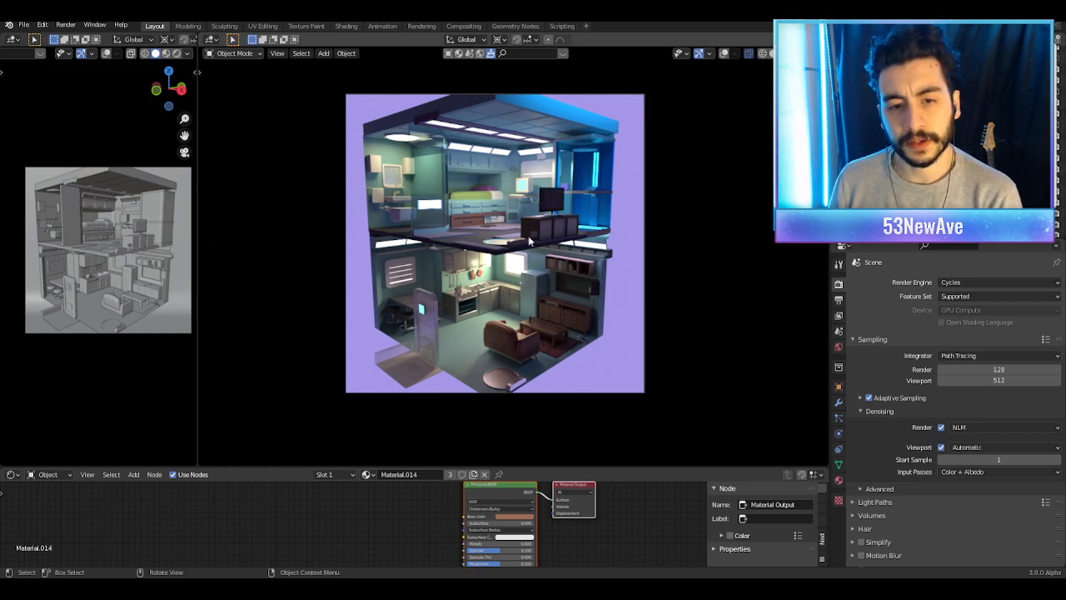
Step: Switch the scene's render engine to Eevee
click(976, 282)
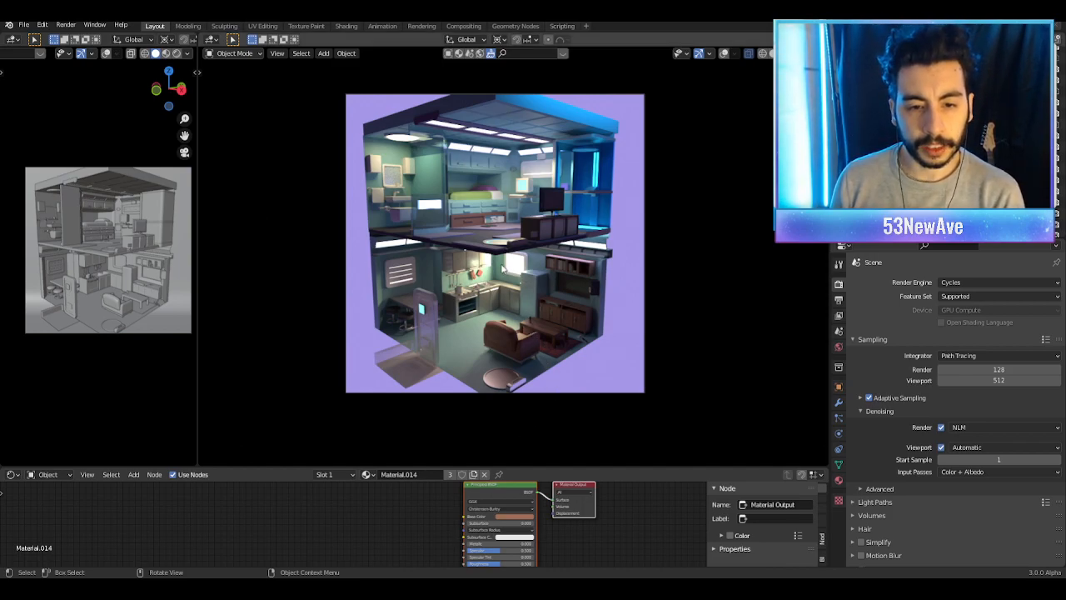
click(1012, 283)
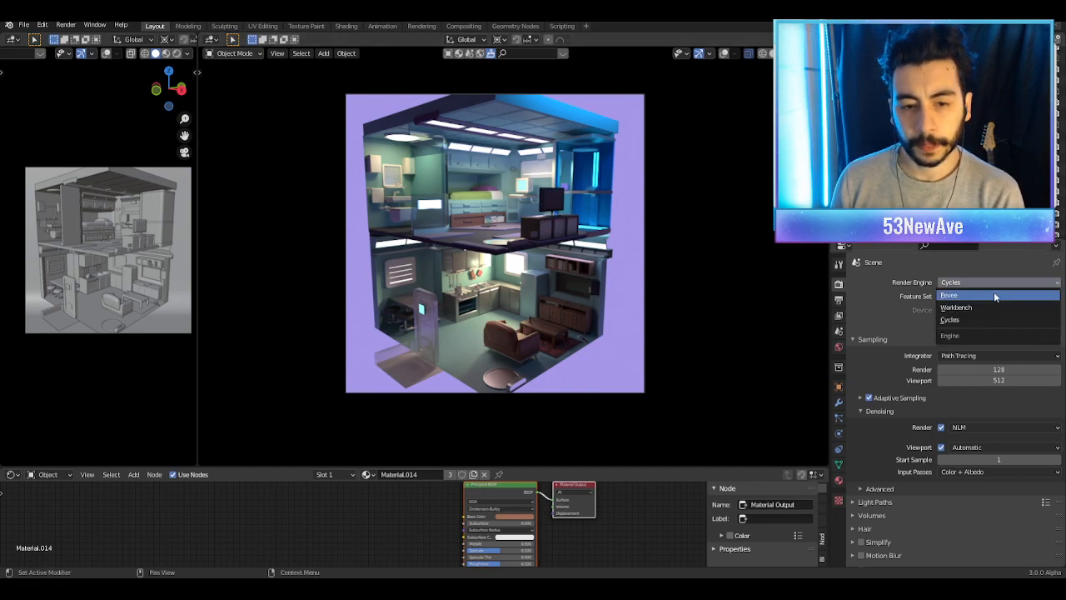
click(994, 294)
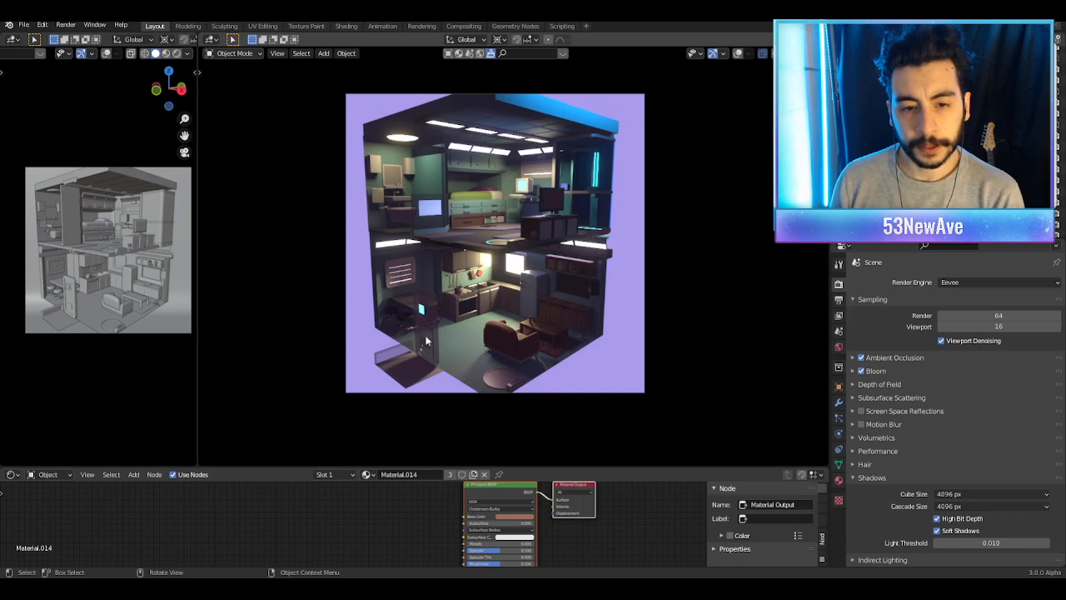
Step: Examine the lighting, shadows and furniture of both floors in the Eevee camera view
scroll(430, 331, up, 3)
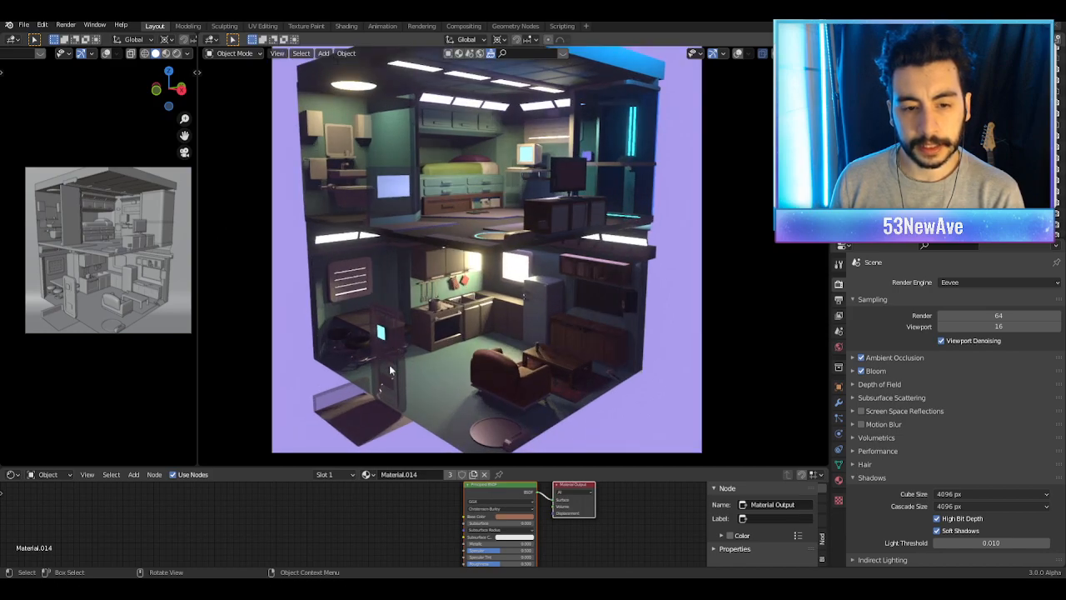
scroll(398, 358, up, 2)
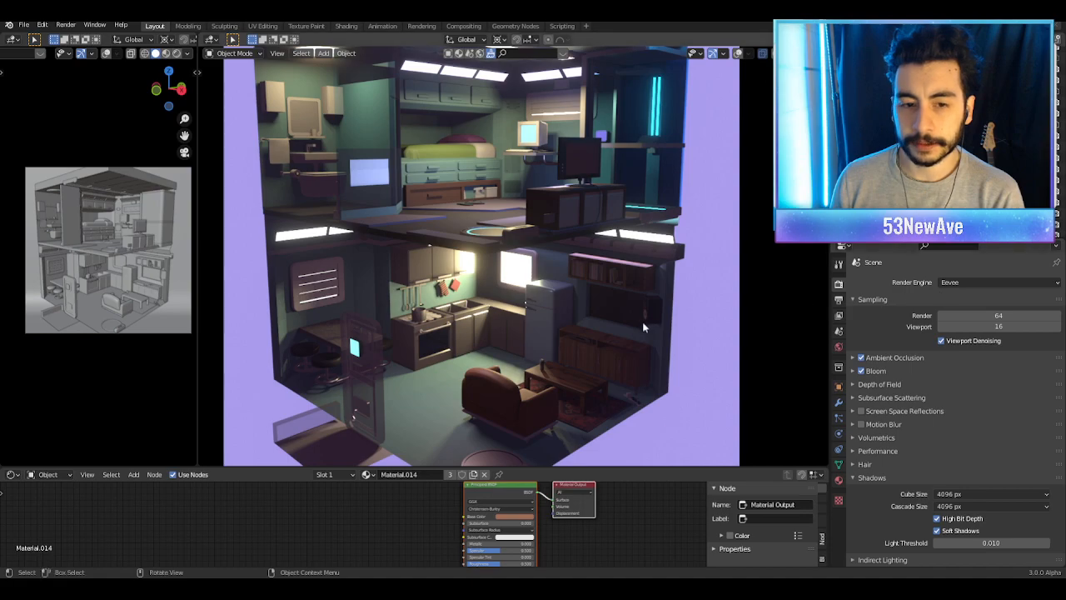
scroll(573, 354, down, 1)
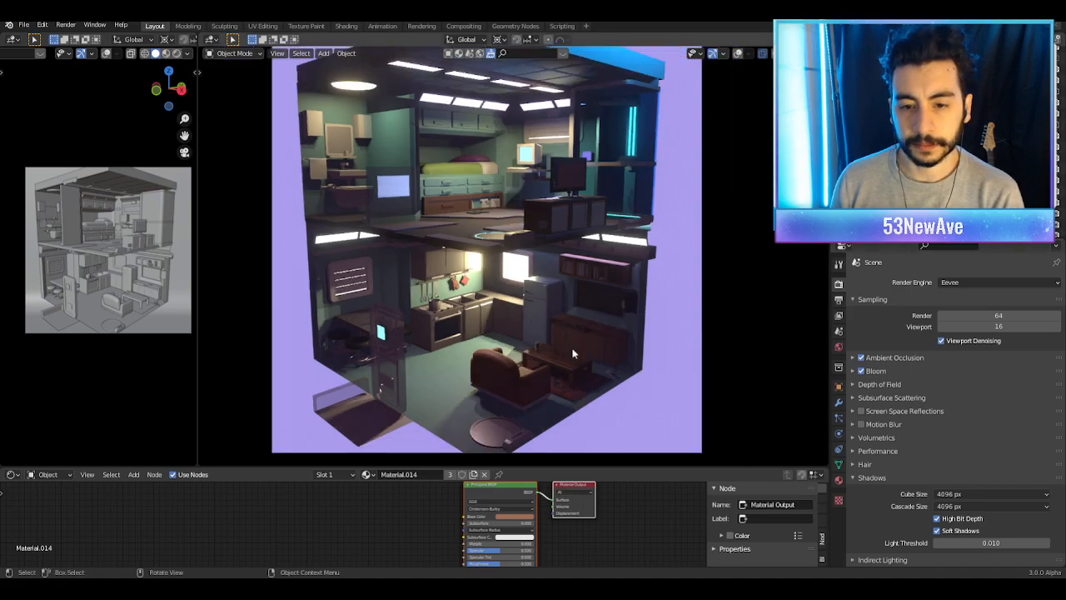
scroll(540, 366, up, 1)
scroll(540, 367, down, 1)
scroll(484, 335, up, 1)
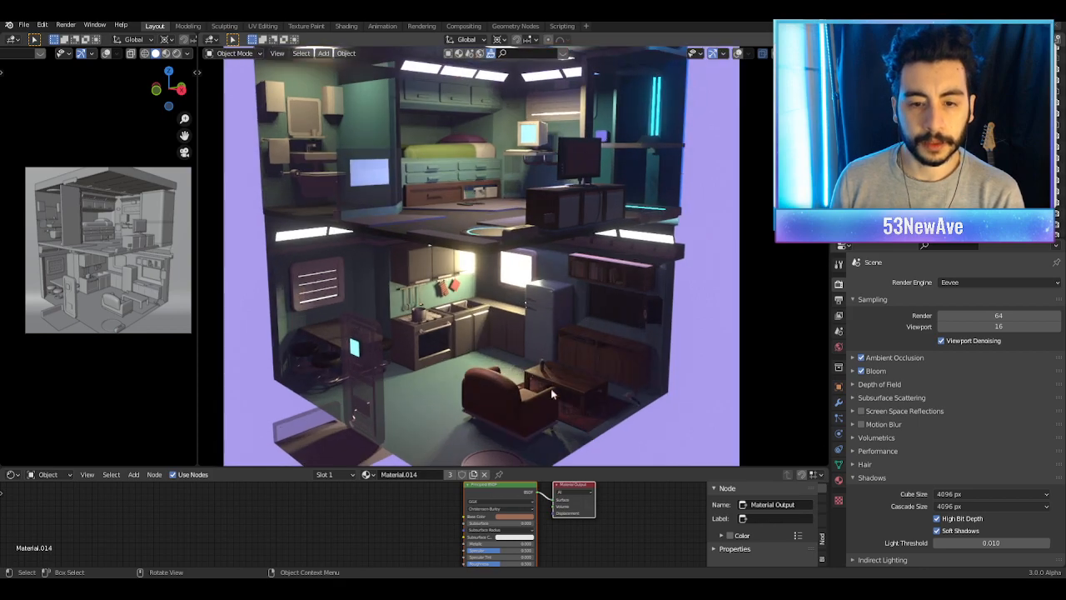
drag(613, 466, 611, 470)
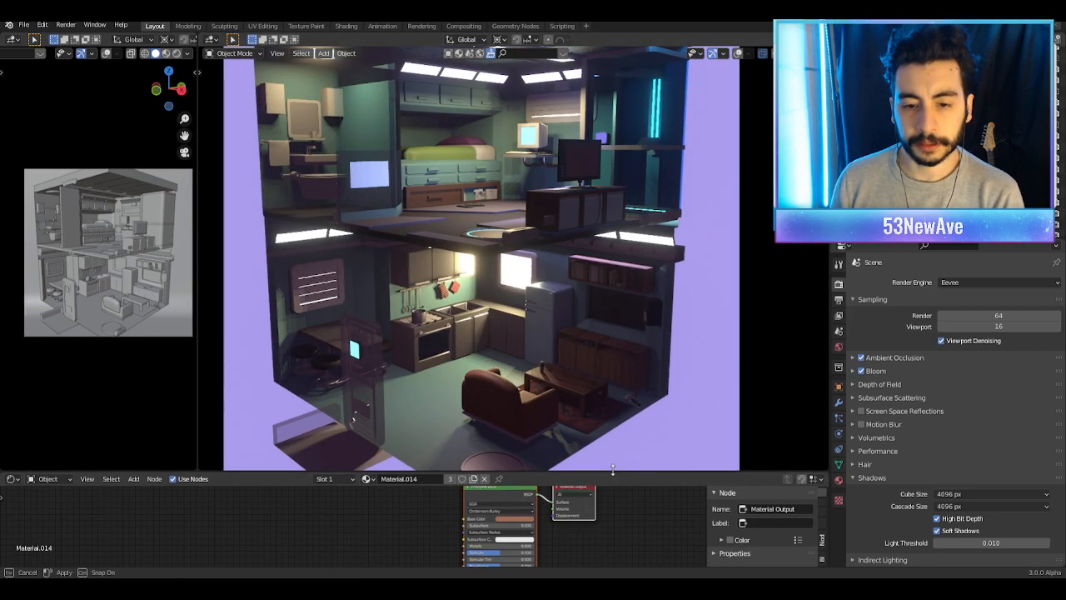
scroll(575, 410, down, 1)
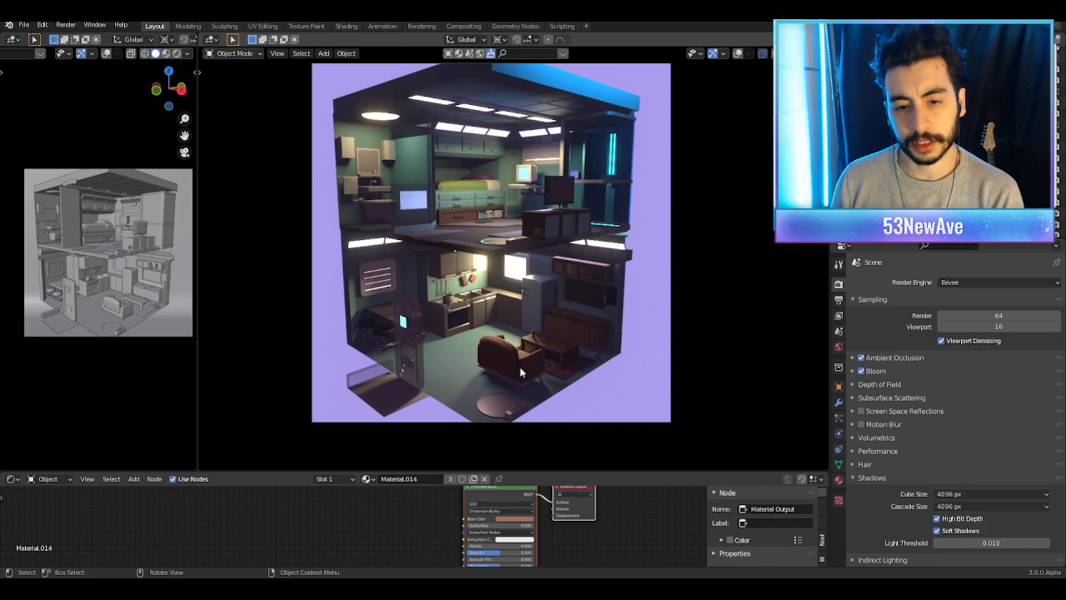
Step: Bring the lower-floor armchair up in front view and turn on the viewport overlays
key(KP_Decimal)
mouse_move(541, 381)
middle_down()
mouse_move(501, 380)
mouse_move(545, 372)
middle_up()
scroll(617, 337, down, 2)
middle_drag(634, 324, 670, 307)
mouse_move(645, 180)
middle_down()
mouse_move(660, 168)
mouse_move(655, 177)
middle_up()
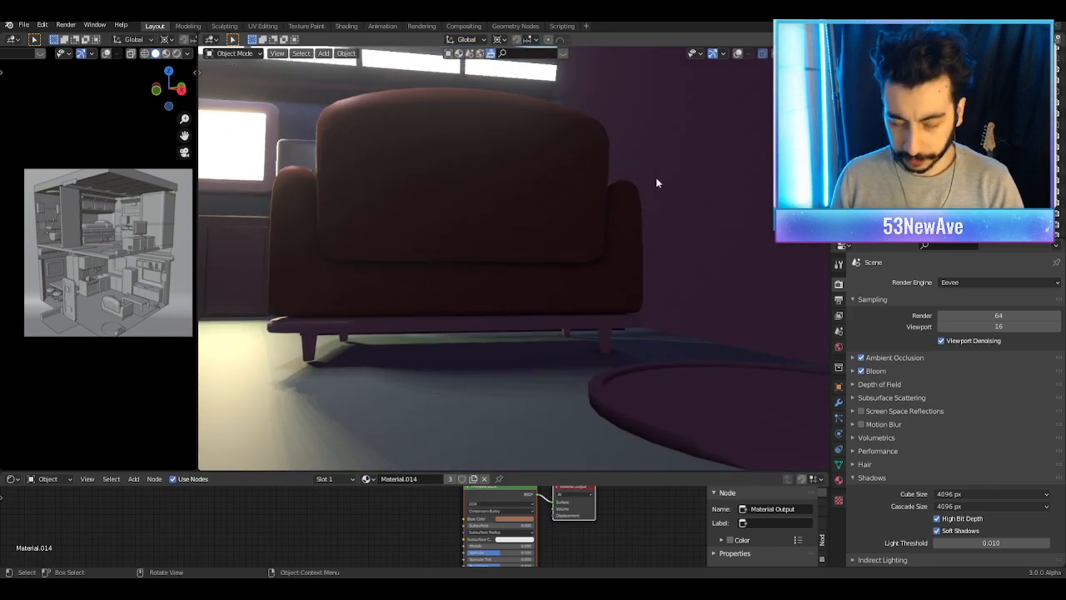
key(KP_1)
scroll(653, 191, up, 3)
scroll(634, 234, down, 1)
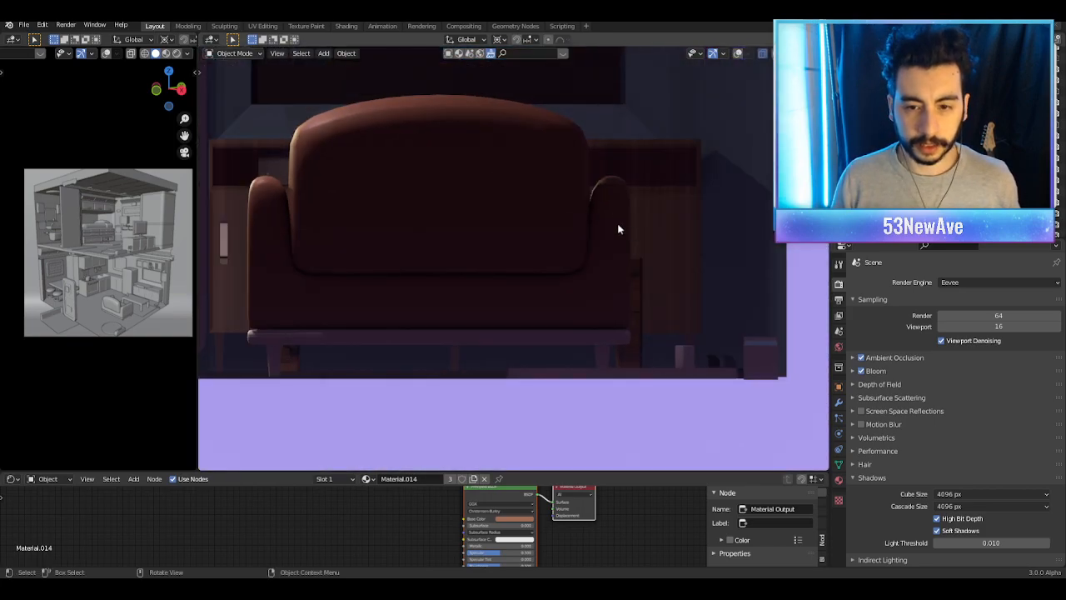
click(737, 54)
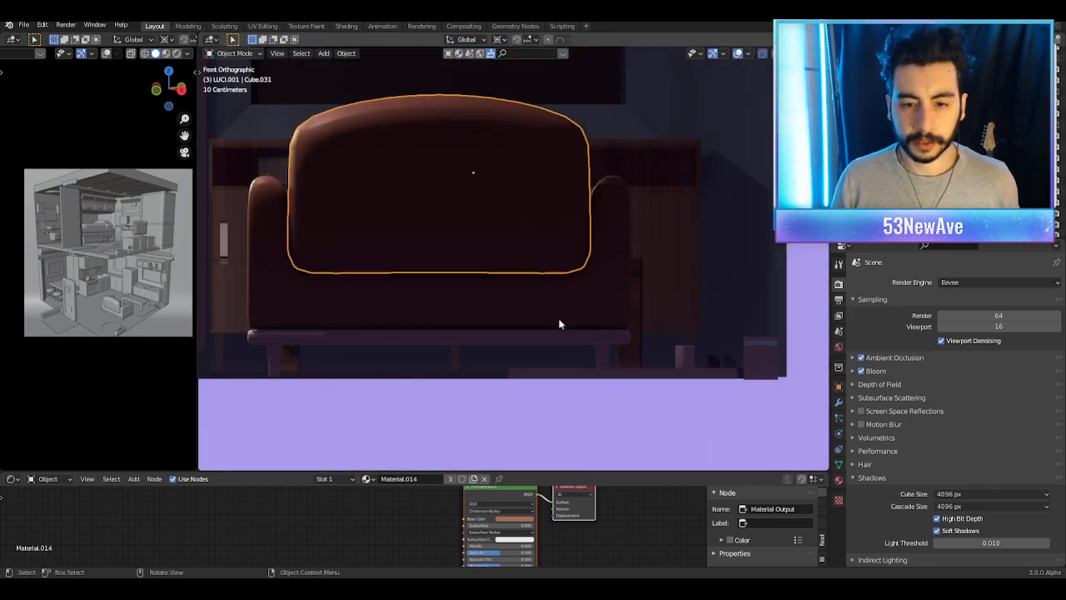
Step: Cut a horizontal edge loop around the base slab under the armchair and bevel it about 0.0216 m wide
click(565, 341)
middle_drag(574, 345, 538, 345)
key(Tab)
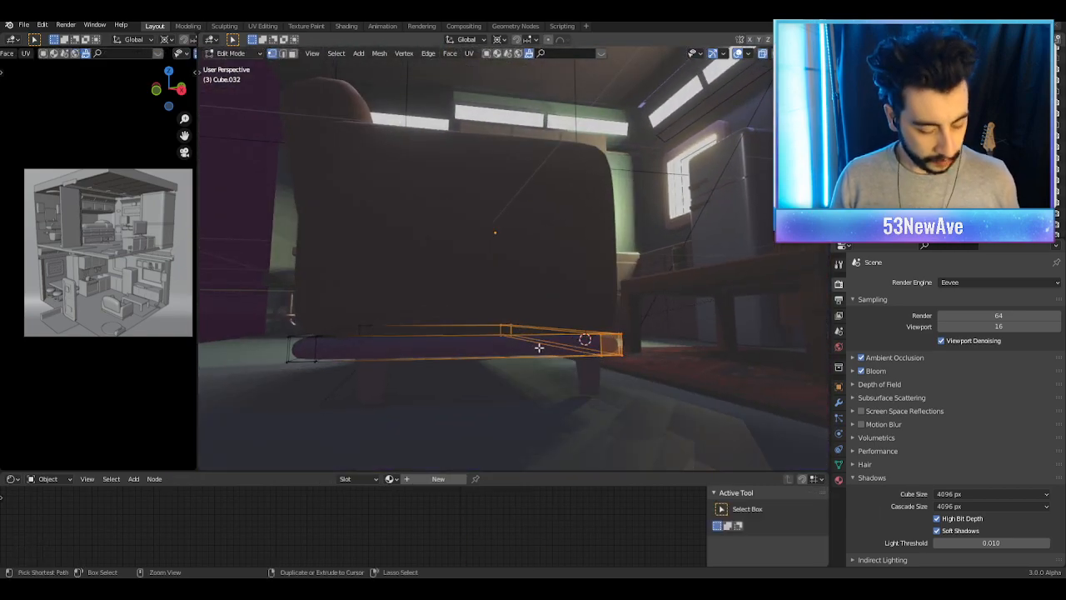
key(ctrl+r)
click(595, 348)
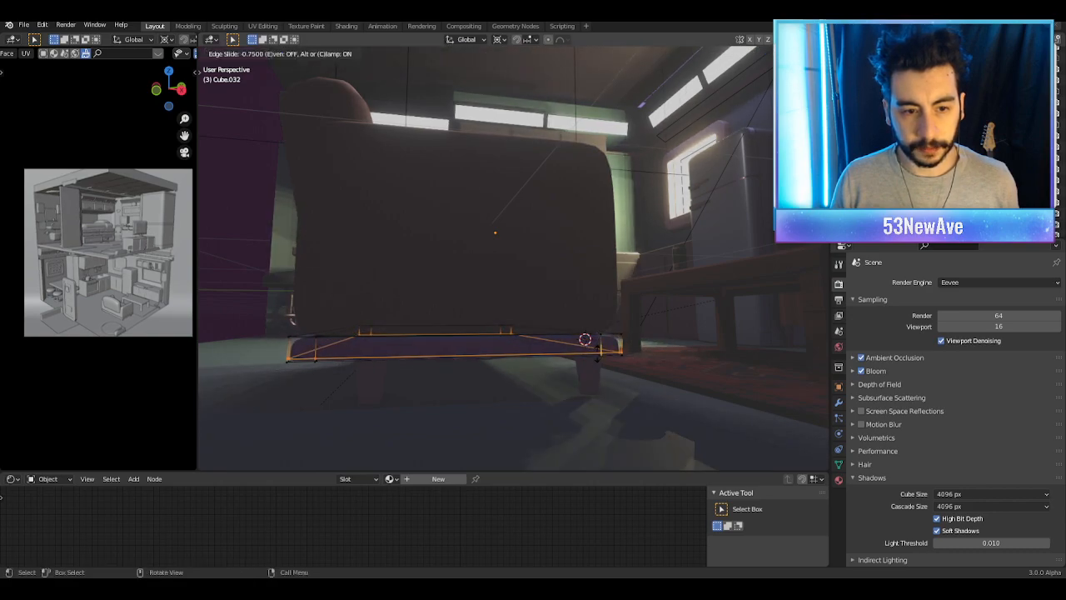
click(621, 342)
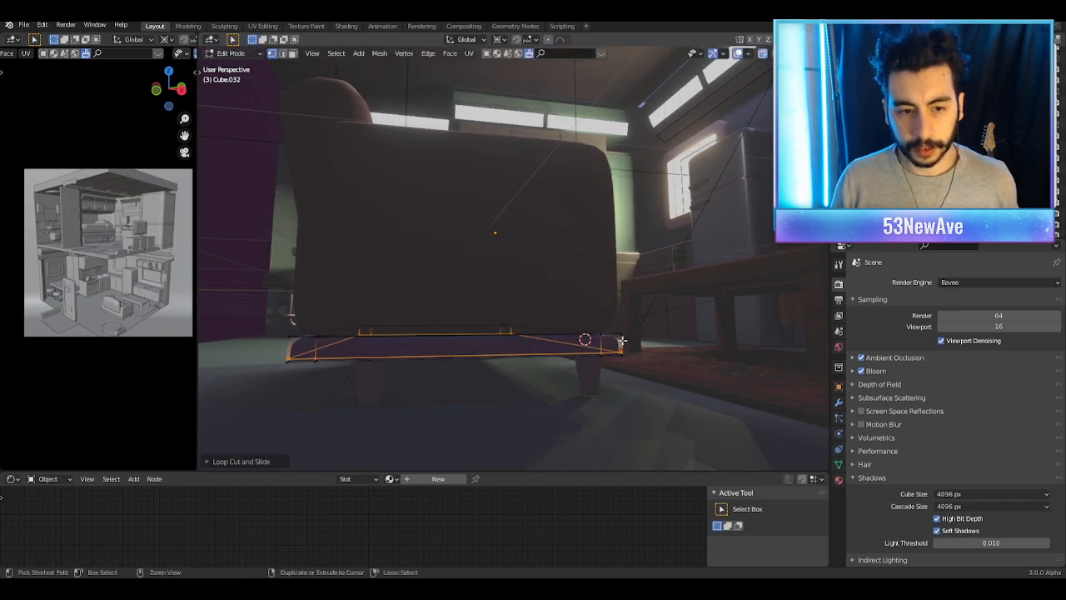
key(ctrl+r)
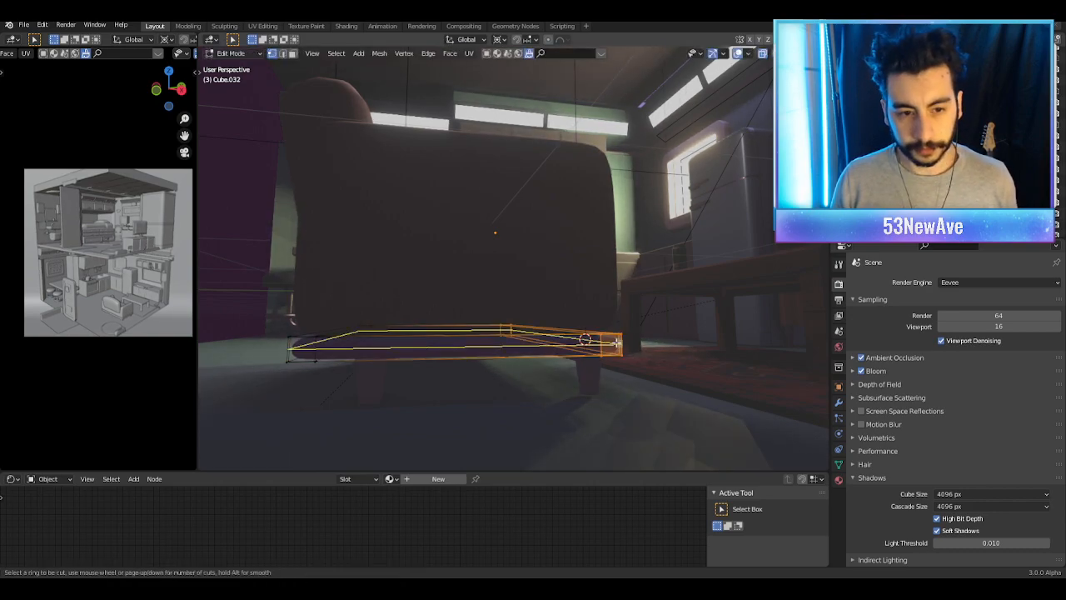
click(617, 342)
click(616, 341)
key(ctrl+b)
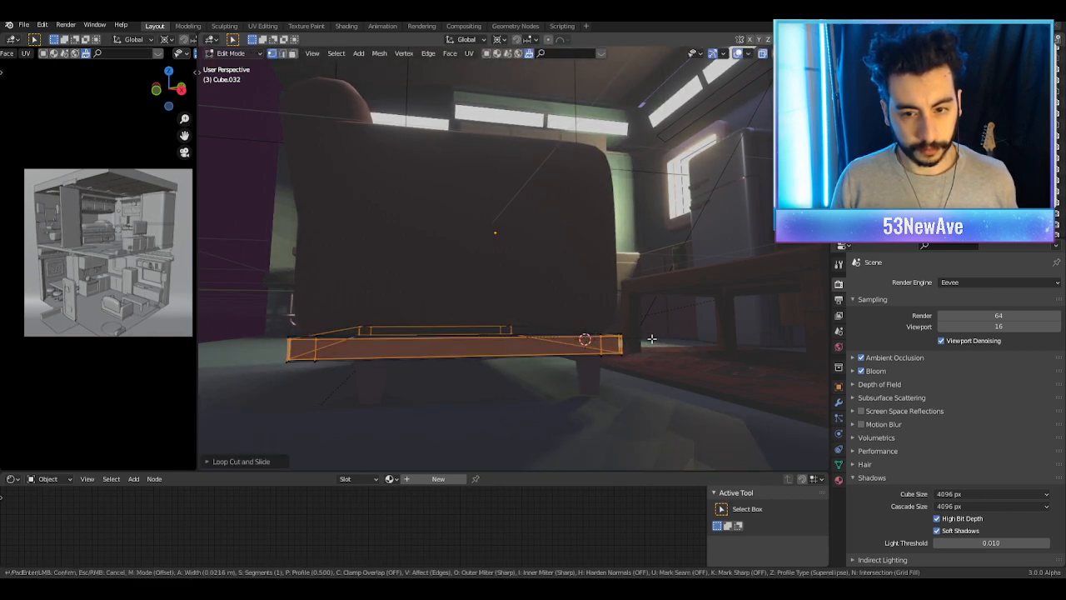
click(650, 340)
key(Tab)
Step: Check the bevelled base slab around the armchair with the viewport overlays temporarily hidden
middle_drag(648, 343, 681, 245)
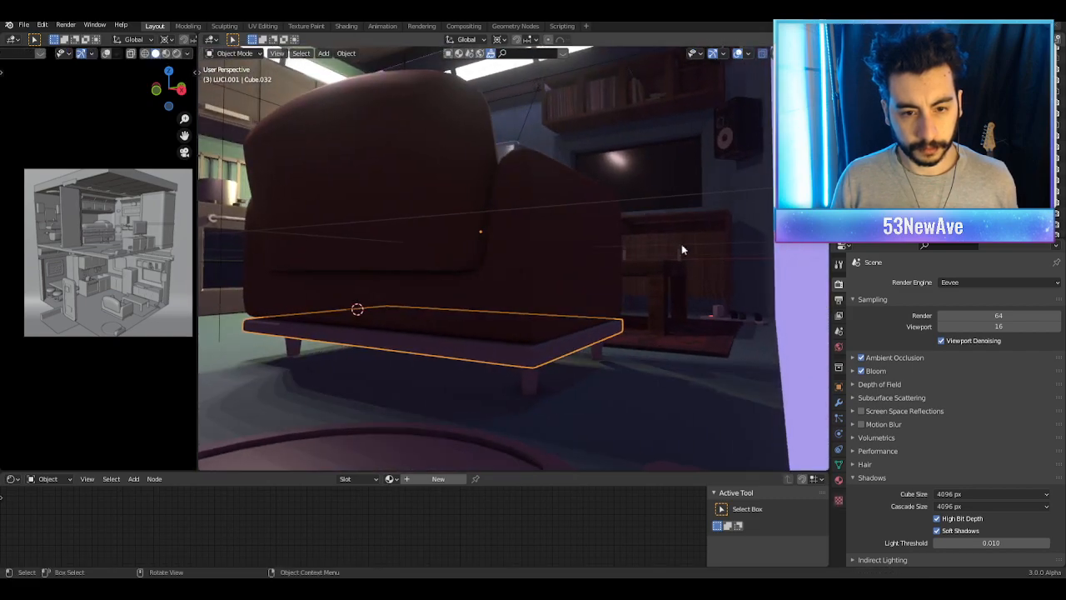
click(740, 54)
middle_drag(671, 164, 737, 133)
scroll(624, 208, down, 2)
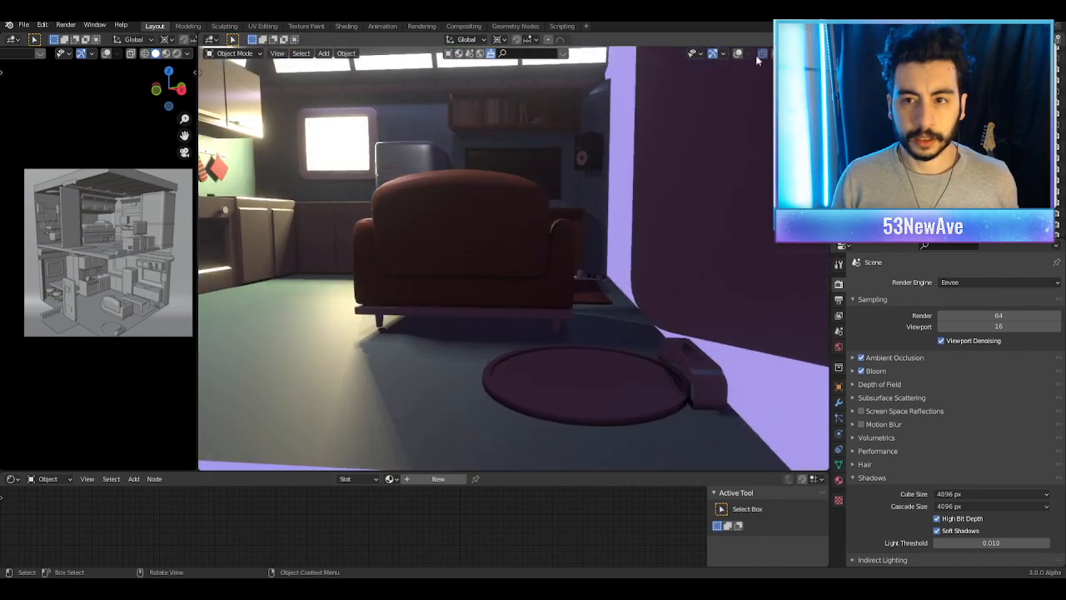
click(740, 54)
Step: Try to scale the whole base slab mesh along the X axis
scroll(639, 317, up, 3)
key(Tab)
key(a)
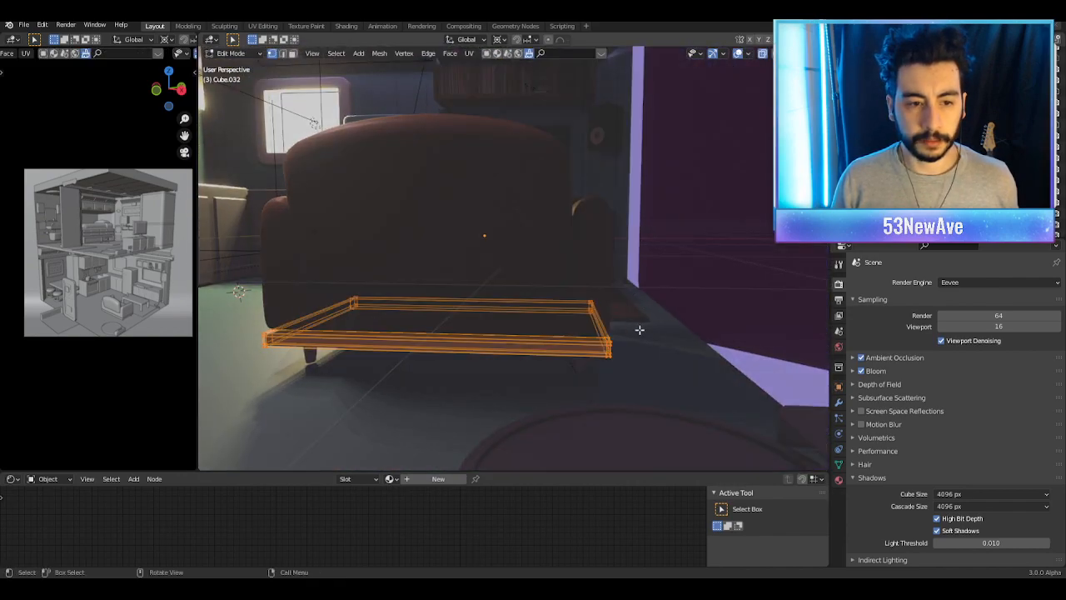
scroll(702, 352, up, 3)
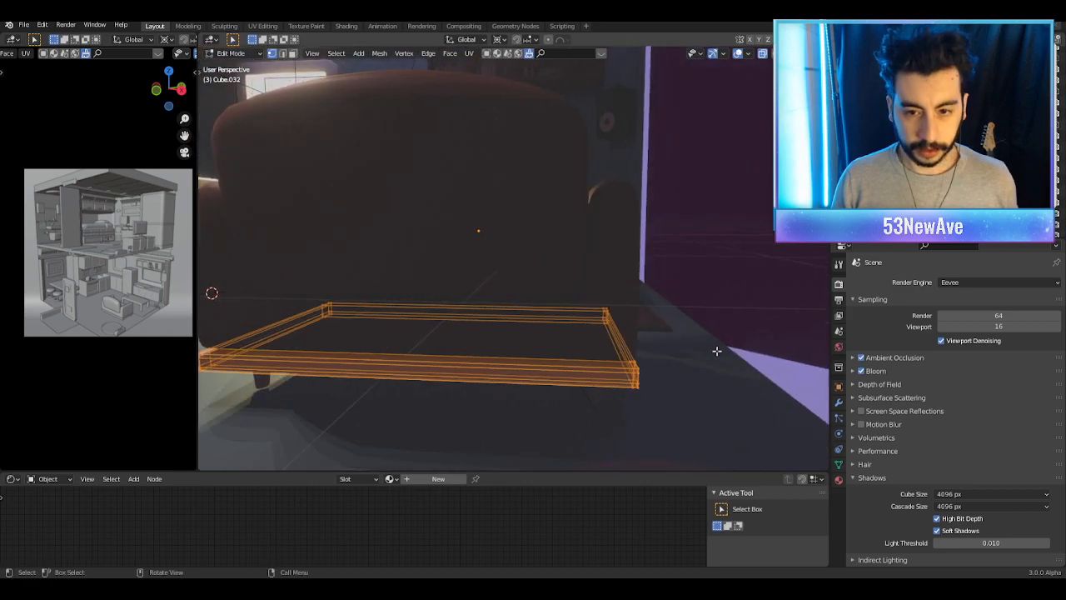
key(s)
key(x)
click(710, 350)
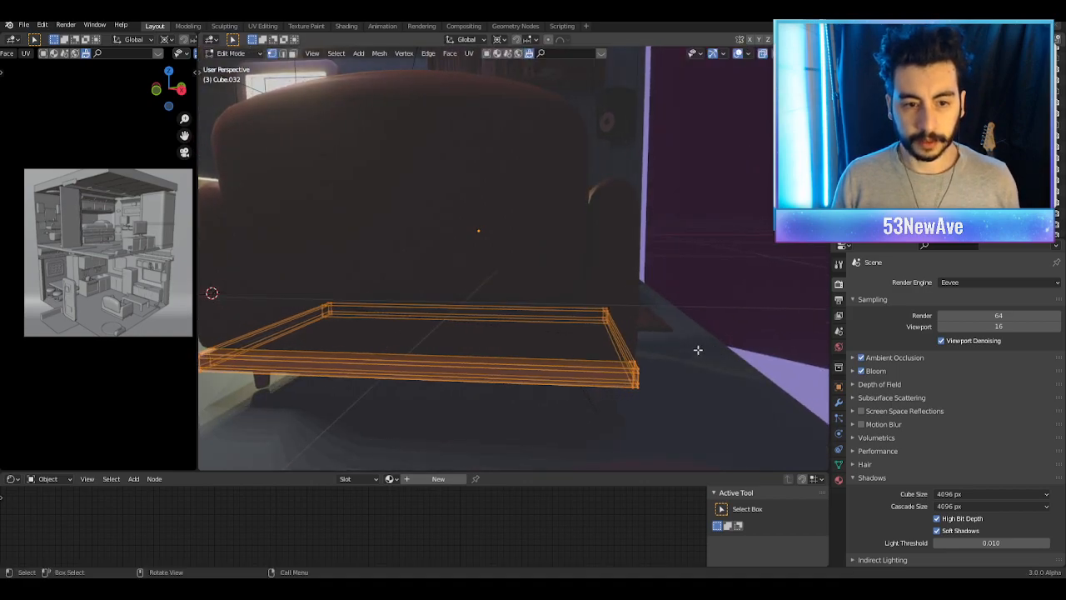
scroll(710, 349, down, 4)
key(Tab)
Step: Set the base slab's origin to its geometry
click(351, 55)
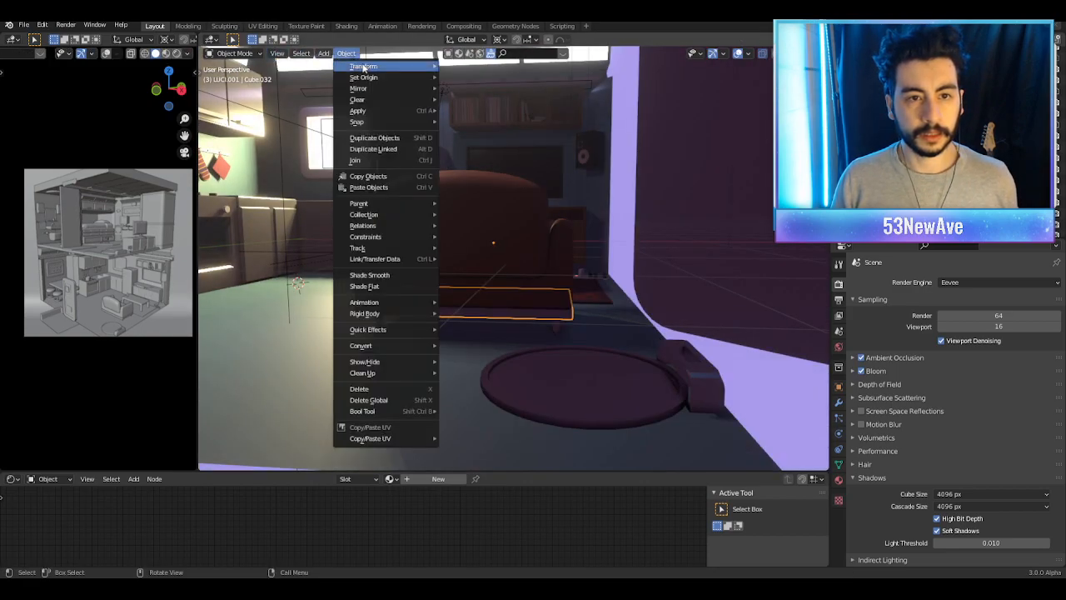
click(358, 56)
mouse_move(363, 77)
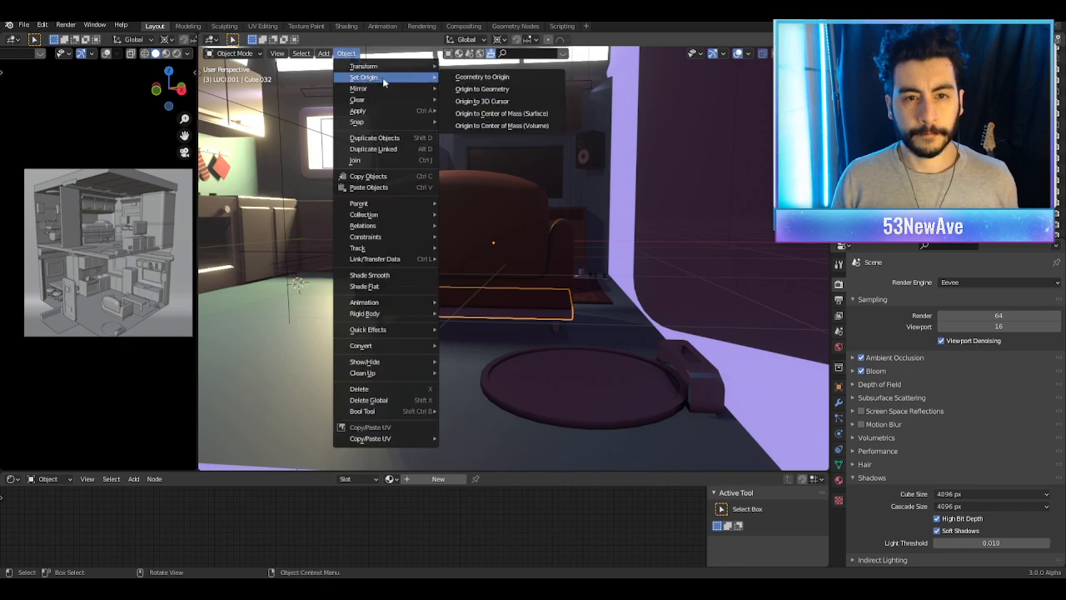
click(466, 89)
Step: Set the transform pivot point to Individual Origins and scale the base slab mesh down to fit under the armchair
scroll(670, 253, up, 2)
key(Tab)
key(s)
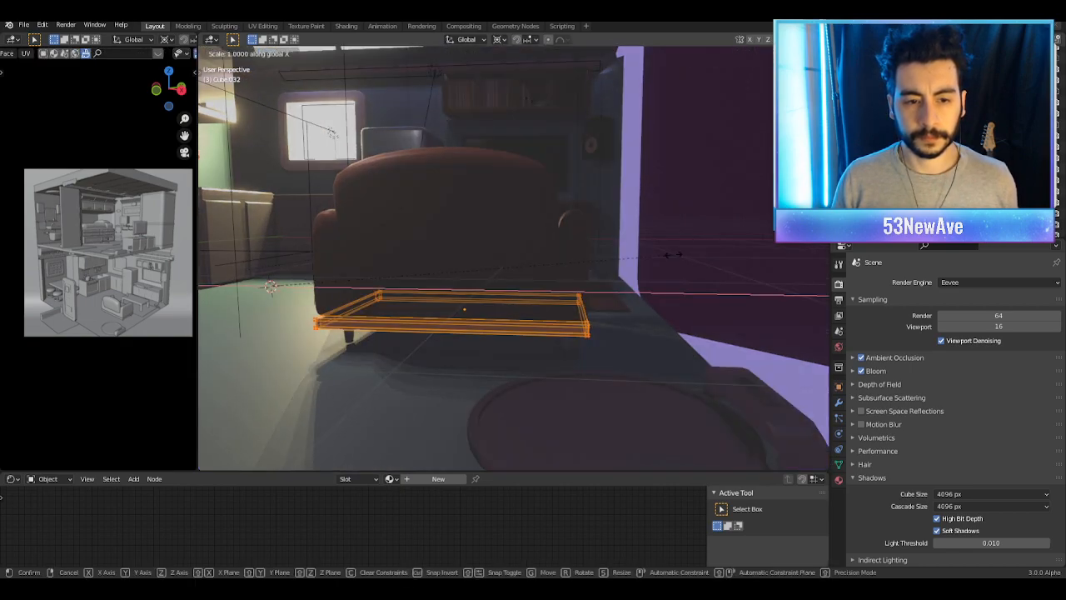
right_click(666, 256)
middle_drag(666, 255, 692, 250)
click(498, 39)
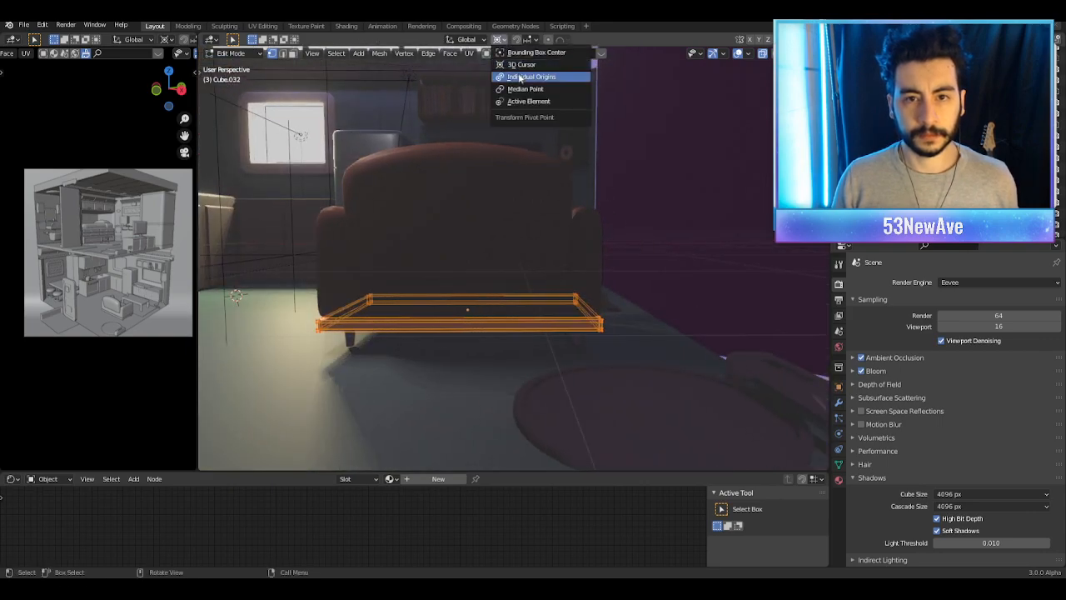
key(s)
click(635, 261)
middle_drag(634, 261, 674, 263)
key(s)
click(587, 281)
key(Tab)
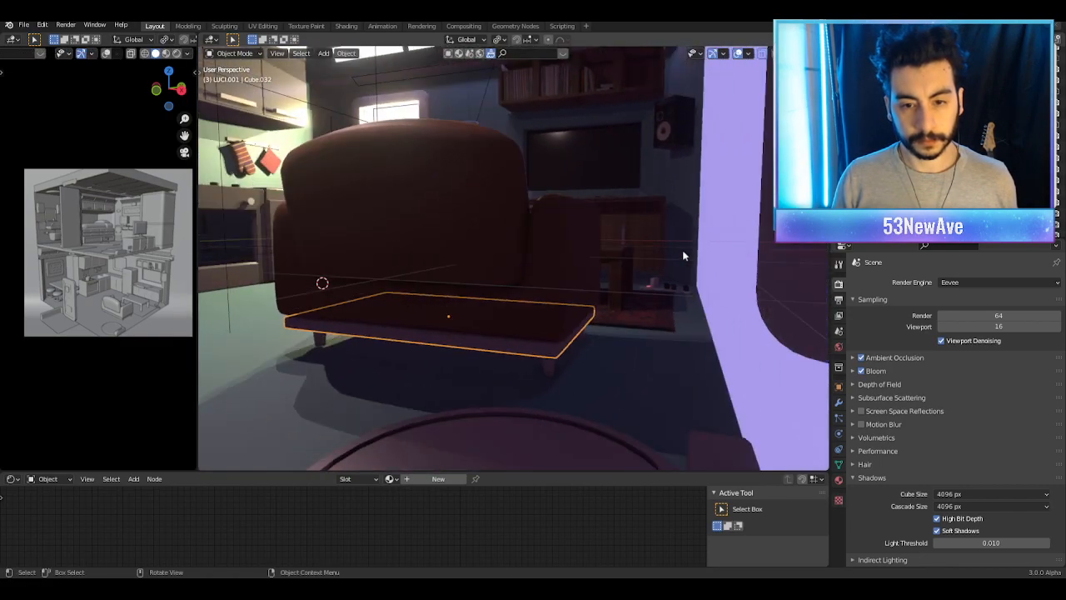
Step: Move the armchair's legs about 0.05 m along the Y axis beneath the base slab
middle_drag(548, 241, 455, 258)
scroll(442, 275, up, 3)
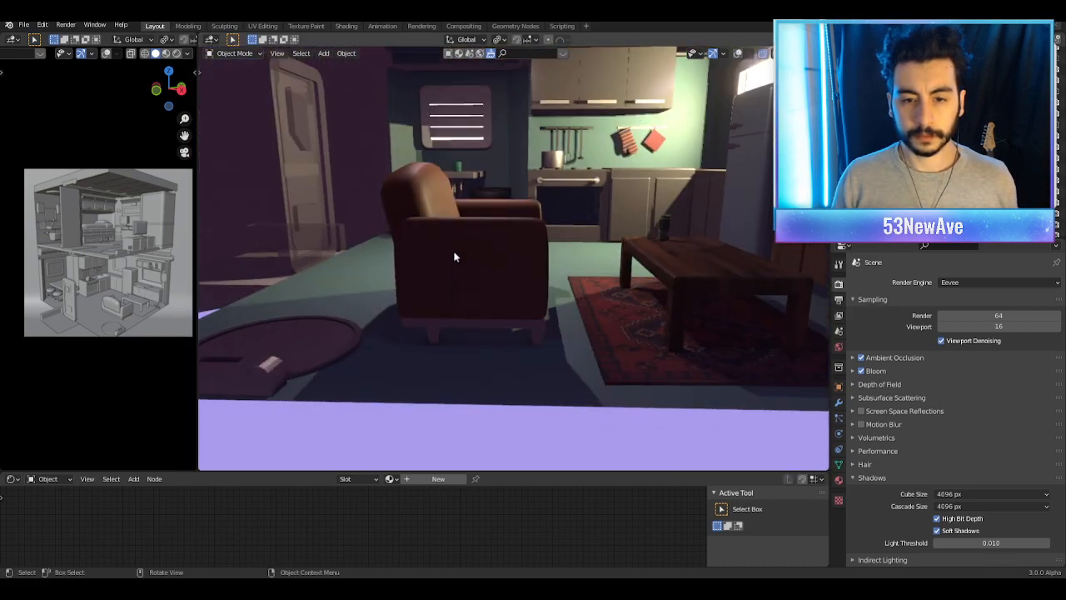
scroll(497, 267, up, 3)
key(g)
key(y)
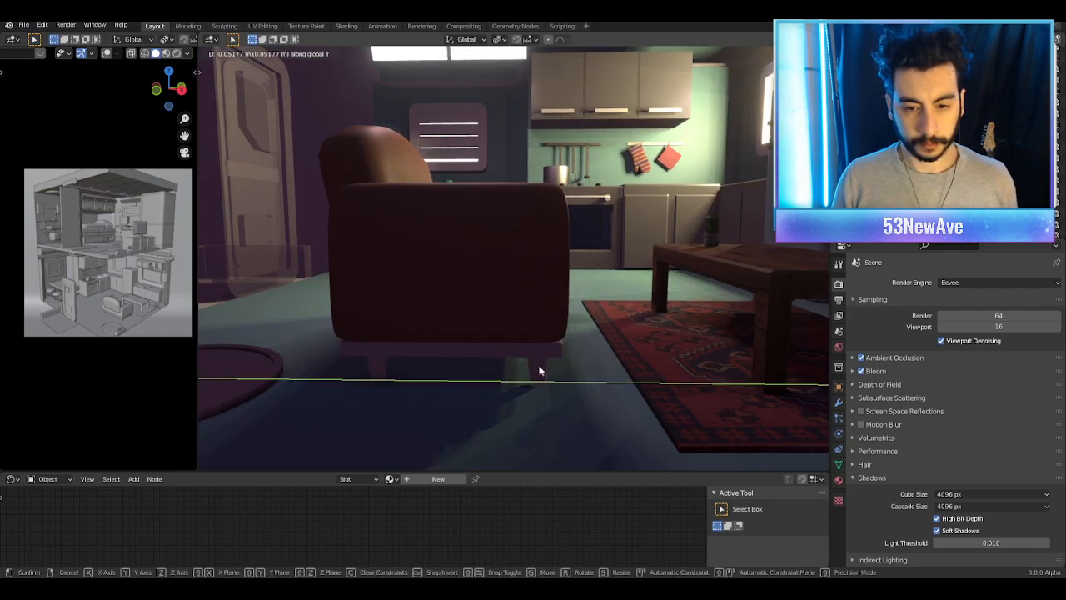
click(539, 367)
Step: Check the position of the armchair's base and legs from several angles within the living room
scroll(472, 348, down, 2)
middle_drag(471, 348, 525, 353)
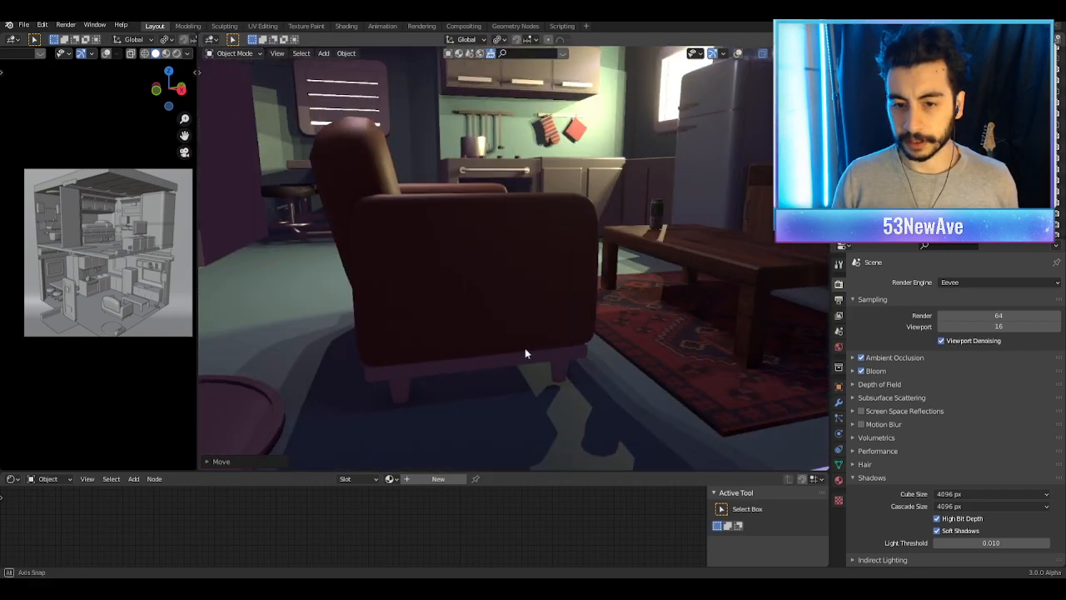
scroll(525, 349, down, 3)
middle_drag(494, 287, 519, 336)
scroll(526, 348, down, 2)
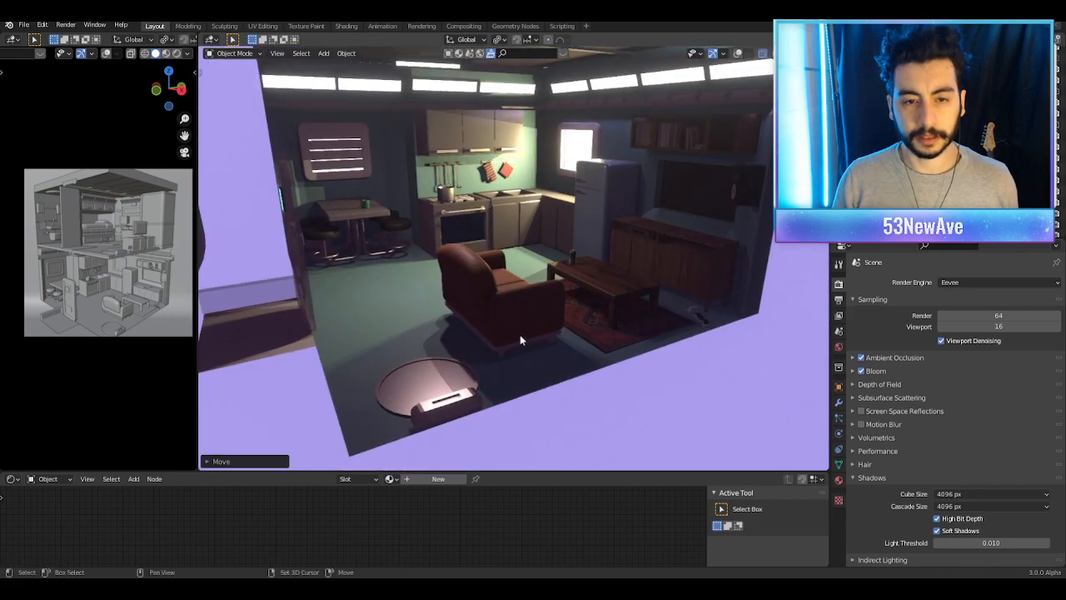
mouse_move(705, 303)
middle_down()
mouse_move(622, 327)
mouse_move(689, 309)
middle_up()
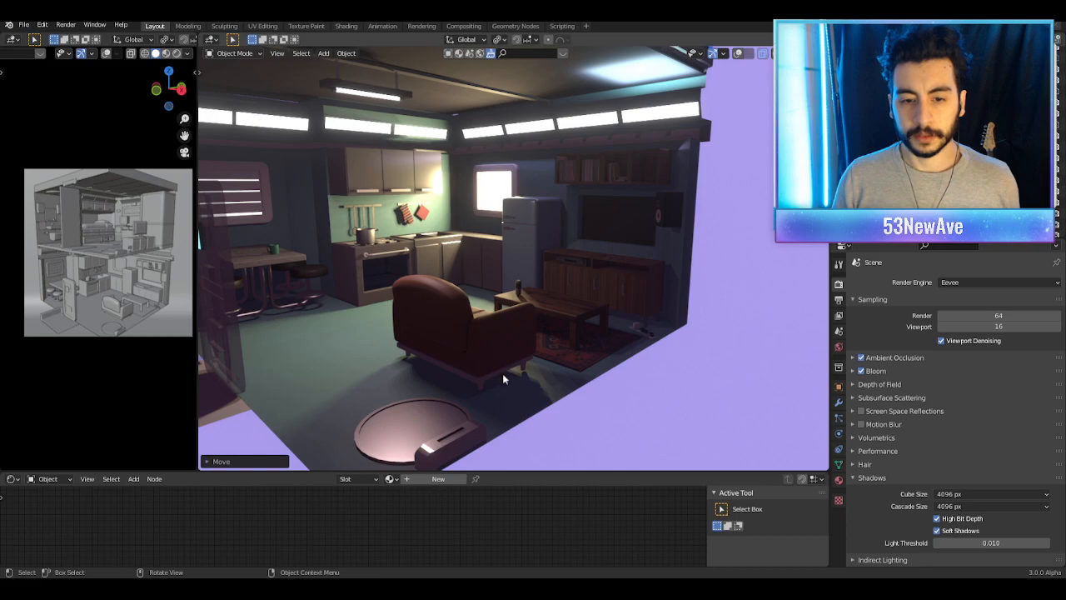
scroll(484, 384, up, 3)
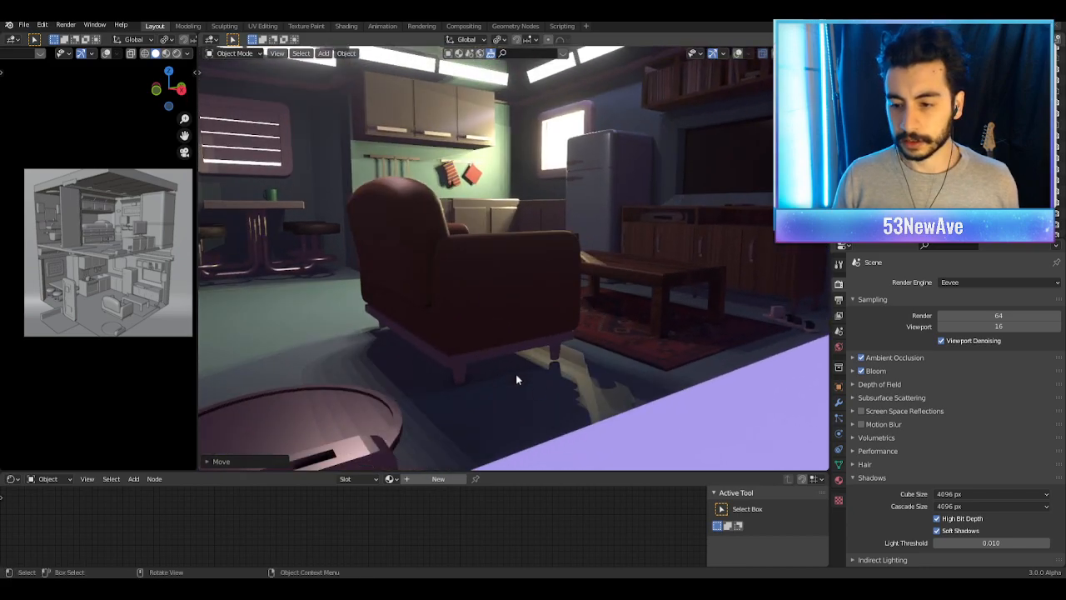
Step: Open the material properties of the armchair's legs and review the armchair within the room
click(838, 480)
middle_drag(827, 473, 656, 373)
scroll(656, 373, down, 6)
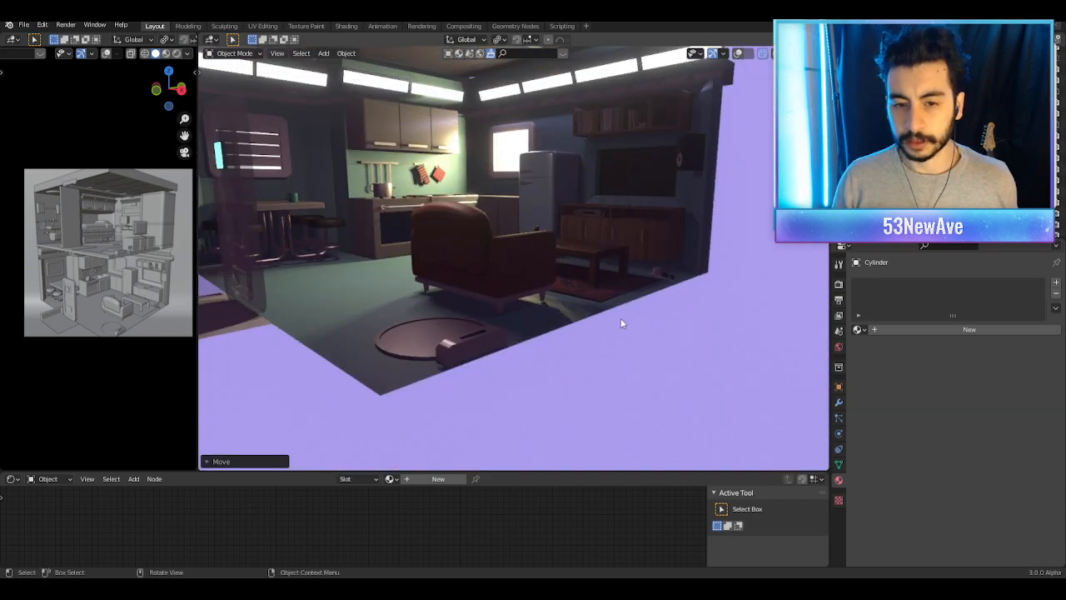
middle_drag(621, 320, 633, 348)
scroll(628, 330, up, 1)
shift+middle_drag(622, 312, 631, 349)
scroll(631, 350, up, 1)
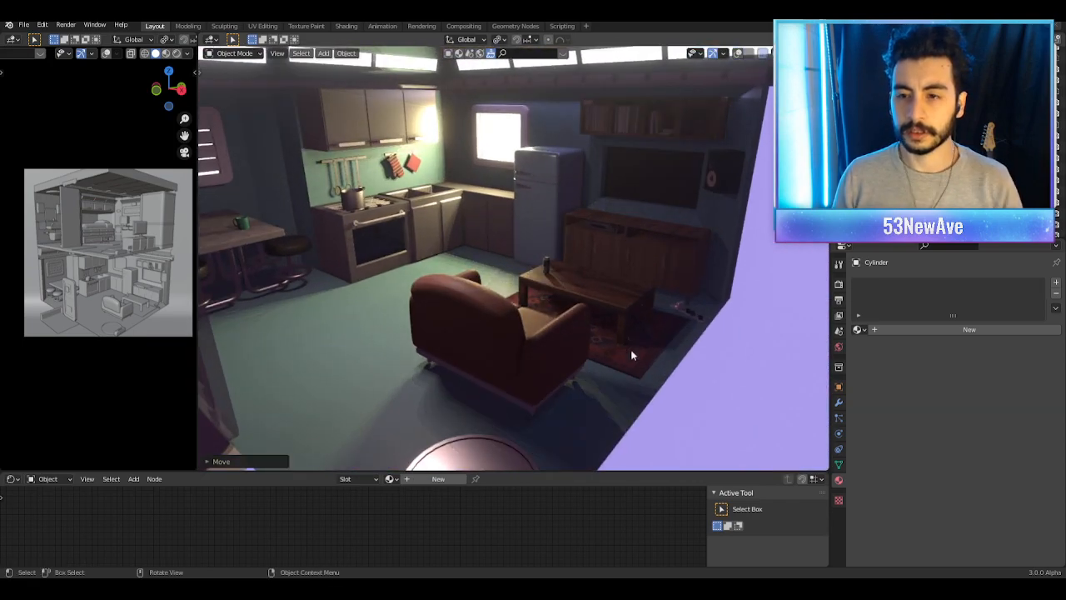
Step: Save the project file with the repositioned armchair parts
middle_drag(788, 374, 746, 367)
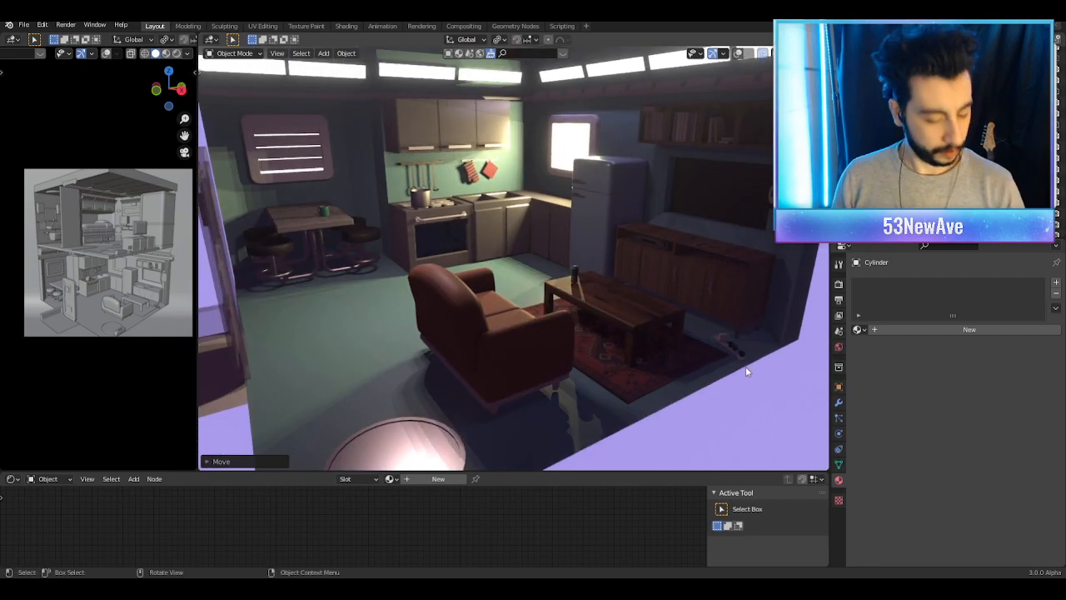
key(ctrl+s)
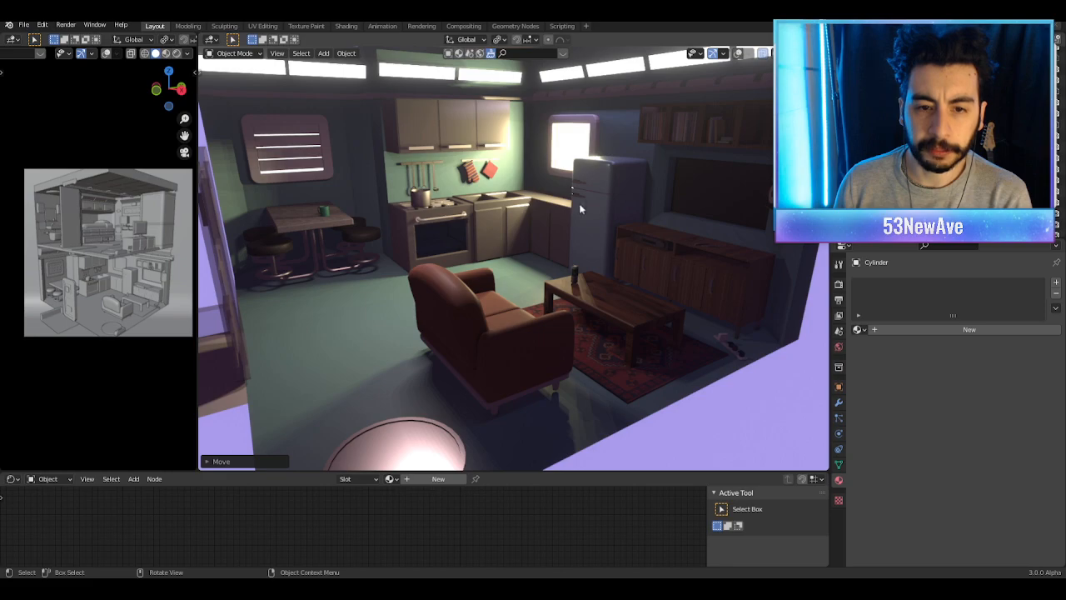
Step: Open the render settings and examine the whole two-storey diorama through the camera and from a free angle
scroll(588, 208, down, 6)
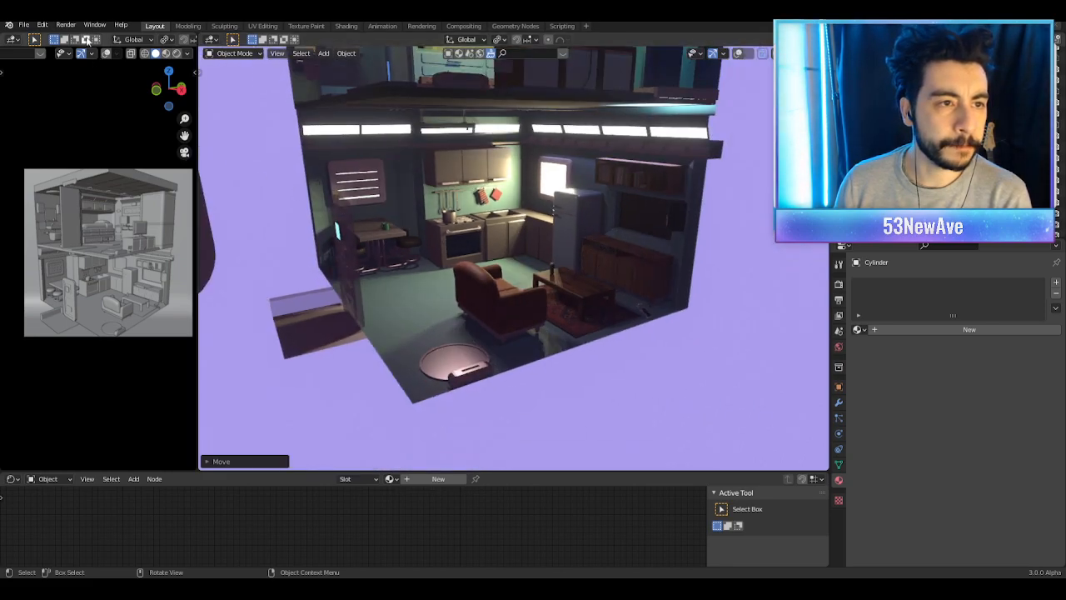
click(838, 285)
scroll(538, 277, down, 2)
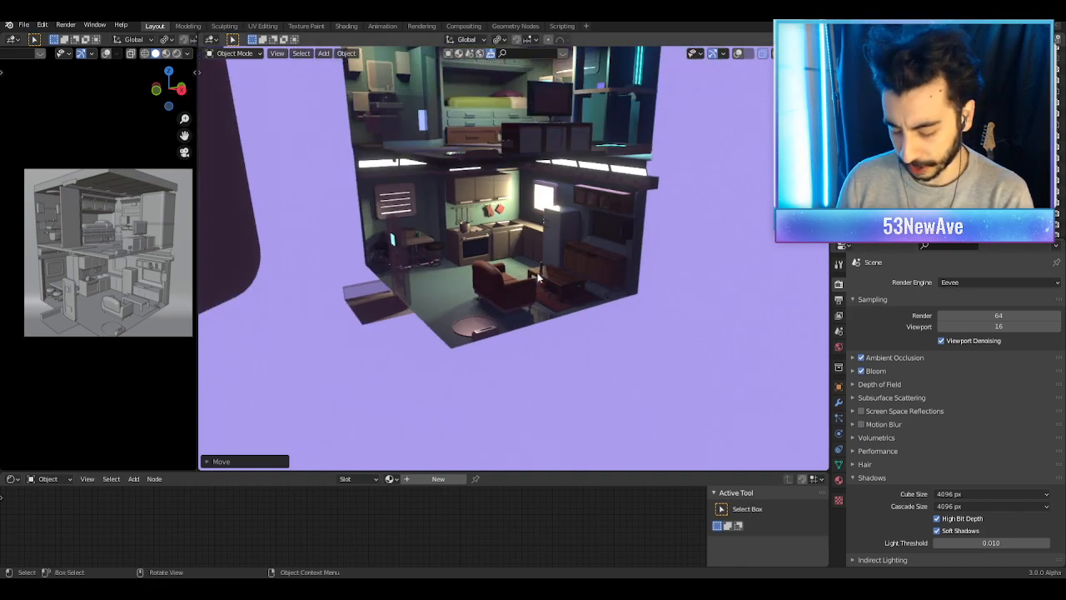
key(KP_0)
scroll(590, 263, up, 1)
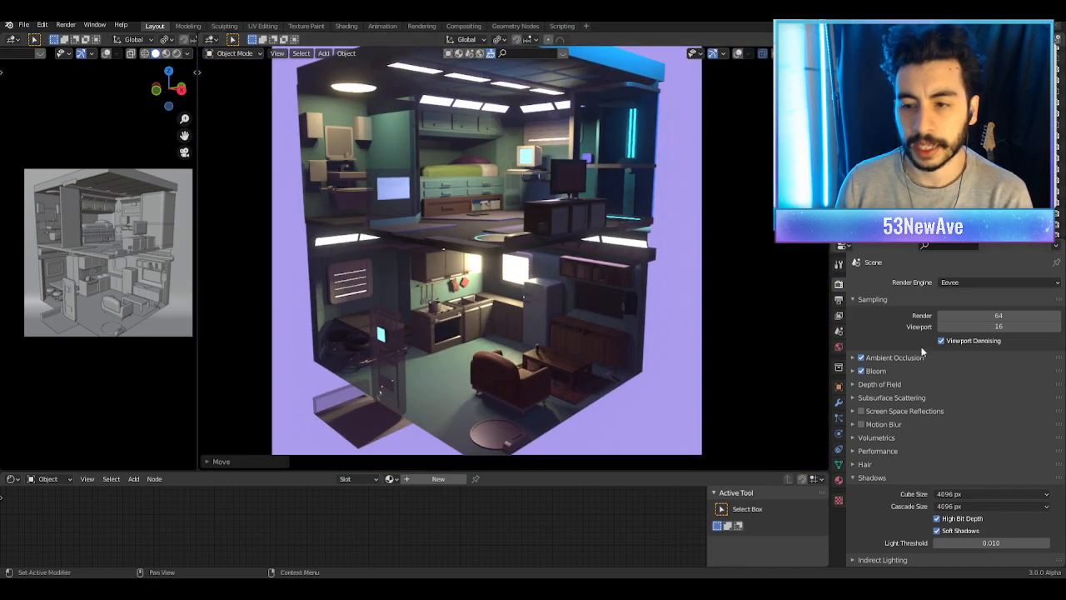
scroll(735, 282, down, 1)
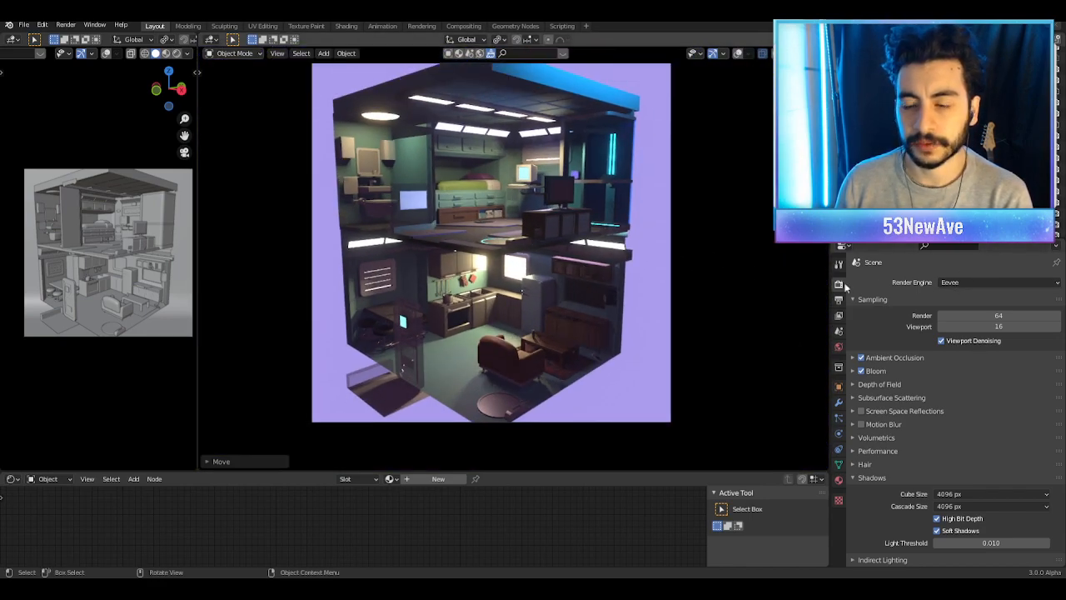
middle_drag(735, 282, 647, 320)
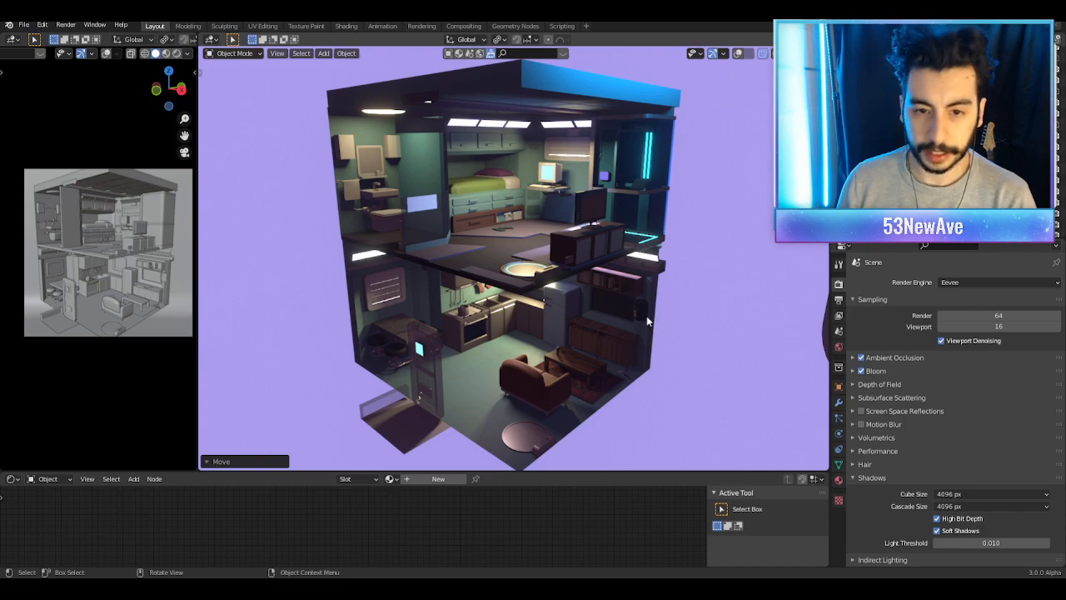
key(KP_0)
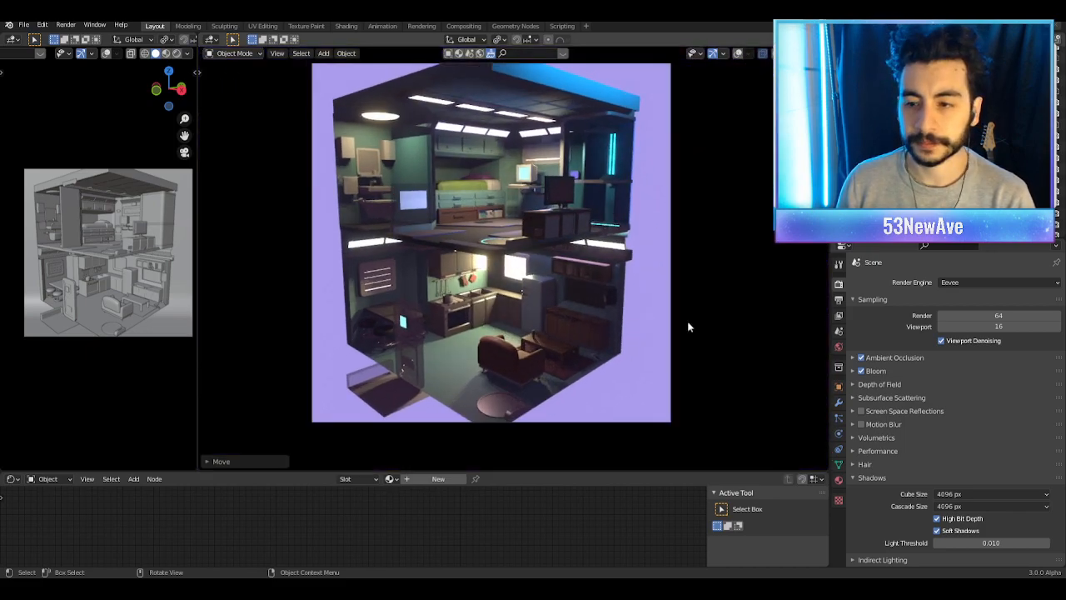
scroll(654, 266, up, 1)
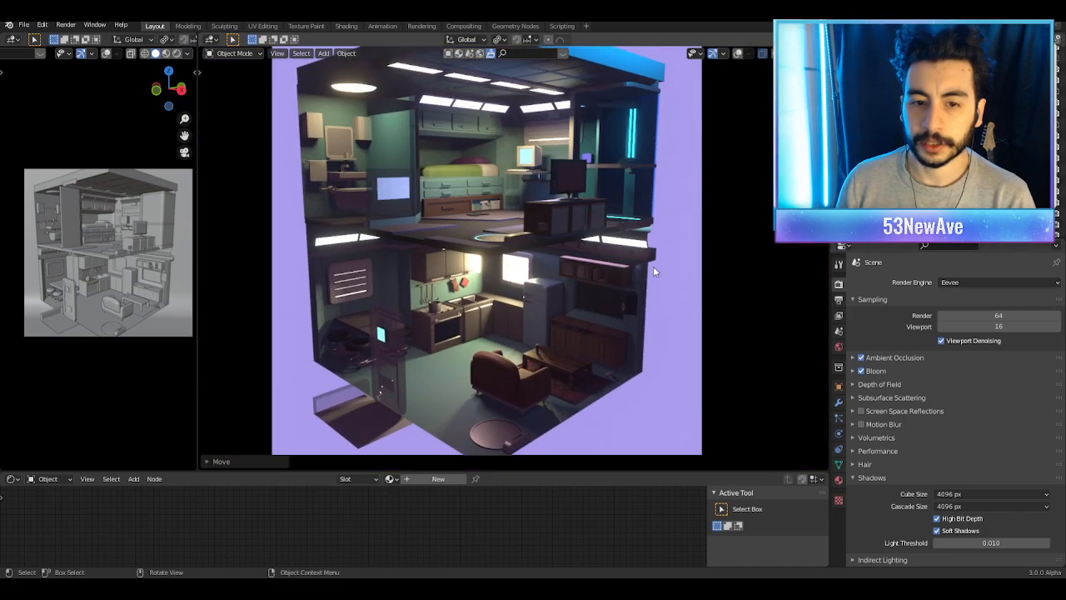
Step: Switch the render engine to Cycles to compare the diorama's lighting, and return it to Eevee
click(979, 283)
click(961, 319)
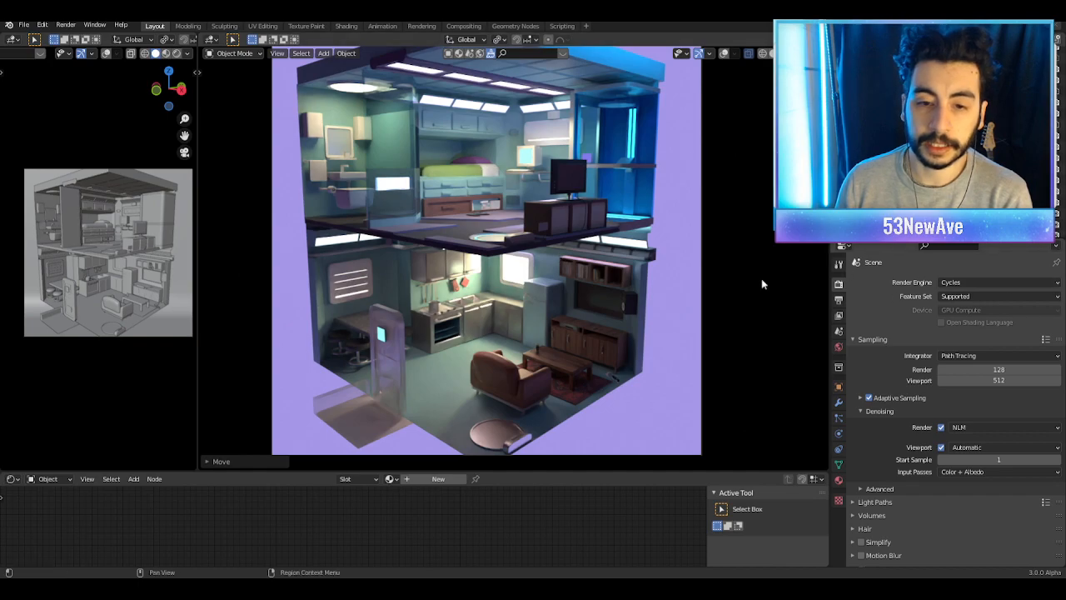
click(999, 286)
click(965, 295)
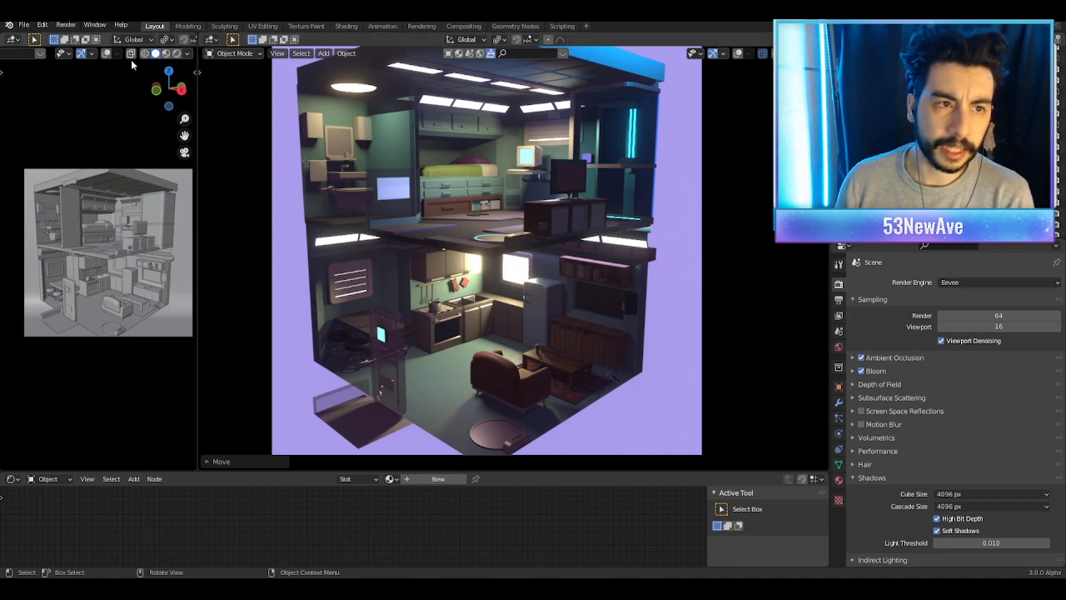
Step: Look through the render commands and open the application preferences
click(66, 24)
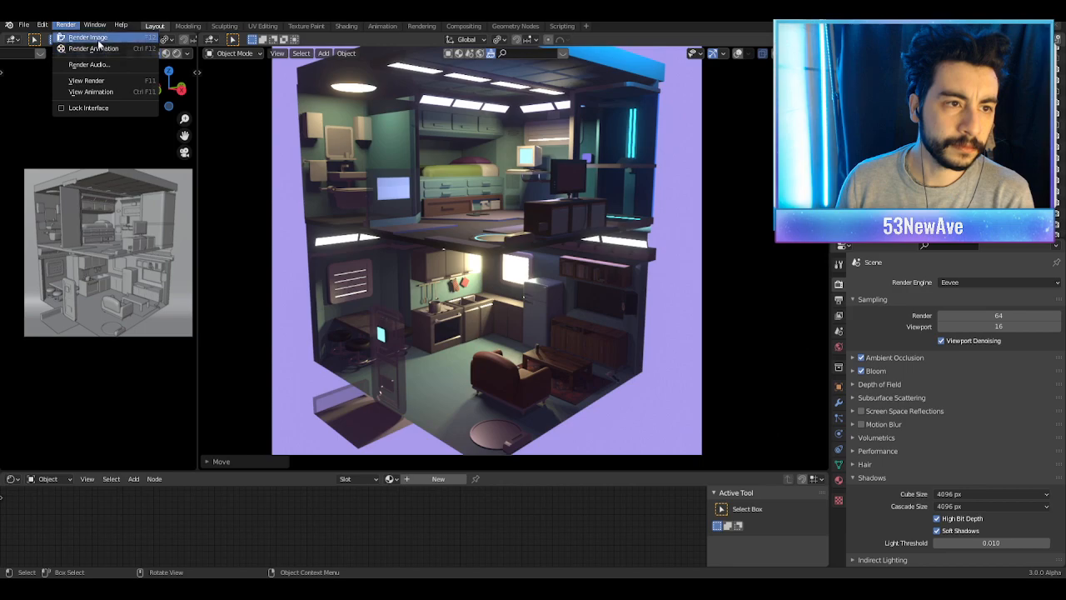
click(72, 30)
click(70, 29)
click(65, 25)
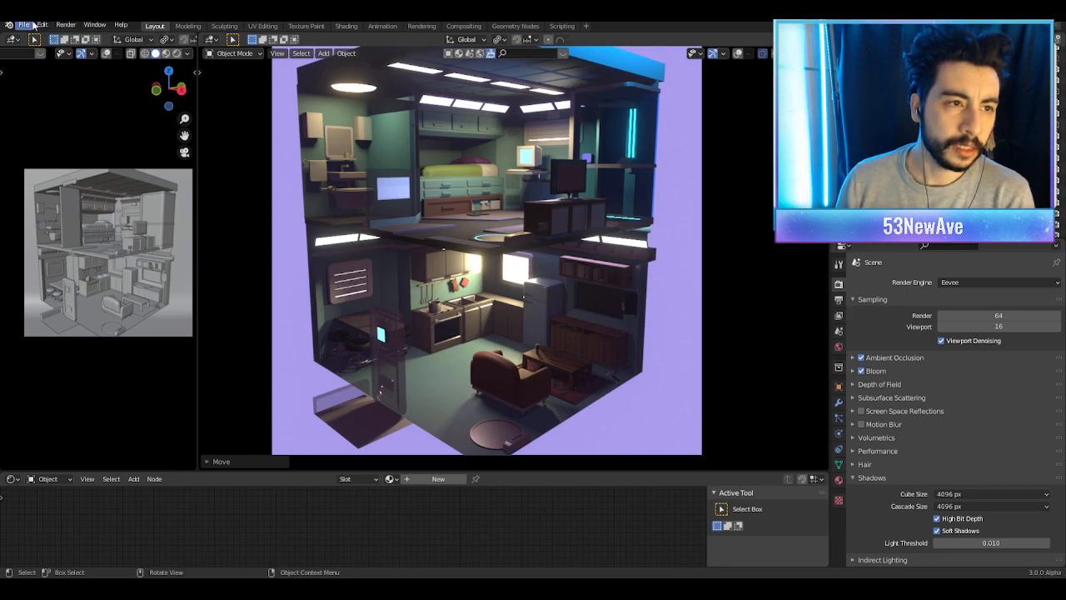
click(42, 25)
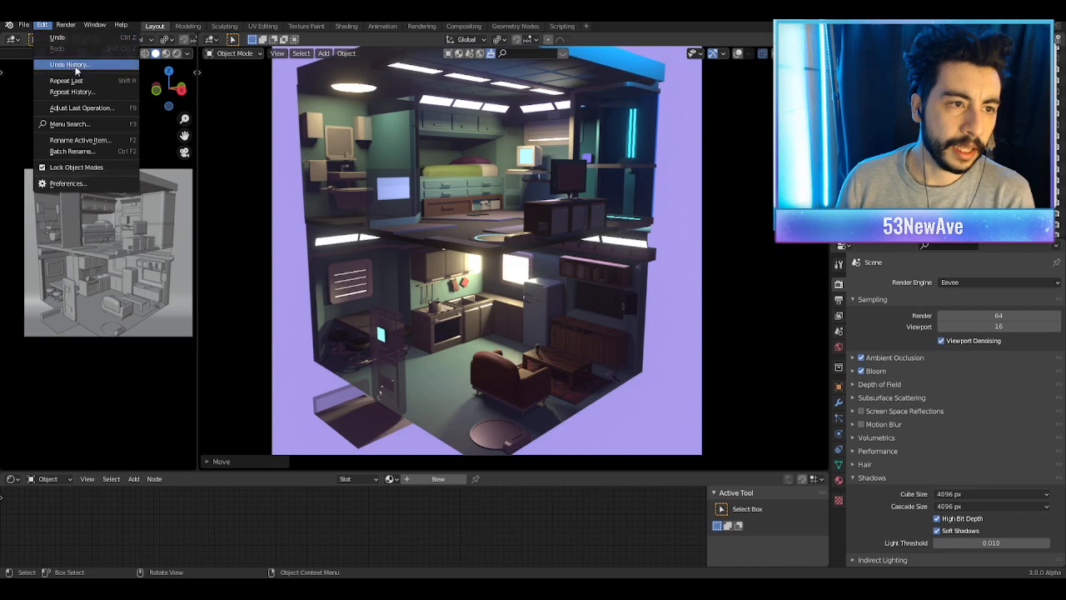
click(80, 184)
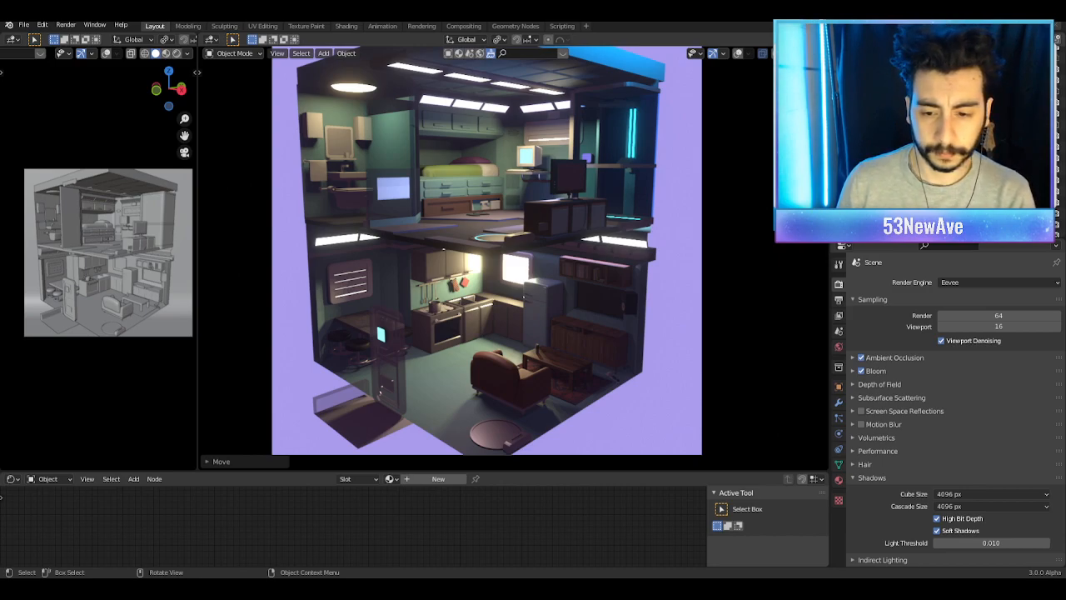
click(45, 24)
mouse_move(65, 27)
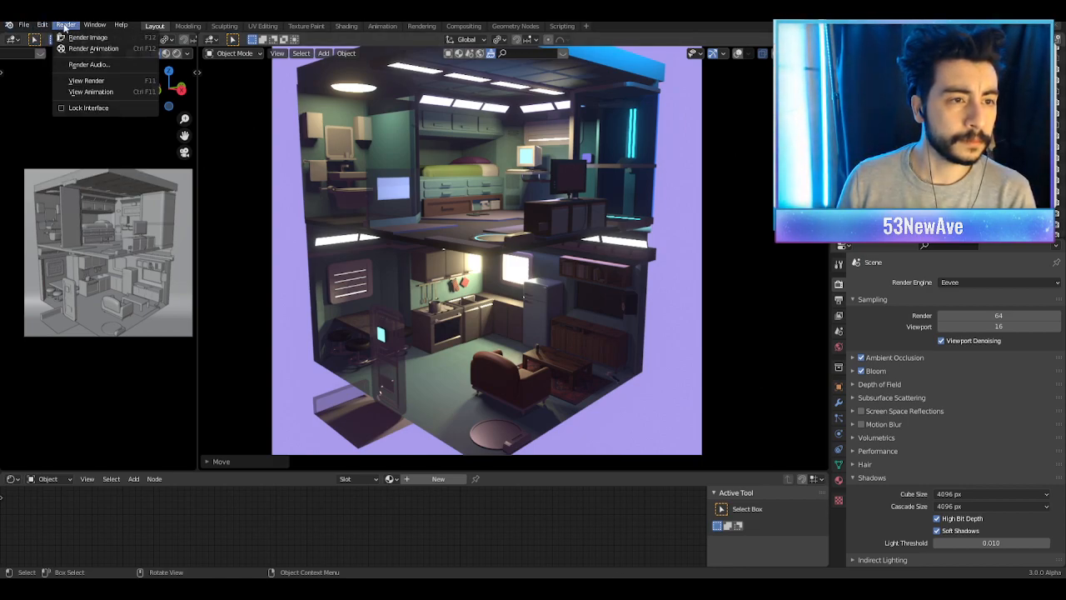
click(59, 184)
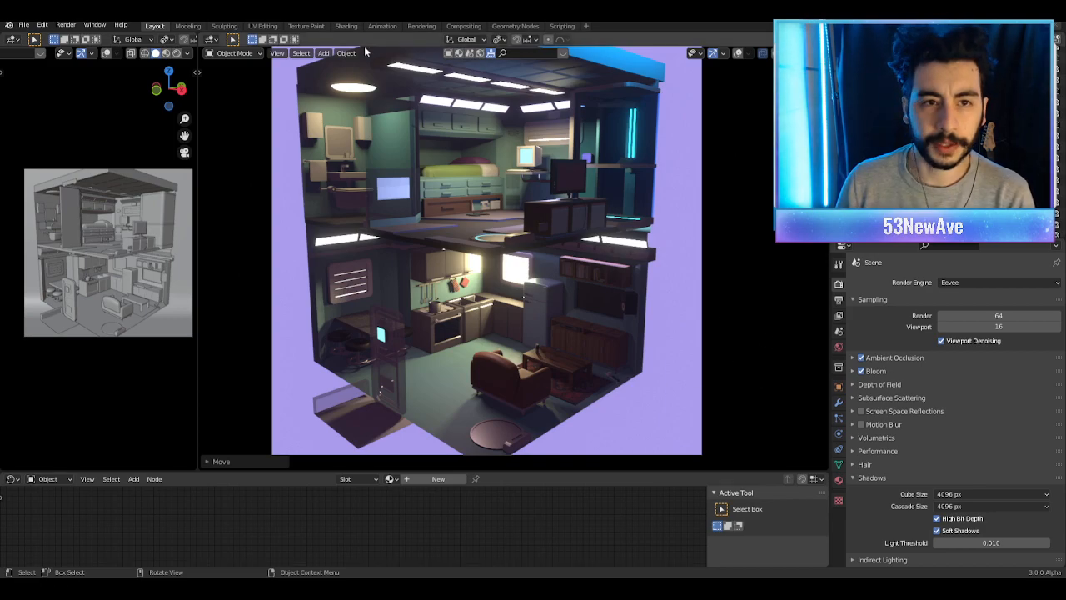
Step: Review the Eevee lighting of the diorama in the camera view, including with the viewport enlarged
scroll(592, 255, up, 2)
scroll(559, 252, down, 3)
middle_drag(547, 251, 710, 258)
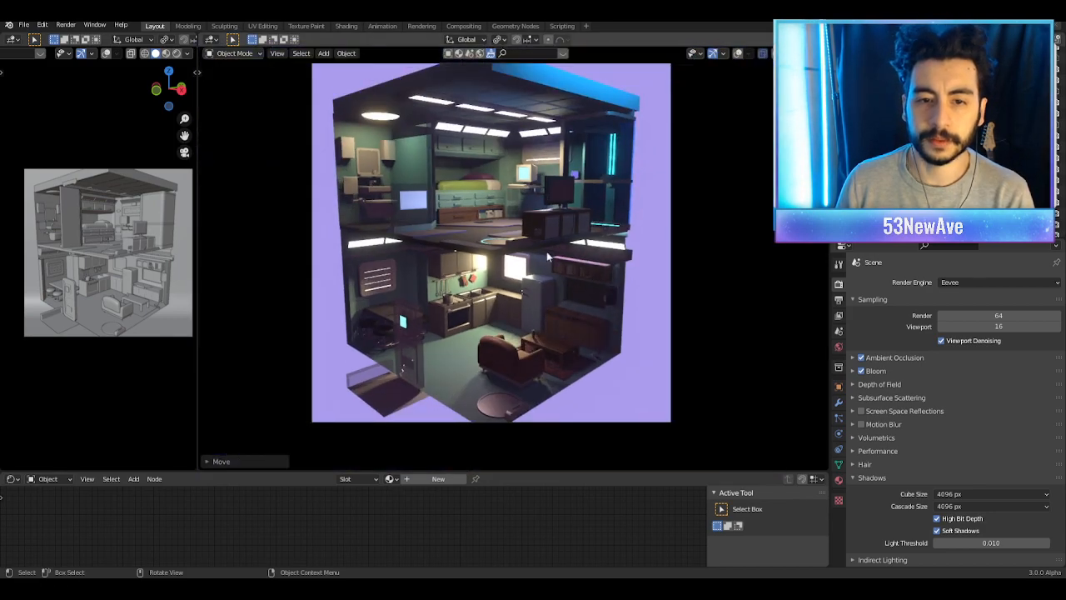
key(KP_0)
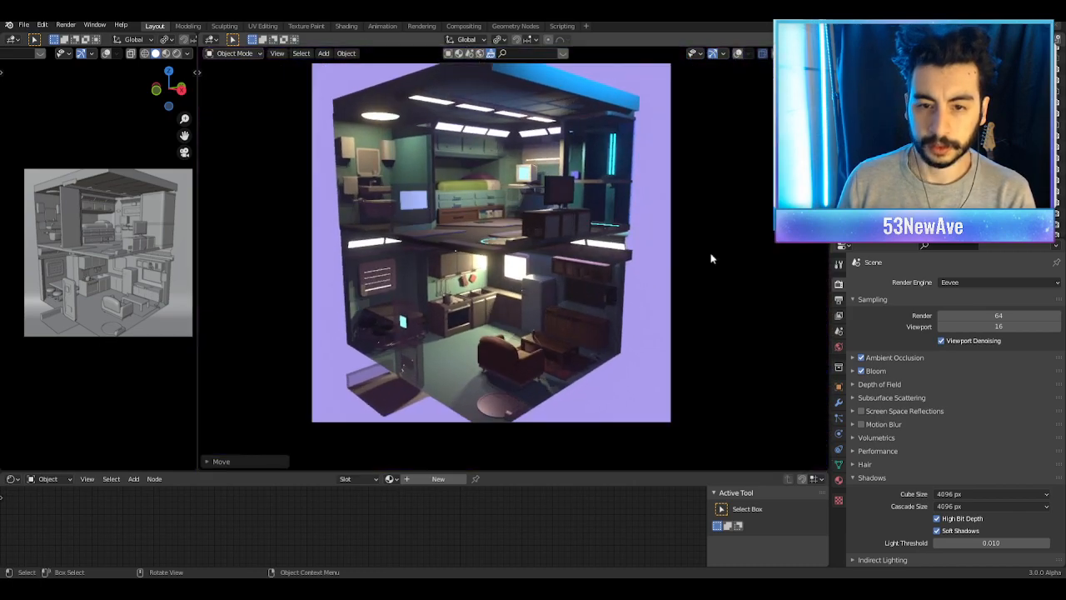
scroll(712, 258, up, 1)
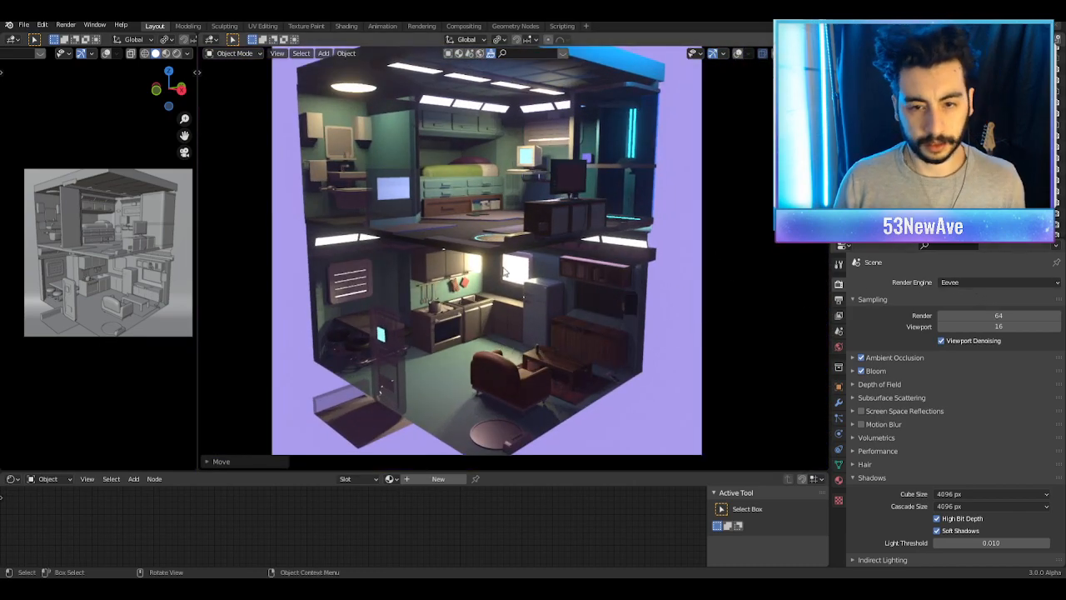
key(ctrl+alt+space)
key(ctrl+alt+space)
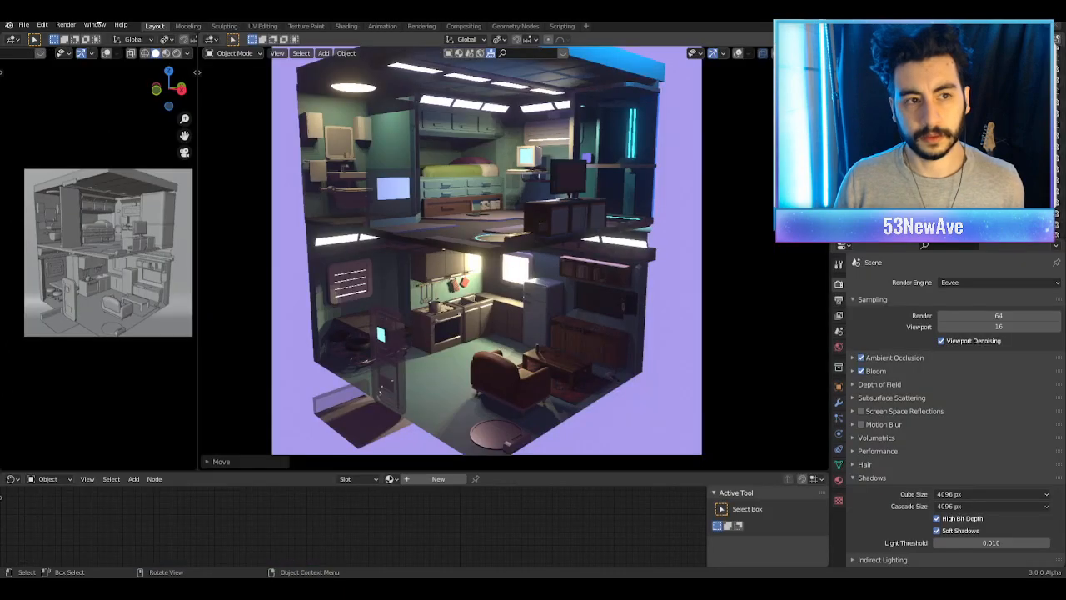
Step: Switch to Cycles, look at the diorama from afar in material preview shading, and return to Eevee in rendered shading
click(957, 283)
click(958, 320)
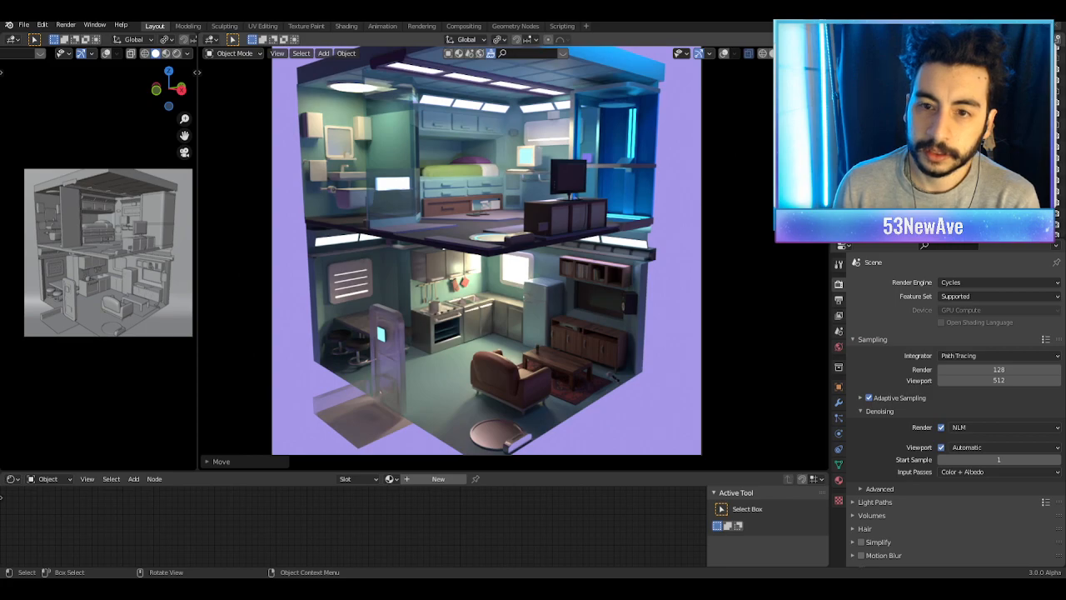
click(784, 54)
middle_drag(677, 197, 650, 200)
scroll(679, 149, down, 6)
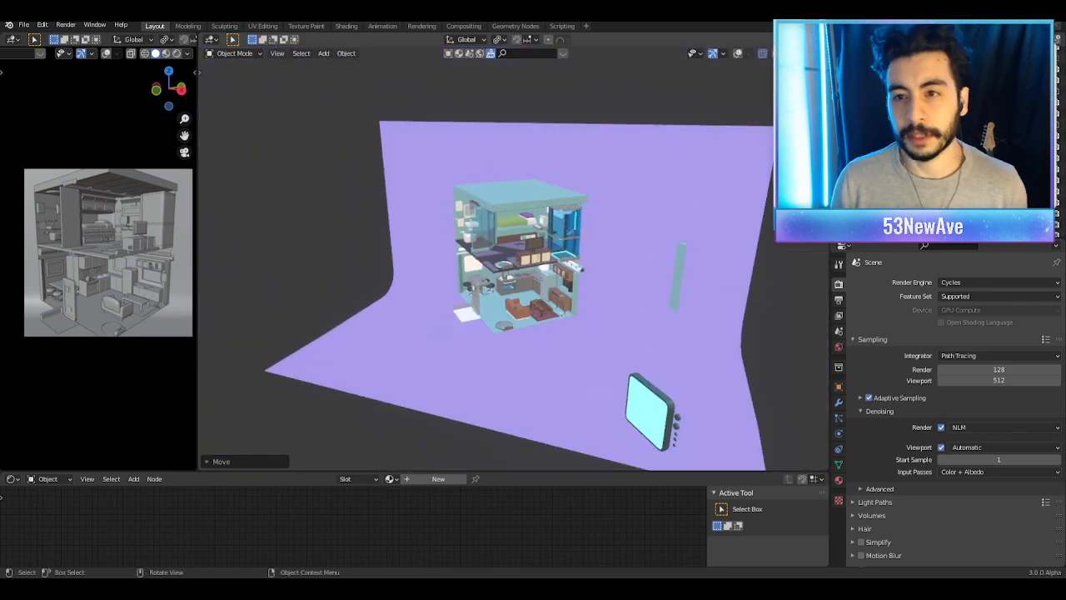
click(967, 282)
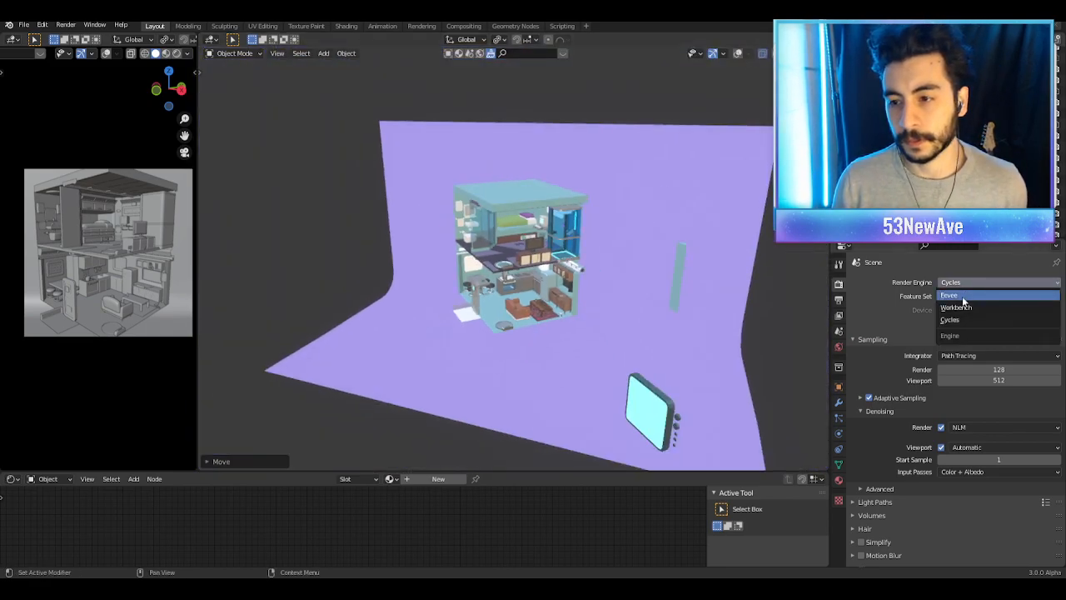
click(964, 297)
click(808, 53)
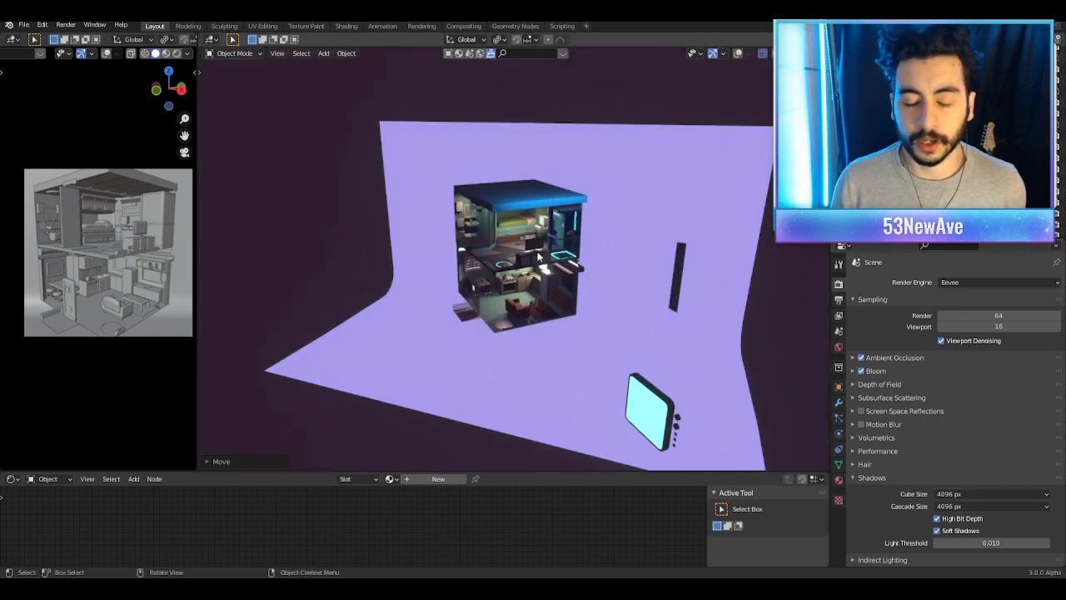
Step: Show the viewport overlays and move one of the diorama's existing point lights
middle_drag(568, 266, 614, 269)
mouse_move(716, 292)
shift+middle_down()
mouse_move(538, 222)
mouse_move(600, 207)
mouse_move(649, 167)
mouse_move(566, 140)
mouse_move(581, 172)
mouse_move(558, 199)
mouse_move(511, 167)
mouse_move(556, 216)
mouse_move(531, 290)
shift+middle_up()
click(737, 54)
click(546, 197)
key(g)
click(581, 231)
Step: Place the 3D cursor on the living room floor behind the armchair
shift+right_click(490, 285)
middle_drag(423, 261, 650, 275)
shift+middle_drag(379, 295, 505, 305)
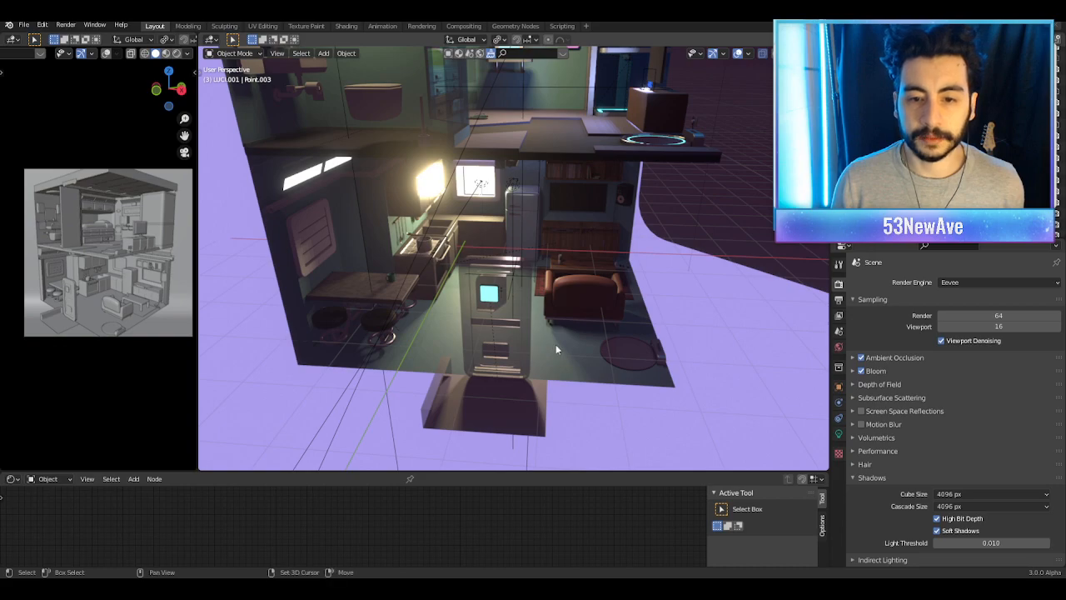
Step: Add a point light at the 3D cursor and move it up close behind the armchair
key(shift+a)
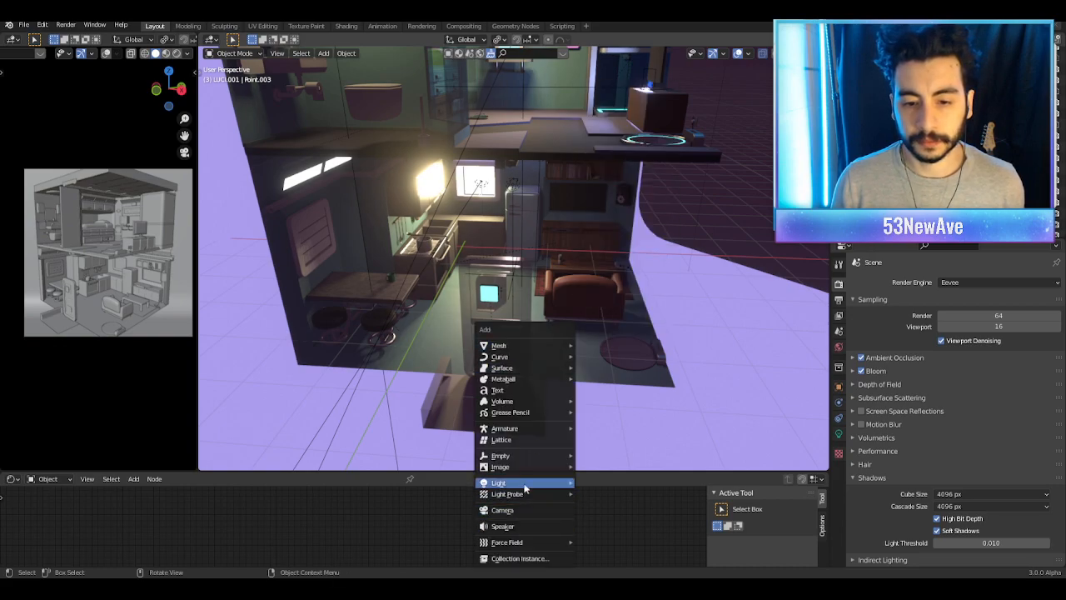
mouse_move(541, 483)
click(601, 481)
key(g)
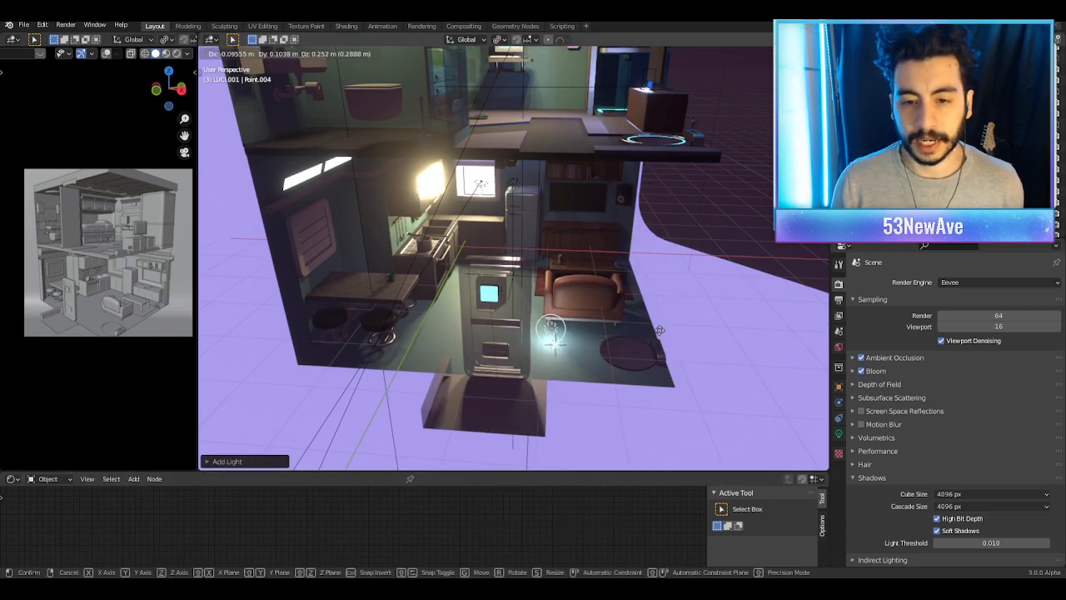
click(693, 320)
middle_drag(692, 320, 652, 312)
scroll(653, 311, up, 4)
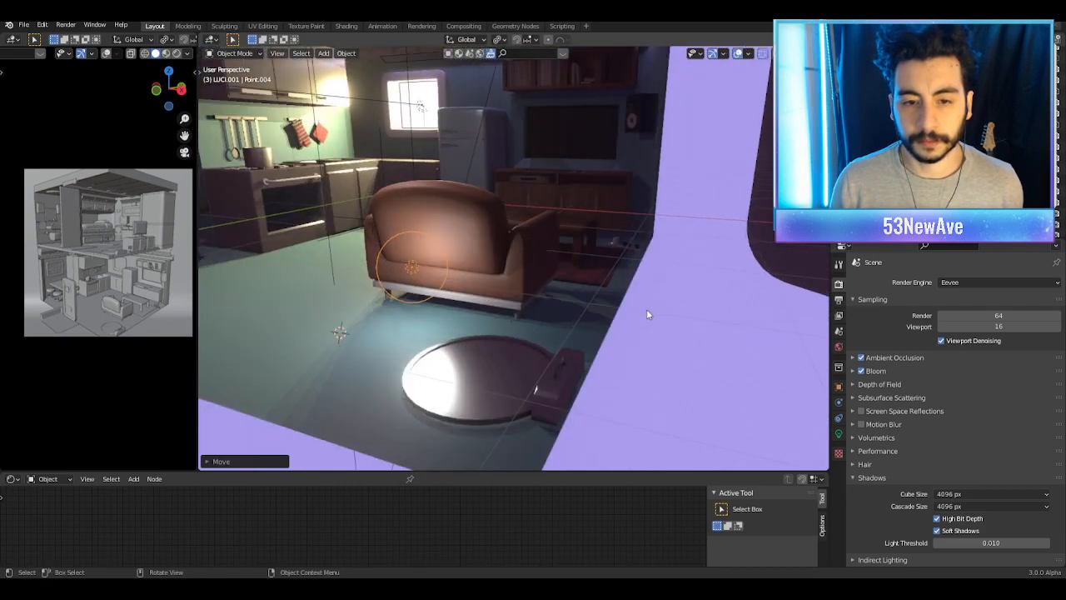
Step: Raise the new point light about 0.14 m along the Z axis, and delete it
key(g)
key(z)
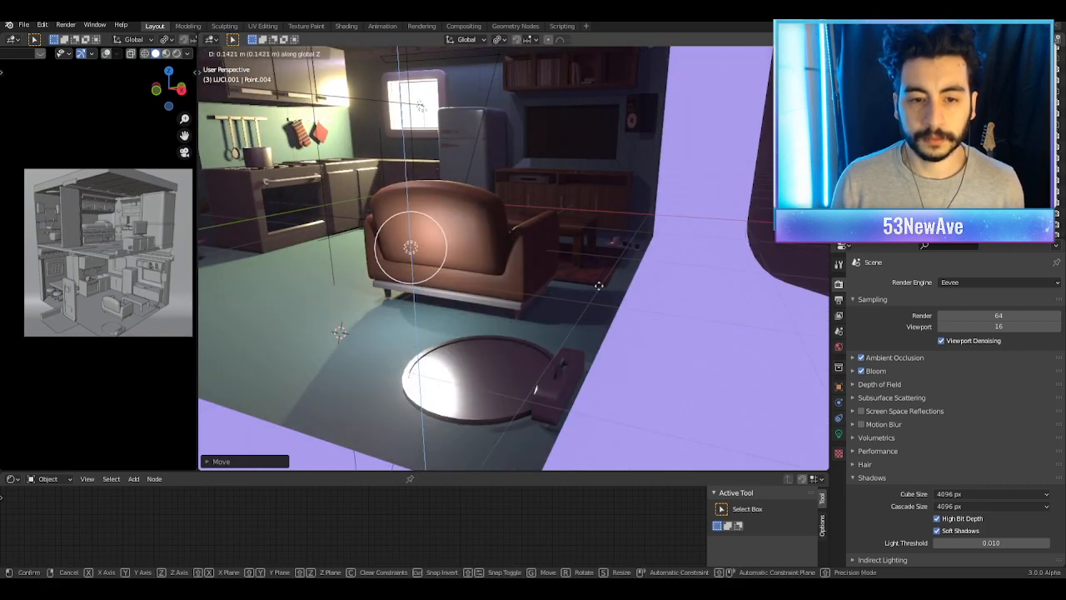
click(599, 285)
scroll(599, 285, down, 4)
key(Delete)
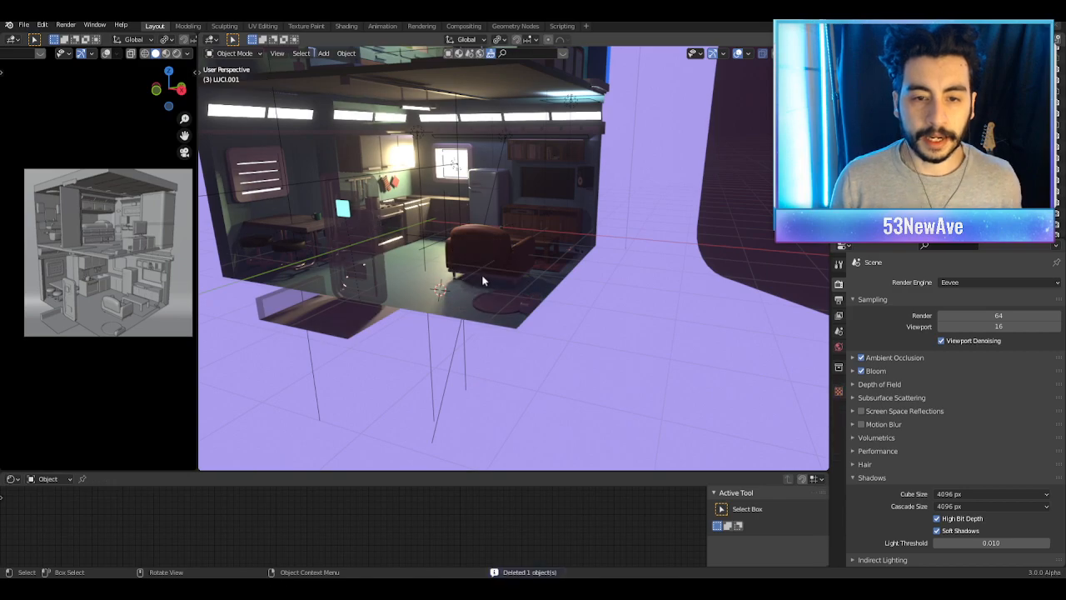
Step: Add a cube at the 3D cursor behind the armchair and raise it along the Z axis
scroll(411, 321, up, 4)
key(shift+a)
mouse_move(417, 186)
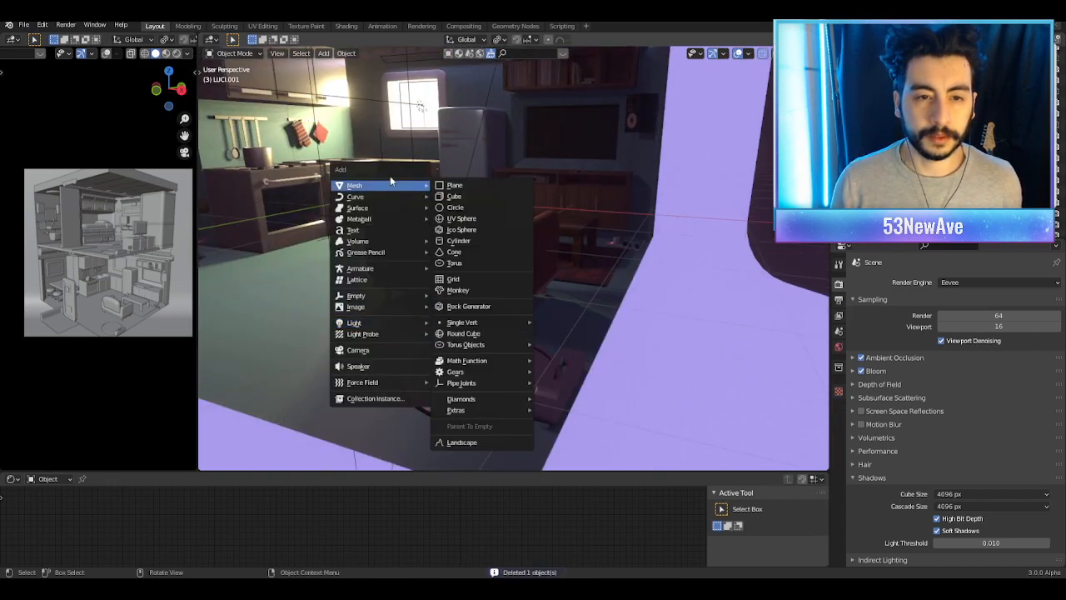
click(484, 199)
key(g)
key(z)
click(478, 190)
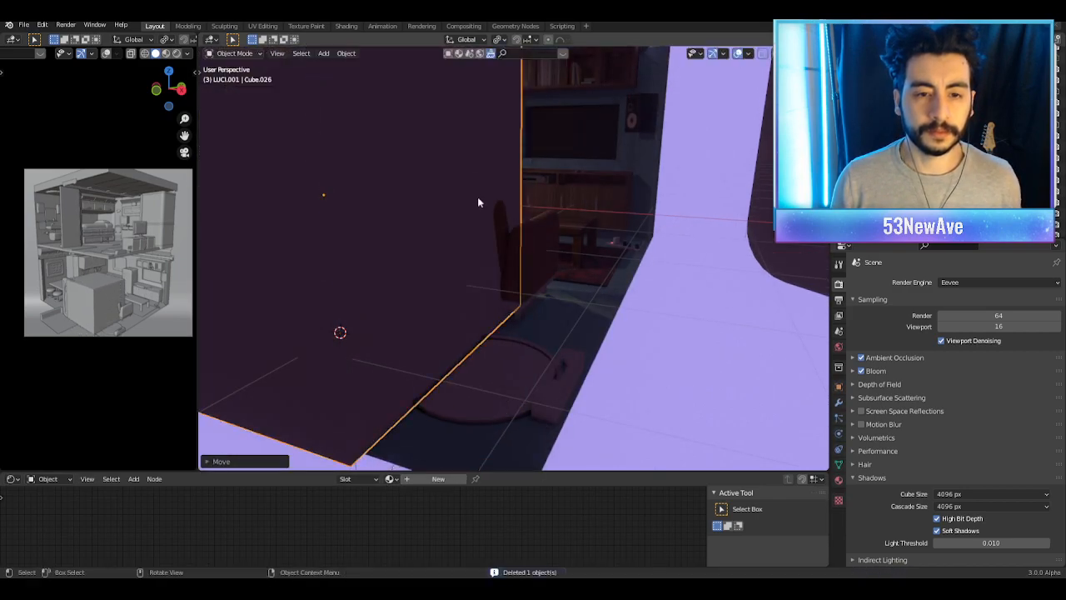
Step: Scale the new cube down to roughly the armchair's size and open its material properties
scroll(479, 191, down, 5)
key(s)
click(559, 271)
scroll(573, 284, up, 7)
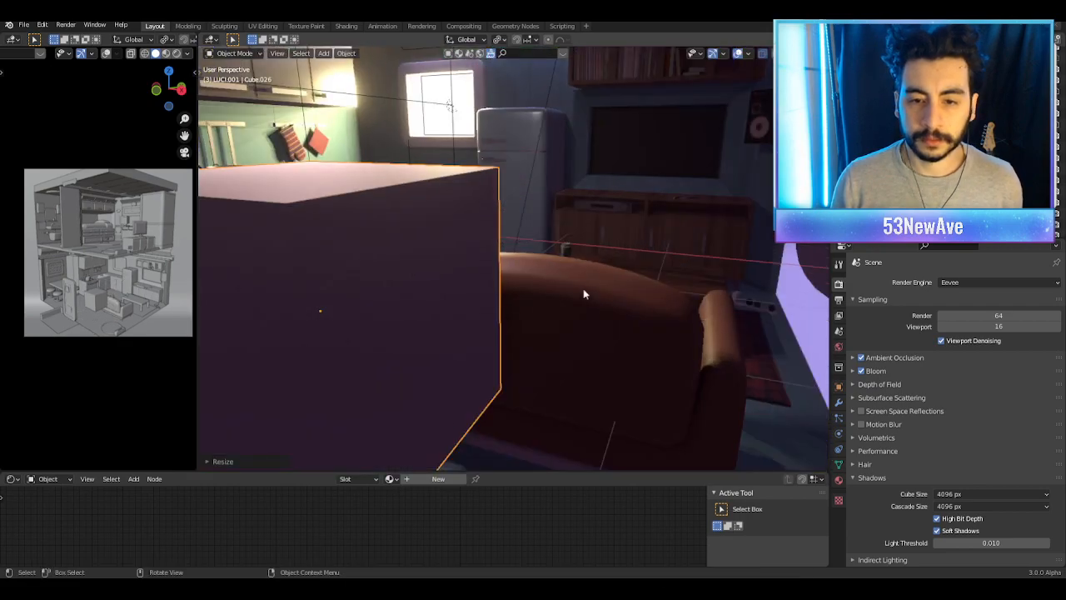
scroll(573, 288, down, 3)
click(839, 480)
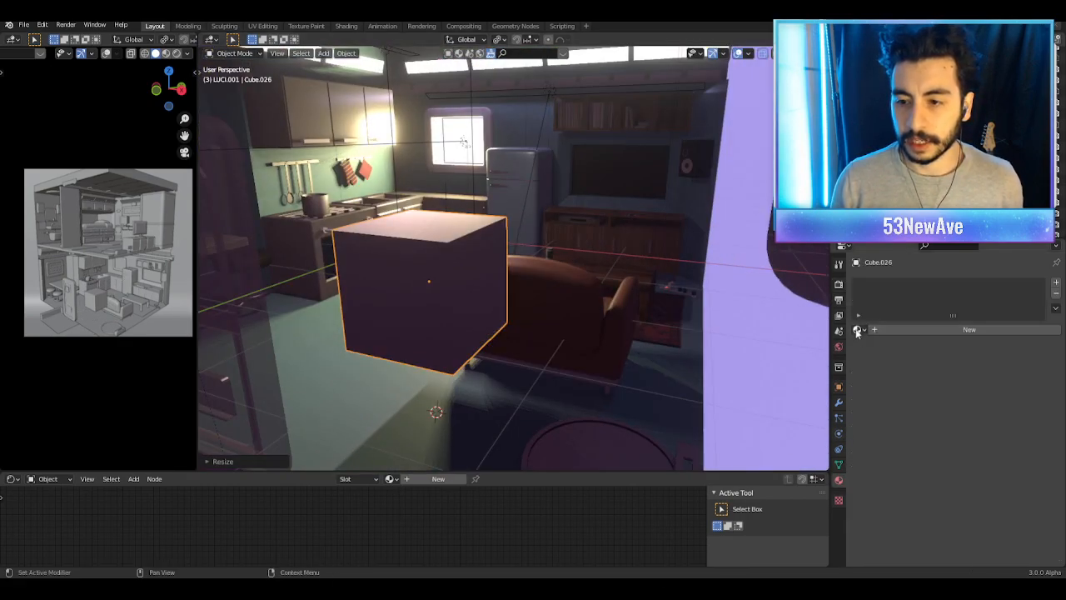
Step: Assign the existing emissive material Material.011 to the cube behind the armchair
click(863, 330)
scroll(881, 399, down, 17)
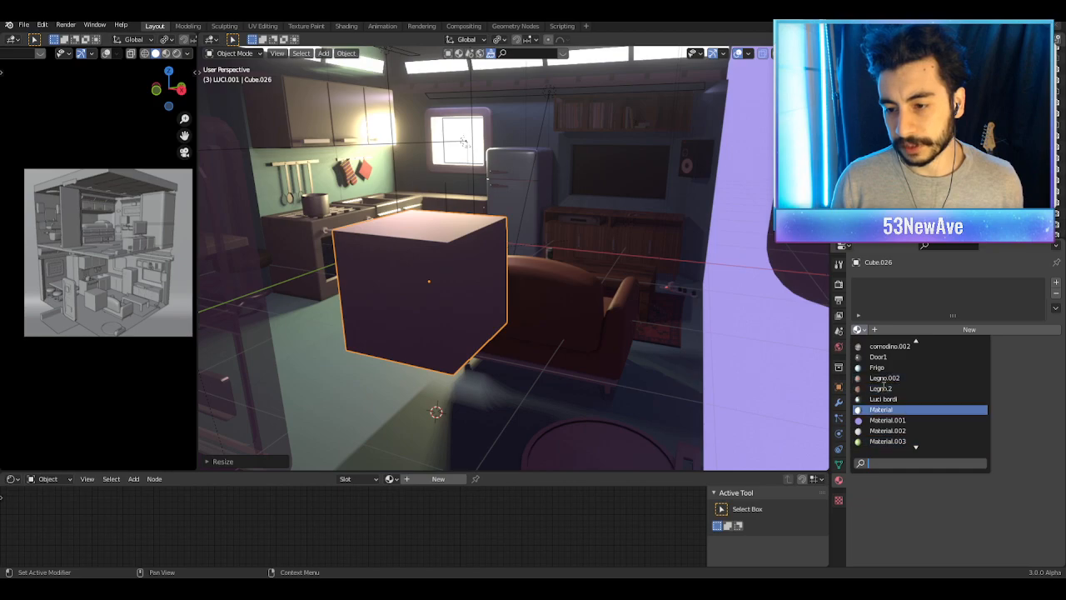
scroll(881, 399, down, 9)
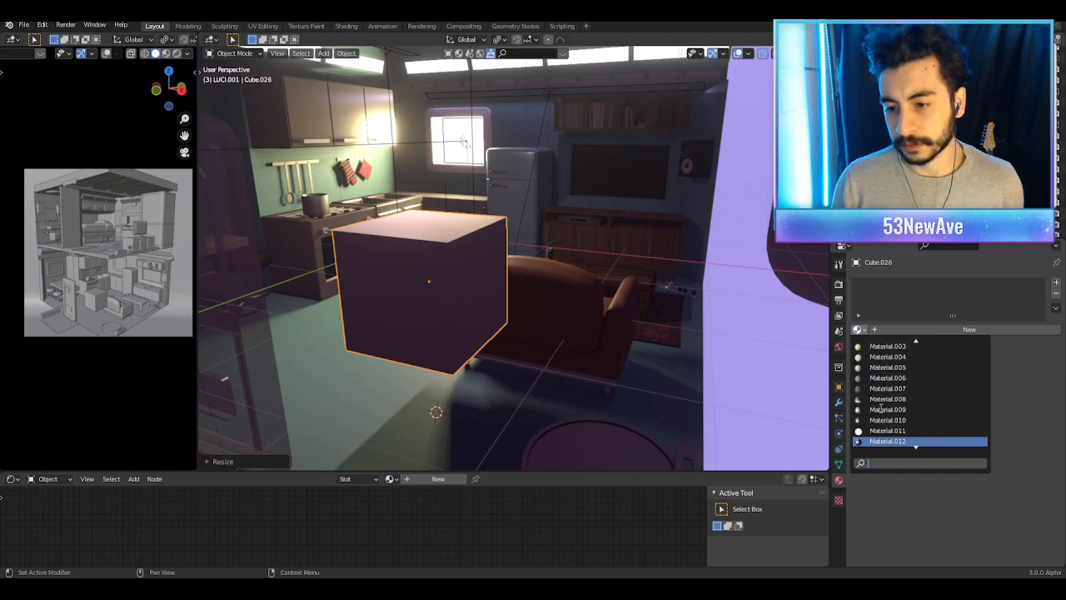
click(884, 399)
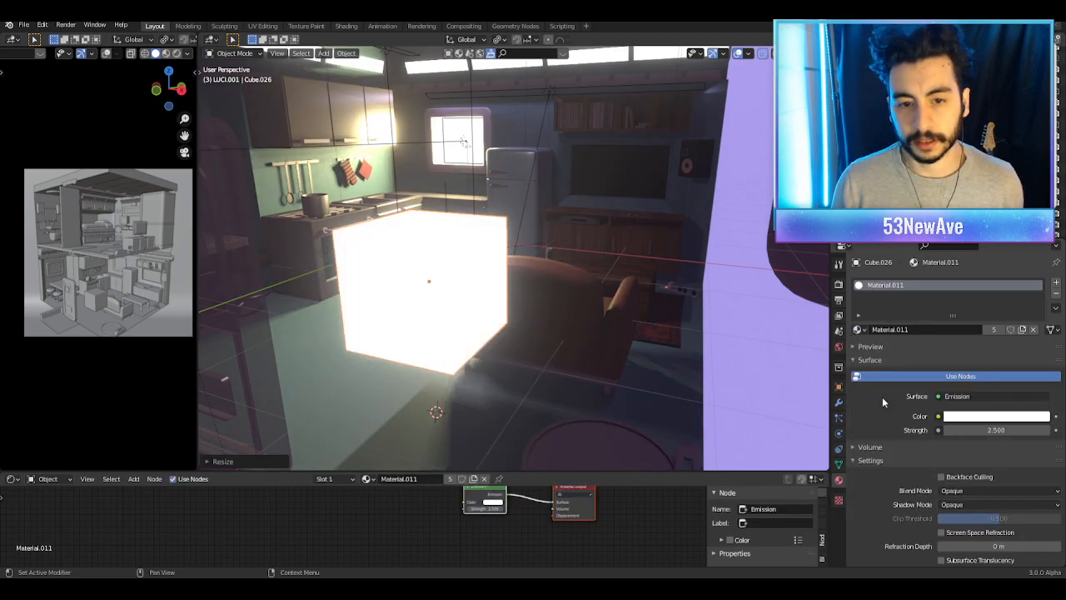
Step: Try moving the glowing cube around the armchair to see its effect in Eevee, and delete the cube
middle_drag(519, 334, 591, 321)
key(g)
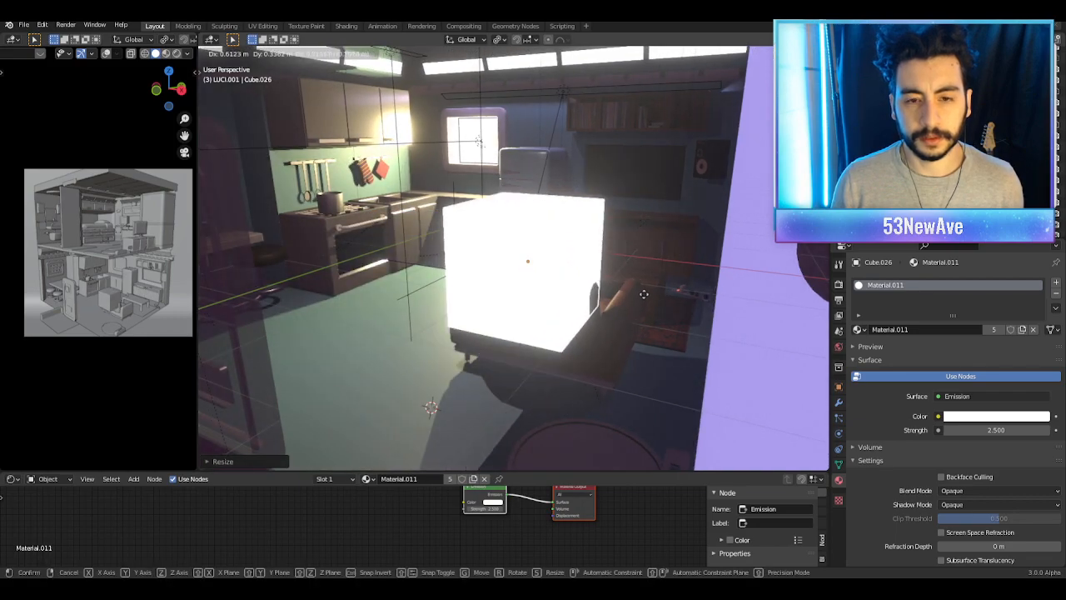
right_click(579, 292)
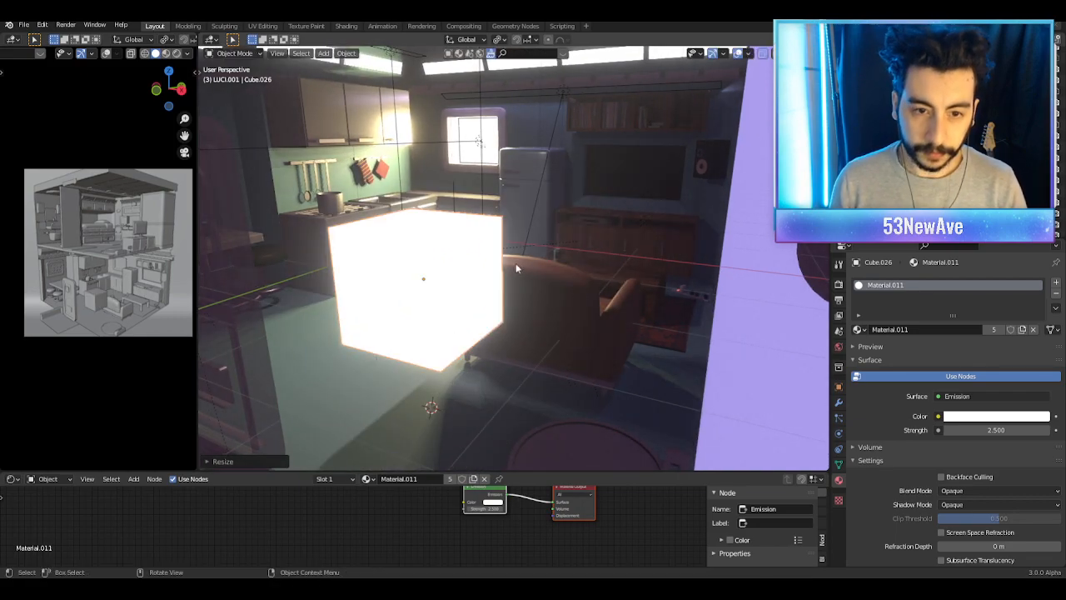
key(Delete)
Step: View the whole diorama through the camera with the viewport overlays hidden
scroll(505, 266, down, 5)
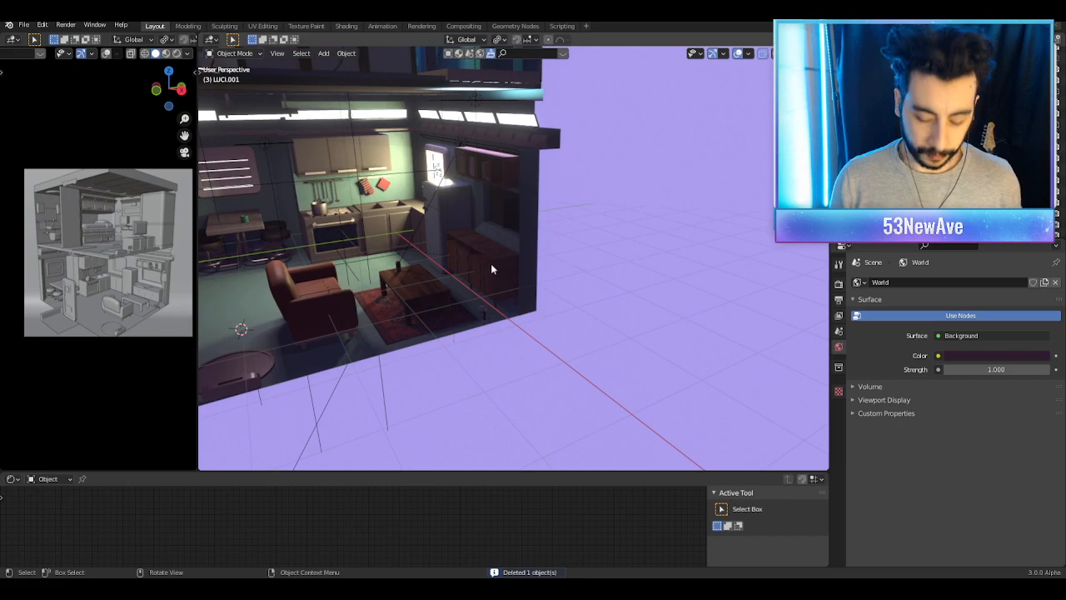
middle_drag(491, 269, 579, 280)
key(KP_0)
scroll(580, 282, up, 2)
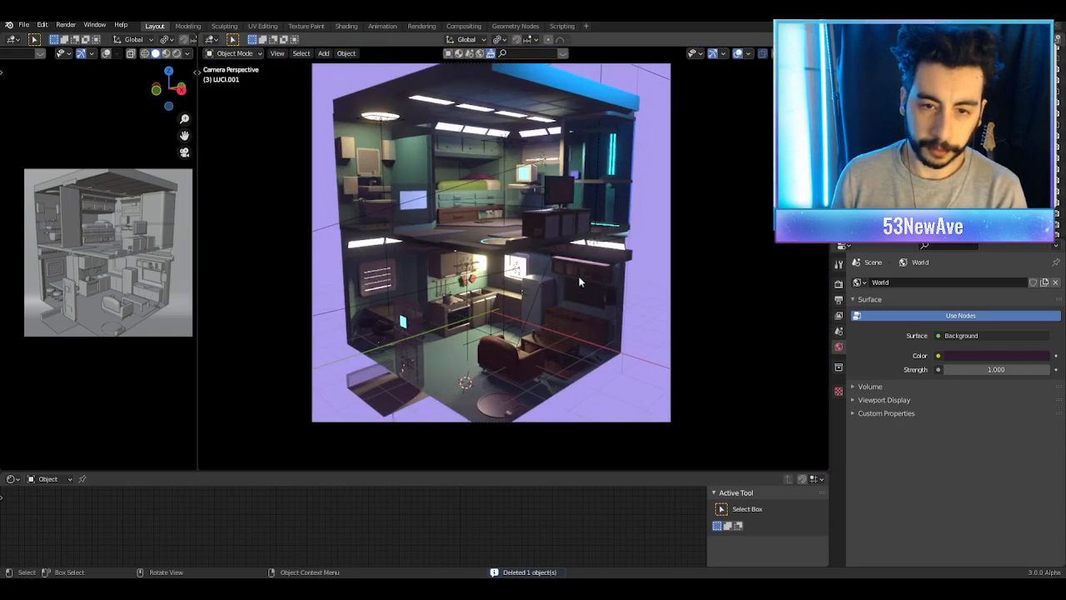
scroll(580, 281, up, 2)
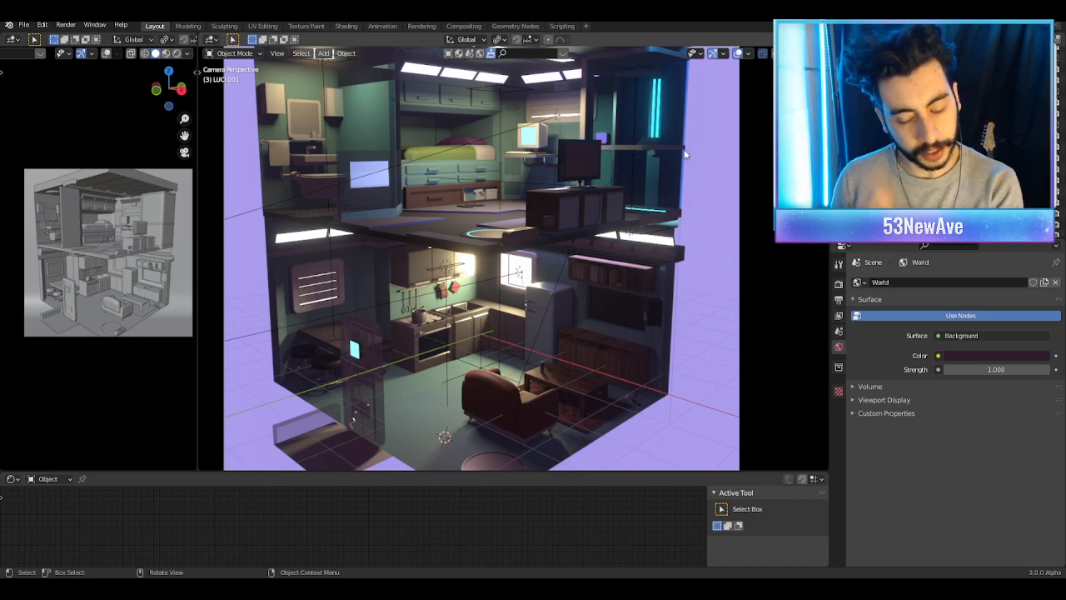
click(738, 54)
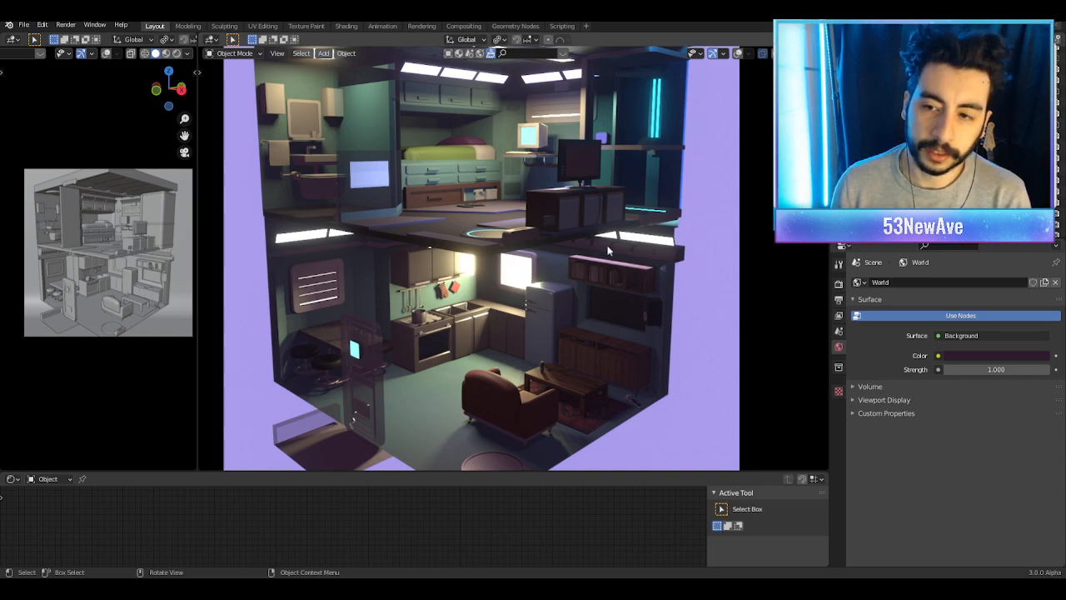
scroll(613, 245, down, 1)
scroll(613, 246, up, 1)
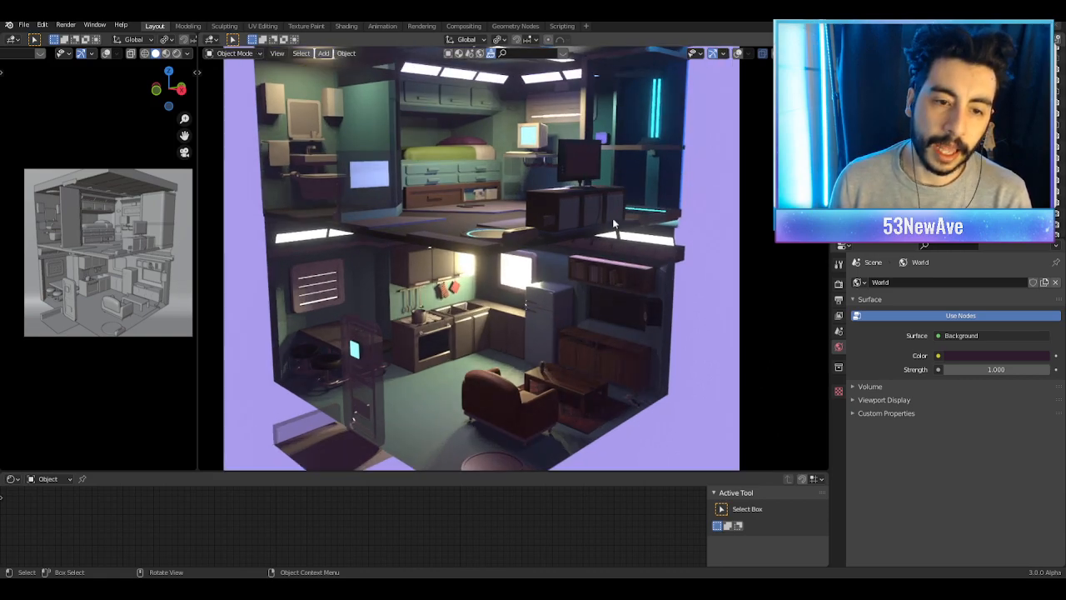
Step: Show the viewport overlays again and try moving the pink area light in front of the kitchen cabinets
click(739, 55)
click(451, 268)
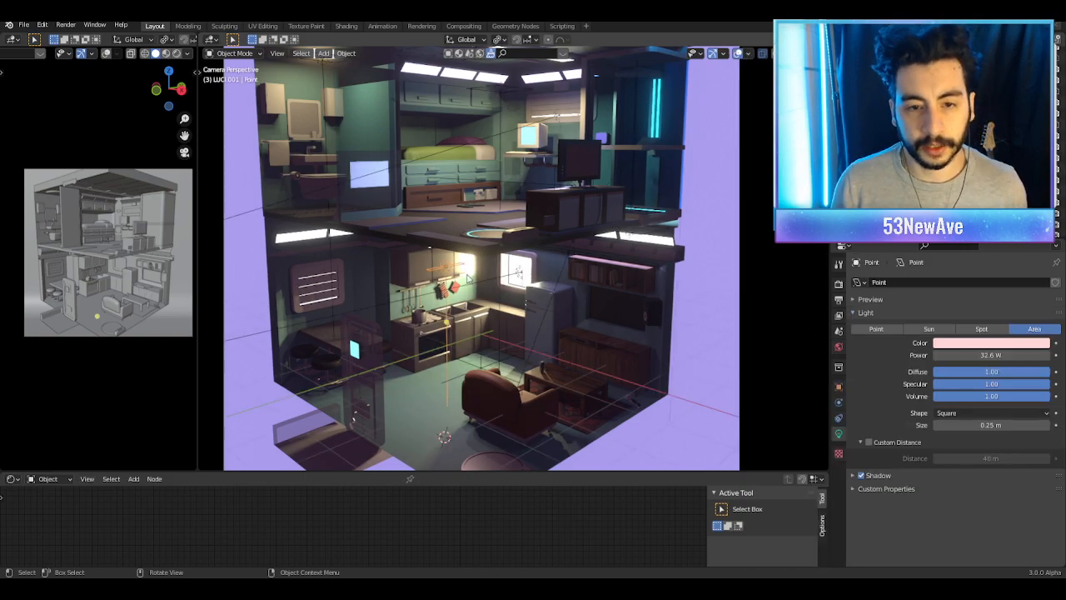
key(g)
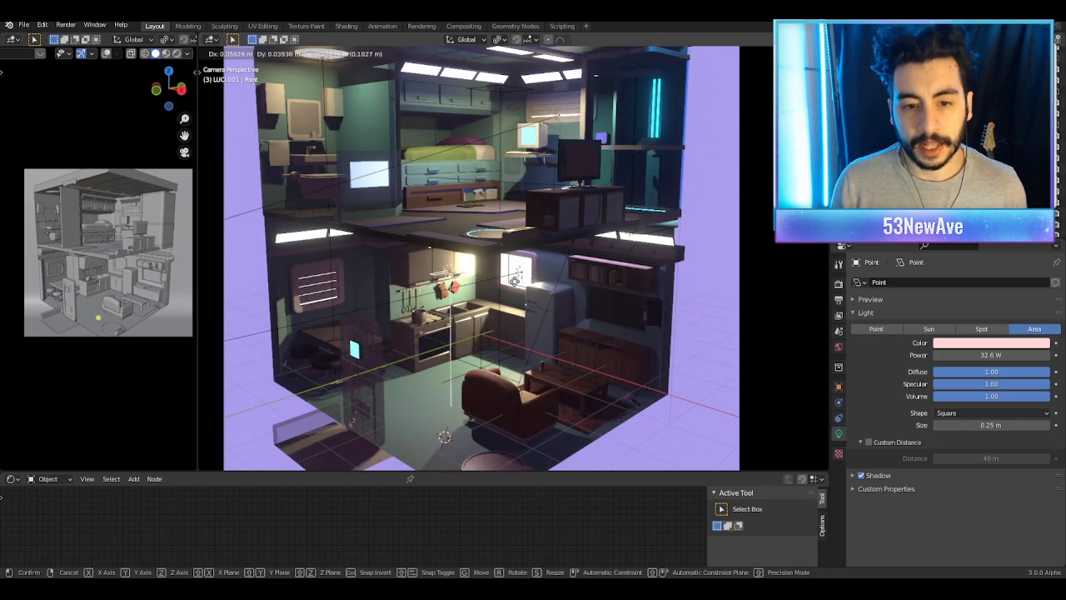
click(498, 287)
scroll(499, 288, up, 6)
key(g)
right_click(581, 239)
scroll(575, 238, down, 3)
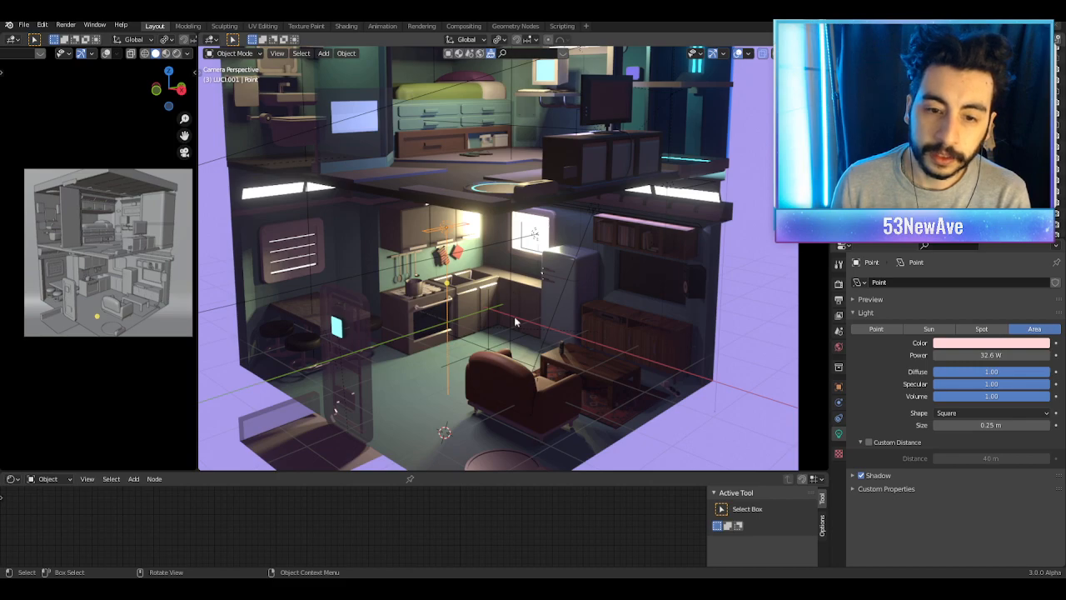
Step: Examine the Eevee lighting around the kitchen and armchair up close, and across the full diorama with overlays hidden
scroll(514, 407, up, 2)
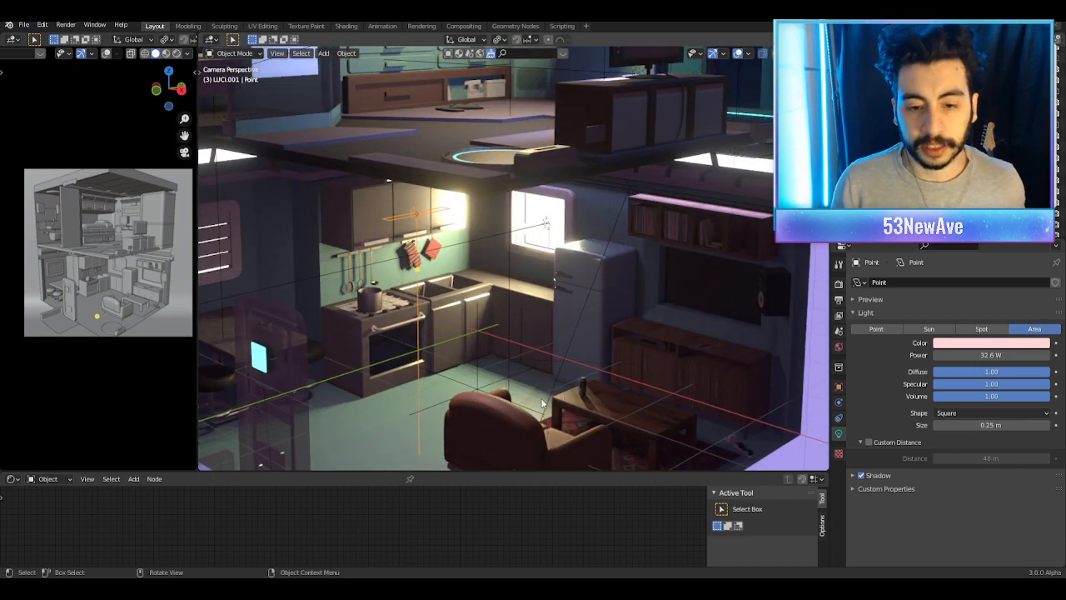
shift+middle_drag(539, 401, 518, 257)
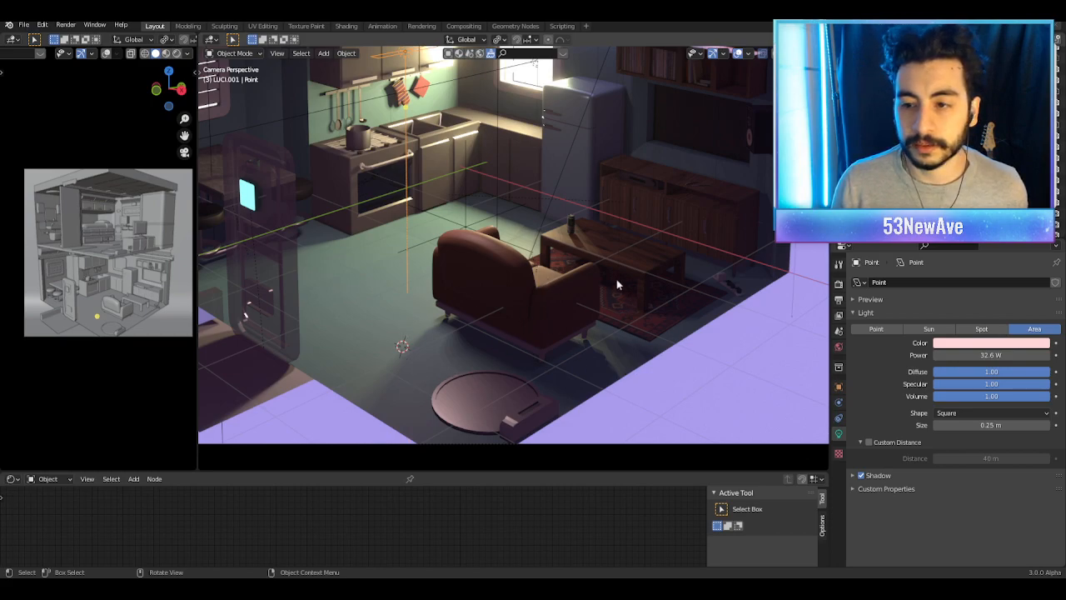
scroll(593, 205, down, 4)
shift+middle_drag(509, 209, 522, 317)
scroll(534, 292, up, 1)
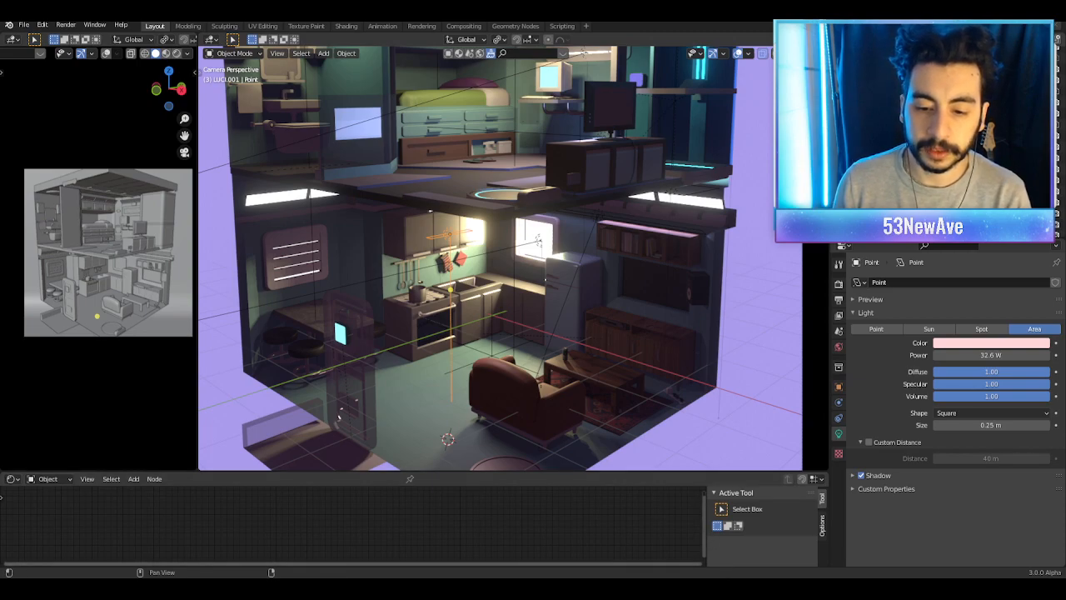
scroll(514, 259, down, 1)
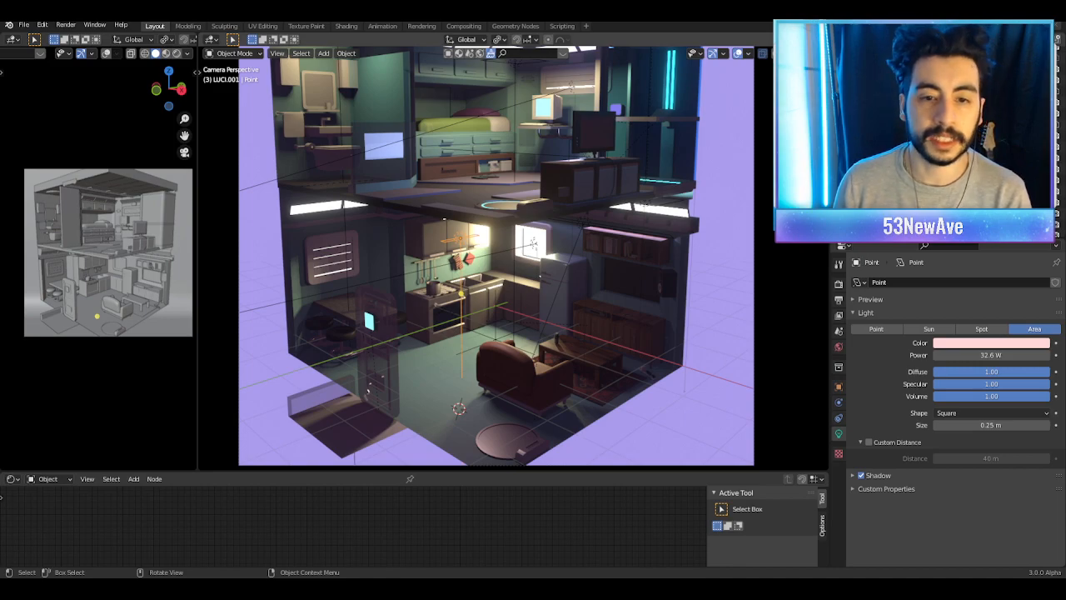
click(738, 55)
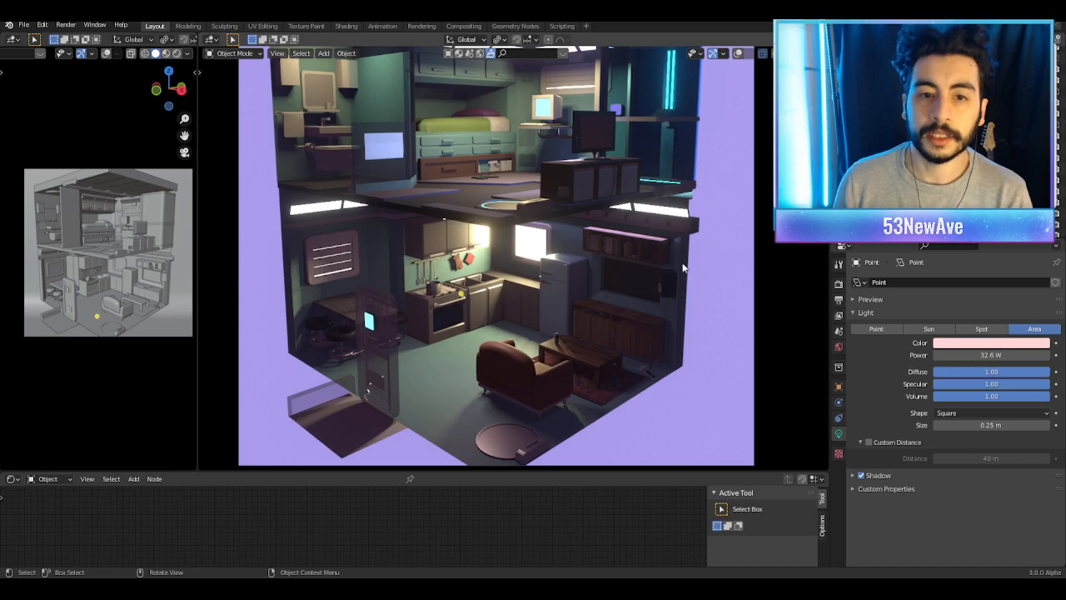
scroll(682, 269, down, 2)
scroll(681, 268, up, 1)
Step: Change the render engine from Eevee to Cycles to compare the lighting
click(839, 283)
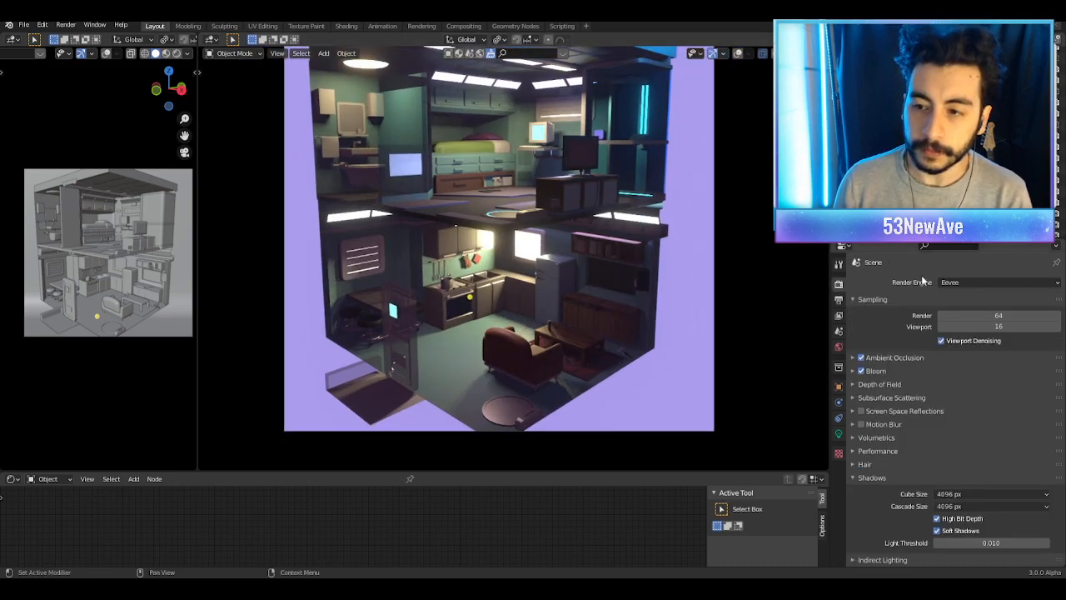
click(954, 283)
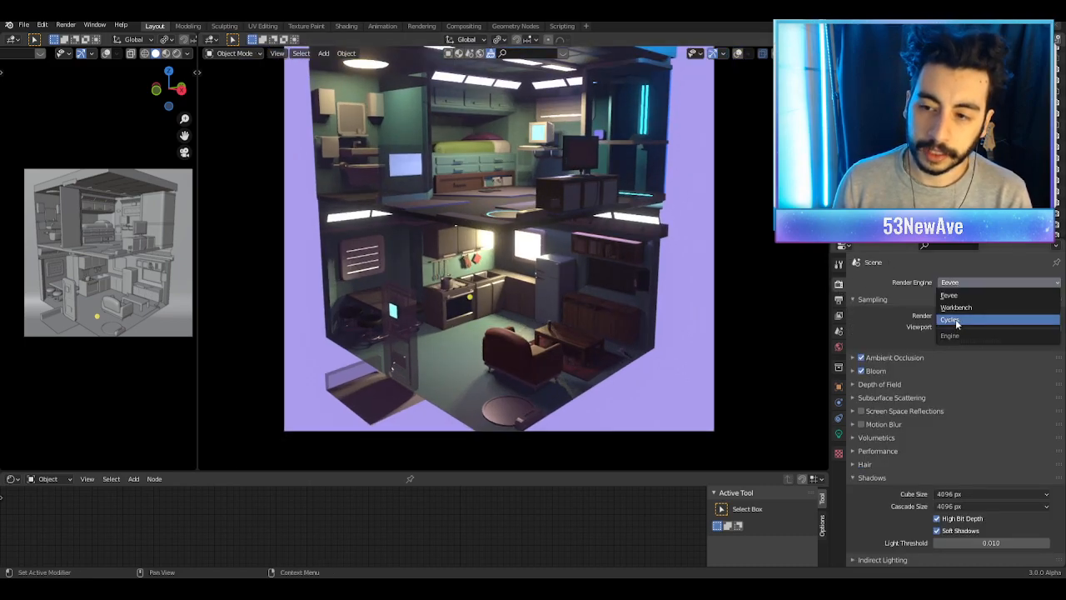
click(956, 319)
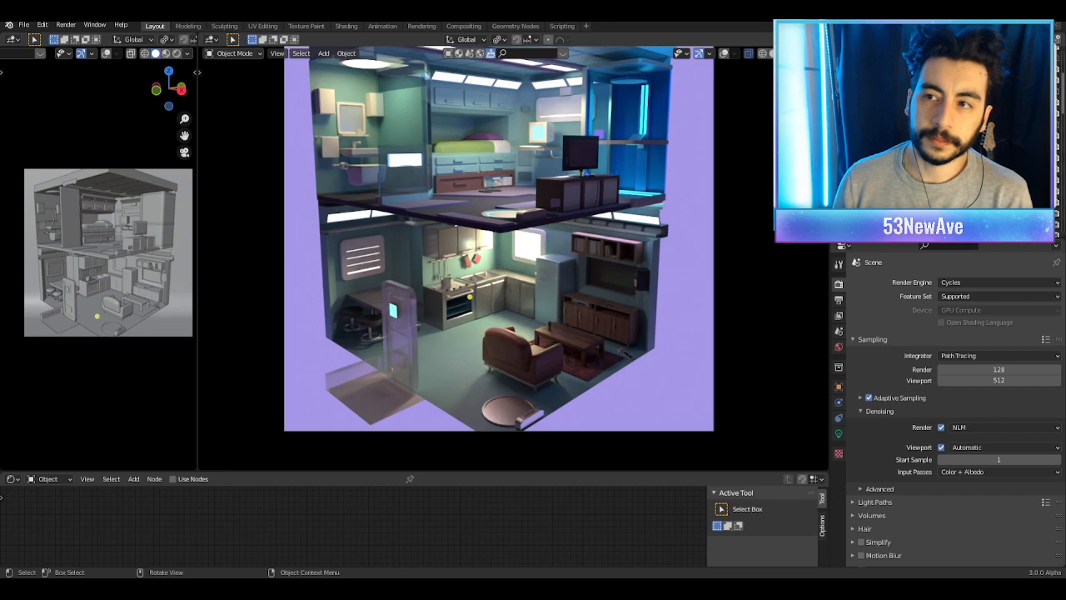
Step: Close the project without saving the changes, and reopen Stanzetta1.7.4blend.blend from the recent files in Blender 3.0.0 Alpha
key(ctrl+q)
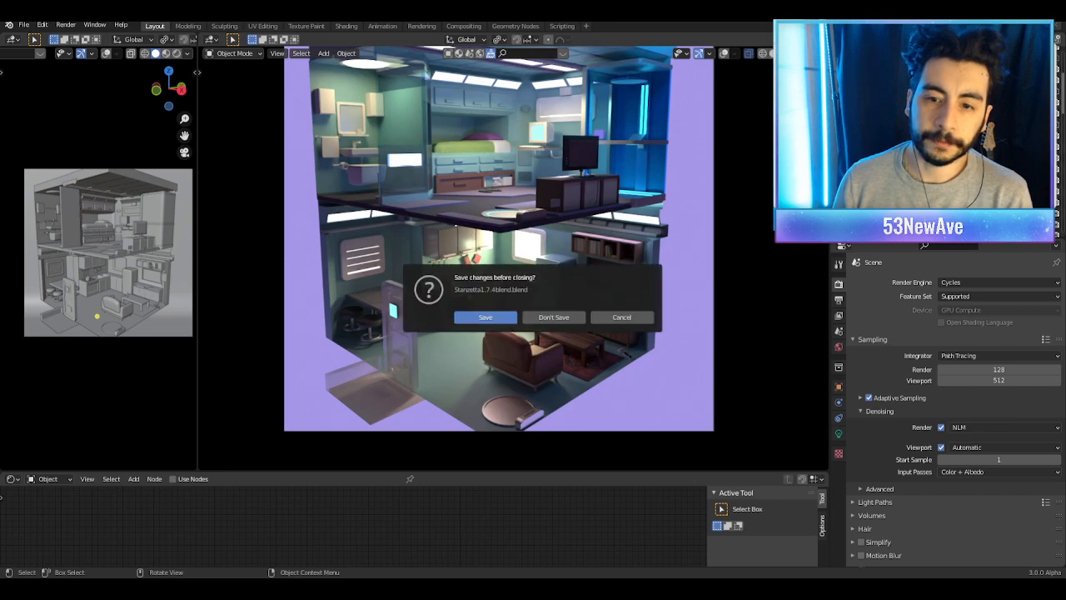
click(575, 318)
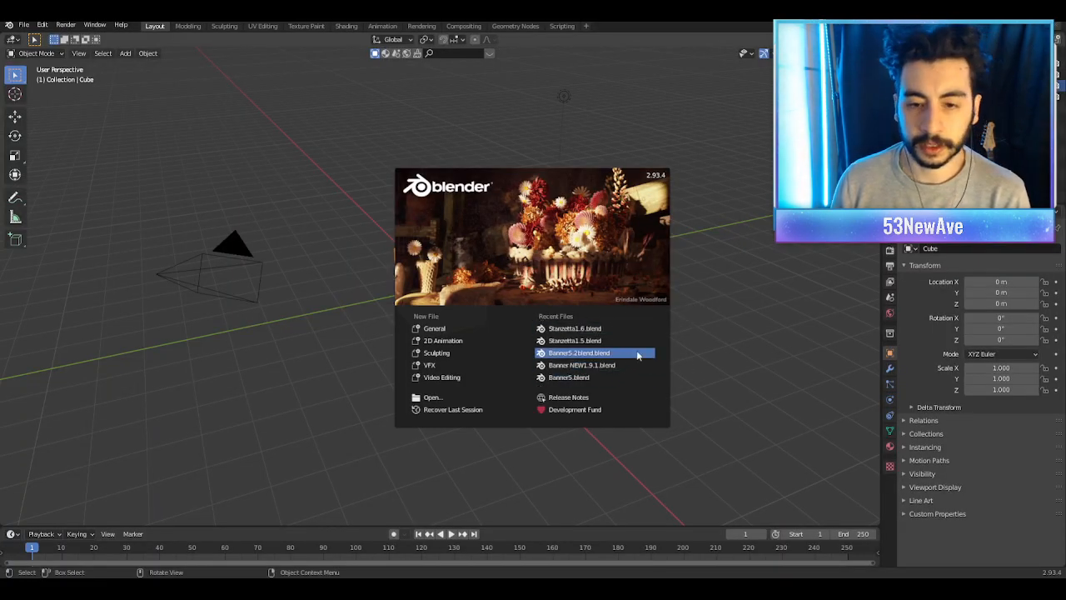
click(716, 307)
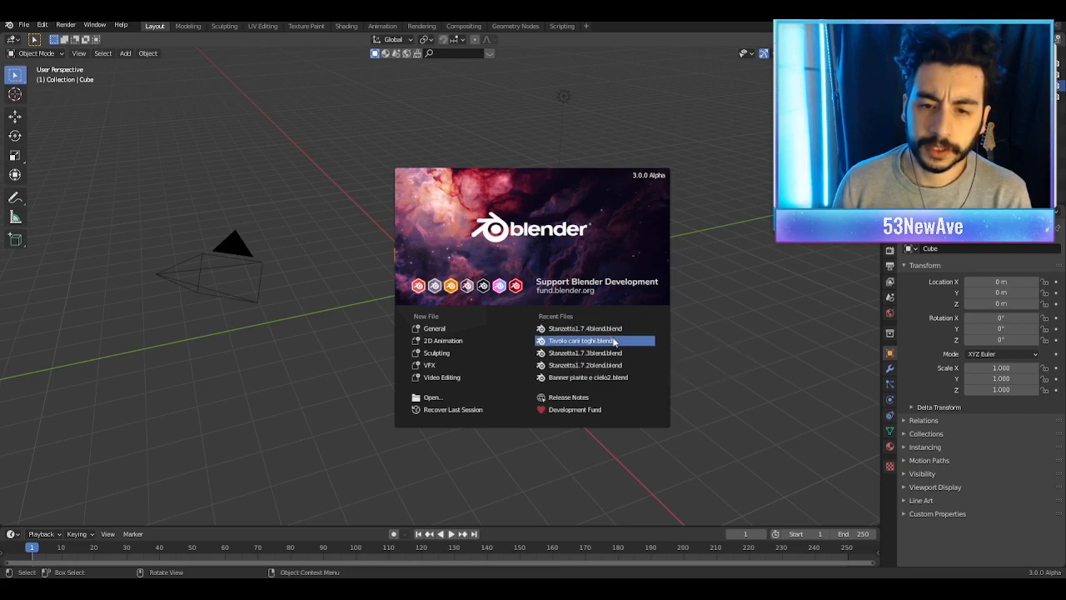
click(25, 25)
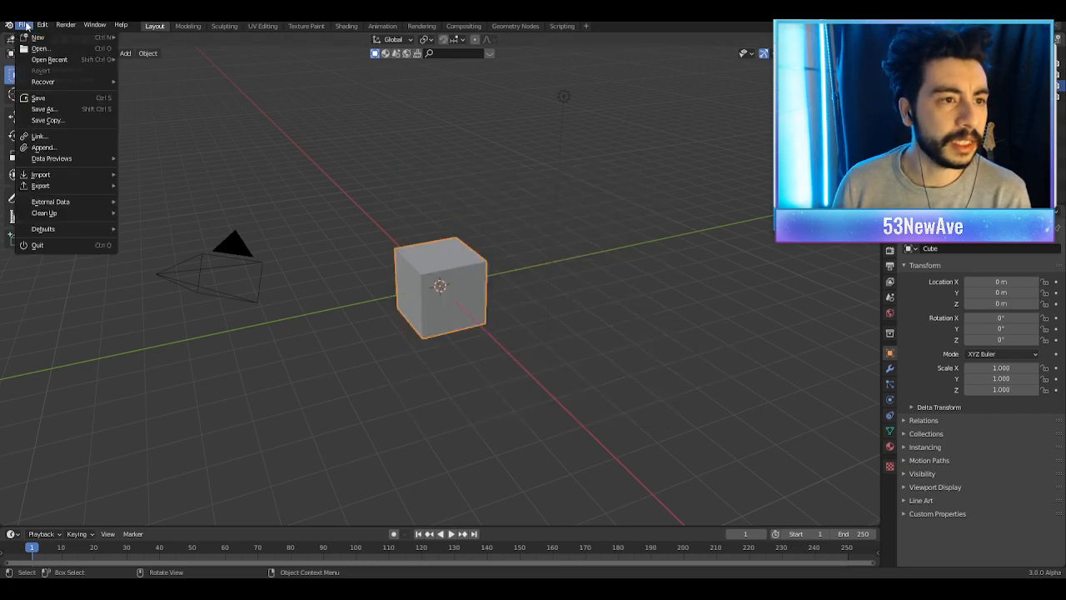
mouse_move(60, 63)
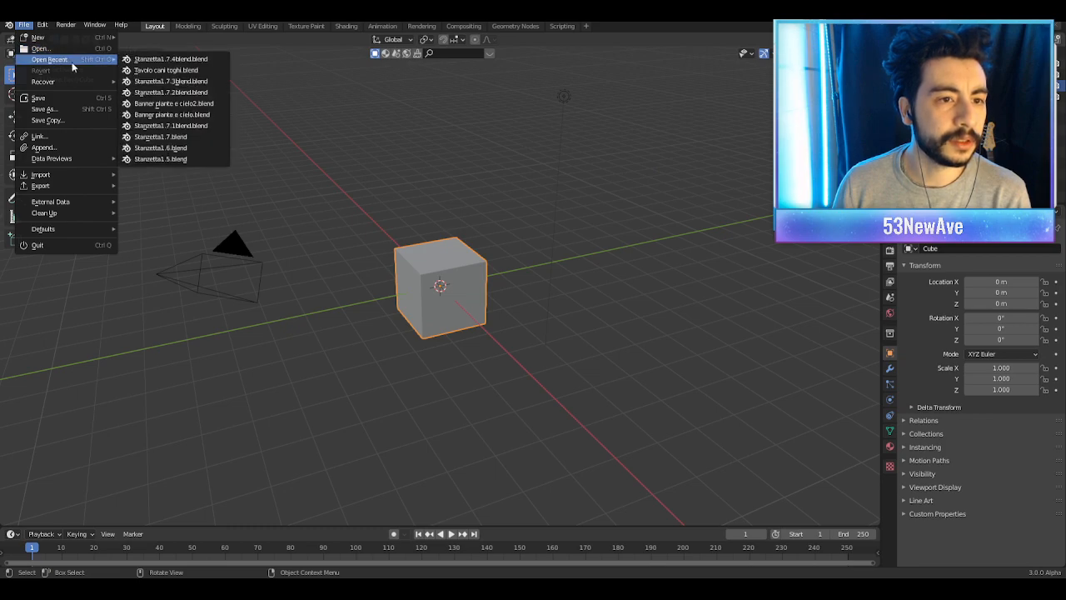
click(170, 59)
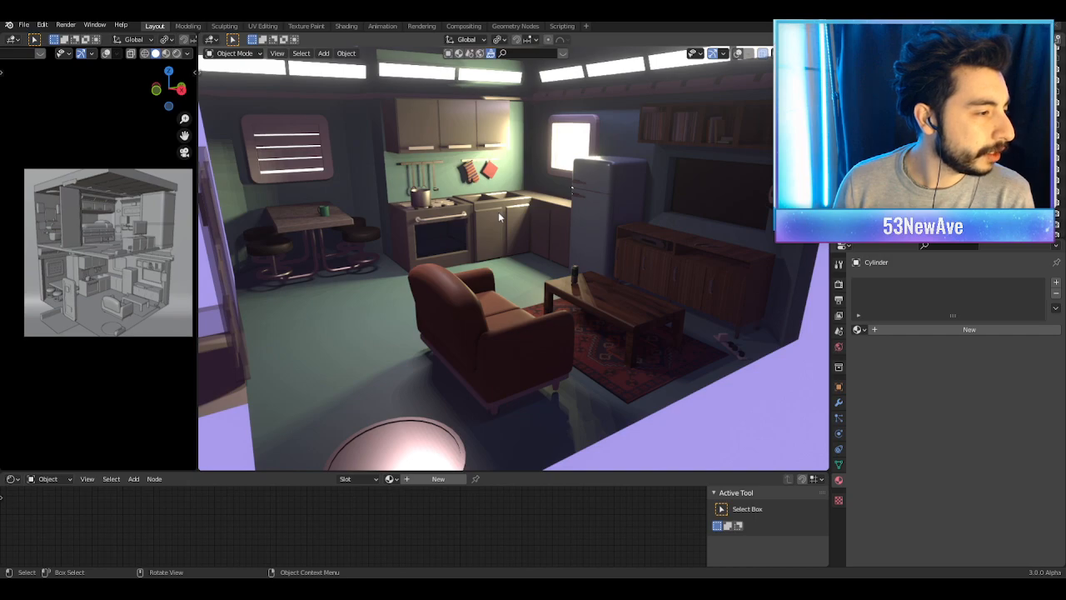
Step: View the reopened diorama through the camera and set the render engine to Cycles
scroll(498, 211, down, 6)
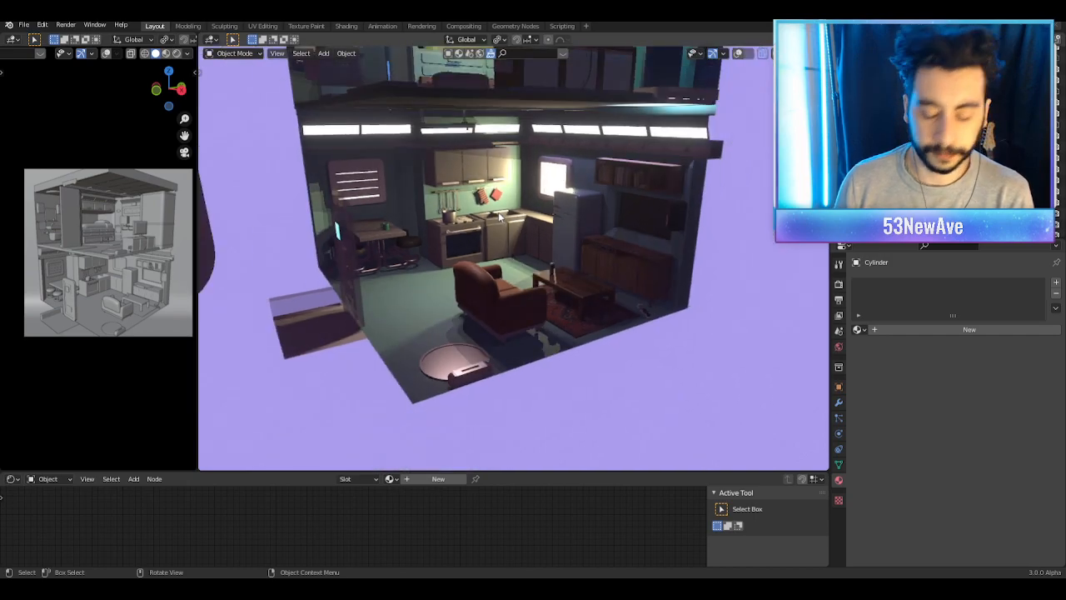
key(KP_0)
scroll(676, 136, up, 3)
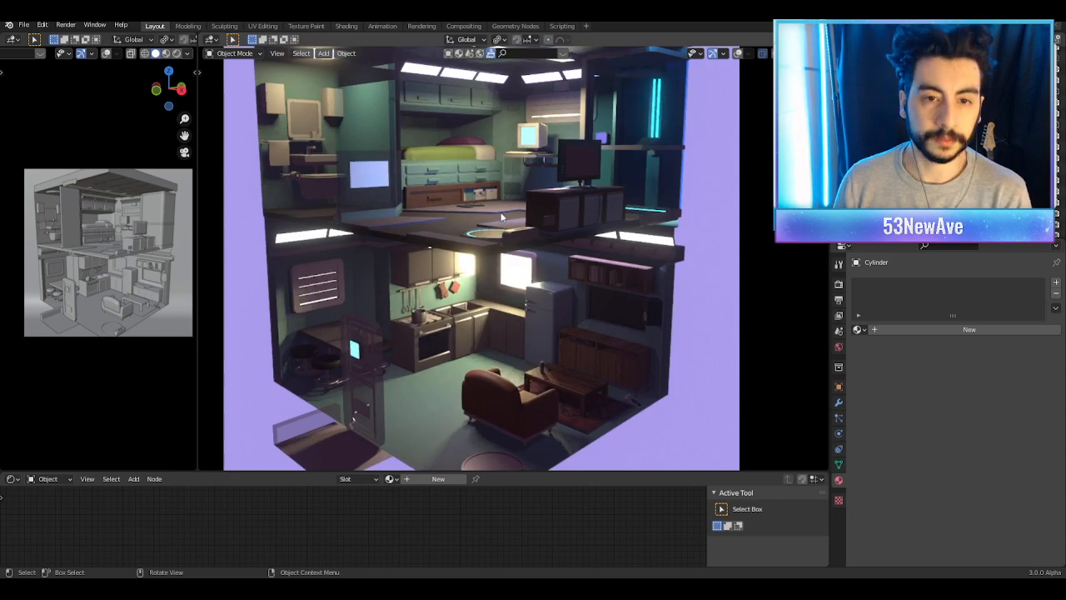
scroll(676, 136, down, 1)
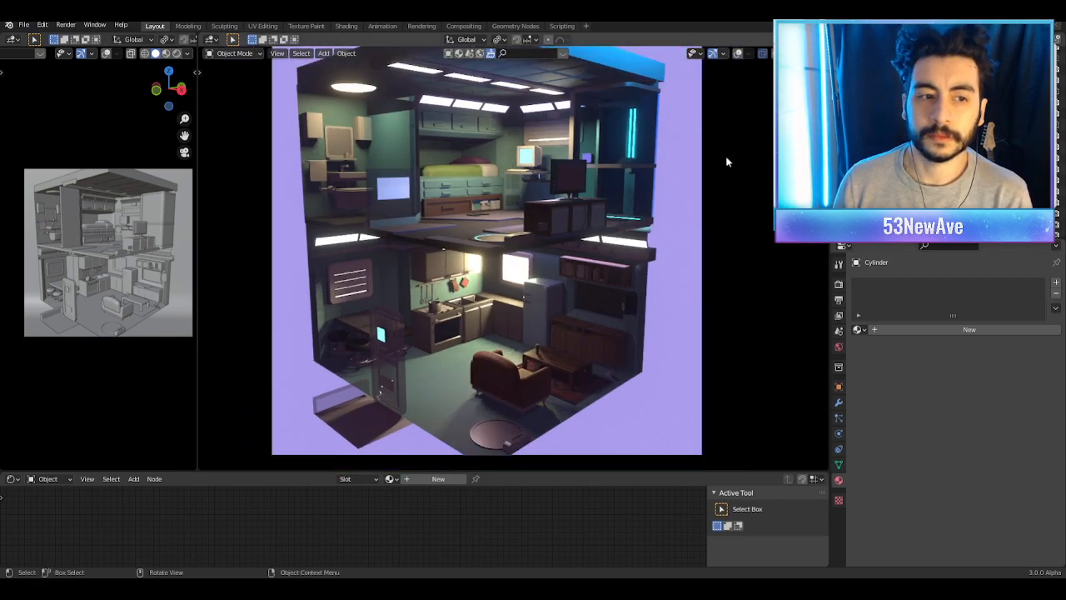
scroll(726, 161, down, 1)
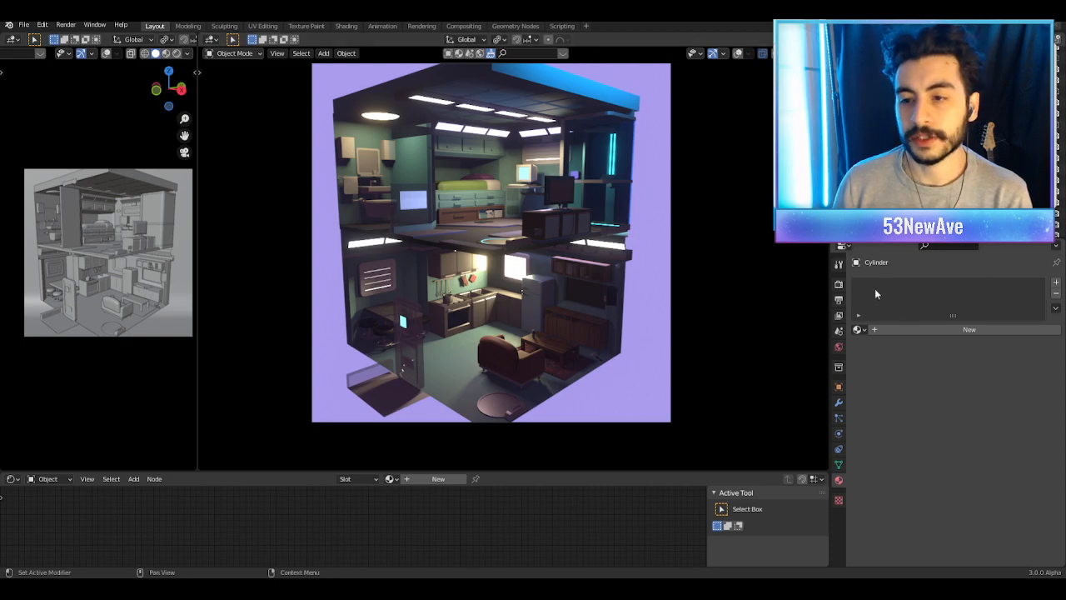
click(839, 284)
click(984, 282)
click(971, 323)
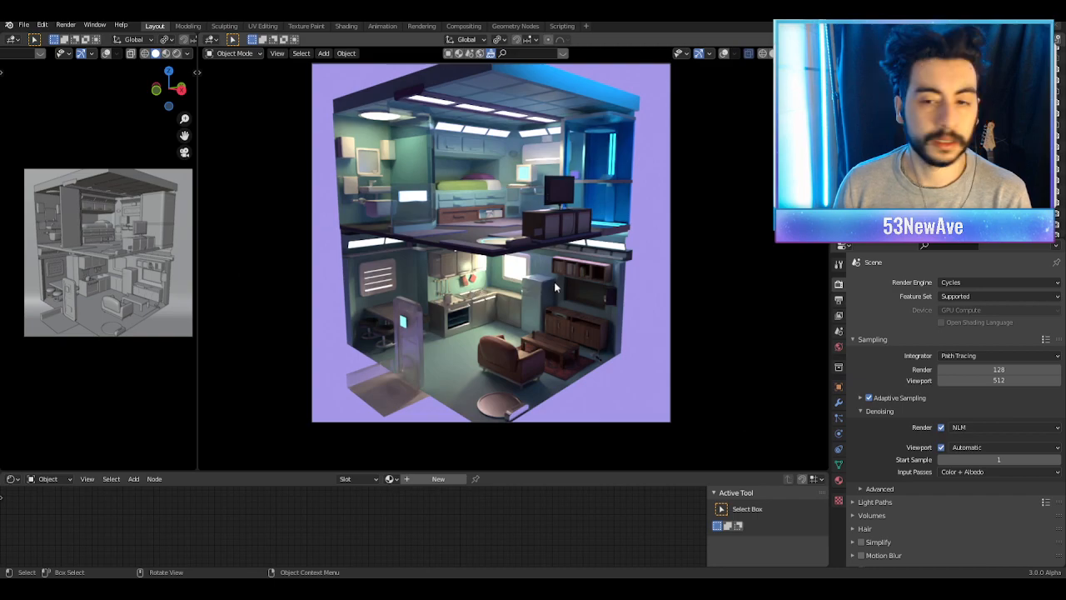
Step: Examine the Cycles-rendered diorama and its backdrop from the side, the back and the front
middle_drag(696, 293, 586, 289)
scroll(592, 278, down, 5)
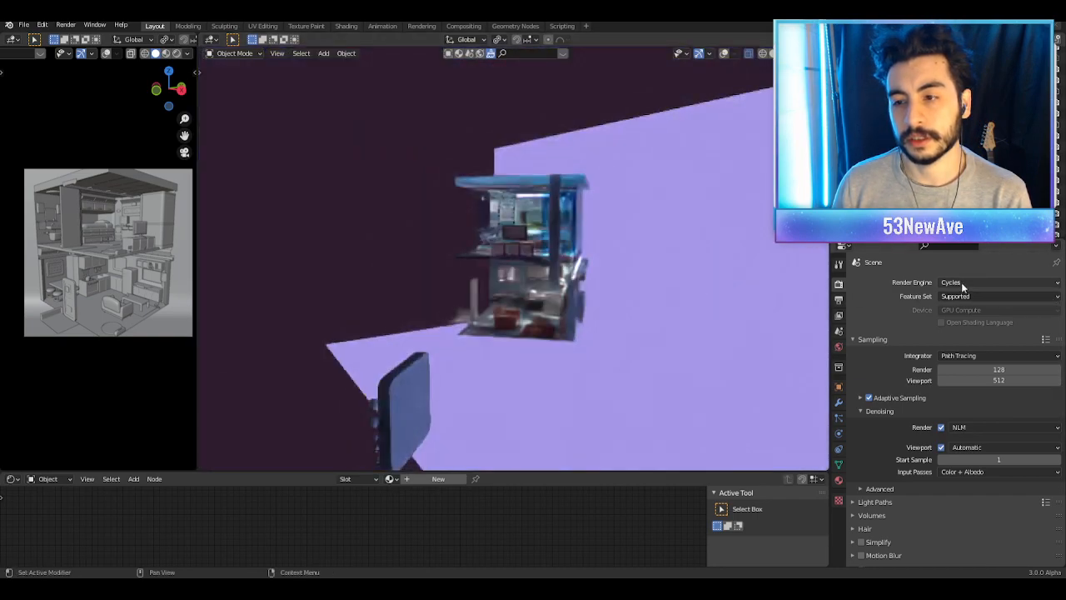
middle_drag(713, 294, 574, 255)
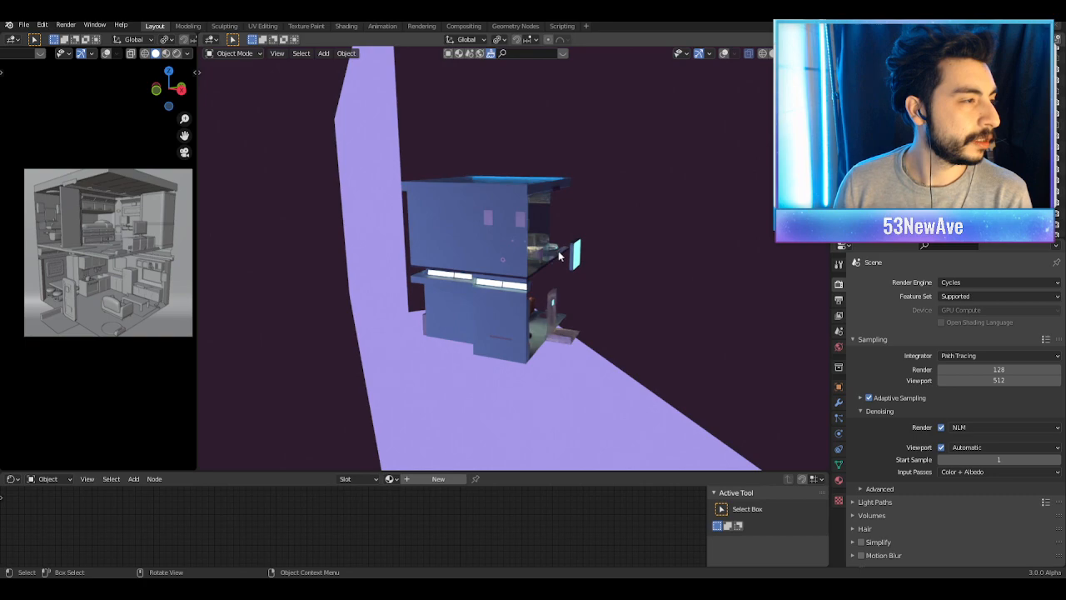
middle_drag(547, 259, 433, 256)
middle_drag(381, 257, 418, 255)
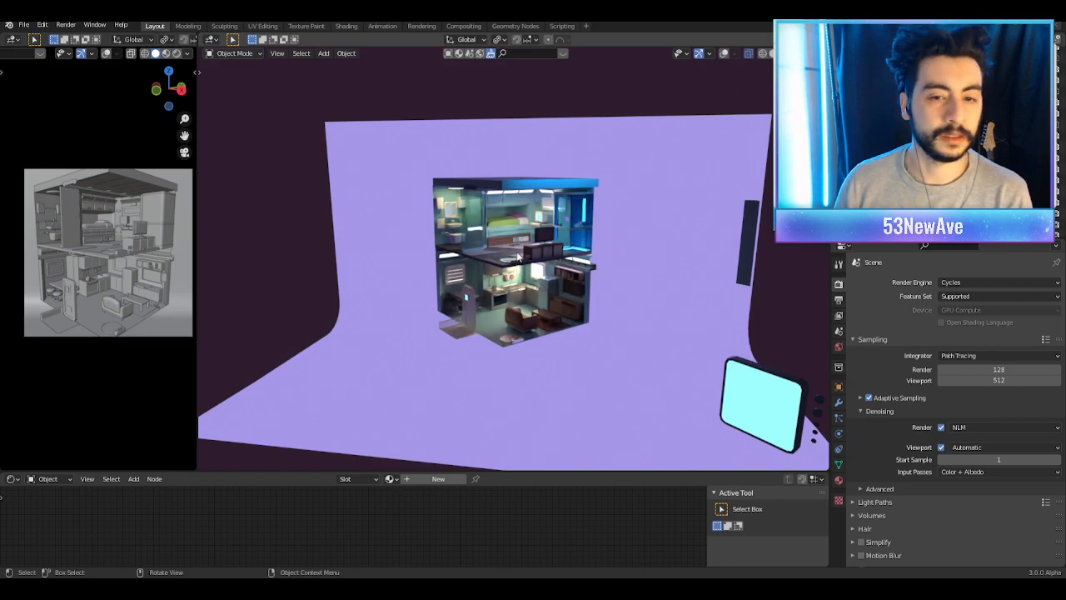
Step: Examine the Cycles-rendered interior of both floors up close from several angles and return to the camera view
scroll(518, 265, up, 4)
middle_drag(535, 325, 606, 330)
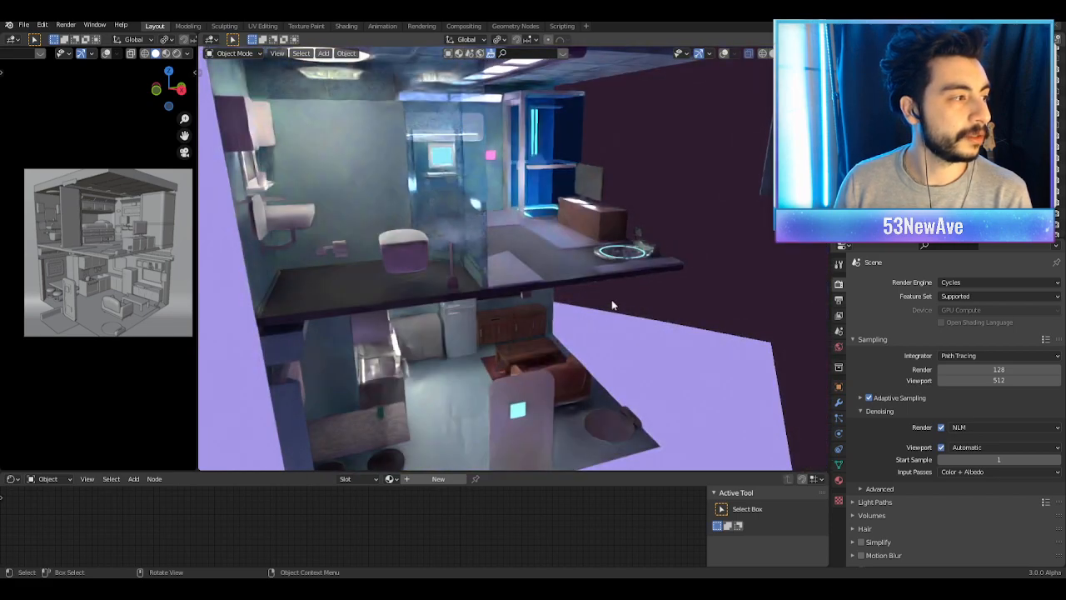
middle_drag(537, 268, 596, 283)
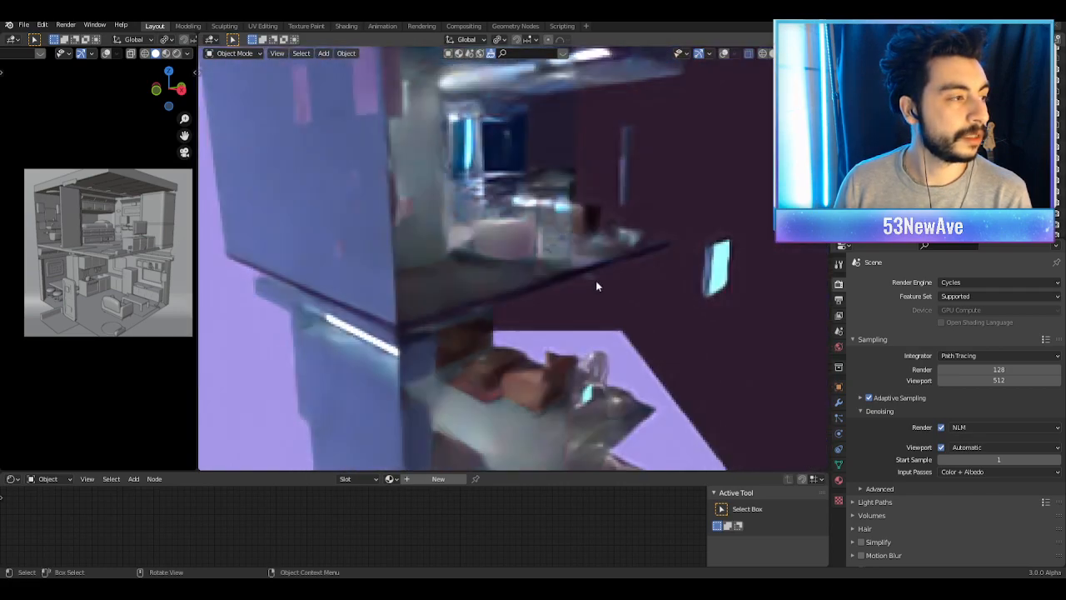
middle_drag(664, 263, 566, 253)
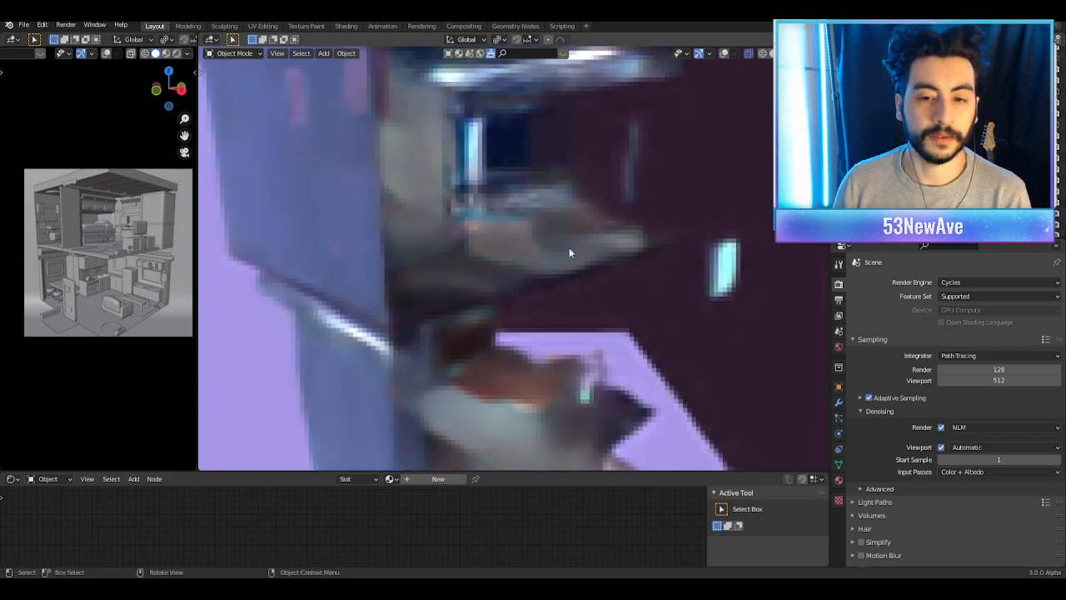
middle_drag(666, 237, 573, 228)
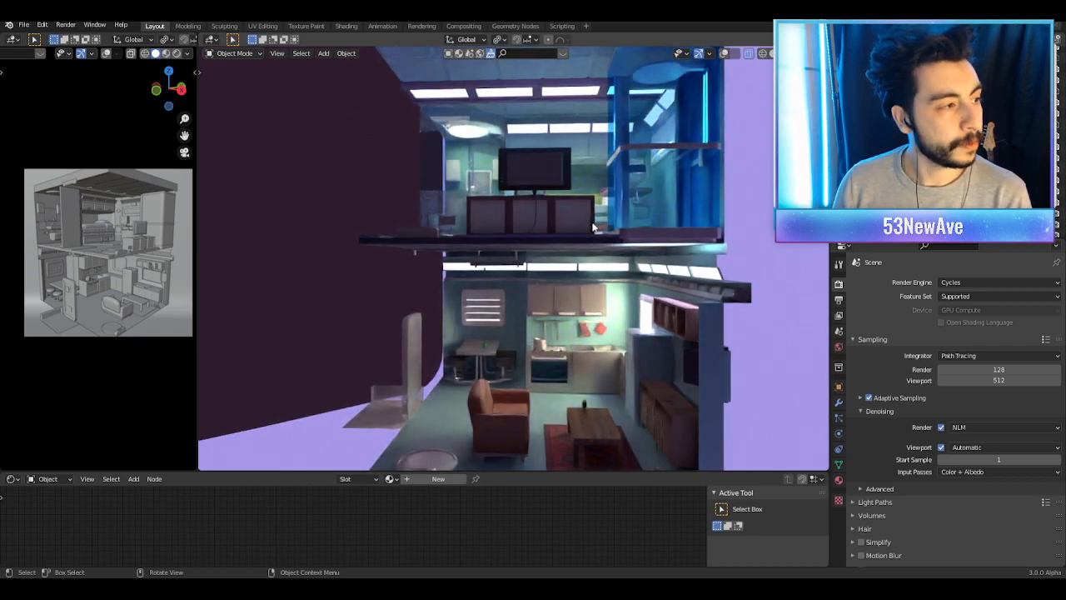
key(KP_0)
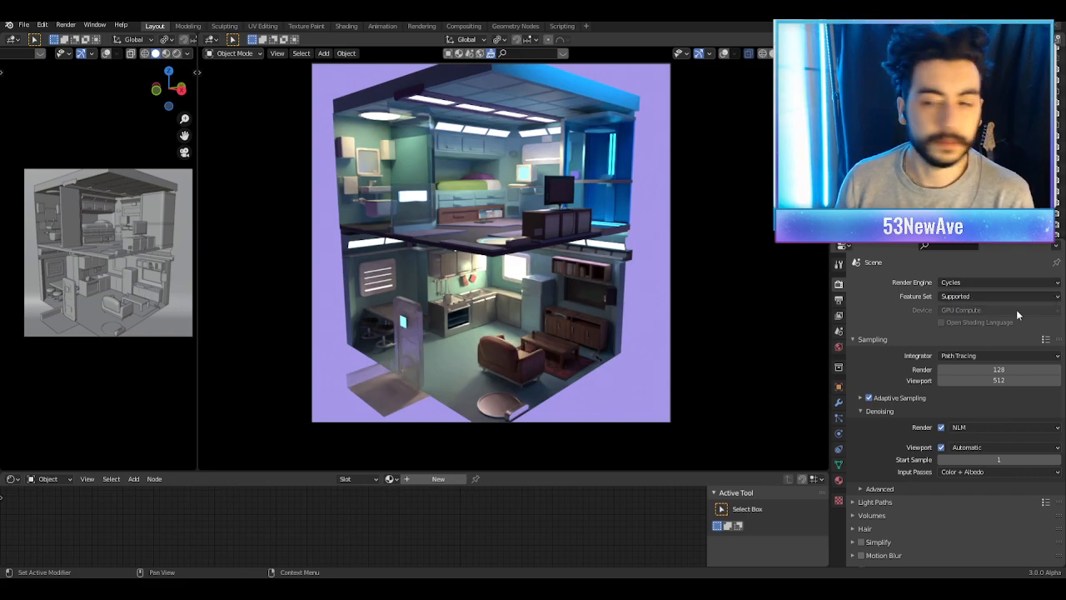
Step: Change the render engine to Eevee and examine the diorama's lighting through the camera, especially around the kitchen and living room
click(1011, 281)
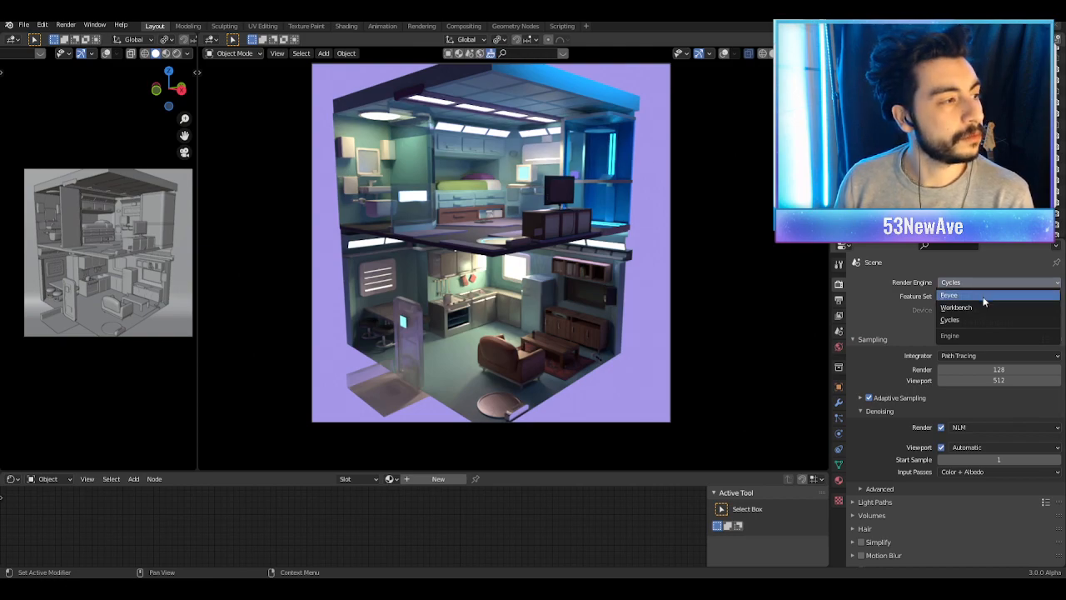
click(984, 298)
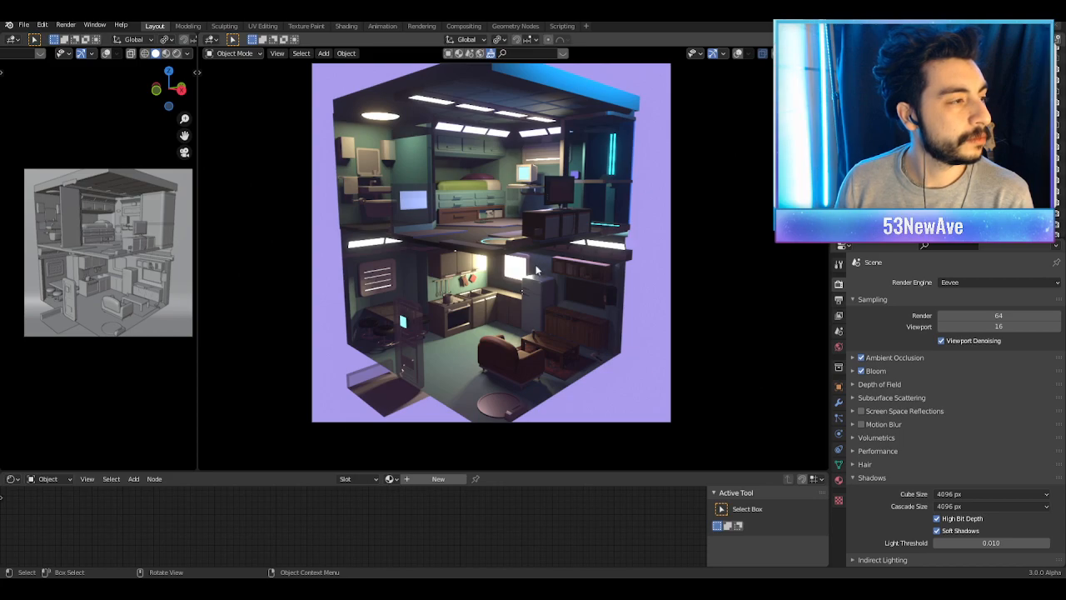
scroll(529, 270, up, 2)
scroll(520, 273, down, 2)
middle_drag(515, 275, 462, 278)
key(KP_0)
scroll(467, 283, up, 3)
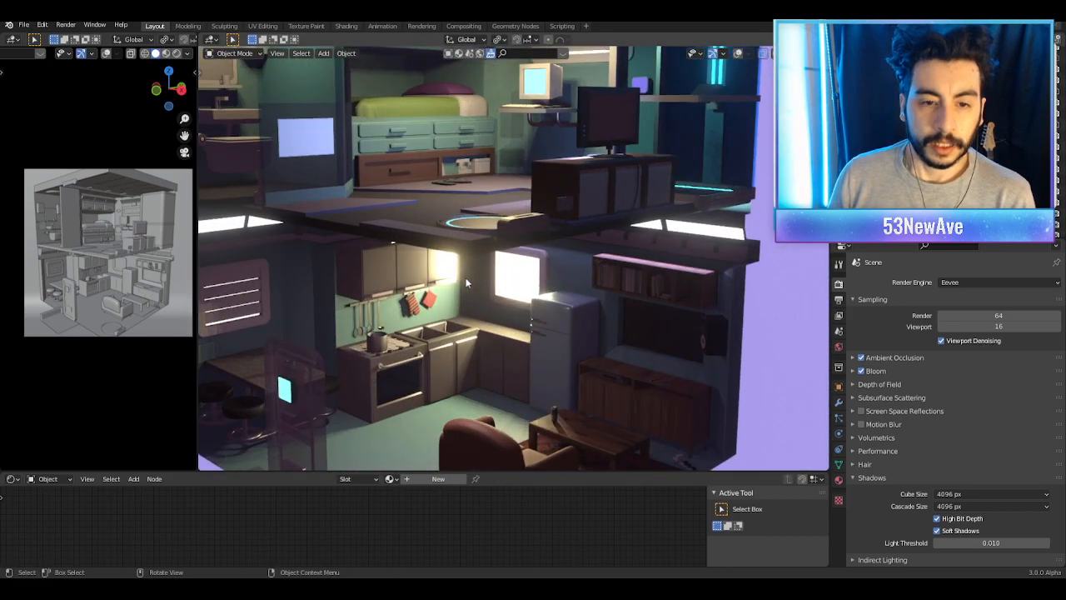
scroll(467, 283, down, 3)
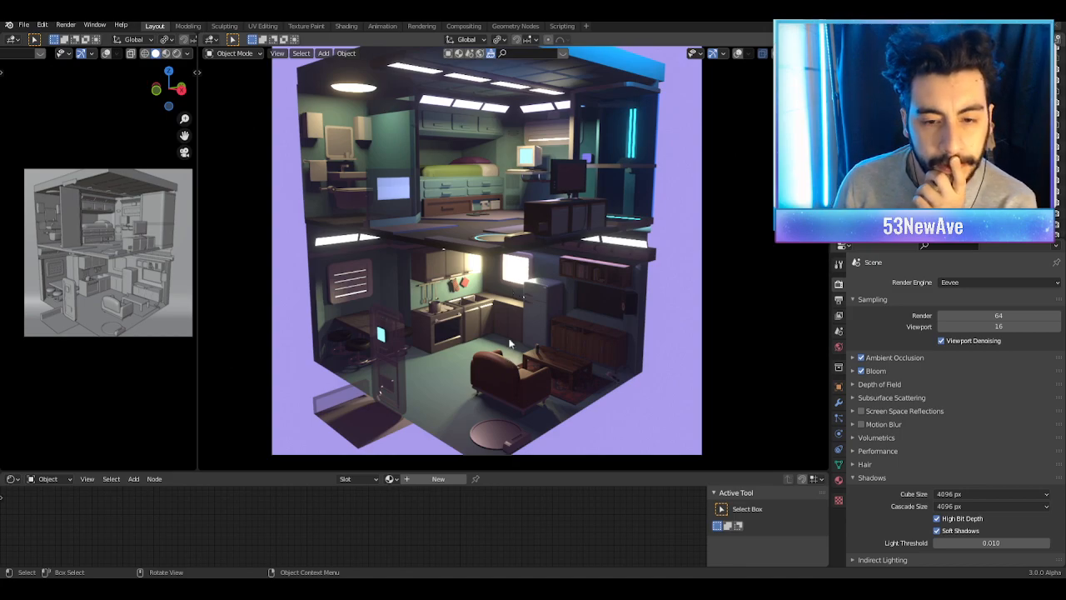
scroll(356, 318, up, 2)
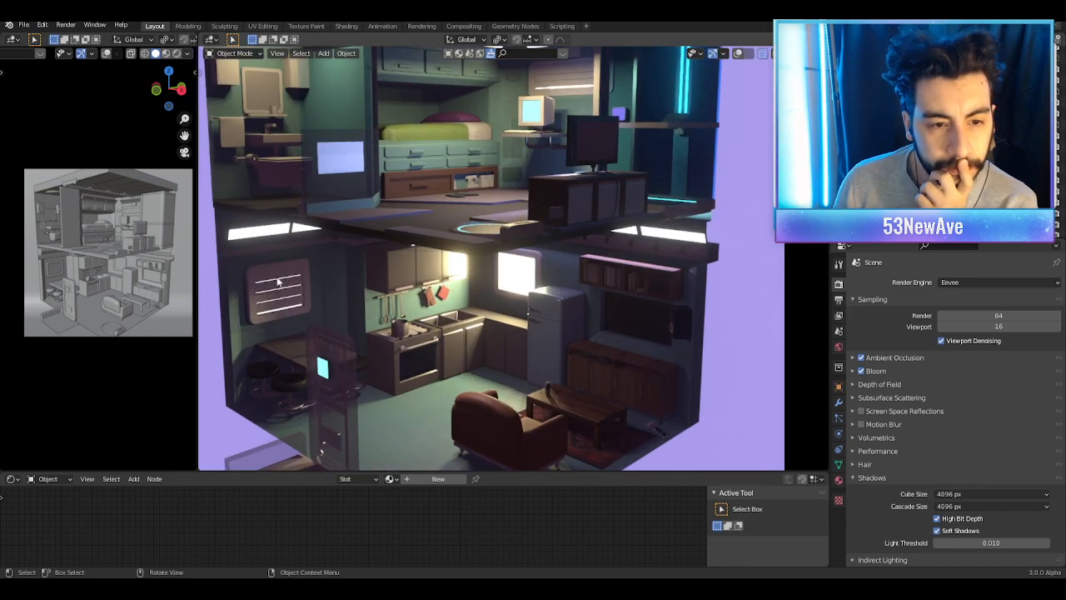
Step: Select the slatted window panel on the lower floor's wall and check it with the viewport overlays briefly shown
click(277, 287)
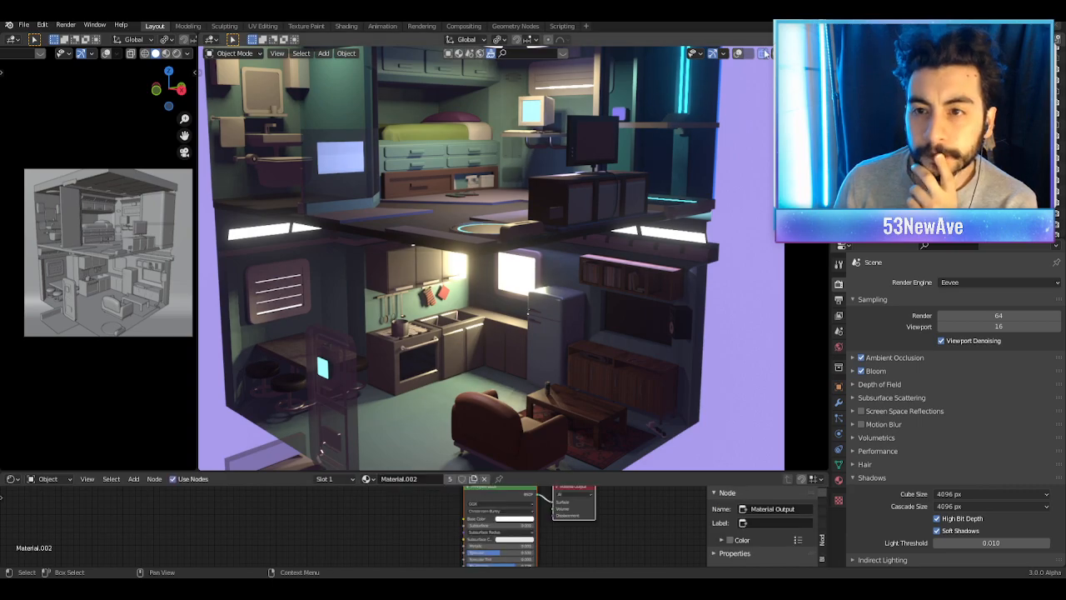
click(739, 54)
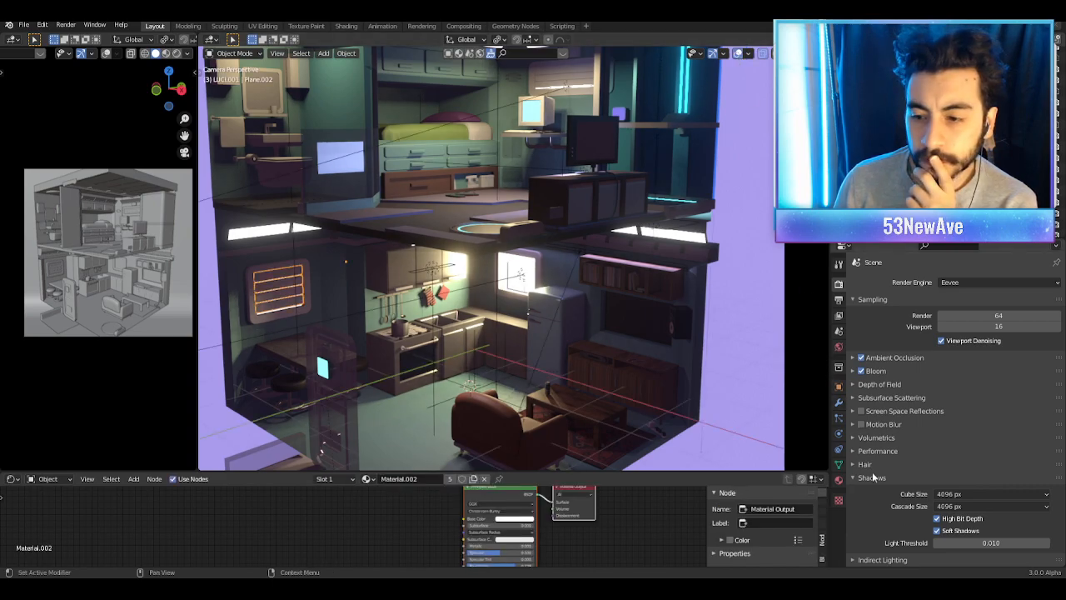
click(738, 54)
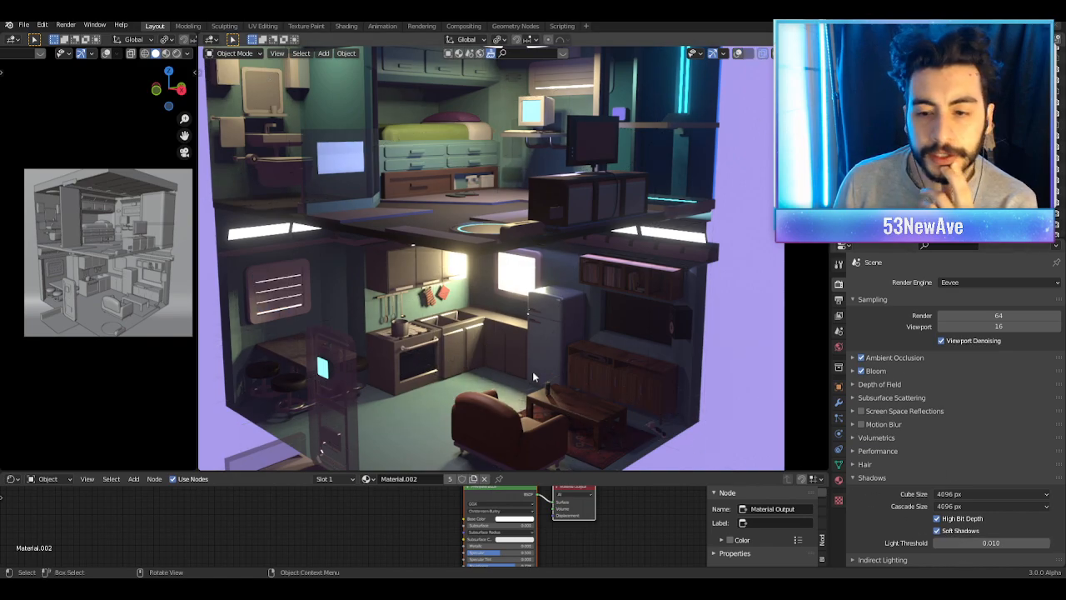
scroll(644, 433, down, 1)
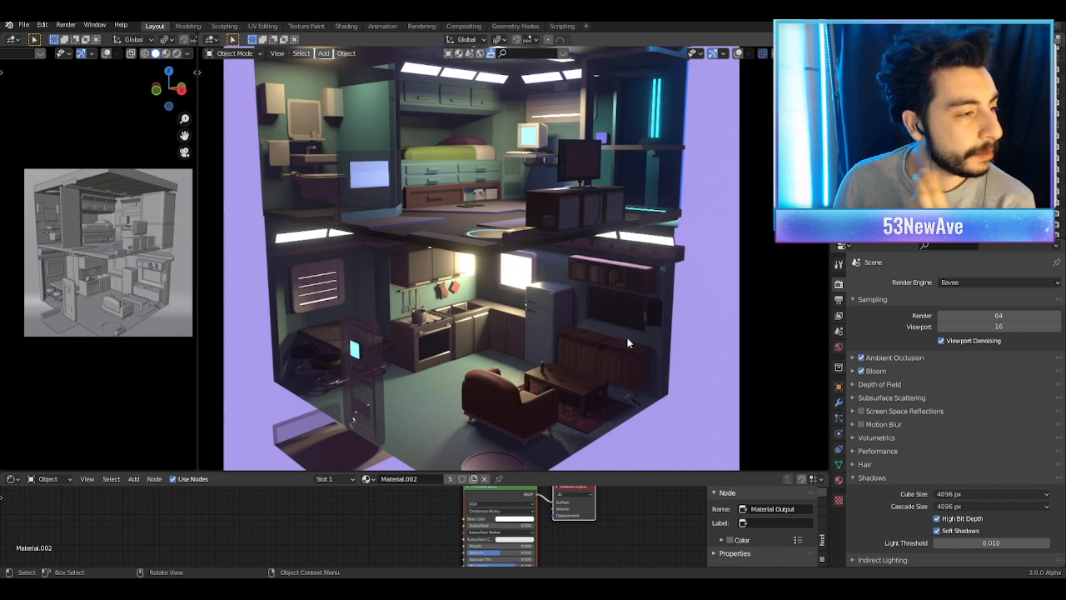
scroll(630, 337, down, 3)
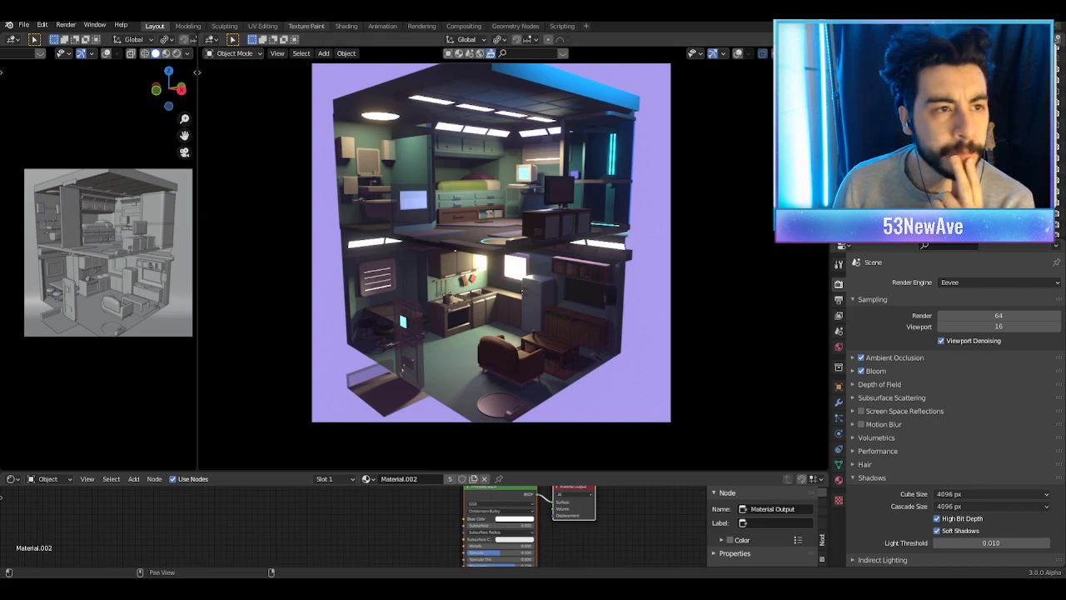
Step: Install the SSGI add-on from SSGI 0.1.2.zip through the Blender preferences
click(66, 25)
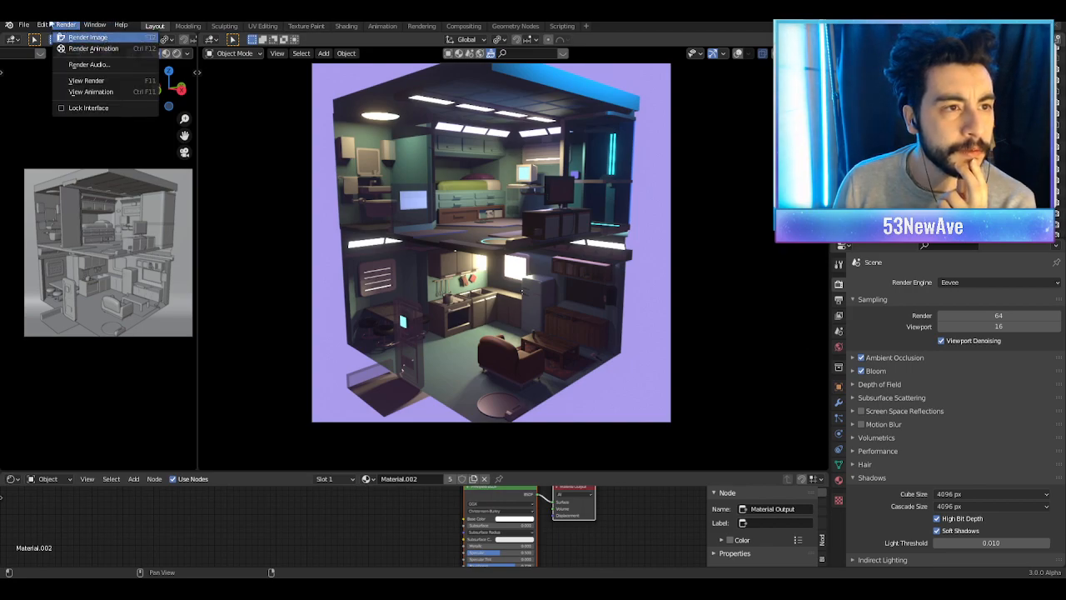
mouse_move(43, 25)
click(86, 184)
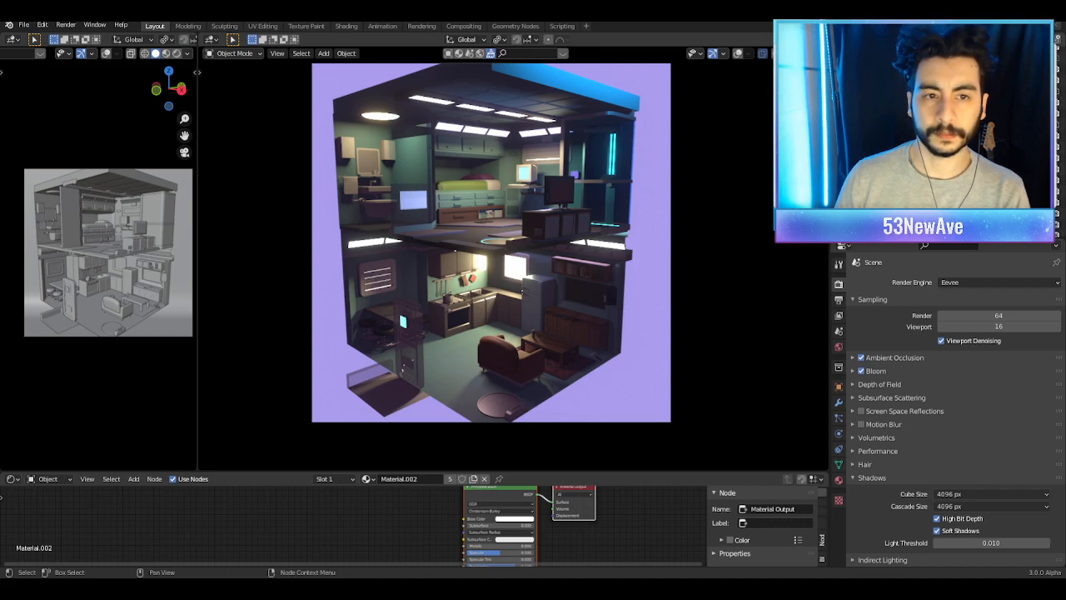
click(40, 25)
click(46, 28)
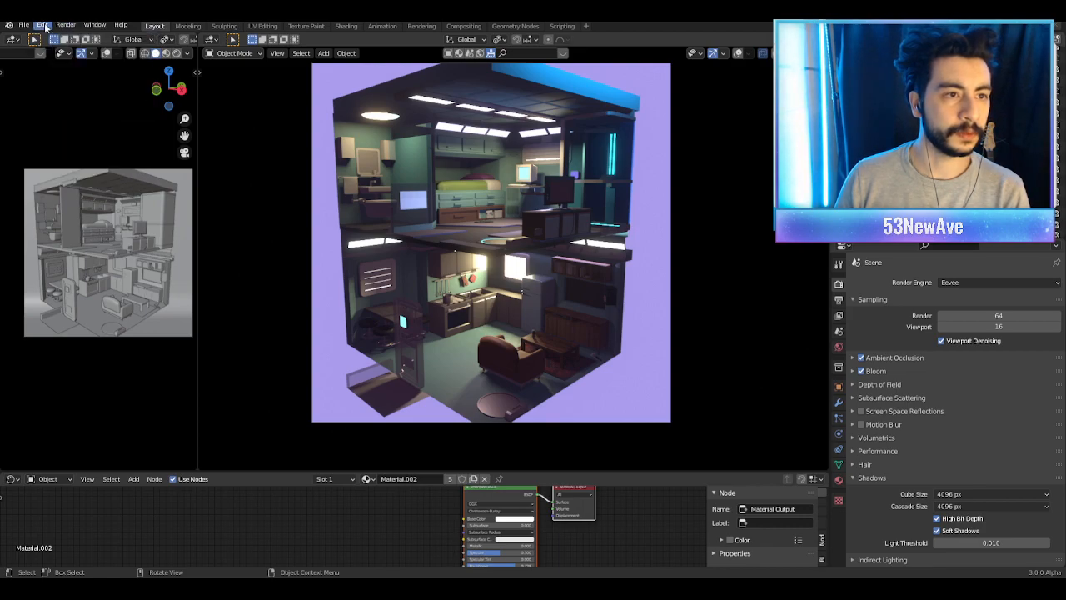
click(44, 28)
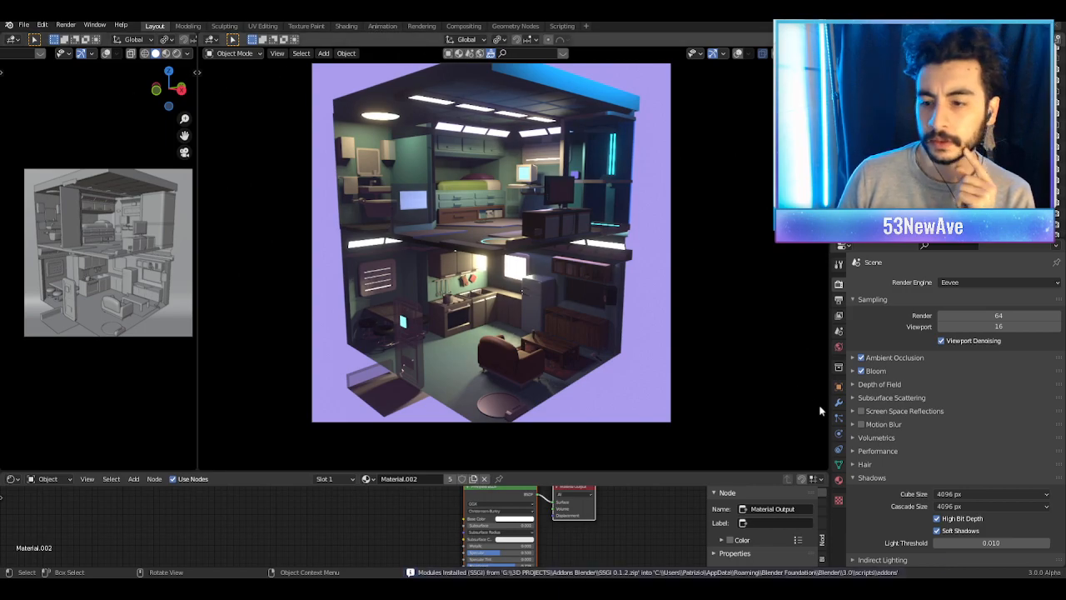
Step: Add SSGI to the scene with the add-on and examine the diorama's Eevee lighting
key(n)
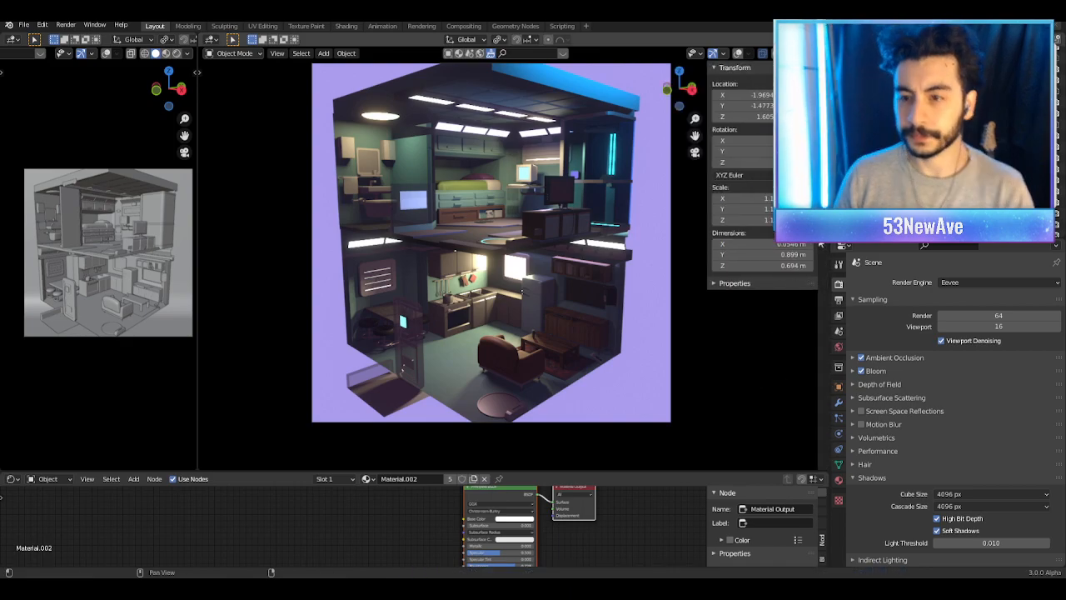
click(783, 140)
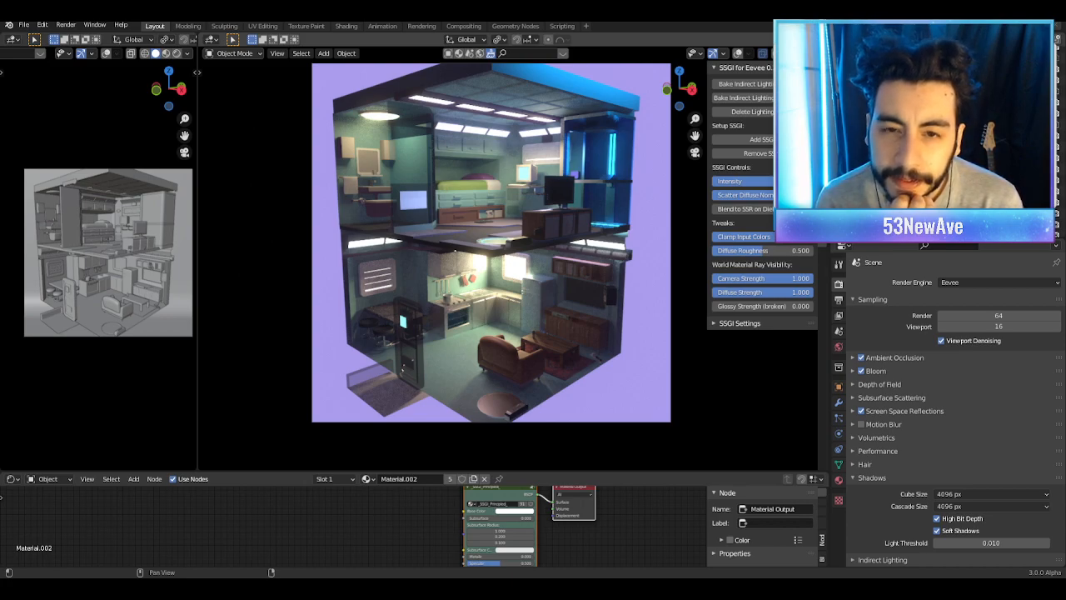
scroll(503, 322, up, 5)
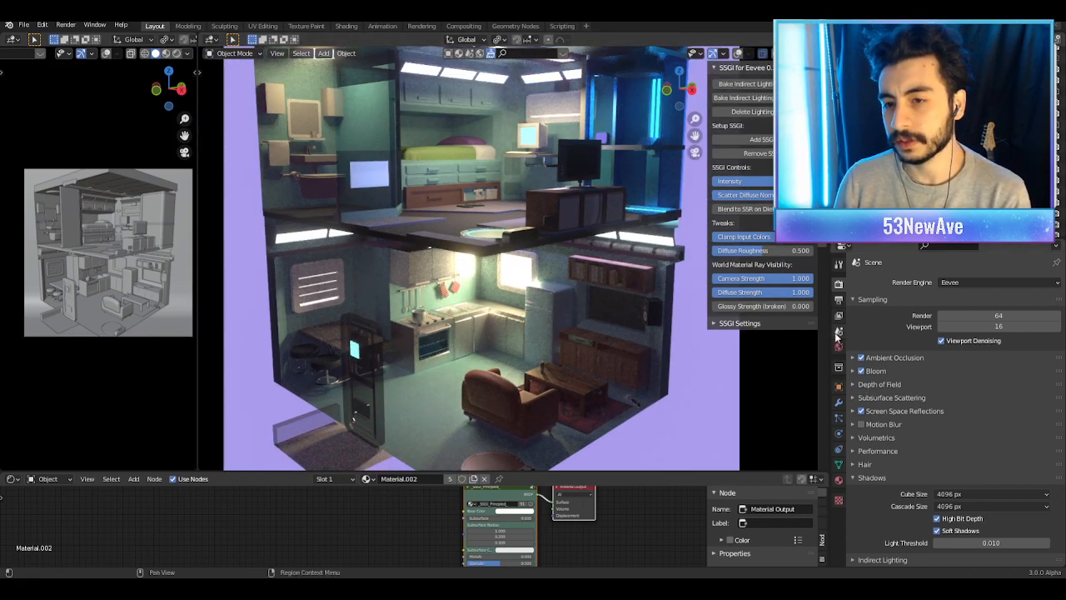
scroll(535, 229, down, 1)
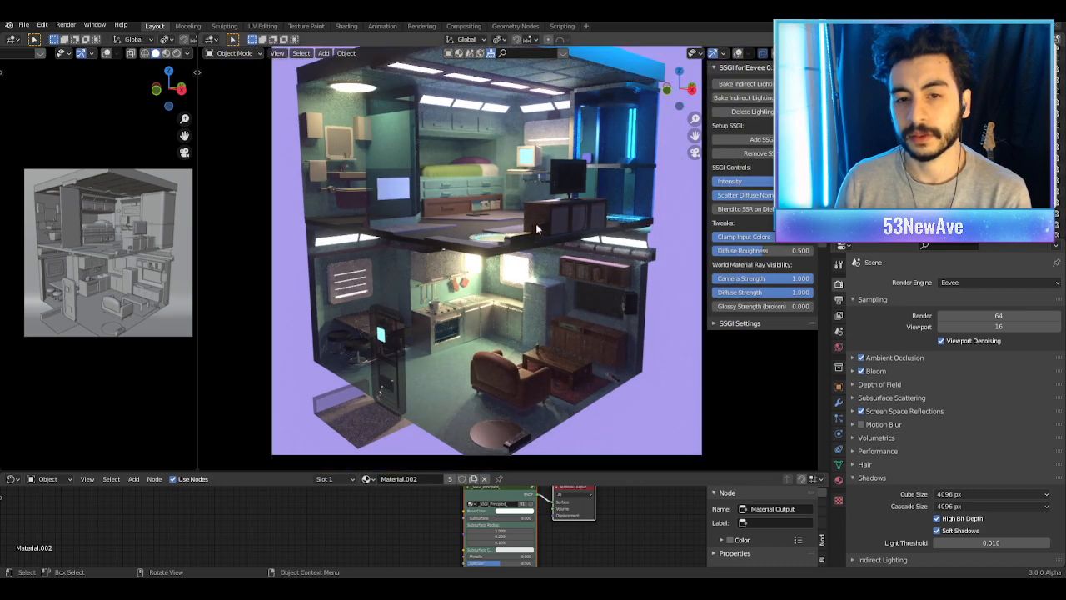
middle_drag(536, 224, 520, 268)
middle_drag(523, 273, 579, 261)
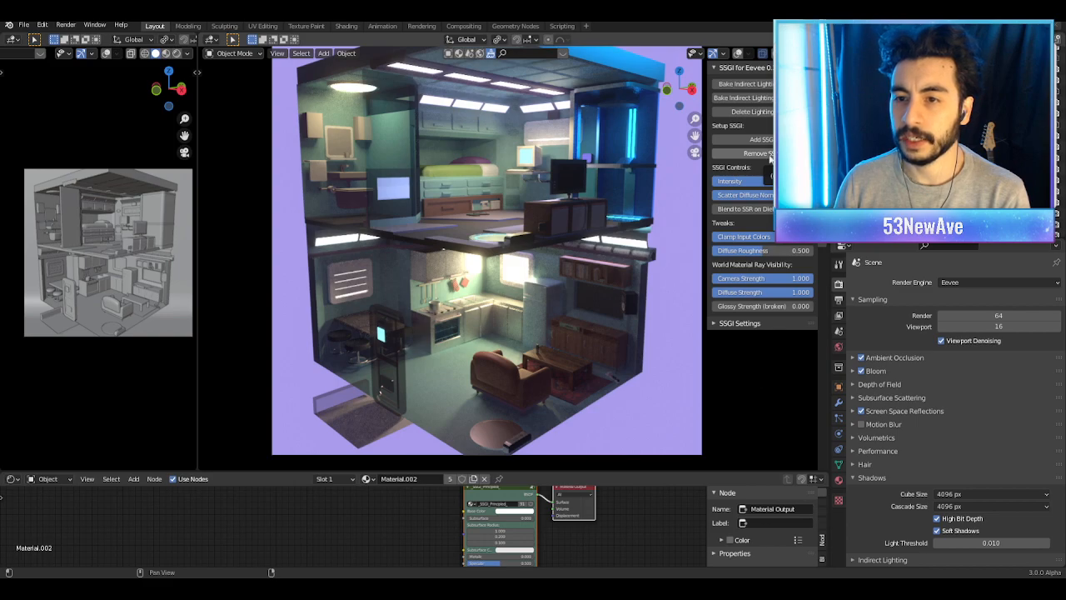
Step: Remove SSGI from the scene and inspect the materials and lighting on both floors
click(768, 155)
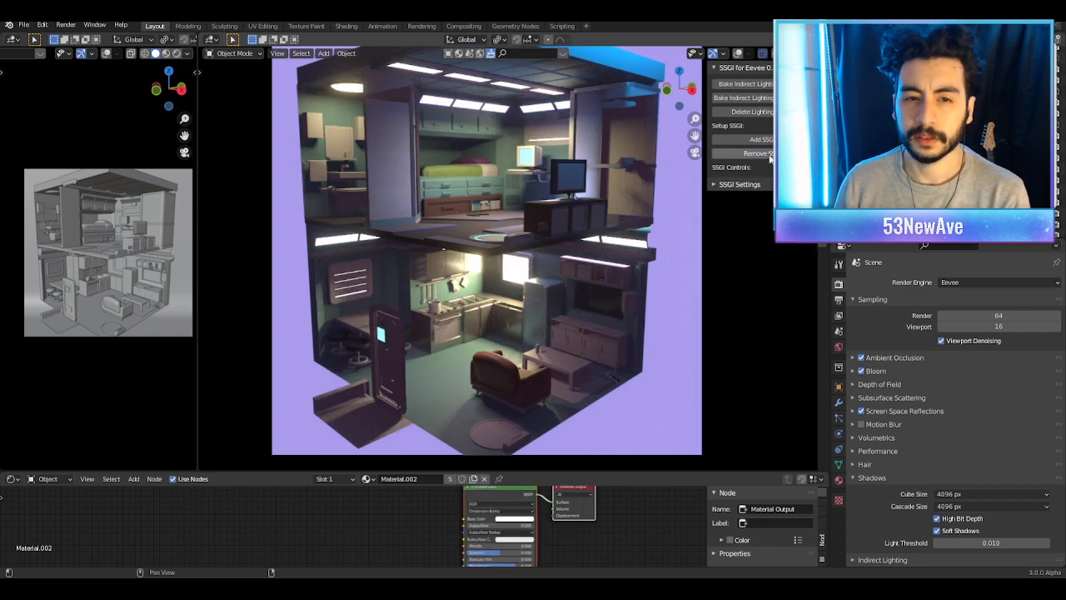
scroll(591, 237, up, 2)
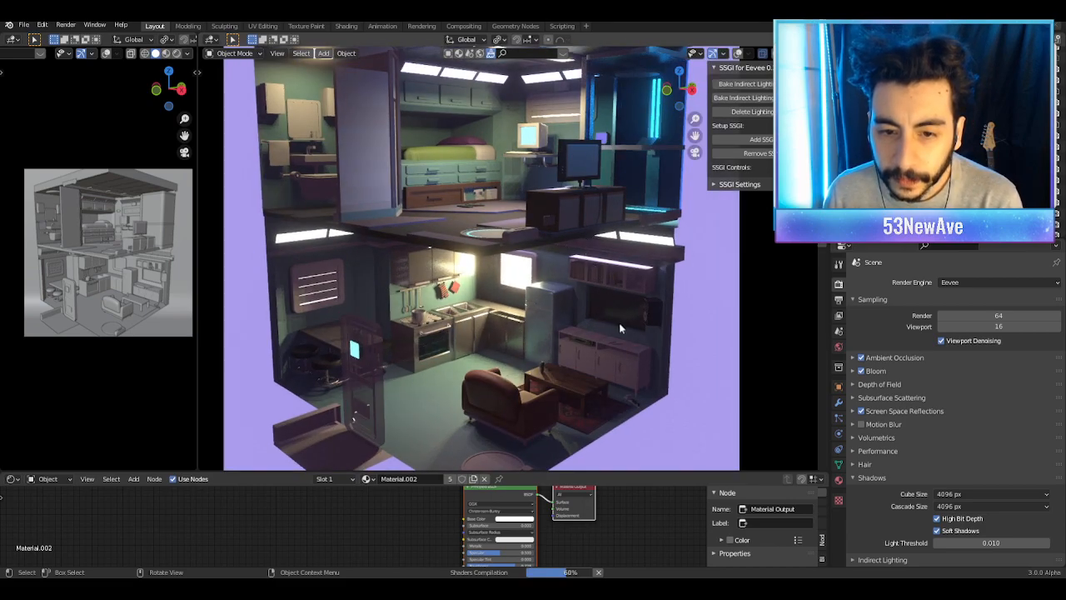
scroll(616, 322, up, 2)
scroll(607, 322, down, 3)
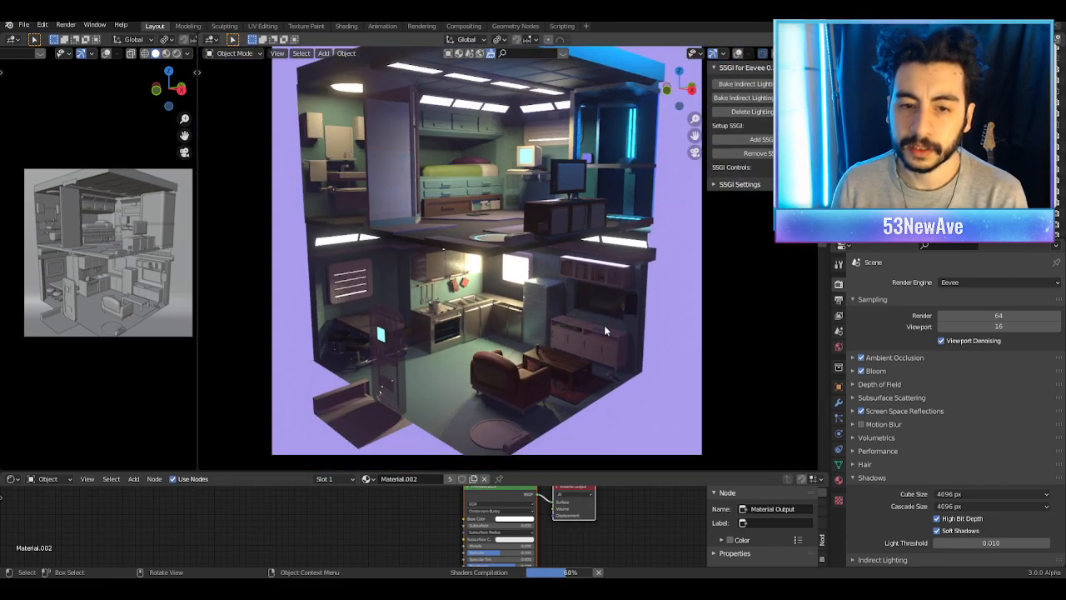
scroll(604, 325, up, 2)
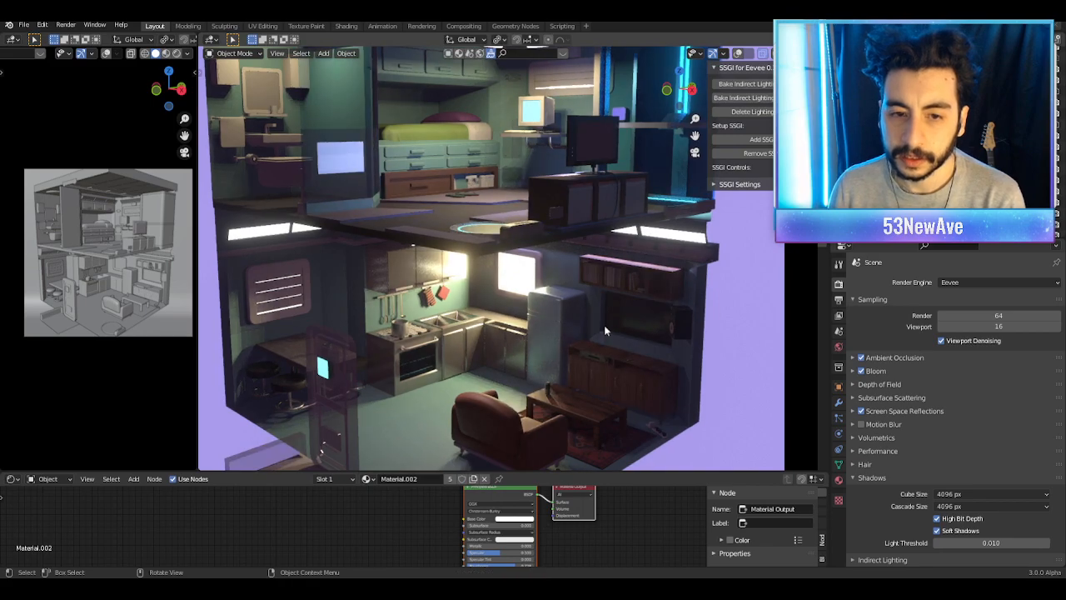
scroll(604, 325, up, 2)
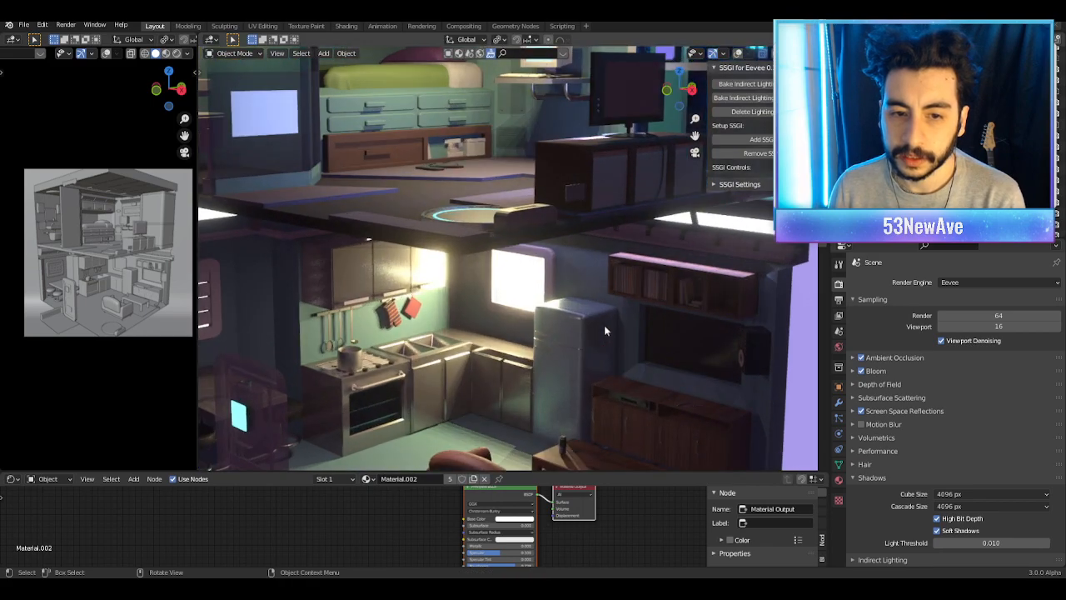
click(755, 155)
scroll(663, 303, down, 3)
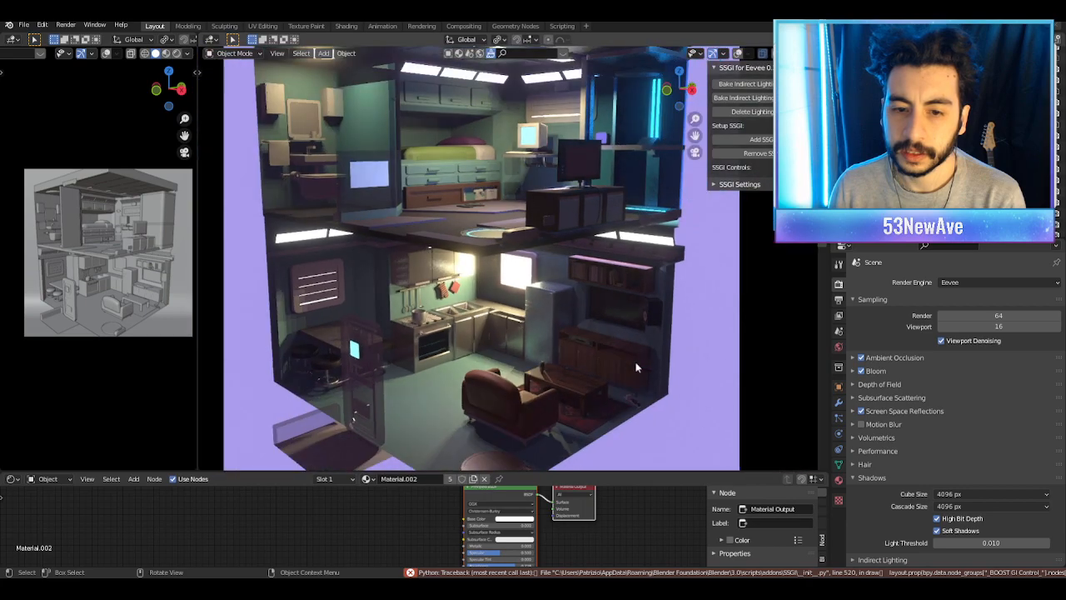
scroll(636, 367, up, 2)
scroll(637, 367, up, 1)
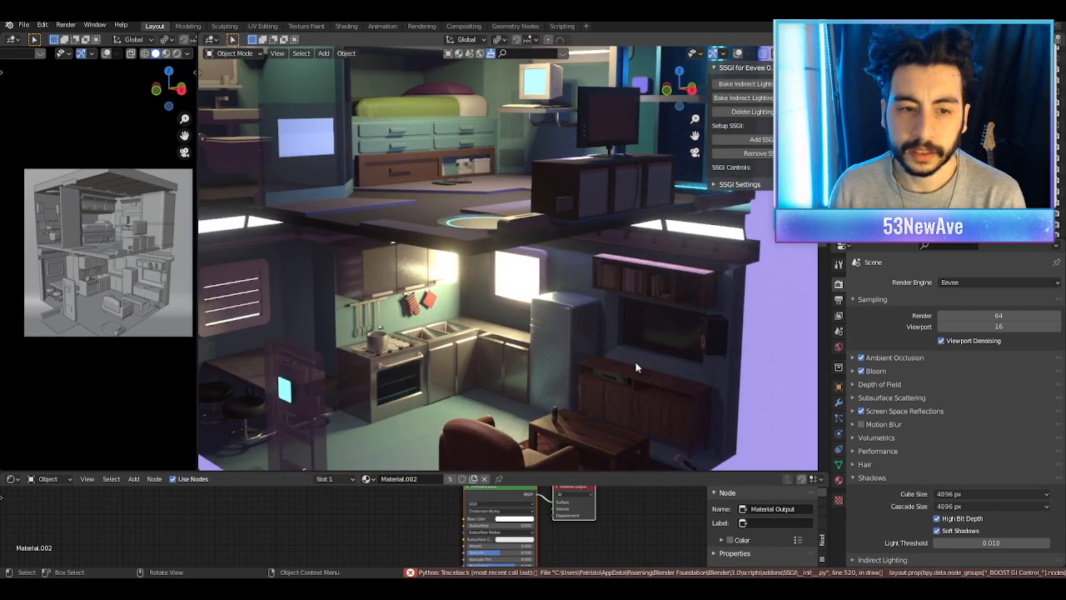
scroll(637, 368, down, 2)
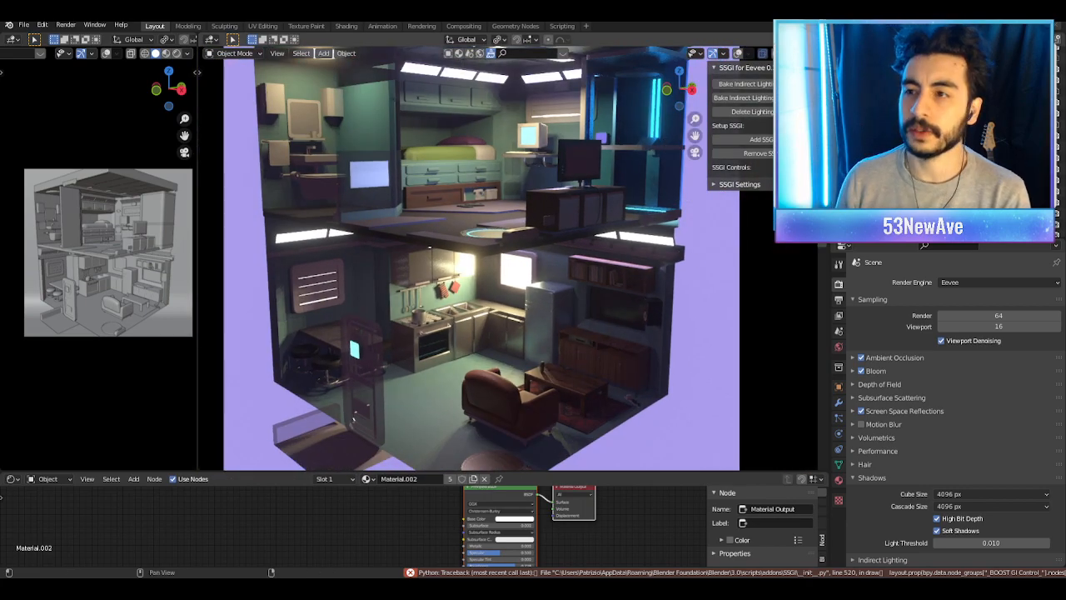
Step: Close the project without saving the changes and reopen Stanzetta1.7.4blend.blend from Blender's recent files
key(ctrl+q)
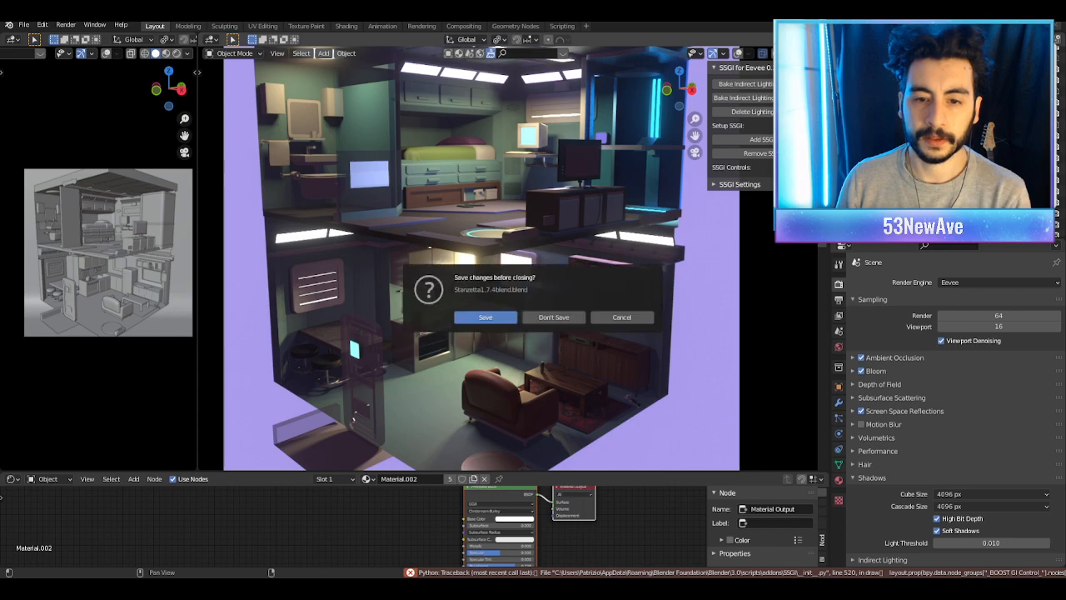
click(552, 319)
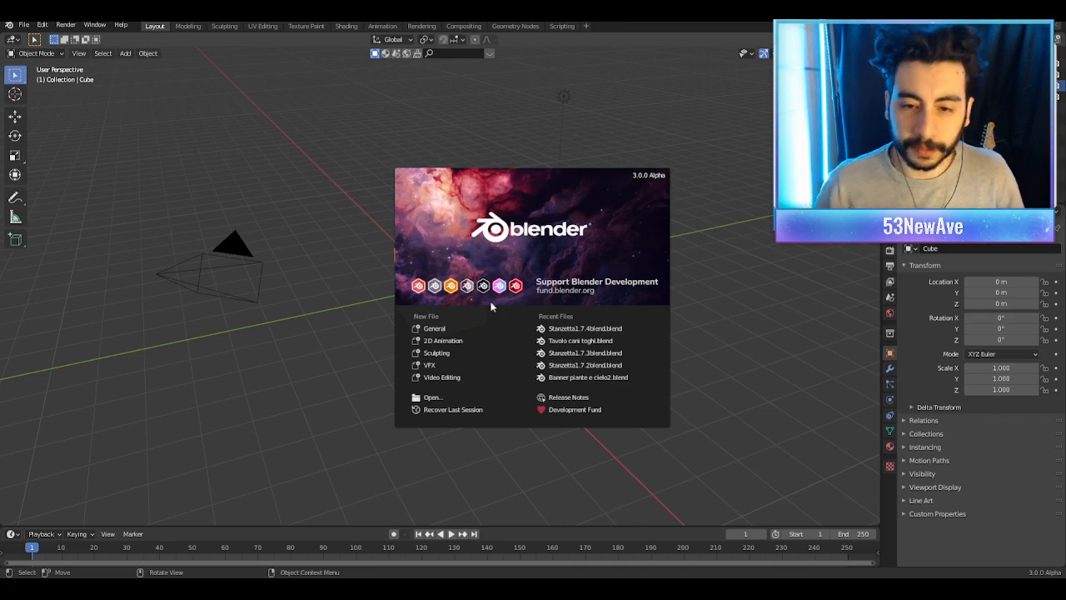
click(606, 329)
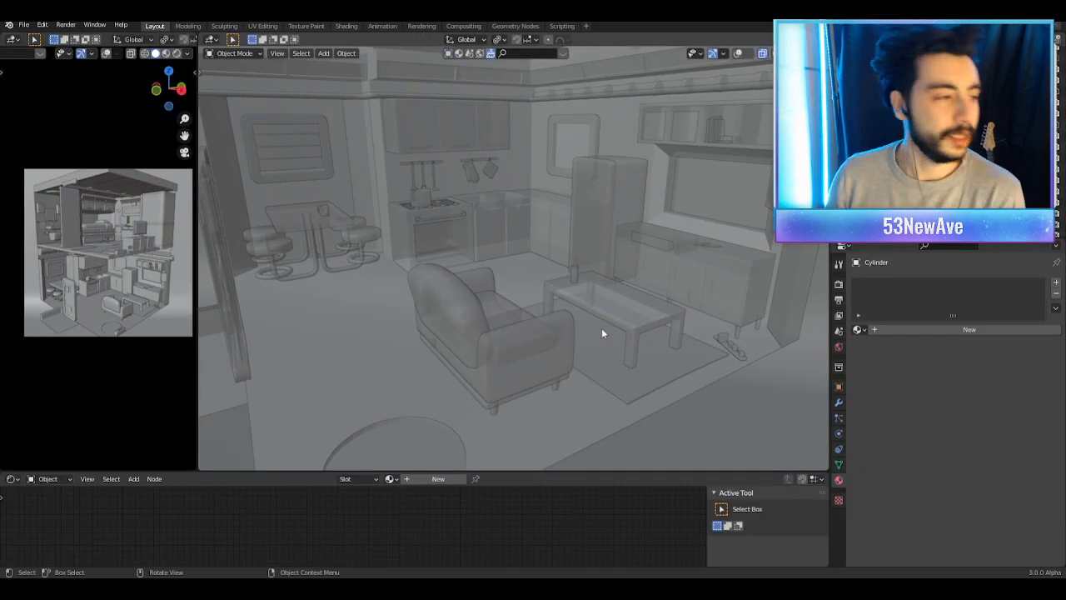
Step: Show the diorama through the camera in rendered shading and look over both floors
key(KP_0)
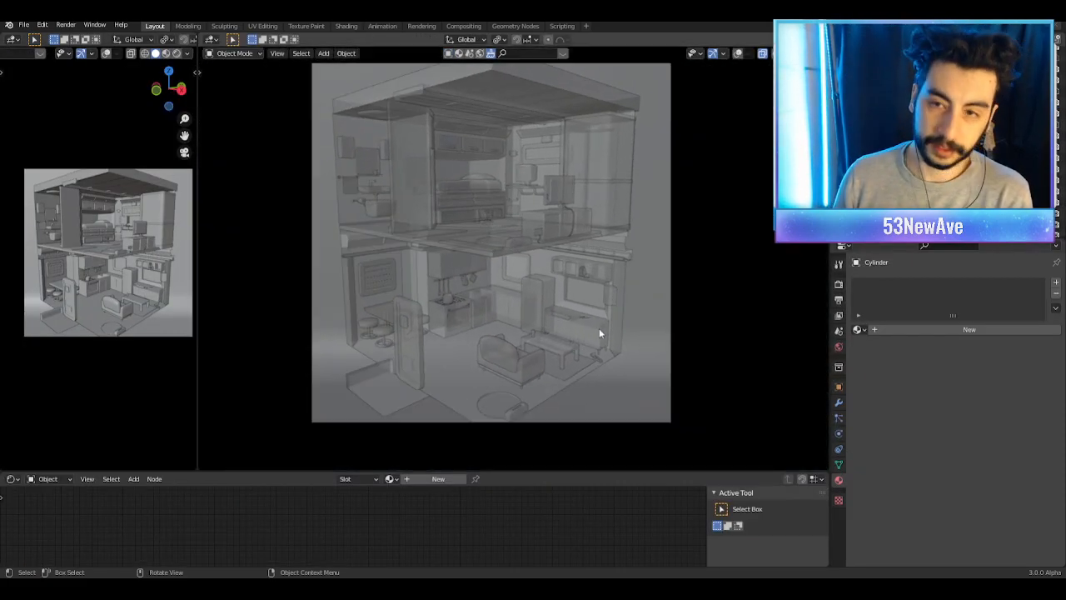
click(809, 54)
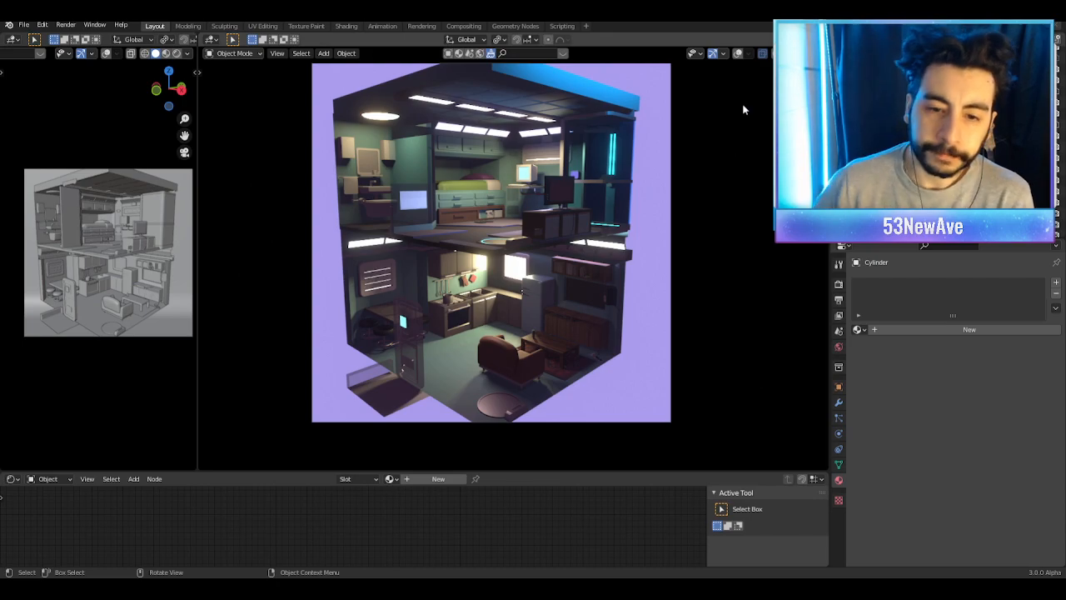
scroll(625, 237, up, 3)
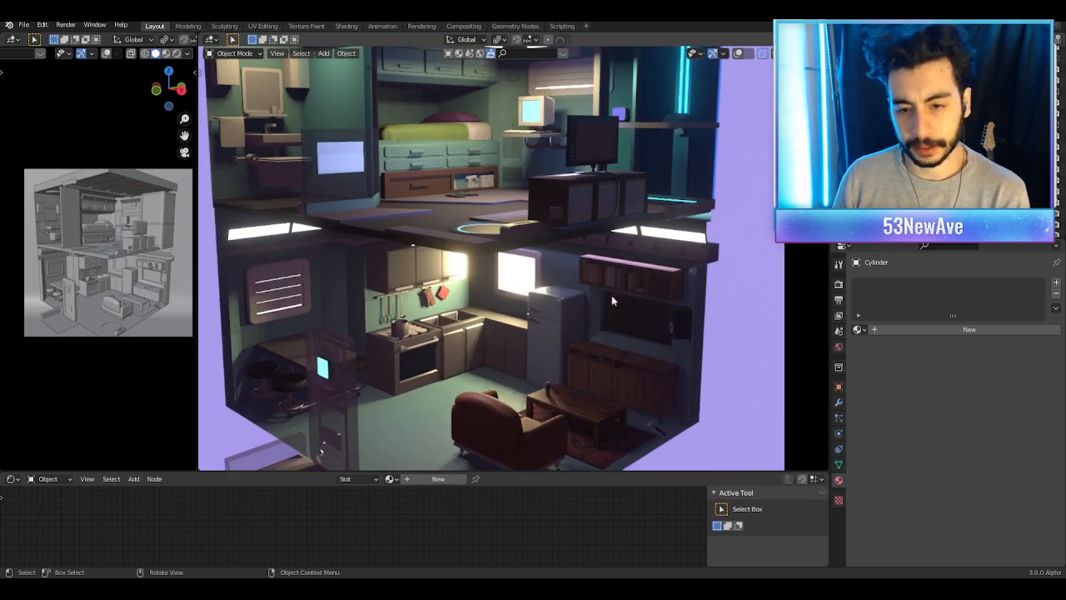
scroll(612, 325, down, 1)
scroll(599, 340, down, 2)
mouse_move(599, 340)
middle_down()
mouse_move(625, 385)
mouse_move(600, 323)
mouse_move(614, 325)
middle_up()
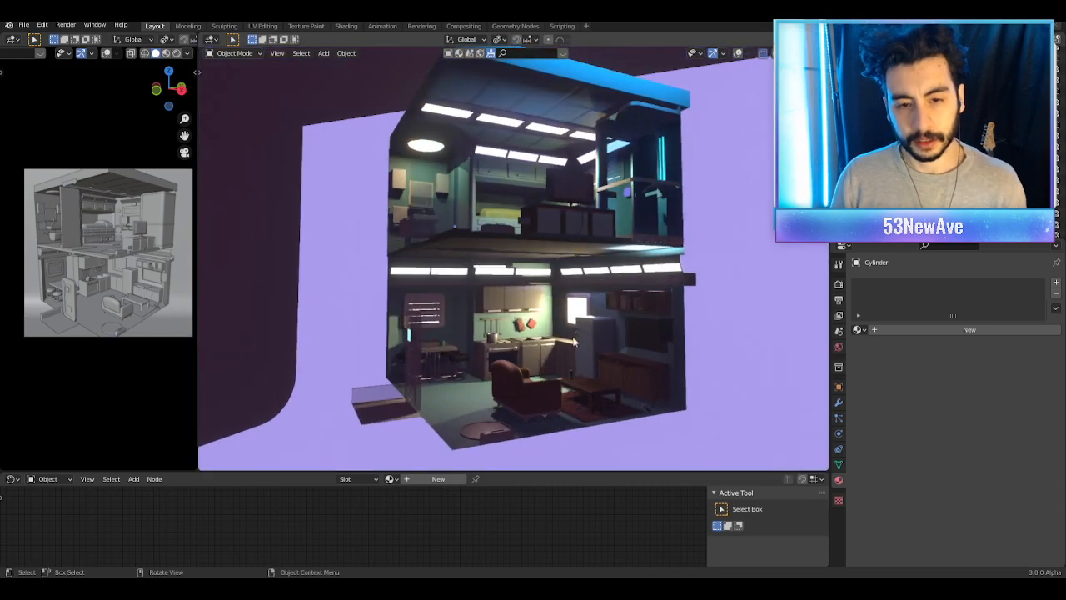
Step: Examine the rendered lighting in the ground-floor living room and kitchen, then in the full camera view
scroll(600, 324, up, 3)
scroll(600, 316, up, 1)
shift+middle_drag(614, 325, 594, 299)
shift+middle_drag(593, 299, 597, 294)
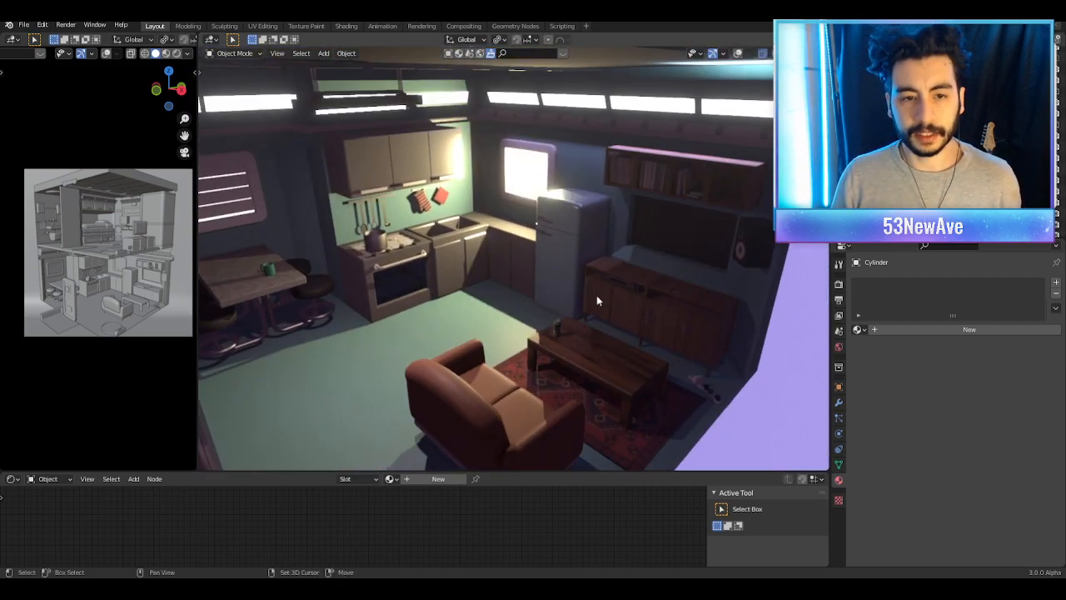
middle_drag(525, 301, 569, 270)
scroll(532, 256, up, 3)
scroll(571, 271, down, 1)
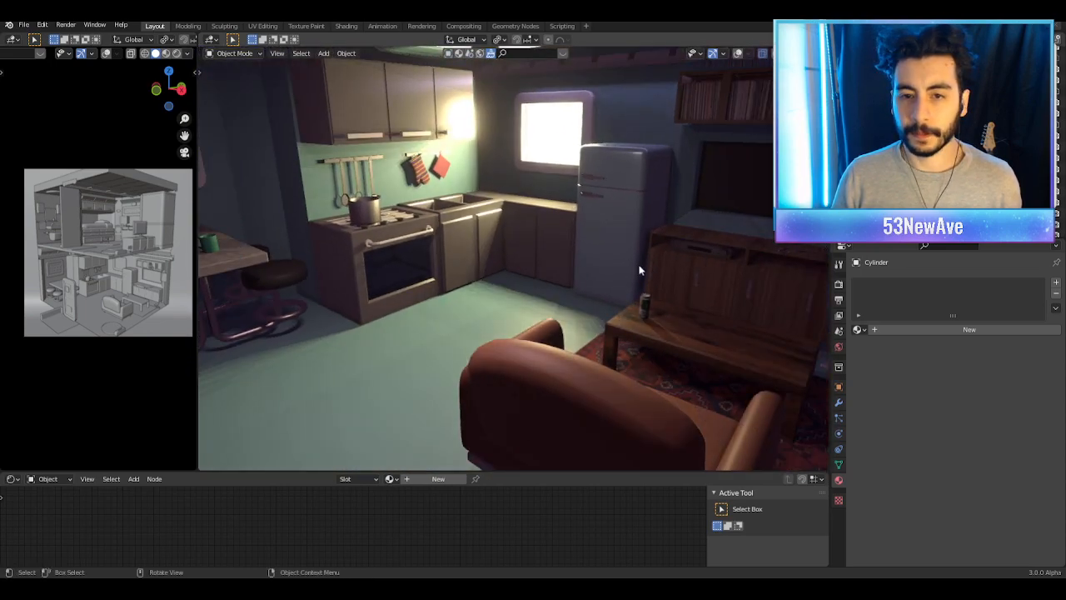
scroll(640, 270, down, 1)
middle_drag(640, 270, 523, 329)
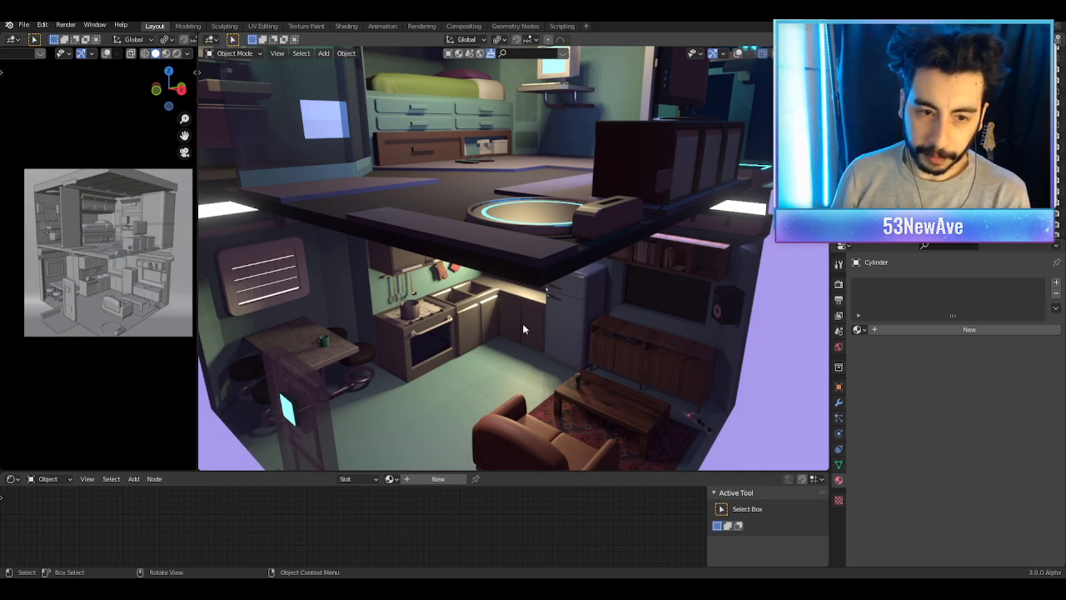
scroll(574, 337, down, 3)
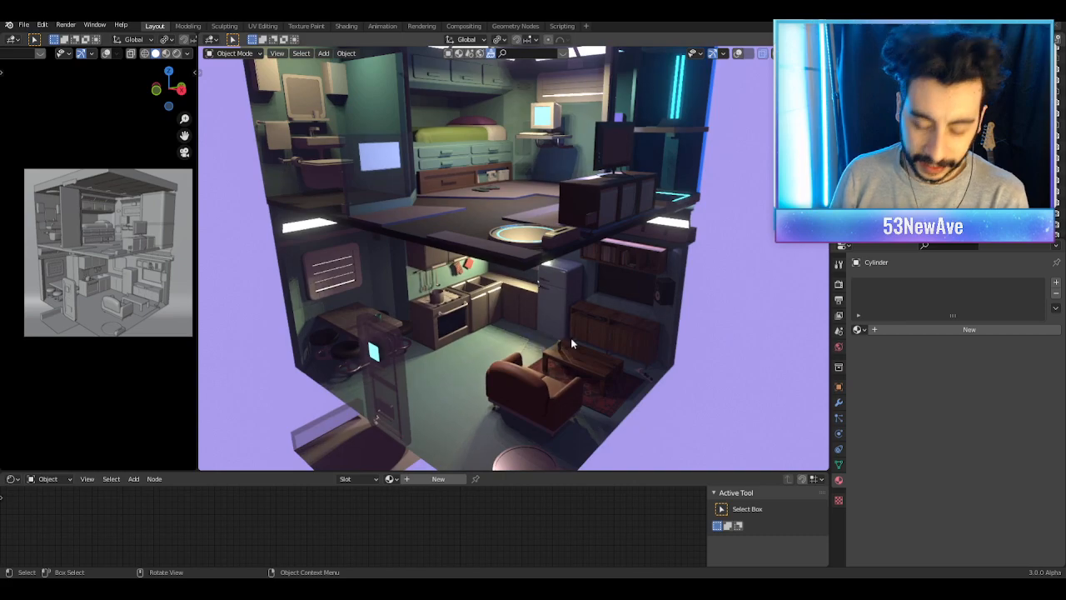
middle_drag(571, 337, 556, 327)
key(KP_0)
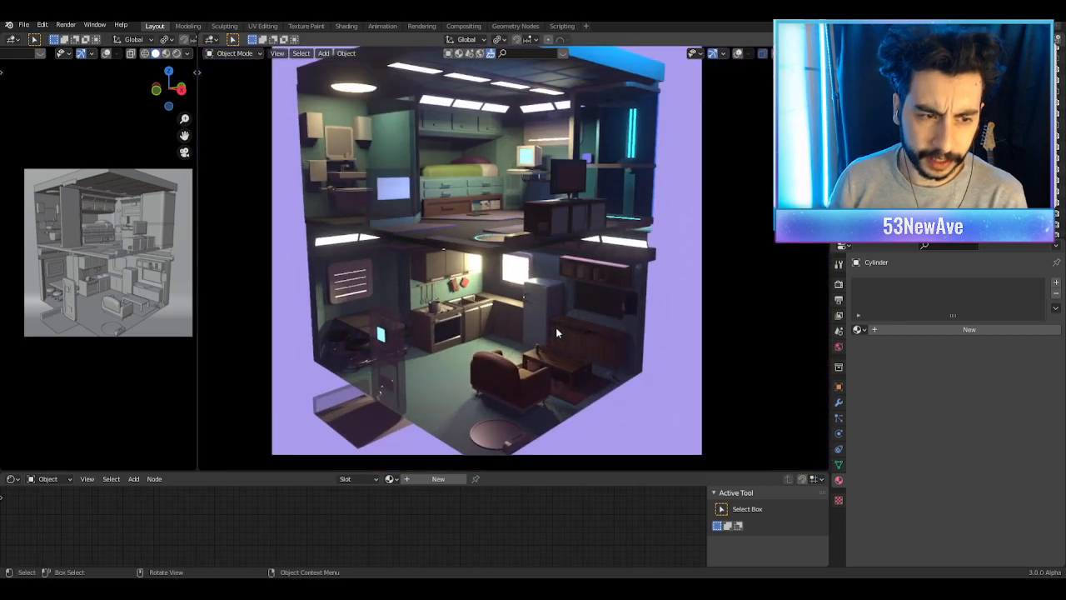
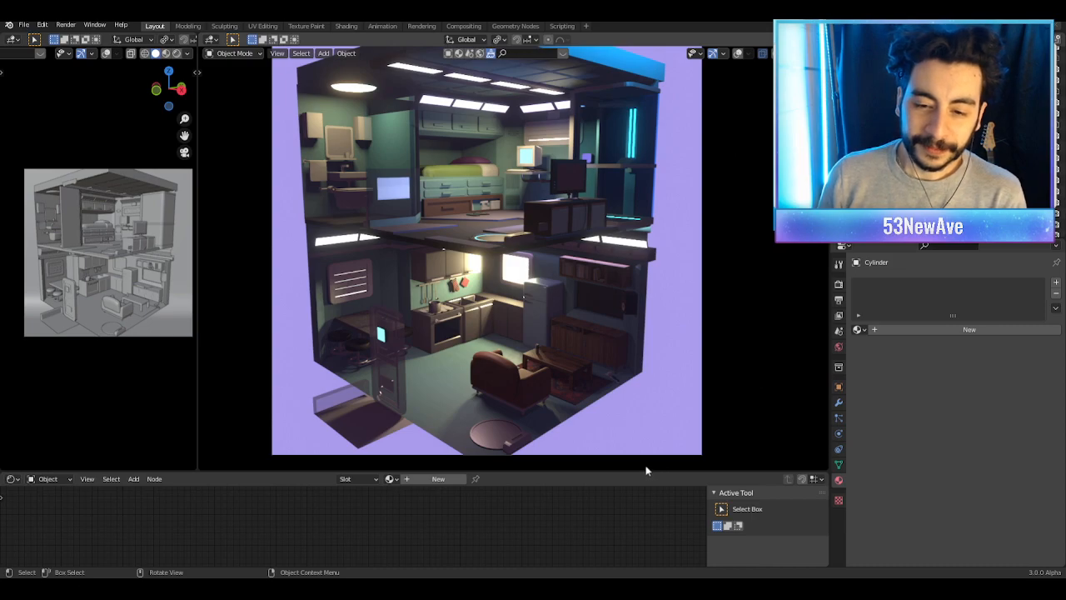
Step: Enlarge the 3D viewport slightly and examine the light on the ground-floor living area, kitchen units and floor
drag(639, 471, 639, 490)
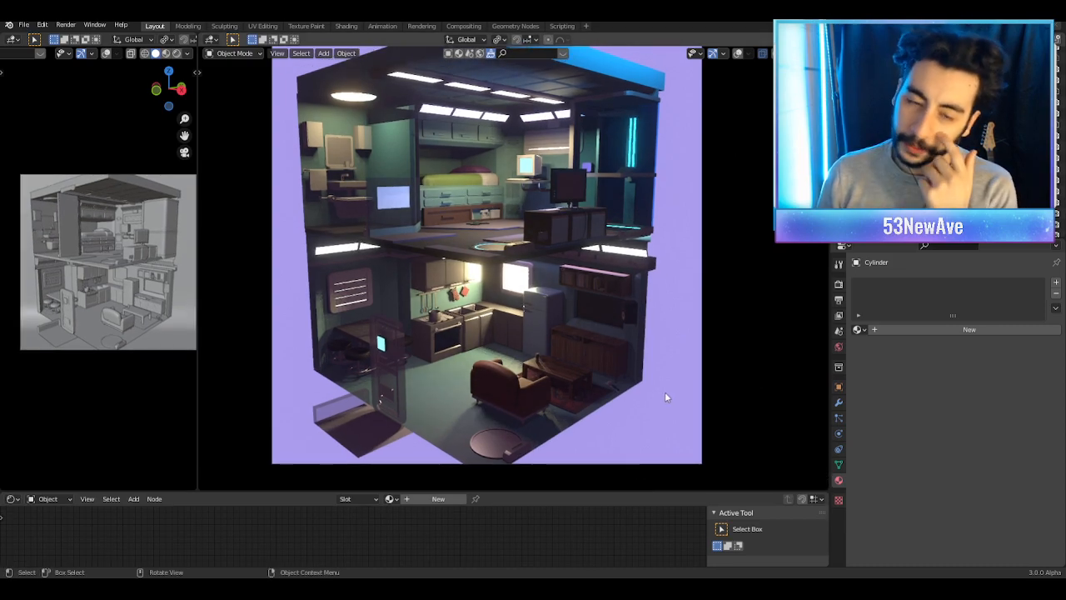
middle_drag(691, 310, 657, 298)
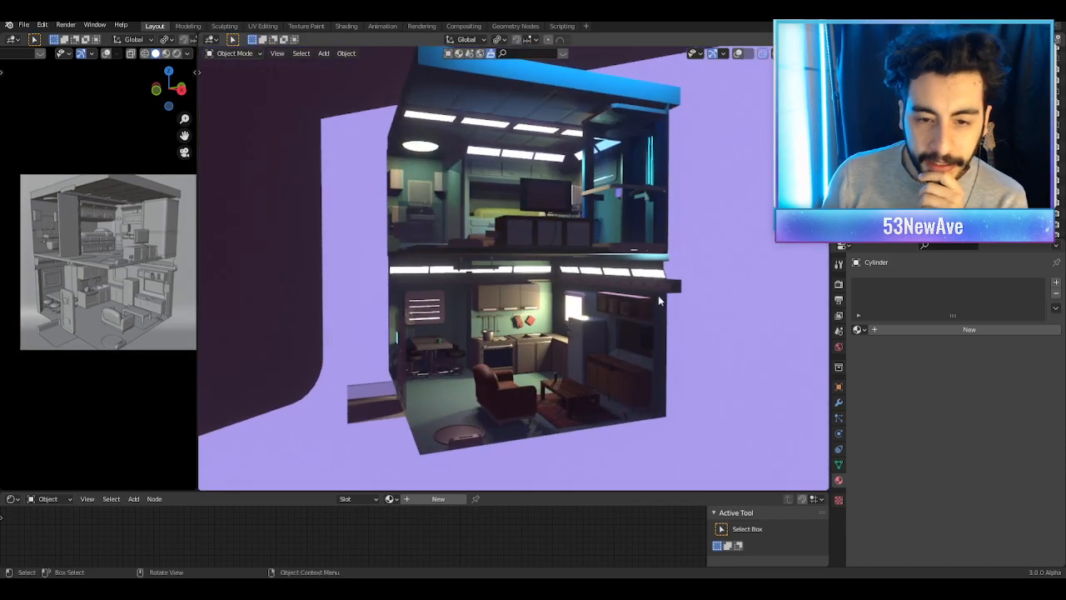
mouse_move(541, 333)
middle_down()
mouse_move(511, 338)
mouse_move(557, 347)
middle_up()
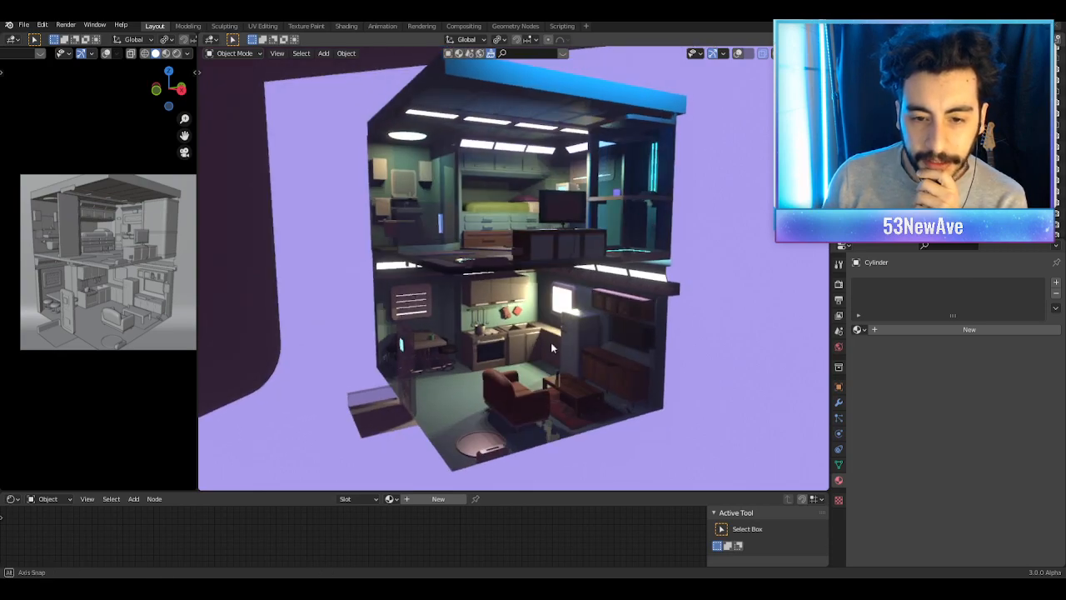
scroll(558, 347, up, 1)
scroll(630, 342, up, 3)
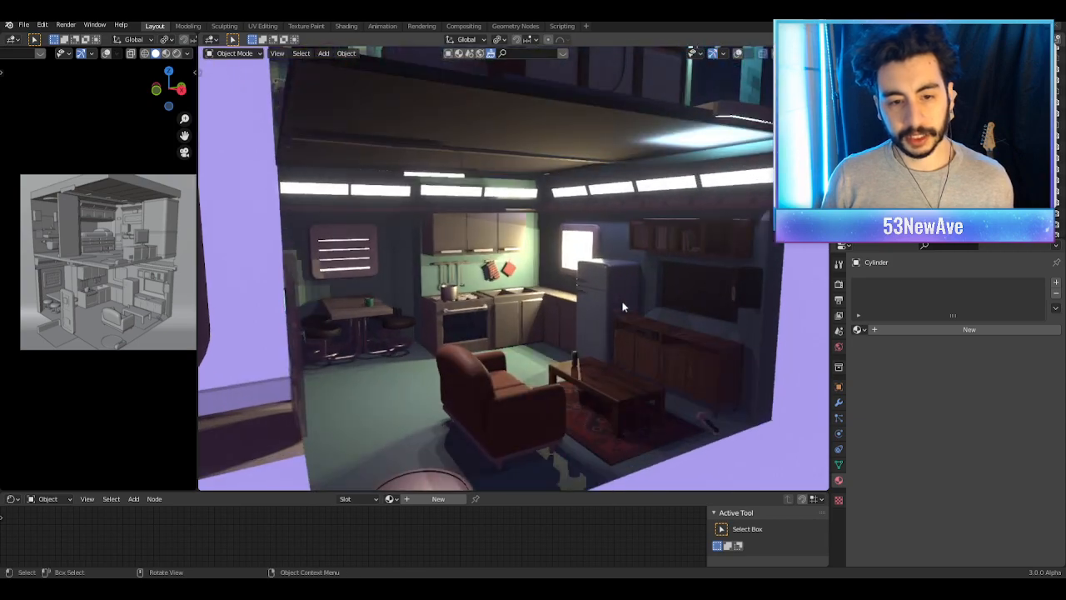
middle_drag(624, 305, 574, 372)
scroll(570, 308, up, 2)
scroll(616, 280, up, 1)
scroll(552, 341, down, 1)
scroll(590, 318, down, 1)
scroll(597, 323, up, 3)
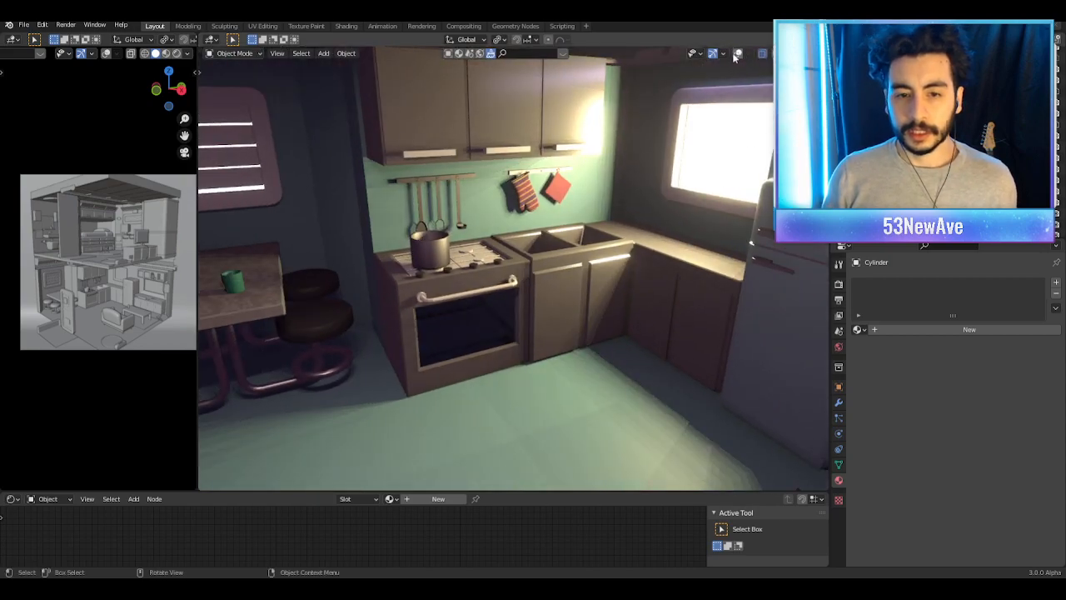
Step: Link the materials of Upper floor & walls to the brown drawer frame and drawer front under the bed, with viewport overlays shown
scroll(514, 277, down, 8)
middle_drag(514, 278, 603, 331)
shift+middle_drag(483, 321, 531, 365)
scroll(474, 261, up, 2)
scroll(475, 260, up, 5)
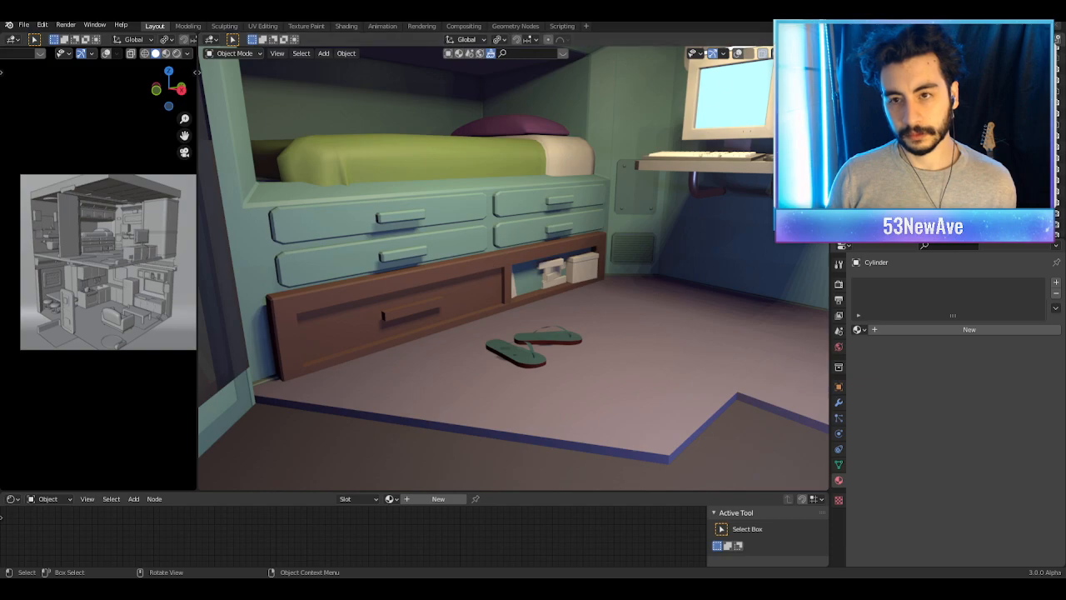
click(736, 54)
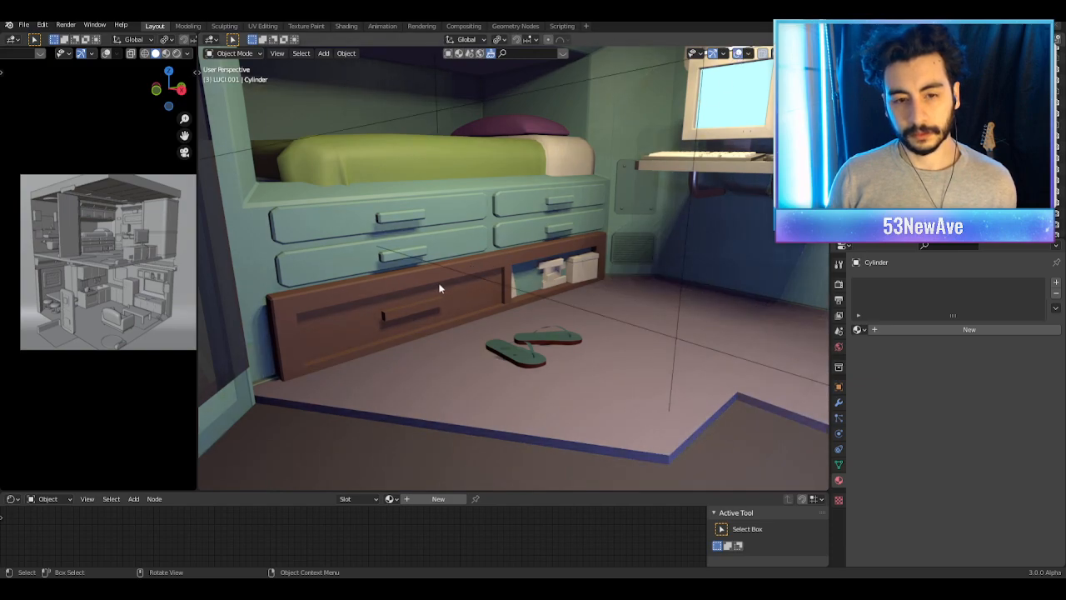
click(440, 288)
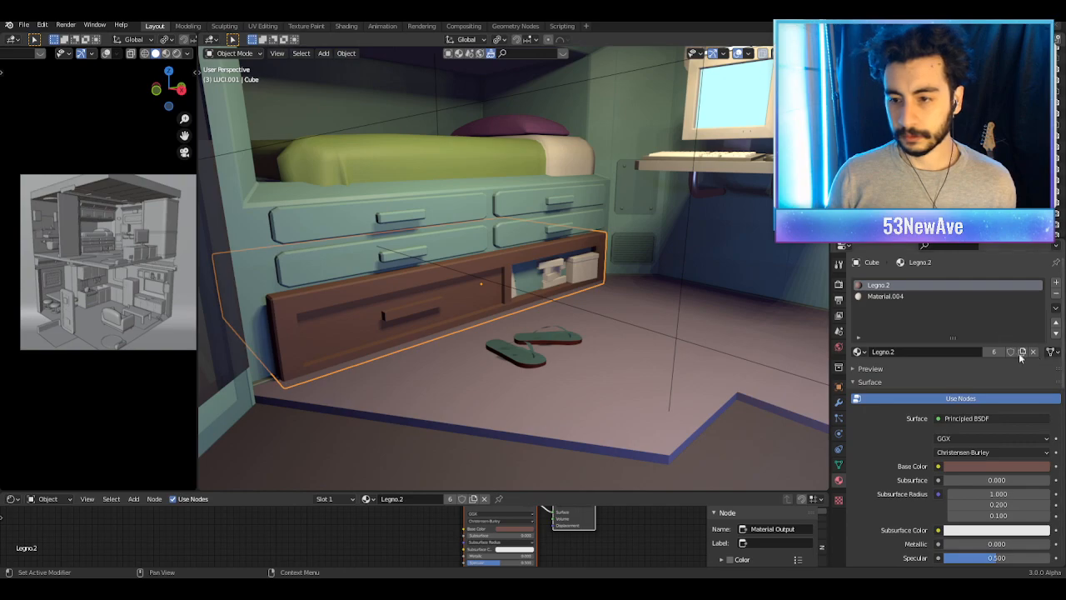
shift+click(262, 261)
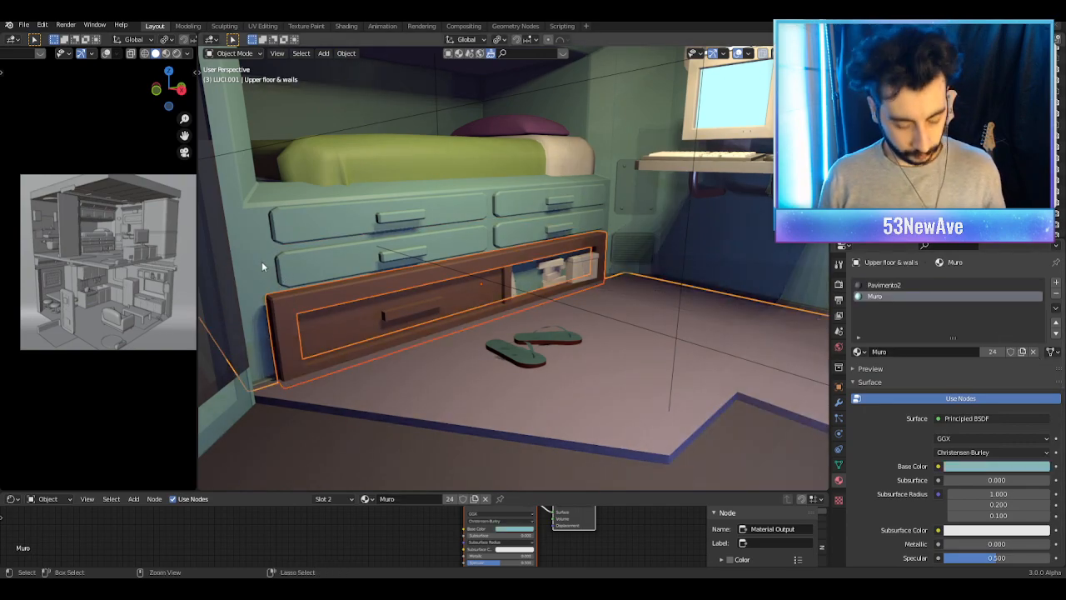
key(ctrl+l)
click(242, 291)
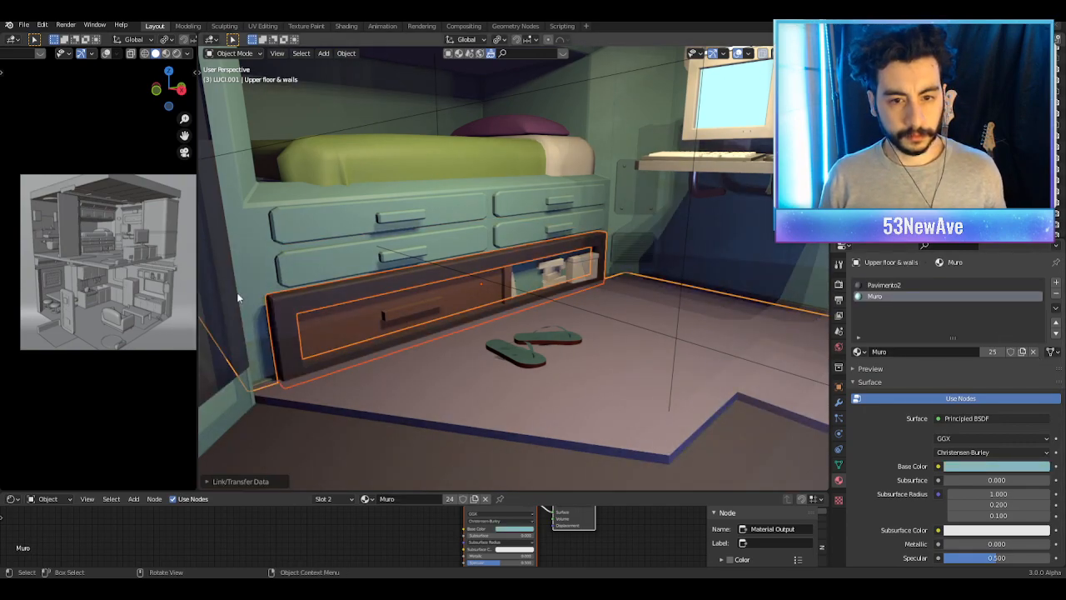
key(ctrl+z)
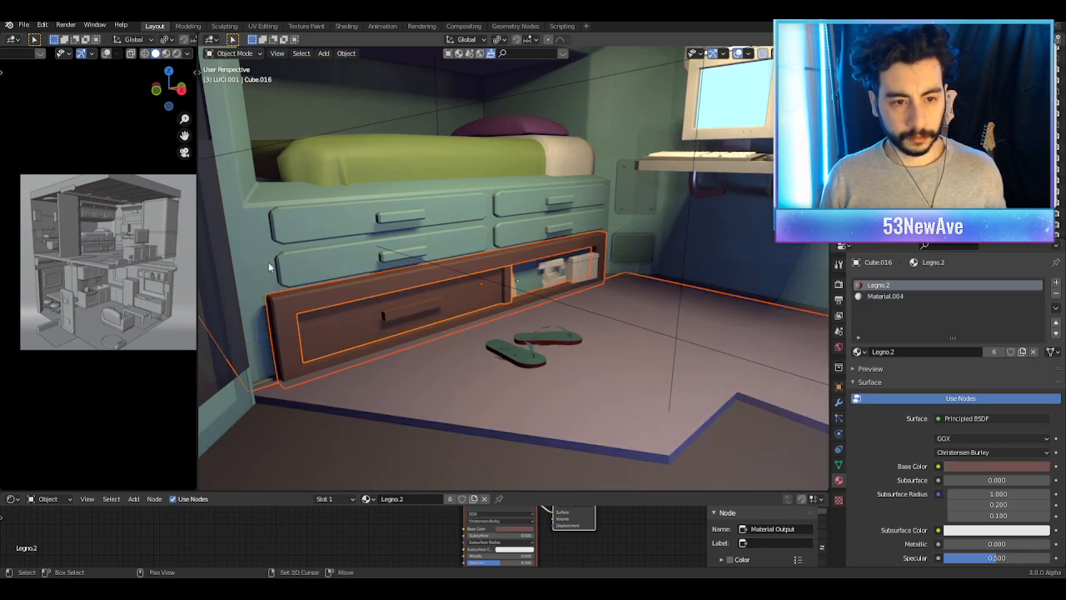
key(ctrl+l)
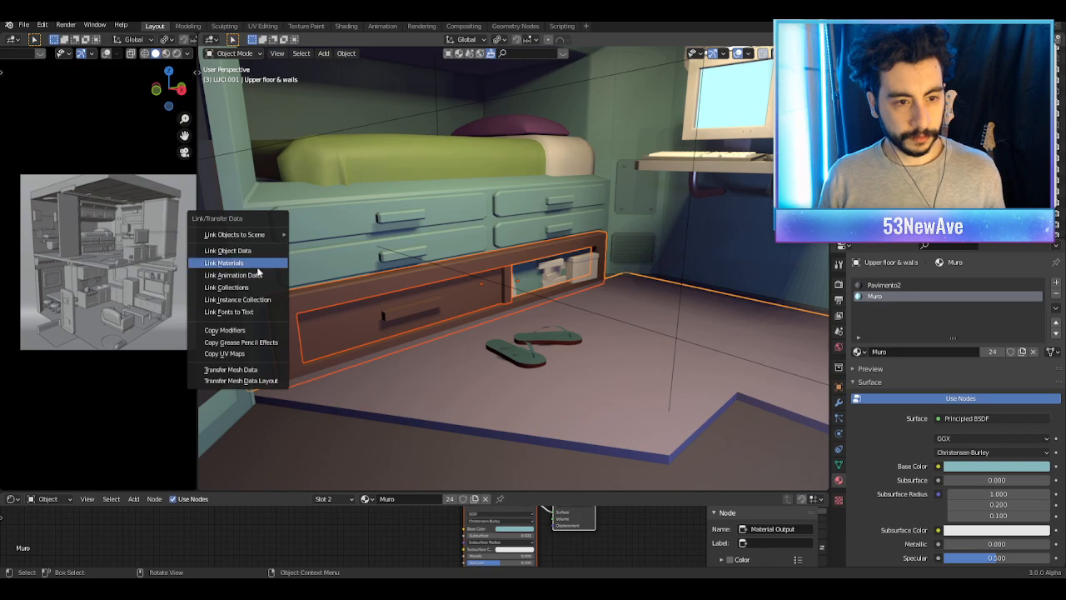
click(260, 272)
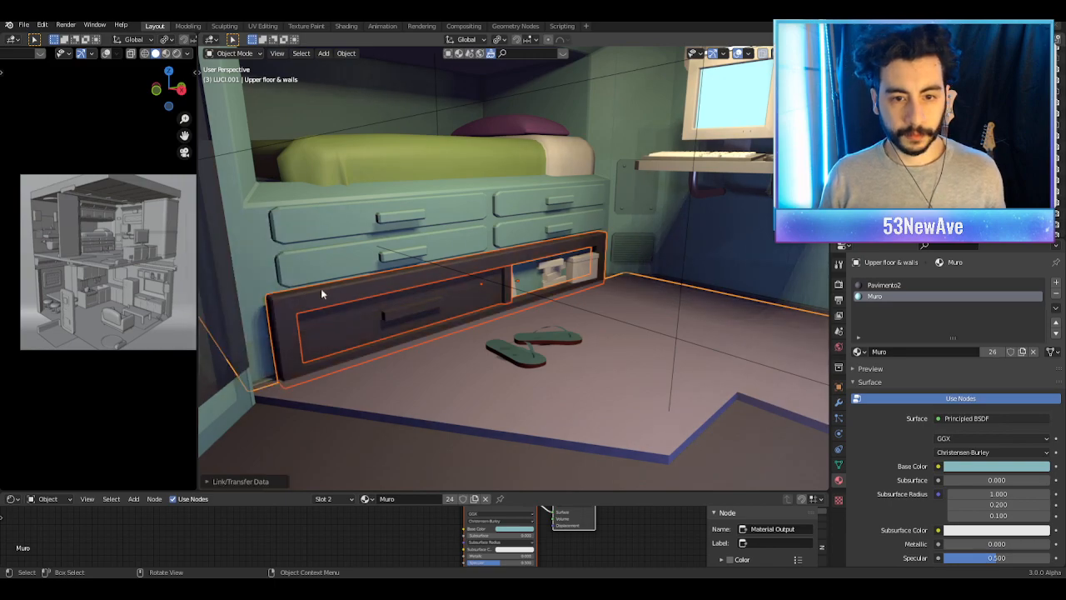
Step: Assign the Muro material to all faces of the under-bed drawer frame and front, and hide the viewport overlays
key(Tab)
click(376, 314)
key(a)
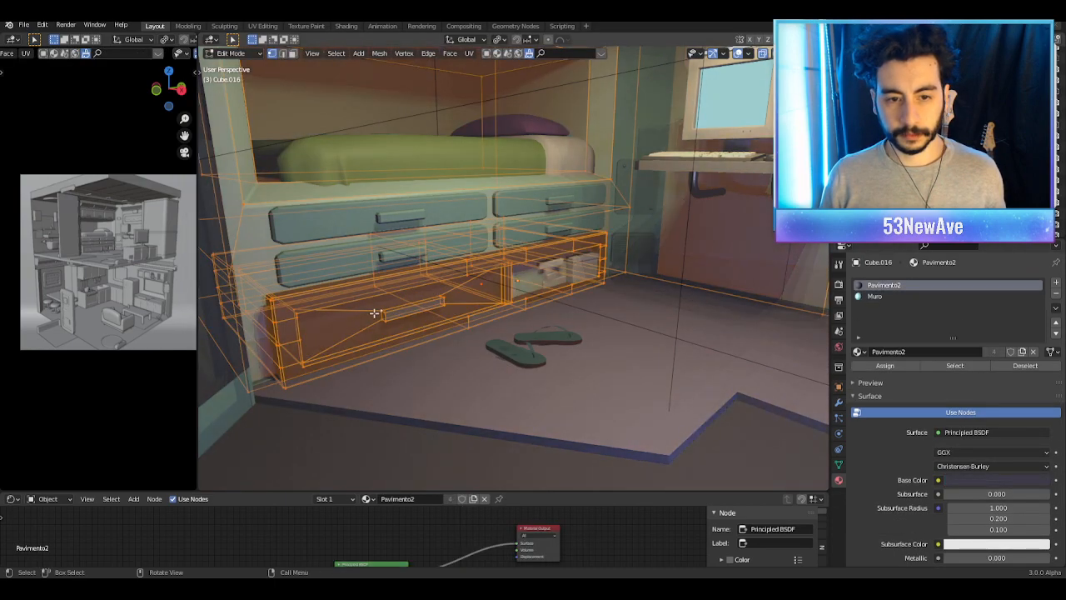
click(874, 296)
click(884, 365)
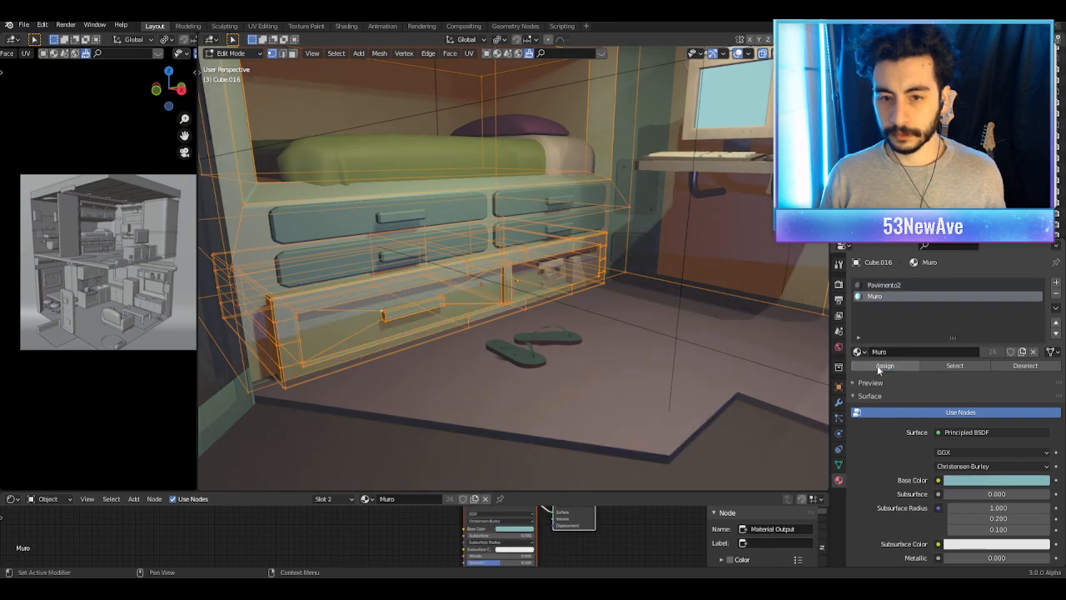
key(Tab)
click(737, 54)
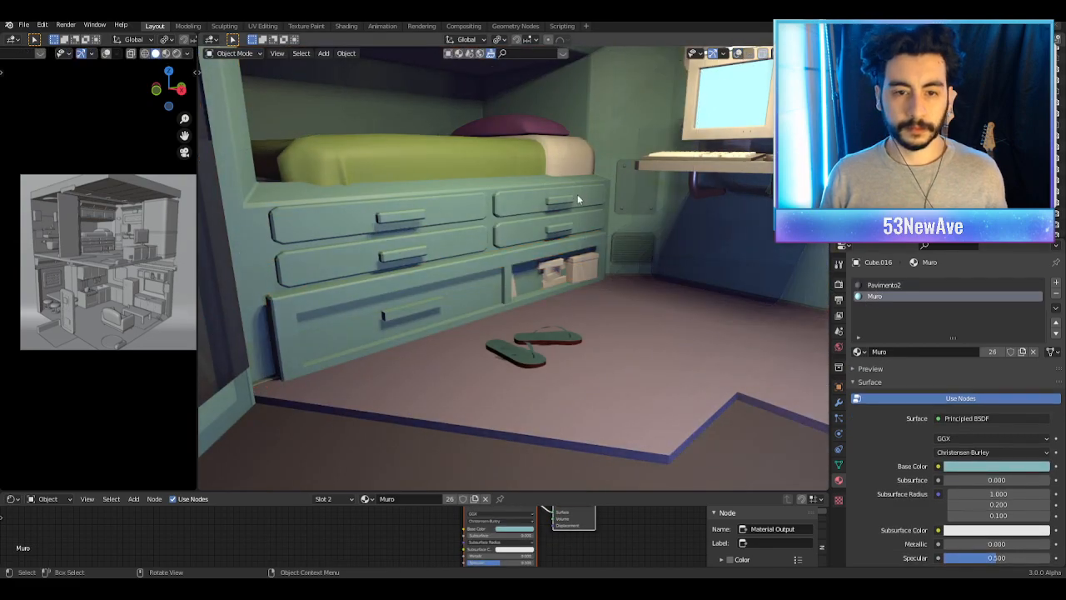
Step: Review the recoloured under-bed drawer within the bedroom and in the full camera view of the diorama
scroll(574, 205, down, 3)
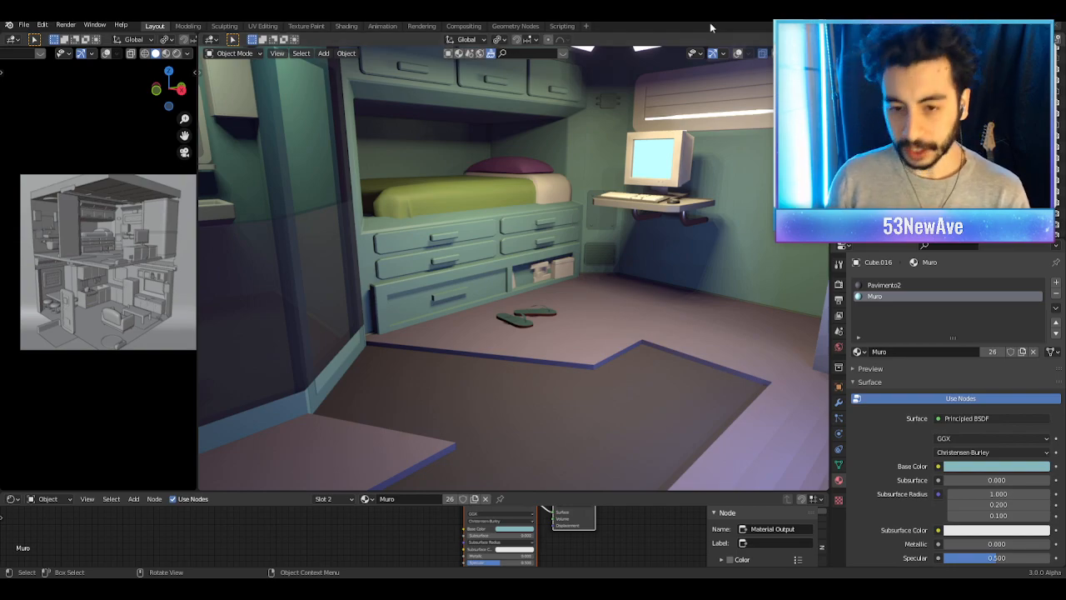
scroll(557, 297, down, 8)
key(KP_0)
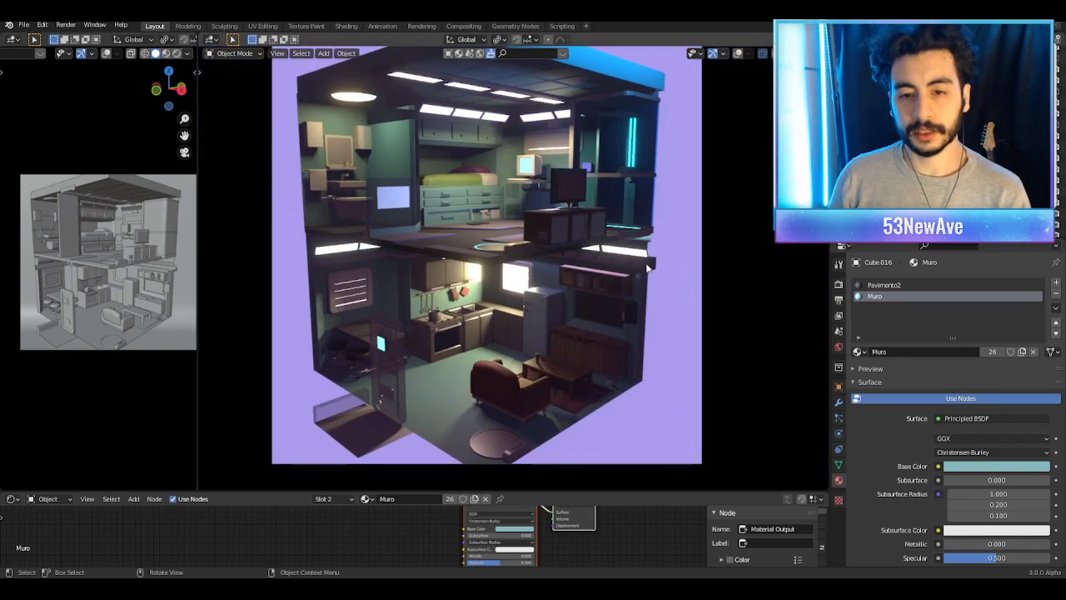
key(Home)
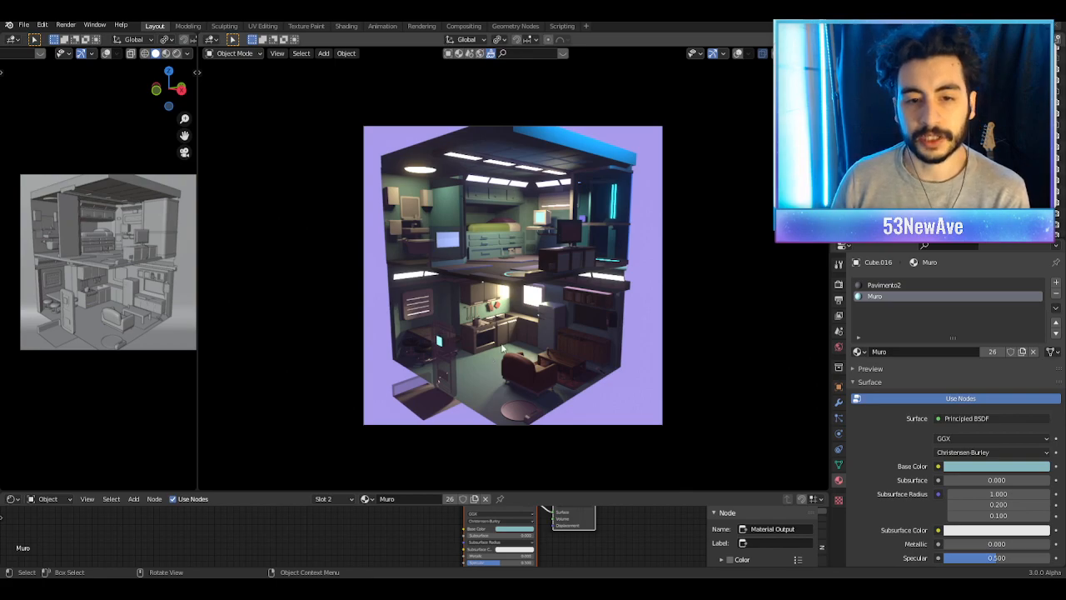
scroll(500, 353, up, 3)
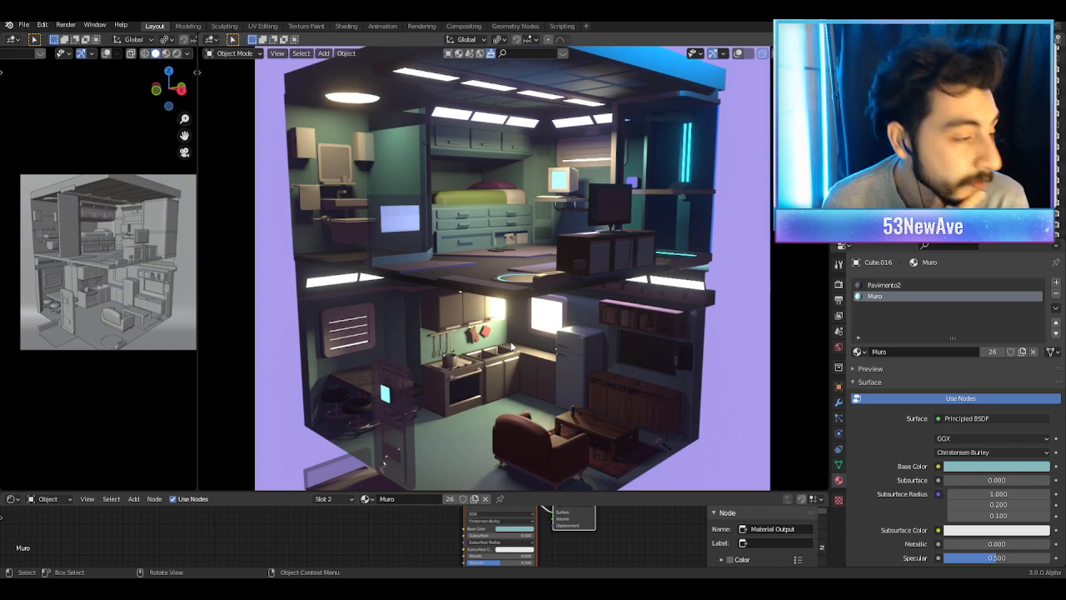
scroll(512, 347, down, 2)
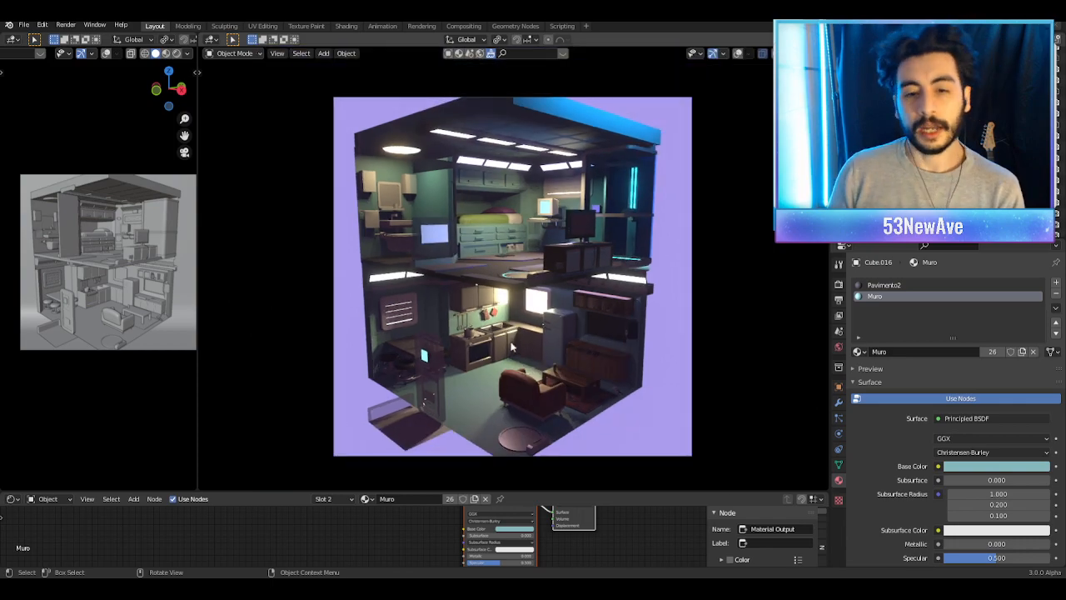
scroll(562, 268, up, 2)
key(KP_0)
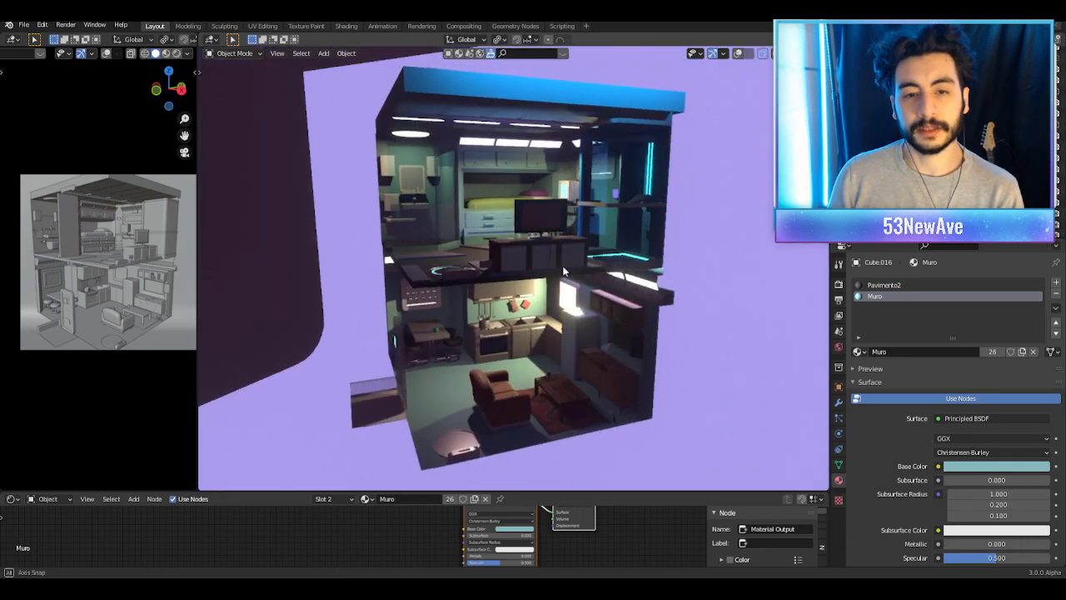
Step: Examine the diorama's lighting from an angle and through the camera, closing in on the upper floor
scroll(562, 267, up, 3)
middle_drag(563, 267, 549, 283)
scroll(595, 247, down, 2)
scroll(607, 257, up, 3)
scroll(602, 288, down, 2)
scroll(575, 302, up, 3)
key(KP_0)
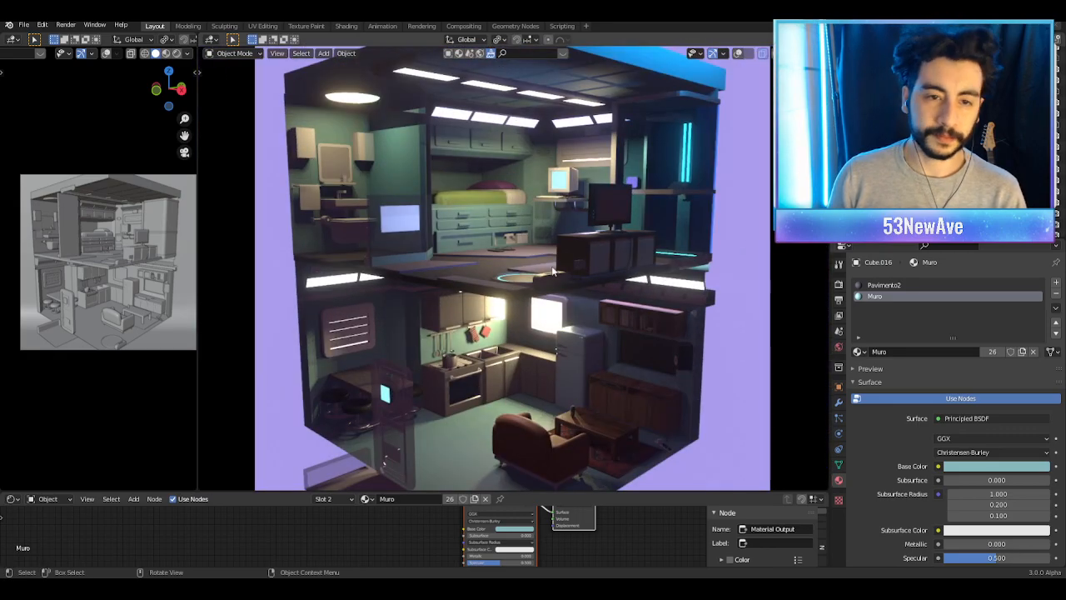
scroll(550, 230, down, 2)
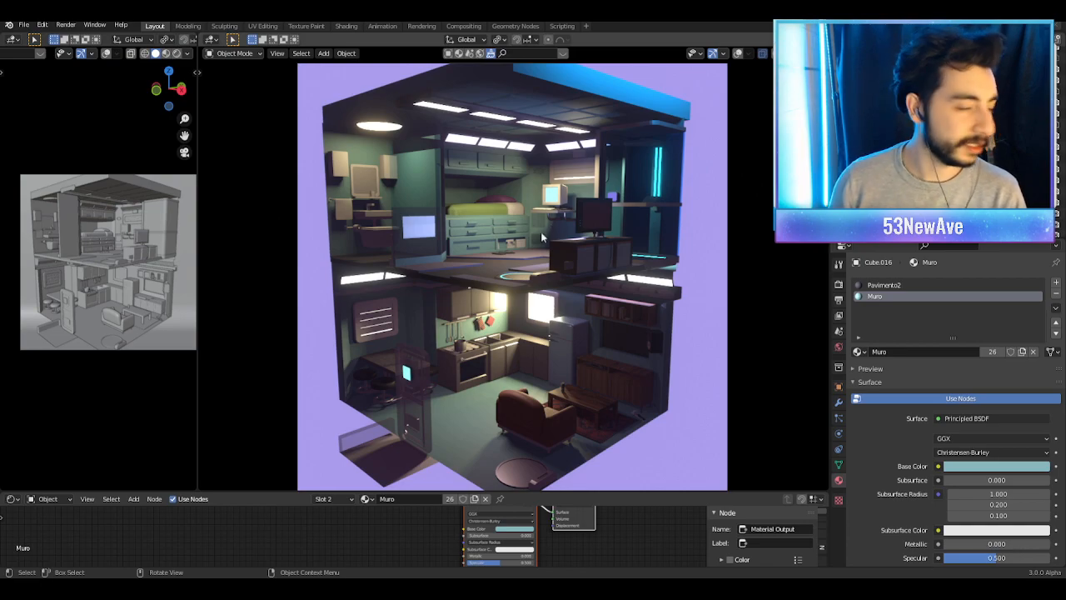
shift+middle_drag(546, 223, 508, 170)
scroll(559, 254, up, 3)
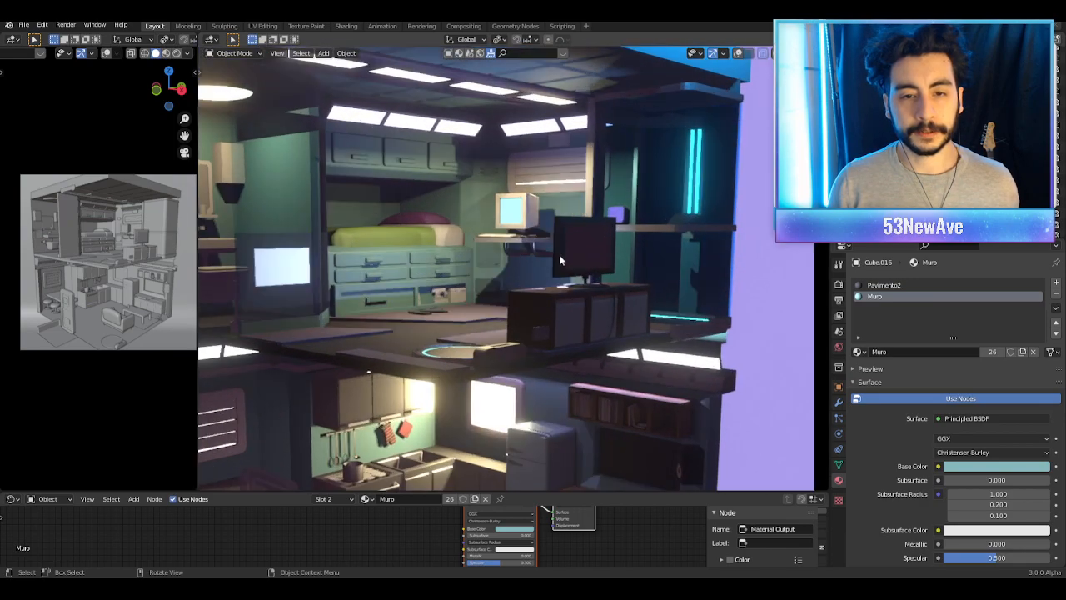
Step: Show the viewport overlays and identify which objects form the open storage compartment under the bed
shift+middle_drag(558, 272, 554, 315)
scroll(551, 314, up, 4)
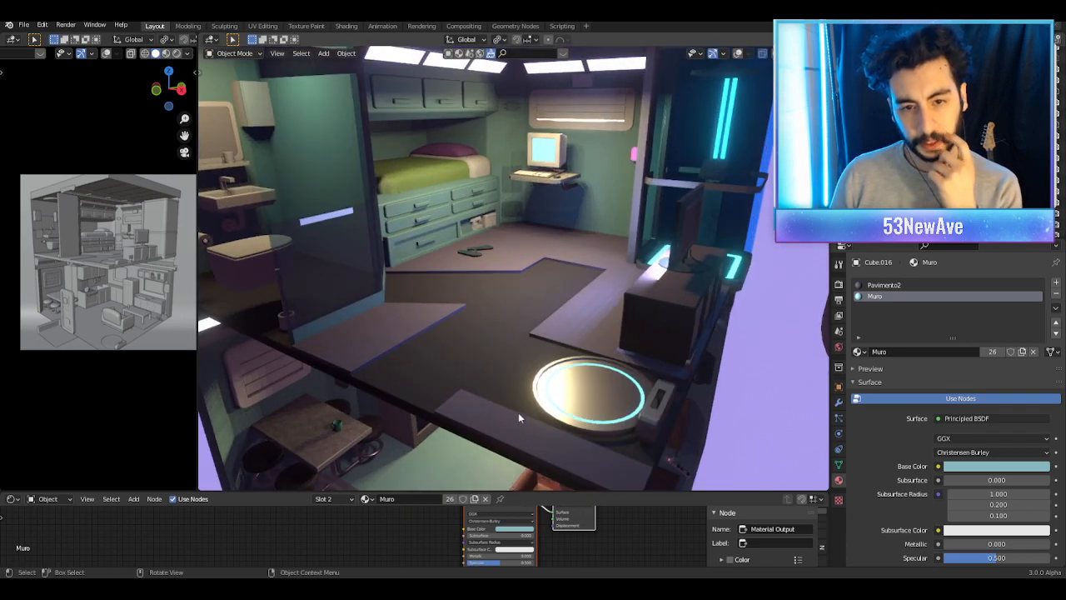
scroll(480, 241, up, 6)
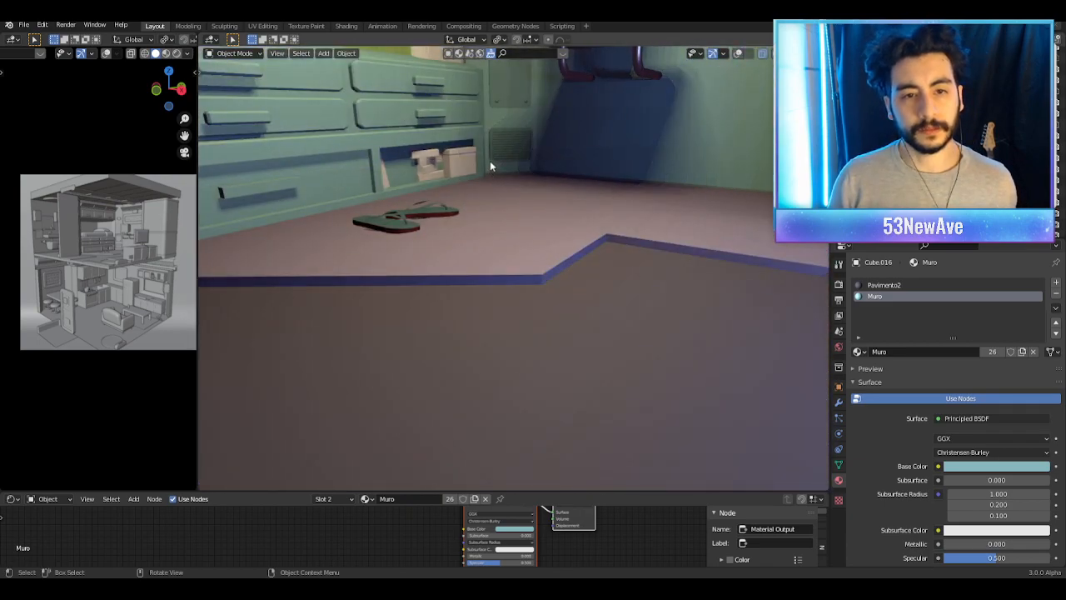
shift+middle_drag(489, 163, 533, 320)
click(738, 53)
middle_drag(620, 250, 499, 284)
click(499, 284)
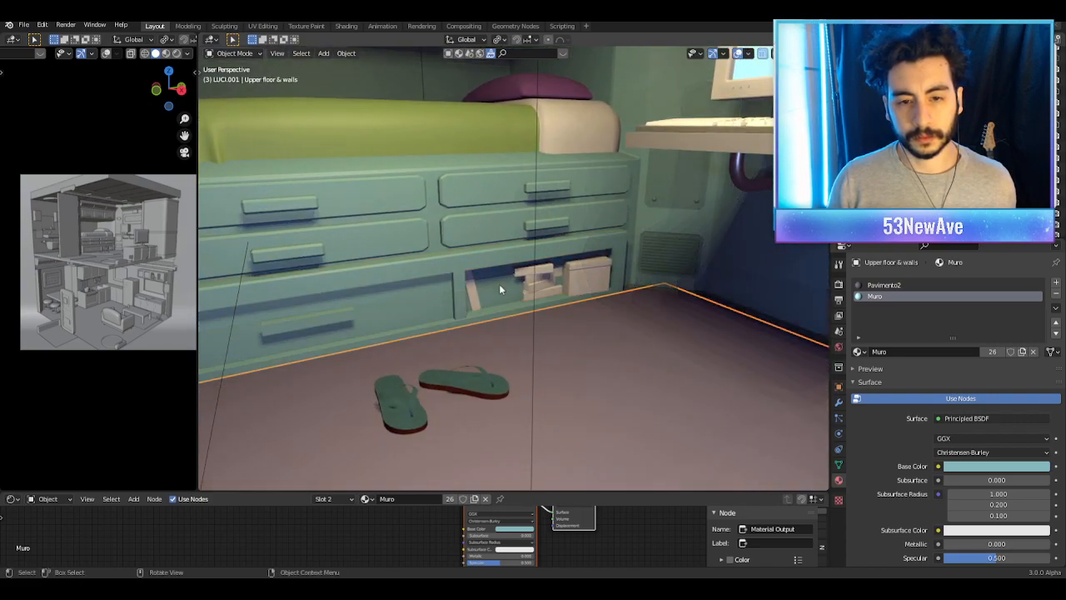
key(Tab)
key(Tab)
click(489, 294)
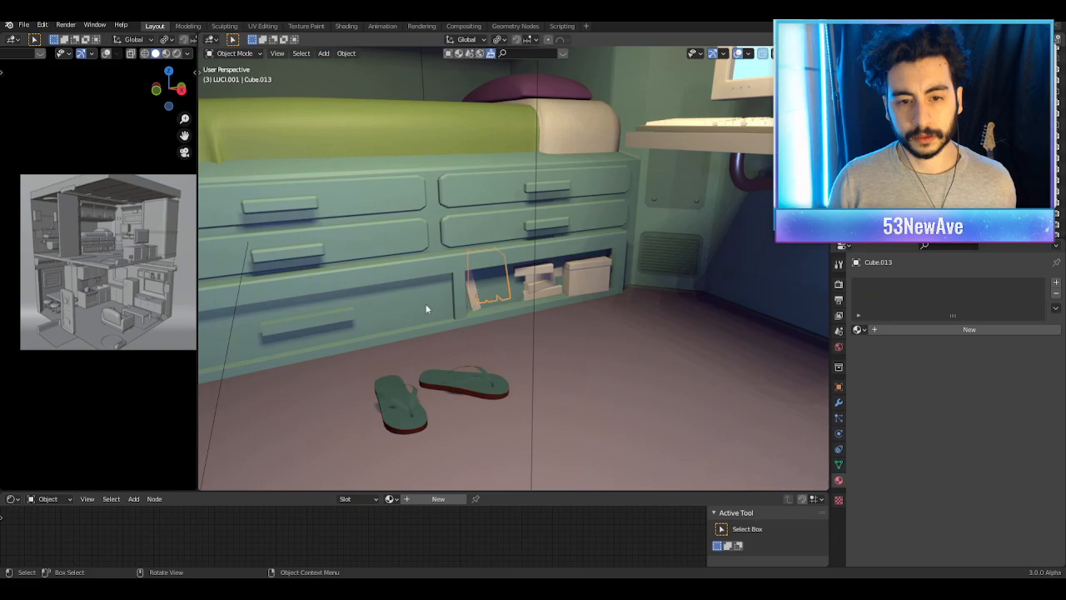
click(399, 312)
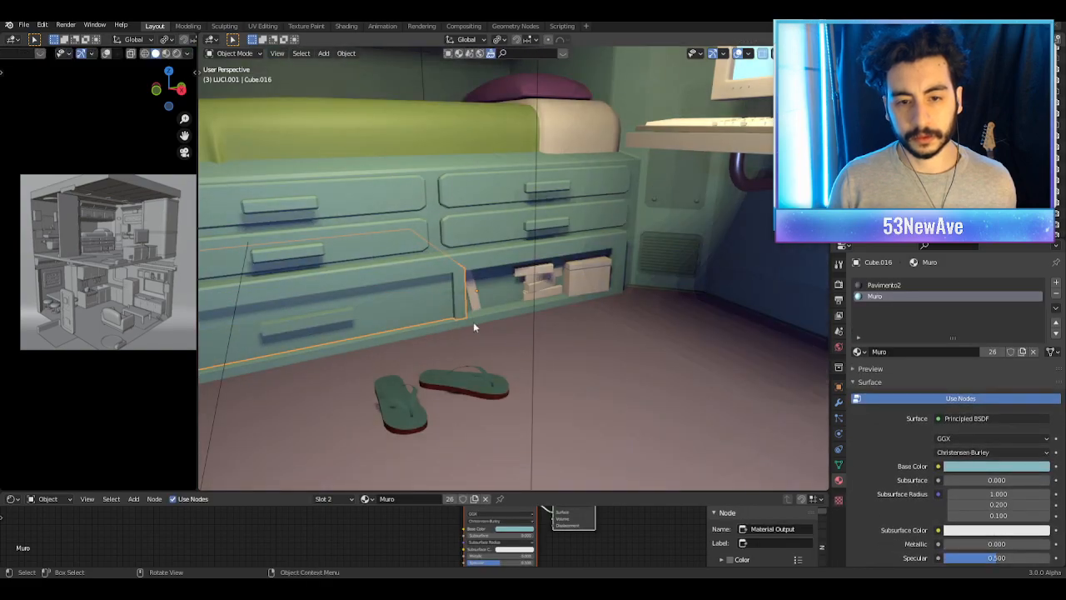
Step: Examine the meshes of the under-bed drawer frame and Upper floor & walls around the open compartment
key(Tab)
key(KP_Decimal)
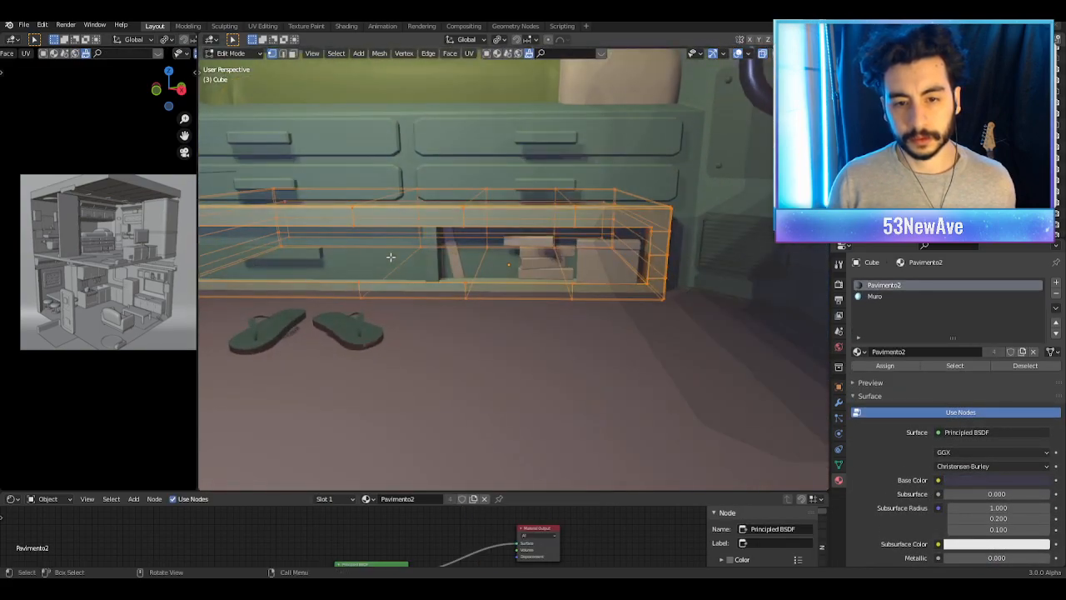
key(Tab)
click(463, 260)
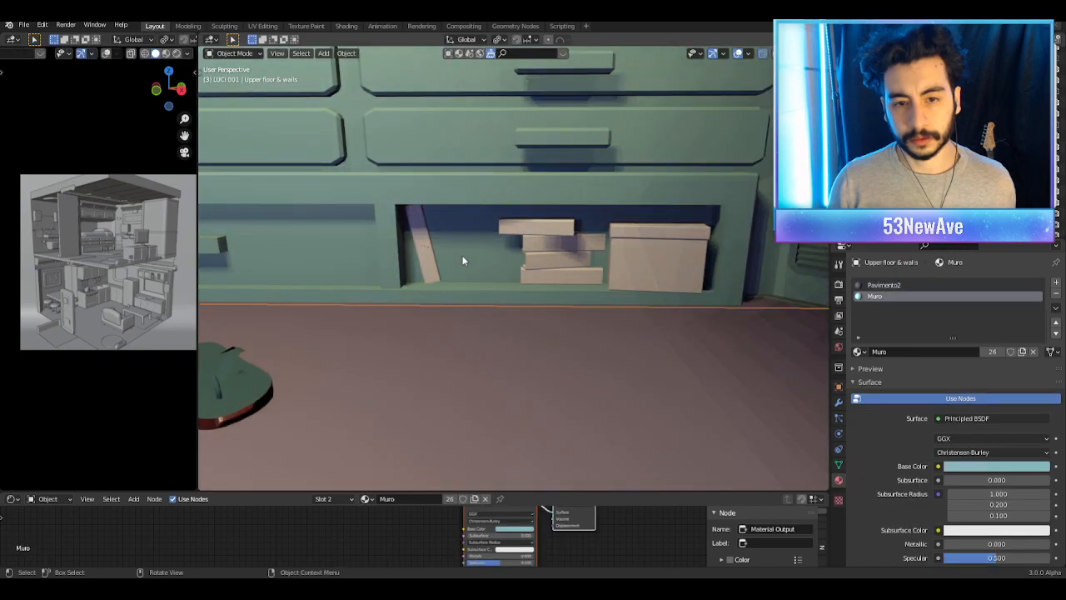
click(372, 259)
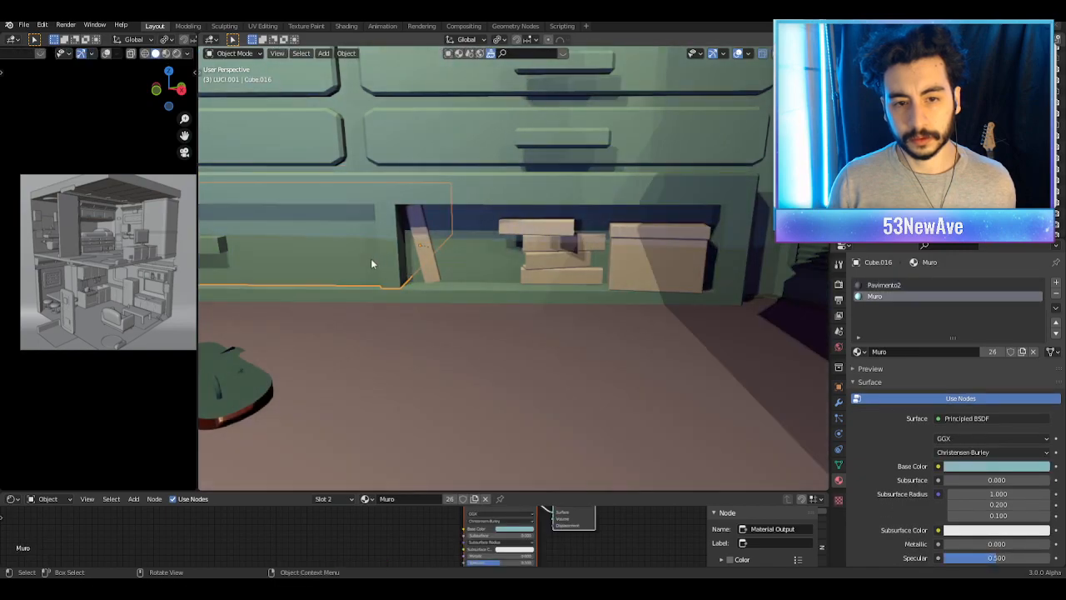
click(476, 261)
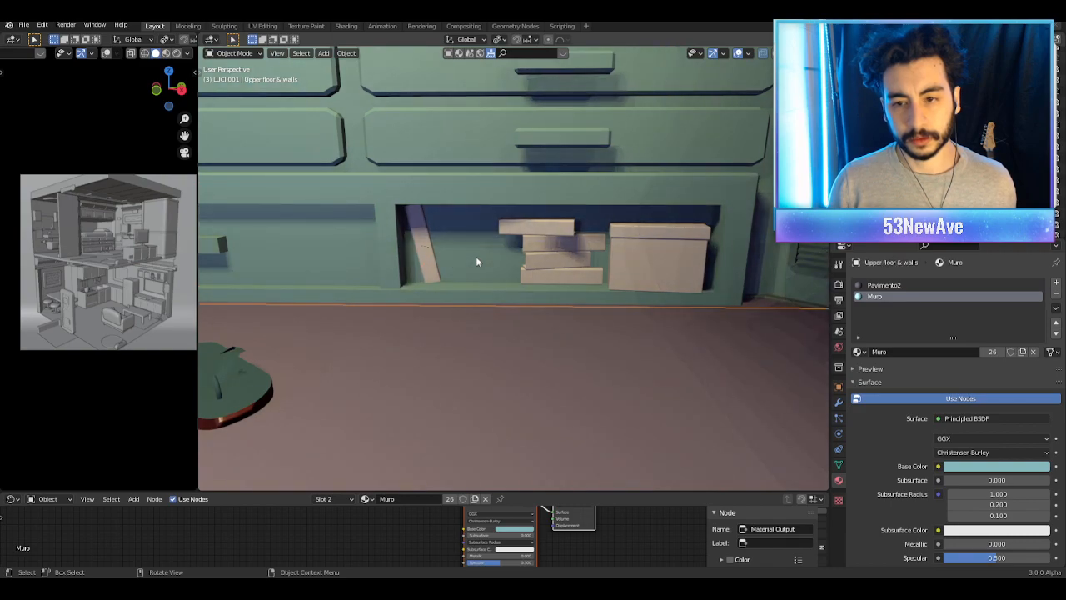
scroll(475, 261, down, 6)
key(Tab)
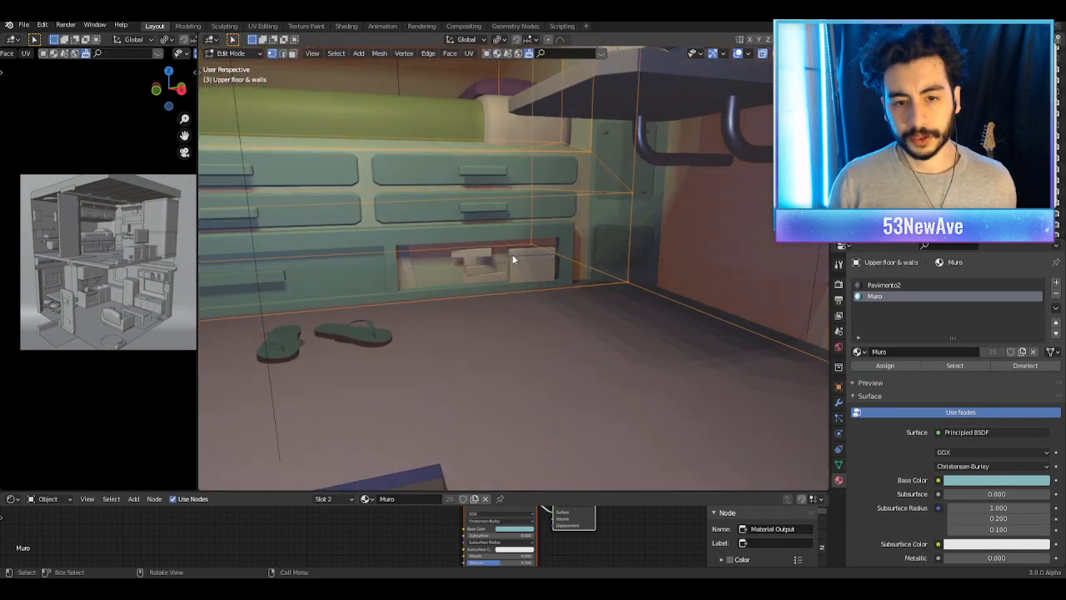
key(Tab)
scroll(514, 259, up, 5)
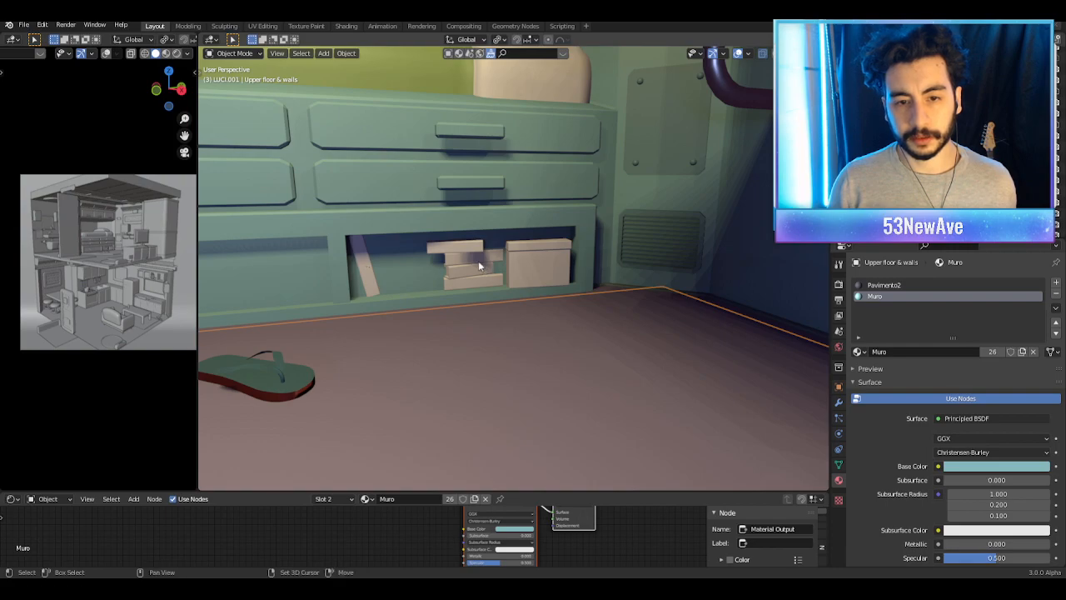
Step: Add a cube at the open under-bed compartment, scale it down to roughly the opening's size and flatten it along Z
key(shift+a)
mouse_move(478, 261)
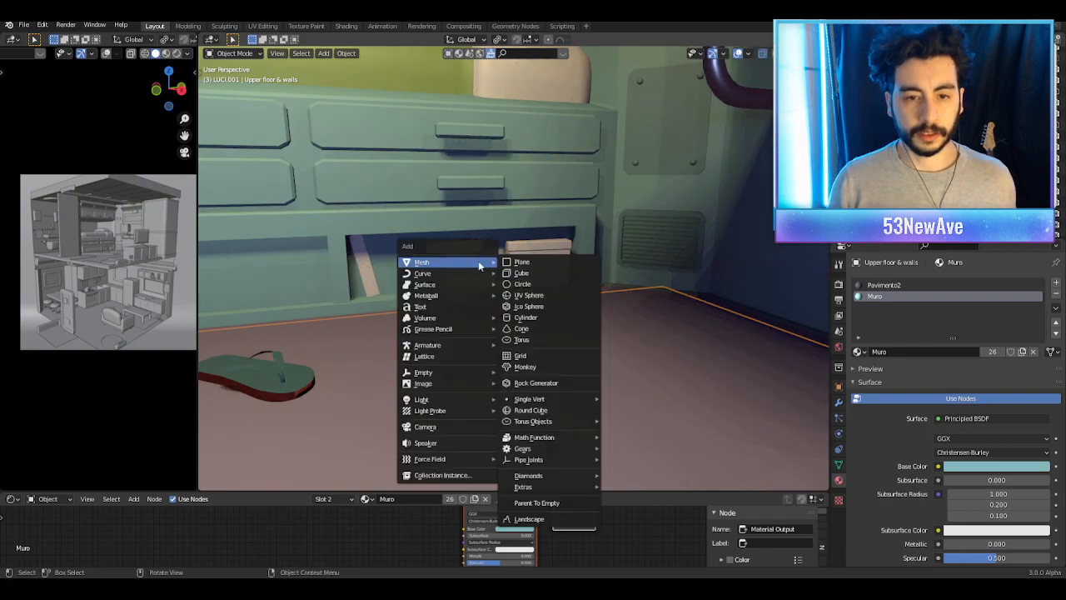
click(553, 274)
key(s)
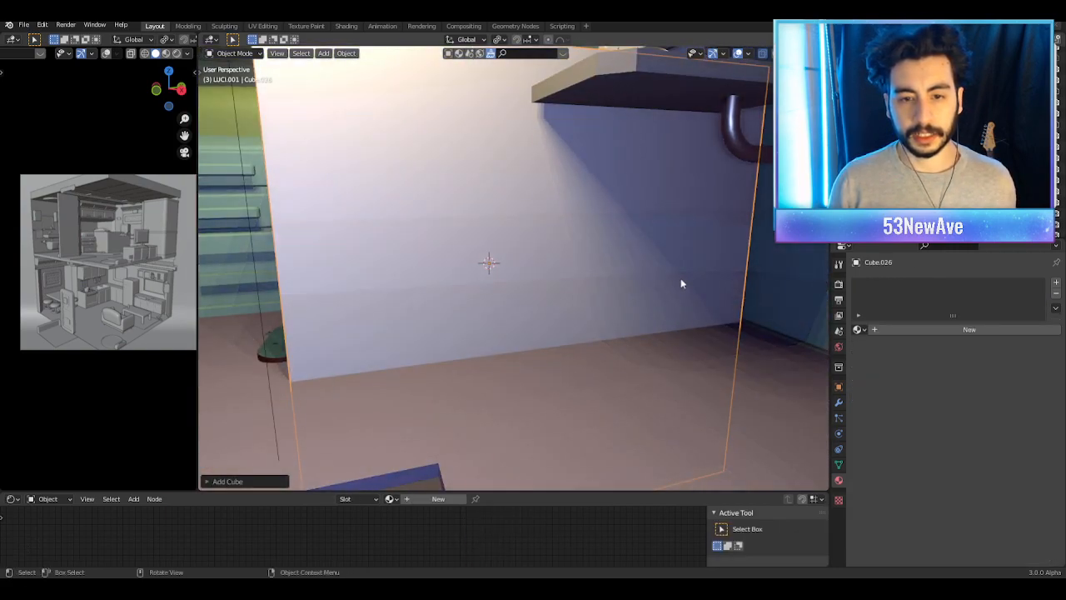
click(537, 289)
scroll(538, 287, up, 2)
middle_drag(539, 287, 557, 296)
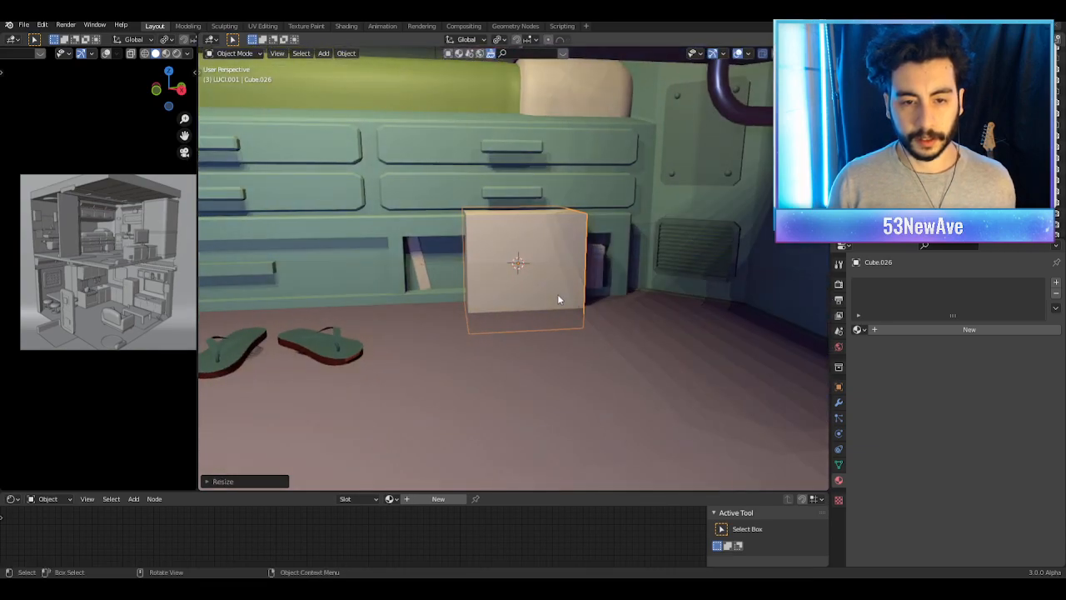
scroll(566, 295, up, 1)
key(s)
key(z)
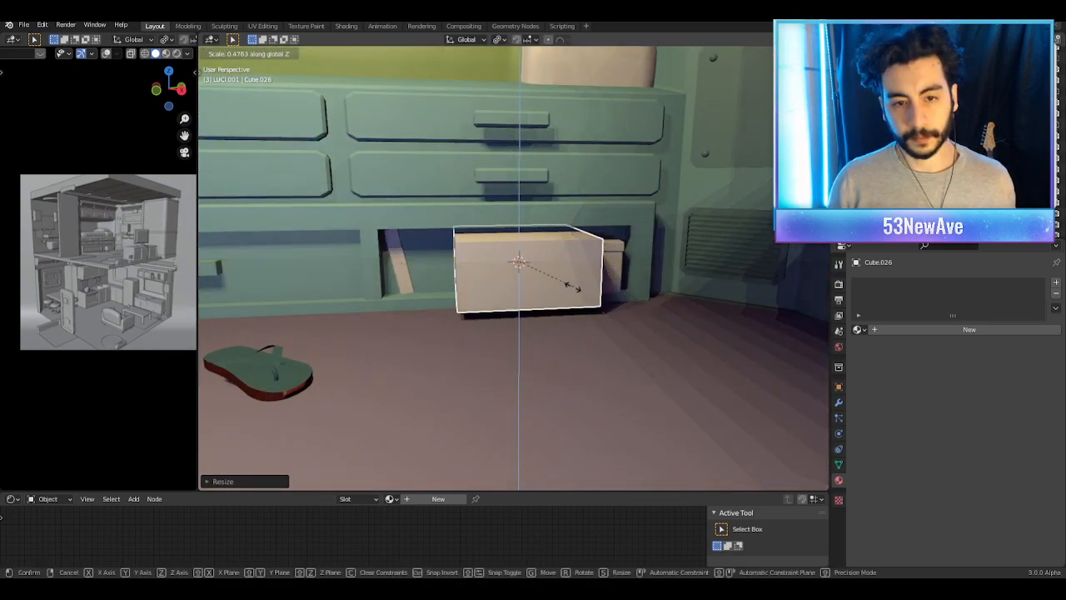
click(603, 288)
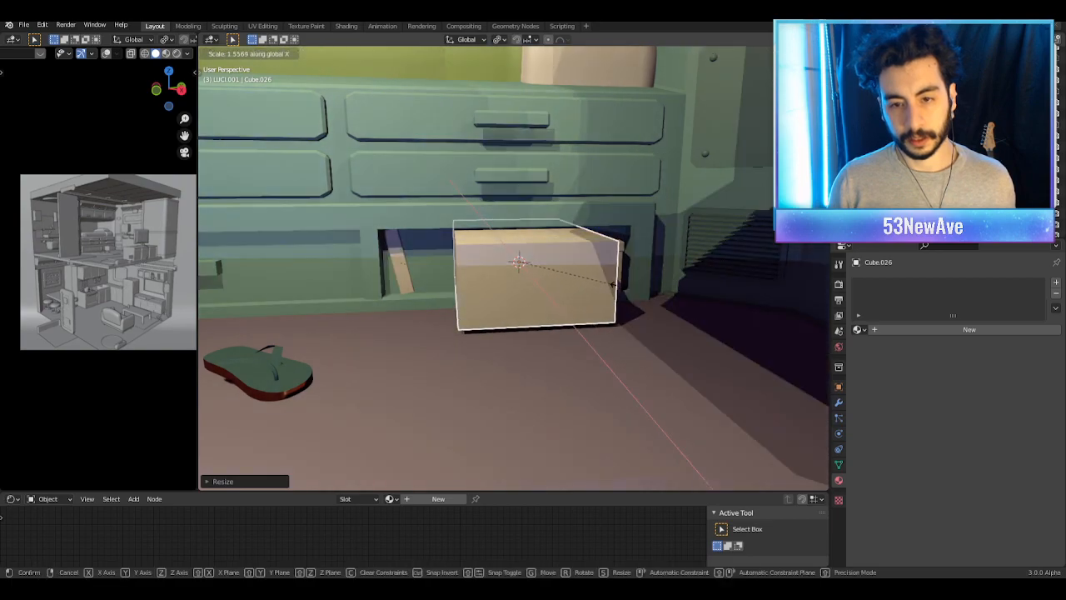
Step: Stretch the cube along Y and shift it along Y so that it spans the width of the under-bed compartment
key(s)
key(y)
click(676, 290)
middle_drag(676, 290, 660, 289)
key(g)
right_click(726, 292)
key(g)
key(y)
click(713, 289)
key(s)
key(x)
right_click(731, 290)
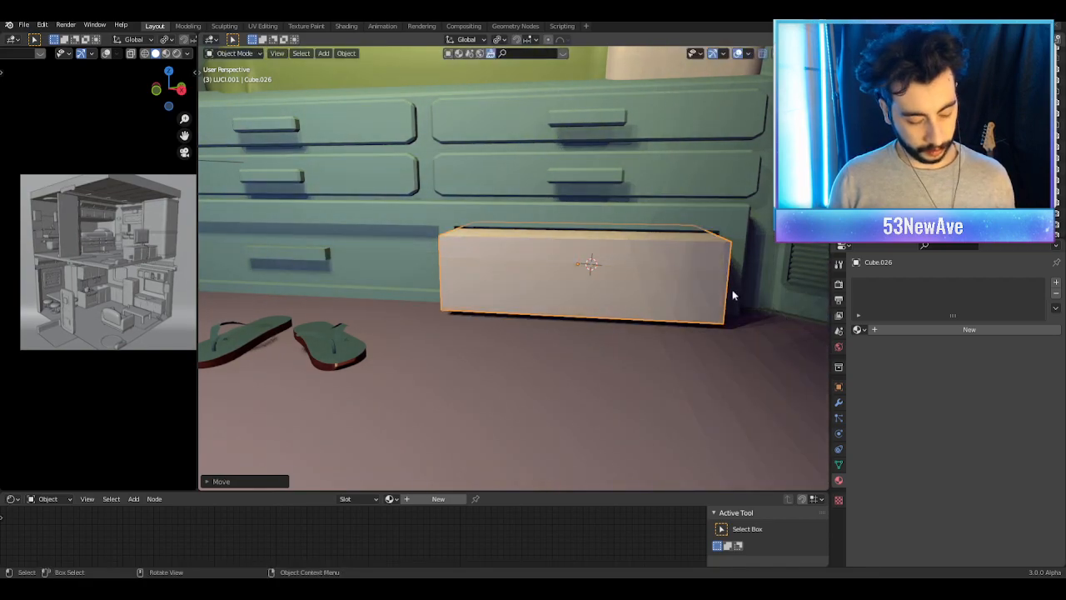
Step: Scale the cube down slightly, then adjust its height and vertical position to fit the compartment opening
key(s)
click(637, 291)
middle_drag(638, 291, 685, 309)
key(s)
key(z)
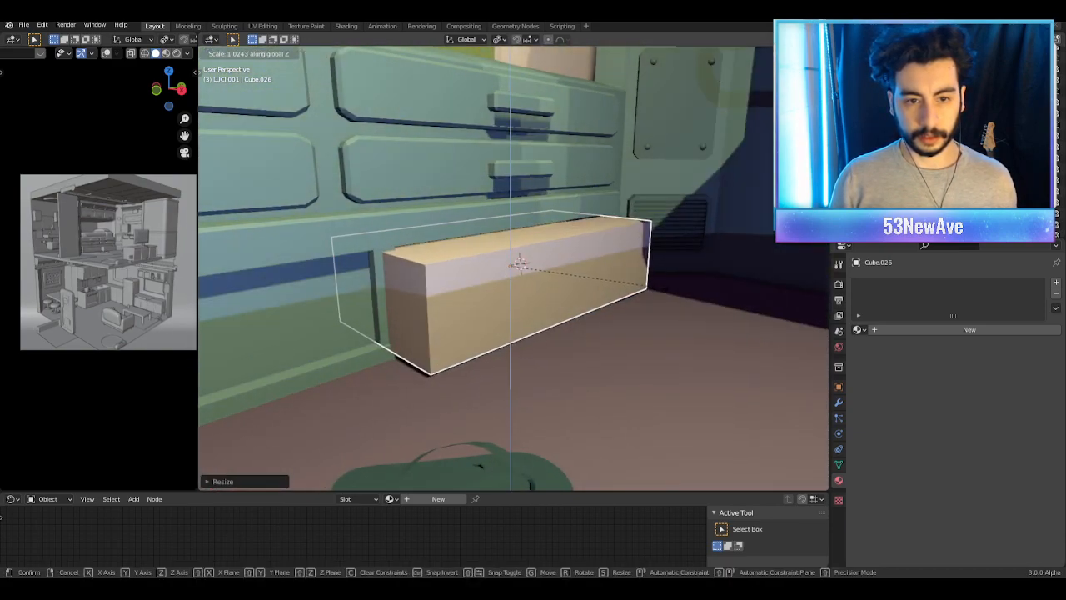
click(667, 283)
key(g)
key(z)
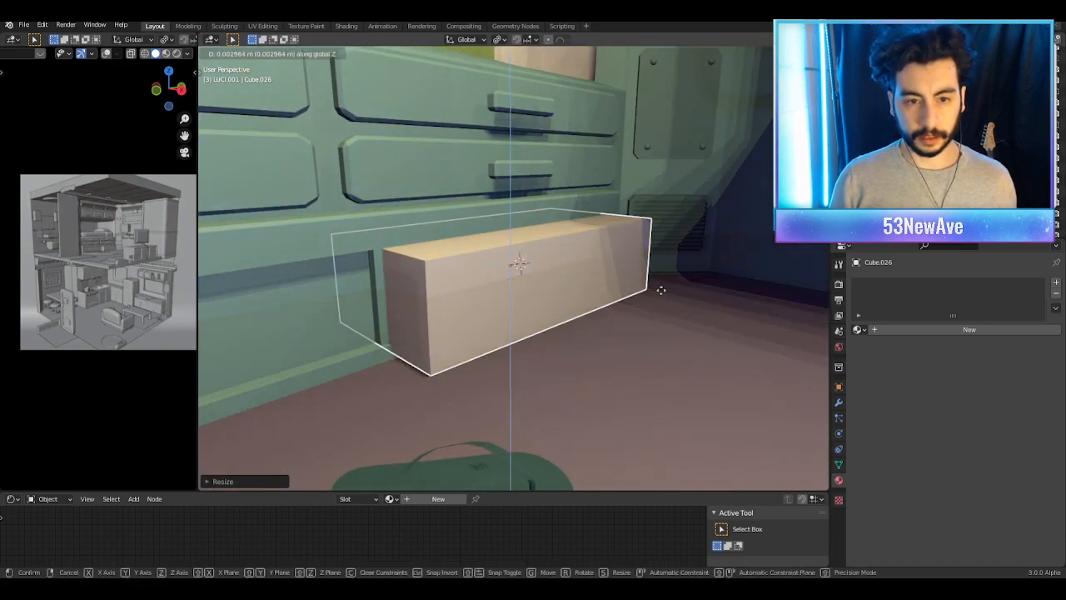
click(654, 287)
Step: Subtract the cube from Upper floor & walls to clear the under-bed compartment, and save the project with overlays hidden
scroll(650, 288, down, 6)
middle_drag(648, 288, 477, 289)
shift+middle_drag(426, 246, 416, 218)
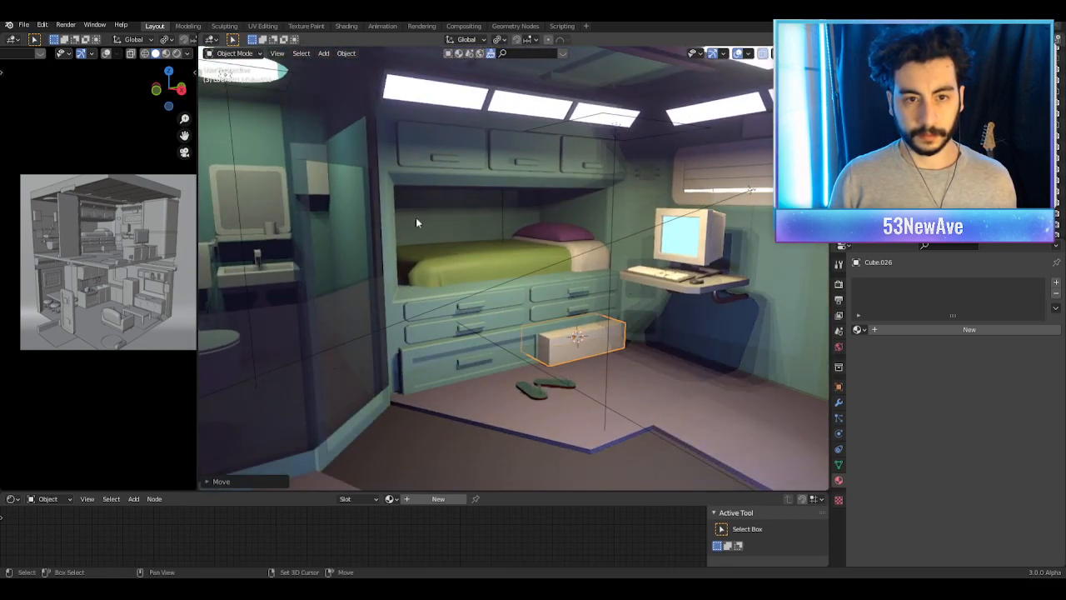
click(389, 163)
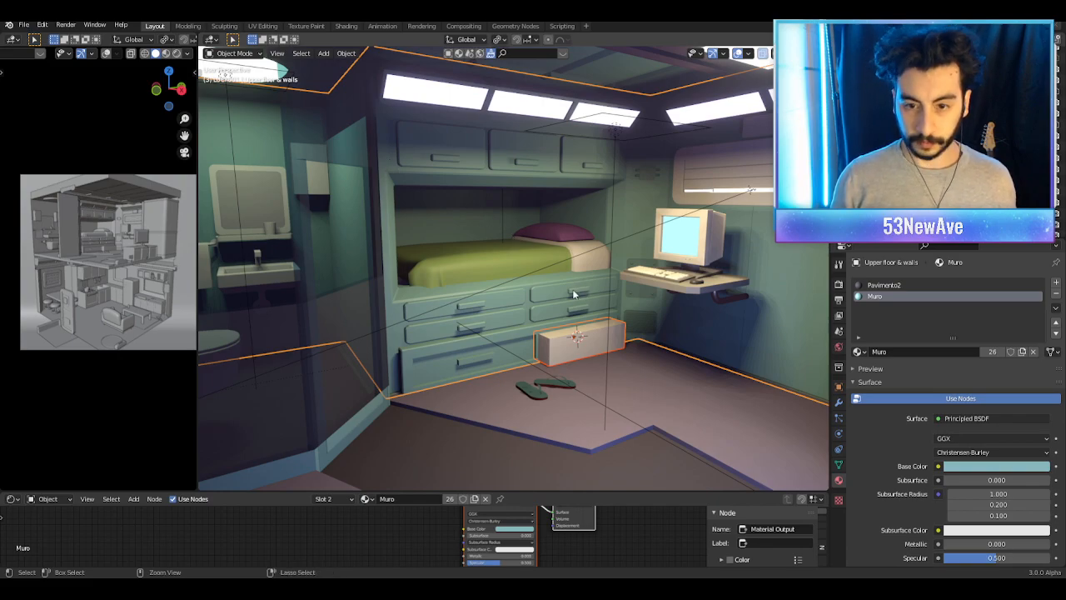
key(ctrl+z)
middle_drag(705, 361, 639, 277)
scroll(639, 276, down, 6)
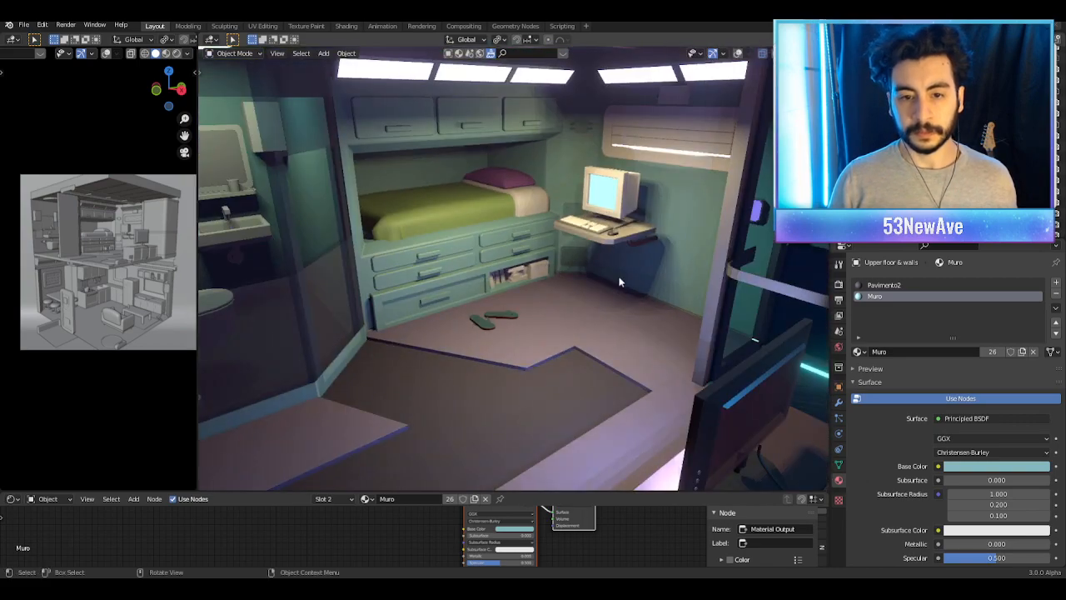
scroll(620, 282, down, 8)
key(ctrl+s)
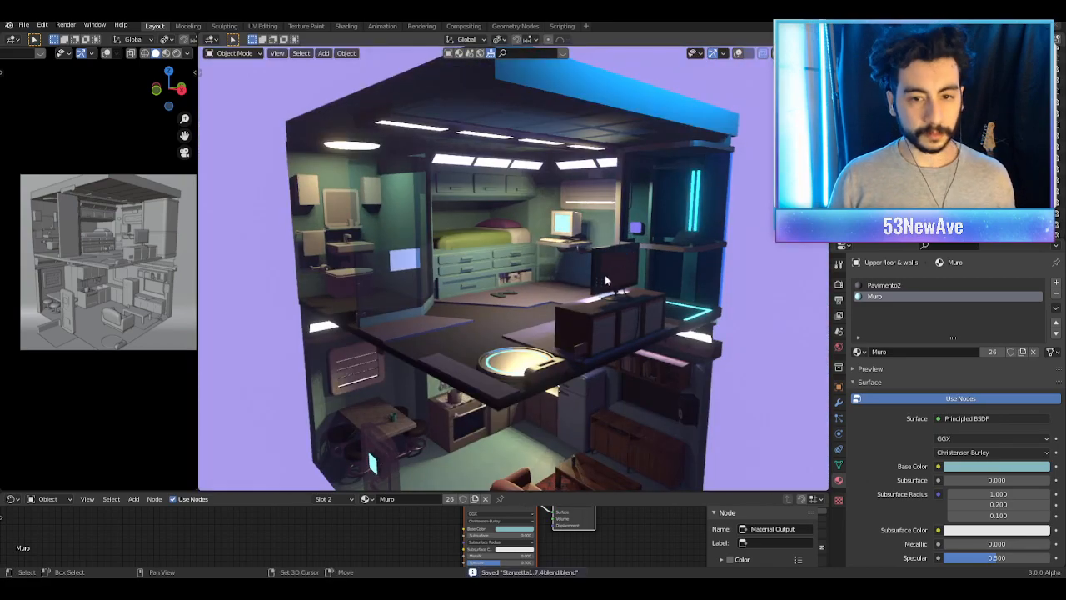
Step: Inspect the cleared under-bed compartment from an angle and up close through the camera, and save the project
shift+middle_drag(606, 281, 628, 284)
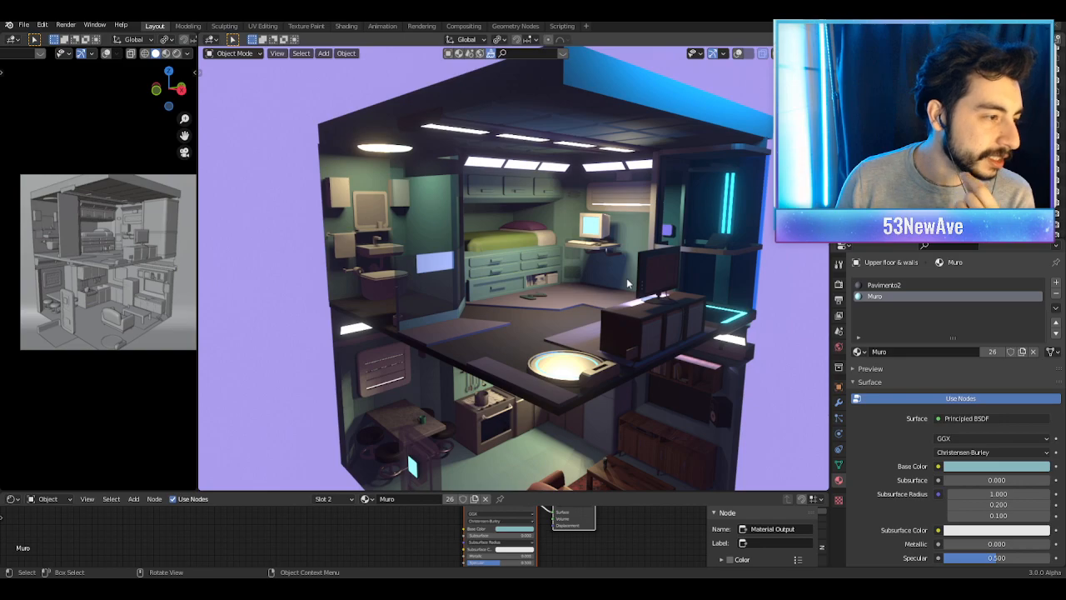
middle_drag(605, 303, 586, 298)
scroll(586, 297, up, 8)
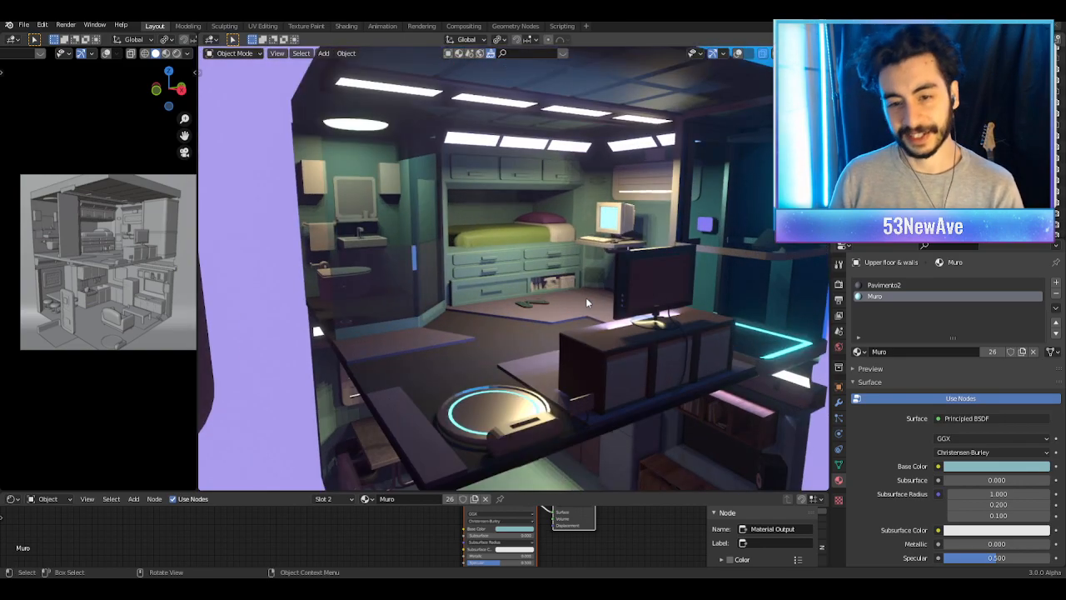
key(KP_0)
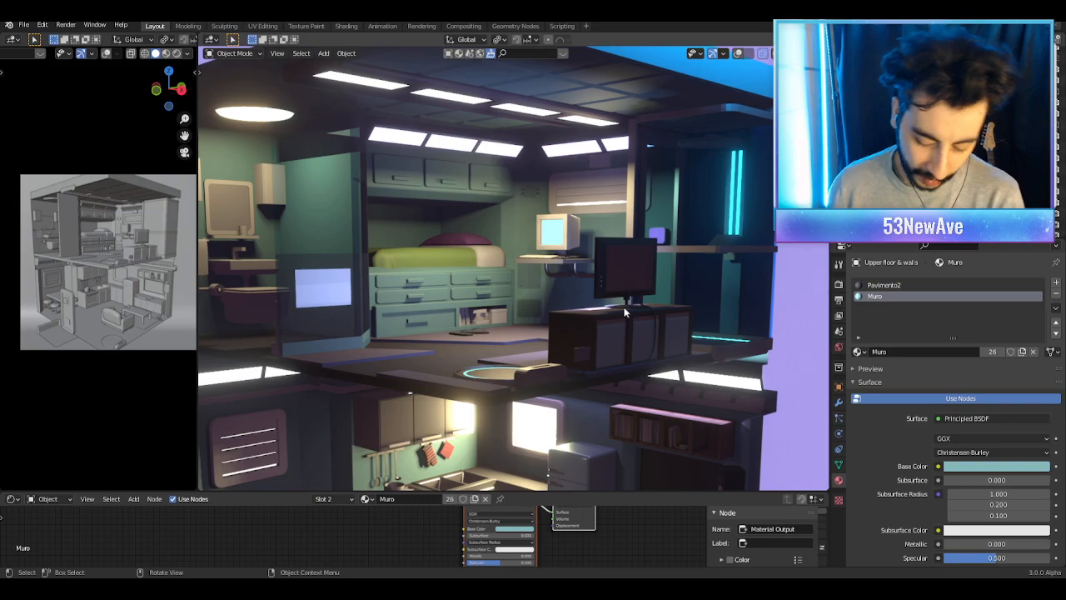
scroll(600, 318, down, 2)
scroll(600, 319, up, 10)
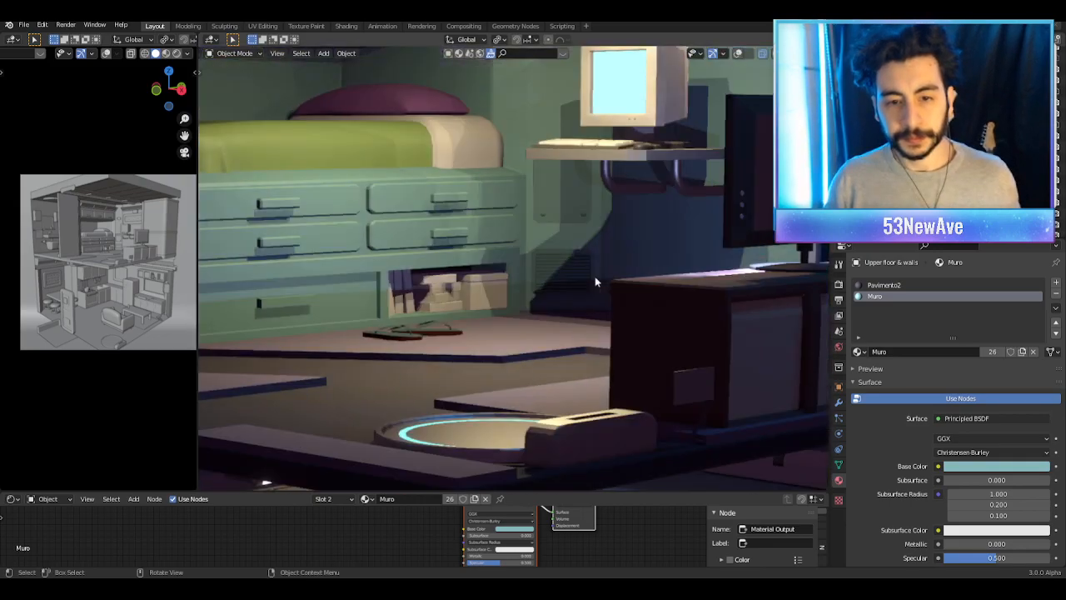
scroll(575, 269, down, 8)
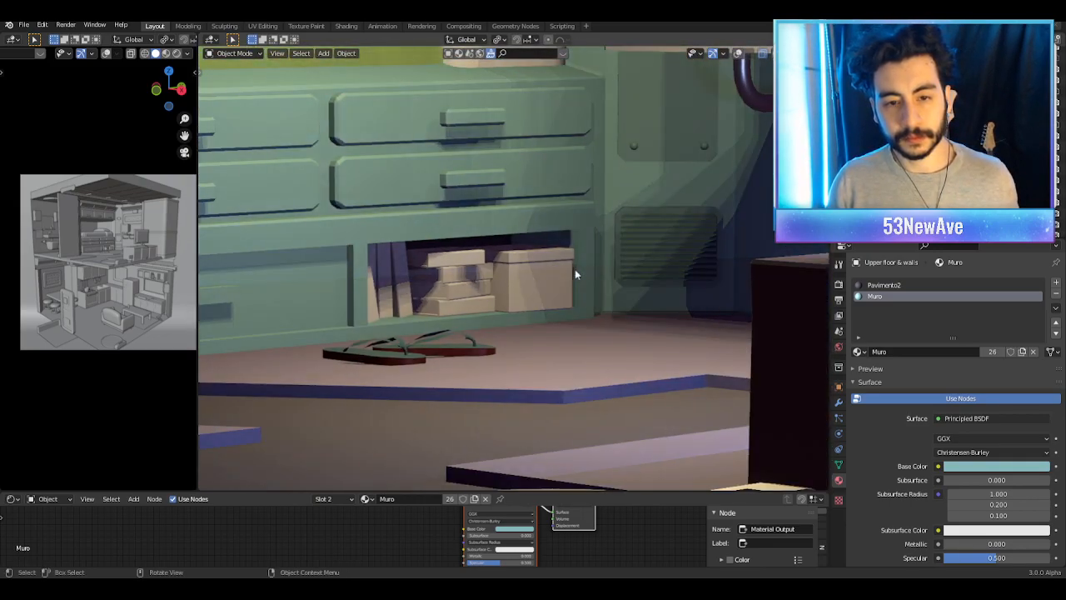
scroll(574, 269, down, 4)
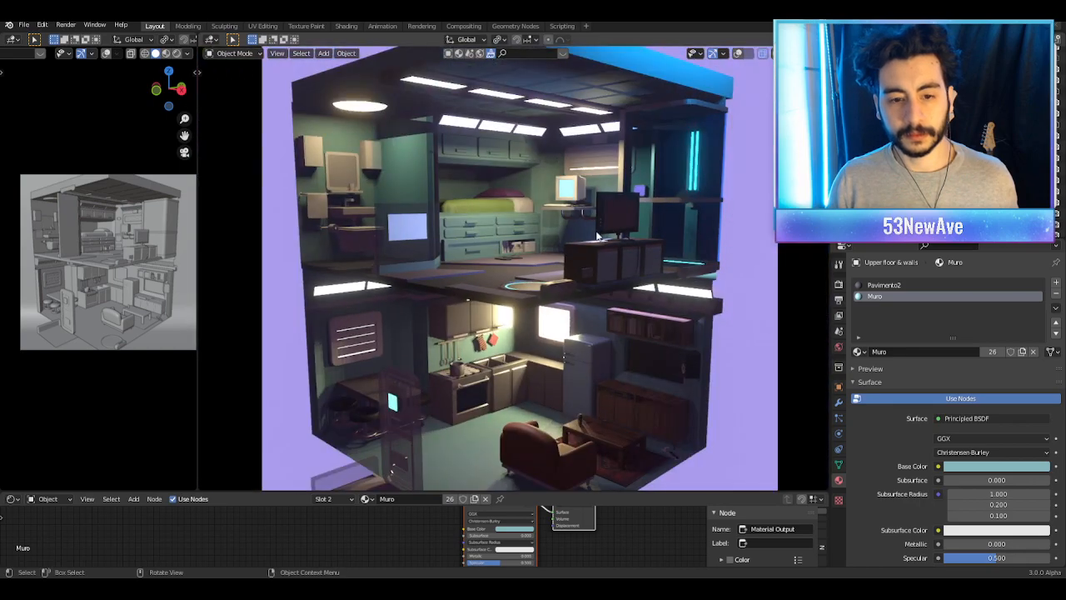
scroll(593, 270, up, 1)
key(ctrl+s)
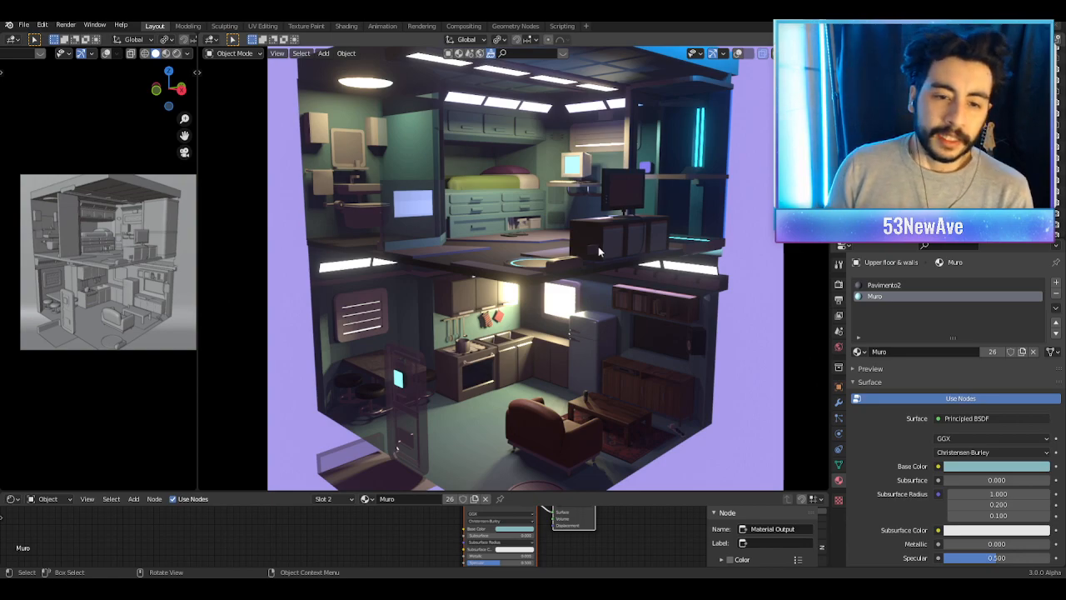
scroll(599, 250, down, 1)
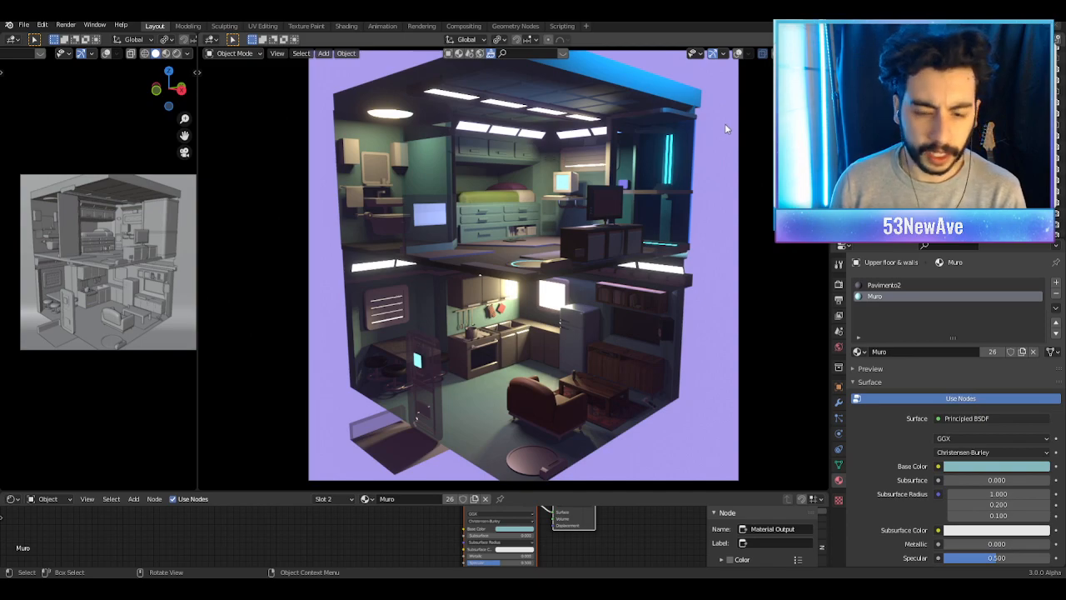
scroll(680, 144, up, 3)
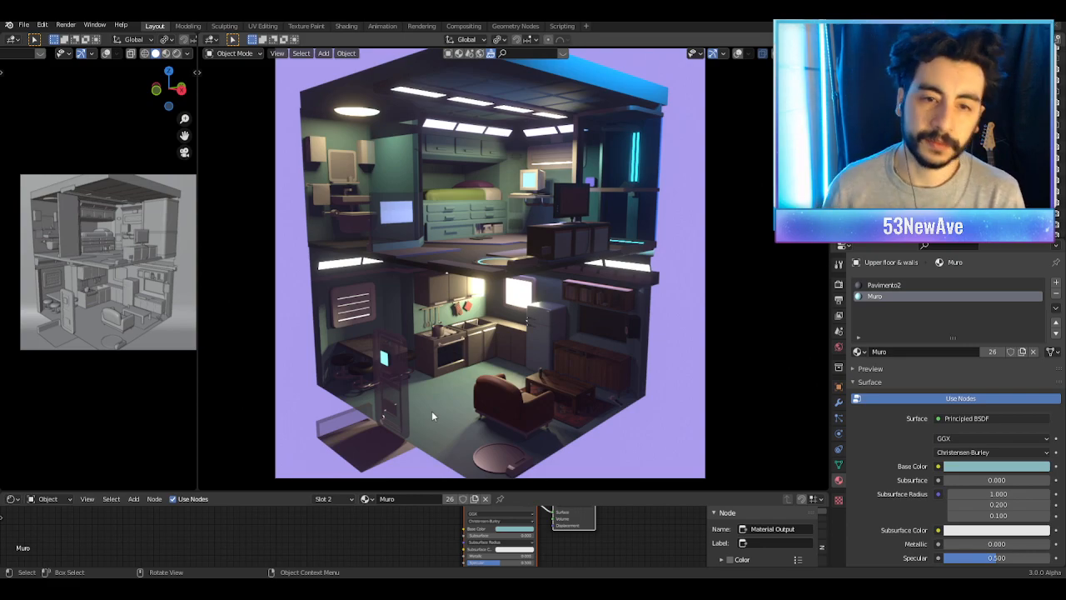
scroll(536, 372, down, 2)
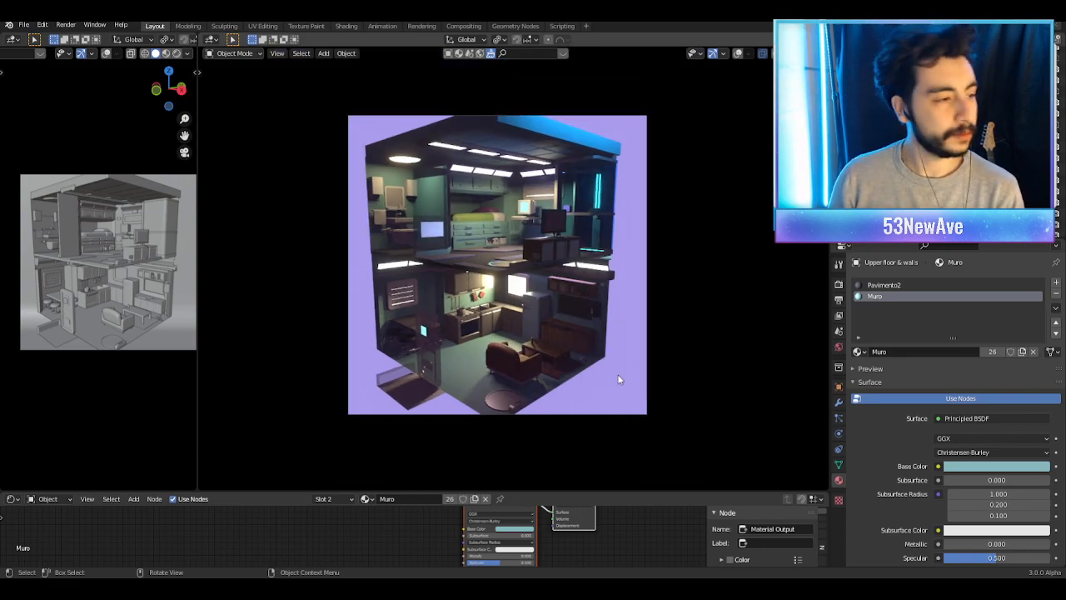
scroll(621, 387, up, 2)
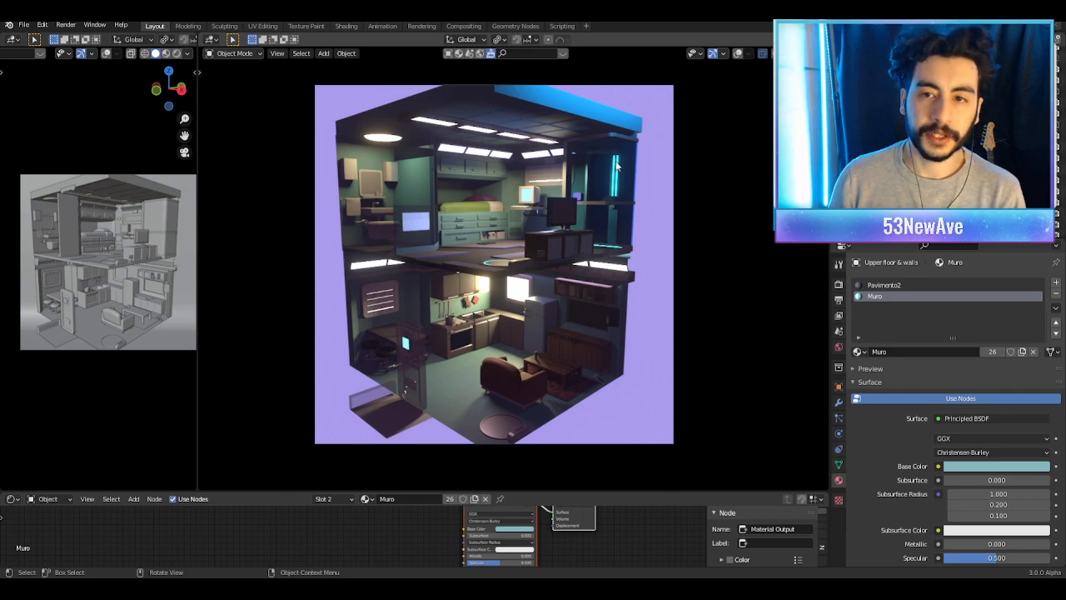
scroll(629, 161, up, 2)
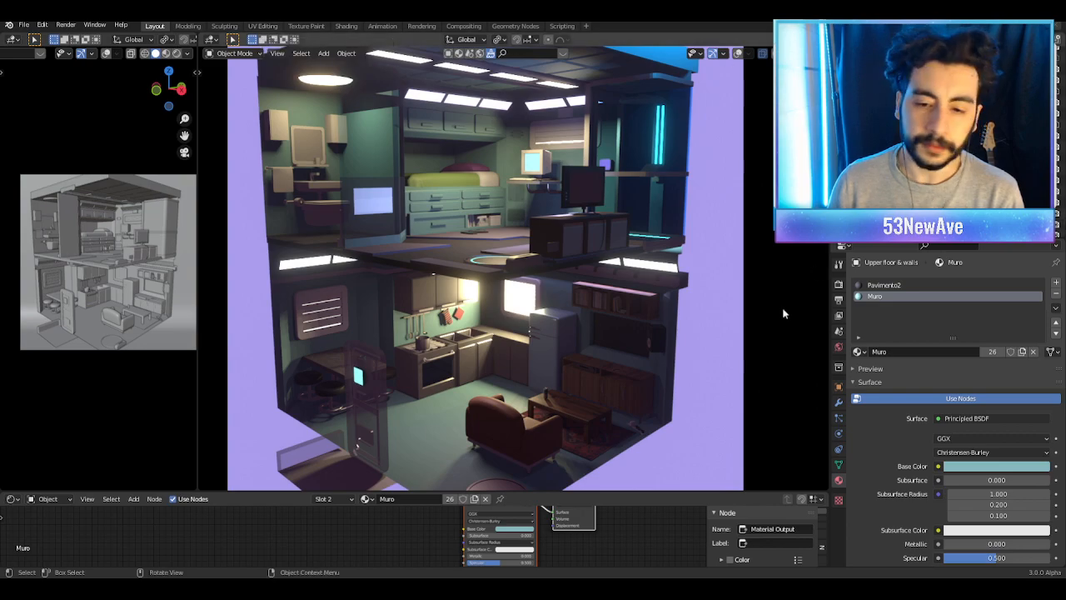
Step: Enlarge the 3D viewport and examine the whole diorama through the camera with overlays shown and hidden
drag(631, 492, 622, 510)
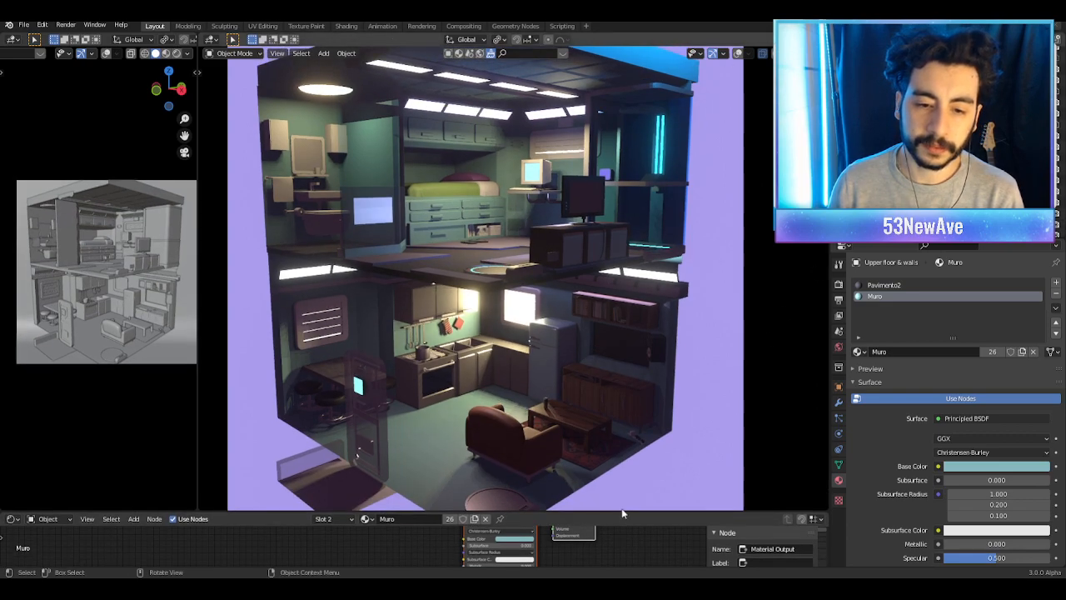
scroll(686, 358, down, 2)
scroll(686, 359, up, 4)
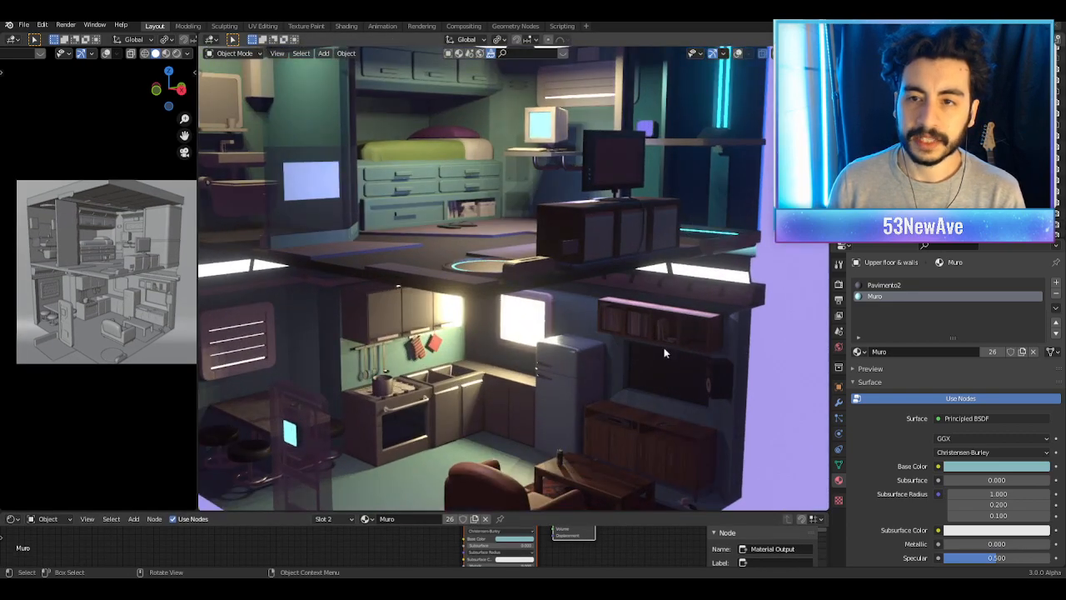
scroll(664, 350, down, 3)
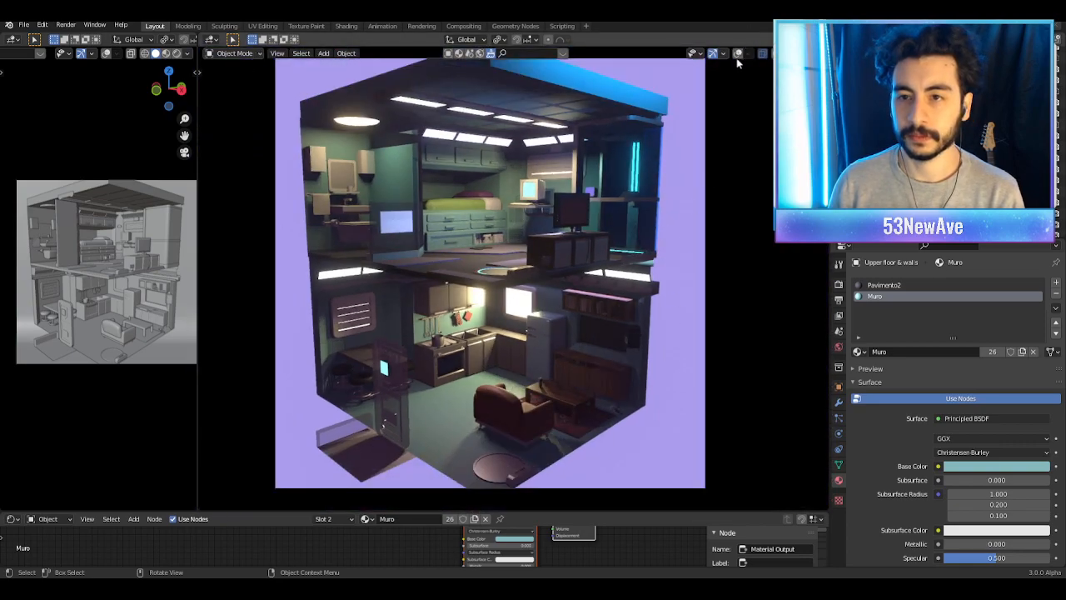
click(737, 52)
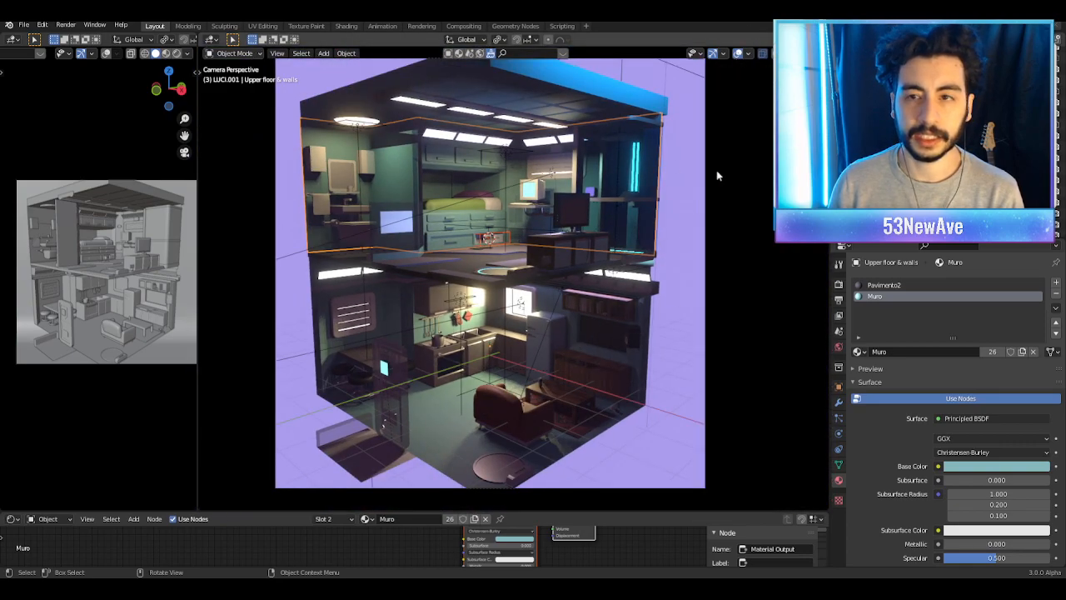
click(739, 53)
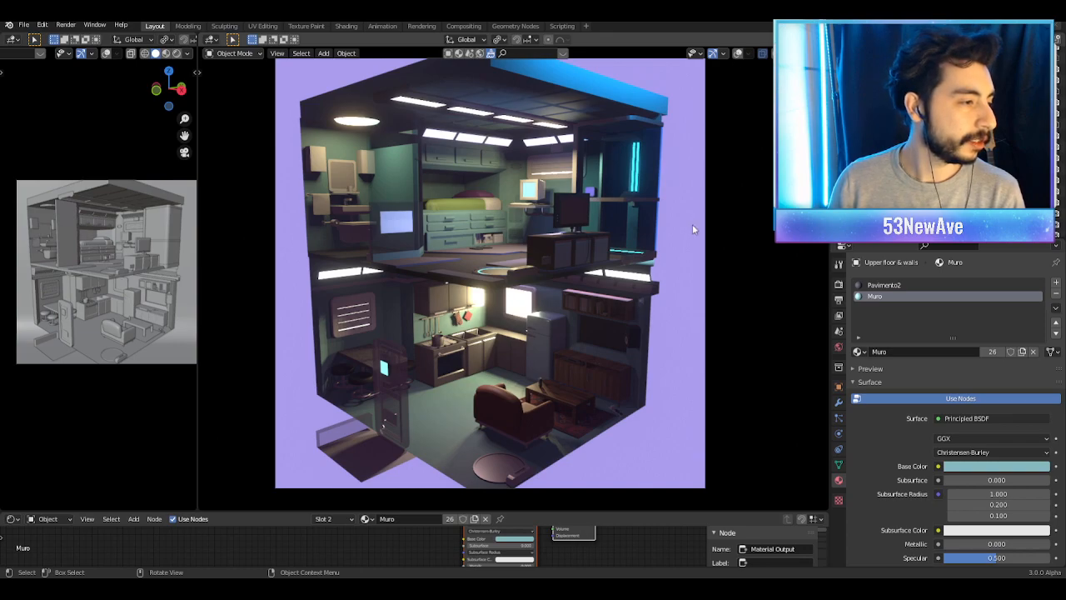
scroll(623, 340, up, 2)
scroll(615, 347, down, 2)
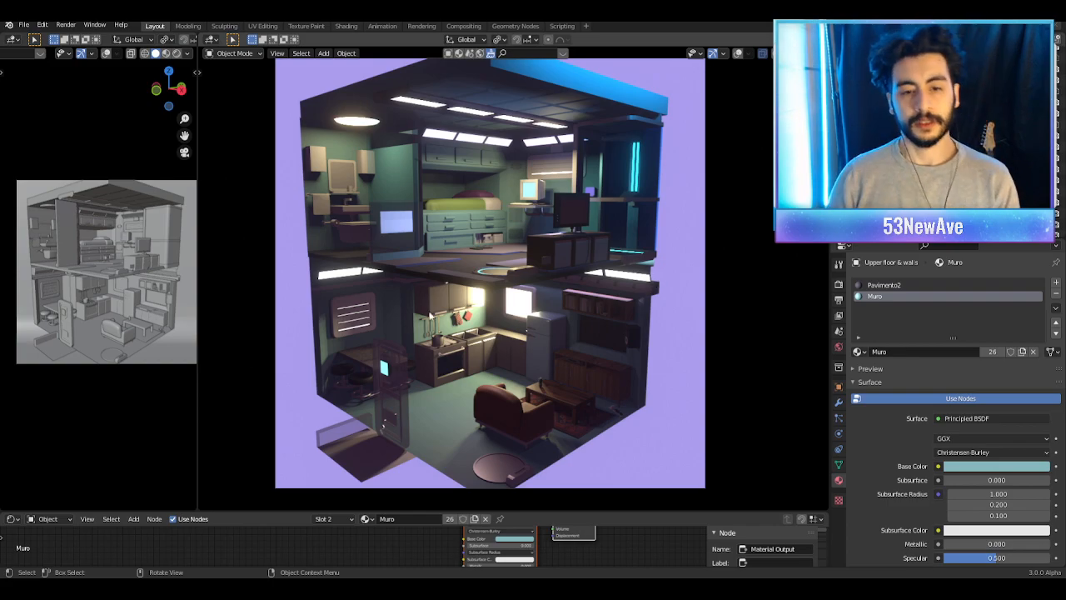
Step: Examine the ground-floor kitchen and living area from several angles outside the camera view
scroll(467, 310, down, 2)
scroll(575, 344, up, 2)
shift+middle_drag(527, 343, 538, 308)
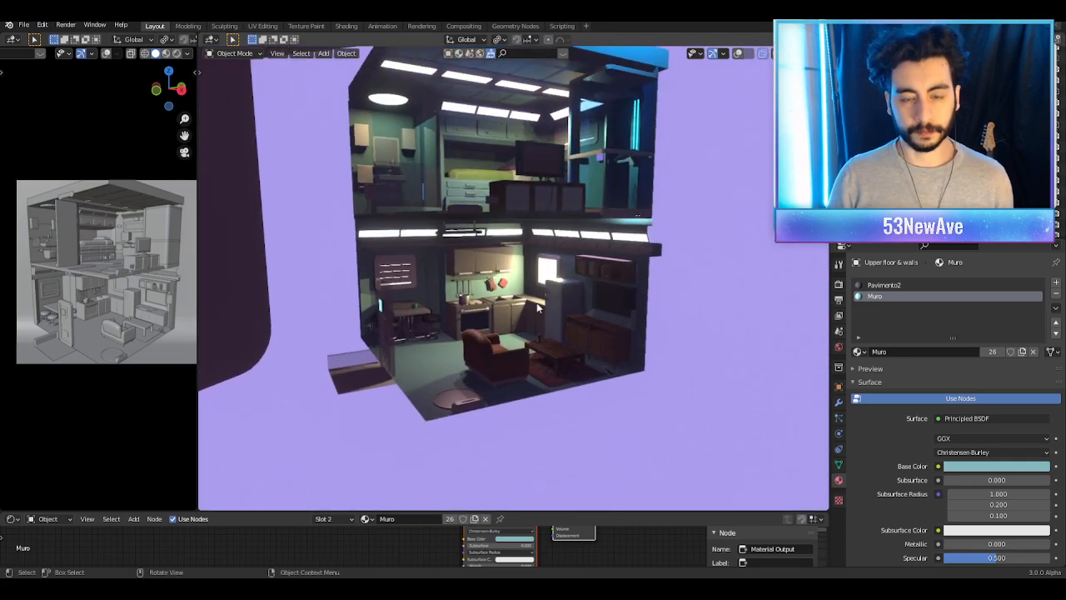
scroll(542, 304, up, 8)
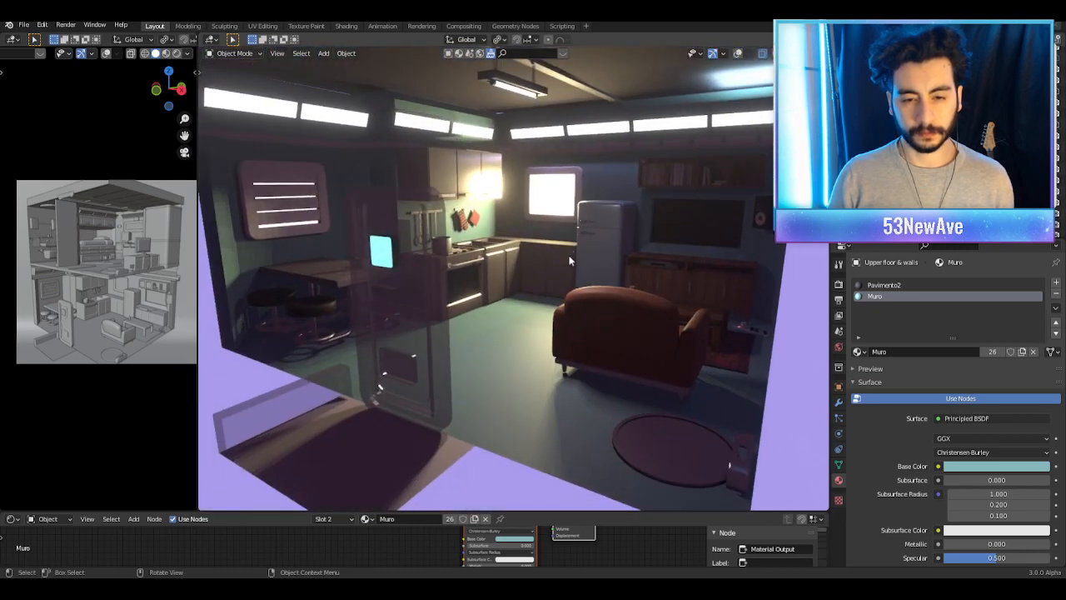
middle_drag(570, 264, 587, 296)
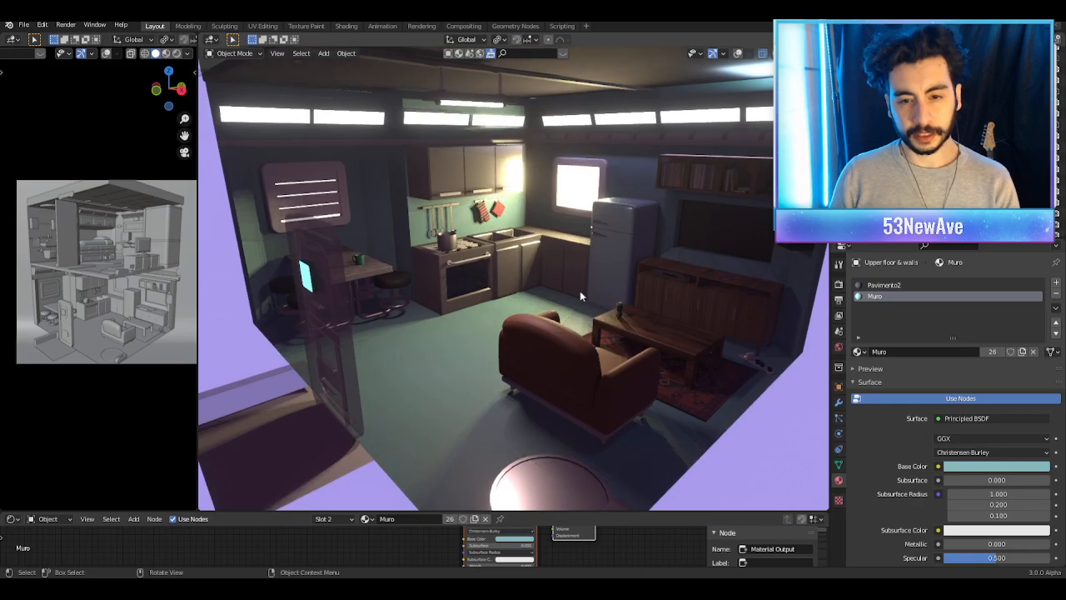
Step: Try a vertex bevel on the inner corner of the raised floor panel beside the bathroom wall on the upper floor
shift+middle_drag(578, 145, 575, 268)
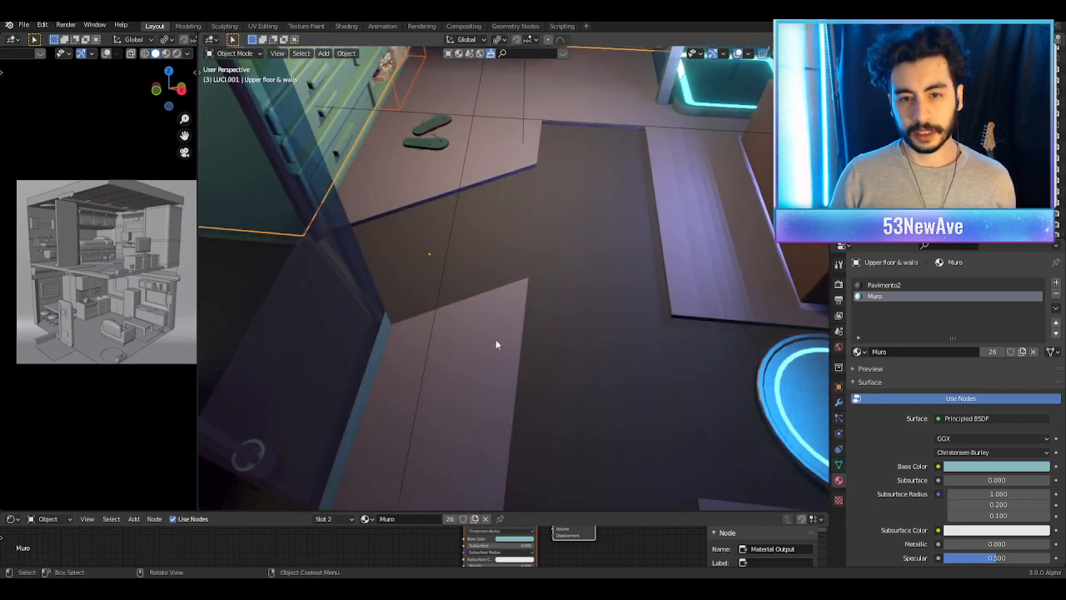
click(495, 339)
key(Tab)
middle_drag(528, 323, 489, 189)
drag(489, 189, 585, 285)
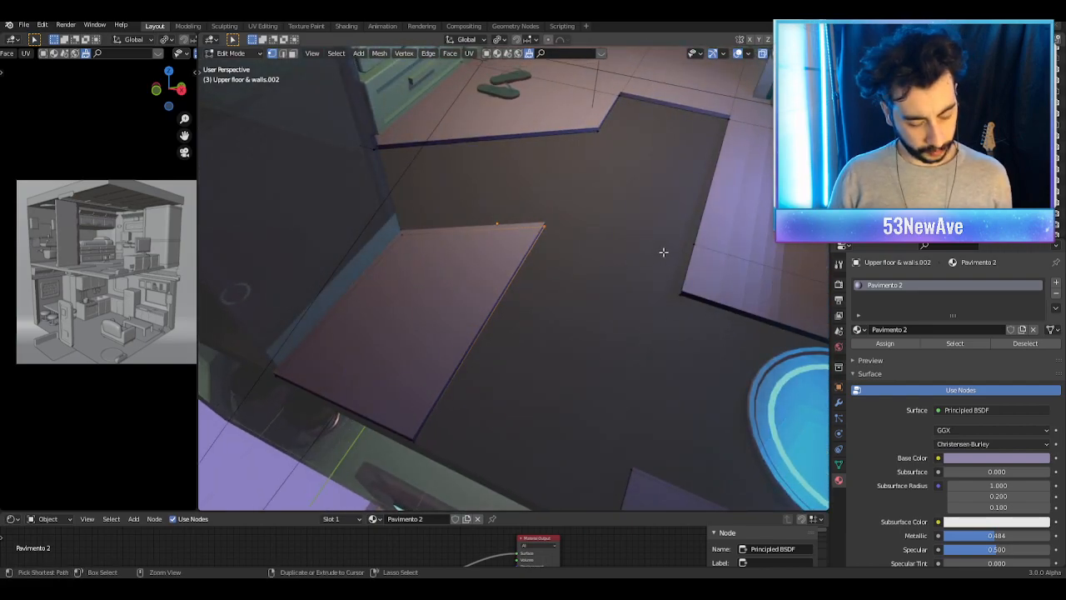
key(ctrl+shift+b)
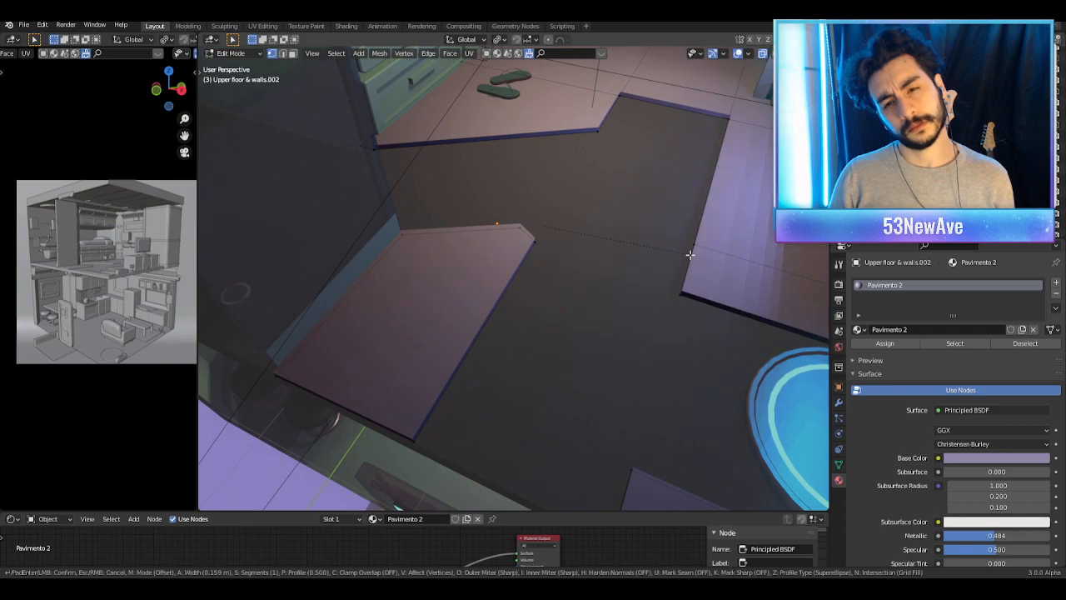
right_click(692, 255)
Step: Add the exposed corners of the other raised floor panels to the selection and try bevelling them all together
shift+click(686, 295)
shift+click(635, 464)
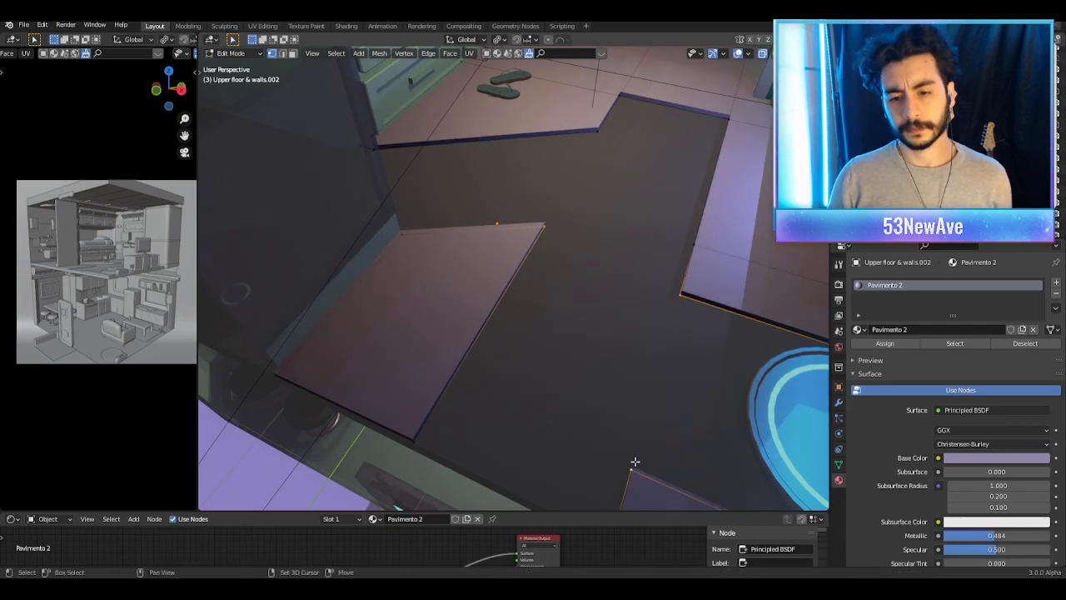
shift+click(600, 133)
middle_drag(602, 136, 614, 158)
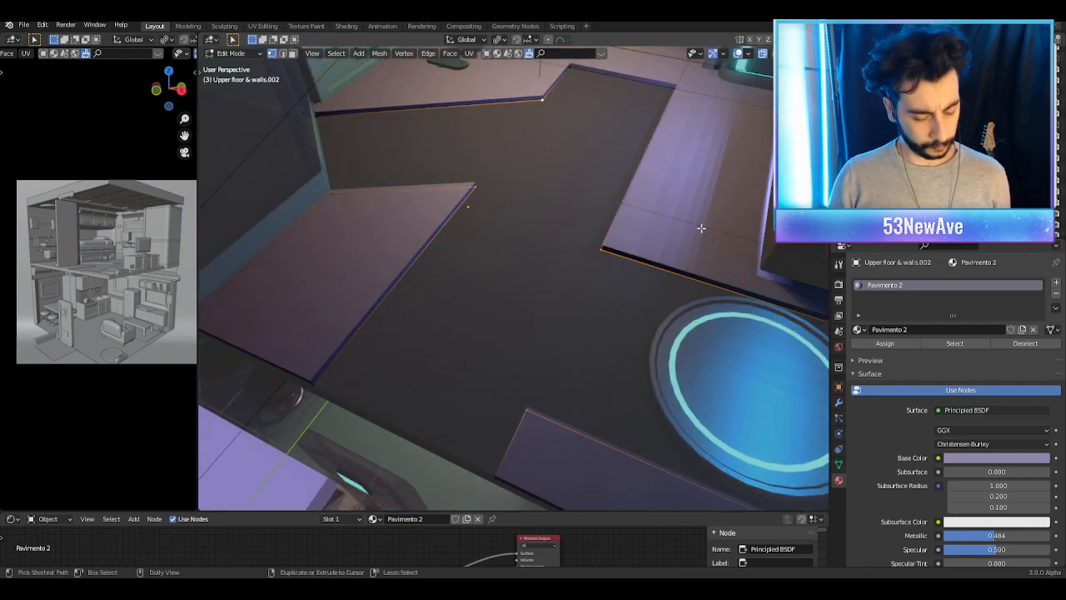
shift+click(572, 72)
shift+click(673, 89)
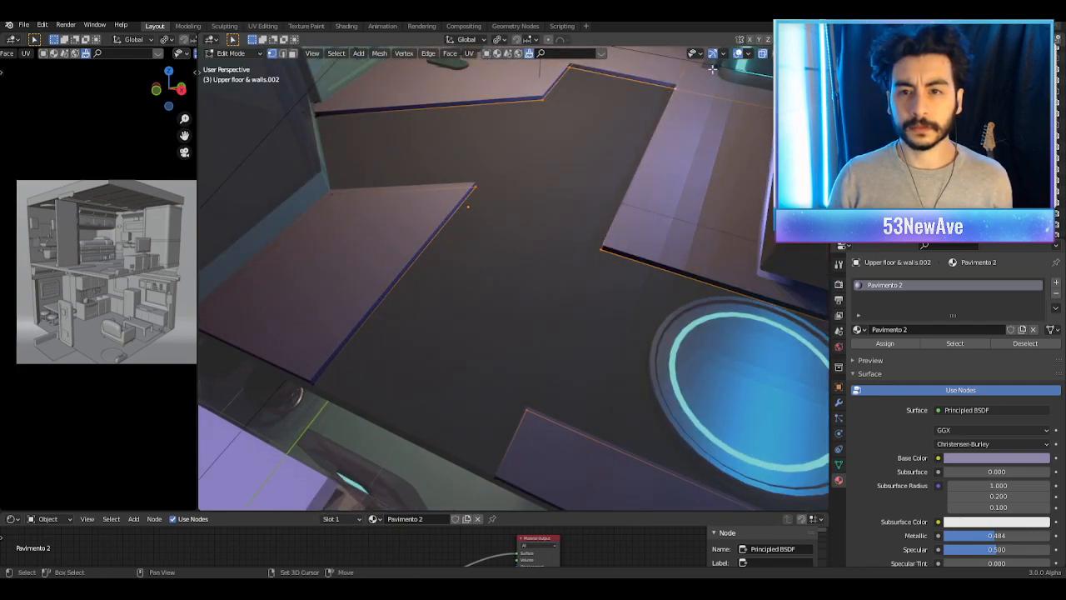
click(713, 53)
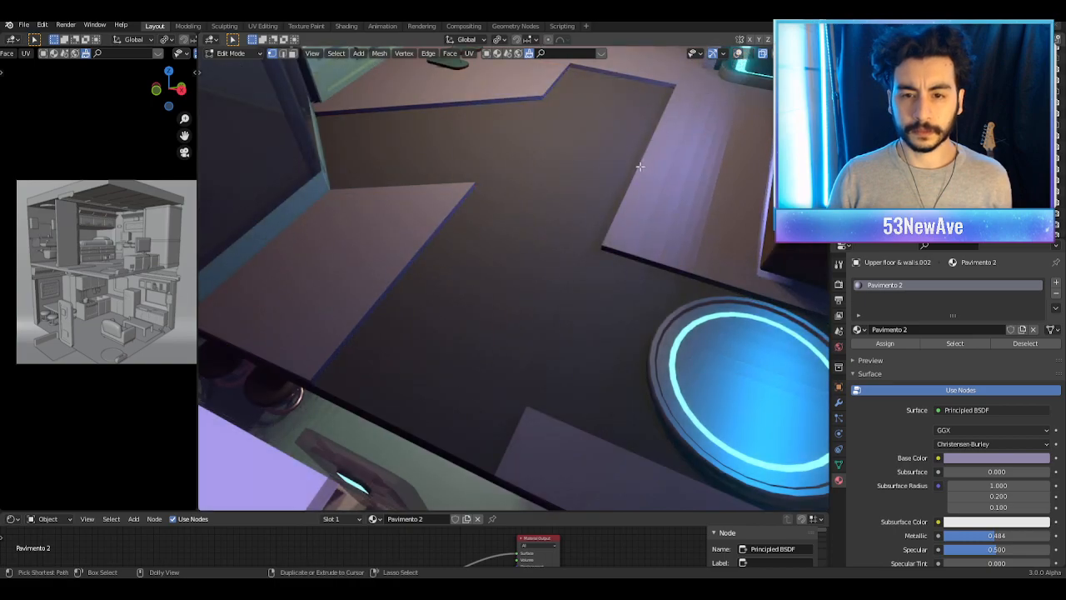
click(738, 53)
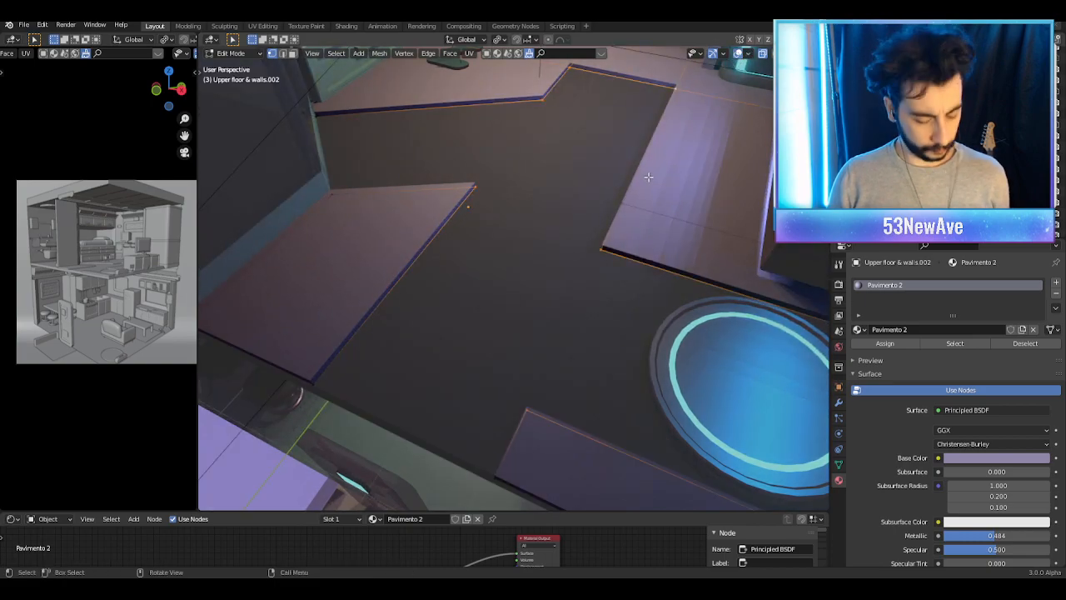
key(ctrl+b)
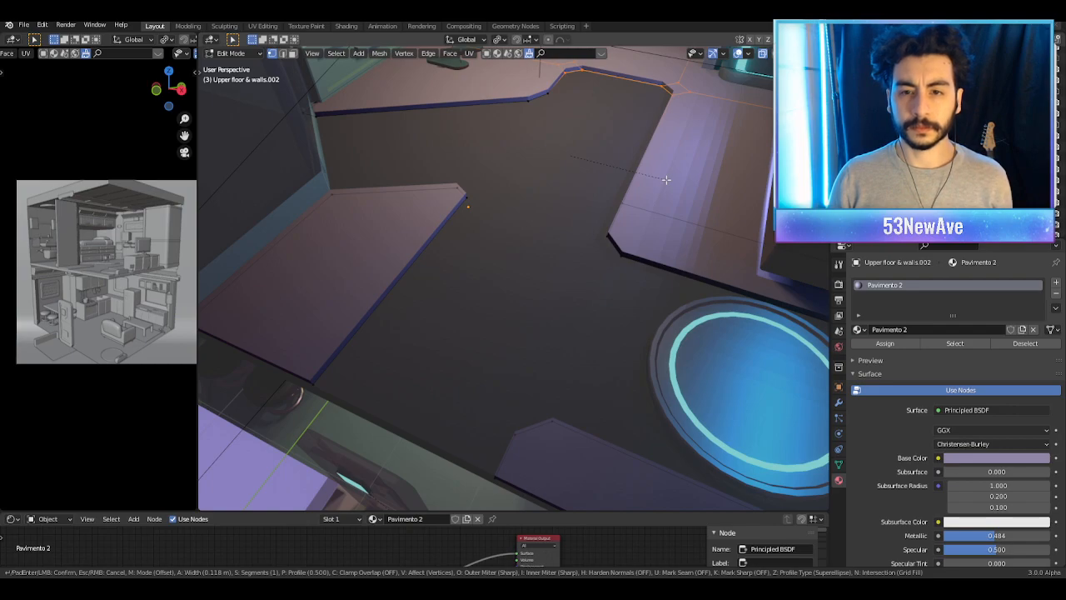
right_click(666, 180)
Step: Bevel the selected floor panel corners by about 0.167 m with overlays hidden, and check the shape from farther away
click(738, 54)
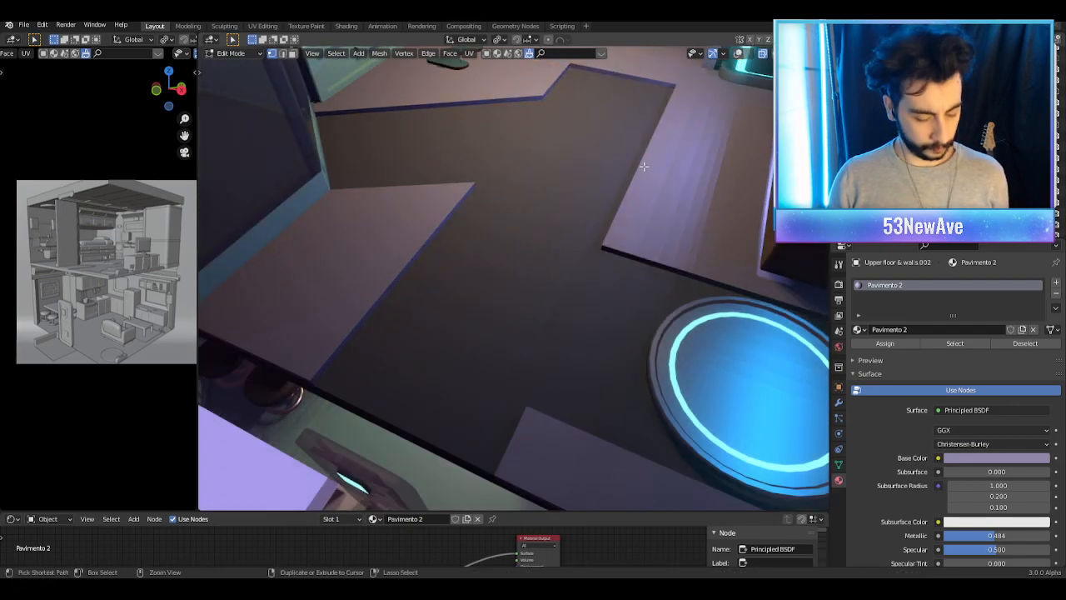
key(ctrl+shift+b)
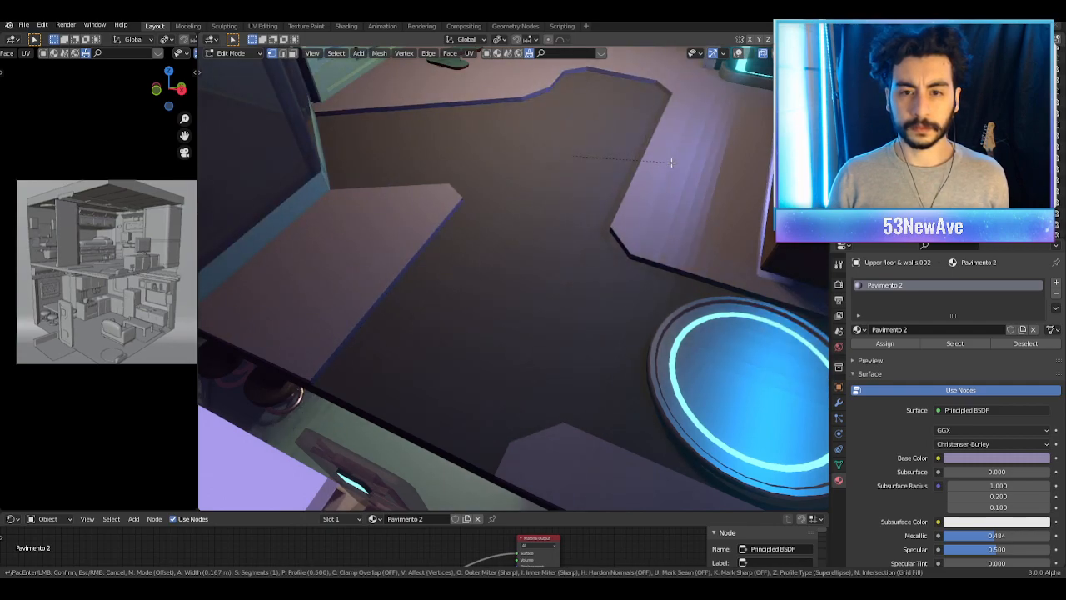
click(671, 163)
middle_drag(672, 163, 642, 168)
click(739, 55)
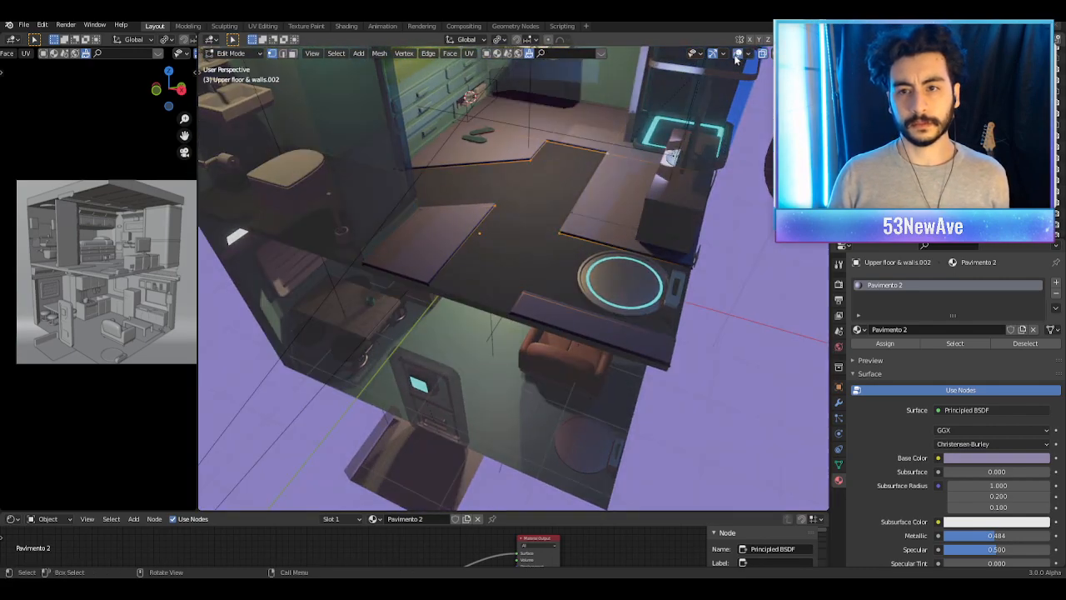
Step: Undo the corner bevel, try a wider one of about 0.516 m, and leave mesh editing with overlays hidden
key(ctrl+z)
key(ctrl+z)
key(ctrl+shift+z)
key(ctrl+shift+z)
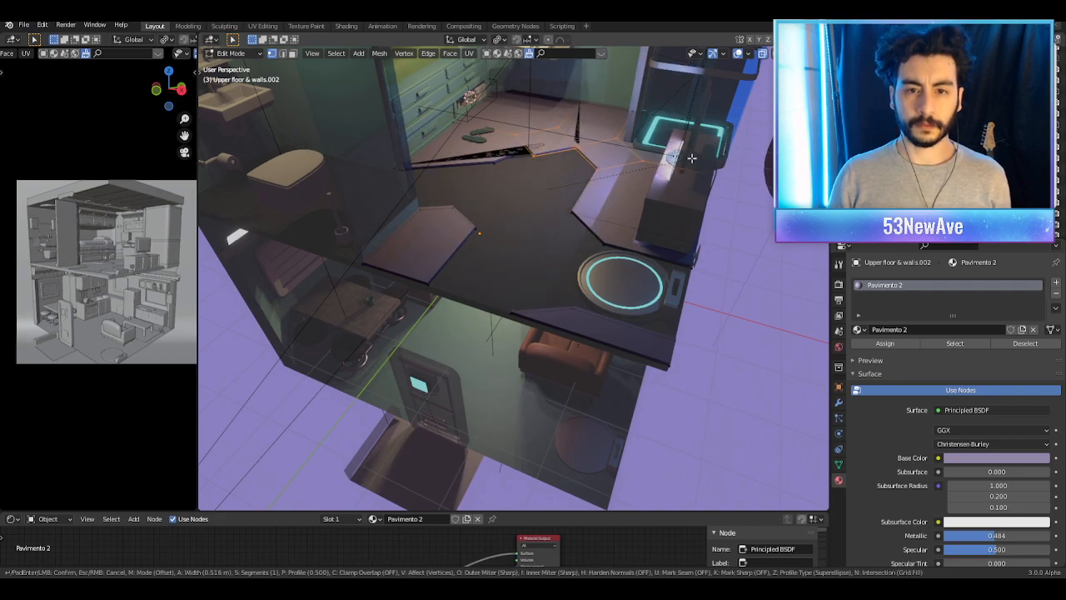
key(Tab)
click(737, 55)
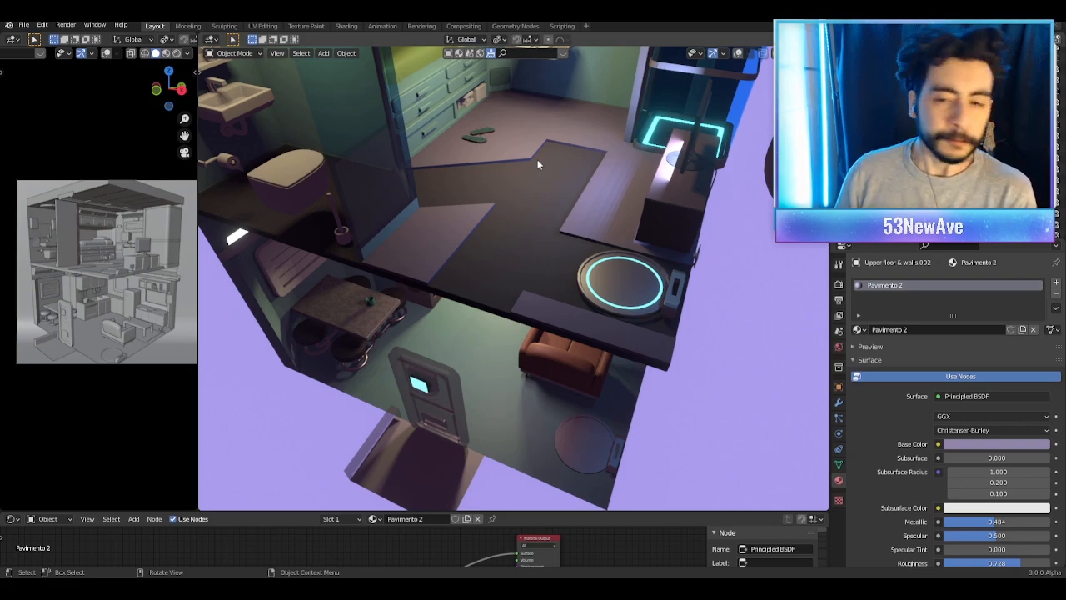
Step: Examine the upper floor from above and the full diorama through the camera and from a lower angle
scroll(538, 159, down, 3)
middle_drag(538, 159, 472, 176)
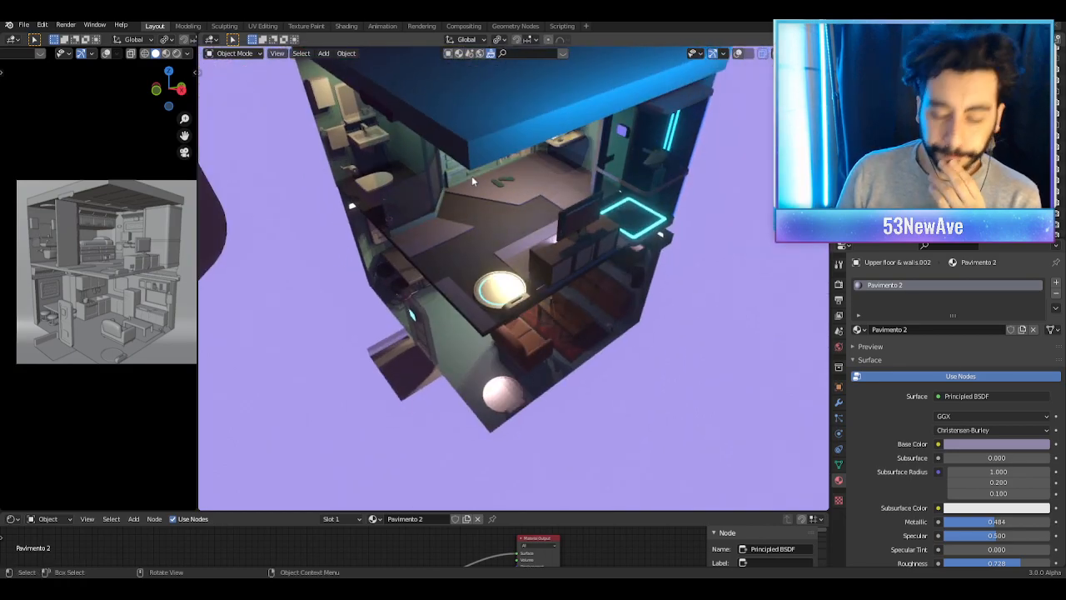
scroll(471, 175, down, 3)
key(KP_0)
key(Home)
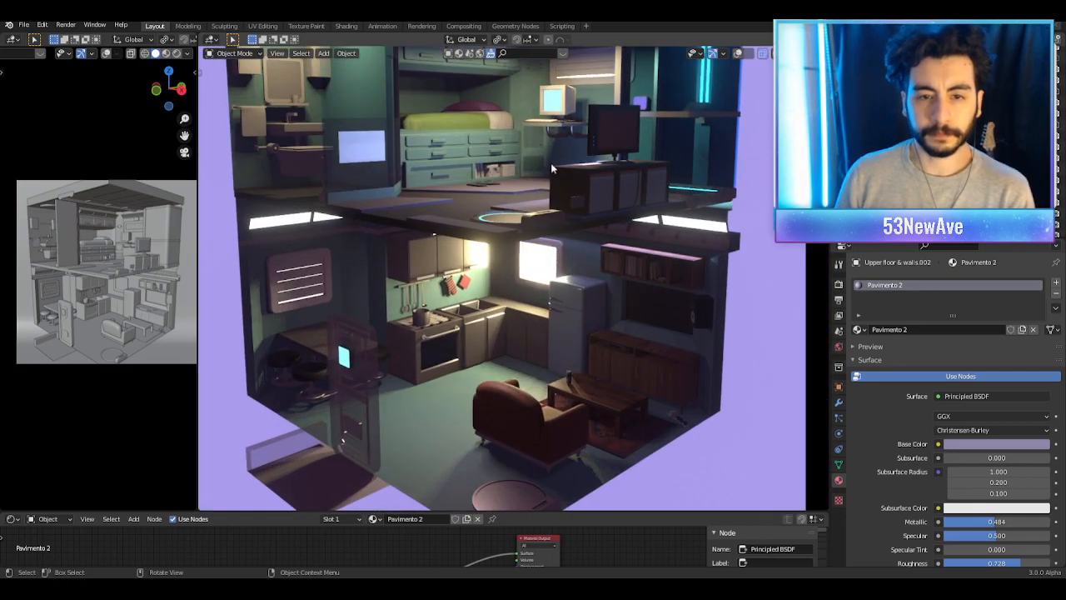
scroll(552, 163, down, 1)
scroll(570, 303, down, 1)
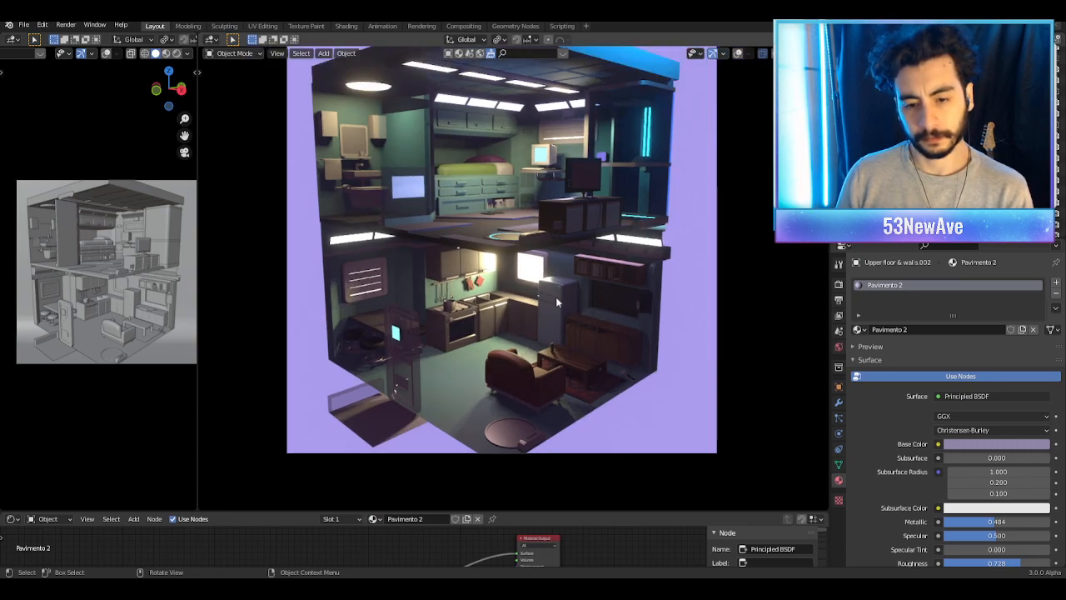
shift+middle_drag(579, 383, 594, 265)
scroll(565, 325, up, 2)
scroll(543, 297, up, 2)
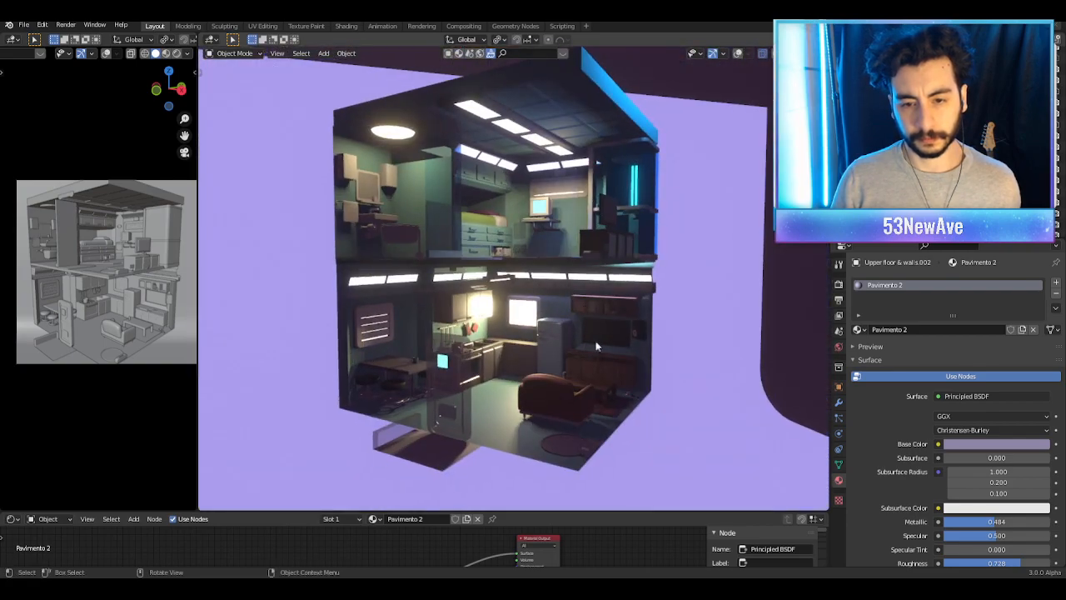
Step: Select the flat base under the ground-floor armchair and display the viewport overlays
shift+middle_drag(595, 350, 557, 265)
scroll(571, 259, up, 4)
scroll(588, 317, up, 2)
middle_drag(557, 265, 508, 383)
click(527, 363)
click(748, 55)
click(738, 54)
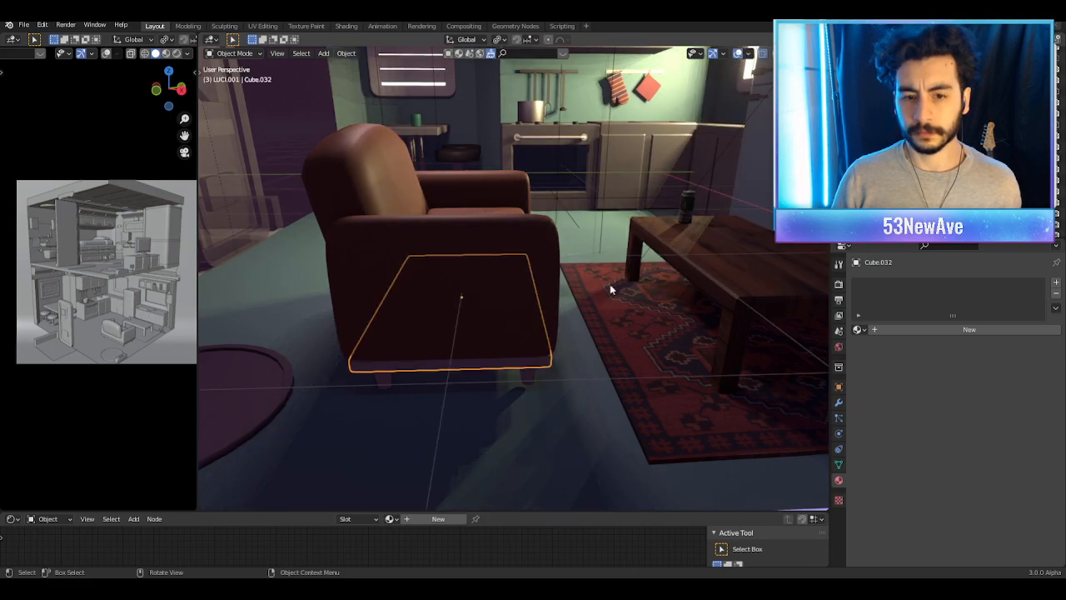
Step: Try the existing materials Bordo Luci.001 and Material.007 on the armchair base, viewing the result without overlays
click(858, 329)
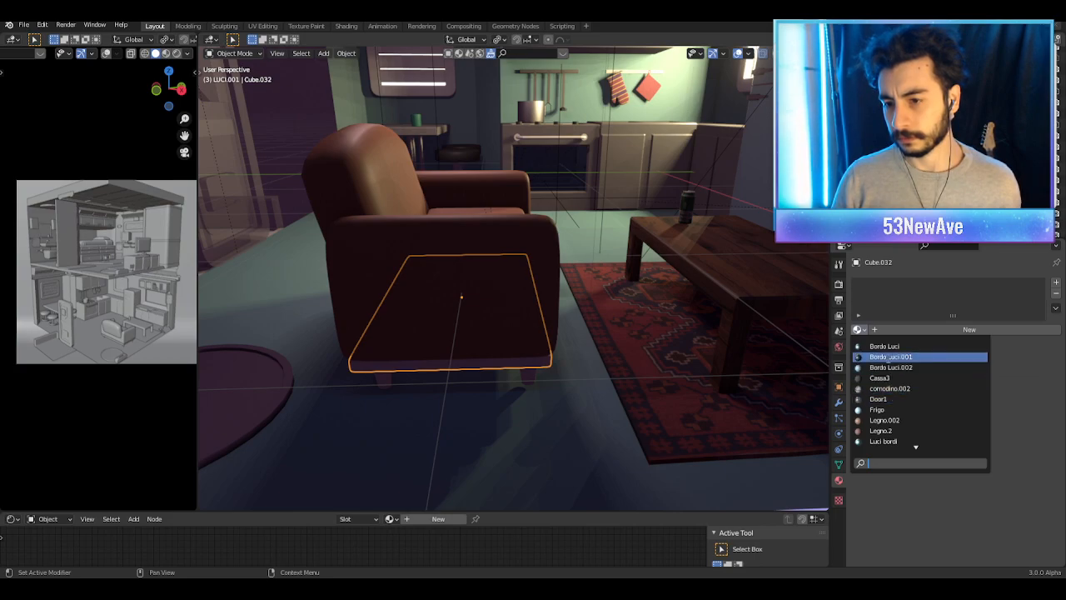
click(882, 357)
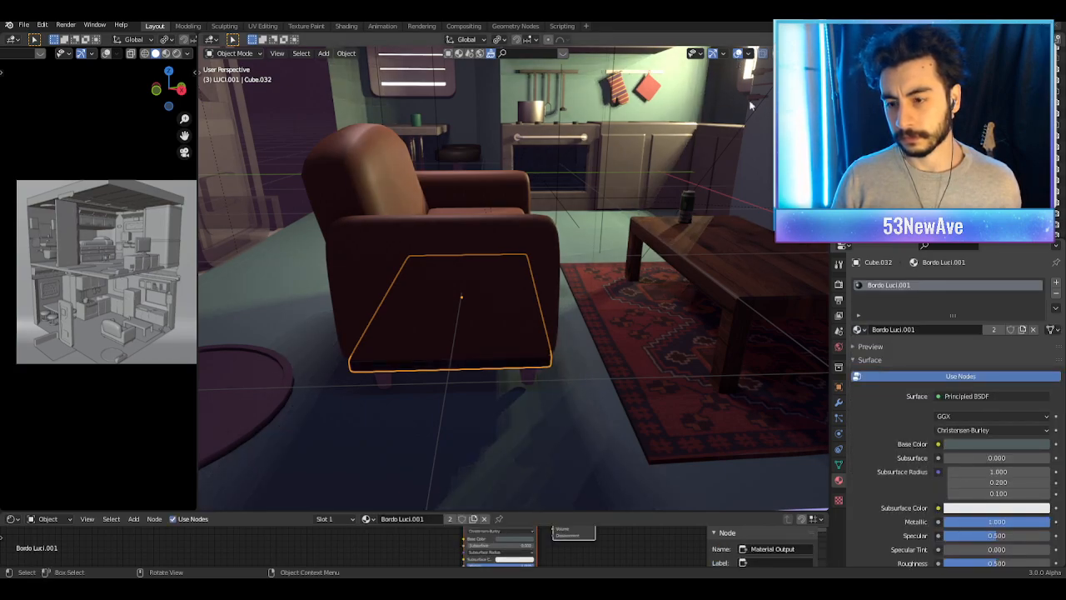
click(858, 329)
scroll(884, 418, down, 10)
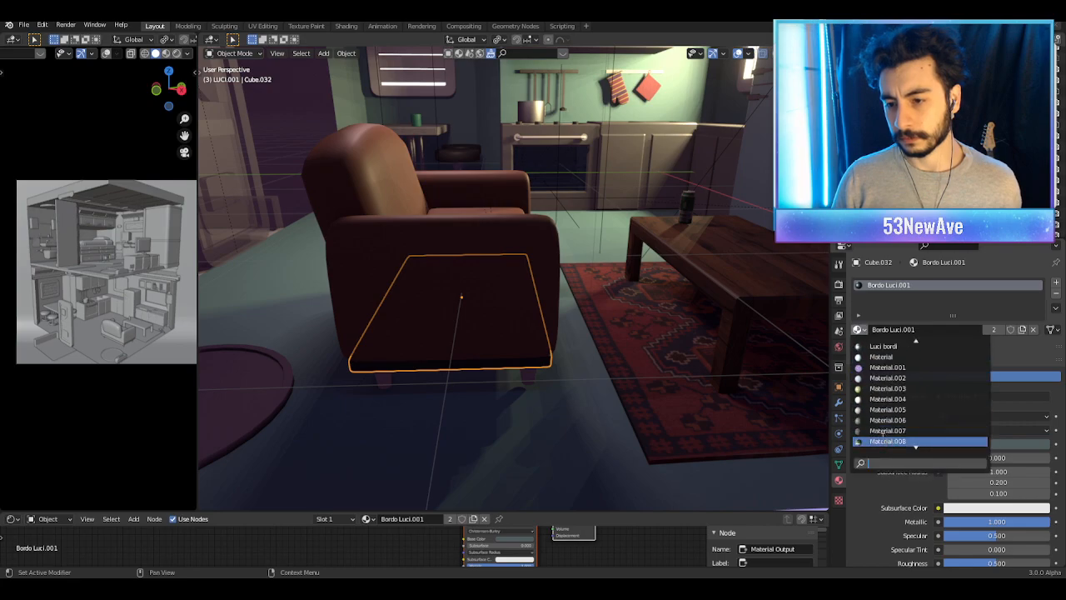
click(887, 409)
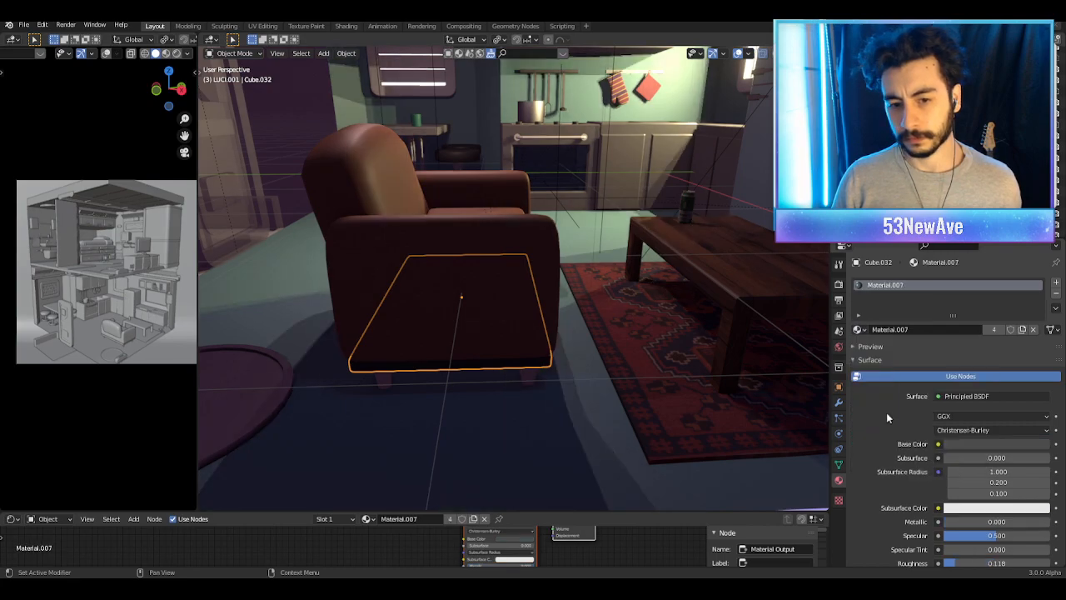
click(738, 53)
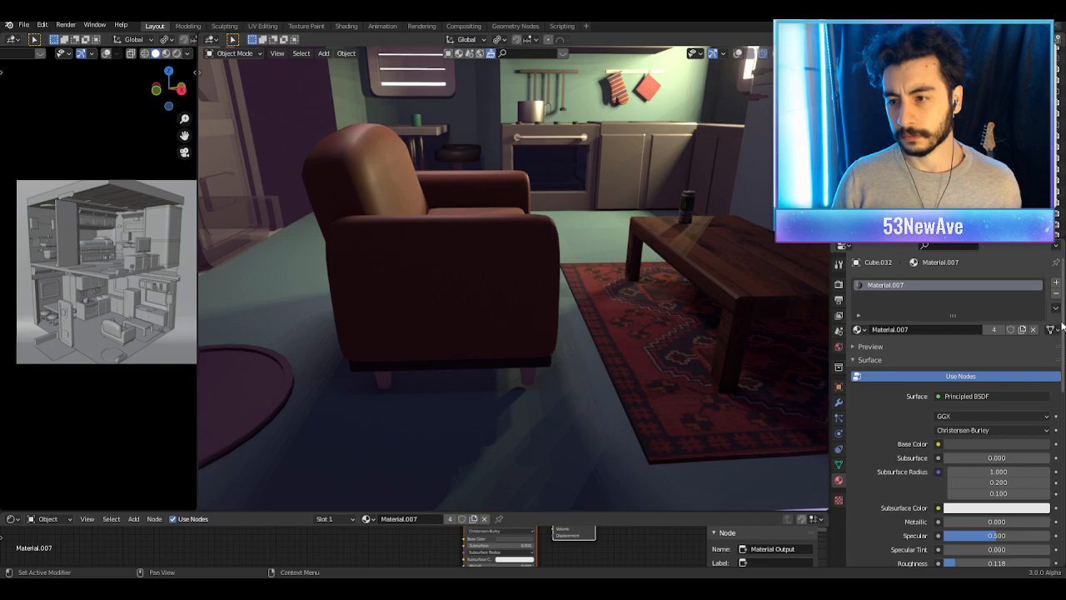
Step: Replace the armchair base's material slot with a fresh one and create a new material in it
click(1056, 294)
click(1057, 282)
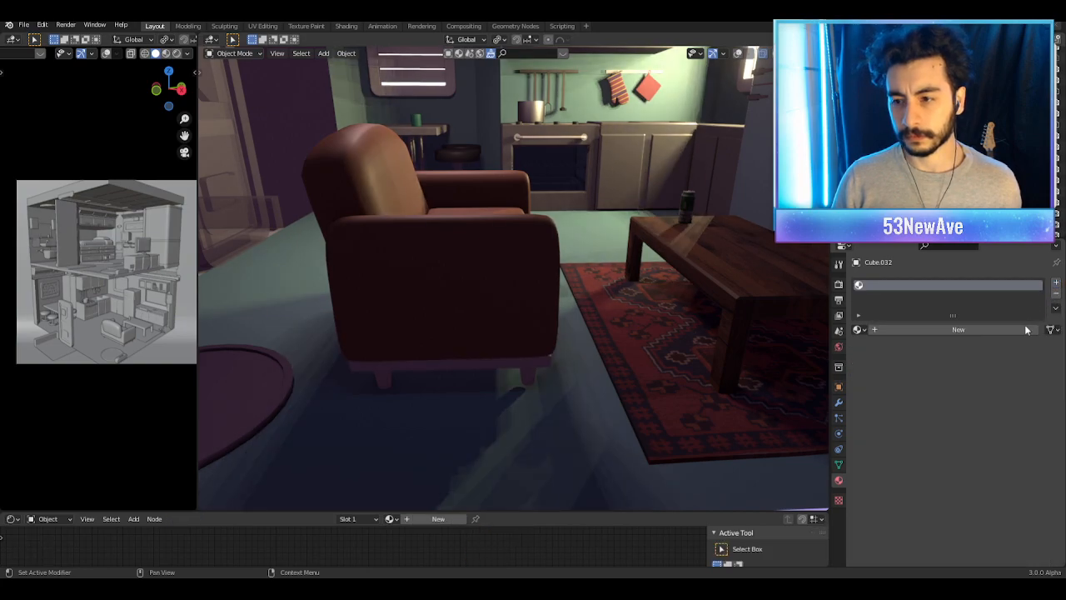
click(991, 330)
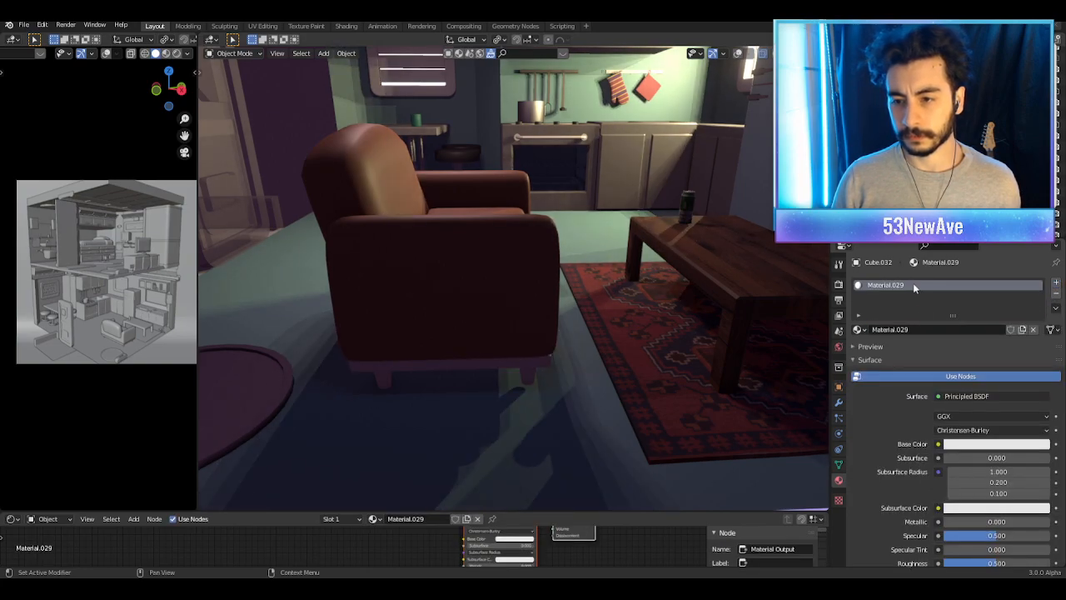
Step: Rename the armchair base's new material as Base sofa
double_click(913, 282)
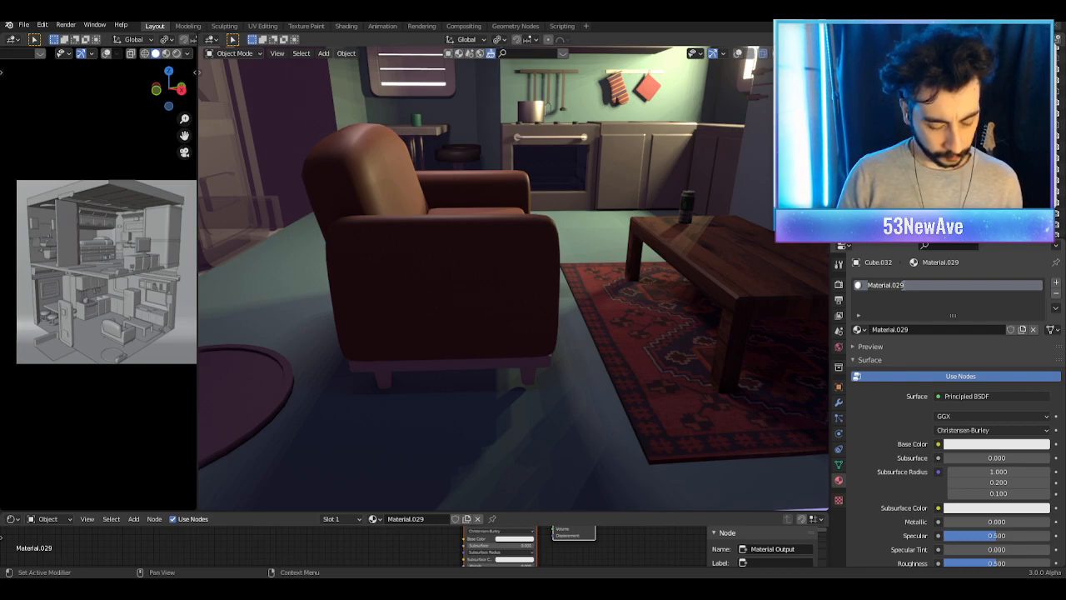
text(Base)
text( sto)
key(BackSpace)
key(BackSpace)
key(Return)
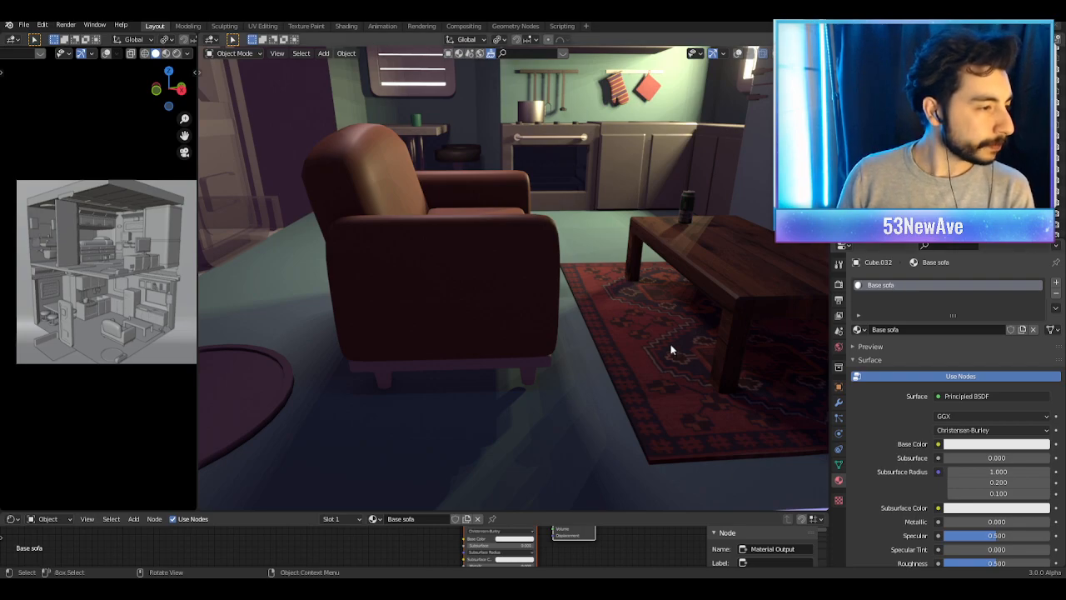
Step: Darken the Base sofa material's base color to a neutral grey
middle_drag(455, 325, 504, 323)
scroll(474, 324, down, 3)
click(982, 446)
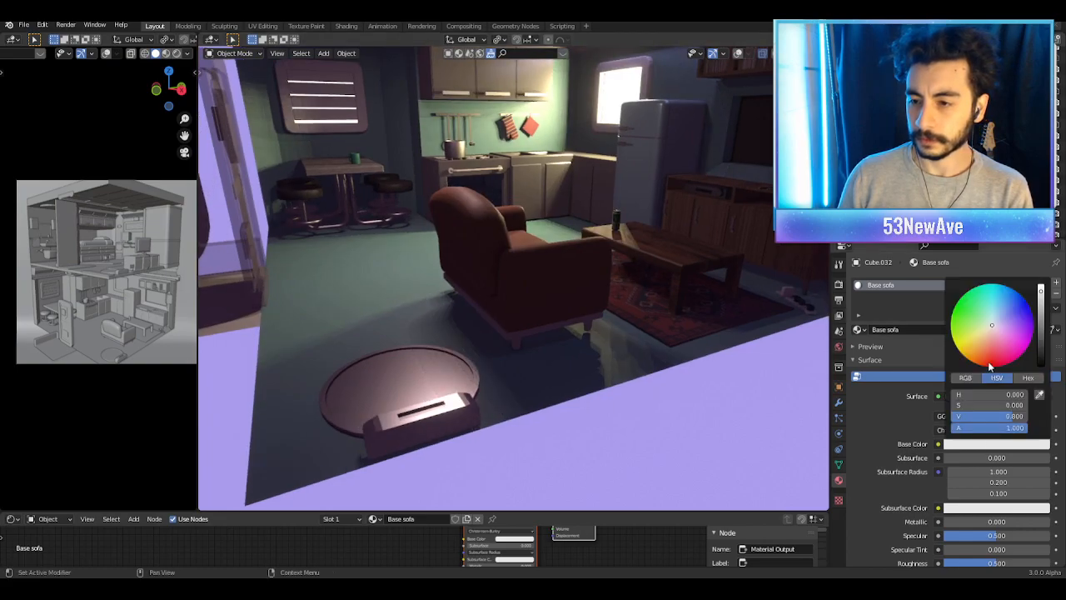
click(1046, 322)
middle_drag(647, 350, 700, 309)
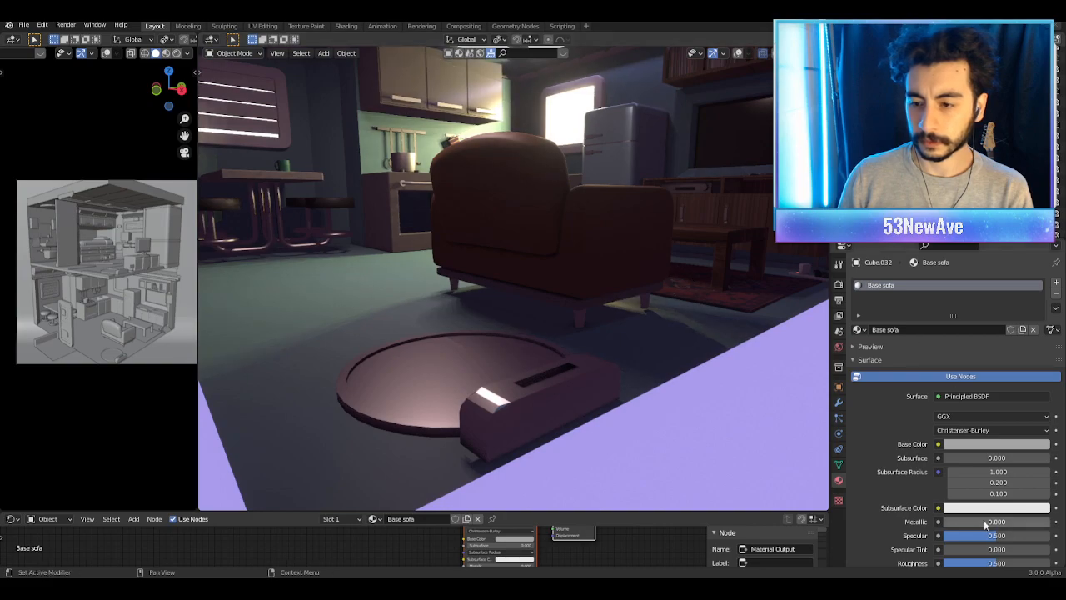
scroll(985, 525, down, 1)
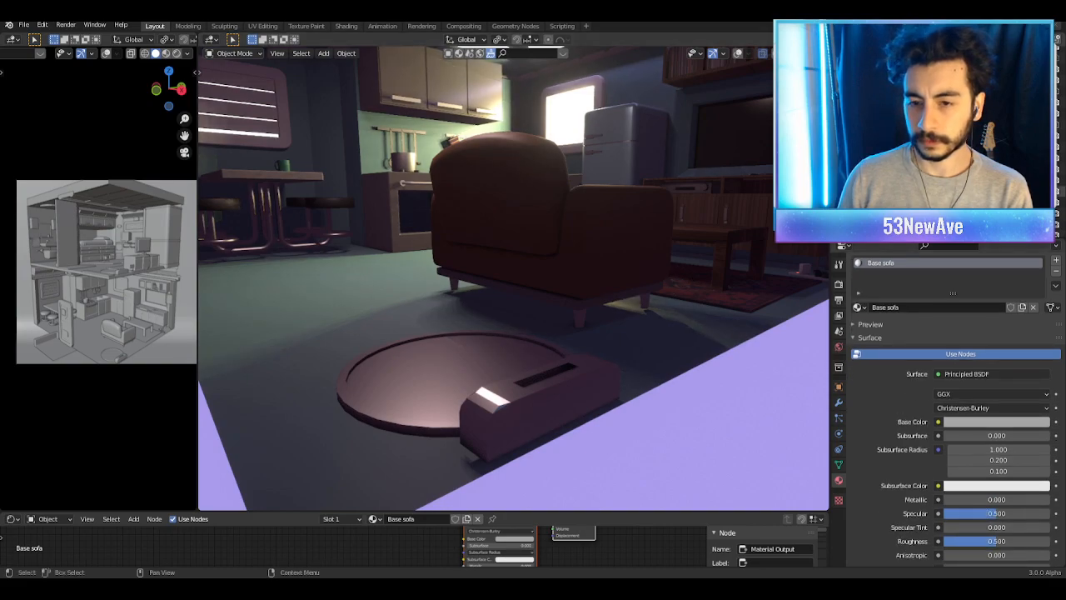
Step: Link the Base sofa material from the armchair base to the armchair legs and view the result without overlays
click(738, 56)
scroll(683, 305, up, 3)
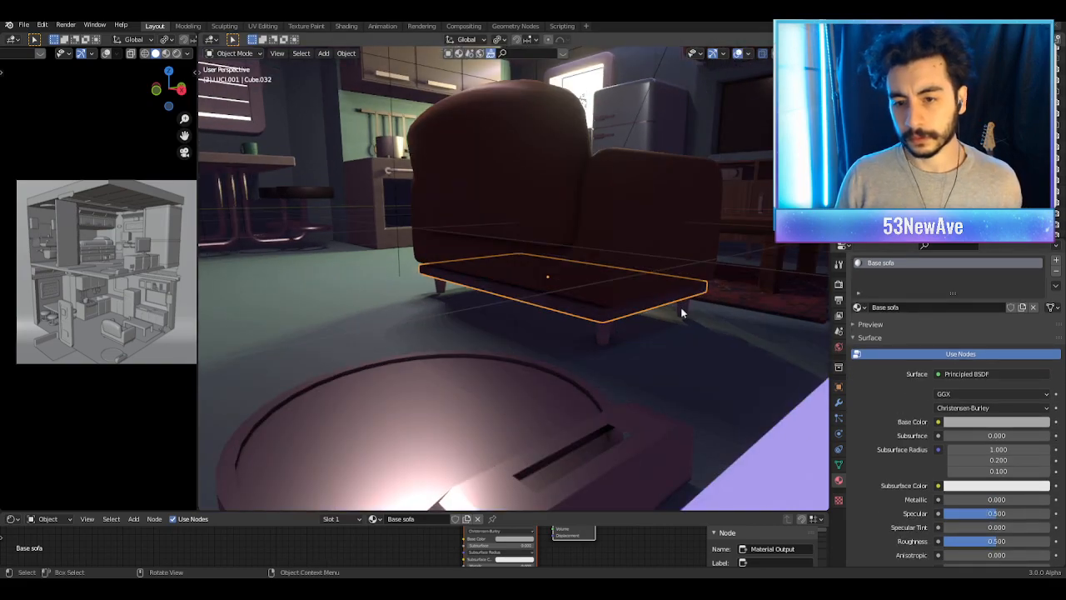
click(683, 305)
shift+click(674, 291)
key(ctrl+l)
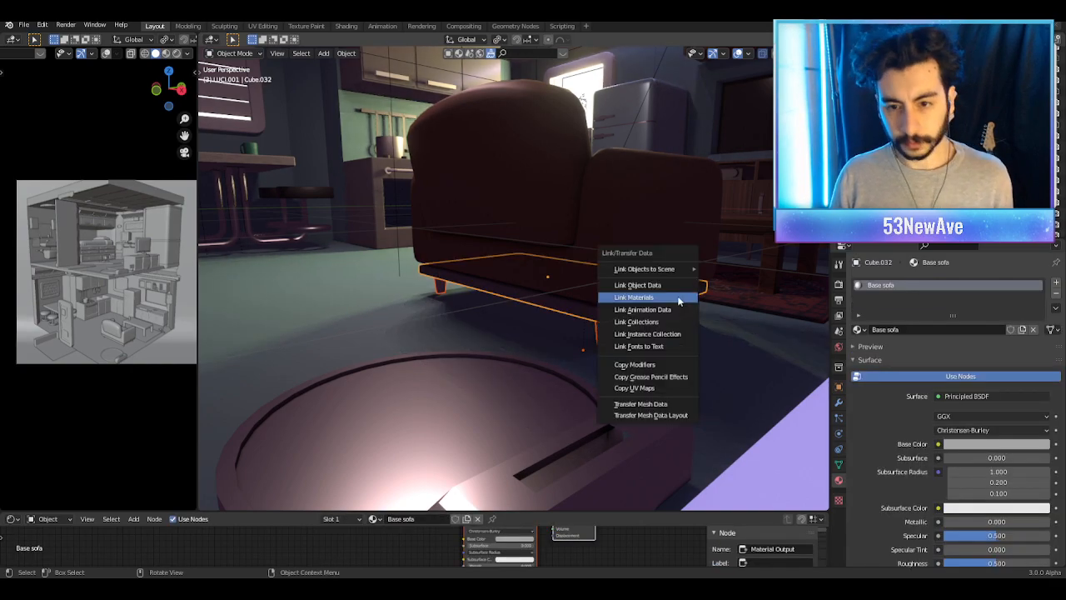
click(680, 302)
scroll(690, 237, down, 5)
click(738, 55)
middle_drag(697, 150, 638, 242)
middle_drag(637, 242, 627, 310)
scroll(659, 269, down, 4)
scroll(637, 275, up, 4)
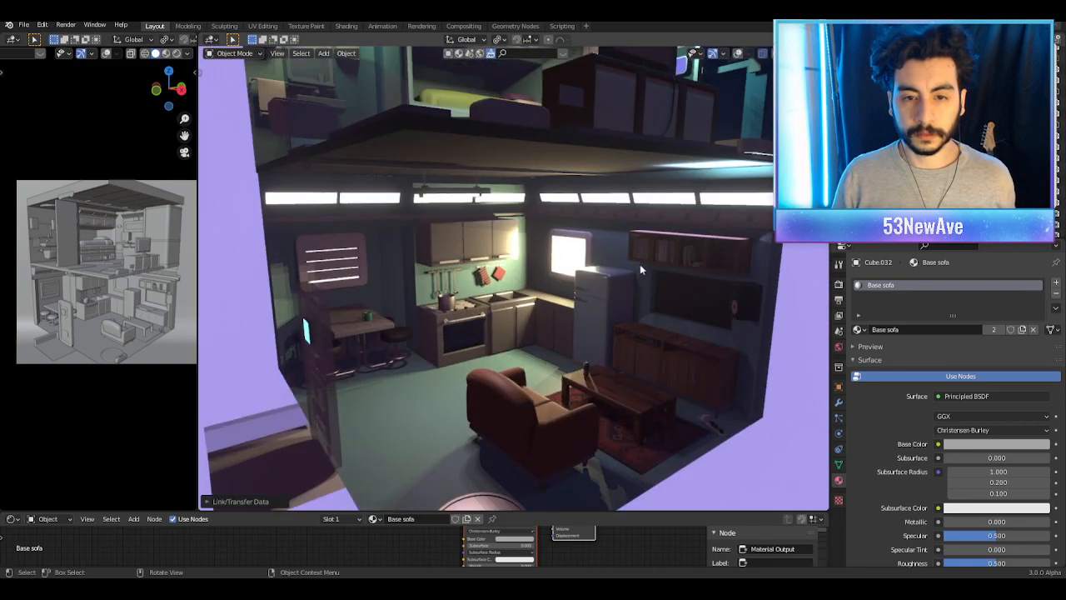
Step: Select the warm area light at the kitchen window and lower its power to 30.3 W, with the overlays hidden
click(738, 54)
scroll(609, 247, up, 3)
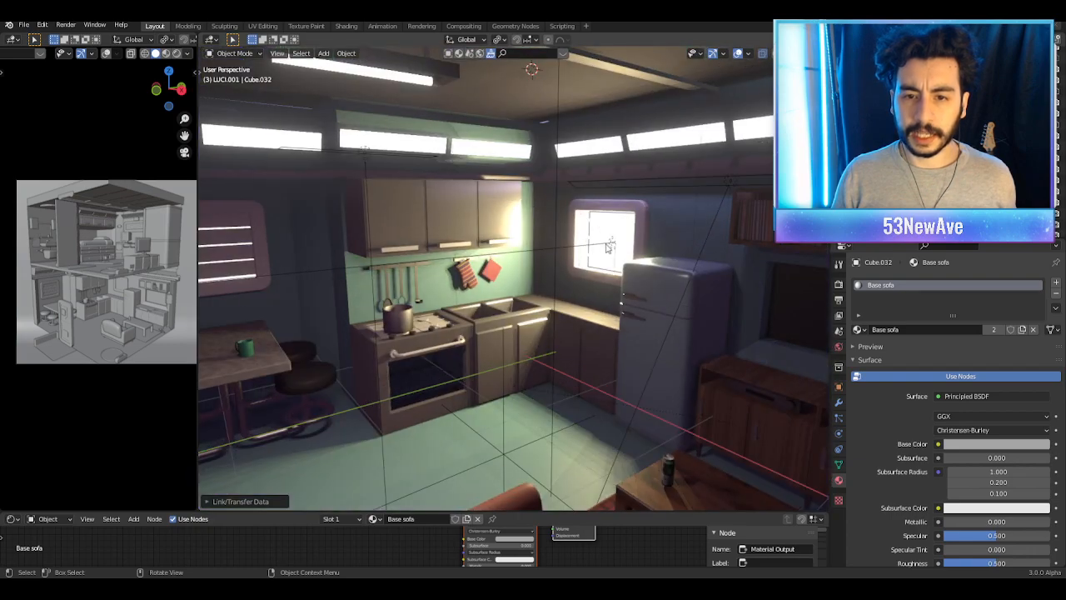
click(615, 245)
middle_drag(624, 248, 714, 95)
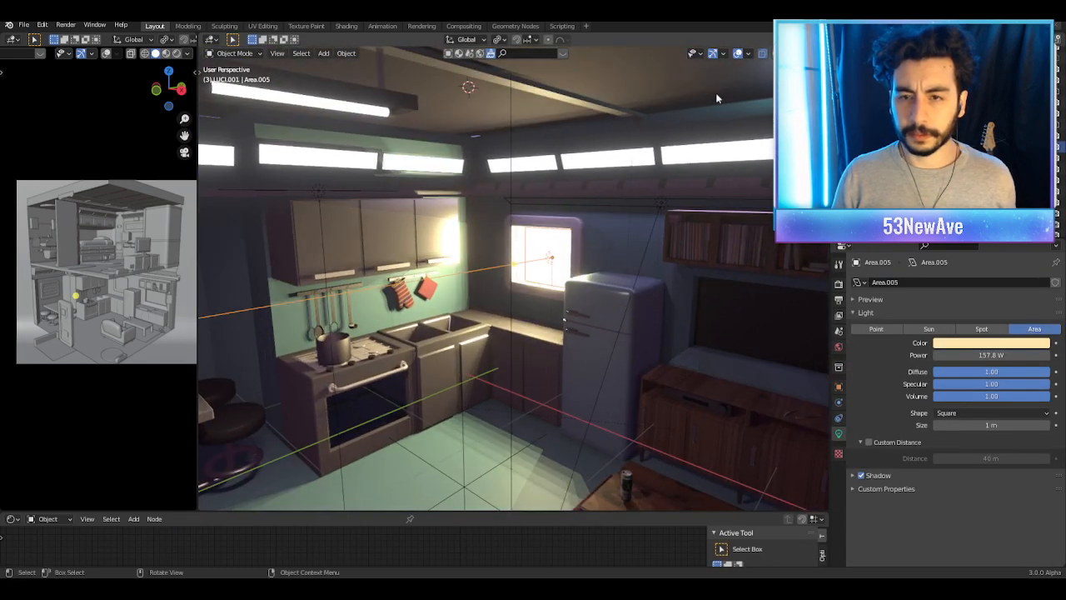
click(740, 55)
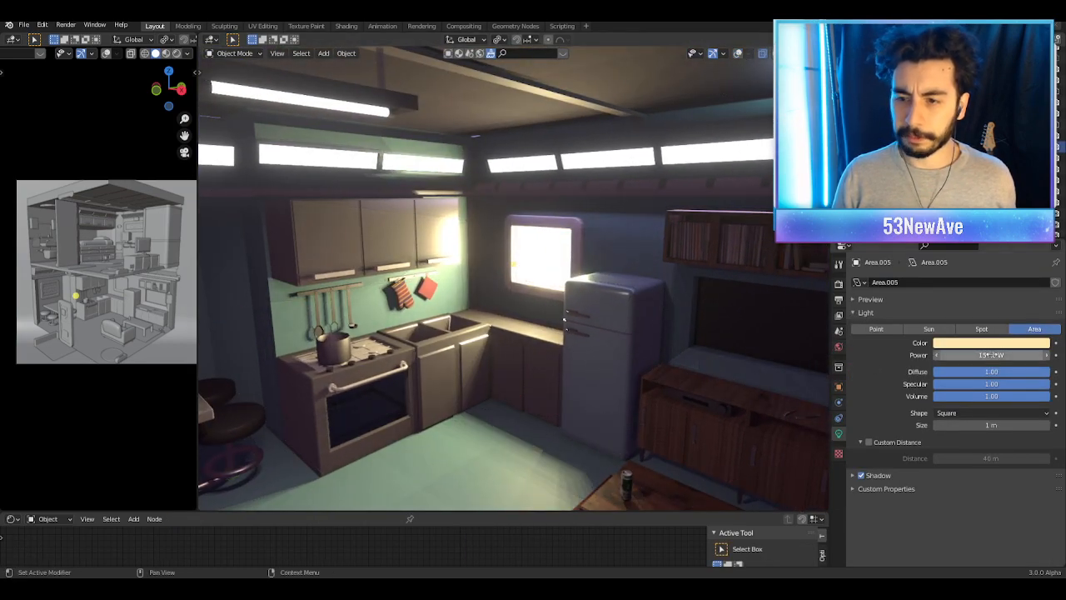
drag(991, 355, 955, 355)
scroll(547, 335, down, 7)
middle_drag(548, 334, 556, 339)
drag(990, 355, 996, 355)
scroll(494, 288, down, 1)
middle_drag(495, 288, 534, 272)
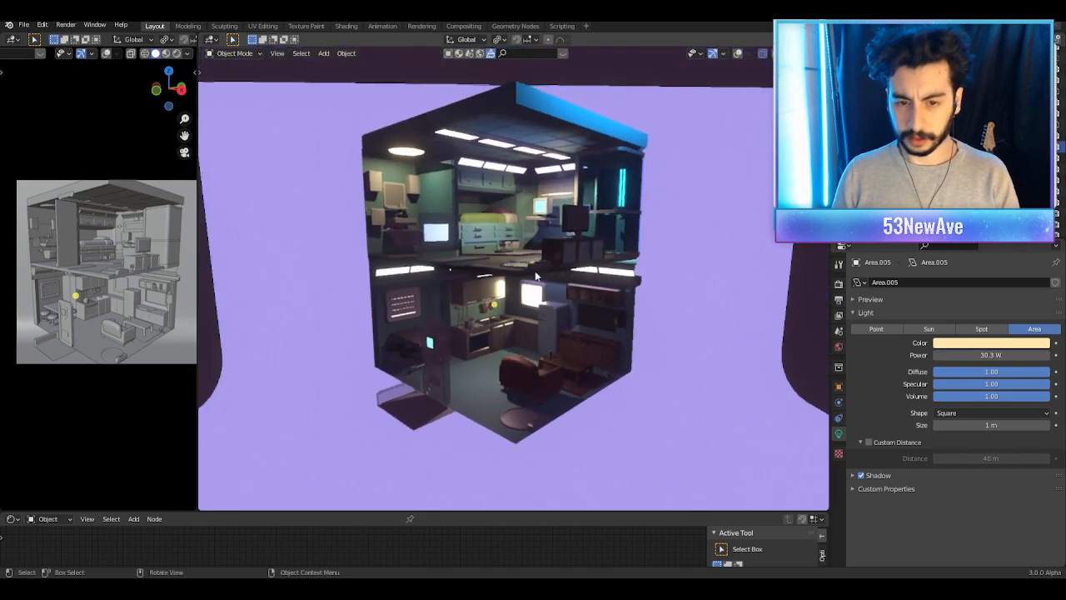
Step: View the diorama through the camera and reduce the kitchen window area light's power to 2.9 W
key(KP_0)
scroll(642, 183, down, 3)
middle_drag(614, 180, 578, 216)
scroll(577, 243, down, 3)
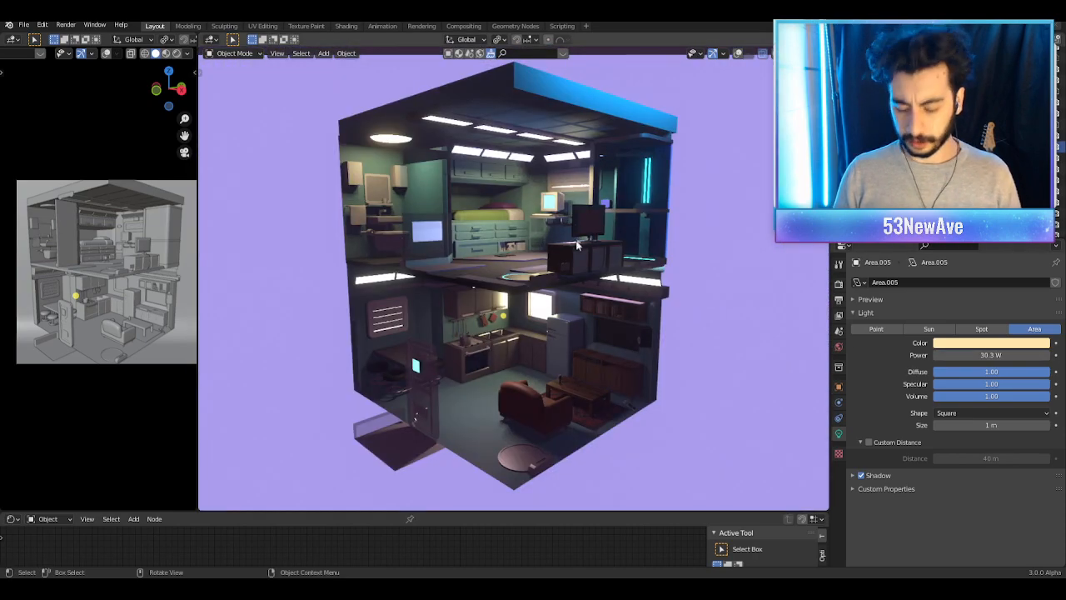
key(KP_0)
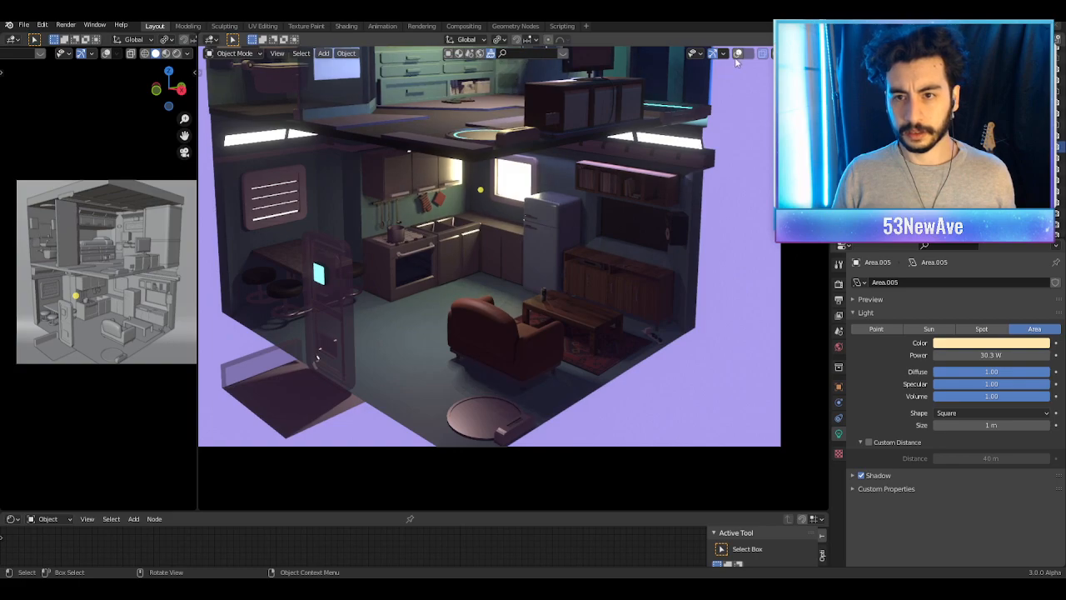
drag(971, 356, 948, 356)
scroll(714, 184, down, 3)
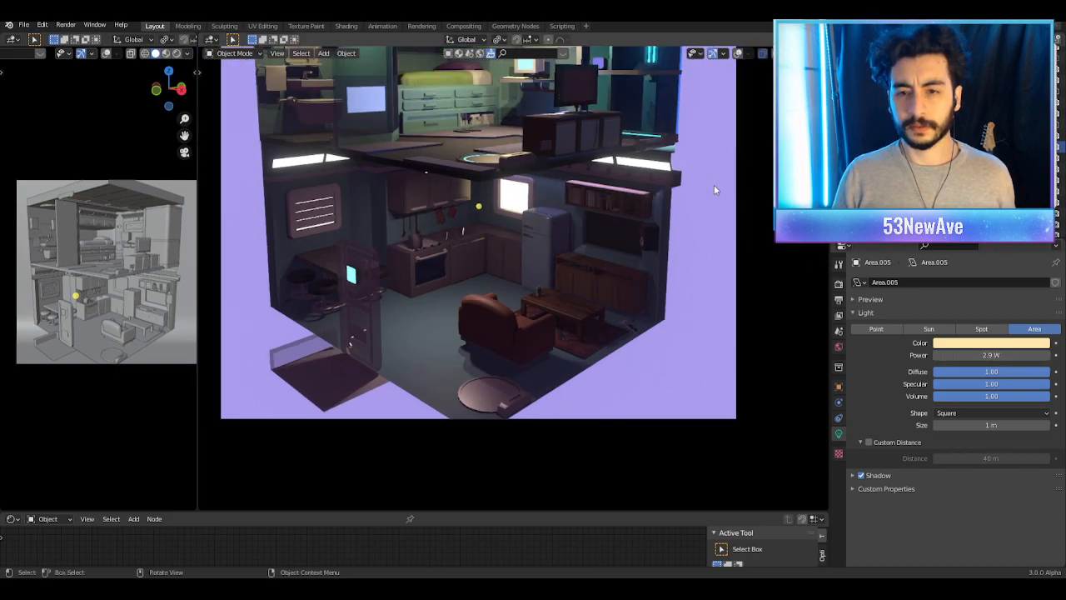
Step: Examine the ground-floor lighting up close and across the full diorama in the camera view
shift+middle_drag(713, 185, 714, 209)
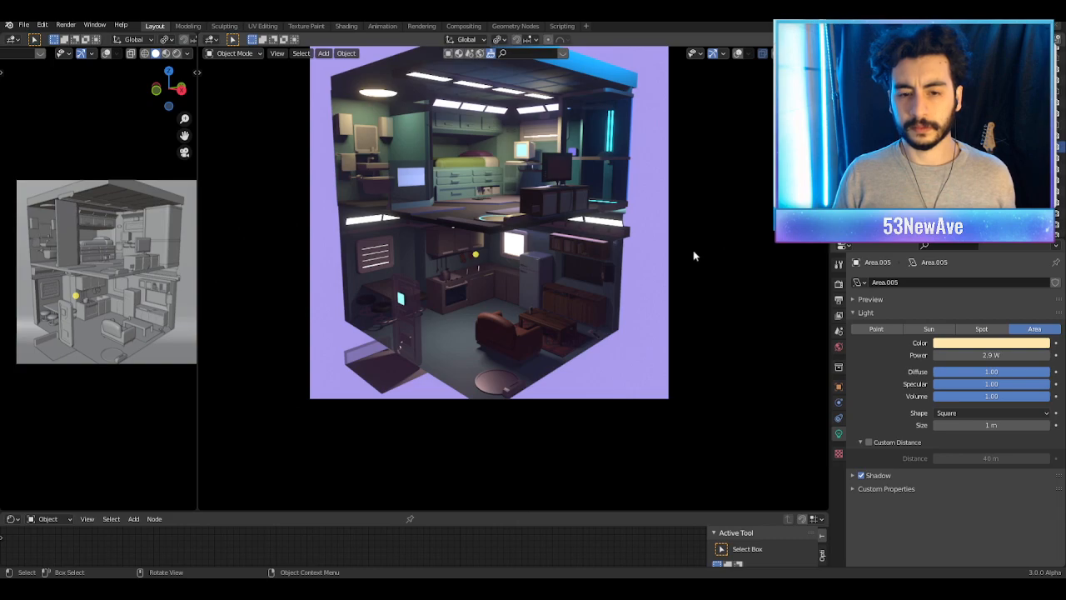
scroll(695, 297, up, 2)
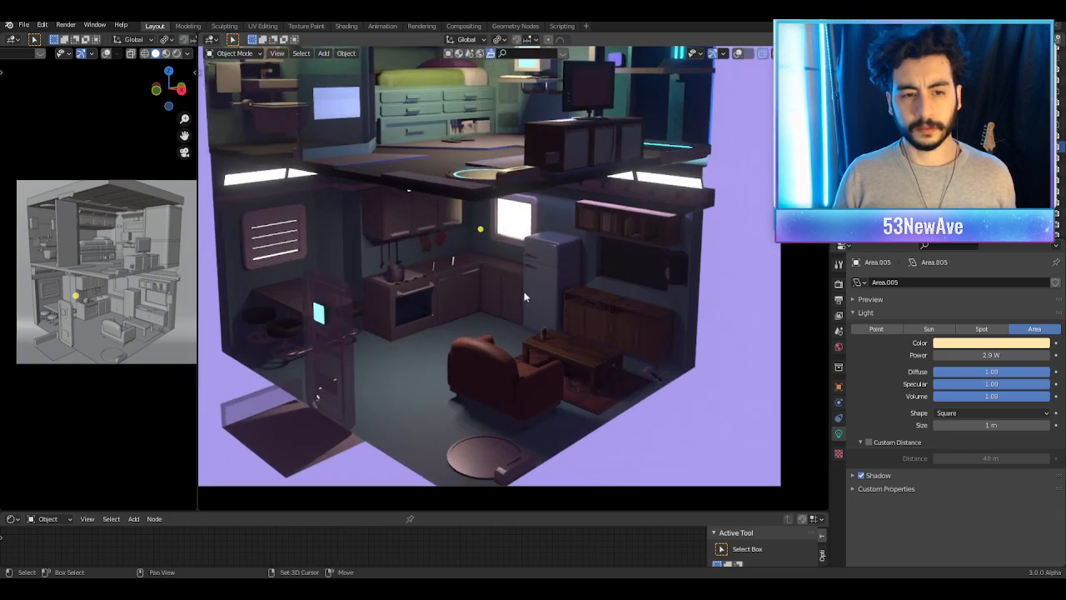
shift+middle_drag(526, 293, 588, 278)
scroll(589, 276, up, 1)
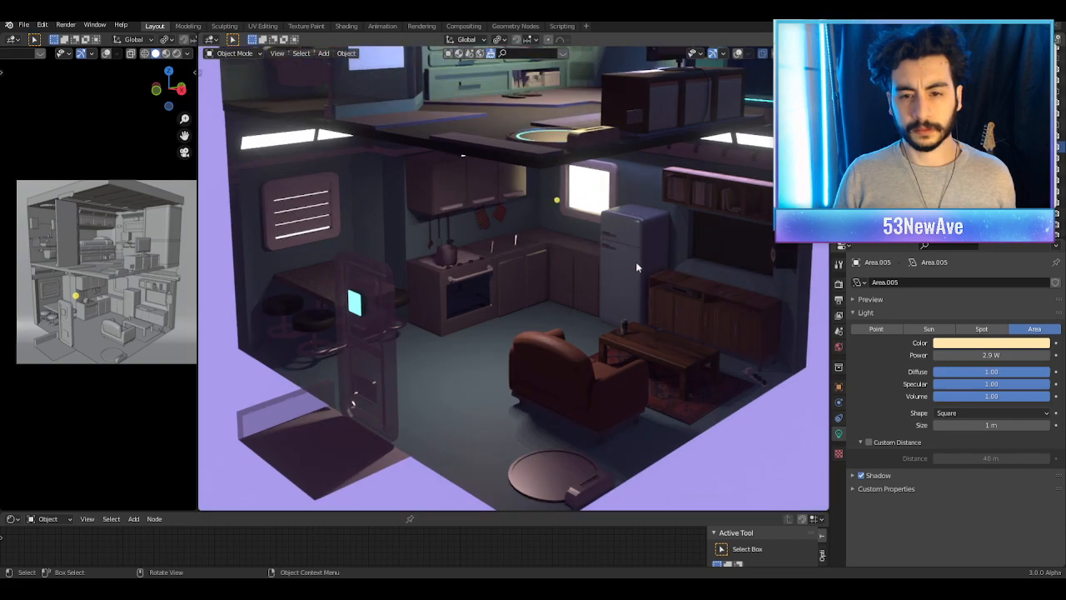
scroll(650, 254, down, 4)
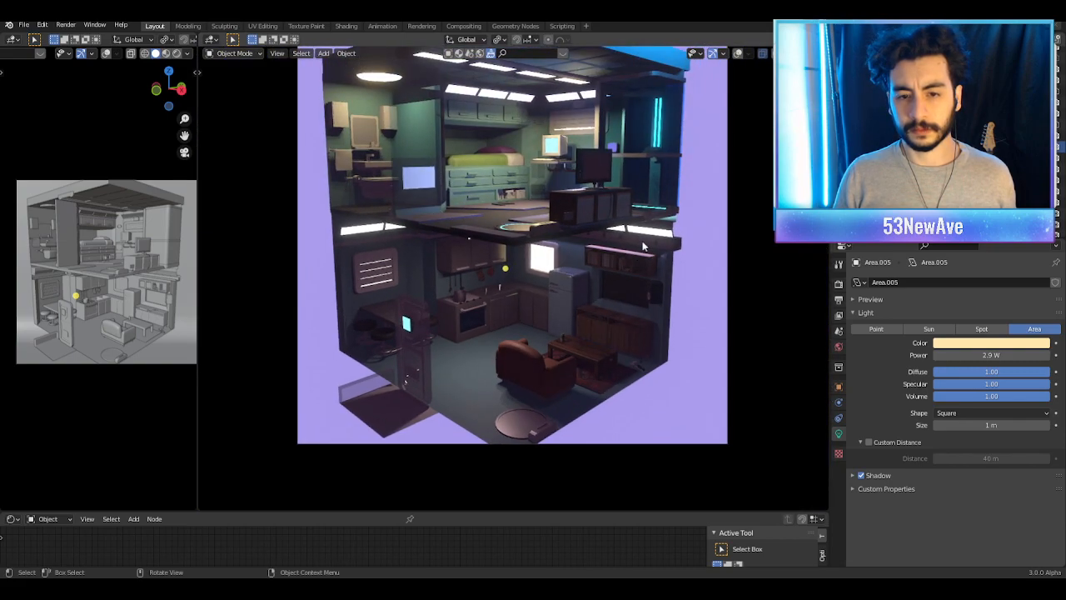
shift+middle_drag(654, 223, 643, 249)
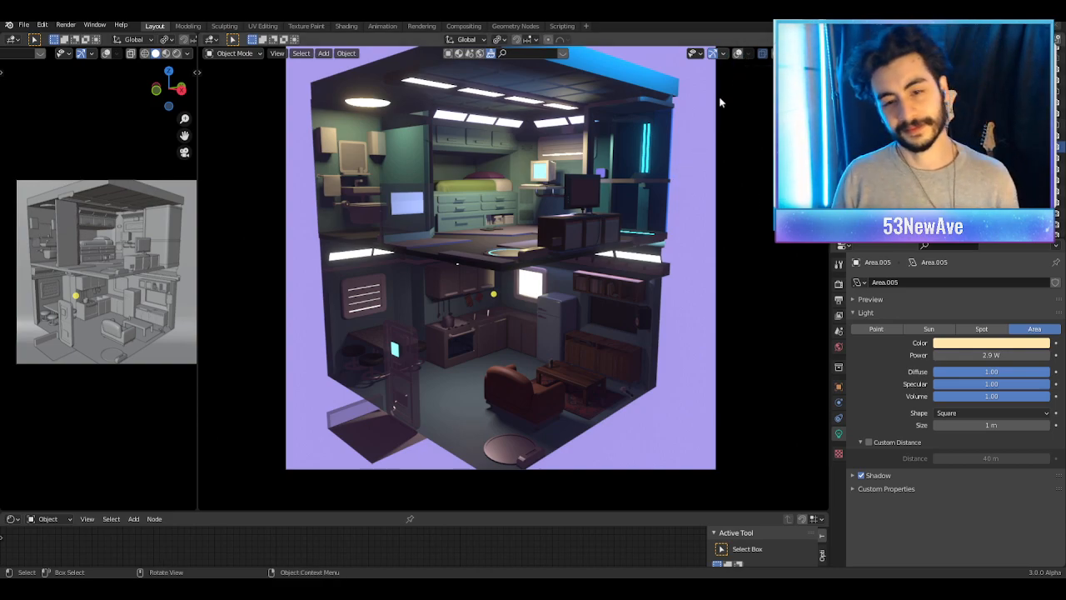
shift+middle_drag(608, 382, 609, 351)
scroll(609, 351, up, 3)
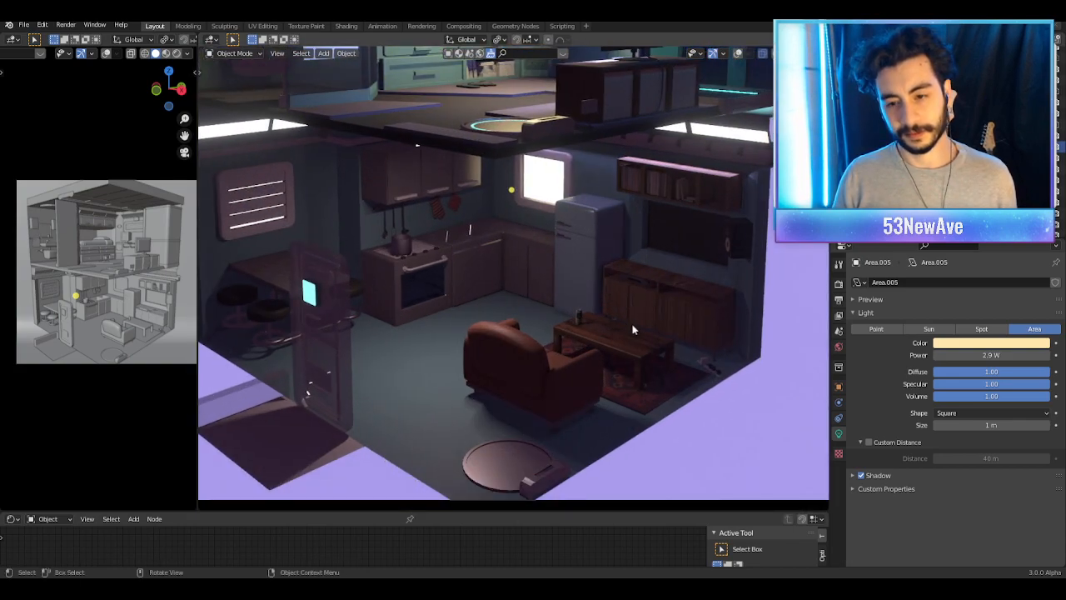
shift+middle_drag(682, 352, 627, 328)
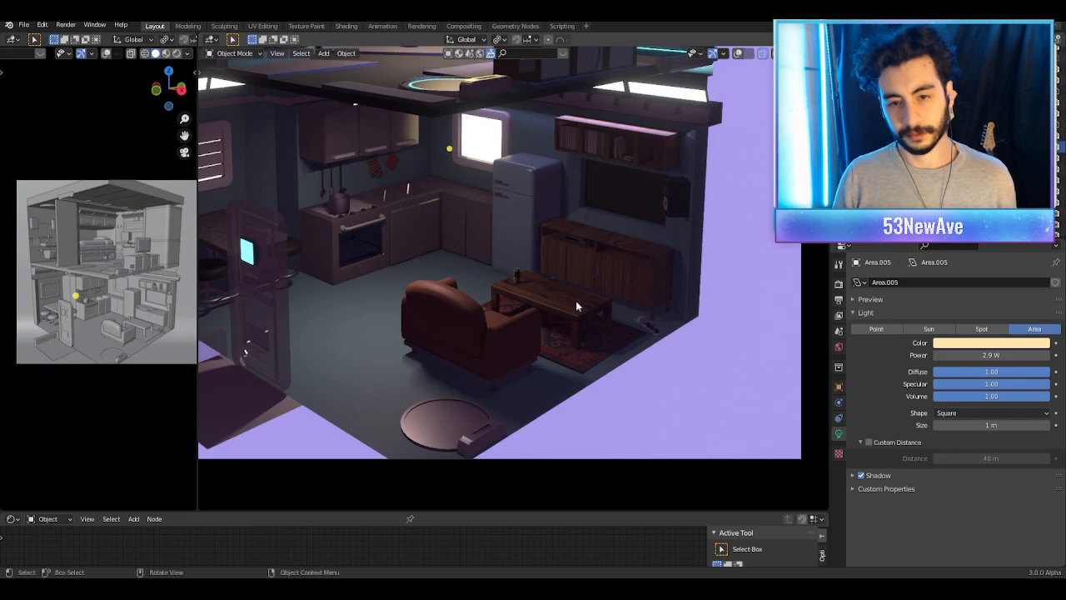
shift+middle_drag(570, 297, 636, 390)
scroll(675, 356, down, 2)
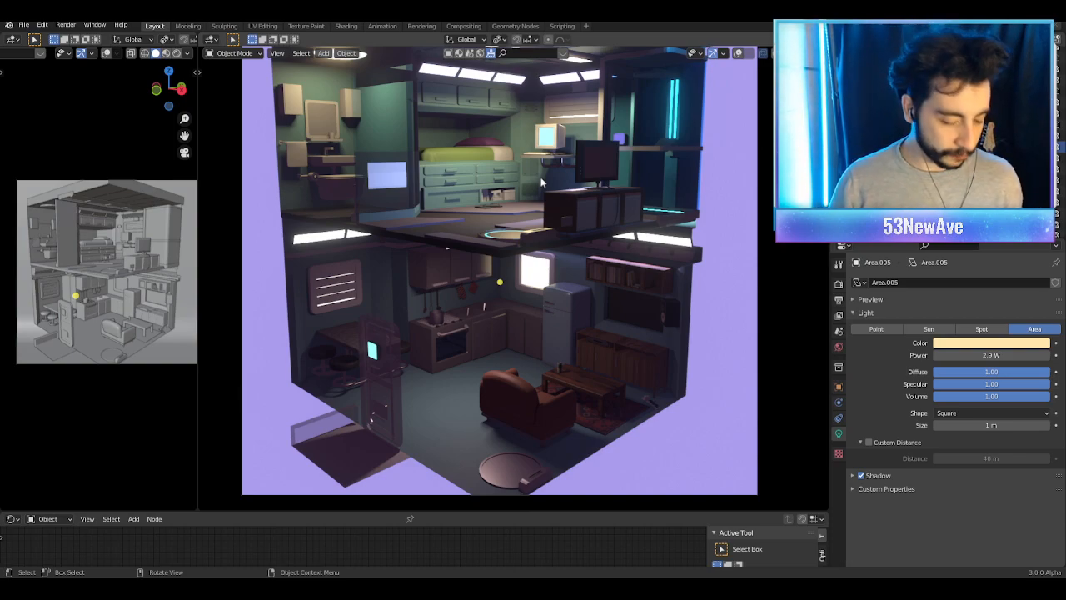
click(738, 53)
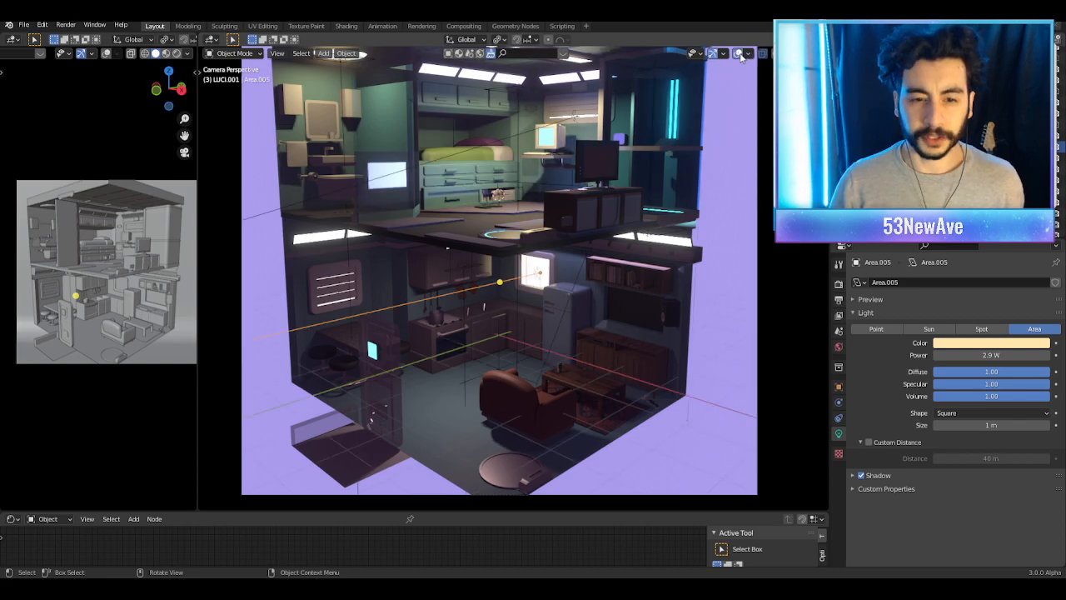
click(739, 54)
scroll(666, 223, up, 3)
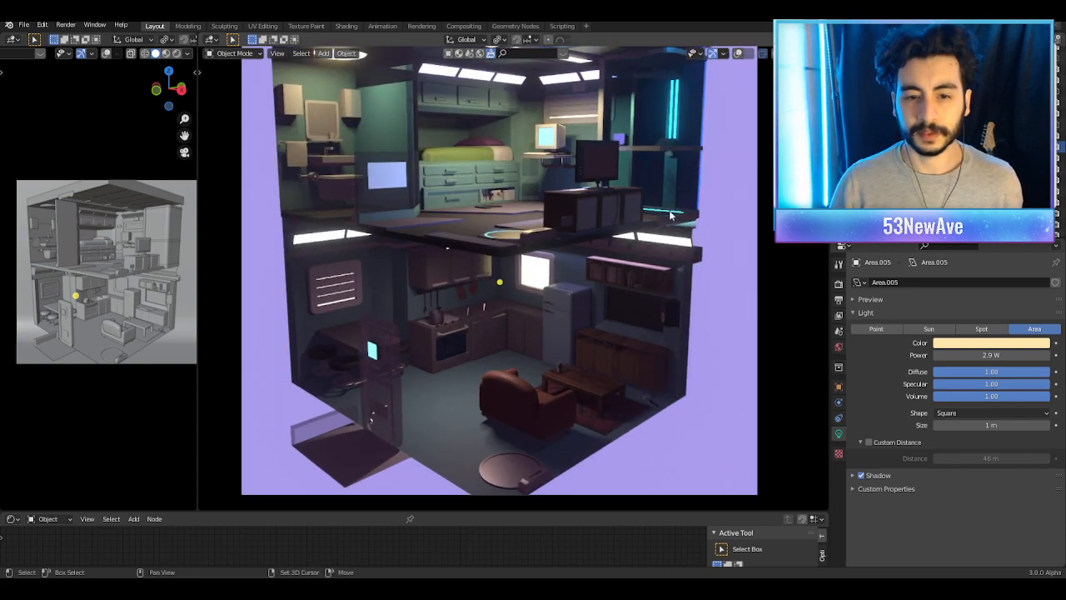
scroll(689, 248, up, 1)
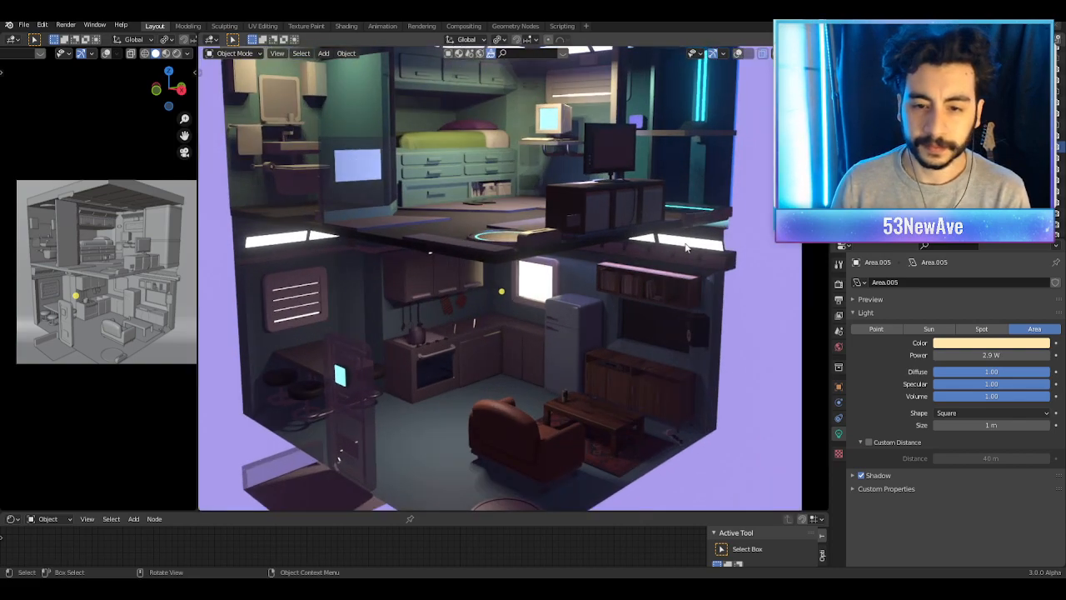
click(738, 53)
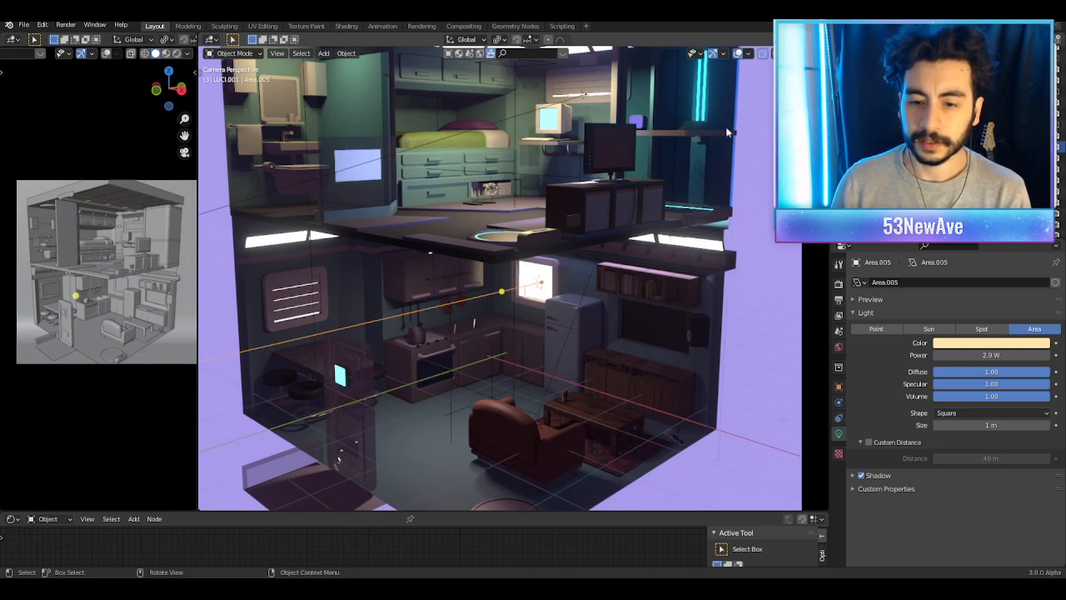
click(625, 471)
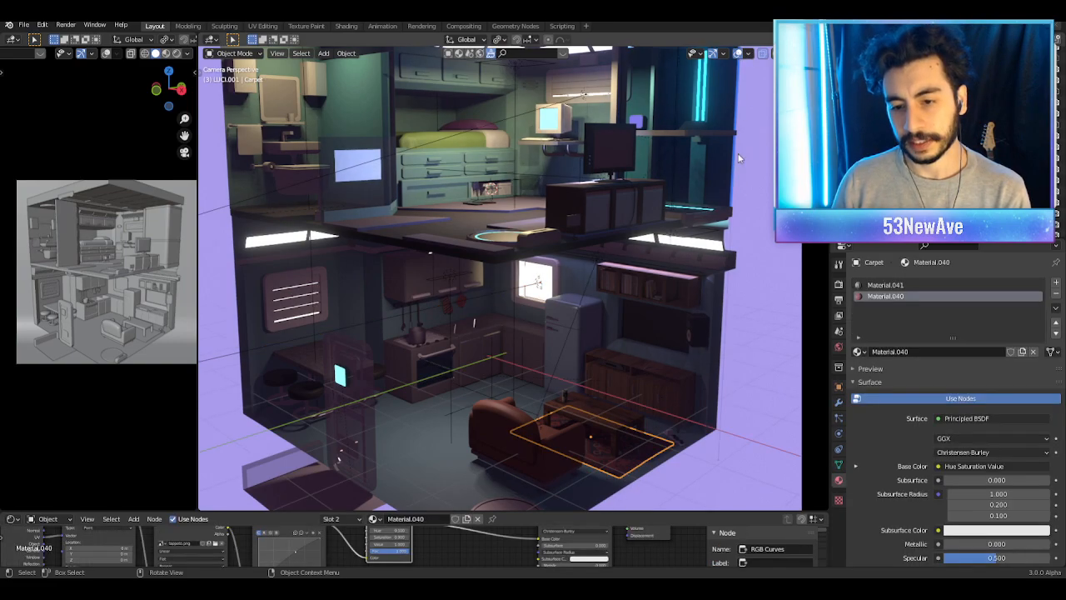
click(739, 54)
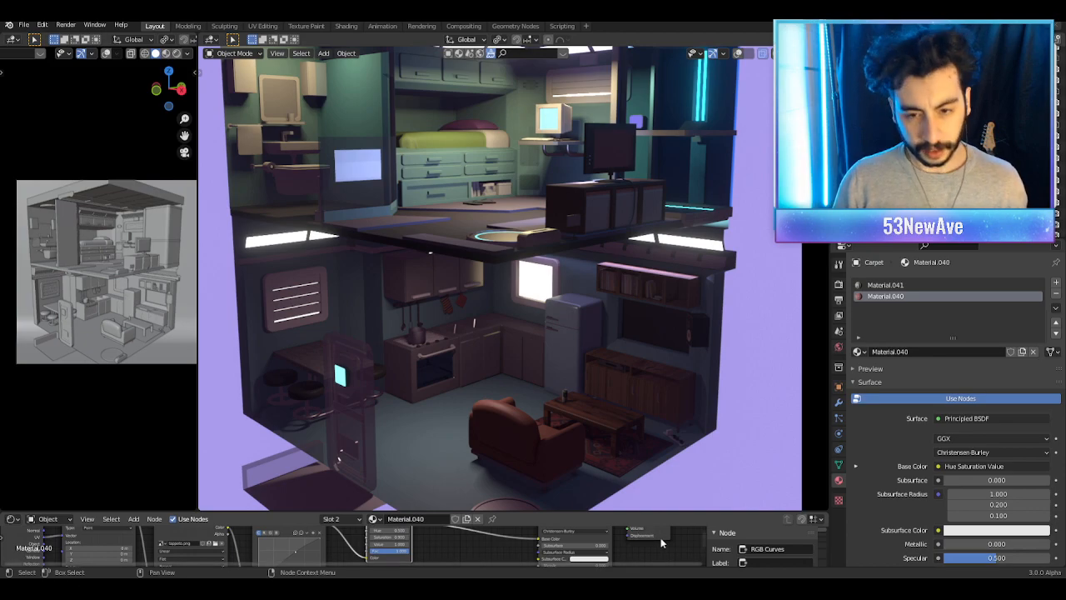
key(g)
right_click(648, 536)
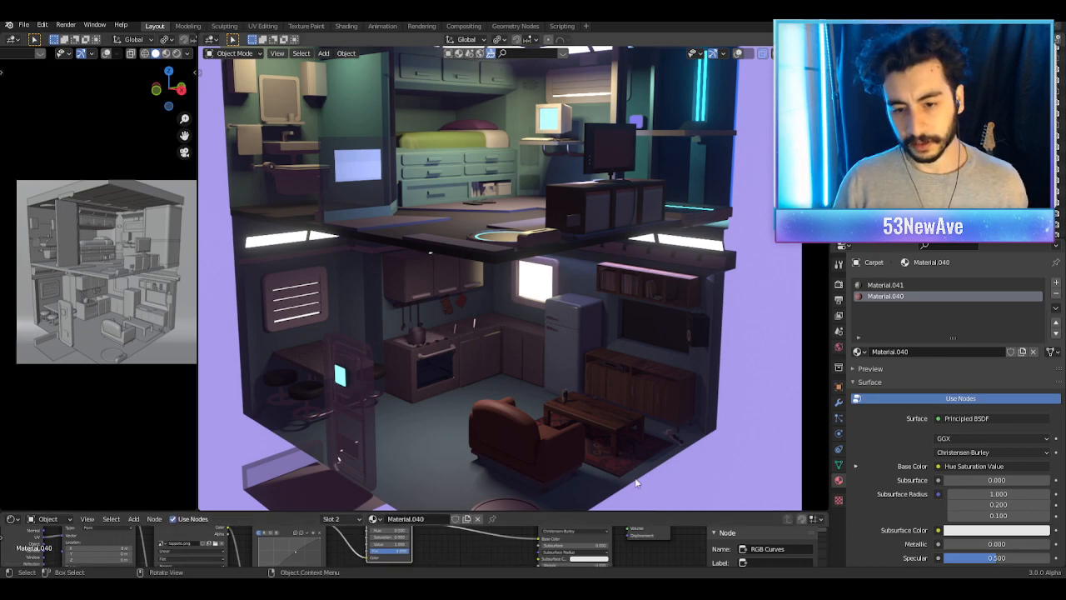
click(625, 470)
click(739, 54)
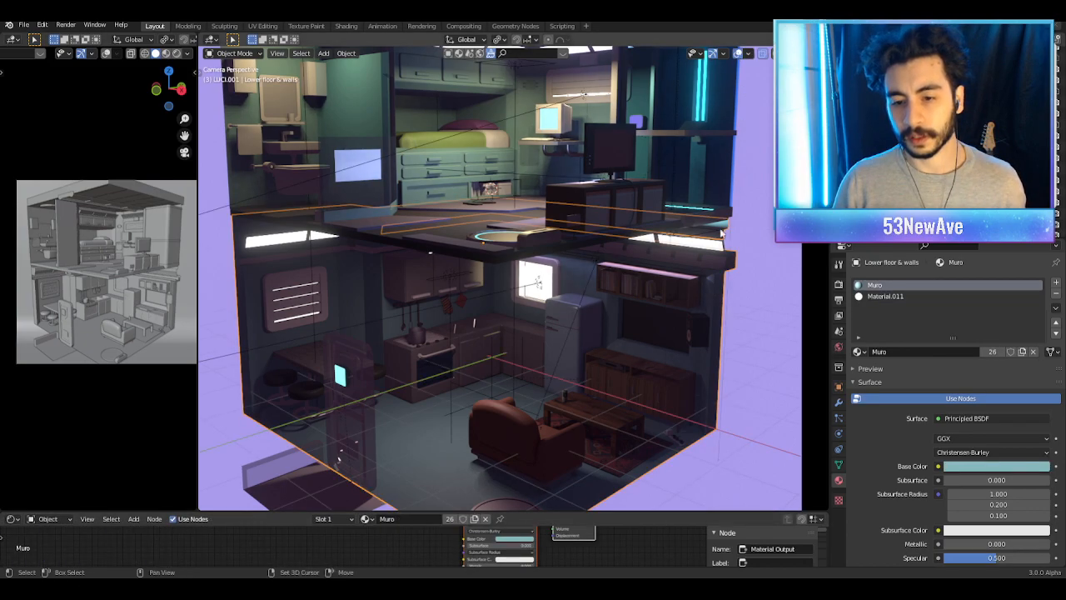
Step: Shift the ground-floor carpet under the coffee table slightly along the X axis, with the overlays hidden
click(650, 460)
shift+middle_drag(662, 443, 669, 390)
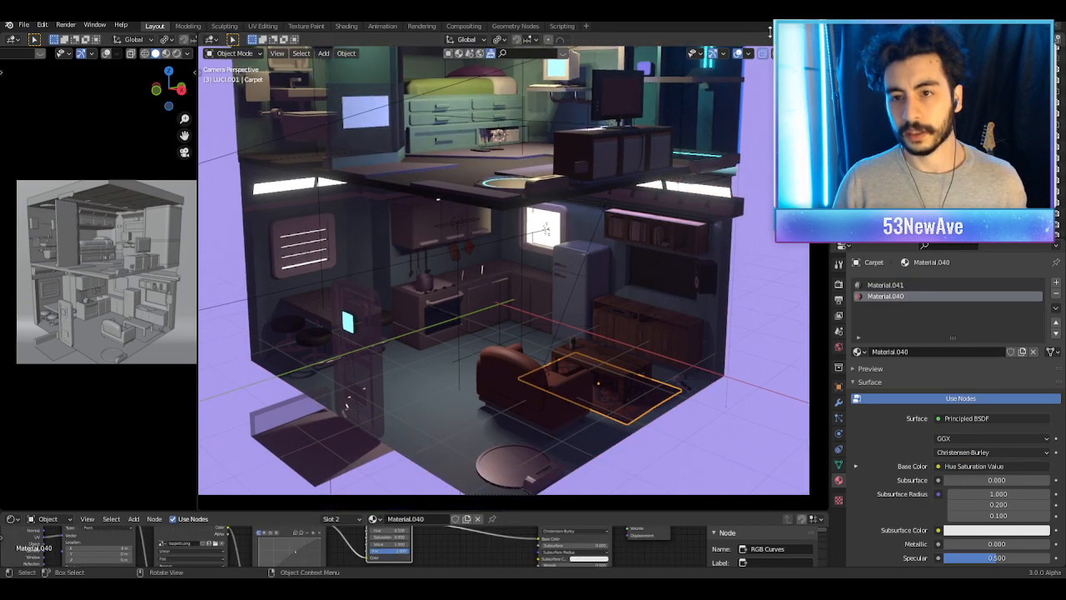
click(740, 55)
shift+middle_drag(726, 298, 724, 322)
key(g)
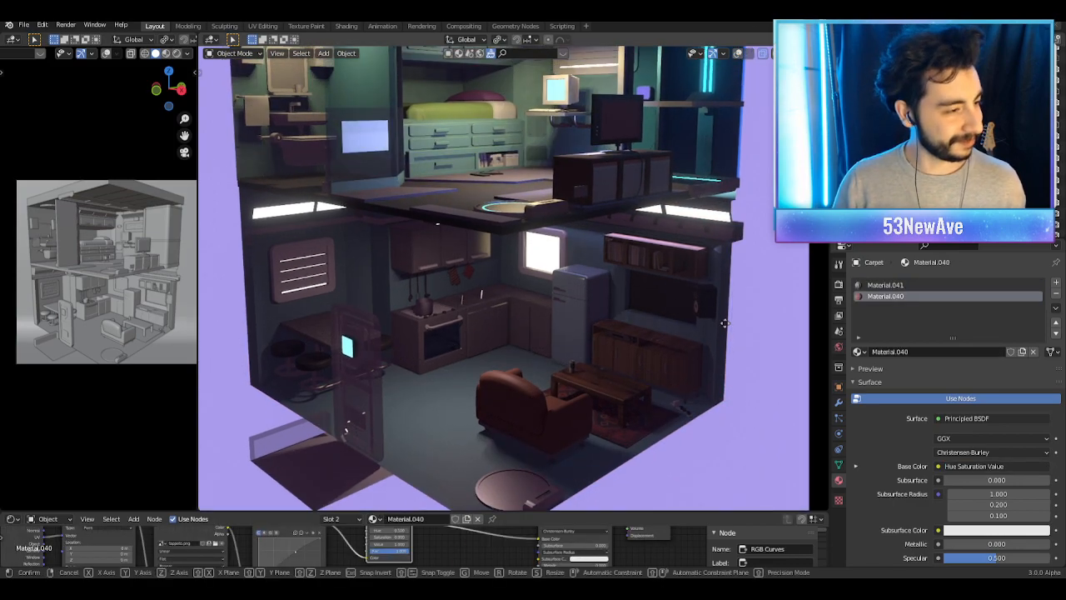
key(x)
click(722, 324)
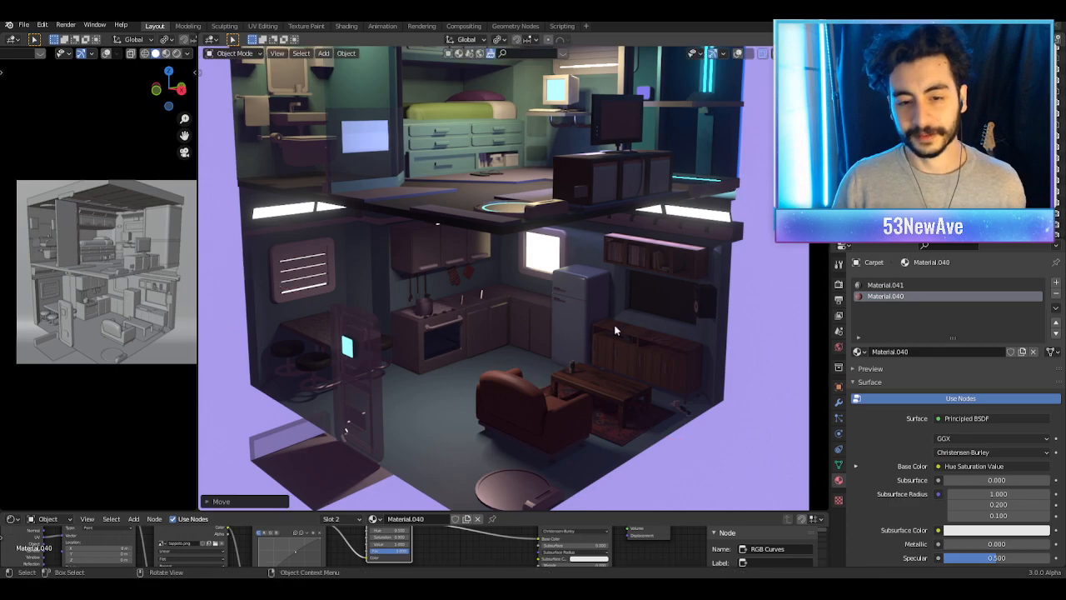
shift+middle_drag(618, 218, 619, 283)
key(KP_0)
key(KP_0)
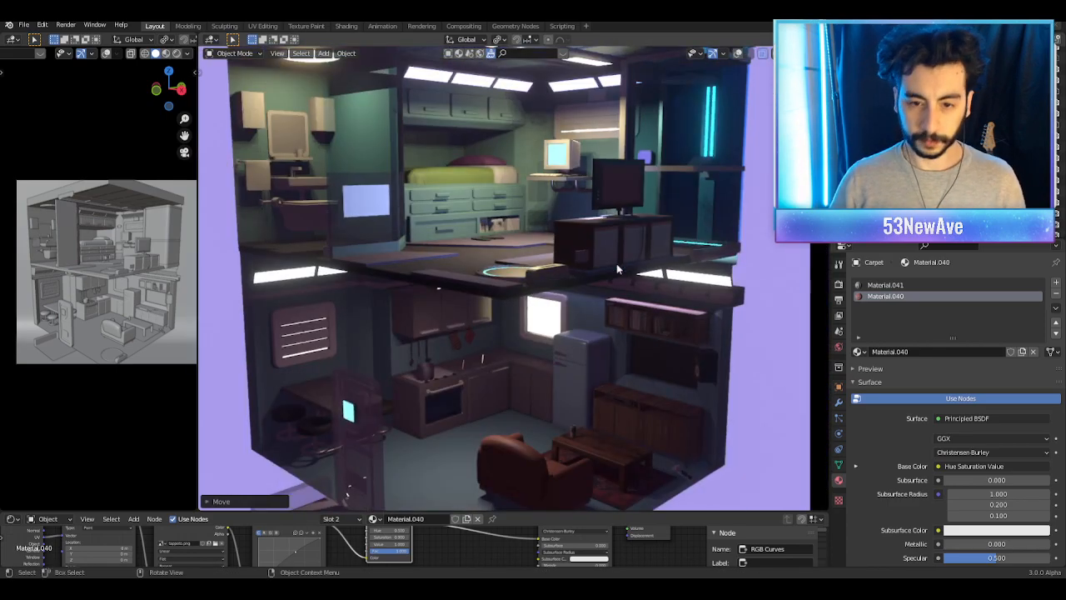
Step: Examine the whole diorama's lighting in the camera view, comparing it with the overlays shown and hidden
key(Home)
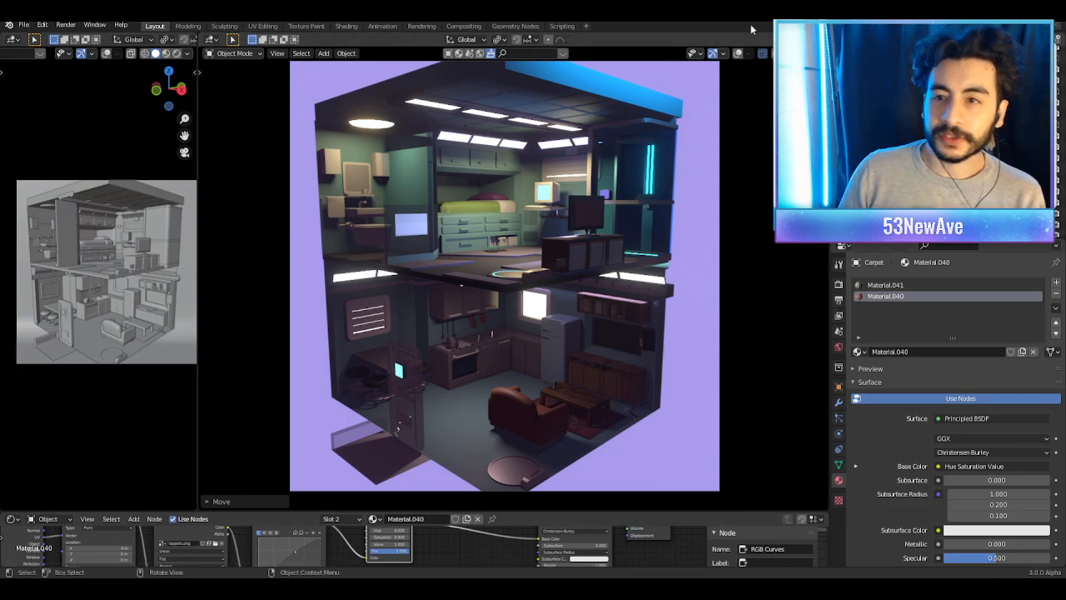
click(739, 54)
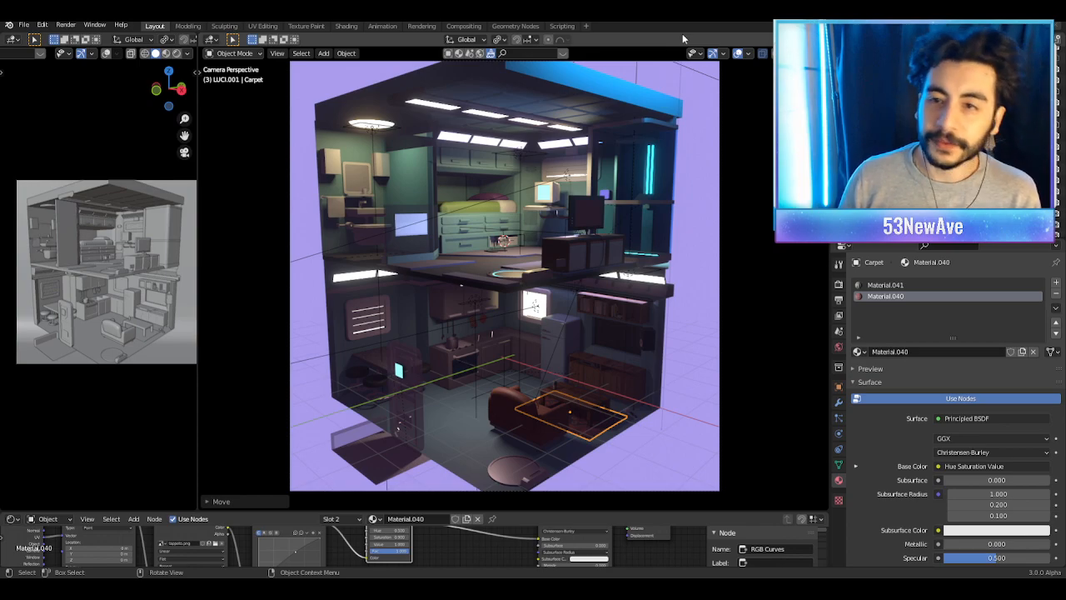
click(739, 53)
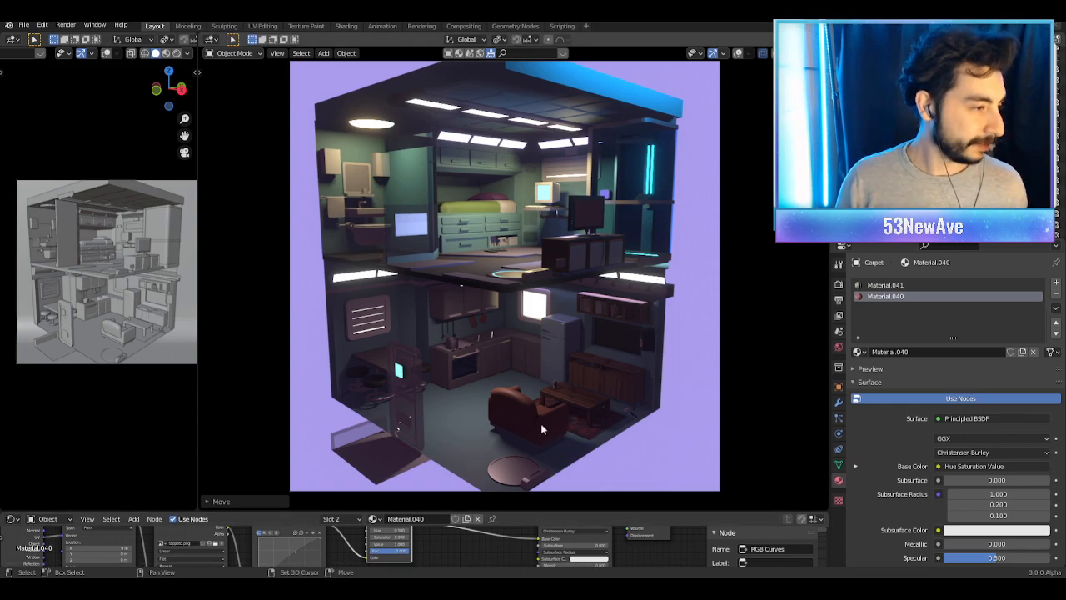
shift+middle_drag(540, 424, 533, 411)
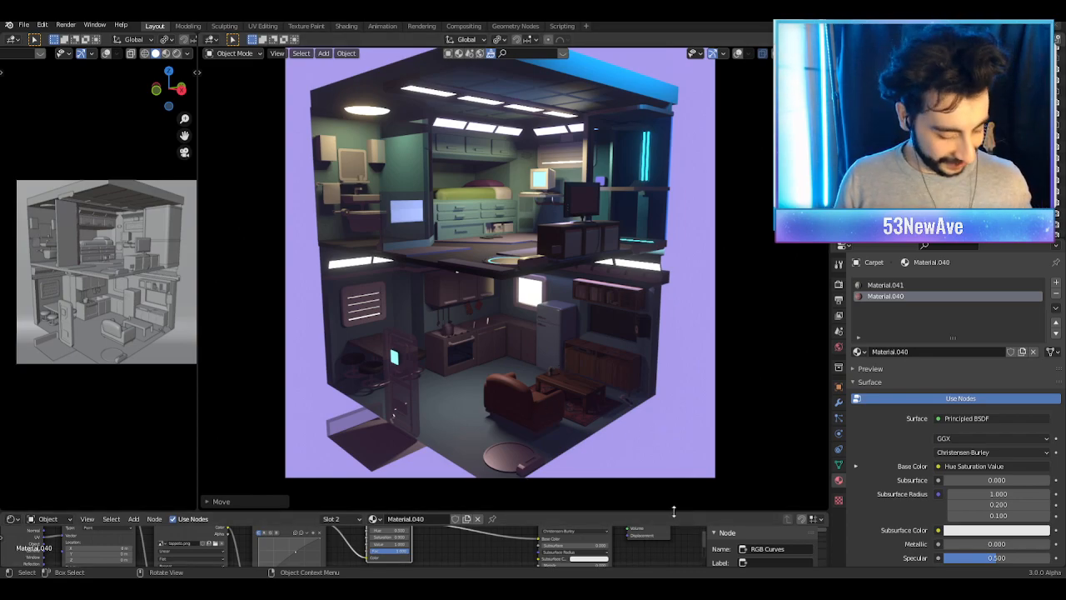
shift+middle_drag(675, 421, 671, 378)
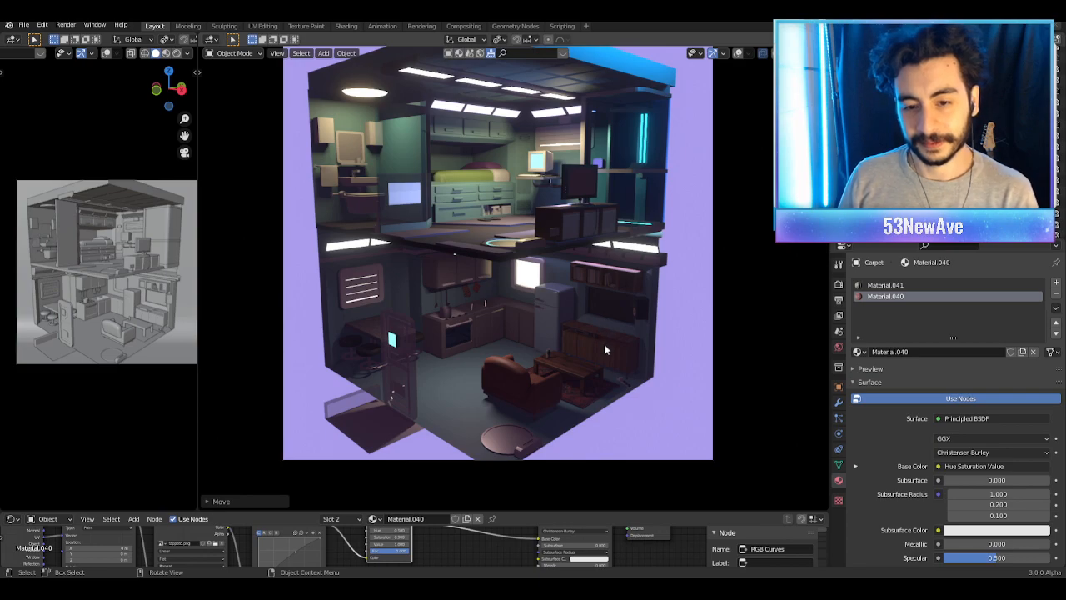
scroll(604, 344, up, 2)
Step: Select the sofa frame's inner arm and seat-base vertices in Edit Mode and snap the 3D cursor to their centre
click(543, 435)
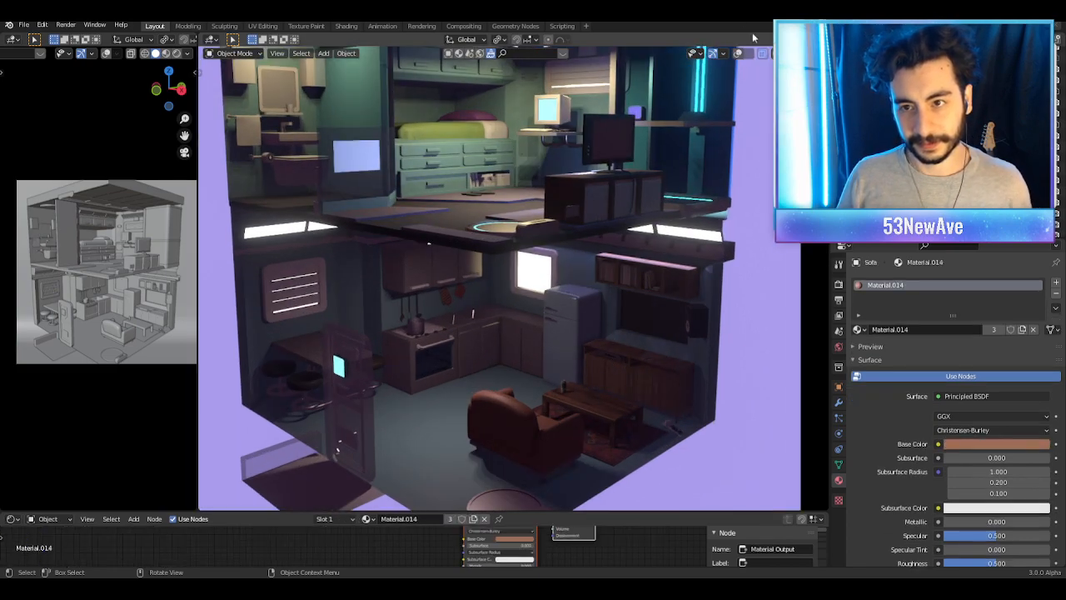
click(738, 53)
key(KP_Decimal)
middle_drag(618, 323, 612, 211)
scroll(498, 218, up, 2)
key(Tab)
drag(623, 211, 553, 369)
middle_drag(544, 307, 444, 259)
middle_drag(416, 219, 420, 221)
shift+drag(420, 221, 495, 404)
middle_drag(495, 404, 531, 347)
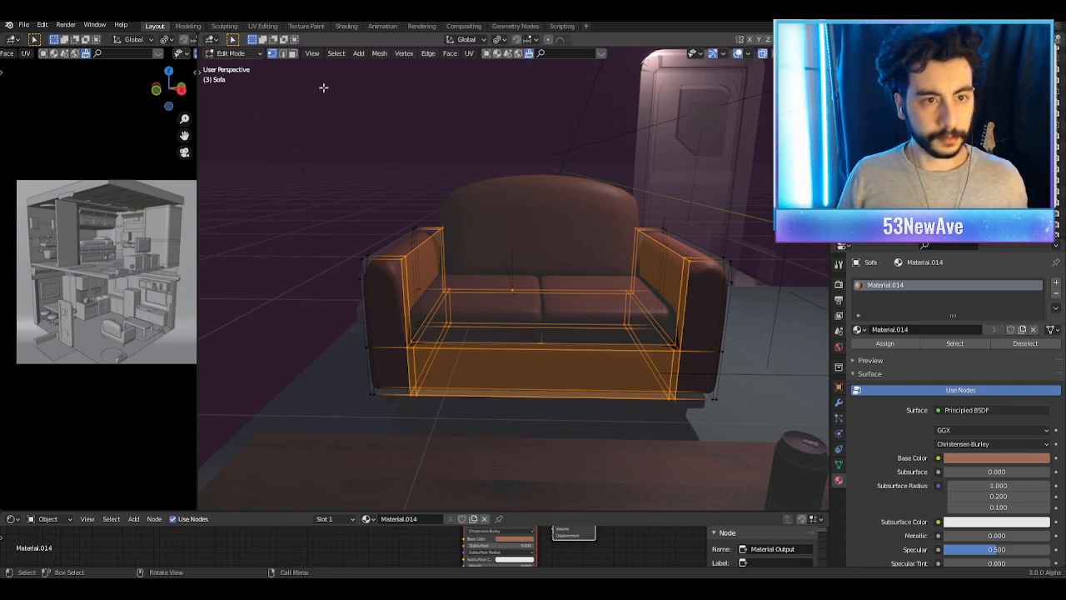
key(shift+s)
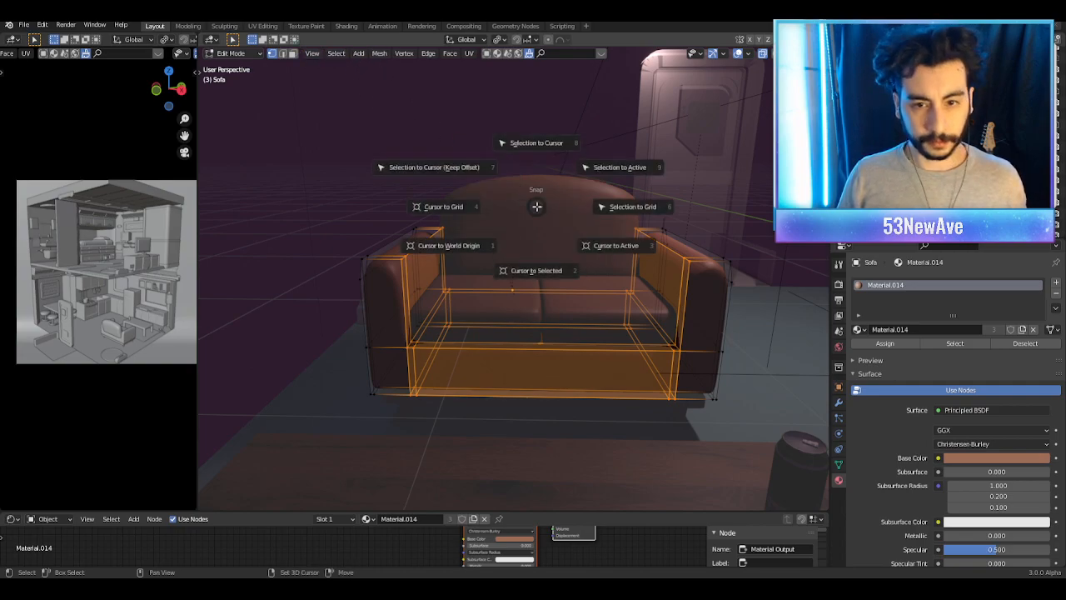
click(536, 270)
Step: Scale the selected sofa vertices inward along X using the 3D Cursor as pivot, thickening both armrests
click(499, 40)
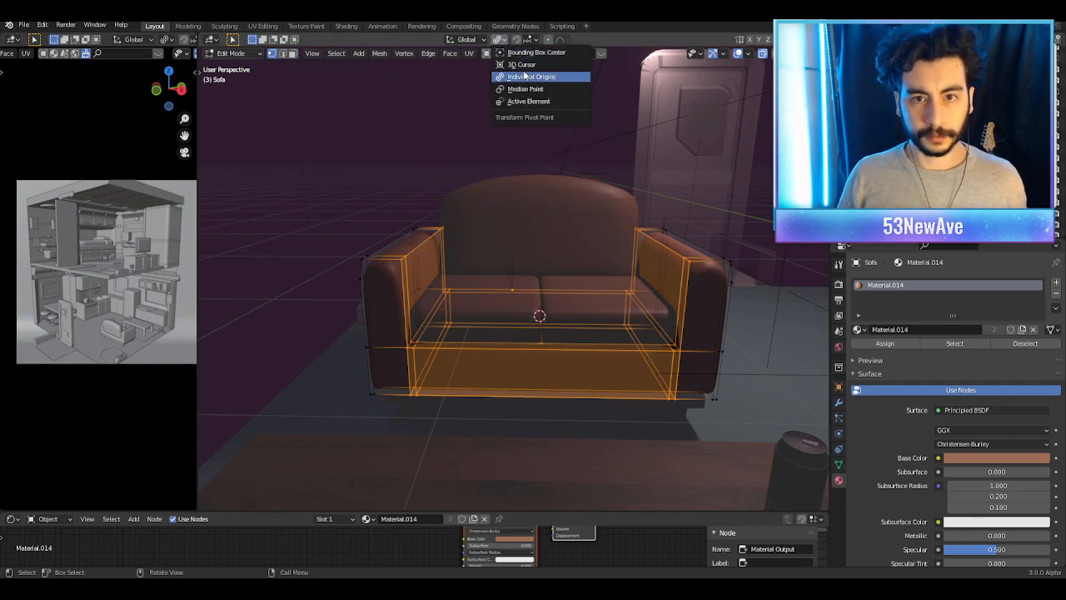
click(527, 76)
key(s)
key(x)
click(736, 315)
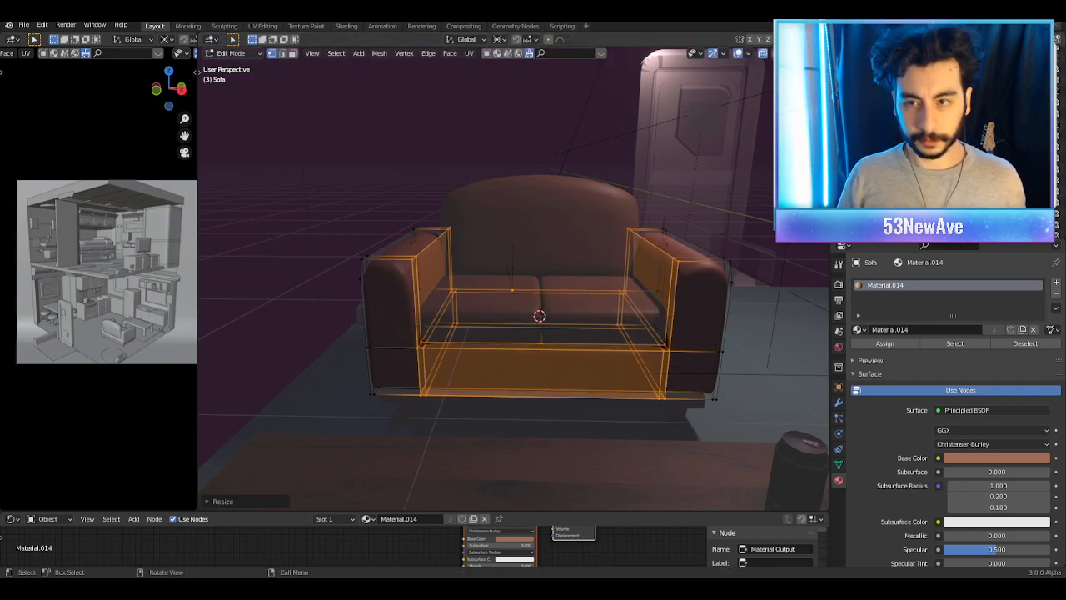
click(737, 55)
middle_drag(708, 196, 621, 247)
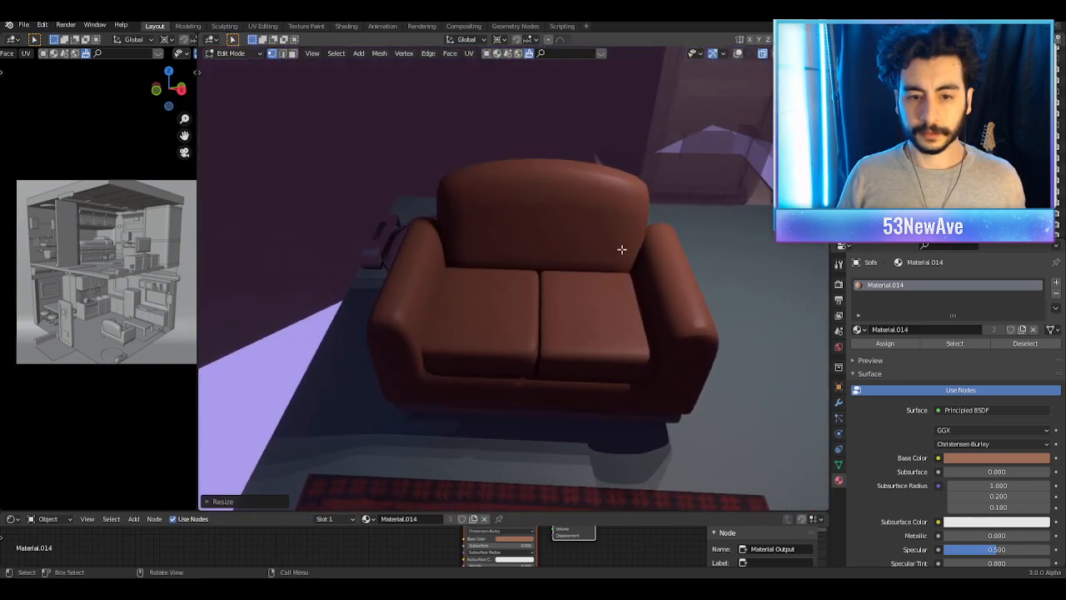
key(Tab)
Step: Move the outer side vertices of the mirrored sofa seat cushion slightly inward along X to fit between the armrests
click(572, 320)
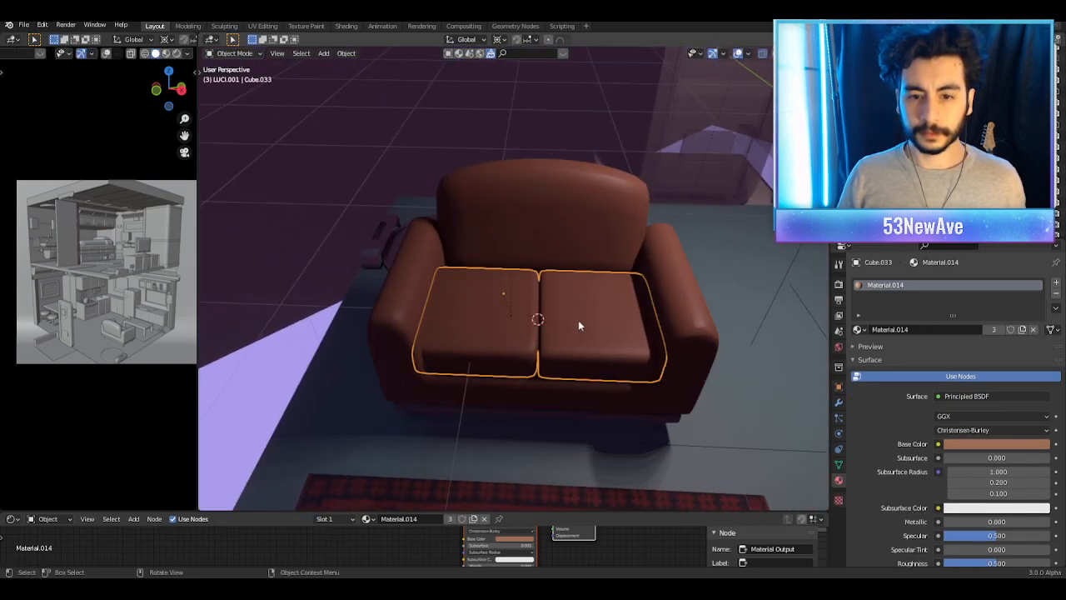
key(Tab)
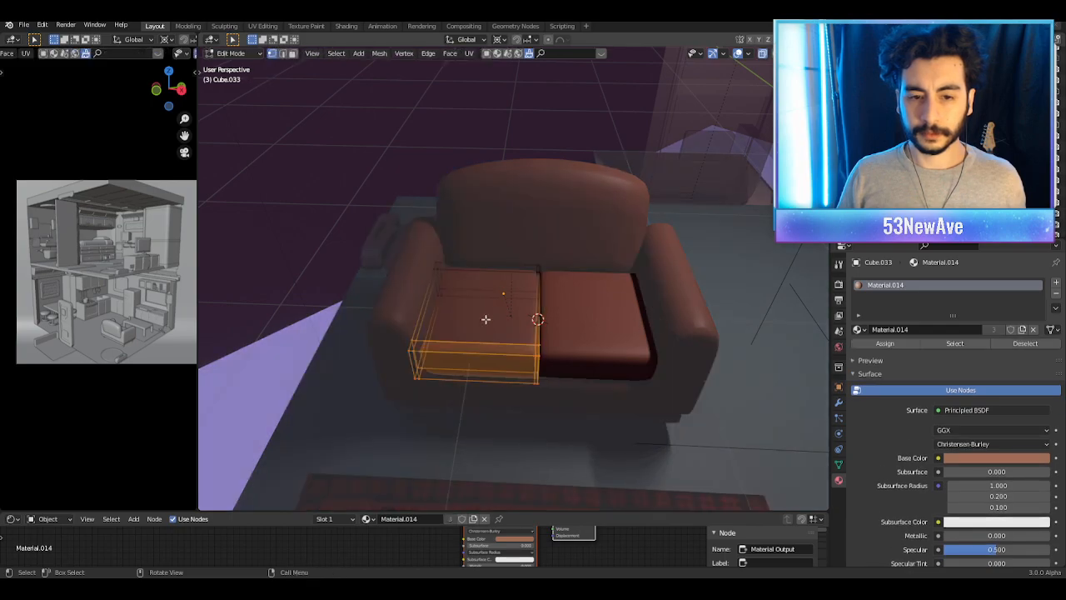
drag(481, 242, 386, 386)
key(g)
key(x)
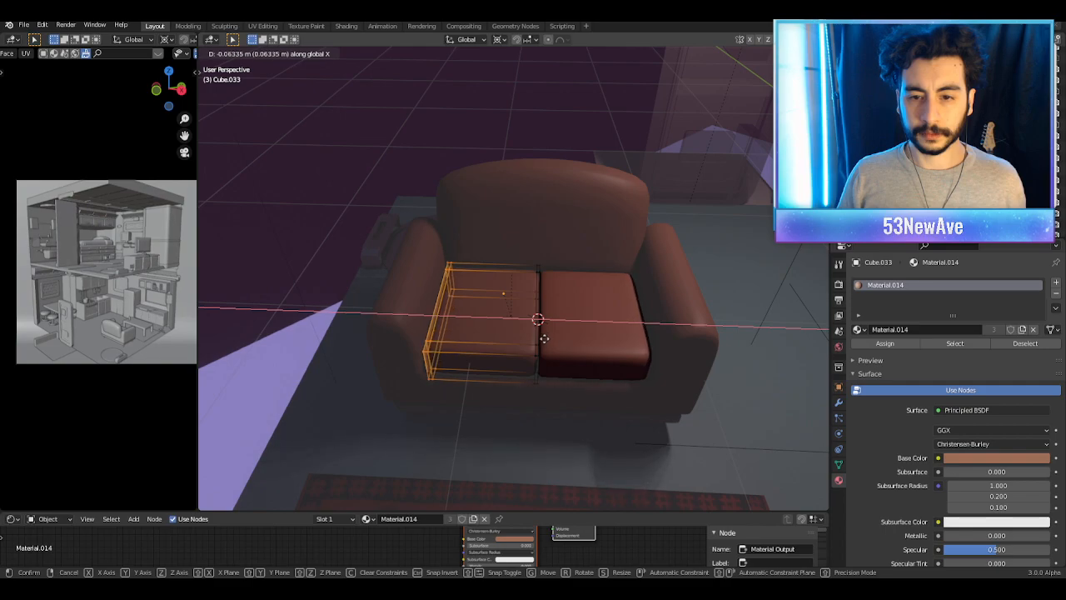
click(544, 338)
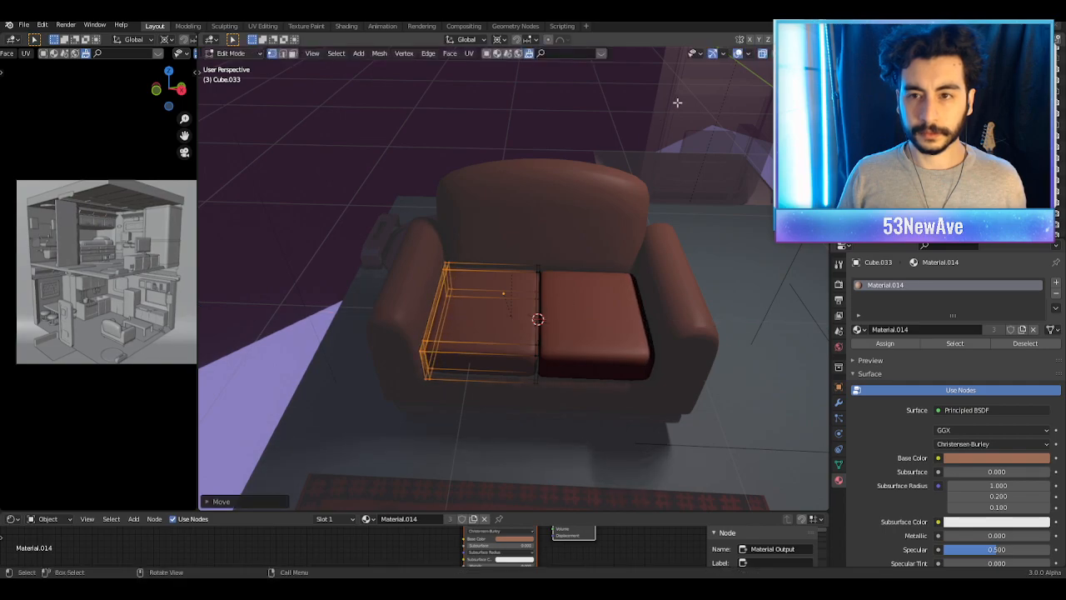
click(738, 54)
middle_drag(650, 217, 714, 218)
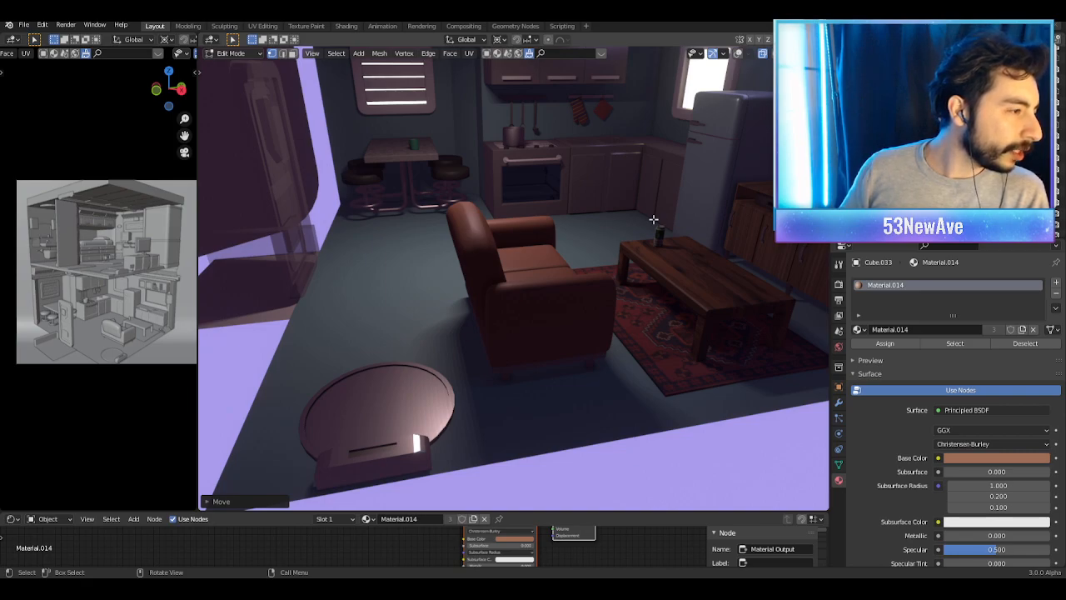
Step: Examine the upper-floor bathroom from several angles, focusing on the toilet bowl and its surroundings
shift+middle_drag(588, 158, 593, 222)
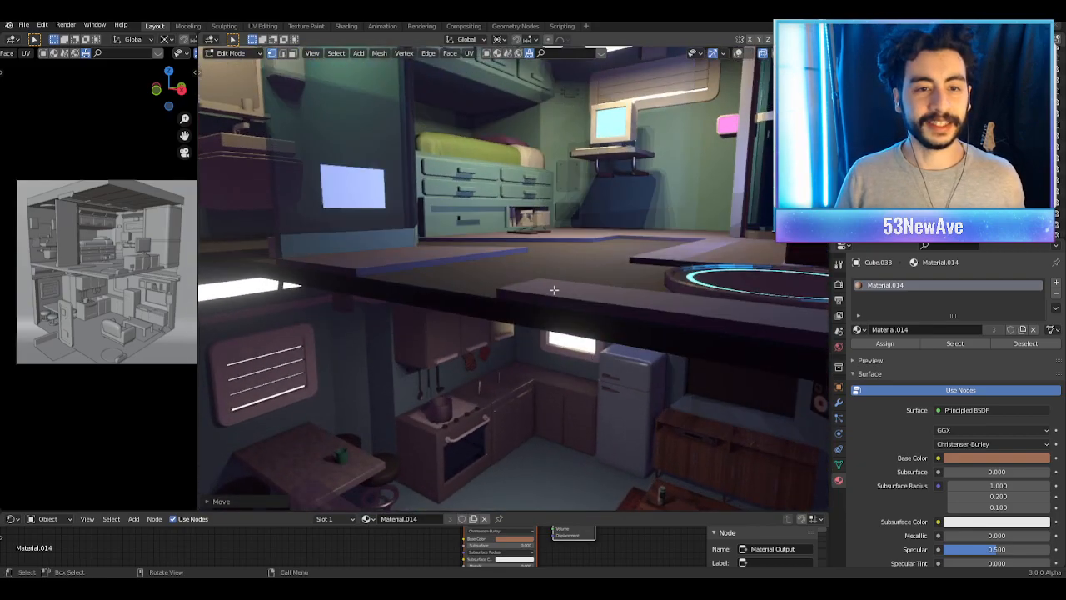
middle_drag(500, 233, 392, 262)
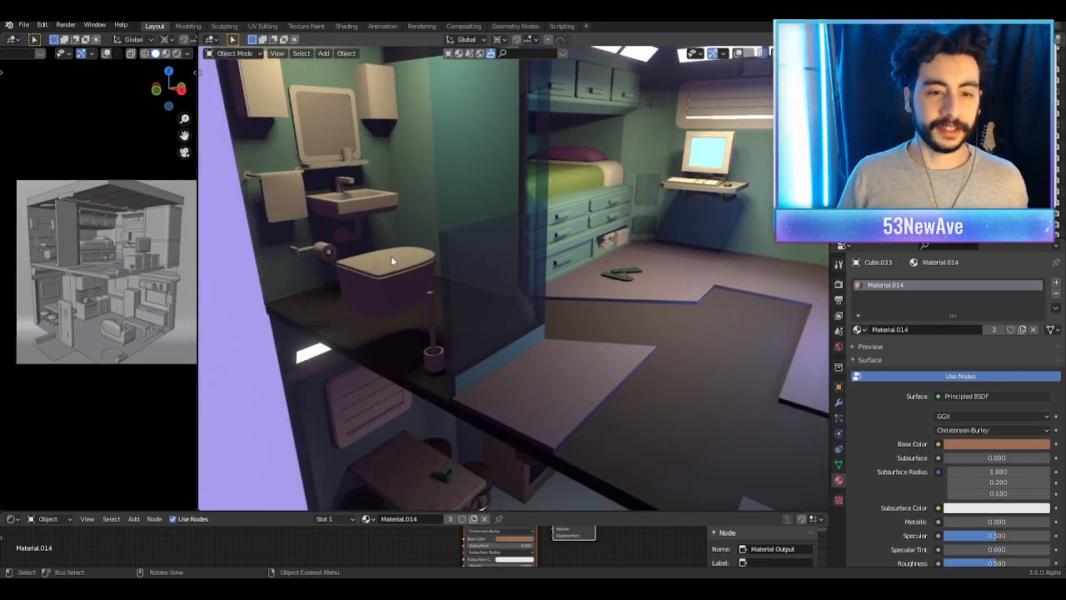
click(733, 72)
shift+middle_drag(519, 225, 577, 201)
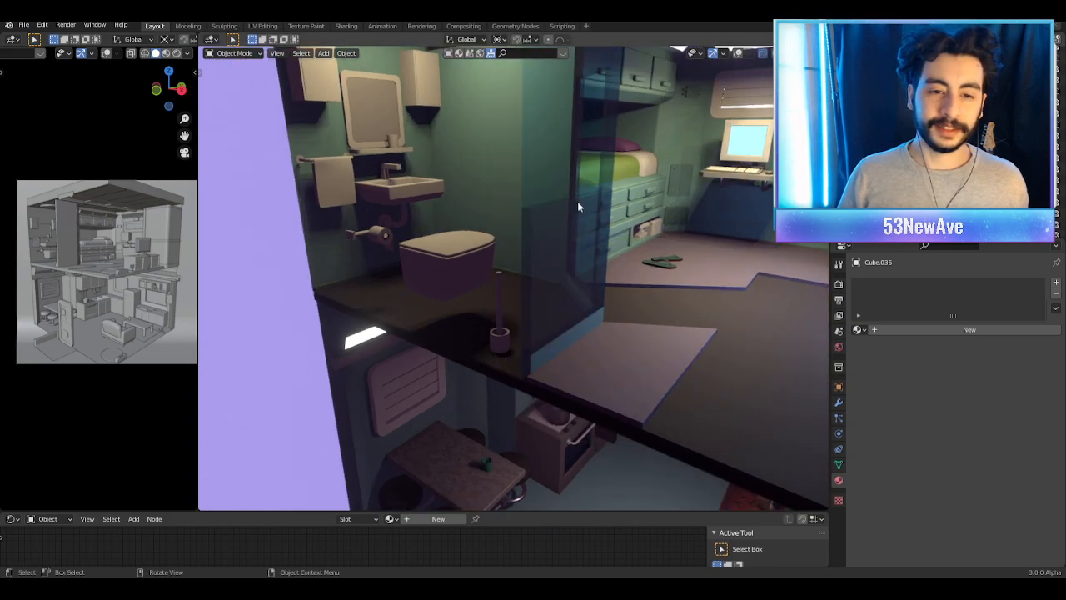
scroll(441, 261, up, 2)
shift+middle_drag(437, 261, 443, 312)
middle_drag(519, 259, 359, 276)
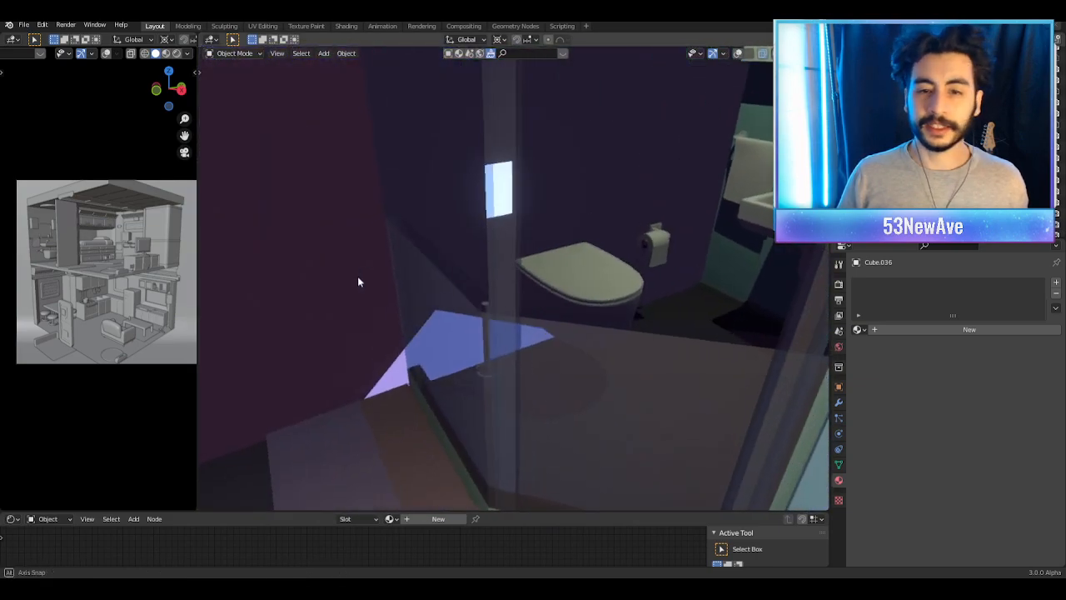
scroll(421, 272, up, 2)
middle_drag(623, 274, 560, 255)
shift+middle_drag(560, 255, 621, 232)
scroll(547, 295, up, 3)
scroll(620, 232, up, 2)
Step: Snap the 3D cursor to the vertex at the centre of the toilet bowl's lower end face
click(558, 221)
key(Tab)
middle_drag(564, 214, 546, 291)
click(548, 292)
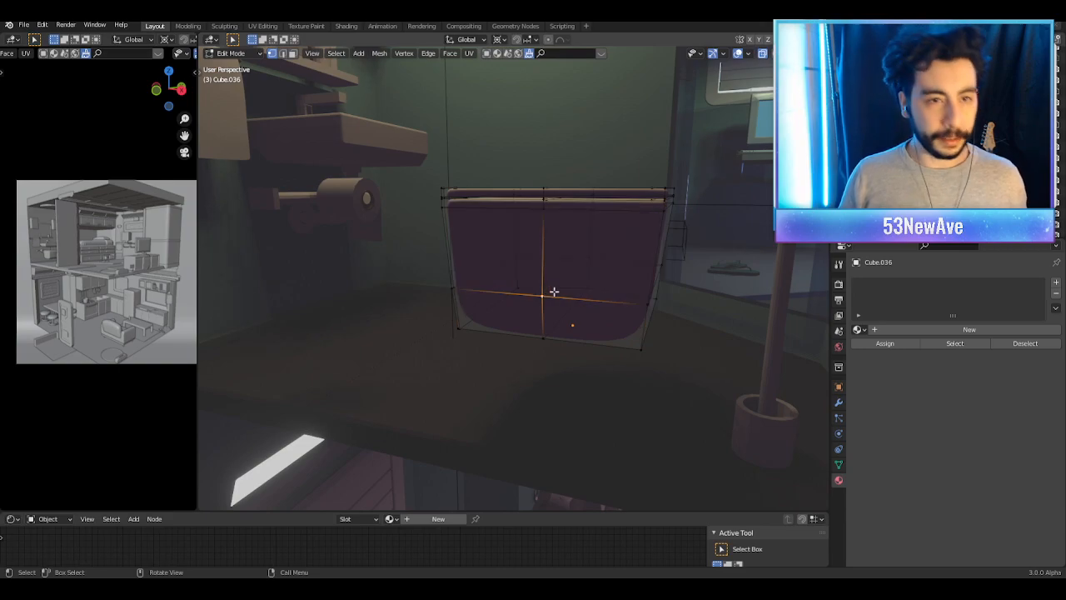
key(shift+s)
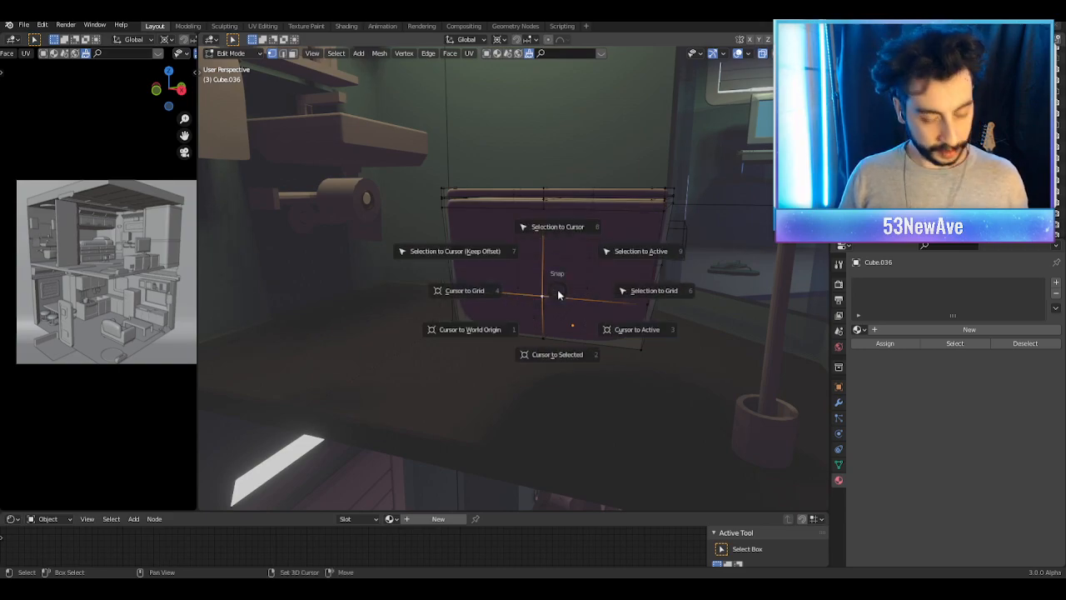
click(558, 300)
key(Tab)
Step: Add a cylinder mesh at the 3D cursor by the toilet and scale it down in Edit Mode
key(shift+a)
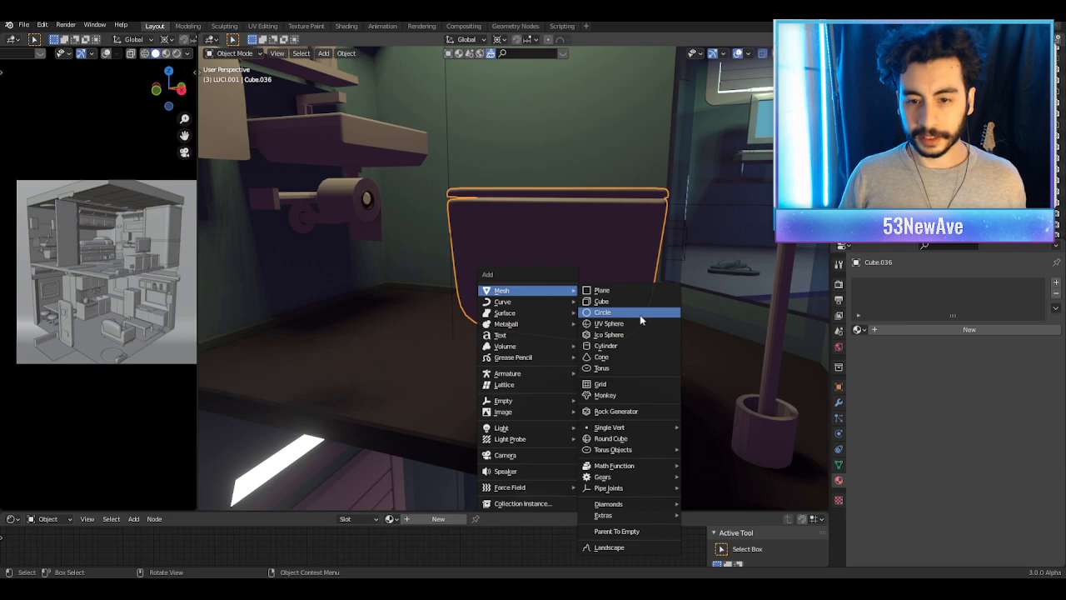
click(612, 349)
scroll(617, 342, down, 6)
scroll(625, 334, up, 2)
scroll(627, 337, down, 2)
middle_drag(627, 337, 661, 333)
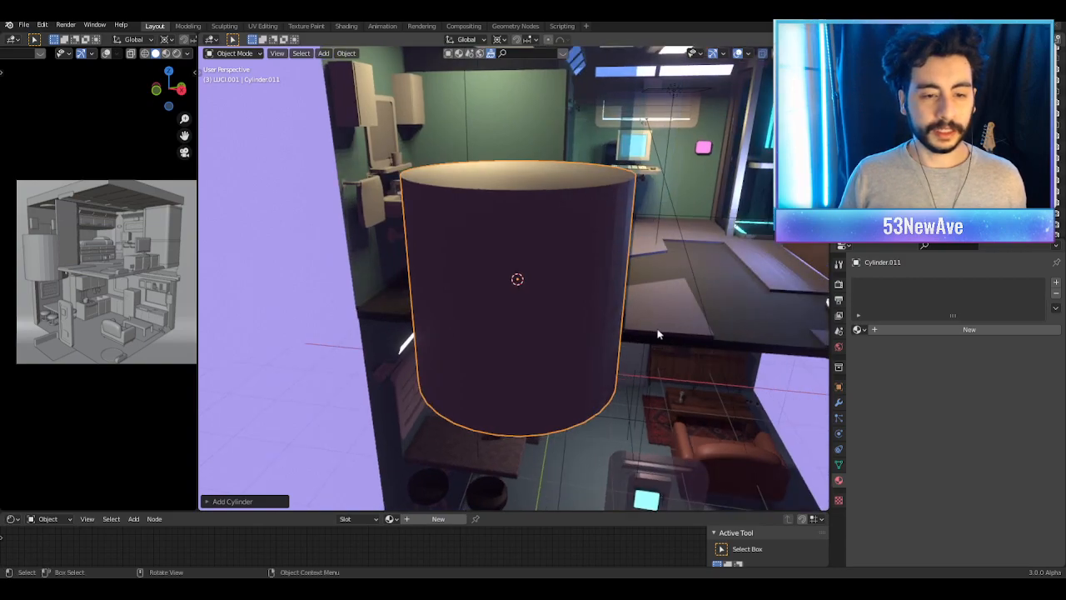
key(Tab)
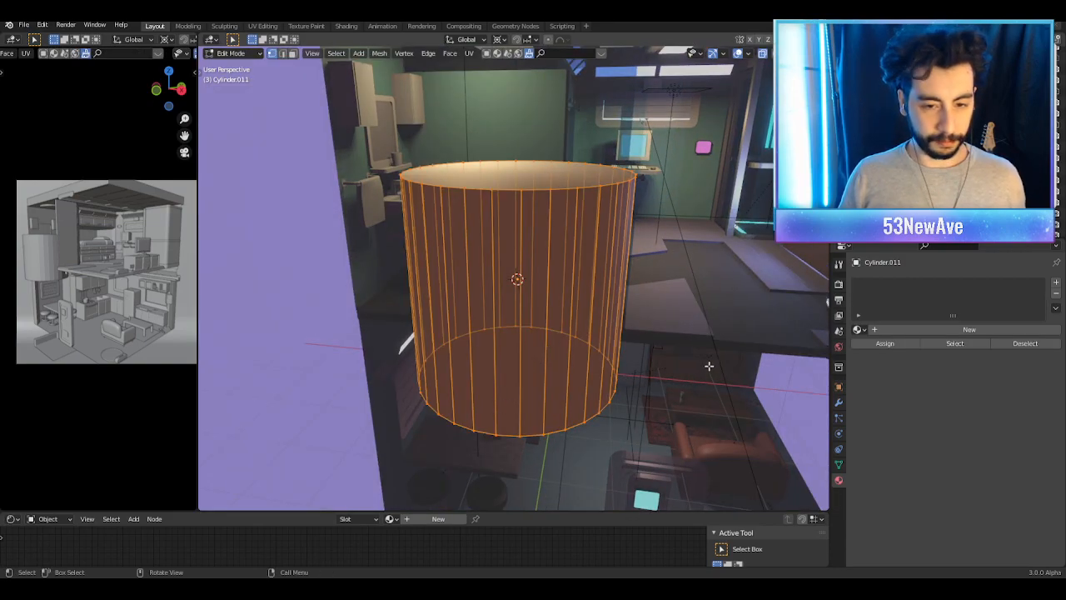
key(s)
click(546, 289)
scroll(546, 289, up, 2)
scroll(551, 324, up, 5)
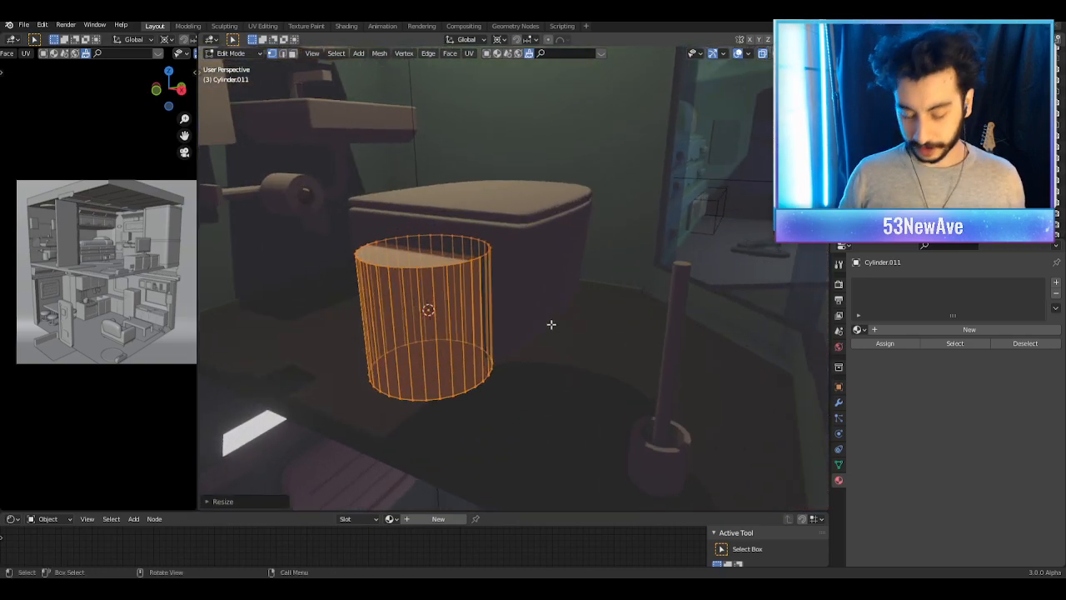
Step: Rotate the small cylinder 90 degrees about X and rescale it to a small pipe beside the toilet bowl
key(KP_Decimal)
scroll(552, 325, down, 5)
mouse_move(561, 319)
middle_down()
mouse_move(525, 308)
mouse_move(551, 307)
middle_up()
scroll(551, 308, up, 3)
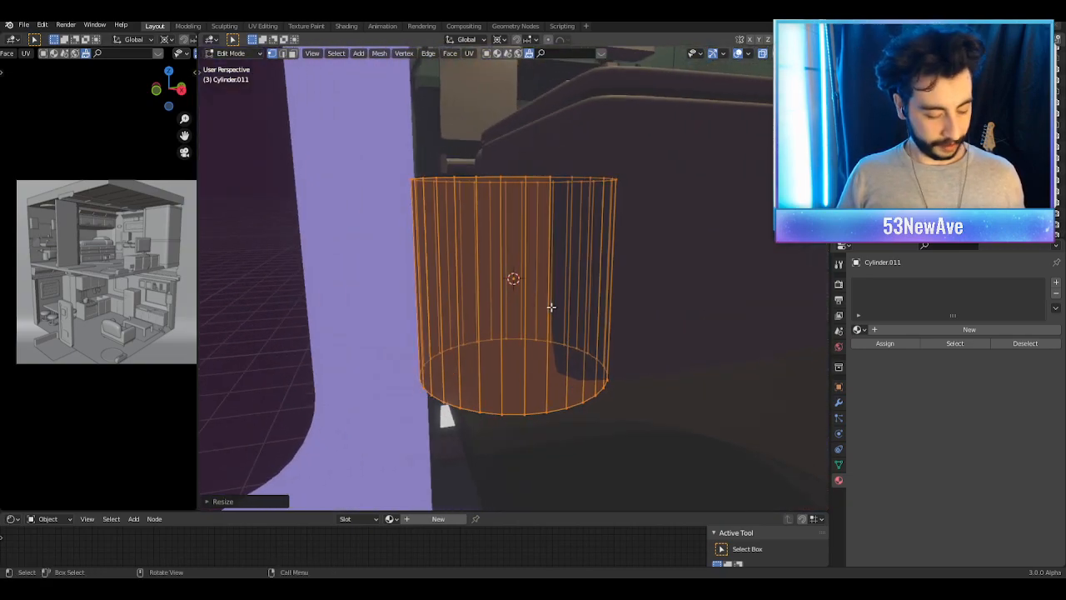
key(s)
click(555, 334)
text(rx90)
key(Return)
middle_drag(555, 334, 431, 276)
key(s)
click(650, 282)
Step: Move the cylinder's outer end vertices about 0.04 m along Y towards the toilet bowl to shorten it
drag(501, 203, 434, 340)
key(g)
key(y)
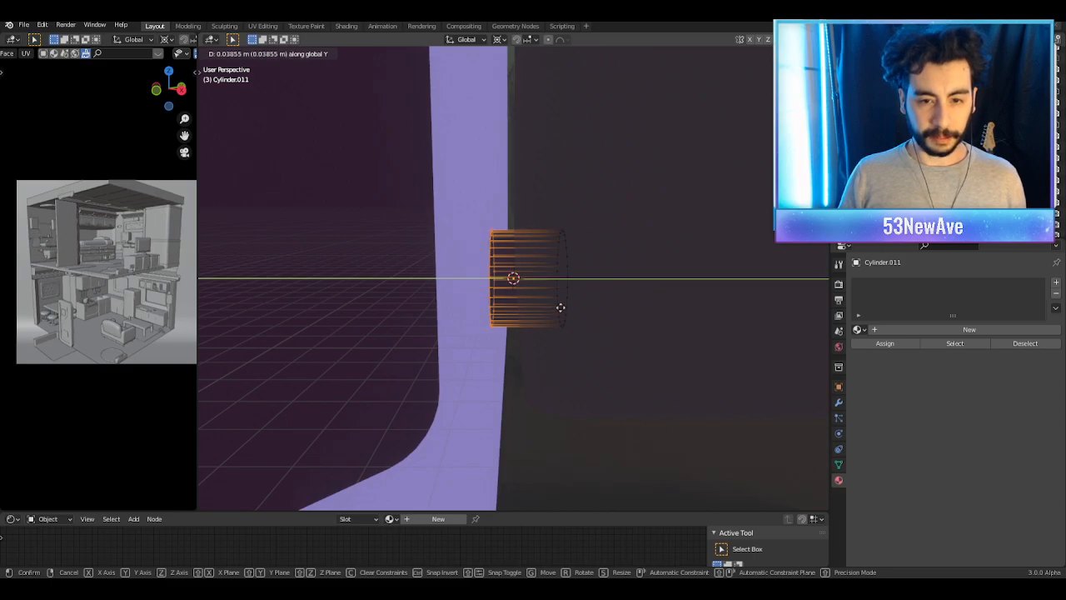
click(560, 307)
Step: Reduce the whole cylinder's diameter by scaling all its vertices on every axis except Y
middle_drag(557, 309, 654, 285)
drag(617, 221, 449, 367)
middle_drag(448, 367, 673, 313)
key(s)
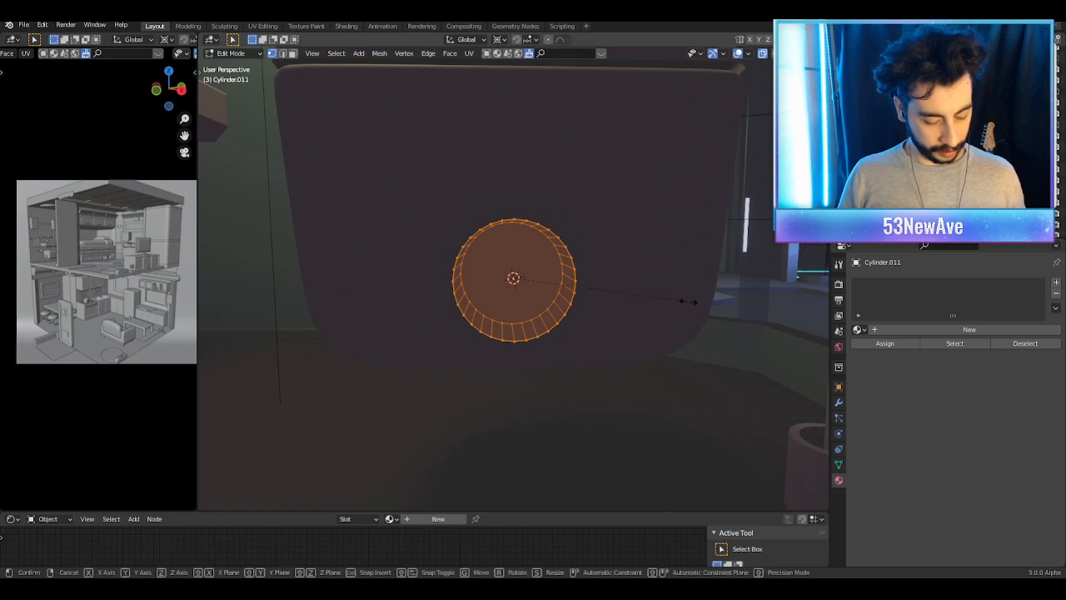
key(shift+y)
click(615, 299)
middle_drag(614, 299, 516, 267)
key(Tab)
key(Tab)
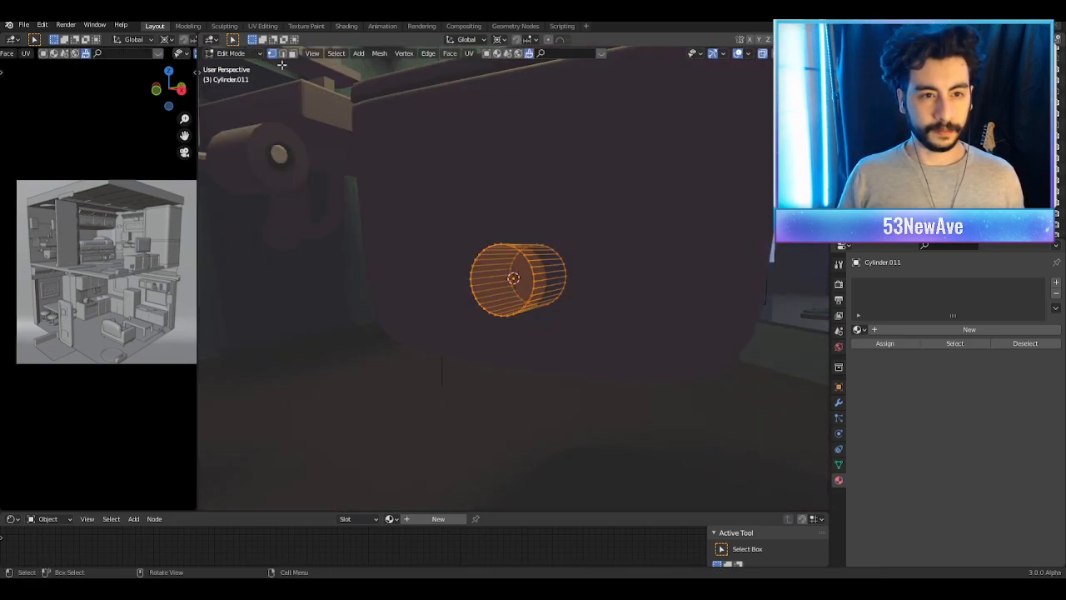
Step: Inset both end caps of the cylinder by about 0.014 m and delete the inner faces
click(293, 54)
scroll(507, 277, up, 2)
click(507, 278)
middle_drag(506, 278, 543, 271)
shift+click(521, 271)
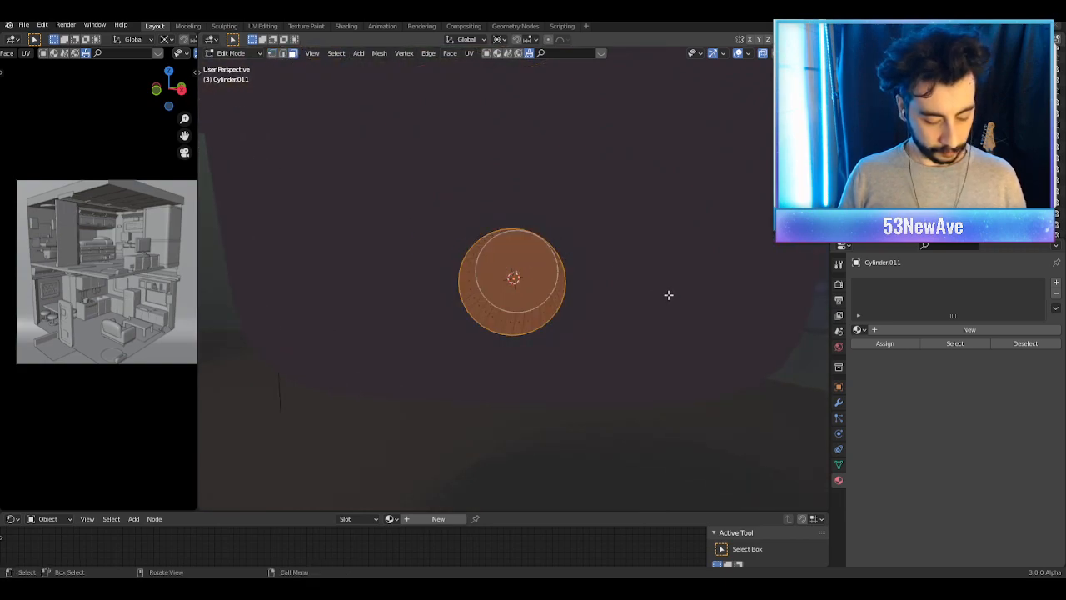
key(i)
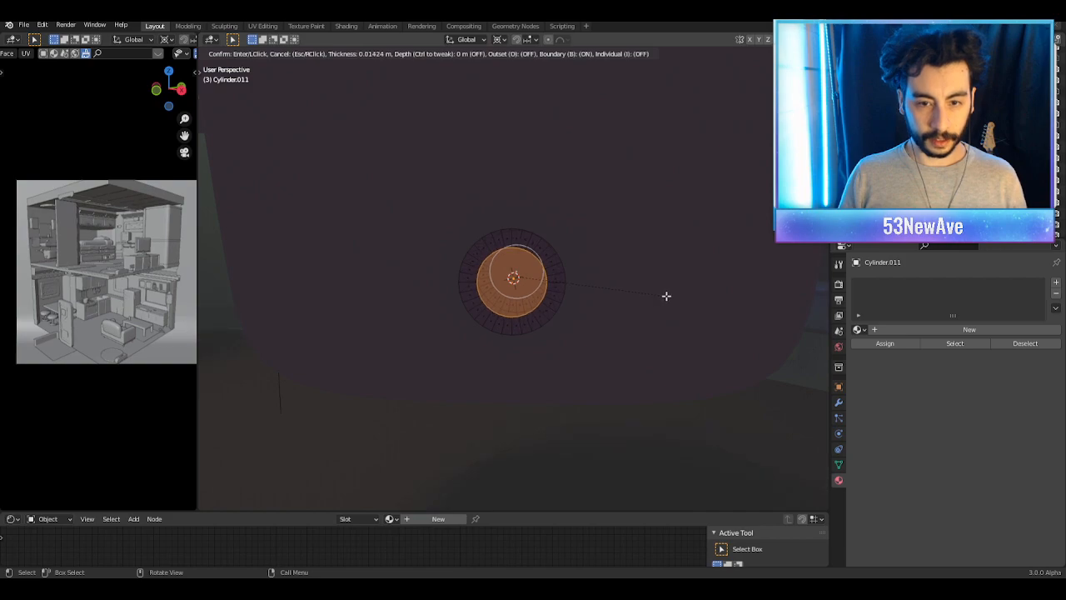
click(666, 295)
key(x)
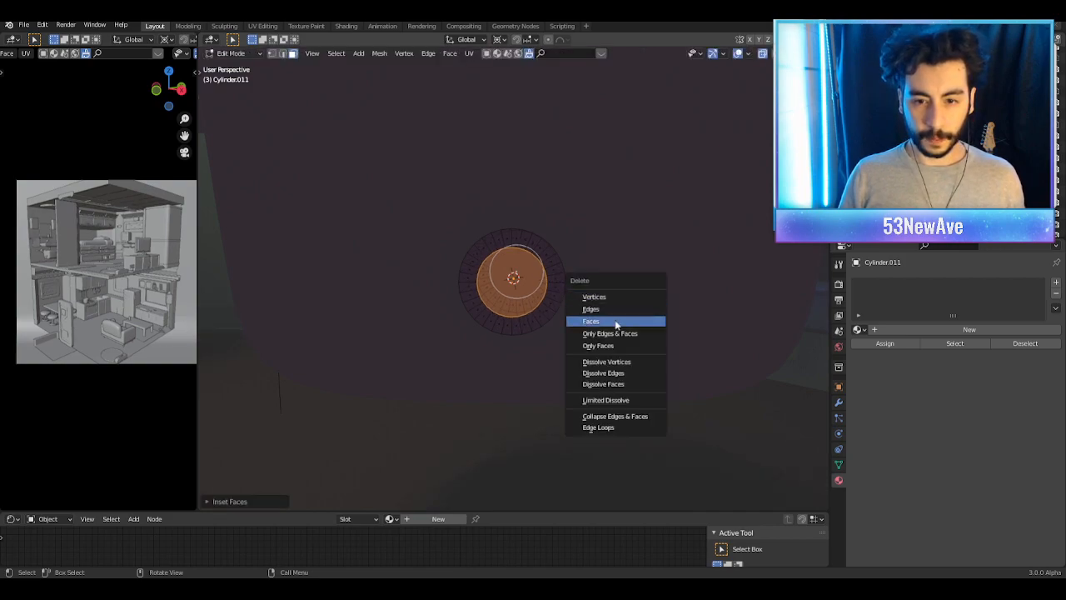
click(620, 320)
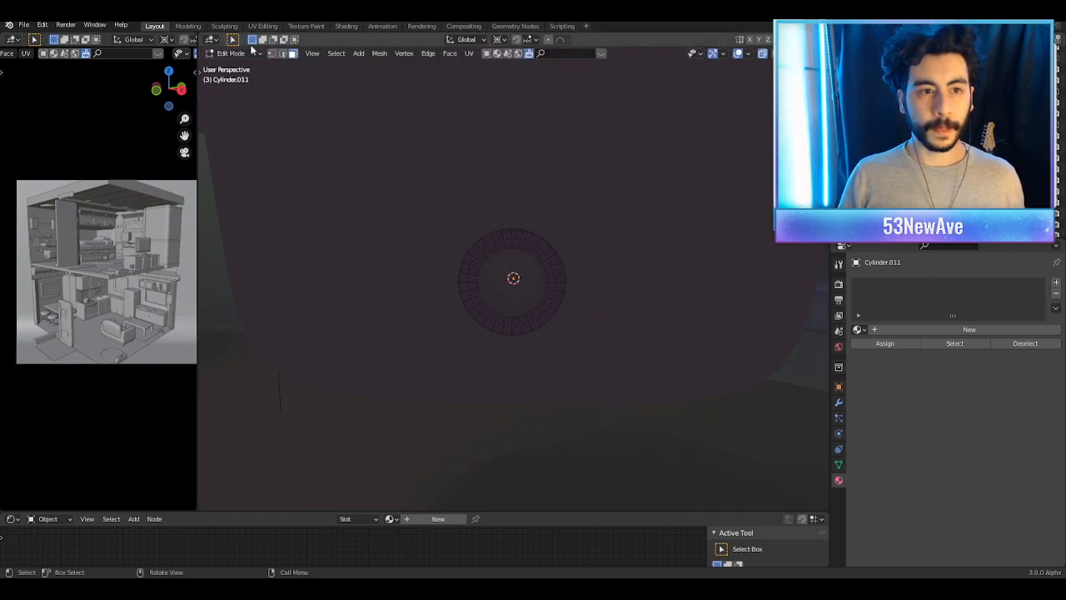
Step: Bridge the two inner edge loops at the cylinder's ends to give the hollow pipe an inner wall
key(1)
middle_drag(522, 255, 500, 260)
alt+shift+click(511, 244)
alt+shift+click(499, 238)
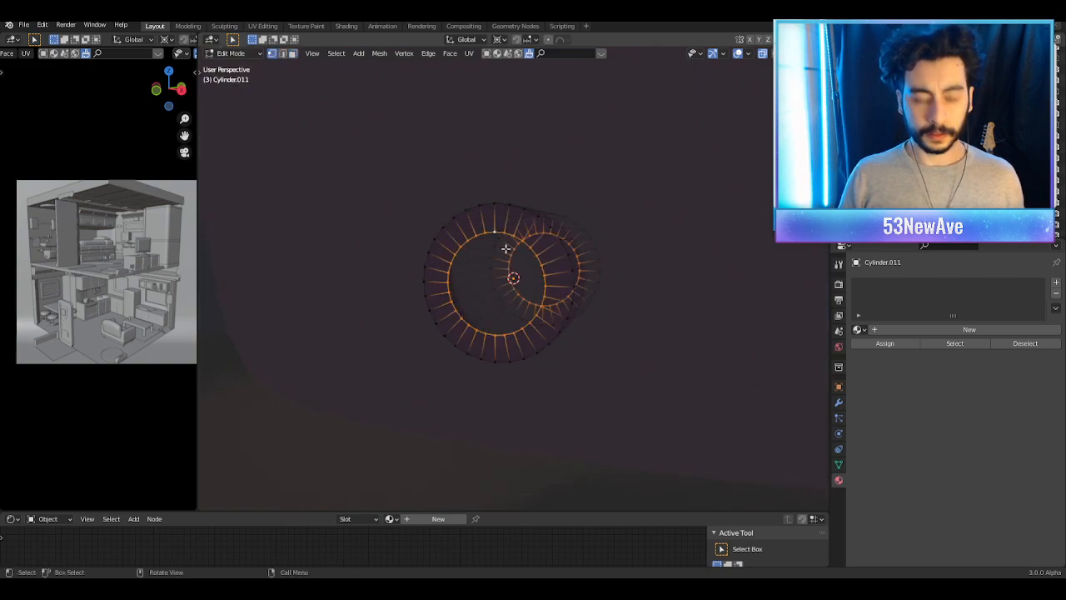
key(F3)
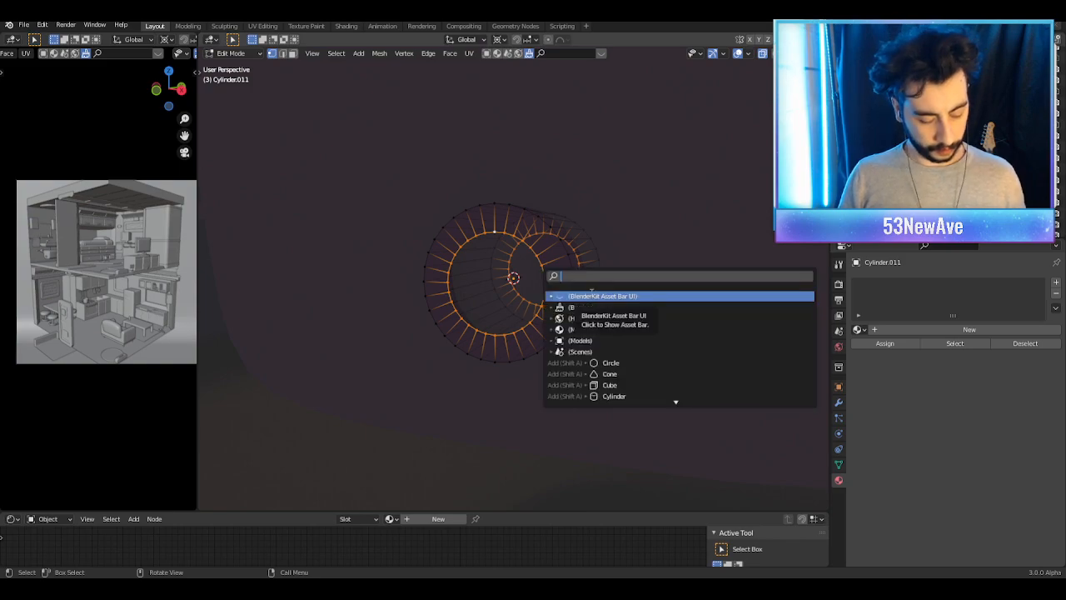
text(bridge)
key(Return)
key(Tab)
Step: Examine the hollow pipe beside the toilet from the scene camera with the viewport overlays hidden
scroll(590, 266, down, 3)
click(738, 54)
middle_drag(646, 190, 721, 185)
scroll(629, 224, down, 8)
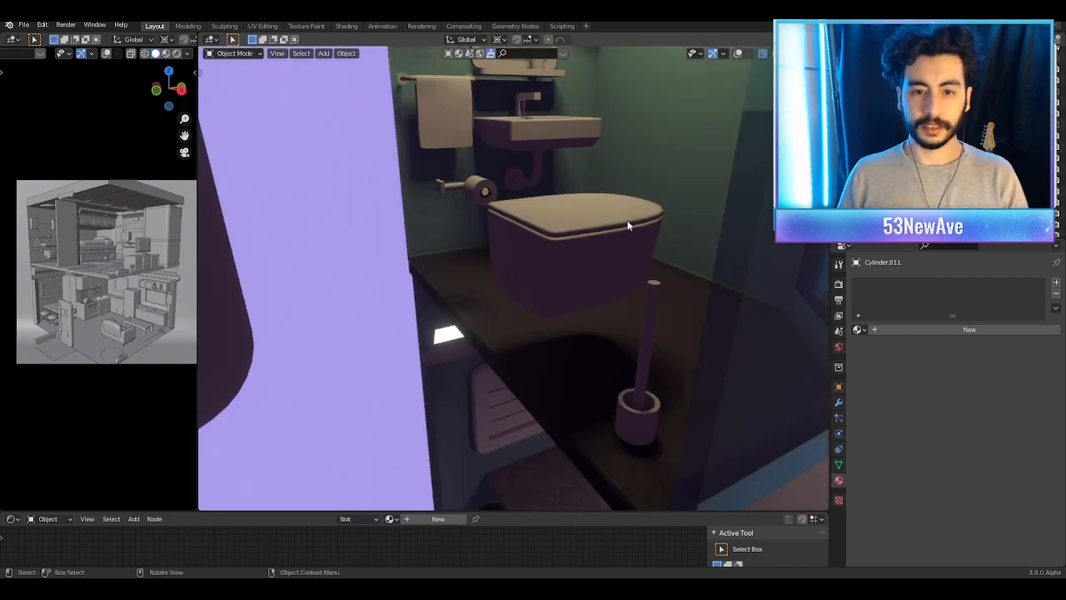
key(KP_0)
shift+middle_drag(474, 171, 554, 216)
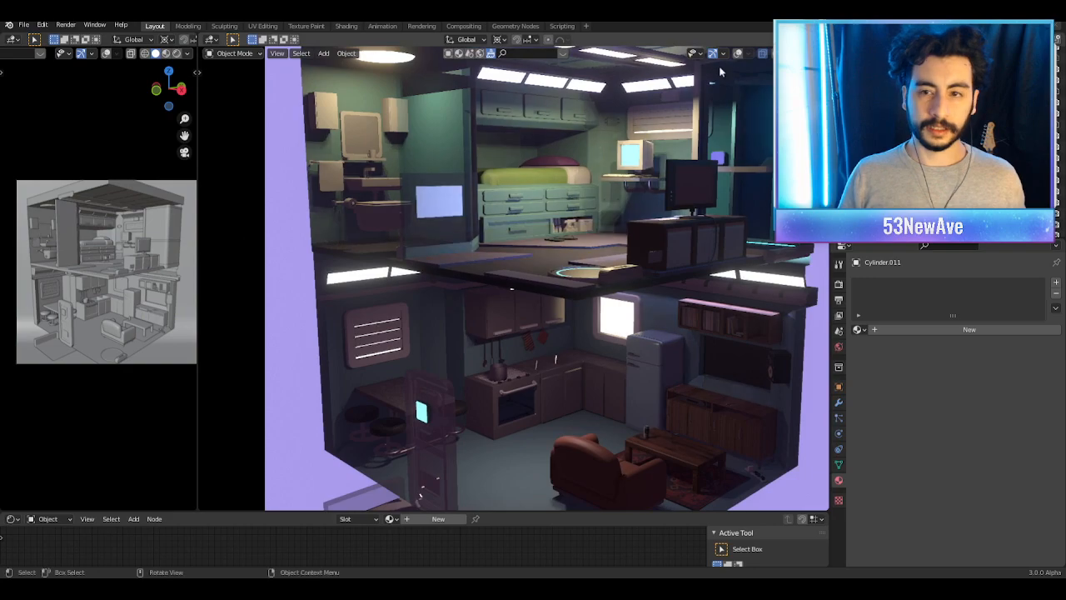
click(737, 55)
scroll(464, 247, up, 4)
shift+middle_drag(312, 229, 485, 260)
Step: Assign the existing material Material.010 to the pipe
key(KP_Decimal)
scroll(470, 248, down, 2)
scroll(485, 264, down, 3)
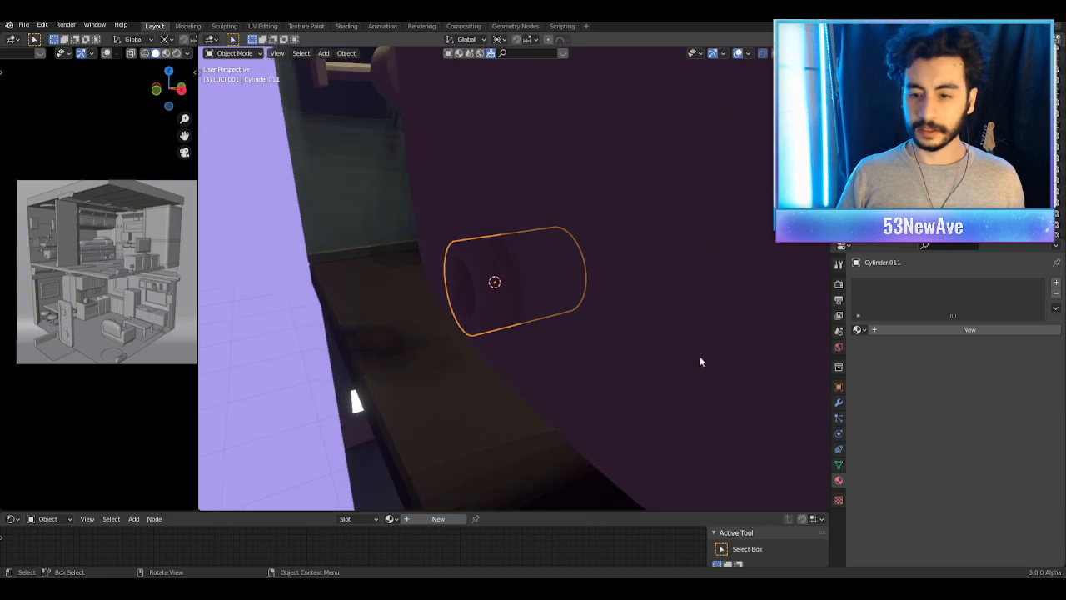
click(857, 330)
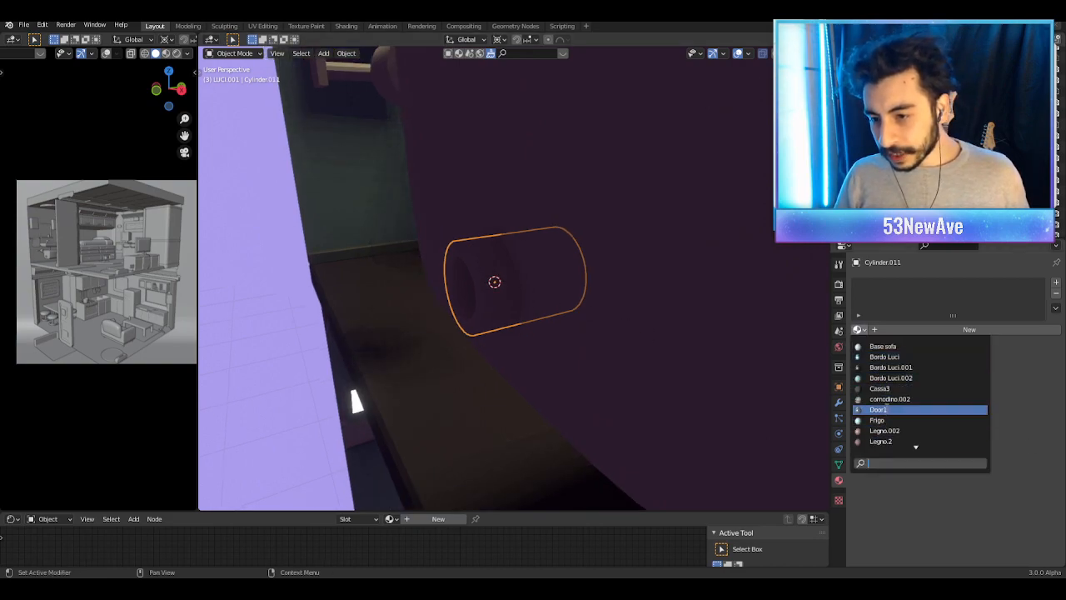
scroll(887, 412, down, 12)
scroll(888, 422, down, 4)
click(888, 409)
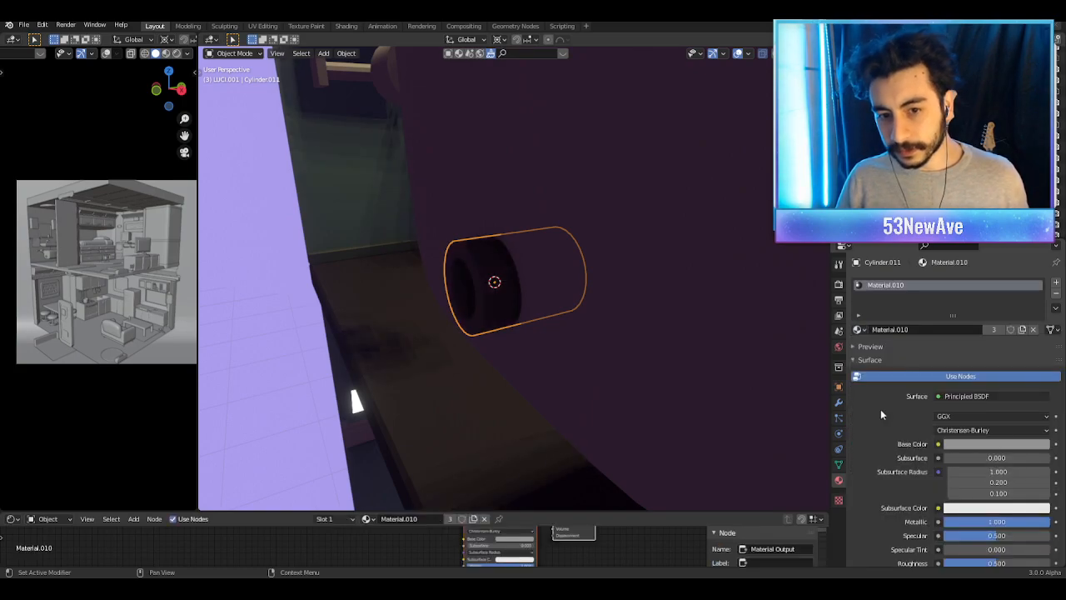
Step: Check how the pipe looks in the bathroom at several view distances and save the file
mouse_move(641, 267)
middle_down()
mouse_move(613, 275)
mouse_move(655, 272)
middle_up()
scroll(612, 275, down, 4)
scroll(655, 271, down, 8)
scroll(654, 276, up, 7)
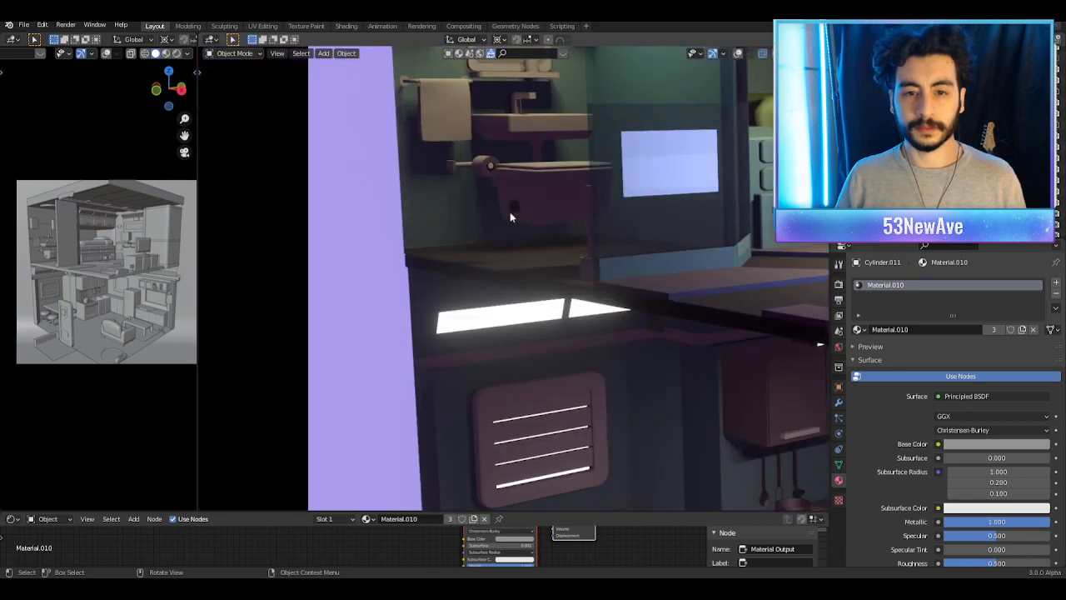
scroll(511, 217, down, 6)
scroll(440, 289, up, 4)
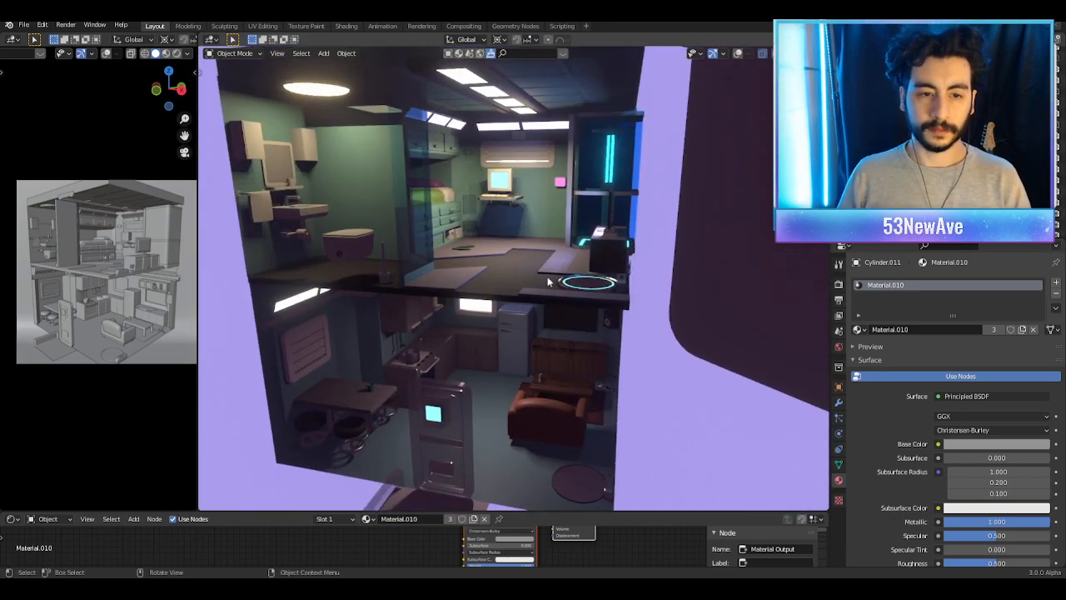
scroll(553, 279, up, 5)
scroll(564, 247, up, 2)
scroll(552, 207, down, 5)
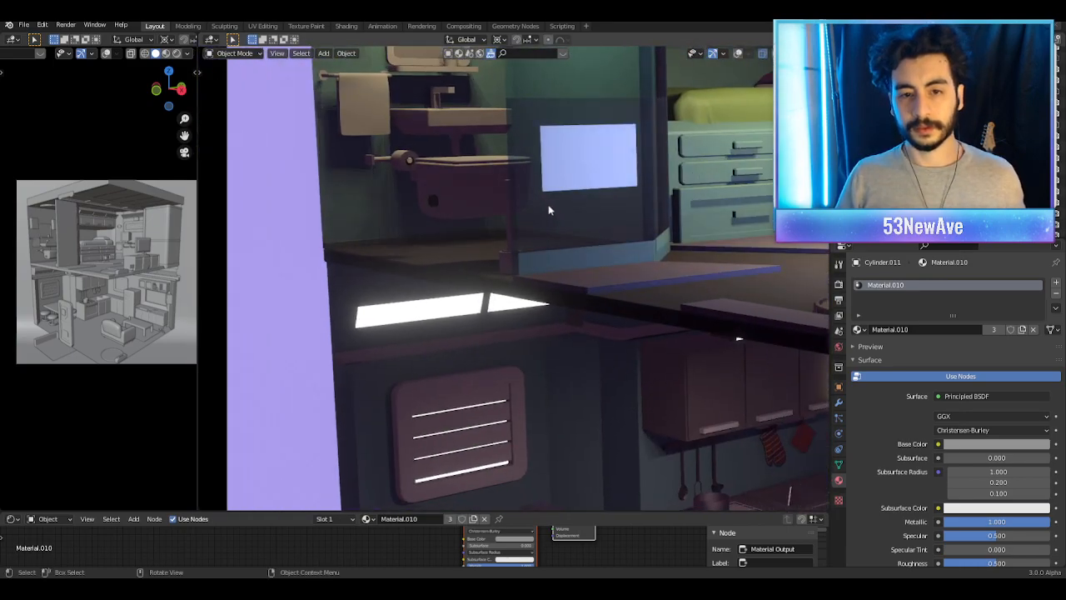
key(ctrl+s)
Step: Move the pipe down along Z from the side of the toilet bowl to just beneath it
scroll(561, 287, up, 5)
scroll(479, 243, up, 5)
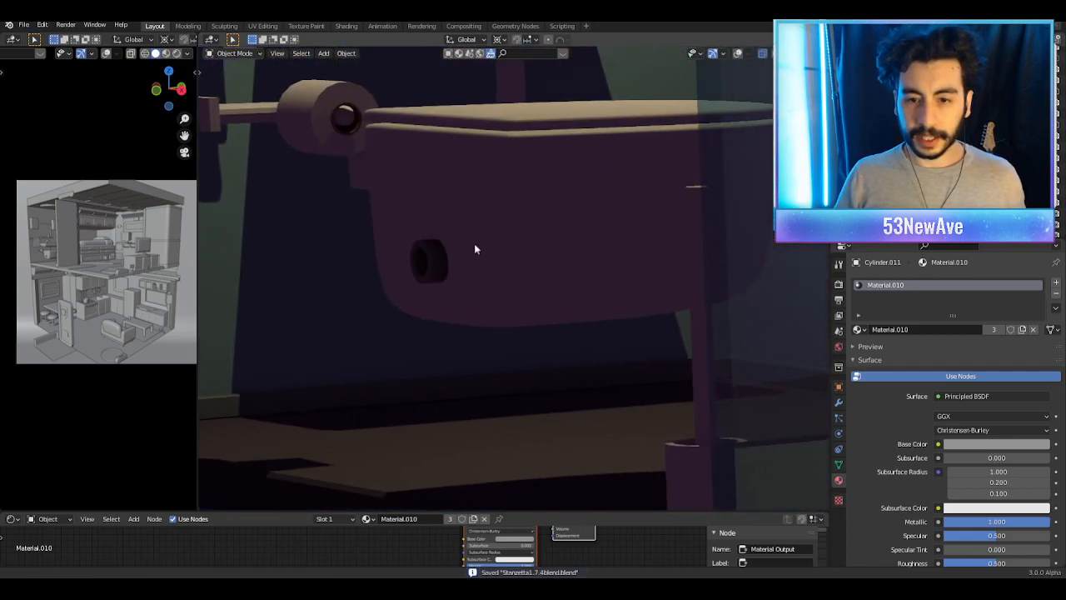
click(738, 56)
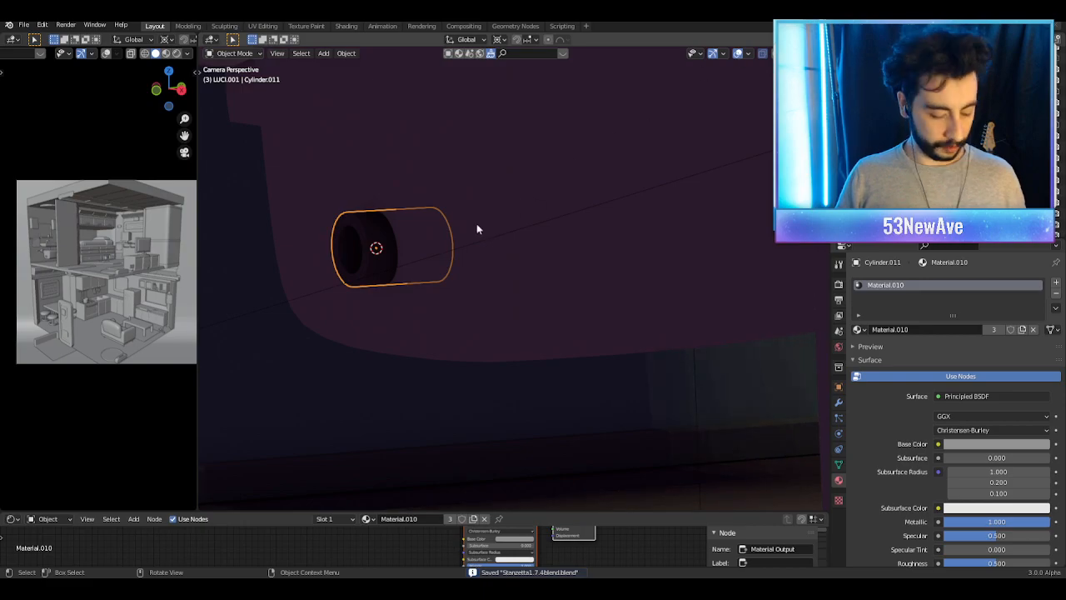
key(g)
key(z)
click(466, 387)
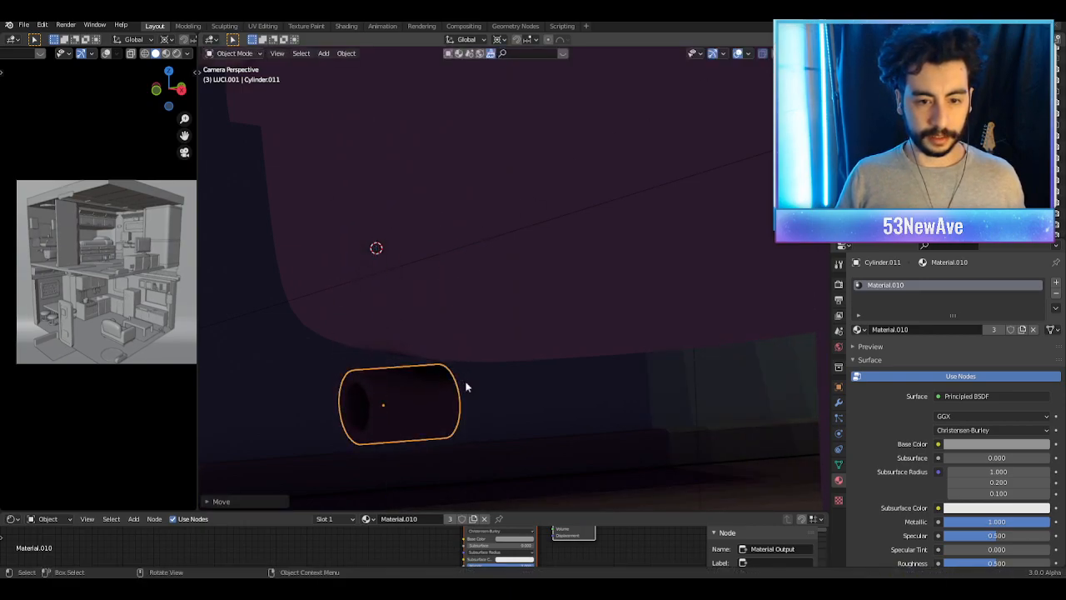
middle_drag(473, 405, 485, 305)
key(Tab)
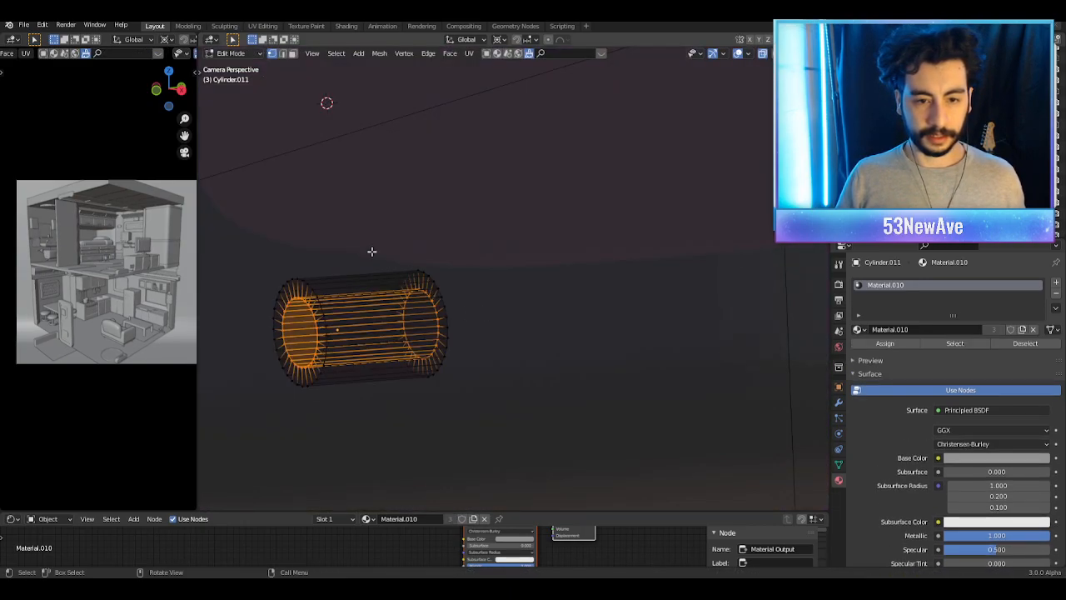
drag(367, 242, 460, 418)
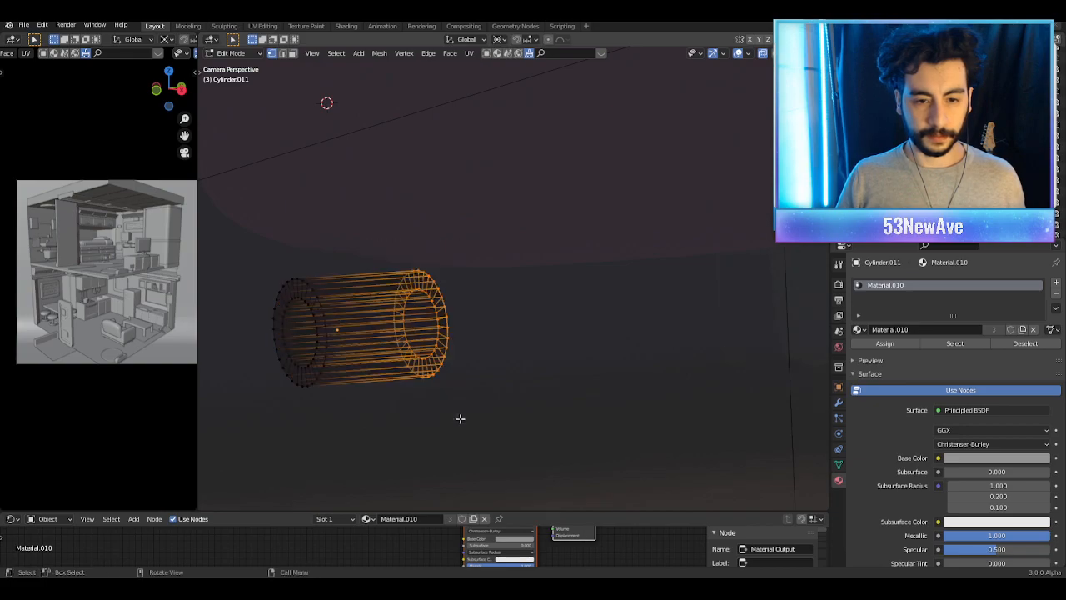
key(Tab)
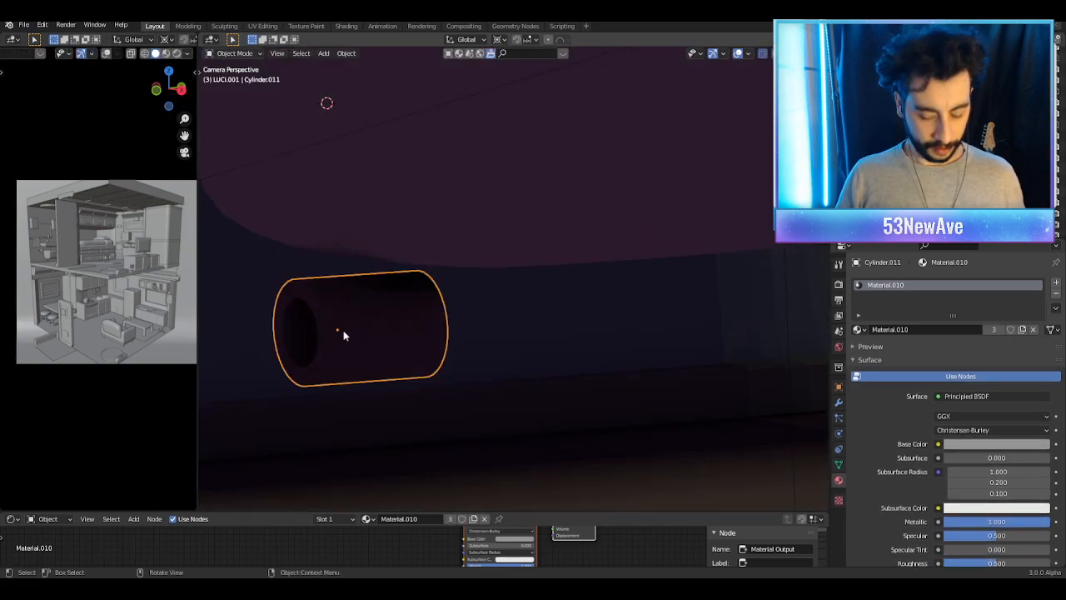
scroll(343, 330, down, 2)
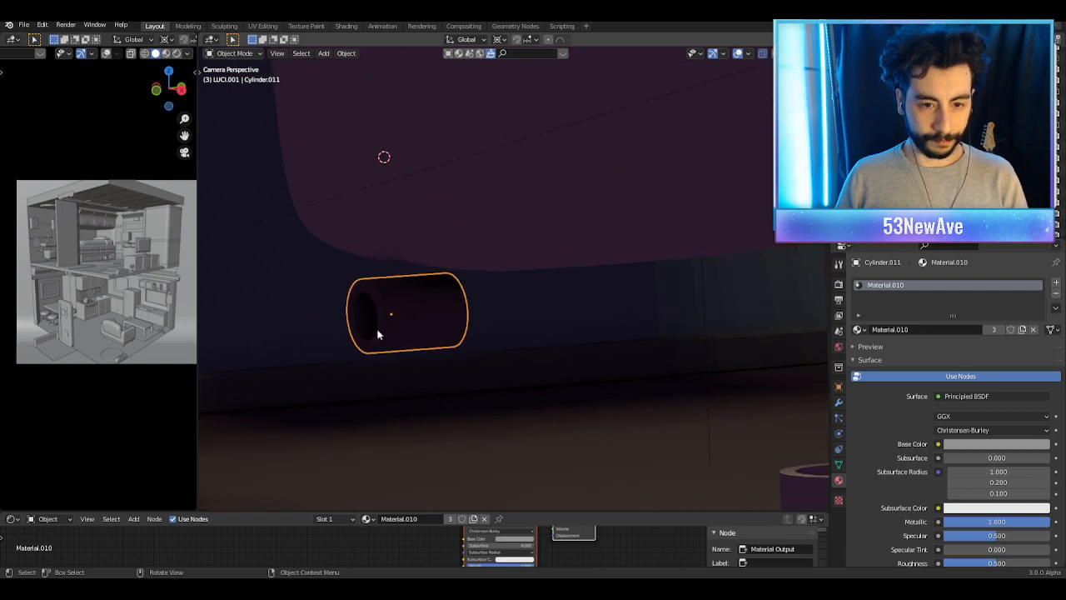
scroll(407, 334, down, 2)
scroll(406, 333, up, 2)
key(s)
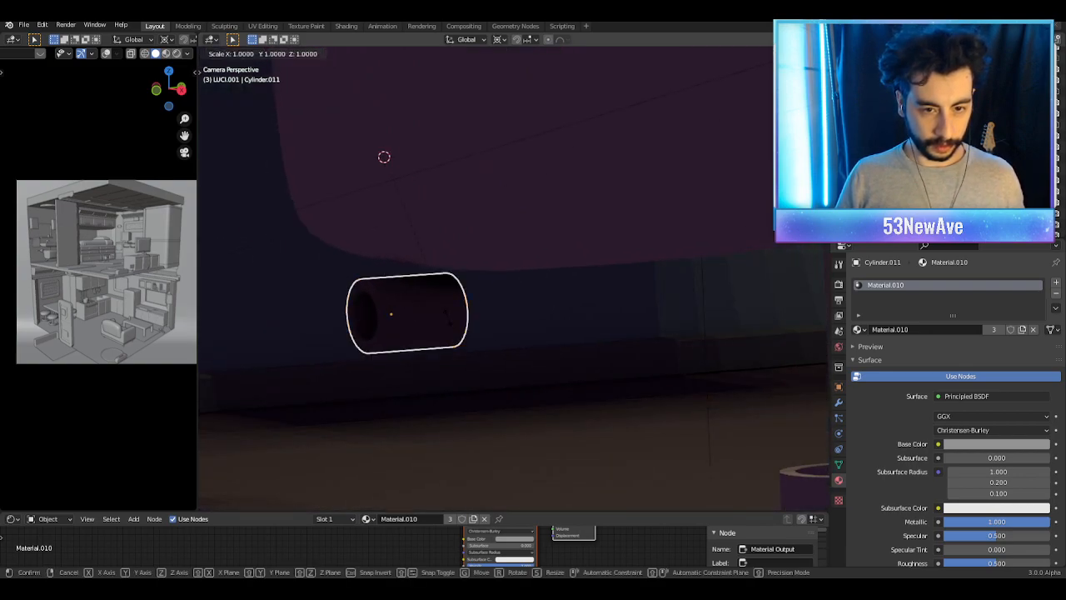
key(Escape)
Step: Set the pivot point to Individual Origins and enlarge the pipe's diameter by scaling all its vertices on every axis except Y
click(499, 40)
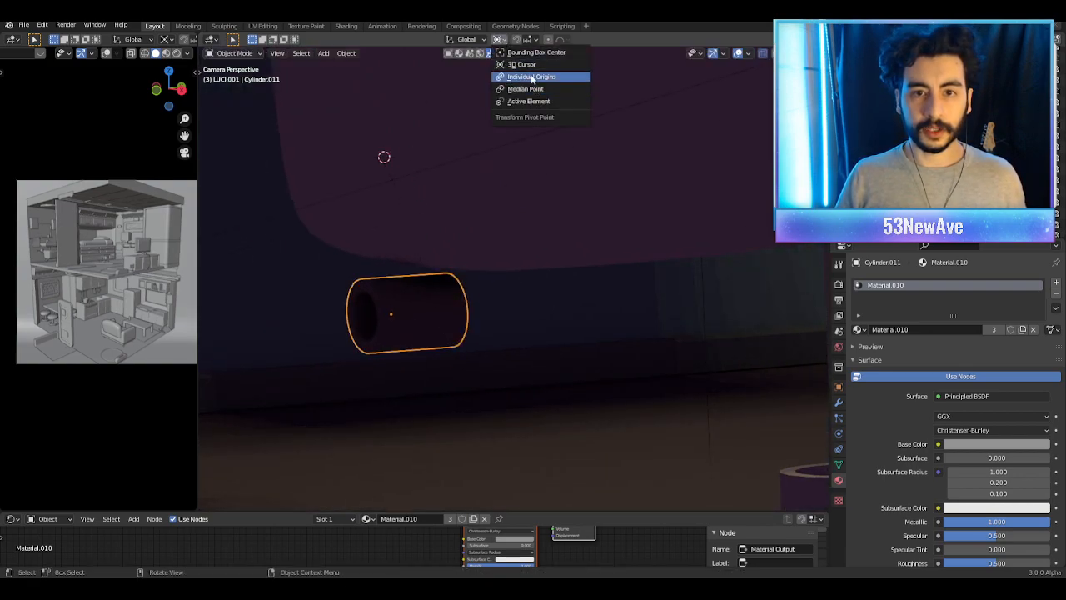
click(528, 76)
key(Tab)
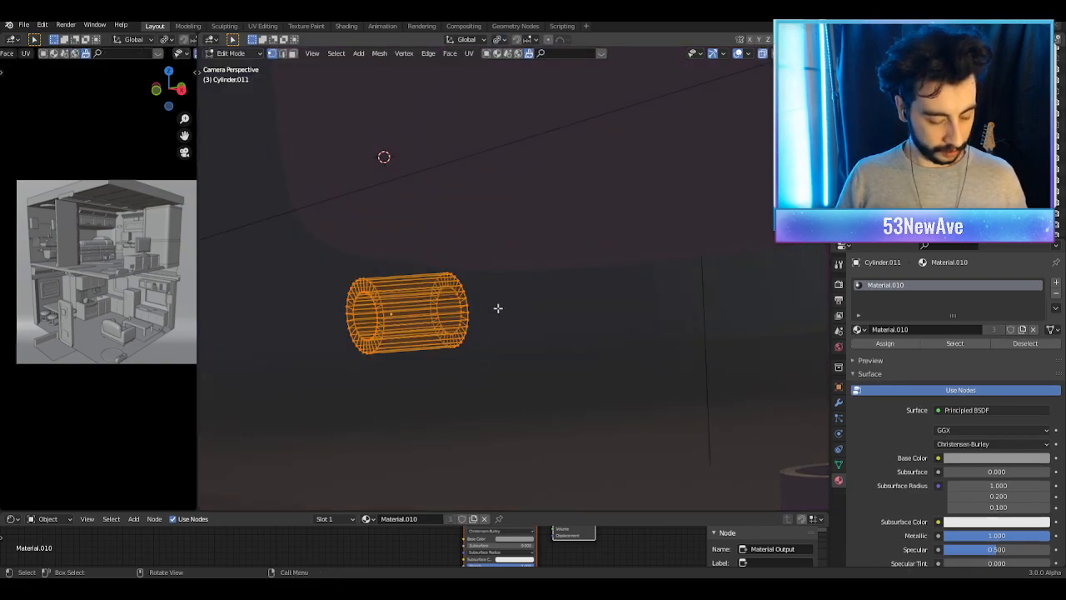
key(s)
key(shift+y)
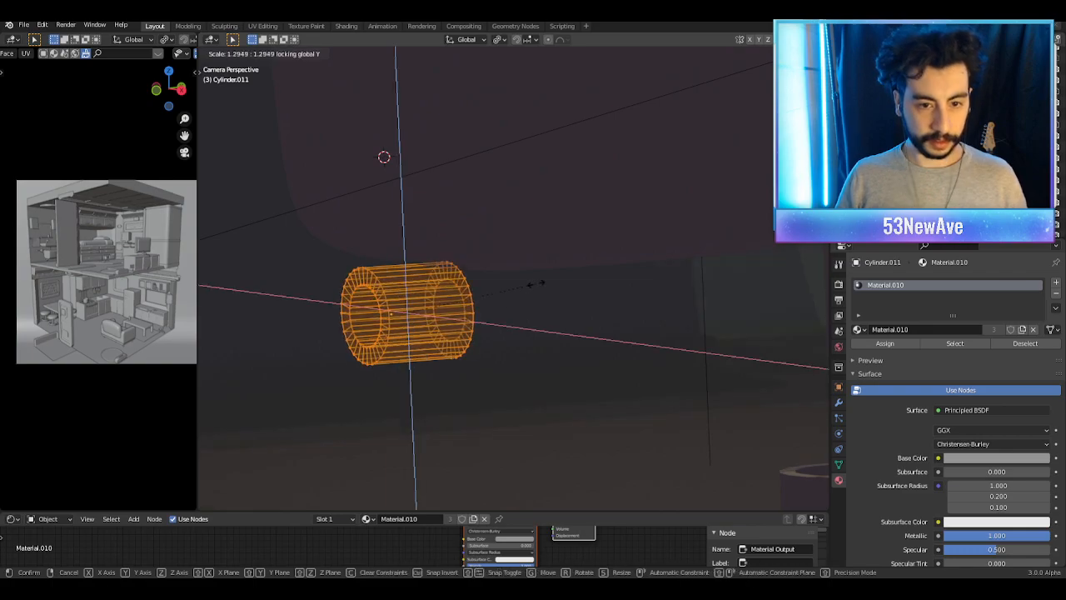
click(556, 265)
key(Tab)
Step: Move the enlarged pipe further down along Z to clear the toilet bowl and sit near the floor
key(g)
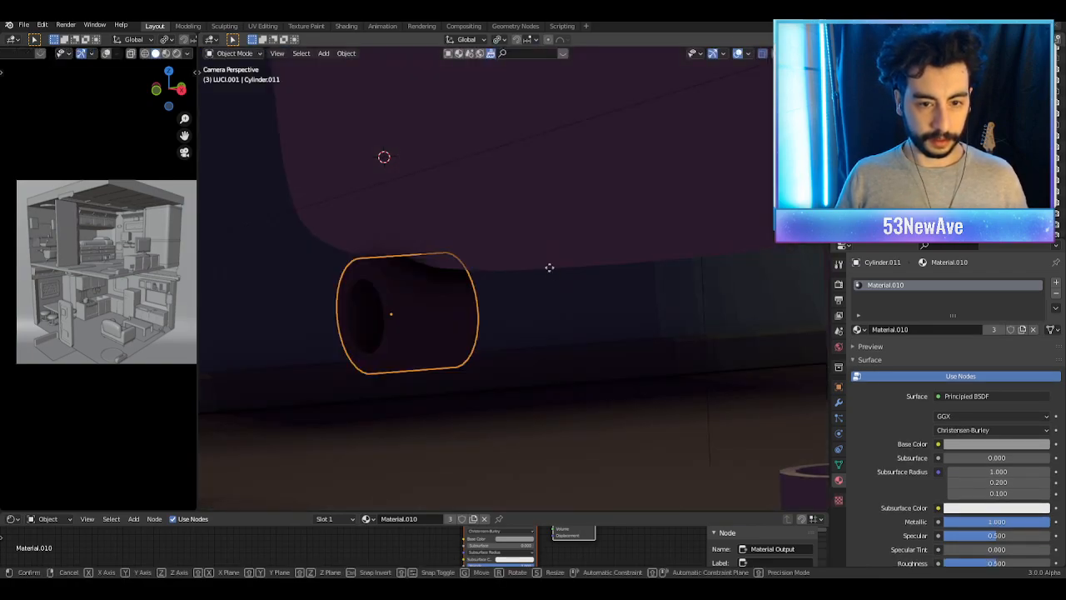
key(z)
click(536, 328)
key(Tab)
key(Tab)
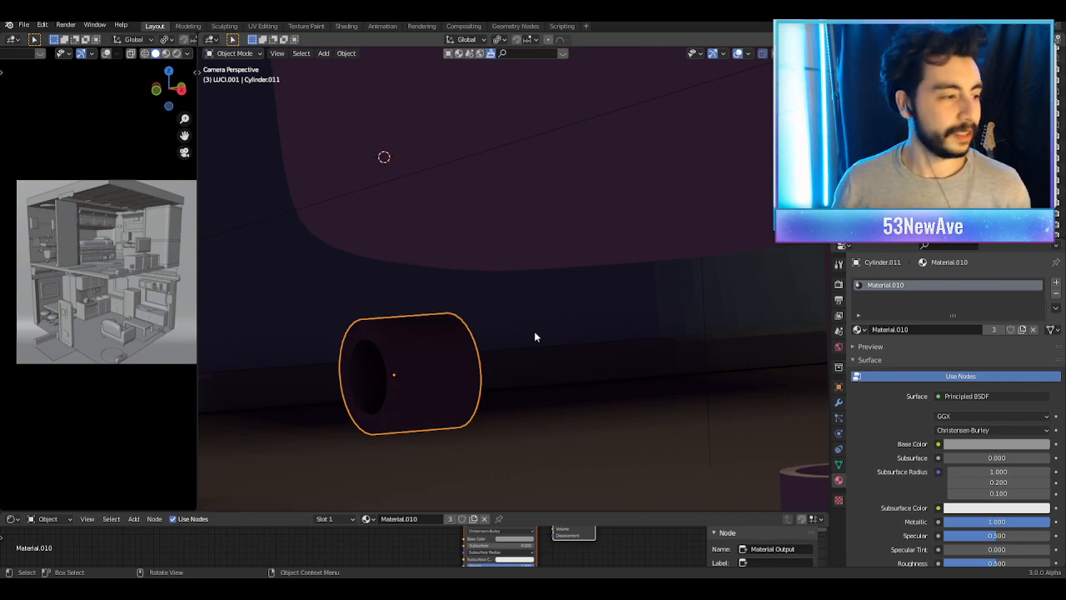
Step: Open the pipe's mesh for editing with its room-side end in view and turn off X-ray
scroll(523, 268, down, 3)
middle_drag(522, 269, 447, 268)
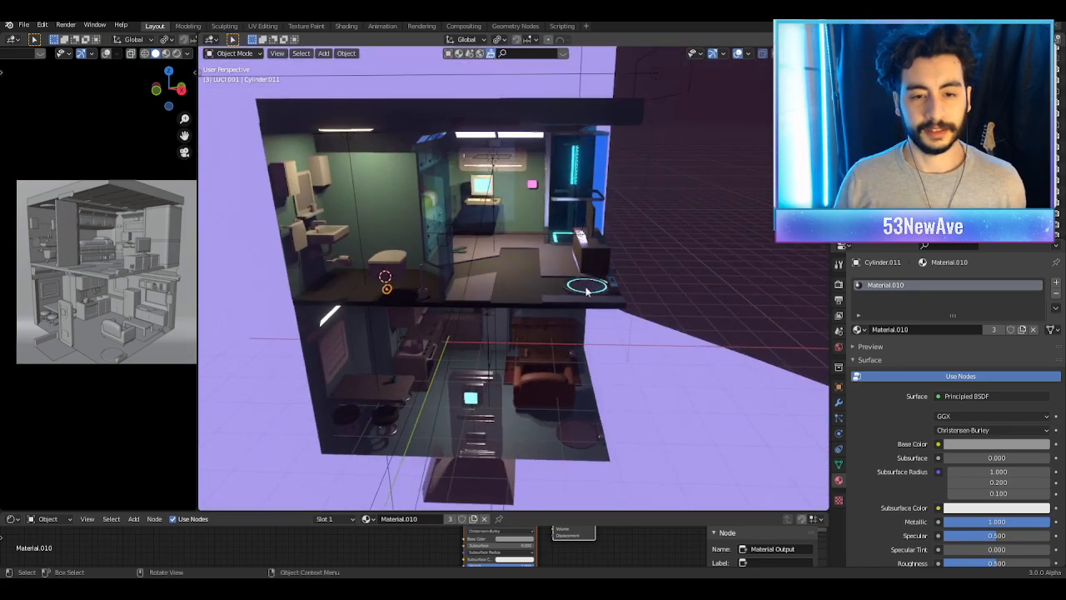
key(KP_Decimal)
scroll(557, 267, down, 3)
scroll(584, 274, down, 2)
shift+middle_drag(589, 275, 495, 254)
scroll(510, 273, up, 2)
key(Tab)
scroll(514, 271, down, 2)
click(488, 231)
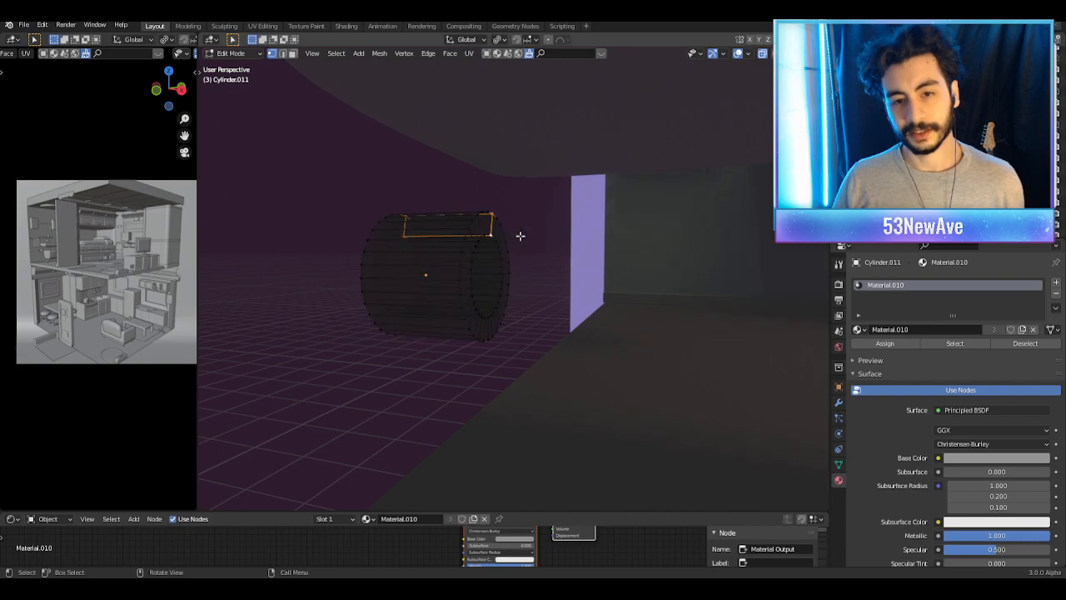
click(763, 55)
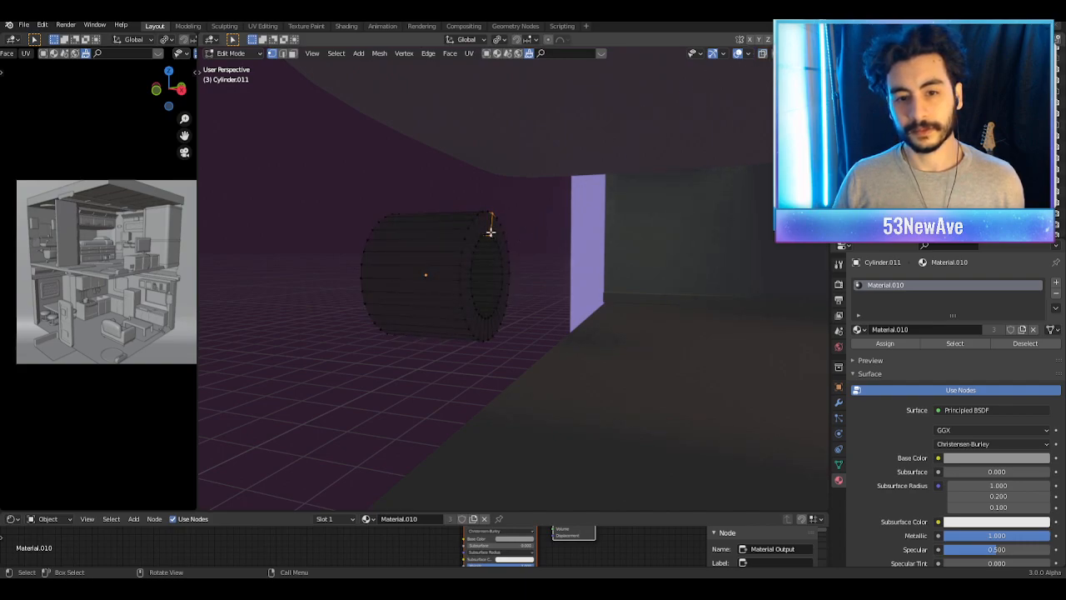
mouse_move(491, 236)
middle_down()
mouse_move(468, 230)
mouse_move(483, 219)
middle_up()
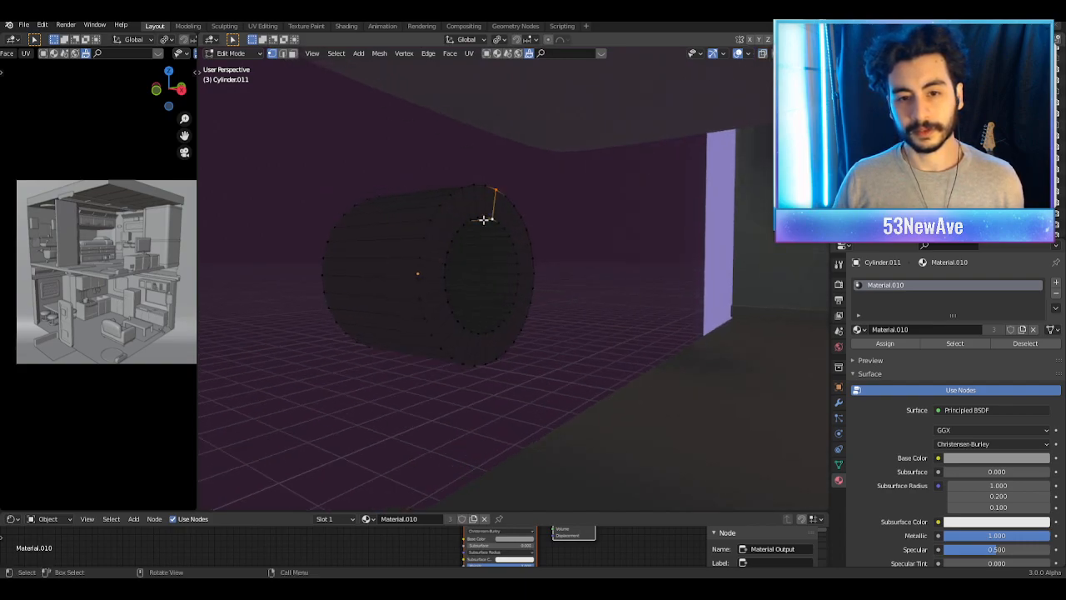
Step: Select the inner edge loop at the pipe's room-side end in edge mode and snap the 3D cursor to its centre
click(498, 221)
click(284, 54)
click(468, 218)
shift+click(476, 212)
middle_drag(476, 213, 523, 263)
alt+click(481, 219)
key(shift+s)
click(515, 261)
Step: Add a Single Vert mesh object at the 3D cursor in the centre of the pipe's opening
key(Tab)
key(shift+a)
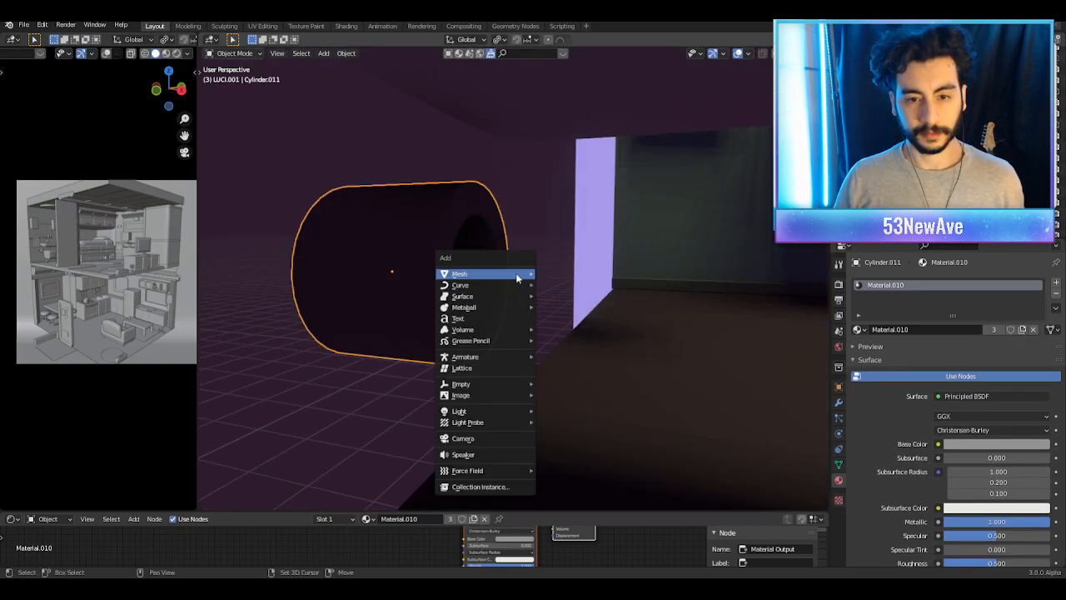
mouse_move(517, 277)
mouse_move(575, 411)
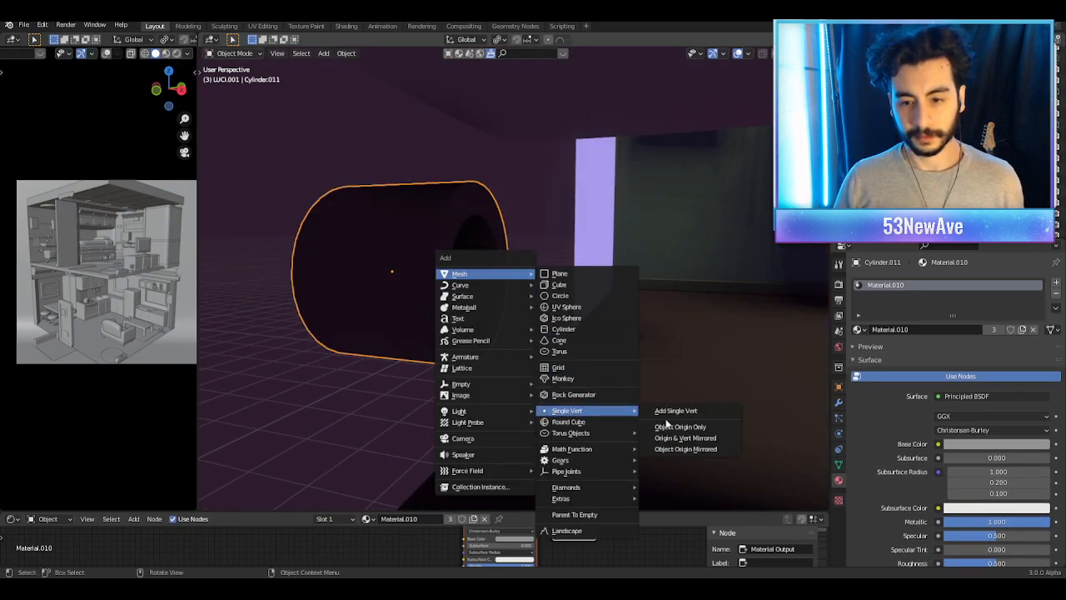
click(676, 411)
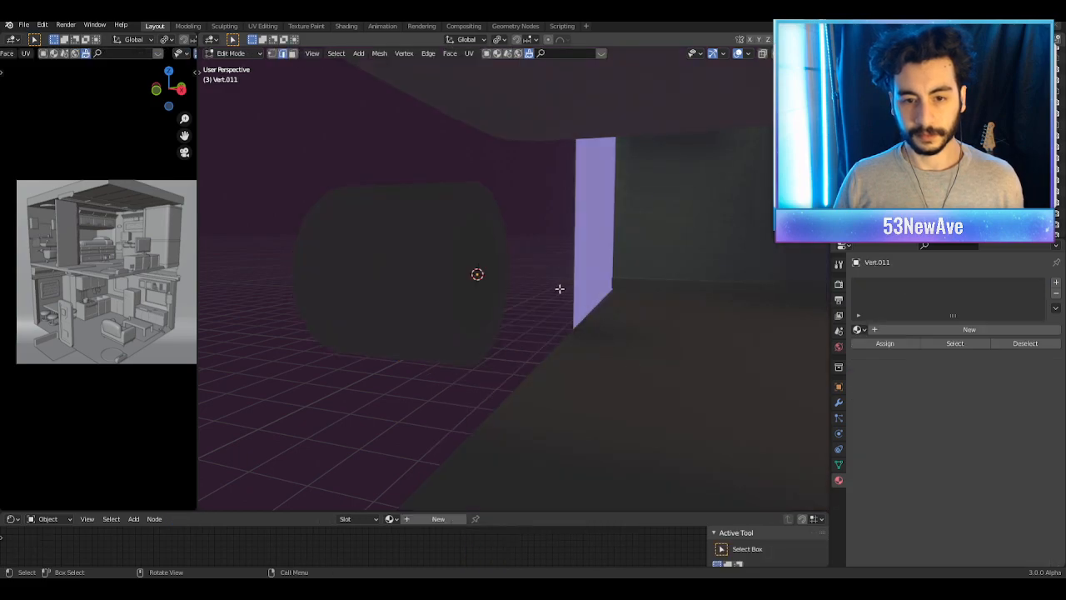
Step: Extrude the single vertex about 0.1265 m along Y in the right orthographic view, away from the pipe's opening
scroll(543, 286, down, 2)
middle_drag(536, 286, 486, 319)
key(KP_3)
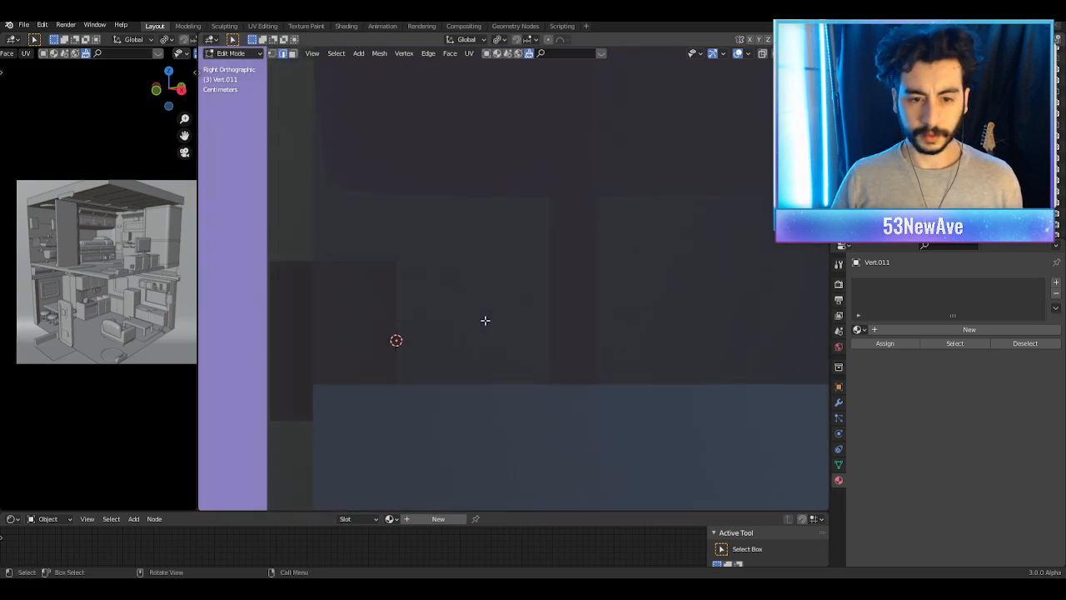
key(e)
right_click(532, 338)
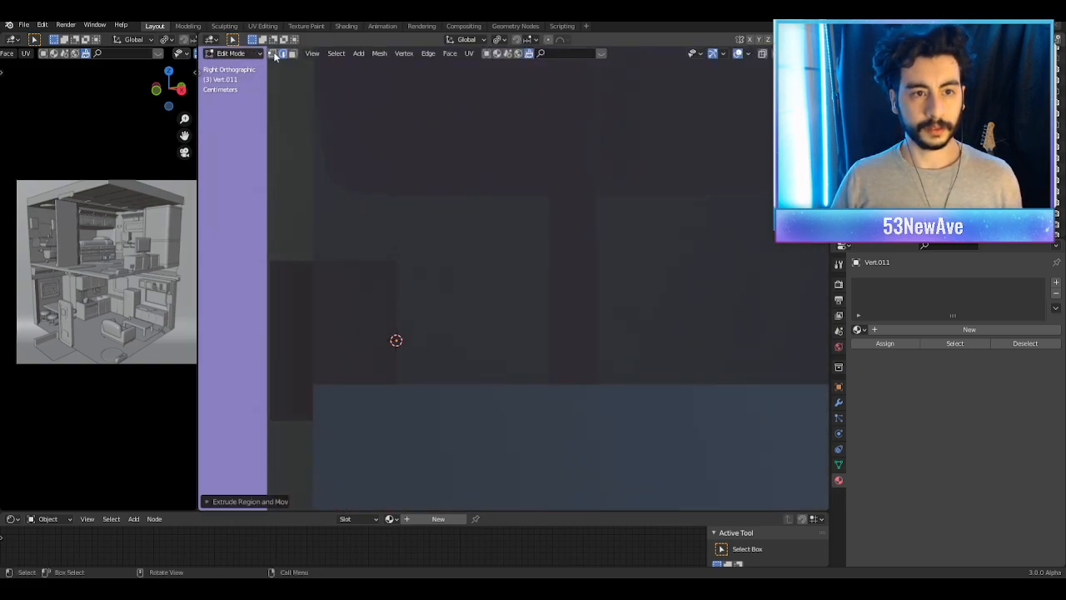
key(e)
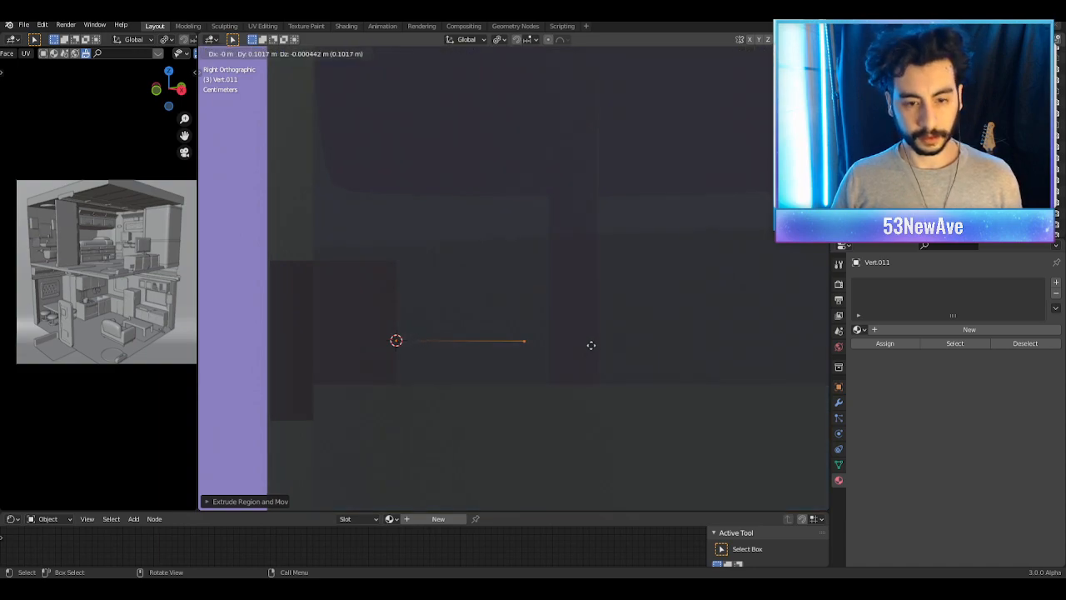
key(y)
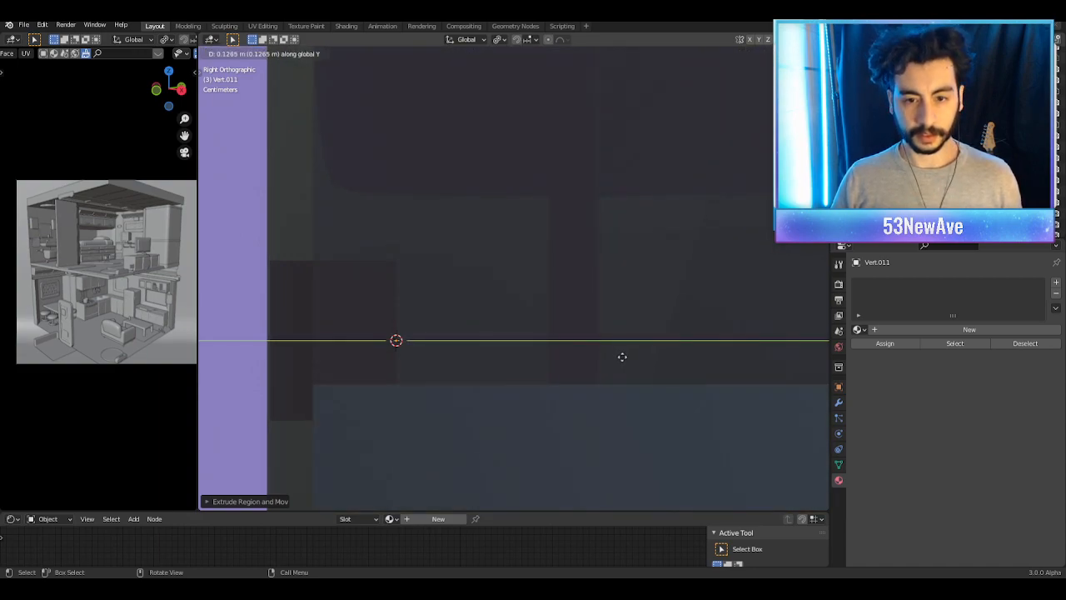
click(622, 357)
scroll(617, 357, down, 4)
shift+middle_drag(614, 358, 529, 402)
middle_drag(529, 401, 566, 406)
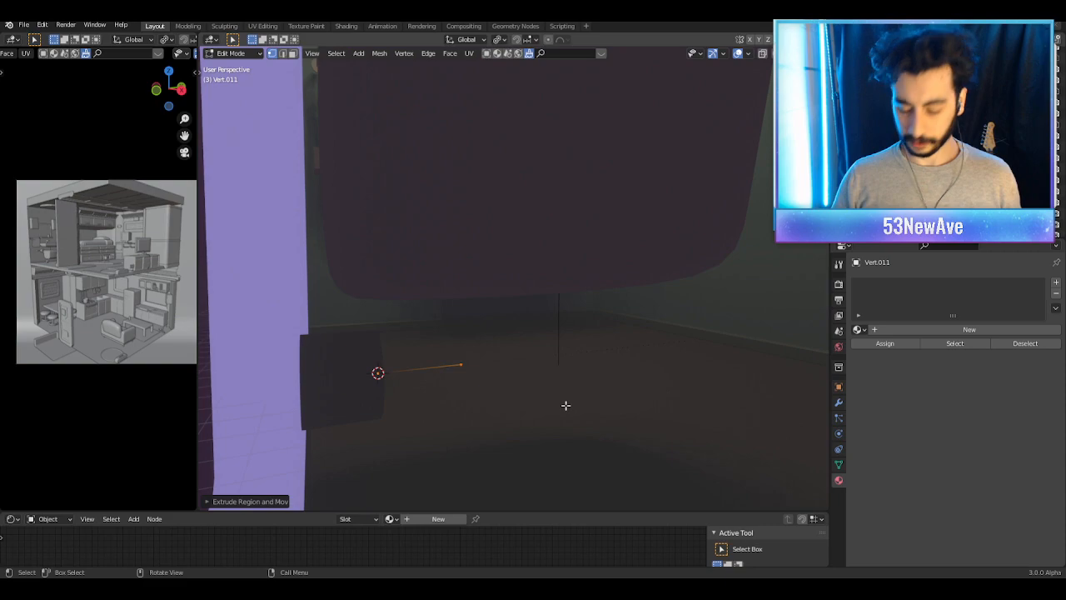
Step: Extrude the outline's end vertex about 0.118 m upward along Z toward the toilet's underside and toggle X-ray
key(KP_3)
scroll(551, 381, up, 2)
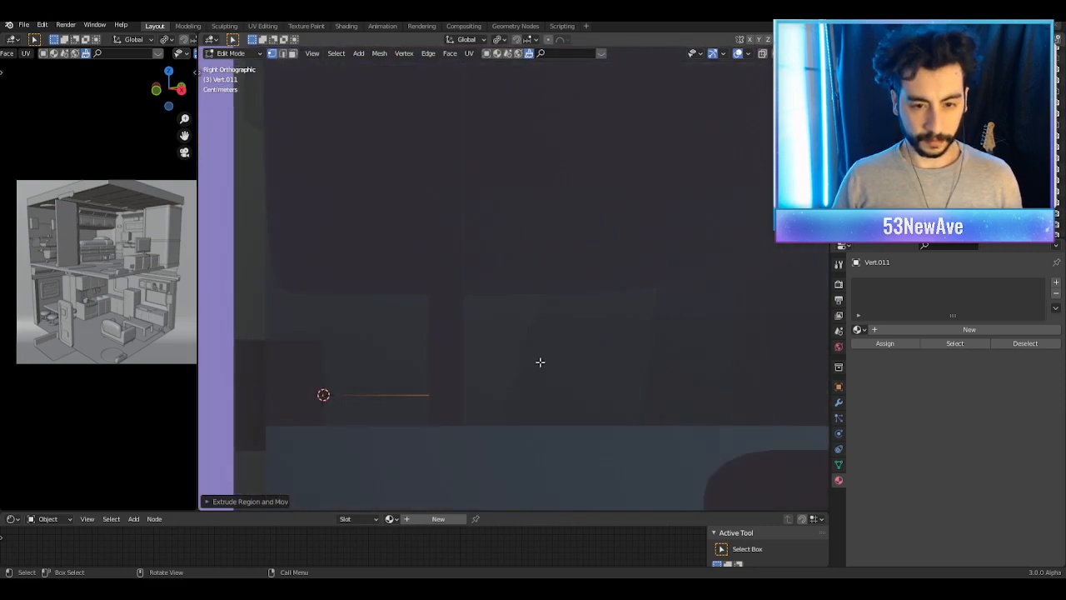
key(e)
key(z)
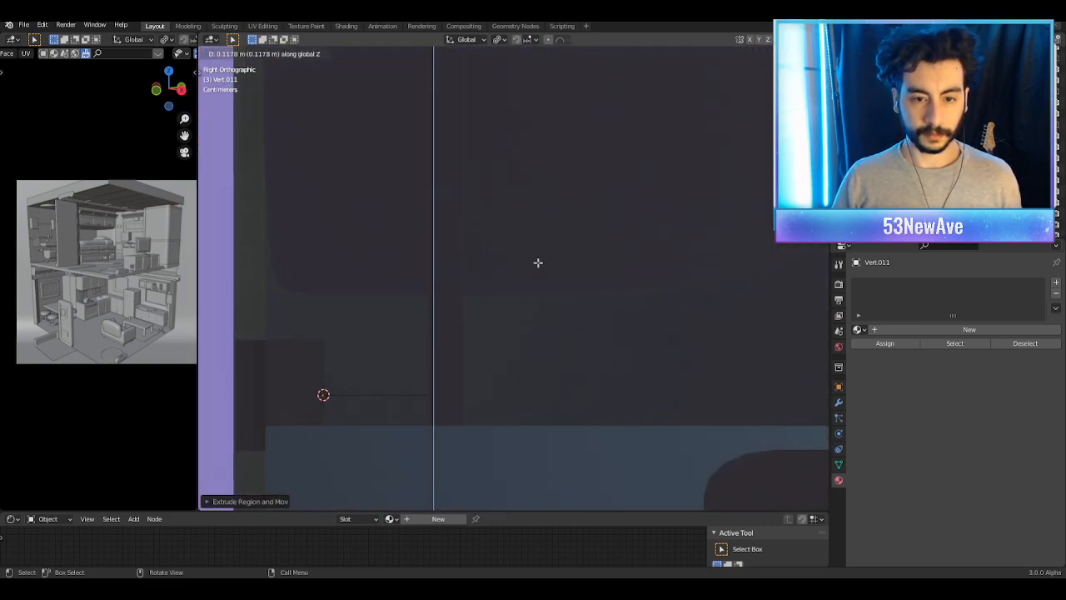
click(538, 261)
click(764, 55)
shift+middle_drag(603, 302, 647, 264)
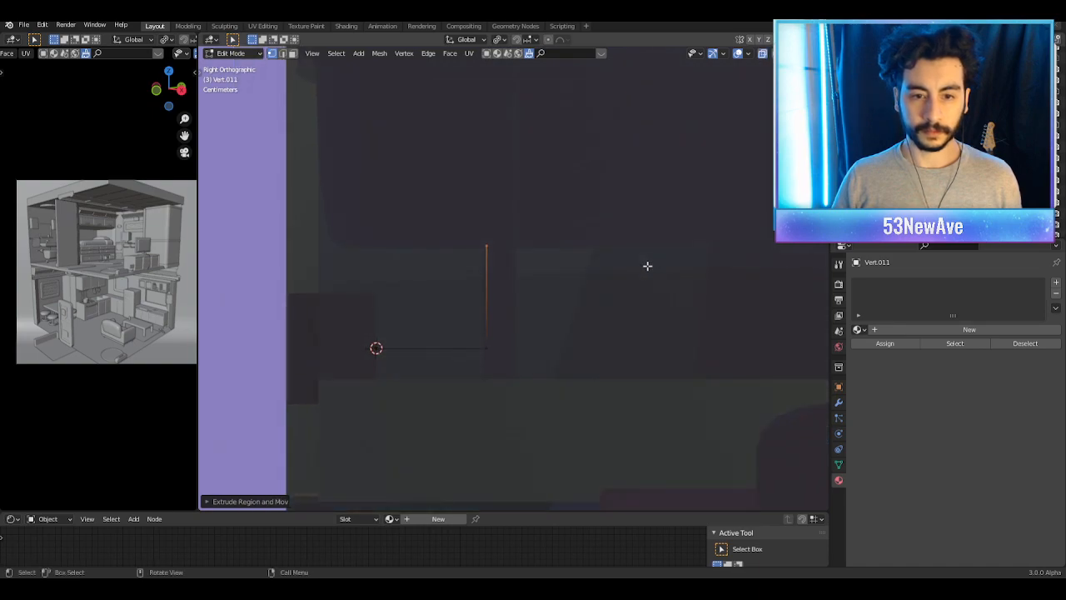
Step: Bevel the corner vertex of the pipe outline with two segments to round the bend, and return to Object Mode
scroll(500, 346, up, 1)
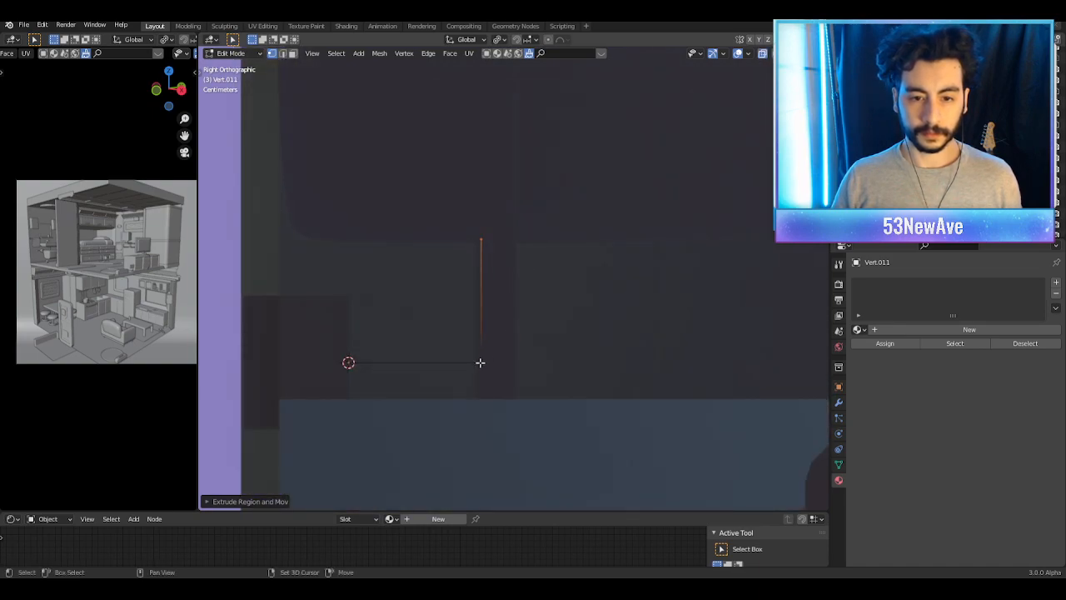
shift+click(480, 362)
key(ctrl+shift+b)
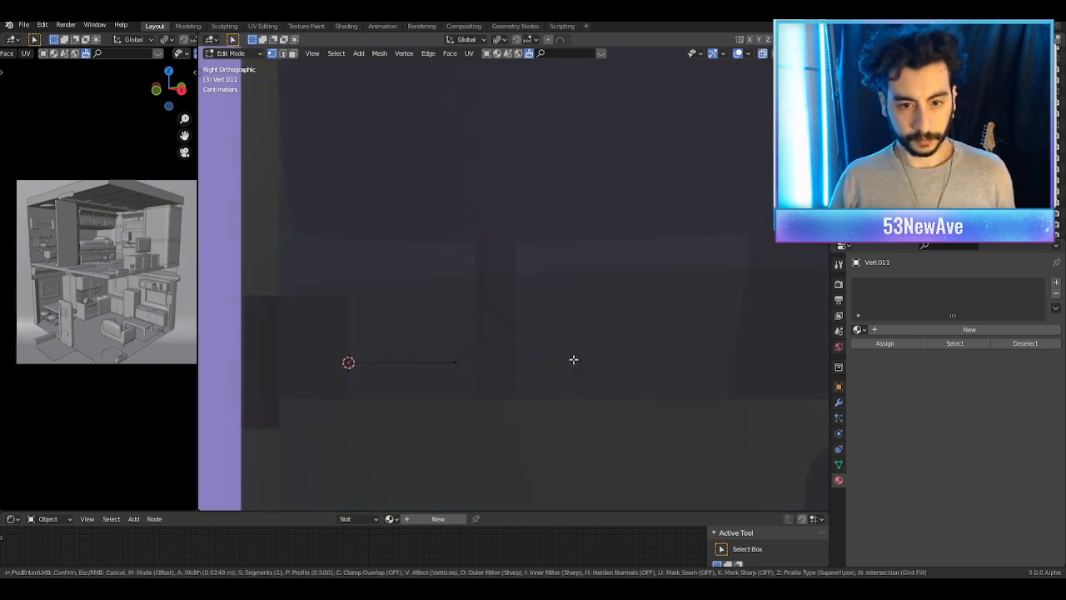
scroll(609, 349, up, 1)
click(602, 348)
scroll(595, 349, down, 1)
key(Tab)
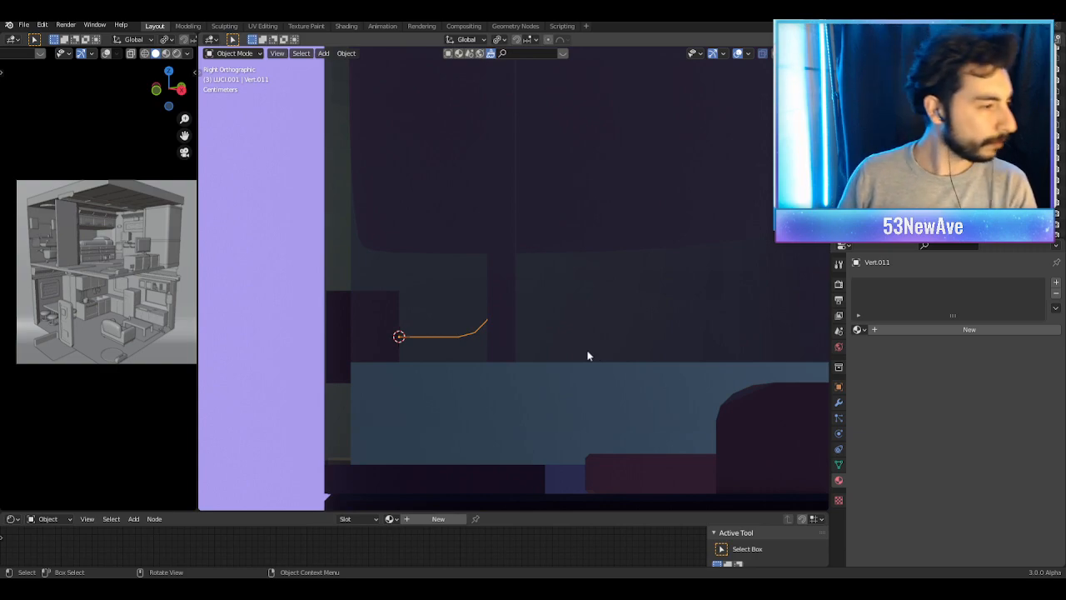
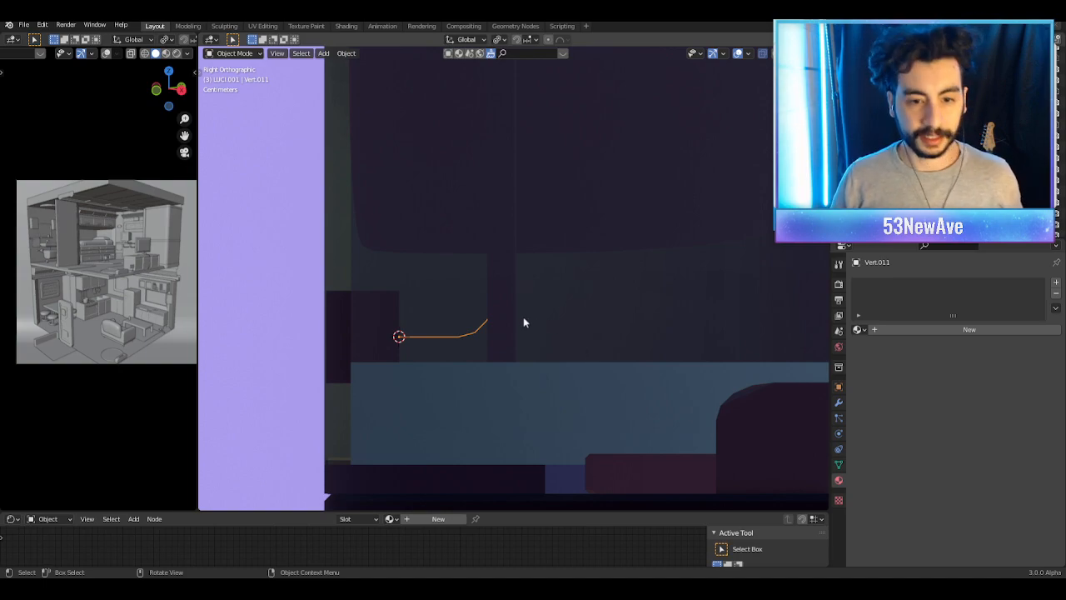
Step: Convert the bent pipe outline from a mesh to a curve
scroll(523, 318, up, 2)
scroll(523, 318, down, 2)
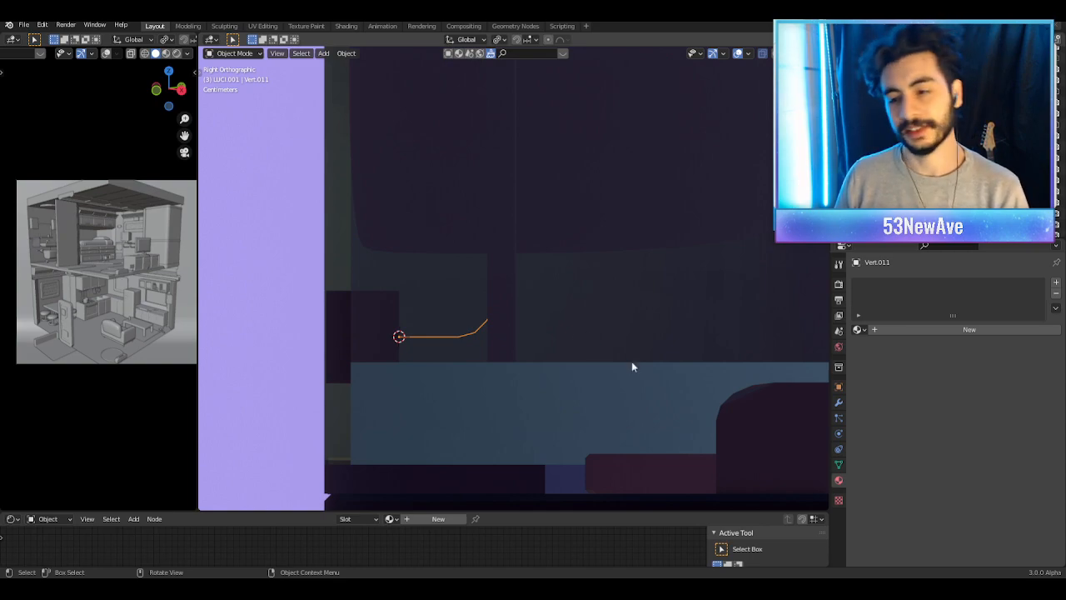
click(346, 52)
mouse_move(381, 79)
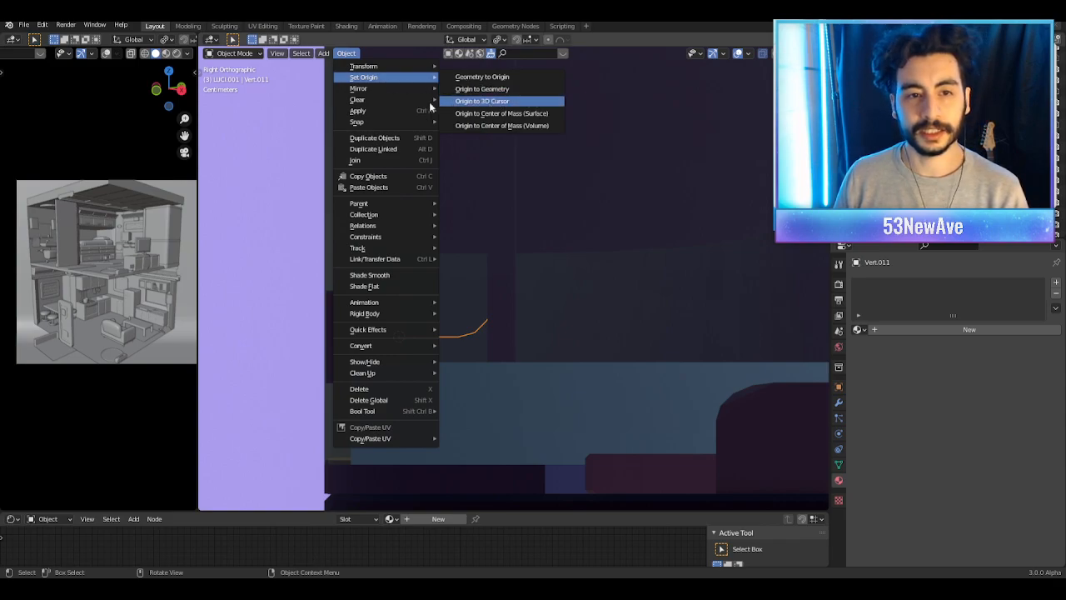
mouse_move(425, 346)
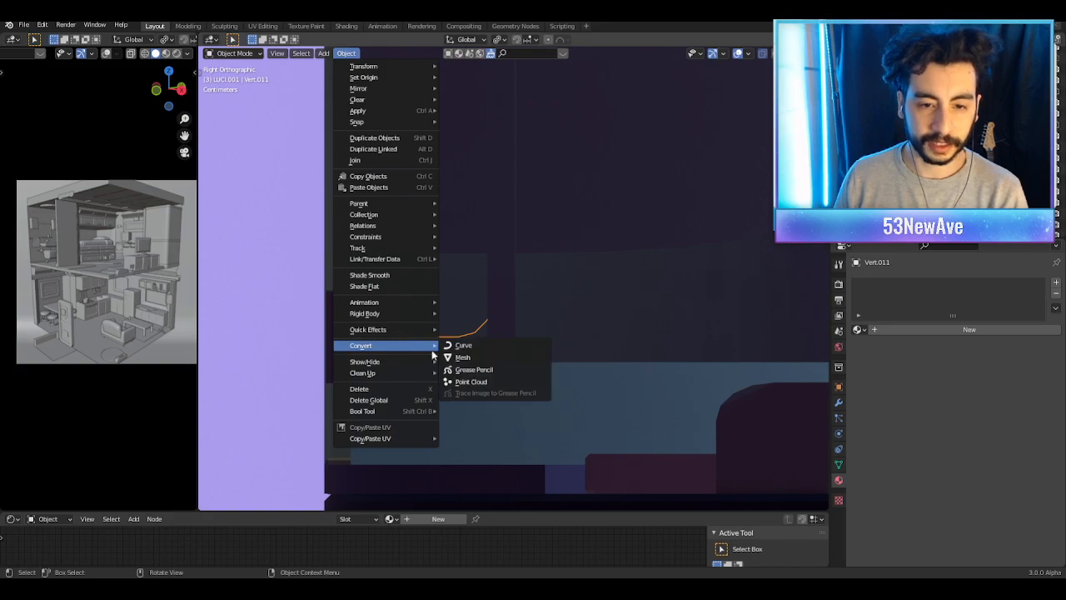
click(478, 346)
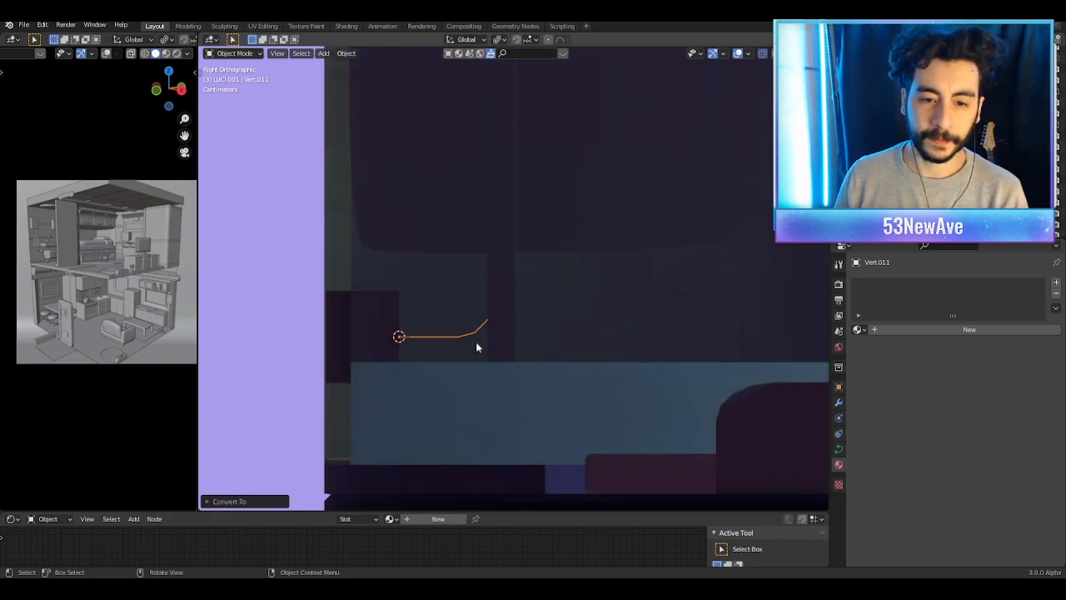
click(236, 503)
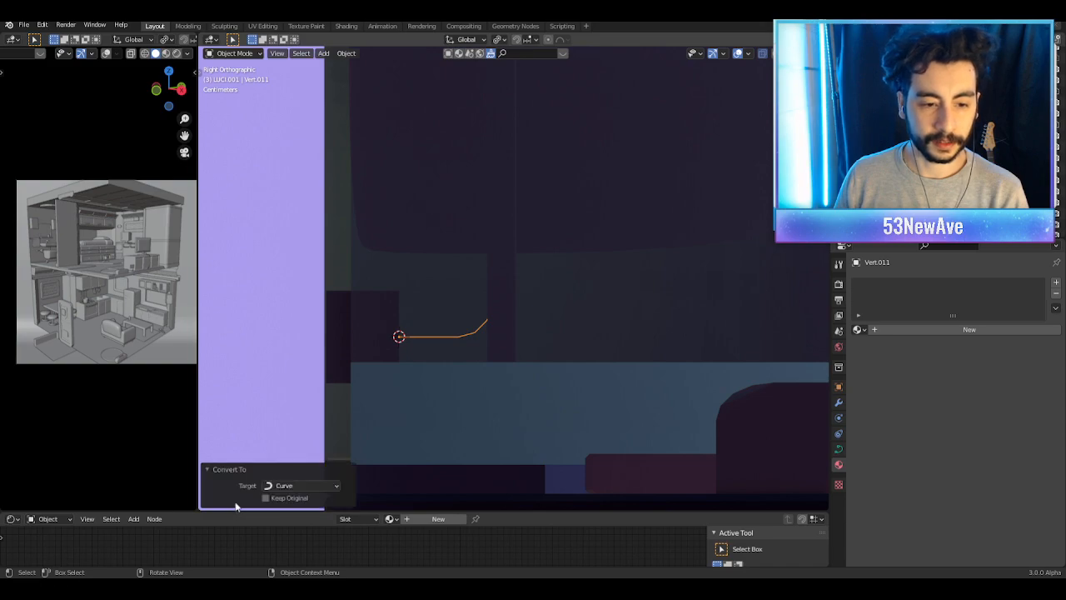
Step: Set the pipe curve's round bevel depth to 0.04 m
click(839, 448)
scroll(882, 464, down, 6)
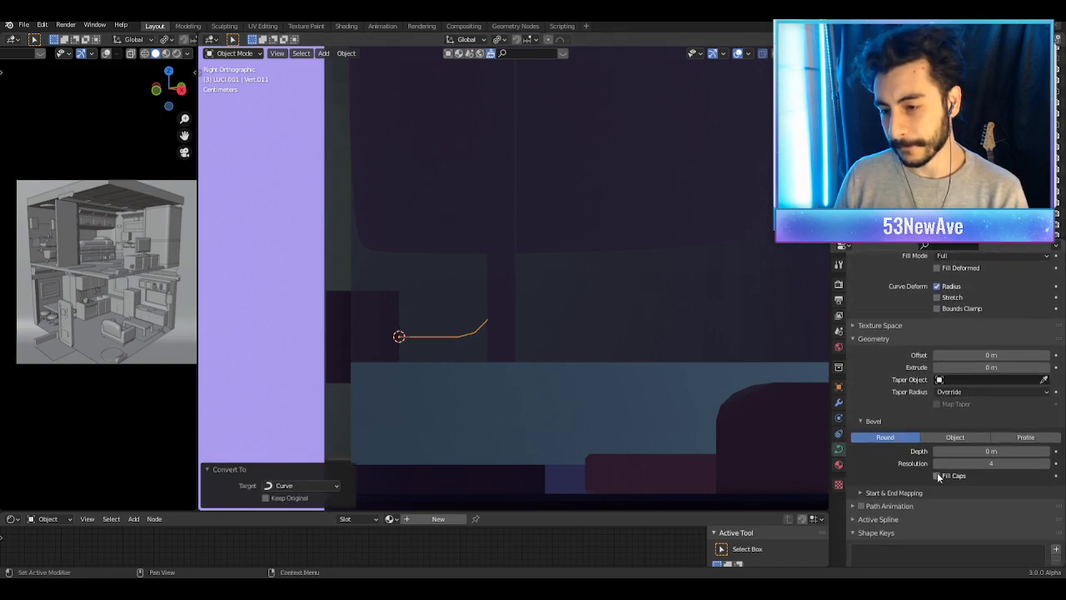
drag(971, 452, 996, 452)
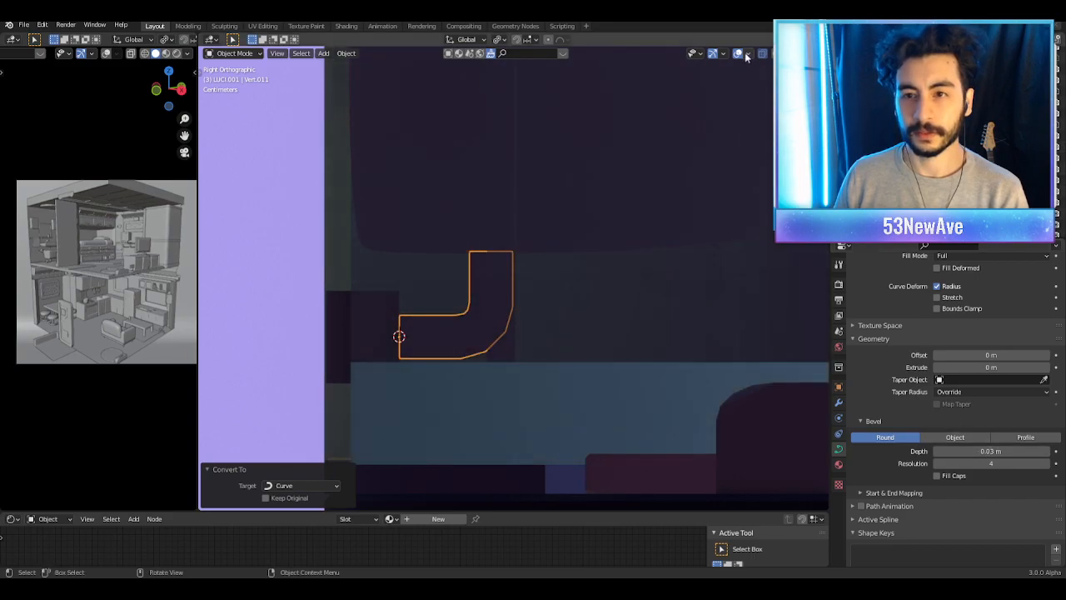
middle_drag(597, 208, 516, 284)
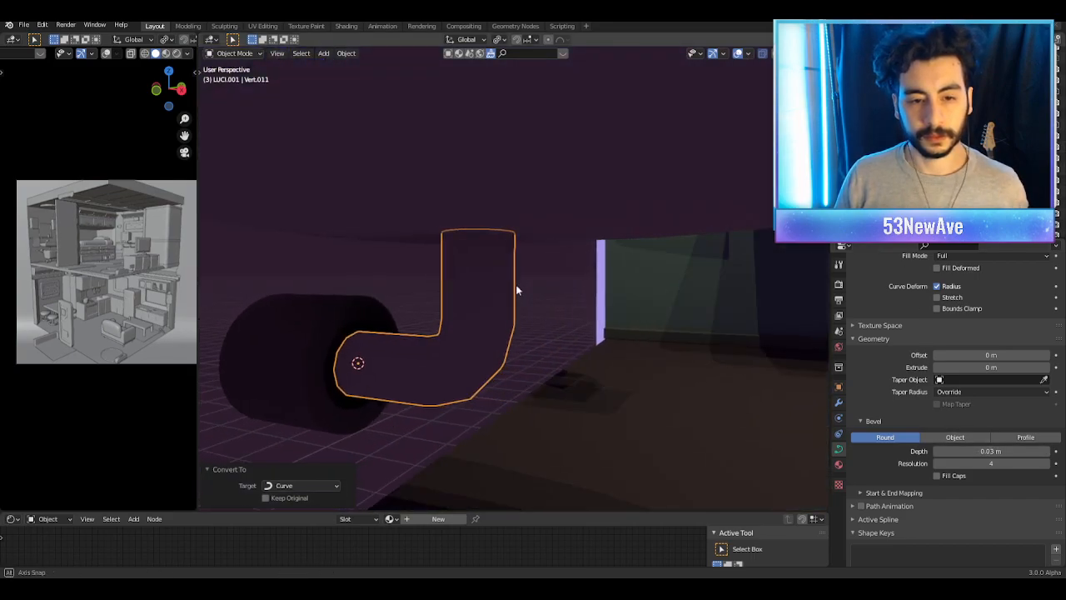
click(1049, 452)
Step: Hide the viewport overlays and examine the elbow pipe beneath the toilet up close and within the whole diorama
click(738, 53)
middle_drag(683, 193, 652, 225)
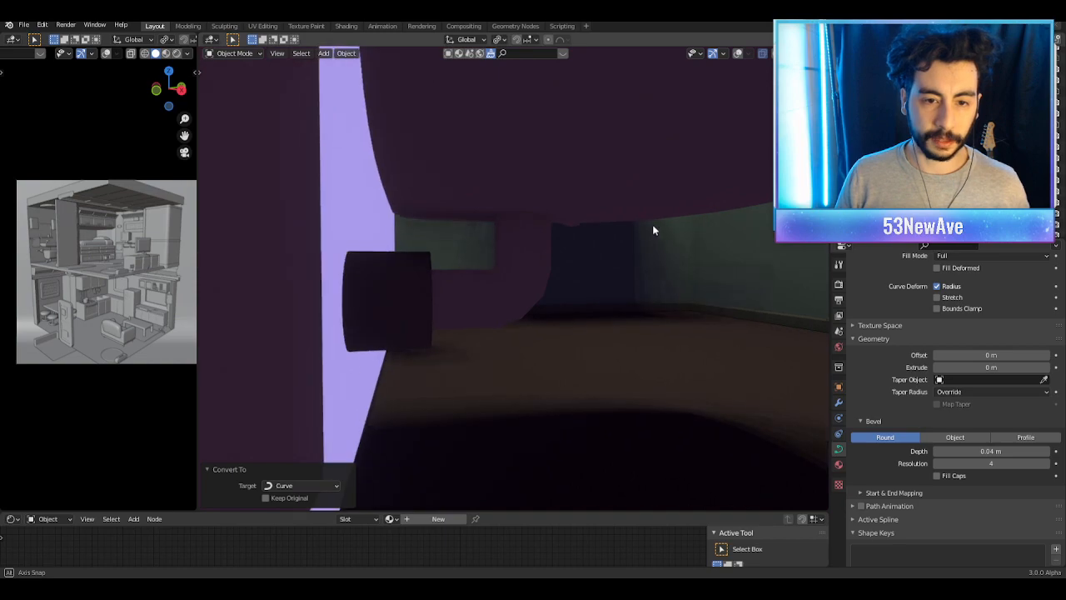
key(KP_3)
mouse_move(582, 232)
middle_down()
mouse_move(595, 240)
mouse_move(578, 231)
middle_up()
middle_drag(625, 159, 629, 151)
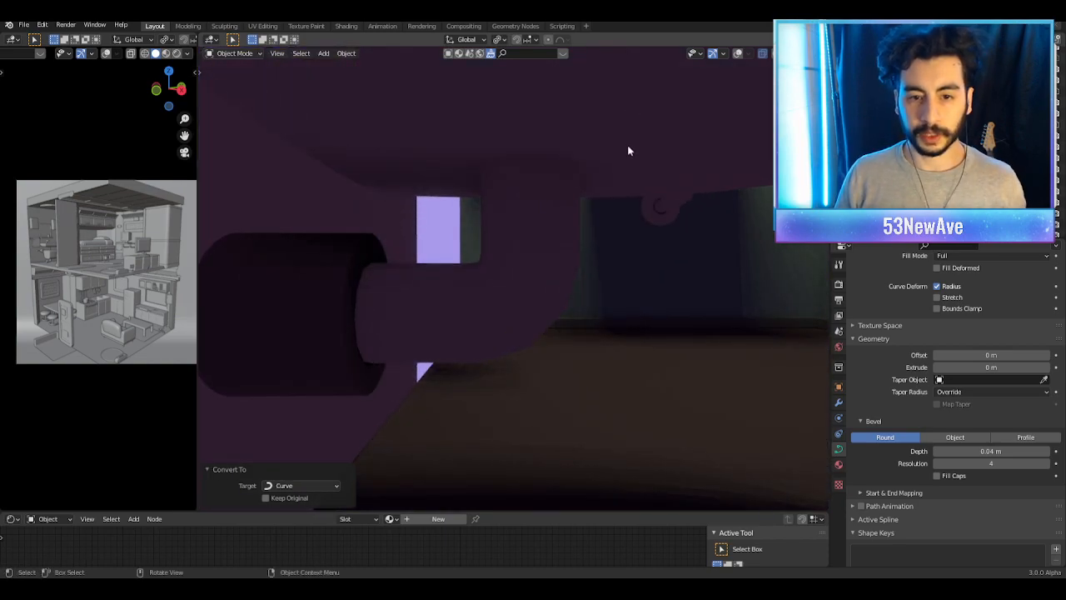
scroll(638, 173, down, 5)
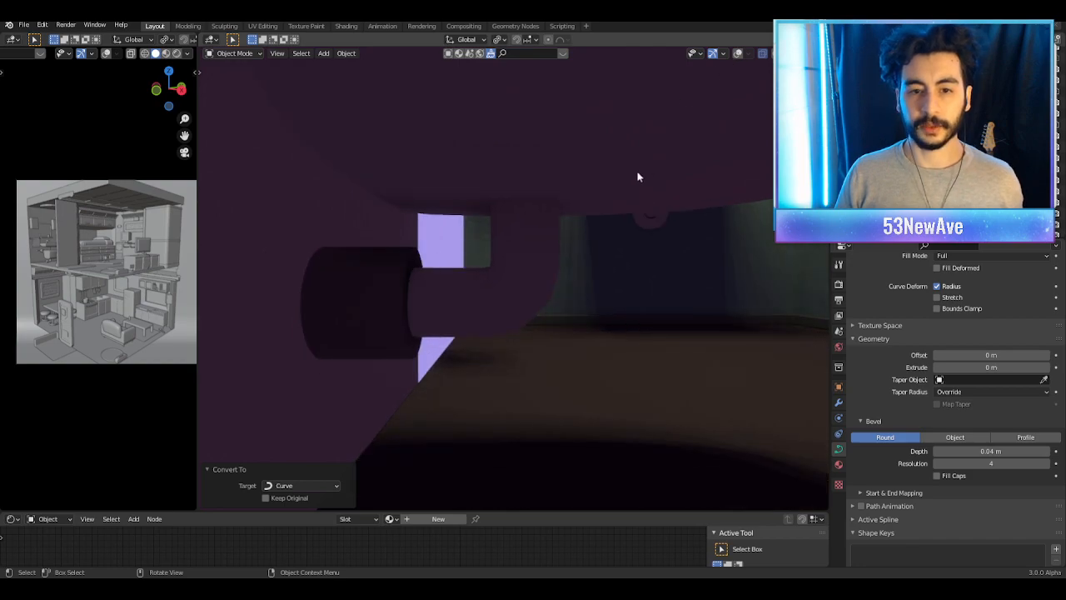
middle_drag(616, 185, 568, 217)
scroll(528, 201, down, 9)
scroll(531, 207, up, 6)
scroll(555, 212, down, 5)
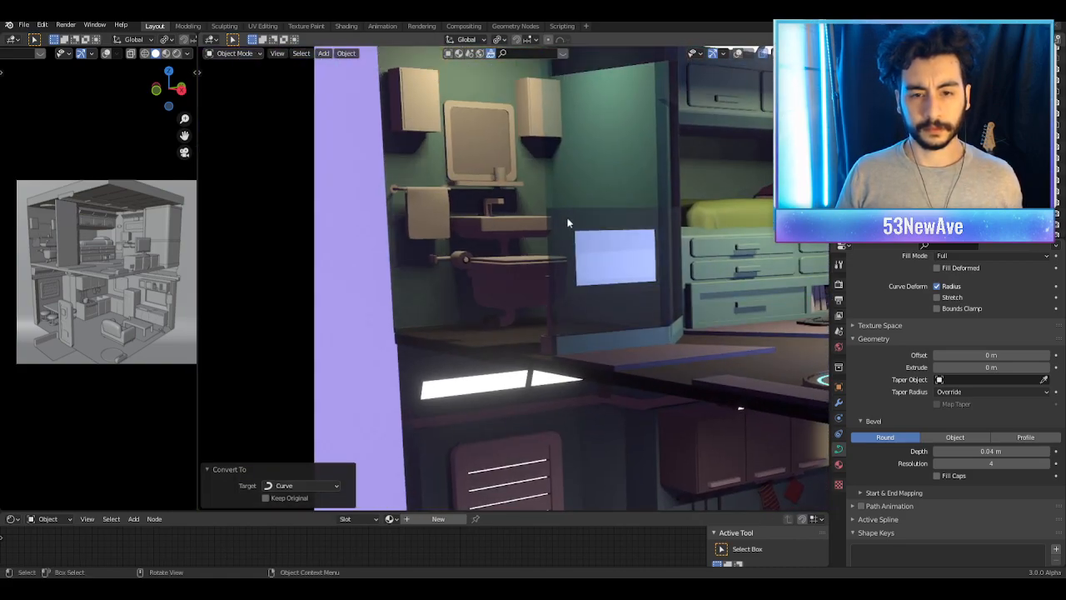
scroll(569, 222, down, 4)
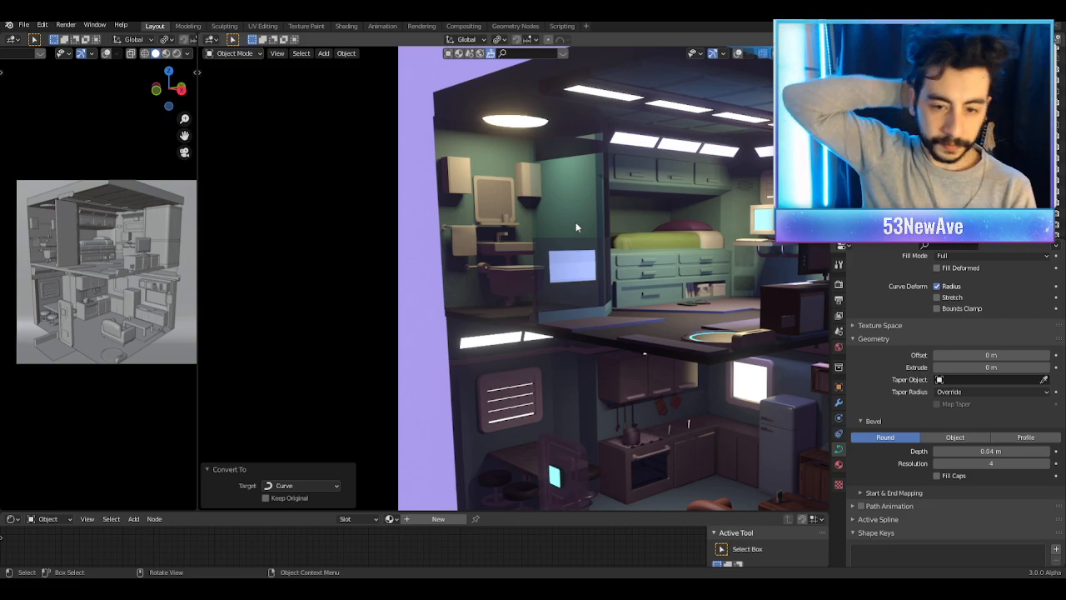
scroll(599, 266, down, 4)
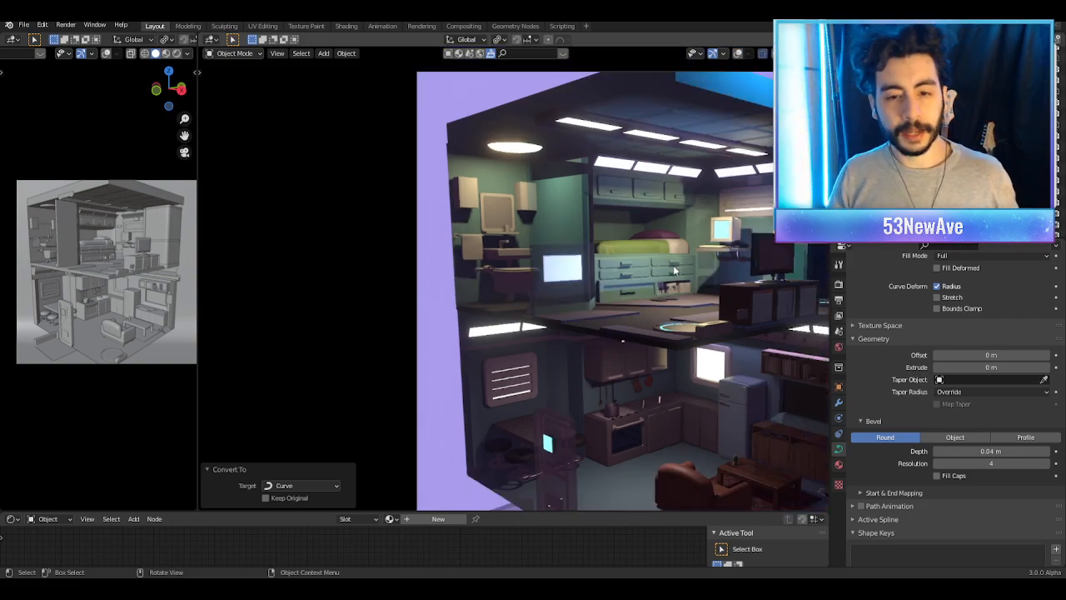
shift+middle_drag(599, 265, 550, 231)
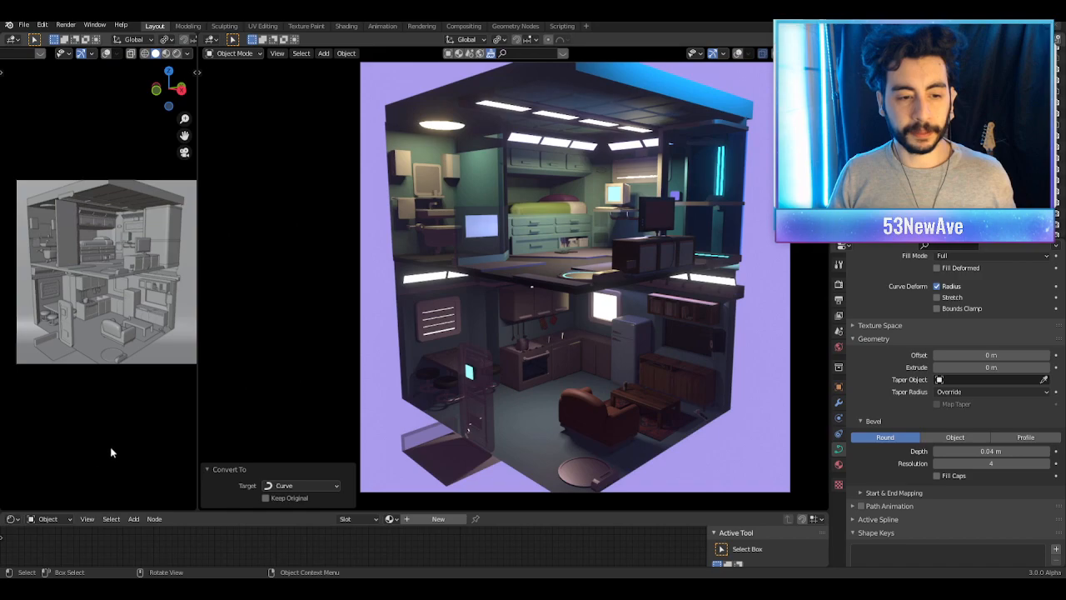
scroll(238, 451, up, 2)
click(207, 469)
scroll(408, 280, up, 5)
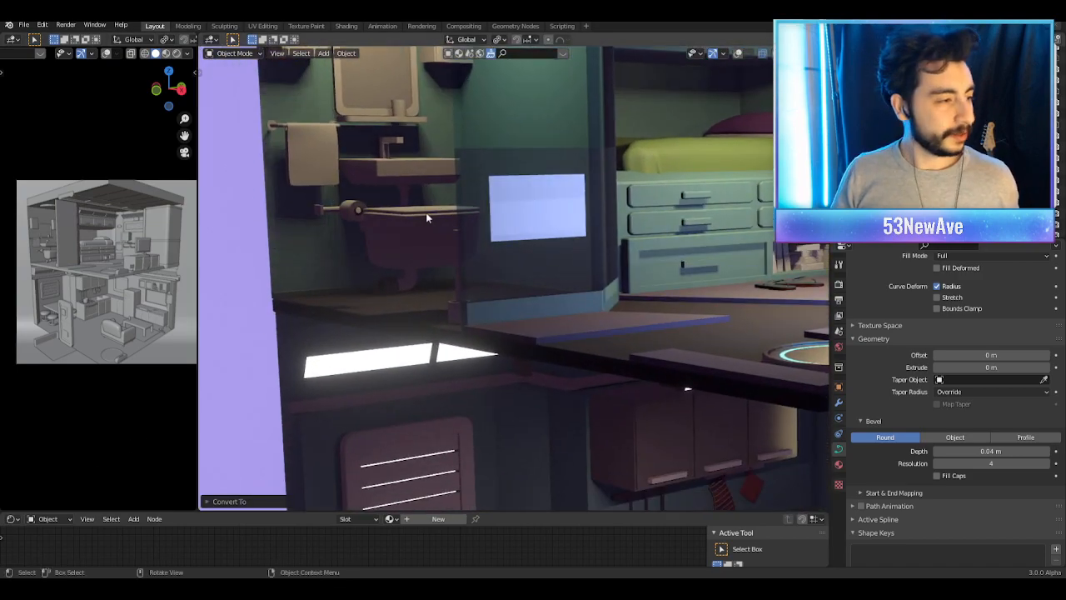
scroll(371, 303, up, 4)
scroll(400, 299, up, 2)
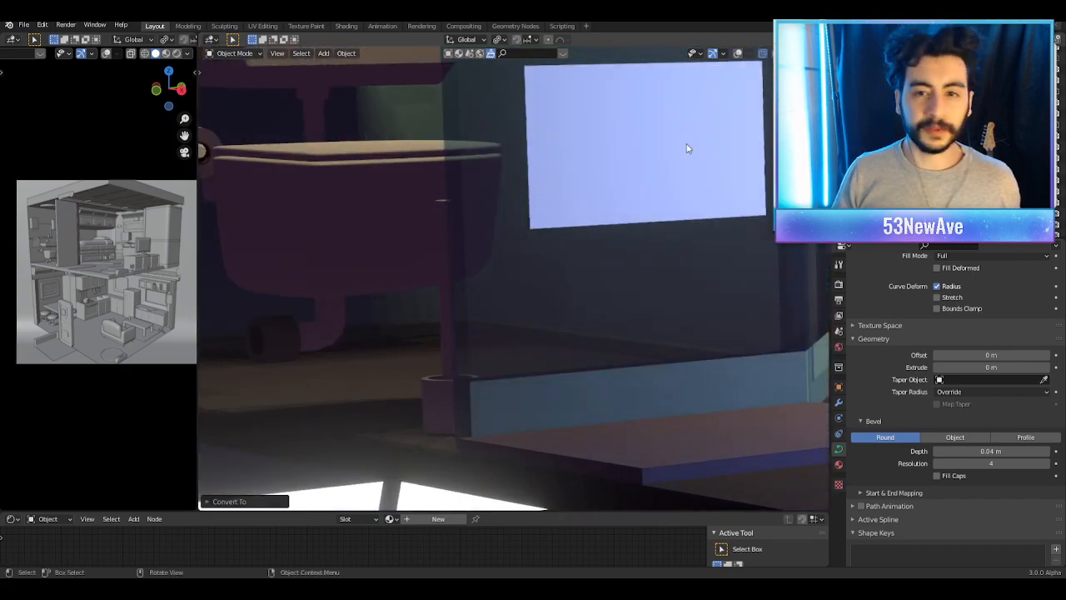
Step: Show the viewport overlays again and move the toilet body along Y
click(737, 54)
scroll(494, 297, up, 5)
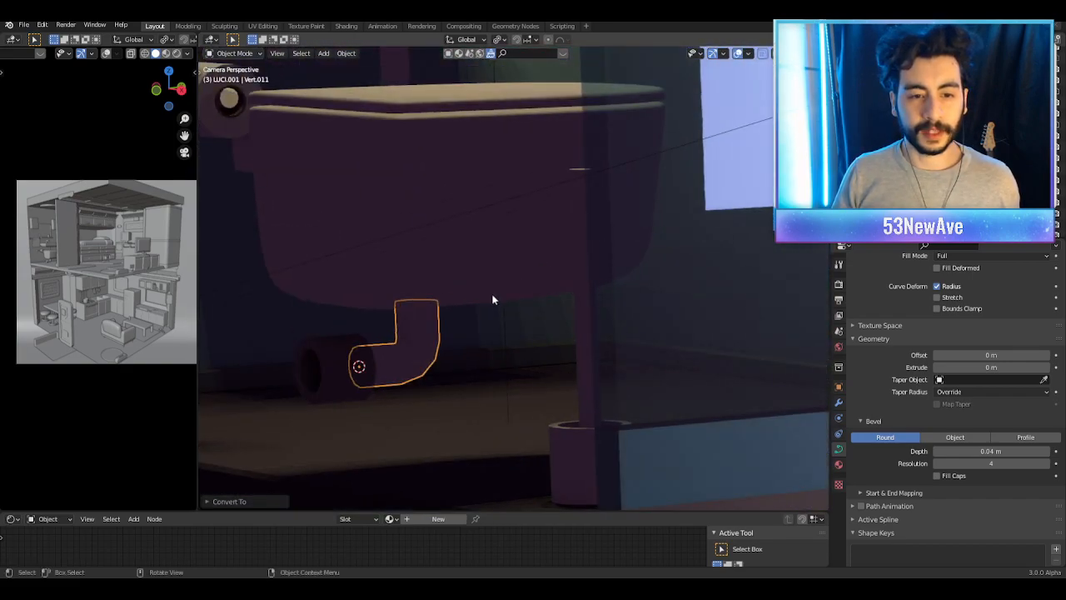
scroll(605, 252, up, 2)
middle_drag(605, 253, 542, 242)
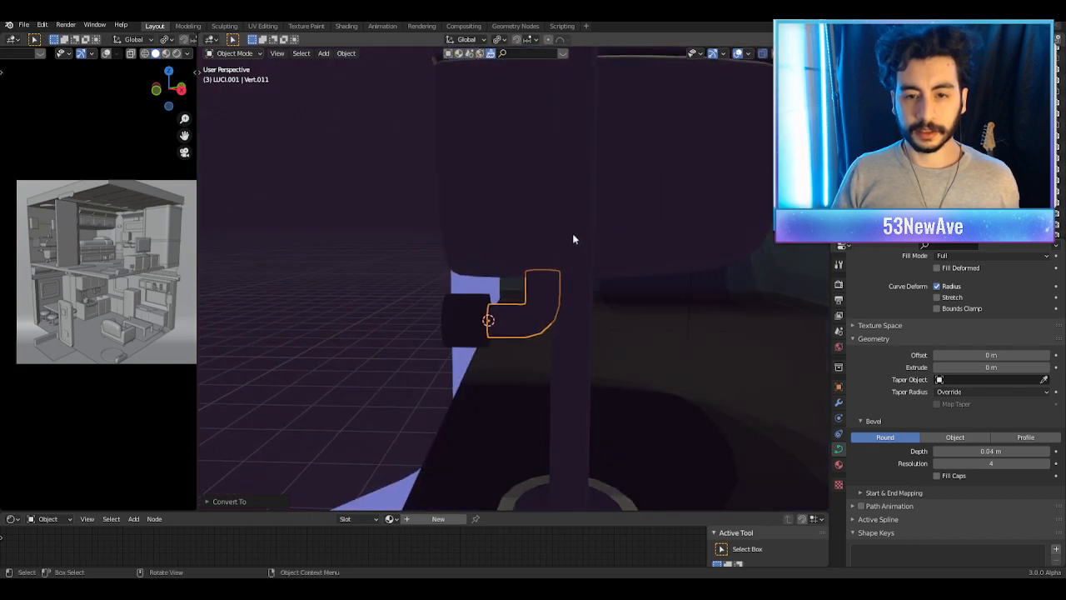
click(569, 248)
key(g)
key(y)
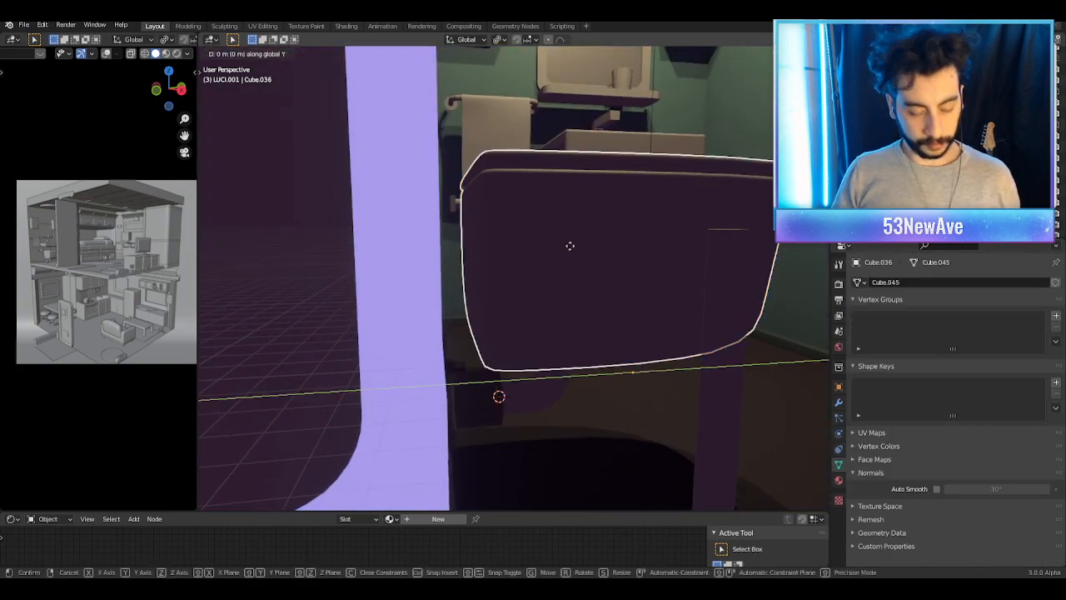
click(585, 250)
Step: Move the pipe collar and the elbow pipe together about -0.185 m along Y
middle_drag(547, 291, 564, 256)
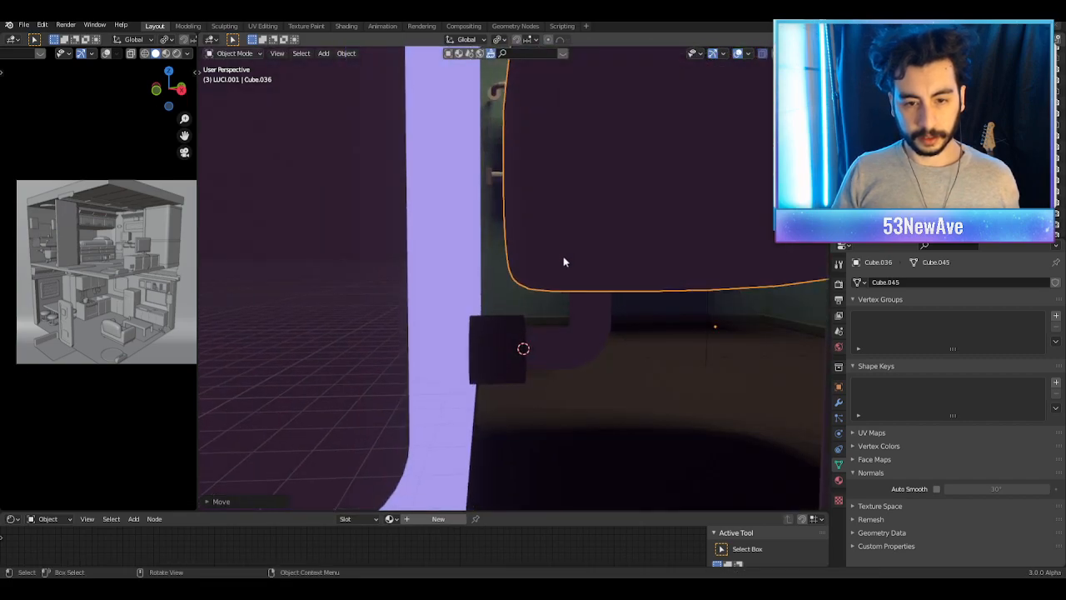
click(514, 345)
shift+click(584, 347)
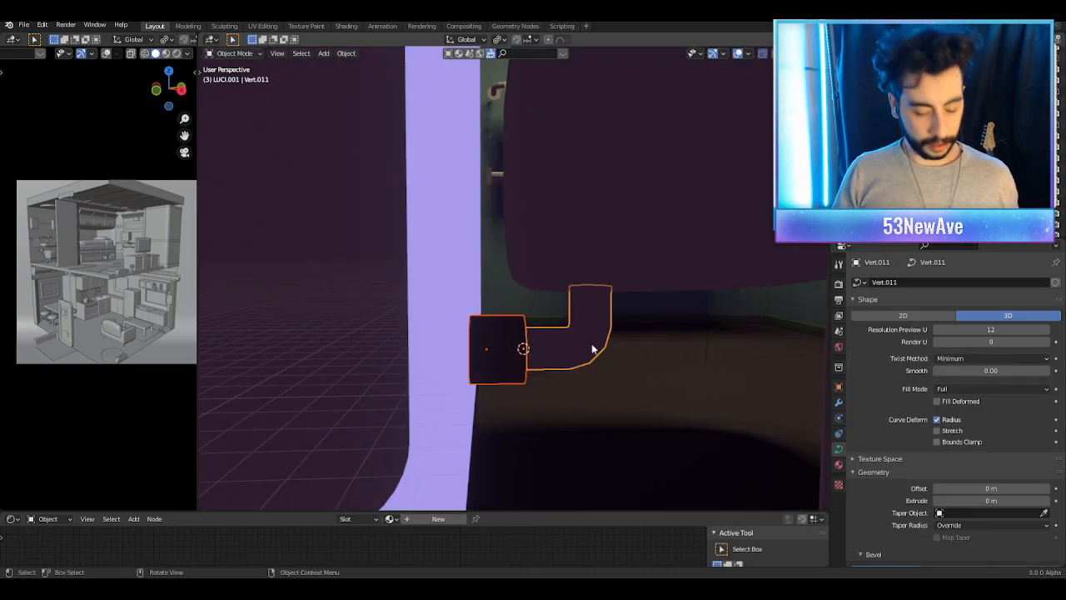
key(g)
key(y)
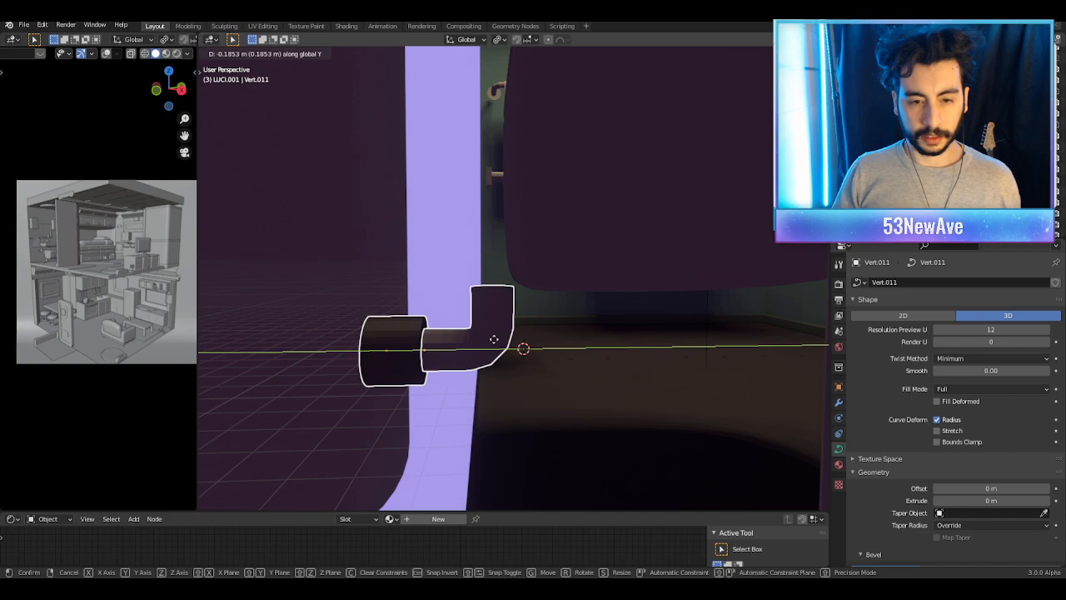
click(494, 339)
Step: Raise the elbow curve's upper end point along Z into the underside of the toilet in Edit Mode
middle_drag(495, 341, 534, 345)
key(Tab)
middle_drag(509, 295, 538, 269)
click(516, 302)
key(g)
key(z)
click(519, 288)
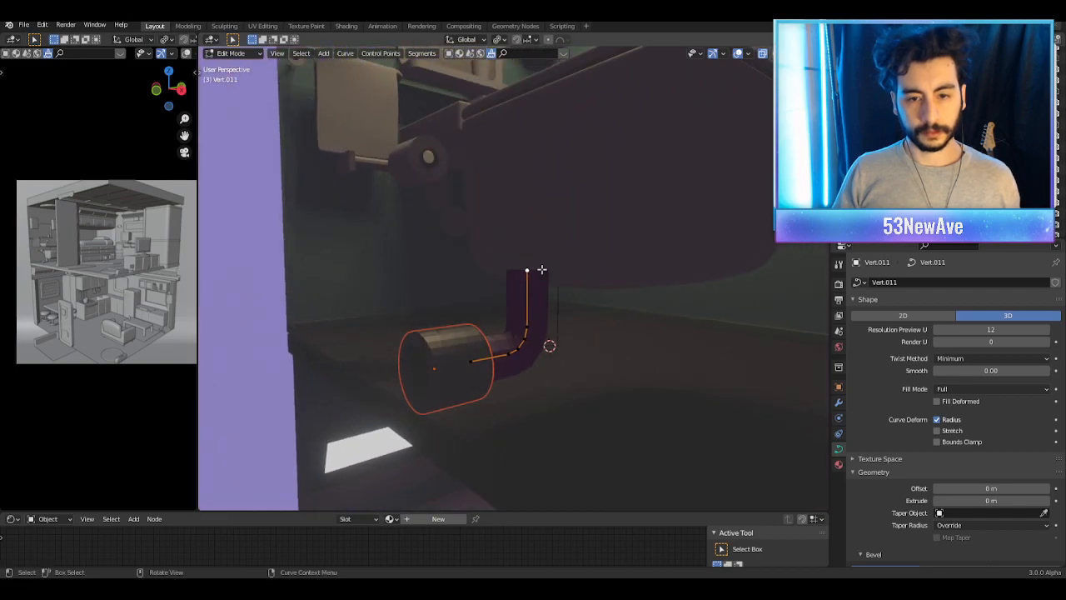
Step: Snap the 3D cursor to the elbow curve's upper end point and start adding a new object in Object Mode
key(shift+s)
key(2)
key(Tab)
key(shift+a)
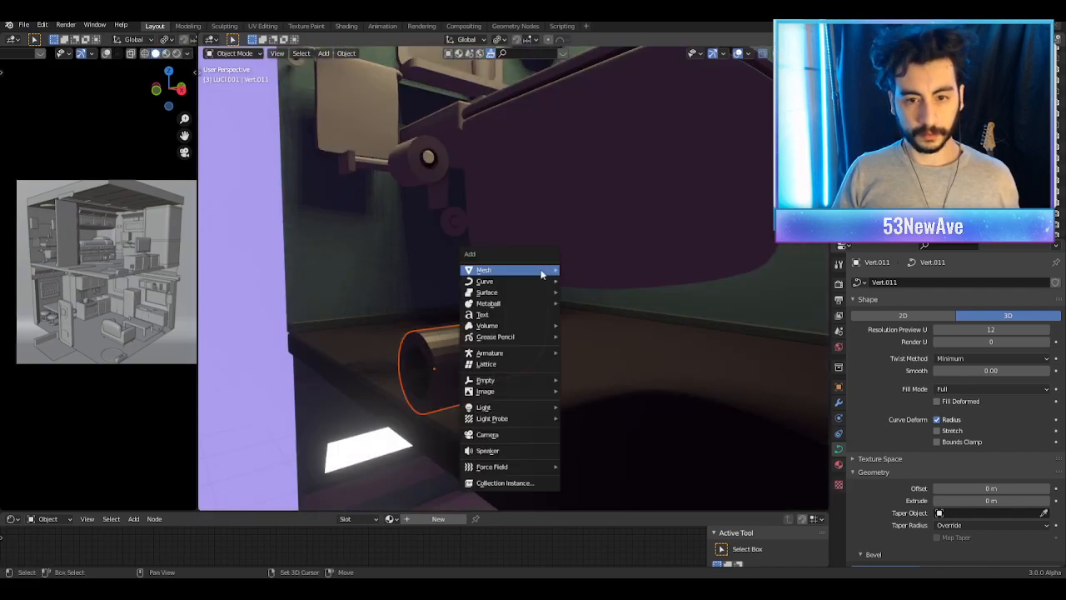
Step: Add a cube at the 3D cursor and raise its mesh along Z until its base sits at the cursor
mouse_move(542, 273)
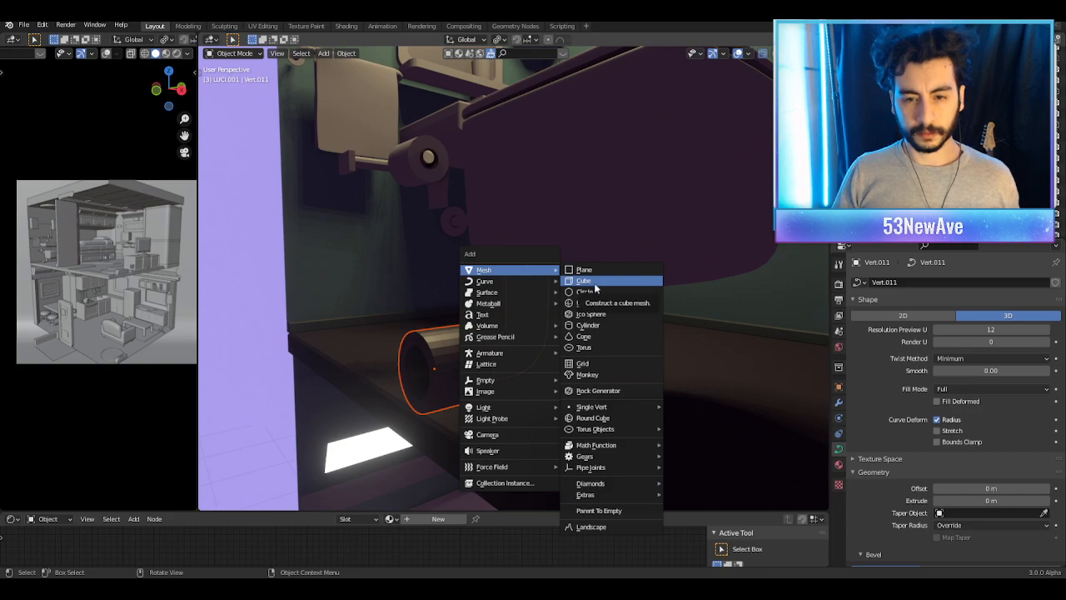
click(593, 282)
key(Tab)
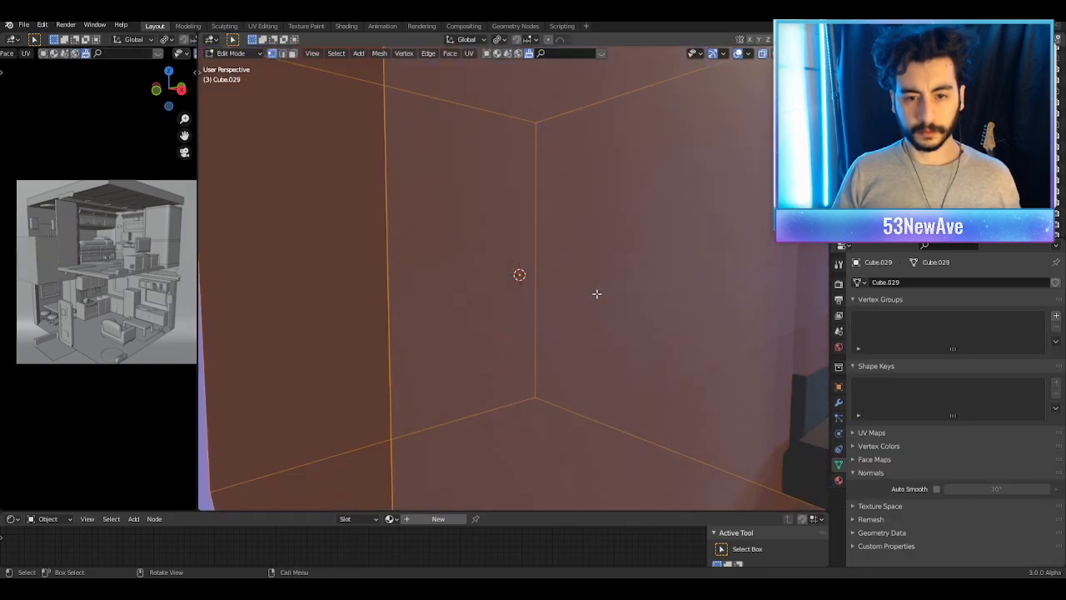
scroll(597, 293, down, 4)
key(g)
key(z)
ctrl+click(610, 211)
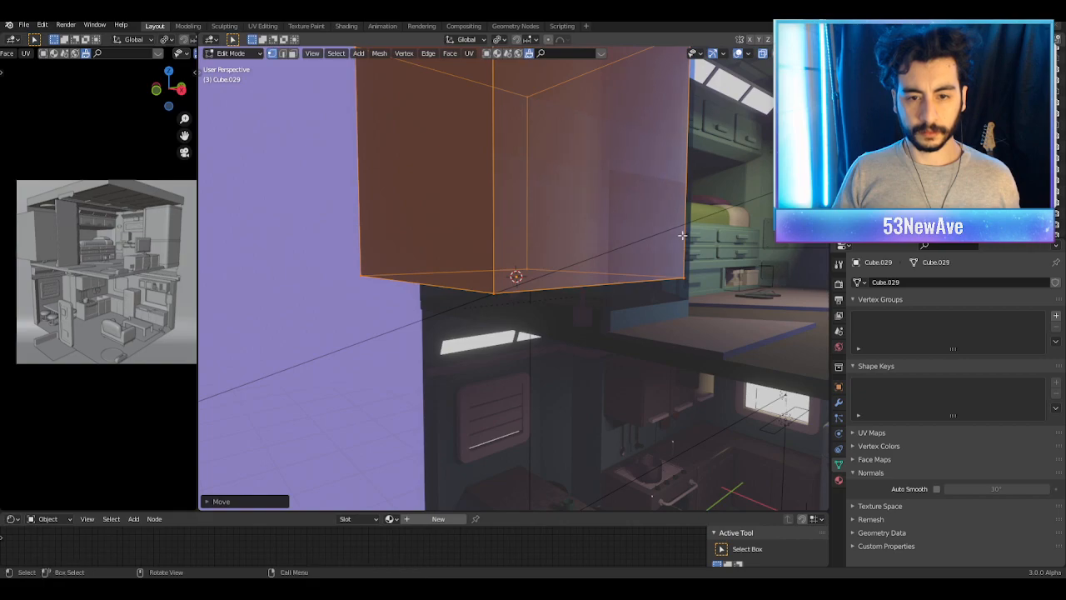
Step: Set the pivot point to 3D Cursor and scale the cube down to a small block on top of the drain pipe
key(s)
right_click(518, 445)
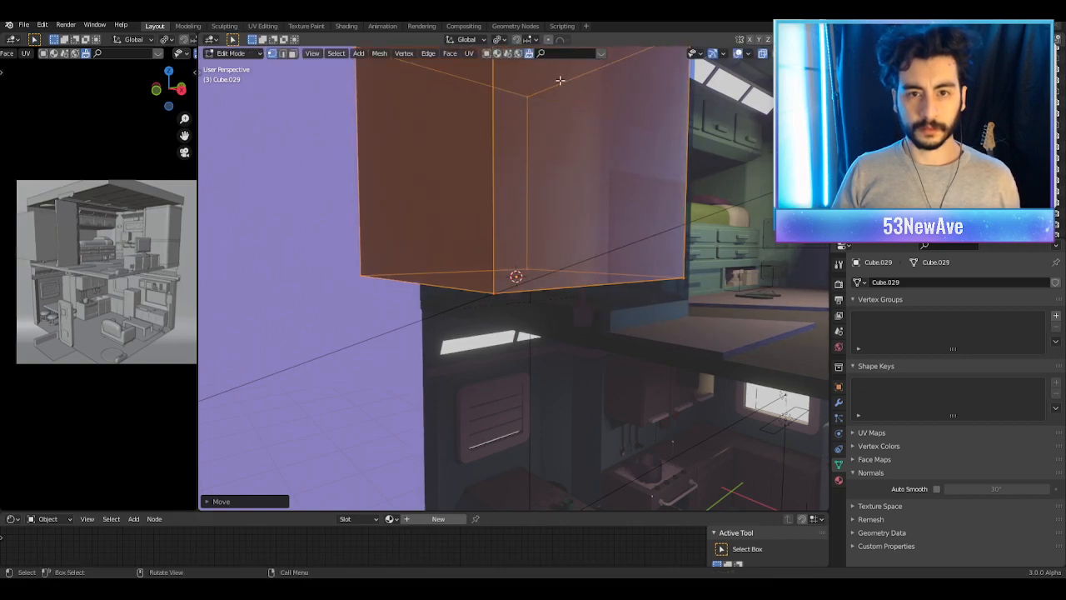
click(498, 39)
click(521, 64)
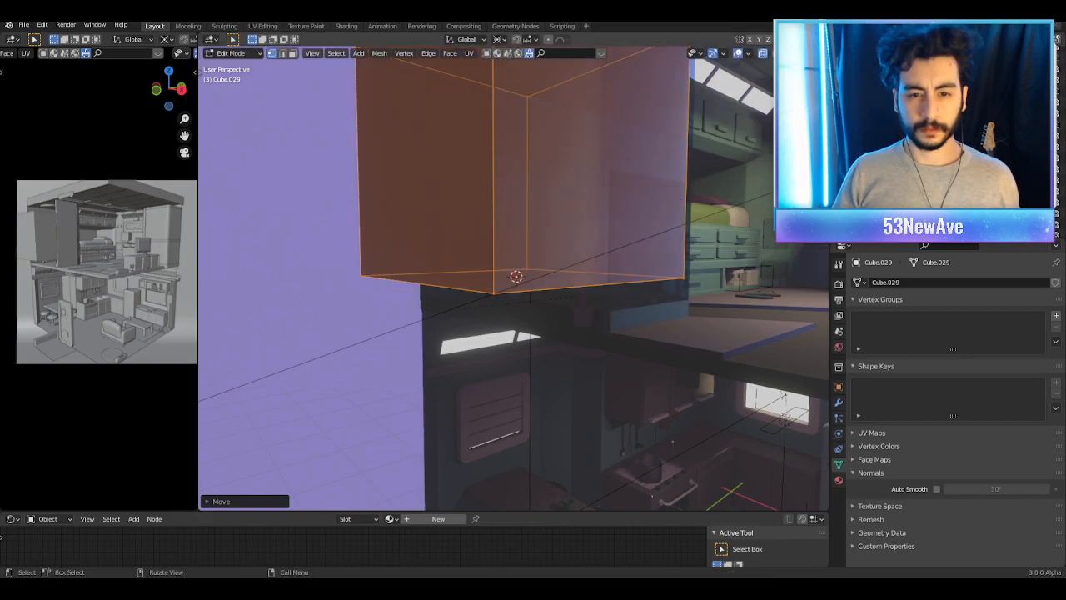
key(s)
click(569, 262)
scroll(570, 262, up, 5)
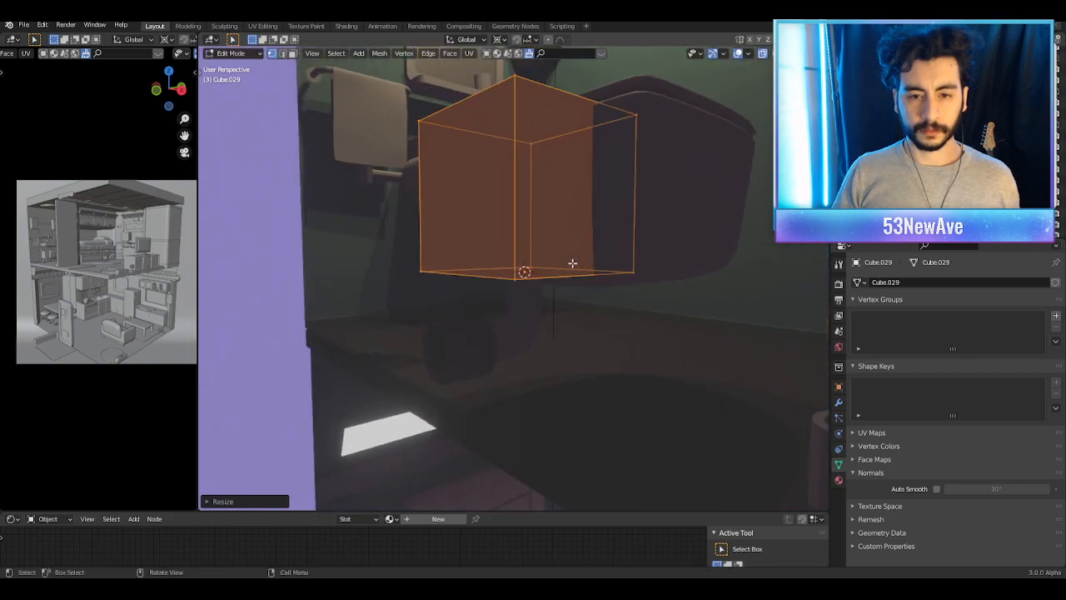
key(s)
click(592, 265)
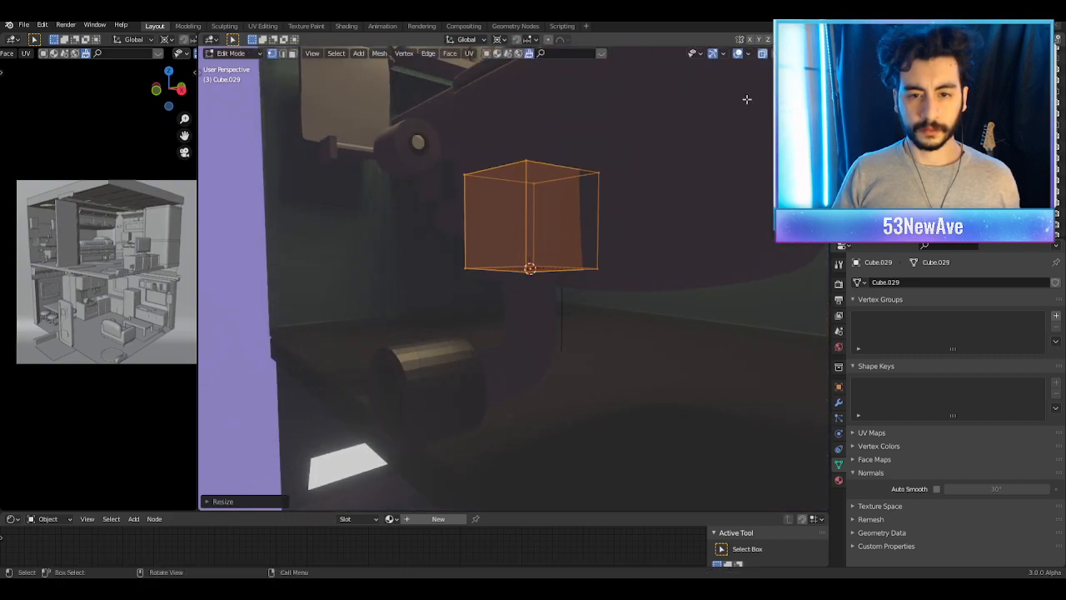
Step: Link the material of the horizontal pipe cylinder below the toilet to the new block
click(739, 55)
middle_drag(595, 186, 715, 96)
key(Tab)
key(shift+alt+z)
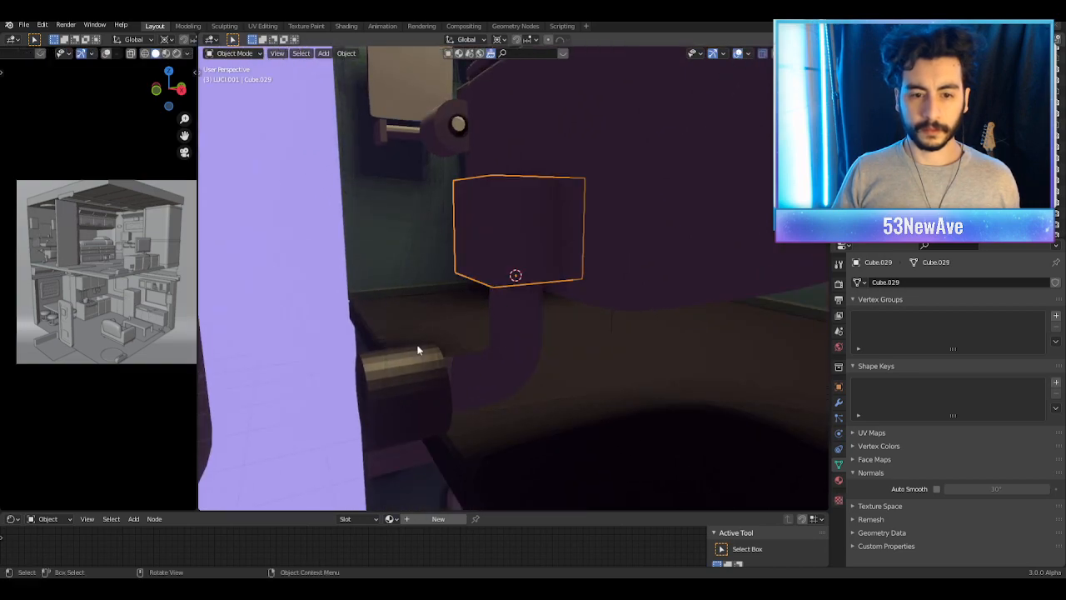
shift+click(404, 367)
key(ctrl+l)
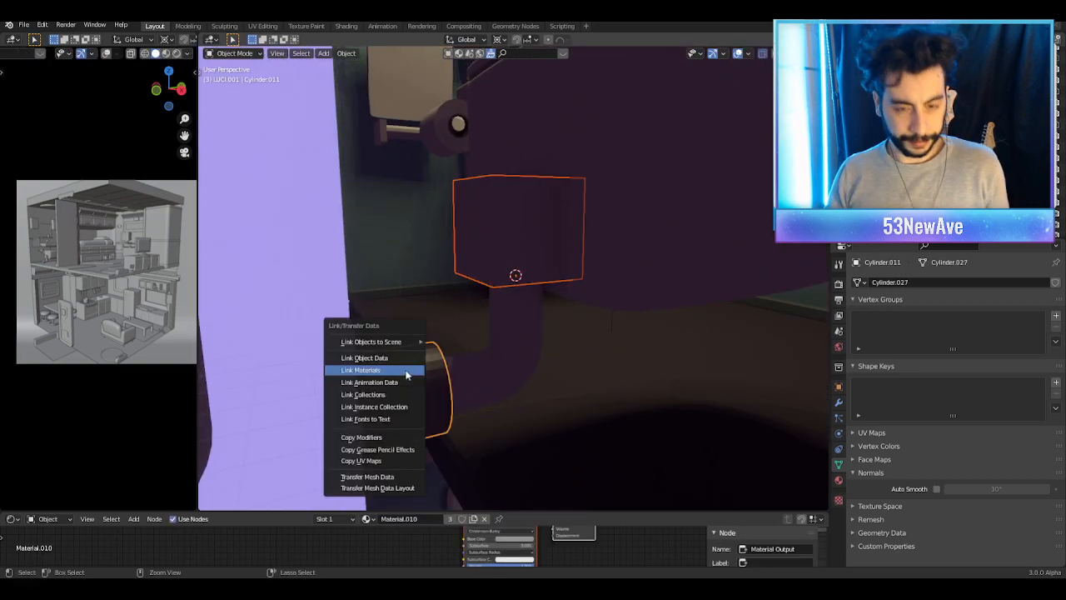
click(406, 370)
Step: Bevel the block's four front-to-back edges with 3 segments and a width of about 0.04 m
middle_drag(684, 119, 574, 325)
key(Tab)
drag(574, 324, 433, 217)
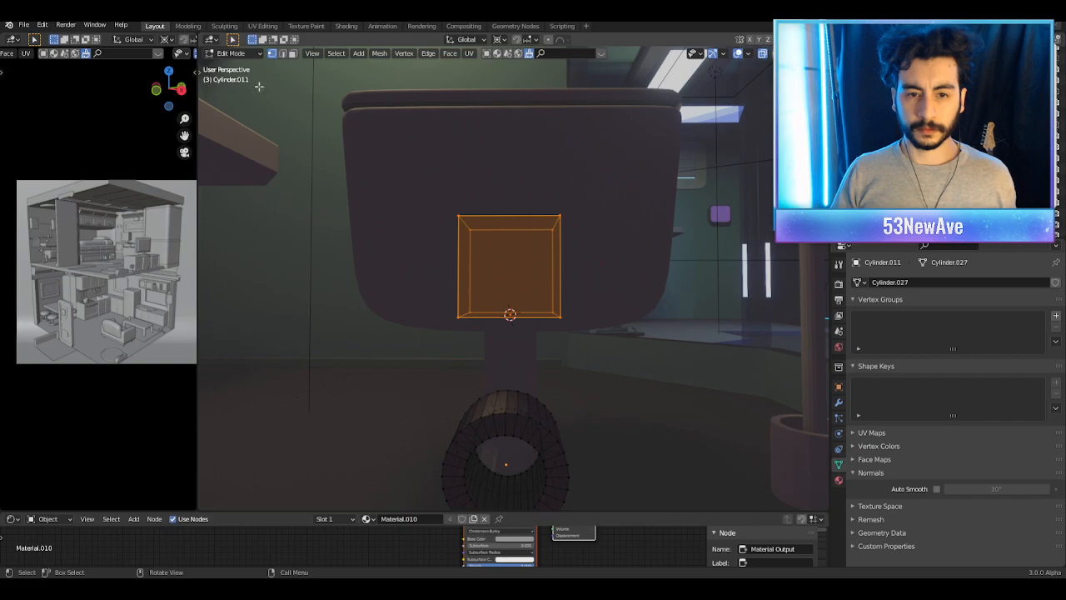
click(283, 53)
middle_drag(385, 127, 507, 225)
click(498, 255)
click(506, 331)
shift+click(451, 312)
middle_drag(445, 226, 509, 381)
shift+click(472, 377)
shift+click(475, 291)
shift+click(550, 315)
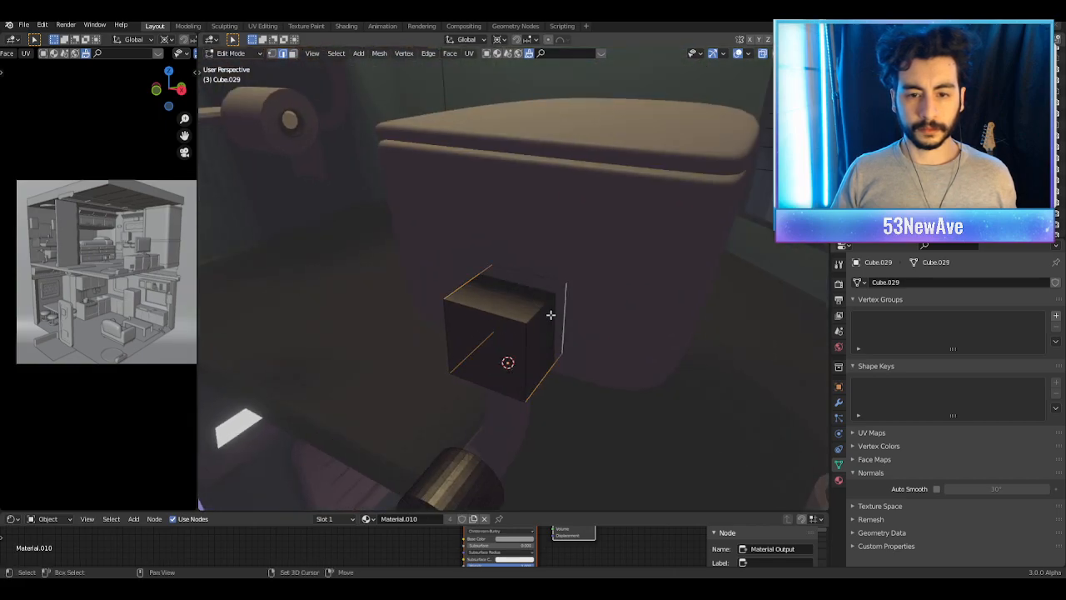
key(ctrl+z)
shift+click(547, 308)
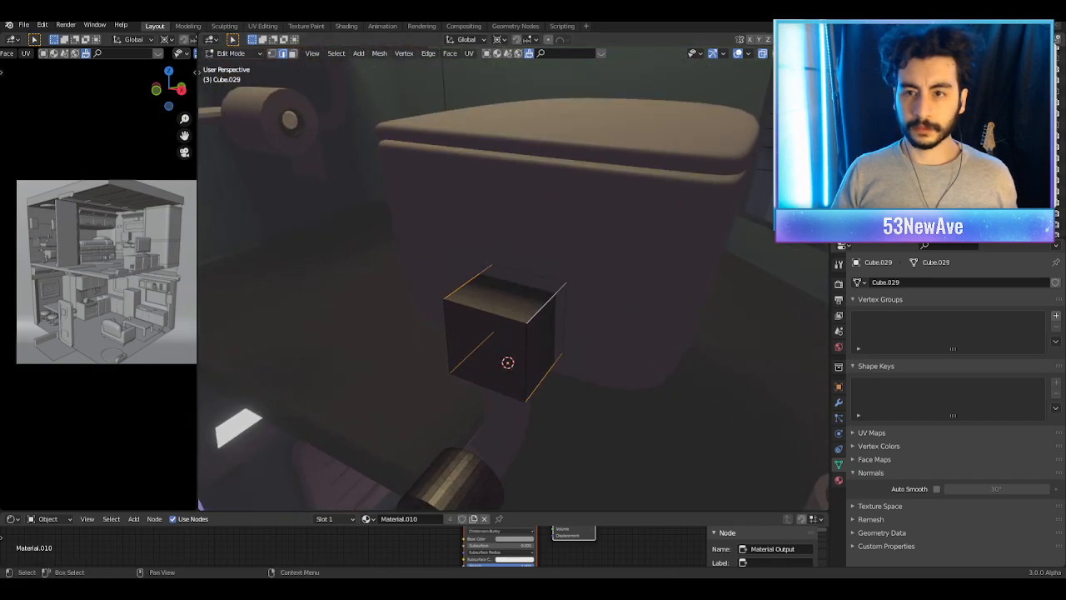
click(738, 54)
middle_drag(594, 294, 609, 278)
key(ctrl+b)
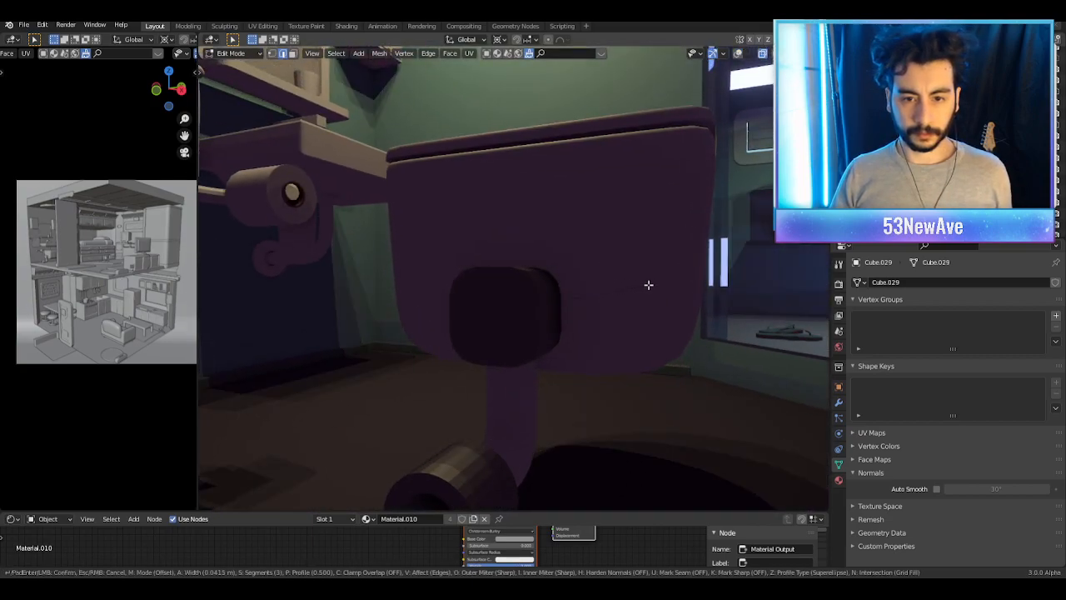
click(642, 285)
middle_drag(641, 286, 566, 285)
scroll(572, 290, down, 4)
middle_drag(483, 305, 541, 230)
key(Tab)
Step: Lower the upper part of the block along Z to make the block shorter
scroll(535, 324, down, 2)
scroll(526, 282, up, 4)
click(738, 54)
key(Tab)
mouse_move(541, 277)
middle_down()
mouse_move(551, 281)
mouse_move(544, 297)
middle_up()
drag(543, 296, 431, 238)
middle_drag(495, 256, 508, 309)
key(Tab)
click(659, 321)
click(513, 319)
middle_drag(676, 328, 540, 305)
key(Tab)
key(g)
key(z)
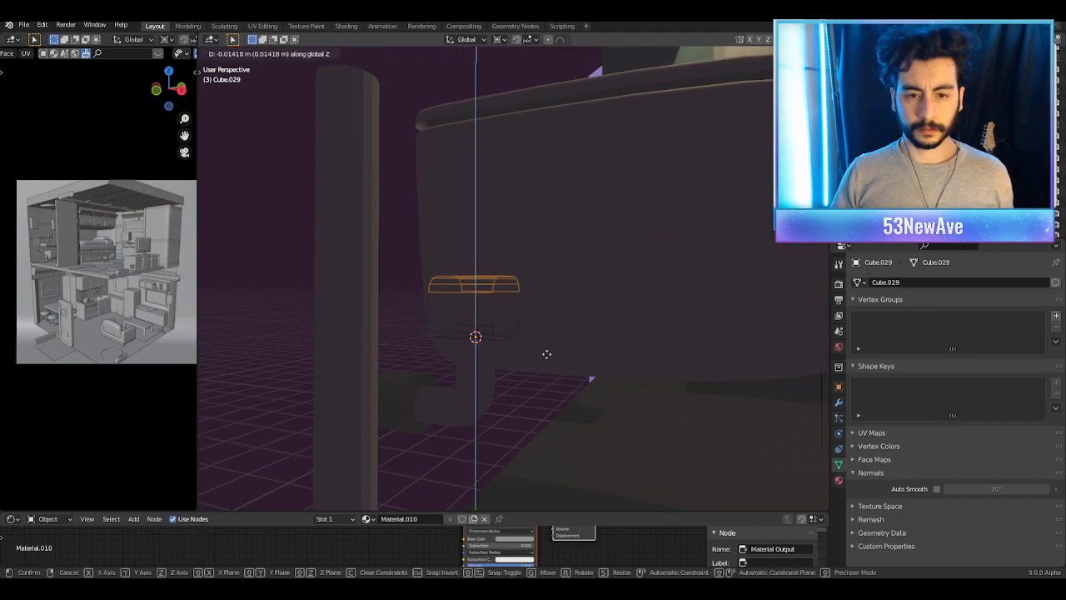
click(542, 382)
middle_drag(542, 382, 650, 322)
Step: Shift the block's selected geometry along the Y axis to adjust its fit against the toilet
key(Tab)
key(Tab)
key(g)
key(y)
click(605, 323)
key(Tab)
middle_drag(634, 235, 607, 272)
scroll(608, 272, up, 4)
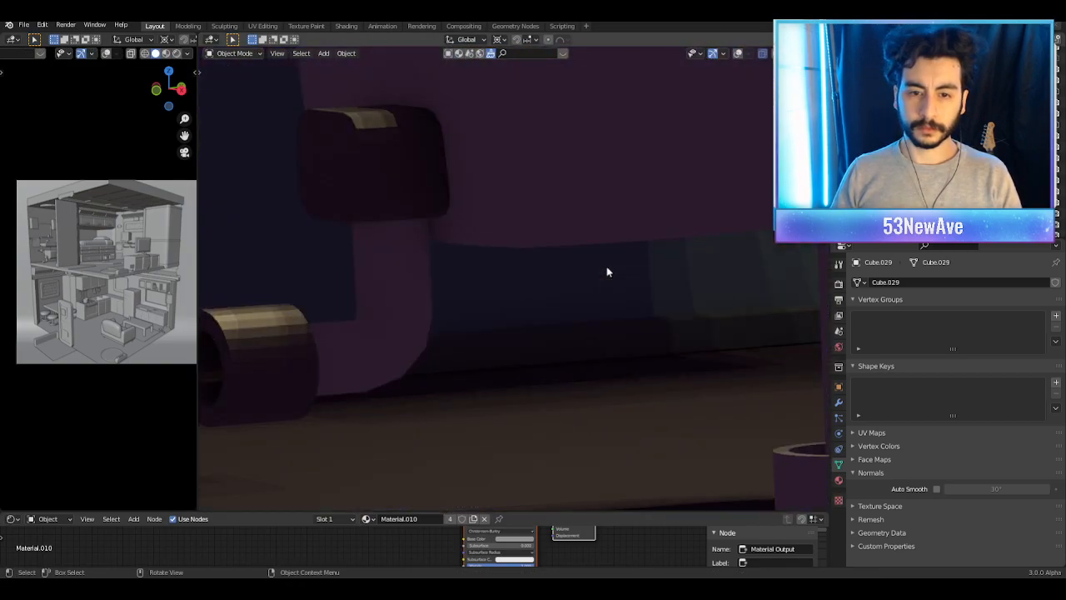
scroll(600, 279, down, 3)
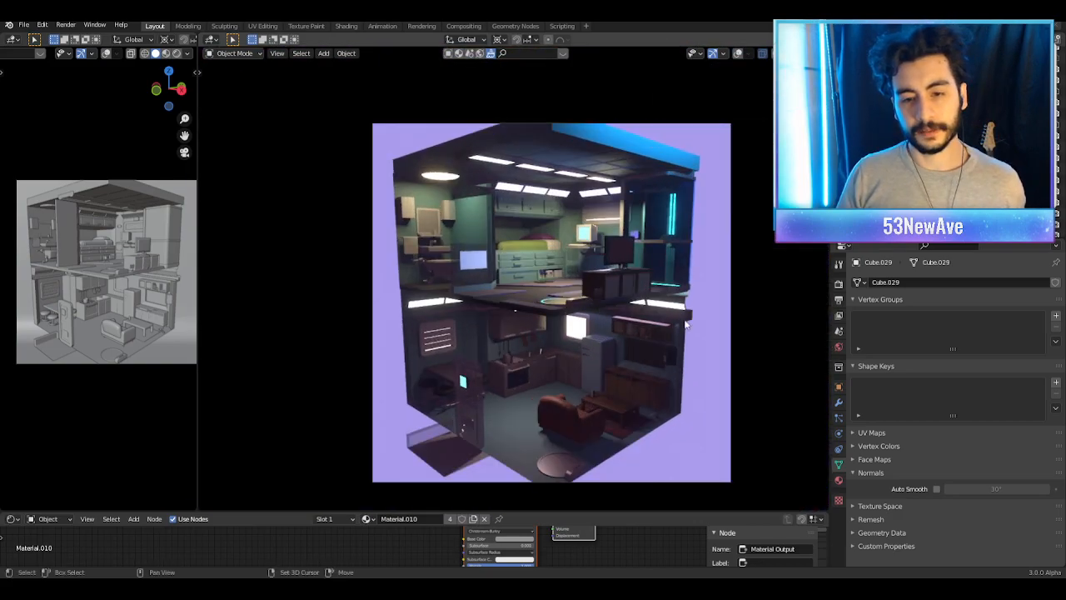
Step: Enlarge the main 3D viewport by shrinking the node editor and the grey reference viewport
shift+middle_drag(649, 350, 607, 333)
scroll(608, 334, up, 2)
drag(594, 510, 597, 554)
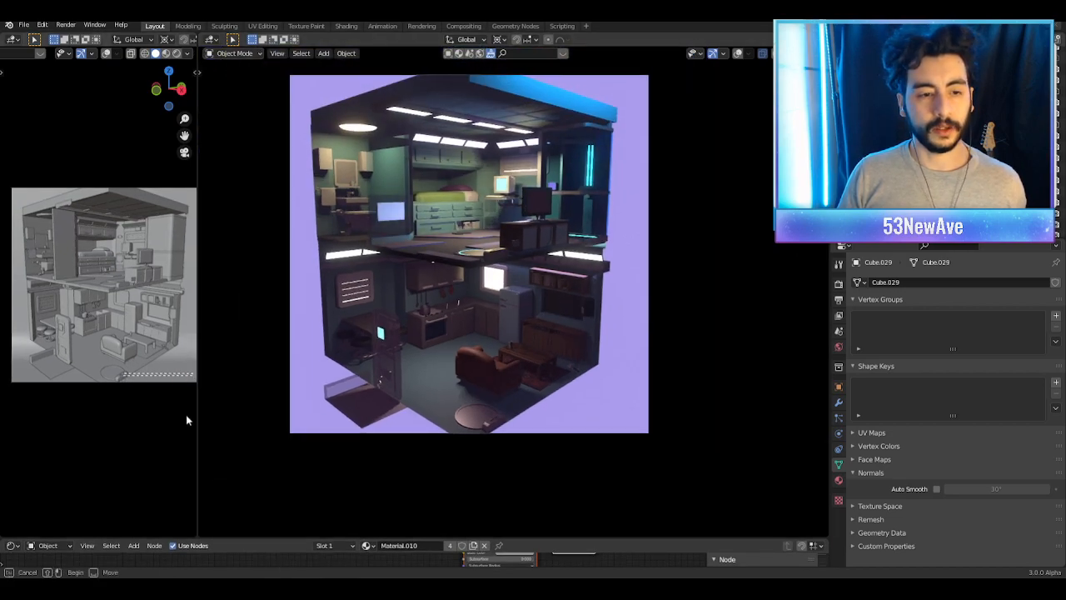
drag(197, 410, 134, 400)
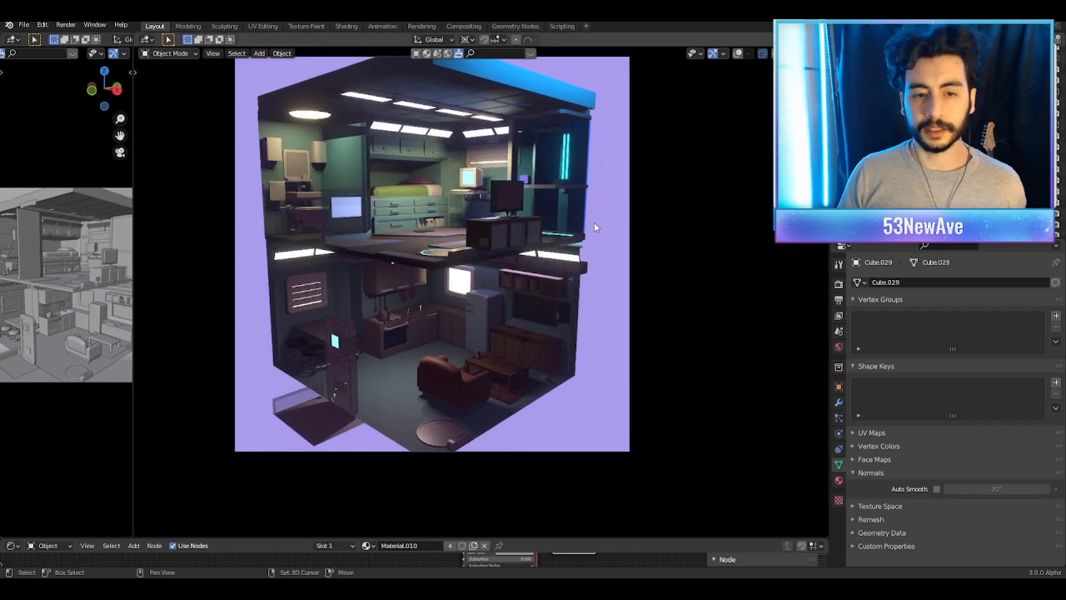
Step: Select the area light near the kitchen window with overlays shown, and hide the overlays again
click(744, 105)
click(737, 55)
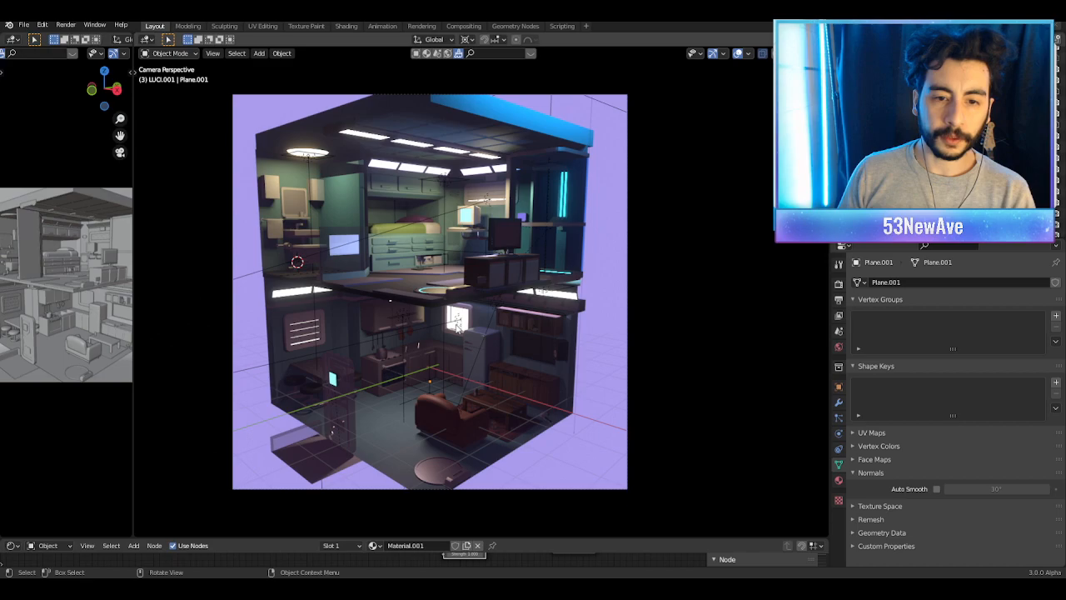
click(421, 329)
click(738, 54)
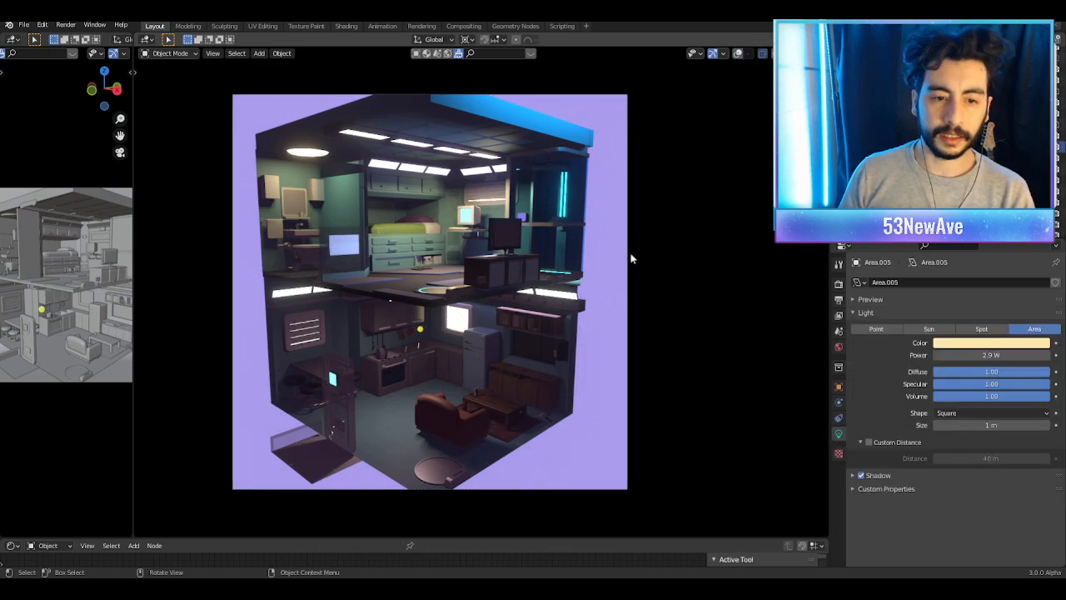
Step: Examine the lighting and furniture of the lower floor's kitchen and living area from several angles
scroll(631, 253, up, 2)
scroll(630, 253, down, 2)
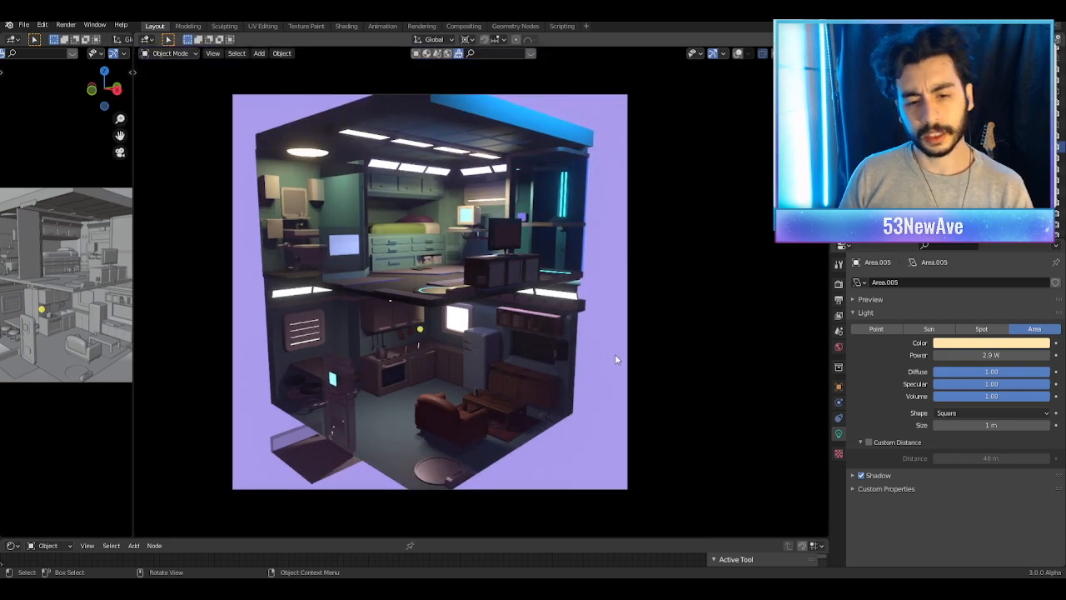
shift+middle_drag(599, 379, 578, 273)
scroll(599, 323, up, 2)
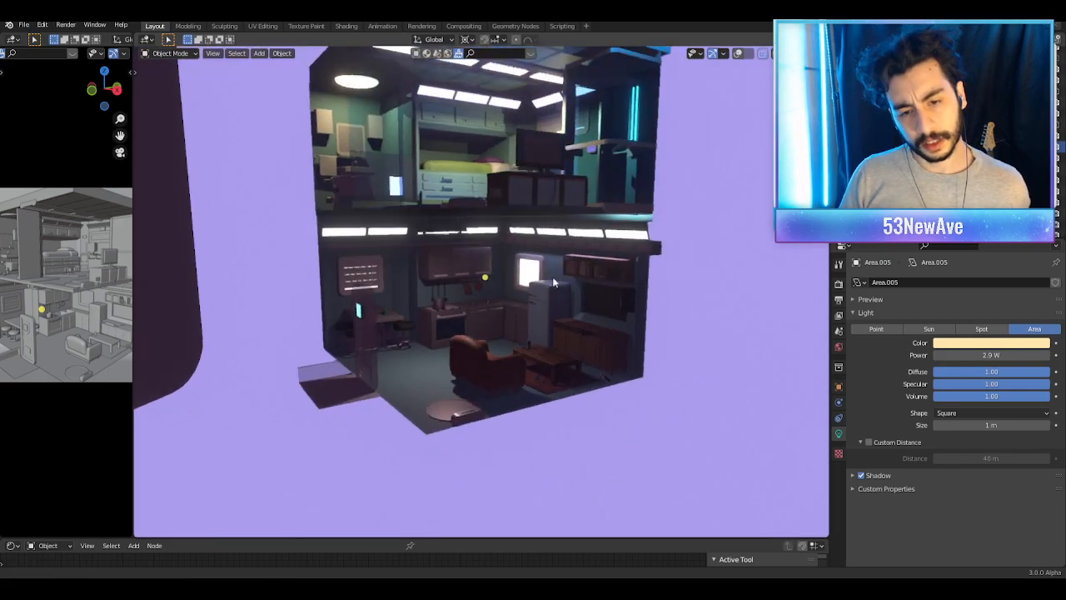
scroll(566, 264, up, 3)
scroll(569, 255, up, 2)
scroll(562, 261, up, 2)
shift+middle_drag(483, 292, 632, 343)
shift+middle_drag(693, 317, 627, 328)
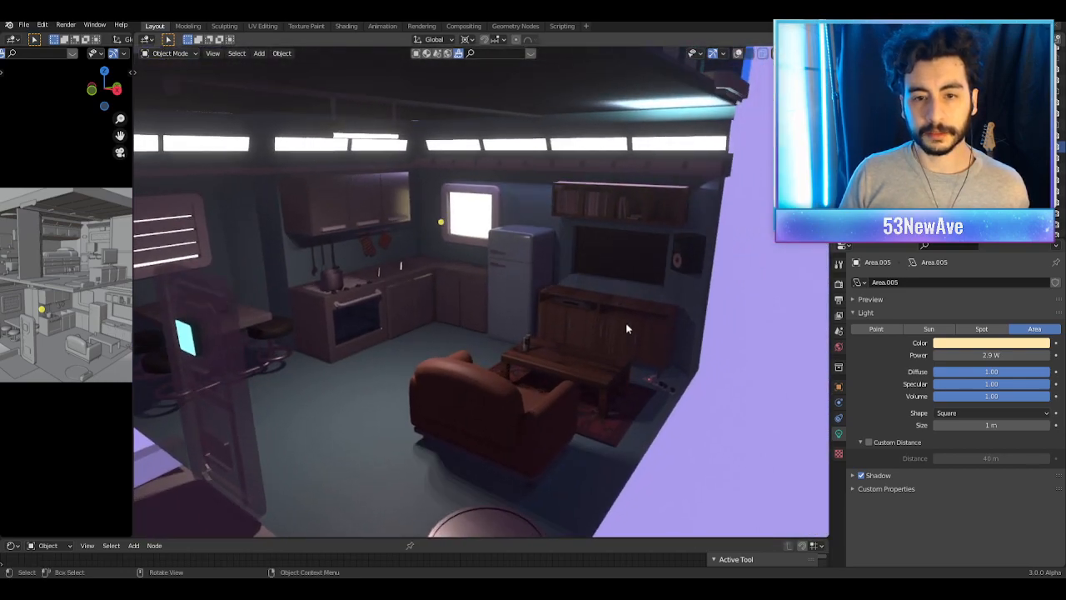
scroll(625, 309, down, 4)
scroll(625, 309, up, 3)
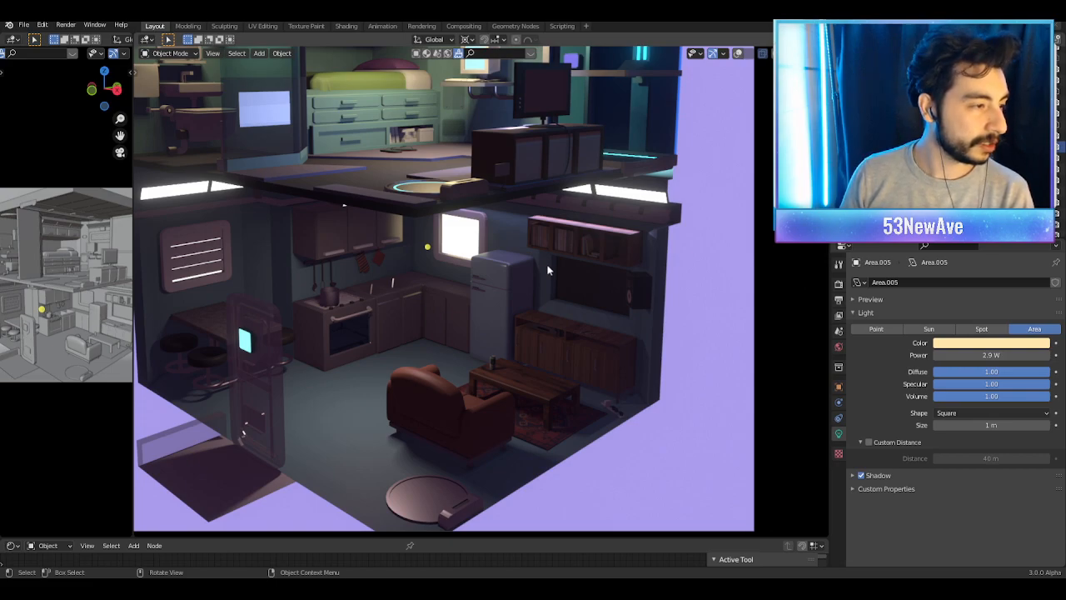
scroll(481, 257, down, 3)
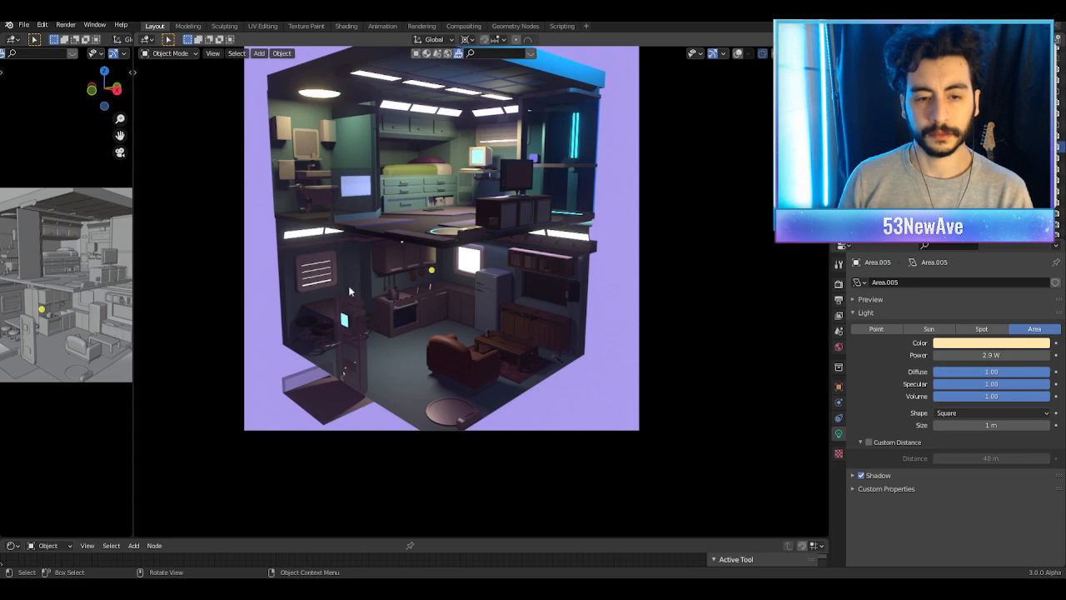
middle_drag(350, 291, 526, 383)
scroll(552, 402, up, 3)
scroll(534, 382, down, 2)
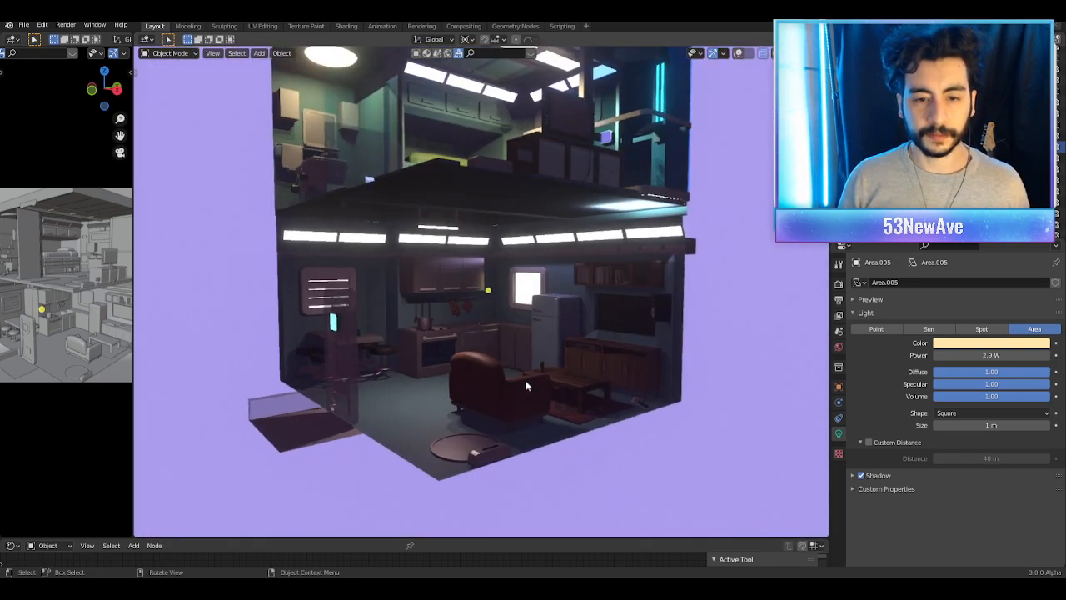
scroll(528, 384, up, 1)
mouse_move(602, 388)
middle_down()
mouse_move(578, 390)
mouse_move(592, 398)
middle_up()
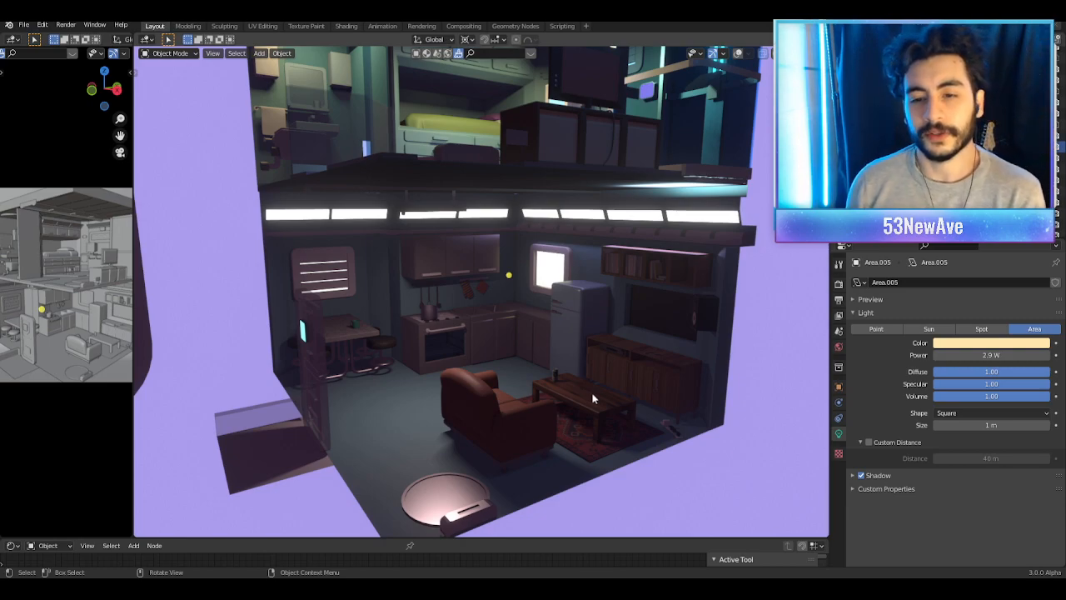
middle_drag(621, 317, 672, 303)
Step: Select the wall speaker beside the TV and examine the TV corner with overlays shown and hidden
click(717, 137)
click(738, 52)
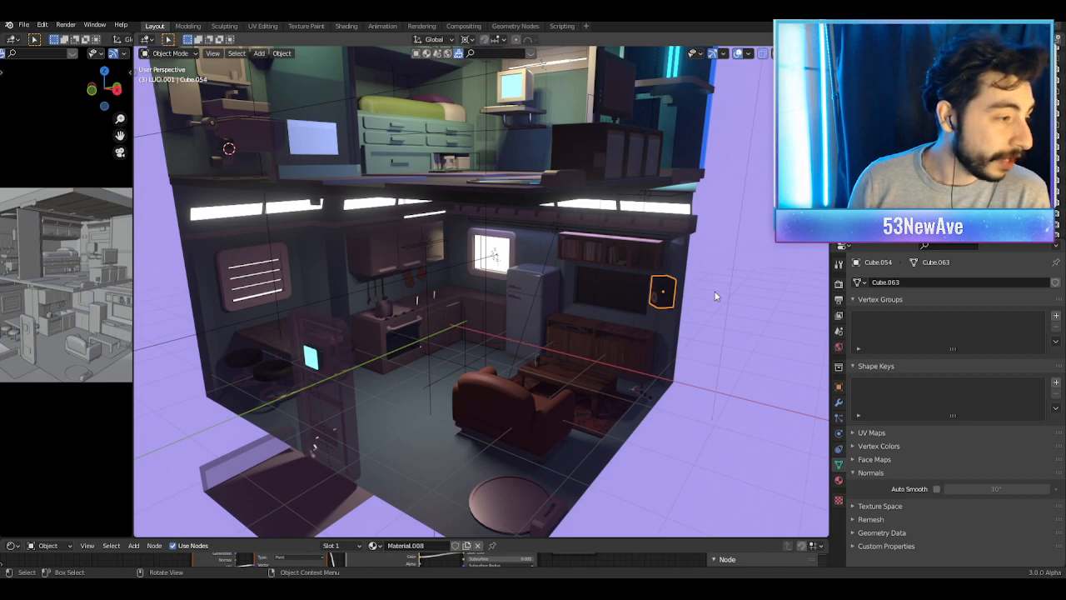
scroll(715, 296, up, 5)
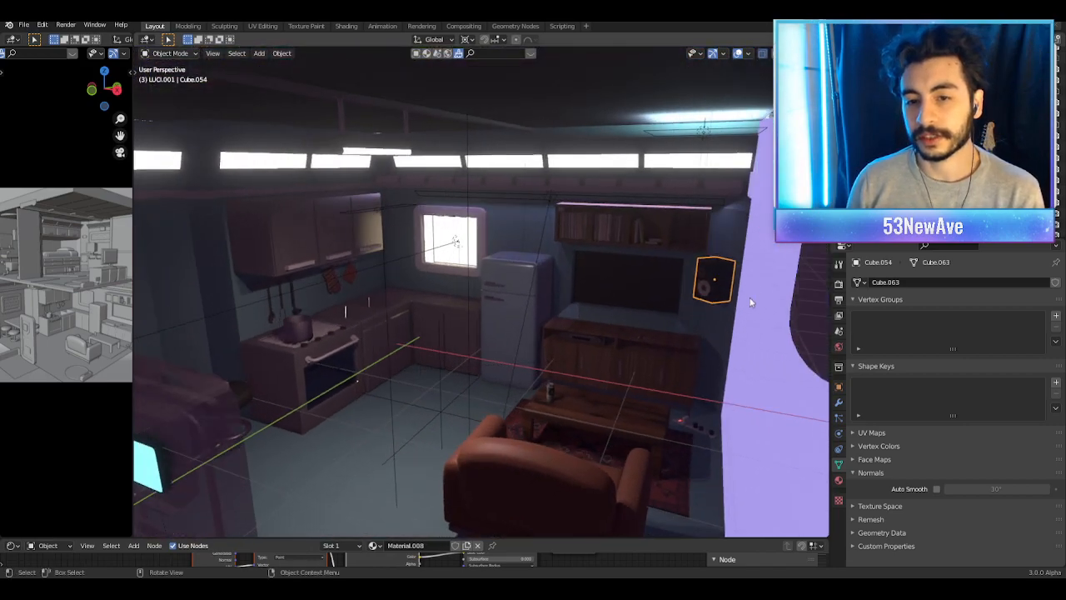
click(738, 52)
middle_drag(725, 283, 645, 199)
click(737, 54)
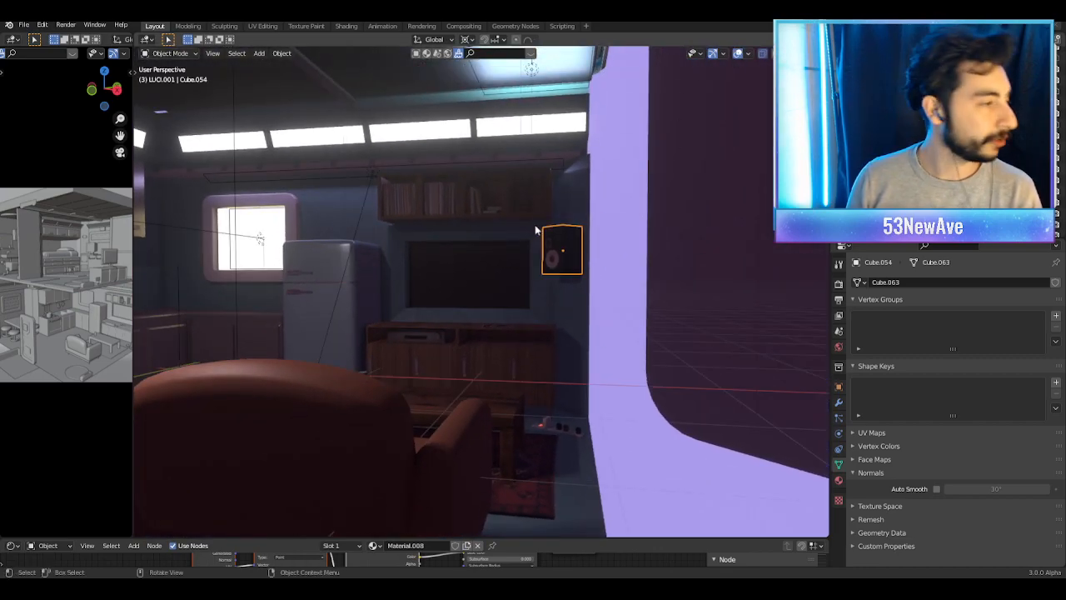
middle_drag(534, 248, 561, 264)
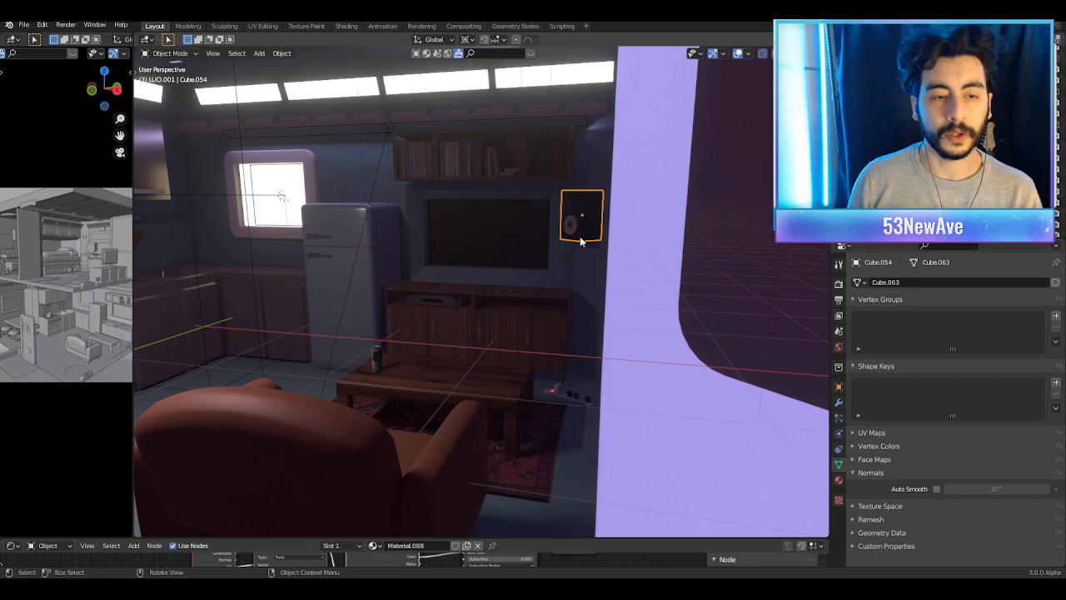
middle_drag(560, 229, 445, 254)
scroll(476, 252, up, 8)
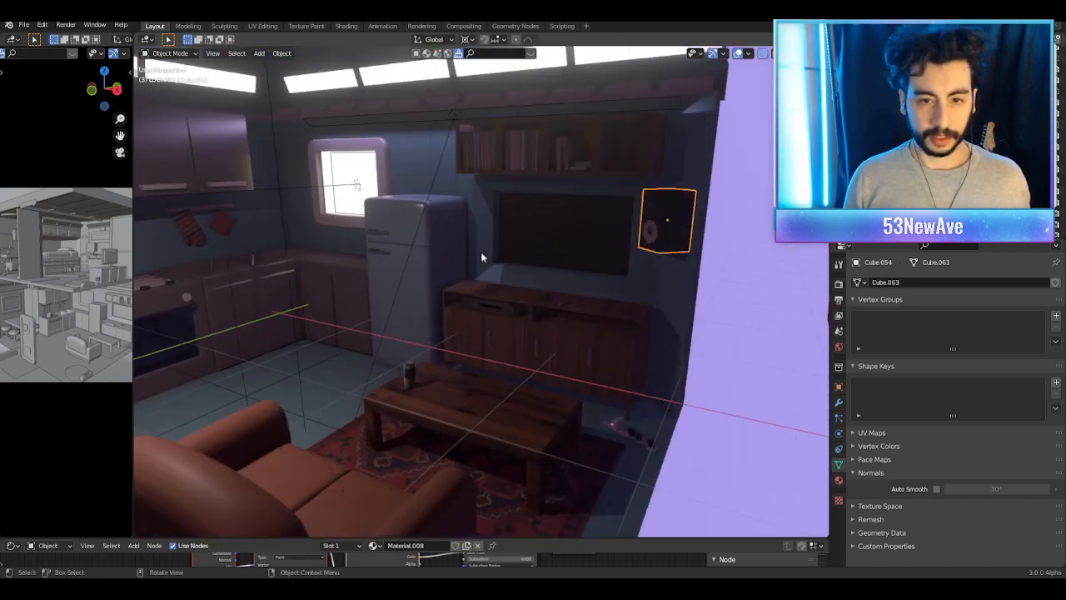
click(734, 56)
middle_drag(533, 266, 474, 303)
scroll(423, 297, down, 3)
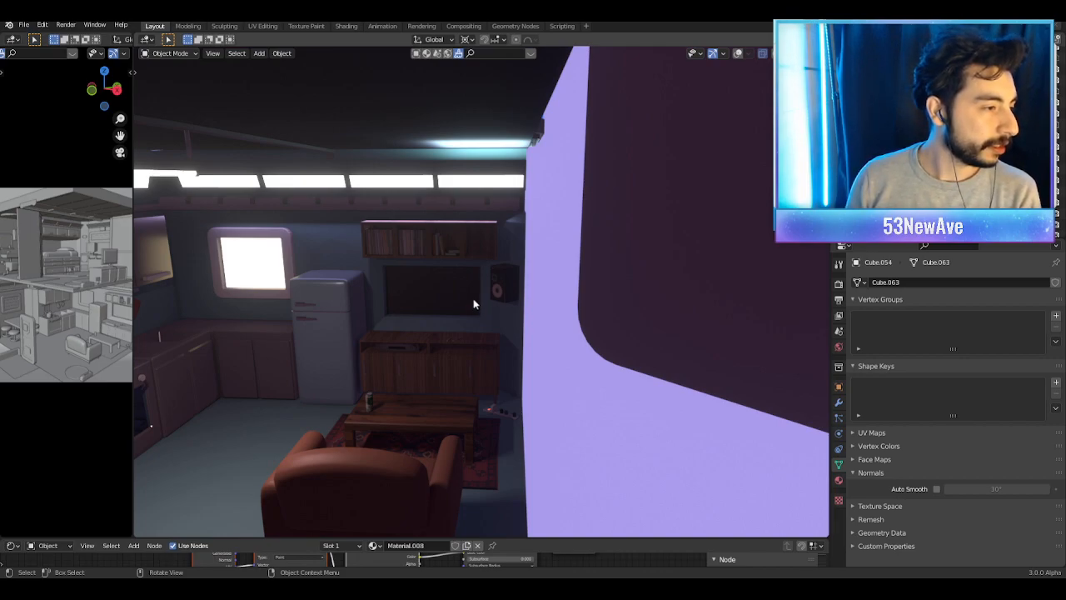
middle_drag(473, 304, 343, 340)
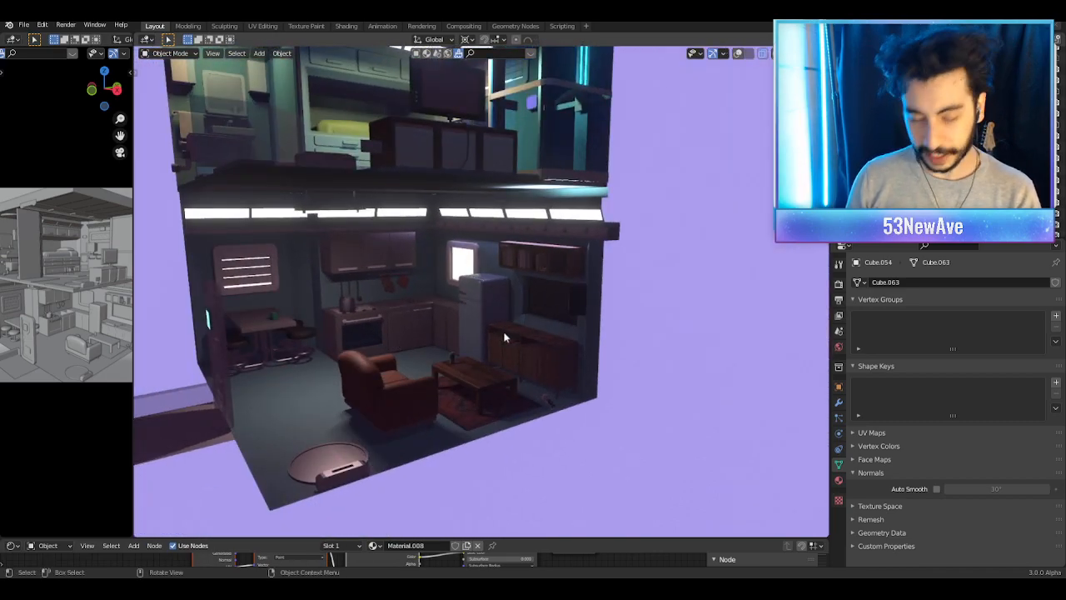
middle_drag(506, 337, 575, 357)
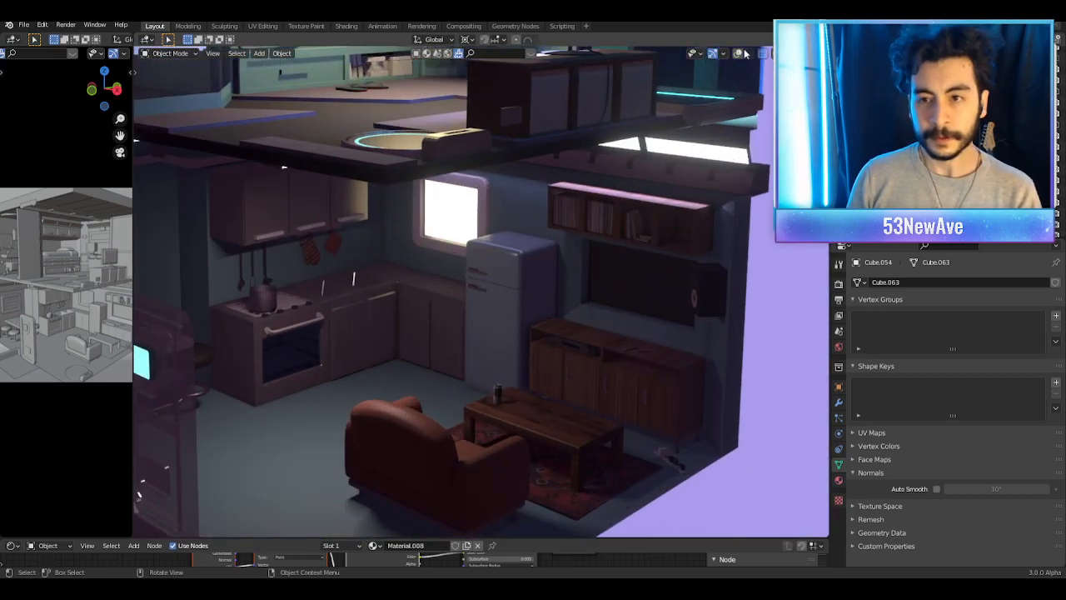
Step: Examine the whole apartment and its lower-floor furniture through the camera with overlays shown and hidden
click(739, 54)
scroll(575, 321, down, 3)
shift+middle_drag(562, 329, 560, 295)
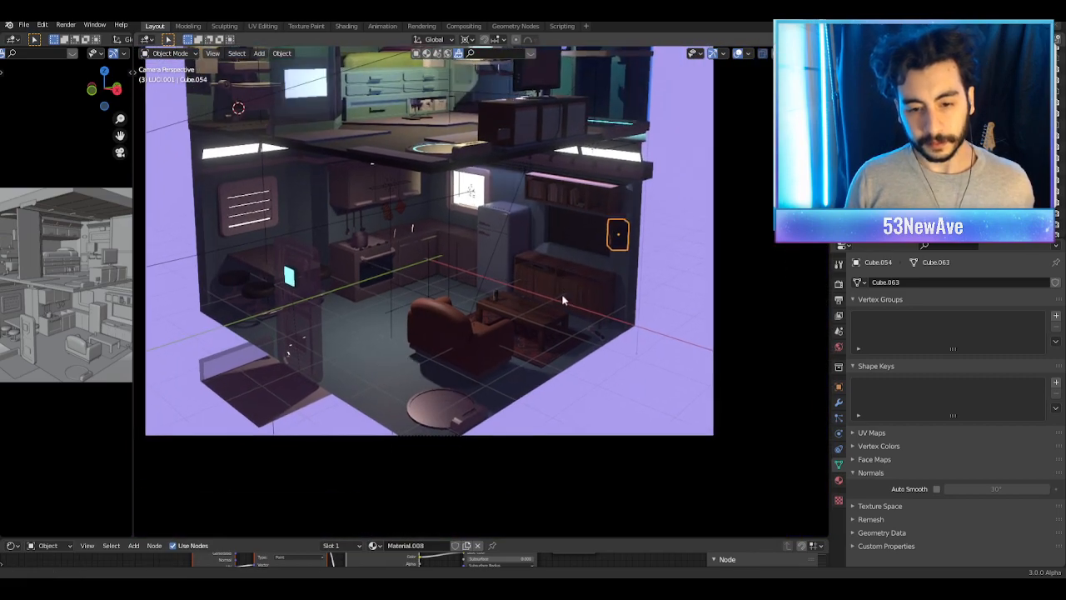
scroll(556, 366, up, 2)
scroll(558, 358, up, 4)
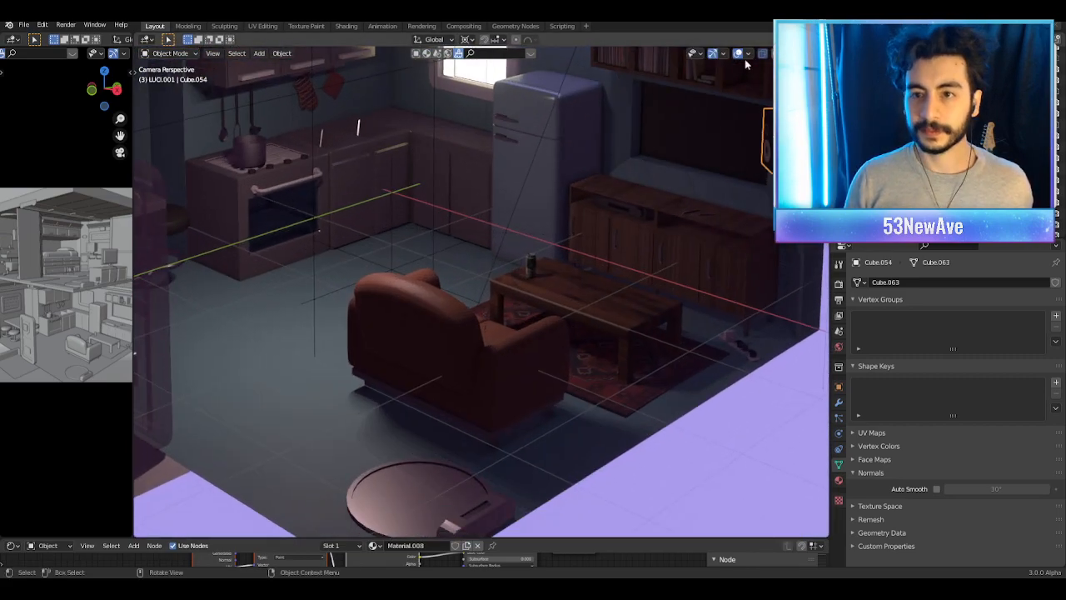
click(739, 55)
scroll(570, 219, down, 6)
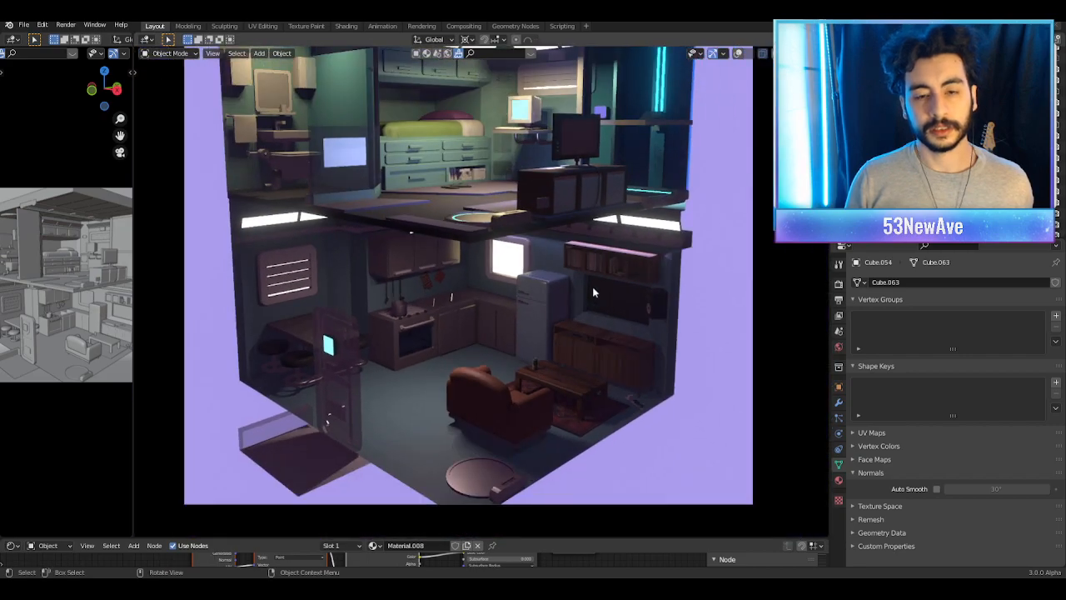
shift+middle_drag(592, 287, 603, 340)
scroll(603, 337, down, 1)
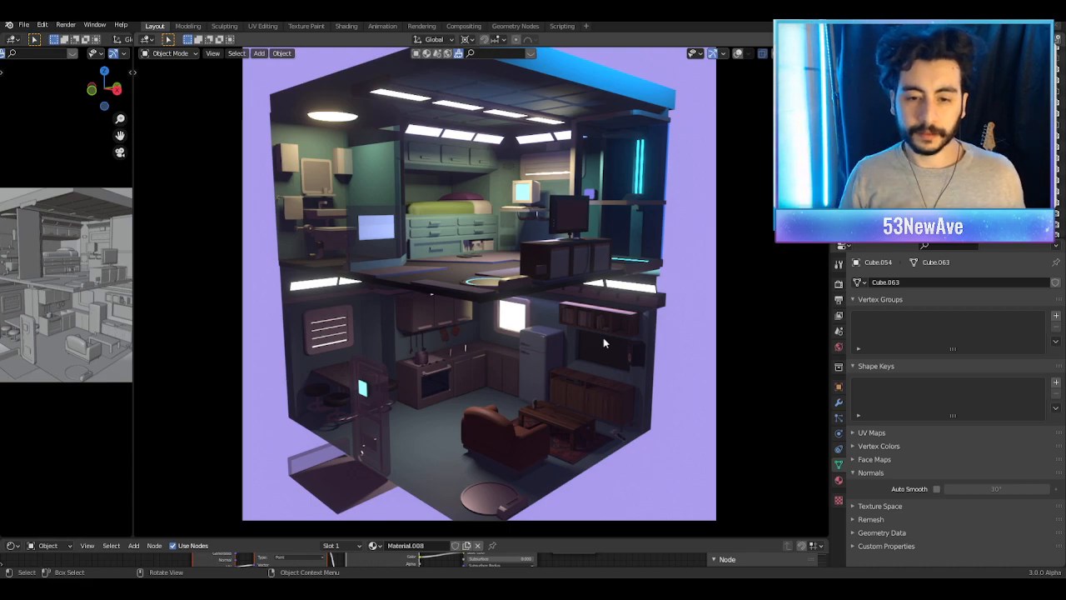
shift+middle_drag(640, 376, 617, 339)
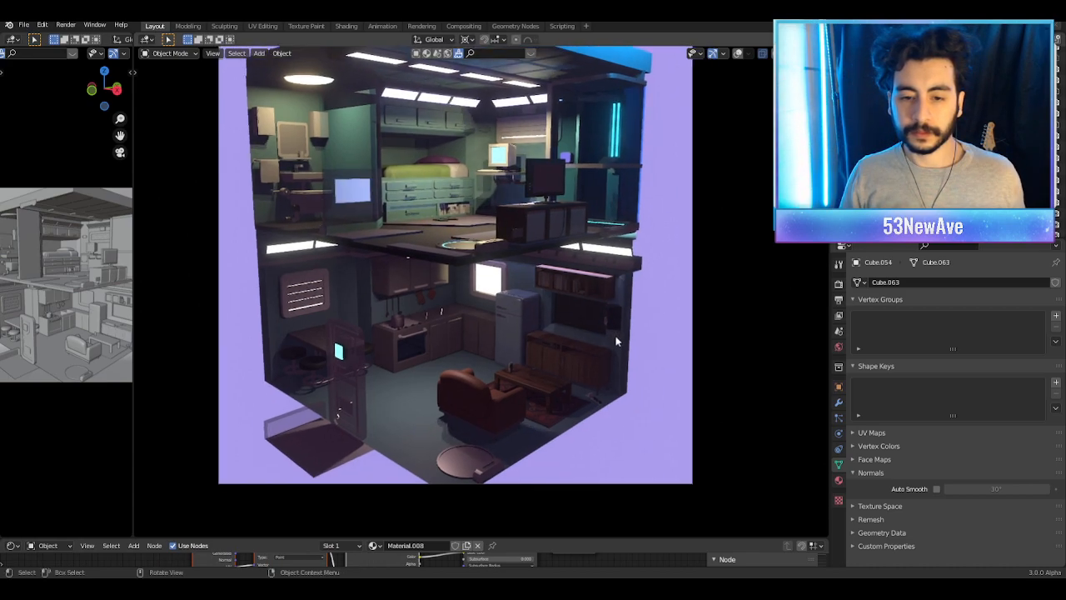
Step: Show the overlays and add an area light to the scene
click(738, 54)
middle_drag(693, 183, 657, 233)
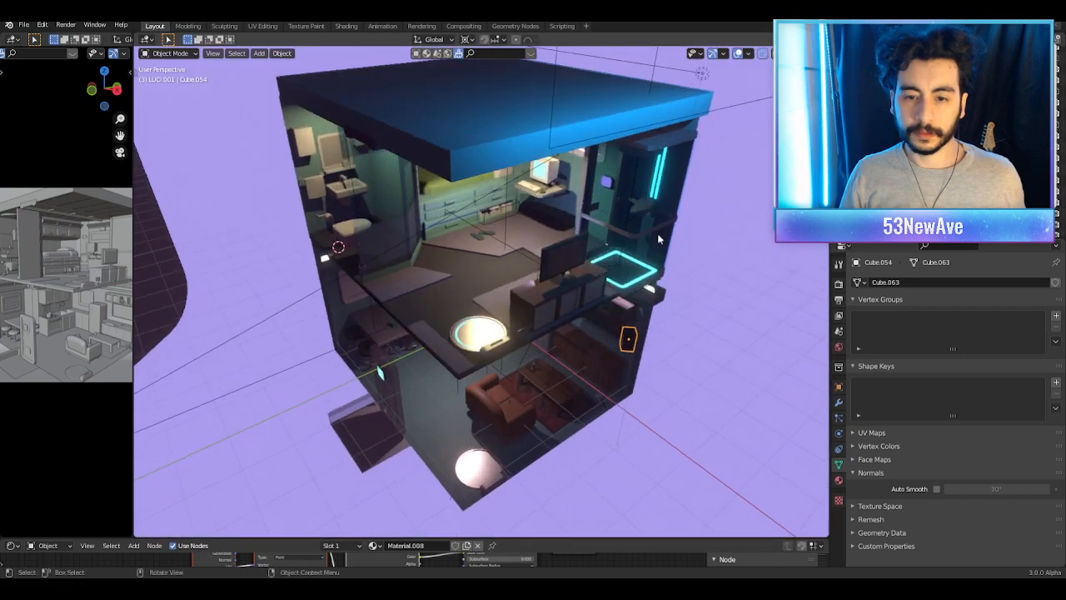
scroll(614, 329, down, 5)
shift+middle_drag(612, 333, 594, 298)
scroll(592, 293, up, 3)
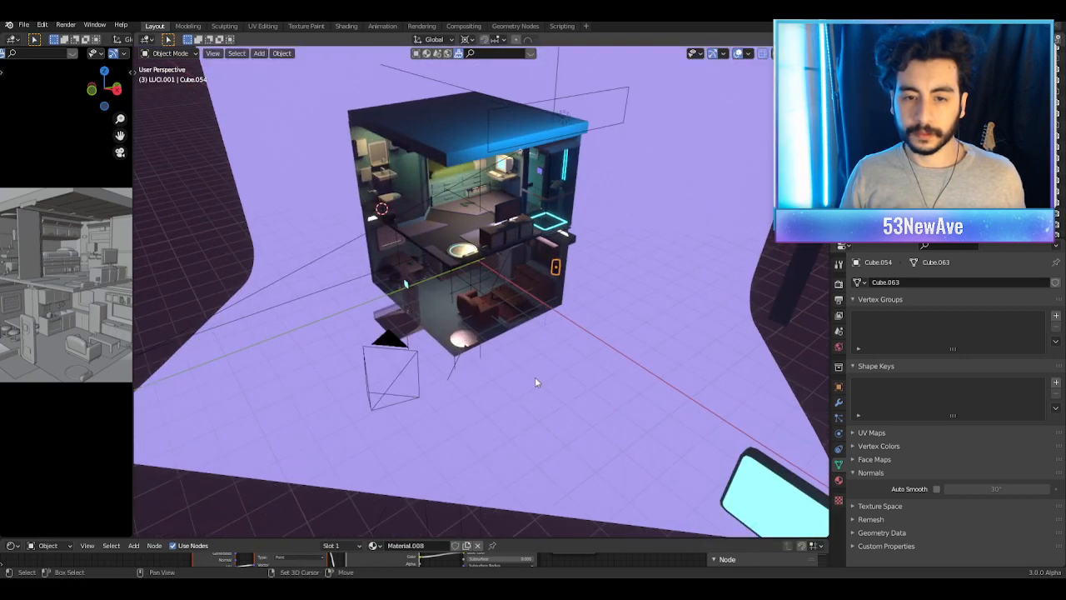
key(shift+a)
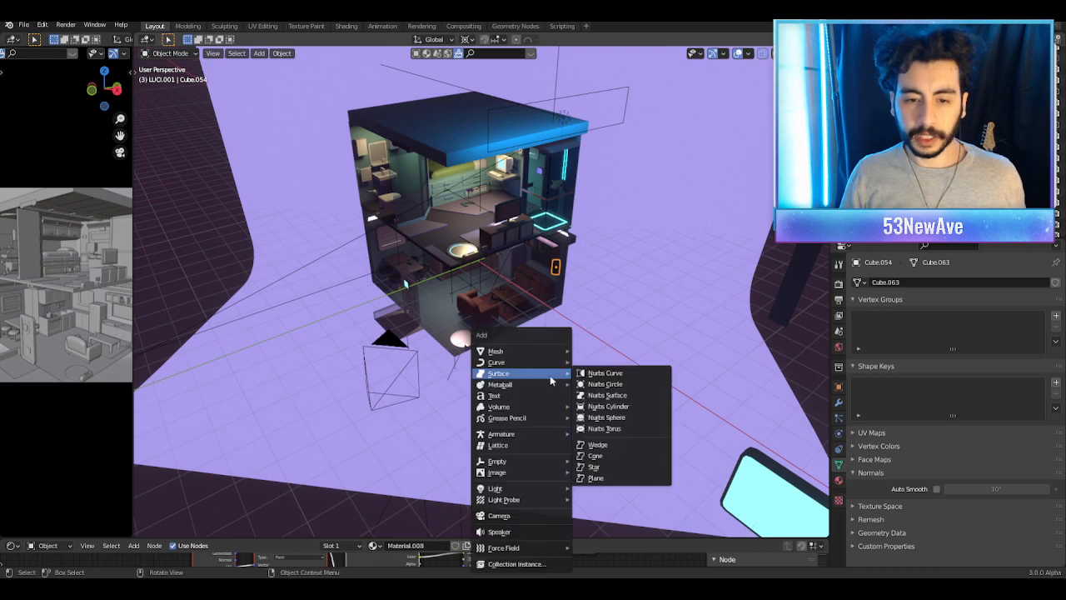
mouse_move(537, 489)
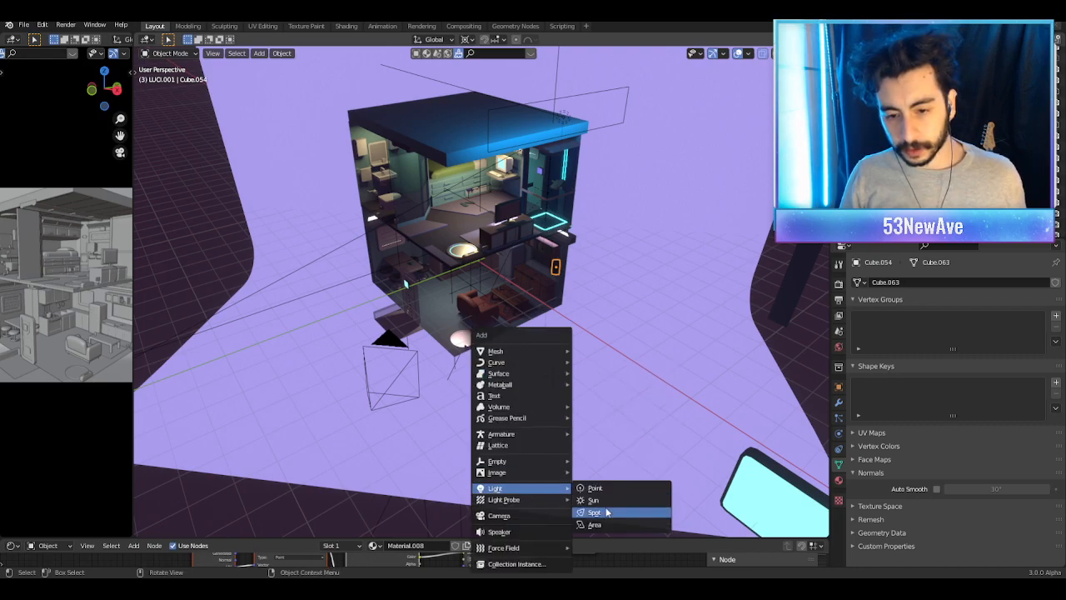
click(609, 526)
Step: Raise the new area light and move it horizontally to stand outside the lower floor's open side
middle_drag(605, 429, 658, 405)
key(g)
key(z)
click(647, 273)
key(g)
key(shift+z)
click(532, 337)
Step: Change the transform pivot point and stretch the area light along the Y and X axes into a larger panel
key(s)
key(x)
right_click(647, 363)
middle_drag(647, 365, 642, 400)
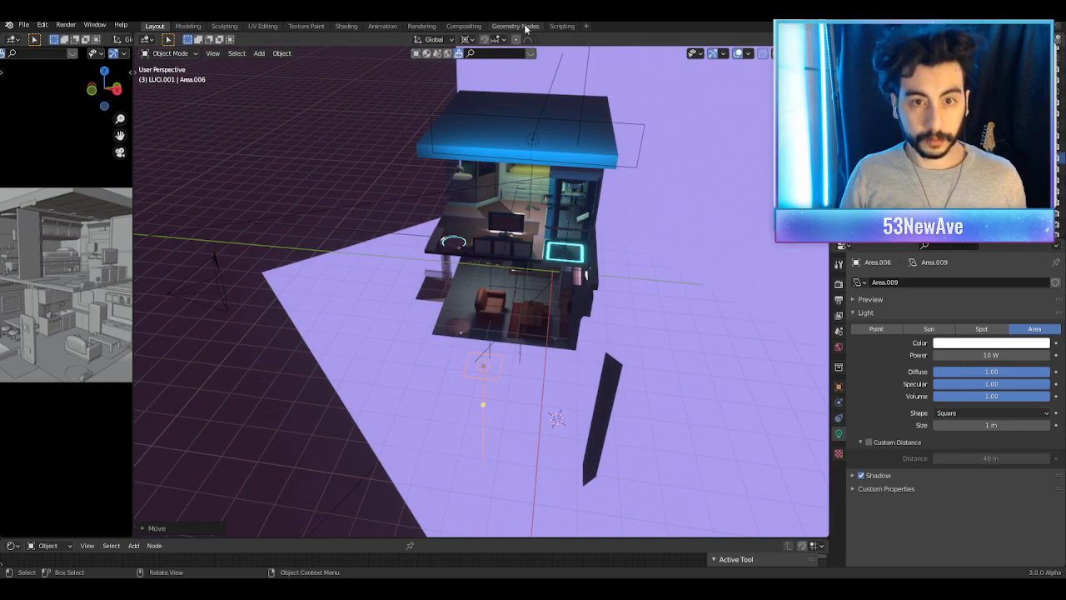
click(468, 39)
click(491, 76)
key(s)
key(y)
click(712, 306)
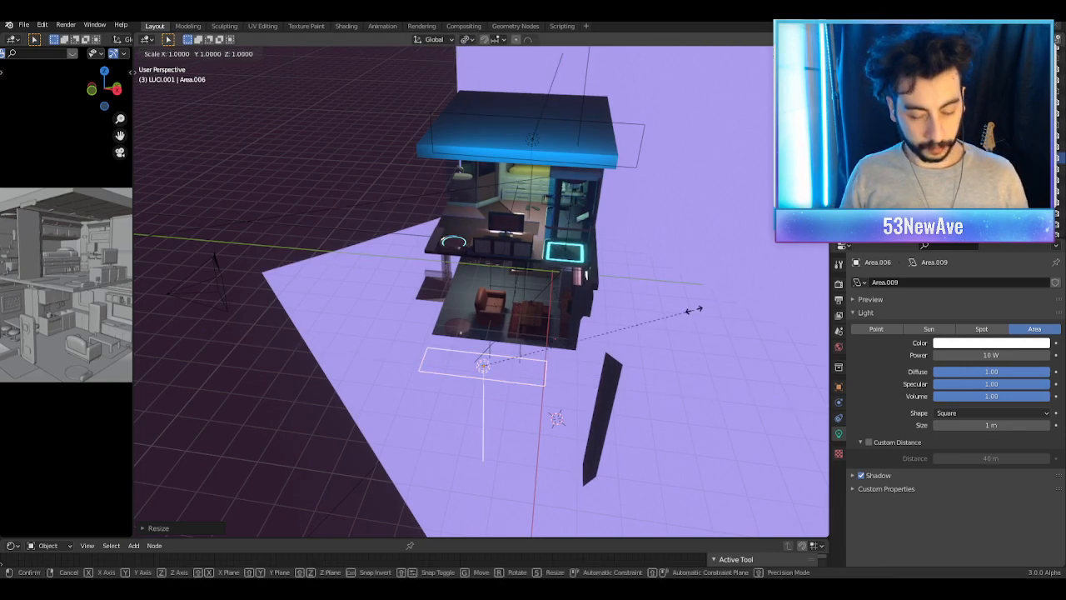
key(s)
key(x)
click(540, 386)
Step: Rotate the area light about the global Y axis so it faces the building's interior
middle_drag(541, 386, 620, 350)
key(r)
key(y)
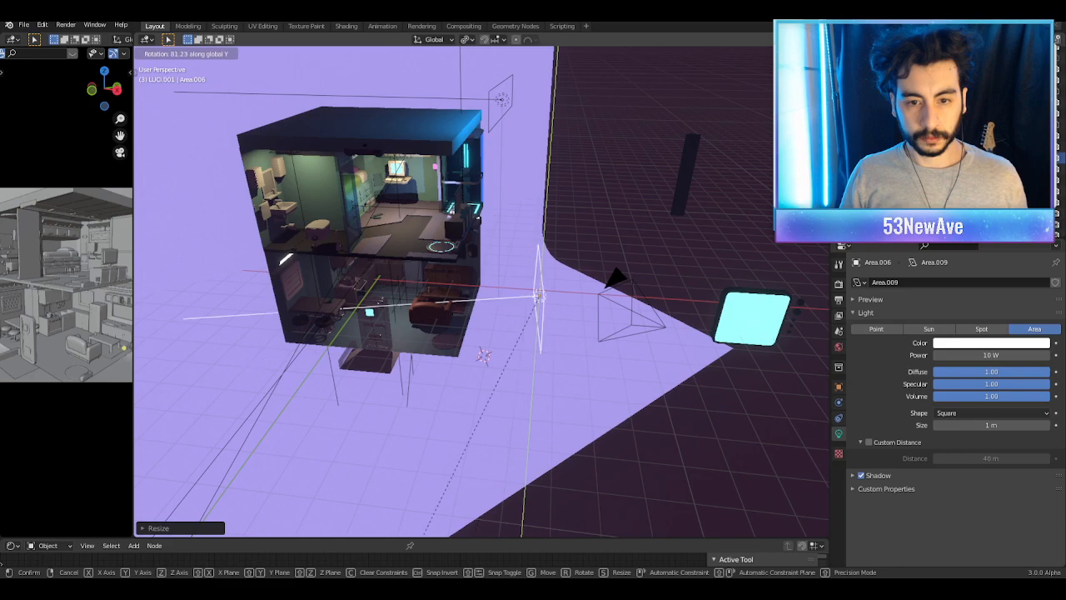
right_click(477, 102)
middle_drag(586, 187, 612, 264)
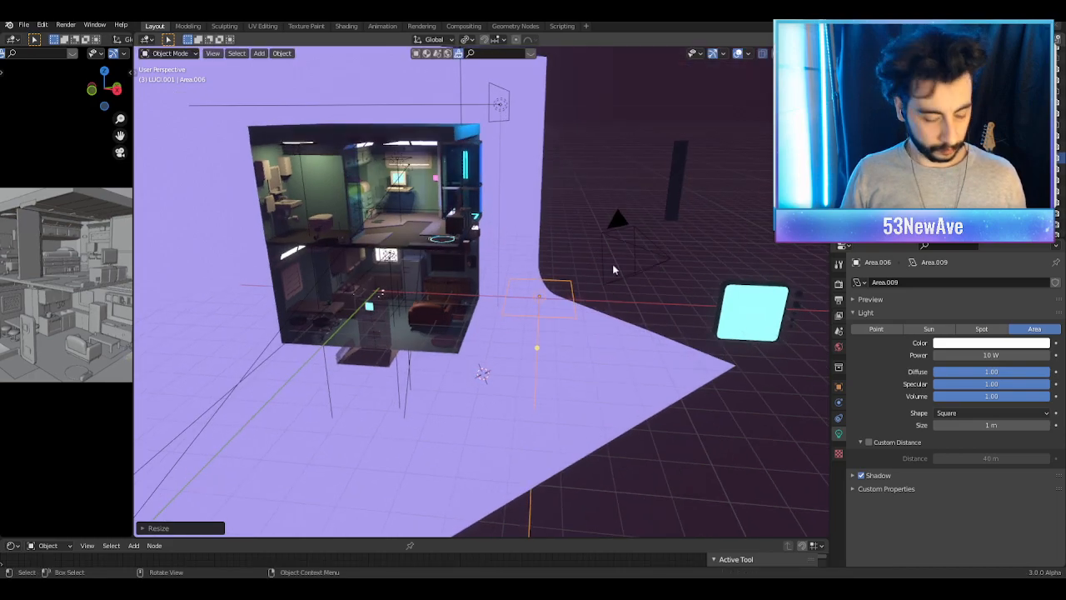
key(r)
key(y)
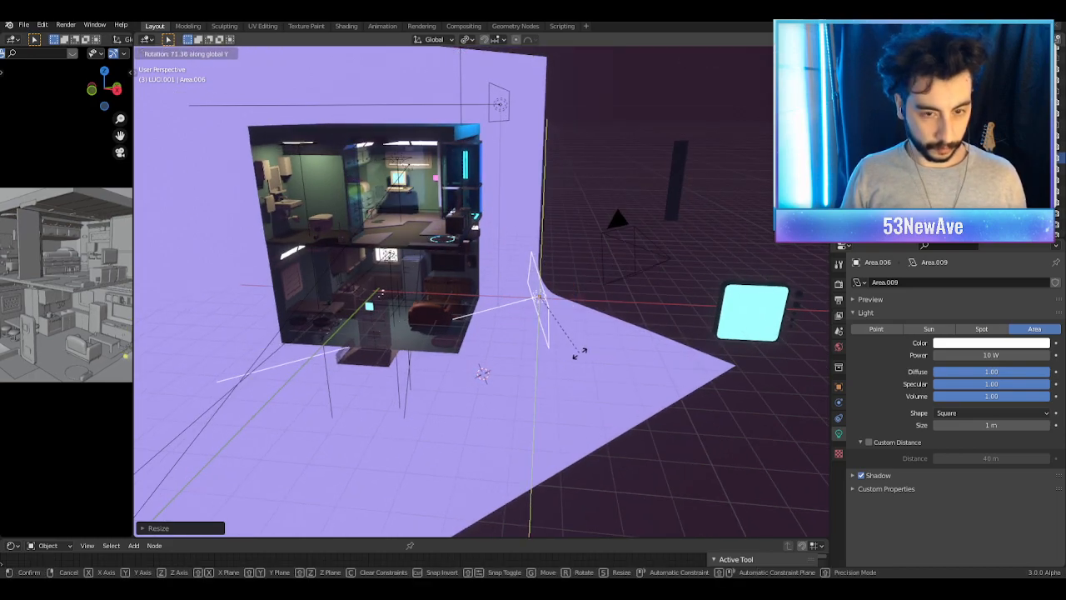
click(546, 319)
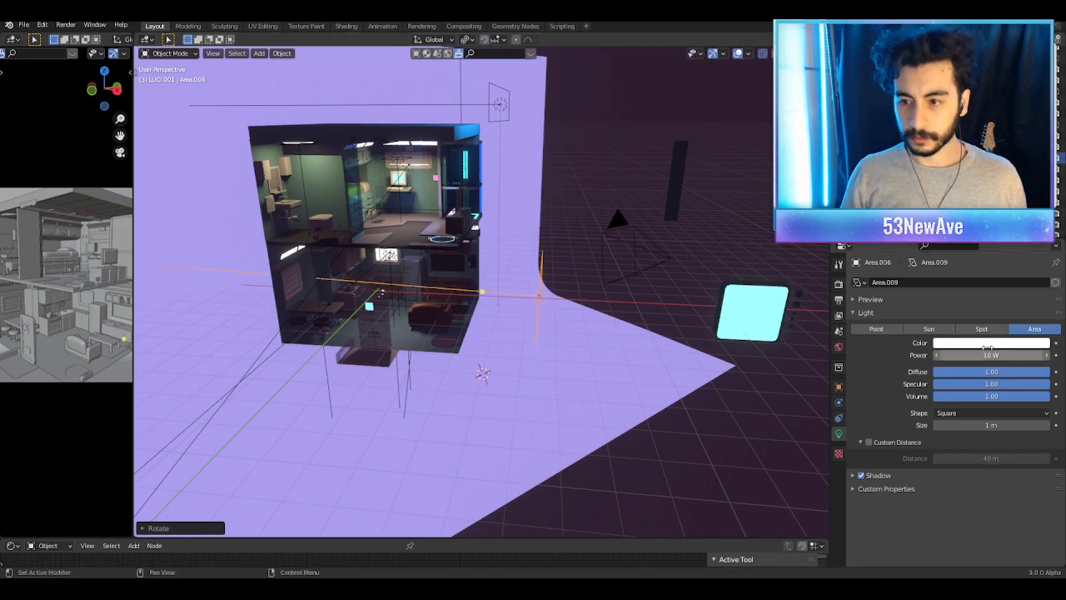
Step: Color the area light pink, set its power to 50.6 W and return to the camera view
click(990, 342)
drag(993, 240, 1001, 260)
drag(983, 355, 1016, 354)
middle_drag(623, 277, 563, 275)
scroll(561, 277, up, 2)
key(KP_0)
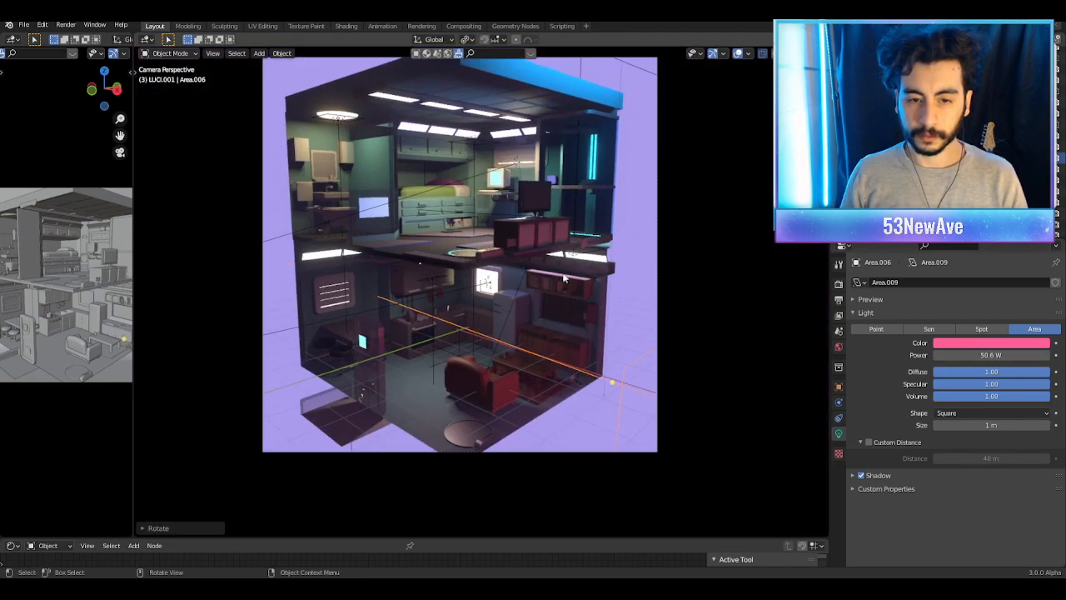
Step: Hide the overlays, try moving the pink area light, and set its power to 82.8 W
click(737, 54)
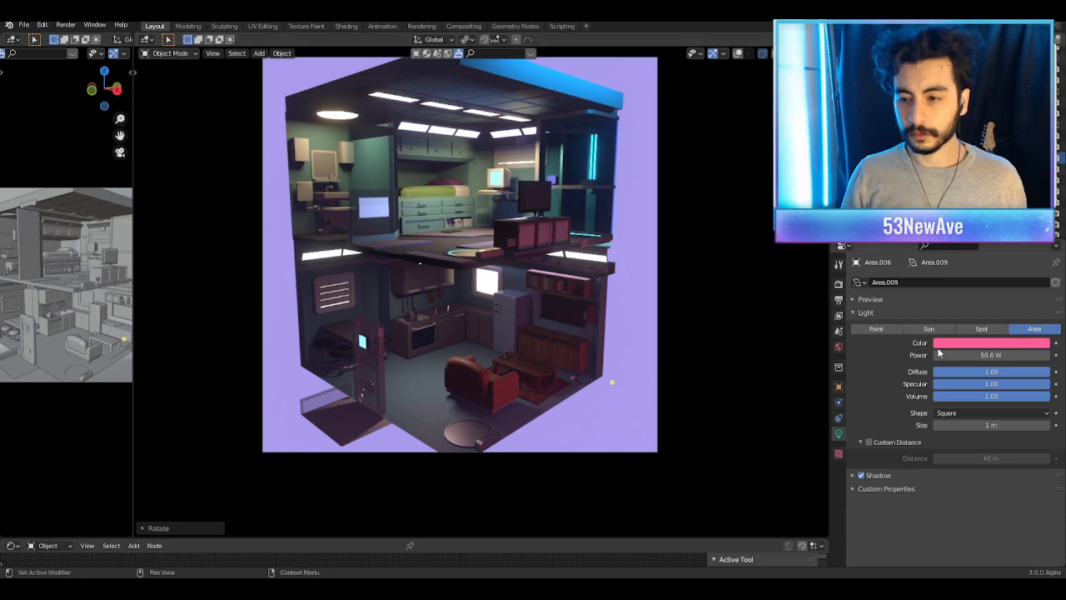
key(g)
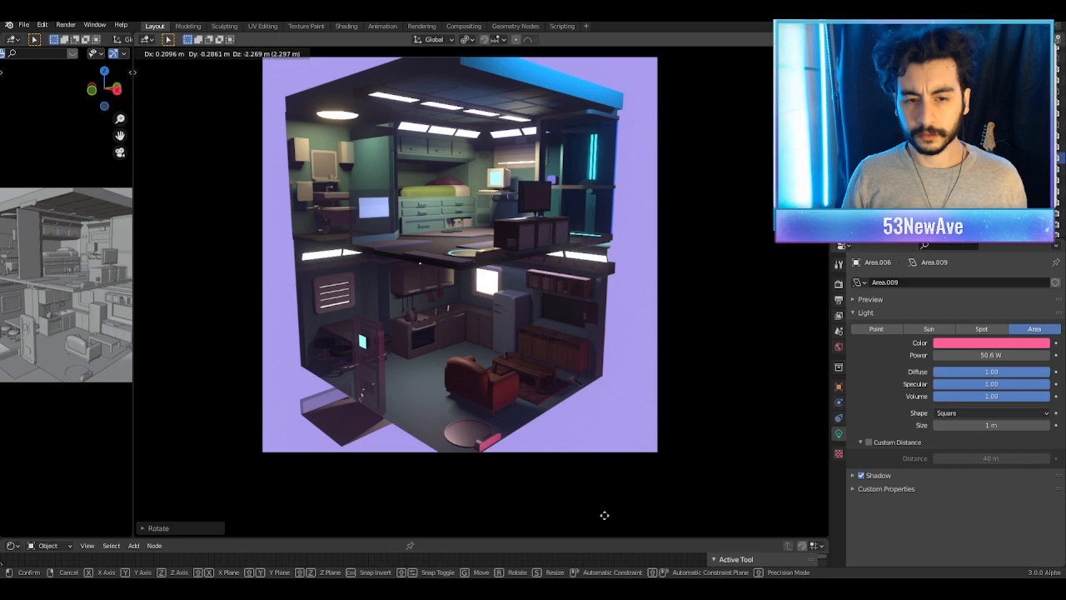
right_click(609, 506)
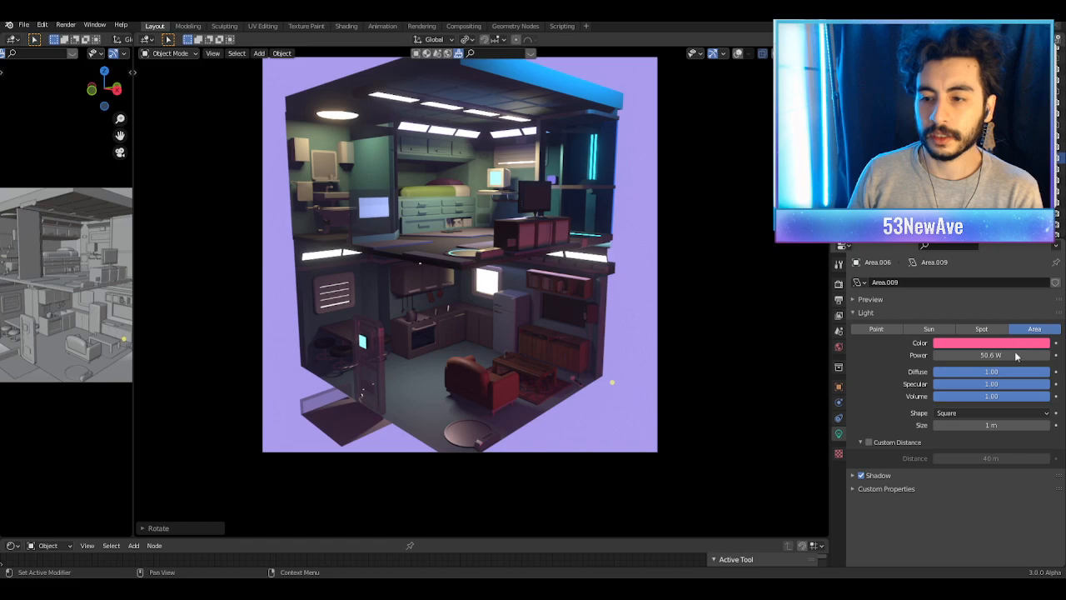
drag(983, 354, 1051, 354)
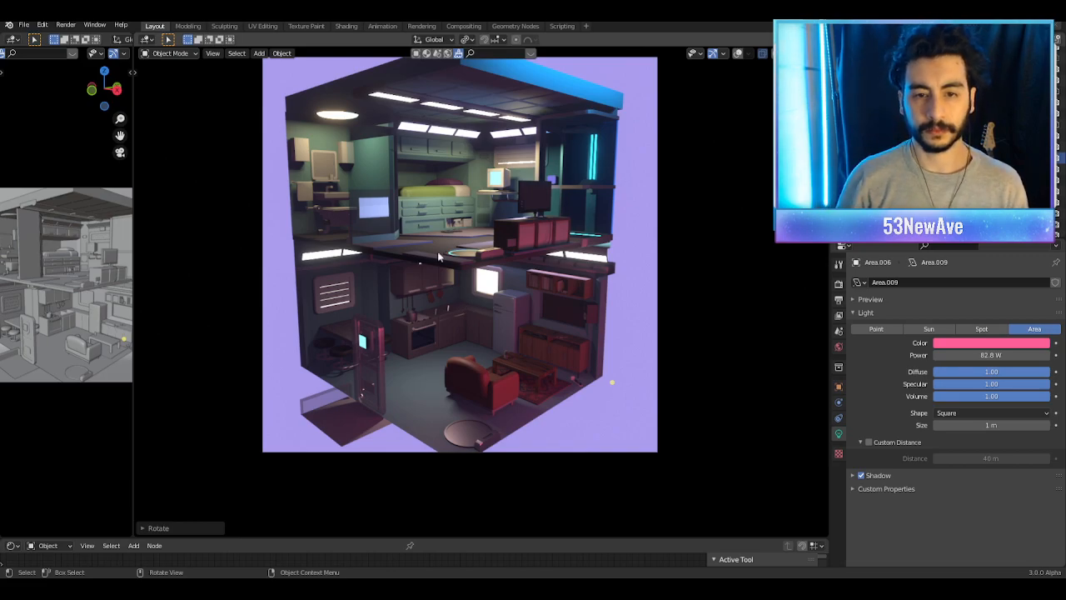
Step: Show the overlays and tilt the pink area light about -5° around the global Y axis
click(738, 53)
middle_drag(678, 262, 755, 273)
middle_drag(732, 230, 745, 234)
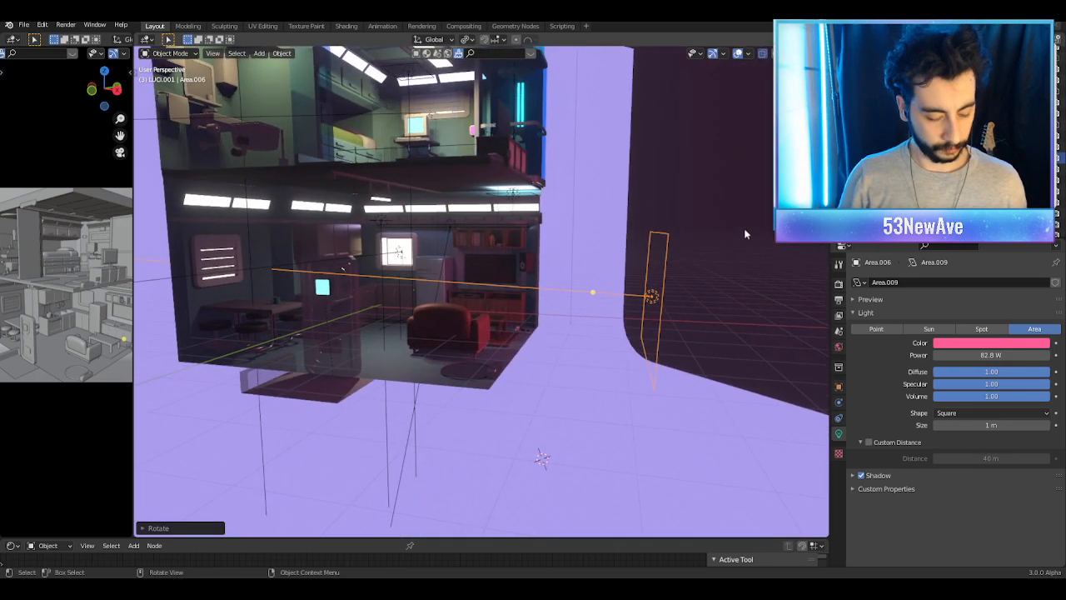
key(r)
key(x)
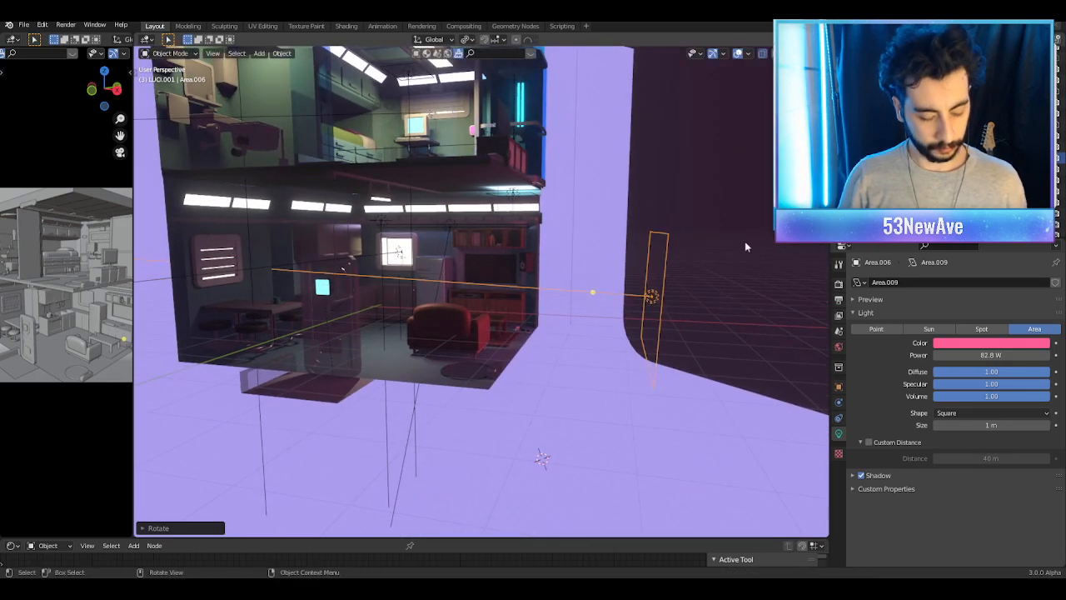
key(y)
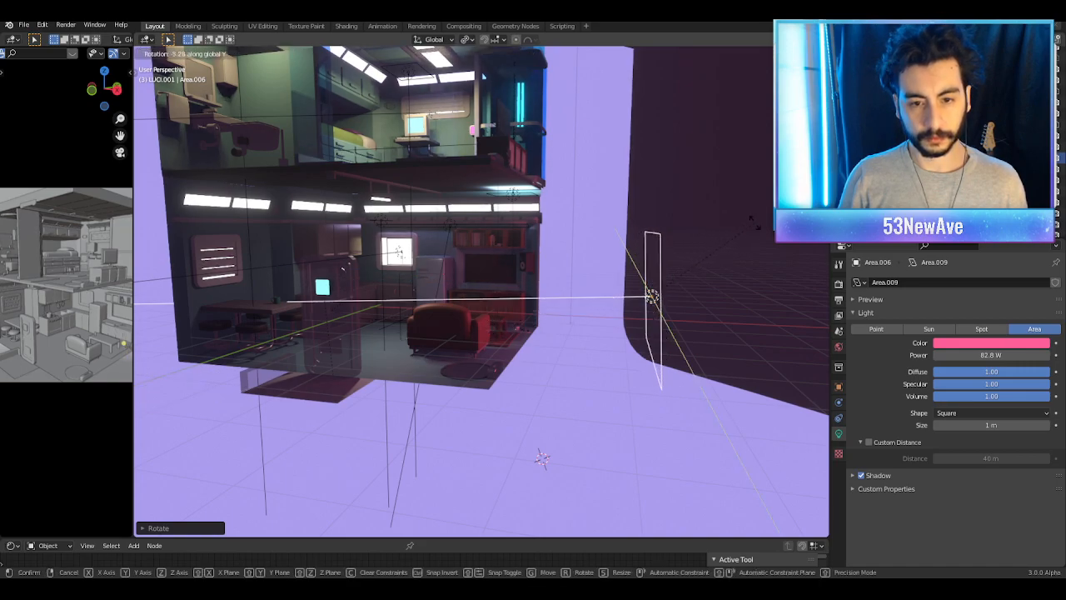
click(753, 229)
middle_drag(754, 229, 679, 285)
click(674, 284)
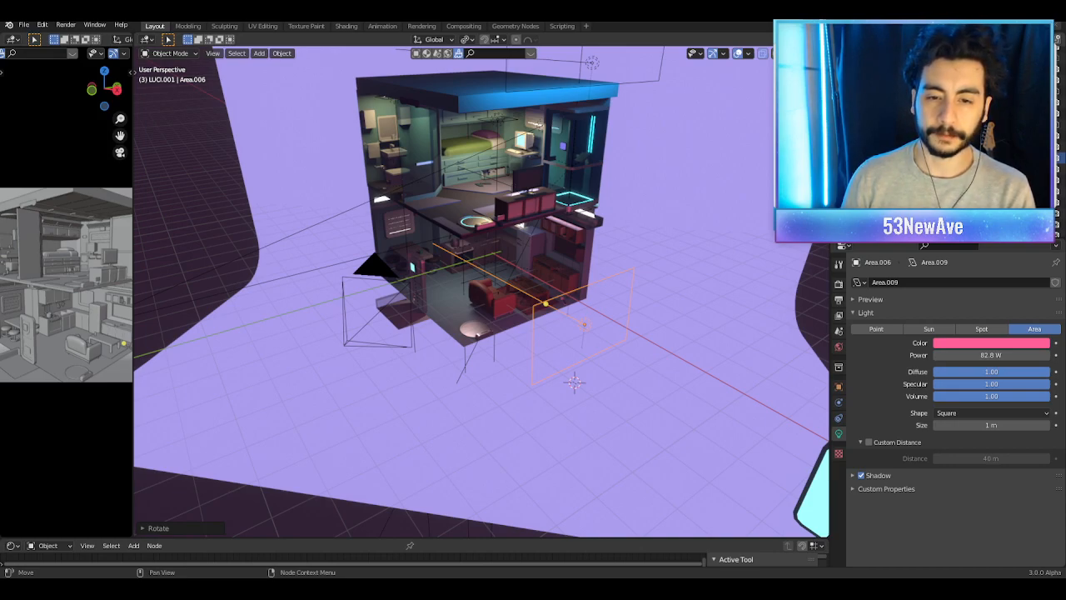
Step: Examine the pink light's effect on the lower floor from several angles with overlays hidden
scroll(576, 327, up, 3)
middle_drag(576, 327, 598, 274)
click(738, 55)
middle_drag(718, 100, 626, 219)
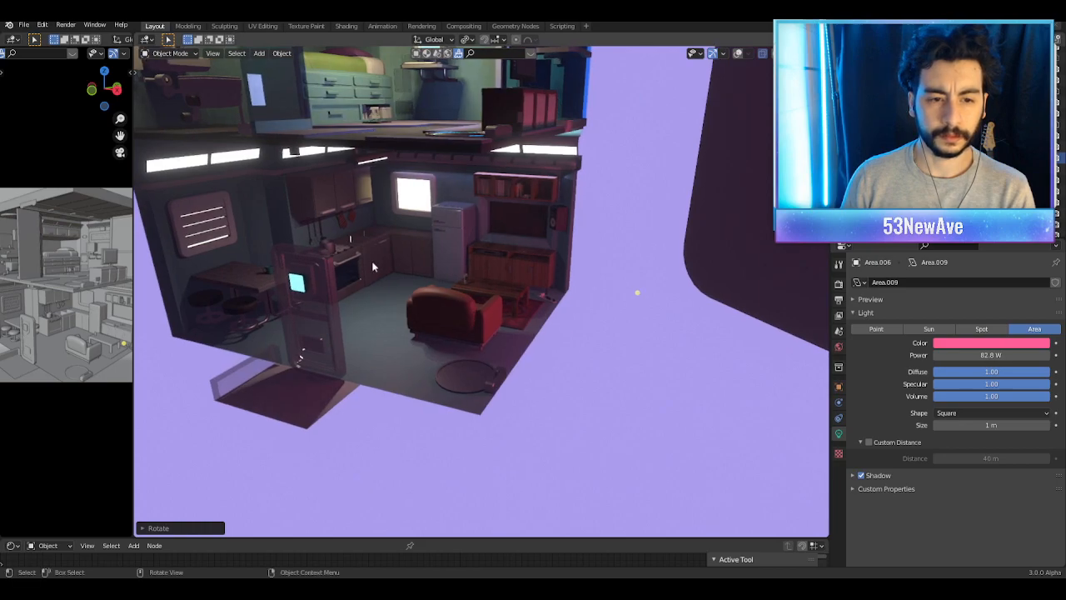
scroll(386, 265, up, 2)
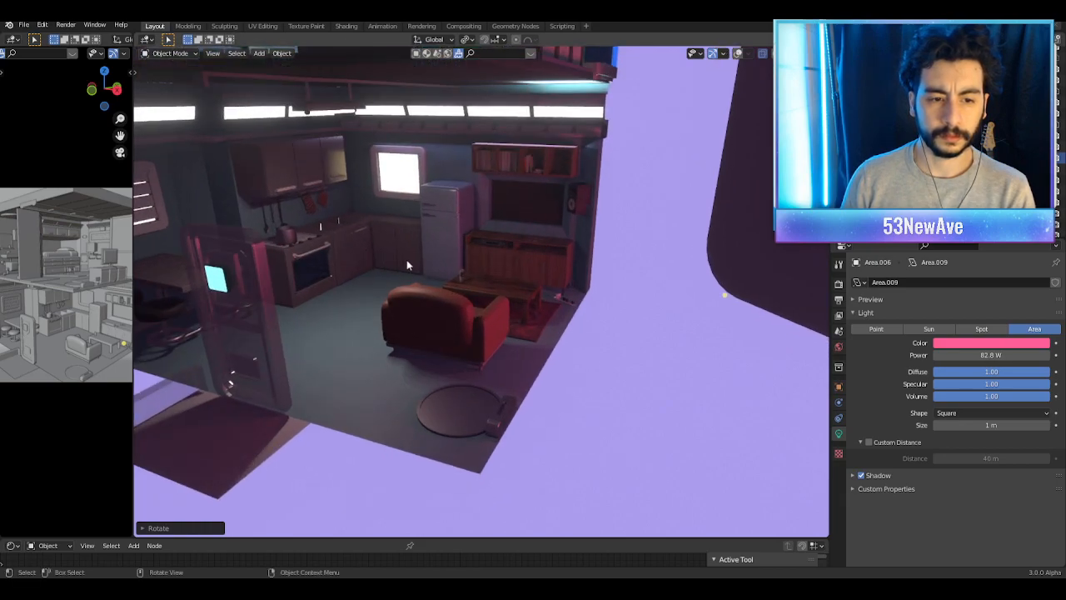
middle_drag(579, 257, 550, 238)
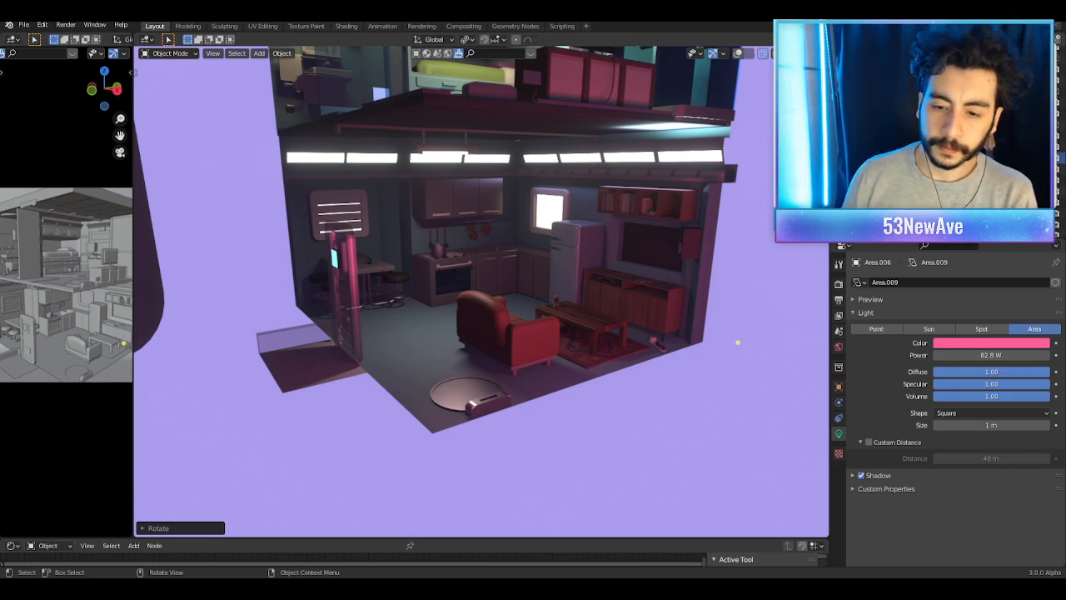
scroll(593, 278, down, 2)
middle_drag(593, 278, 656, 322)
Step: Save the scene file and return to the camera view
key(ctrl+s)
scroll(695, 333, down, 3)
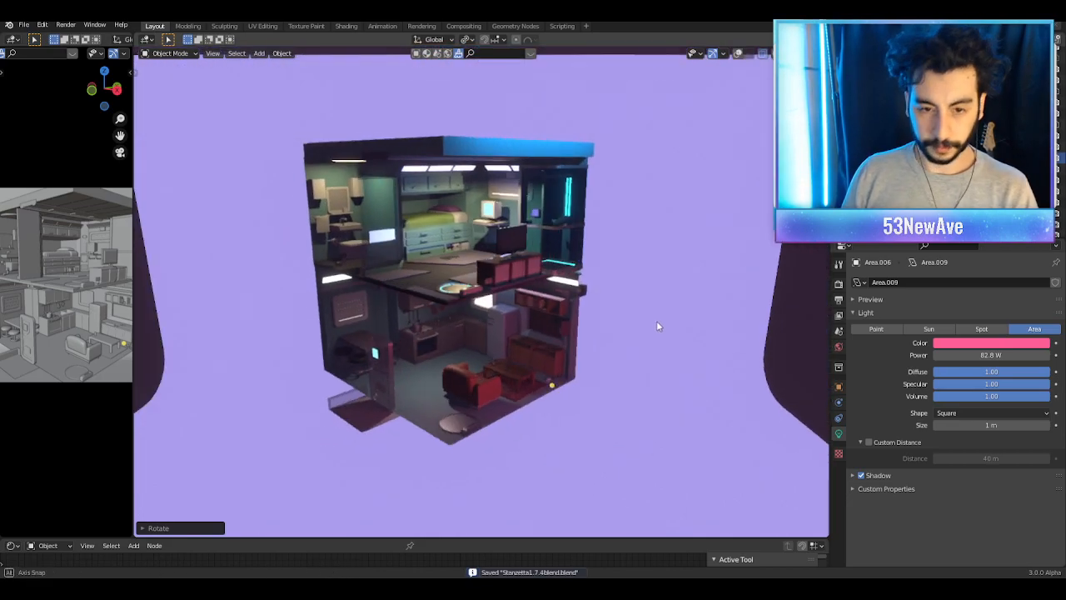
key(KP_0)
Step: Review the pink-lit apartment through the camera, near and far, comparing it with overlays shown and hidden
scroll(661, 313, up, 1)
scroll(662, 313, down, 1)
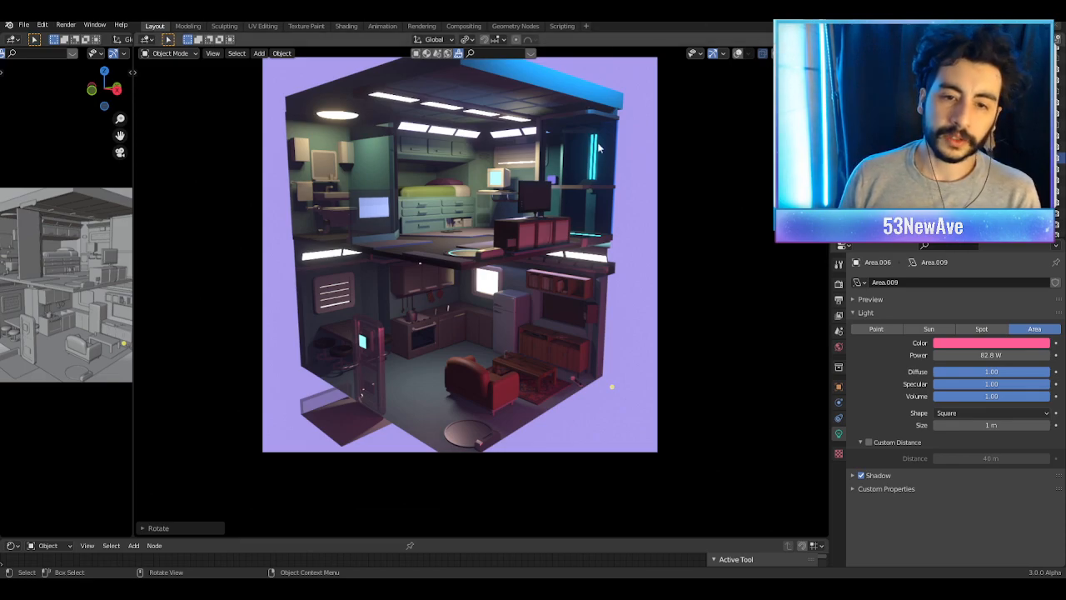
scroll(602, 148, down, 2)
scroll(602, 148, up, 1)
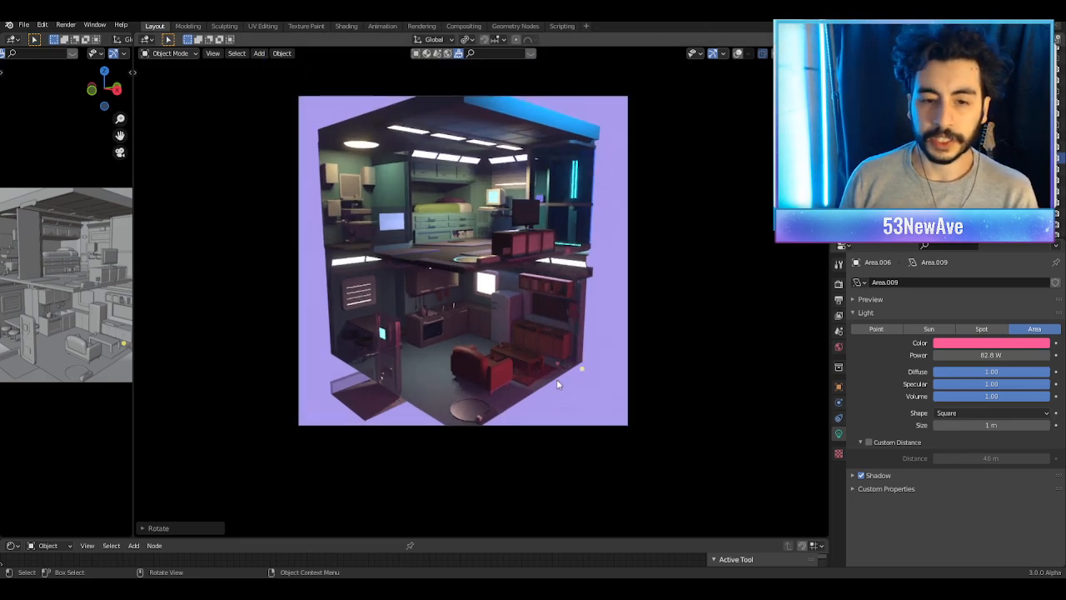
scroll(556, 379, up, 2)
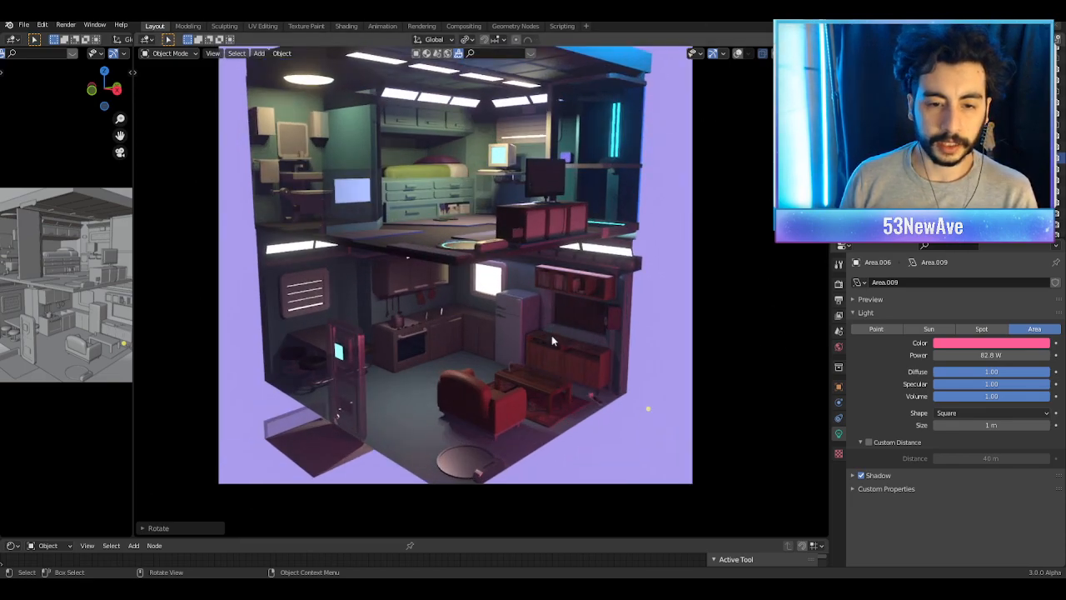
click(739, 54)
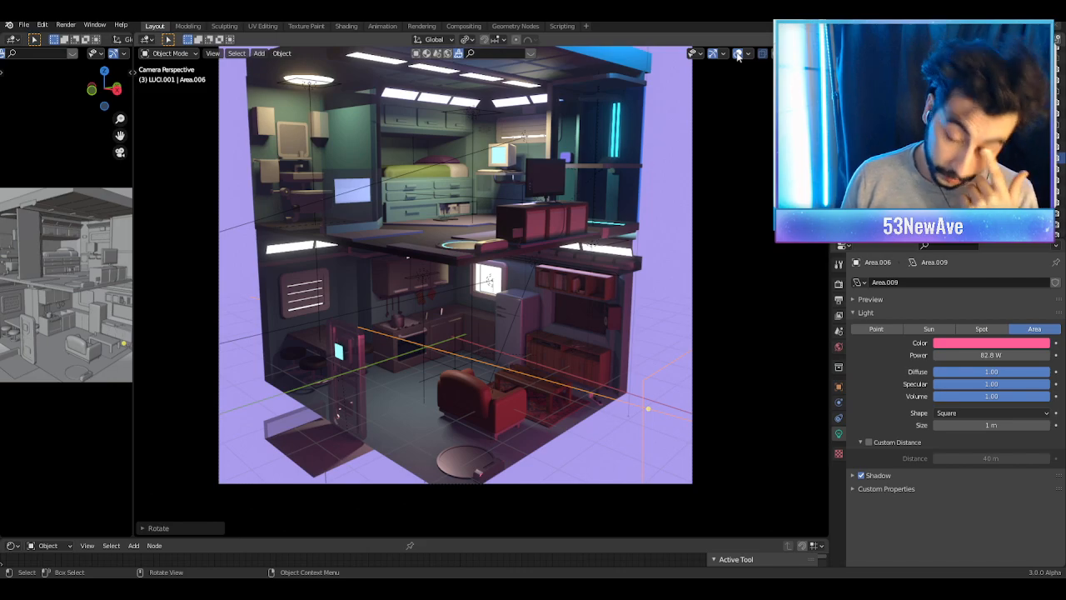
click(738, 54)
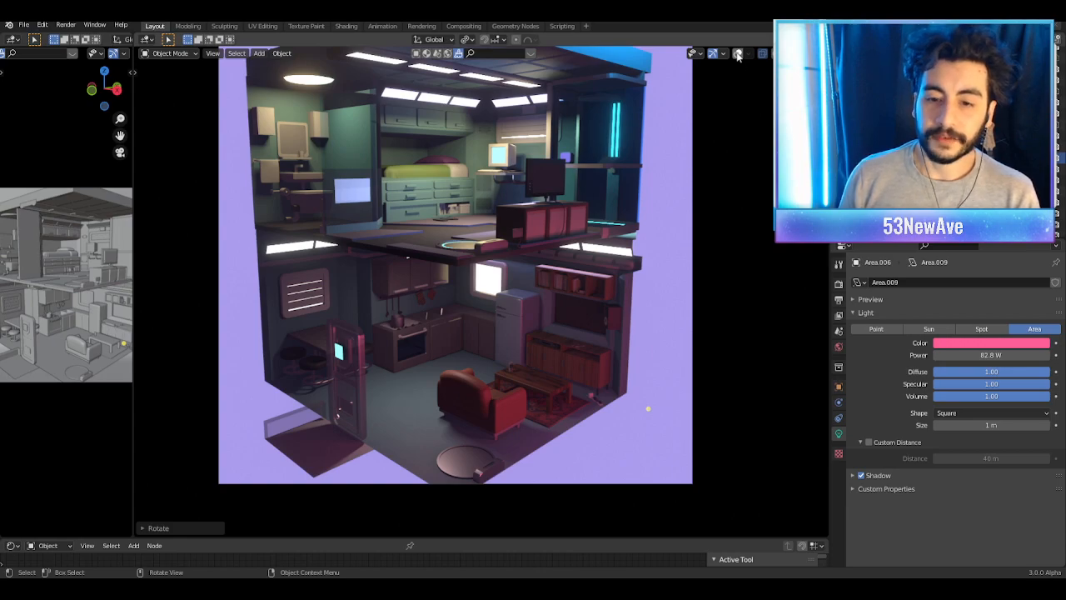
scroll(645, 398, up, 2)
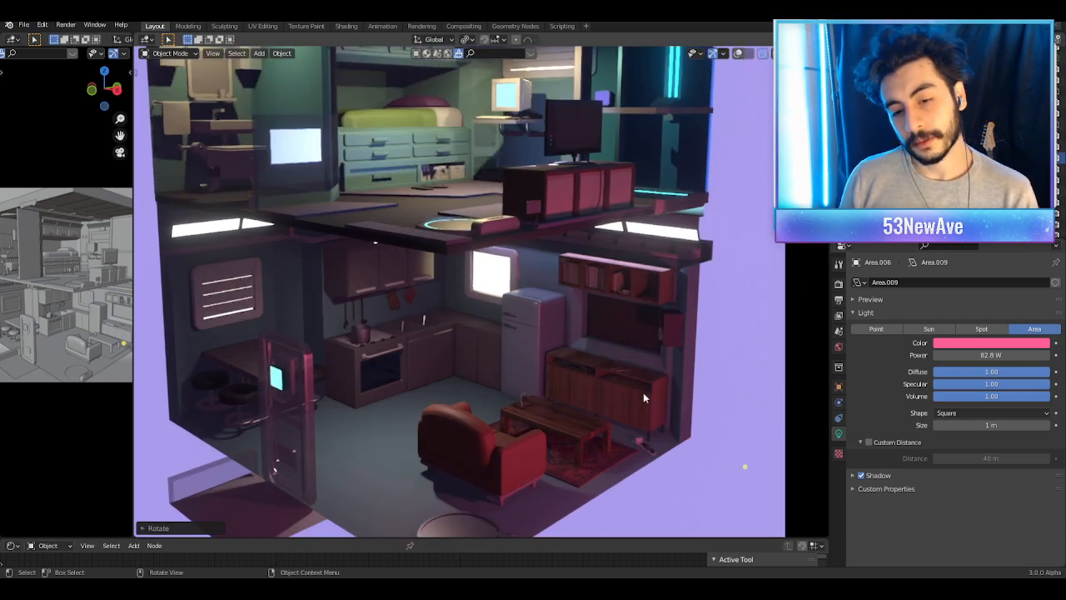
scroll(644, 381, down, 3)
scroll(646, 365, up, 1)
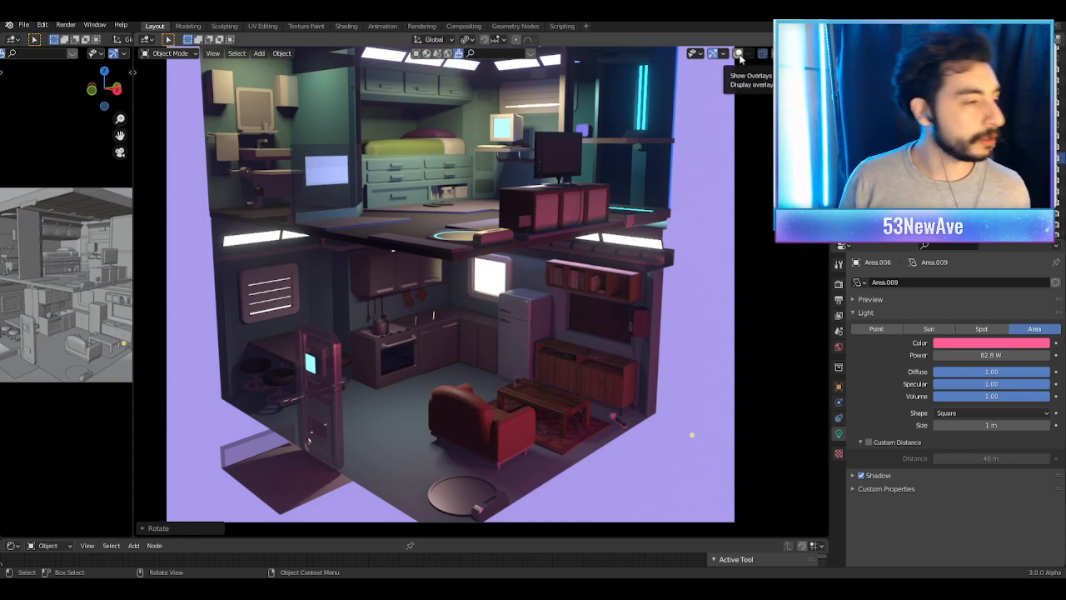
Step: Inspect the whole apartment with overlays on and off, moving in on the upper-floor bathroom
scroll(656, 208, down, 2)
shift+middle_drag(653, 210, 654, 240)
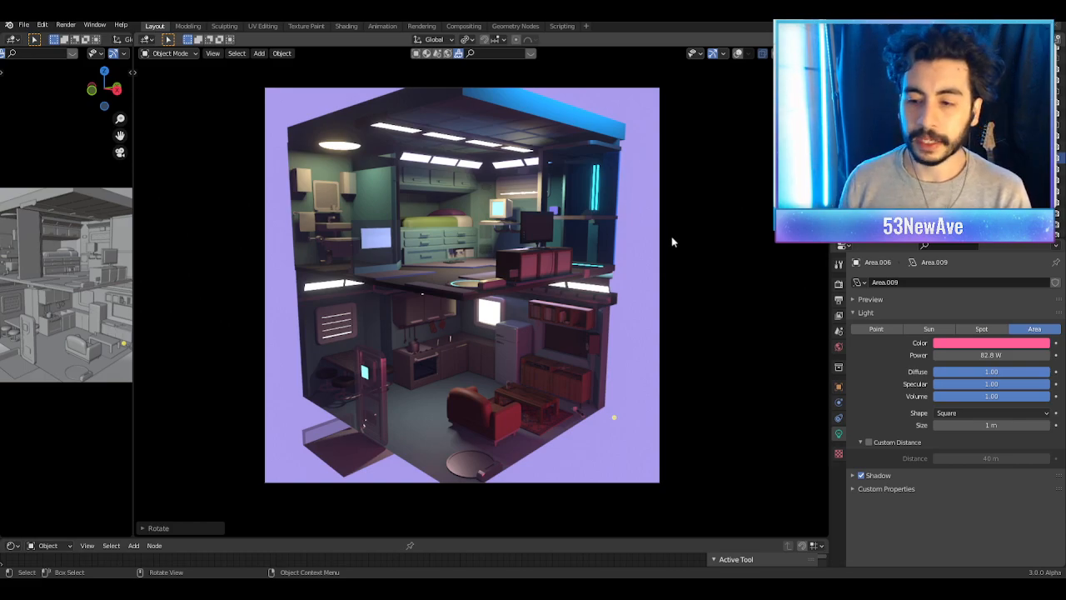
click(738, 53)
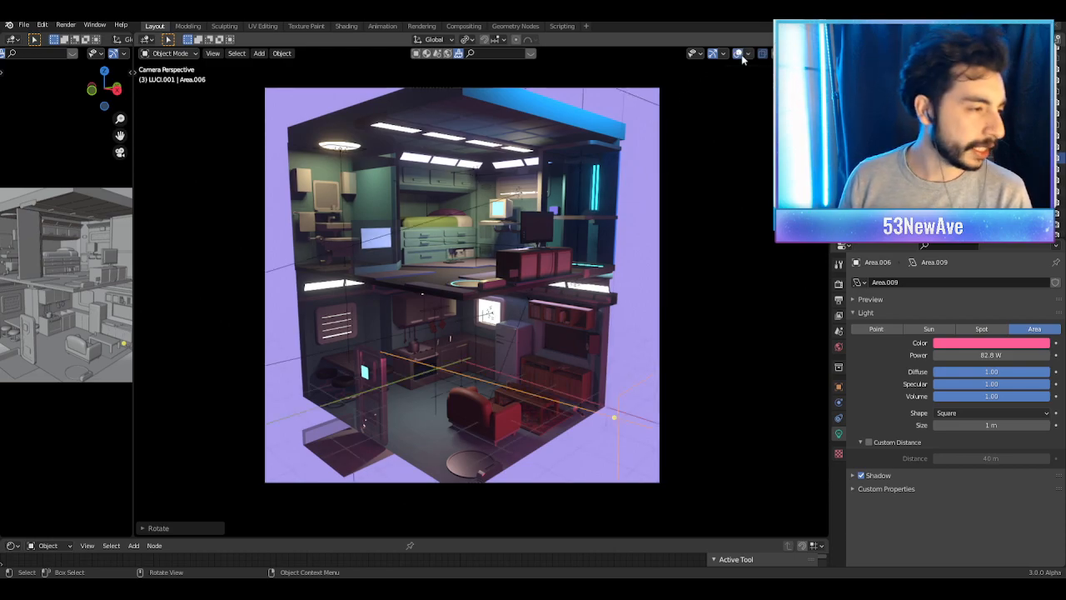
key(Home)
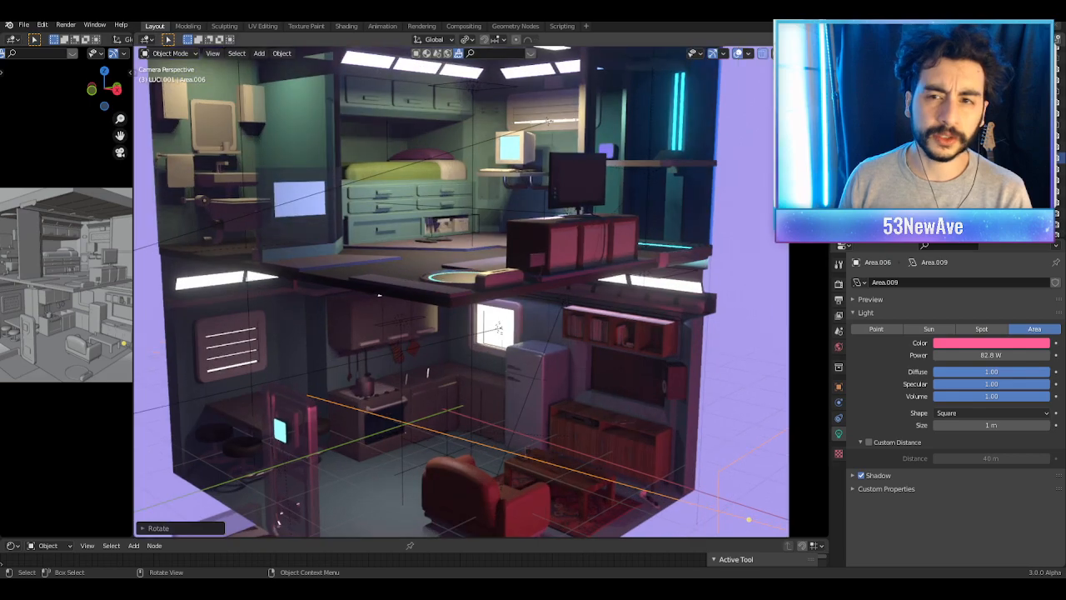
click(738, 53)
scroll(569, 209, down, 1)
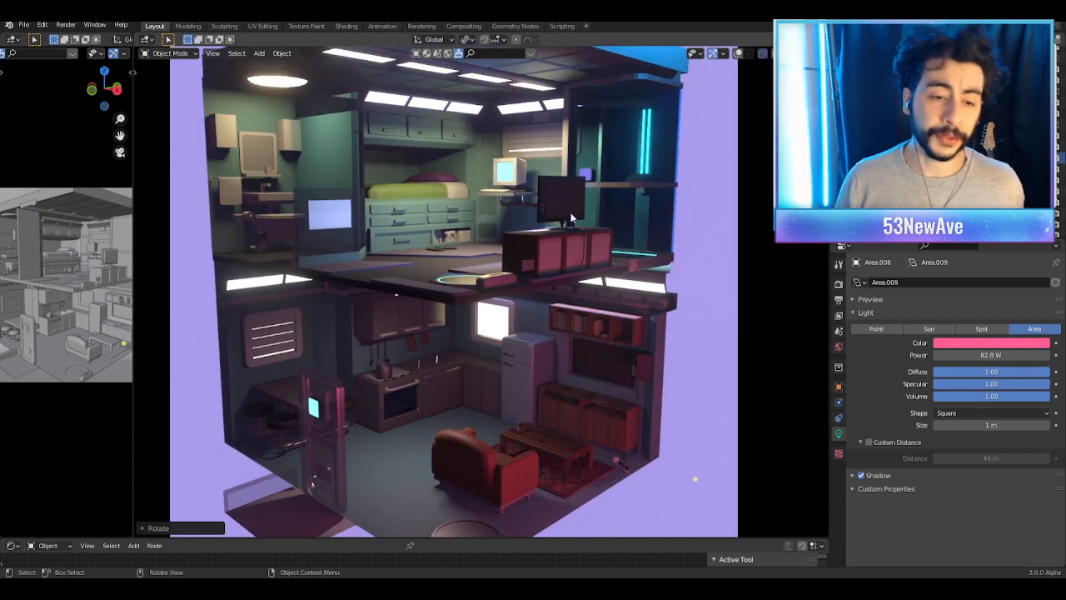
shift+middle_drag(571, 218, 619, 398)
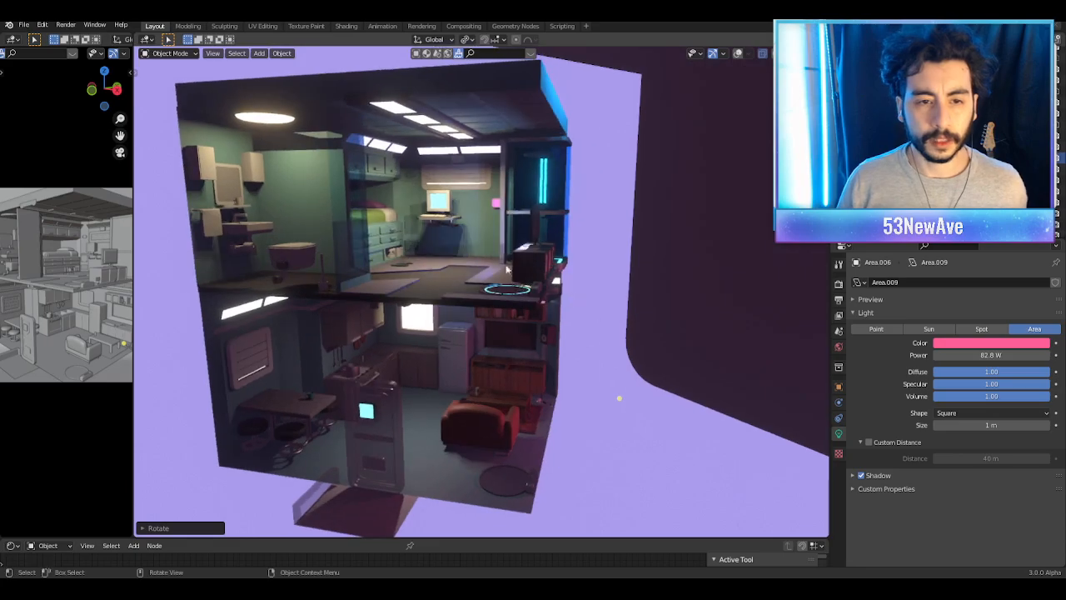
scroll(431, 335, up, 3)
shift+middle_drag(299, 216, 491, 225)
scroll(456, 268, up, 2)
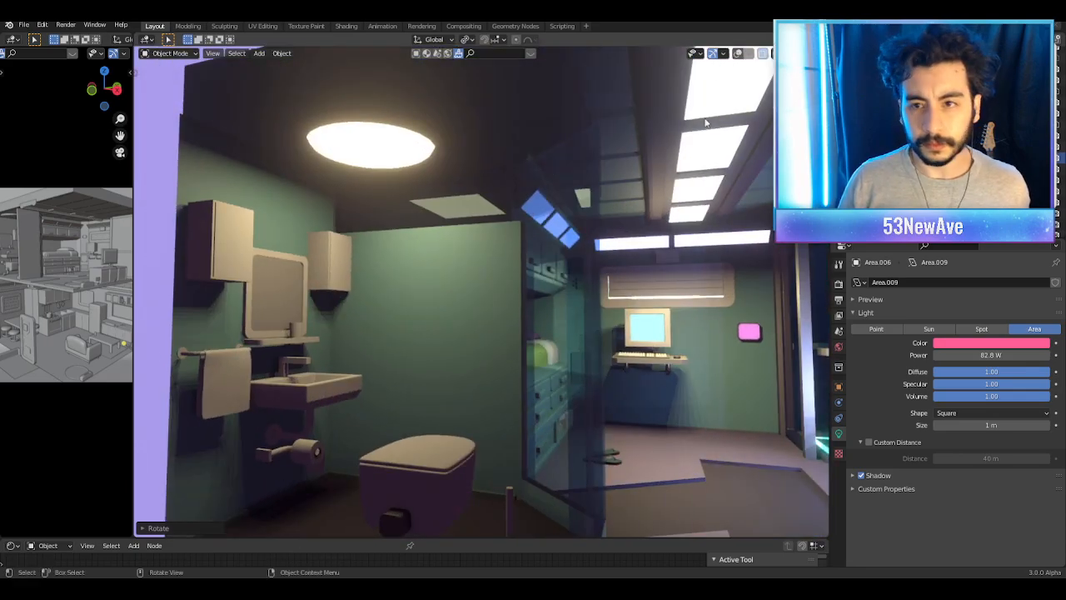
Step: Show the overlays and open the bathroom's wall-and-glass partition for mesh editing
click(739, 53)
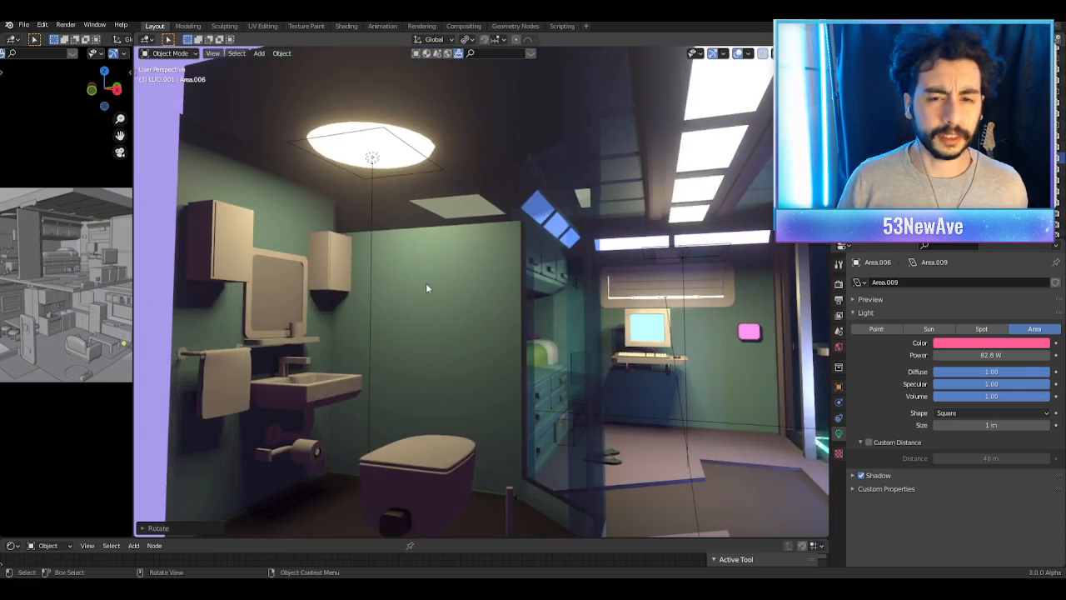
click(504, 289)
middle_drag(504, 290, 547, 252)
key(Tab)
key(shift+z)
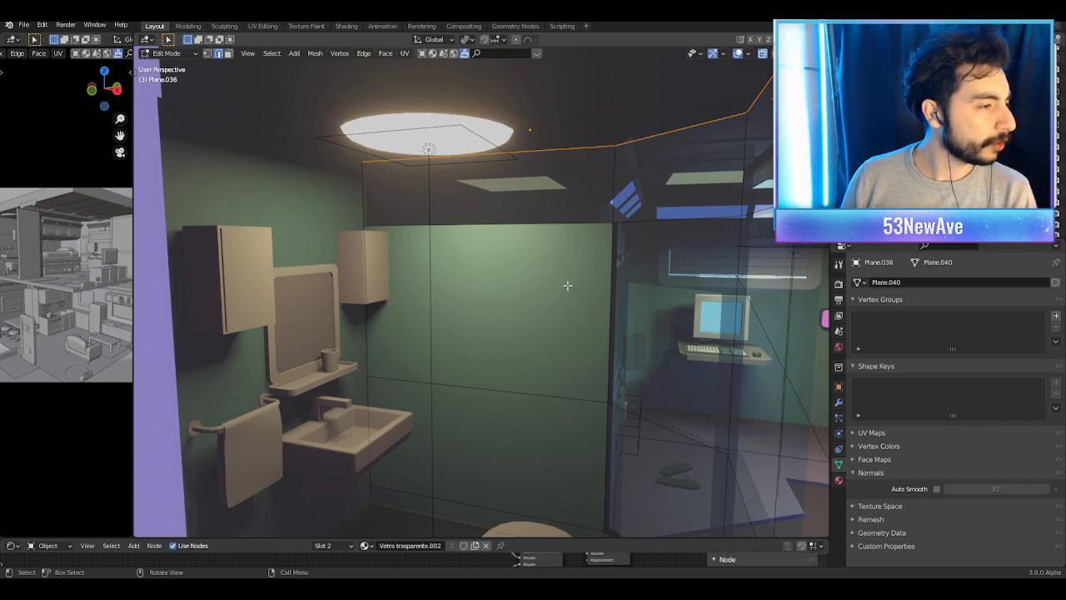
scroll(575, 300, down, 5)
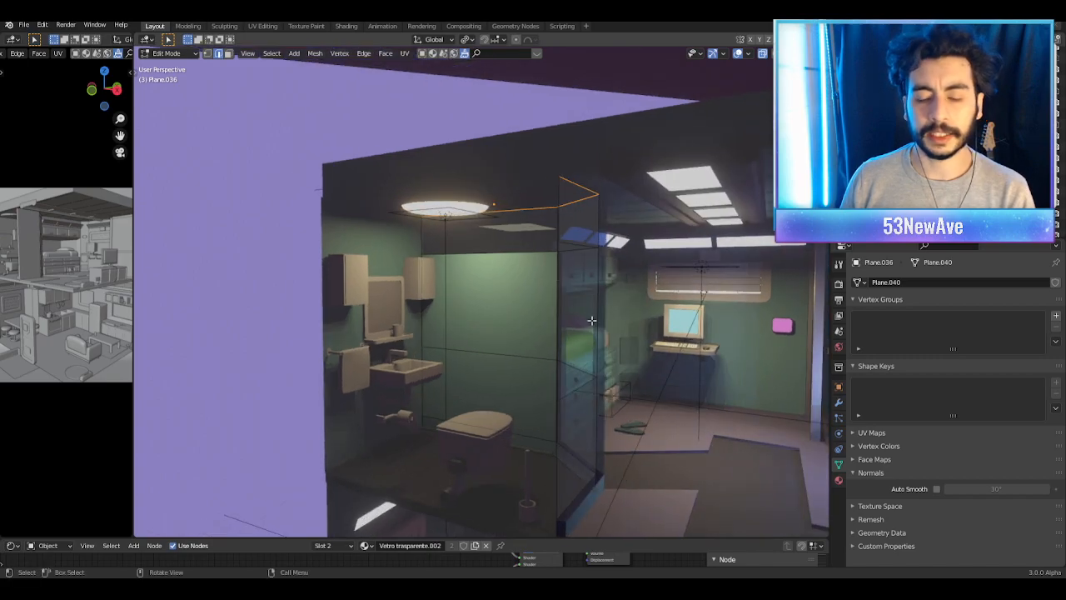
scroll(554, 260, up, 6)
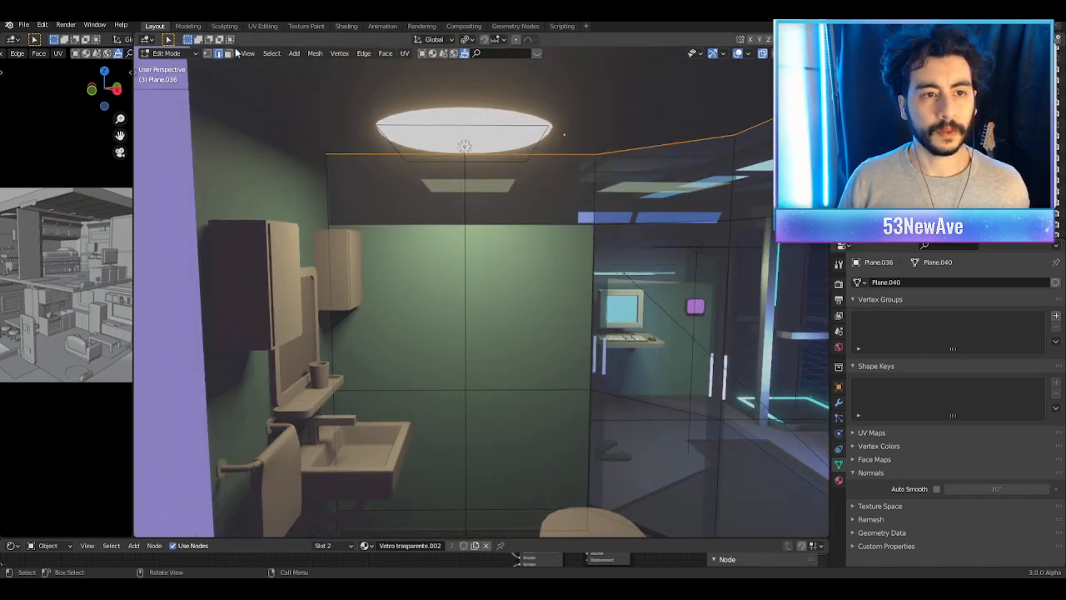
Step: Assign the material "Materiale muro bagno" to the partition's face above the green bathroom wall
click(464, 208)
click(458, 191)
middle_drag(458, 190, 538, 203)
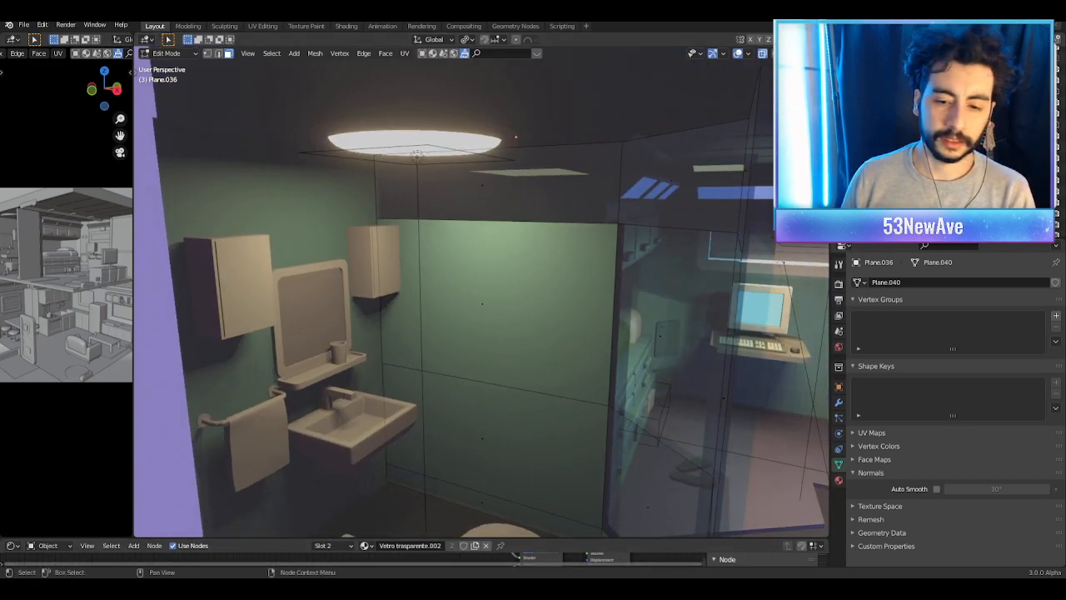
click(476, 183)
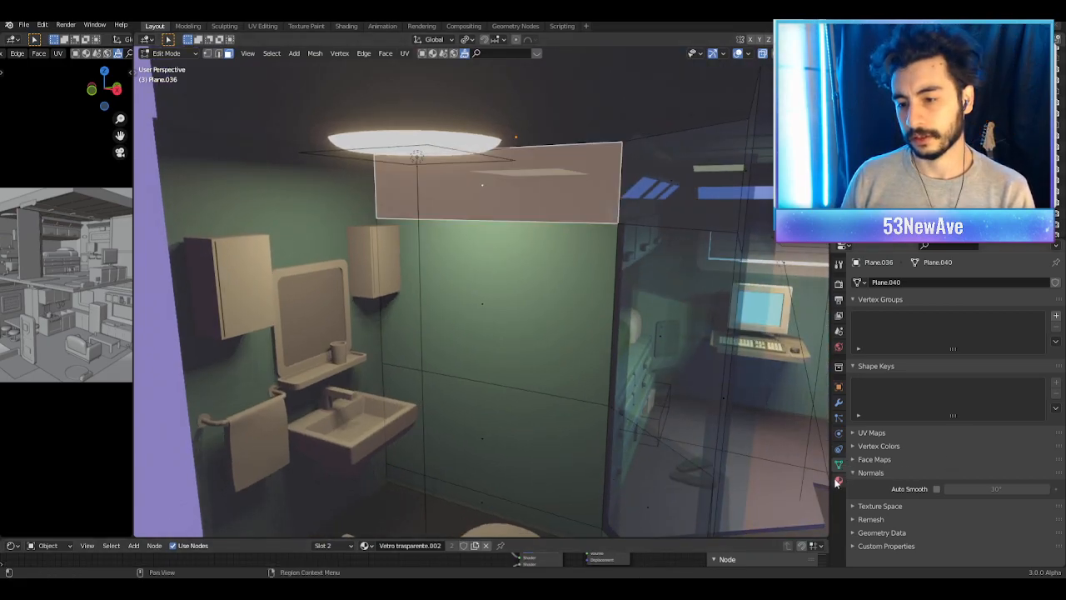
click(838, 480)
scroll(911, 296, down, 3)
scroll(912, 308, up, 4)
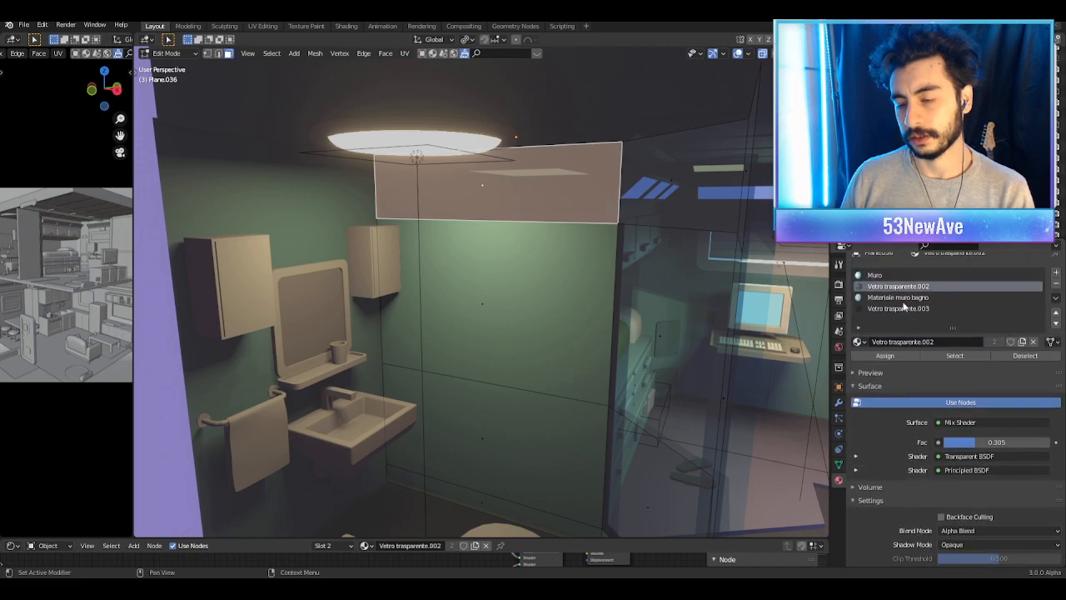
scroll(904, 306, up, 1)
click(901, 307)
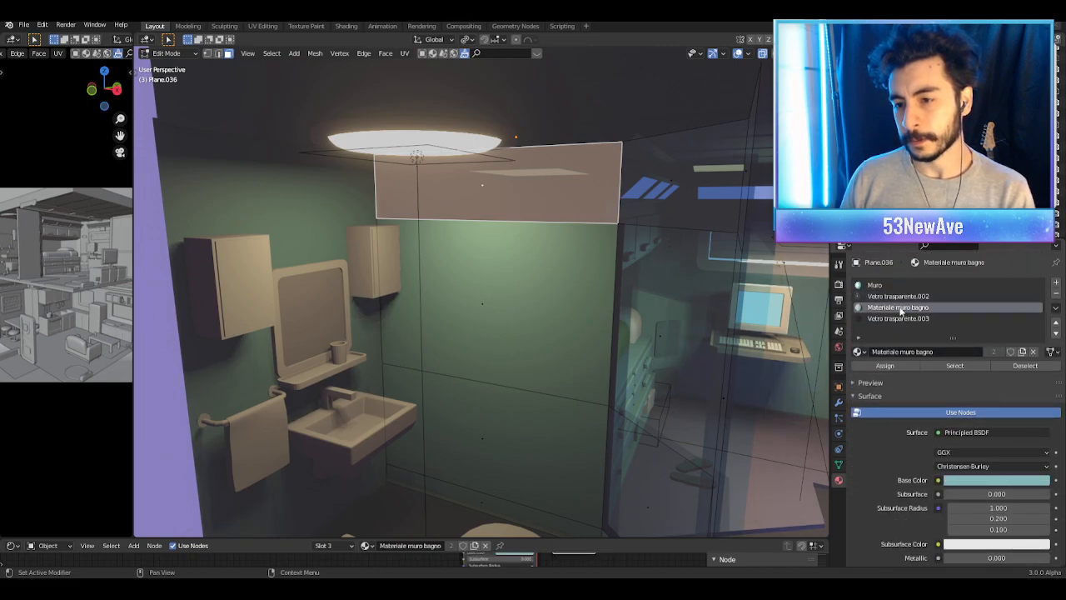
click(903, 367)
scroll(663, 300, down, 5)
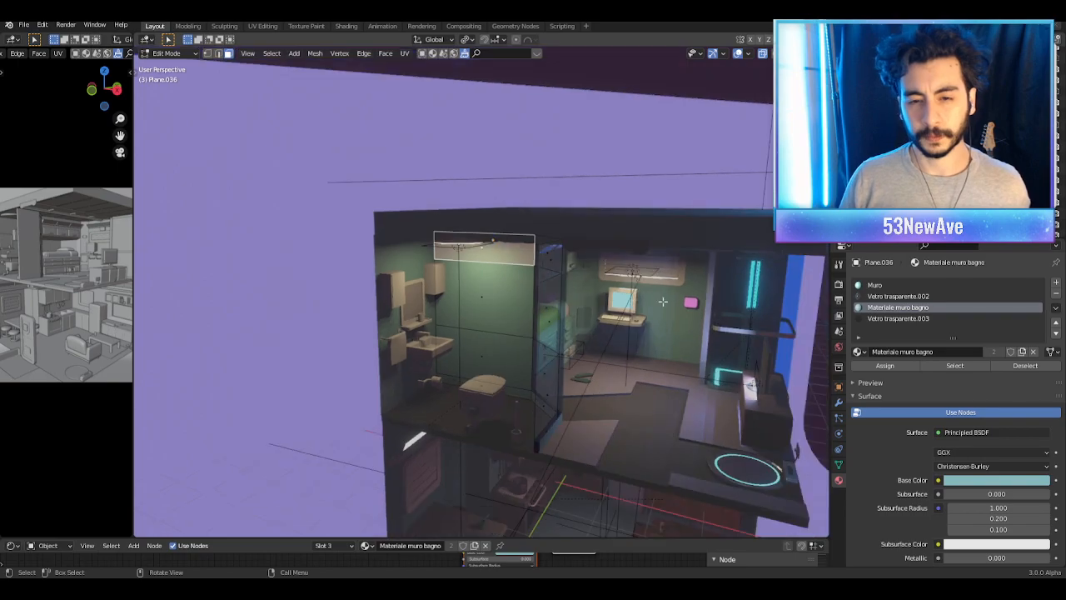
Step: Leave mesh editing, return to the camera view with overlays hidden and save the scene file
key(Tab)
shift+middle_drag(662, 301, 618, 253)
click(738, 54)
scroll(682, 254, down, 3)
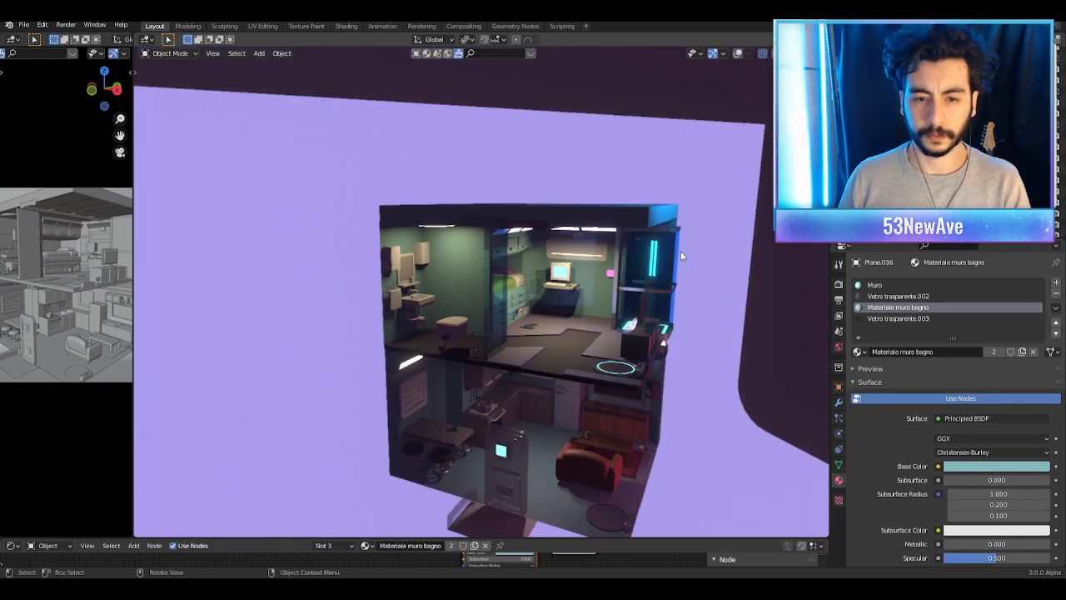
key(KP_0)
scroll(679, 257, down, 7)
shift+middle_drag(664, 324, 664, 300)
key(ctrl+s)
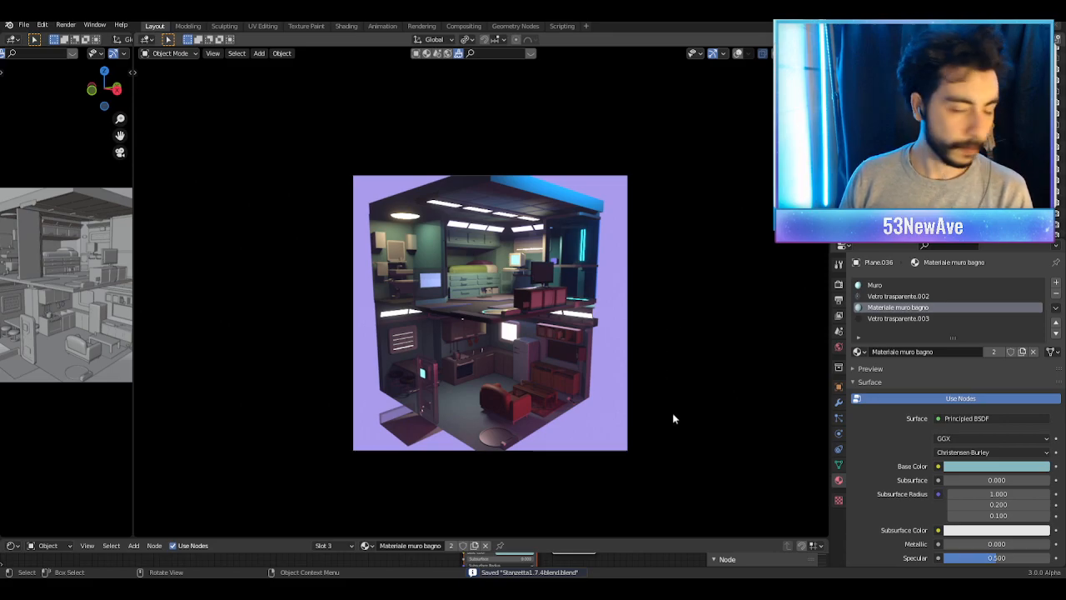
Step: Review the apartment through the camera with overlays on and off, and examine the lower-floor kitchen up close
scroll(673, 417, up, 2)
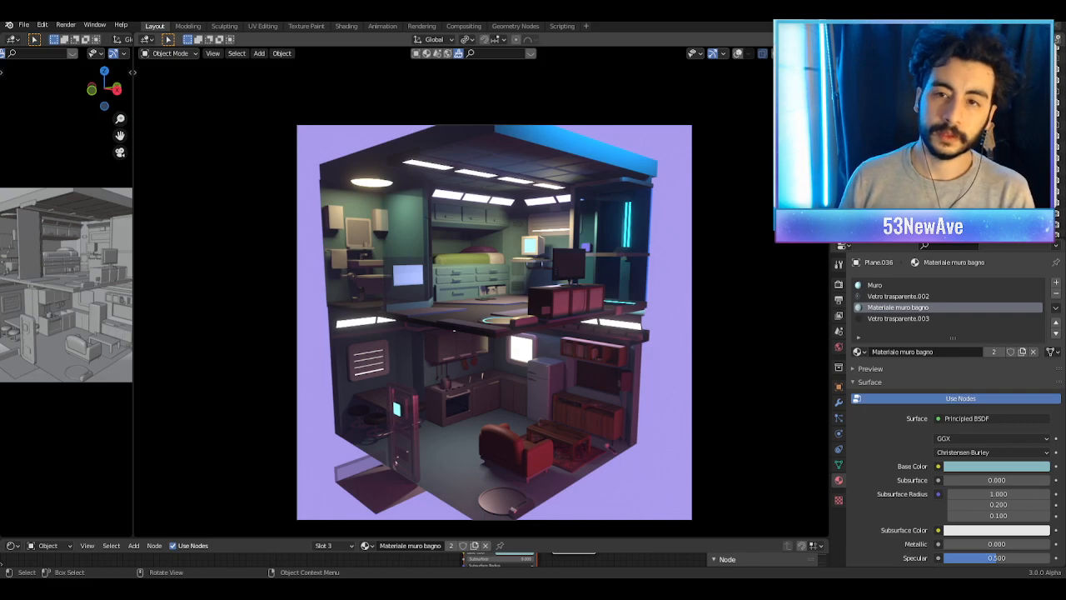
click(738, 55)
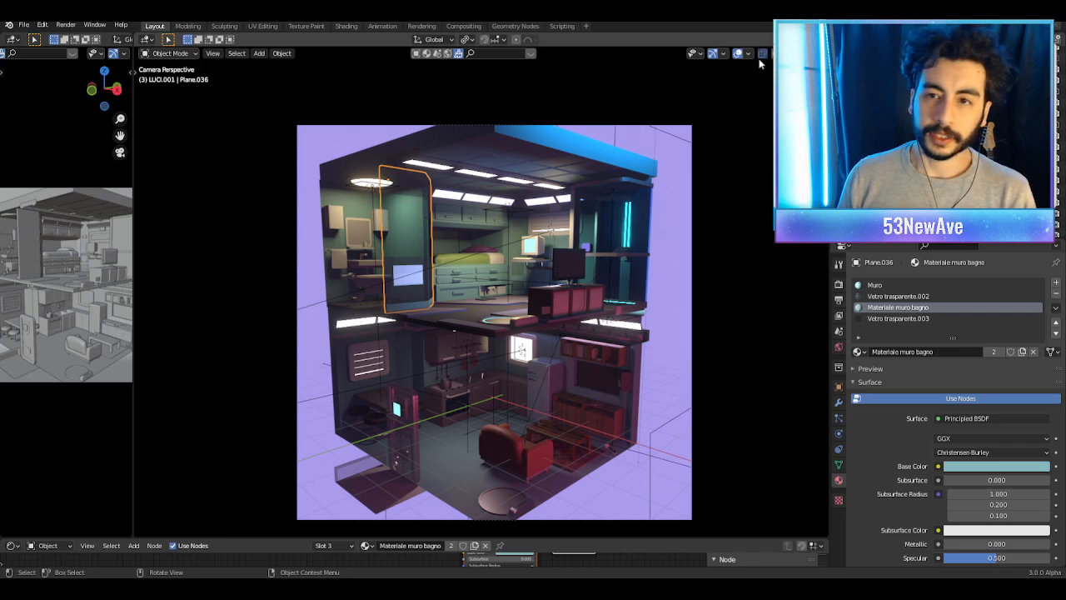
click(737, 54)
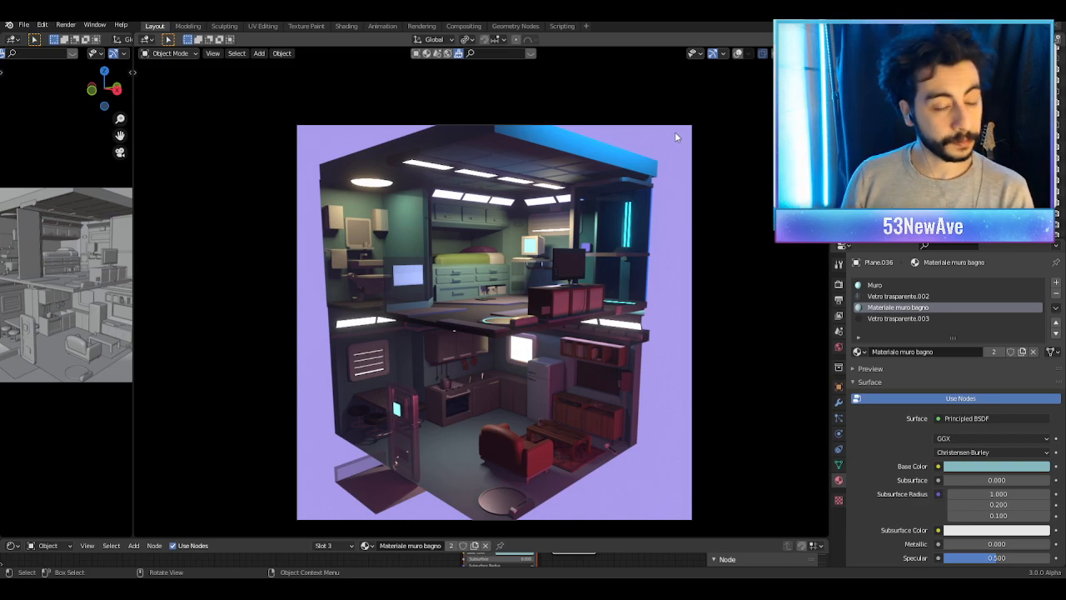
scroll(719, 130, up, 1)
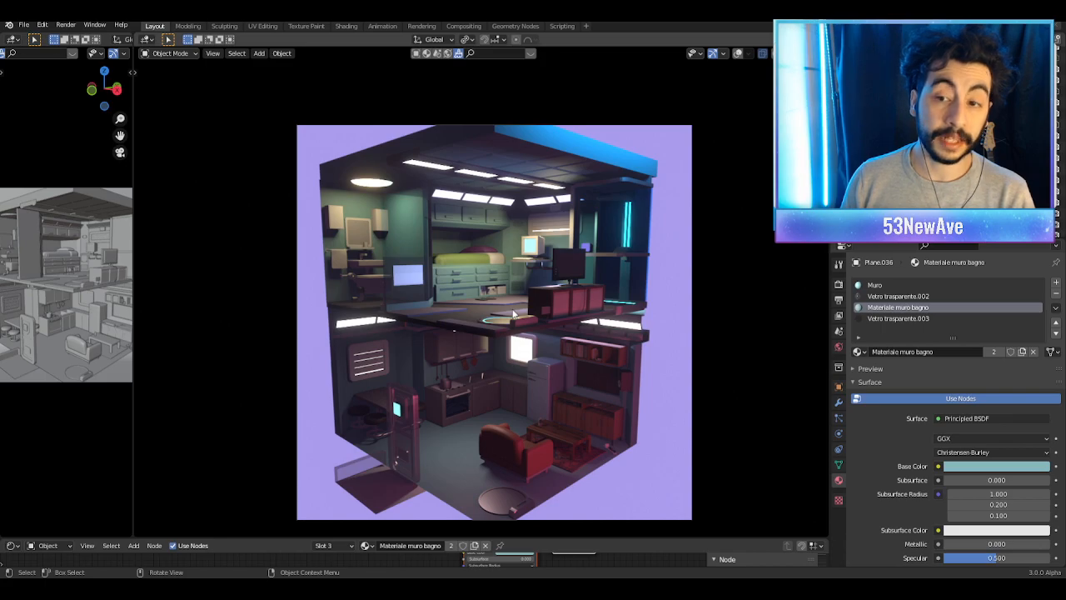
middle_drag(615, 282, 605, 351)
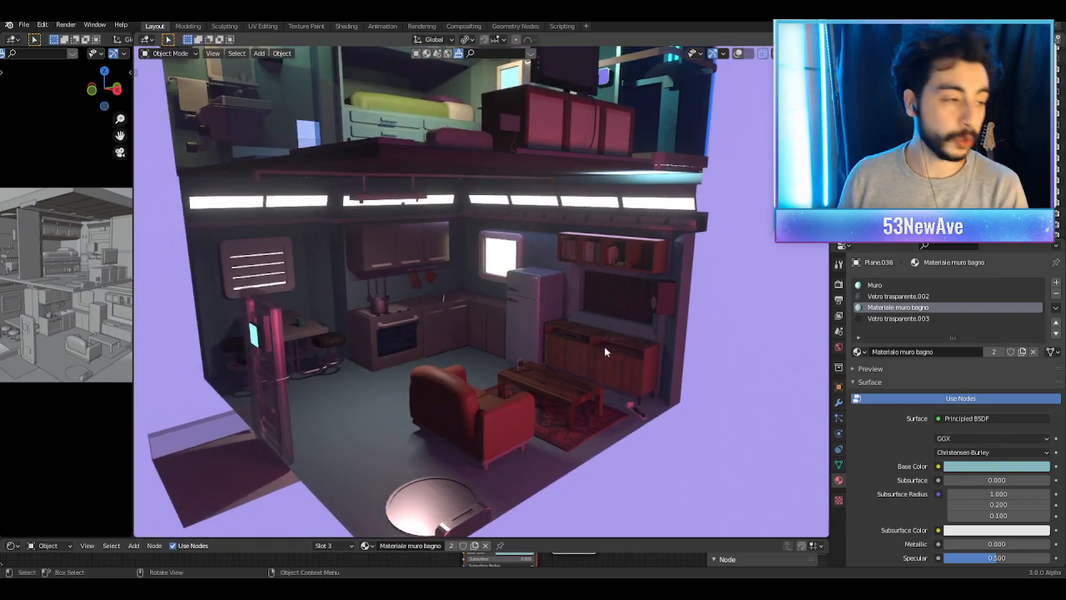
click(738, 53)
click(738, 54)
middle_drag(522, 264, 493, 266)
scroll(497, 315, up, 2)
scroll(497, 314, up, 3)
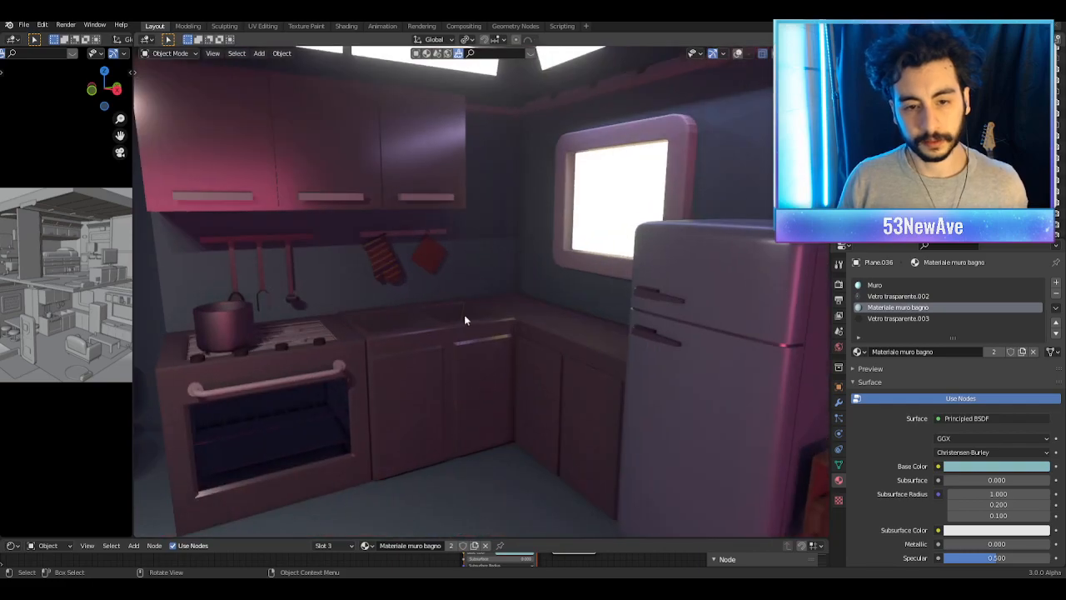
scroll(464, 316, down, 4)
scroll(500, 342, up, 3)
scroll(511, 360, up, 2)
Step: Place the 3D cursor by the kitchen sink with overlays shown and add a cube there
key(shift+alt+z)
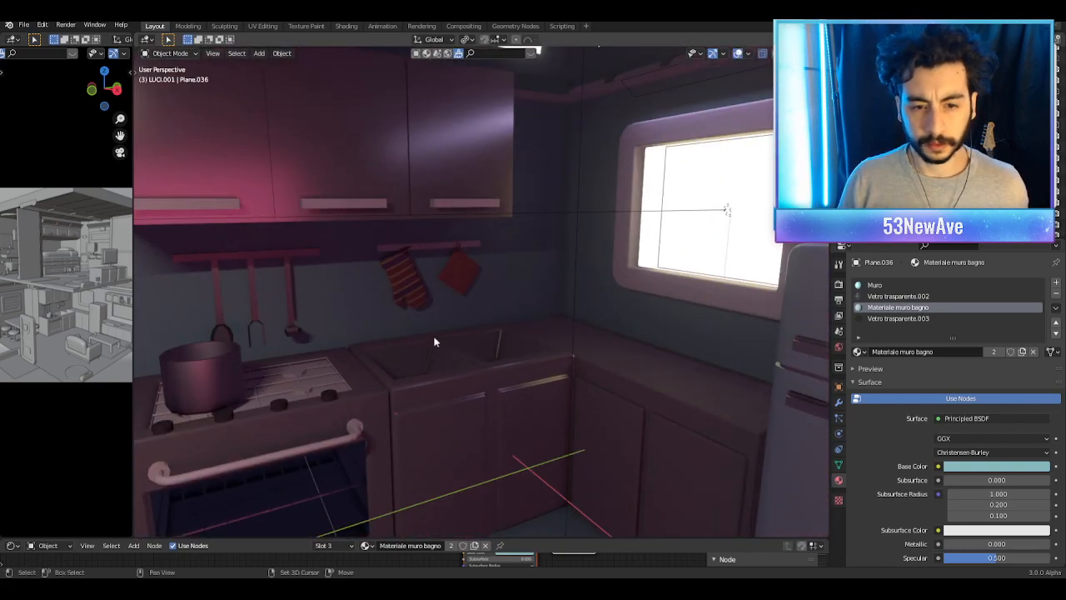
key(KP_Decimal)
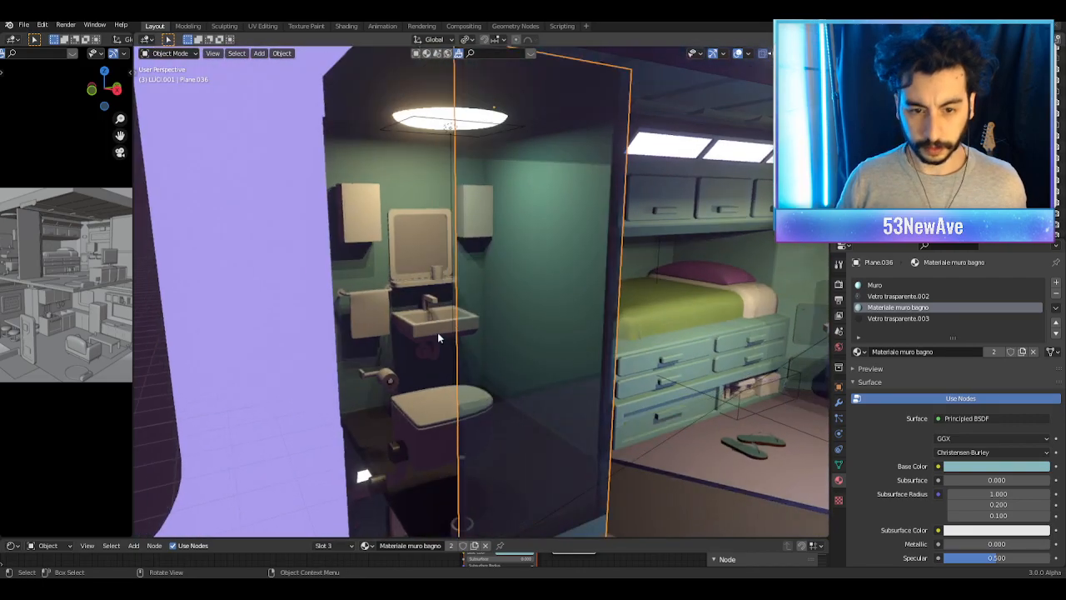
shift+middle_drag(649, 383, 496, 94)
shift+middle_drag(650, 302, 591, 236)
scroll(591, 235, up, 4)
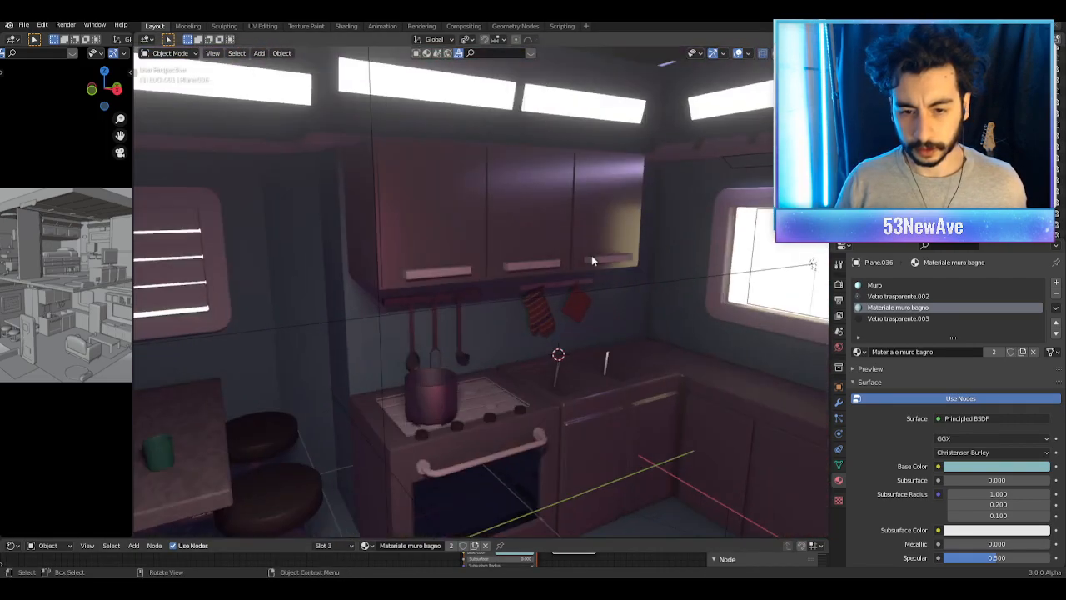
shift+middle_drag(631, 376, 594, 343)
scroll(593, 343, up, 1)
key(shift+a)
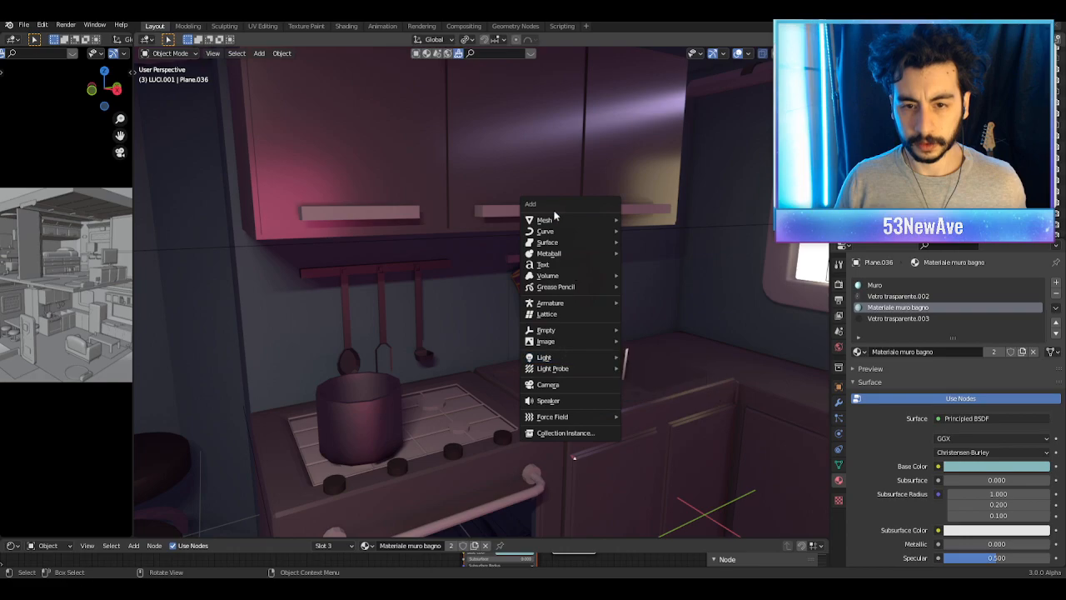
mouse_move(583, 220)
click(640, 230)
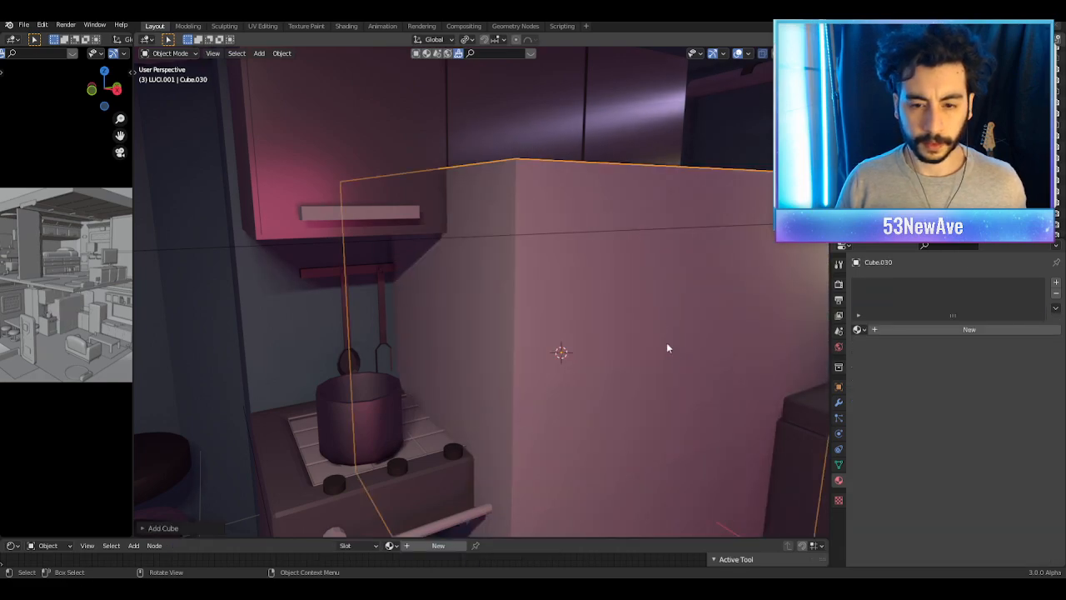
Step: Raise the cube's mesh along Z until its base meets the 3D cursor, and set the pivot point to 3D Cursor
key(Tab)
key(s)
right_click(675, 436)
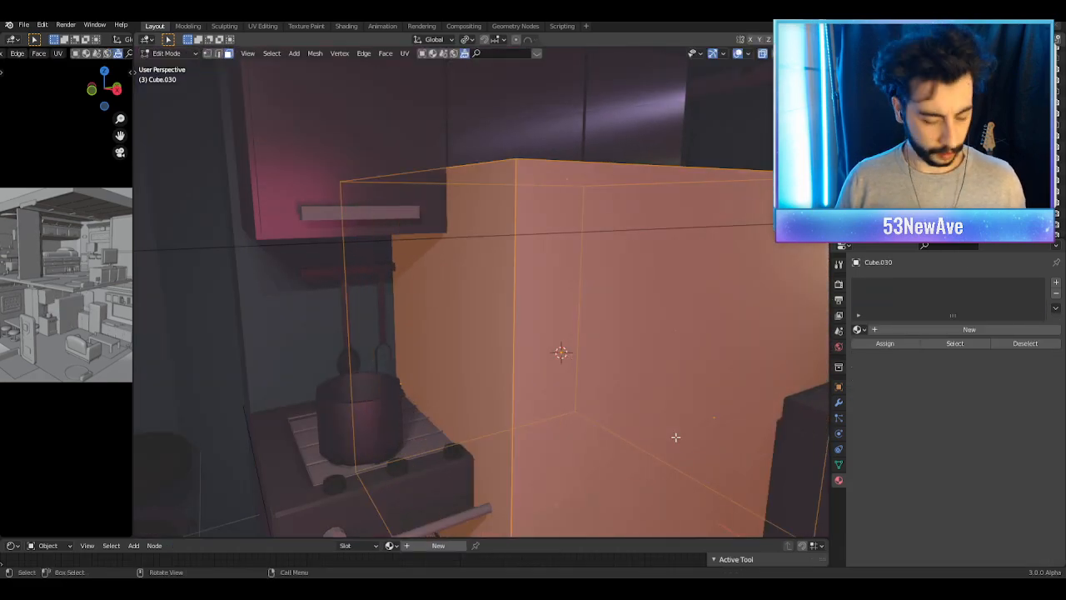
scroll(675, 438, down, 1)
key(g)
key(z)
click(683, 289)
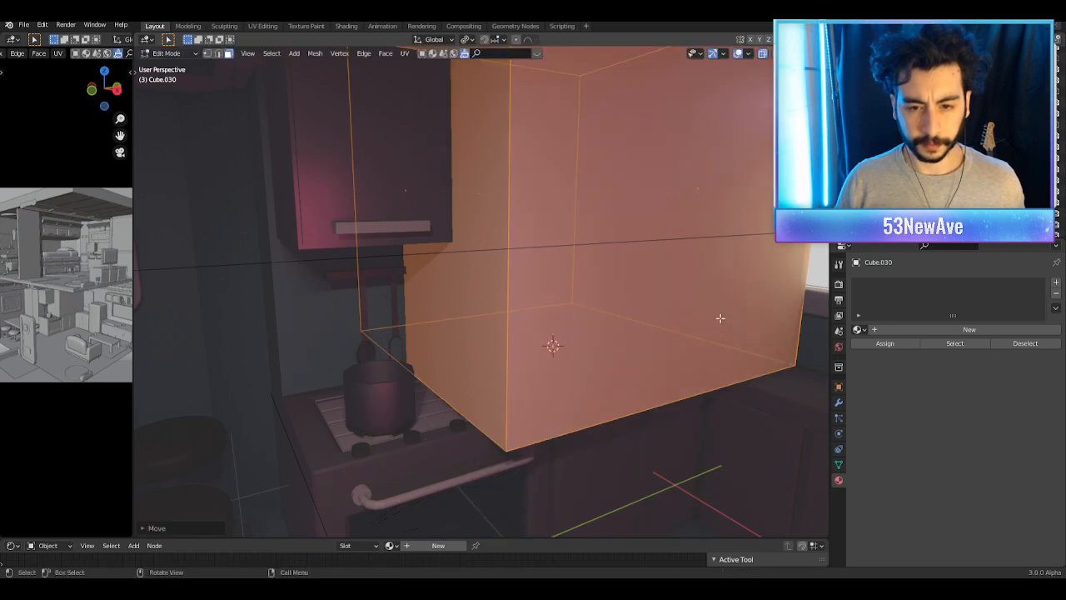
click(467, 39)
click(504, 72)
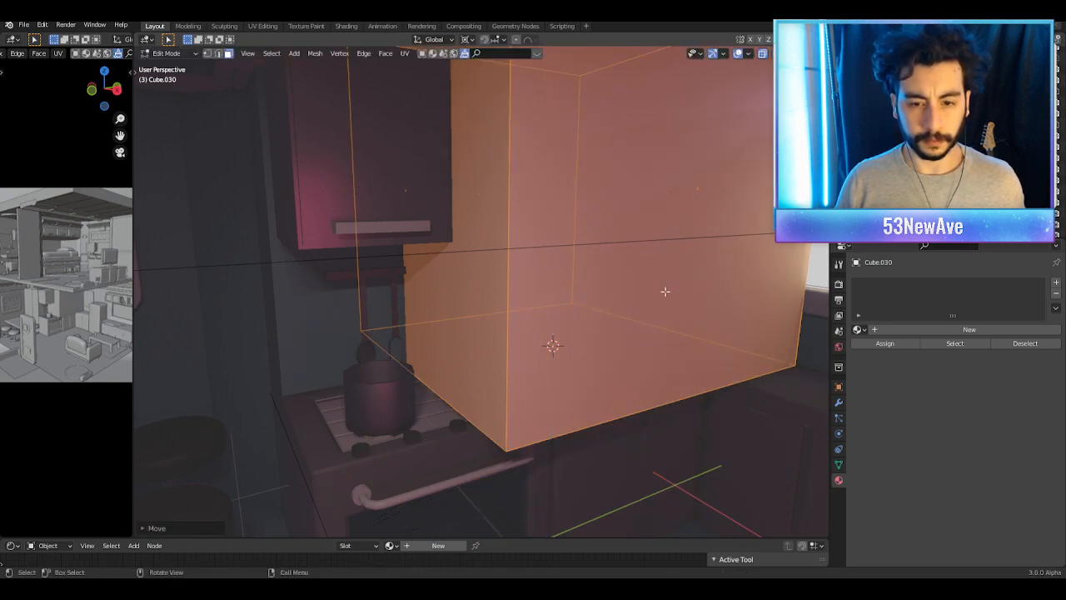
Step: Scale the cube's mesh down along X and Y and uniformly into a small upright block by the sink
key(s)
key(x)
click(569, 306)
key(s)
key(y)
click(533, 323)
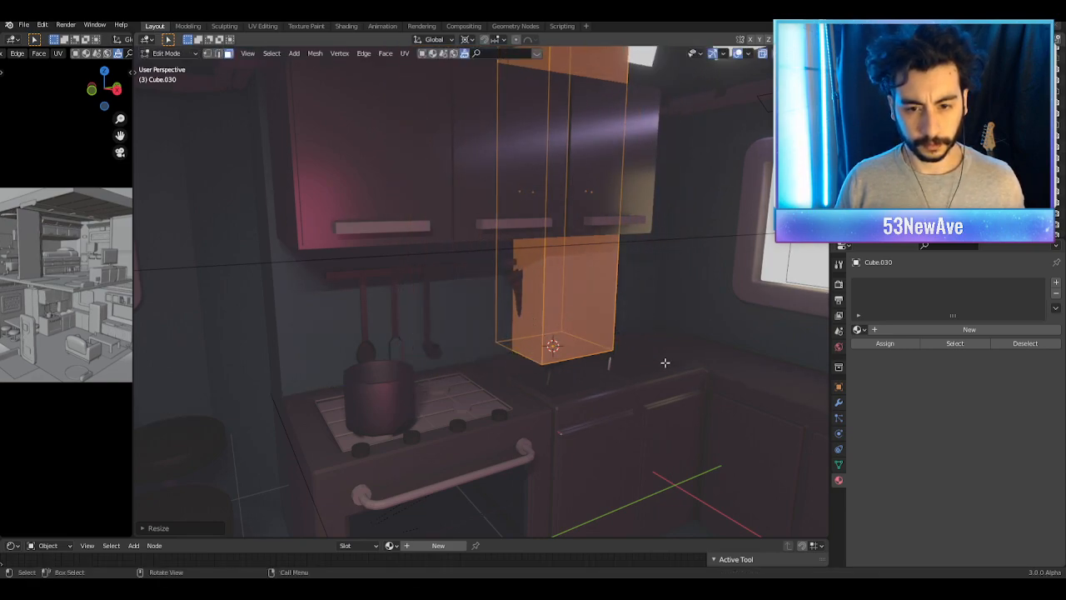
key(s)
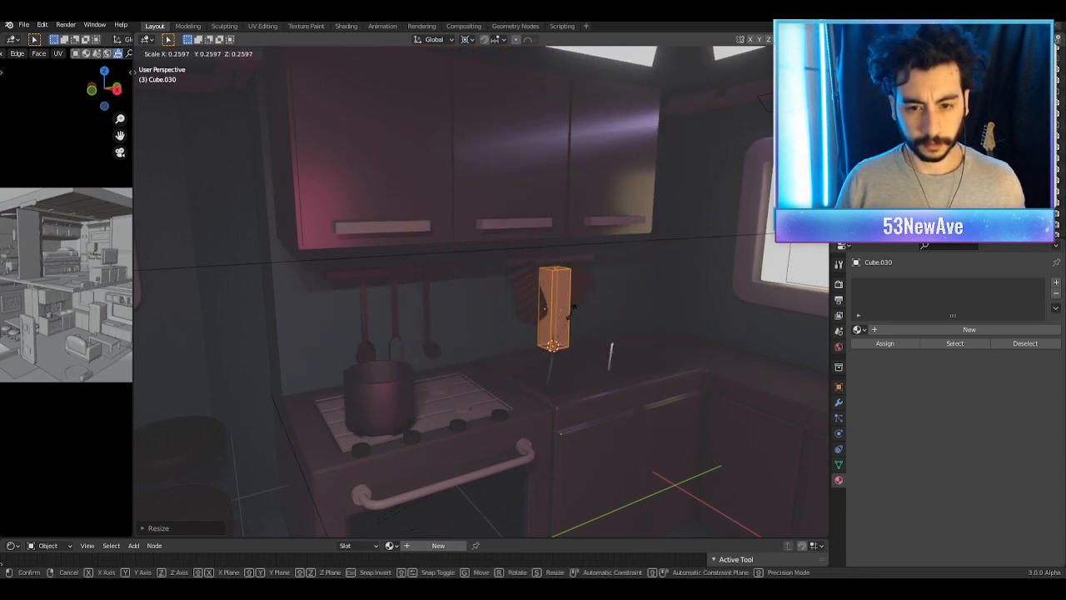
click(559, 340)
Step: Shift the small upright block slightly along X, away from the wall behind the sink
key(Tab)
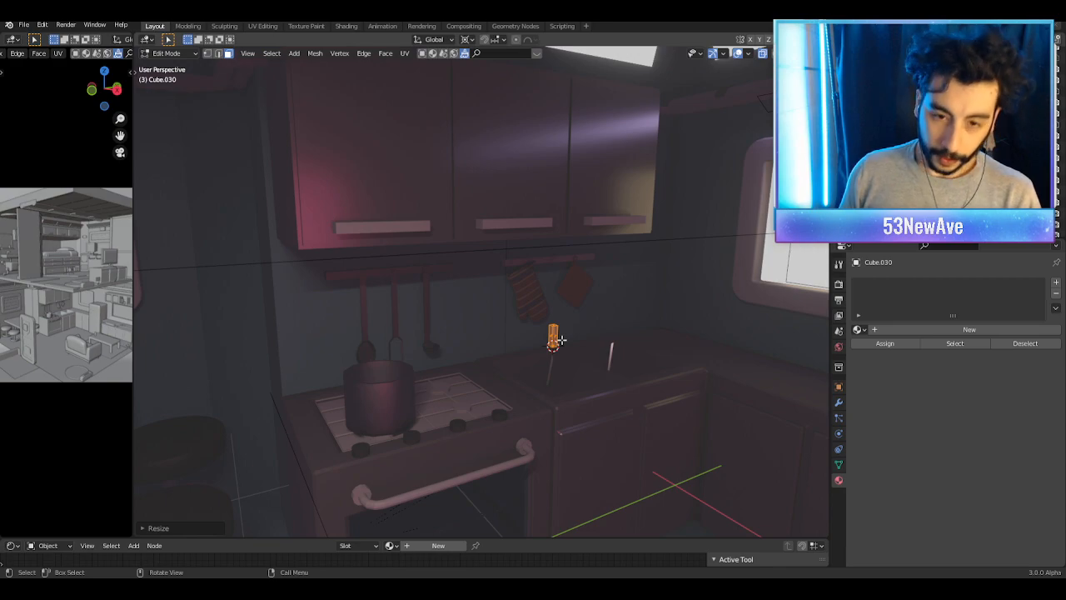
key(KP_Divide)
scroll(525, 327, down, 8)
mouse_move(512, 324)
middle_down()
mouse_move(586, 331)
mouse_move(500, 311)
middle_up()
scroll(575, 321, up, 3)
middle_drag(500, 312, 542, 310)
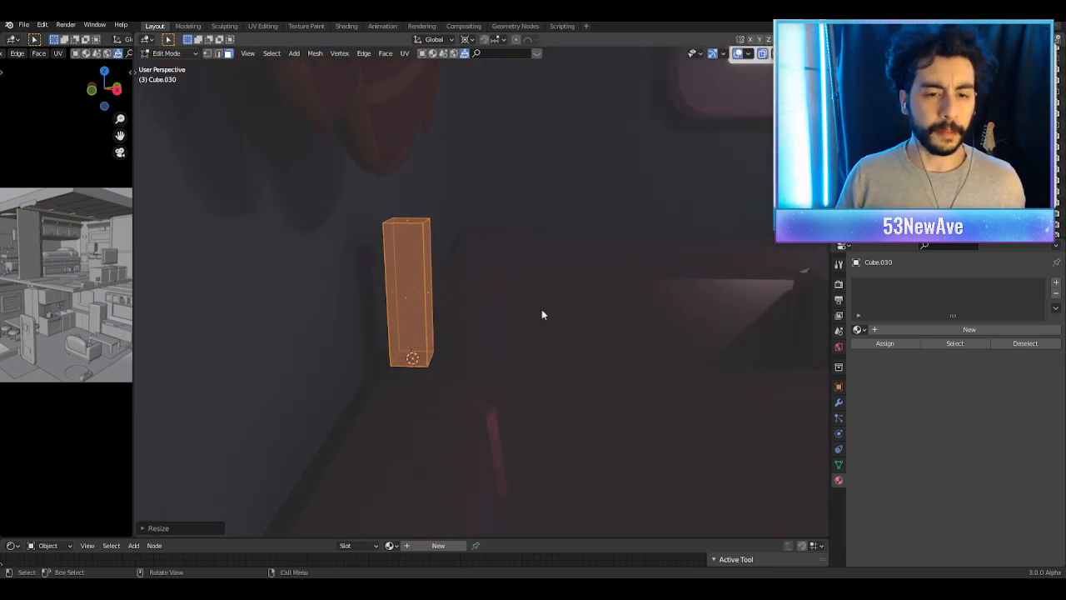
key(Tab)
key(g)
key(y)
key(Escape)
key(g)
key(x)
click(571, 309)
middle_drag(572, 310, 483, 298)
Step: Lower the block's top face along Z to shorten the block
key(Tab)
scroll(501, 284, down, 2)
scroll(483, 297, up, 1)
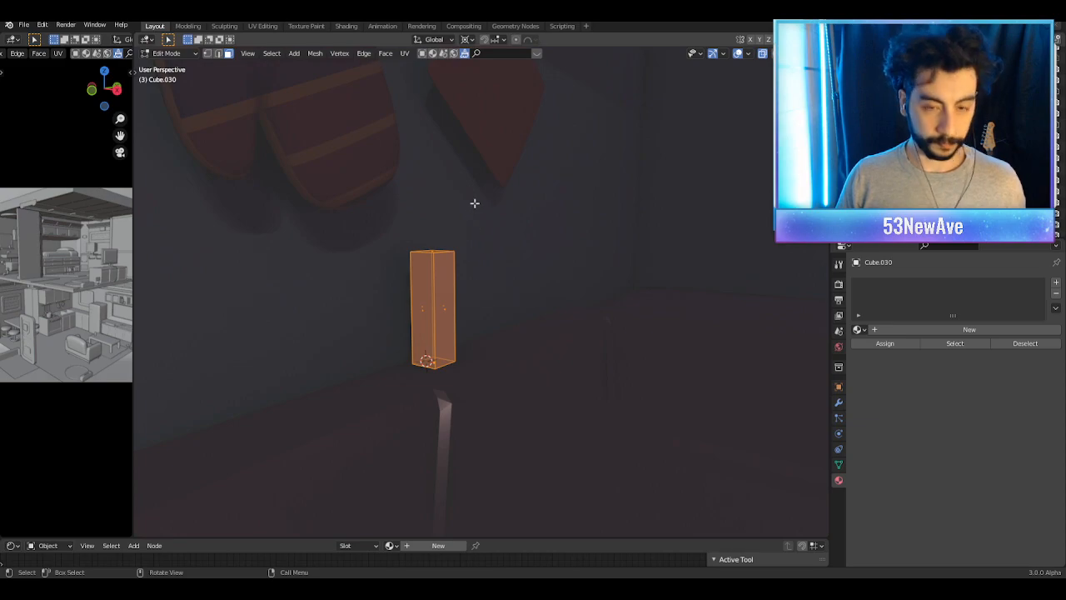
drag(475, 202, 405, 281)
middle_drag(405, 281, 458, 285)
key(g)
key(z)
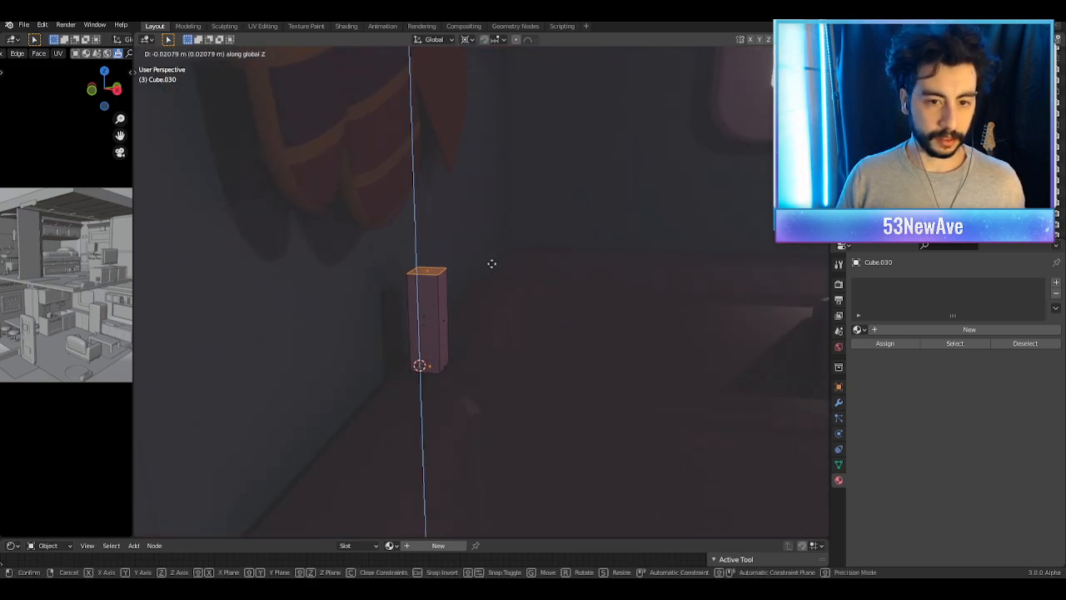
click(490, 268)
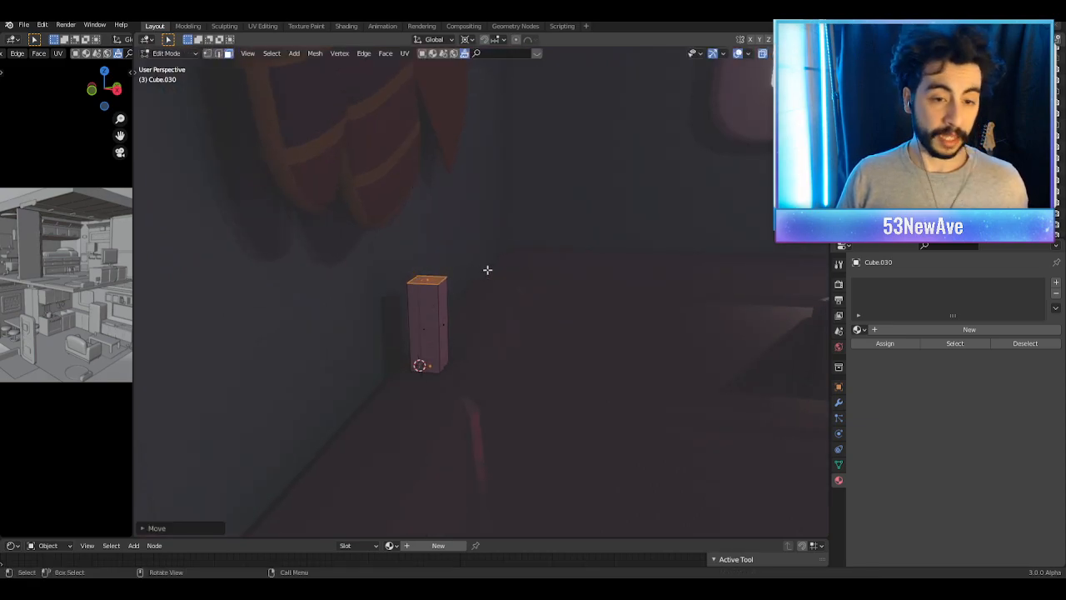
middle_drag(479, 259, 540, 291)
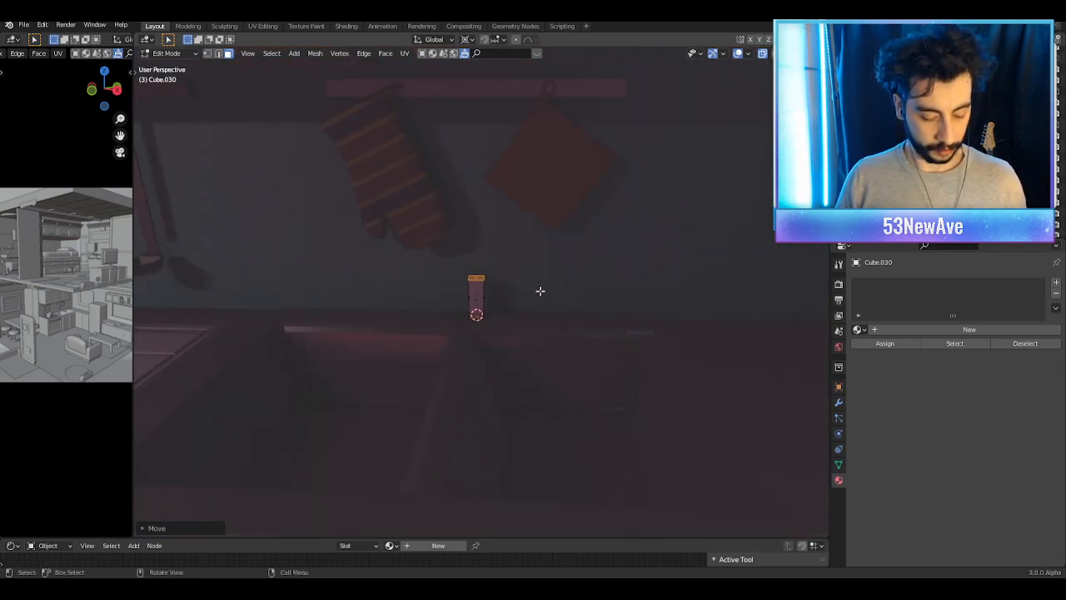
Step: Select the whole linked block mesh and move it along Y to behind the sink basin nearest the stove
key(g)
key(y)
right_click(484, 293)
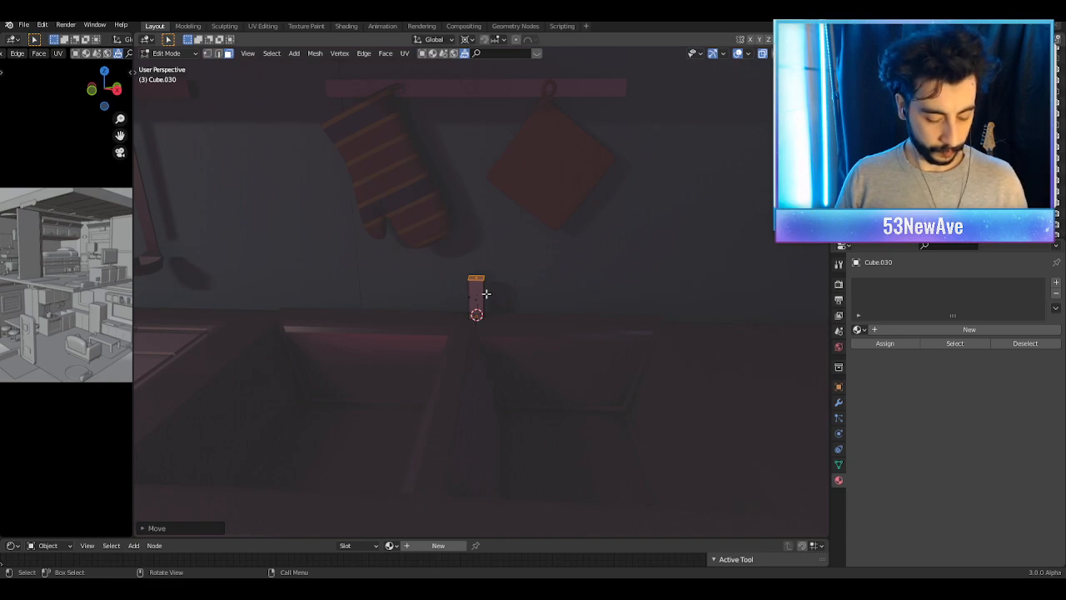
key(l)
click(486, 293)
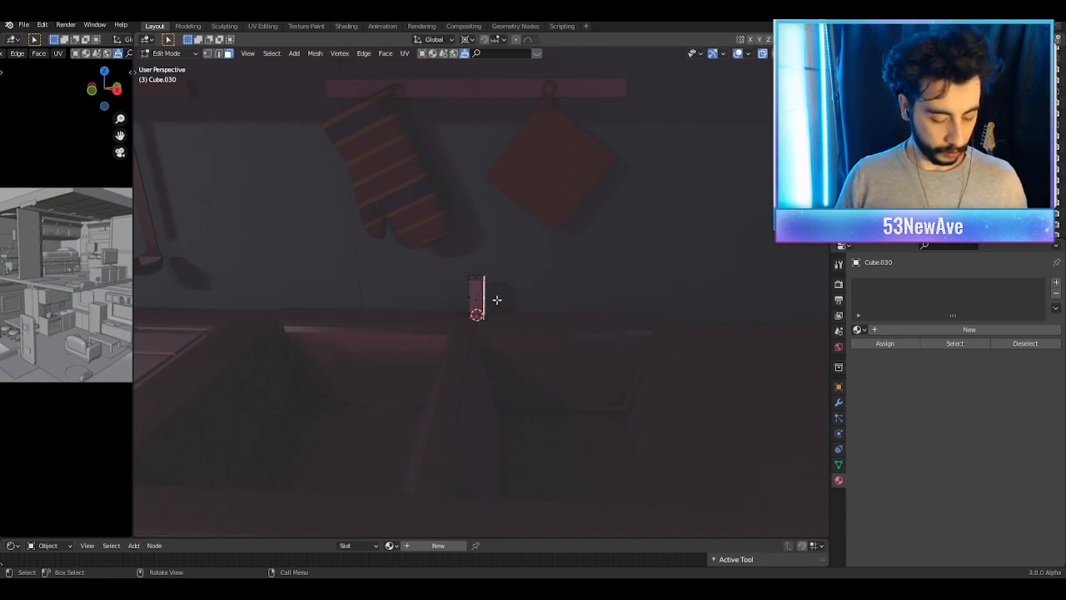
key(l)
key(x)
key(Escape)
key(g)
key(y)
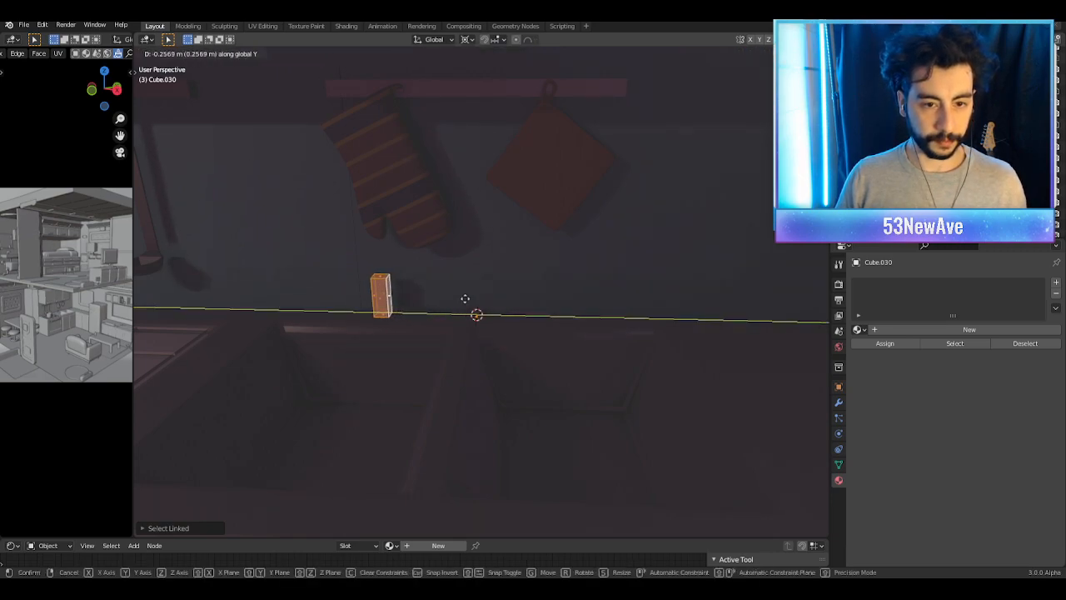
click(454, 303)
shift+middle_drag(452, 307, 595, 312)
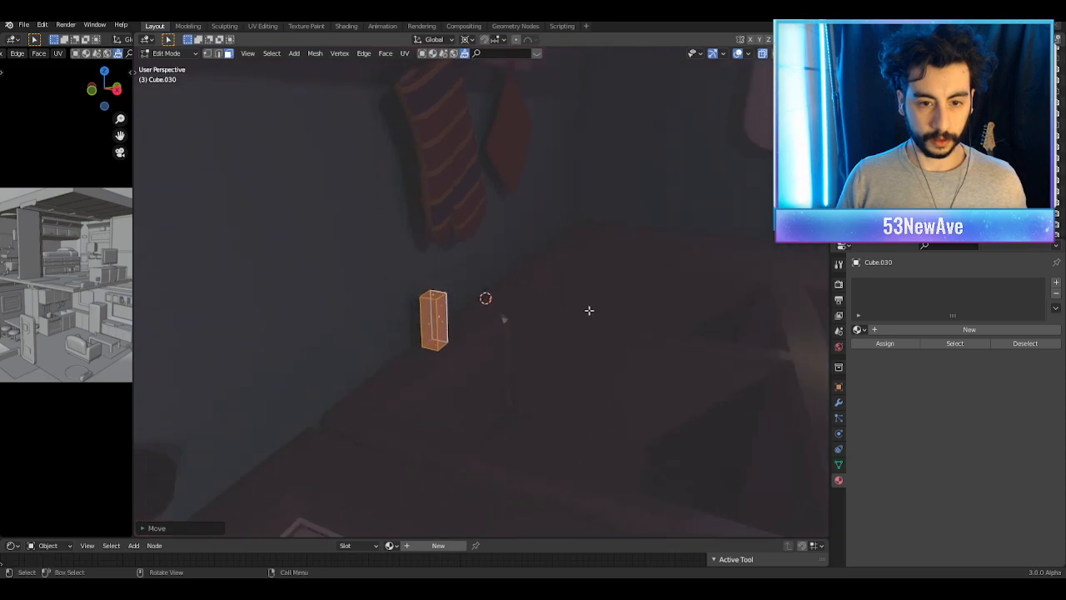
Step: Raise the block's top face about 0.07 m along Z to form the faucet's upright
click(435, 297)
key(g)
key(z)
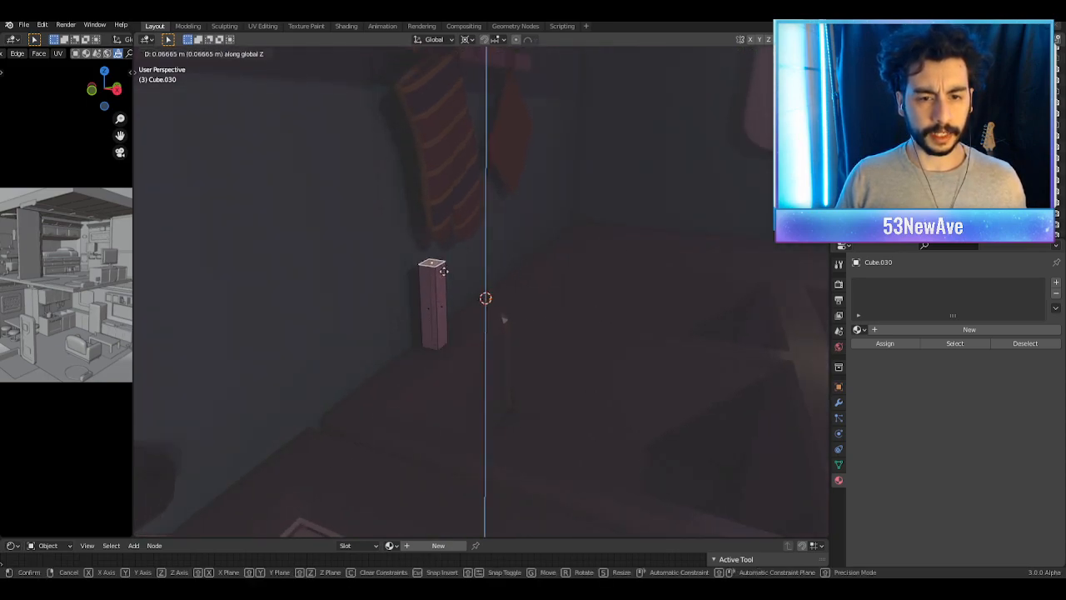
click(444, 271)
key(ctrl+t)
key(ctrl+z)
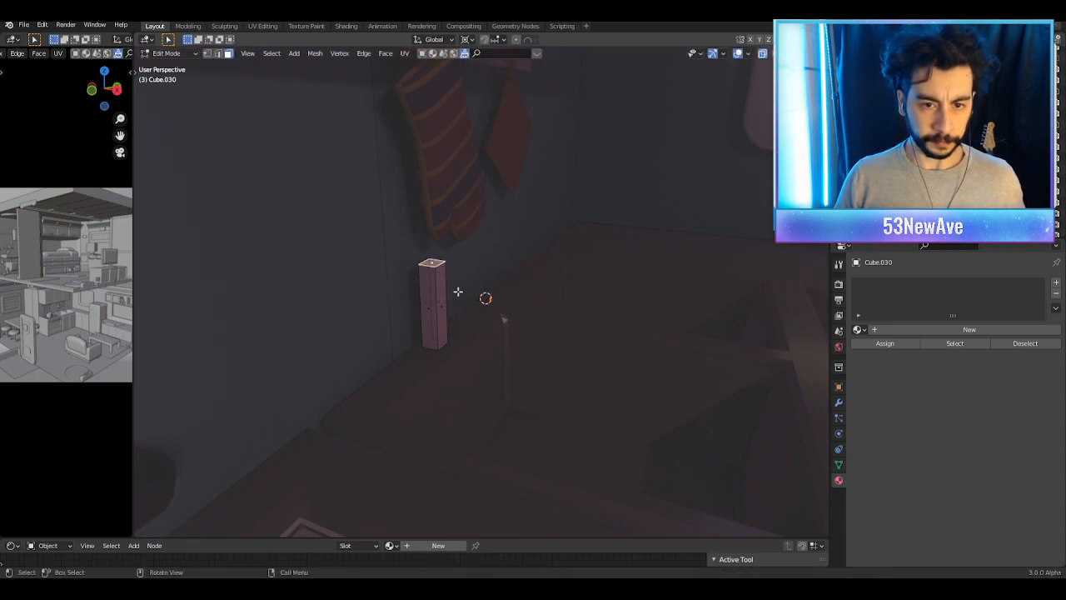
Step: Extrude a short segment up from the upright's top, and extrude its sink-facing side about 0.23 m along X as the spout
key(g)
key(z)
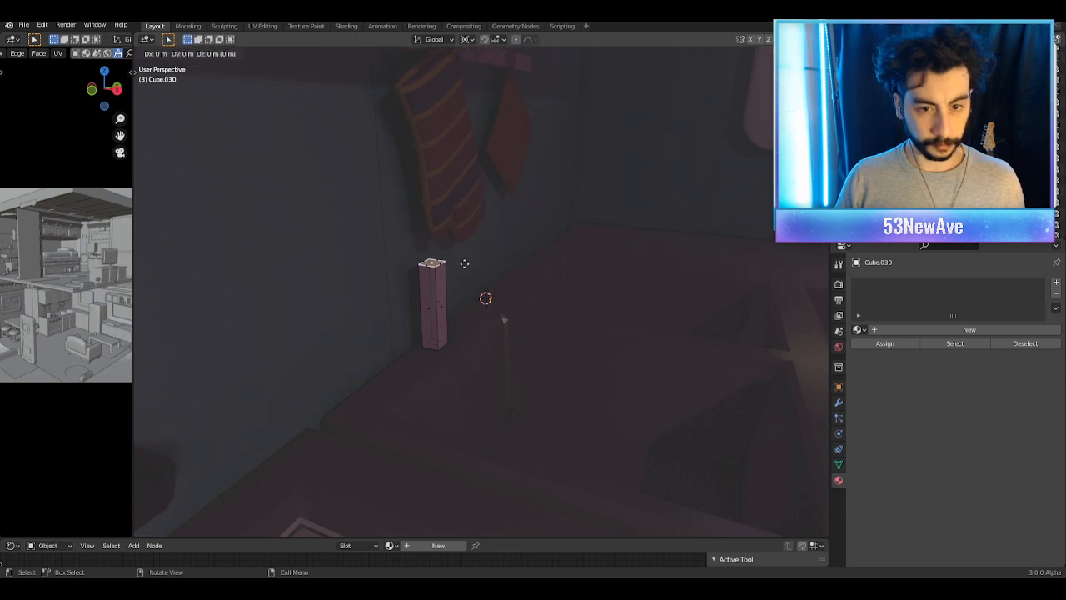
click(463, 253)
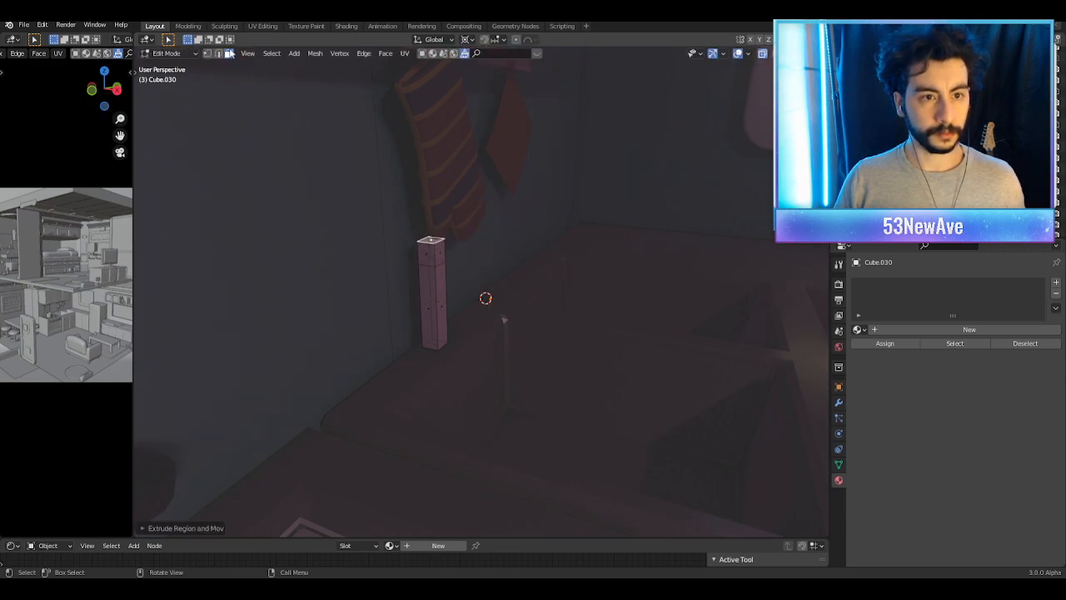
click(440, 253)
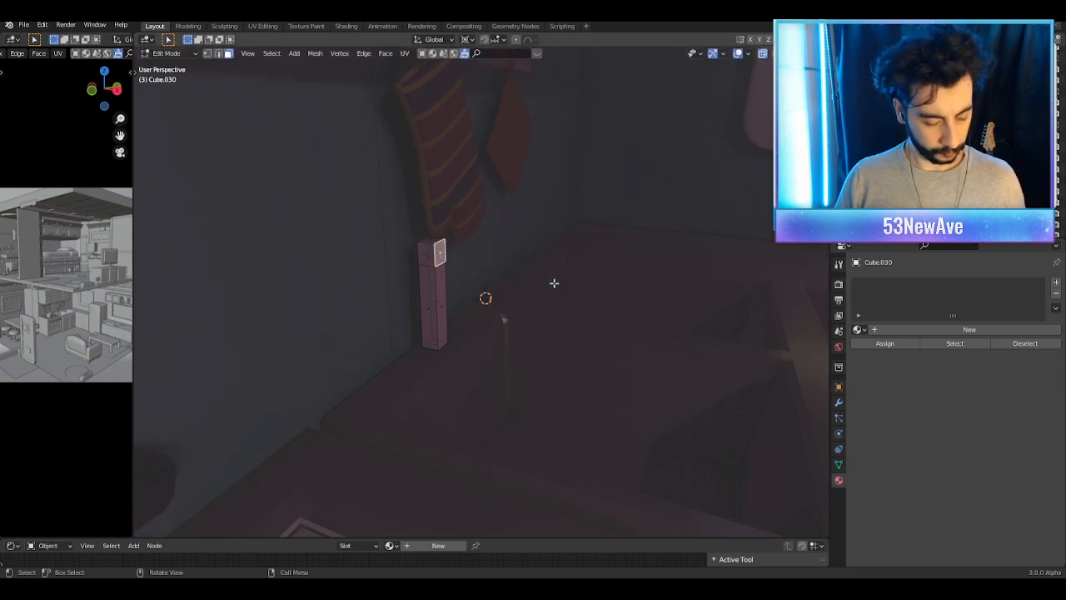
key(e)
key(x)
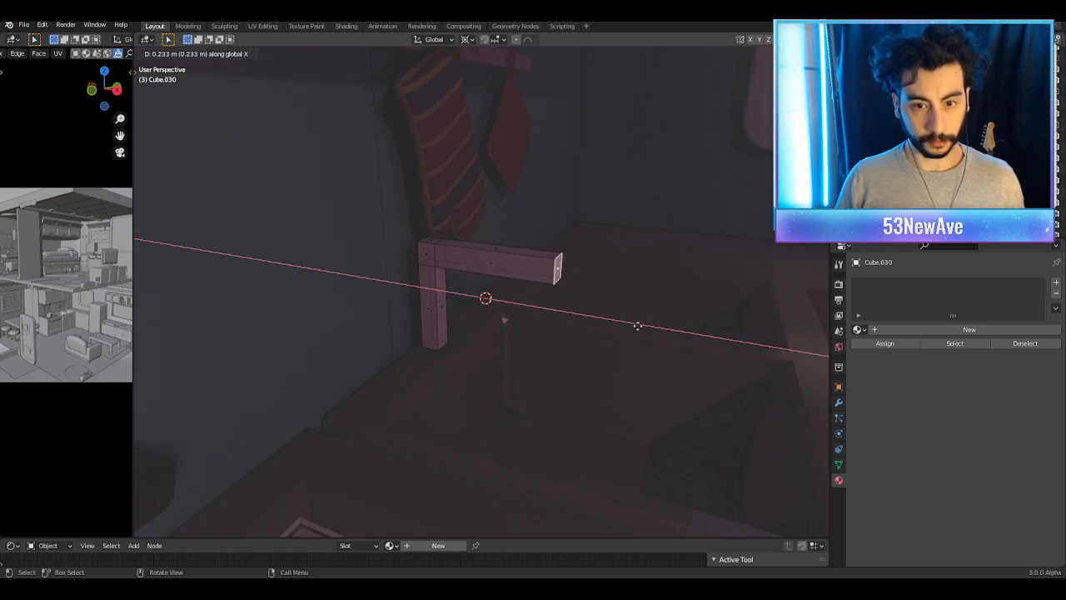
click(632, 327)
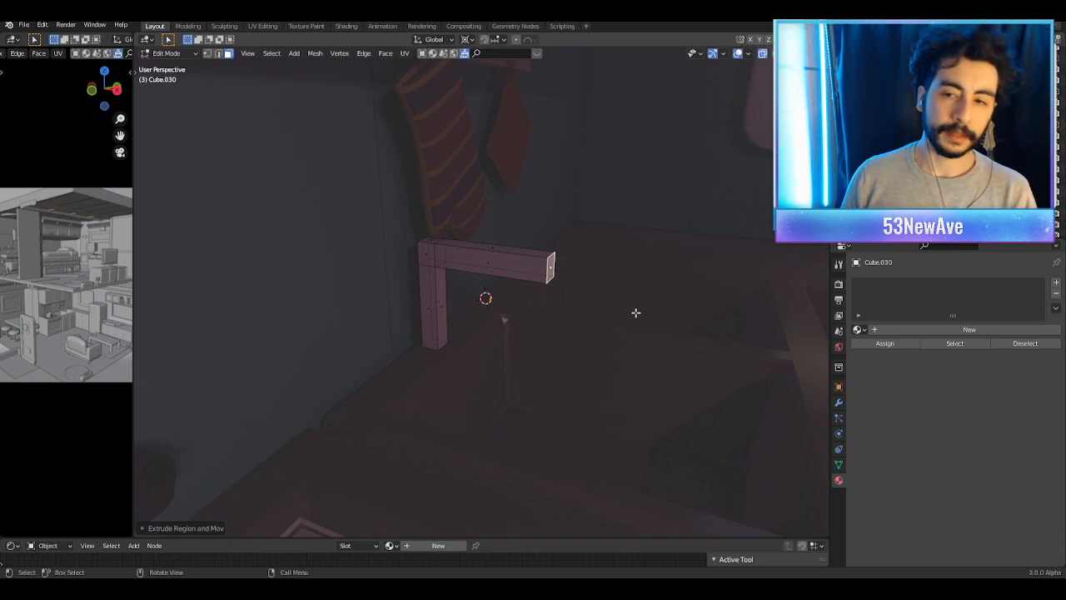
Step: Lower the faucet's whole spout section about 0.03 m along Z and check the shape over the sink in Object Mode
middle_drag(628, 311, 646, 288)
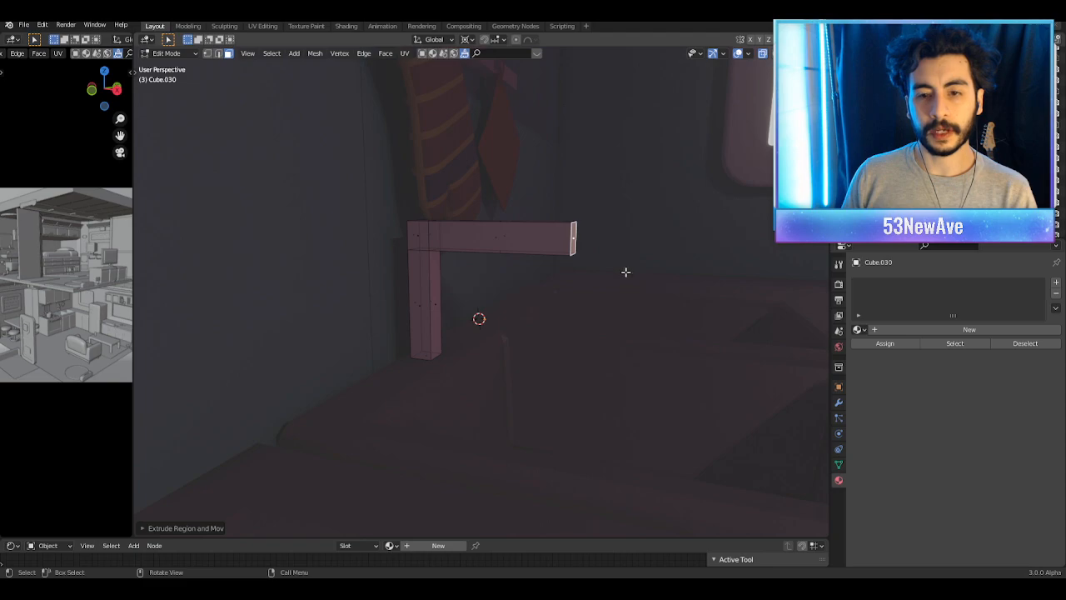
middle_drag(625, 270, 588, 272)
drag(582, 275, 429, 215)
key(g)
key(z)
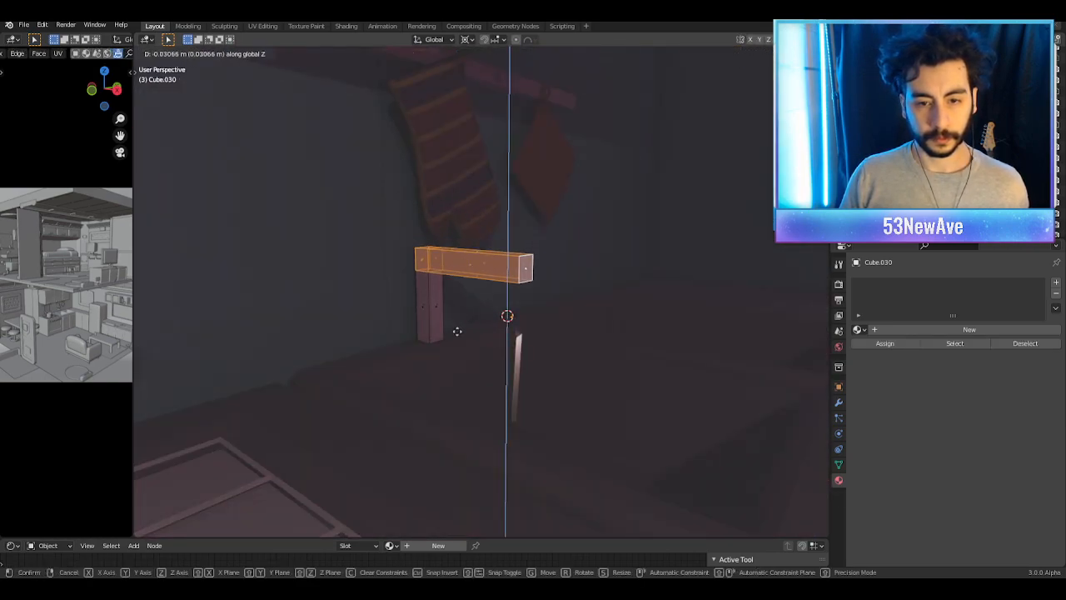
click(458, 331)
key(Tab)
key(Tab)
mouse_move(514, 293)
middle_down()
mouse_move(624, 280)
mouse_move(530, 284)
mouse_move(514, 304)
mouse_move(536, 249)
mouse_move(489, 301)
mouse_move(495, 276)
mouse_move(544, 288)
mouse_move(507, 280)
mouse_move(528, 281)
middle_up()
key(Tab)
scroll(539, 282, down, 8)
scroll(514, 304, up, 3)
scroll(533, 288, up, 6)
scroll(511, 286, down, 2)
scroll(396, 300, up, 4)
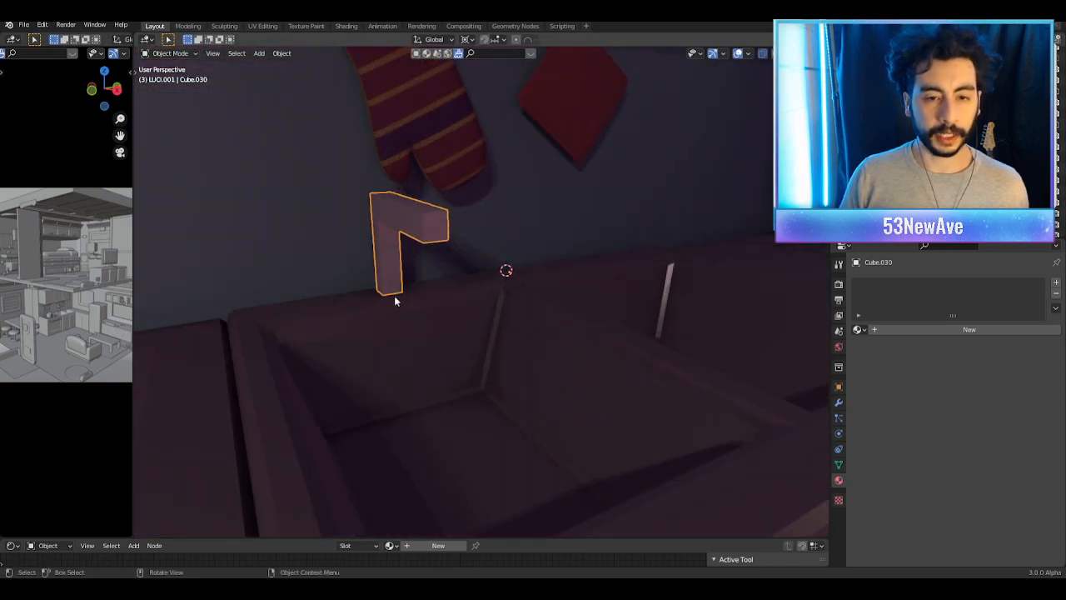
Step: Snap the 3D cursor to the faucet's bottom face and set the object's origin to the 3D cursor
key(Tab)
click(389, 291)
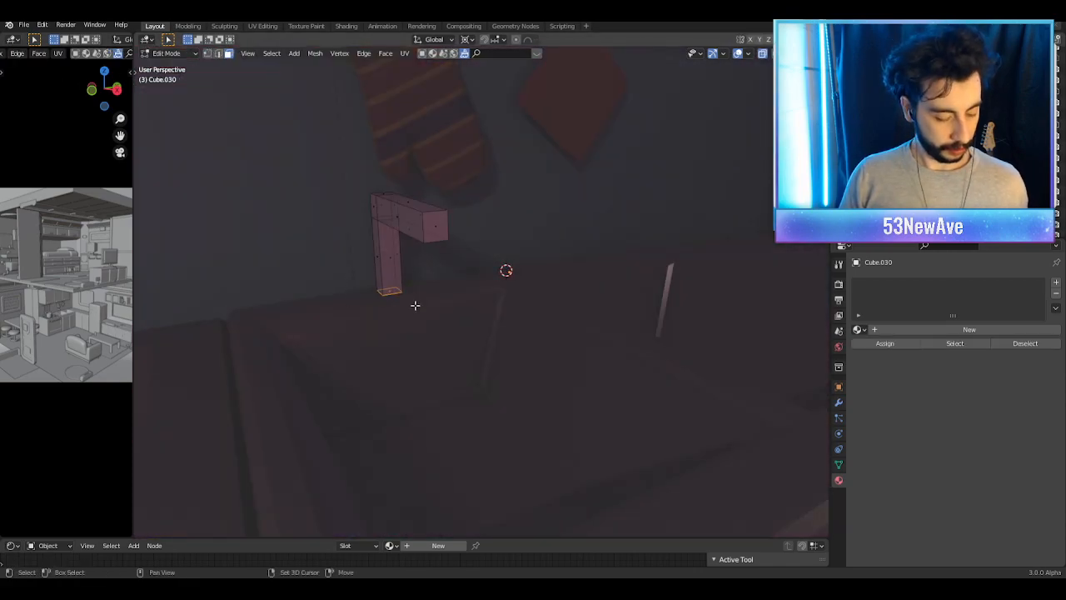
key(shift+s)
key(2)
key(Tab)
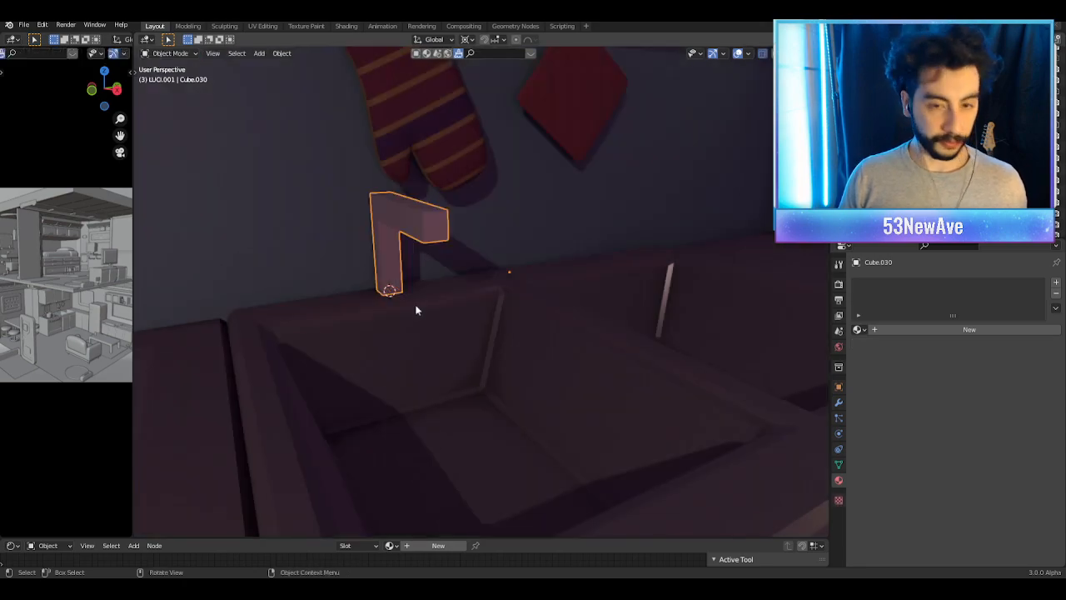
click(282, 53)
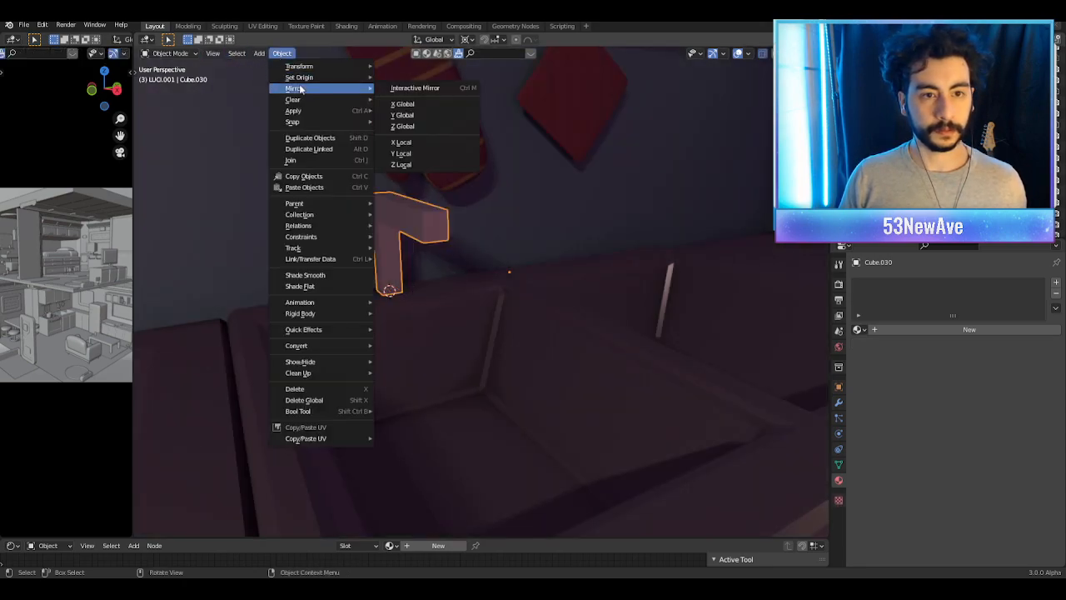
mouse_move(302, 77)
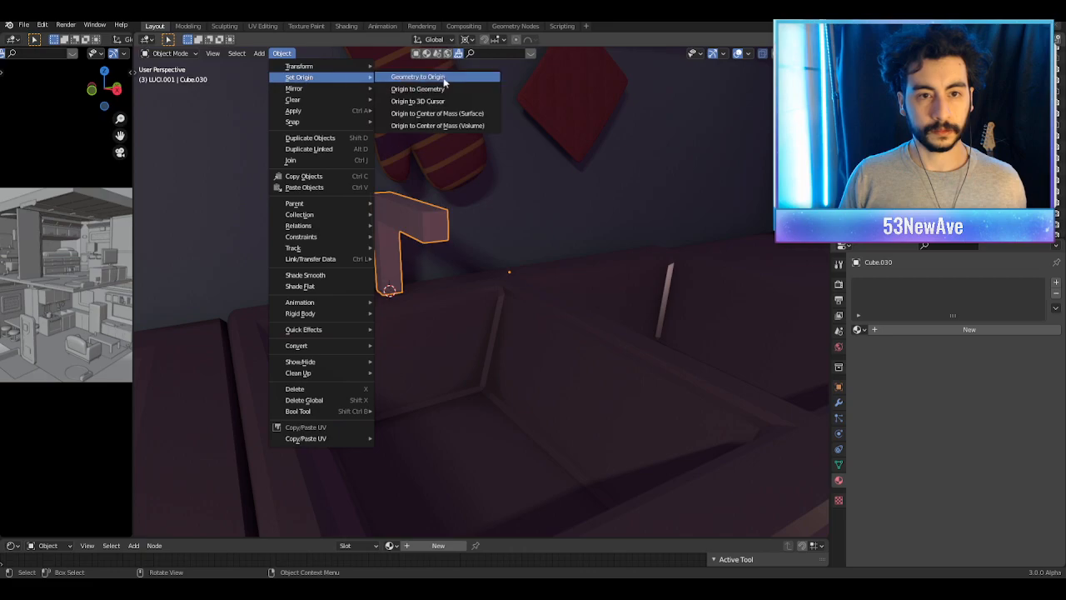
click(442, 94)
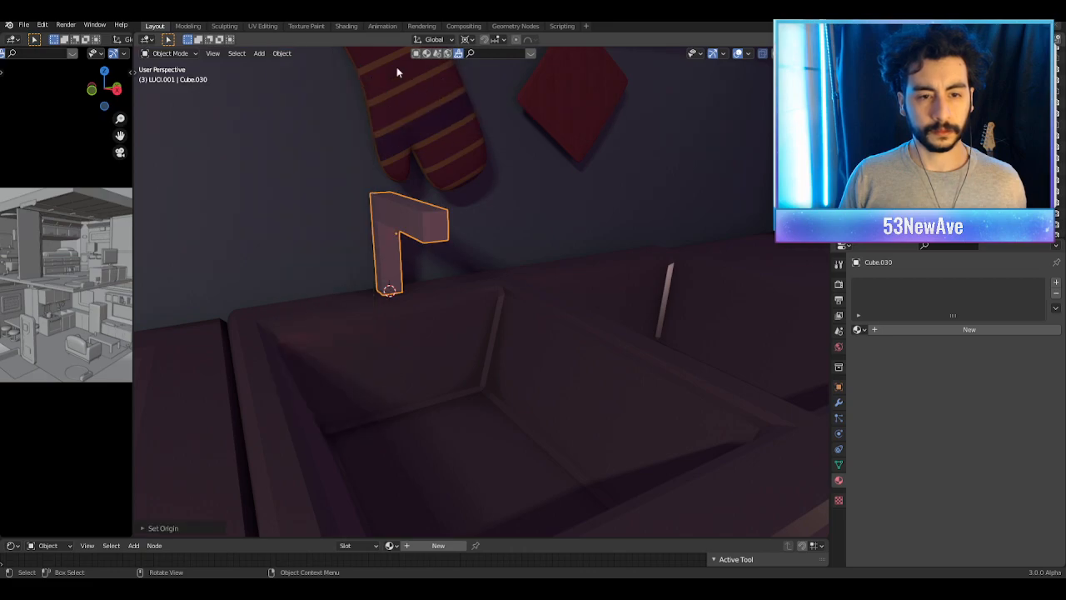
click(282, 53)
click(443, 101)
Step: Adjust the height of the faucet's spout section along Z and hide the viewport overlays
scroll(456, 238, down, 5)
middle_drag(457, 241, 682, 129)
click(739, 54)
middle_drag(595, 165, 634, 129)
click(738, 54)
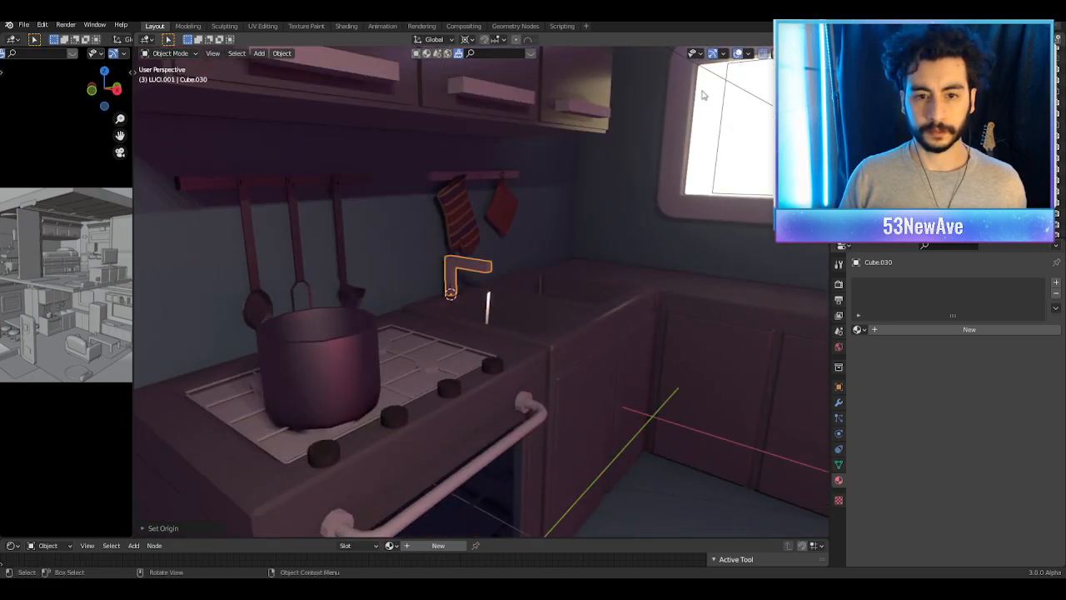
key(Tab)
drag(515, 285, 437, 225)
key(g)
key(z)
click(454, 265)
key(Tab)
scroll(495, 250, down, 5)
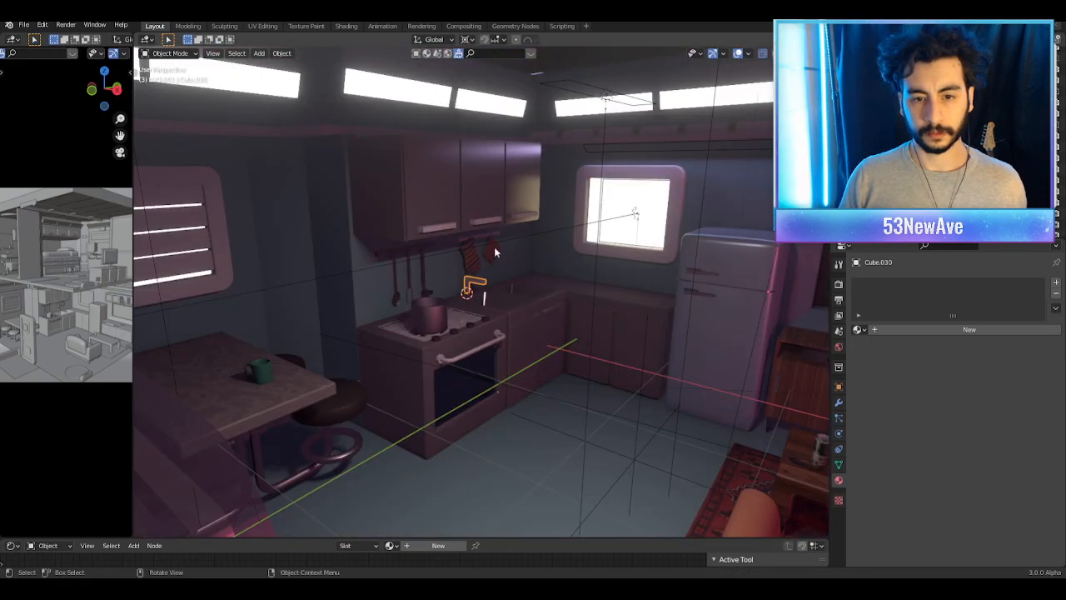
shift+middle_drag(495, 250, 484, 254)
click(737, 54)
scroll(805, 405, up, 5)
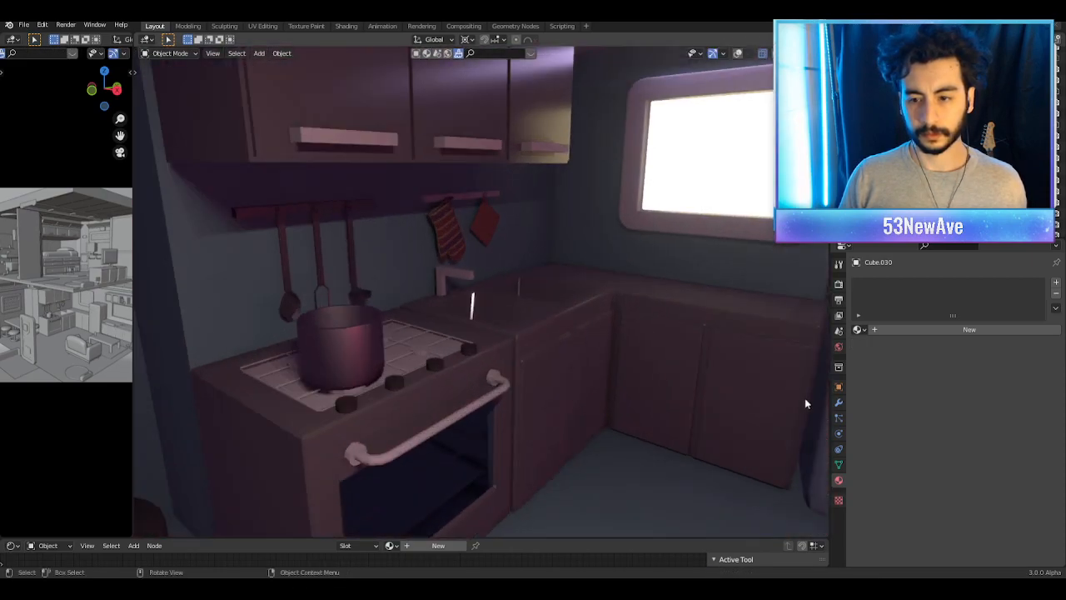
Step: Assign the existing Material.010 to the faucet
click(859, 330)
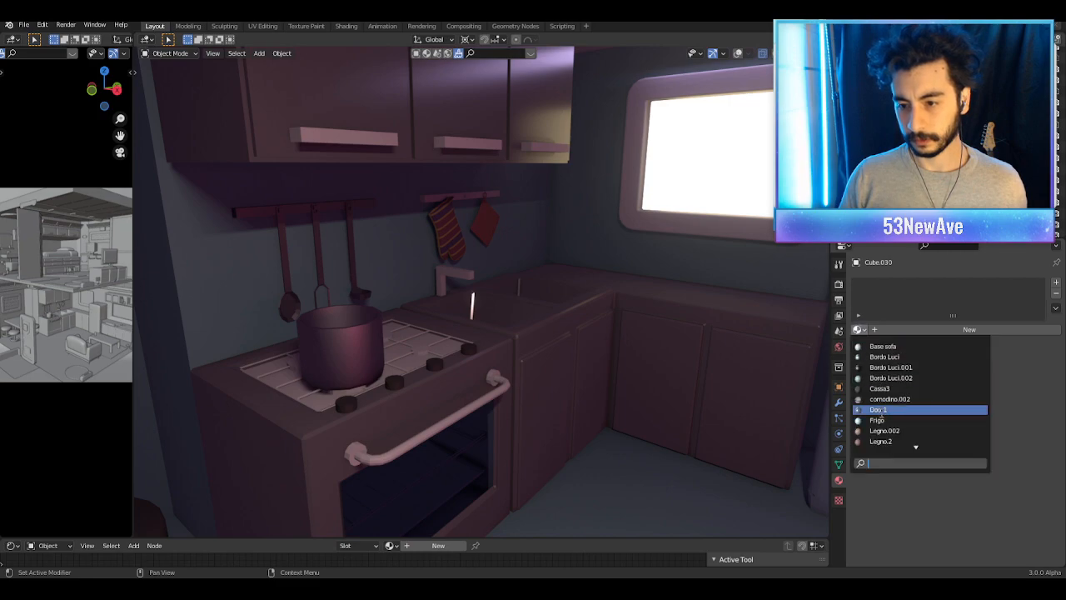
scroll(942, 386, up, 4)
scroll(921, 384, down, 20)
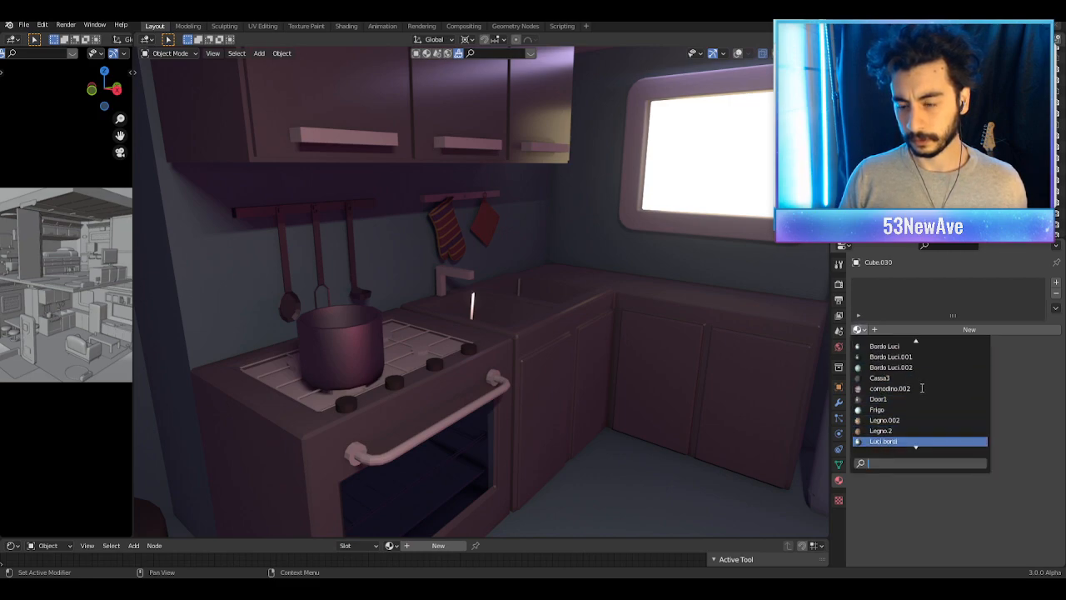
scroll(915, 410, down, 7)
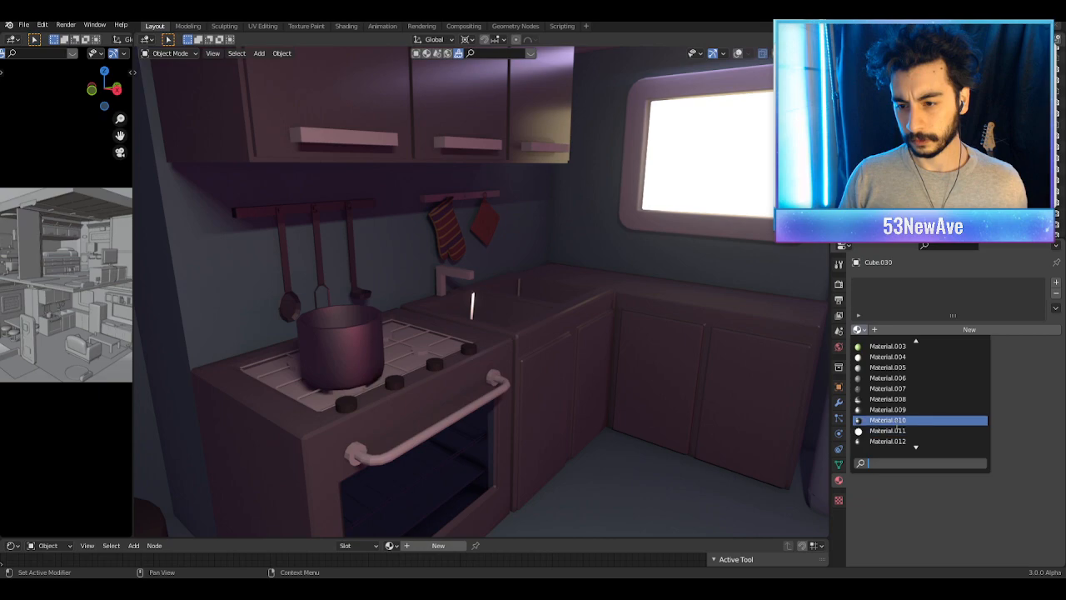
click(899, 420)
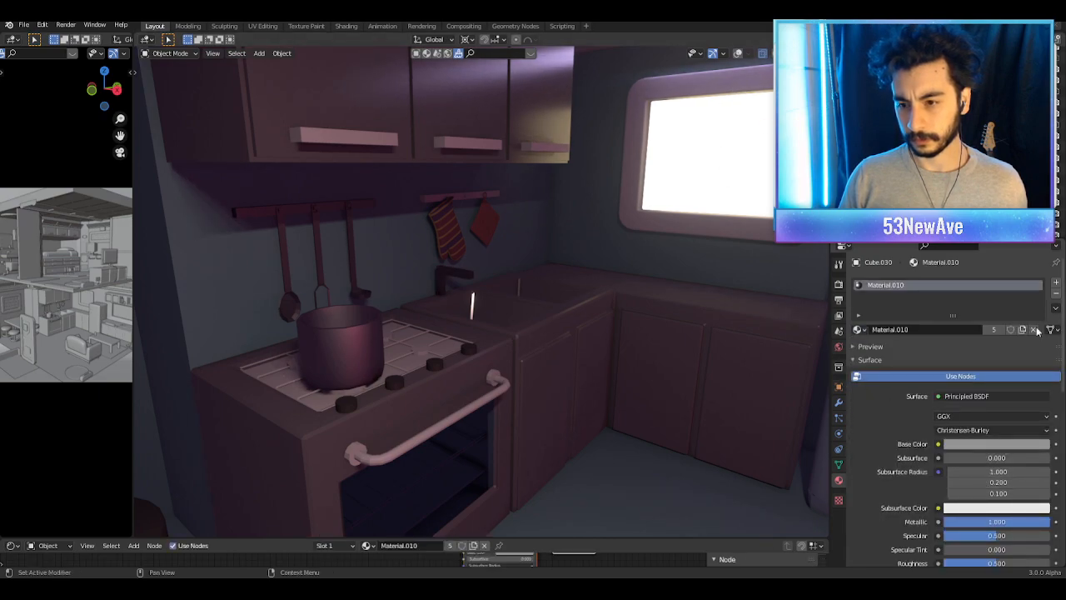
Step: Search the existing materials for "meta" and assign Metal elevator to the faucet
click(859, 330)
text(met)
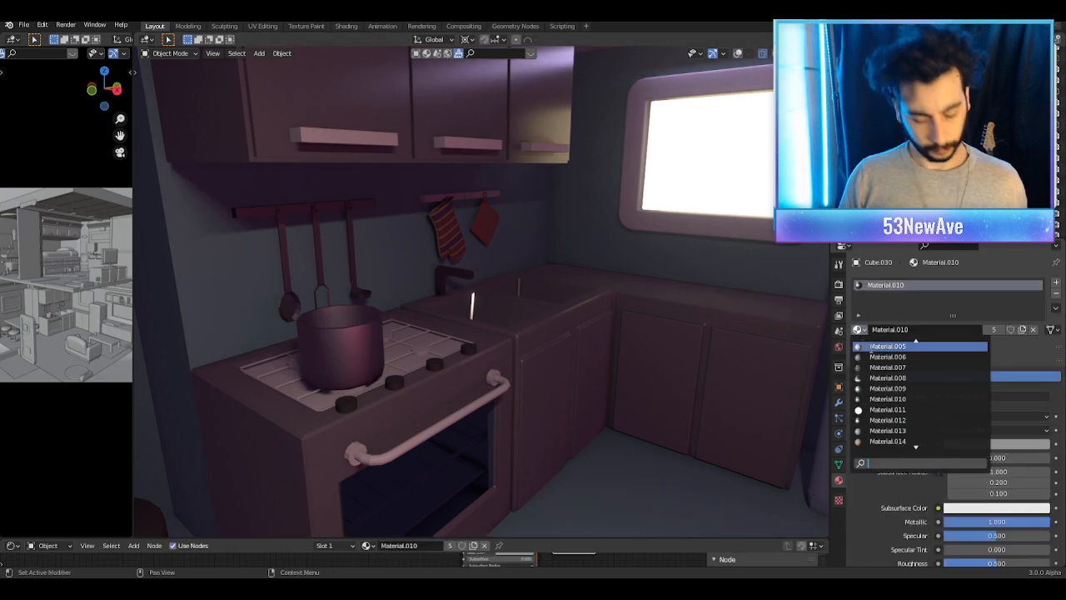
text(a)
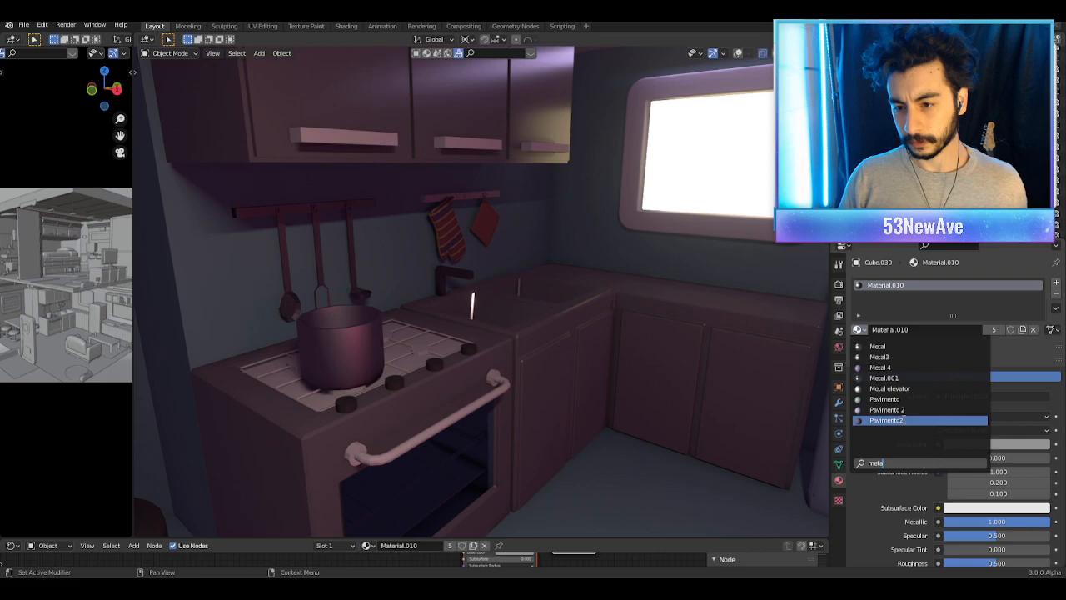
click(896, 389)
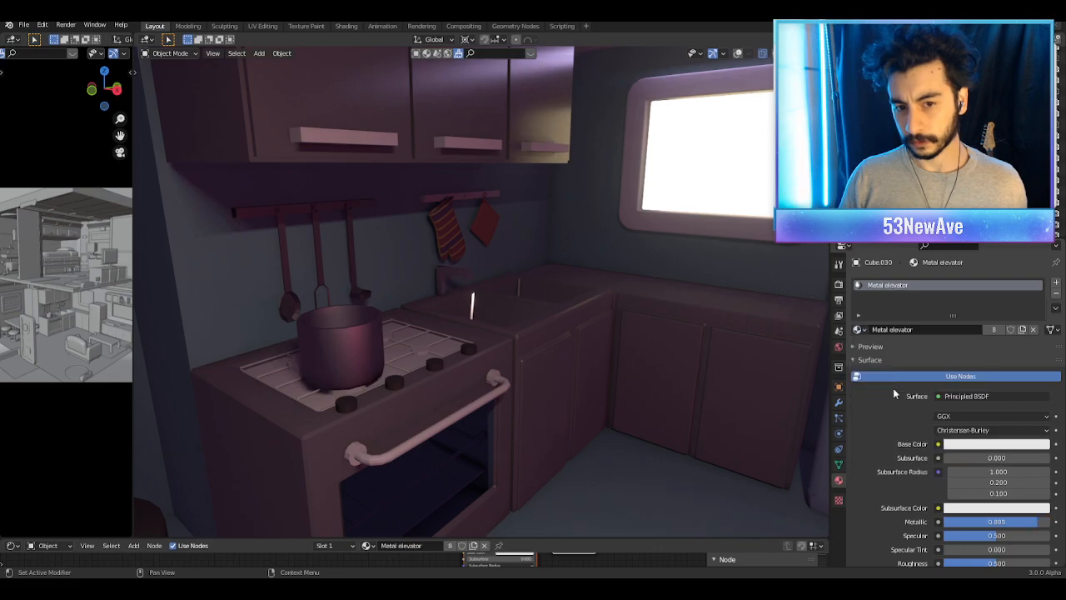
Step: Replace the faucet's Metal elevator material slot with a new material named Metal5
click(1055, 295)
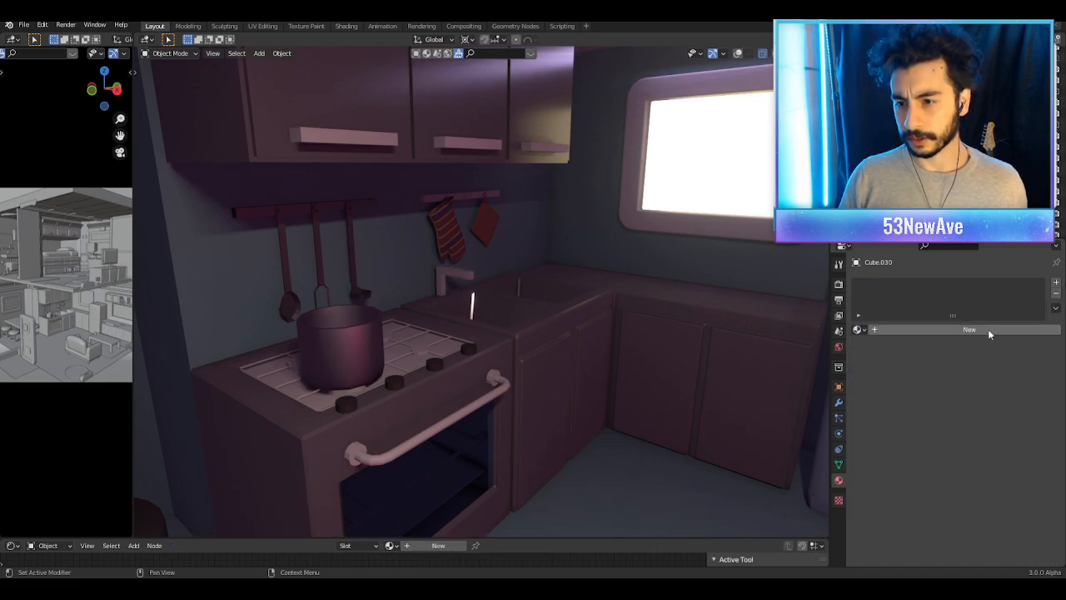
click(963, 333)
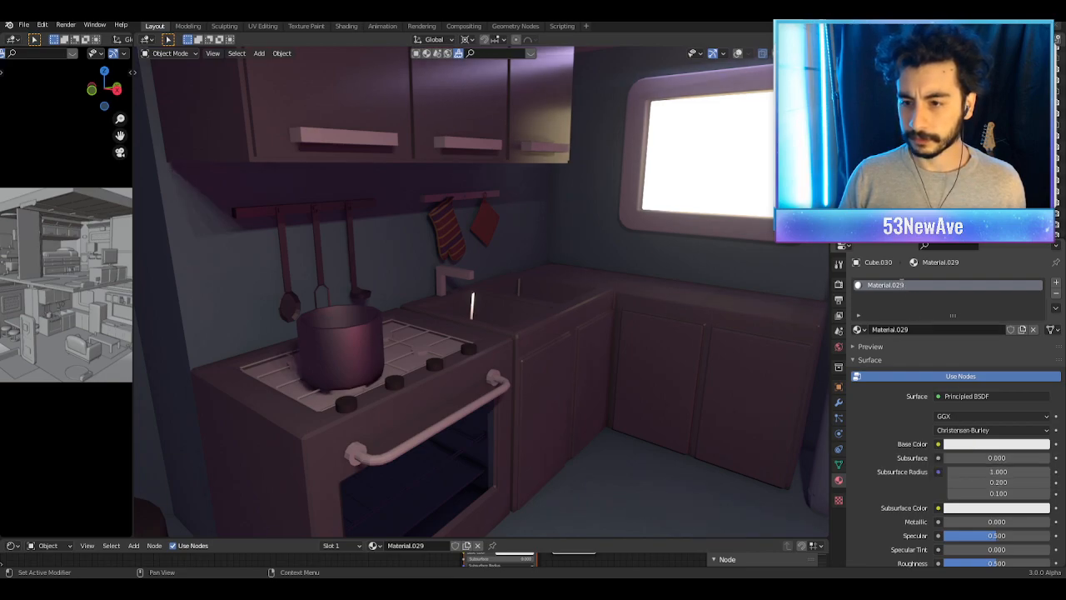
click(1022, 330)
double_click(904, 285)
text(Metal5)
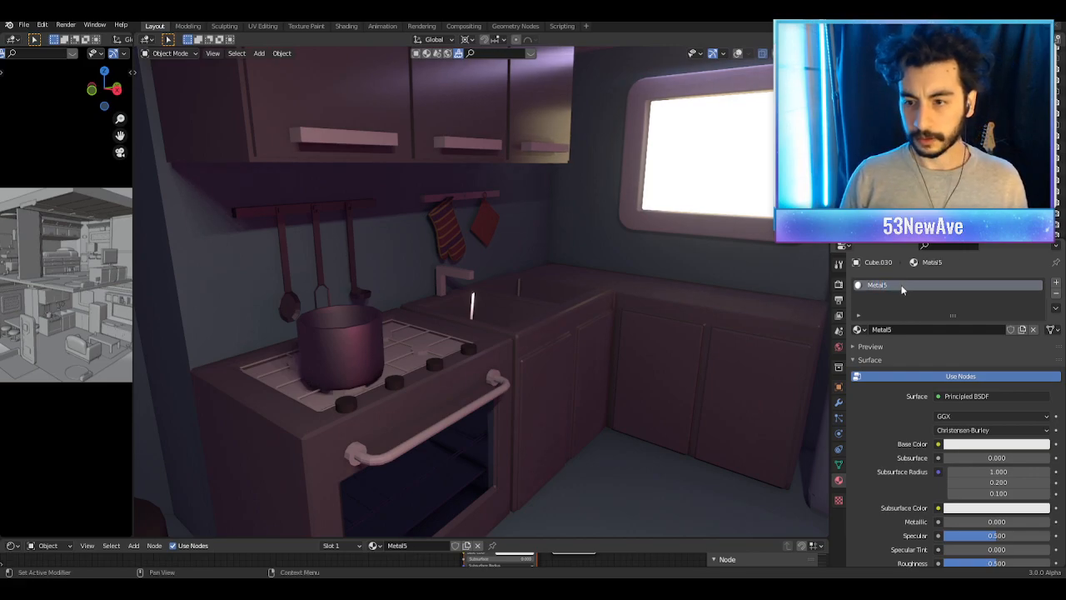
key(Return)
Step: Set Metal5's Metallic to 1.0 and give it a near-white base color
click(998, 444)
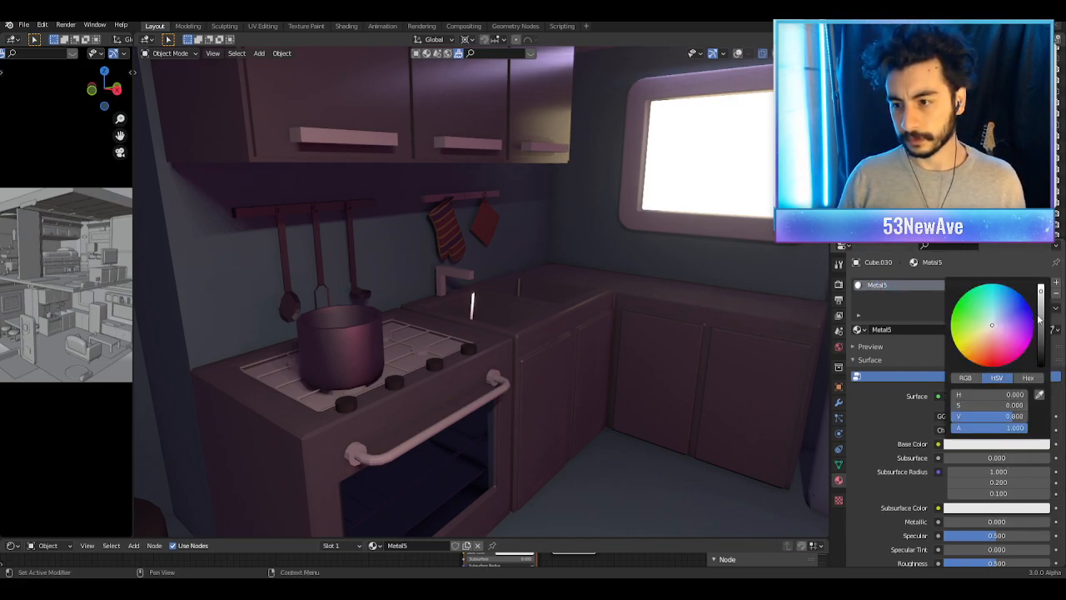
click(1038, 322)
click(964, 523)
text(1.0)
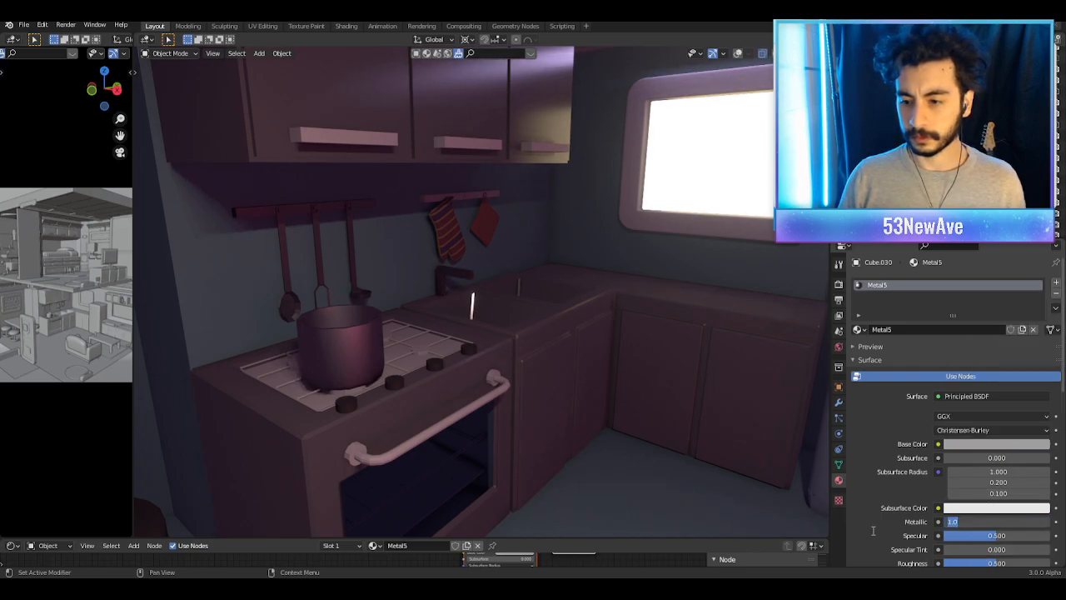
key(Return)
click(998, 444)
drag(1040, 322, 1040, 289)
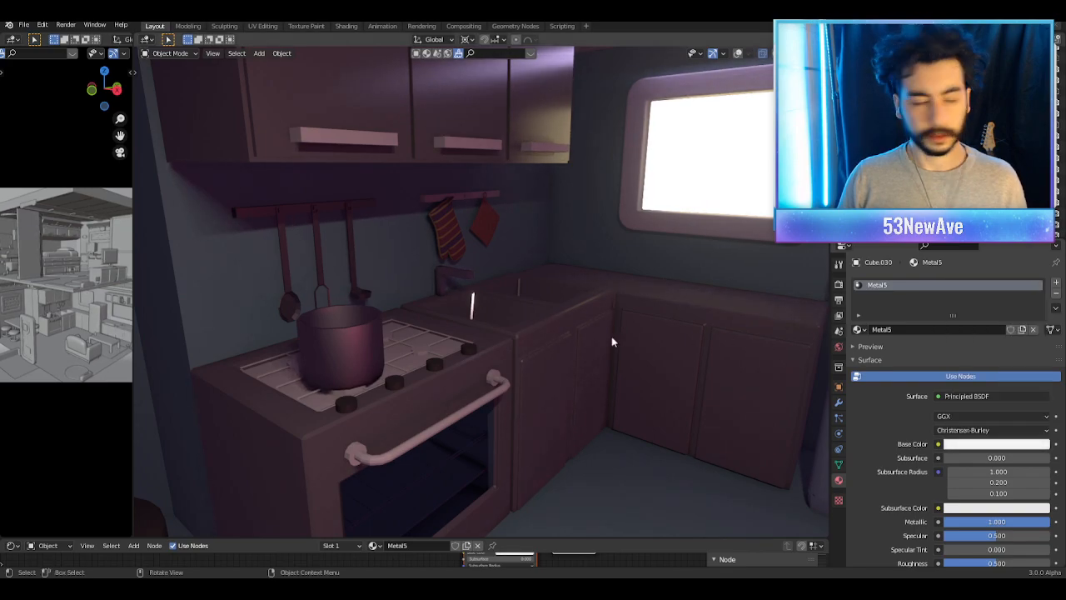
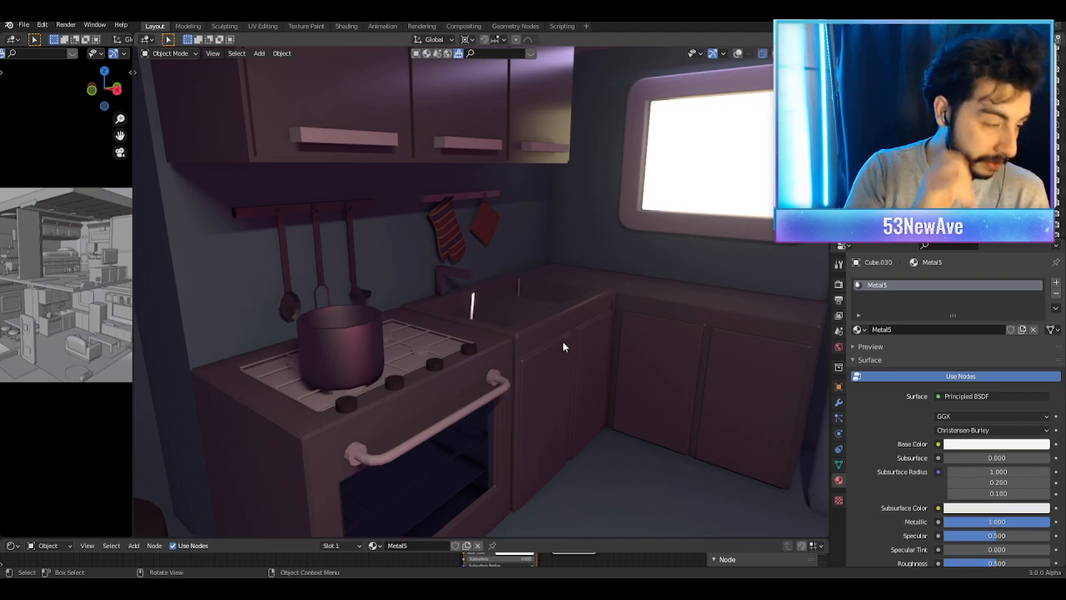
Step: Frame the faucet and examine its metal material from several angles, with the viewport overlays on and off
middle_drag(565, 314, 503, 308)
key(KP_Decimal)
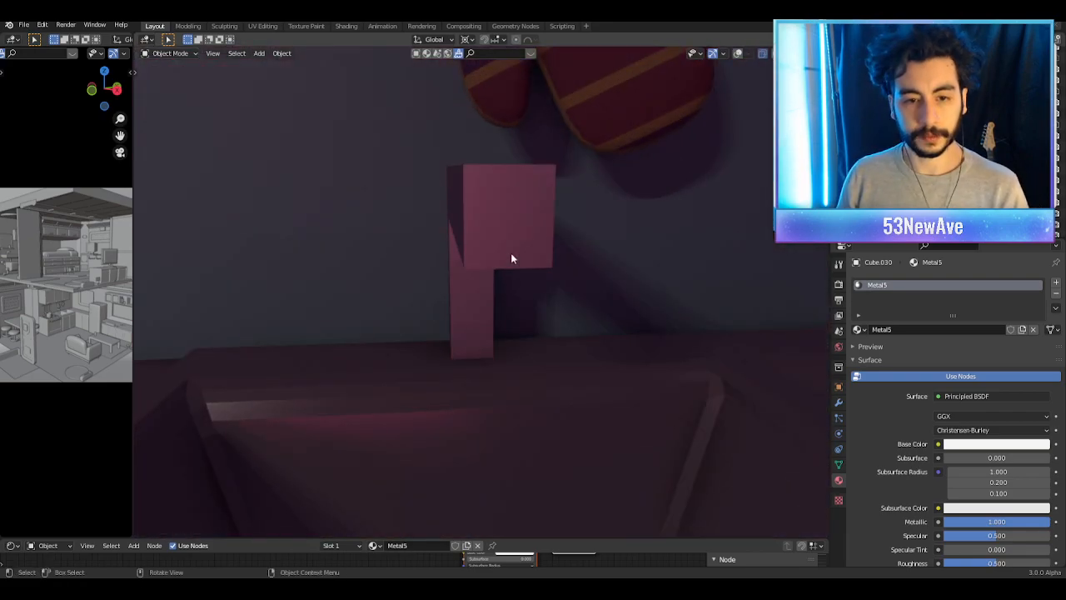
scroll(511, 253, down, 11)
scroll(572, 229, up, 12)
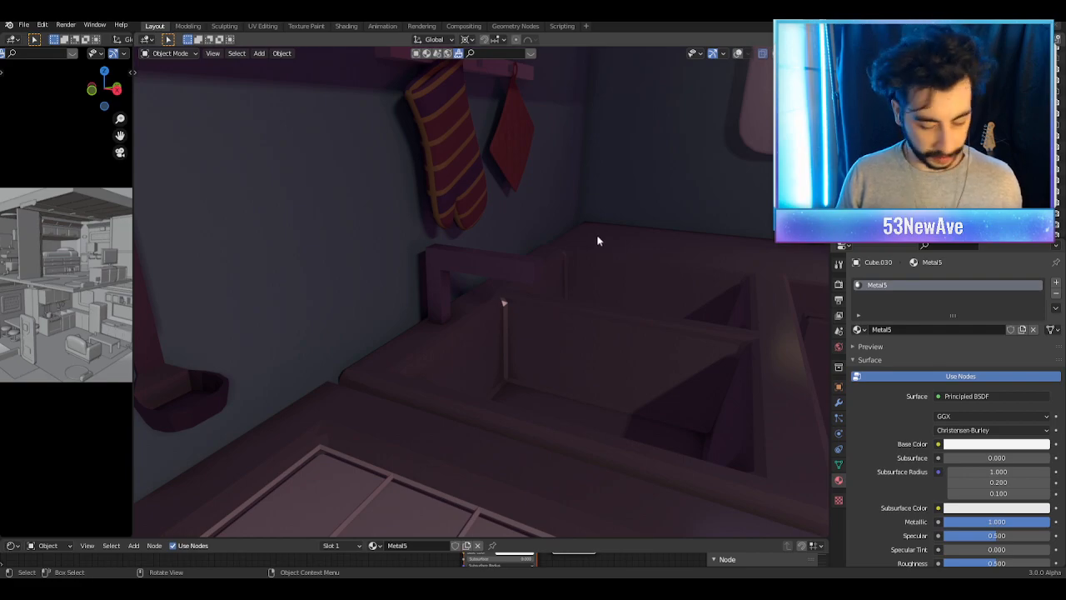
middle_drag(576, 238, 547, 276)
middle_drag(608, 187, 602, 191)
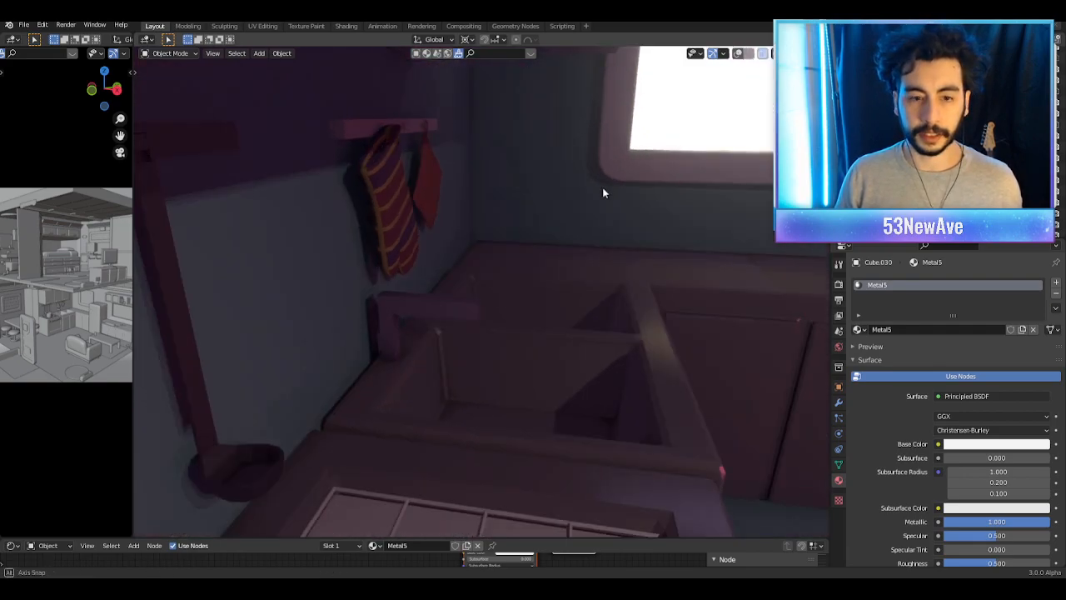
click(738, 55)
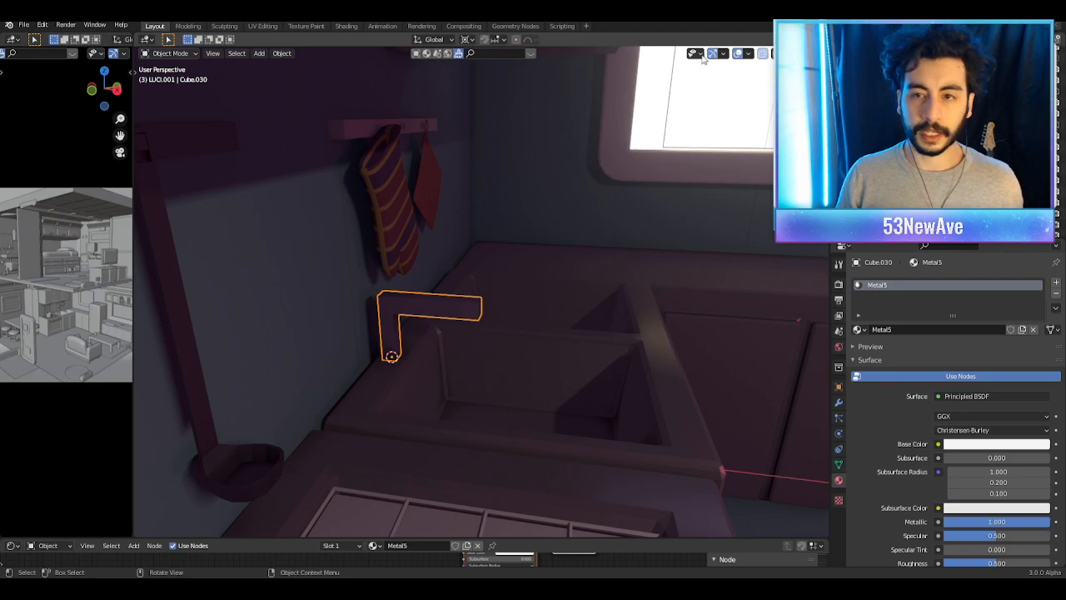
click(738, 55)
middle_drag(508, 264, 542, 250)
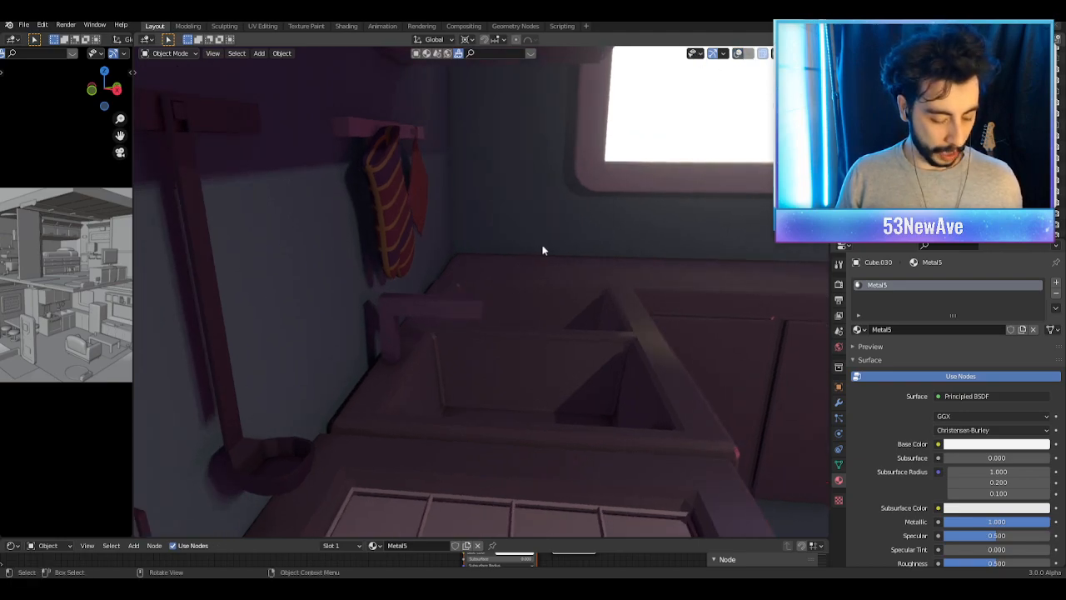
Step: Adjust the faucet's position at the sink along the X axis
key(g)
key(x)
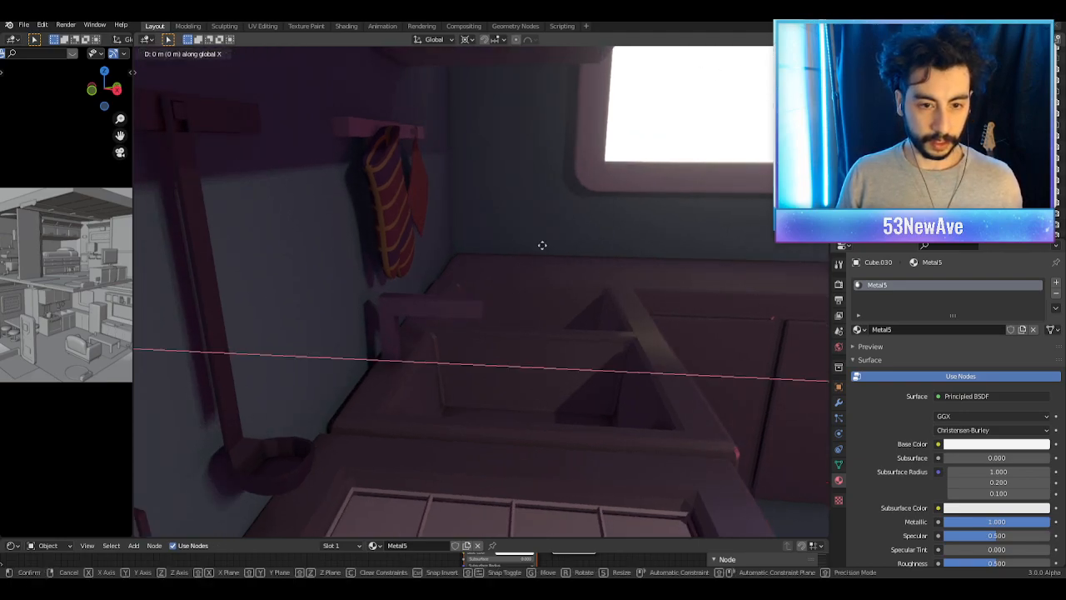
click(563, 252)
mouse_move(560, 253)
middle_down()
mouse_move(553, 249)
mouse_move(567, 262)
mouse_move(547, 260)
middle_up()
Step: Show the overlays and shorten the faucet's spout by moving its end face about 0.05 m along negative X in Edit Mode
click(738, 54)
scroll(502, 294, up, 3)
mouse_move(502, 294)
middle_down()
mouse_move(495, 300)
mouse_move(510, 308)
middle_up()
key(Tab)
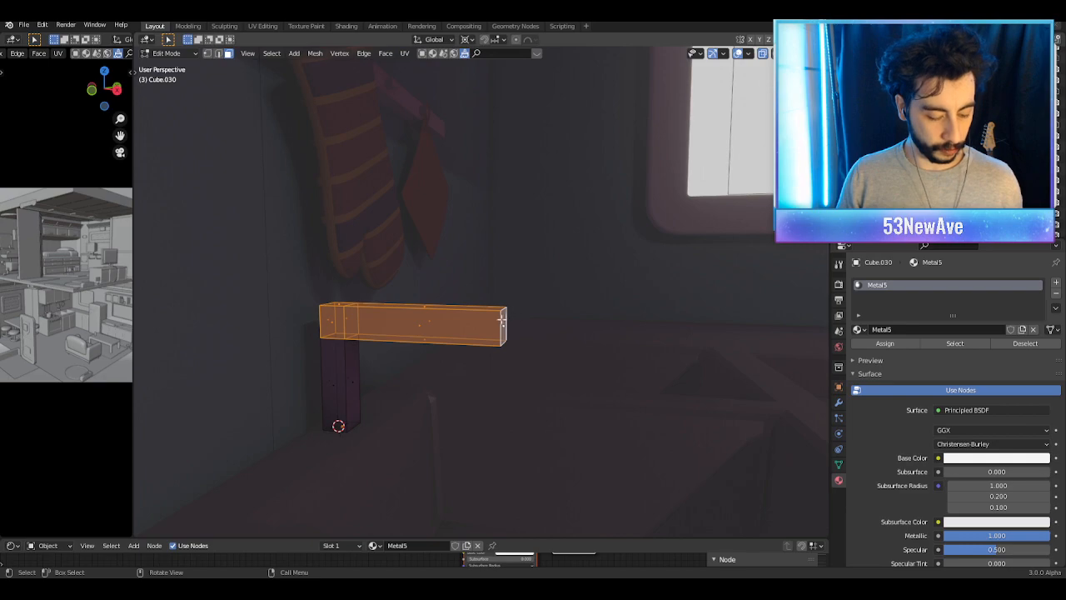
click(503, 319)
key(g)
key(y)
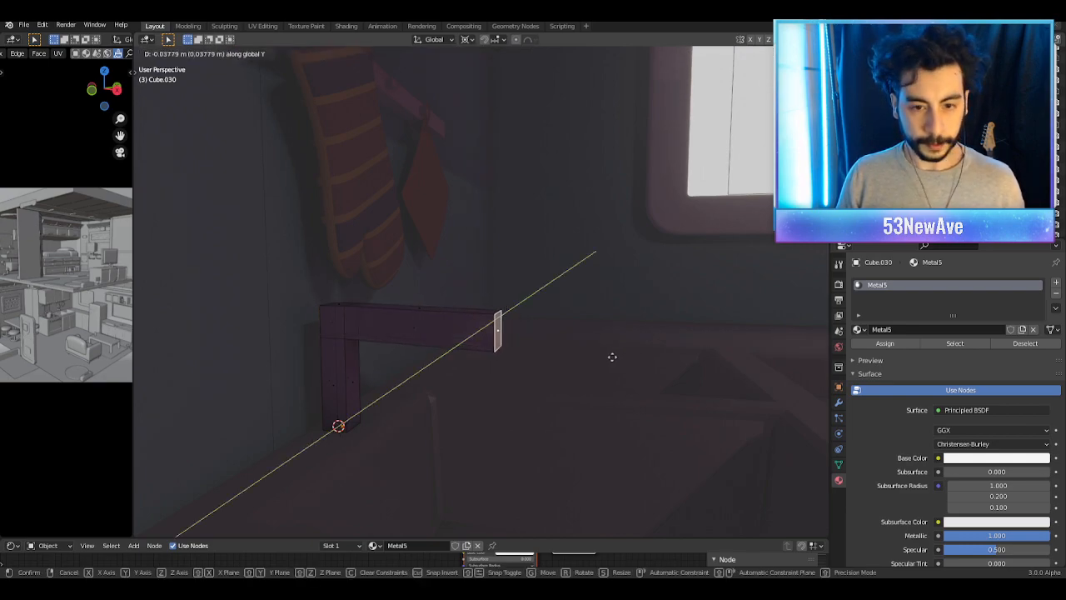
right_click(623, 357)
key(g)
key(x)
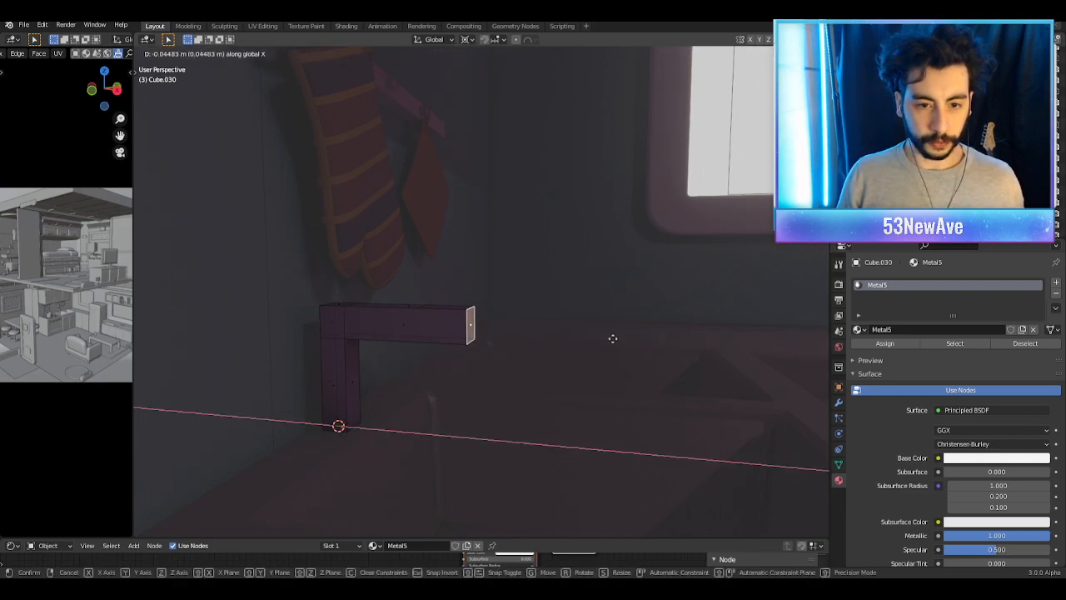
click(609, 337)
Step: Return to Object Mode, hide the overlays and examine the shortened faucet within the kitchen
middle_drag(609, 337, 642, 337)
scroll(642, 364, up, 1)
scroll(498, 353, down, 3)
key(Tab)
click(738, 54)
middle_drag(738, 54, 514, 314)
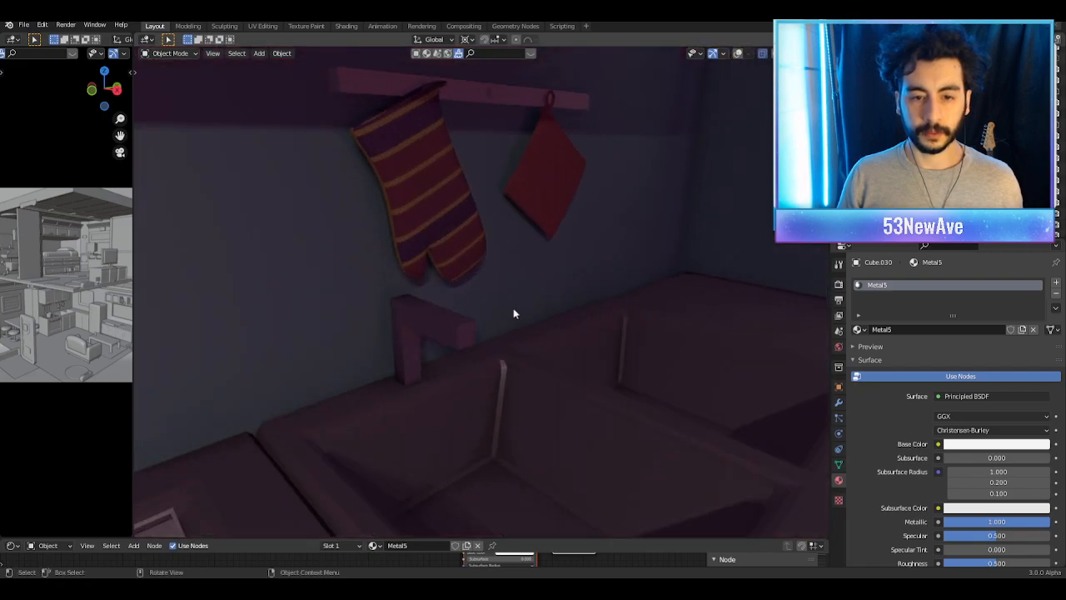
click(739, 54)
middle_drag(738, 54, 631, 218)
click(738, 54)
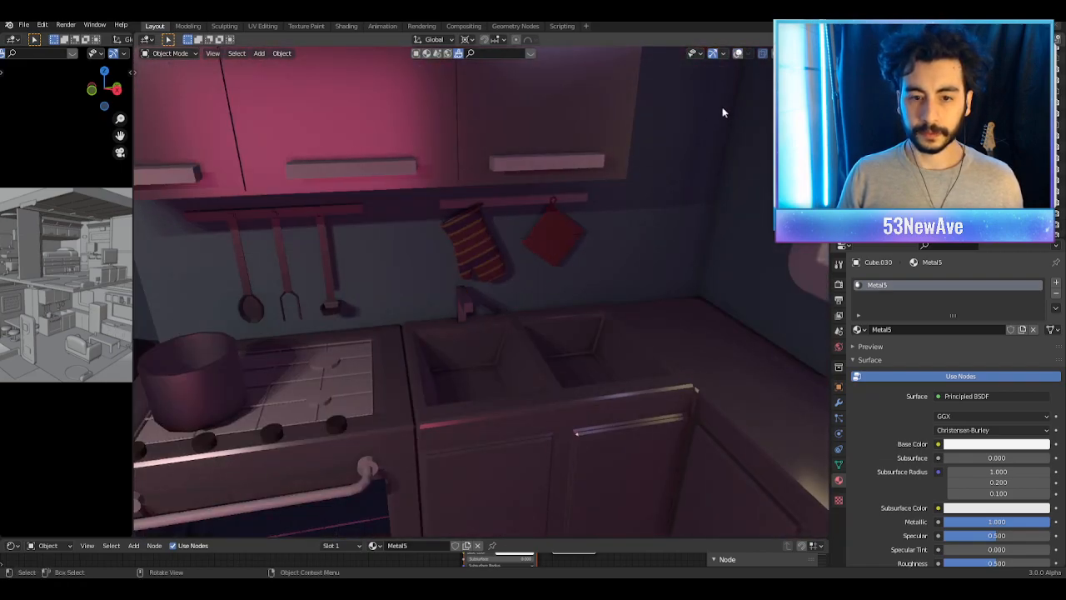
middle_drag(738, 55, 621, 293)
Step: Add an Array modifier to the faucet with a relative offset of 0 in X and 11.6 in Y
click(839, 402)
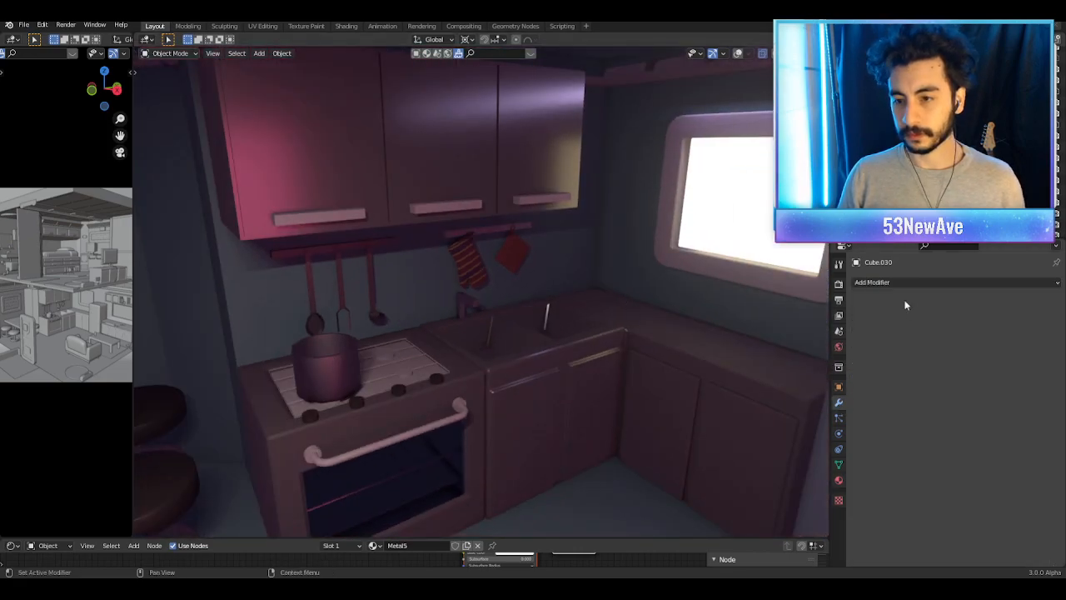
click(905, 282)
click(862, 312)
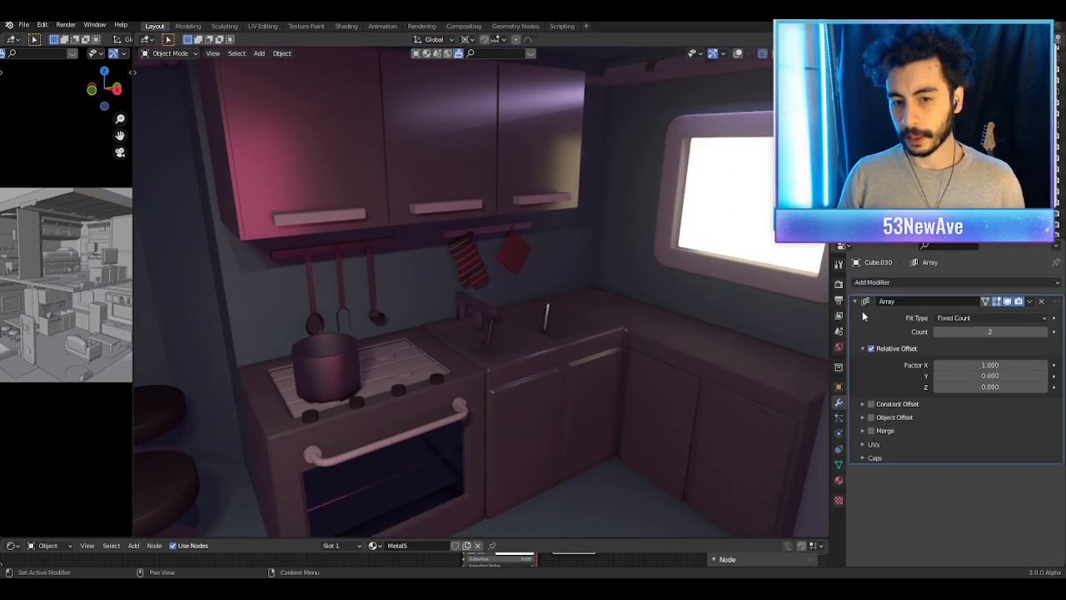
double_click(990, 366)
text(0)
key(Return)
double_click(990, 375)
text(5.2)
key(Return)
drag(990, 376, 1007, 376)
Step: Show the overlays and shorten the arrayed faucet's spout further by moving its end face along negative X in Edit Mode
middle_drag(738, 359, 601, 246)
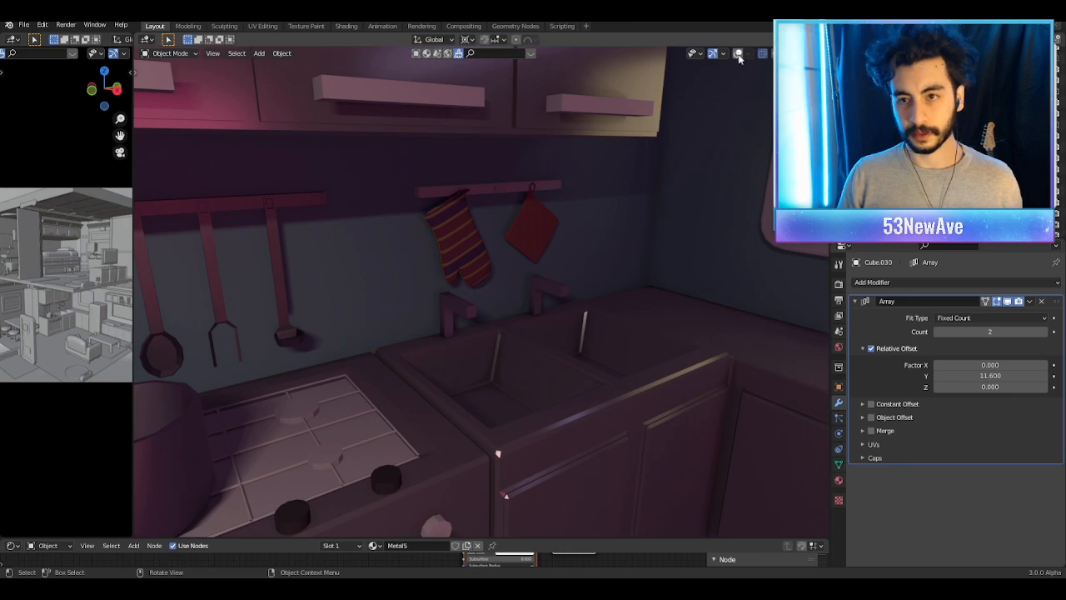
scroll(664, 236, down, 5)
middle_drag(664, 236, 618, 267)
scroll(618, 267, up, 3)
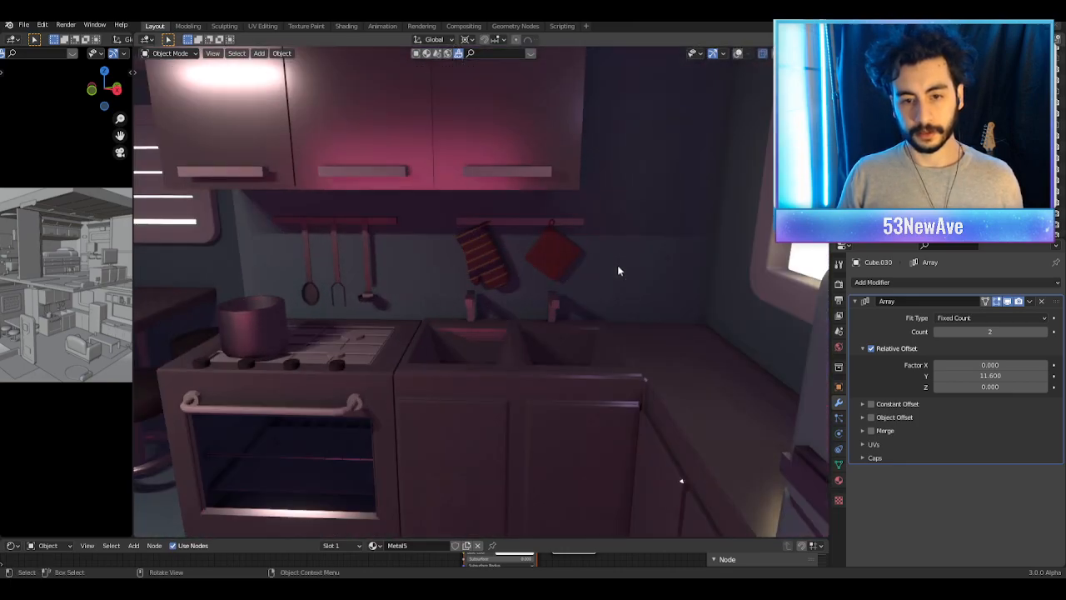
scroll(618, 270, up, 2)
click(739, 54)
middle_drag(482, 285, 509, 359)
scroll(513, 308, up, 3)
key(Tab)
key(g)
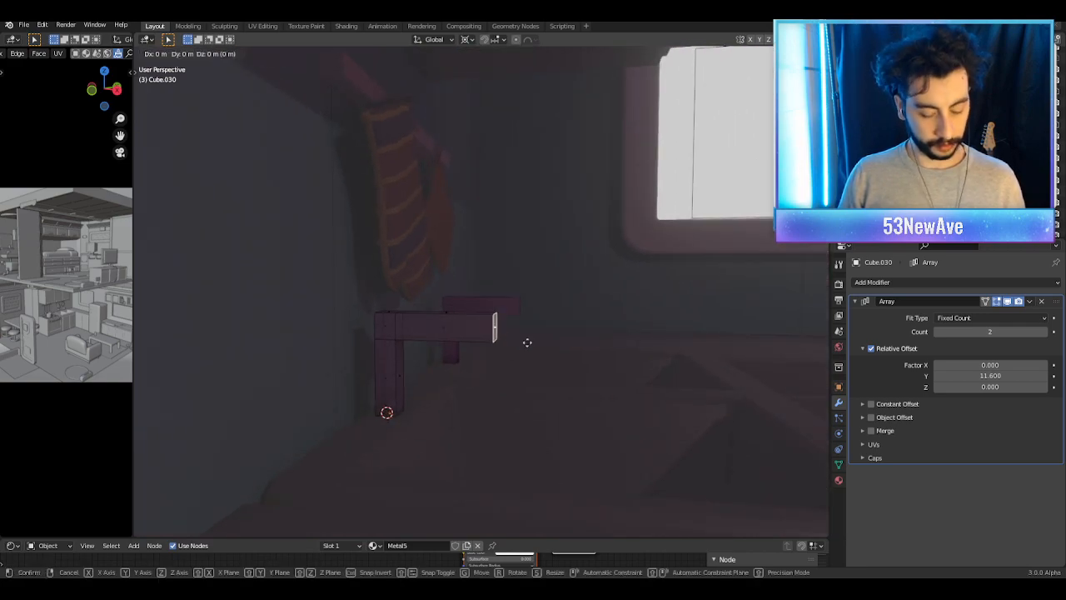
key(y)
right_click(507, 339)
key(g)
key(x)
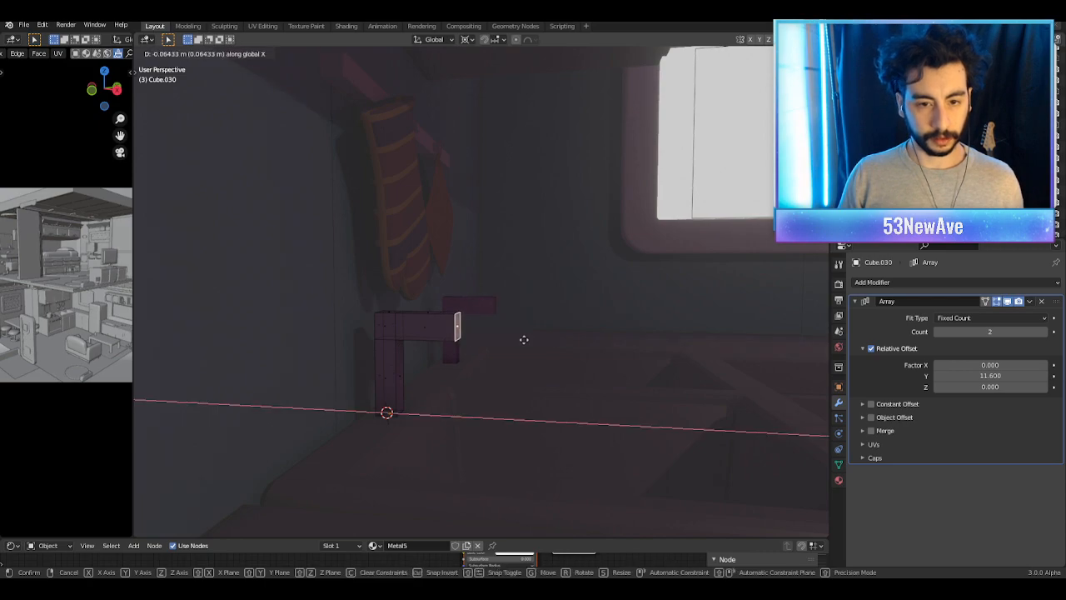
click(535, 339)
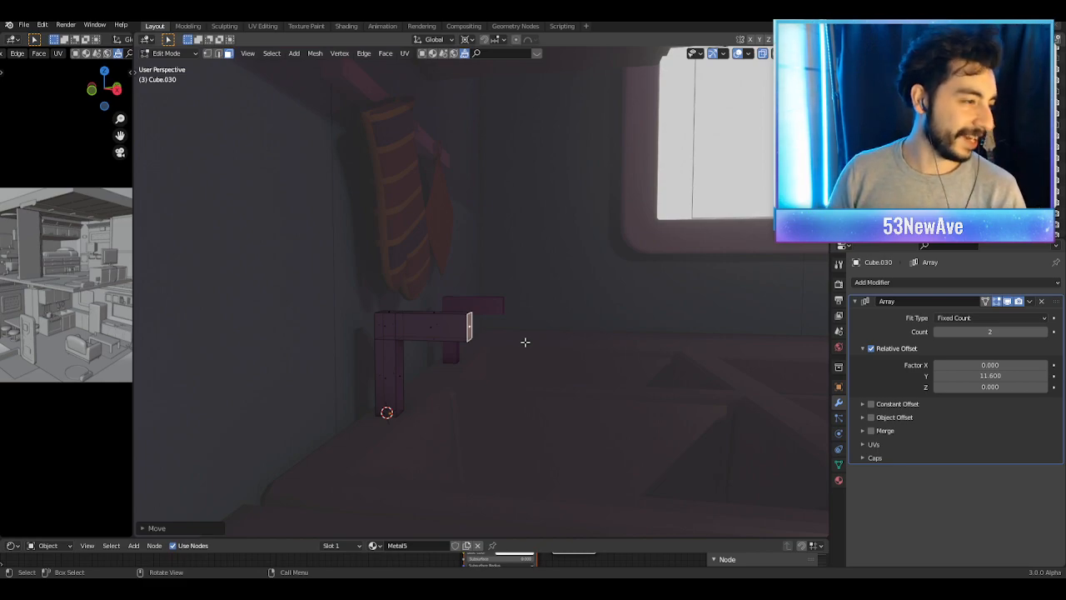
Step: Select the faucet's whole upper spout section and adjust its height along Z
middle_drag(524, 342, 455, 366)
drag(485, 369, 341, 297)
middle_drag(341, 297, 500, 340)
key(g)
key(z)
click(503, 337)
Step: Add an edge loop near the spout's end and lower the tip's underside face slightly along Z to form an outlet
key(ctrl+r)
click(467, 313)
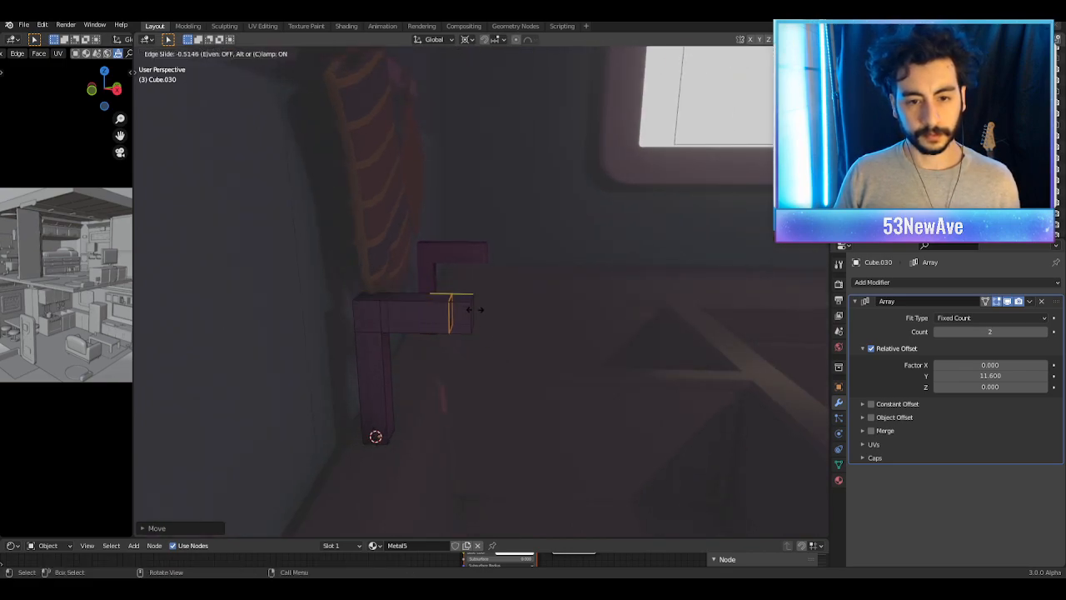
click(466, 309)
mouse_move(466, 309)
middle_down()
mouse_move(471, 293)
mouse_move(462, 295)
middle_up()
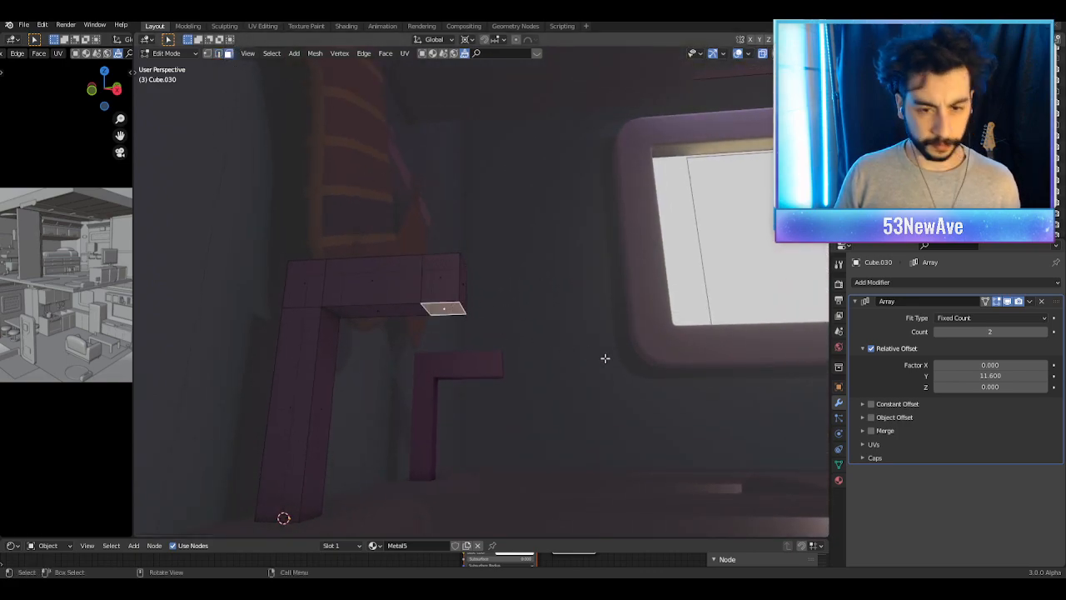
key(g)
key(z)
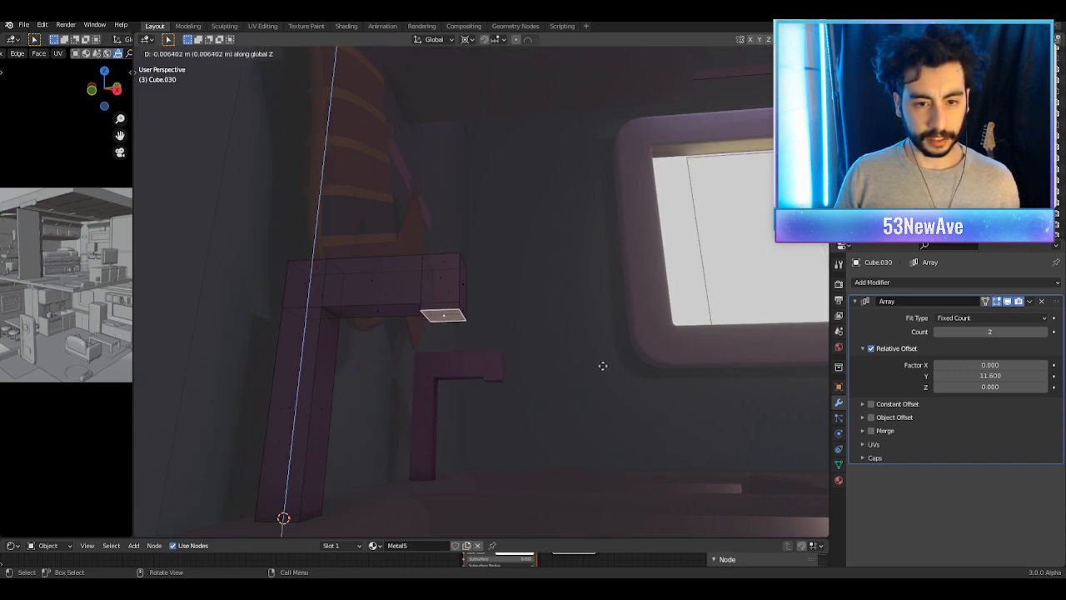
click(604, 369)
Step: Examine the spout's new outlet and both faucets up close and from the front of the sink
scroll(572, 353, up, 2)
middle_drag(572, 353, 528, 361)
key(Tab)
scroll(522, 393, up, 2)
key(Tab)
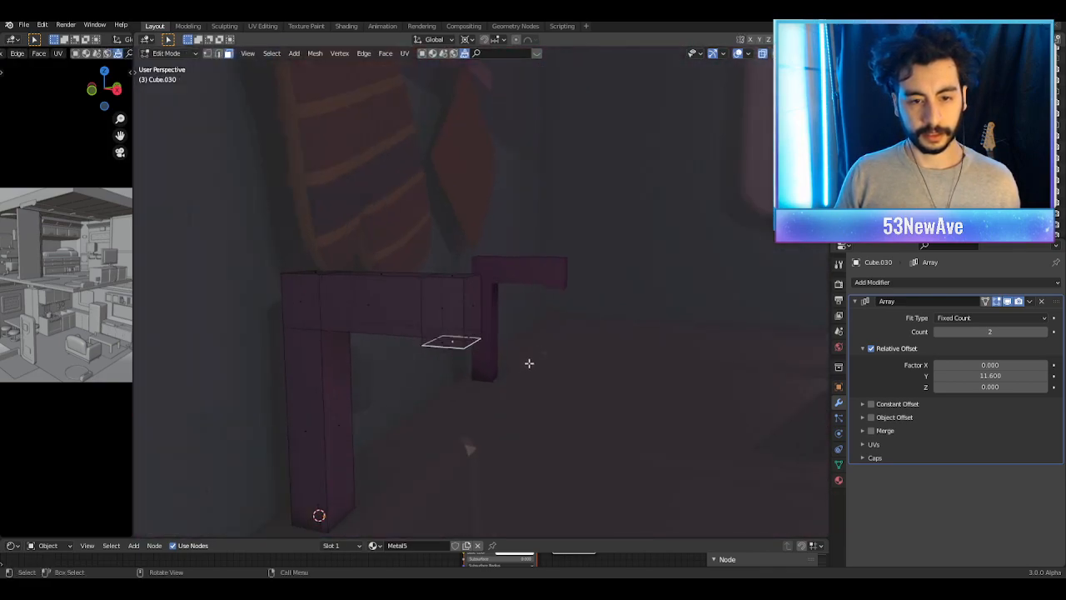
scroll(528, 361, up, 1)
scroll(450, 278, down, 3)
middle_drag(451, 278, 390, 296)
scroll(389, 296, down, 4)
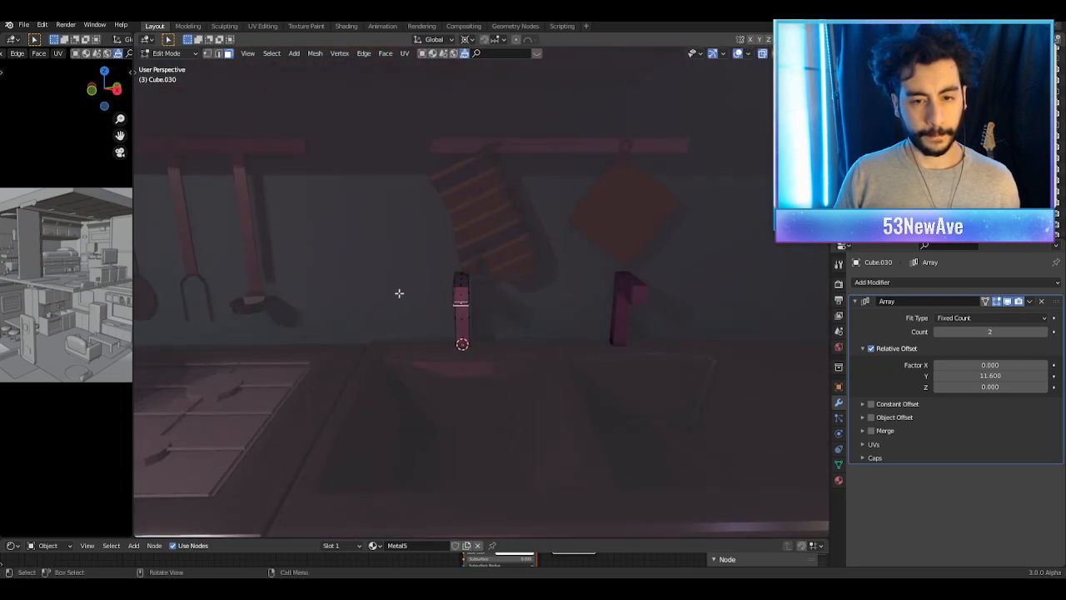
key(Tab)
scroll(469, 305, up, 4)
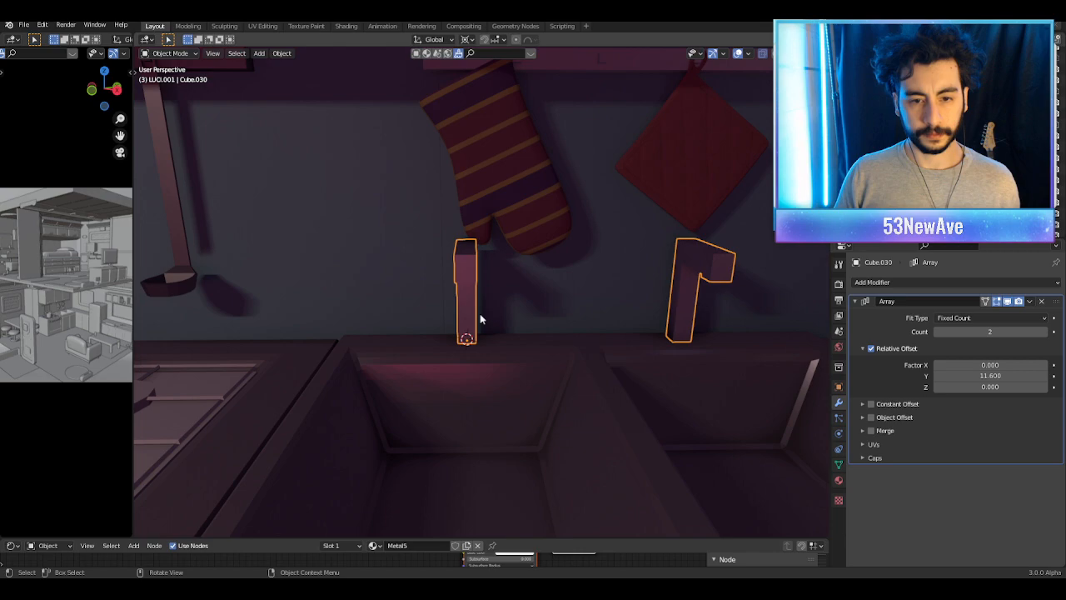
Step: Duplicate the faucet's bottom face in Edit Mode and place the copy about 0.14 m away along negative Y
key(Tab)
scroll(474, 338, up, 1)
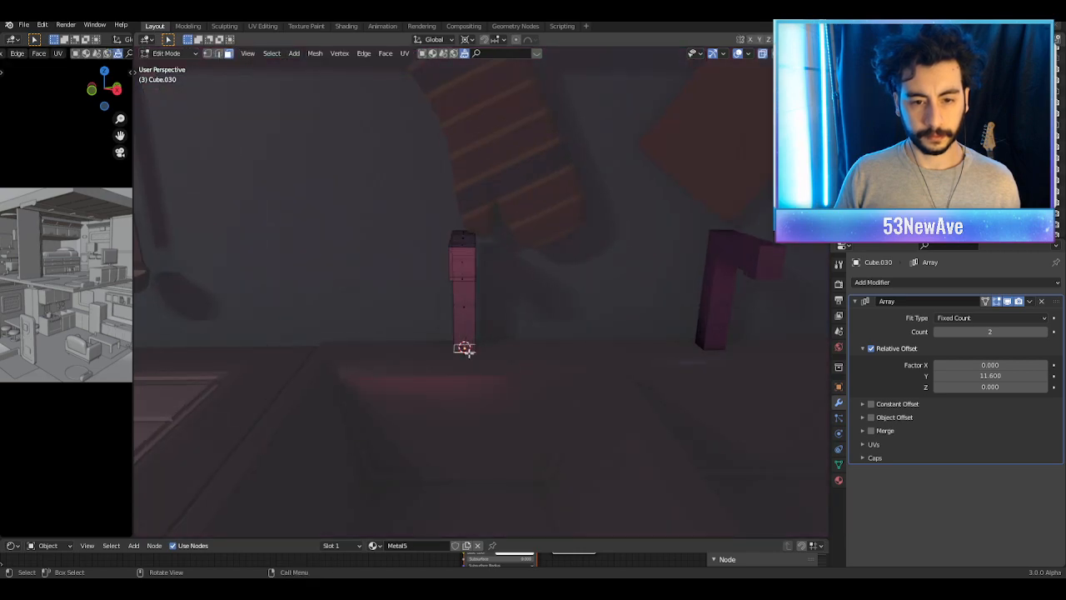
key(g)
key(x)
click(515, 342)
key(shift+d)
key(y)
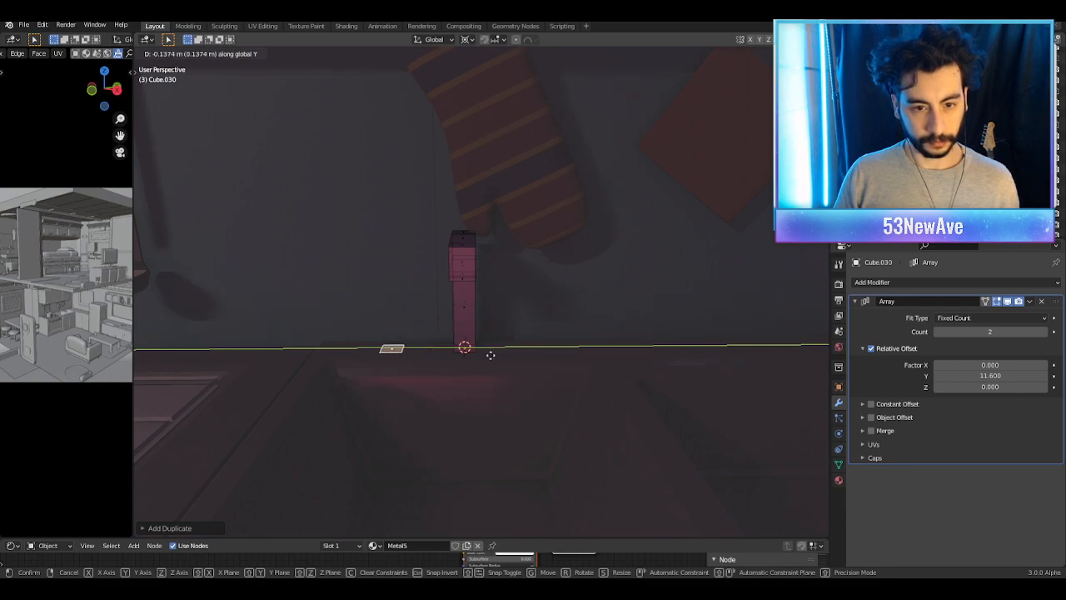
click(493, 354)
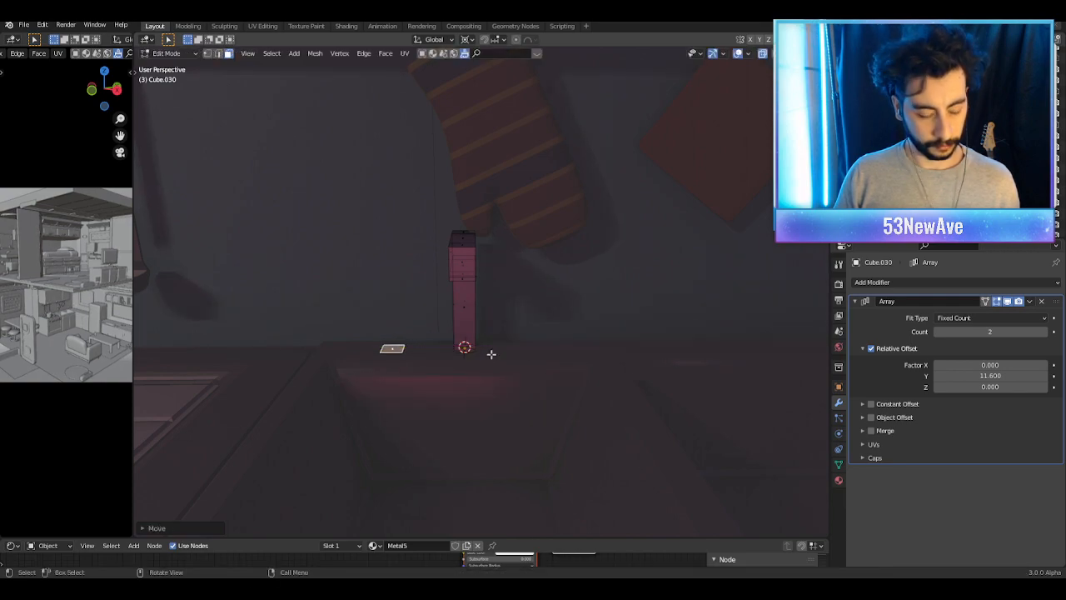
Step: Extrude the copied face about 0.05 m up along Z to form a small handle block beside the faucet
key(g)
key(z)
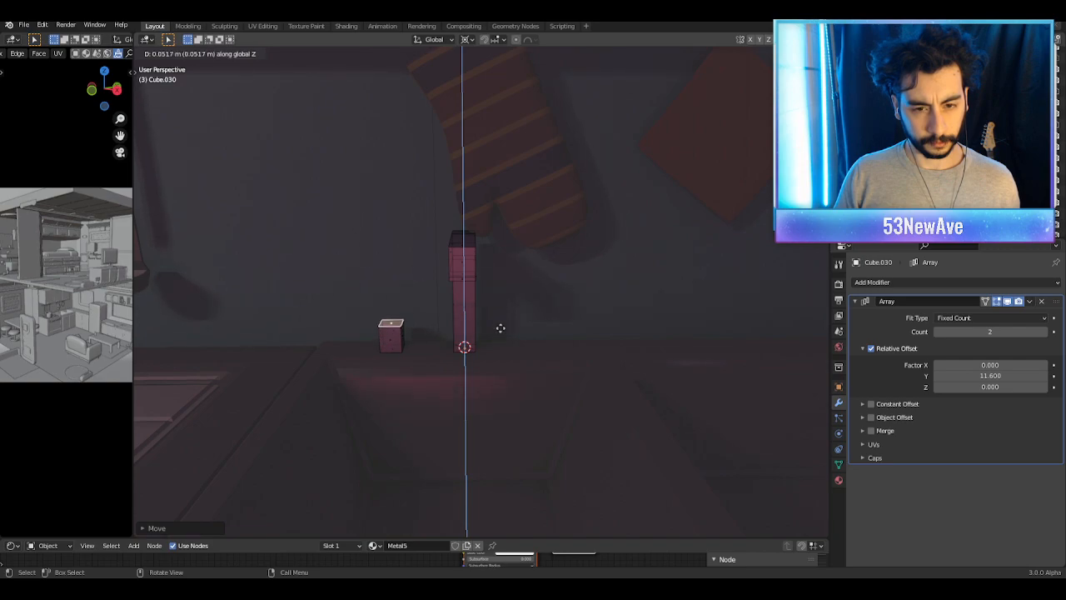
click(500, 328)
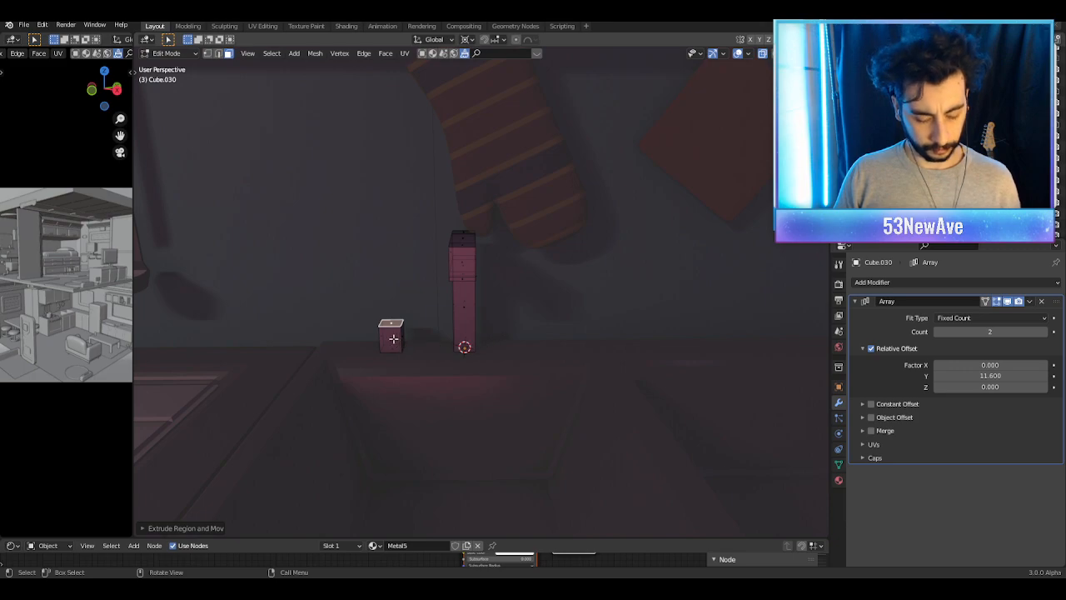
Step: Duplicate the handle block and place the copy about 0.27 m away along local Y, on the faucet's opposite side
key(l)
key(g)
key(x)
key(Escape)
key(shift+d)
key(y)
key(y)
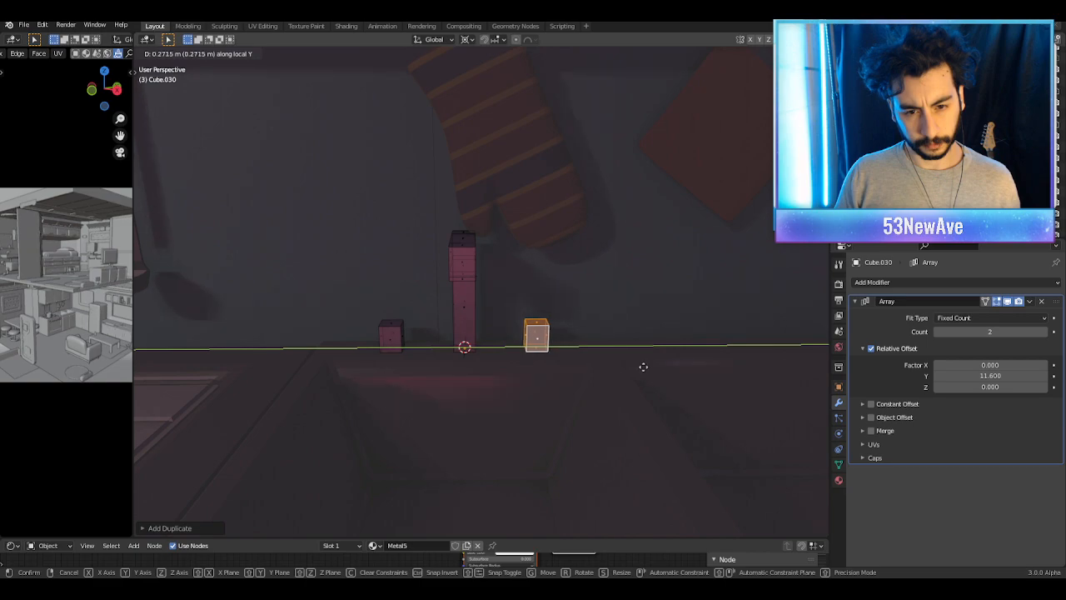
click(641, 368)
Step: Set the faucet array's relative Y offset to 1.6 and check both faucets over the double sink without overlays
scroll(567, 368, down, 3)
middle_drag(567, 369, 605, 369)
drag(960, 375, 913, 375)
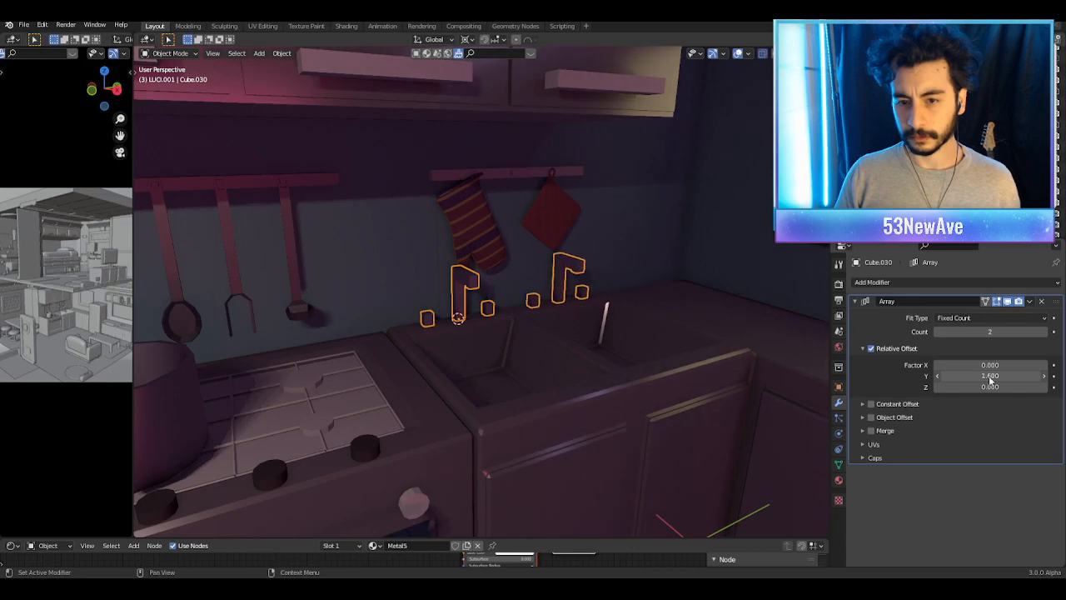
click(739, 54)
middle_drag(685, 340, 647, 314)
scroll(553, 374, down, 5)
mouse_move(553, 374)
middle_down()
mouse_move(635, 359)
mouse_move(563, 369)
middle_up()
scroll(576, 368, up, 2)
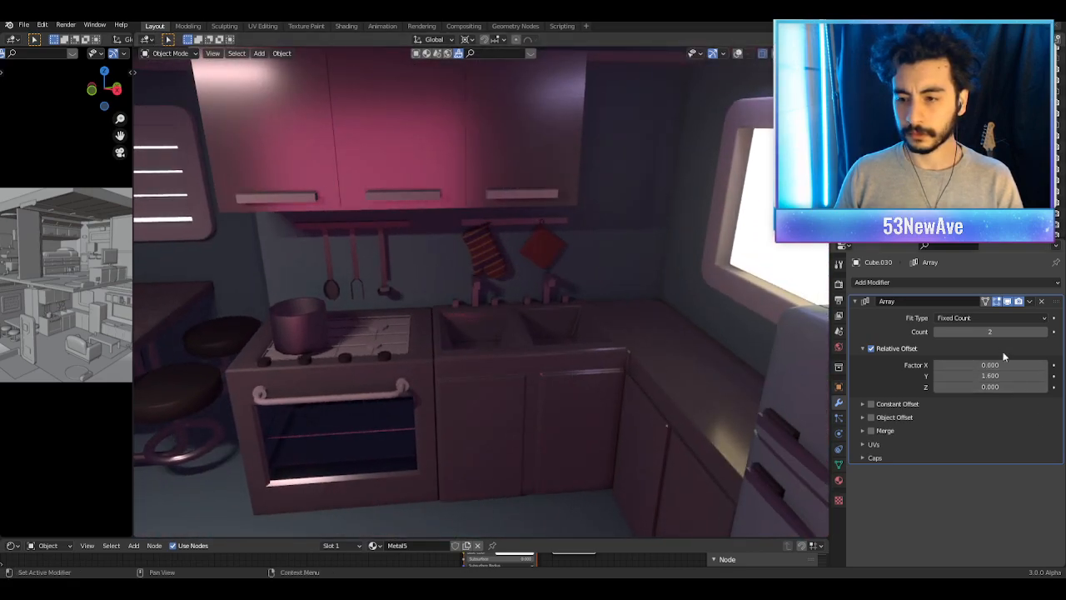
Step: Remove the faucet's Array modifier and move the single faucet about 0.25 m along Y, to between the two basins
click(1043, 300)
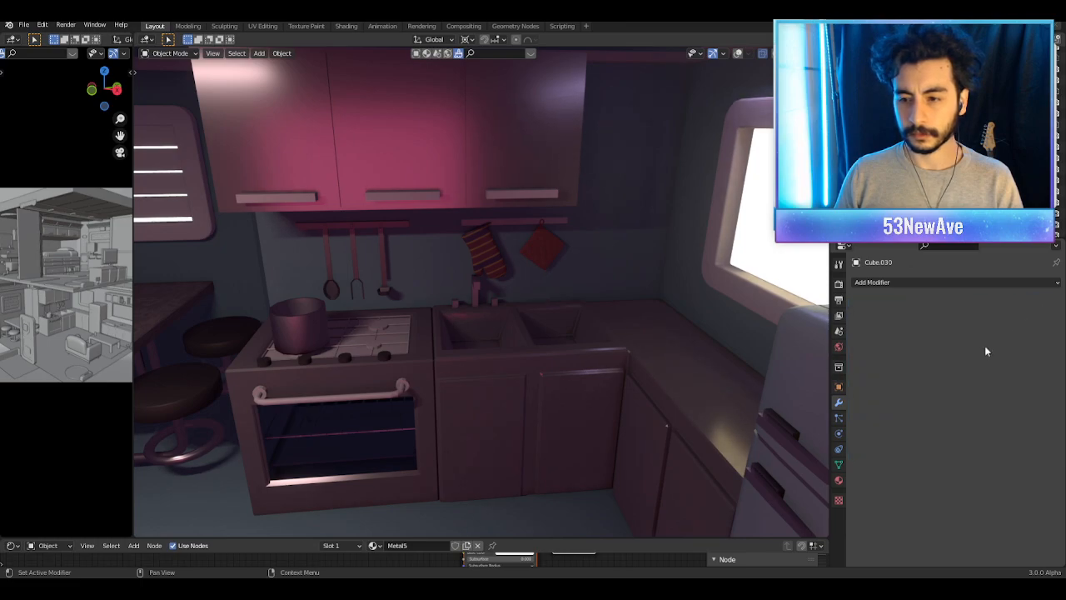
click(739, 53)
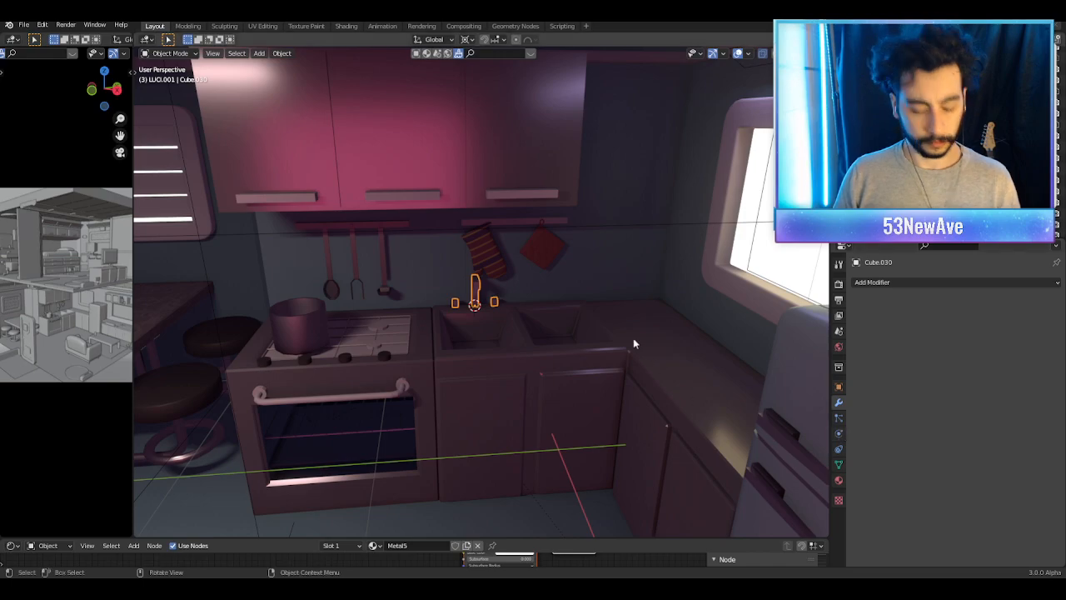
key(g)
key(y)
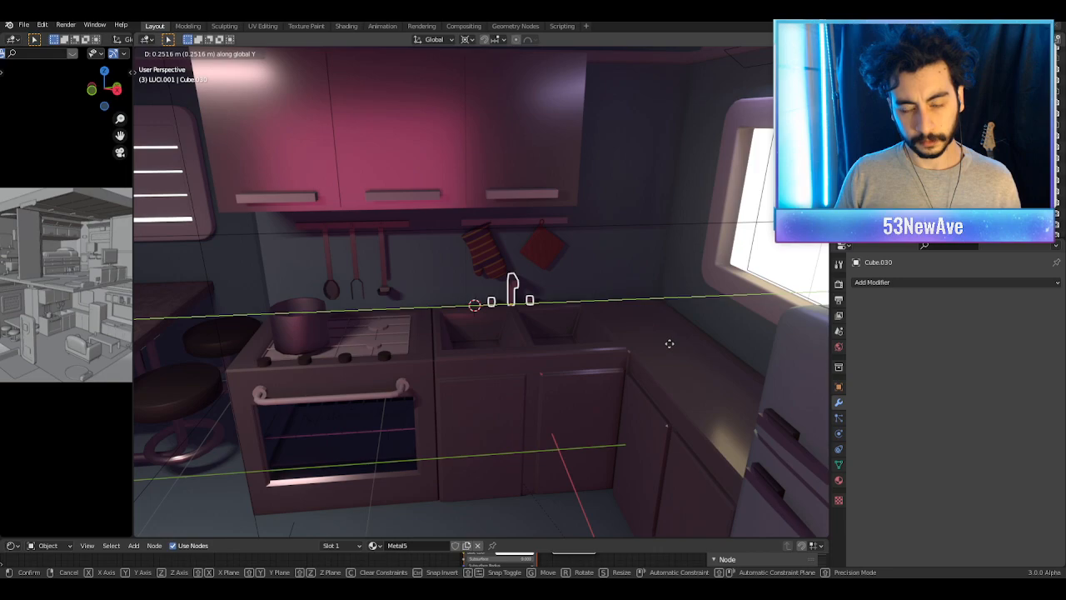
click(670, 343)
Step: Select the faucet's upper spout section in Edit Mode and raise it about 0.06 m along Z
scroll(649, 244, up, 3)
middle_drag(578, 277, 633, 292)
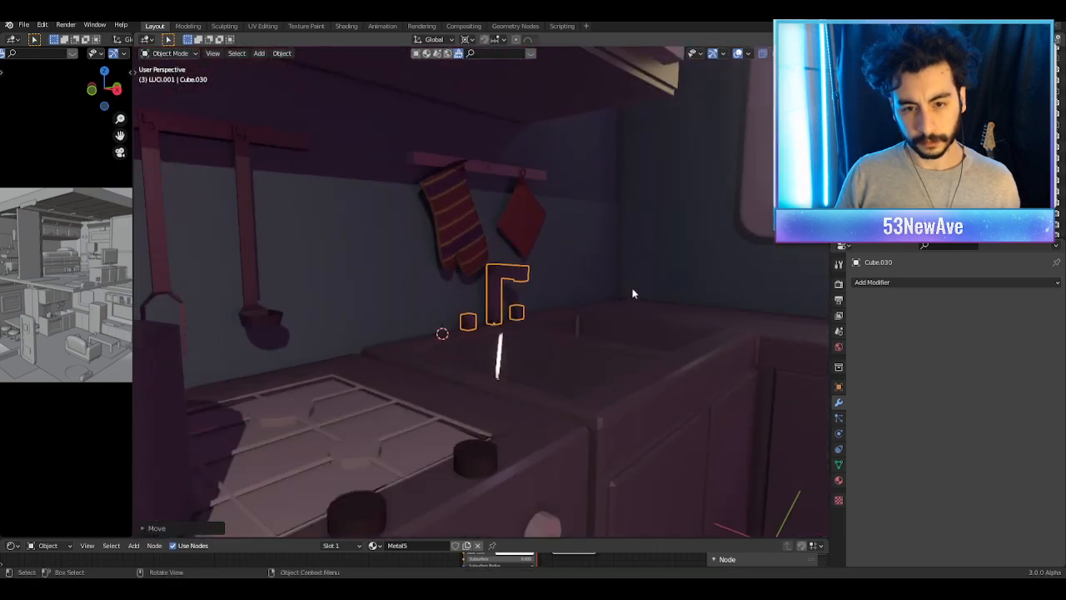
scroll(625, 292, up, 2)
key(Tab)
drag(562, 285, 458, 230)
key(g)
key(z)
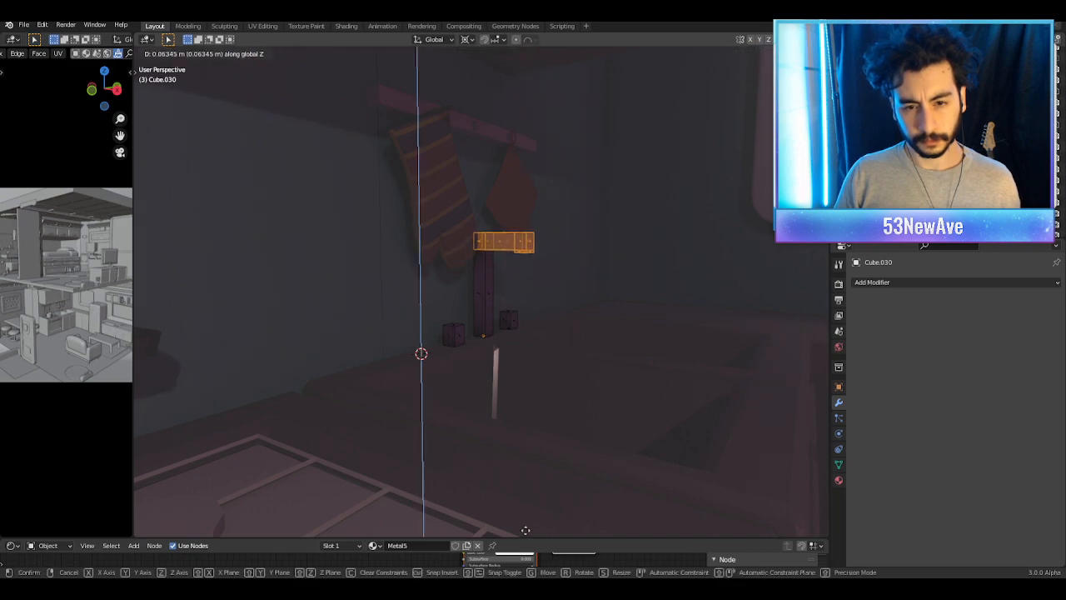
click(571, 303)
Step: Lengthen the spout by moving its outlet end about 0.085 m along X, and return to Object Mode
middle_drag(571, 302, 511, 288)
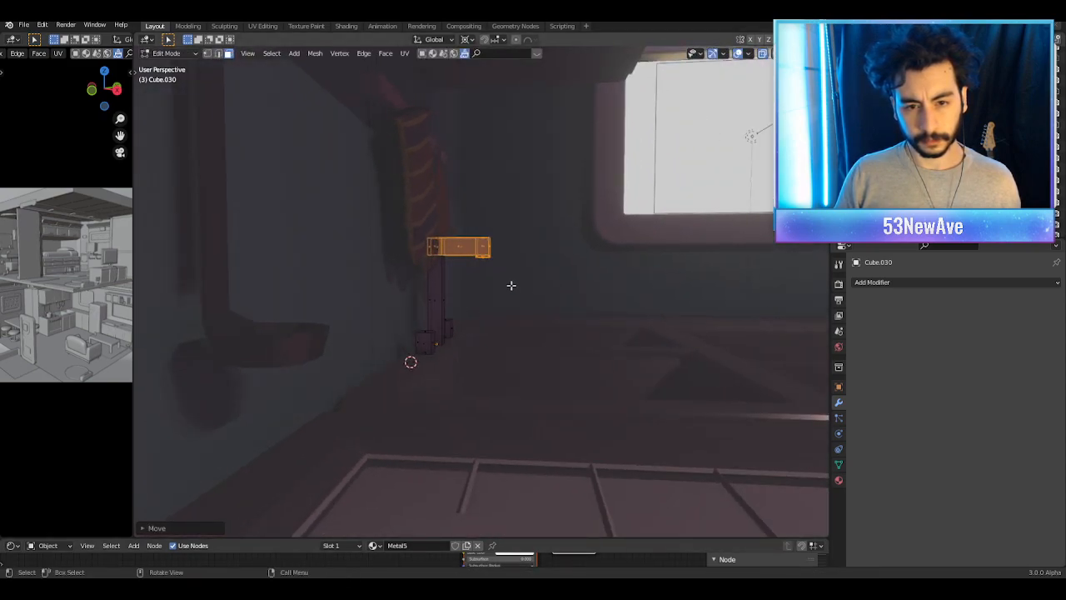
drag(495, 270, 453, 228)
drag(524, 291, 469, 219)
key(g)
key(y)
right_click(554, 294)
key(g)
key(x)
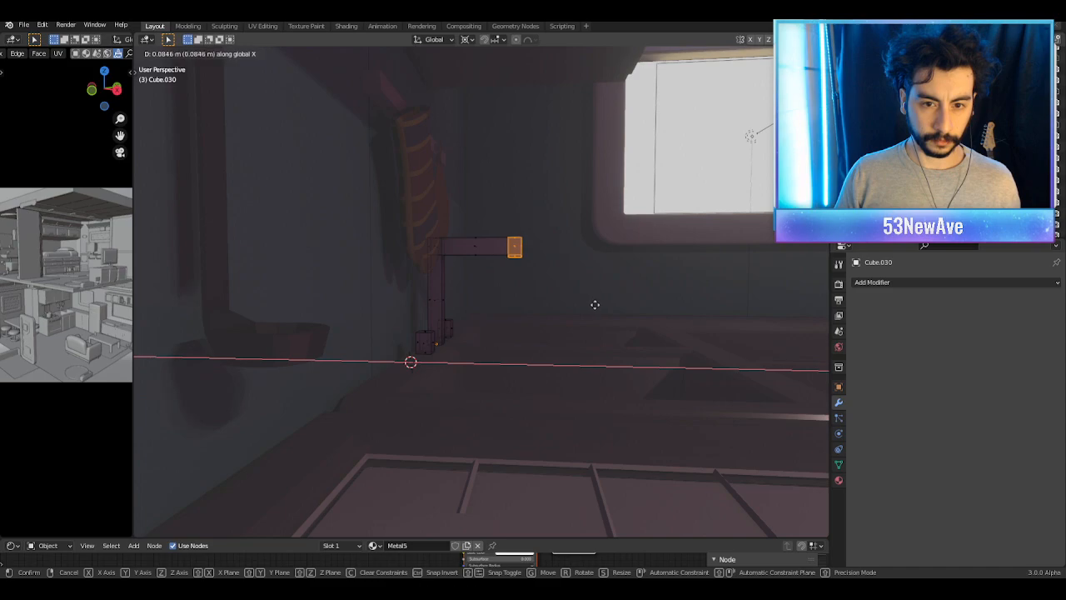
click(593, 306)
key(Tab)
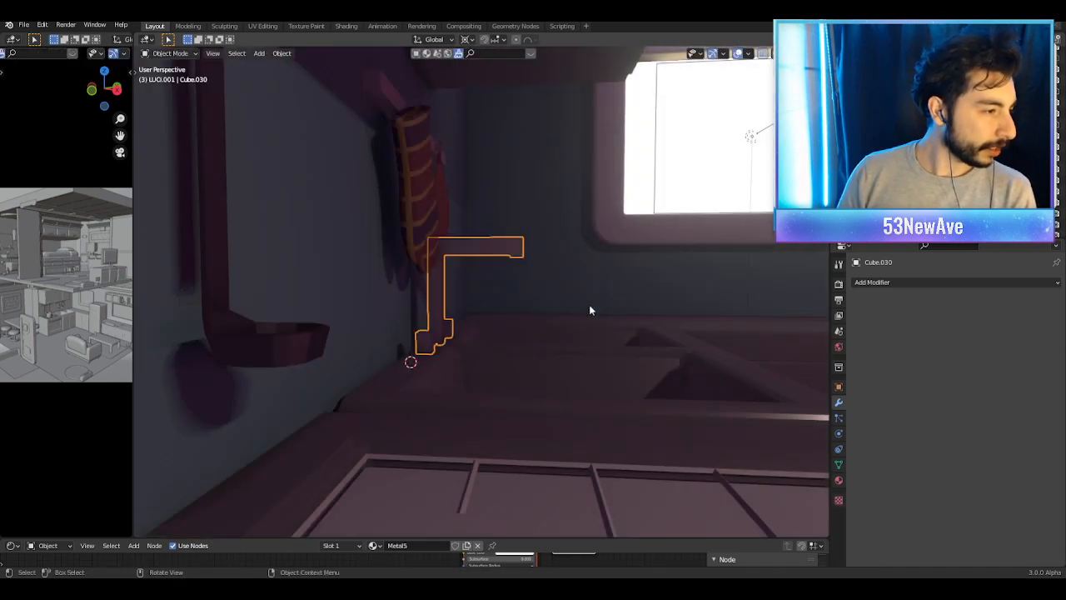
Step: Examine the single faucet and the kitchen from several distances without overlays, ending in the camera view
middle_drag(384, 200, 500, 235)
click(737, 53)
scroll(622, 214, down, 4)
middle_drag(623, 215, 596, 225)
scroll(597, 280, up, 4)
scroll(599, 292, down, 1)
scroll(601, 297, down, 3)
scroll(558, 300, up, 4)
scroll(542, 245, down, 3)
scroll(588, 242, up, 2)
scroll(571, 250, down, 5)
scroll(607, 256, down, 3)
middle_drag(609, 262, 589, 250)
key(KP_0)
Step: Frame the apartment in the camera view without overlays and save the file
click(738, 54)
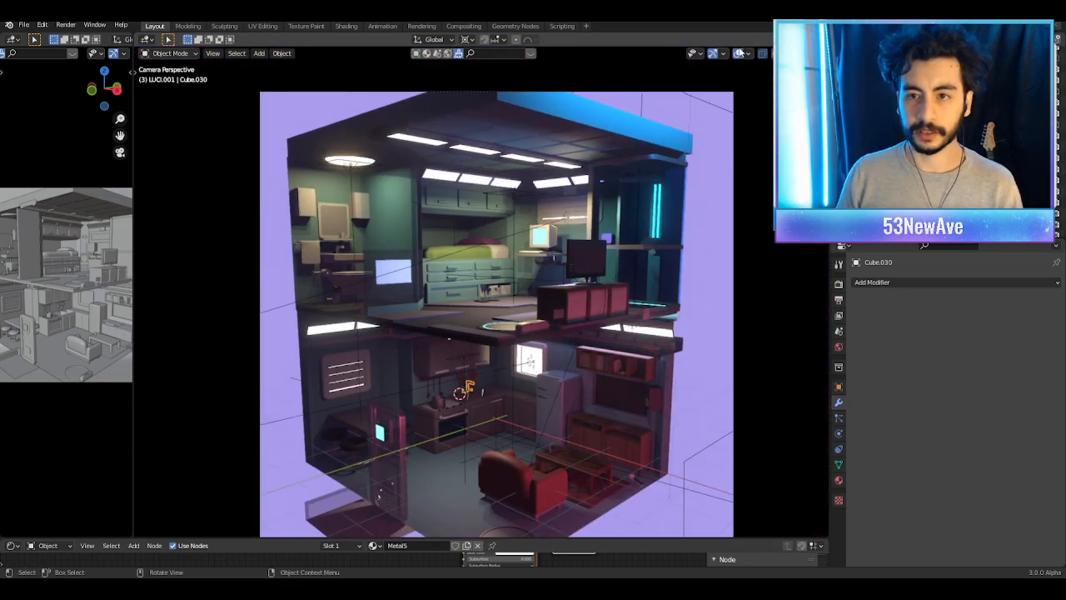
shift+middle_drag(765, 110, 745, 81)
click(738, 54)
scroll(661, 283, up, 3)
key(ctrl+s)
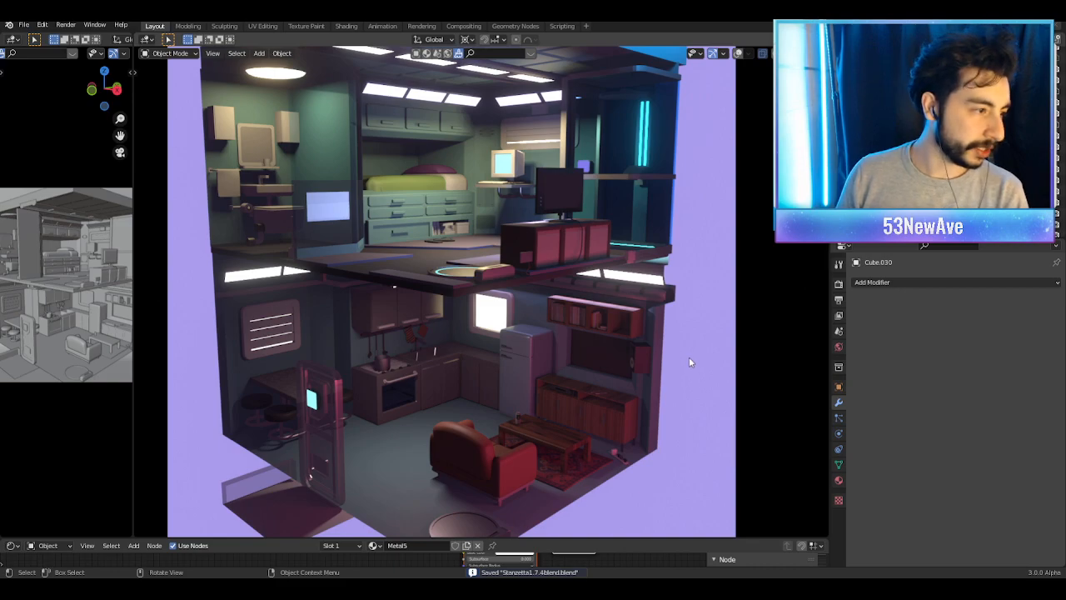
Step: Examine both floors in the camera view, comparing them with and without overlays
scroll(690, 362, down, 2)
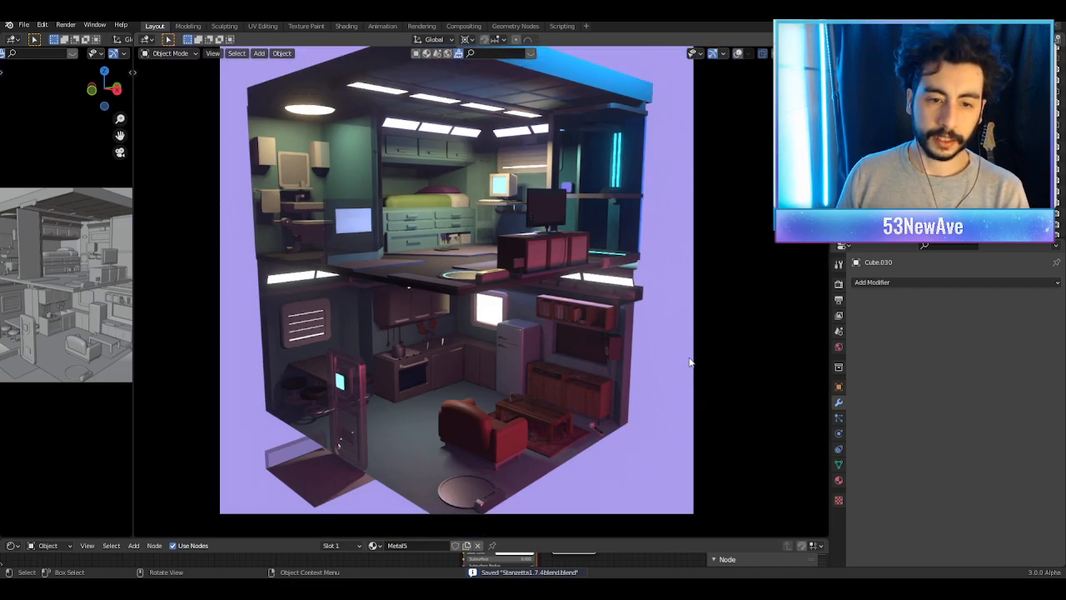
click(739, 55)
click(739, 55)
click(739, 55)
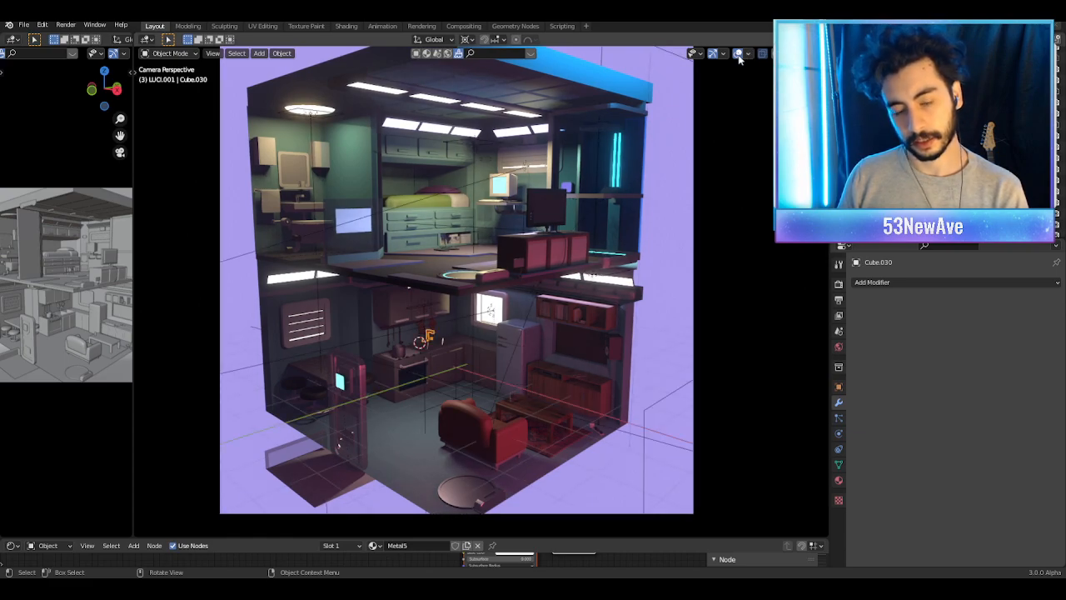
click(739, 55)
scroll(531, 427, up, 3)
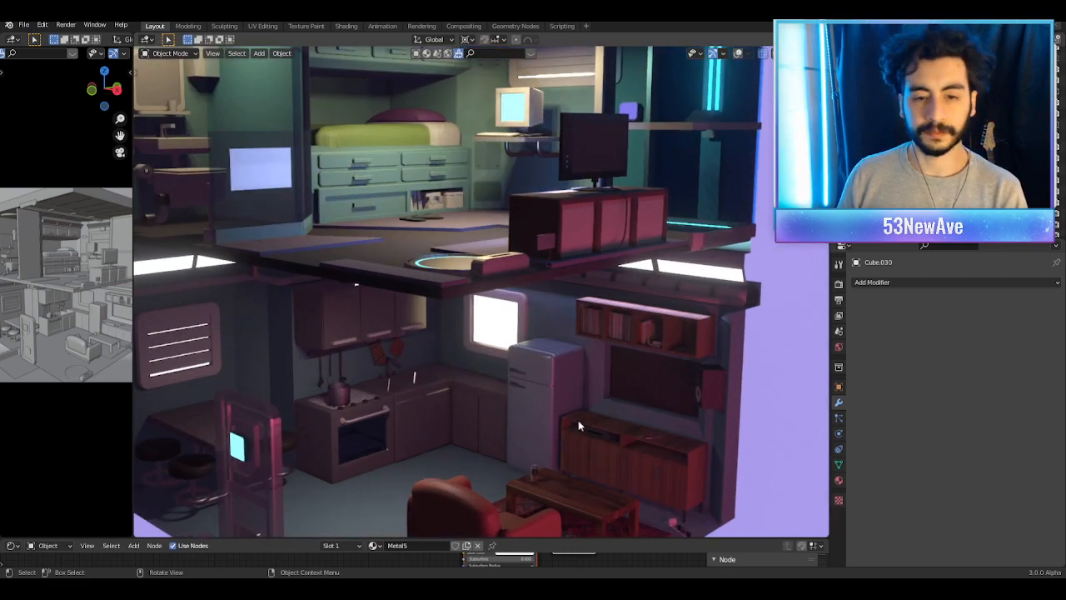
scroll(584, 429, down, 5)
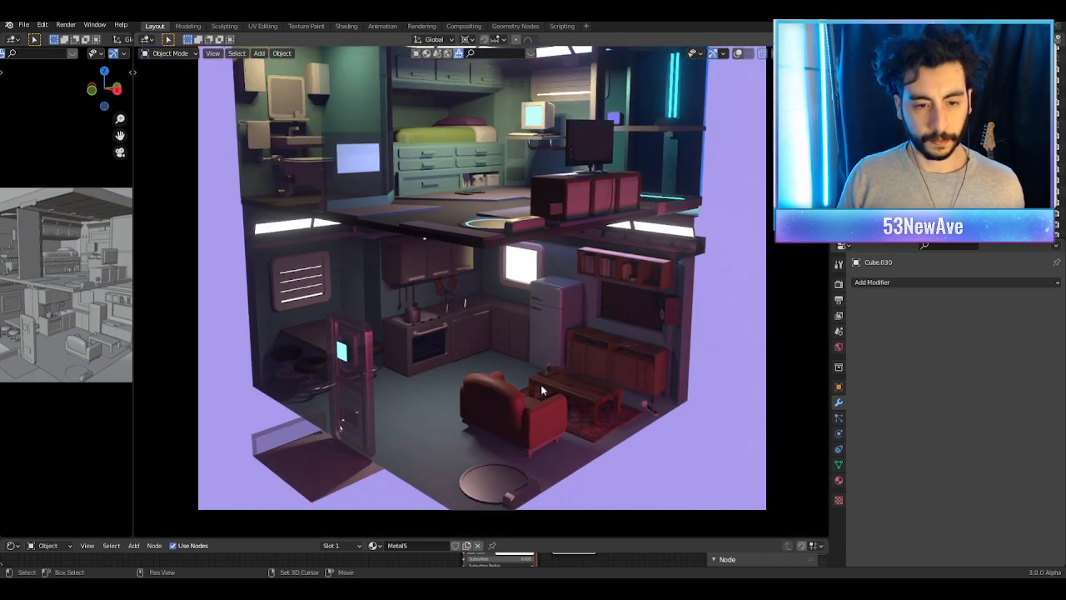
Step: Select the red sofa's legs and examine how they look up close without overlays
scroll(541, 384, up, 3)
scroll(508, 281, up, 5)
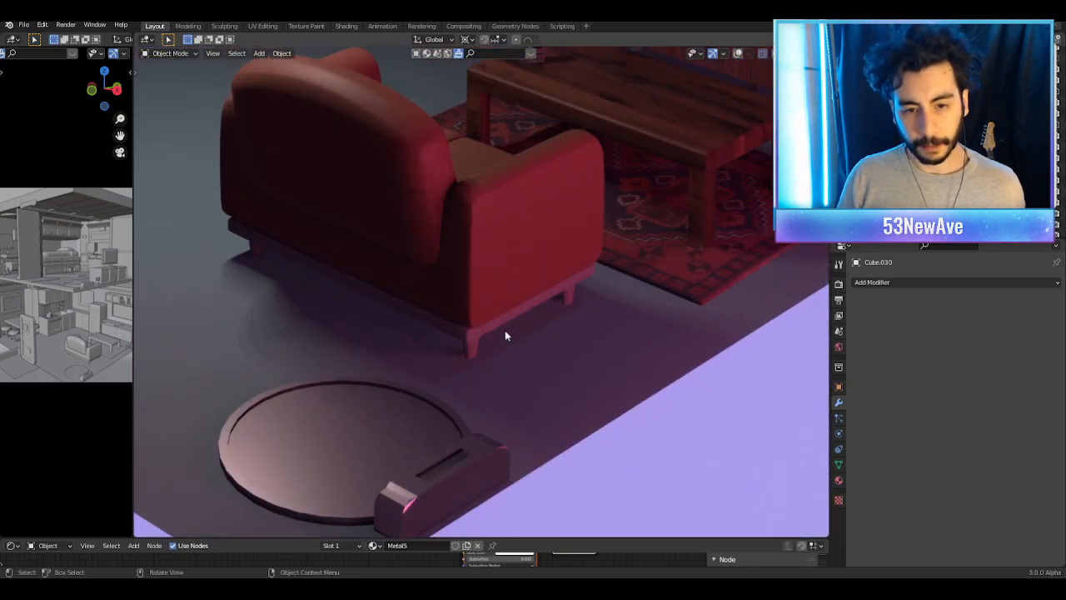
click(736, 54)
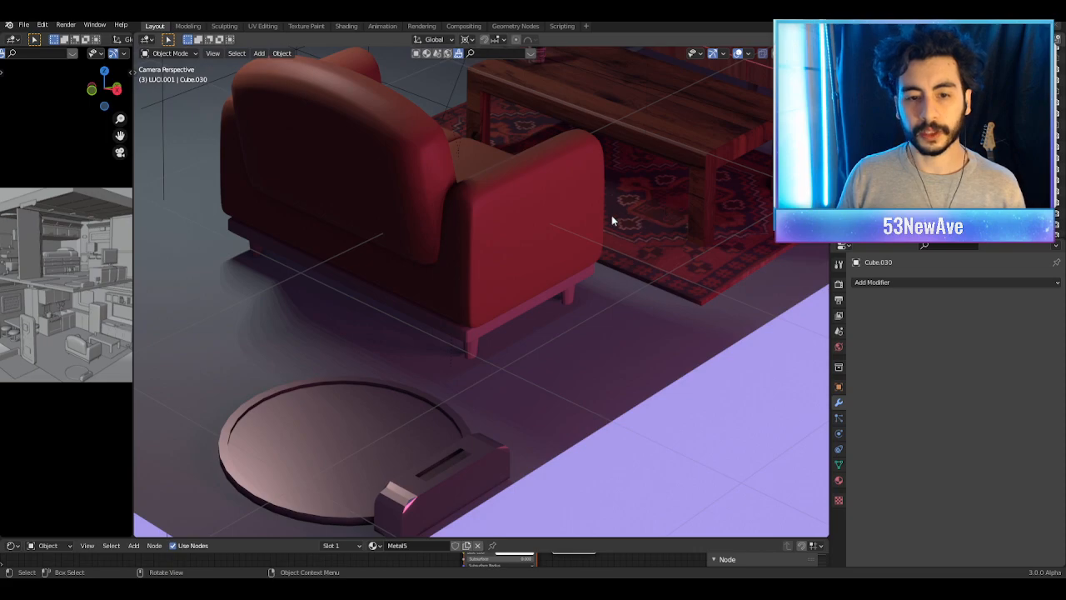
click(473, 354)
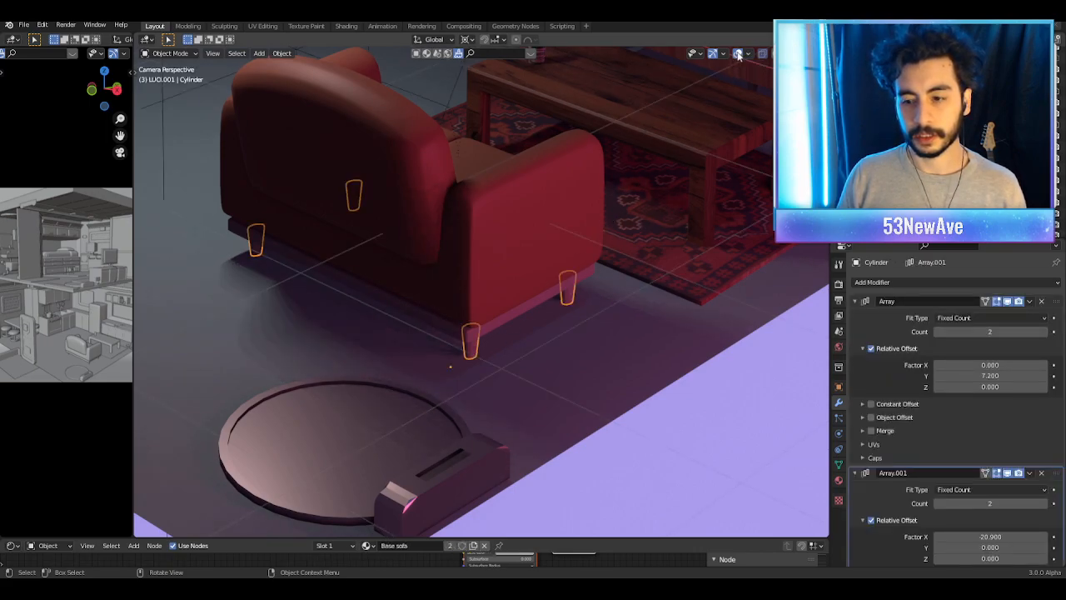
click(737, 54)
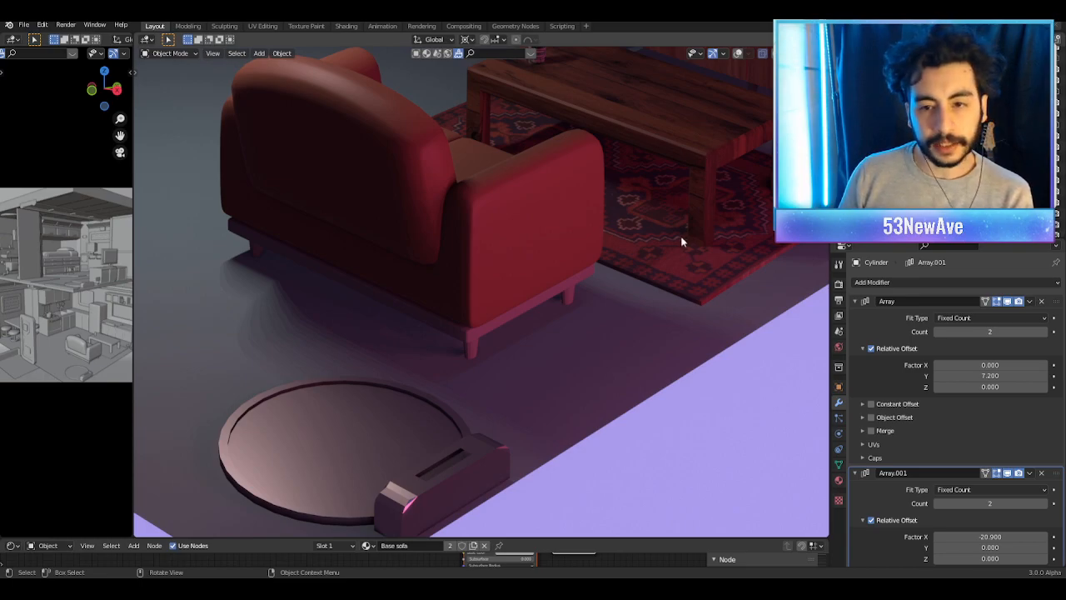
scroll(680, 238, down, 8)
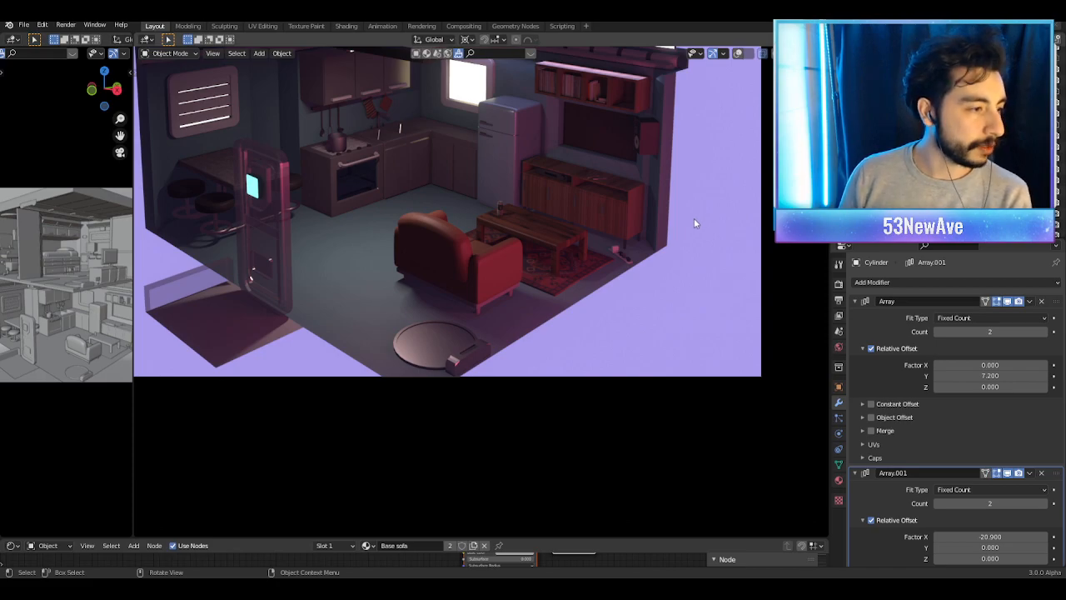
Step: Bring the whole two-storey apartment back into frame and save the file again
scroll(710, 158, down, 3)
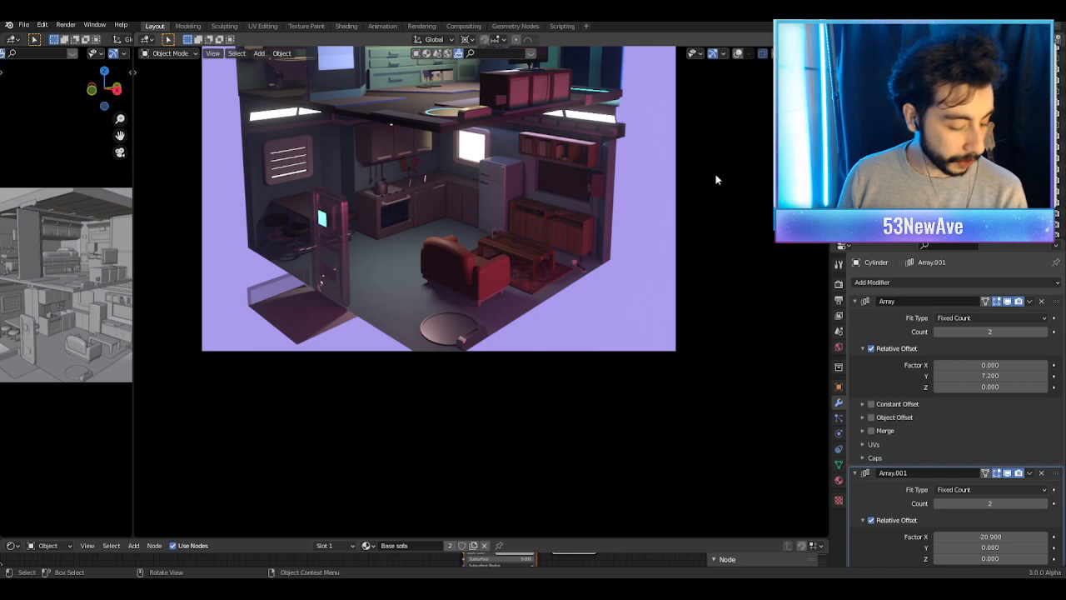
shift+middle_drag(708, 148, 722, 295)
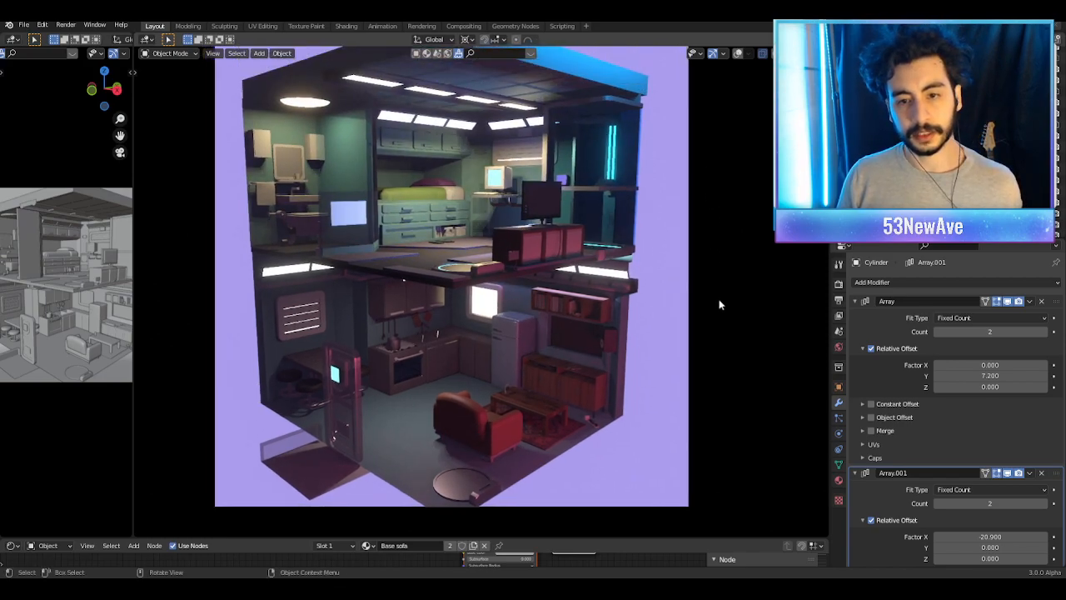
click(736, 55)
click(737, 55)
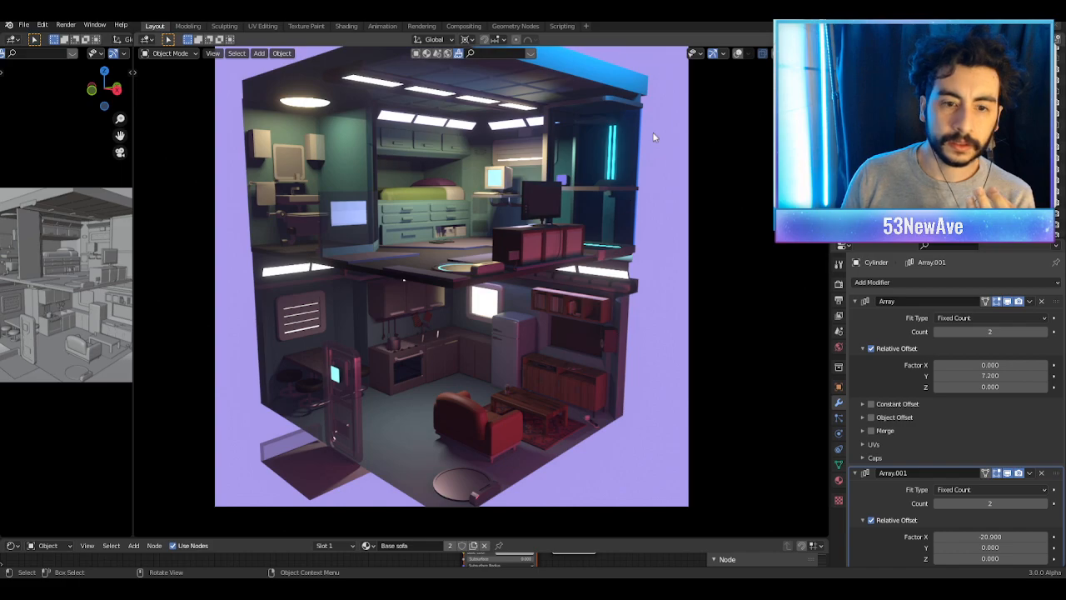
shift+middle_drag(640, 152, 628, 140)
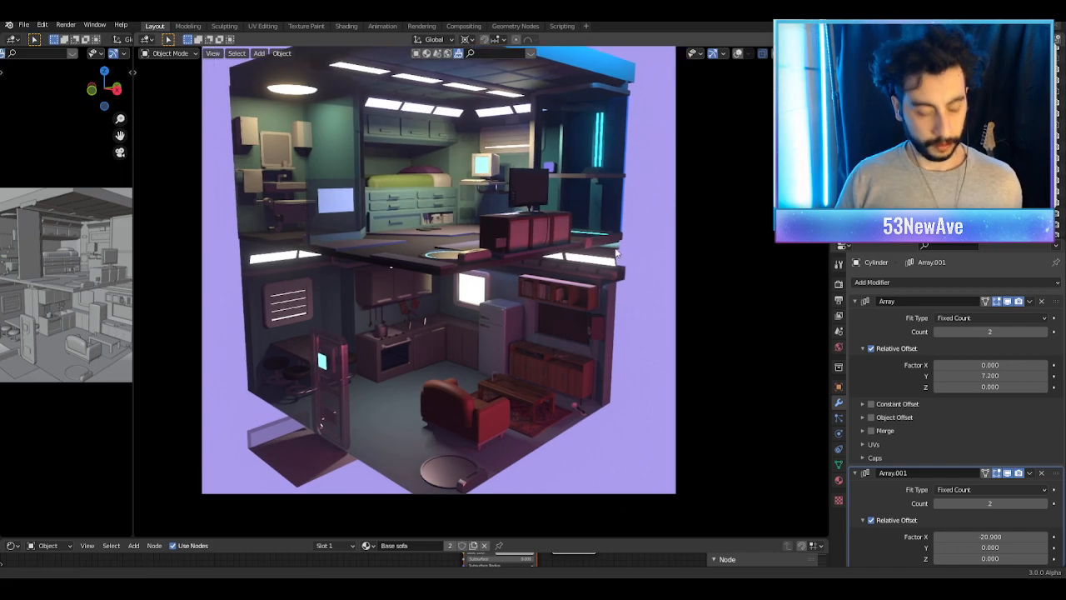
key(ctrl+s)
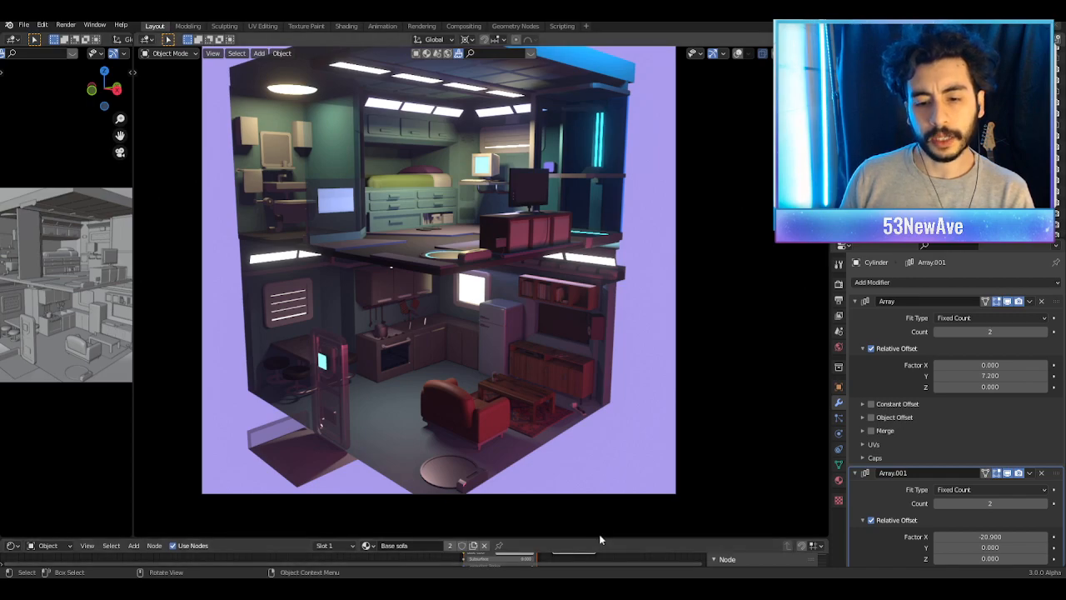
Step: Enlarge the node editor and move the Base sofa material's Principled BSDF node well away from its Material Output
drag(599, 537, 599, 405)
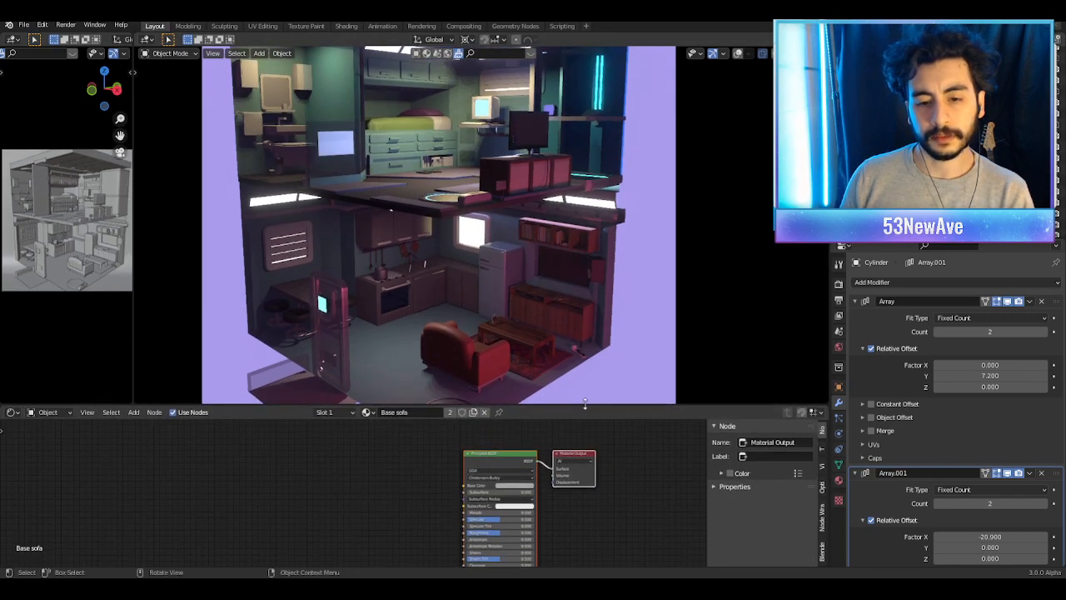
click(519, 469)
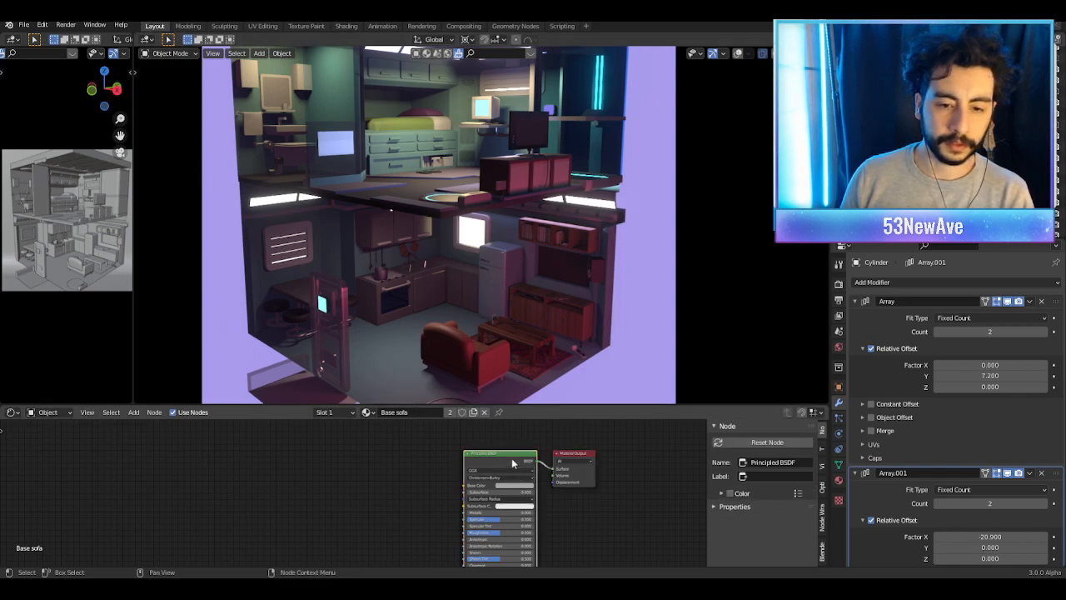
drag(520, 464, 326, 461)
click(416, 442)
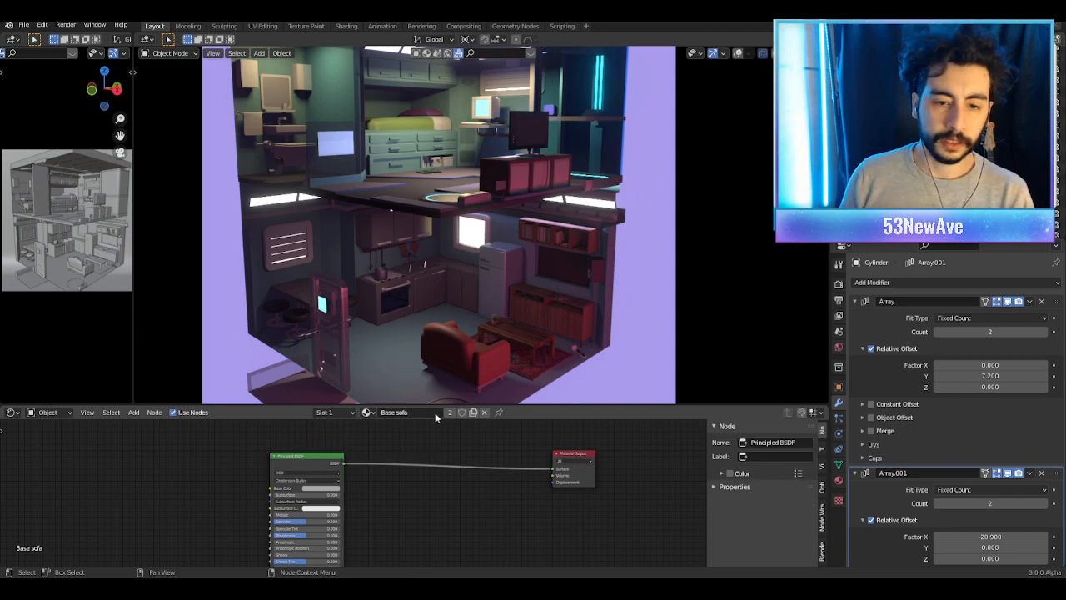
drag(456, 405, 460, 444)
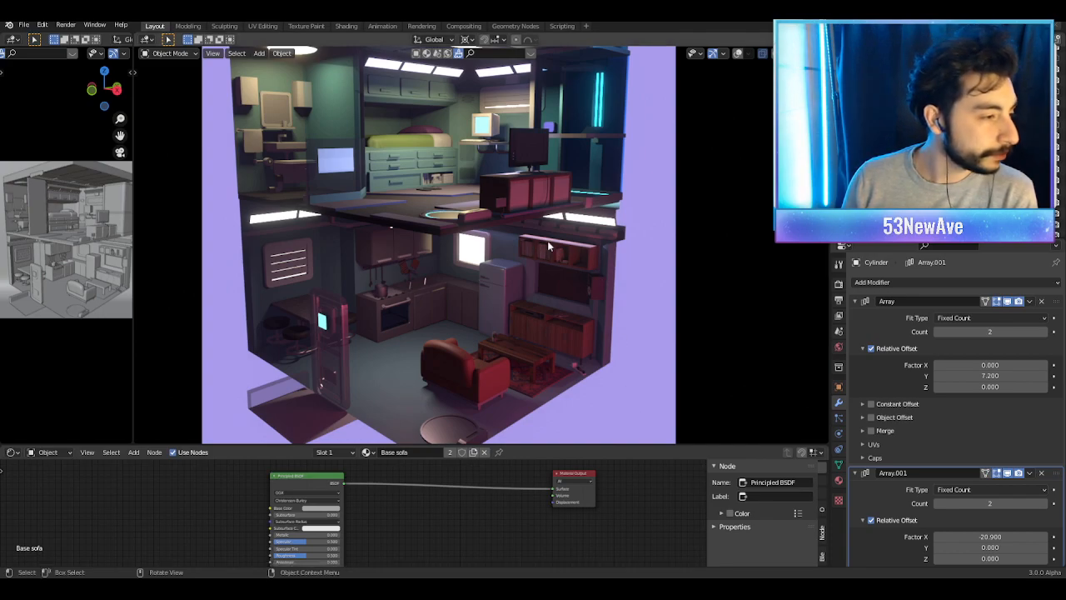
Step: Select the thin pipe running along the lower floor's walls beneath the strip lights
middle_drag(548, 241, 629, 242)
scroll(567, 224, up, 2)
click(739, 53)
scroll(723, 174, up, 3)
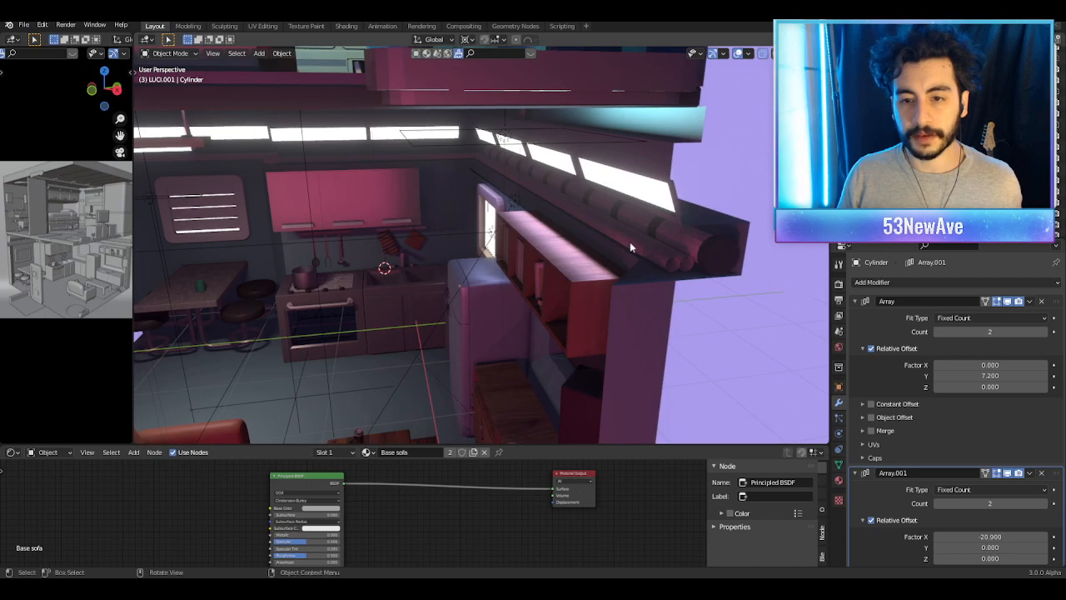
click(629, 242)
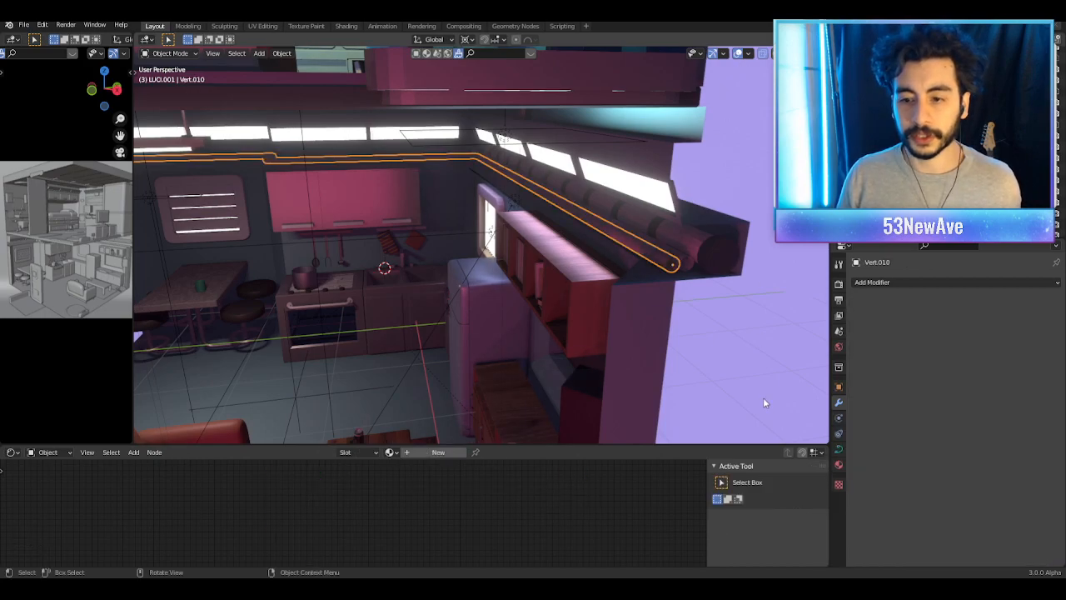
Step: Show the thin wall pipe's material settings, hide the viewport overlays and examine the lower floor without them
click(838, 466)
click(739, 54)
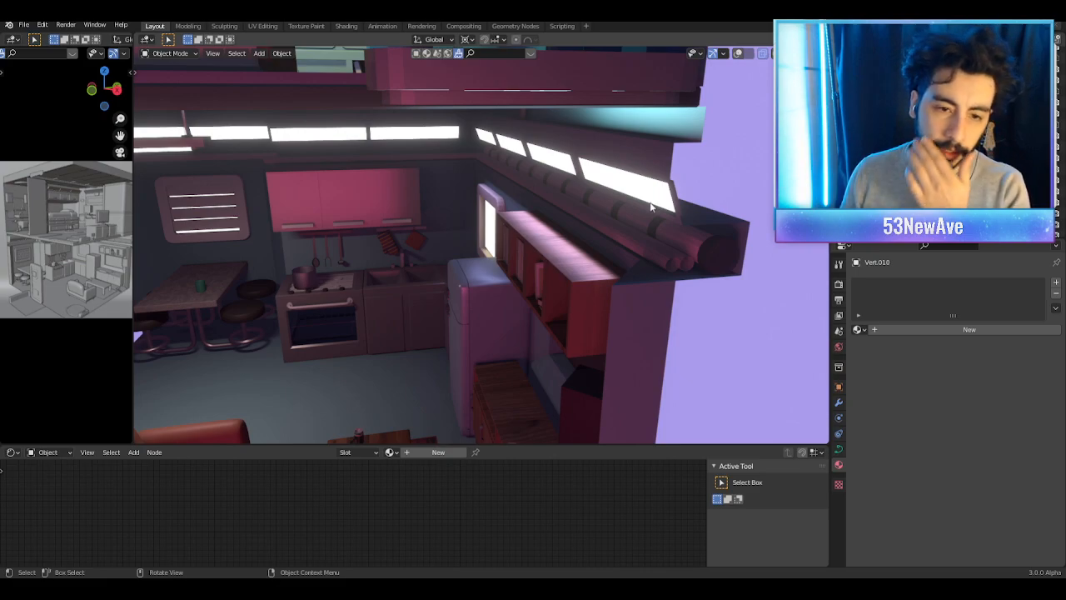
middle_drag(644, 209, 559, 267)
middle_drag(474, 285, 544, 349)
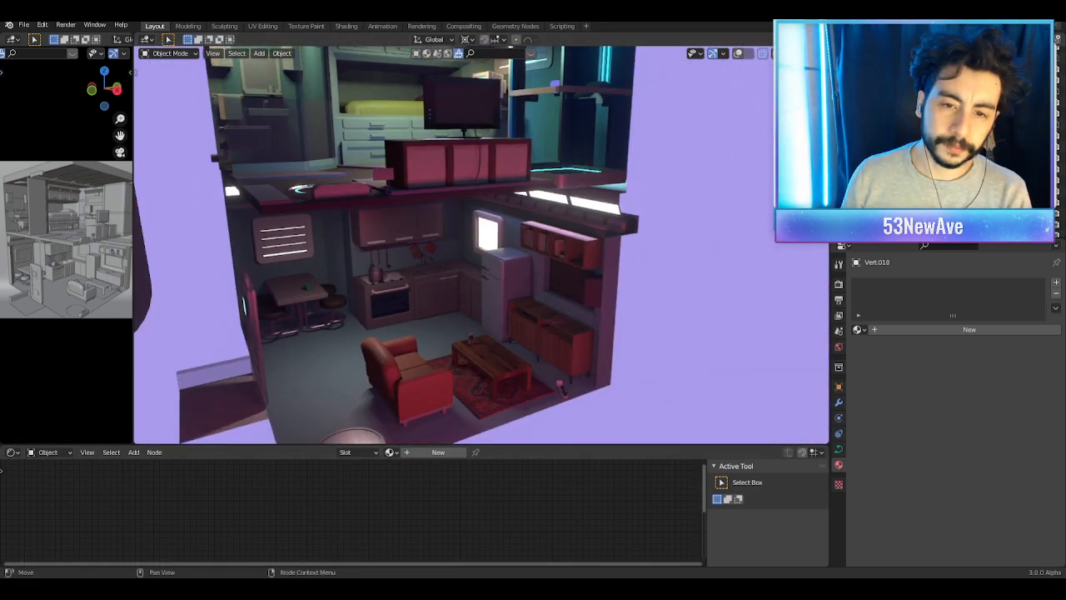
middle_drag(710, 313, 625, 288)
scroll(658, 274, up, 6)
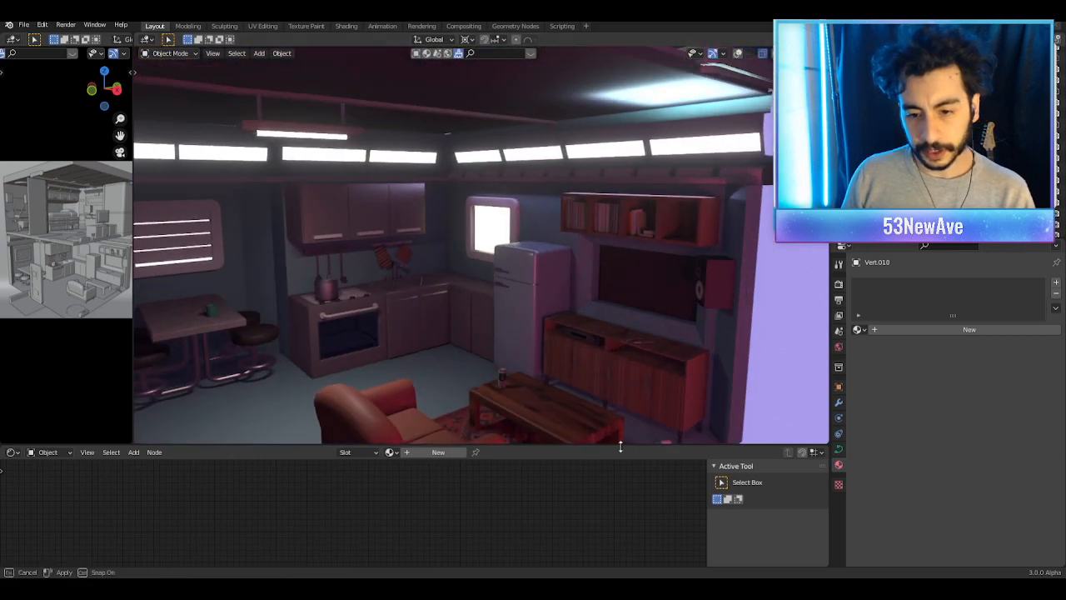
Step: Enlarge the 3D viewport over the node editor and inspect the lower floor's kitchen and living area from several angles
drag(622, 444, 619, 497)
scroll(600, 429, down, 8)
middle_drag(560, 376, 571, 121)
scroll(678, 316, up, 6)
scroll(705, 365, down, 3)
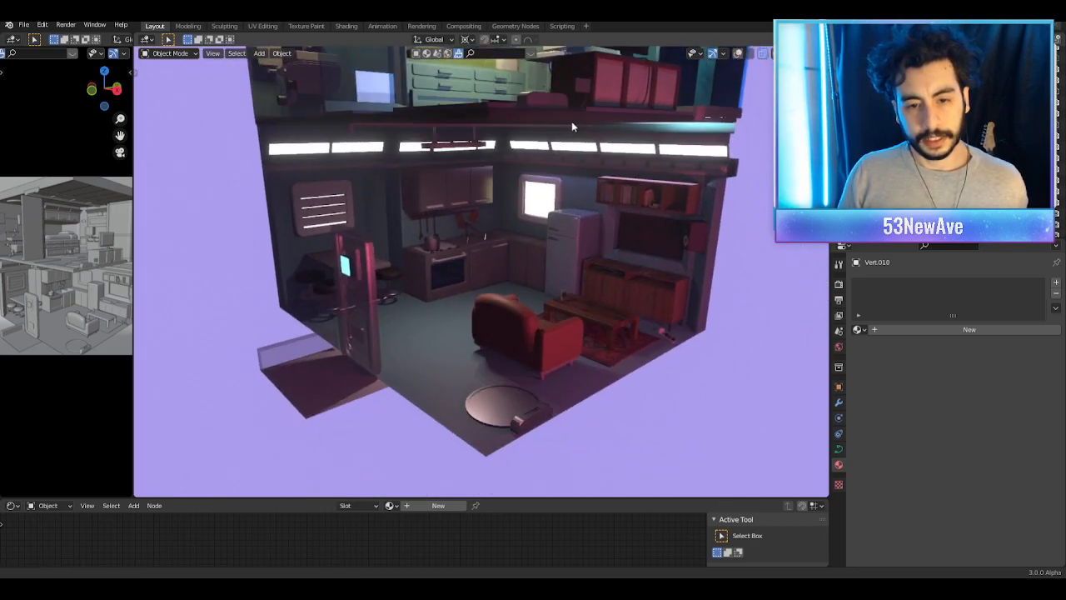
mouse_move(611, 228)
shift+middle_down()
mouse_move(550, 252)
mouse_move(590, 229)
shift+middle_up()
shift+middle_drag(590, 230, 575, 263)
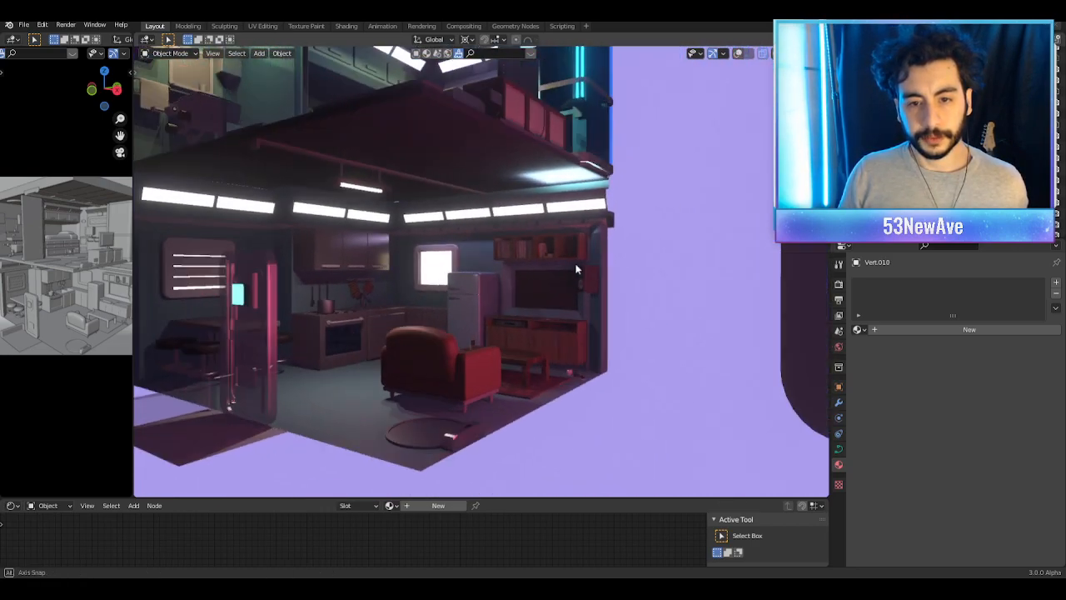
scroll(575, 263, up, 4)
middle_drag(650, 262, 644, 224)
scroll(560, 281, down, 2)
middle_drag(559, 282, 646, 314)
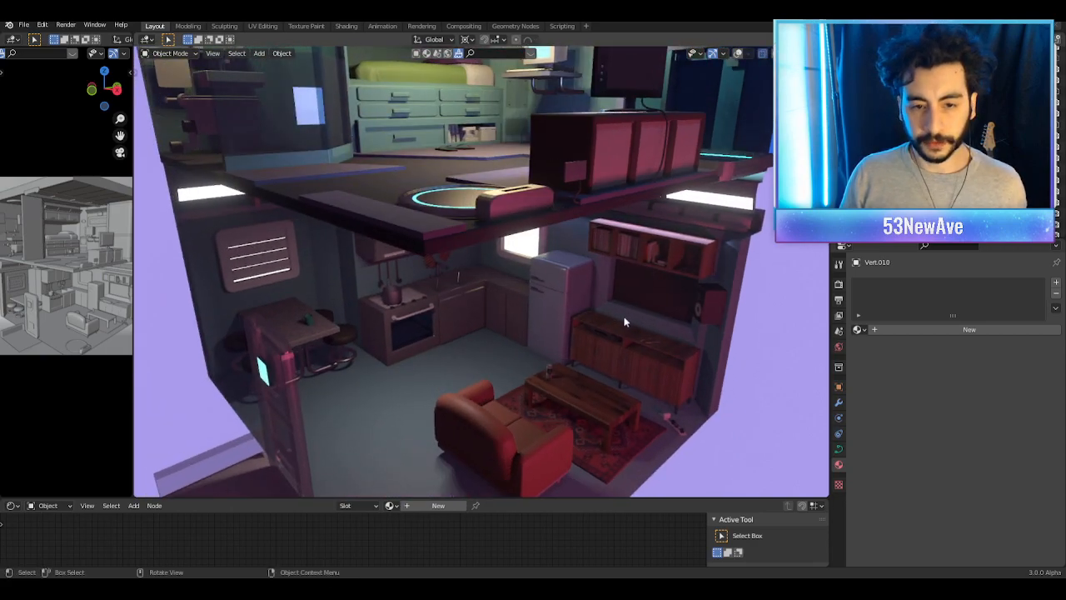
middle_drag(635, 326, 527, 247)
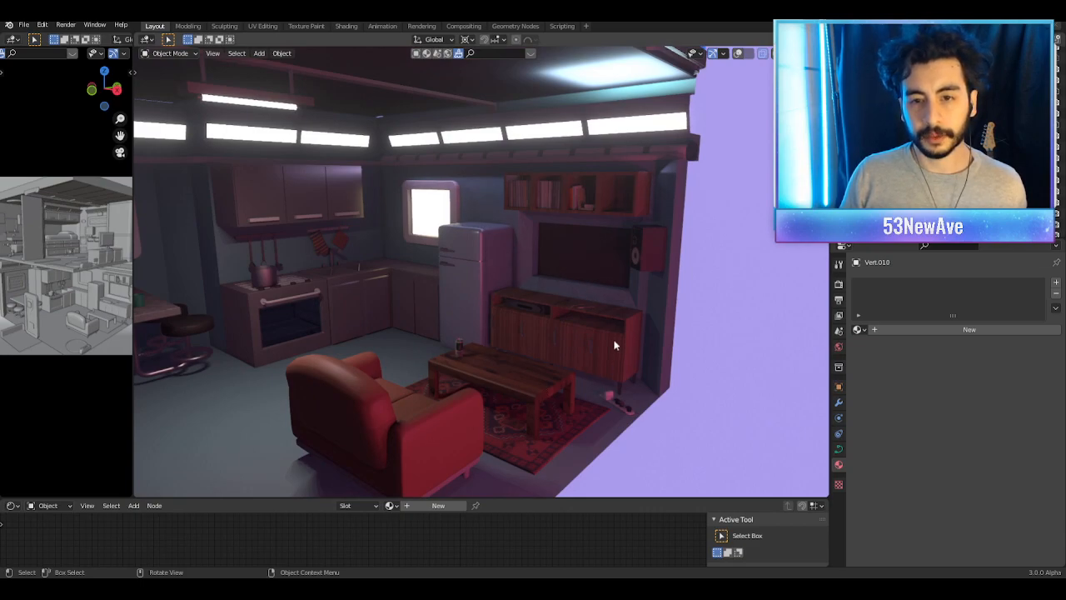
Step: Examine the kitchen, seating area and glowing-panel entrance door up close, and return to the camera's view
middle_drag(397, 241, 457, 239)
middle_drag(483, 199, 375, 192)
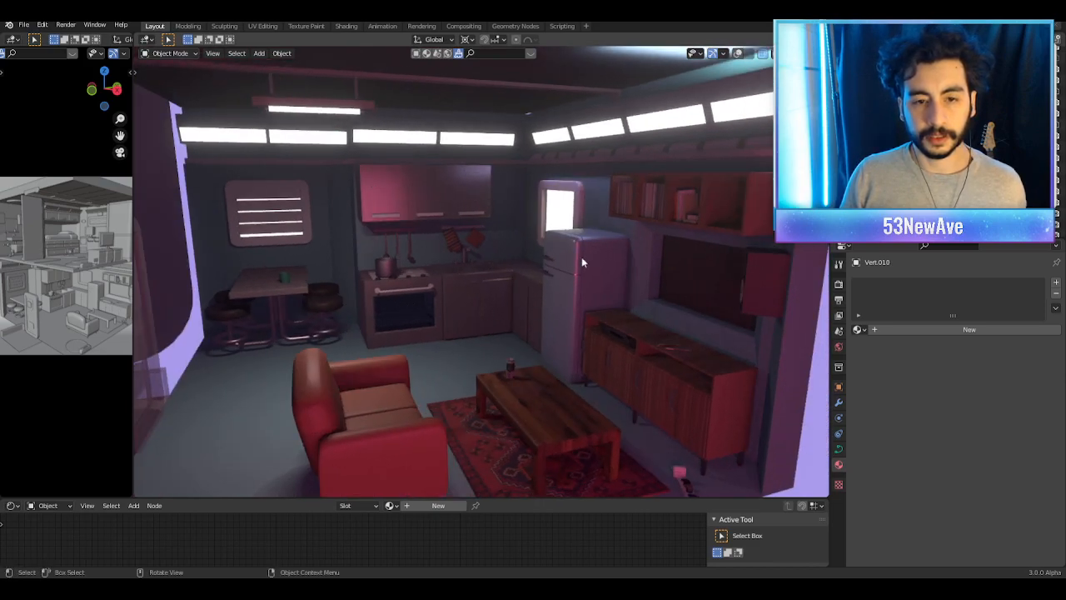
middle_drag(476, 221, 544, 247)
middle_drag(440, 331, 575, 260)
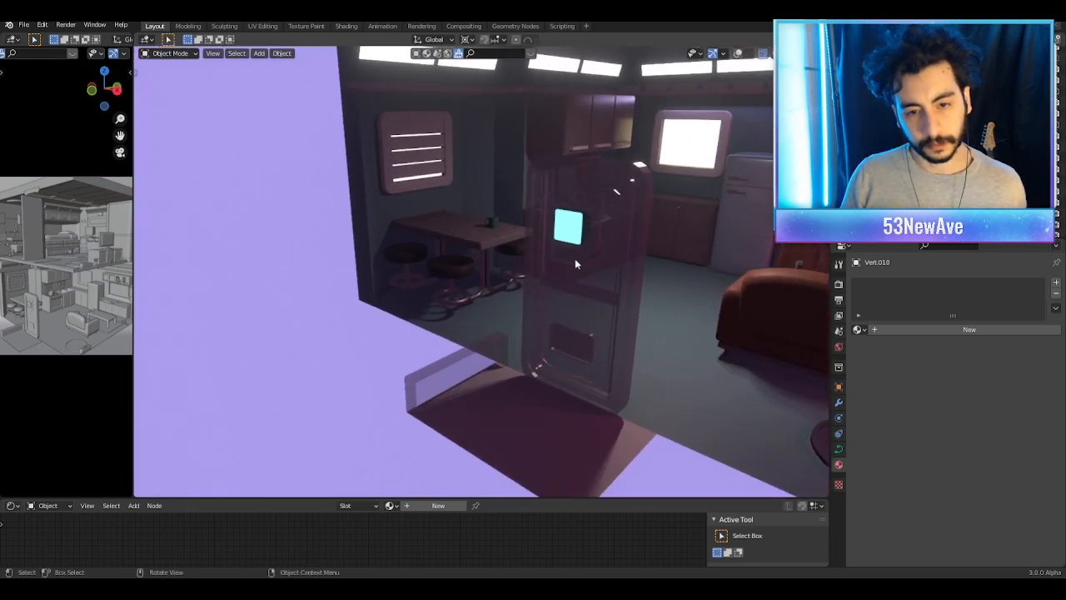
scroll(575, 261, up, 4)
scroll(574, 261, down, 7)
middle_drag(486, 301, 515, 292)
scroll(516, 293, down, 4)
key(KP_0)
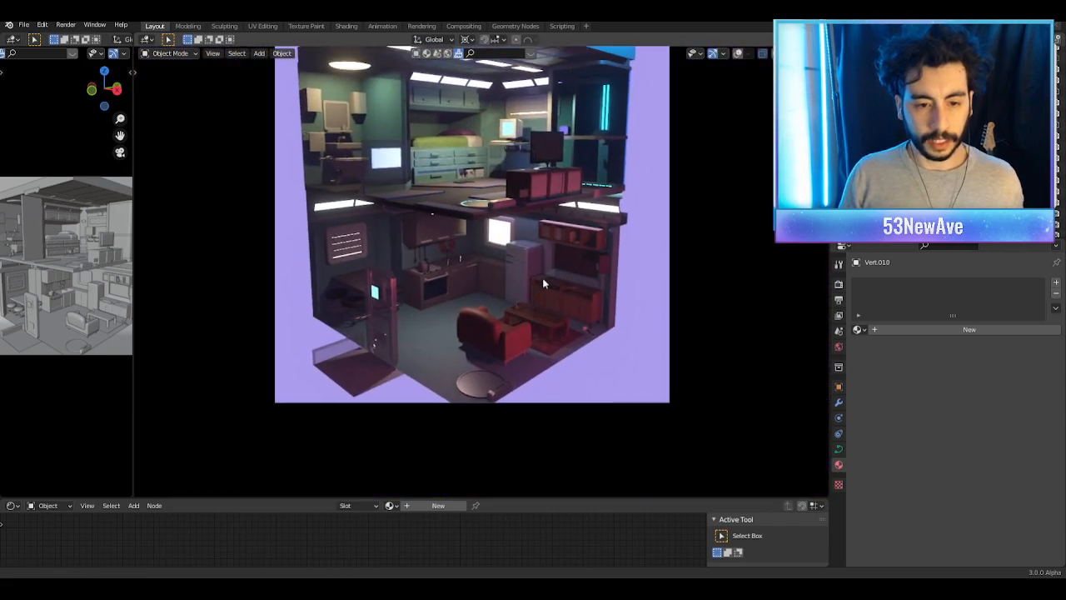
scroll(525, 285, up, 3)
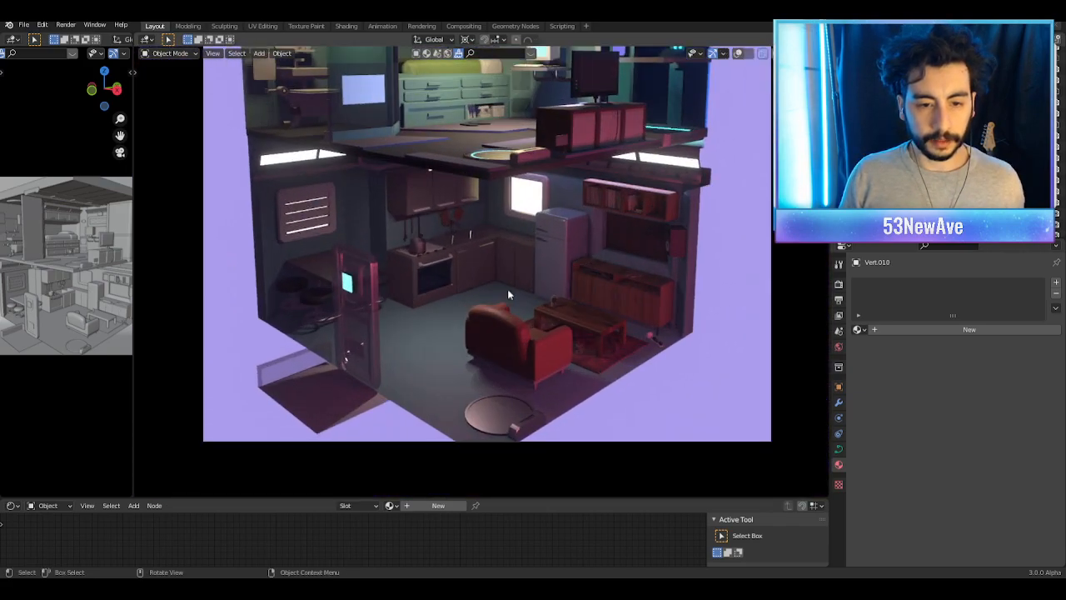
Step: Restore the overlays and separate the entrance platform's floor face from its transparent wall as its own object
click(738, 54)
click(326, 393)
shift+middle_drag(327, 392, 350, 360)
scroll(350, 359, up, 1)
key(Tab)
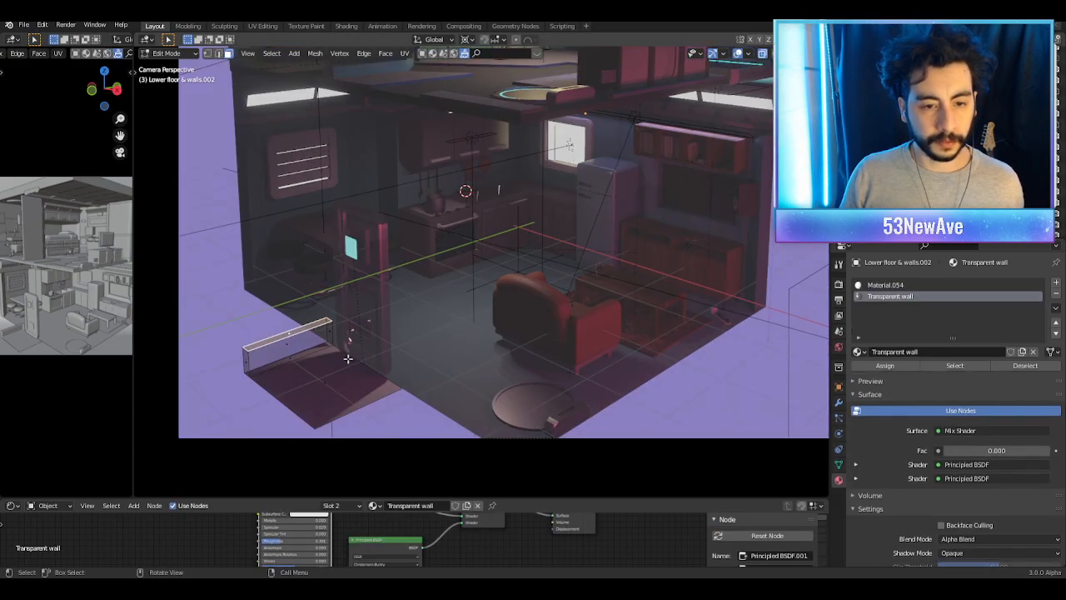
click(325, 384)
key(p)
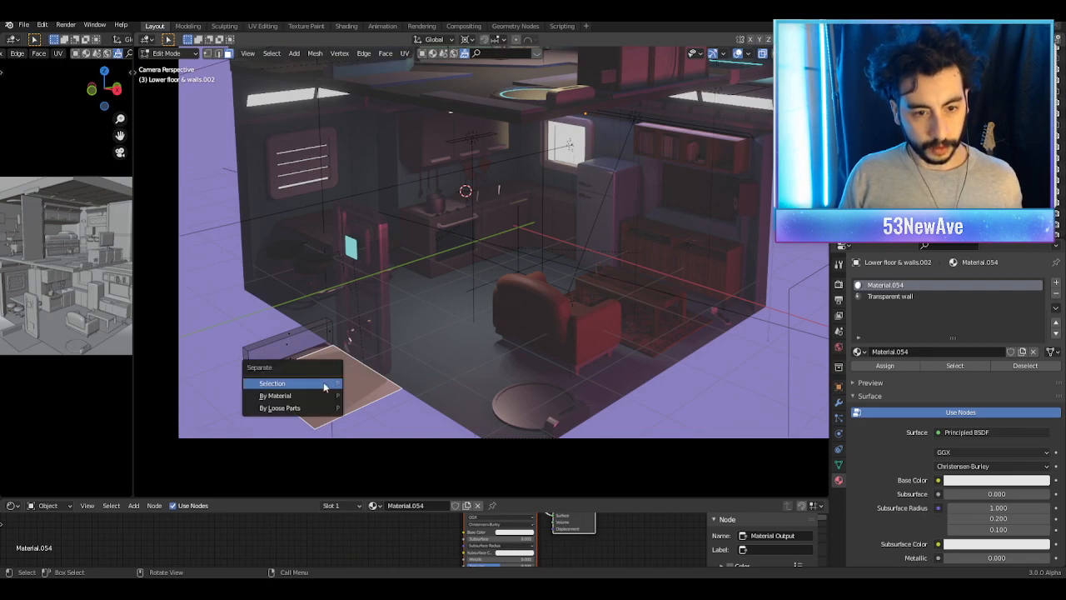
click(323, 382)
key(Tab)
click(345, 388)
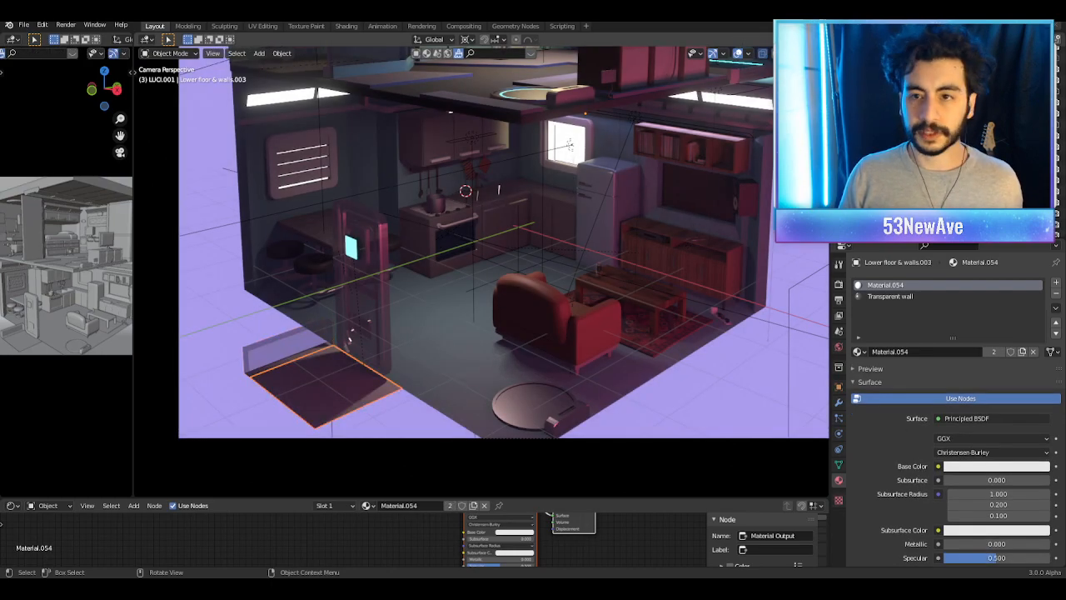
Step: Extrude the separated platform face about 0.235 m straight down and check the thickened entrance step through the camera without overlays
click(738, 56)
click(737, 56)
shift+middle_drag(394, 301, 469, 231)
scroll(453, 301, up, 2)
middle_drag(445, 302, 471, 218)
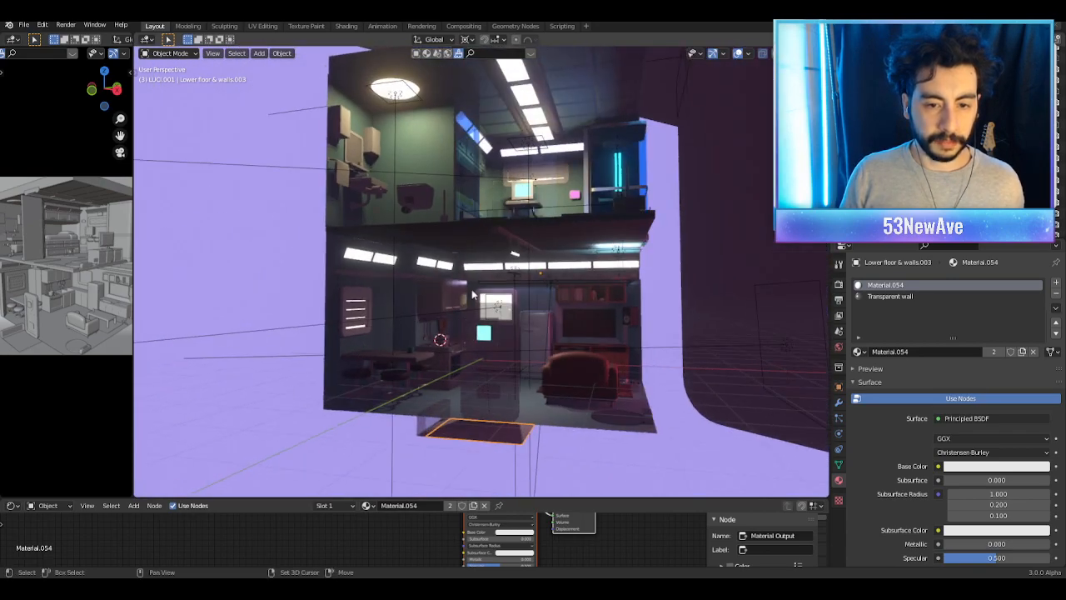
scroll(469, 329, up, 2)
mouse_move(469, 329)
middle_down()
mouse_move(488, 308)
mouse_move(494, 369)
mouse_move(478, 355)
middle_up()
key(z)
key(Tab)
click(462, 363)
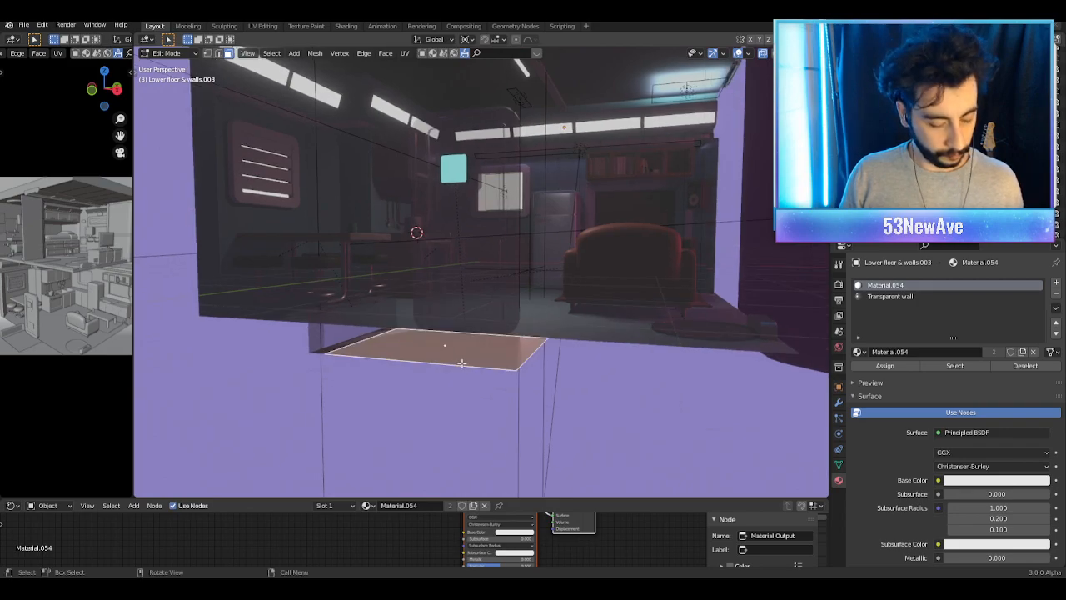
key(e)
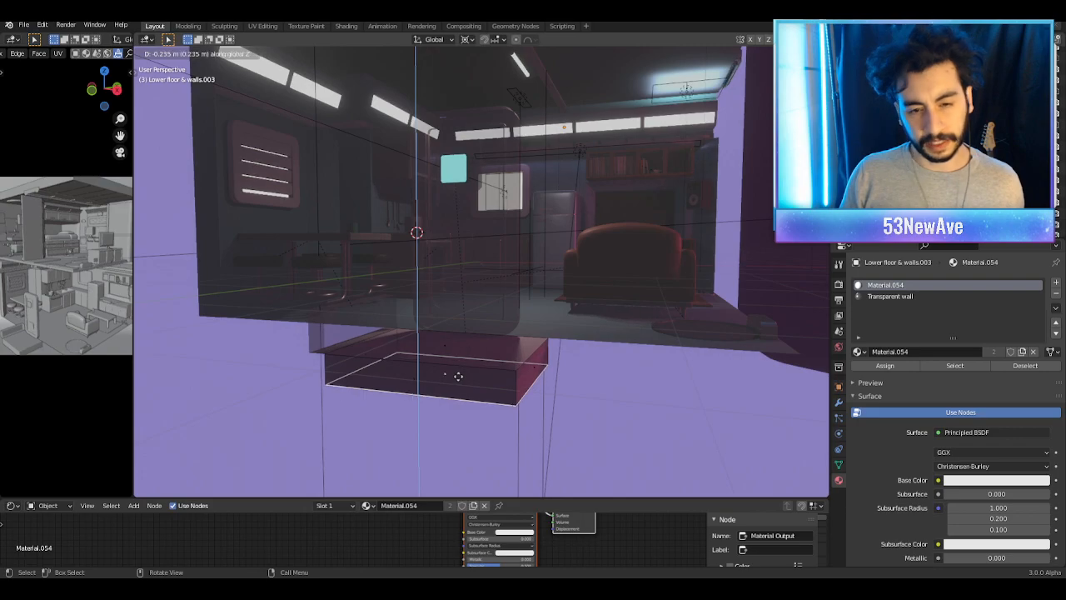
click(459, 377)
key(KP_0)
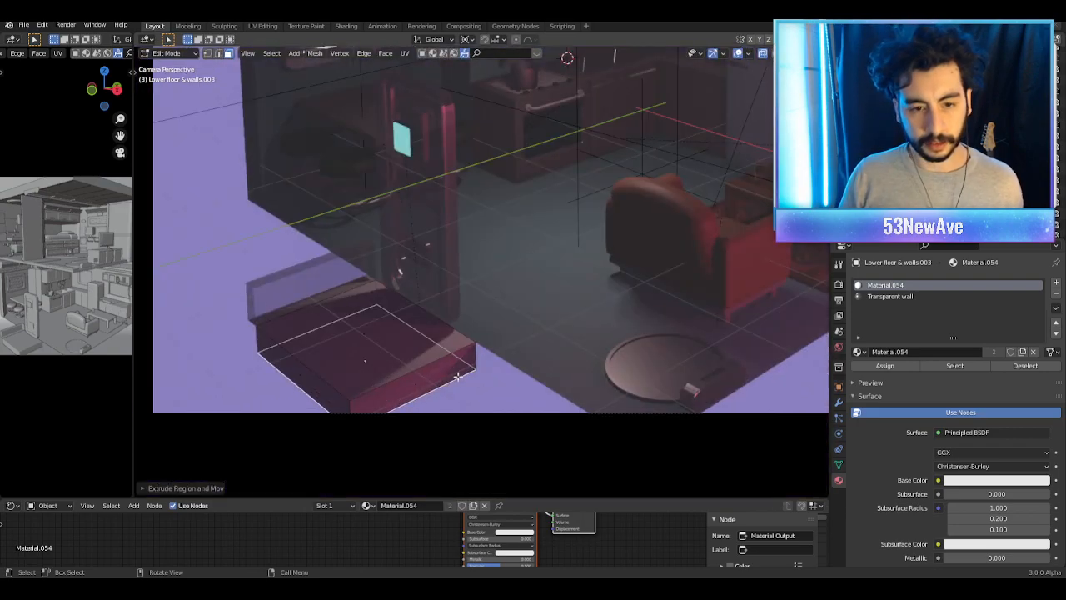
key(Tab)
click(738, 54)
scroll(647, 169, down, 3)
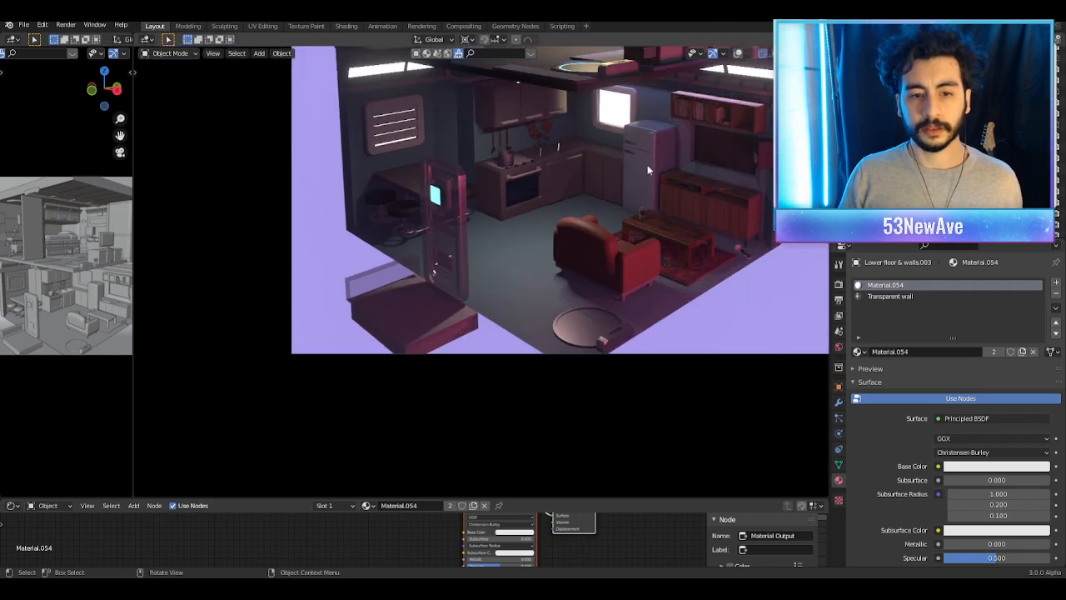
shift+middle_drag(647, 169, 586, 222)
Step: Select the lower floor and walls, show the overlays again and edit the mesh from beneath the room
click(565, 209)
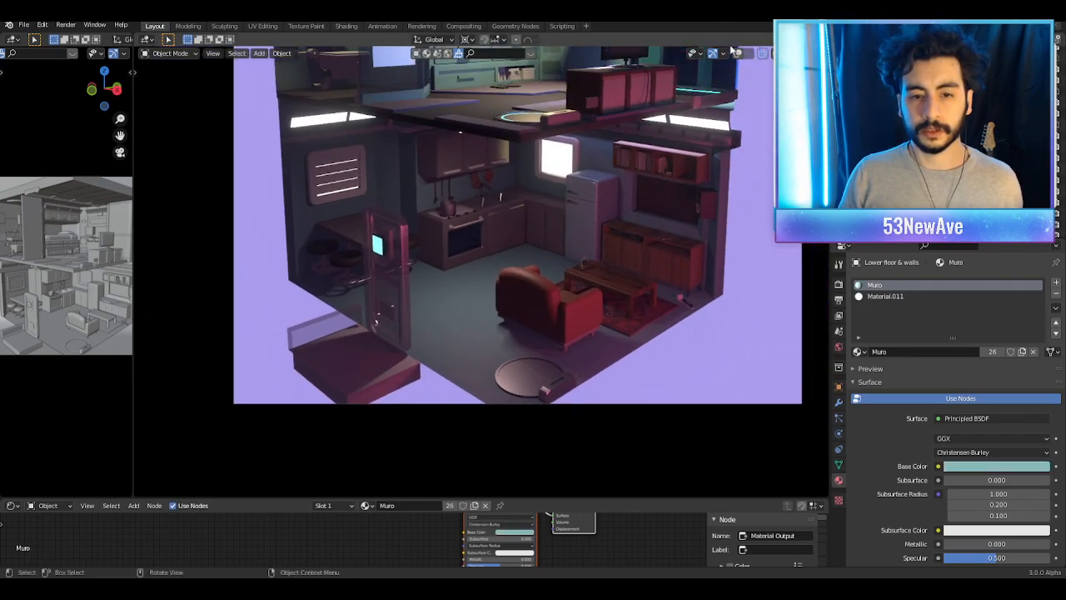
click(738, 55)
middle_drag(588, 275, 492, 208)
key(Tab)
middle_drag(222, 136, 146, 66)
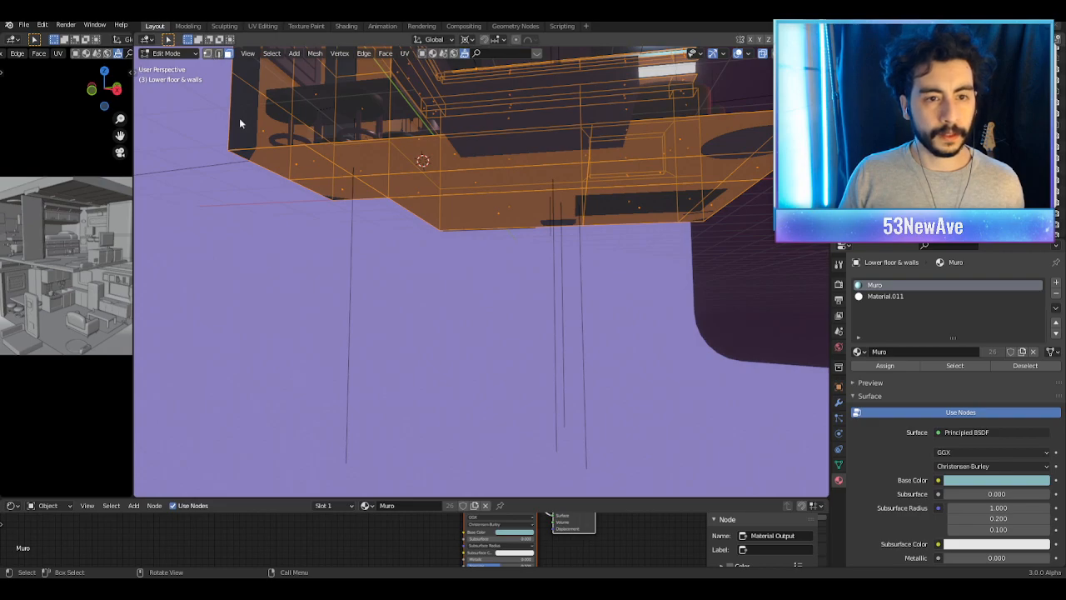
Step: Try to duplicate the corner vertices outlining the lower floor's underside in place
key(1)
click(237, 171)
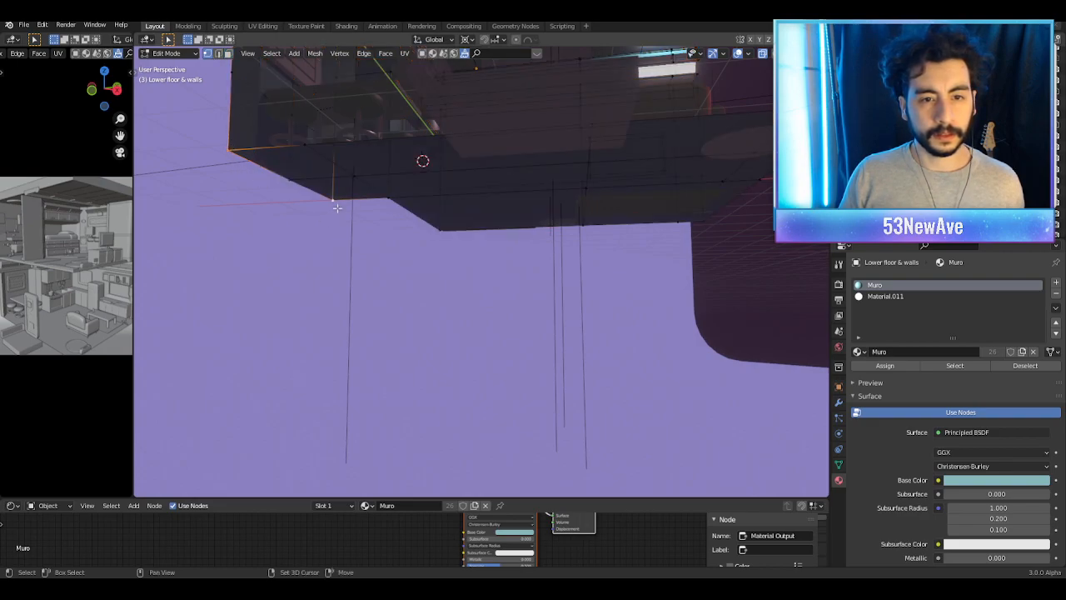
shift+click(389, 196)
shift+click(307, 143)
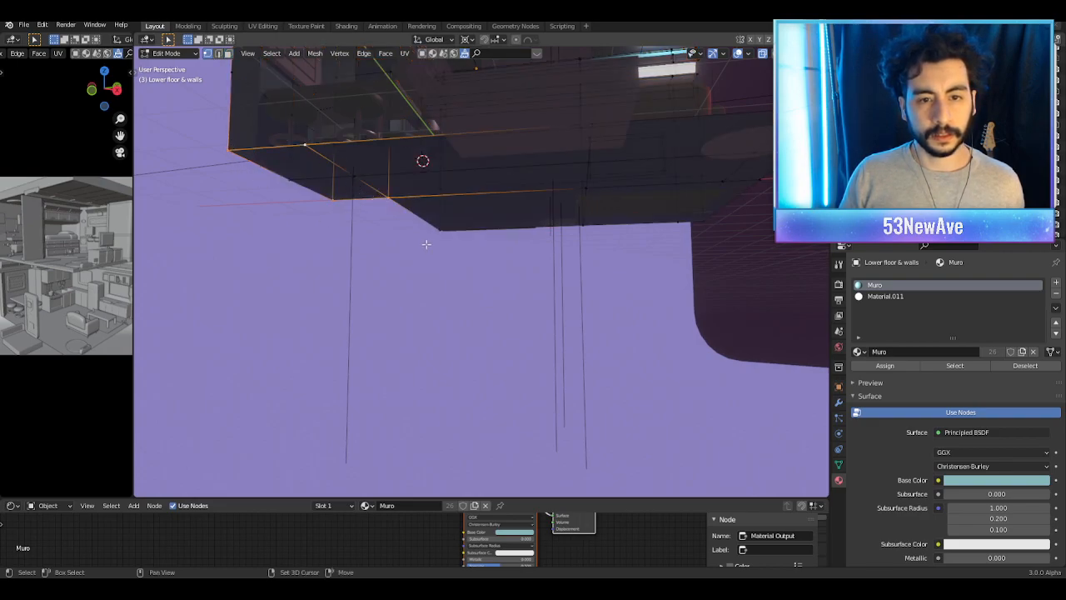
middle_drag(708, 225, 629, 322)
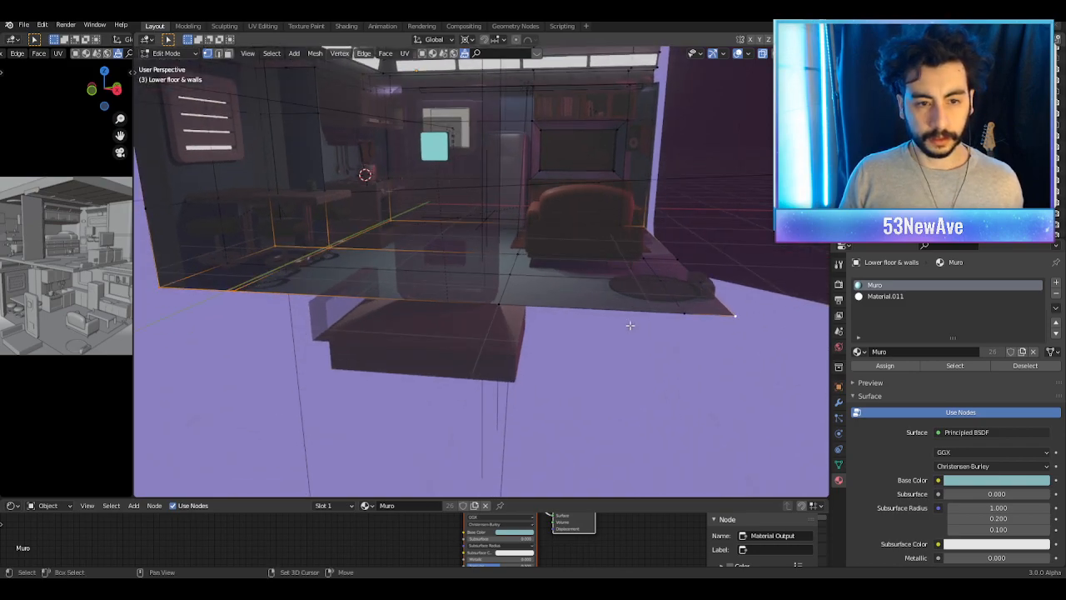
key(g)
right_click(631, 326)
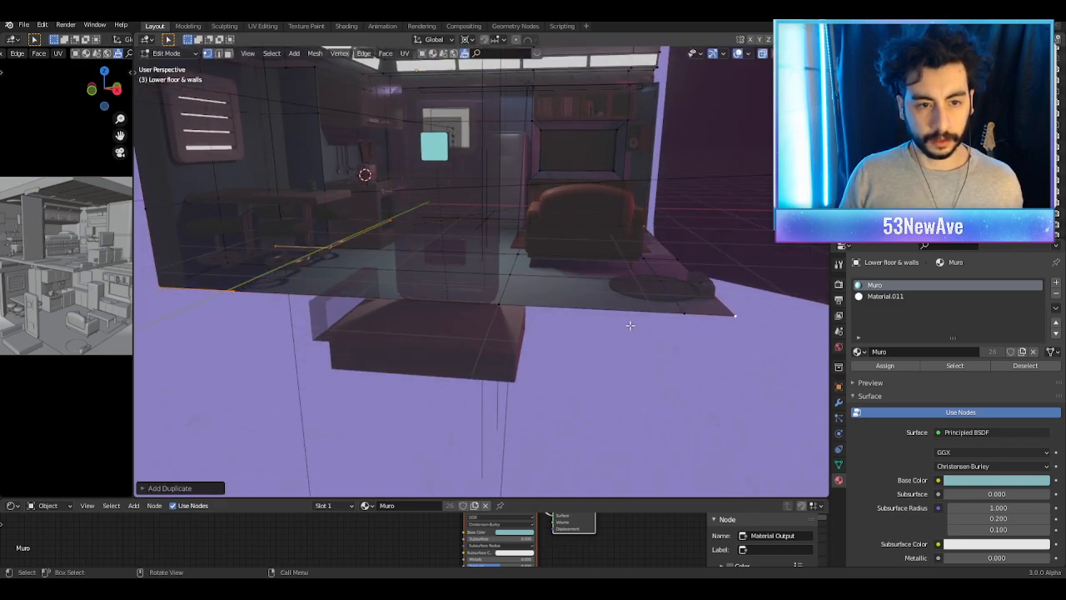
middle_drag(631, 325, 628, 303)
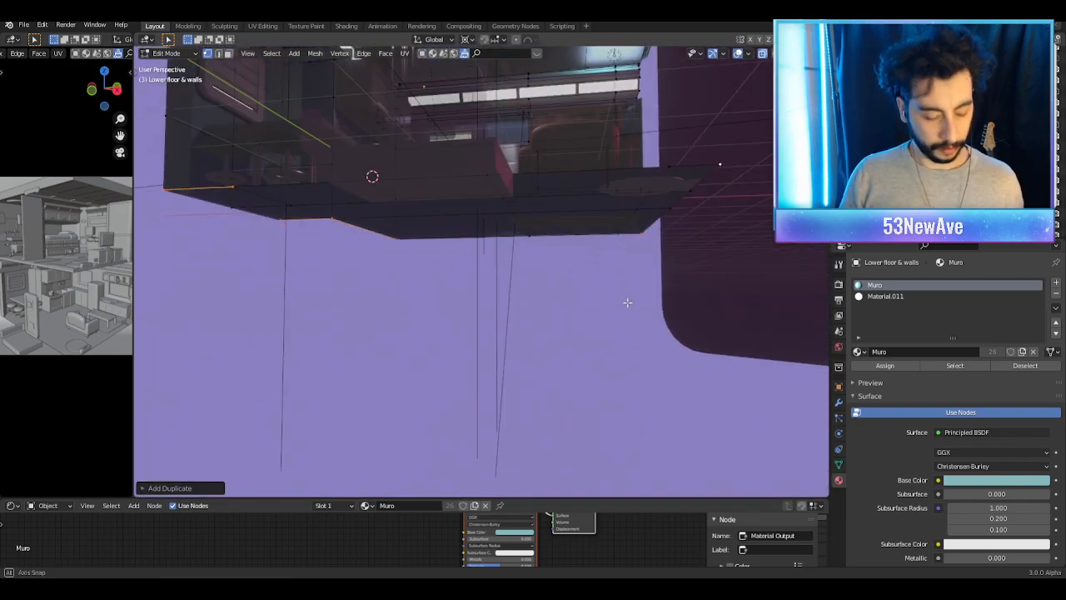
Step: Try to fill the duplicated outline vertices with a face, and undo the fill, the duplicate and the last vertex selections
key(f)
key(ctrl+z)
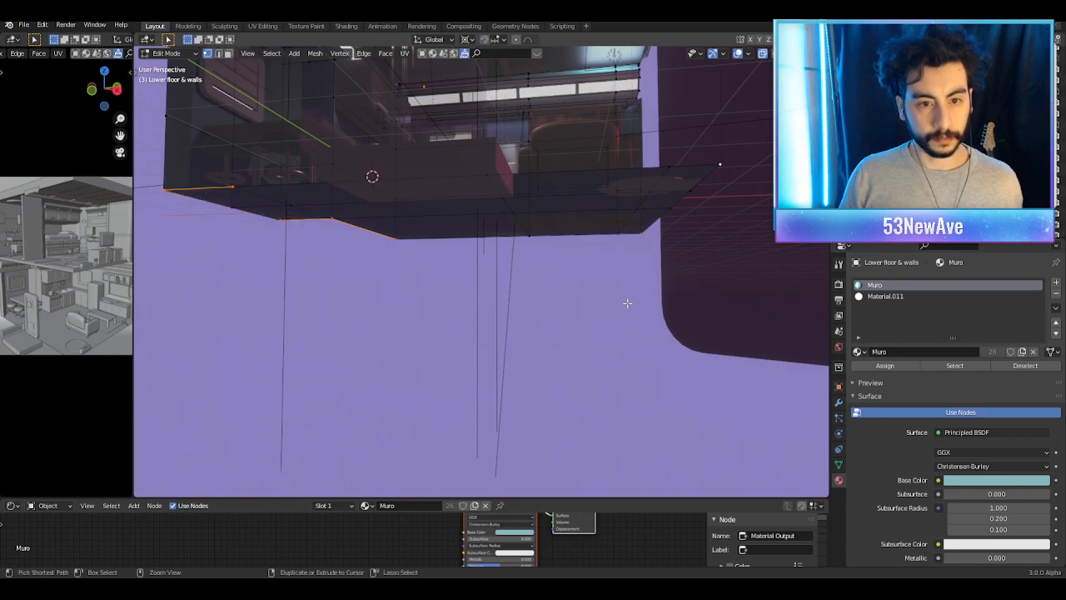
key(ctrl+z)
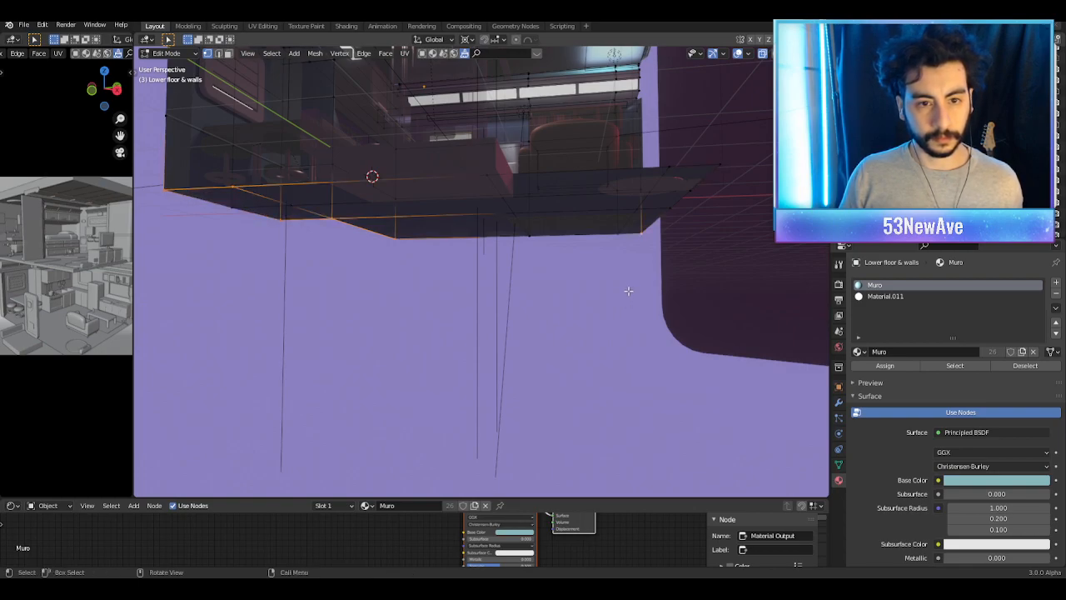
key(ctrl+z)
key(Tab)
key(Tab)
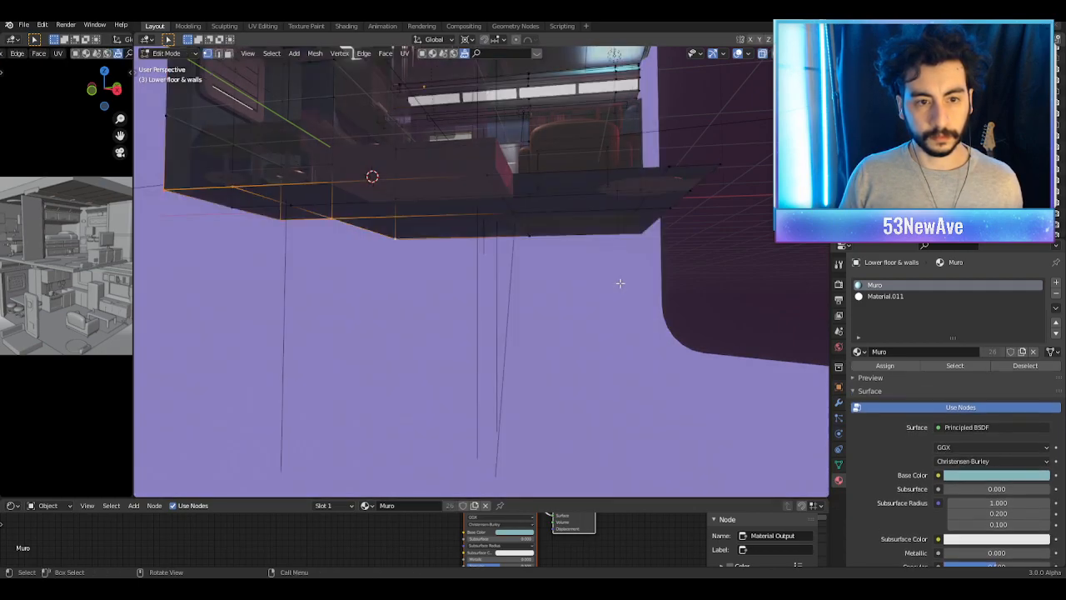
key(ctrl+z)
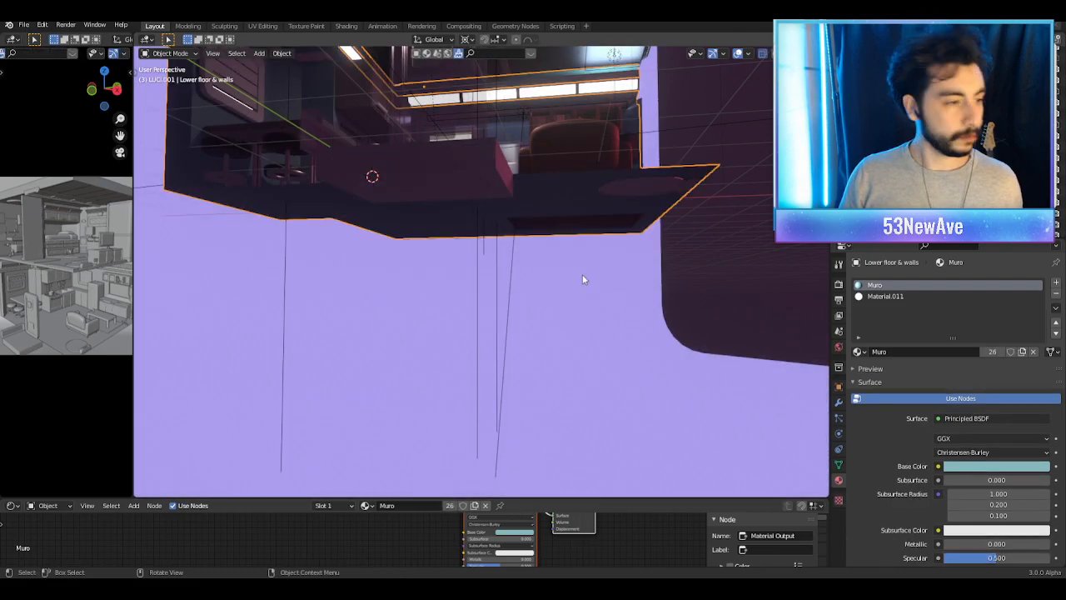
key(ctrl+z)
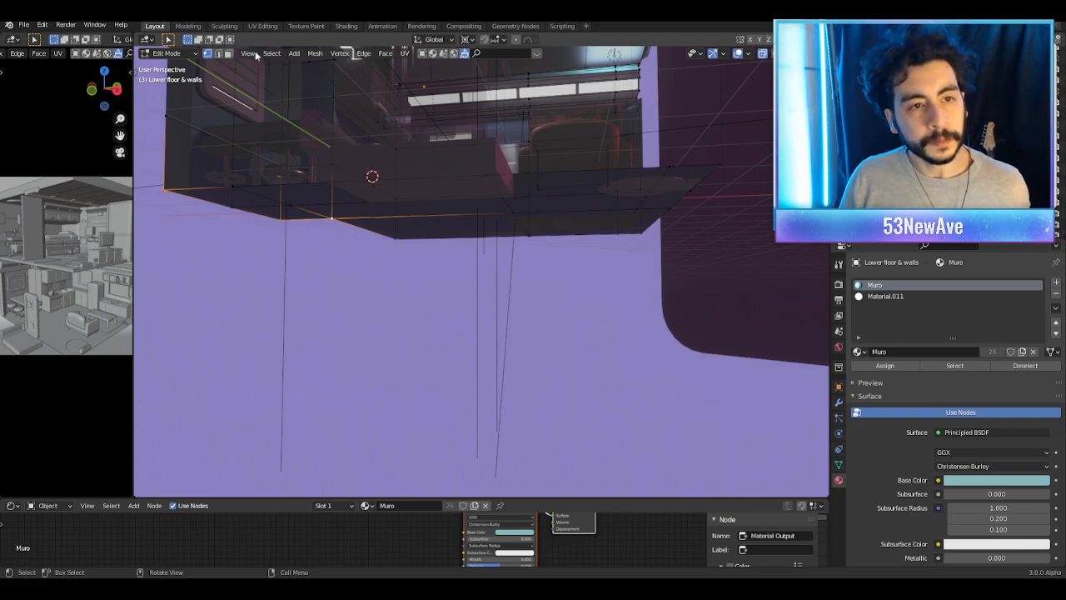
Step: Turn off X-ray, select the faces making up the lower floor's underside and duplicate them in place
middle_drag(678, 212, 609, 185)
click(529, 184)
shift+click(590, 207)
middle_drag(562, 226, 575, 221)
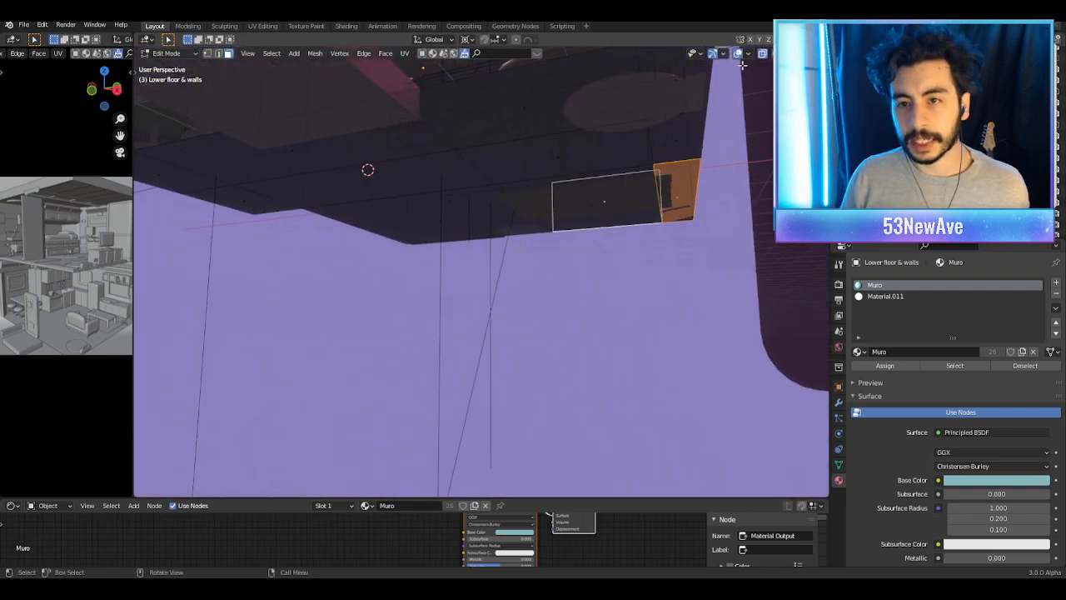
click(762, 54)
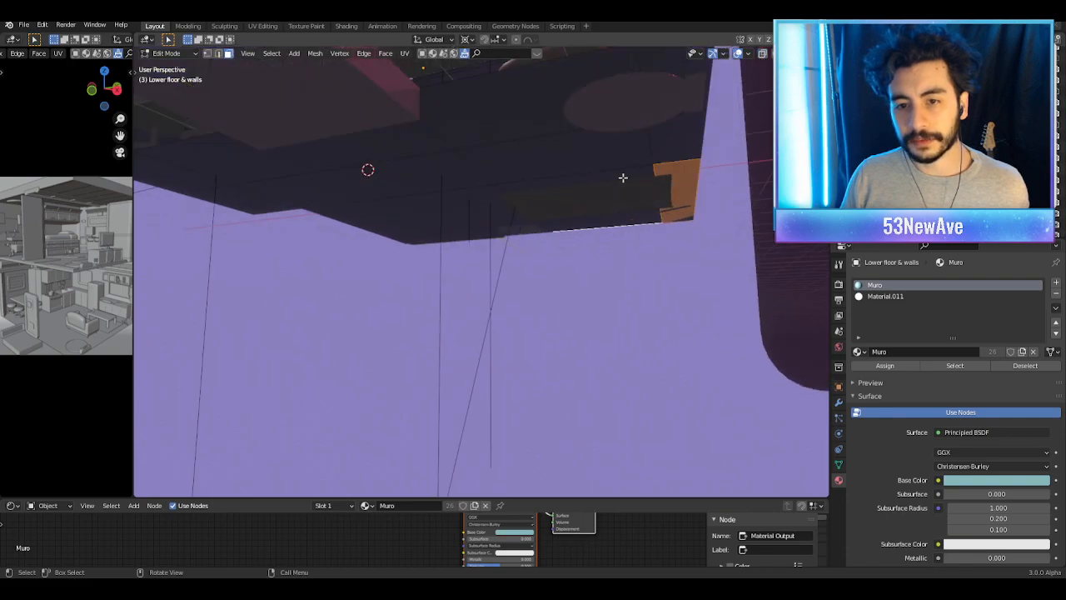
middle_drag(643, 144, 595, 178)
shift+click(590, 177)
shift+click(570, 242)
shift+click(567, 201)
shift+click(485, 177)
shift+click(443, 203)
shift+click(462, 234)
middle_drag(465, 245, 641, 203)
shift+click(380, 164)
shift+click(368, 196)
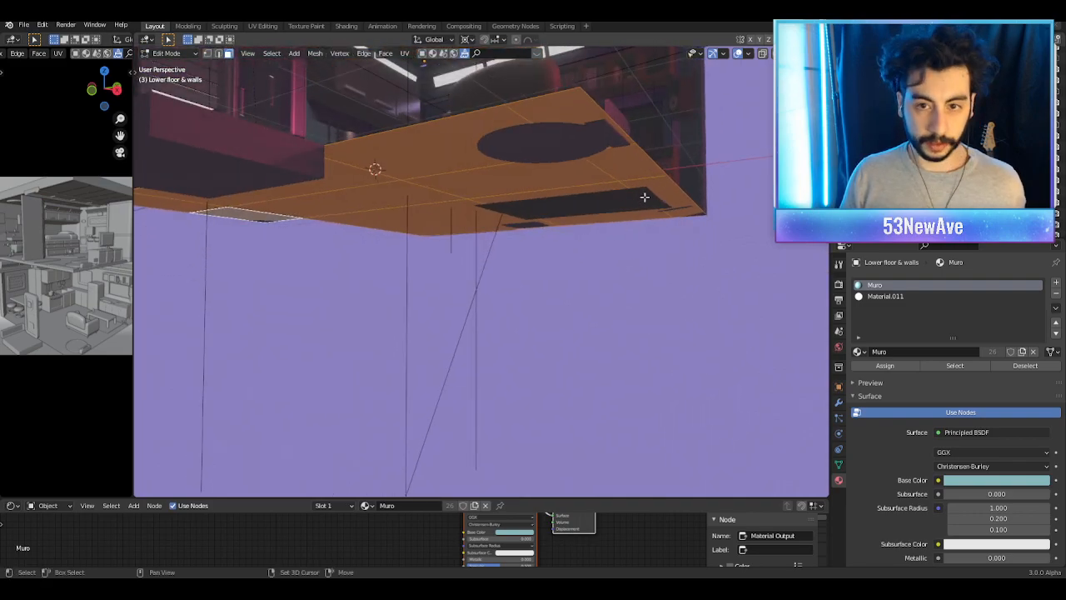
key(shift+d)
key(Escape)
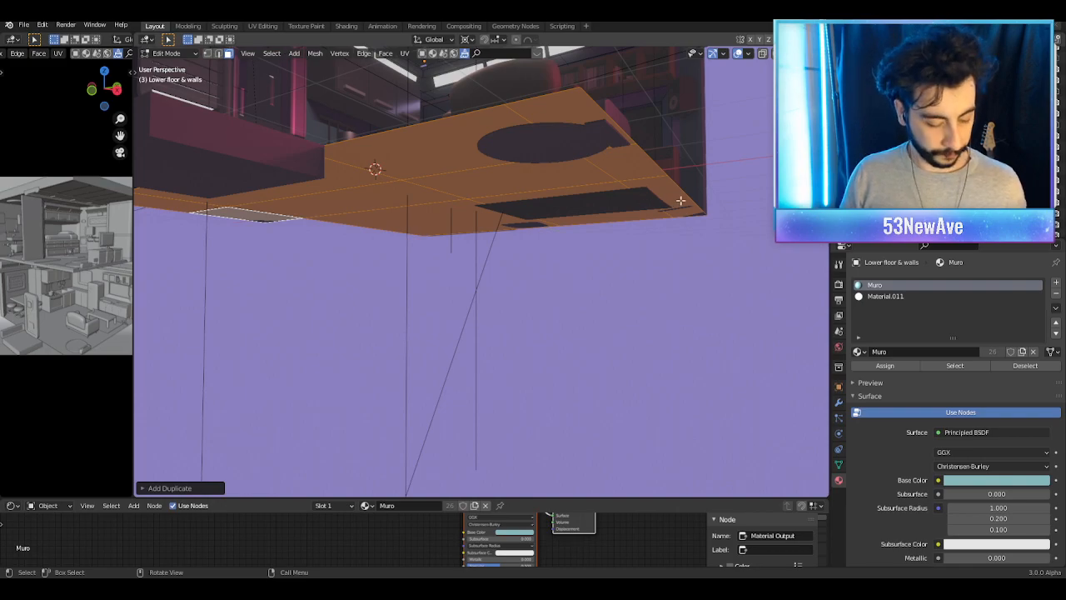
Step: Separate the duplicated floor underside faces into their own object and select that object
key(p)
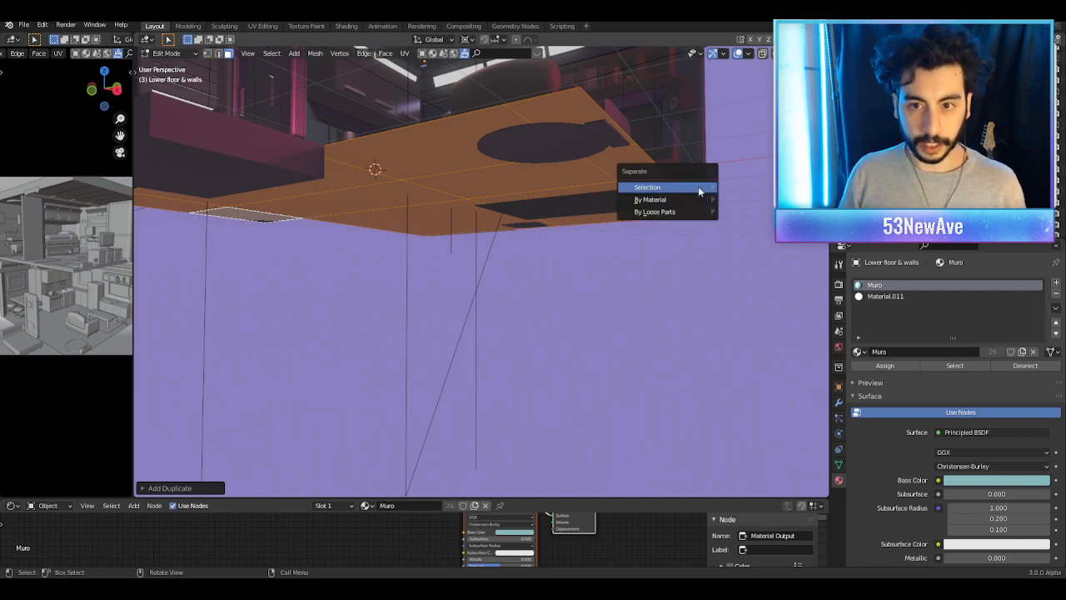
click(698, 186)
key(Tab)
click(569, 178)
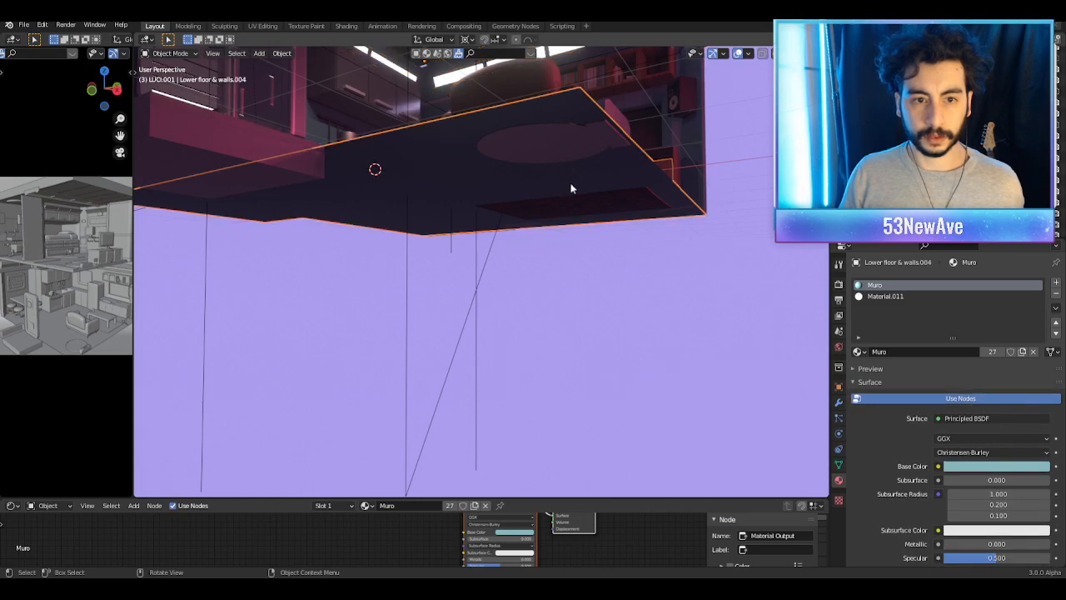
Step: Extrude all faces of the separated floor slab downward along Z to thicken the lower floor
key(Tab)
key(a)
key(g)
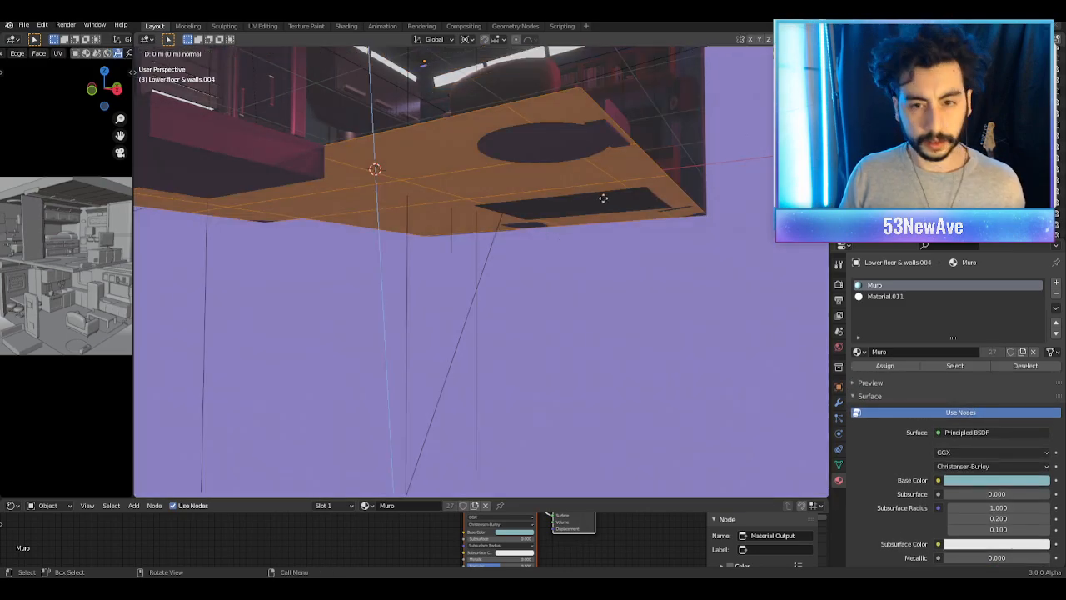
key(z)
click(604, 215)
middle_drag(604, 215, 596, 243)
key(KP_0)
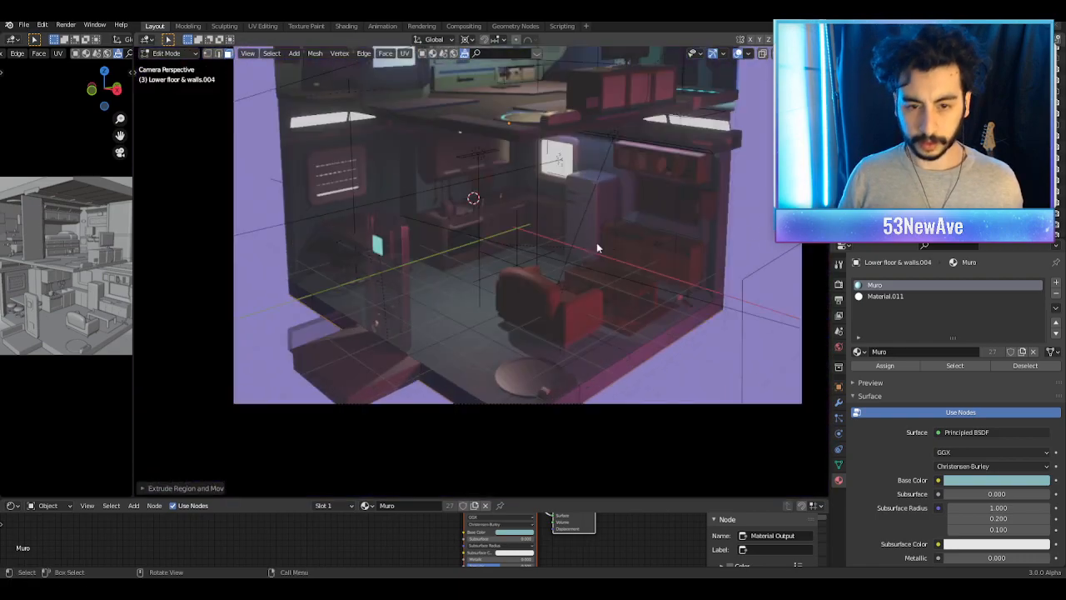
key(Tab)
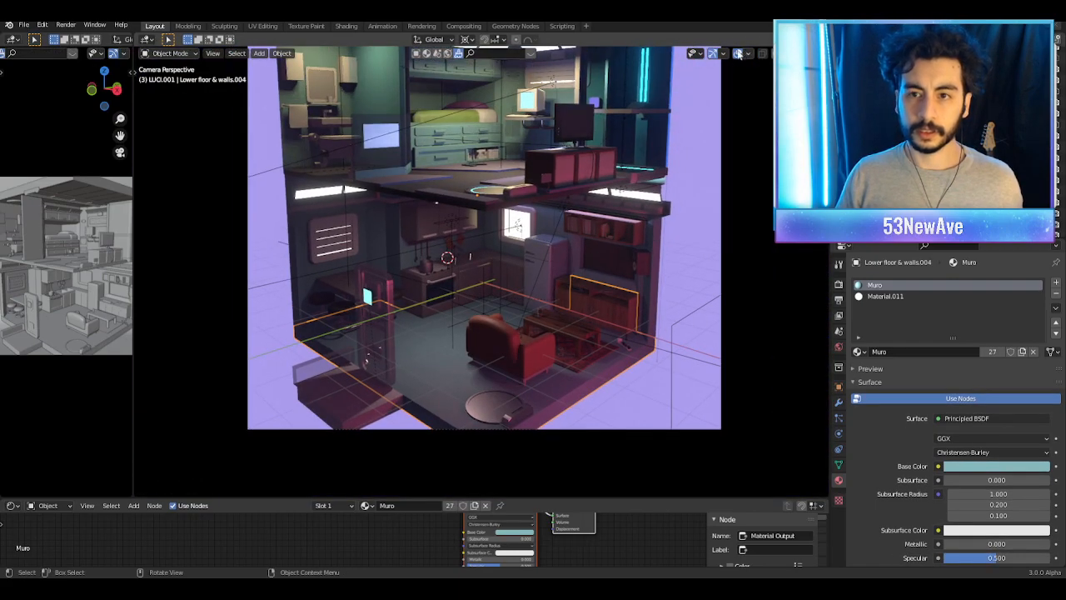
Step: Hide the overlays and examine the thickened lower floor through the camera and from other angles
click(737, 53)
scroll(685, 203, down, 3)
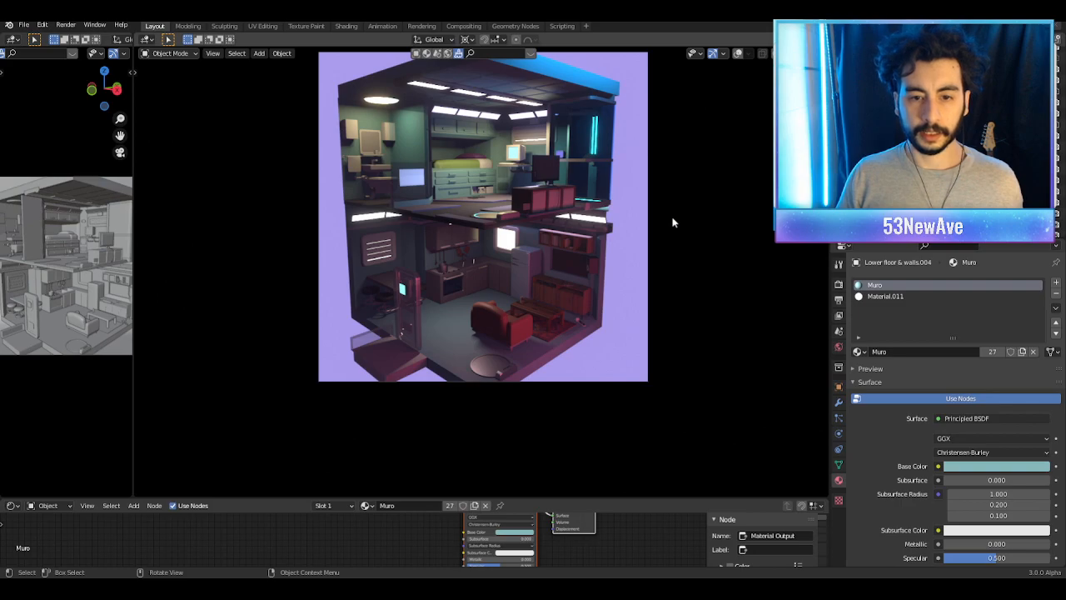
scroll(632, 301, up, 1)
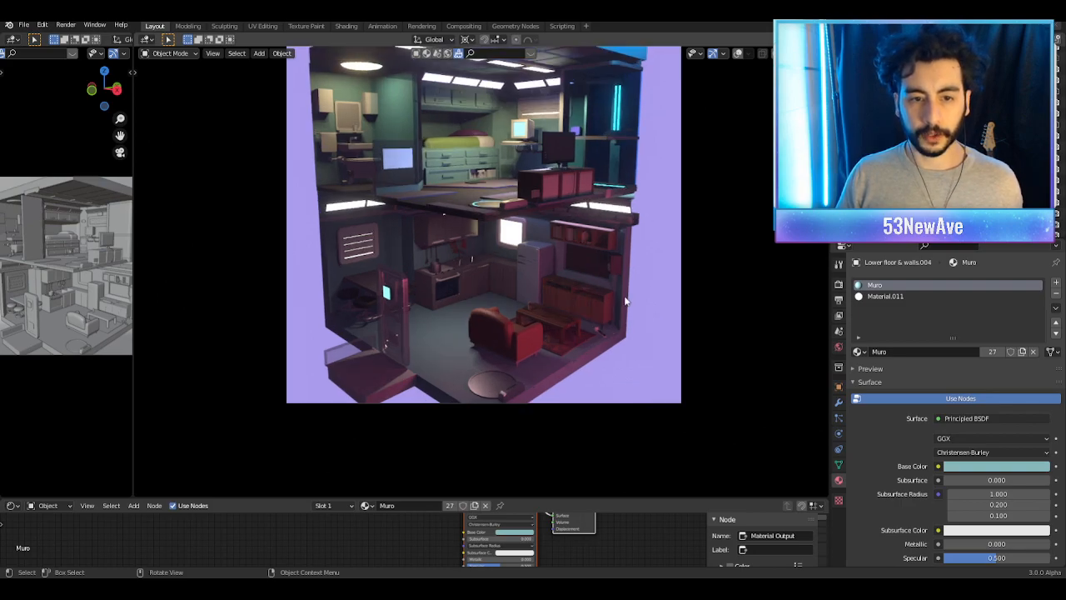
middle_drag(627, 302, 665, 330)
key(KP_0)
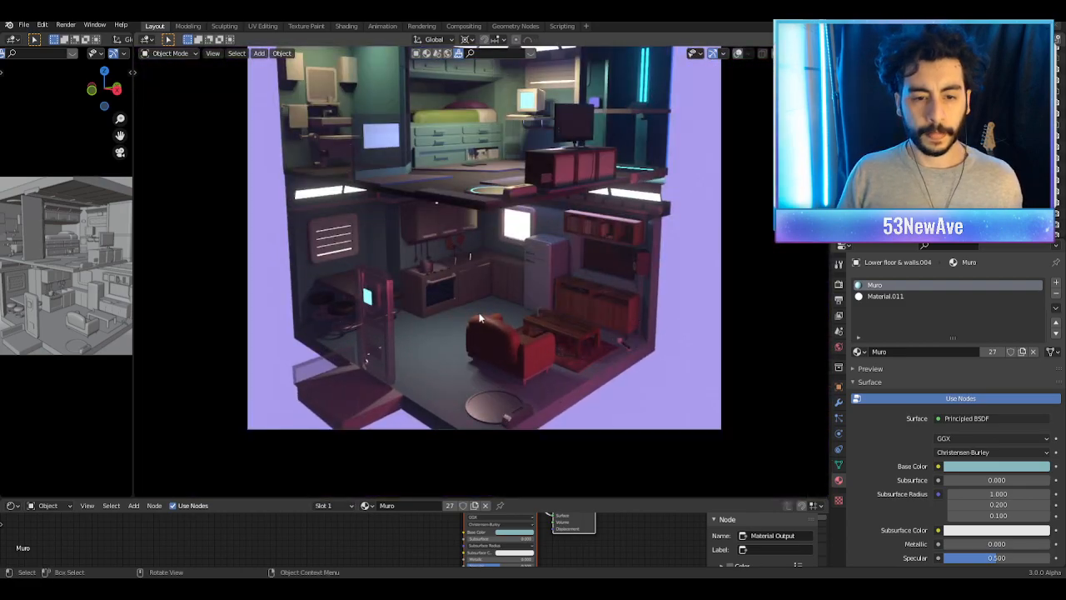
scroll(557, 304, down, 2)
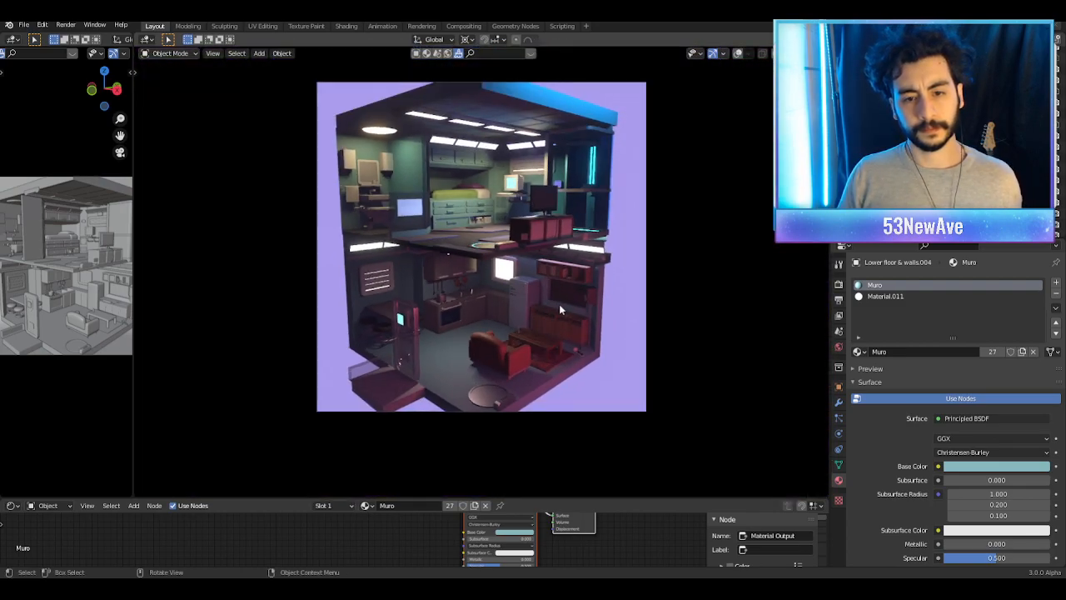
middle_drag(535, 337, 701, 99)
scroll(565, 212, up, 2)
Step: Show the overlays again and hide the wall cabinet above the kitchen stove
click(739, 55)
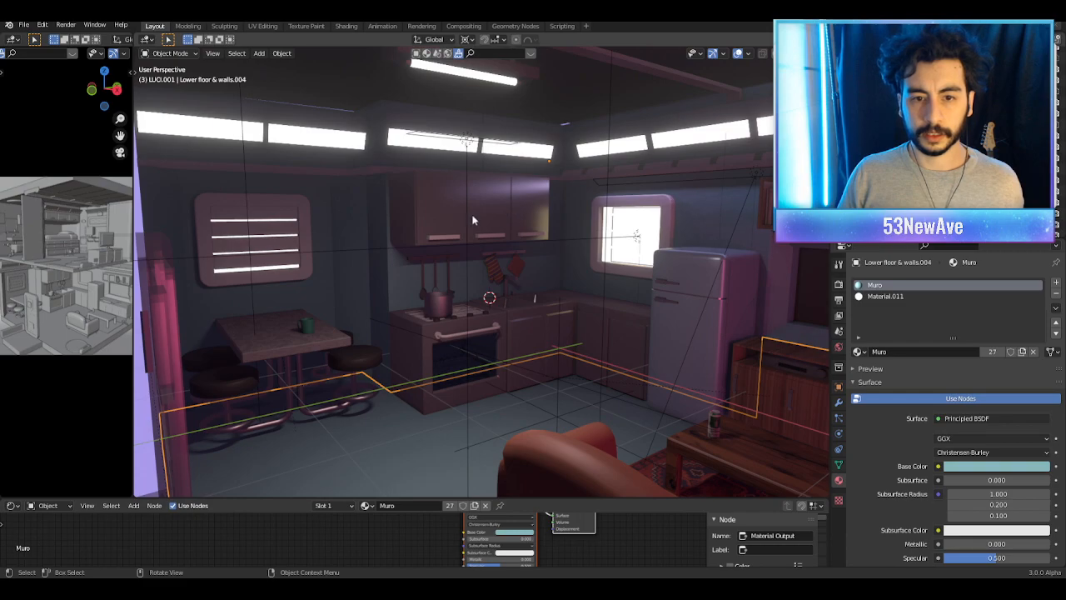
click(473, 220)
middle_drag(476, 221, 450, 216)
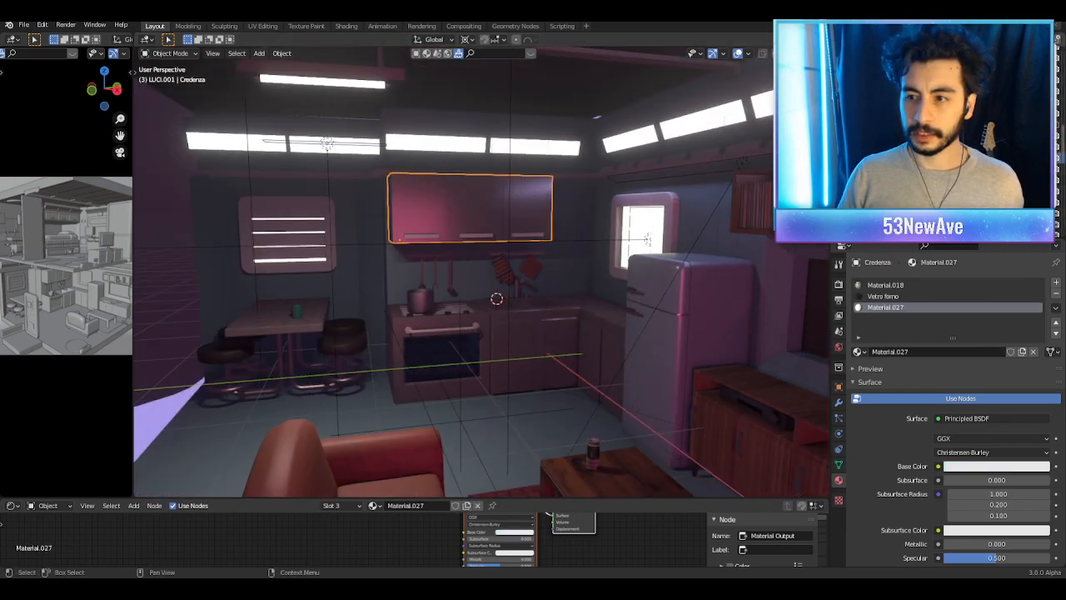
key(h)
middle_drag(510, 234, 534, 249)
scroll(550, 232, up, 4)
scroll(536, 253, up, 2)
middle_drag(611, 152, 587, 168)
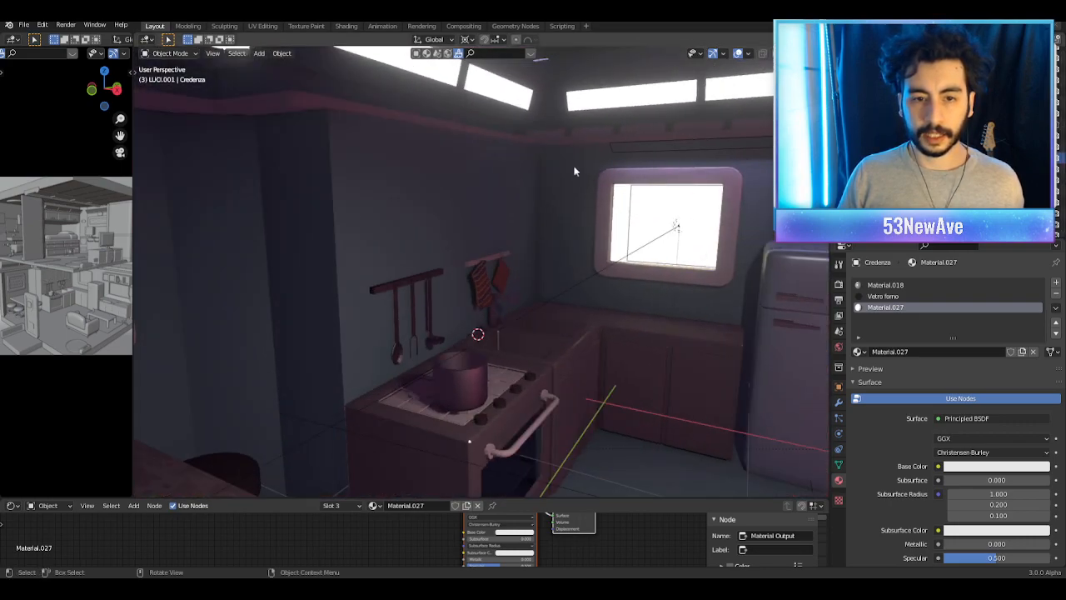
Step: Edit the lower floor and walls mesh and select the upper wall faces above the stove and sink
click(465, 193)
scroll(467, 198, down, 3)
middle_drag(465, 198, 481, 215)
click(562, 215)
middle_drag(562, 215, 361, 196)
scroll(439, 195, down, 6)
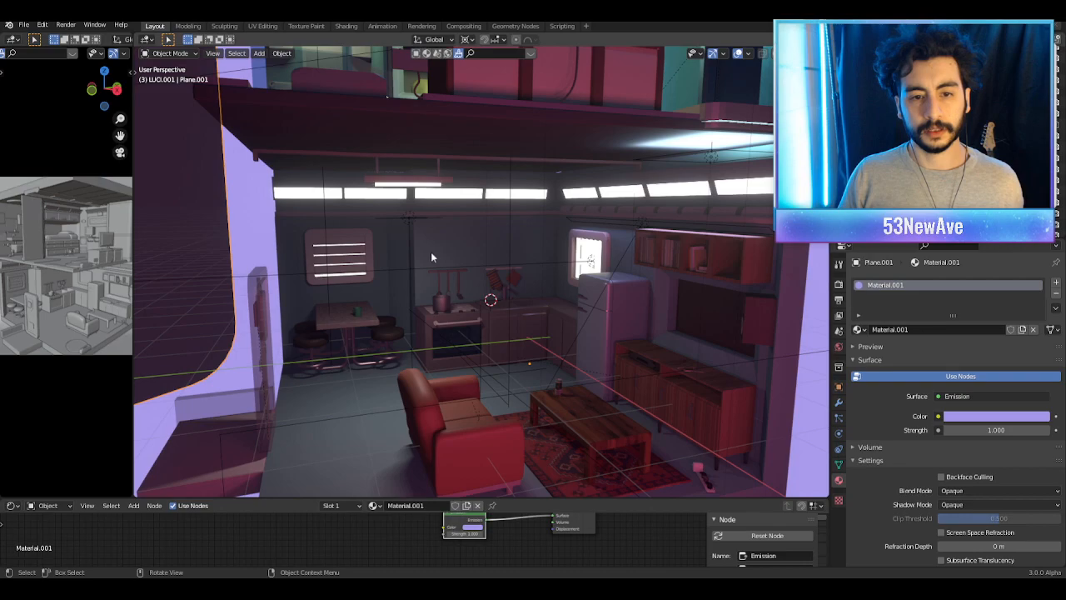
click(431, 251)
key(Tab)
scroll(442, 250, up, 5)
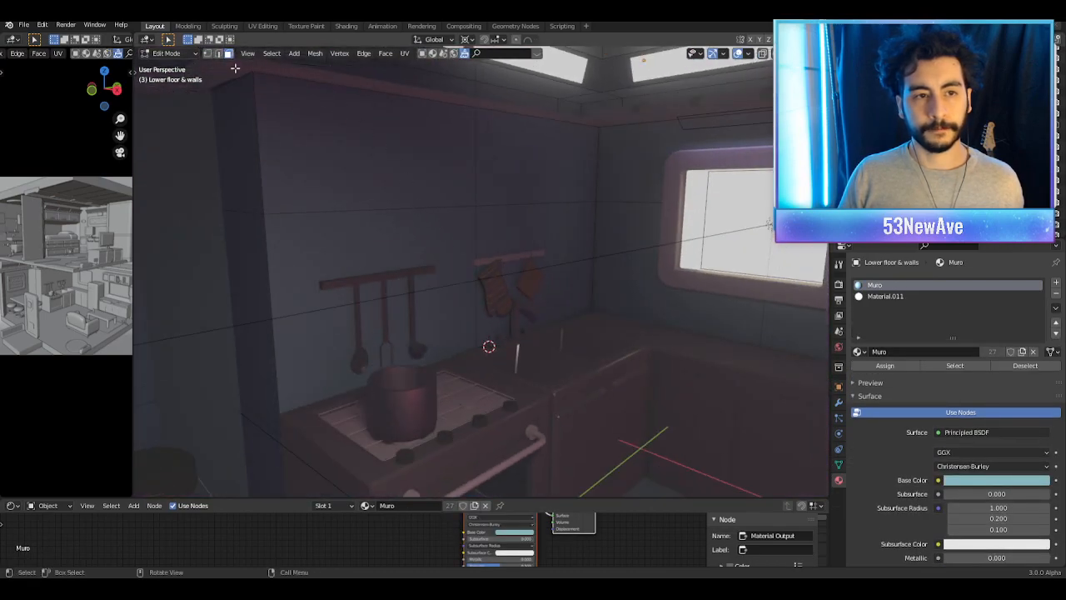
click(412, 236)
click(409, 187)
Step: Extrude the selected wall faces out from the kitchen wall along X to form a box-shaped cabinet
middle_drag(409, 189, 468, 212)
scroll(392, 197, down, 2)
middle_drag(546, 216, 537, 229)
key(g)
key(x)
key(y)
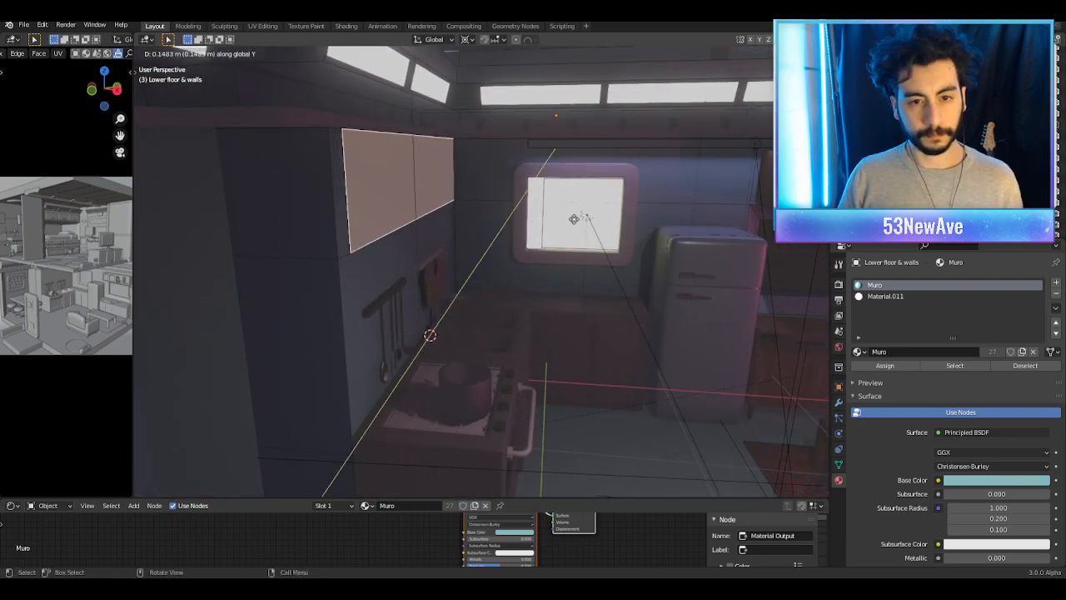
key(e)
key(x)
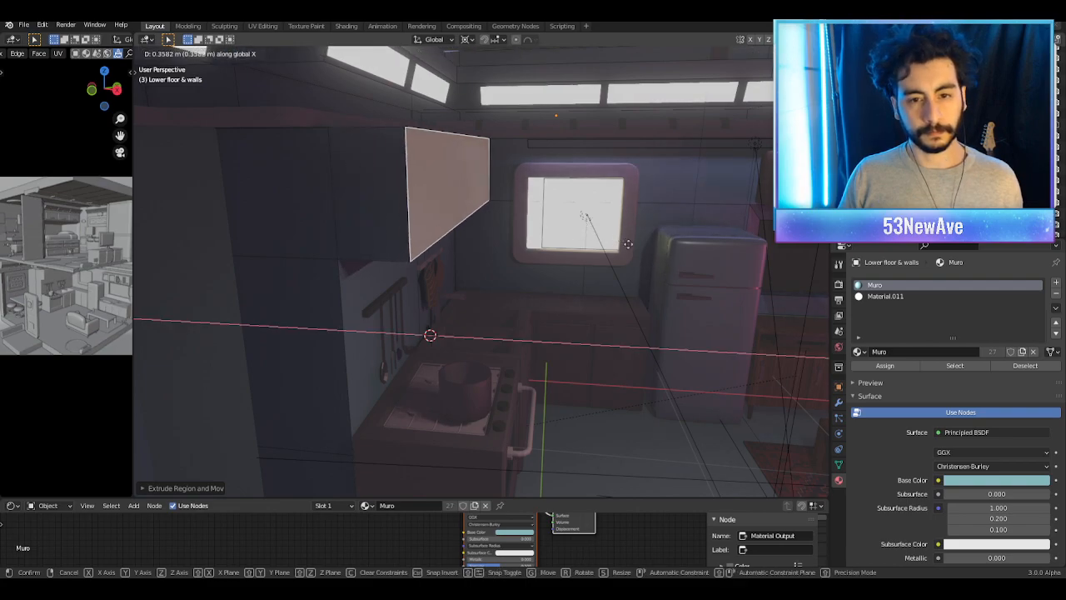
click(625, 240)
Step: Adjust the box's depth by moving its front faces along X, and return to object mode in the camera view
middle_drag(625, 240, 583, 215)
scroll(545, 126, up, 2)
scroll(538, 189, up, 1)
key(g)
key(x)
click(638, 218)
scroll(581, 212, down, 3)
key(KP_0)
key(Tab)
scroll(566, 167, up, 8)
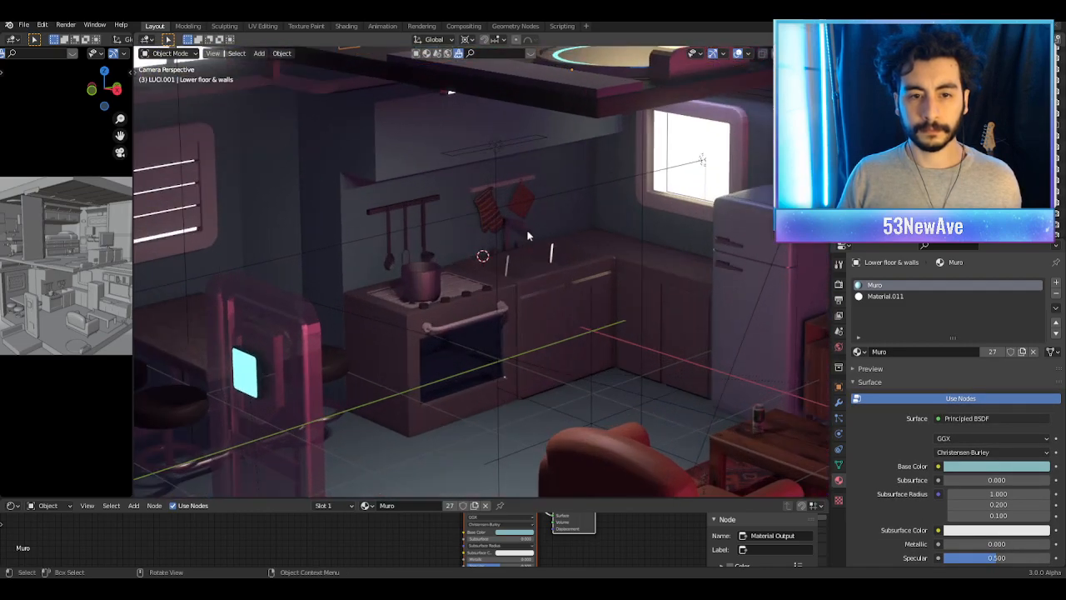
Step: Edit the walls mesh up close and select the front, side and other outer faces of the extruded box
key(KP_Decimal)
middle_drag(540, 236, 583, 210)
scroll(583, 209, up, 4)
shift+middle_drag(403, 223, 575, 198)
scroll(524, 271, up, 4)
key(Tab)
click(564, 198)
shift+click(420, 232)
middle_drag(431, 255, 435, 218)
middle_drag(433, 365, 416, 228)
shift+click(387, 84)
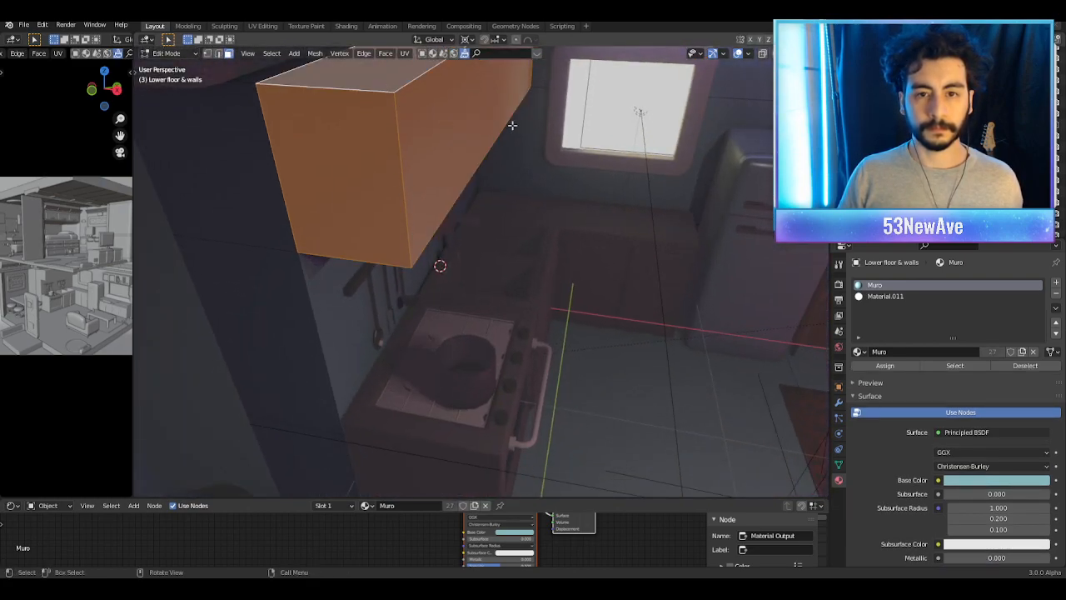
Step: Separate the selected box faces into their own object and edit that object's mesh
middle_drag(512, 124, 383, 93)
middle_drag(612, 165, 206, 160)
mouse_move(510, 207)
middle_down()
mouse_move(495, 209)
mouse_move(603, 268)
mouse_move(564, 282)
mouse_move(577, 300)
mouse_move(573, 287)
middle_up()
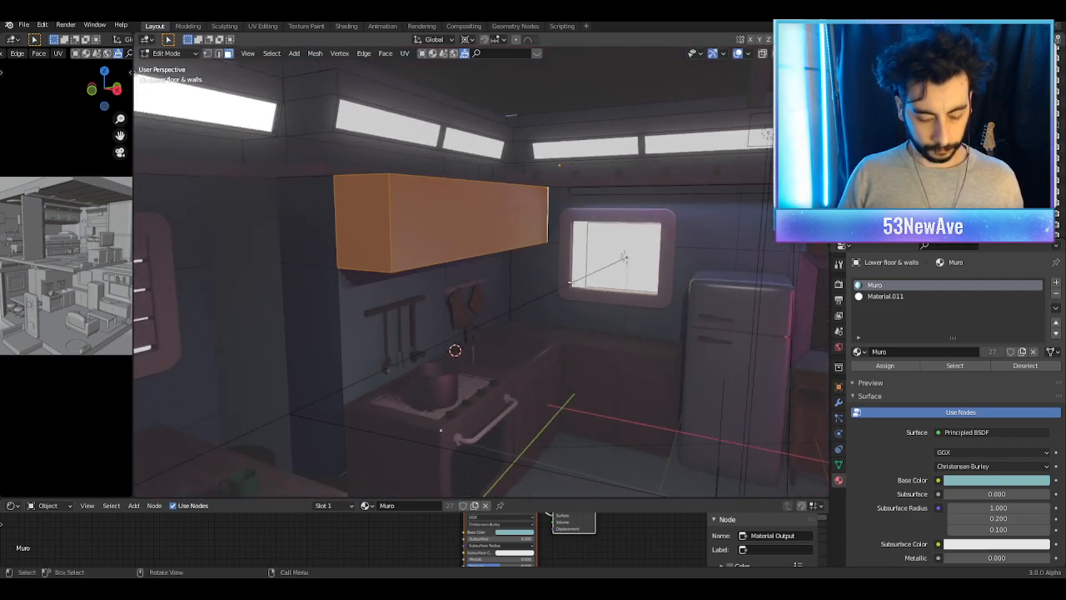
key(p)
click(573, 287)
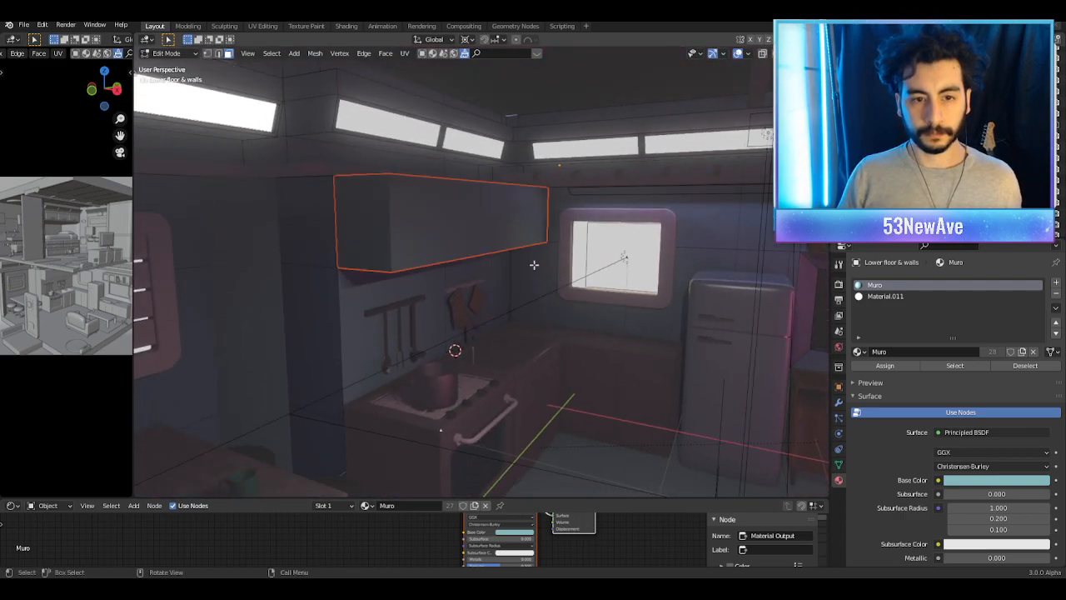
key(Tab)
click(429, 248)
key(Tab)
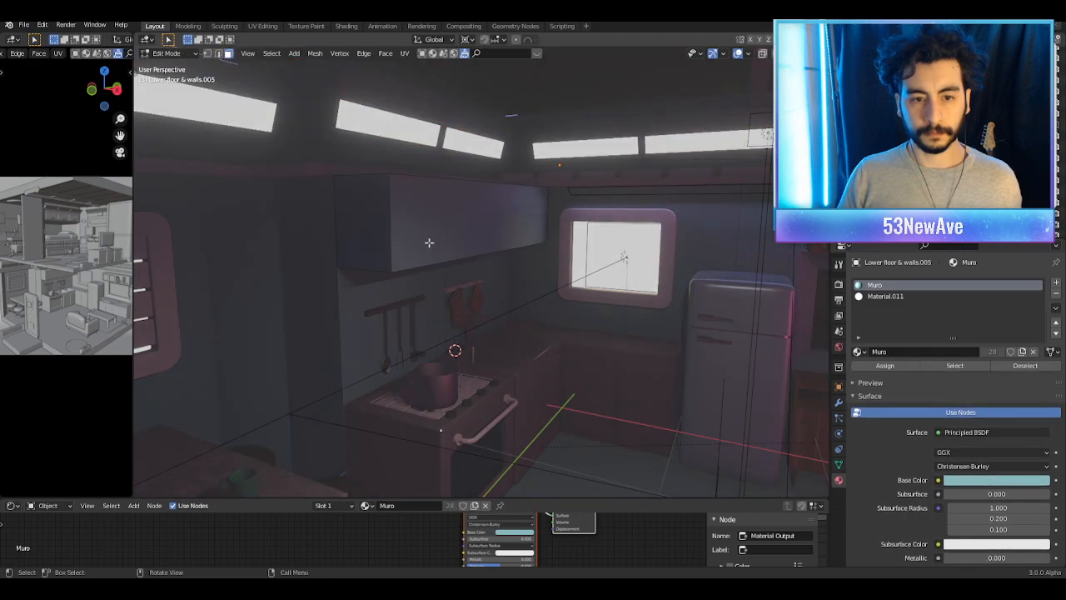
Step: Lower the box's bottom edges along Z to make the cabinet taller
middle_drag(435, 248, 435, 243)
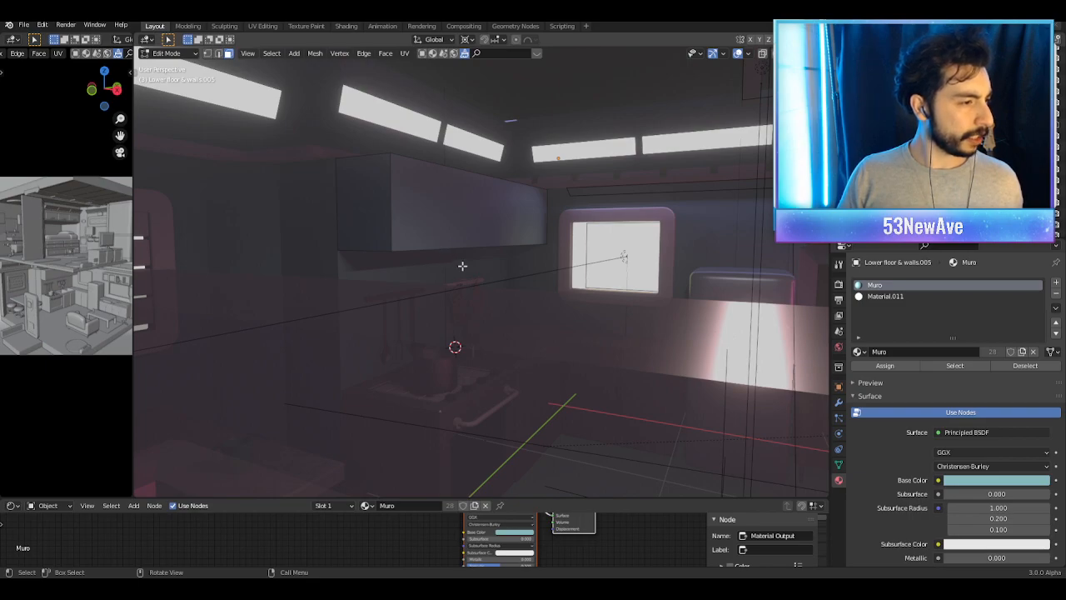
scroll(491, 258, up, 3)
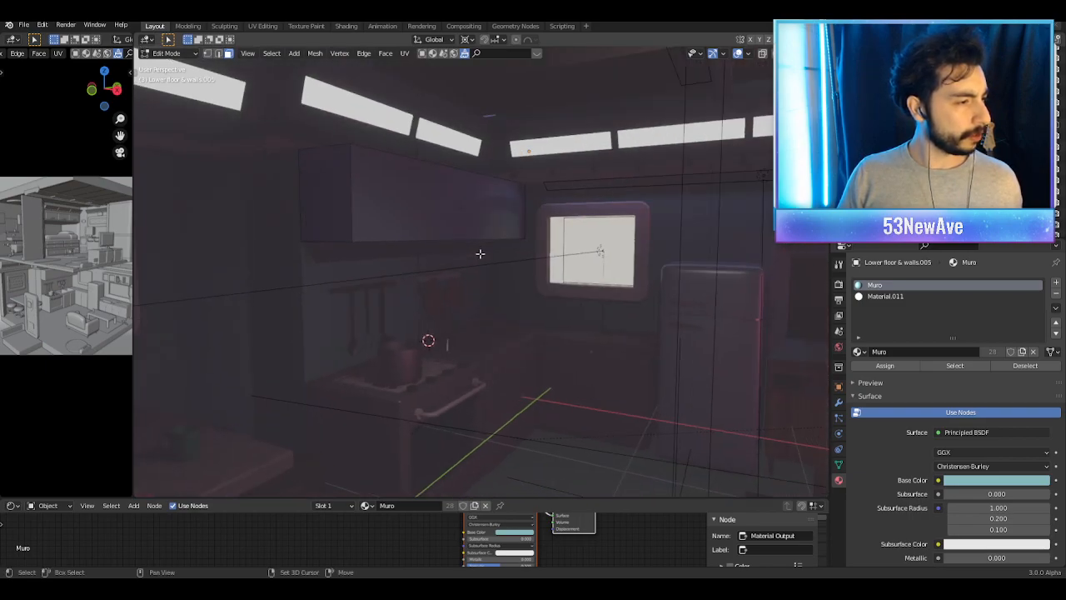
mouse_move(483, 232)
middle_down()
mouse_move(488, 223)
mouse_move(461, 223)
mouse_move(469, 241)
middle_up()
click(451, 204)
key(g)
key(z)
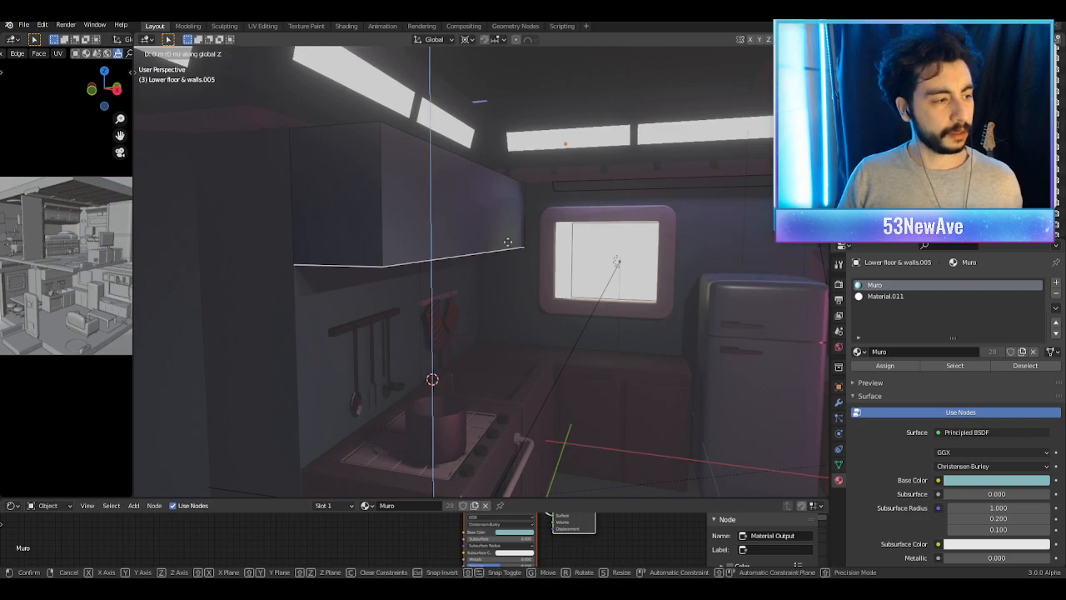
click(489, 300)
Step: Shorten the box by moving its end edge along Y, away from the window wall
middle_drag(488, 300, 658, 261)
key(g)
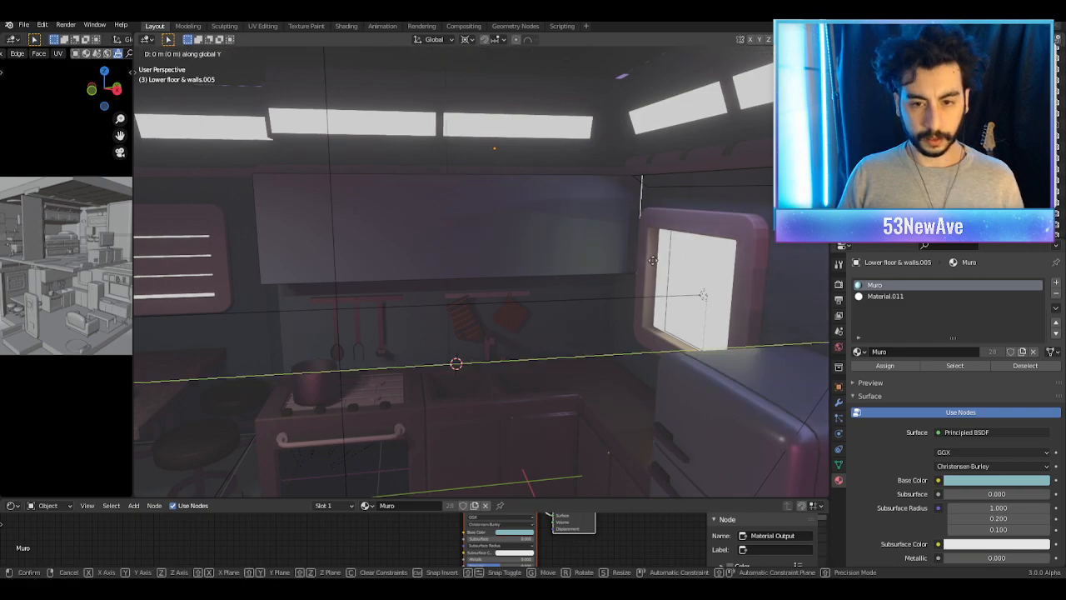
click(598, 260)
Step: Fill the hole left in the kitchen wall behind the box, working in the lower floor and walls mesh
scroll(598, 259, up, 2)
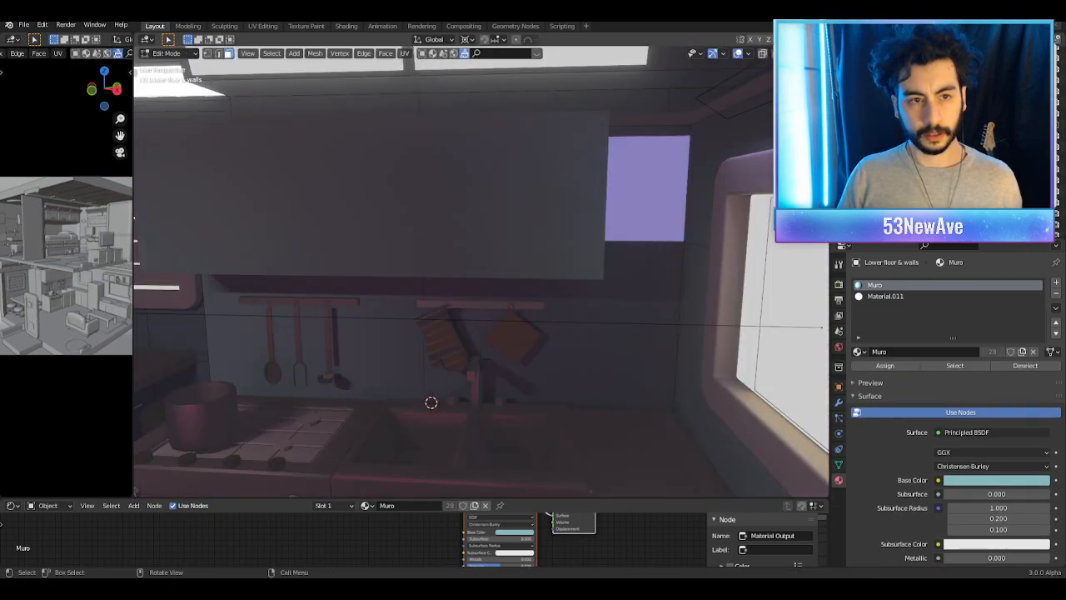
middle_drag(694, 139, 316, 239)
shift+click(324, 242)
middle_drag(583, 171, 678, 224)
scroll(678, 224, down, 5)
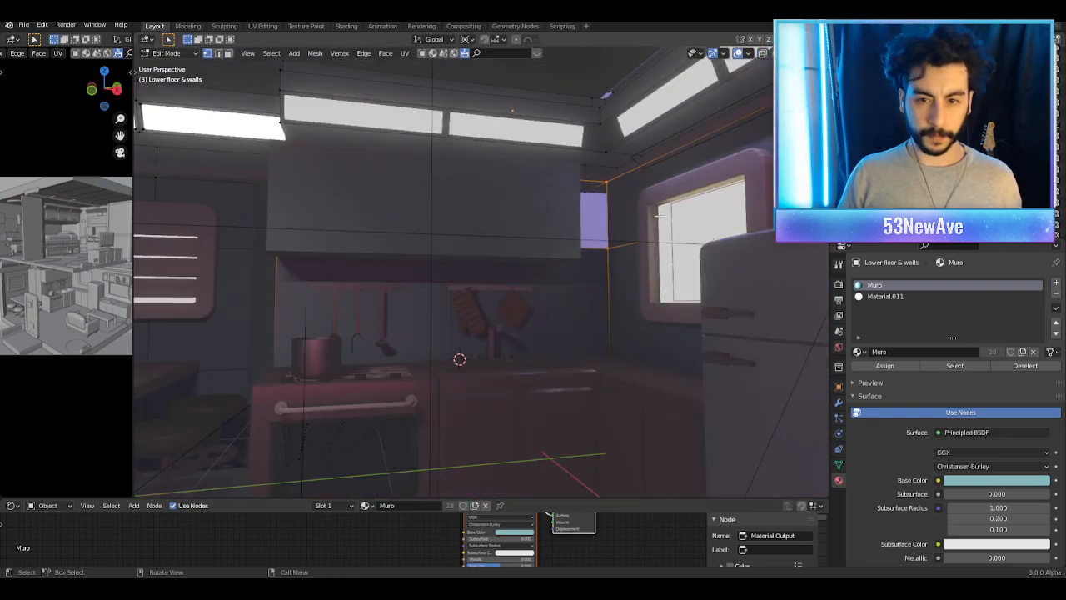
key(Tab)
Step: Select the separated cabinet box and snap the 3D cursor to its geometry
click(543, 217)
scroll(542, 220, down, 4)
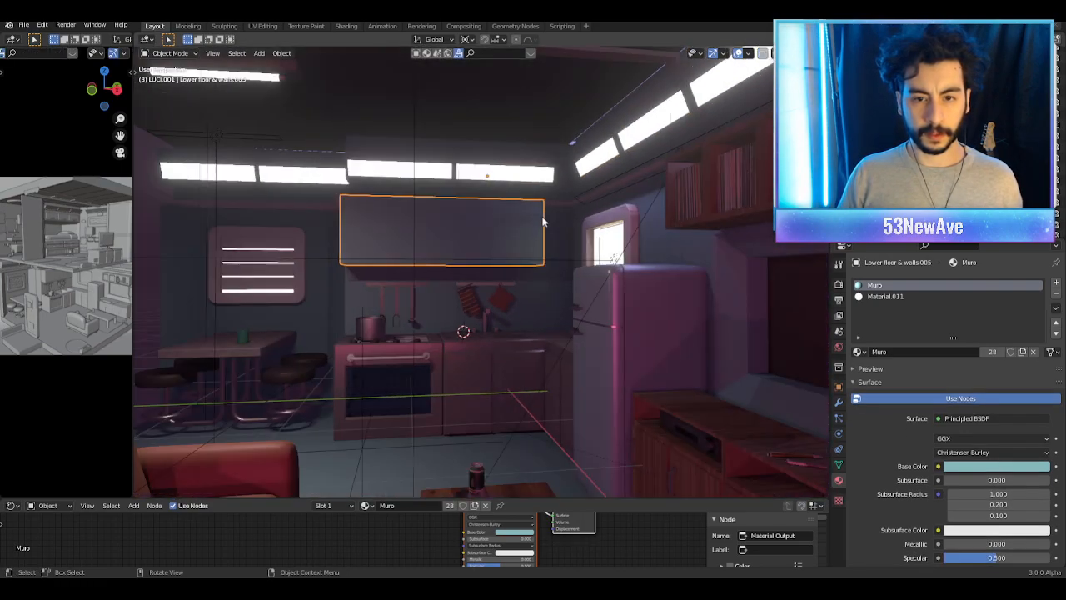
key(KP_3)
scroll(543, 248, up, 3)
middle_drag(536, 244, 575, 250)
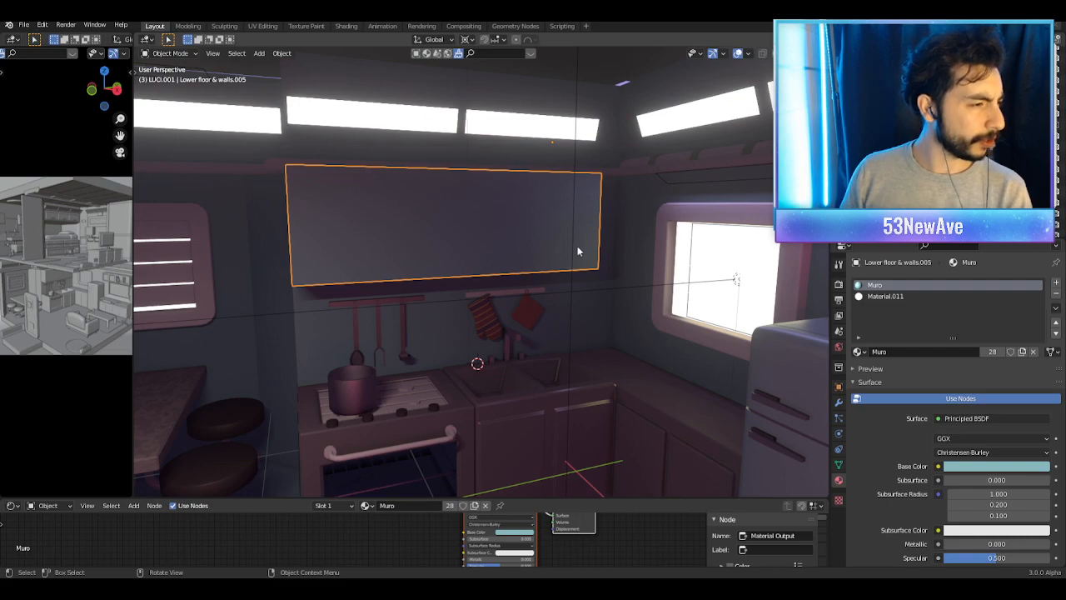
middle_drag(588, 251, 644, 173)
scroll(608, 233, up, 2)
key(Tab)
middle_drag(622, 219, 599, 247)
key(shift+s)
click(658, 224)
key(Tab)
scroll(592, 236, down, 3)
scroll(586, 237, up, 3)
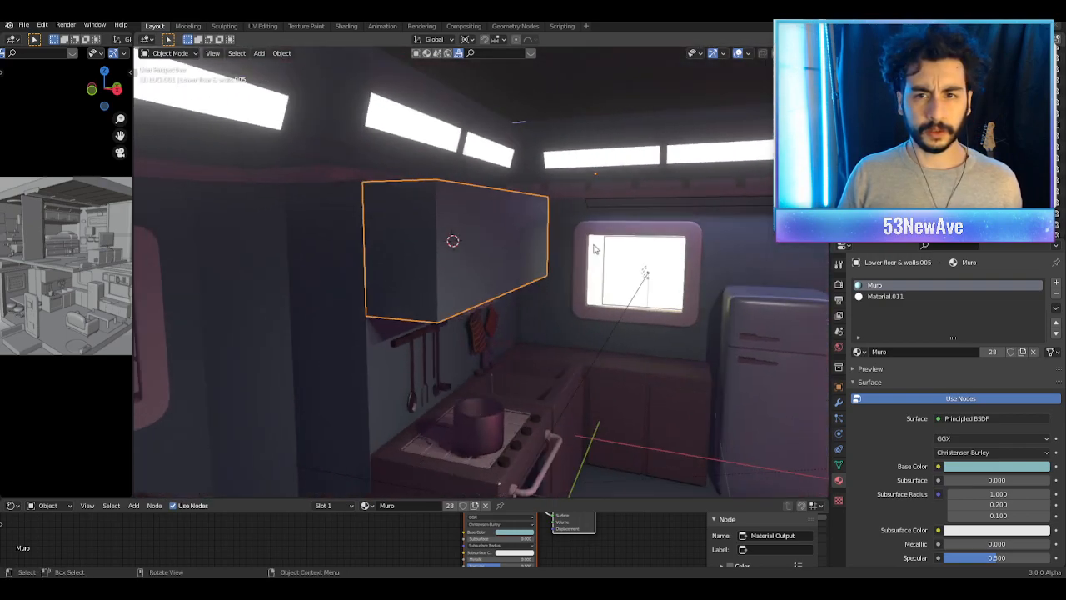
middle_drag(730, 120, 445, 230)
scroll(579, 196, down, 3)
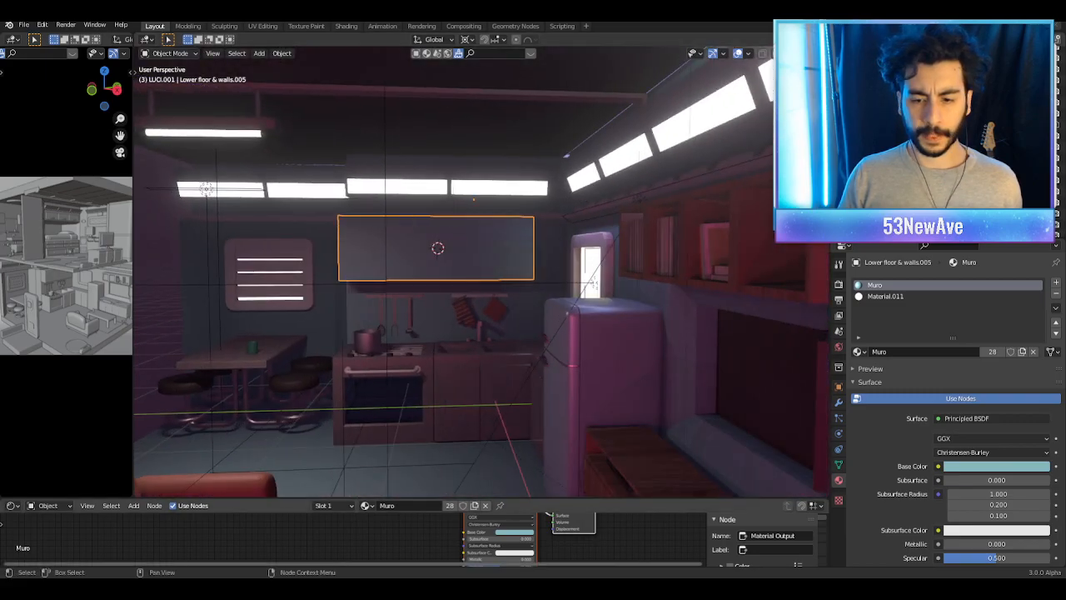
middle_drag(508, 250, 592, 236)
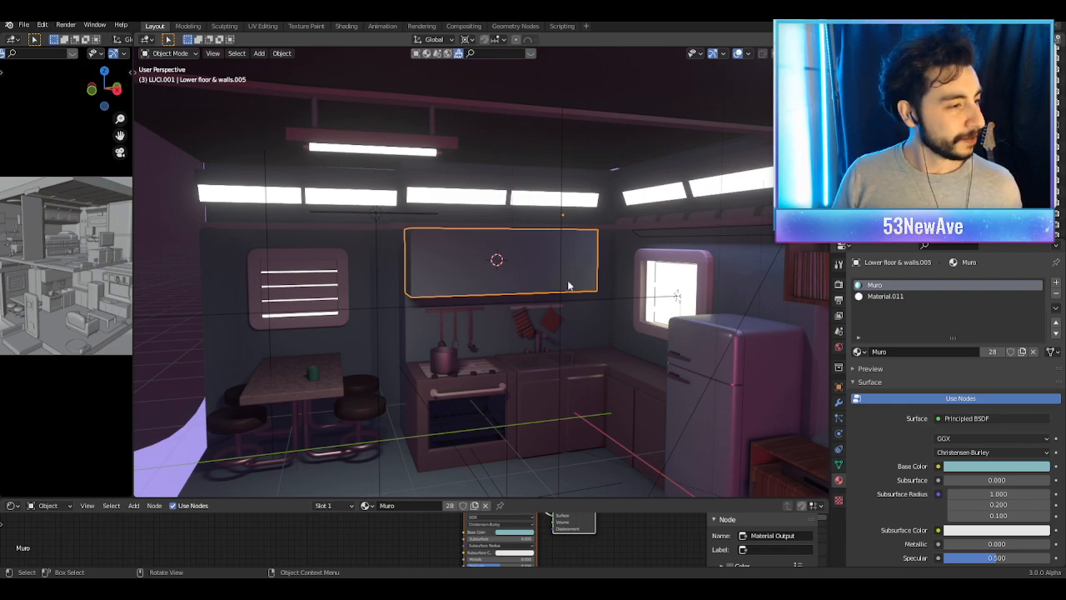
Step: Set the cabinet box's origin to its geometry
middle_drag(577, 281, 625, 269)
scroll(558, 273, up, 3)
scroll(583, 267, up, 3)
key(Tab)
middle_drag(509, 257, 474, 176)
key(Tab)
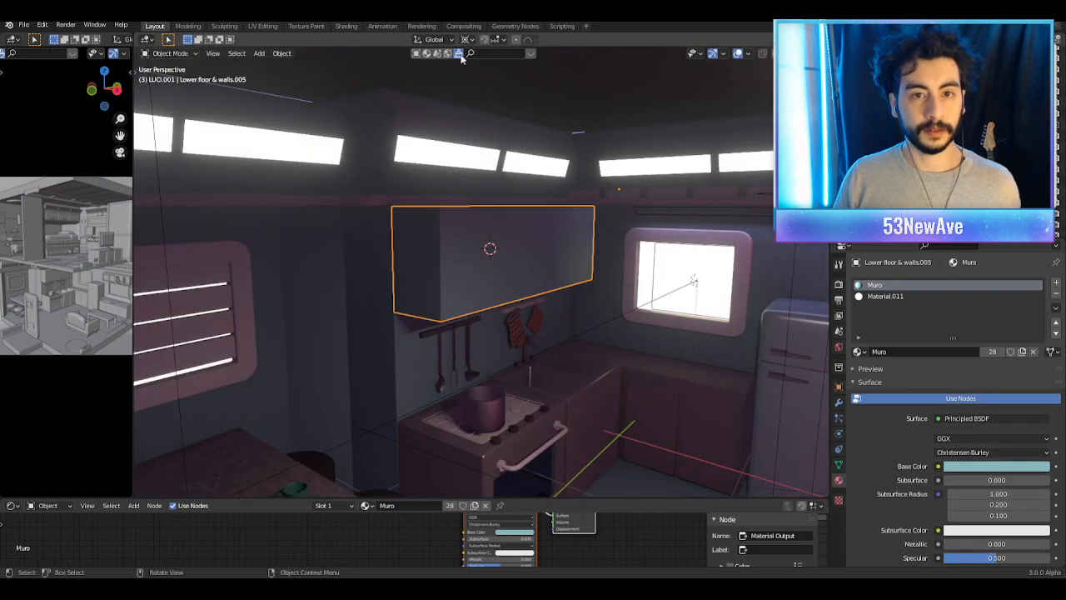
click(281, 52)
mouse_move(308, 77)
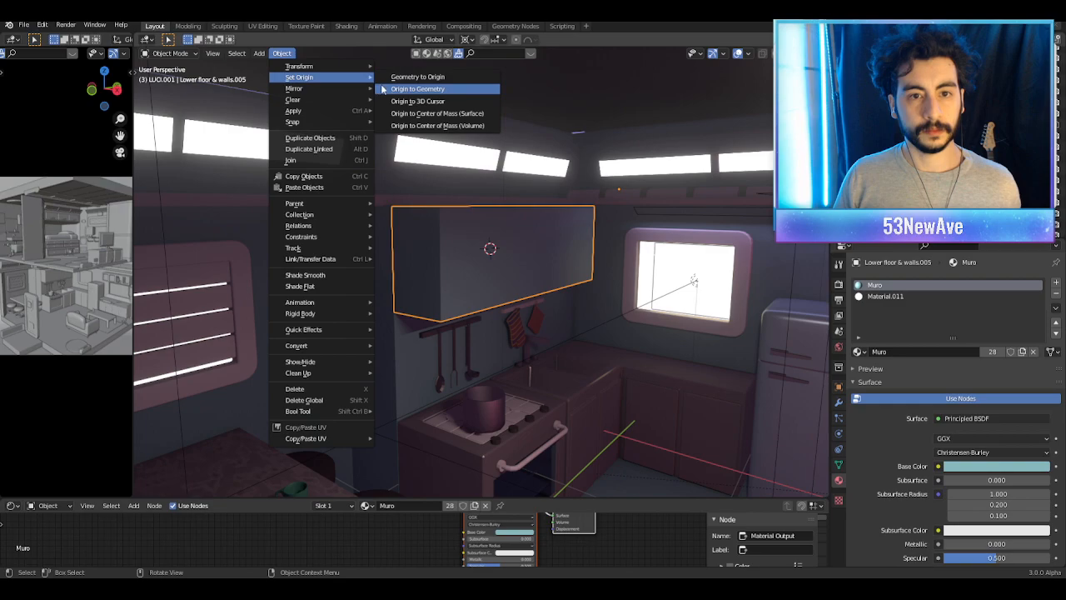
click(408, 90)
scroll(587, 217, up, 4)
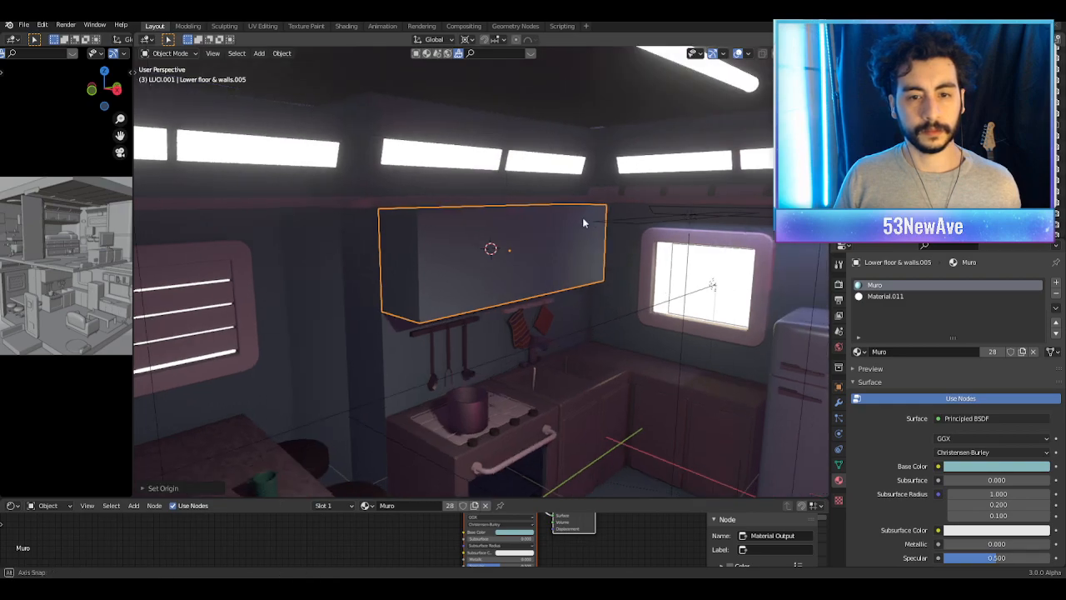
key(Tab)
middle_drag(400, 164, 336, 59)
key(Tab)
key(Tab)
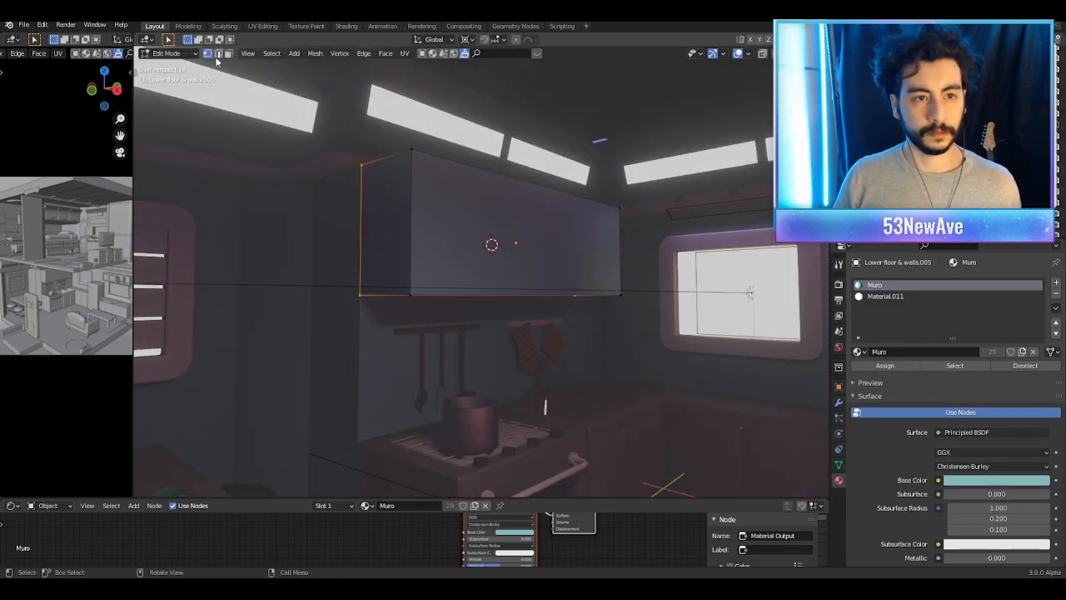
key(2)
click(389, 291)
middle_drag(443, 288, 417, 315)
shift+click(351, 203)
middle_drag(688, 250, 597, 255)
mouse_move(698, 215)
middle_down()
mouse_move(646, 221)
mouse_move(694, 207)
middle_up()
scroll(694, 208, down, 2)
middle_drag(638, 233, 627, 296)
scroll(643, 249, down, 4)
scroll(643, 248, down, 3)
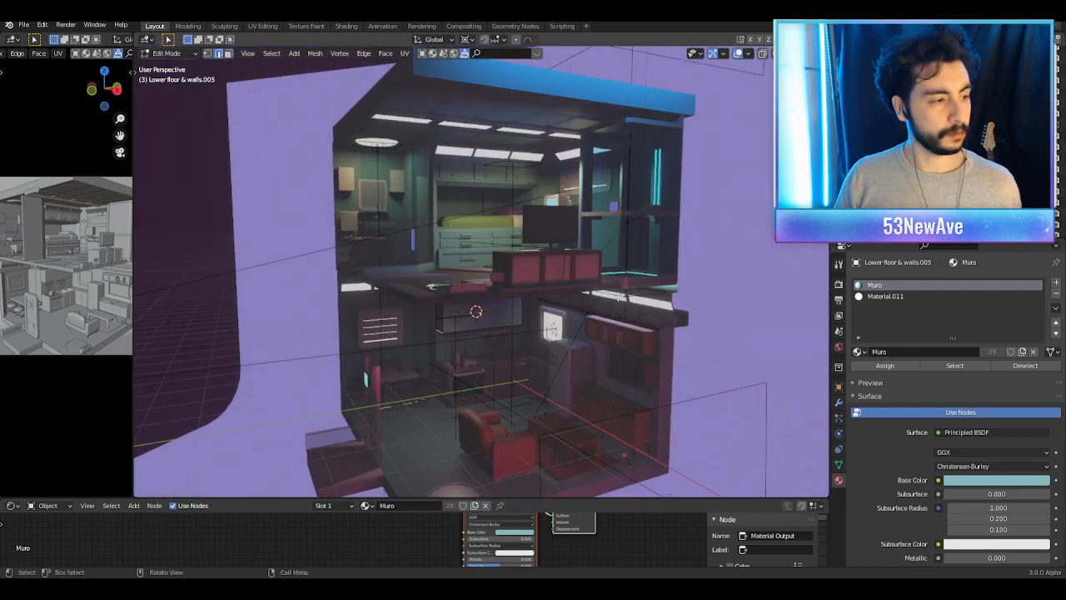
scroll(592, 270, up, 6)
shift+middle_drag(568, 319, 493, 269)
middle_drag(493, 269, 540, 279)
scroll(560, 266, down, 5)
key(Tab)
scroll(550, 270, down, 4)
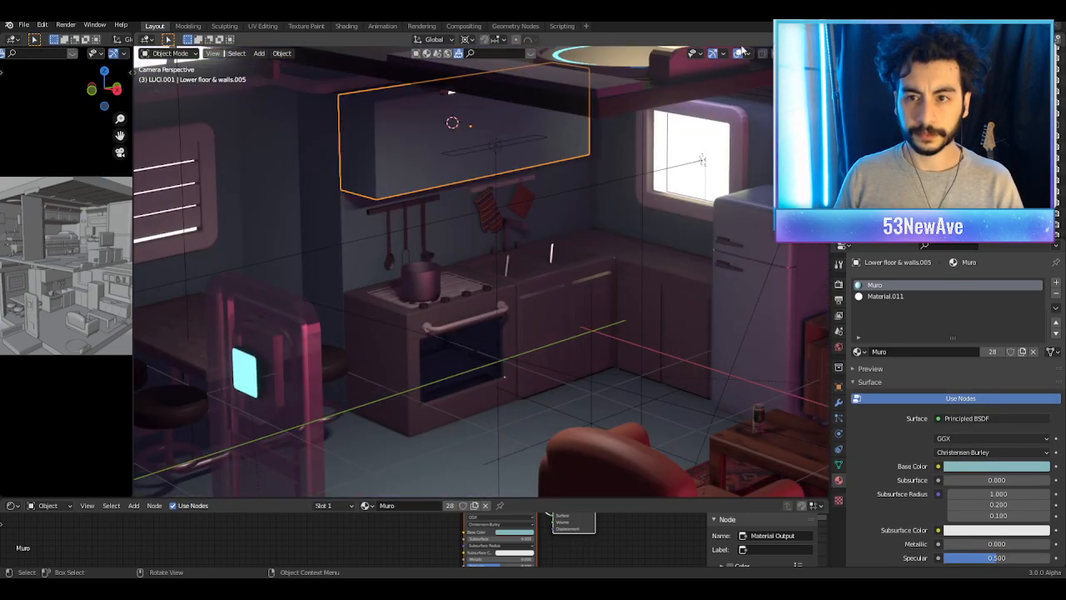
Step: Hide the viewport overlays and examine the whole two-storey apartment through the scene camera
click(739, 54)
key(KP_0)
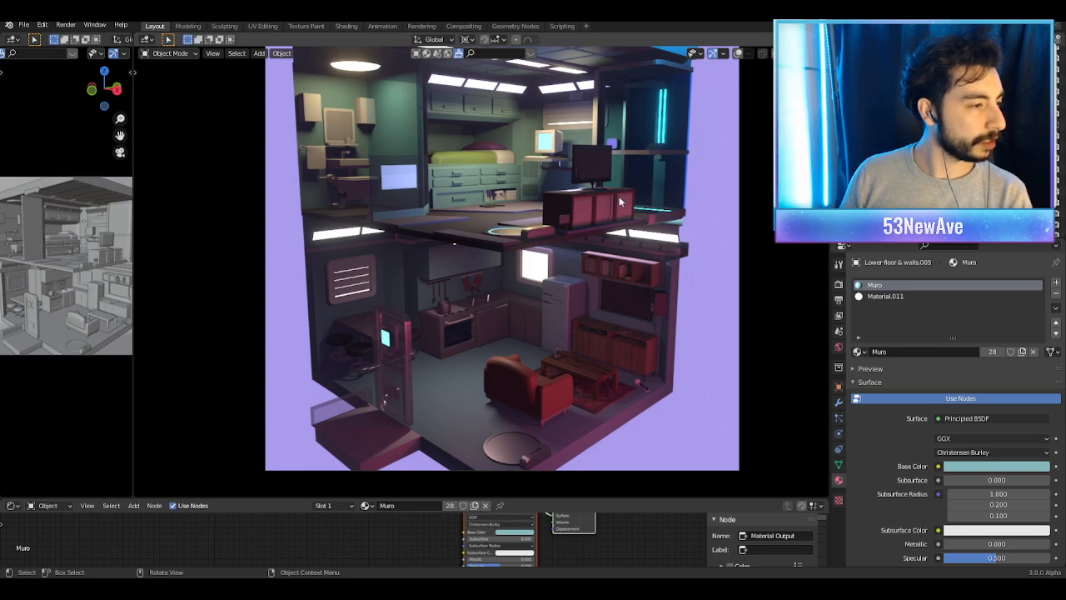
scroll(619, 200, down, 3)
scroll(619, 196, up, 2)
scroll(642, 223, up, 3)
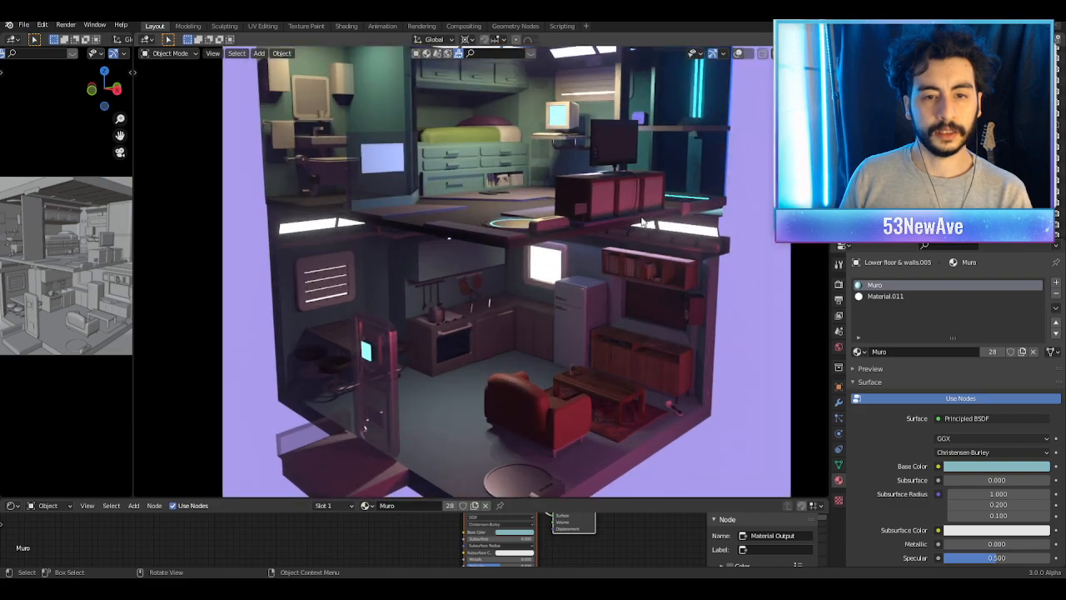
scroll(642, 223, down, 2)
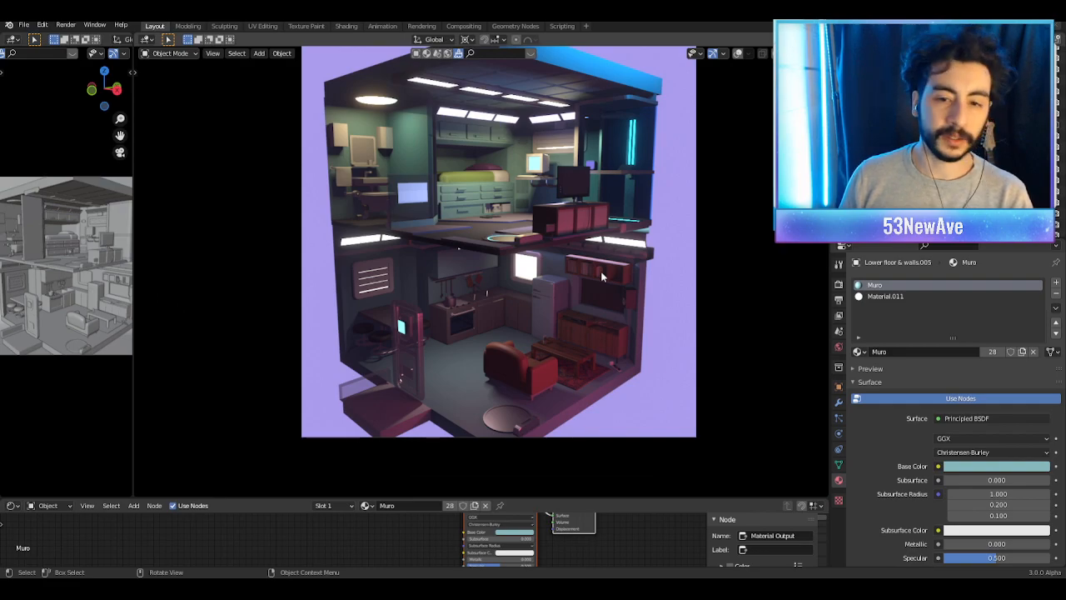
scroll(600, 271, down, 1)
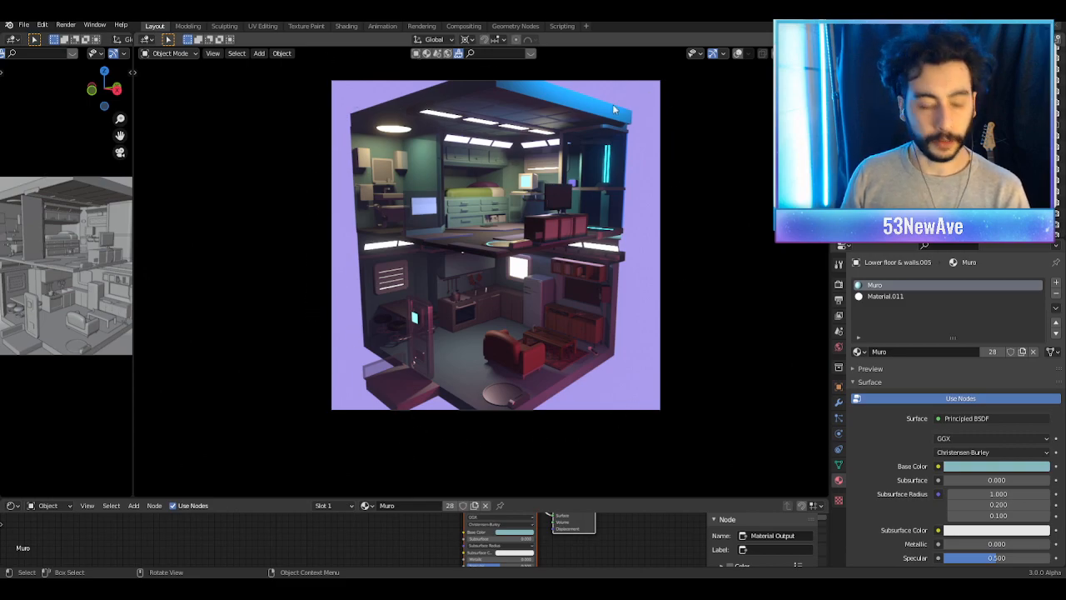
Step: Save the scene file
key(ctrl+s)
scroll(662, 325, up, 1)
scroll(663, 326, down, 1)
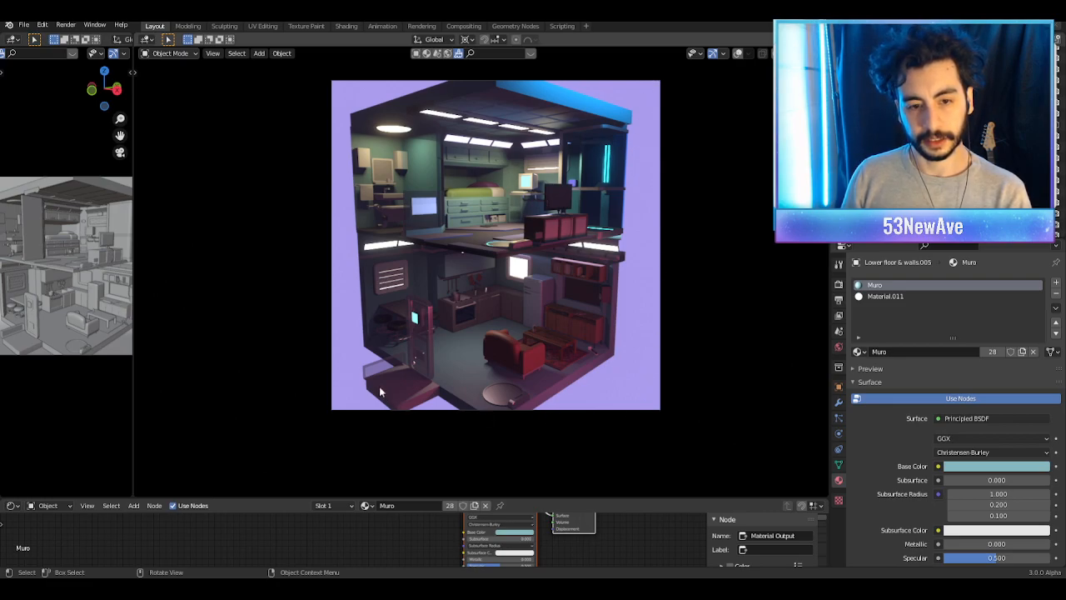
scroll(451, 410, up, 3)
scroll(435, 383, down, 3)
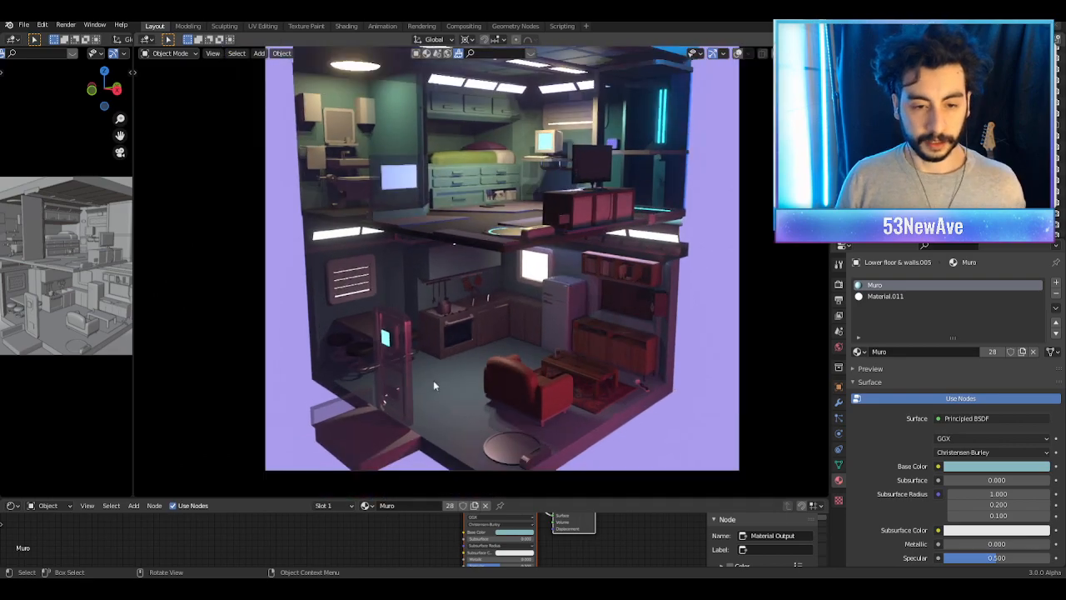
Step: Show the viewport overlays again and open the entrance platform's mesh for editing
middle_drag(446, 371, 546, 185)
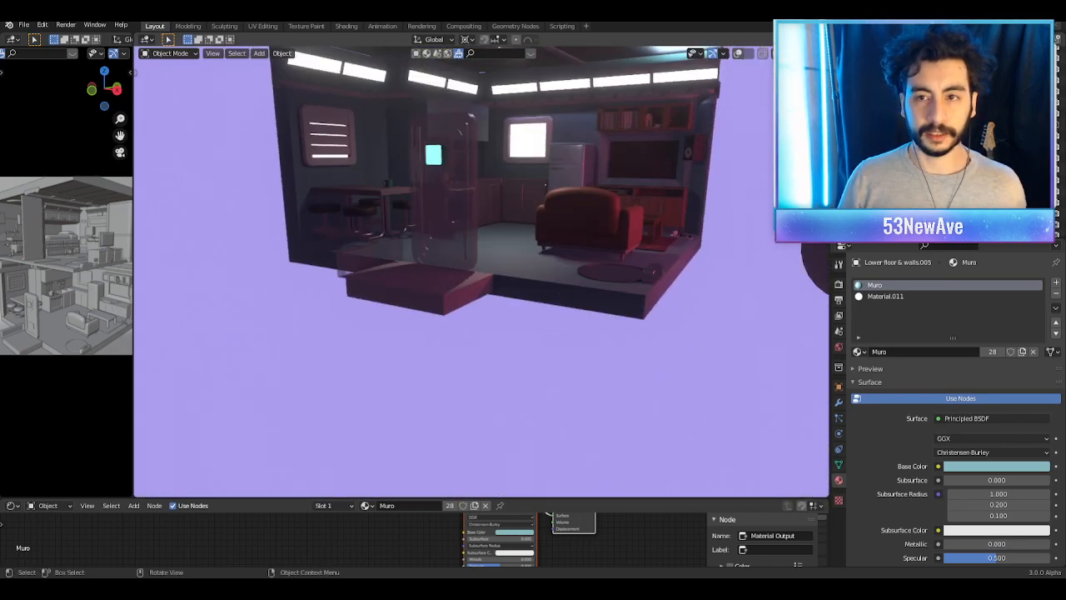
click(738, 54)
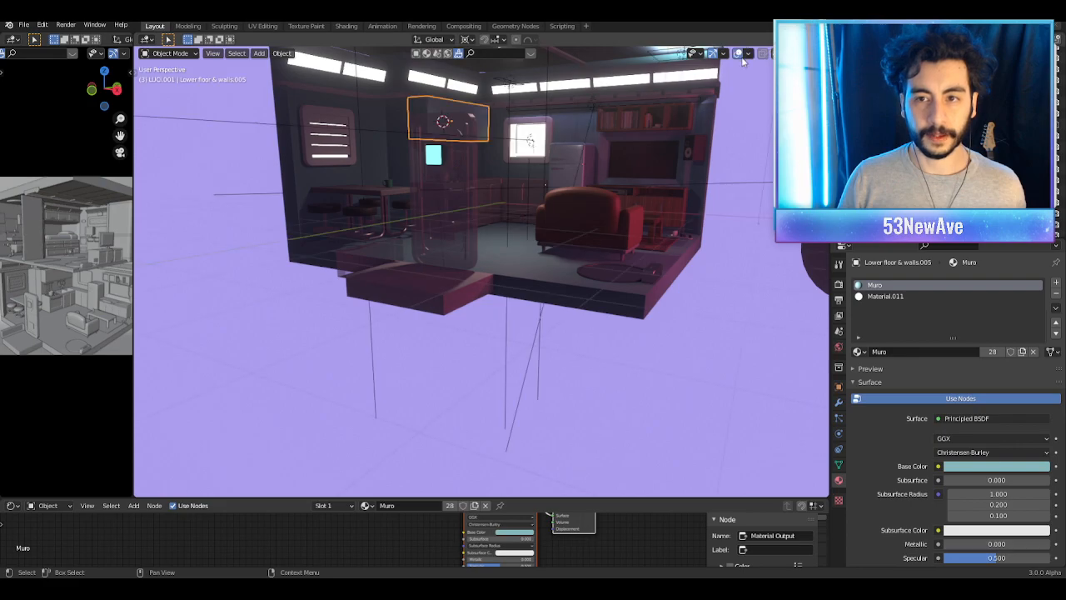
scroll(453, 293, up, 4)
scroll(444, 312, down, 4)
click(452, 315)
key(Tab)
scroll(455, 317, up, 2)
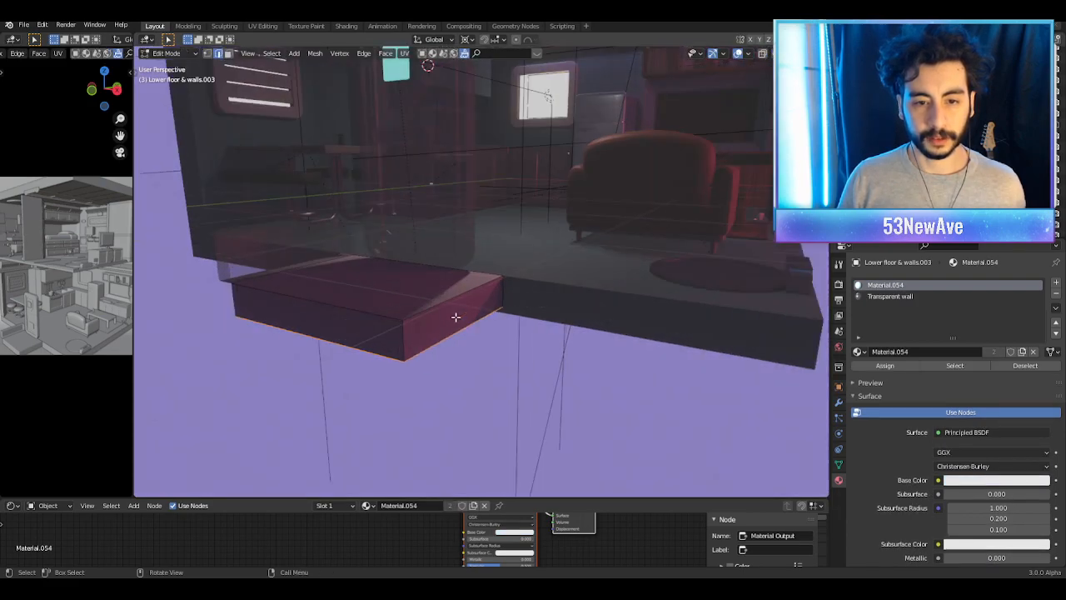
Step: Extrude the platform's lower side edge outward about 0.32 m along X to form a flat strip
click(469, 325)
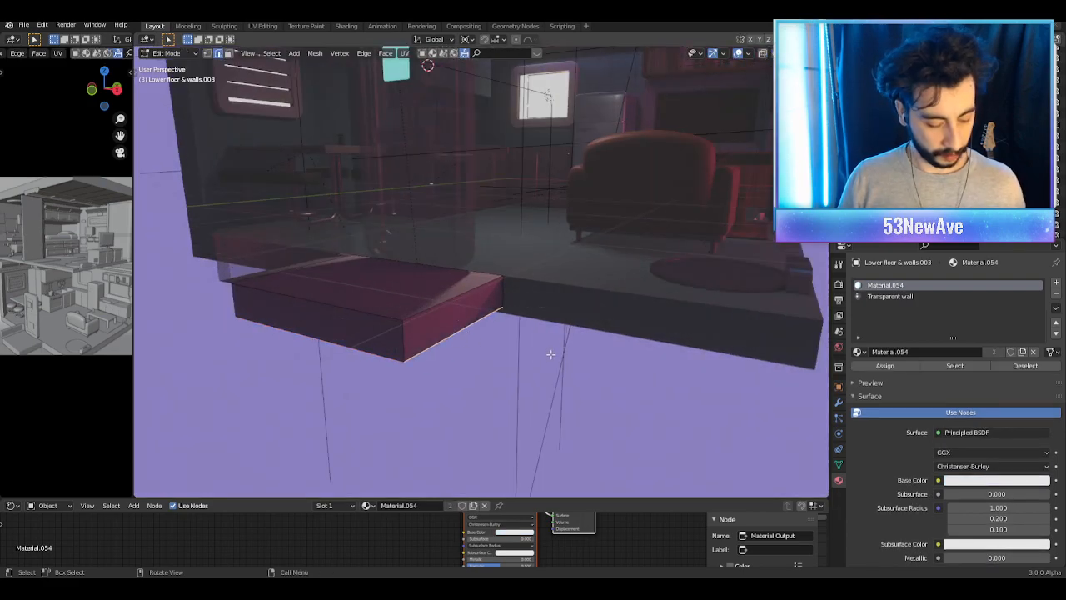
key(g)
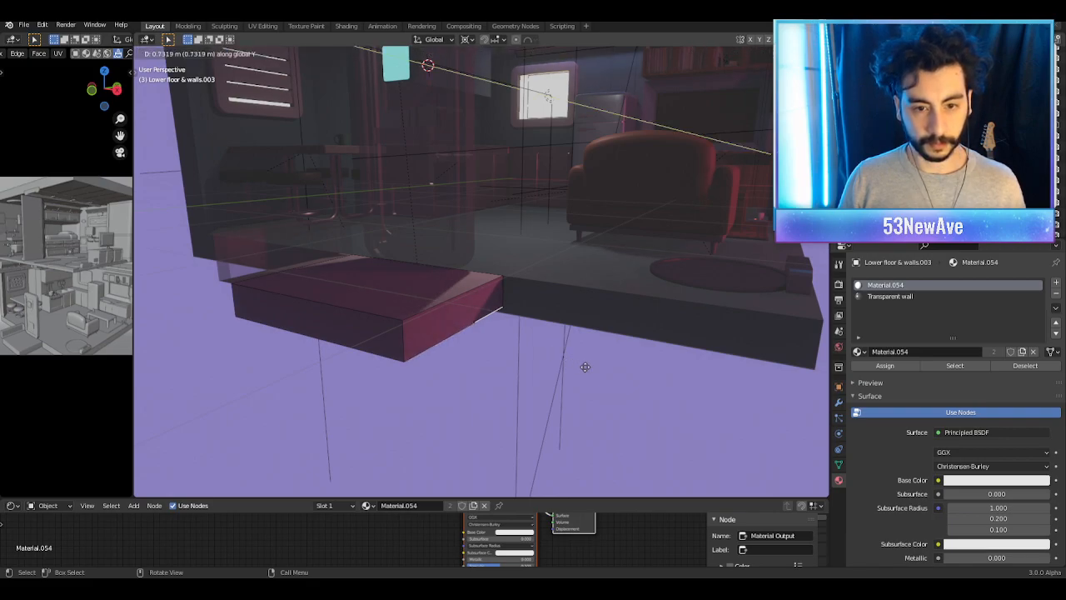
right_click(586, 368)
key(x)
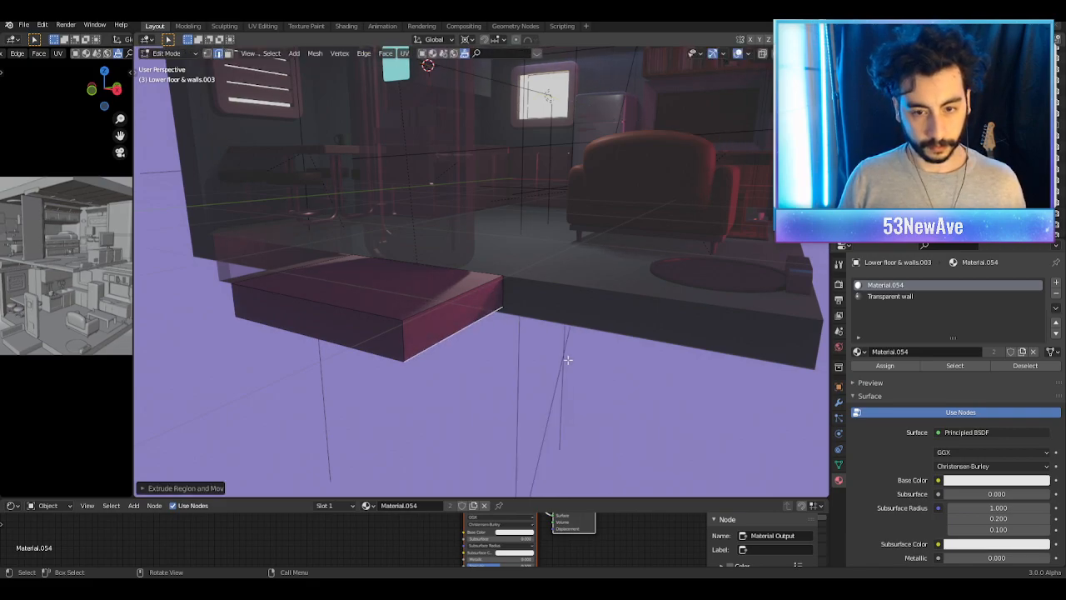
key(e)
key(x)
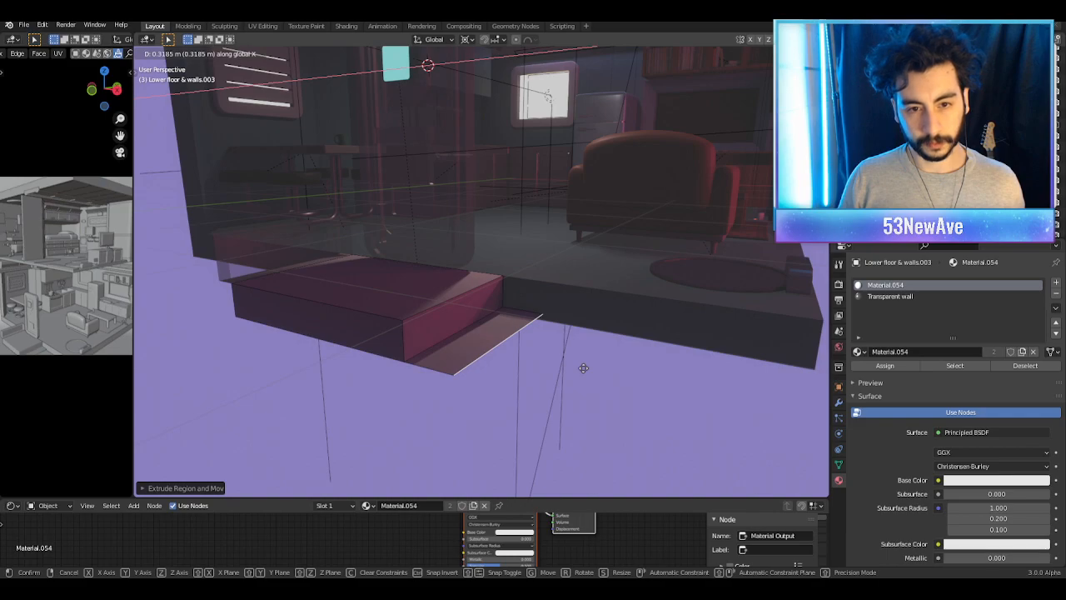
click(583, 368)
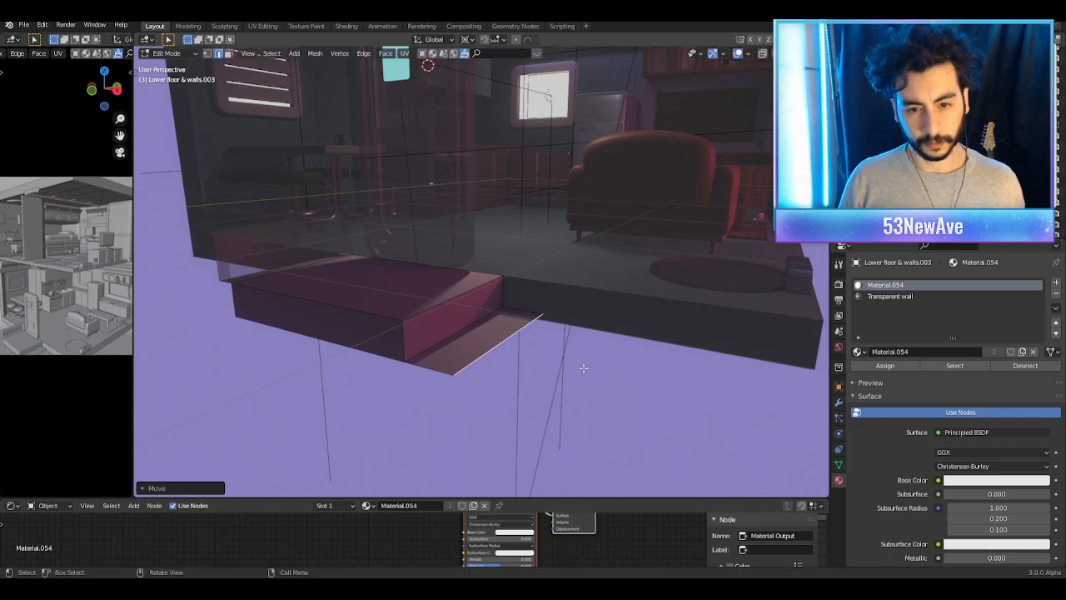
Step: Select the new strip's face and try to extrude it about 0.1 m downward along Z
click(228, 57)
middle_drag(611, 257, 603, 236)
click(508, 230)
key(g)
key(z)
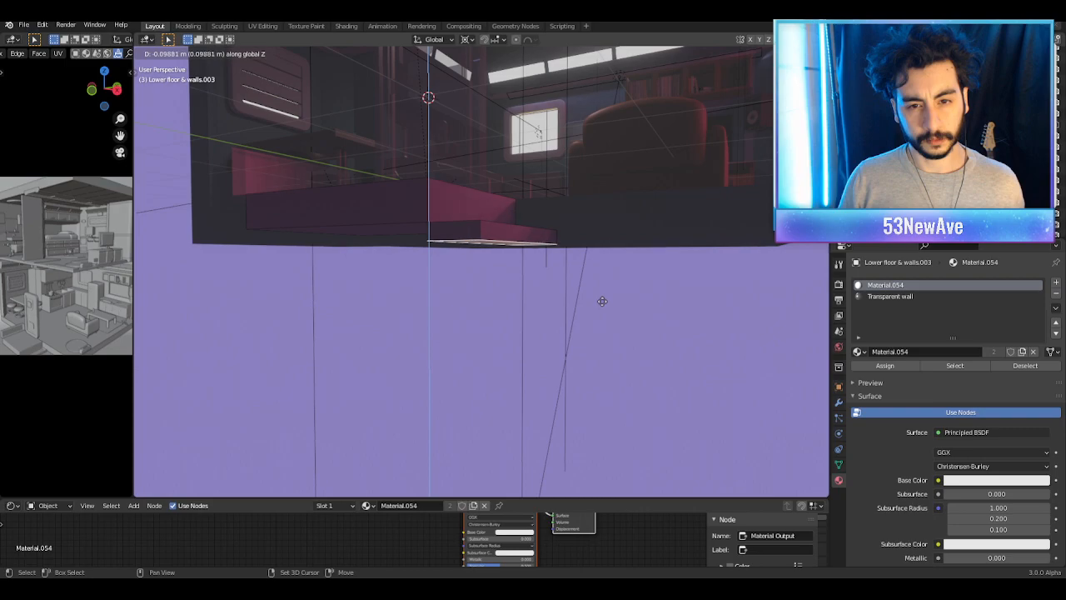
click(602, 301)
middle_drag(600, 289, 583, 331)
key(e)
right_click(603, 313)
key(g)
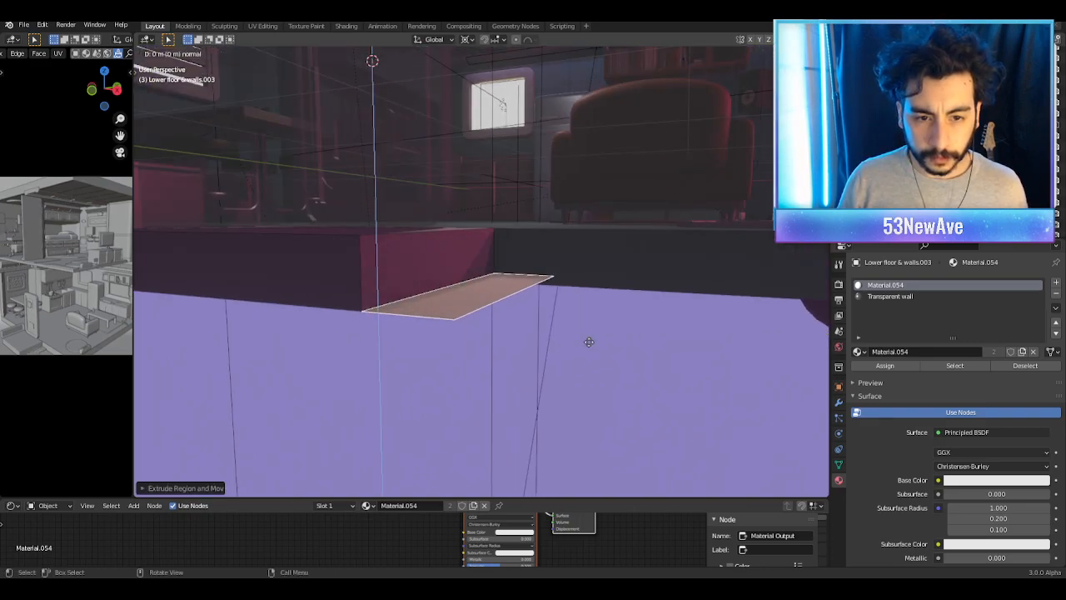
right_click(589, 349)
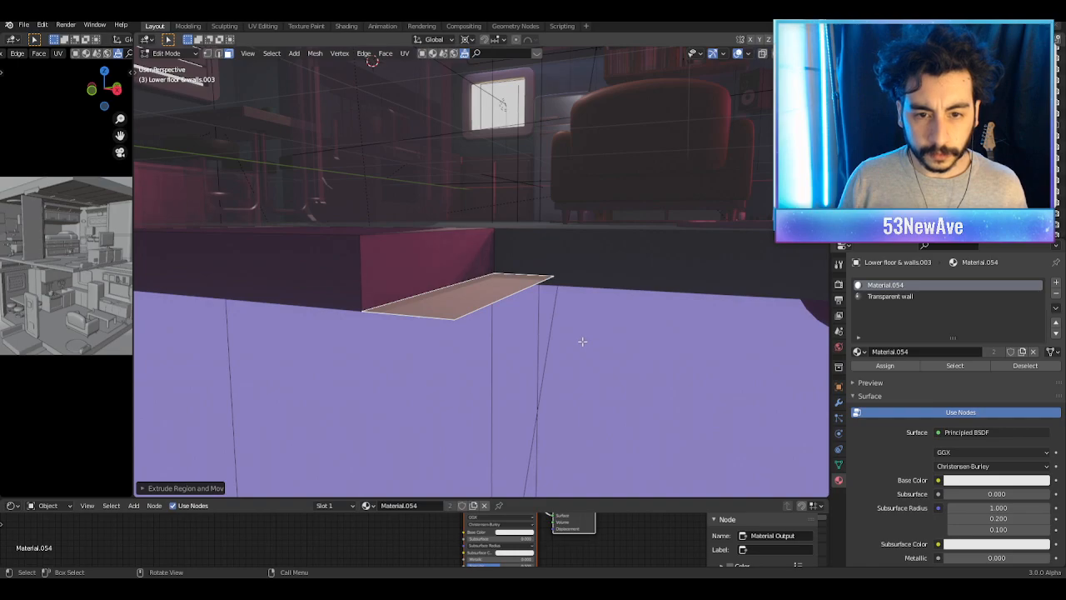
Step: Merge the selected face's vertices by distance and try extruding the face again
key(m)
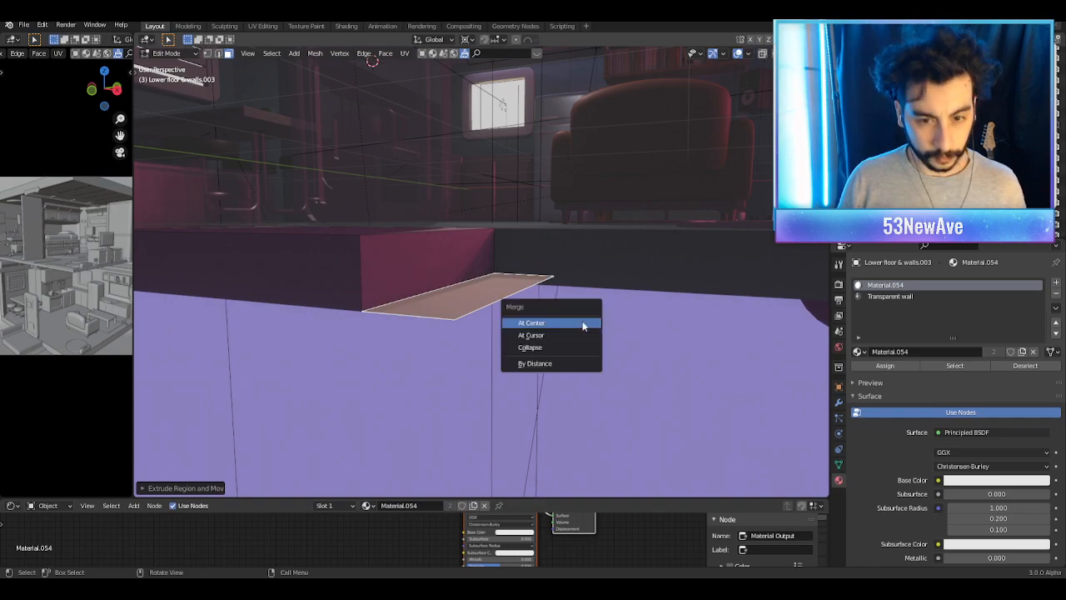
click(537, 364)
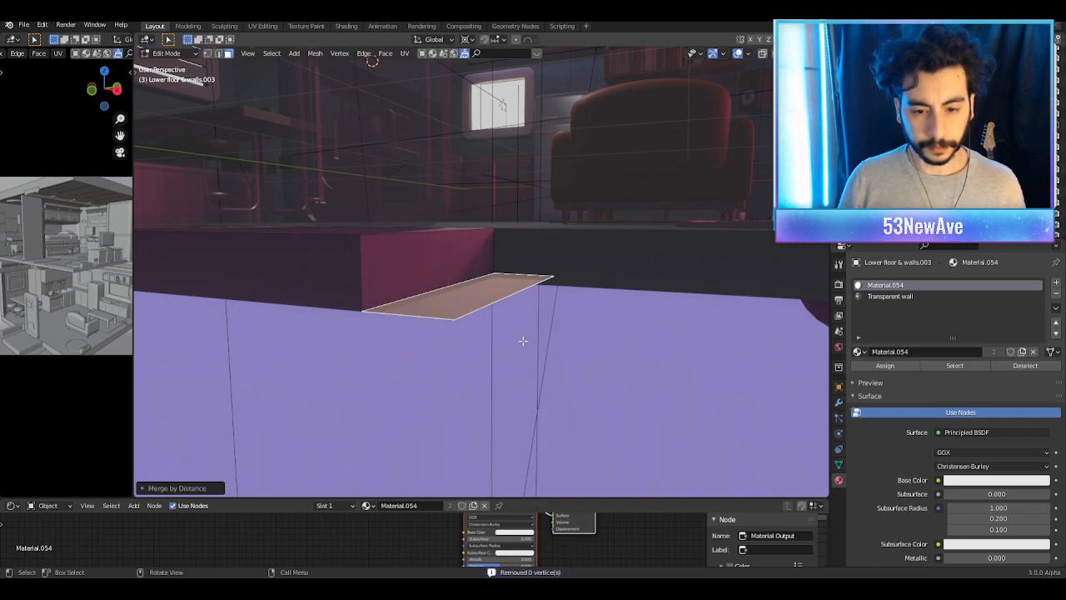
key(e)
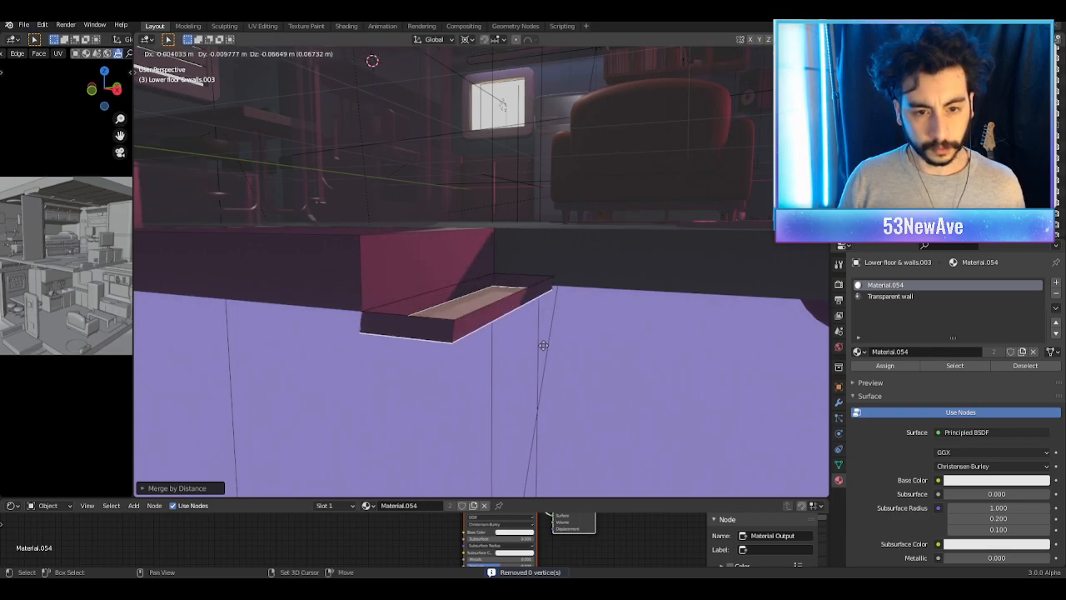
right_click(537, 350)
Step: Separate the strip face from the platform into its own object and open that object for editing
key(p)
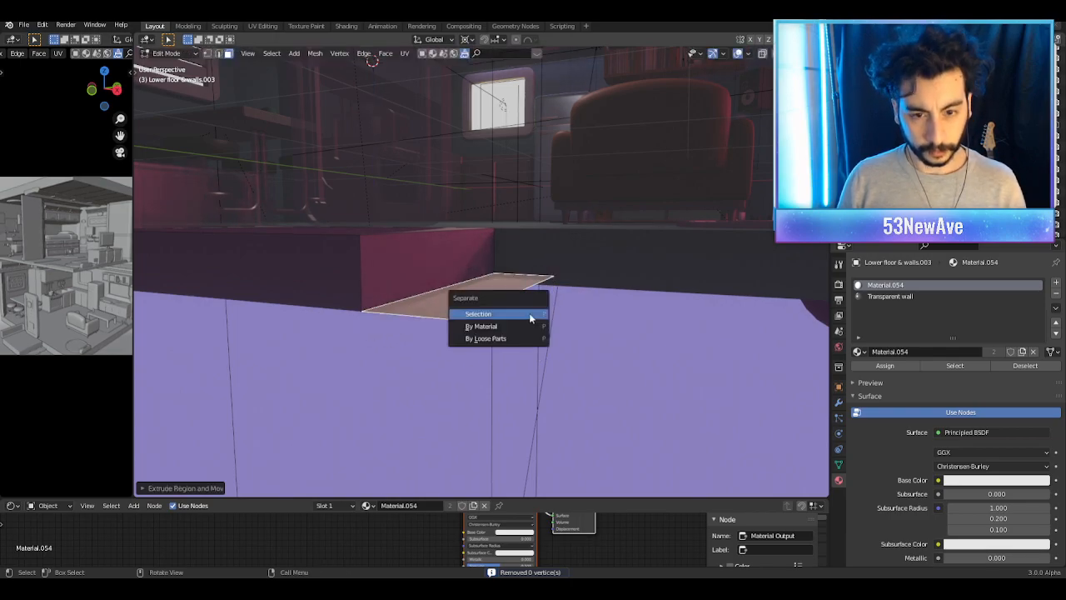
click(530, 313)
key(Tab)
click(478, 296)
key(Tab)
Step: Remove the Bevel modifier from the separated strip object
key(e)
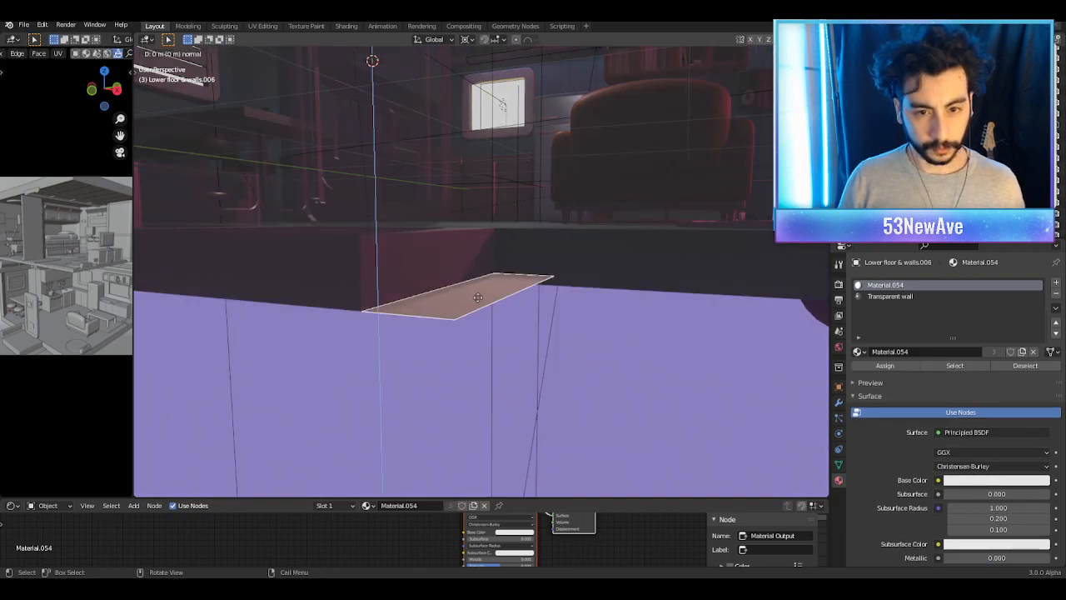
right_click(477, 296)
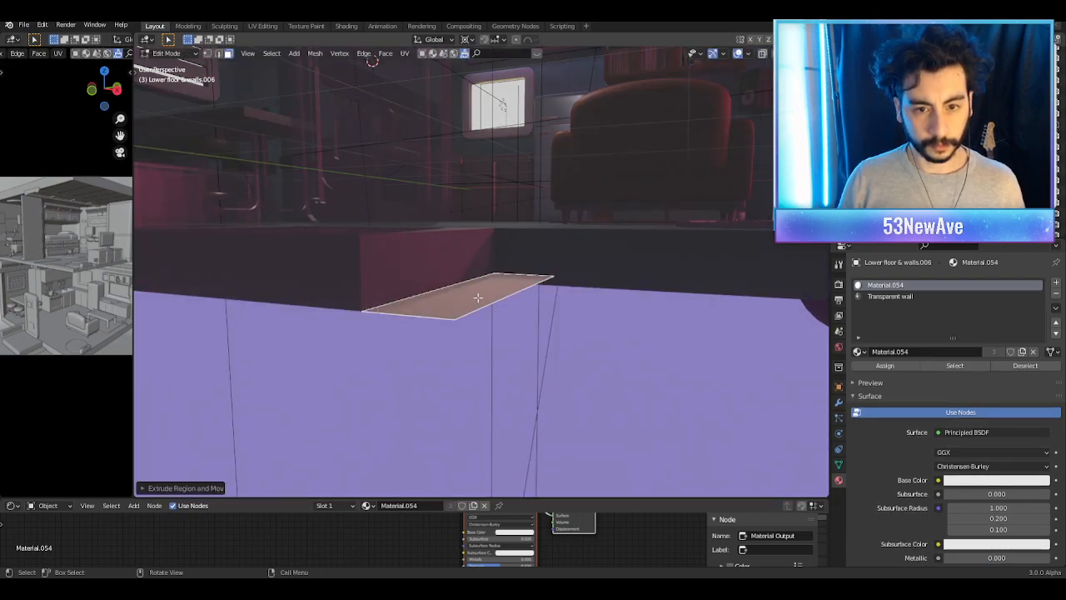
click(838, 403)
click(884, 282)
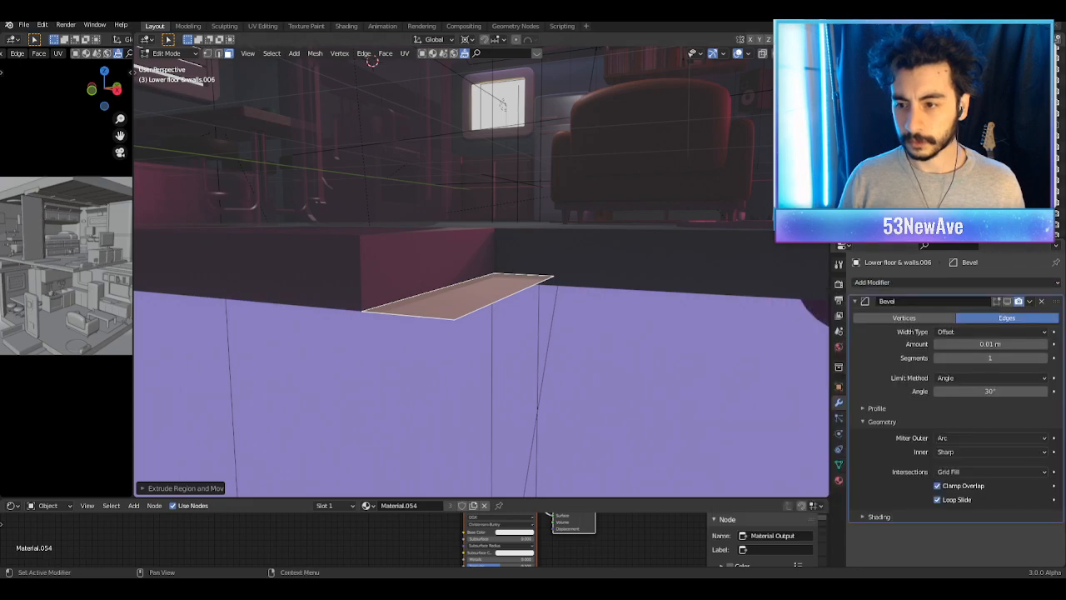
click(1041, 301)
Step: Try thickening the strip with a Solidify modifier at 0.09 m thickness
click(1000, 283)
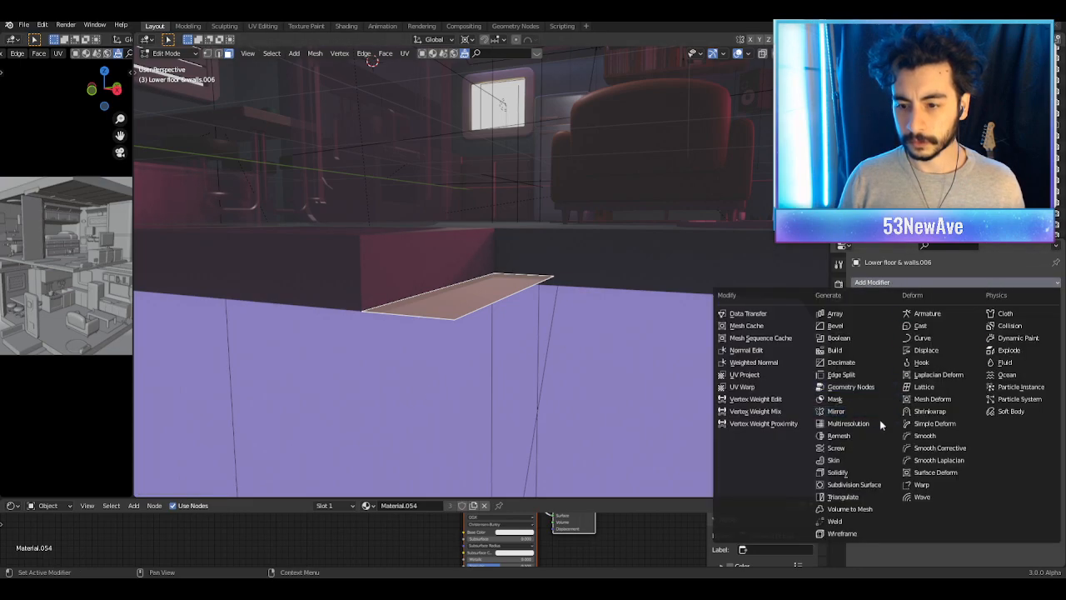
click(838, 472)
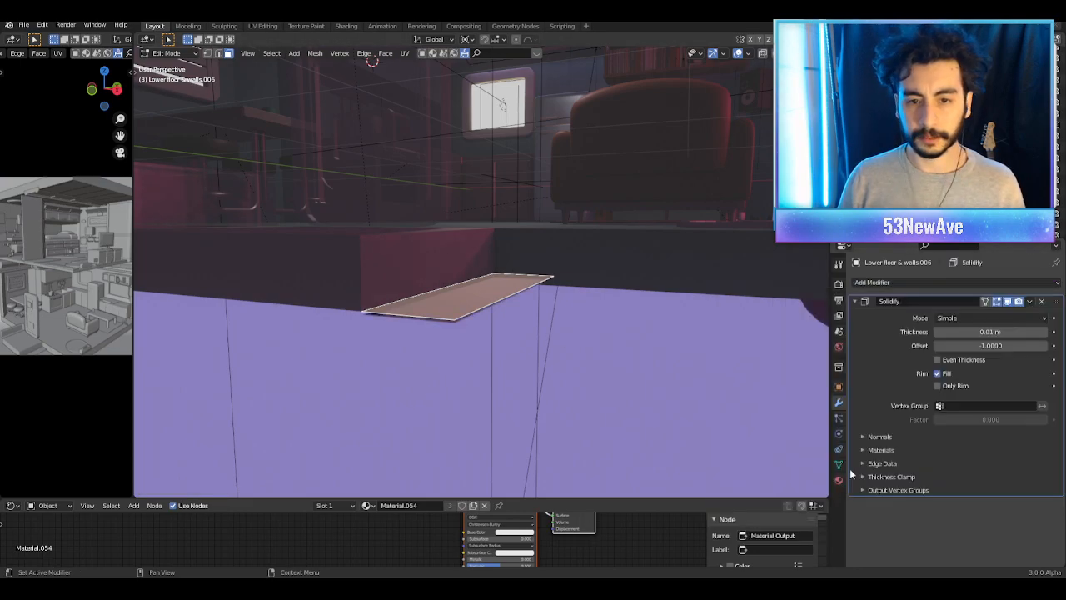
drag(990, 332, 1020, 332)
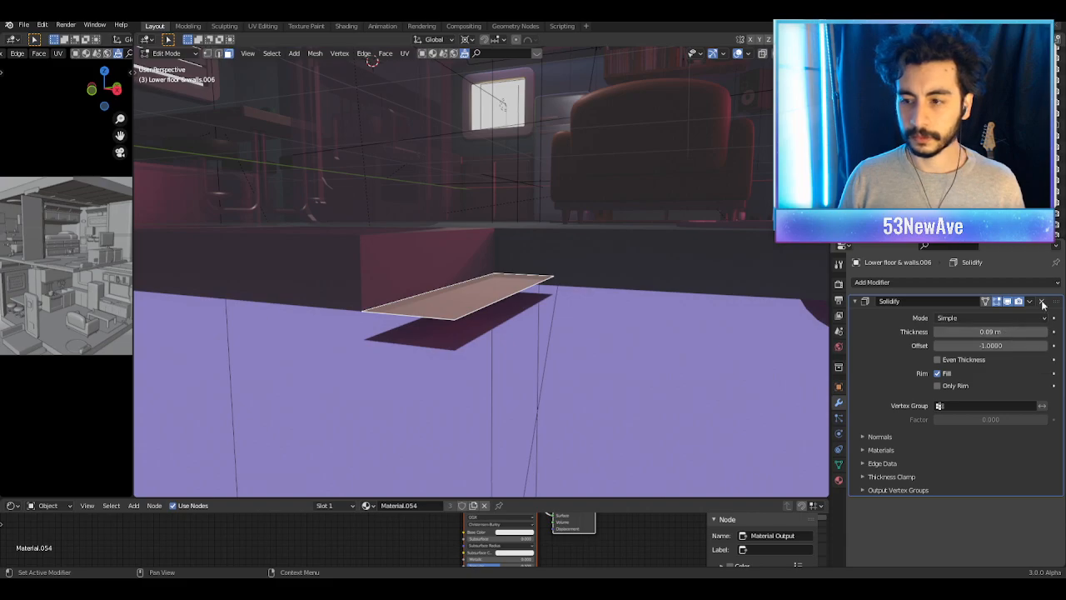
click(1042, 304)
Step: Extrude the strip's face about 0.11 m straight down along Z to form a solid step
scroll(525, 322, up, 5)
scroll(525, 322, down, 3)
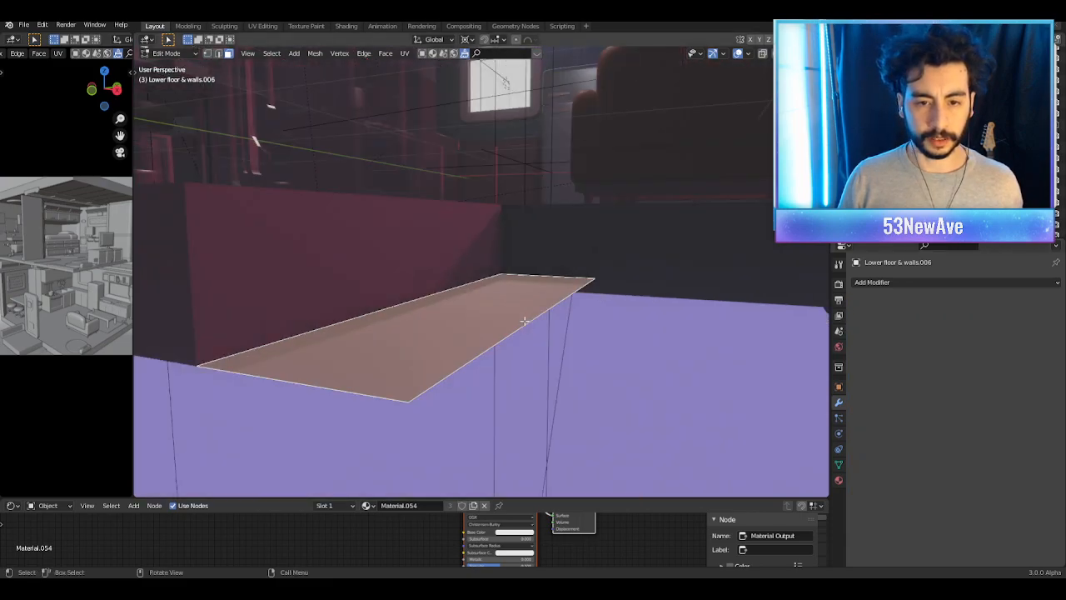
key(Tab)
scroll(524, 321, up, 10)
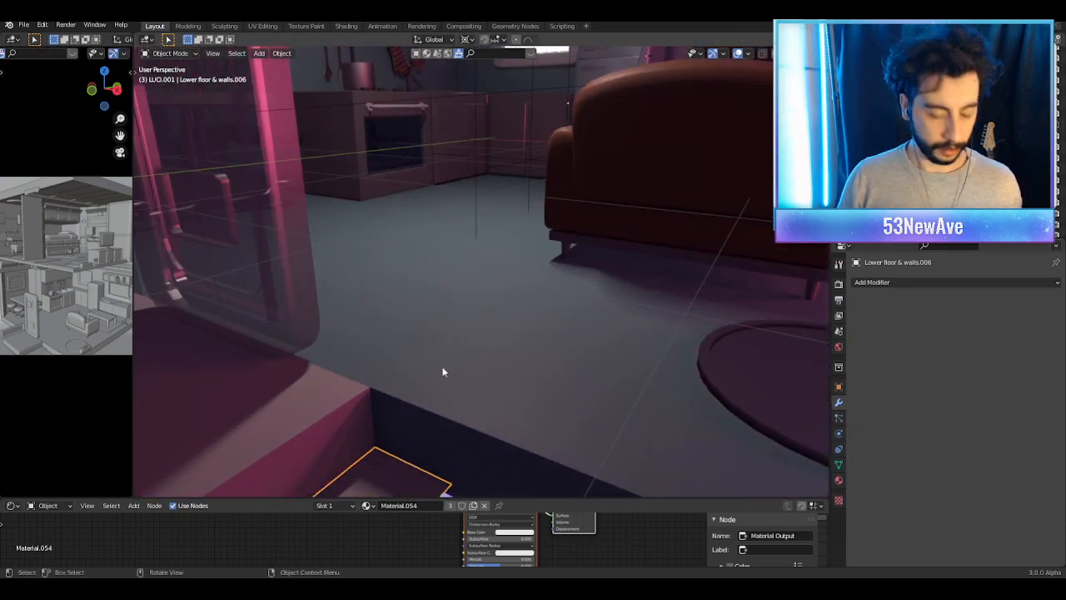
scroll(432, 372, down, 8)
scroll(496, 300, up, 8)
key(Tab)
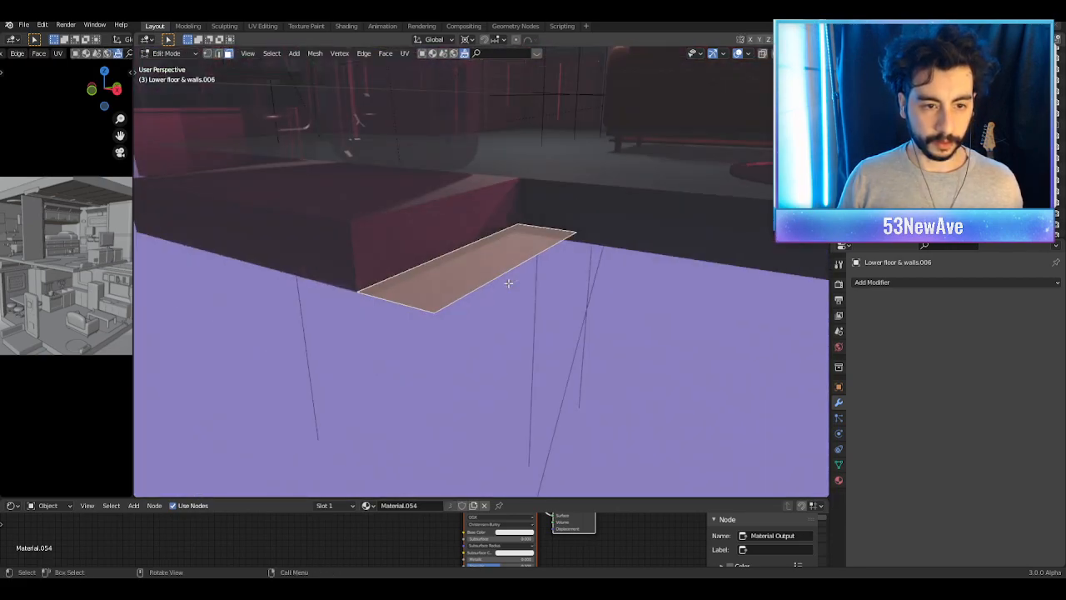
key(e)
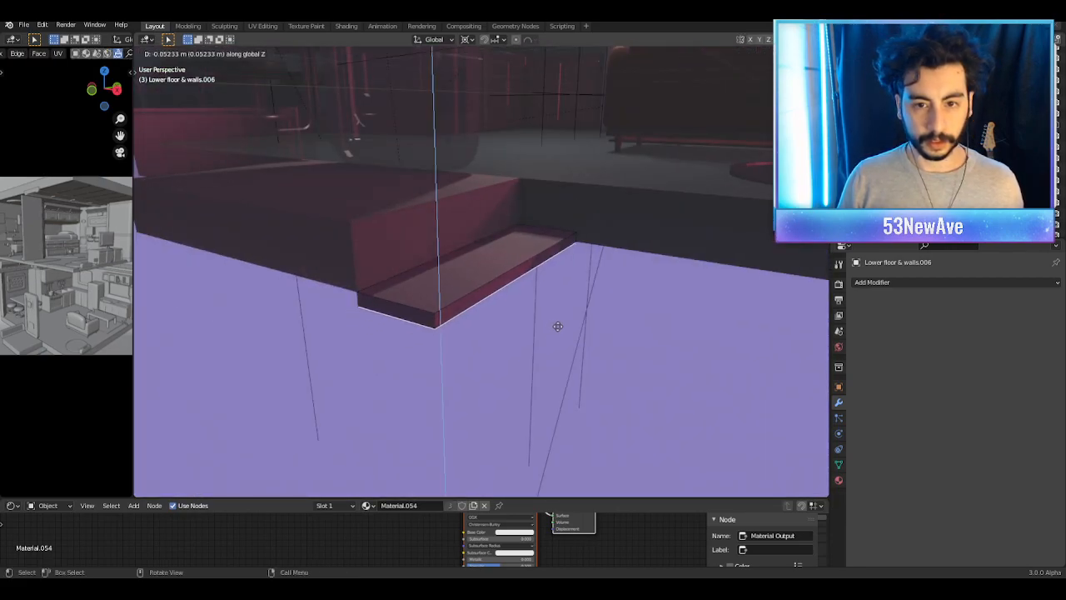
key(z)
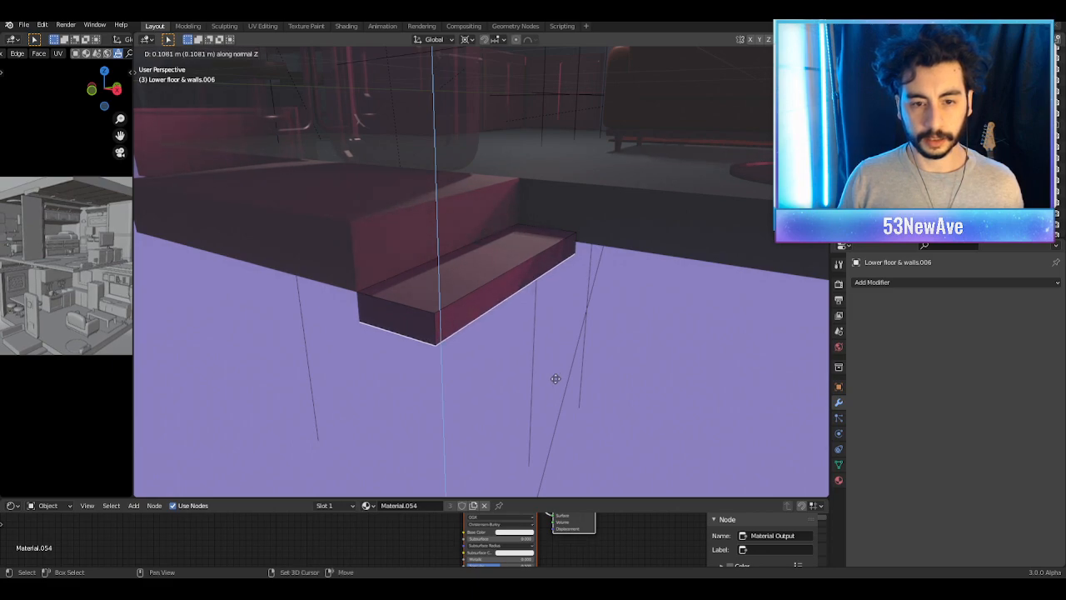
click(554, 379)
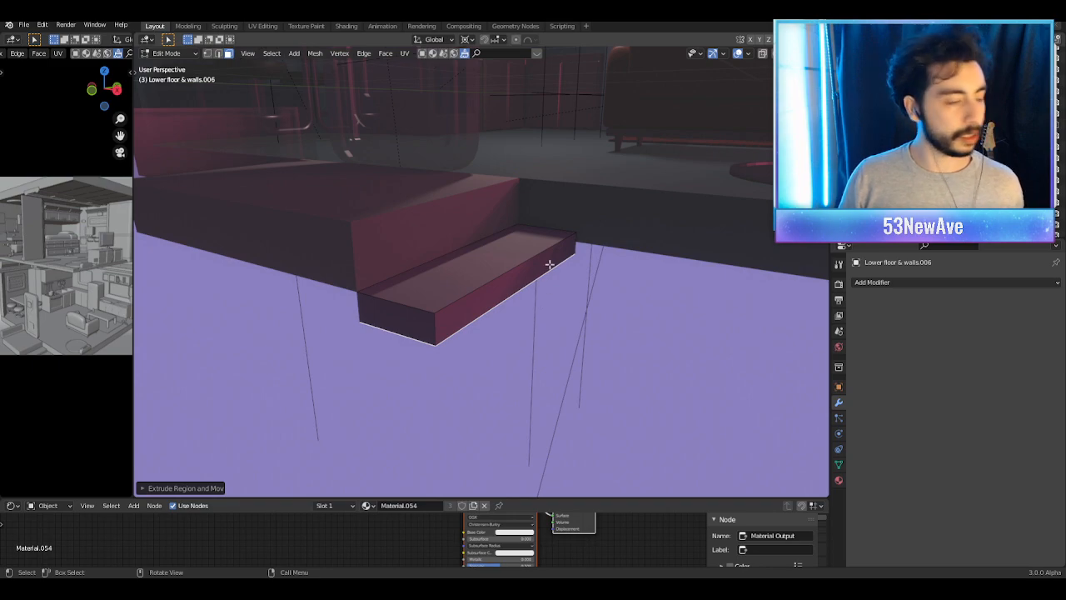
Step: Raise the step object about 0.1 m along Z against the side of the entrance platform
scroll(503, 270, up, 3)
scroll(504, 275, down, 4)
scroll(504, 277, up, 3)
scroll(505, 279, down, 3)
key(Tab)
scroll(506, 281, up, 5)
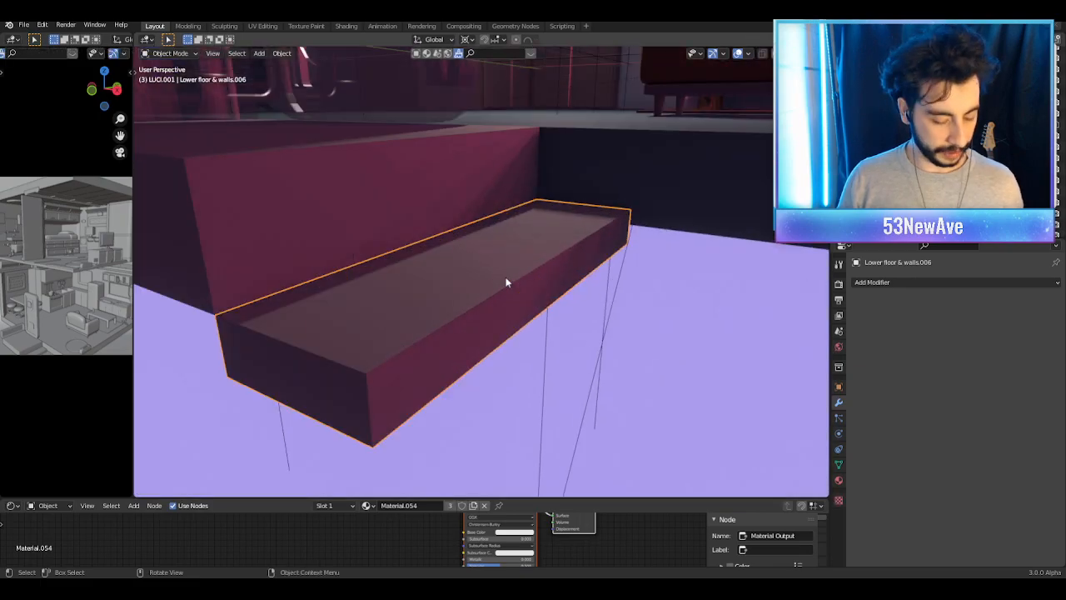
key(g)
key(z)
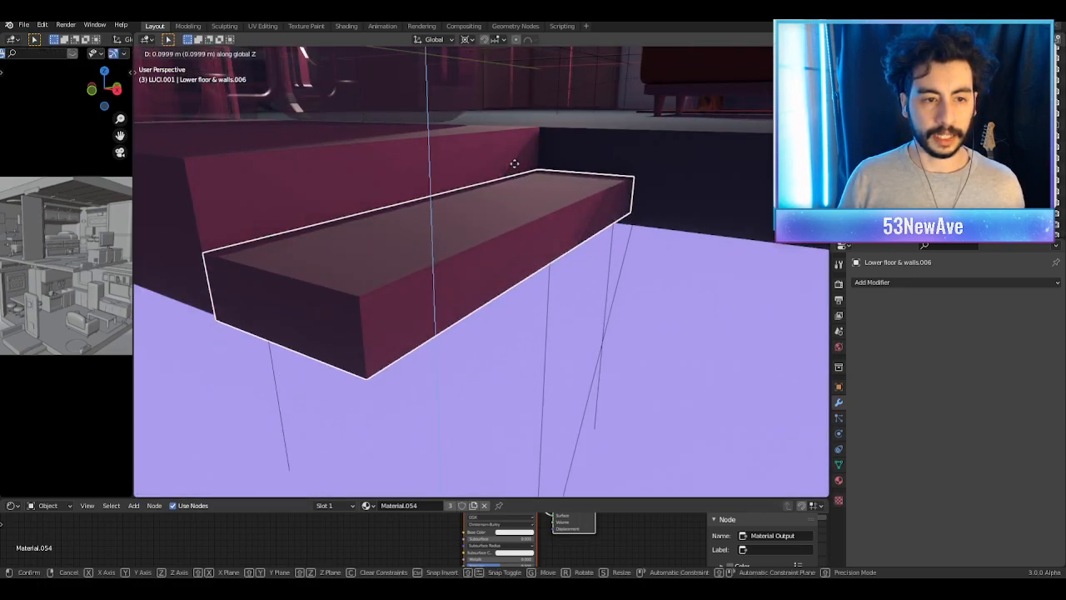
click(519, 159)
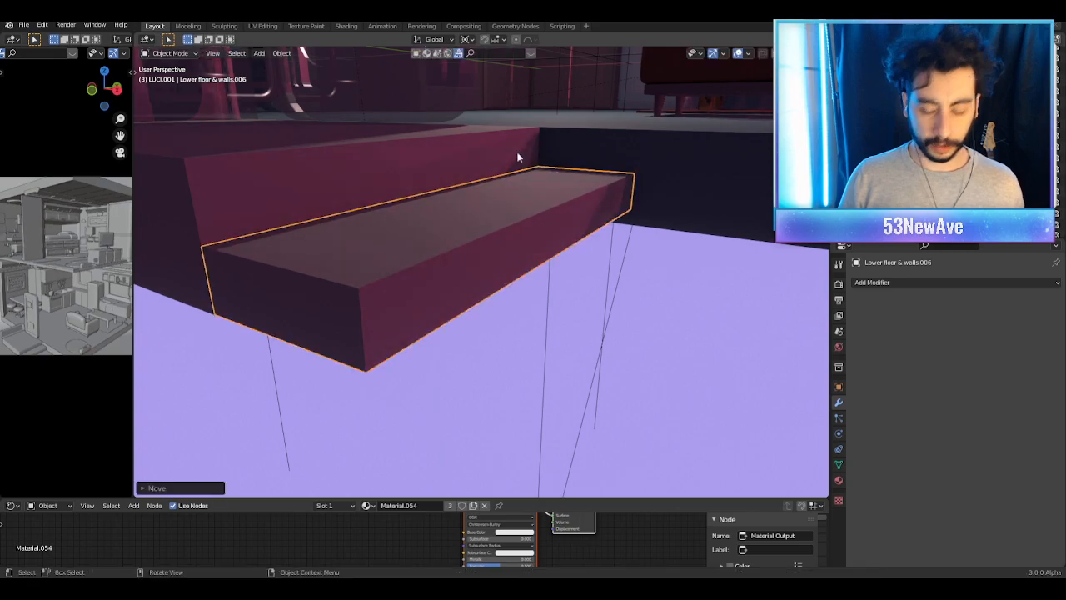
Step: In the front view, nudge the step slightly along Z to line up its underside with the platform's underside
key(KP_1)
scroll(580, 161, up, 1)
shift+middle_drag(619, 160, 430, 294)
scroll(617, 255, up, 6)
shift+middle_drag(645, 216, 615, 266)
scroll(583, 300, up, 5)
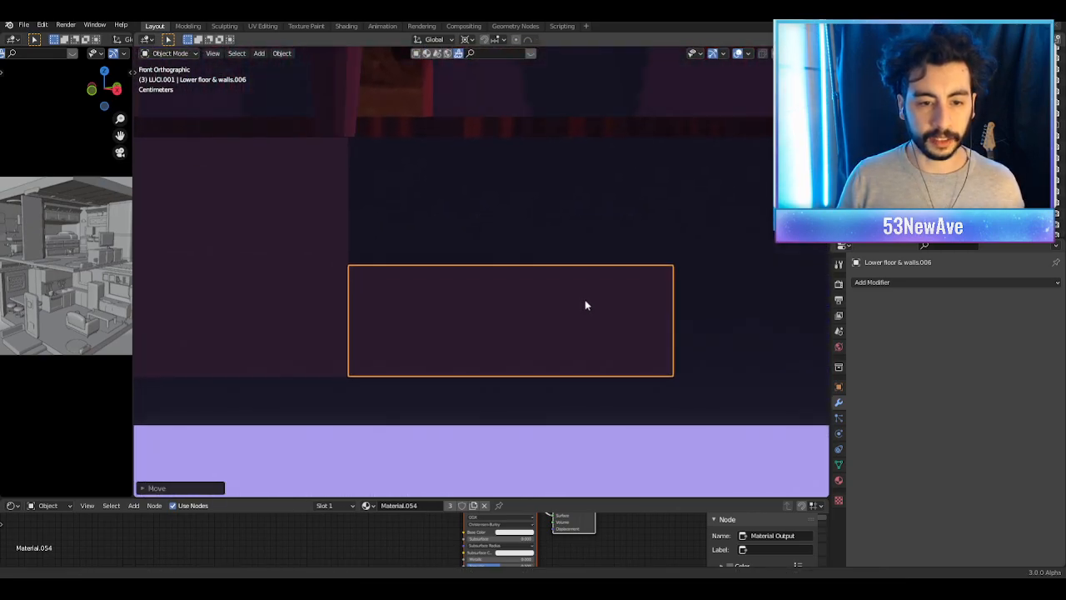
key(g)
key(z)
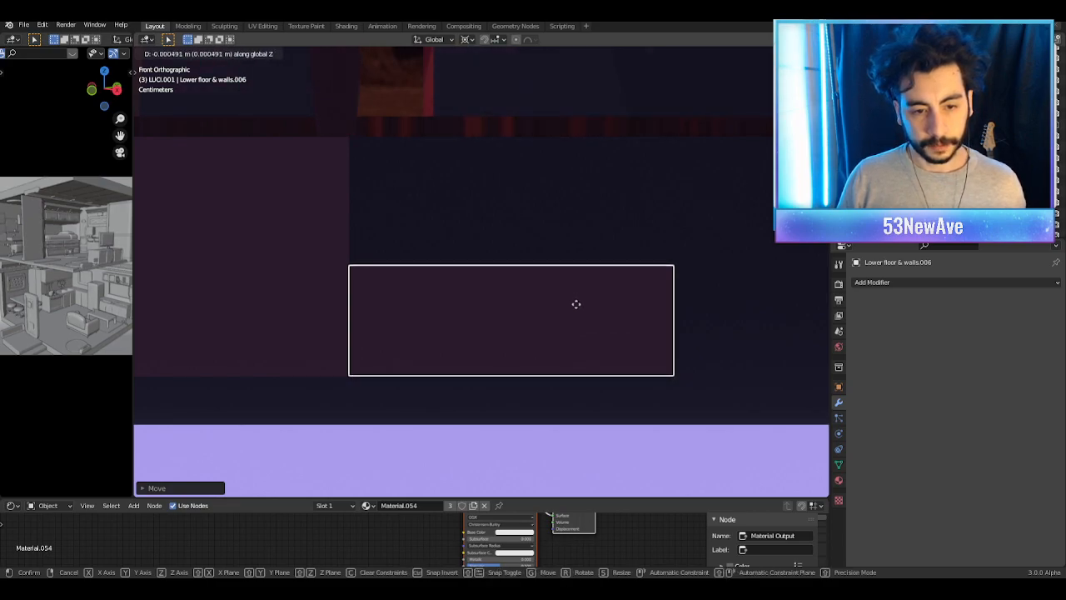
click(576, 305)
Step: Move the step object's origin to the centre of its own geometry
middle_drag(576, 305, 562, 248)
scroll(523, 324, down, 5)
key(Tab)
click(218, 53)
click(517, 218)
mouse_move(517, 219)
middle_down()
mouse_move(538, 221)
mouse_move(554, 174)
mouse_move(533, 227)
mouse_move(510, 227)
middle_up()
key(Tab)
click(511, 227)
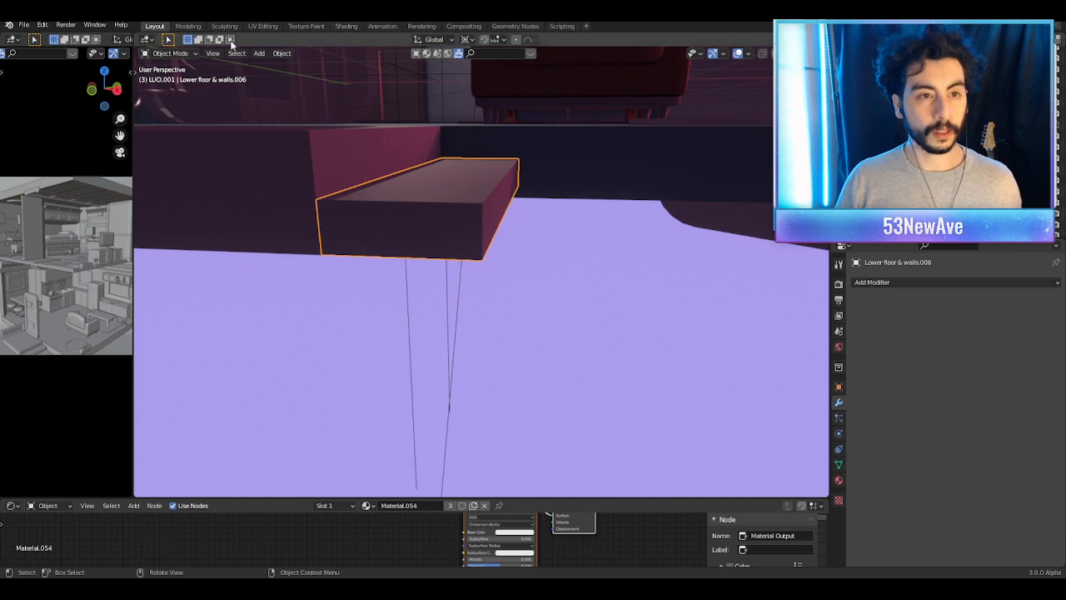
click(281, 53)
mouse_move(316, 77)
click(421, 101)
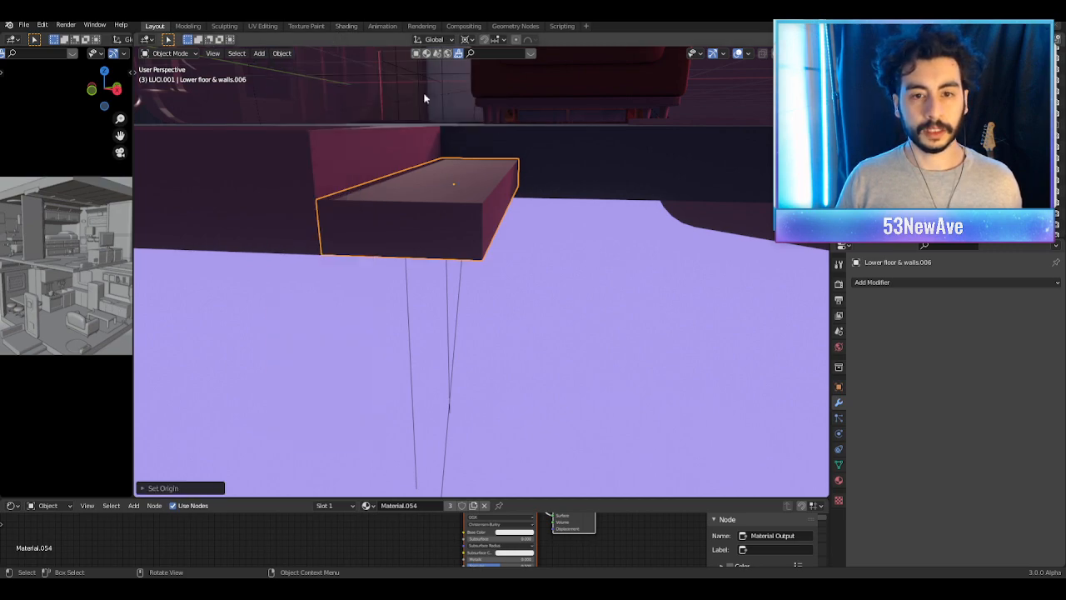
Step: Add an Array modifier to the step with a count of 4 and a relative offset of 1 in X and -1 in Z
middle_drag(685, 331, 714, 348)
click(902, 282)
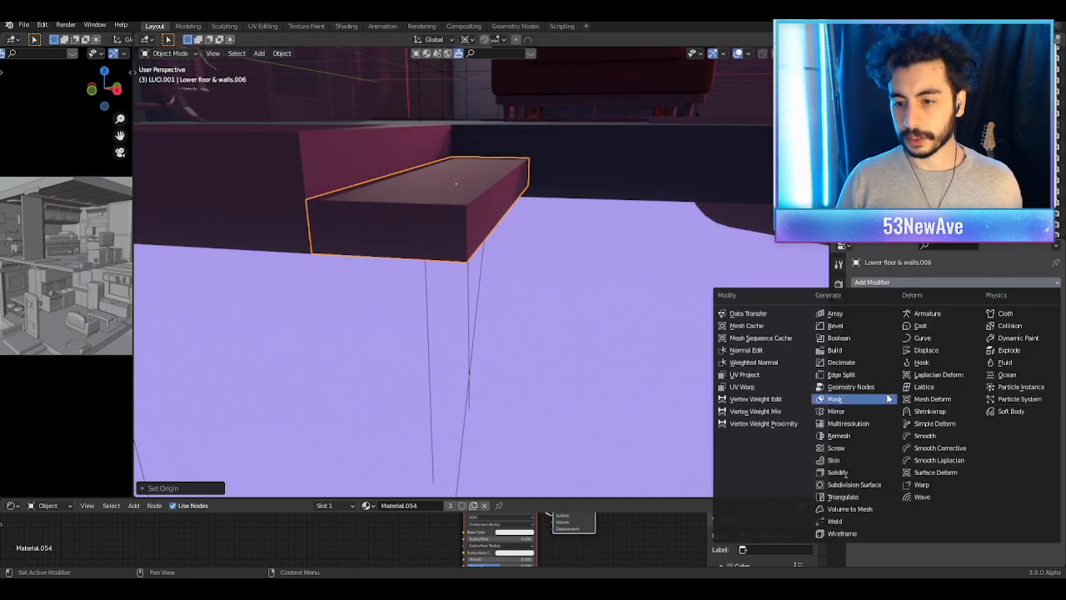
click(852, 316)
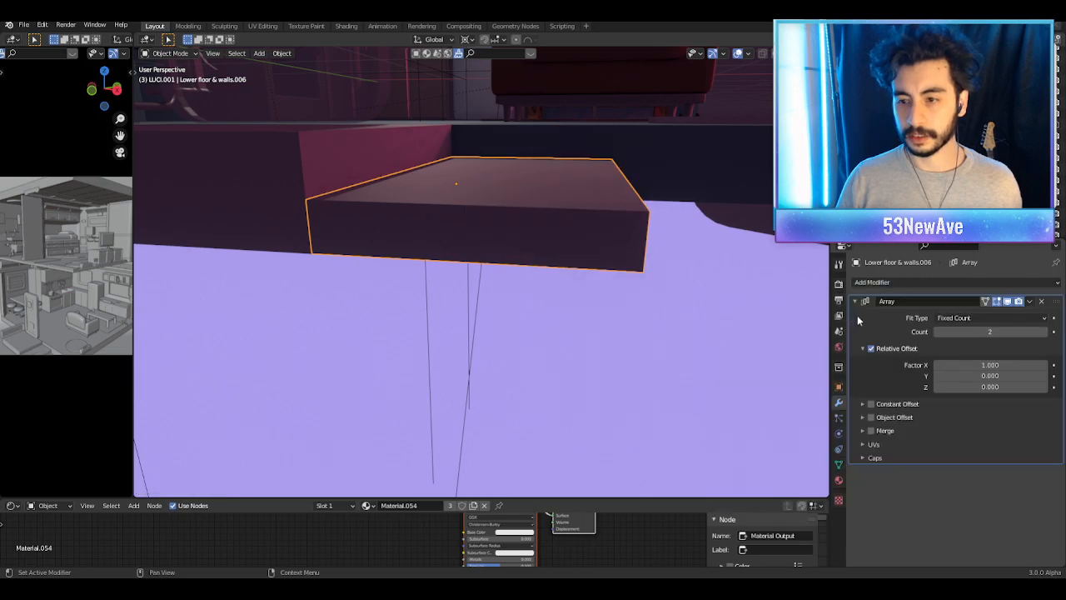
mouse_move(989, 386)
mouse_down()
mouse_move(999, 386)
mouse_move(980, 387)
mouse_up()
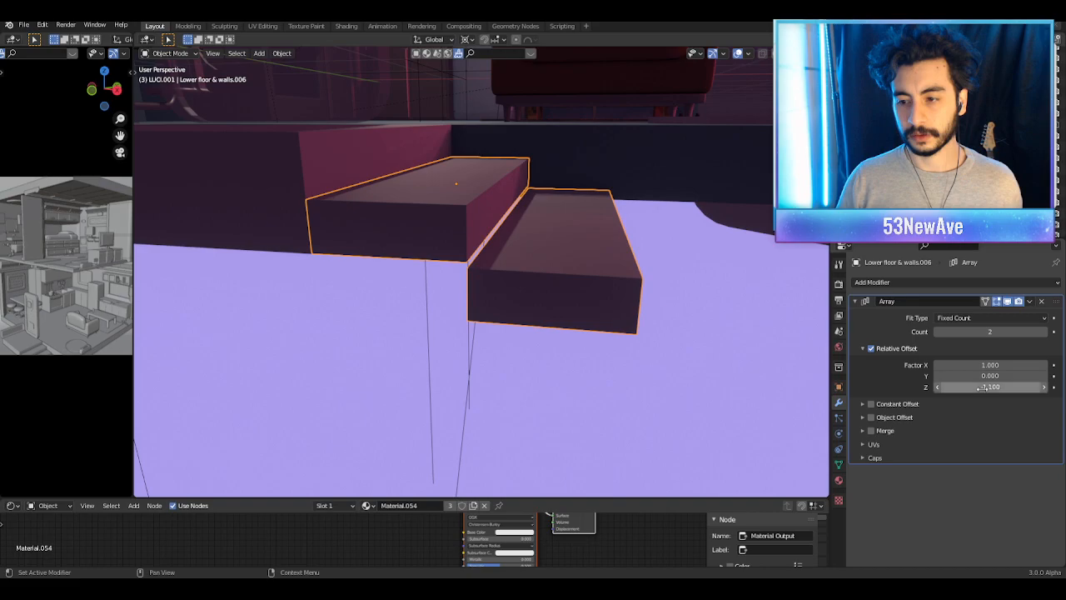
click(1007, 388)
key(BackSpace)
text(-1)
key(Return)
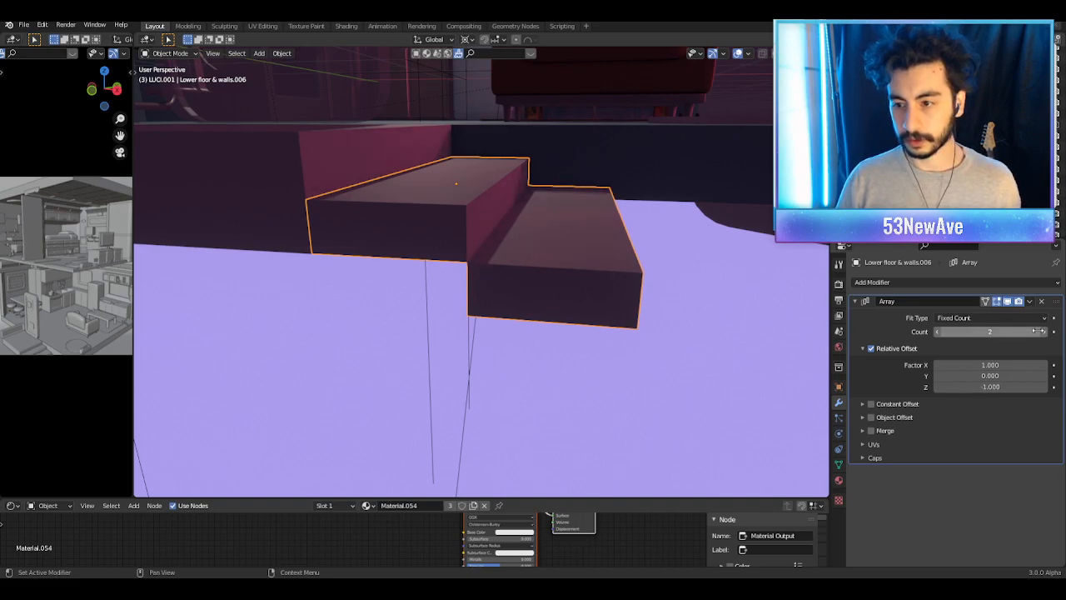
click(1044, 331)
click(1044, 331)
Step: Examine the new entrance stairs and the whole apartment through the camera with the viewport overlays hidden
scroll(703, 326, down, 4)
middle_drag(703, 325, 643, 329)
scroll(642, 332, down, 2)
key(KP_0)
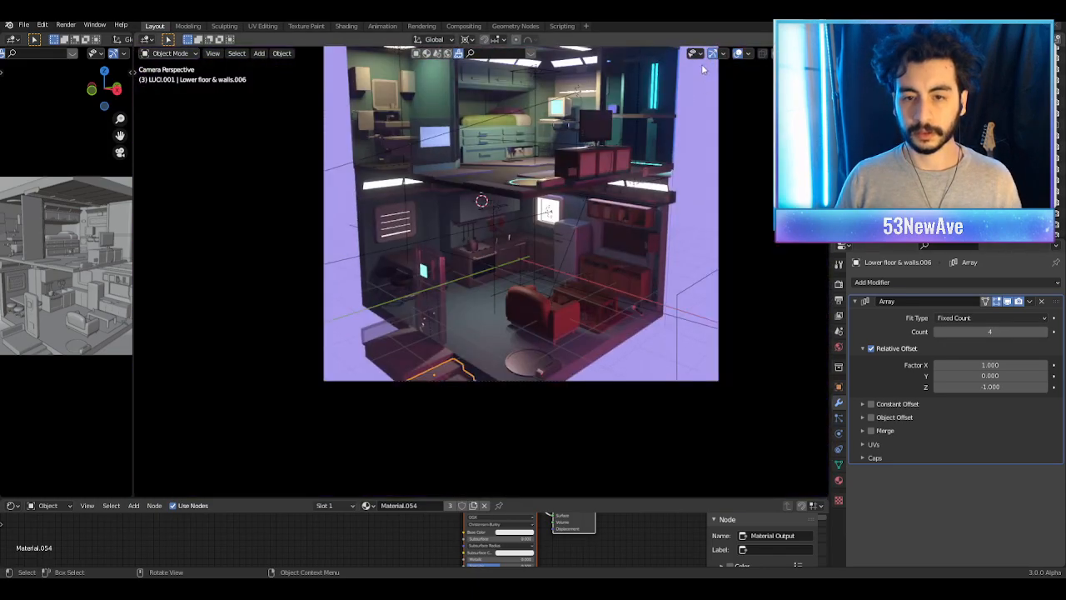
click(737, 56)
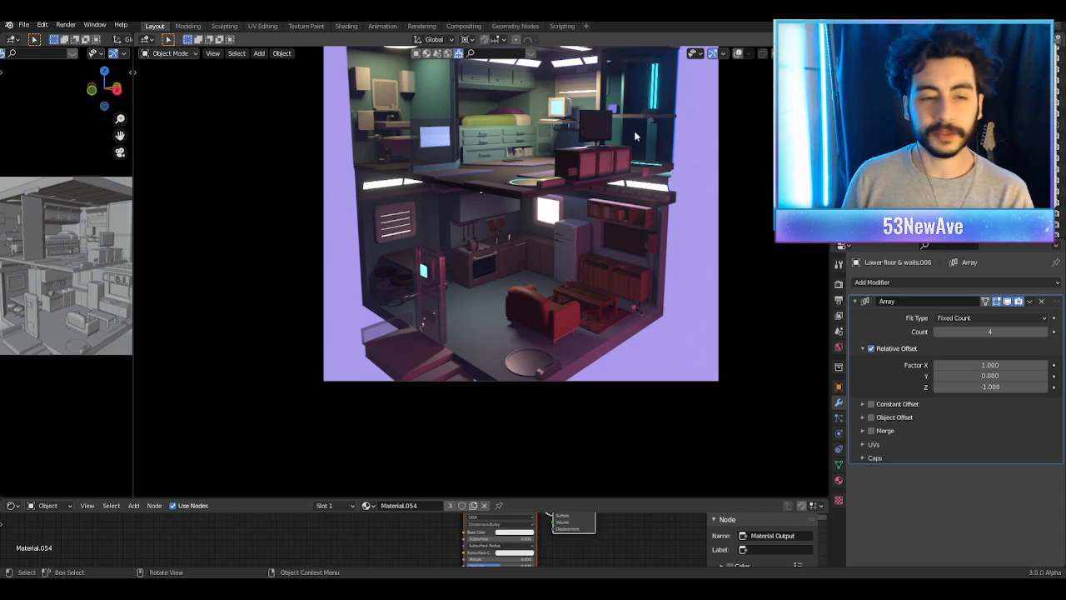
scroll(588, 162, up, 1)
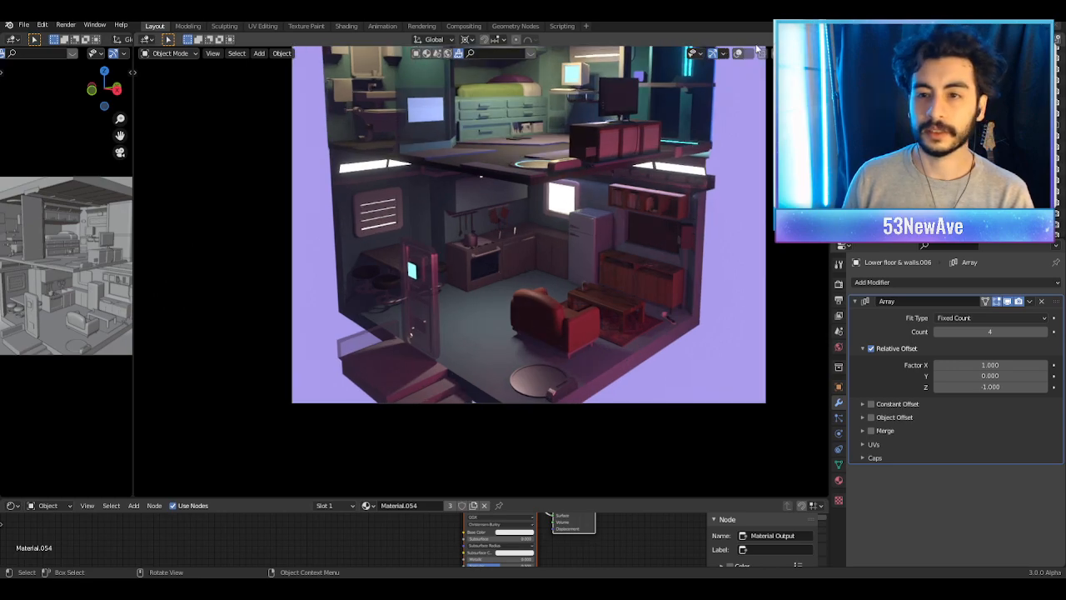
shift+middle_drag(599, 290, 566, 267)
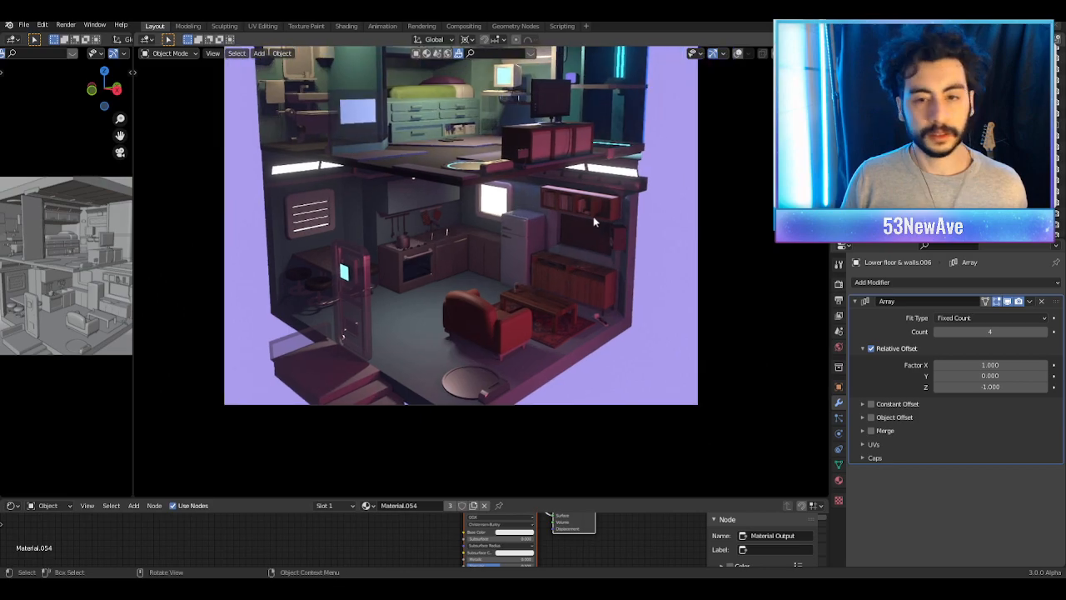
click(738, 53)
click(740, 54)
shift+middle_drag(666, 218, 585, 289)
scroll(638, 278, down, 2)
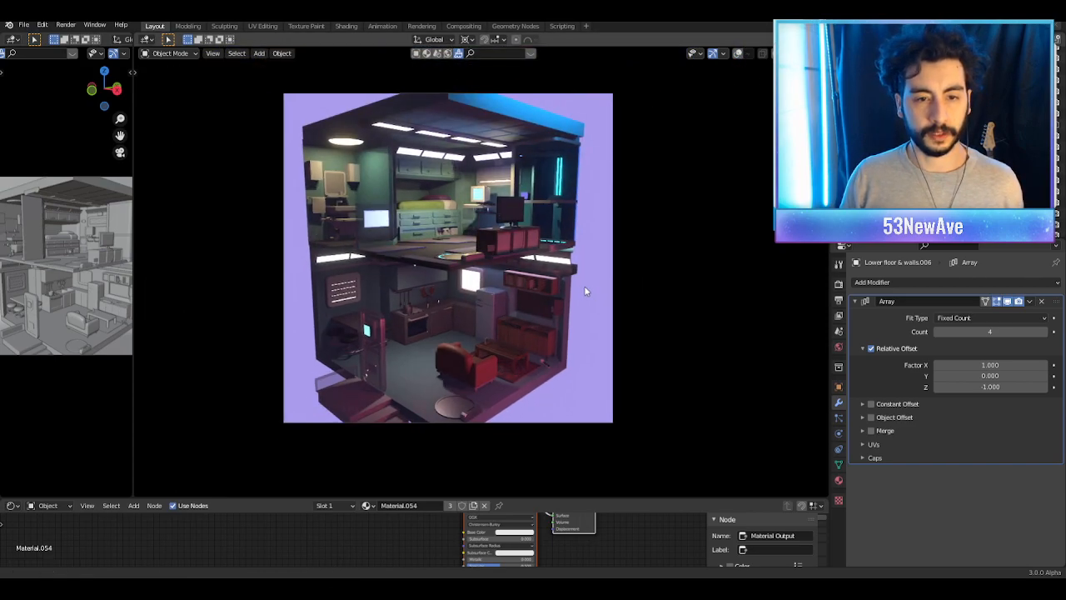
shift+middle_drag(592, 223, 572, 266)
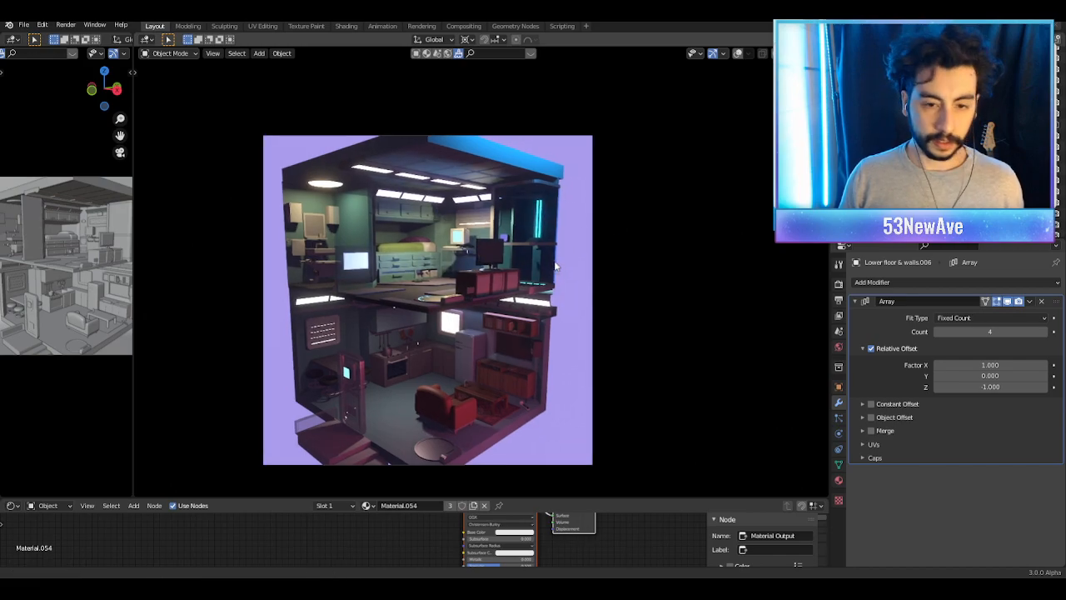
shift+middle_drag(556, 323, 549, 276)
scroll(549, 276, up, 1)
shift+middle_drag(398, 350, 476, 223)
scroll(476, 224, up, 5)
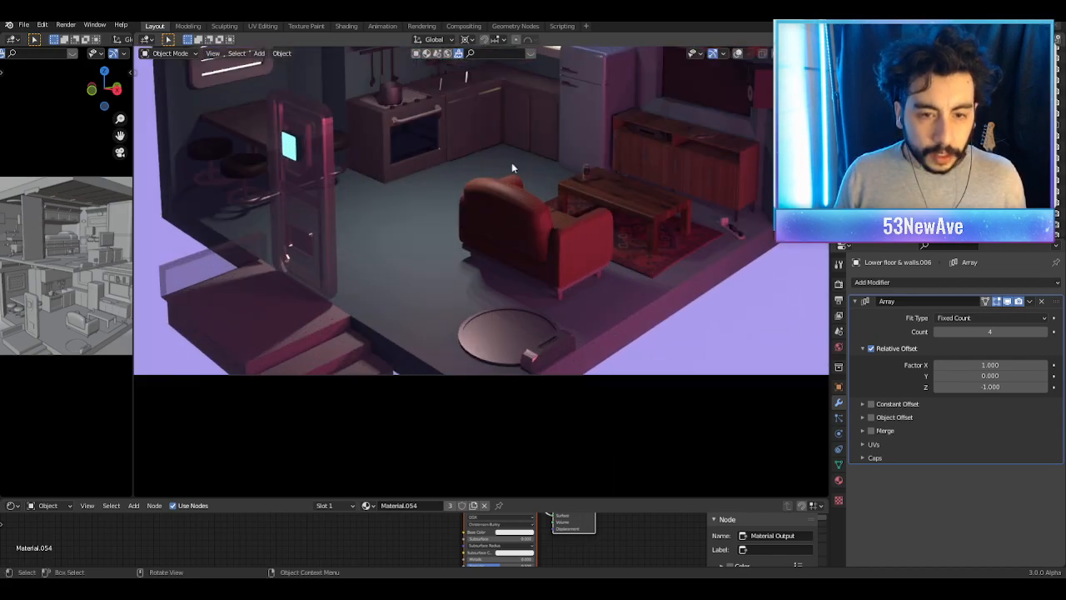
shift+middle_drag(510, 165, 565, 215)
click(737, 53)
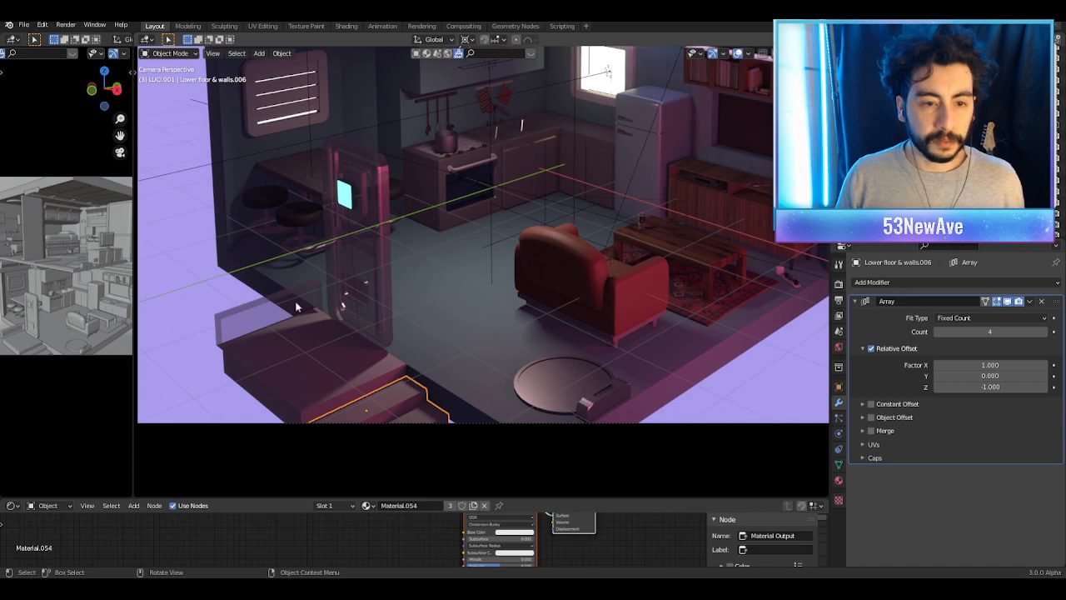
Step: Move the entrance platform's outer side face, opposite the stairs, about 0.15 m outward along negative X
click(297, 304)
middle_drag(297, 303, 493, 305)
key(KP_Decimal)
click(563, 327)
key(Tab)
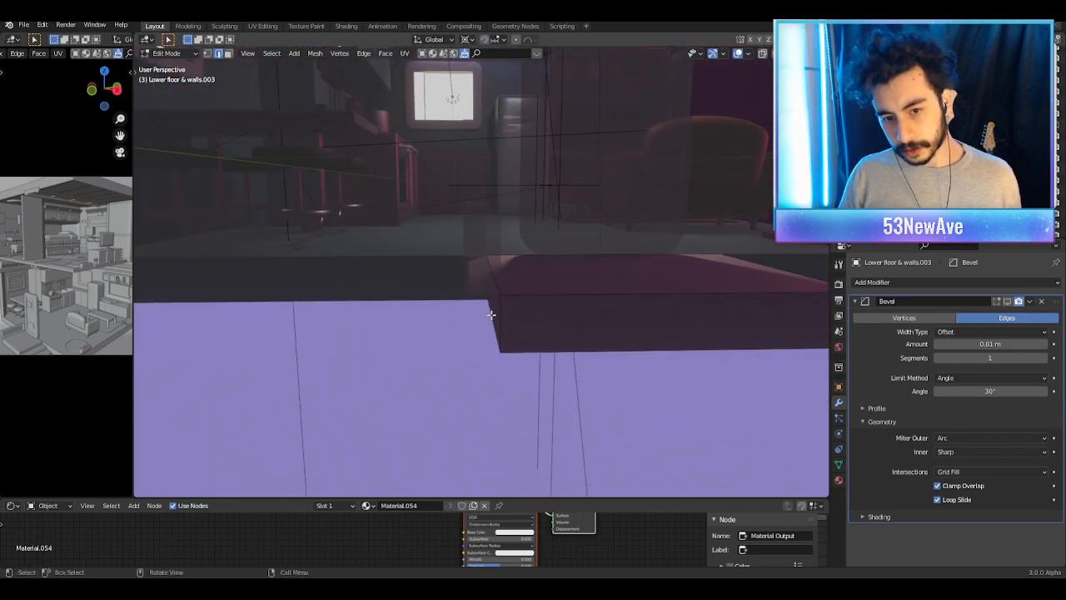
click(228, 56)
click(492, 312)
middle_drag(604, 311, 631, 319)
key(g)
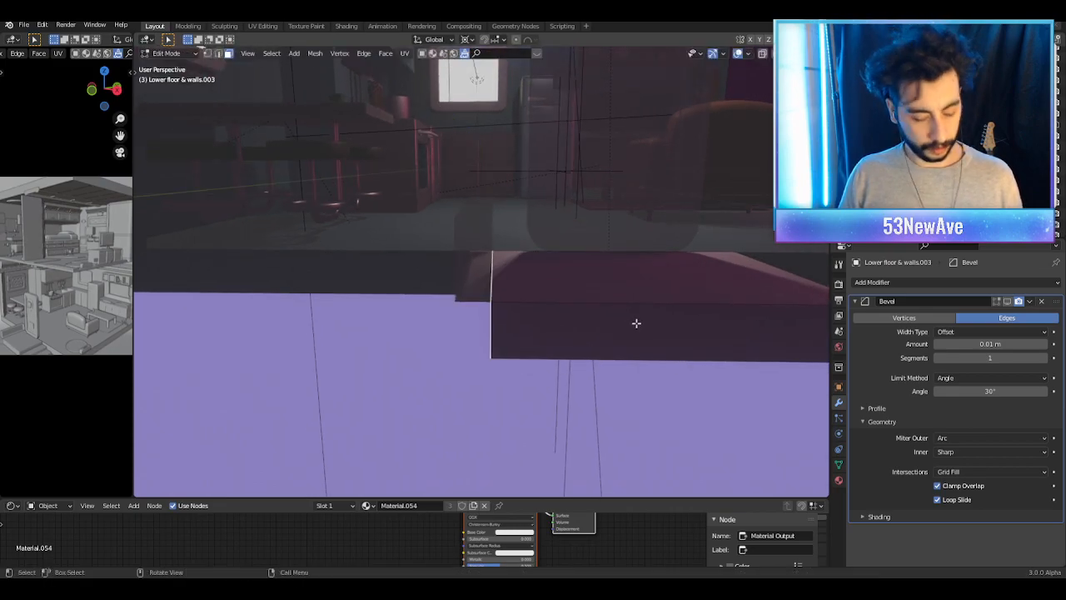
key(x)
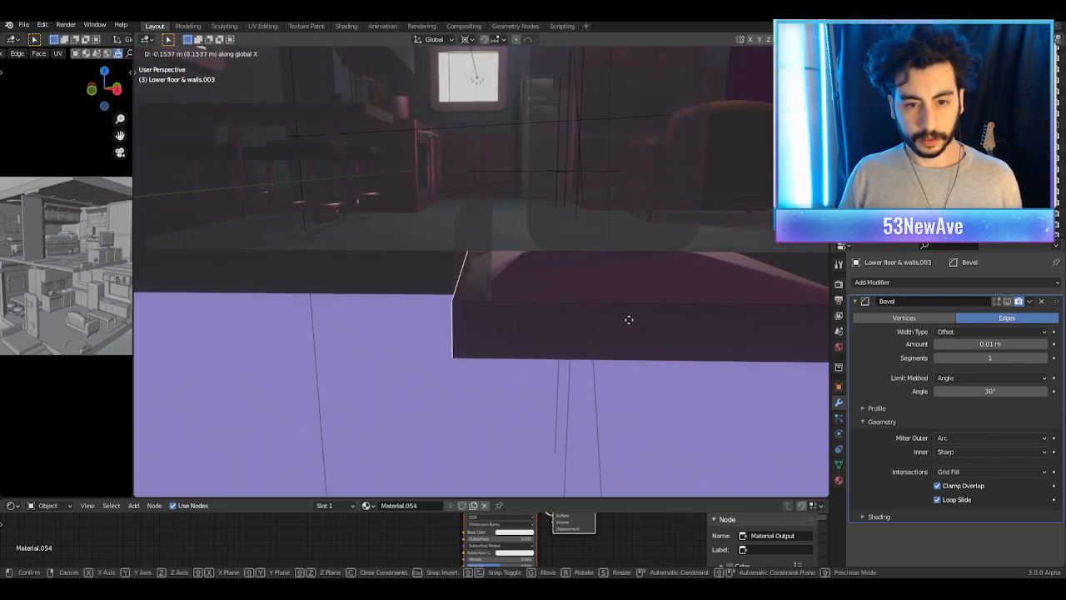
click(635, 319)
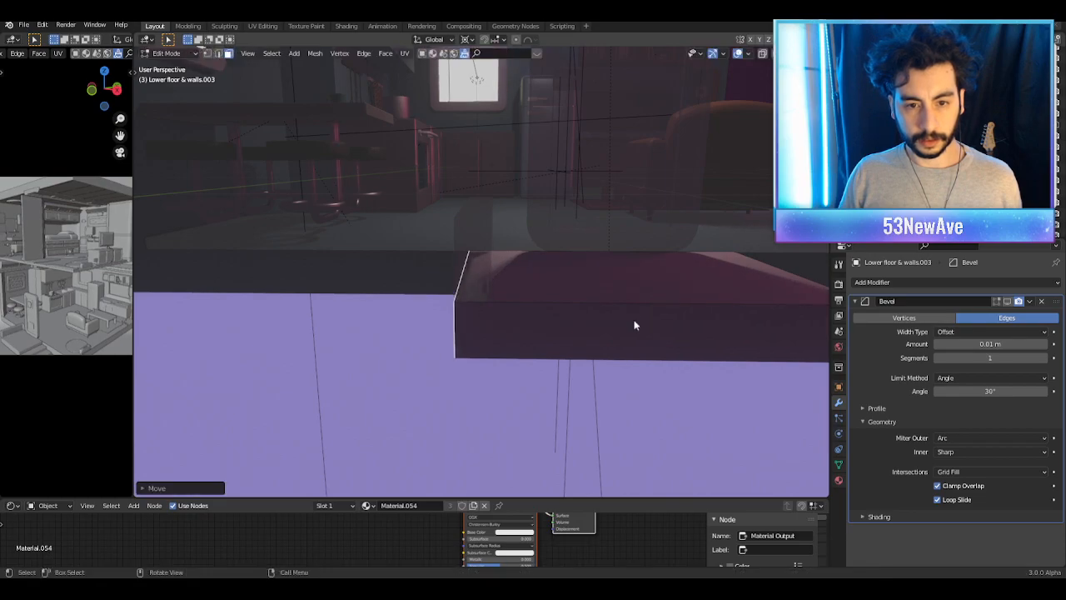
key(Tab)
Step: Check the widened entrance platform and the lower-floor interior through the camera without overlays
middle_drag(636, 319, 616, 322)
key(KP_0)
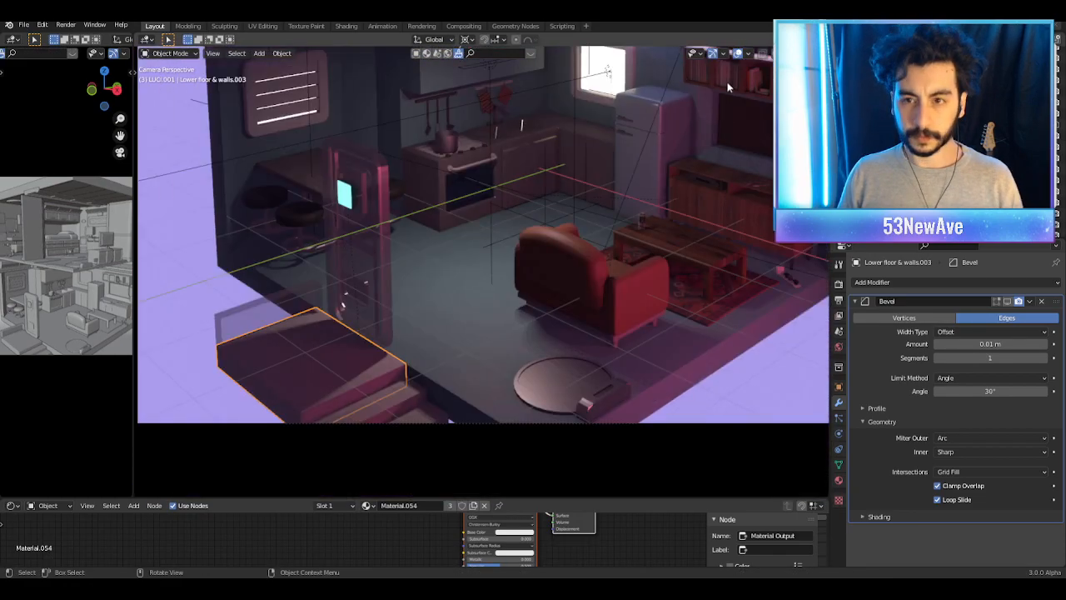
click(738, 53)
scroll(591, 228, down, 2)
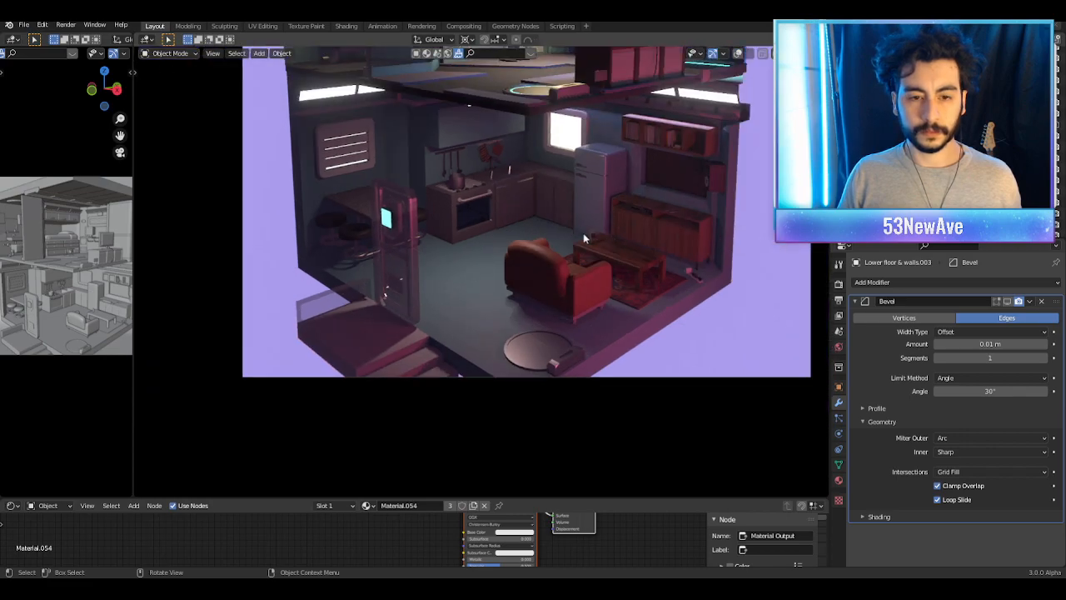
shift+middle_drag(577, 245, 550, 273)
scroll(547, 274, down, 1)
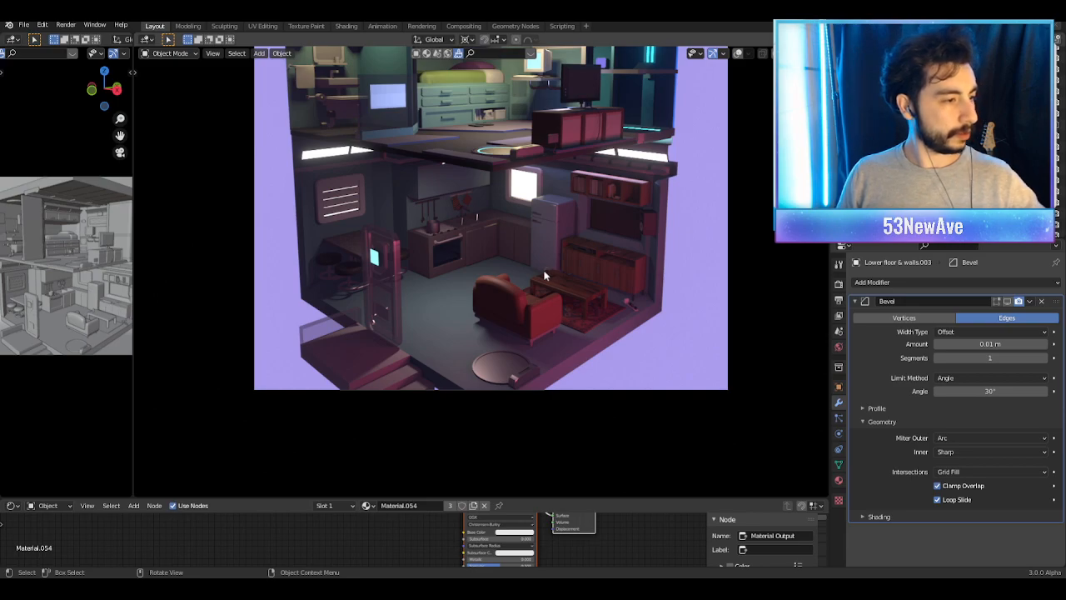
scroll(565, 273, down, 2)
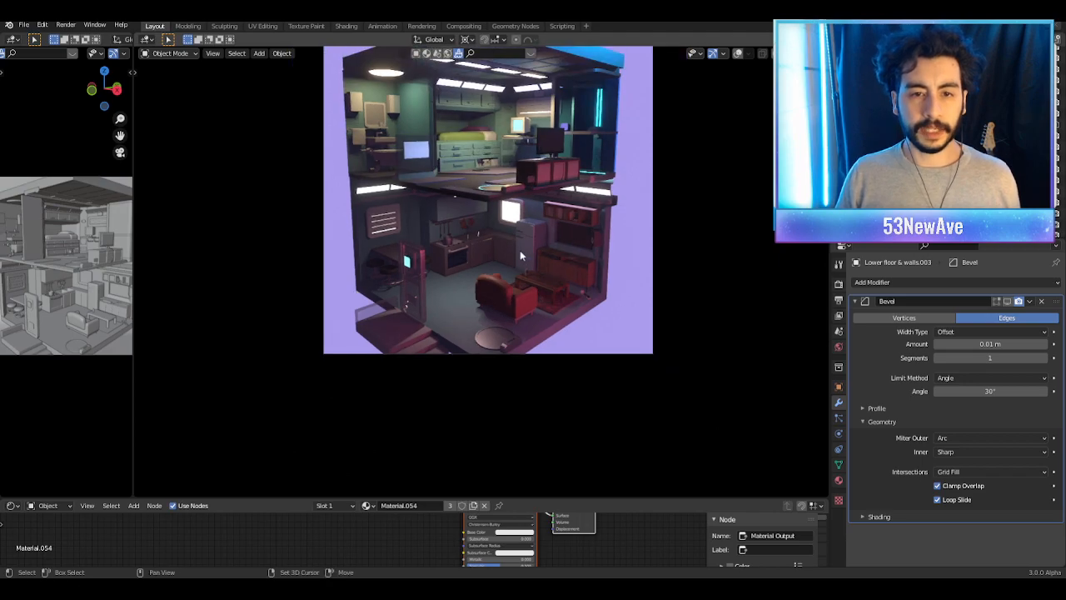
shift+middle_drag(459, 271, 452, 277)
scroll(588, 309, up, 5)
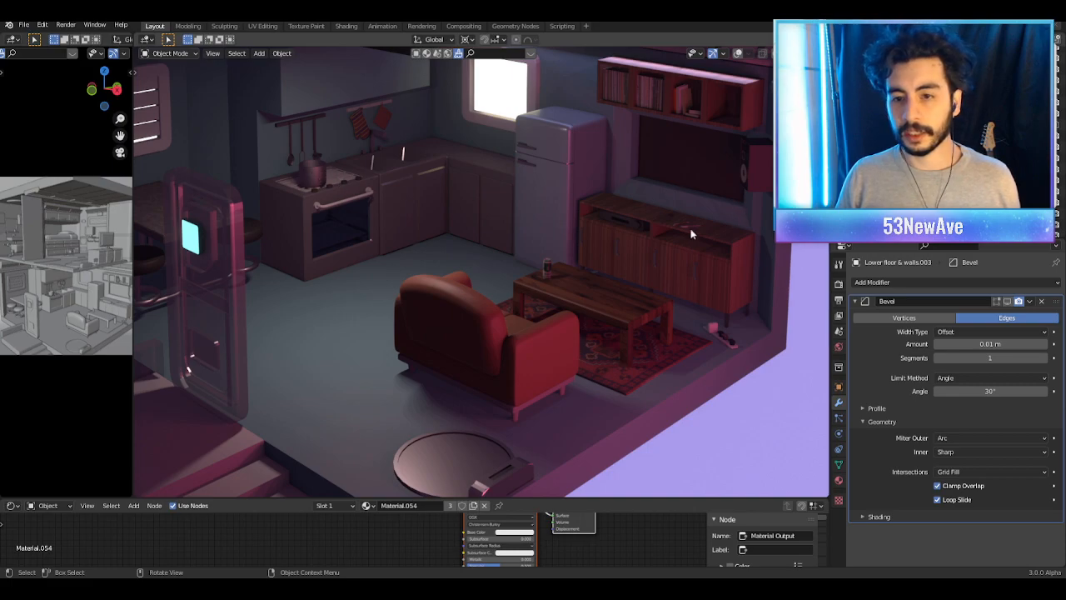
scroll(708, 316, down, 4)
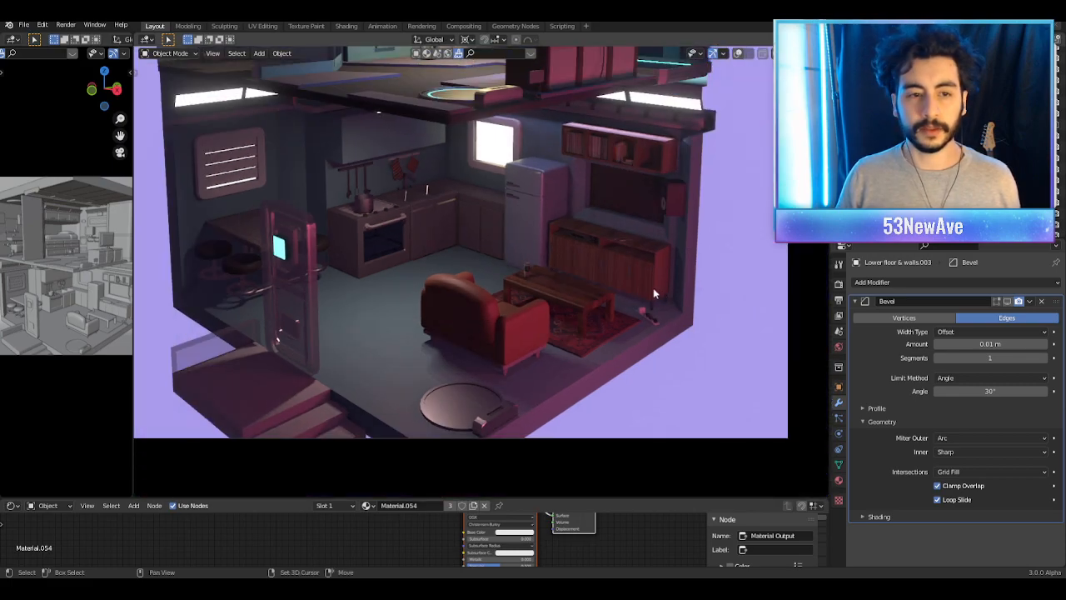
Step: Examine both floors of the apartment through the camera without overlays, comparing the full framing with the kitchen and living area up close
scroll(671, 304, down, 3)
scroll(633, 317, up, 1)
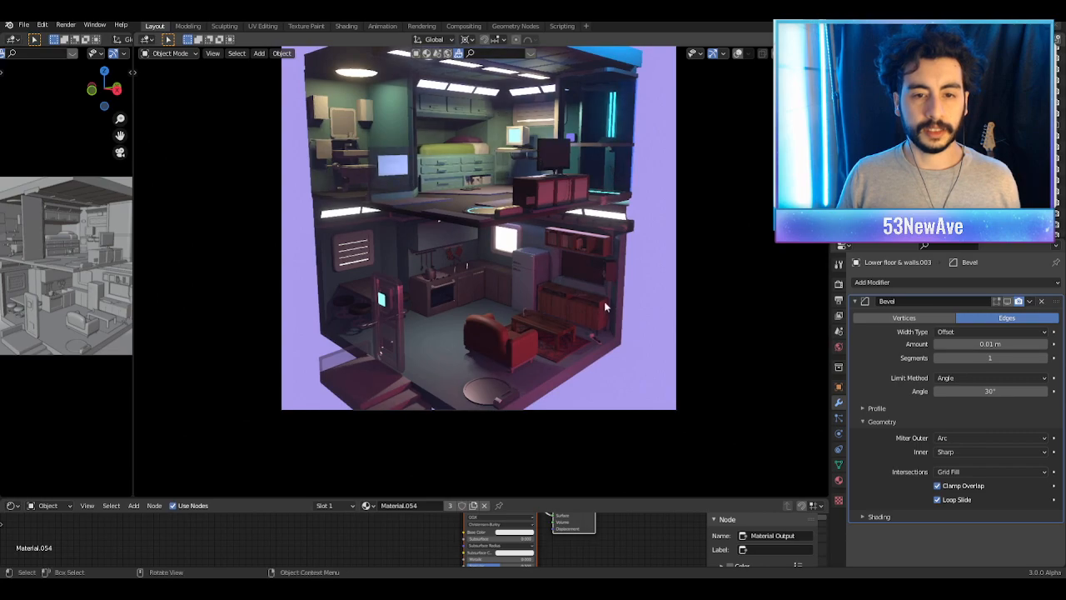
shift+middle_drag(507, 184, 512, 225)
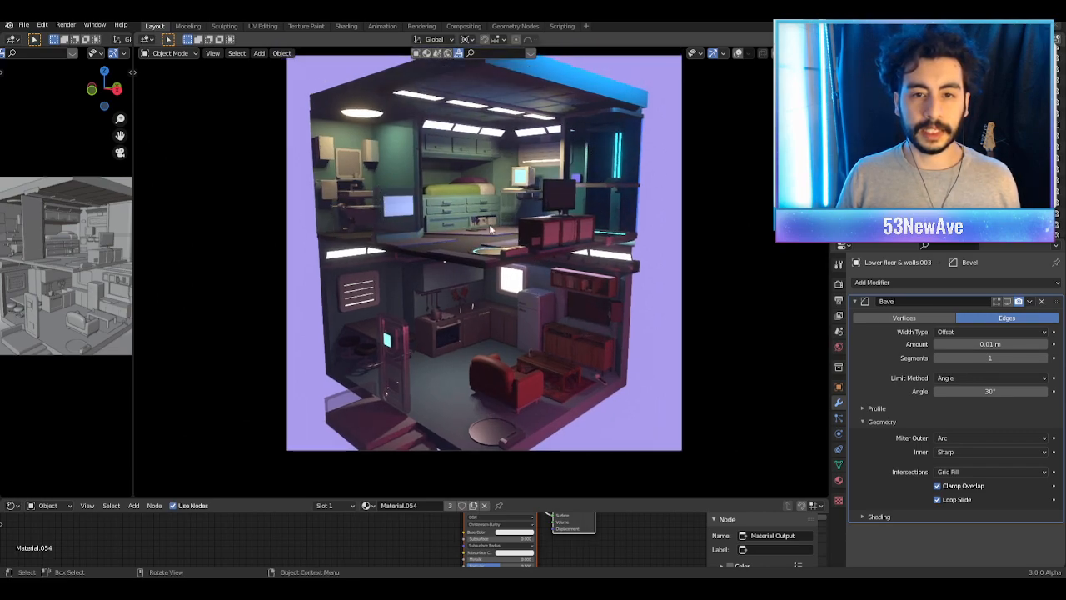
scroll(550, 172, up, 2)
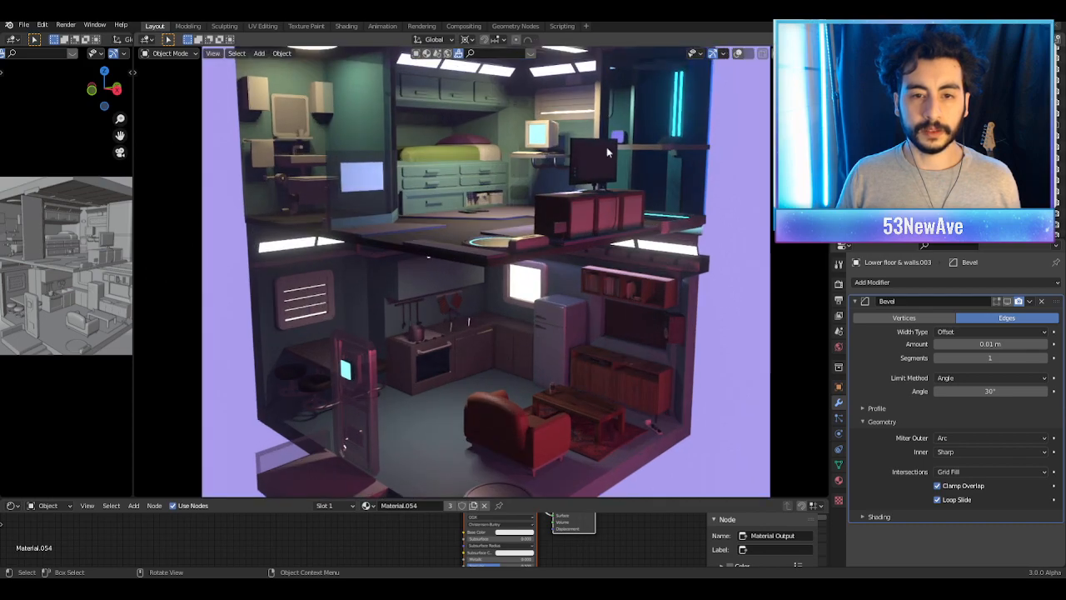
scroll(550, 173, down, 2)
middle_drag(551, 172, 517, 197)
key(KP_0)
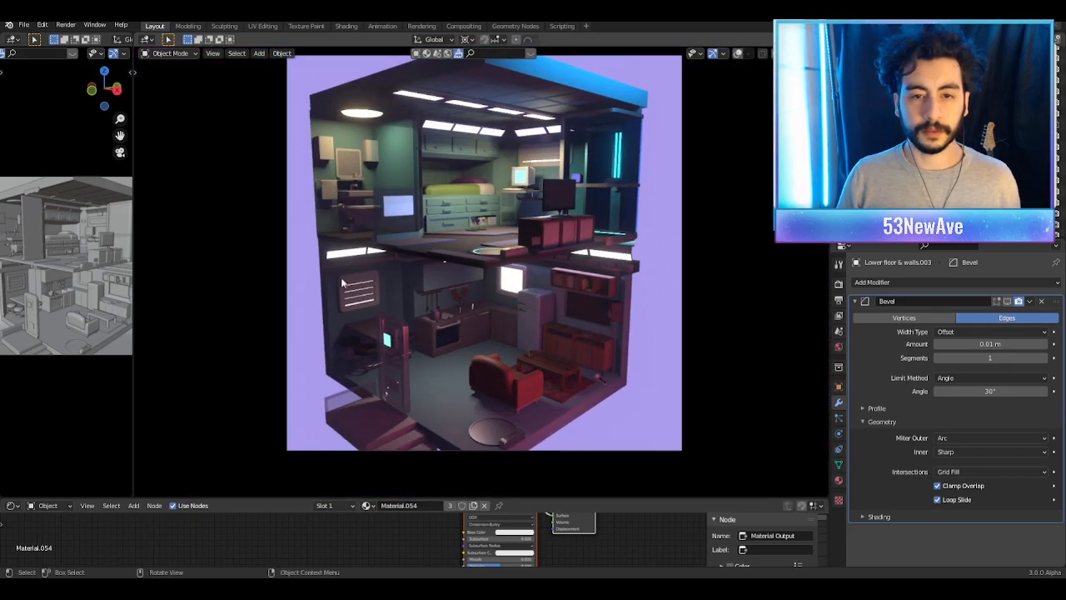
shift+middle_drag(639, 245, 631, 217)
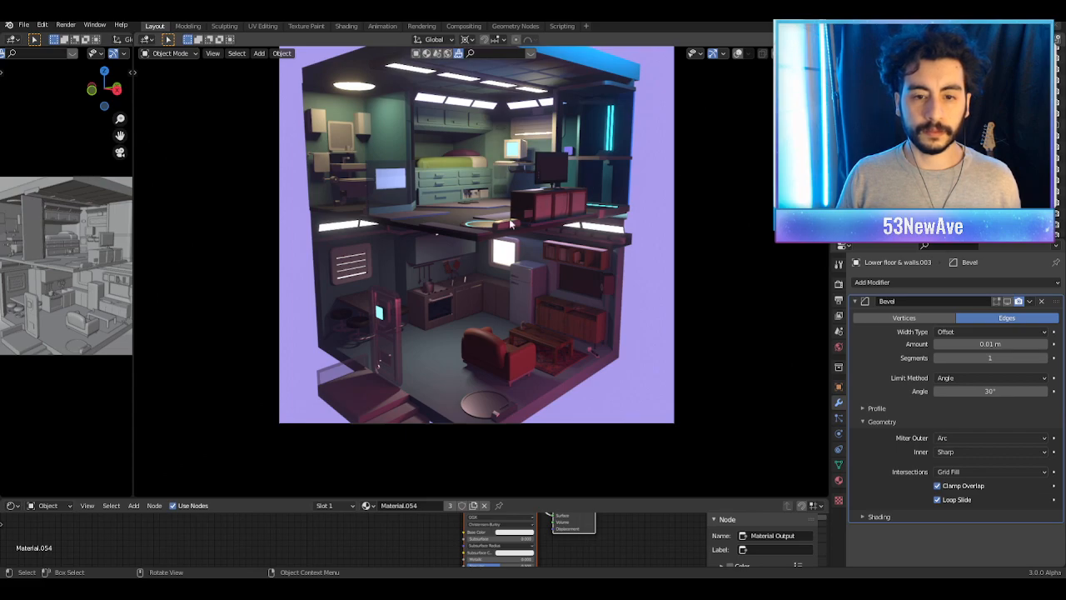
scroll(504, 288, up, 2)
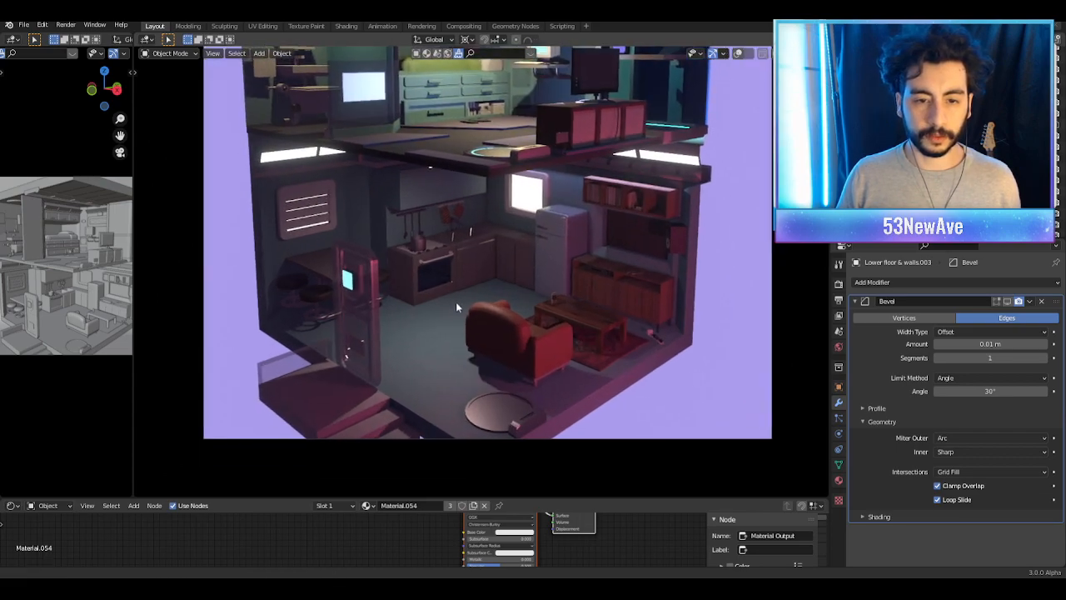
scroll(458, 303, up, 3)
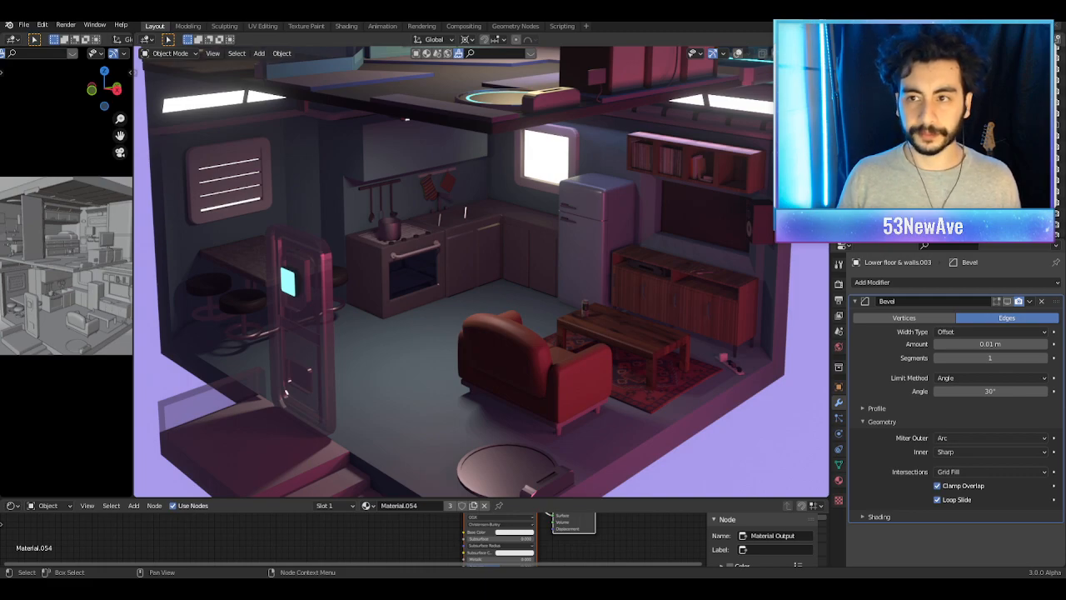
scroll(493, 267, down, 2)
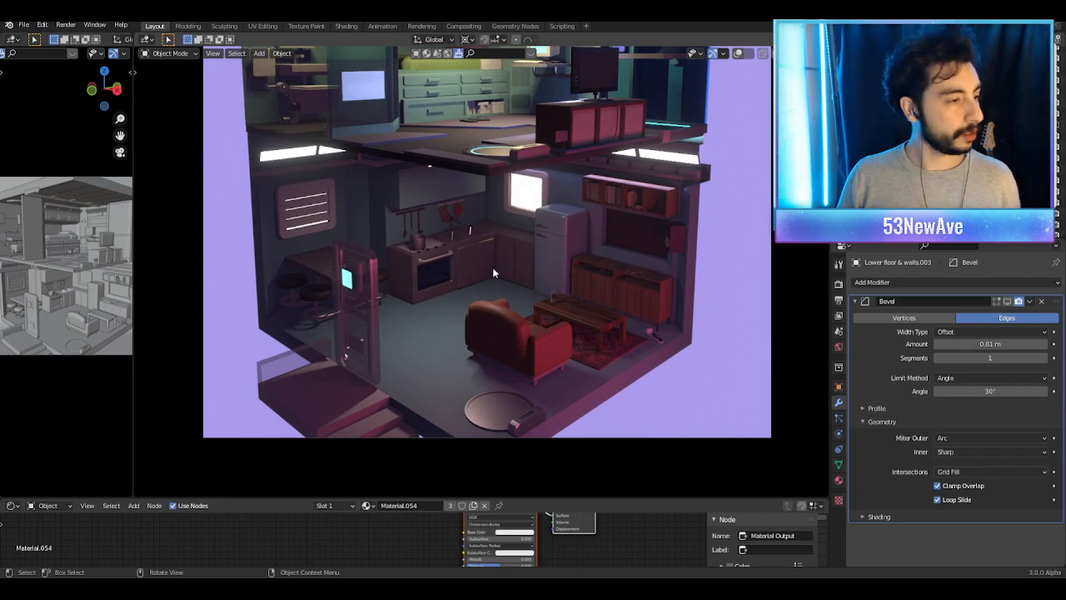
scroll(493, 273, down, 2)
shift+middle_drag(429, 352, 435, 315)
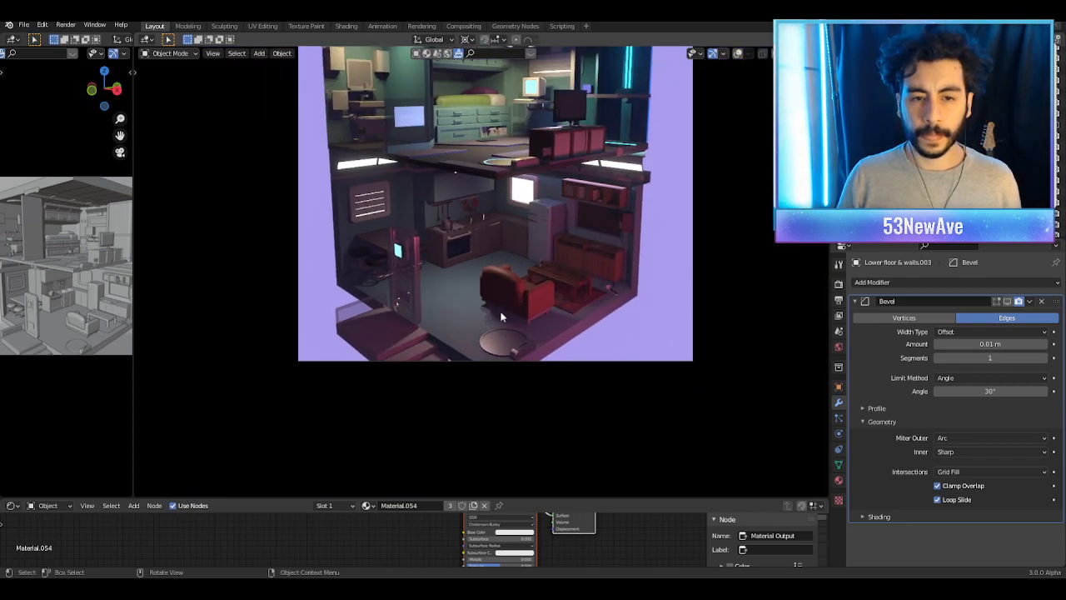
scroll(510, 301, up, 5)
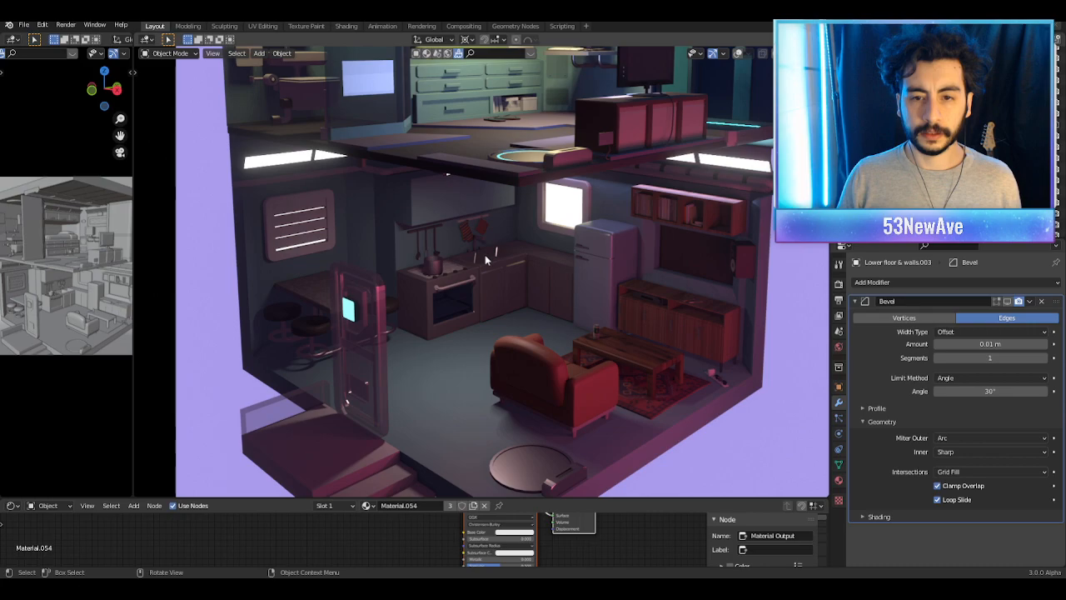
Step: Inspect the wall block above the kitchen counter up close, and look over the surrounding apartment from other angles
key(shift+alt+z)
click(426, 211)
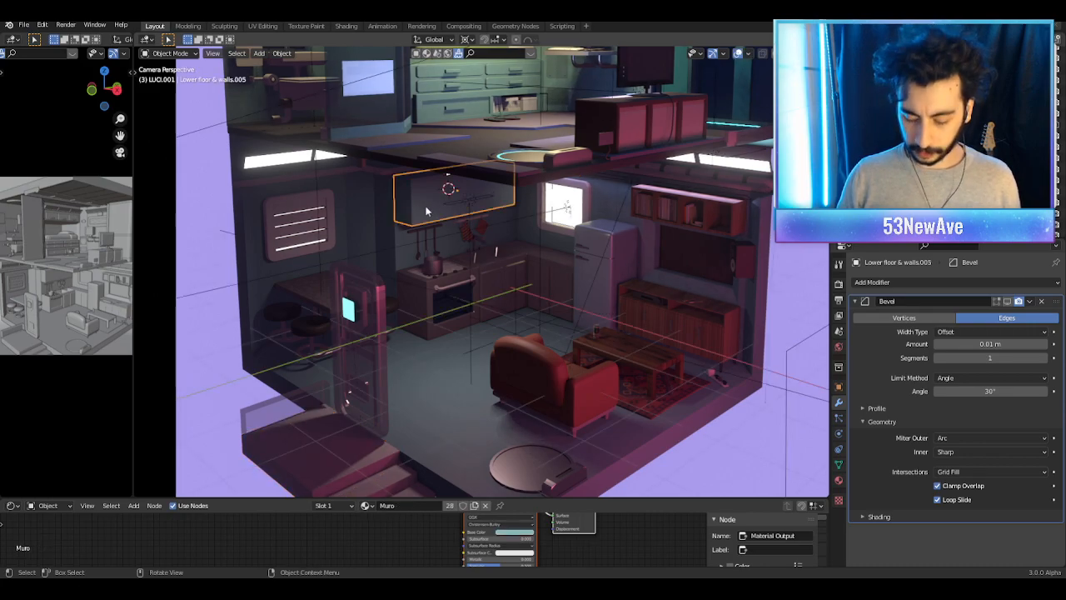
key(KP_Decimal)
shift+middle_drag(428, 209, 483, 254)
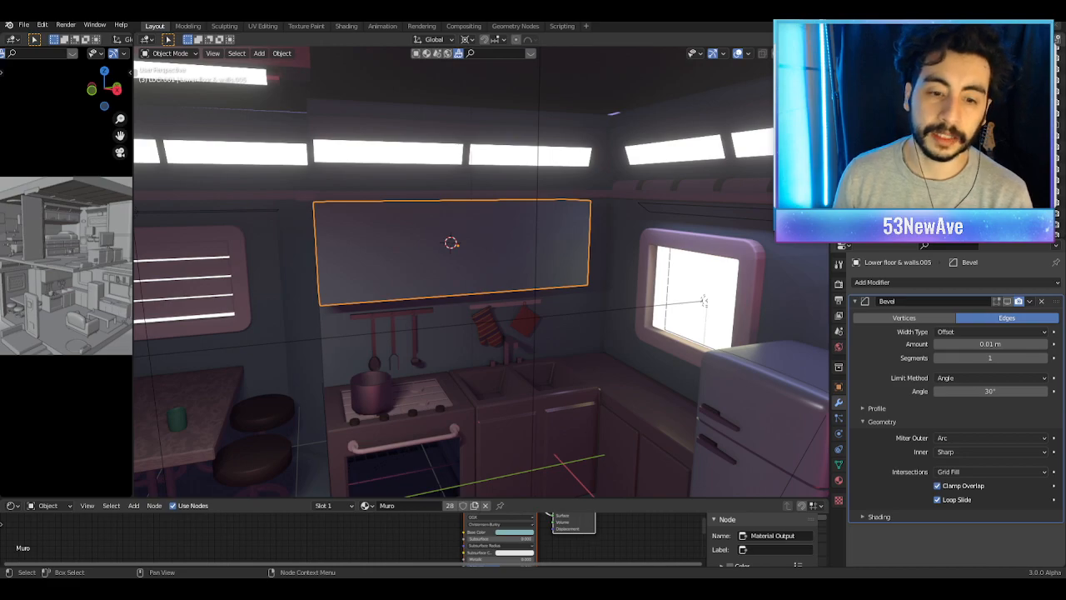
scroll(704, 301, down, 10)
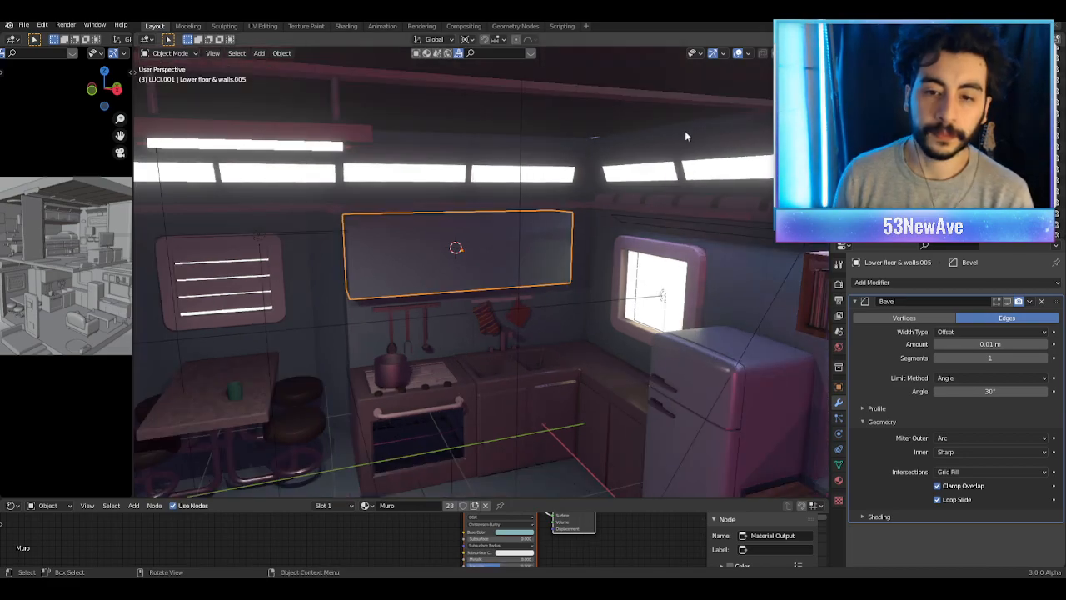
scroll(594, 358, up, 3)
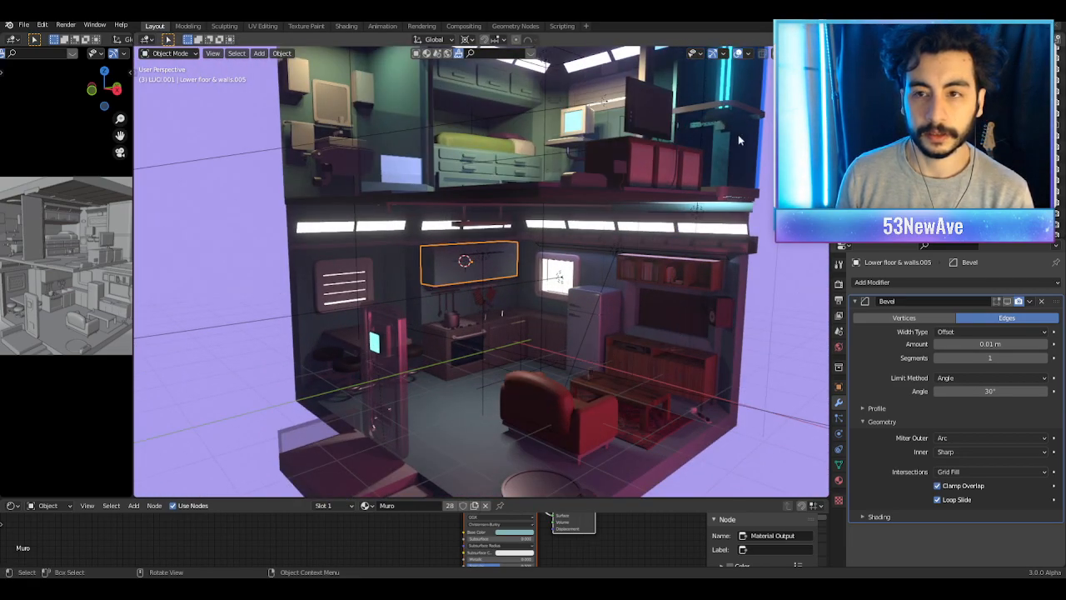
middle_drag(720, 170, 655, 169)
scroll(604, 223, down, 2)
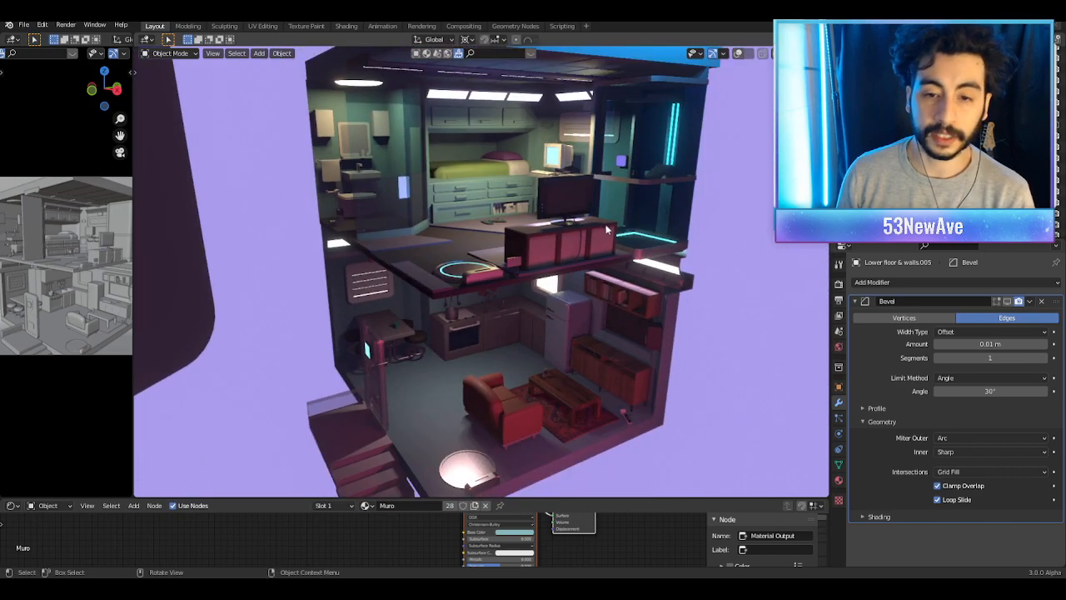
Step: Return to the camera view and save the scene file
scroll(636, 227, down, 4)
key(KP_0)
scroll(624, 223, down, 4)
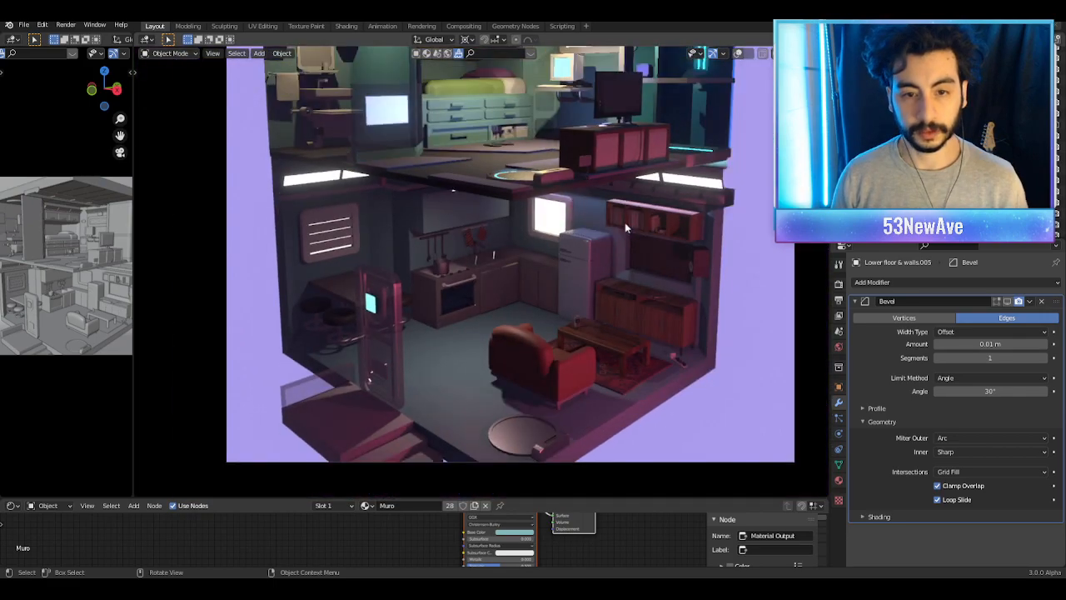
shift+middle_drag(623, 200, 644, 230)
key(ctrl+s)
Step: Darken the grey base color of the sofa base's material and raise its metallic value to about 0.65
scroll(639, 236, up, 2)
shift+middle_drag(556, 276, 540, 270)
scroll(538, 270, up, 2)
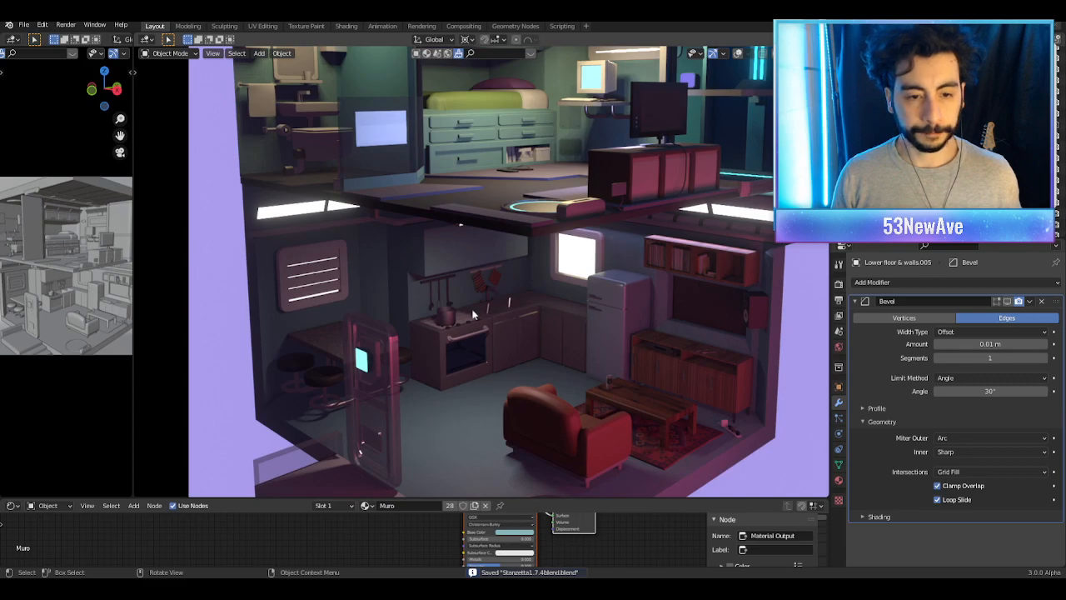
shift+middle_drag(461, 319, 379, 233)
scroll(512, 398, up, 6)
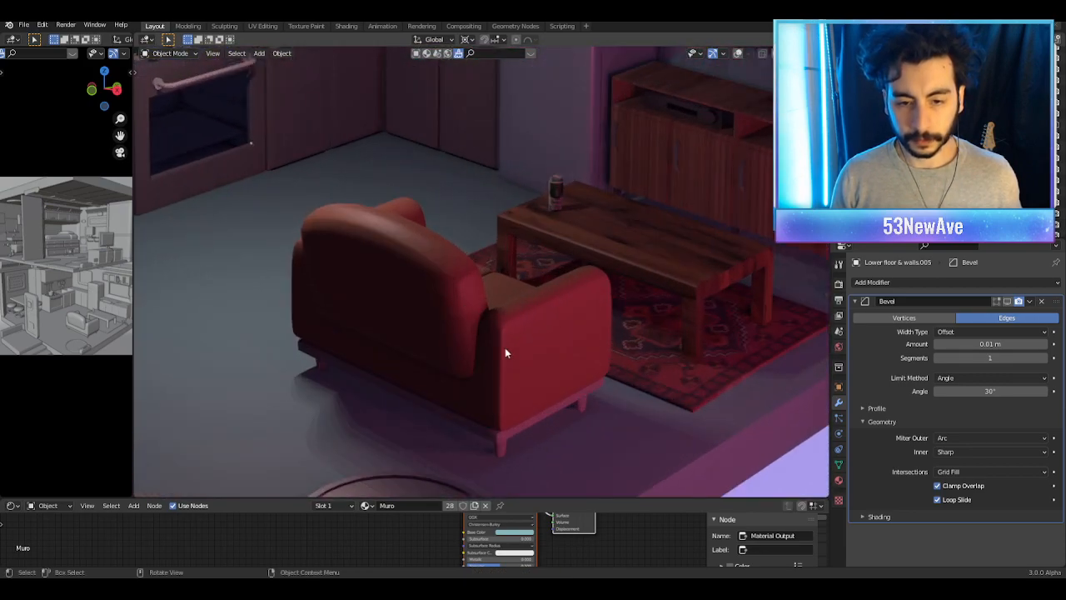
click(484, 406)
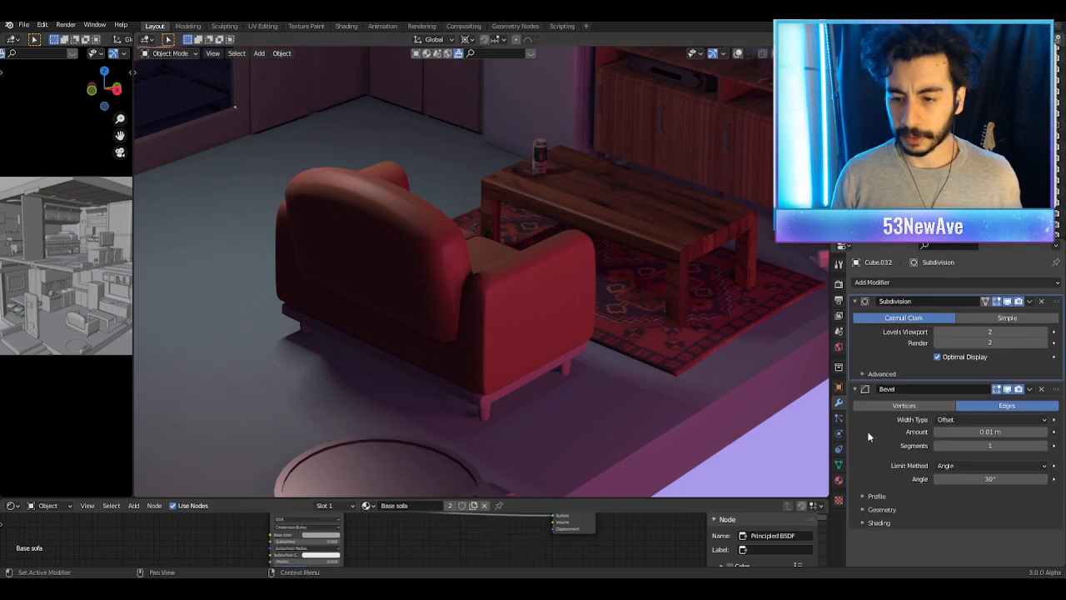
click(839, 480)
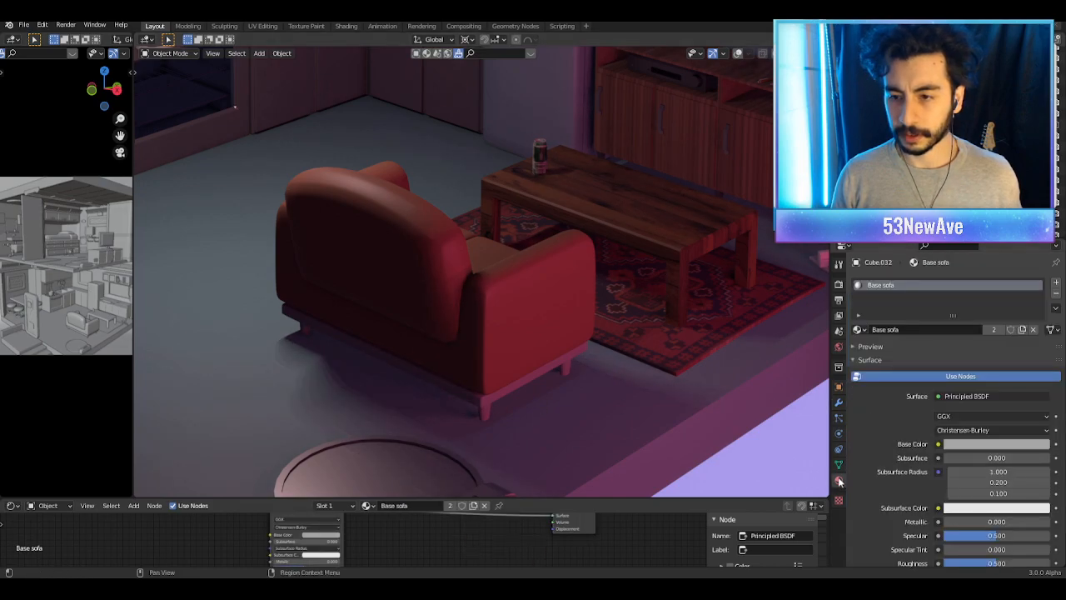
click(991, 447)
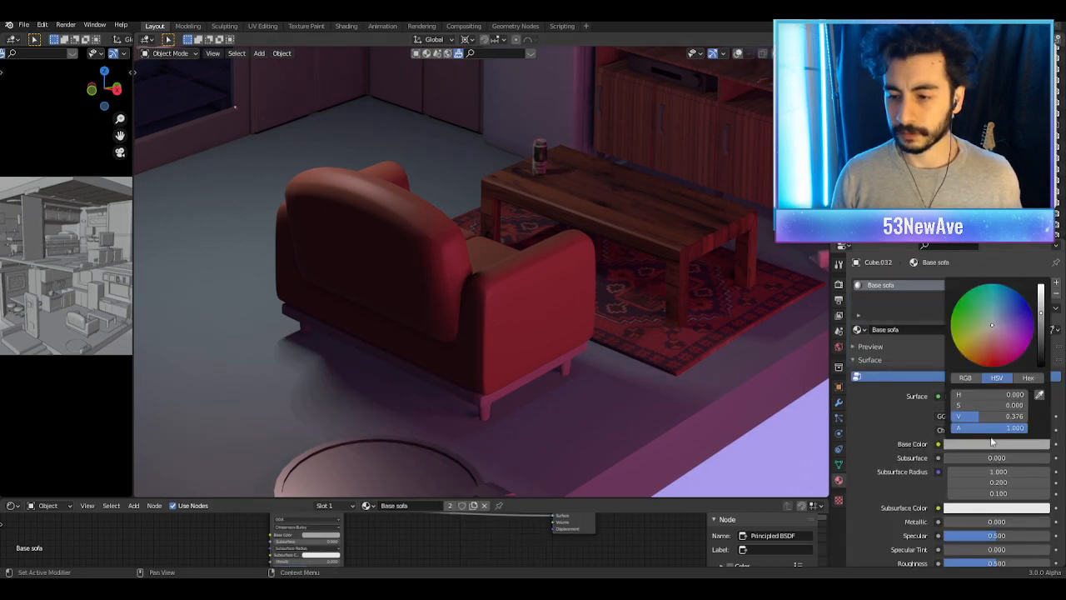
drag(1045, 314, 1044, 325)
drag(986, 522, 1056, 522)
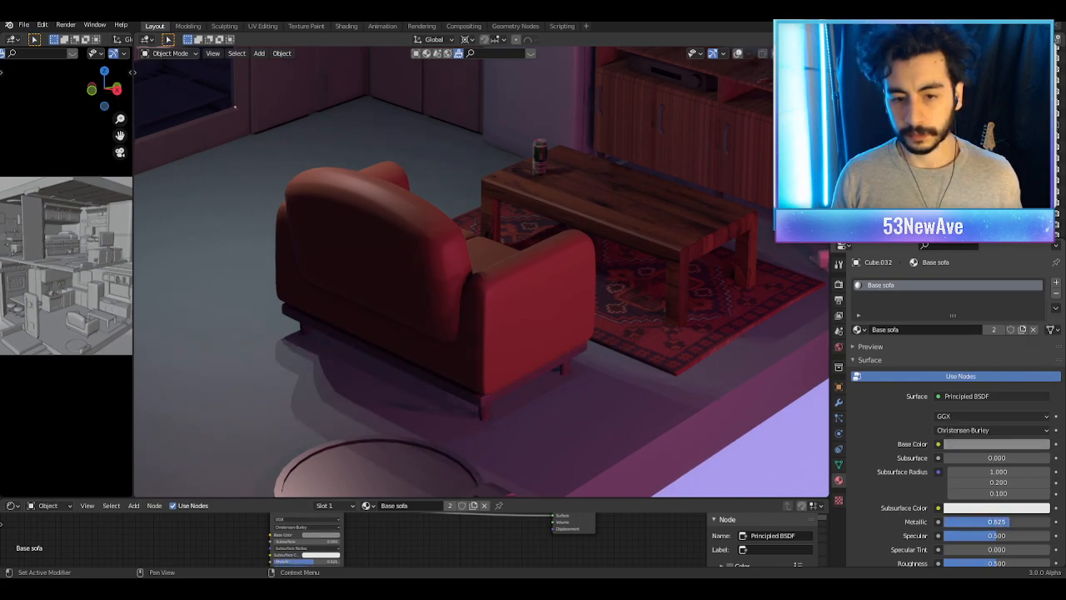
Step: Shade the sofa legs smooth and enable Auto Smooth on their normals
click(481, 413)
right_click(486, 413)
click(472, 373)
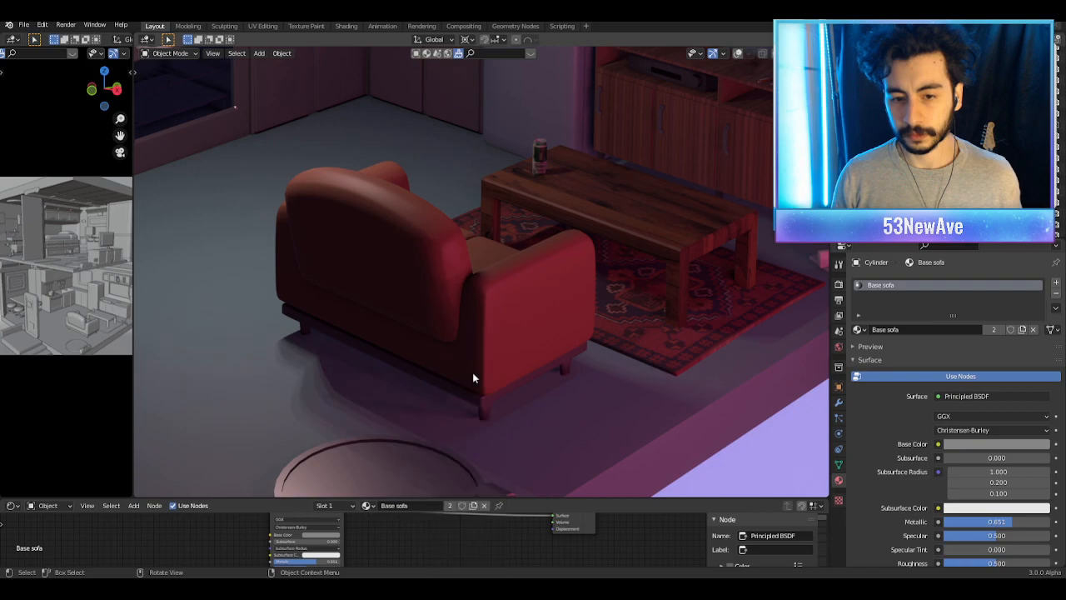
click(839, 464)
click(936, 489)
Step: Select the camera and lower it about 0.43 m along global Z, with the overlays hidden and the whole apartment framed
scroll(654, 364, down, 5)
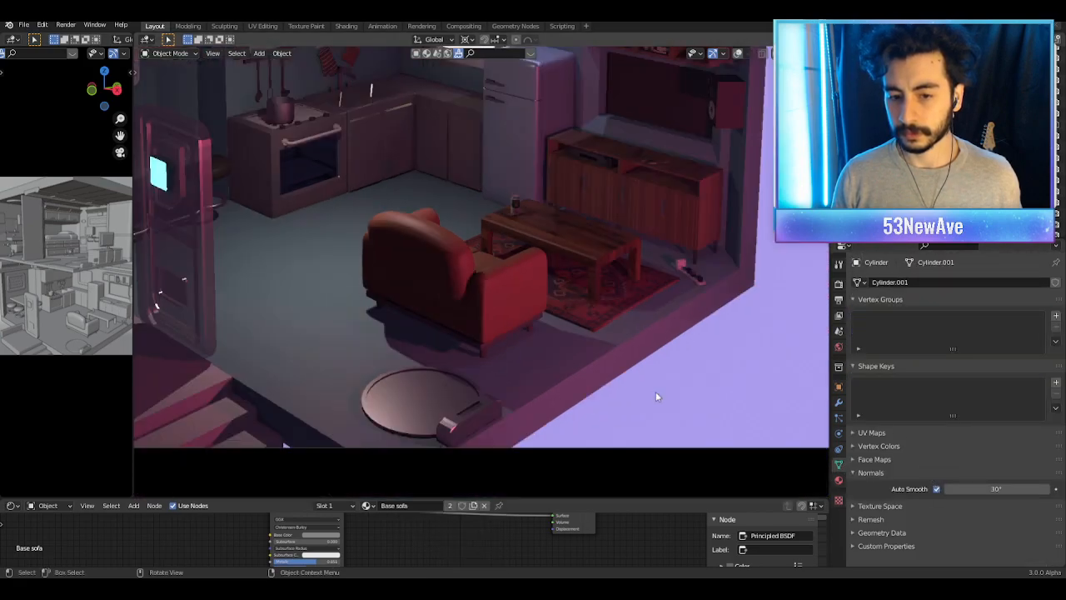
scroll(598, 331, down, 5)
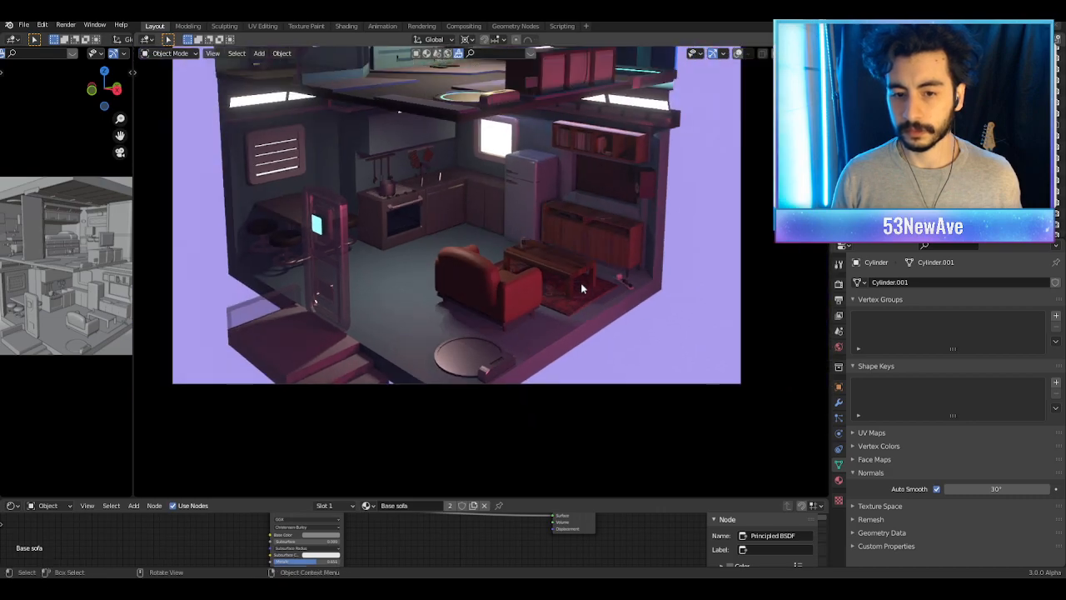
scroll(667, 287, down, 3)
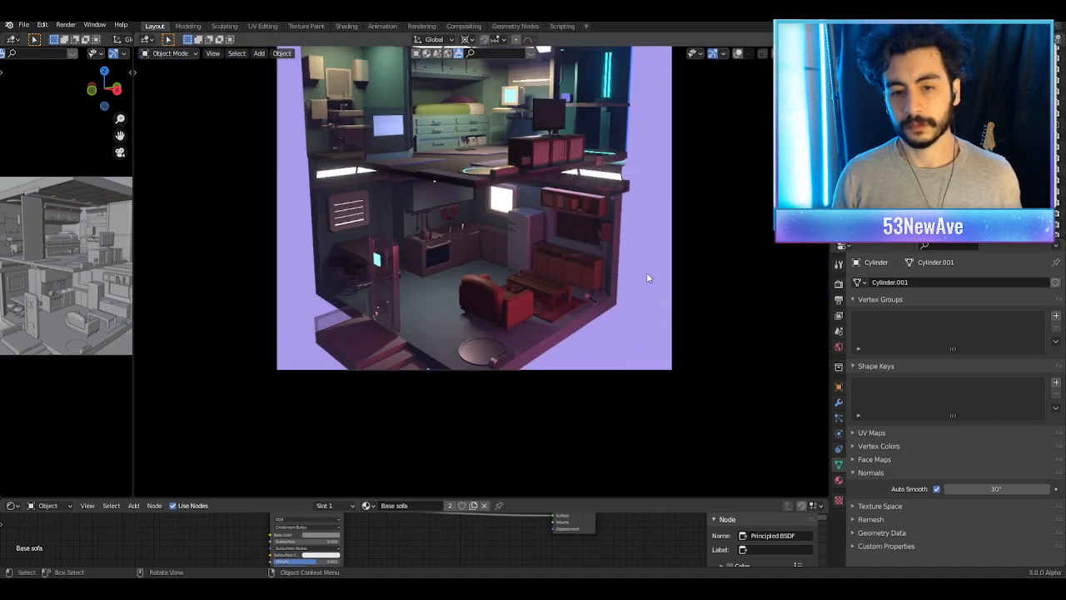
scroll(648, 274, down, 2)
scroll(652, 286, down, 3)
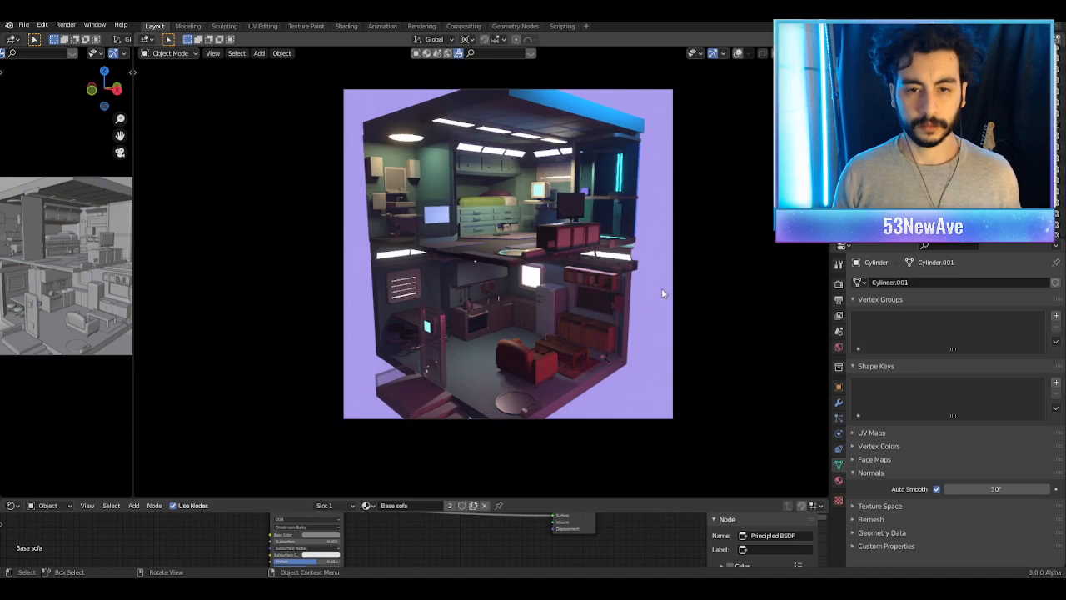
click(738, 54)
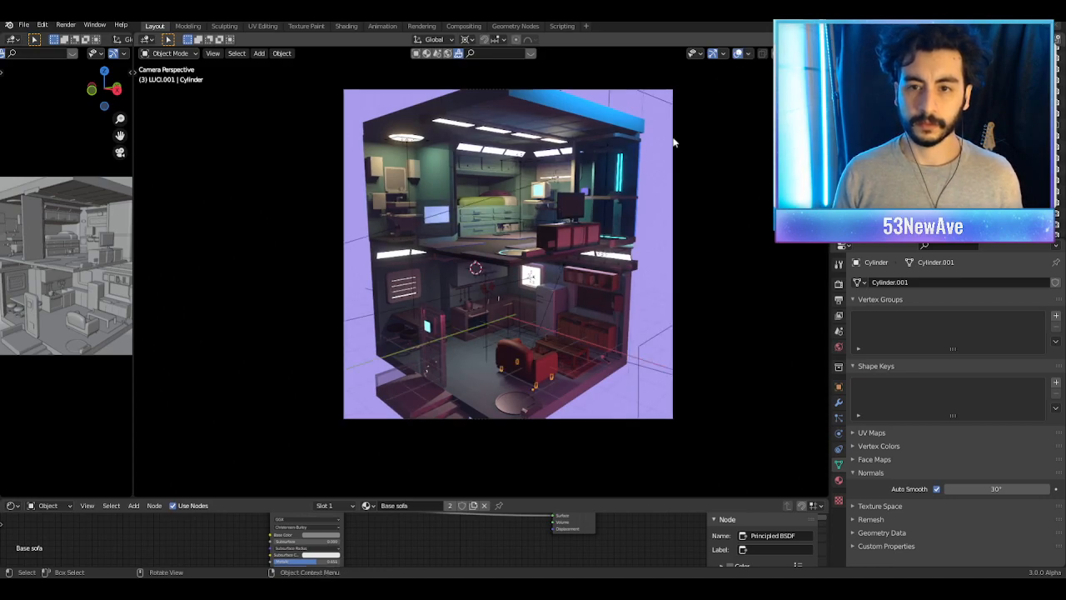
click(673, 139)
click(737, 53)
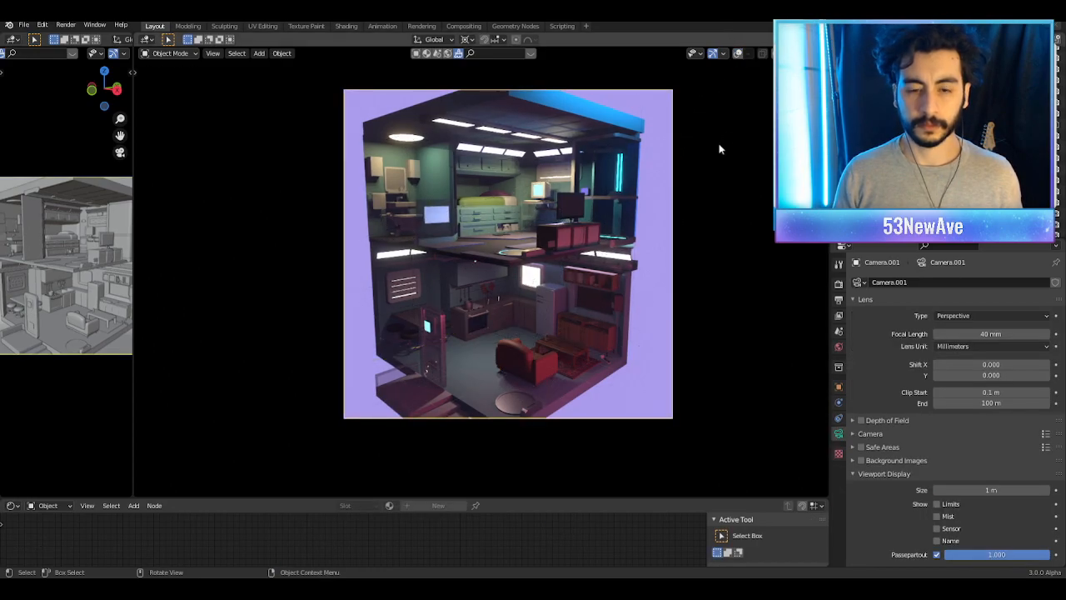
key(g)
key(z)
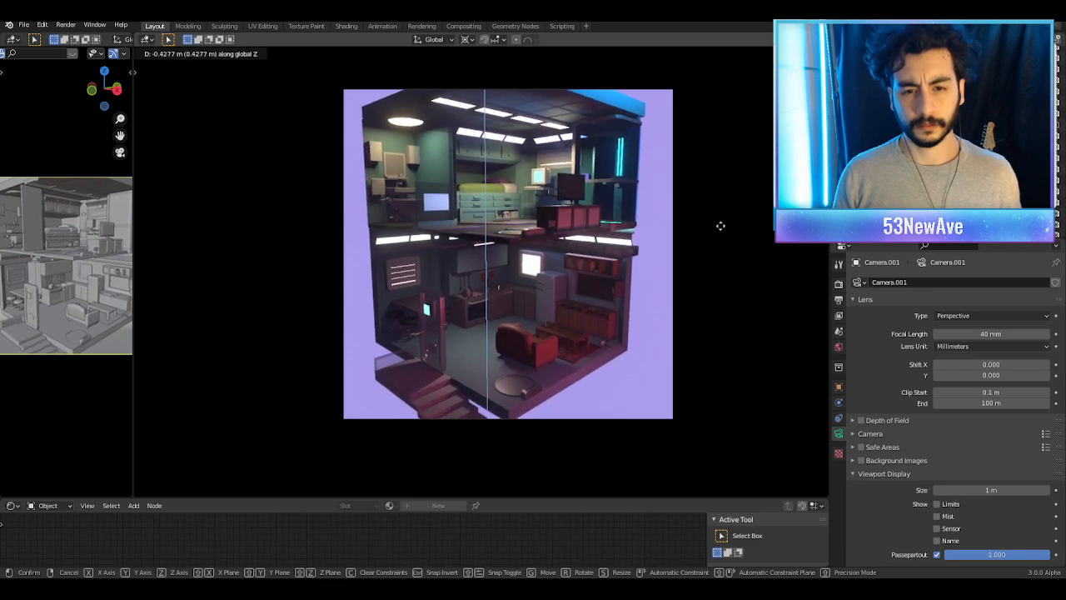
click(722, 228)
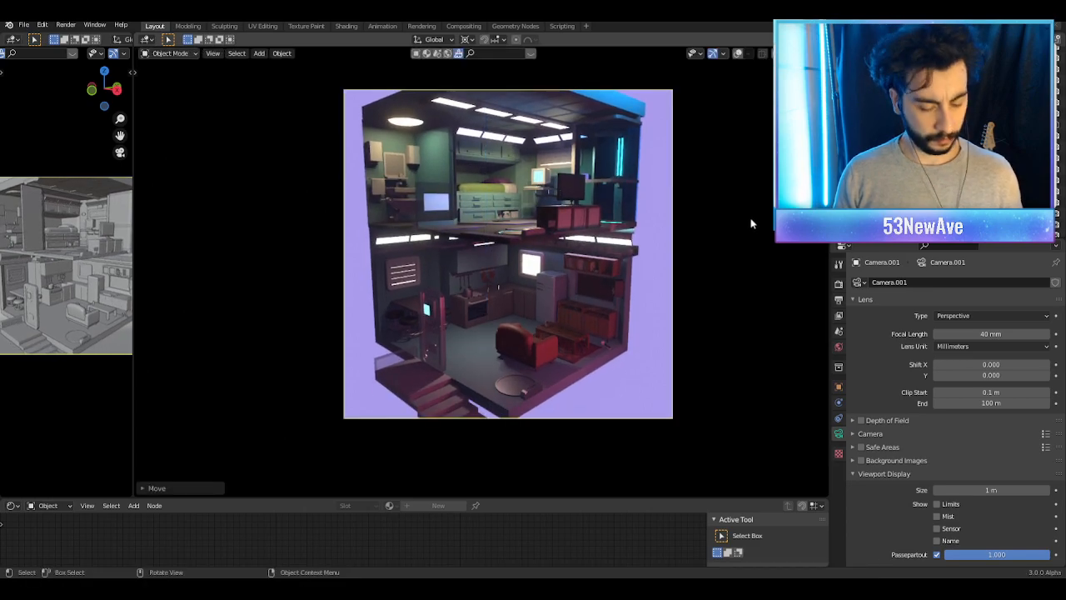
Step: Tilt the camera around its local X axis and raise it about 0.33 m along global Z
key(r)
key(x)
key(x)
click(749, 202)
key(g)
key(z)
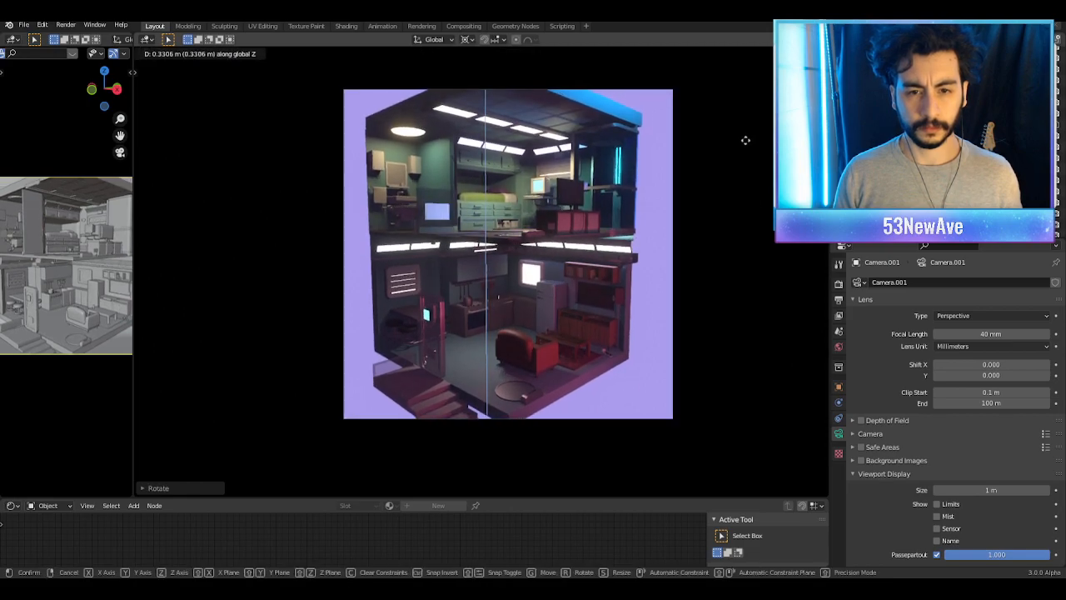
click(745, 133)
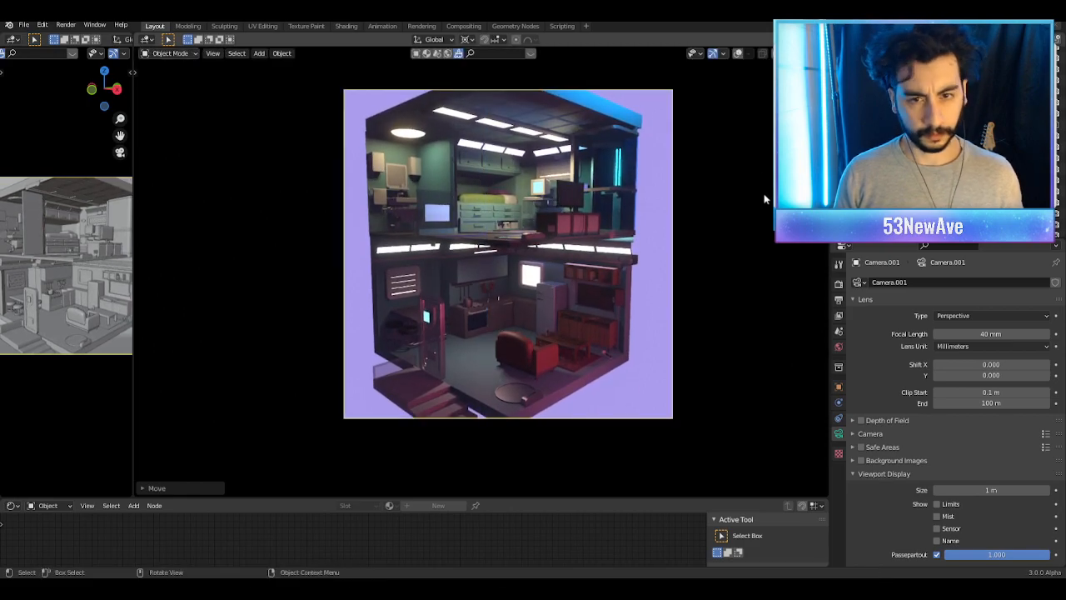
Step: Move the camera back about 0.54 m in the horizontal plane and raise it slightly along global Z
key(g)
key(shift+z)
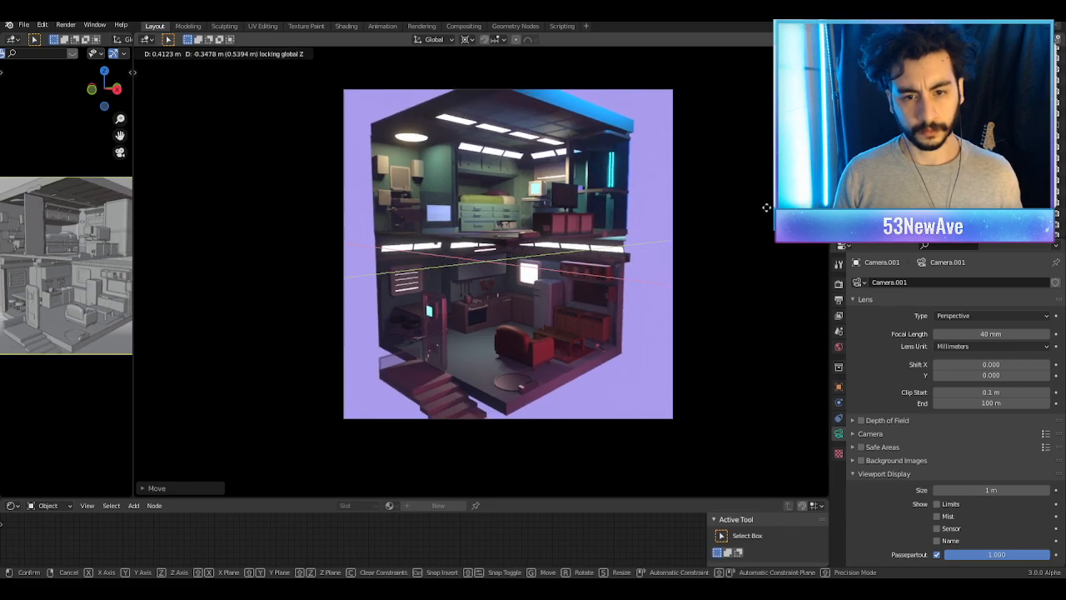
click(767, 212)
key(g)
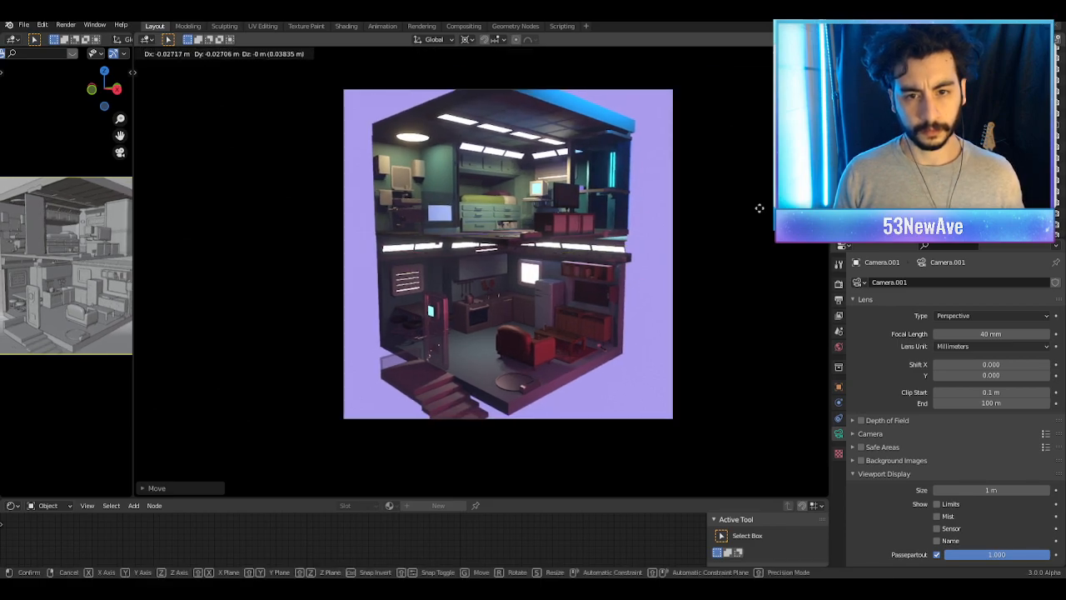
key(z)
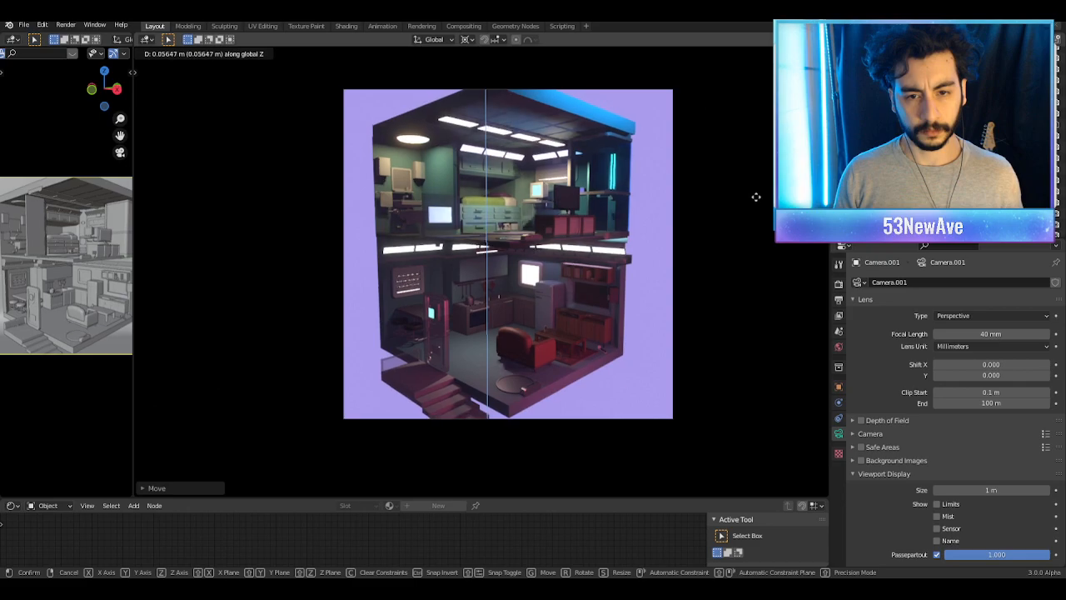
click(754, 183)
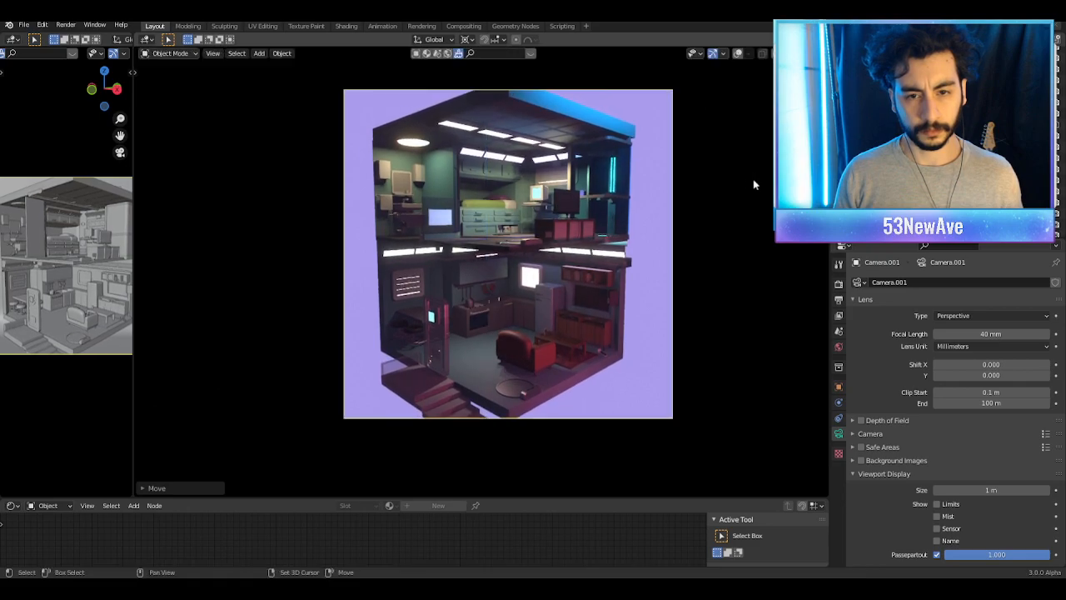
Step: Rotate the camera about 1.3° around global Z and shift it along X to refine the framing
key(r)
key(z)
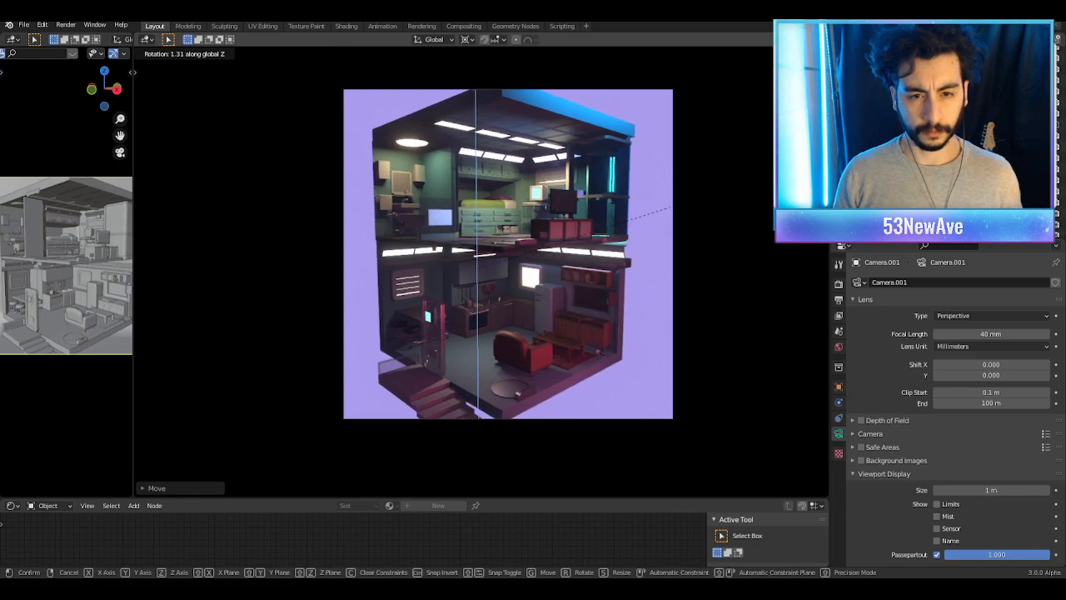
click(738, 184)
key(g)
key(x)
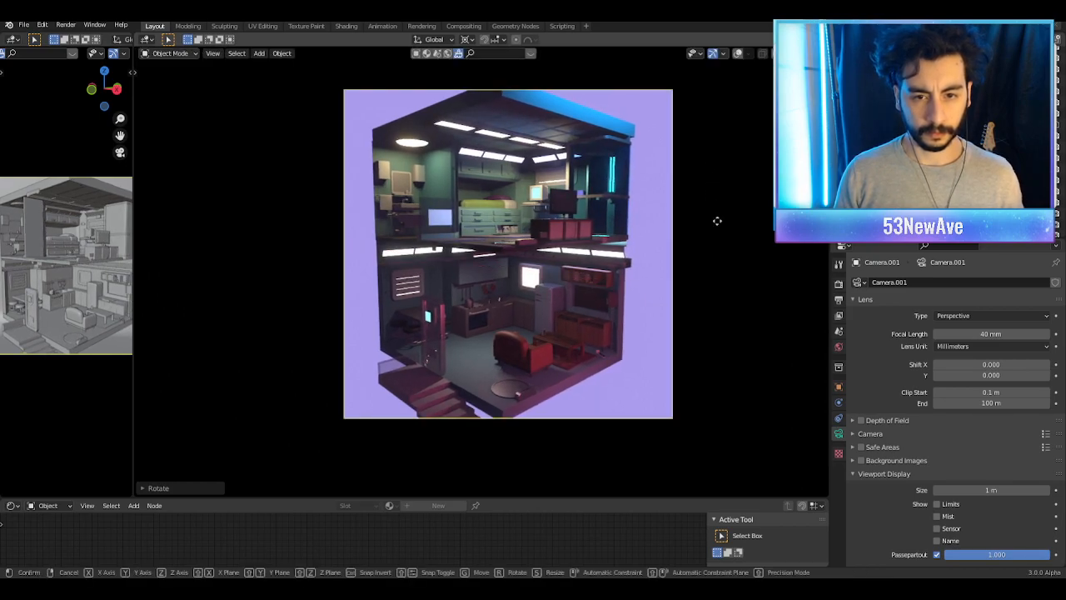
Step: Move the camera about 0.07 m along X and -0.12 m along Y, locking the global Z axis
key(shift+z)
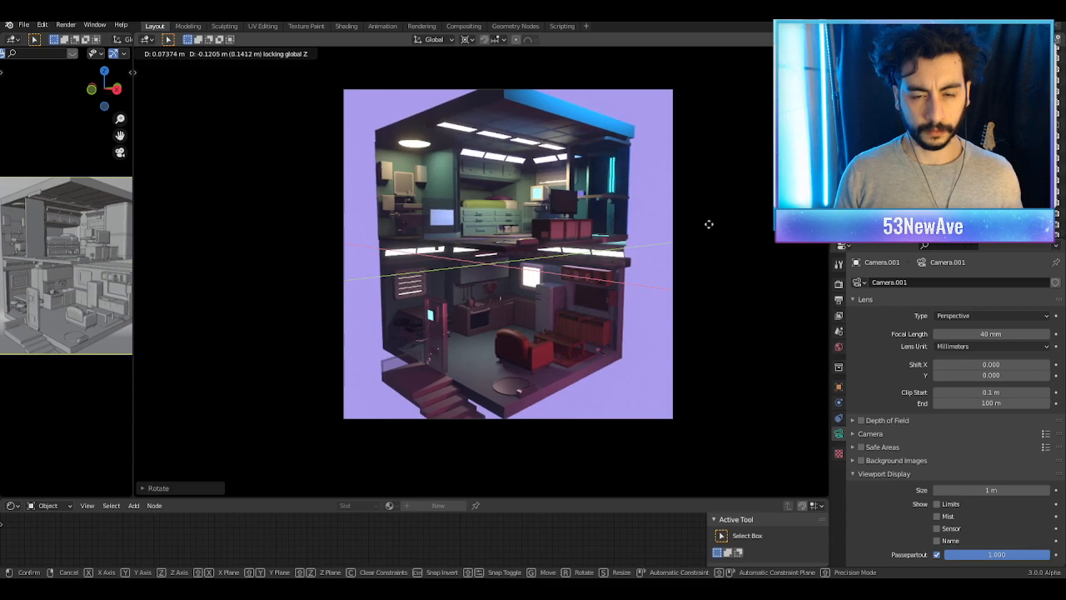
click(709, 224)
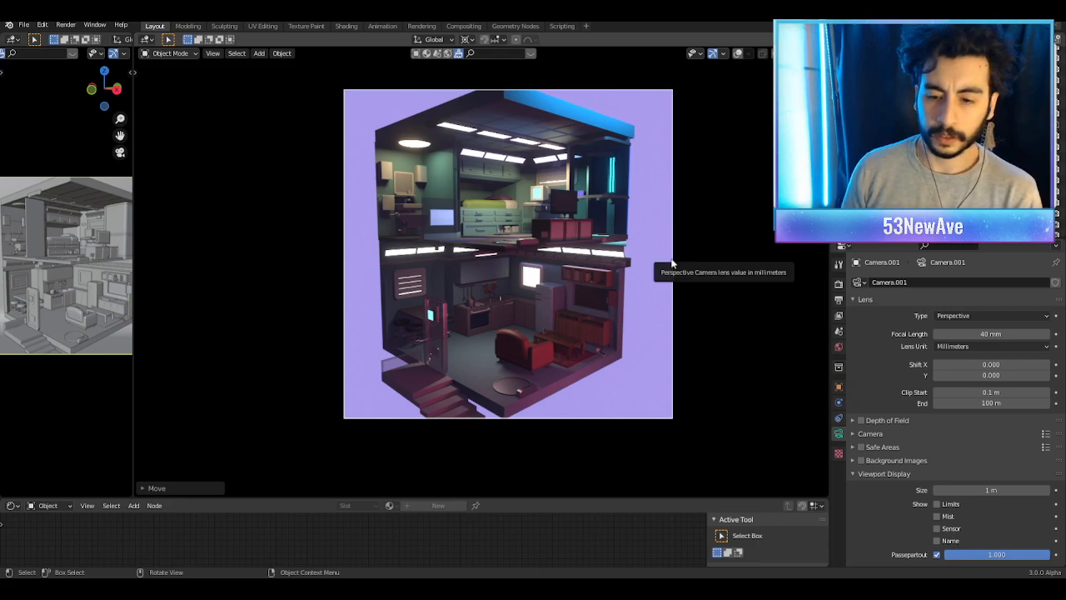
scroll(550, 289, up, 1)
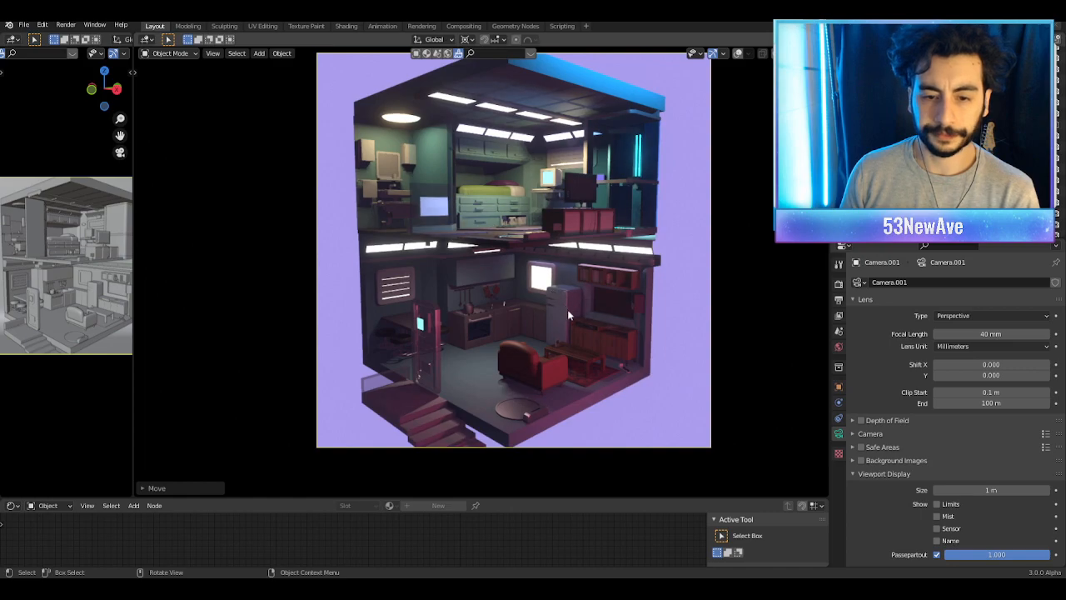
scroll(629, 367, up, 2)
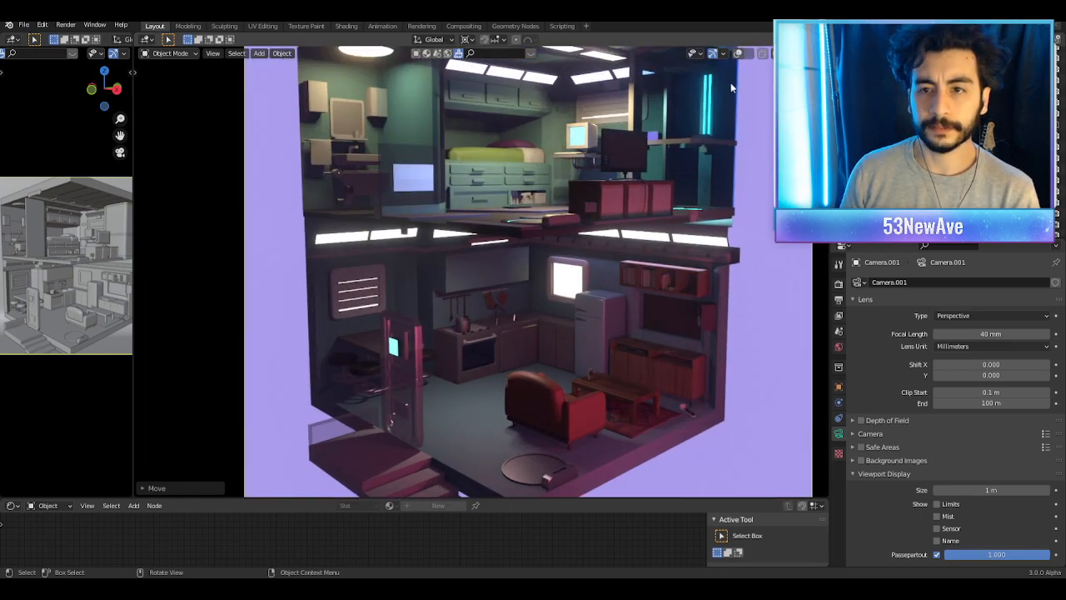
Step: Turn on the viewport overlays for the camera view of the apartment
click(739, 53)
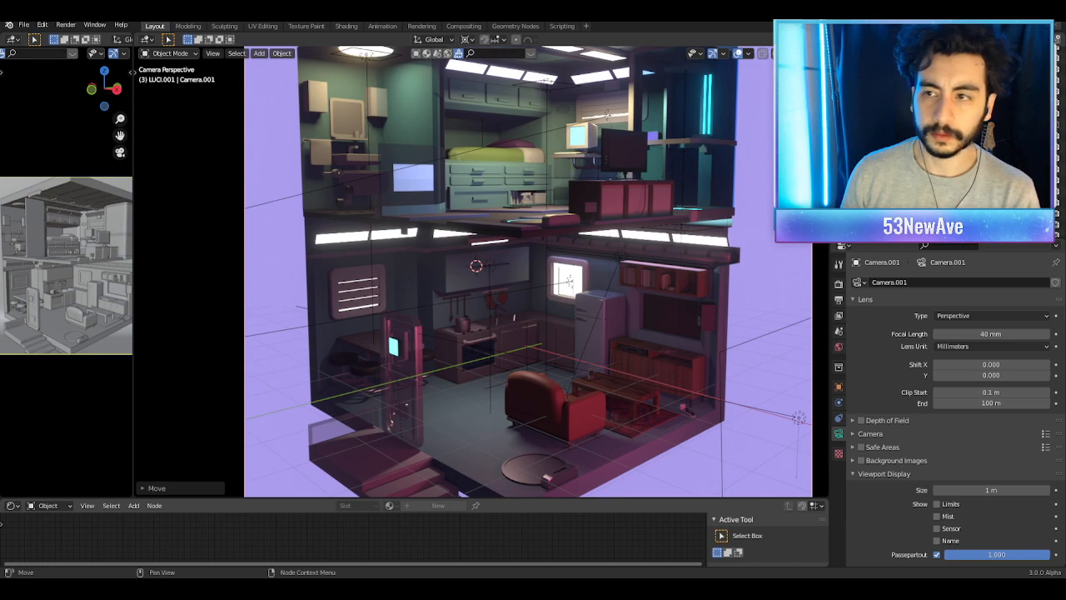
scroll(614, 340, up, 1)
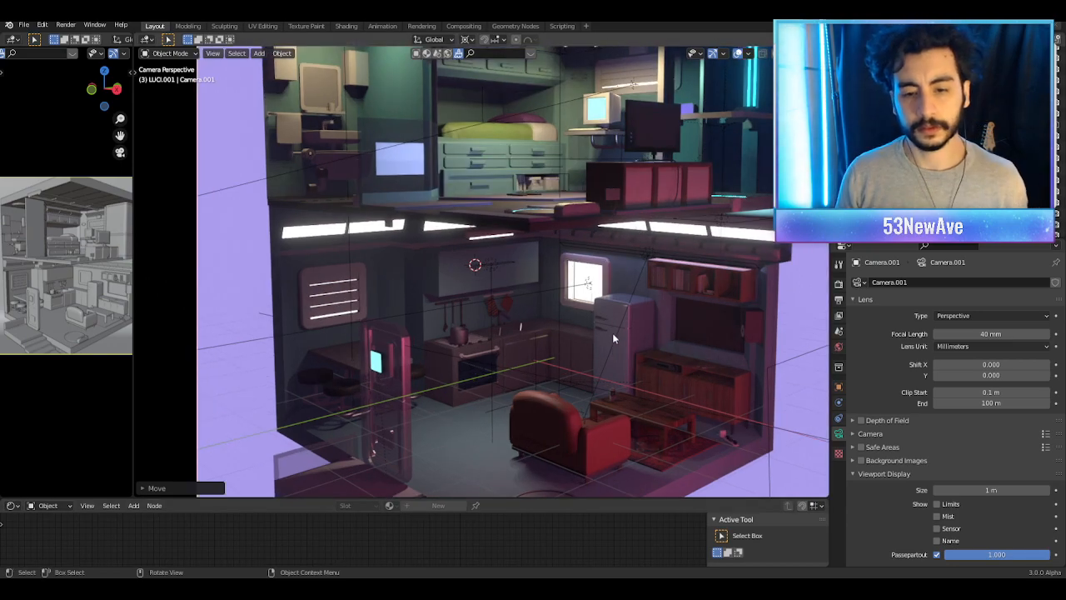
shift+middle_drag(612, 353, 586, 267)
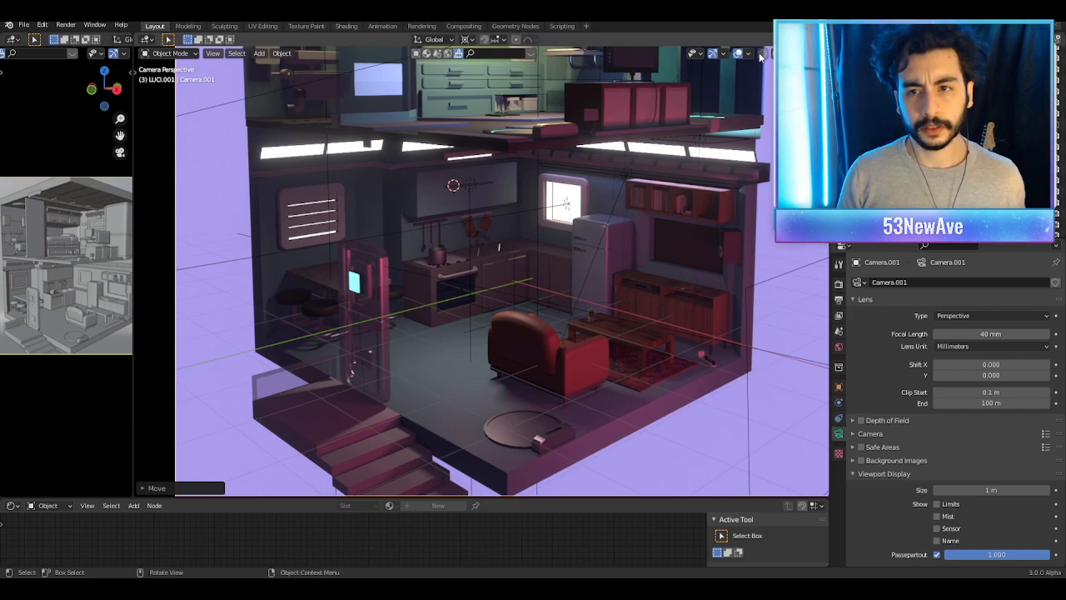
Step: Examine the lower floor and walls mesh in Edit Mode, picking the floor face beside the round hatch
click(477, 391)
key(Tab)
shift+middle_drag(483, 385, 490, 291)
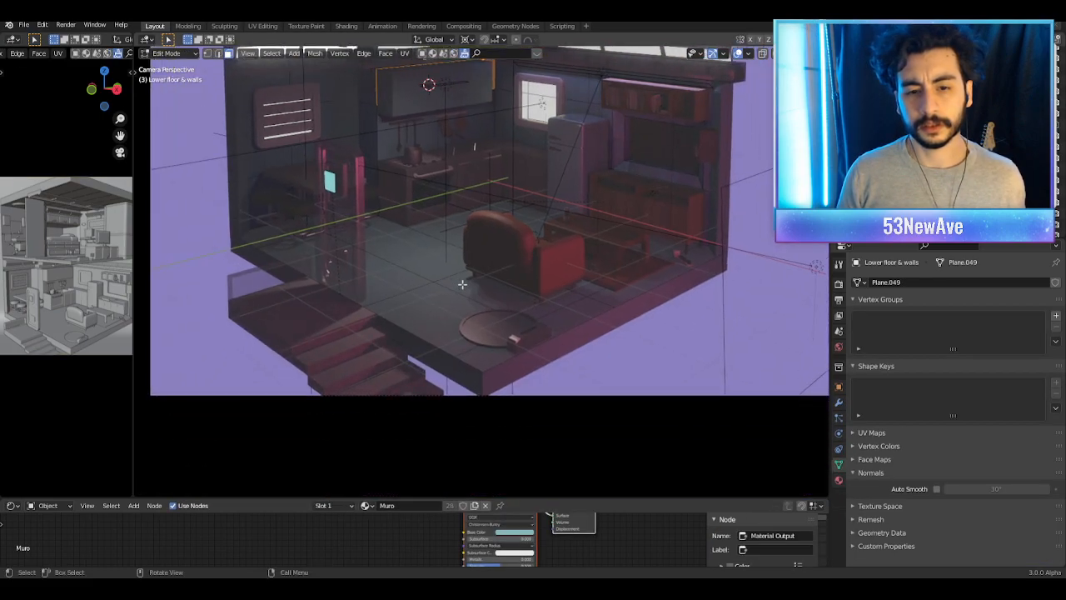
scroll(503, 233, up, 2)
click(478, 427)
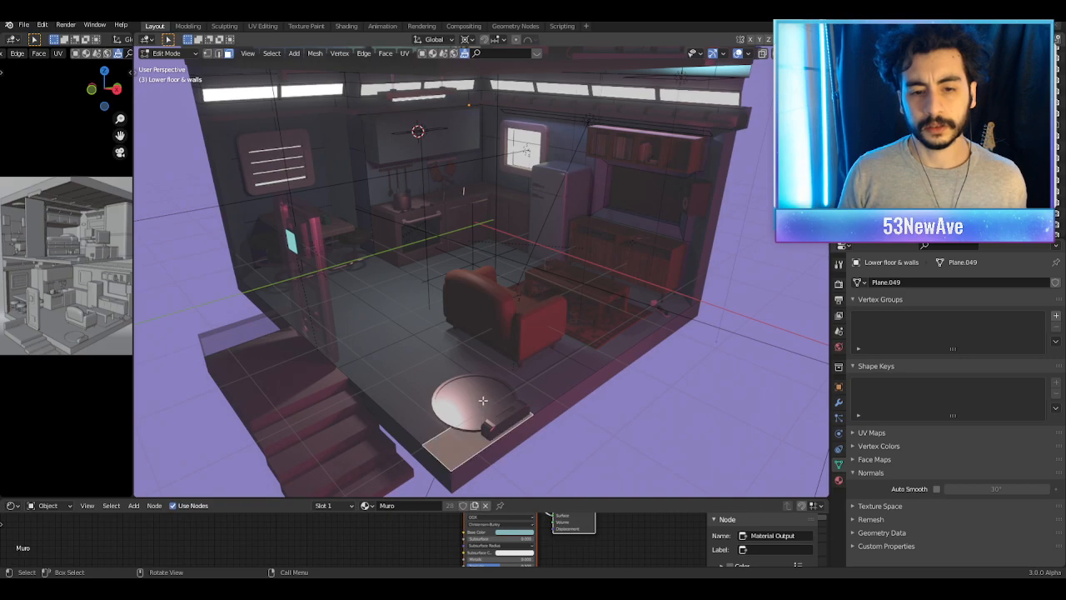
key(Tab)
Step: Hide the lower room's furniture and look over the bare walls and floor without overlays
click(1049, 144)
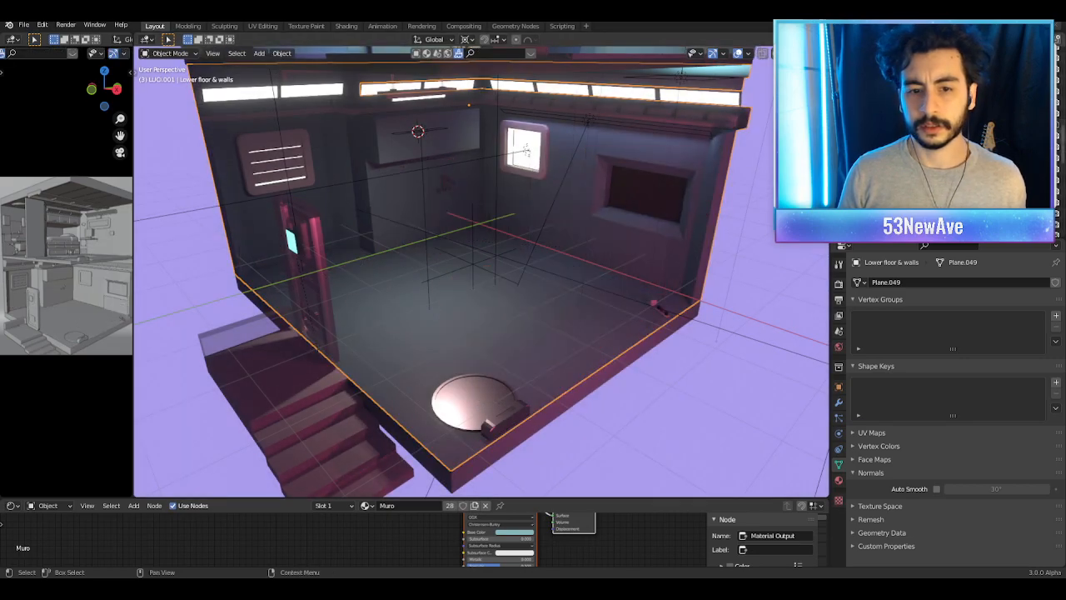
middle_drag(493, 271, 506, 209)
click(738, 54)
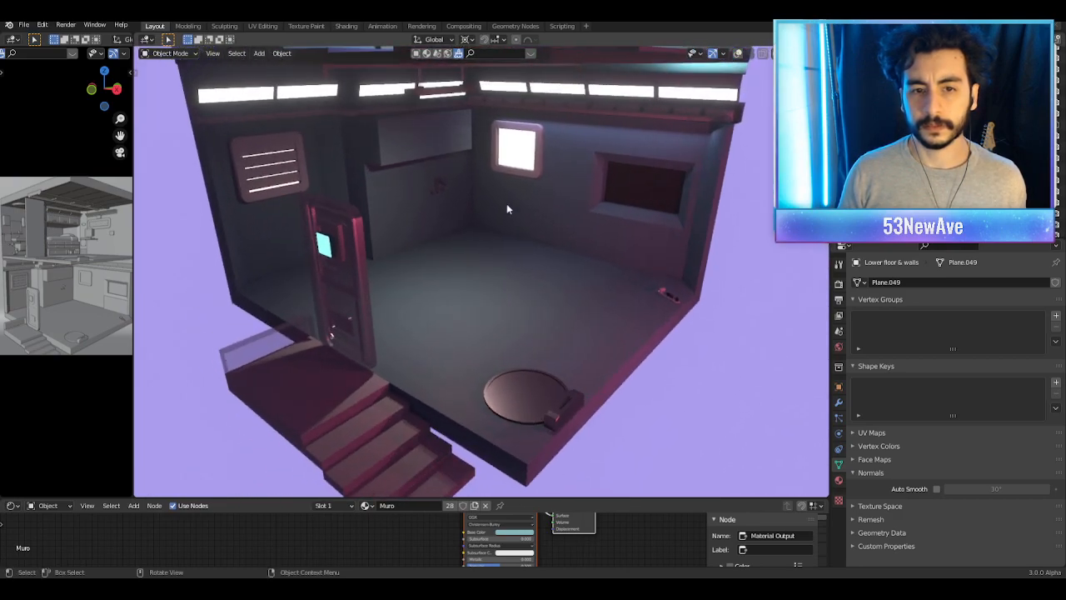
scroll(505, 201, up, 5)
click(736, 54)
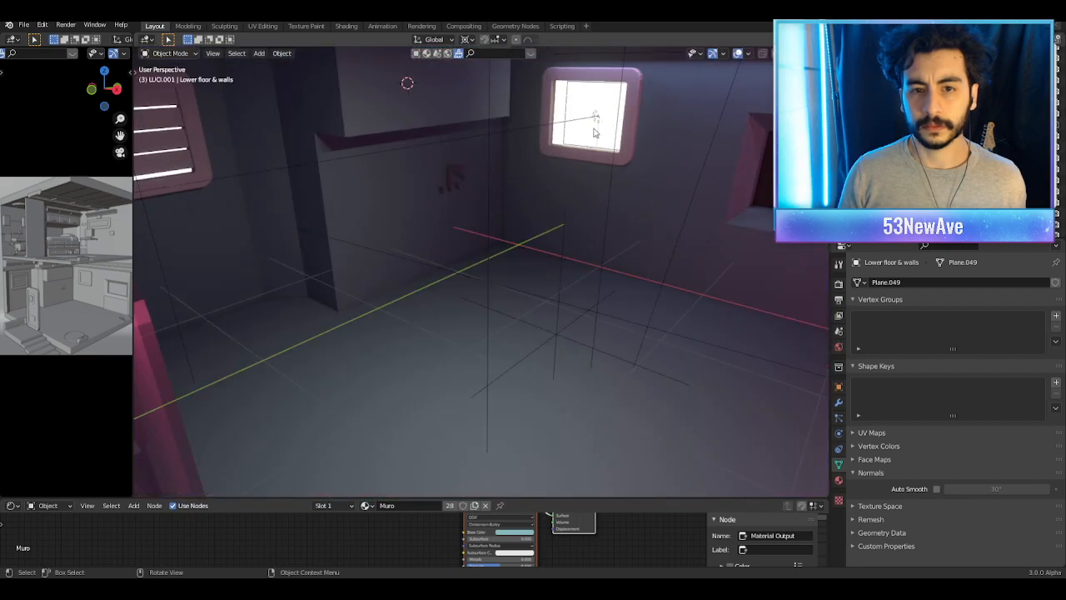
Step: Rename the faucet object on the kitchen wall to Rubinetto
click(450, 181)
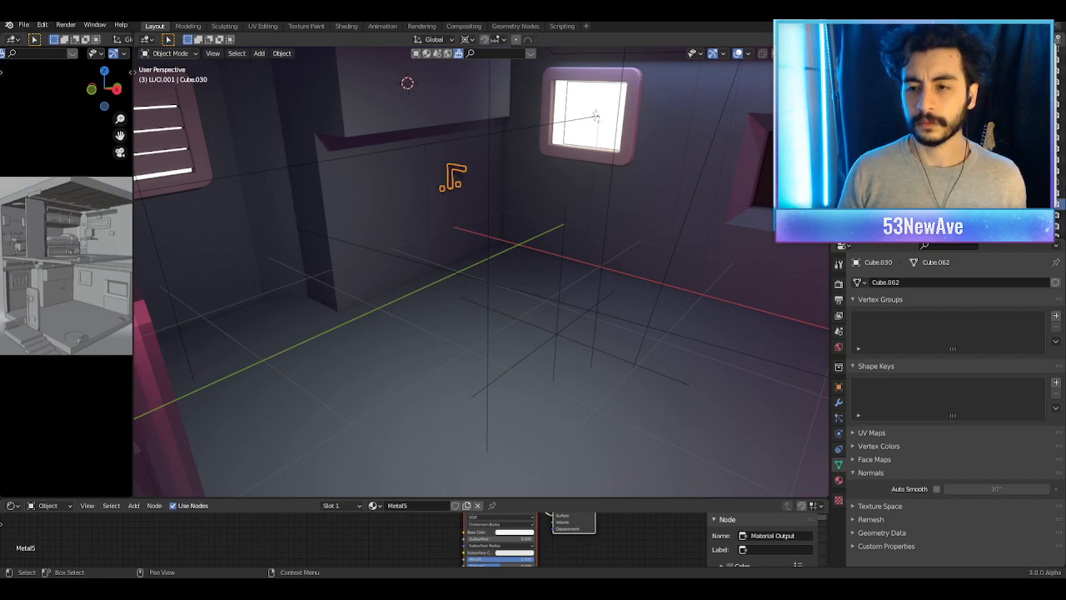
text(Rubinetto)
key(Return)
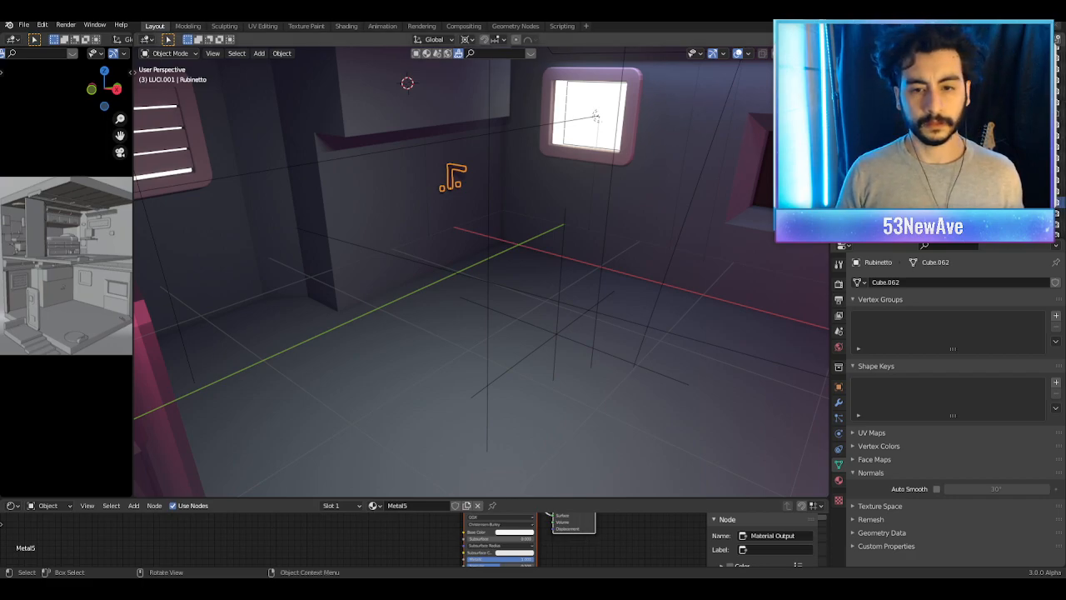
Step: Turn off the Extras option in the viewport overlays
scroll(666, 255, down, 8)
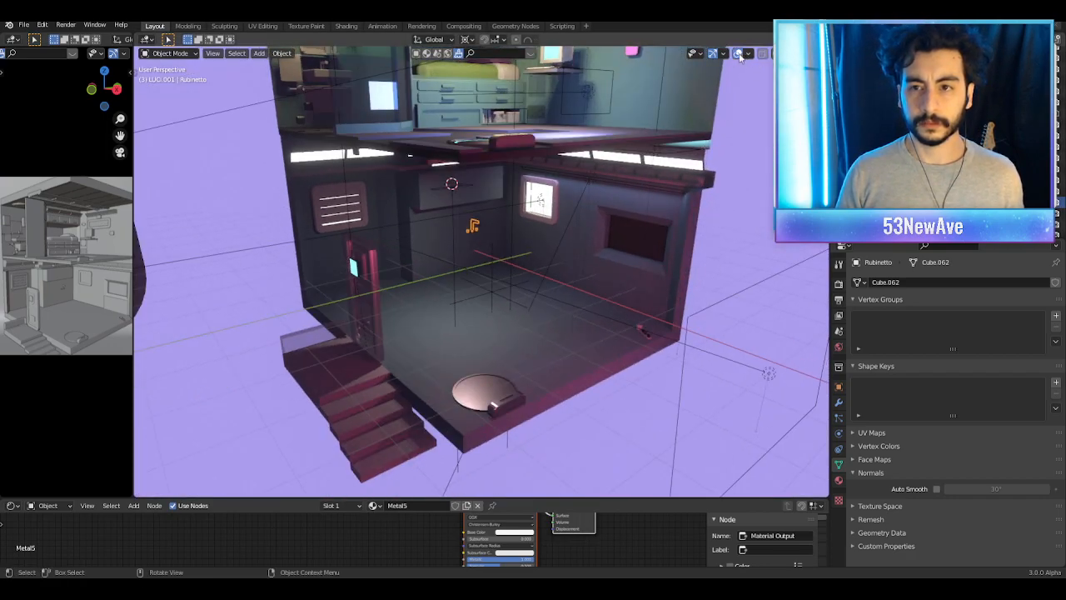
click(747, 54)
click(688, 179)
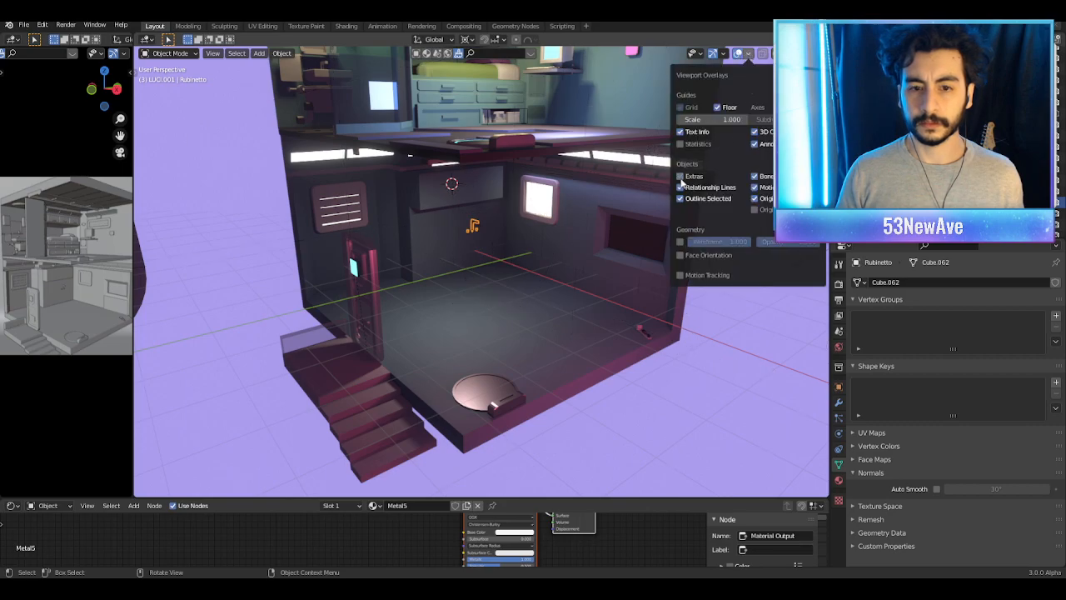
Step: Select the lower floor and walls object, check its mesh in Edit Mode, and save the file
click(517, 364)
key(Tab)
scroll(509, 359, up, 5)
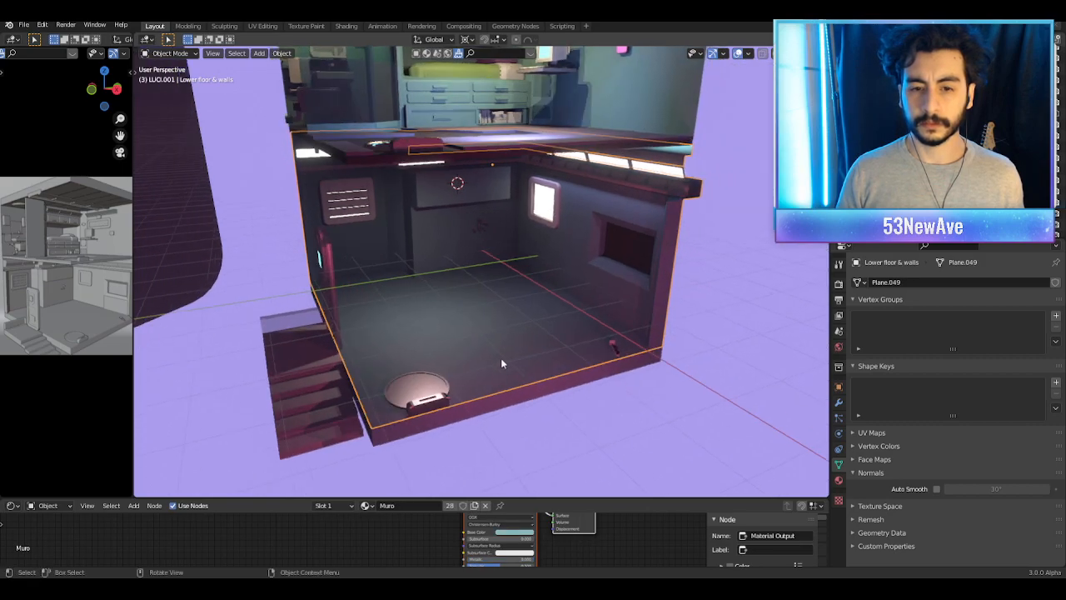
mouse_move(533, 358)
middle_down()
mouse_move(578, 357)
mouse_move(550, 357)
middle_up()
scroll(537, 360, down, 4)
key(Tab)
key(ctrl+s)
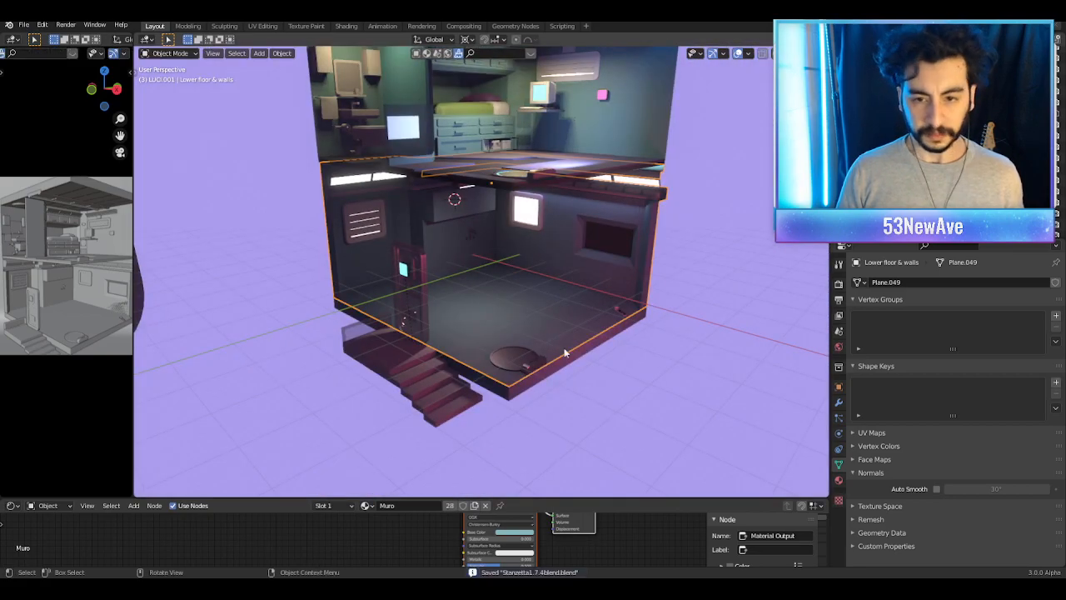
Step: Try moving the wall face below the recessed panel in the lower floor and walls object
key(Tab)
scroll(617, 333, up, 5)
shift+middle_drag(704, 289, 654, 301)
scroll(570, 286, up, 2)
click(619, 297)
key(g)
right_click(677, 290)
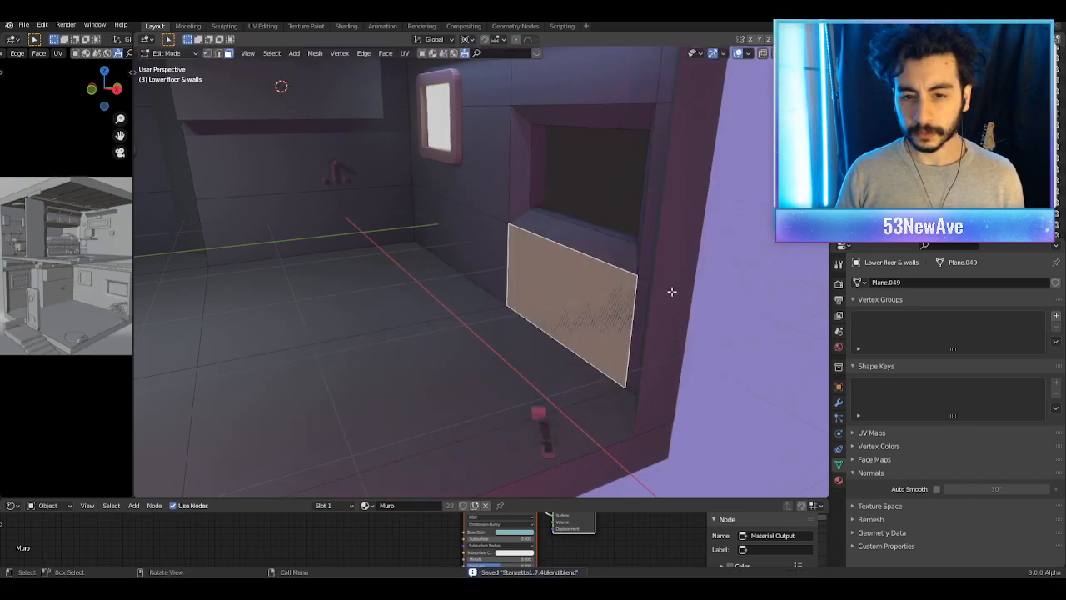
Step: Delete the overlapping wall faces below the recessed panel from the Lower floor & walls.004 object
key(Tab)
key(Tab)
mouse_move(588, 296)
middle_down()
mouse_move(542, 291)
mouse_move(586, 297)
middle_up()
key(Tab)
click(585, 296)
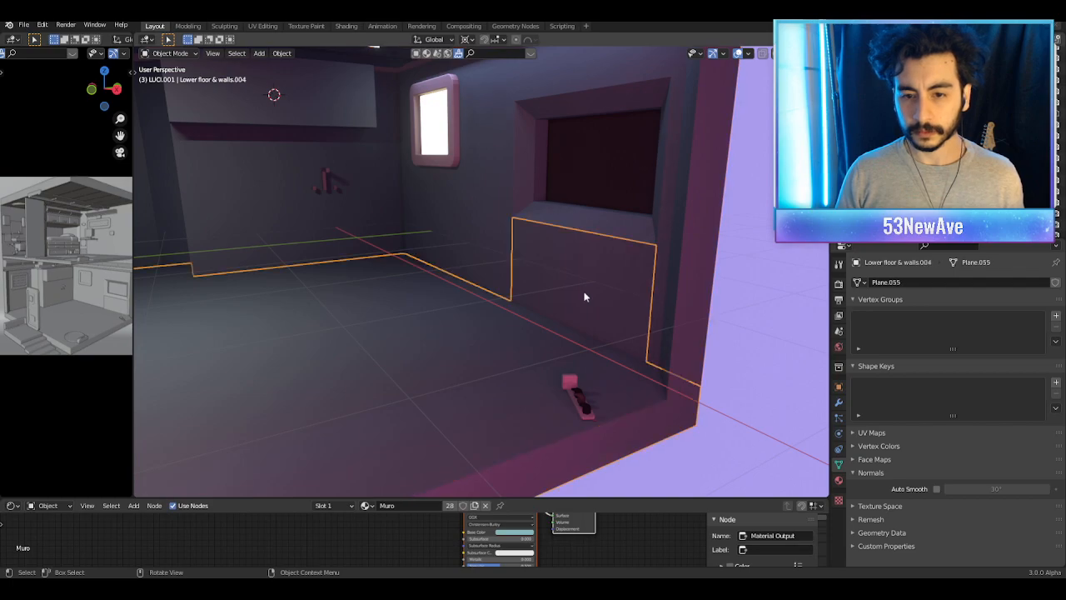
key(Tab)
click(575, 274)
key(x)
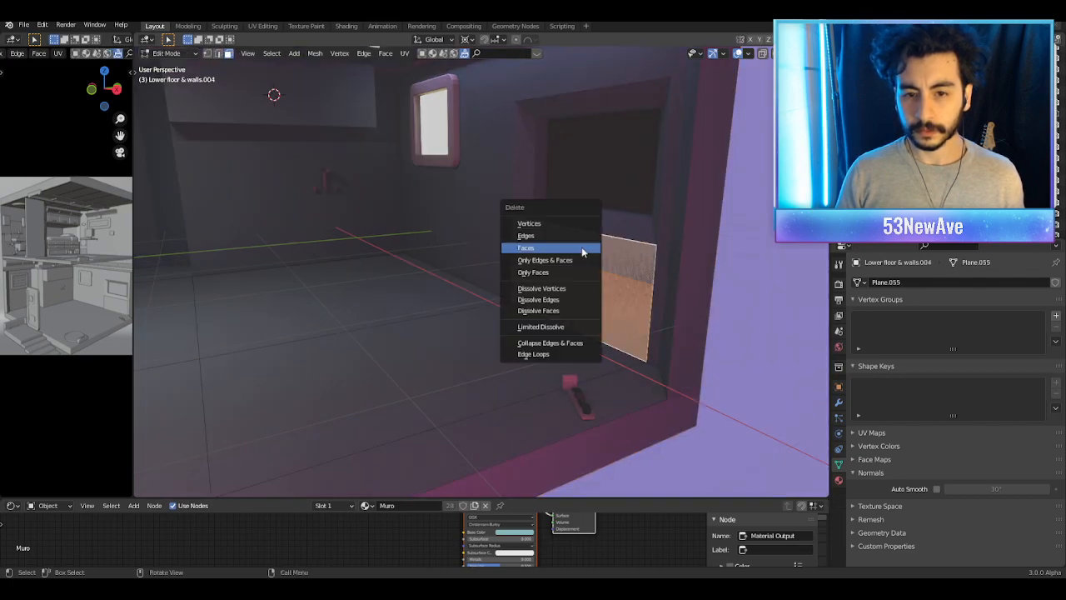
click(583, 249)
middle_drag(583, 250, 576, 289)
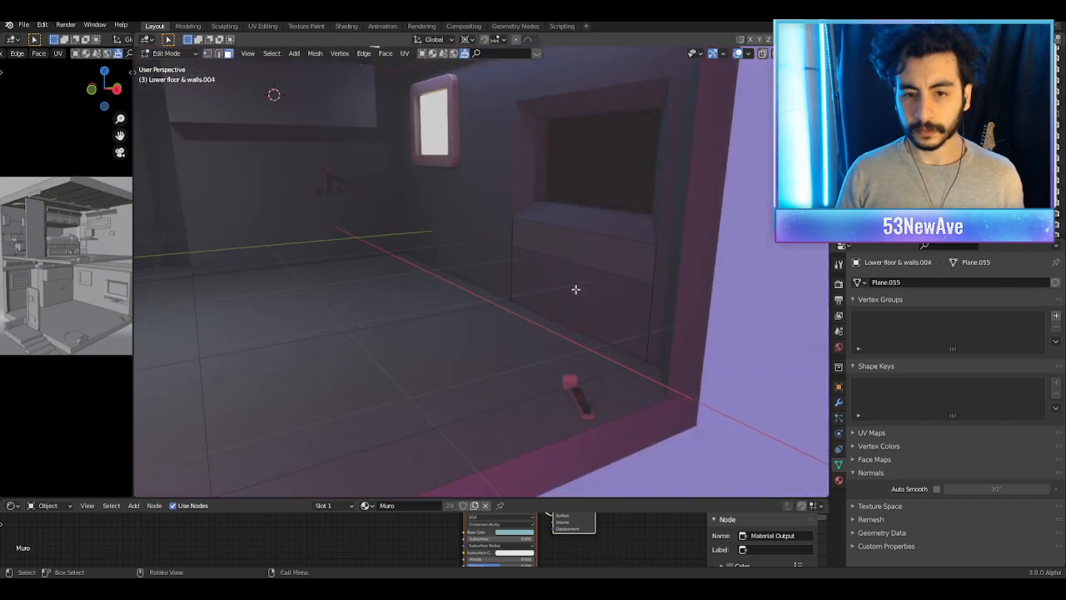
click(581, 251)
key(x)
click(580, 250)
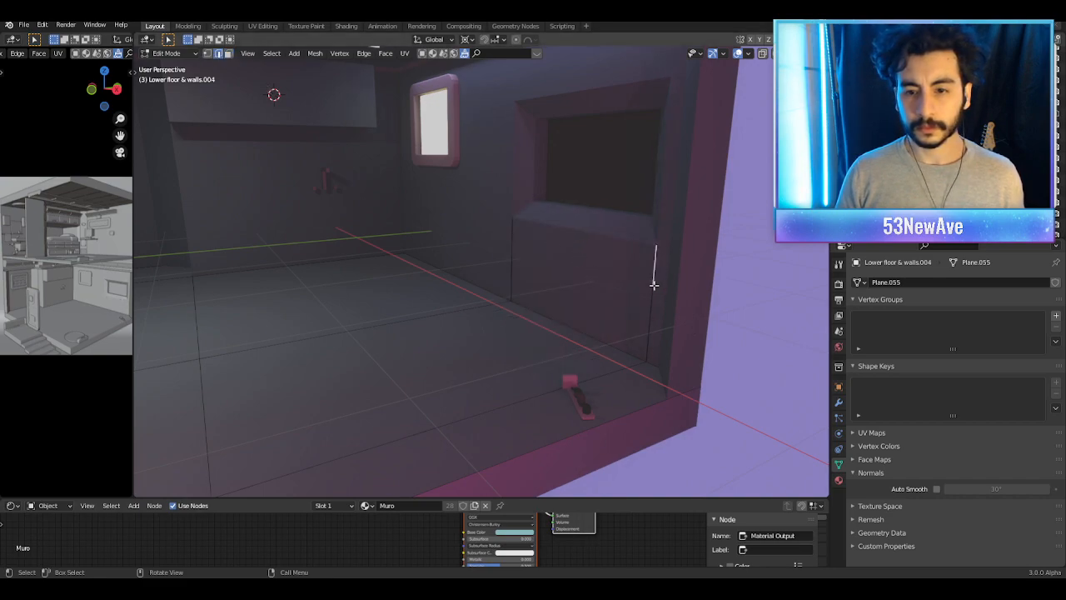
Step: Delete the leftover vertical edges below the recessed panel from the Lower floor & walls.004 object
shift+click(509, 261)
shift+click(653, 315)
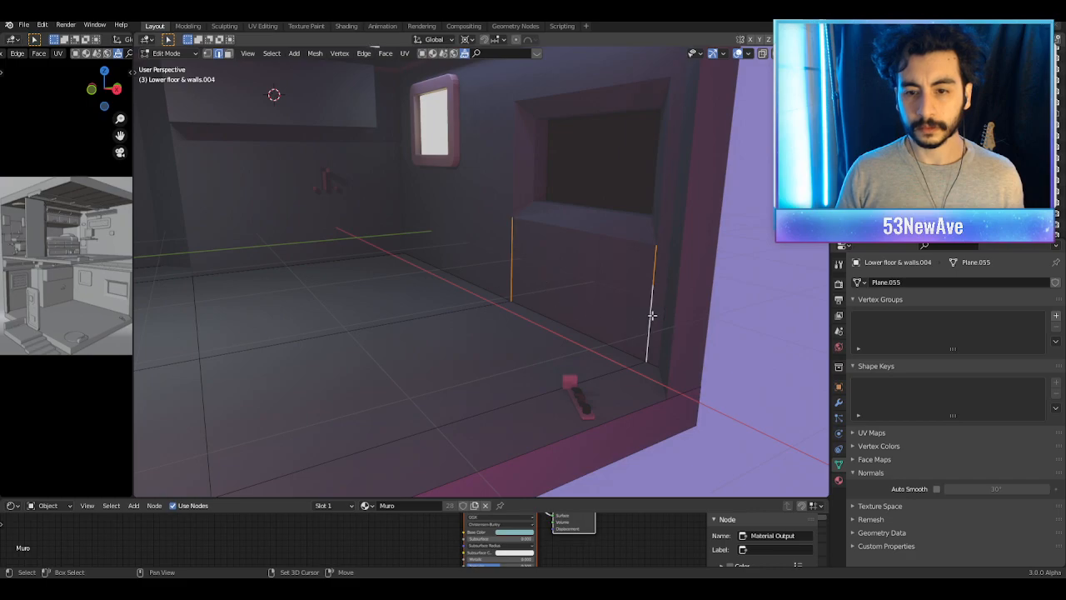
key(x)
click(644, 304)
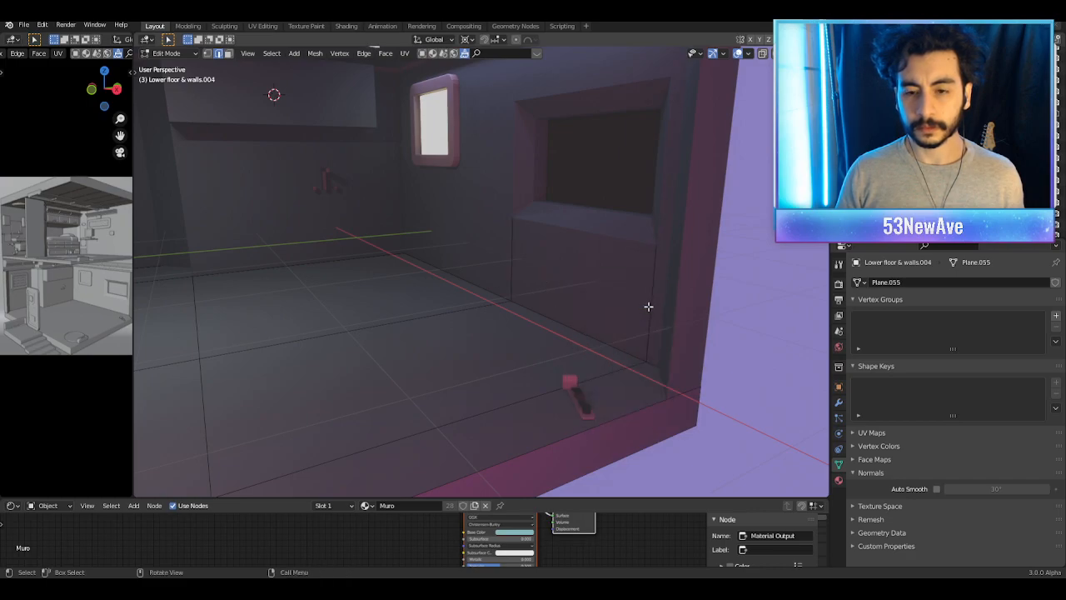
shift+click(511, 261)
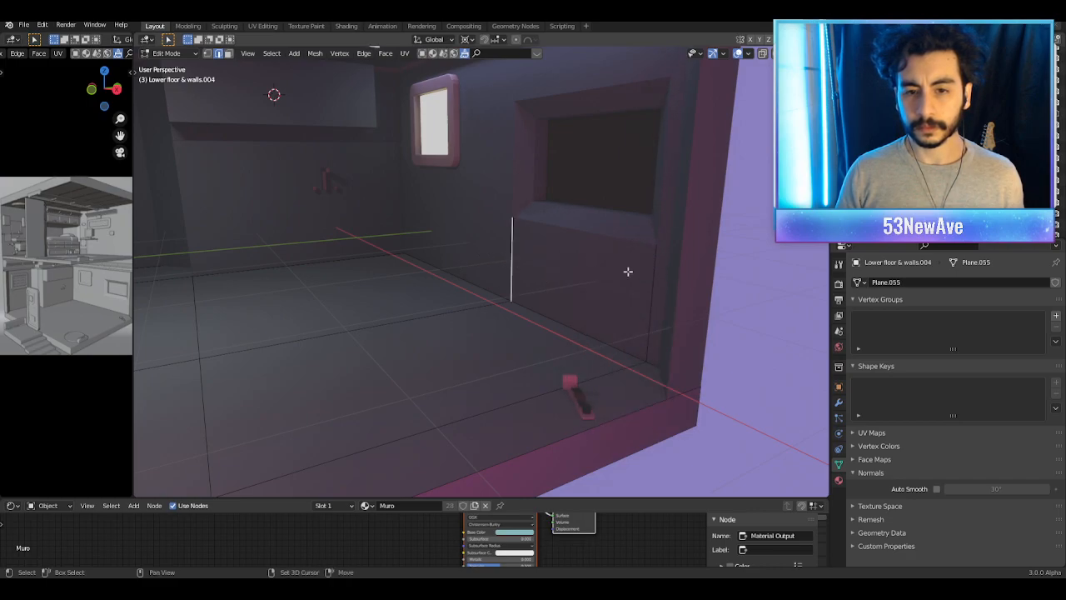
click(644, 285)
key(x)
click(645, 288)
Step: Select the entire floor slab mesh and merge its vertices by distance
key(Tab)
scroll(646, 296, down, 4)
key(Tab)
middle_drag(535, 328, 554, 328)
key(a)
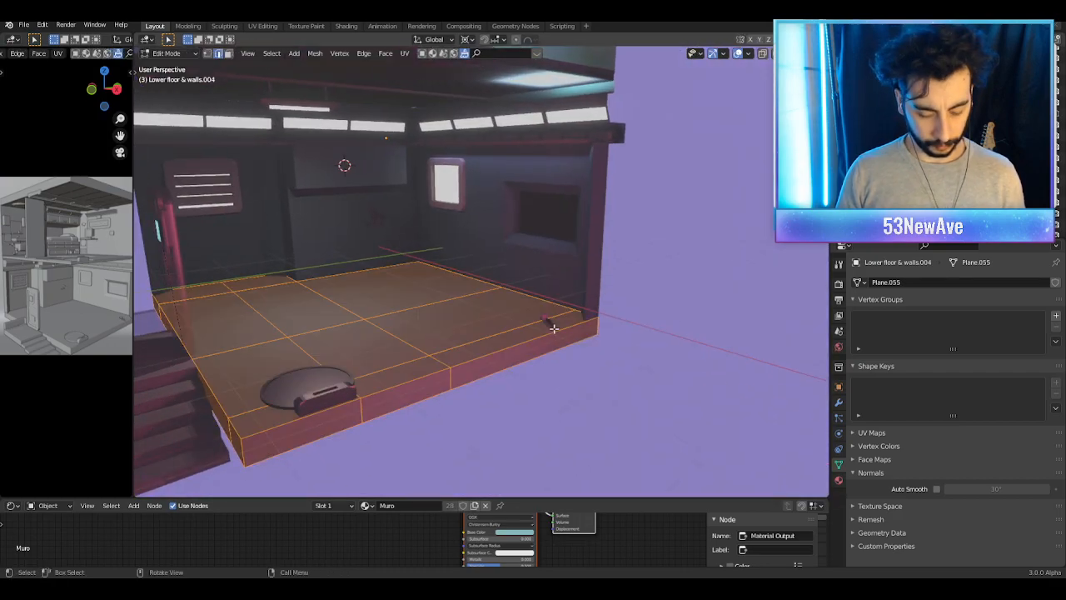
key(m)
click(547, 331)
Step: Try moving the separate floor slab object in Object Mode
key(Tab)
key(g)
click(547, 375)
Step: Compare the Lower floor & walls mesh with the separate Lower floor & walls.004 floor slab
middle_drag(419, 305, 480, 311)
click(479, 311)
key(Tab)
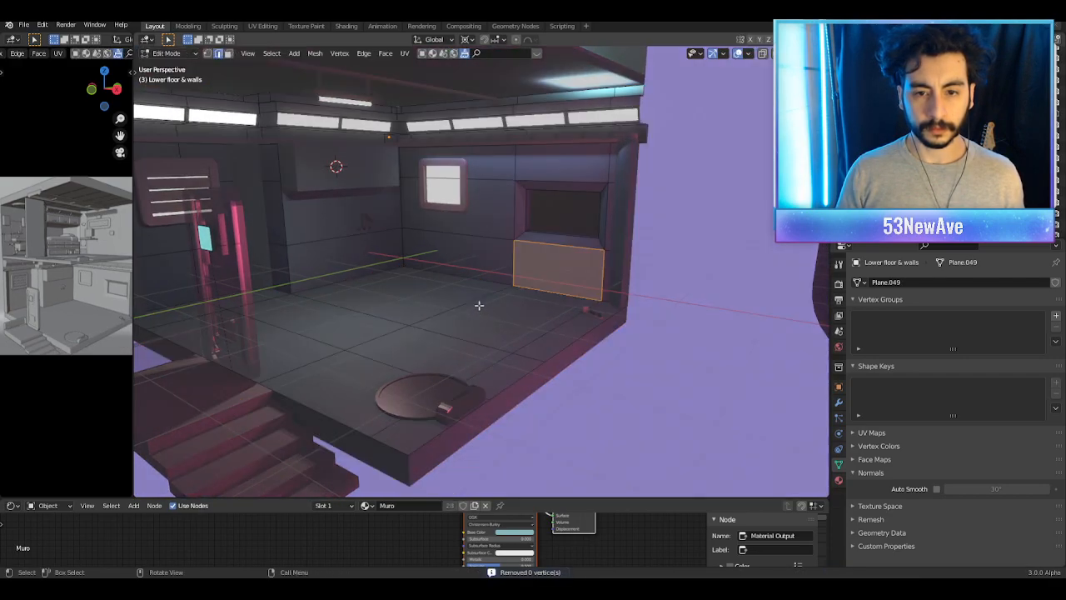
key(Tab)
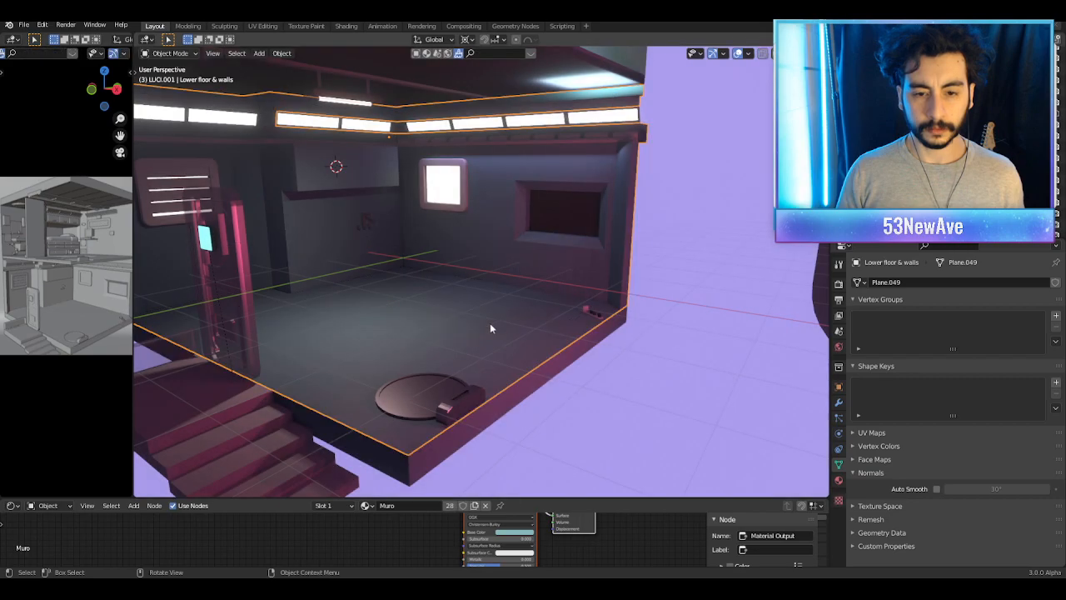
click(518, 400)
scroll(544, 397, up, 3)
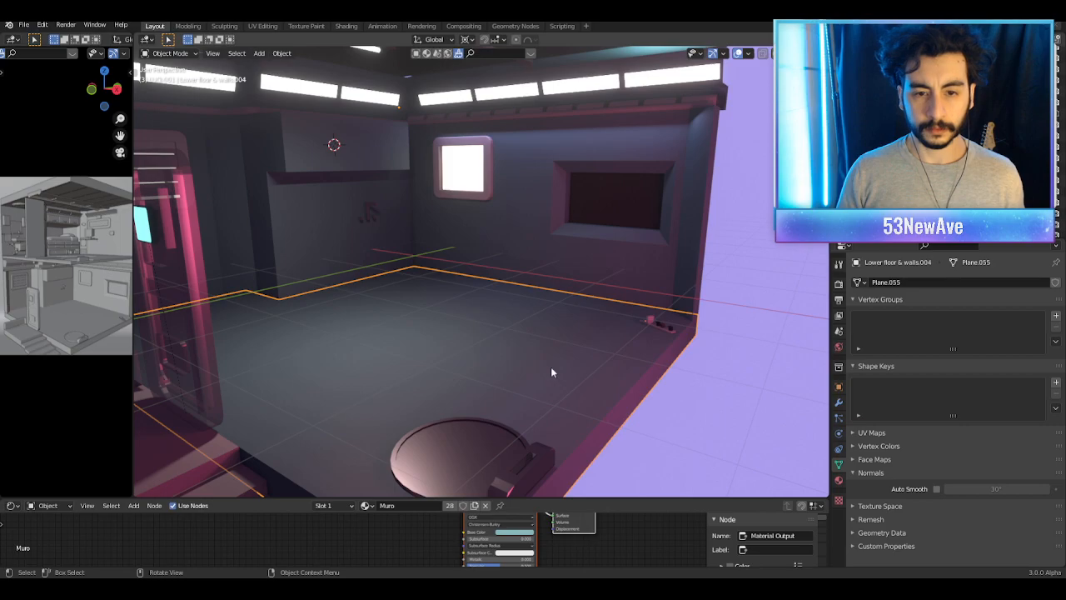
click(552, 369)
scroll(552, 369, down, 3)
key(Tab)
mouse_move(552, 368)
middle_down()
mouse_move(586, 374)
mouse_move(553, 388)
mouse_move(519, 369)
mouse_move(539, 377)
middle_up()
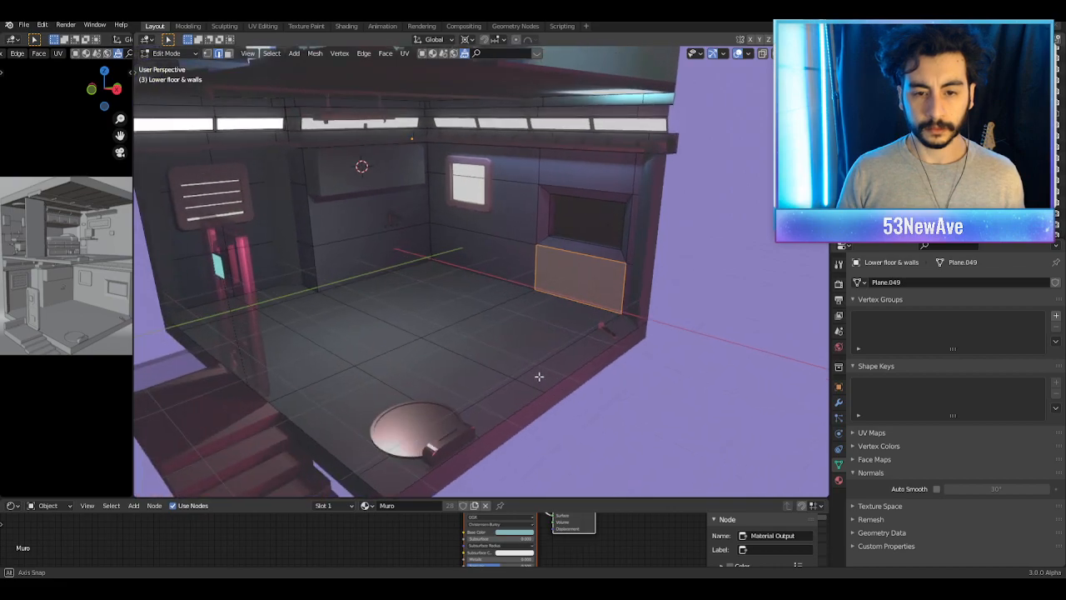
middle_drag(539, 377, 539, 376)
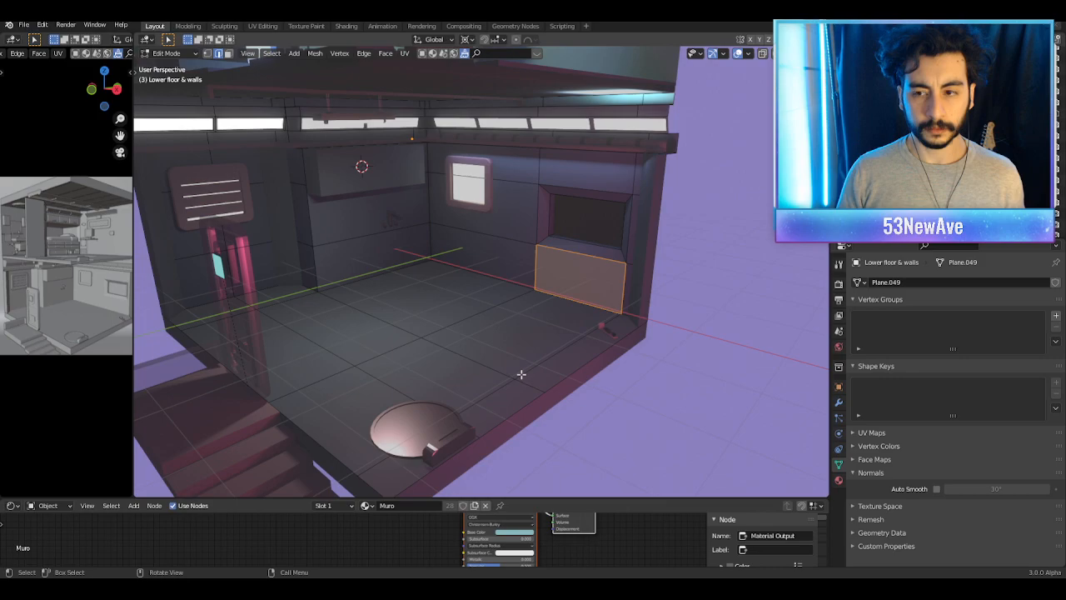
key(Tab)
Step: Dissolve three edge loops on the Lower floor & walls.004 slab: two running front to back and the crossing one nearest the stairs
click(527, 417)
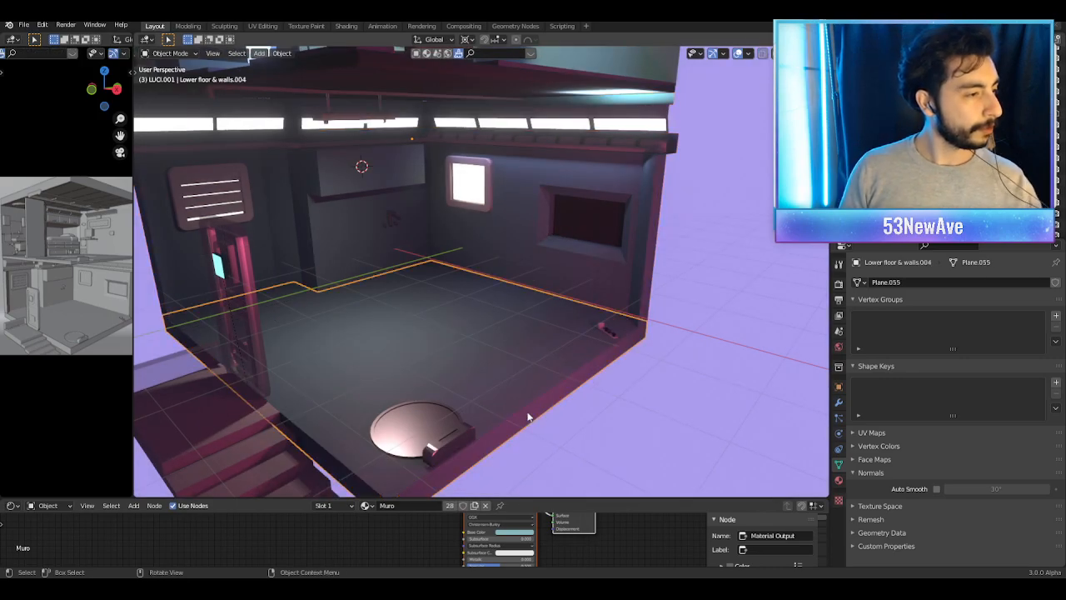
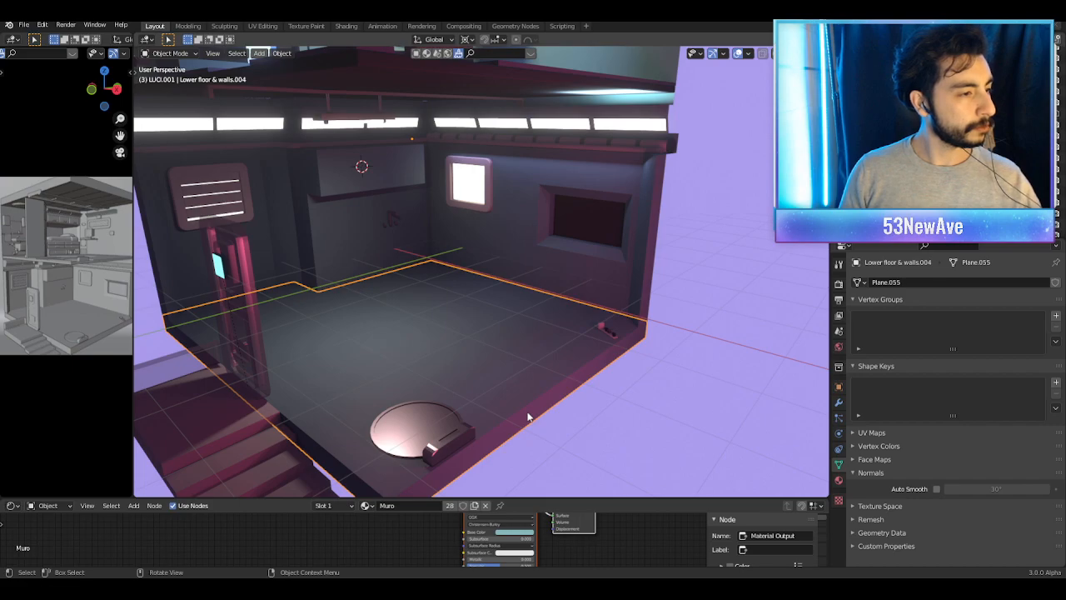
middle_drag(508, 341, 683, 116)
key(Tab)
scroll(540, 323, up, 1)
middle_drag(657, 185, 646, 204)
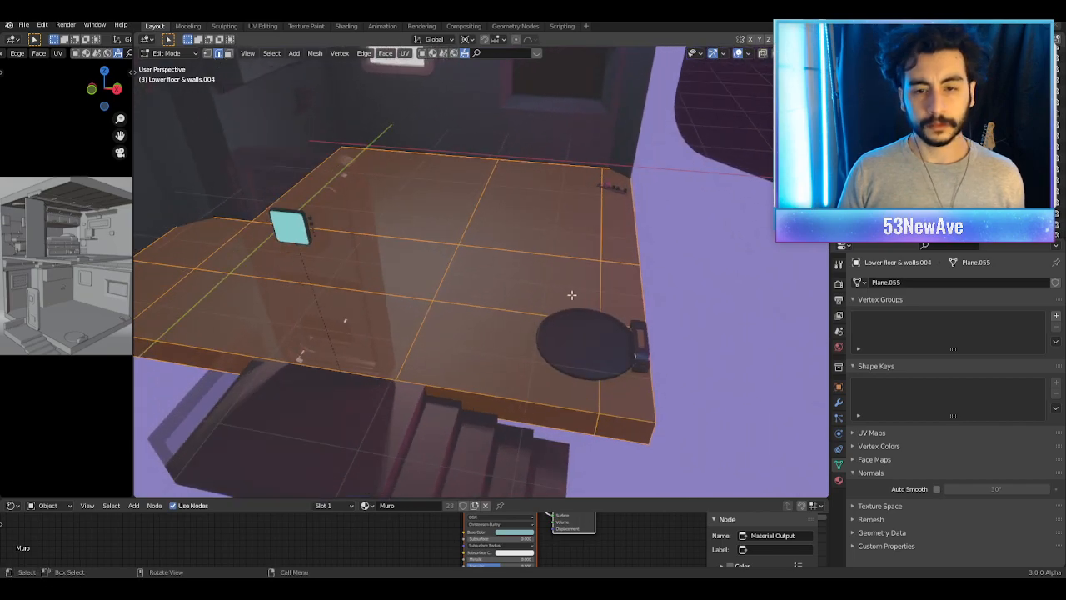
mouse_move(601, 290)
middle_down()
mouse_move(596, 275)
mouse_move(608, 296)
middle_up()
alt+click(591, 307)
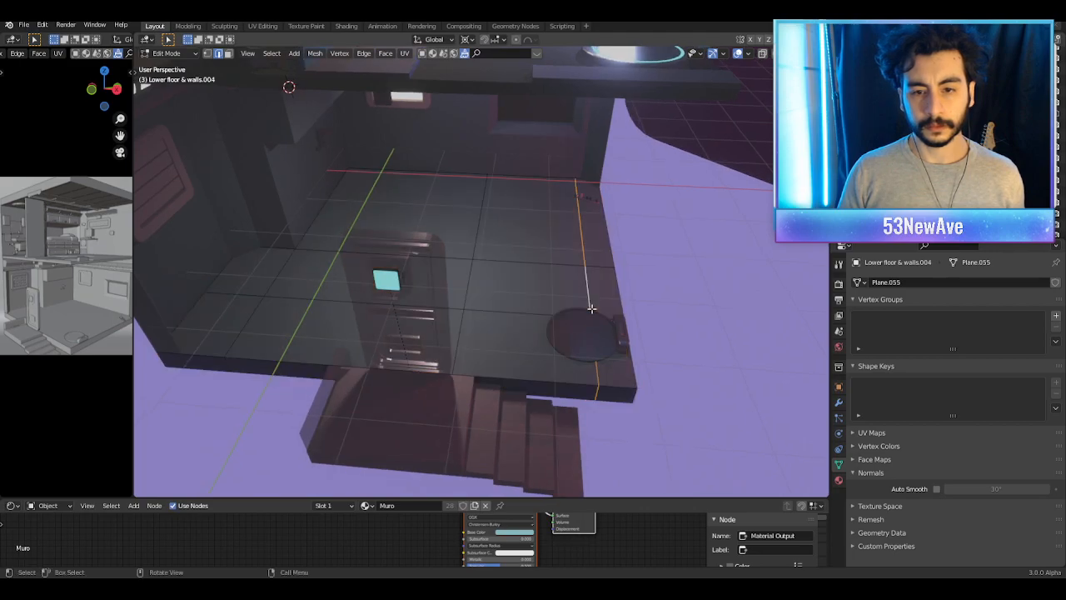
alt+shift+click(470, 281)
middle_drag(436, 276, 483, 314)
alt+shift+click(515, 330)
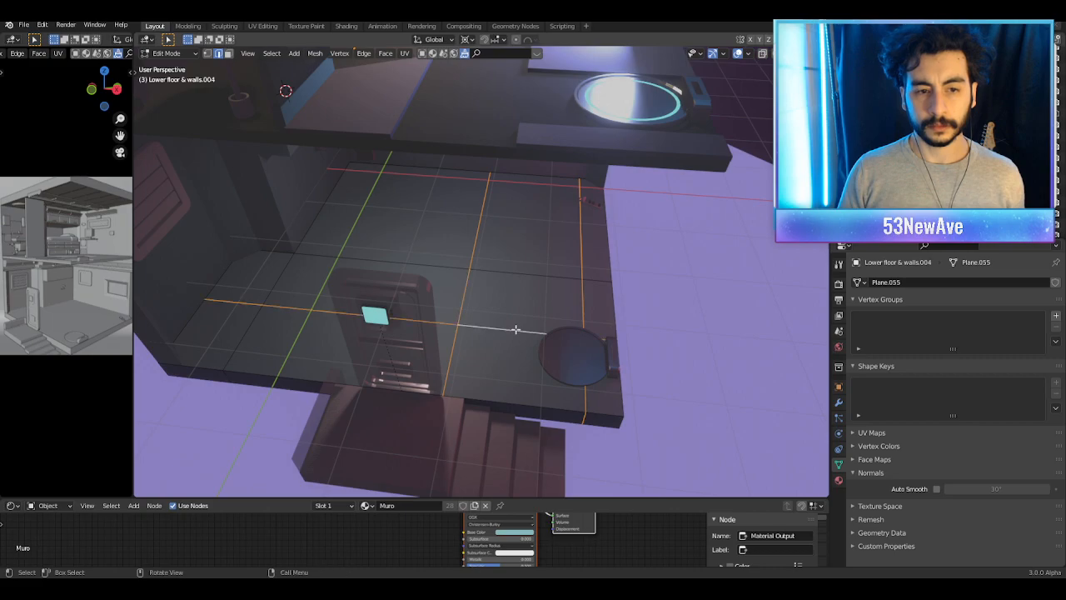
key(x)
click(506, 389)
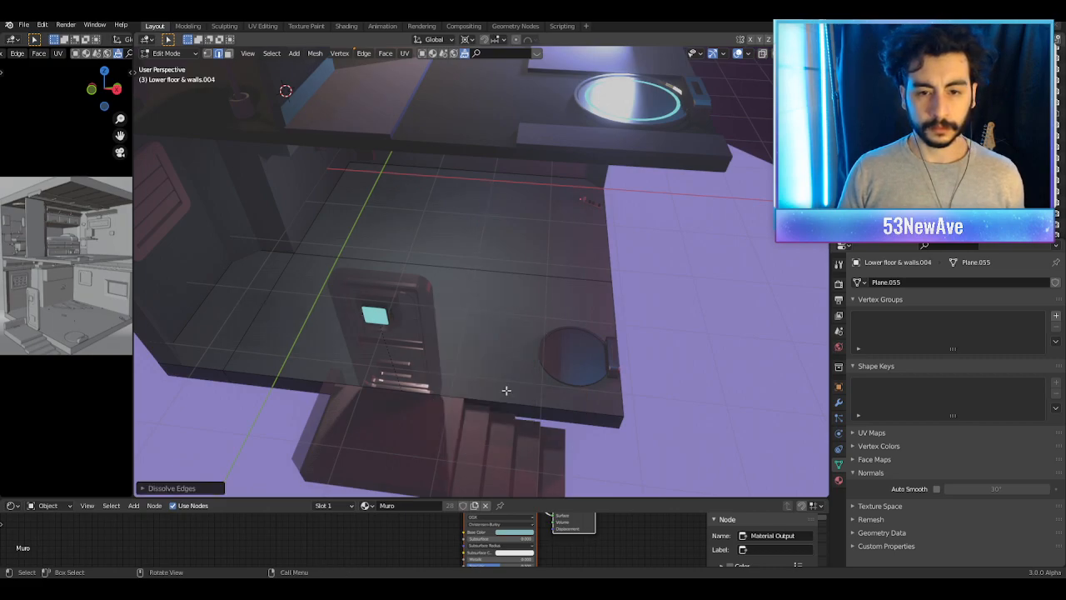
Step: Select the whole slab mesh and merge its vertices by distance to clean up after the dissolved loops
mouse_move(527, 383)
middle_down()
mouse_move(459, 364)
mouse_move(535, 374)
middle_up()
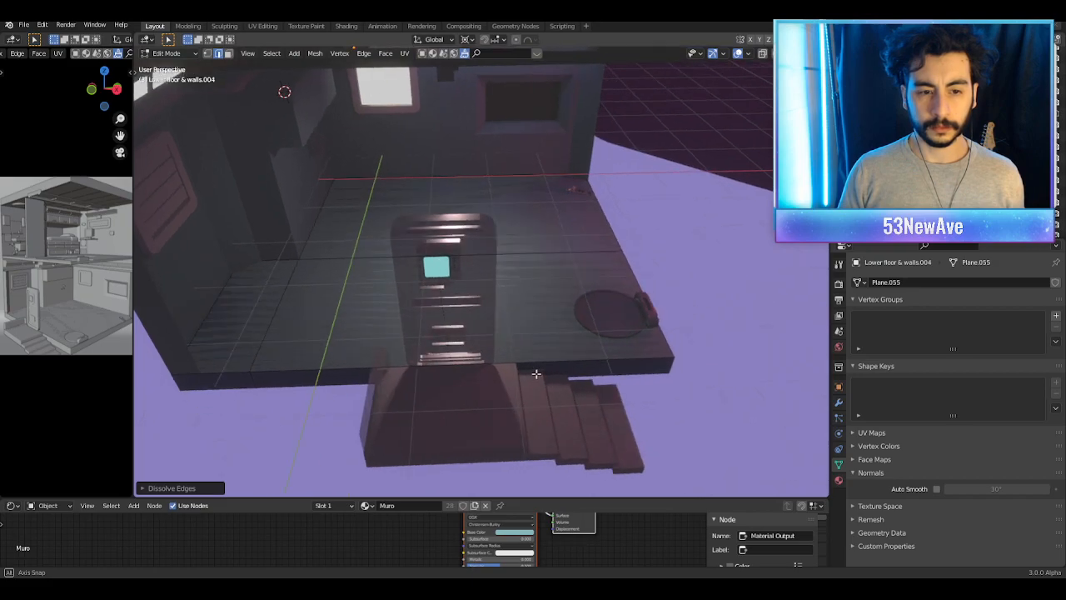
key(ctrl+r)
key(Escape)
mouse_move(526, 262)
middle_down()
mouse_move(455, 271)
mouse_move(526, 276)
middle_up()
key(a)
key(m)
click(456, 269)
key(ctrl+r)
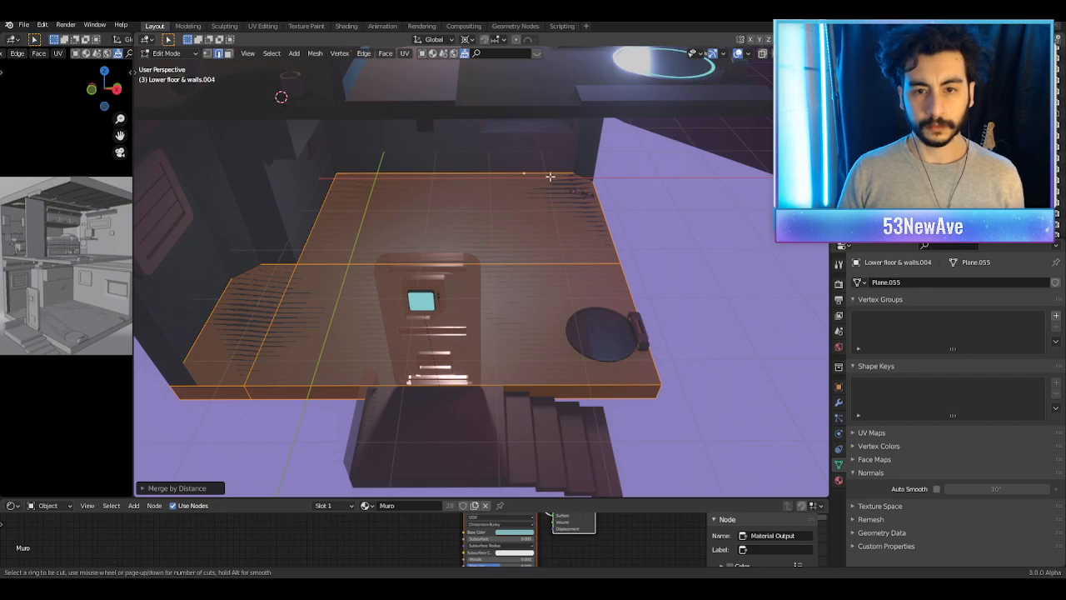
key(Escape)
Step: Recalculate the slab's normals and check its faces with the Face Orientation overlay, leaving the overlay off
middle_drag(552, 229, 615, 116)
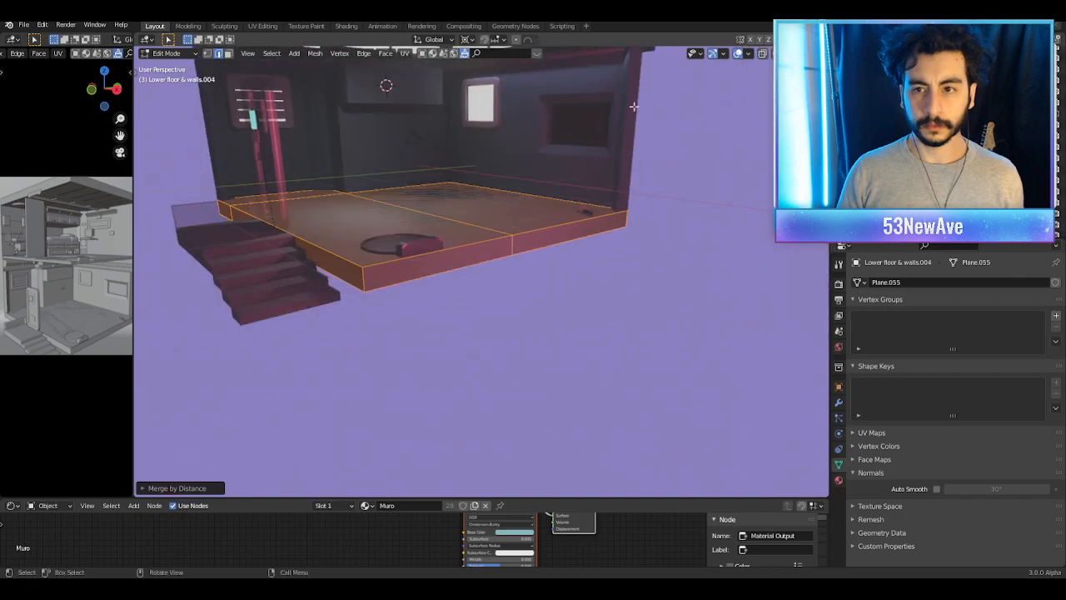
click(748, 54)
click(680, 266)
click(680, 267)
middle_drag(524, 208, 514, 218)
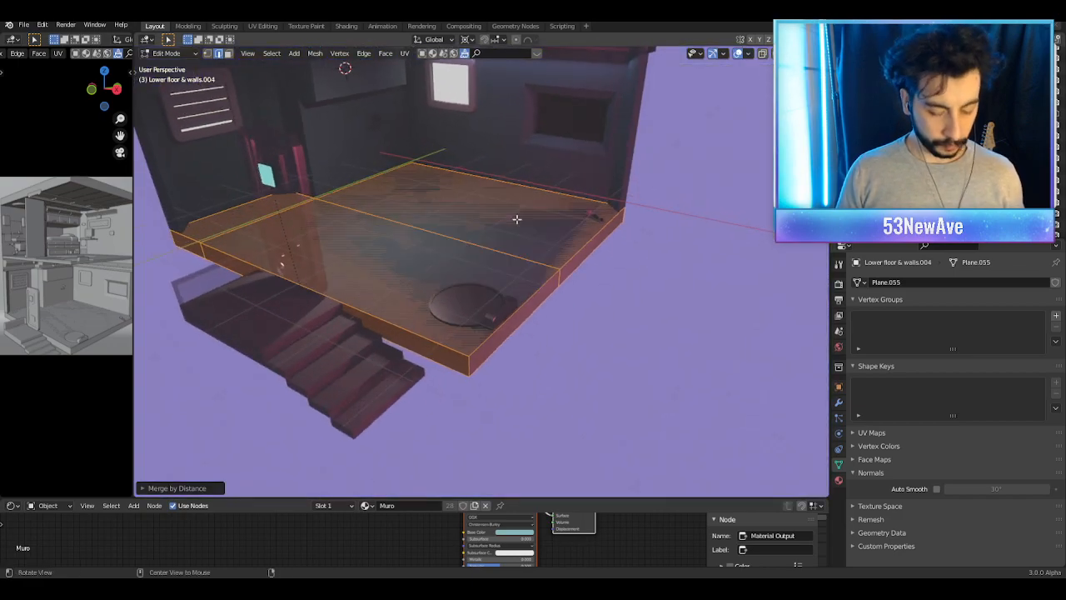
key(alt+n)
click(514, 232)
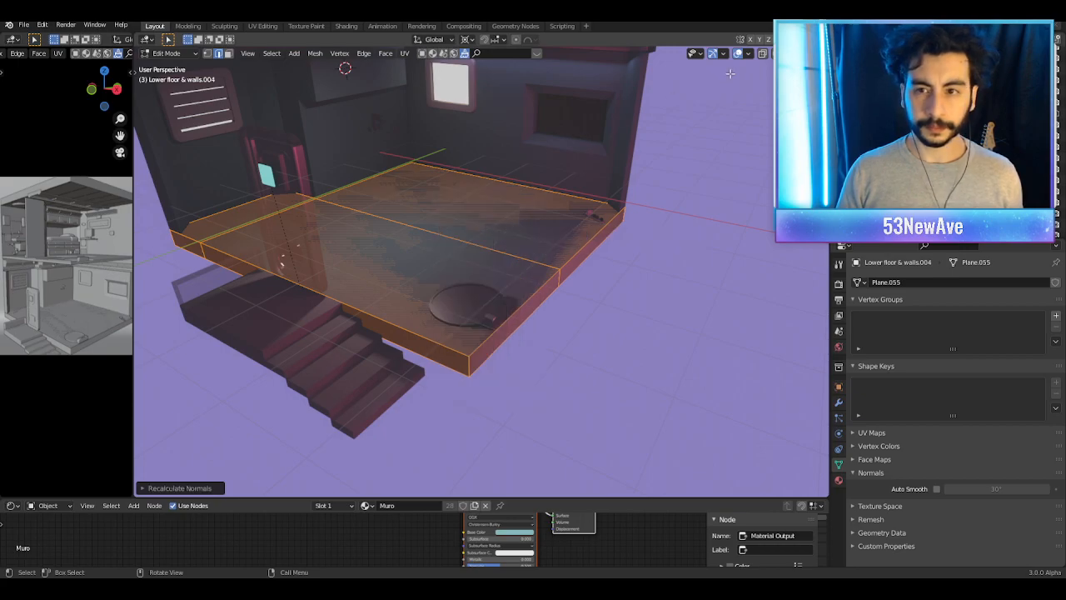
click(748, 54)
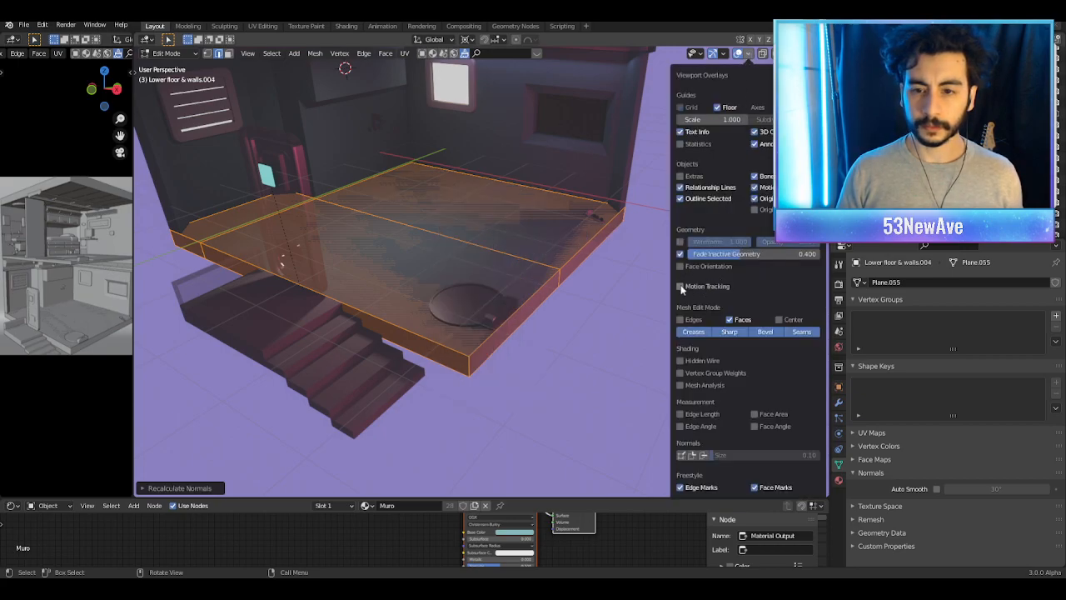
click(680, 266)
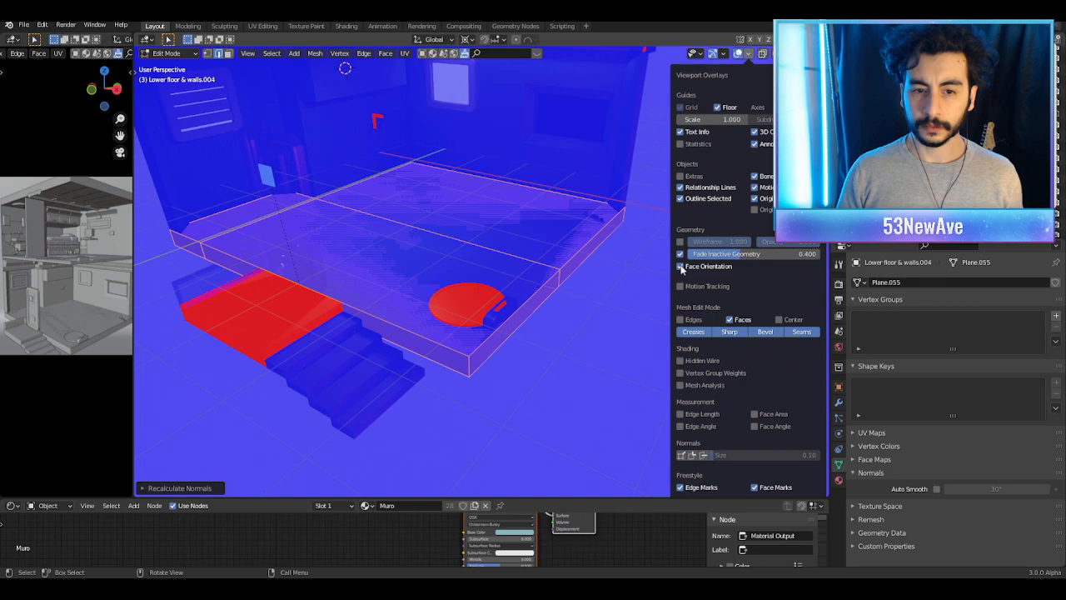
click(681, 268)
mouse_move(469, 261)
middle_down()
mouse_move(495, 267)
mouse_move(507, 287)
mouse_move(514, 250)
mouse_move(471, 253)
middle_up()
key(ctrl+r)
key(Escape)
scroll(471, 253, up, 3)
middle_drag(417, 388, 311, 145)
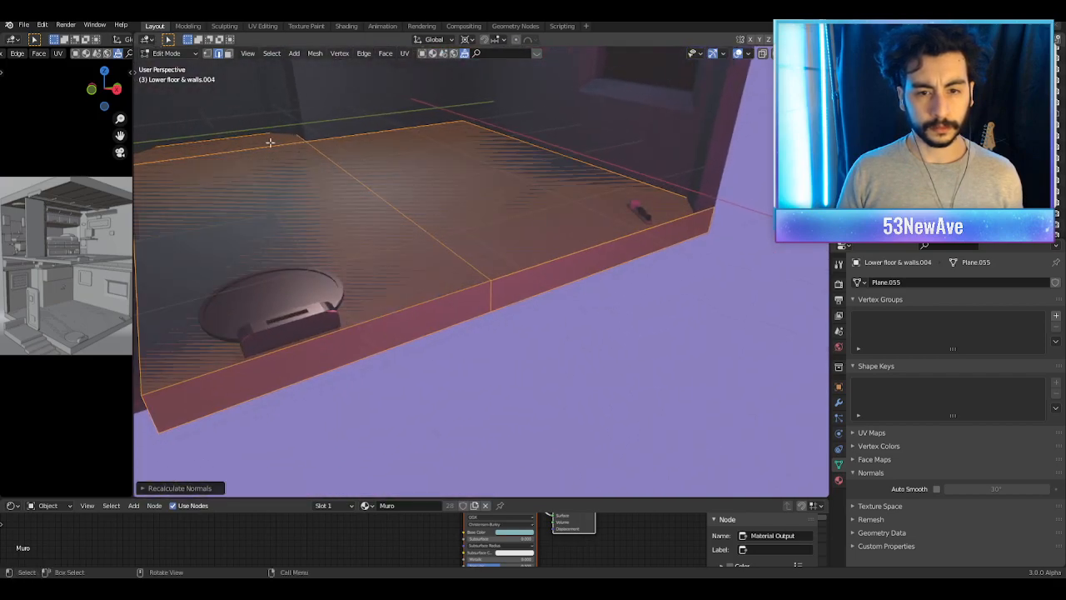
click(491, 281)
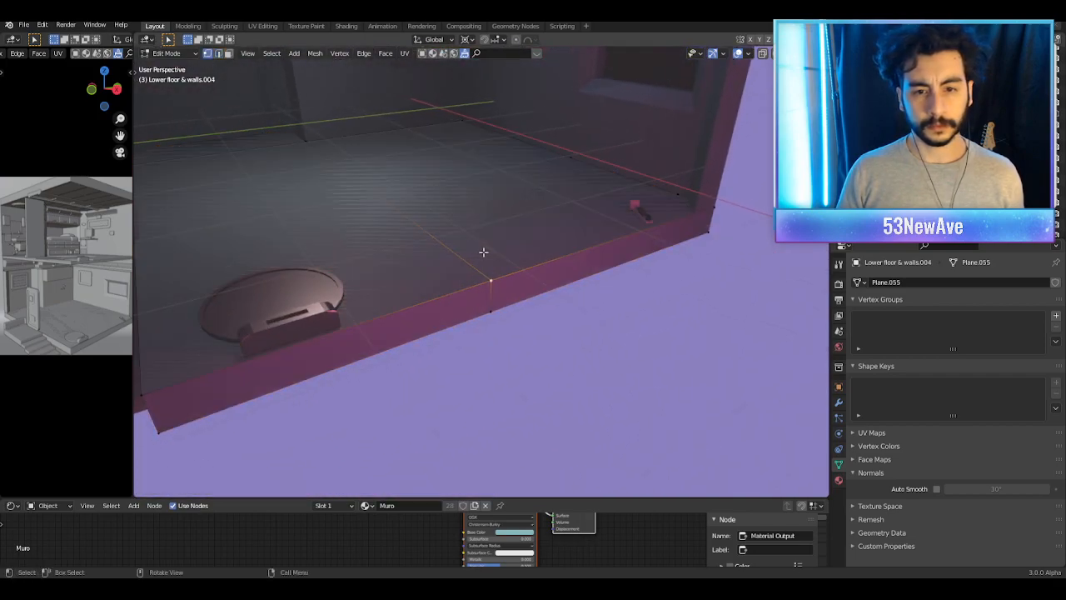
key(g)
key(Escape)
Step: Select all the floor faces of the Lower floor & walls mesh in face mode and hide them
key(Tab)
scroll(475, 260, down, 5)
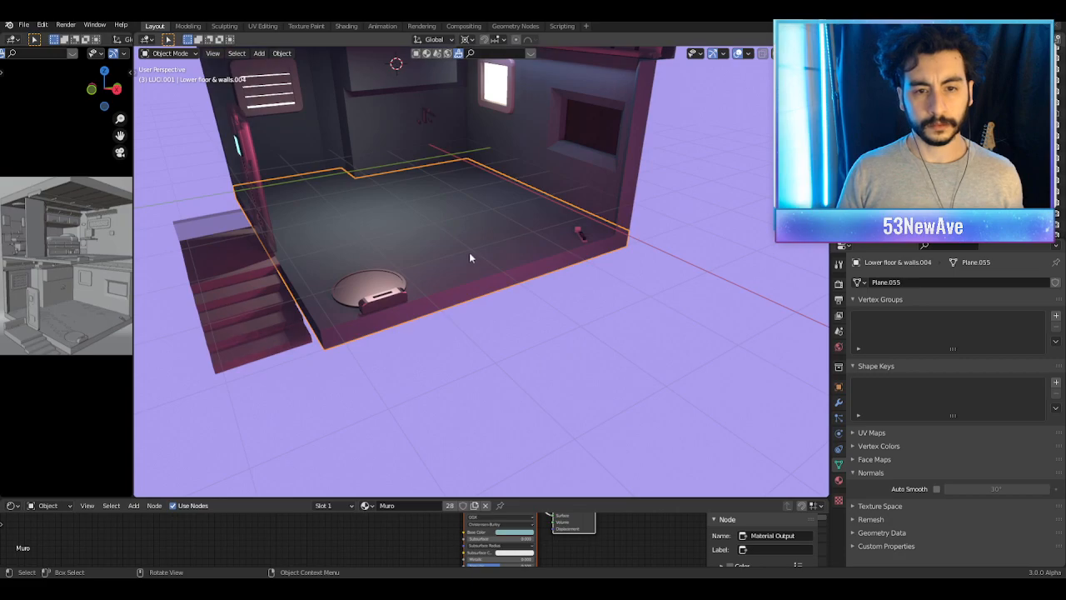
click(469, 255)
key(Tab)
middle_drag(469, 252, 521, 257)
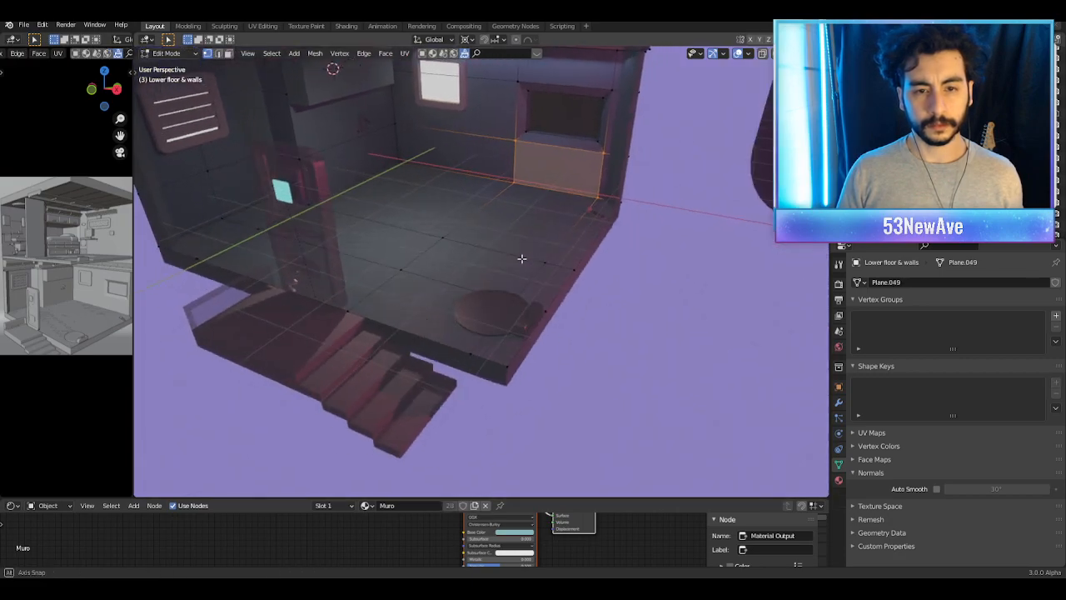
click(227, 54)
middle_drag(466, 283, 524, 315)
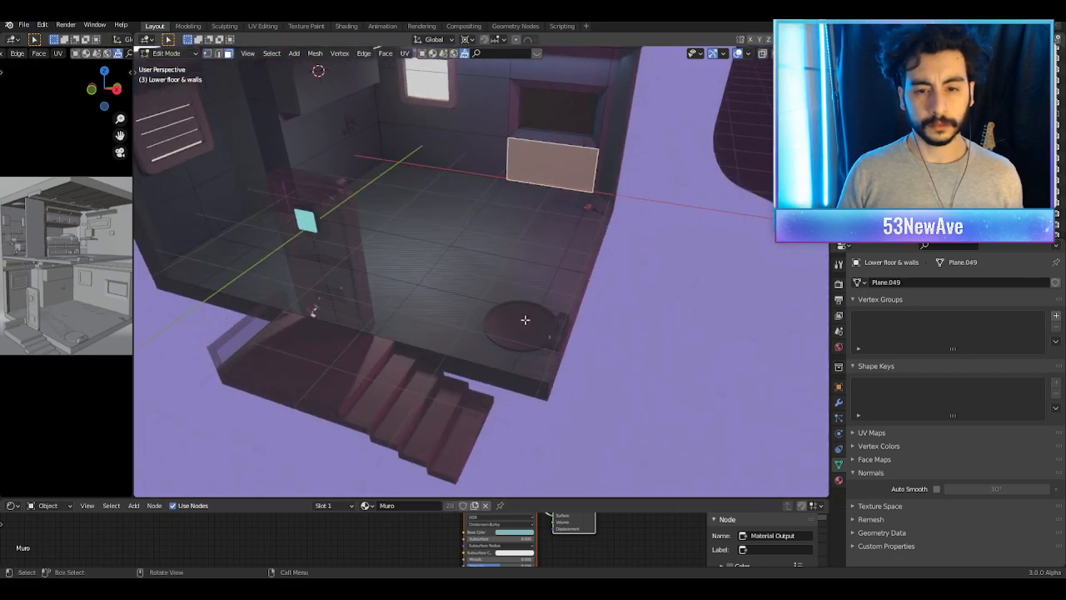
click(516, 317)
shift+click(523, 340)
shift+click(539, 350)
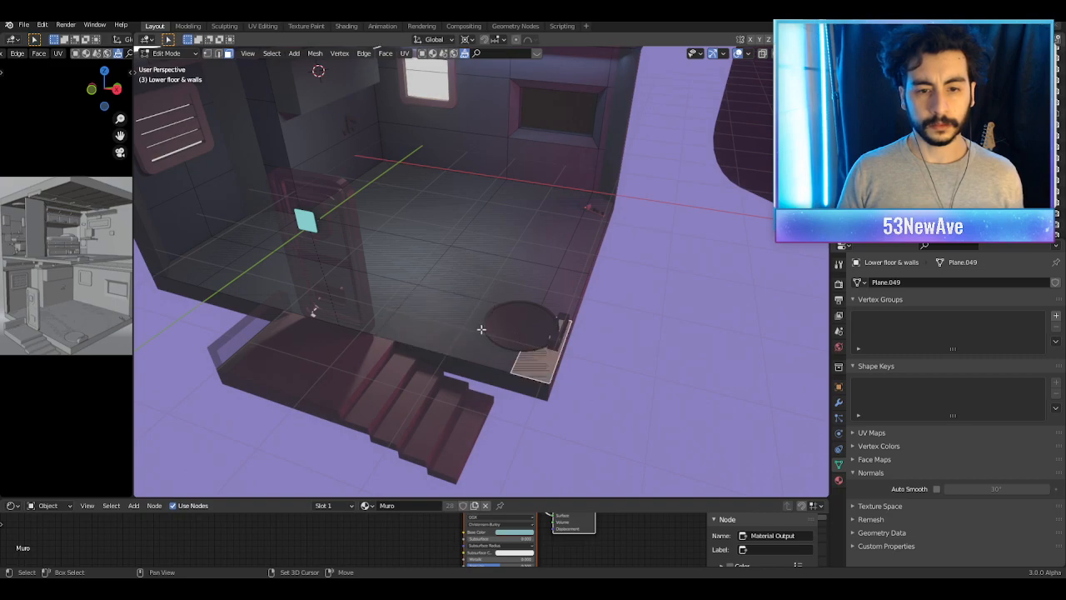
shift+click(396, 300)
shift+click(434, 318)
shift+click(473, 278)
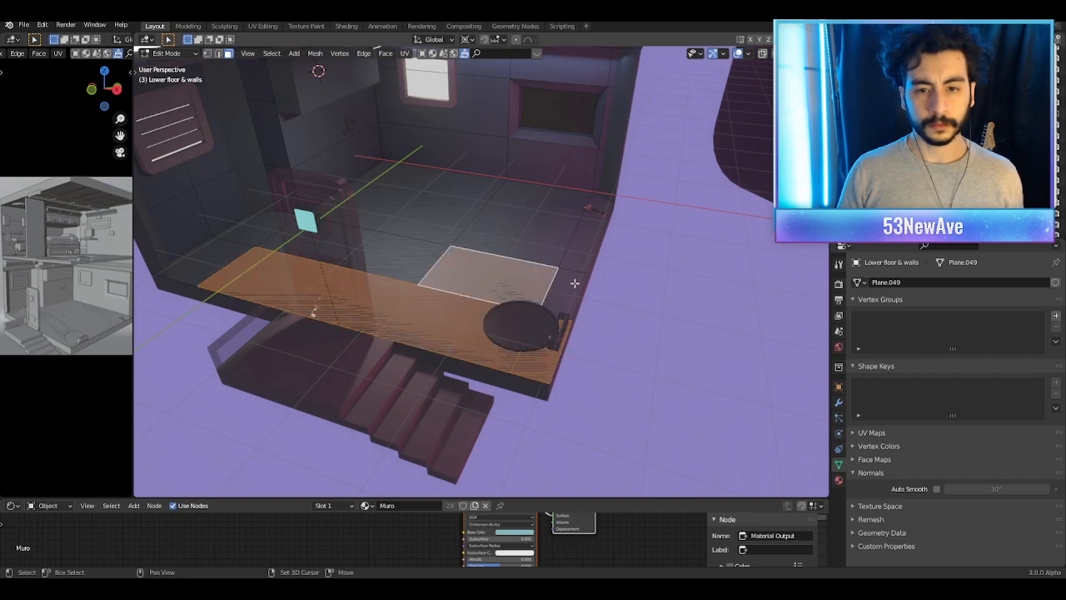
shift+click(582, 250)
shift+click(541, 218)
shift+click(449, 194)
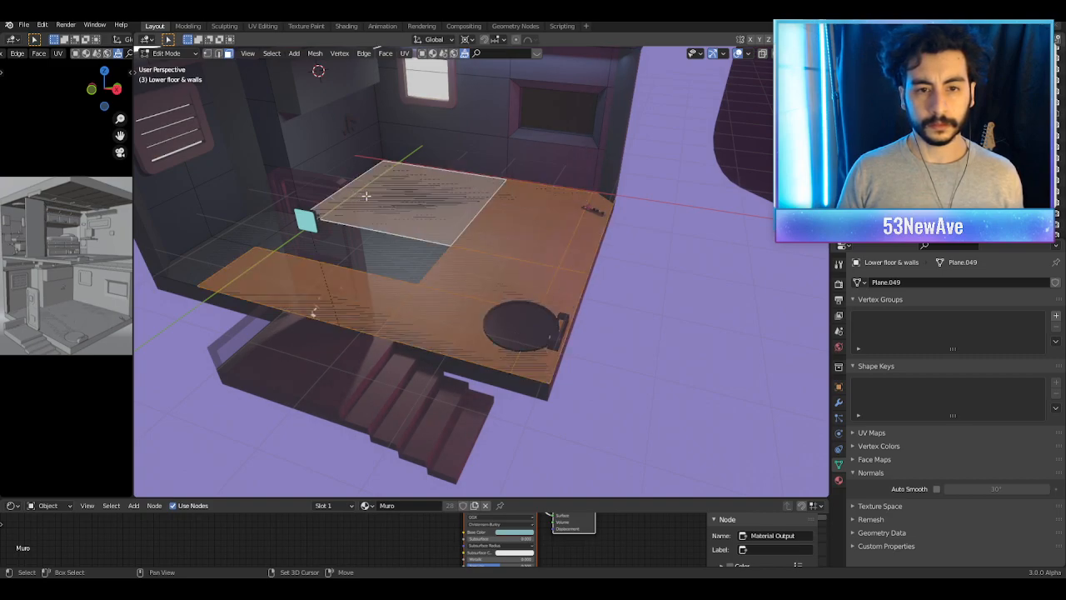
shift+click(386, 254)
shift+click(272, 227)
shift+click(218, 267)
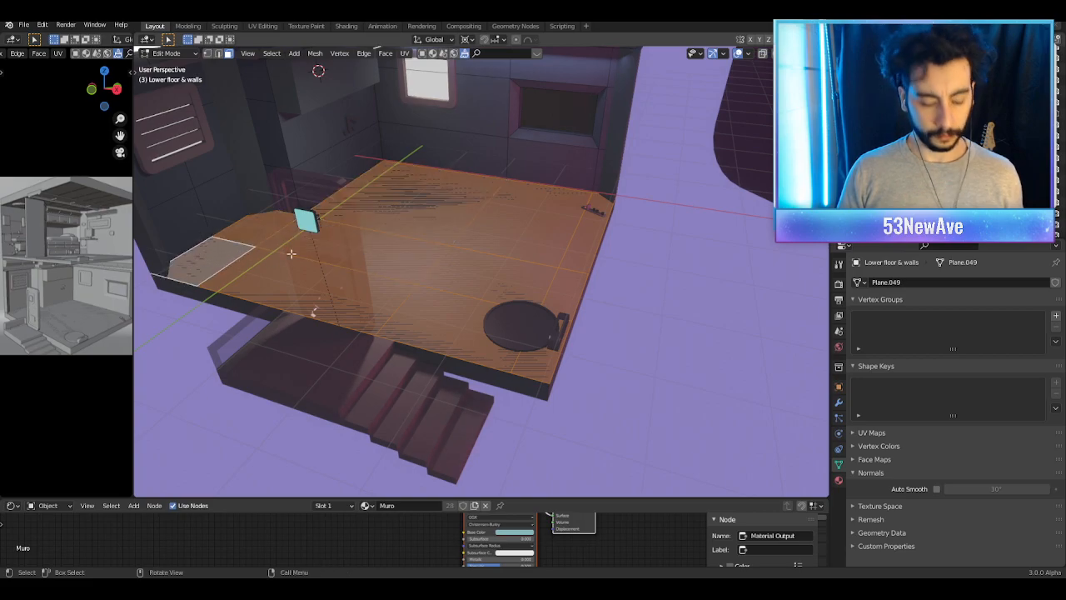
key(h)
Step: Reveal the hidden floor faces of Lower floor & walls and delete them
key(Tab)
click(469, 278)
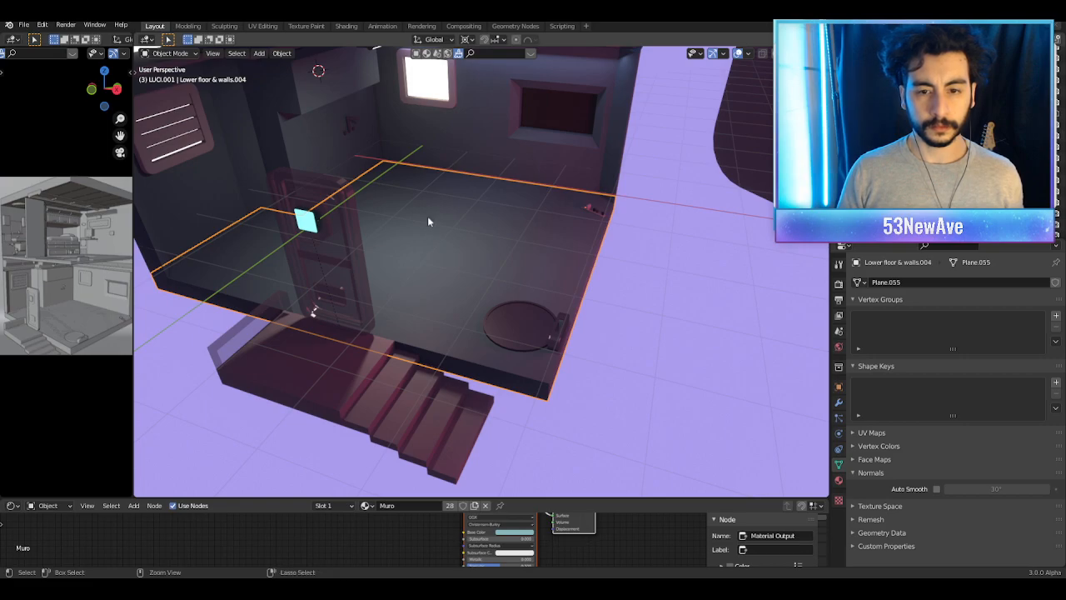
key(Tab)
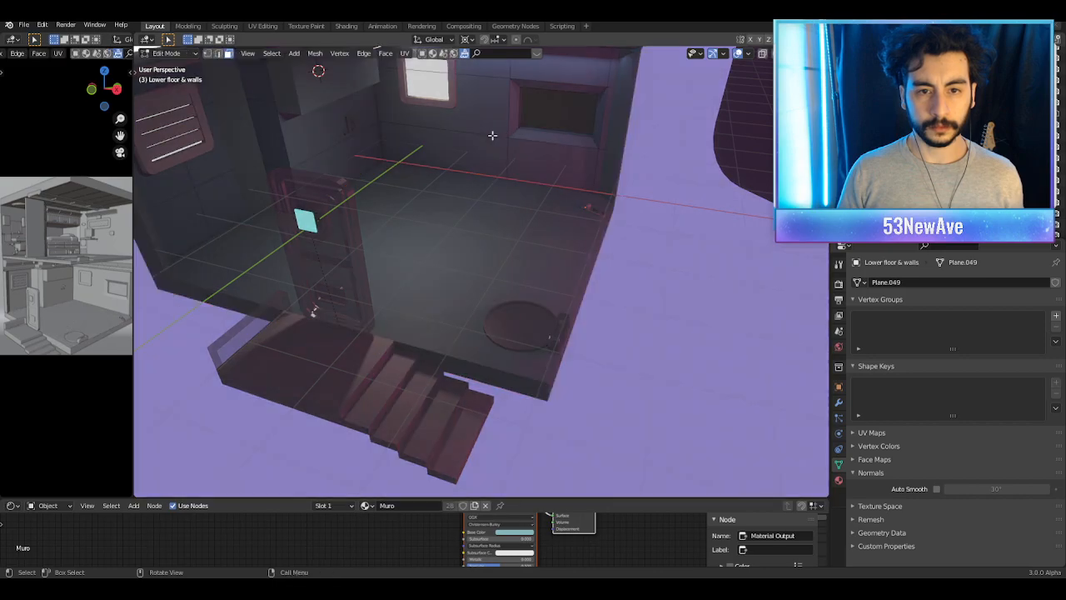
key(alt+h)
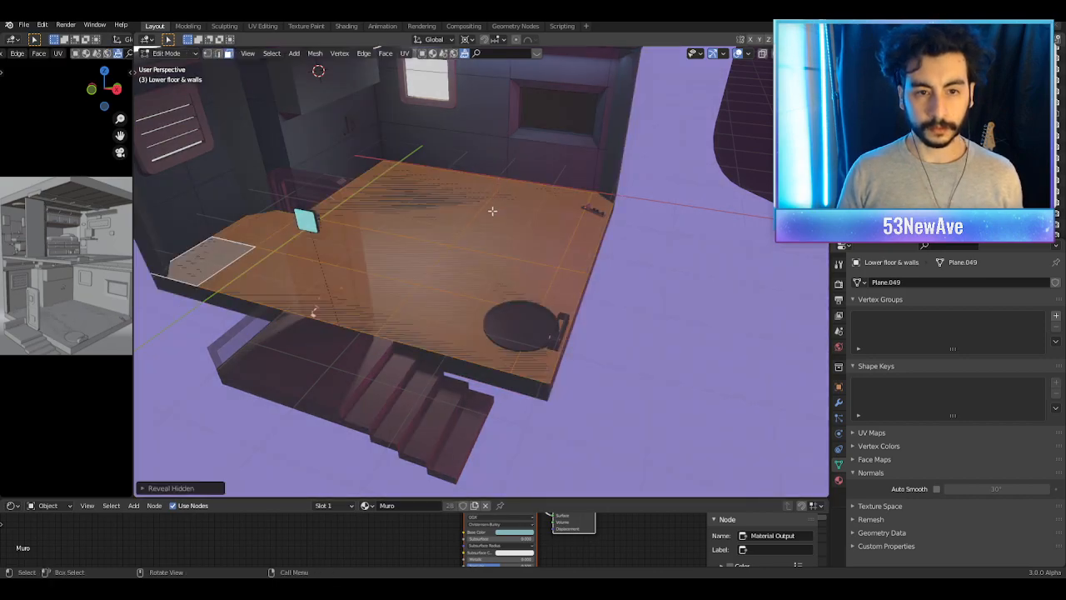
key(x)
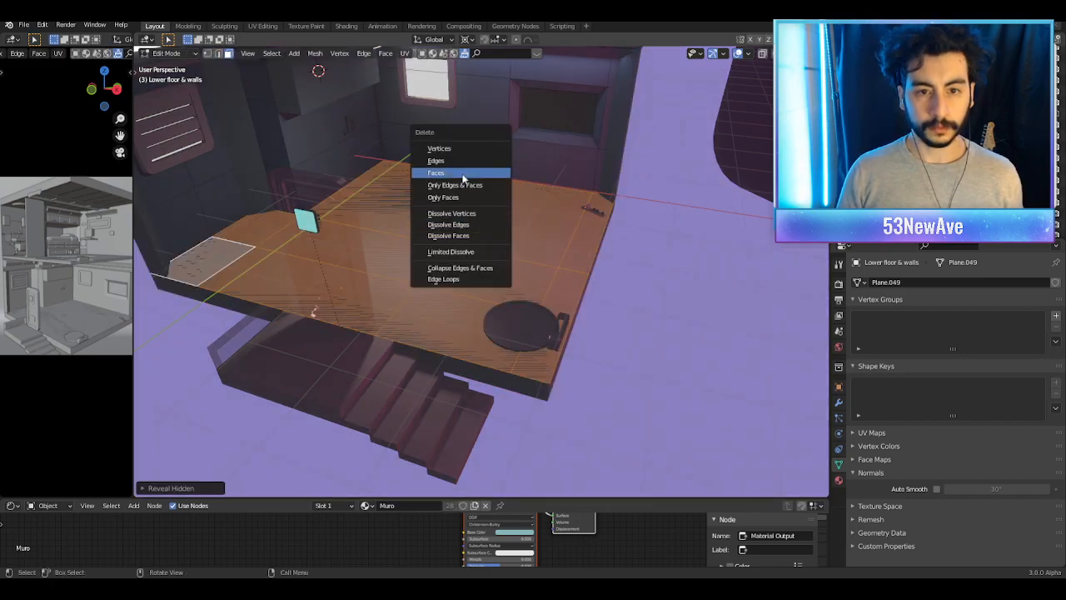
click(462, 172)
Step: Fill the opening in the rear side of the Lower floor & walls.004 slab with a face between its four corner vertices
key(Tab)
click(481, 232)
key(Tab)
middle_drag(481, 231, 268, 145)
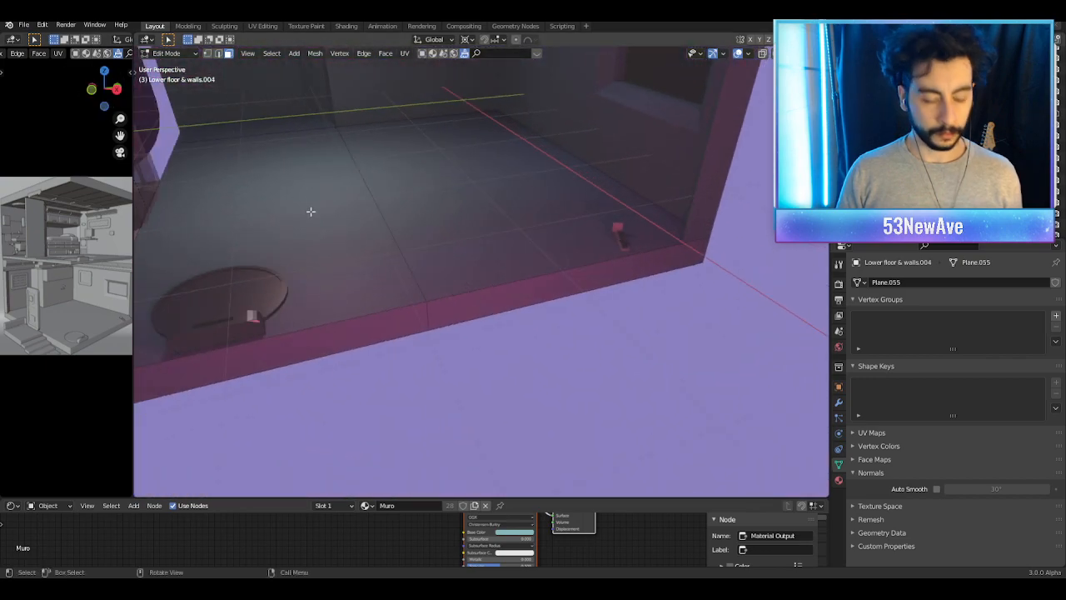
scroll(310, 211, down, 3)
key(ctrl+r)
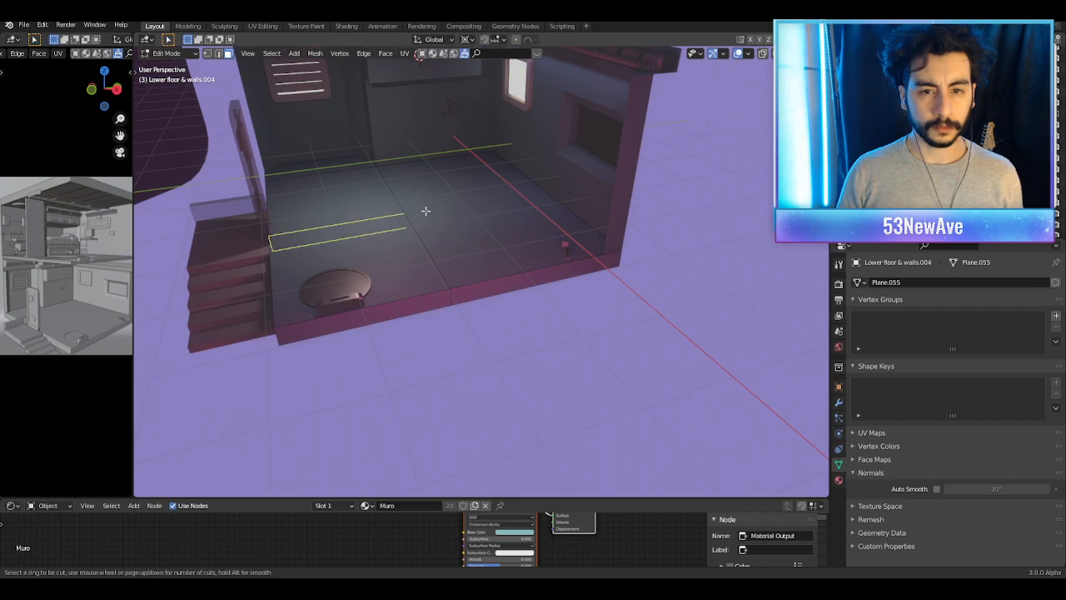
middle_drag(624, 249, 465, 211)
key(1)
click(365, 142)
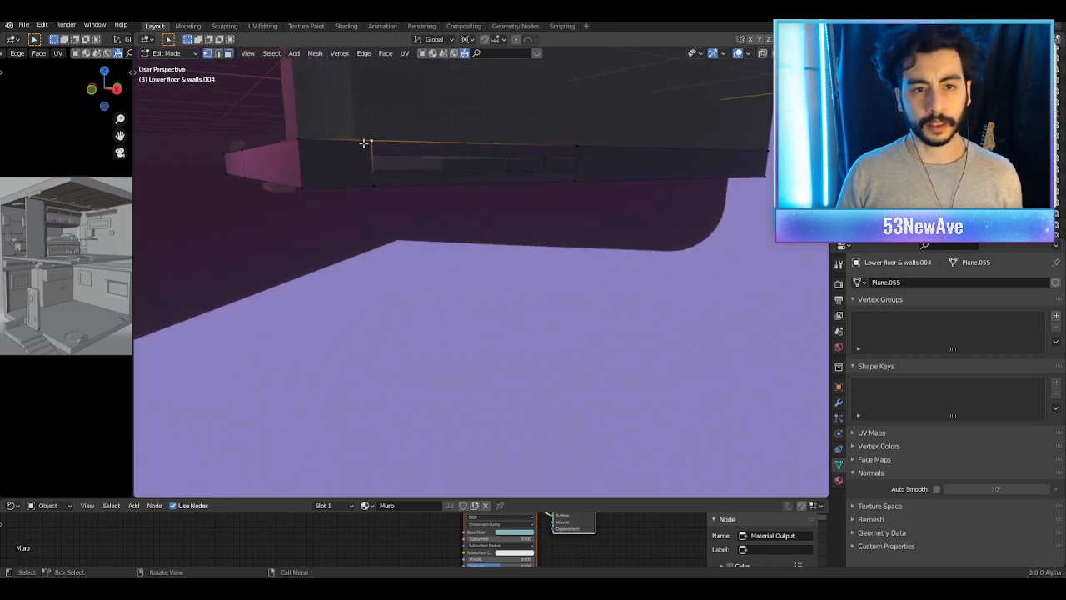
shift+click(376, 193)
shift+click(586, 152)
shift+click(579, 181)
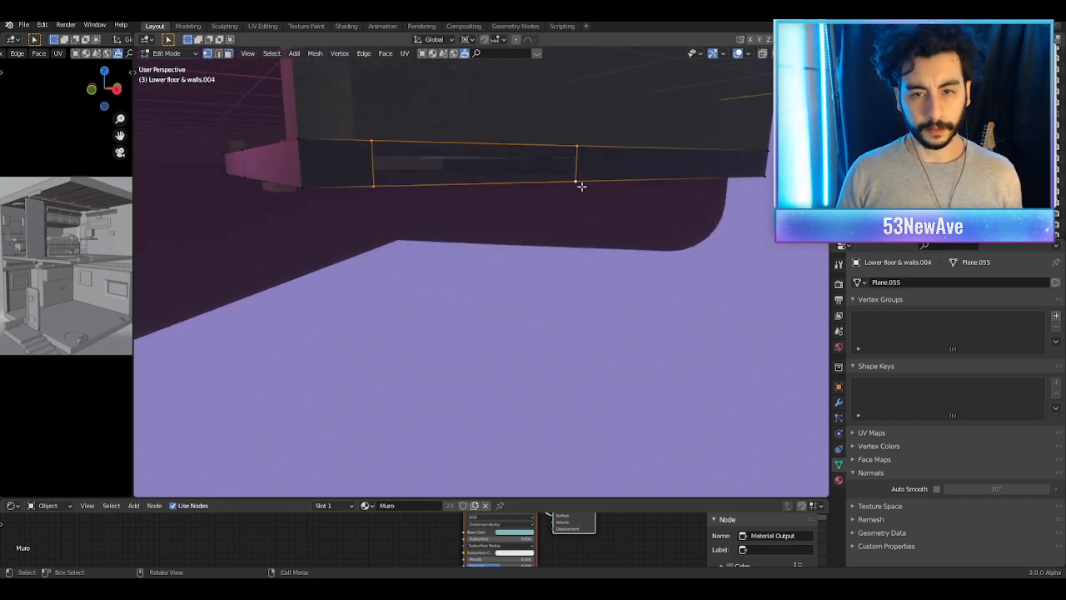
mouse_move(392, 214)
middle_down()
mouse_move(485, 231)
mouse_move(397, 211)
middle_up()
Step: Dissolve the vertical edge at one end of the new face on the slab's rear side
click(220, 54)
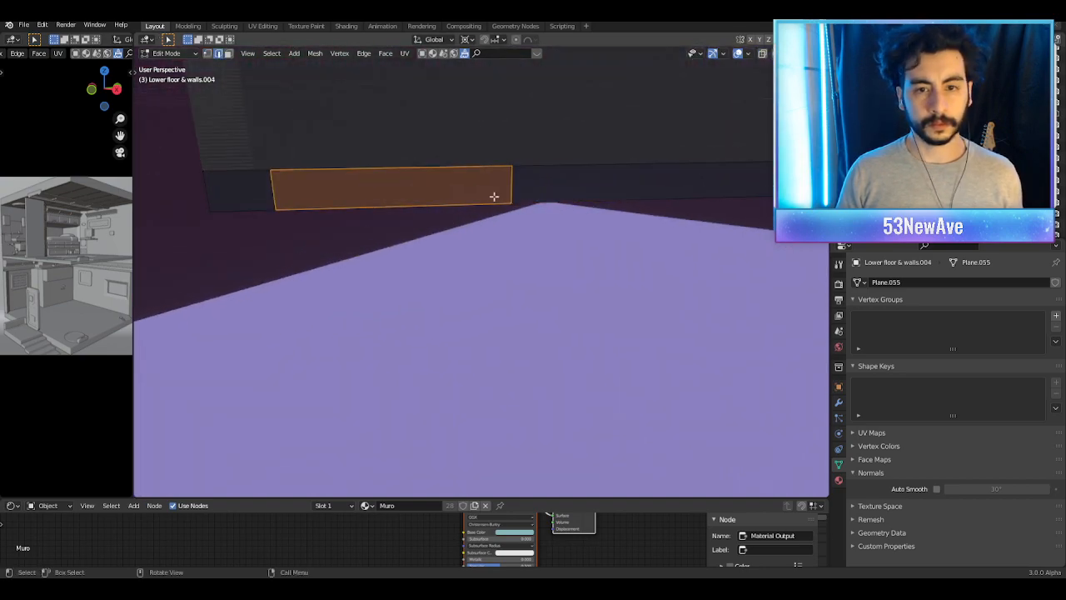
click(511, 189)
key(x)
click(266, 243)
middle_drag(266, 243, 512, 266)
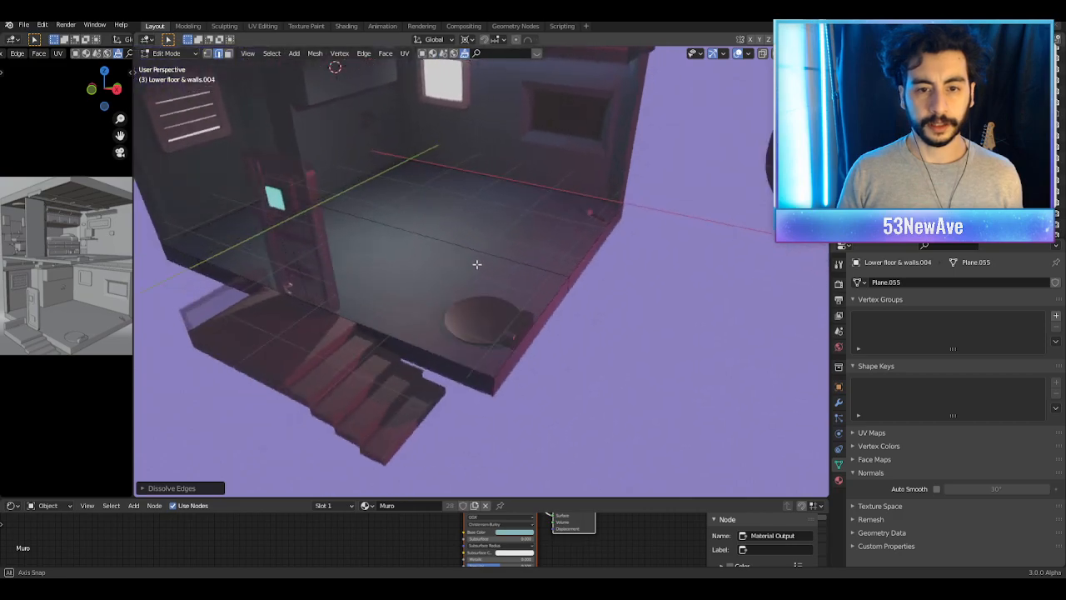
key(ctrl+r)
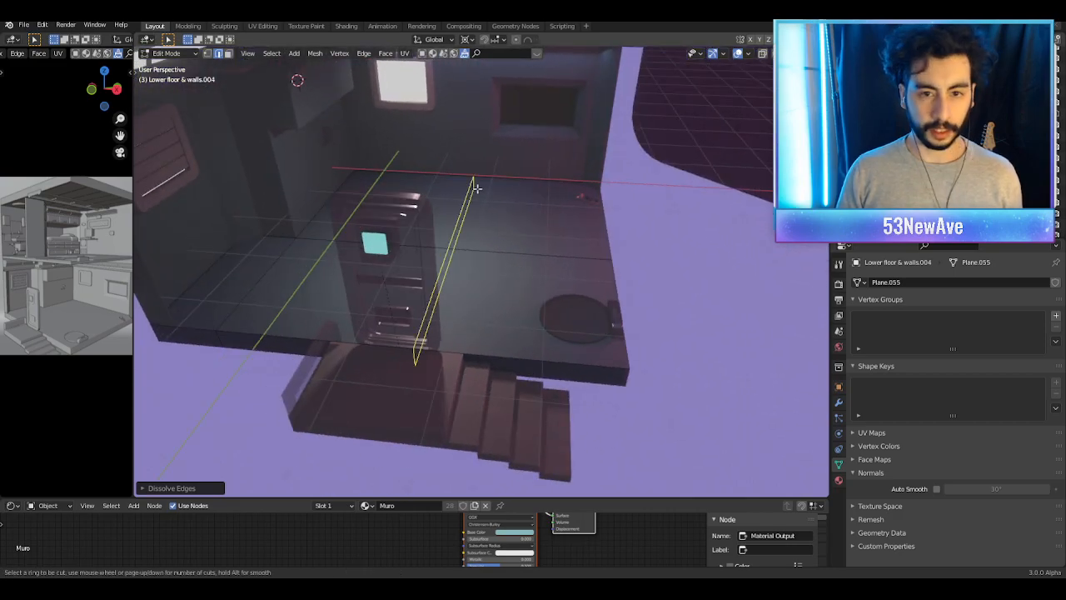
key(Escape)
Step: Return to Object Mode and save the Blender file
middle_drag(475, 189, 550, 271)
key(Tab)
key(ctrl+s)
Step: Add five evenly spaced loop cuts across the wide section of the Lower floor & walls.004 slab
key(Tab)
key(ctrl+r)
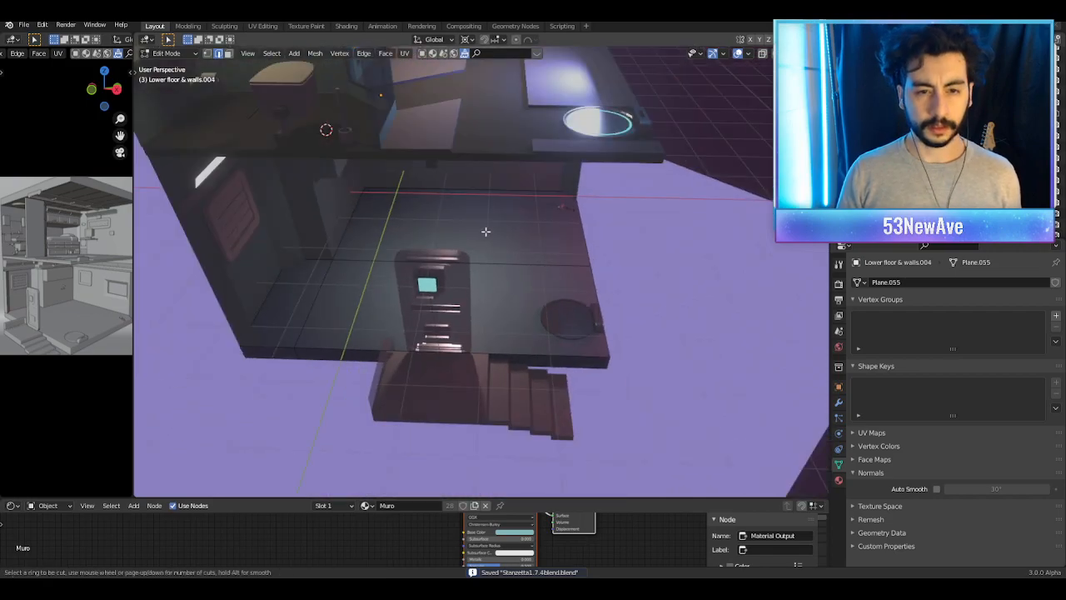
scroll(454, 191, up, 2)
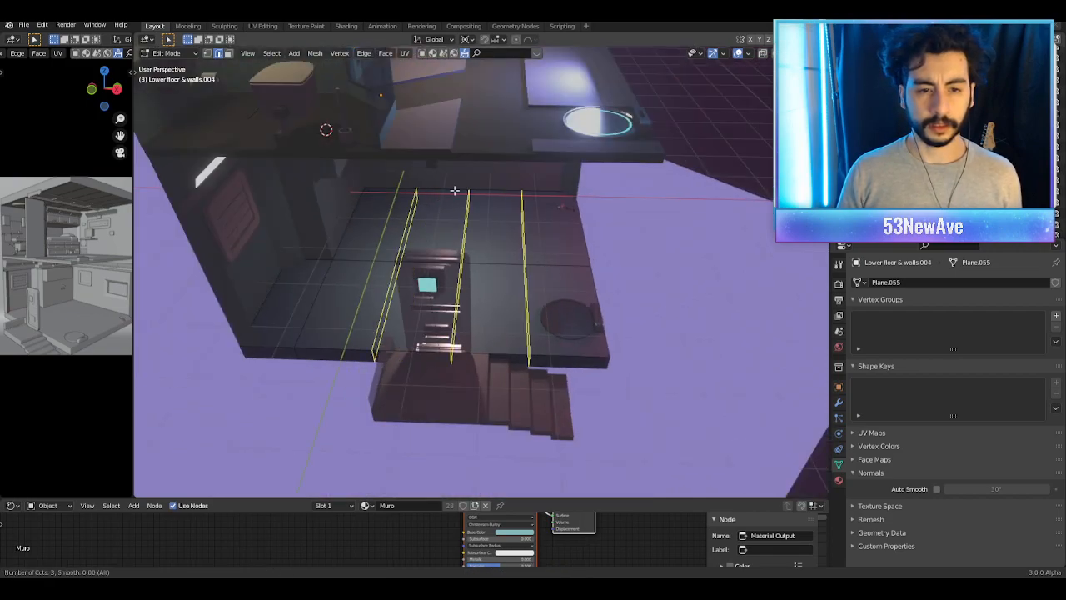
scroll(454, 191, up, 1)
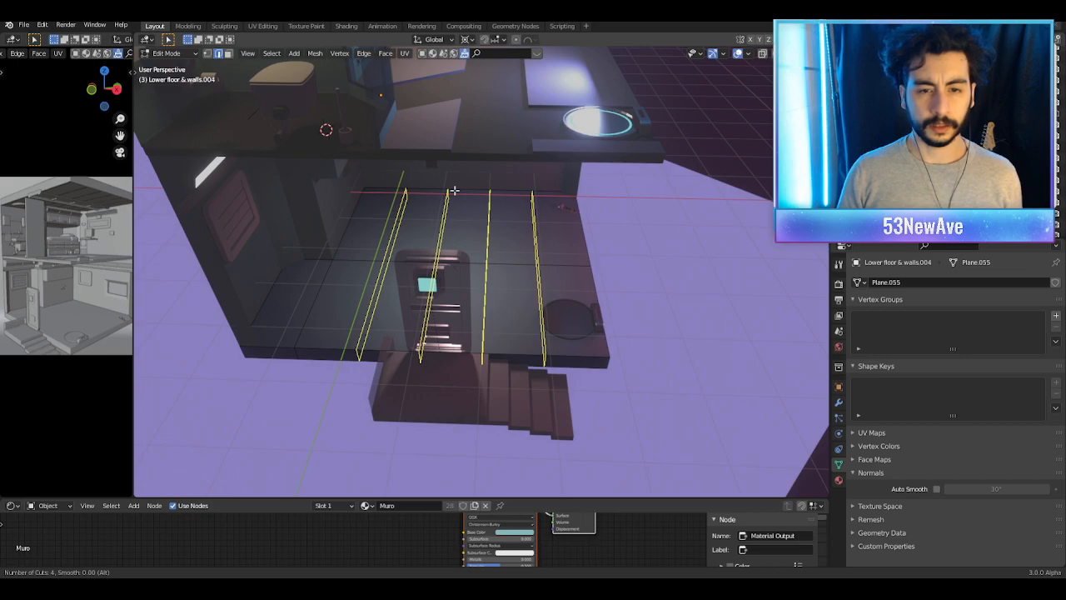
scroll(454, 191, up, 1)
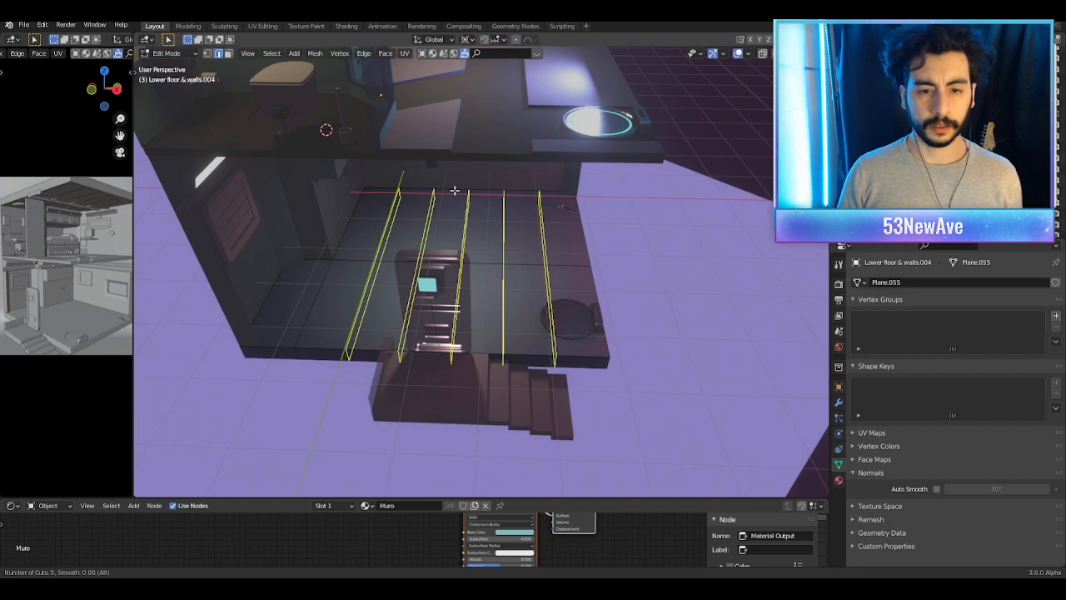
click(454, 190)
Step: Add two perpendicular loop cuts to the slab section on each side of its existing middle edge
middle_drag(454, 191, 415, 244)
key(ctrl+r)
scroll(397, 229, up, 1)
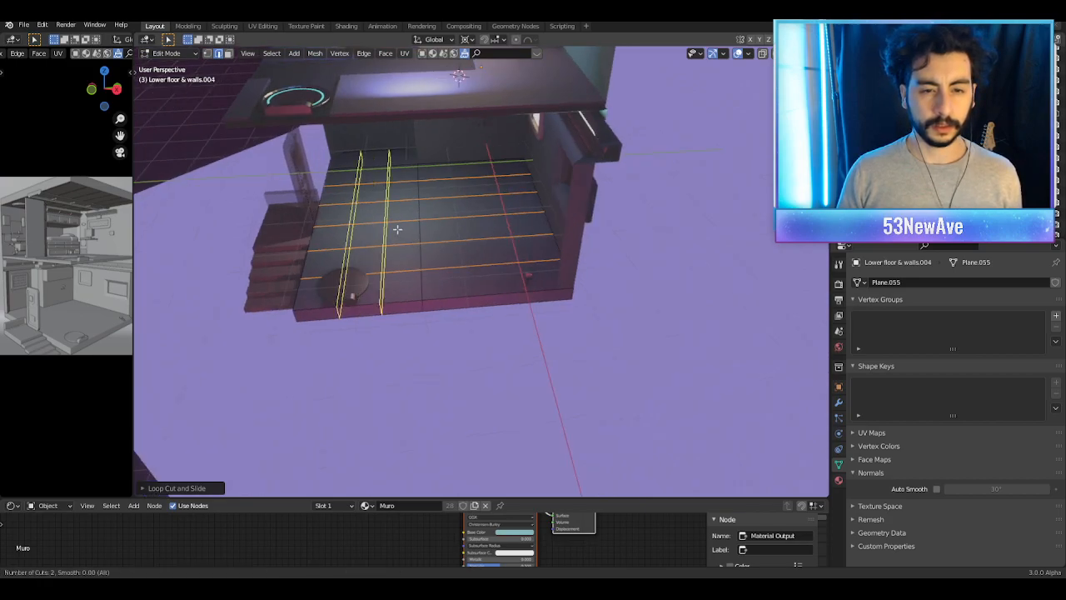
click(398, 229)
middle_drag(397, 230, 458, 252)
key(ctrl+r)
scroll(464, 264, up, 2)
scroll(465, 267, down, 1)
click(464, 266)
Step: Select all the top faces of the floor slab in face mode
middle_drag(463, 264, 227, 60)
middle_drag(400, 200, 465, 275)
middle_drag(505, 389, 464, 356)
click(451, 367)
shift+click(372, 335)
shift+click(330, 316)
shift+click(293, 286)
shift+click(242, 260)
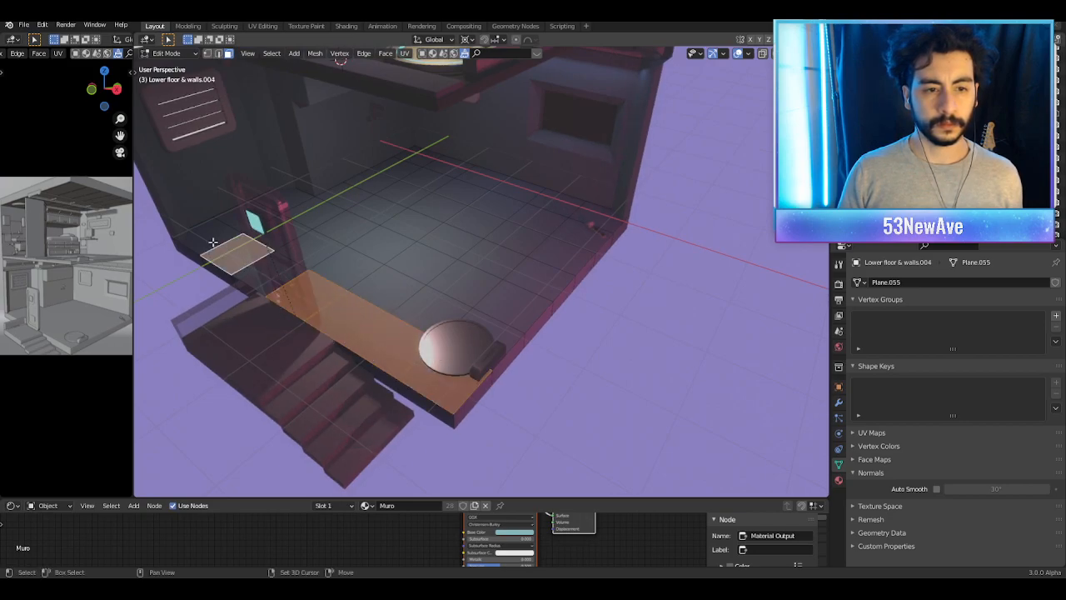
shift+click(213, 242)
key(c)
mouse_move(335, 267)
mouse_down()
mouse_move(274, 247)
mouse_move(292, 225)
mouse_move(431, 178)
mouse_move(574, 219)
mouse_move(521, 277)
mouse_move(488, 366)
mouse_move(420, 292)
mouse_move(428, 222)
mouse_up()
Step: Inset the selected floor faces individually with a thickness of about 0.039 m
middle_drag(443, 240, 488, 183)
click(738, 55)
shift+middle_drag(601, 152, 634, 170)
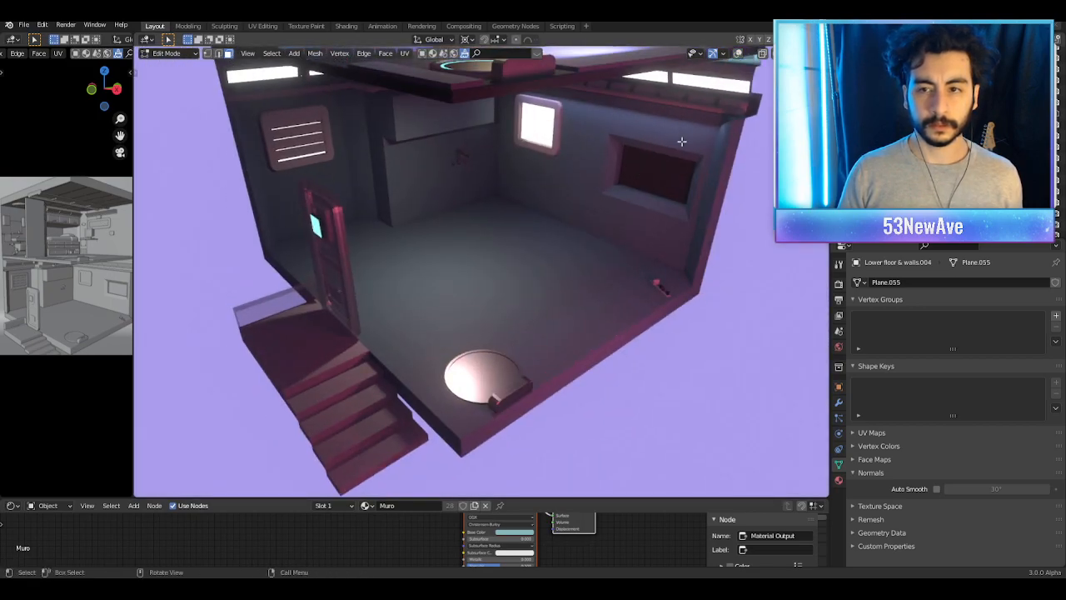
click(739, 55)
scroll(680, 252, up, 3)
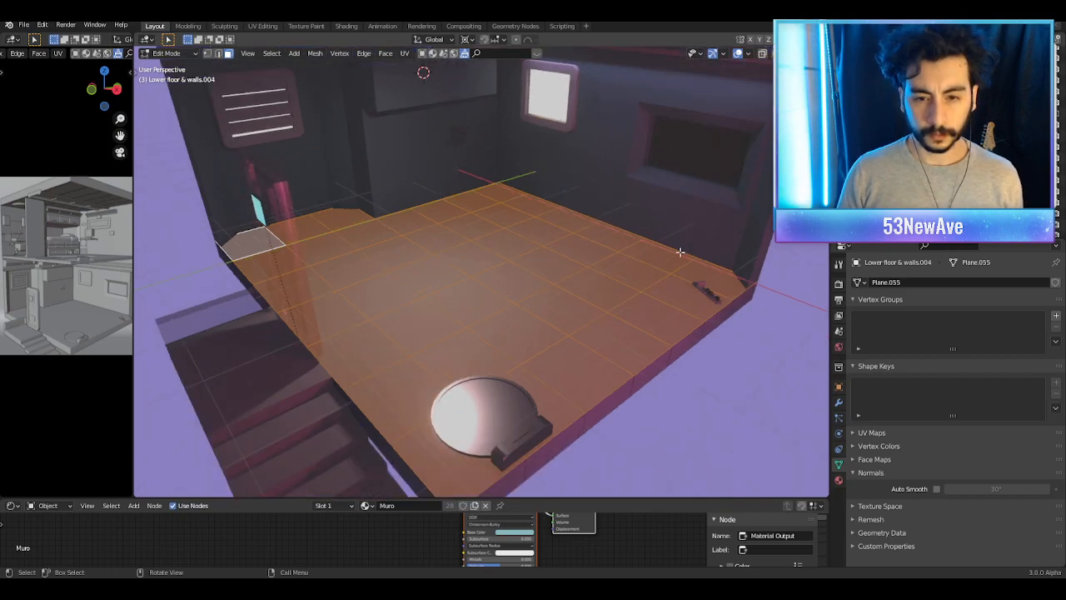
middle_drag(681, 259, 691, 278)
key(i)
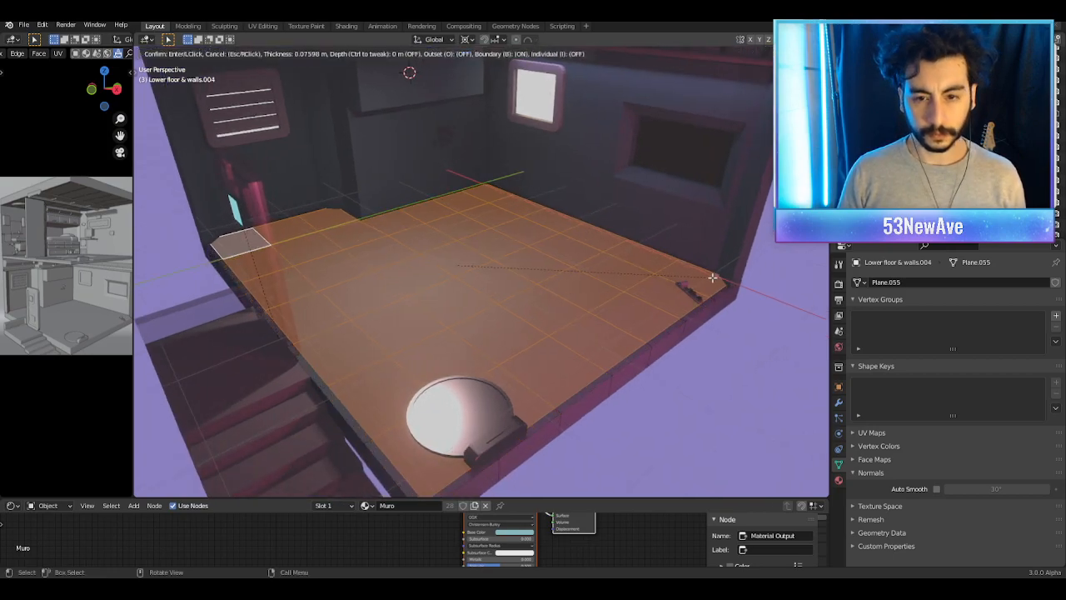
key(i)
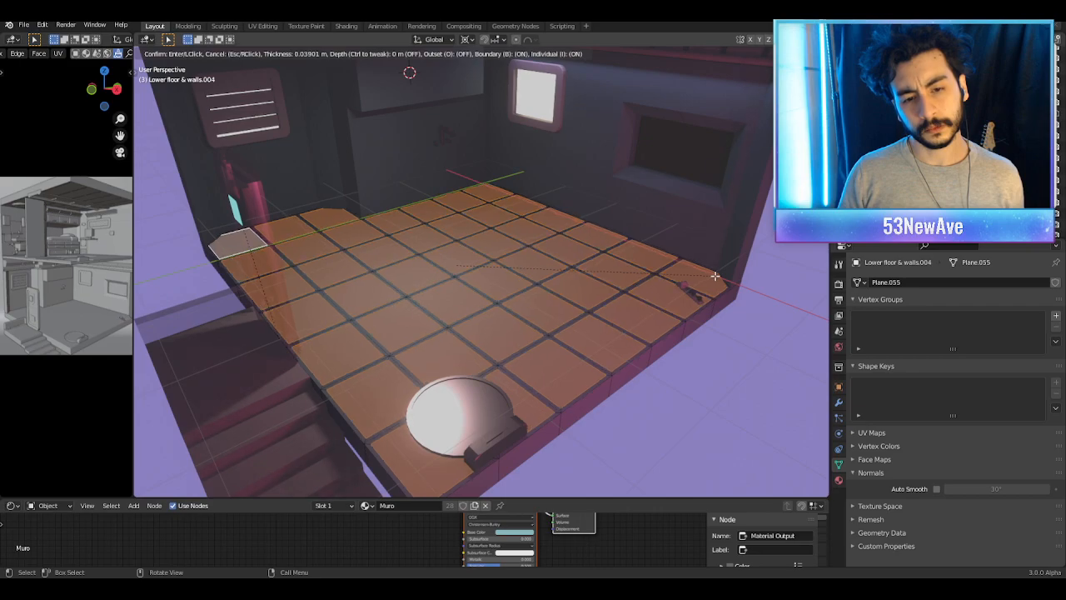
click(715, 276)
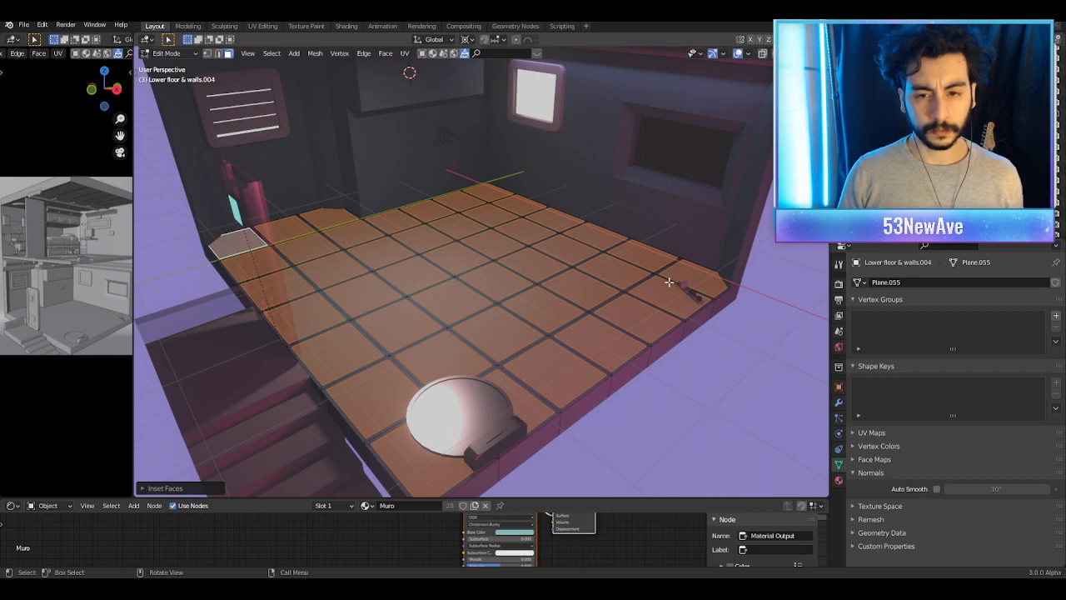
middle_drag(659, 285, 690, 309)
key(s)
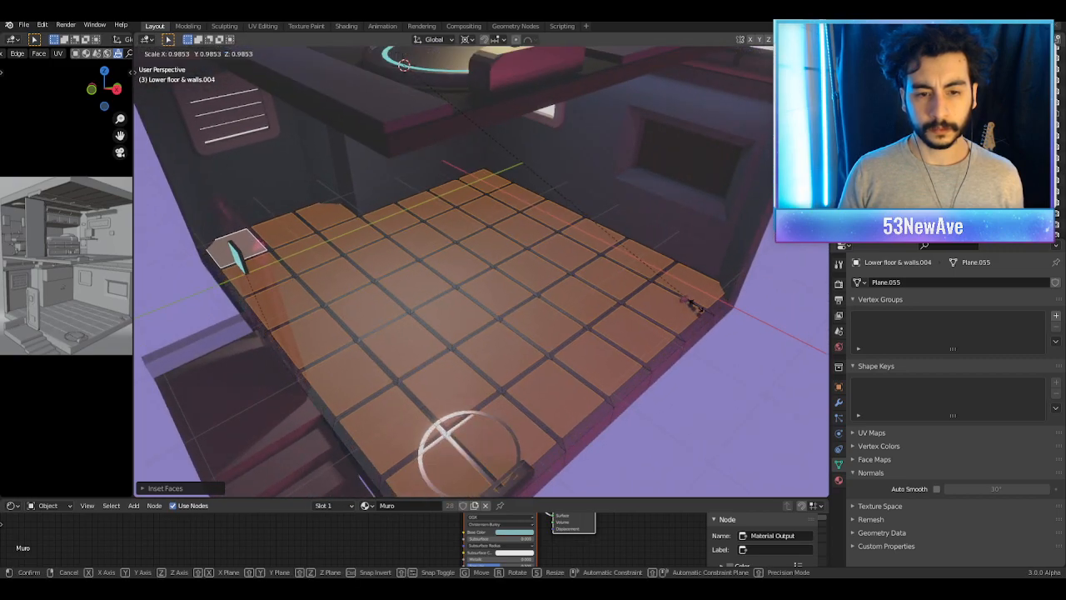
key(Escape)
Step: Set the transform pivot point to Individual Origins and look at the floor tiles through the camera
click(465, 39)
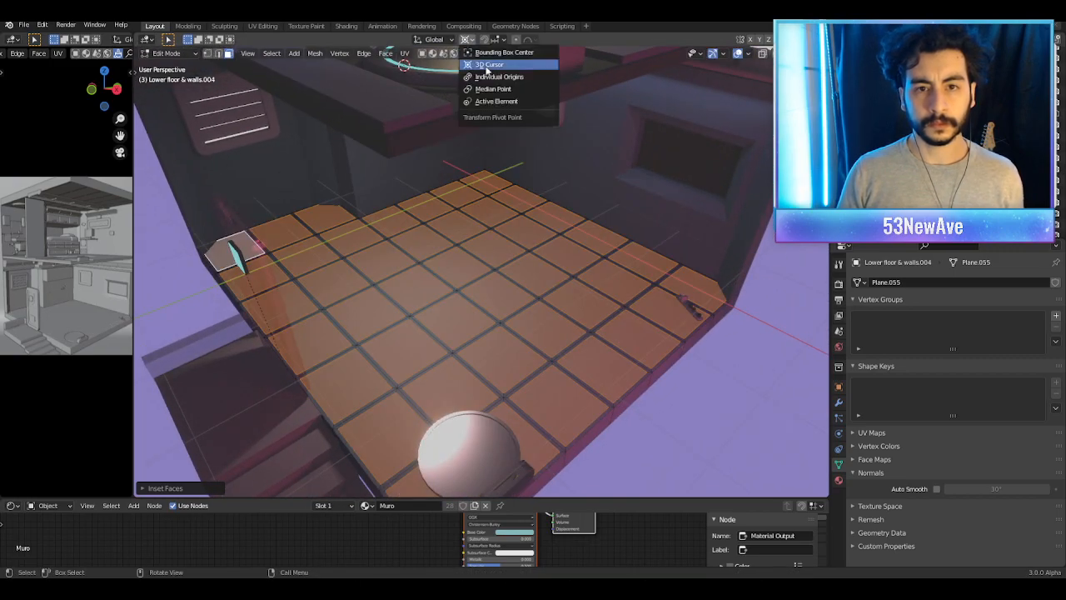
middle_drag(719, 280, 713, 284)
scroll(721, 282, down, 3)
key(KP_0)
scroll(712, 285, down, 2)
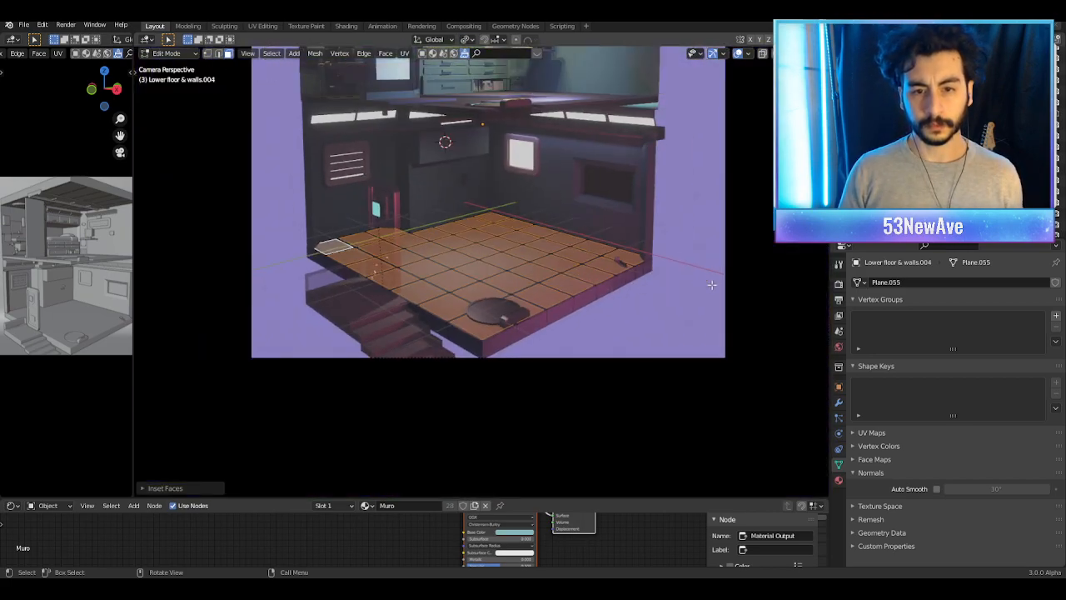
scroll(683, 299, up, 2)
scroll(683, 298, up, 1)
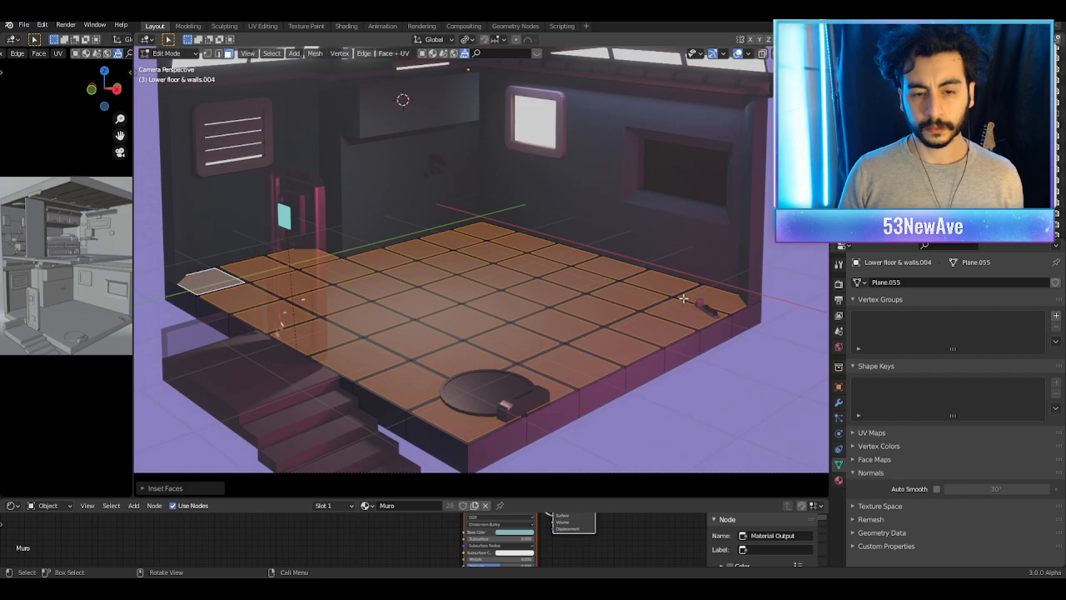
Step: Extrude the selected floor tiles slightly along Z
scroll(668, 322, up, 6)
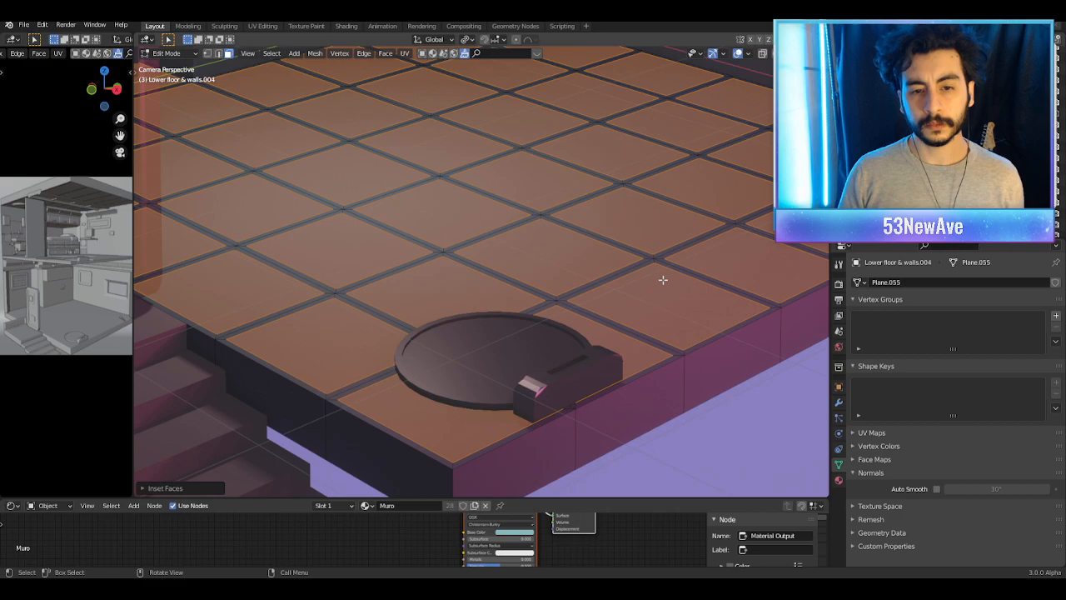
key(e)
key(z)
key(z)
click(665, 265)
Step: Scale the extruded tile faces around their own centres to about 0.94
key(s)
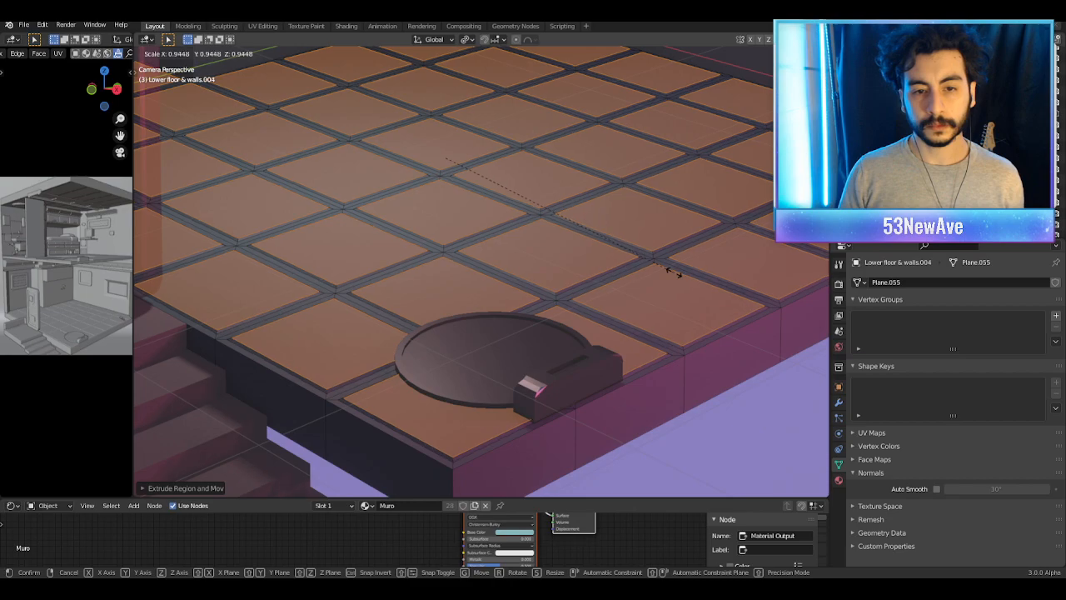
click(673, 272)
scroll(666, 272, down, 6)
shift+middle_drag(655, 275, 642, 298)
scroll(641, 298, up, 1)
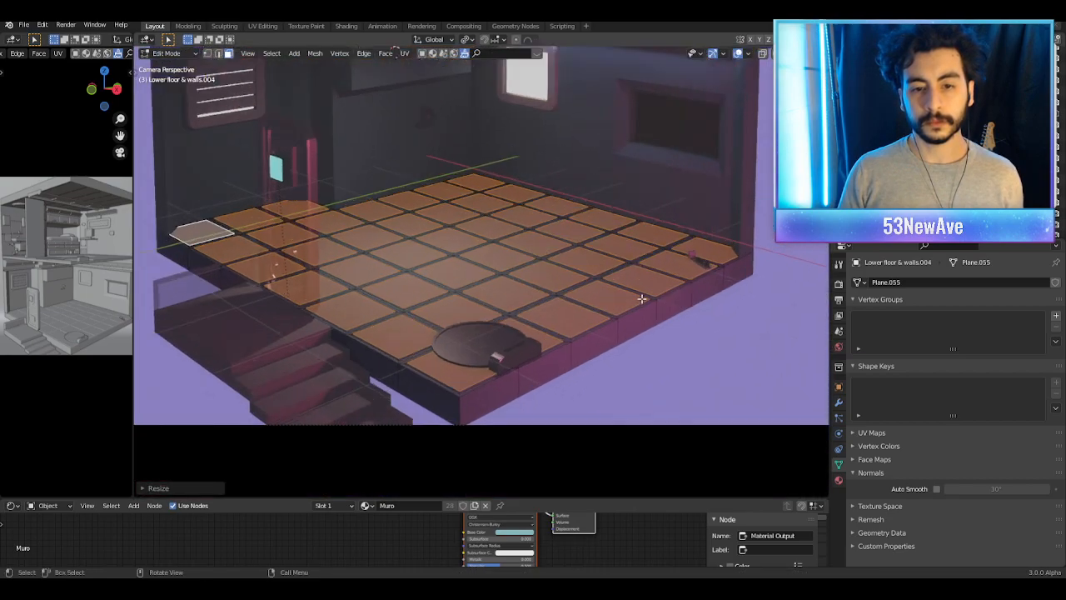
scroll(641, 298, up, 2)
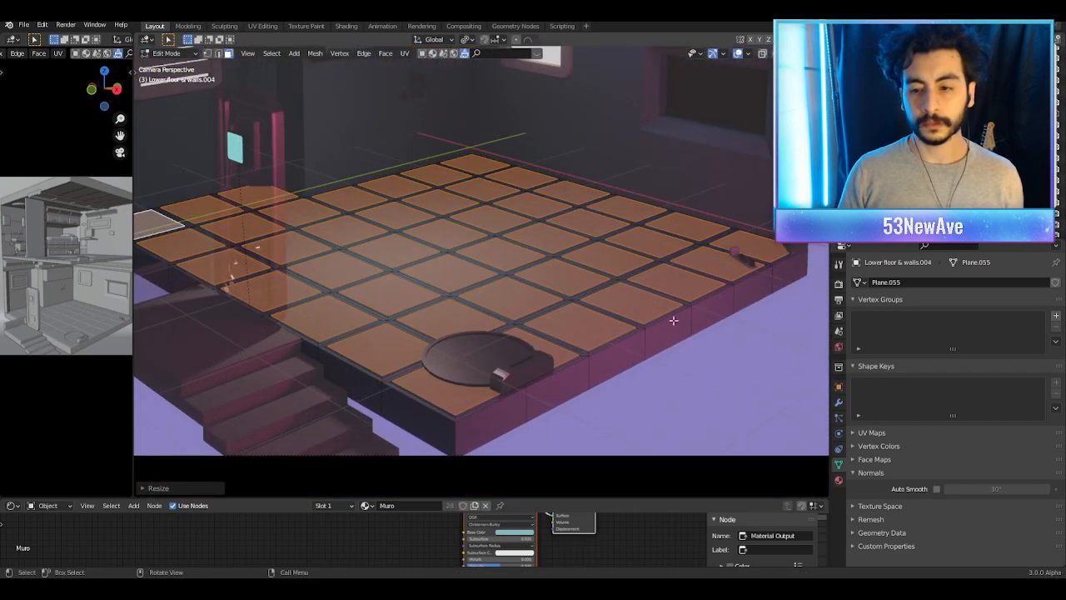
Step: Create a vertex group named Pianelle and assign the selected floor tiles to it
click(839, 480)
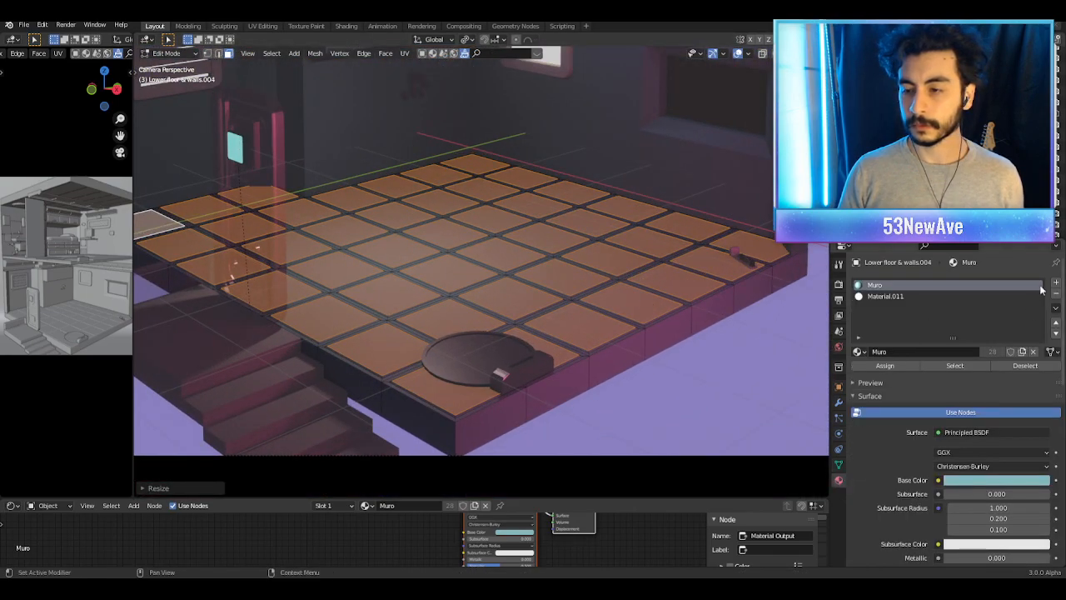
click(888, 296)
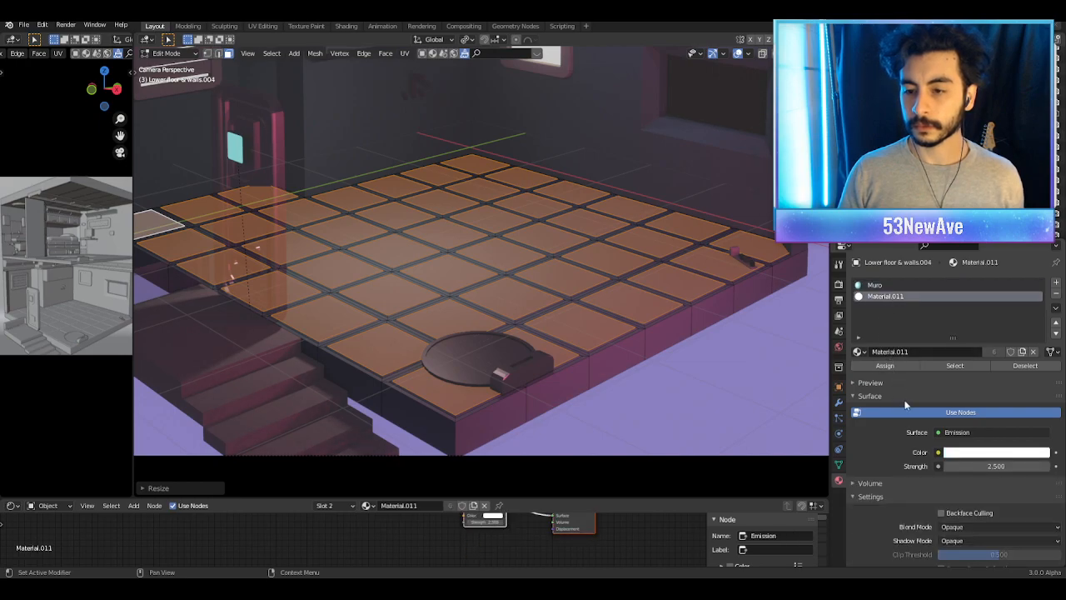
click(838, 465)
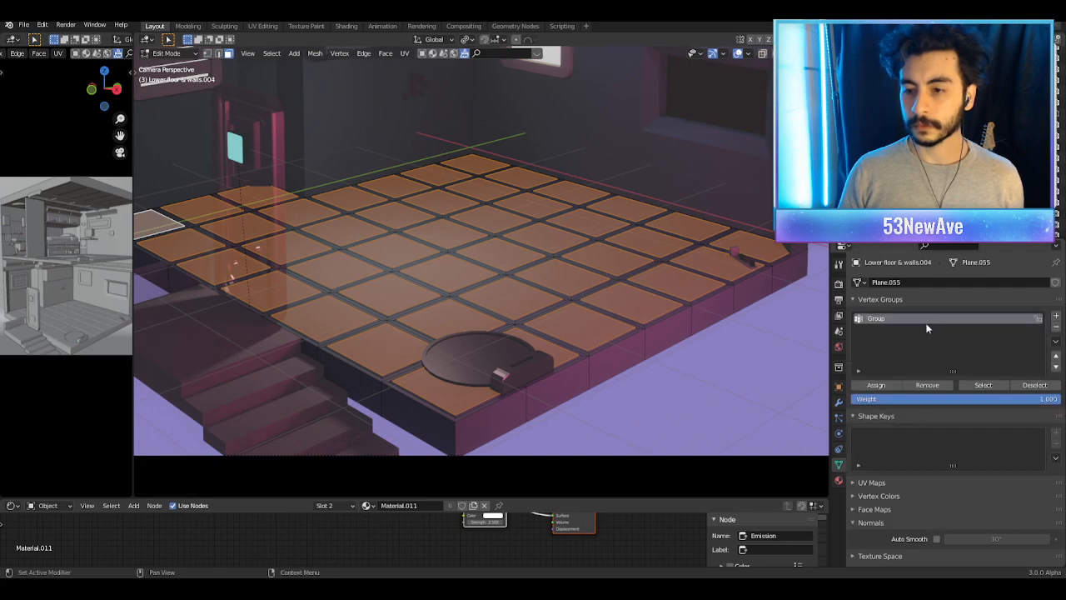
double_click(891, 318)
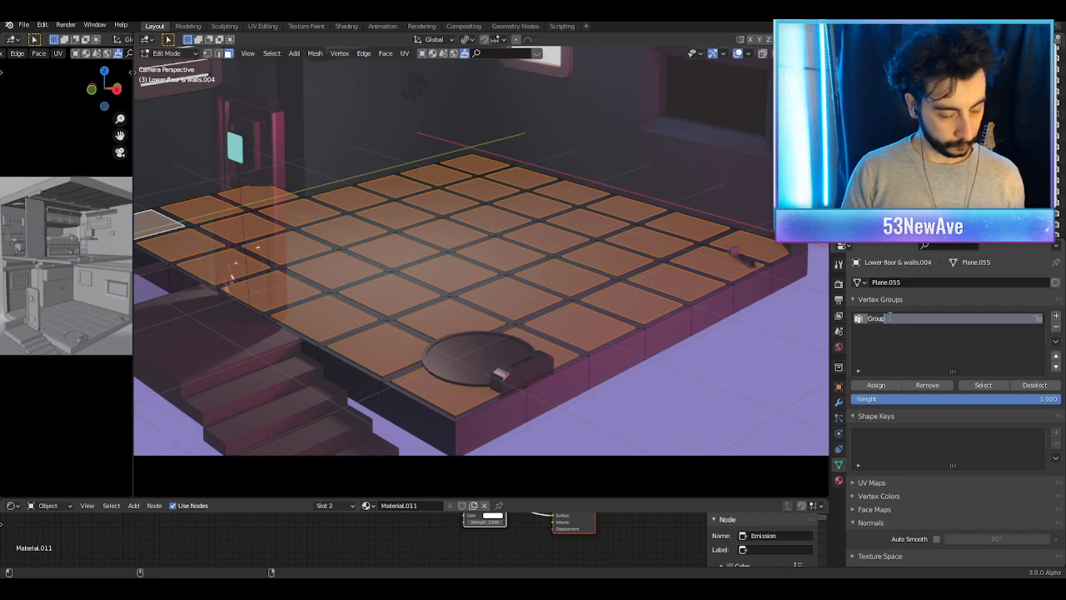
text(Pianelle)
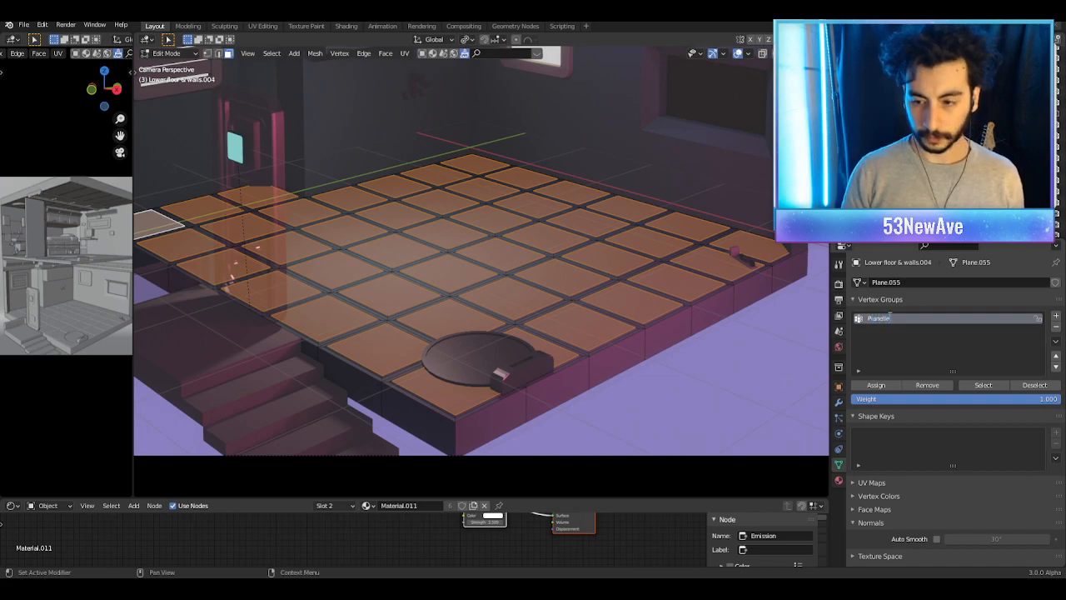
key(Return)
click(874, 385)
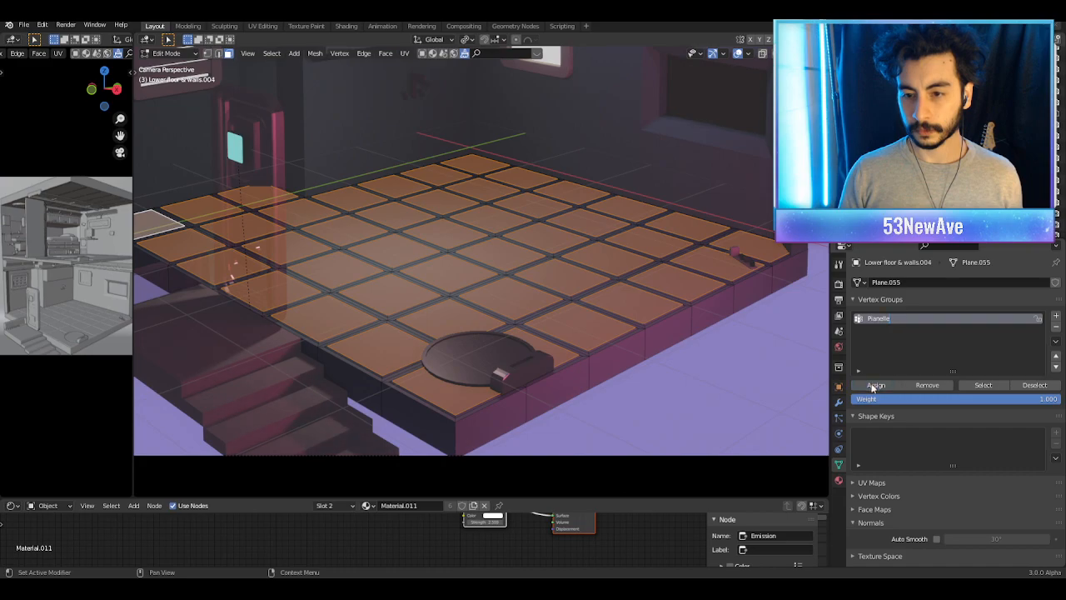
Step: Assign Material.011 to the selected floor tiles and hide the viewport overlays
click(839, 480)
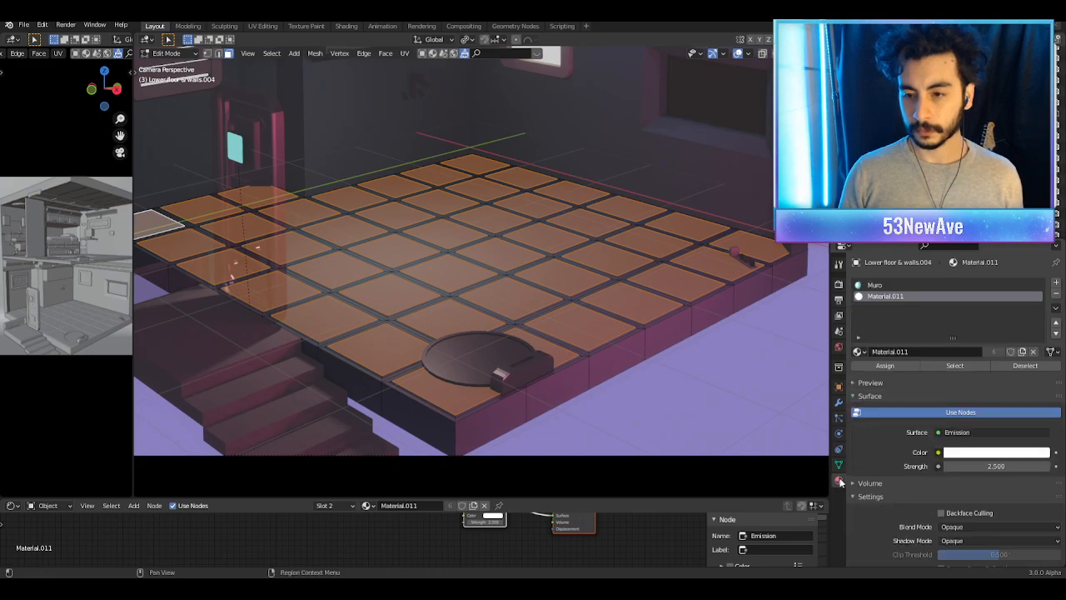
click(884, 367)
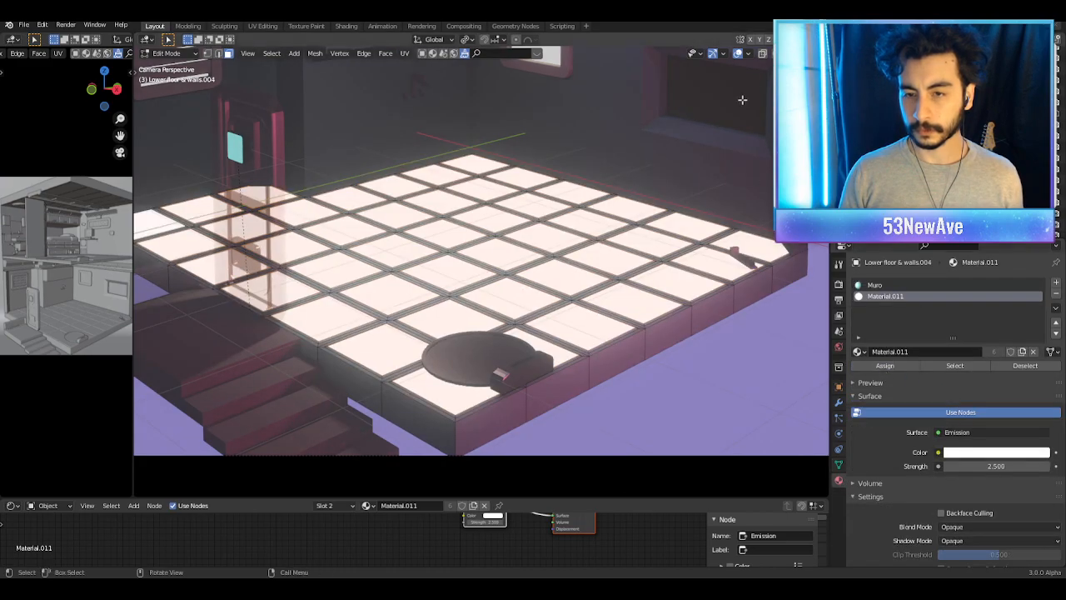
click(740, 55)
scroll(662, 164, down, 3)
shift+middle_drag(660, 173, 659, 227)
scroll(659, 233, up, 1)
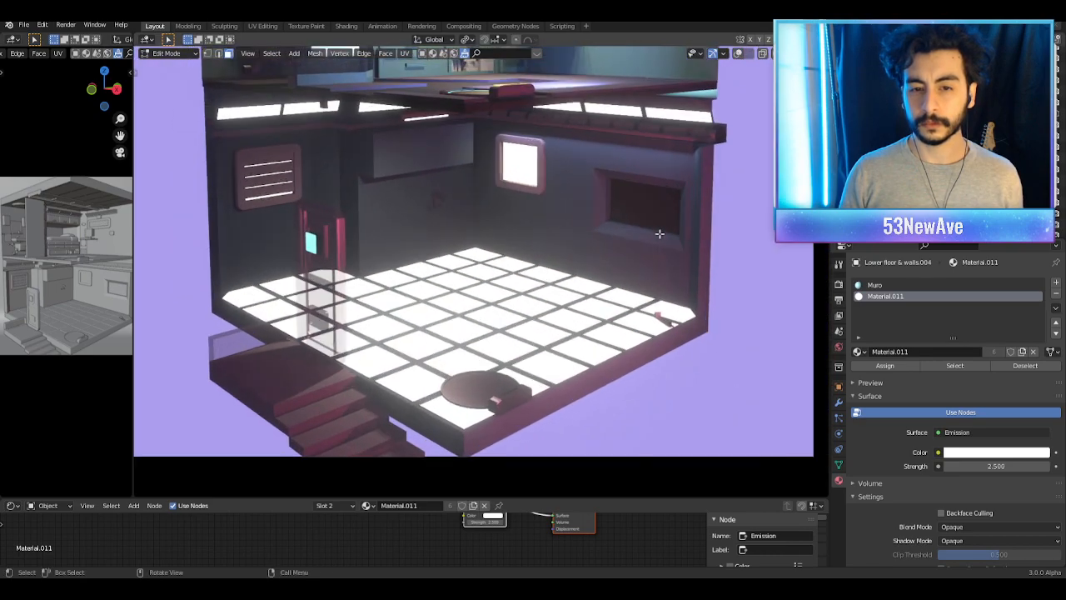
Step: In Object Mode, make the tiles' emission material an independent copy and name it Pavimento material
key(Tab)
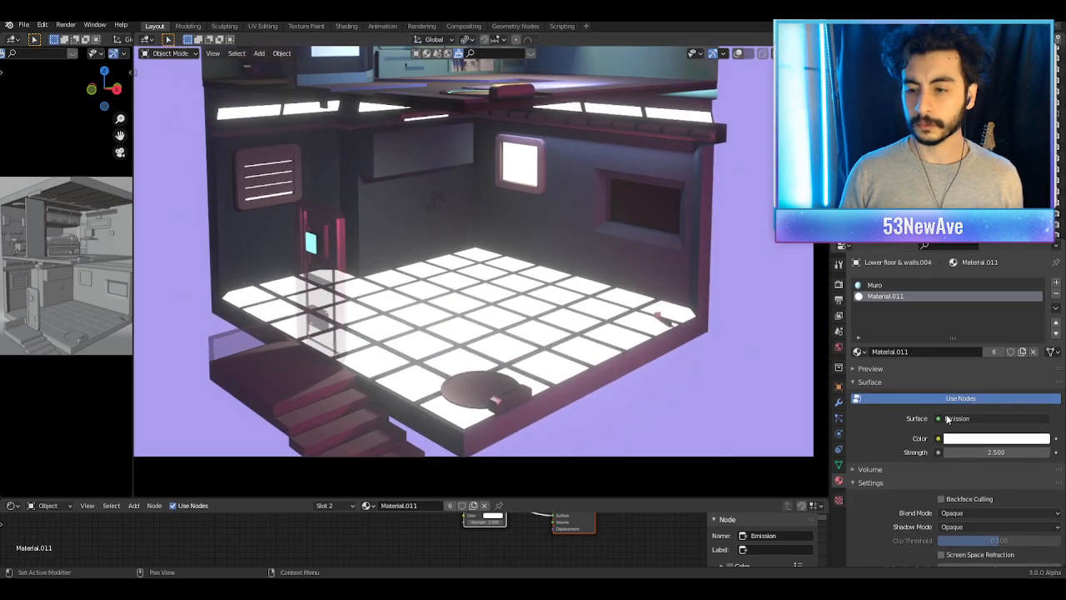
click(1023, 354)
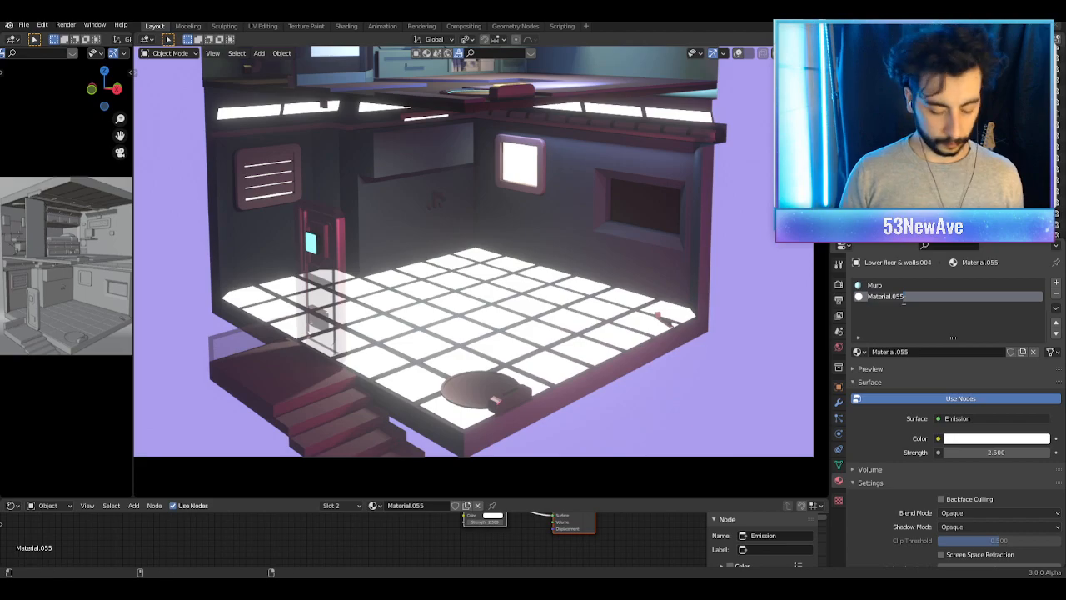
text(Pi)
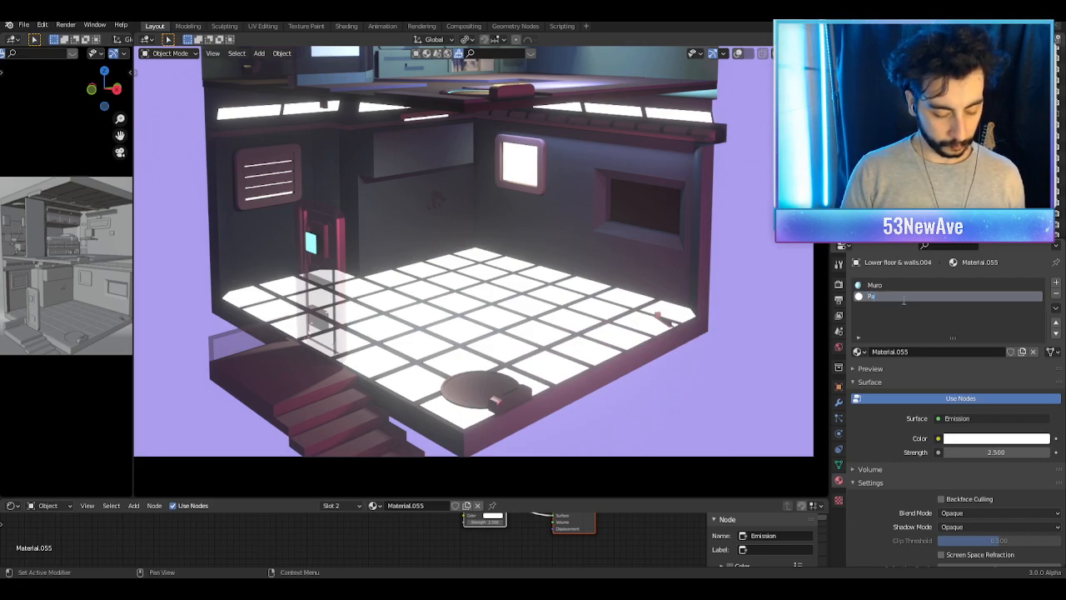
text(vimento material)
key(Return)
Step: Lower the emission strength of Pavimento material to 0.300 while viewing the room through the camera
mouse_move(996, 453)
mouse_down()
mouse_move(977, 452)
mouse_move(996, 453)
mouse_up()
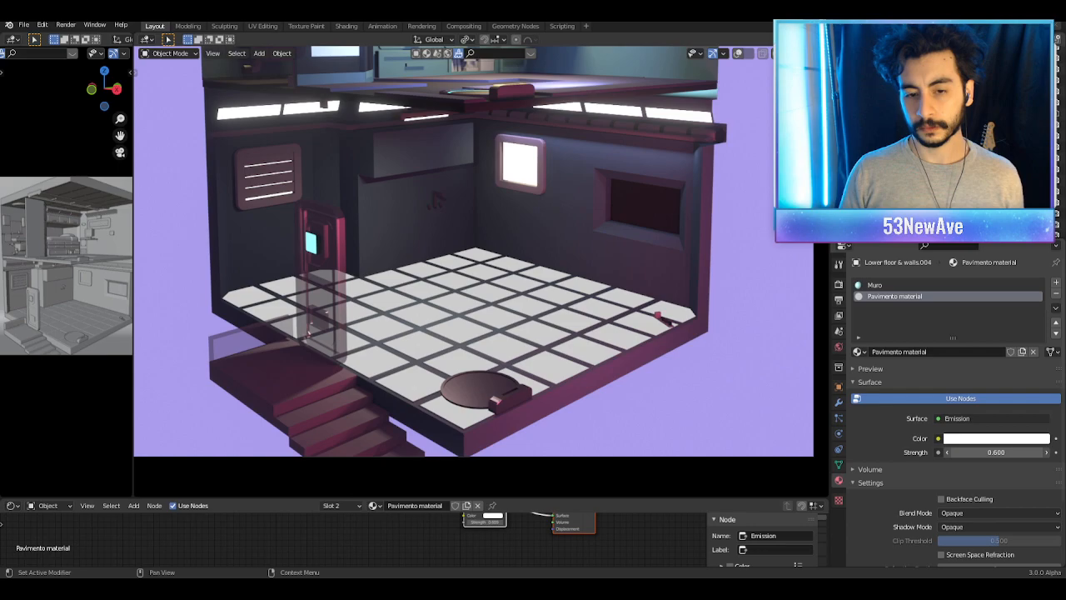
key(KP_0)
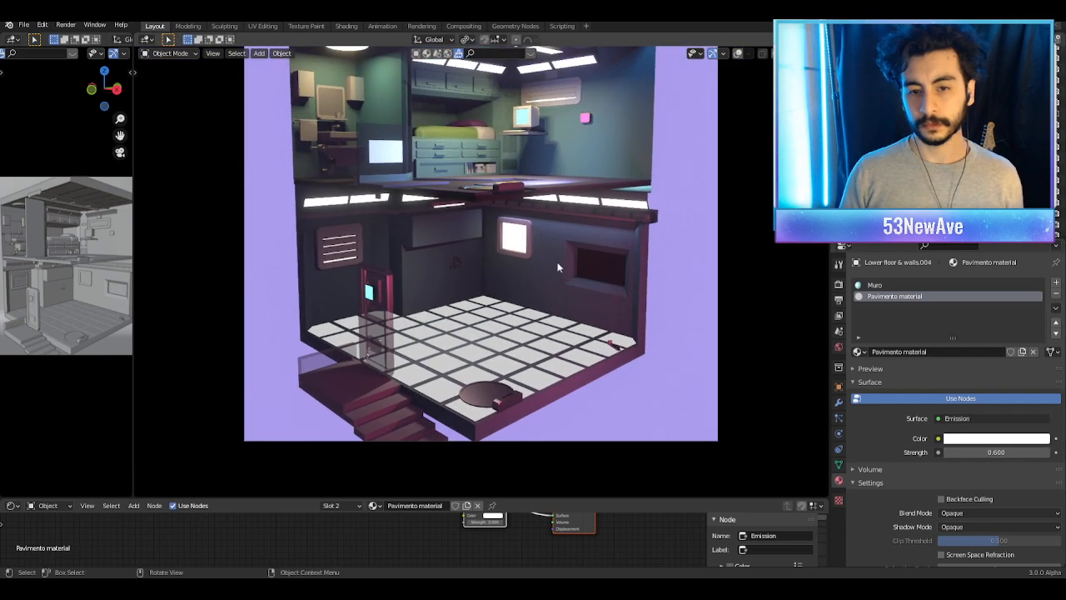
scroll(561, 270, up, 1)
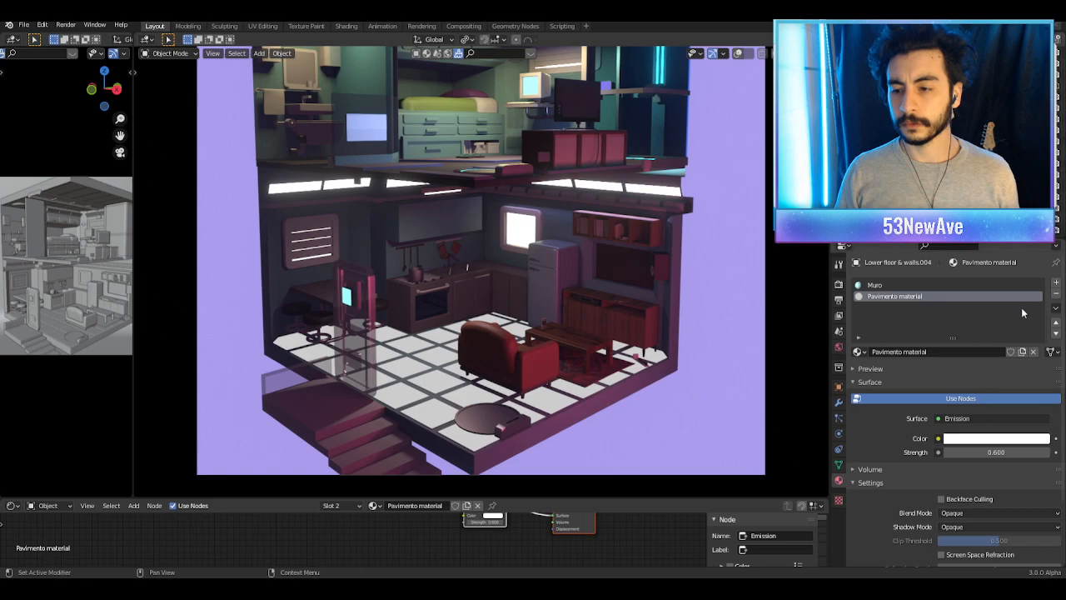
click(948, 452)
click(948, 452)
click(948, 452)
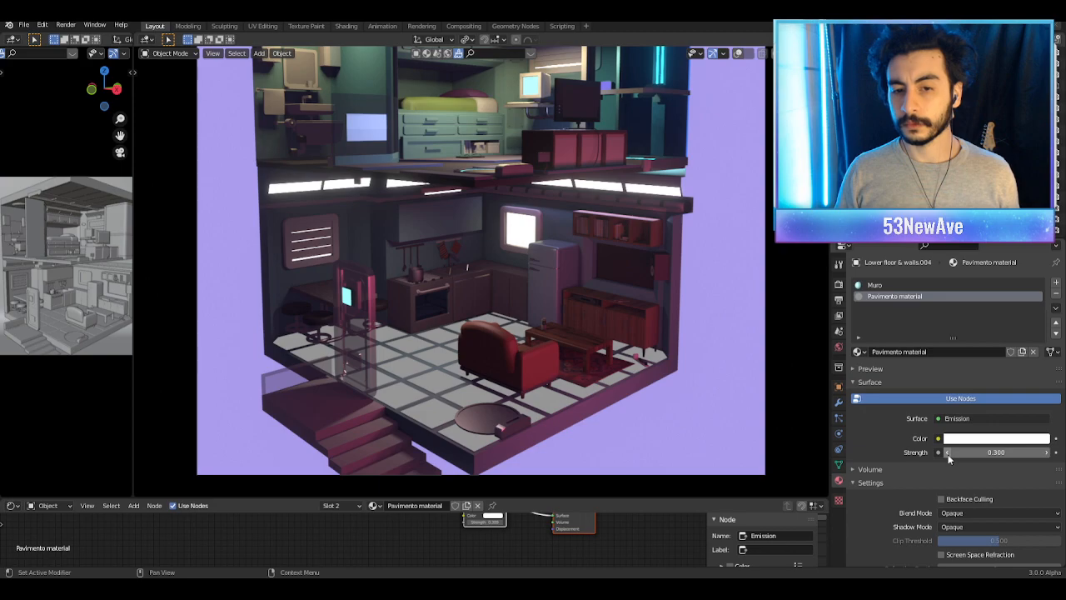
Step: Lower Pavimento material's emission strength to 0.200 and tint its color light pink with hue 0.834 and saturation 0.371
click(948, 453)
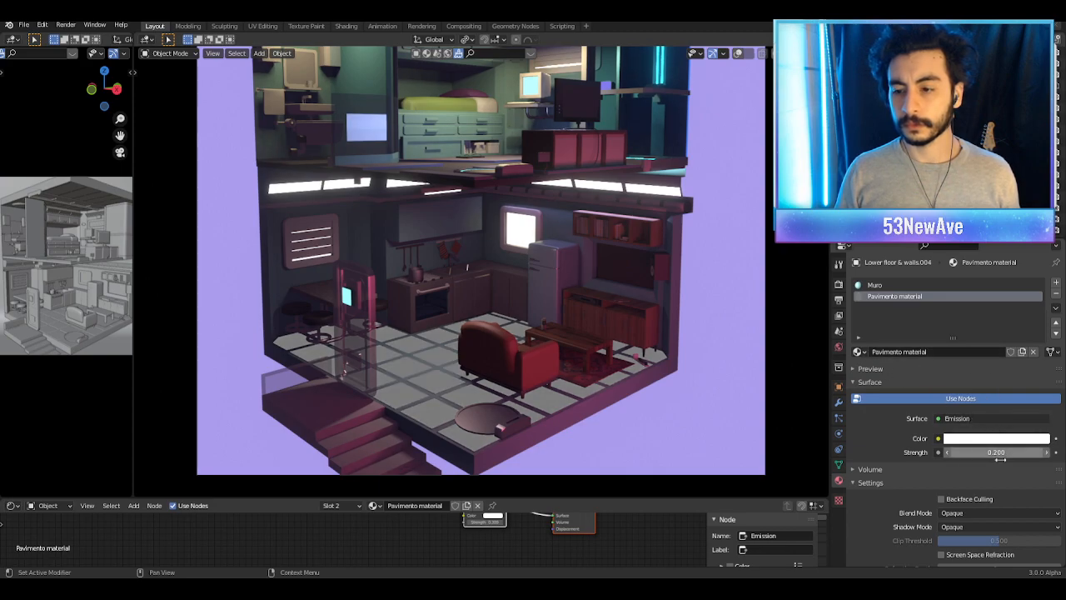
scroll(946, 517, down, 2)
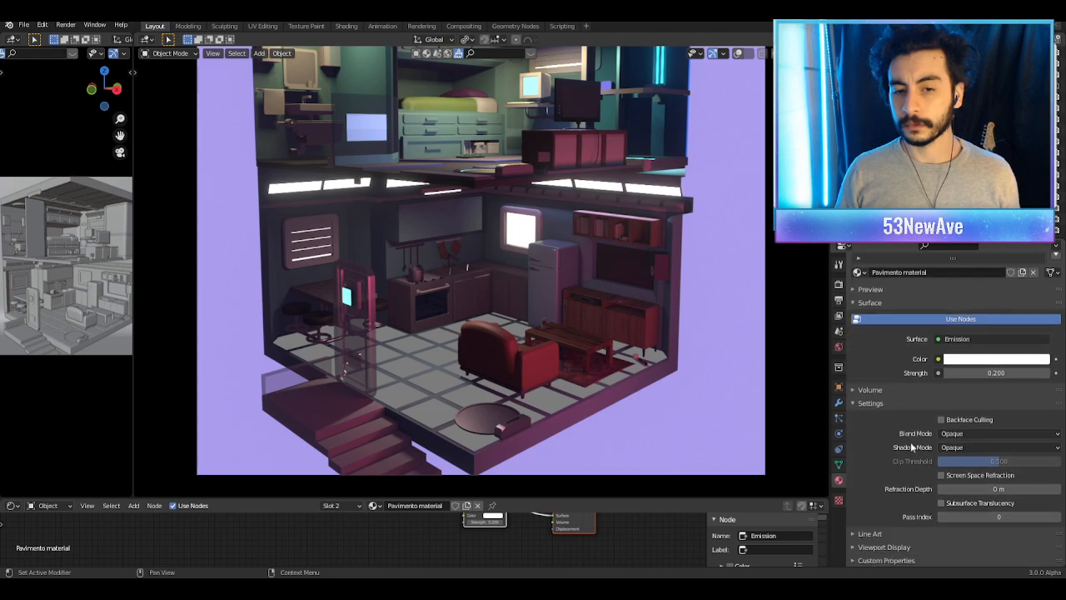
click(986, 361)
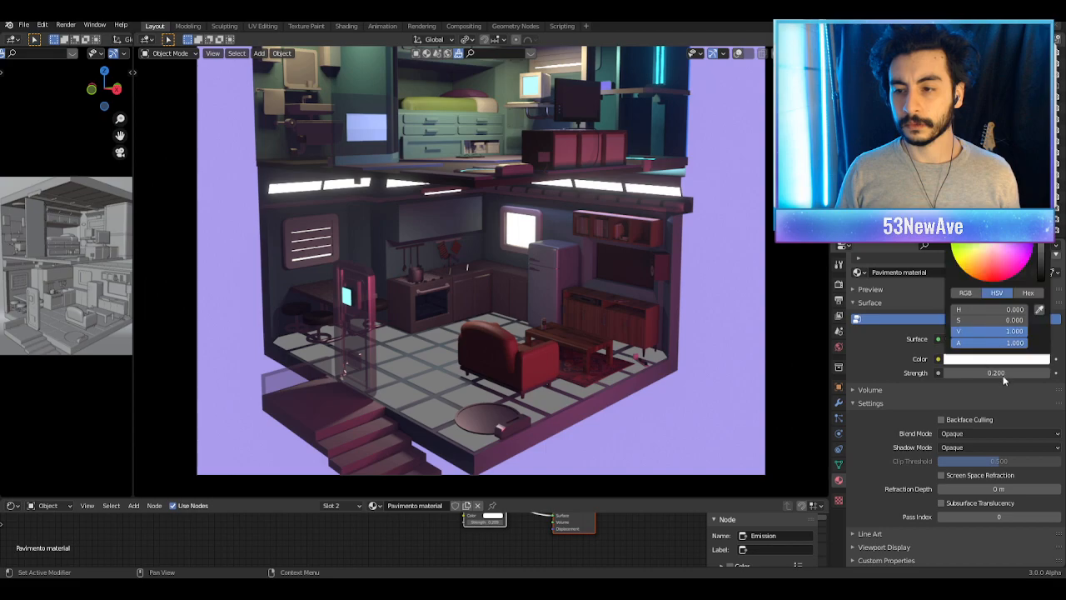
click(999, 244)
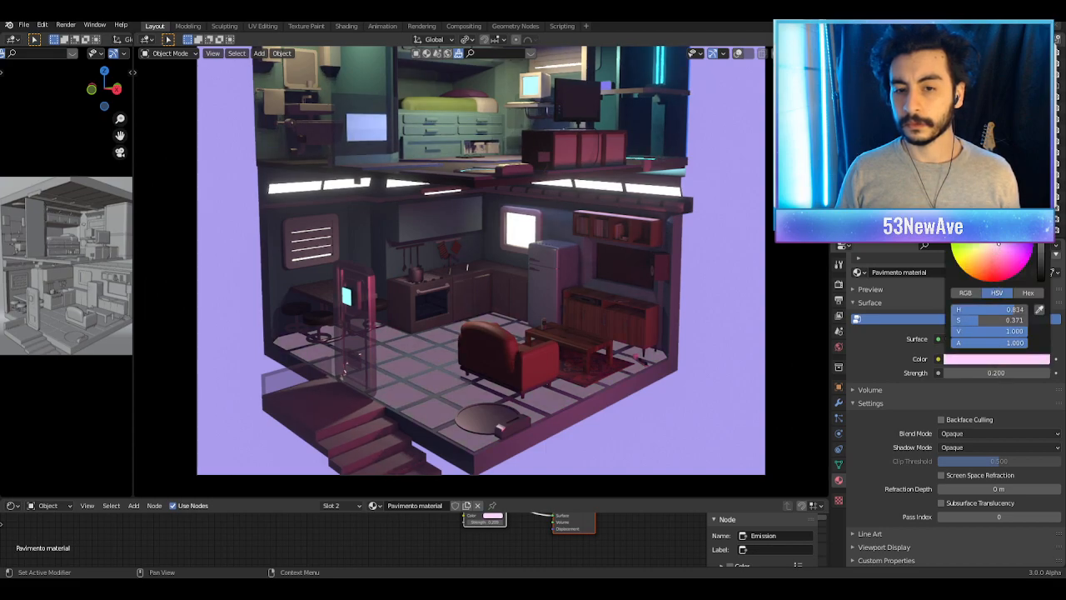
Step: Try an emission strength of 0 on Pavimento material, and raise it to 1.200
click(996, 372)
text(0)
key(Return)
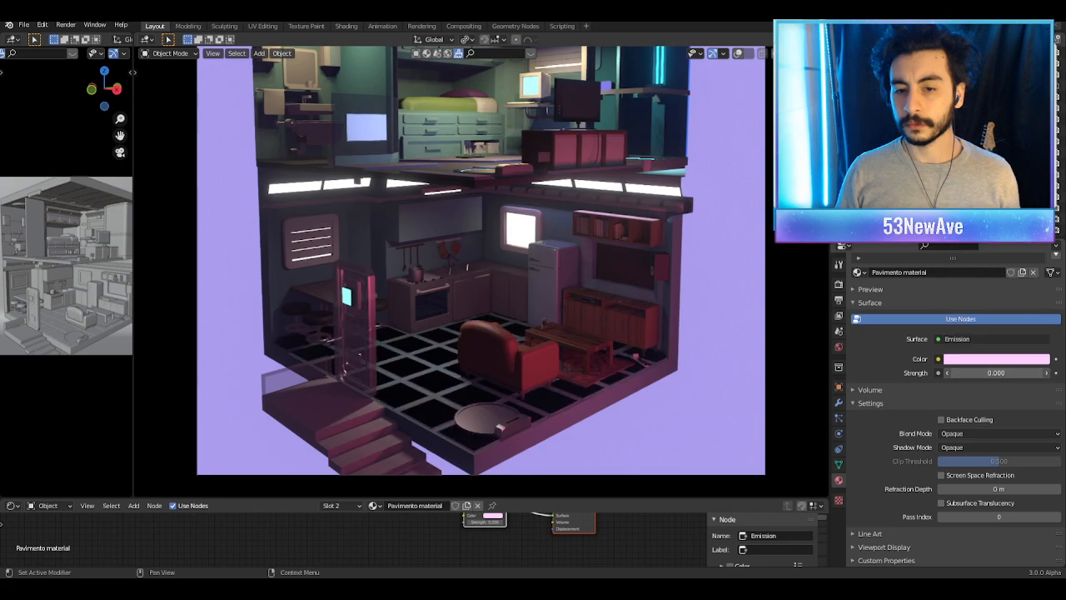
drag(996, 373, 1030, 372)
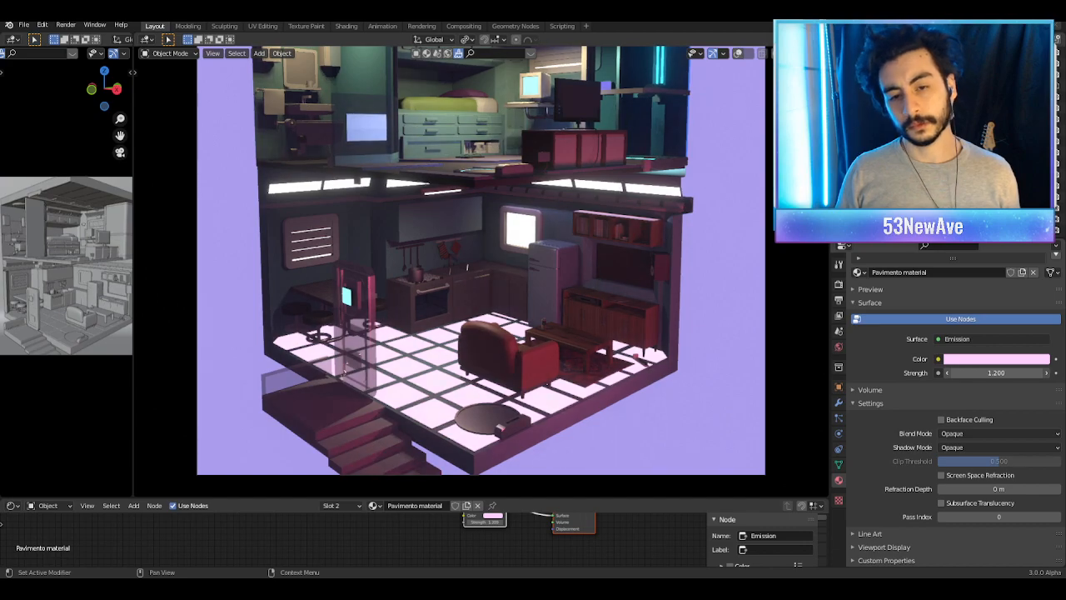
Step: Check the glowing tiles in the camera view and shift the hue of Pavimento material's emission color to 0.798
scroll(669, 327, down, 2)
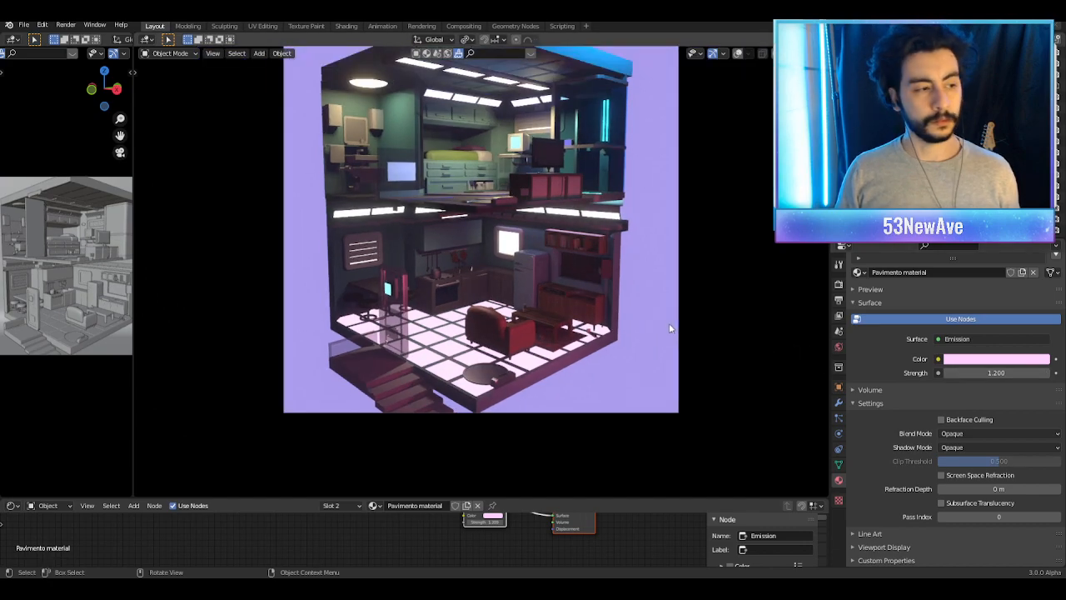
shift+middle_drag(633, 295, 650, 310)
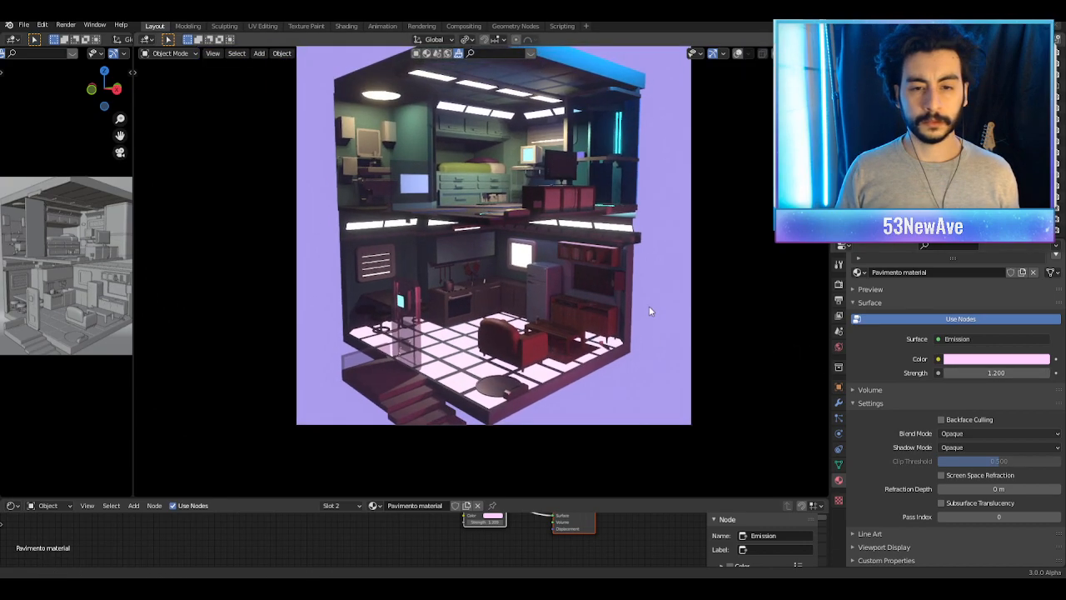
scroll(649, 306, up, 1)
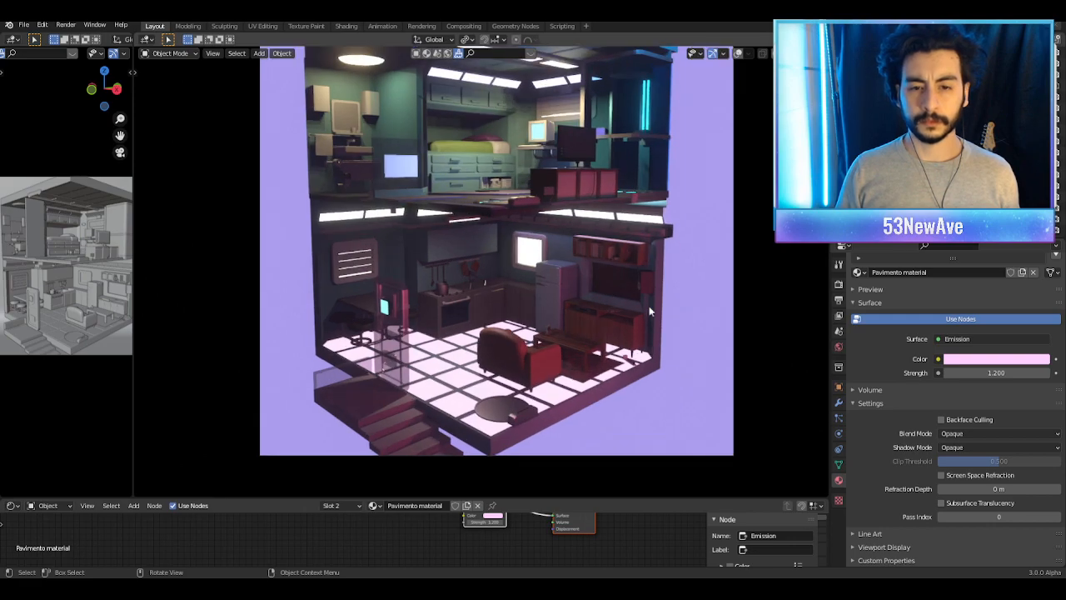
scroll(698, 338, up, 1)
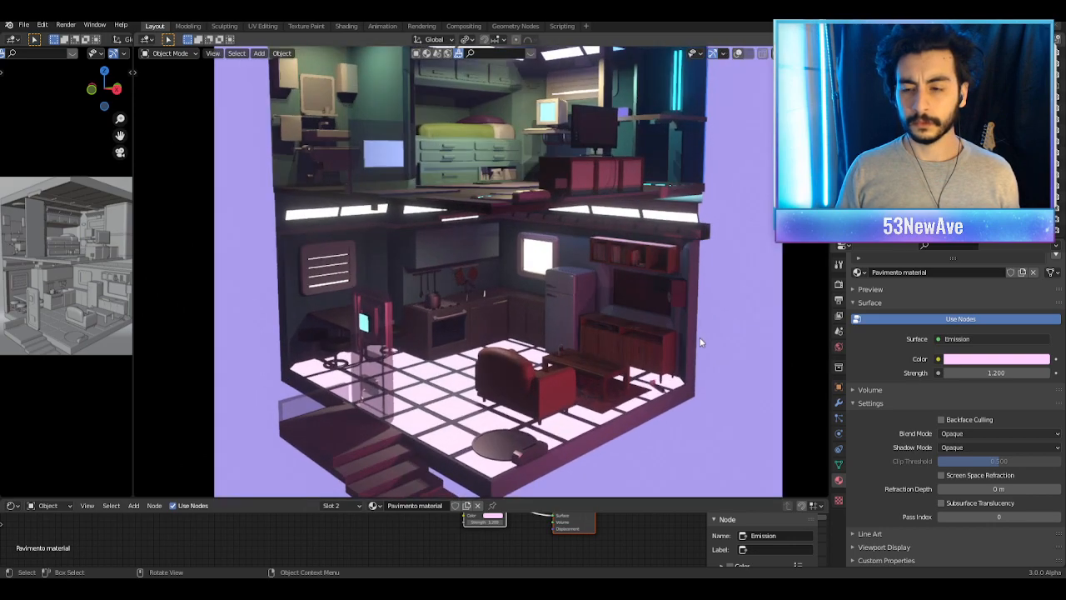
click(1010, 361)
mouse_move(1013, 309)
mouse_down()
mouse_move(989, 309)
mouse_move(1011, 309)
mouse_up()
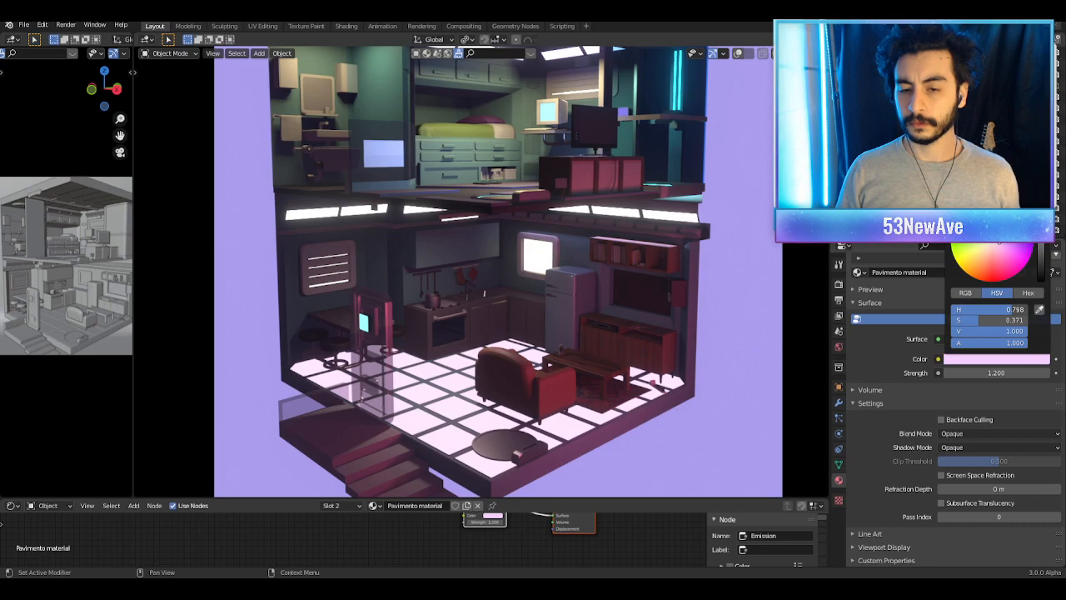
Step: Make the floor object's Muro material an independent copy and rename it Pavimento 2.001
scroll(745, 345, down, 2)
scroll(678, 359, up, 4)
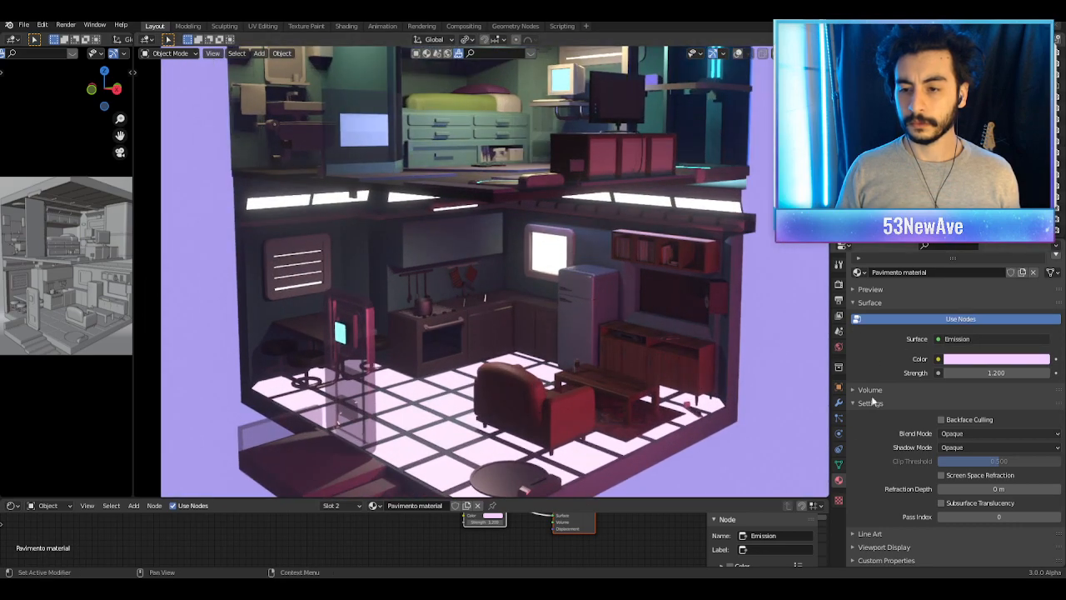
scroll(915, 333, up, 3)
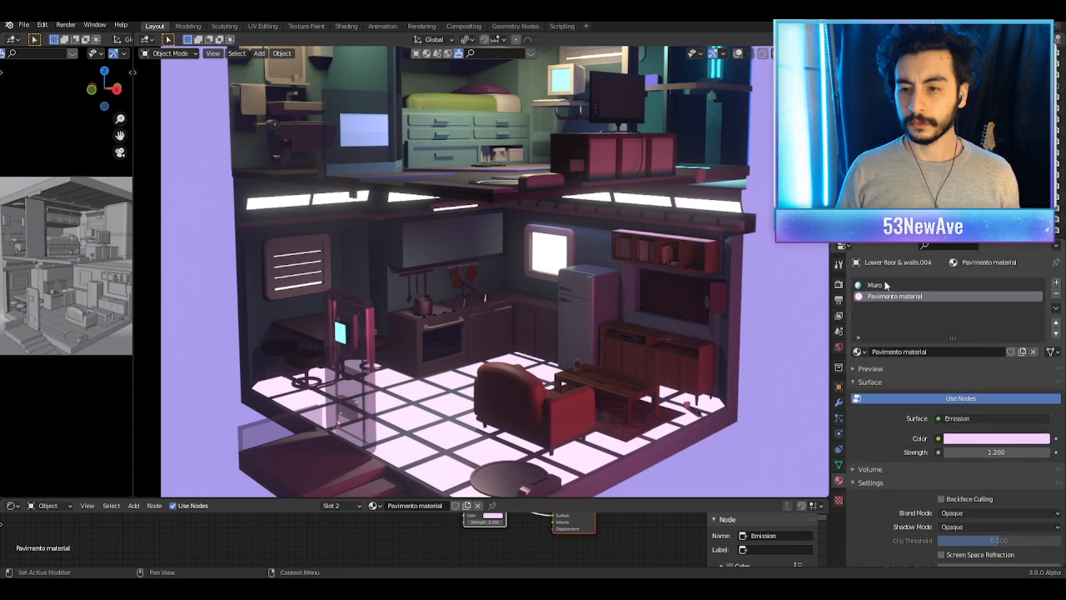
click(882, 285)
click(1023, 351)
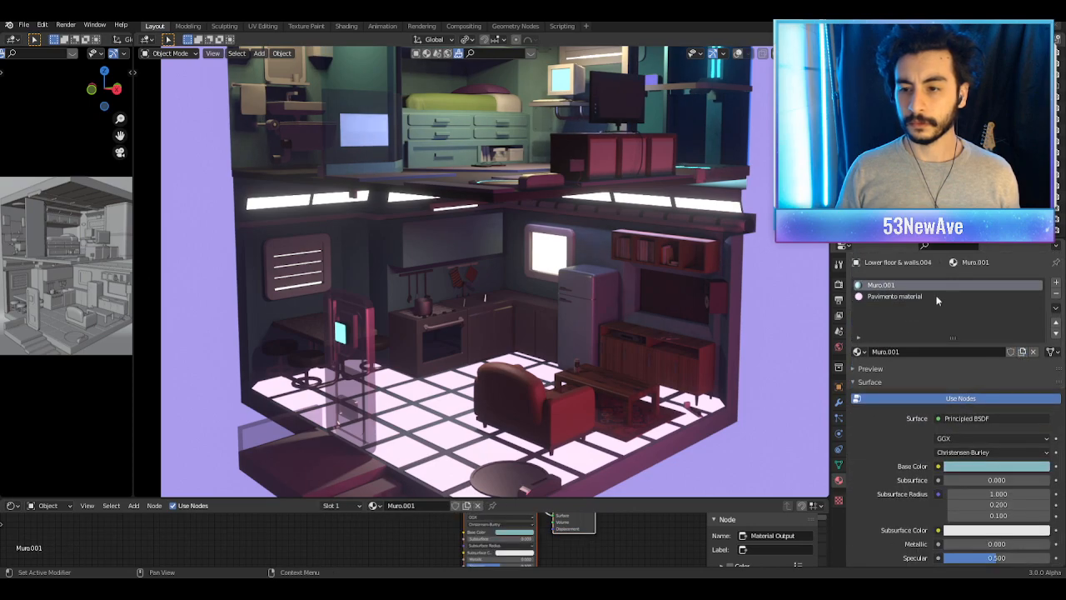
double_click(881, 285)
text(Pav)
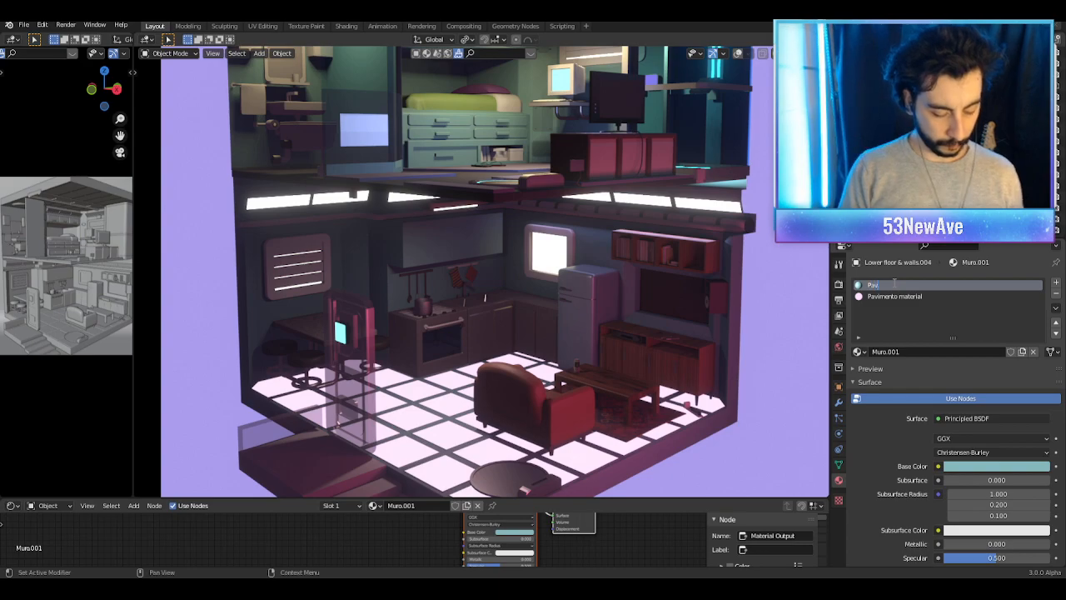
text(imento 2.001)
key(Return)
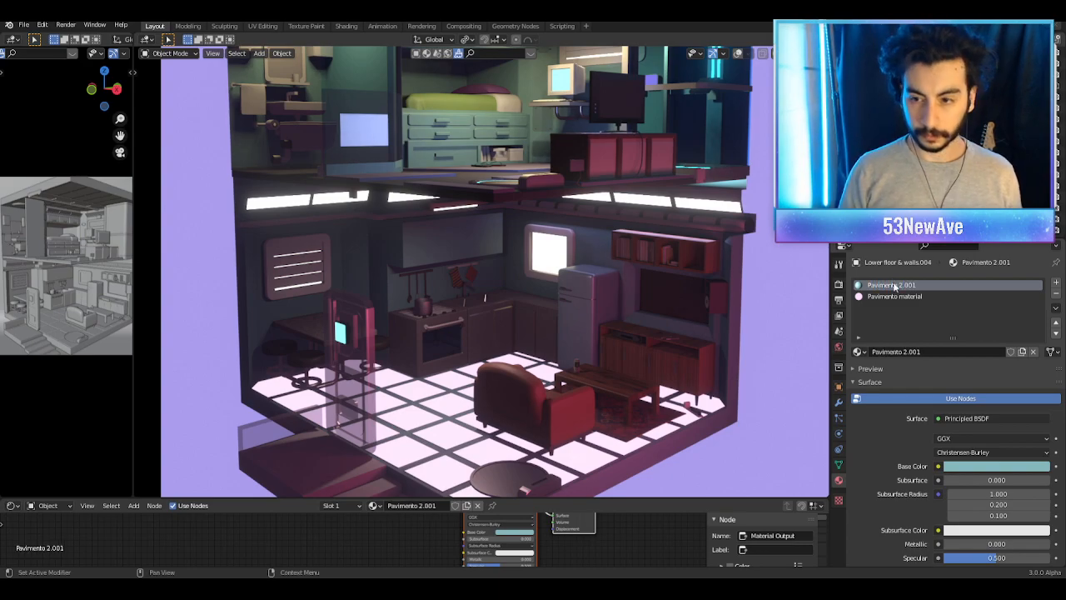
Step: Set Pavimento 2.001's Metallic to 1.000 and desaturate its base color to a saturation of 0.015
scroll(714, 381, down, 1)
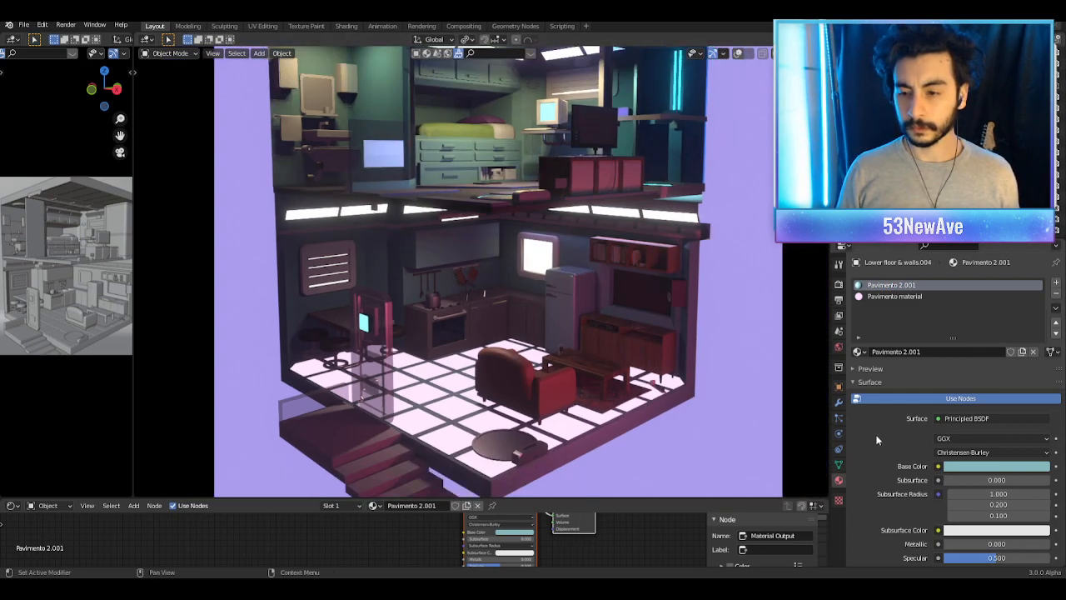
drag(950, 543, 1050, 544)
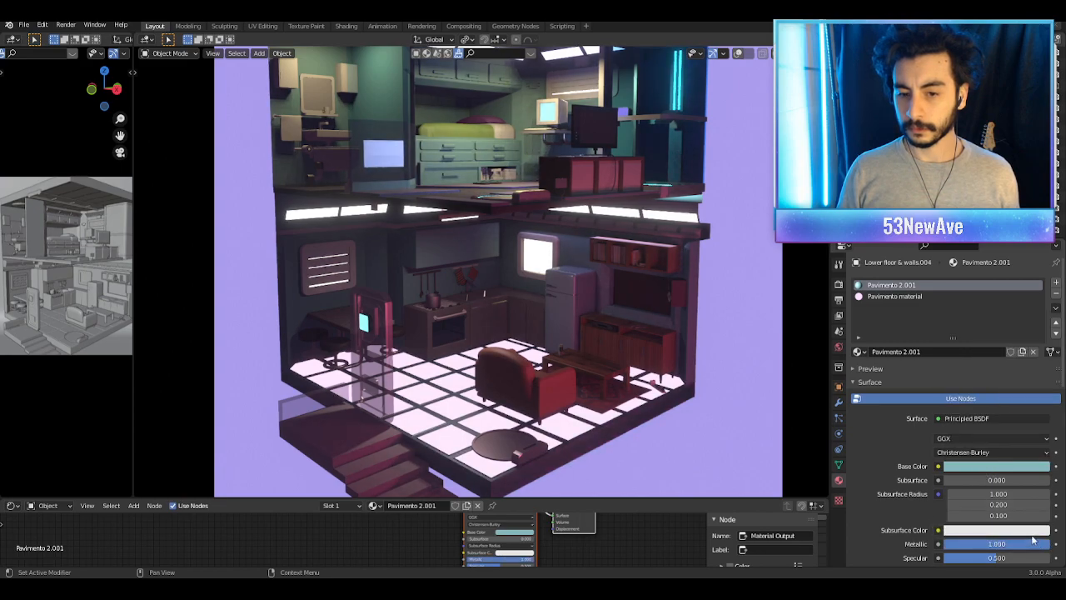
click(986, 465)
drag(986, 426, 969, 426)
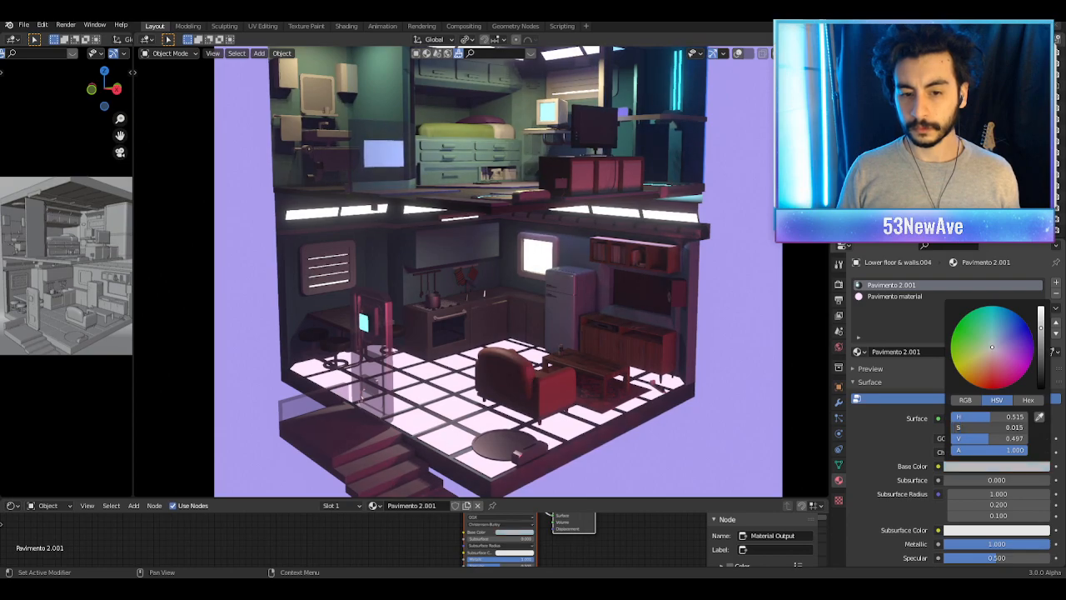
Step: Examine the metallic grout lines and glowing tiles up close and against the whole apartment
scroll(630, 413, up, 8)
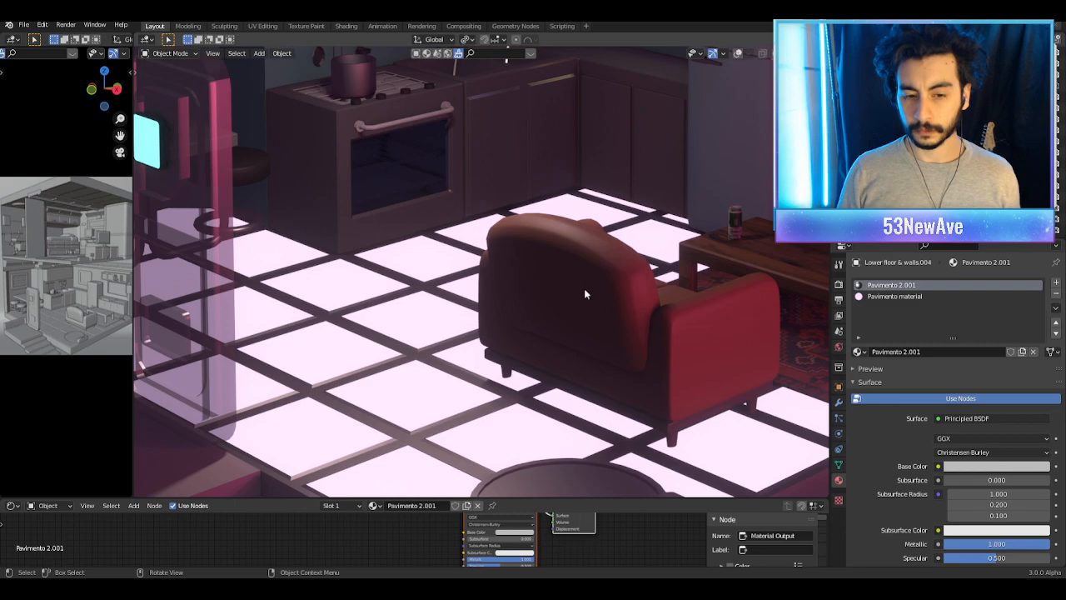
scroll(584, 288, down, 5)
scroll(620, 287, down, 3)
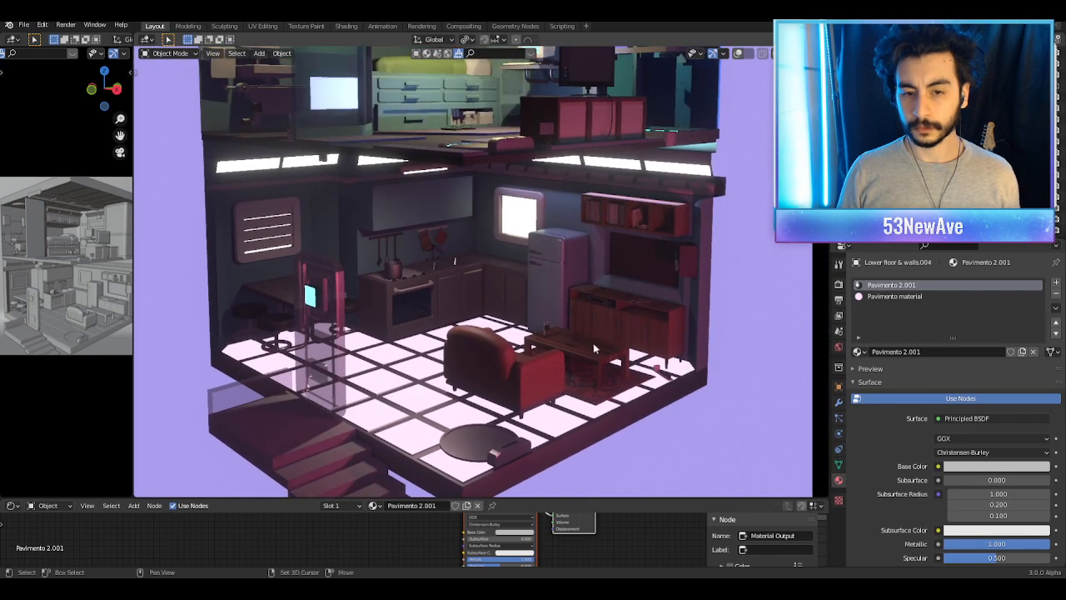
scroll(611, 331, up, 4)
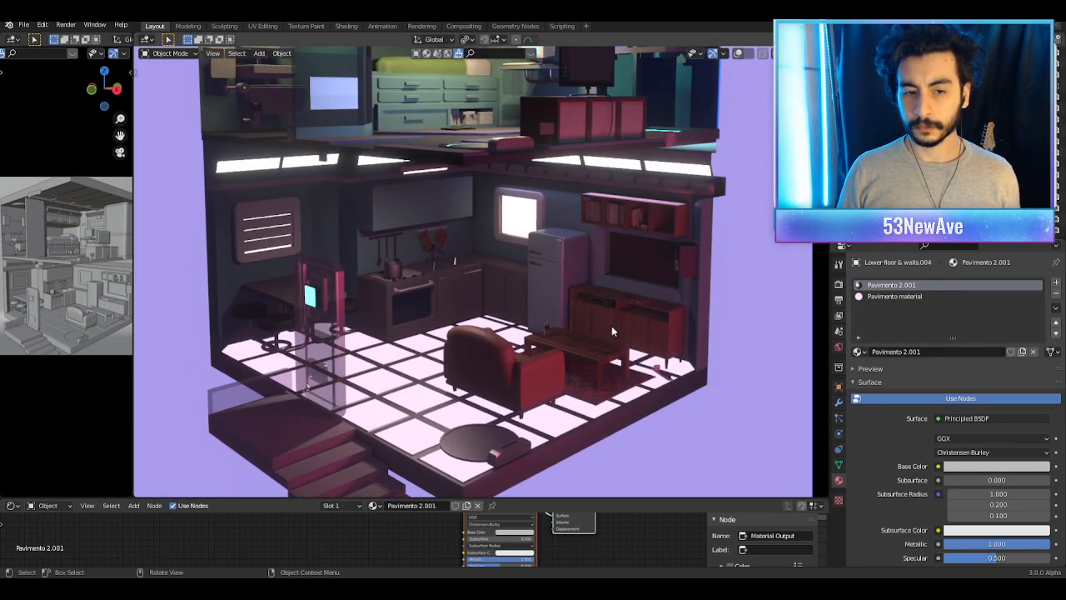
scroll(611, 330, down, 3)
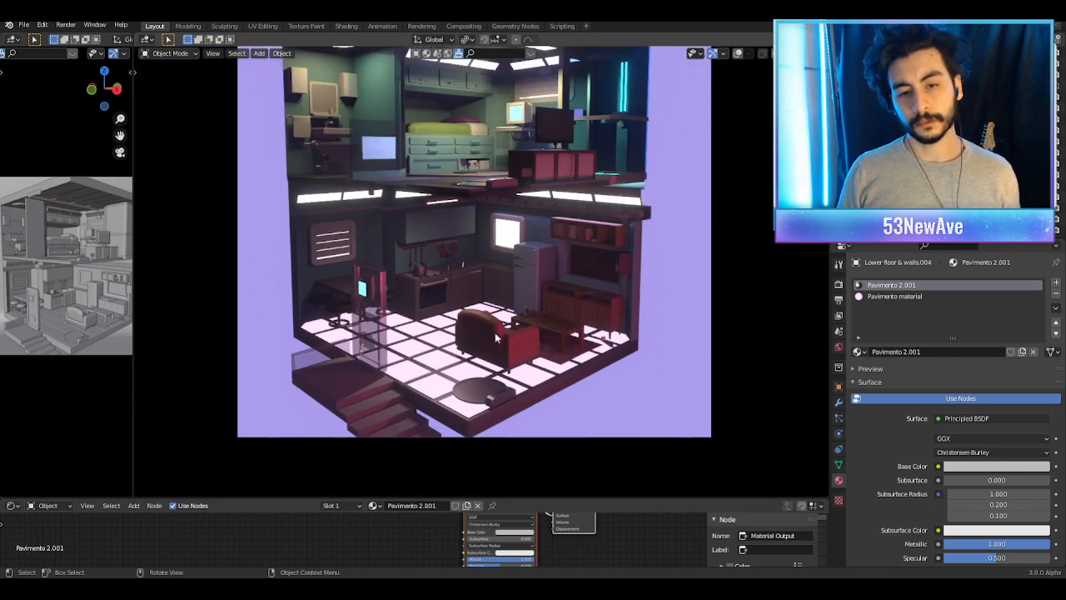
scroll(534, 345, up, 1)
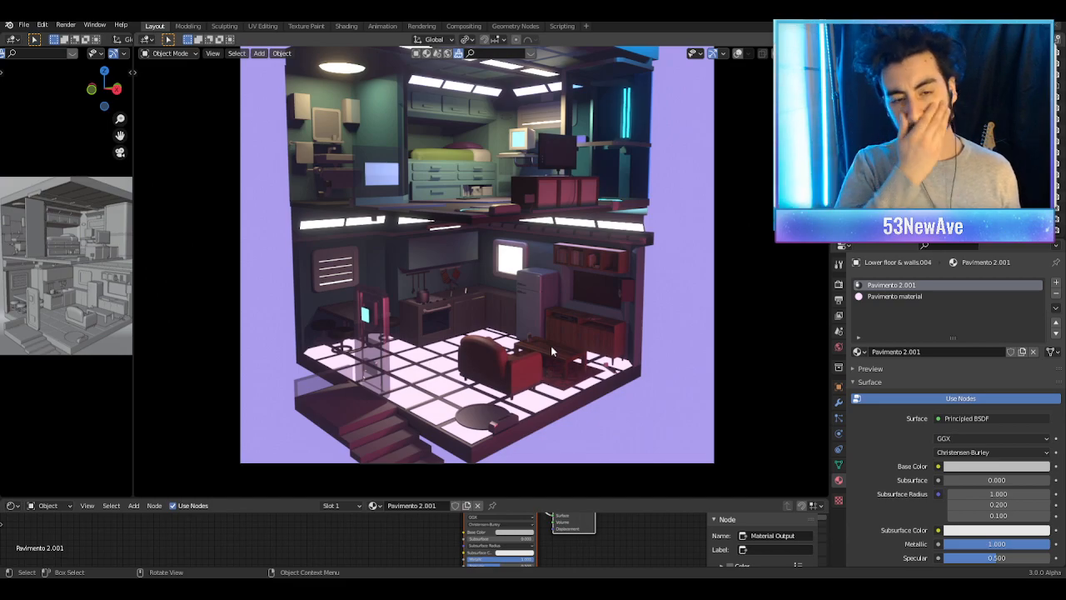
scroll(574, 272, down, 2)
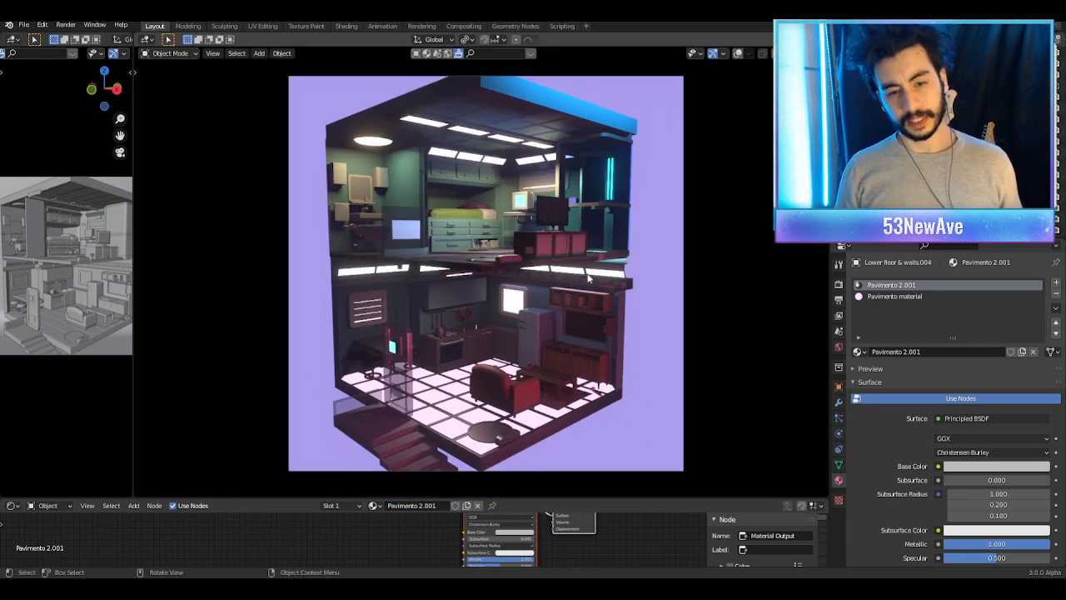
shift+middle_drag(589, 286, 577, 301)
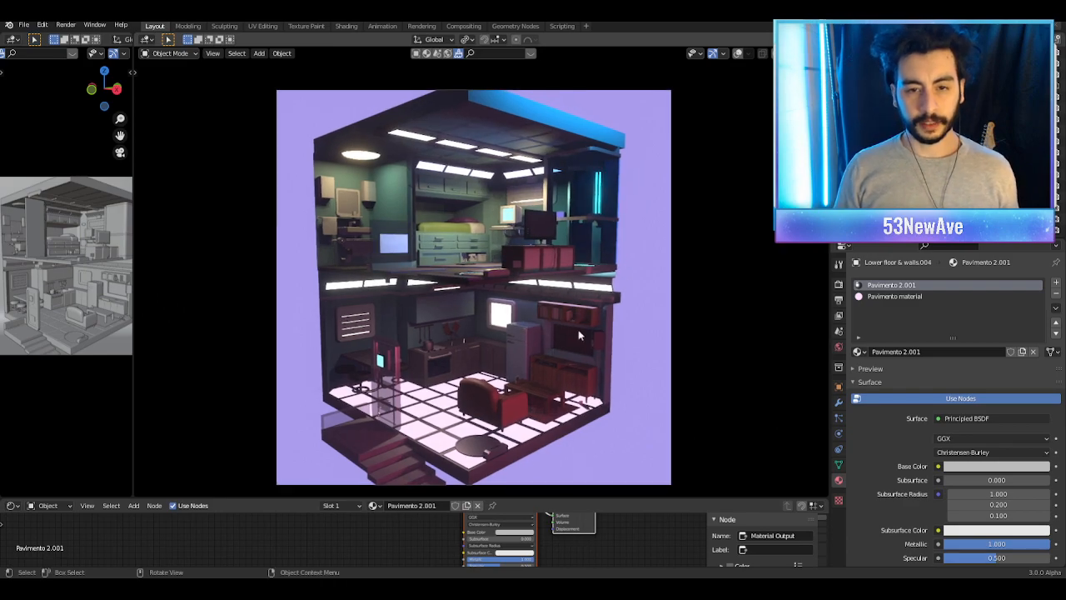
scroll(579, 336, up, 2)
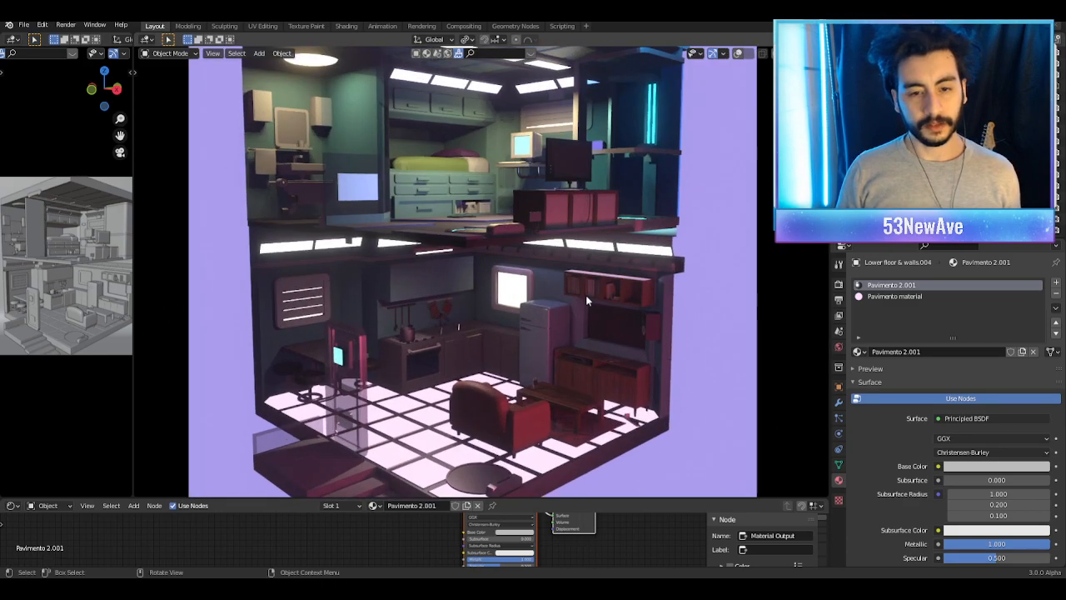
Step: Look through the surface shader choices for Pavimento material and the Eevee render settings around Bloom, Depth of Field and Subsurface Scattering
click(916, 296)
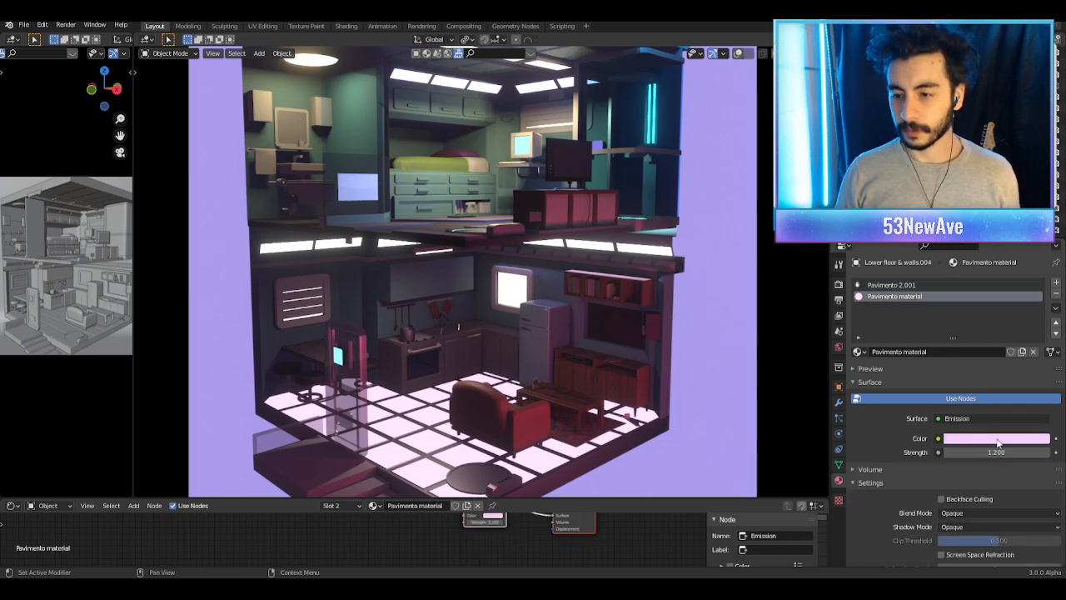
click(987, 419)
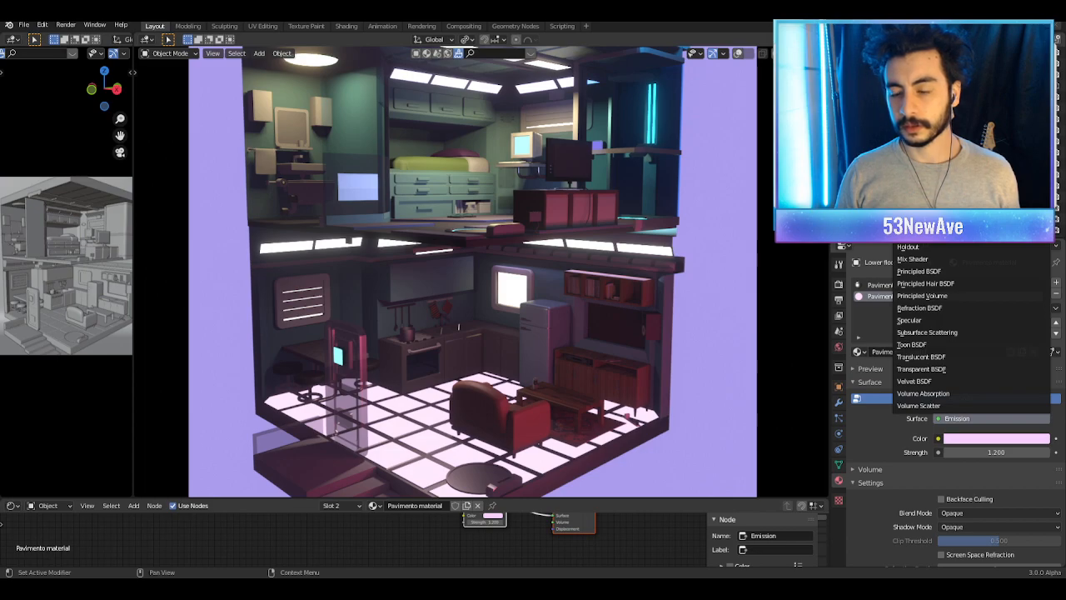
click(838, 299)
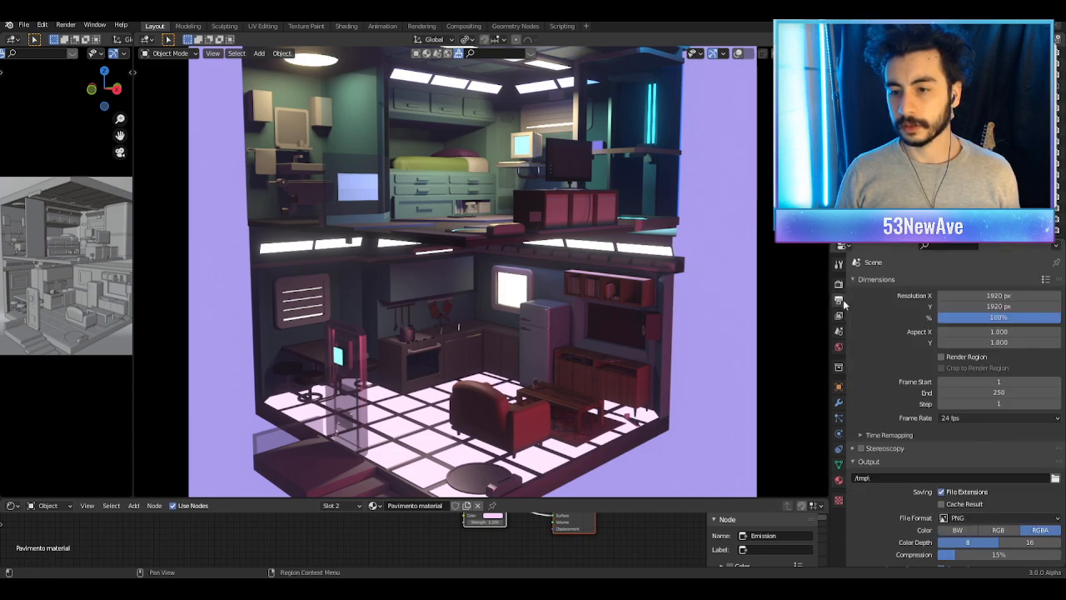
click(839, 283)
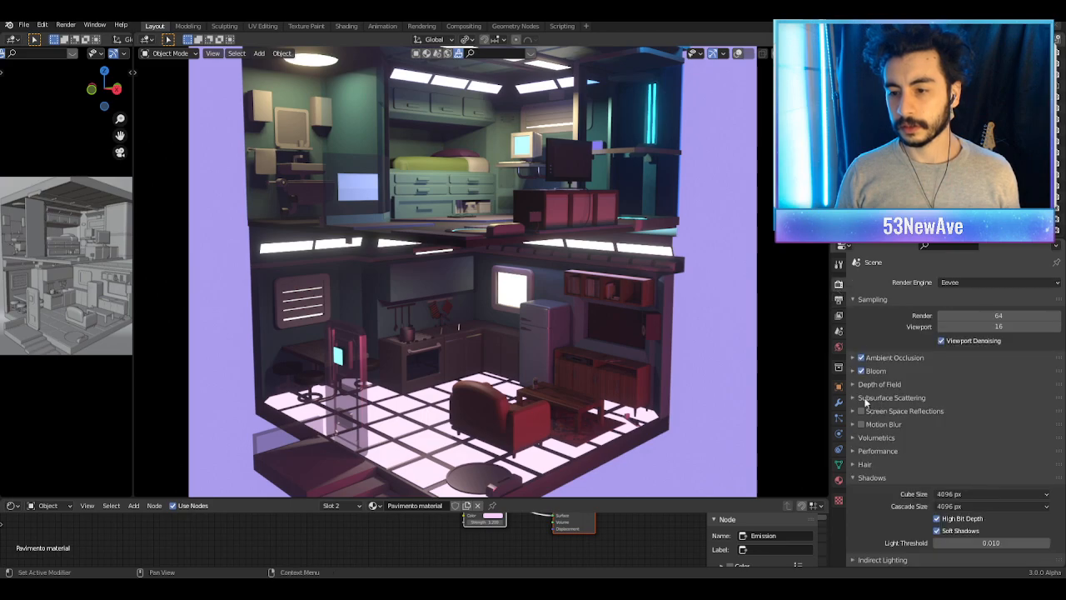
click(855, 375)
click(855, 374)
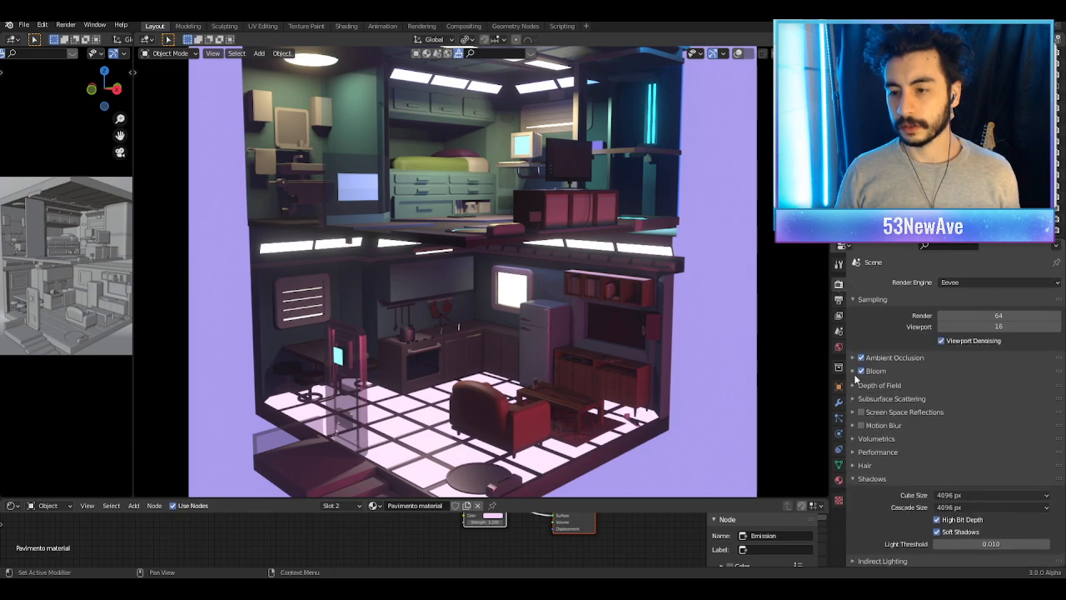
click(858, 385)
click(858, 385)
click(857, 400)
click(857, 400)
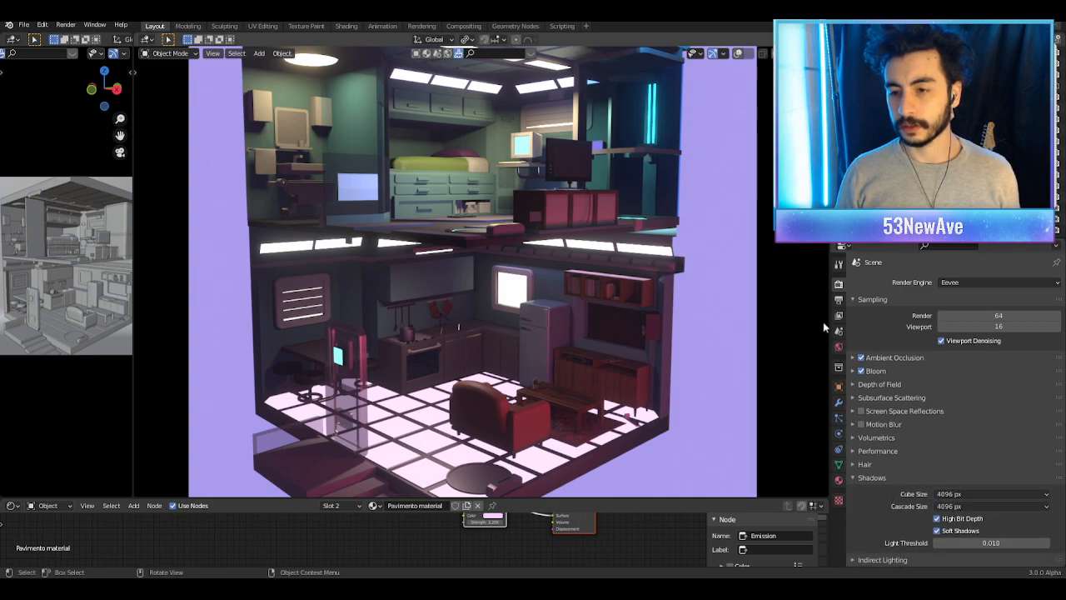
Step: Return to Pavimento material's settings and raise its emission strength to 2.000
click(839, 265)
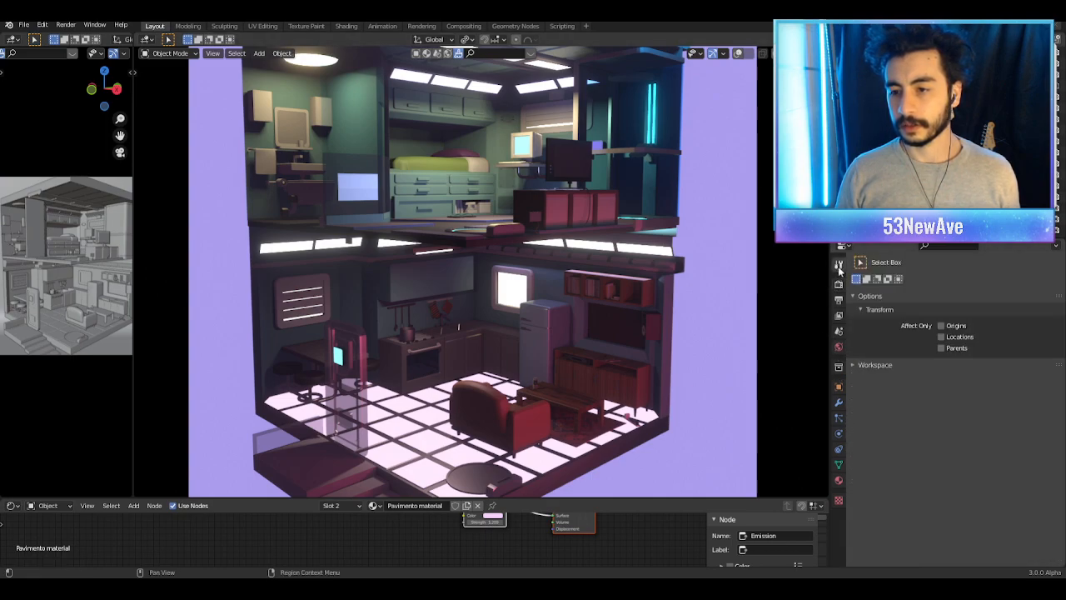
click(839, 480)
mouse_move(966, 453)
mouse_down()
mouse_move(997, 453)
mouse_move(981, 453)
mouse_up()
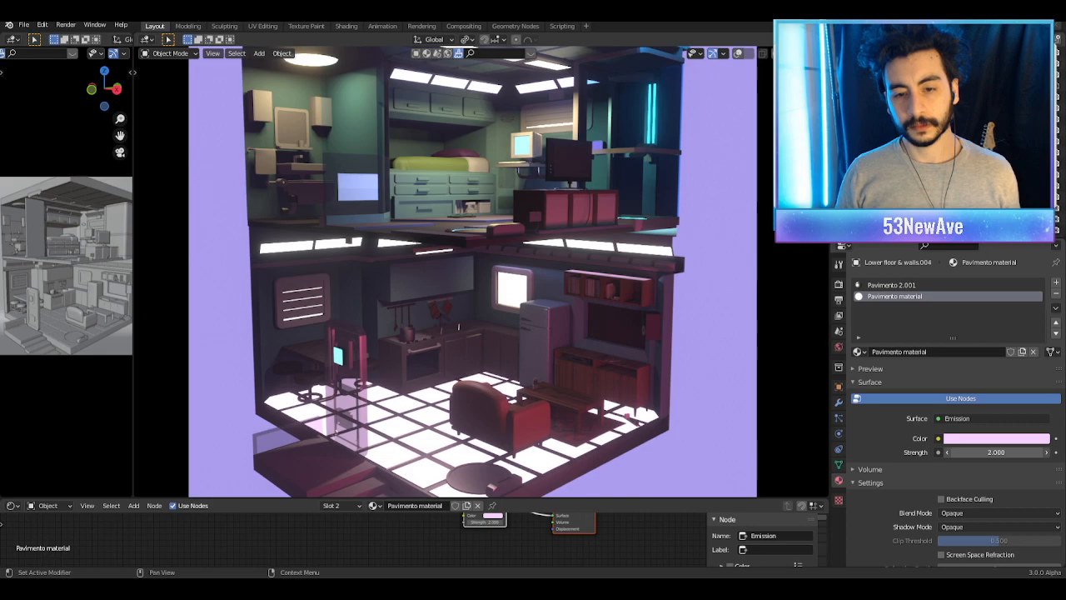
Step: Lower Pavimento material's emission strength to 1.600 and check the glowing tiles up close
drag(981, 453, 973, 454)
scroll(677, 358, down, 4)
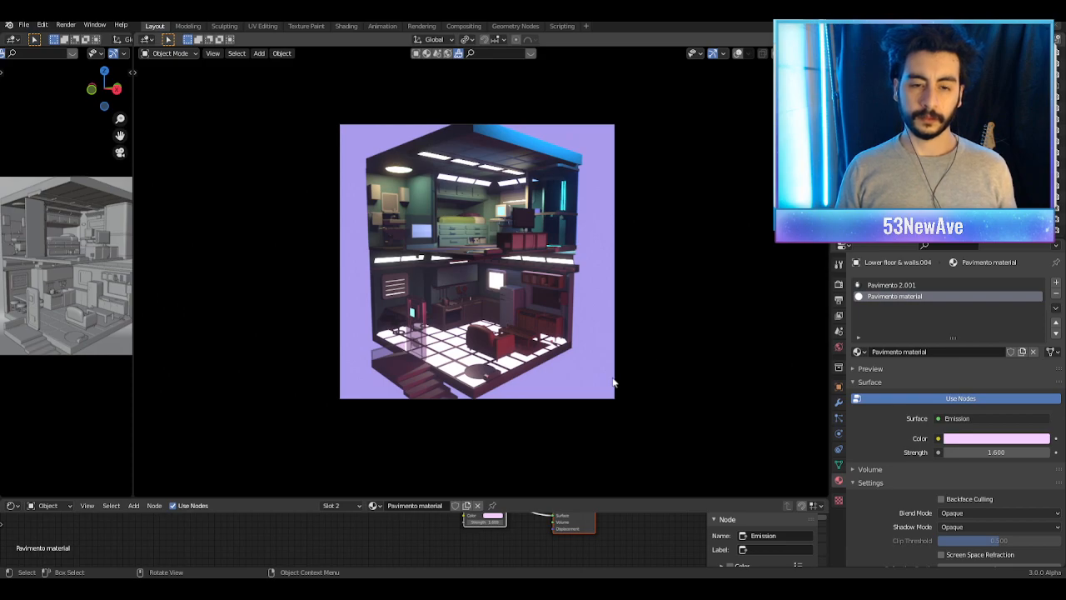
scroll(614, 382, up, 6)
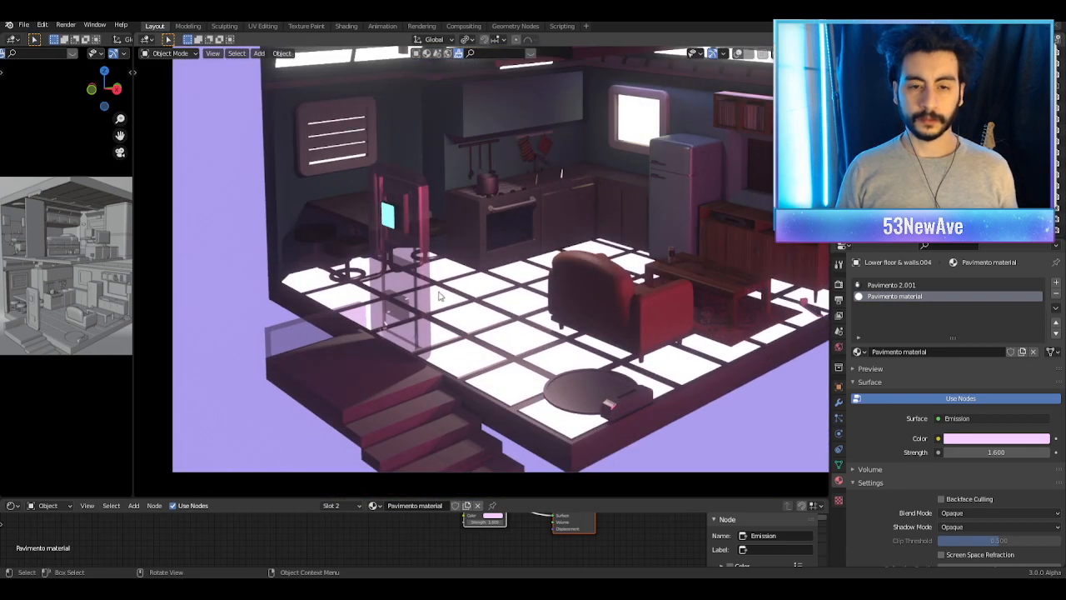
shift+middle_drag(657, 289, 743, 328)
scroll(659, 310, up, 4)
scroll(592, 294, down, 5)
key(KP_0)
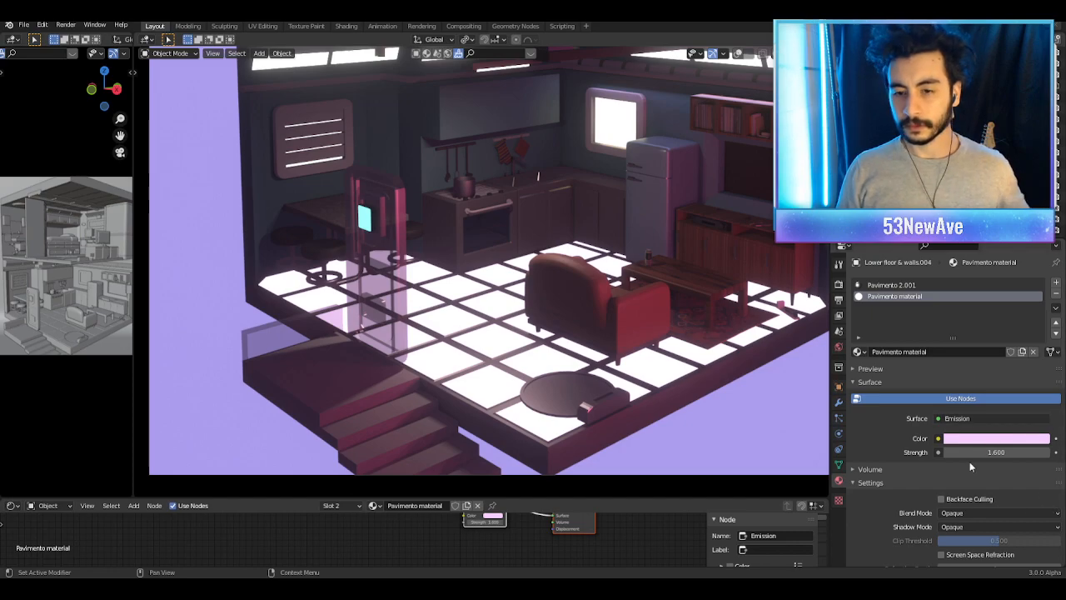
Step: Examine the floor's glow from the lower room out to the whole apartment
scroll(556, 302, down, 2)
shift+middle_drag(557, 303, 544, 322)
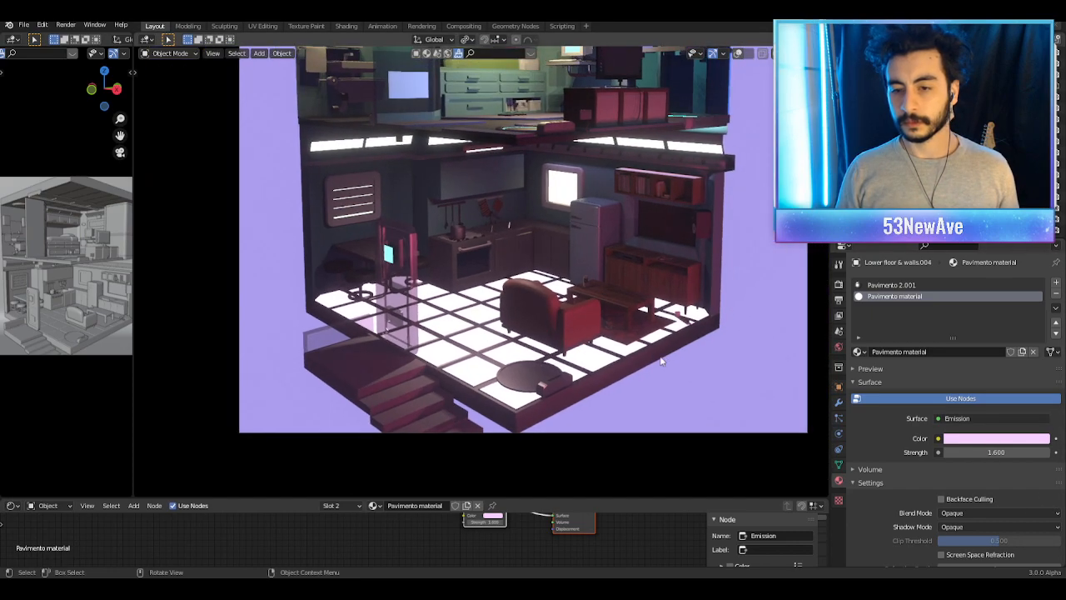
scroll(671, 389, down, 2)
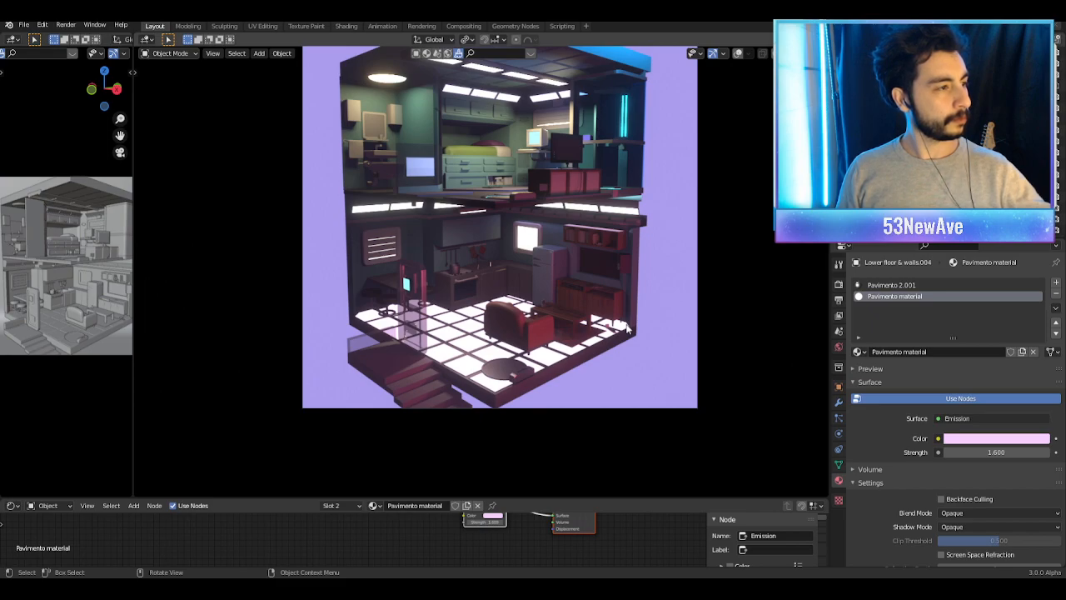
scroll(615, 333, up, 1)
shift+middle_drag(615, 334, 593, 365)
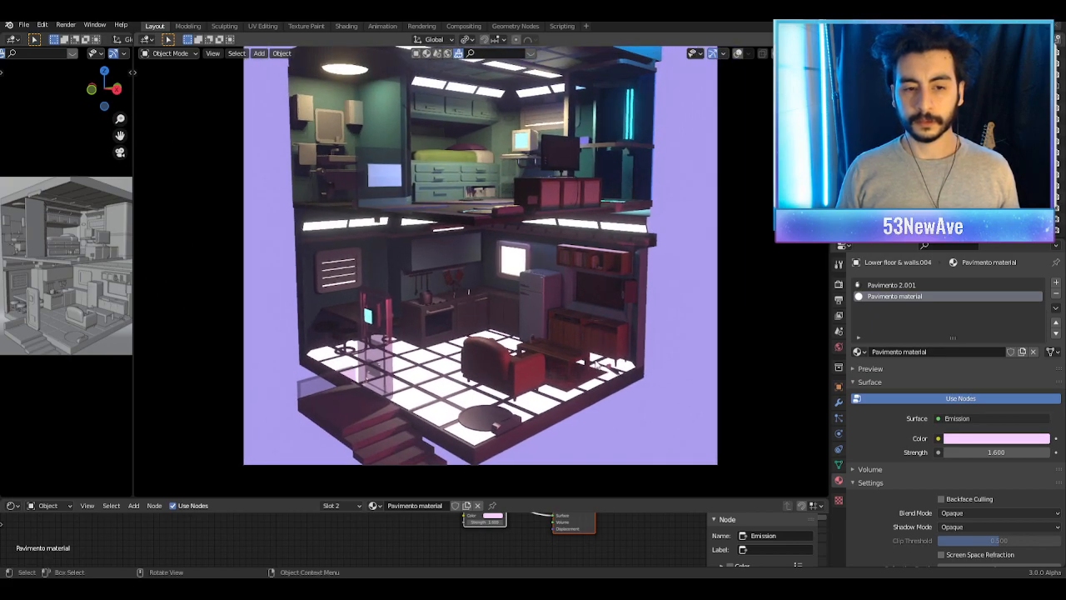
scroll(389, 369, down, 1)
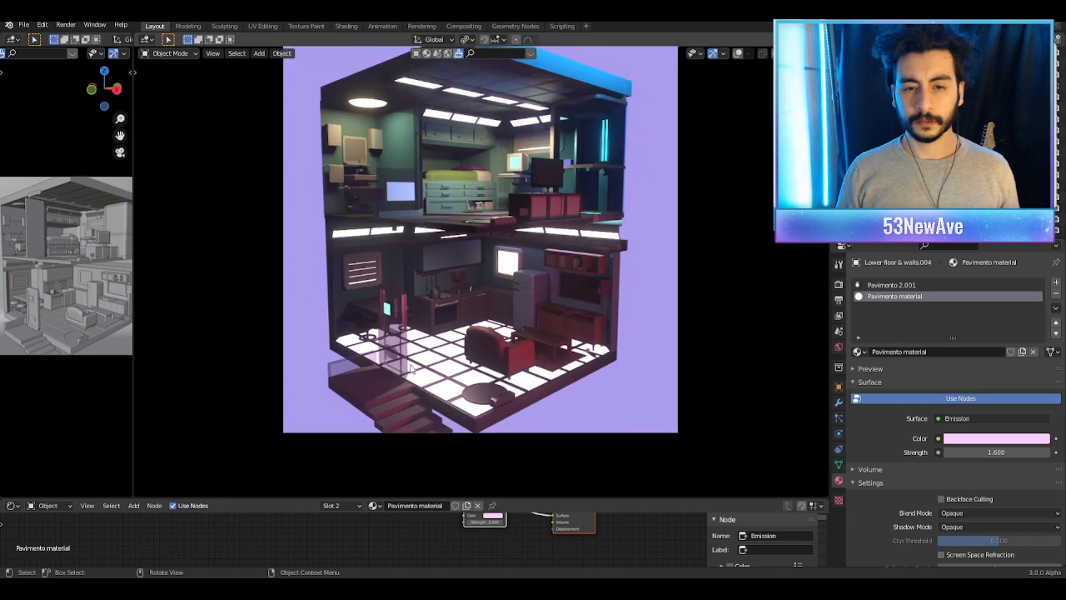
scroll(669, 357, down, 1)
shift+middle_drag(671, 360, 683, 369)
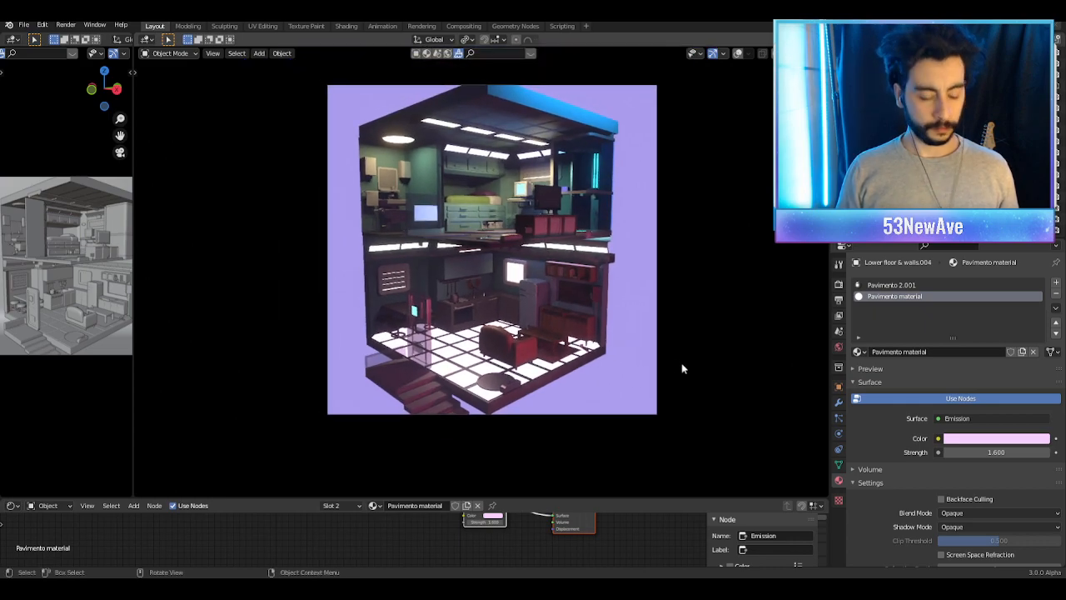
Step: Save the file and slightly increase the saturation of Pavimento material's pink emission color
key(ctrl+s)
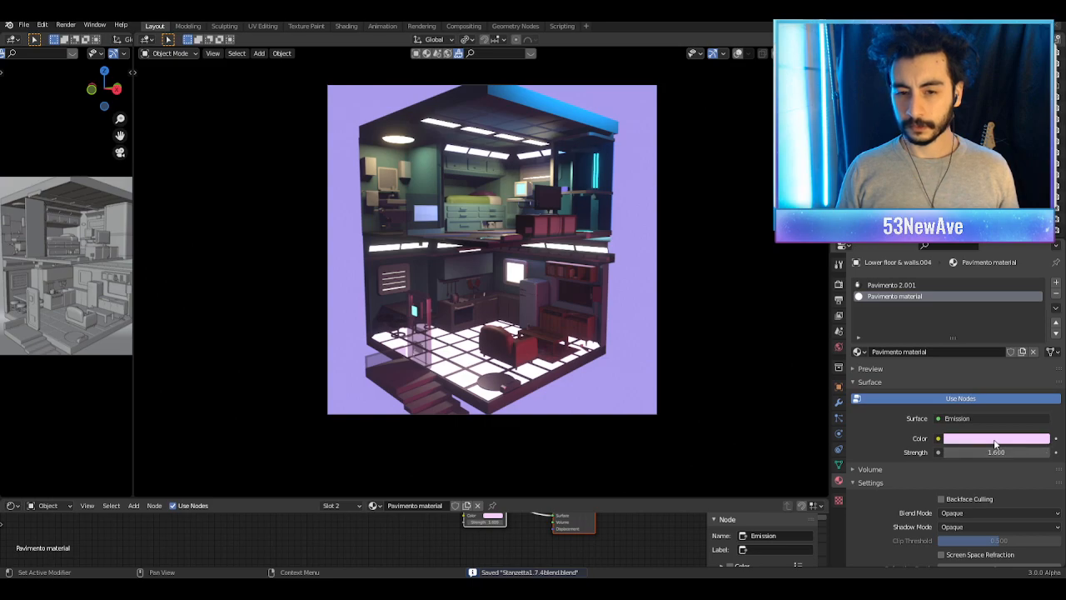
click(997, 438)
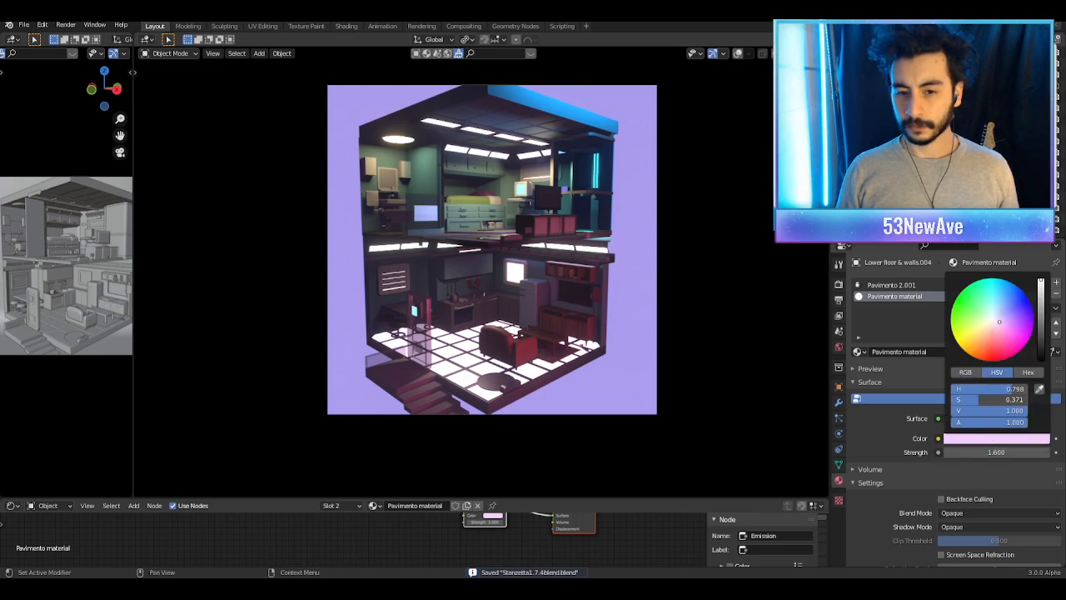
drag(979, 400, 983, 400)
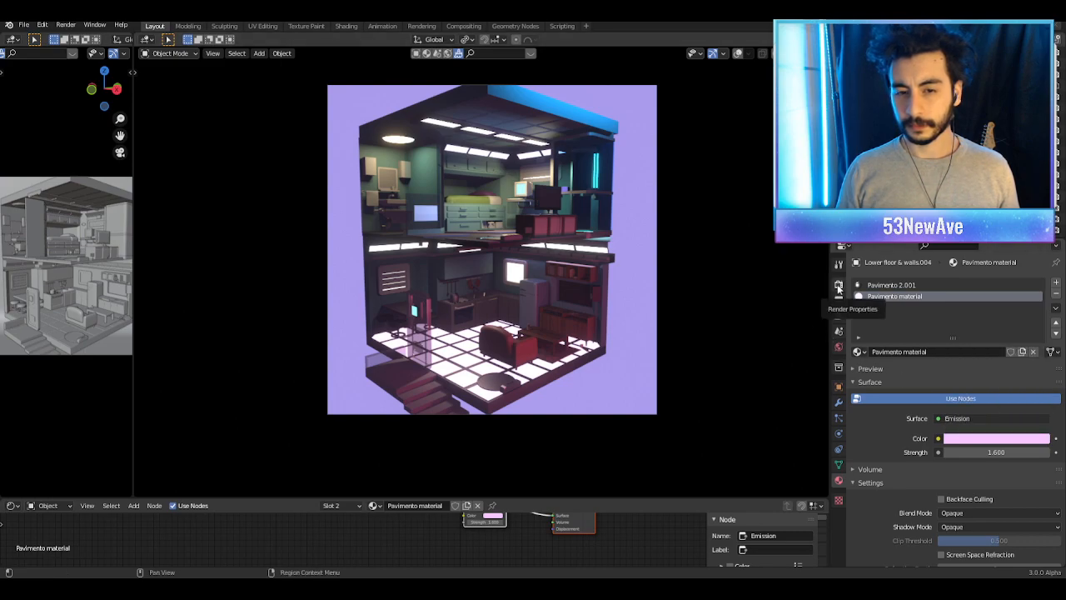
Step: Add a third material slot to the lower floor with a new material named Pavimento 3
scroll(470, 285, up, 3)
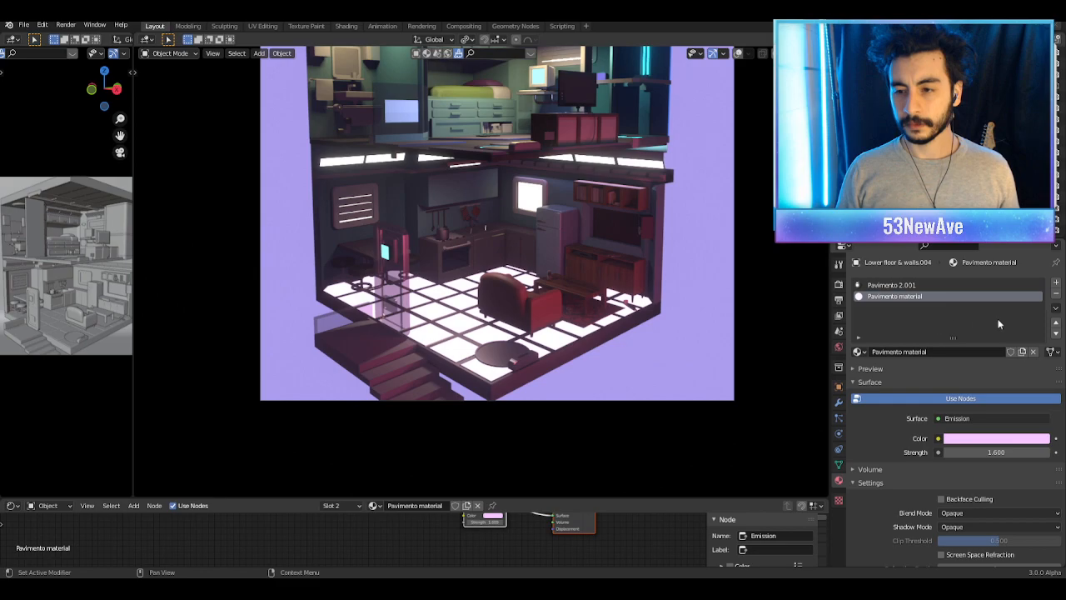
click(1056, 283)
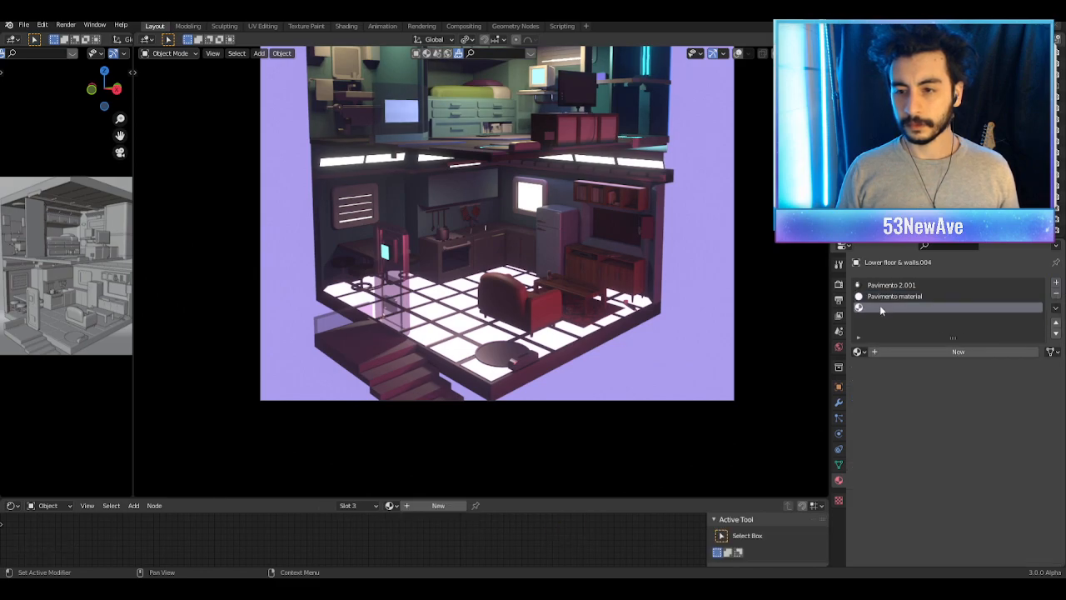
click(935, 351)
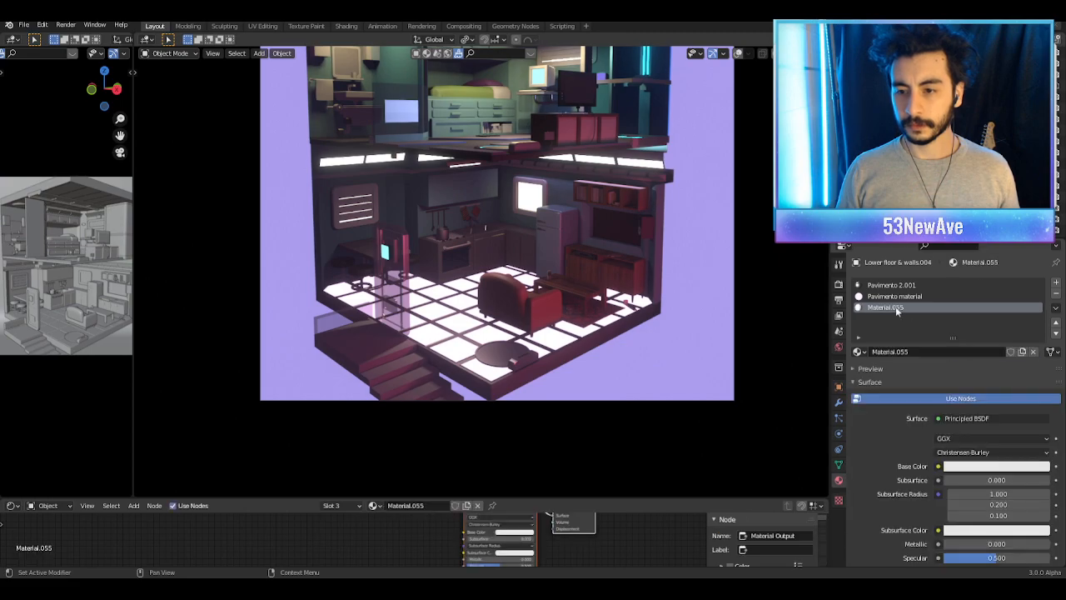
double_click(897, 309)
text(Pavimento)
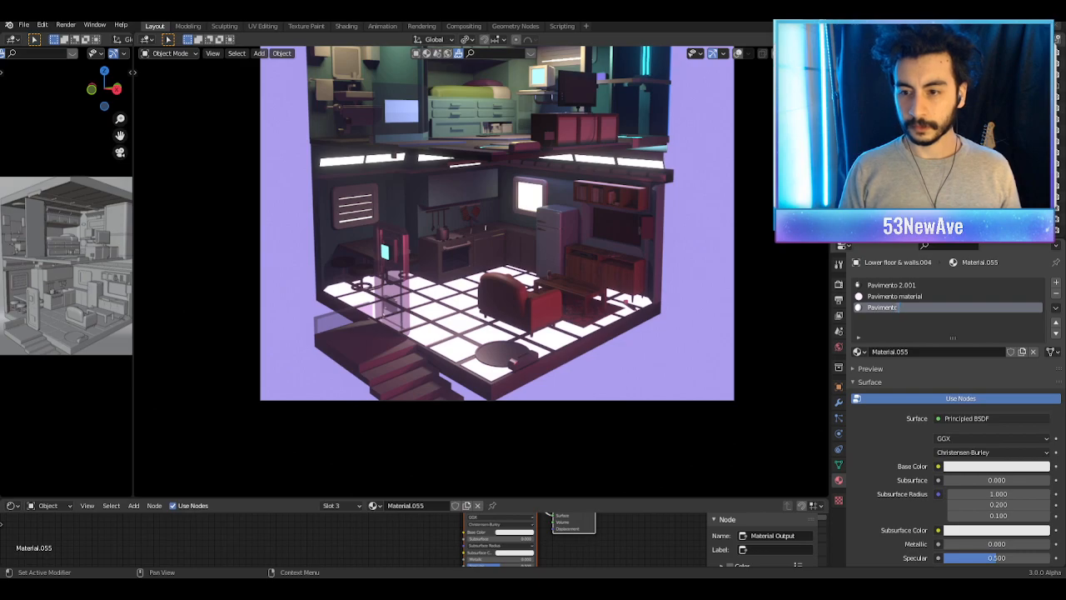
text( 3)
key(Return)
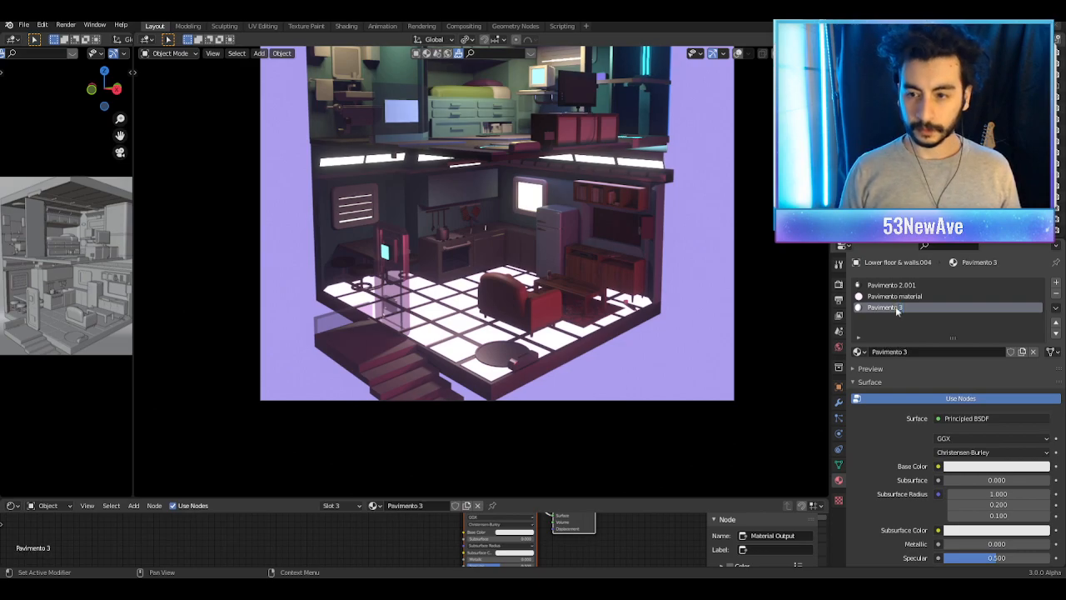
Step: Assign Pavimento 3 to the selected floor tile faces and view the result with the viewport overlays hidden
key(Tab)
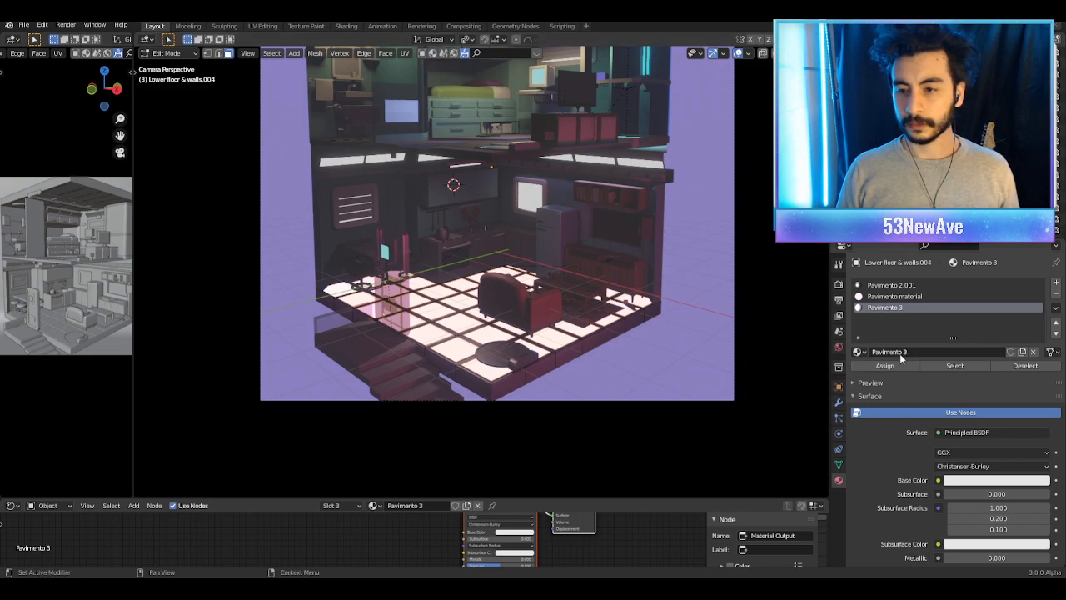
click(900, 366)
key(Tab)
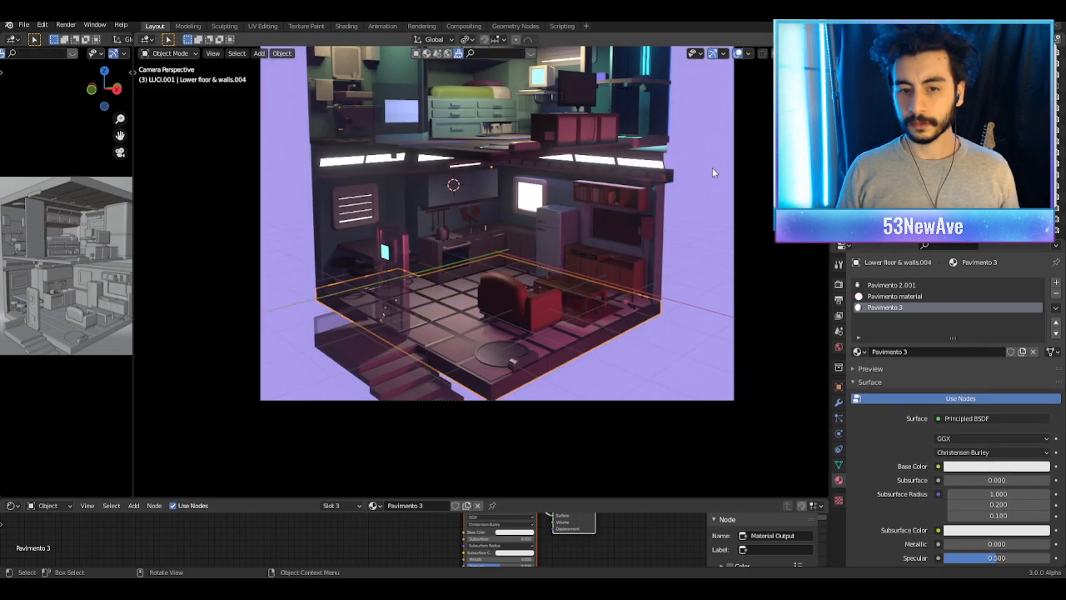
click(737, 53)
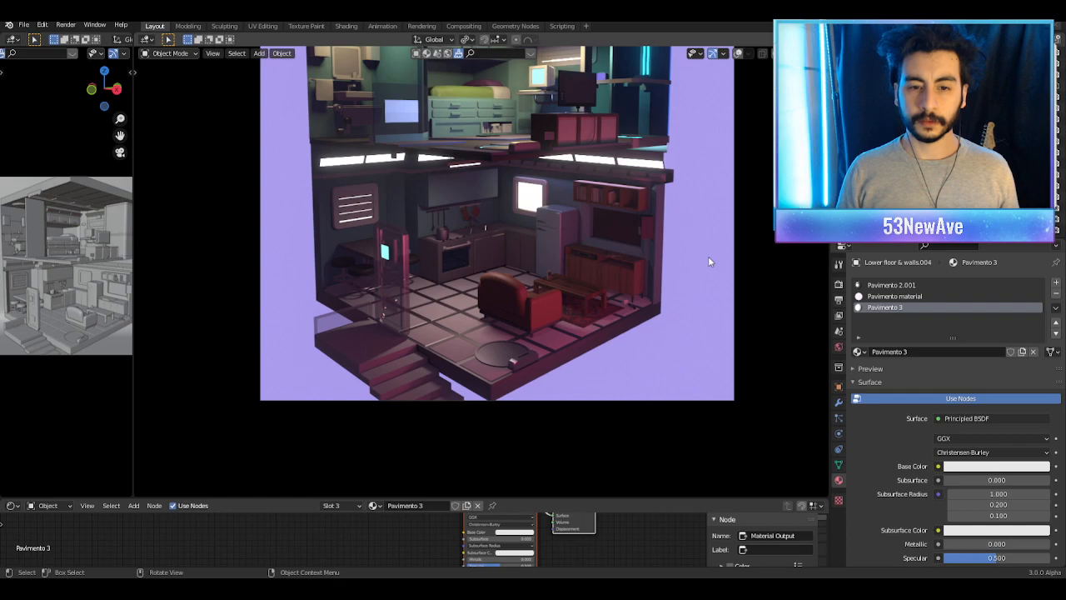
scroll(673, 304, up, 2)
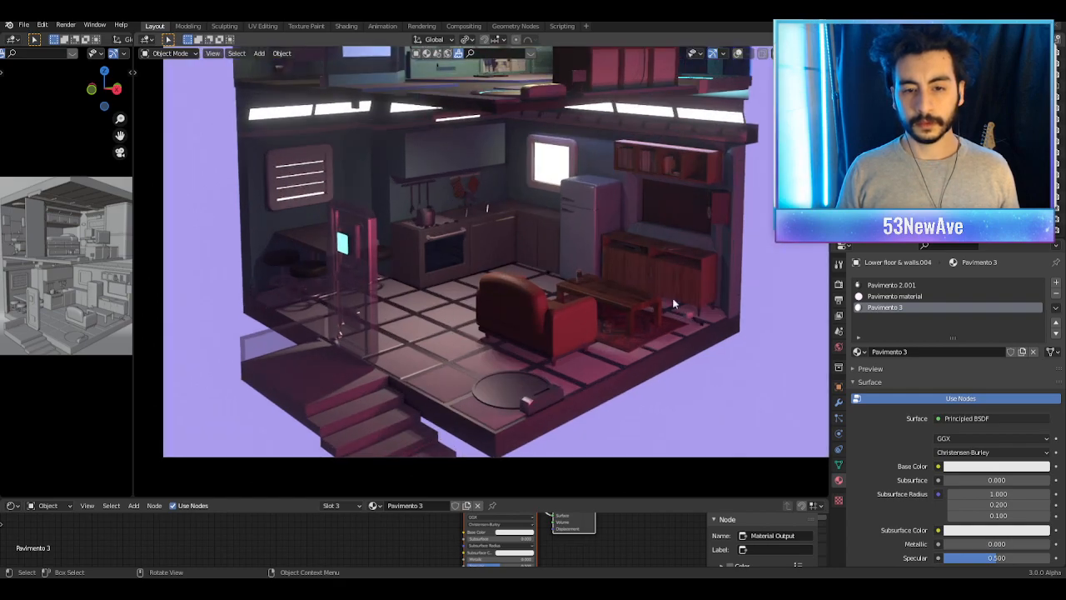
scroll(673, 300, down, 3)
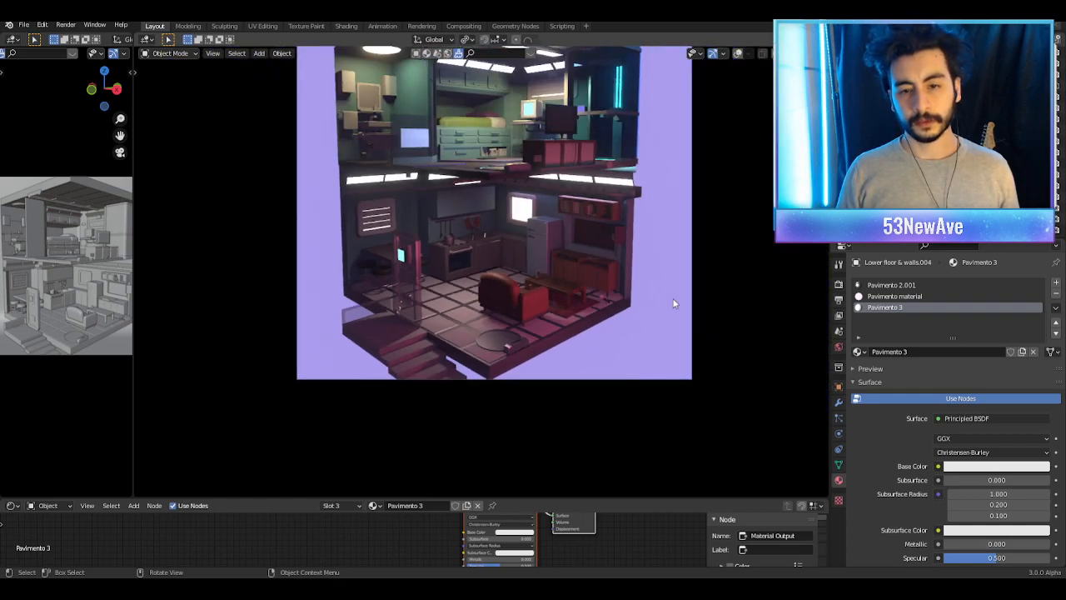
Step: Try darkening Pavimento 3's base color to a value of 0.593 and inspect the tiles
click(996, 465)
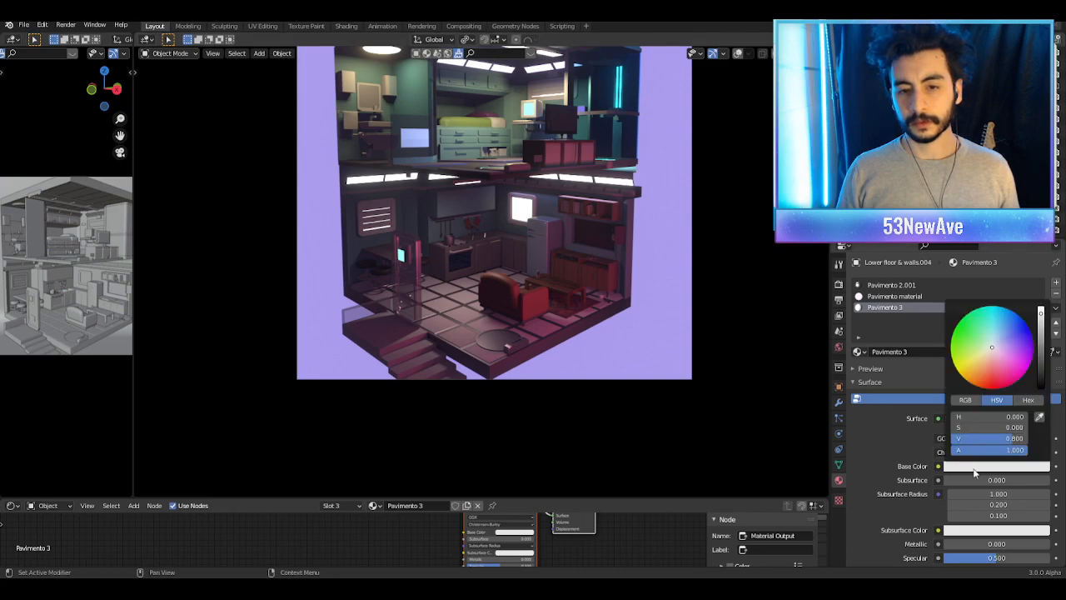
click(1044, 327)
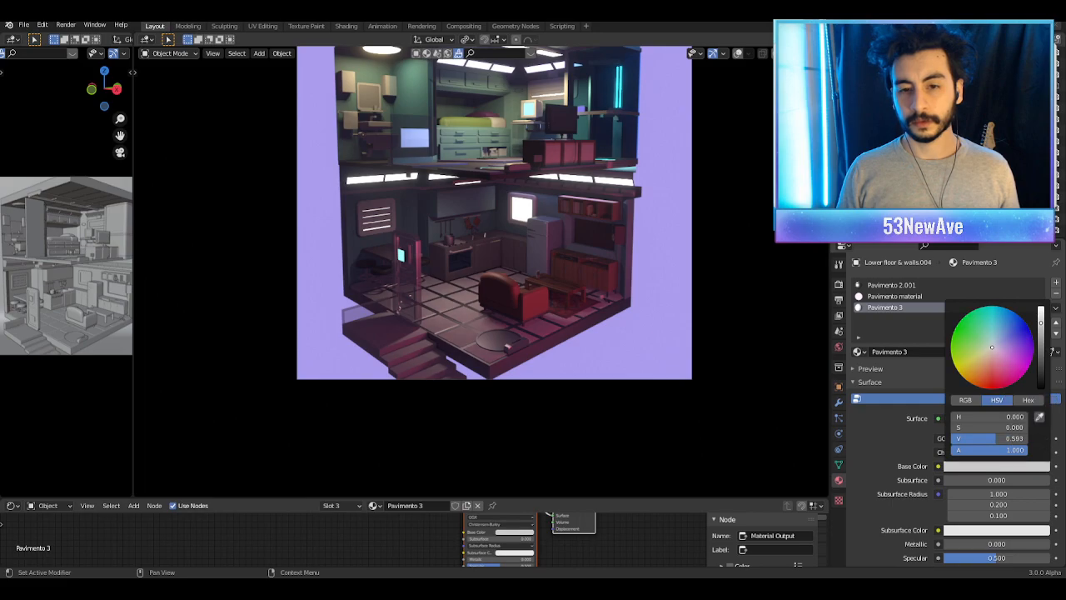
scroll(652, 300, up, 2)
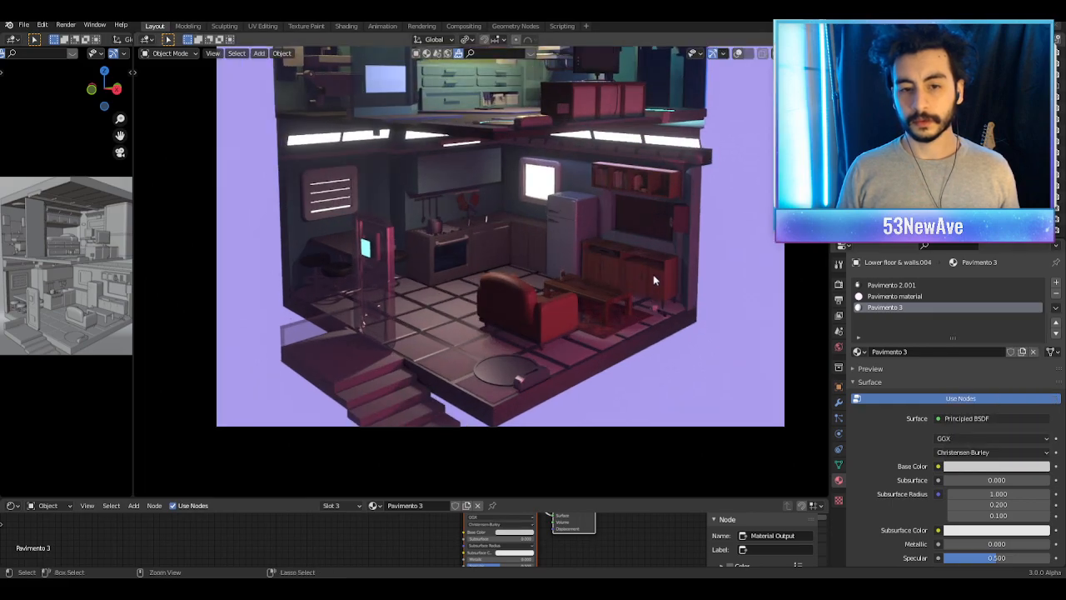
shift+middle_drag(647, 302, 639, 329)
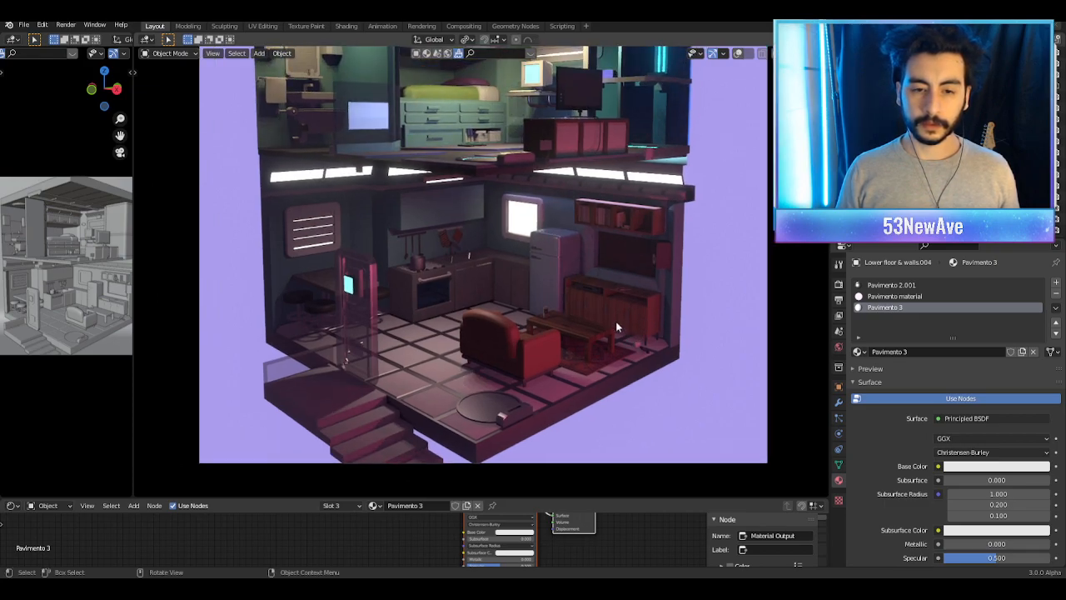
scroll(602, 334, up, 2)
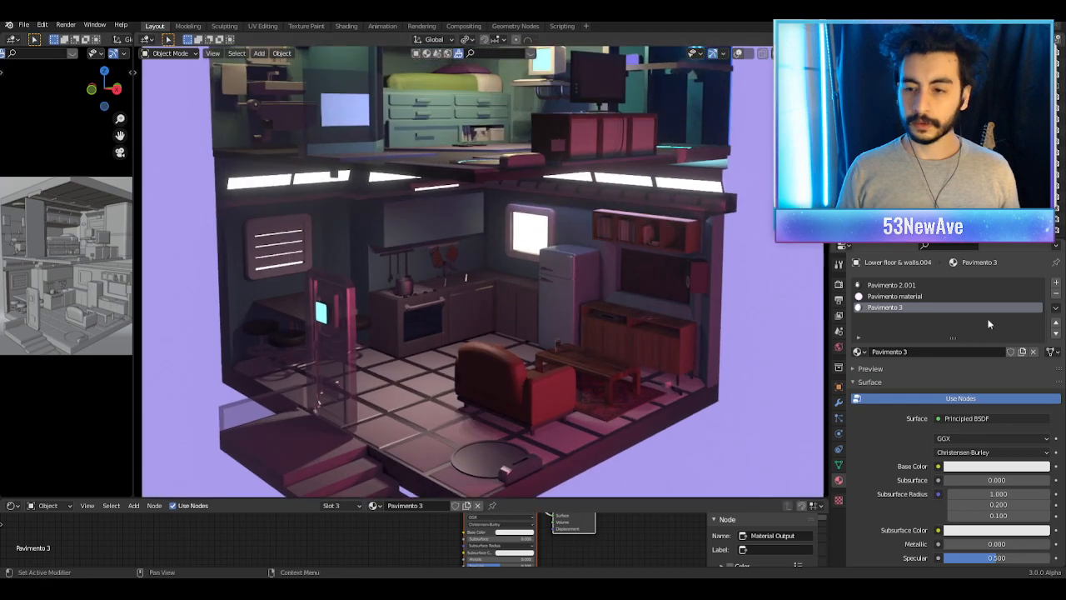
scroll(603, 335, up, 3)
scroll(603, 335, down, 3)
scroll(512, 419, down, 2)
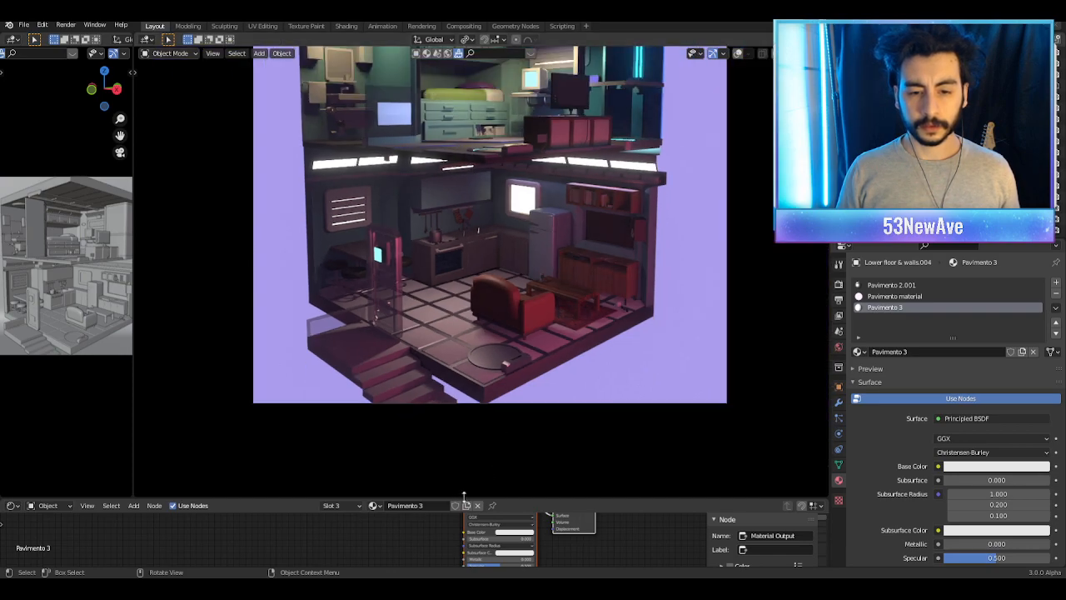
Step: Enlarge the shader editor and move the Principled BSDF node farther away from Material Output
drag(465, 500, 468, 399)
scroll(415, 284, down, 3)
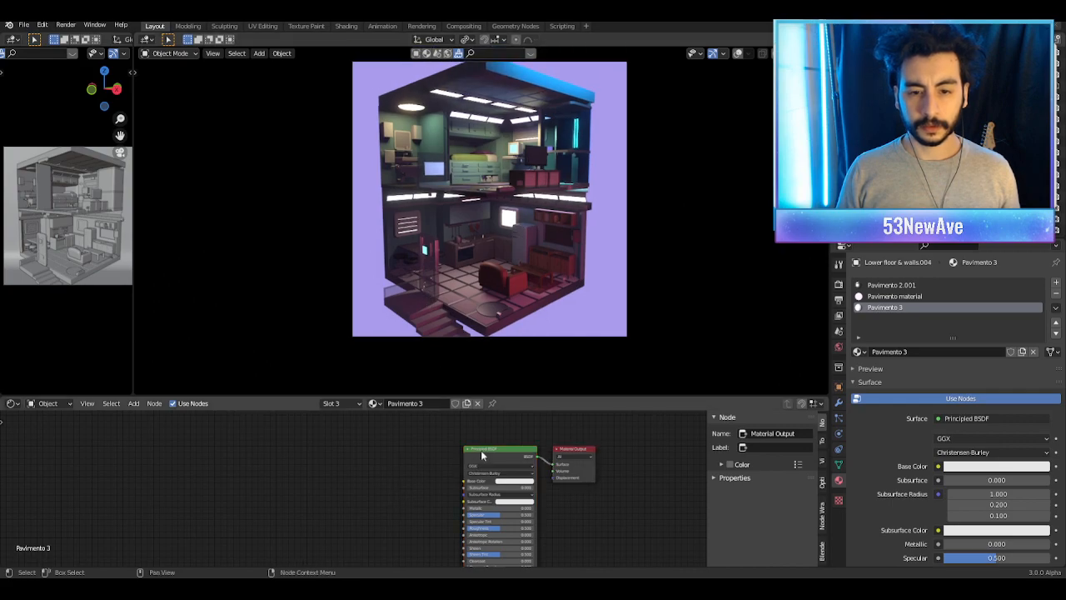
drag(481, 450, 381, 449)
scroll(292, 459, up, 2)
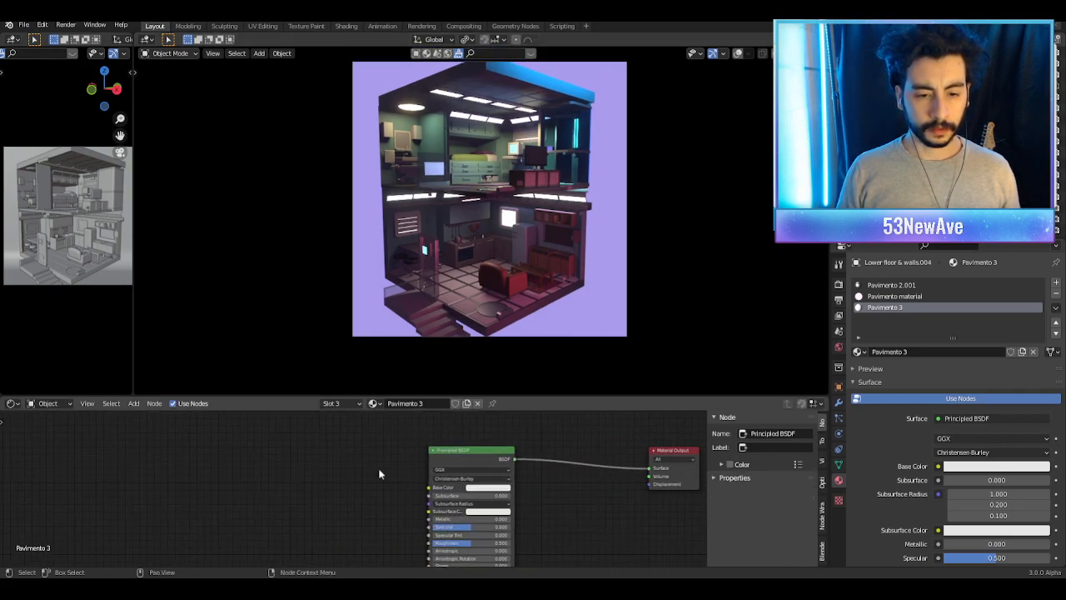
Step: Add a Noise Texture node to Pavimento 3, well ahead of the Principled BSDF node
key(shift+a)
click(284, 447)
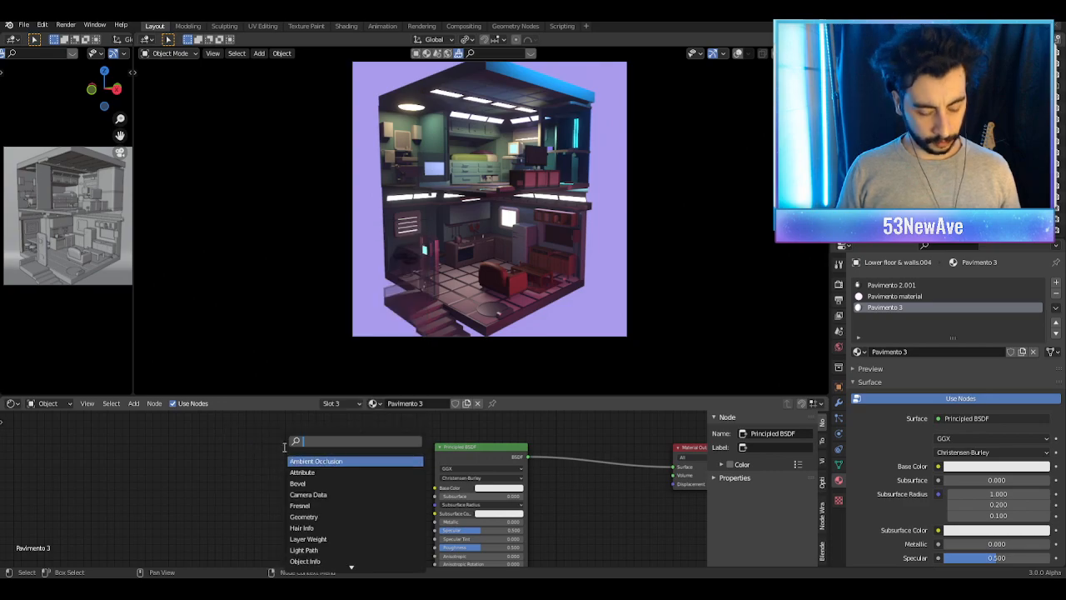
text(noise)
click(342, 470)
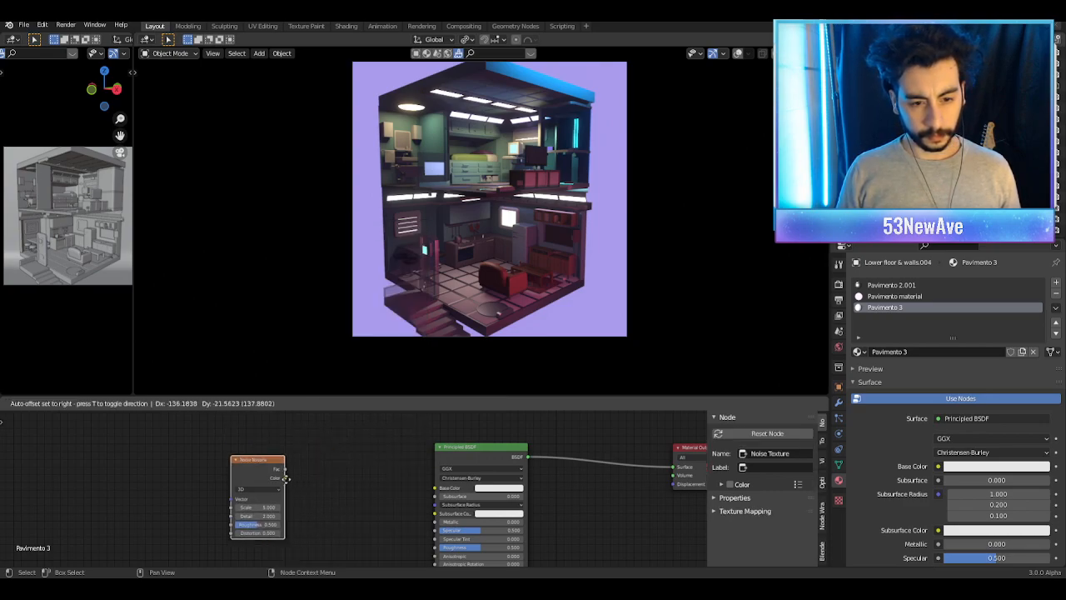
click(202, 480)
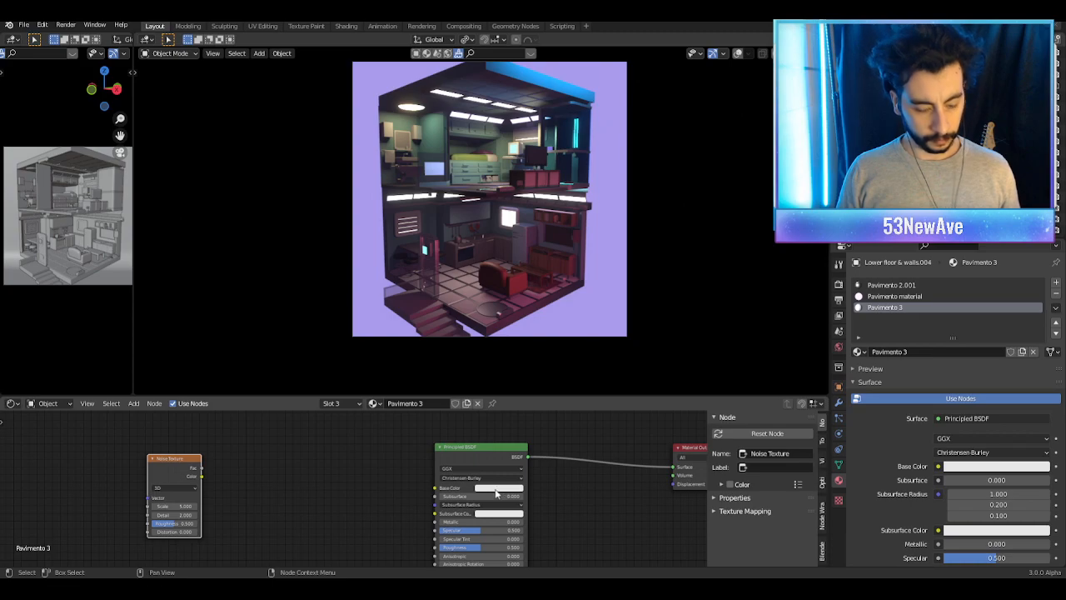
Step: Add a ColorRamp node between the Noise Texture and Principled BSDF nodes
drag(201, 476, 254, 457)
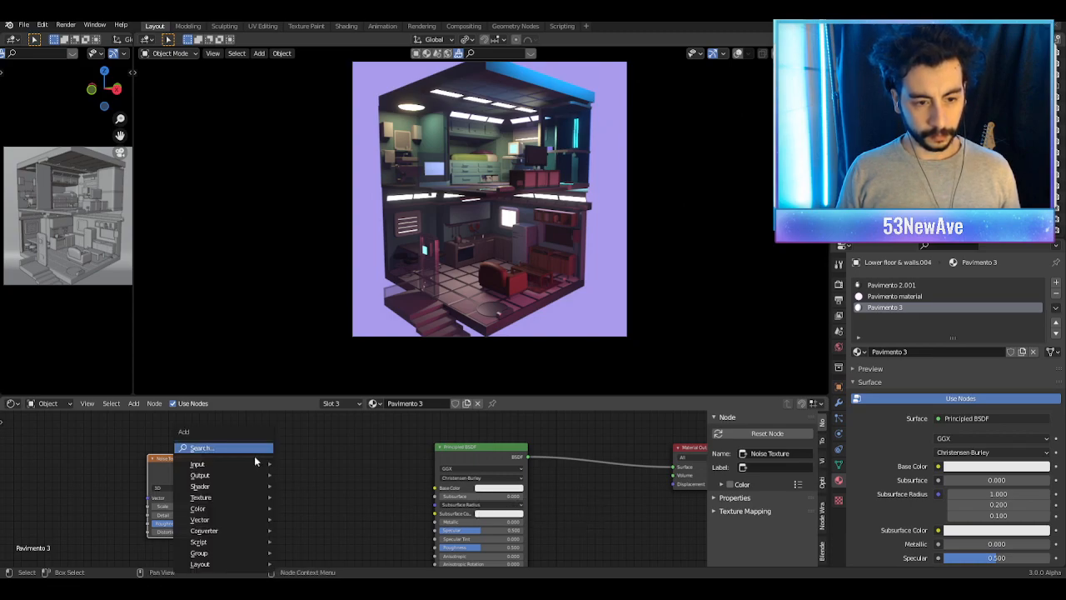
text(col)
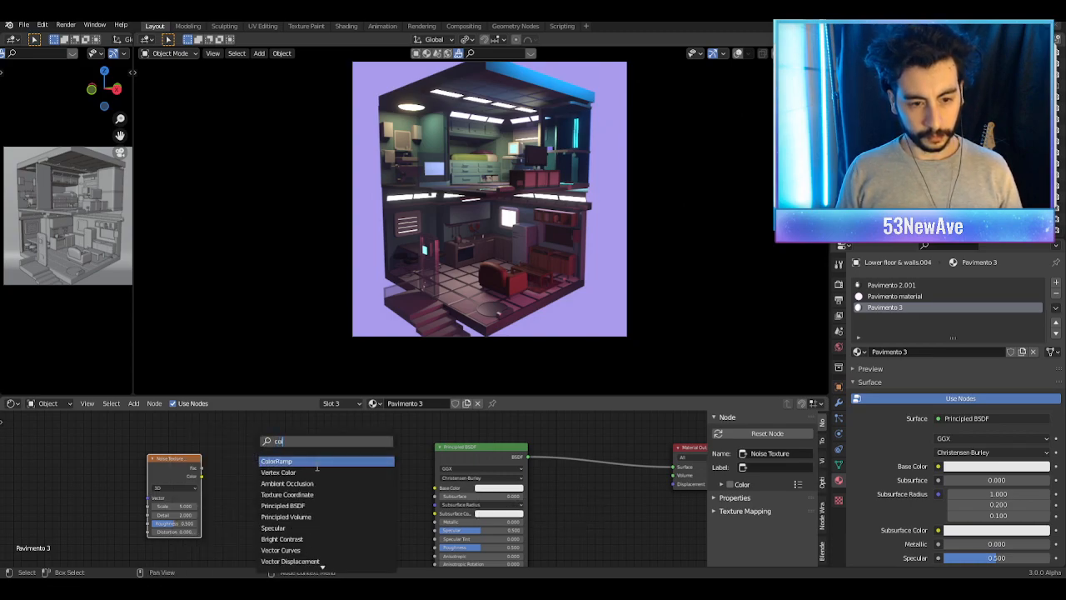
click(317, 462)
click(315, 475)
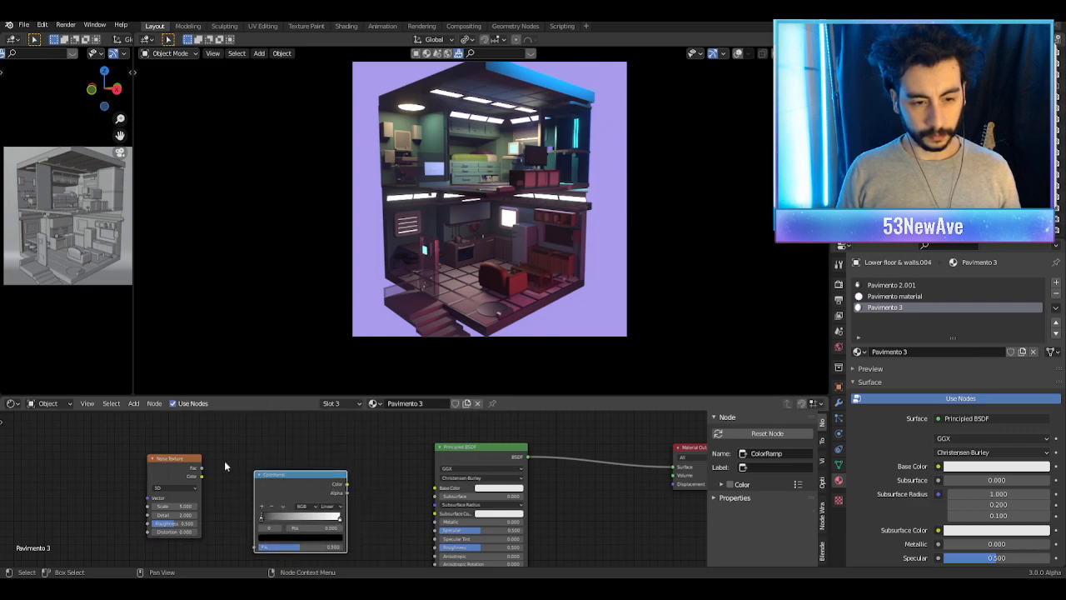
Step: Link the Noise Texture's Fac output through the ColorRamp into Base Color, pasting the copied light colour onto the ramp's black stop
drag(200, 469, 255, 547)
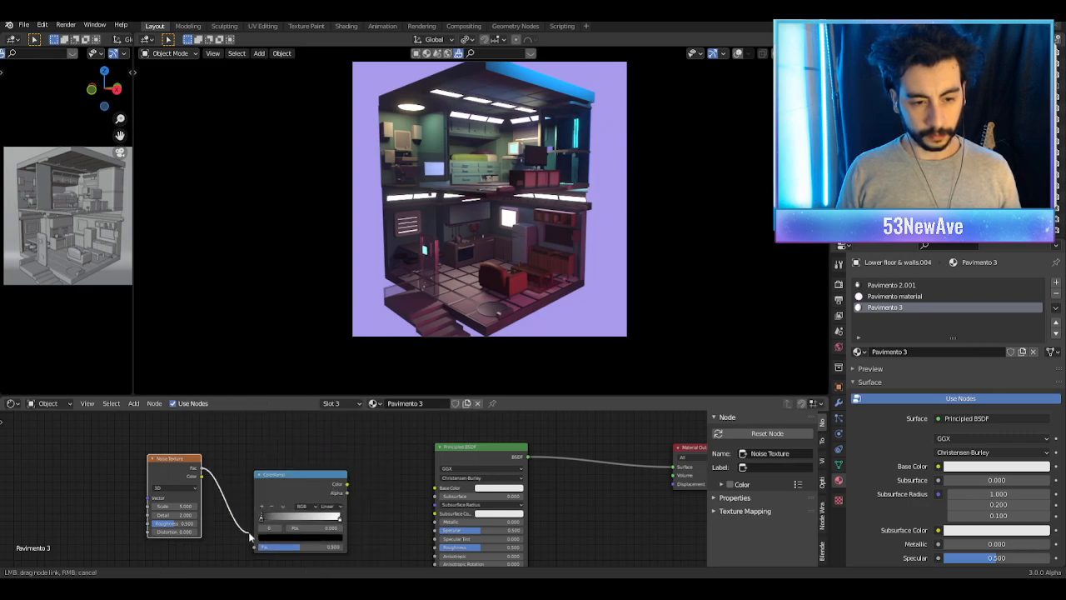
click(339, 522)
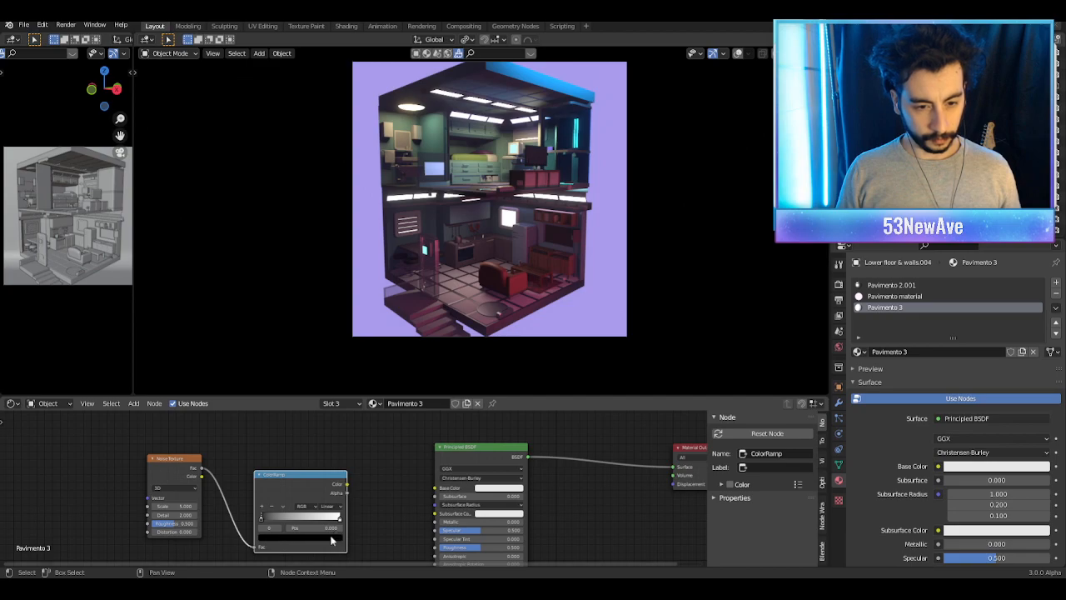
key(ctrl+v)
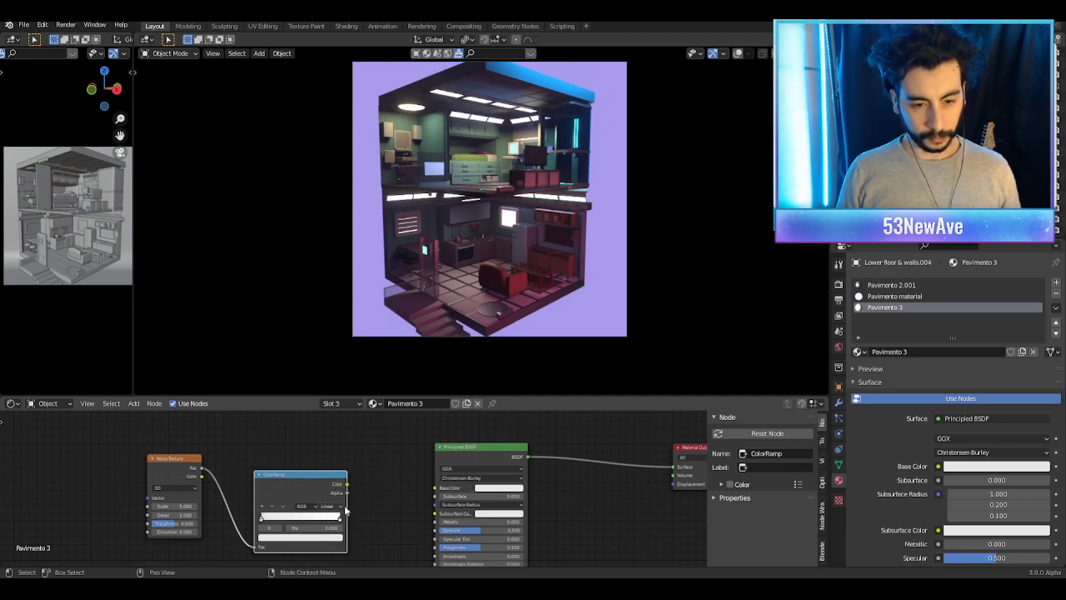
drag(345, 485, 434, 487)
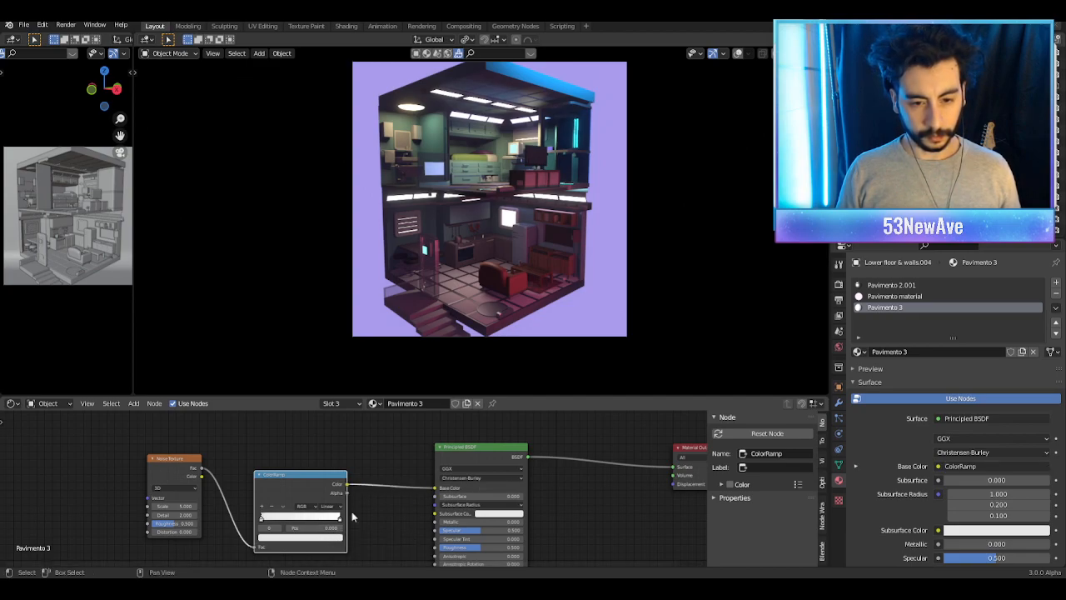
Step: Move the ColorRamp's first stop to position 0.218, darken it to a value of 0.411, and set the interpolation to Constant
scroll(341, 512, up, 3)
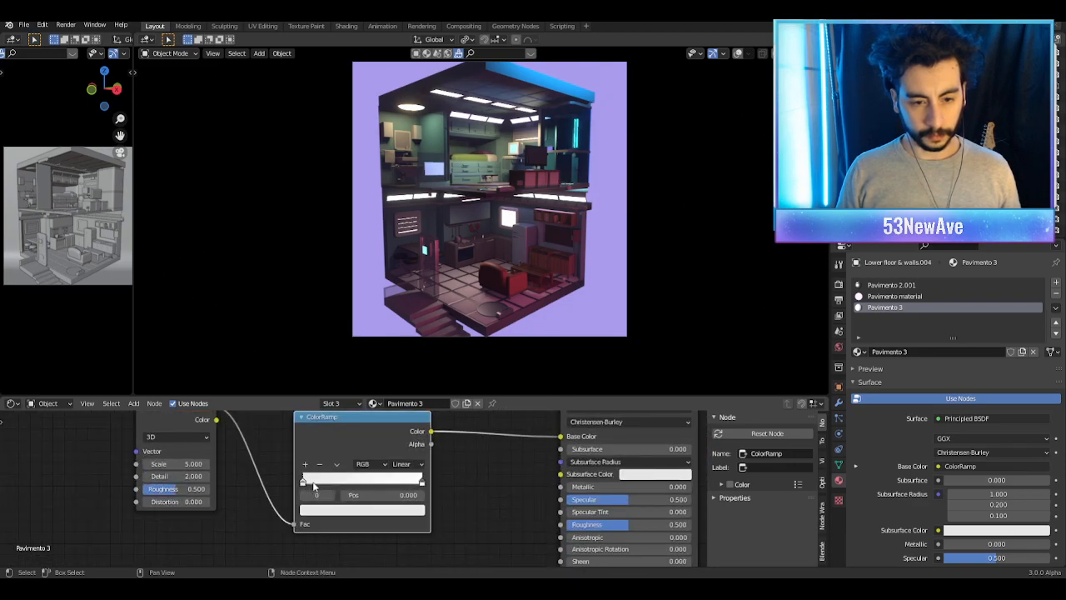
drag(308, 485, 329, 484)
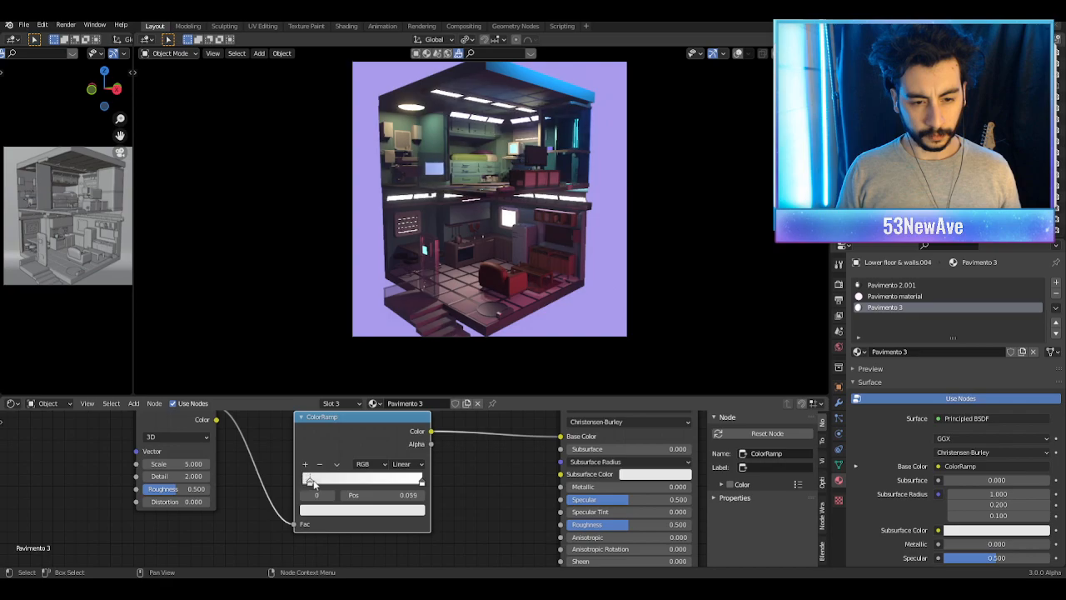
click(342, 510)
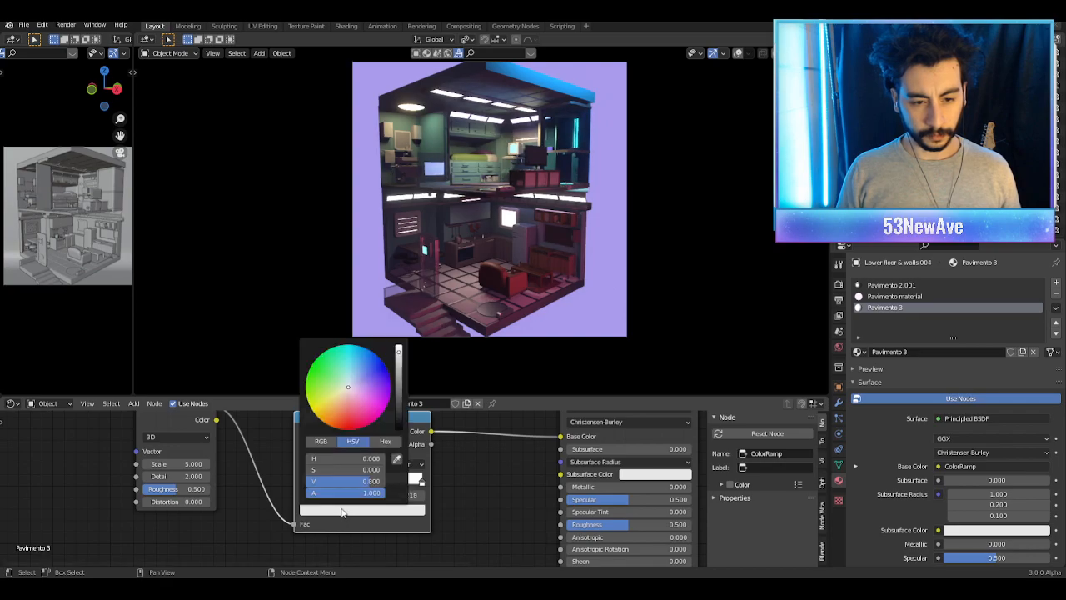
click(399, 375)
click(403, 464)
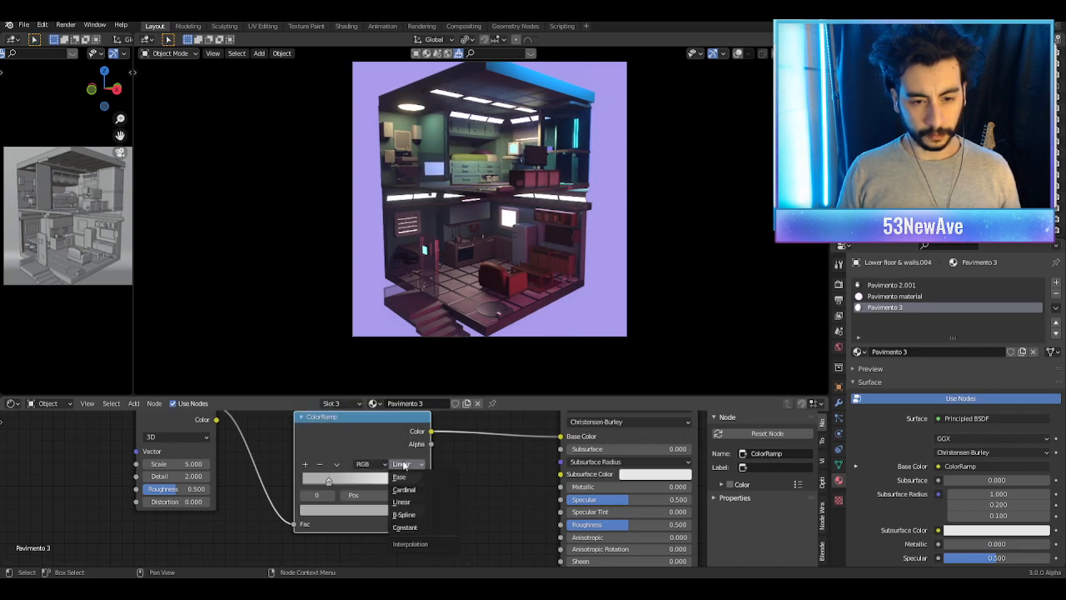
click(408, 526)
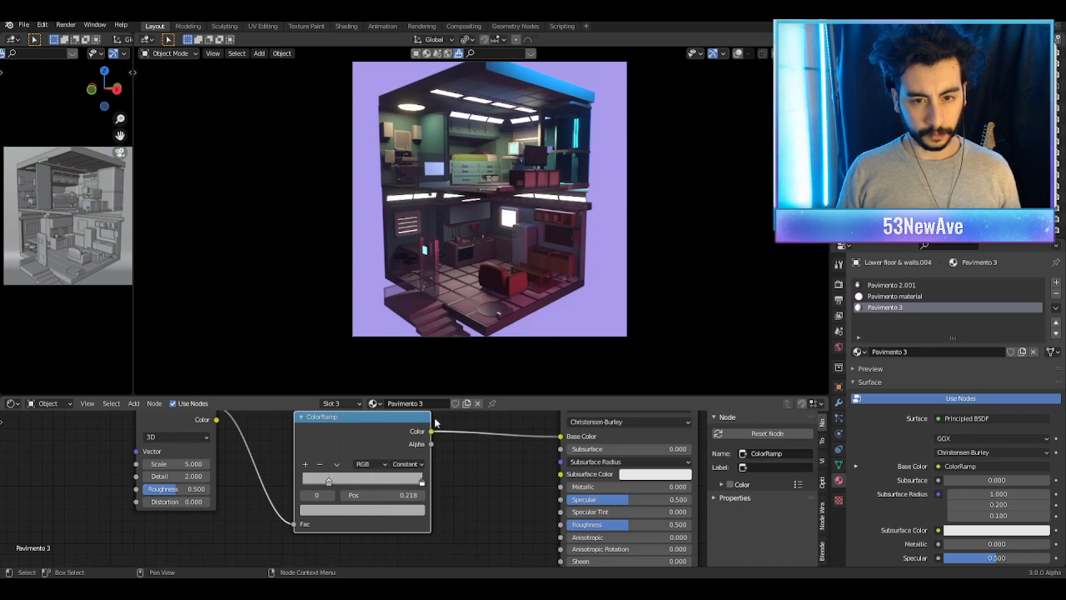
Step: Inspect the lower-room tiles and darken the ColorRamp's first stop further to a mid grey
scroll(483, 222, up, 4)
scroll(483, 222, up, 3)
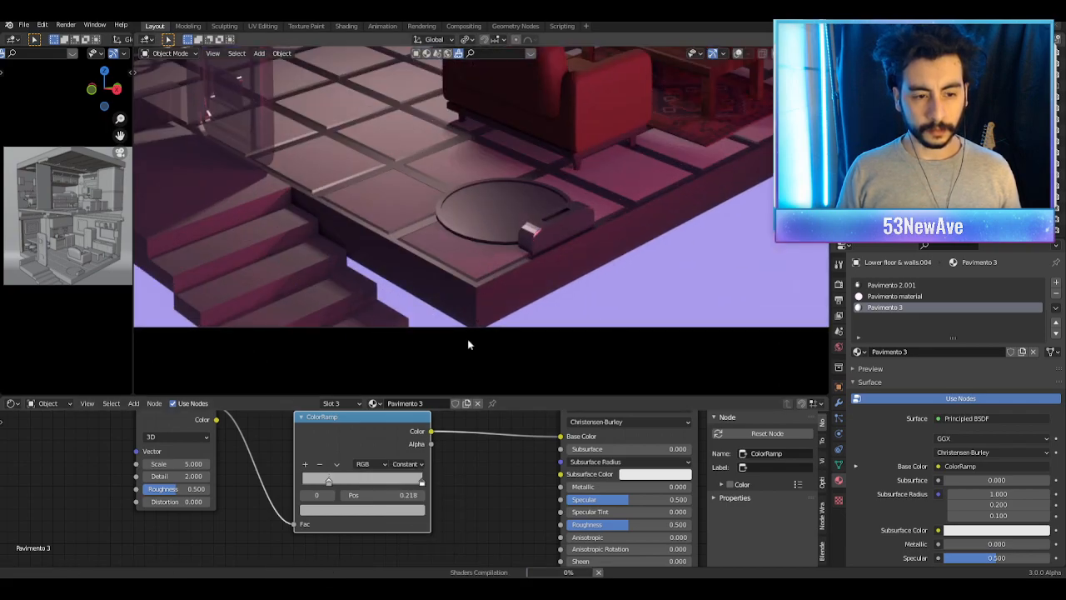
scroll(477, 259, down, 7)
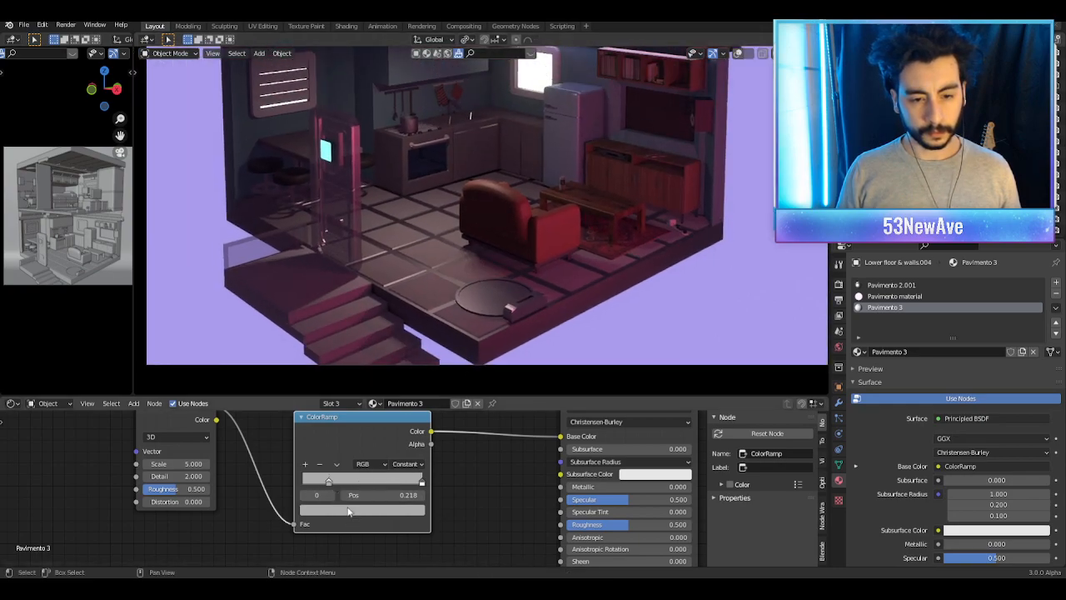
click(384, 510)
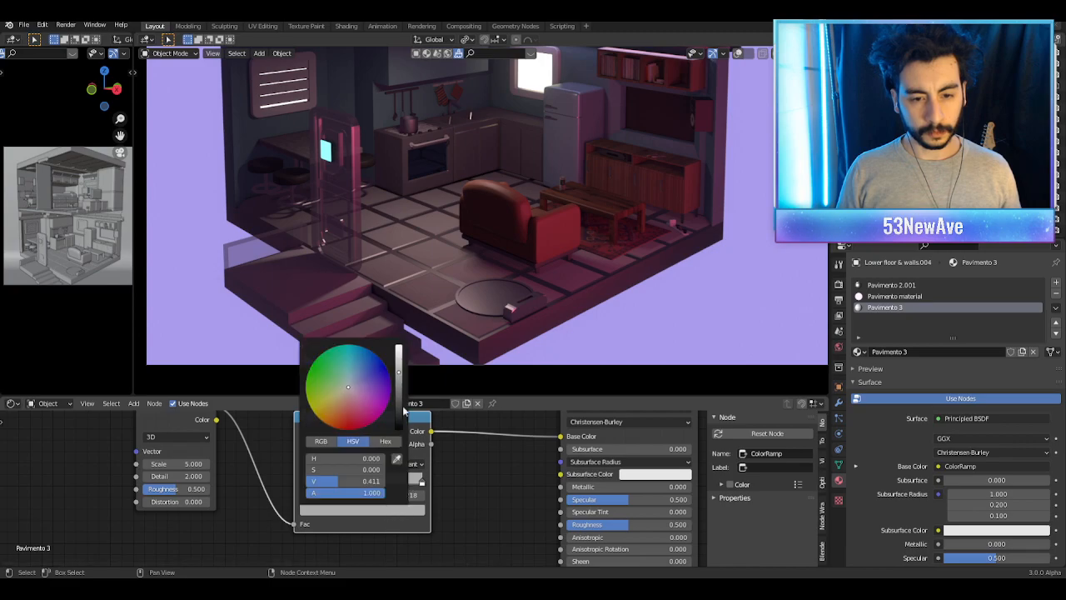
click(400, 391)
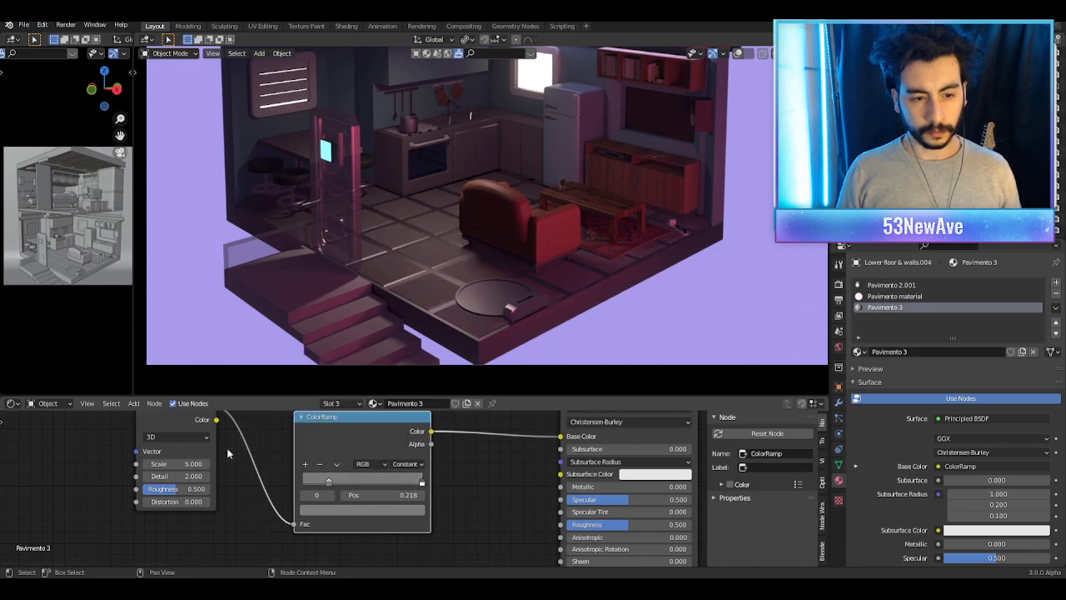
Step: Preview the Noise Texture on the floor tiles and set its scale to 12.4, detail to 7.5 and roughness to 0.683
middle_drag(228, 445, 222, 490)
ctrl+shift+click(183, 430)
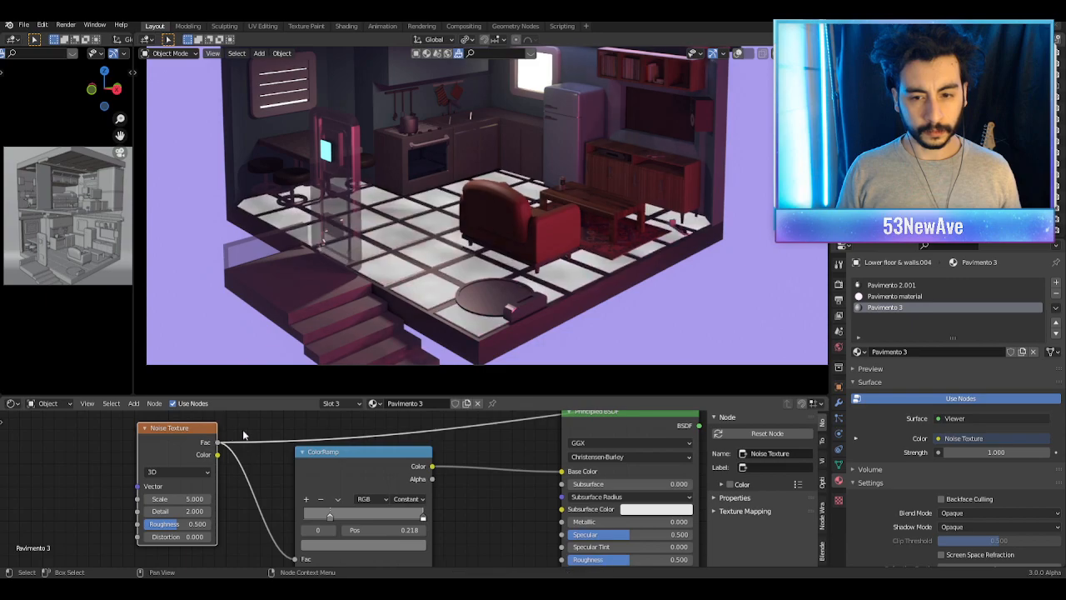
drag(180, 498, 237, 498)
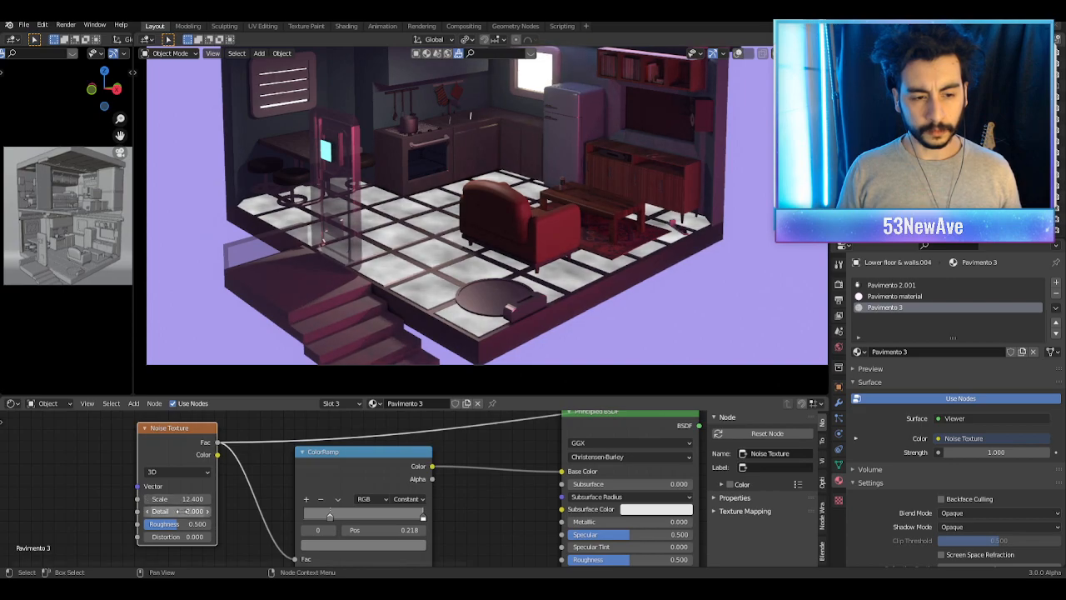
drag(181, 511, 109, 510)
drag(181, 511, 250, 524)
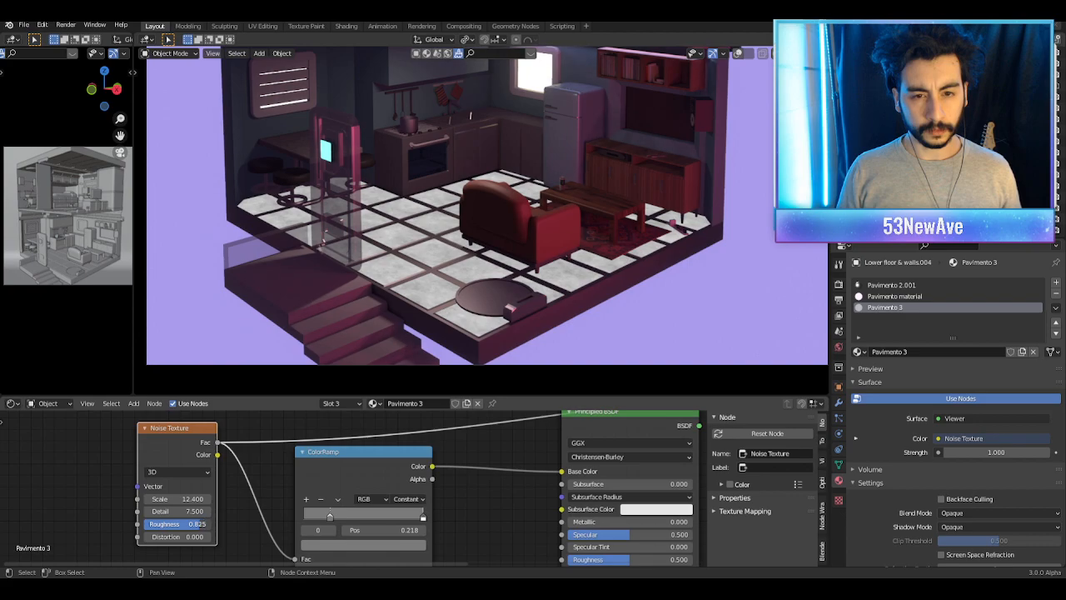
drag(250, 524, 213, 524)
Step: Switch the material output from the noise preview back to the Principled BSDF shader
scroll(420, 484, down, 1)
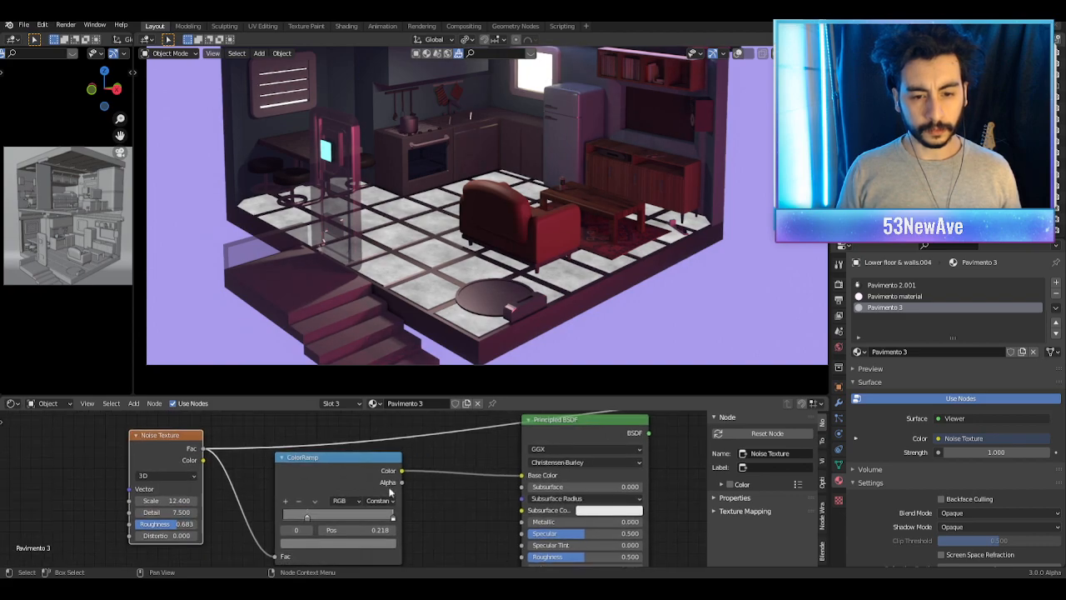
scroll(623, 447, down, 1)
middle_drag(623, 447, 566, 454)
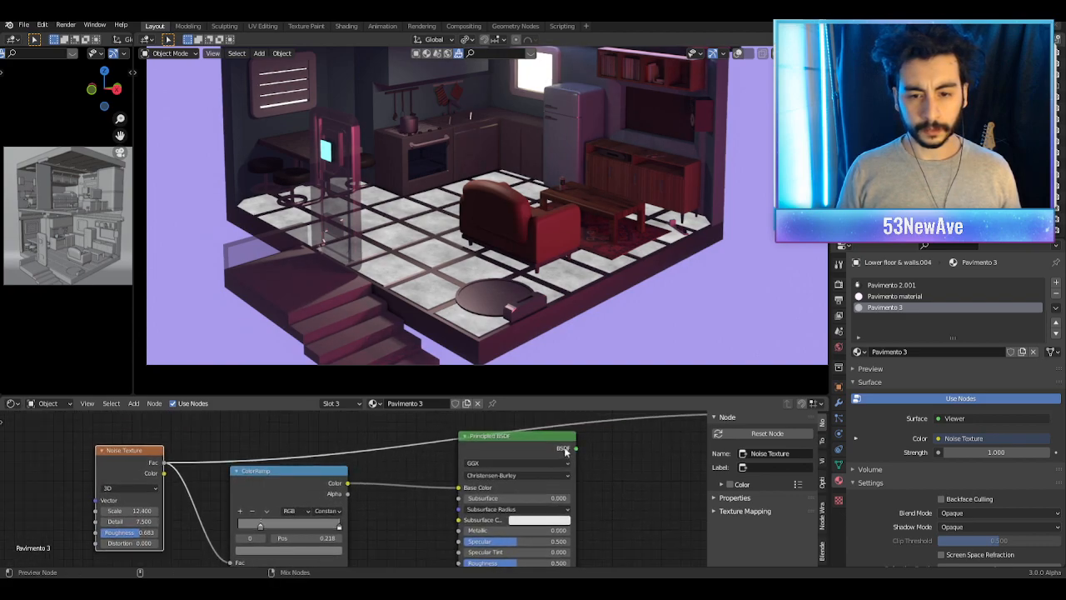
ctrl+shift+click(565, 452)
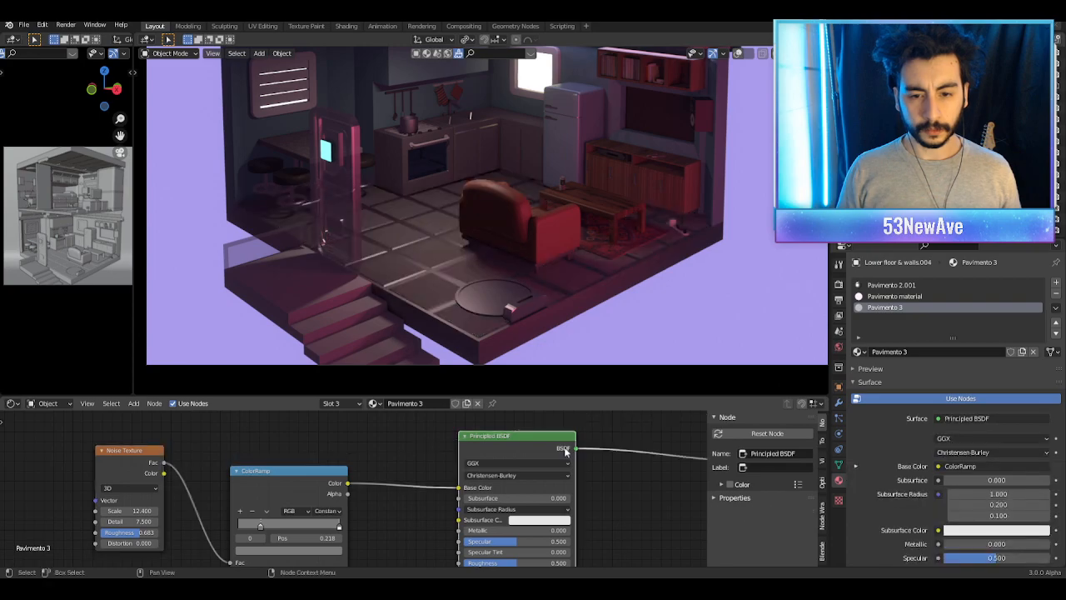
Step: Move the ColorRamp's white stop to position 0.473 and inspect the patches on the floor tiles
scroll(400, 388, up, 4)
click(340, 526)
drag(339, 527, 284, 540)
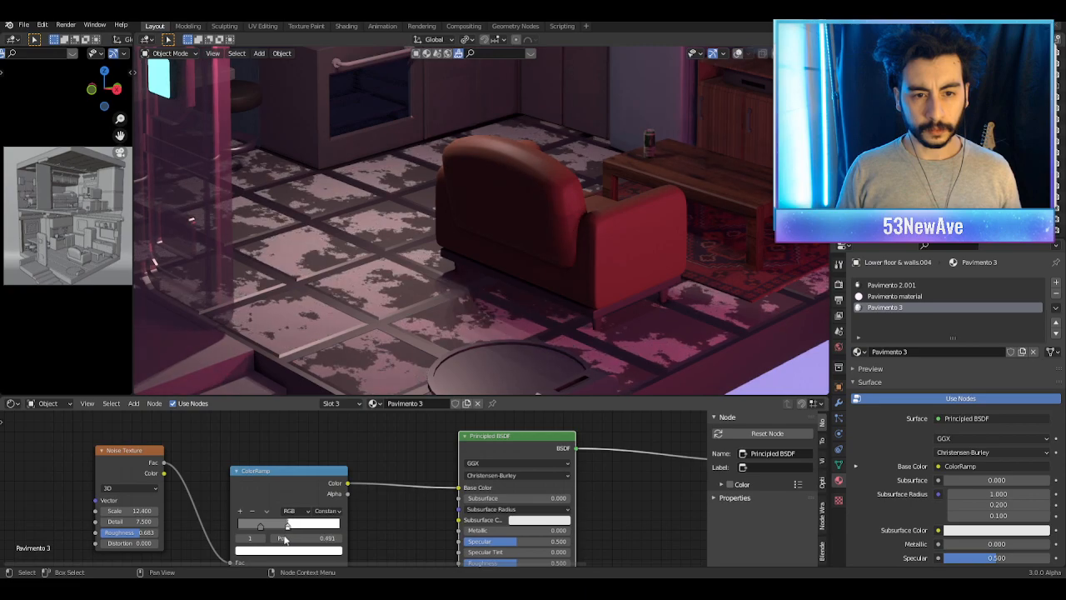
scroll(453, 286, down, 4)
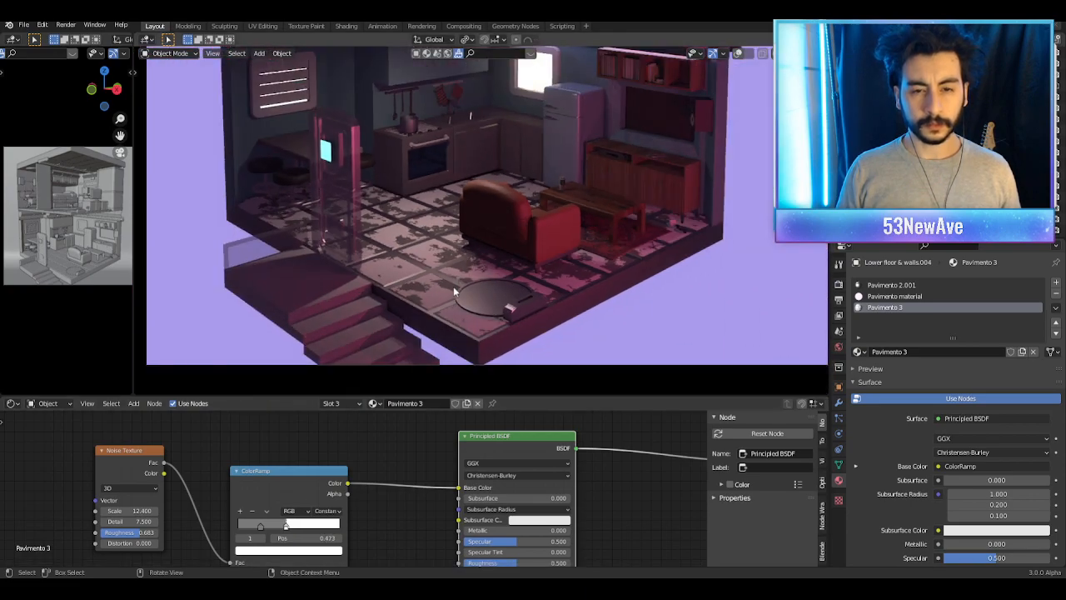
scroll(458, 269, down, 2)
shift+middle_drag(462, 249, 448, 277)
scroll(448, 278, up, 1)
scroll(473, 302, up, 1)
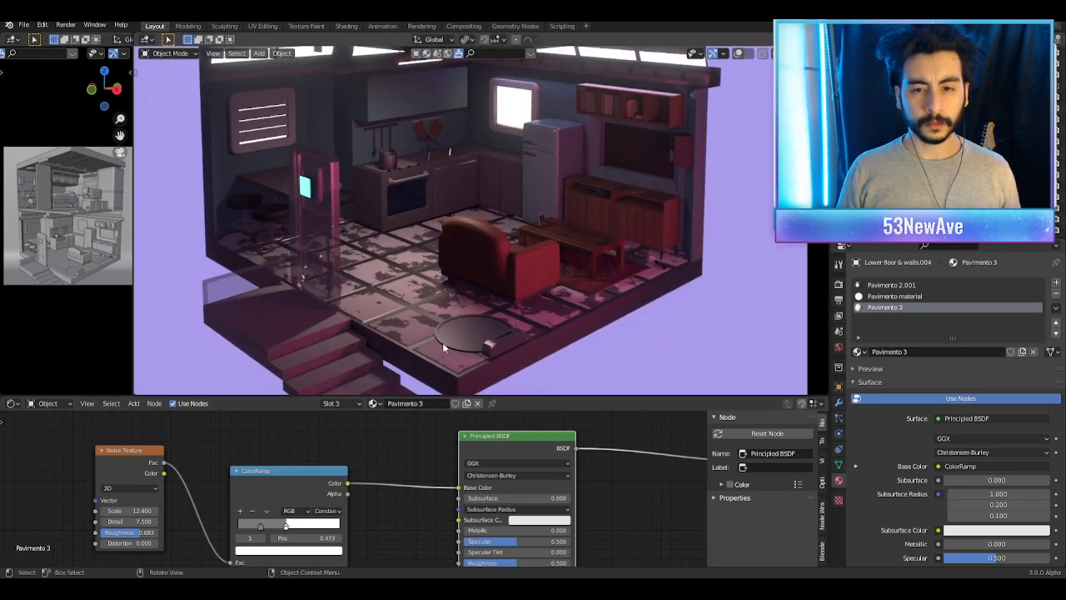
Step: Lighten the ColorRamp's grey first stop to a near-white tone for a subtler contrast
click(261, 528)
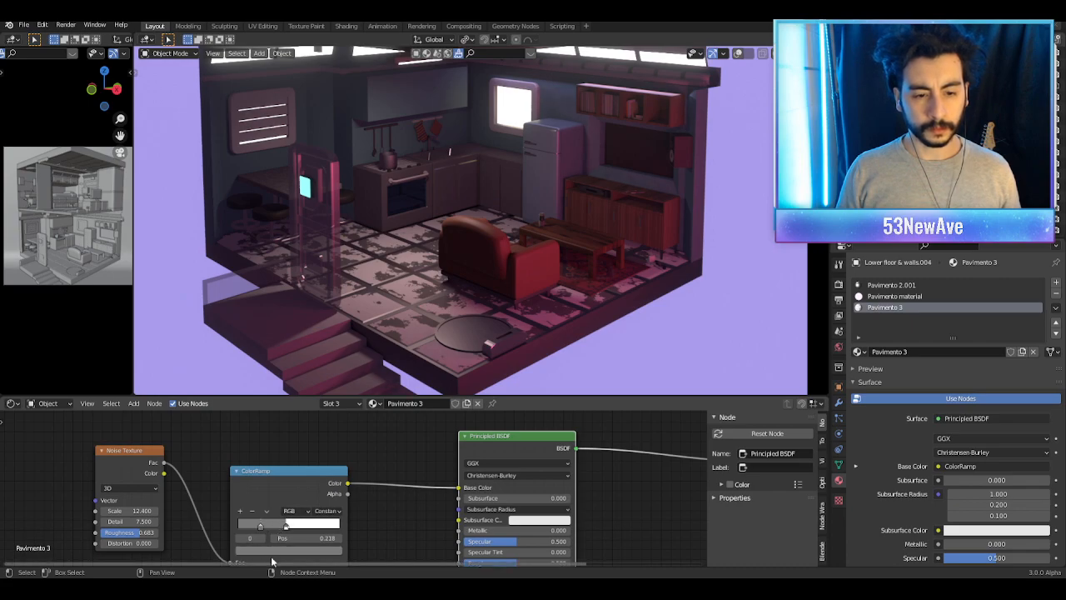
click(274, 549)
drag(319, 447, 320, 412)
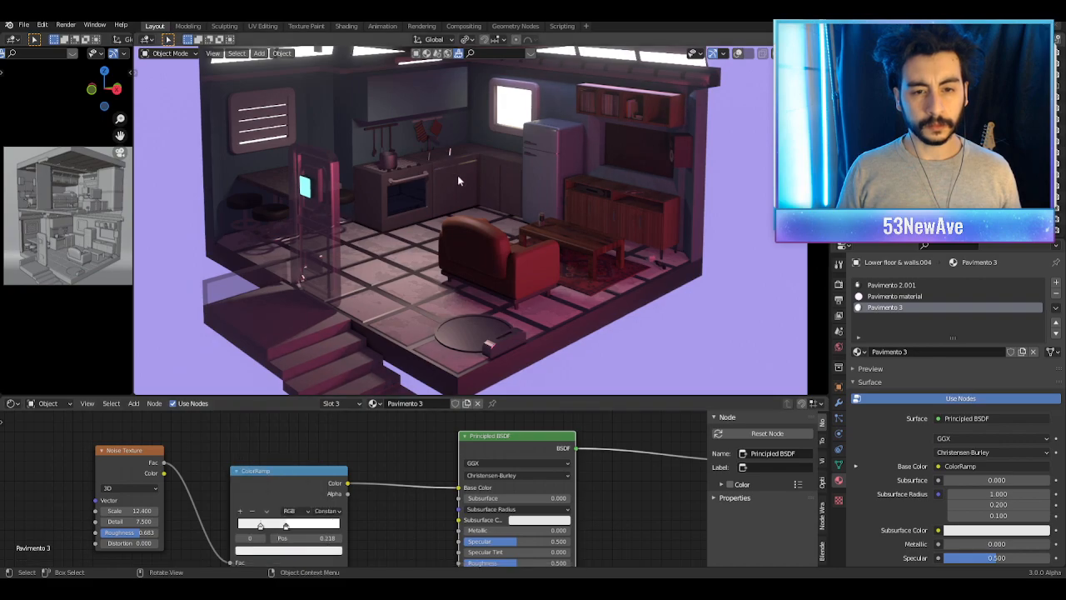
Step: Move the ColorRamp's first stop to position 0.000 and its second stop to 0.400, checking the tiles up close
key(KP_0)
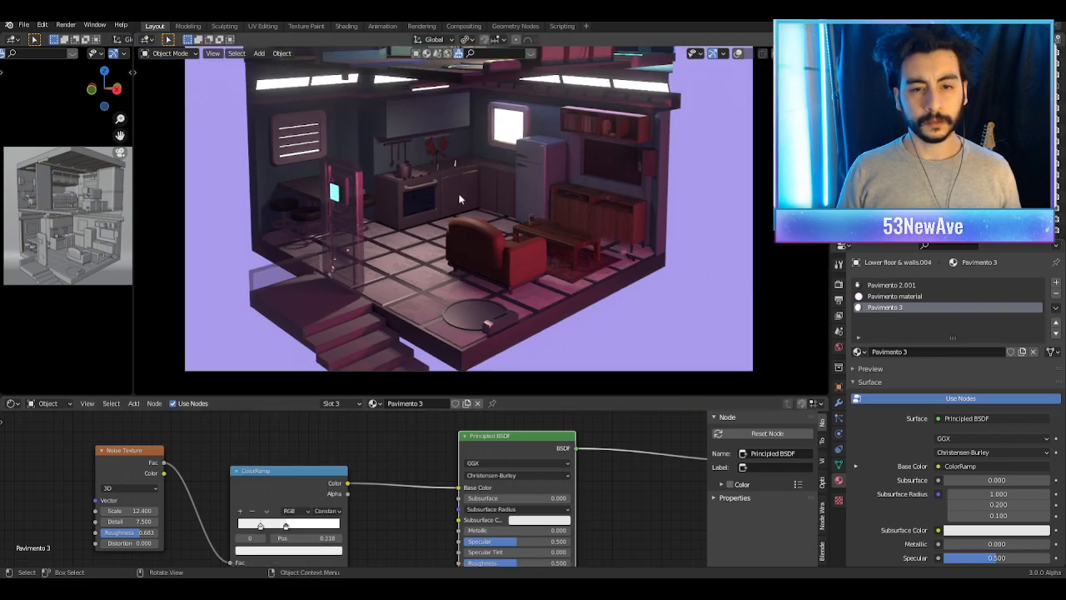
scroll(458, 193, up, 5)
shift+middle_drag(453, 293, 467, 205)
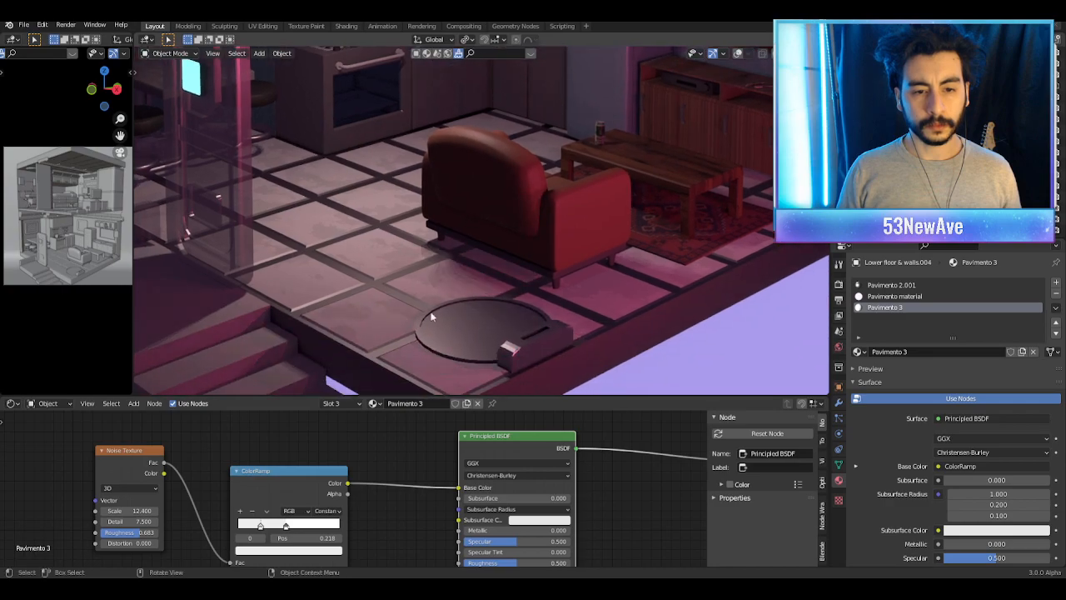
drag(262, 529, 243, 530)
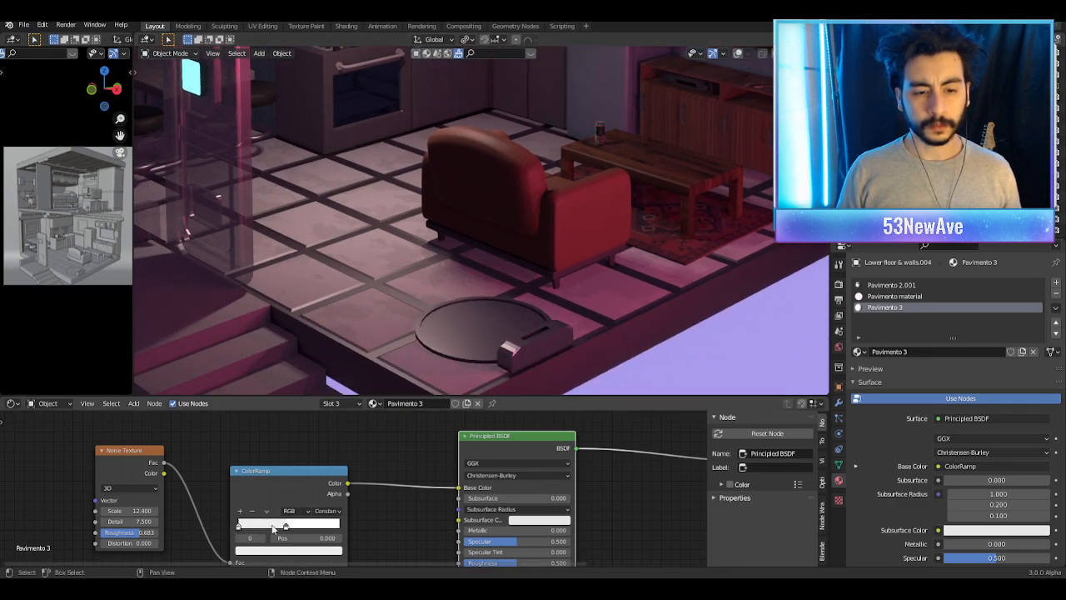
drag(289, 529, 280, 530)
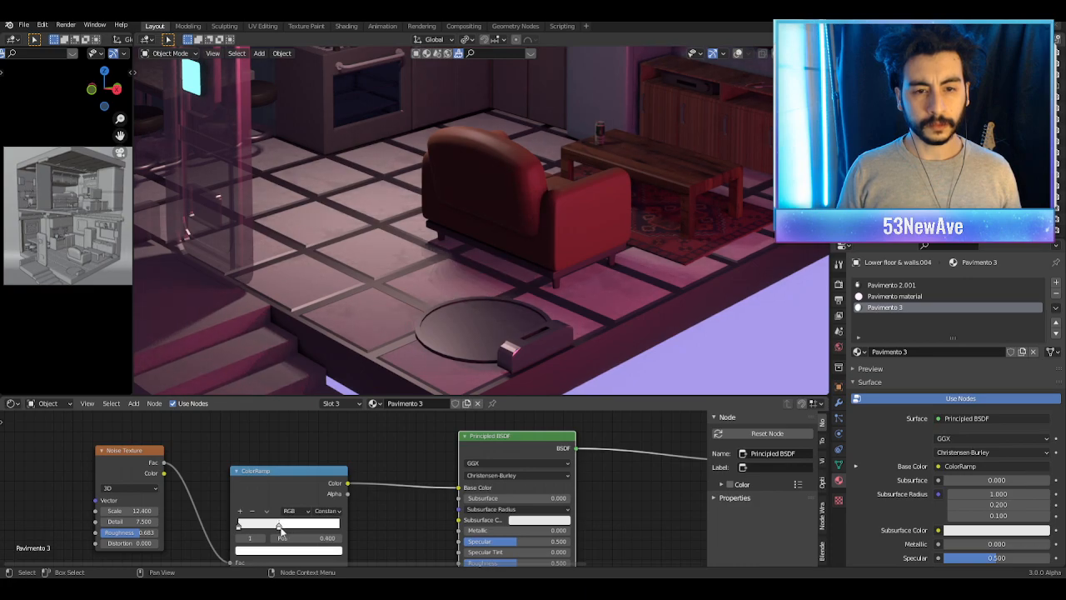
Step: Examine the subtle tile pattern from several distances, comparing the lower-room floor with the whole apartment
scroll(499, 206, down, 5)
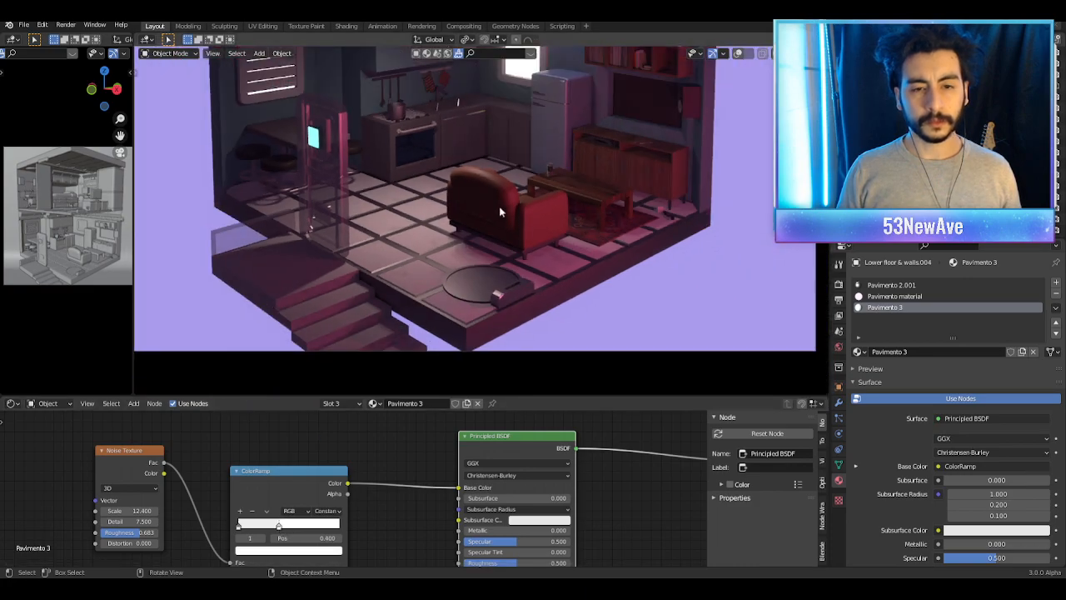
scroll(507, 204, up, 2)
scroll(478, 260, down, 1)
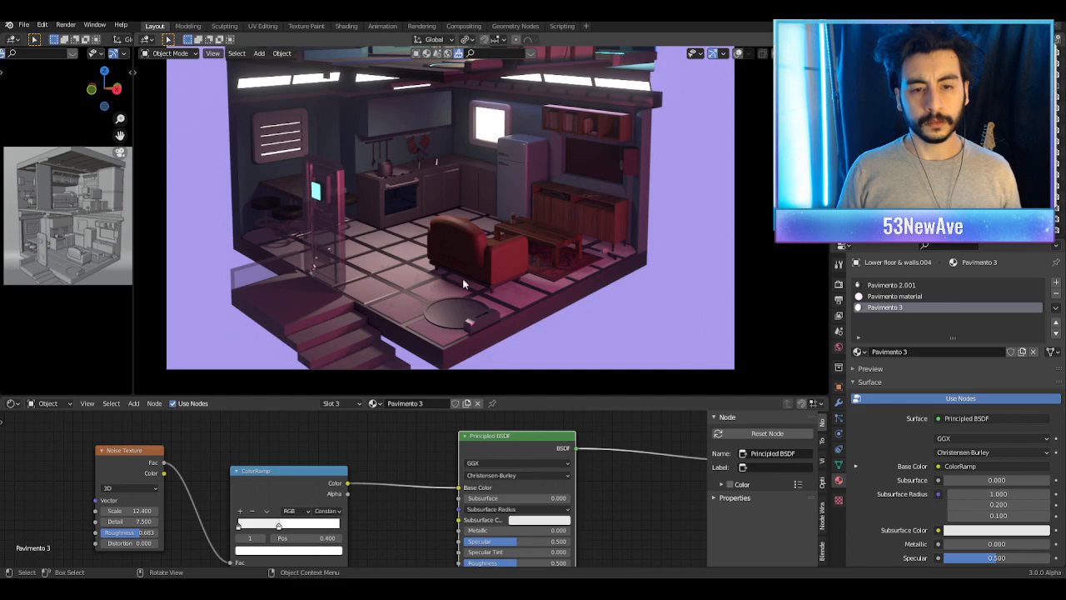
scroll(462, 290, up, 2)
scroll(464, 294, down, 3)
shift+middle_drag(563, 281, 559, 298)
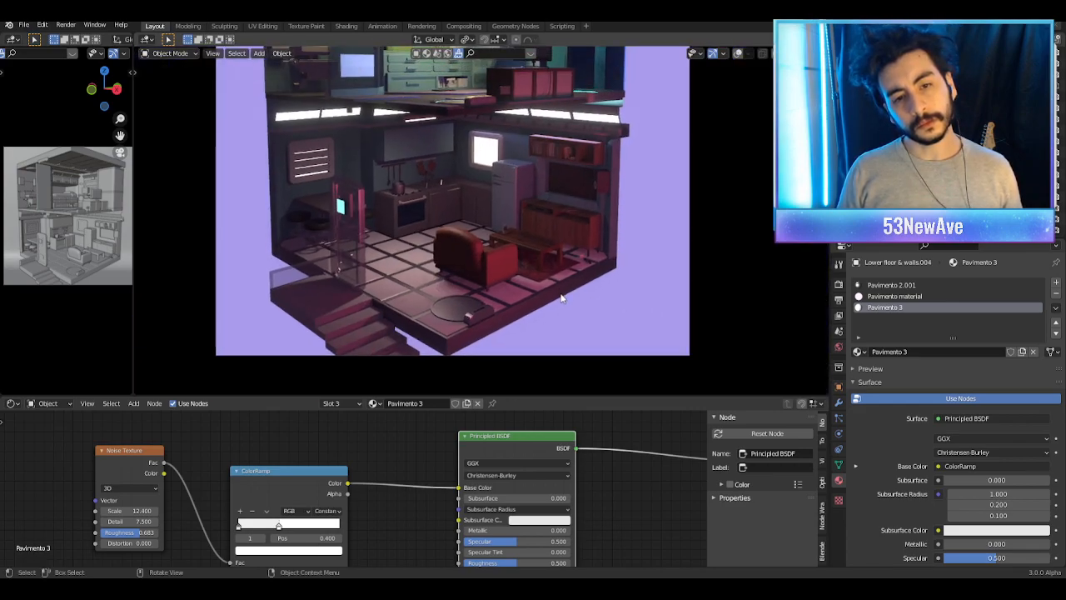
scroll(577, 286, down, 2)
shift+middle_drag(572, 265, 564, 286)
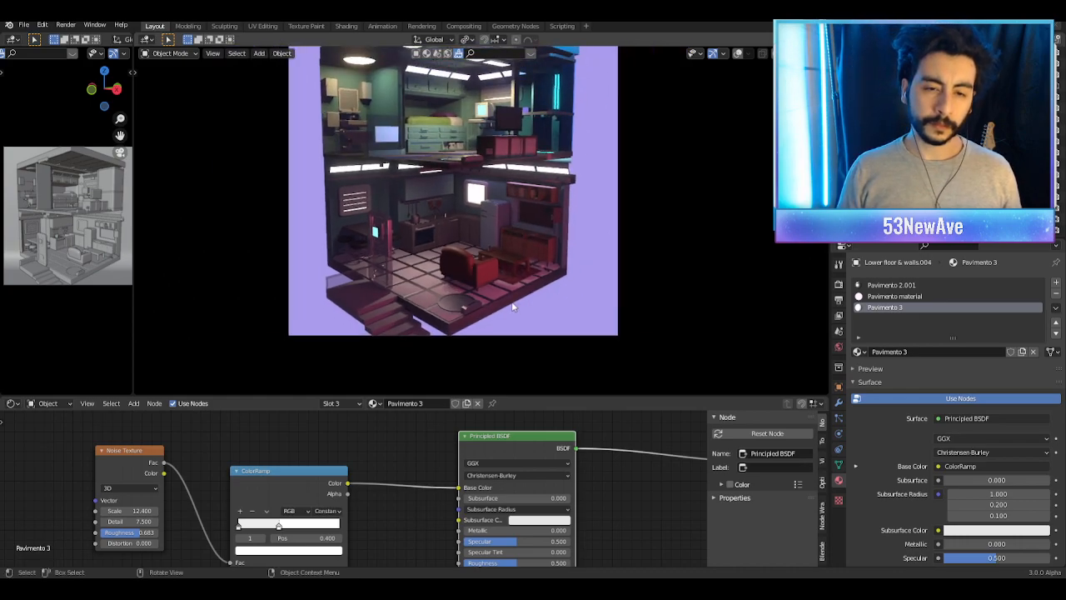
Step: Set the Noise Texture's scale to 14 and check the floor tiles close up and from afar
scroll(509, 285, up, 5)
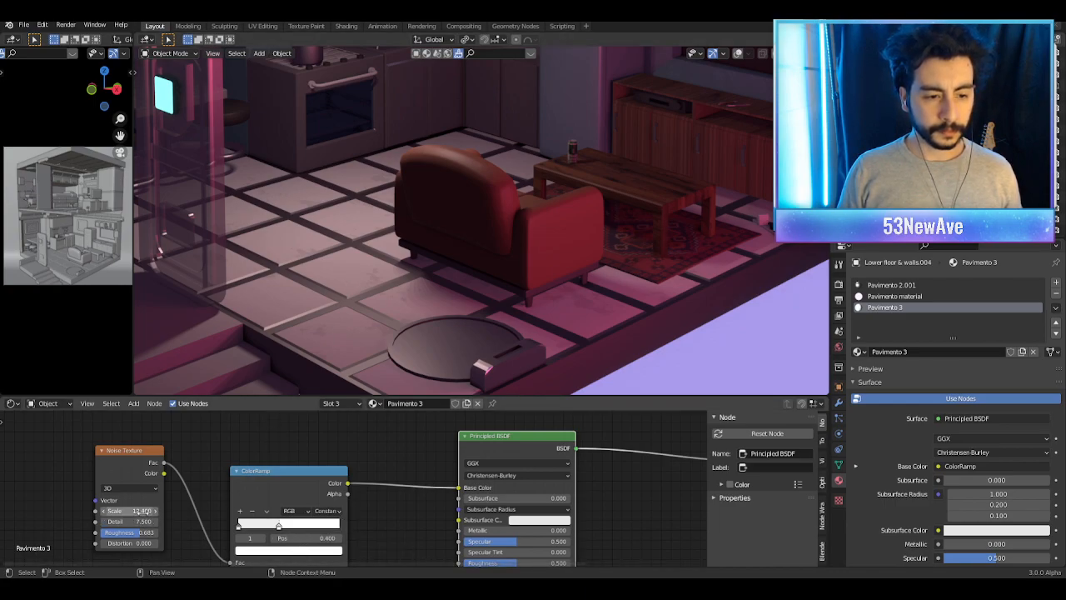
drag(141, 510, 125, 510)
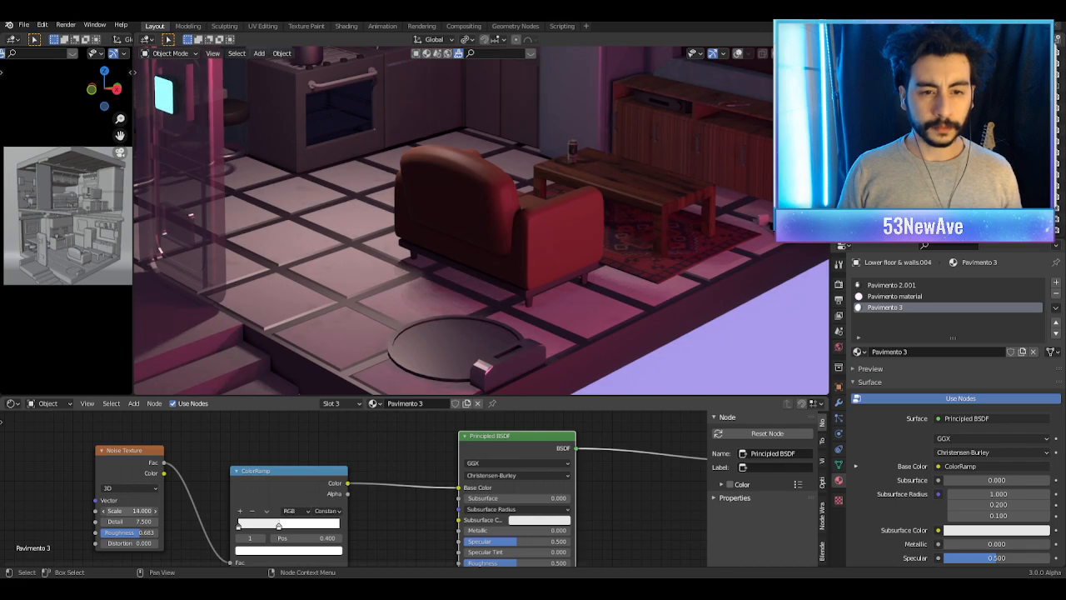
scroll(321, 303, down, 6)
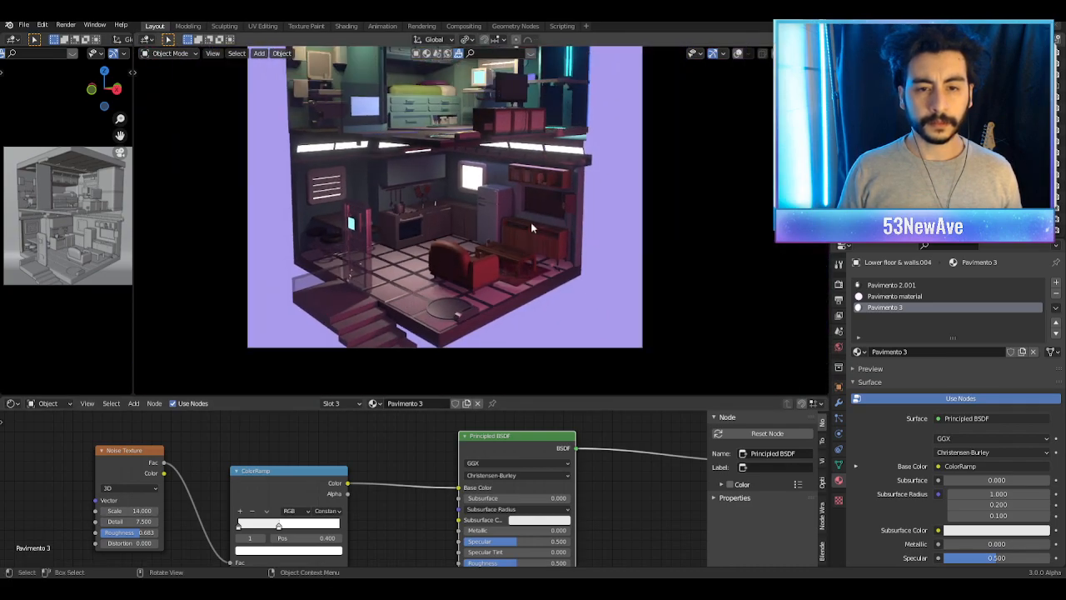
Step: Save the file and examine the tiled lower-room floor close up and within the whole apartment
shift+middle_drag(576, 209, 579, 240)
key(ctrl+s)
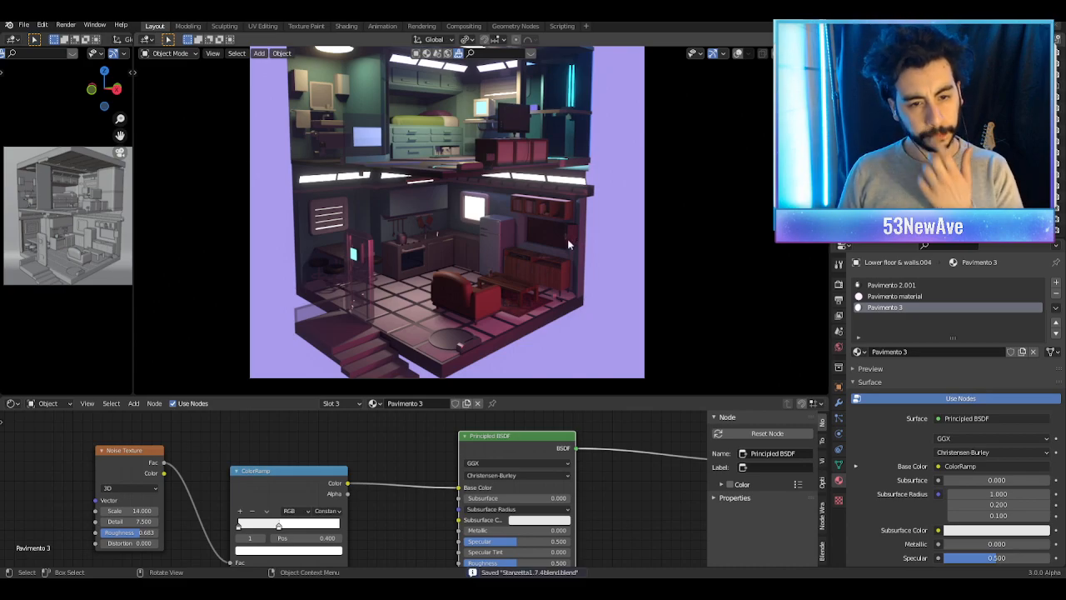
scroll(488, 247, up, 1)
scroll(488, 250, down, 2)
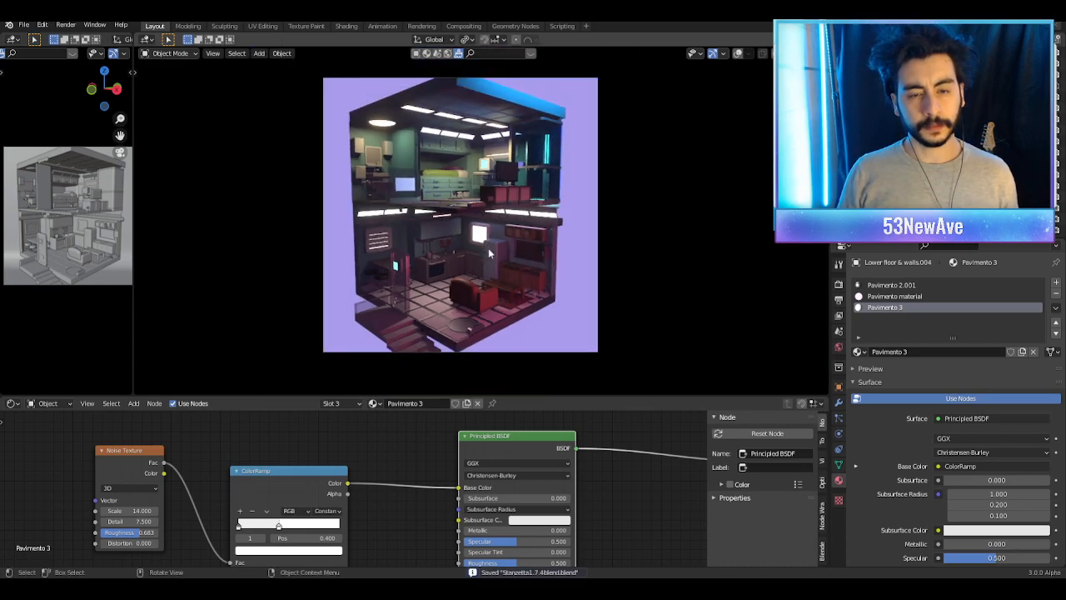
scroll(491, 264, up, 5)
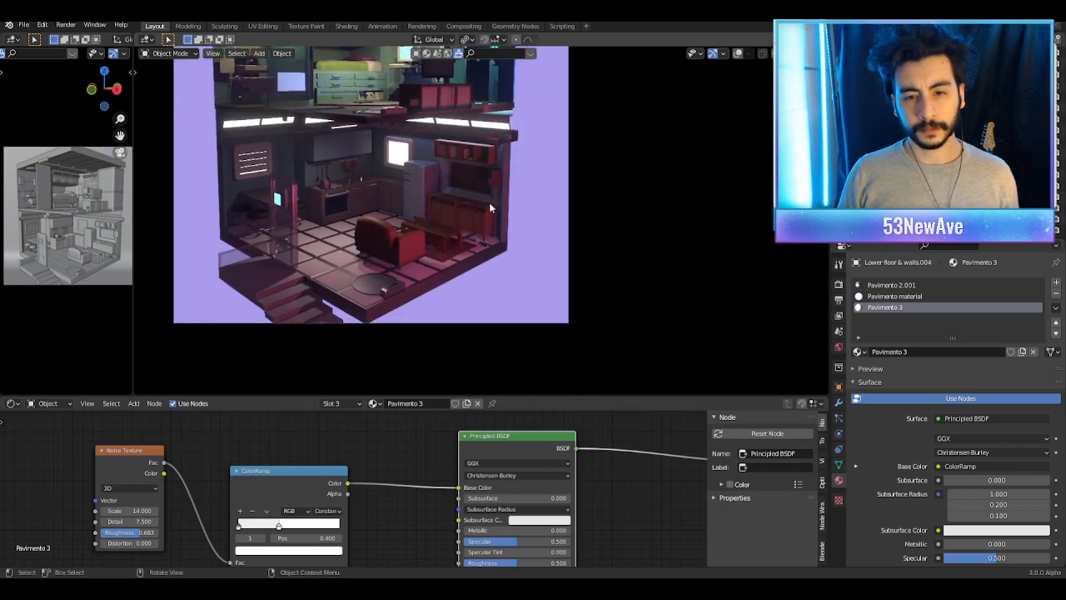
scroll(506, 219, up, 2)
shift+middle_drag(510, 192, 510, 238)
scroll(512, 240, down, 5)
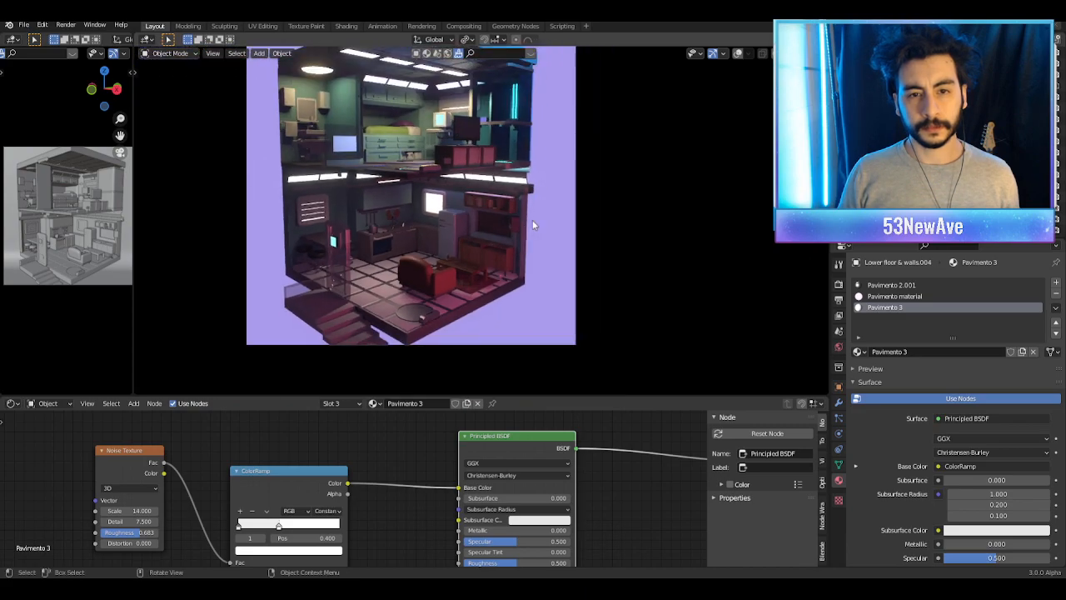
scroll(533, 219, up, 2)
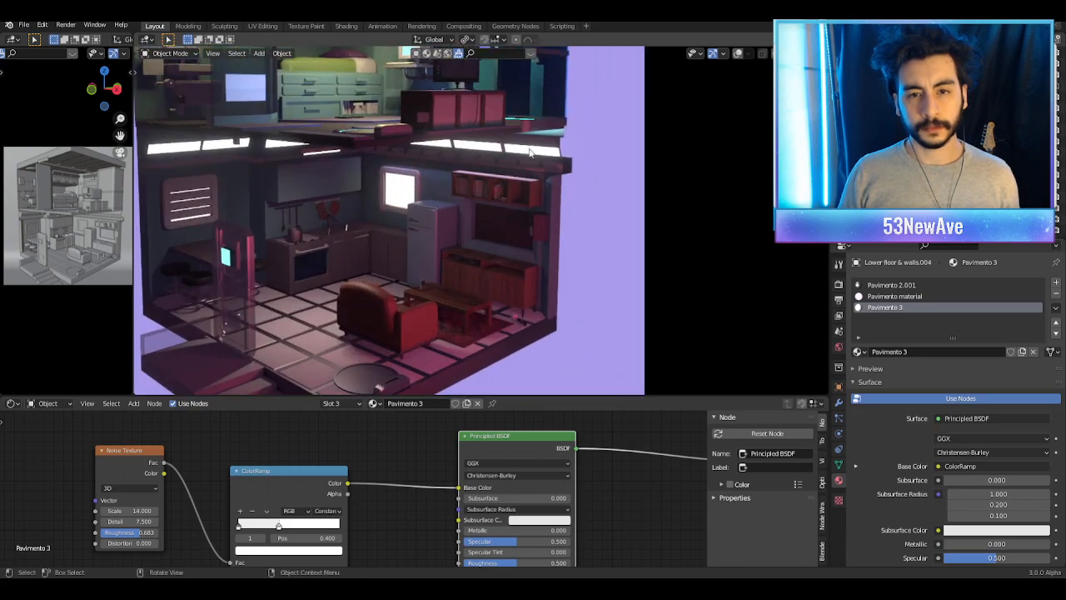
Step: Give the lower room's wall-top light strips their own copy of the emission material, named Luci emiss lower floor
click(530, 152)
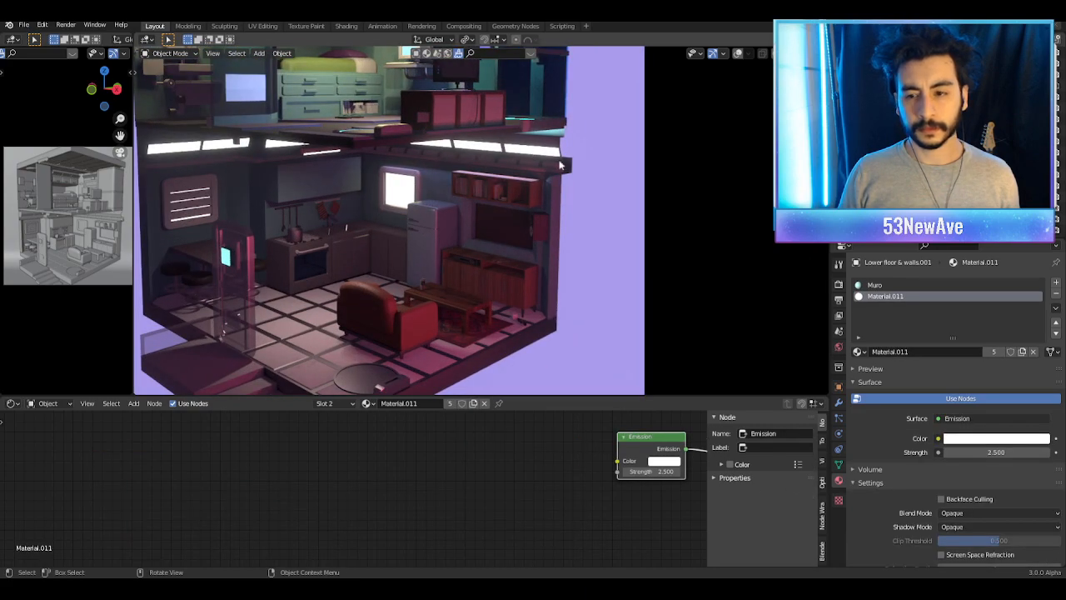
click(1023, 352)
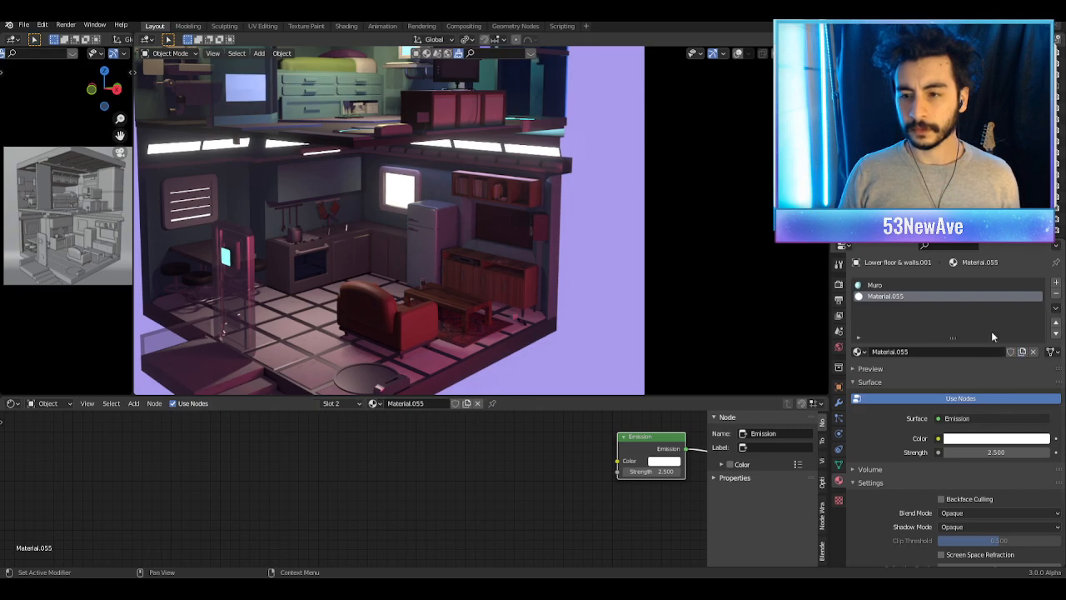
double_click(885, 295)
text(Luci)
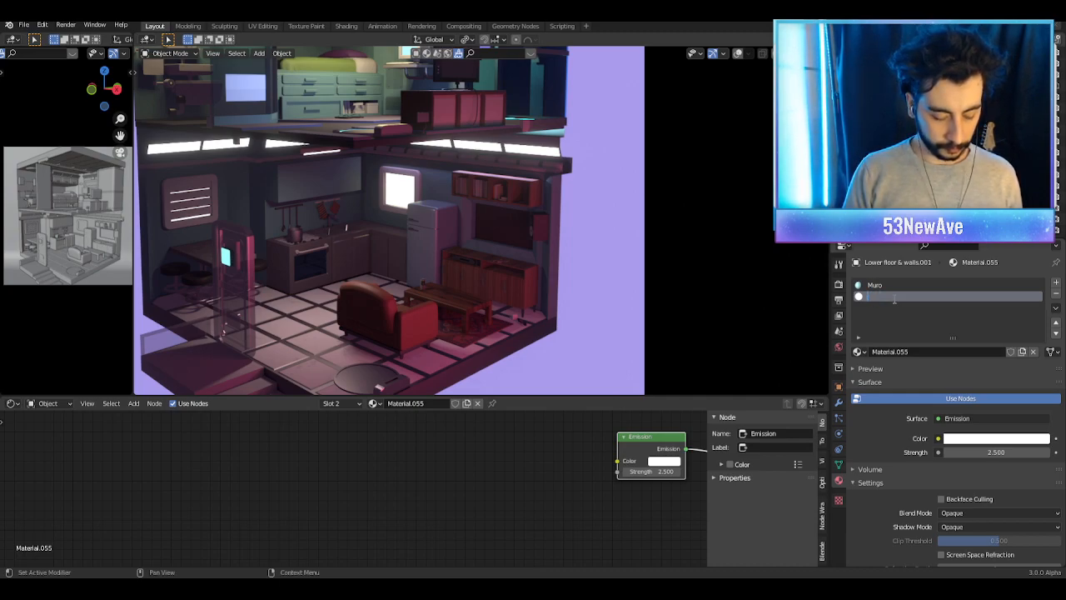
text(Luci emiss lower floor)
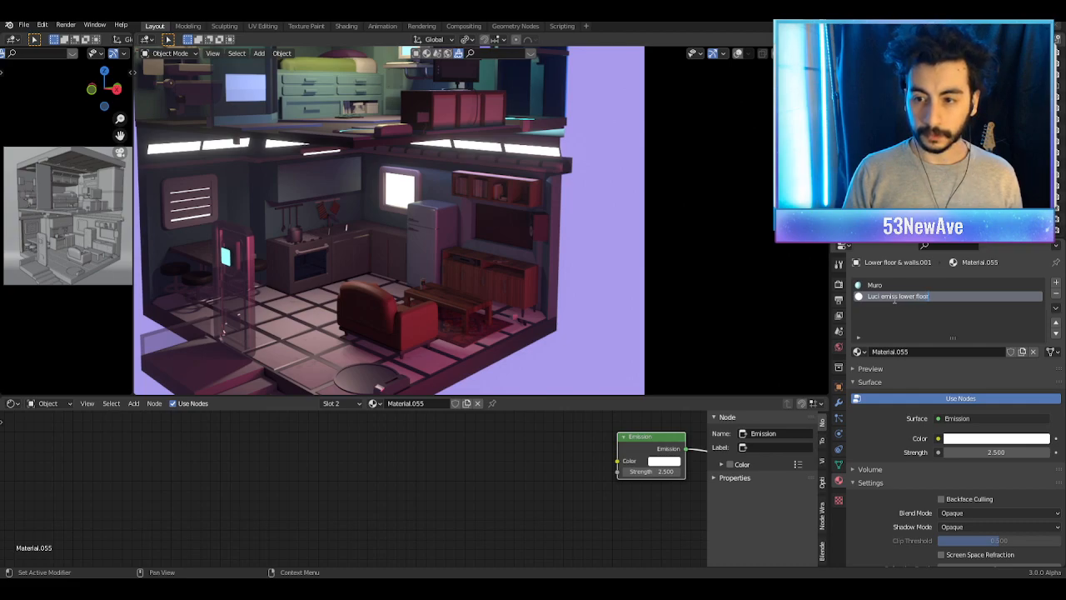
key(Return)
scroll(559, 198, down, 1)
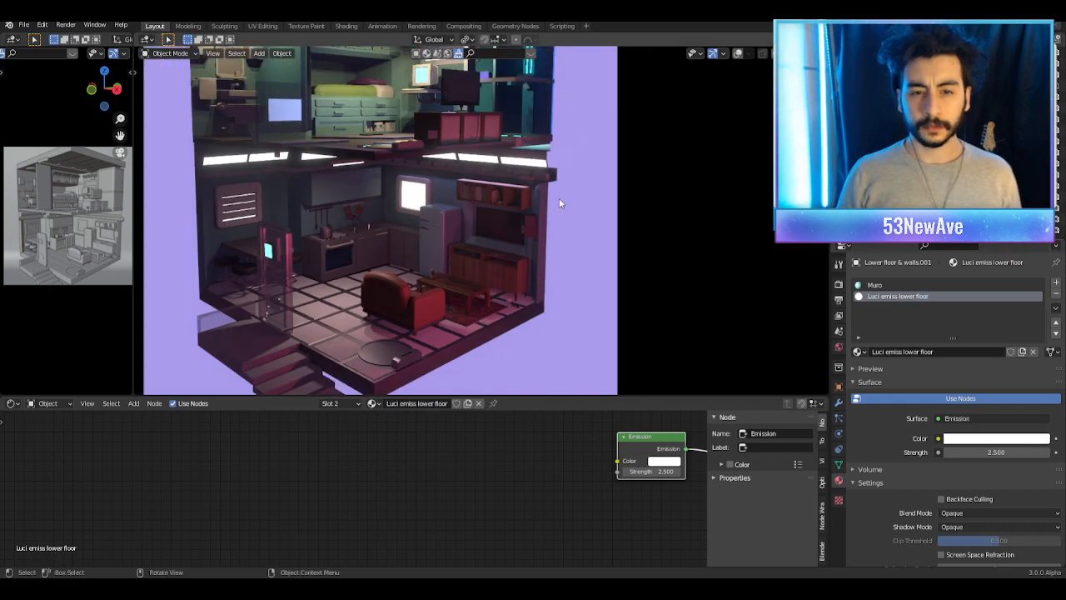
Step: Tint the Luci emiss lower floor emission colour light pink and check the lower room's lighting from several distances
click(1010, 439)
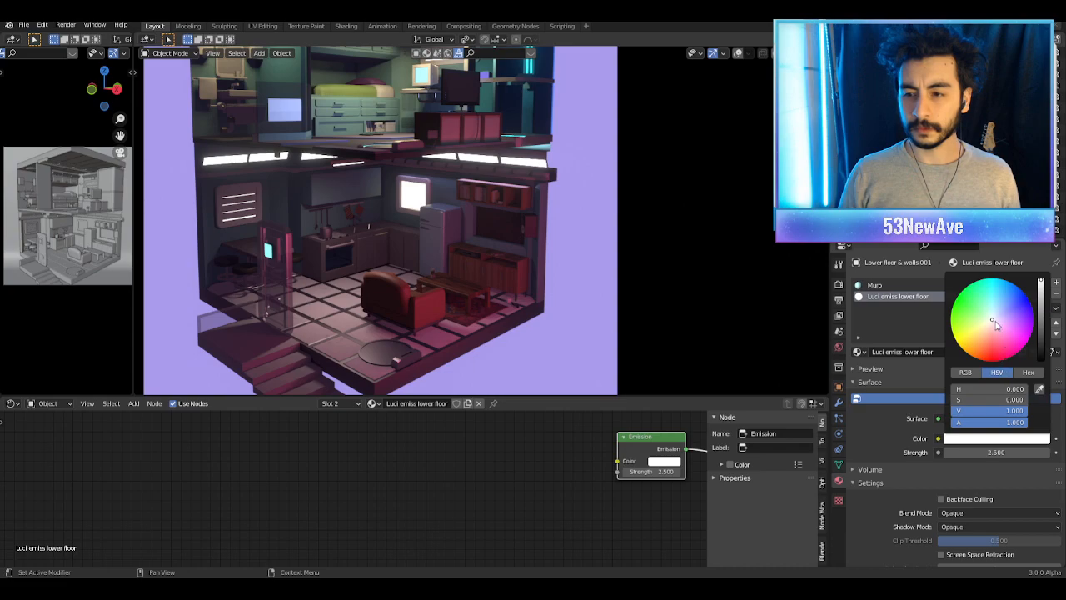
click(739, 53)
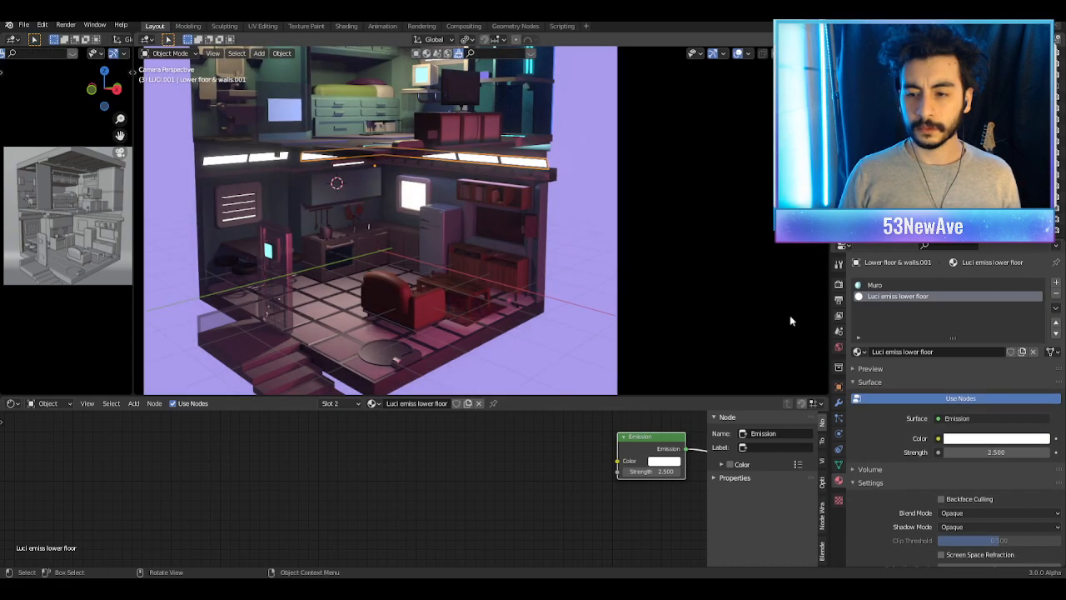
click(739, 53)
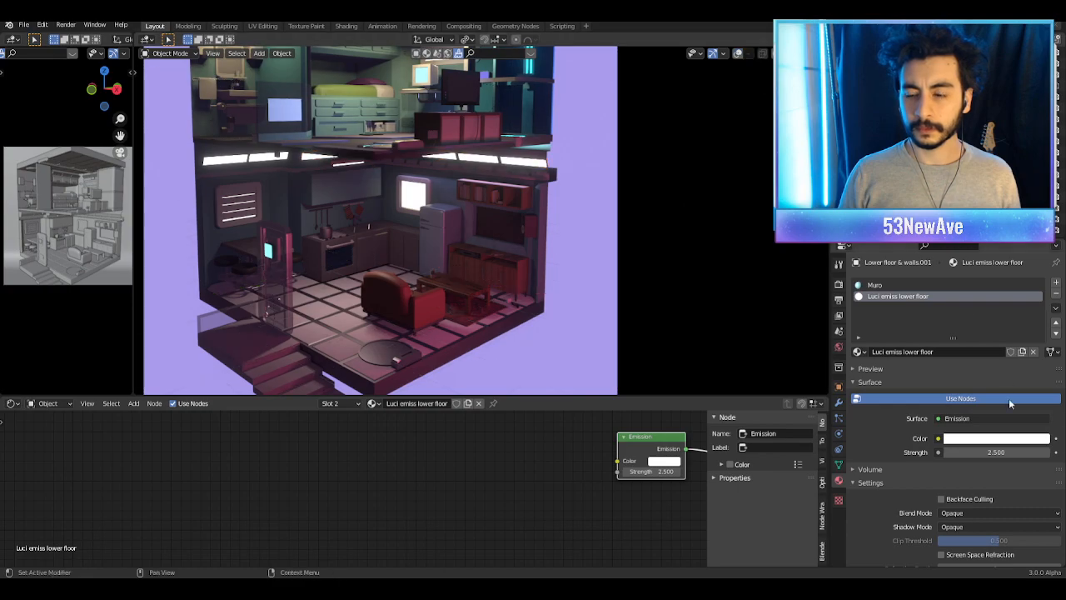
click(994, 440)
drag(993, 324, 1003, 328)
scroll(614, 257, down, 1)
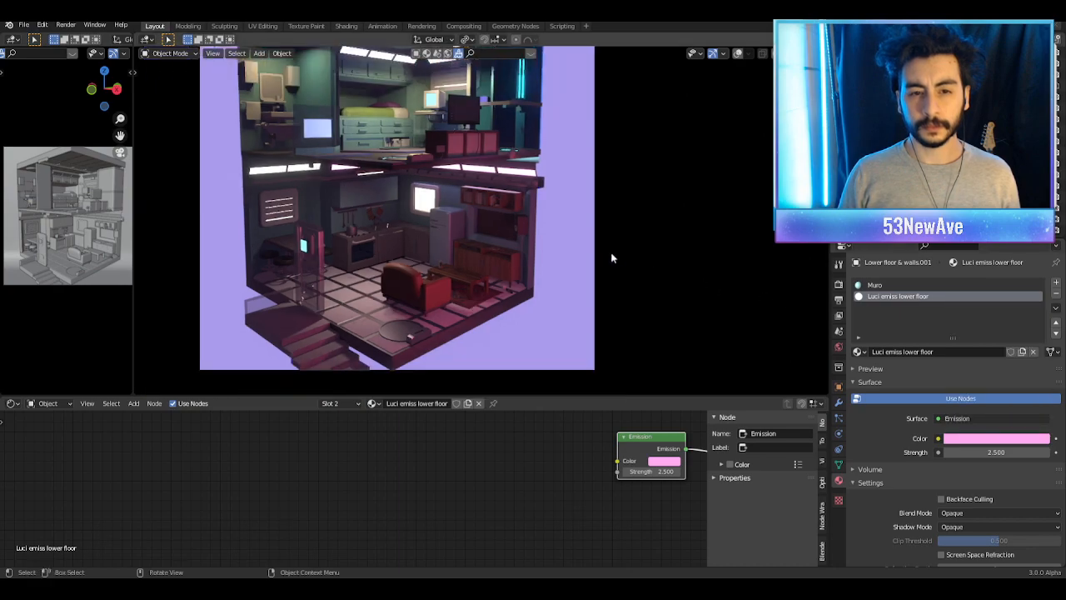
shift+middle_drag(614, 256, 628, 274)
scroll(618, 262, down, 1)
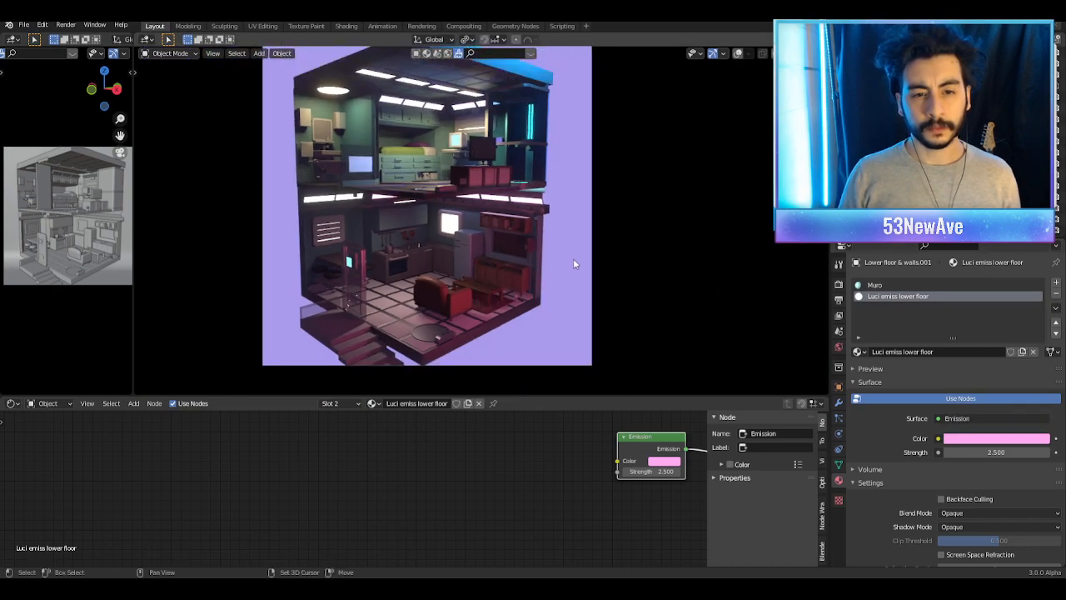
scroll(569, 258, up, 1)
scroll(571, 262, up, 1)
scroll(570, 260, up, 1)
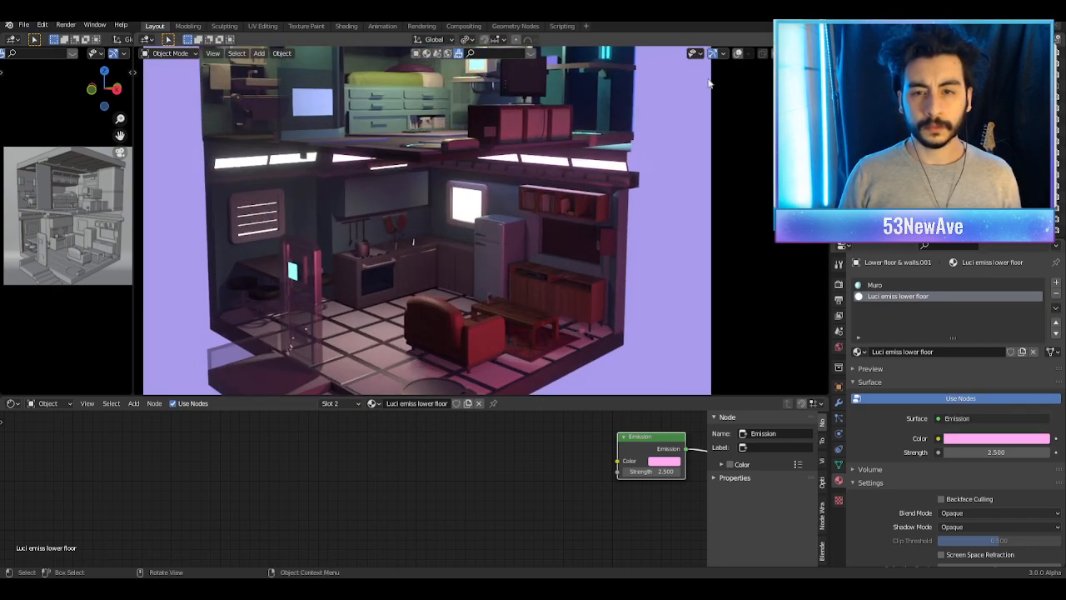
Step: Give the lower-room walls their own copy of the Muro material and rename it Muro lower Floor
click(739, 54)
shift+middle_drag(580, 166, 590, 157)
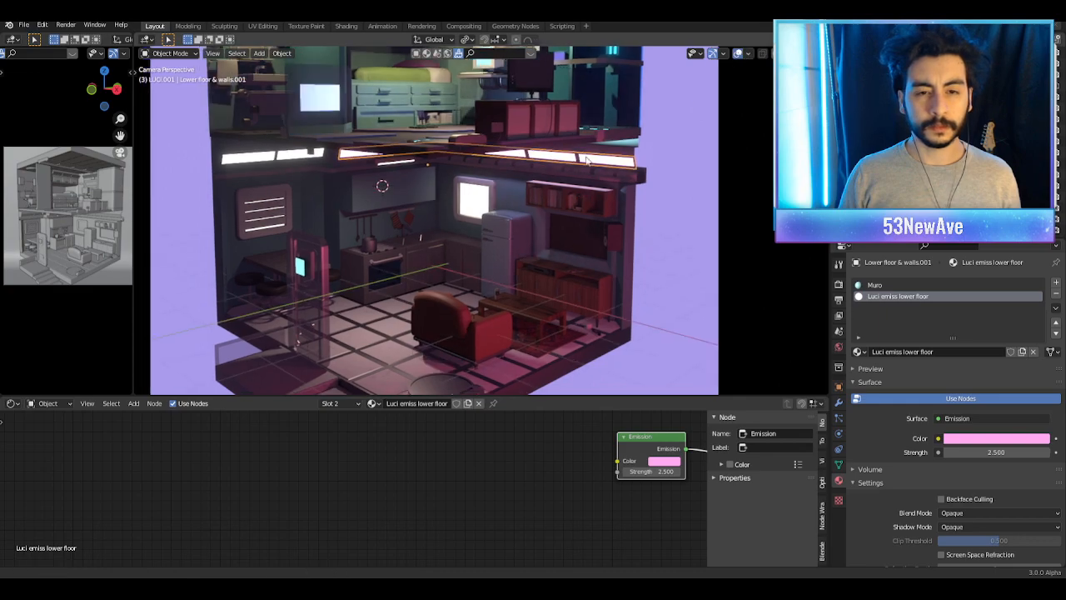
scroll(573, 165, down, 1)
scroll(550, 172, up, 1)
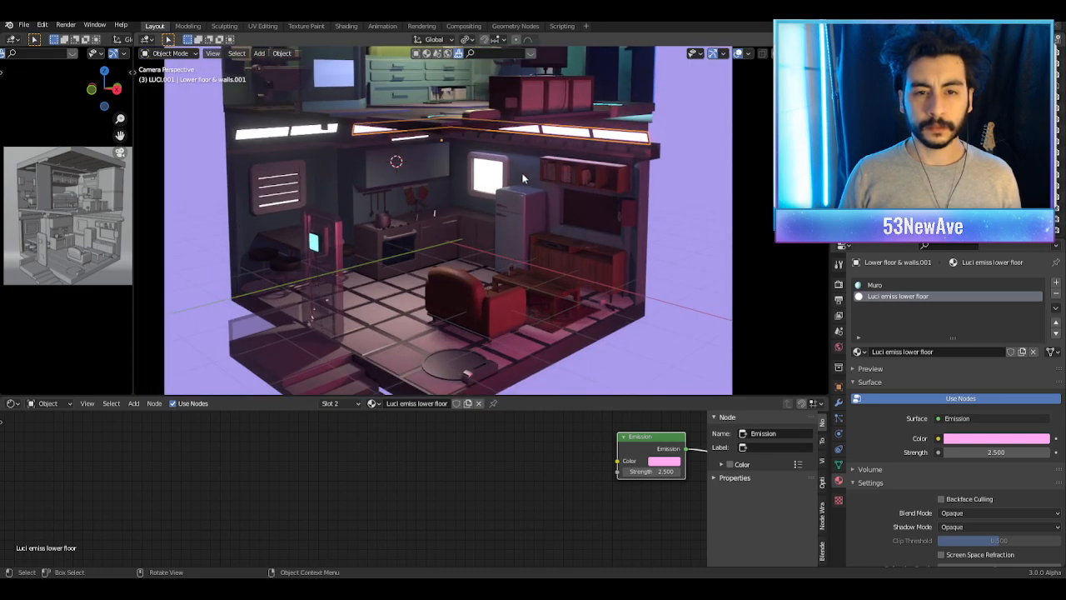
click(523, 177)
key(Tab)
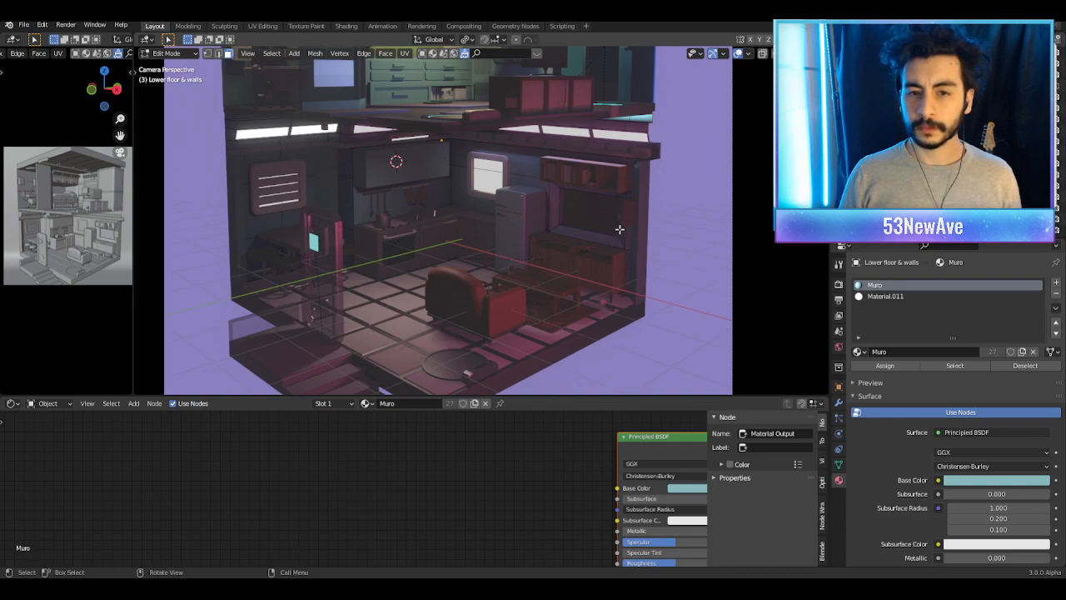
key(Tab)
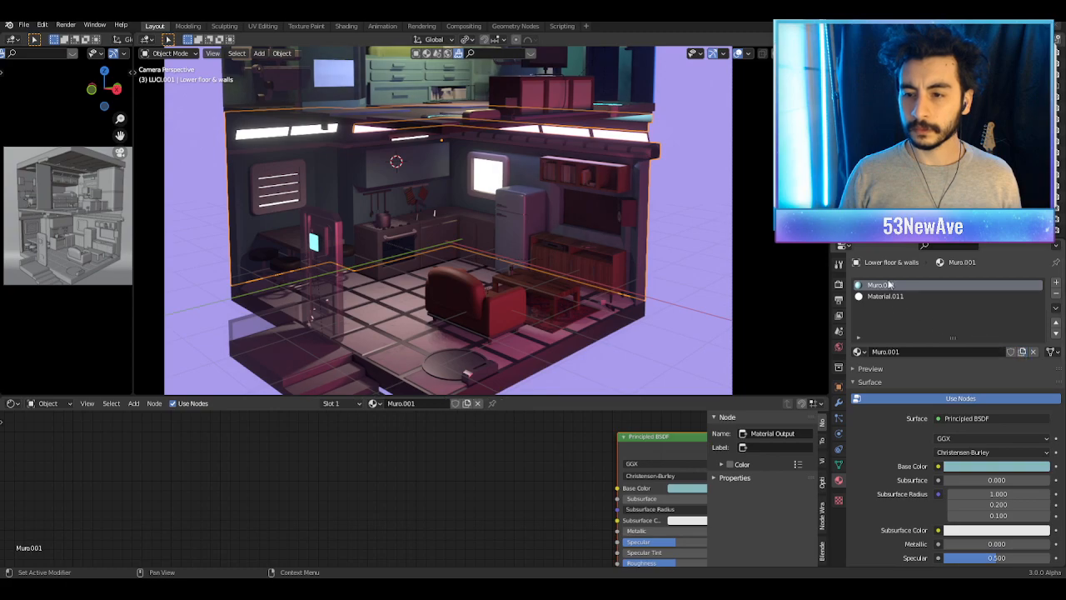
double_click(889, 287)
text(Muro)
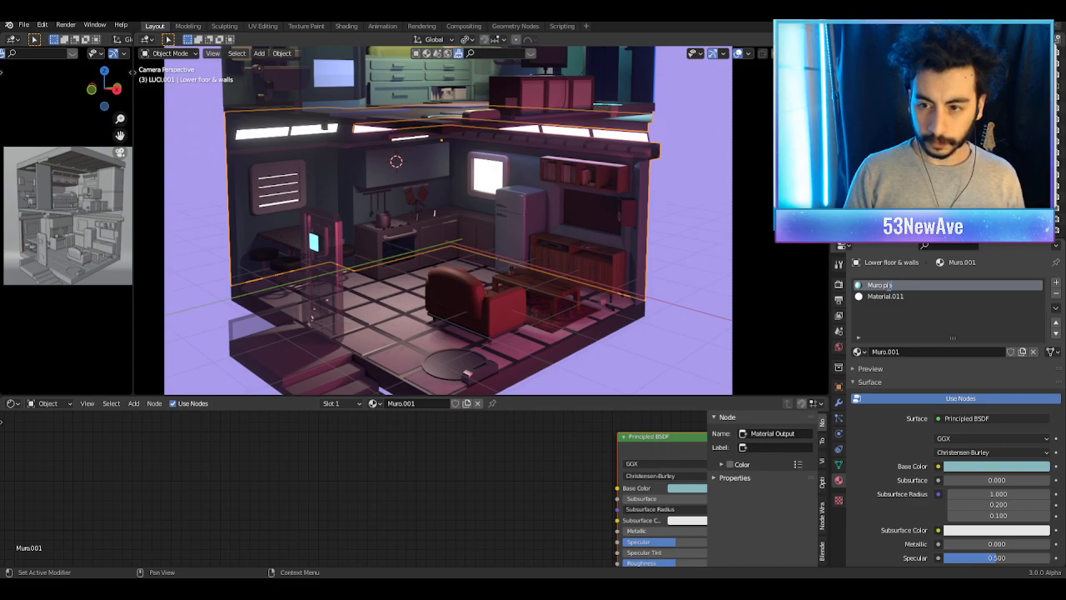
text(r floor)
key(Return)
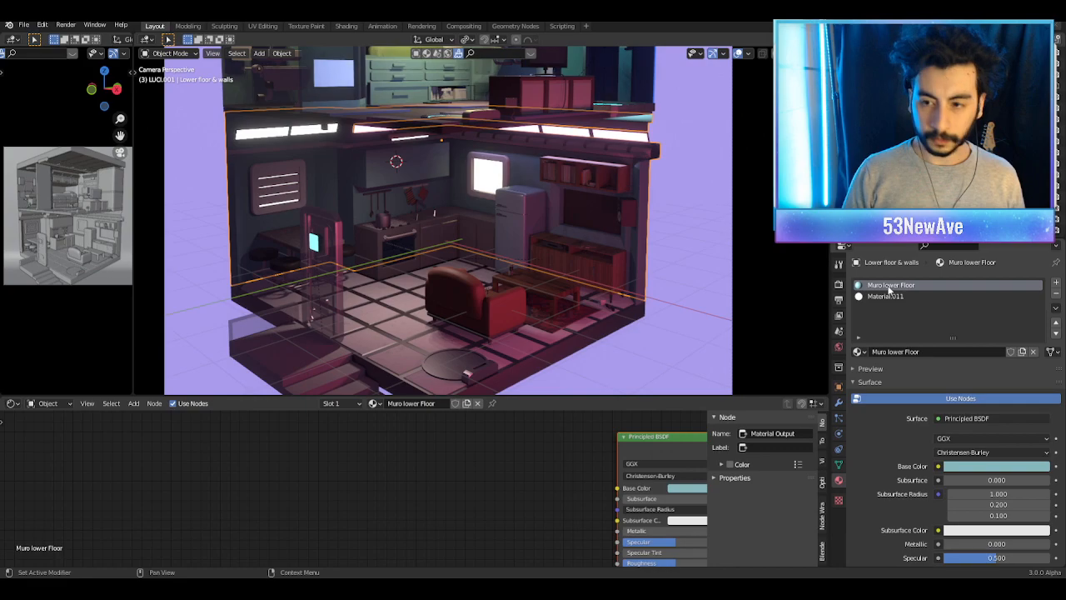
click(738, 53)
Step: Save the file and check the whole apartment against the lower room
scroll(605, 158, down, 5)
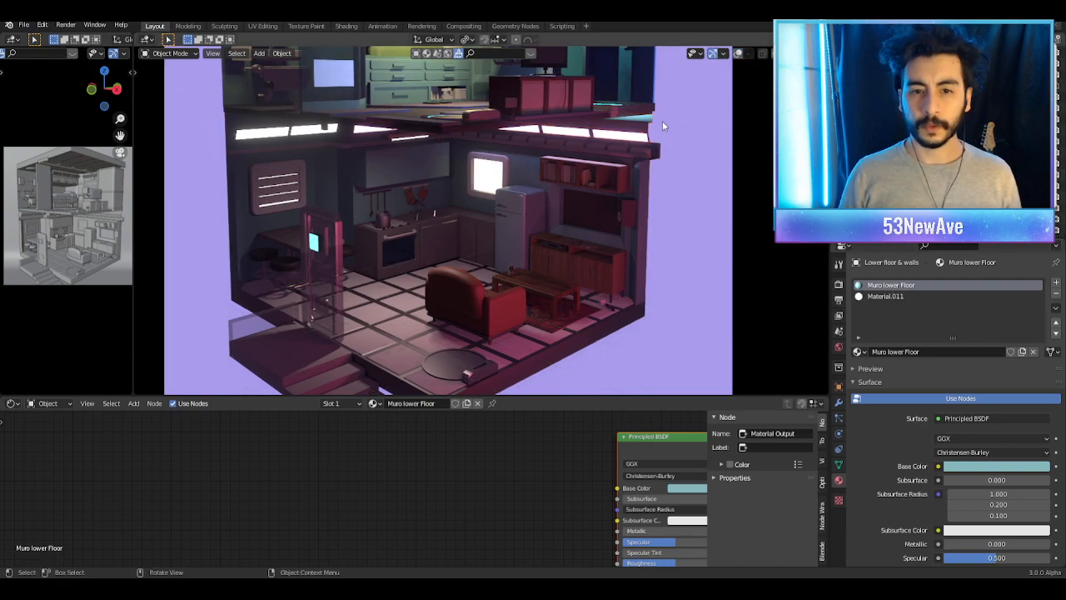
shift+middle_drag(604, 171, 609, 195)
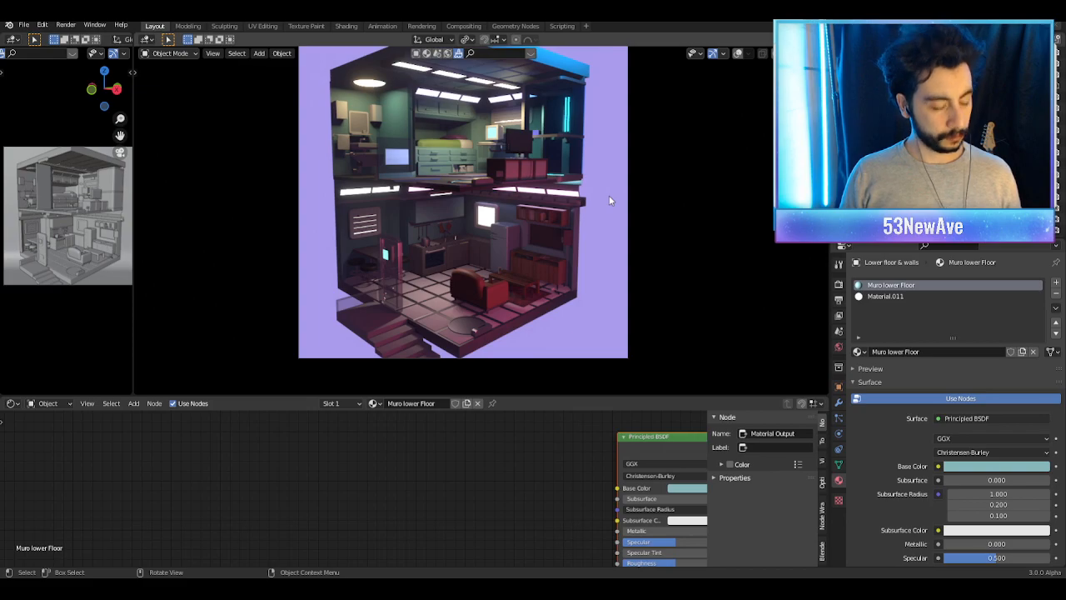
key(ctrl+s)
scroll(603, 201, up, 2)
scroll(602, 241, down, 1)
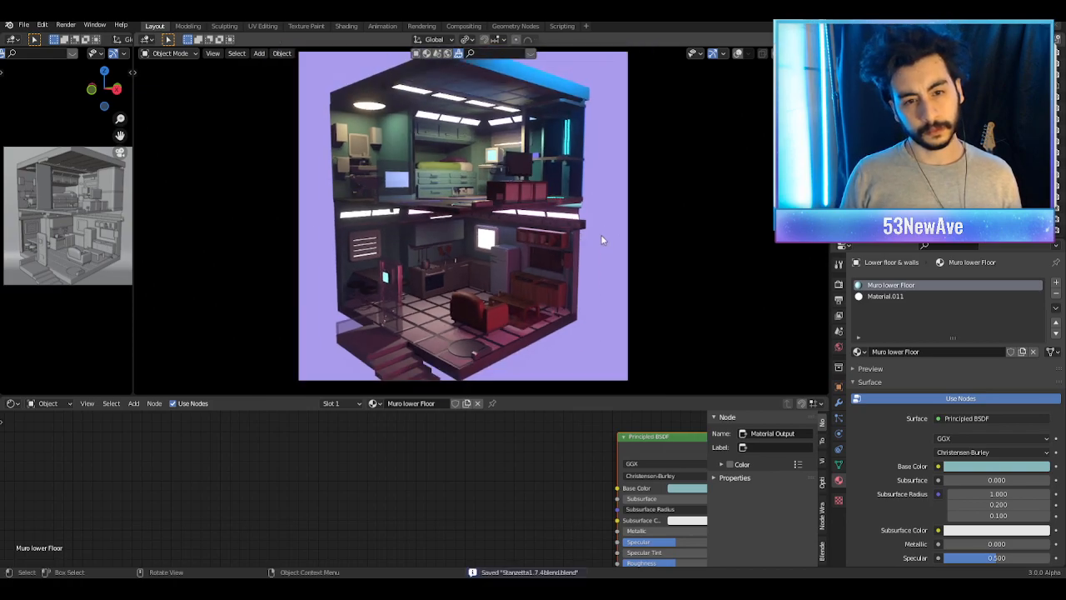
scroll(505, 239, up, 2)
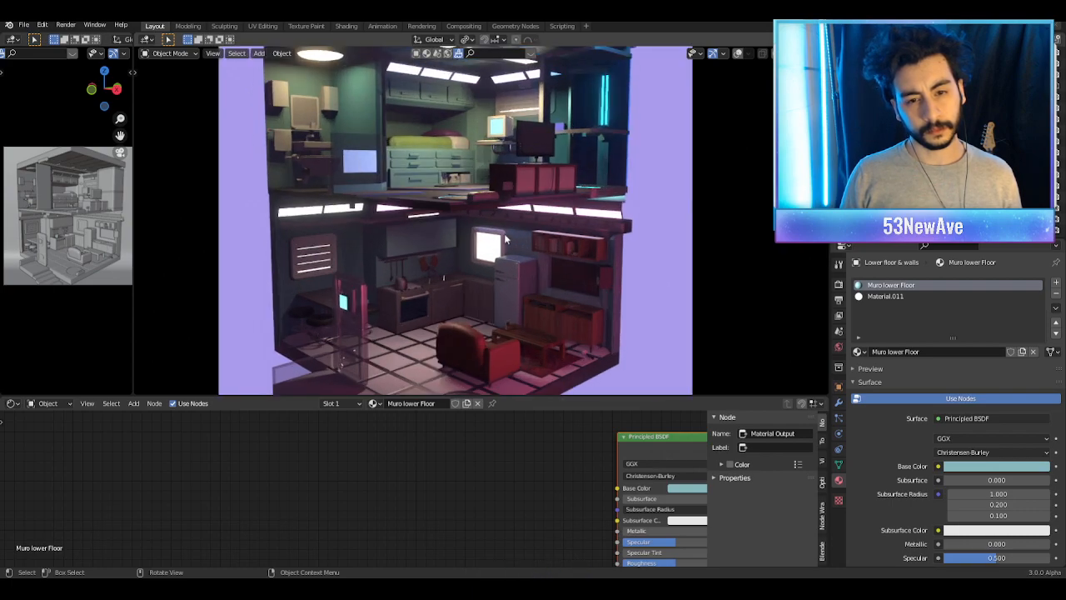
Step: Select the parts of the hanging lamp above the kitchen, including its glowing tube
scroll(471, 248, up, 2)
shift+middle_drag(470, 249, 693, 91)
scroll(523, 171, up, 5)
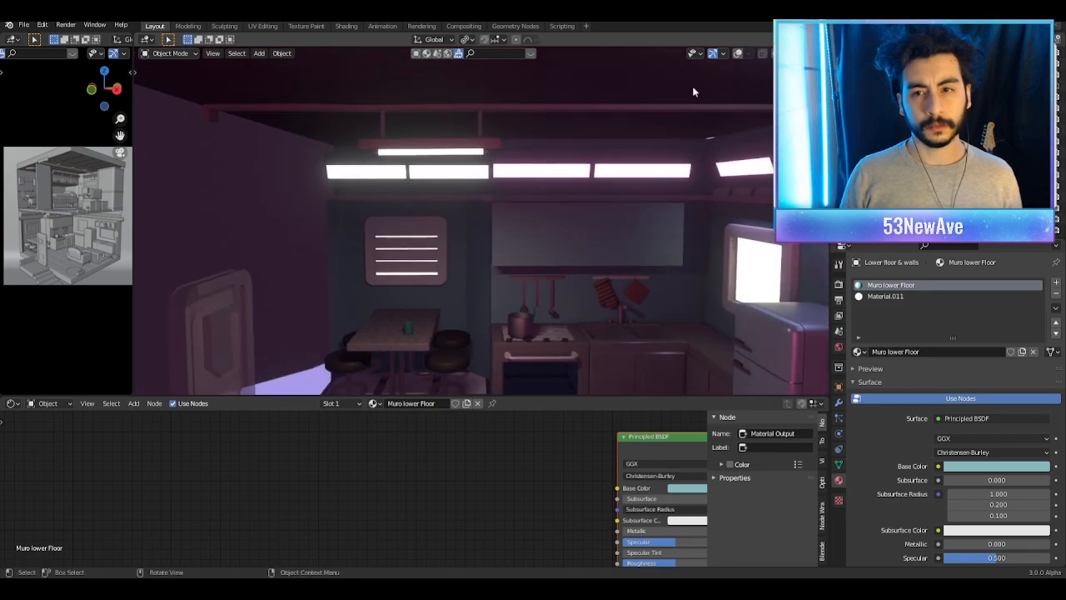
middle_drag(542, 148, 536, 174)
click(535, 144)
shift+click(536, 174)
scroll(596, 146, up, 2)
middle_drag(595, 145, 482, 127)
shift+click(483, 124)
click(737, 54)
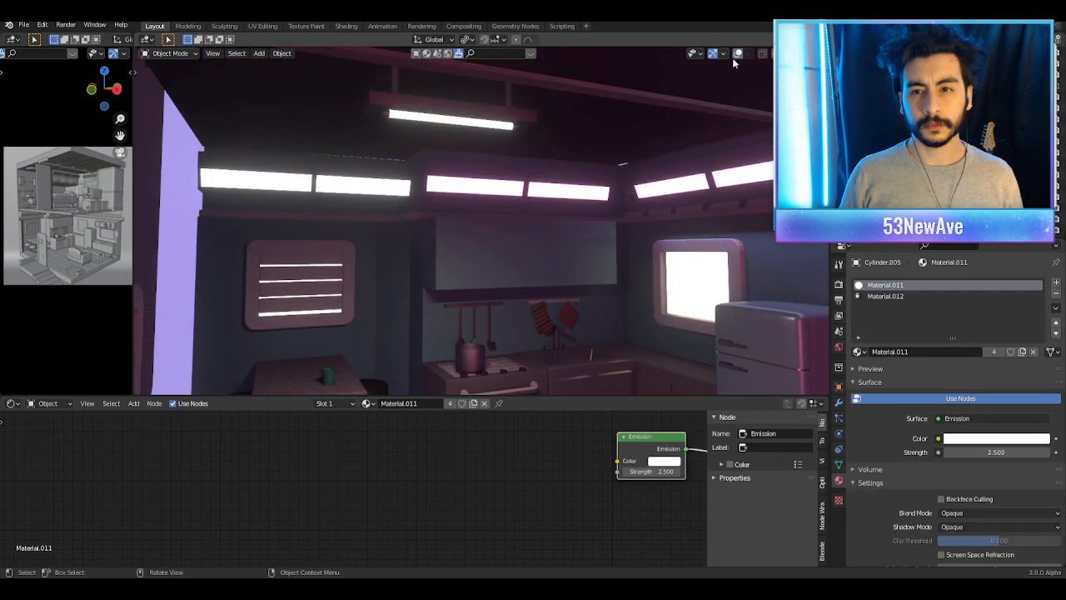
scroll(614, 191, down, 4)
mouse_move(614, 191)
middle_down()
mouse_move(643, 202)
mouse_move(597, 188)
middle_up()
key(g)
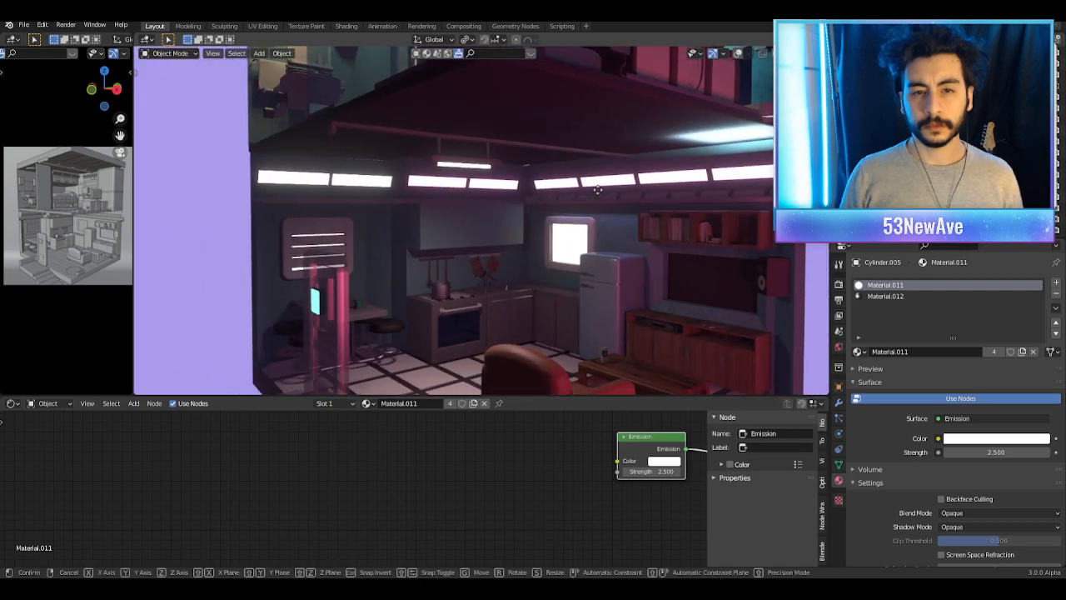
key(z)
click(591, 143)
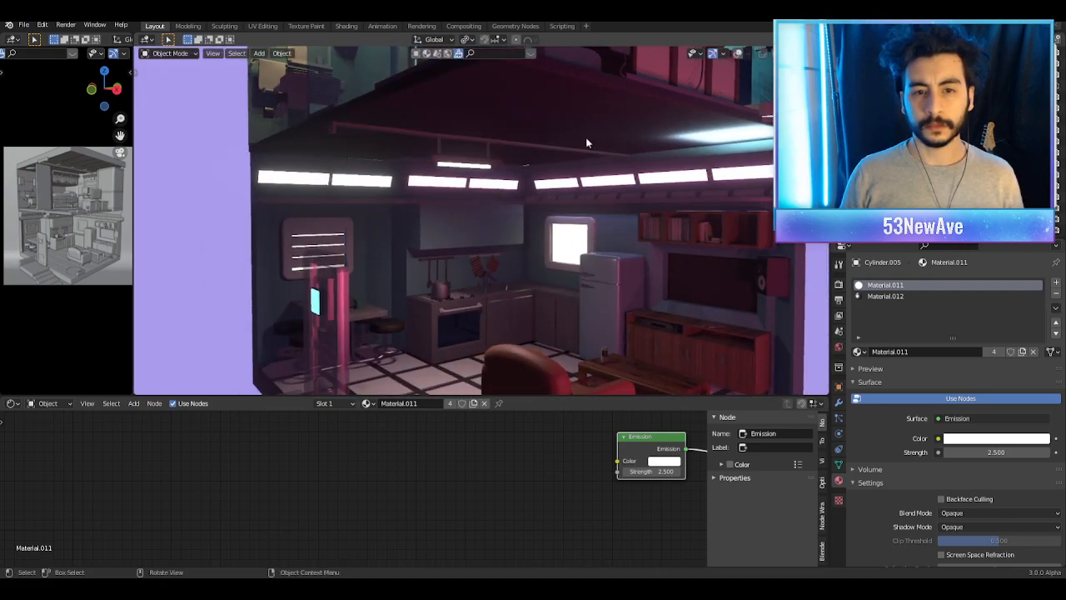
Step: Lower the hanging kitchen lamp about 0.5 m along the Z axis and check its placement in the room
scroll(502, 150, up, 3)
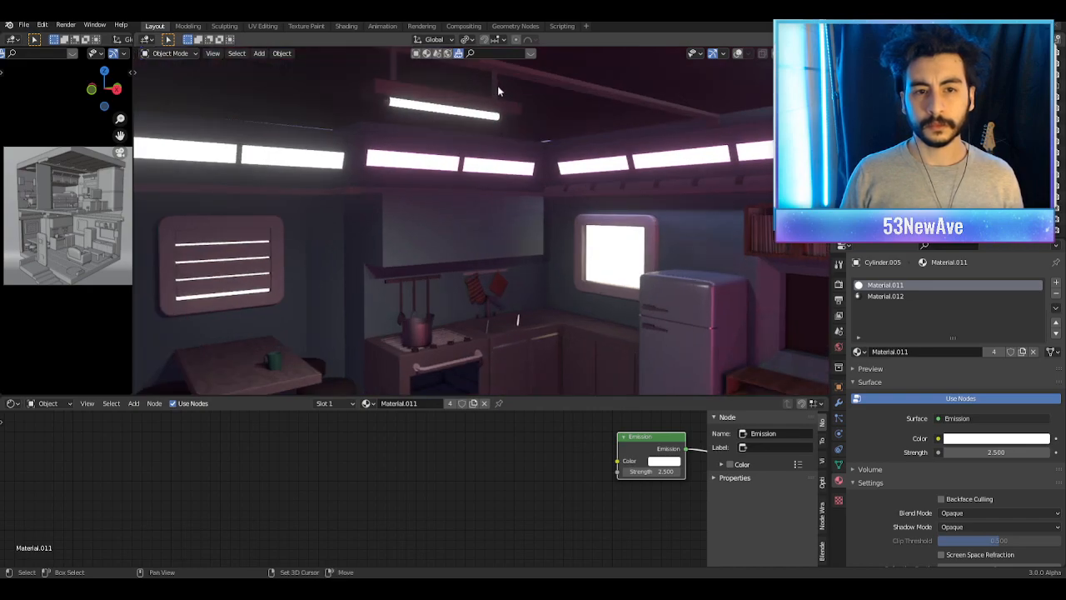
key(g)
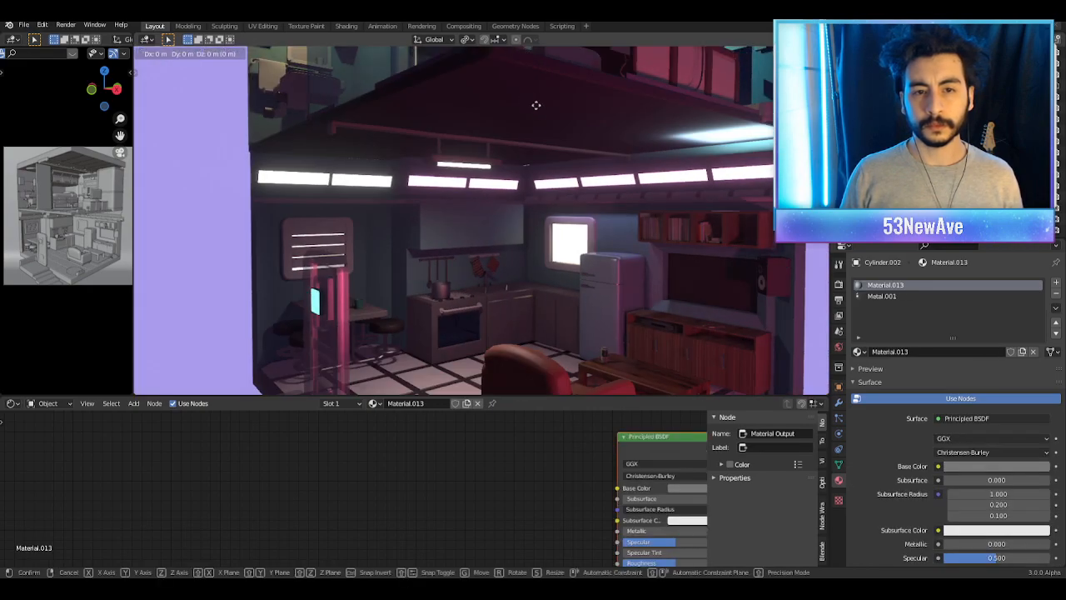
key(z)
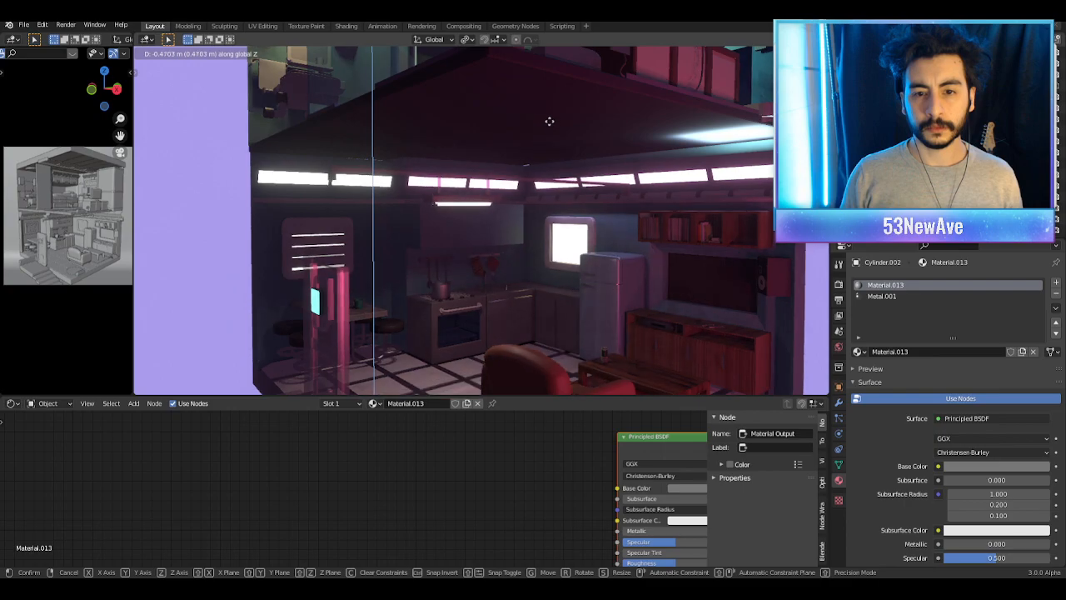
click(556, 127)
scroll(573, 185, down, 4)
middle_drag(572, 179, 596, 183)
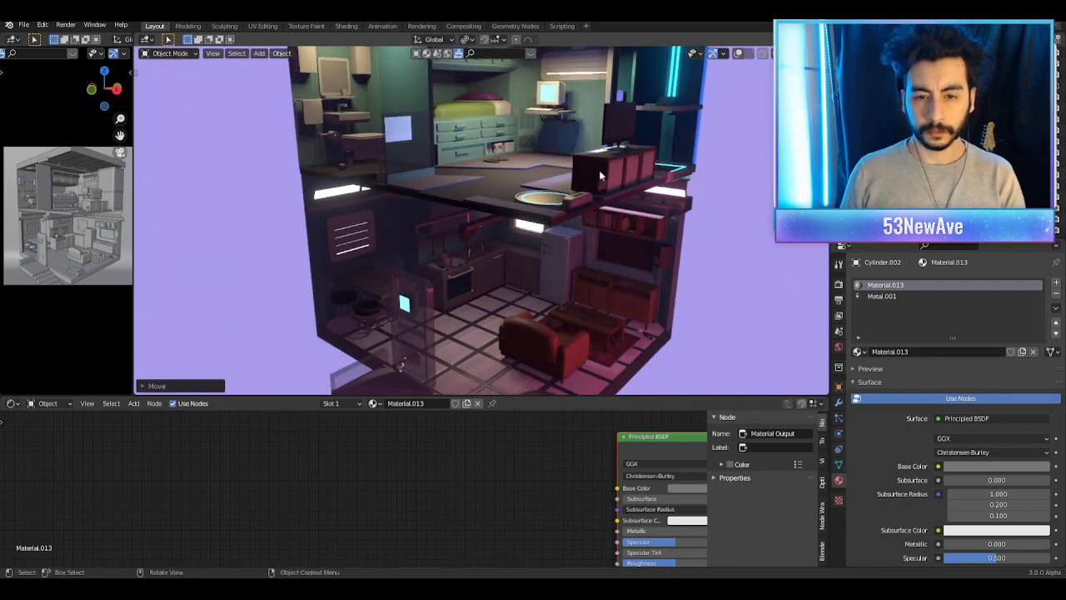
scroll(597, 184, up, 3)
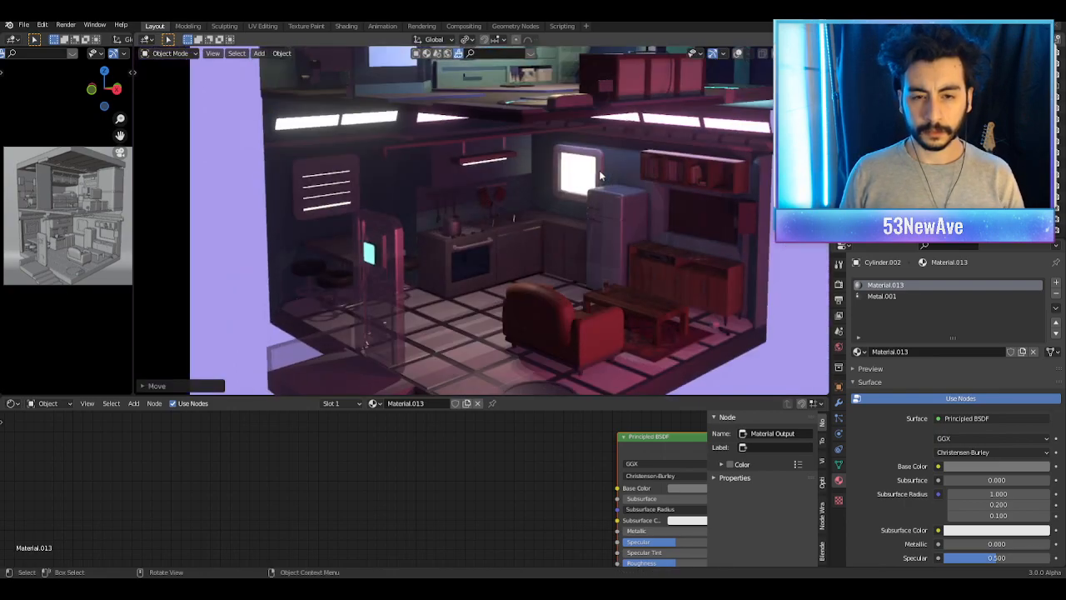
Step: Check the lowered kitchen lamp in the lower room with the viewport overlays switched on and off
click(738, 54)
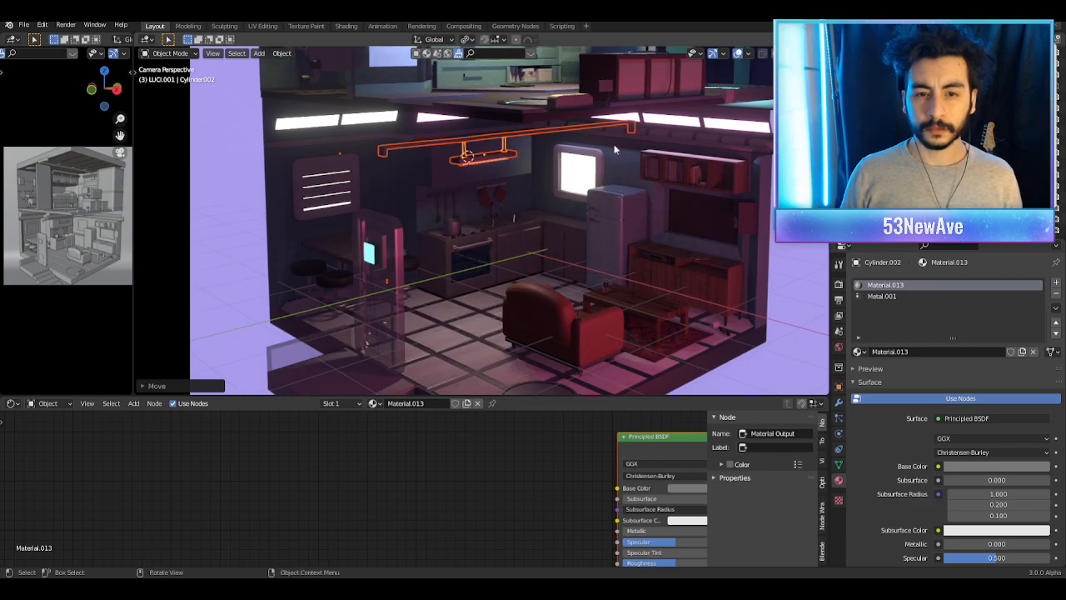
click(739, 54)
scroll(683, 160, down, 2)
shift+middle_drag(683, 161, 673, 173)
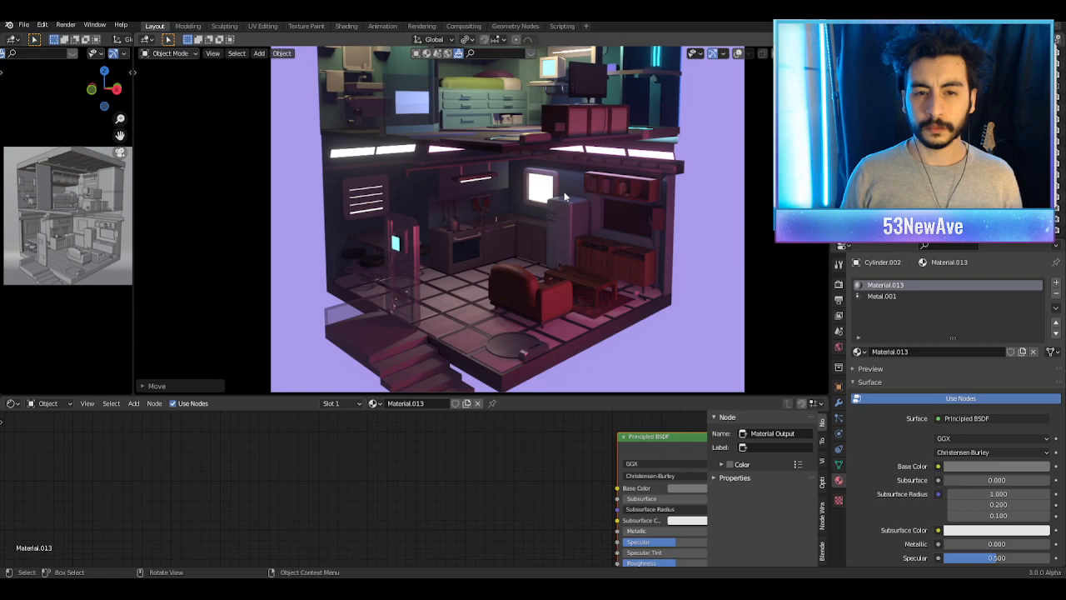
middle_drag(566, 195, 739, 55)
scroll(581, 202, up, 5)
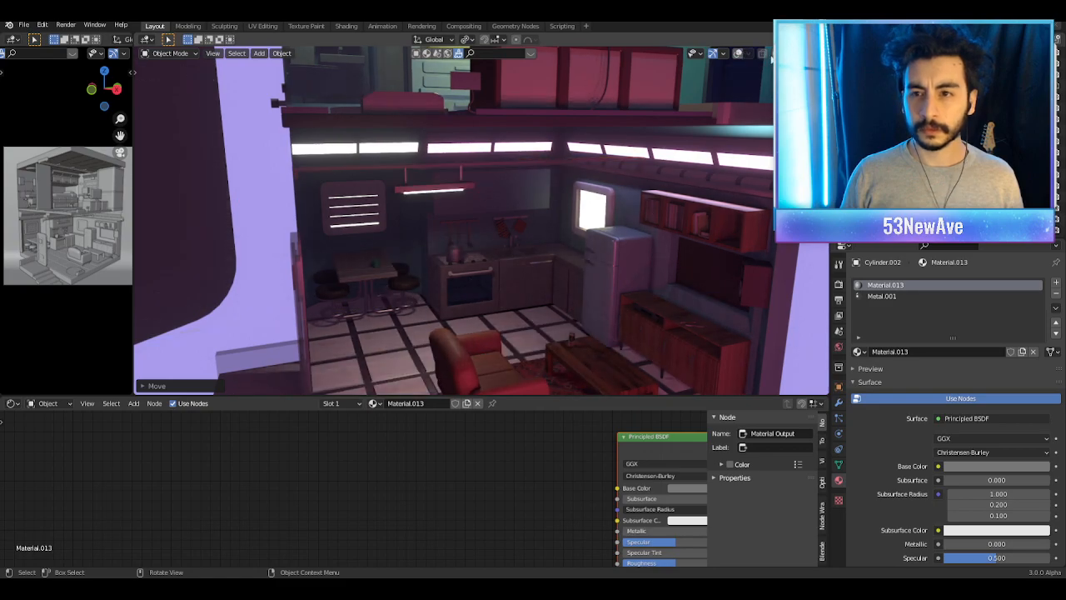
Step: Show extras in the viewport overlays and select the area light above the hanging kitchen lamp
click(822, 54)
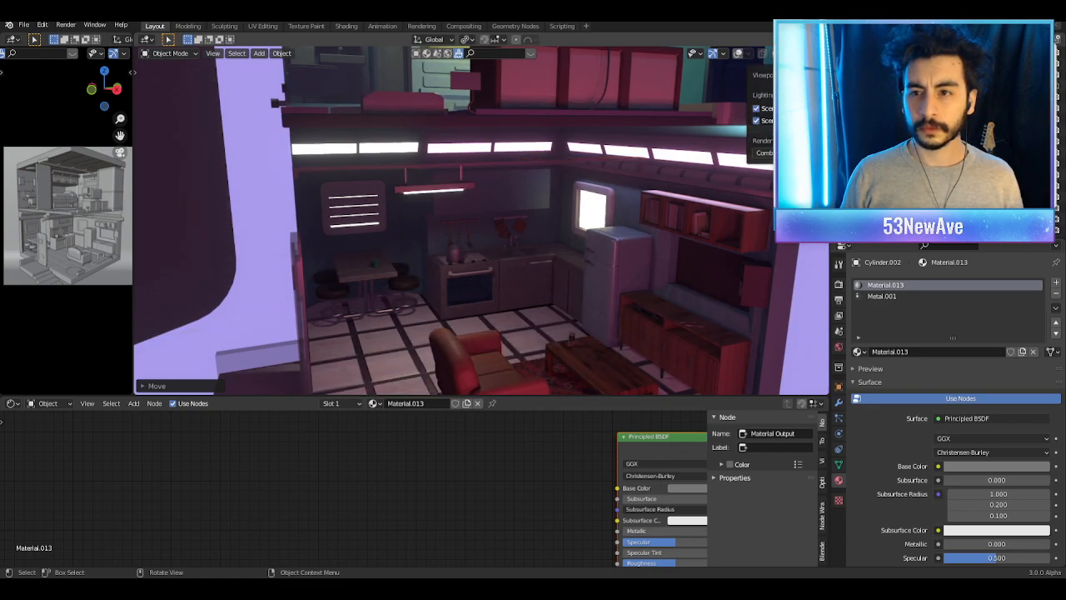
click(751, 53)
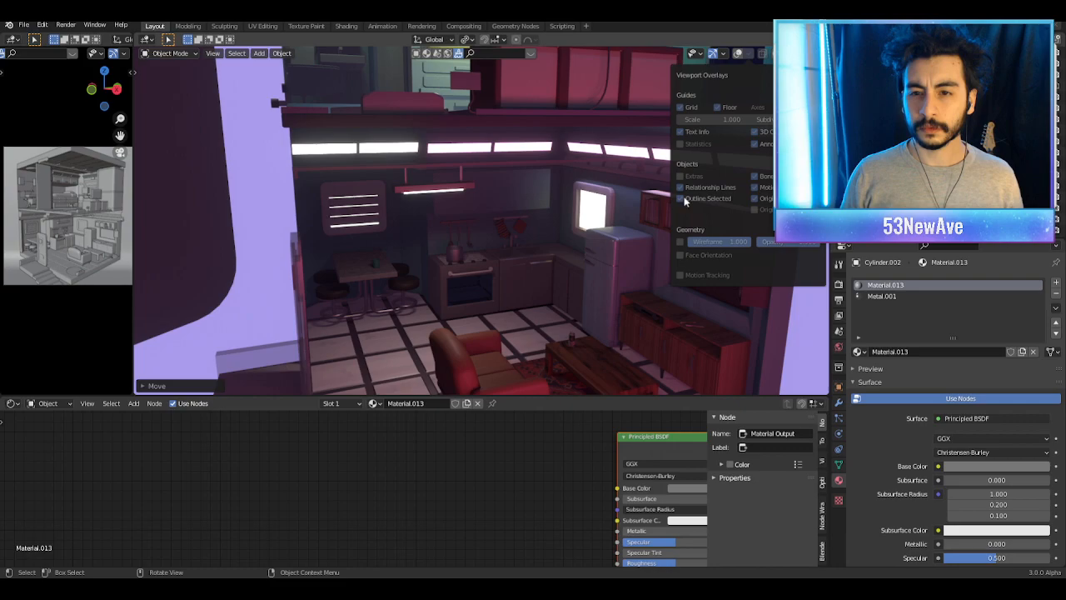
middle_drag(678, 175, 441, 157)
click(738, 55)
scroll(507, 178, up, 3)
scroll(440, 156, up, 3)
click(438, 150)
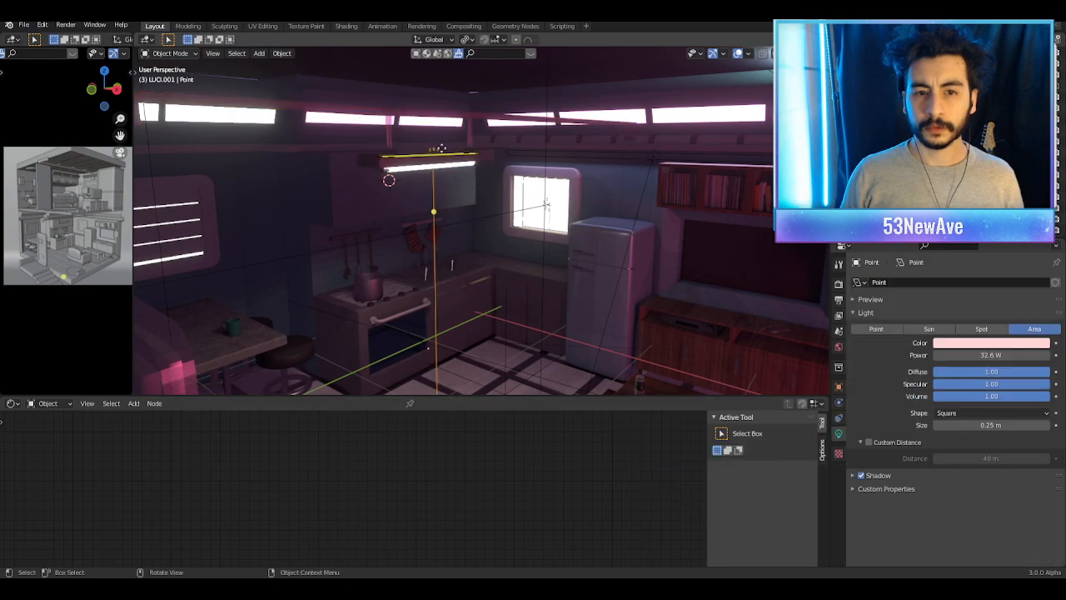
Step: Lower the kitchen lamp's area light along the Z axis to match the lowered lamp
mouse_move(502, 190)
middle_down()
mouse_move(476, 191)
mouse_move(506, 200)
middle_up()
key(g)
key(z)
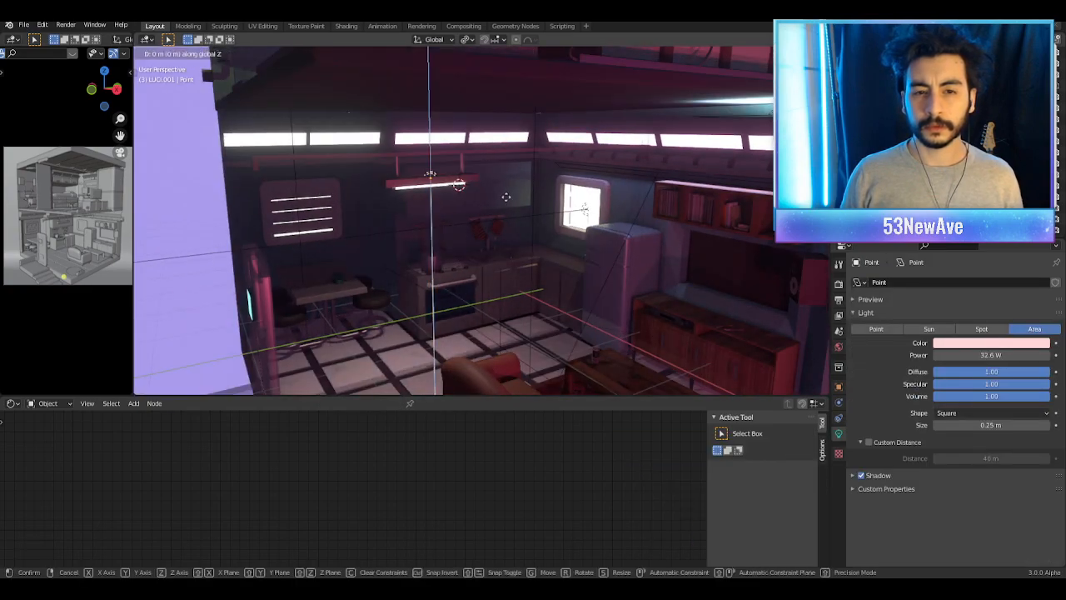
click(510, 261)
scroll(517, 262, down, 4)
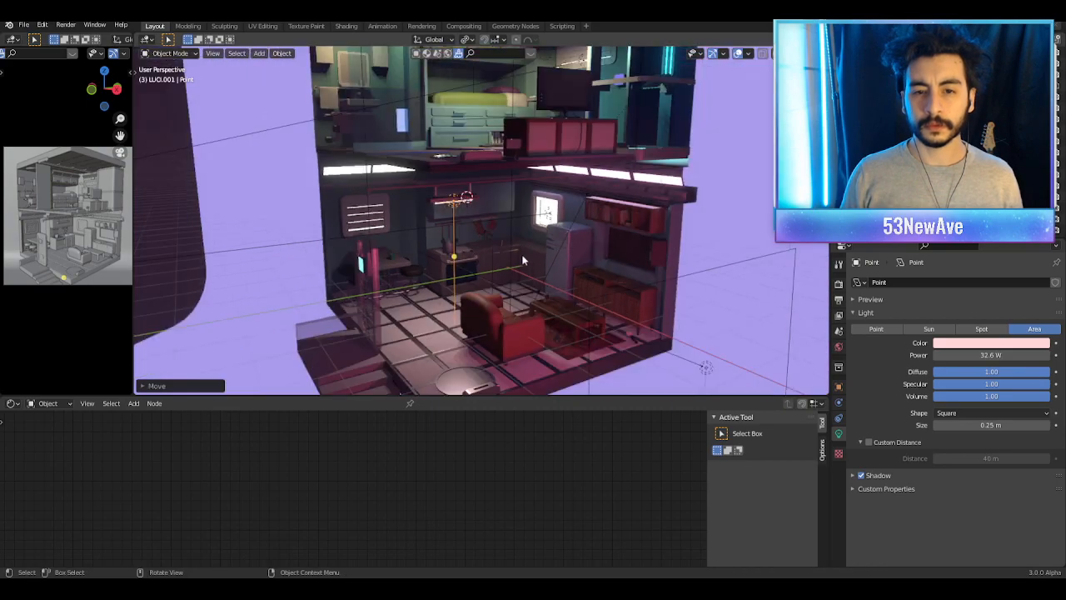
Step: Examine the lighting of both floors and the kitchen area from the camera view
mouse_move(660, 172)
middle_down()
mouse_move(689, 161)
mouse_move(652, 157)
middle_up()
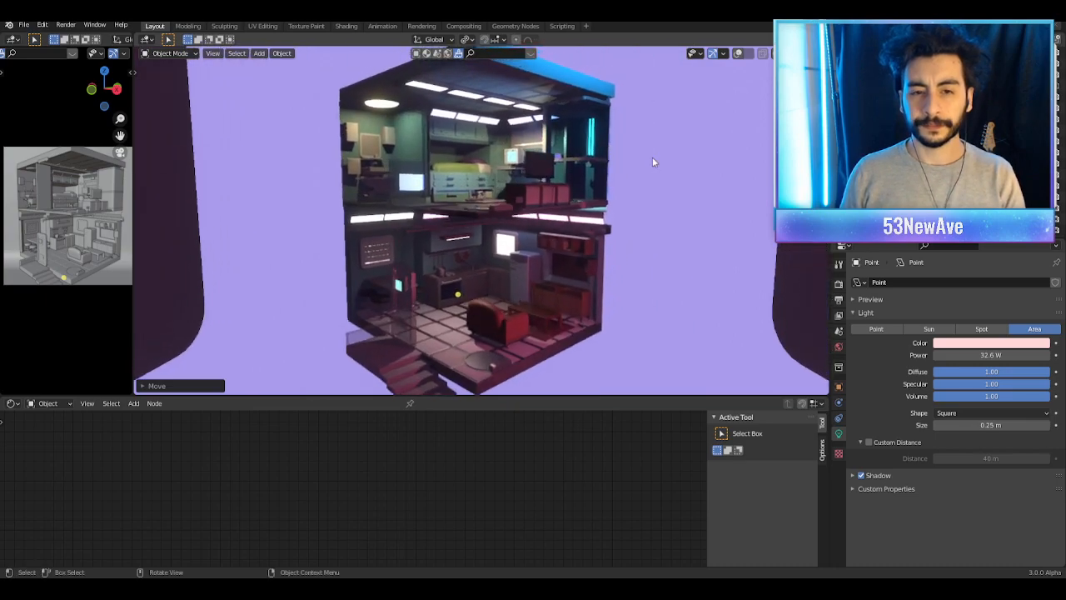
key(KP_0)
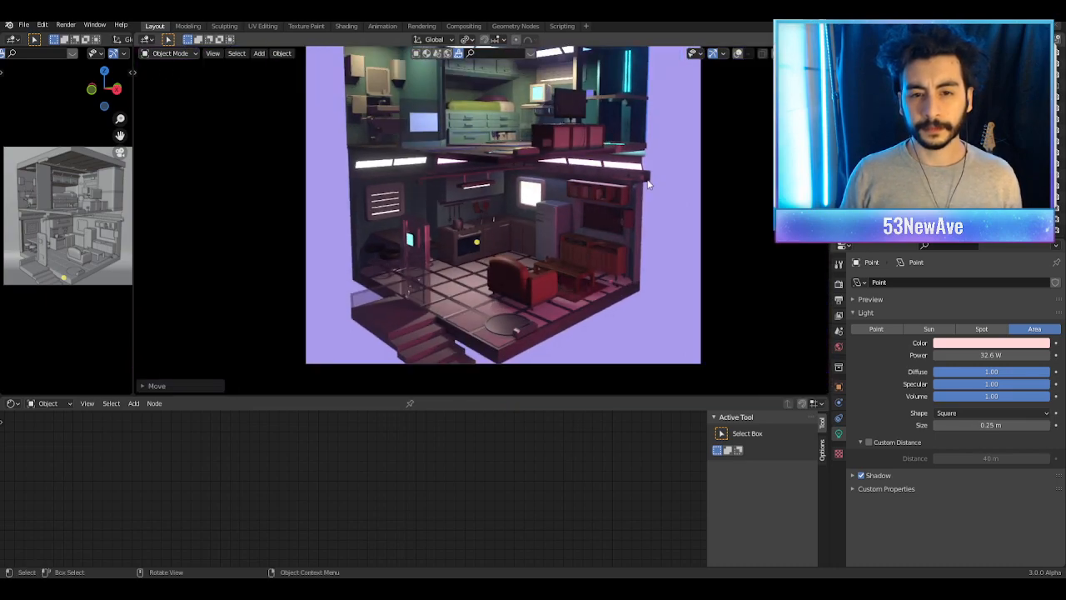
scroll(481, 196, up, 1)
scroll(481, 195, down, 3)
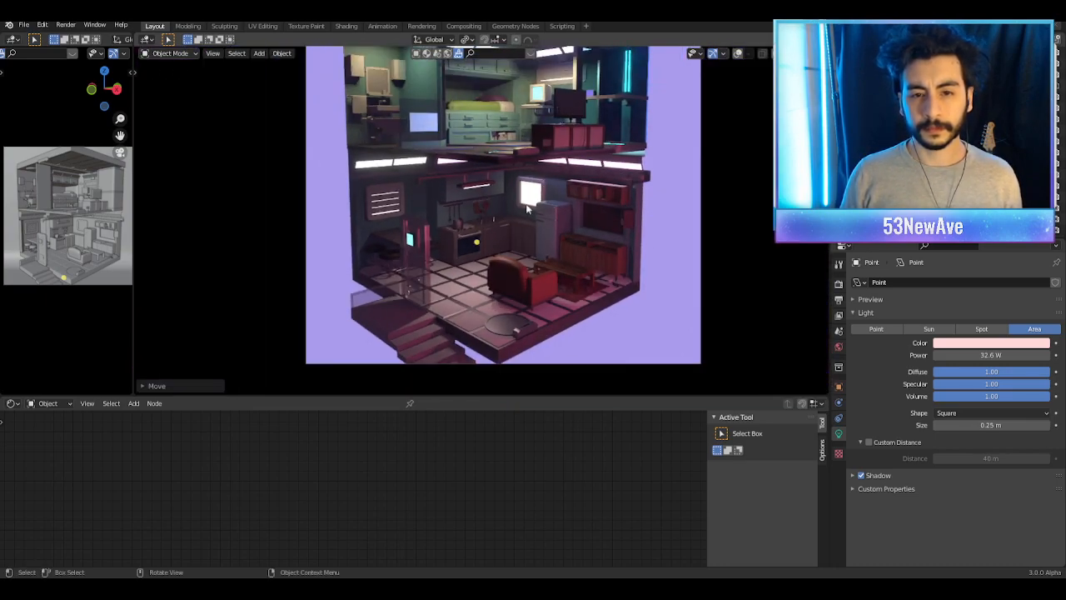
shift+middle_drag(598, 180, 607, 217)
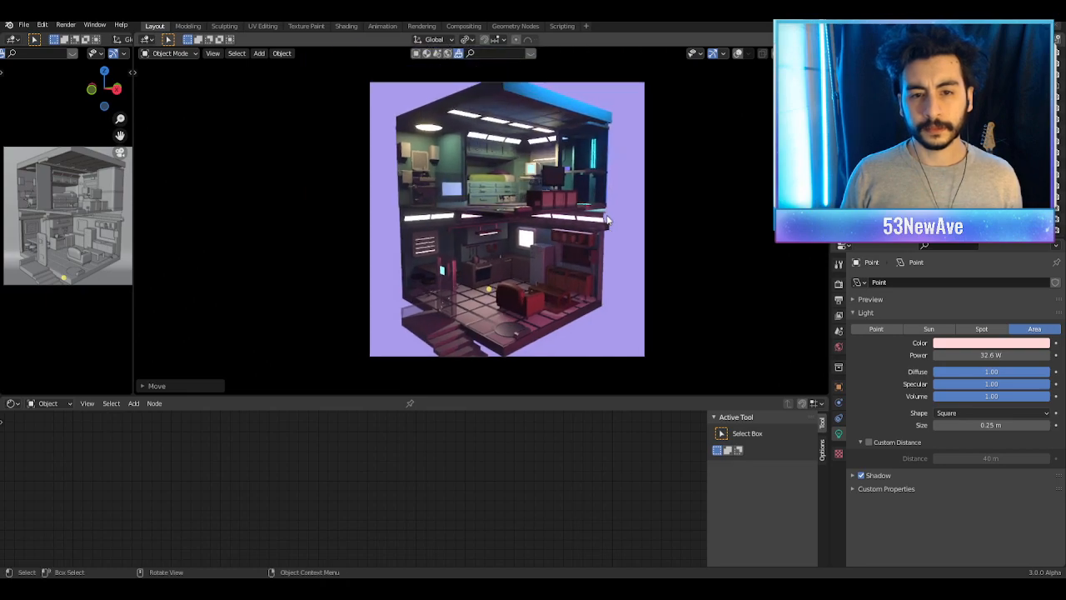
scroll(608, 219, up, 3)
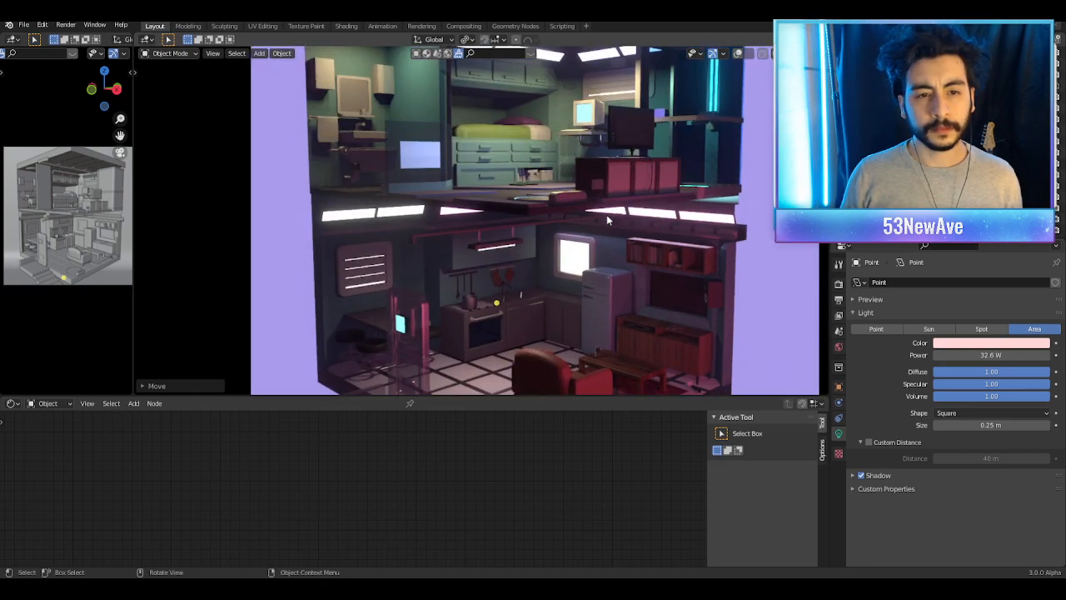
scroll(607, 214, up, 2)
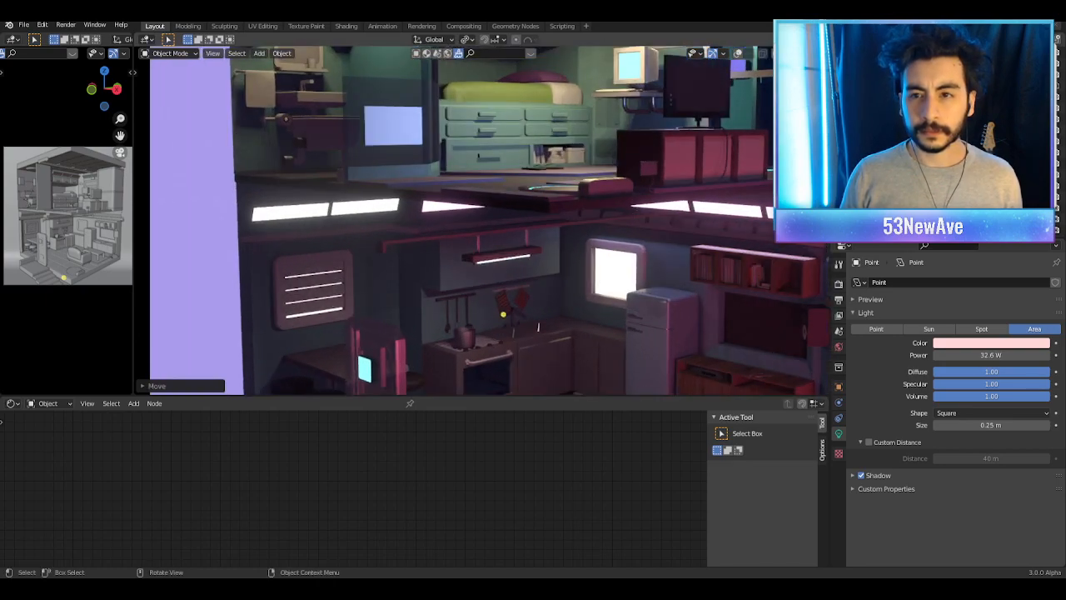
Step: Edit the upper floor and walls mesh and select the lower front edges of its floor slab
click(741, 54)
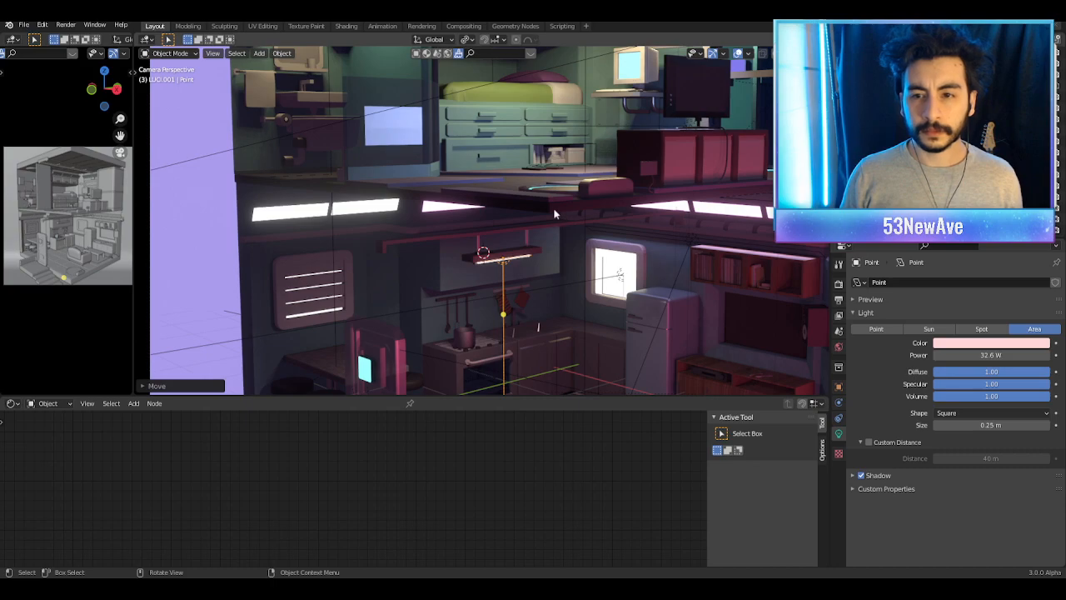
click(581, 210)
key(Tab)
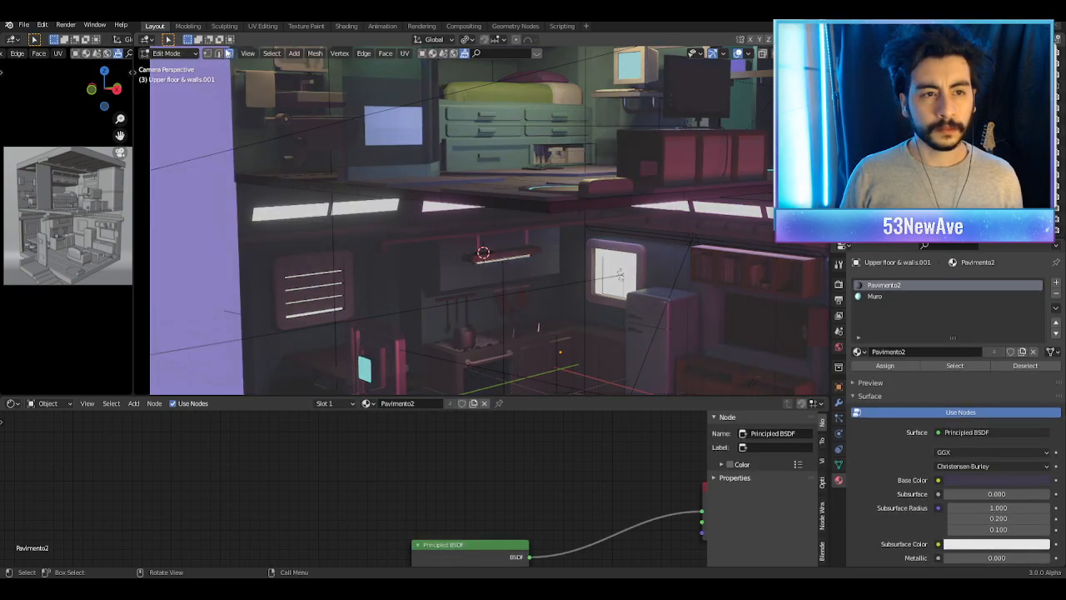
key(2)
alt+click(457, 202)
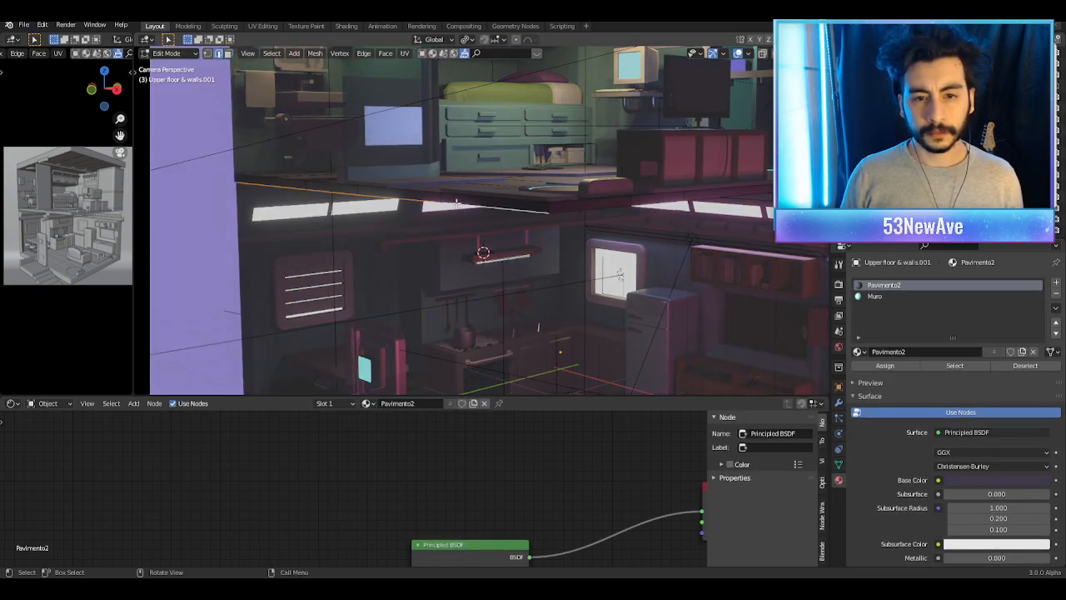
mouse_move(619, 206)
middle_down()
mouse_move(662, 214)
mouse_move(539, 225)
mouse_move(613, 208)
middle_up()
middle_drag(612, 209, 505, 238)
scroll(562, 230, up, 5)
shift+click(617, 241)
Step: Return to the camera view with overlays hidden and save the file
scroll(616, 242, down, 5)
scroll(504, 235, down, 3)
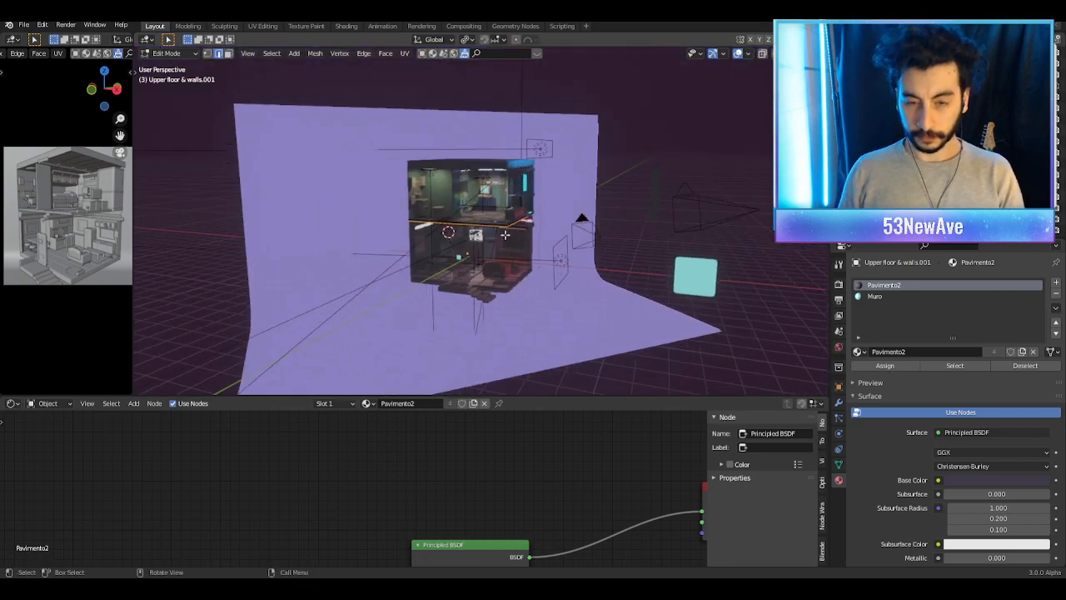
key(KP_0)
click(741, 54)
scroll(652, 195, down, 4)
shift+middle_drag(614, 261, 616, 231)
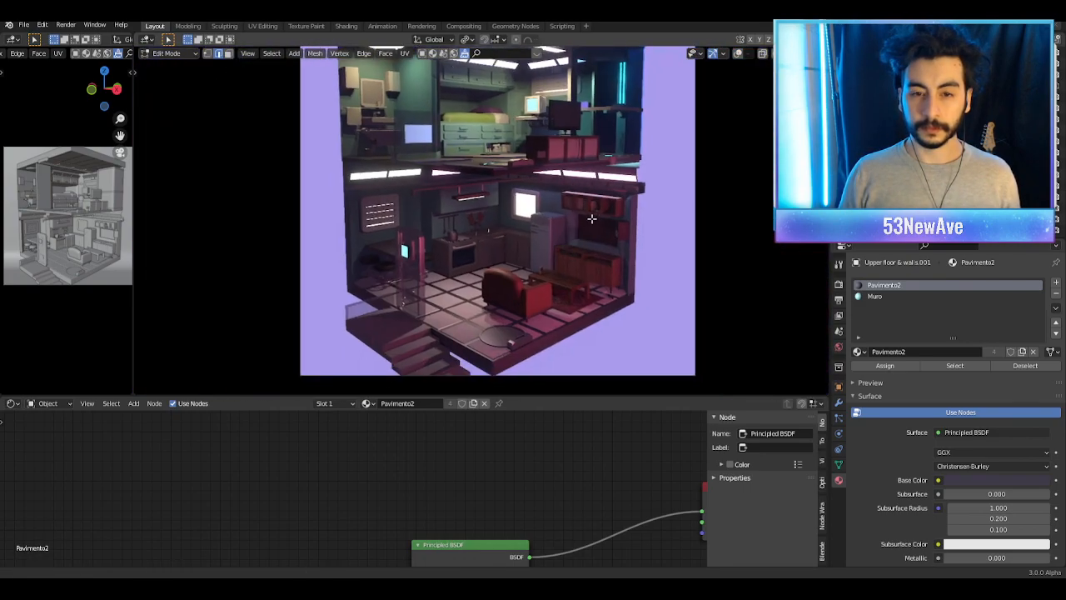
scroll(616, 231, down, 2)
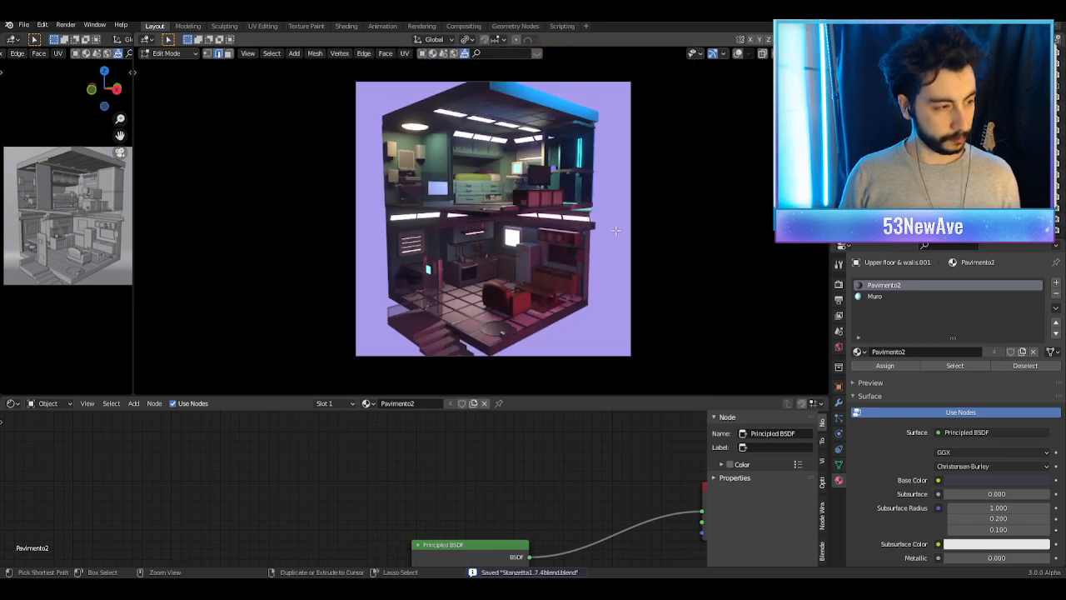
Step: Extrude the selected slab edges about 0.14 m down along the Z axis and finish editing the mesh
scroll(616, 230, up, 5)
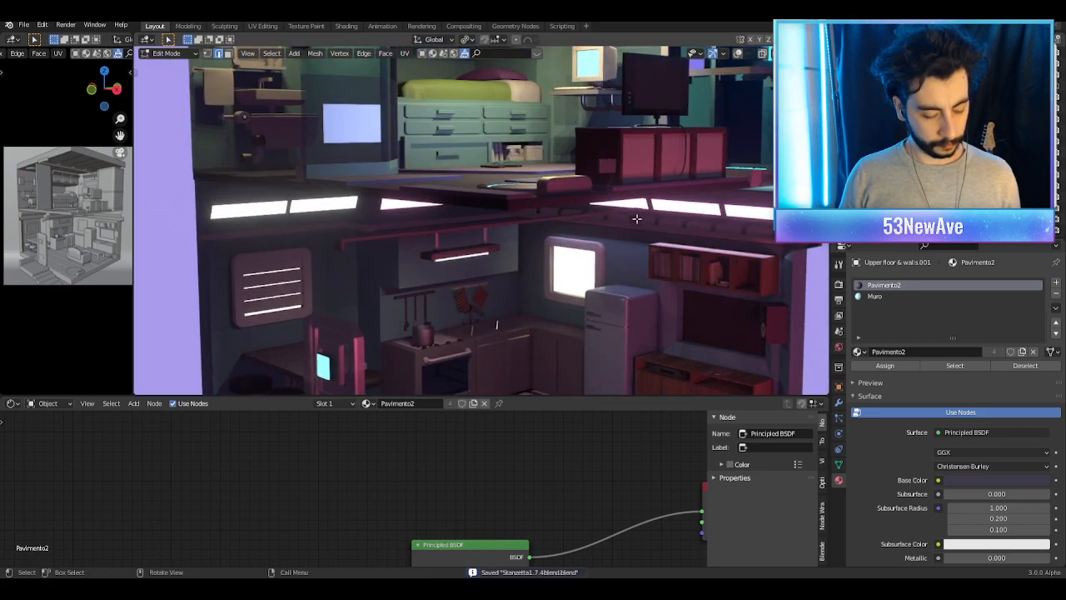
scroll(637, 218, down, 4)
key(g)
key(z)
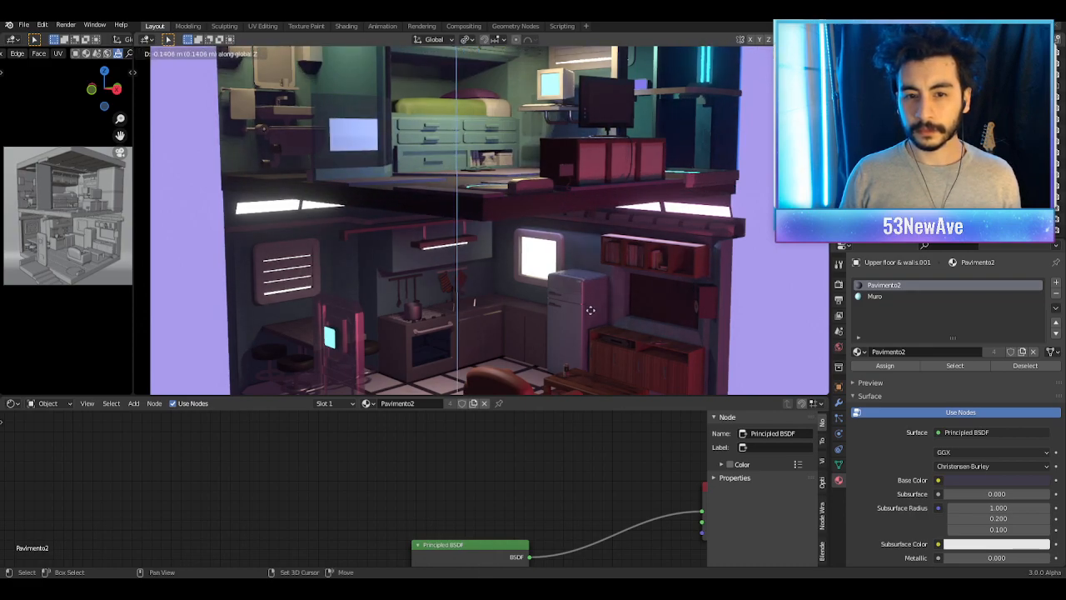
click(590, 310)
scroll(592, 292, down, 3)
scroll(594, 275, up, 3)
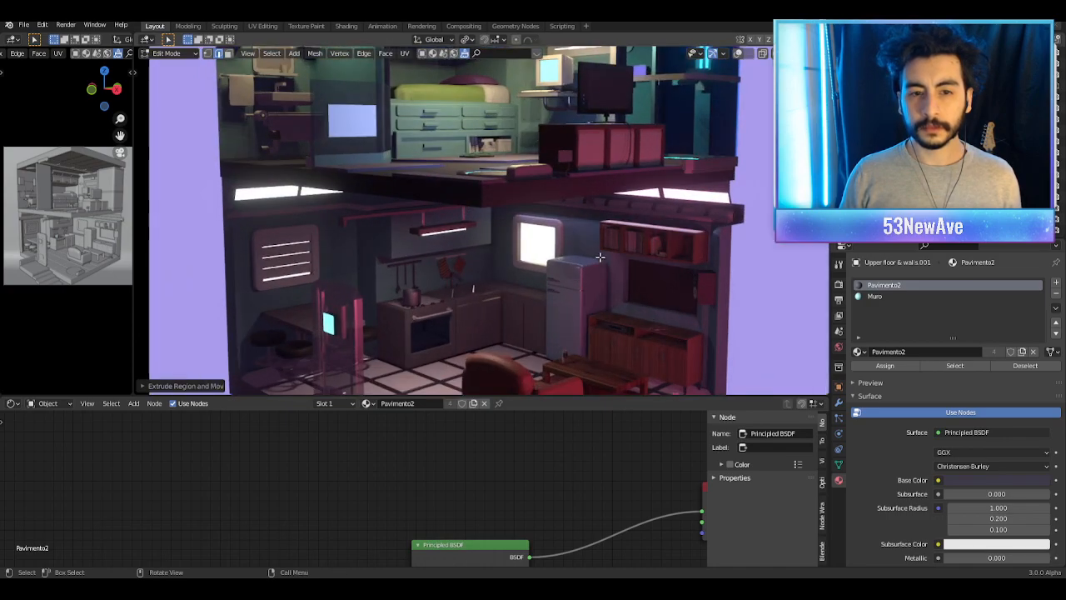
key(Tab)
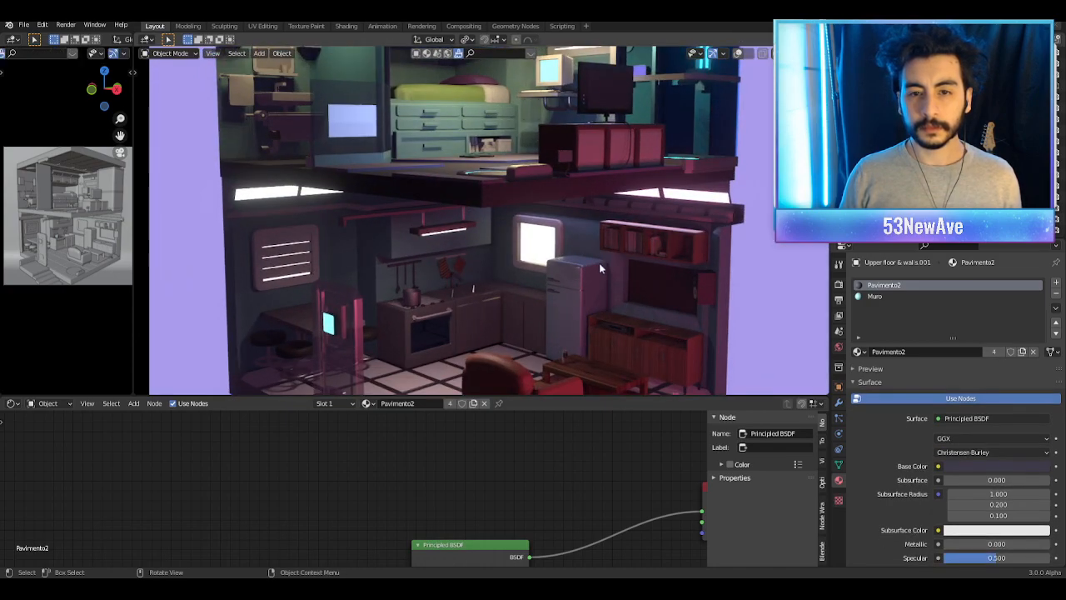
Step: Examine the thickened floor slab and the lower room's furniture and lighting from the camera view
middle_drag(600, 263, 702, 186)
key(KP_0)
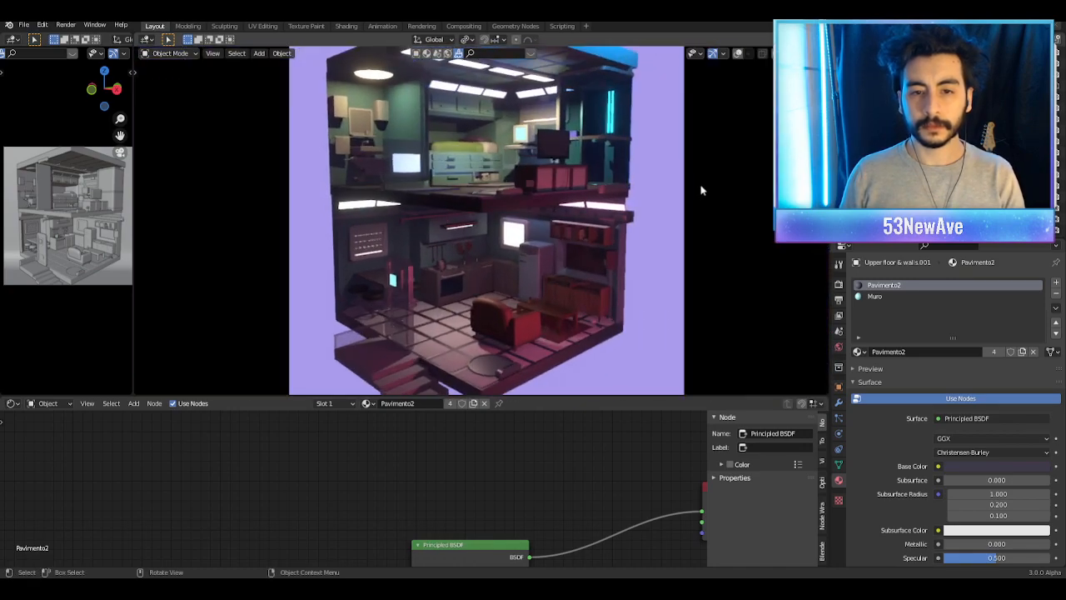
scroll(700, 191, down, 1)
scroll(699, 191, down, 1)
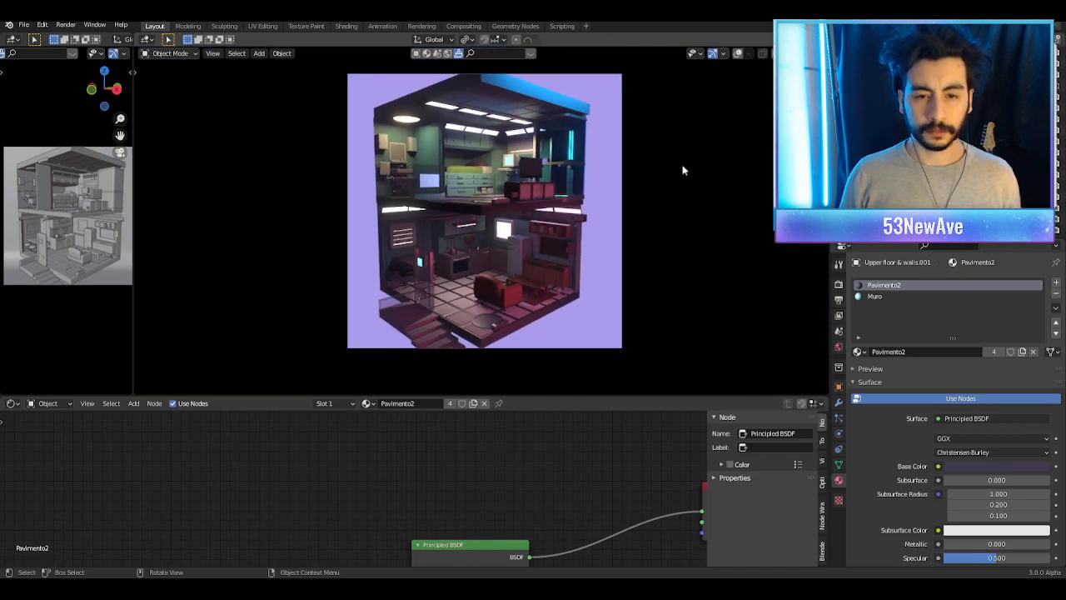
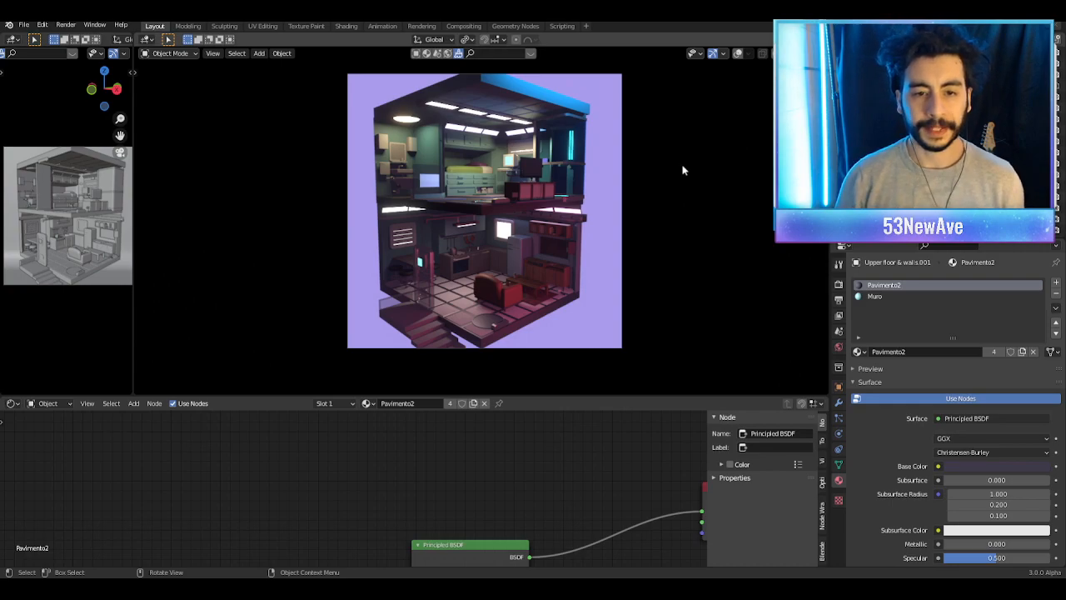
scroll(666, 175, up, 4)
scroll(559, 174, up, 3)
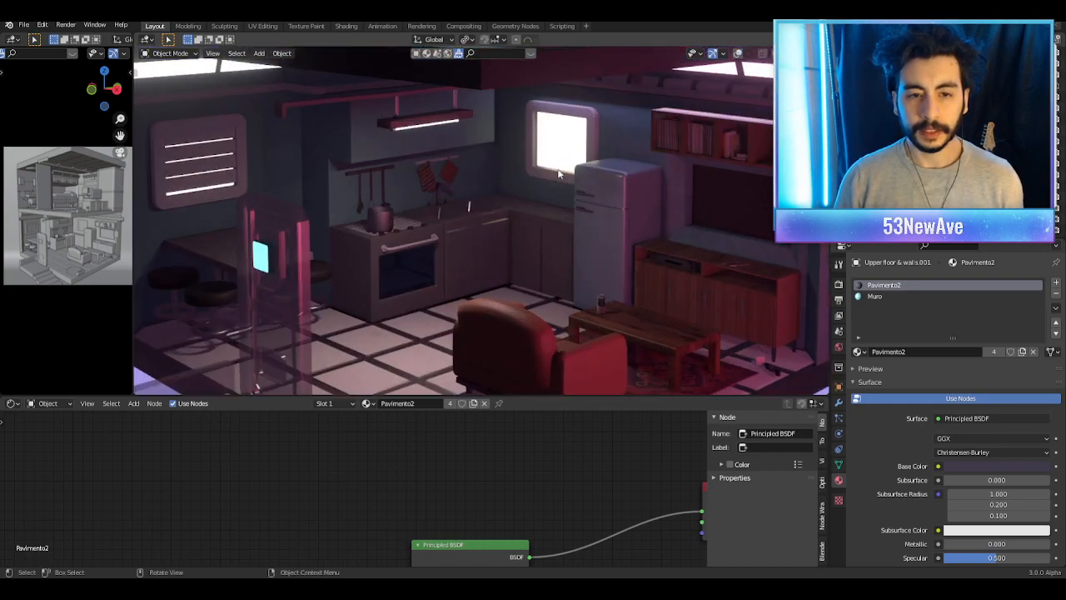
scroll(559, 173, down, 4)
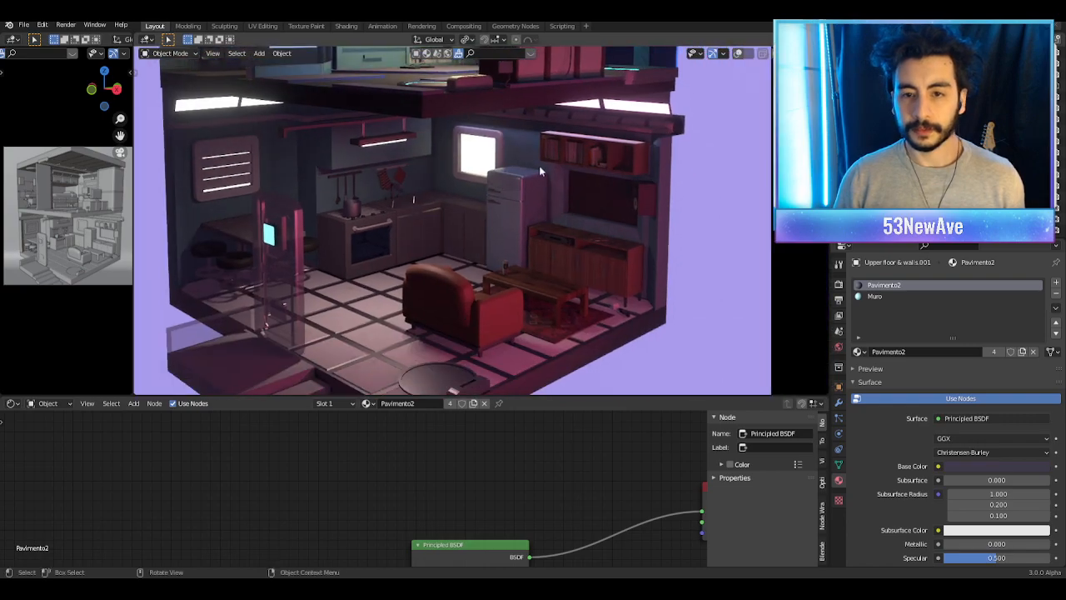
scroll(575, 178, up, 5)
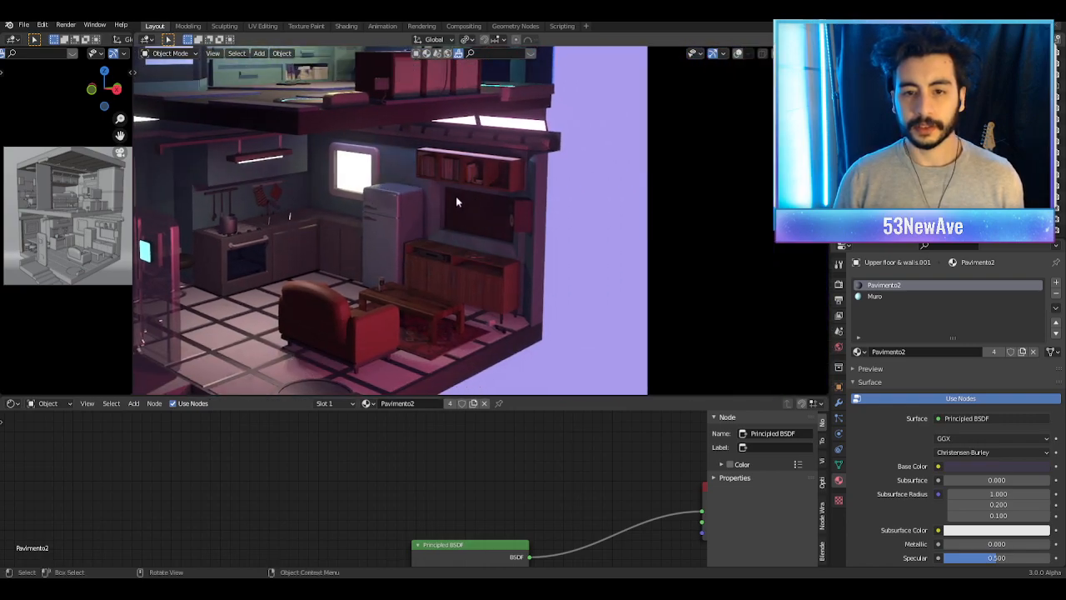
scroll(583, 113, down, 4)
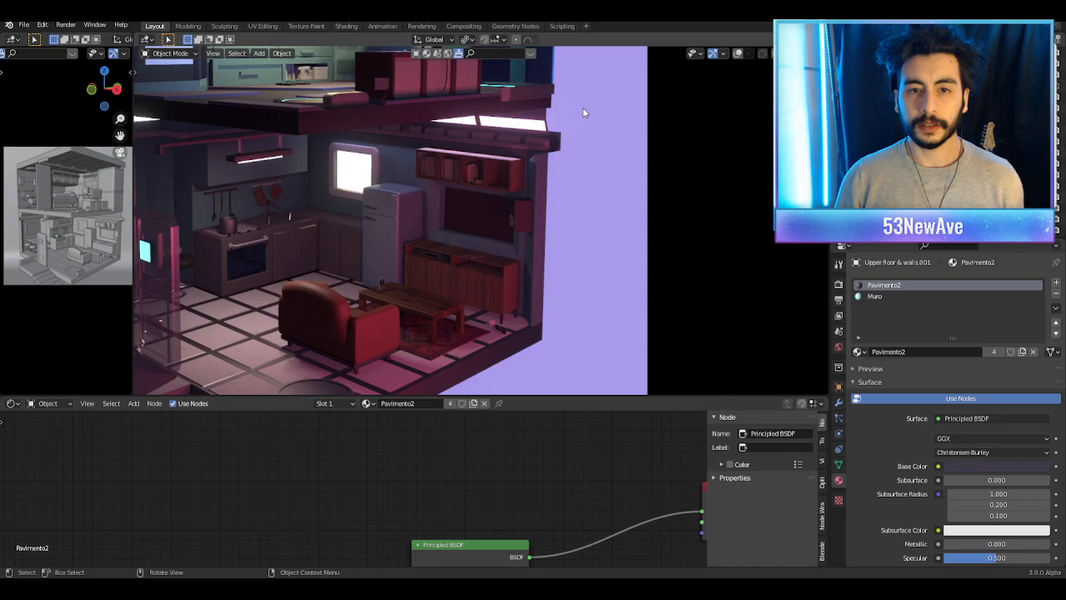
Step: Show the viewport overlays again and bring the wall recess under the bookshelf into close view
click(737, 55)
middle_drag(587, 134, 572, 162)
scroll(540, 162, down, 5)
scroll(572, 242, up, 4)
middle_drag(573, 247, 519, 192)
scroll(519, 192, up, 4)
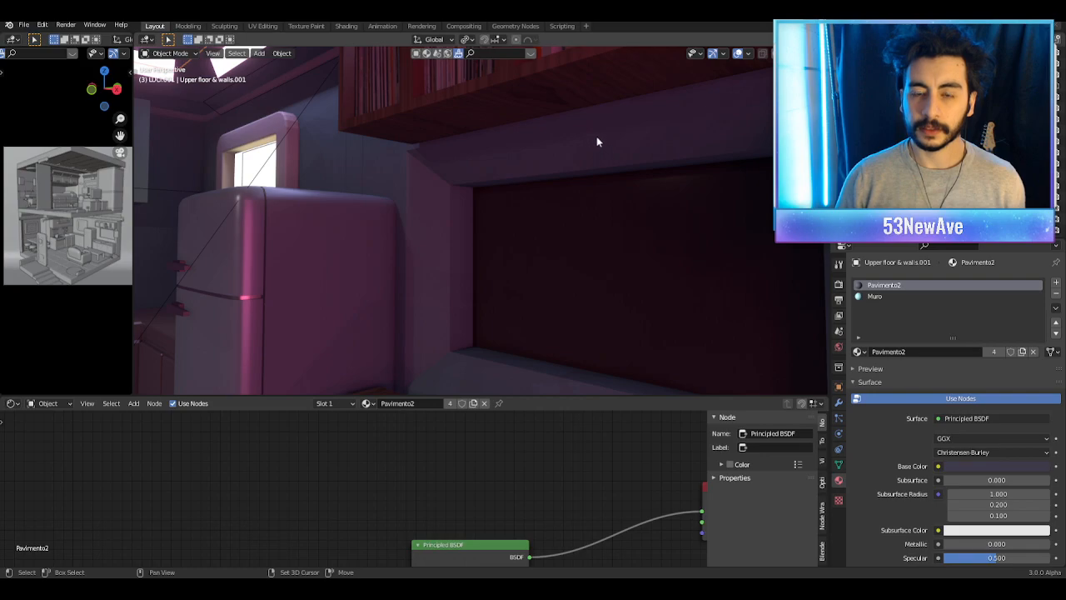
scroll(598, 138, down, 4)
scroll(591, 138, up, 4)
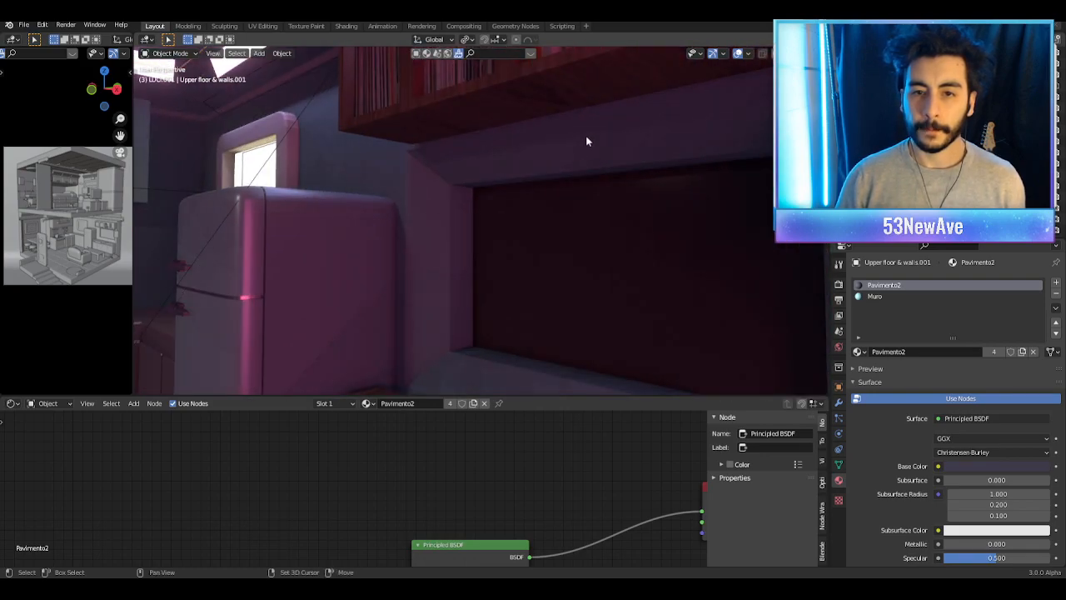
scroll(588, 143, down, 4)
scroll(557, 158, up, 5)
Step: Add a mesh cylinder at the 3D cursor above the wall recess and set it to 16 vertices
key(shift+a)
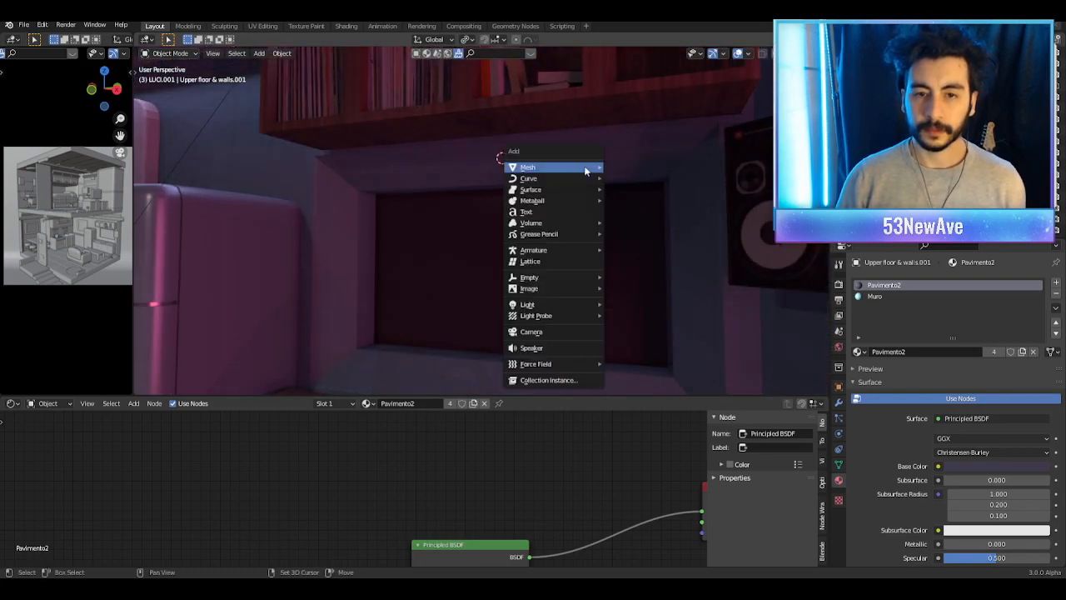
mouse_move(557, 306)
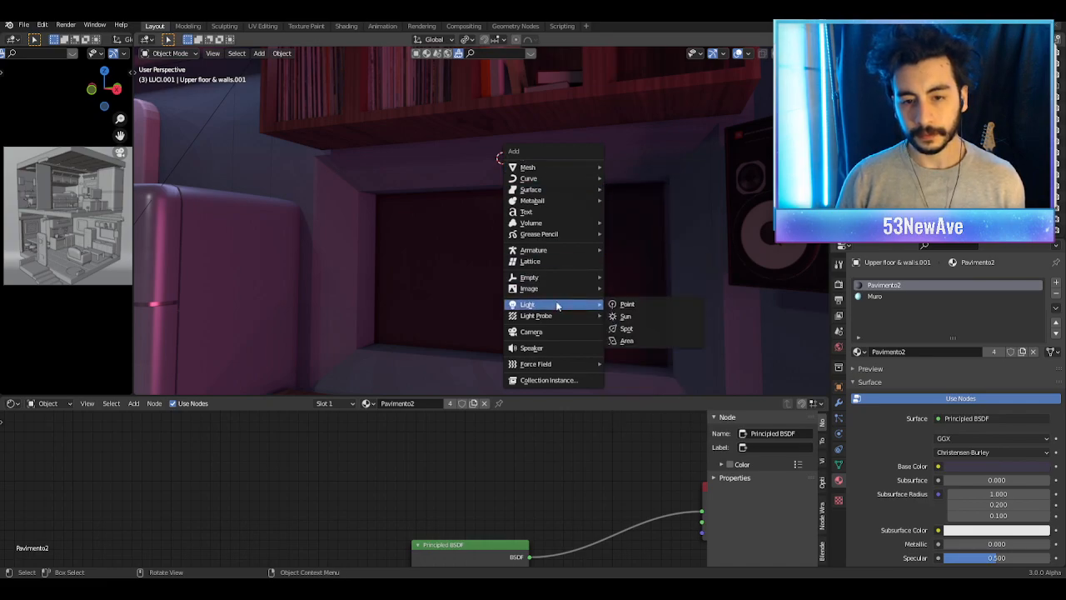
mouse_move(575, 168)
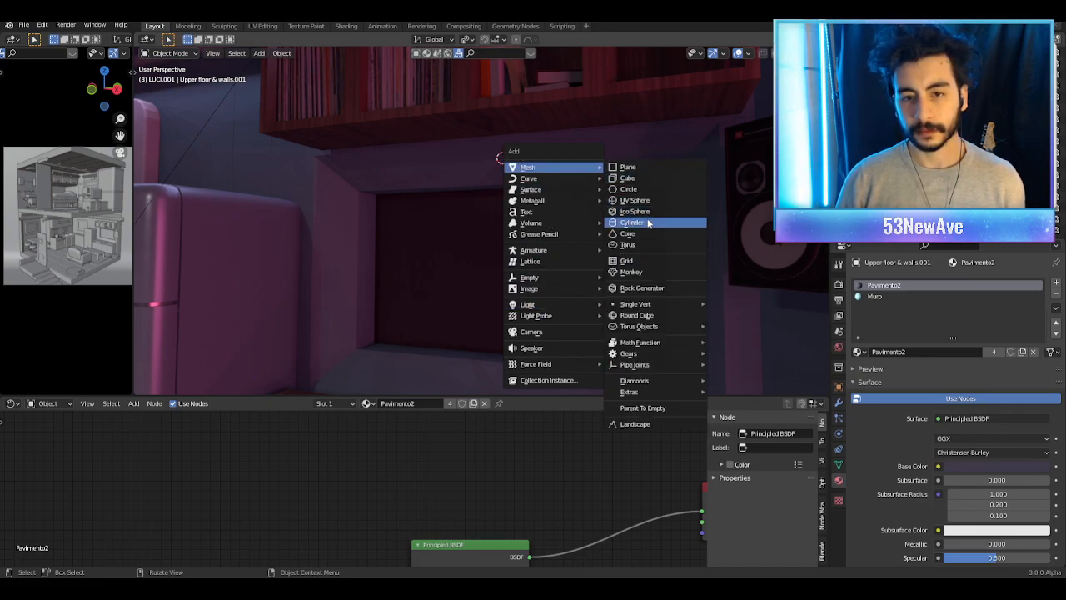
click(648, 222)
scroll(362, 297, down, 5)
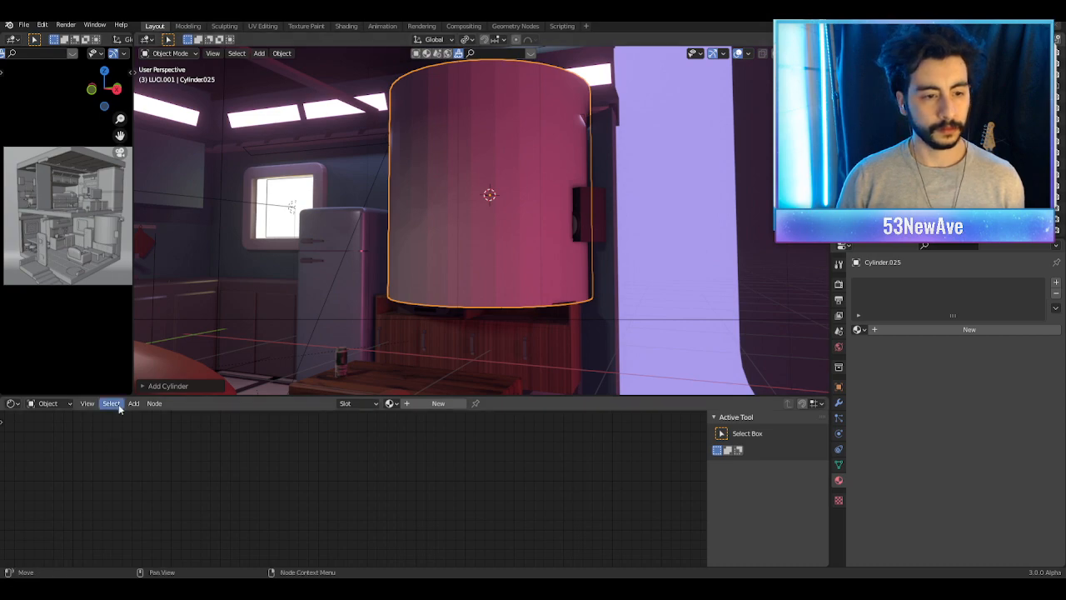
click(158, 385)
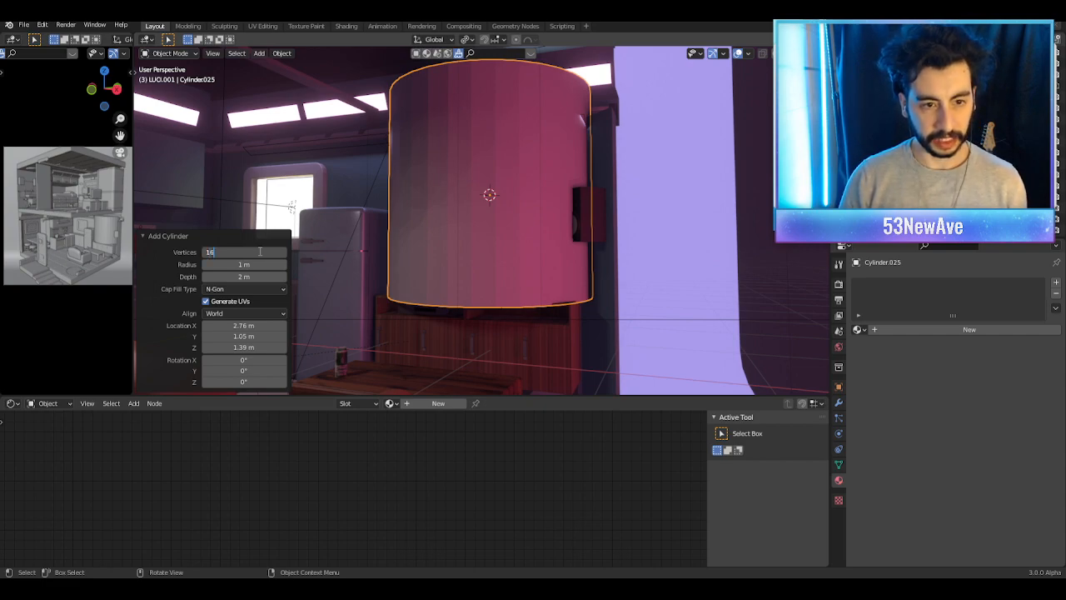
click(260, 251)
text(16)
key(Return)
Step: Edit the cylinder's mesh and scale it in X and Y only, by about 0.227, 0.179 and 0.629, into a thin tube
key(Tab)
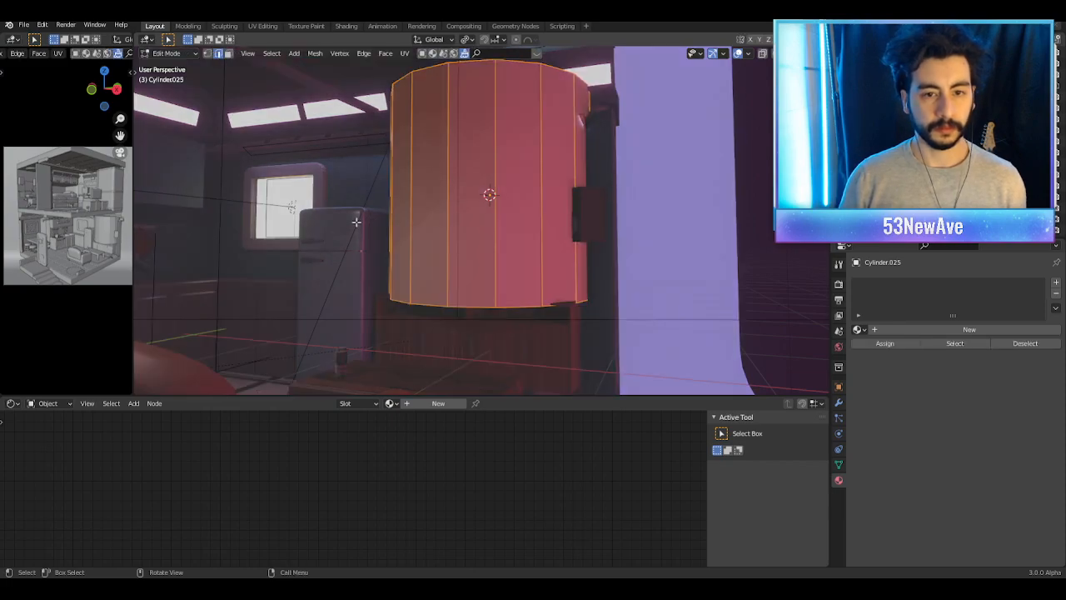
scroll(523, 213, up, 1)
middle_drag(523, 213, 519, 253)
scroll(519, 252, down, 1)
key(s)
key(shift+z)
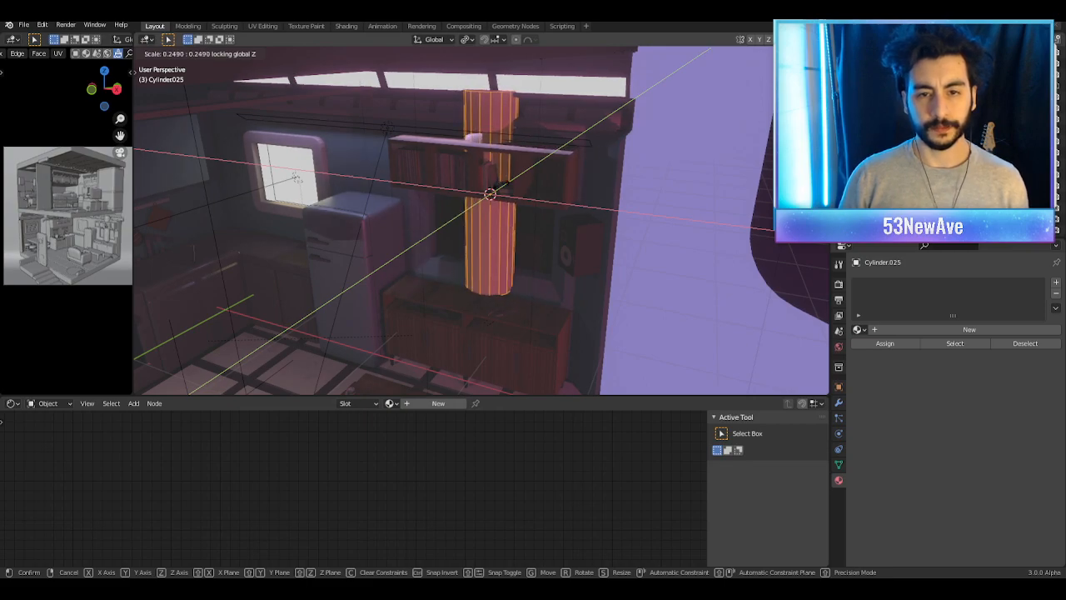
click(557, 168)
key(s)
key(shift+z)
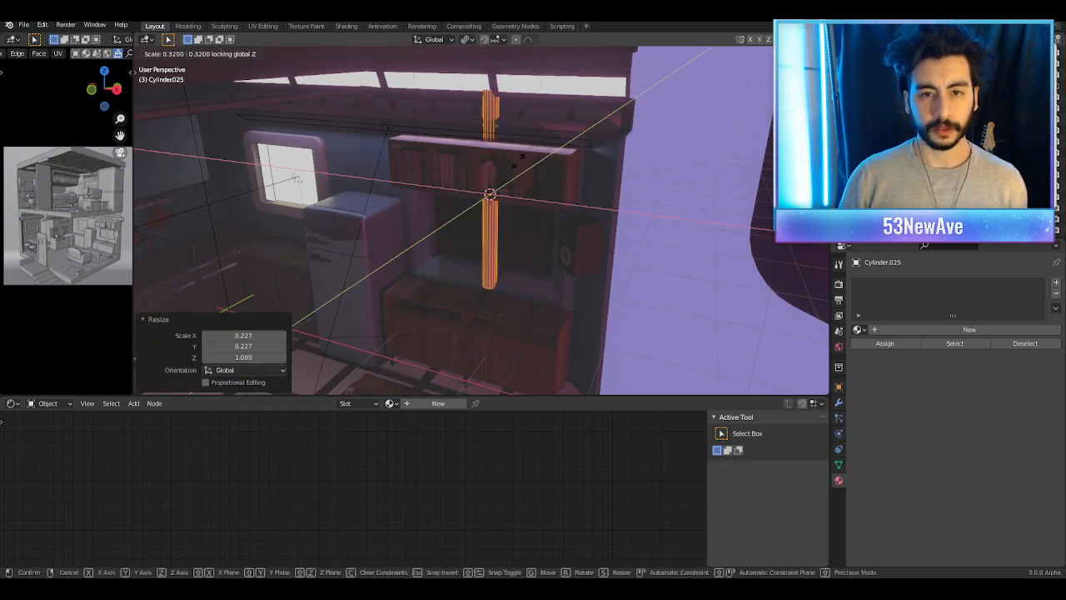
click(490, 168)
middle_drag(490, 167, 636, 250)
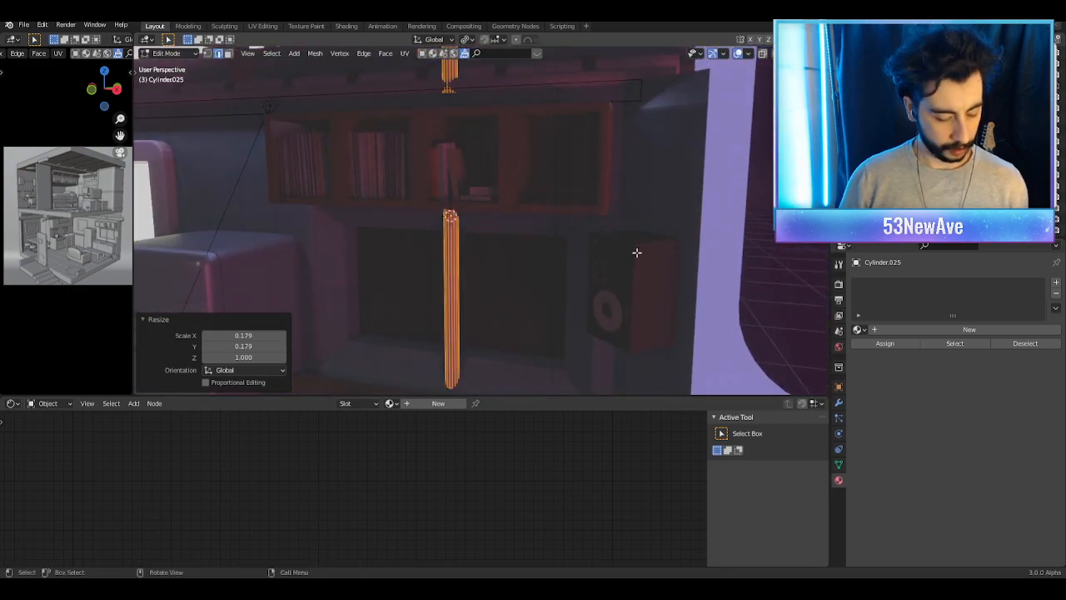
key(s)
key(shift+z)
click(537, 240)
Step: Move the thin tube about -0.075 m along Y and rotate it 90° around the Y axis
mouse_move(537, 240)
middle_down()
mouse_move(464, 200)
mouse_move(500, 233)
mouse_move(538, 236)
mouse_move(528, 231)
middle_up()
key(g)
key(y)
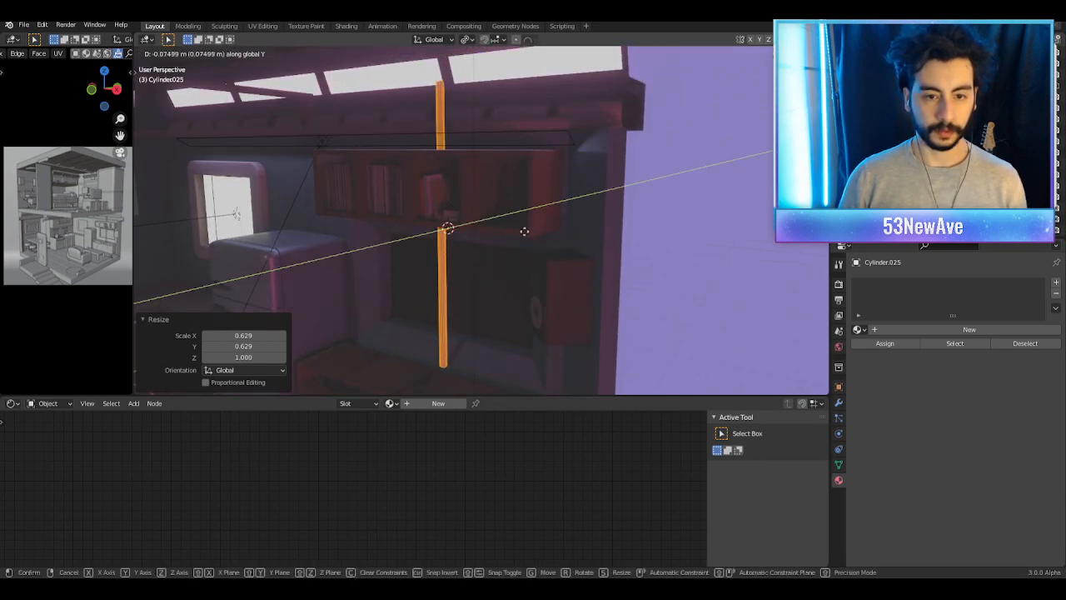
click(524, 231)
key(g)
key(y)
key(Escape)
key(r)
key(y)
key(9)
key(0)
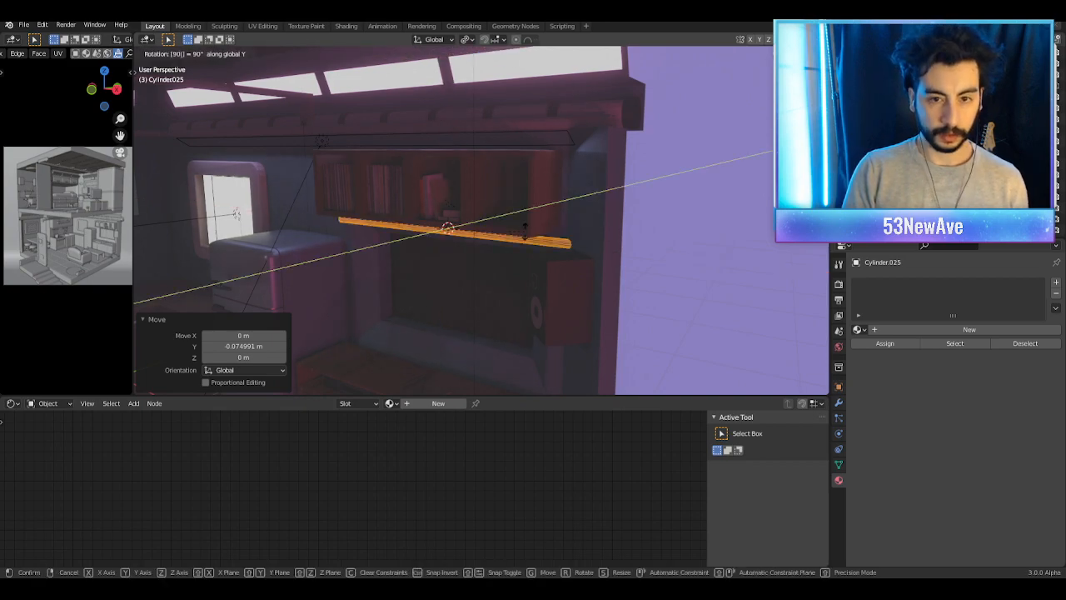
key(Return)
Step: Lower the horizontal tube about 0.011 m along Z and scale it uniformly to about 0.666
scroll(527, 224, up, 3)
middle_drag(528, 224, 559, 198)
key(g)
key(z)
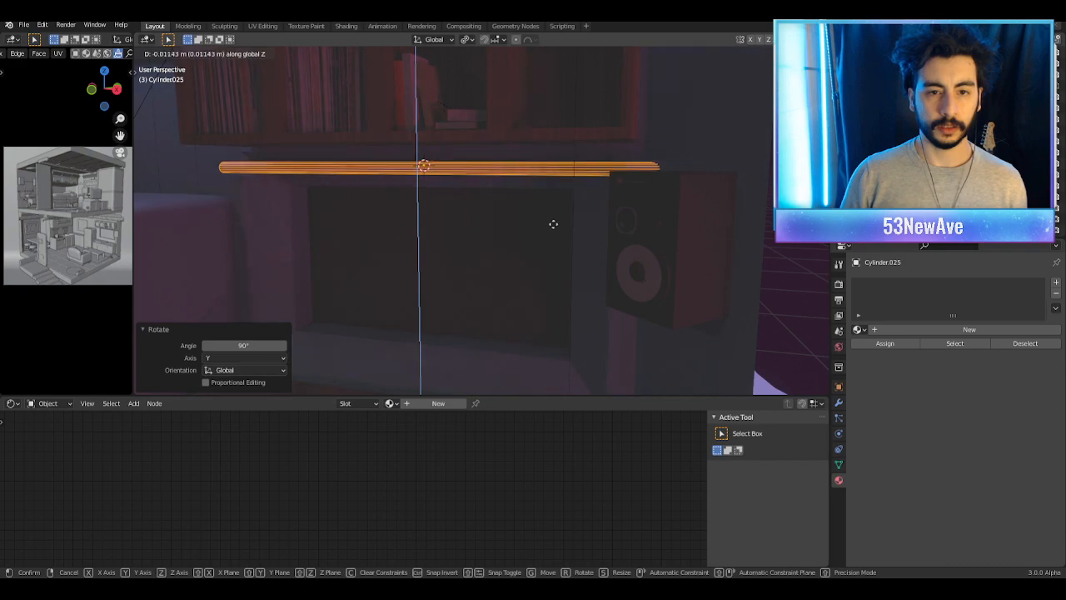
click(560, 221)
key(s)
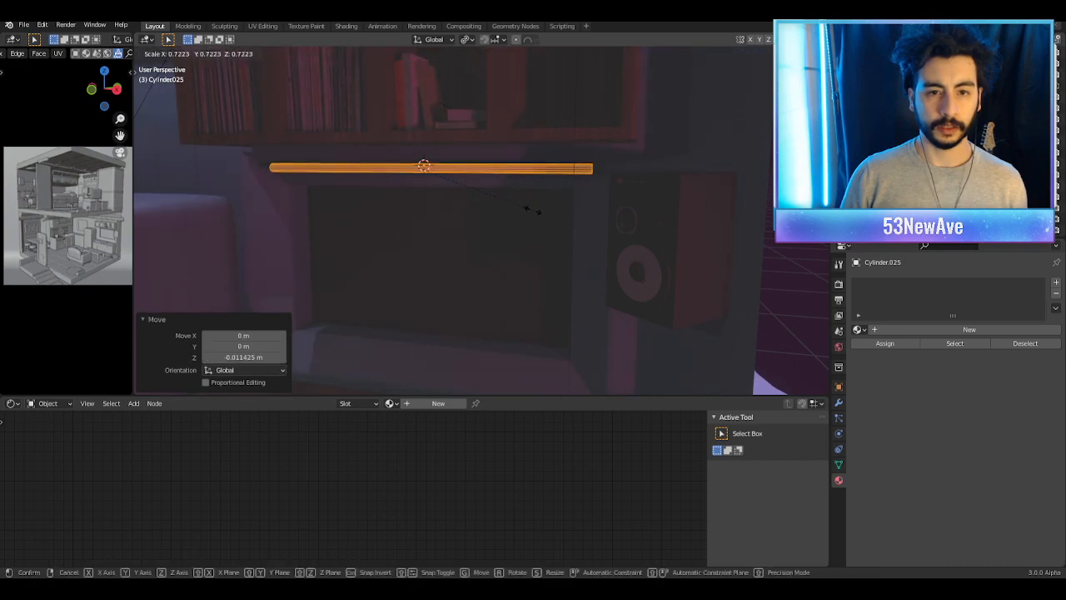
click(525, 207)
middle_drag(536, 203, 527, 195)
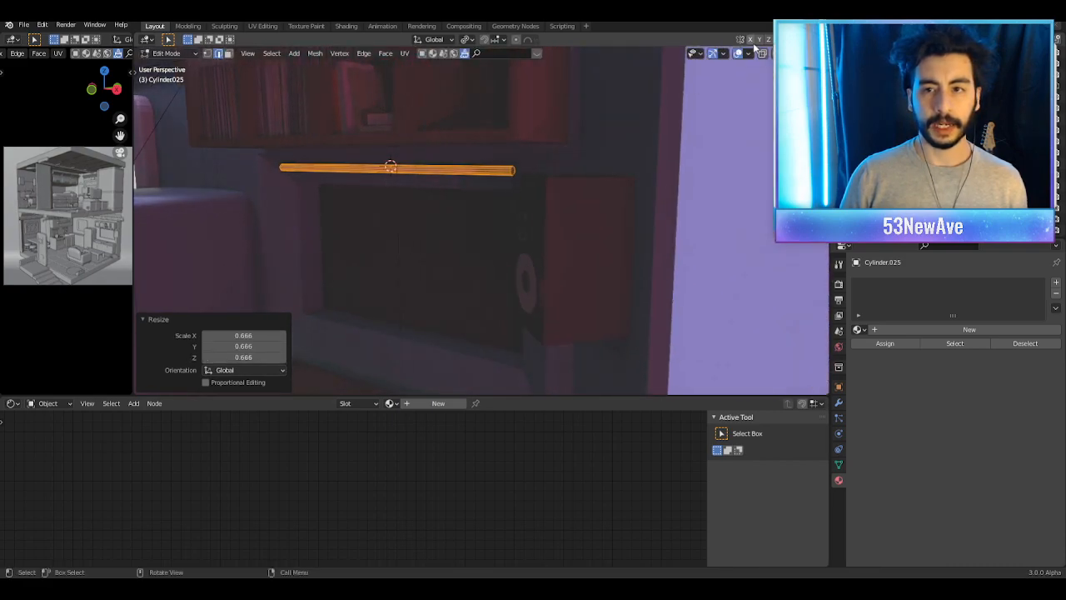
Step: With overlays temporarily hidden, adjust the tube's position along Y above the recess and finish editing the mesh
click(738, 55)
middle_drag(658, 125, 626, 131)
key(g)
key(y)
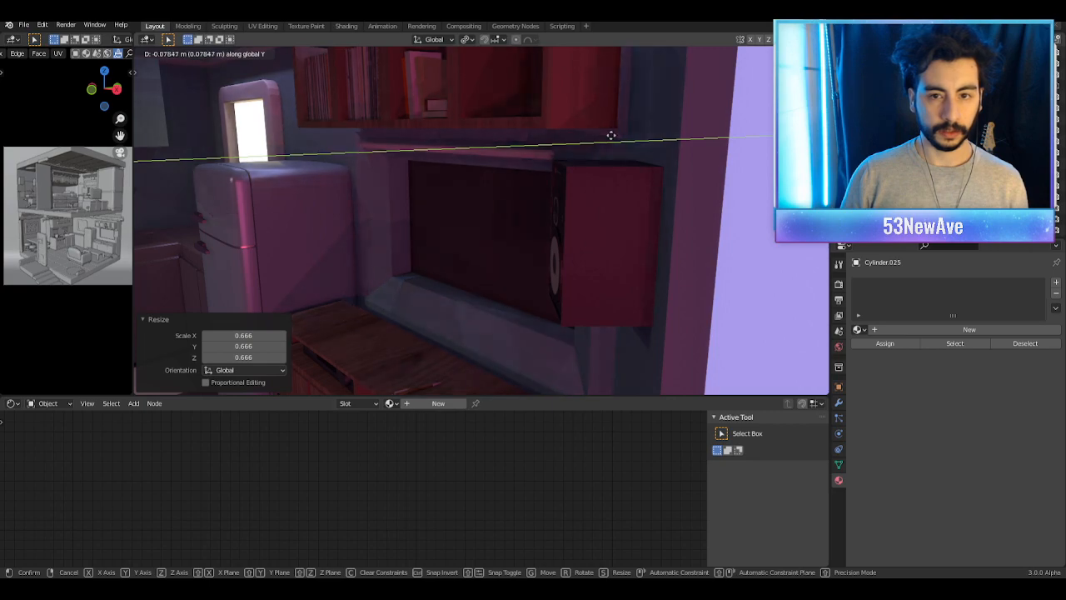
click(624, 116)
click(741, 54)
middle_drag(428, 164, 490, 176)
key(Tab)
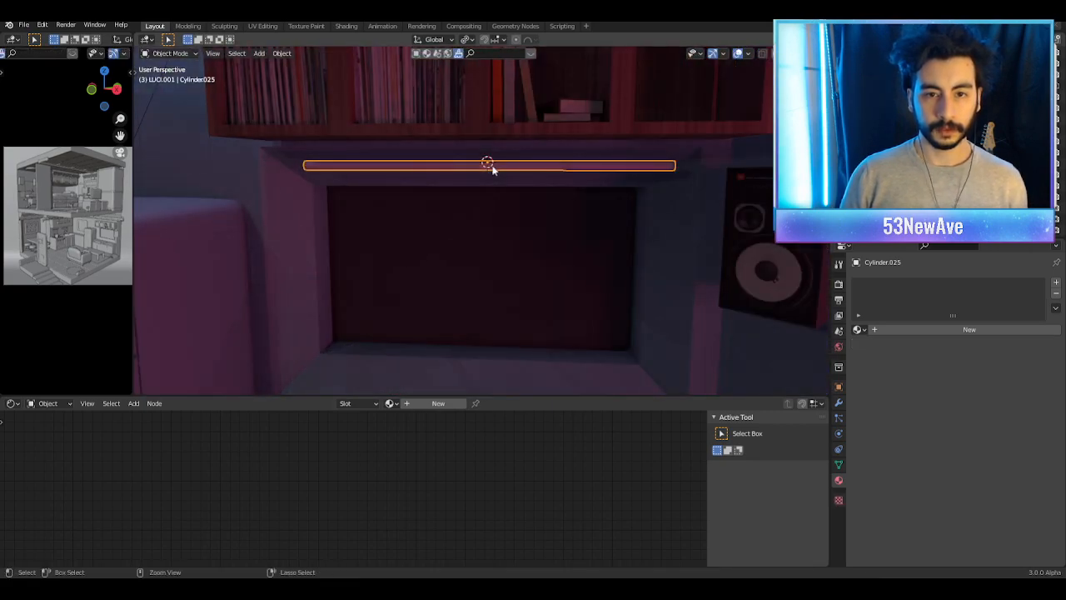
Step: Add a single centred loop cut across the tube with a slide factor of 0
key(Tab)
key(ctrl+r)
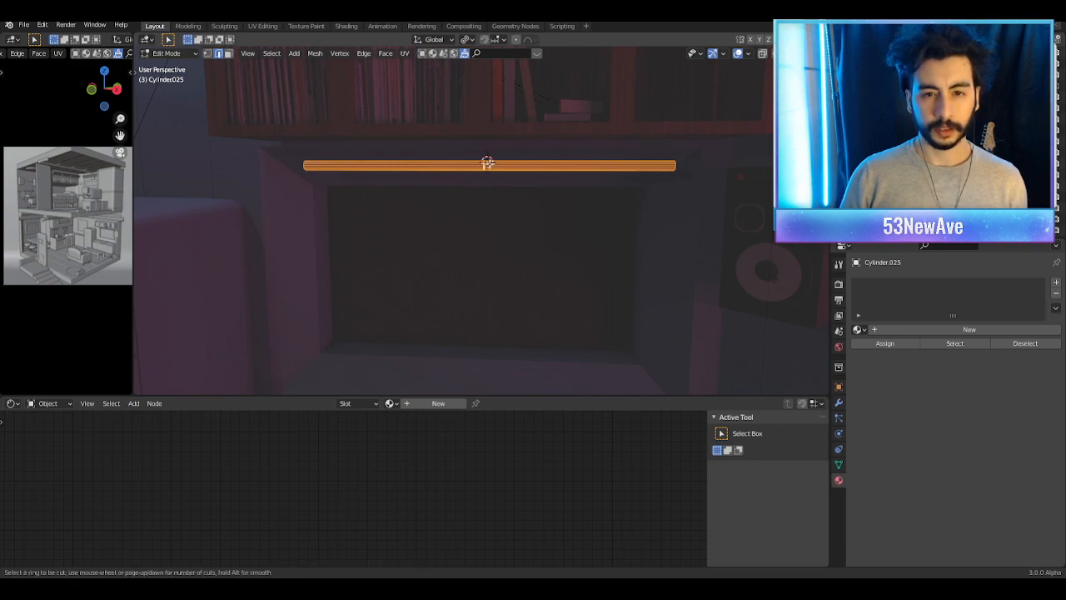
click(487, 164)
right_click(487, 164)
middle_drag(552, 218, 545, 204)
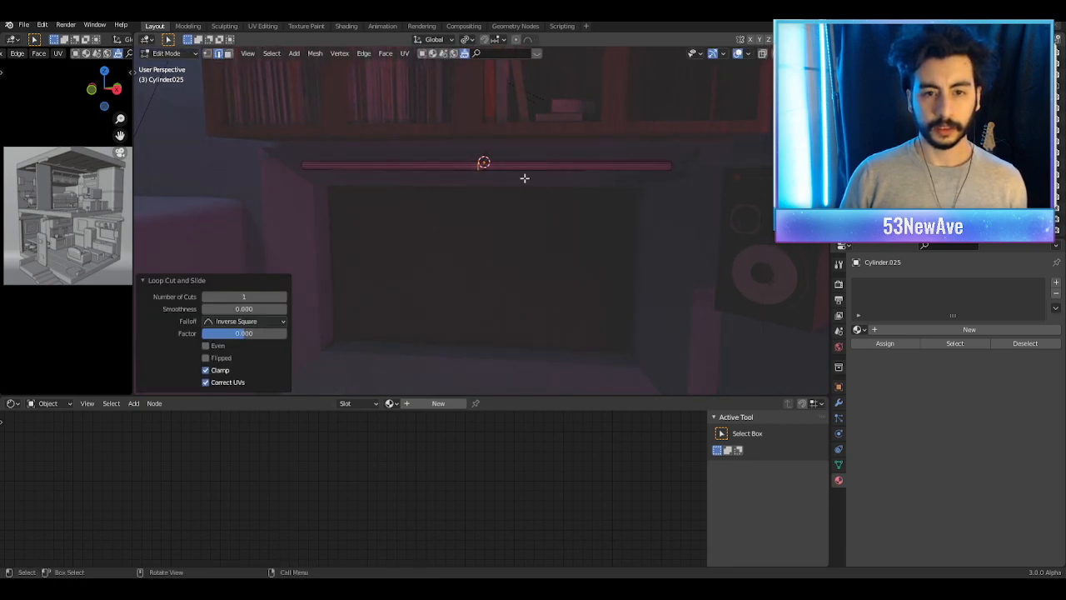
Step: Snap the 3D cursor to the tube's middle loop and set the object's origin to the 3D cursor
key(shift+s)
key(2)
key(Tab)
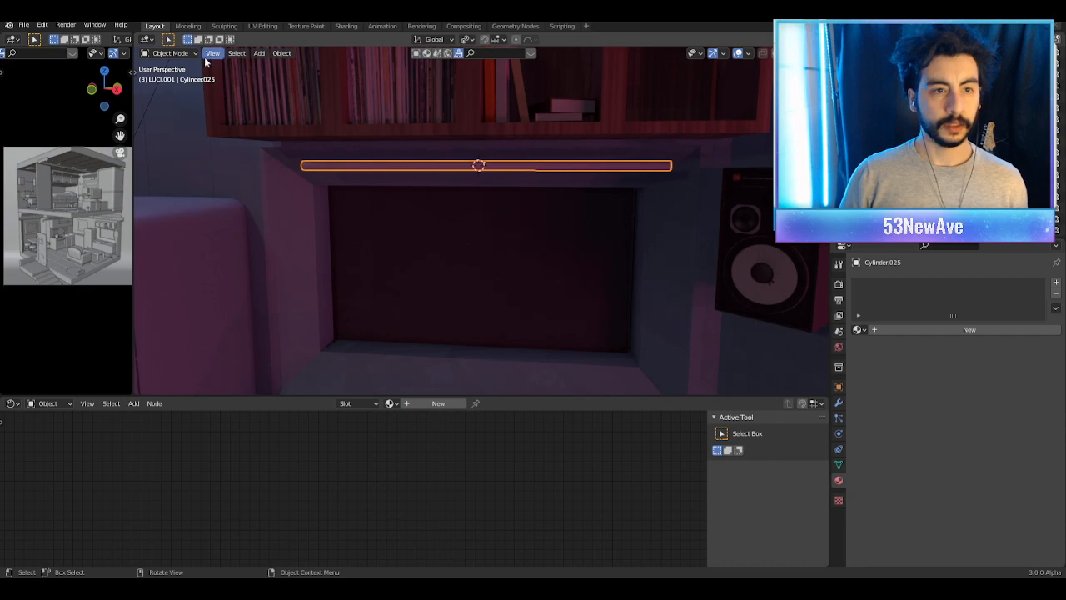
click(281, 53)
mouse_move(302, 79)
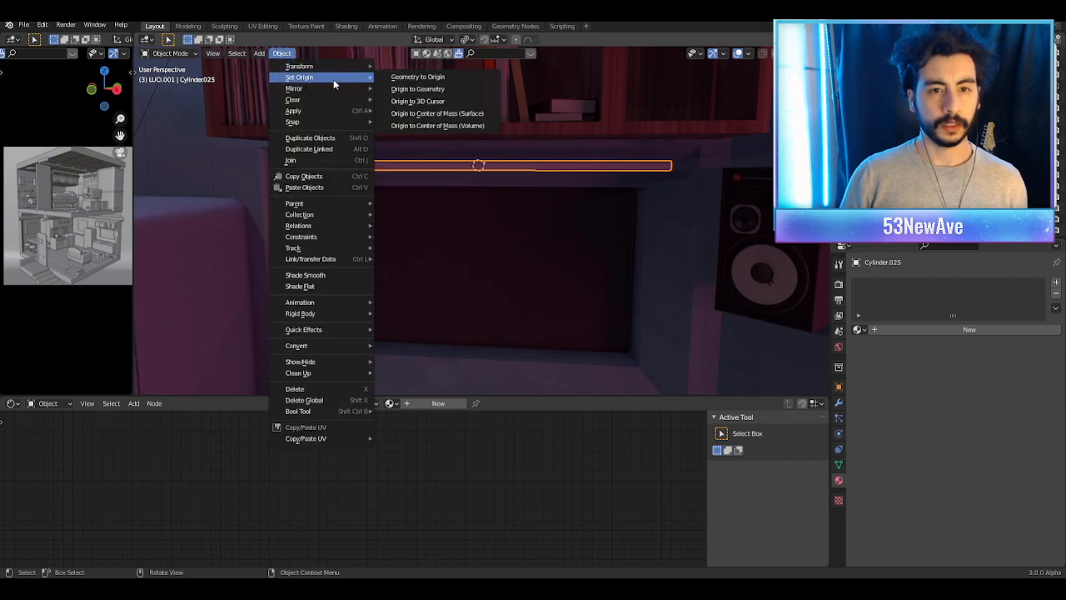
click(432, 101)
middle_drag(431, 105, 436, 150)
Step: Delete the half of the tube on the speaker side, keeping the half nearer the fridge
key(Tab)
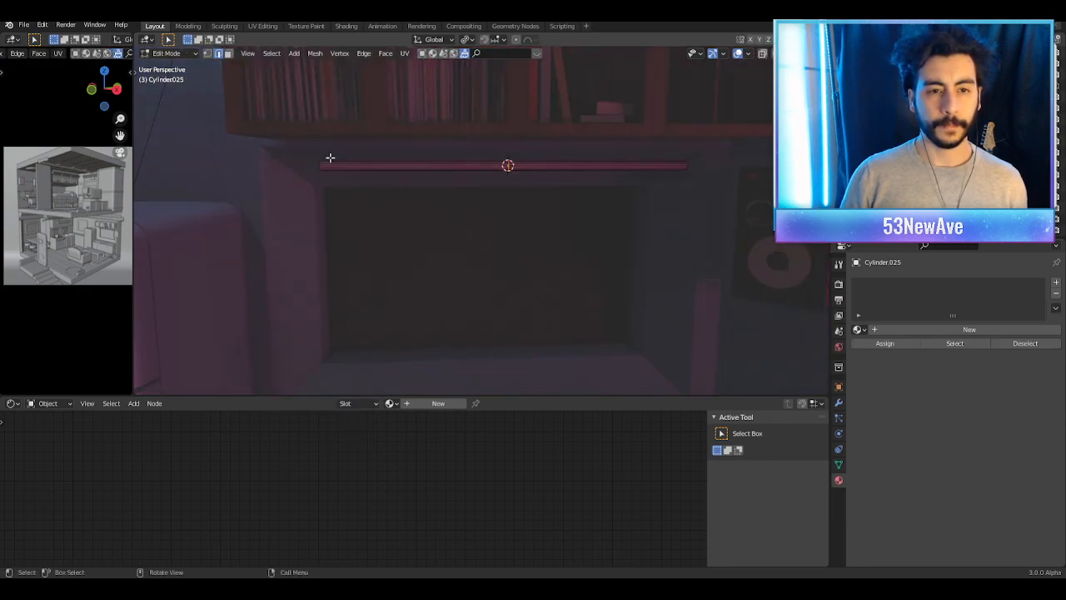
middle_drag(551, 170, 542, 175)
drag(720, 140, 616, 228)
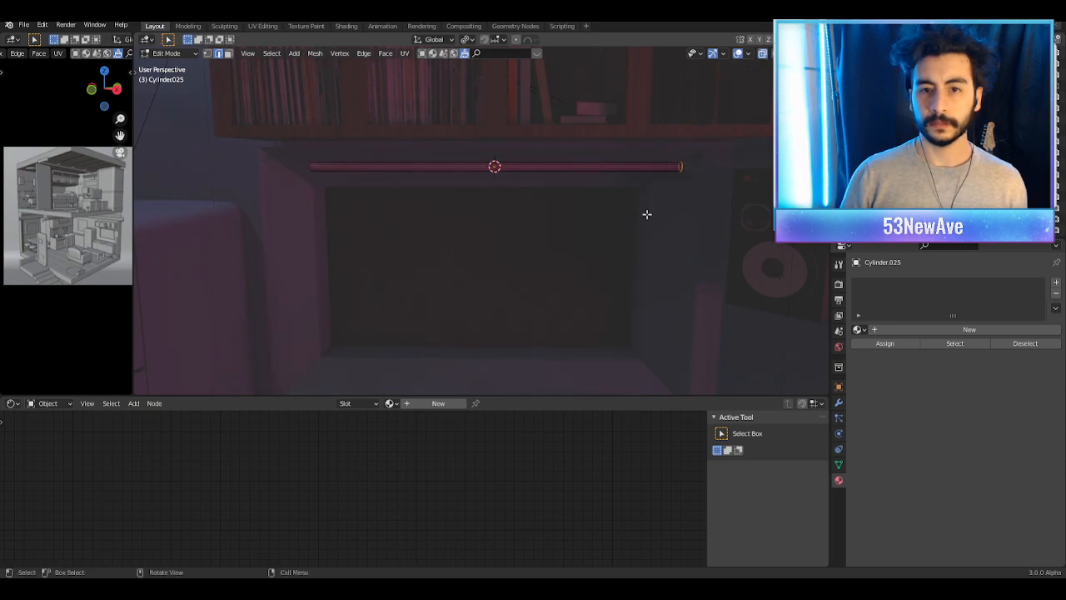
key(shift+s)
click(638, 139)
key(Tab)
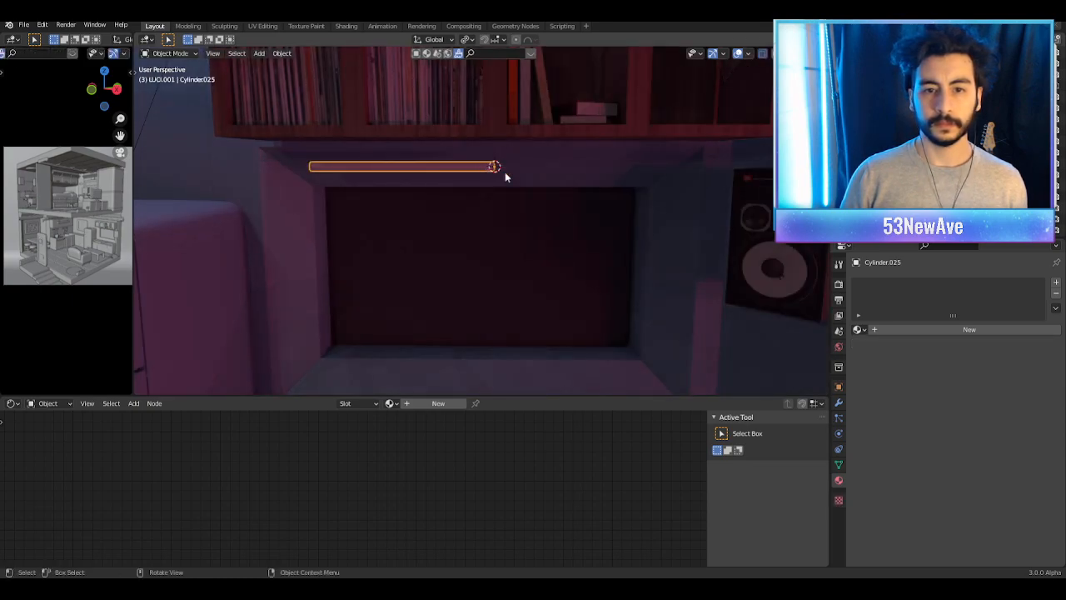
Step: Add a Mirror modifier on the X axis to the half tube and enable Clipping
click(838, 402)
click(910, 282)
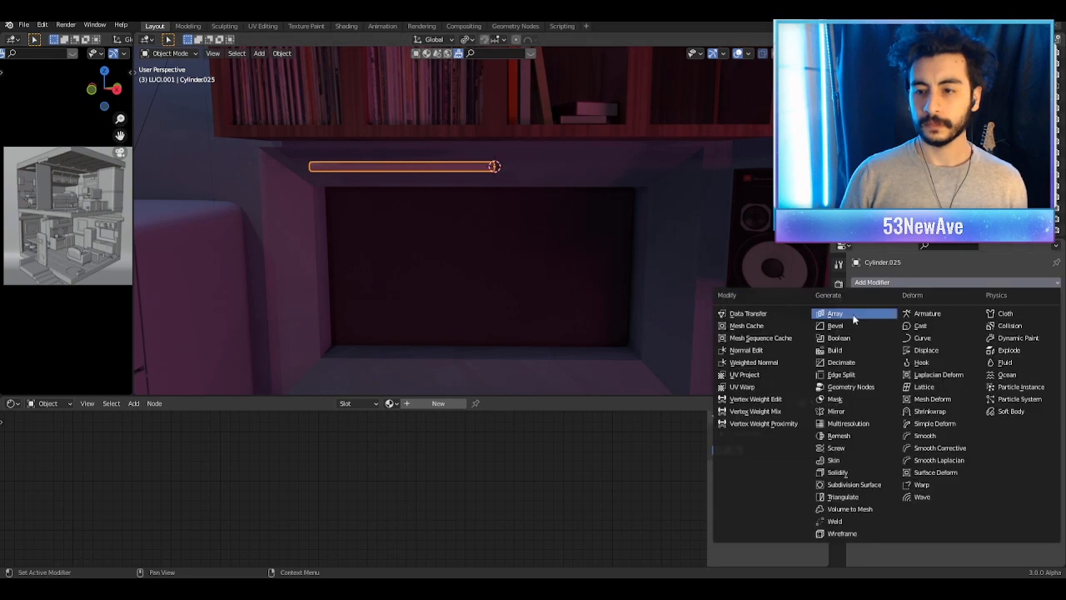
click(847, 410)
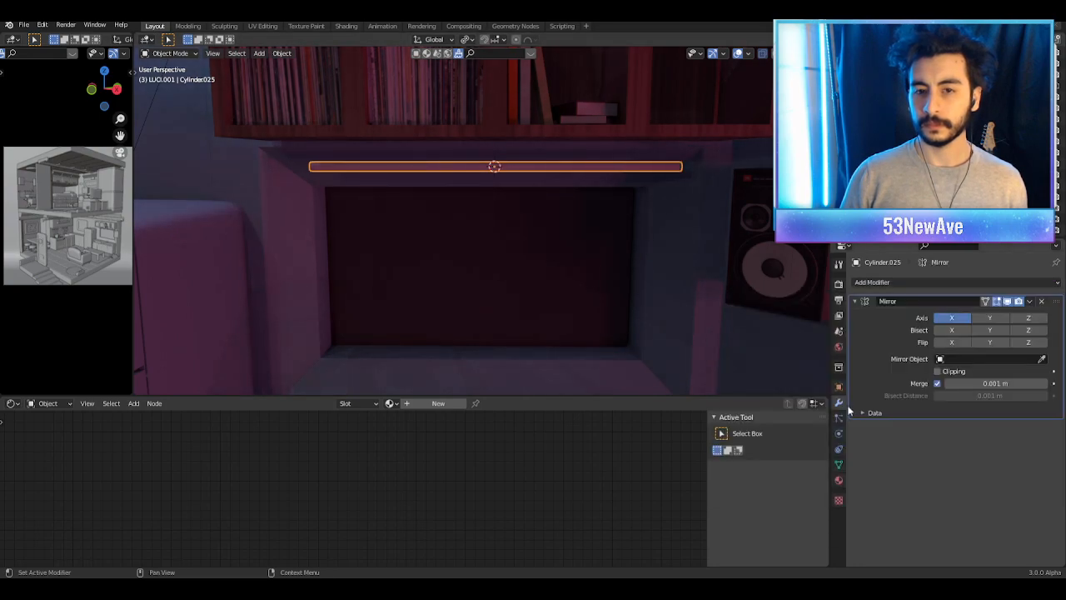
click(938, 372)
Step: Select the outer end of the half tube near the fridge and move it along the X axis
scroll(292, 148, up, 3)
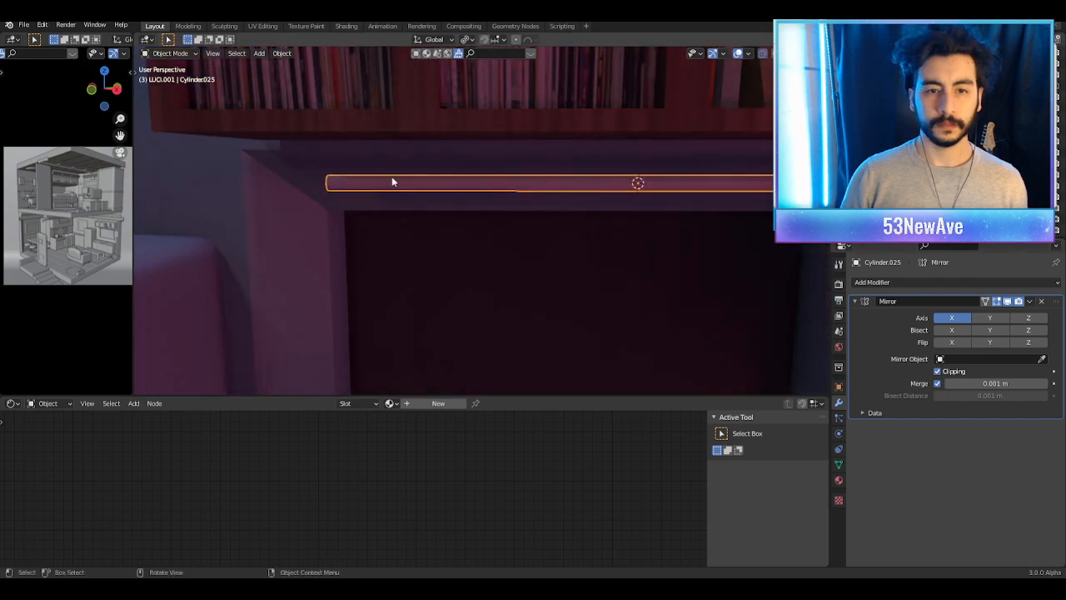
key(Tab)
shift+middle_drag(363, 156, 428, 178)
drag(409, 165, 361, 279)
scroll(357, 211, up, 2)
shift+middle_drag(358, 211, 500, 209)
key(g)
key(x)
click(502, 192)
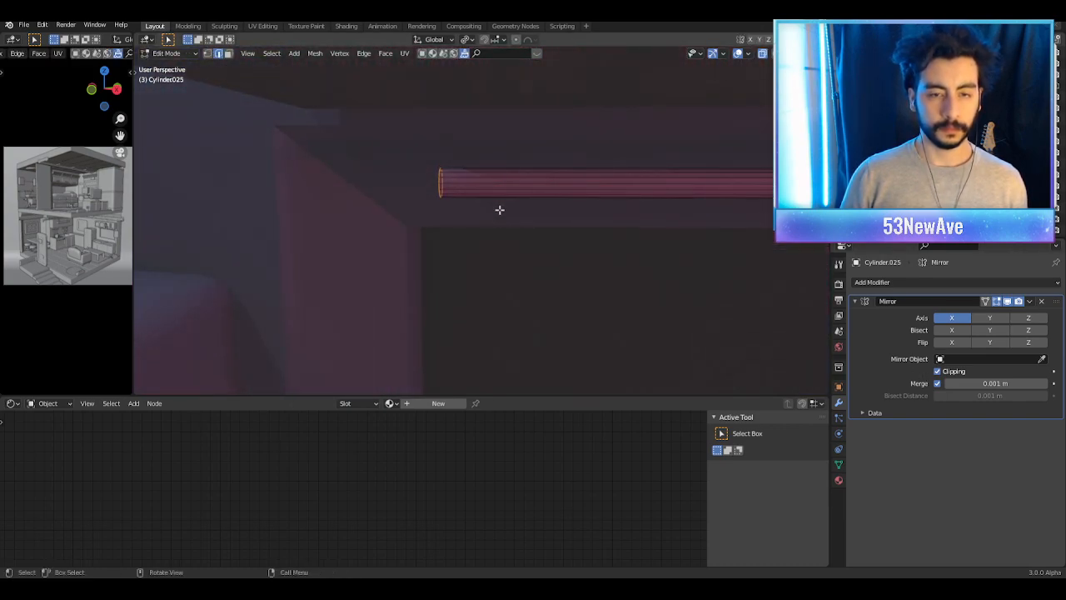
Step: Extrude the tube's end scaled to about 1.68, and extrude it again about 0.057 m outward as an end cap
key(s)
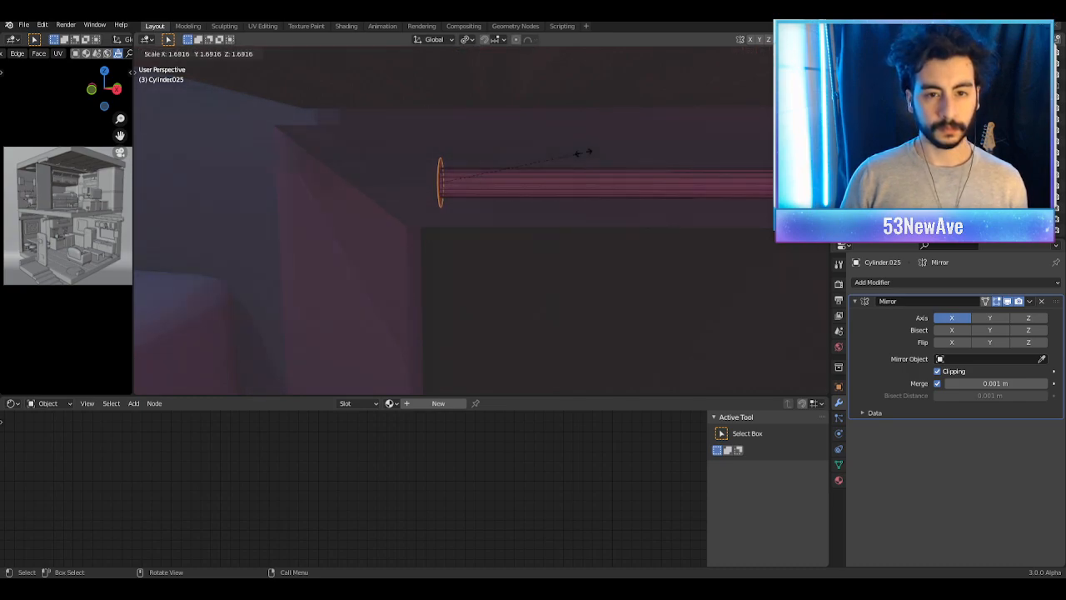
click(580, 152)
key(e)
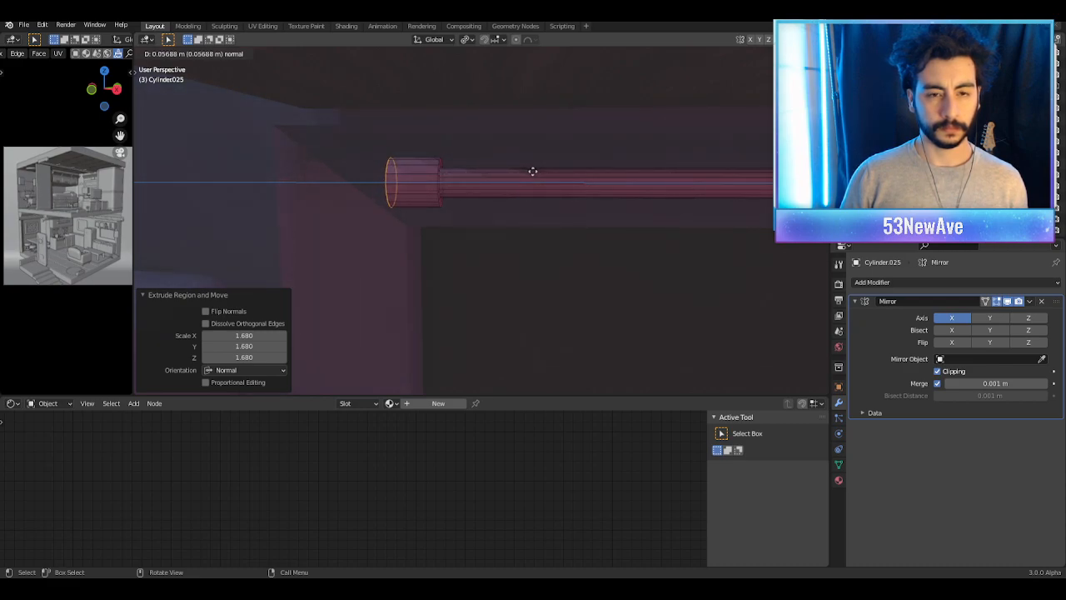
click(533, 171)
Step: Check the mirrored tube and its end cap outside mesh editing, and reopen the mesh for editing
middle_drag(533, 172, 490, 175)
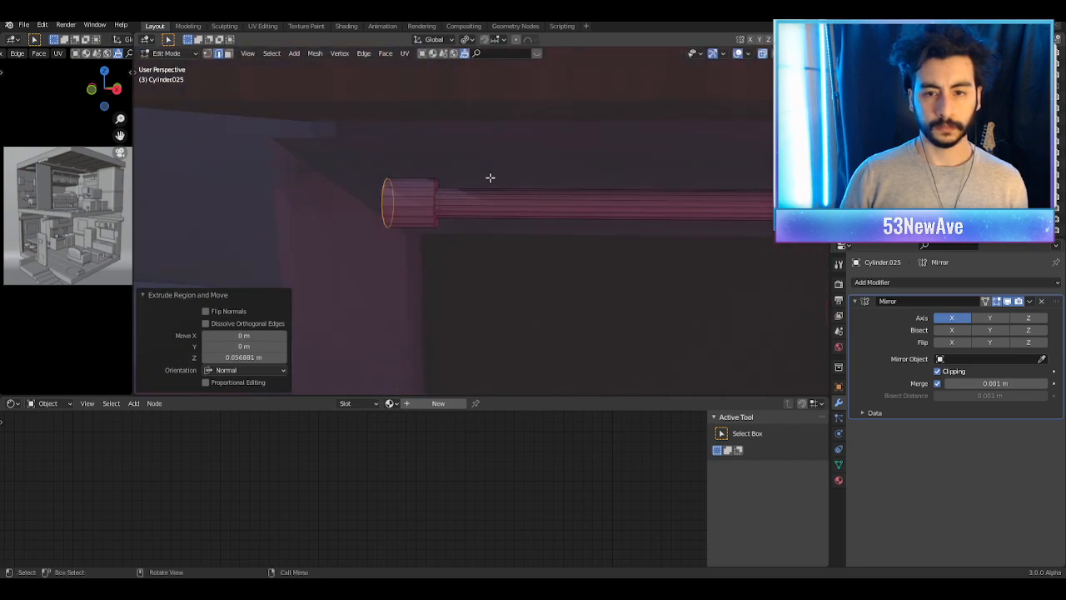
scroll(523, 172, down, 9)
scroll(522, 172, up, 6)
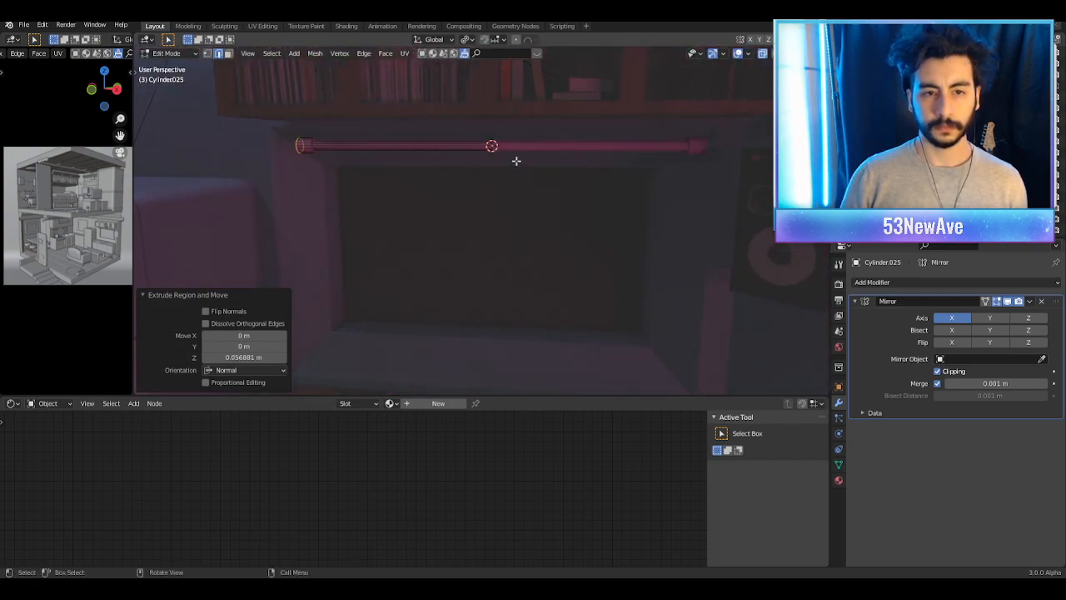
shift+middle_drag(388, 153, 433, 174)
scroll(432, 175, up, 3)
key(Tab)
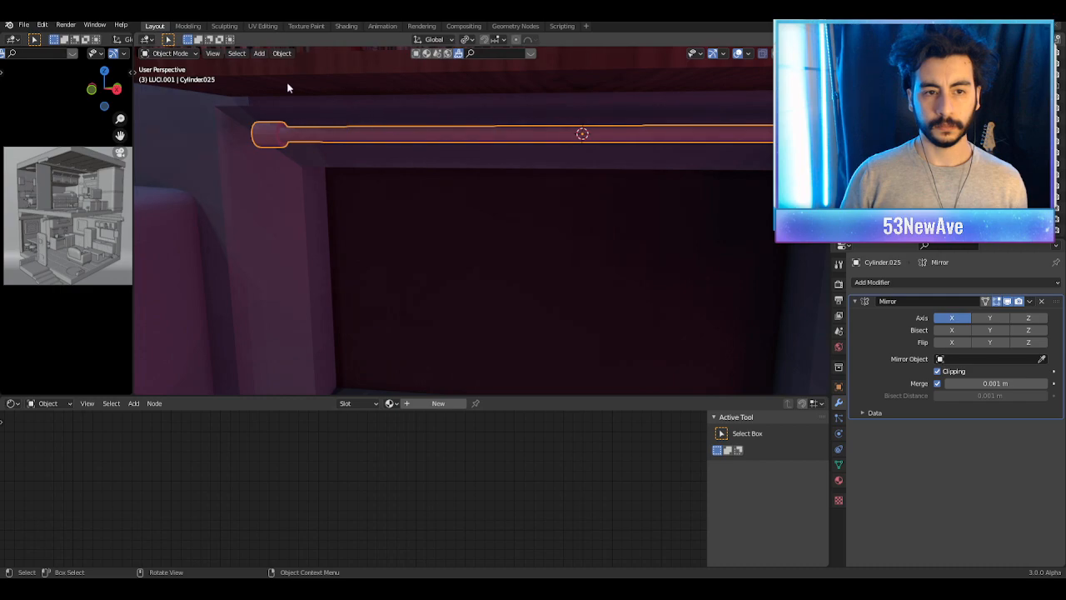
key(Tab)
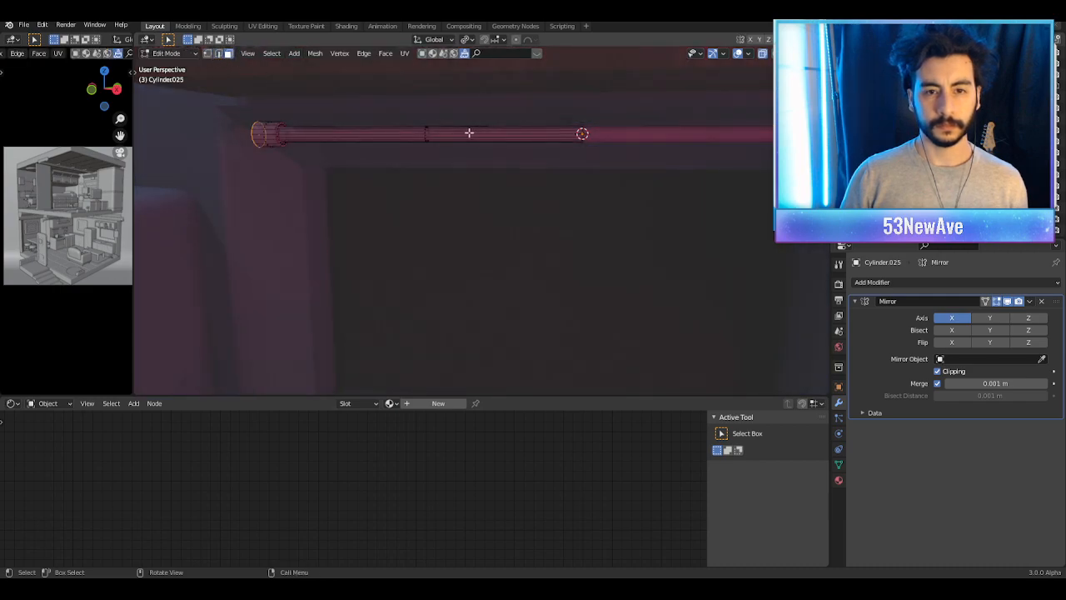
Step: Create a new material for the tube lamp and name it "Lampada material"
key(Tab)
click(839, 481)
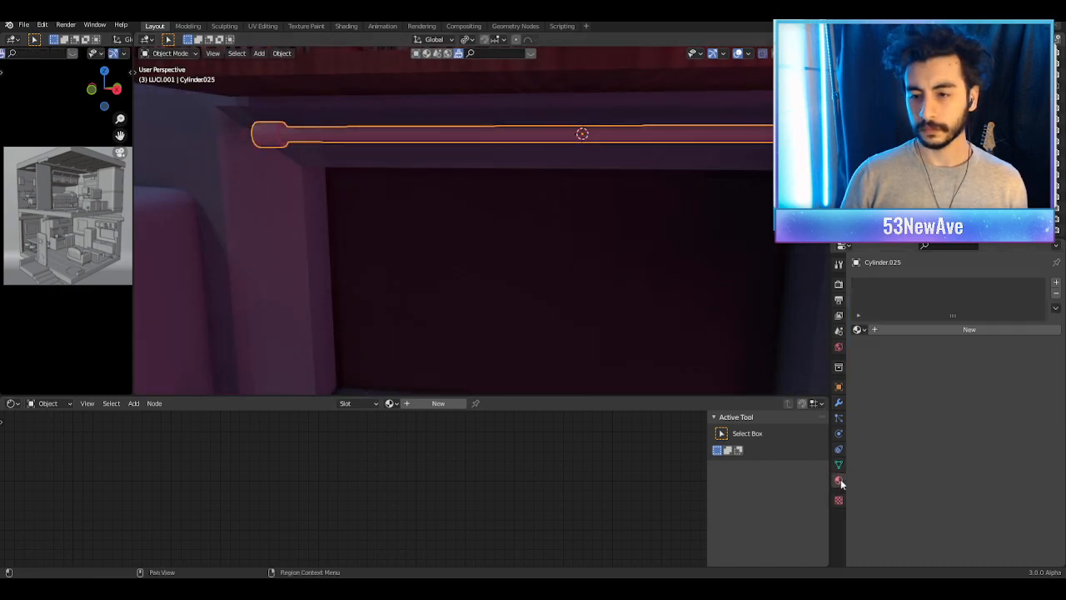
click(880, 328)
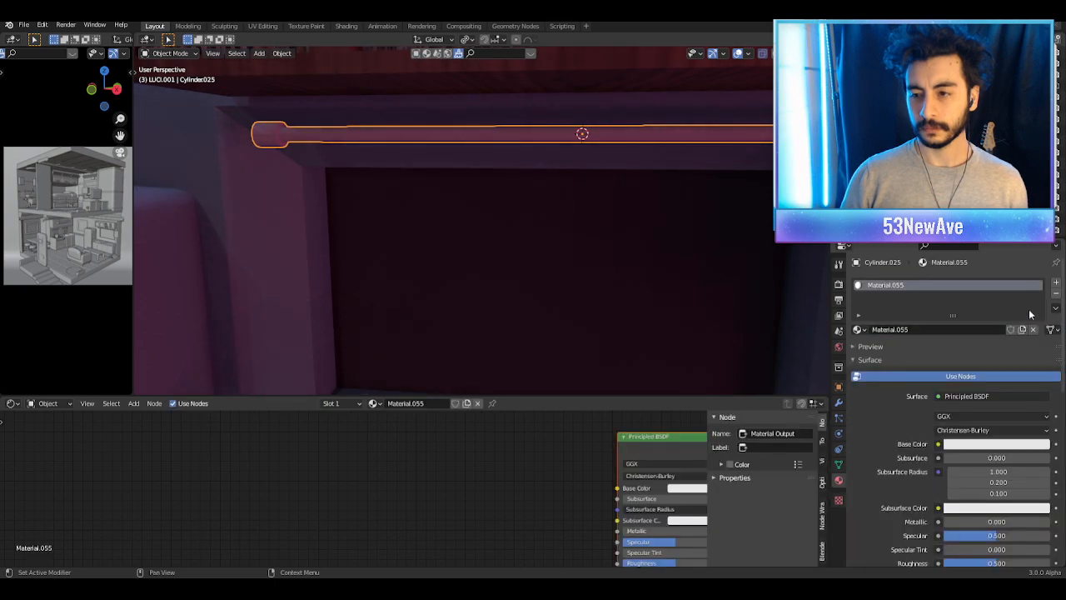
double_click(904, 285)
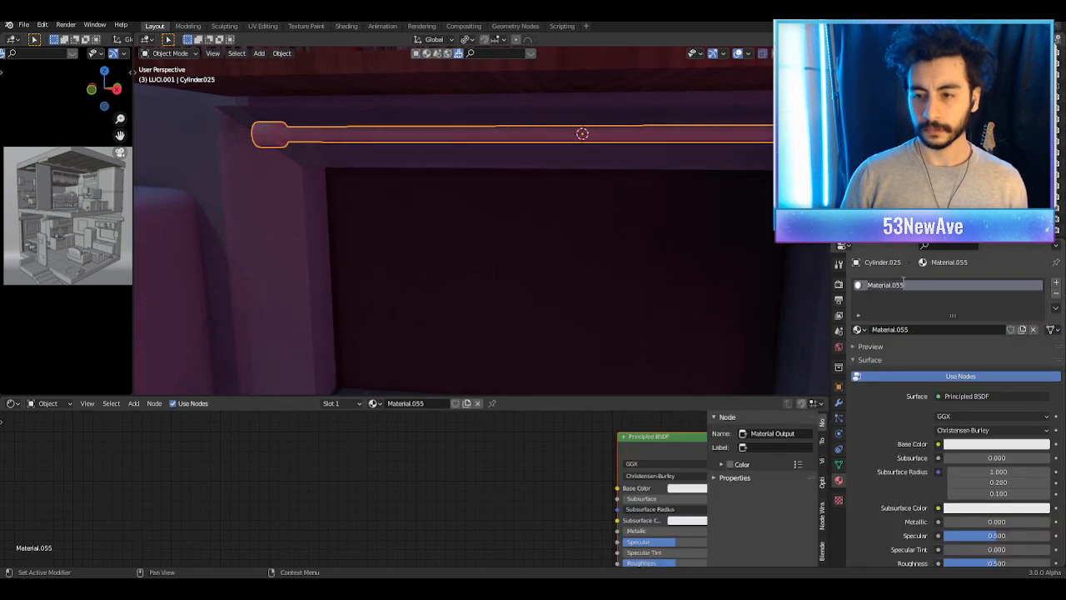
text(Lampada material)
key(Return)
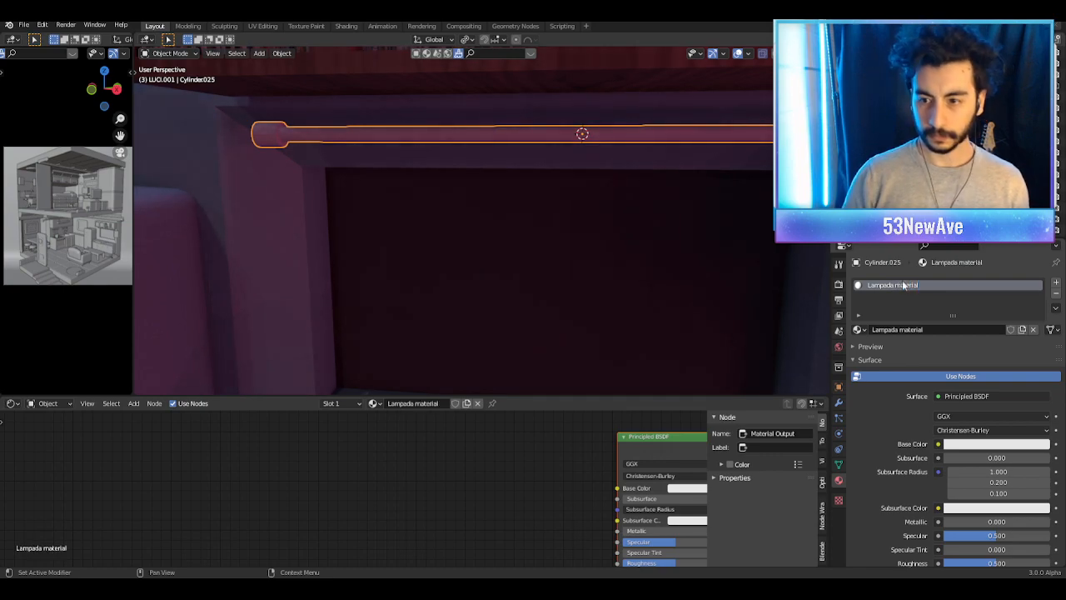
Step: Add a second material slot to the tube lamp with a new material, also named "Lampada material"
click(1057, 285)
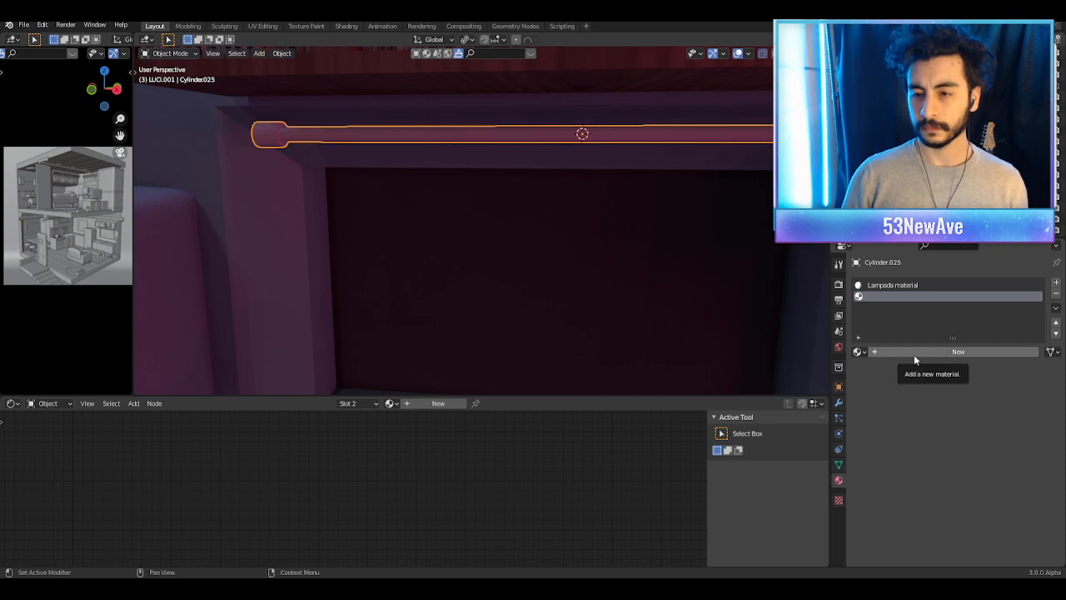
click(914, 354)
text(Lampada materi)
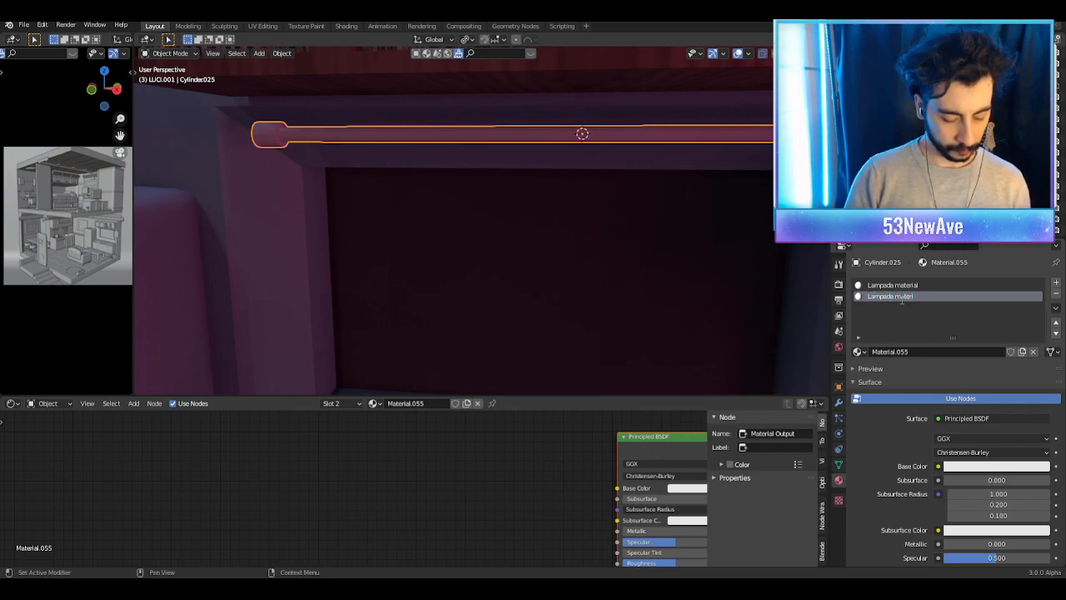
text(al)
key(Return)
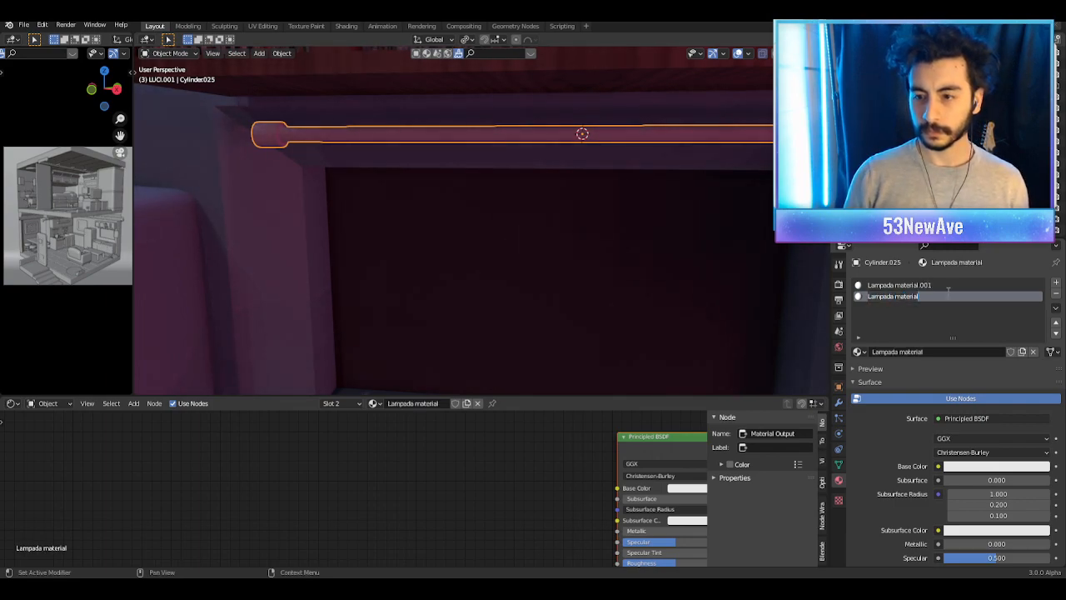
click(927, 295)
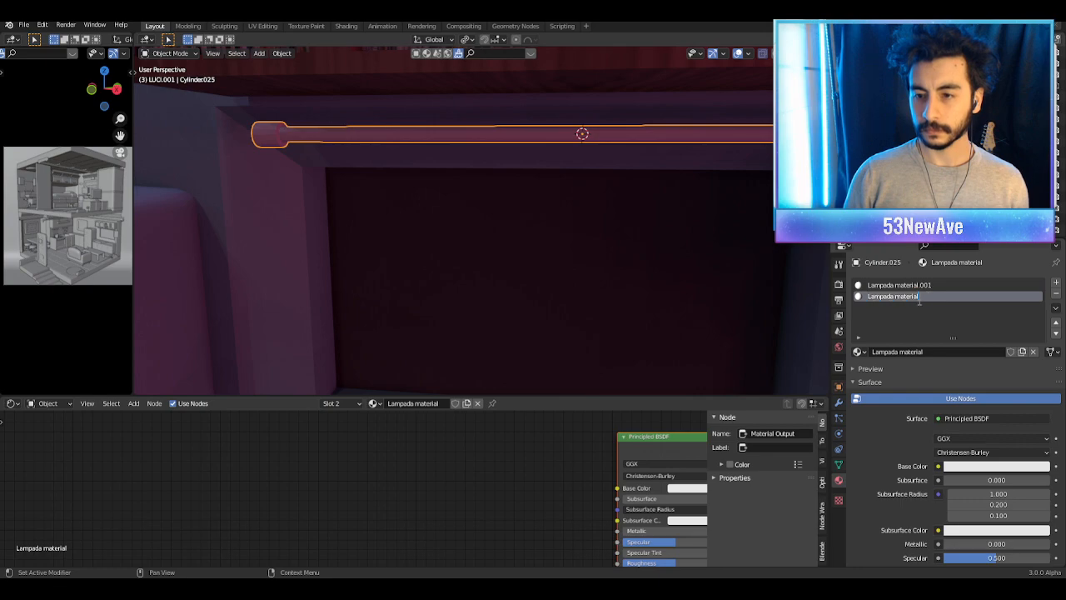
click(516, 238)
key(Tab)
key(Tab)
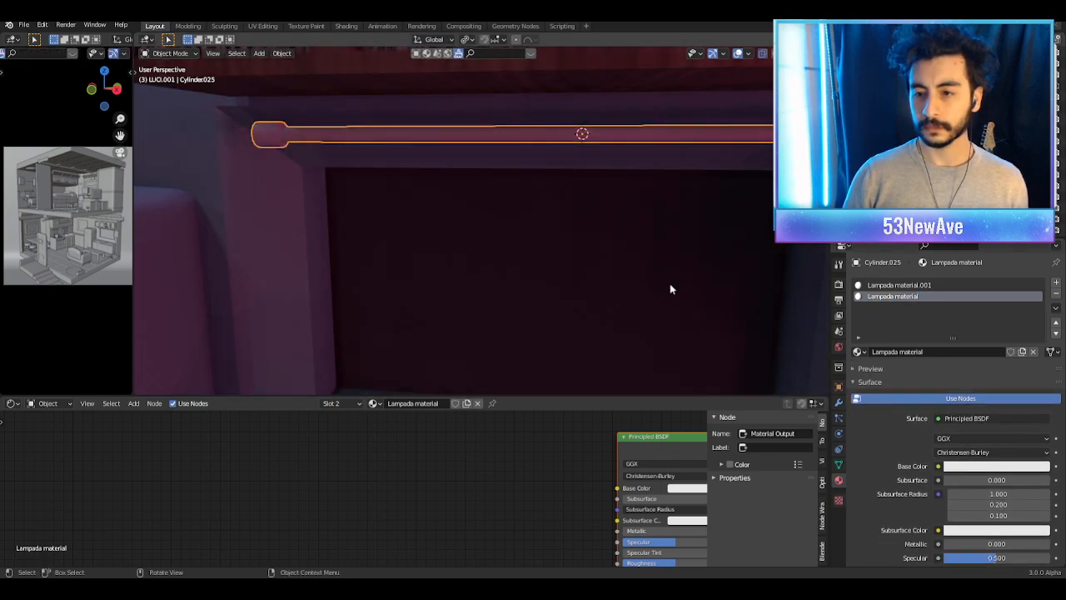
Step: Change the second slot's surface shader to Emission and assign that material to the tube's faces between the end caps
click(1002, 420)
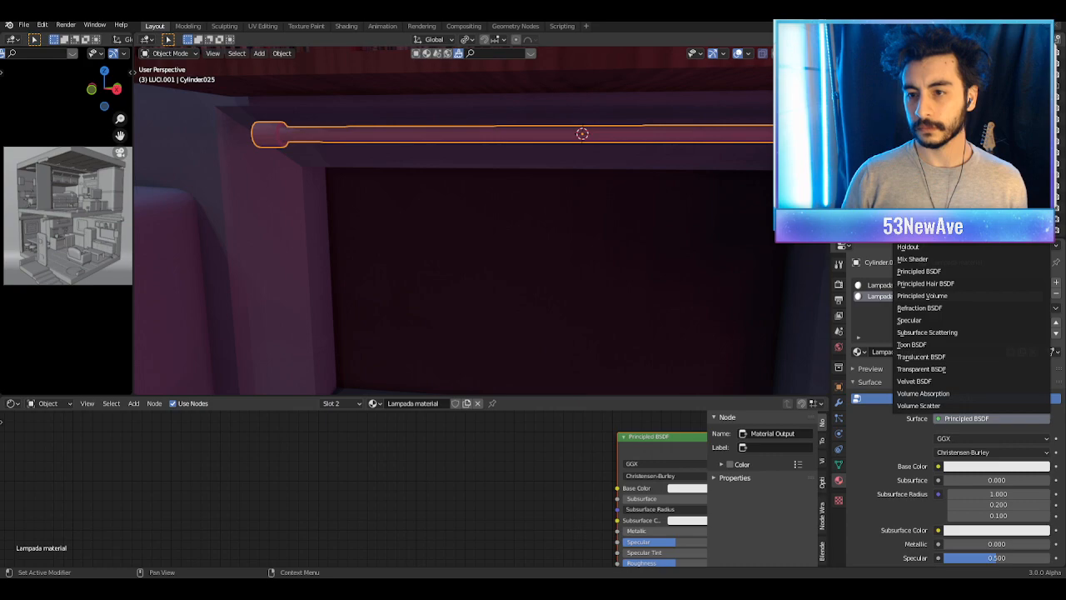
click(937, 199)
key(Tab)
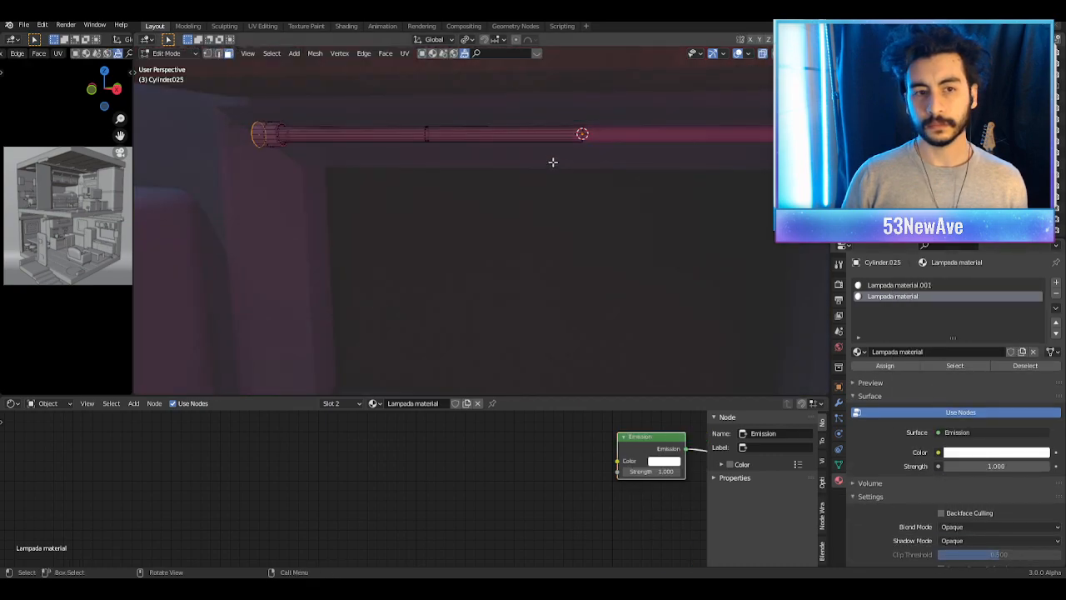
scroll(562, 172, down, 3)
scroll(572, 183, up, 3)
drag(459, 126, 379, 211)
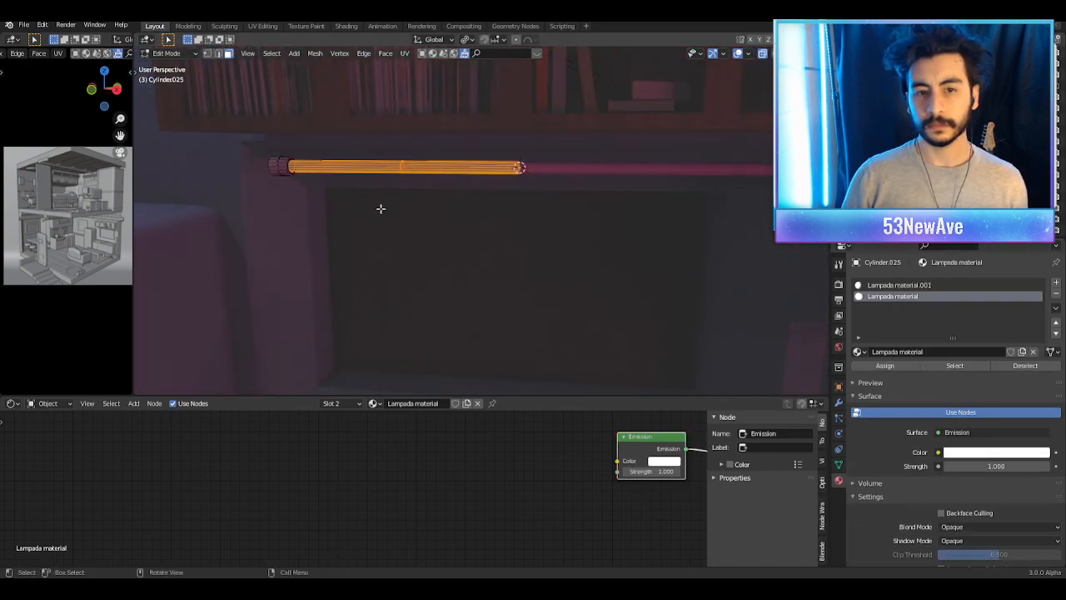
click(884, 366)
key(Tab)
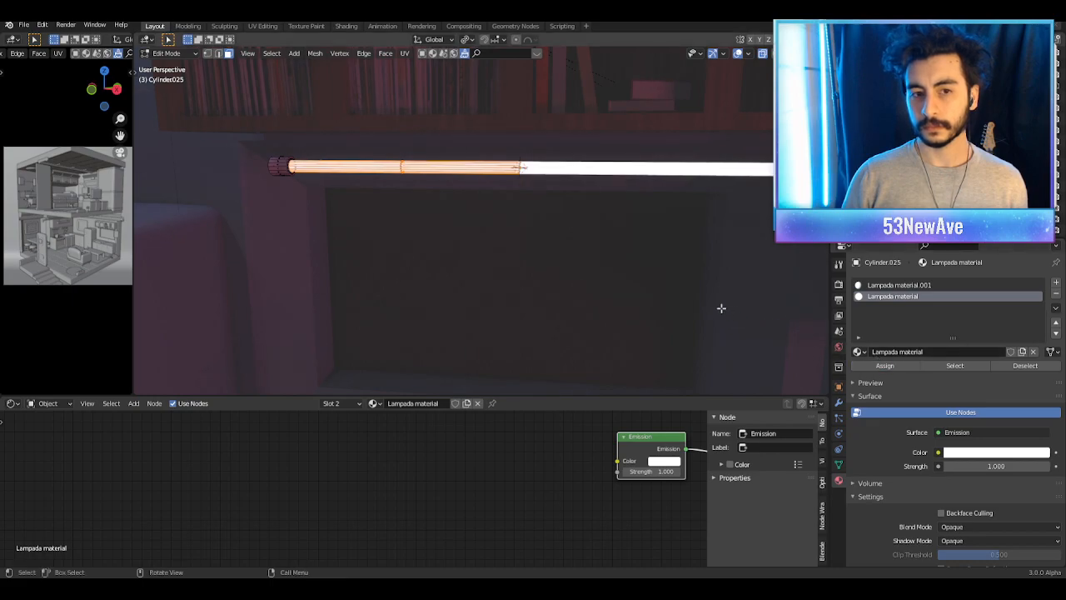
Step: Examine the glowing tube lamp with overlays hidden, both up close and within the whole apartment
click(738, 55)
scroll(648, 228, down, 5)
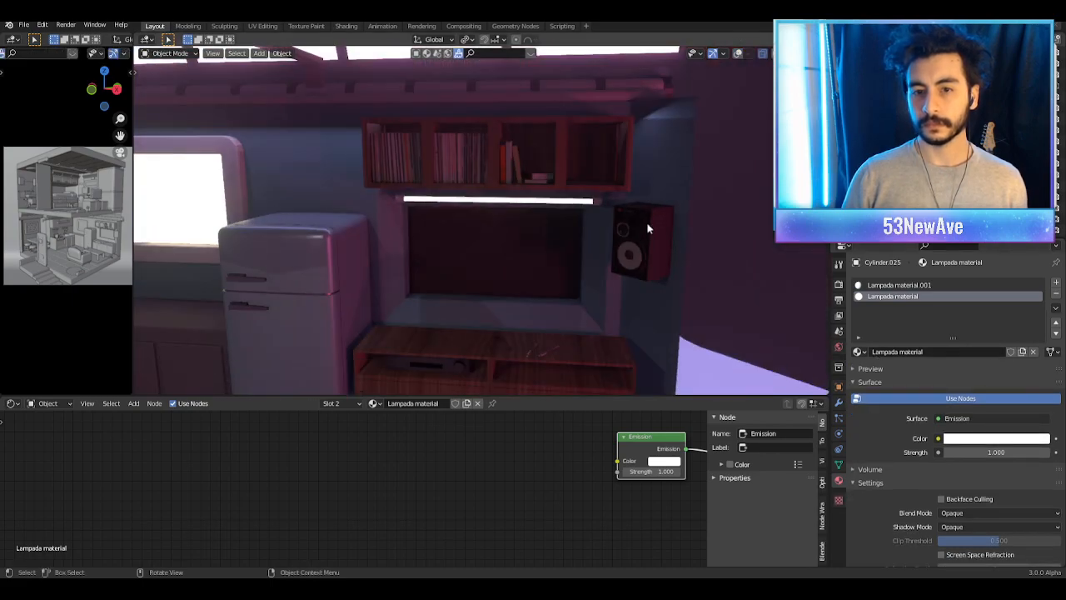
middle_drag(647, 228, 600, 229)
scroll(600, 229, down, 3)
scroll(601, 229, up, 4)
scroll(593, 238, down, 7)
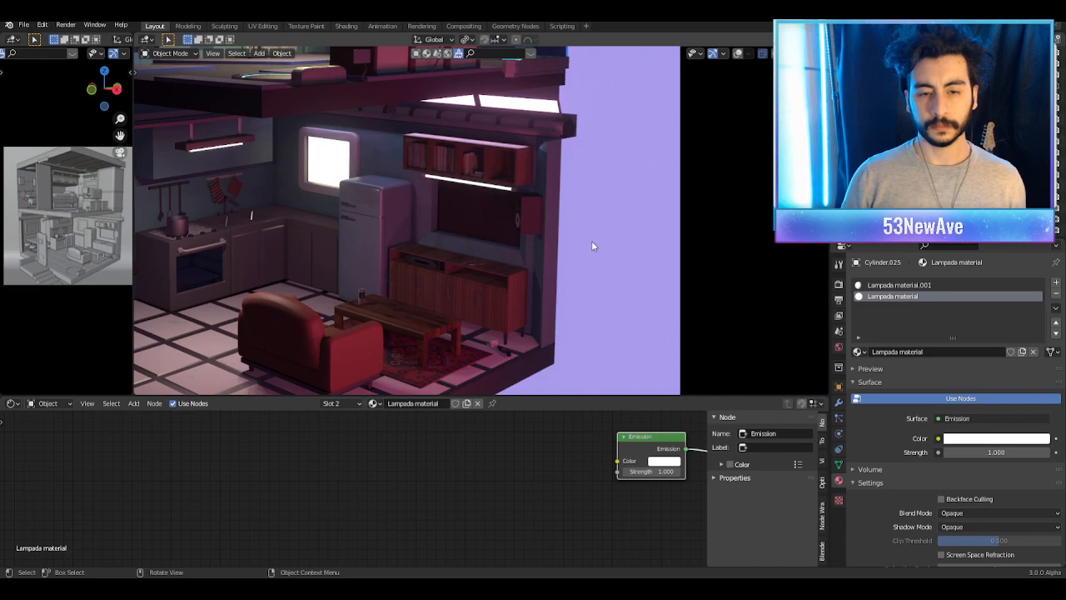
scroll(603, 238, up, 3)
scroll(619, 241, down, 2)
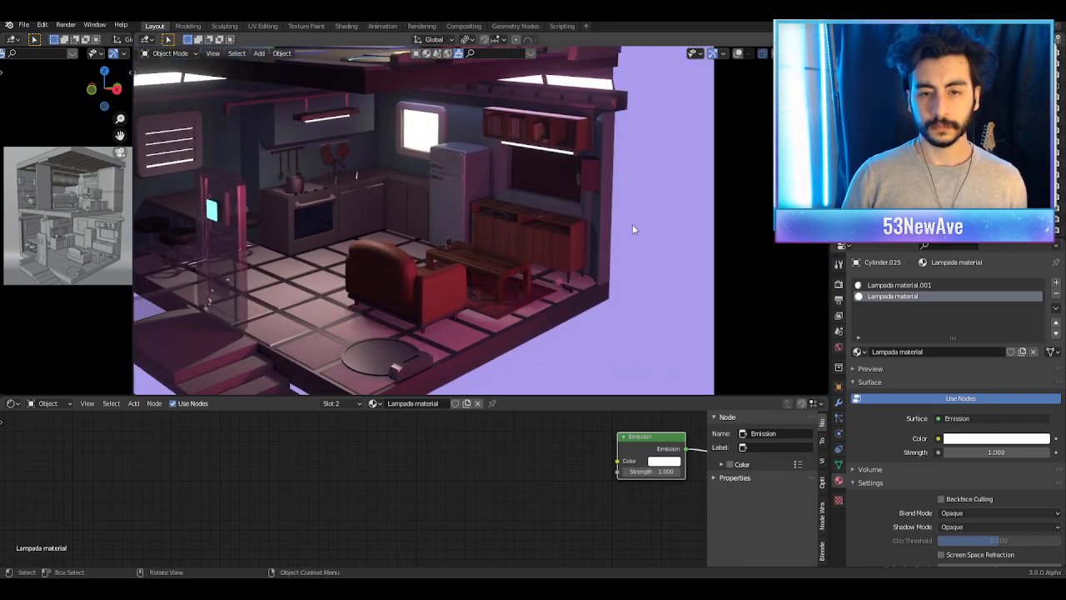
scroll(632, 229, down, 2)
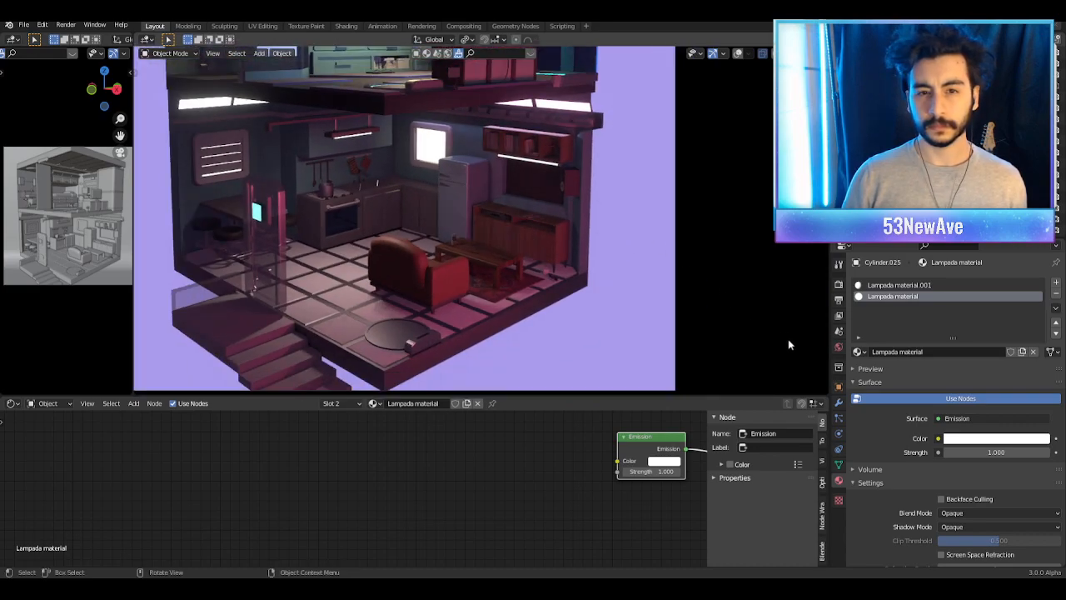
click(988, 440)
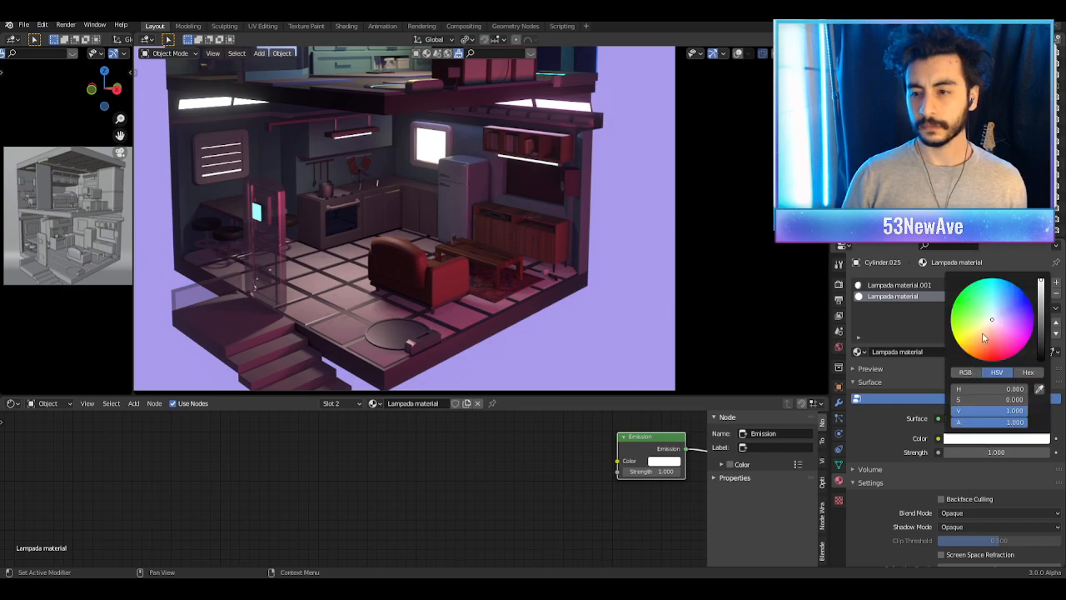
middle_drag(545, 312, 530, 343)
scroll(546, 331, down, 3)
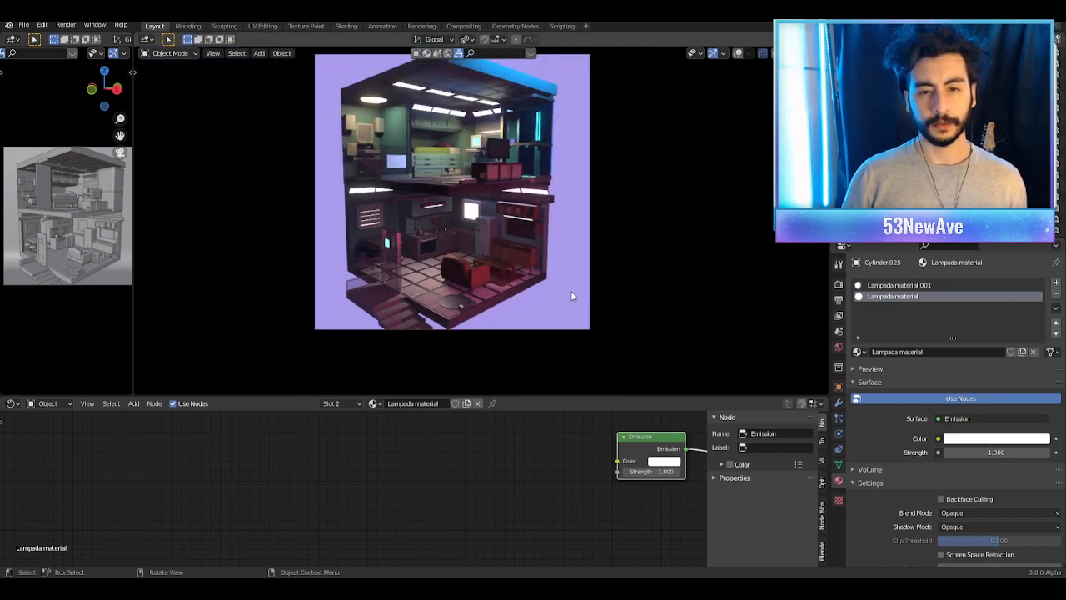
scroll(571, 296, up, 5)
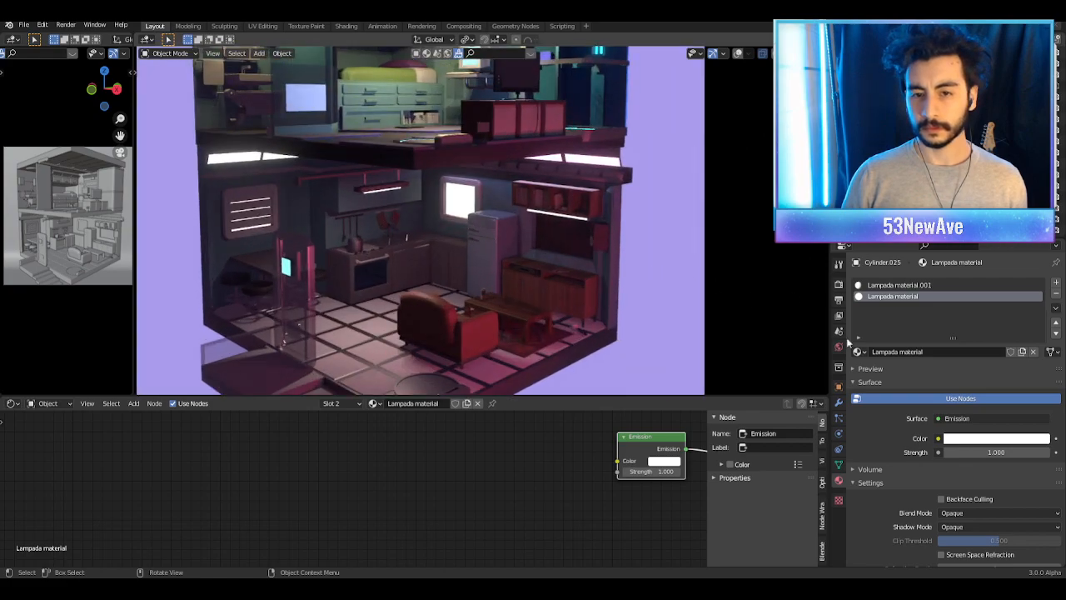
Step: Set the tube's emission color to a light green with hue 0.365 and check it in the camera view
click(987, 440)
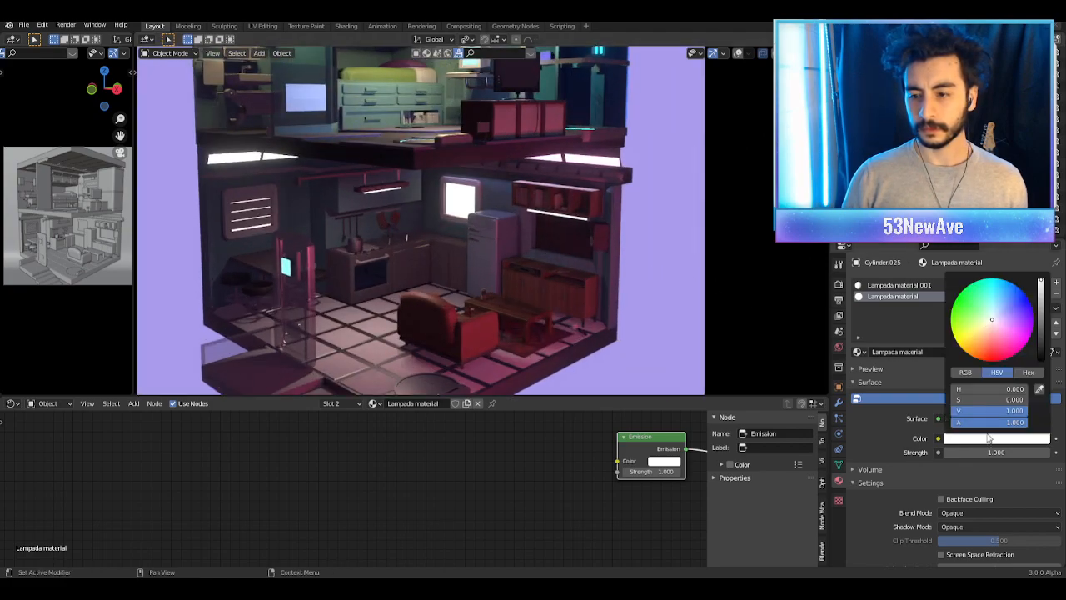
drag(994, 324, 975, 300)
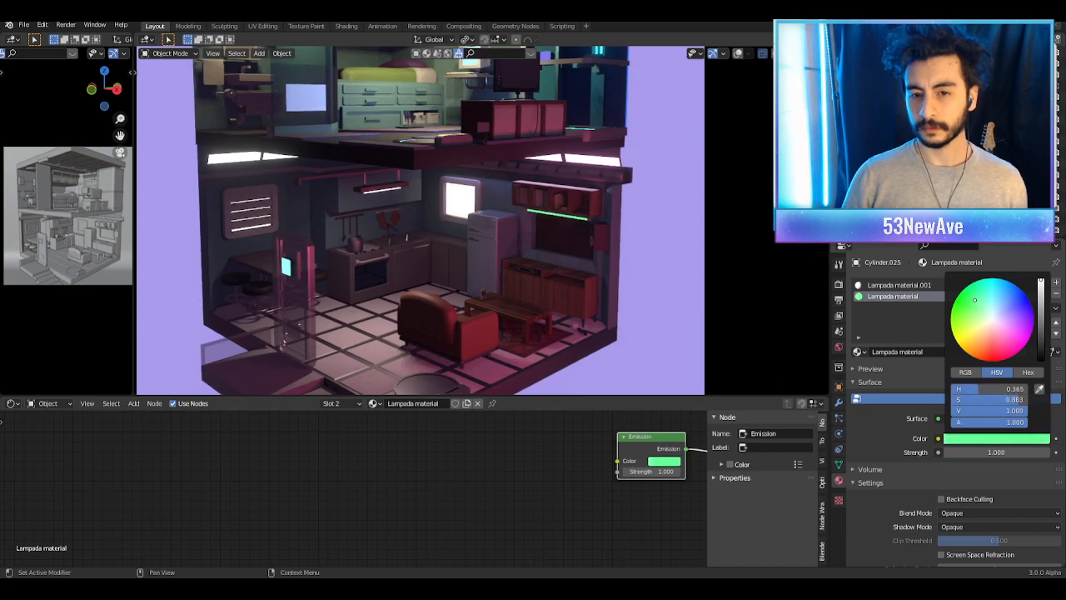
key(KP_0)
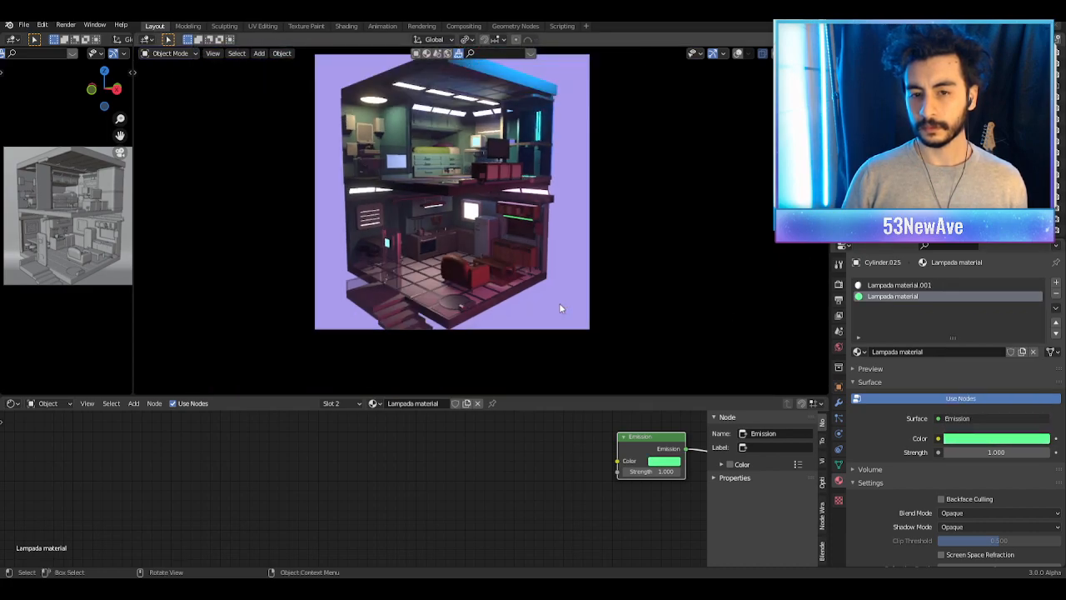
scroll(559, 302, up, 1)
scroll(533, 284, up, 1)
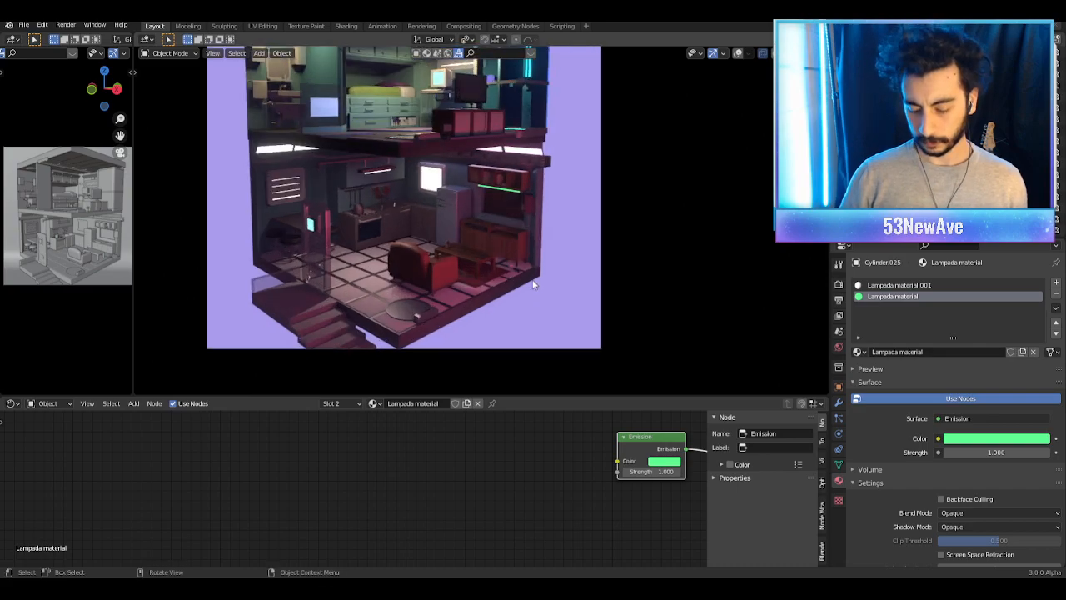
Step: Darken the base color of the end caps' material, "Lampada material.001", to a mid grey
key(KP_Decimal)
middle_drag(533, 284, 600, 281)
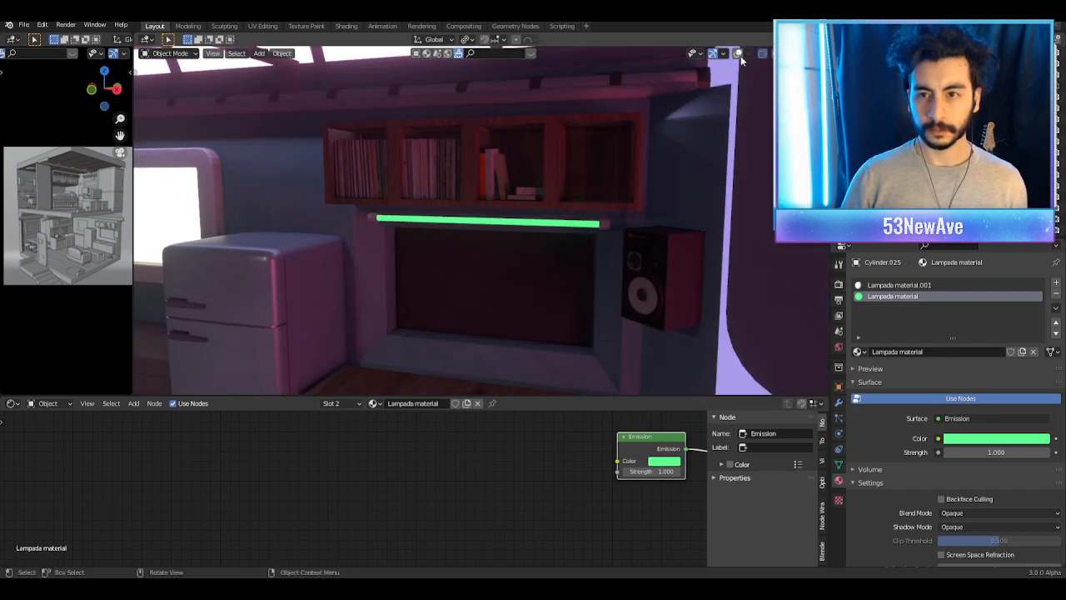
click(488, 222)
key(KP_Decimal)
click(900, 285)
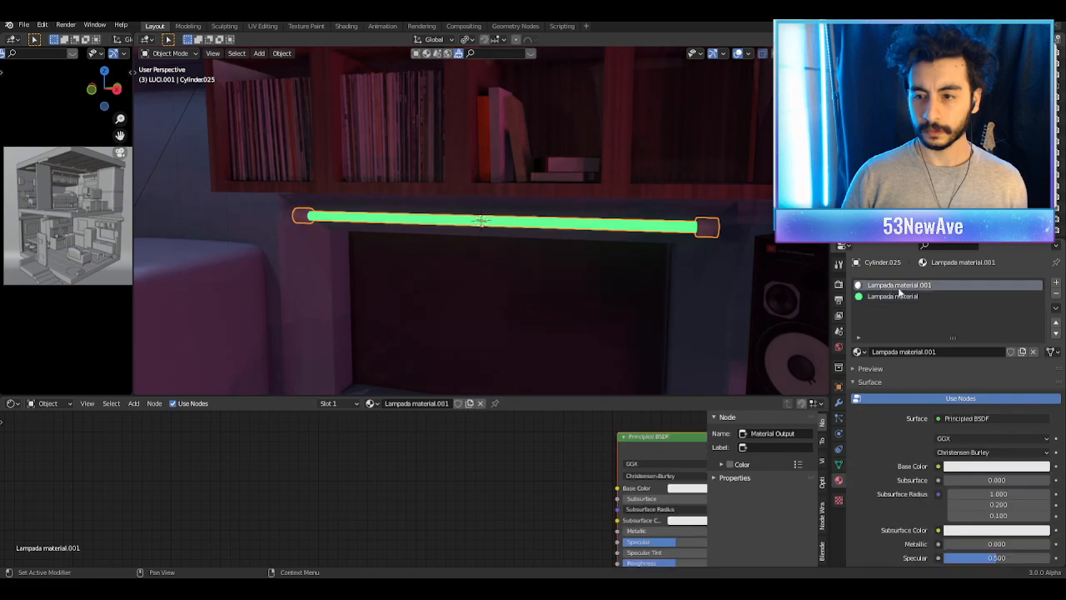
click(994, 466)
click(1041, 329)
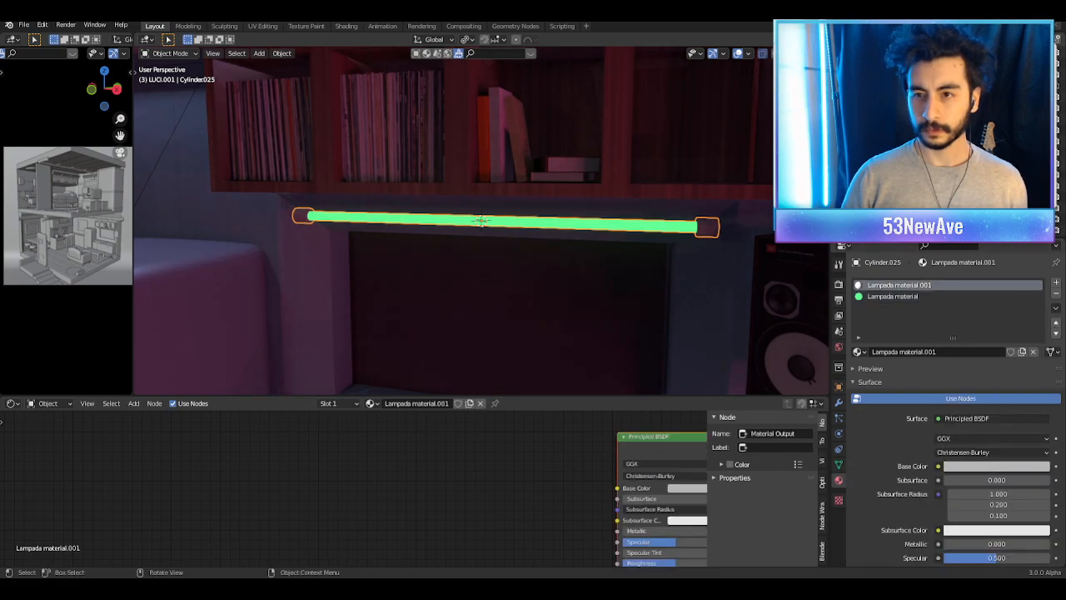
click(738, 54)
middle_drag(764, 160, 706, 177)
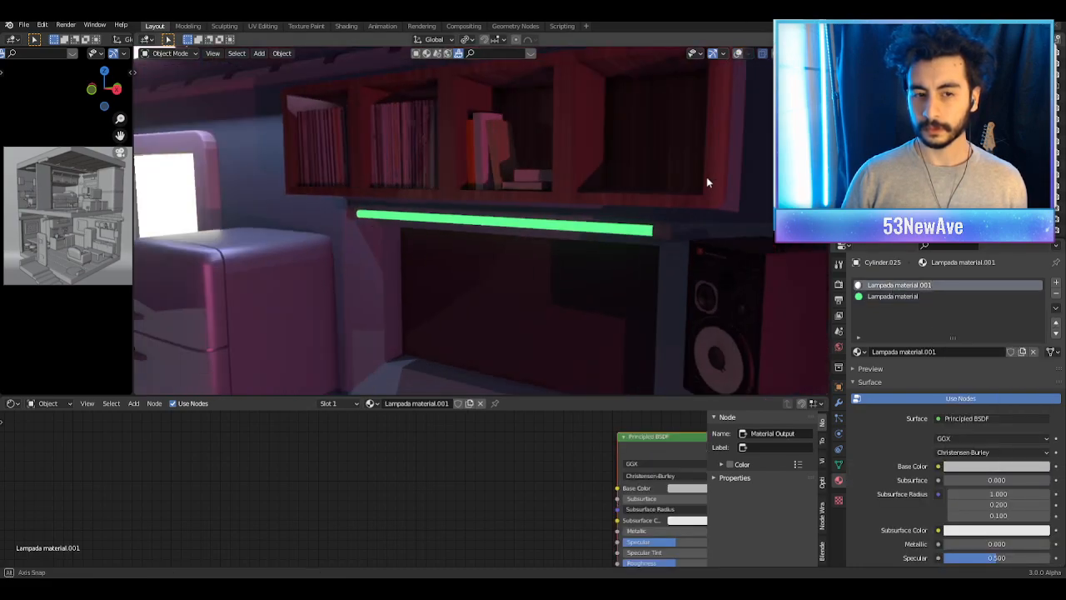
click(995, 468)
drag(1043, 332, 1043, 341)
Step: Set the green tube material's emission strength to 4.2, check the glow in the room, and save the file
scroll(560, 213, down, 9)
middle_drag(589, 202, 557, 201)
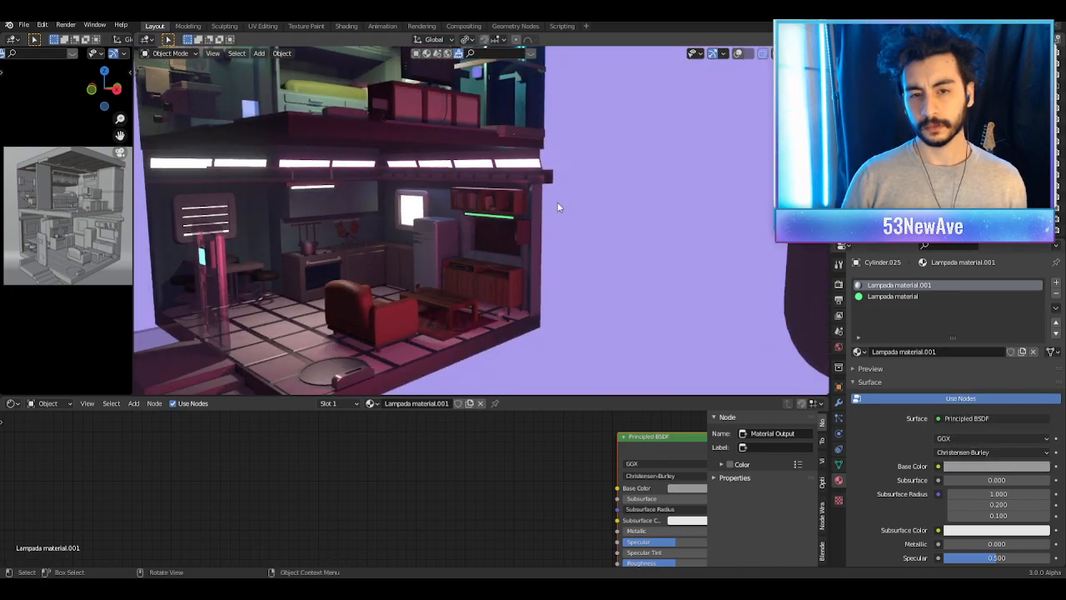
click(895, 296)
click(1000, 440)
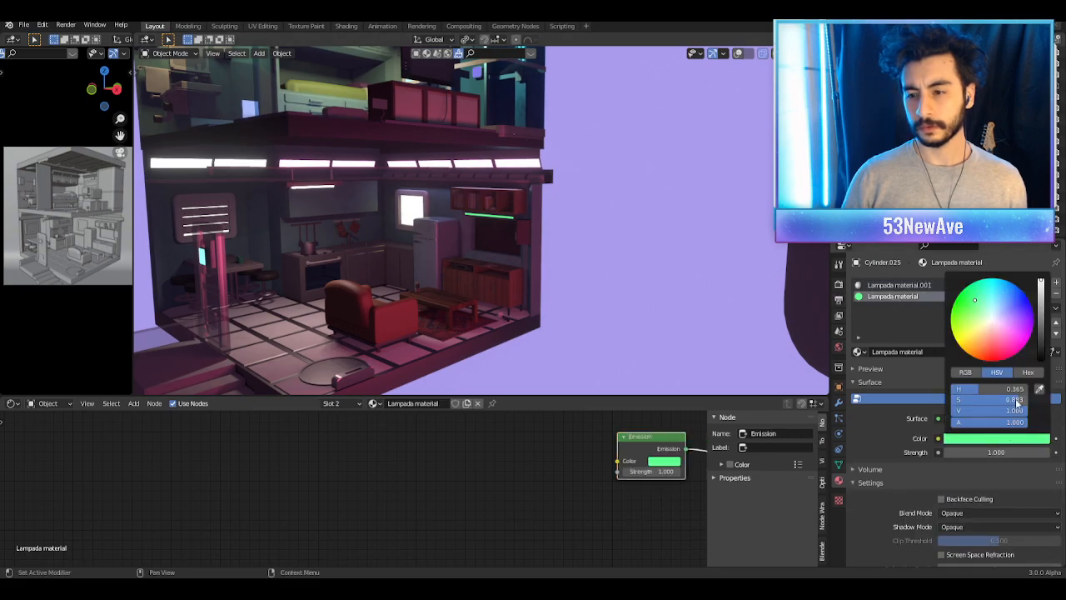
drag(998, 452, 1048, 452)
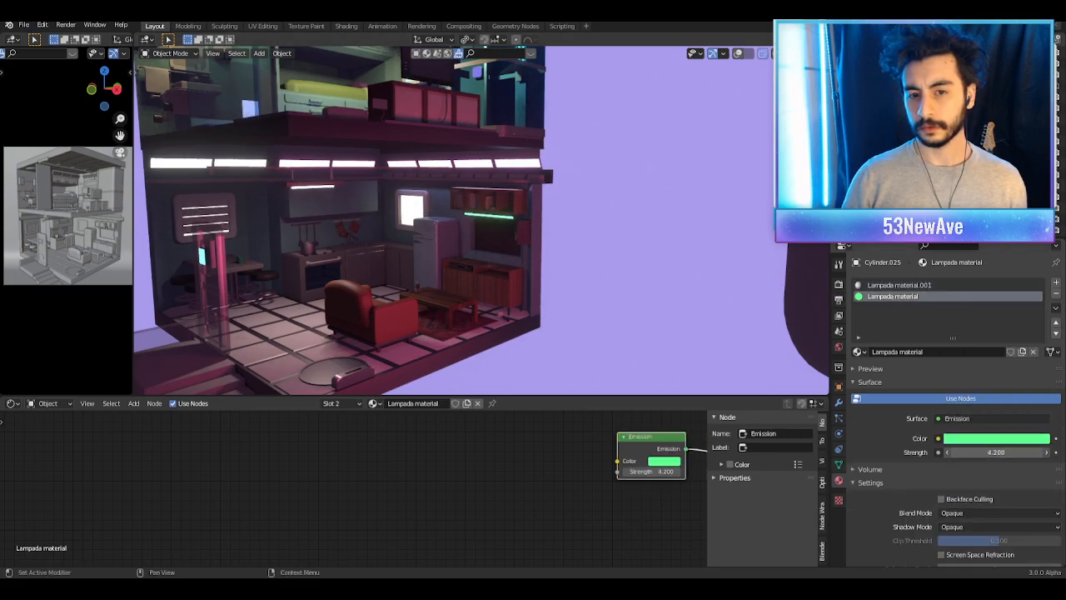
scroll(528, 228, up, 5)
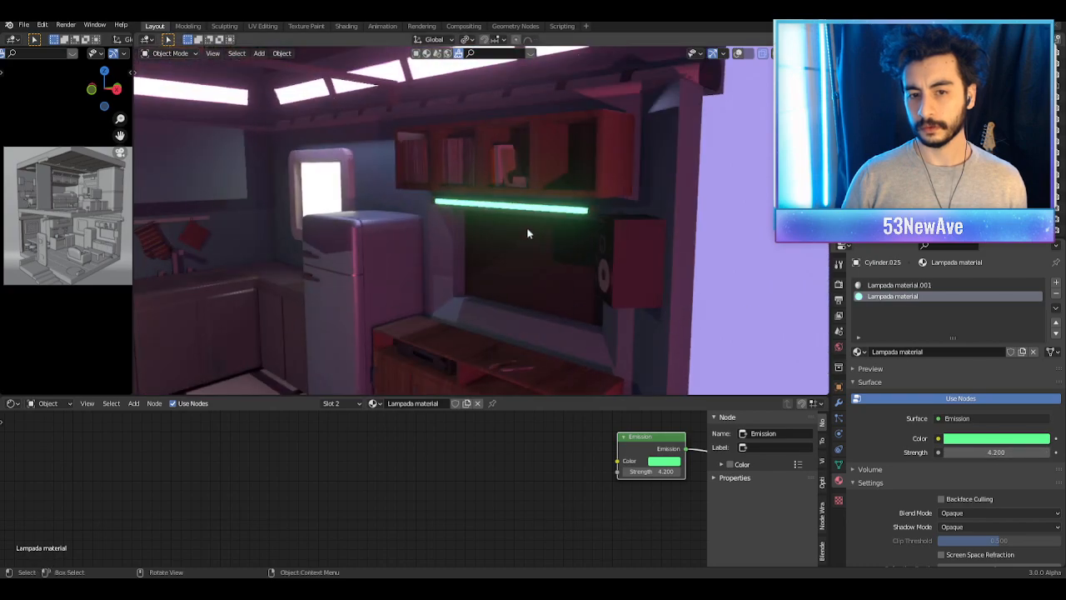
scroll(564, 231, down, 3)
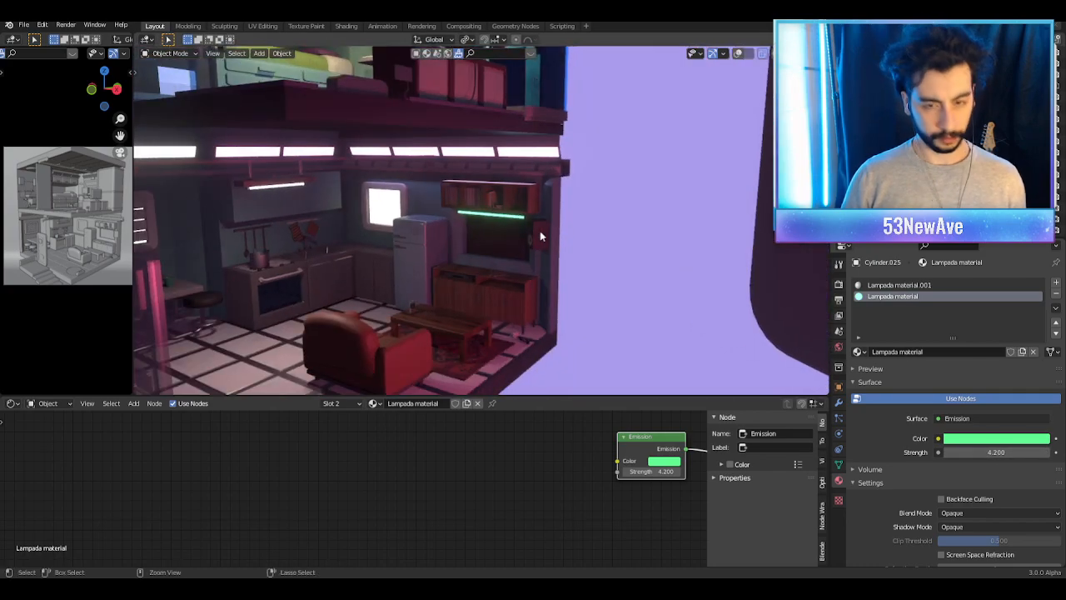
key(ctrl+s)
Step: Show the overlays and add an area light at the green tube lamp below the wall shelf
scroll(542, 233, up, 6)
click(739, 54)
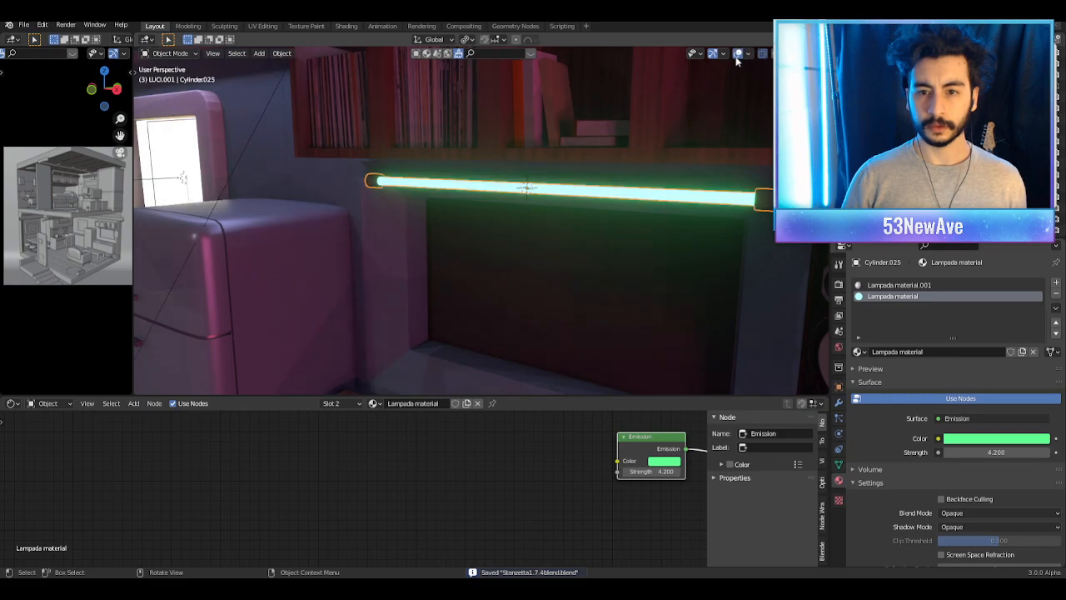
key(shift+a)
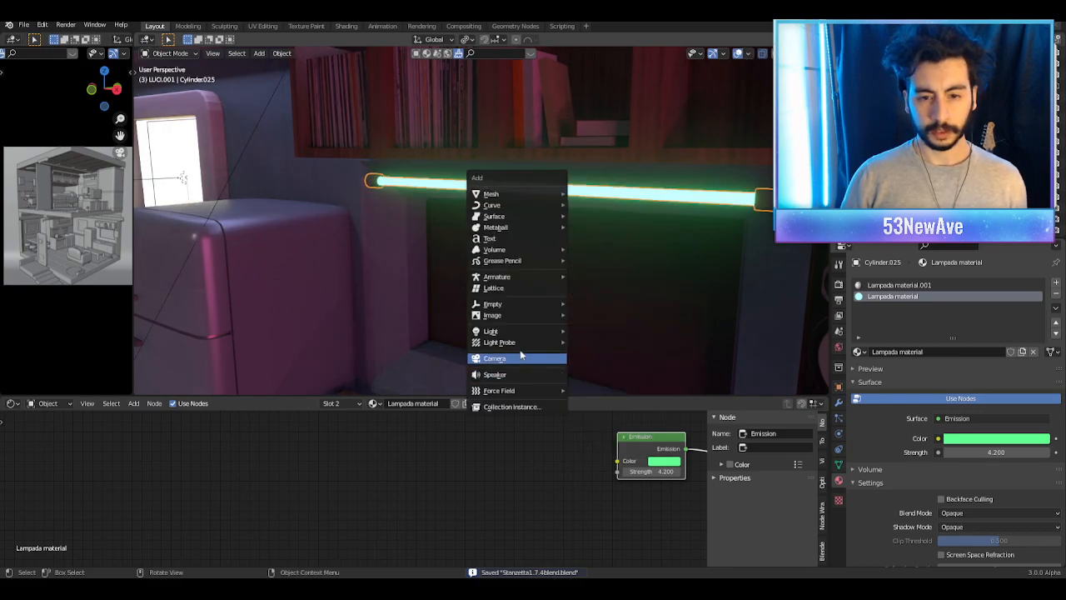
mouse_move(524, 333)
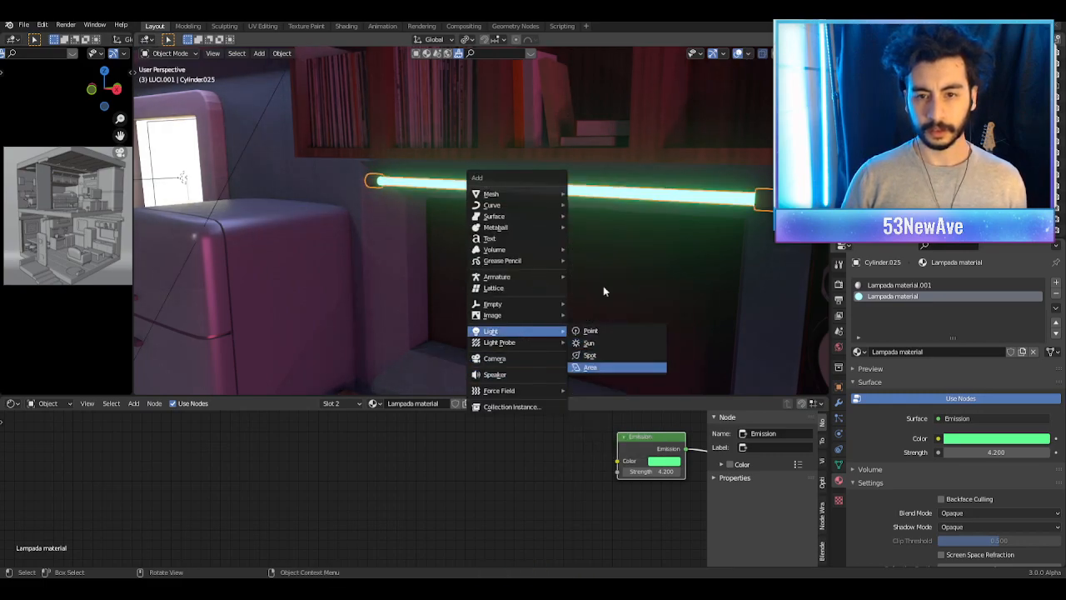
click(591, 367)
scroll(609, 286, down, 3)
middle_drag(616, 285, 554, 260)
scroll(601, 219, down, 2)
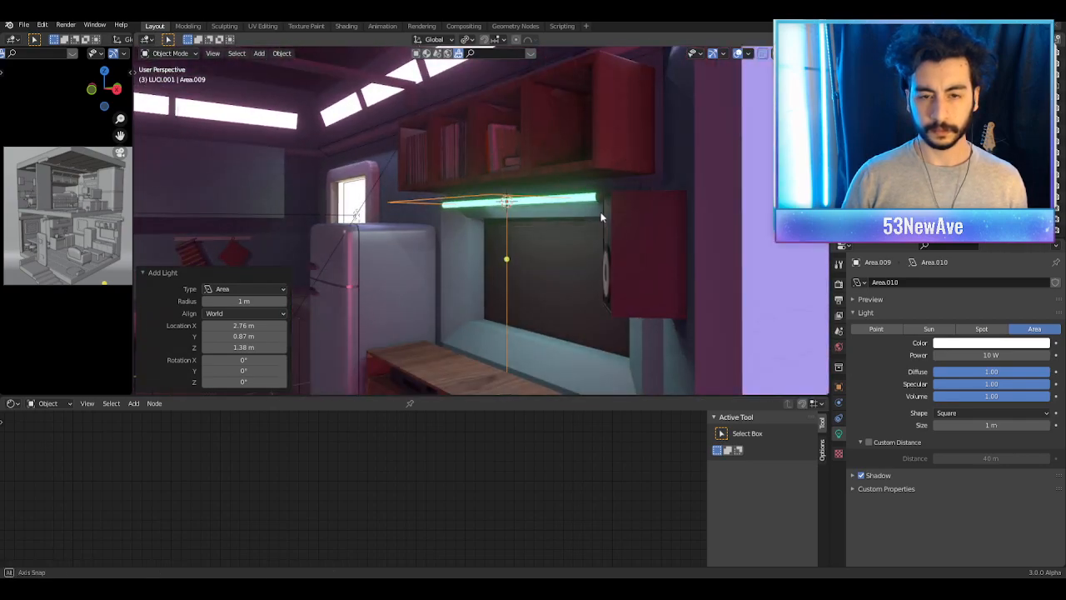
Step: Scale the new area light along the global Y axis to about 0.102 so it is as narrow as the tube
middle_drag(601, 216, 596, 167)
key(s)
key(y)
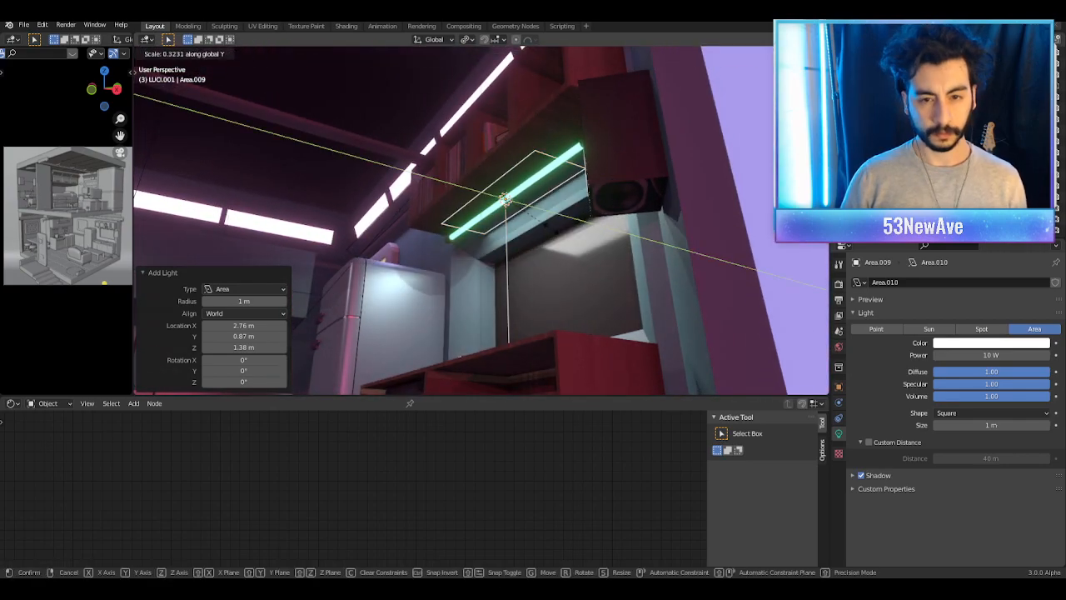
click(516, 198)
middle_drag(518, 199, 507, 250)
key(r)
key(y)
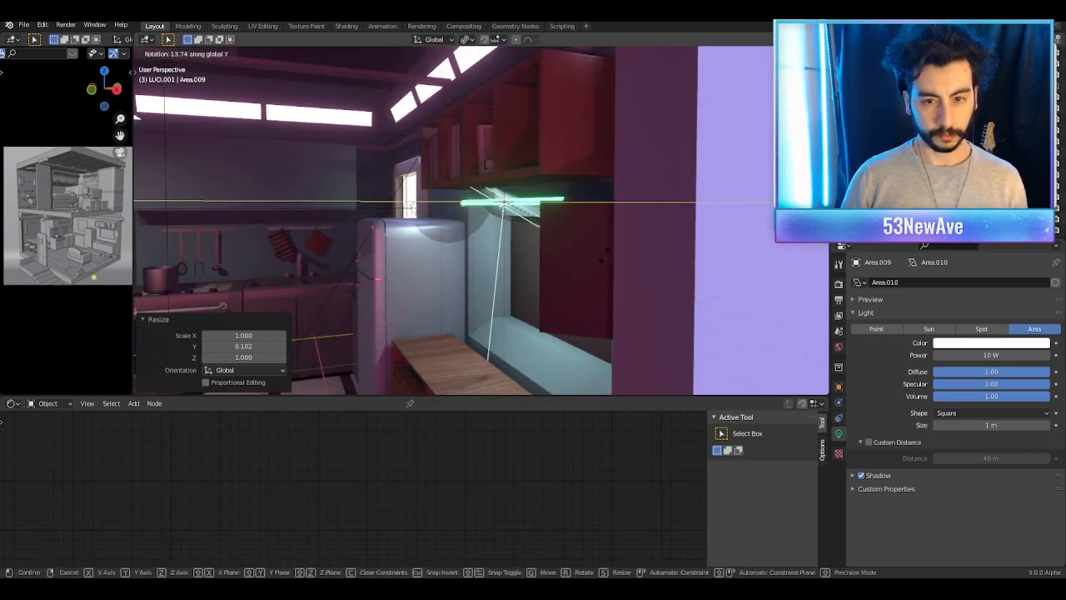
key(Escape)
middle_drag(592, 278, 605, 235)
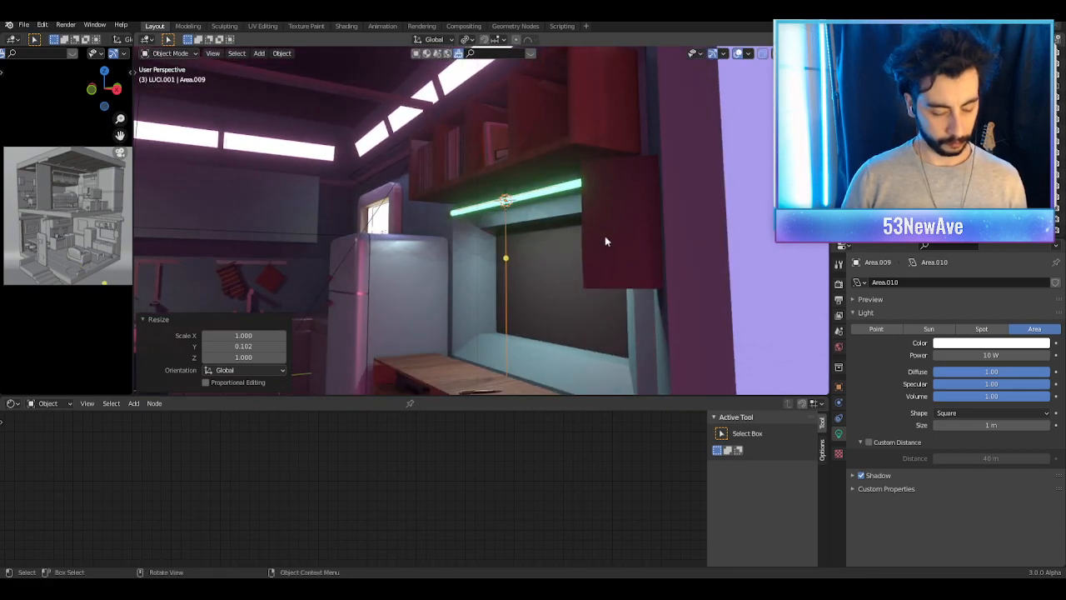
key(r)
key(y)
key(Escape)
Step: Rotate the narrow area light about the X axis to face into the room and adjust its height along Z beside the tube
middle_drag(540, 301, 573, 272)
key(r)
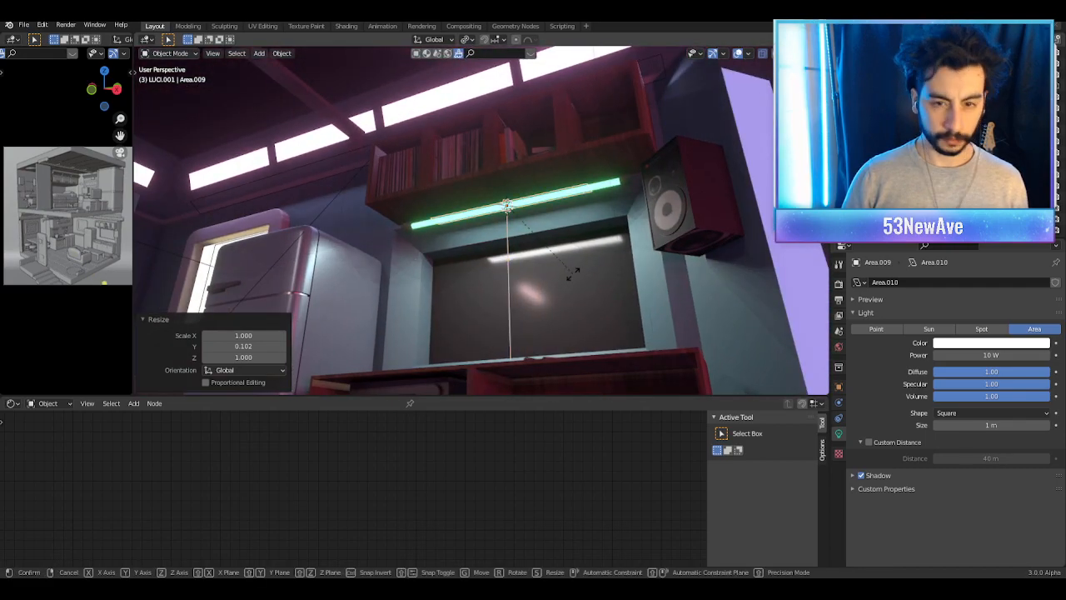
key(x)
click(476, 259)
middle_drag(477, 258, 513, 204)
scroll(469, 269, down, 2)
key(g)
key(z)
click(515, 224)
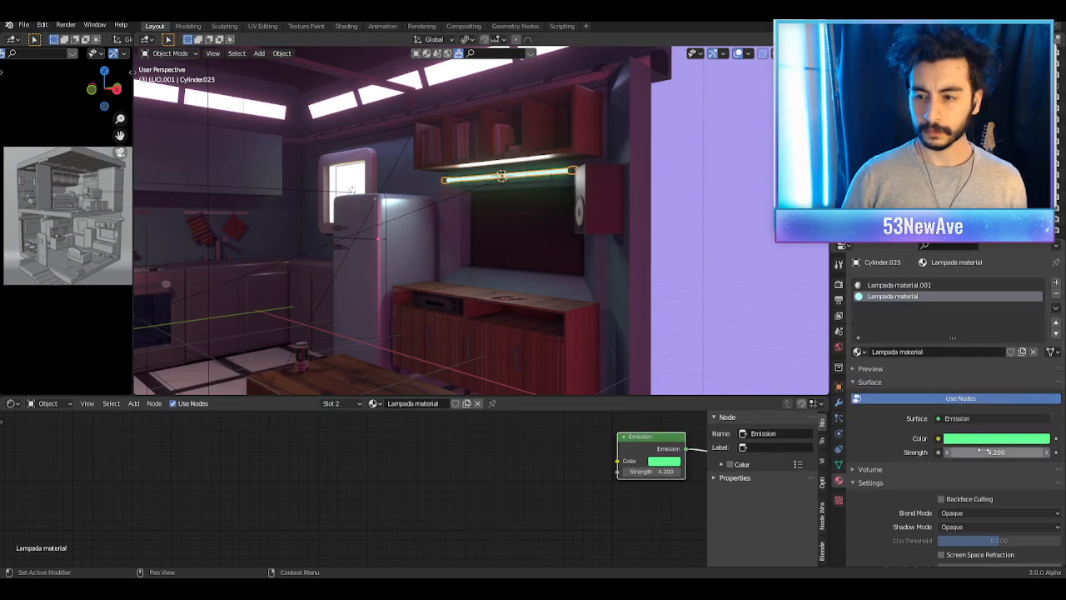
Step: Match the area light's color to the tube's green emission color, check it in the camera view, and save the file
click(447, 198)
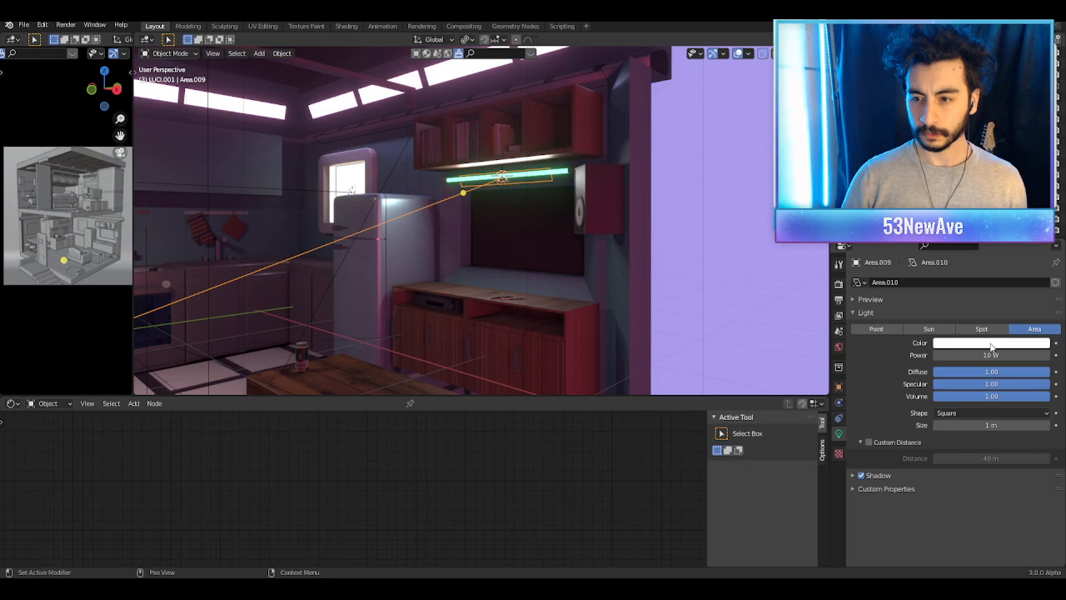
click(738, 53)
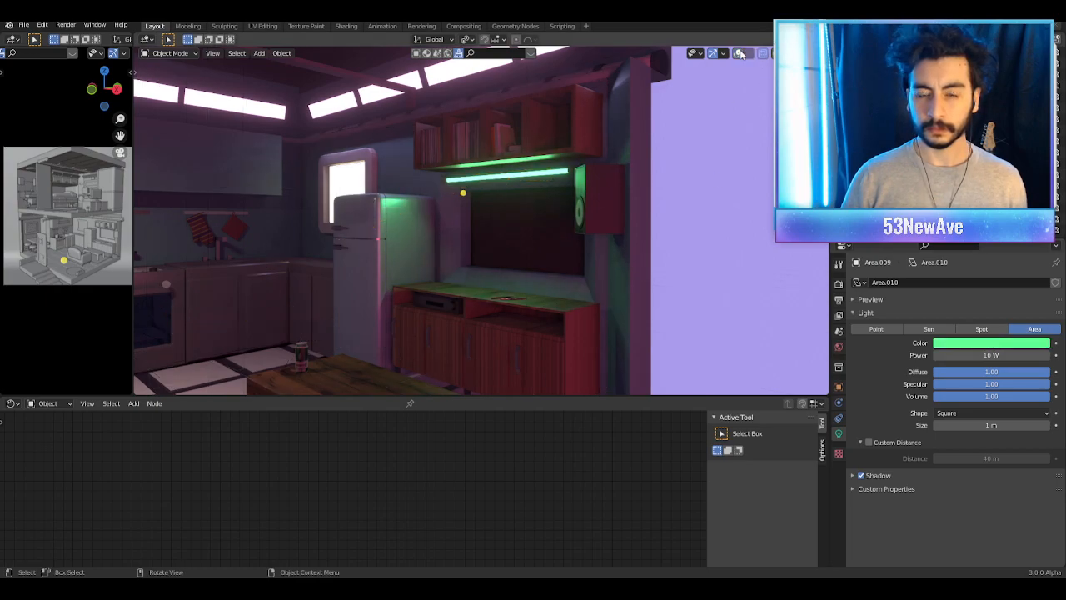
scroll(652, 219, down, 6)
key(KP_0)
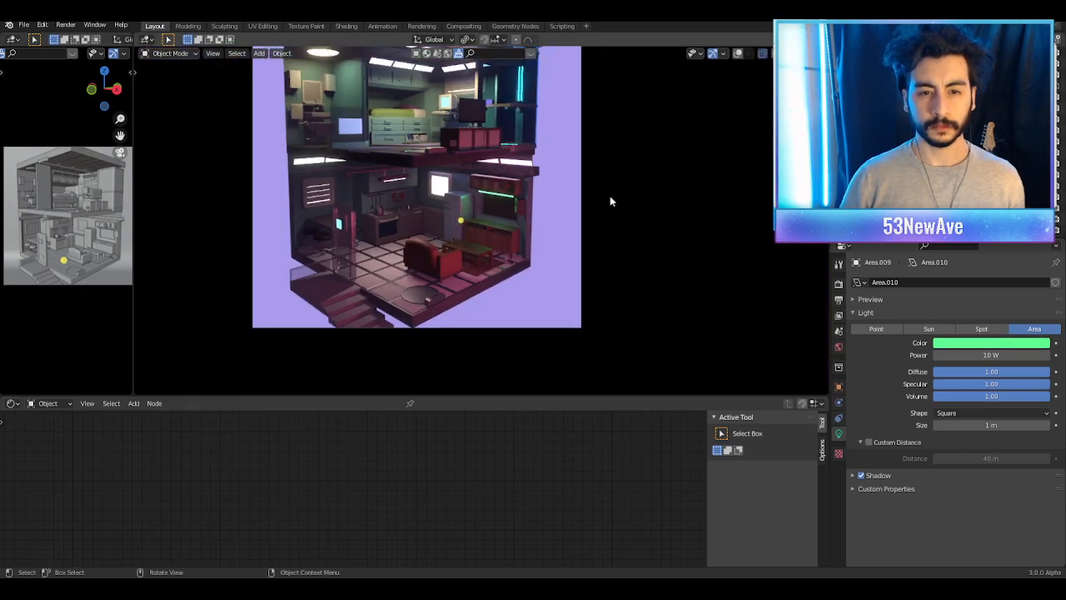
key(Home)
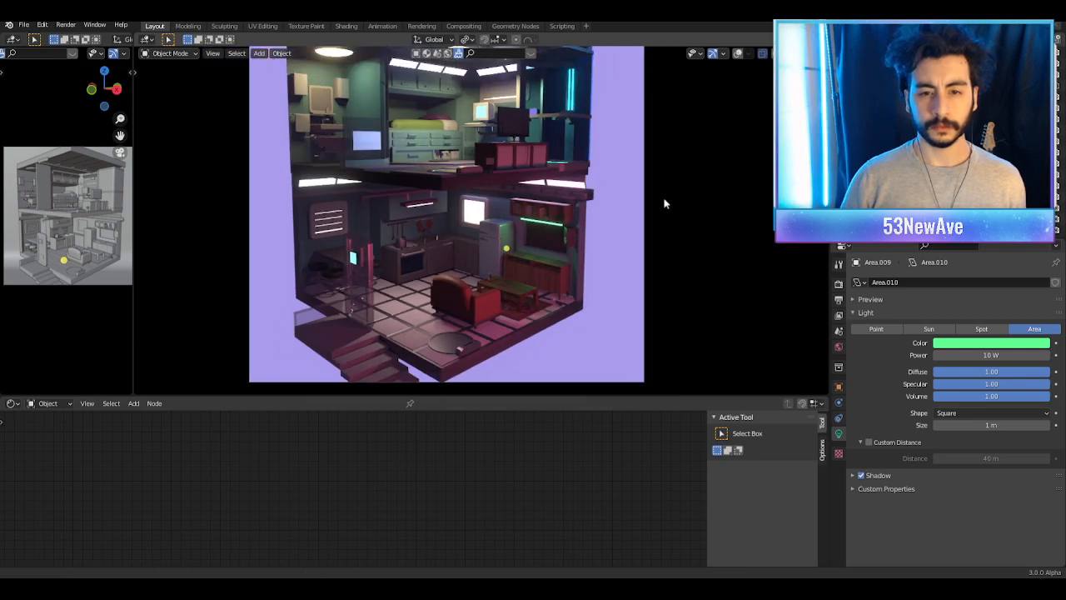
click(741, 54)
click(740, 54)
scroll(673, 185, down, 2)
shift+middle_drag(673, 185, 655, 214)
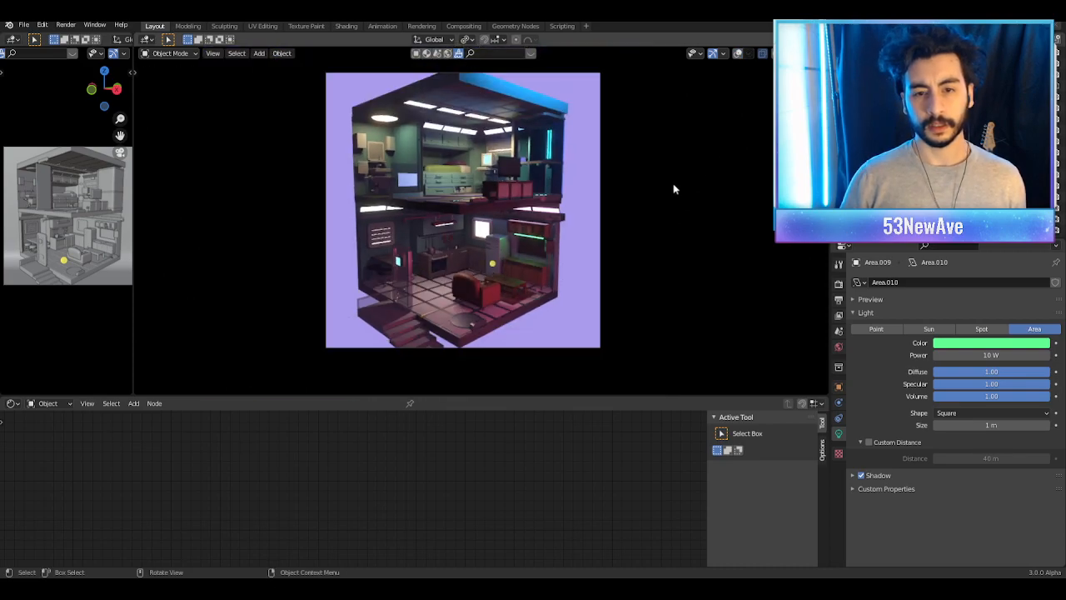
key(ctrl+s)
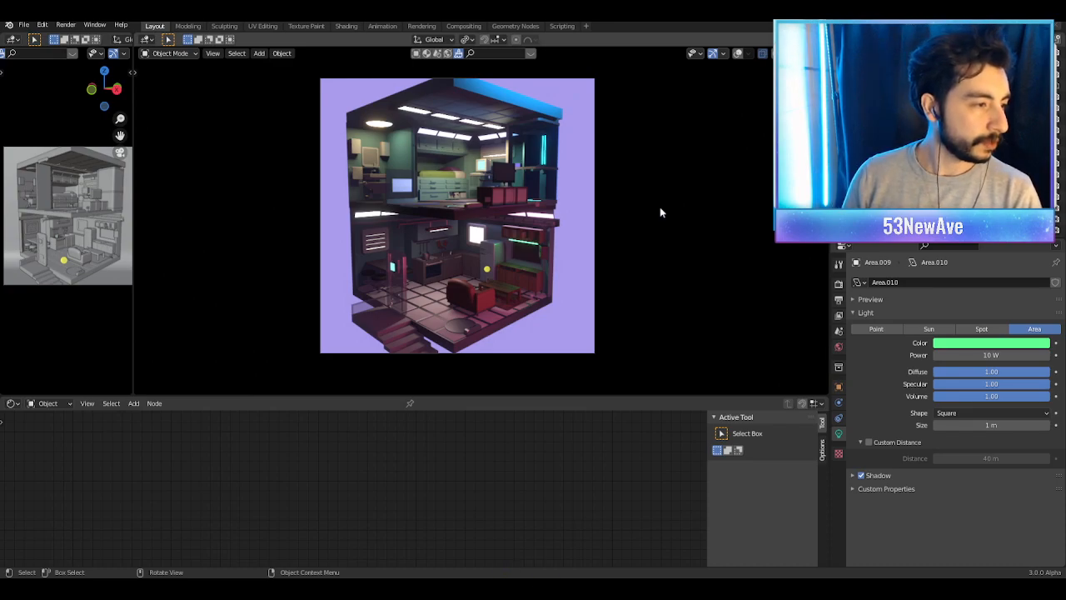
Step: Enlarge the 3D viewport and examine the lighting of the whole apartment and the lower room through the camera
scroll(660, 208, up, 2)
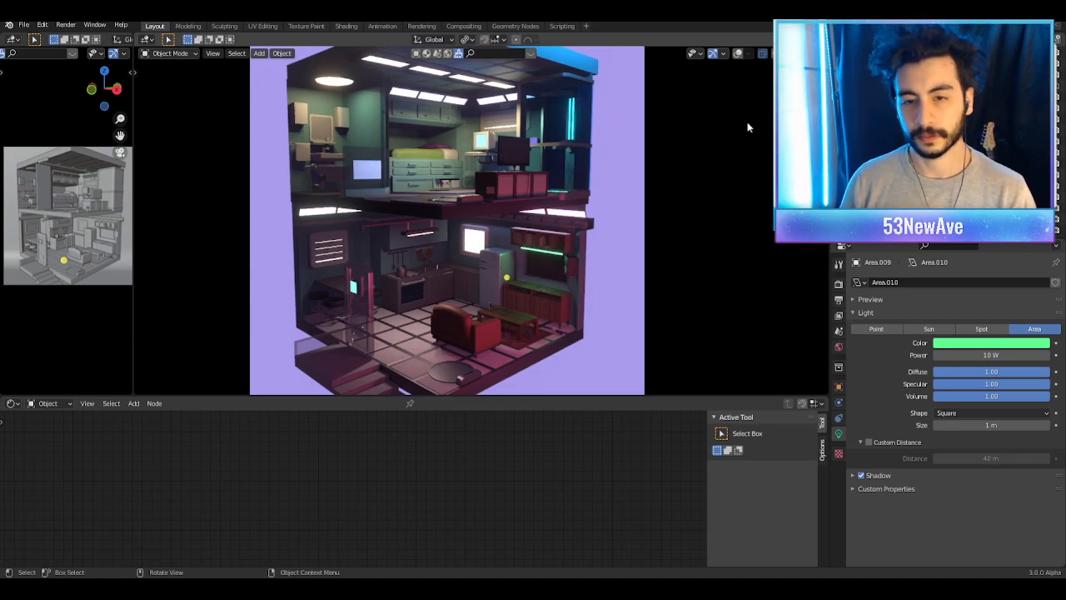
scroll(674, 133, down, 1)
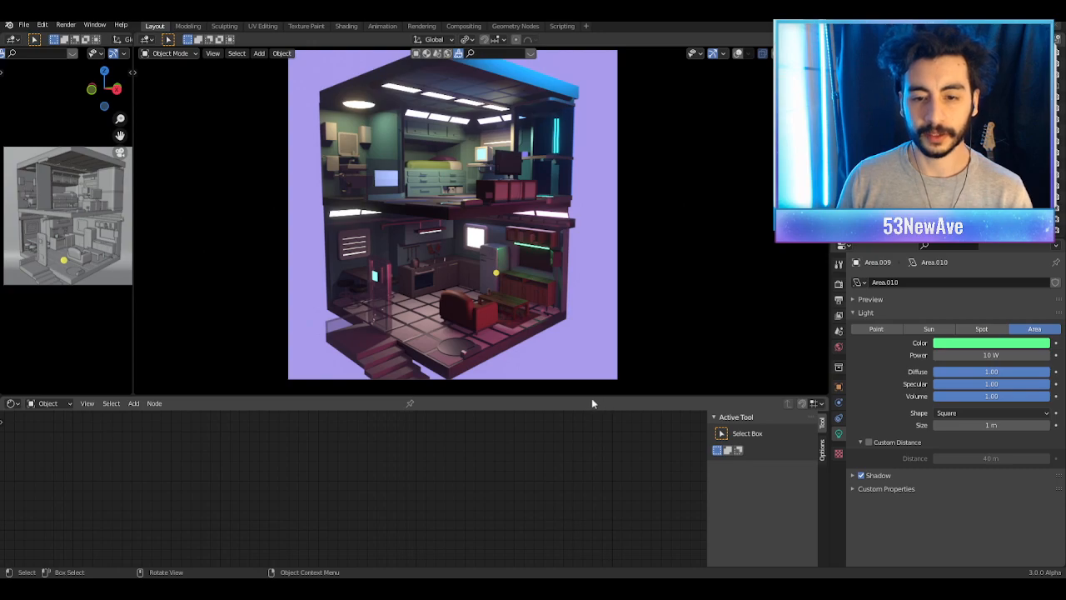
drag(578, 395, 578, 442)
scroll(583, 427, up, 1)
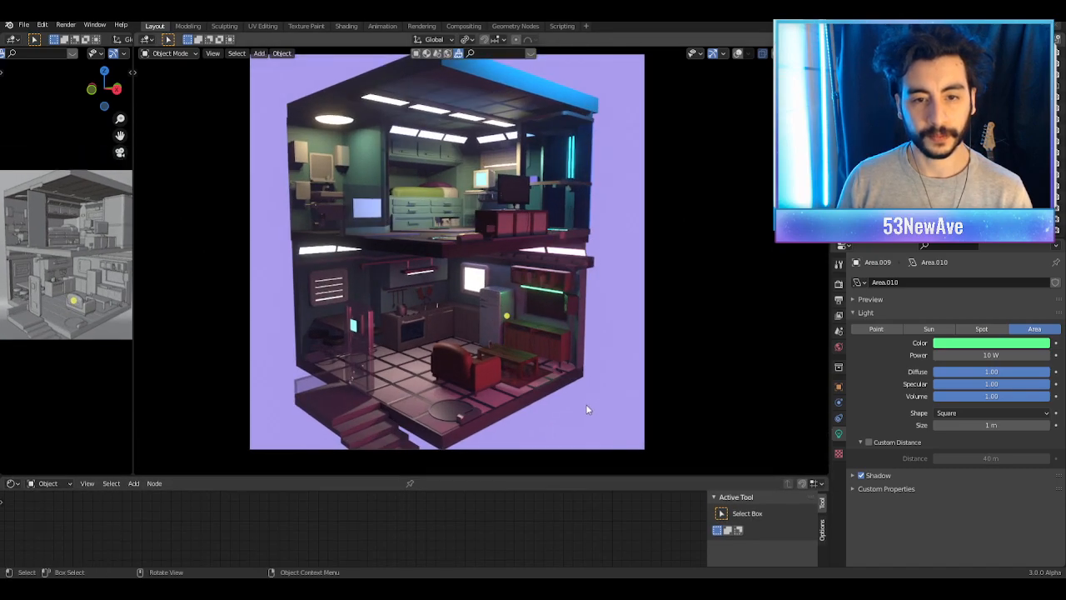
scroll(592, 403, down, 1)
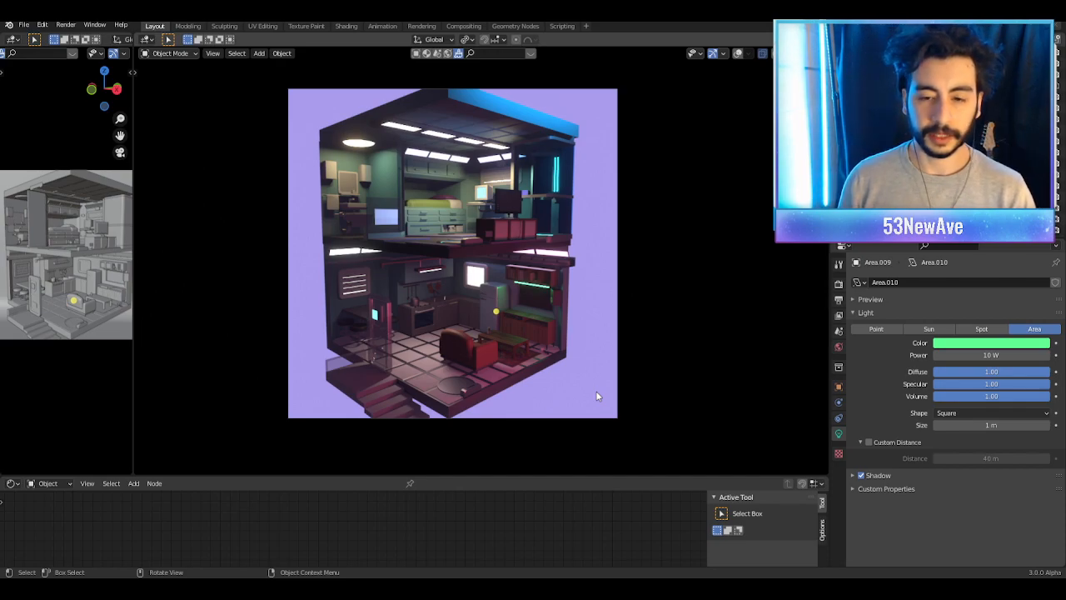
click(738, 54)
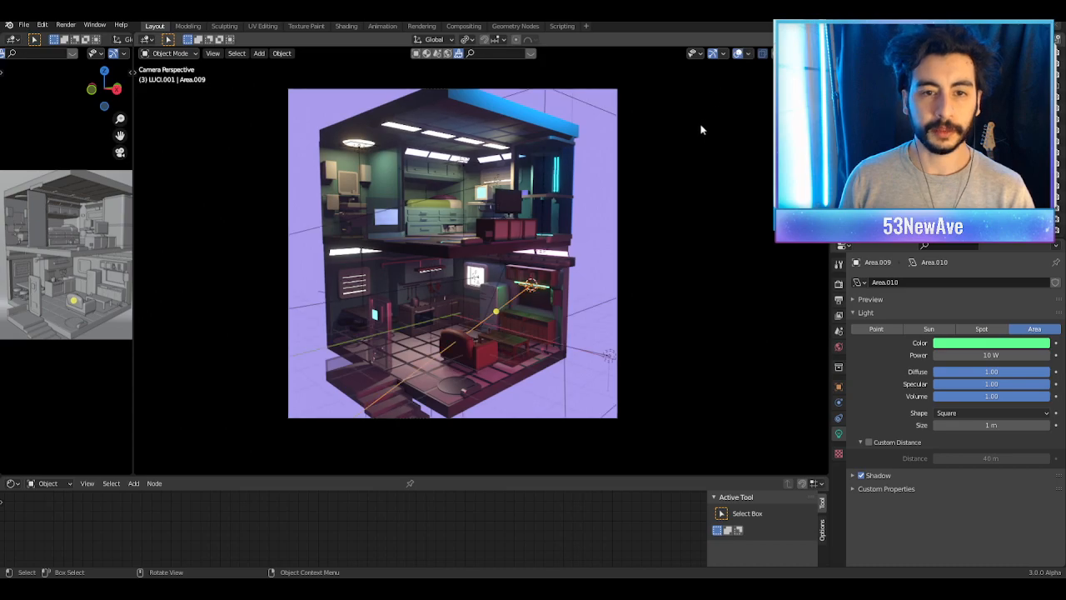
click(738, 54)
scroll(650, 209, up, 2)
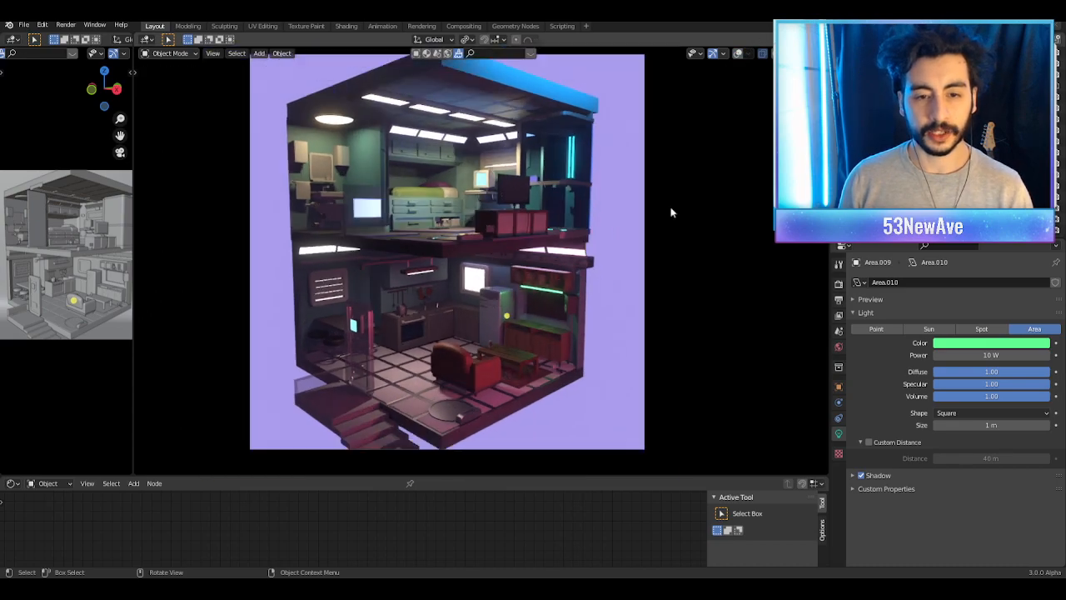
shift+middle_drag(610, 272, 657, 297)
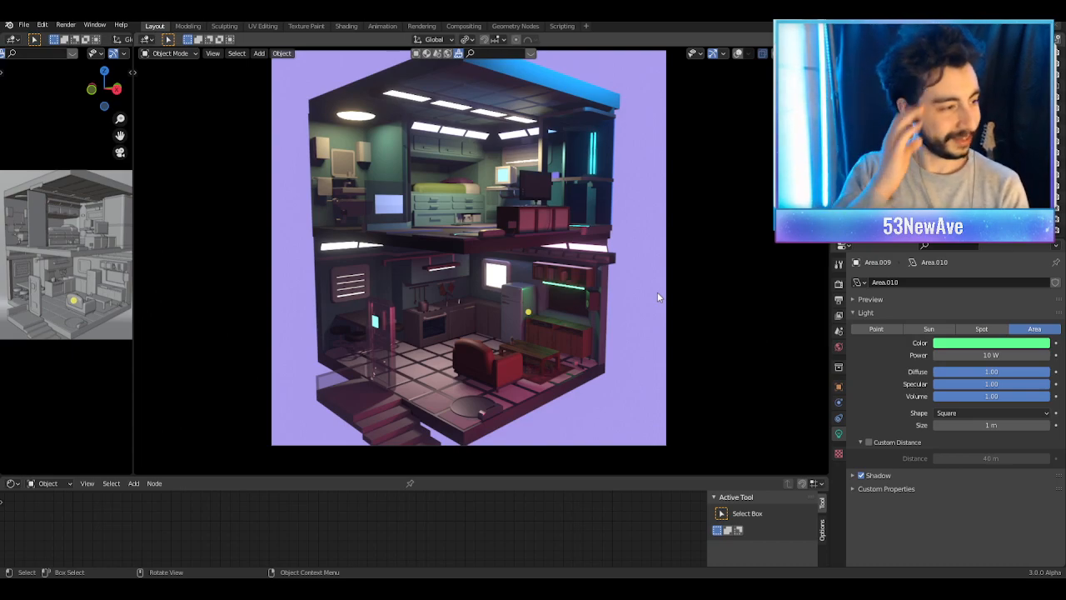
scroll(620, 301, up, 1)
scroll(619, 301, up, 1)
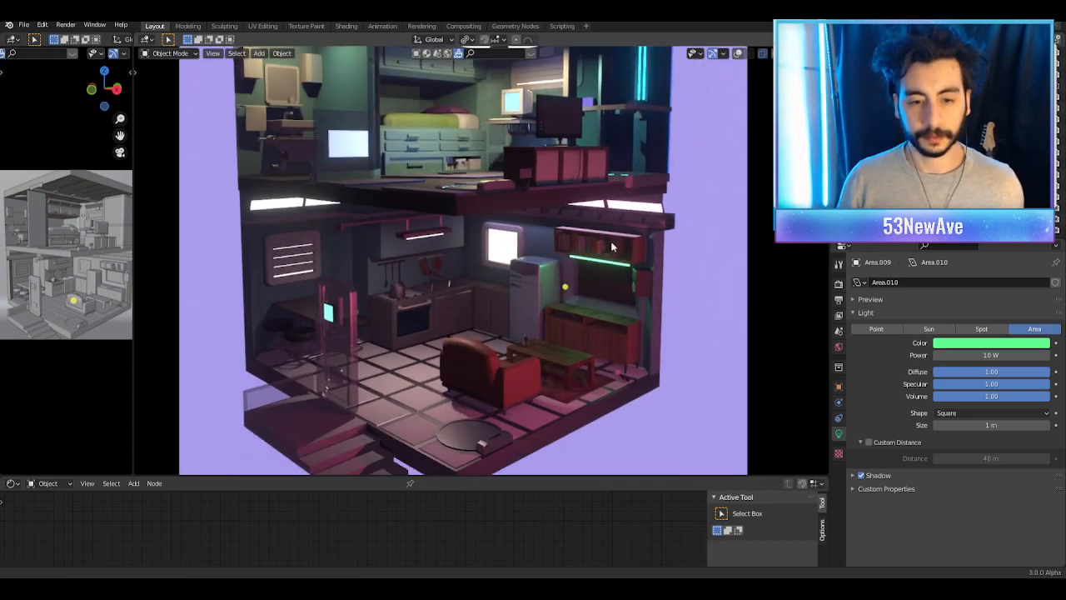
shift+middle_drag(612, 258, 625, 148)
scroll(602, 287, up, 3)
scroll(552, 317, down, 2)
scroll(554, 314, down, 3)
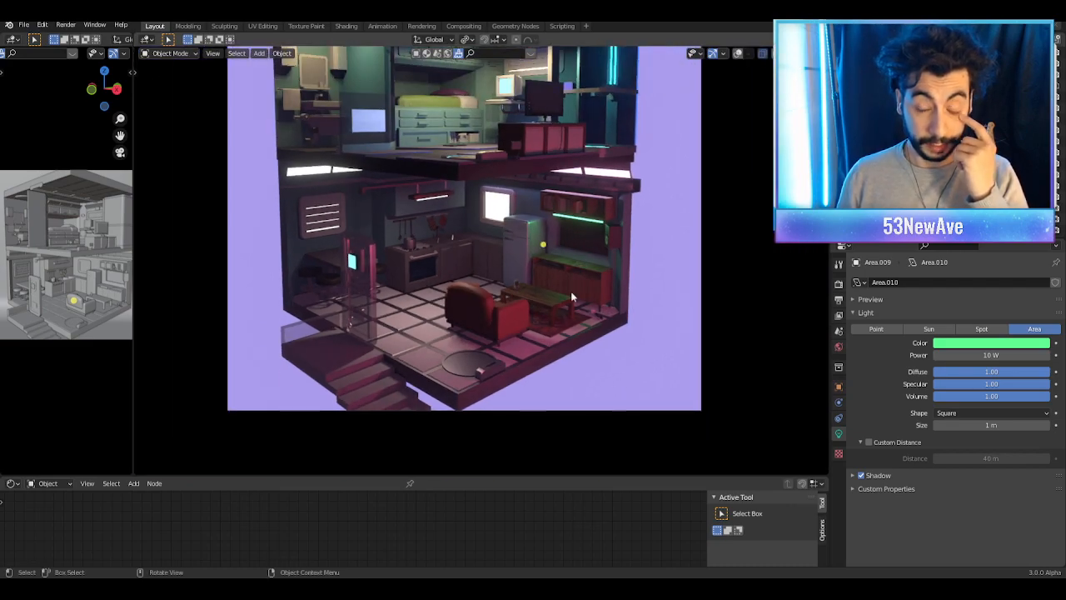
Step: Set the power of the area light at the lower room's window to 18.9 W and check it with overlays hidden
click(738, 53)
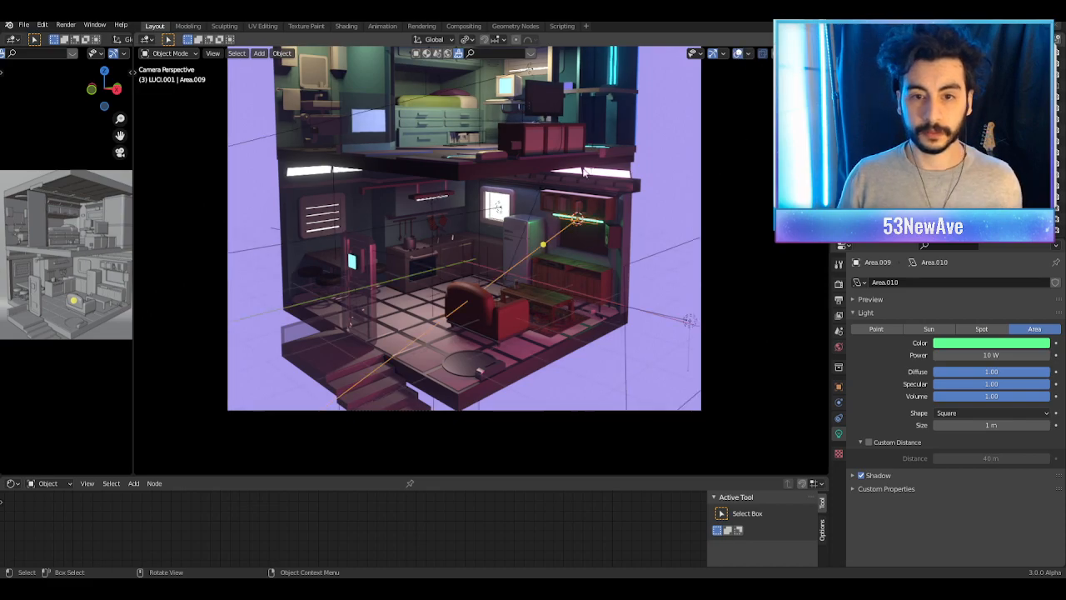
scroll(527, 168, up, 5)
click(513, 173)
click(739, 54)
scroll(605, 181, down, 2)
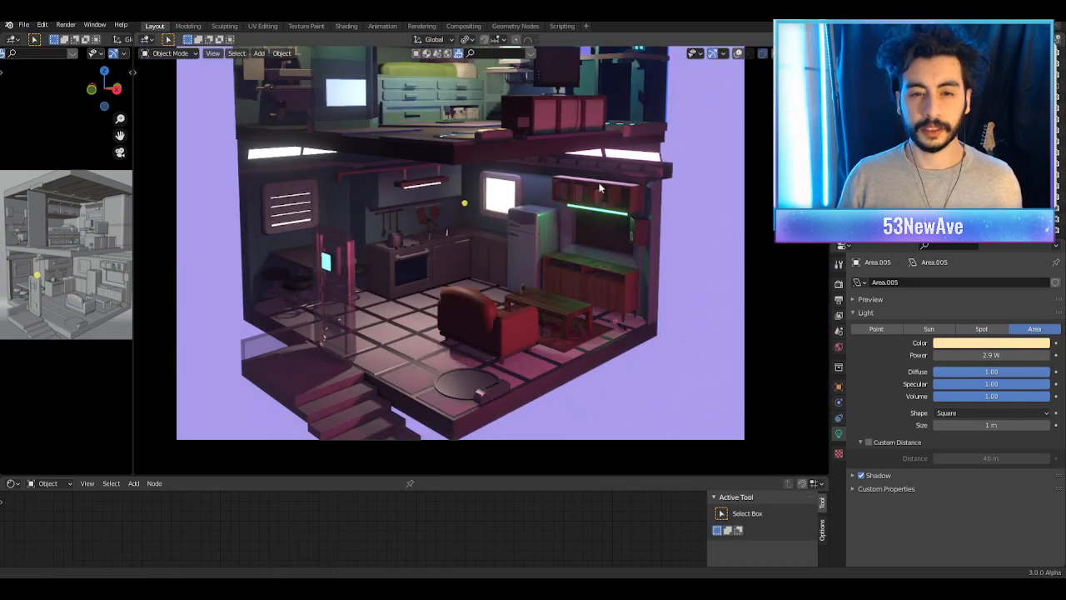
scroll(593, 210, up, 2)
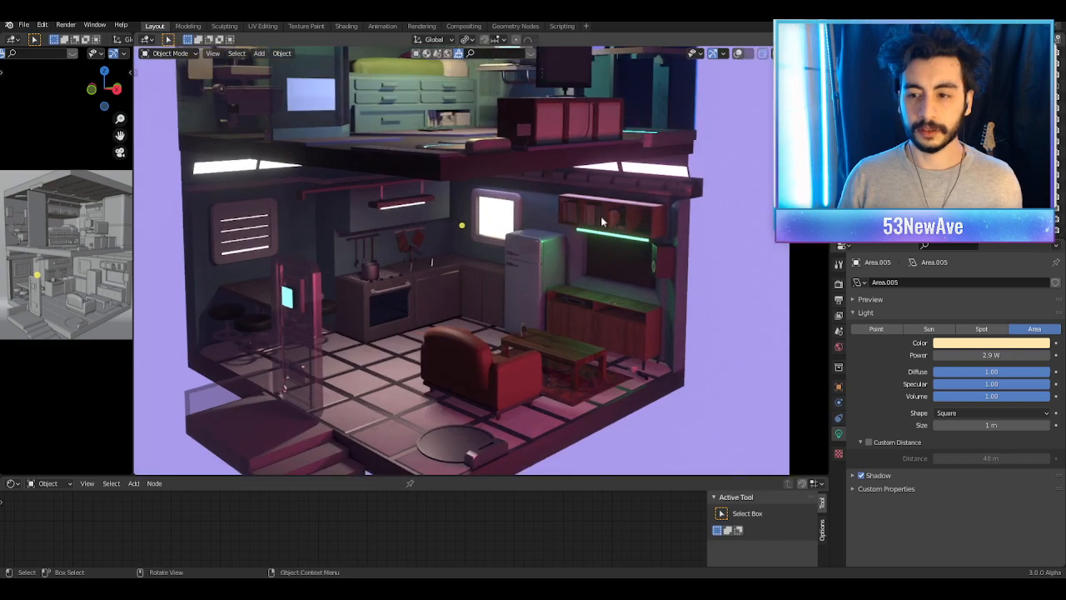
drag(988, 356, 1045, 356)
scroll(447, 269, down, 2)
scroll(447, 268, down, 1)
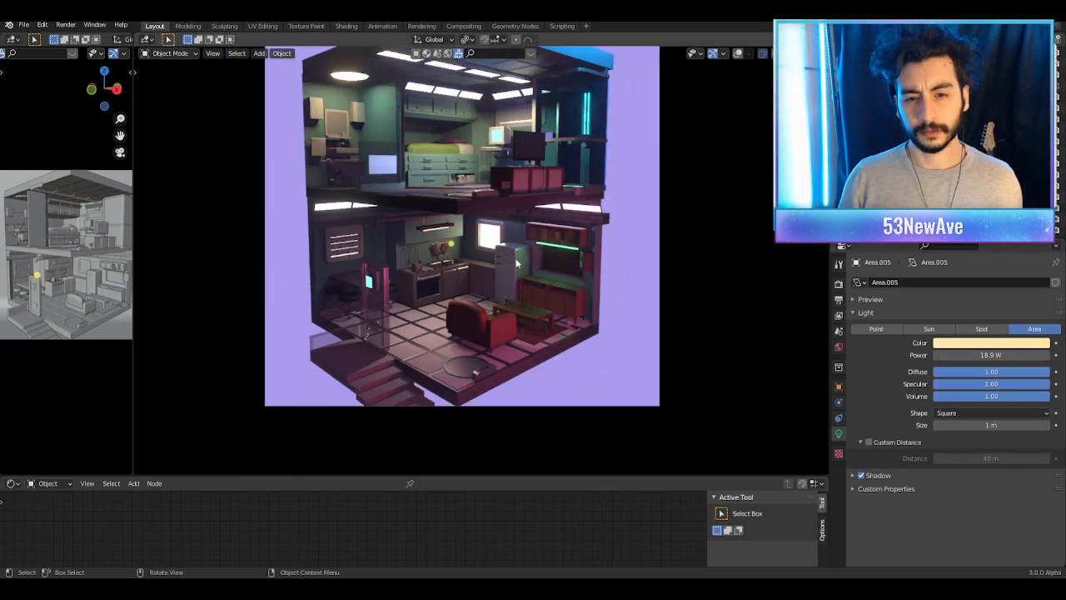
Step: Shift the window area light's color to a warmer orange with hue 0.066 and saturation 0.747
scroll(583, 214, up, 3)
click(991, 343)
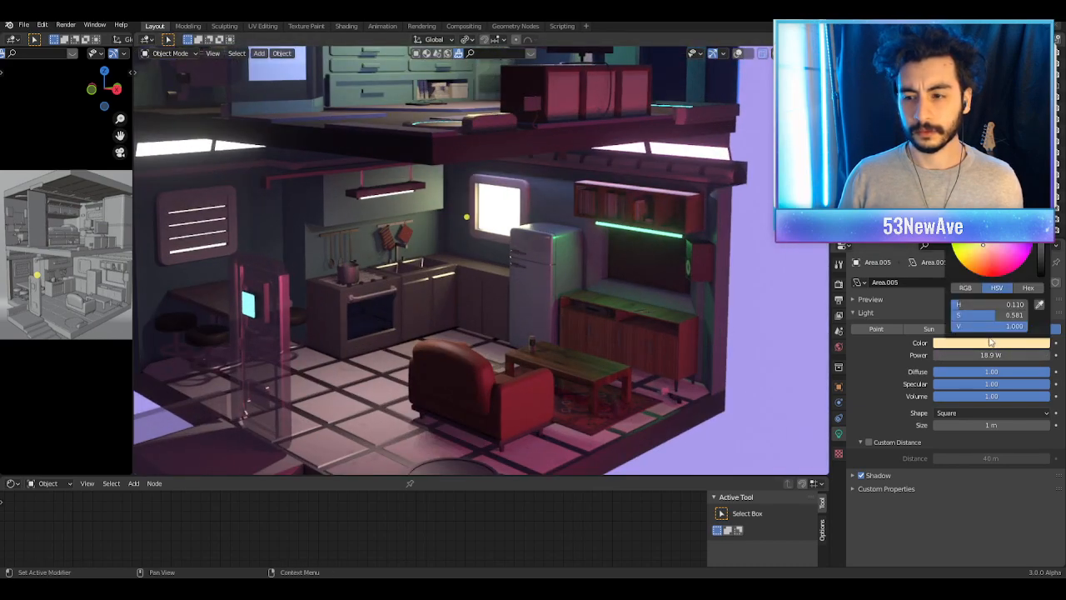
drag(984, 256, 983, 251)
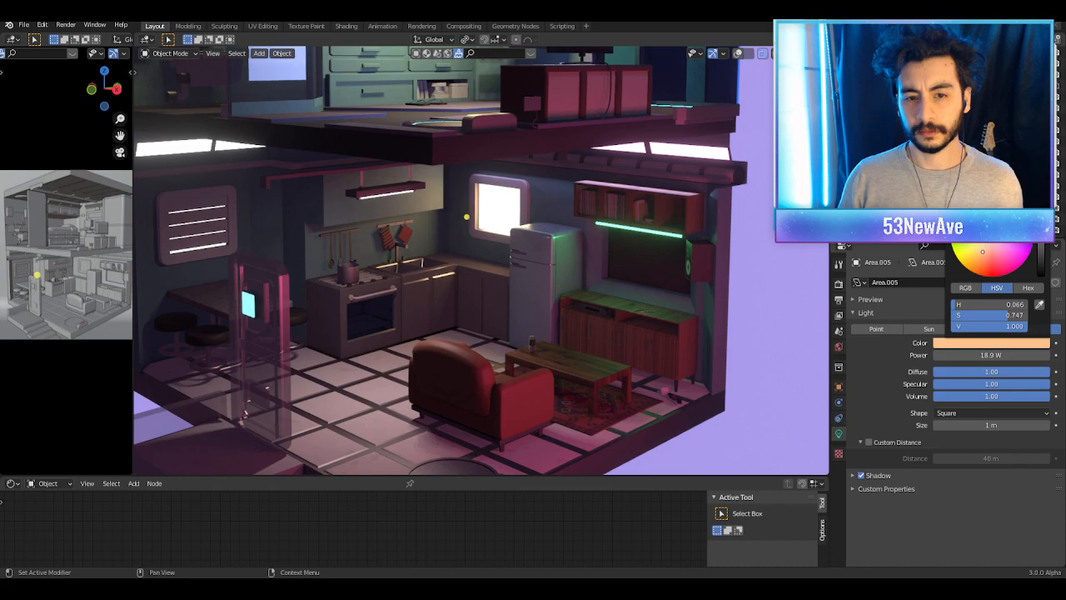
scroll(594, 269, down, 3)
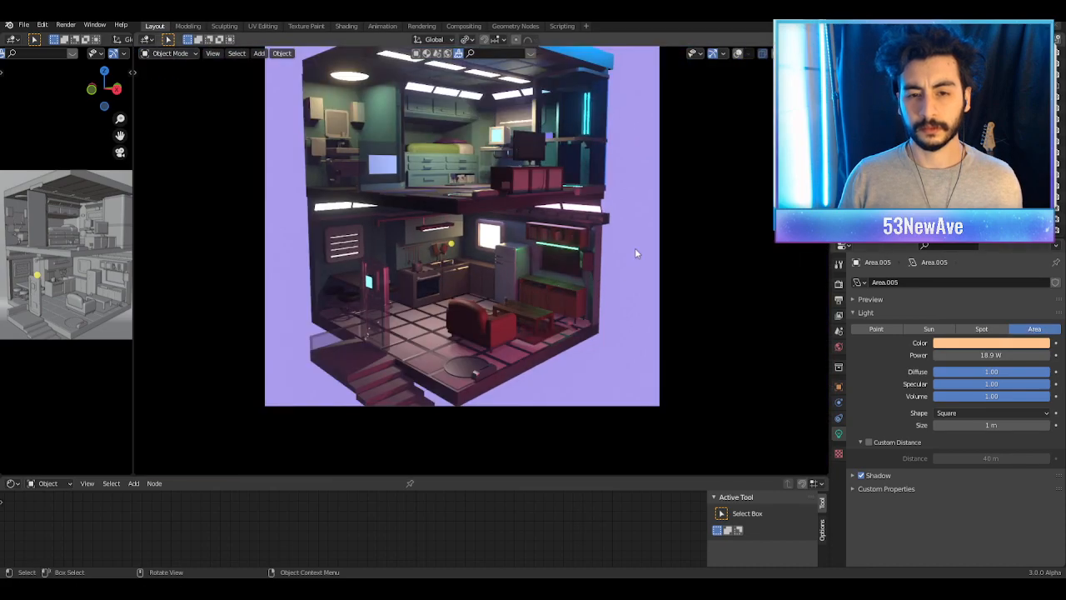
Step: Try moving the window area light about -0.22 m along Y, check the room with overlays hidden, and undo the move
click(737, 55)
scroll(601, 184, up, 3)
key(g)
key(y)
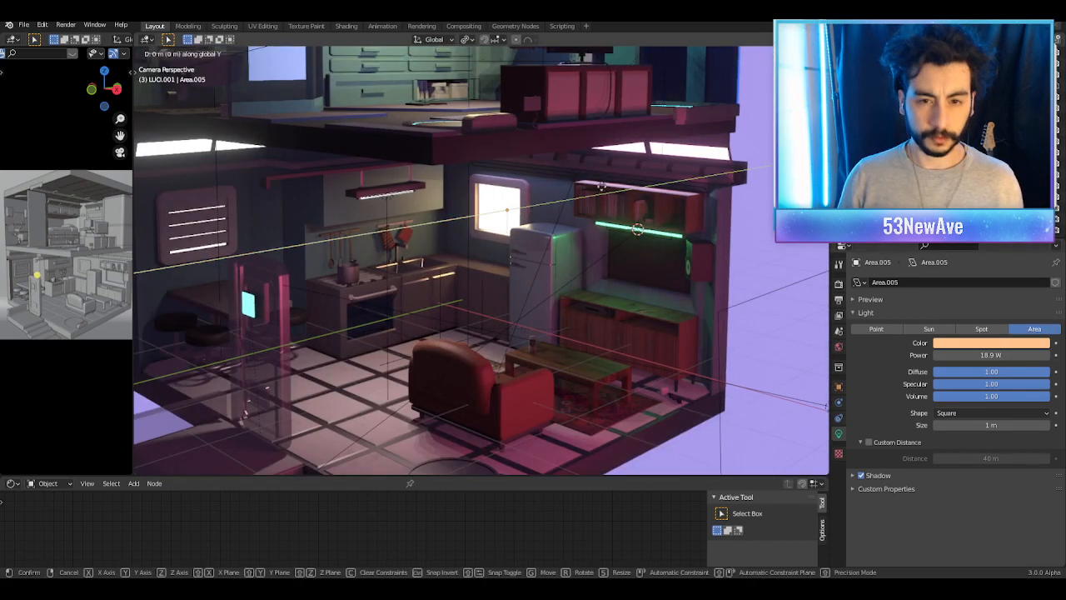
click(512, 250)
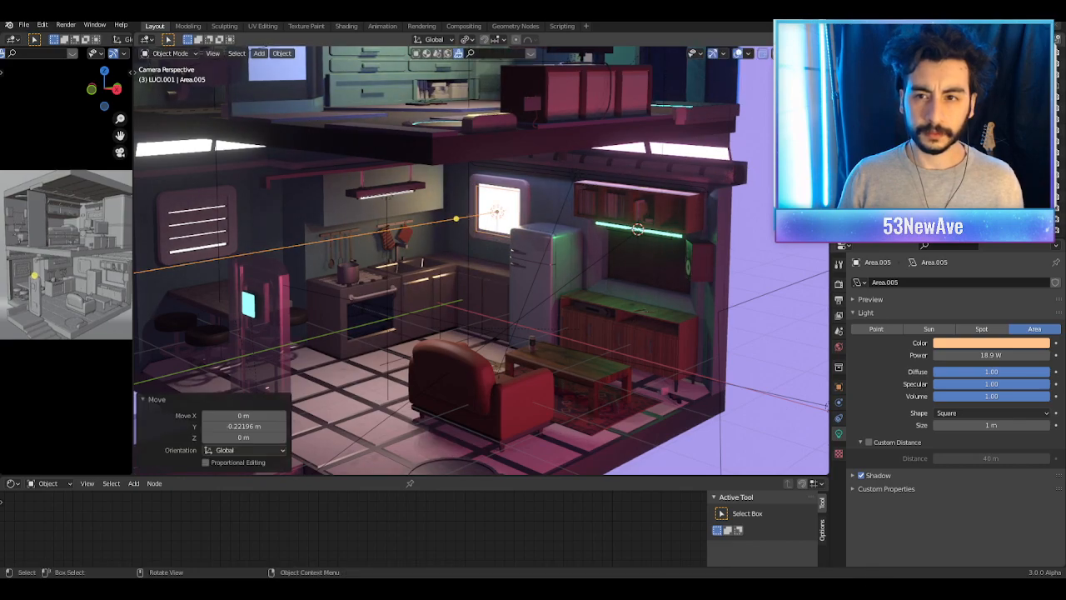
click(738, 54)
scroll(645, 158, down, 3)
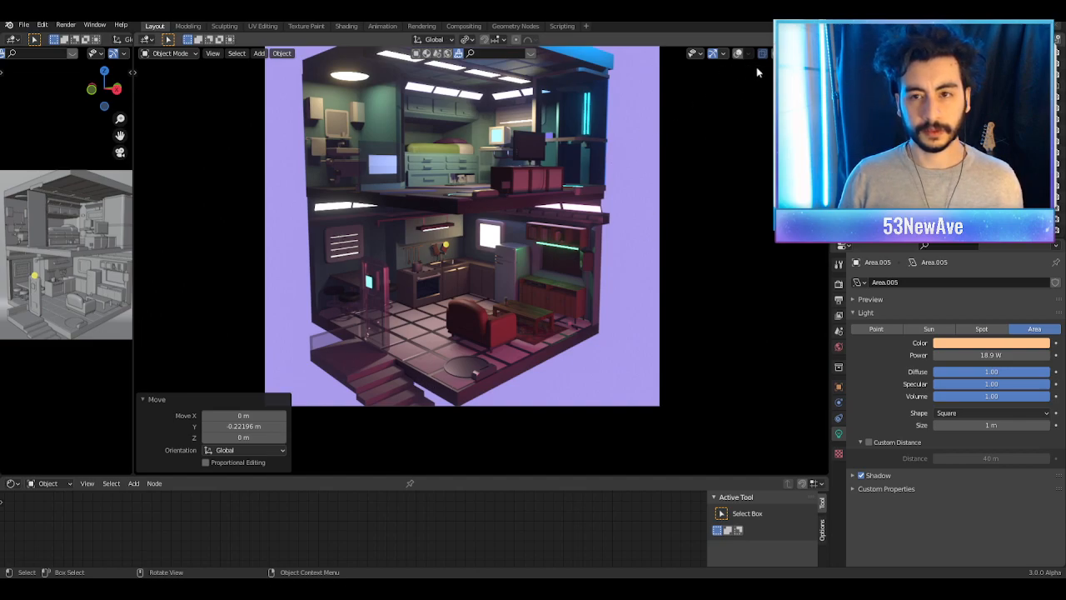
key(ctrl+z)
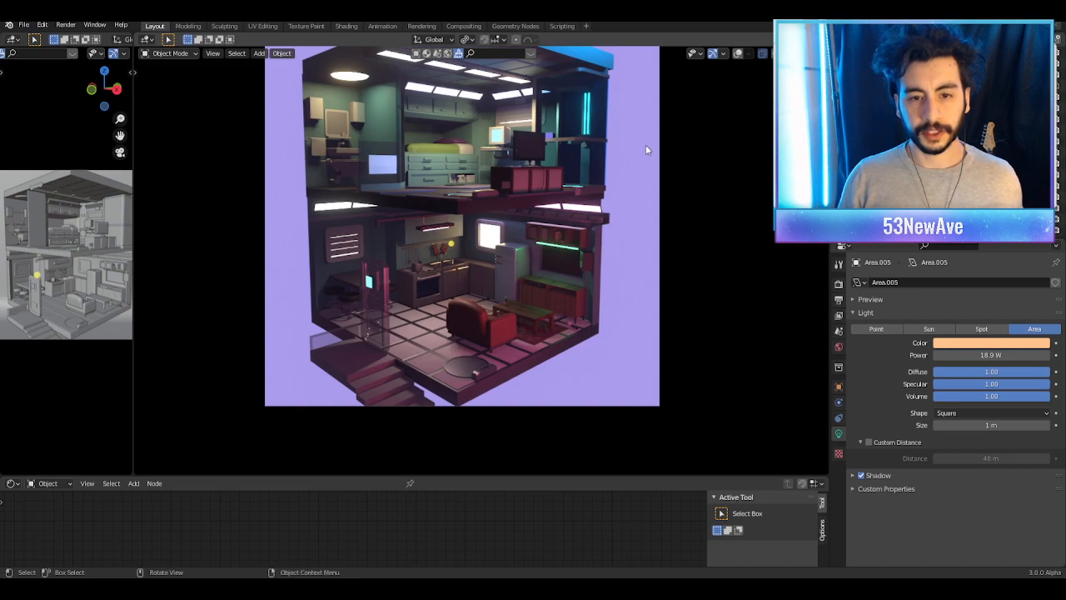
Step: Increase the window area light's power to 33.3 W and check the lighting of the lower room and whole apartment with overlays hidden
click(738, 54)
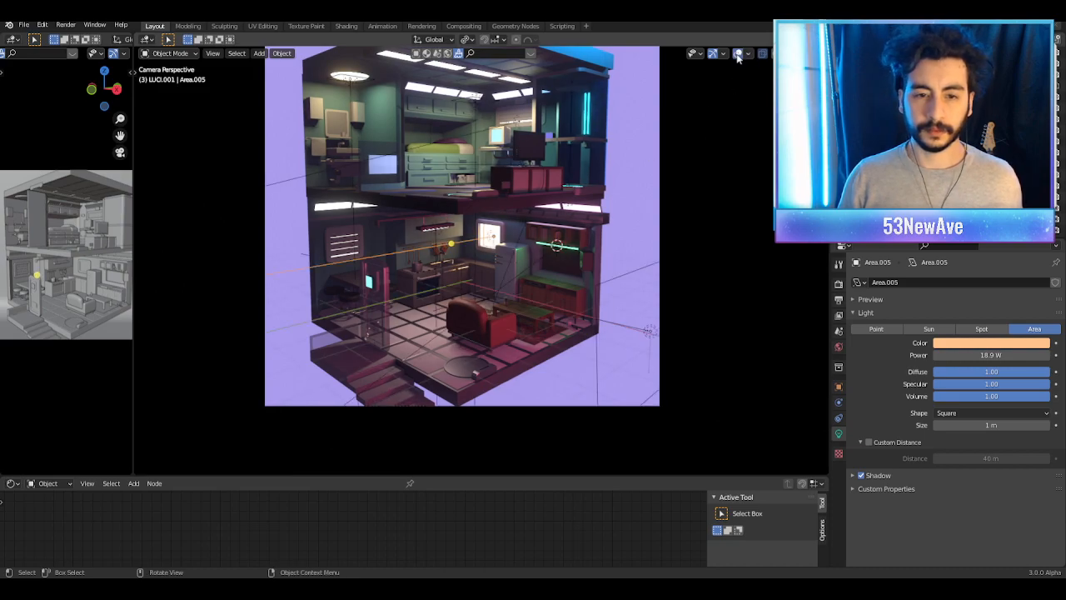
click(738, 54)
drag(991, 355, 1016, 355)
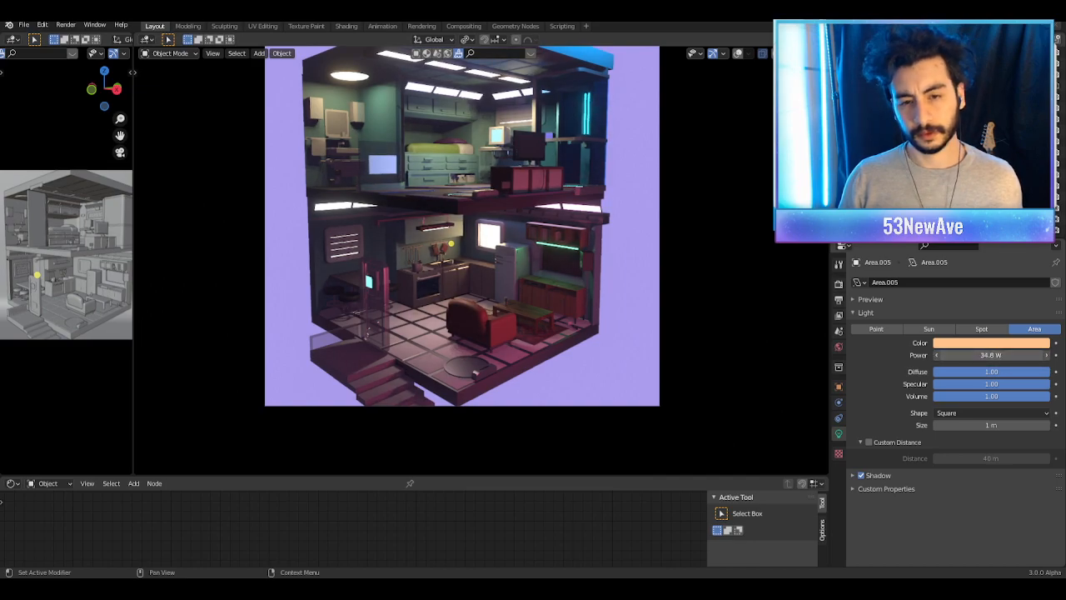
scroll(491, 316, down, 3)
scroll(488, 317, up, 2)
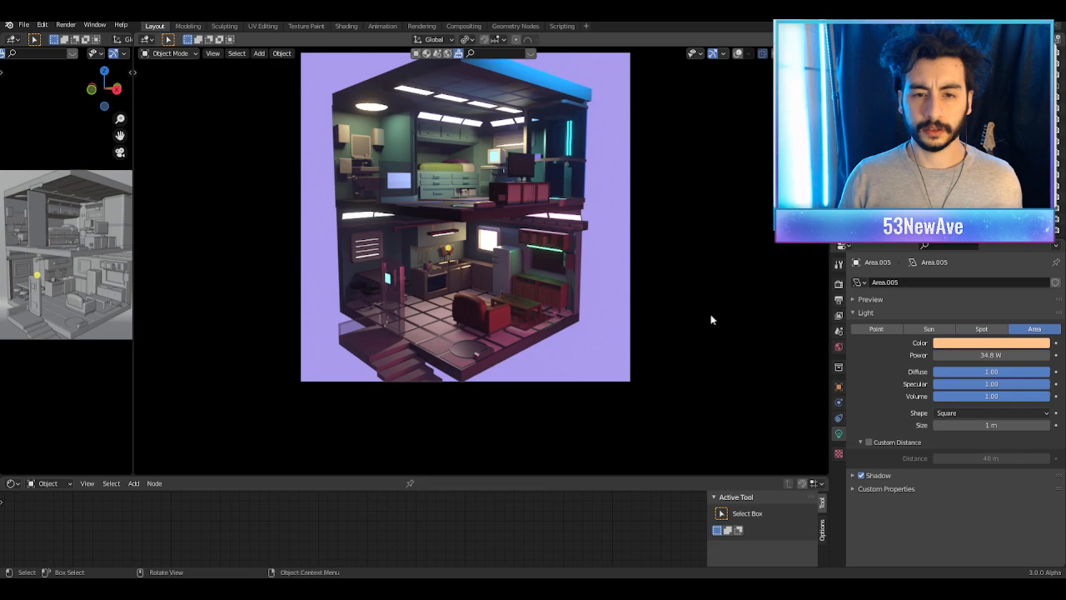
drag(991, 355, 977, 355)
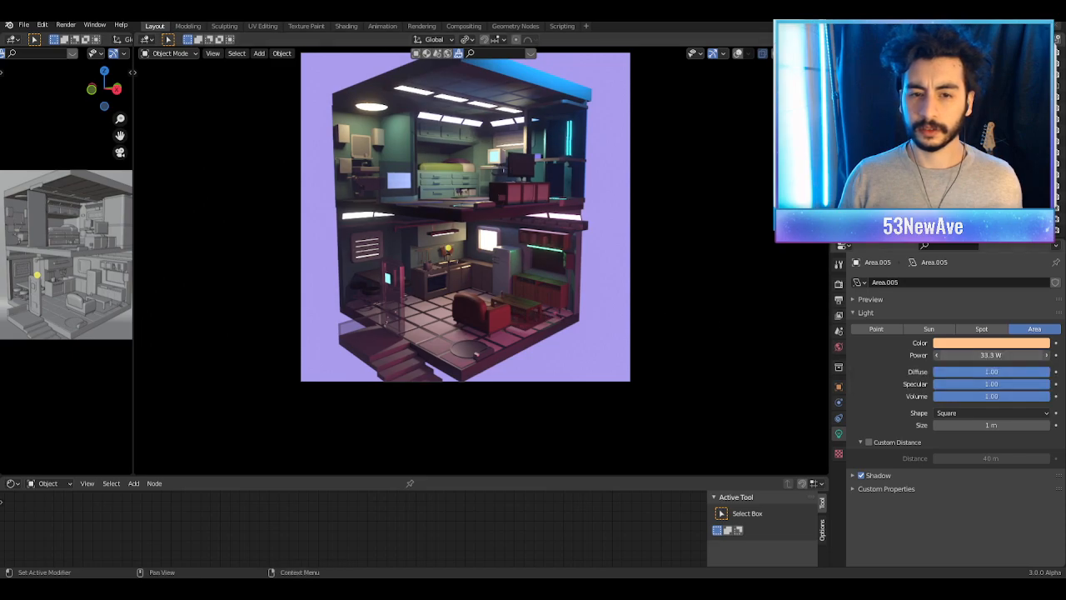
scroll(555, 294, up, 7)
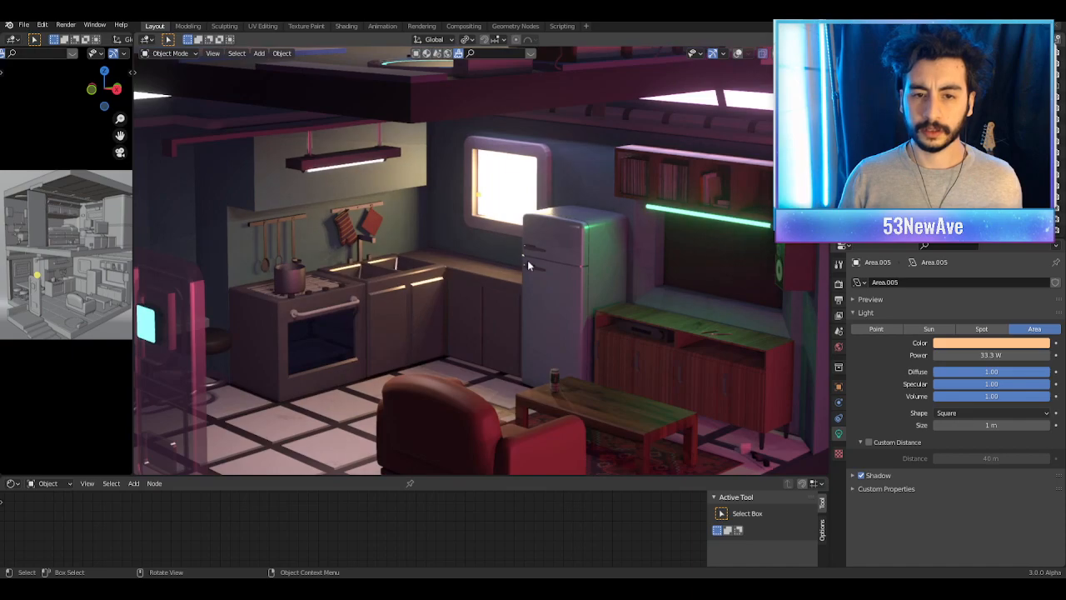
scroll(527, 263, down, 7)
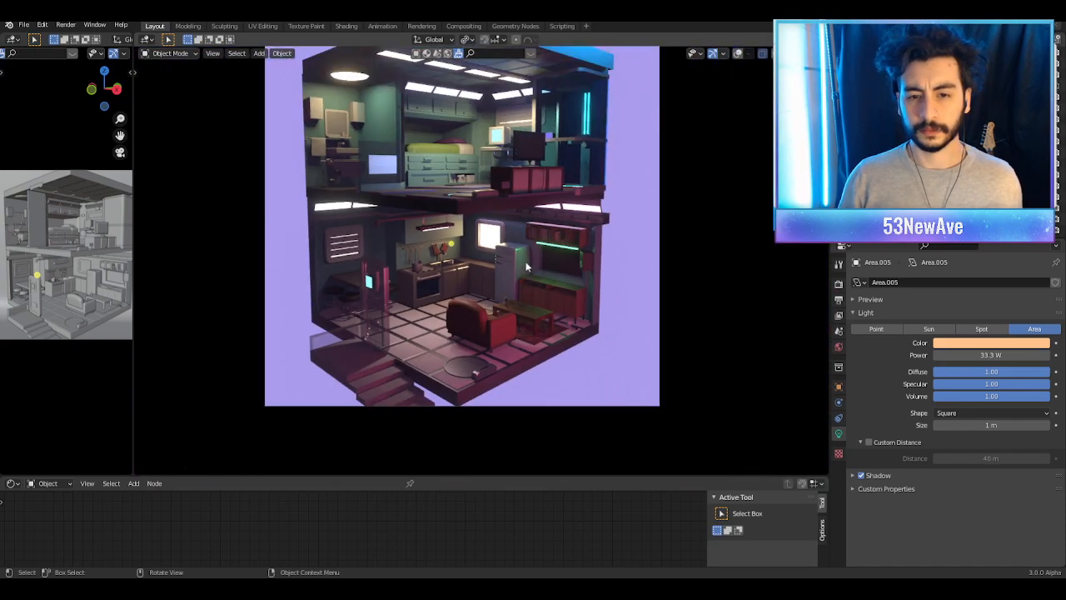
scroll(527, 265, down, 2)
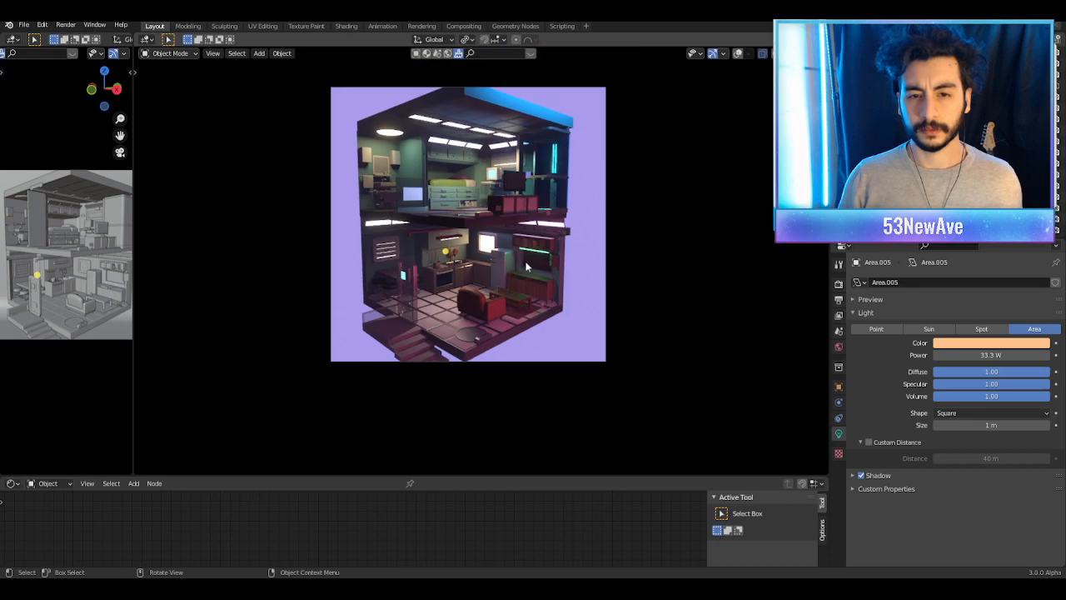
scroll(527, 265, up, 9)
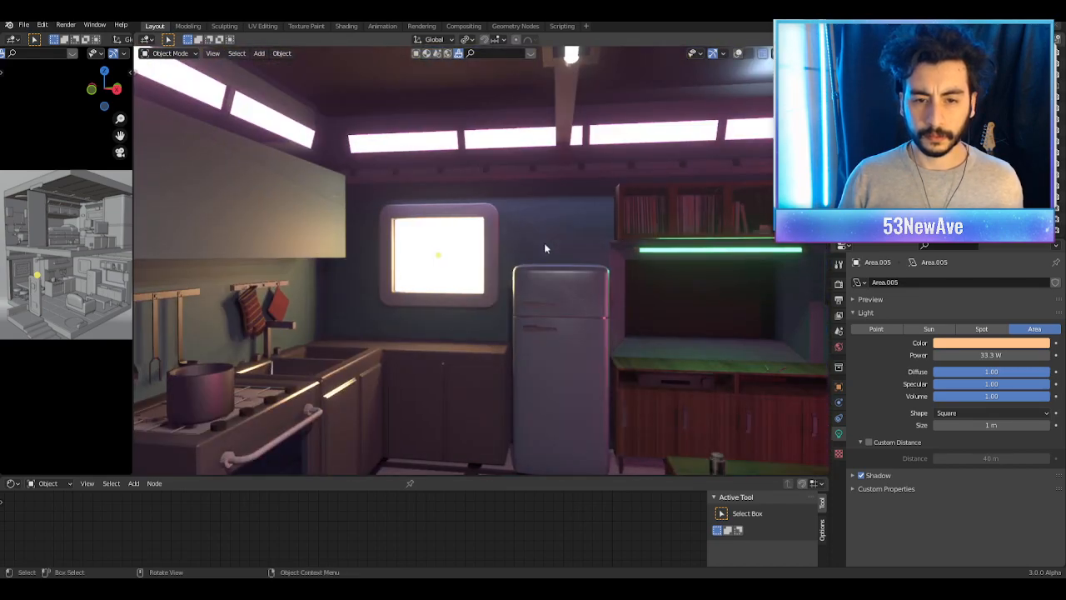
Step: Return to the camera view of the whole two-storey scene and save the file
middle_drag(555, 216, 479, 232)
scroll(524, 222, down, 4)
scroll(479, 237, down, 4)
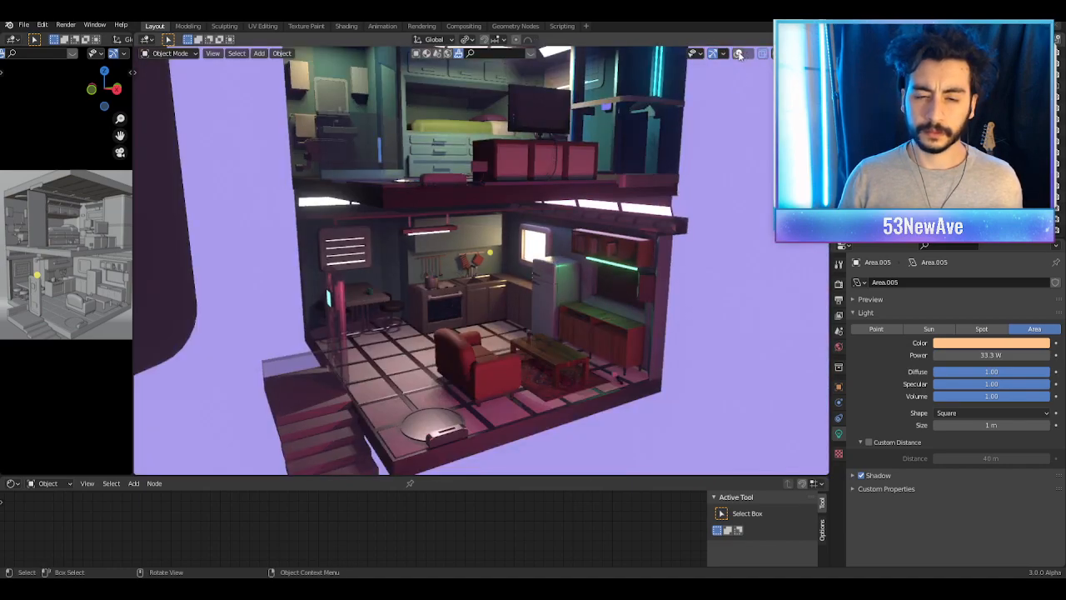
click(739, 55)
click(739, 55)
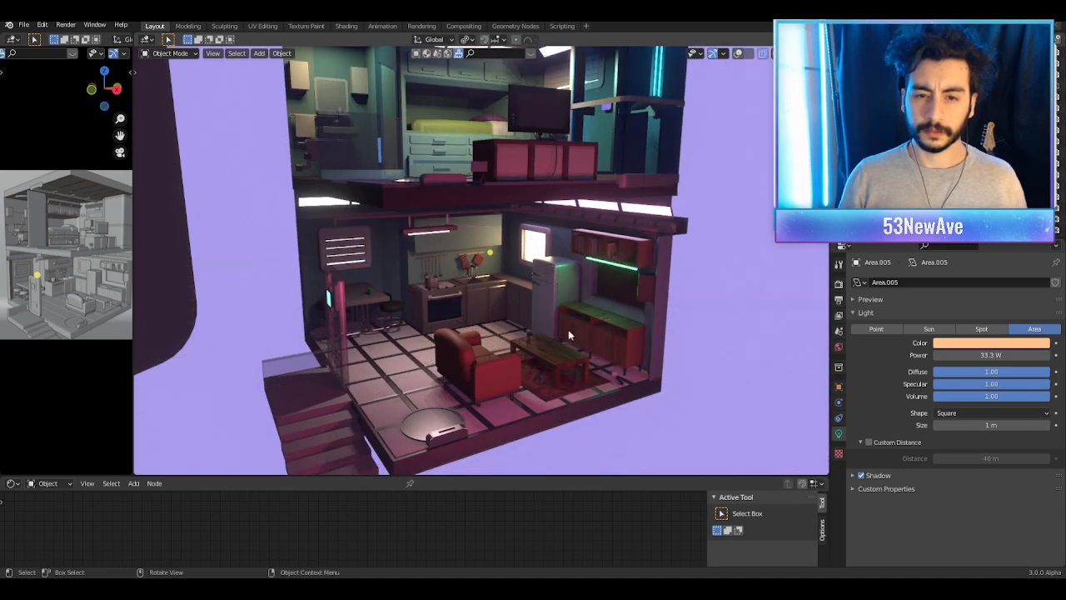
scroll(580, 332, down, 4)
key(KP_0)
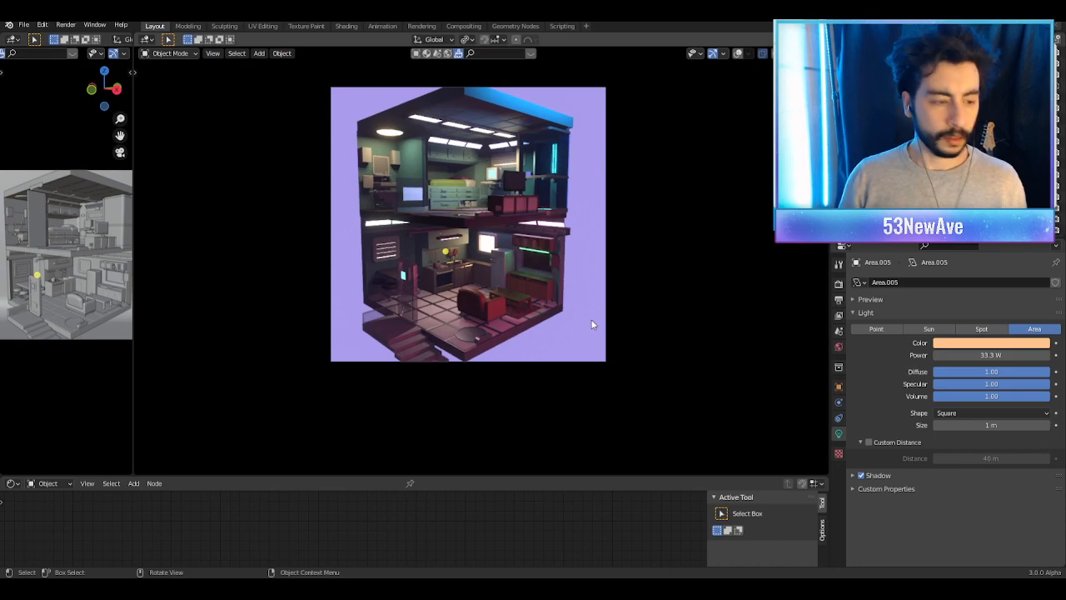
key(ctrl+s)
Step: Check the lower floor through the camera with viewport overlays on and off, and save the file again
scroll(564, 324, up, 5)
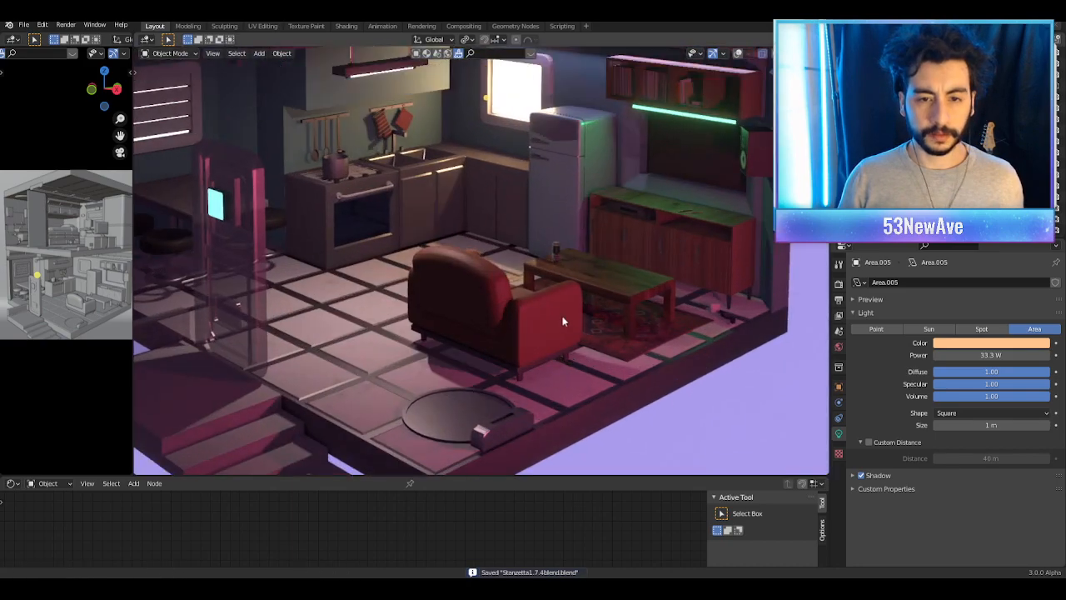
scroll(562, 315, down, 2)
click(738, 54)
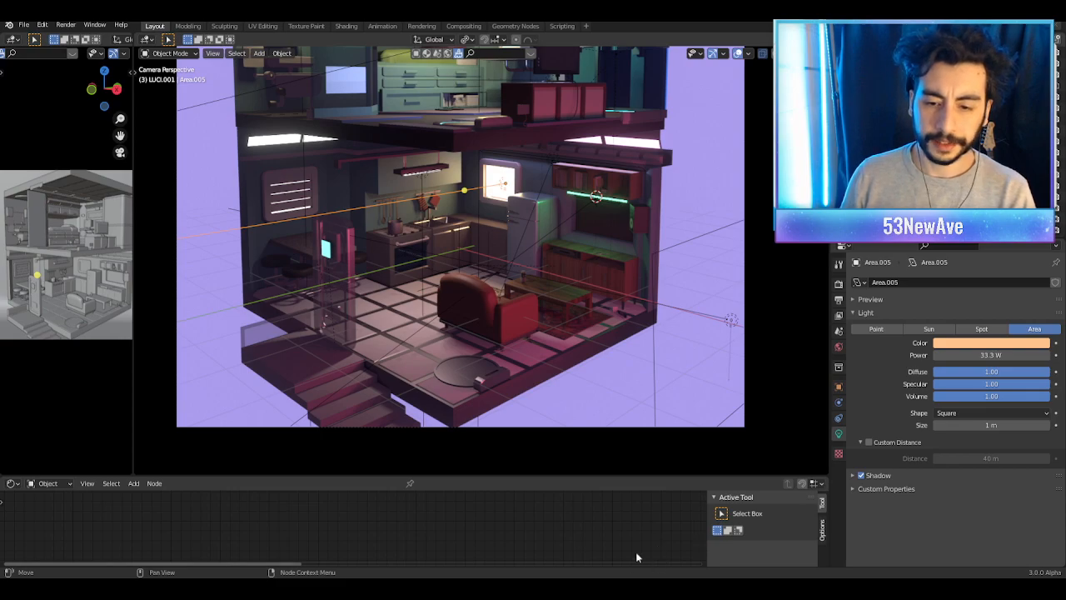
click(738, 54)
scroll(659, 146, down, 3)
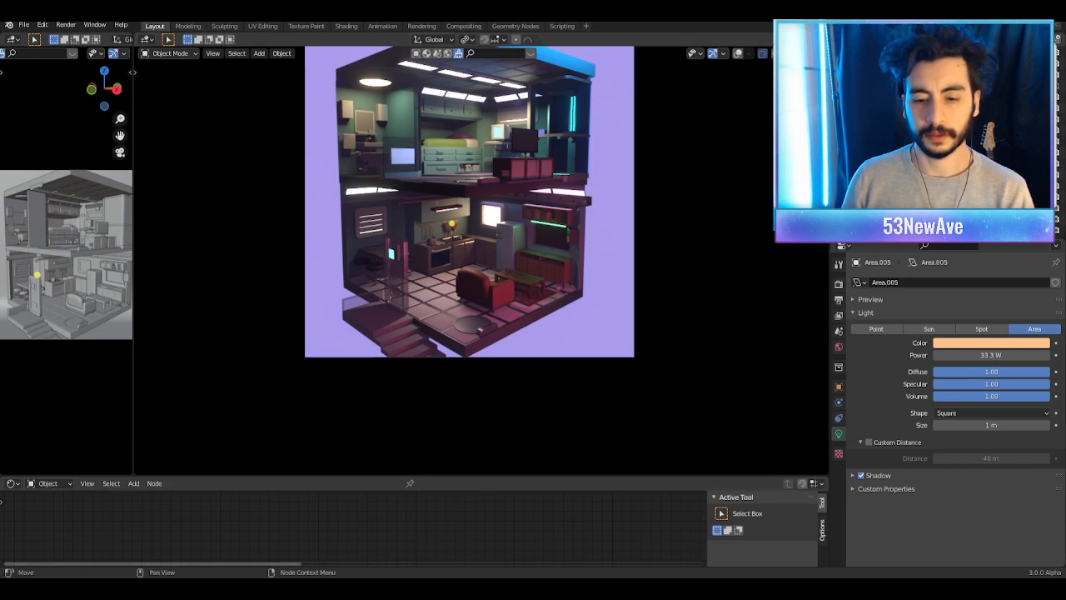
key(ctrl+s)
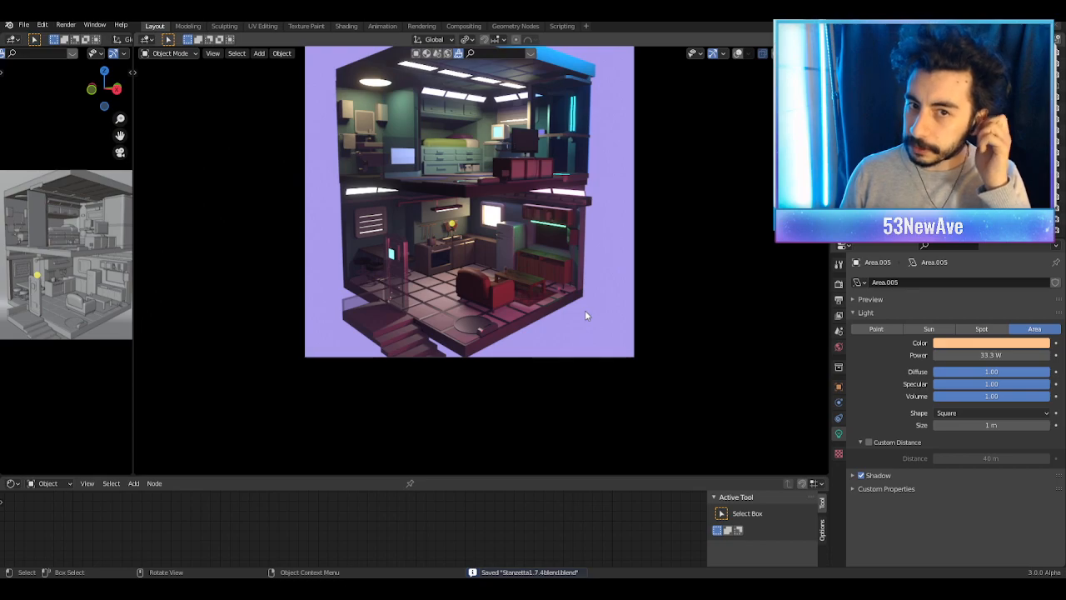
Step: Show the viewport overlays, select the upper floor and walls object, and enter Edit Mode on it
scroll(580, 127, up, 3)
shift+middle_drag(555, 111, 581, 326)
scroll(581, 327, up, 3)
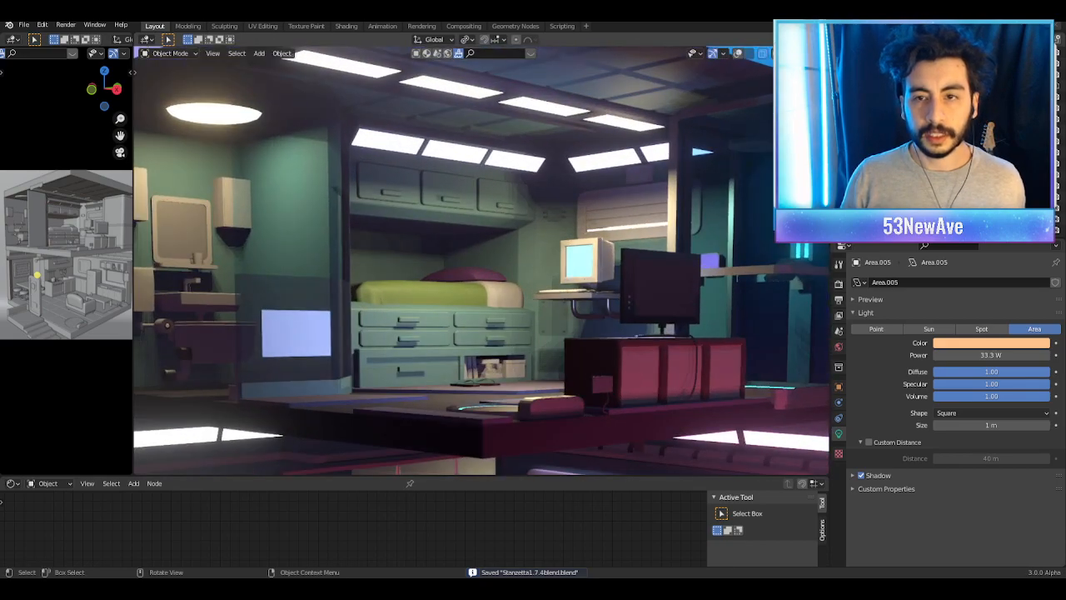
click(742, 54)
scroll(441, 145, up, 2)
shift+middle_drag(458, 185, 465, 212)
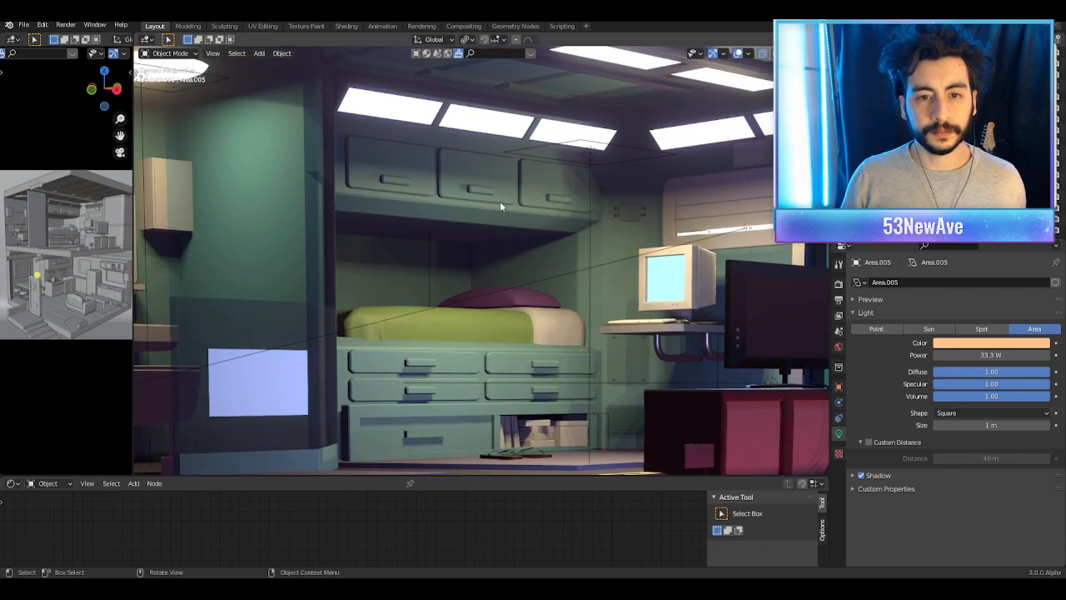
click(465, 217)
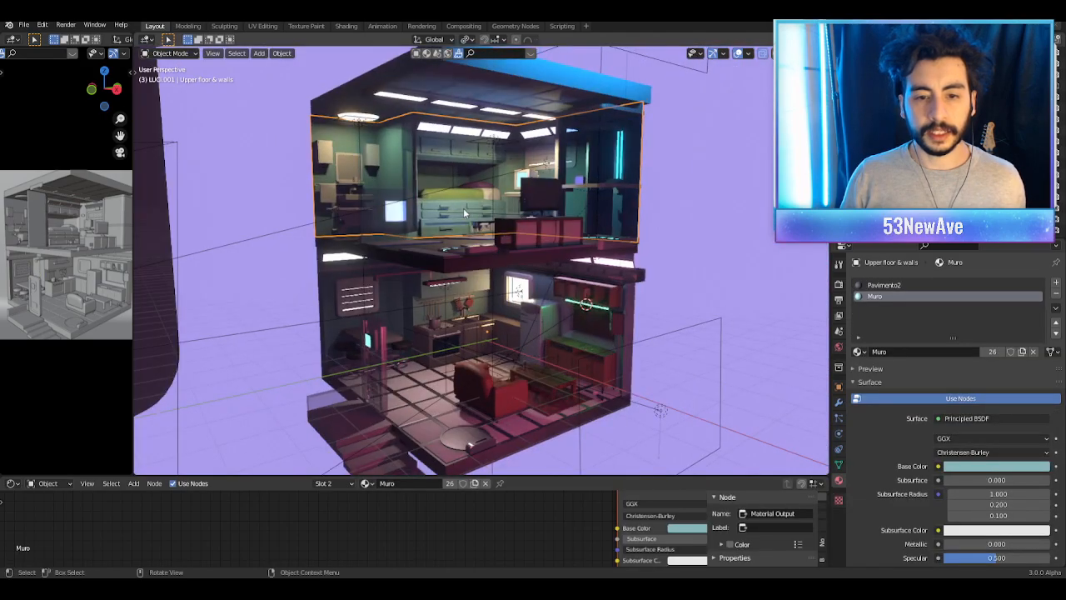
scroll(505, 194, up, 4)
scroll(505, 194, up, 6)
key(Tab)
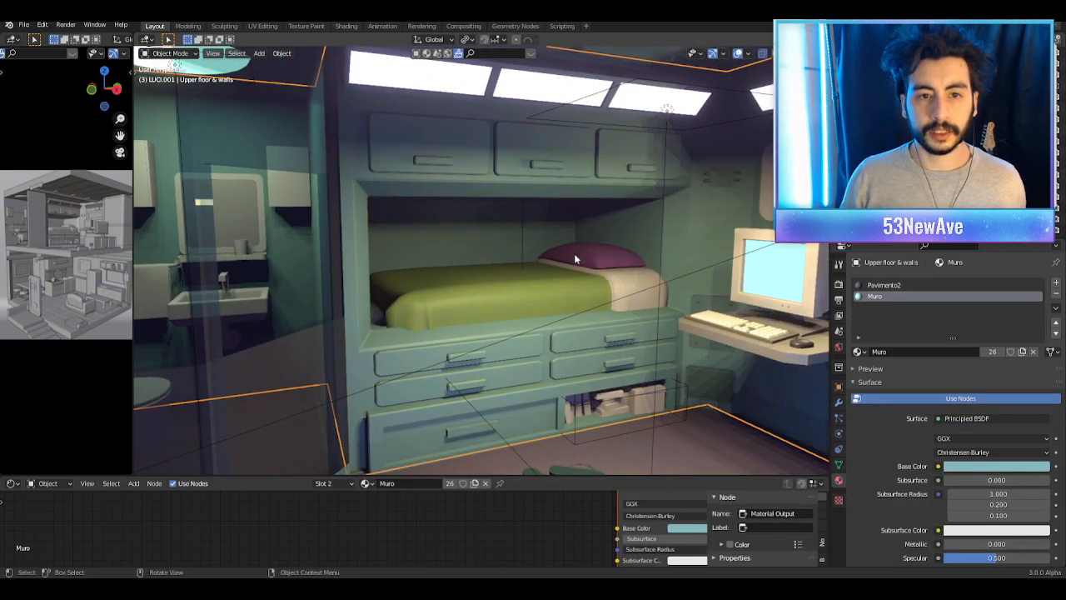
Step: Select the loop of faces forming the front and back of the built-in bed unit
middle_drag(662, 250, 417, 323)
scroll(533, 350, down, 3)
middle_drag(551, 360, 531, 347)
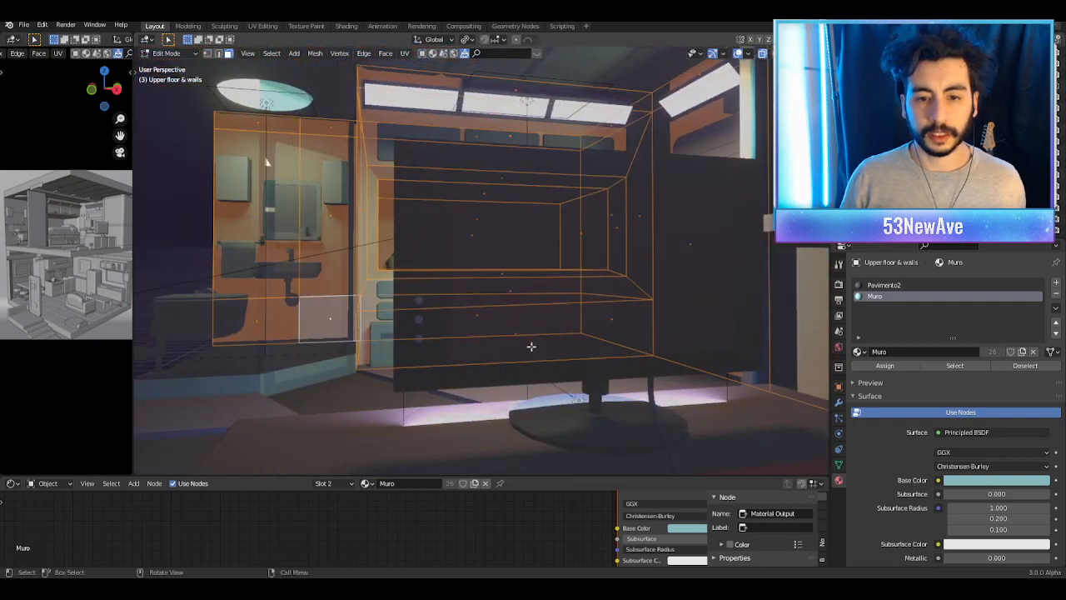
scroll(537, 342, up, 1)
alt+click(427, 135)
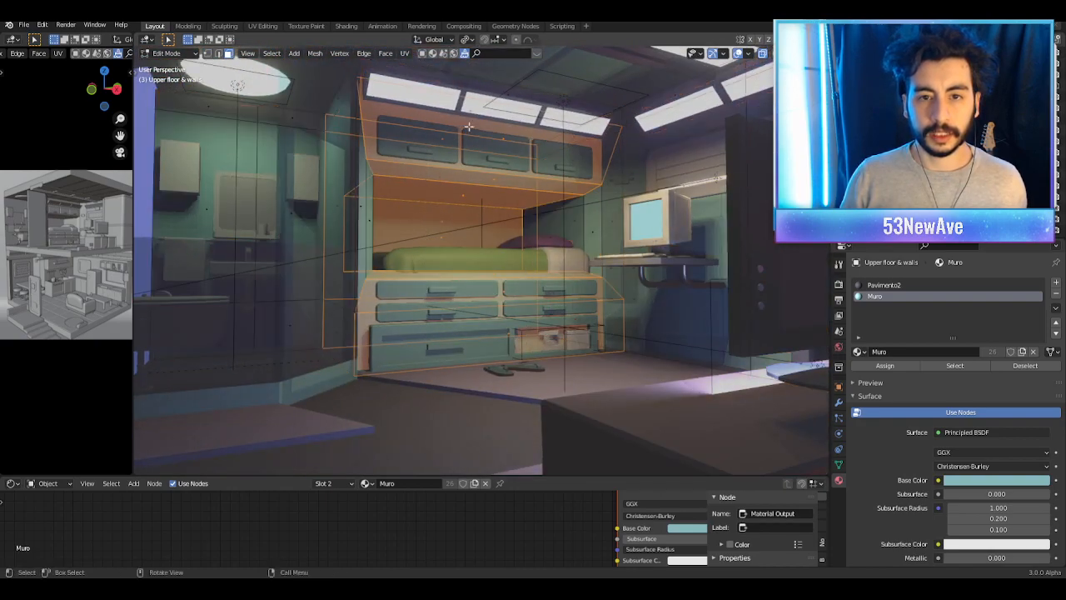
Step: Add the alcove's inner side face at the foot of the bed to the selection
middle_drag(513, 112, 538, 150)
shift+drag(351, 155, 287, 263)
middle_drag(351, 277, 515, 291)
shift+click(323, 335)
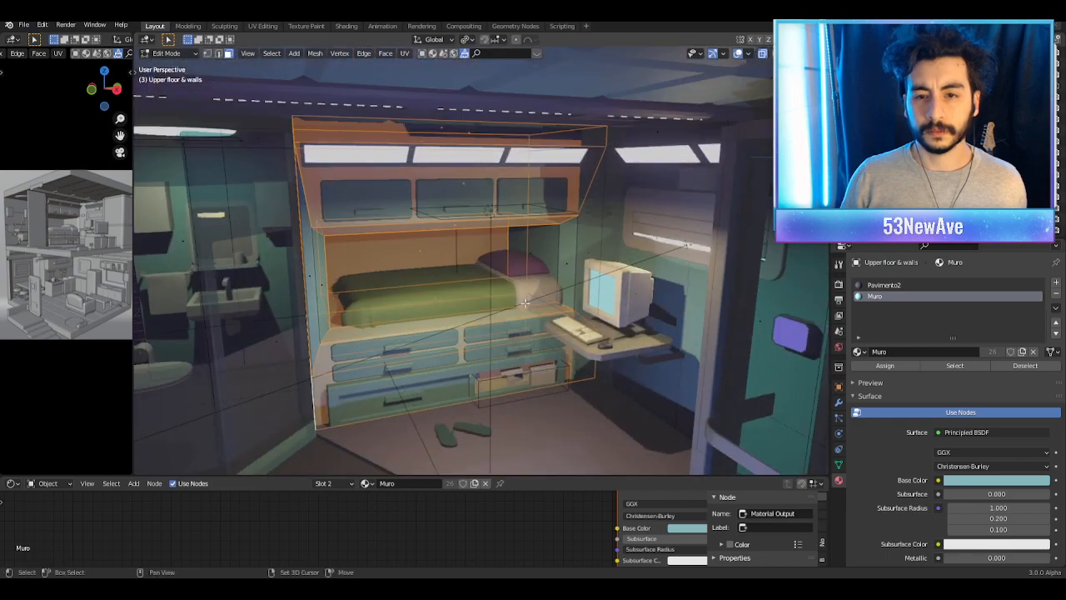
scroll(515, 292, up, 2)
middle_drag(239, 297, 352, 233)
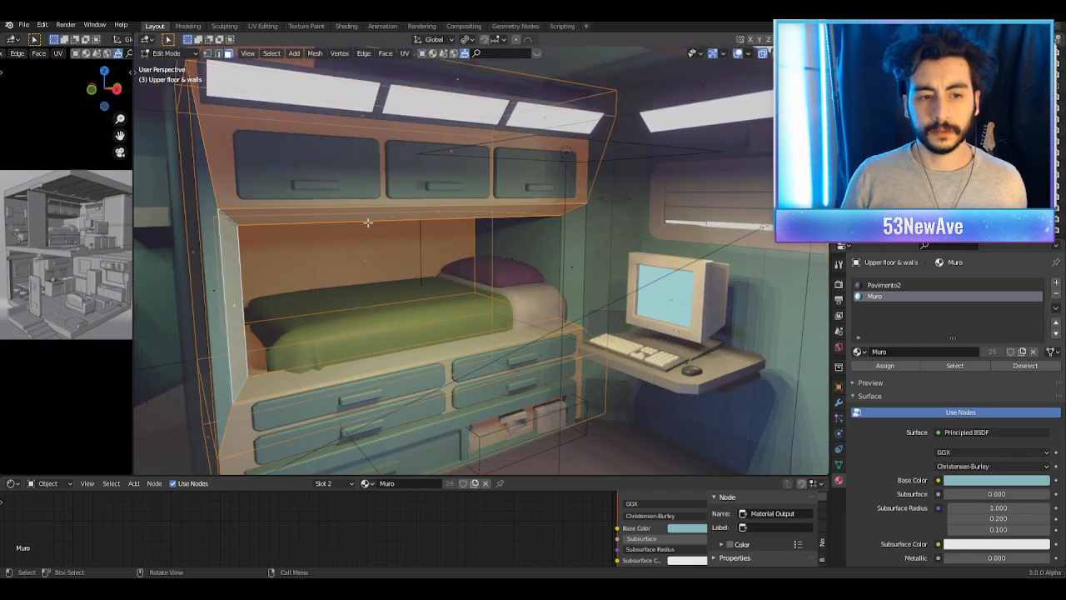
Step: Turn off X-ray and add the bed unit's narrow outer side and the alcove wall behind the pillow to the selection
click(763, 54)
scroll(583, 208, down, 2)
shift+click(306, 292)
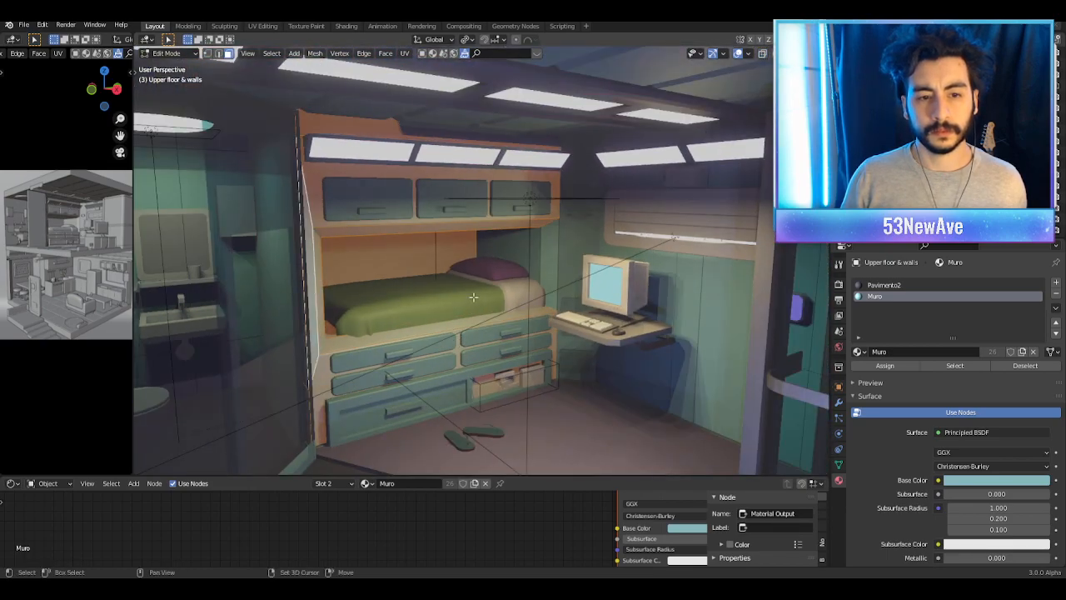
scroll(533, 310, up, 1)
middle_drag(532, 310, 539, 248)
shift+click(573, 258)
scroll(539, 248, up, 4)
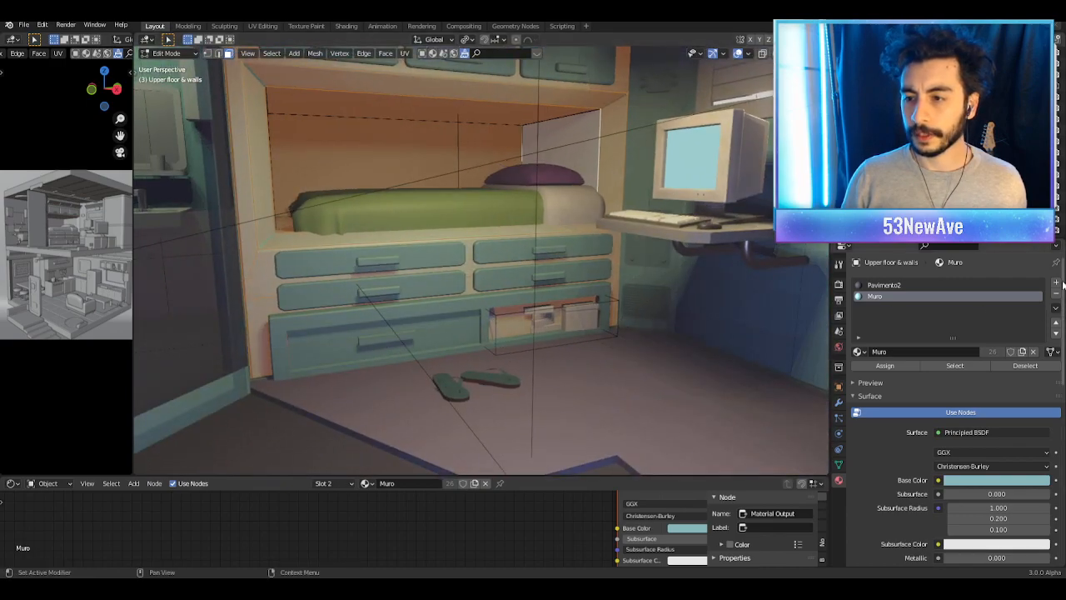
Step: Assign a new material in a third slot to the selected faces and copy Muro's base color into it
click(1056, 284)
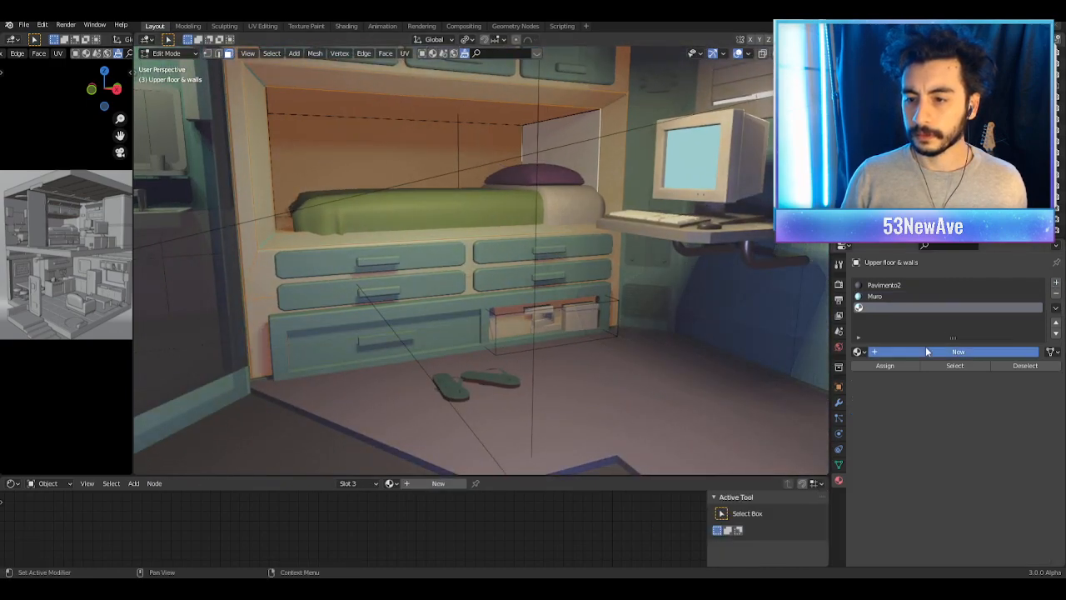
click(925, 351)
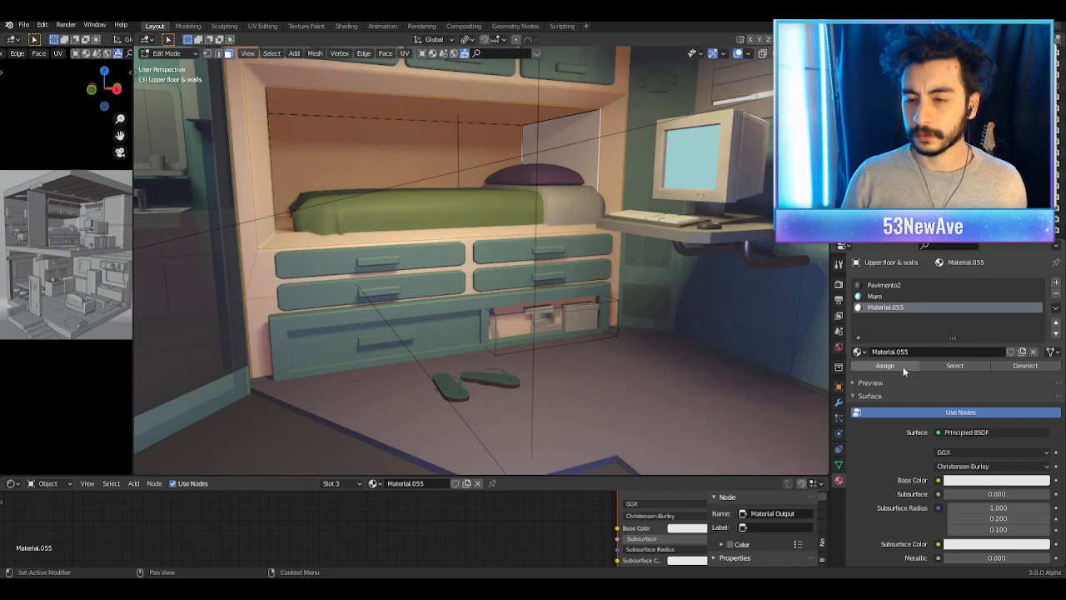
click(876, 296)
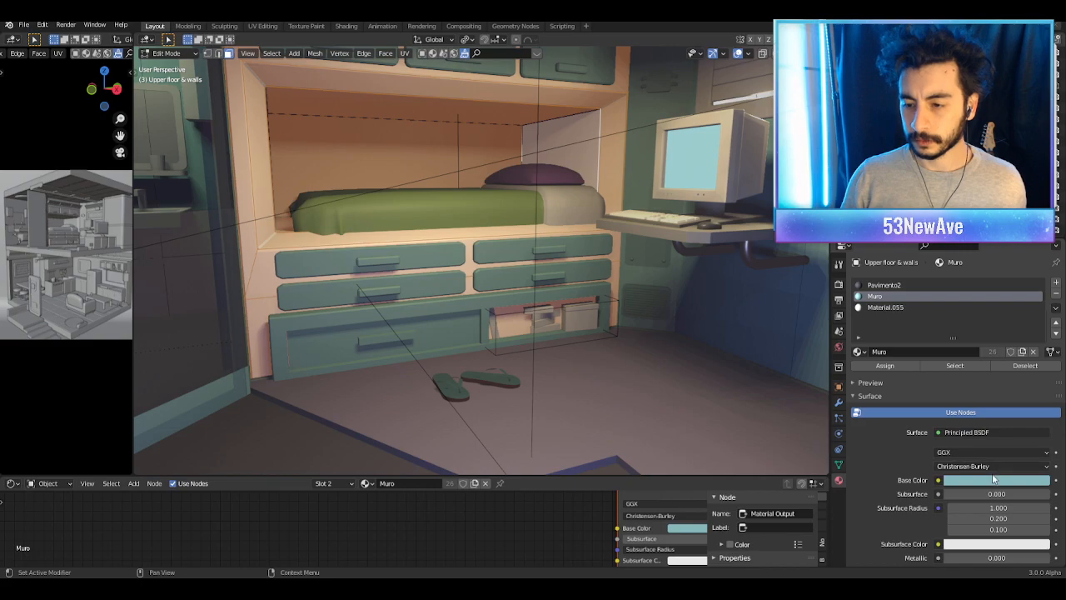
click(890, 308)
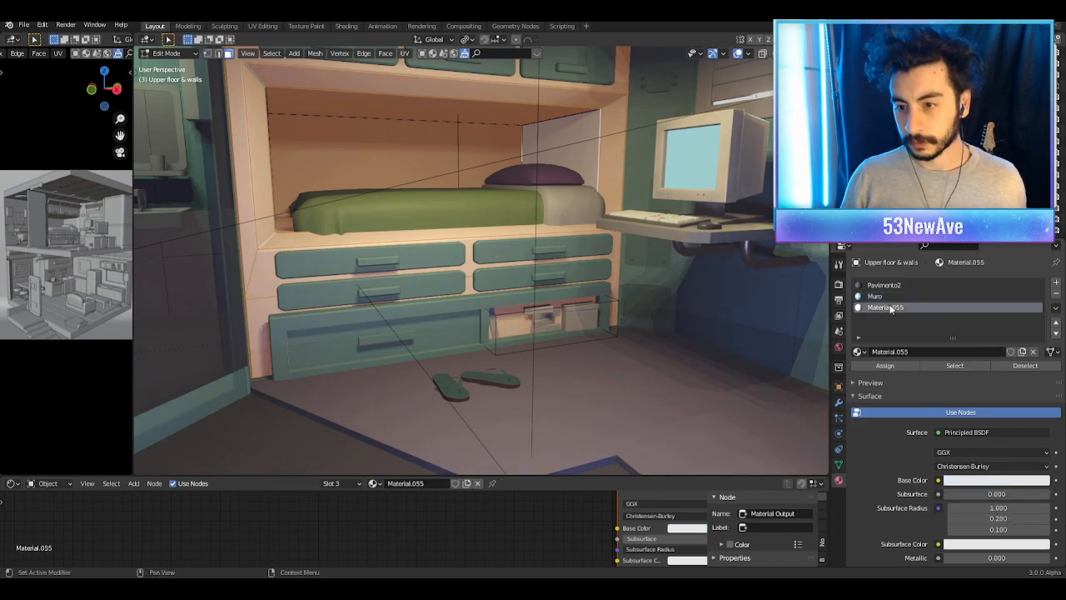
key(ctrl+v)
Step: Lighten the new material's base color to saturation 0.283 and value 0.736, and return to Object Mode
click(990, 480)
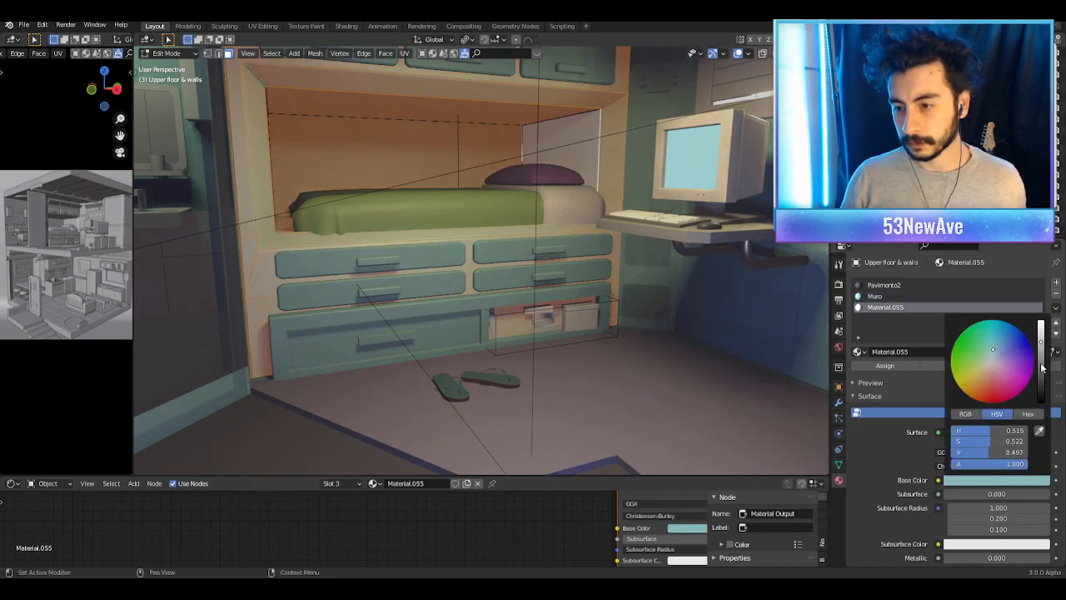
drag(1006, 441, 997, 442)
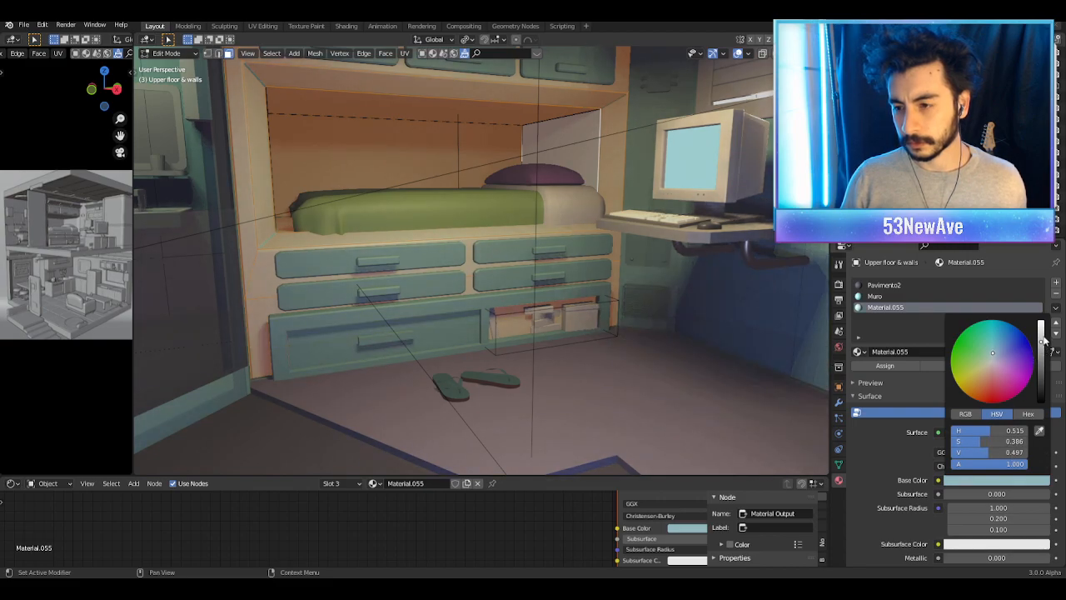
drag(1041, 343, 1040, 330)
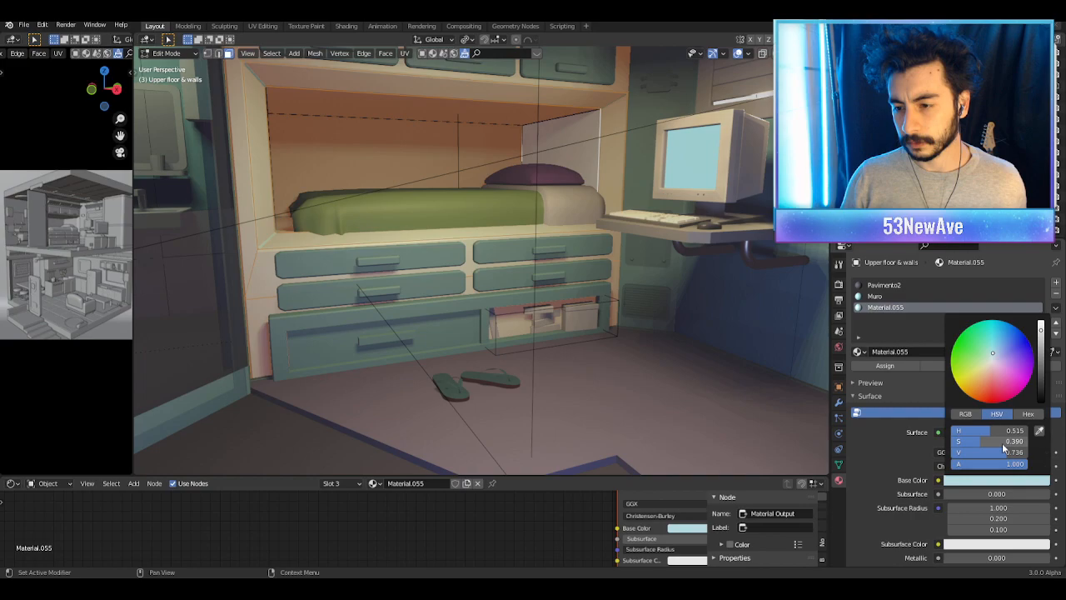
drag(997, 442, 991, 441)
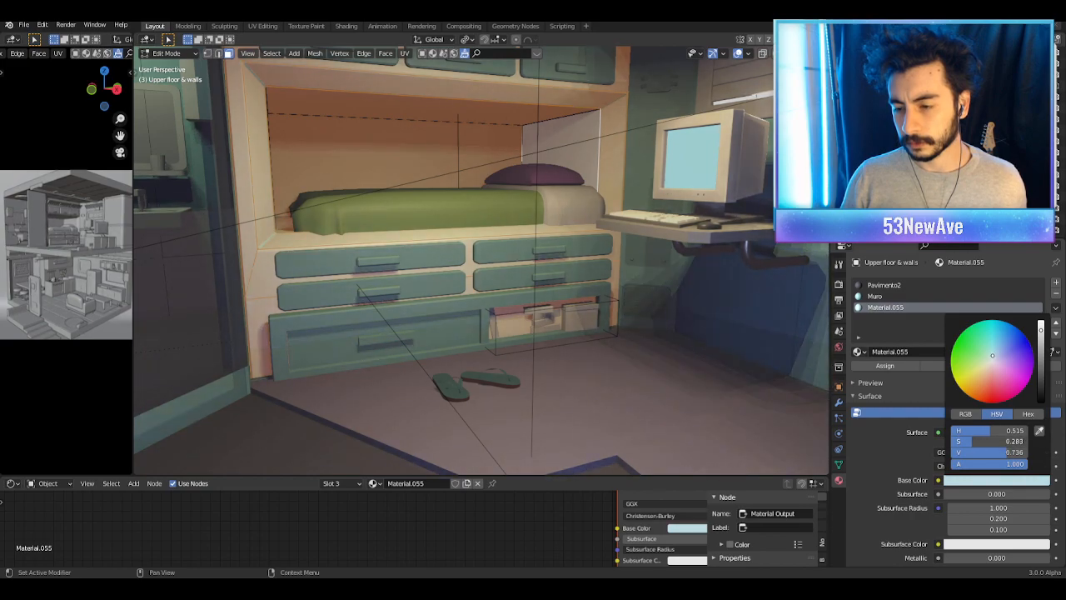
scroll(579, 209, down, 2)
key(Tab)
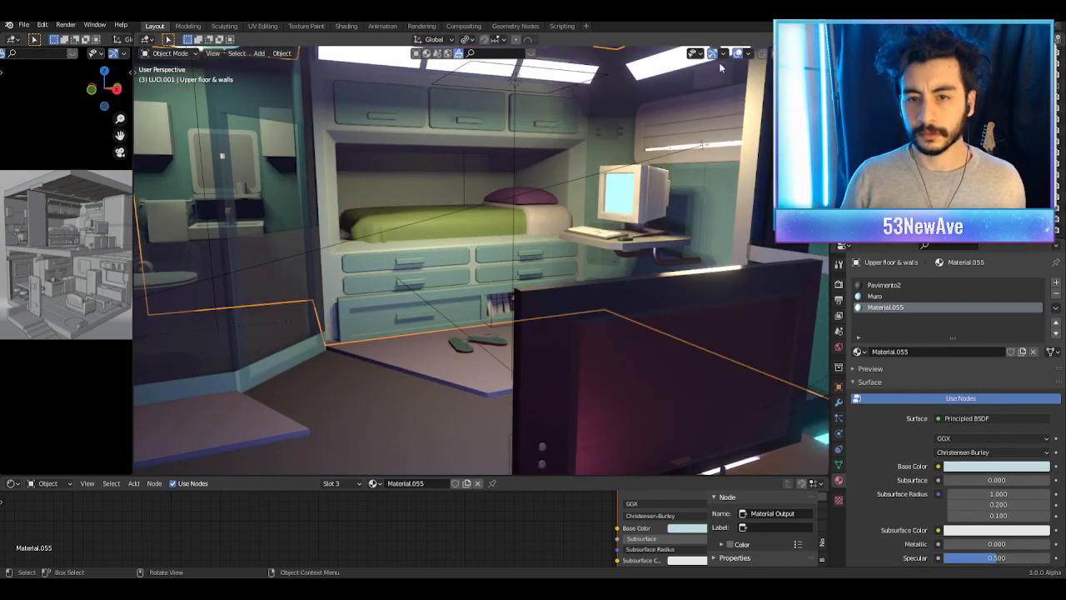
Step: Hide the overlays and examine the recolored bed unit from the camera view and from closer angles
click(737, 54)
mouse_move(577, 182)
middle_down()
mouse_move(603, 177)
mouse_move(589, 178)
middle_up()
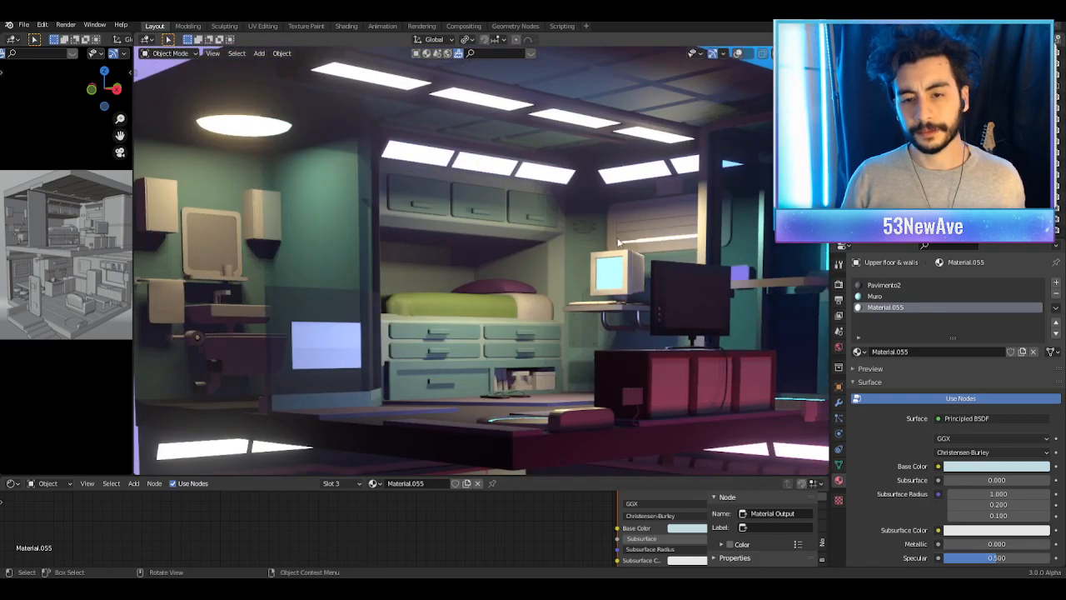
scroll(618, 242, down, 1)
scroll(607, 244, up, 2)
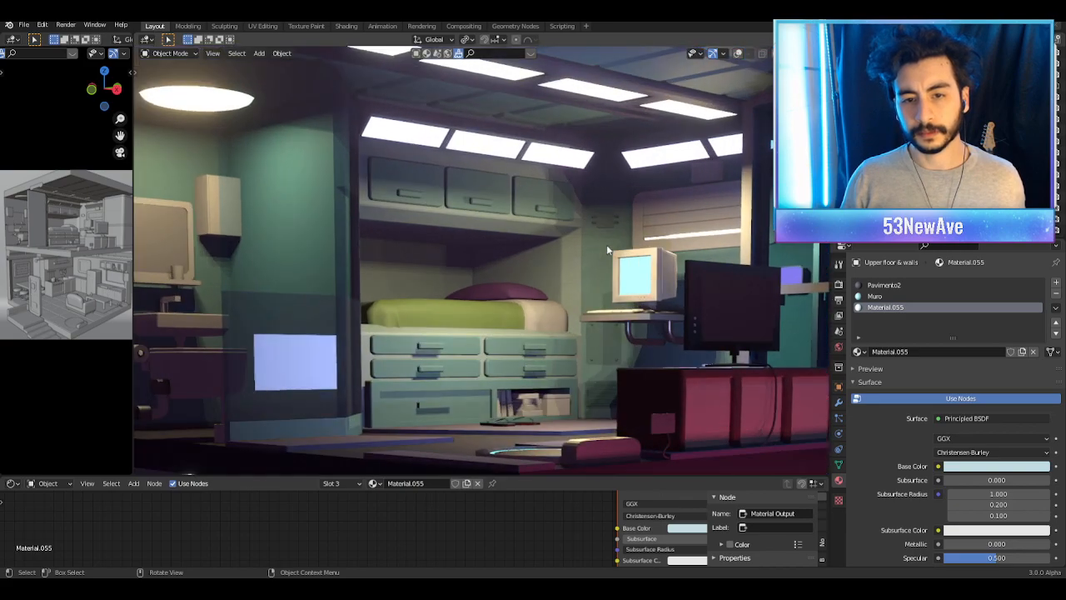
scroll(540, 352, up, 1)
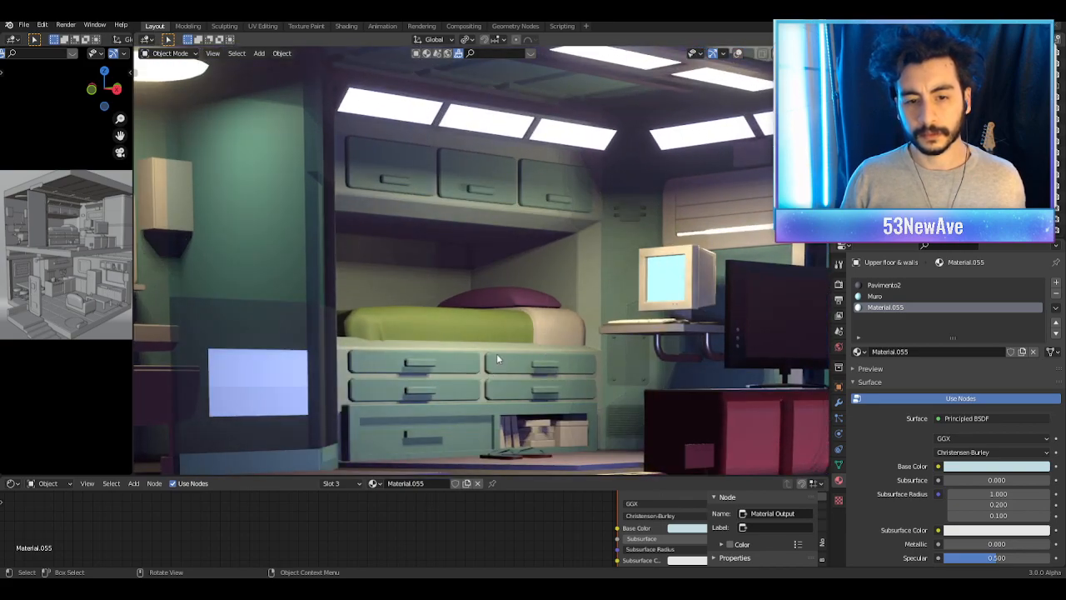
scroll(497, 360, down, 2)
scroll(679, 183, down, 5)
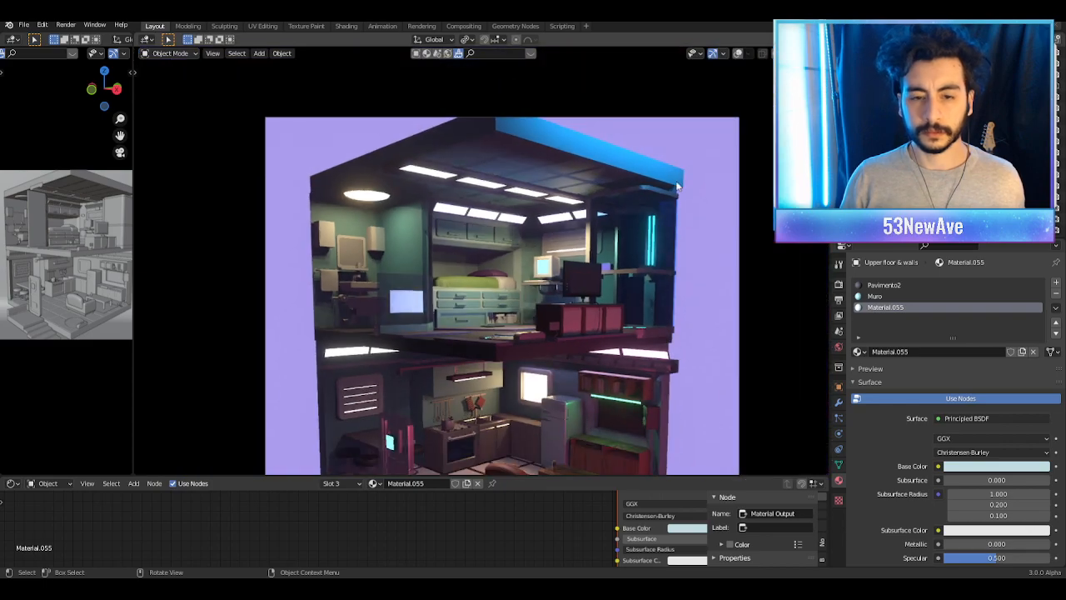
scroll(658, 197, up, 3)
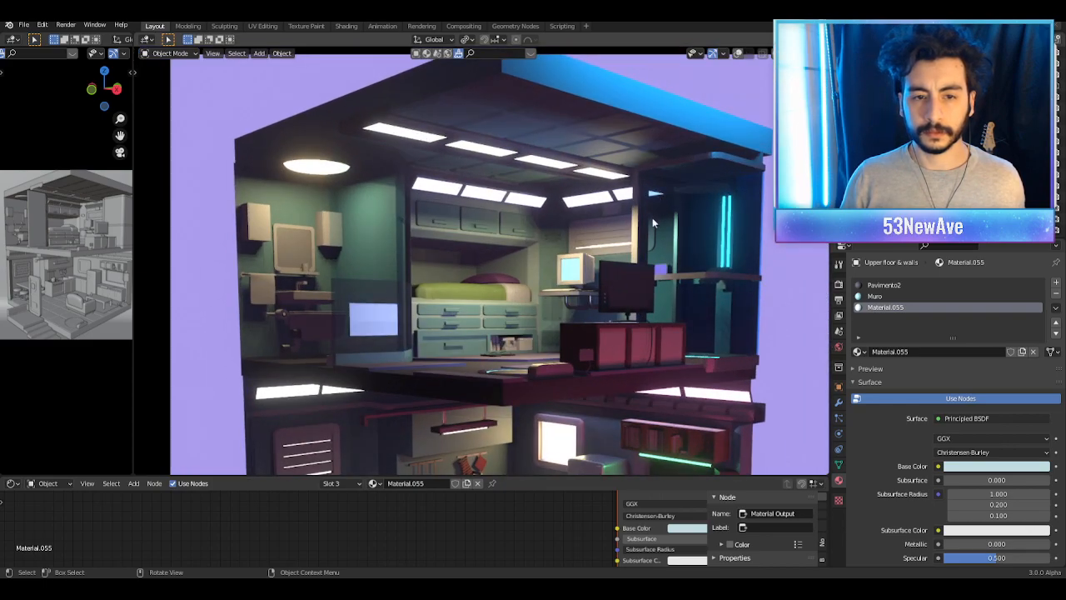
scroll(639, 249, down, 4)
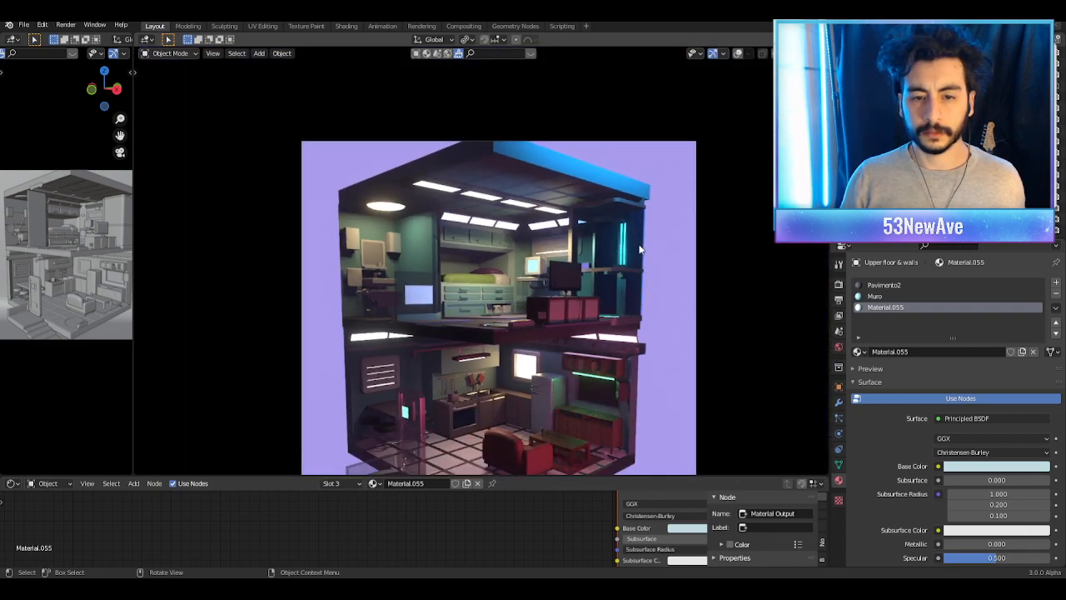
scroll(639, 248, up, 4)
scroll(639, 248, up, 3)
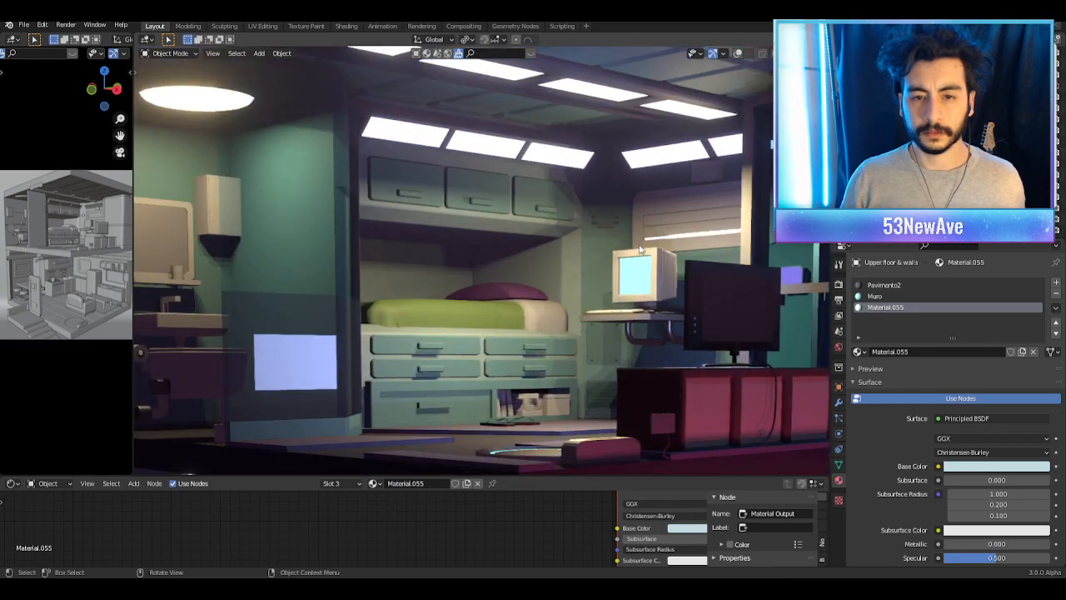
middle_drag(639, 248, 540, 250)
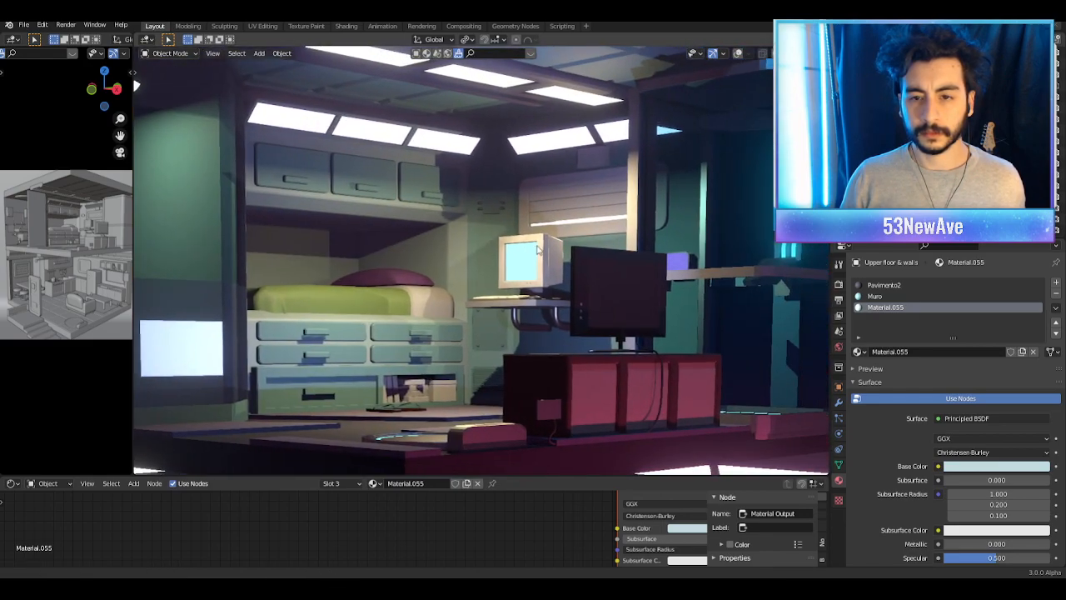
scroll(490, 279, down, 8)
middle_drag(499, 185, 546, 285)
scroll(547, 201, up, 4)
scroll(537, 325, up, 3)
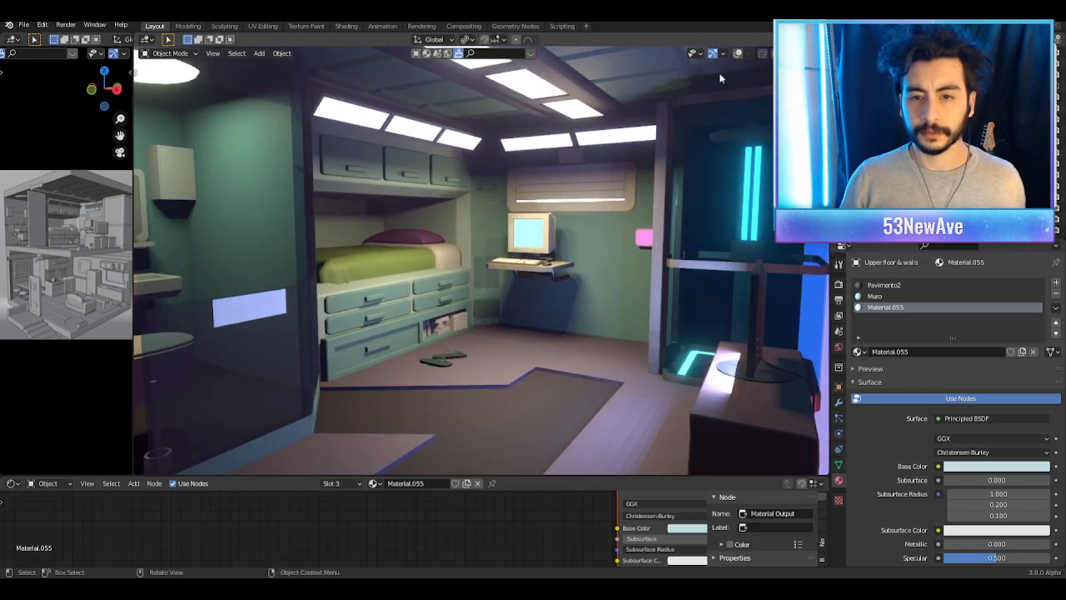
Step: Assign the lighter Material.055 to the upper floor's wall faces behind the computer desk and return to Object Mode
click(738, 56)
key(Tab)
click(603, 270)
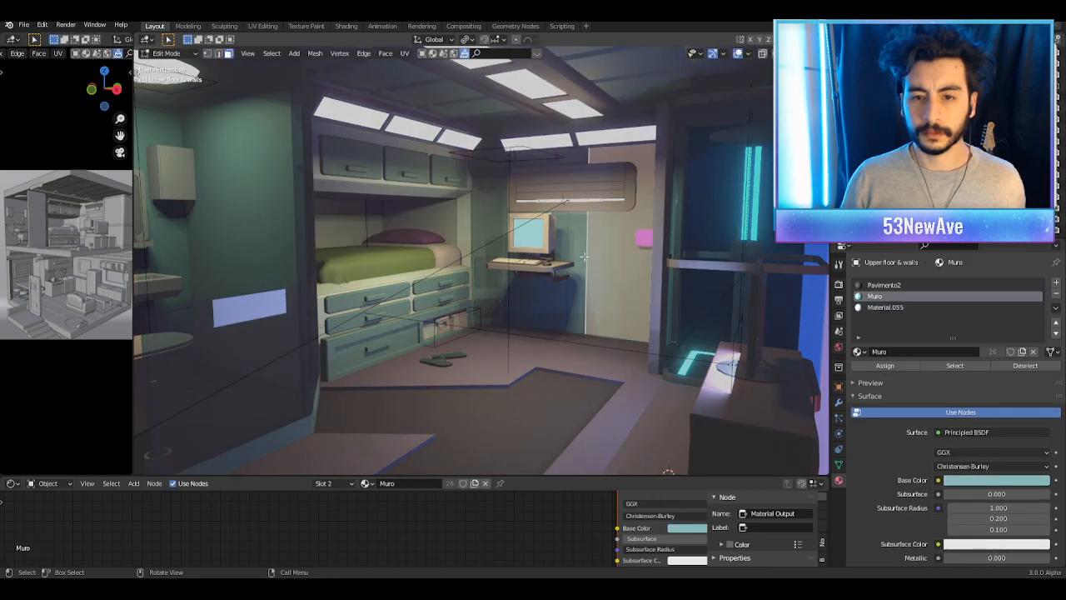
shift+click(574, 249)
click(886, 307)
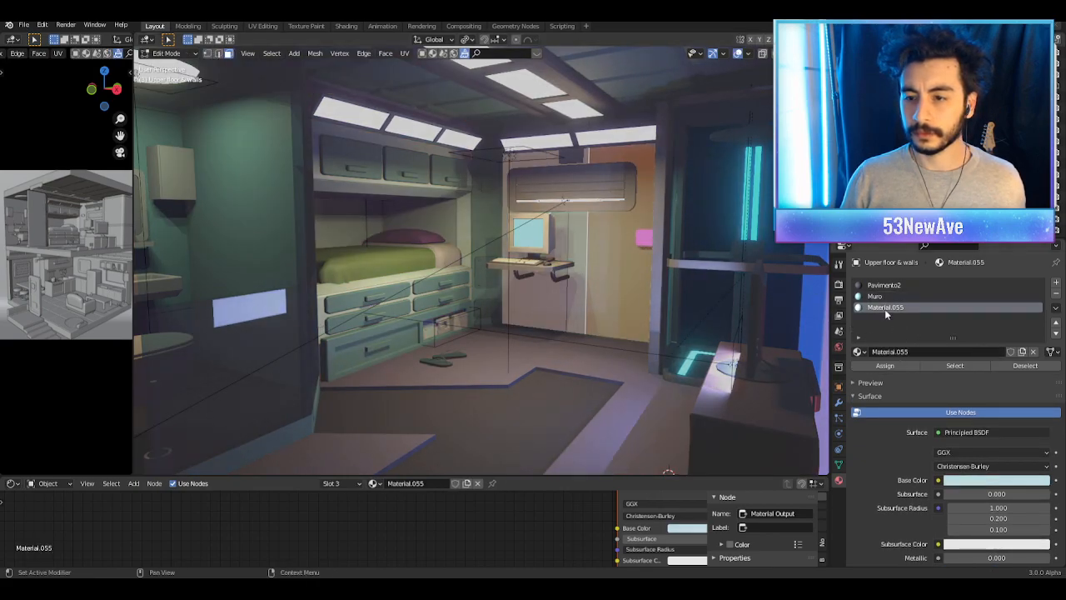
click(885, 366)
key(Tab)
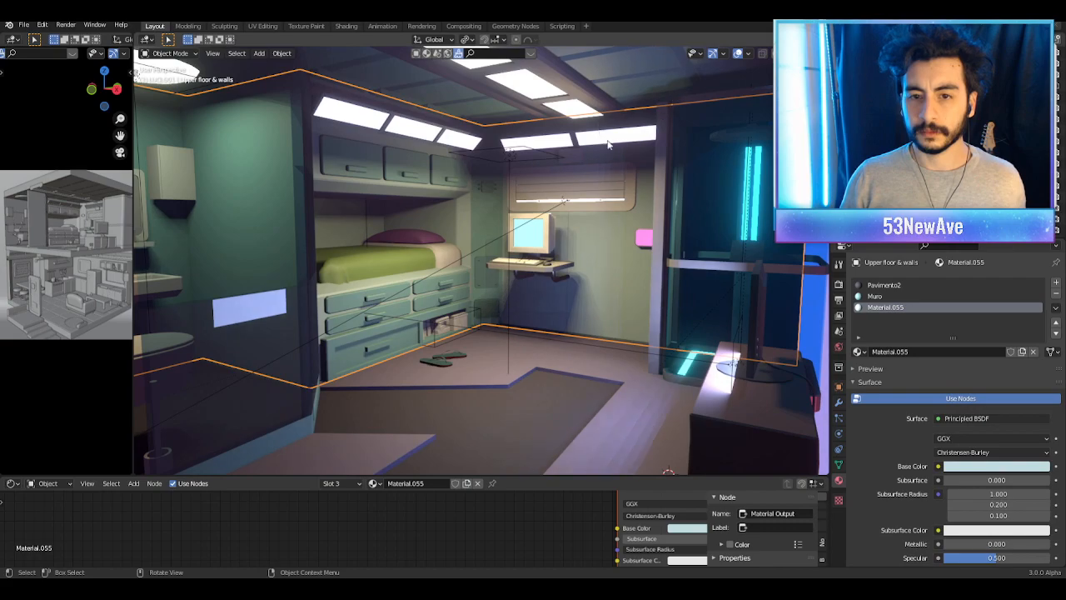
Step: Examine the recolored desk wall up close and in the full camera view with overlays hidden
scroll(605, 140, down, 3)
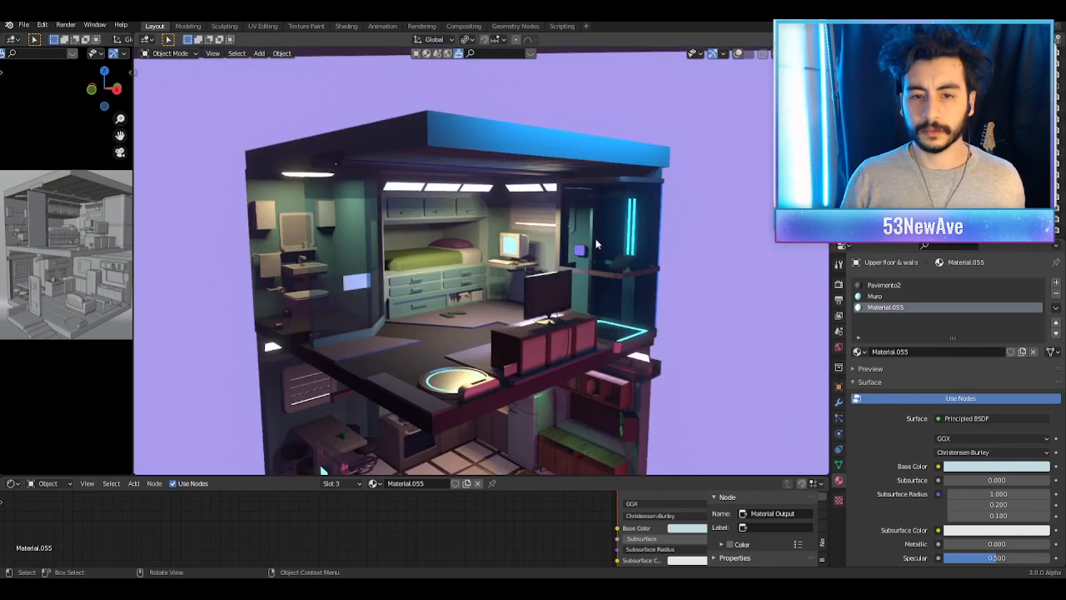
mouse_move(597, 244)
middle_down()
mouse_move(669, 246)
mouse_move(643, 254)
mouse_move(608, 233)
middle_up()
scroll(633, 250, up, 4)
scroll(608, 234, down, 6)
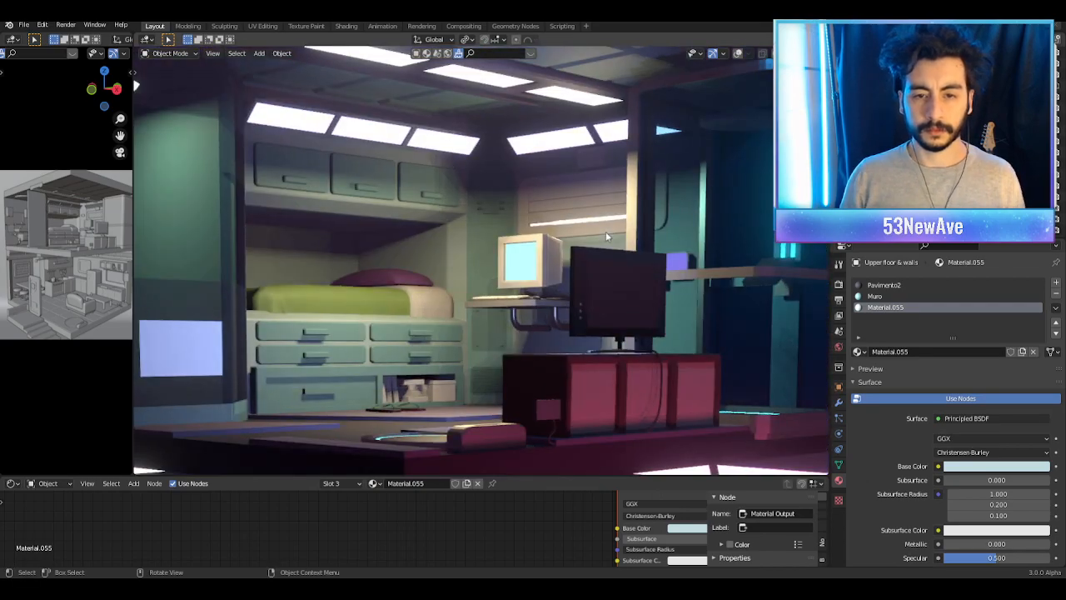
scroll(606, 234, down, 5)
shift+middle_drag(614, 276, 625, 248)
shift+middle_drag(615, 287, 636, 265)
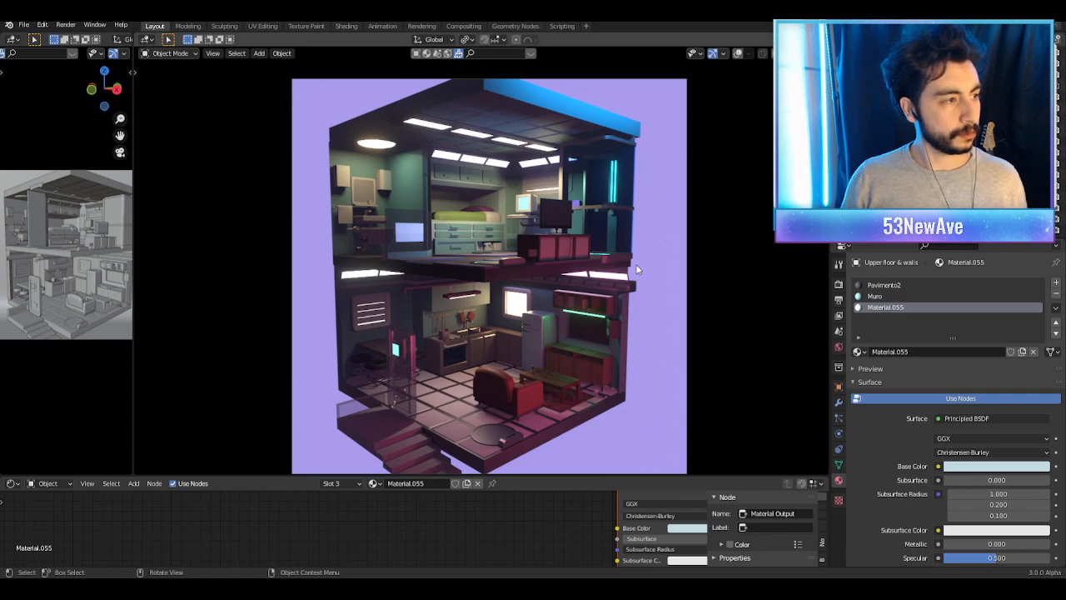
scroll(636, 269, down, 2)
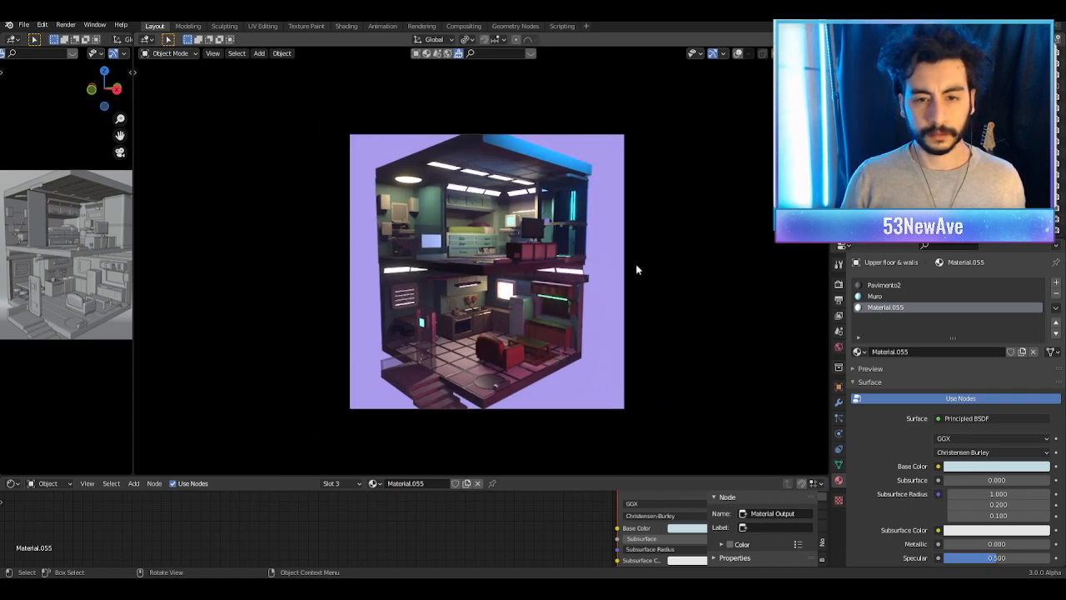
scroll(498, 220, up, 3)
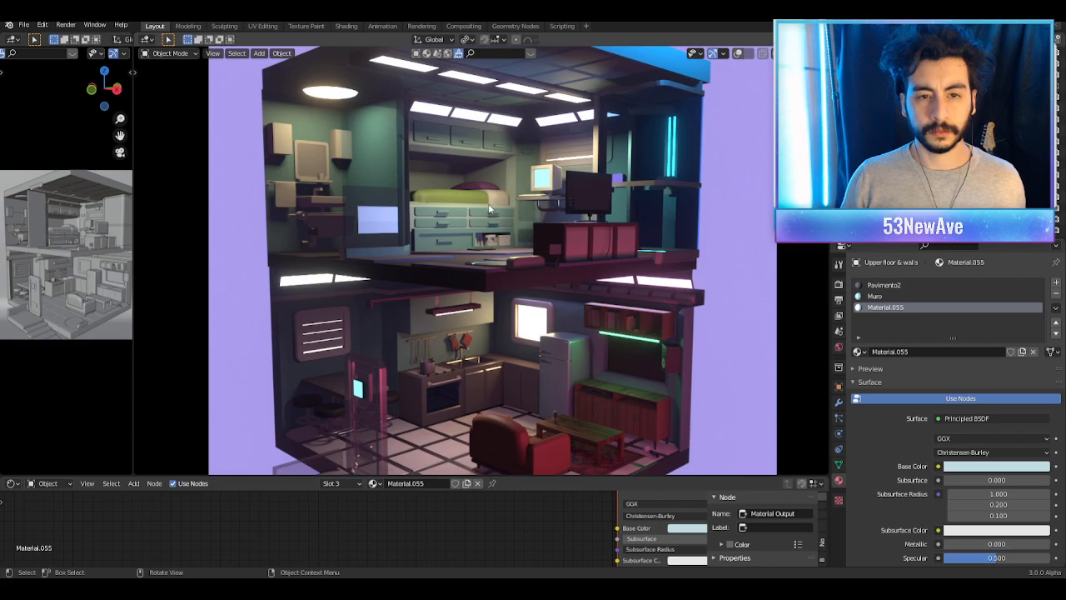
scroll(492, 210, down, 1)
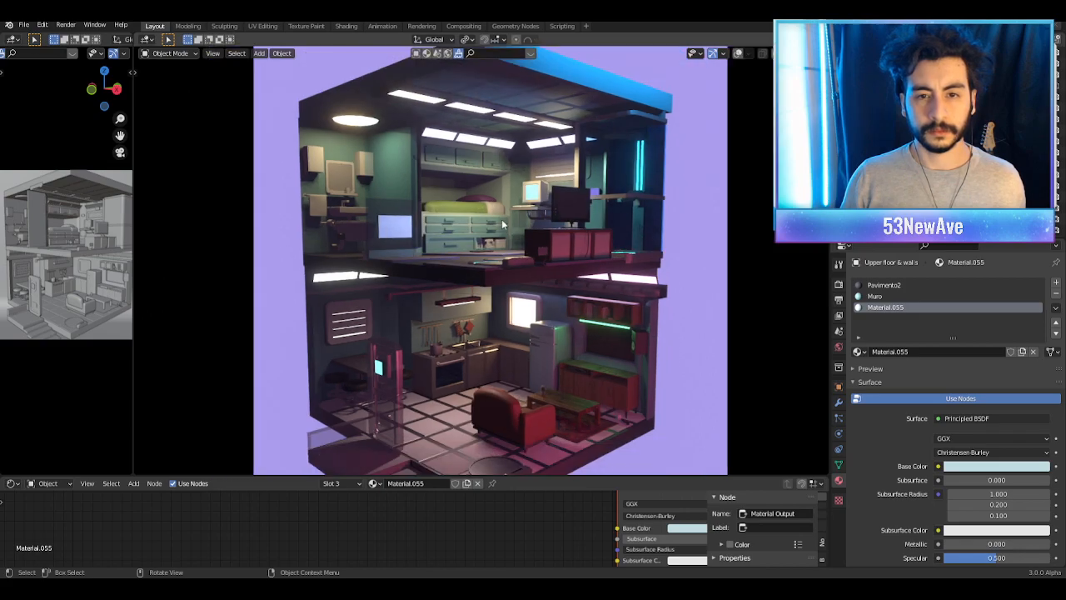
scroll(502, 223, down, 1)
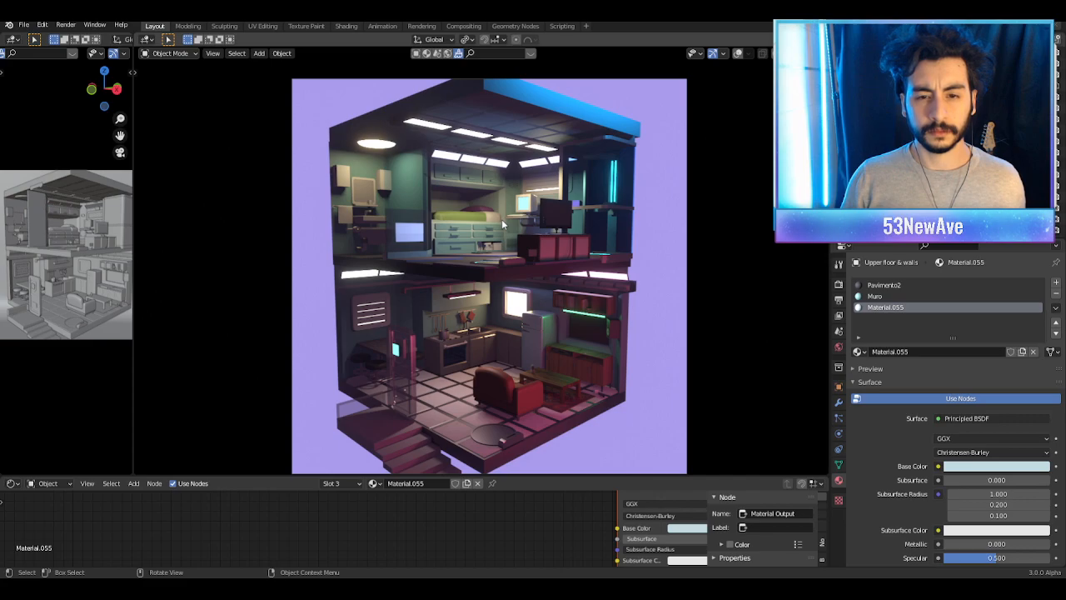
Step: Examine the lower floor's kitchen and dining corner and the beams under its ceiling from close range
shift+middle_drag(539, 362, 568, 296)
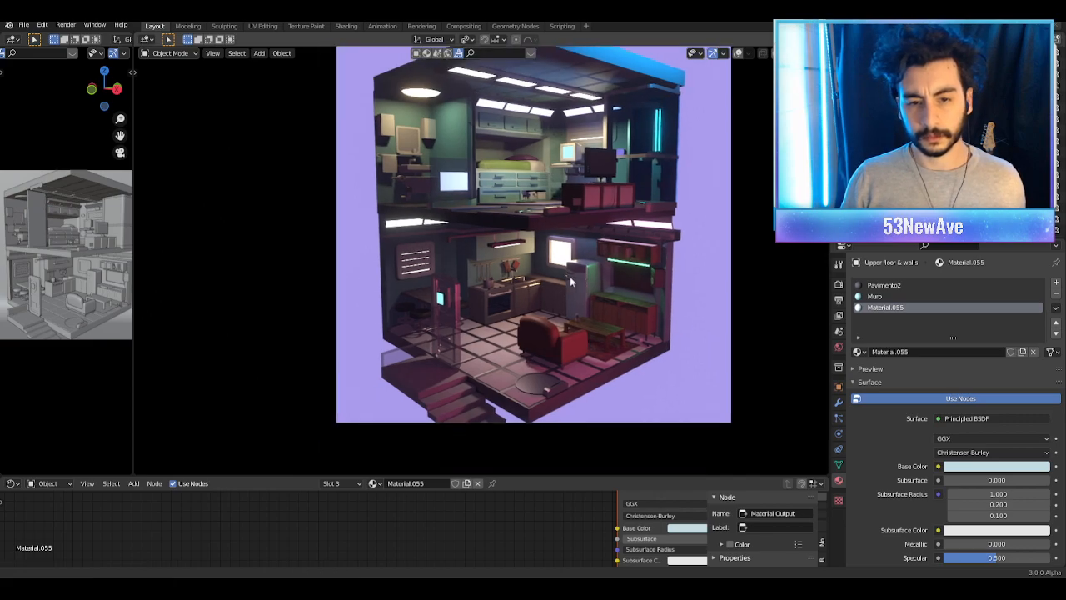
scroll(573, 262, up, 4)
middle_drag(576, 252, 571, 244)
scroll(463, 305, up, 4)
scroll(597, 245, up, 3)
shift+middle_drag(463, 304, 573, 256)
scroll(572, 256, down, 3)
shift+middle_drag(663, 164, 731, 101)
scroll(648, 173, up, 2)
Step: Show the overlays and snap the 3D cursor to the inner face at the end of the lower floor's ceiling beam
click(736, 54)
middle_drag(736, 59, 275, 188)
click(360, 186)
key(Tab)
middle_drag(233, 119, 261, 156)
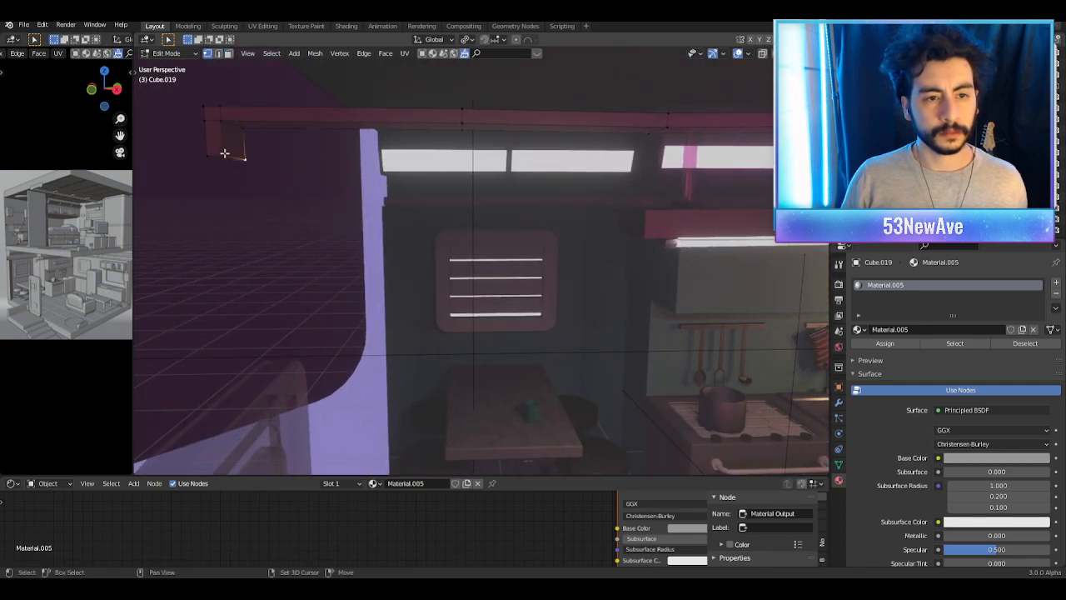
shift+click(248, 133)
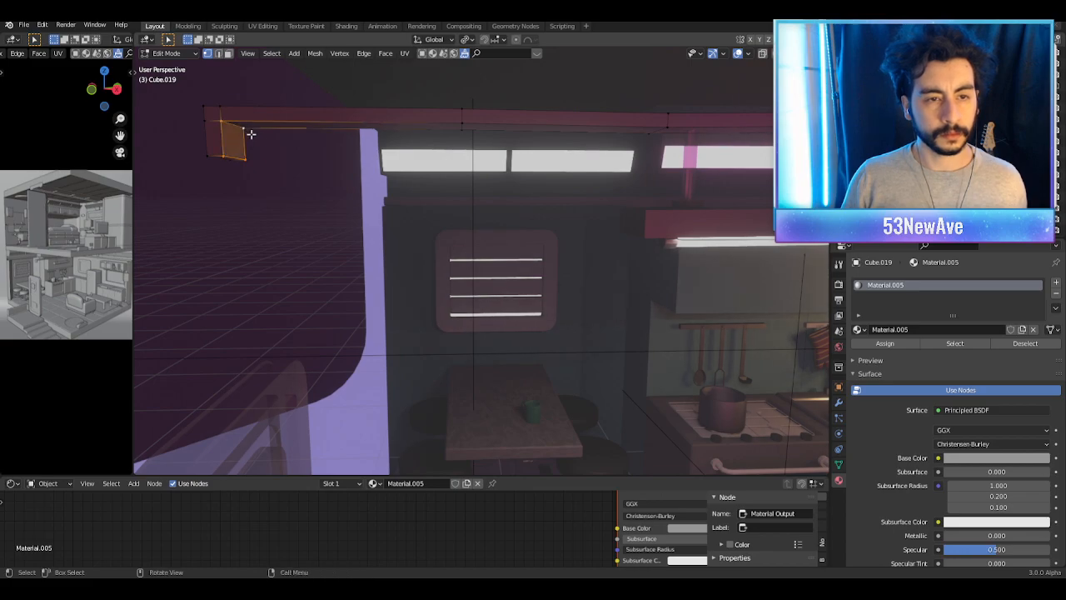
key(shift+s)
key(2)
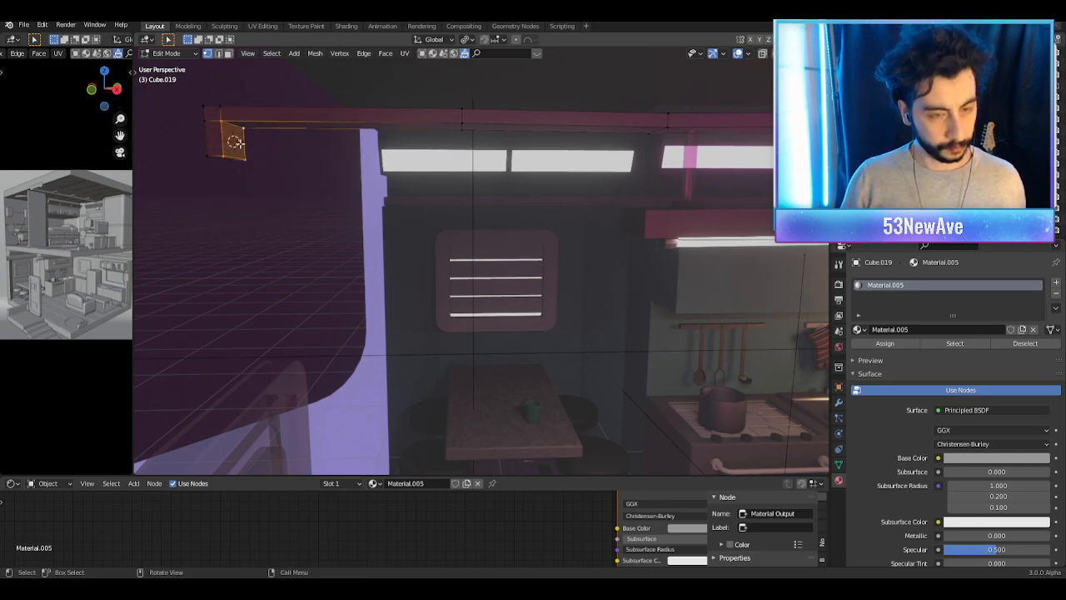
Step: Return to Object Mode and add a single-vertex mesh object at the 3D cursor
key(Tab)
key(shift+a)
mouse_move(237, 47)
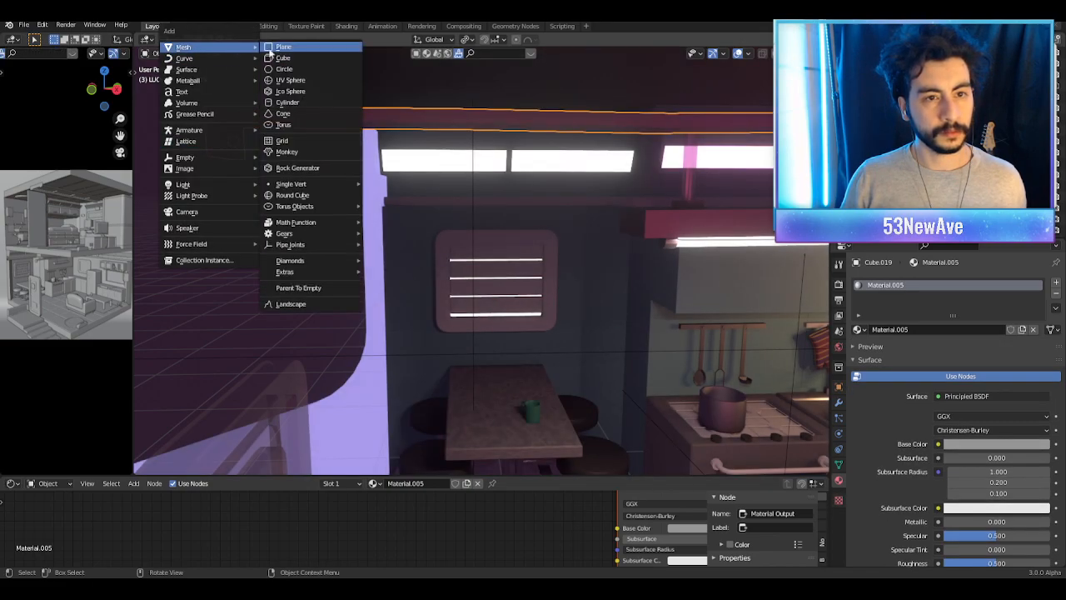
mouse_move(302, 184)
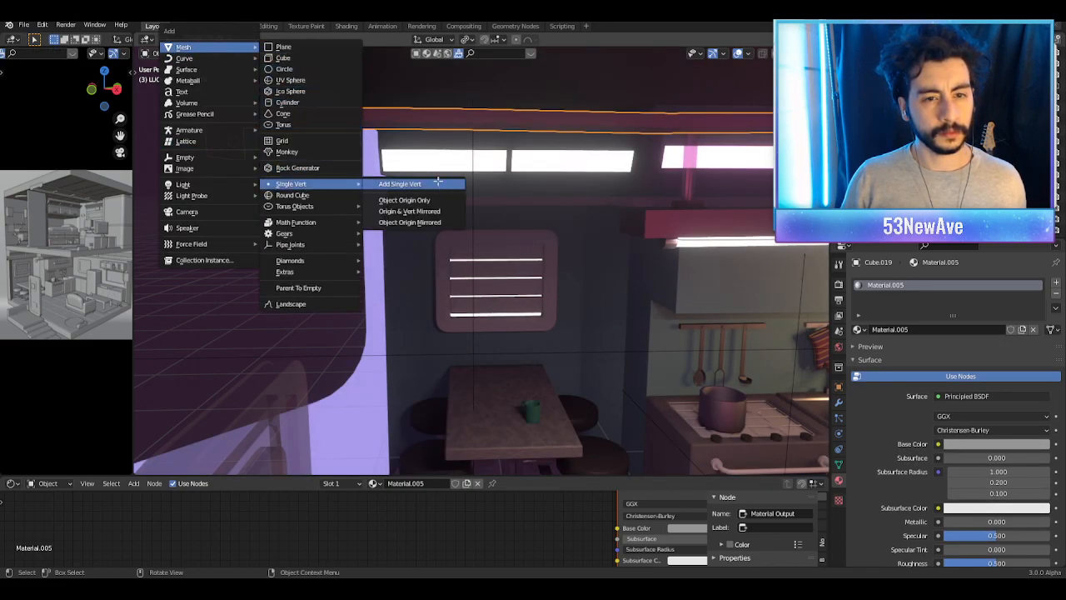
click(400, 184)
Step: Extrude the vertex about 4.92 m along the global Y axis to form a line beneath the ceiling
scroll(367, 188, down, 2)
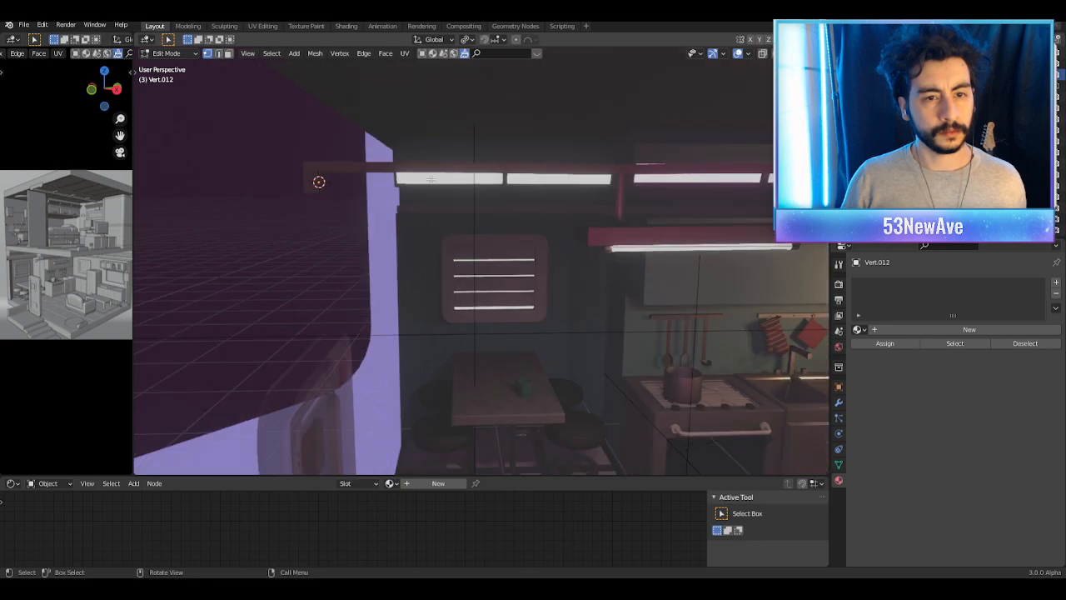
shift+middle_drag(500, 203, 375, 167)
scroll(383, 169, down, 3)
shift+middle_drag(541, 189, 487, 202)
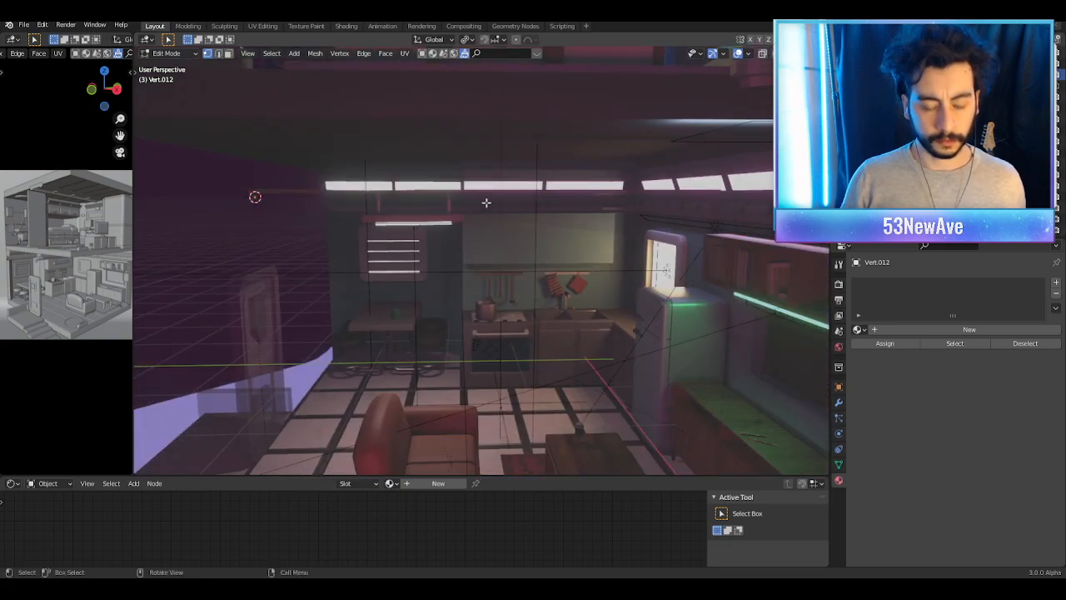
key(g)
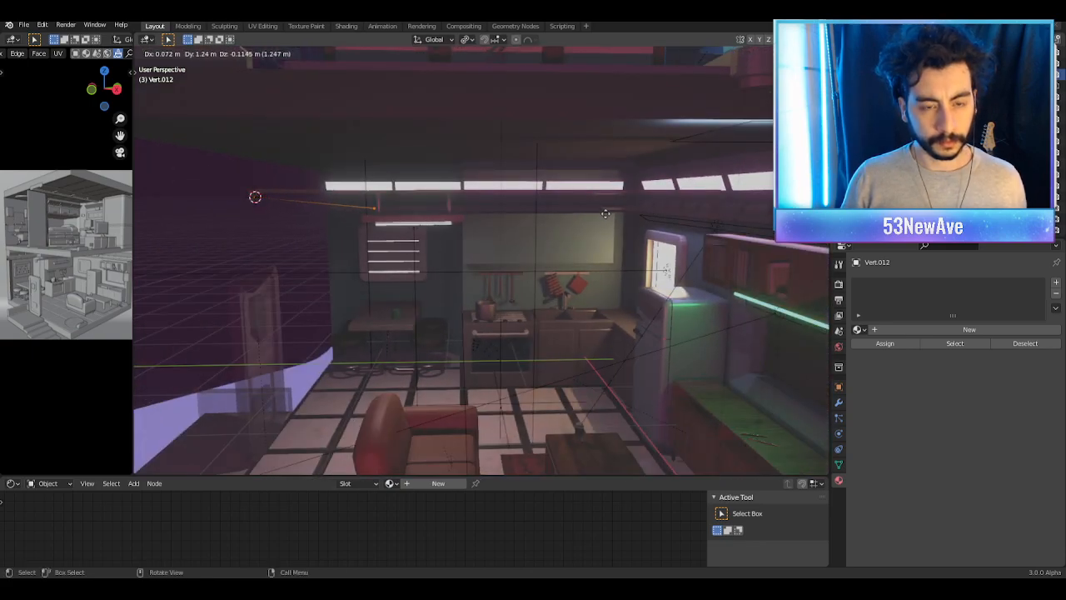
key(y)
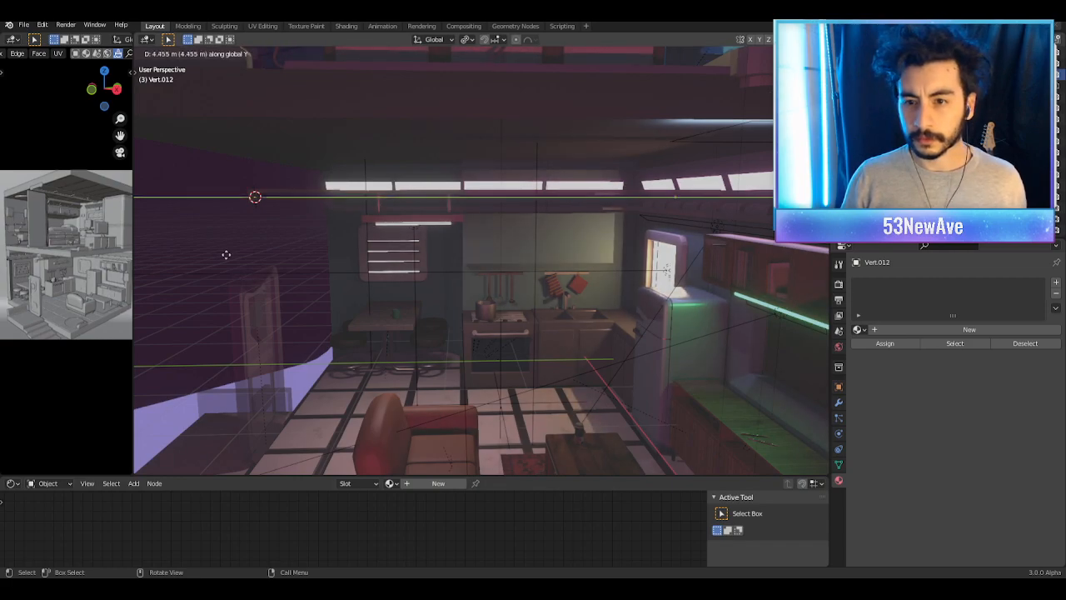
click(252, 258)
Step: Subdivide the line evenly with 39 loop cuts and return to Object Mode
middle_drag(290, 239, 309, 230)
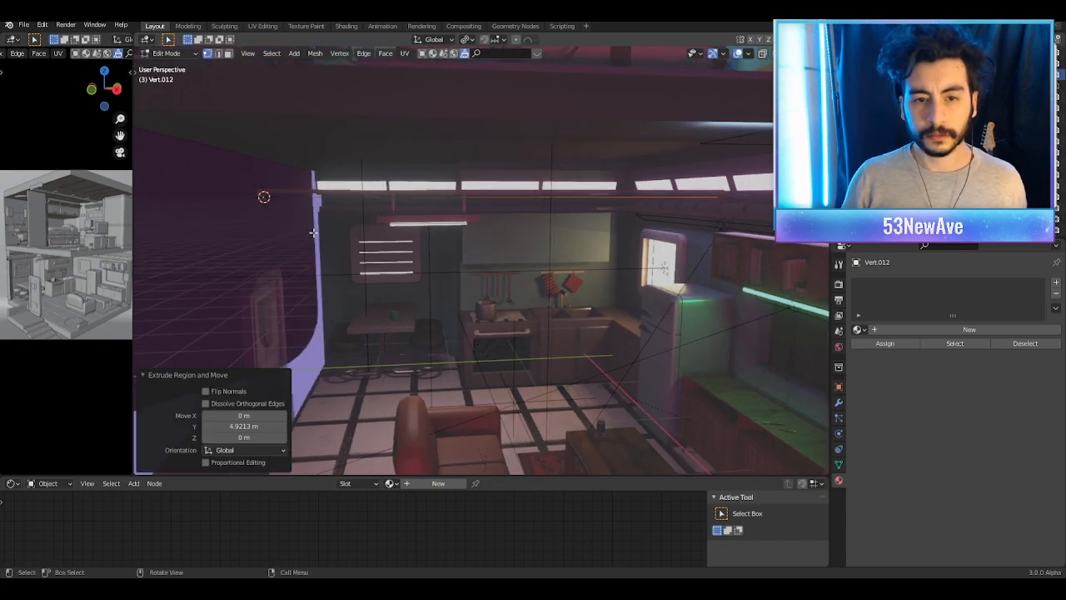
scroll(347, 223, up, 1)
shift+middle_drag(428, 202, 431, 222)
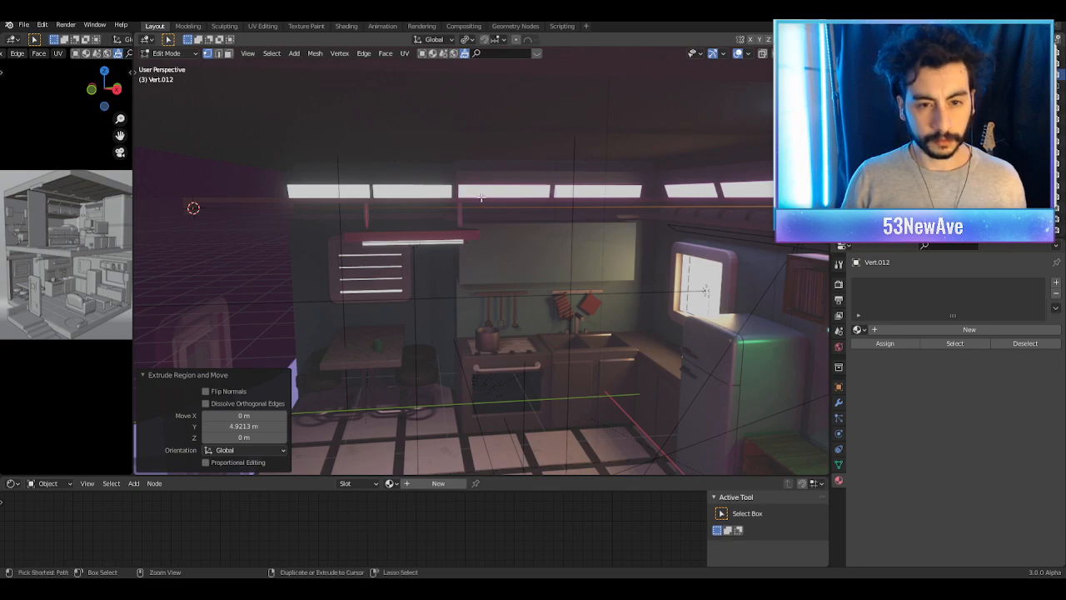
key(ctrl+r)
scroll(466, 201, up, 5)
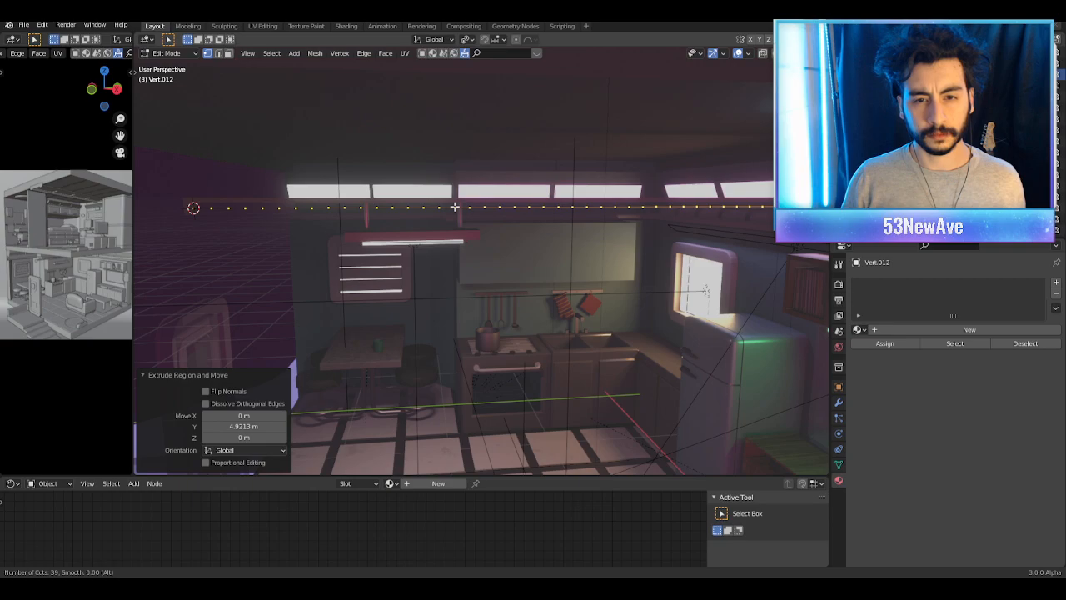
click(455, 206)
right_click(455, 207)
middle_drag(455, 206, 461, 248)
key(Tab)
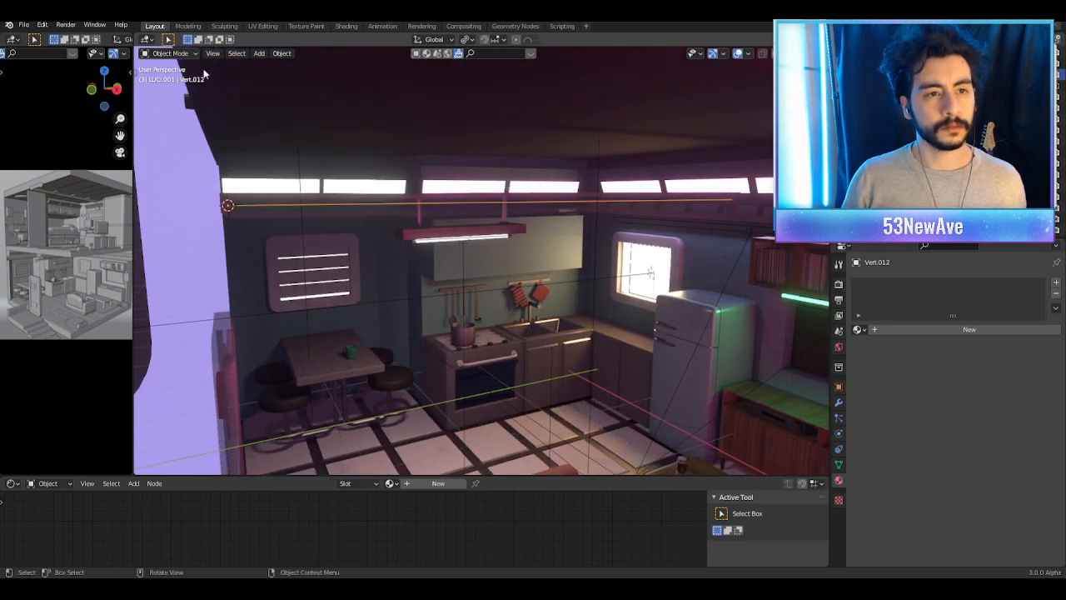
Step: Convert the line to a curve, give it a round bevel 0.01 m deep, and hide the overlays
click(281, 54)
mouse_move(350, 344)
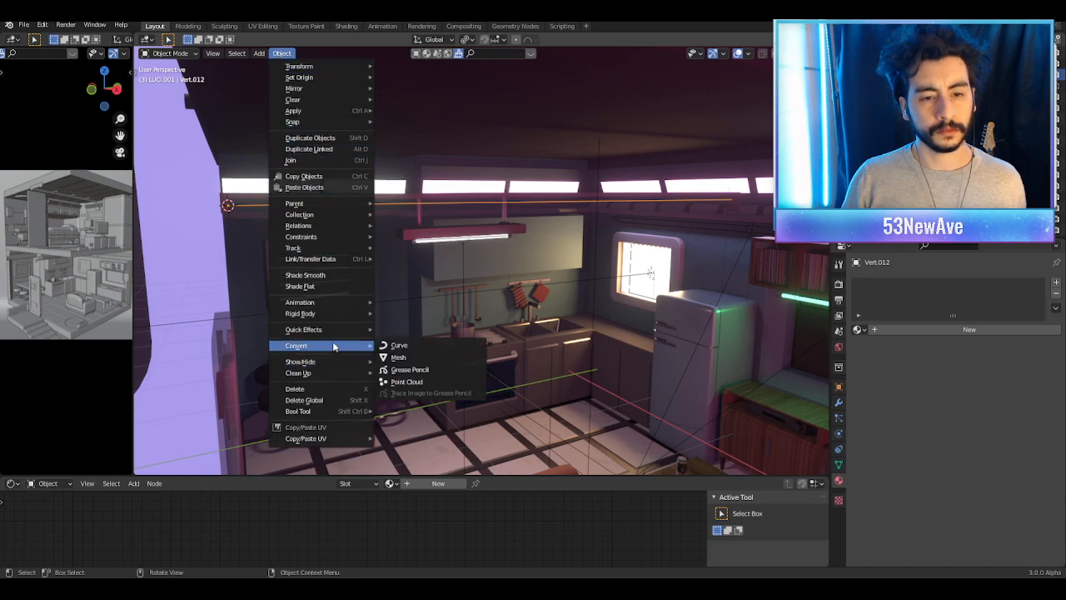
click(418, 348)
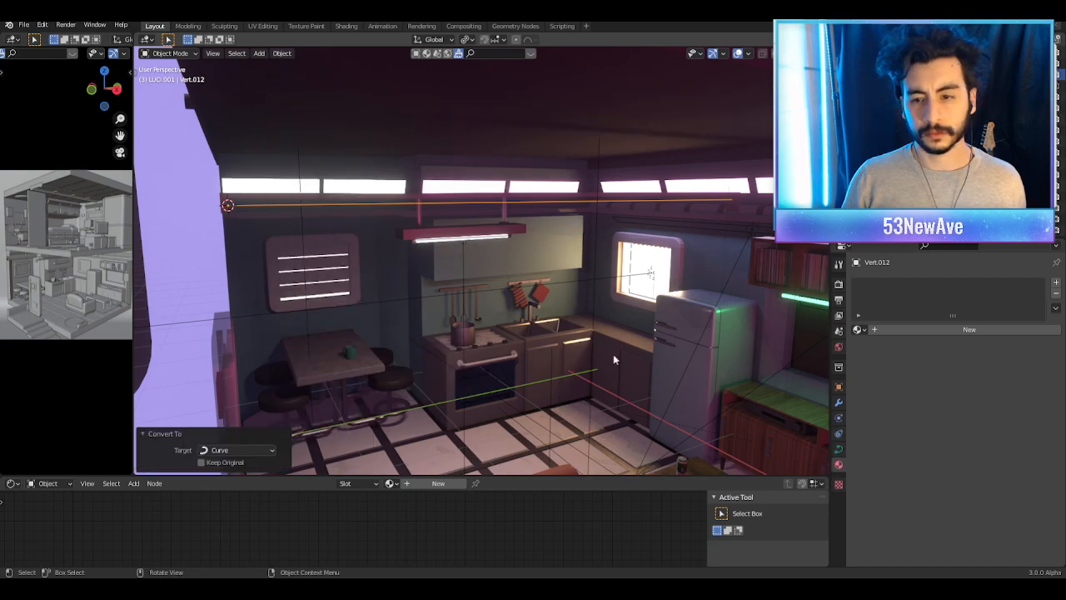
click(839, 450)
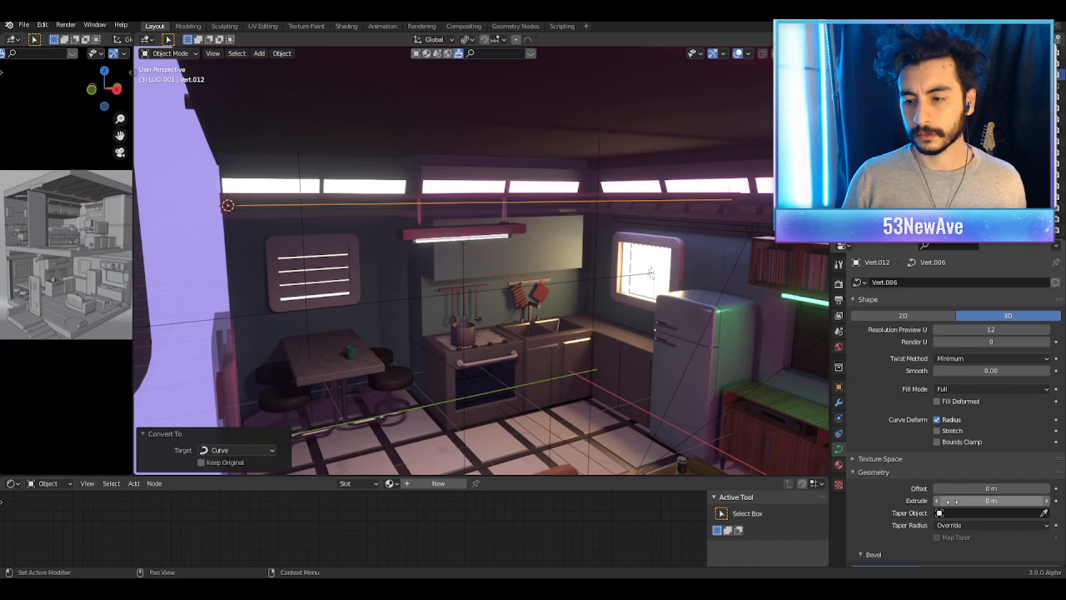
scroll(950, 500, down, 3)
drag(992, 518, 998, 518)
click(738, 54)
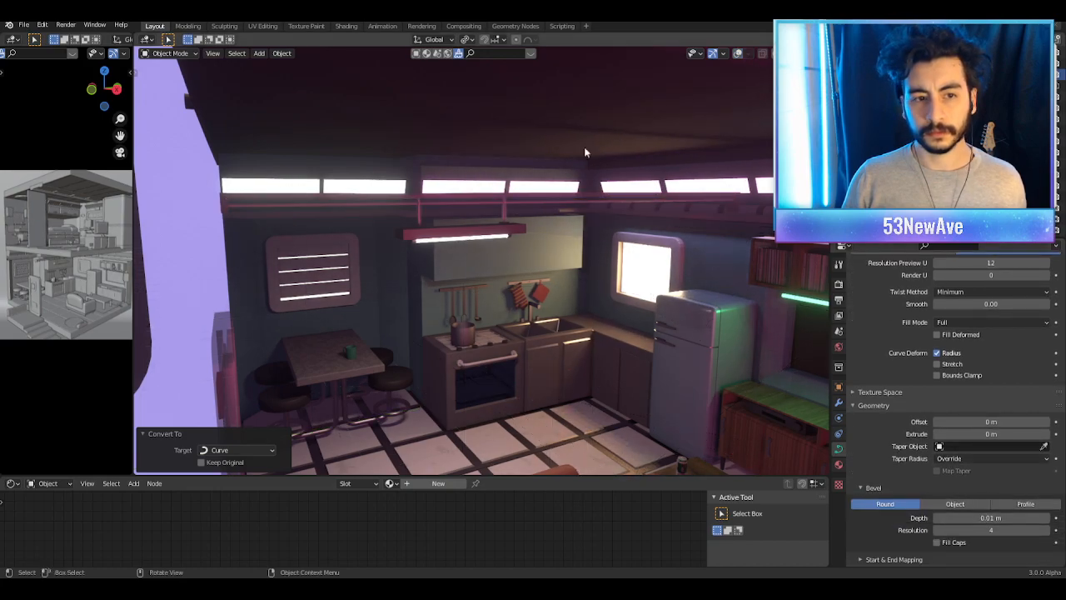
Step: Select the curve's control point above the dining table in Edit Mode and enable proportional editing
click(738, 54)
key(Tab)
click(472, 202)
click(328, 204)
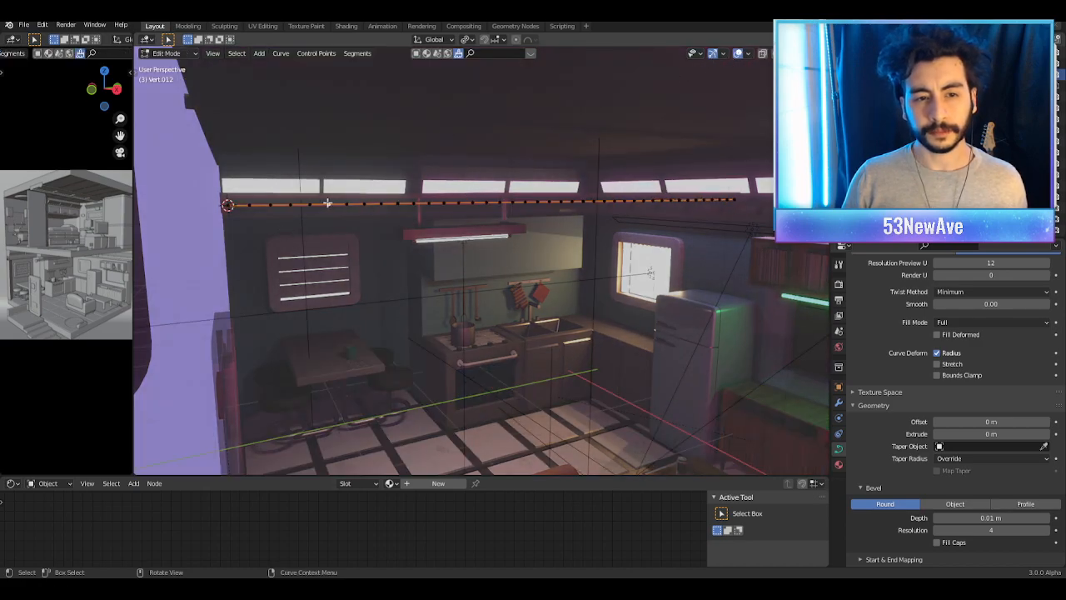
click(738, 54)
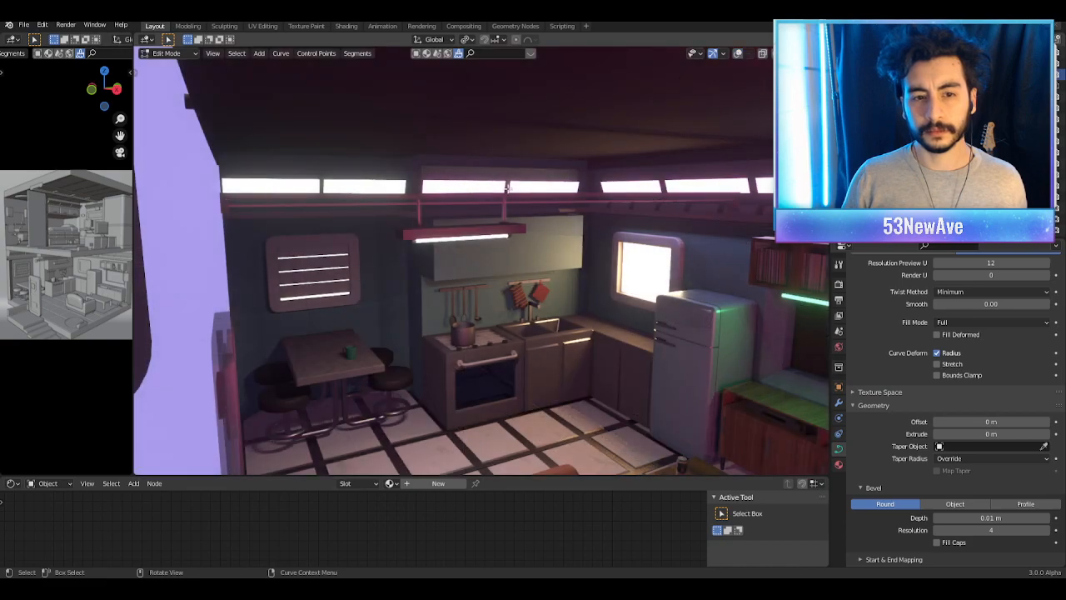
click(518, 38)
Step: Try to sag the curve about 0.097 m down along Z with Sphere falloff and a proportional size of 0.46
key(g)
key(z)
scroll(502, 136, down, 3)
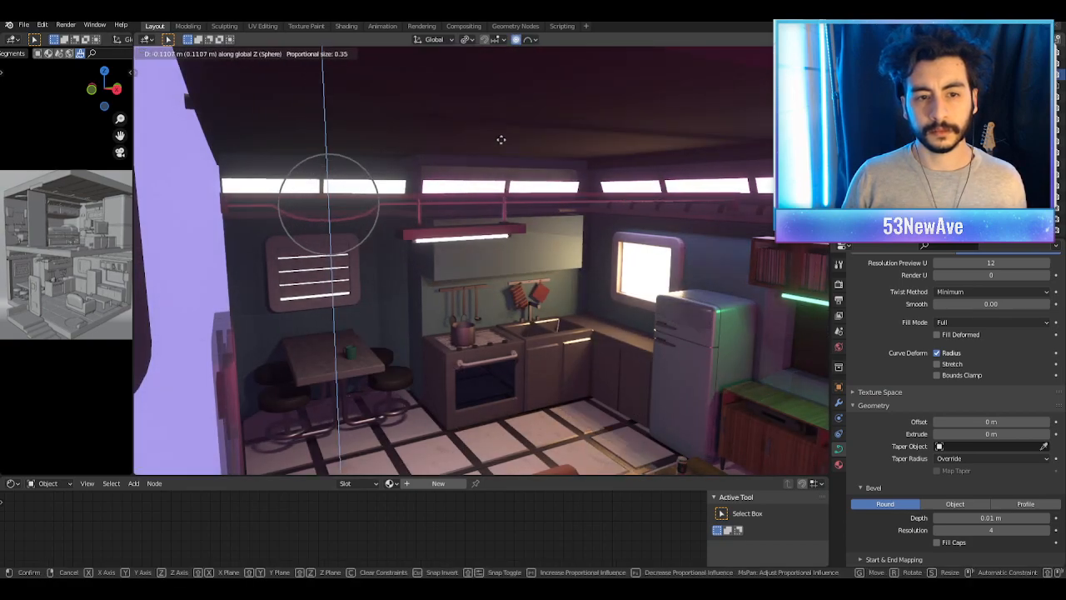
scroll(512, 140, down, 2)
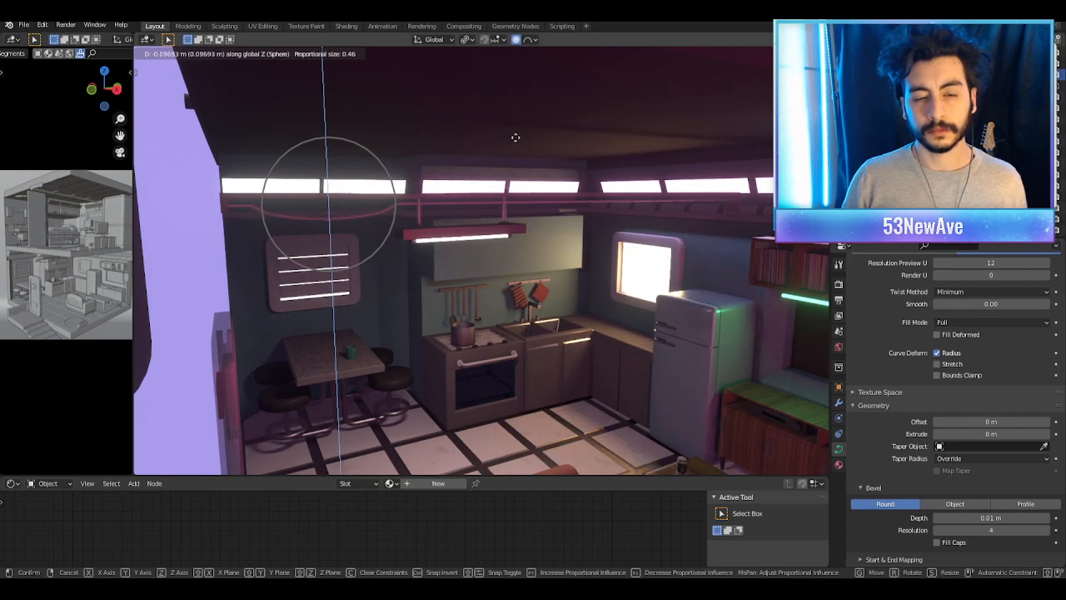
click(516, 137)
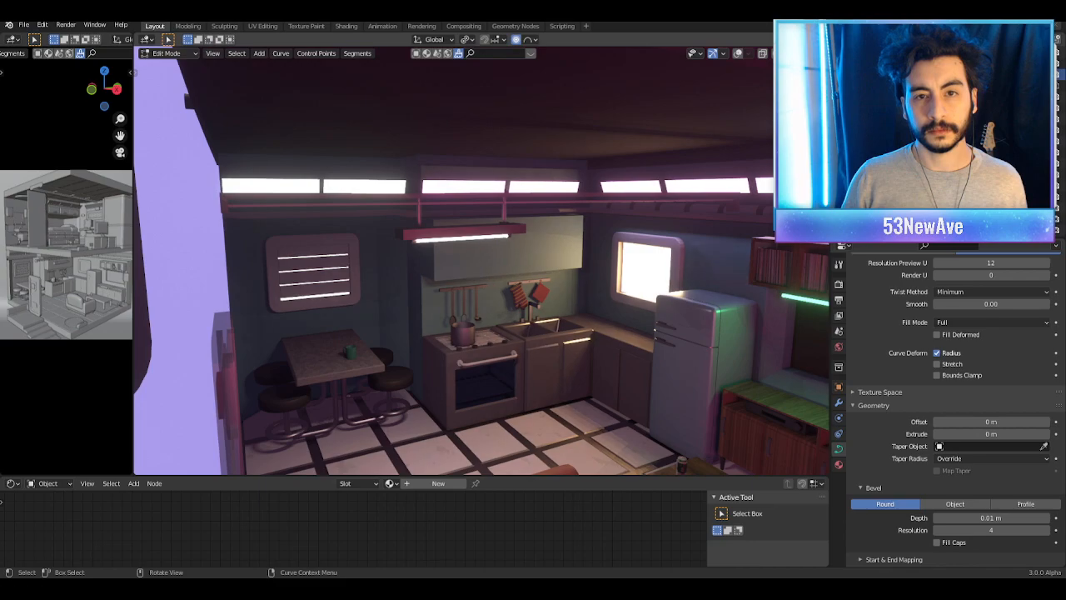
Step: Sag the cable above the dining table about 0.15 m down along Z with Smooth falloff and a proportional size of about 0.68
click(529, 39)
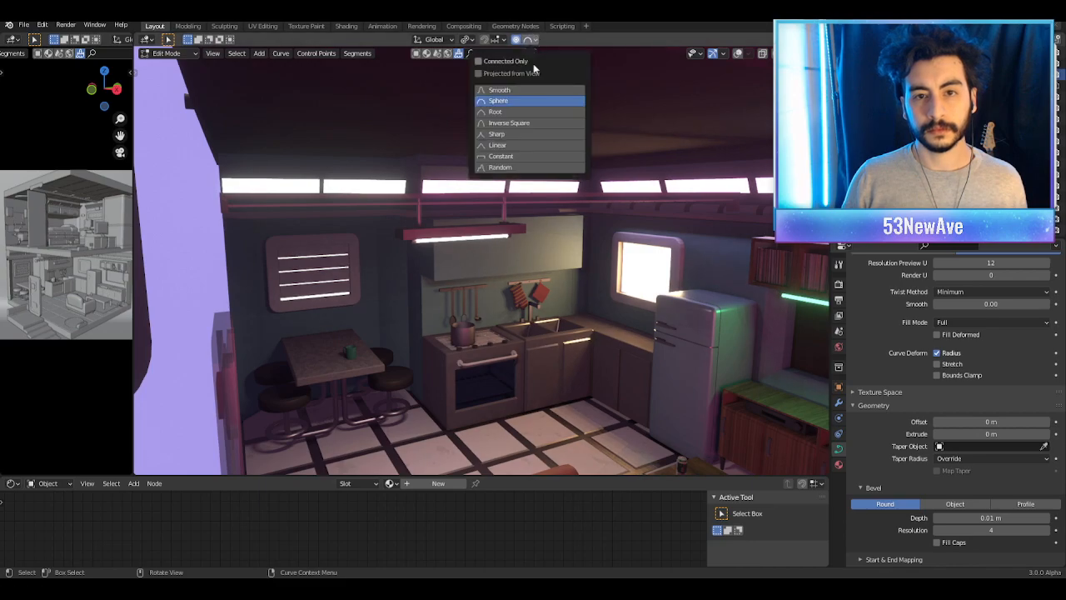
click(500, 90)
key(g)
key(z)
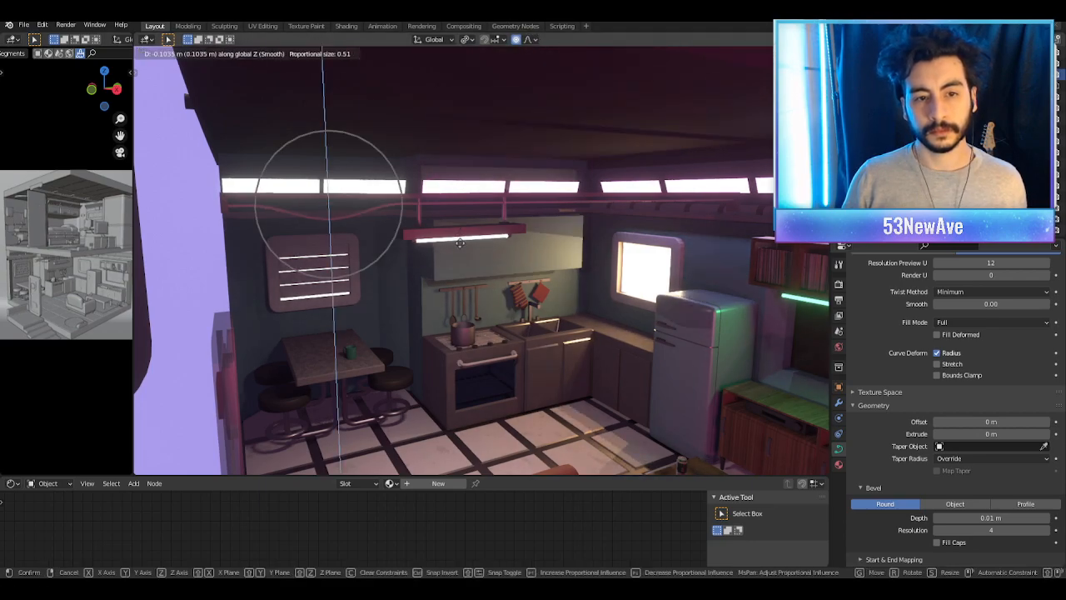
scroll(461, 243, down, 1)
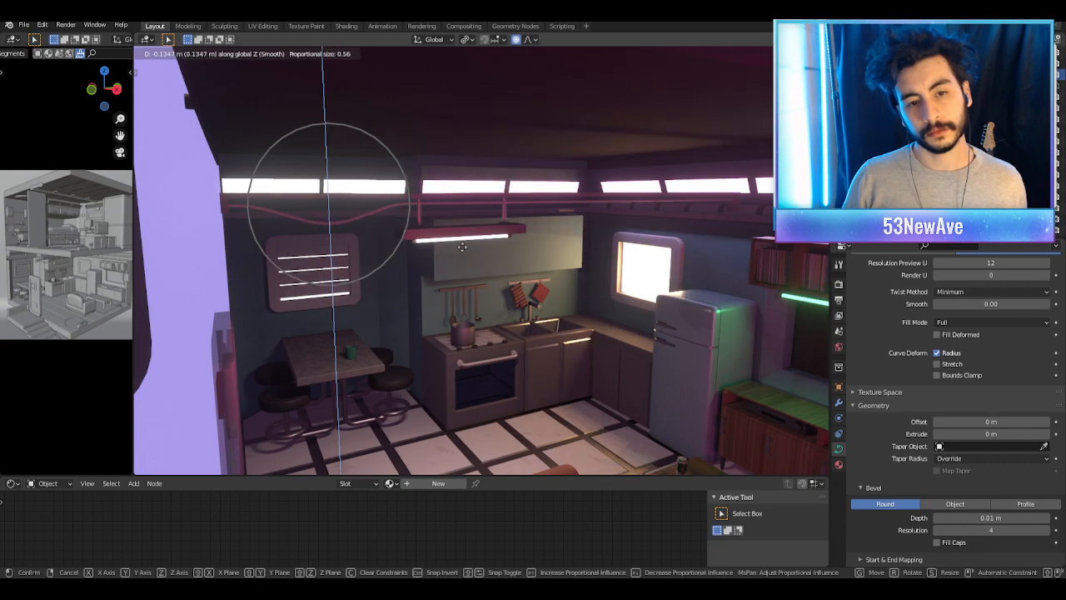
scroll(462, 247, down, 2)
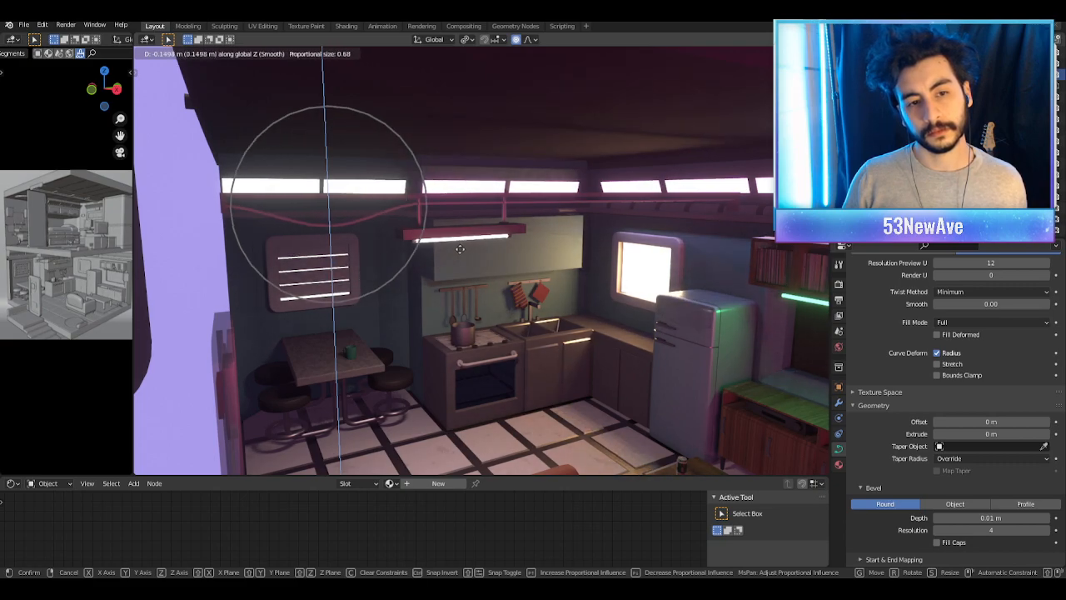
click(462, 248)
Step: Select the cable's control point between the hanging kitchen lamp and the window and pull it down with a wider proportional influence
scroll(461, 249, down, 3)
middle_drag(461, 248, 472, 194)
scroll(493, 251, up, 3)
scroll(525, 225, down, 4)
scroll(448, 204, up, 4)
scroll(472, 194, up, 2)
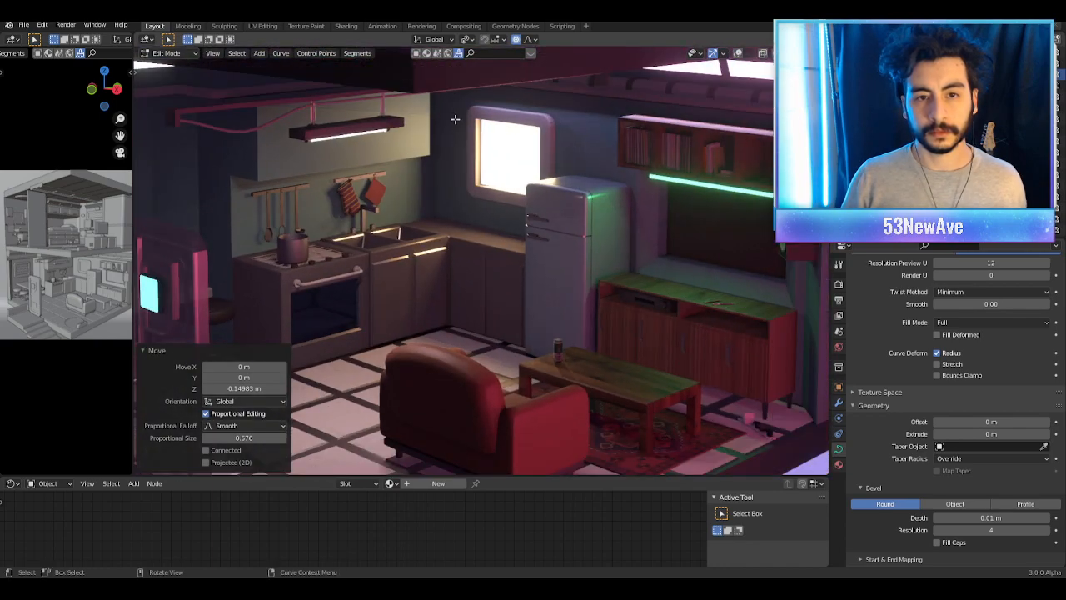
click(474, 95)
key(g)
scroll(480, 115, down, 4)
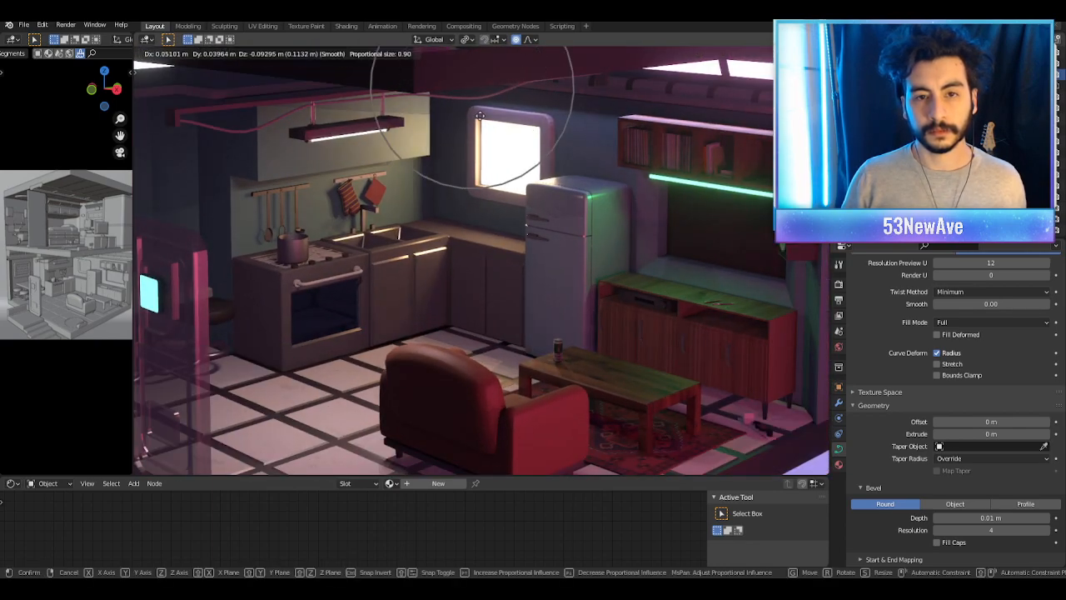
scroll(482, 116, down, 2)
click(493, 126)
Step: Lower the same cable point about 0.123 m further along Z with a proportional size of about 1.32
scroll(493, 126, down, 3)
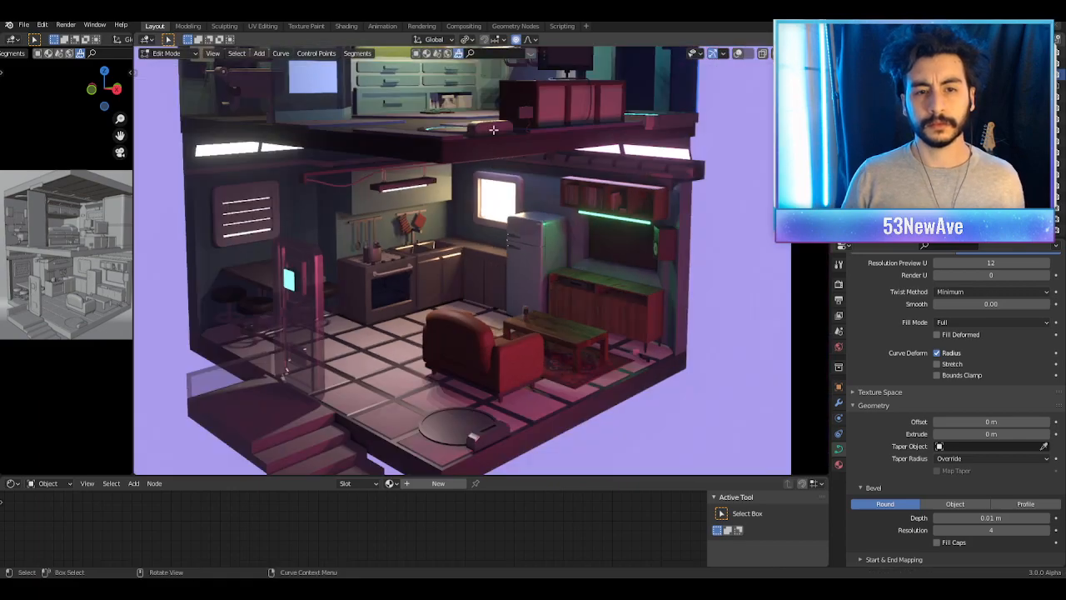
shift+middle_drag(523, 139, 481, 157)
scroll(481, 157, down, 2)
key(g)
key(z)
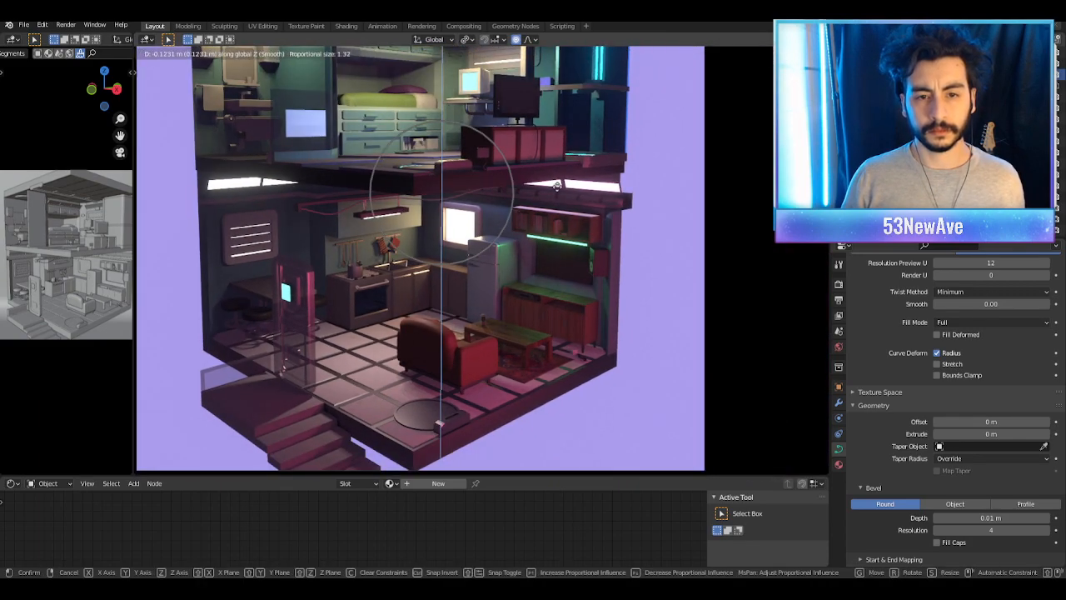
click(557, 187)
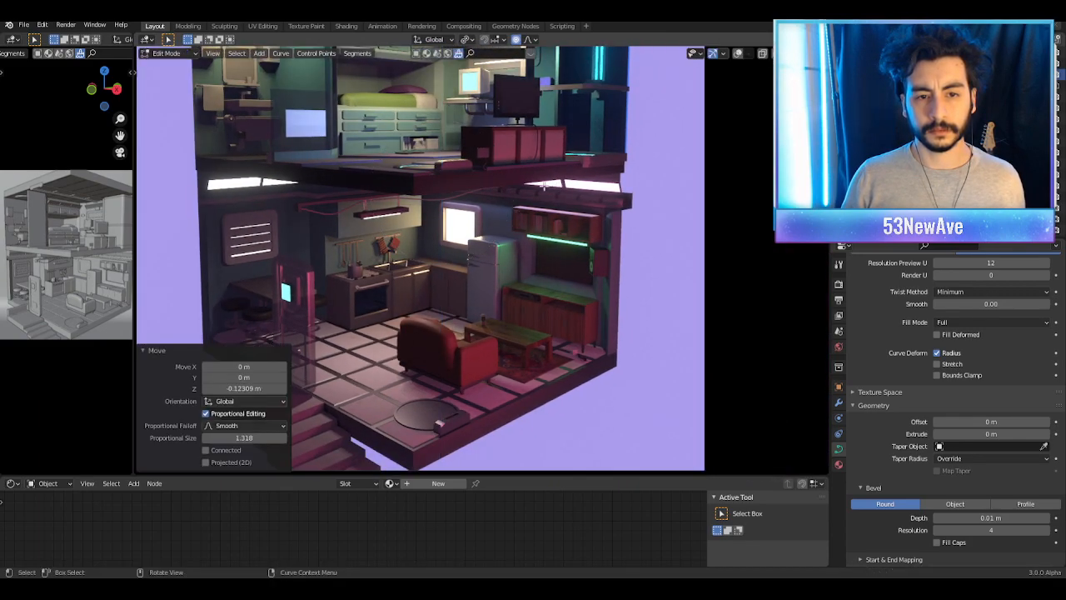
Step: Raise the cable point beside the kitchen lamp about 0.025 m along Z
key(g)
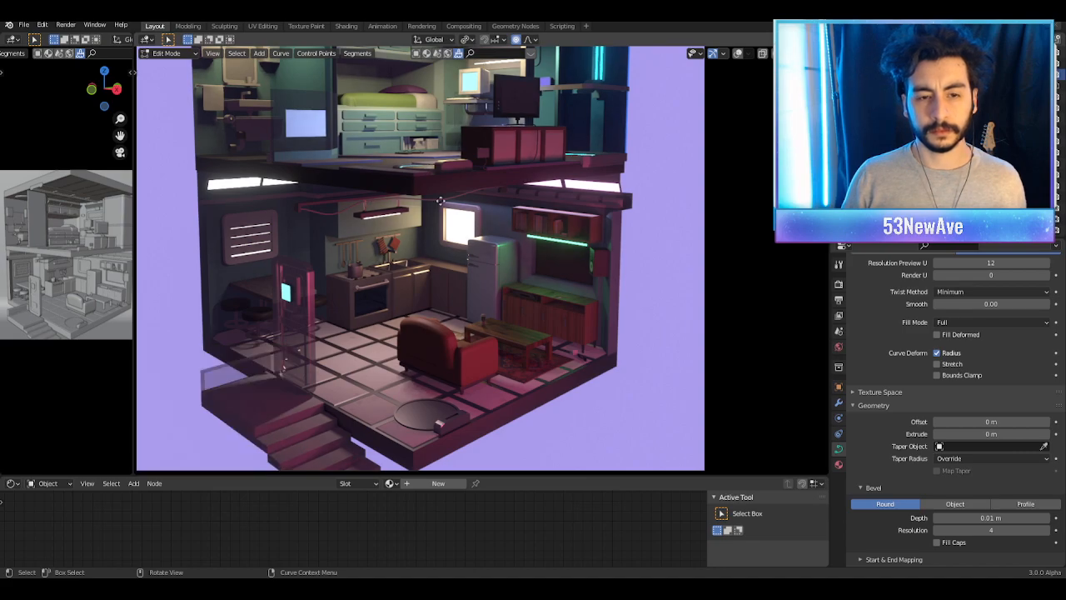
key(z)
click(418, 191)
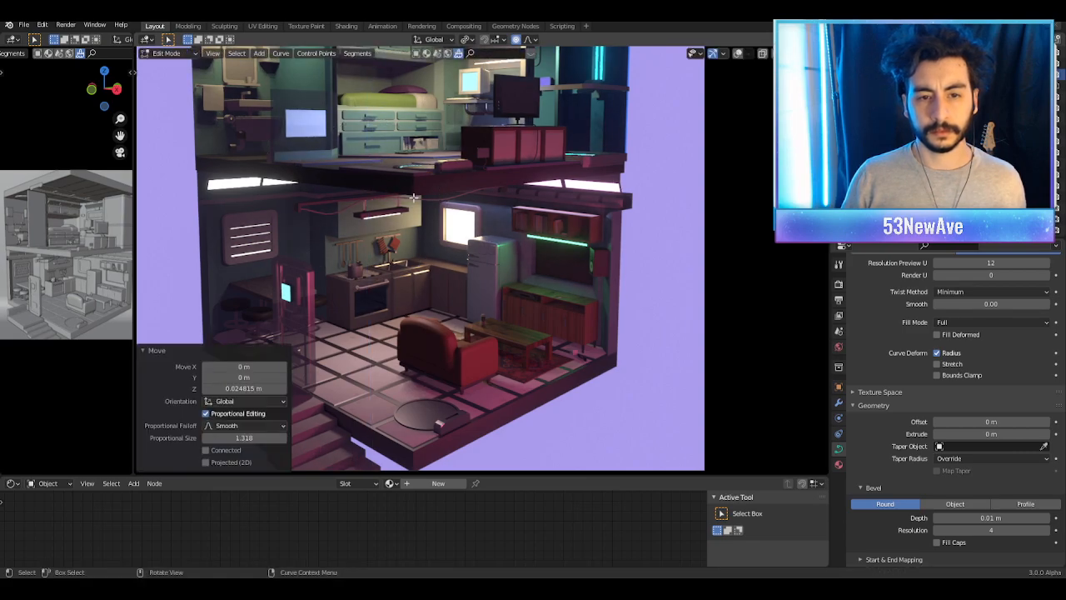
Step: Select the cable point above the fridge and pull it down about 0.31 m with a proportional size of about 1.75
click(485, 189)
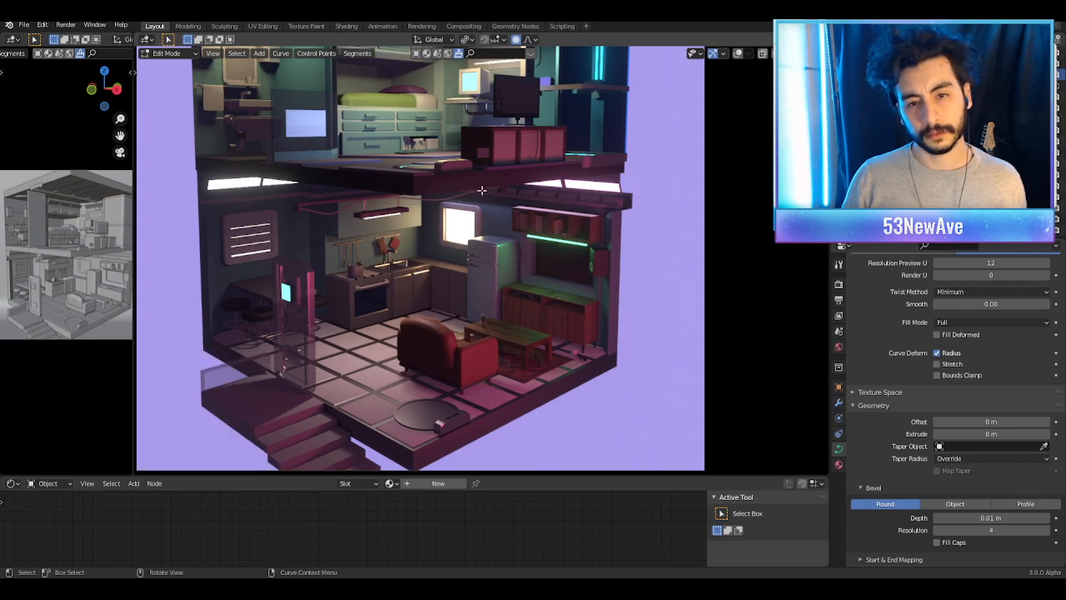
key(g)
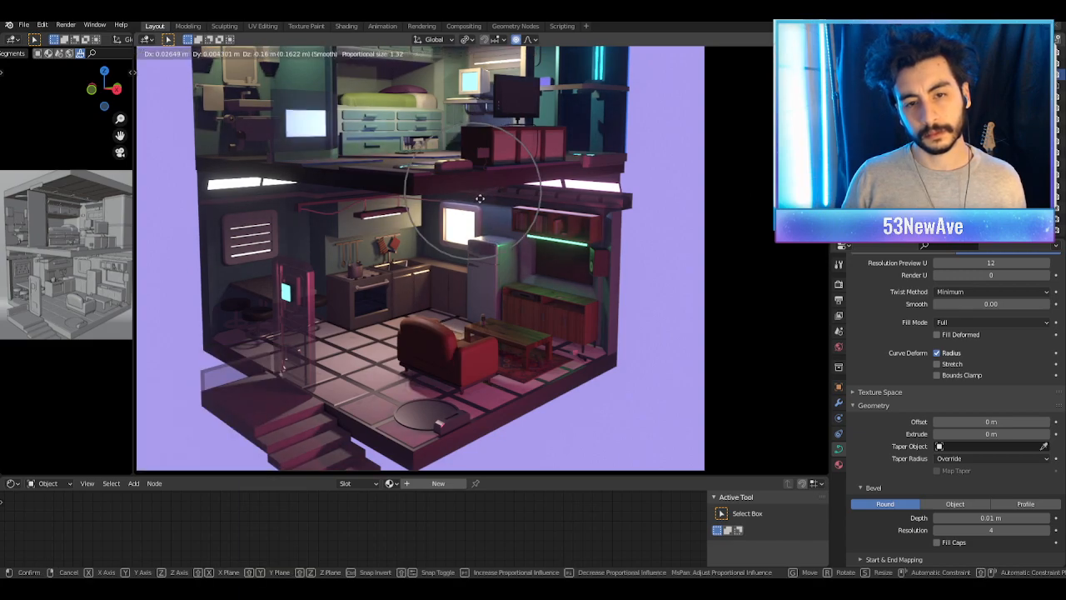
scroll(480, 206, down, 3)
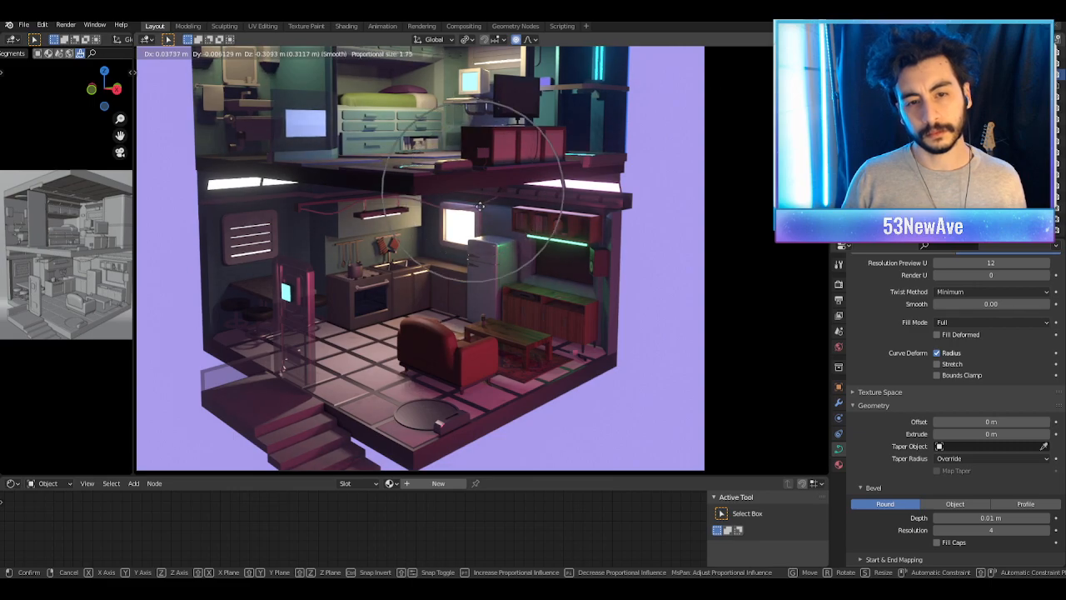
click(495, 204)
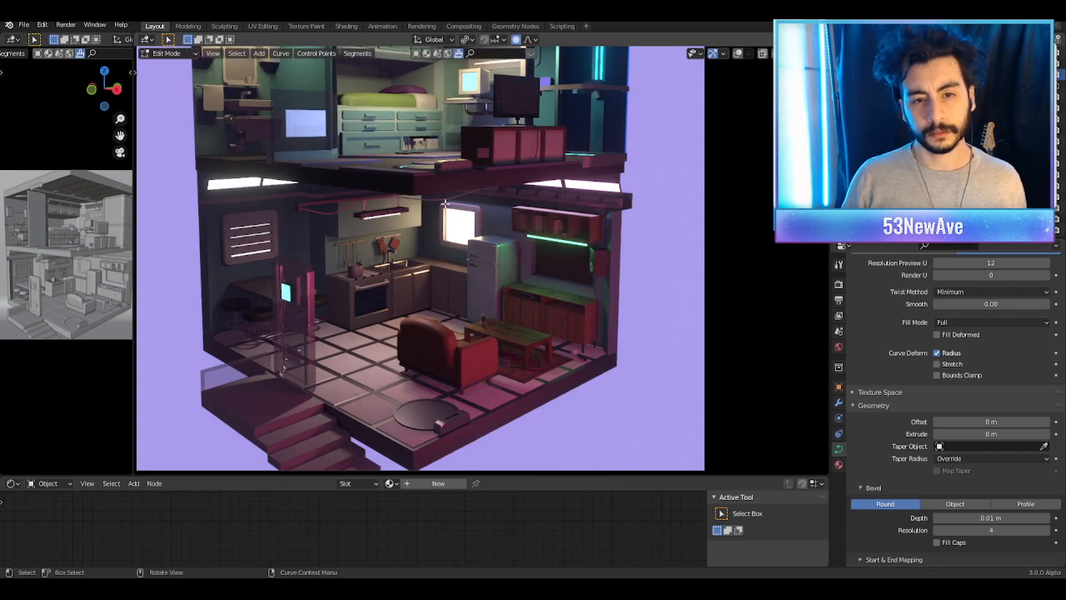
Step: Reposition the cable section above the kitchen window with proportional editing and return to Object Mode
key(g)
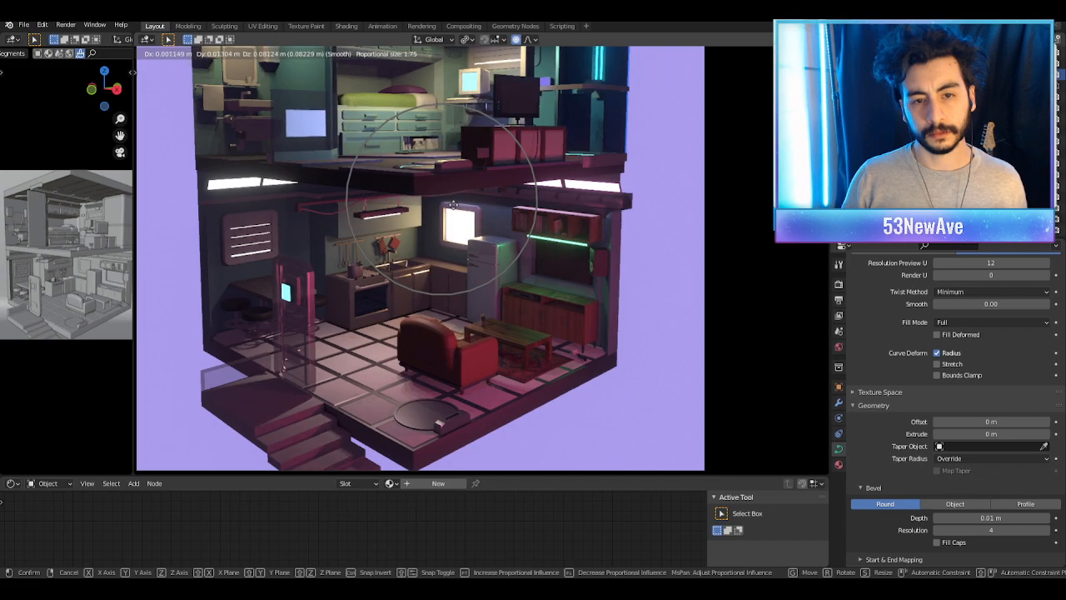
click(488, 227)
scroll(488, 227, down, 1)
scroll(488, 227, down, 1)
key(Tab)
scroll(505, 236, up, 3)
shift+middle_drag(507, 237, 548, 243)
scroll(533, 258, down, 2)
scroll(532, 243, up, 2)
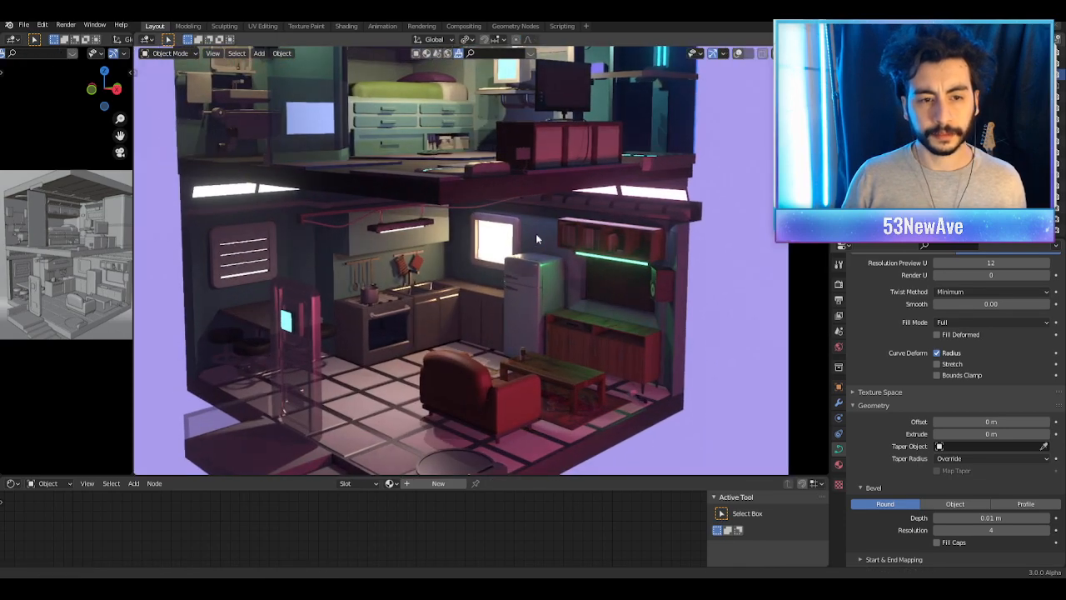
Step: Give the cable a new material named Cable Material and leave the viewport overlays hidden
click(738, 53)
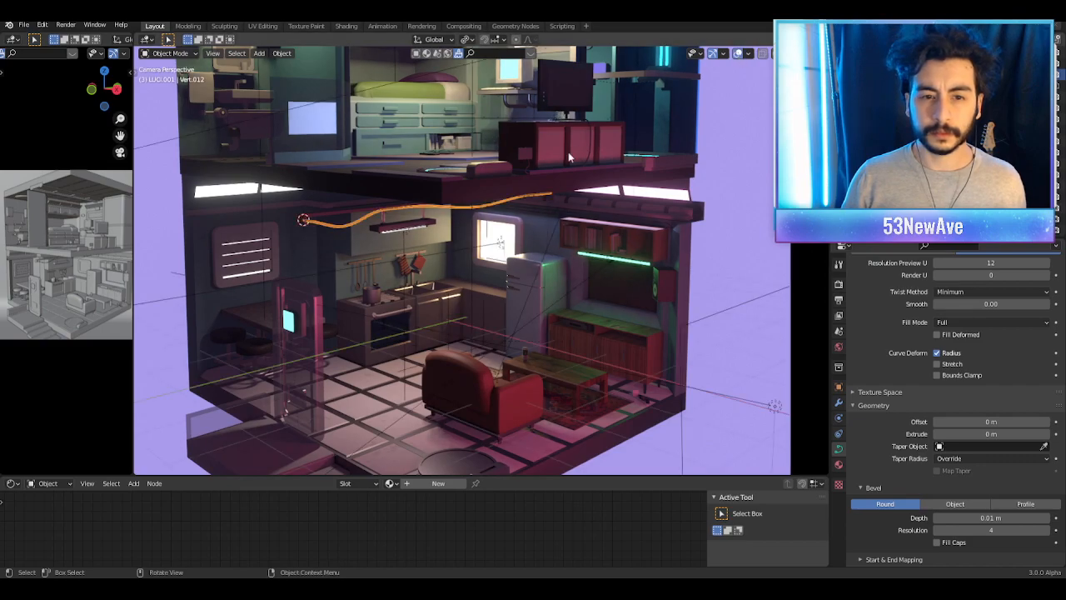
click(839, 465)
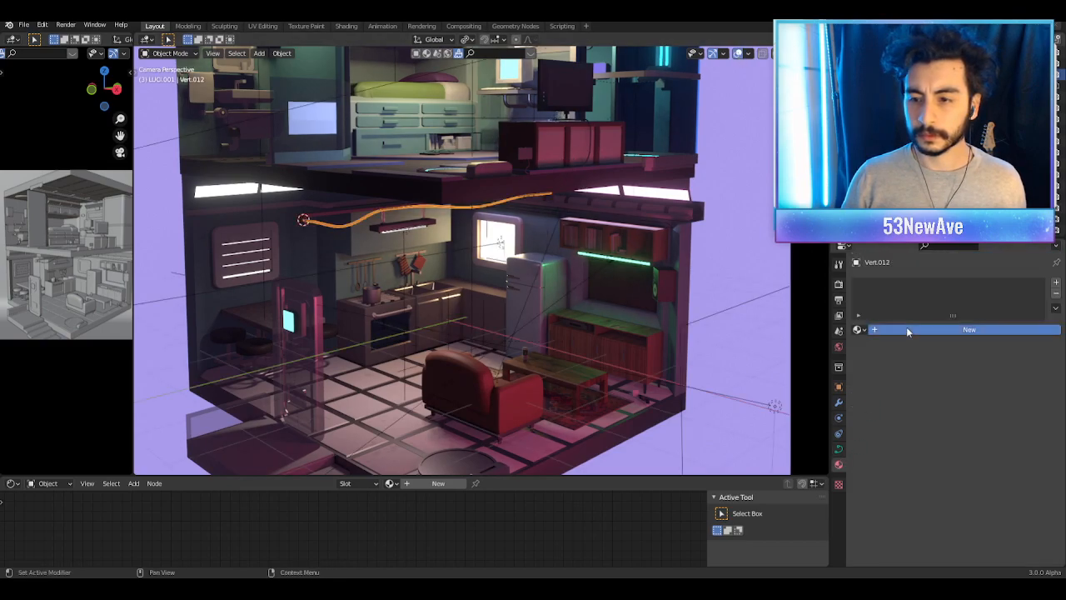
click(907, 329)
double_click(900, 285)
text(C)
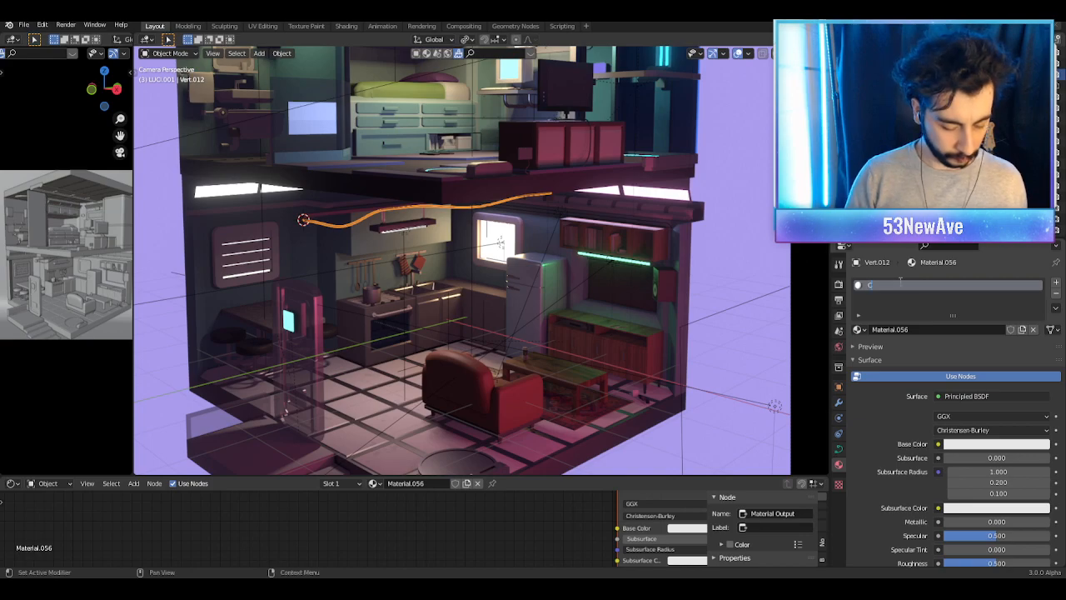
text(able Material)
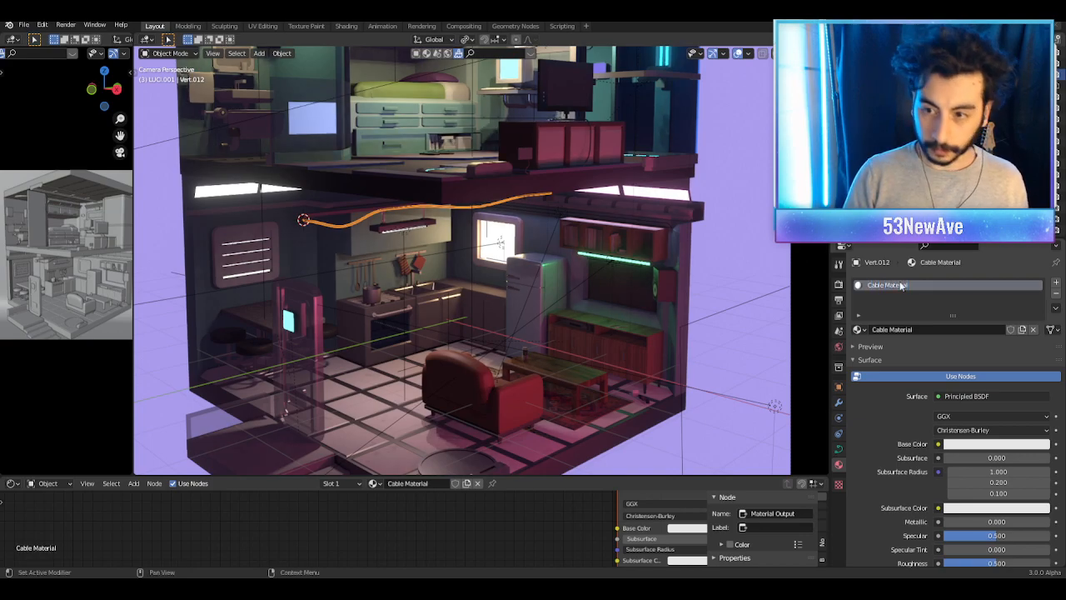
key(Return)
click(739, 53)
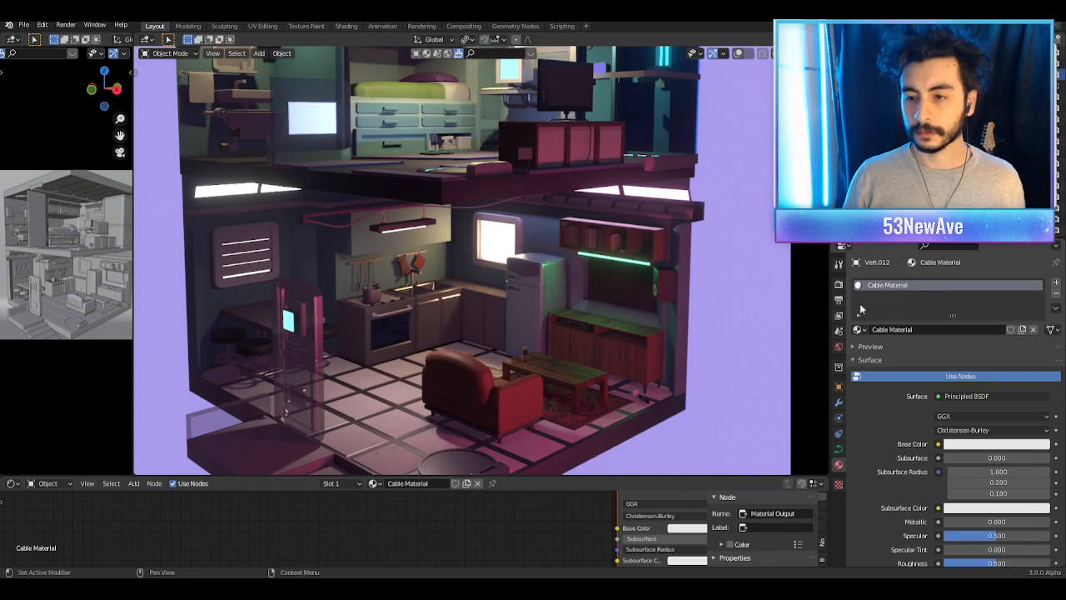
Step: In Edit Mode, try a dark grey base color with a value of 0.128 on Cable Material, keeping overlays hidden
key(Tab)
click(738, 54)
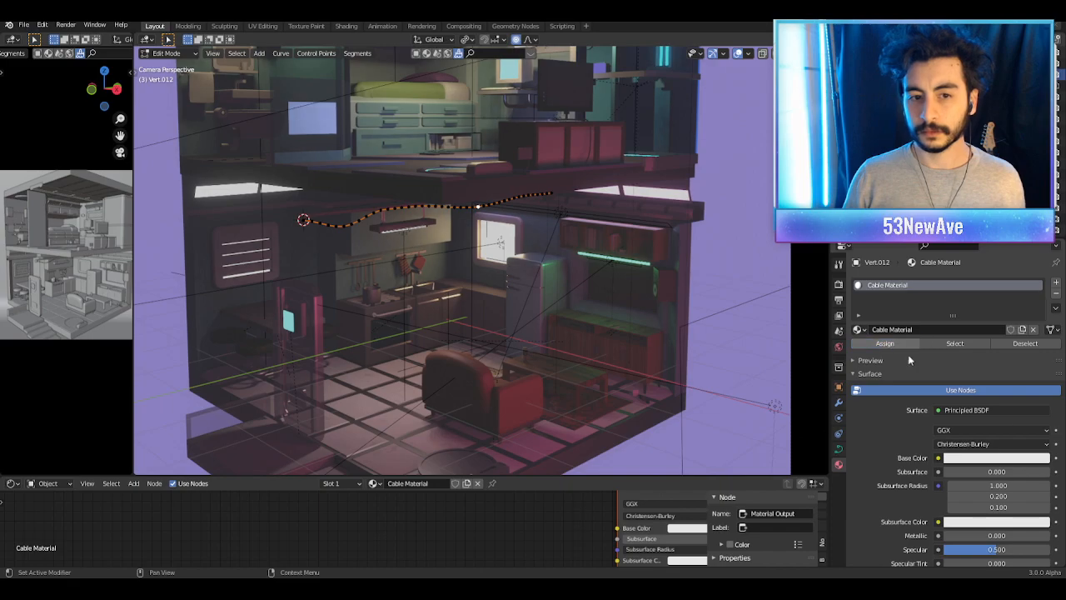
click(1010, 458)
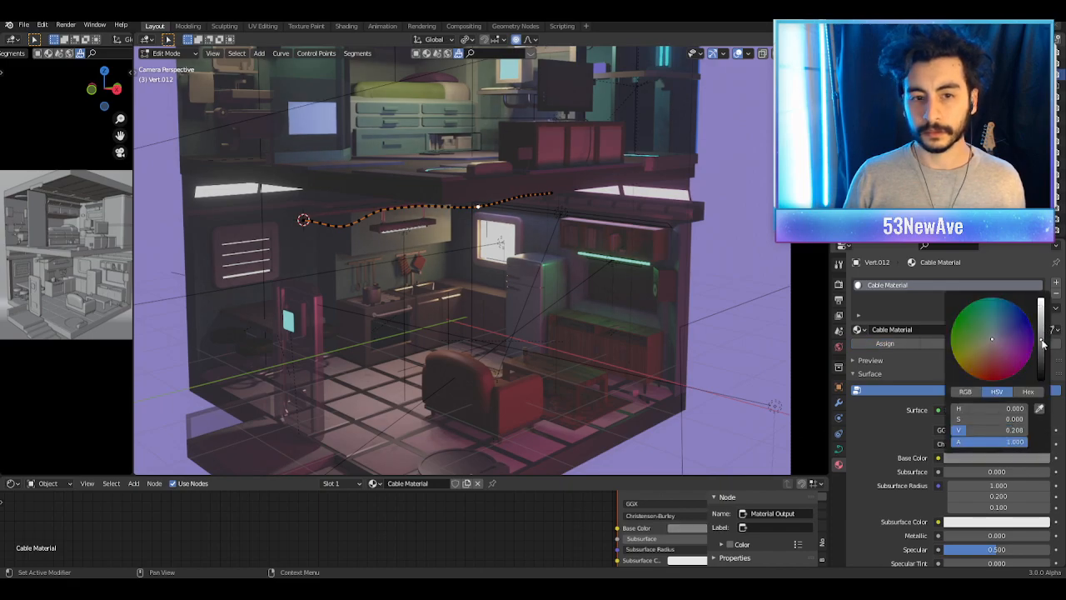
key(shift+alt+z)
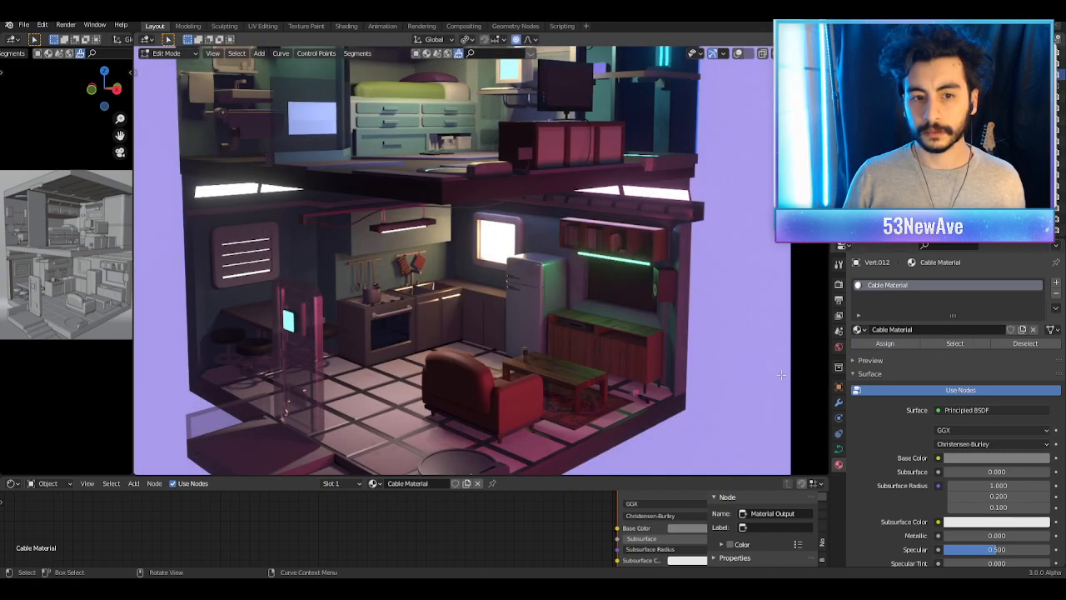
click(976, 458)
drag(1041, 340, 1042, 349)
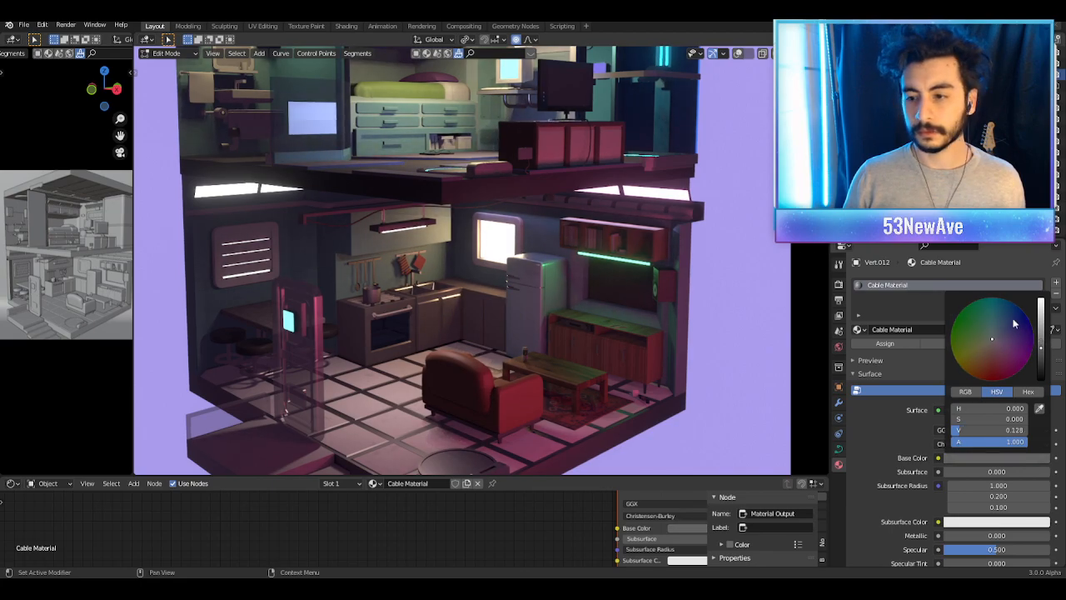
Step: Set Cable Material's base color to a muted red with hue 0.993, saturation 0.737 and value 0.497
mouse_move(1004, 346)
mouse_down()
mouse_move(998, 365)
mouse_move(1041, 322)
mouse_up()
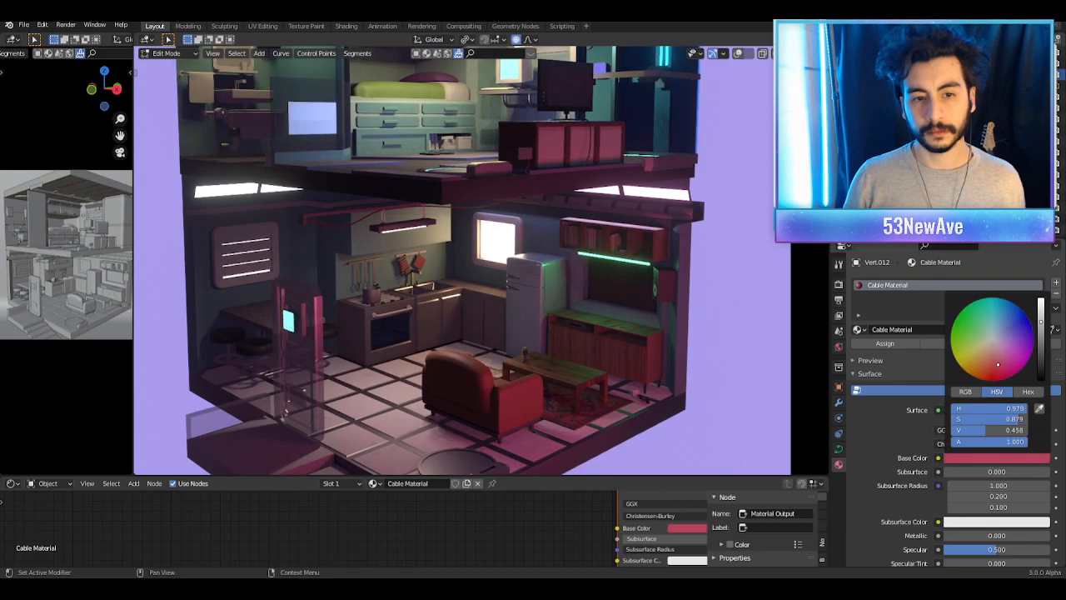
mouse_move(1015, 419)
mouse_down()
mouse_move(989, 409)
mouse_move(1012, 409)
mouse_move(1016, 420)
mouse_up()
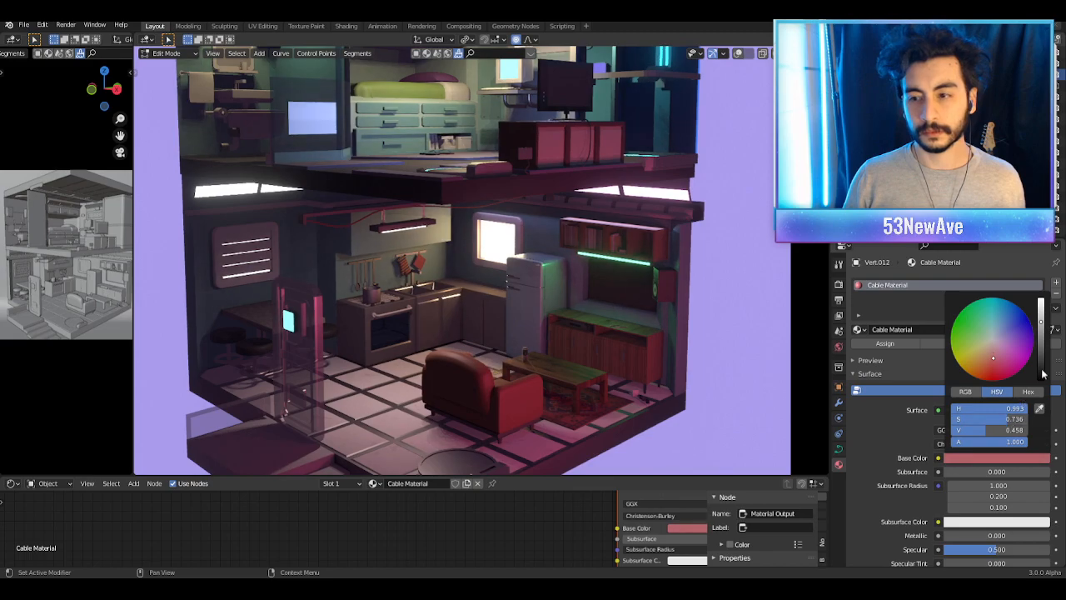
drag(1041, 323, 1041, 324)
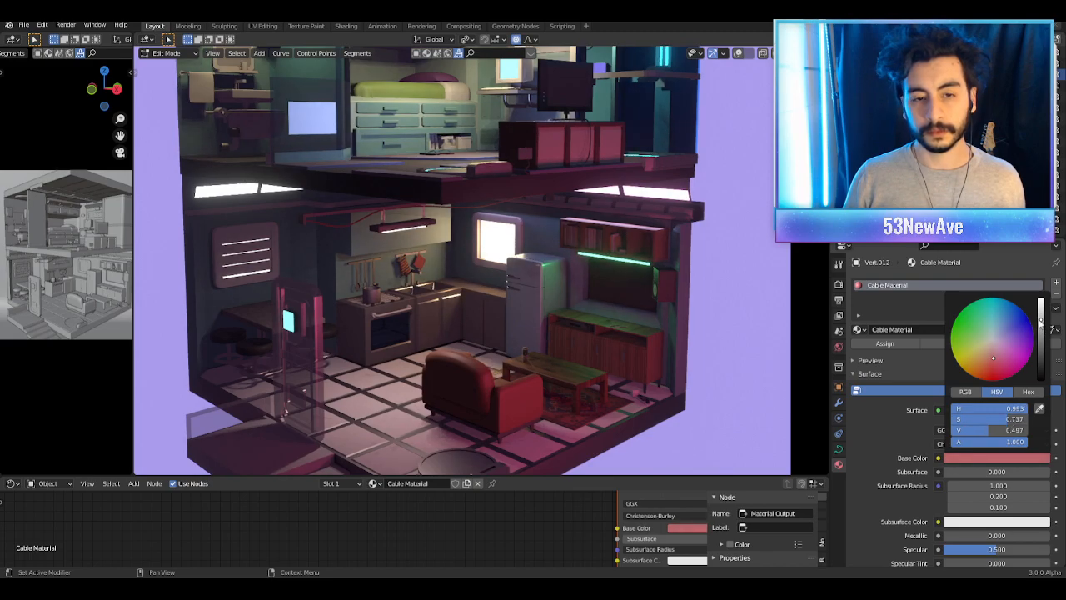
scroll(593, 336, down, 1)
scroll(593, 335, down, 2)
shift+middle_drag(593, 336, 610, 353)
scroll(611, 354, up, 2)
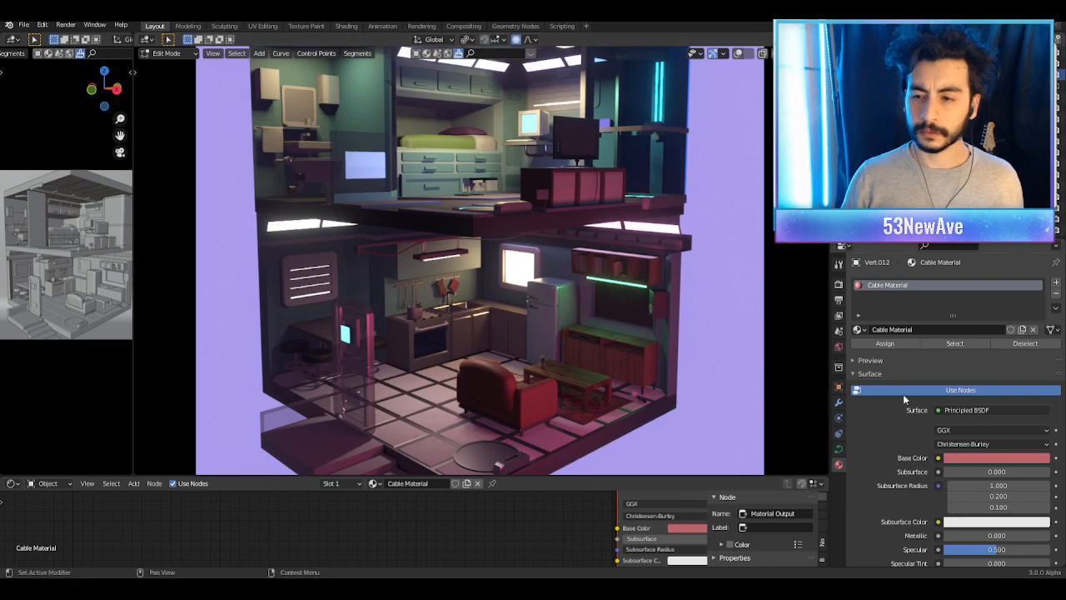
Step: Reduce the saturation of Cable Material's base color to 0.530 and return to Object Mode
click(973, 458)
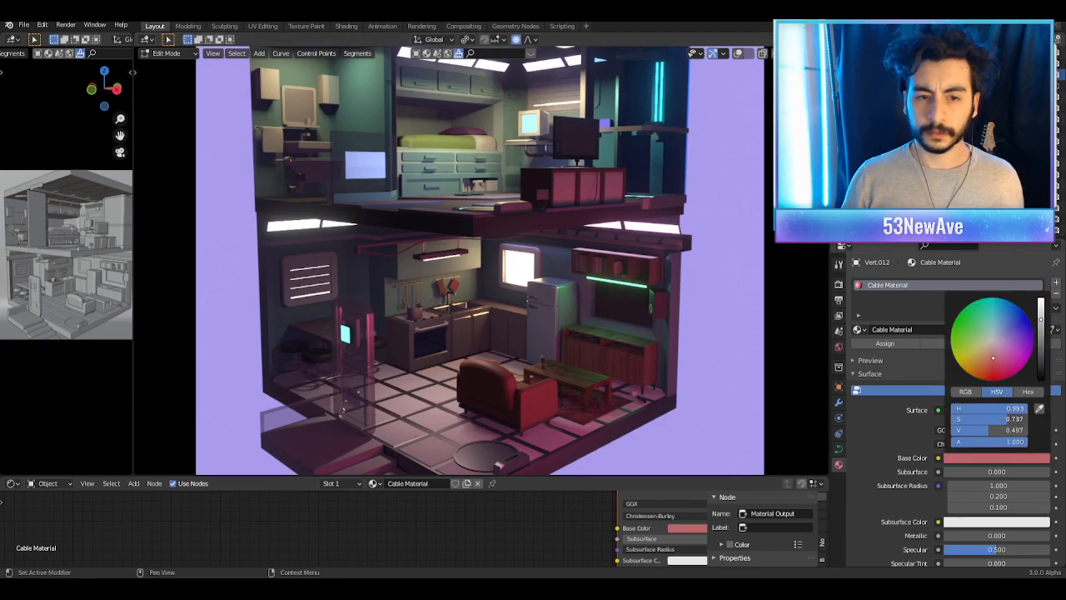
drag(993, 352, 993, 350)
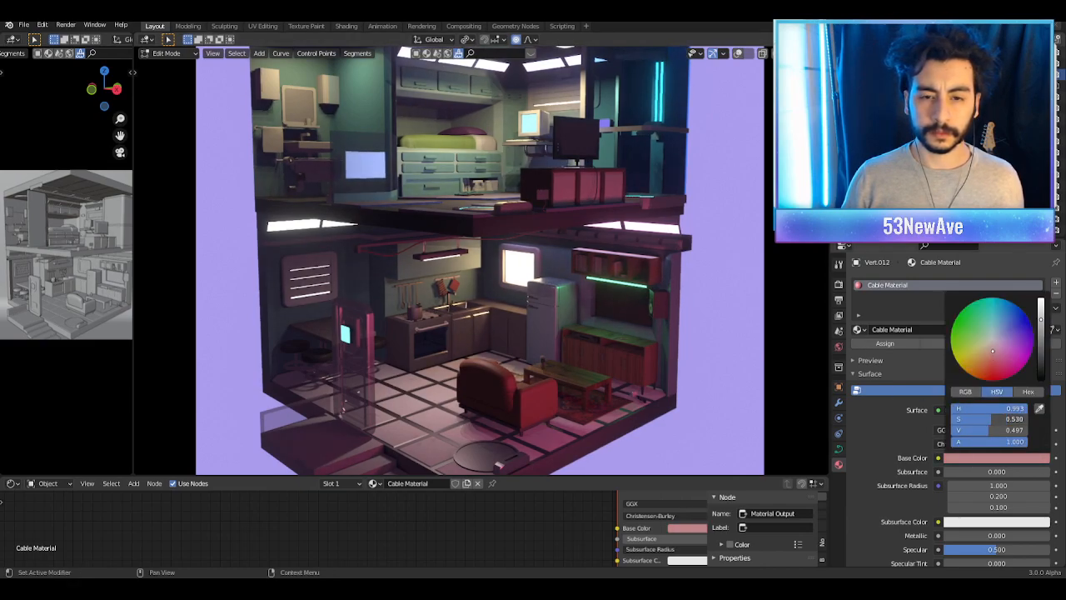
key(Tab)
scroll(464, 280, up, 3)
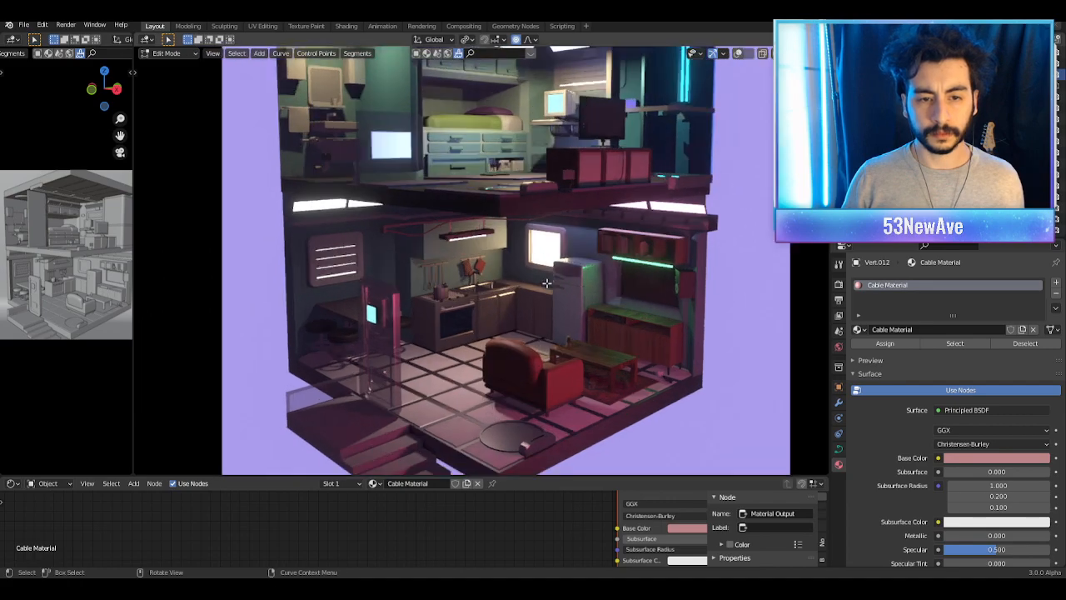
scroll(464, 280, down, 3)
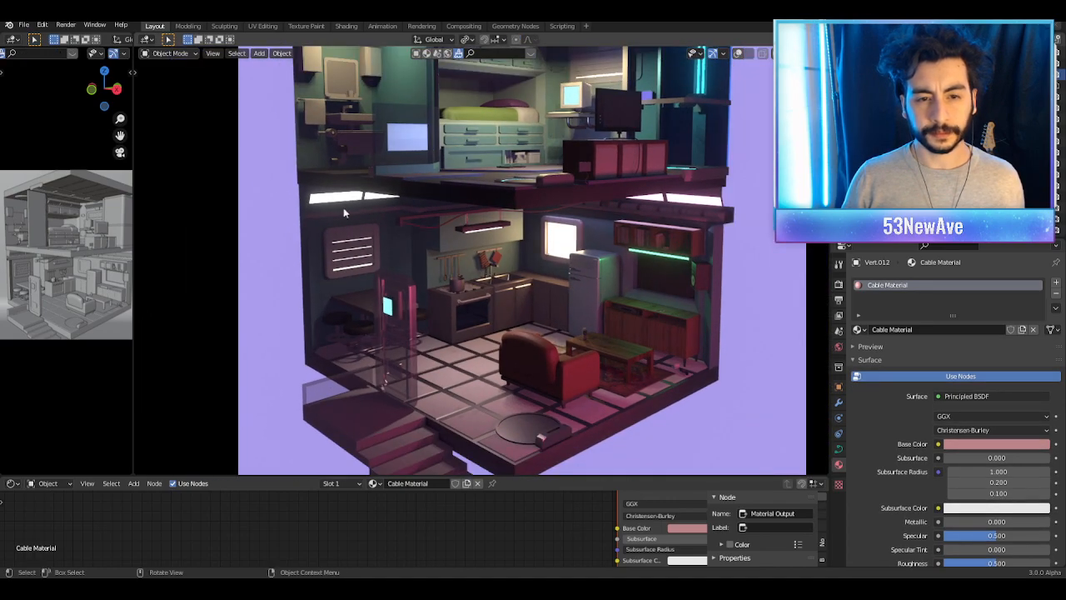
middle_drag(346, 231, 312, 226)
scroll(451, 244, up, 3)
middle_drag(450, 245, 540, 288)
scroll(546, 284, down, 3)
scroll(538, 289, up, 3)
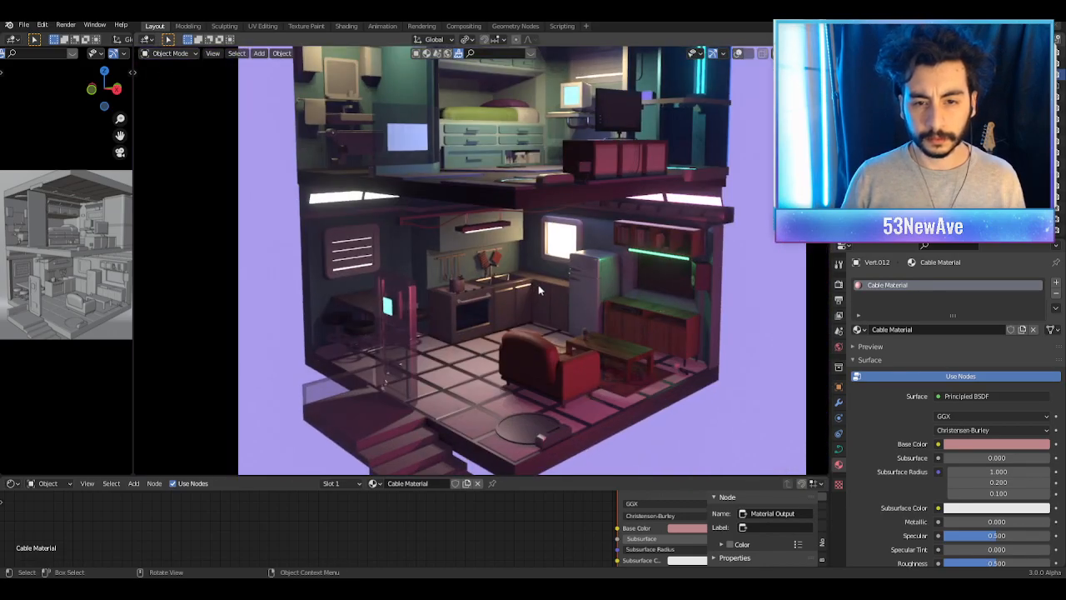
Step: Check the whole two-storey diorama through the camera and save the file
key(KP_0)
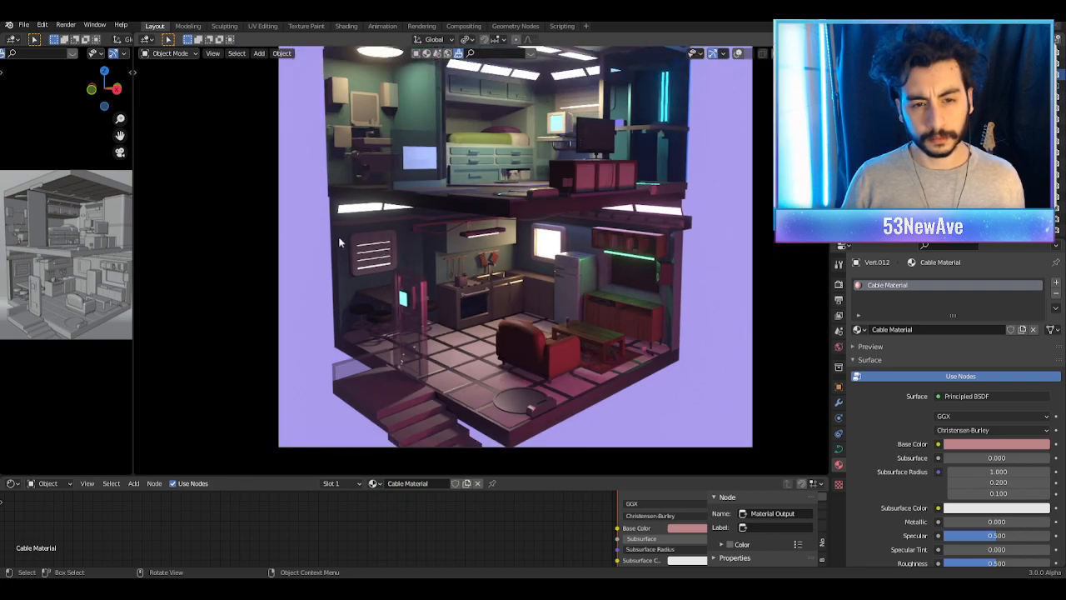
scroll(594, 260, down, 2)
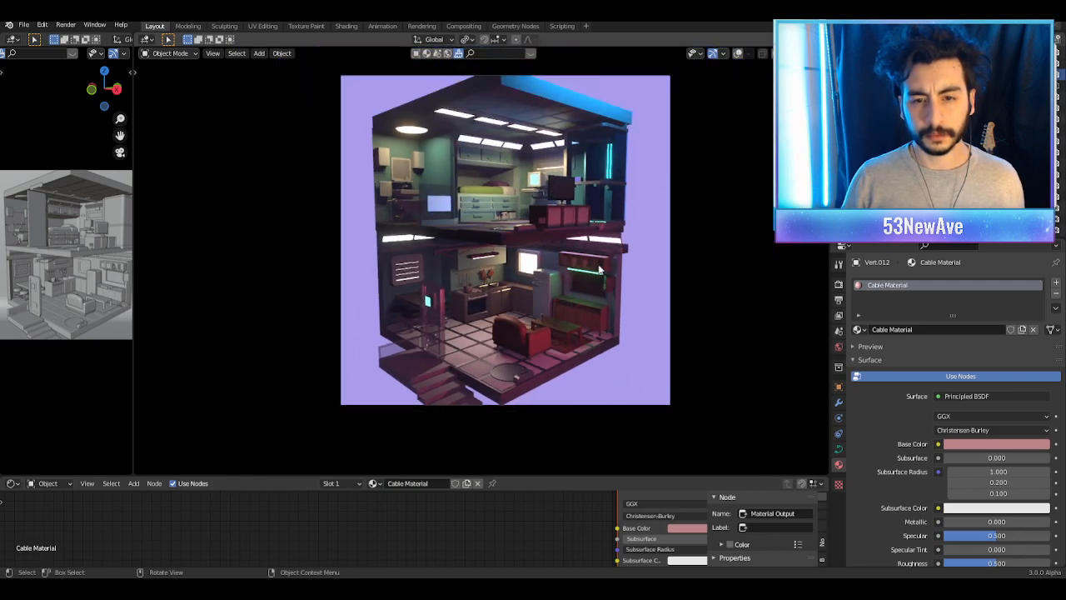
shift+middle_drag(599, 269, 605, 273)
key(ctrl+s)
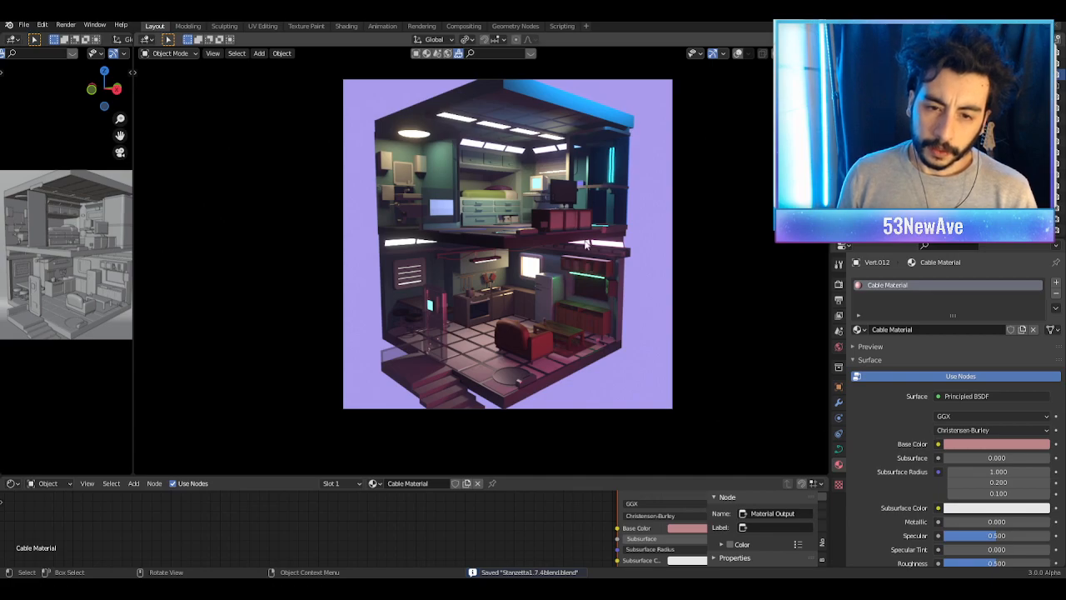
Step: Examine the lower floor's kitchen and living area through the camera, comparing close-ups with the full composition
scroll(586, 226, up, 4)
scroll(609, 291, up, 1)
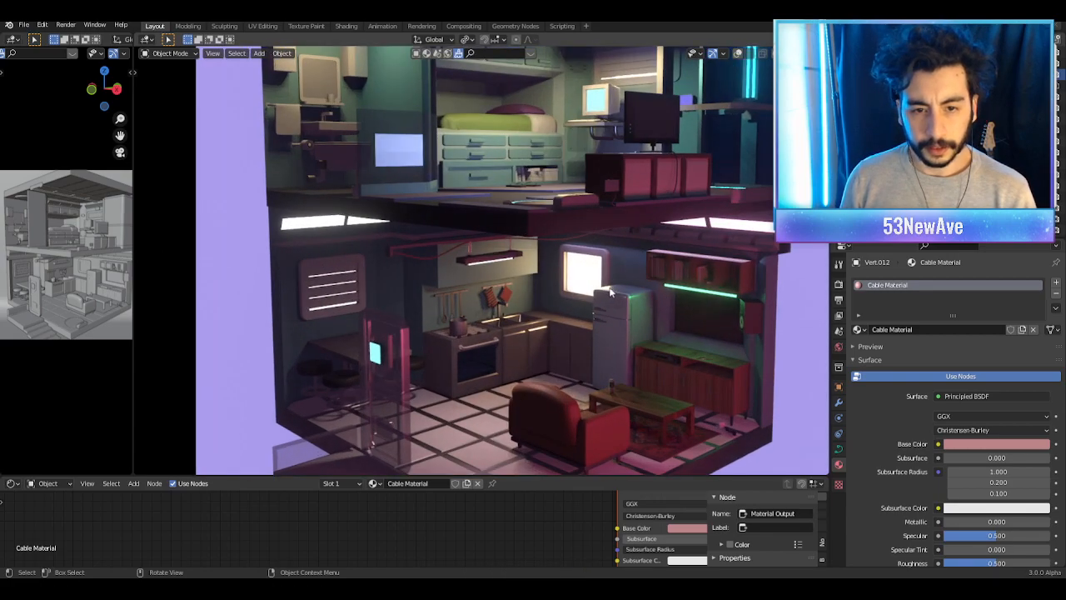
scroll(609, 292, up, 1)
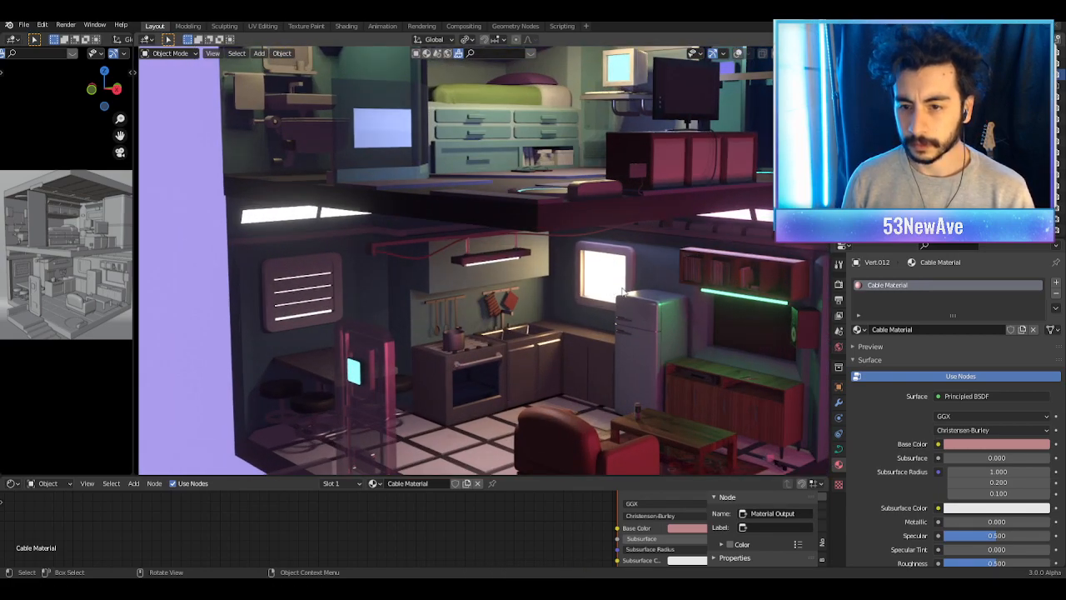
scroll(623, 292, down, 2)
scroll(651, 291, down, 1)
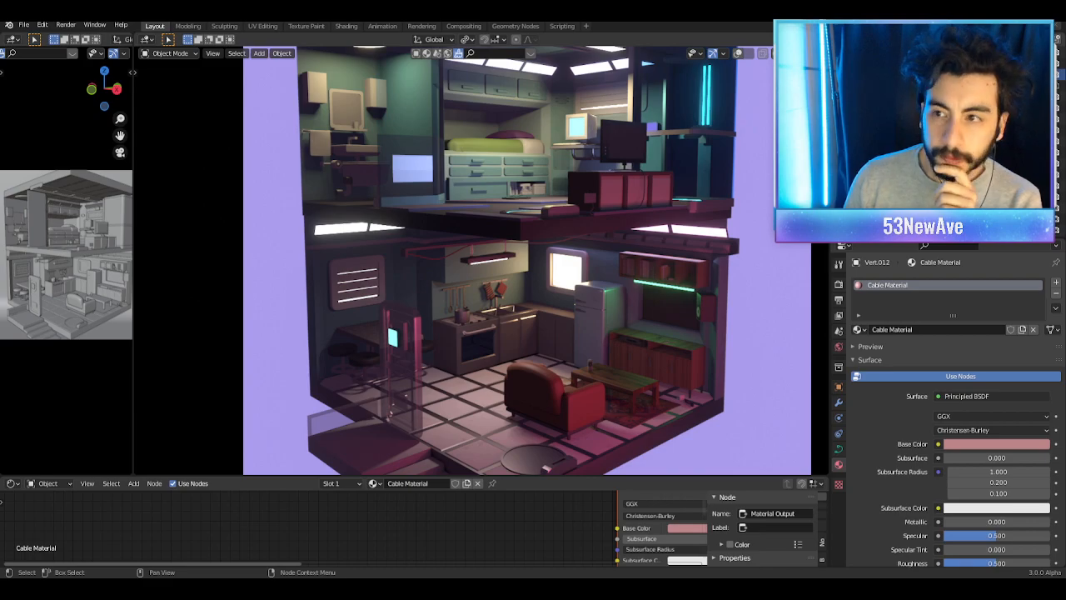
scroll(651, 315, down, 3)
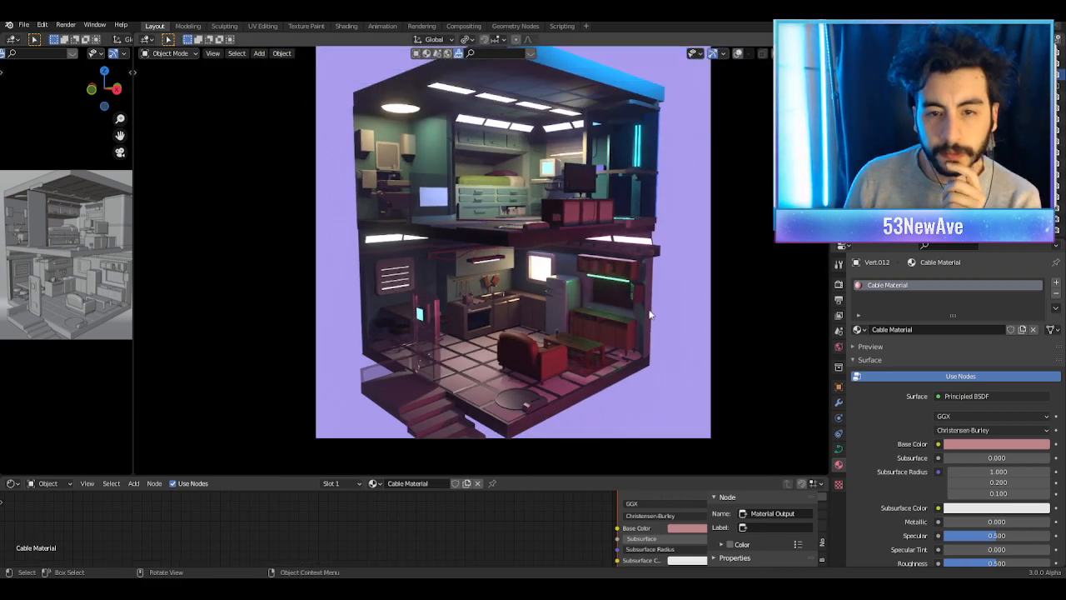
scroll(540, 297, up, 4)
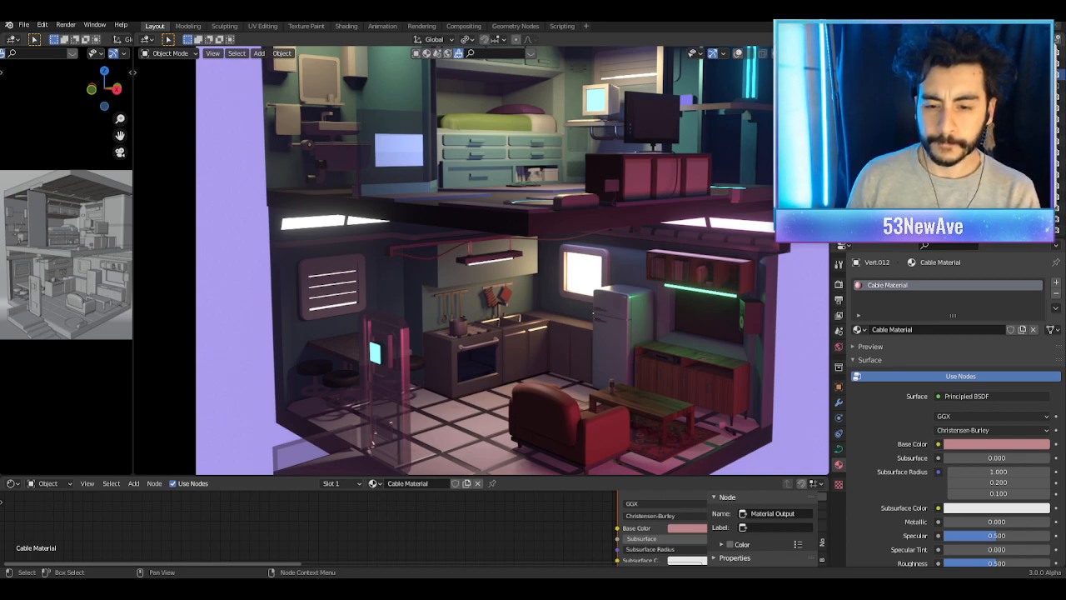
key(KP_0)
scroll(632, 326, up, 1)
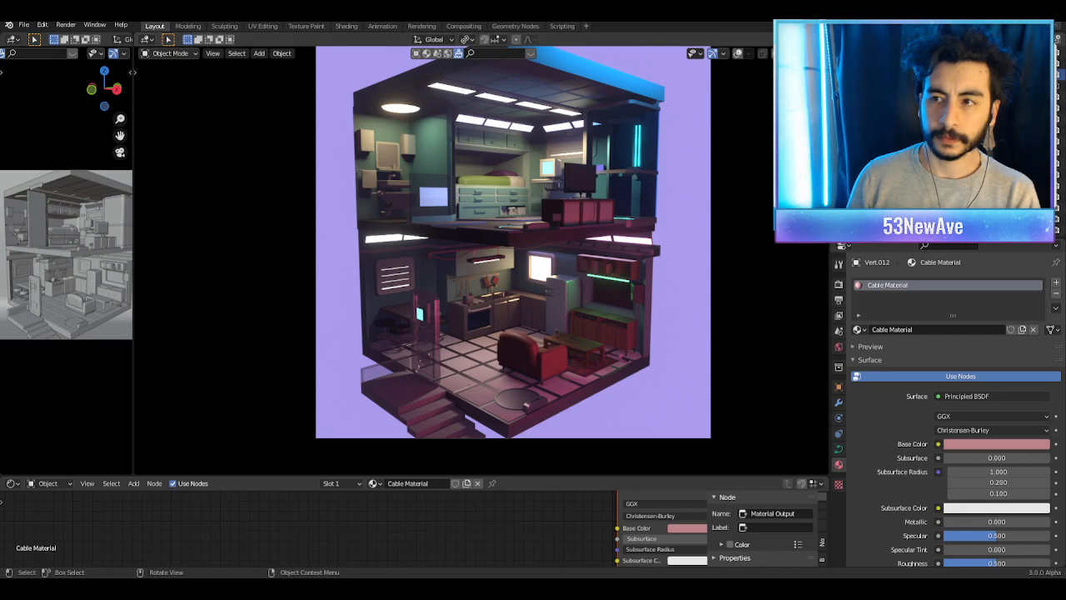
scroll(470, 341, up, 5)
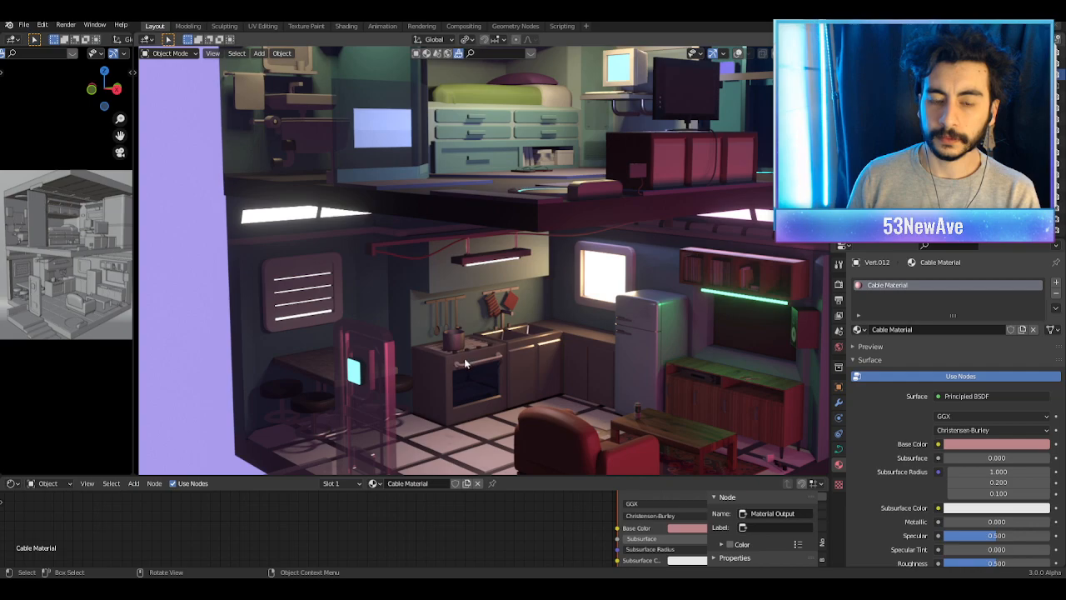
Step: Turn the viewport overlays back on and hide the oven body in the kitchen
scroll(542, 377, up, 3)
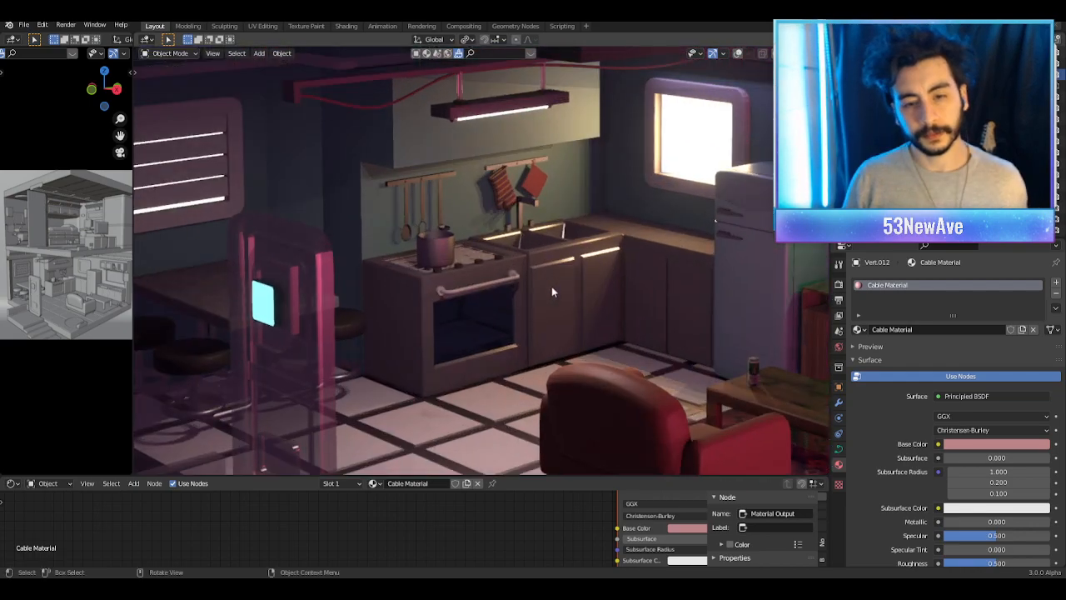
scroll(552, 292, up, 2)
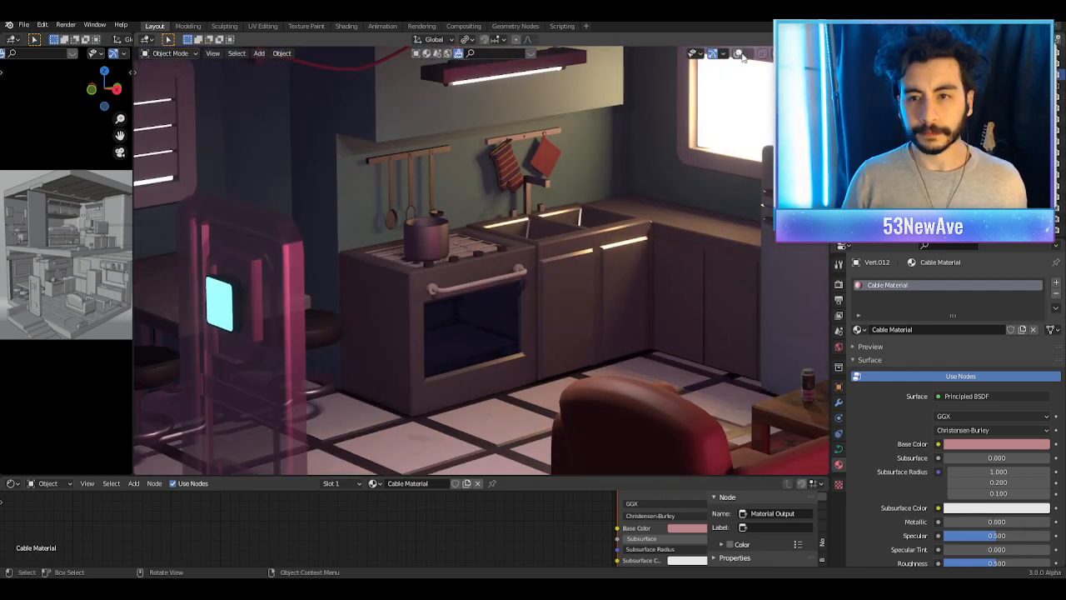
click(413, 297)
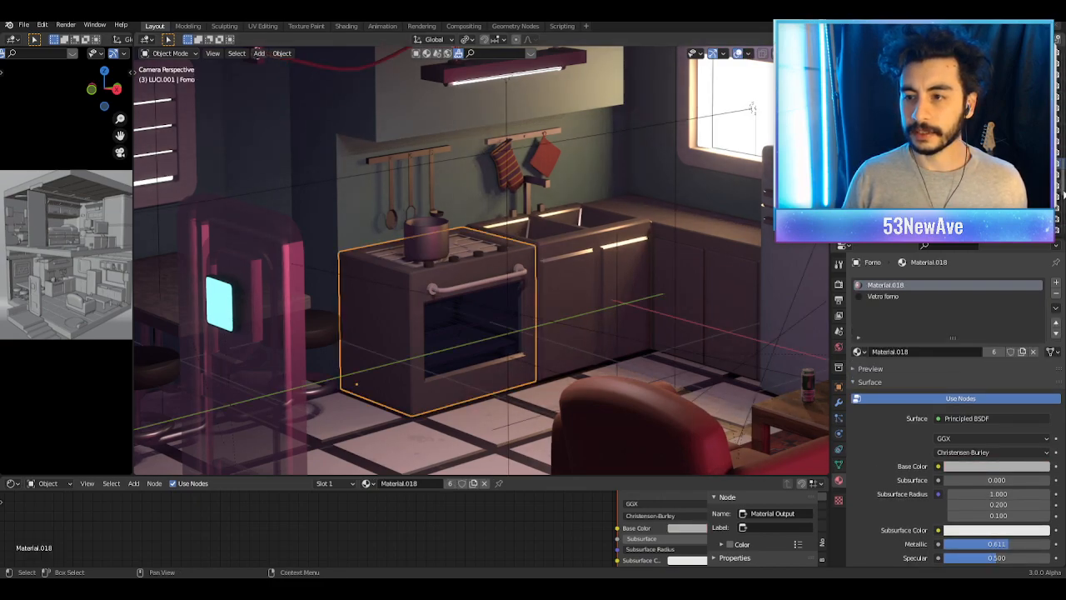
key(h)
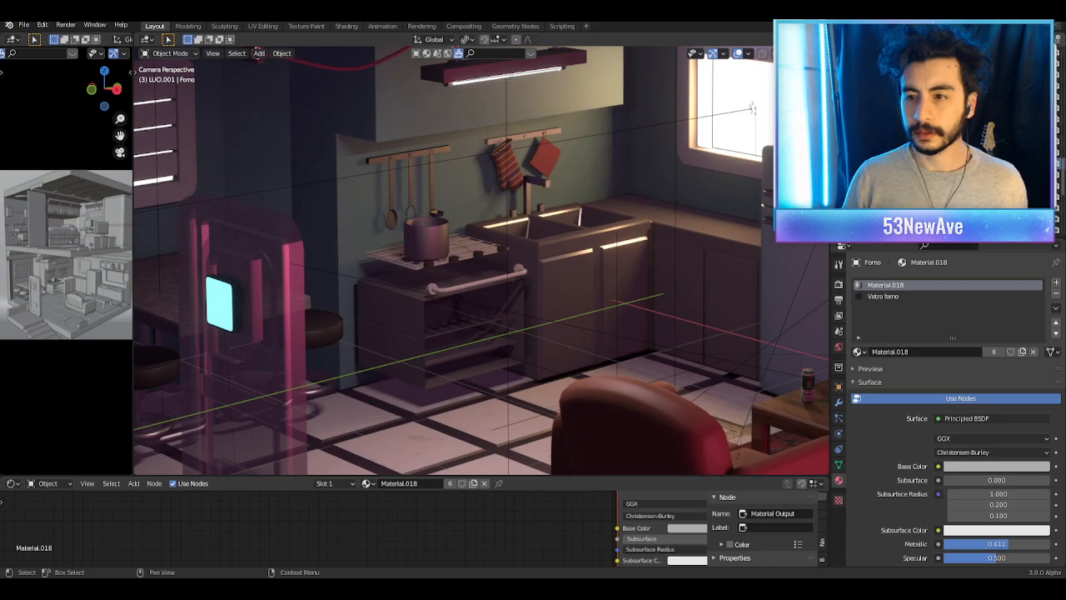
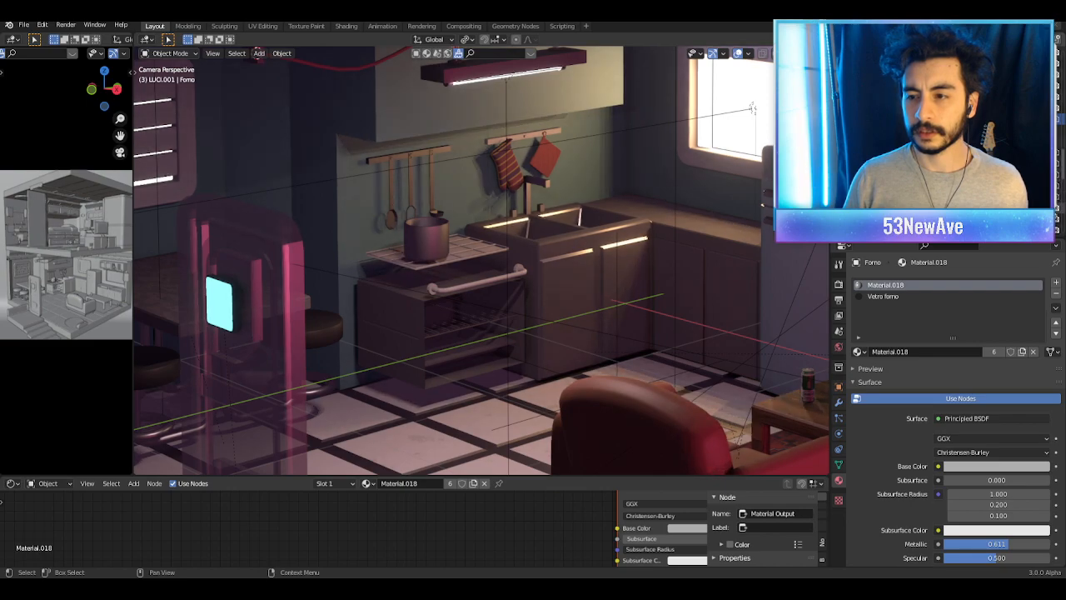
Step: Hide the oven's remaining parts in the outliner: the pot, stove grates, inner racks, housing and door handle
click(1050, 230)
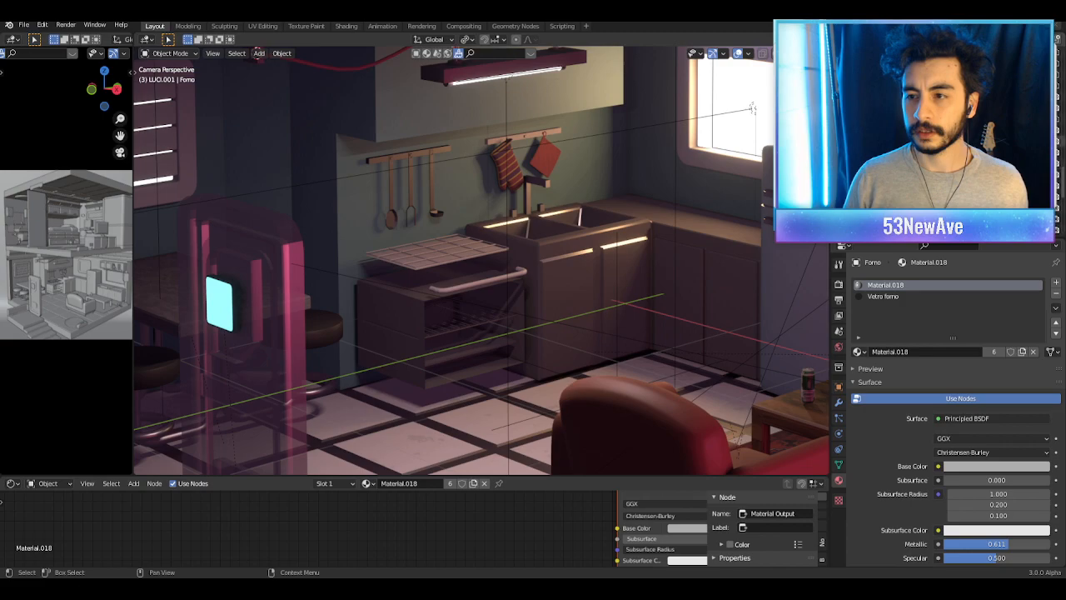
click(1059, 137)
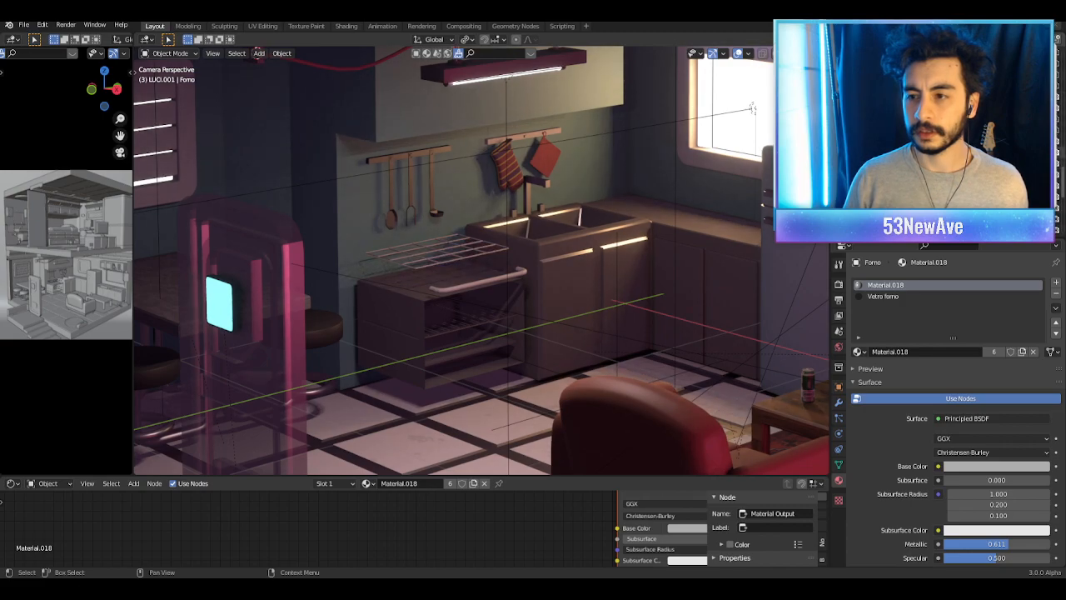
click(1059, 148)
click(1059, 131)
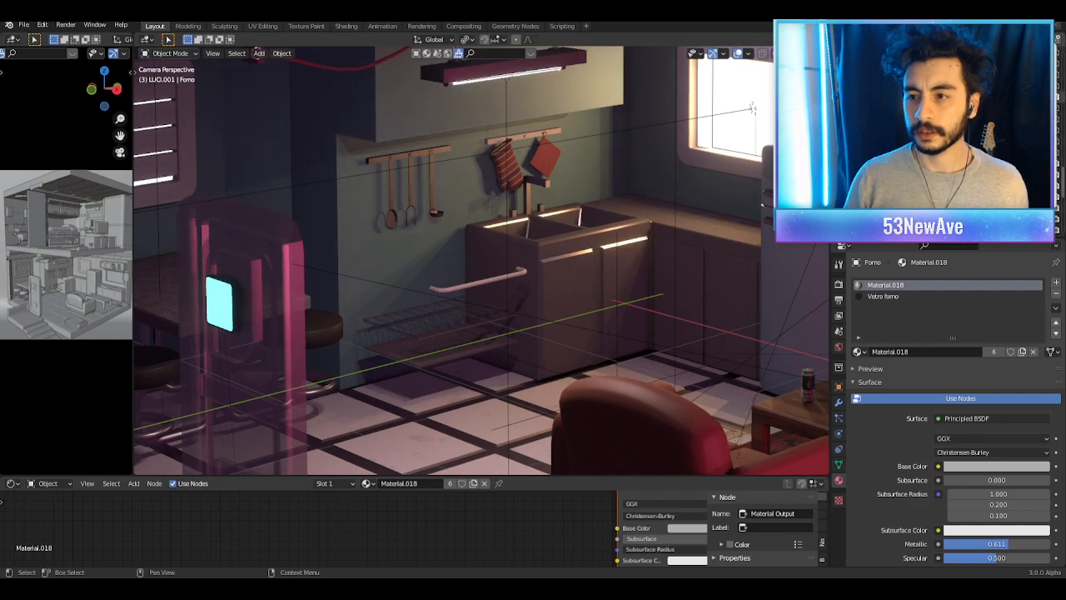
click(1059, 176)
click(1060, 180)
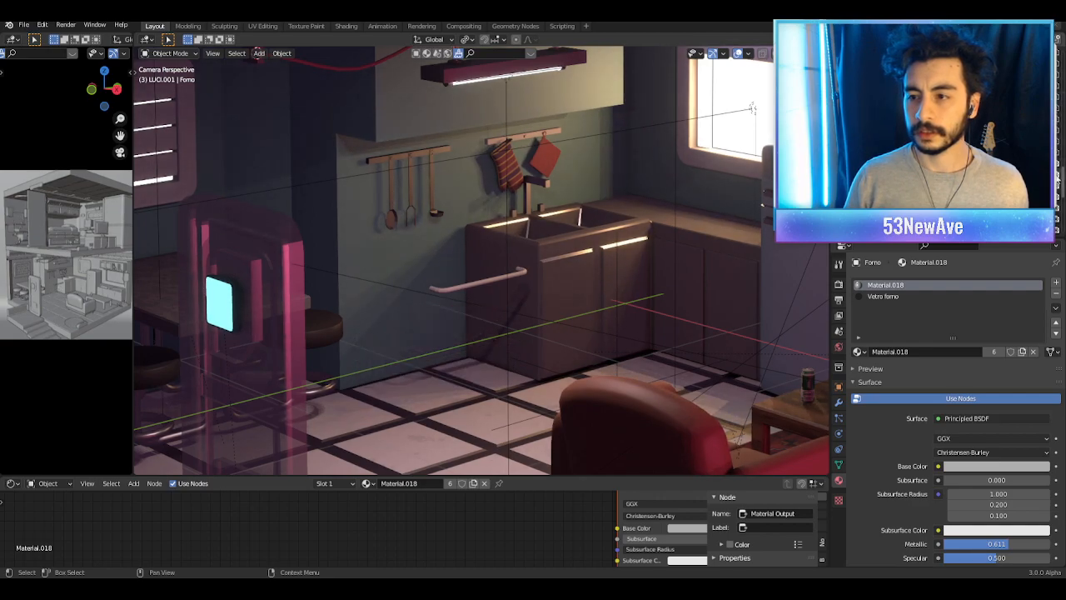
click(1059, 191)
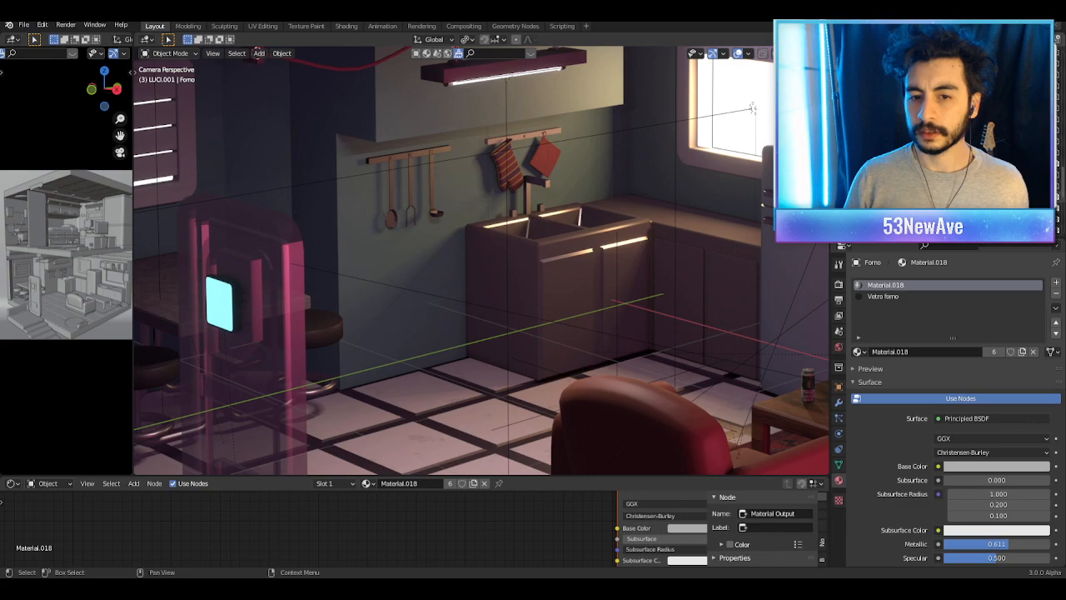
Step: Hide the L-shaped kitchen counter Credenza2, leaving the viewport overlays visible
scroll(701, 189, down, 2)
click(738, 55)
scroll(572, 235, down, 3)
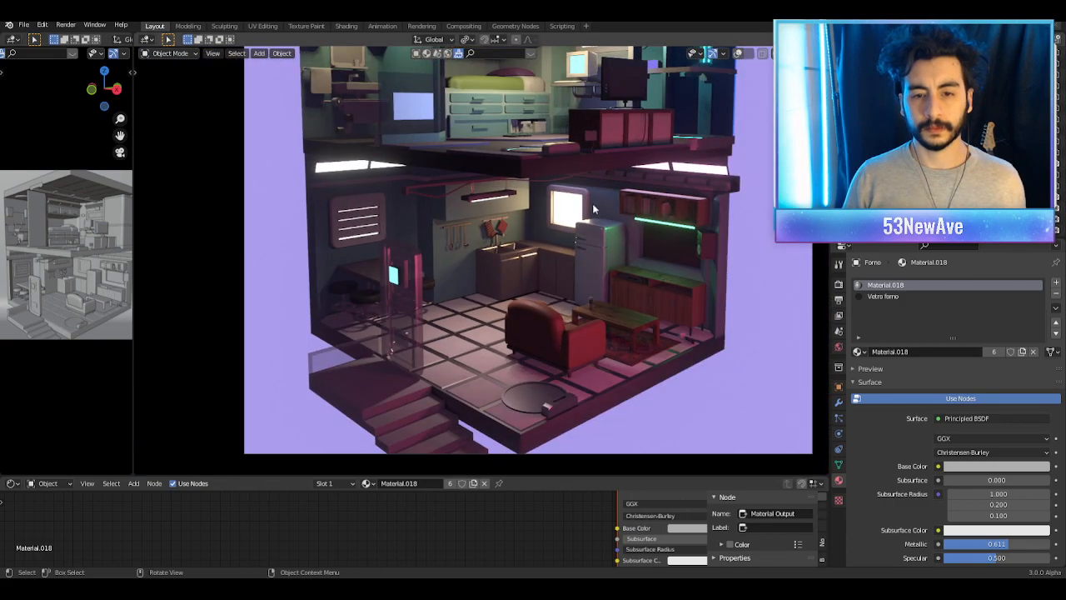
scroll(571, 235, up, 3)
click(558, 264)
click(738, 54)
shift+middle_drag(631, 190, 604, 193)
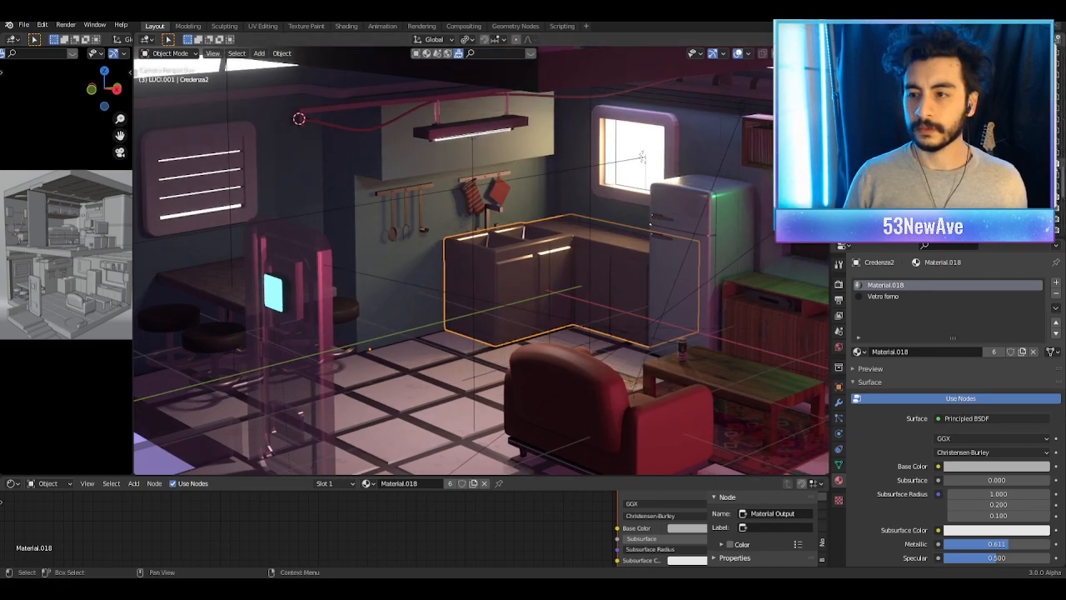
drag(1063, 171, 1062, 118)
key(h)
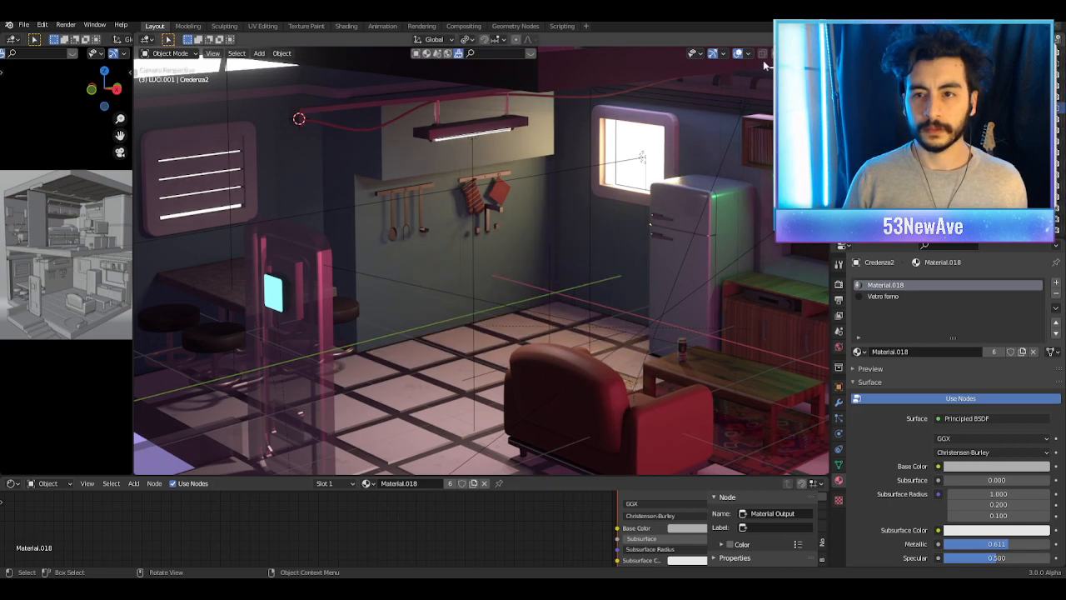
click(738, 54)
click(737, 54)
scroll(616, 234, down, 3)
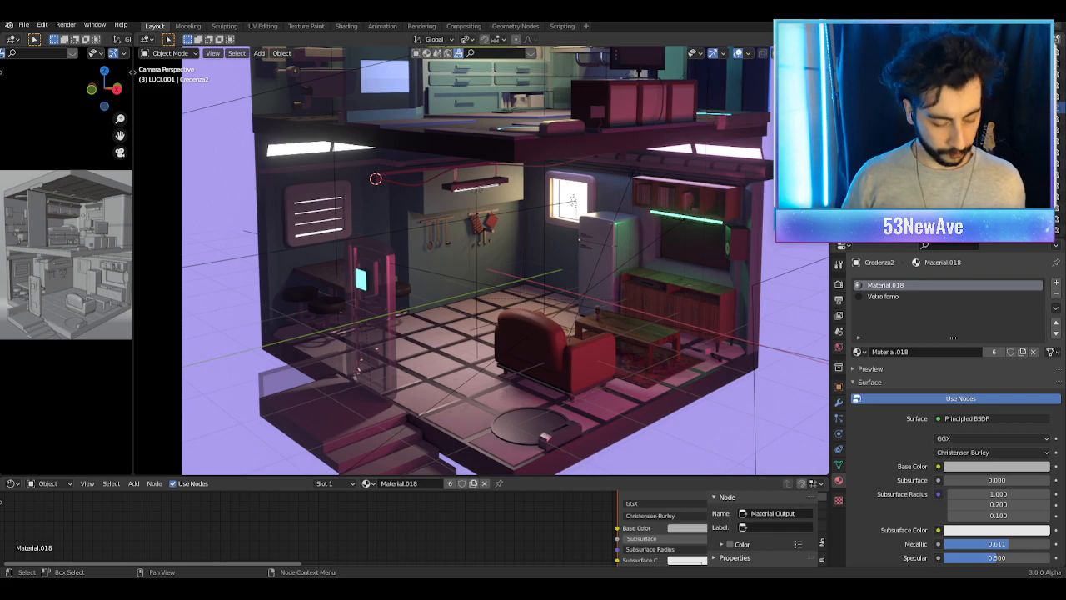
Step: Resize the program window and merge the narrow solid-shaded viewport into the main 3D viewport
key(super+Right)
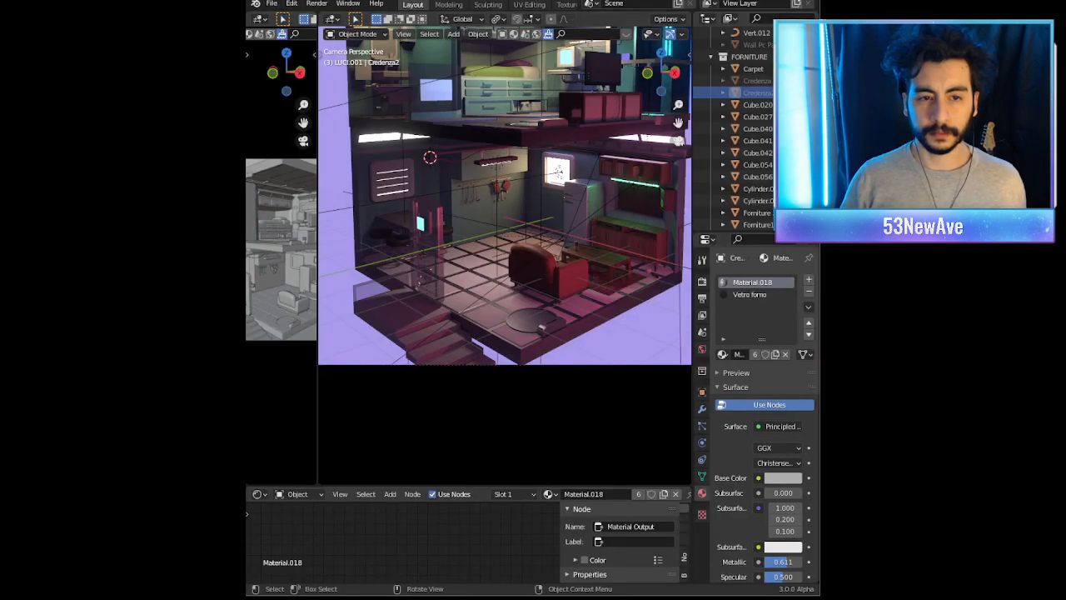
scroll(470, 197, up, 3)
scroll(486, 264, up, 3)
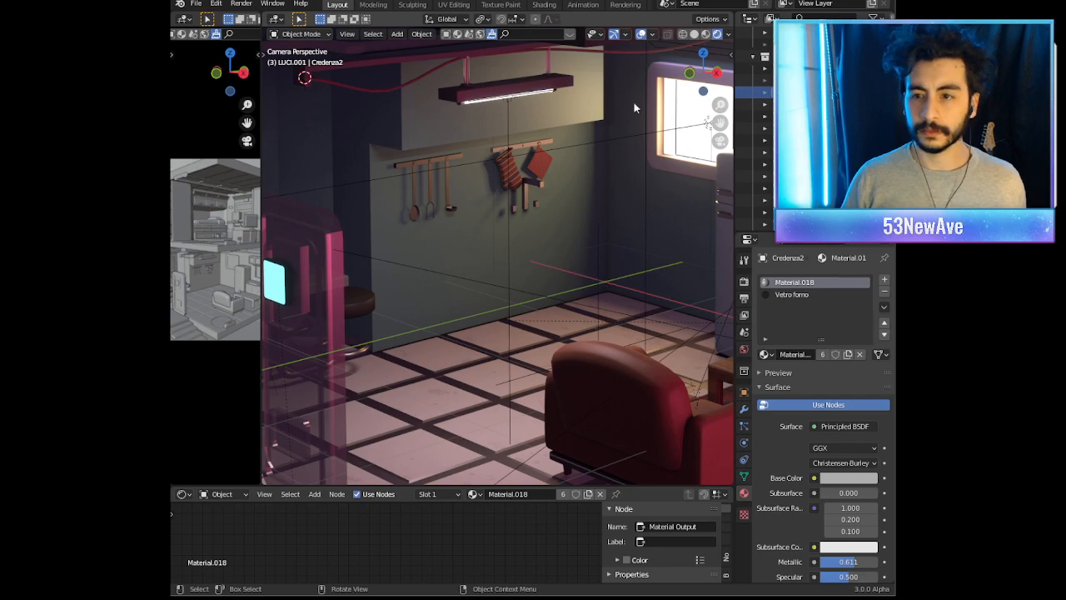
scroll(447, 265, down, 4)
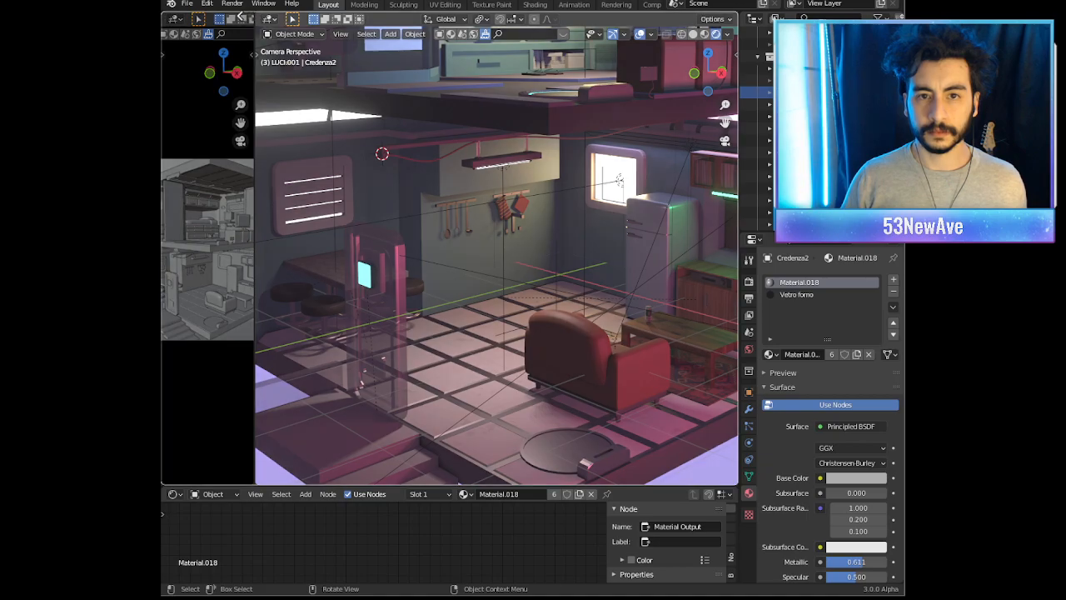
drag(241, 15, 240, 20)
scroll(409, 268, down, 3)
scroll(410, 269, up, 5)
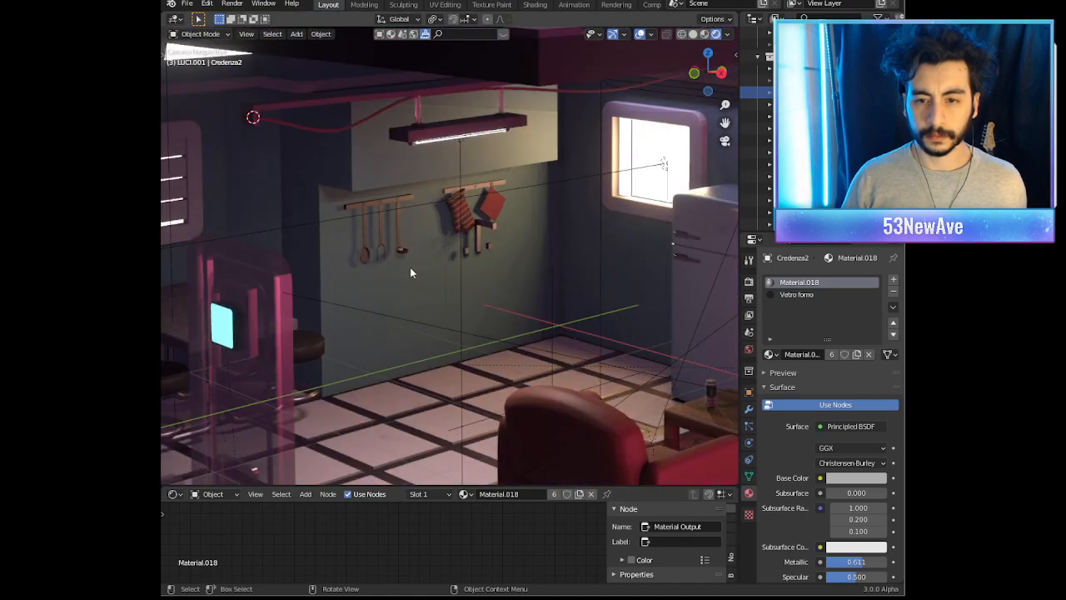
Step: Leave the camera view for a close view of the emptied kitchen wall and save the file
middle_drag(461, 322, 450, 326)
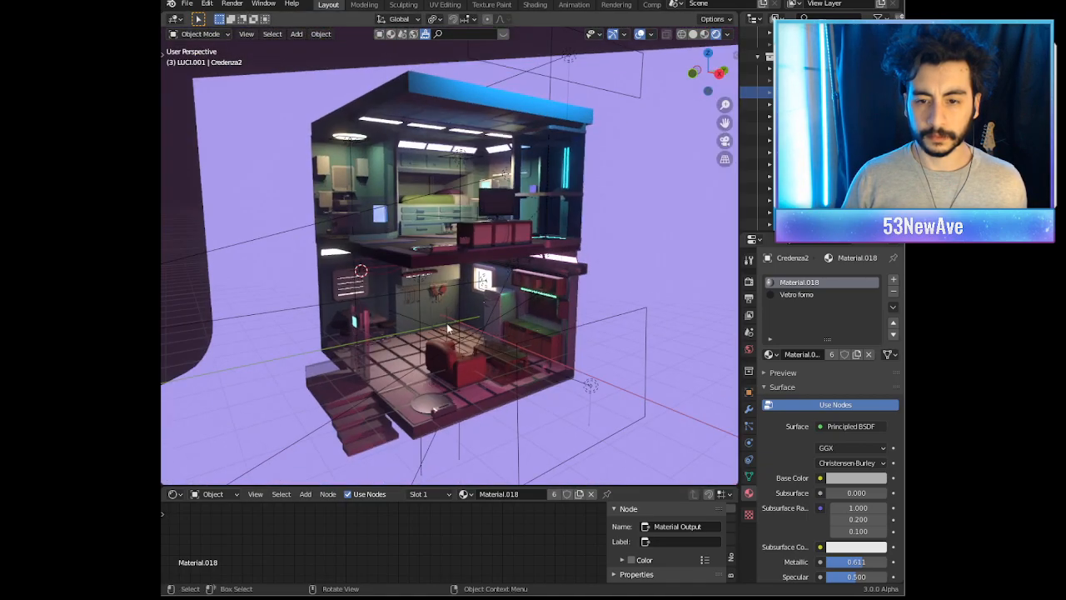
scroll(447, 328, up, 10)
key(ctrl+s)
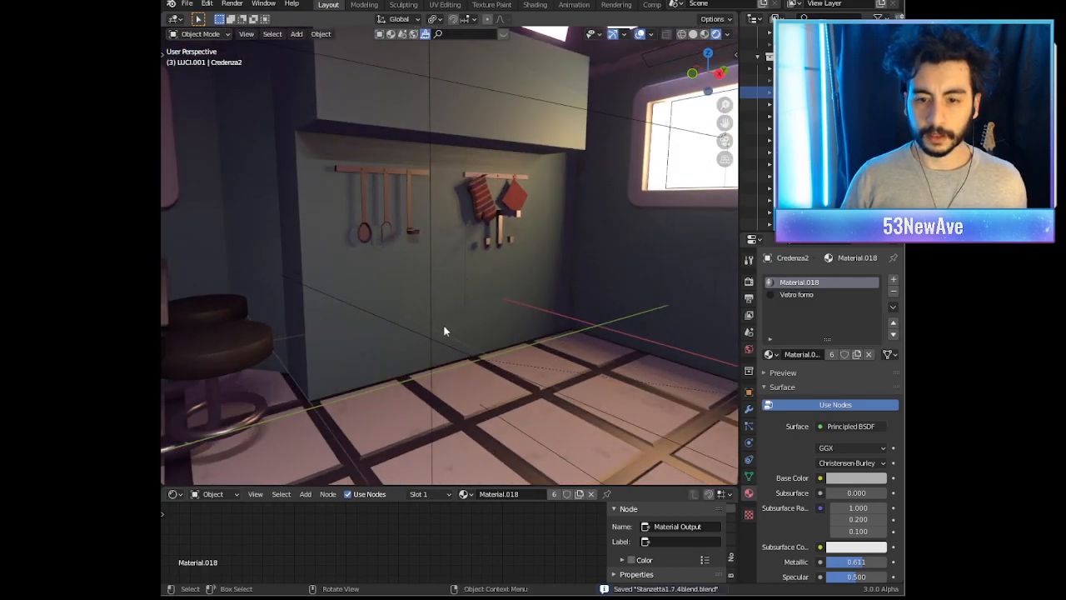
shift+right_click(338, 331)
scroll(395, 332, down, 3)
middle_drag(394, 333, 382, 338)
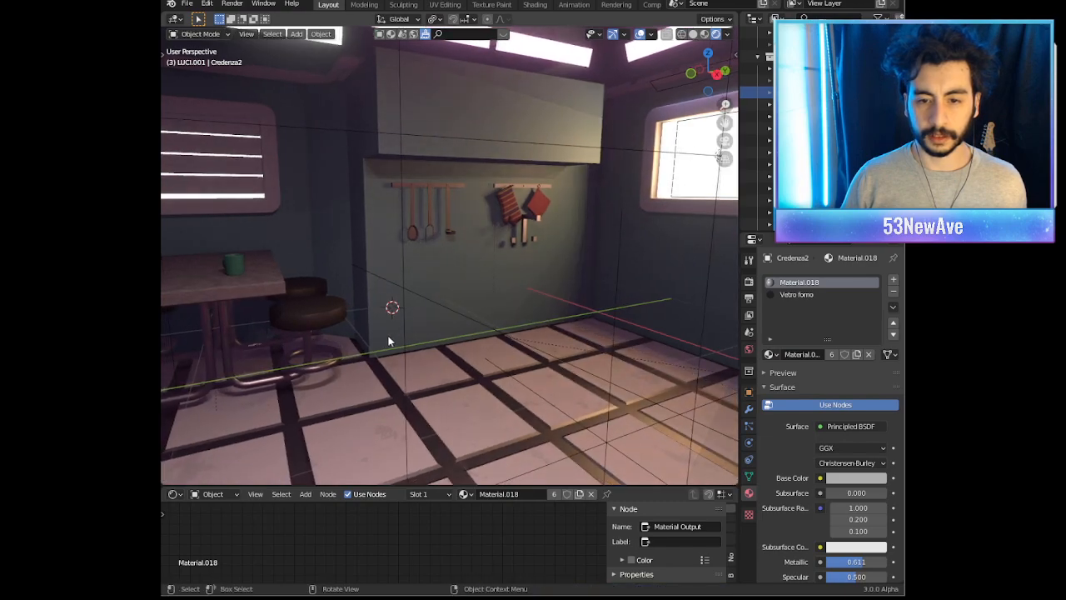
key(shift+a)
mouse_move(390, 335)
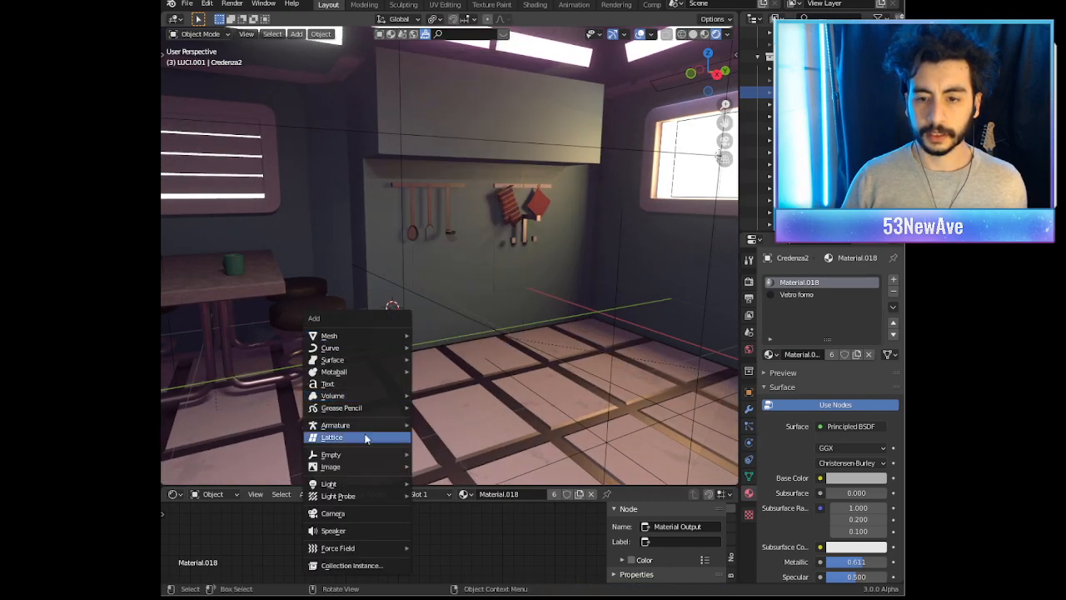
Step: Place the 3D cursor on the tiled floor near the kitchen wall and add a 2 m cube there
shift+right_click(440, 376)
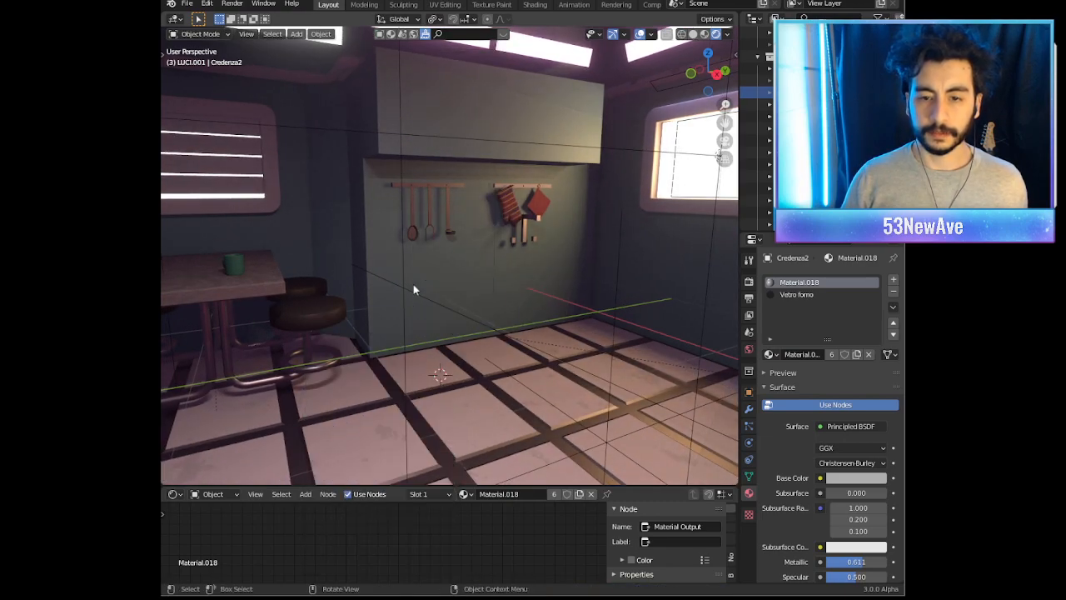
key(shift+a)
mouse_move(401, 355)
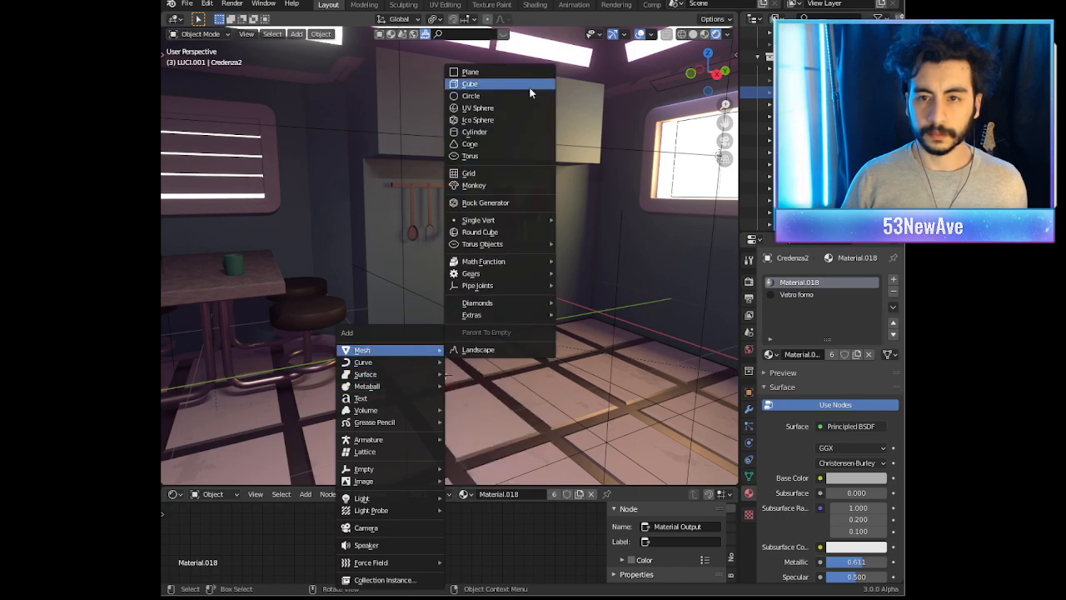
click(507, 87)
scroll(529, 292, down, 4)
scroll(529, 293, down, 2)
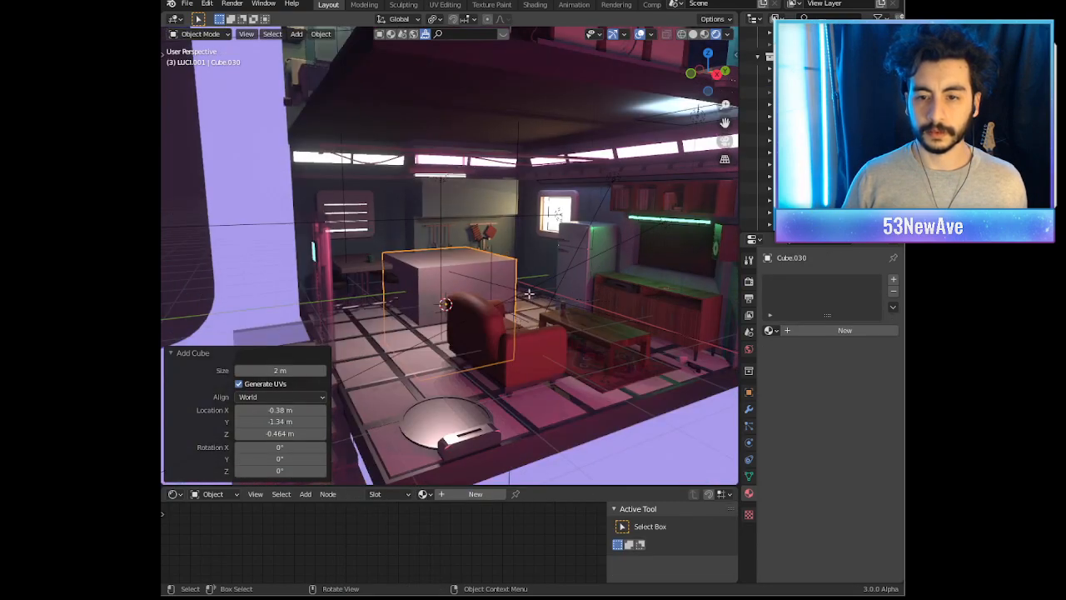
Step: Raise the new cube's whole mesh 1 m along Z in Edit Mode so it stands above its origin
scroll(531, 297, up, 2)
key(Tab)
text(gz1)
key(Return)
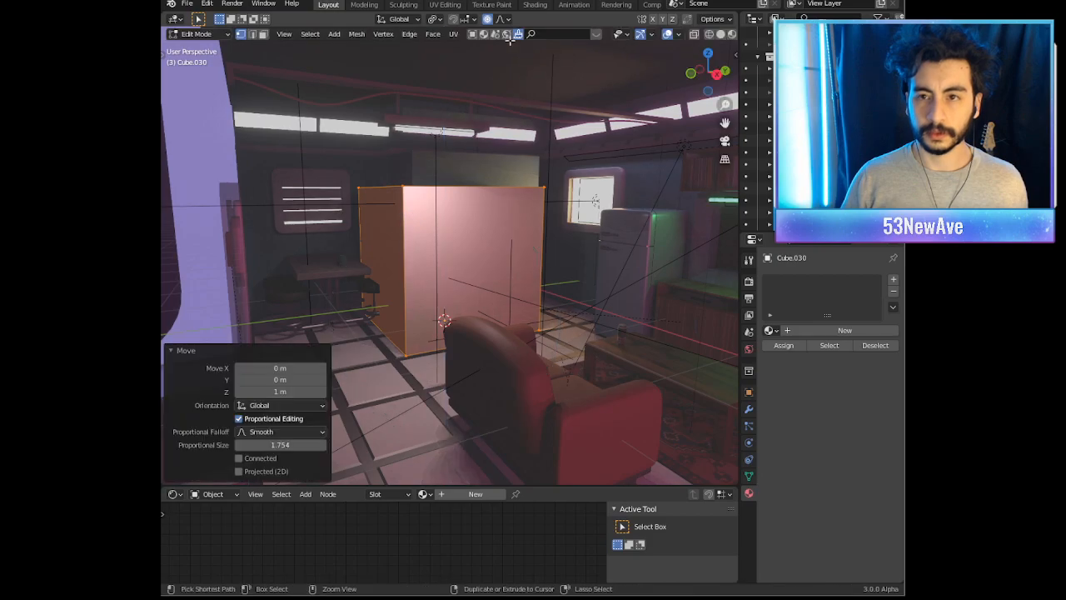
middle_drag(490, 137, 503, 215)
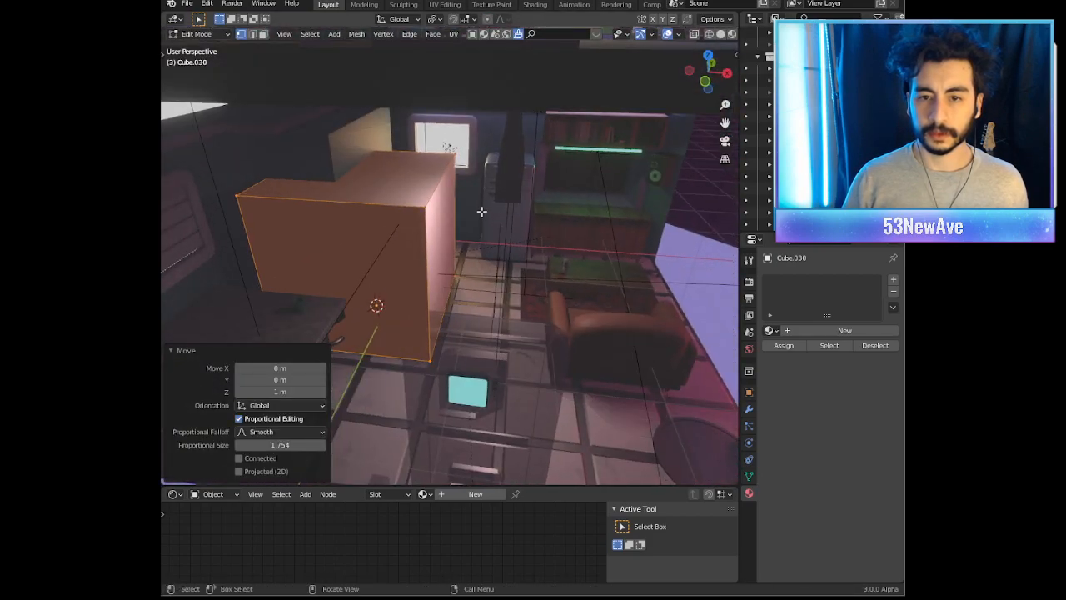
Step: Shift the cube's mesh along X, away from the kitchen wall, so the origin sits at its wall side
key(g)
key(x)
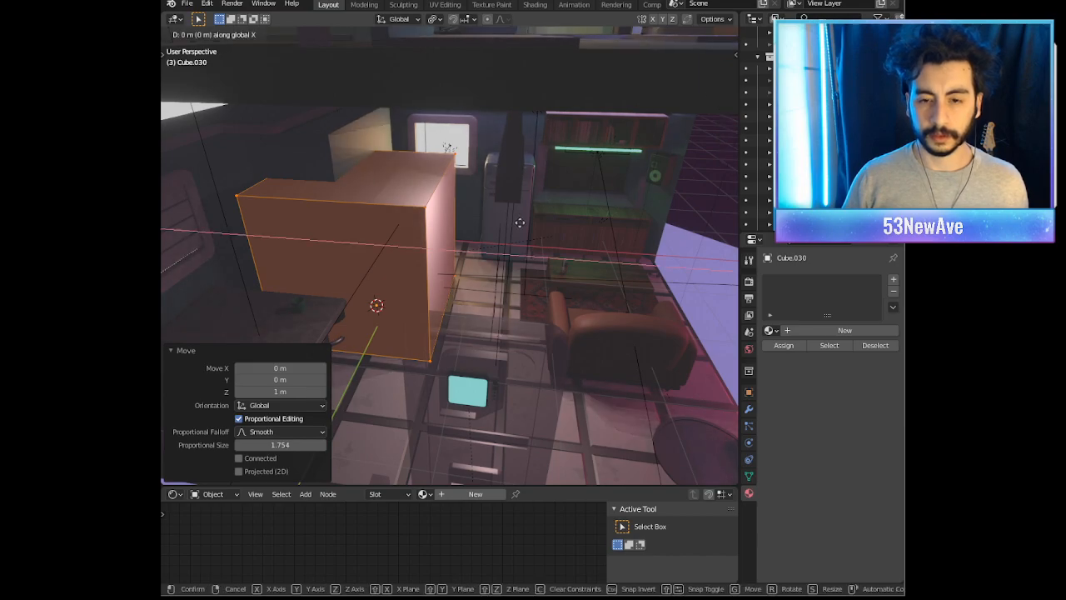
ctrl+click(569, 236)
middle_drag(569, 236, 518, 239)
key(Tab)
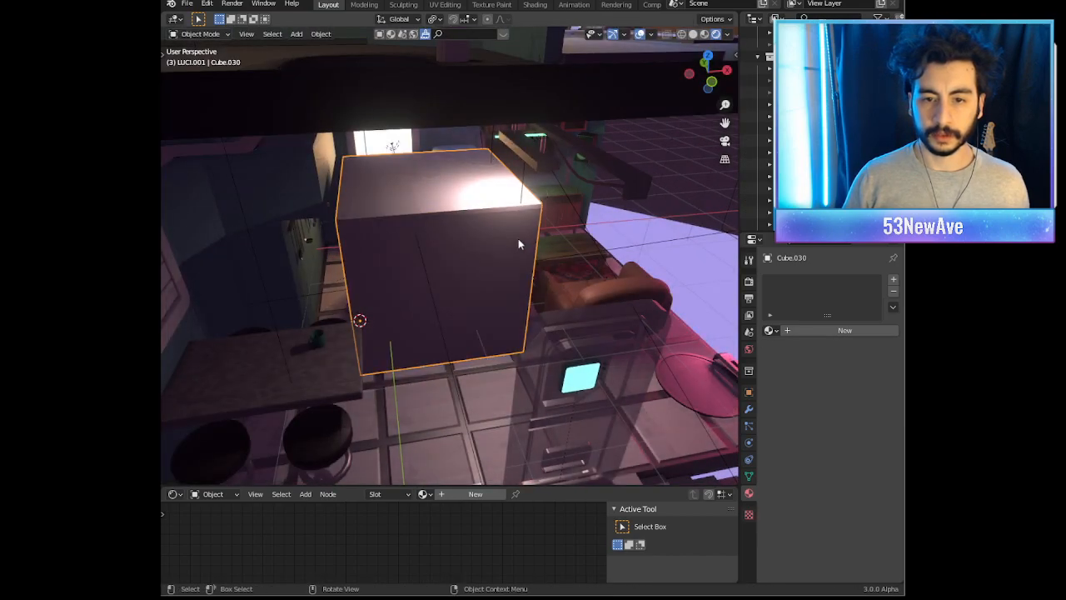
Step: Slide the cube horizontally, keeping its height fixed, to the kitchen wall beneath the hanging utensils
key(g)
key(shift+z)
click(454, 229)
middle_drag(454, 229, 415, 172)
Step: Lower the cube's top face along Z by about 1.1 m to counter height
key(Tab)
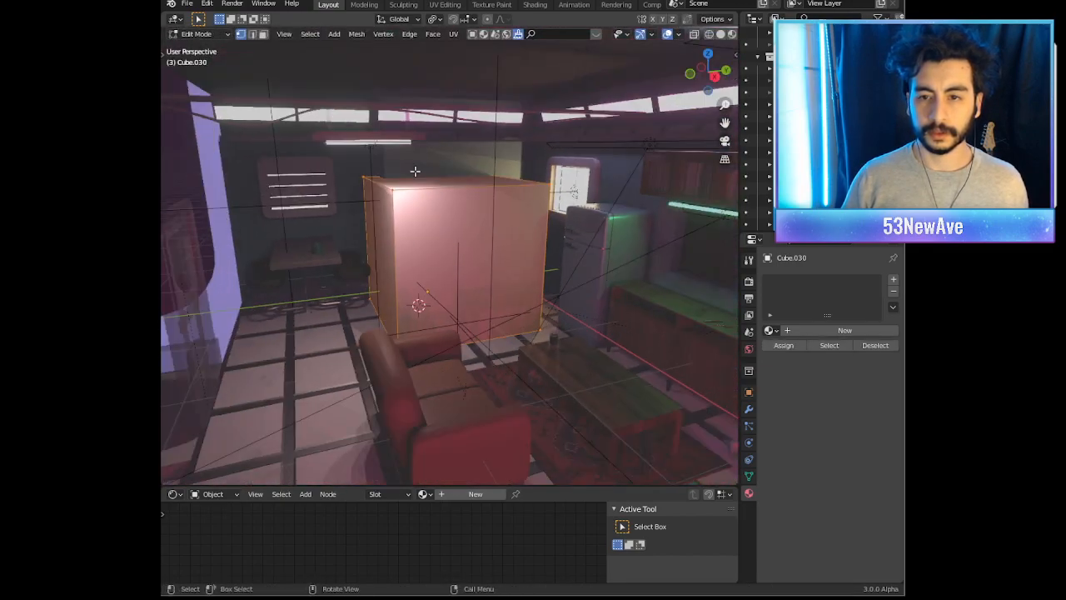
drag(326, 150, 624, 249)
key(g)
key(z)
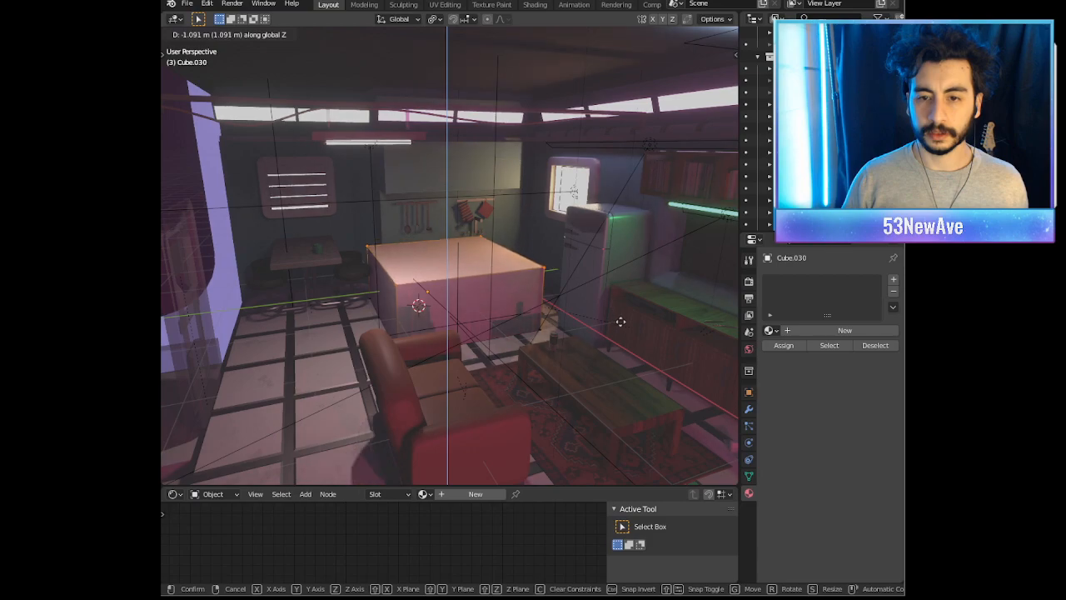
click(584, 309)
mouse_move(583, 309)
middle_down()
mouse_move(659, 301)
mouse_move(661, 288)
mouse_move(587, 307)
middle_up()
Step: Pull the block's front face about 1 m along X toward the kitchen wall to reach counter depth
scroll(661, 288, up, 2)
drag(472, 233, 566, 446)
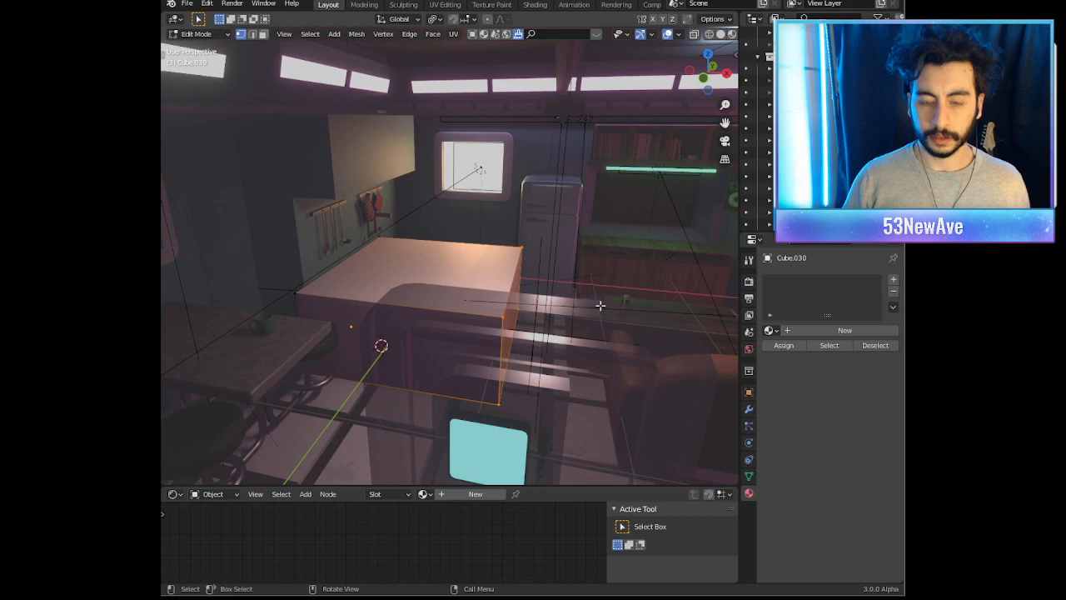
key(g)
key(x)
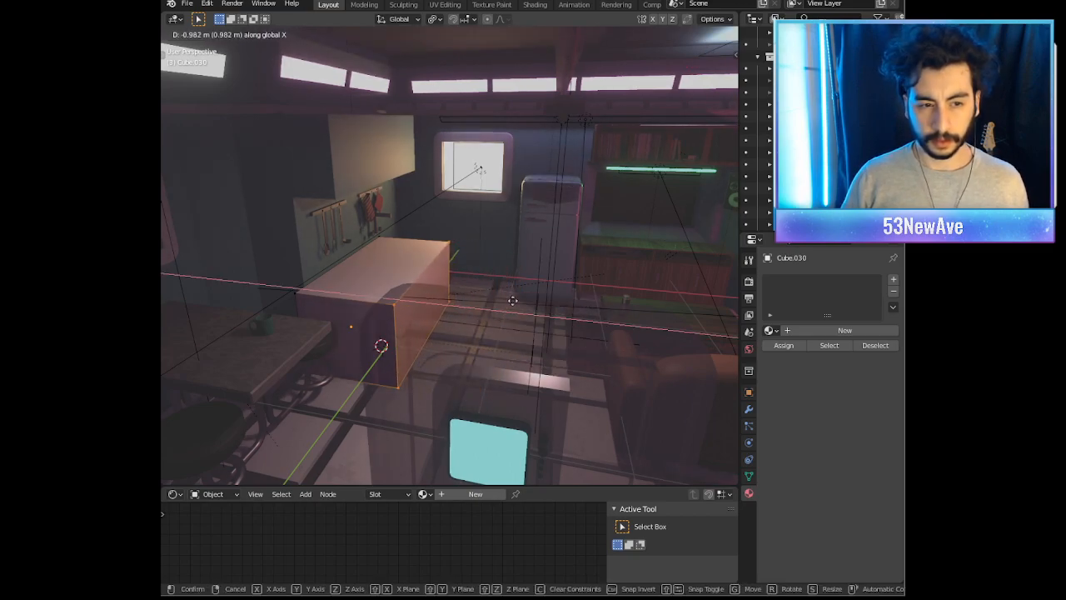
click(500, 296)
scroll(500, 295, up, 2)
middle_drag(499, 295, 603, 271)
scroll(546, 260, down, 2)
scroll(572, 248, up, 2)
scroll(559, 259, down, 2)
Step: Move the block's end face nearest the dining table inward along Y by about 0.2 m
drag(377, 225, 313, 381)
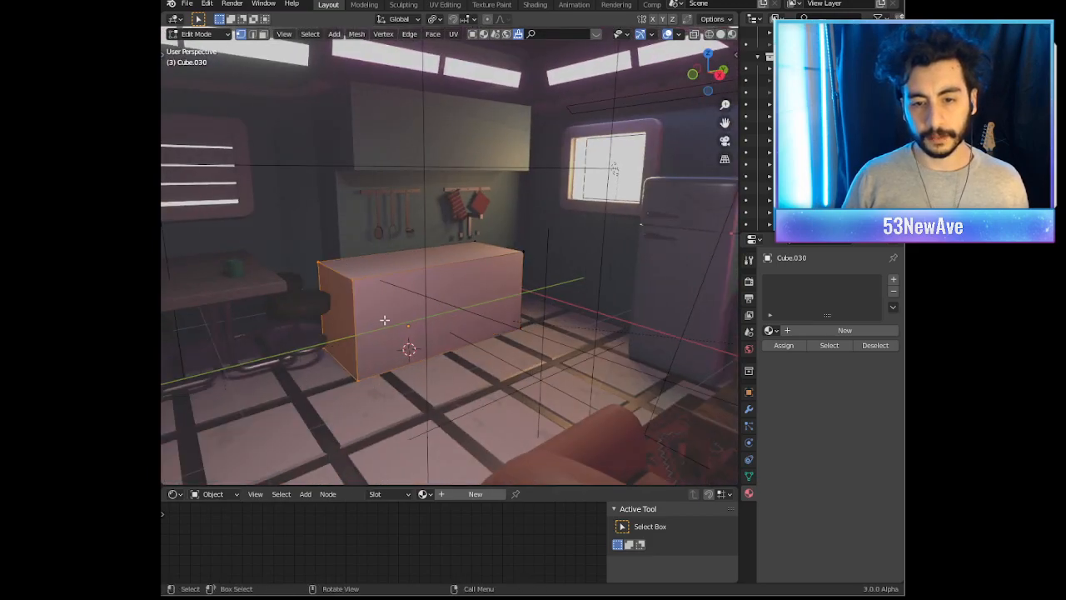
middle_drag(410, 321, 405, 326)
scroll(405, 325, up, 1)
key(g)
key(y)
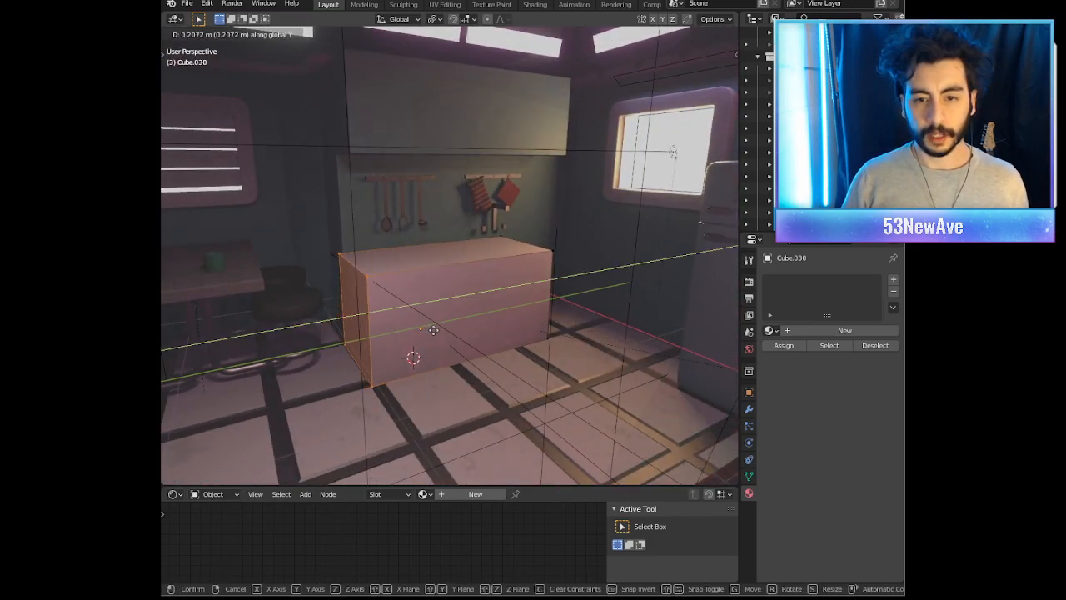
click(439, 328)
middle_drag(438, 325, 578, 286)
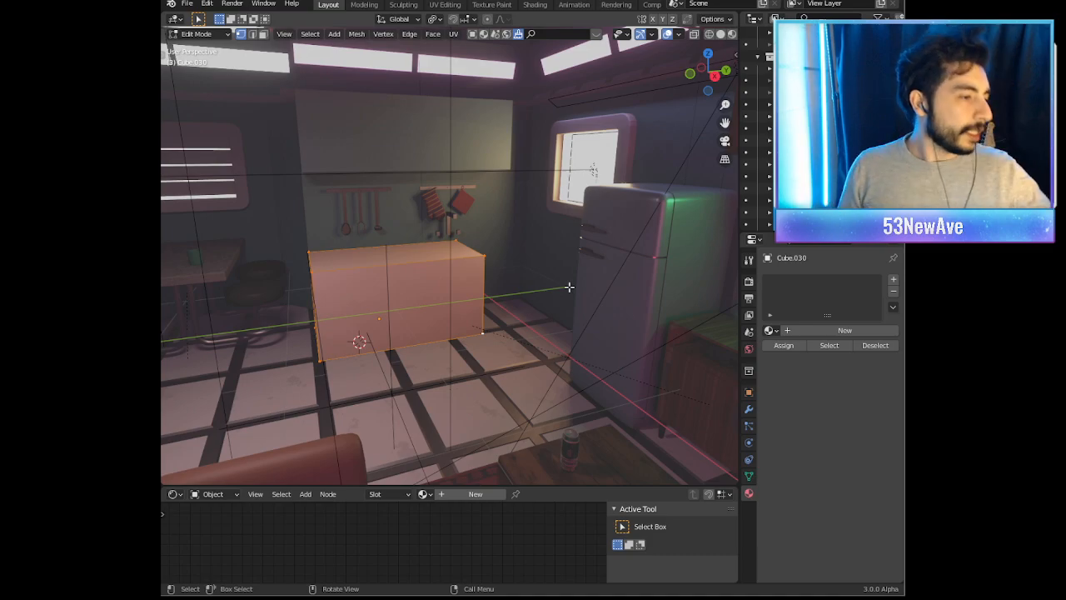
Step: Push the counter block's front face another 0.06 m along X toward the wall
middle_drag(560, 258, 493, 281)
middle_drag(549, 261, 572, 243)
key(alt+a)
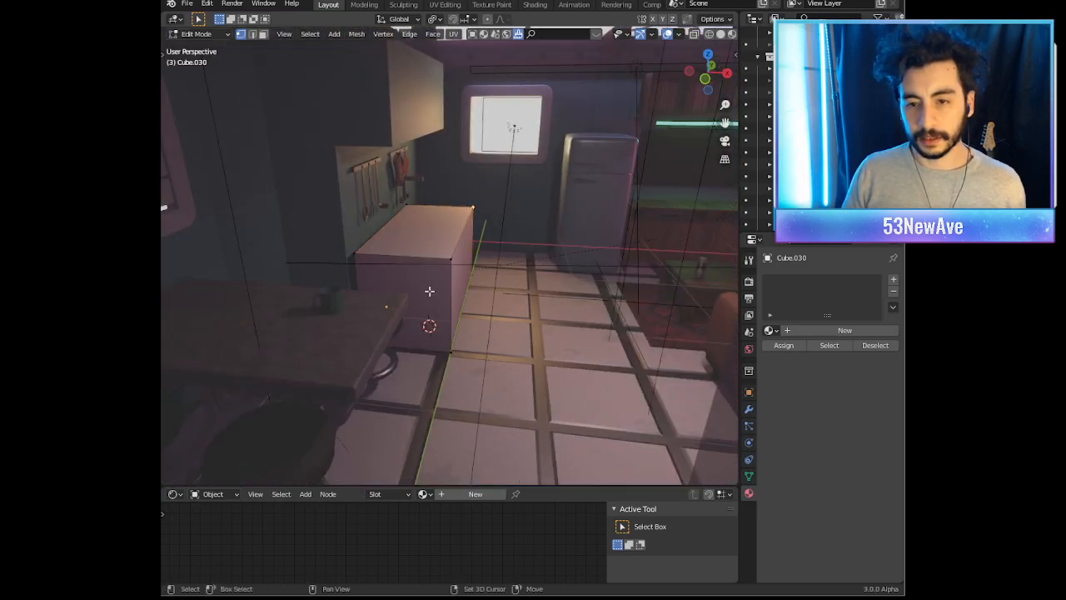
middle_drag(580, 272, 626, 281)
key(g)
key(x)
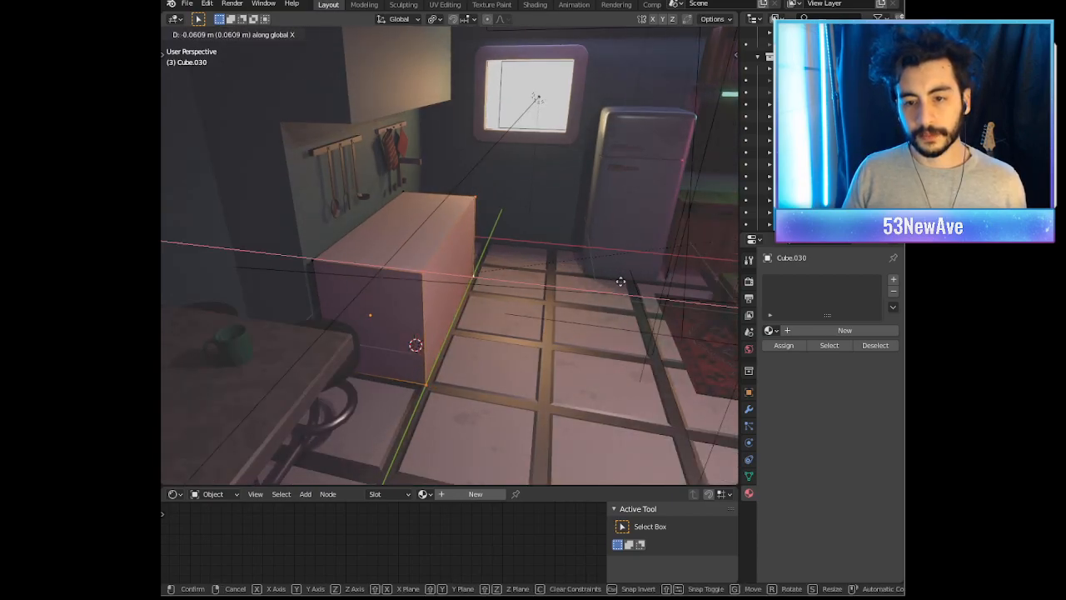
click(621, 282)
middle_drag(622, 283, 520, 312)
scroll(520, 312, down, 6)
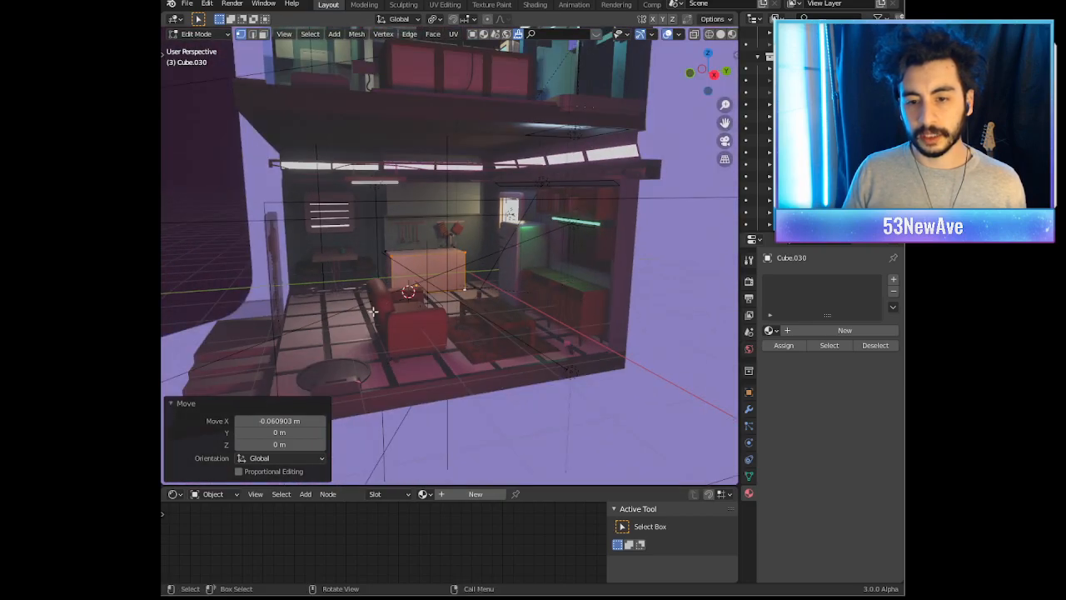
Step: Move the whole counter block about 0.06 m along X toward the wall in Object Mode
scroll(523, 239, up, 4)
middle_drag(522, 239, 604, 253)
scroll(502, 275, up, 4)
key(Tab)
key(g)
key(x)
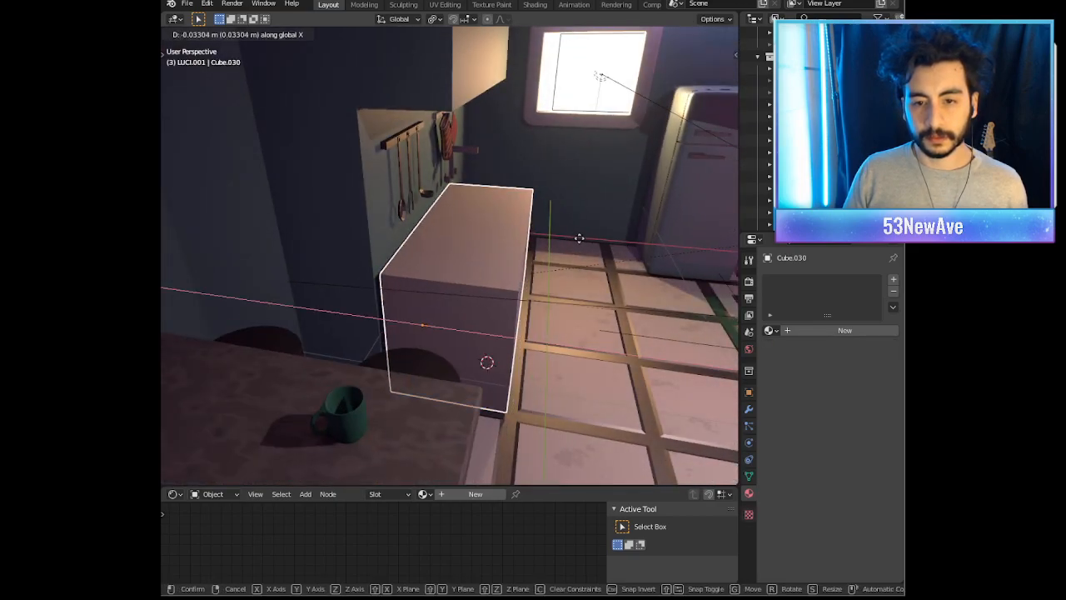
click(551, 232)
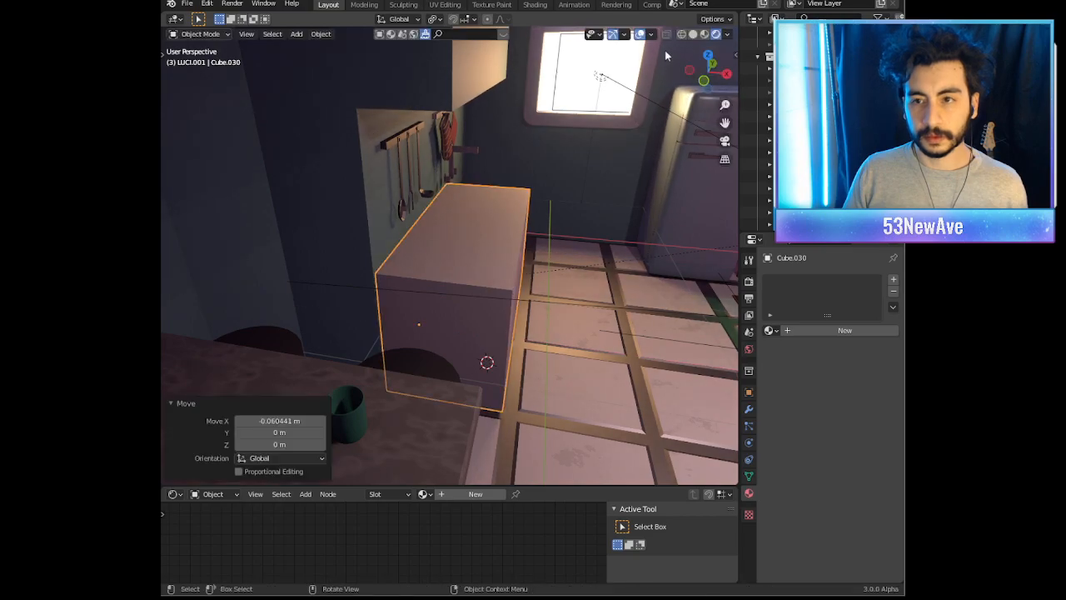
Step: Fine-tune the counter block's position along X against the wall with the viewport overlays temporarily hidden
click(639, 34)
middle_drag(578, 120, 592, 133)
key(g)
key(x)
click(588, 185)
middle_drag(587, 185, 491, 167)
click(640, 34)
Step: Extend the counter's end face nearest the window by about 1.006 m along Y
key(Tab)
scroll(607, 169, up, 3)
middle_drag(607, 169, 509, 185)
drag(509, 184, 591, 372)
middle_drag(593, 366, 566, 386)
middle_drag(544, 309, 614, 314)
key(g)
key(y)
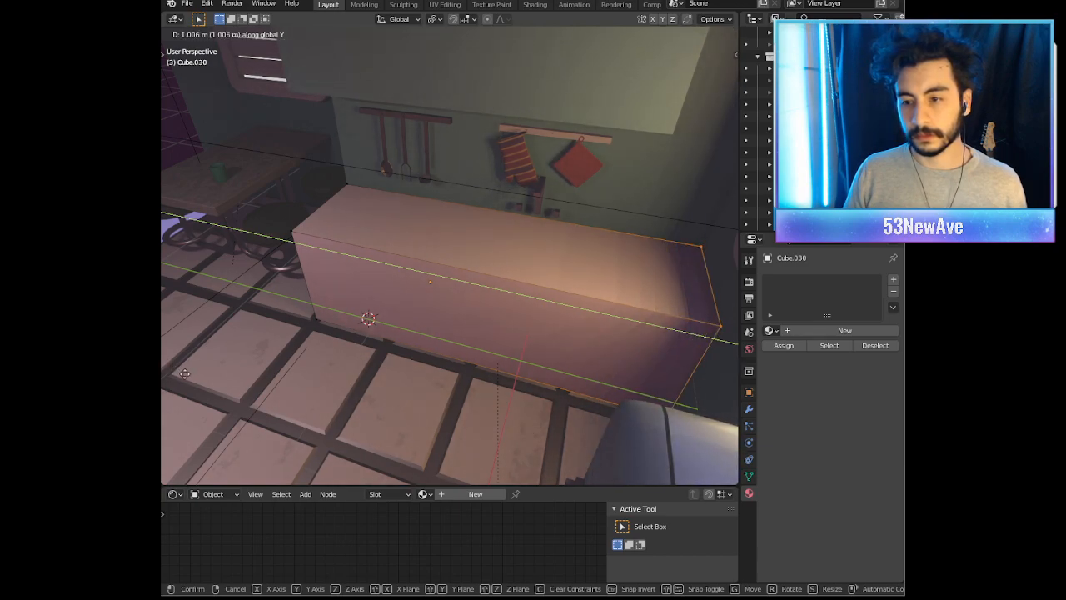
click(184, 373)
mouse_move(424, 261)
middle_down()
mouse_move(483, 236)
mouse_move(452, 205)
mouse_move(409, 252)
middle_up()
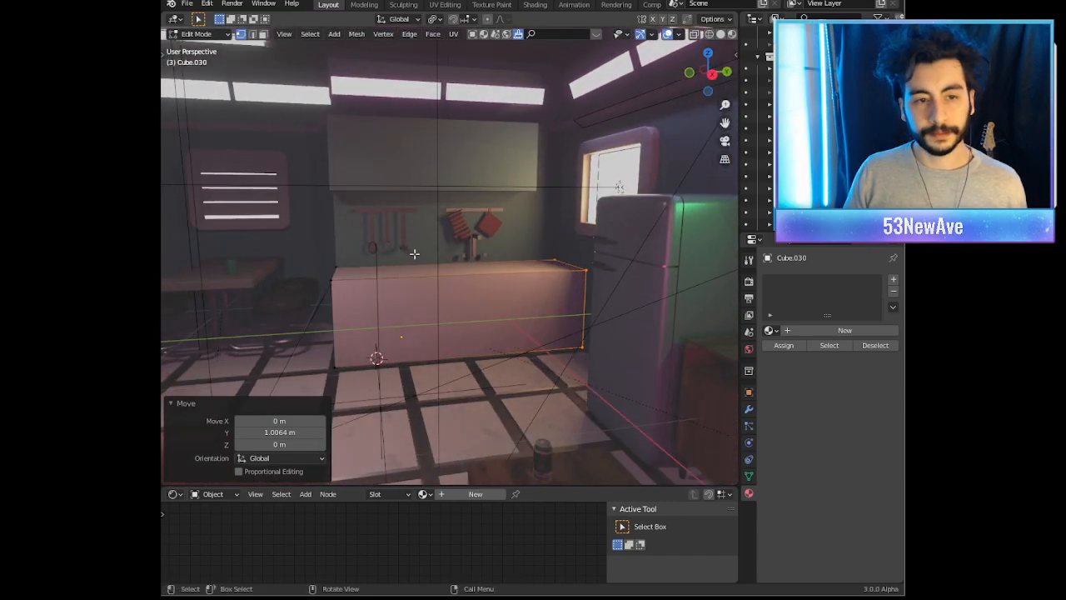
Step: Add one vertical loop cut across the counter, slid toward its window end with a factor of -0.543
scroll(492, 273, up, 1)
key(ctrl+r)
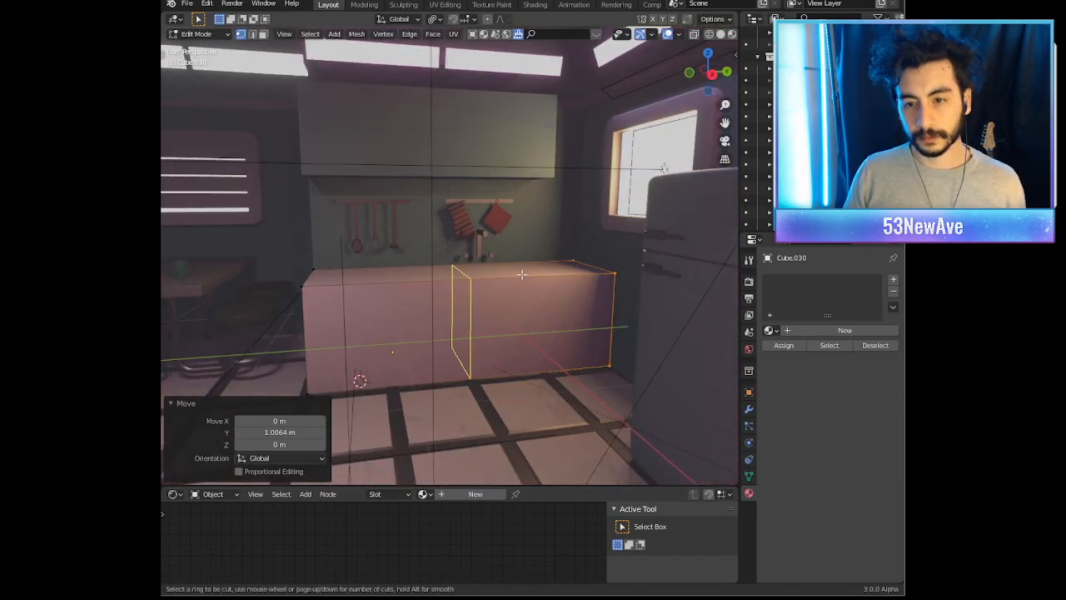
click(521, 274)
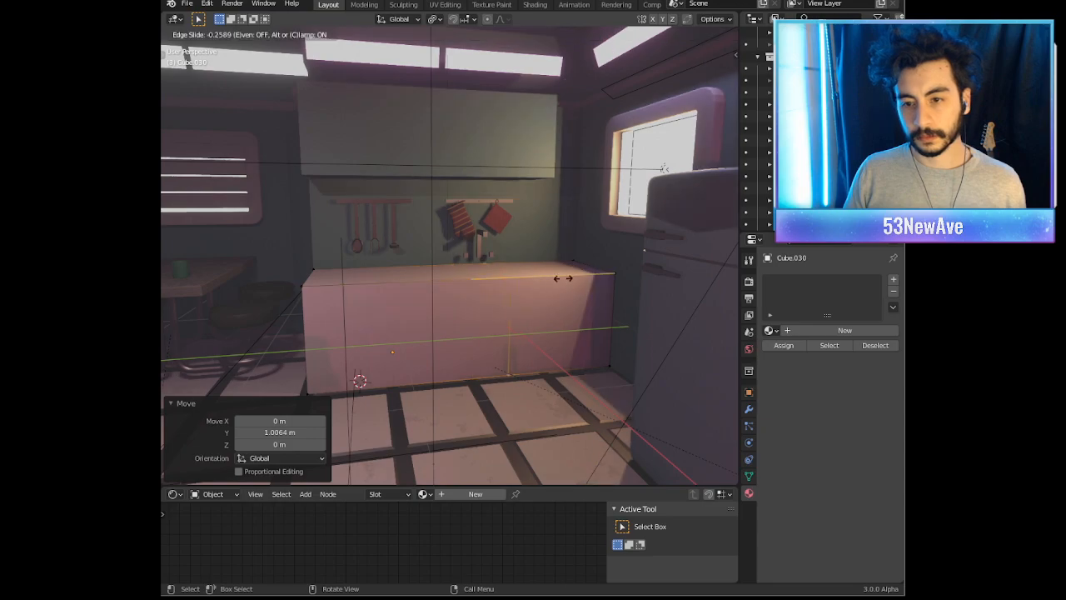
click(608, 288)
middle_drag(572, 283, 458, 249)
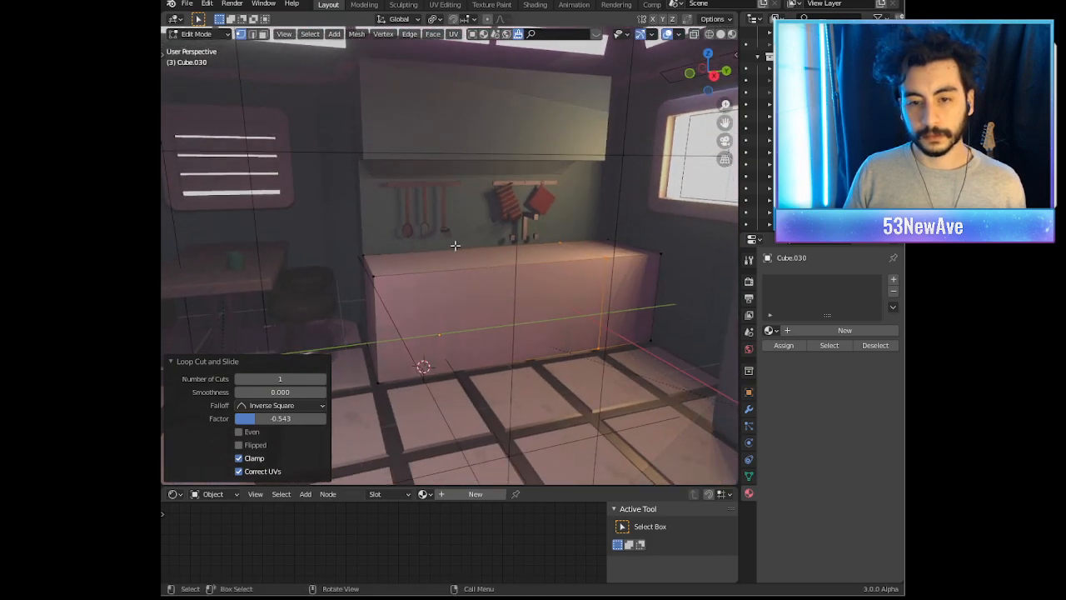
Step: Switch to edge selection and add a second vertical loop cut toward the dining-table end with a factor of -0.332
click(253, 34)
middle_drag(450, 234, 479, 270)
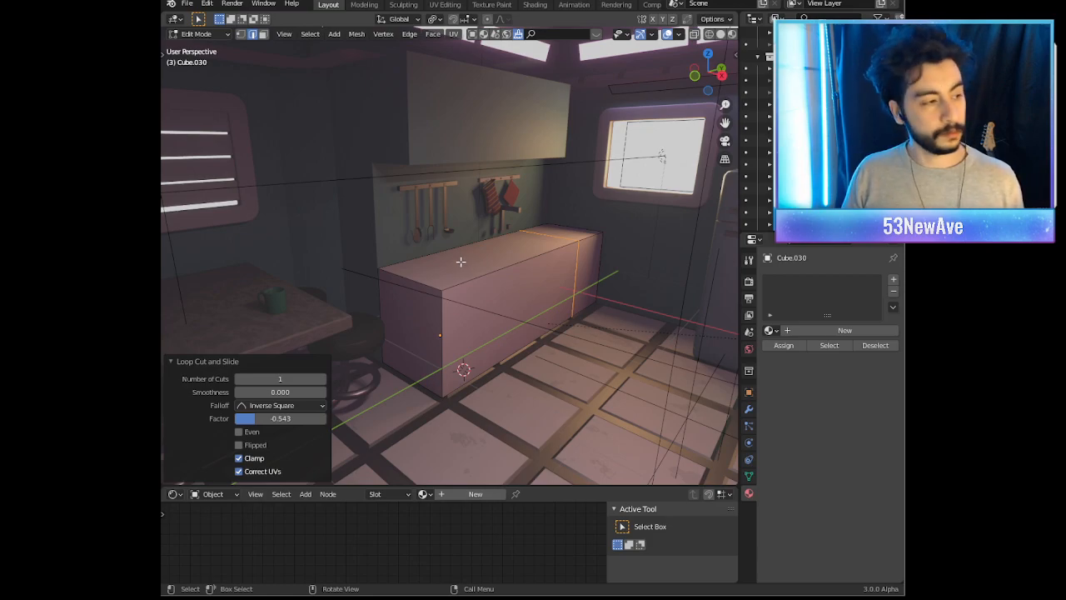
middle_drag(534, 279, 602, 273)
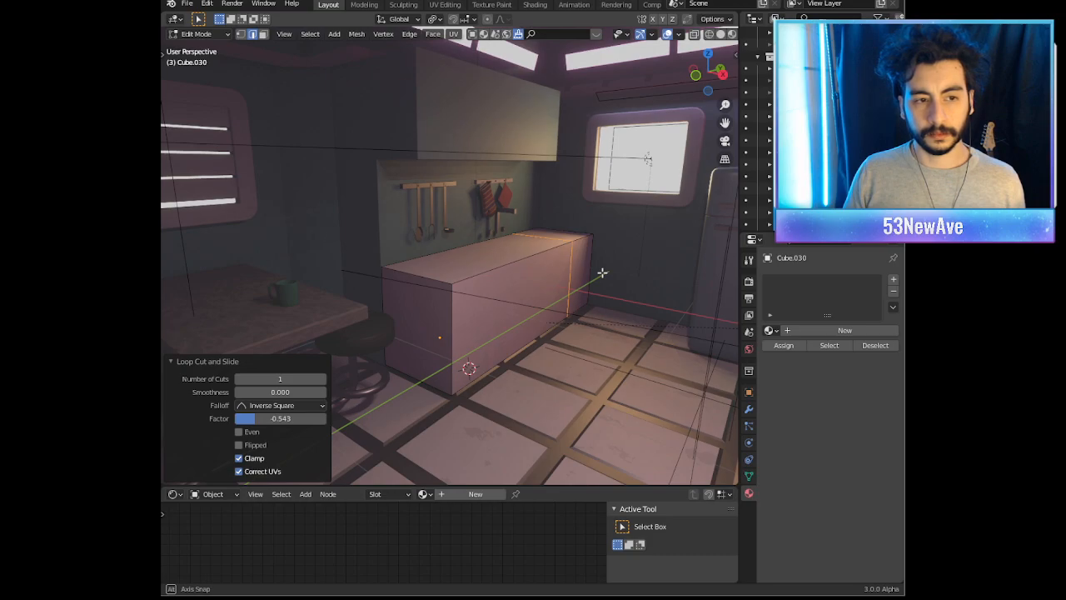
middle_drag(603, 272, 453, 280)
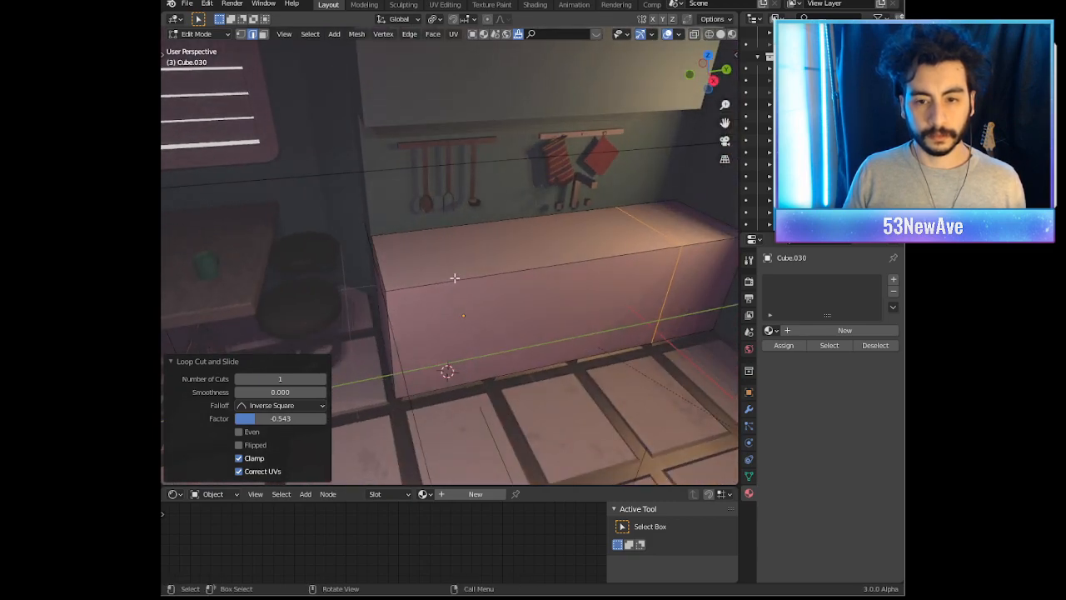
key(ctrl+r)
click(477, 275)
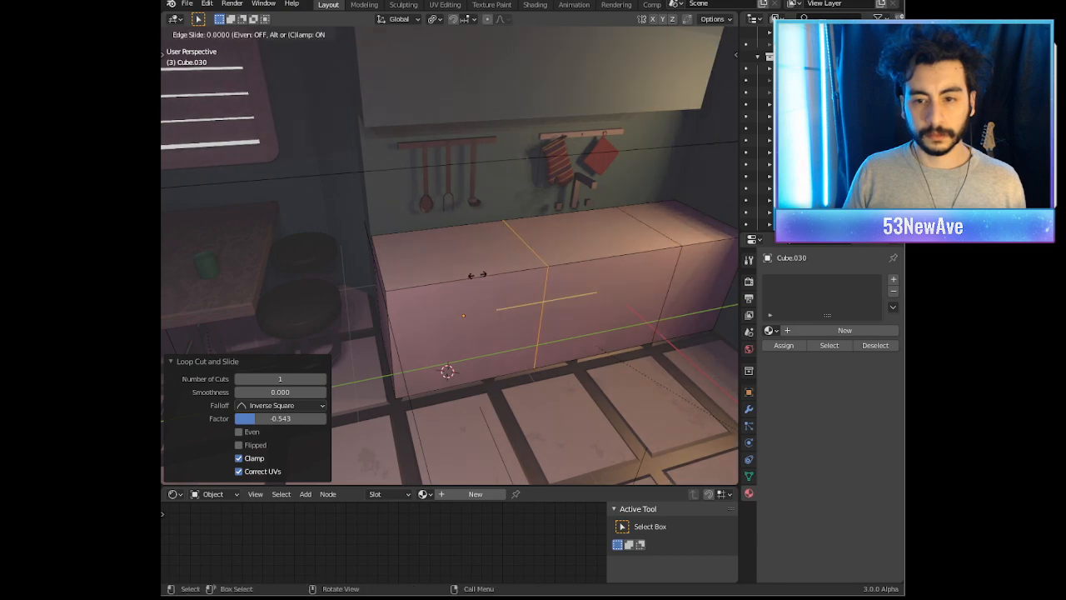
click(428, 288)
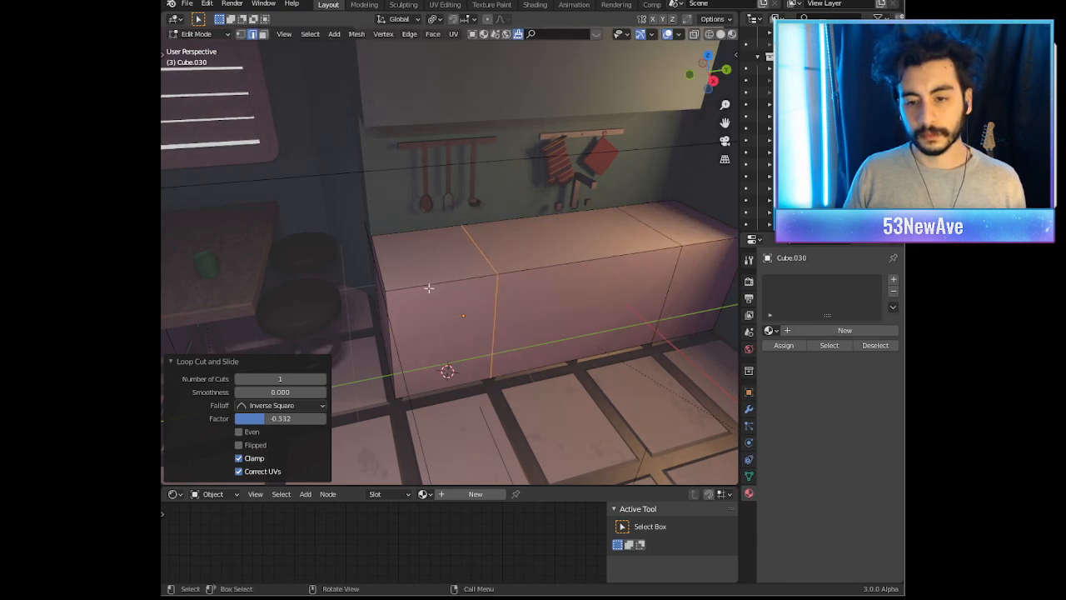
Step: Select the loop cut near the dining-table end and move it about 0.08 m along Y toward that end
middle_drag(609, 330, 482, 257)
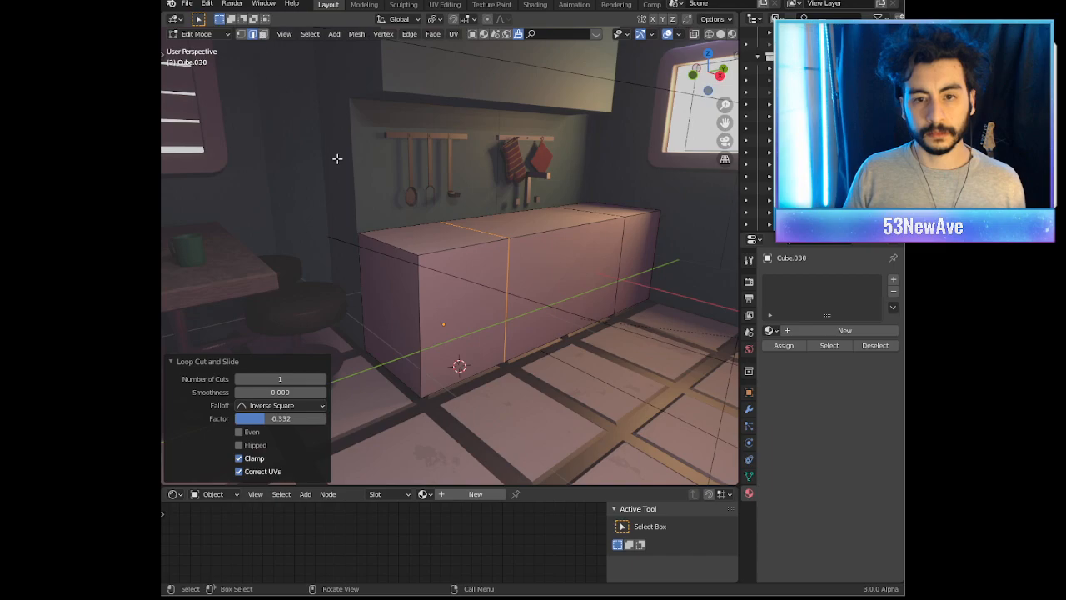
click(421, 287)
mouse_move(498, 297)
middle_down()
mouse_move(471, 309)
mouse_move(526, 311)
mouse_move(497, 324)
mouse_move(510, 301)
middle_up()
alt+click(507, 305)
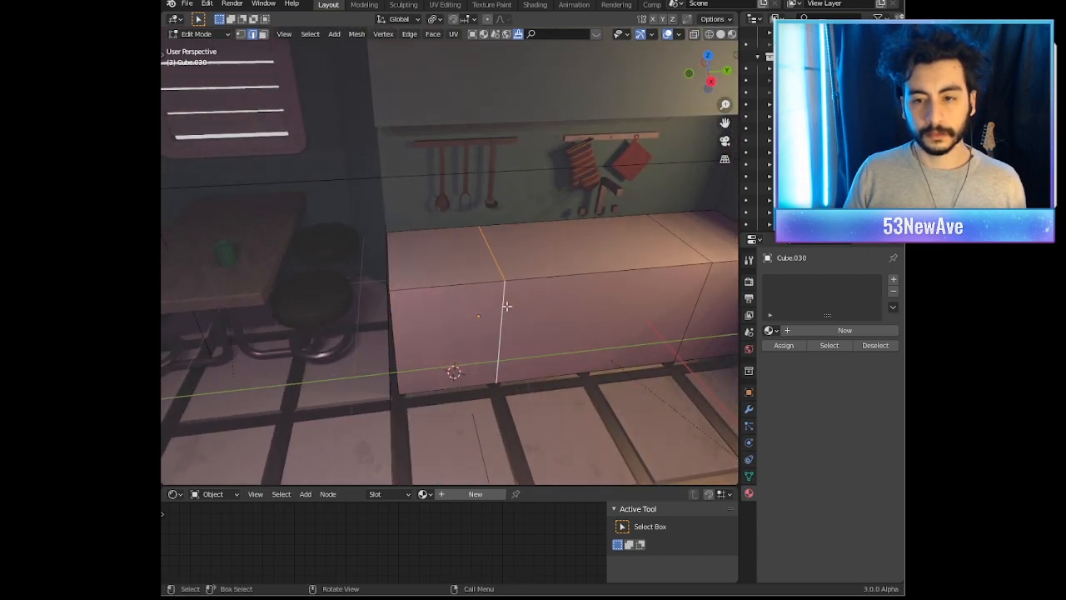
key(g)
key(y)
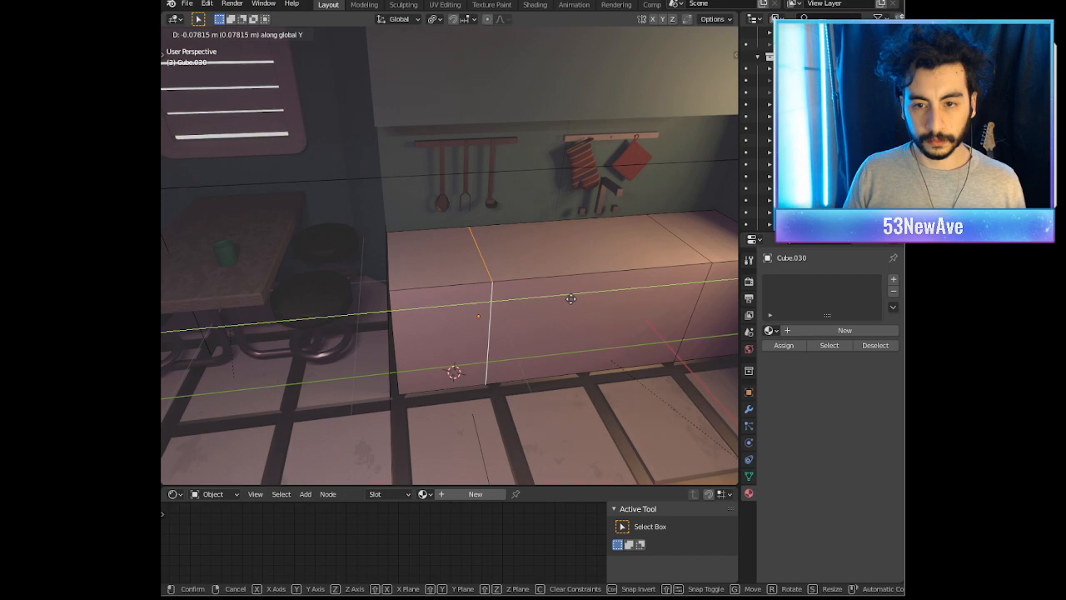
click(571, 298)
middle_drag(538, 300, 480, 318)
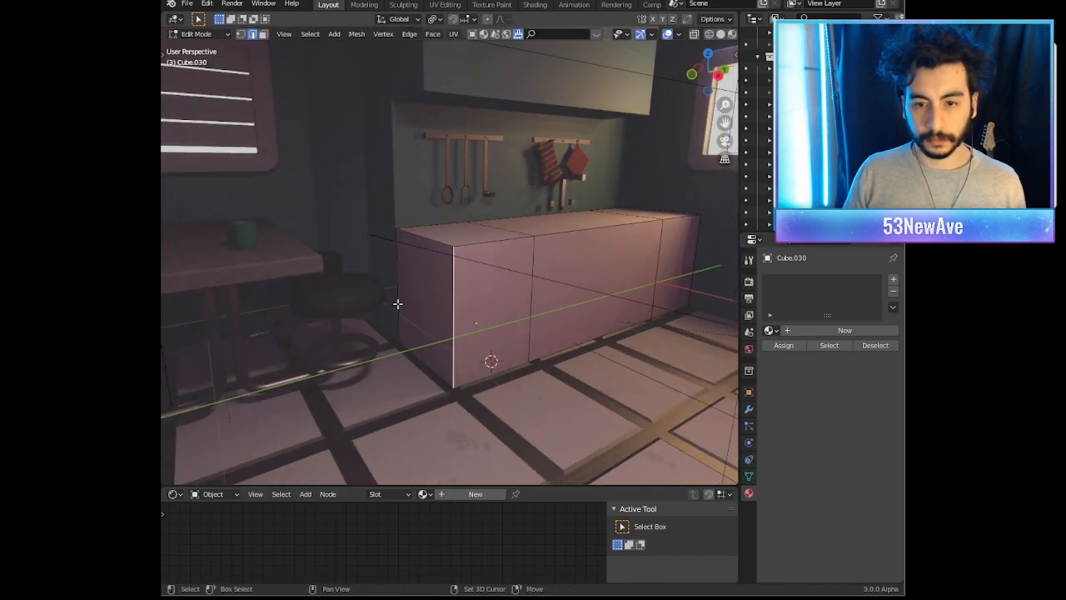
middle_drag(418, 296, 428, 314)
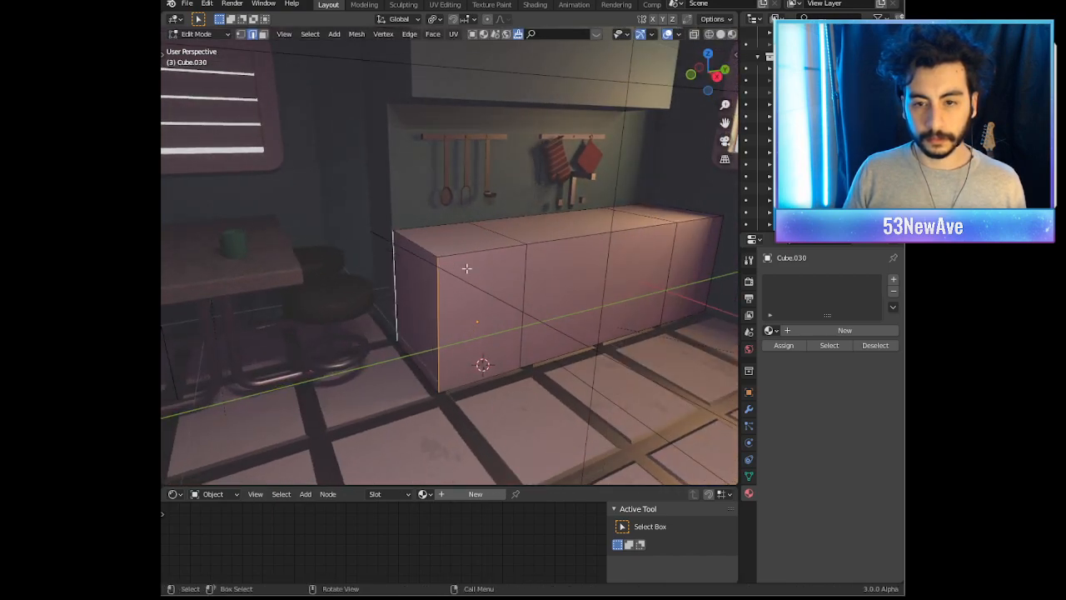
middle_drag(546, 295, 526, 305)
key(ctrl+b)
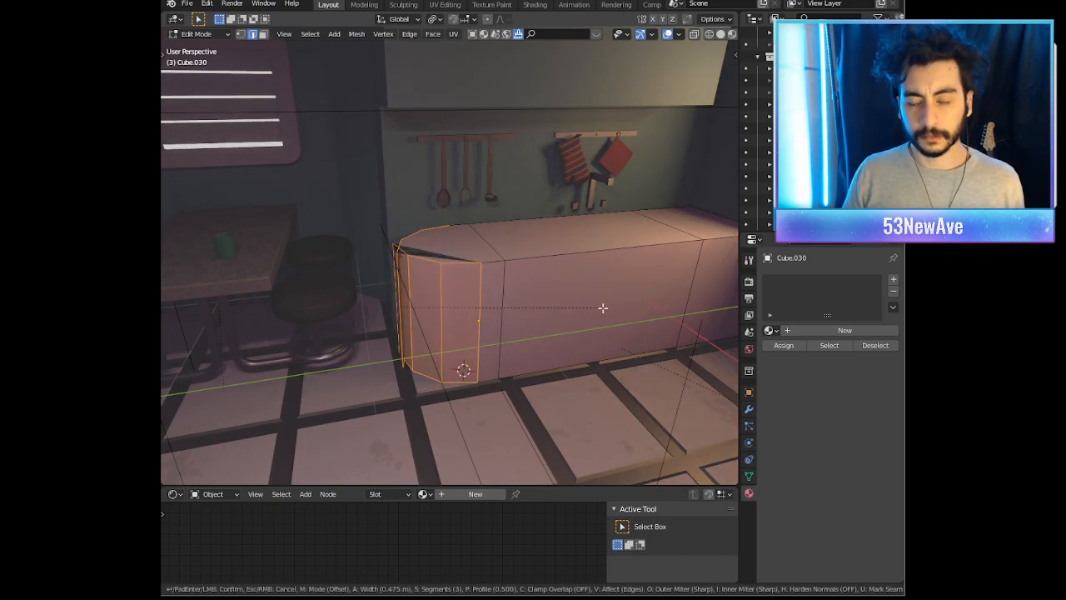
key(Escape)
Step: Bevel the counter's front vertical corner edge near the dining table with 3 segments, 0.829 m width and Clamp Overlap enabled
middle_drag(538, 309, 493, 326)
key(ctrl+b)
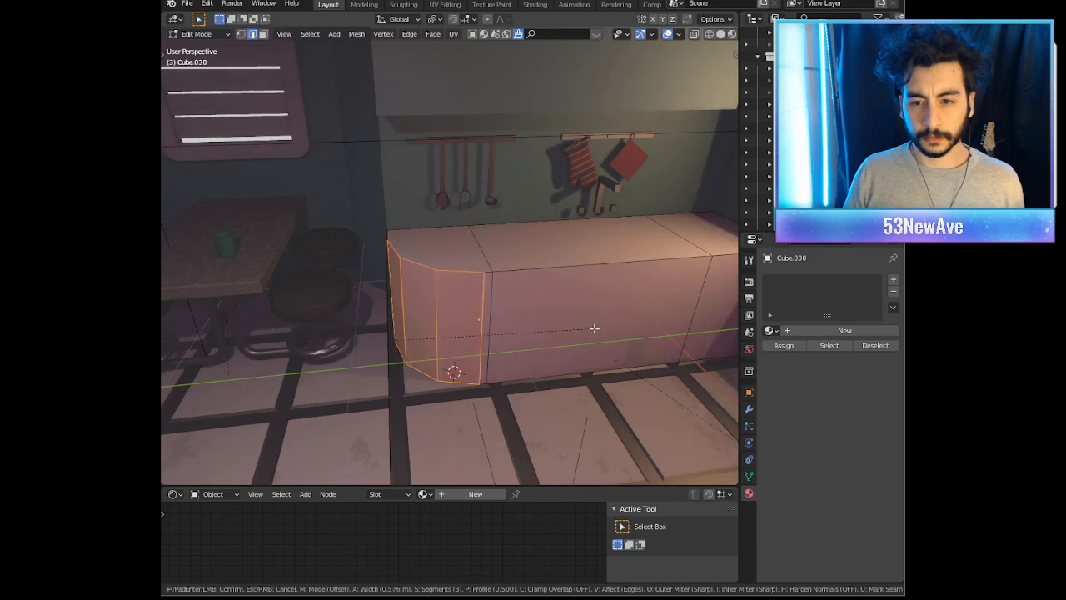
click(633, 329)
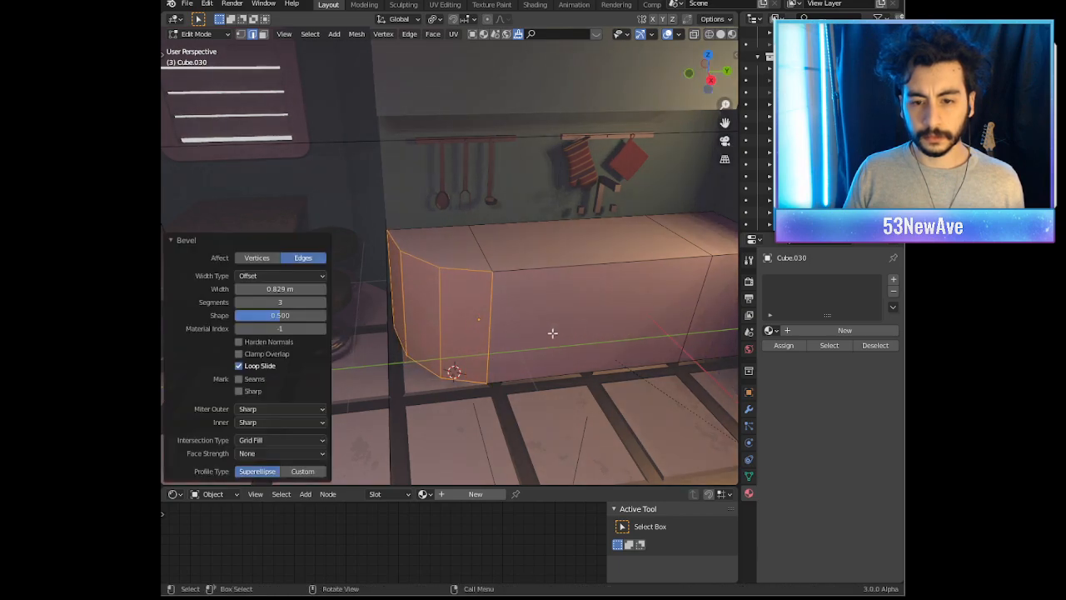
click(239, 354)
middle_drag(448, 339, 419, 334)
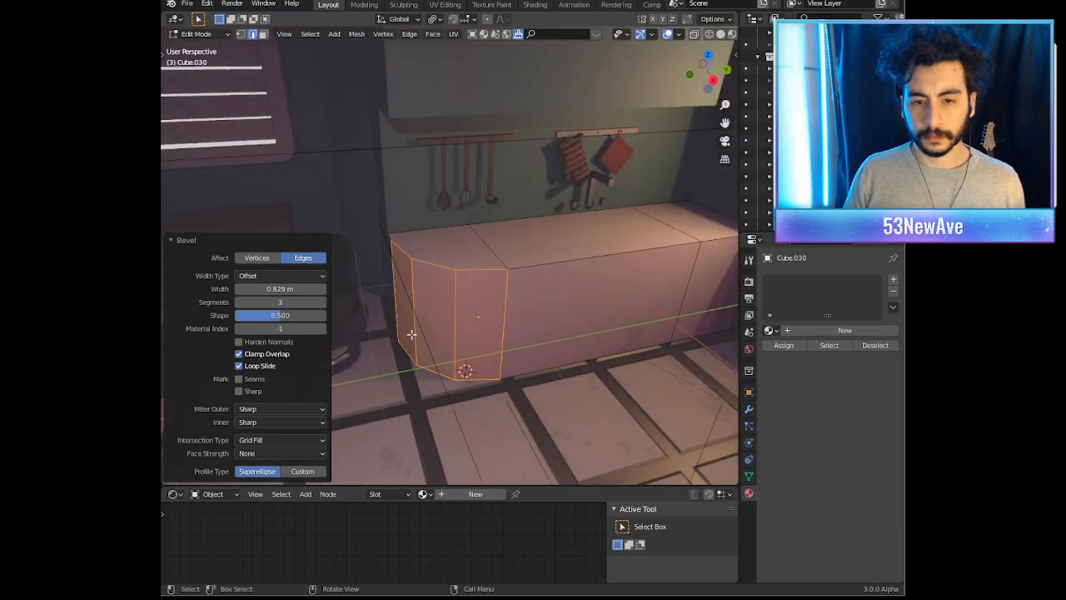
Step: Increase the counter corner bevel to 9 segments and return to Object Mode
drag(284, 302, 333, 302)
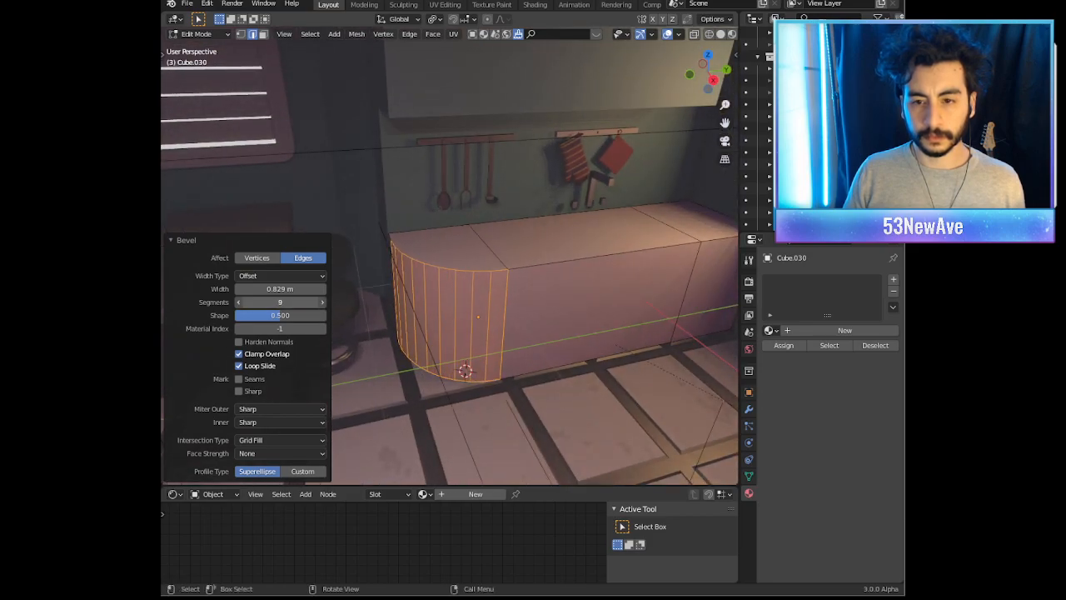
middle_drag(530, 309, 528, 284)
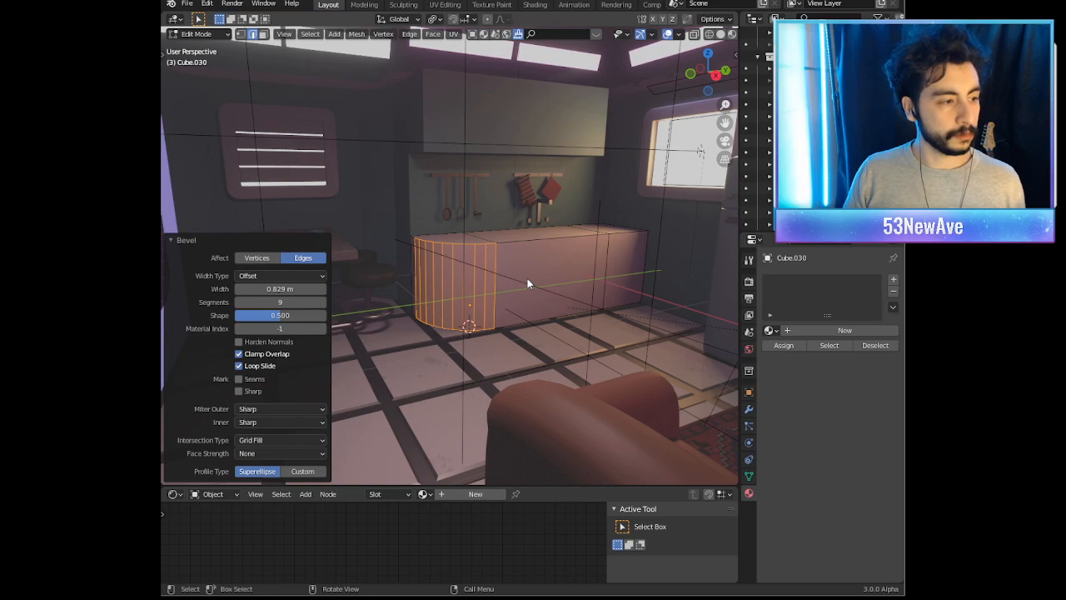
key(Tab)
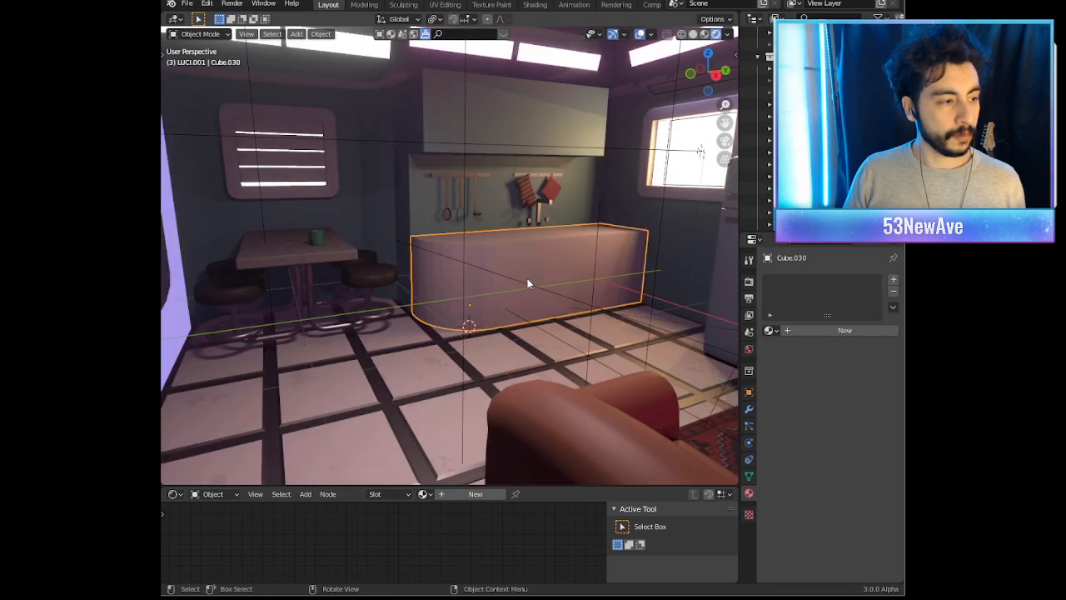
Step: Shade the kitchen counter smooth and enable Auto Smooth at 30° for its normals
click(640, 35)
shift+middle_drag(577, 165, 499, 219)
right_click(401, 334)
click(411, 340)
right_click(444, 313)
click(445, 298)
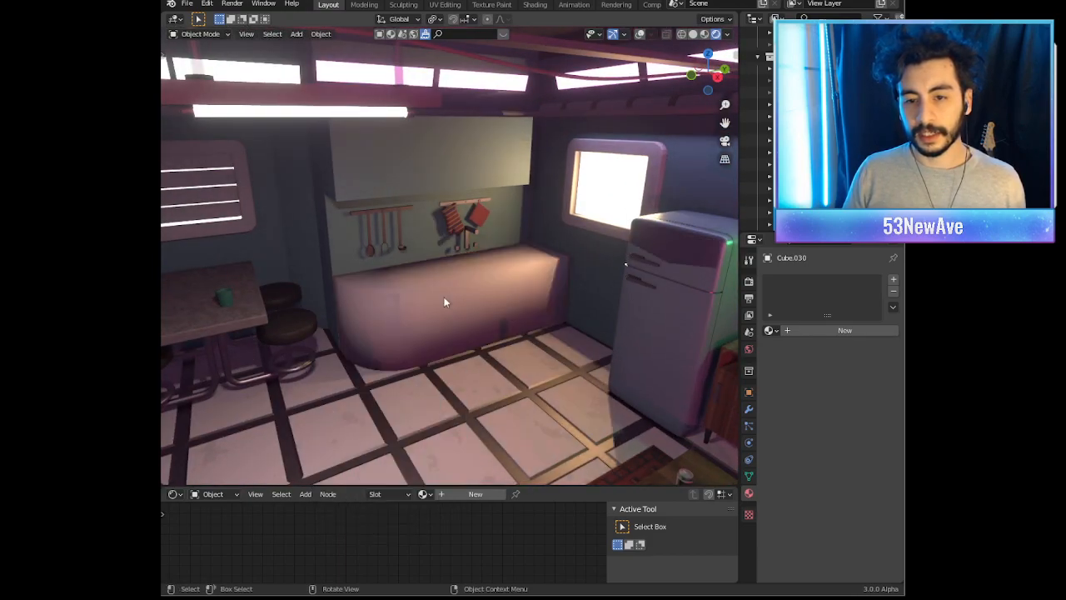
click(749, 476)
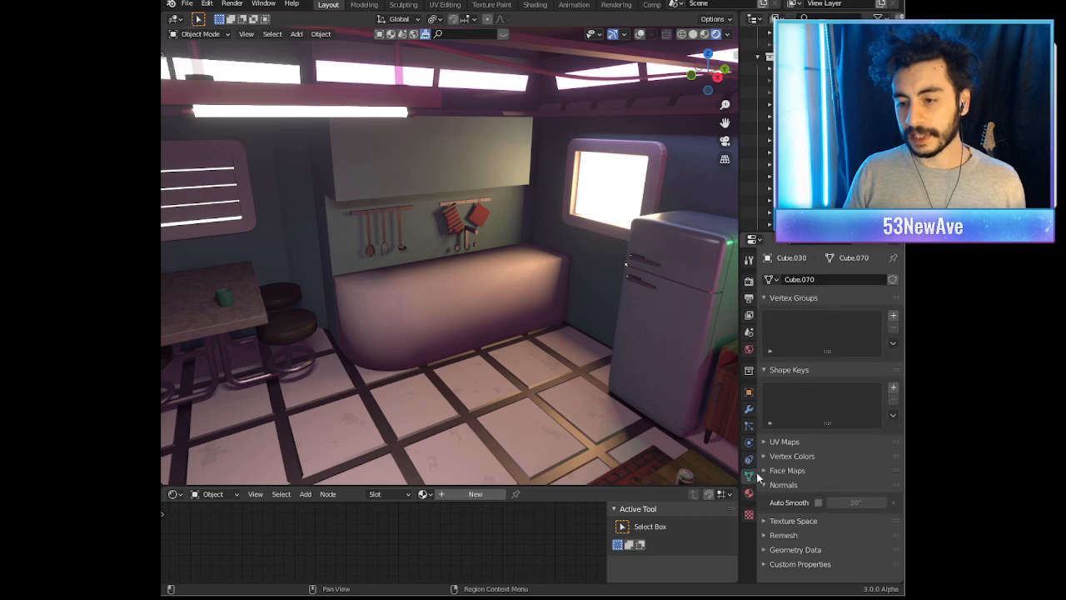
click(819, 502)
middle_drag(609, 372, 556, 278)
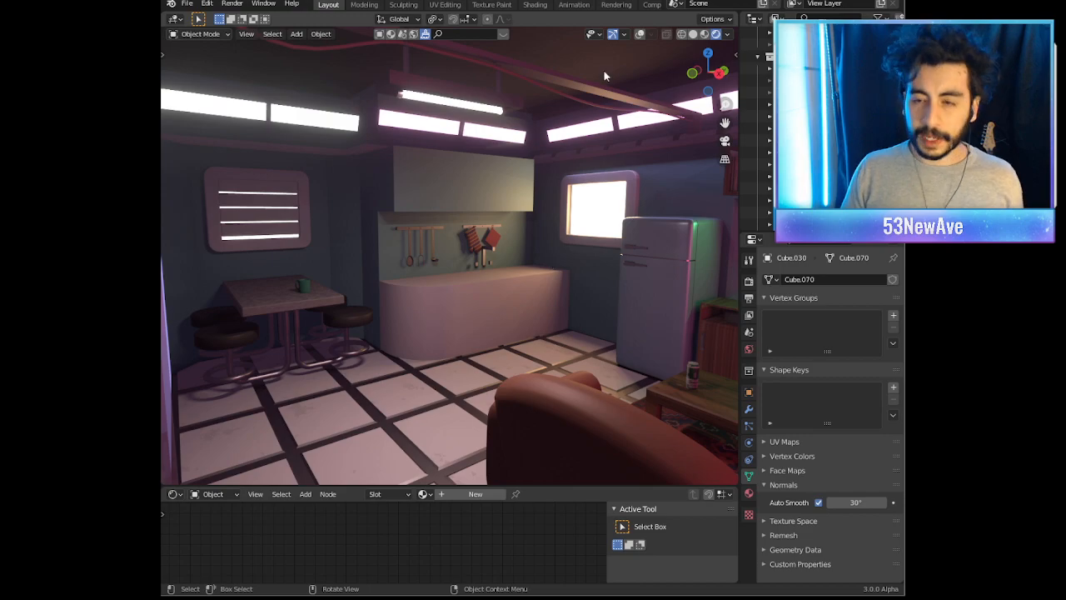
Step: Select all the counter's top faces and raise them about 0.066 m along Z
click(640, 35)
scroll(562, 218, up, 1)
key(Tab)
mouse_move(558, 250)
middle_down()
mouse_move(574, 257)
mouse_move(555, 263)
middle_up()
scroll(554, 262, up, 1)
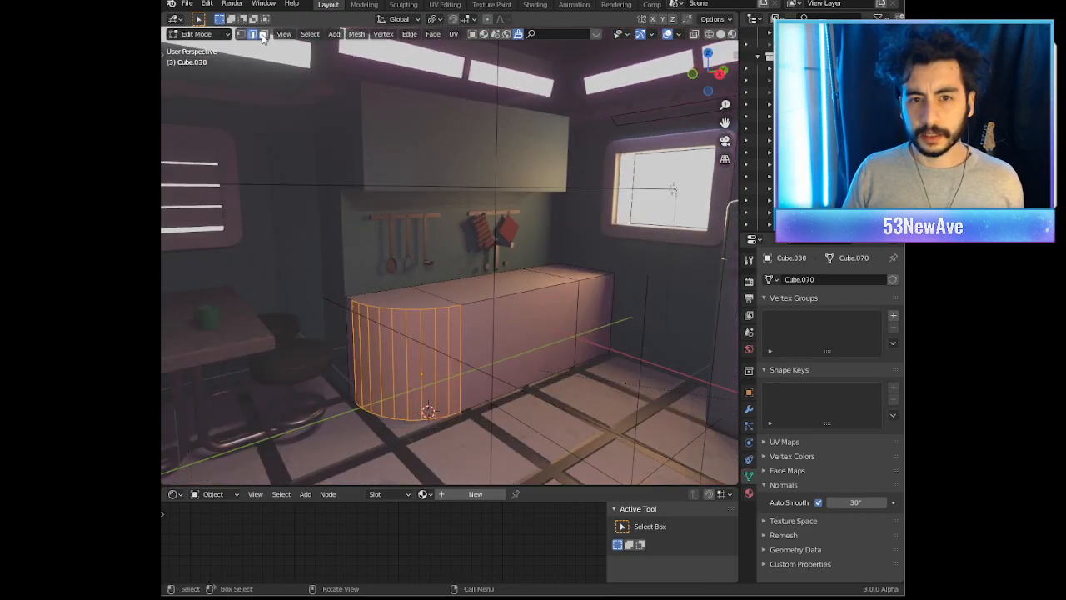
key(3)
click(480, 296)
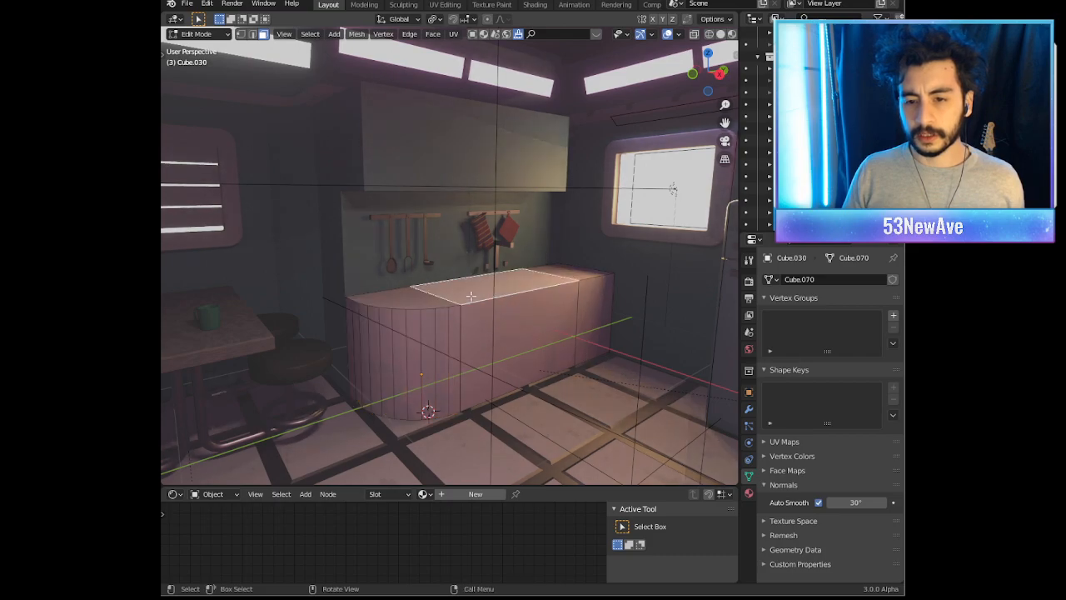
shift+click(390, 294)
shift+click(567, 272)
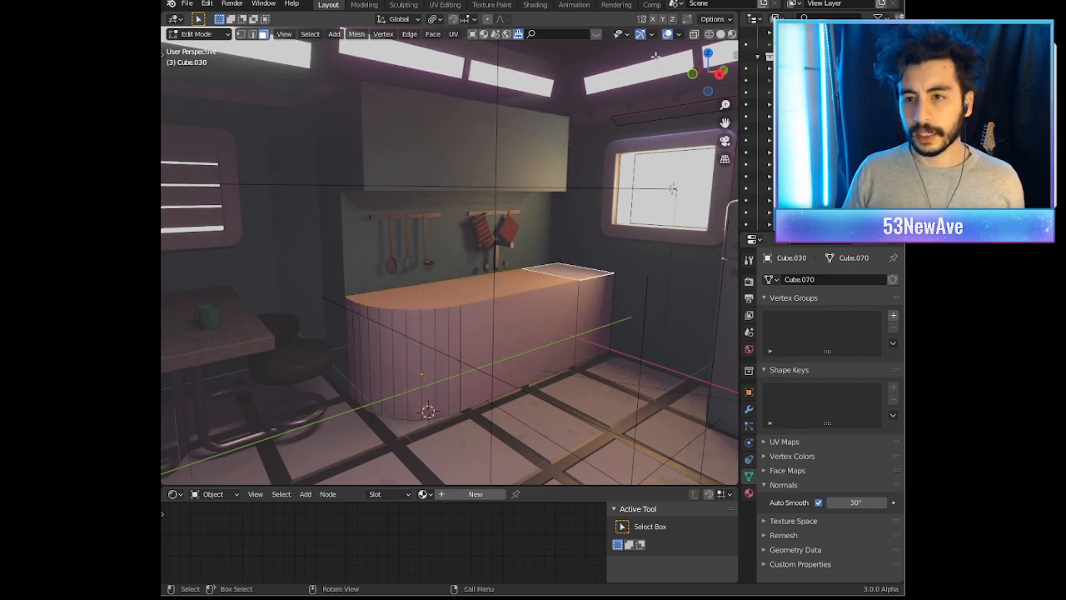
click(667, 35)
key(g)
key(z)
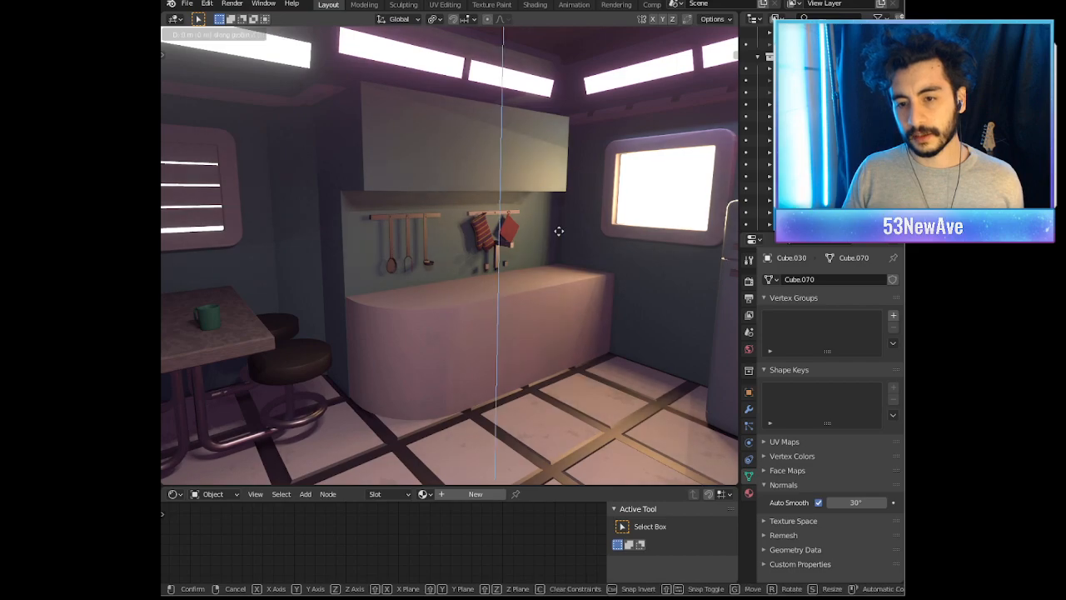
click(541, 163)
Step: Examine the counter's height and shape within the lower room from several distances, with overlays hidden
middle_drag(588, 211, 486, 248)
scroll(471, 239, down, 4)
scroll(486, 248, down, 2)
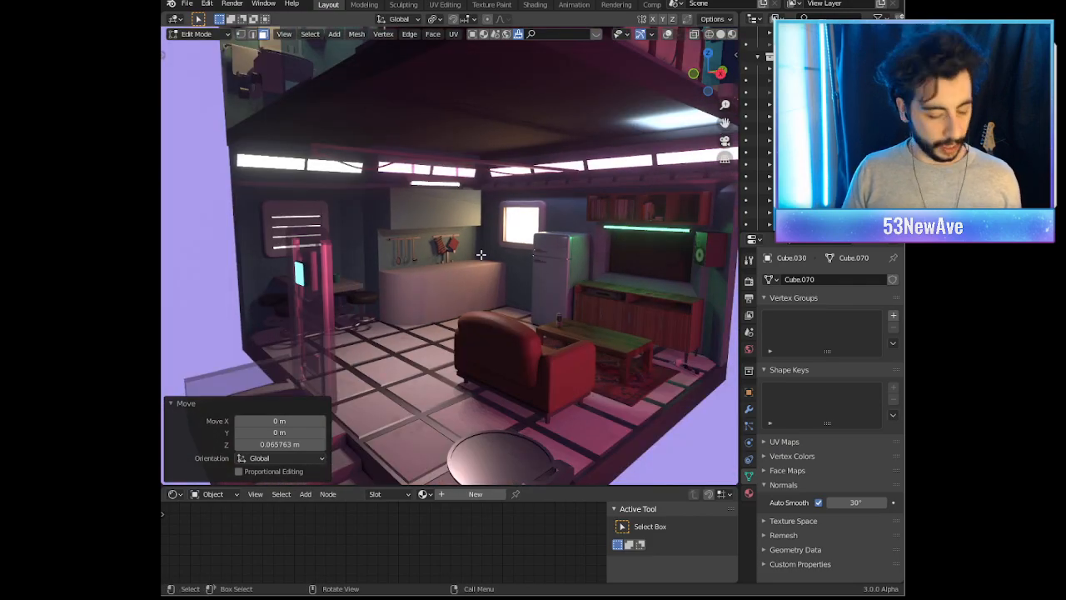
key(Tab)
scroll(474, 262, up, 4)
click(640, 34)
middle_drag(617, 79, 583, 106)
click(640, 34)
scroll(523, 215, down, 5)
middle_drag(523, 215, 488, 261)
scroll(504, 236, up, 4)
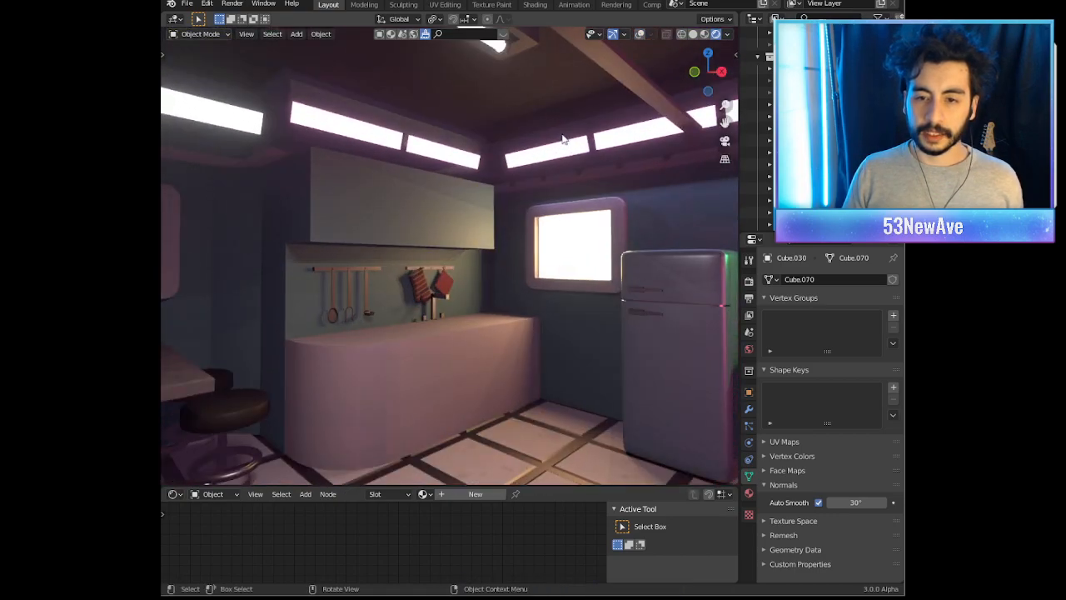
Step: Raise the counter's top faces by about another 0.012 m along Z
click(639, 35)
key(Tab)
scroll(524, 314, up, 2)
middle_drag(524, 314, 494, 306)
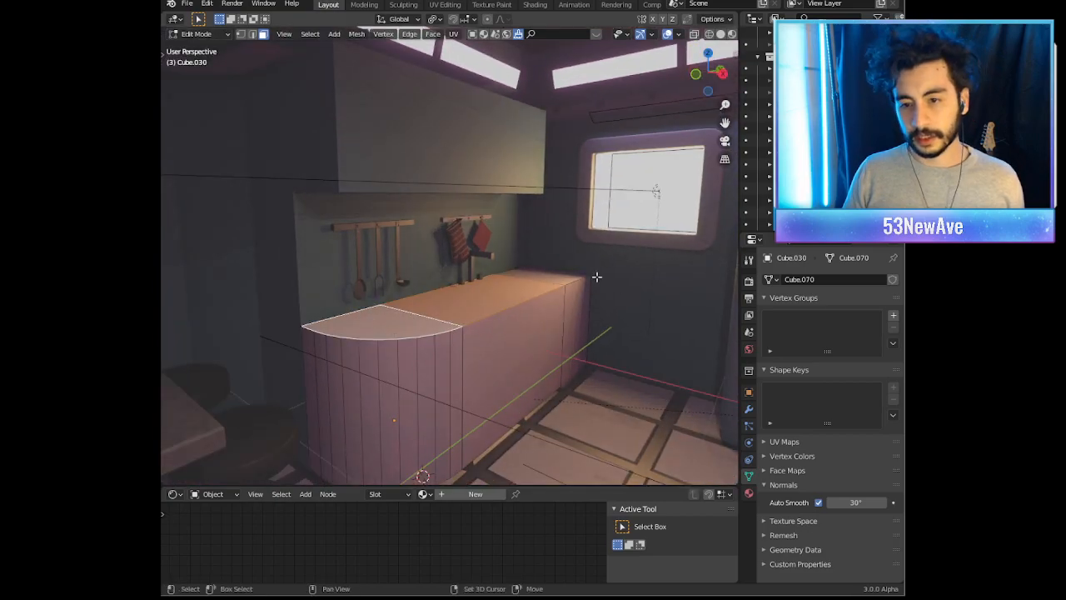
click(537, 280)
key(g)
key(z)
click(536, 266)
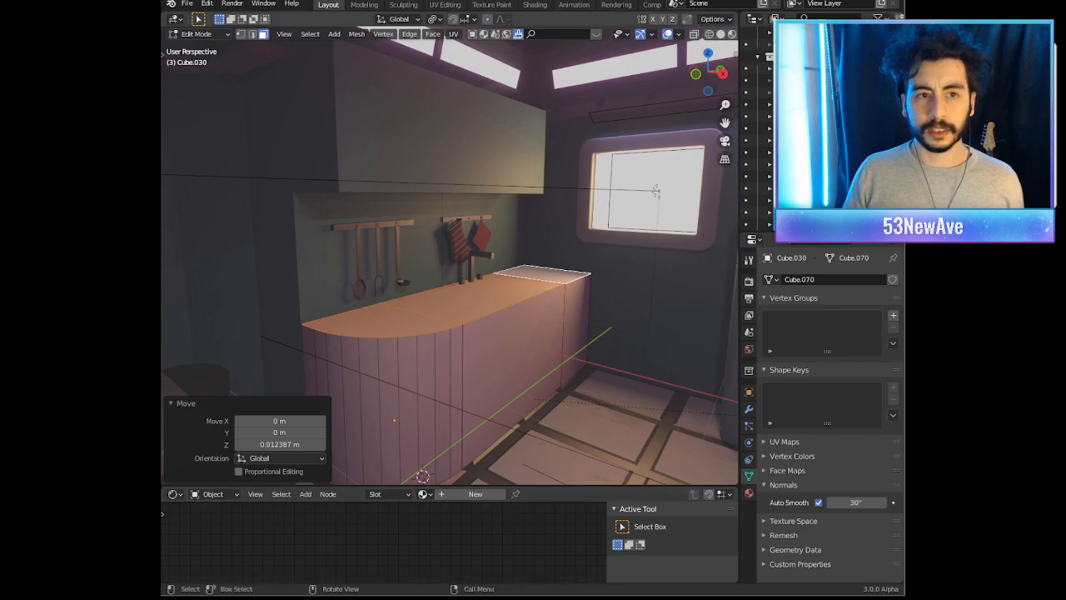
Step: Examine the raised counter against the hanging utensils and the wall cabinet without overlays
scroll(463, 212, down, 4)
middle_drag(463, 211, 417, 188)
click(669, 33)
middle_drag(519, 180, 583, 250)
scroll(533, 204, up, 5)
scroll(528, 209, up, 2)
scroll(514, 281, up, 3)
scroll(514, 281, down, 3)
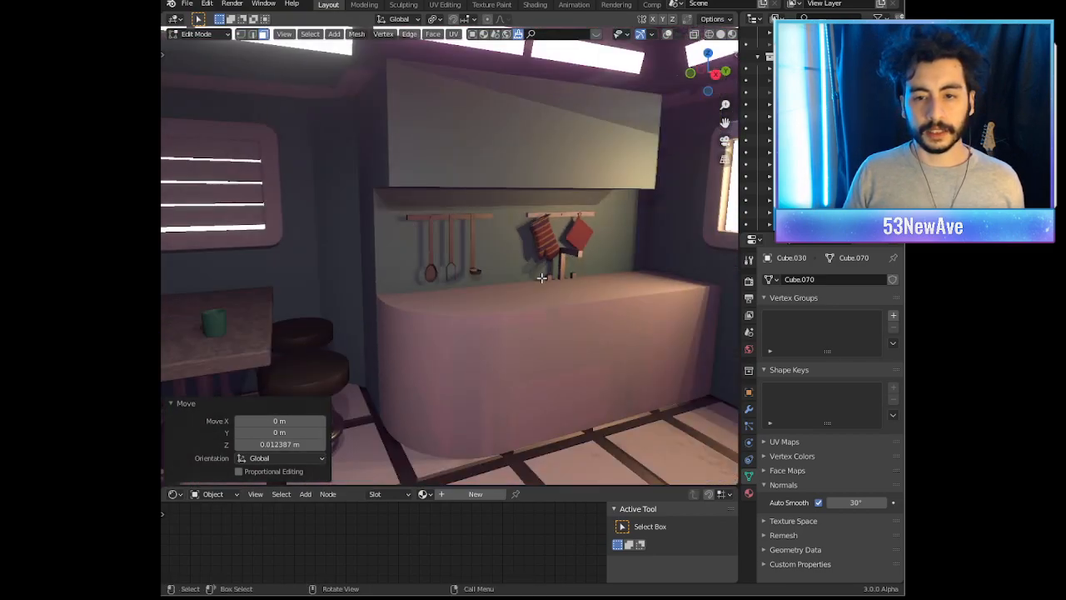
mouse_move(496, 255)
shift+middle_down()
mouse_move(488, 297)
mouse_move(512, 255)
mouse_move(528, 255)
mouse_move(496, 259)
shift+middle_up()
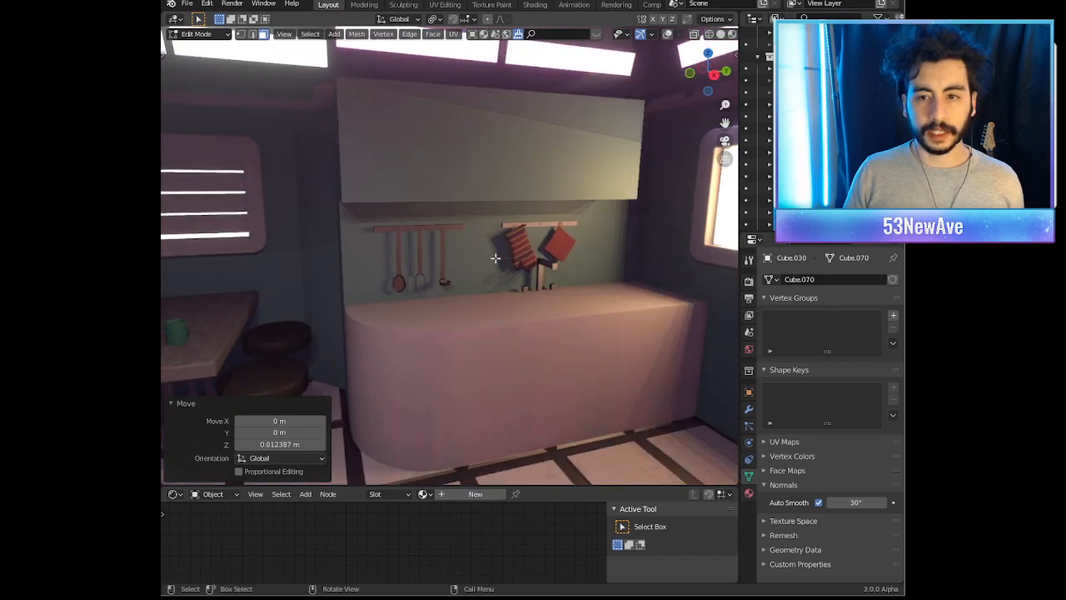
Step: Shorten the wall cabinet by moving its end face near the dining table about 0.85 m along Y
click(669, 36)
key(Tab)
click(411, 160)
key(Tab)
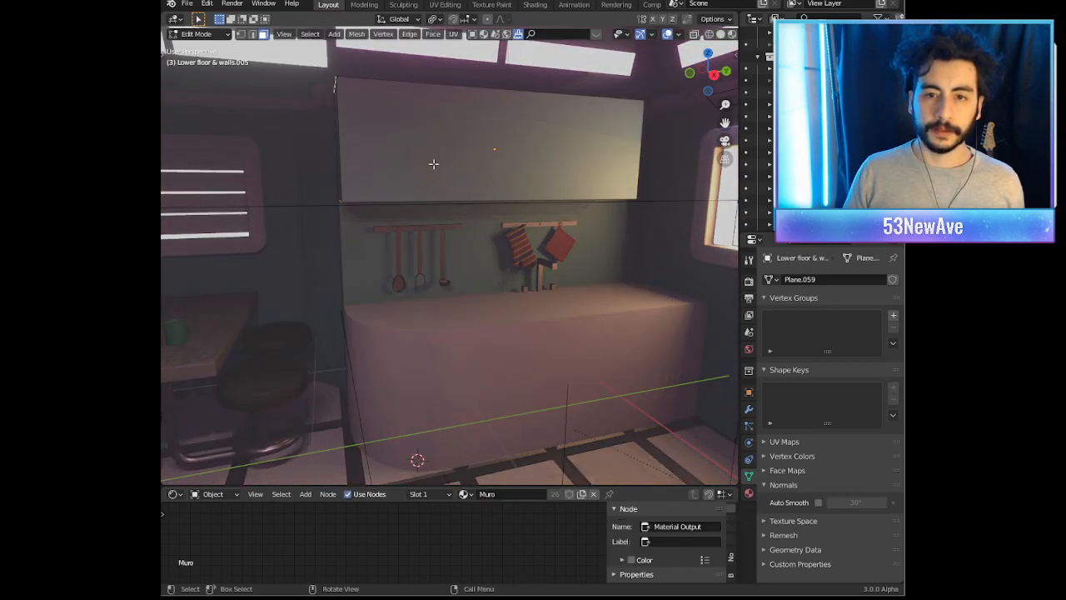
key(Tab)
middle_drag(432, 171, 539, 165)
key(Tab)
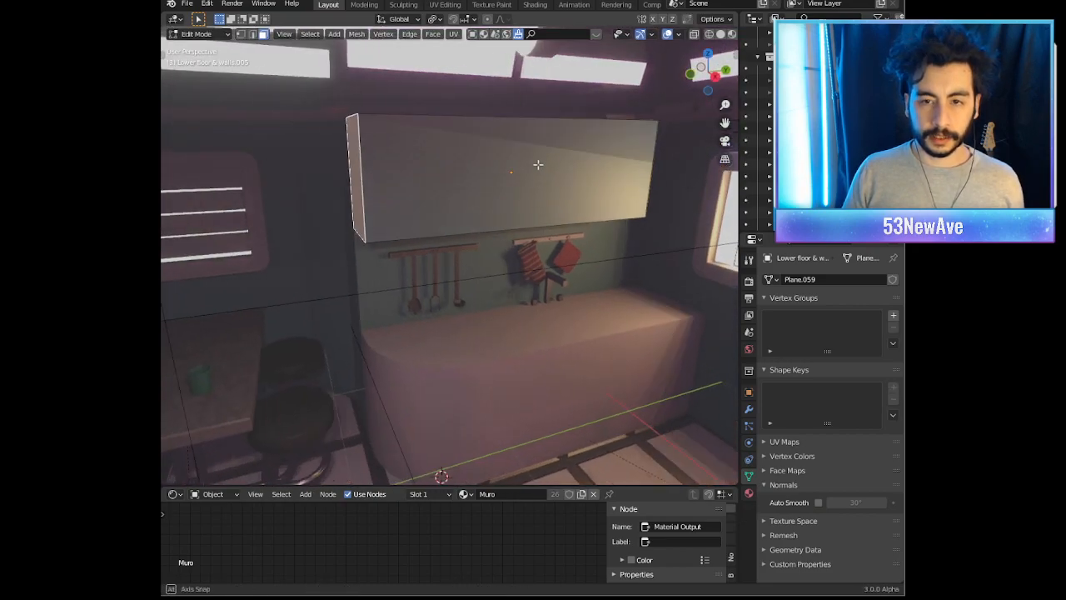
key(g)
key(y)
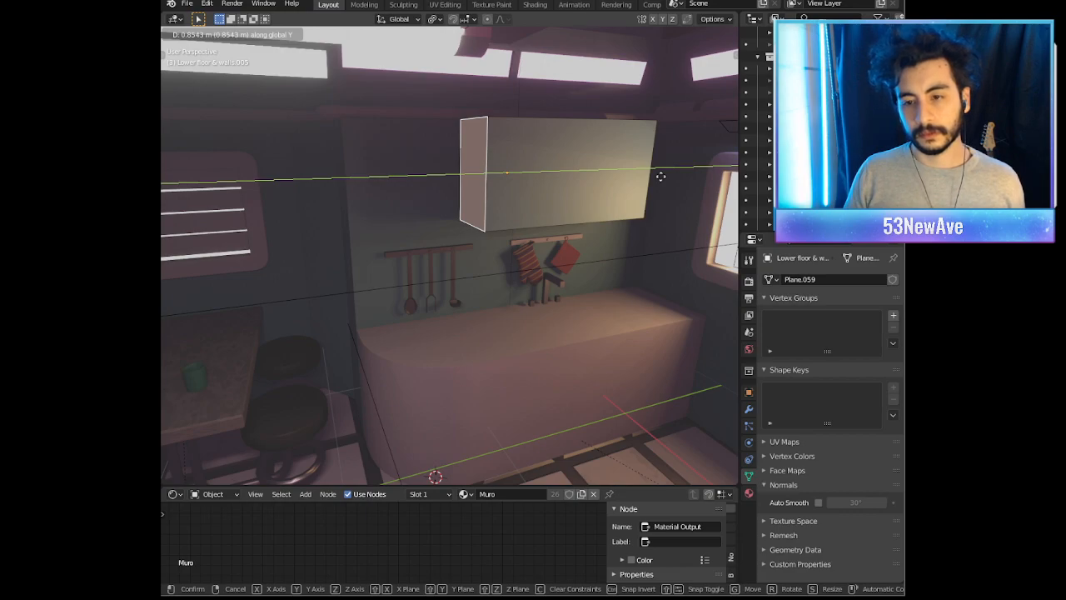
click(660, 177)
Step: Extrude the wall cabinet's window-end face about 0.5 m toward the window wall
middle_drag(582, 205, 554, 259)
scroll(526, 240, up, 2)
scroll(528, 255, down, 3)
scroll(561, 261, up, 2)
scroll(561, 261, up, 3)
click(511, 235)
scroll(517, 236, down, 4)
scroll(553, 258, up, 2)
key(e)
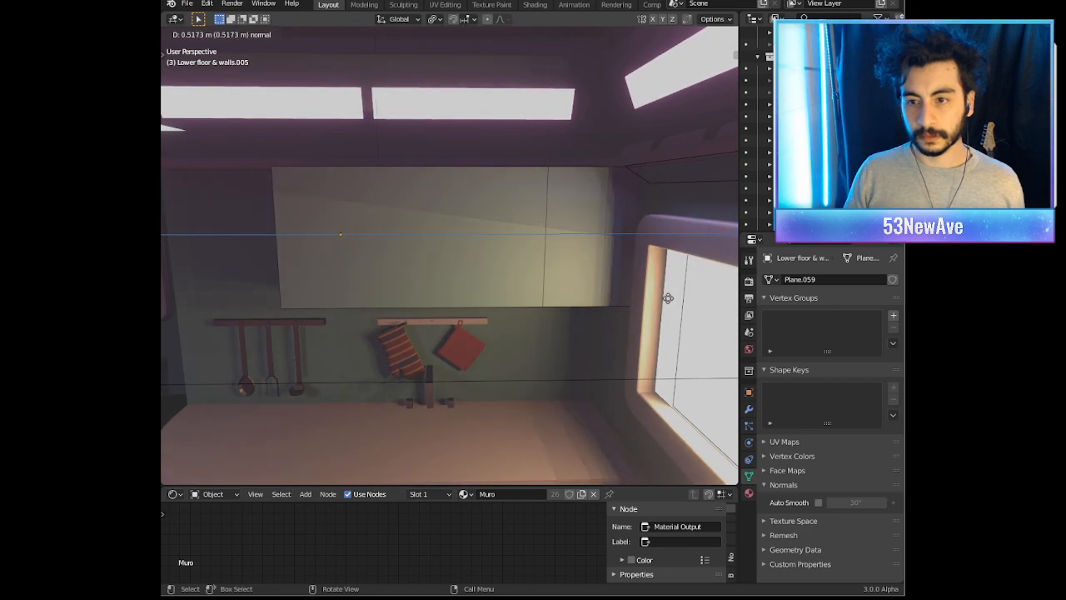
click(664, 298)
Step: Try to bevel the wall cabinet's front vertical corner edge with 9 segments and a width of 0.543 m
middle_drag(664, 298, 426, 180)
middle_drag(476, 230, 523, 263)
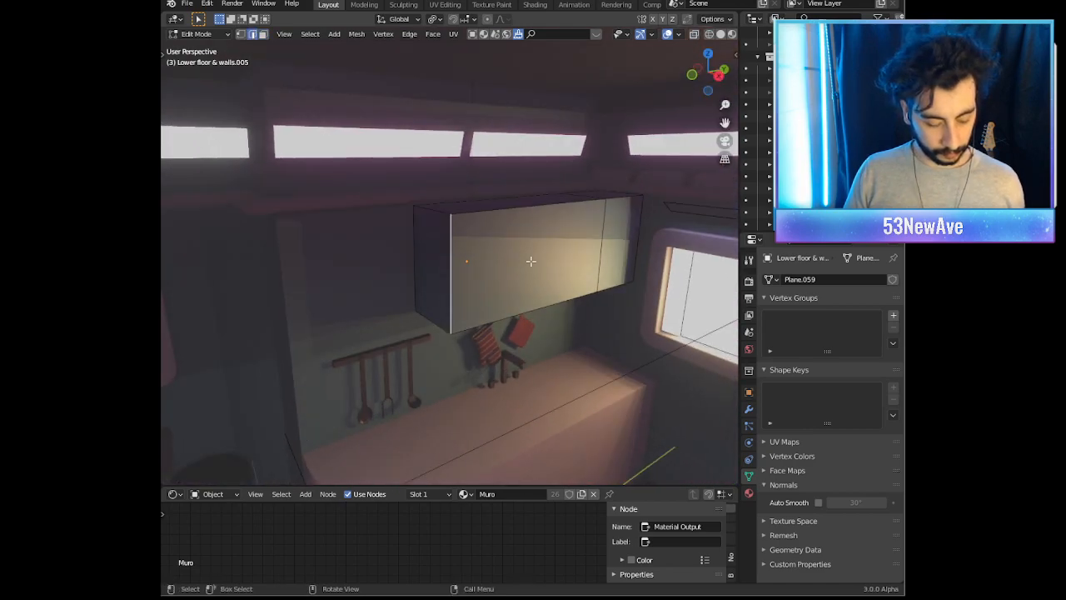
key(ctrl+b)
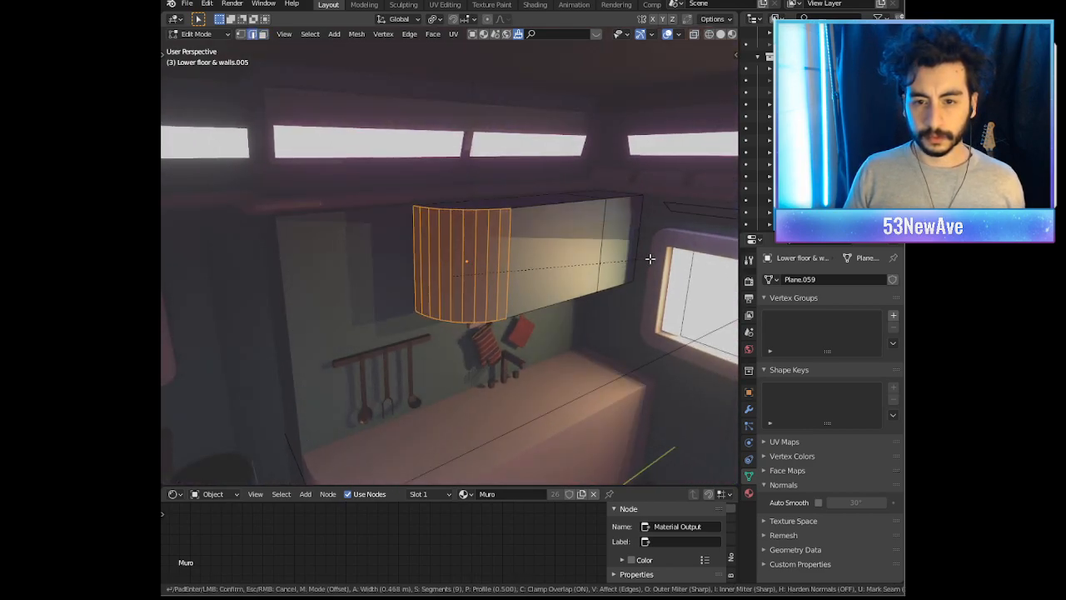
click(660, 259)
middle_drag(661, 259, 577, 240)
scroll(577, 240, up, 3)
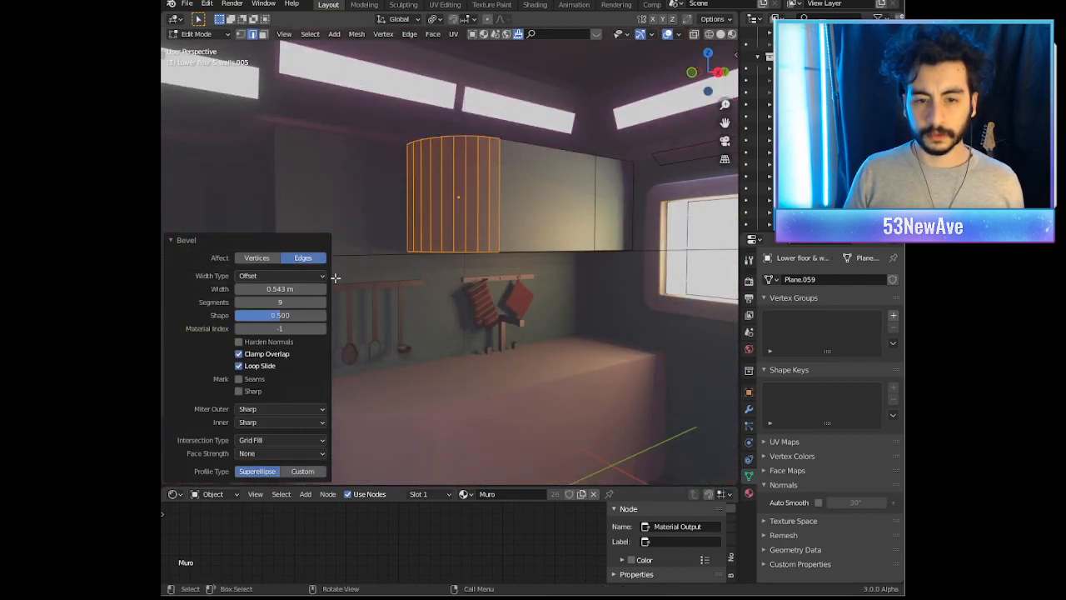
scroll(552, 266, down, 5)
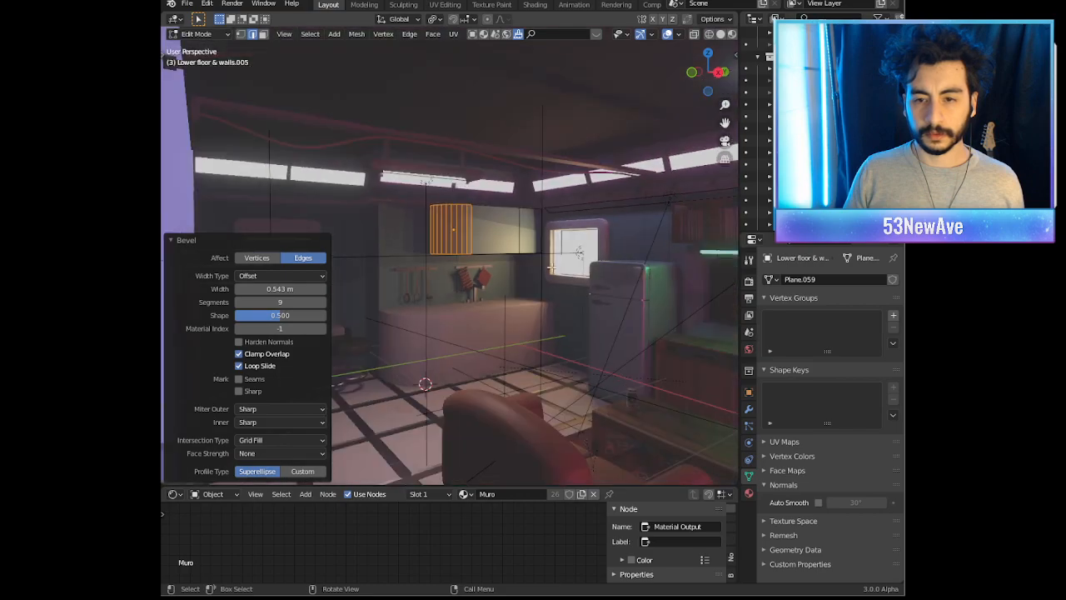
click(668, 34)
middle_drag(583, 169, 645, 60)
scroll(546, 208, up, 3)
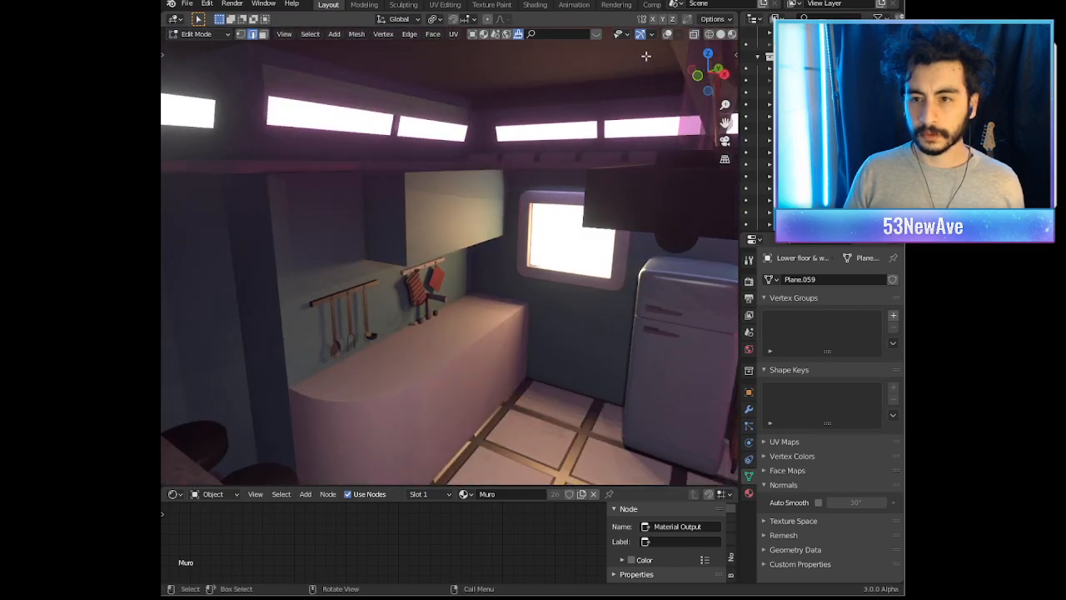
Step: Select both front faces of the wall cabinet and move them about 0.11 m outward along X
click(668, 34)
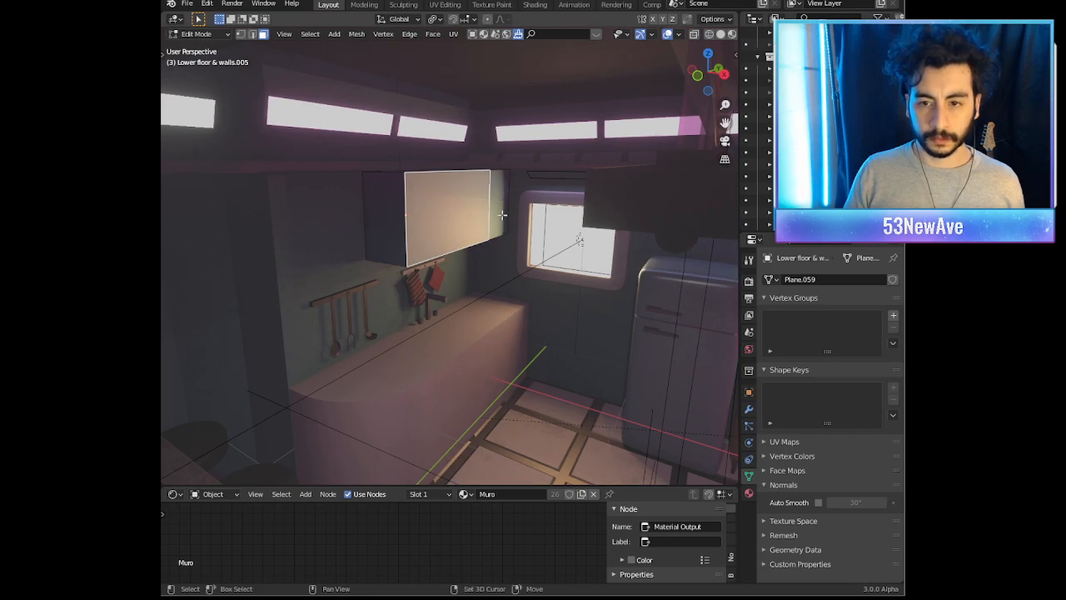
key(g)
key(y)
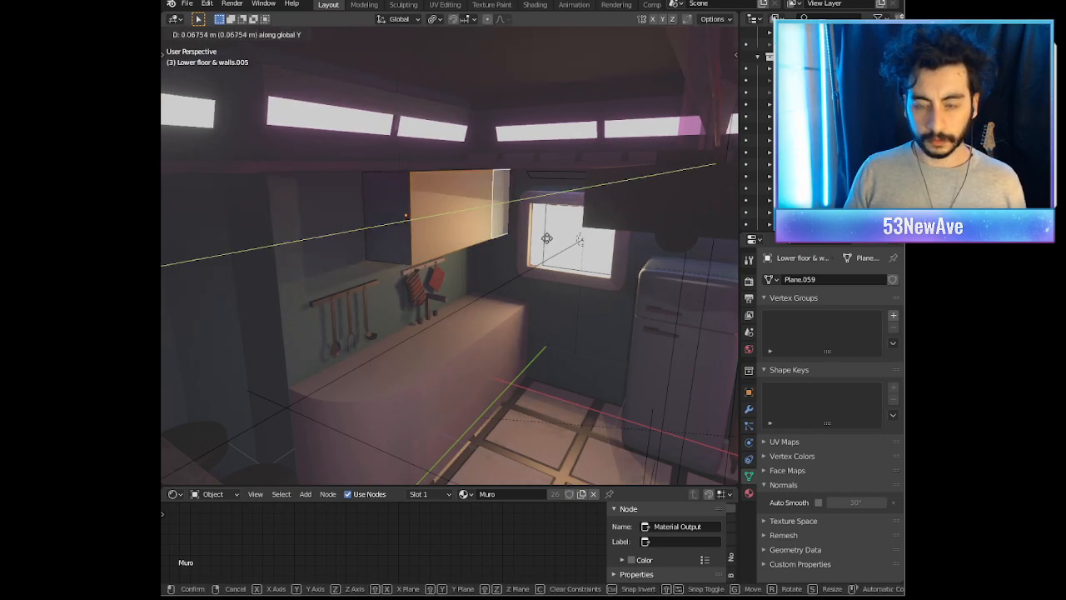
key(x)
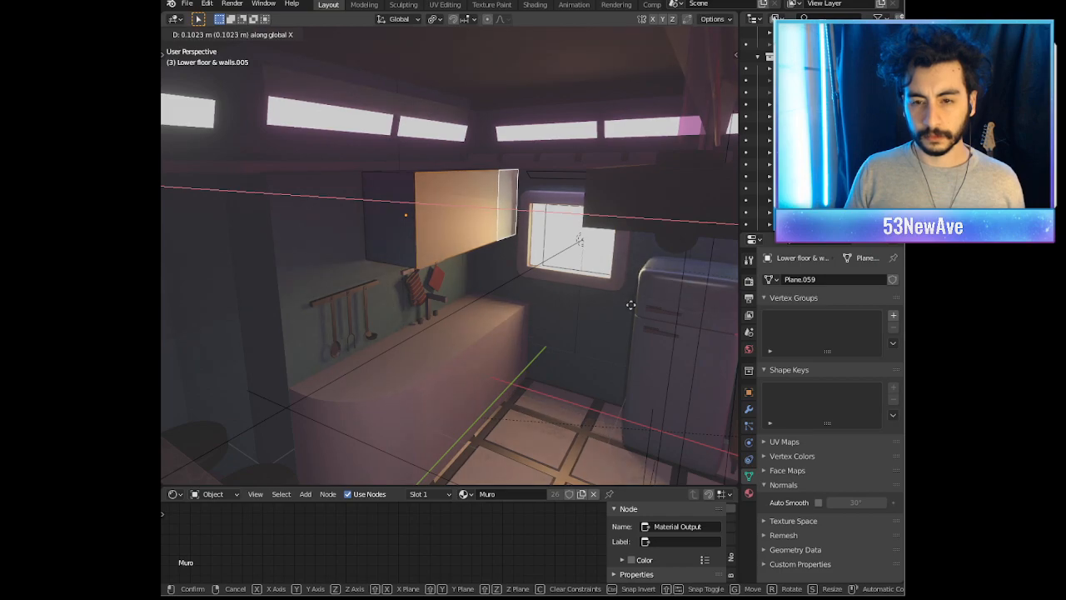
click(638, 308)
middle_drag(637, 309, 572, 277)
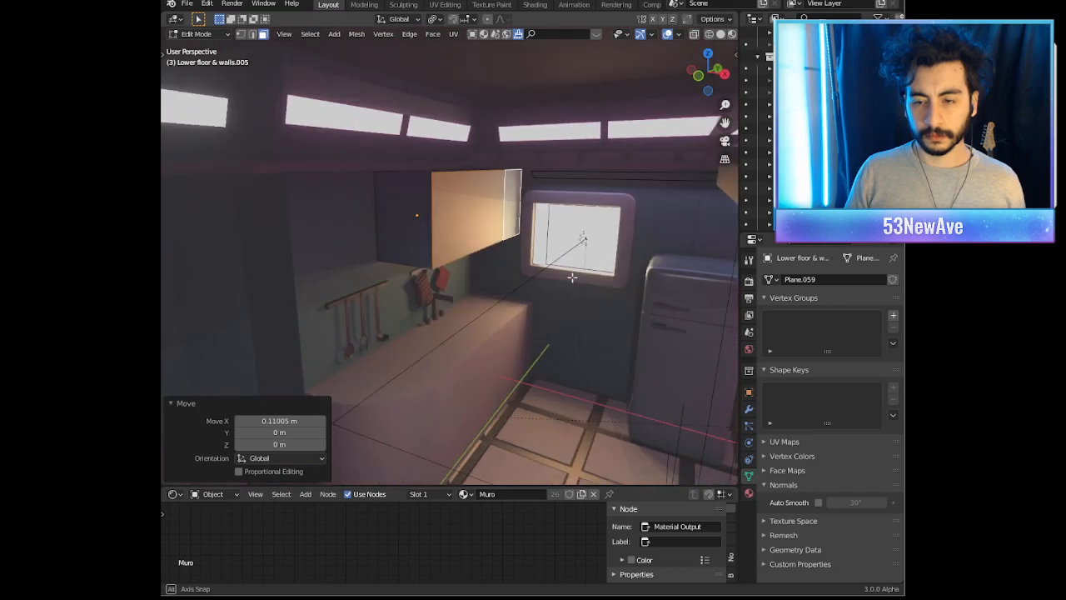
Step: Switch to edge selection and round the deepened wall cabinet's front vertical corner near the dining table with a multi-segment bevel
middle_drag(483, 181, 567, 254)
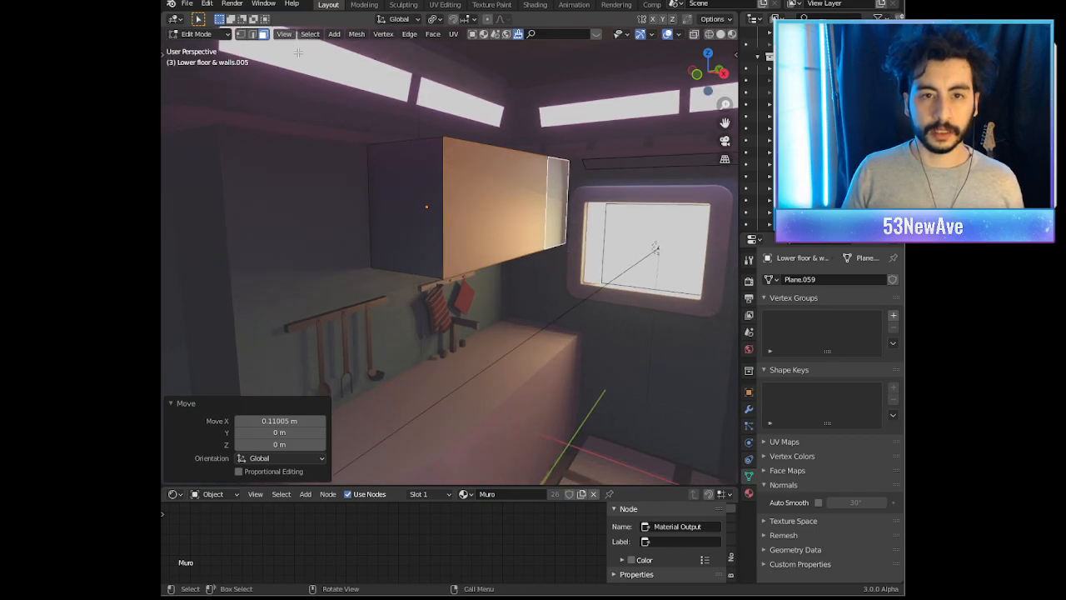
middle_drag(378, 181, 419, 188)
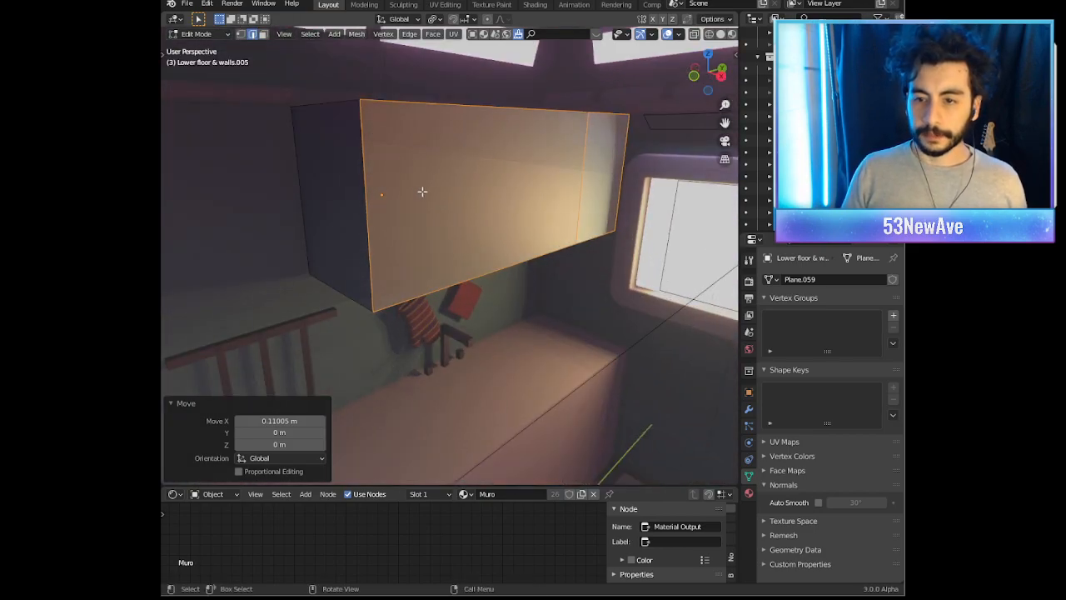
scroll(421, 197, down, 9)
scroll(451, 169, up, 7)
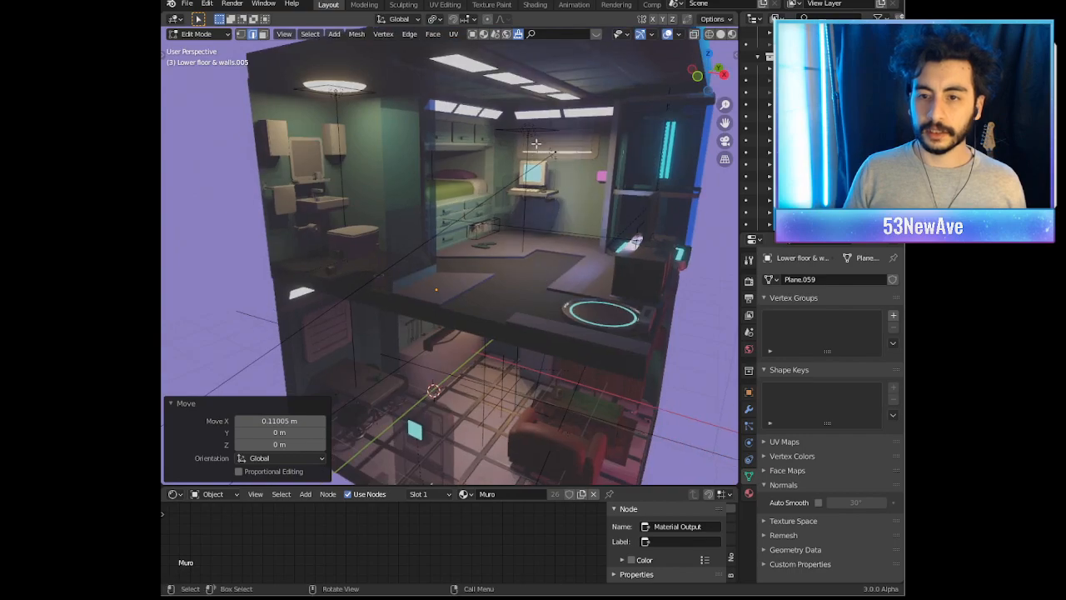
scroll(511, 163, up, 8)
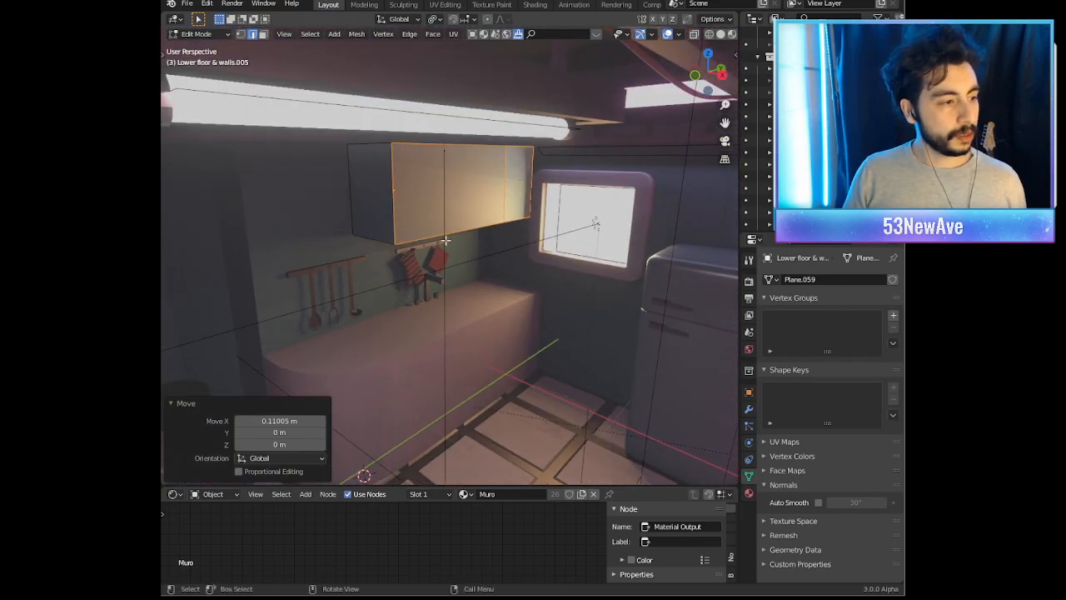
click(393, 209)
key(ctrl+b)
scroll(623, 214, up, 8)
click(623, 214)
middle_drag(623, 213, 533, 224)
Step: Shade the wall cabinet smooth, enable Auto Smooth at 30°, and hide the viewport overlays
key(Tab)
scroll(539, 225, down, 2)
right_click(421, 195)
click(421, 195)
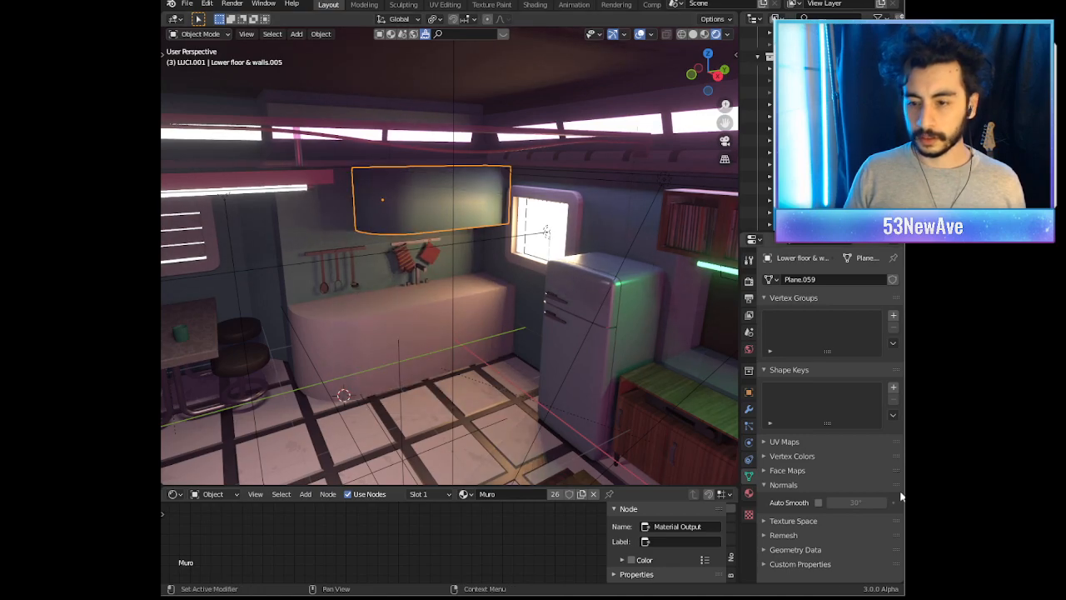
click(818, 502)
click(639, 33)
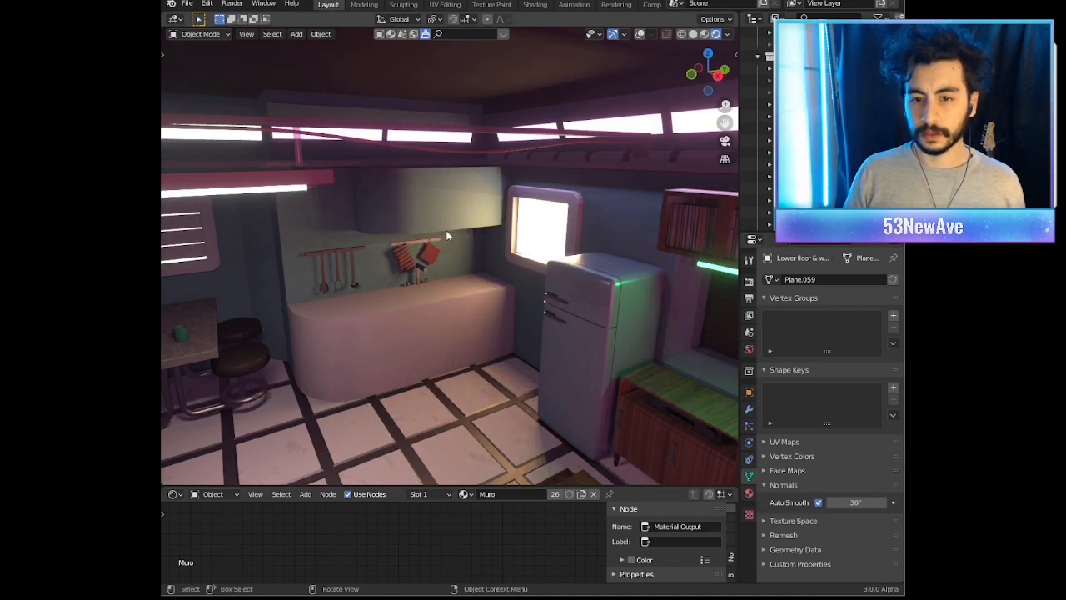
Step: Examine the reshaped wall cabinet and counter with the overlays hidden, from close up and against the whole diorama
key(KP_0)
click(640, 34)
middle_drag(496, 307, 504, 319)
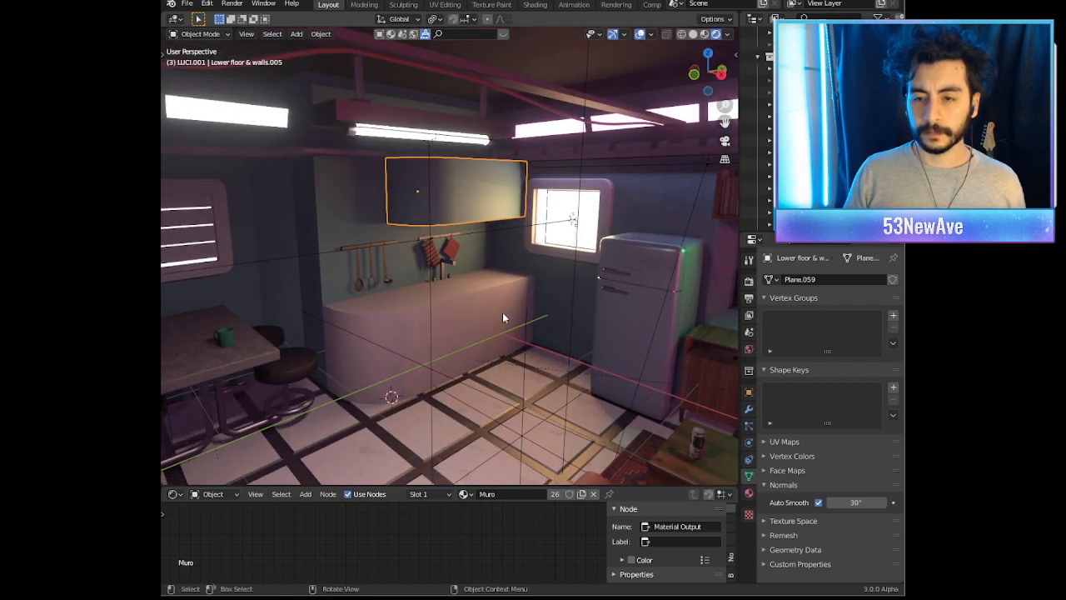
click(640, 34)
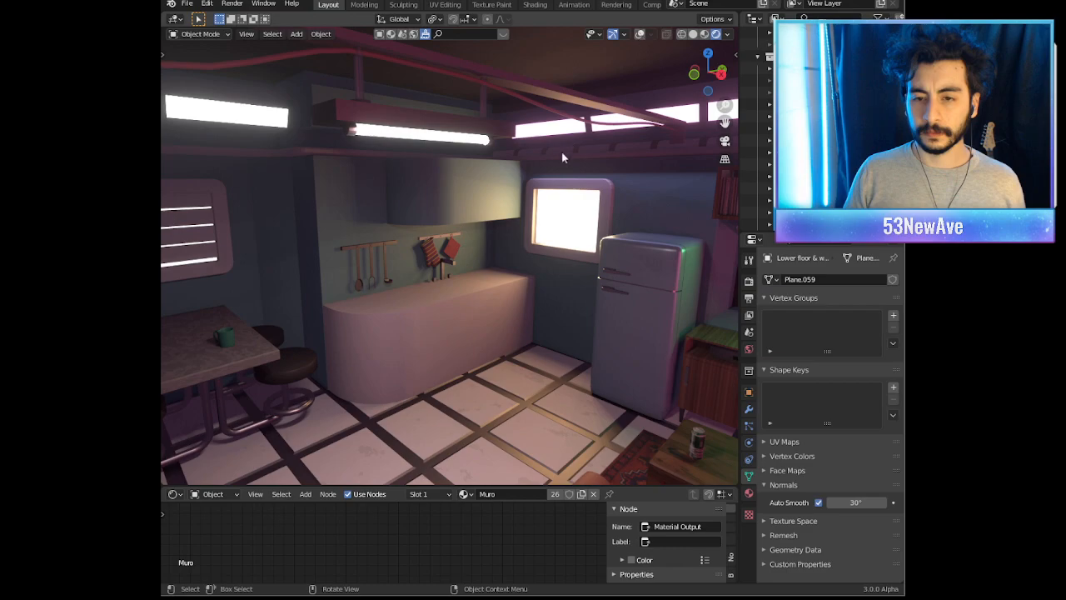
scroll(571, 148, down, 4)
mouse_move(540, 186)
middle_down()
mouse_move(523, 180)
mouse_move(552, 183)
middle_up()
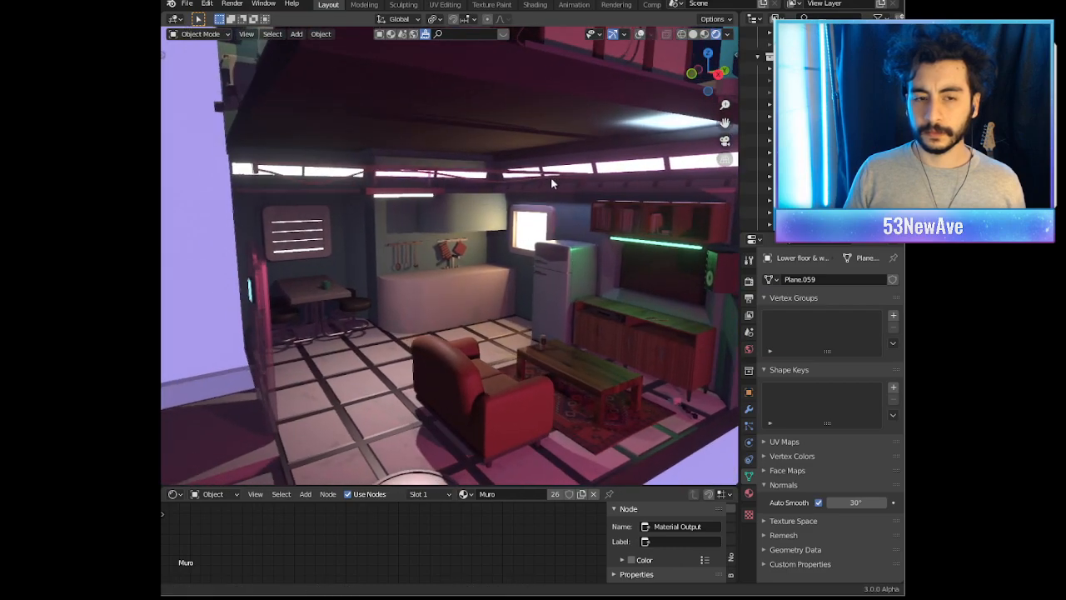
scroll(550, 176, up, 4)
click(648, 34)
click(640, 36)
scroll(569, 218, down, 6)
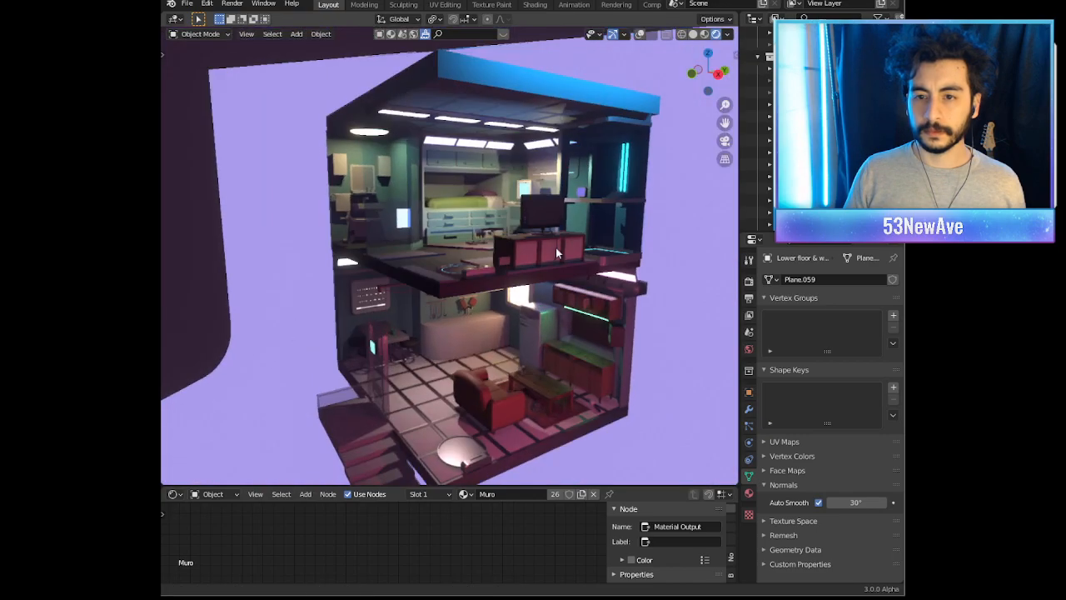
scroll(559, 236, up, 4)
Step: Show the overlays, select the upper floor walls and rename their third material as Muri Bianchi
click(641, 35)
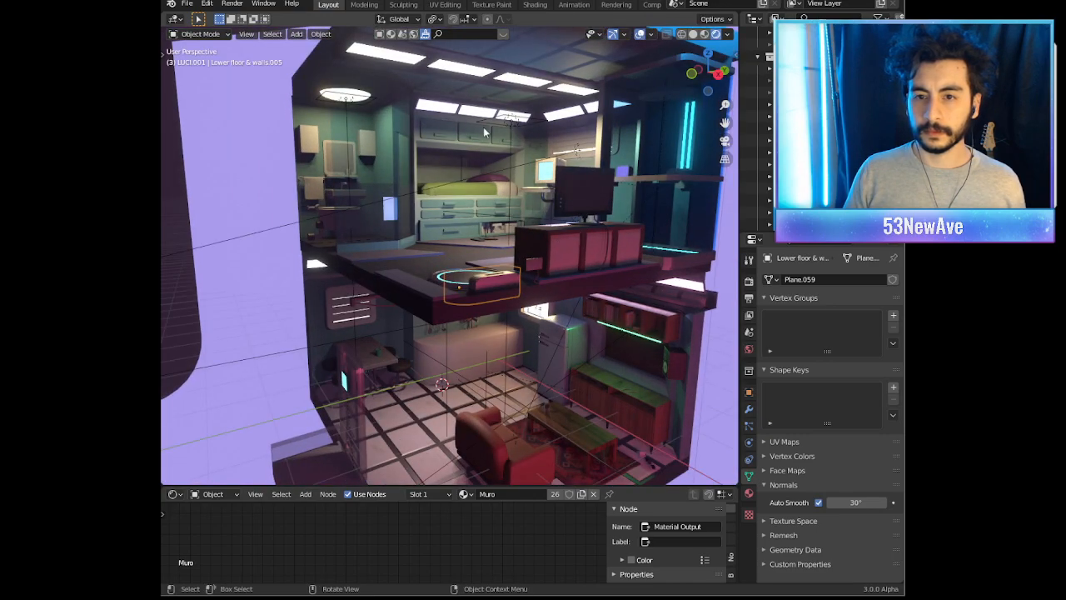
click(419, 145)
click(423, 144)
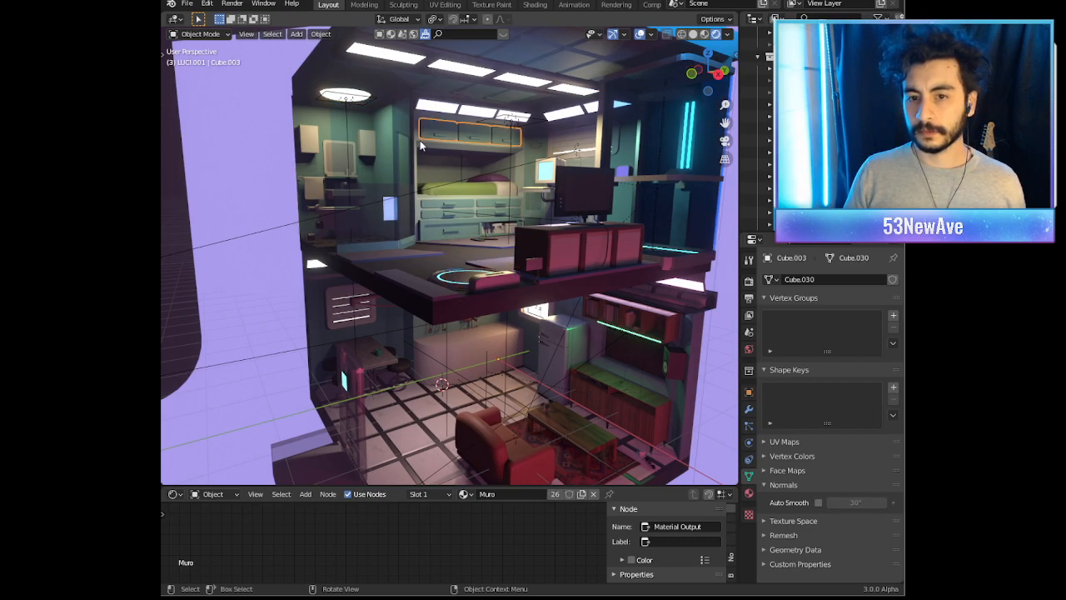
click(442, 152)
click(749, 493)
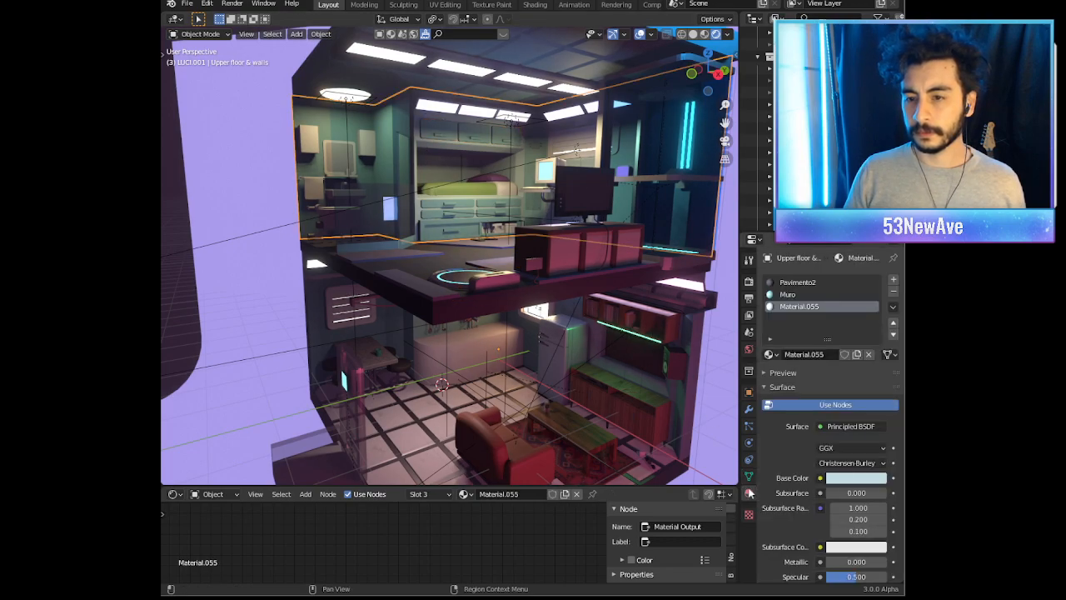
double_click(799, 308)
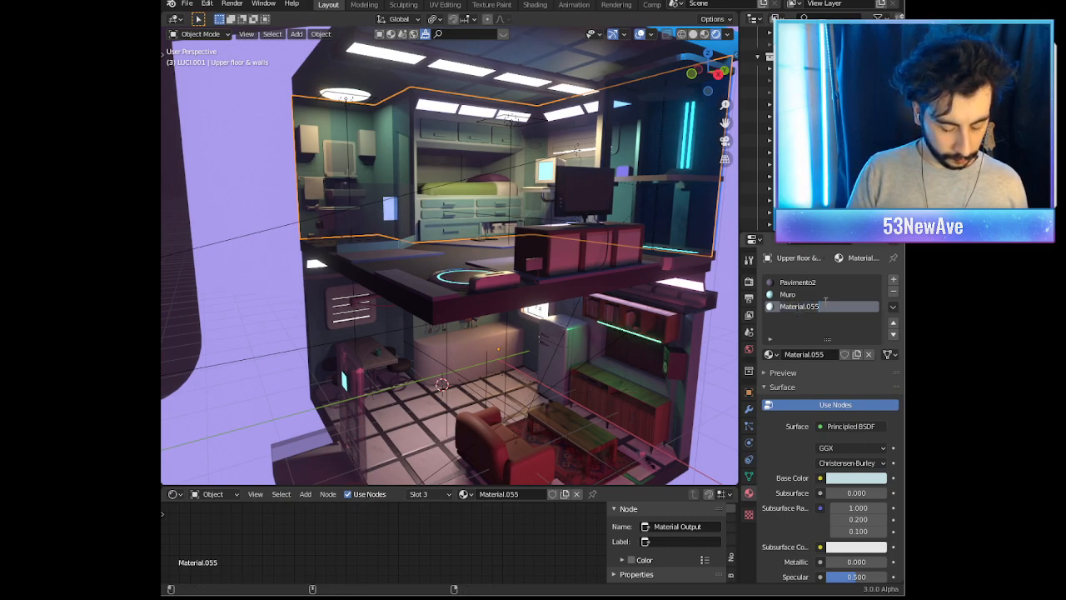
text(Muri Bian)
key(Return)
Step: Assign the existing Muri Bianchi material to the lower floor's kitchen counter
scroll(365, 222, up, 4)
shift+middle_drag(359, 309, 434, 218)
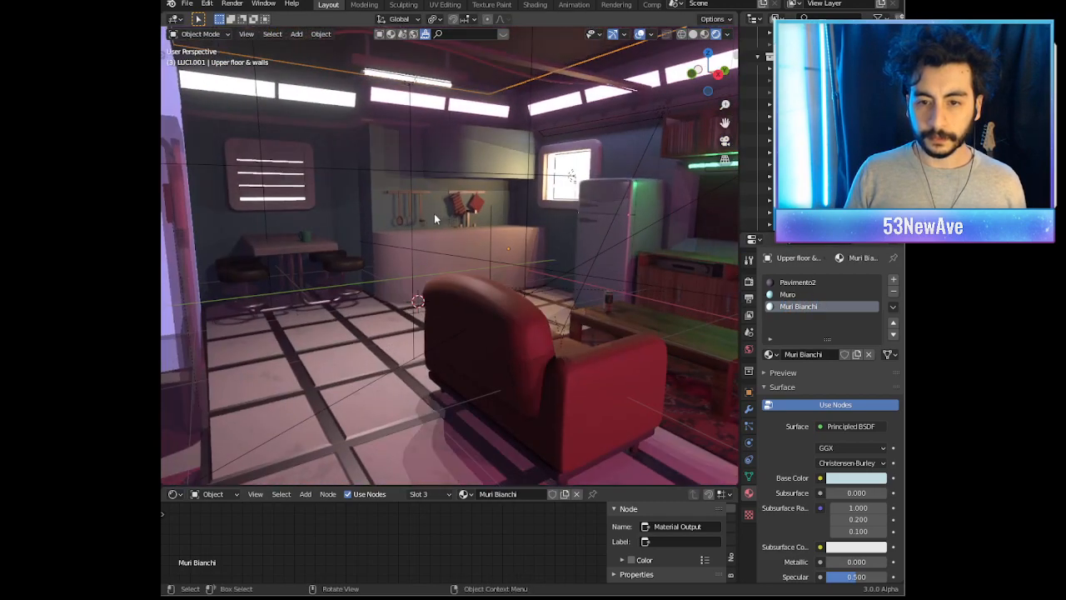
scroll(436, 229, up, 3)
click(437, 234)
click(769, 331)
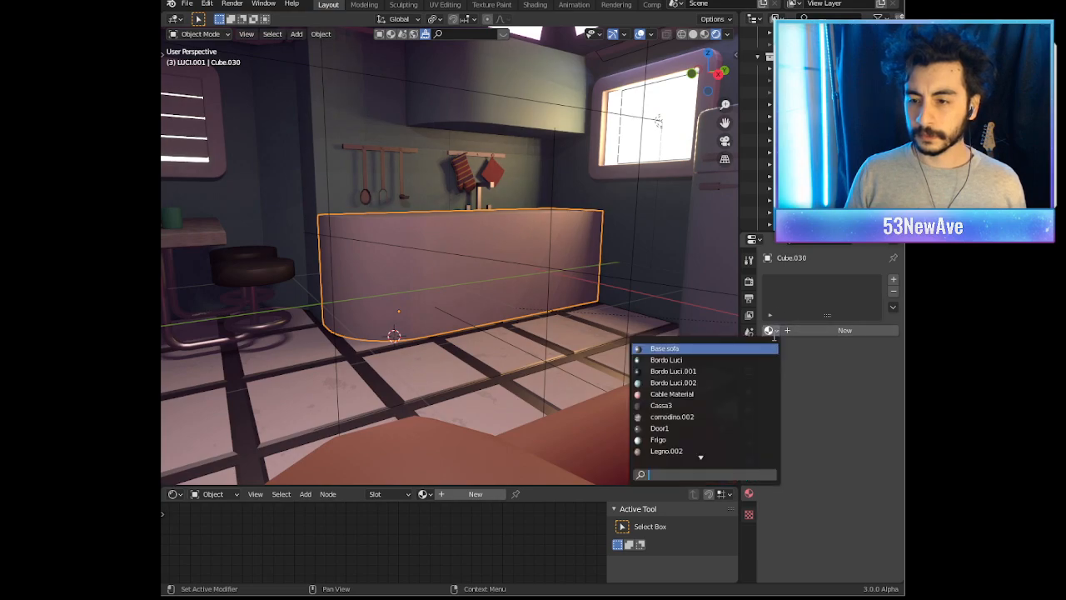
text(mu)
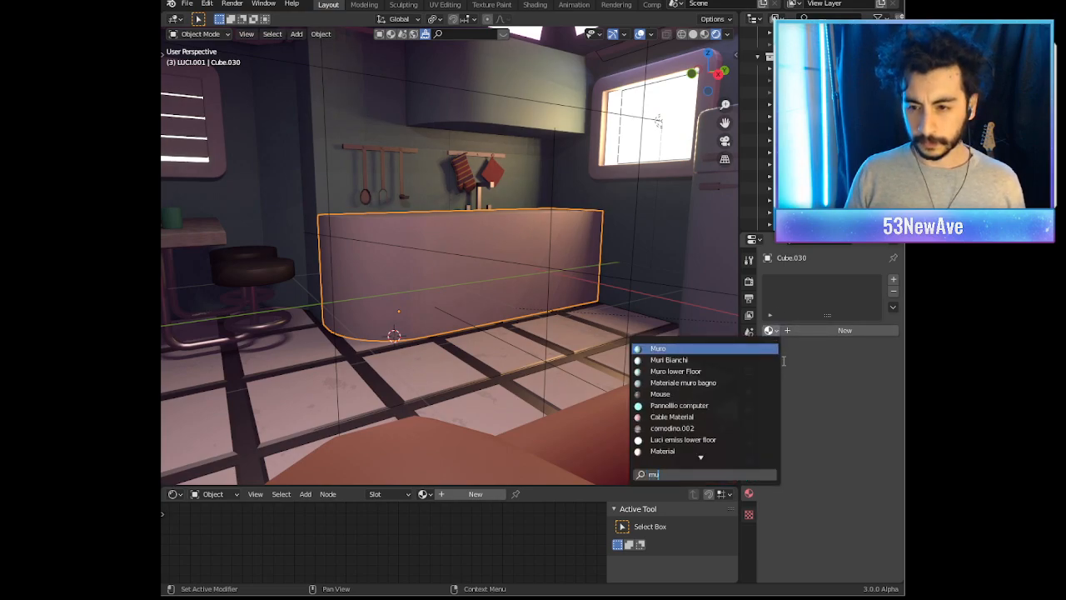
click(737, 361)
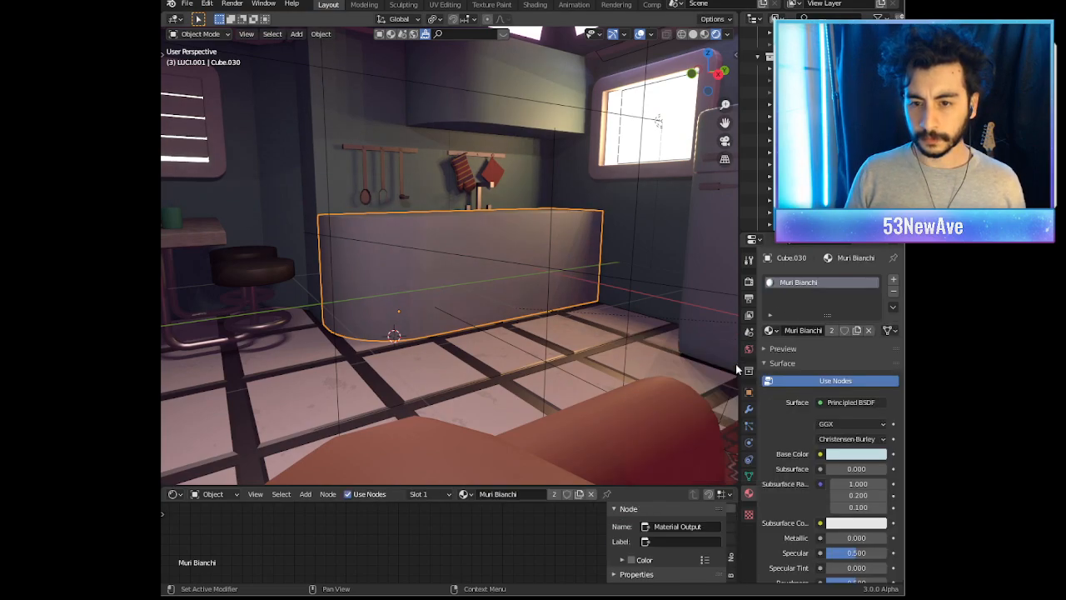
Step: Hide the overlays, make a separate copy of the counter's material and name it Cucina
click(641, 33)
scroll(551, 161, down, 8)
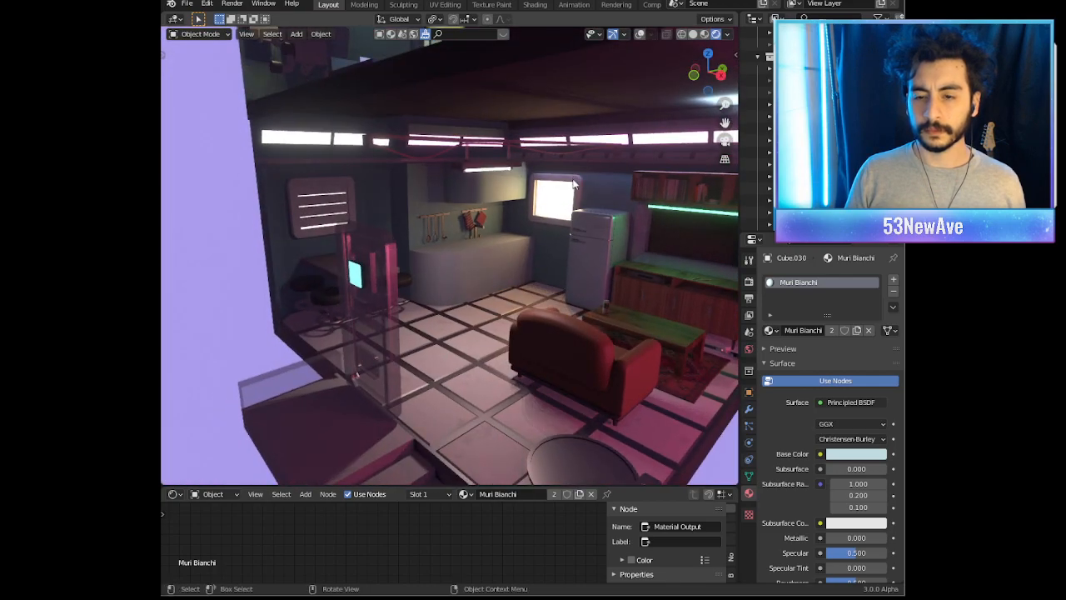
middle_drag(586, 193, 576, 196)
scroll(576, 196, up, 3)
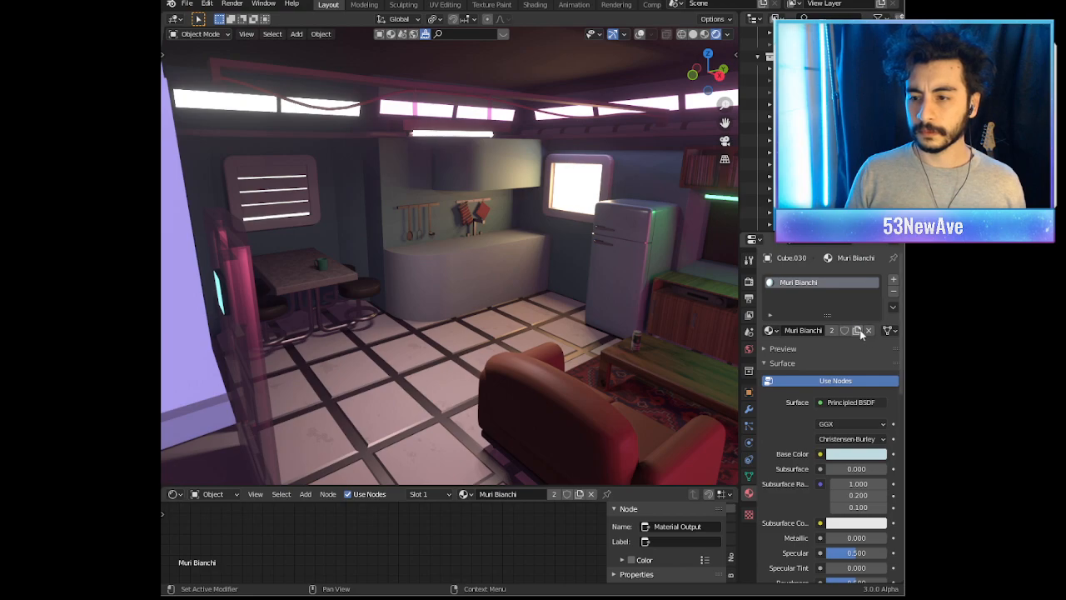
click(856, 329)
double_click(812, 286)
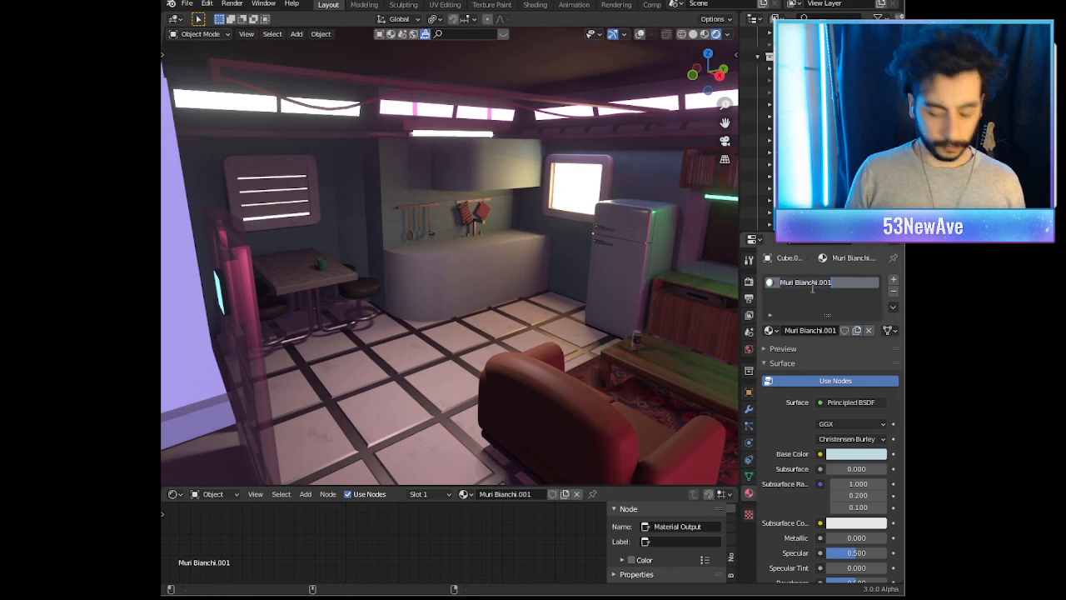
text(Cucina)
key(Return)
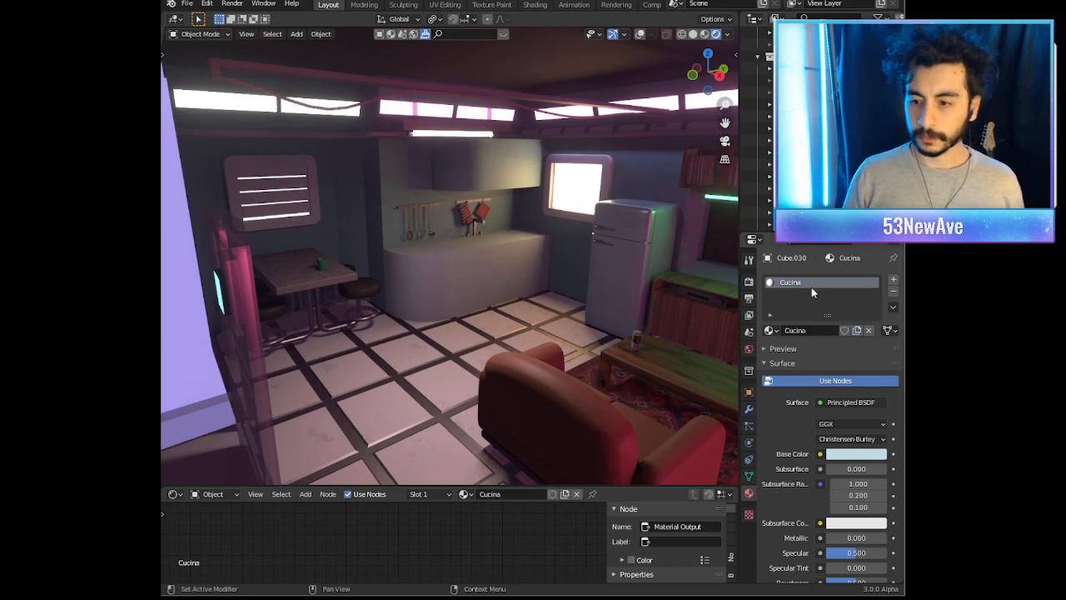
Step: Set the Cucina material's Roughness to 0 and brighten its Base Color to nearly white
scroll(886, 441, down, 1)
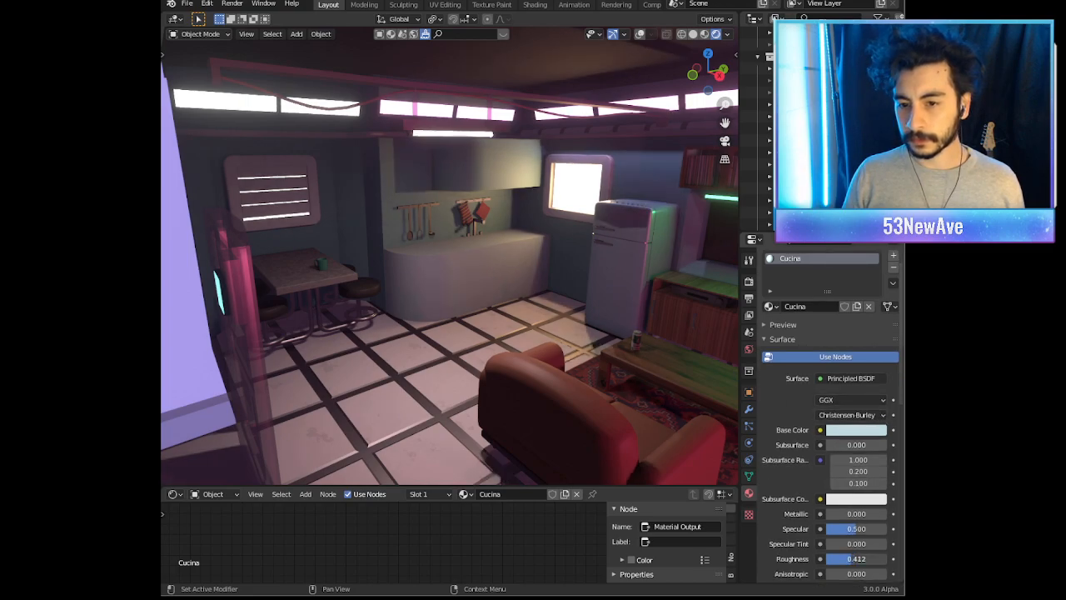
drag(850, 559, 835, 559)
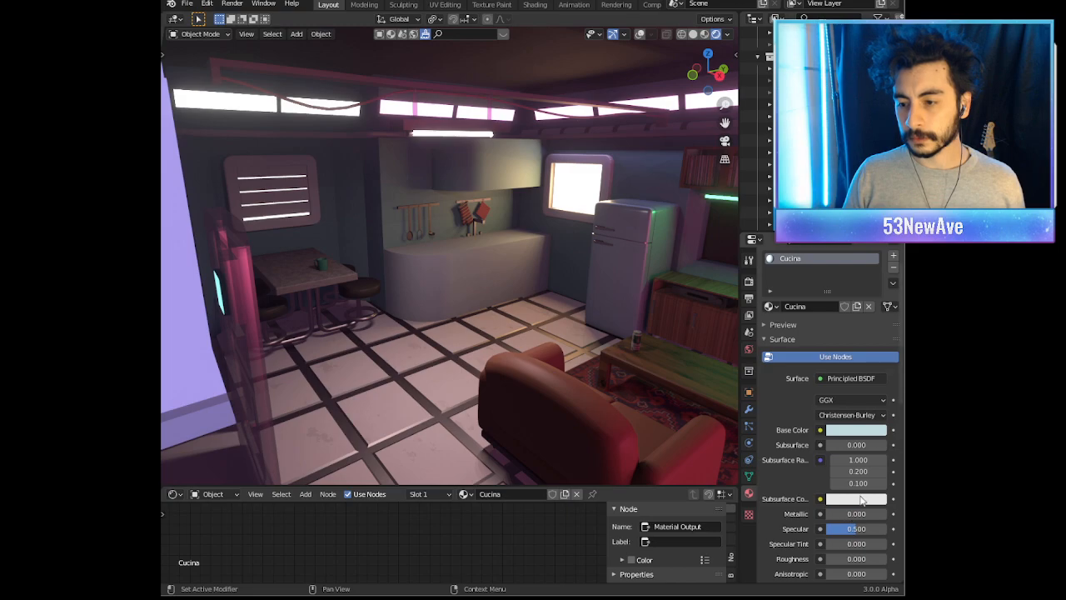
click(862, 433)
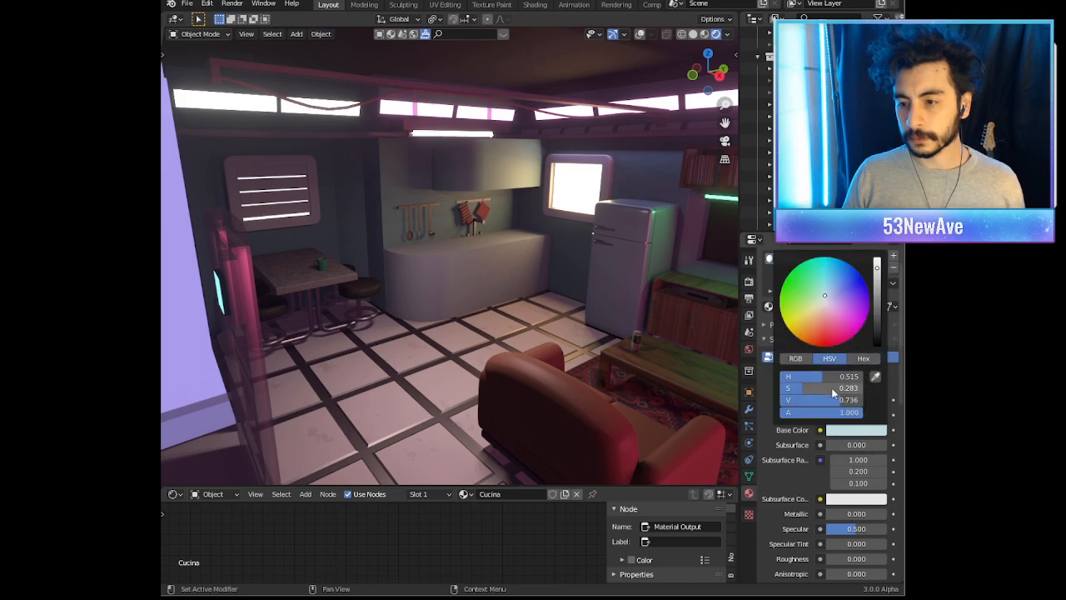
drag(879, 271, 878, 258)
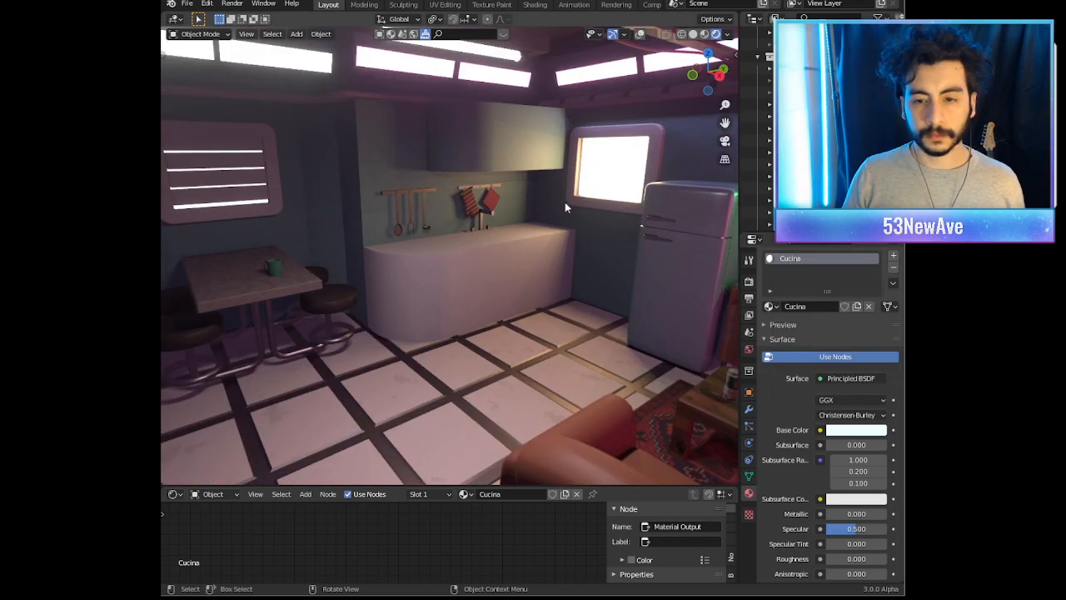
Step: Examine the recoloured counter from close up and within the whole two-storey diorama
scroll(565, 201, up, 6)
scroll(562, 223, up, 2)
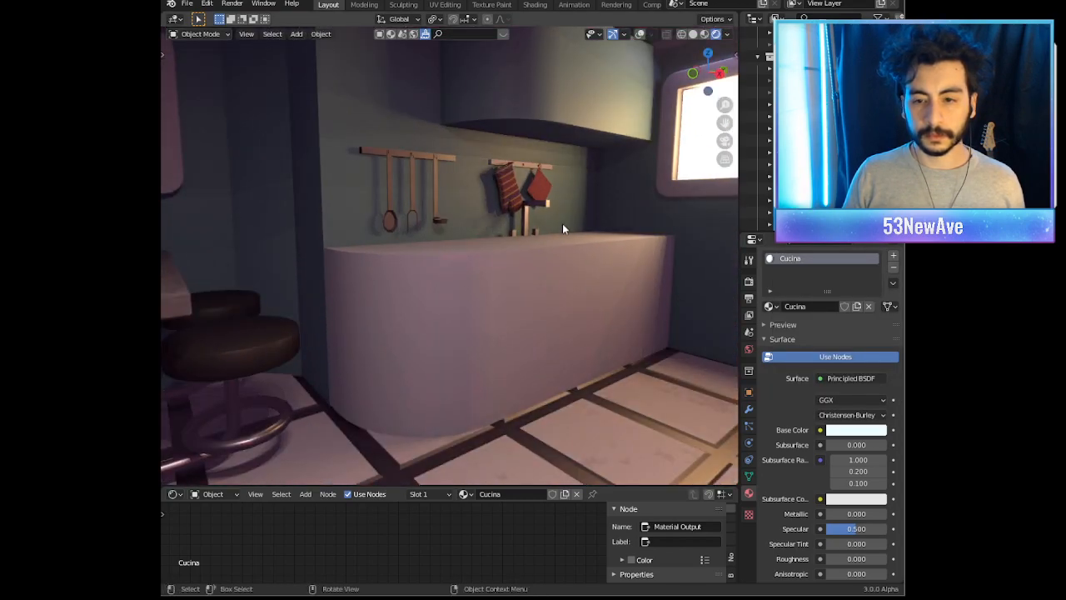
scroll(563, 223, down, 3)
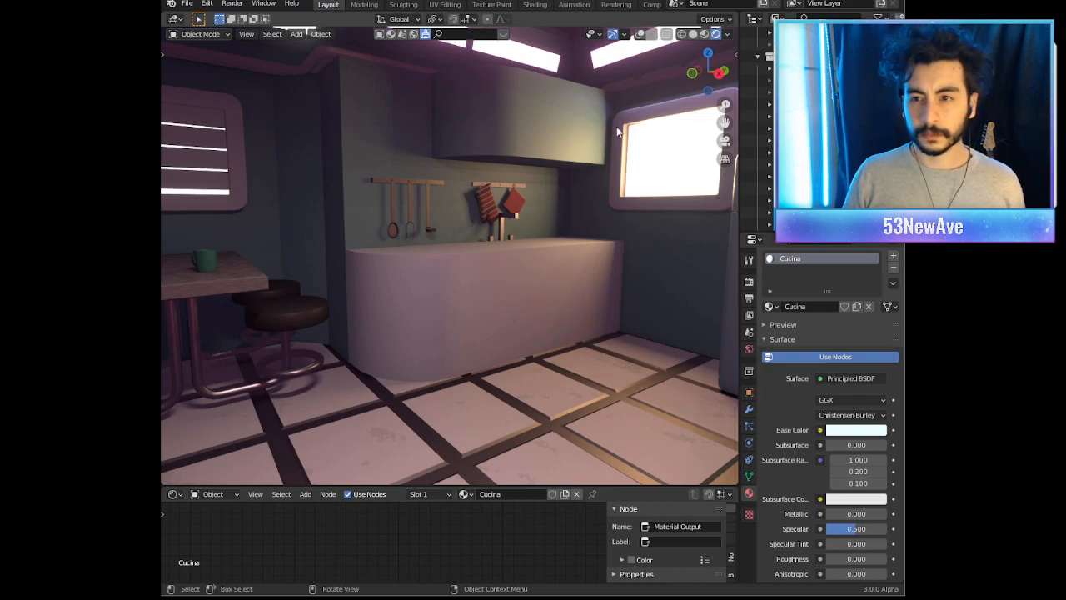
scroll(580, 194, down, 8)
middle_drag(579, 202, 593, 237)
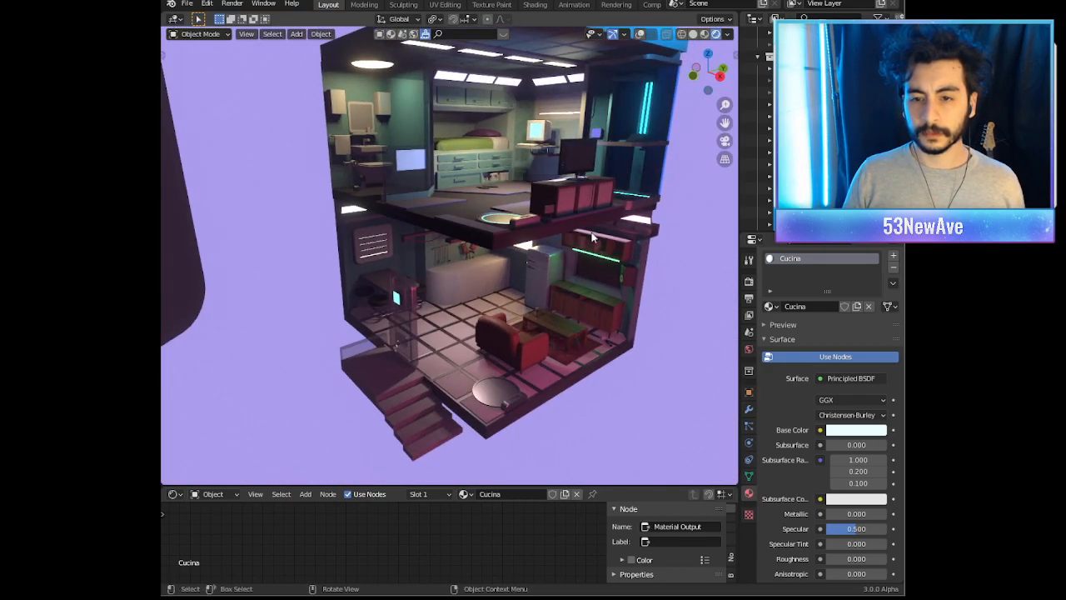
scroll(583, 236, up, 10)
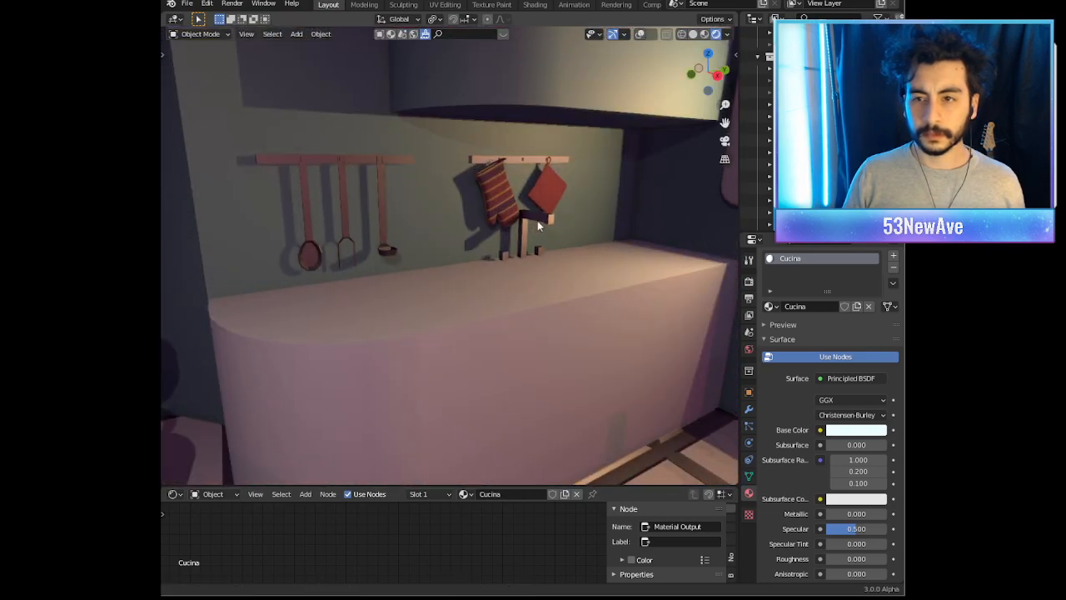
shift+middle_drag(529, 226, 552, 229)
scroll(546, 180, down, 2)
Step: Show the overlays and open the counter in Edit Mode with face selection and X-ray enabled
click(640, 35)
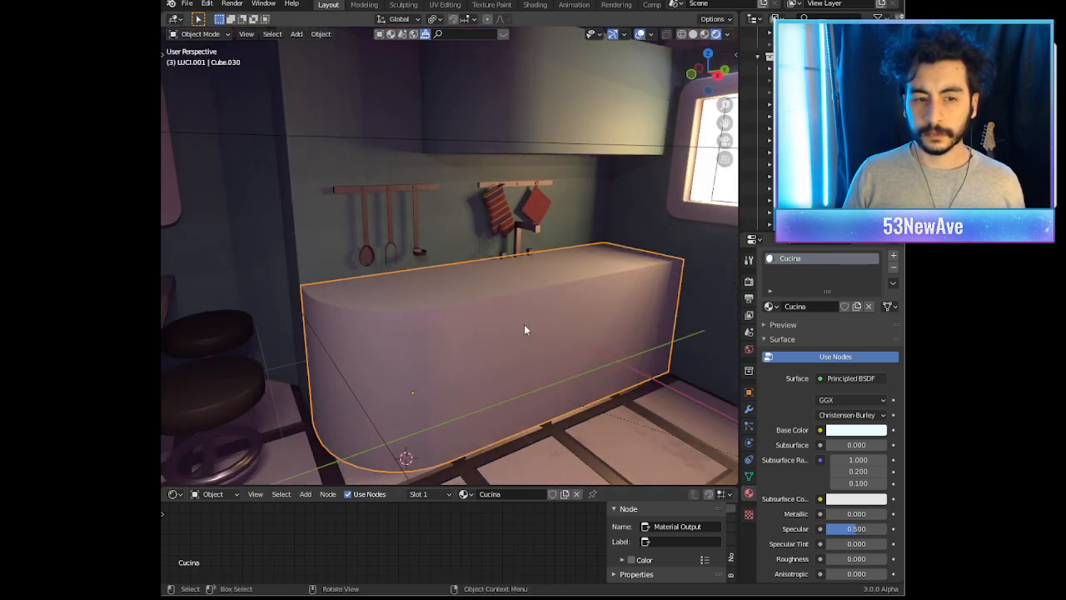
middle_drag(524, 333, 516, 351)
key(Tab)
scroll(517, 351, up, 3)
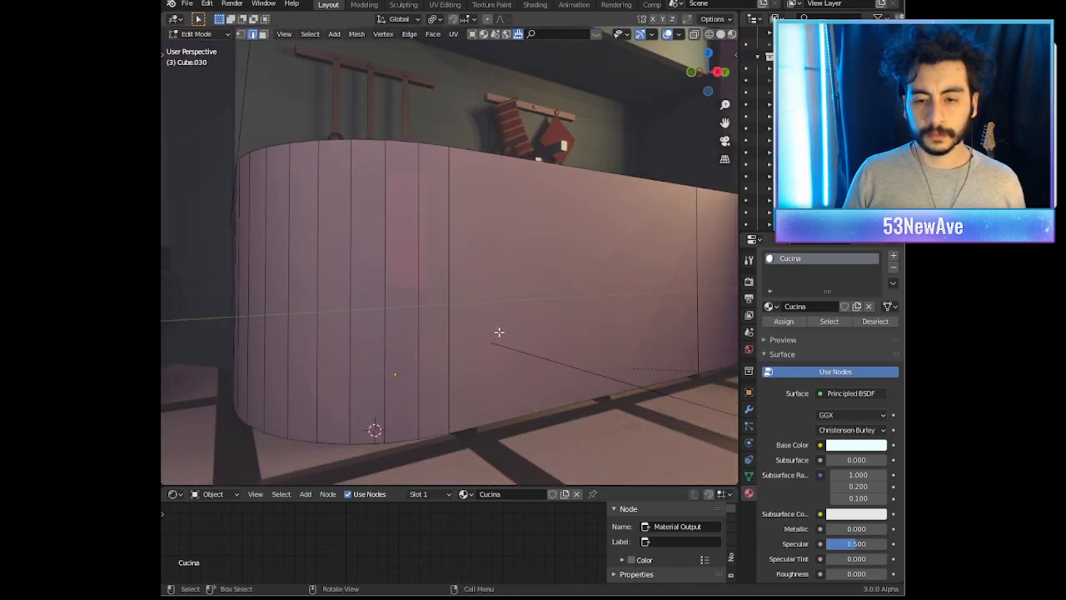
scroll(499, 332, down, 3)
scroll(499, 332, up, 3)
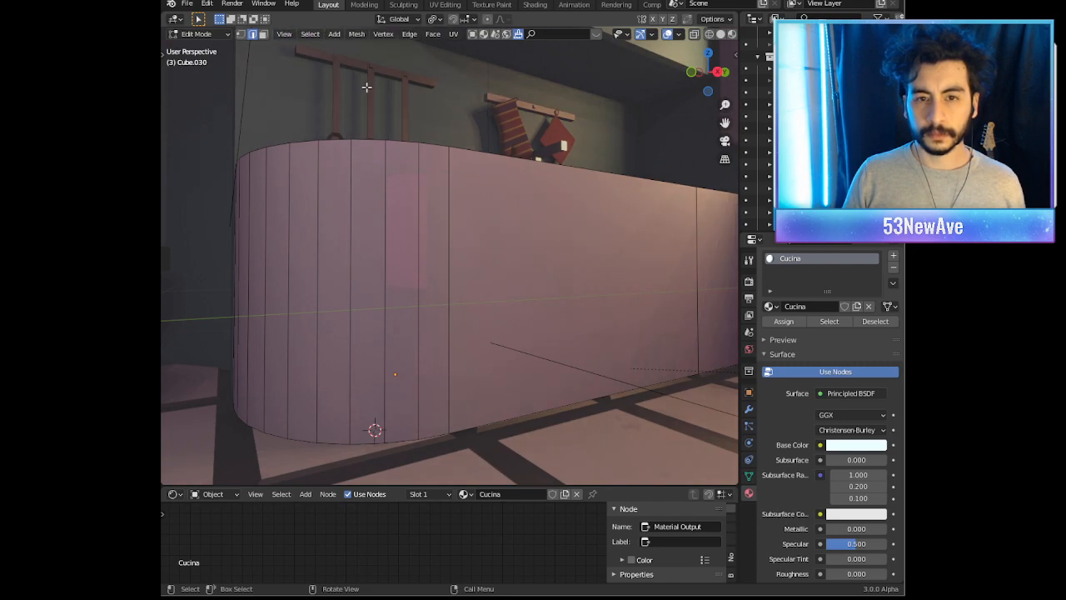
key(3)
mouse_move(562, 221)
middle_down()
mouse_move(555, 206)
mouse_move(568, 241)
middle_up()
click(695, 35)
Step: Select the counter's bottom face and raise it about 0.145 m along Z
middle_drag(633, 230, 617, 207)
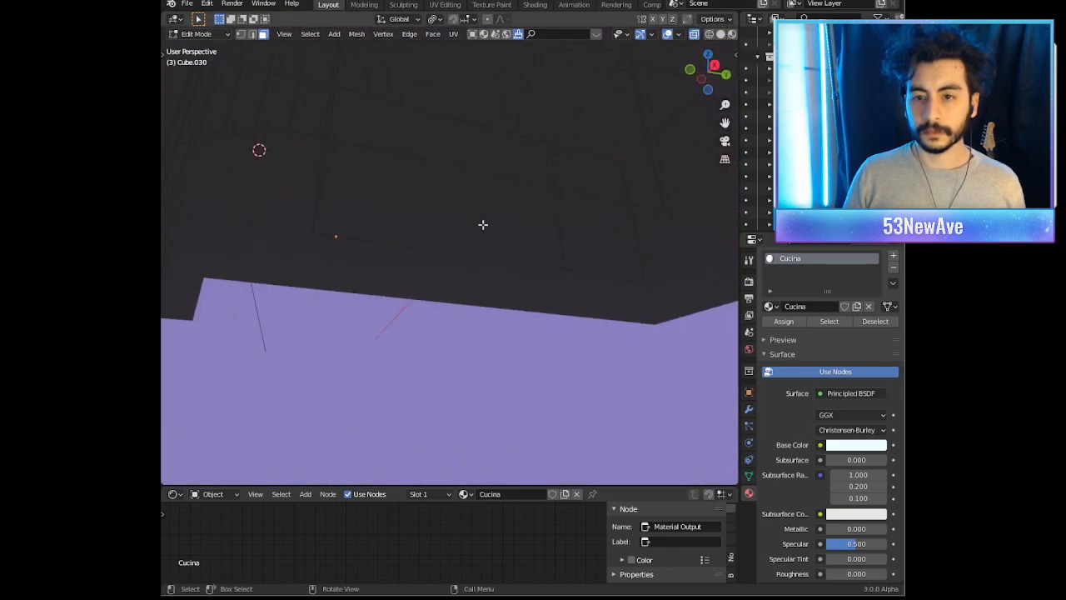
middle_drag(482, 224, 448, 239)
click(350, 215)
middle_drag(567, 258, 613, 221)
key(g)
key(z)
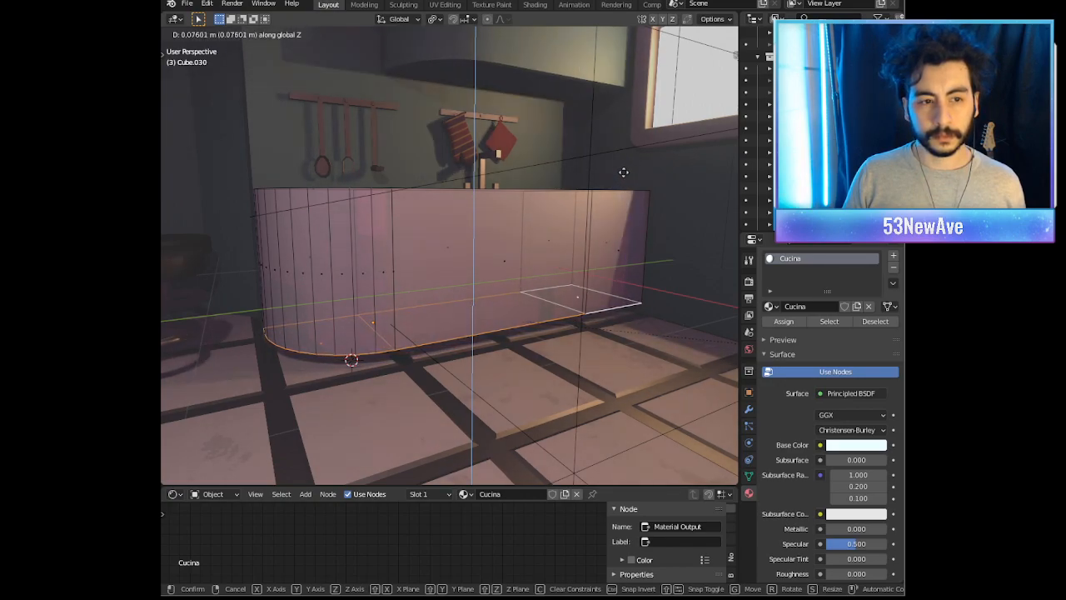
click(620, 80)
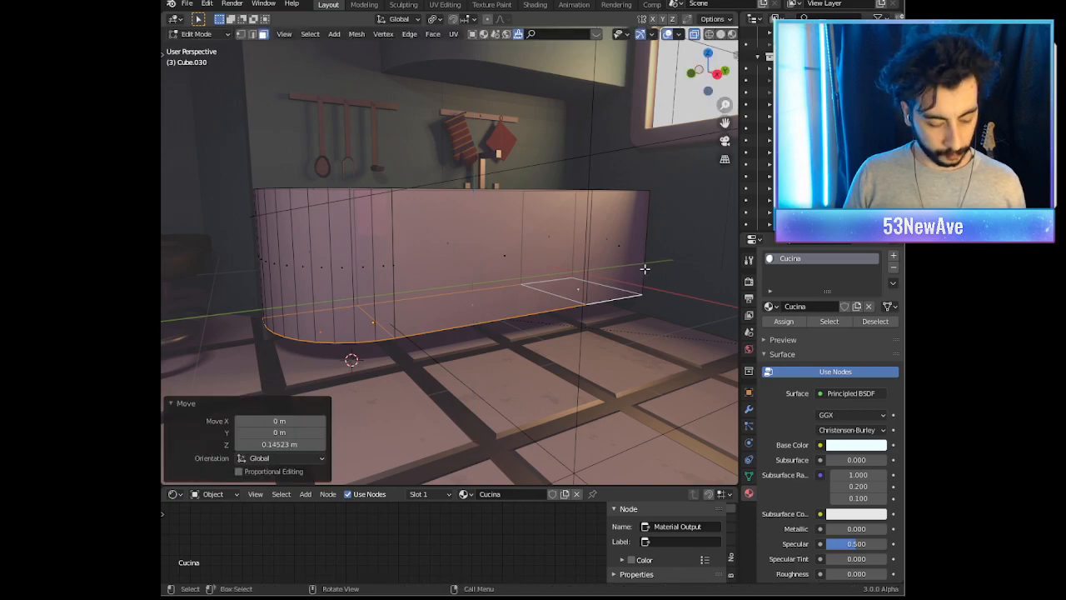
Step: Form a groove under the counter by extruding its bottom face inward at scale 0.957, down about 0.021 m and outward at scale 1.042
key(s)
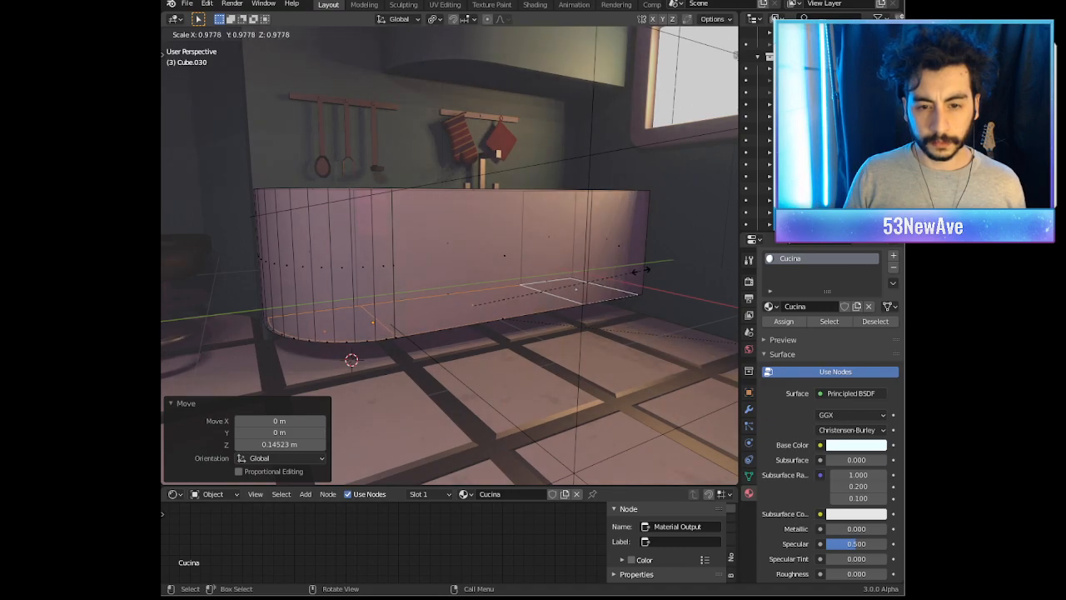
click(637, 271)
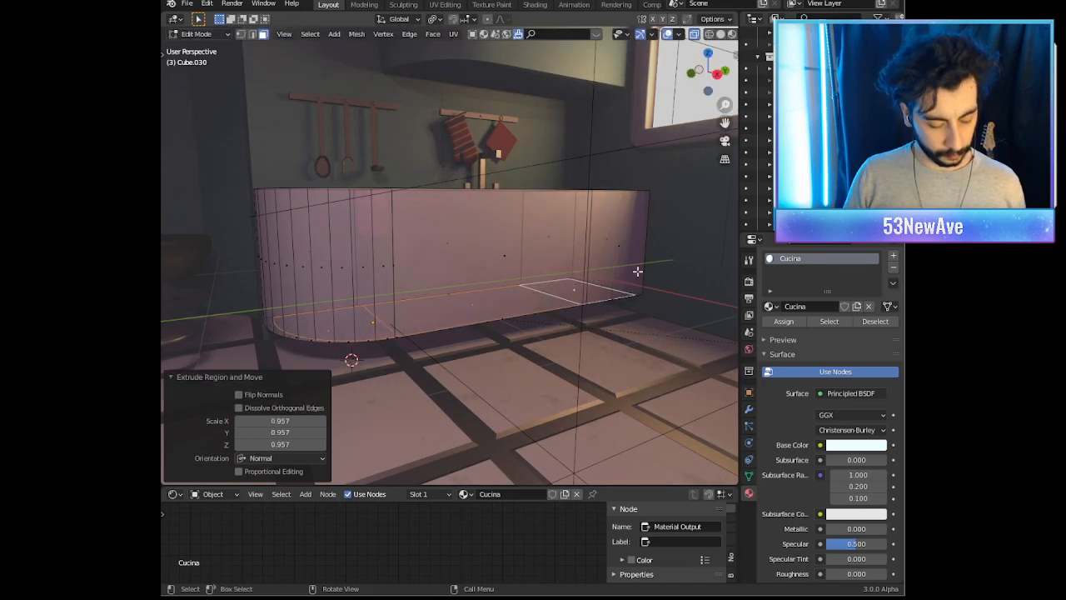
key(g)
key(z)
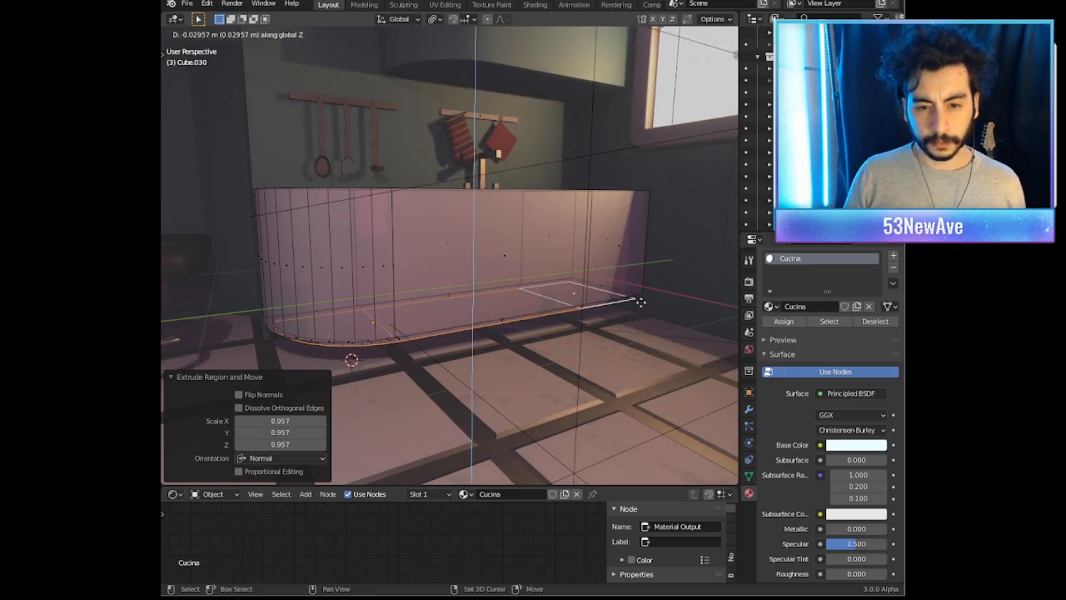
click(641, 299)
key(s)
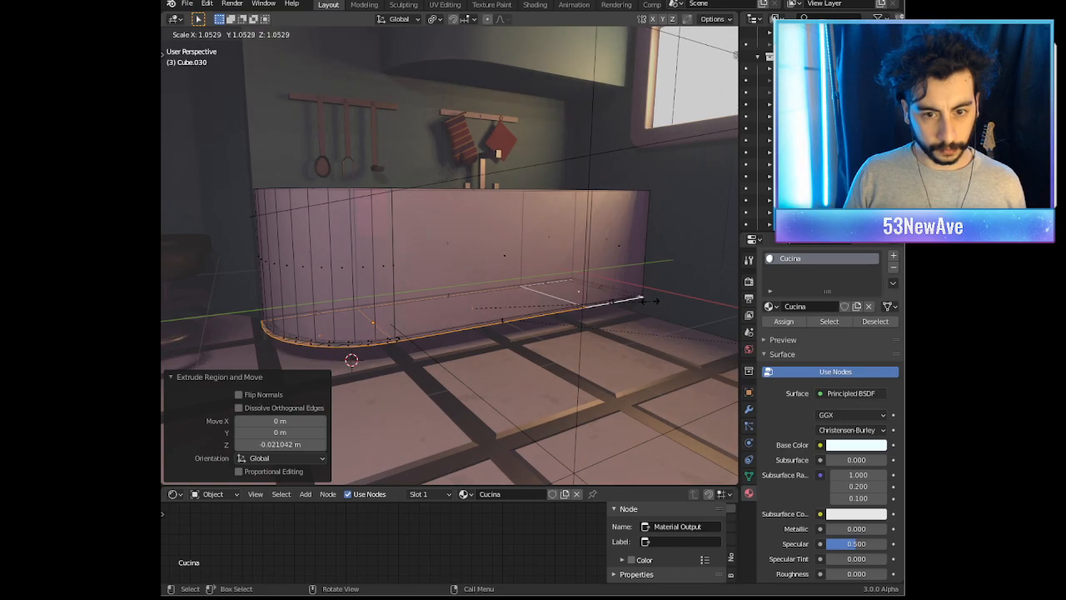
click(646, 302)
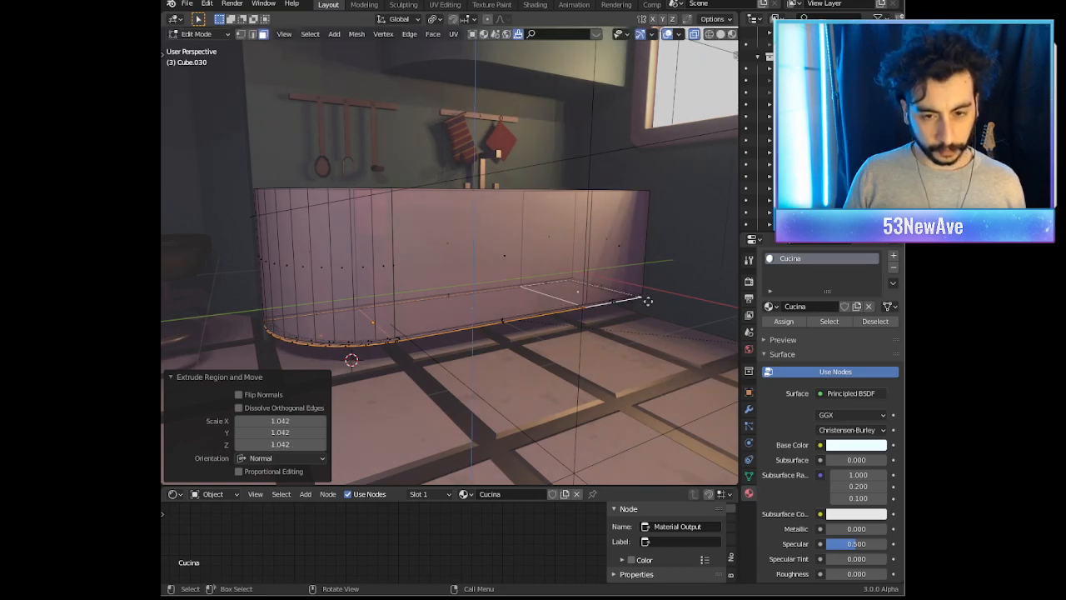
Step: Extrude the counter's bottom face down about 0.064 m, inward at scale 0.978, and down again about 0.046 m to form a stepped base
key(g)
key(z)
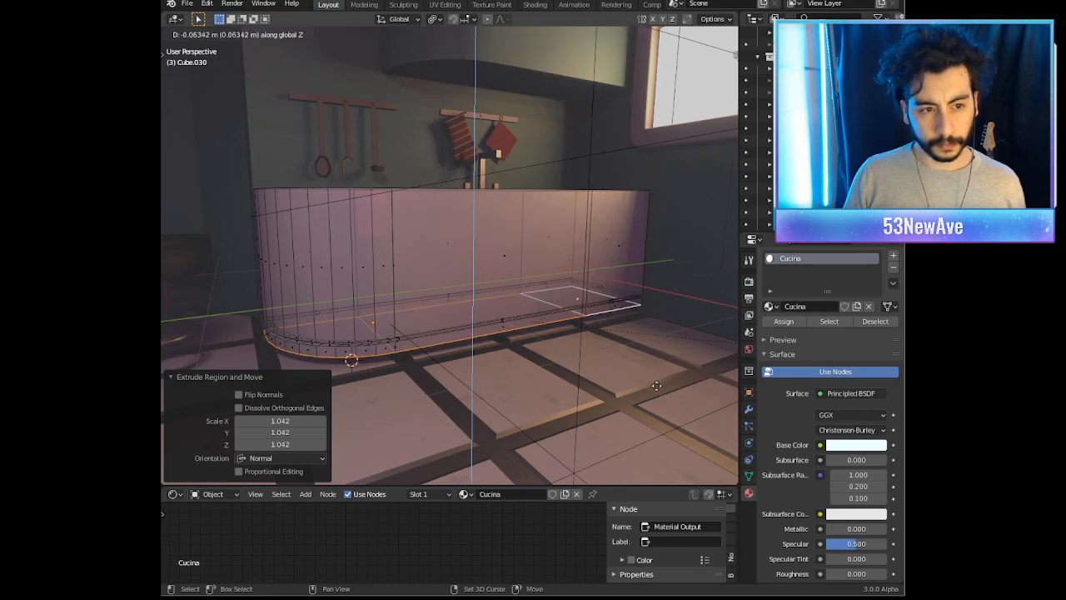
click(656, 385)
key(s)
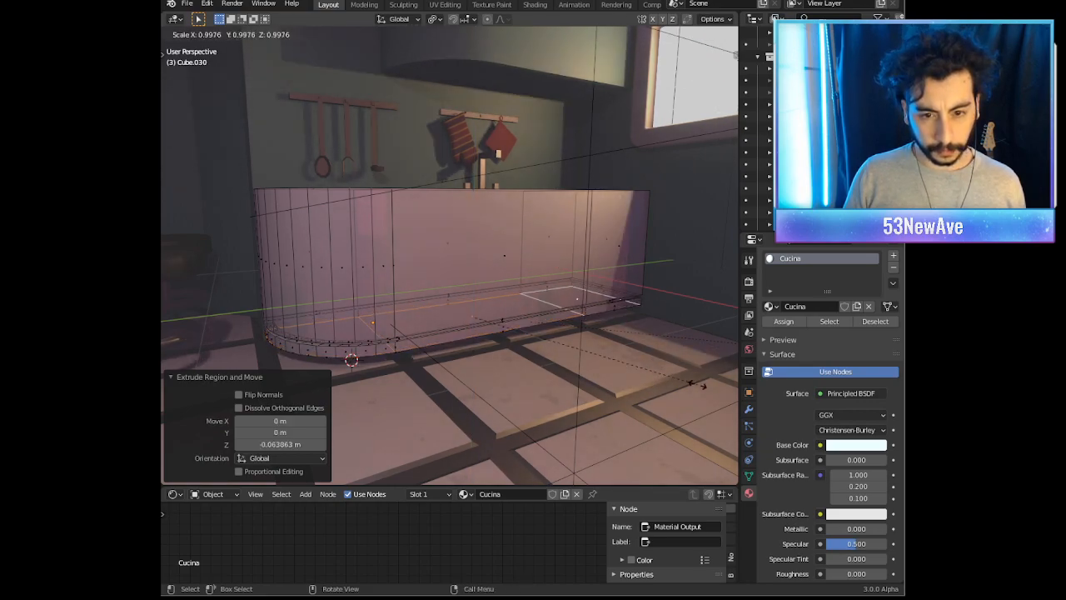
click(698, 385)
key(g)
key(z)
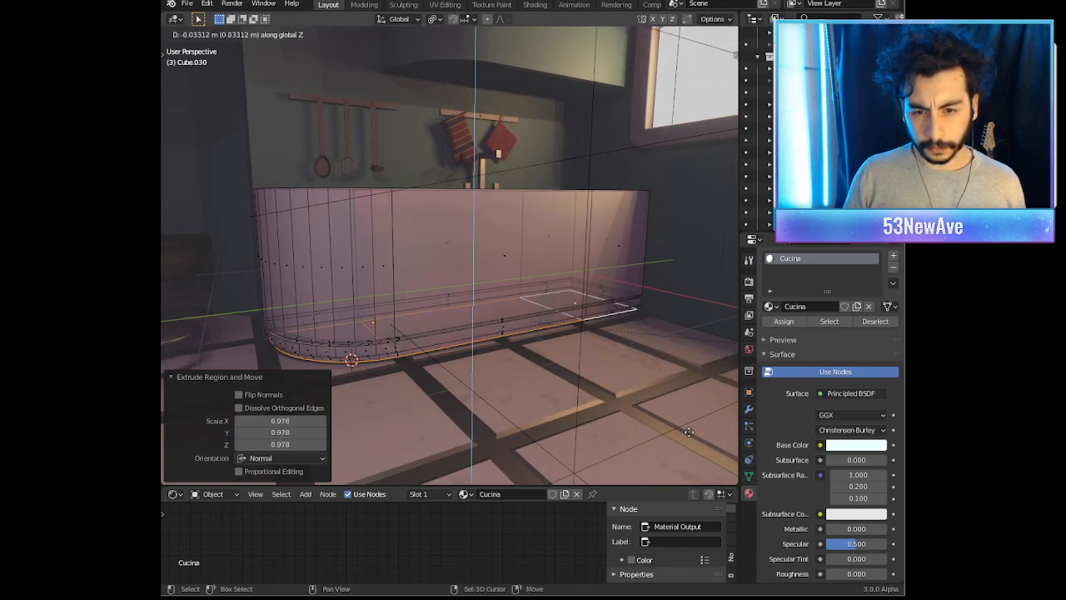
click(691, 446)
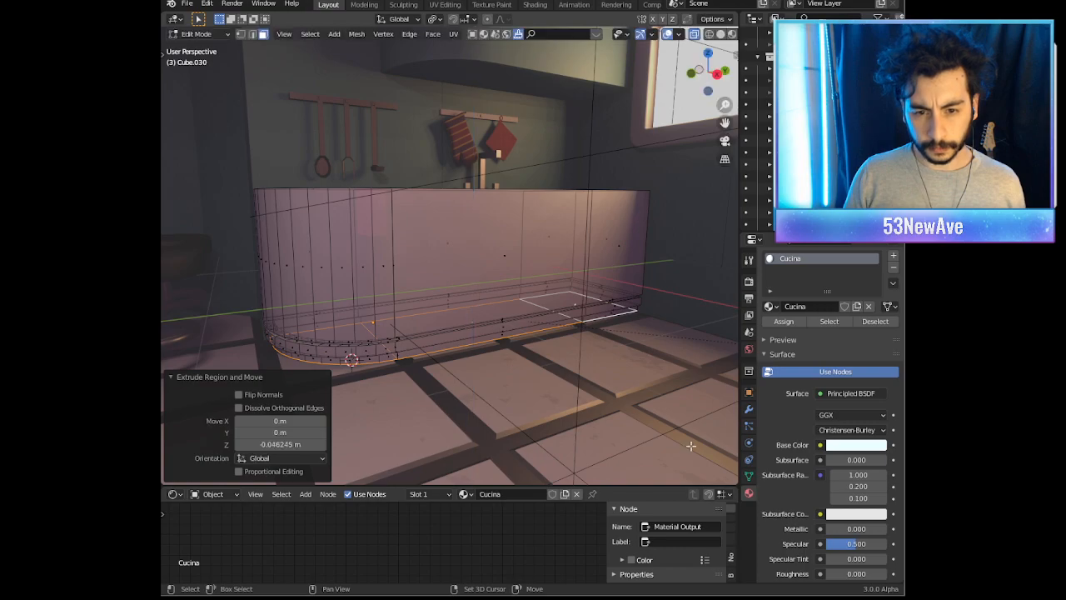
Step: Scale the counter's bottom face to 0.995 and lower it about 0.0057 m along Z, with the overlays hidden
key(s)
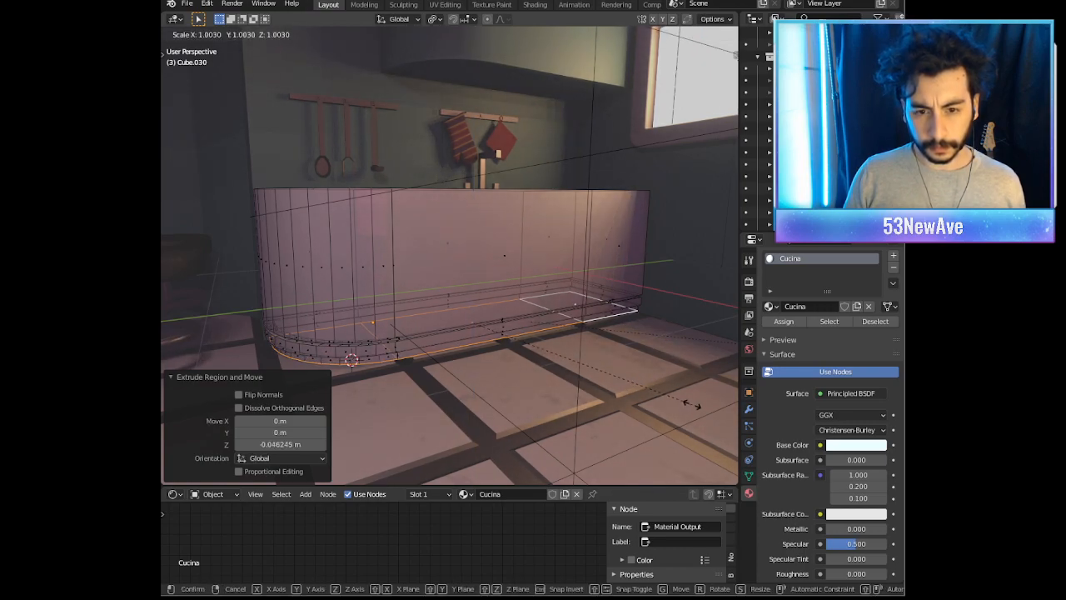
click(691, 403)
middle_drag(690, 404, 652, 385)
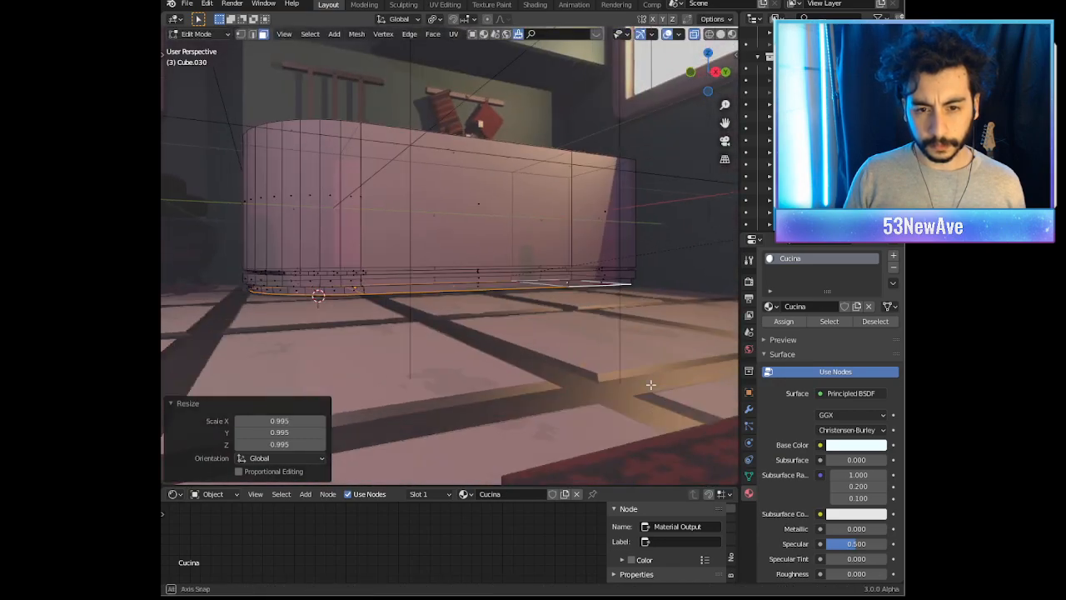
click(670, 34)
mouse_move(618, 144)
middle_down()
mouse_move(638, 149)
mouse_move(625, 151)
middle_up()
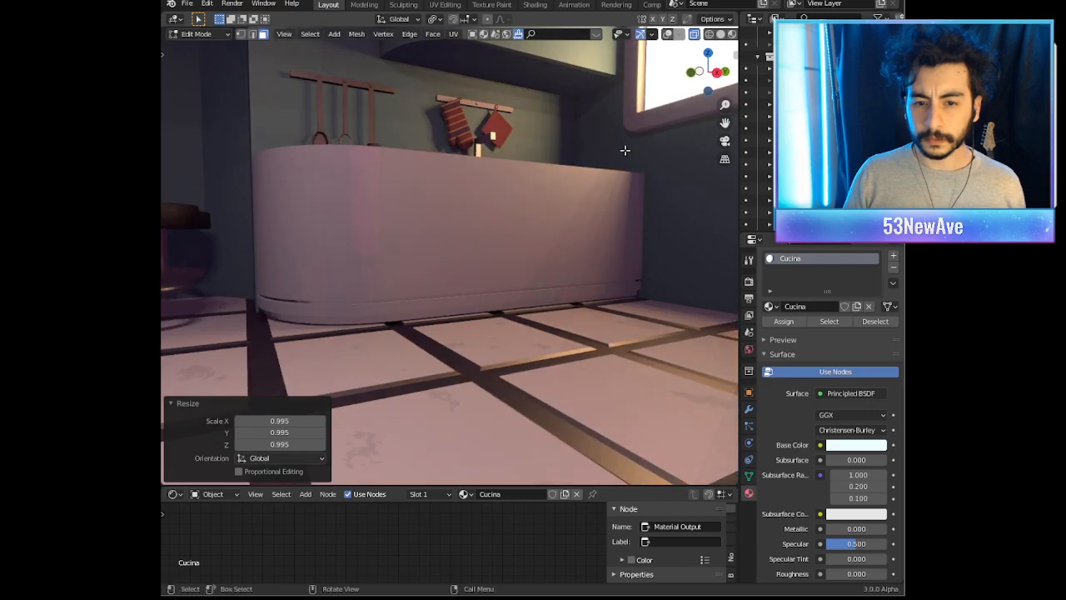
key(g)
key(z)
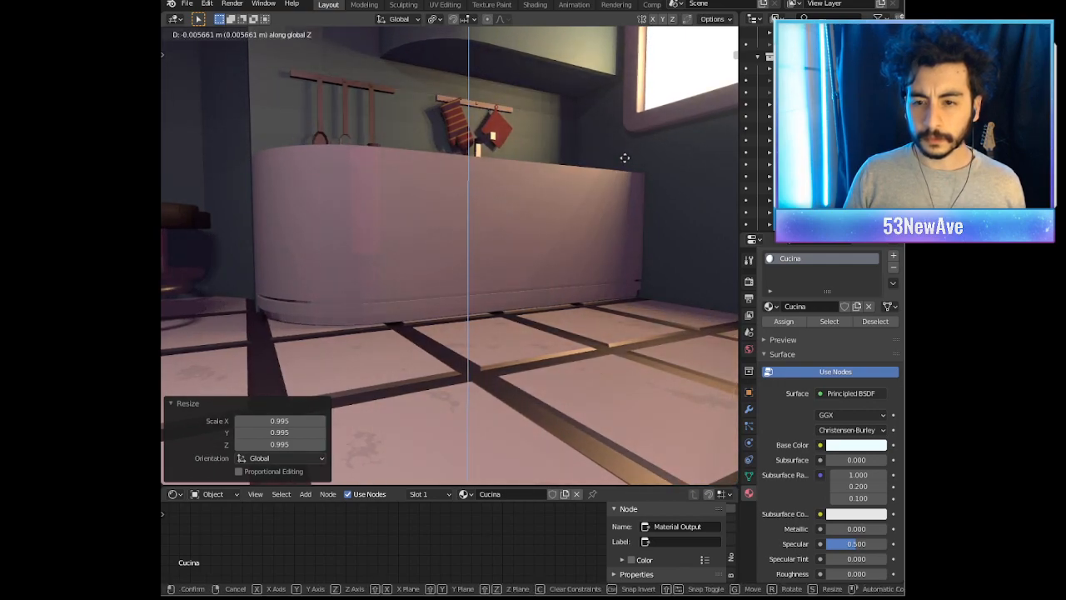
click(625, 157)
Step: Show the overlays, disable X-ray, and select the face loops of the counter base's lower band, upper band and top ledge
scroll(609, 166, down, 8)
scroll(615, 194, down, 3)
middle_drag(615, 194, 619, 145)
scroll(633, 198, up, 6)
click(669, 34)
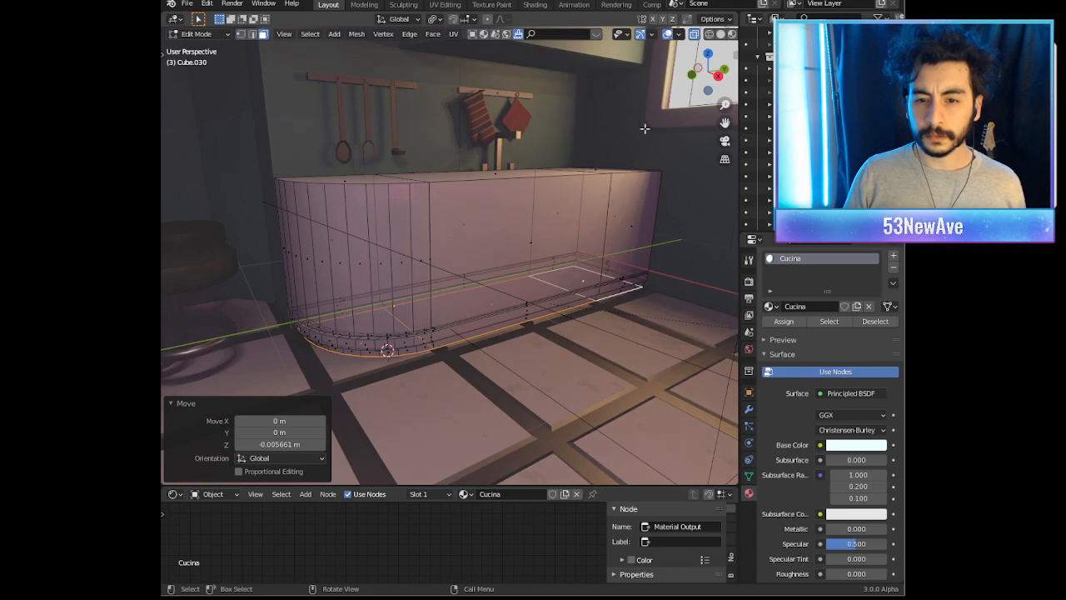
alt+click(437, 347)
middle_drag(437, 345, 431, 307)
scroll(430, 289, up, 2)
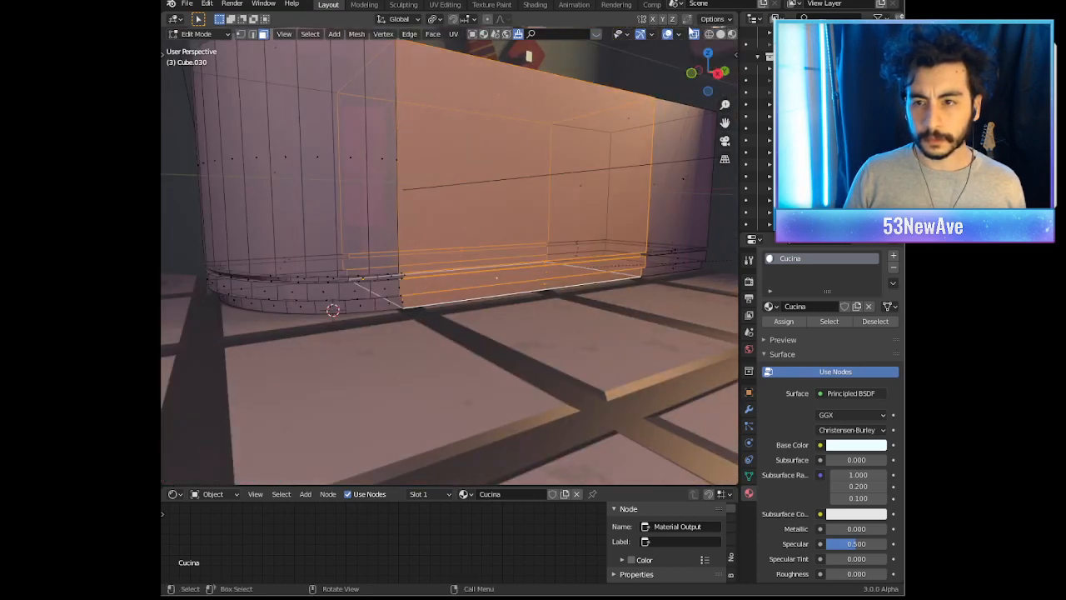
click(695, 36)
alt+click(401, 295)
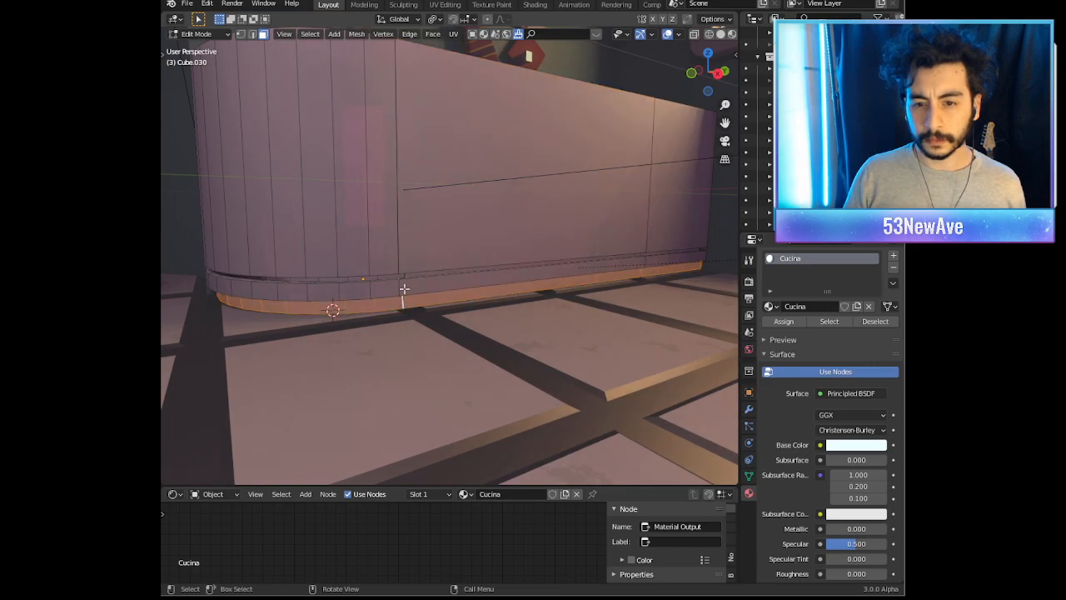
alt+shift+click(400, 286)
middle_drag(400, 285, 620, 331)
scroll(415, 269, up, 3)
alt+shift+click(660, 319)
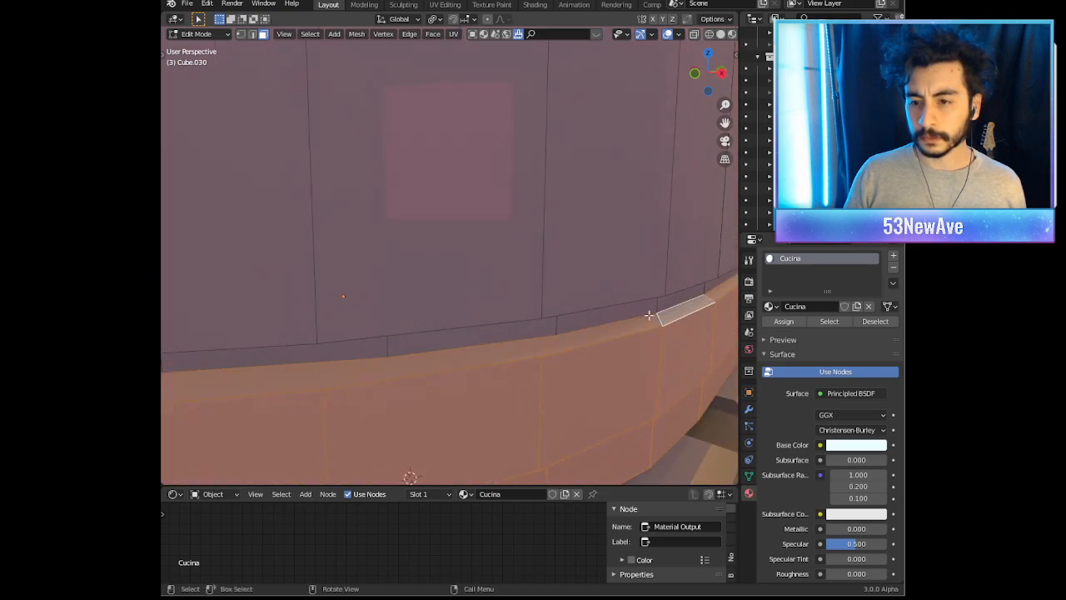
Step: Add a second material slot to the counter, assign Base sofa to the selected base faces and return to Object Mode
scroll(649, 314, down, 6)
scroll(520, 283, up, 3)
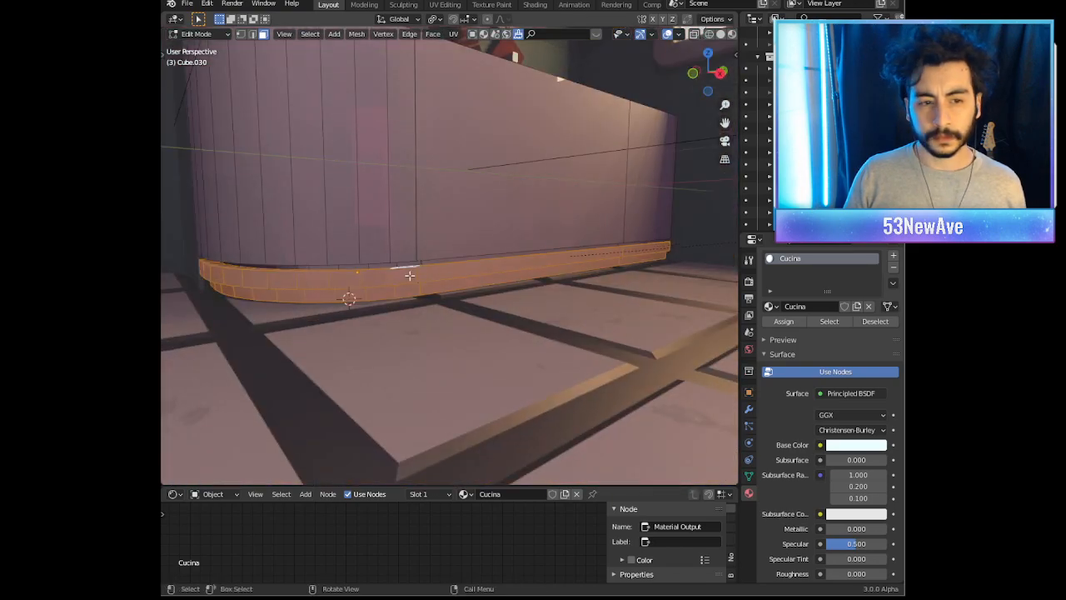
scroll(410, 275, down, 2)
scroll(438, 283, down, 4)
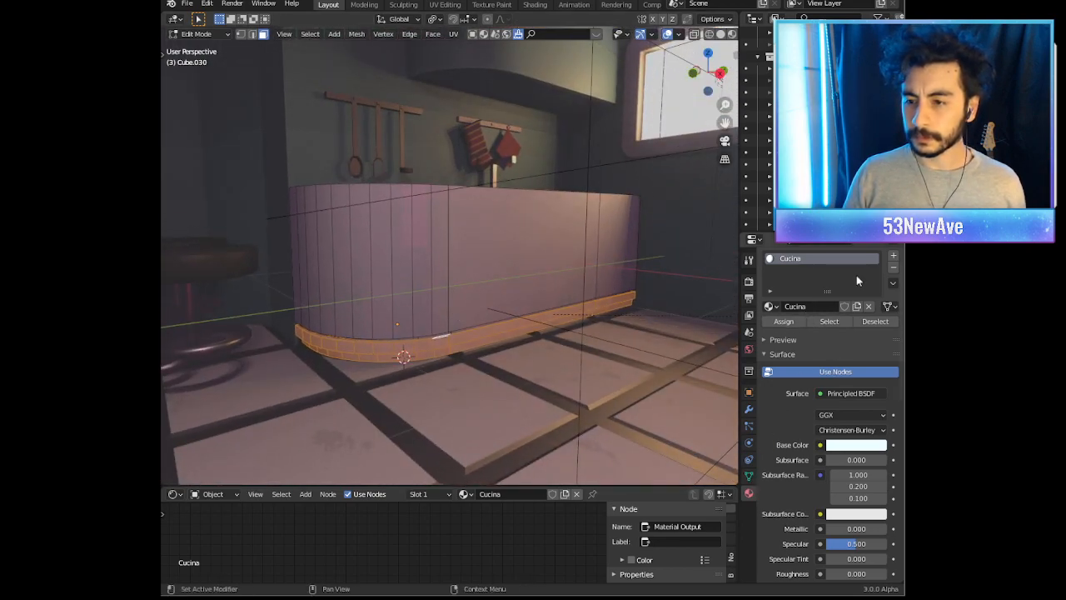
click(894, 260)
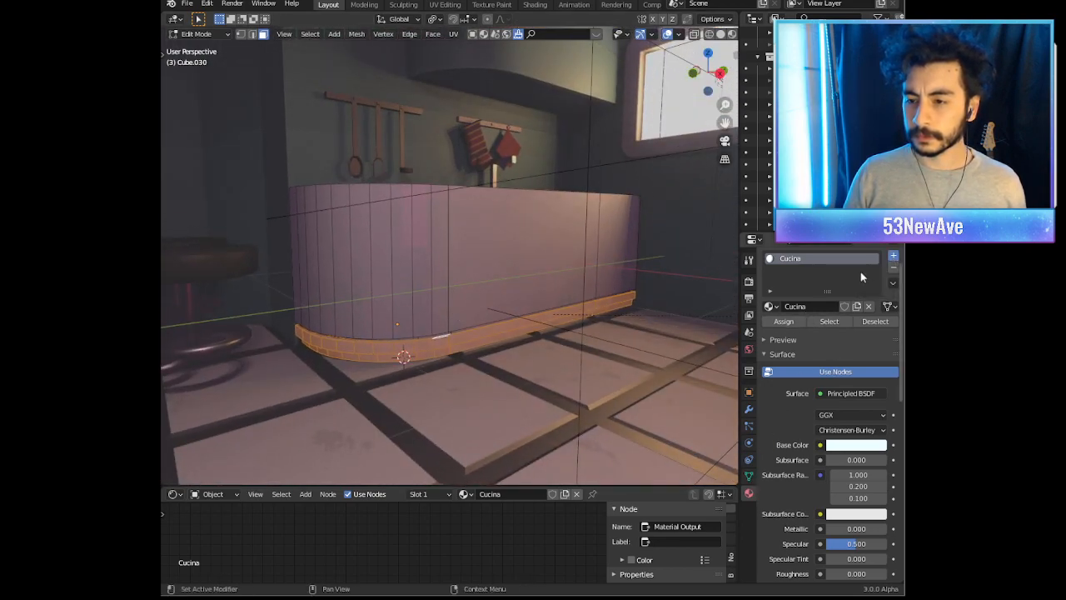
click(769, 354)
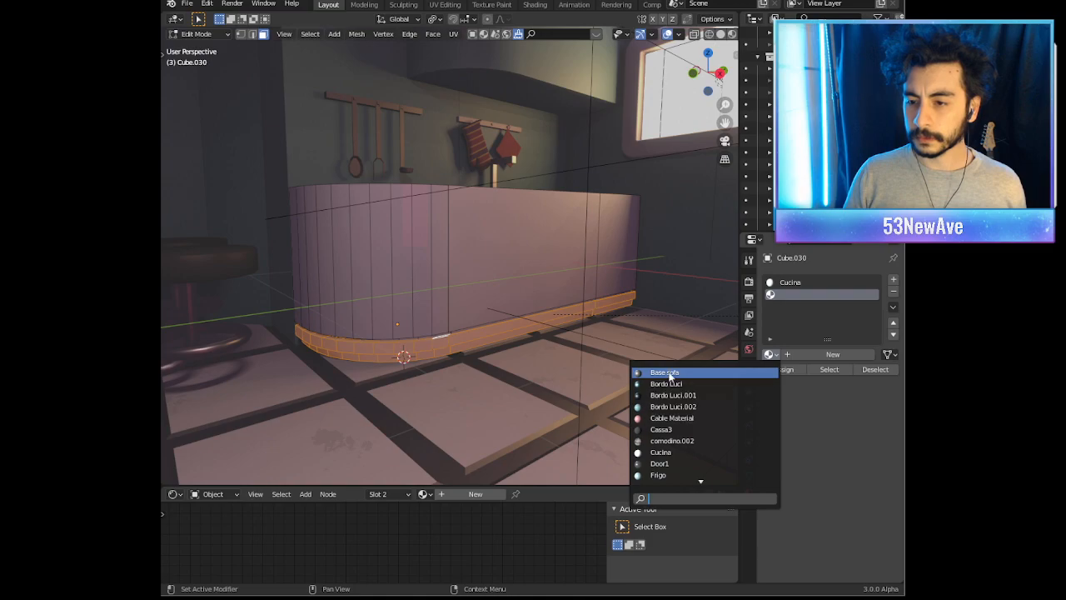
click(670, 375)
click(785, 369)
key(Tab)
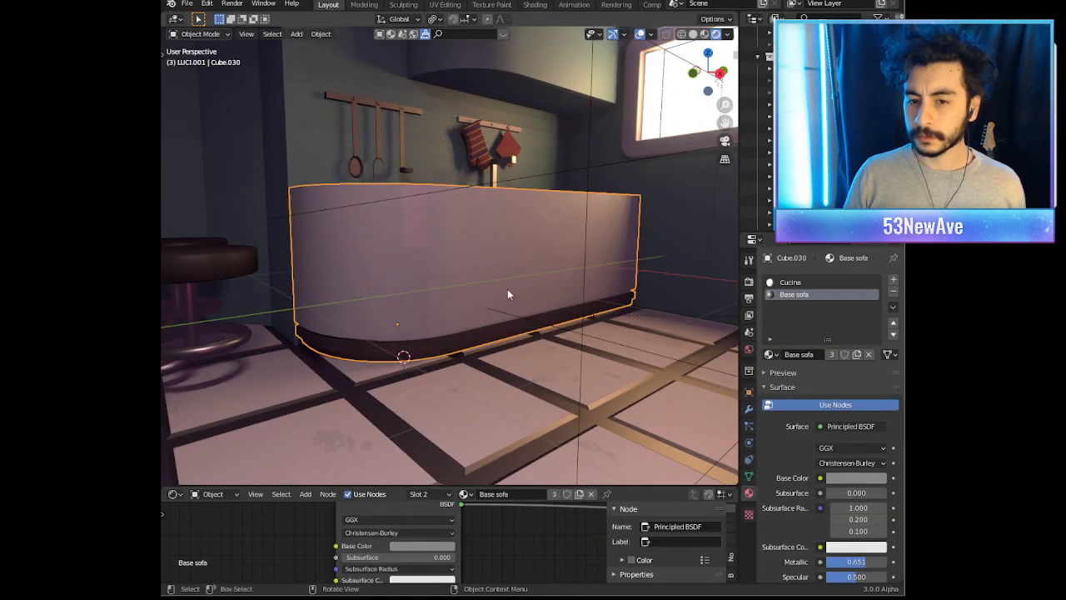
Step: Try Material.006 and Material.007 in the counter base's material slot
click(769, 354)
scroll(728, 433, down, 10)
scroll(726, 434, down, 5)
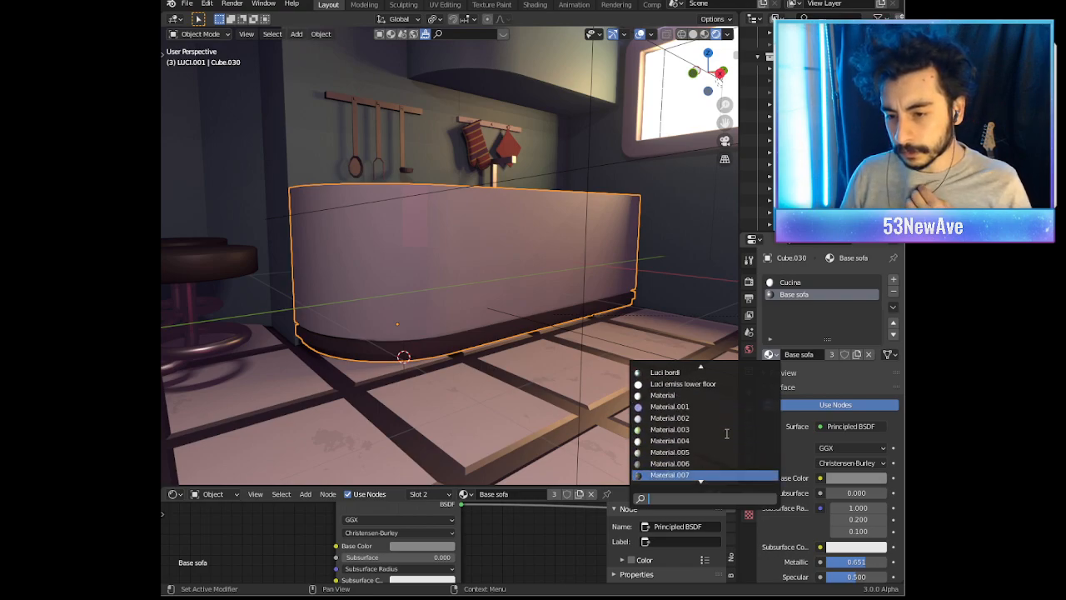
click(679, 465)
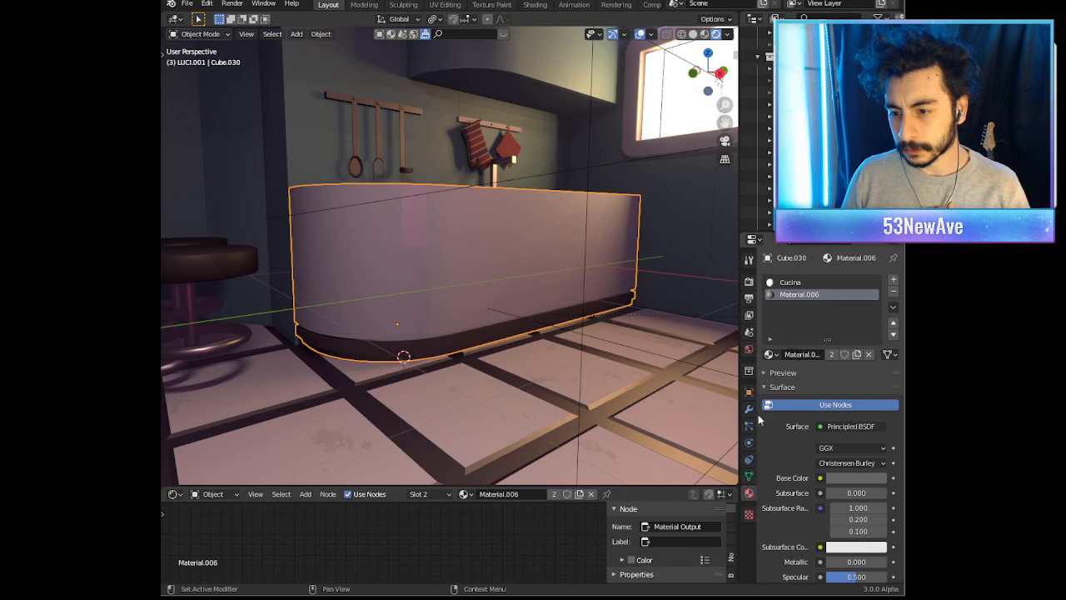
click(770, 354)
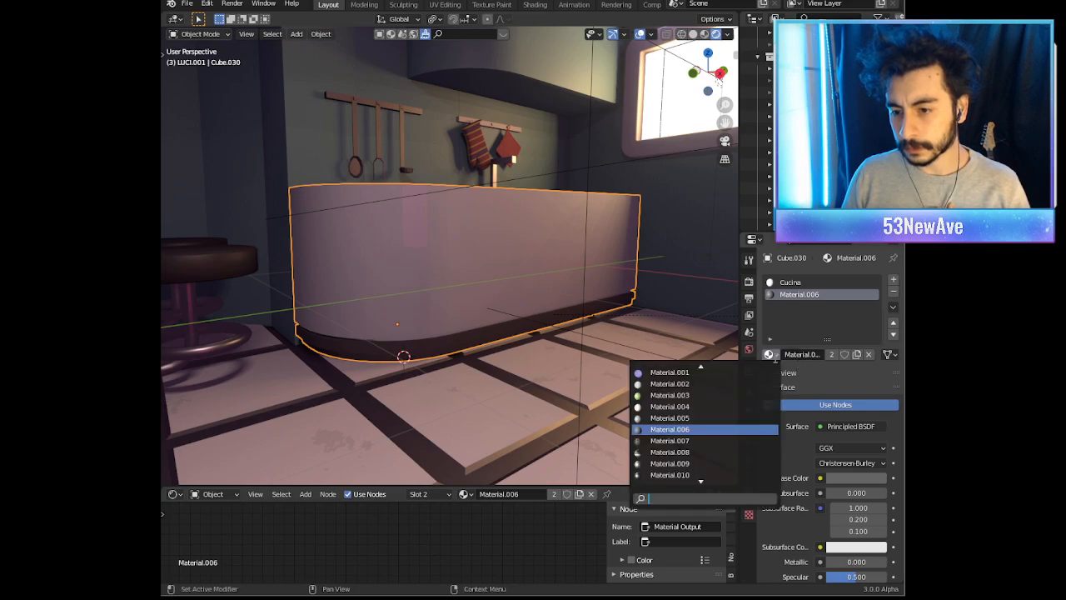
click(692, 440)
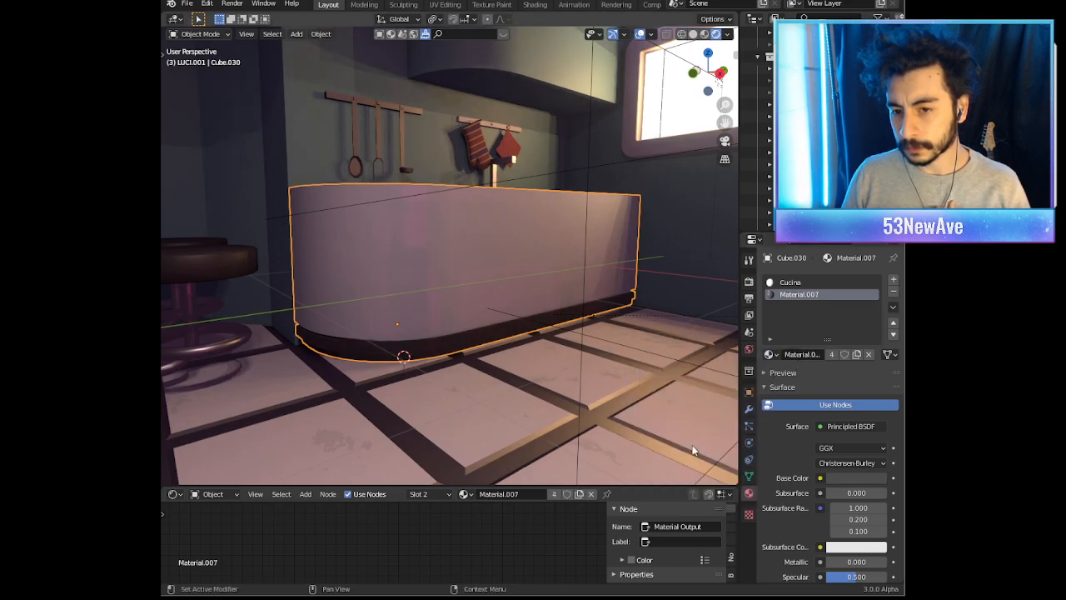
Step: Set the counter base's slot to Material.013 and view the kitchen without overlays
click(770, 355)
scroll(688, 428, down, 5)
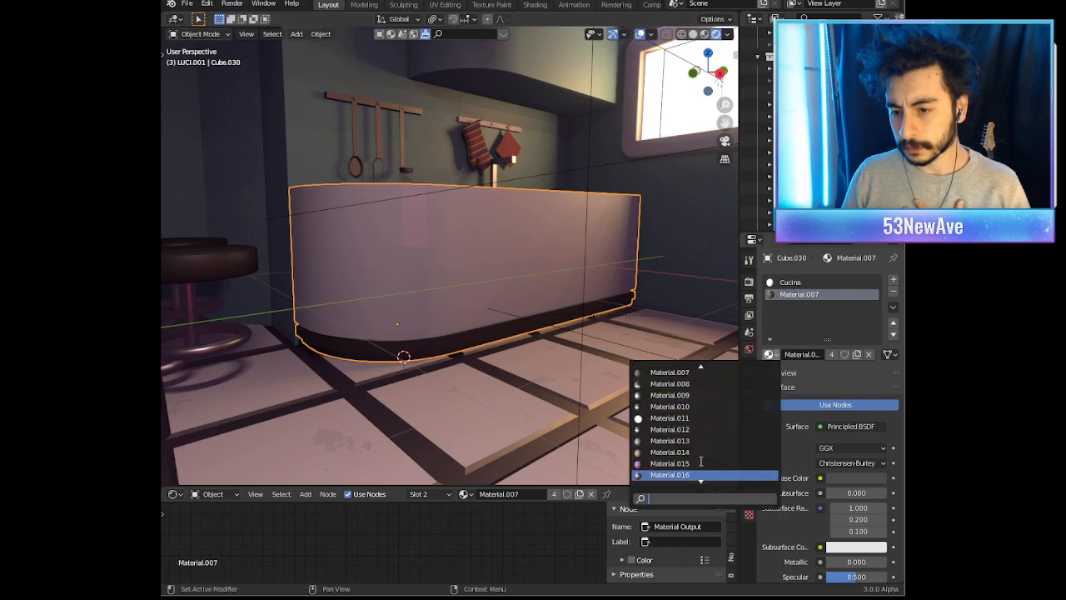
click(686, 423)
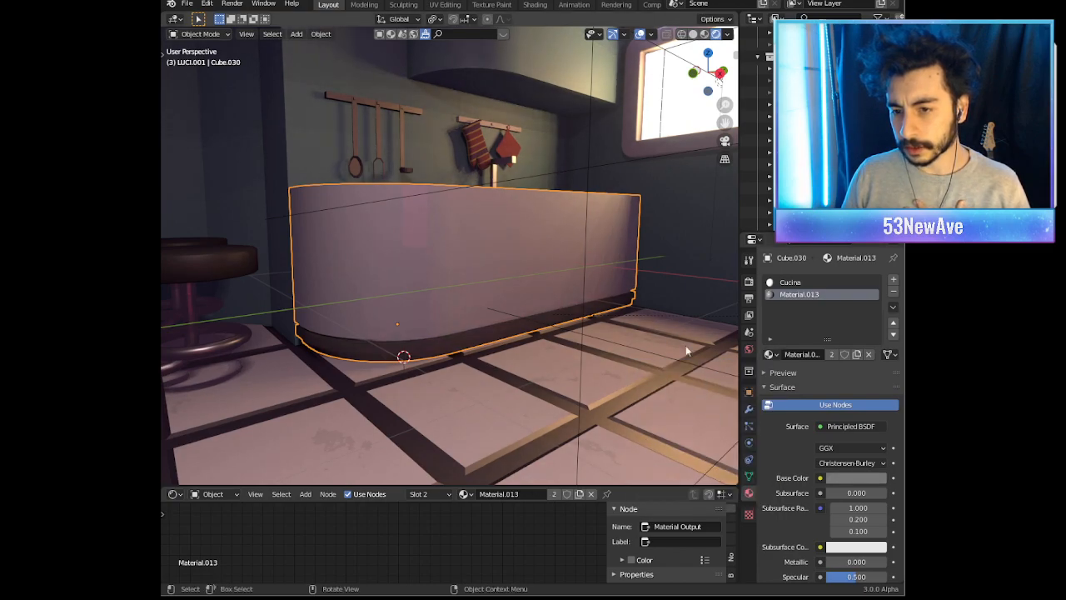
middle_drag(646, 29, 594, 215)
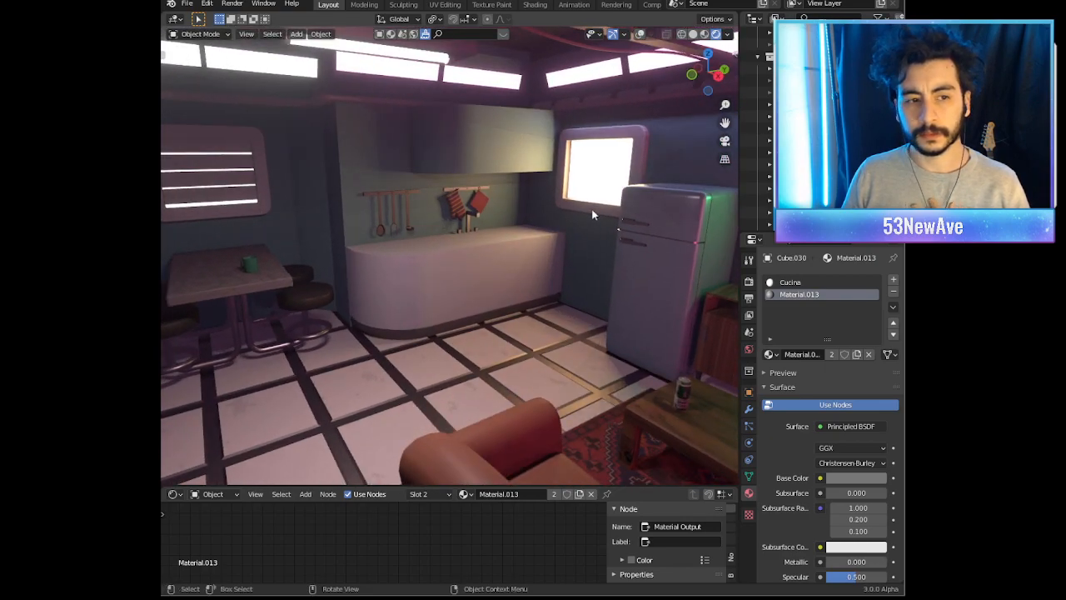
Step: Assign Material.013 to the inner face loop of the groove above the counter's base, with the overlays shown
scroll(543, 250, up, 5)
middle_drag(502, 329, 547, 248)
click(640, 34)
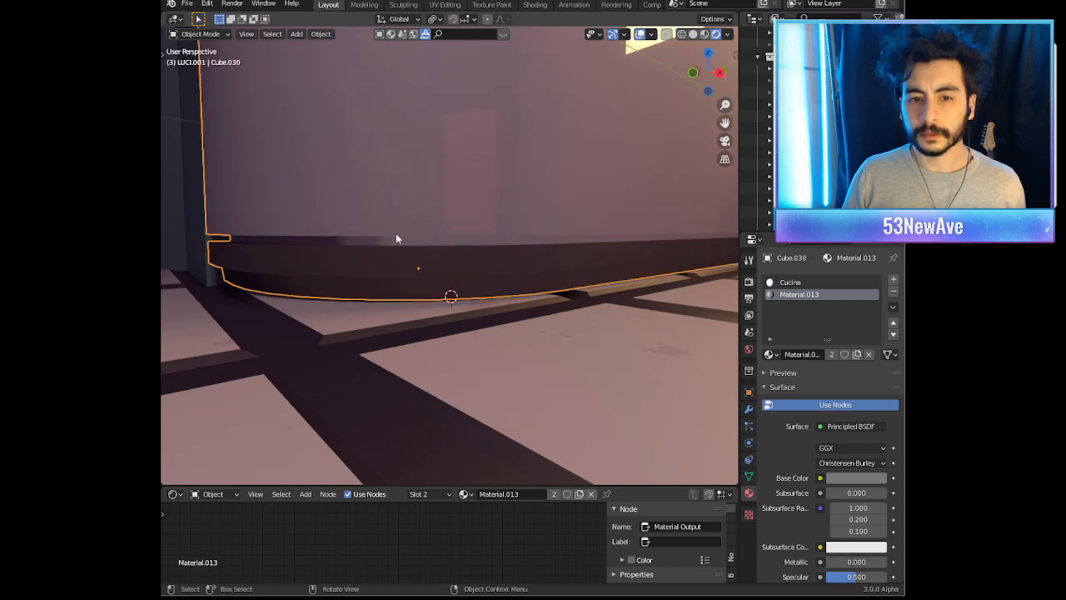
key(Tab)
click(398, 241)
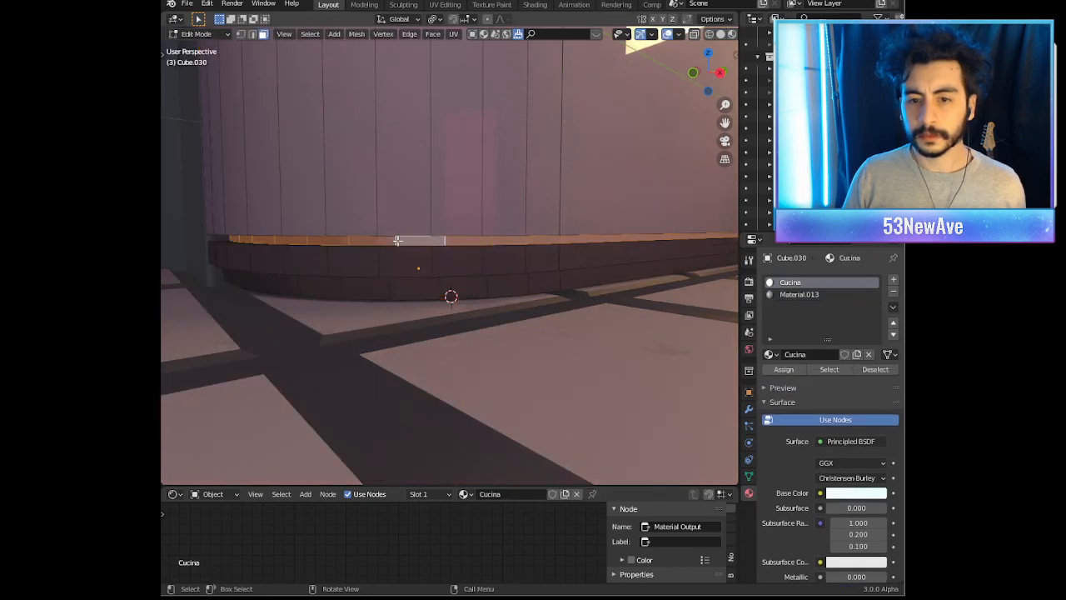
click(798, 295)
click(787, 371)
key(Tab)
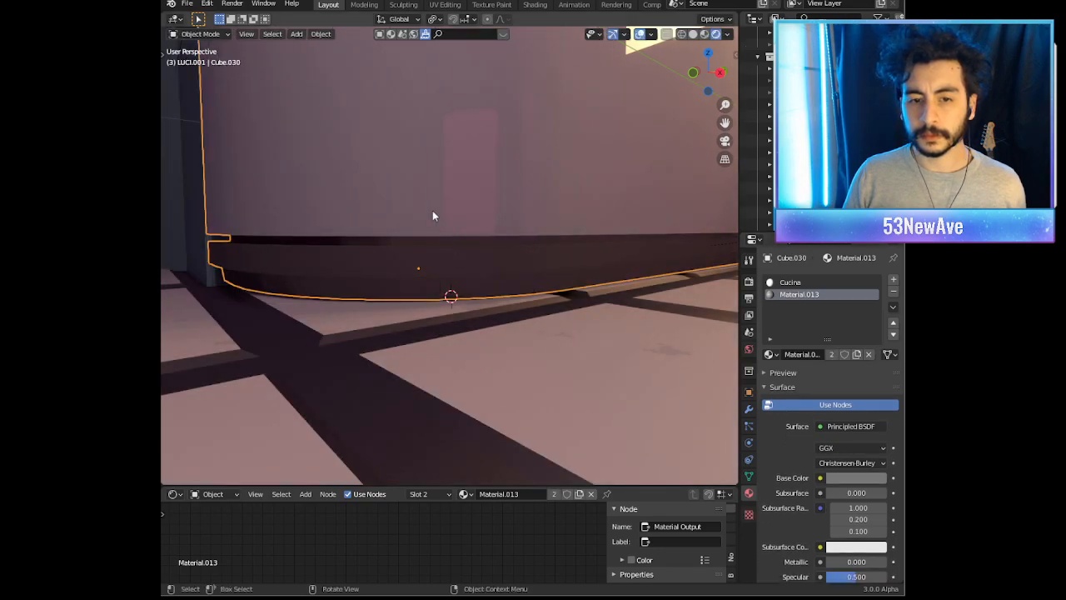
Step: Widen the groove by lowering the base's top outer edge loop about 0.0067 m along Z
key(Tab)
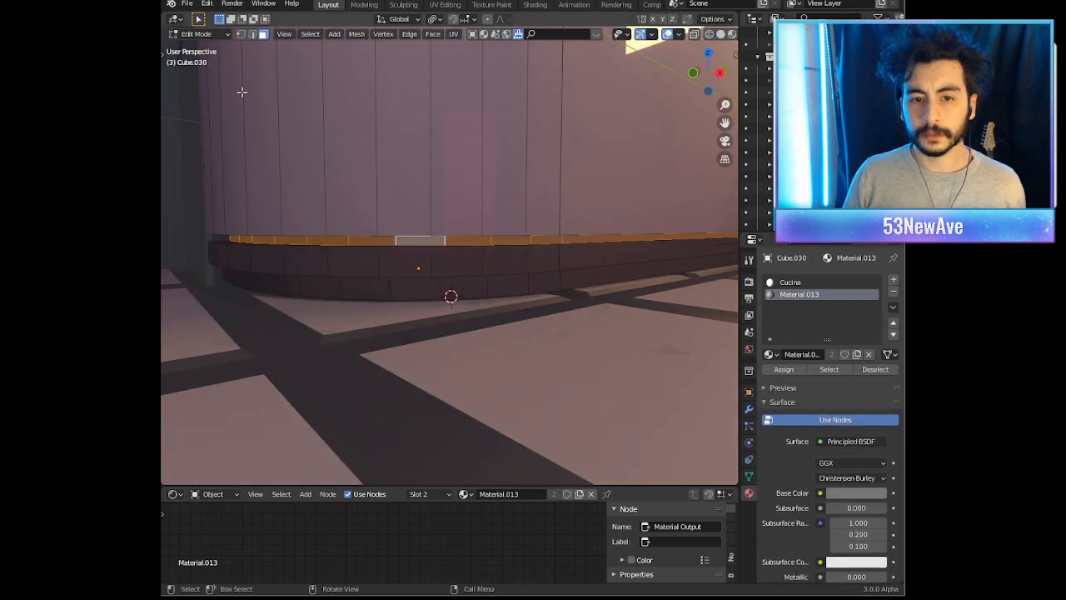
click(253, 35)
alt+click(379, 251)
alt+click(389, 247)
middle_drag(397, 254, 398, 267)
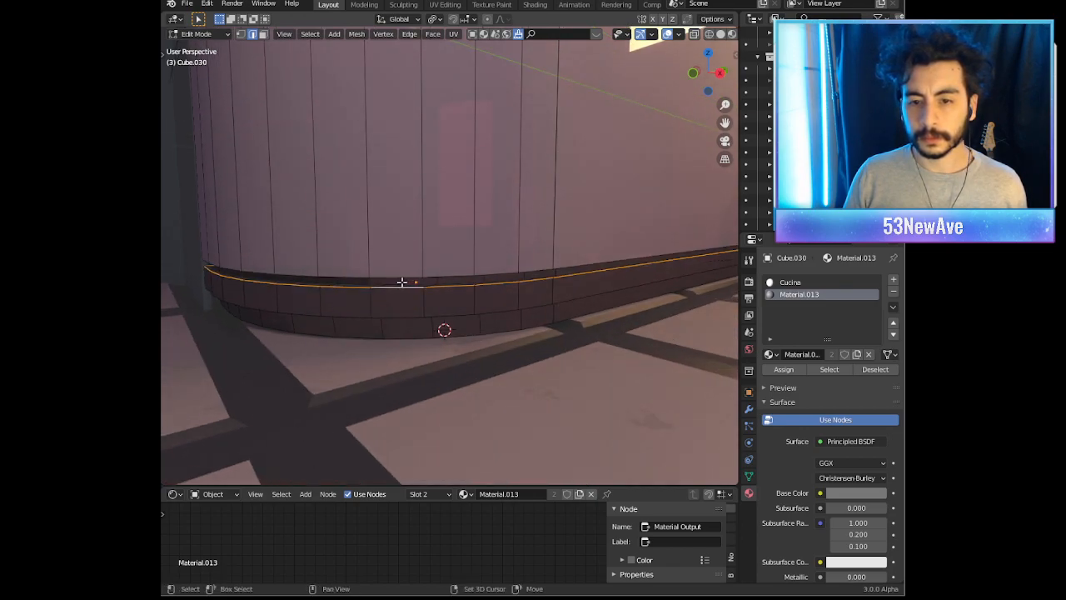
click(670, 35)
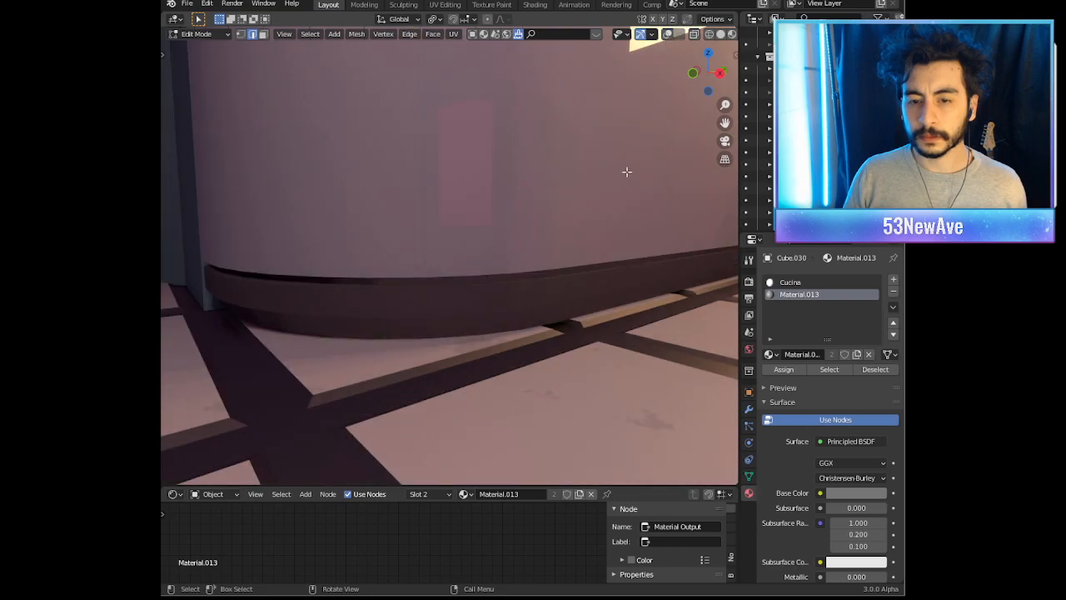
key(g)
key(z)
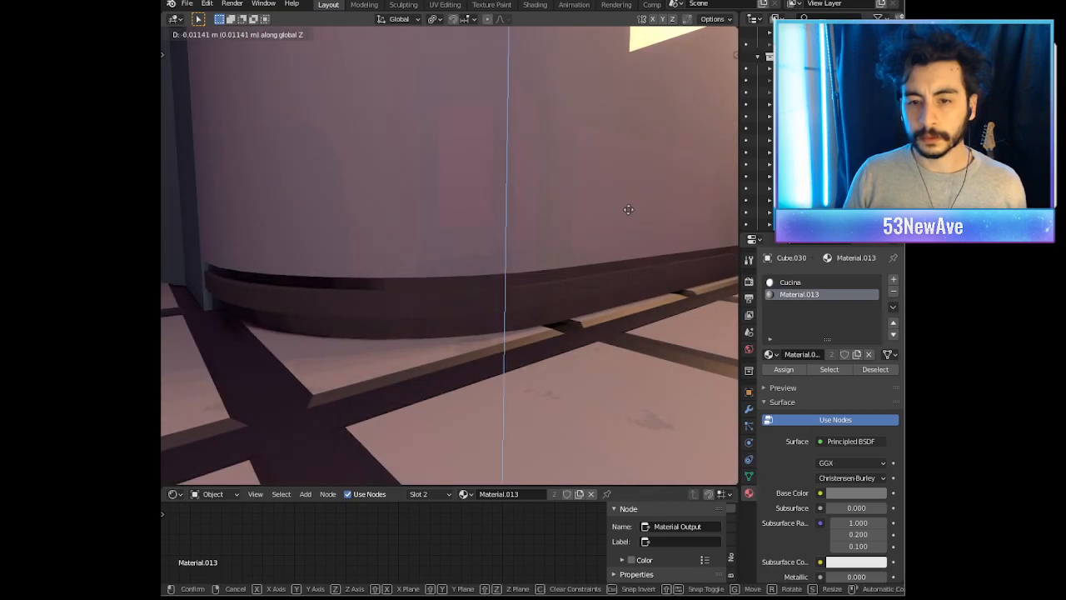
click(624, 196)
Step: Scale the lowest face loop of the counter's base to about 0.963 in X and Y, leaving Z locked
scroll(600, 204, down, 5)
middle_drag(573, 221, 613, 224)
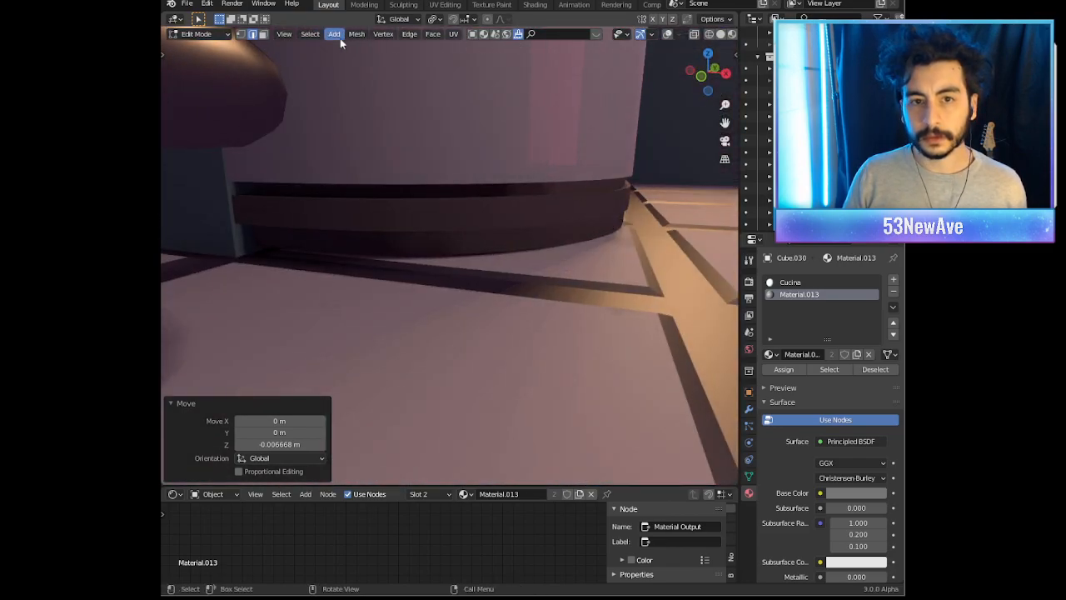
click(264, 34)
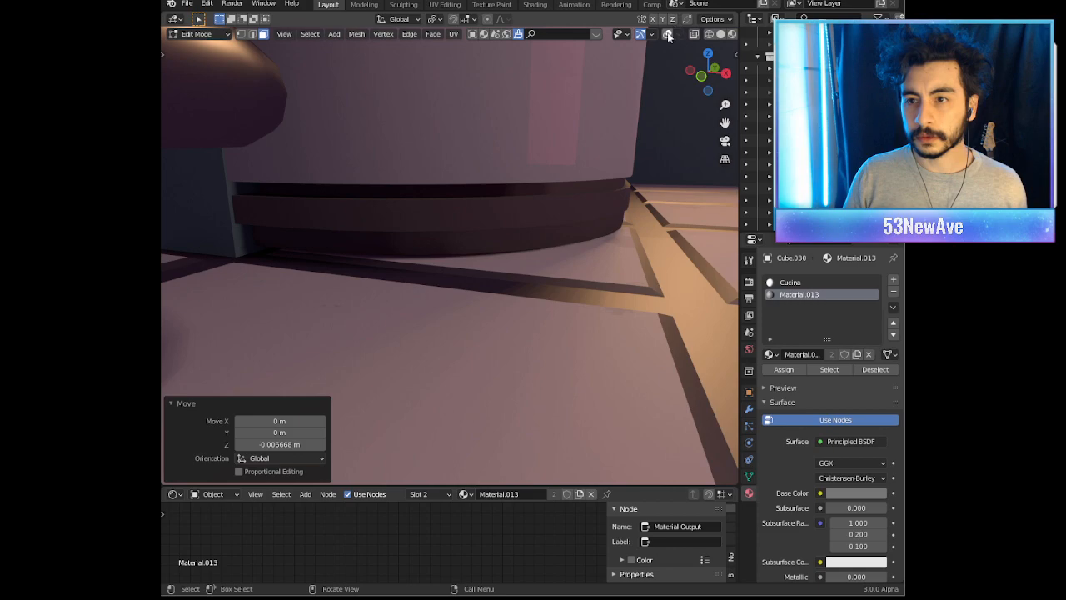
click(668, 35)
alt+click(590, 229)
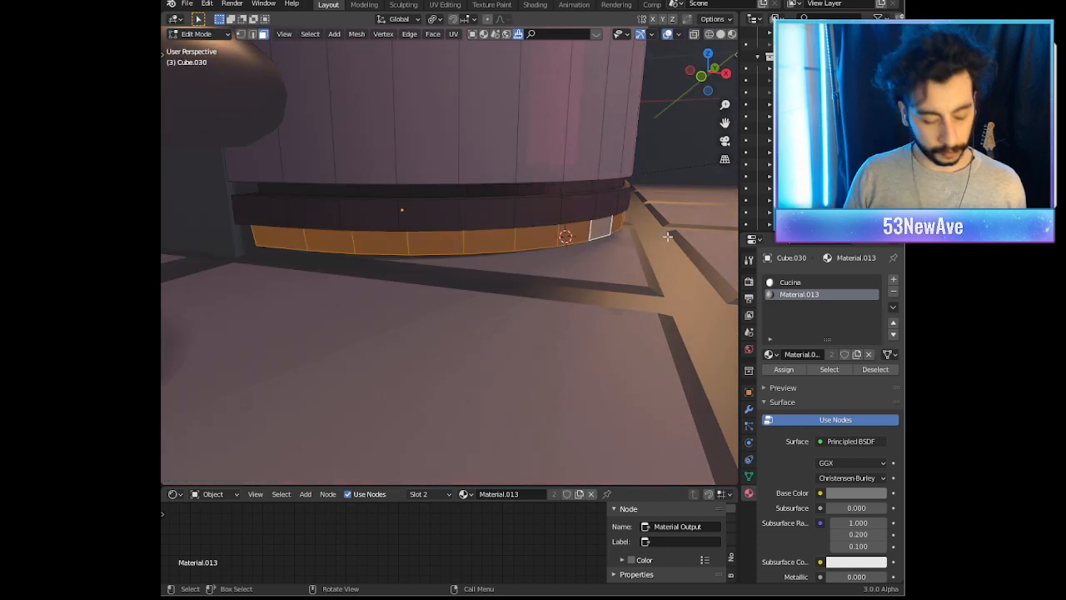
key(s)
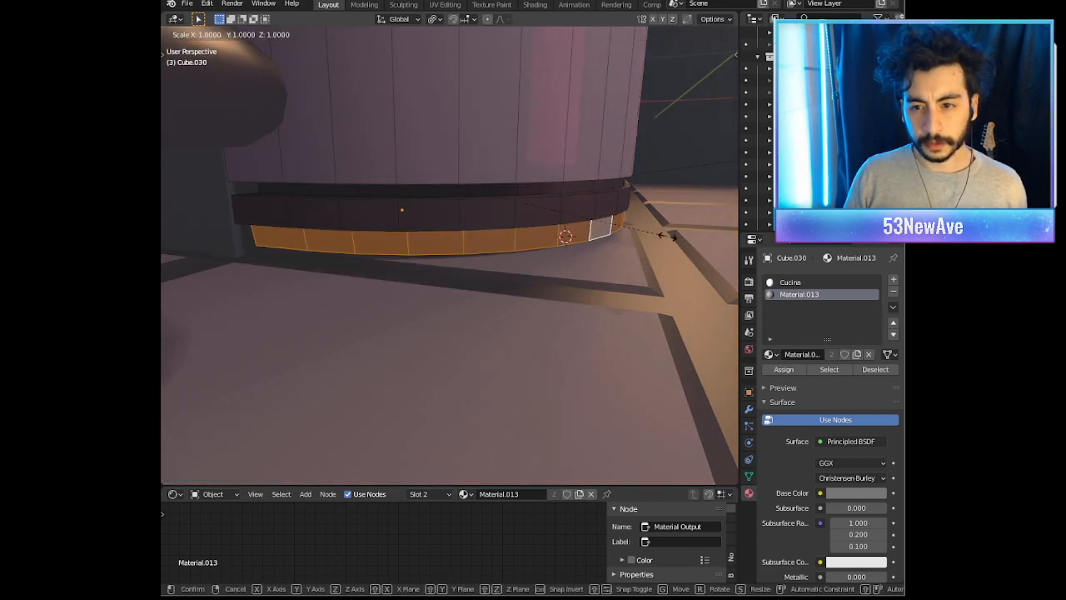
key(shift+z)
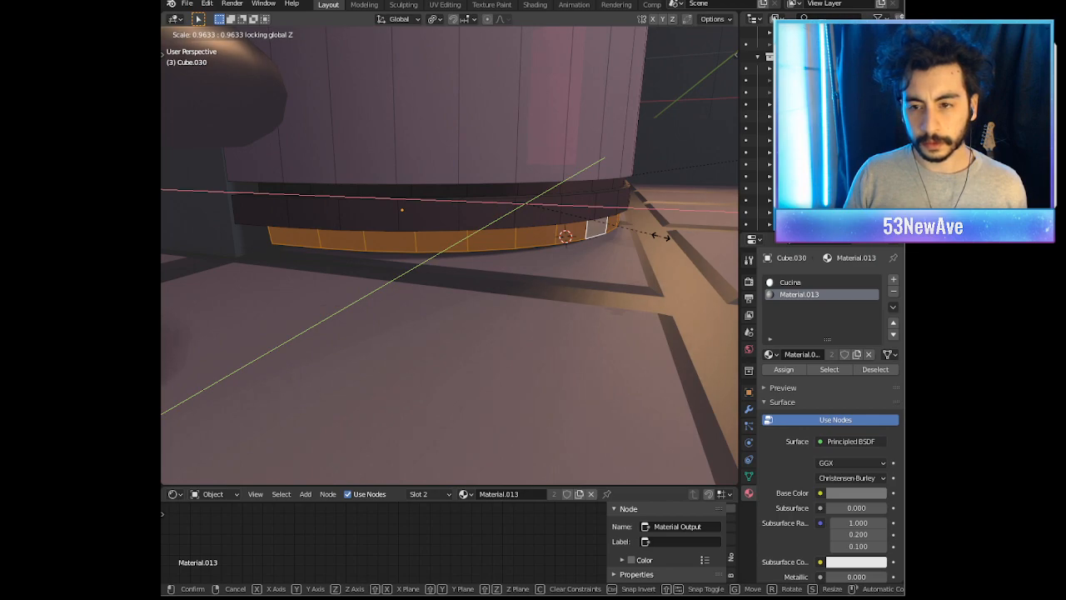
click(660, 237)
Step: Select the end face of the base's lowest band beside the wall and move it about -0.029 m along X
scroll(675, 233, up, 8)
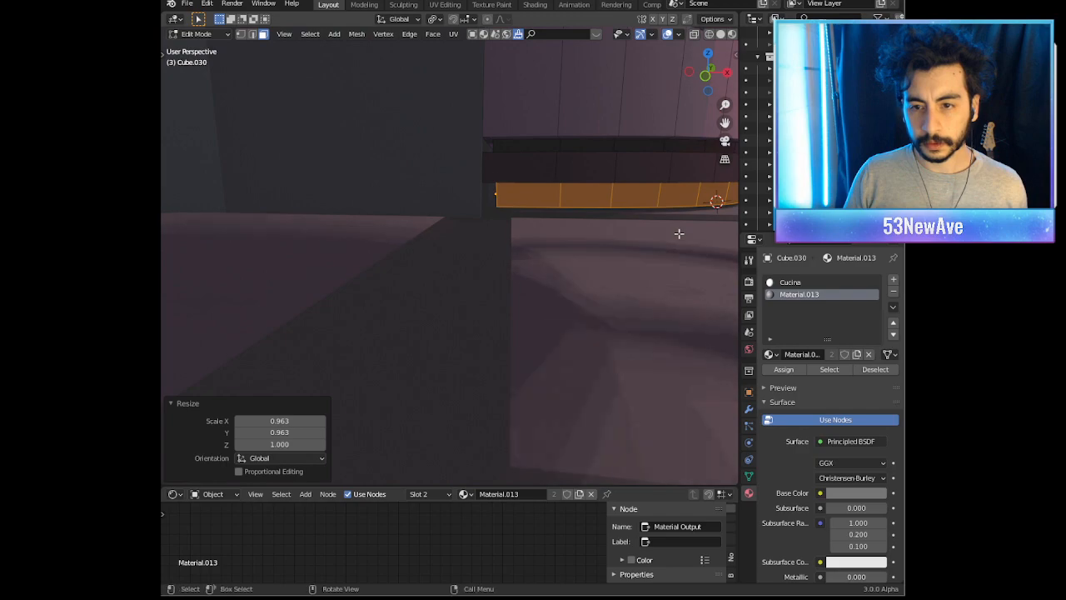
scroll(617, 219, down, 4)
scroll(596, 236, up, 4)
shift+middle_drag(600, 233, 573, 225)
shift+middle_drag(498, 210, 480, 207)
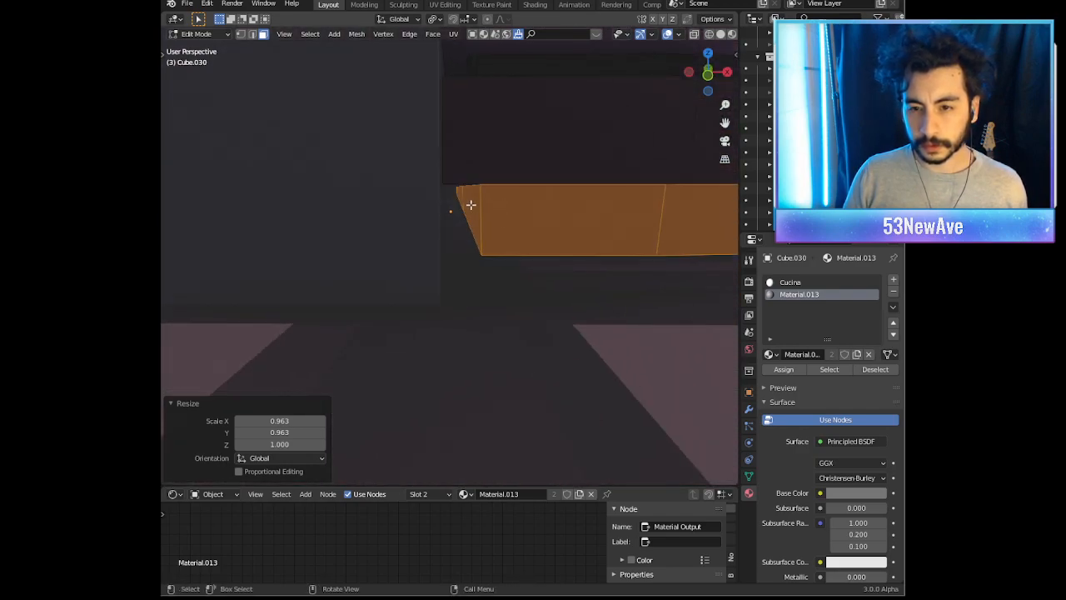
click(465, 202)
shift+click(460, 196)
scroll(468, 194, up, 4)
shift+middle_drag(469, 193, 530, 224)
scroll(521, 197, up, 2)
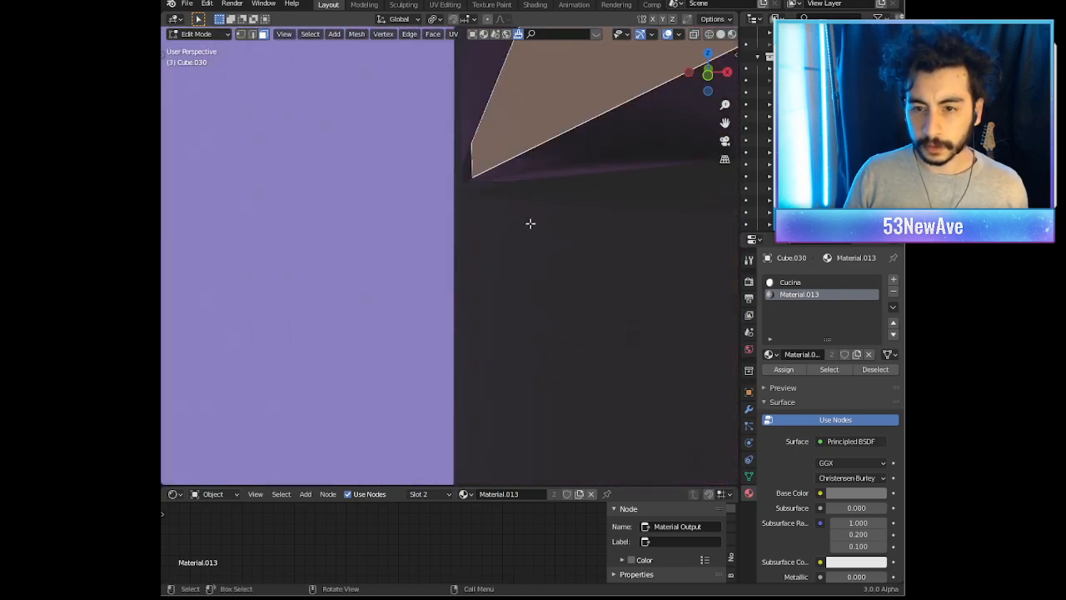
shift+click(468, 166)
scroll(469, 166, down, 4)
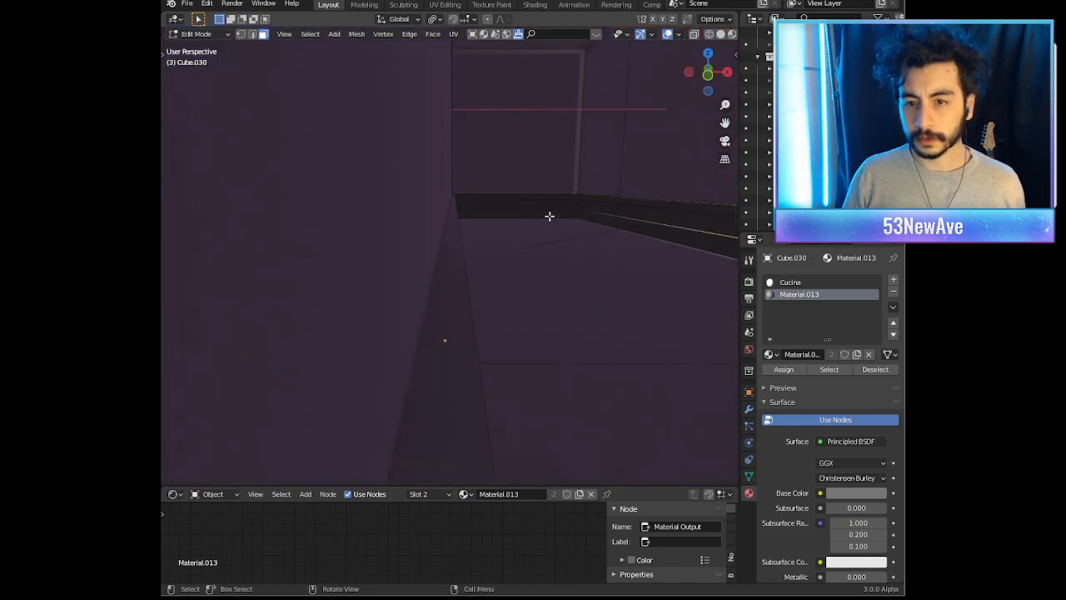
scroll(542, 214, down, 4)
scroll(560, 233, up, 2)
shift+middle_drag(623, 231, 545, 226)
key(g)
key(x)
click(603, 223)
scroll(536, 226, down, 5)
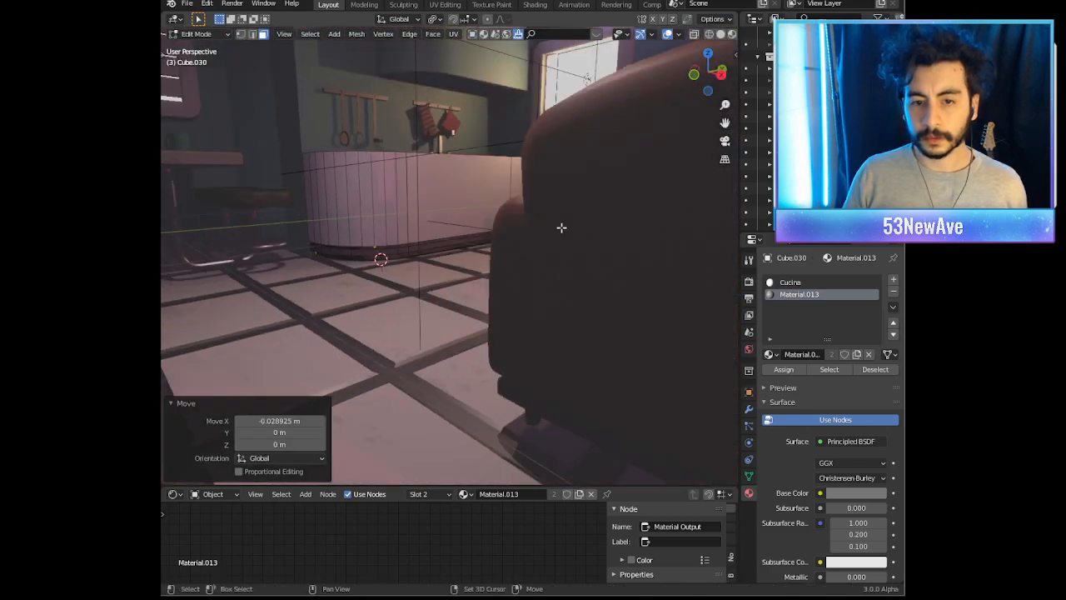
scroll(583, 227, up, 8)
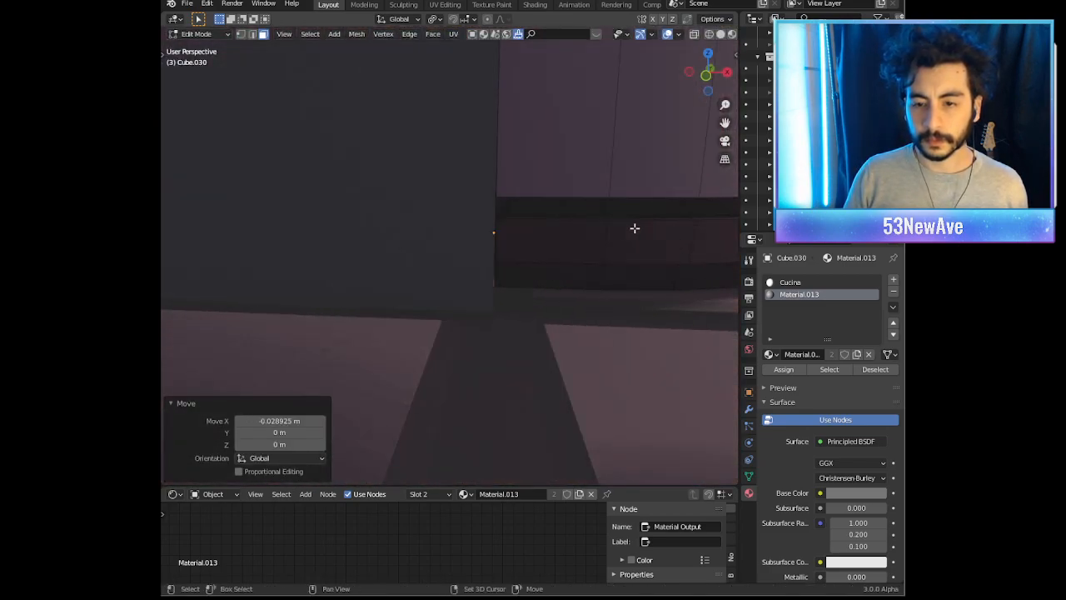
scroll(583, 233, down, 10)
Step: Return to Object Mode and inspect the counter's base with the overlays hidden
key(Tab)
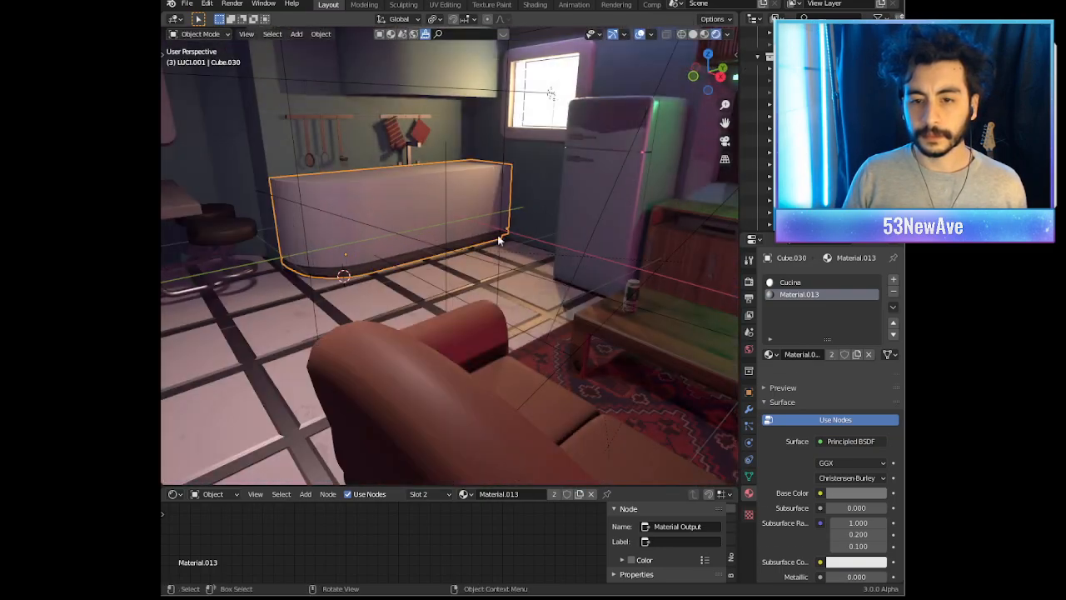
click(643, 33)
middle_drag(629, 96, 614, 160)
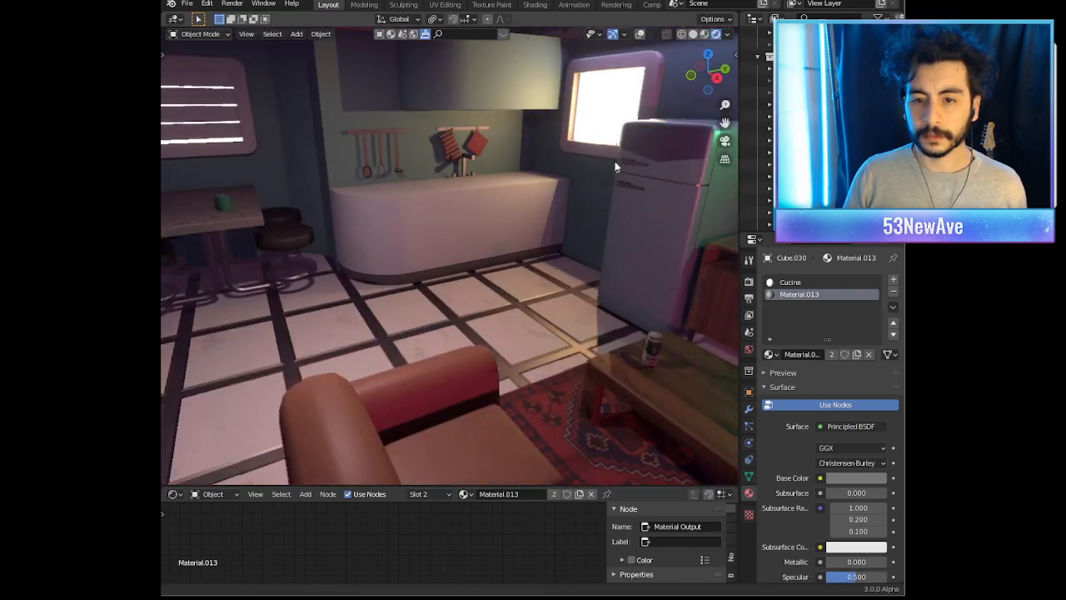
scroll(592, 176, down, 3)
scroll(550, 212, up, 6)
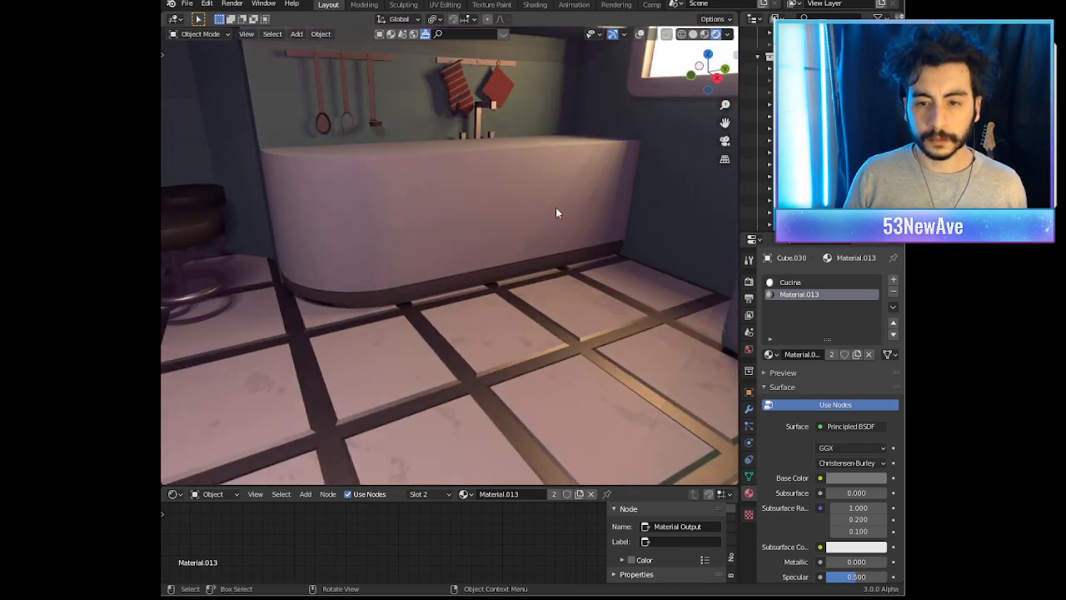
Step: With the overlays shown, raise the counter body's lower edge loop above the groove about 0.01 m along Z
click(641, 33)
key(Tab)
scroll(505, 248, up, 3)
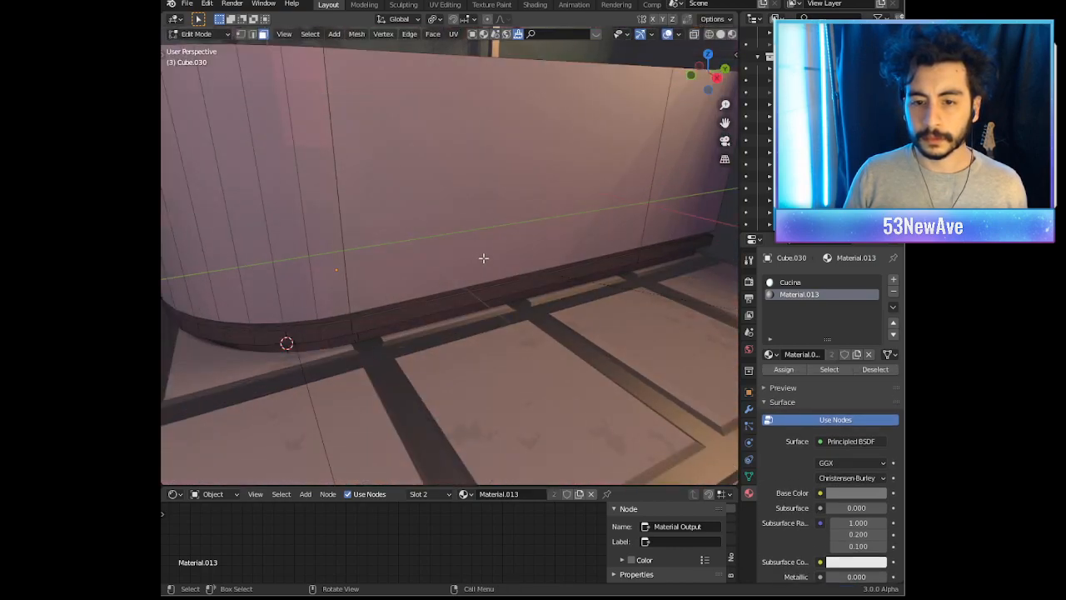
key(2)
alt+click(445, 291)
key(g)
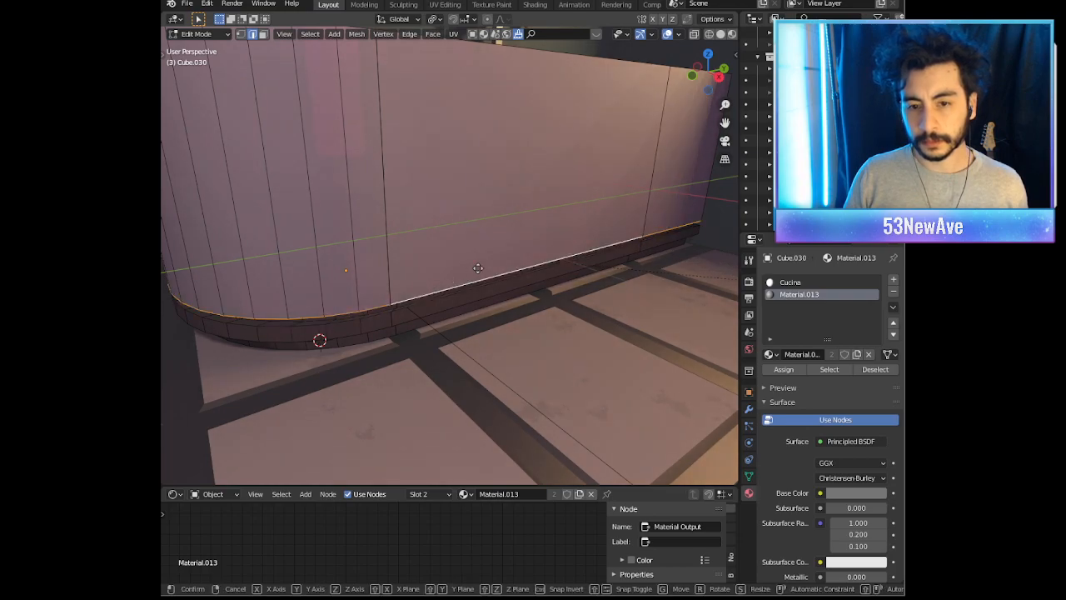
key(z)
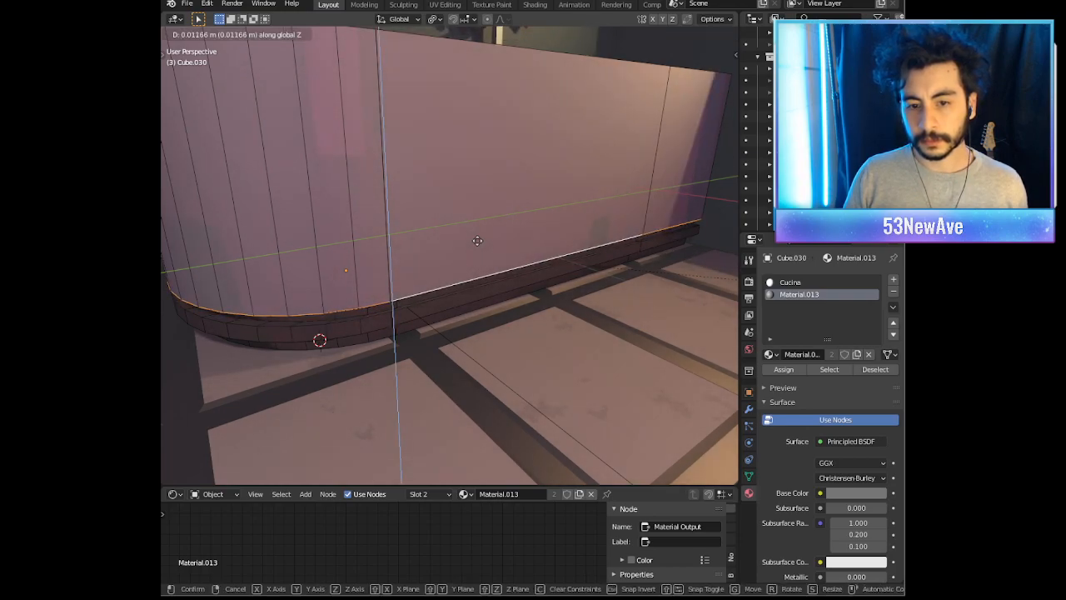
click(476, 233)
Step: Return to Object Mode, view the whole lower floor without overlays, and save the file
scroll(476, 233, down, 5)
key(Tab)
click(640, 35)
middle_drag(605, 131, 592, 205)
scroll(630, 124, up, 1)
scroll(579, 174, down, 3)
scroll(579, 176, down, 3)
scroll(565, 174, down, 4)
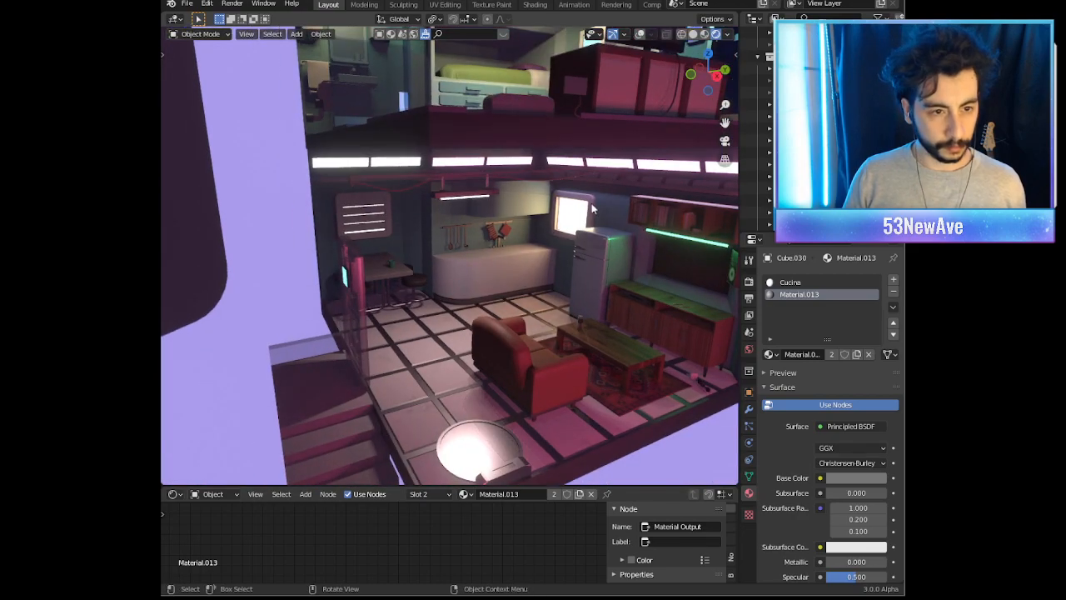
key(ctrl+s)
Step: With the overlays shown, select the counter's three top faces and lower them about 0.059 m along Z
key(KP_Decimal)
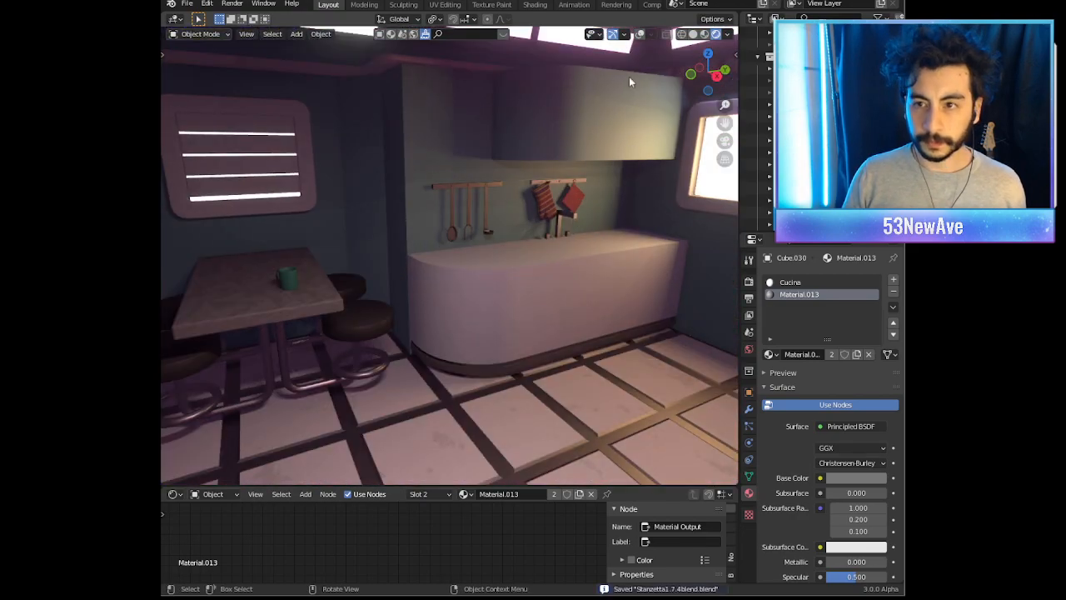
click(639, 34)
scroll(576, 160, up, 4)
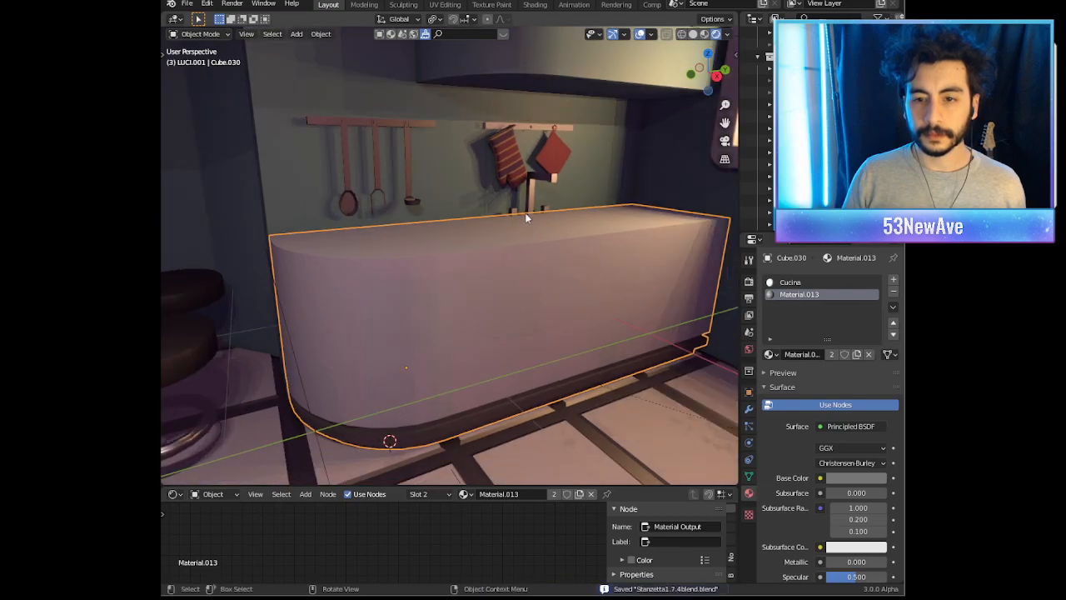
key(Tab)
middle_drag(526, 218, 489, 226)
click(337, 227)
click(264, 35)
click(317, 232)
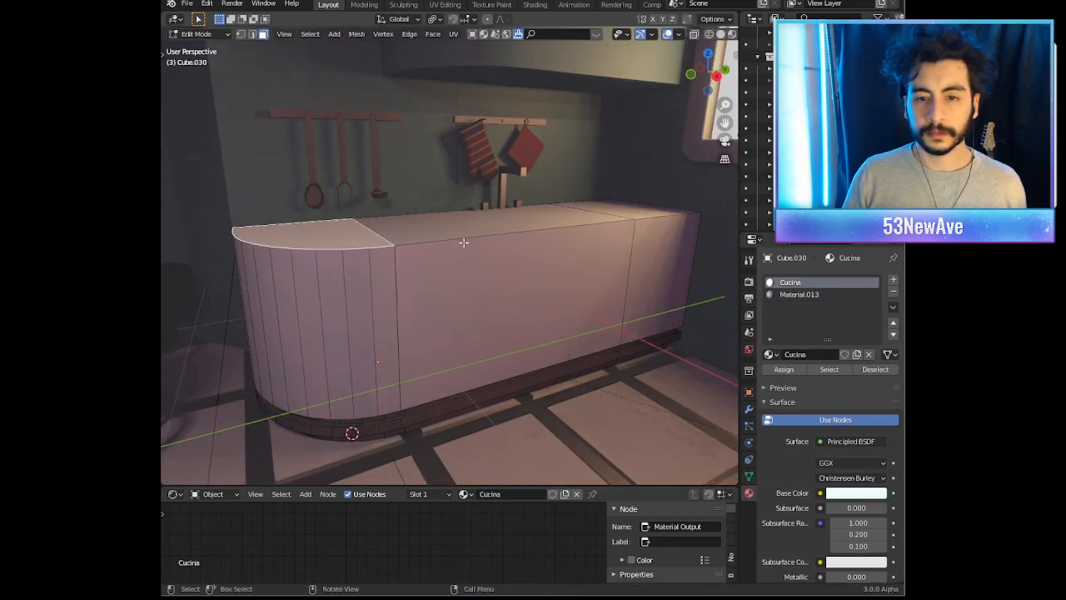
shift+click(587, 217)
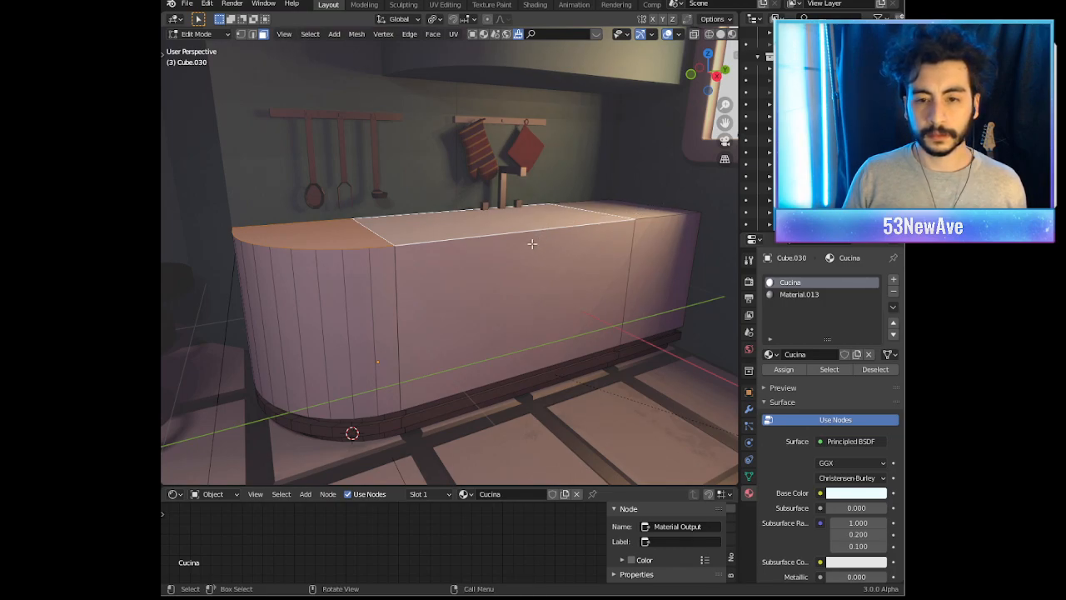
key(g)
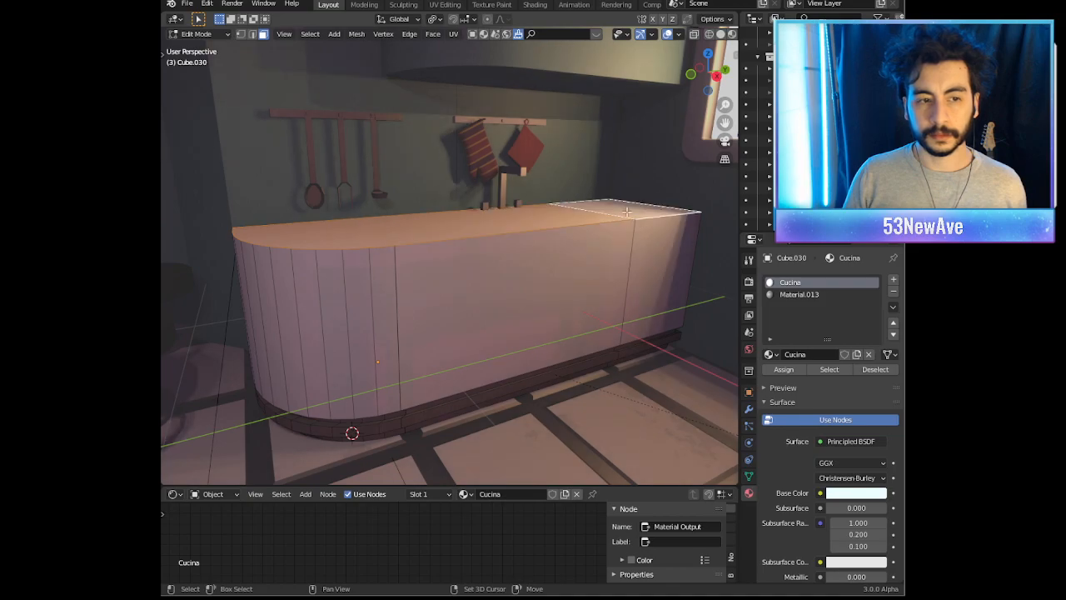
key(z)
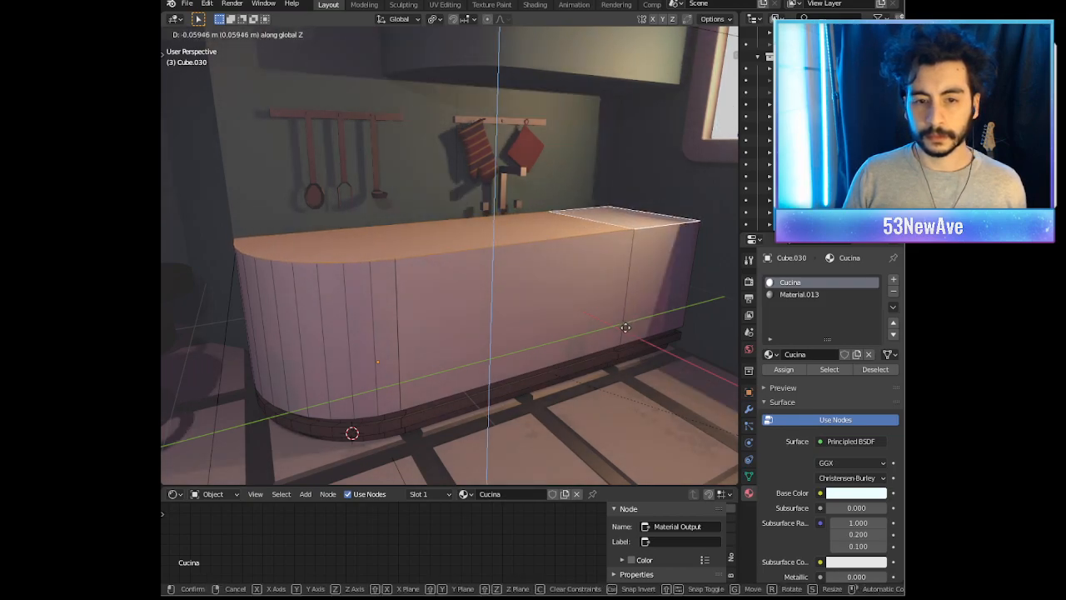
click(628, 307)
Step: Extrude the counter's top faces in place and scale them inward to about 0.953
key(s)
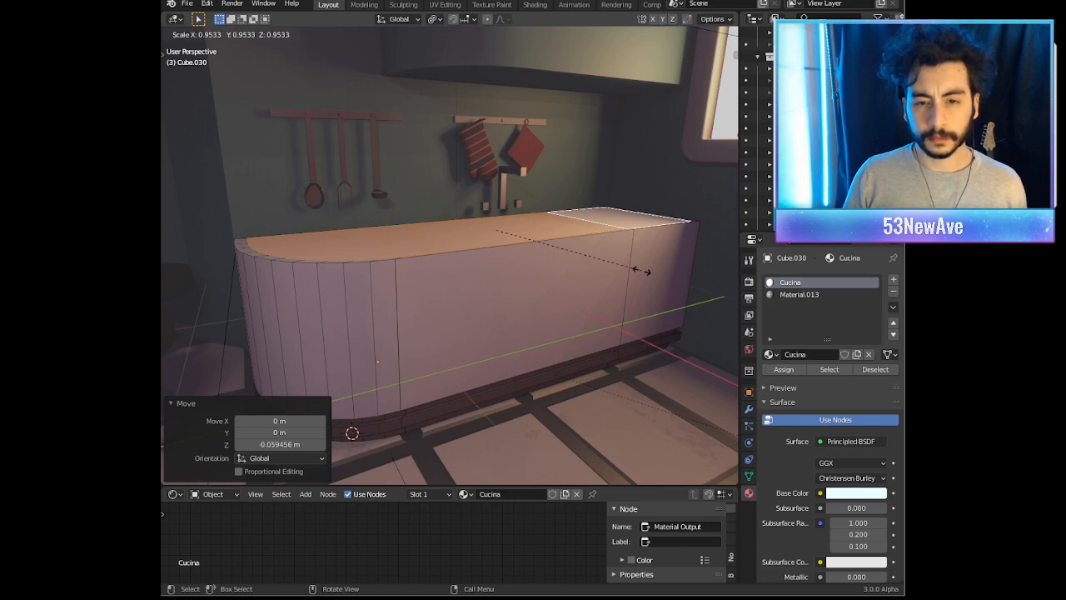
click(641, 270)
key(r)
key(z)
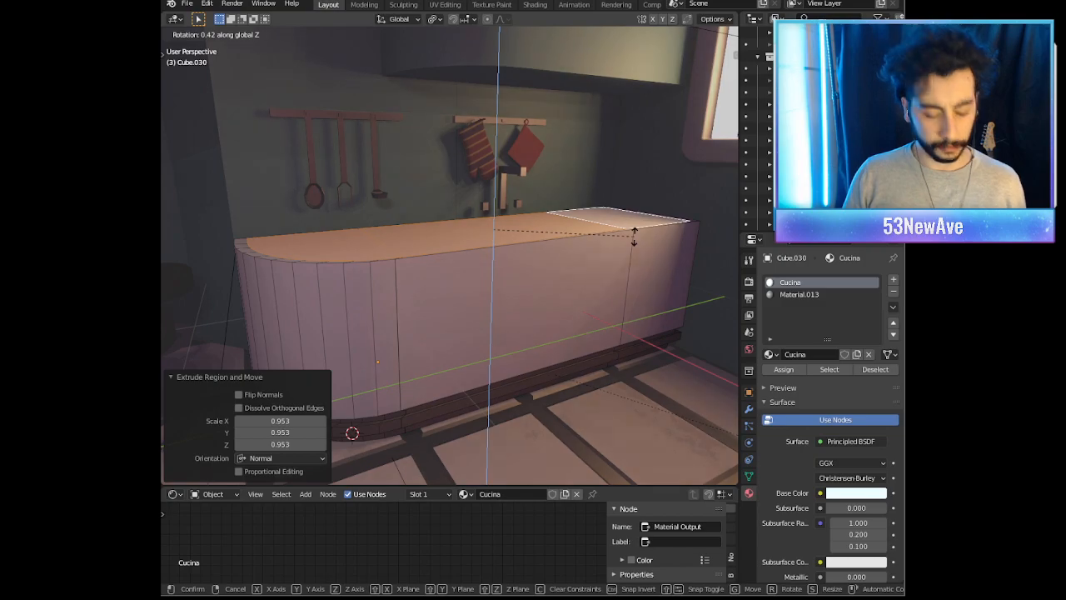
key(Escape)
key(ctrl+z)
key(ctrl+shift+z)
Step: Extrude the inset top faces upward about 0.028 m along Z to form a recessed neck
key(g)
key(z)
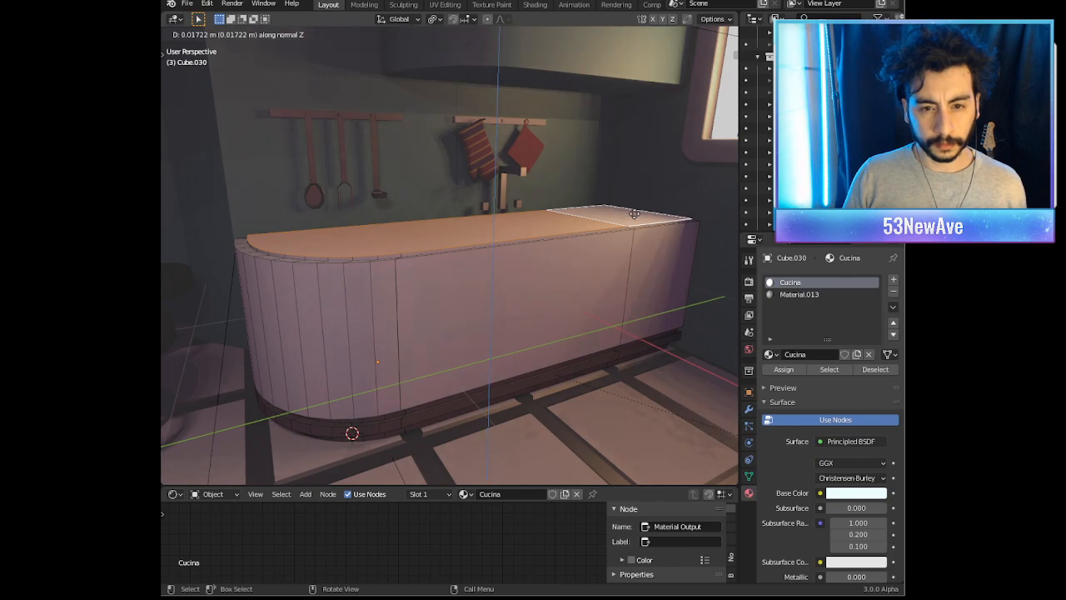
key(z)
click(635, 195)
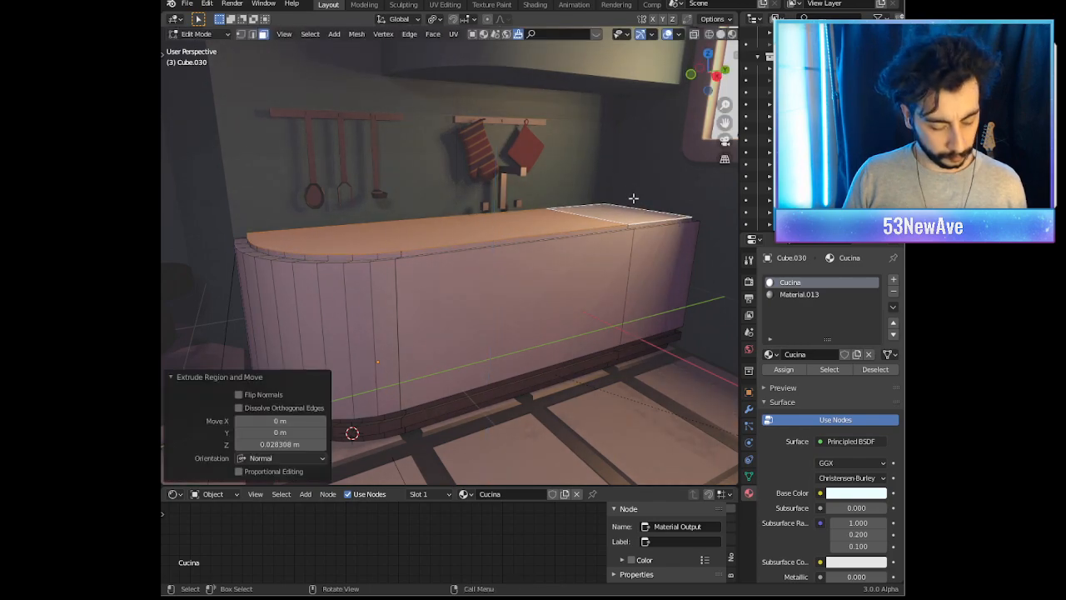
Step: Extrude the neck's top faces in place and scale them outward to about 1.048 in the right side view
key(s)
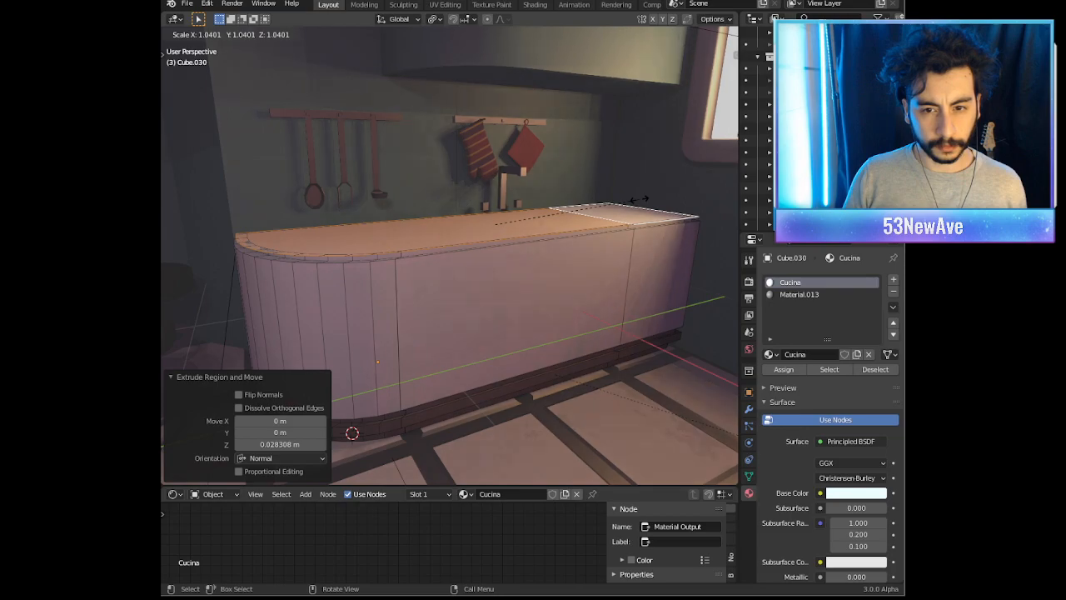
click(640, 200)
key(KP_3)
scroll(507, 214, up, 6)
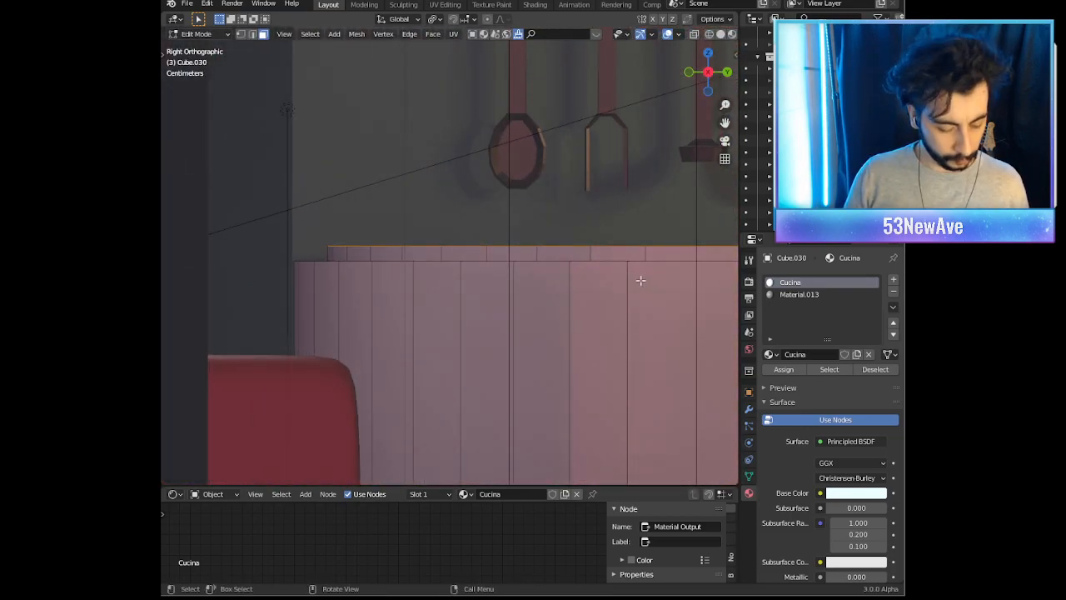
key(e)
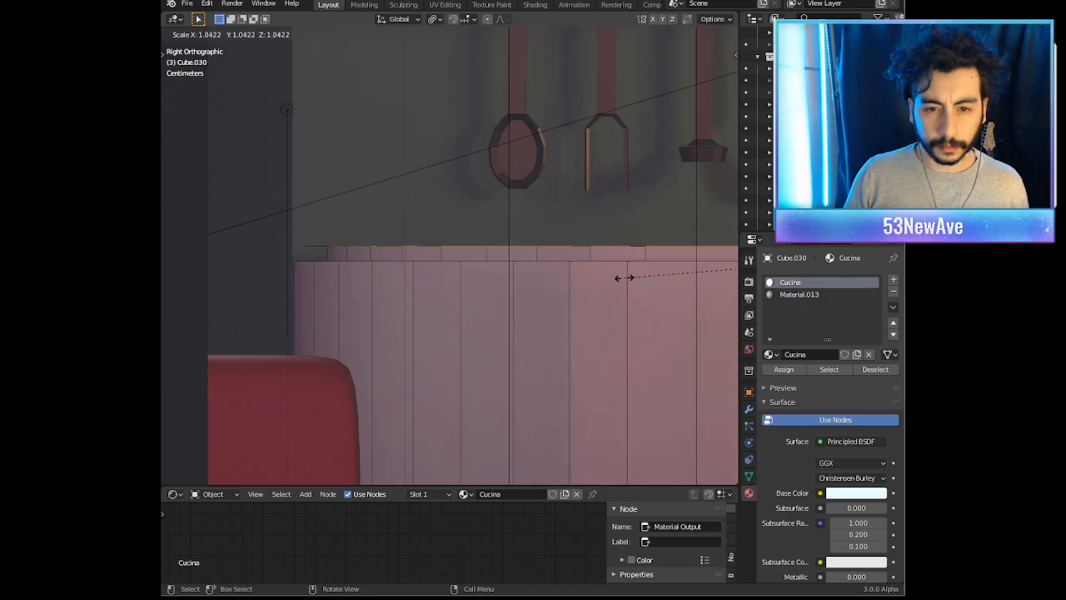
click(622, 276)
Step: Extrude the widened top faces upward about 0.044 m along Z to form the countertop slab
middle_drag(605, 269, 543, 296)
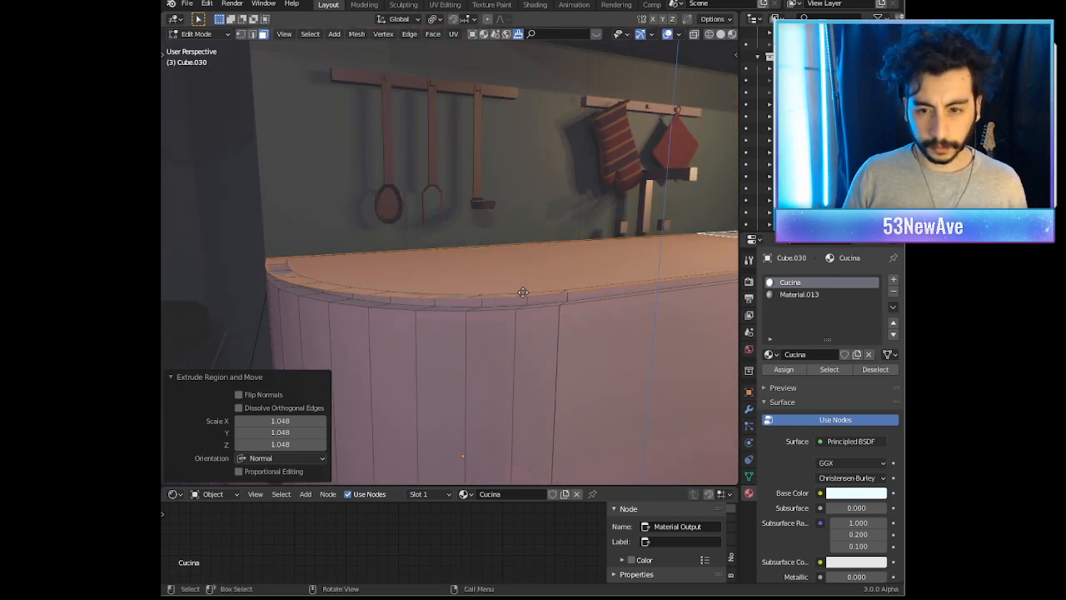
key(g)
key(z)
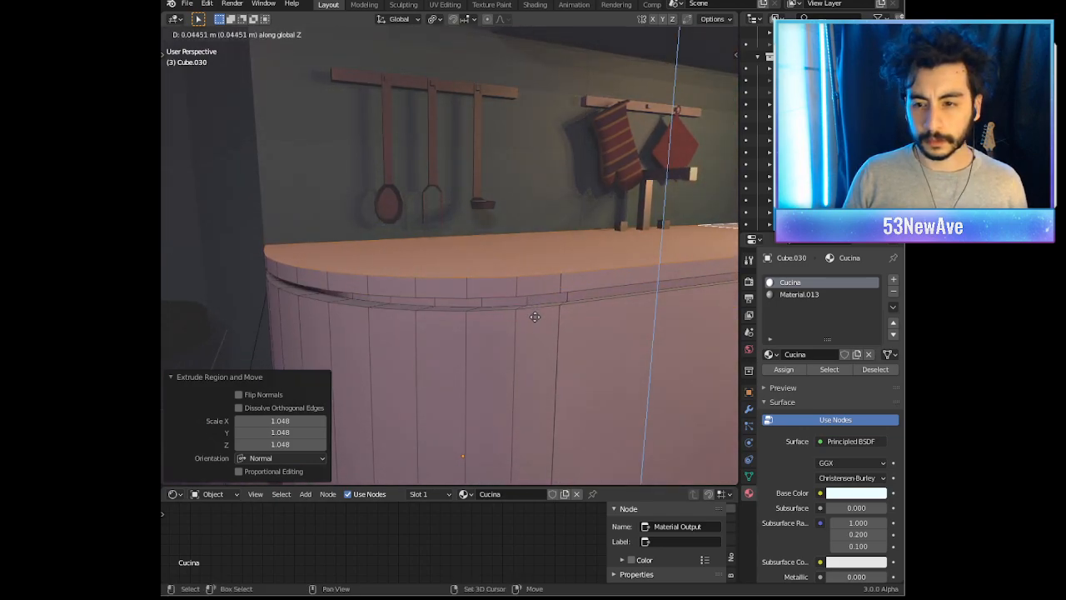
click(535, 316)
middle_drag(535, 317, 538, 285)
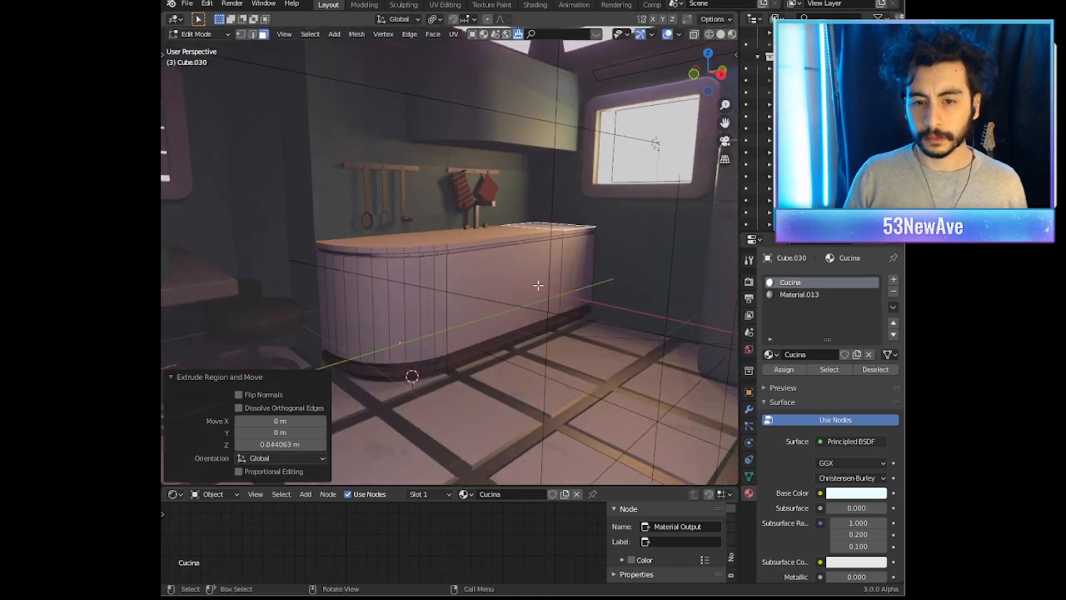
scroll(538, 285, up, 3)
scroll(502, 226, up, 1)
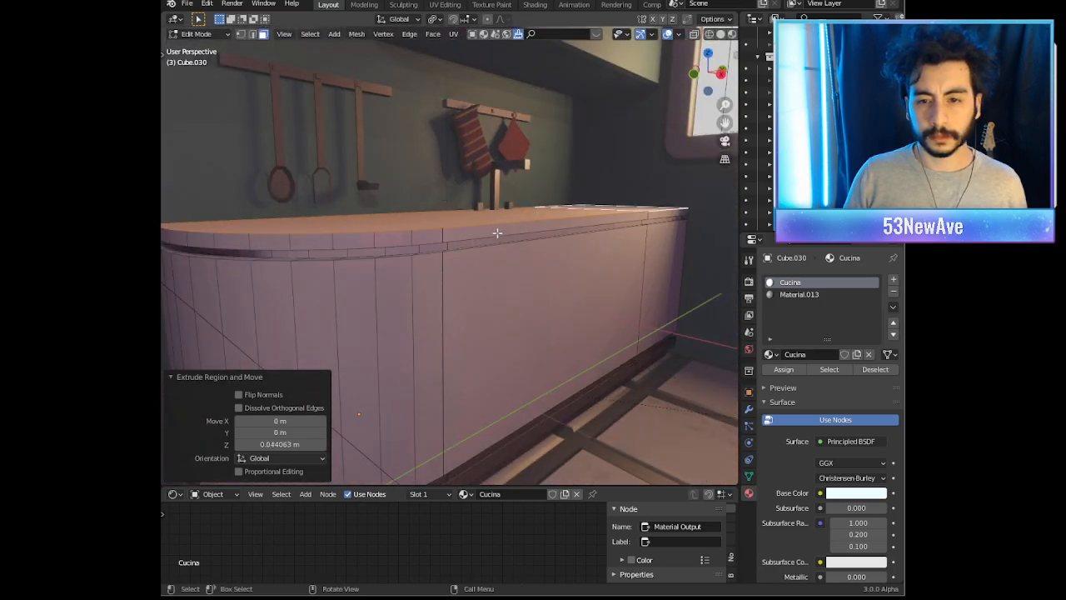
Step: Assign Material.013 to the countertop slab's side band, underside and three top faces
shift+middle_drag(498, 233, 533, 232)
scroll(514, 232, down, 1)
scroll(488, 251, up, 2)
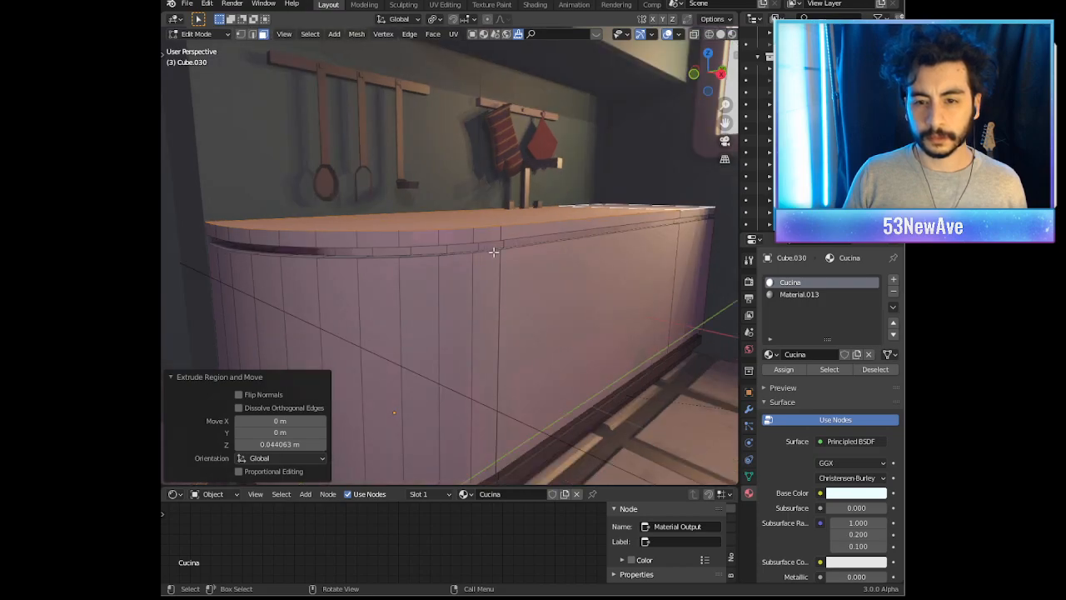
alt+click(502, 243)
alt+click(500, 243)
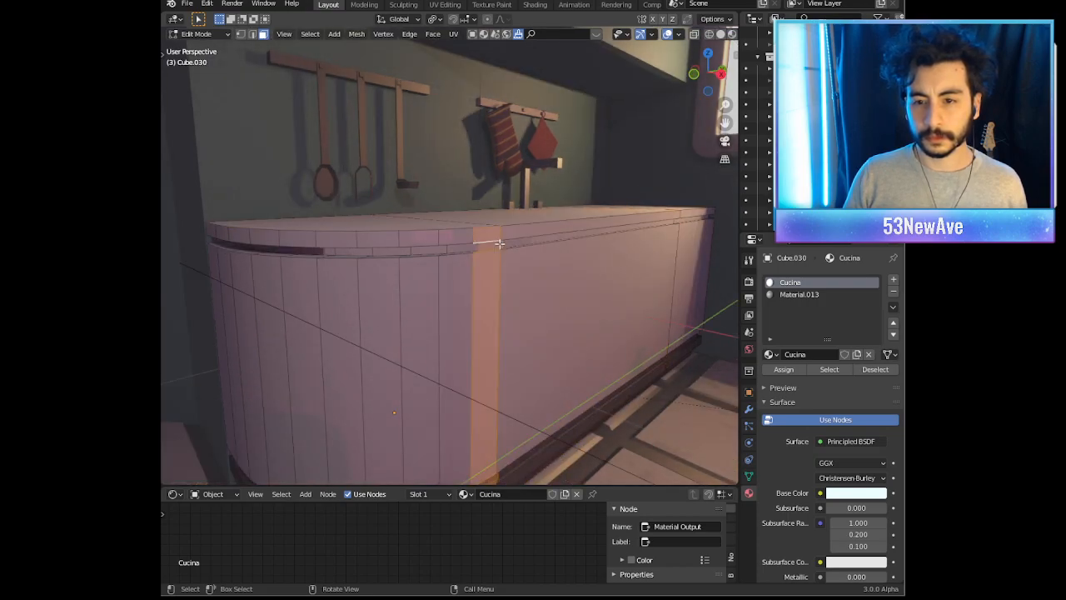
alt+click(503, 243)
alt+click(500, 234)
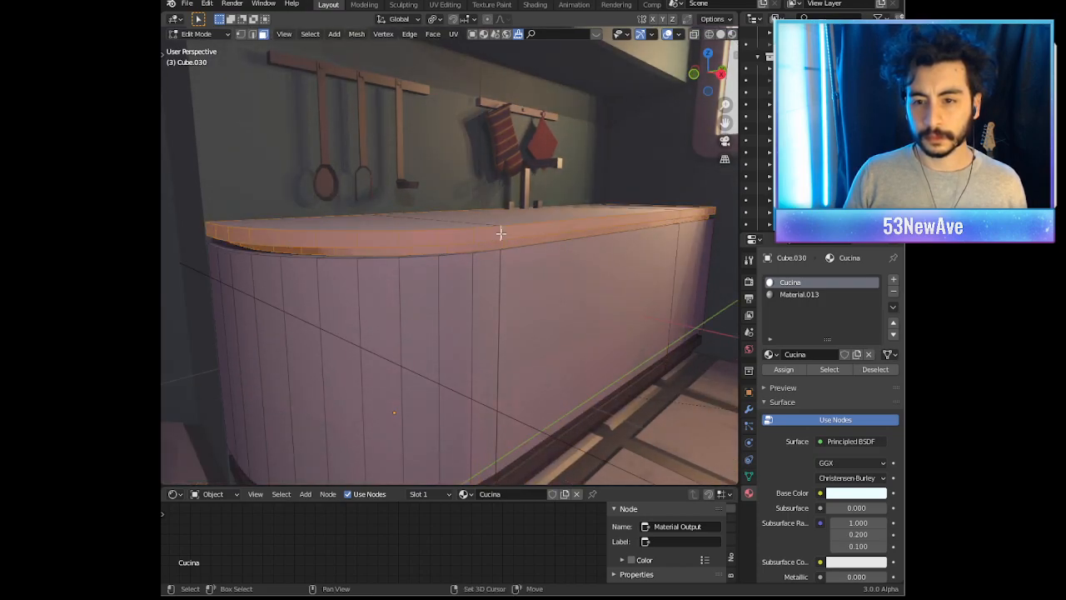
scroll(501, 230, up, 2)
middle_drag(500, 225, 557, 167)
alt+shift+click(584, 114)
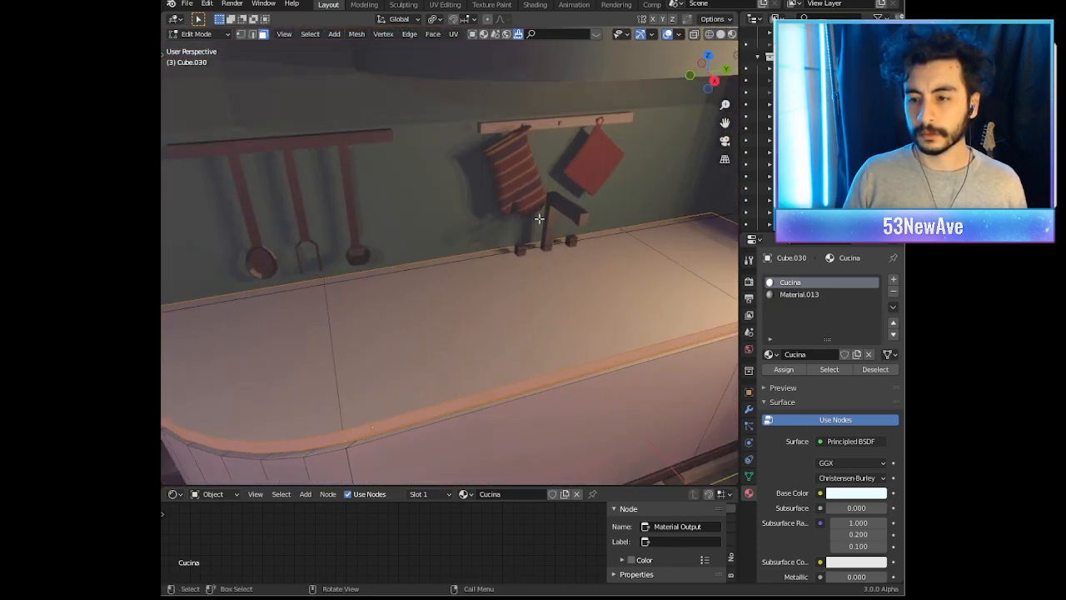
click(796, 295)
scroll(288, 323, down, 1)
shift+click(283, 323)
shift+click(454, 292)
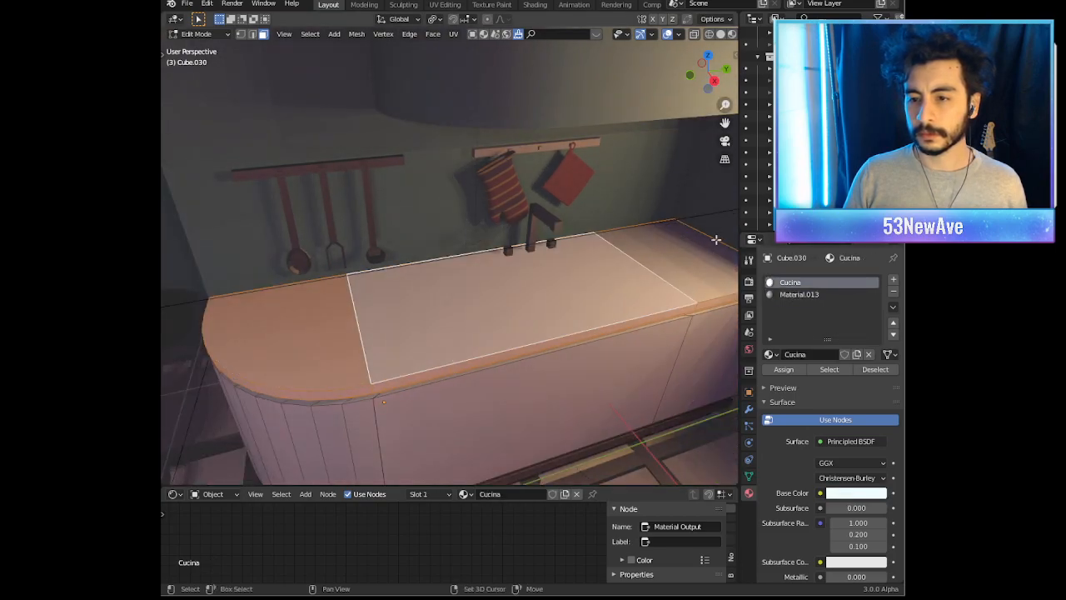
shift+click(666, 266)
click(798, 294)
click(784, 369)
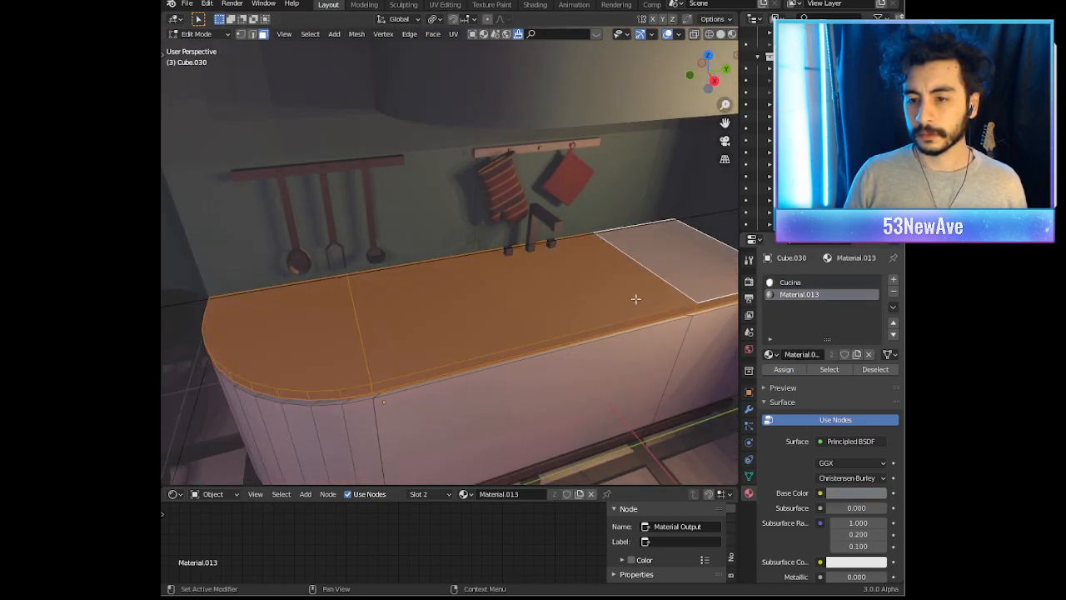
Step: Return to Object Mode with the viewport overlays hidden and save the file
key(Tab)
scroll(645, 308, down, 5)
click(640, 35)
scroll(554, 165, down, 3)
middle_drag(540, 192, 560, 184)
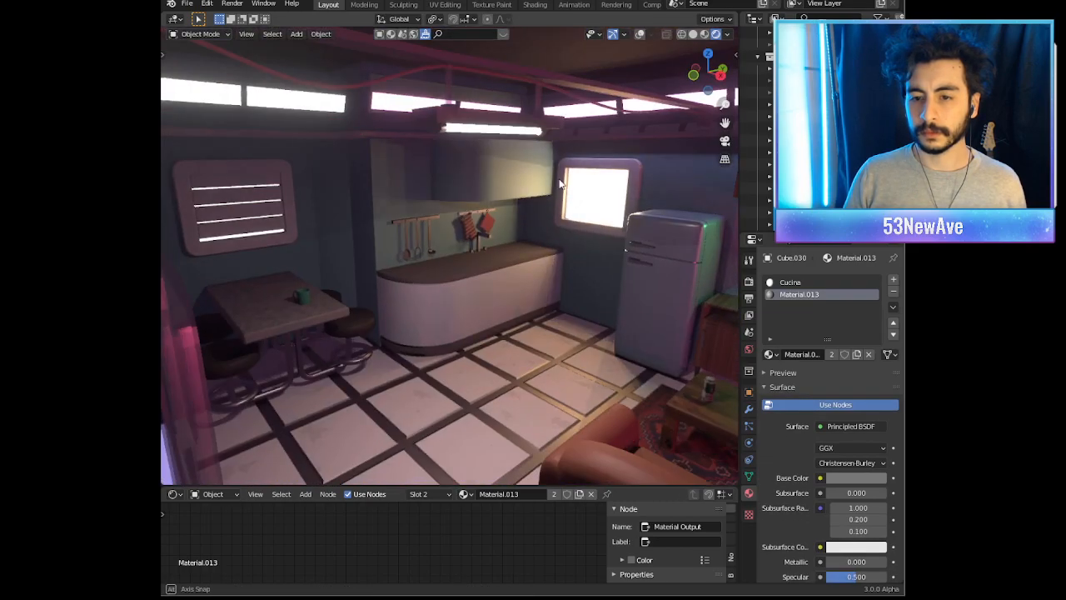
scroll(560, 184, down, 4)
key(ctrl+s)
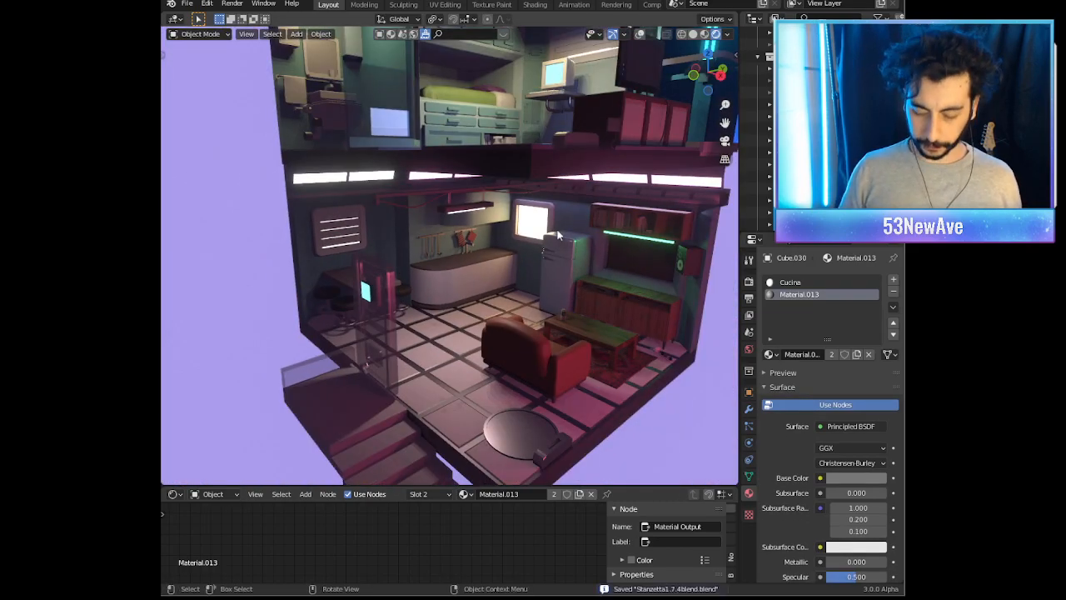
Step: Examine the kitchen counter and its new countertop material through the scene camera
scroll(557, 234, up, 6)
scroll(550, 240, down, 5)
key(KP_0)
shift+middle_drag(555, 244, 522, 260)
scroll(520, 260, down, 1)
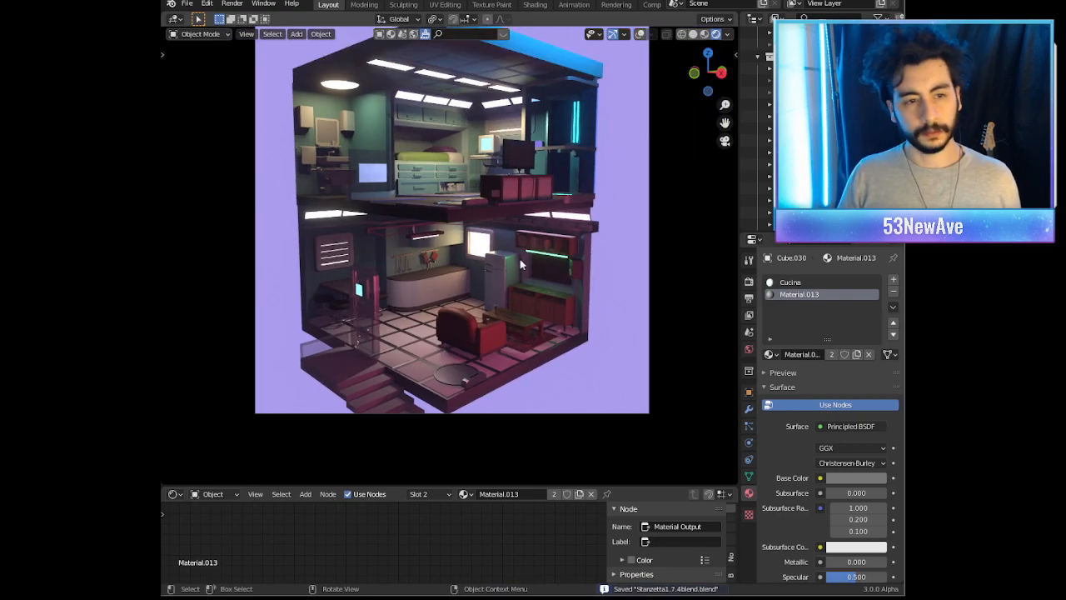
scroll(520, 273, up, 12)
shift+middle_drag(462, 244, 584, 128)
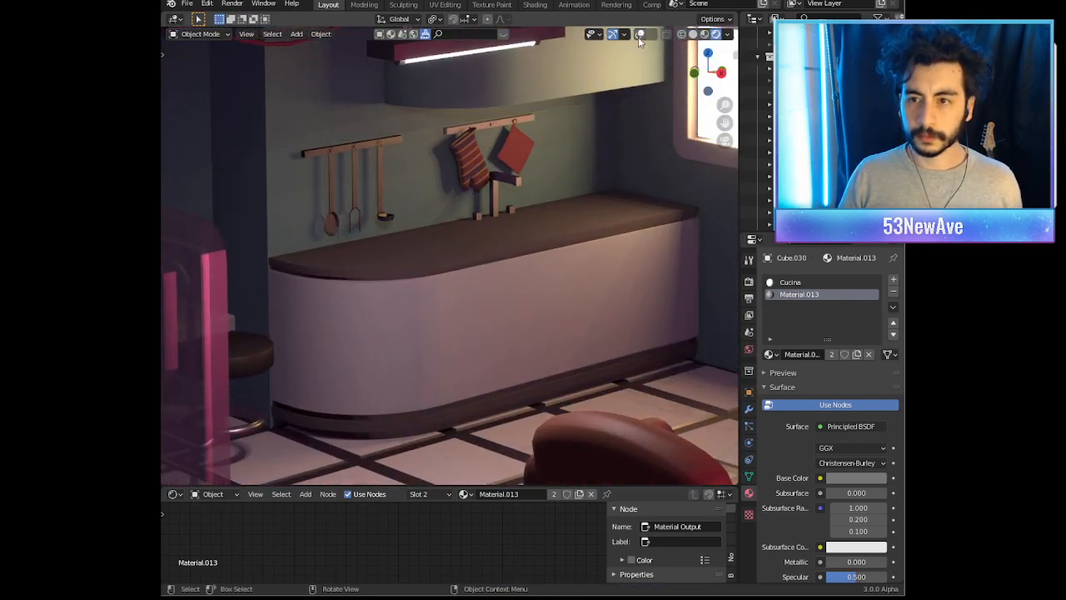
Step: Show the viewport overlays and put the kitchen counter into Edit Mode
click(639, 36)
scroll(493, 262, up, 3)
shift+middle_drag(470, 331, 481, 300)
key(Tab)
scroll(495, 318, up, 5)
shift+middle_drag(456, 349, 581, 336)
scroll(495, 317, up, 6)
key(ctrl+r)
key(Escape)
Step: Turn off the Extras overlay while viewing the counter through the camera
scroll(490, 303, down, 2)
scroll(574, 333, down, 8)
key(KP_0)
scroll(584, 246, down, 6)
scroll(517, 265, up, 3)
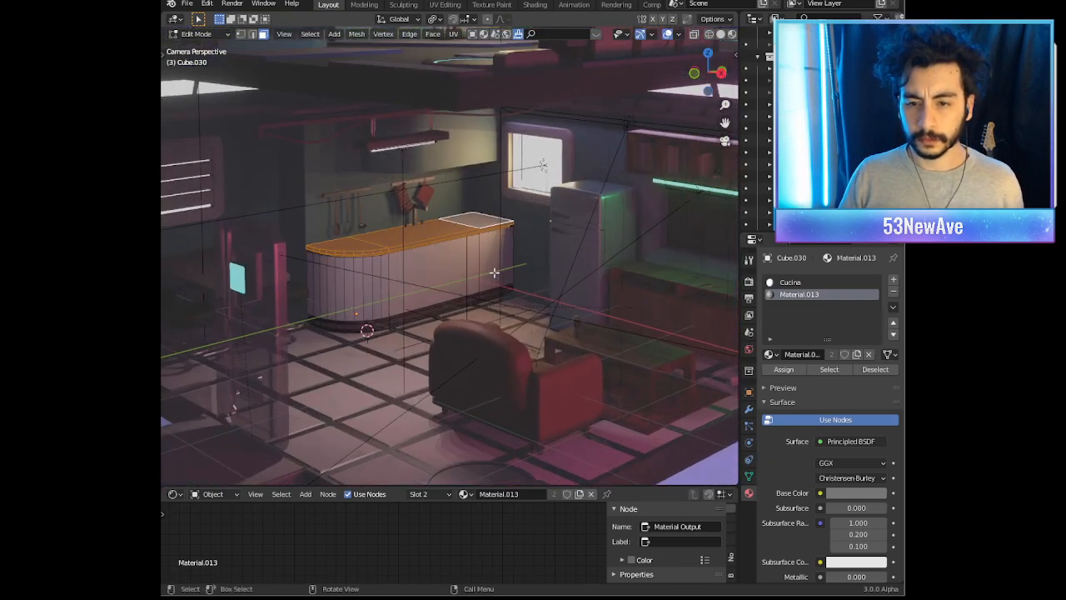
key(ctrl+r)
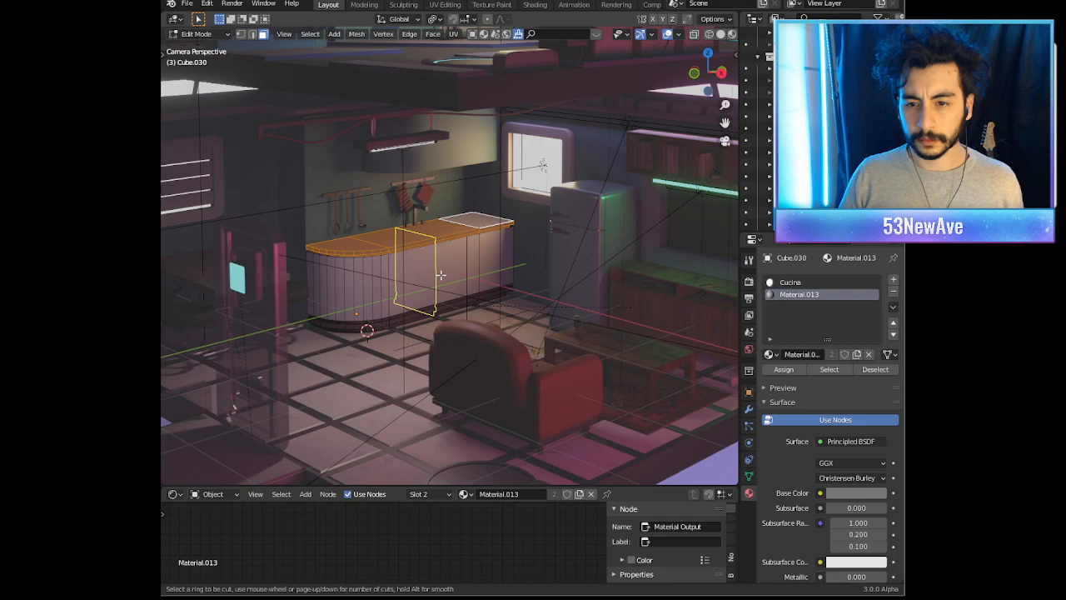
click(678, 35)
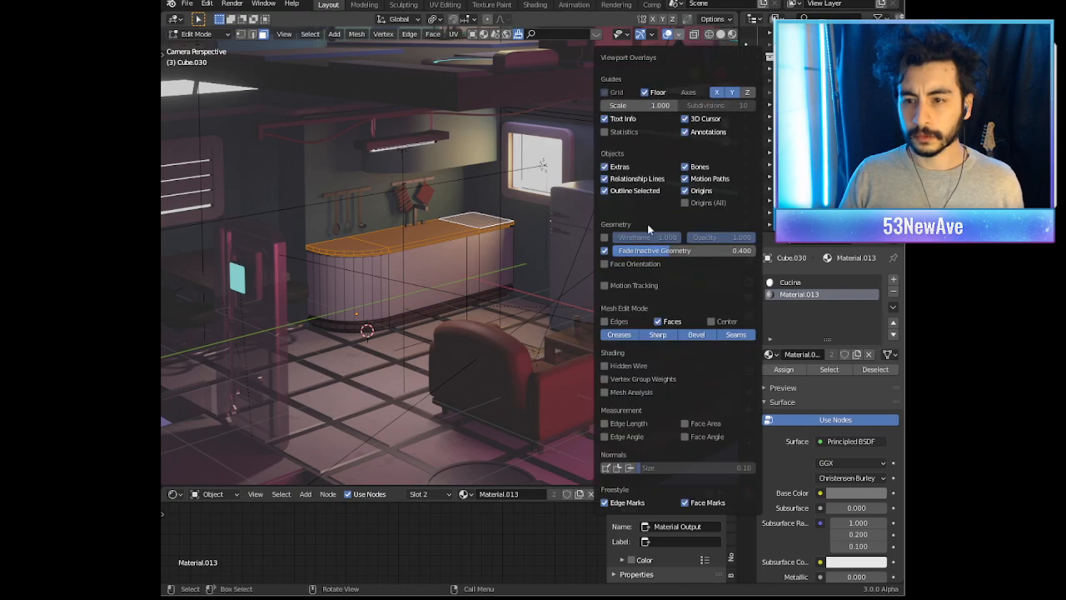
click(606, 167)
Step: Add one vertical loop cut at the middle of the counter's wide front section
key(ctrl+r)
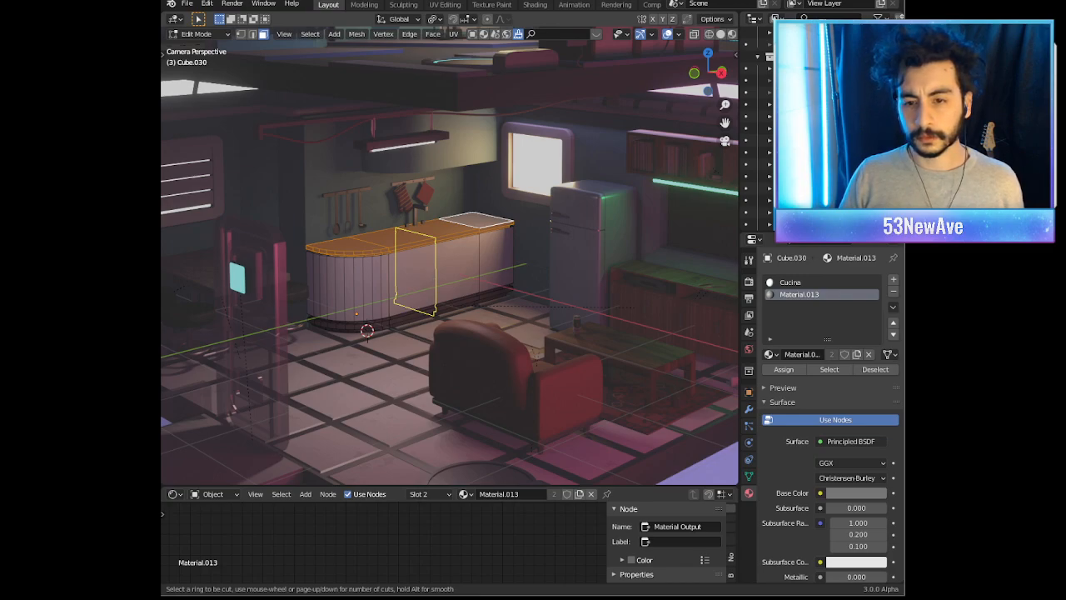
click(432, 278)
right_click(432, 279)
middle_drag(503, 282, 450, 285)
scroll(503, 282, up, 4)
scroll(522, 332, up, 4)
shift+middle_drag(510, 379, 596, 284)
scroll(559, 298, up, 3)
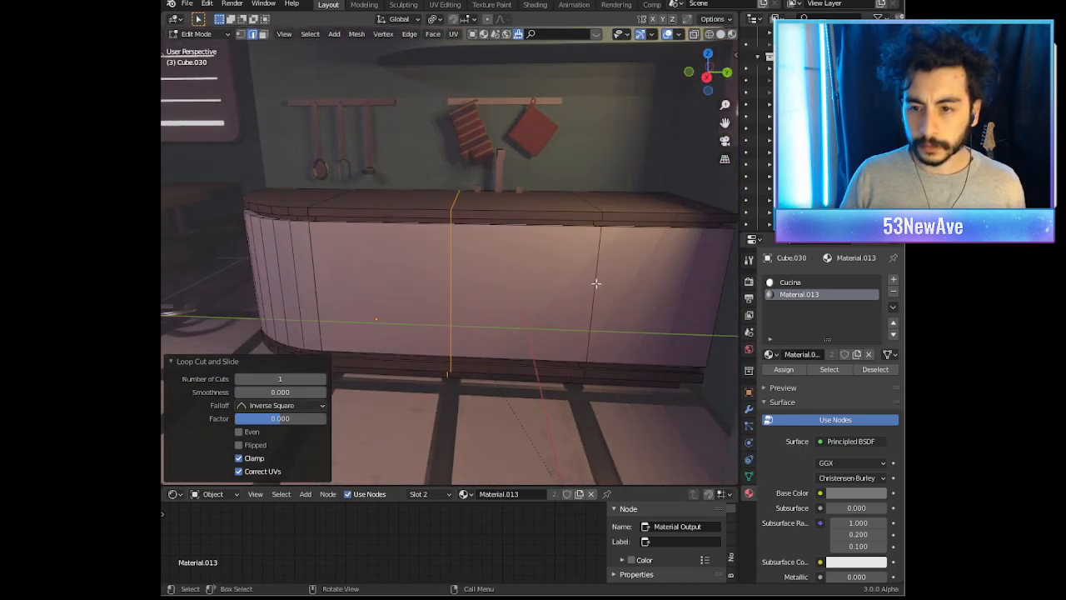
Step: Try to move the vertical edge loop nearest the wall along Y and undo the new middle loop cut
alt+click(597, 284)
key(g)
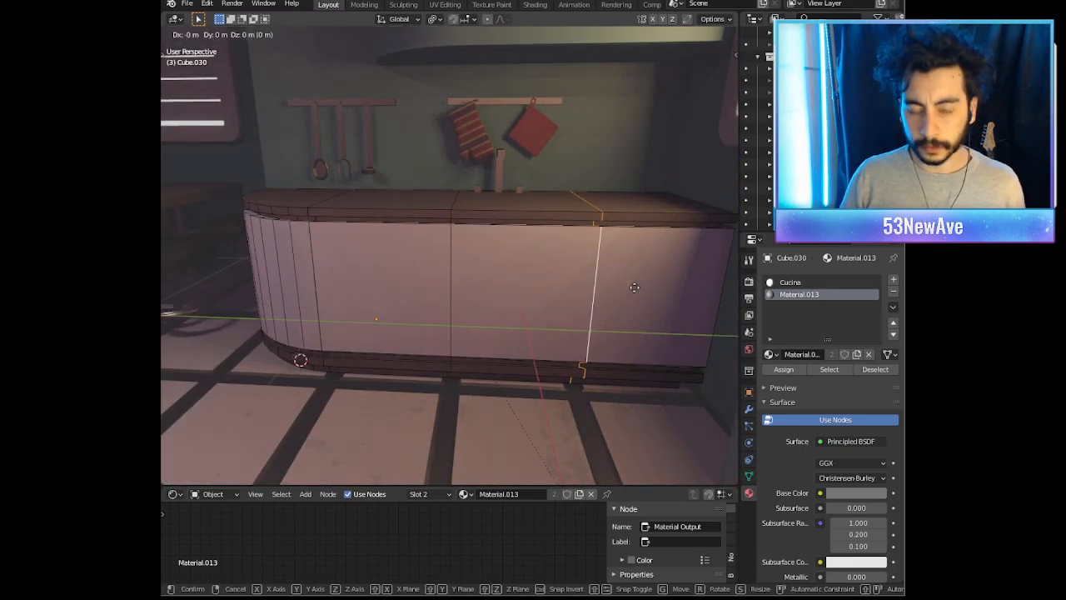
key(y)
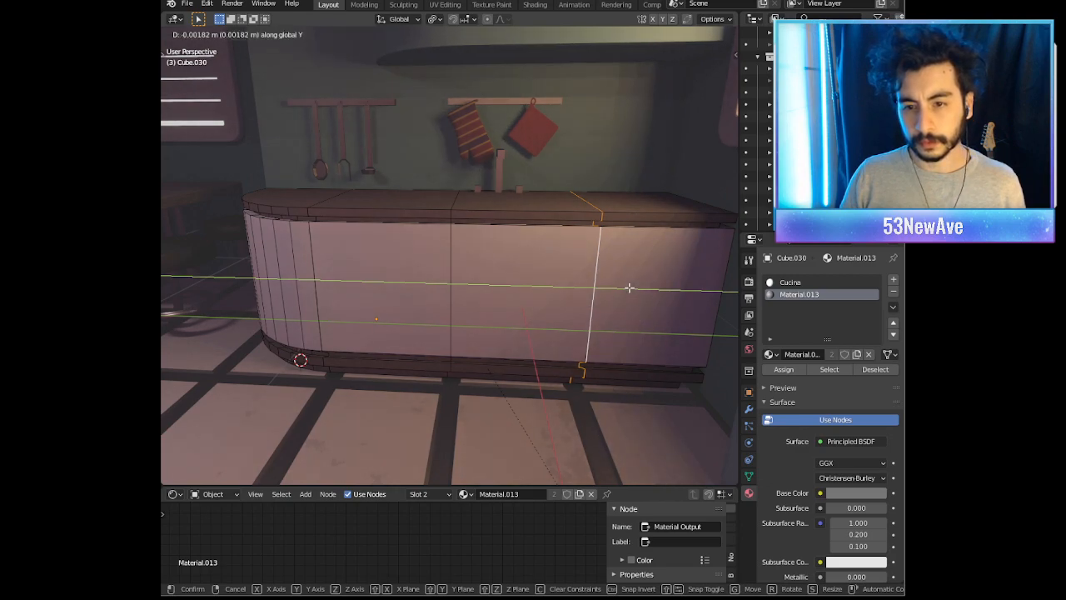
right_click(631, 288)
key(ctrl+z)
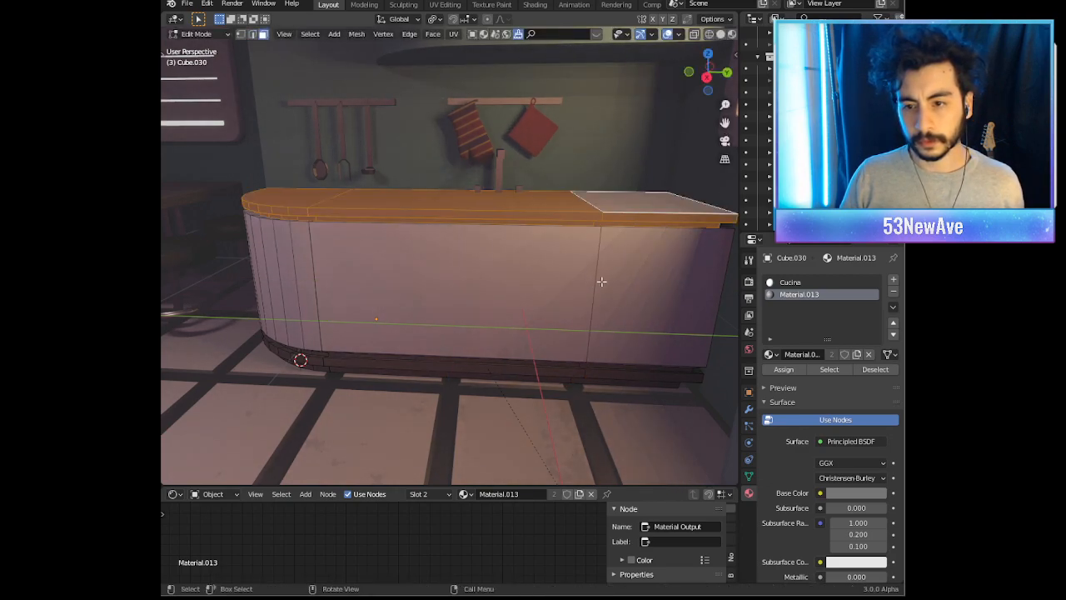
Step: Move the vertical edge loop nearest the wall about -0.005 m along Y in edge select mode
alt+click(596, 283)
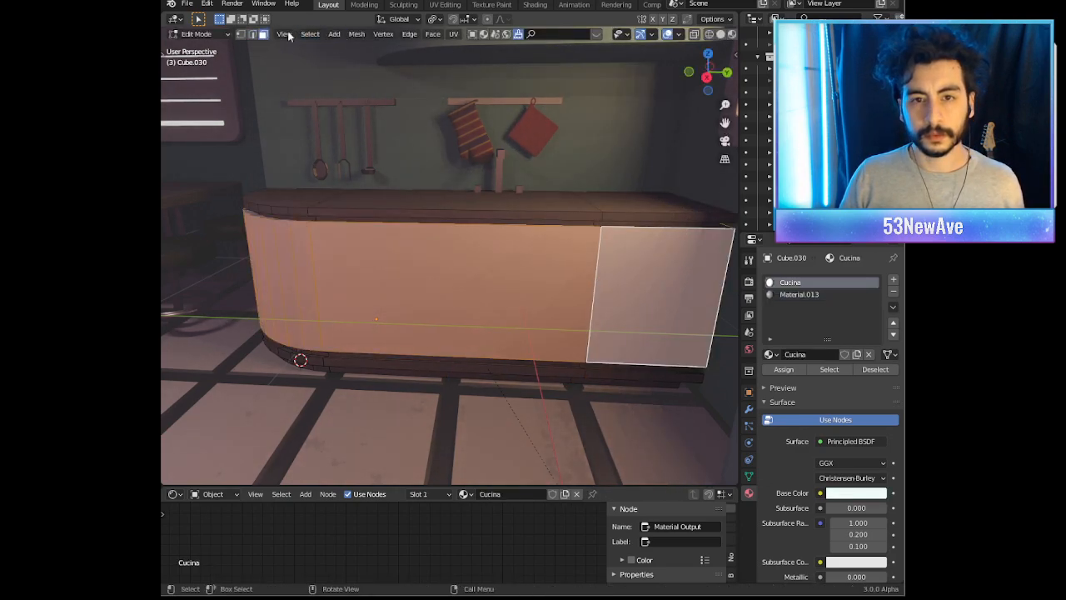
key(2)
key(ctrl+r)
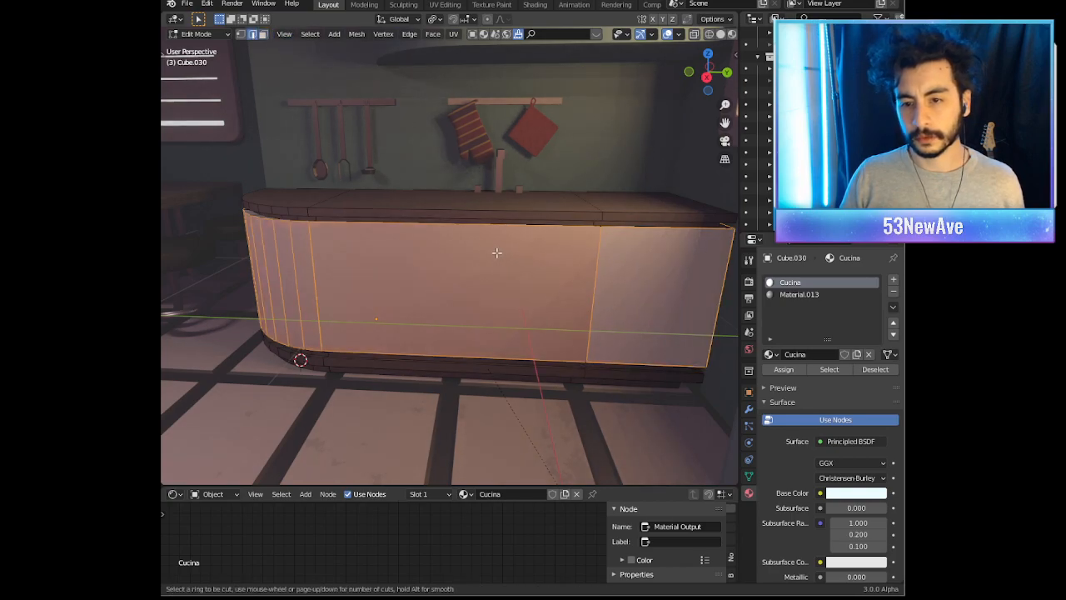
key(Escape)
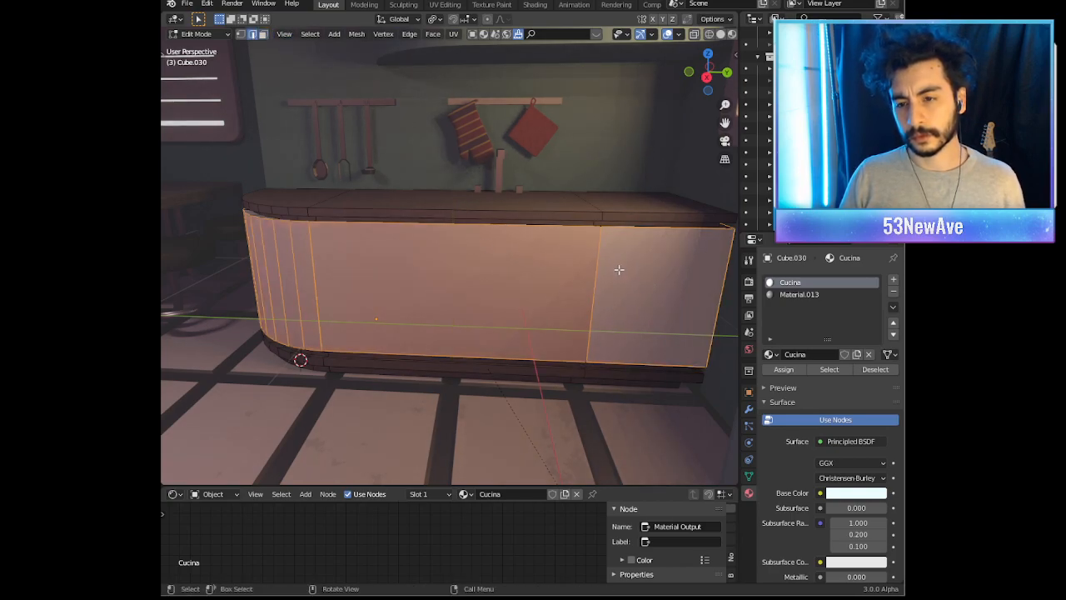
alt+click(597, 270)
key(g)
key(y)
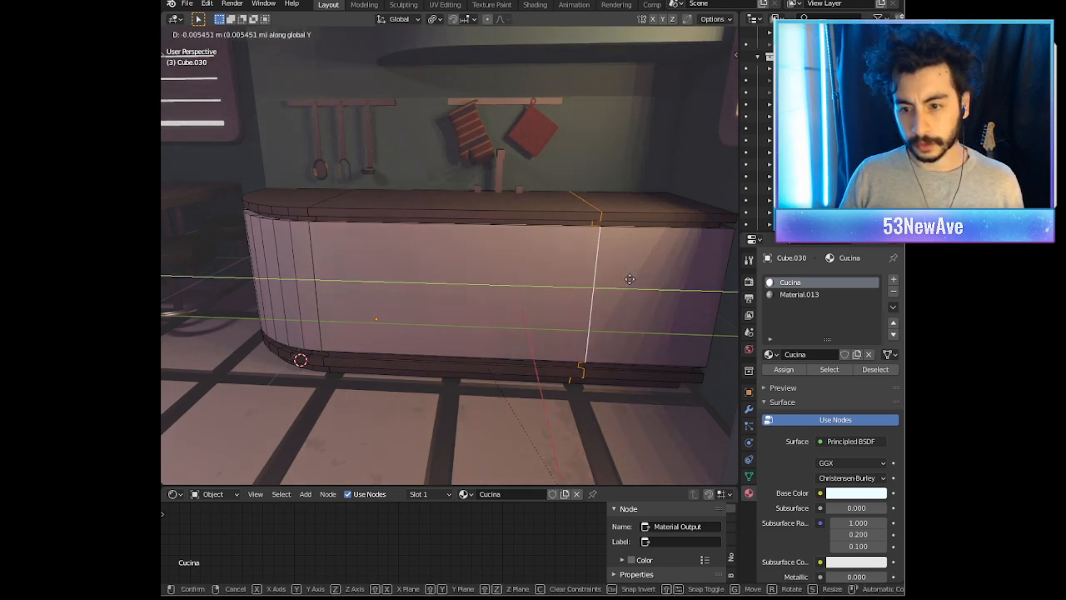
click(607, 277)
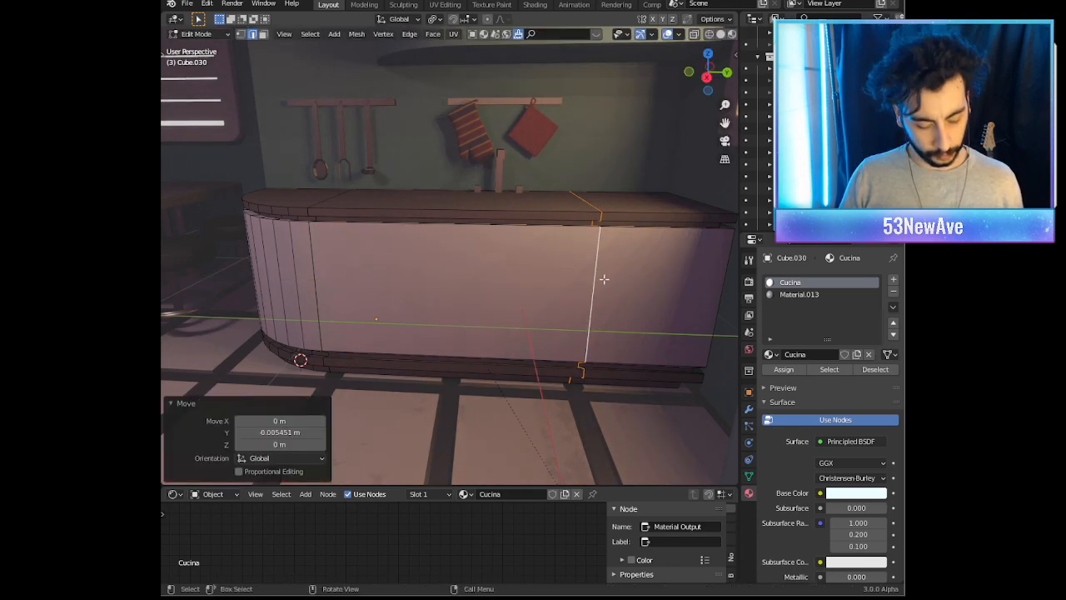
Step: Reposition the same edge loop along Y to adjust the widths of the counter's front sections
key(g)
key(y)
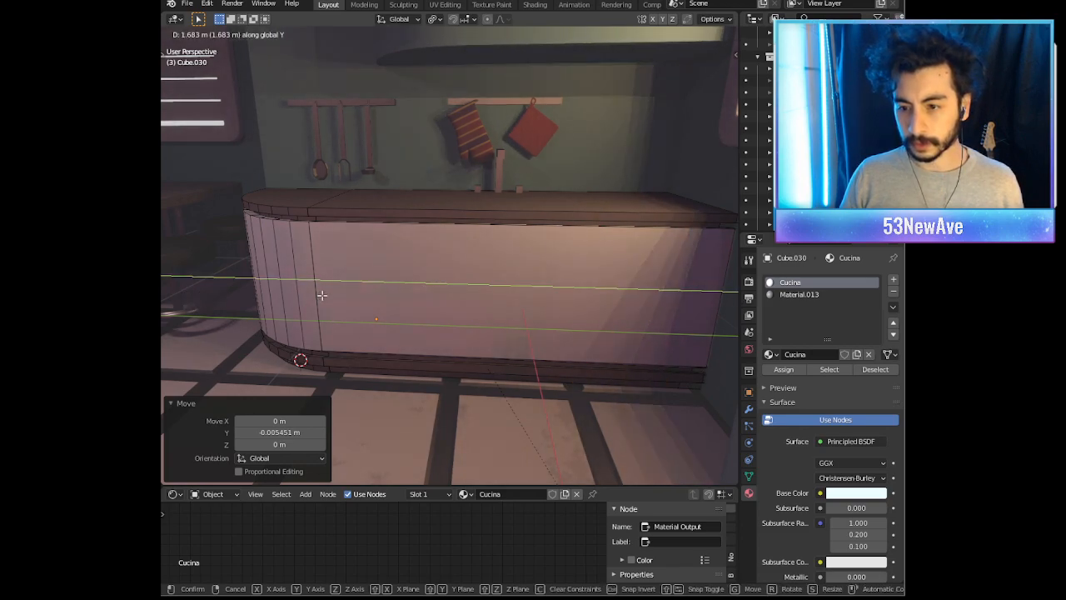
click(321, 295)
key(g)
key(y)
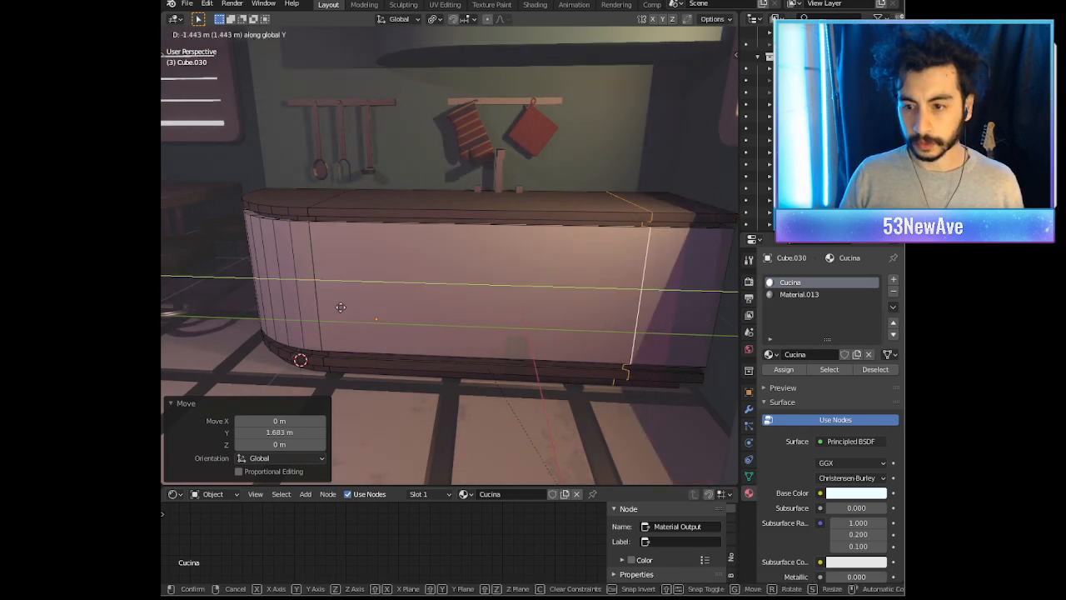
click(323, 306)
middle_drag(323, 306, 441, 302)
click(444, 304)
key(ctrl+shift+z)
middle_drag(543, 301, 590, 299)
key(g)
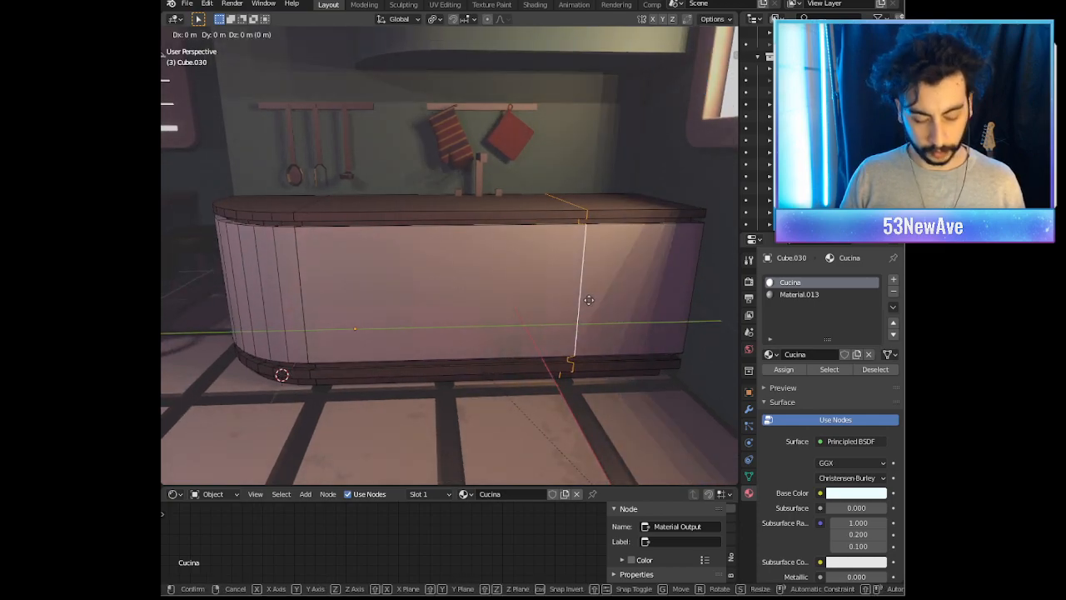
key(y)
click(563, 295)
Step: Add a centred vertical loop cut that splits the counter's wide front section in two
key(ctrl+r)
click(444, 249)
right_click(443, 248)
Step: Inset the three flat front faces of the counter individually by about 0.011 m
click(264, 35)
middle_drag(428, 257, 356, 280)
shift+click(356, 279)
shift+click(517, 267)
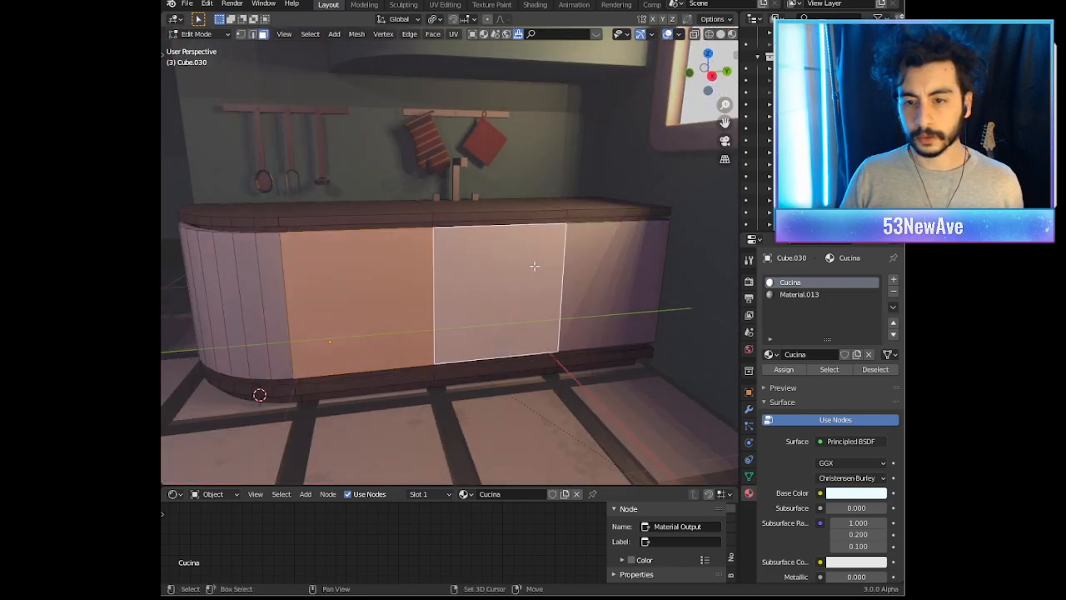
click(586, 269)
middle_drag(586, 269, 649, 313)
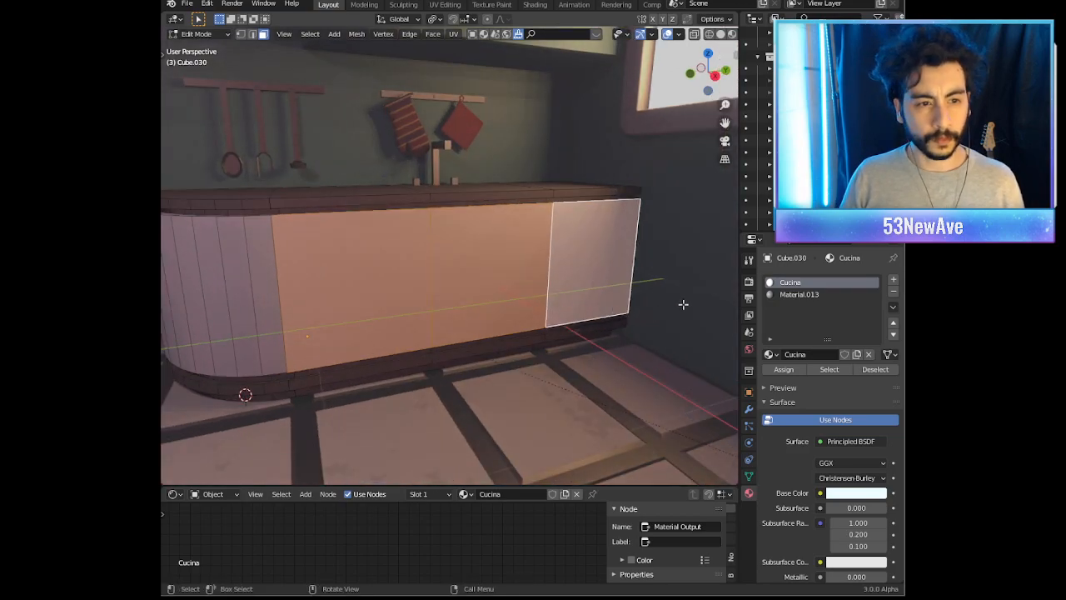
key(i)
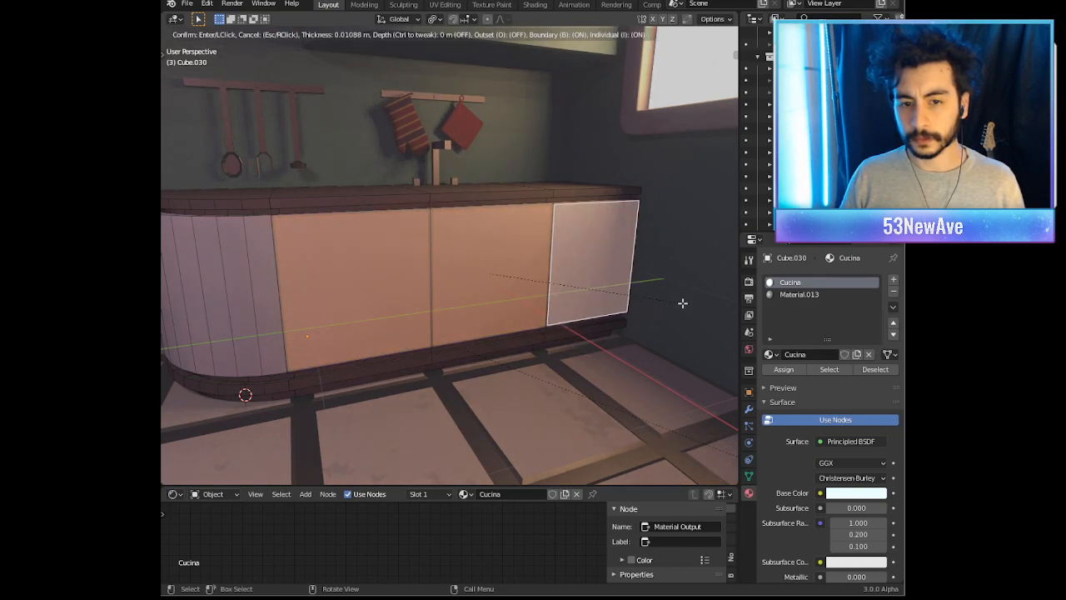
click(682, 304)
Step: Extrude the three inset front faces outward about 0.028 m along their normals to form cabinet doors
middle_drag(557, 310, 595, 316)
key(e)
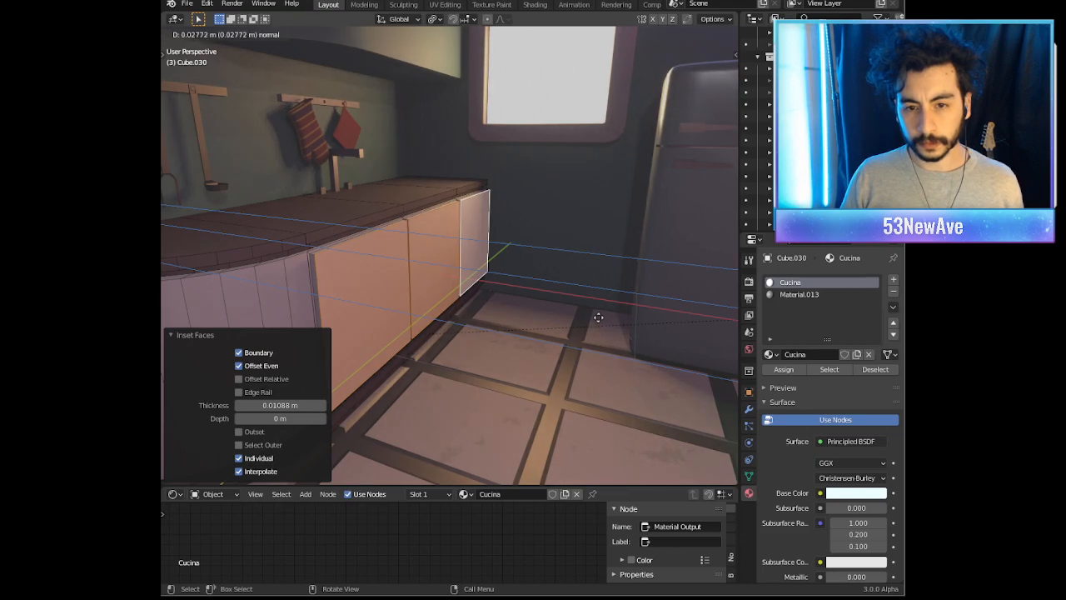
click(599, 317)
middle_drag(599, 318, 469, 304)
key(Tab)
key(Tab)
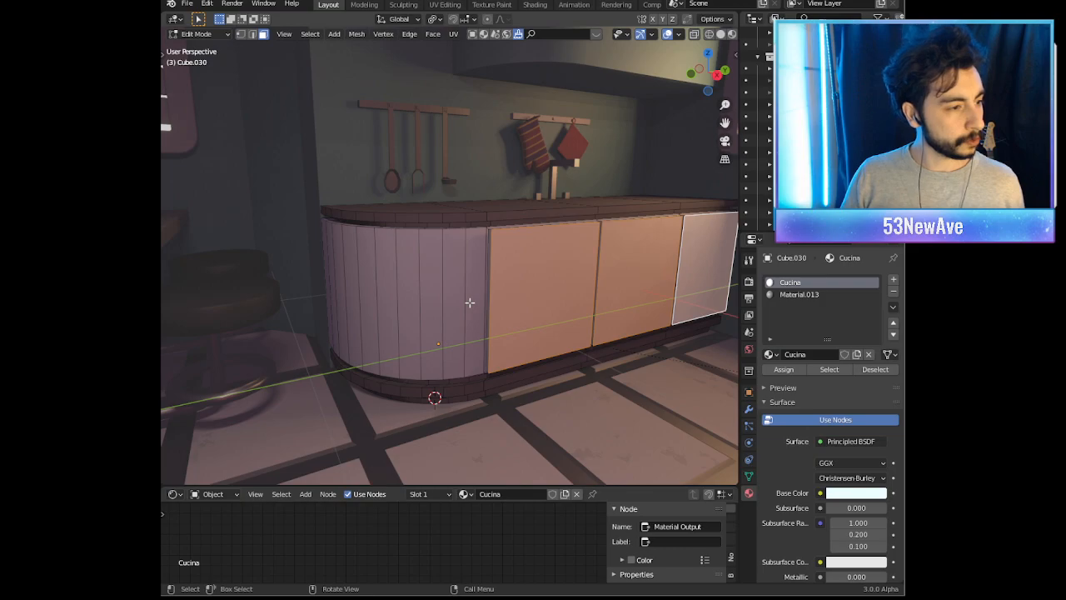
Step: Inspect the counter's cabinet doors in Object Mode through the camera with the viewport overlays hidden
scroll(470, 303, down, 2)
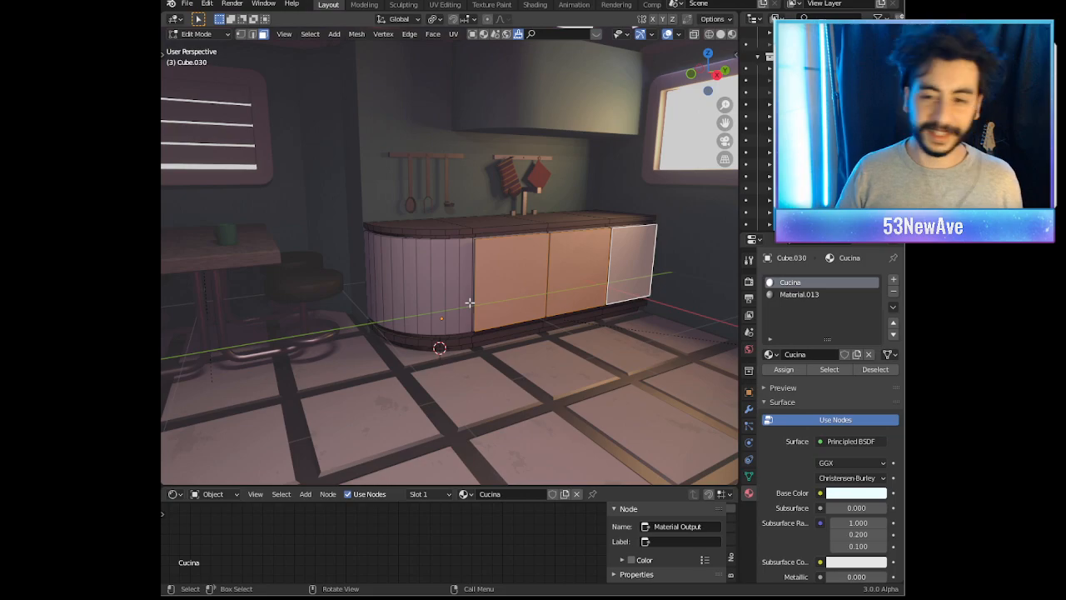
middle_drag(414, 275, 474, 333)
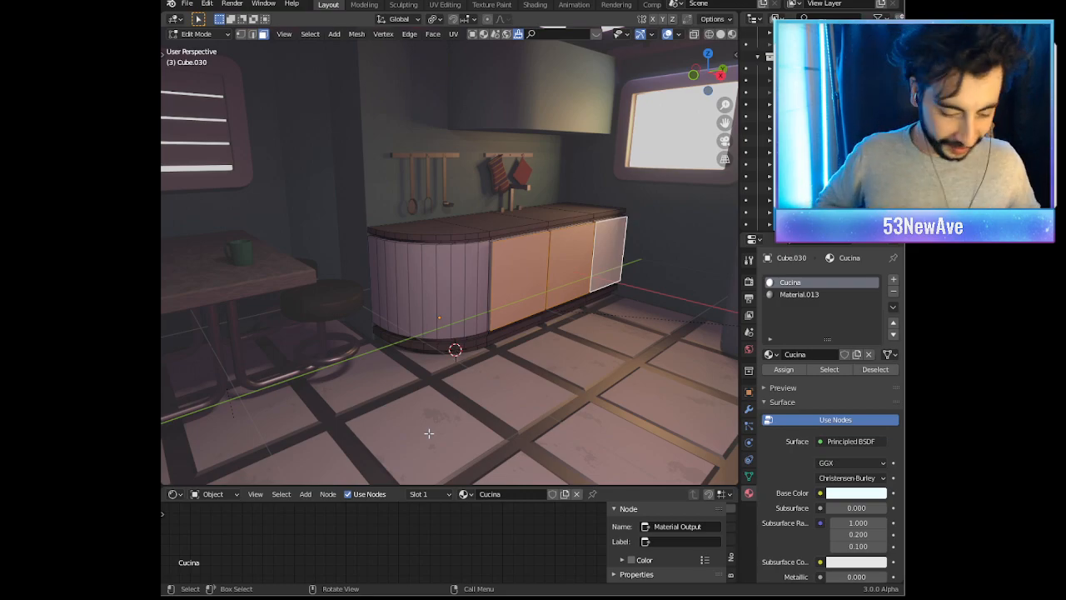
middle_drag(445, 419, 450, 293)
scroll(495, 305, up, 1)
key(Tab)
scroll(597, 294, down, 6)
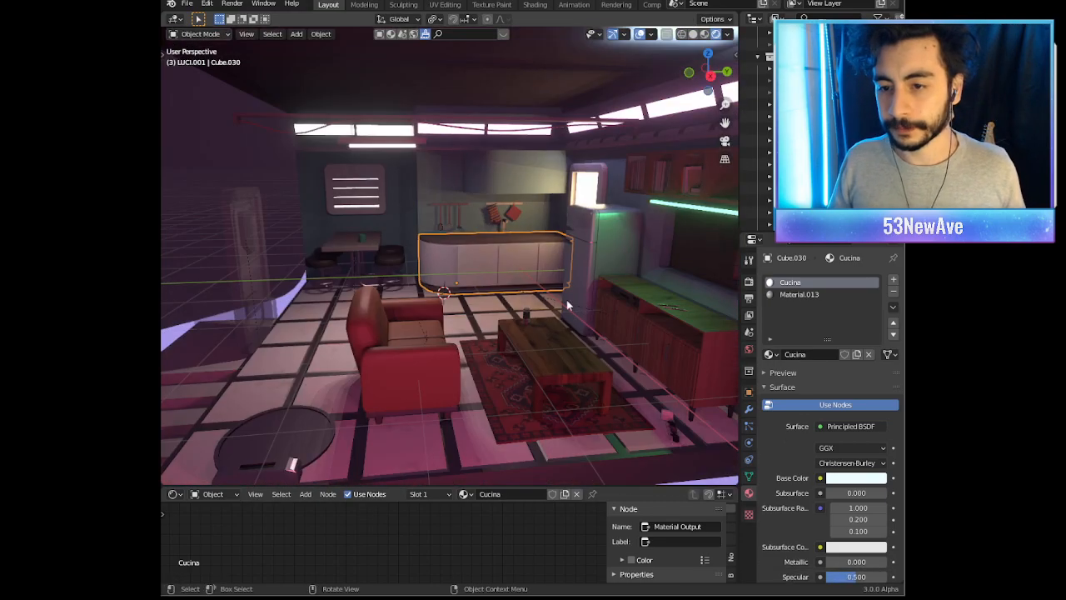
click(640, 34)
key(KP_0)
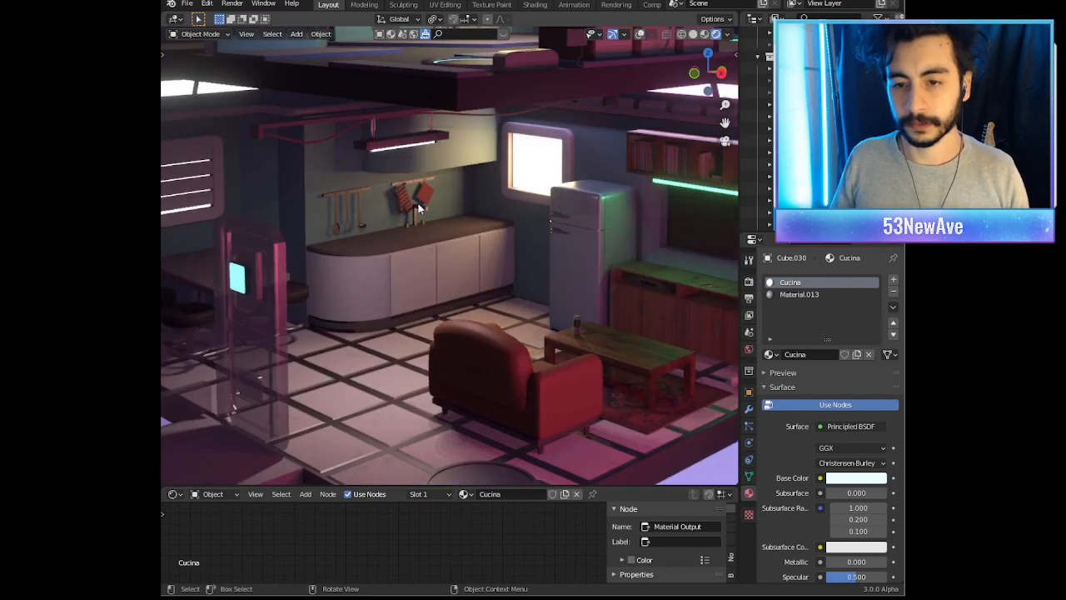
Step: Save the current state of the room scene file
key(ctrl+s)
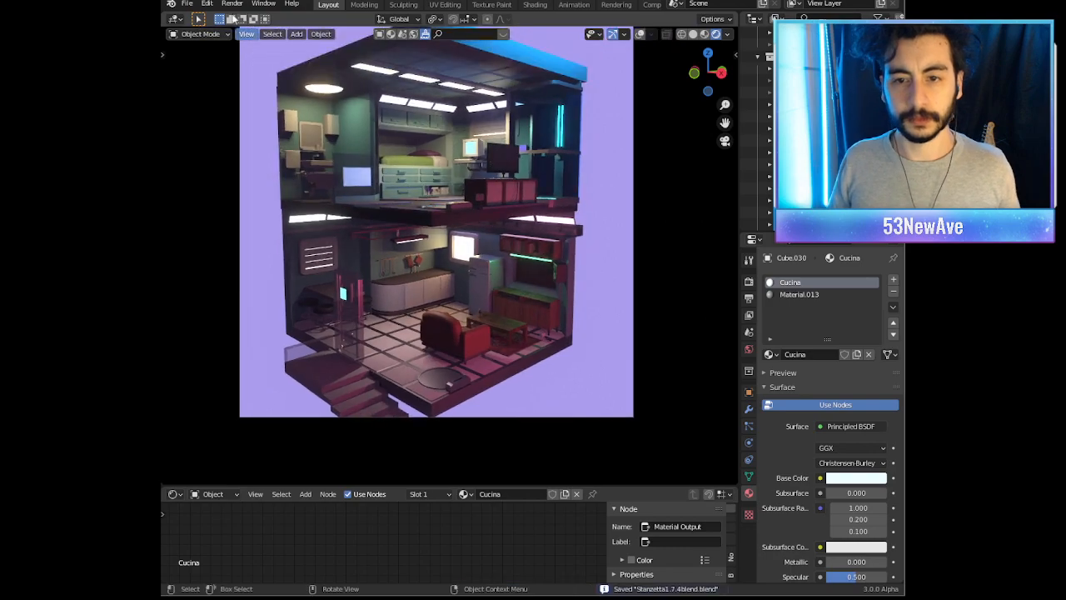
click(188, 5)
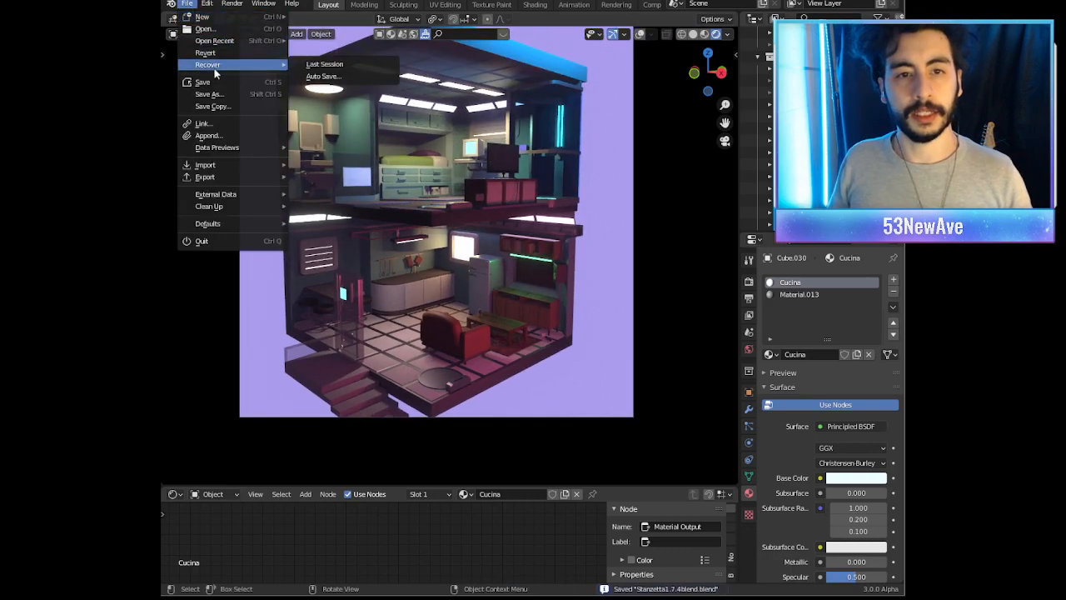
click(211, 98)
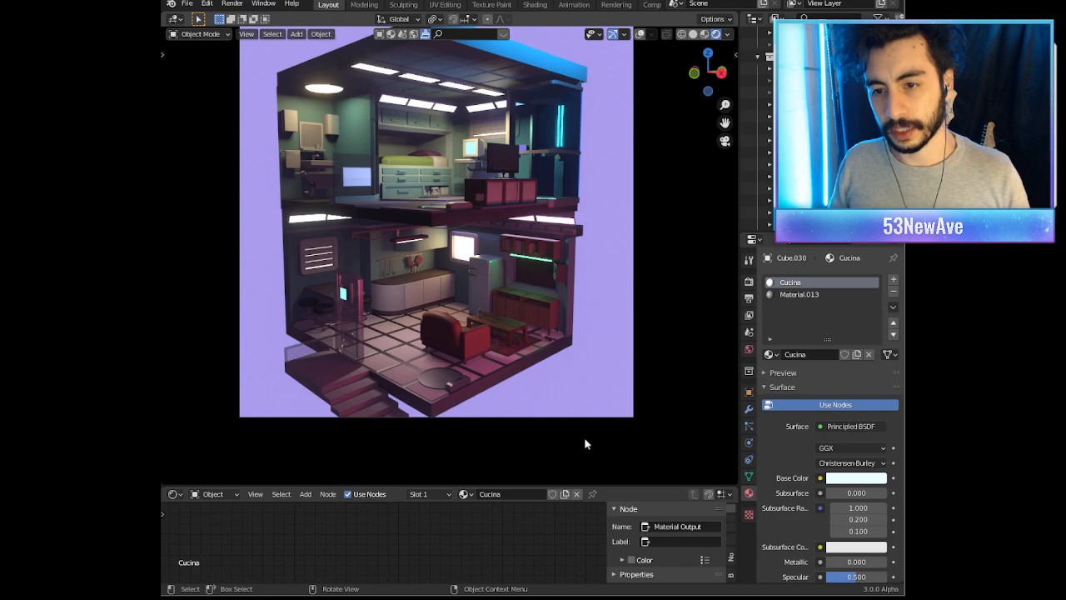
key(ctrl+s)
click(188, 5)
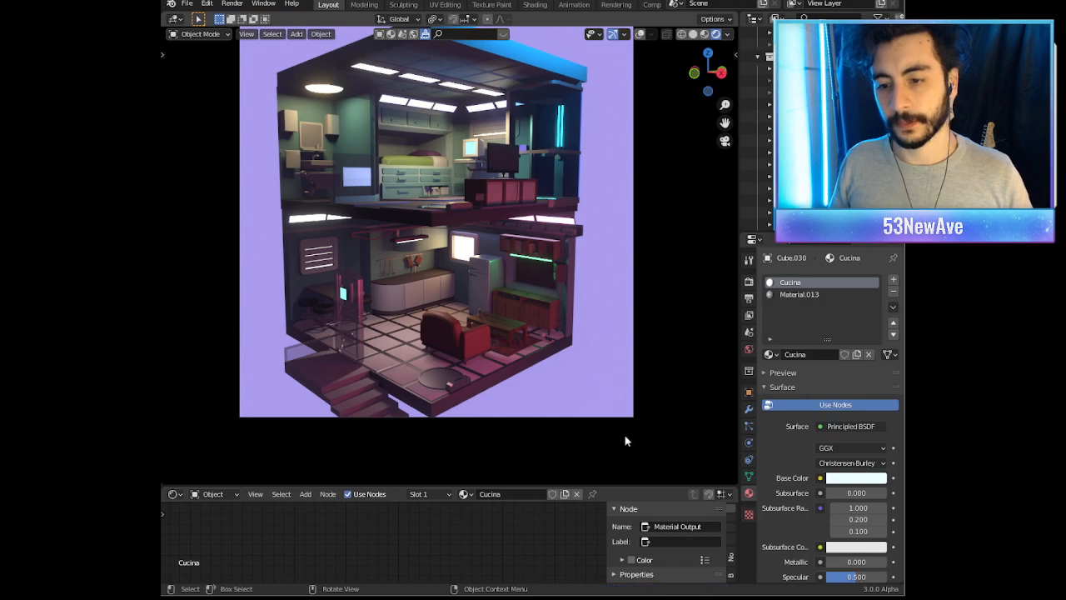
key(ctrl+alt+s)
Step: Examine the counter's cabinet doors up close from several angles and display its mesh data settings
scroll(496, 294, up, 10)
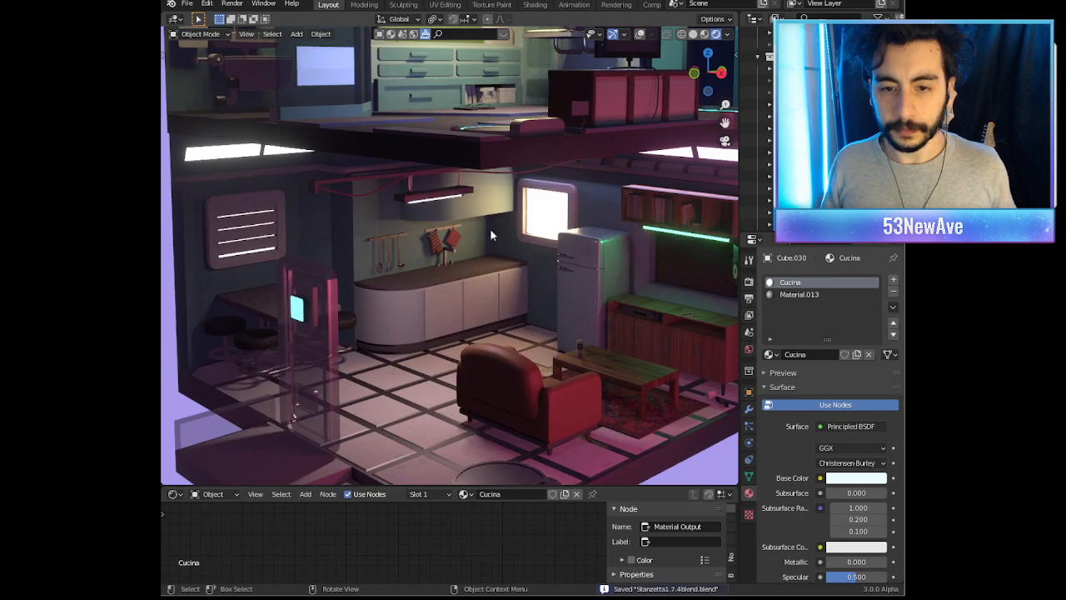
scroll(490, 228, up, 4)
middle_drag(452, 272, 419, 305)
scroll(497, 236, up, 8)
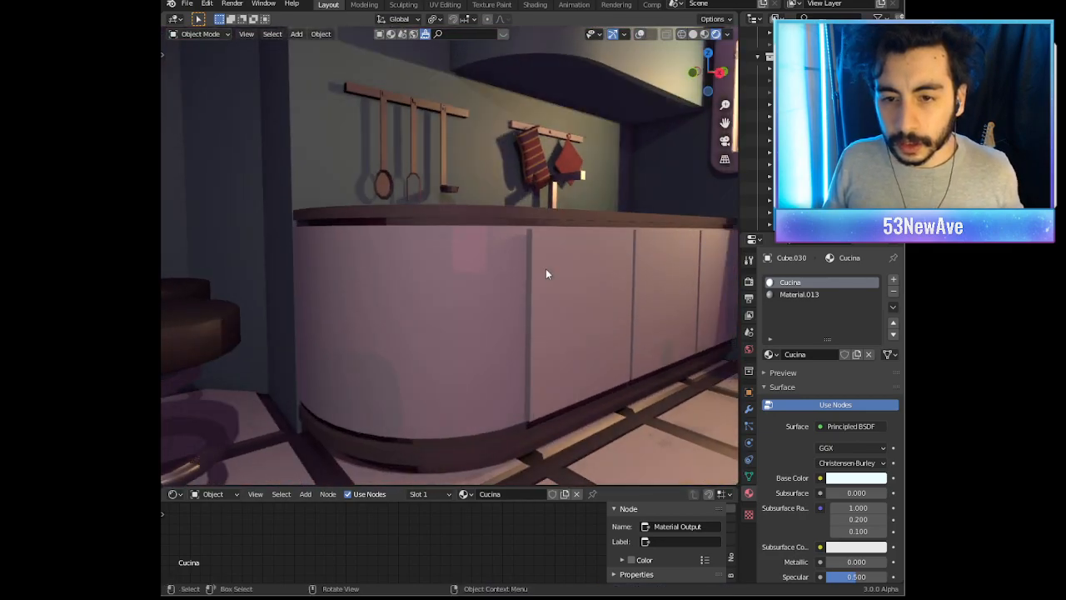
scroll(546, 273, up, 3)
middle_drag(546, 274, 493, 275)
scroll(500, 275, down, 5)
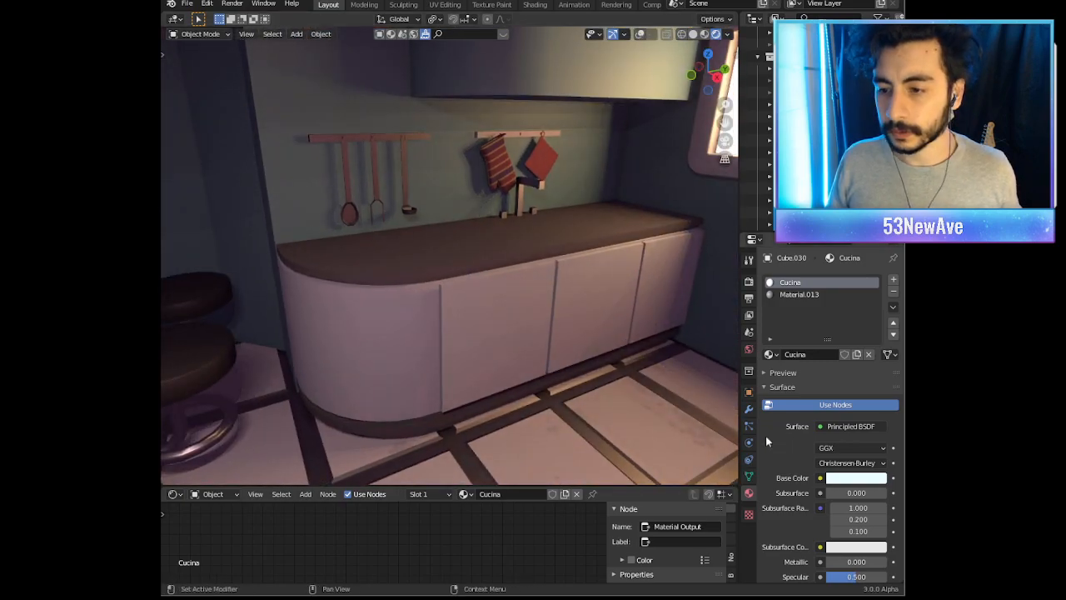
click(749, 476)
scroll(714, 438, down, 2)
middle_drag(714, 438, 634, 113)
Step: Turn the viewport overlays back on and examine the countertop around the faucet
click(641, 35)
click(449, 240)
middle_drag(506, 282, 465, 280)
scroll(503, 257, up, 1)
scroll(500, 259, down, 3)
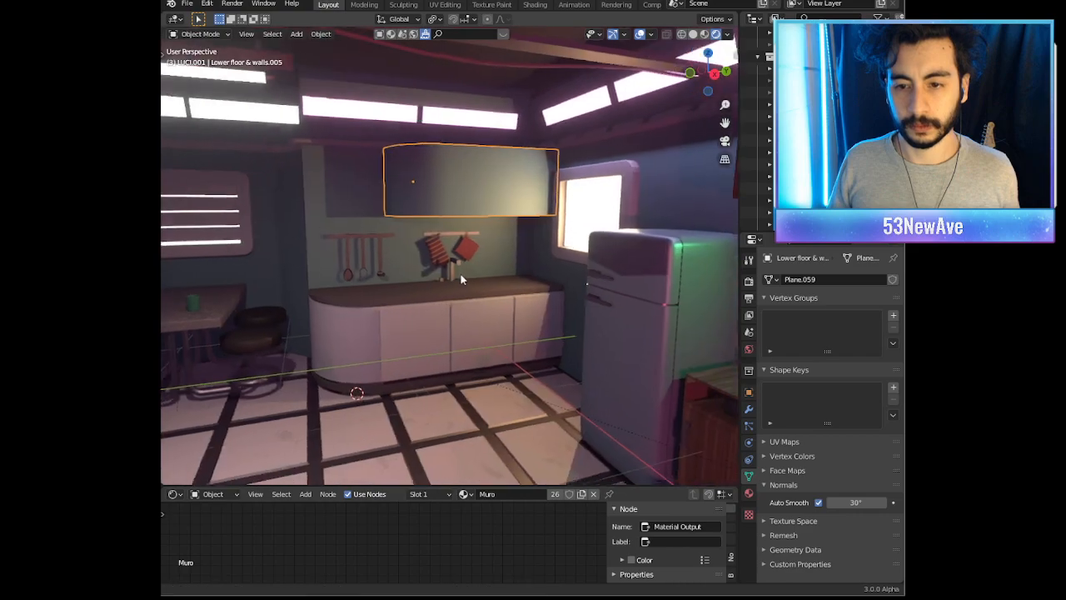
scroll(465, 280, up, 7)
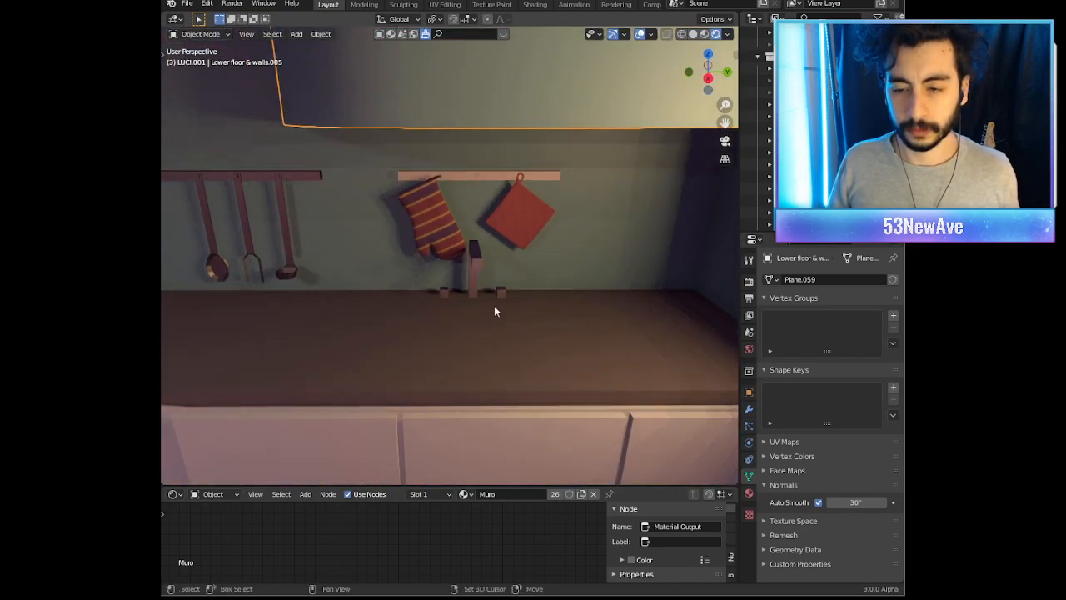
scroll(499, 311, down, 5)
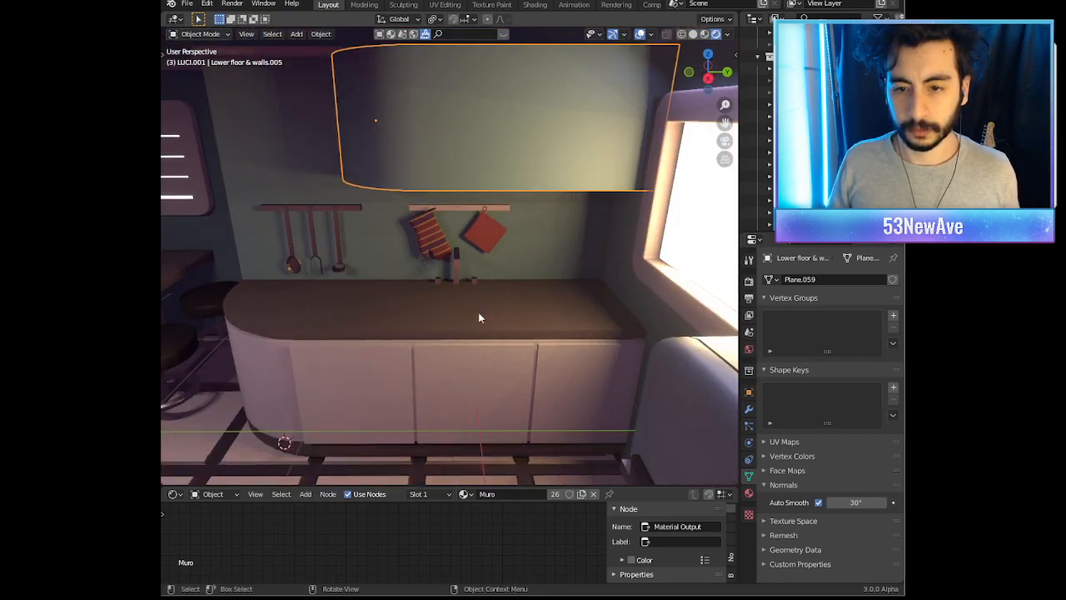
scroll(471, 310, up, 3)
middle_drag(455, 293, 500, 261)
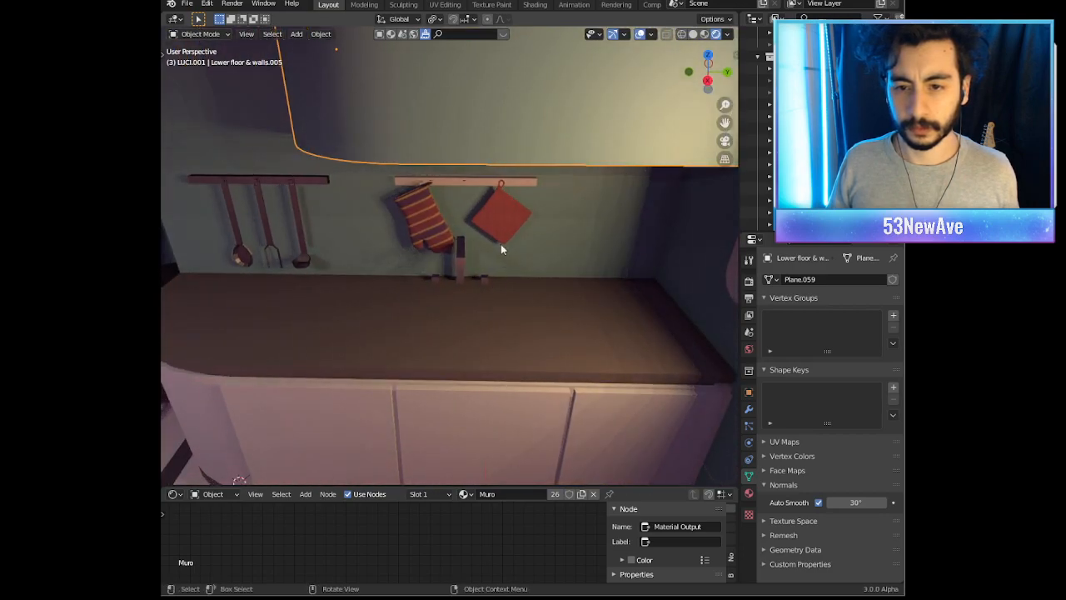
Step: Move the faucet with its taps about 0.06 m along the global Y axis
click(457, 280)
key(g)
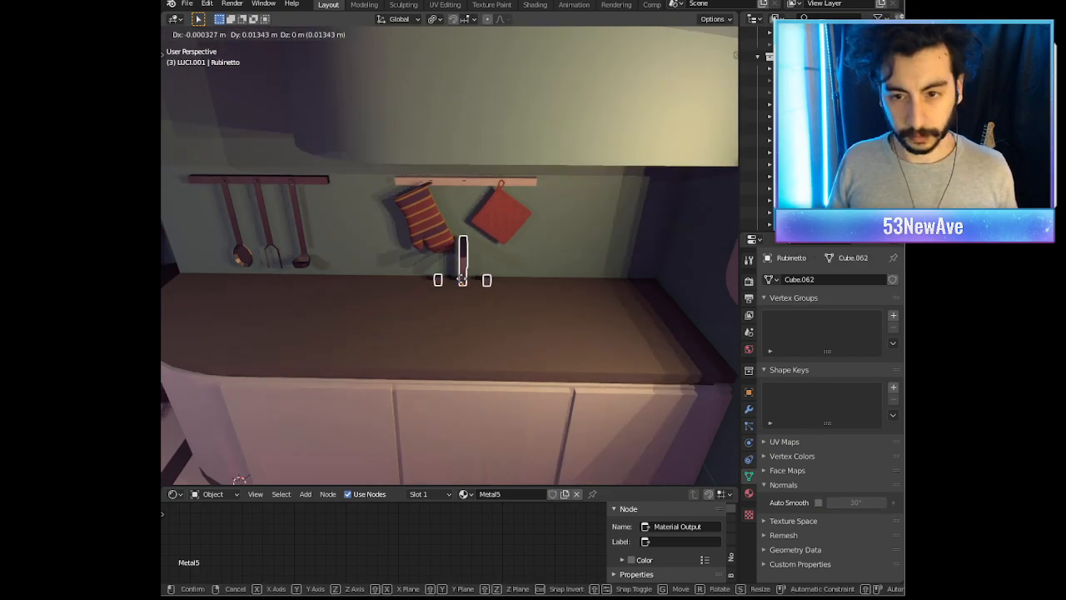
key(x)
click(466, 282)
key(g)
key(y)
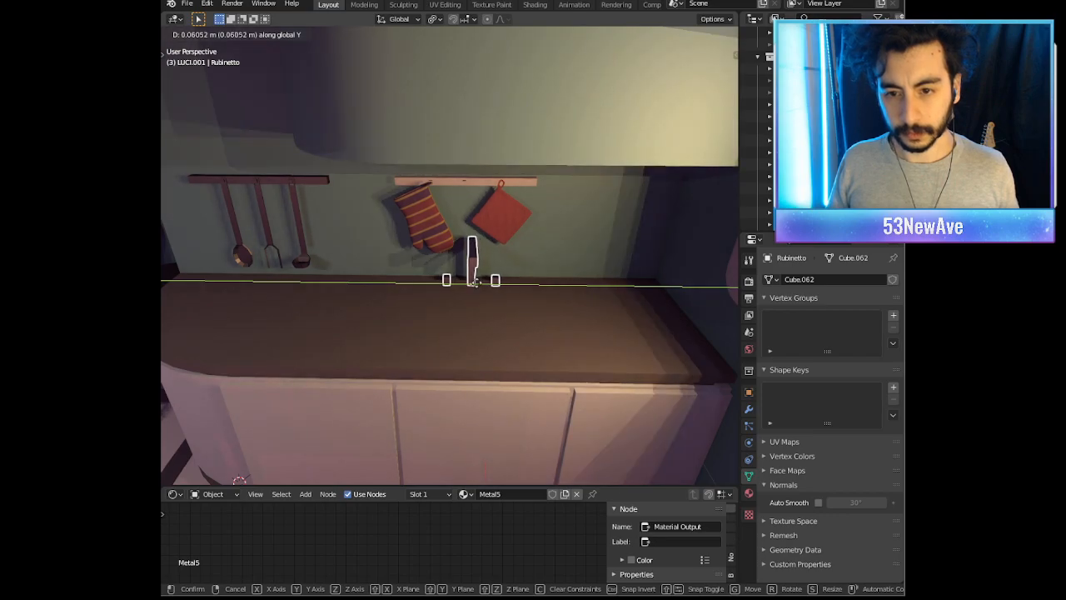
click(473, 282)
middle_drag(473, 282, 648, 79)
middle_drag(589, 115, 475, 321)
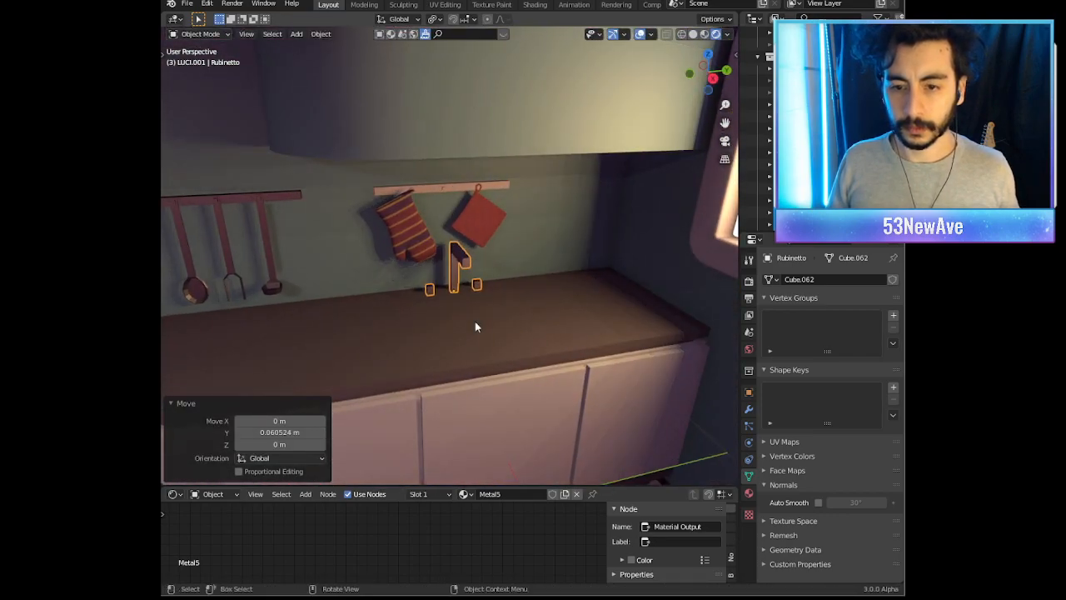
Step: In the counter's Edit Mode, inset the countertop face in front of the faucet by about 0.093 m
click(475, 321)
key(Tab)
scroll(483, 341, up, 5)
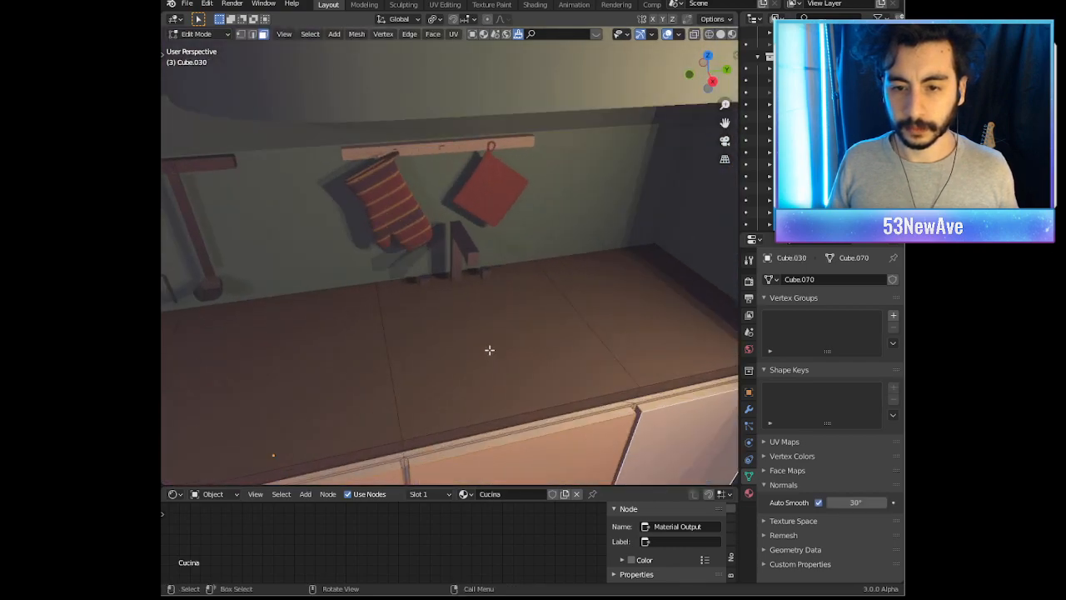
click(509, 312)
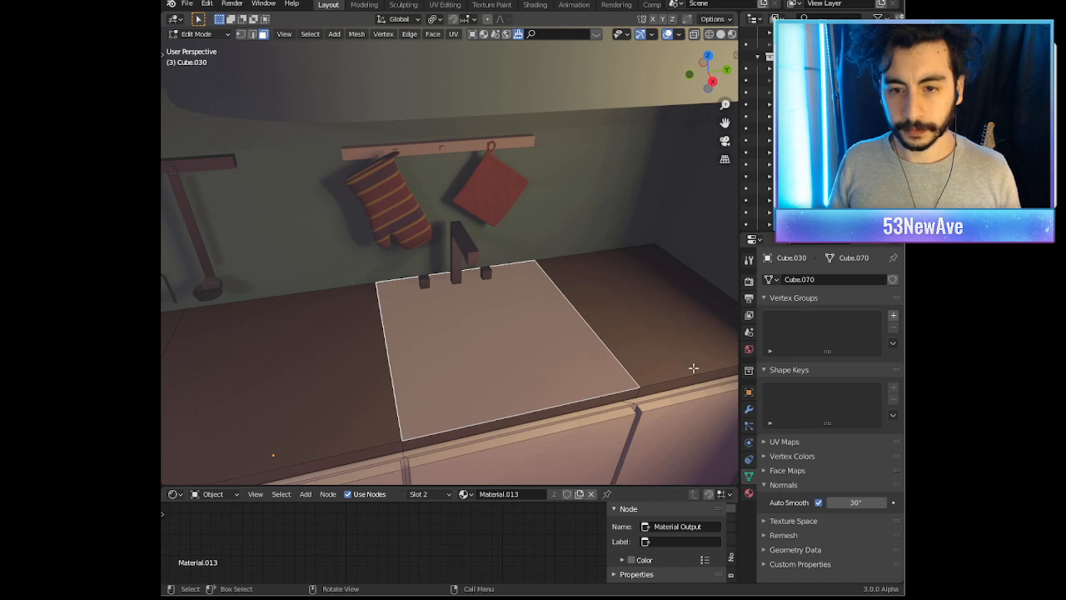
key(i)
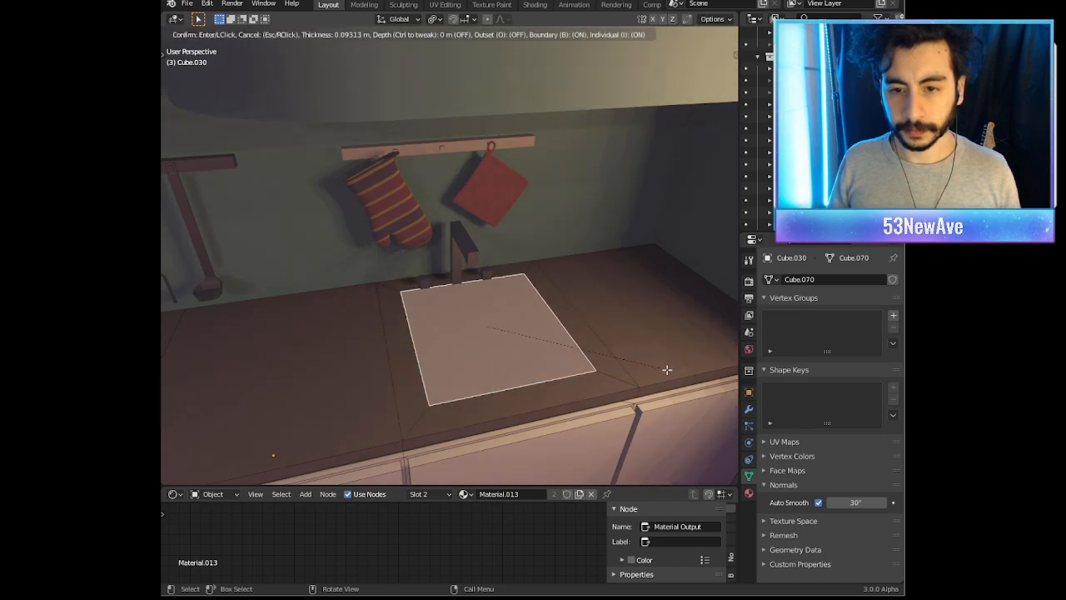
click(667, 369)
Step: Scale the inset countertop face to about 0.958 along X and shift it about 0.008 m along X, away from the faucet
middle_drag(541, 389, 629, 329)
key(s)
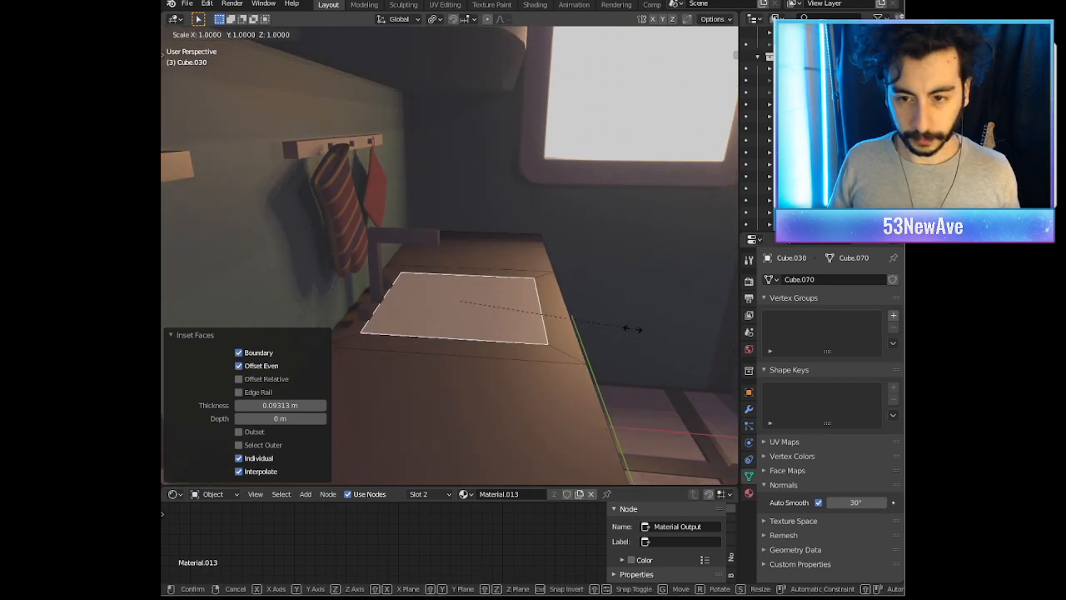
key(Escape)
key(s)
key(x)
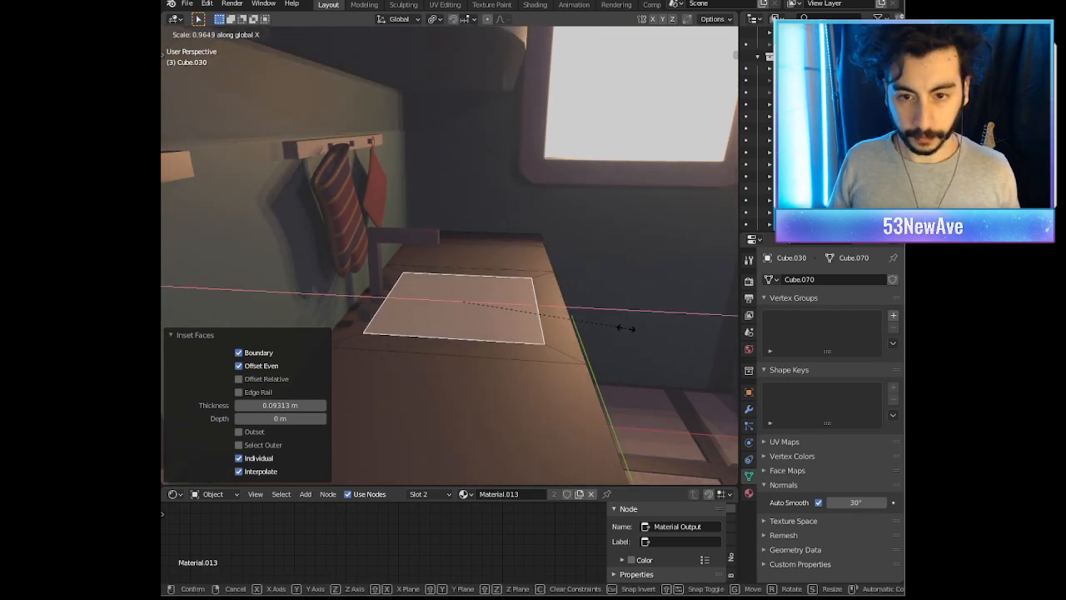
click(625, 329)
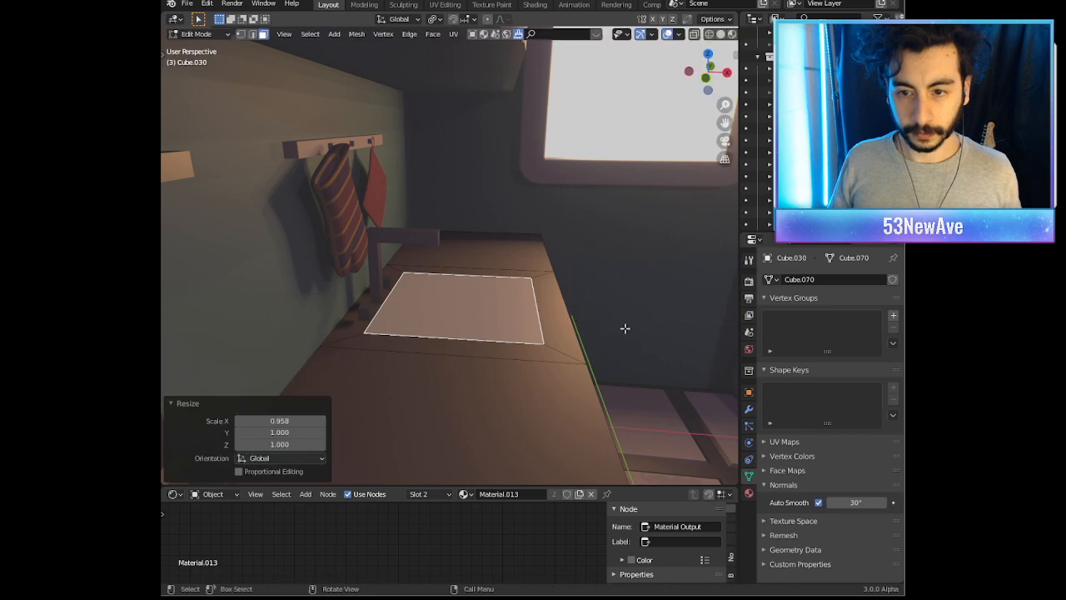
key(g)
key(x)
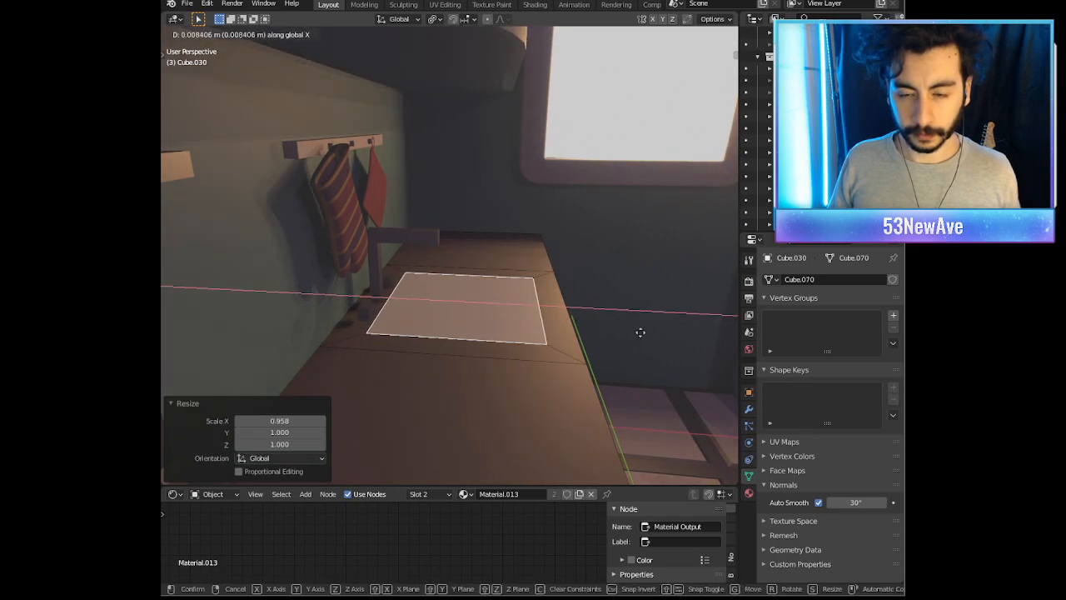
click(640, 332)
Step: Extrude the inset face about 0.167 m downward and scale its floor to about 0.881 to form a tapered sink basin
middle_drag(638, 331, 550, 336)
key(g)
key(z)
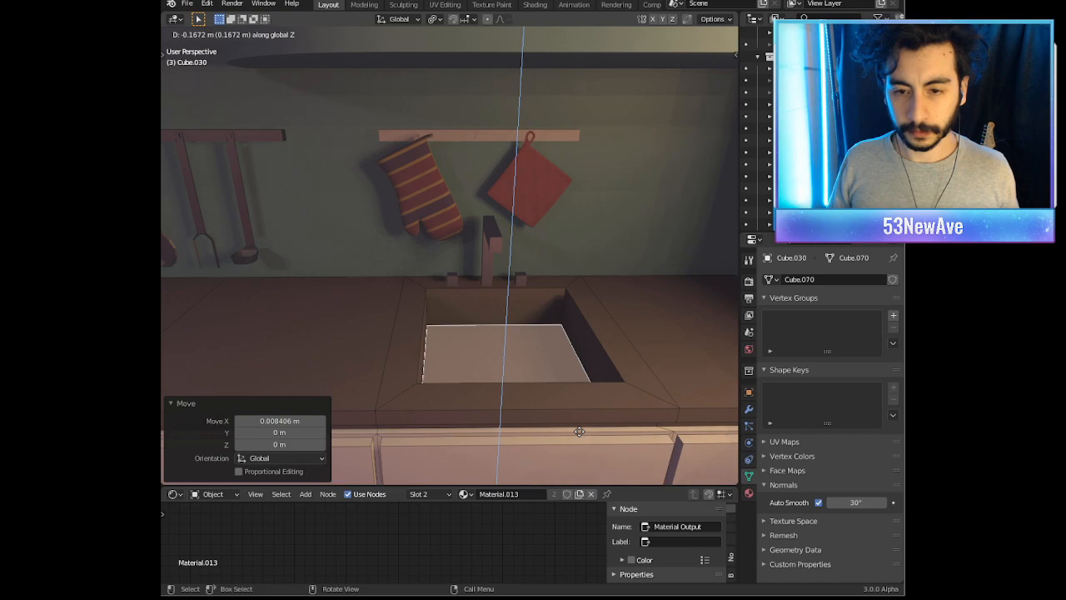
click(579, 432)
middle_drag(575, 435, 673, 401)
key(s)
click(617, 420)
Step: Inset the sink floor by about 0.191 m, lower the small centre face about 0.041 m and raise it back about 0.009 m
key(i)
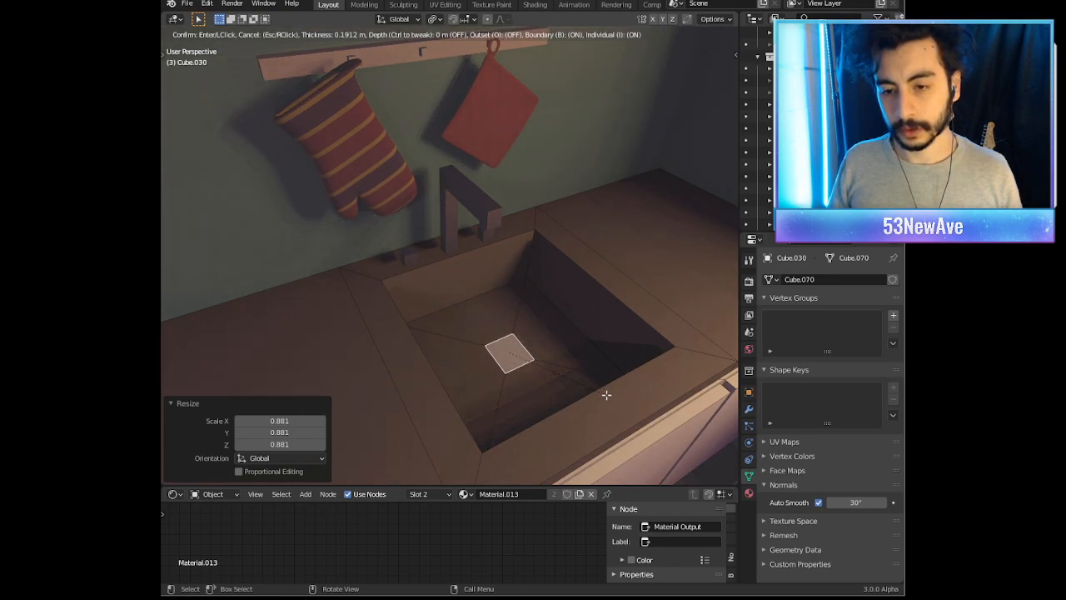
click(607, 395)
mouse_move(605, 392)
middle_down()
mouse_move(578, 348)
mouse_move(589, 365)
middle_up()
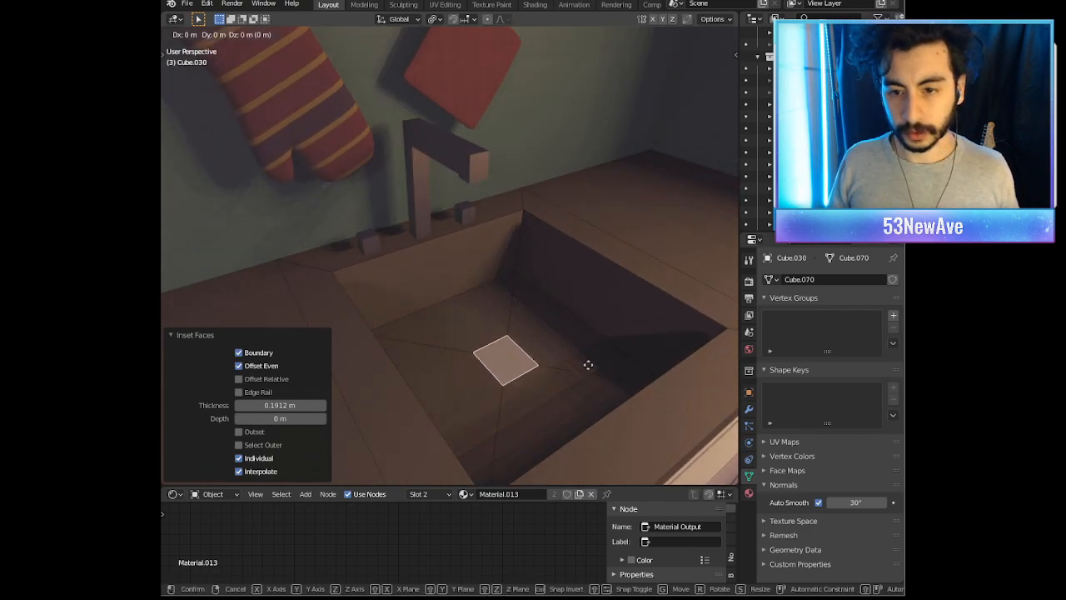
key(g)
key(z)
click(580, 477)
middle_drag(580, 476, 614, 292)
key(g)
key(z)
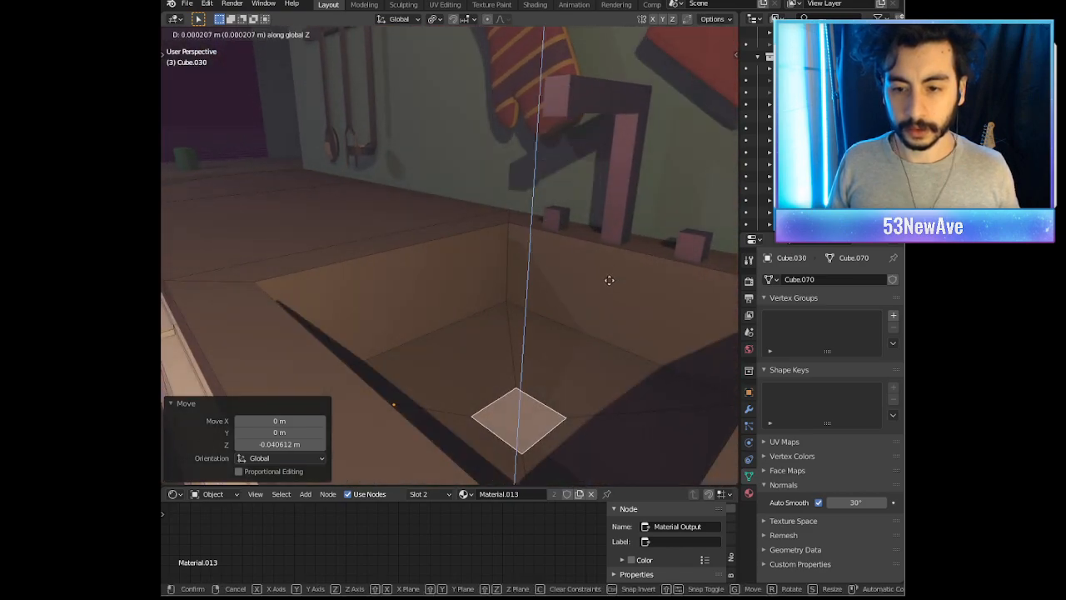
click(592, 238)
Step: Extrude the small centre face about 0.04 m downward as a drain hole and check it in Object Mode
middle_drag(592, 239, 645, 310)
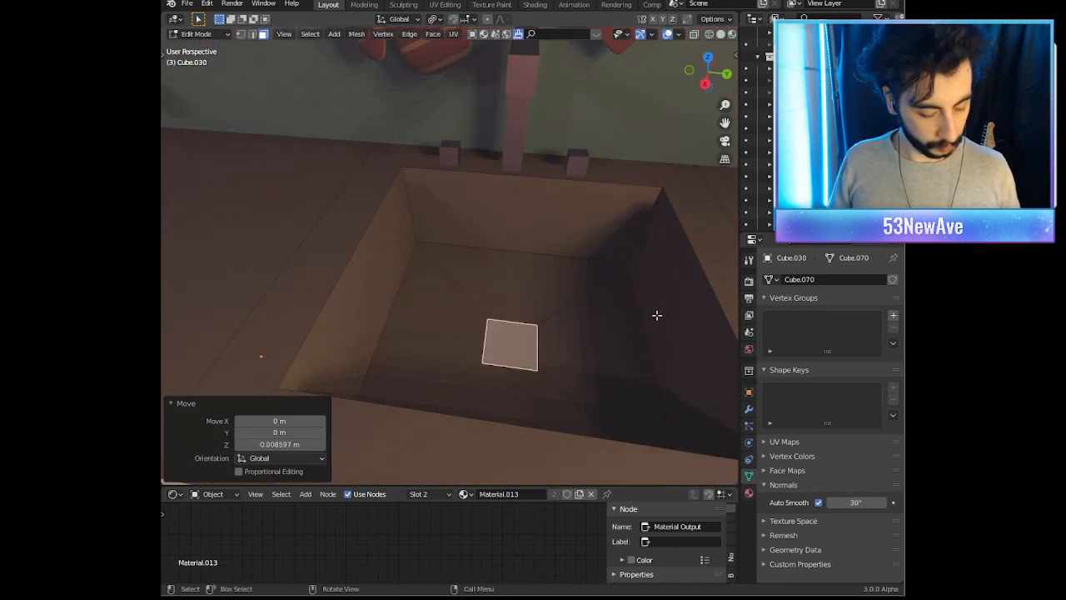
key(g)
key(z)
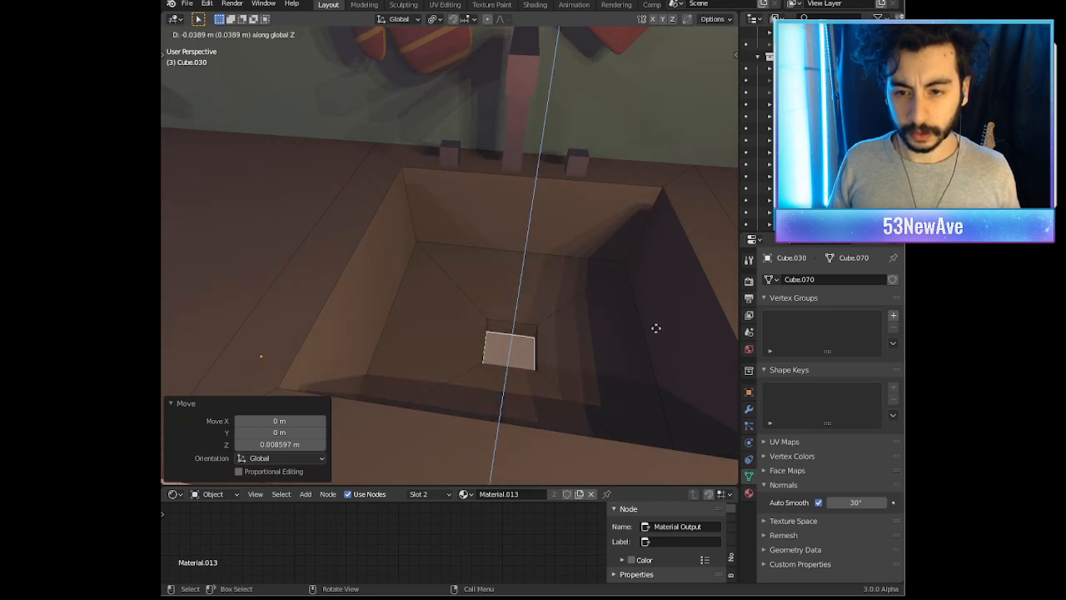
click(654, 335)
middle_drag(654, 335, 570, 315)
key(Tab)
scroll(583, 309, up, 2)
Step: Duplicate the drain's bottom face about 0.042 m upward and separate the copy into its own object
key(Tab)
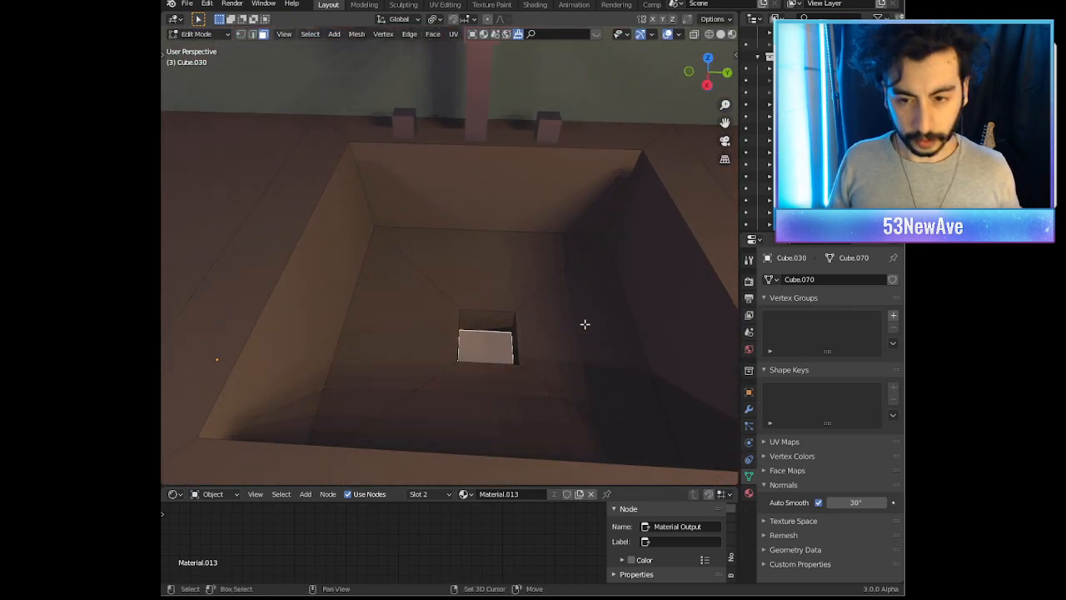
key(g)
key(z)
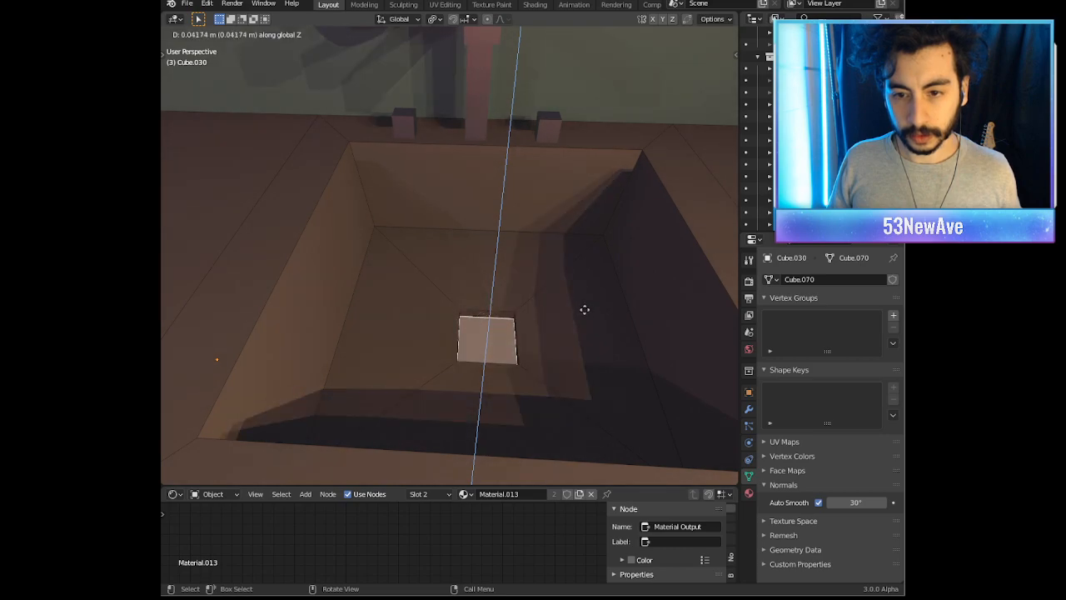
click(585, 309)
key(p)
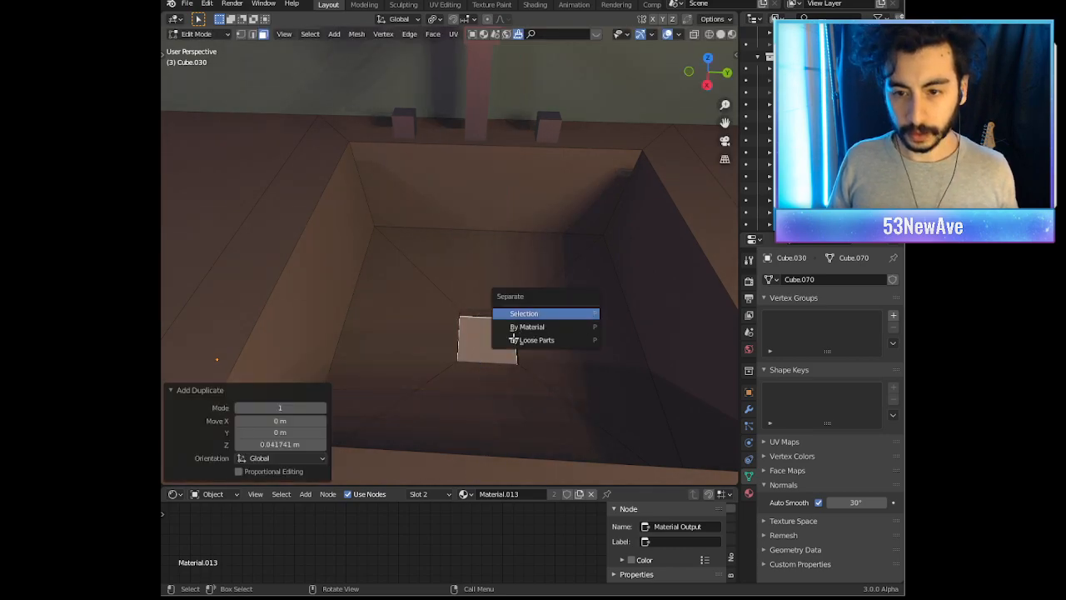
click(573, 314)
key(Tab)
Step: Subdivide the separated drain plane into a grid with four loop cuts one way and evenly spaced cuts crosswise
click(491, 337)
middle_drag(492, 337, 497, 344)
key(Tab)
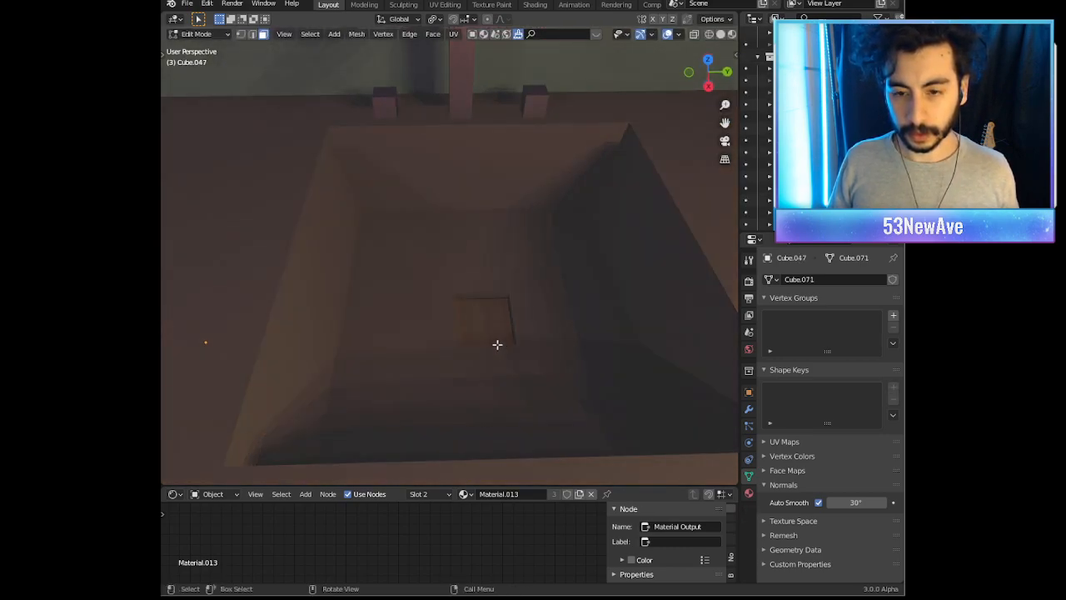
key(ctrl+r)
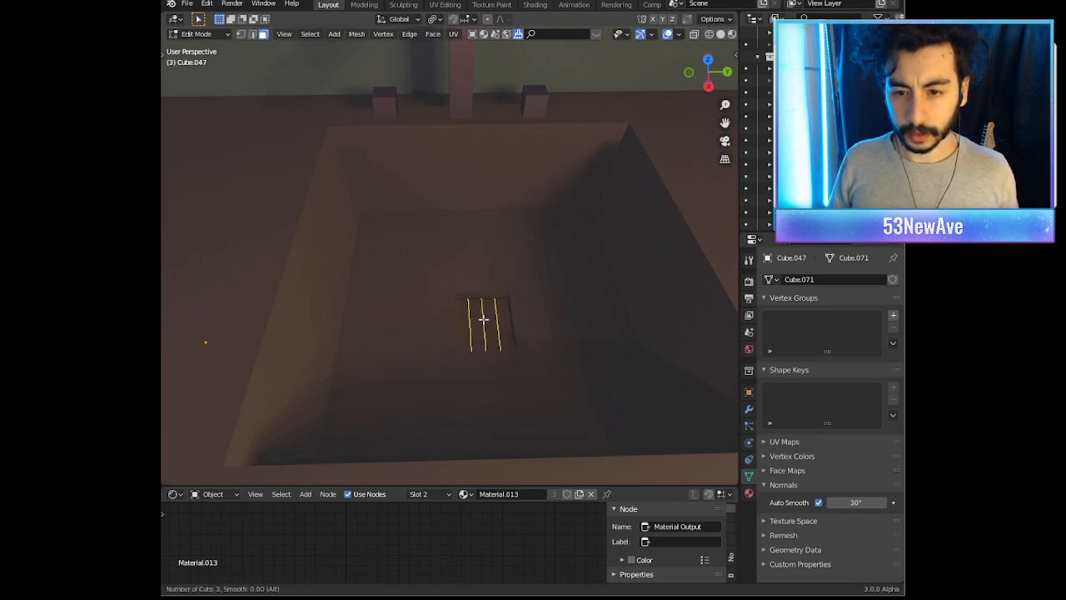
click(483, 319)
right_click(484, 318)
key(ctrl+r)
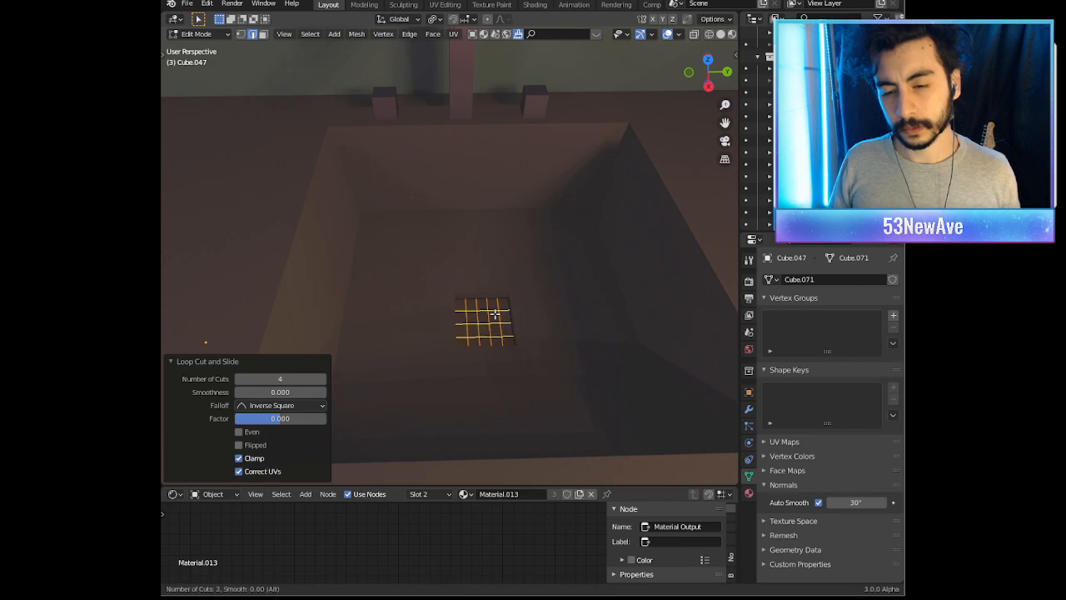
right_click(495, 312)
key(Tab)
Step: Add a Wireframe modifier to the drain plane to turn it into a grate
middle_drag(495, 312, 581, 327)
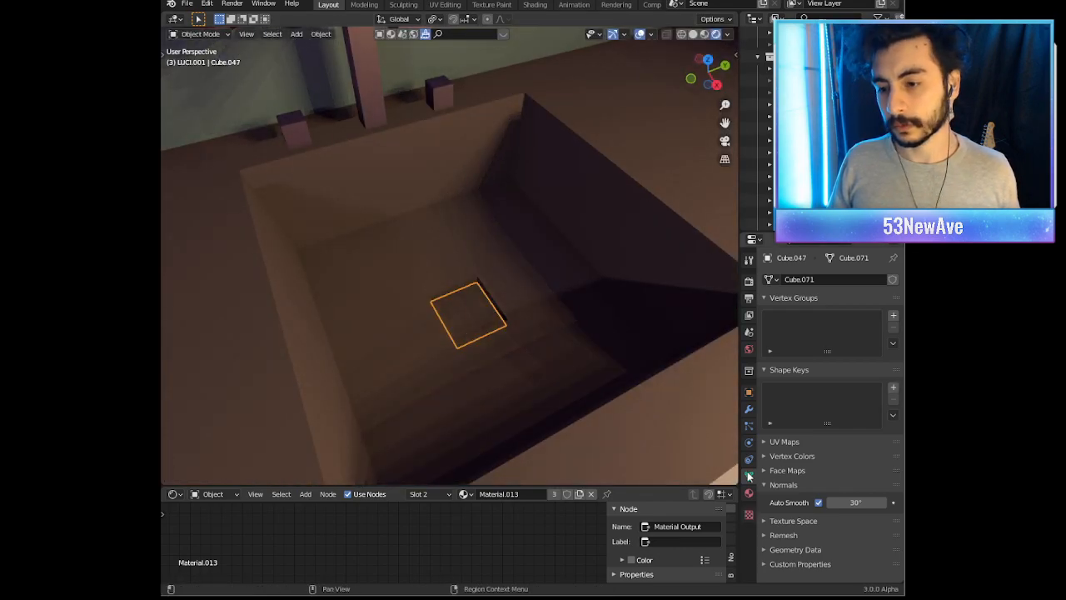
click(749, 409)
click(779, 280)
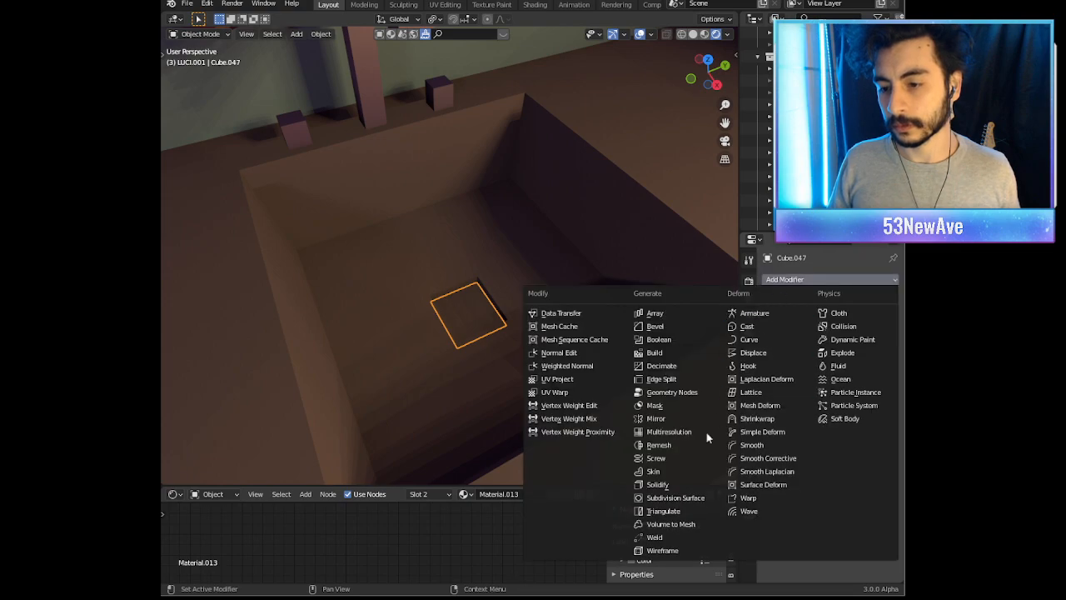
click(664, 554)
Step: Hide the viewport overlays and inspect the finished sink from close range and through the camera
click(642, 35)
scroll(534, 190, down, 4)
middle_drag(534, 190, 563, 175)
scroll(556, 182, down, 3)
scroll(554, 183, down, 5)
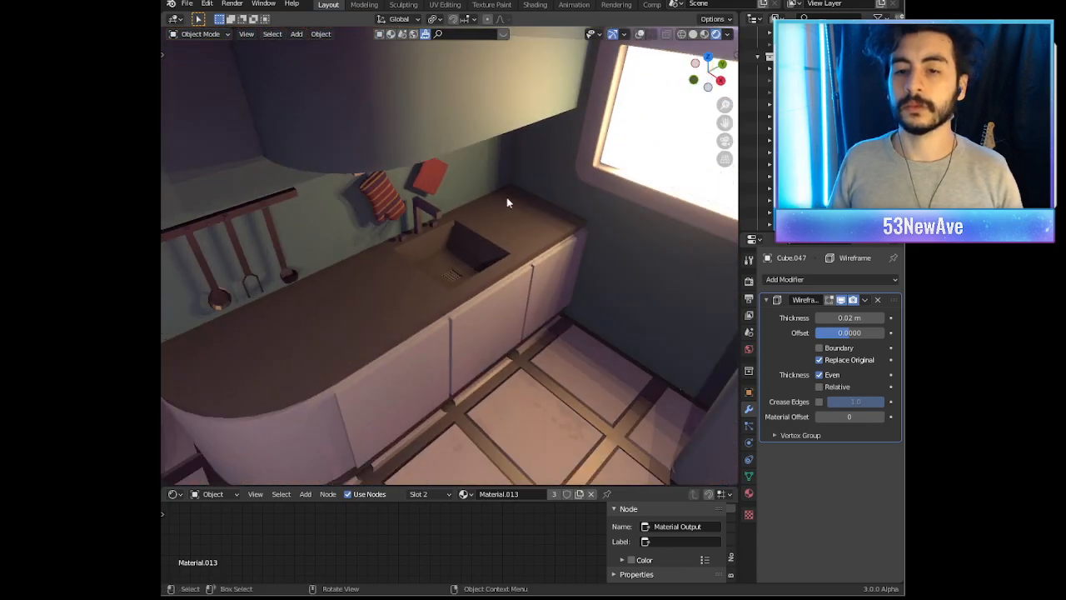
key(KP_0)
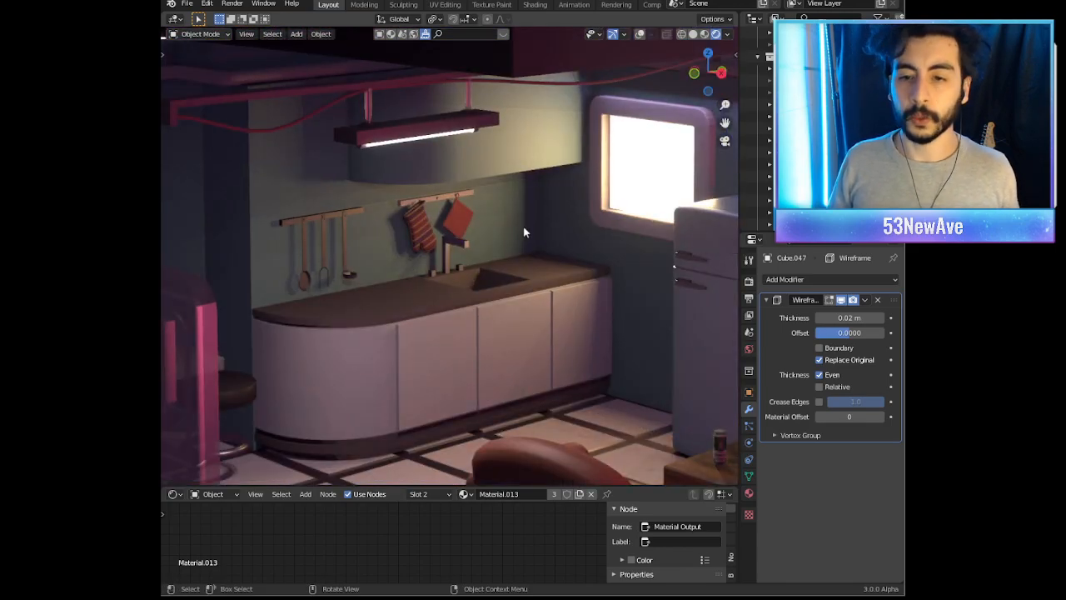
Step: Examine the kitchen counter, the sink area and the hanging utensils up close and from a distance
middle_drag(524, 232, 485, 225)
scroll(528, 246, up, 8)
scroll(508, 240, down, 8)
scroll(513, 255, down, 4)
scroll(496, 267, up, 10)
scroll(495, 267, down, 8)
middle_drag(497, 268, 516, 284)
scroll(522, 285, up, 7)
scroll(495, 295, up, 6)
scroll(494, 297, down, 8)
scroll(493, 50, up, 6)
scroll(442, 213, up, 3)
Step: Apply the Wireframe modifier on the sink drain grid and save the file
middle_drag(442, 215, 642, 193)
click(865, 300)
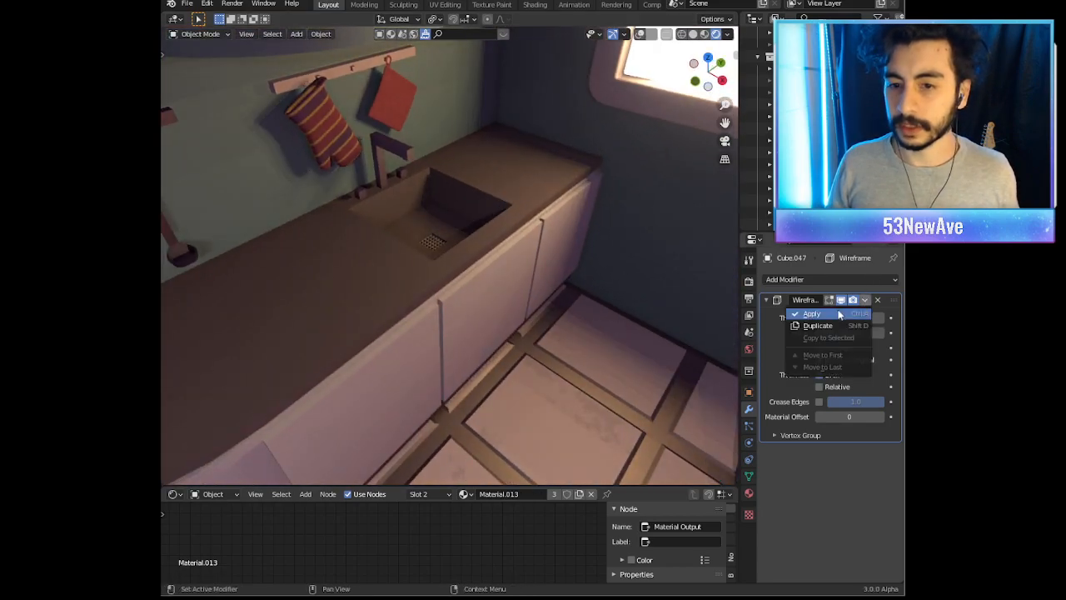
click(839, 315)
middle_drag(600, 305, 558, 222)
key(ctrl+s)
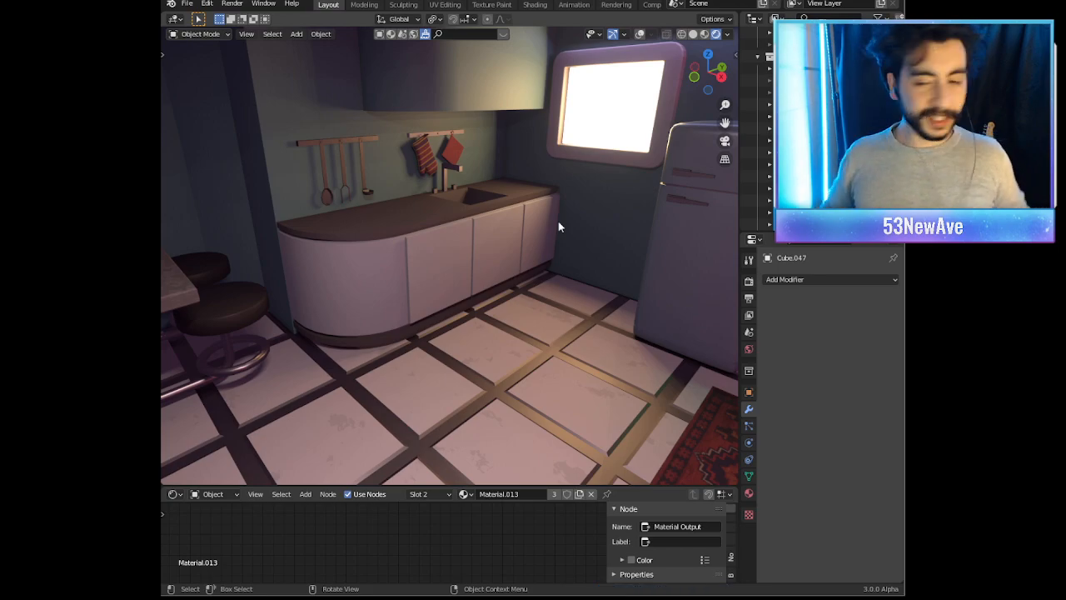
Step: Show the viewport overlays and select the lower kitchen counter
scroll(561, 230, down, 5)
middle_drag(561, 230, 409, 229)
scroll(500, 208, up, 3)
scroll(408, 228, up, 3)
scroll(408, 229, down, 3)
middle_drag(452, 171, 521, 156)
scroll(492, 189, up, 2)
click(639, 33)
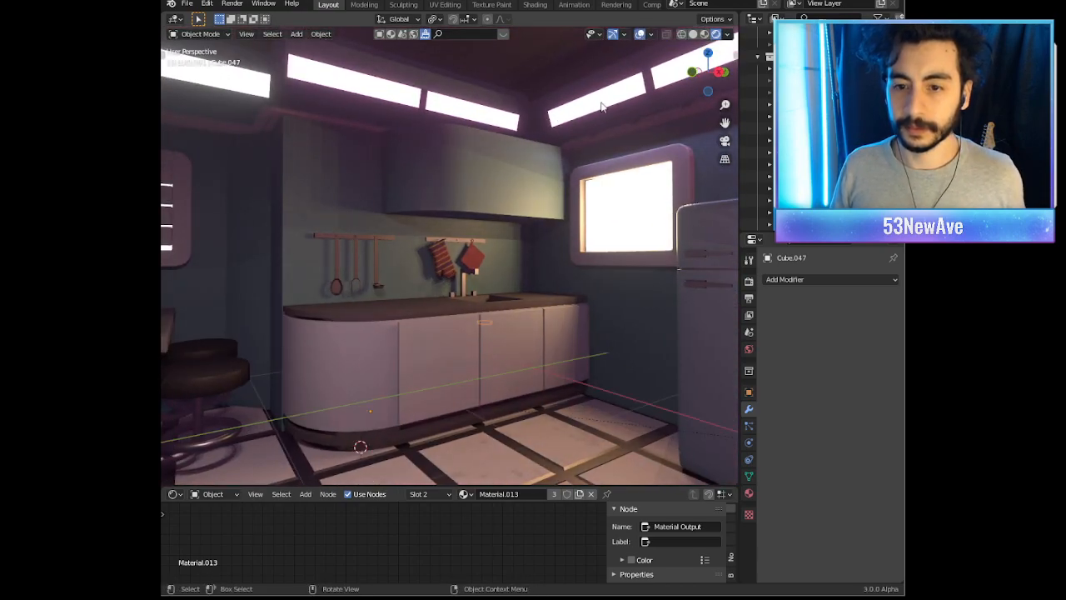
scroll(501, 303, up, 2)
middle_drag(502, 305, 486, 308)
click(494, 350)
scroll(492, 263, down, 2)
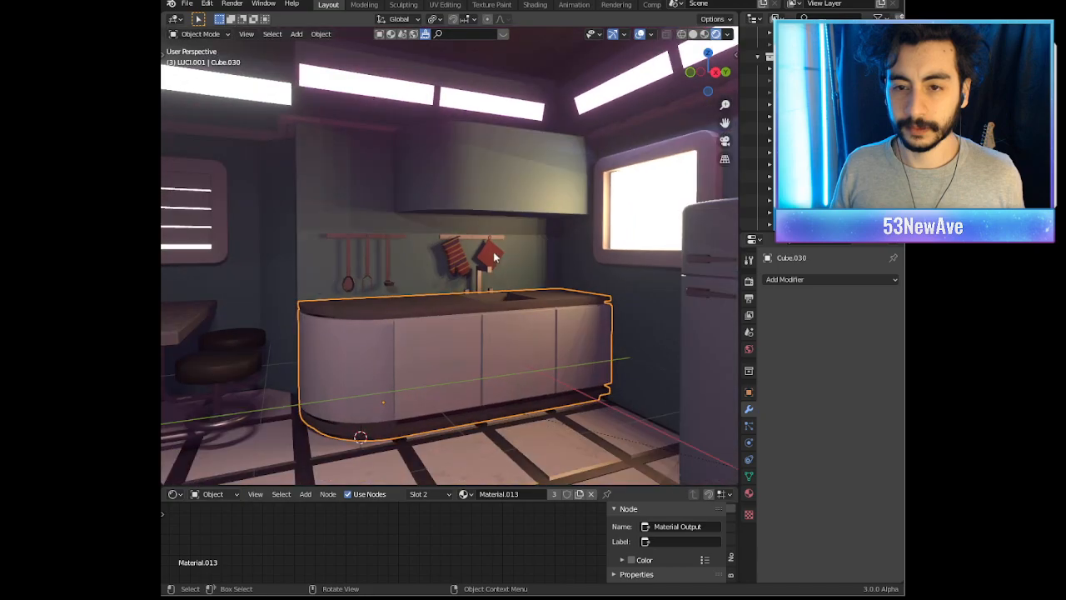
Step: Place the 3D cursor on the wall pillar beside the kitchen utensils and add a single vertex there, viewed from the right
click(487, 180)
middle_drag(489, 185, 478, 164)
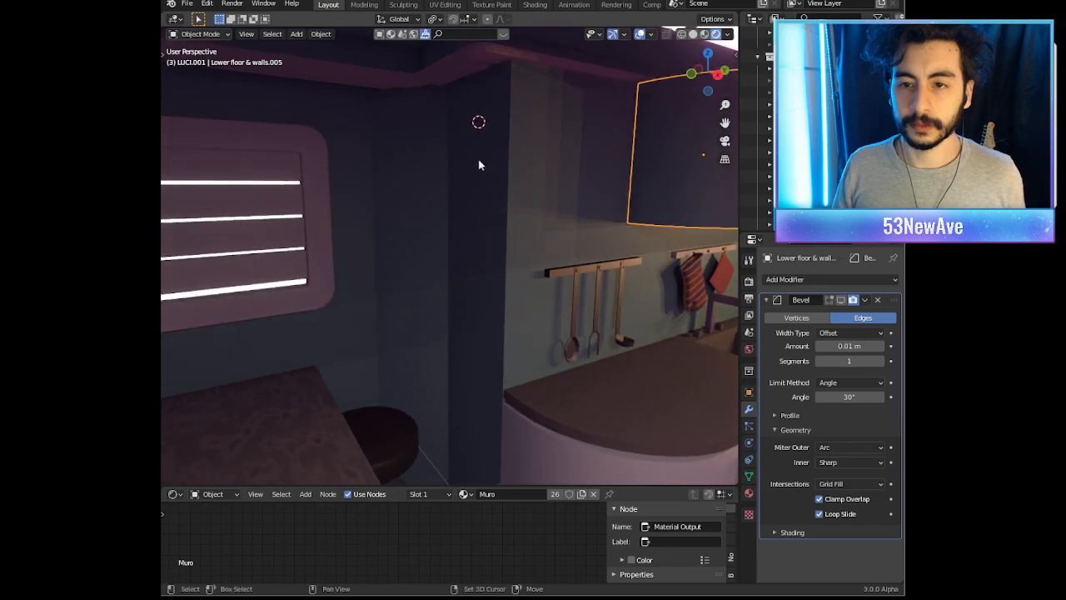
key(shift+a)
mouse_move(481, 160)
mouse_move(527, 311)
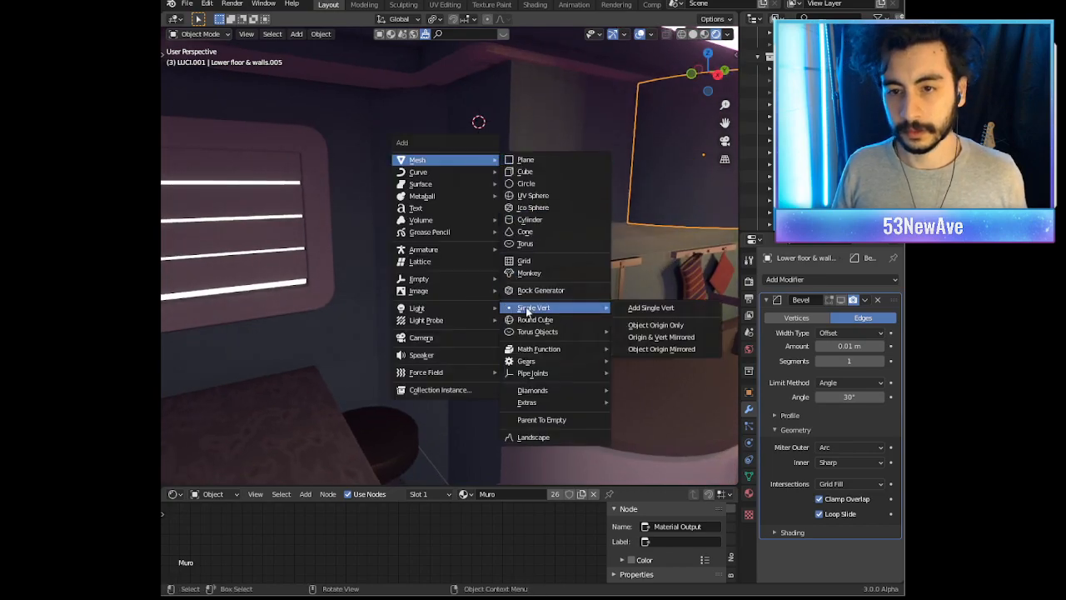
click(644, 308)
key(KP_3)
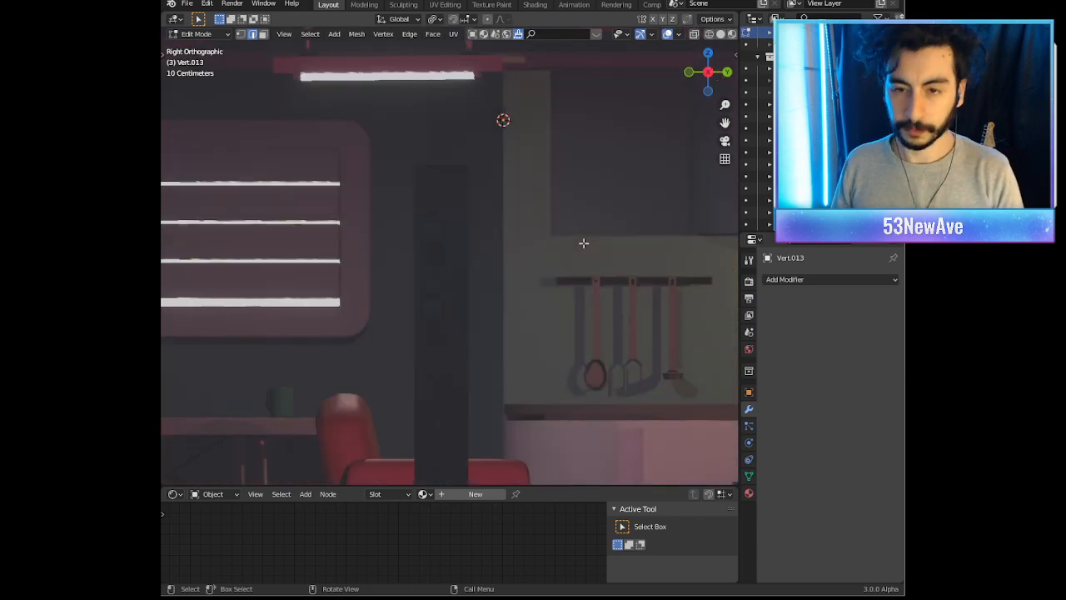
key(e)
key(y)
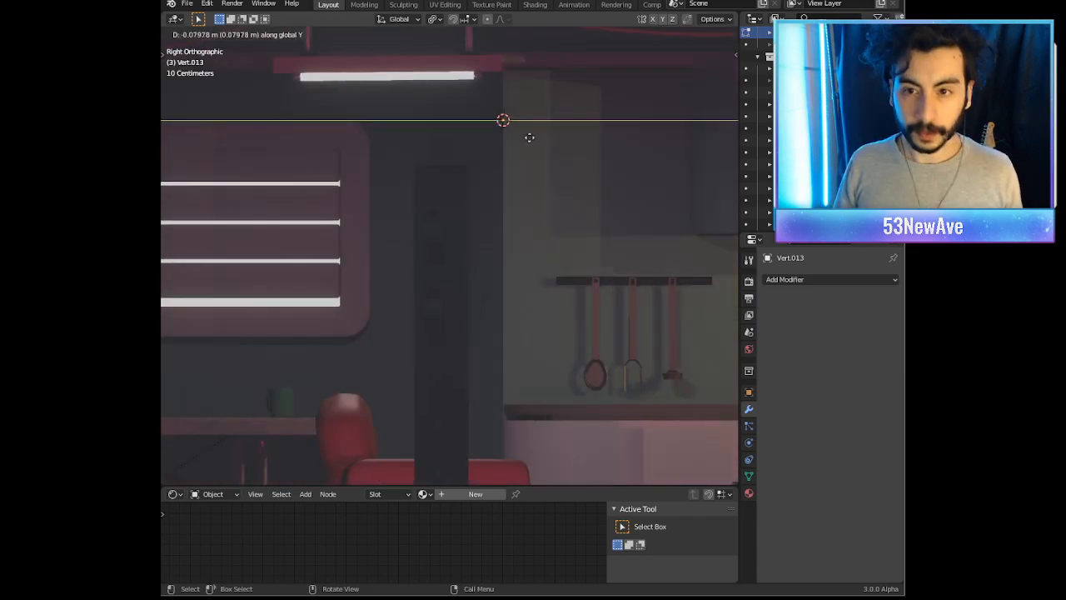
right_click(523, 140)
key(g)
key(x)
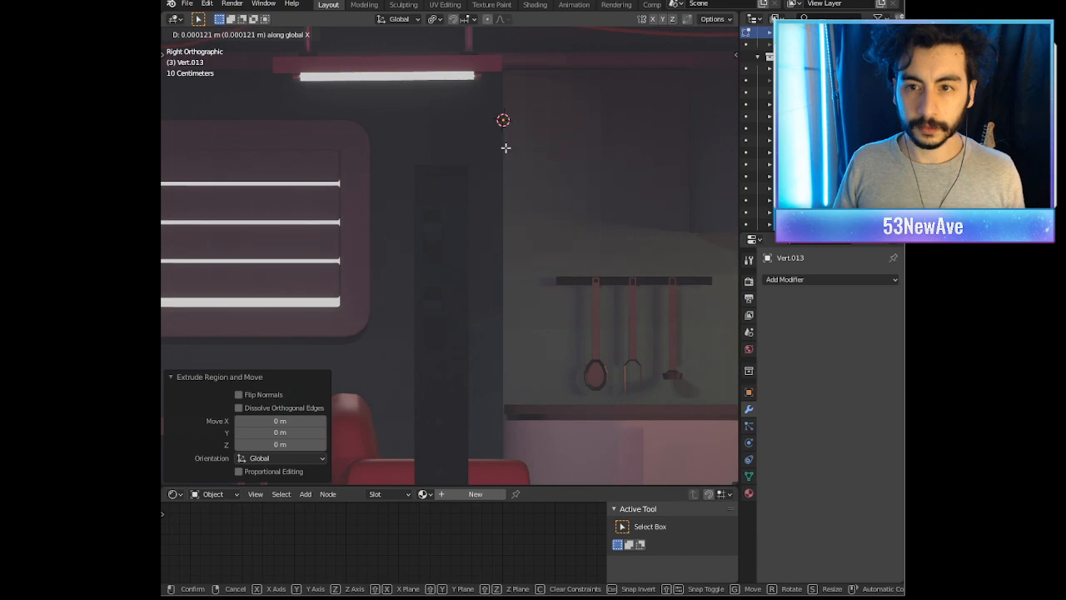
right_click(505, 148)
scroll(521, 143, down, 1)
scroll(543, 139, up, 1)
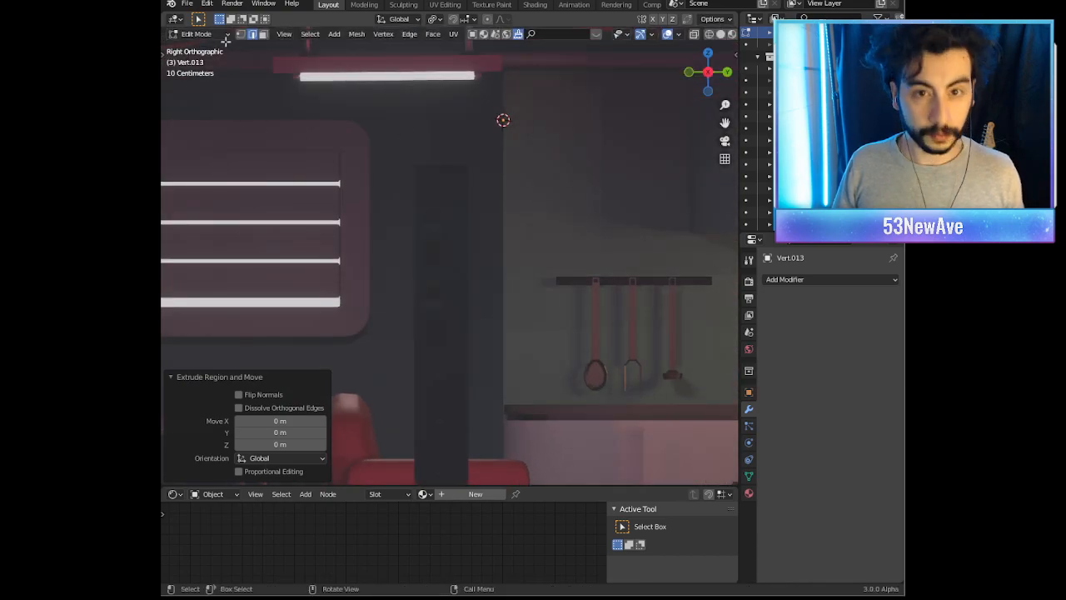
Step: Move the new vertex about -0.21 m along Y and extrude it about 0.65 m downward along Z
key(g)
key(y)
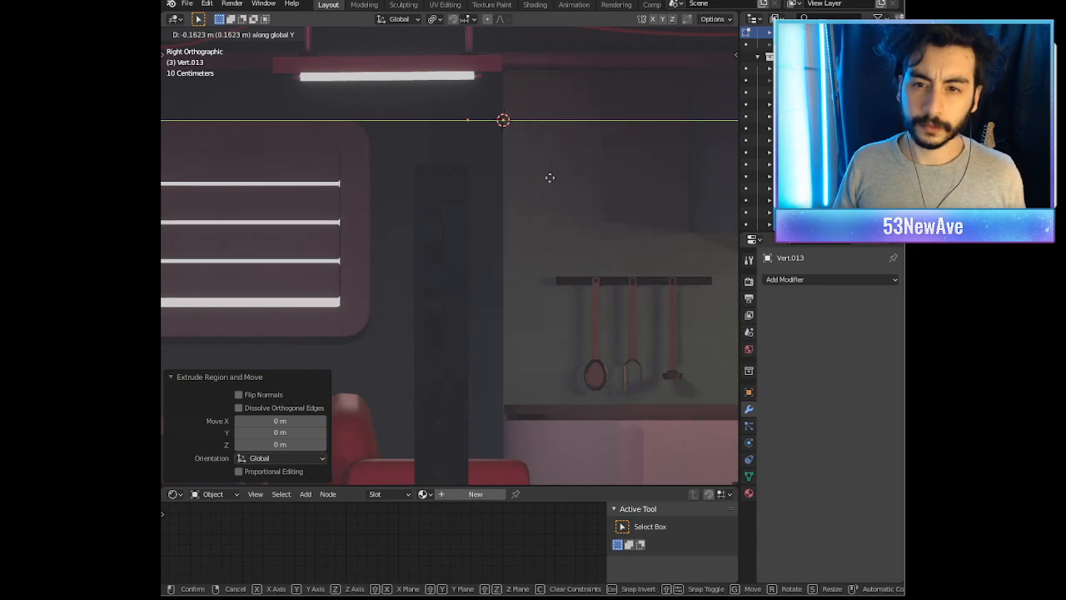
click(538, 178)
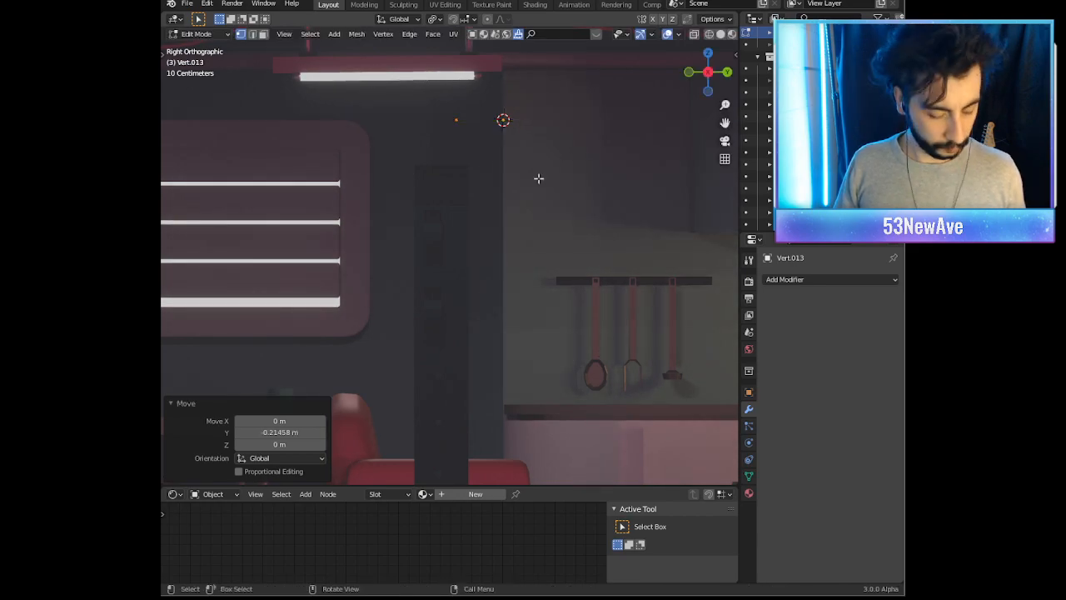
key(g)
key(z)
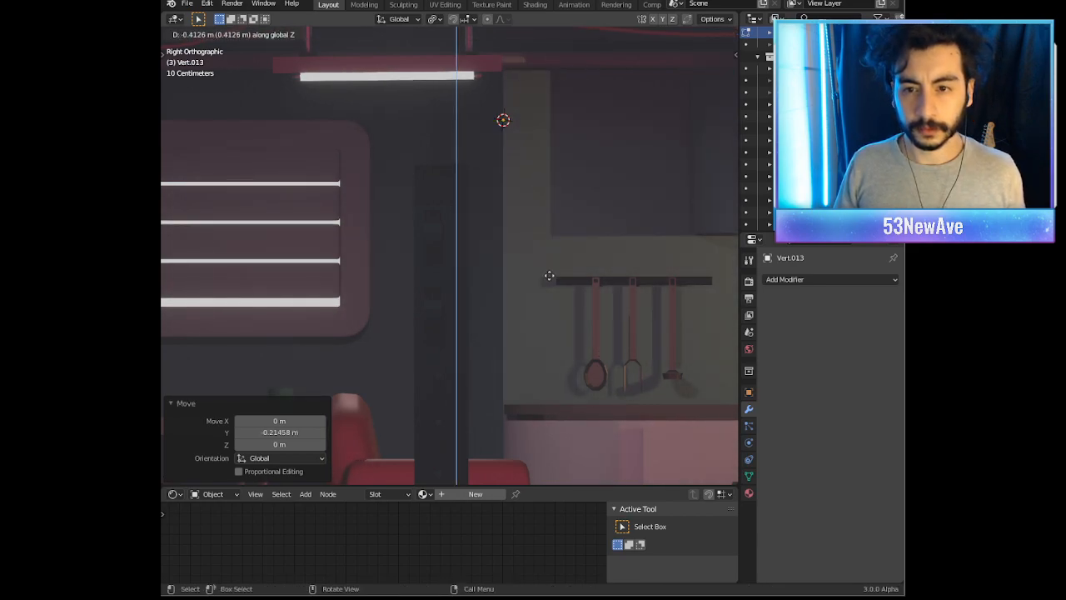
click(552, 313)
mouse_move(552, 320)
middle_down()
mouse_move(572, 318)
mouse_move(559, 322)
middle_up()
scroll(560, 273, up, 2)
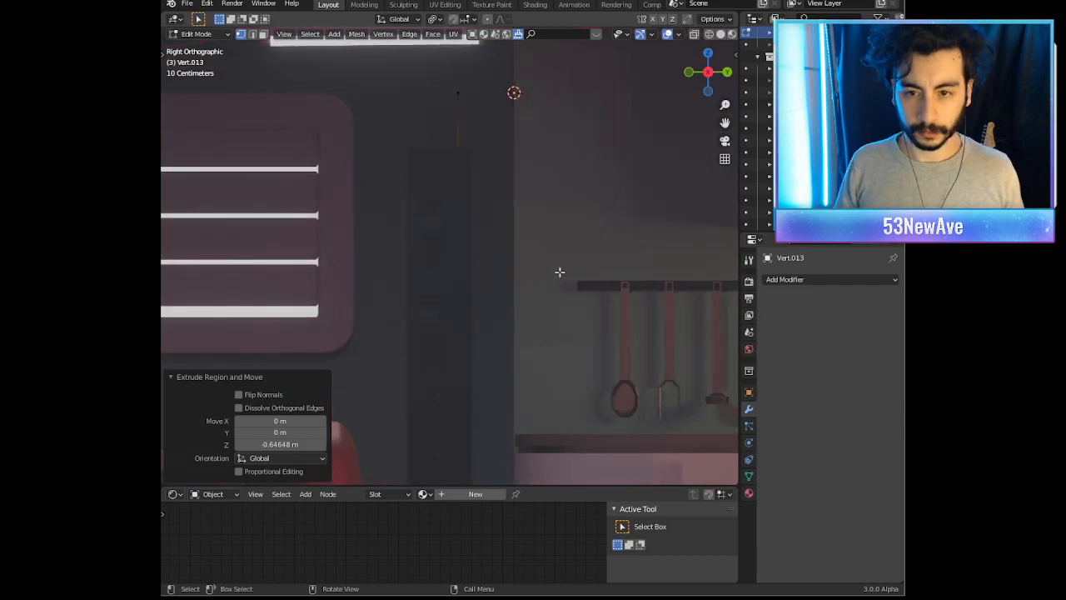
Step: Raise the lower vertex of the vertical edge by about 0.15 m along Z
key(e)
key(z)
click(557, 220)
middle_drag(557, 221, 600, 245)
key(g)
key(z)
click(590, 236)
Step: Extrude the lower vertex about 0.31 m along X, past the face of the wall pillar
key(g)
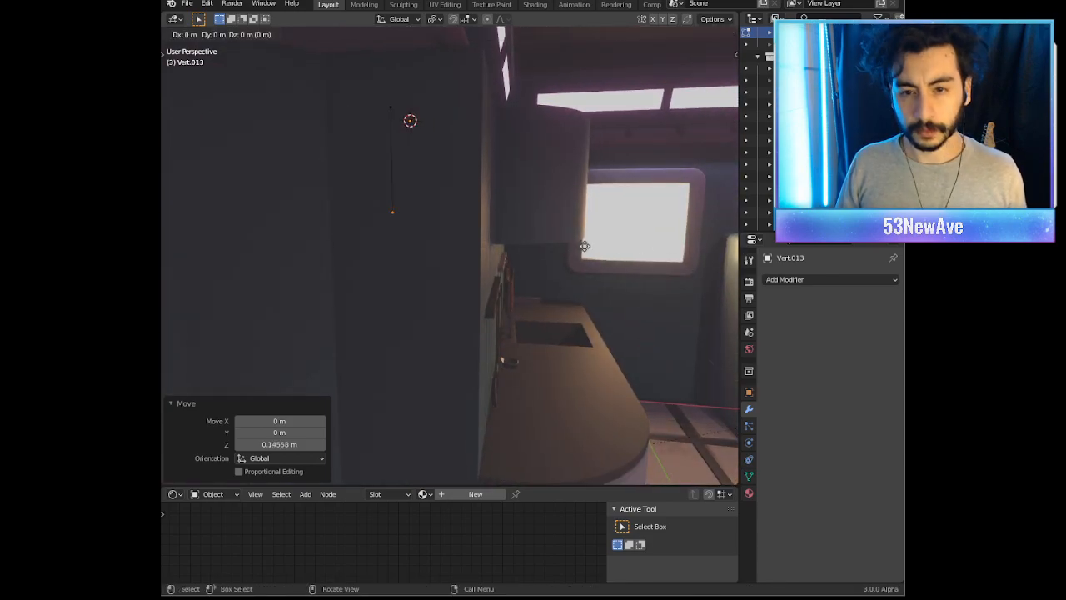
key(x)
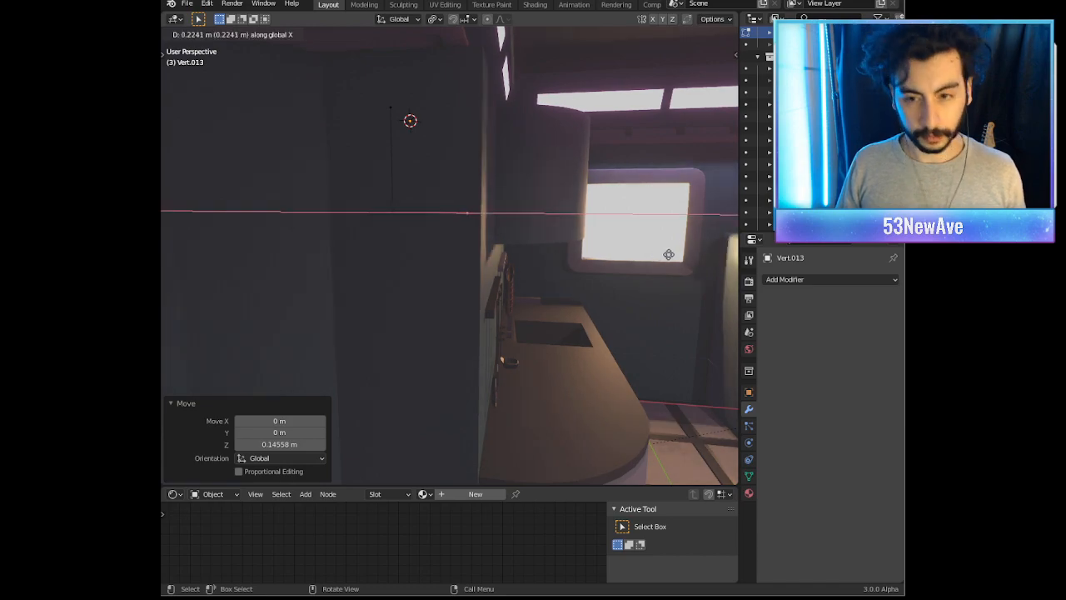
click(686, 259)
middle_drag(686, 258, 541, 275)
scroll(557, 268, down, 4)
key(KP_3)
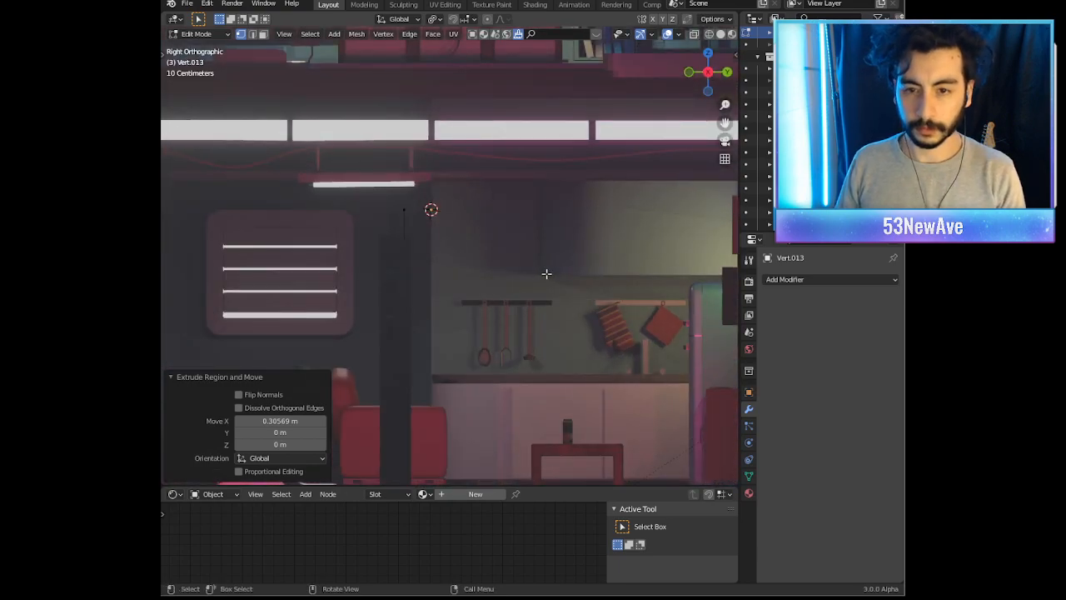
scroll(545, 274, up, 2)
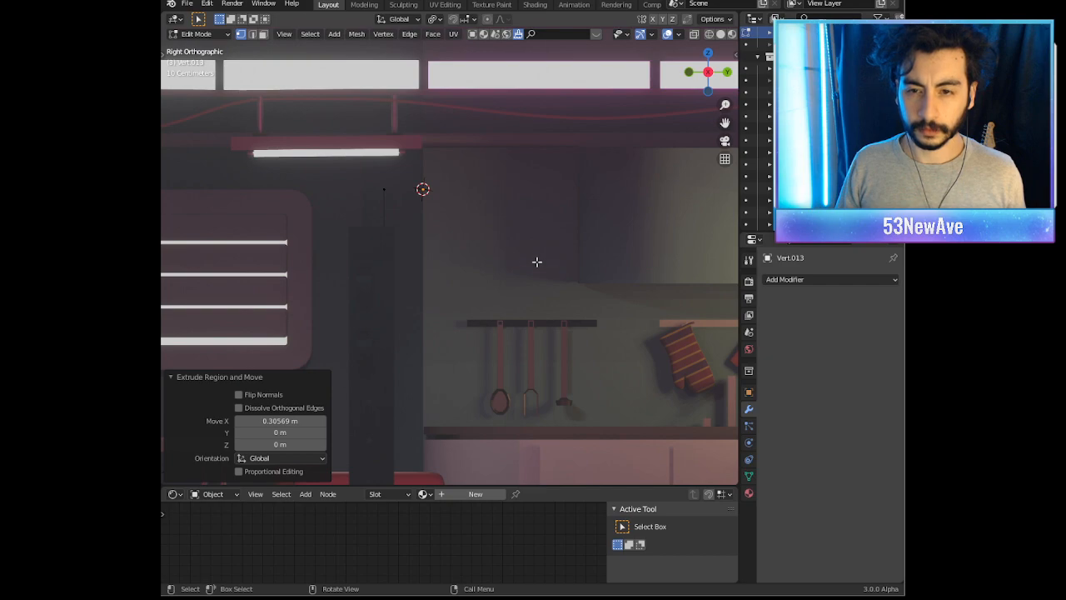
Step: Extrude the end vertex about 0.51 m along Y toward the kitchen utensils
middle_drag(515, 252, 592, 272)
key(e)
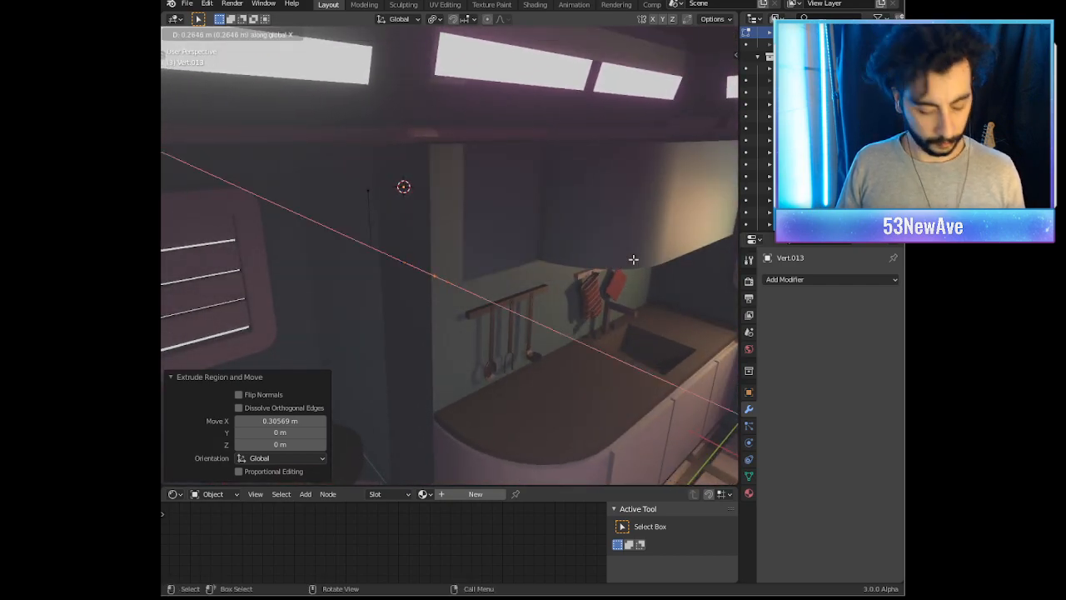
key(y)
click(676, 238)
Step: Review the whole two-storey scene with the overlays hidden, including through the camera
middle_drag(578, 273, 529, 273)
scroll(600, 278, down, 12)
scroll(529, 273, up, 5)
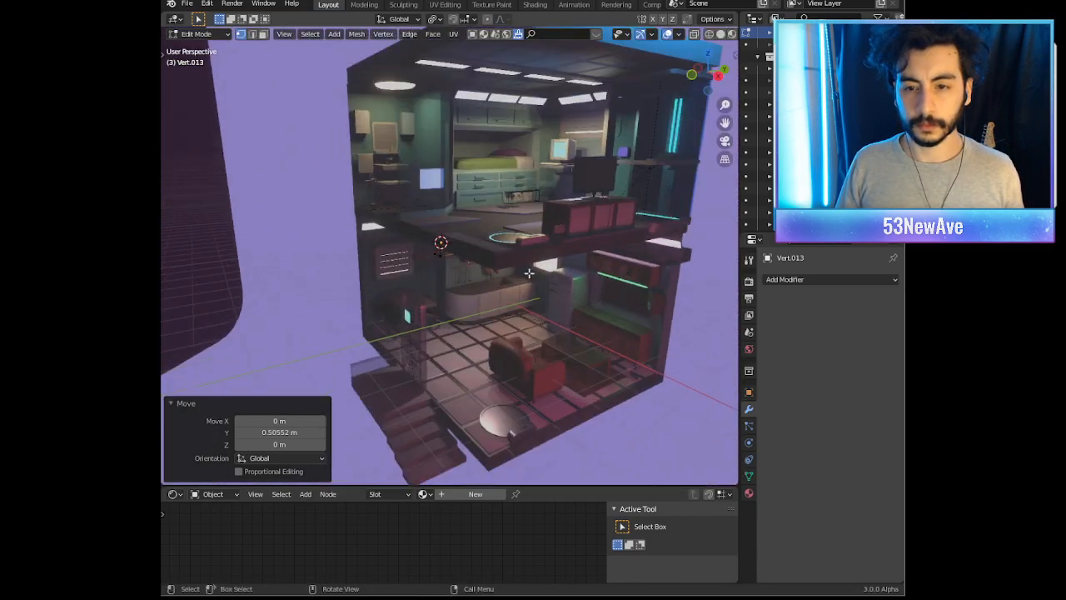
click(667, 34)
middle_drag(615, 234, 590, 210)
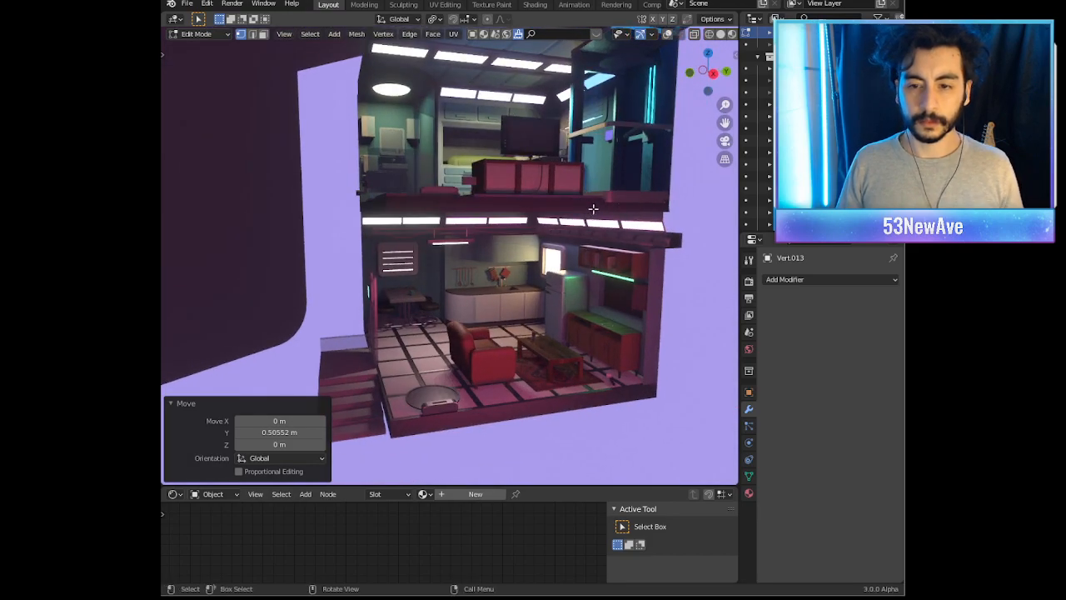
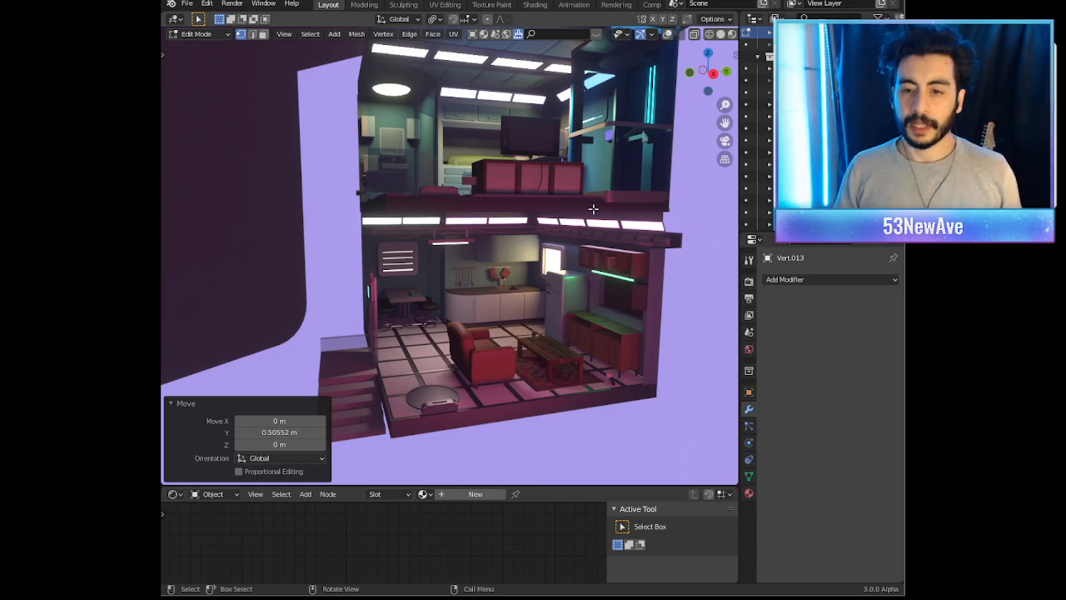
middle_drag(626, 204, 546, 200)
scroll(566, 171, down, 2)
key(KP_0)
scroll(565, 172, down, 8)
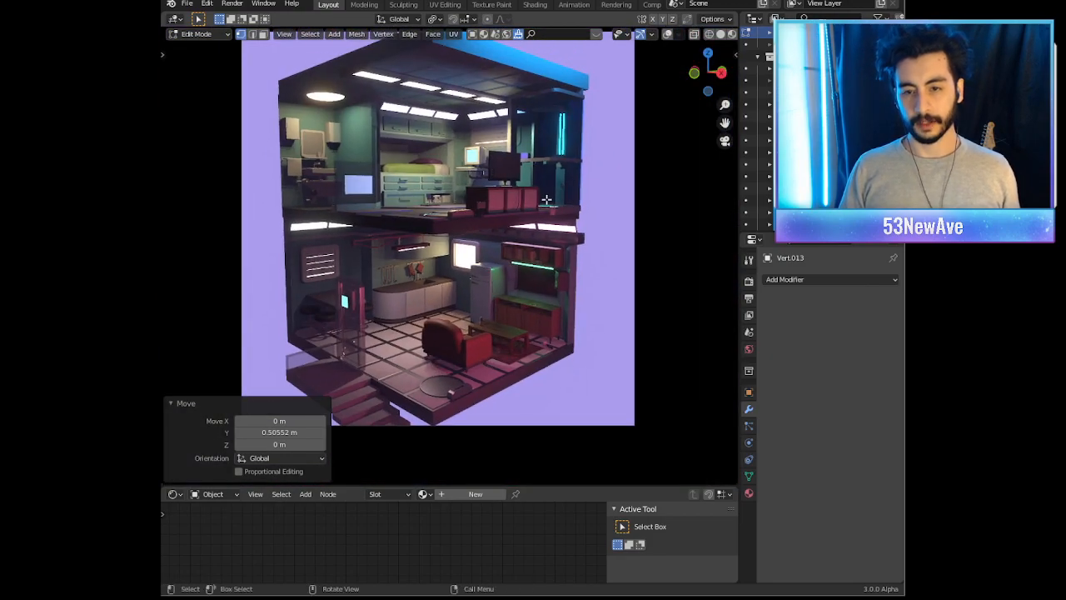
click(173, 406)
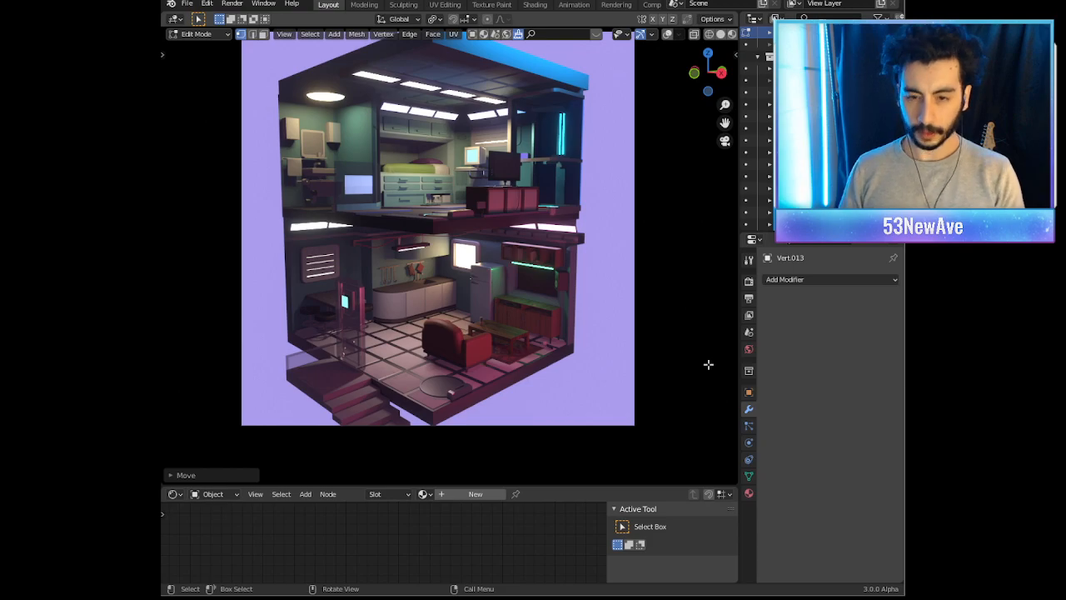
key(KP_0)
scroll(603, 86, down, 11)
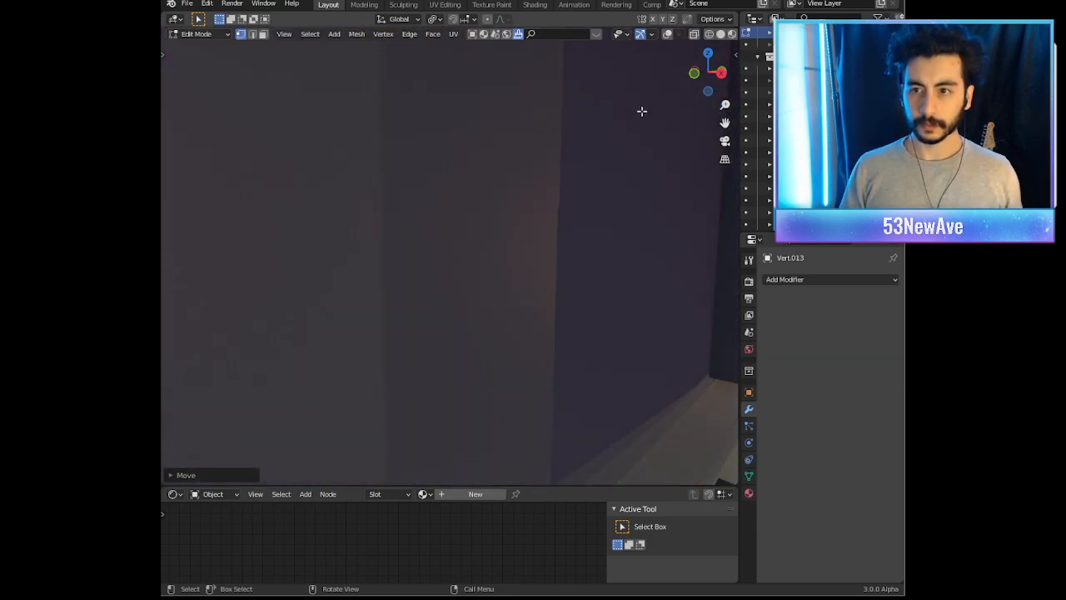
Step: Show the overlays again and extrude the top vertex of the vertical edge along Y toward the kitchen
middle_drag(649, 91, 547, 207)
middle_drag(605, 214, 461, 220)
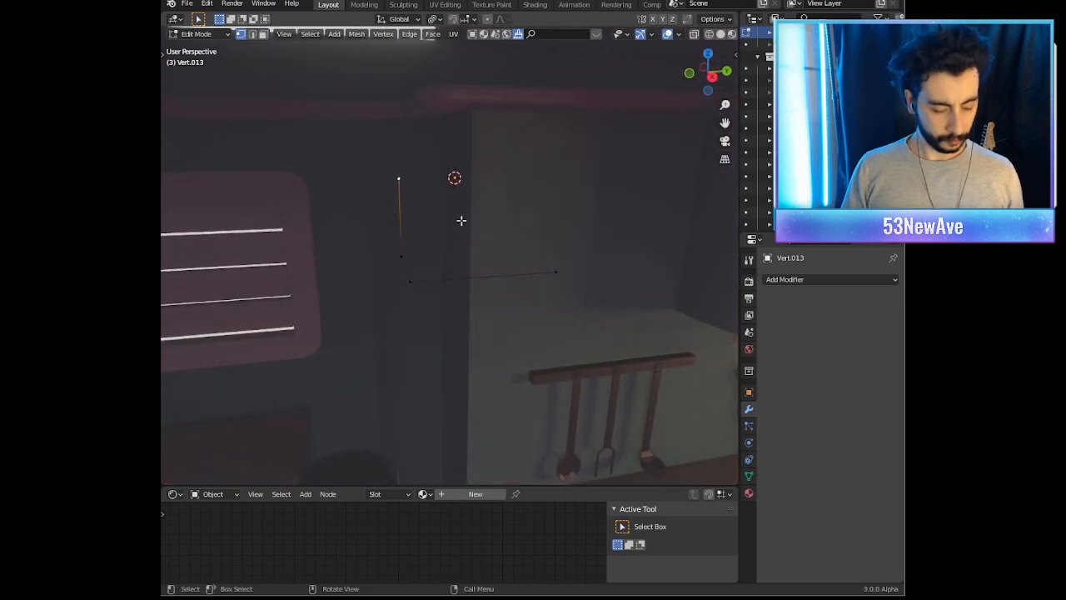
key(g)
key(y)
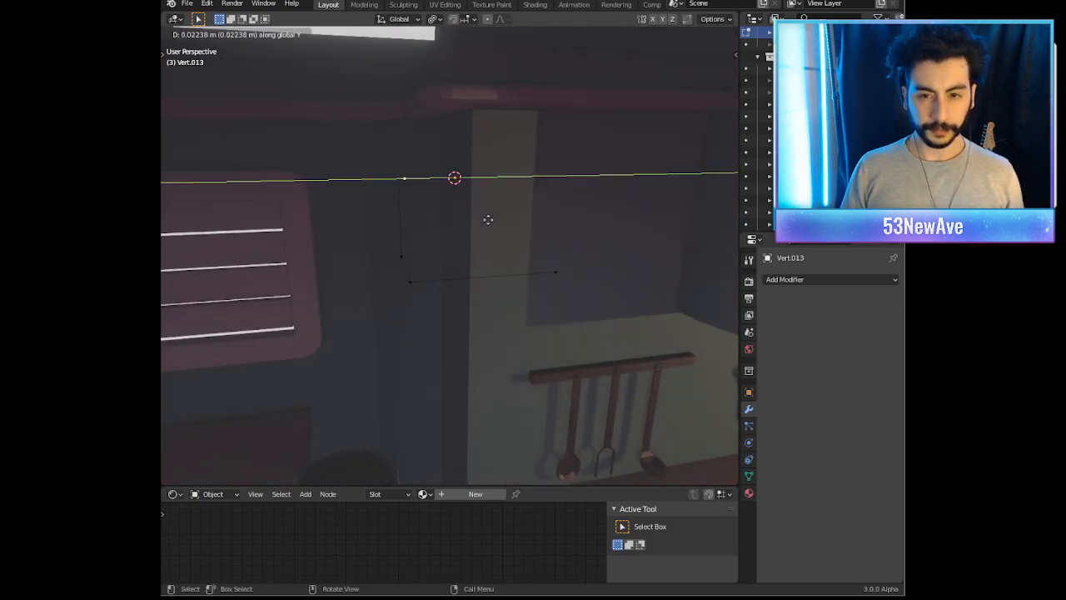
click(533, 223)
Step: Select the vertical edge together with its upper extension and move them about -0.11 m along X
middle_drag(528, 226, 548, 216)
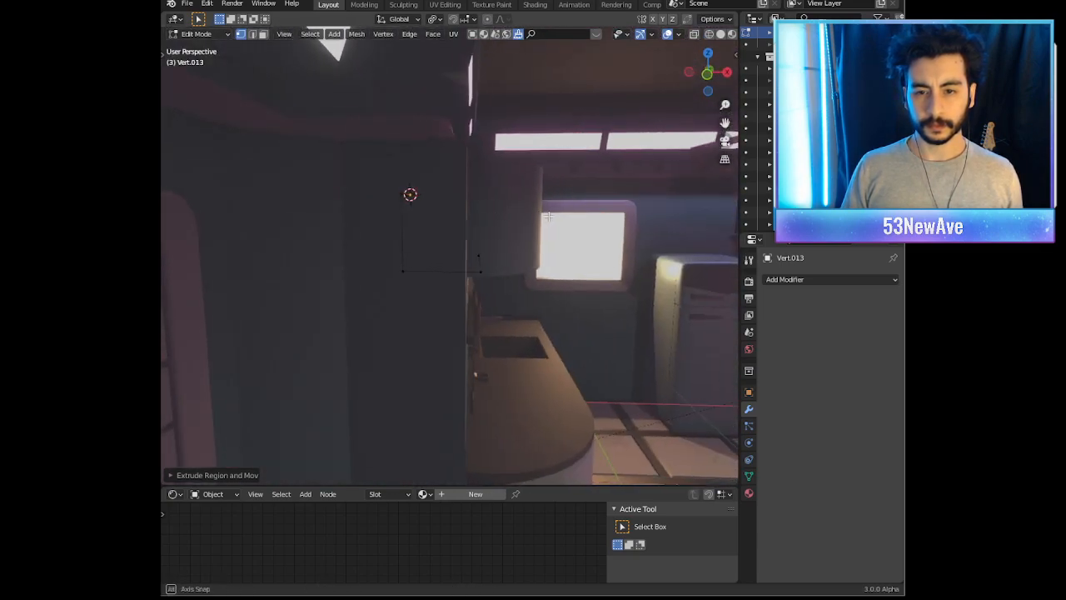
drag(423, 157, 380, 308)
key(g)
key(y)
right_click(570, 265)
key(g)
key(x)
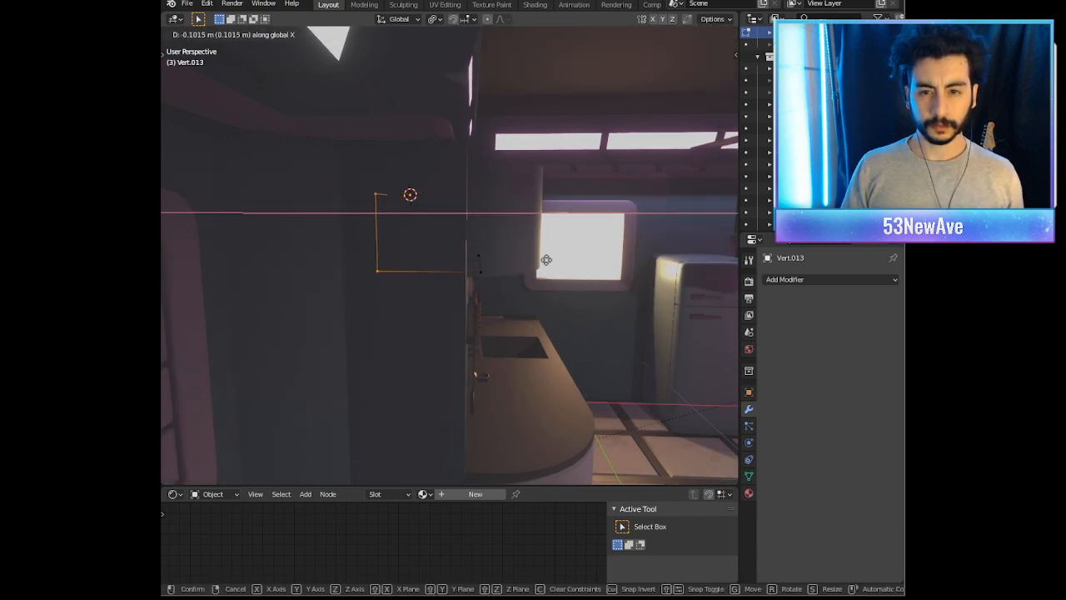
click(542, 259)
Step: Duplicate the entire bent edge path and raise the copy along Z above the original
mouse_move(542, 259)
middle_down()
mouse_move(497, 255)
mouse_move(436, 271)
middle_up()
scroll(470, 264, down, 4)
mouse_move(551, 285)
middle_down()
mouse_move(522, 281)
mouse_move(633, 284)
mouse_move(572, 255)
mouse_move(579, 241)
mouse_move(596, 249)
mouse_move(572, 241)
middle_up()
scroll(534, 278, up, 5)
drag(544, 146, 347, 297)
middle_drag(348, 297, 500, 279)
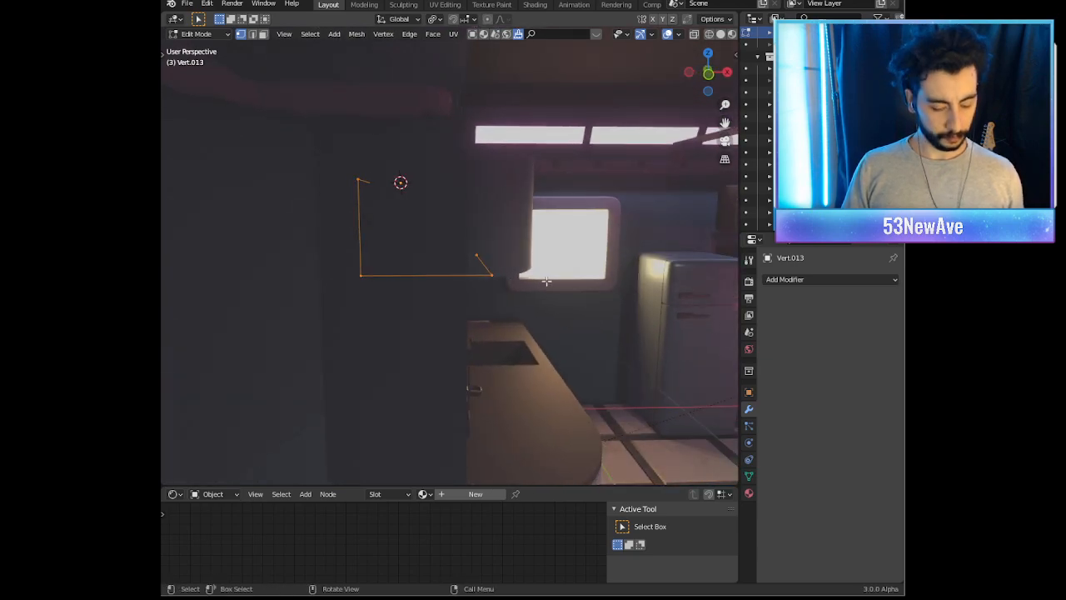
key(g)
key(z)
click(543, 249)
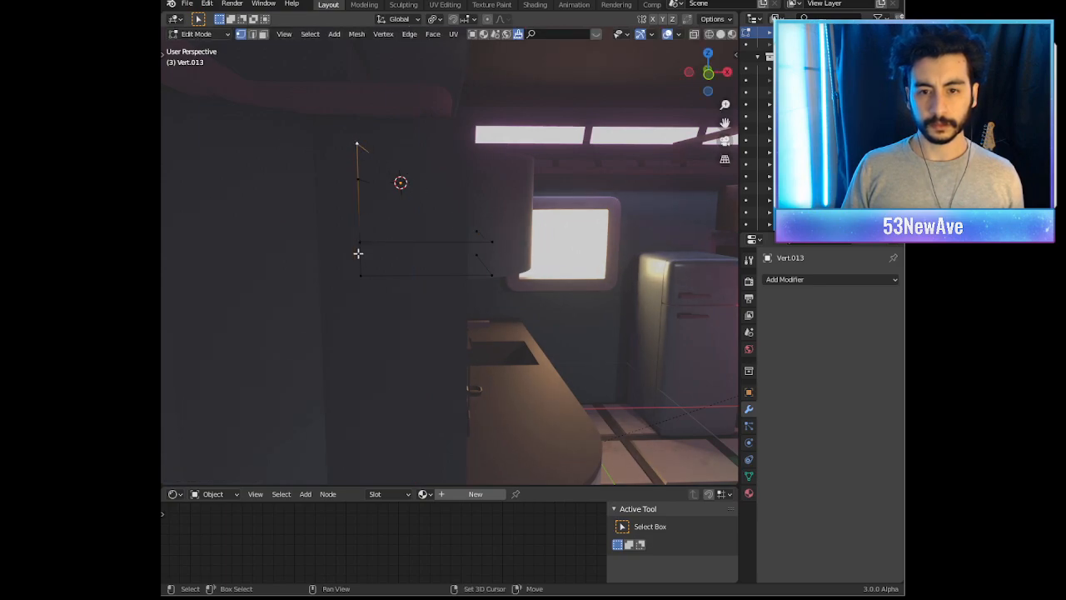
Step: Move the vertical part of the upper path copy 0.11 m along X, inside the original path
key(g)
key(x)
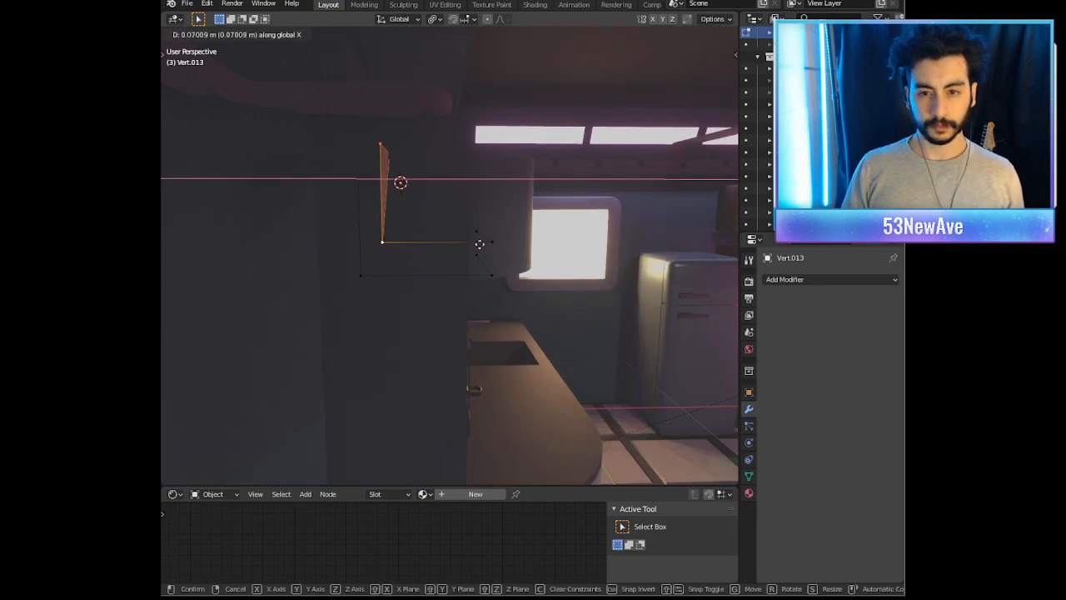
right_click(481, 245)
key(g)
key(x)
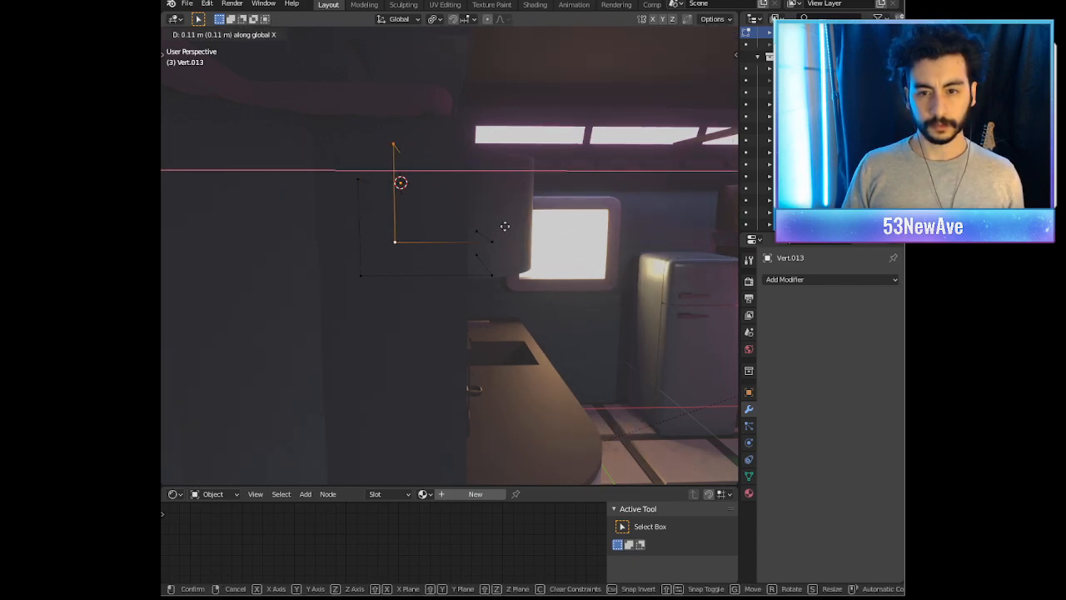
click(505, 225)
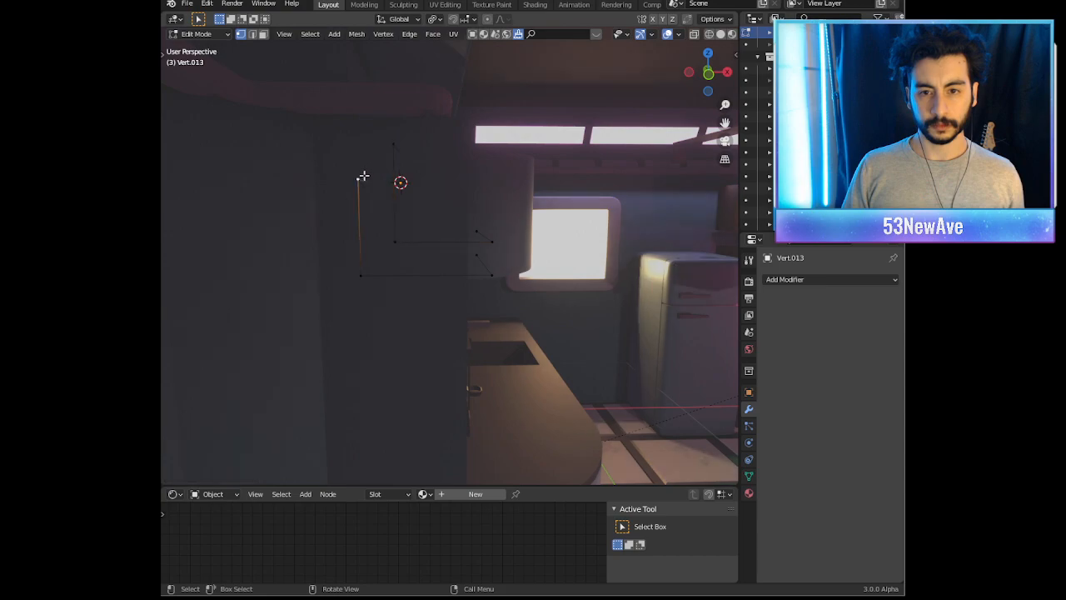
Step: Set the local Z of the top corner vertices of both edge paths to 0 m
key(n)
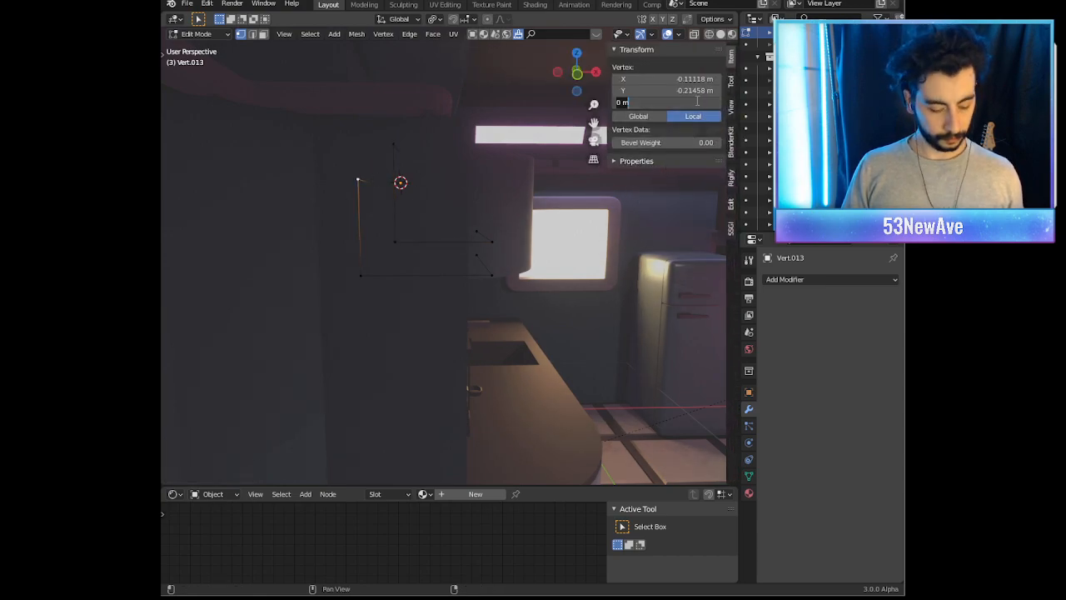
drag(373, 110, 429, 163)
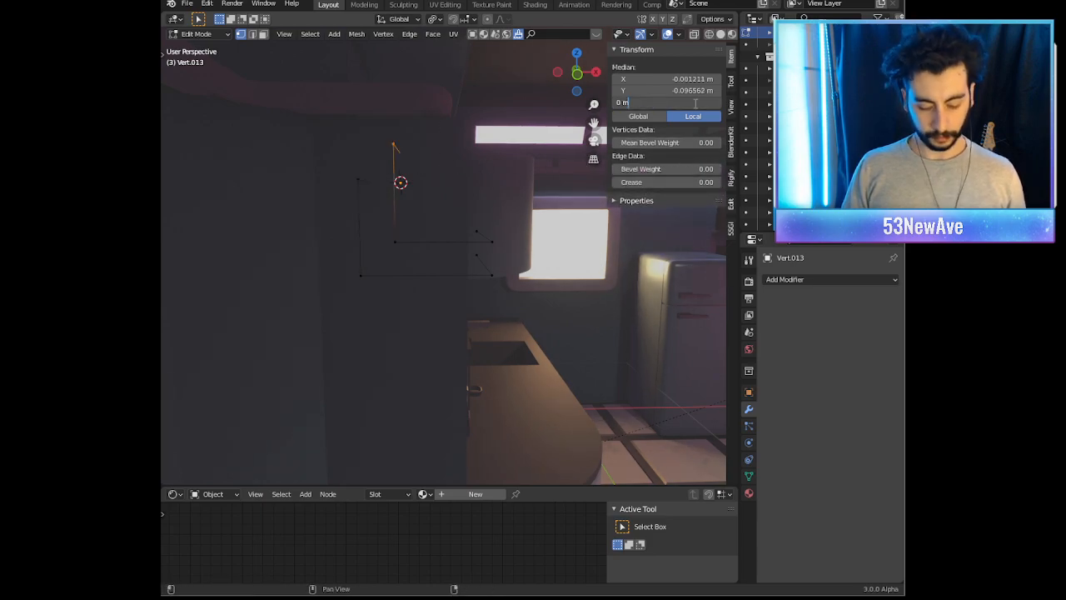
middle_drag(536, 190, 398, 167)
Step: Select the bend vertices of both edge paths and vertex-bevel them about 0.073 m wide with 9 segments
drag(384, 161, 443, 255)
middle_drag(442, 253, 469, 255)
key(Tab)
scroll(469, 255, up, 3)
key(Tab)
middle_drag(367, 207, 386, 207)
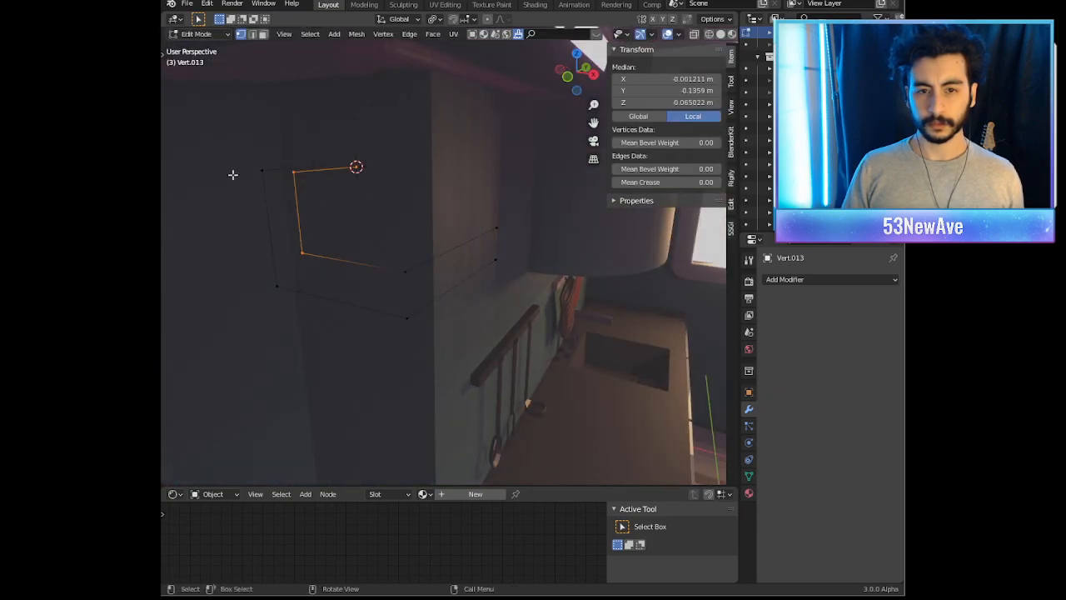
click(261, 172)
shift+click(280, 281)
shift+click(303, 255)
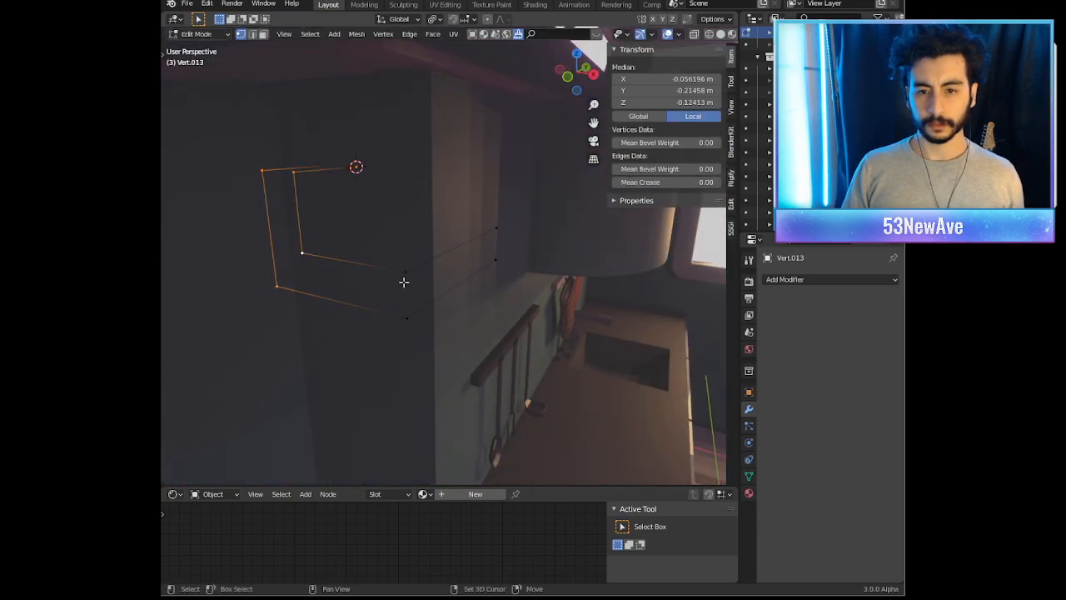
middle_drag(473, 316, 430, 313)
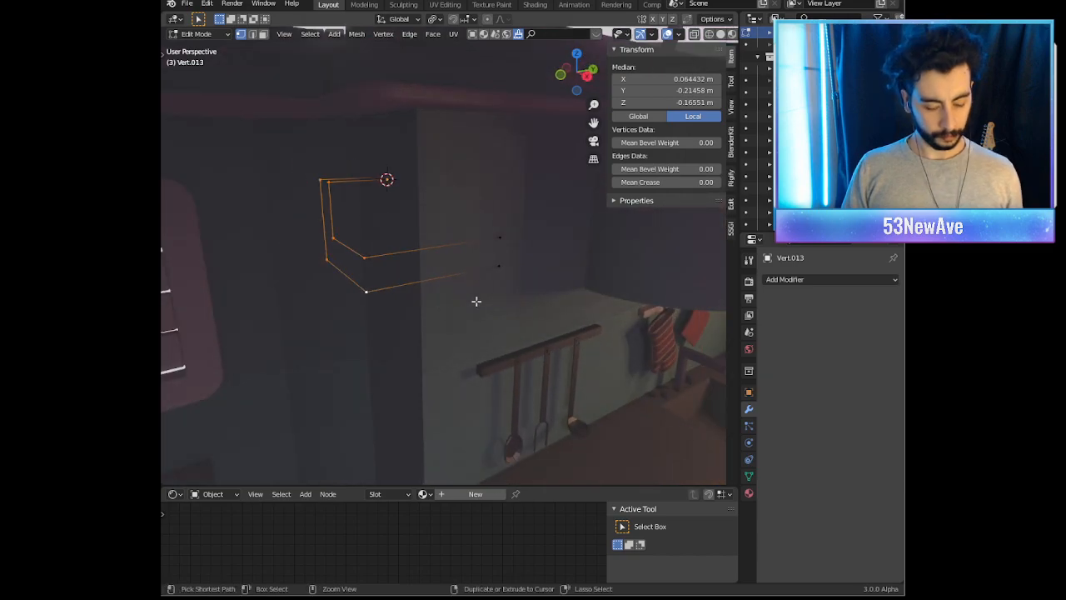
key(ctrl+b)
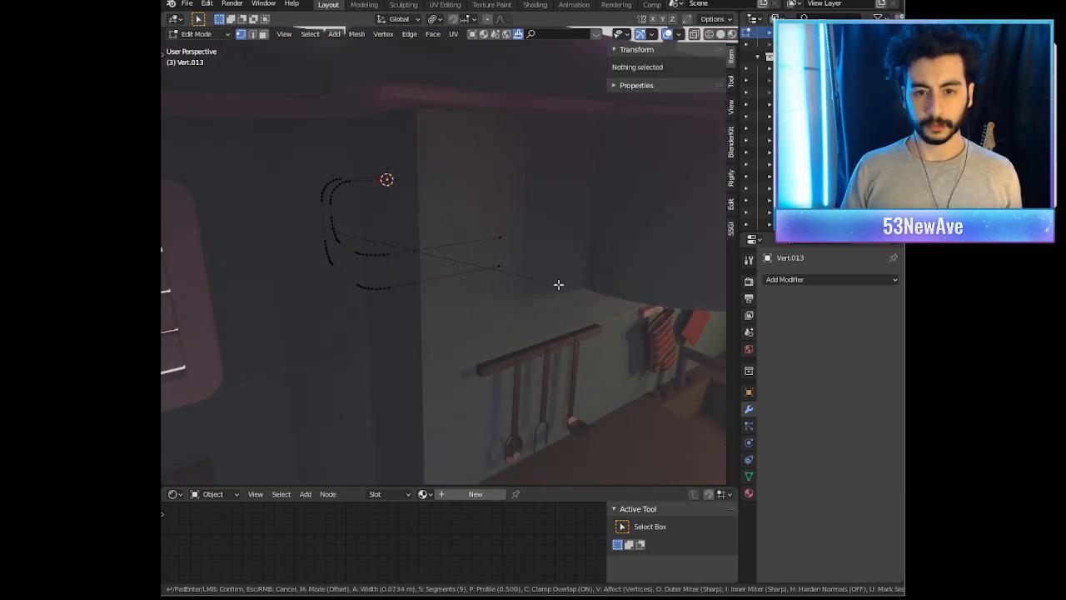
click(558, 285)
middle_drag(402, 274, 426, 167)
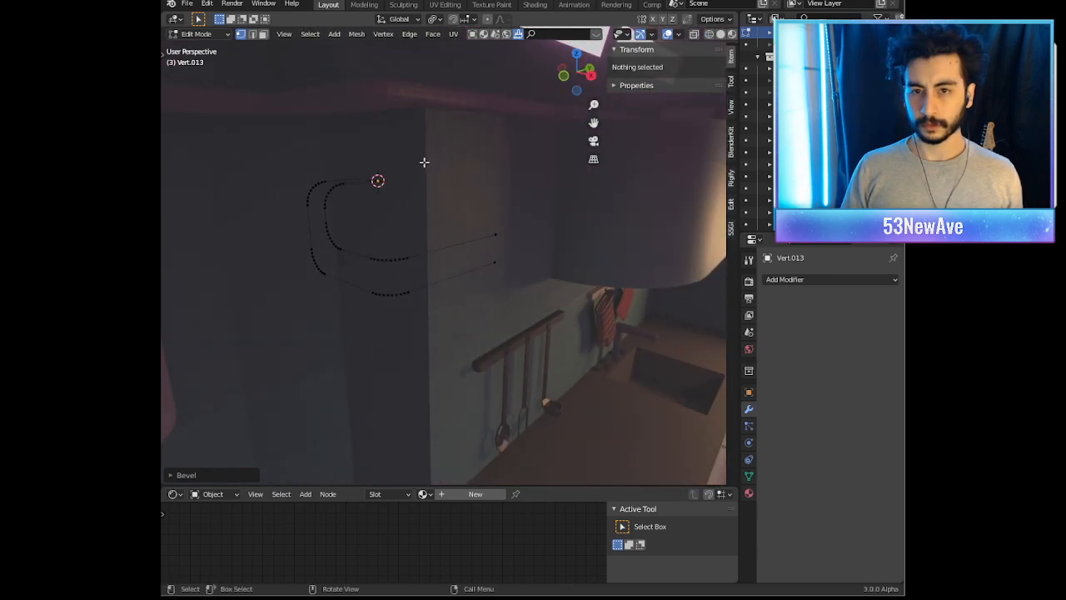
Step: Return to Object Mode and convert the rounded edge paths to a curve
key(Tab)
click(328, 36)
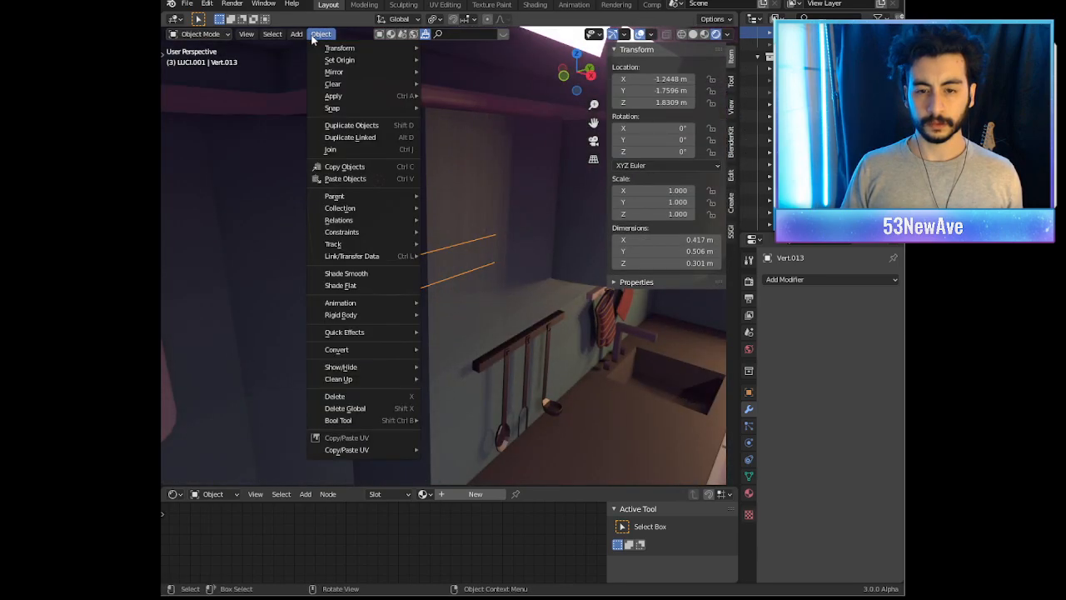
mouse_move(378, 352)
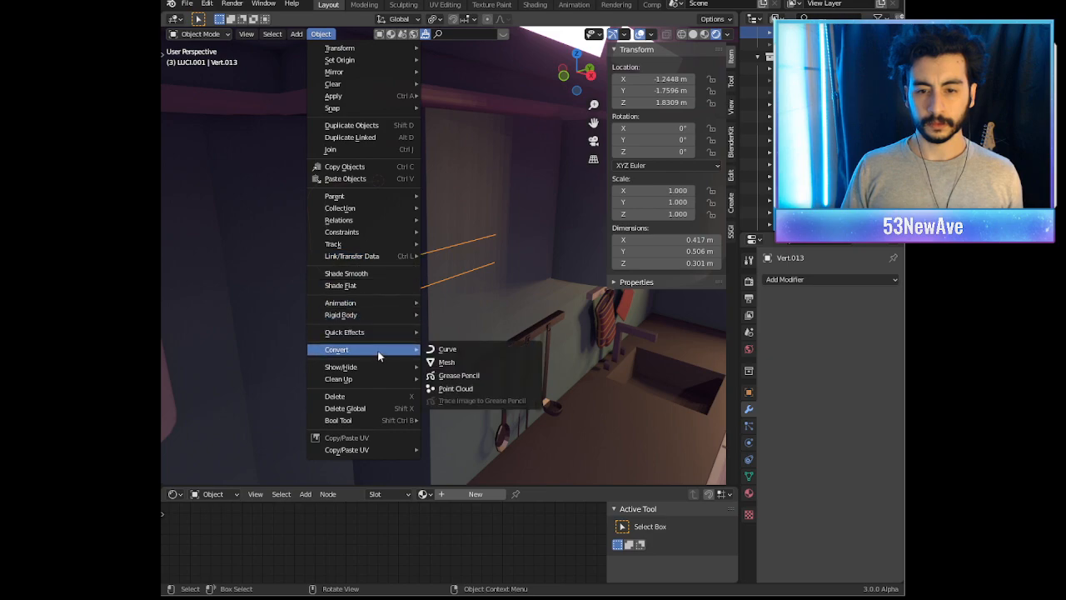
click(460, 352)
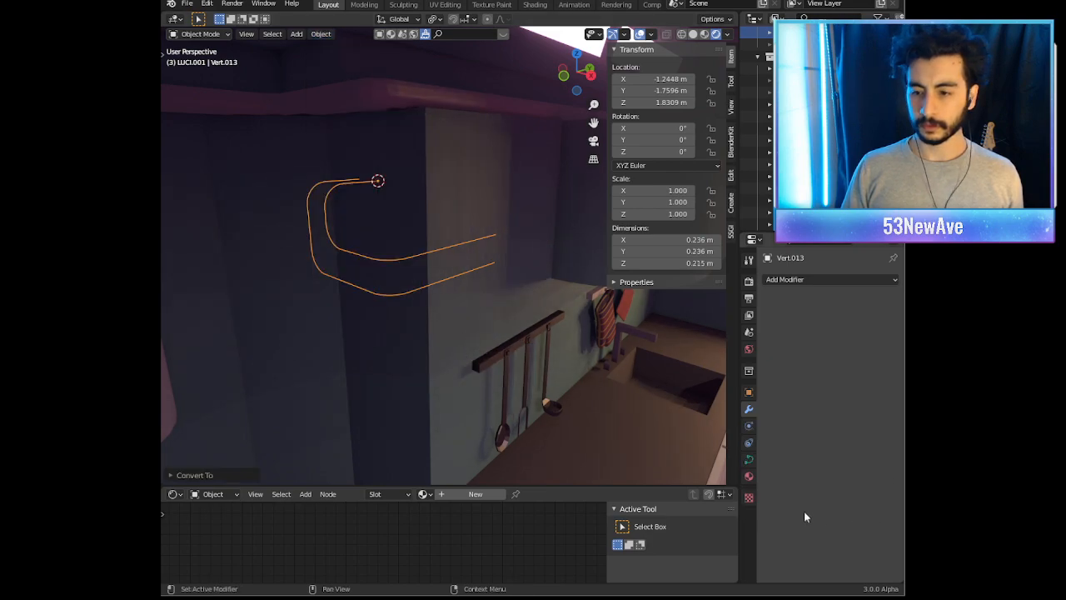
Step: Give the curve a round bevel depth of 0.04 m and hide the overlays
click(748, 459)
scroll(837, 501, down, 4)
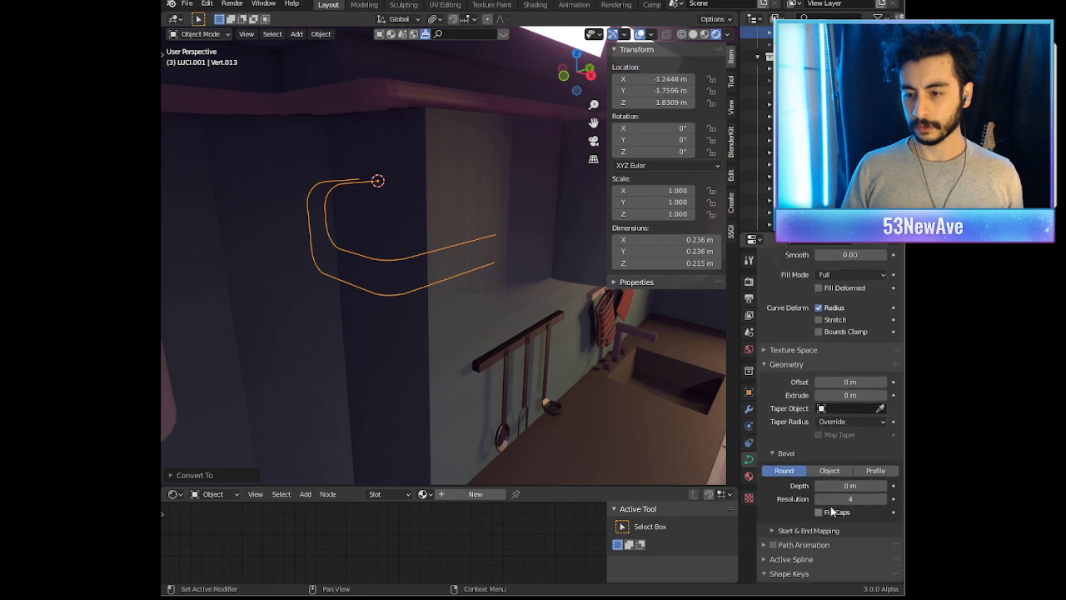
mouse_move(845, 485)
mouse_down()
mouse_move(871, 486)
mouse_move(860, 485)
mouse_up()
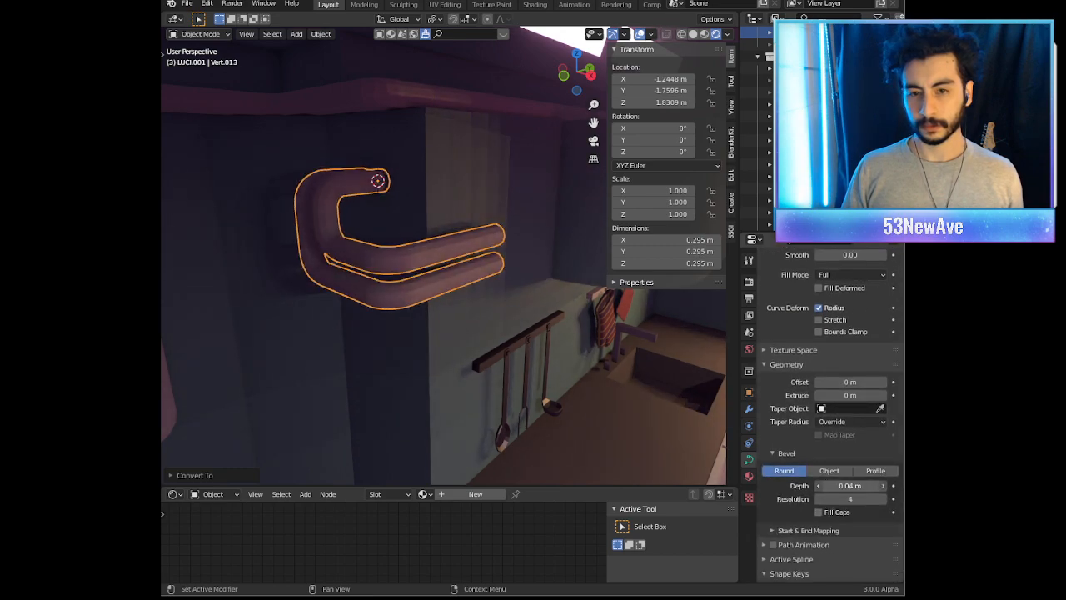
click(641, 36)
scroll(488, 255, down, 1)
scroll(456, 257, down, 6)
middle_drag(489, 255, 448, 246)
scroll(447, 246, up, 3)
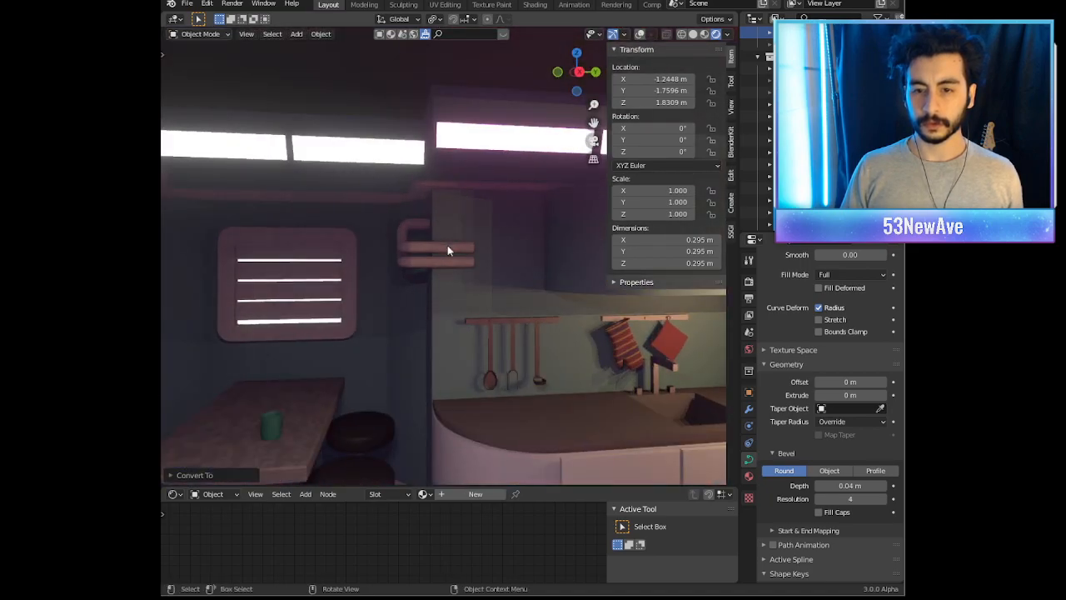
scroll(447, 245, up, 3)
Step: Apply smooth shading to the pipe curve and save the file
right_click(455, 245)
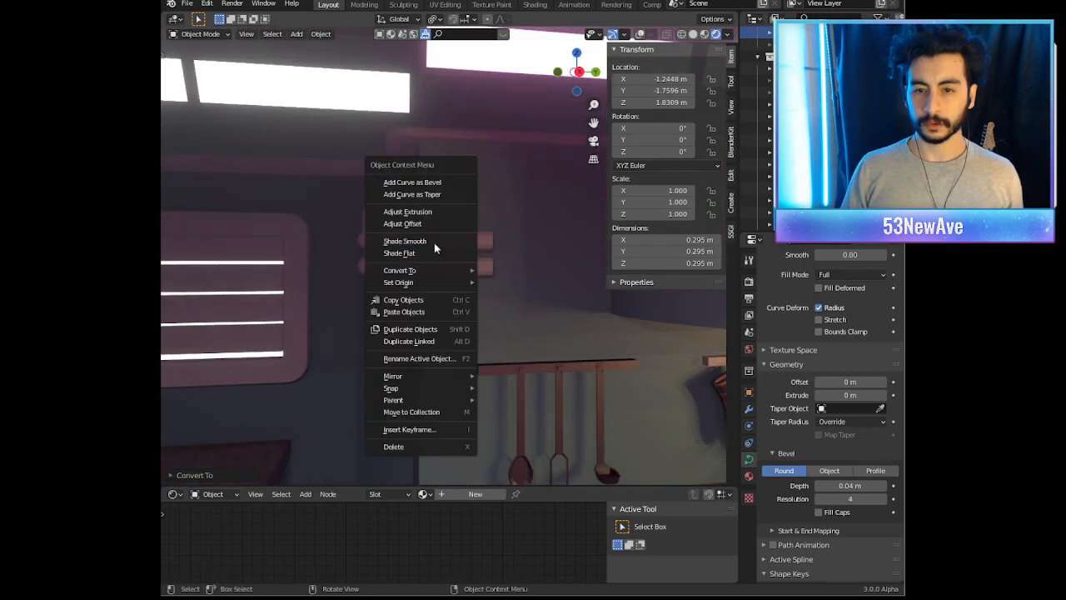
click(436, 251)
mouse_move(433, 237)
middle_down()
mouse_move(570, 256)
mouse_move(459, 253)
mouse_move(529, 248)
mouse_move(523, 271)
middle_up()
scroll(488, 255, down, 7)
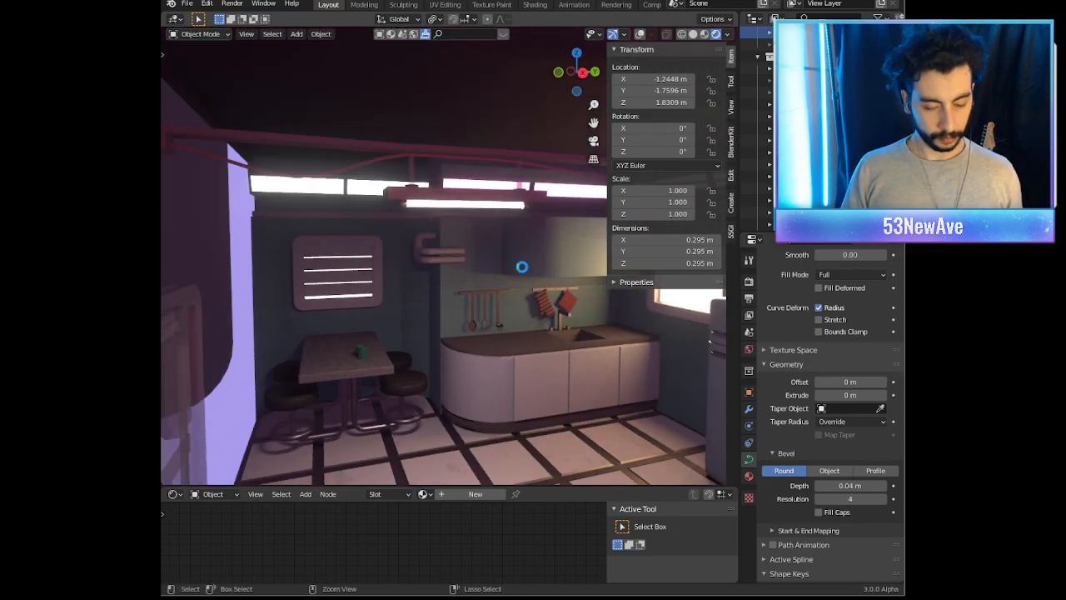
key(ctrl+s)
Step: Show the overlays again and place the 3D cursor between the end points of the two pipes
scroll(523, 272, up, 3)
click(642, 34)
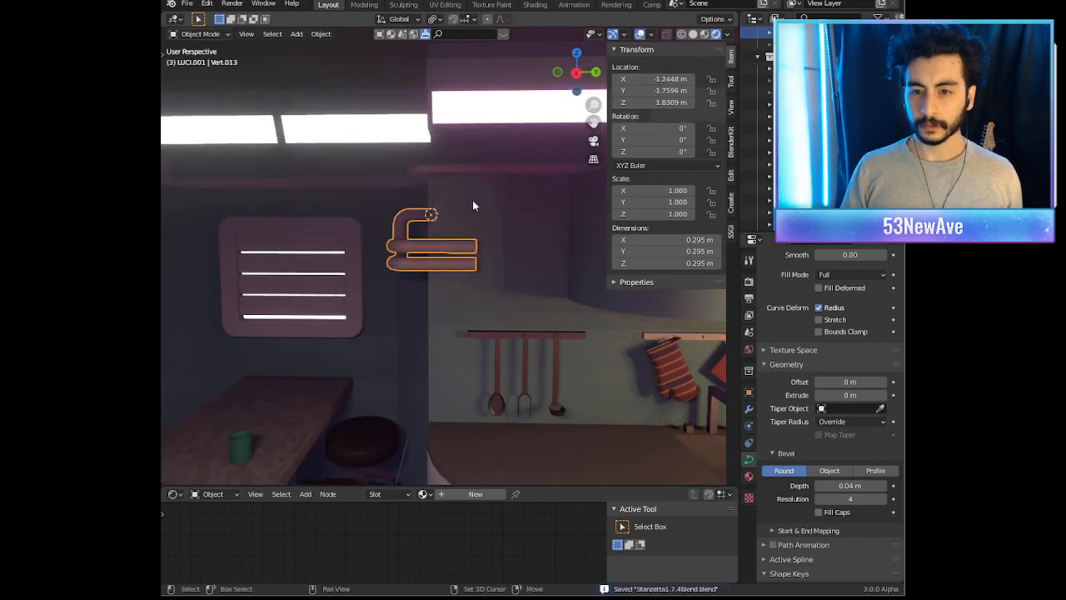
scroll(475, 204, up, 3)
shift+middle_drag(527, 223, 421, 240)
key(Tab)
click(400, 256)
shift+click(400, 288)
key(Tab)
Step: Add a cube mesh at the 3D cursor by the pipe ends
key(shift+a)
mouse_move(469, 300)
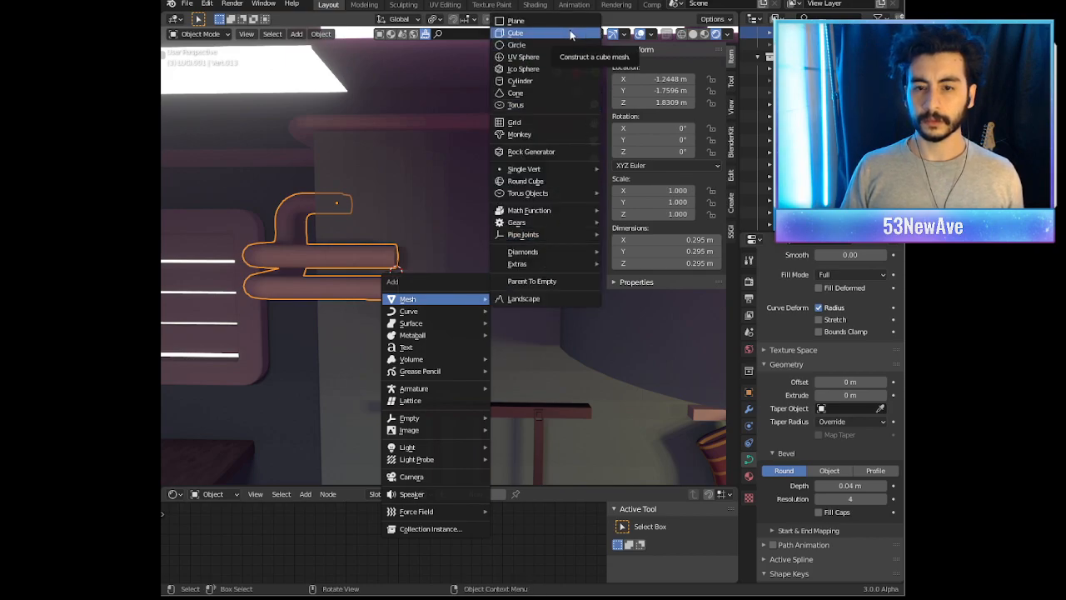
click(542, 35)
scroll(458, 207, down, 8)
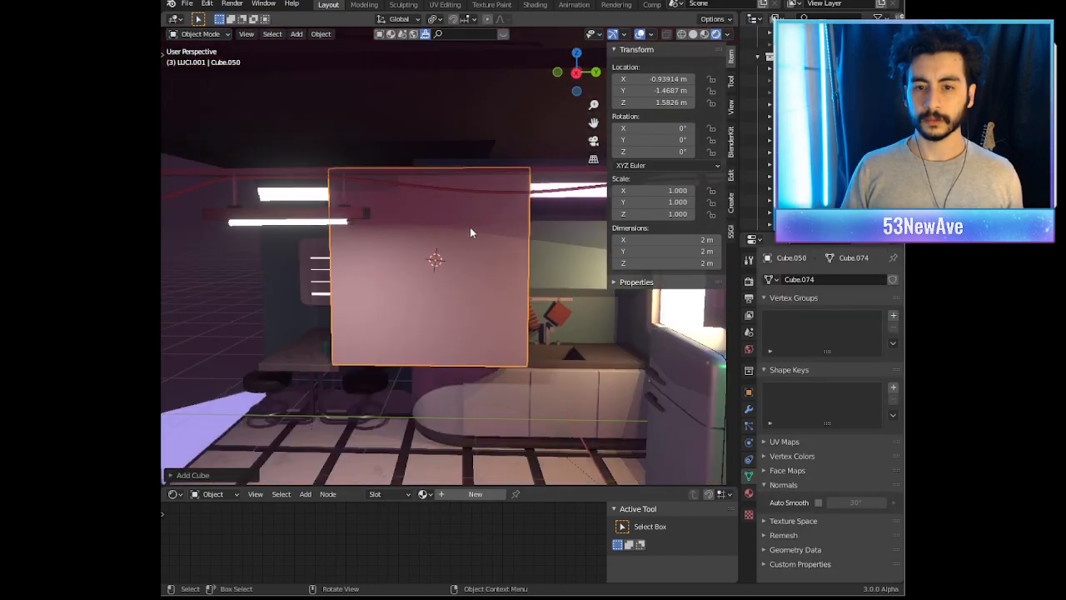
Step: Move the whole cube mesh 1 m along Y in Edit Mode, so one side sits at its origin
key(Tab)
key(g)
key(x)
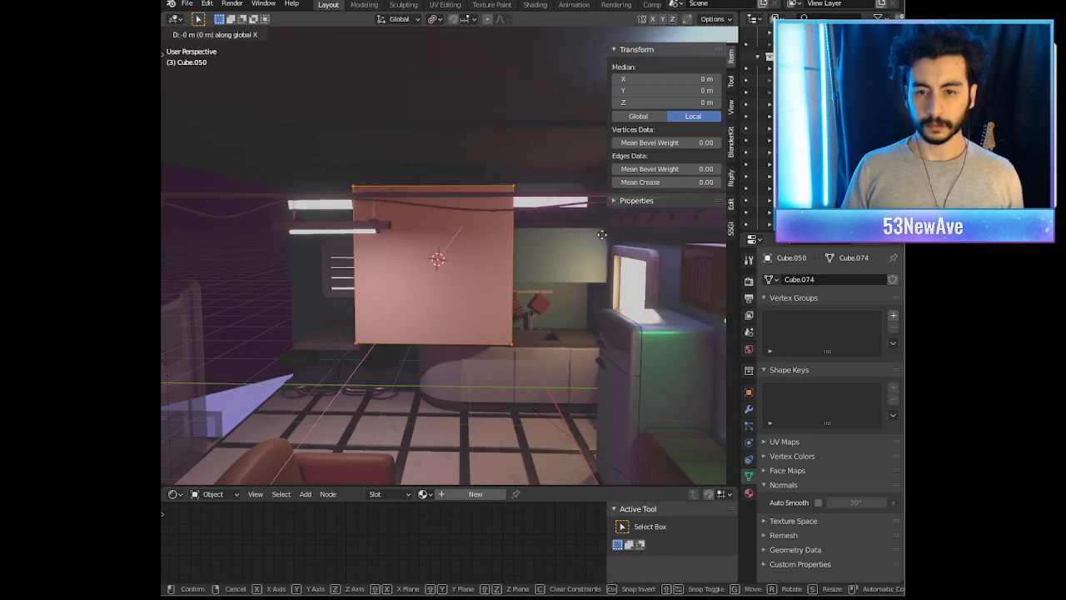
key(y)
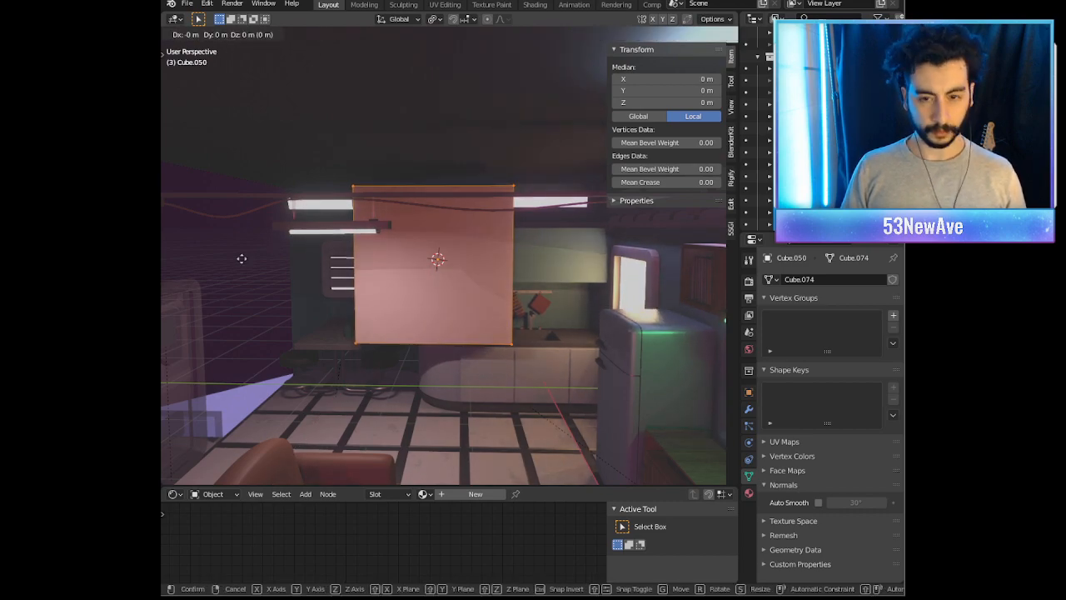
click(322, 256)
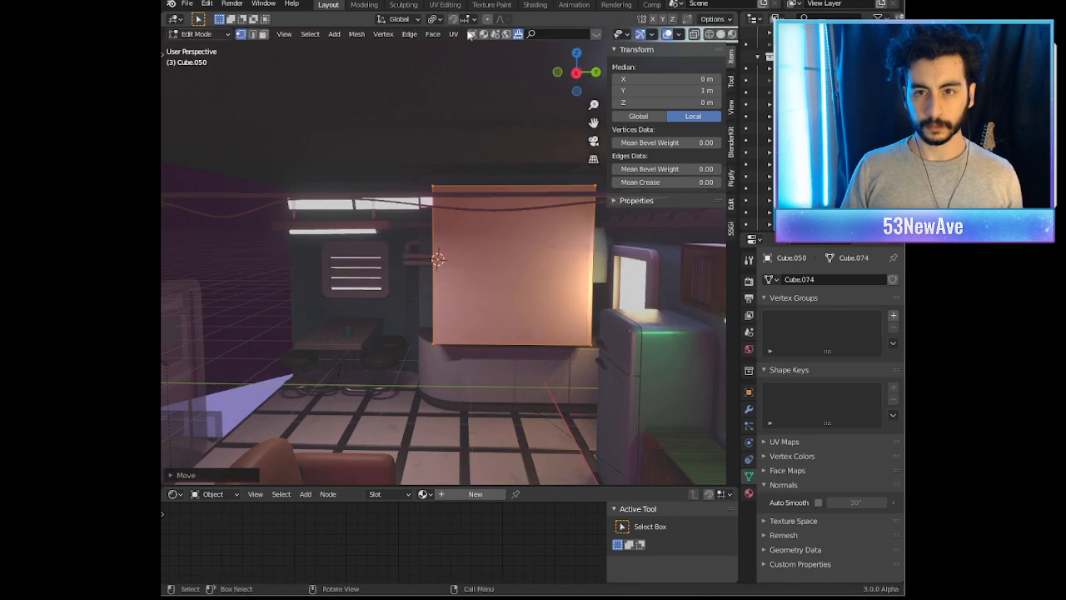
Step: Set the pivot point to the 3D Cursor and scale the cube mesh down to about 0.25 of its size
click(431, 19)
click(449, 47)
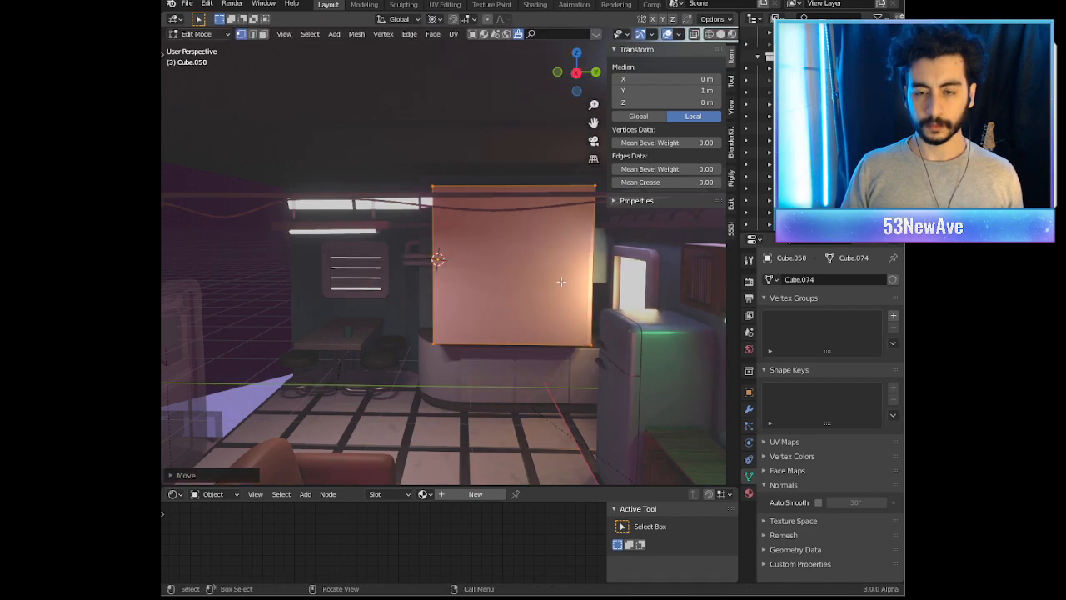
key(s)
click(462, 255)
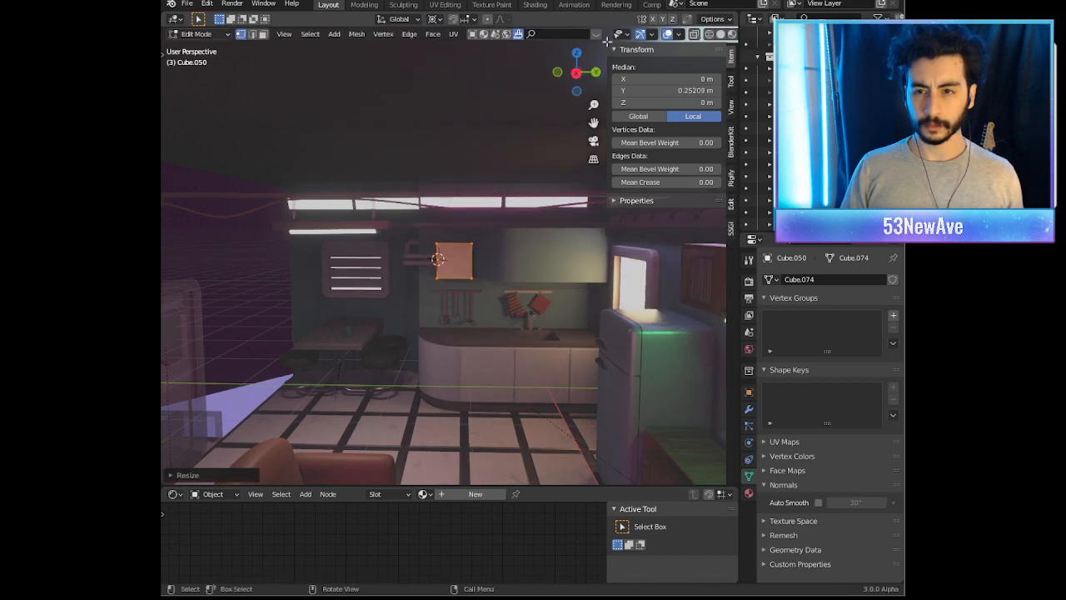
Step: Hide the overlays and switch to the camera view to check the box at the pipe ends
click(667, 35)
middle_drag(533, 200, 473, 242)
scroll(542, 230, up, 4)
scroll(471, 259, up, 2)
scroll(472, 242, down, 5)
key(KP_0)
Step: Scale the box mesh along Z to a height of about 0.4 m
scroll(429, 280, up, 4)
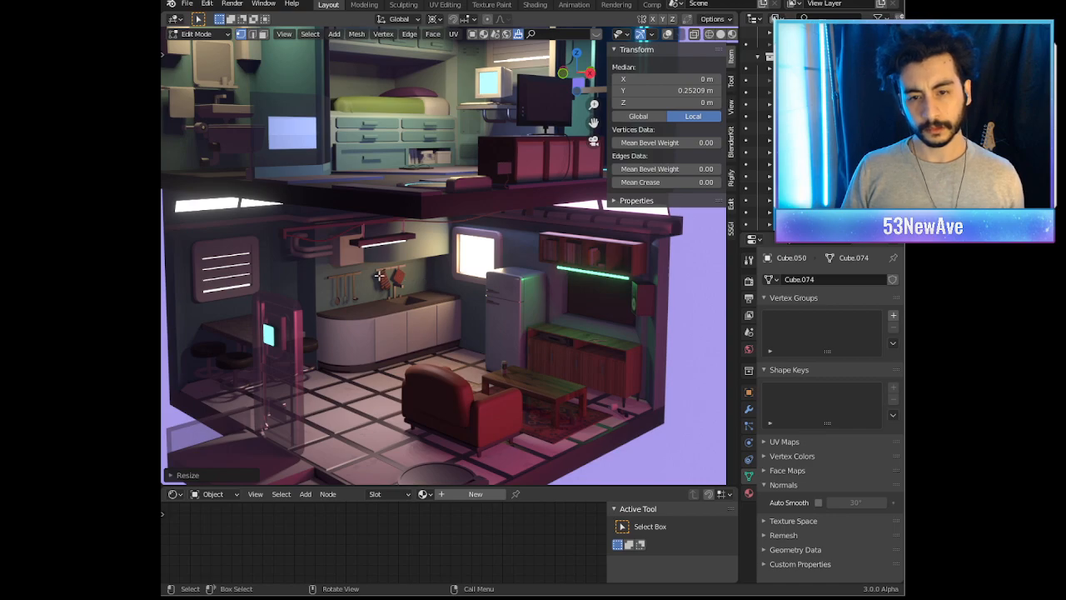
scroll(379, 275, up, 10)
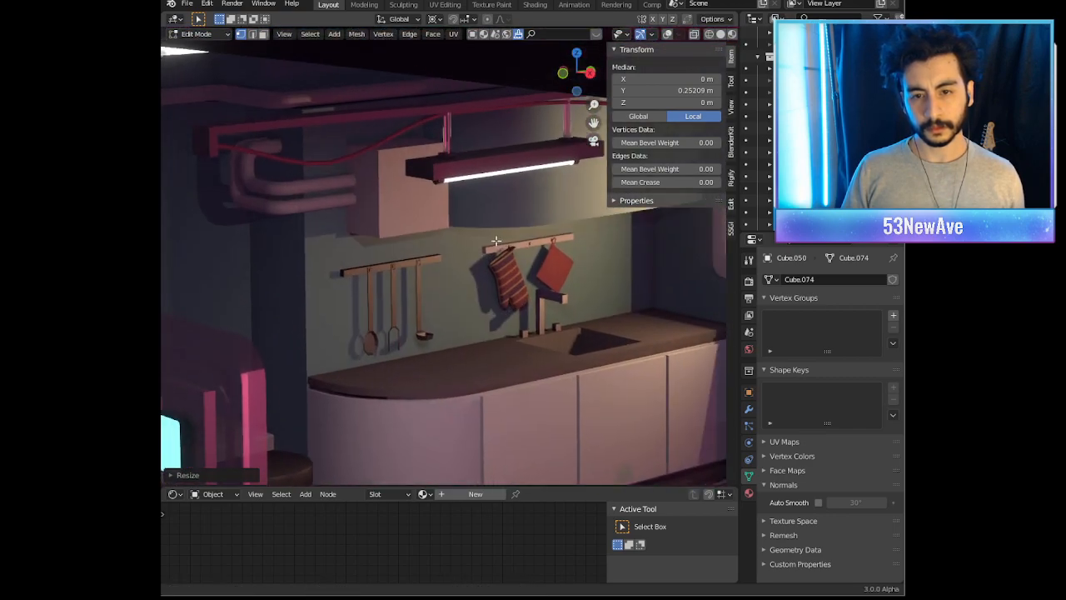
shift+middle_drag(496, 240, 502, 247)
scroll(535, 227, down, 6)
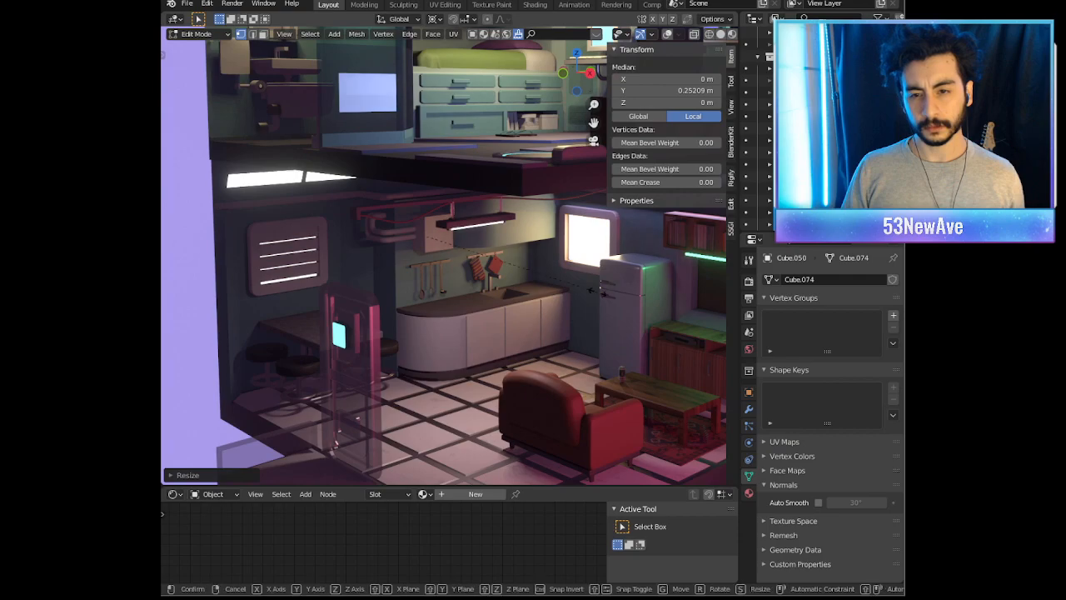
key(s)
key(z)
click(559, 276)
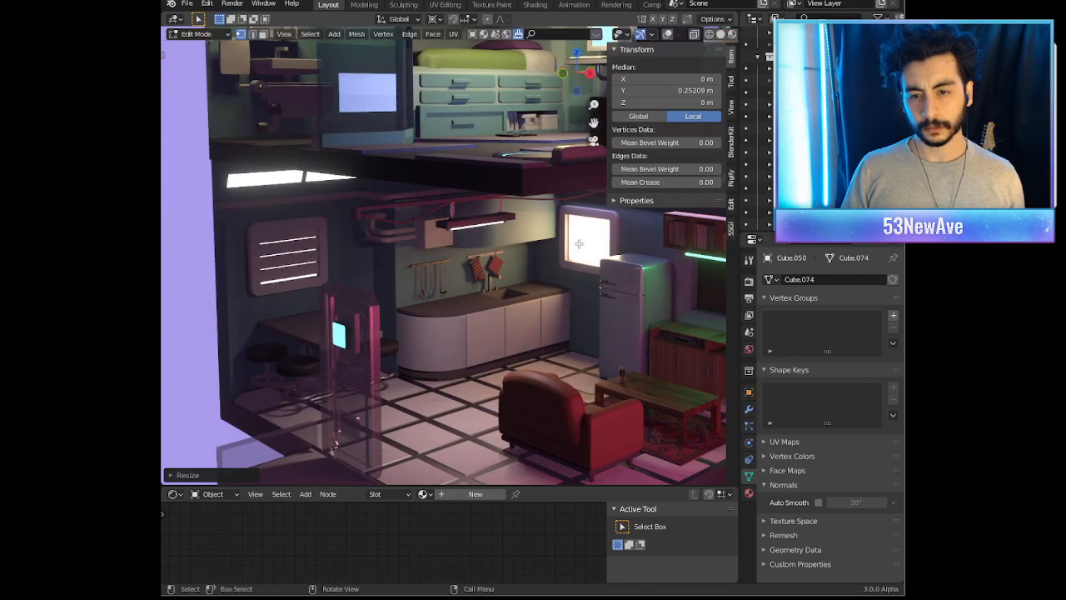
Step: Scale the box mesh along Y to a width of about 0.34 m
key(s)
key(y)
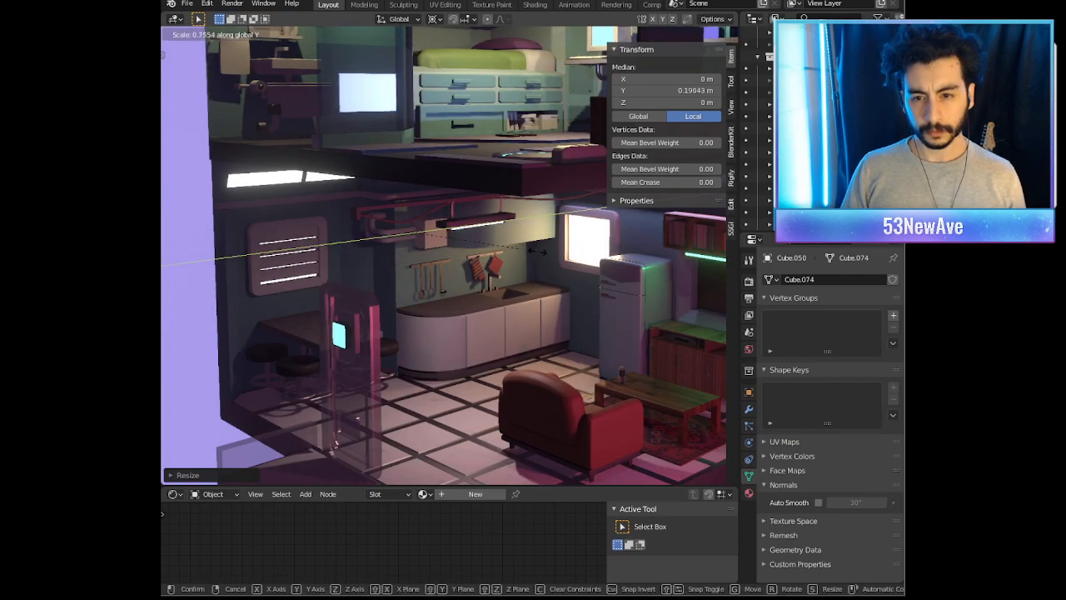
click(522, 251)
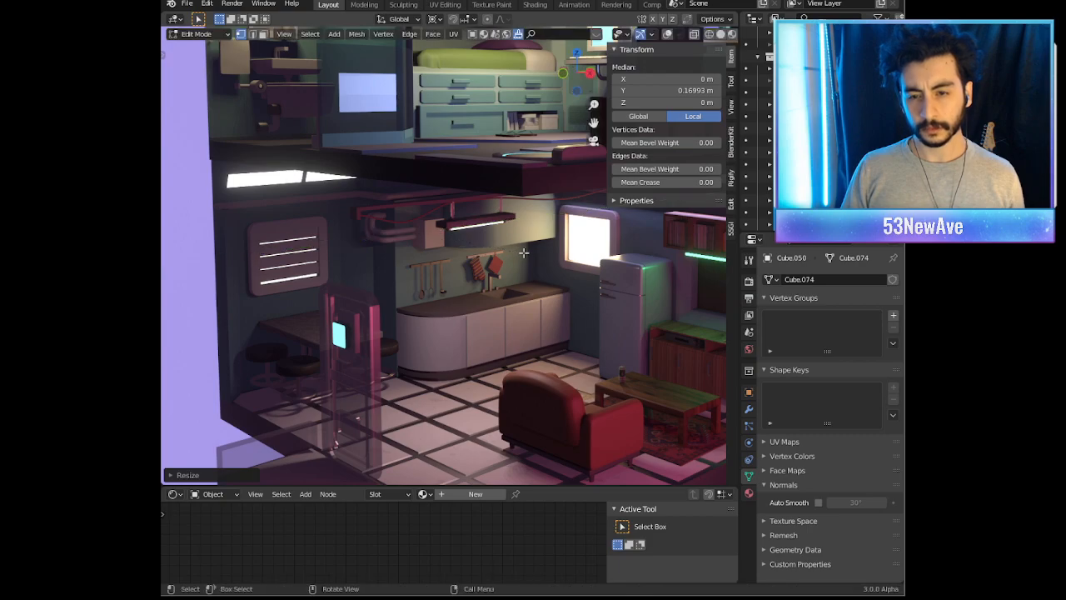
scroll(452, 270, up, 3)
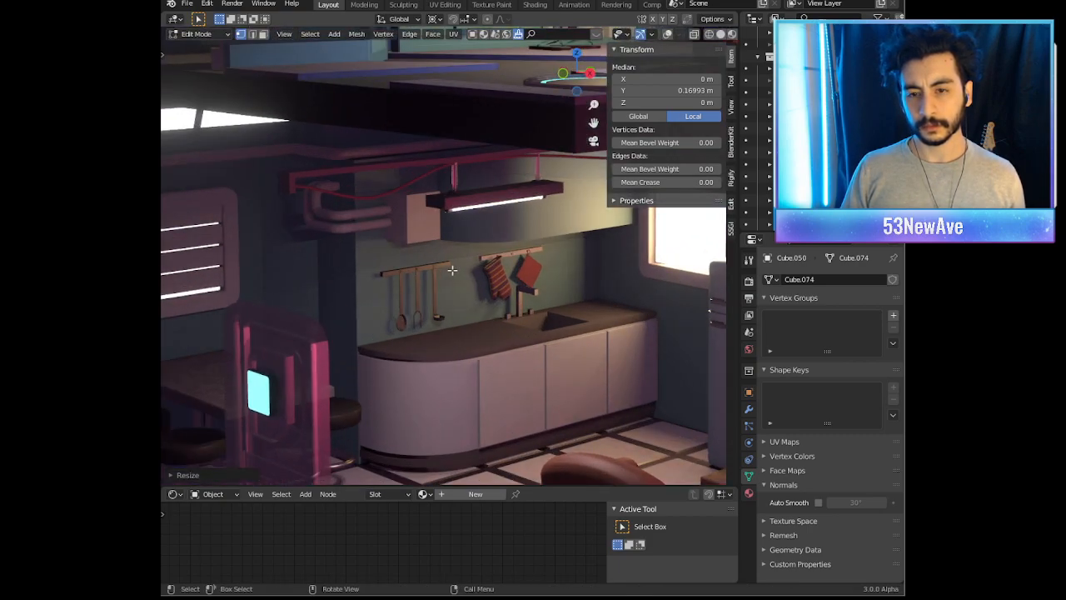
scroll(514, 255, down, 6)
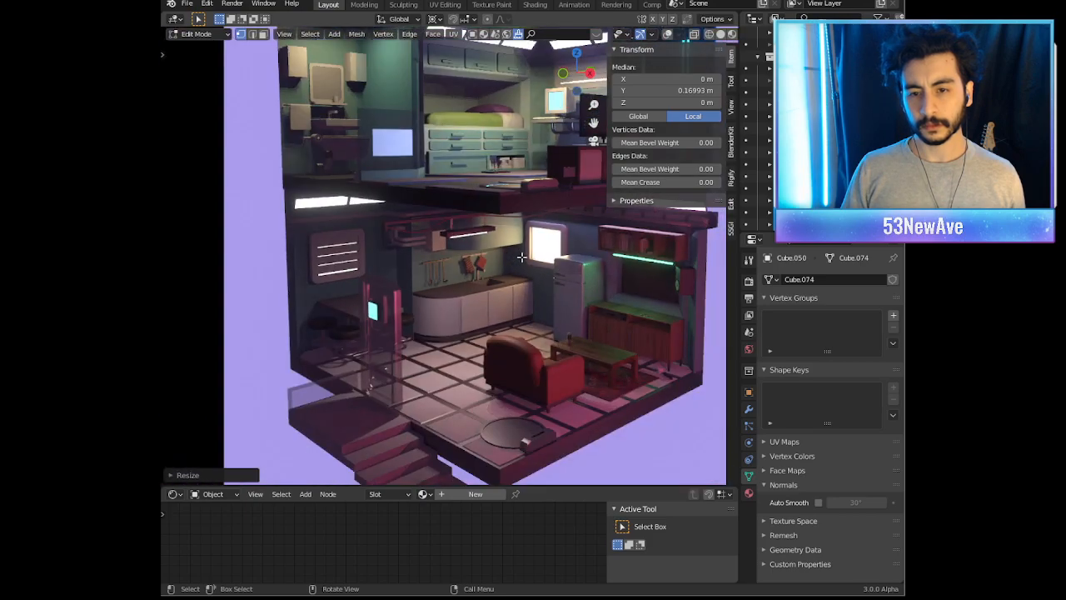
Step: Return to Object Mode and save the scene file
key(Tab)
scroll(407, 270, up, 2)
shift+middle_drag(444, 266, 462, 273)
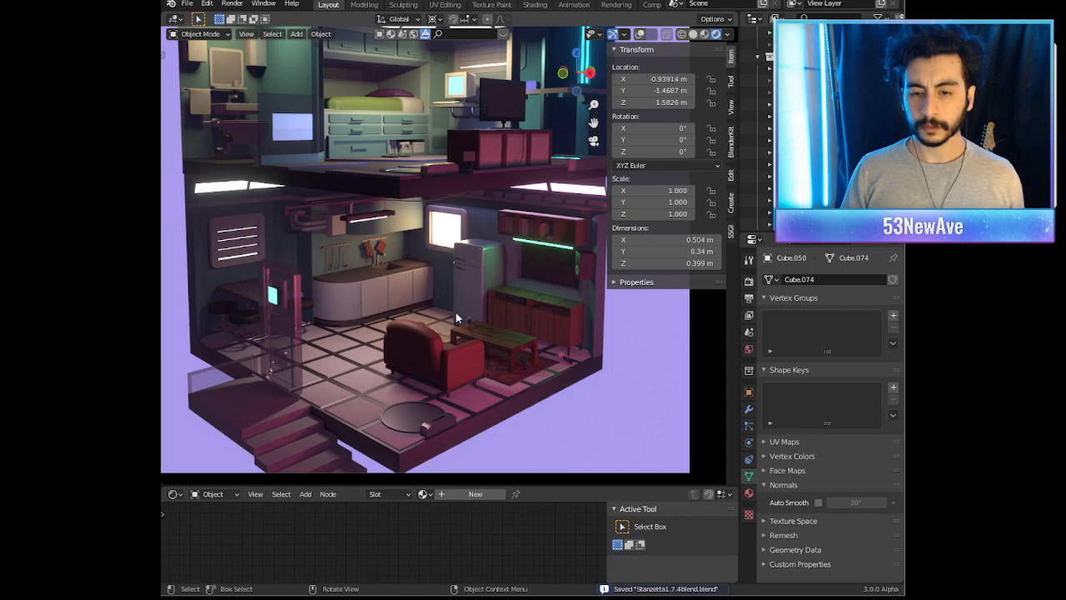
Step: Examine the kitchen and living area, and the bed and desk area on the upper floor, up close
scroll(458, 325, up, 5)
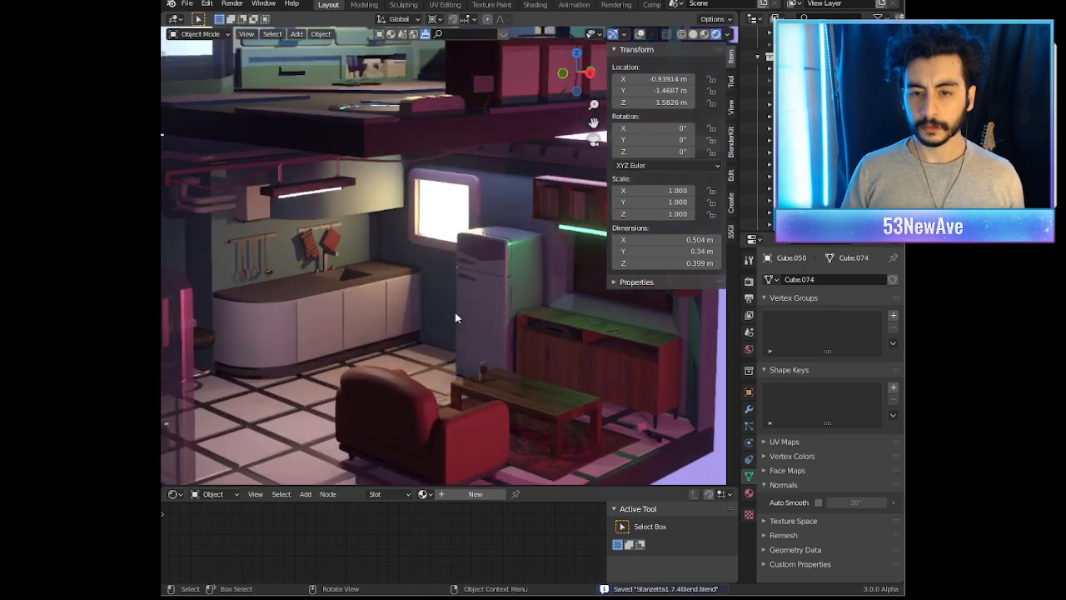
scroll(459, 328, down, 4)
scroll(471, 326, up, 3)
scroll(454, 242, up, 2)
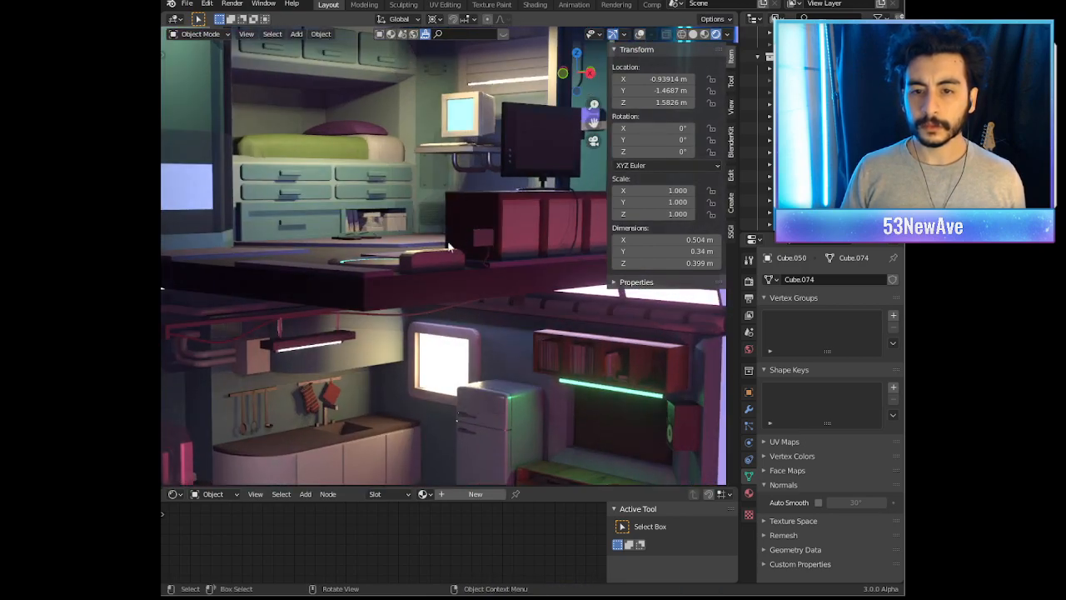
scroll(496, 262, down, 1)
scroll(441, 321, up, 4)
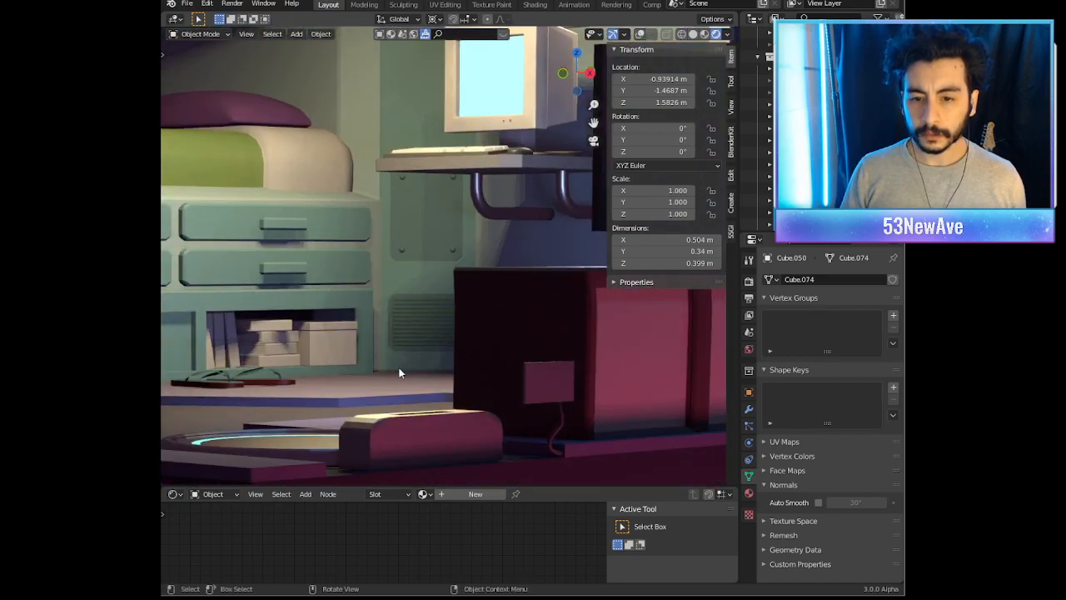
Step: Duplicate the upper floor's thin baseboard strip and lower the copy along Z to about -0.31 m, at the ground floor
middle_drag(399, 369, 408, 381)
scroll(505, 325, up, 5)
shift+middle_drag(379, 282, 516, 323)
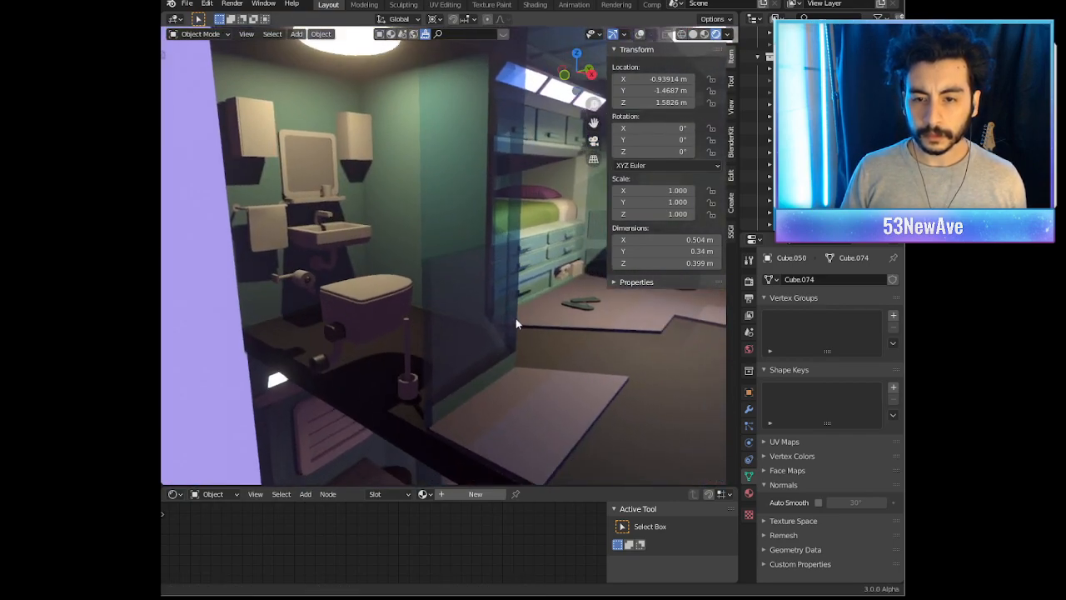
scroll(516, 323, up, 5)
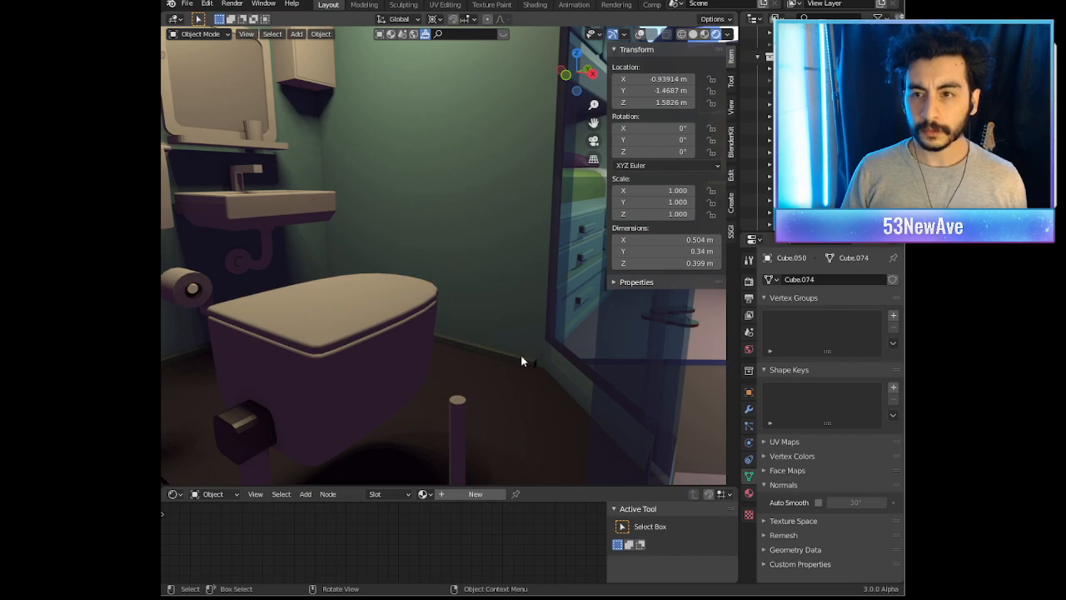
click(521, 361)
scroll(524, 284, down, 6)
shift+middle_drag(524, 375, 454, 285)
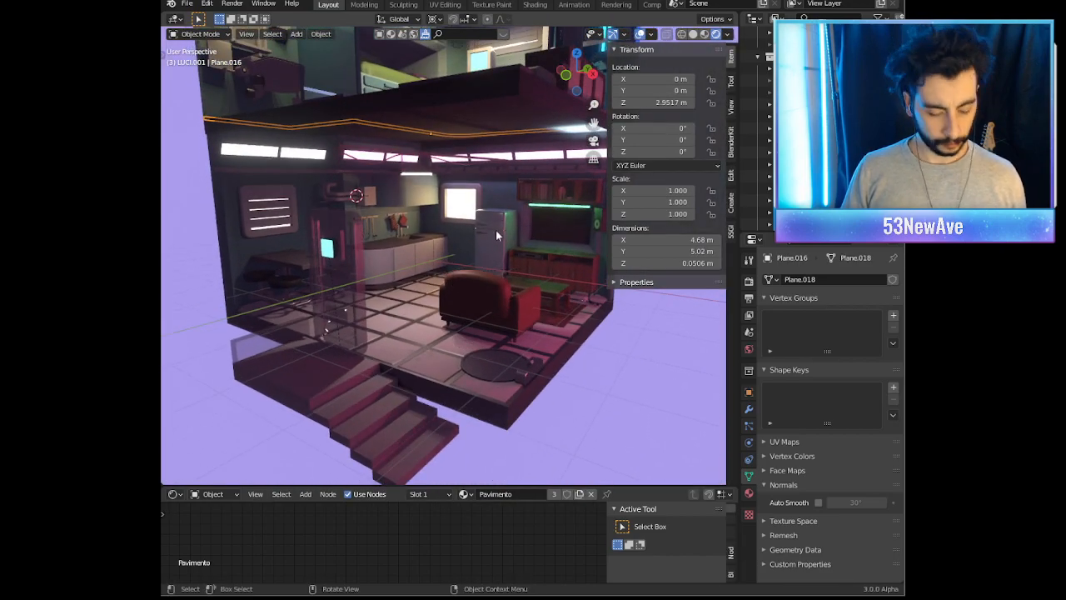
key(KP_1)
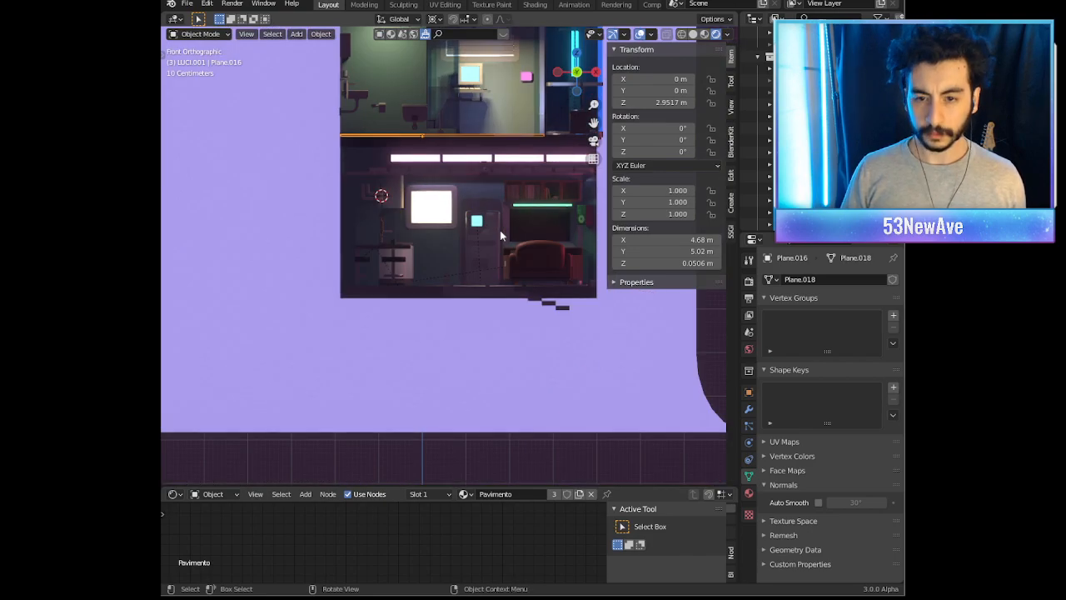
scroll(500, 230, up, 4)
scroll(479, 293, down, 2)
key(shift+d)
key(z)
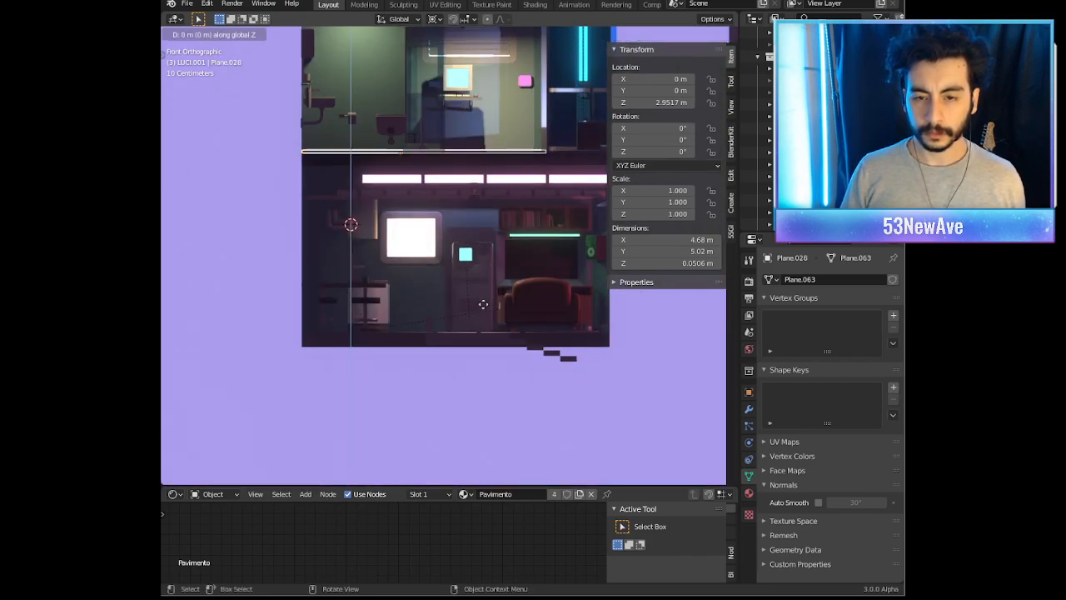
click(483, 459)
Step: Lower the copied baseboard along Z to about -0.47 m and check its fit with the overlays hidden
scroll(524, 309, up, 4)
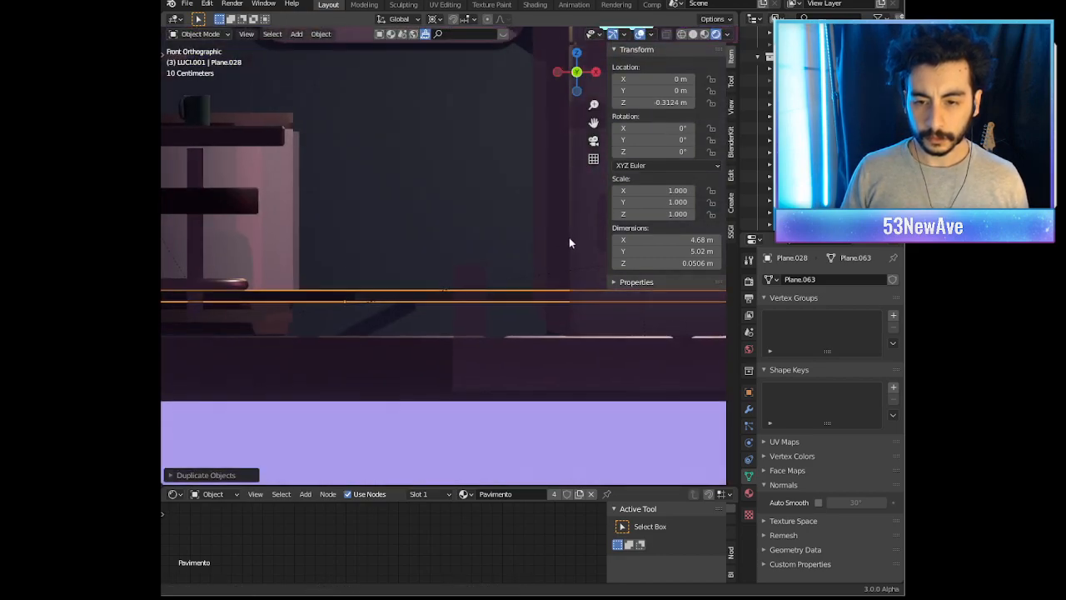
key(g)
key(z)
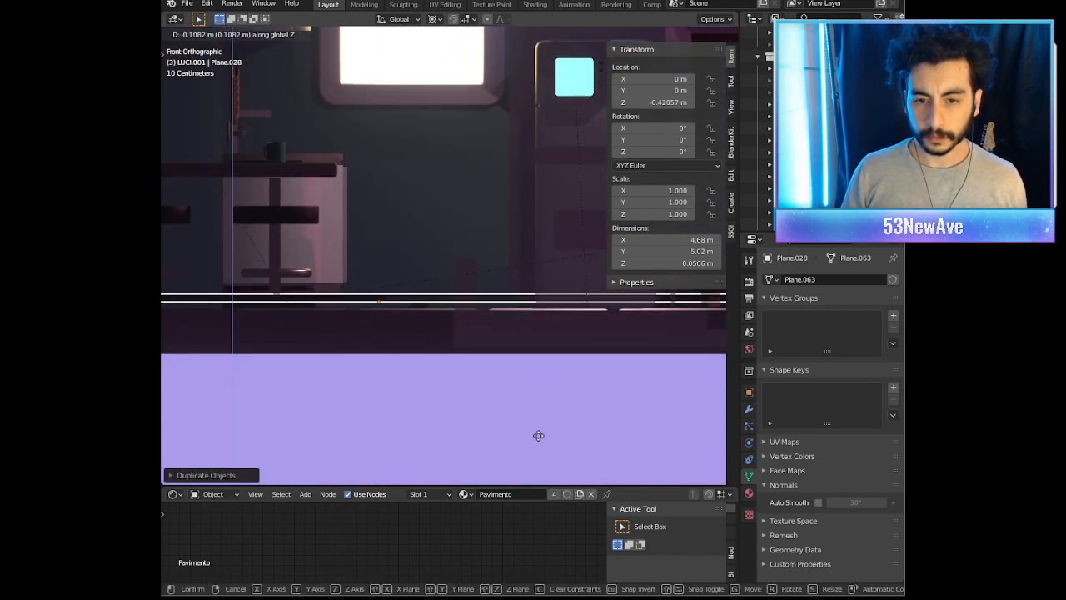
click(546, 34)
middle_drag(546, 34, 478, 252)
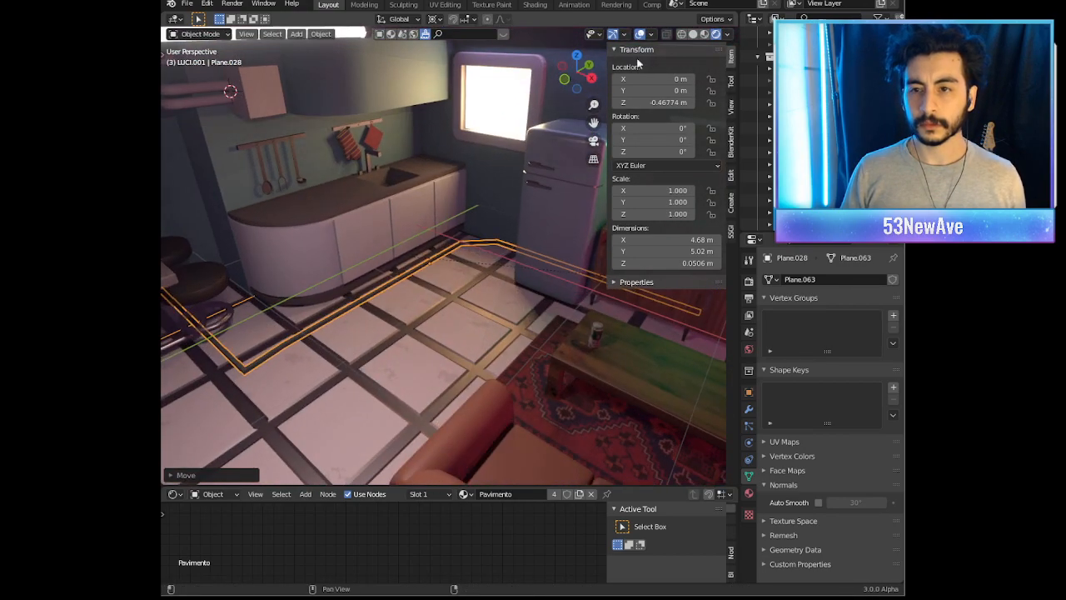
click(640, 34)
middle_drag(425, 179, 415, 242)
middle_drag(539, 238, 518, 232)
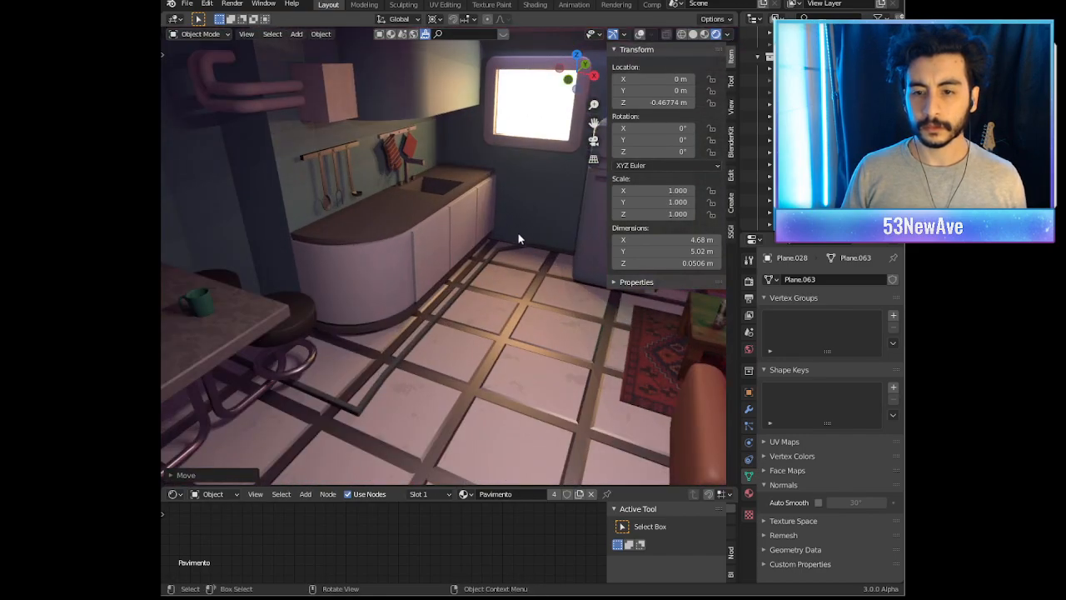
click(639, 34)
Step: In Edit Mode, align the baseboard vertices running along the kitchen counter at a local X of -1.8841 m
key(Tab)
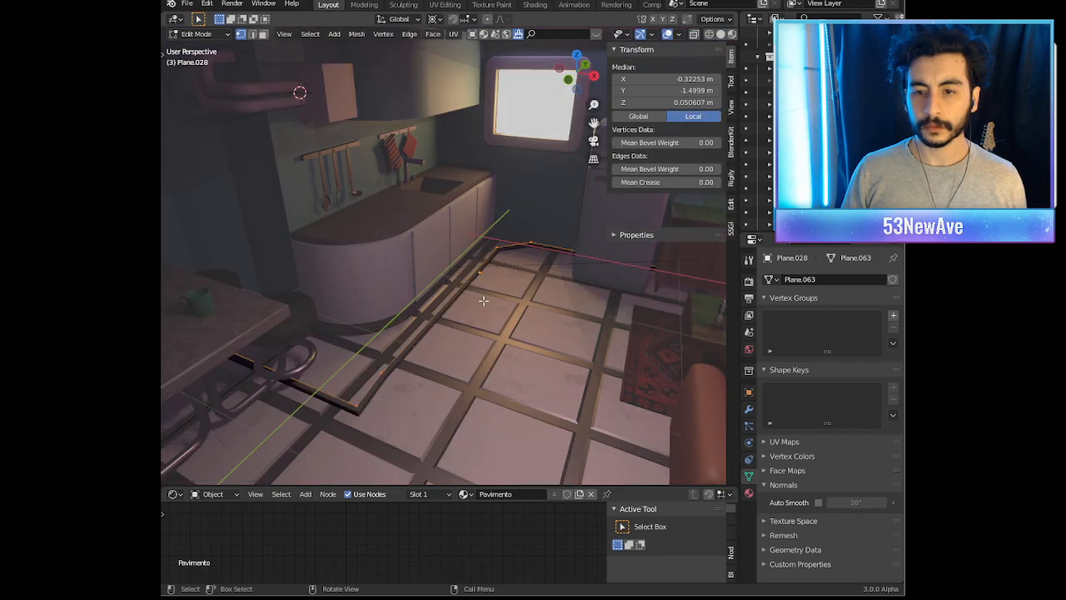
middle_drag(436, 310, 369, 356)
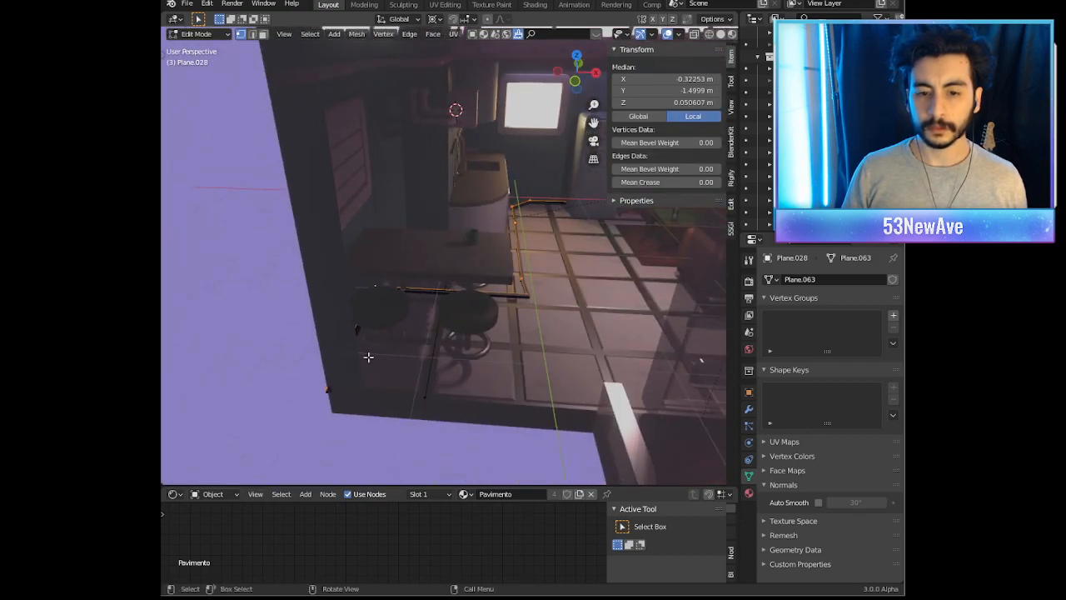
scroll(369, 330, up, 3)
click(335, 304)
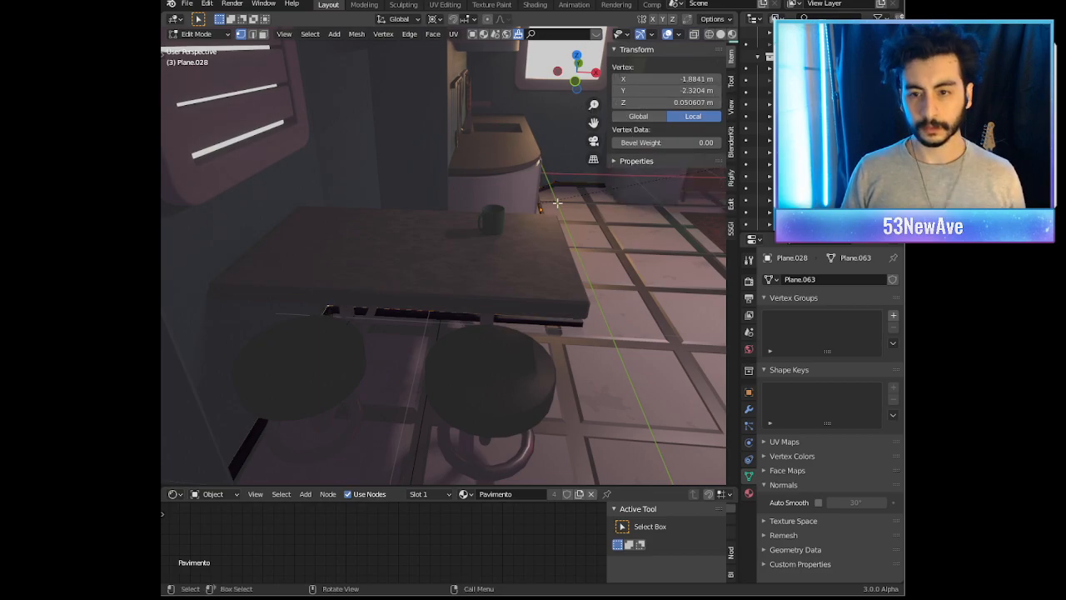
scroll(542, 272, down, 5)
shift+middle_drag(544, 272, 525, 269)
scroll(492, 301, up, 2)
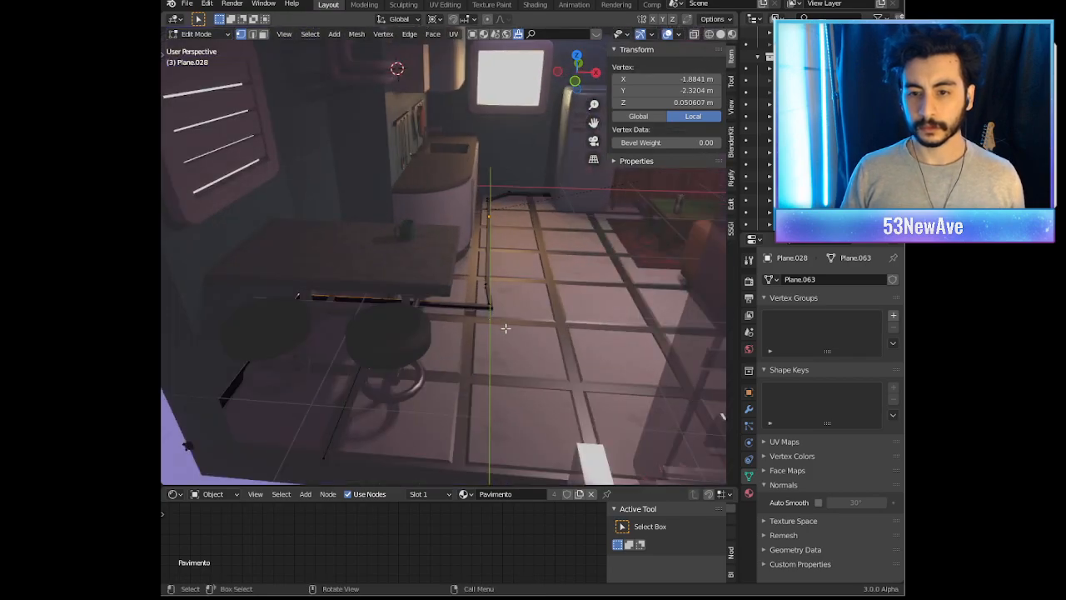
shift+click(484, 200)
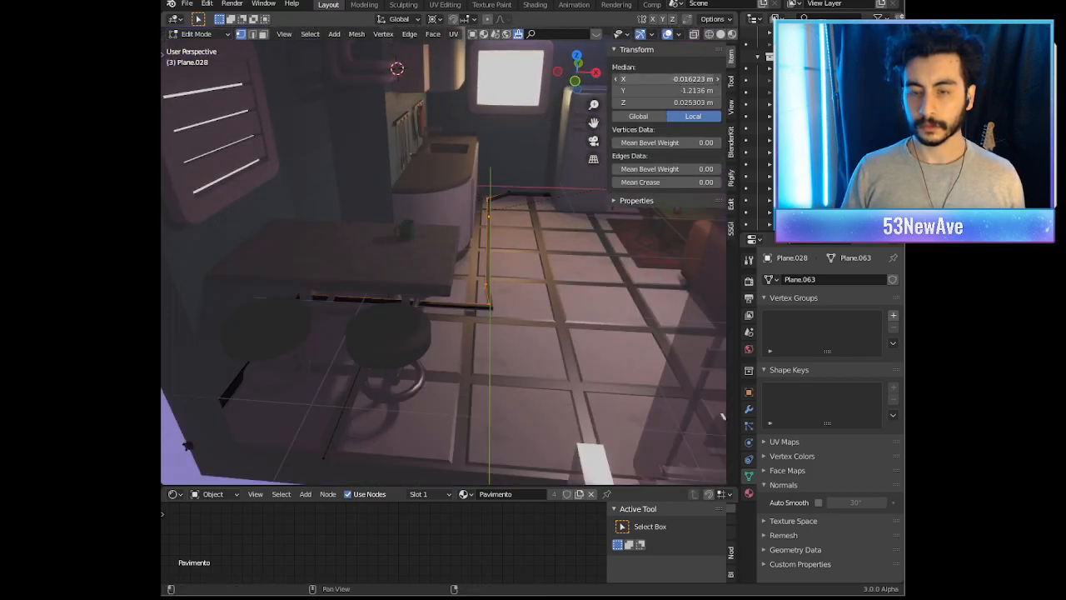
click(674, 79)
key(Return)
Step: Align the baseboard's corner edge behind the kitchen counter with the back stretch by setting its local Y to 1 m
middle_drag(583, 250, 477, 242)
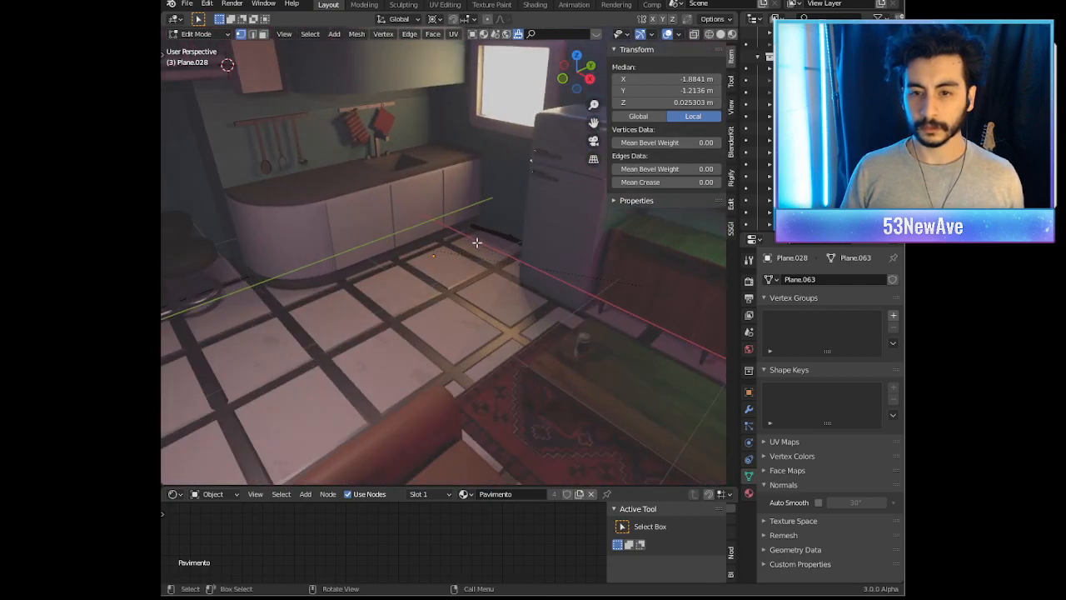
drag(513, 221, 531, 260)
drag(504, 222, 536, 256)
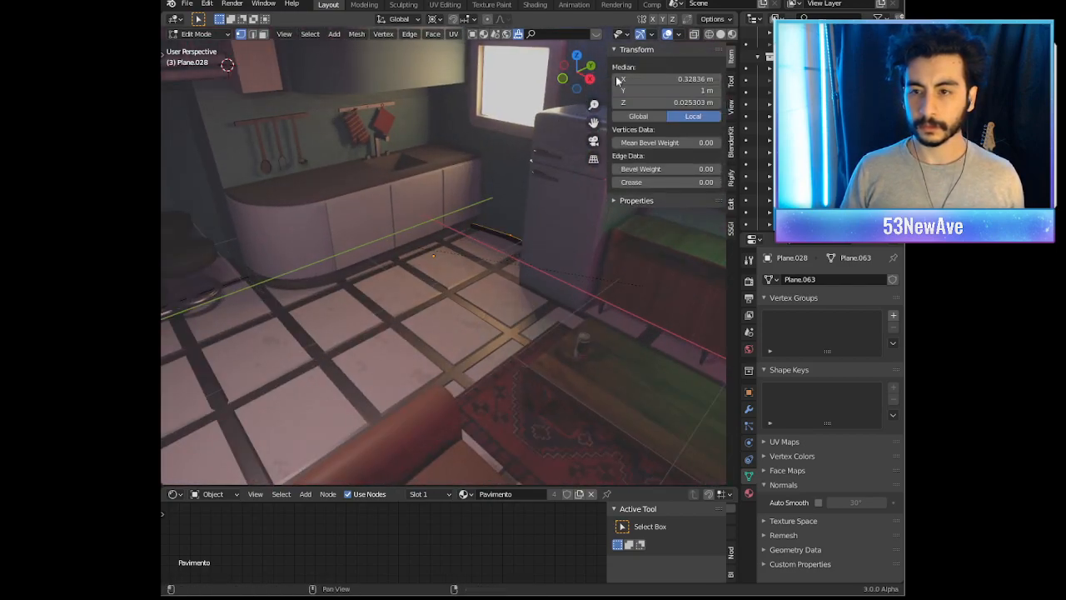
click(668, 90)
key(Return)
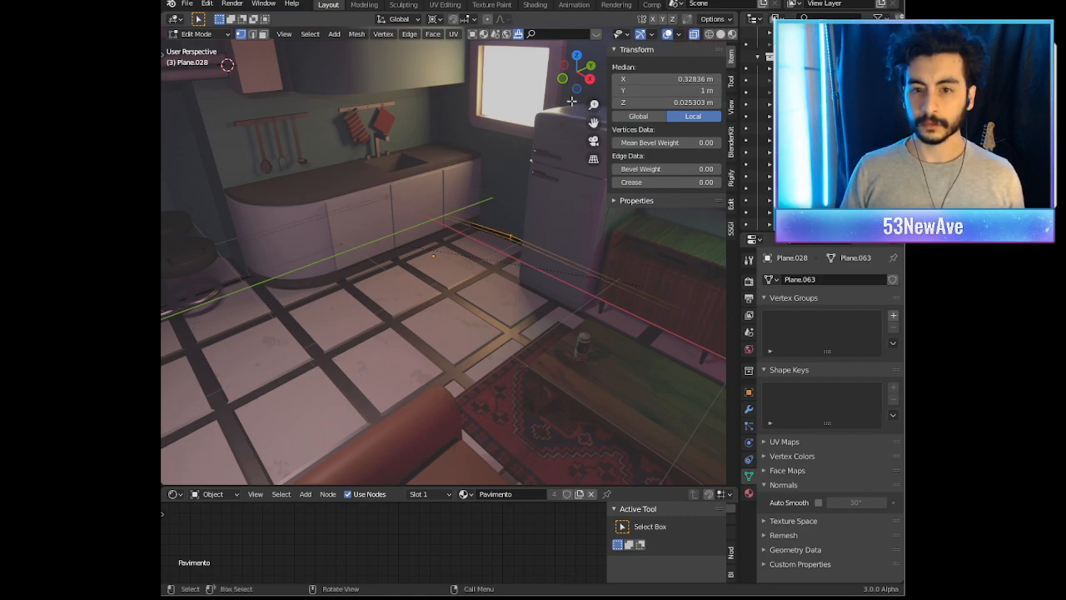
drag(455, 155, 346, 254)
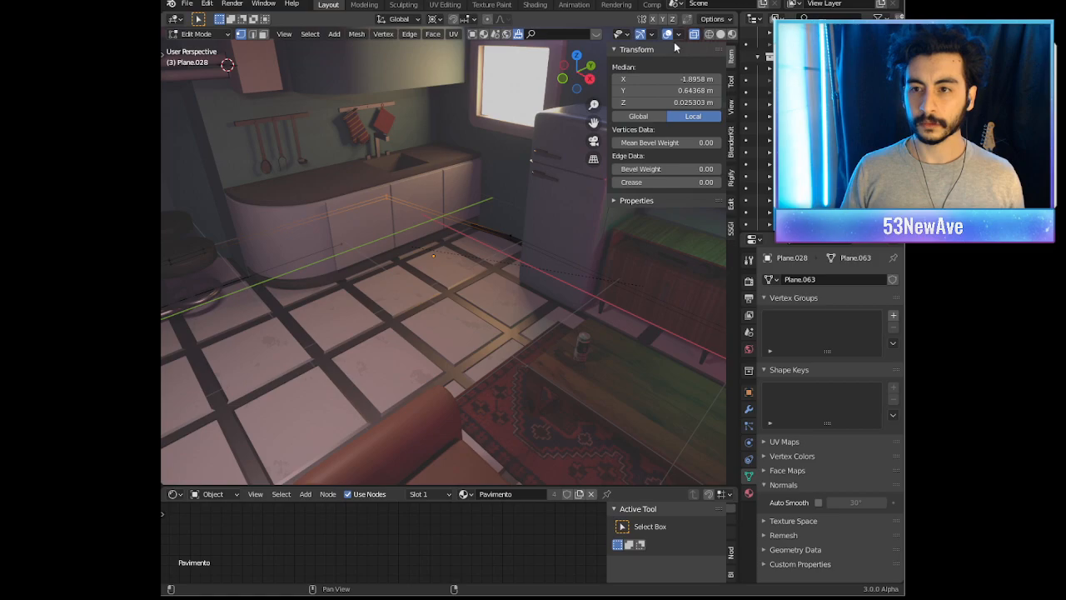
click(663, 91)
key(Return)
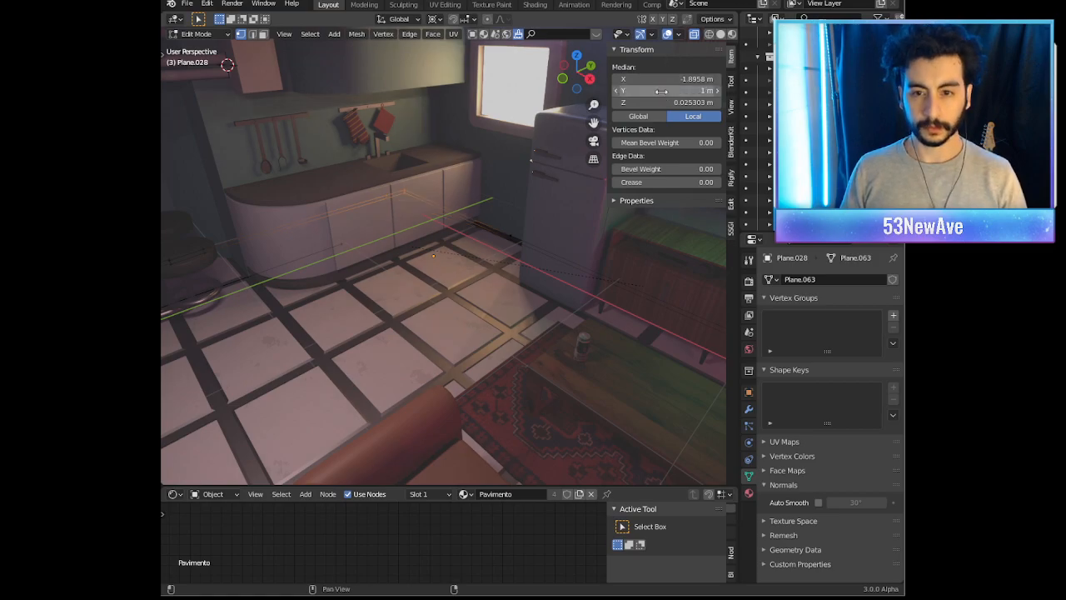
Step: Move the baseboard's end edge on the living-room side along X to about 3.62 m
middle_drag(461, 284, 562, 292)
key(g)
key(x)
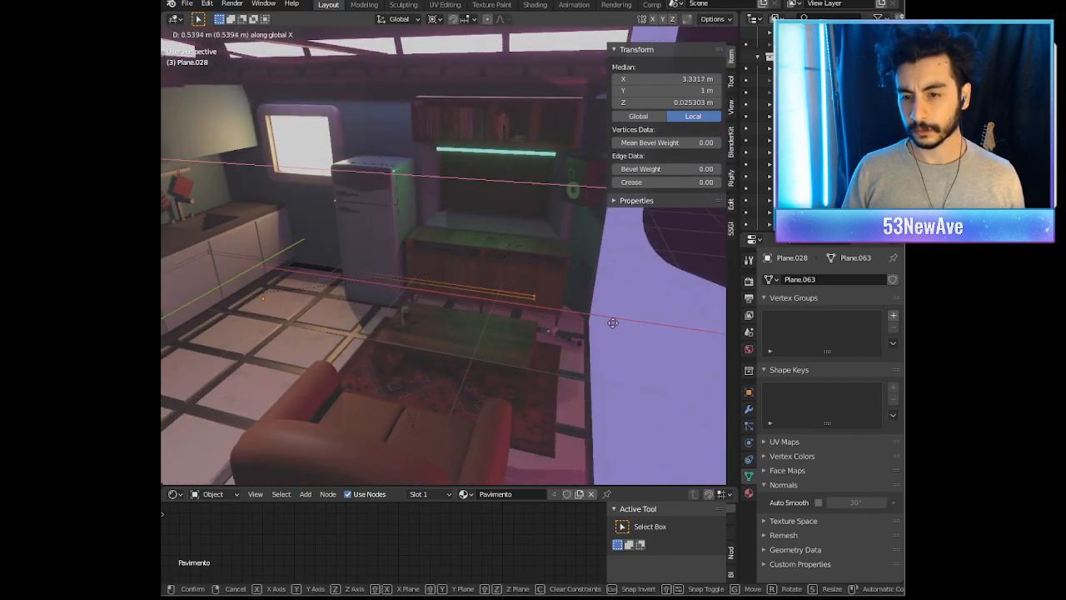
click(636, 332)
scroll(635, 334, up, 3)
middle_drag(636, 334, 503, 328)
scroll(541, 335, down, 1)
key(g)
key(x)
right_click(543, 336)
key(g)
right_click(557, 343)
Step: In front view, extend the living-room end edge along X to about 4 m, up to the outer wall
scroll(558, 344, down, 2)
key(KP_1)
scroll(546, 308, up, 4)
key(g)
key(x)
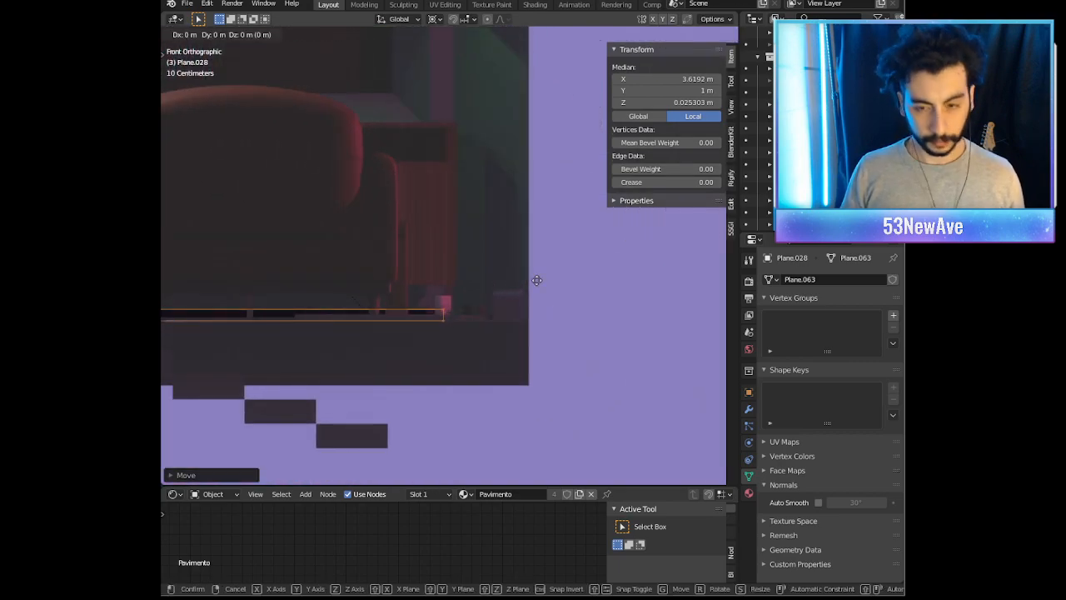
click(626, 285)
middle_drag(625, 284, 586, 303)
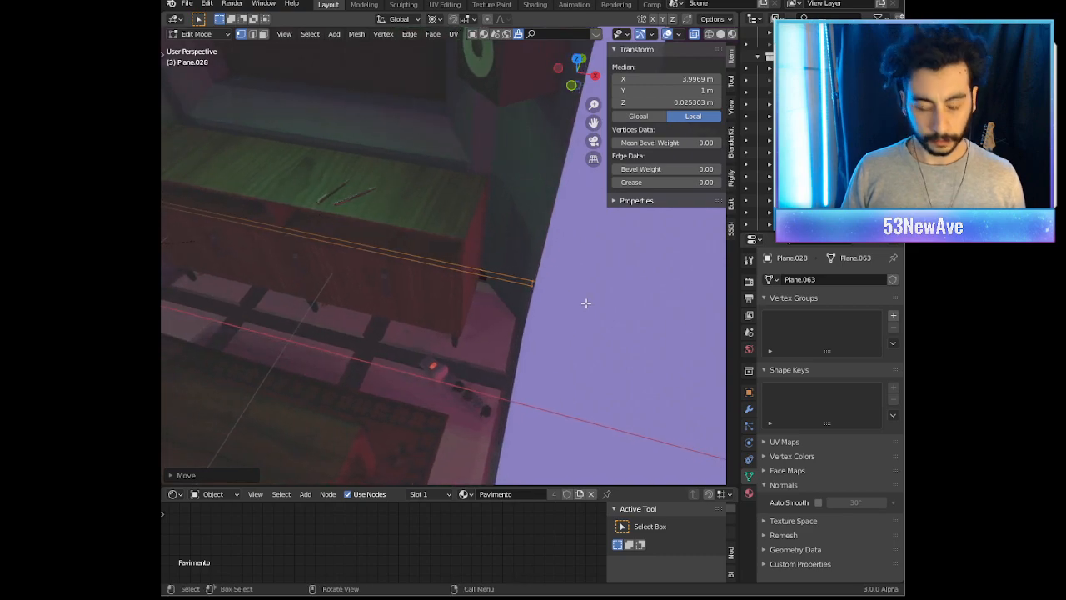
Step: Extrude the end edge along Y to about 0.71 m, then extend it slightly farther along the room's open side
key(g)
key(y)
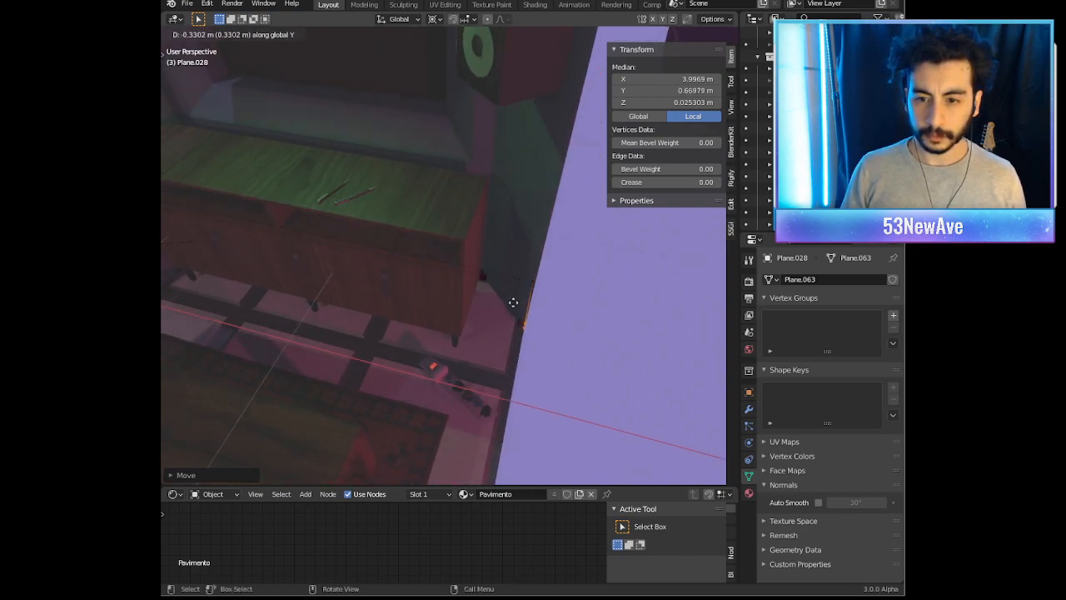
click(530, 253)
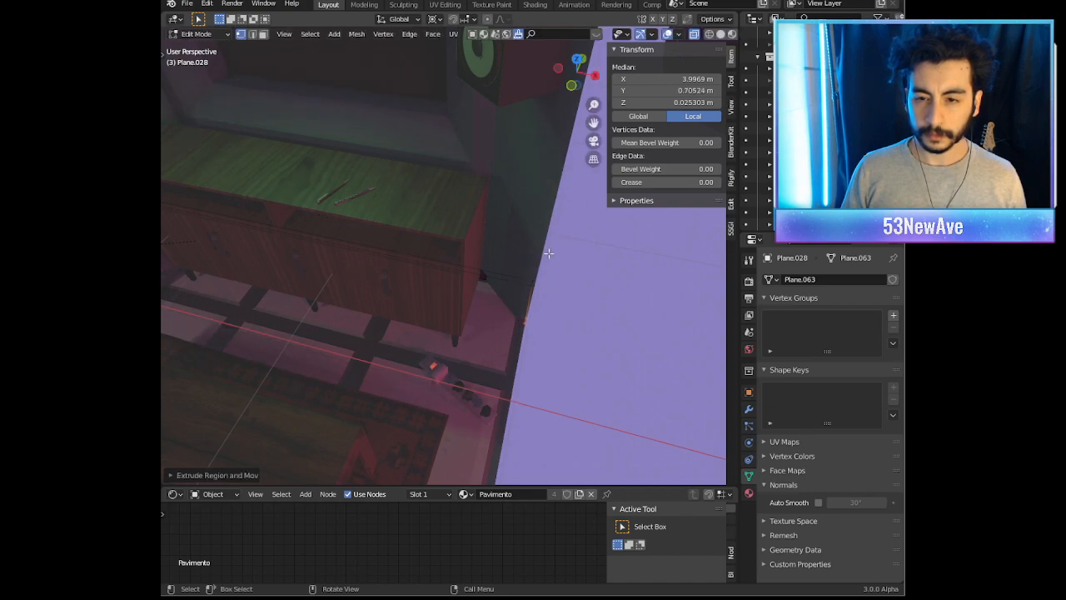
drag(560, 243, 583, 345)
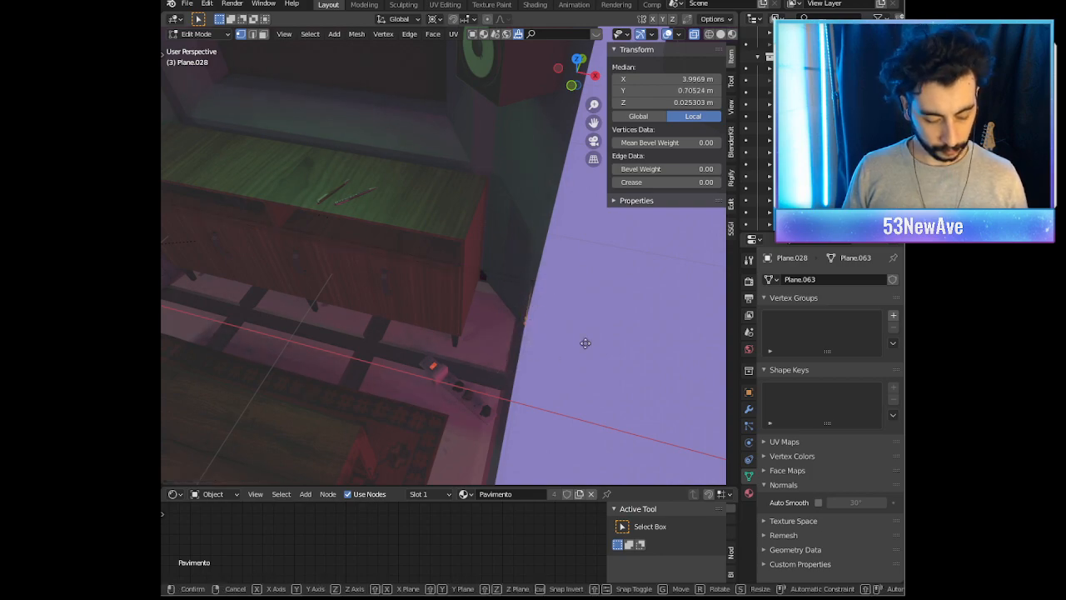
key(g)
key(y)
click(551, 93)
Step: Try a bevel about 0.27 m wide on the baseboard's corner edge beside the TV cabinet and undo it
drag(573, 226, 523, 327)
key(ctrl+b)
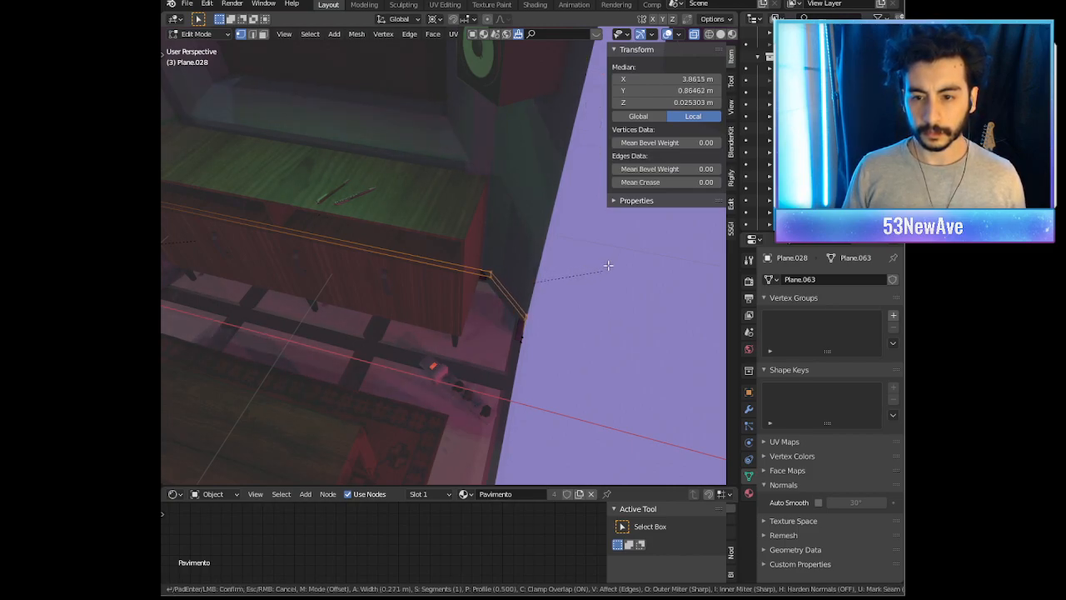
click(611, 261)
middle_drag(612, 261, 503, 190)
scroll(499, 155, up, 4)
scroll(514, 184, up, 3)
key(ctrl+z)
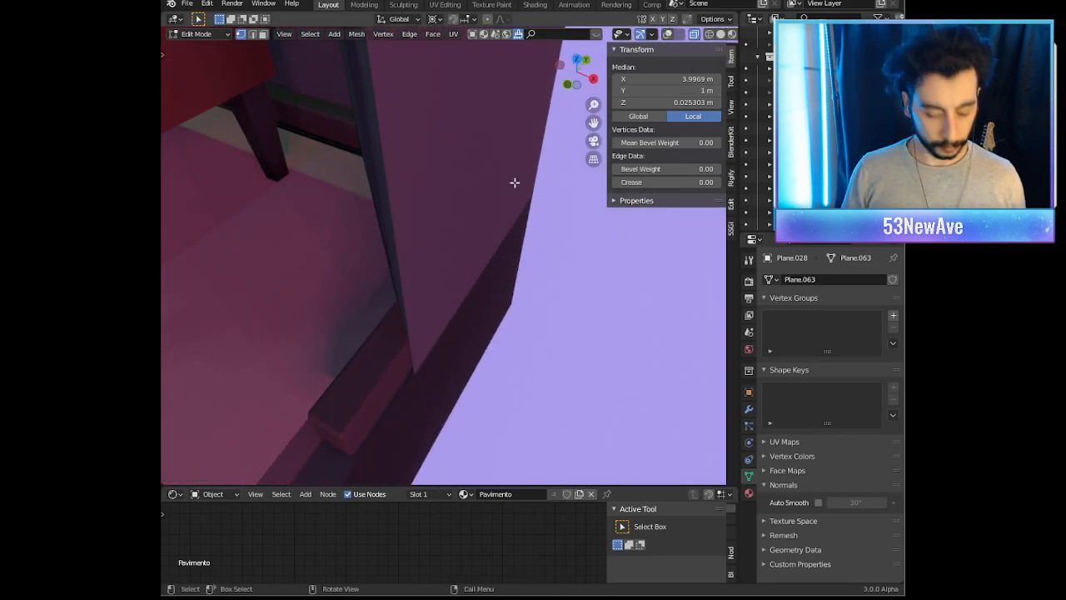
Step: Bevel the baseboard's corner edge beside the TV cabinet to a width of about 0.33 m
key(ctrl+b)
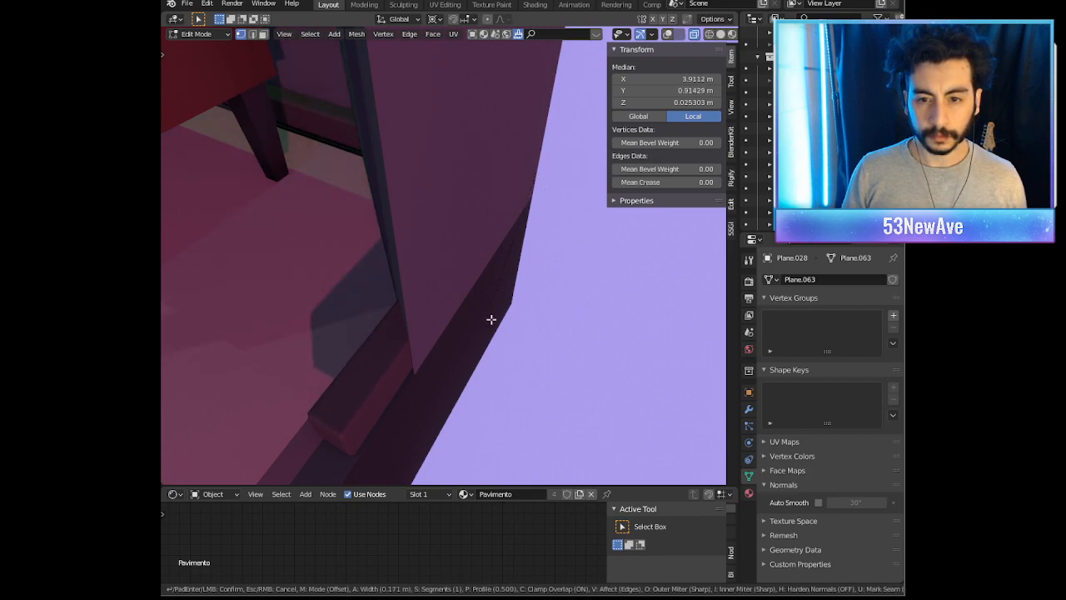
click(206, 219)
middle_drag(208, 219, 406, 202)
Step: Save the scene file and move the baseboard's open end near the dining stools along Y to about -4 m
shift+middle_drag(314, 181, 450, 171)
scroll(284, 266, up, 4)
click(668, 35)
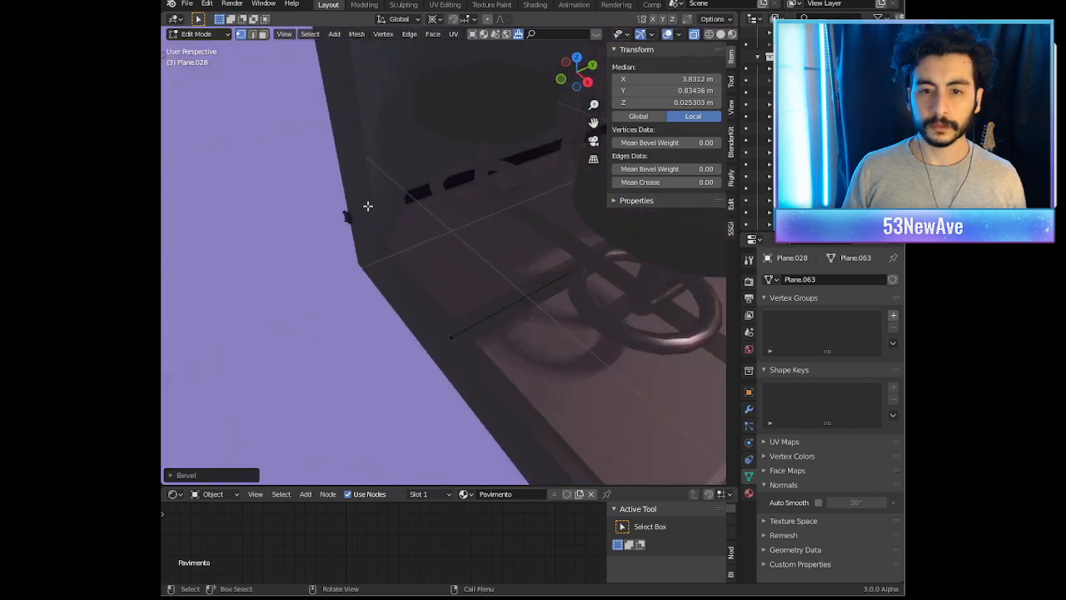
drag(361, 197, 314, 247)
middle_drag(314, 247, 338, 248)
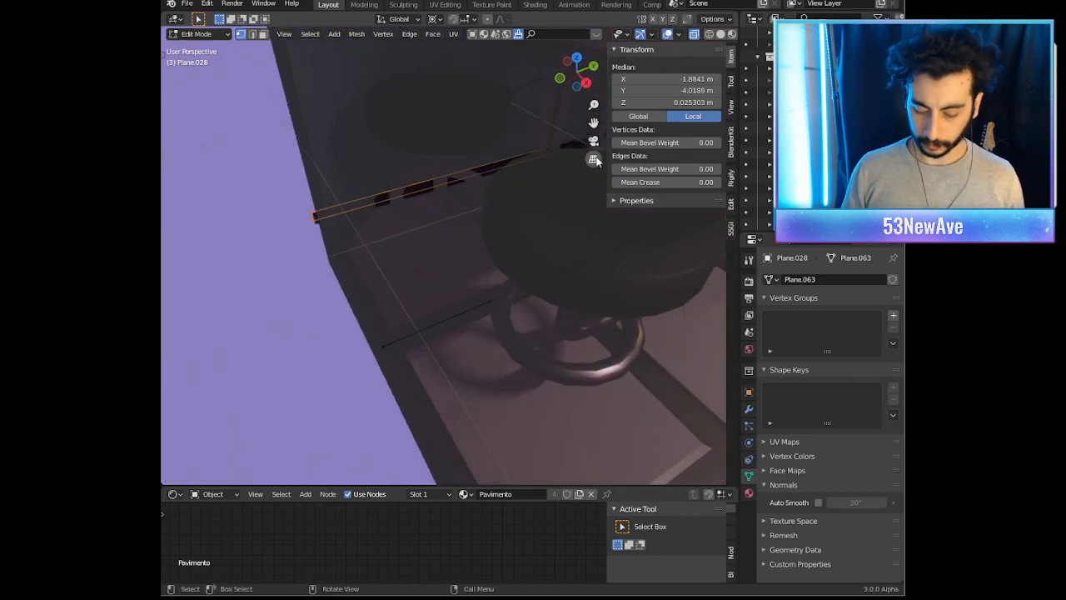
key(KP_3)
scroll(596, 159, up, 1)
shift+middle_drag(430, 116, 478, 356)
scroll(423, 346, up, 3)
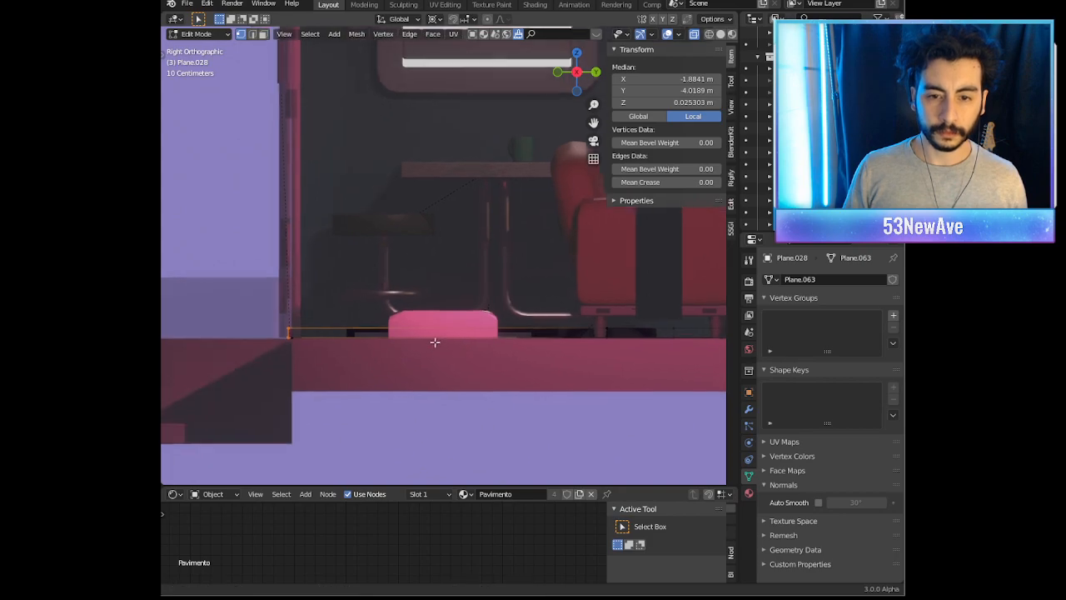
key(ctrl+s)
scroll(533, 275, up, 4)
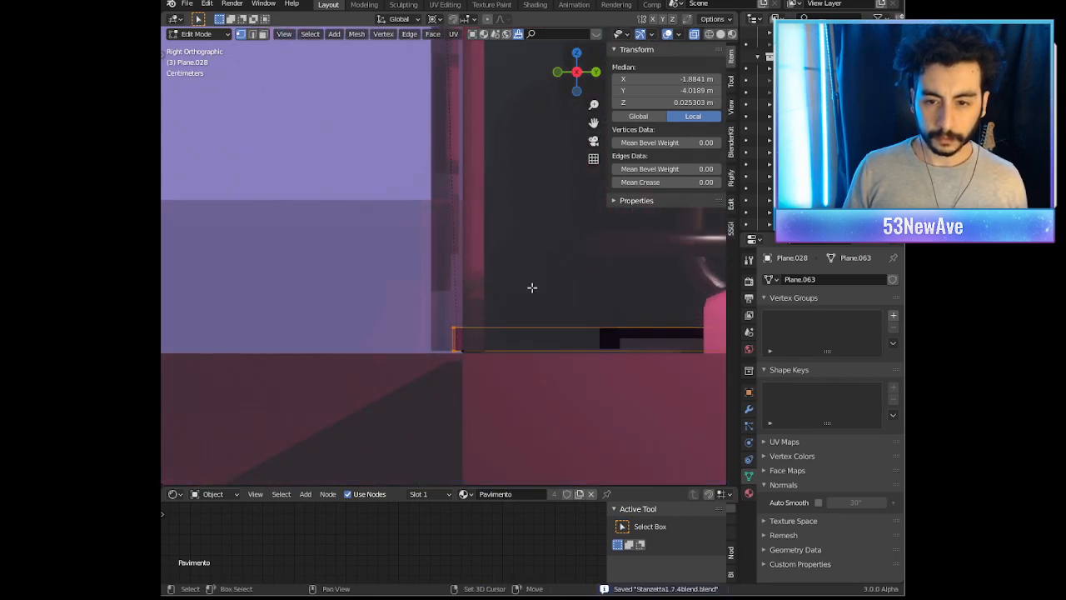
scroll(500, 270, up, 3)
key(g)
key(y)
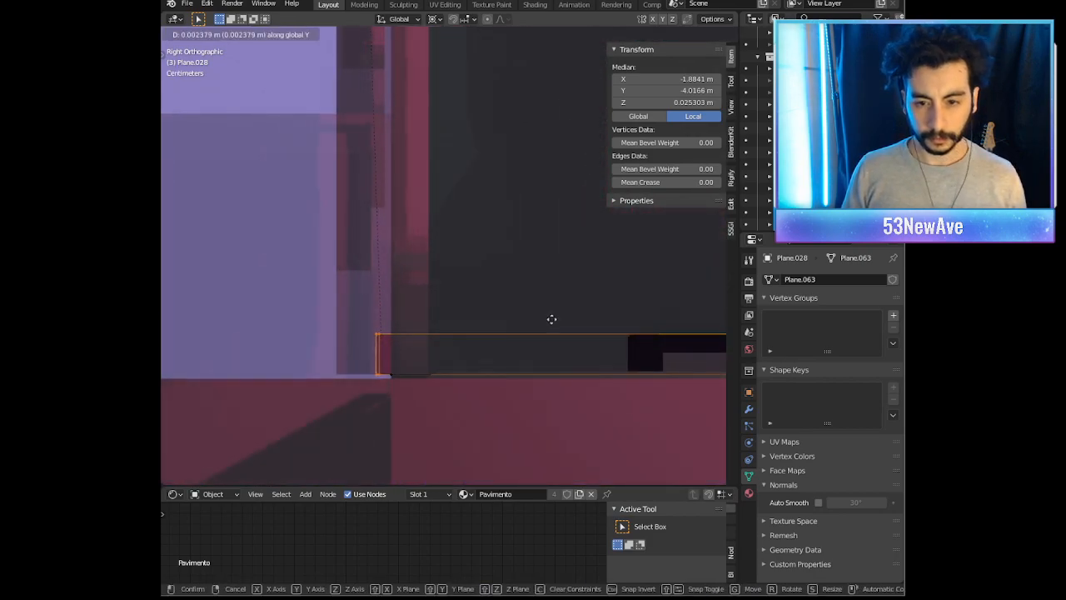
click(685, 334)
middle_drag(528, 336, 604, 382)
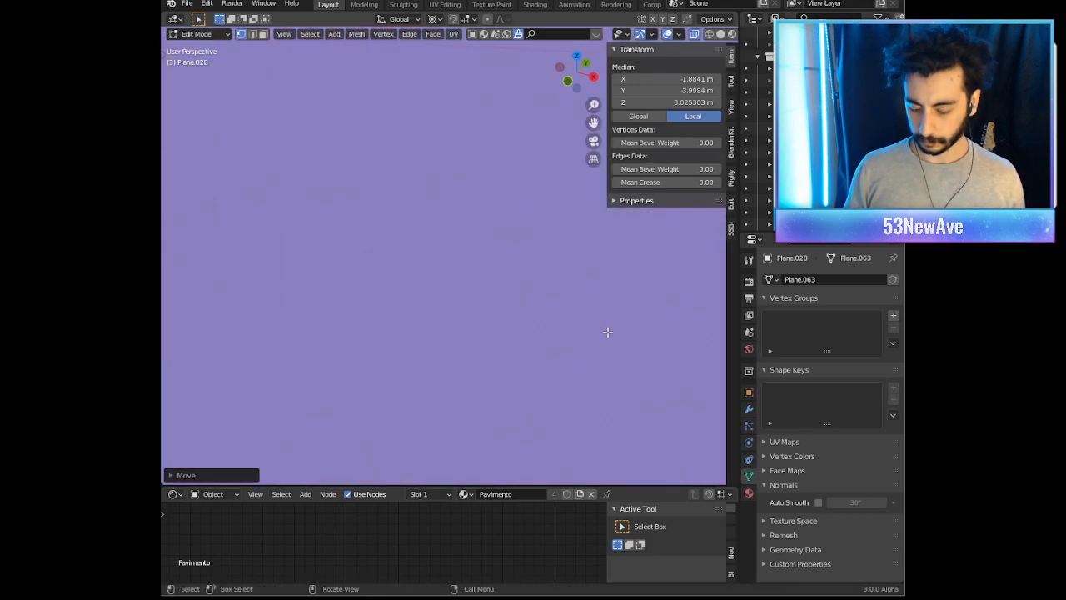
key(KP_Decimal)
middle_drag(608, 332, 376, 241)
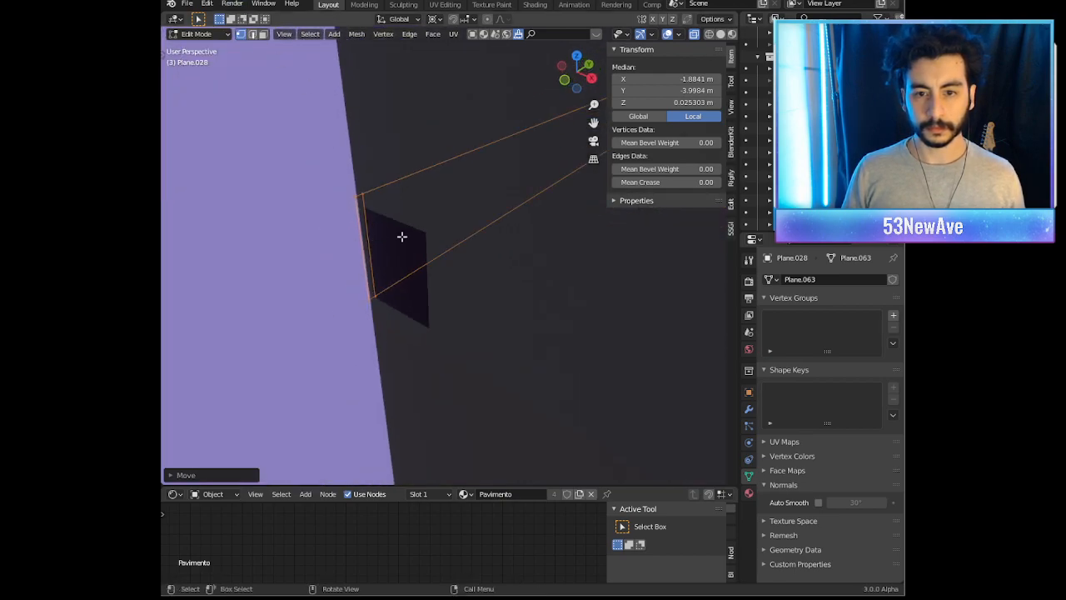
Step: Try to delete the extra edge close to the baseboard's open end near the dining stools
click(372, 217)
key(x)
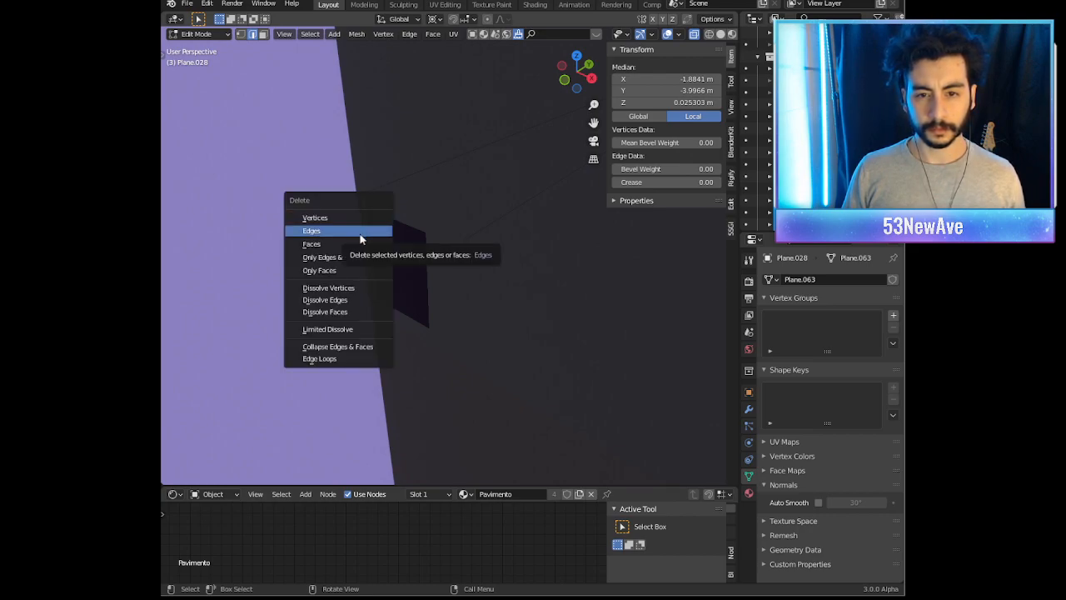
click(361, 239)
Step: Extrude the baseboard's open end edge near the dining stools and move it along X to about -1.44 m
middle_drag(355, 248, 495, 222)
key(g)
key(y)
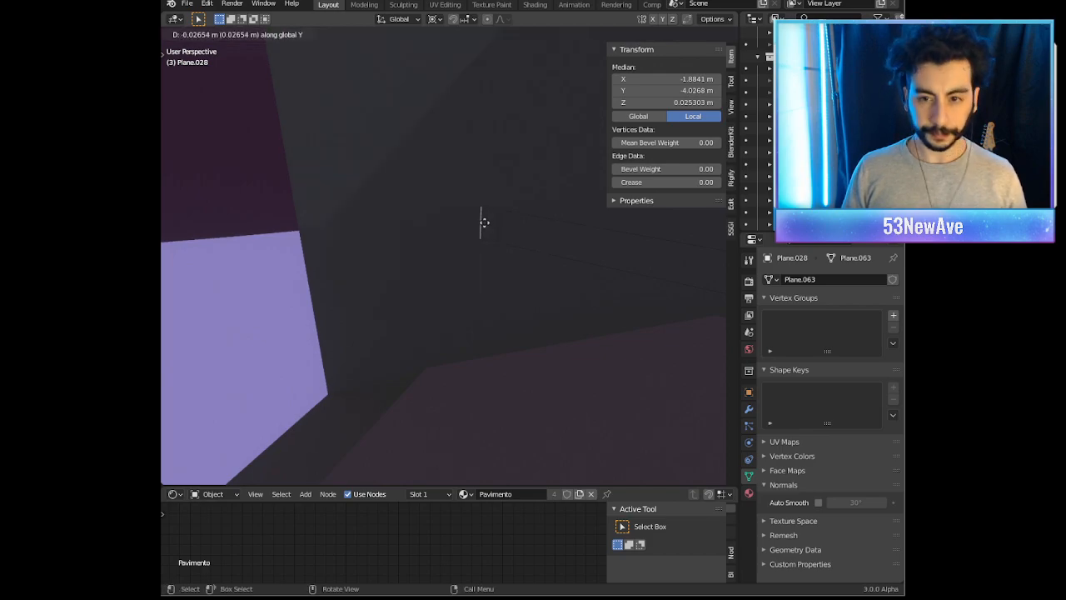
right_click(462, 249)
key(g)
key(x)
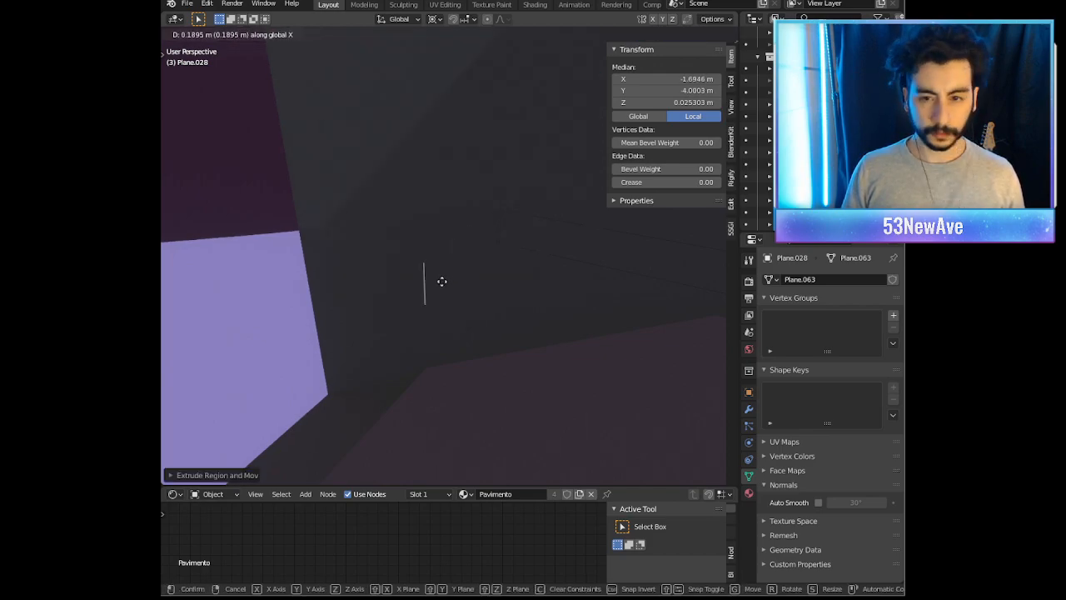
click(408, 305)
middle_drag(407, 305, 381, 344)
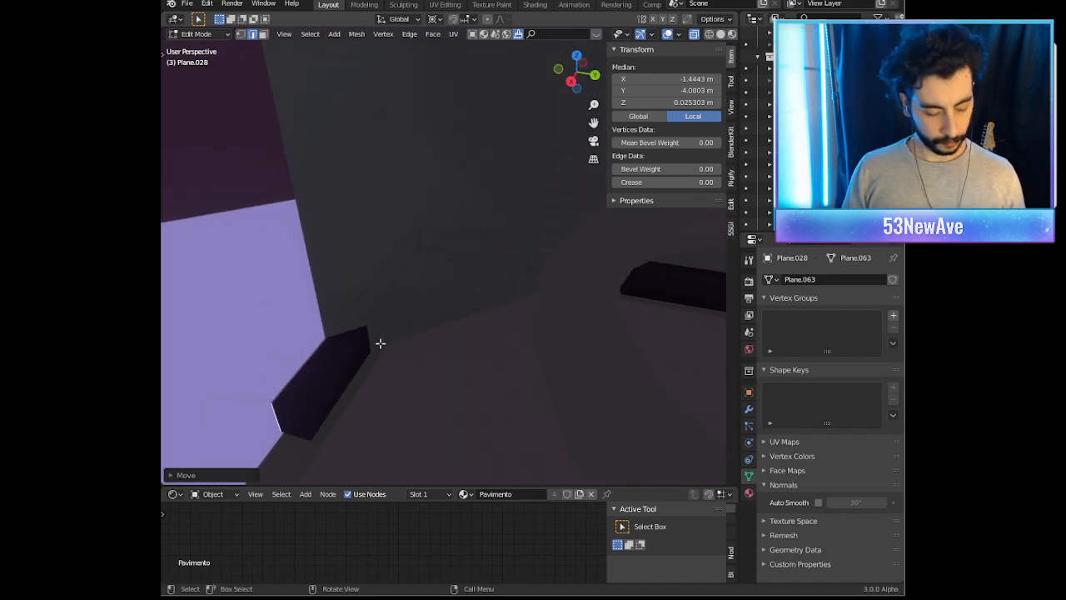
Step: Dissolve the extra edge beside the baseboard's corner near the dining stools
click(420, 240)
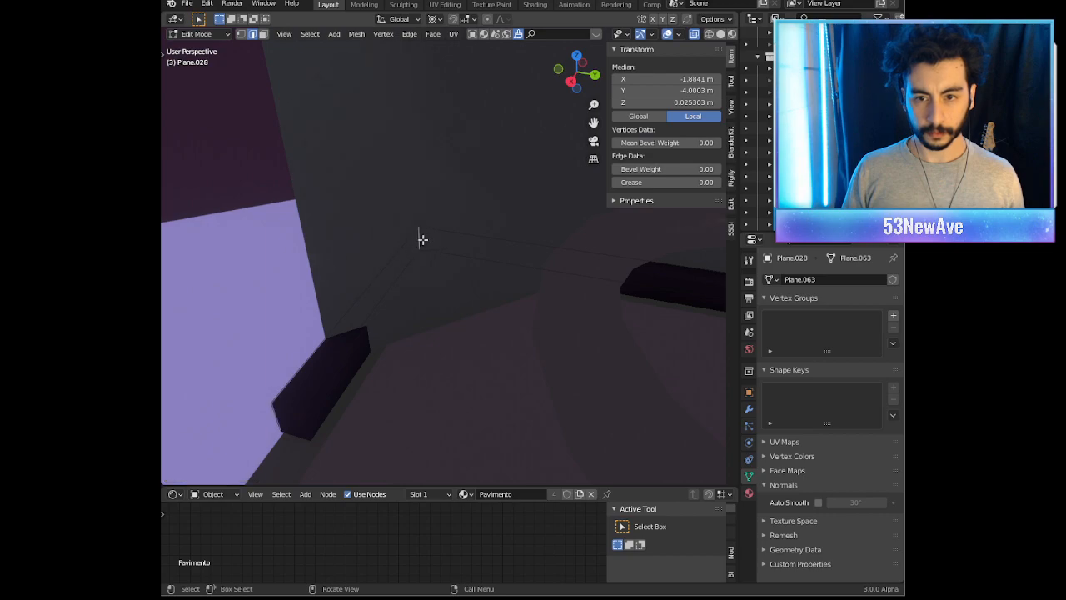
key(x)
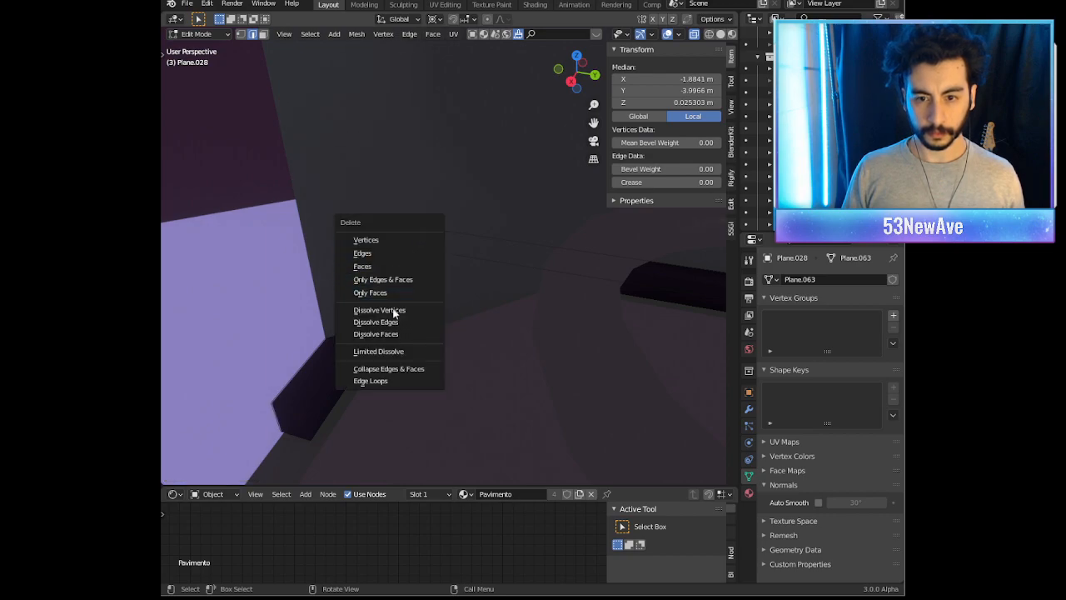
click(392, 327)
Step: Bevel the baseboard's corner edge near the dining stools to a width of about 0.335 m
middle_drag(419, 238, 511, 275)
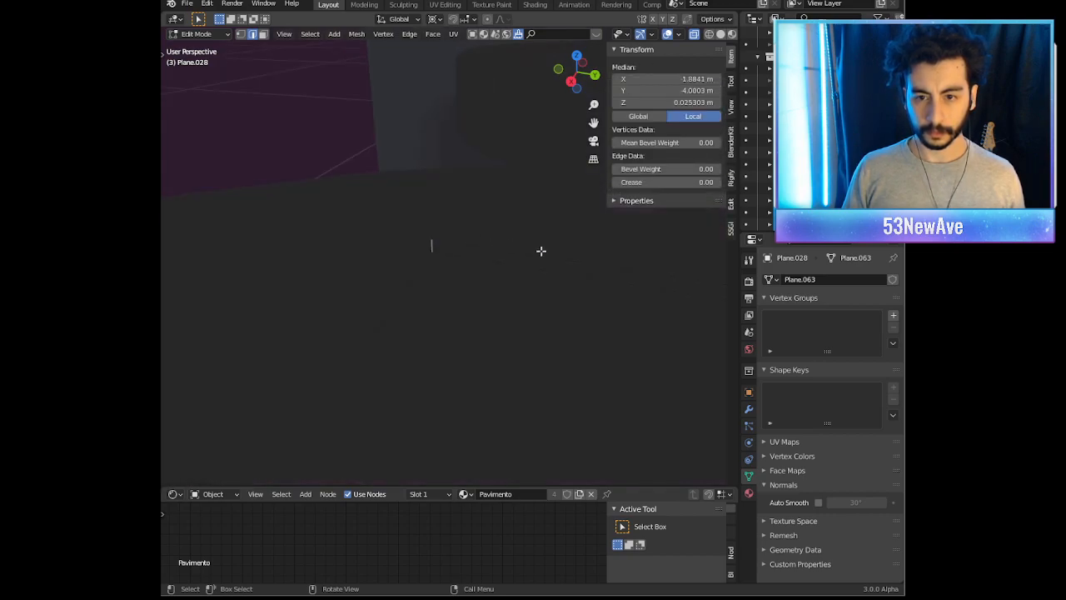
key(ctrl+b)
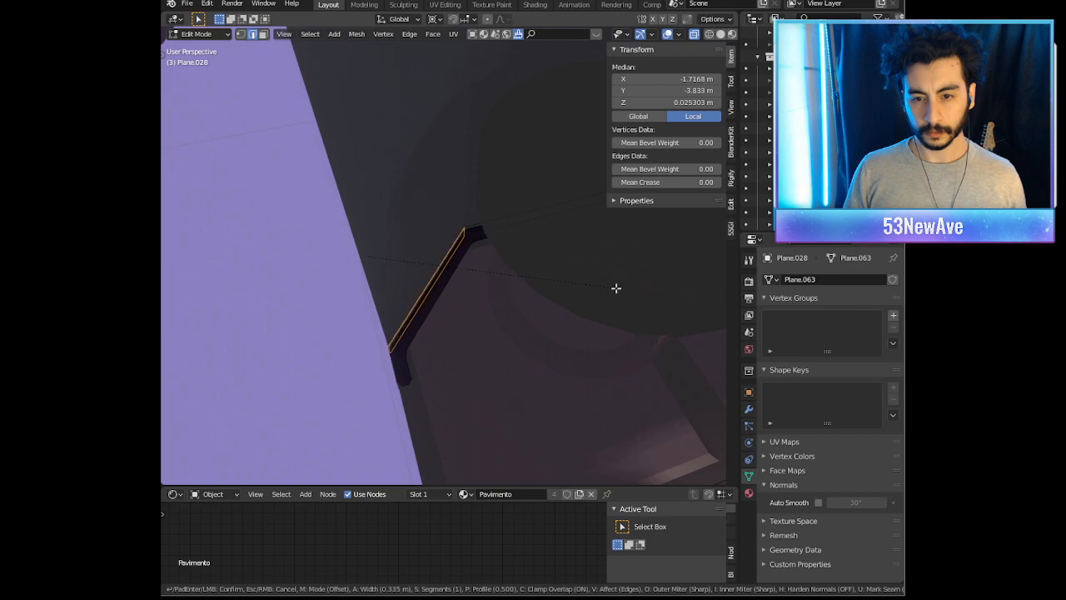
click(616, 288)
middle_drag(616, 289, 531, 253)
Step: Hide the viewport overlays, return to the camera view in Object Mode and save the scene file
click(667, 34)
middle_drag(565, 175, 345, 167)
scroll(525, 159, down, 6)
scroll(528, 193, down, 5)
scroll(345, 165, down, 3)
key(KP_0)
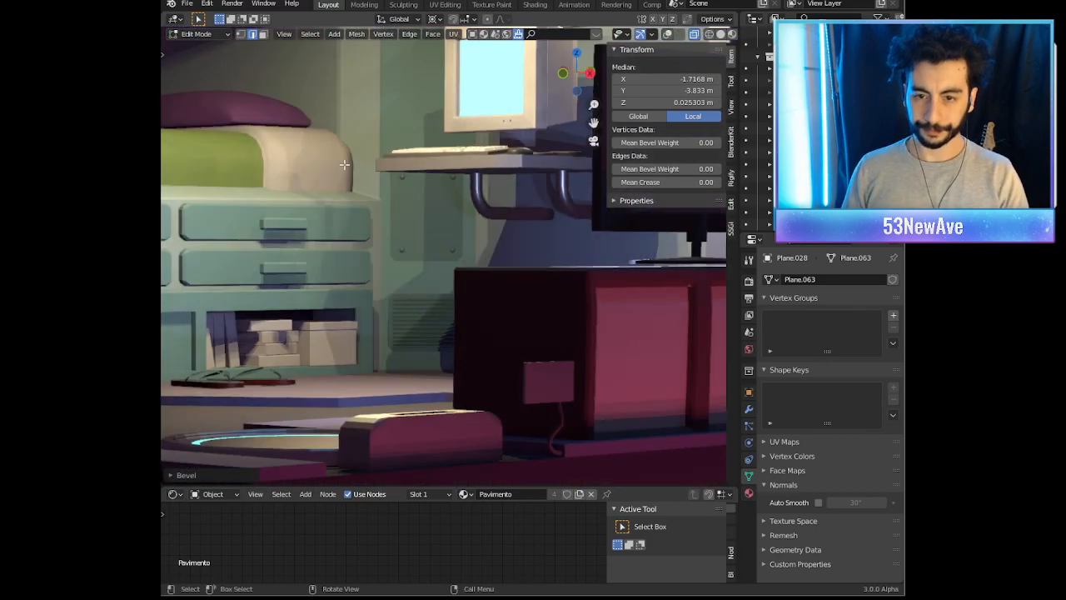
key(Tab)
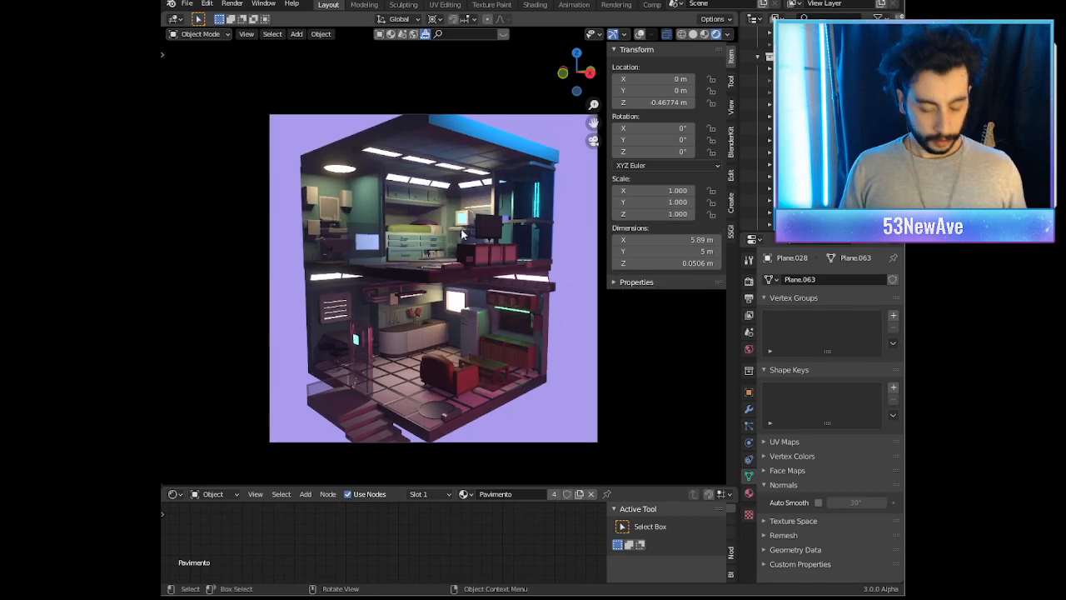
key(ctrl+s)
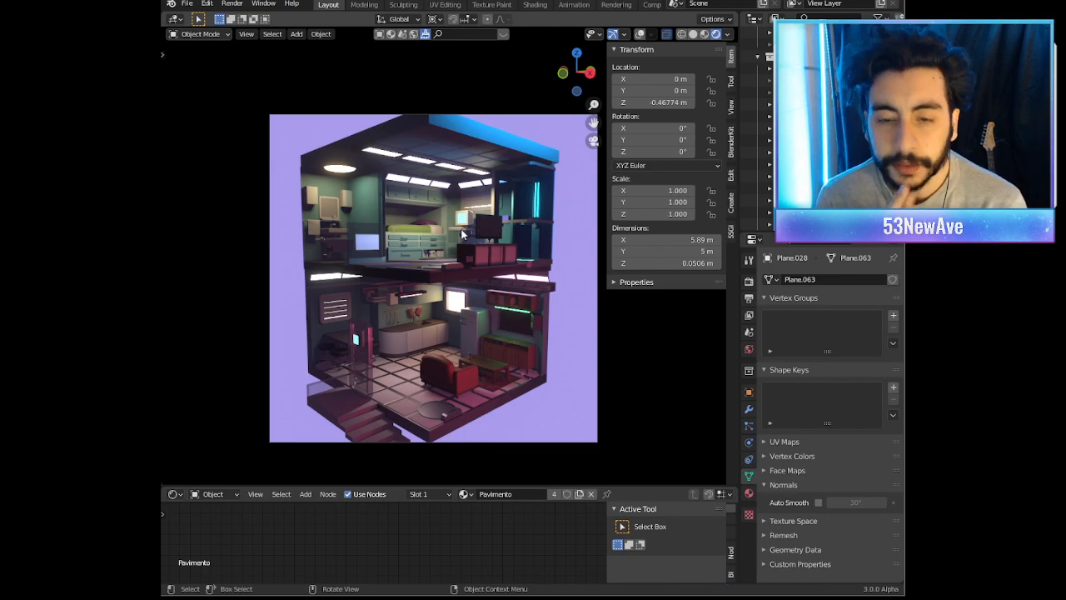
Step: Examine the ground-floor dining area and its stools up close in the rendered camera view
shift+middle_drag(463, 233, 447, 216)
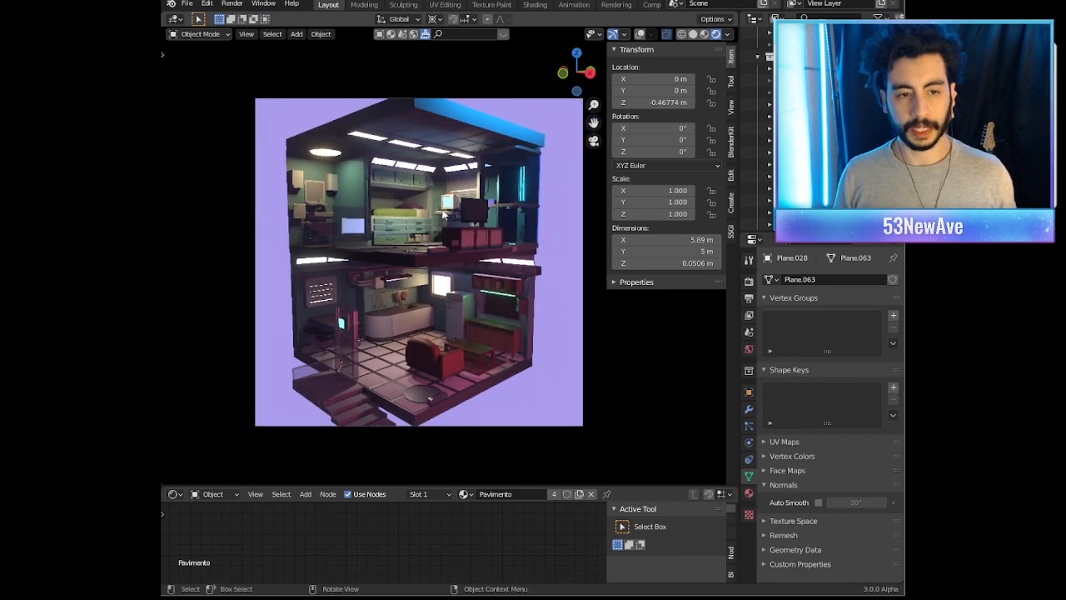
scroll(448, 219, up, 2)
shift+middle_drag(387, 315, 436, 261)
scroll(444, 261, up, 2)
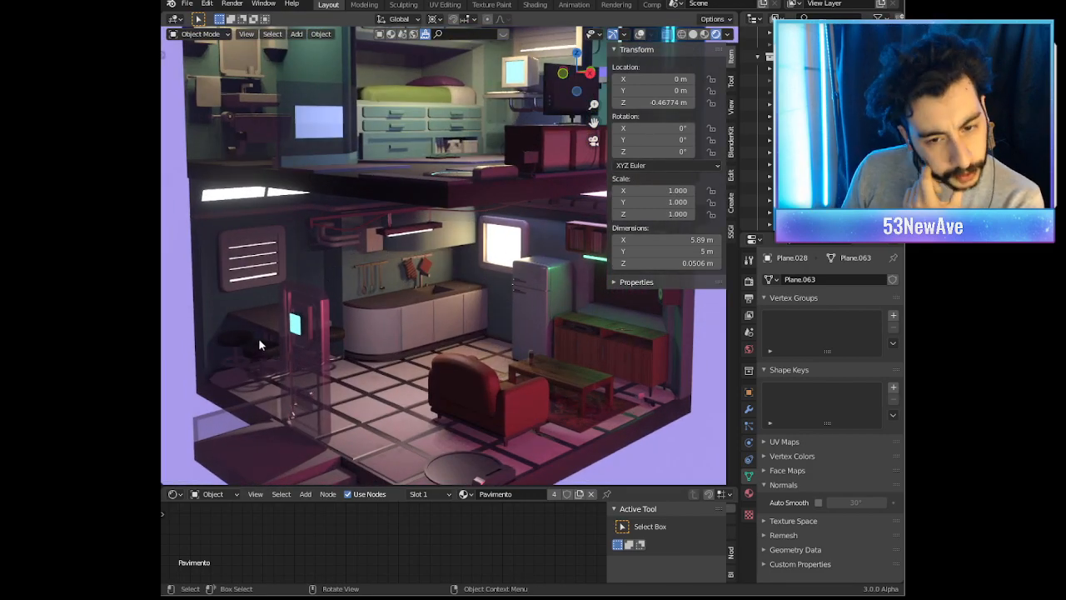
scroll(316, 302, up, 3)
shift+middle_drag(249, 357, 488, 272)
scroll(488, 272, up, 4)
shift+middle_drag(431, 351, 395, 307)
scroll(395, 307, up, 2)
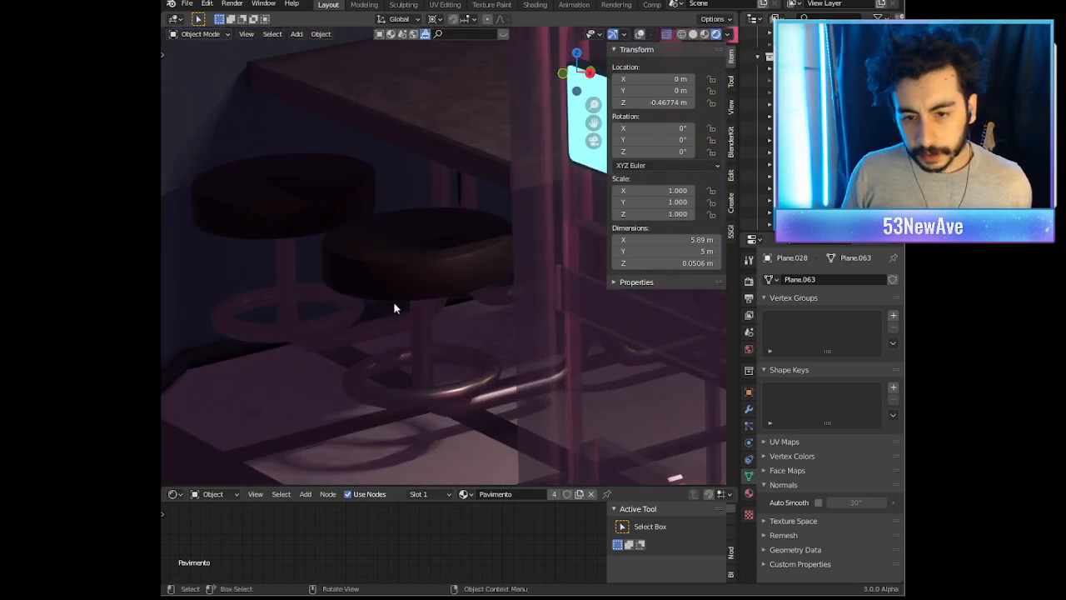
scroll(359, 317, down, 4)
Step: Select the dining stools and make their metallic material, Material.016, the active slot
click(645, 34)
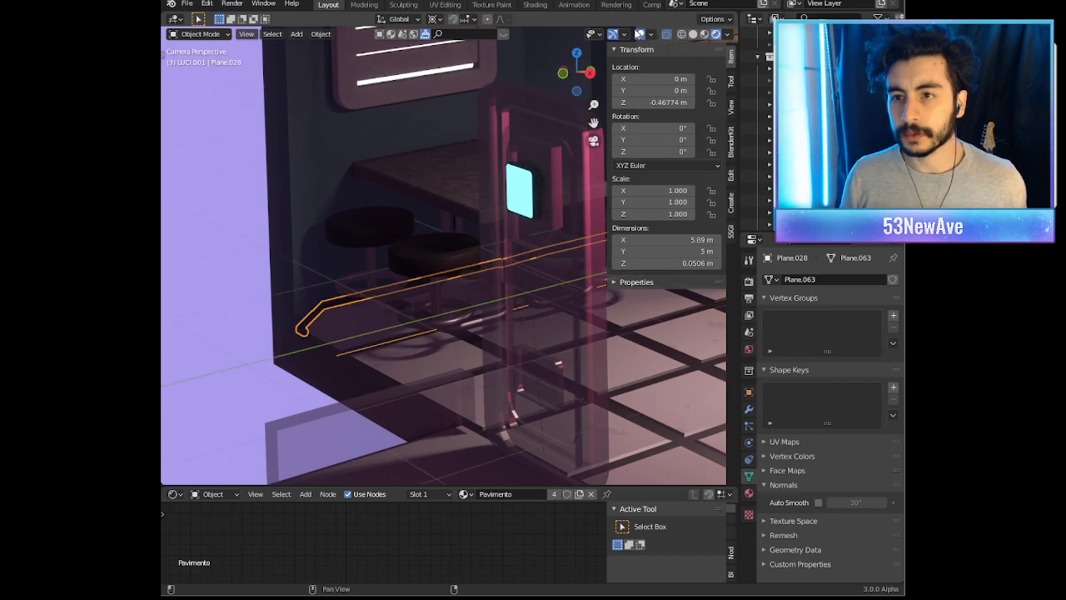
click(361, 290)
shift+middle_drag(428, 244, 353, 251)
scroll(353, 251, down, 2)
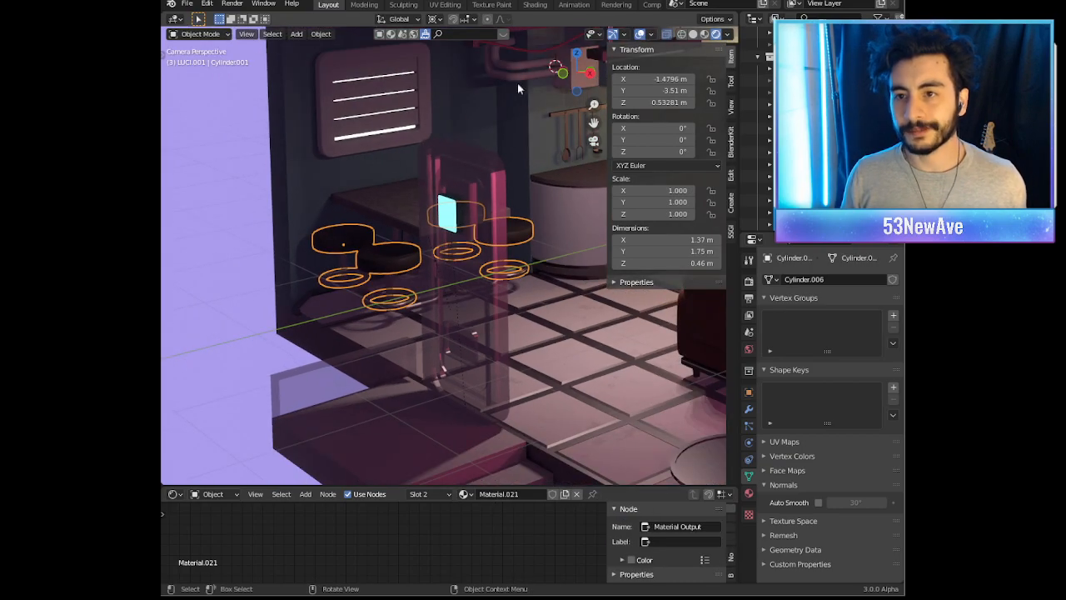
click(643, 36)
scroll(474, 160, down, 3)
scroll(474, 161, up, 4)
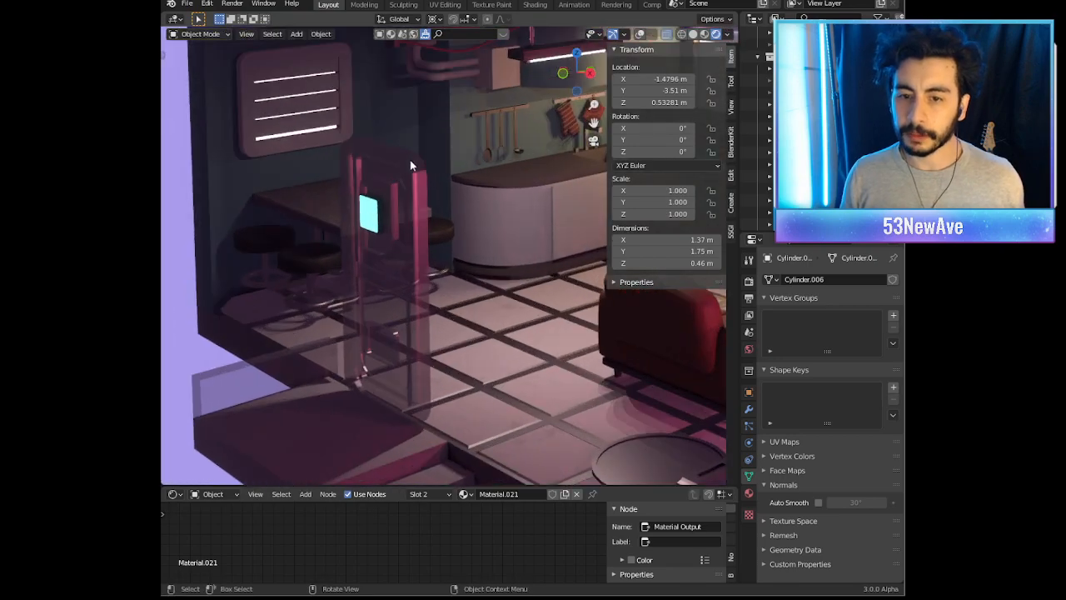
click(749, 494)
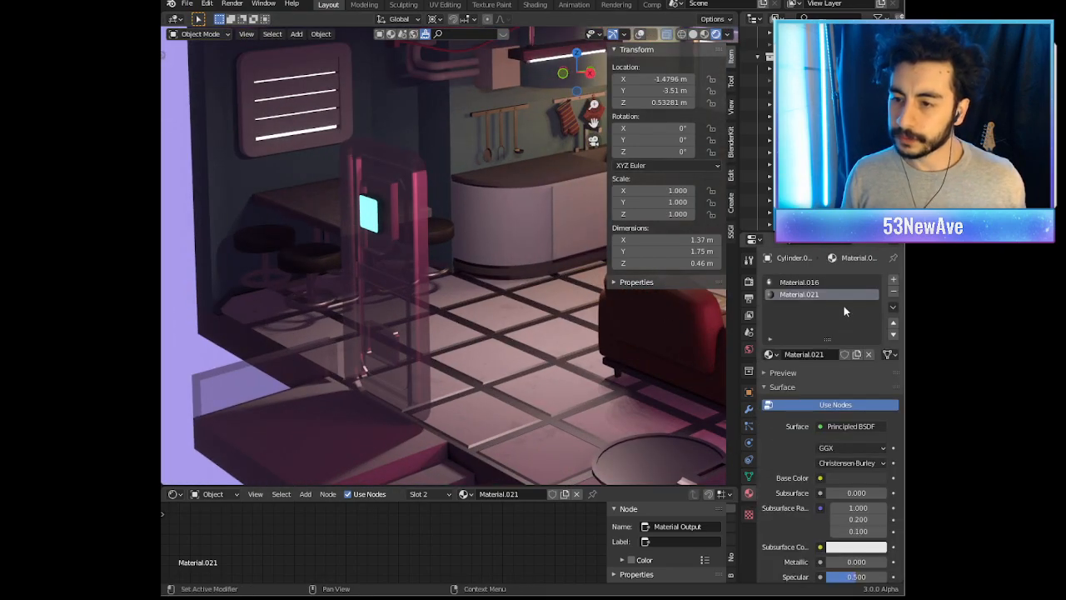
click(797, 283)
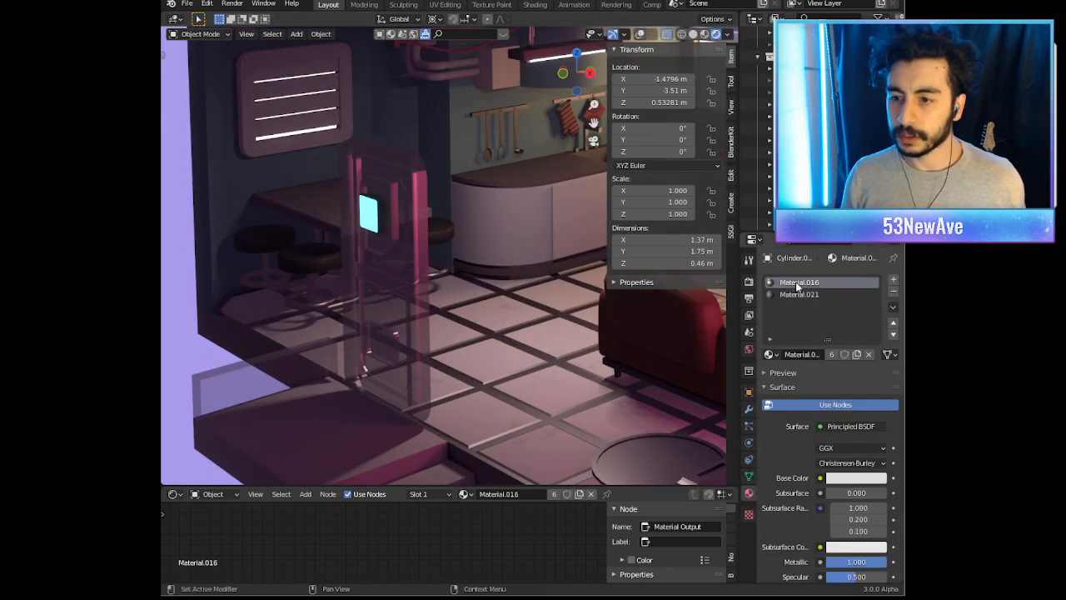
Step: Try a darker base color on the stools' Material.016, then raise its roughness to about 0.469
click(861, 480)
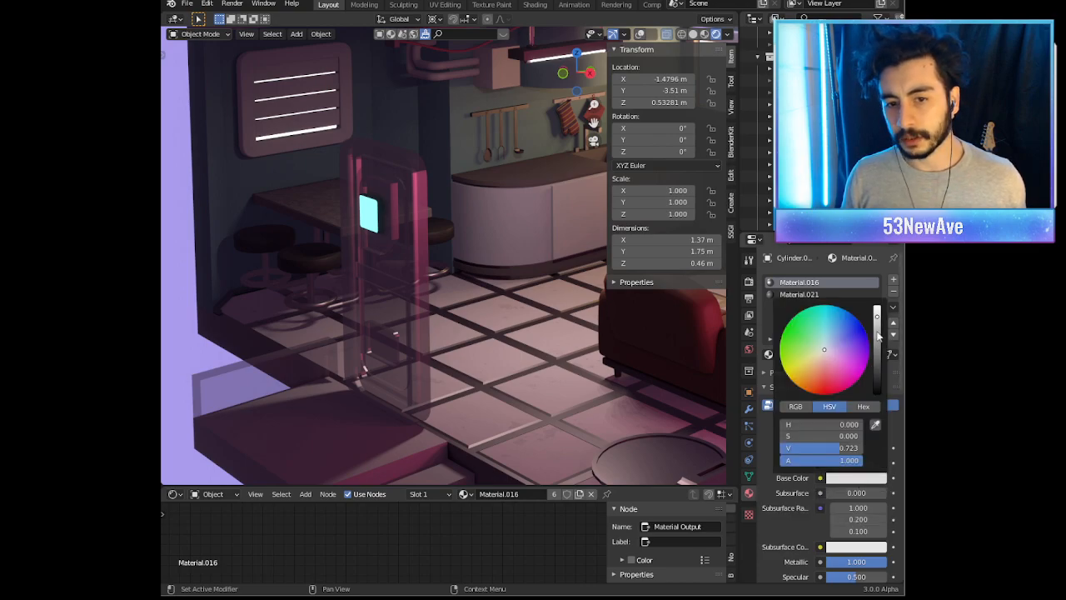
drag(878, 316, 877, 328)
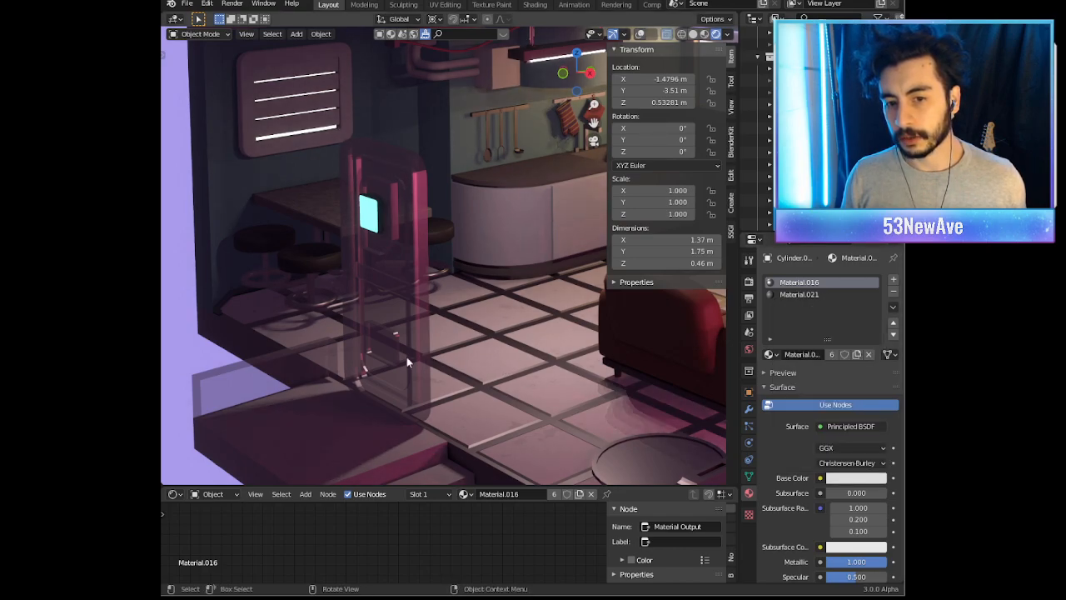
scroll(829, 540, down, 2)
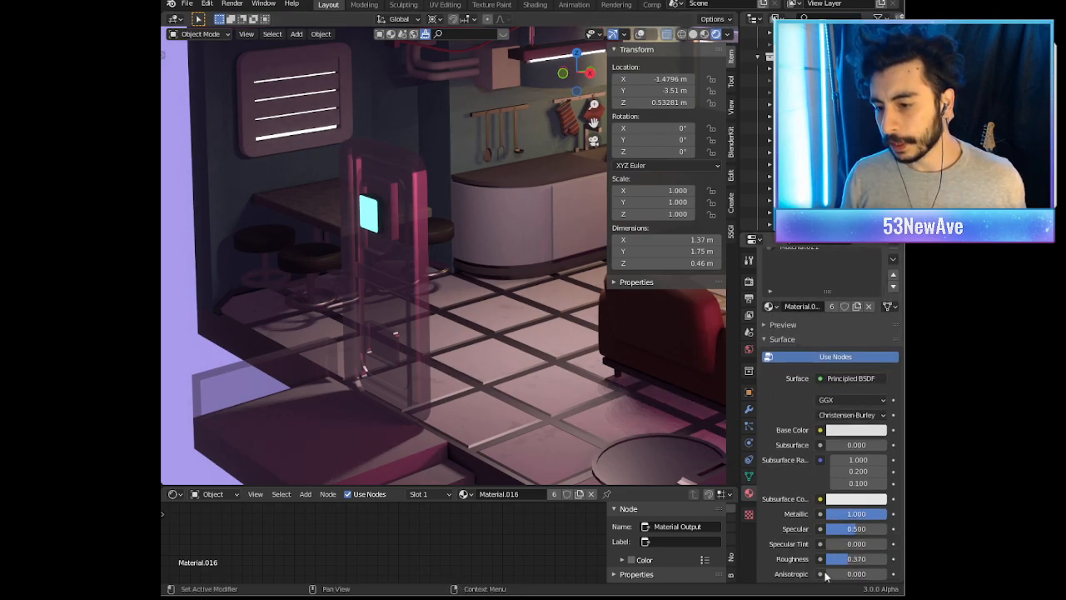
mouse_move(856, 558)
mouse_down()
mouse_move(838, 558)
mouse_move(865, 558)
mouse_up()
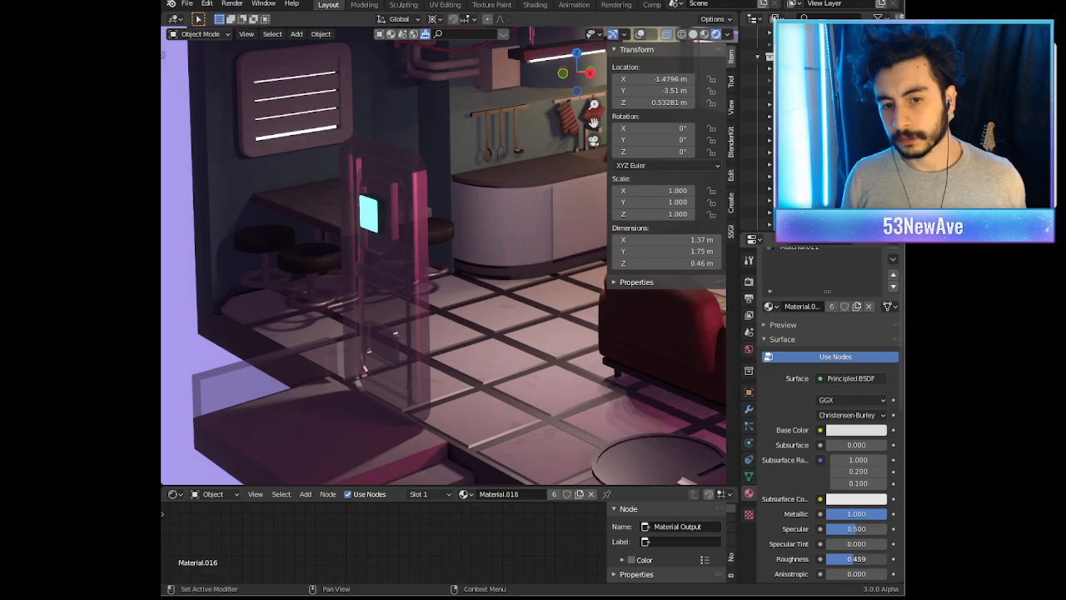
Step: Darken the base color of the stools' Material.016 to a medium grey and save the scene file
click(867, 430)
drag(881, 287, 878, 308)
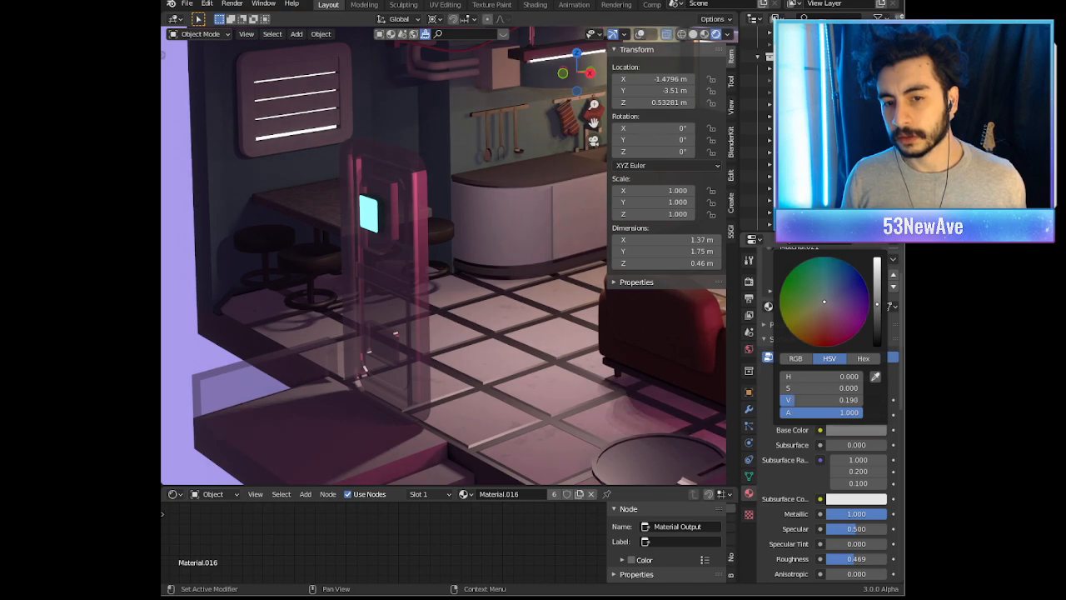
drag(878, 304, 877, 285)
scroll(334, 292, down, 4)
scroll(367, 312, up, 3)
scroll(366, 313, down, 5)
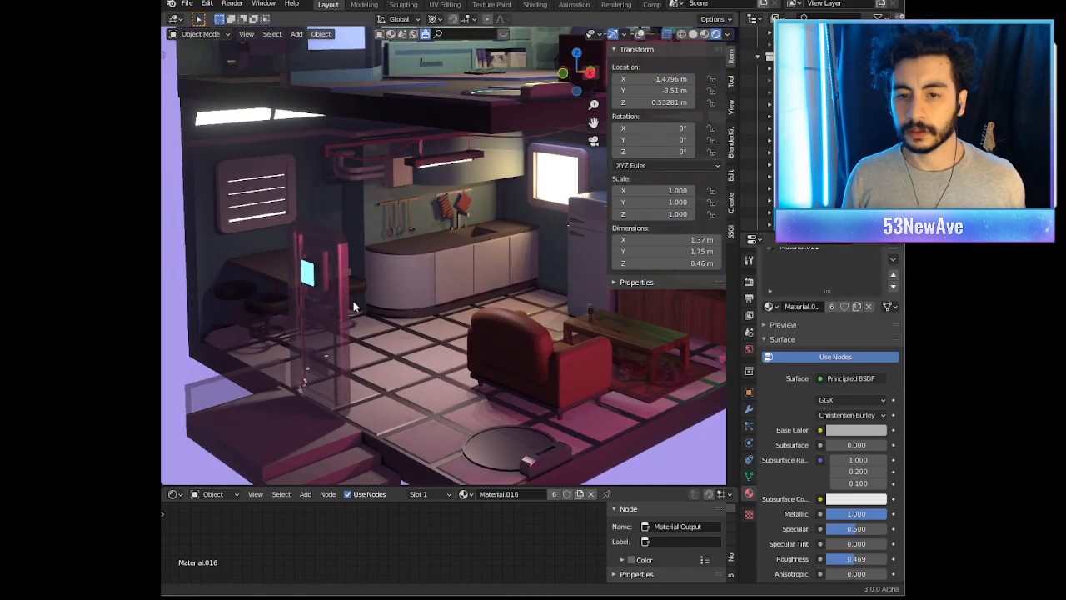
shift+middle_drag(510, 262, 430, 302)
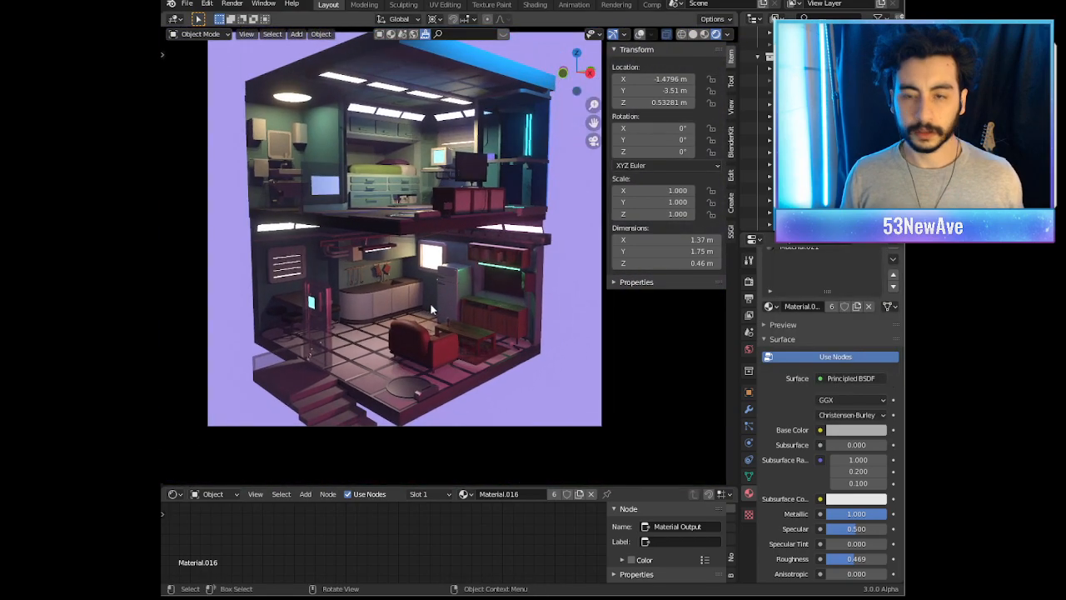
key(ctrl+s)
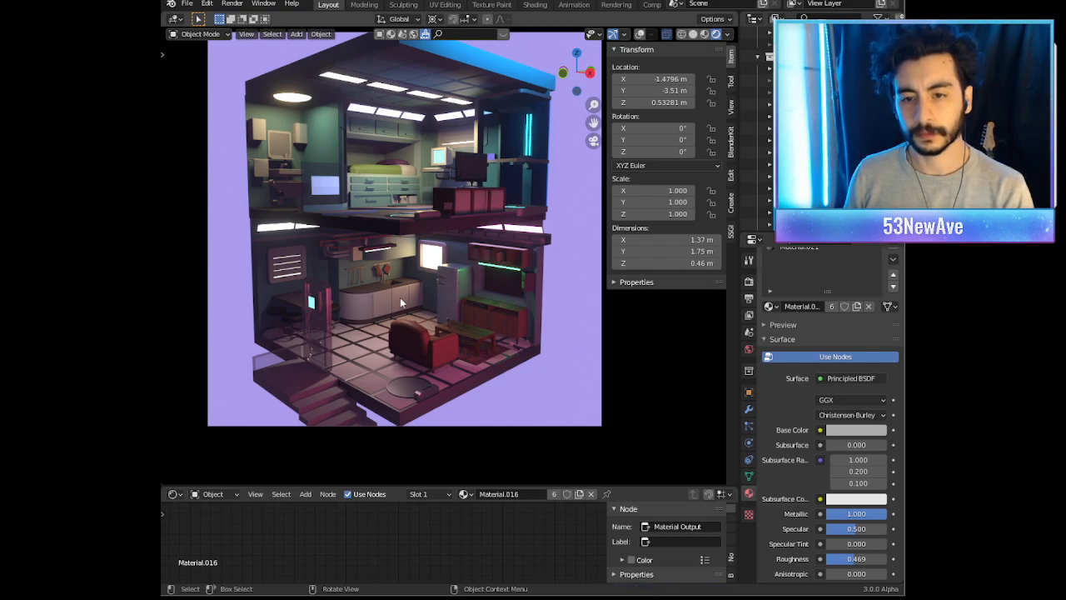
scroll(401, 303, up, 3)
scroll(499, 208, up, 6)
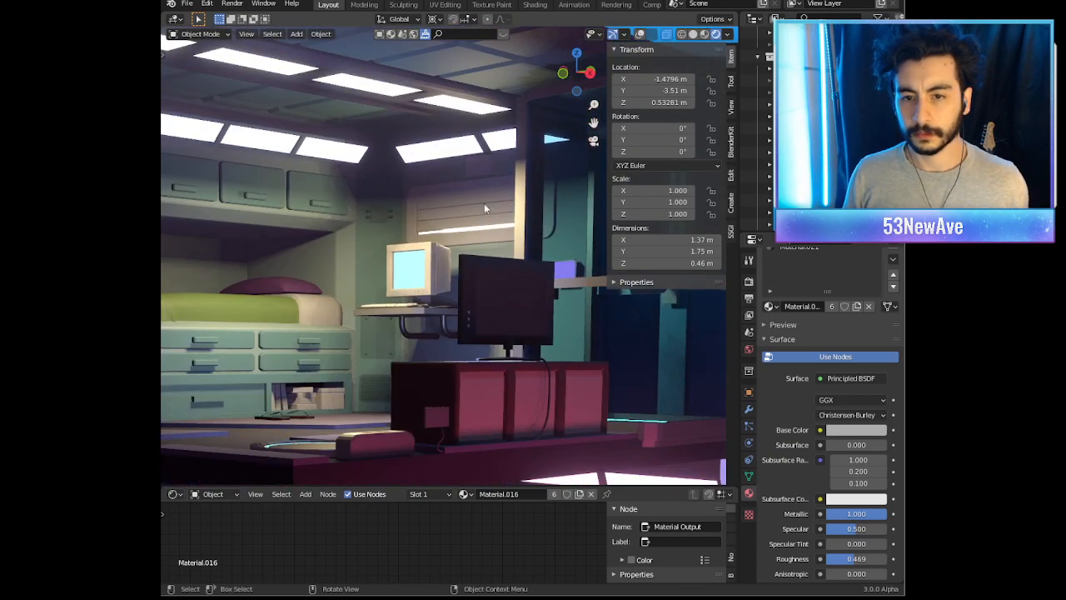
scroll(500, 202, up, 5)
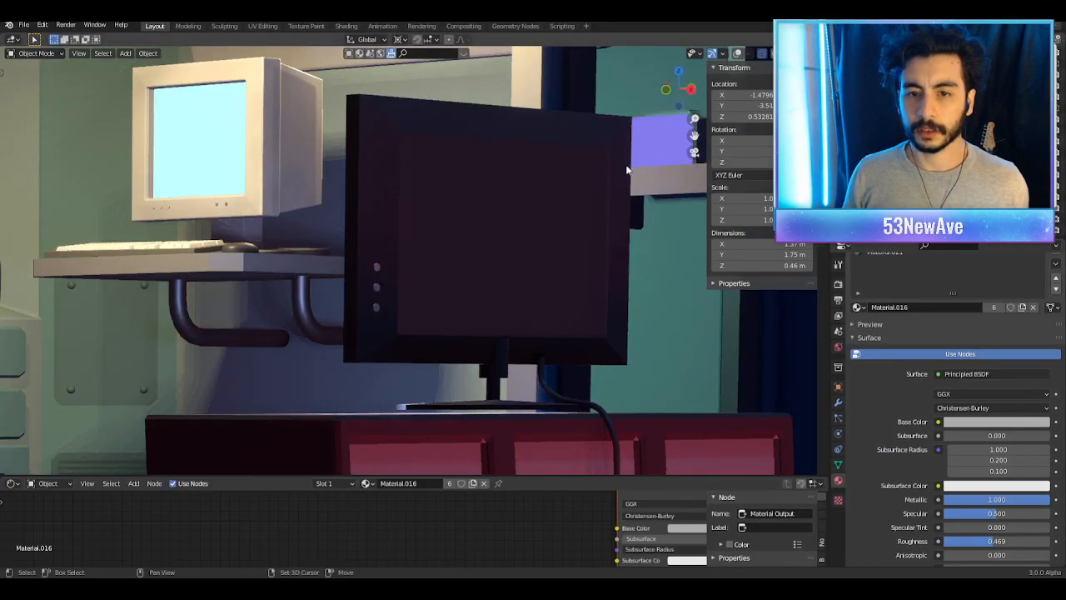
scroll(617, 205, down, 10)
Step: Place the 3D cursor at the centre of the side face of the small box above the upper floor's slatted panel
shift+middle_drag(420, 177, 491, 219)
click(448, 205)
key(KP_Decimal)
scroll(482, 198, down, 6)
scroll(562, 171, up, 2)
scroll(483, 224, down, 5)
scroll(465, 232, up, 4)
key(Tab)
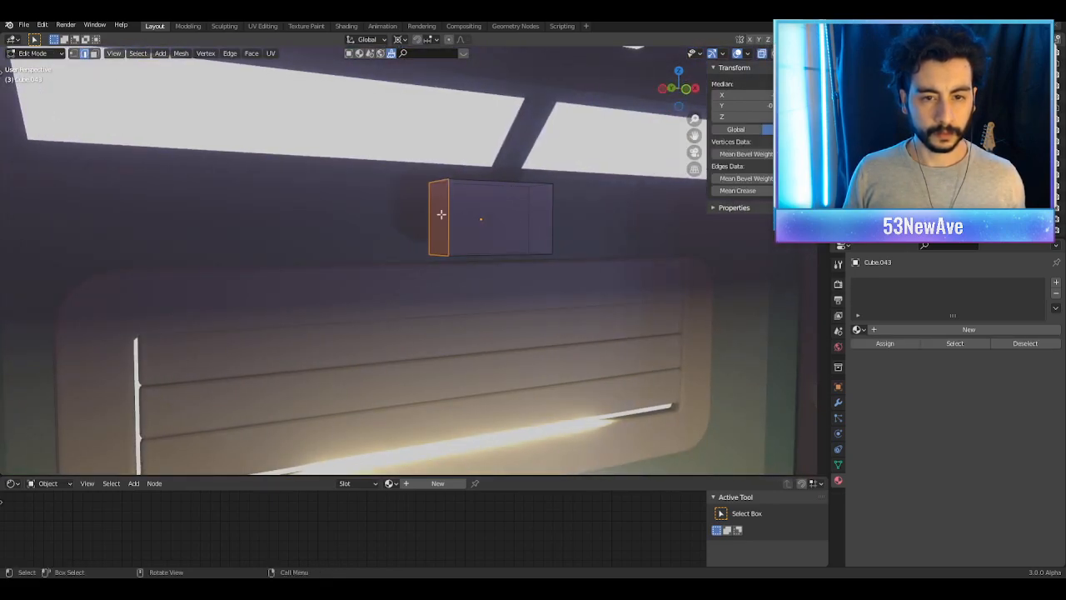
key(shift+s)
key(2)
key(Tab)
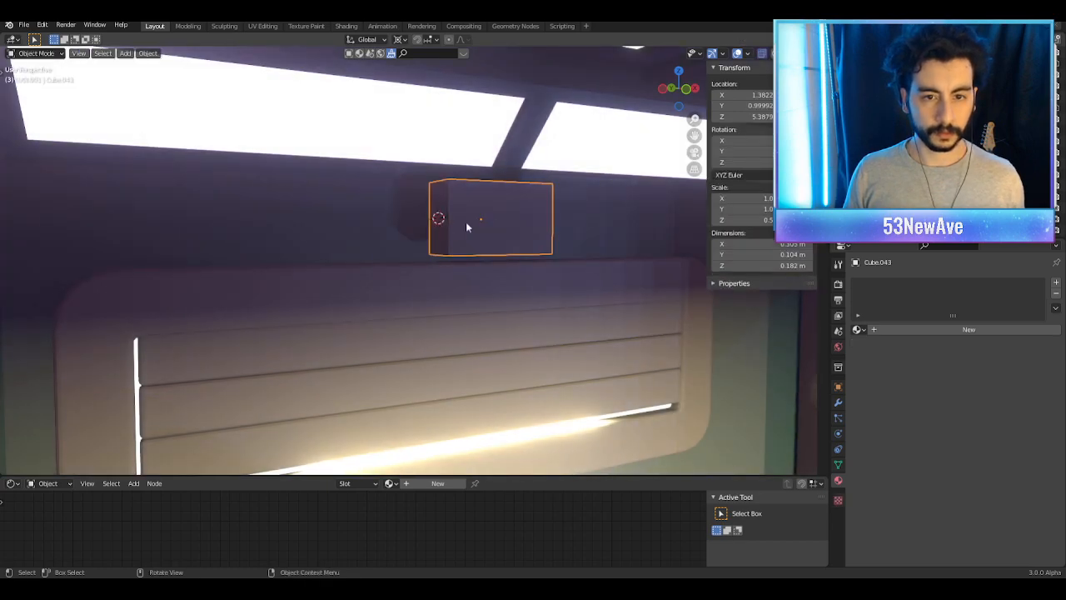
Step: Add a single vertex mesh at the 3D cursor on the small box's side face
middle_drag(466, 222, 459, 223)
key(shift+a)
mouse_move(459, 222)
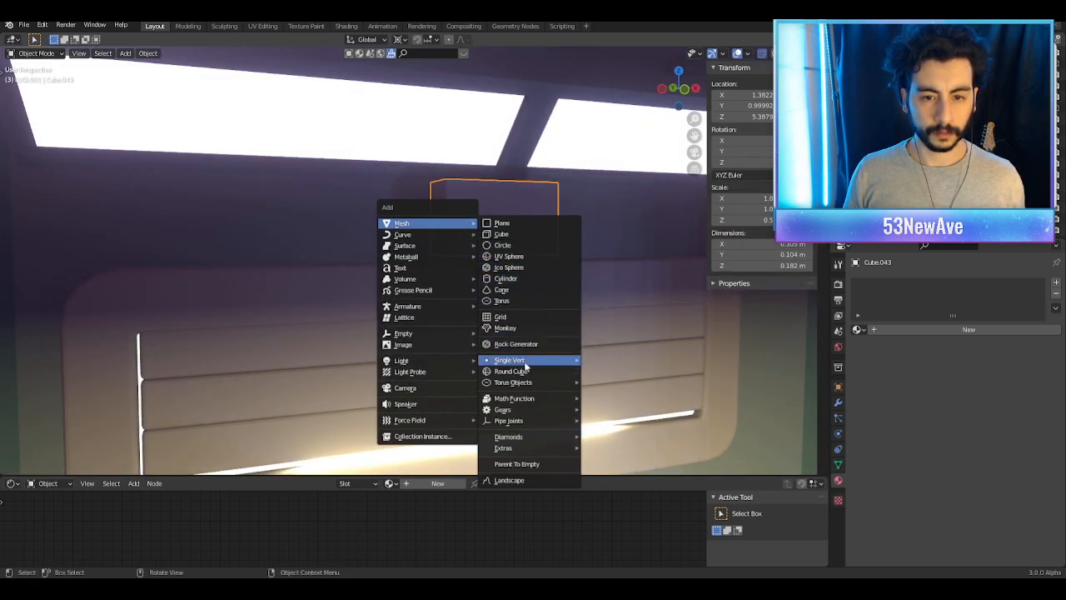
mouse_move(558, 364)
click(644, 360)
Step: Extrude the single vertex along the X axis from the small wall box toward the room's corner
middle_drag(630, 345, 578, 224)
key(KP_1)
key(e)
click(512, 222)
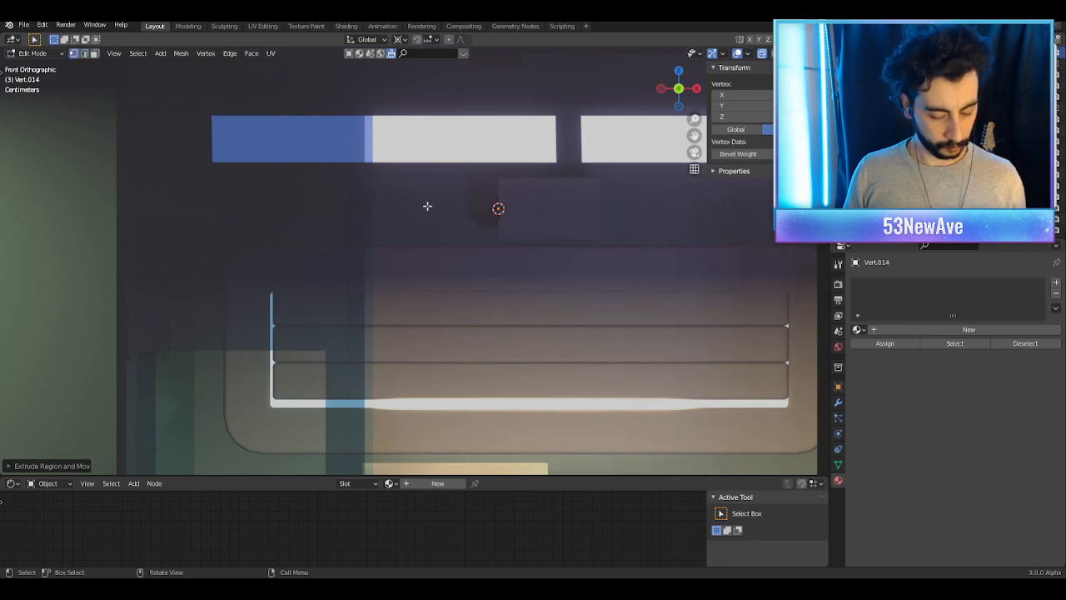
key(e)
key(y)
click(365, 209)
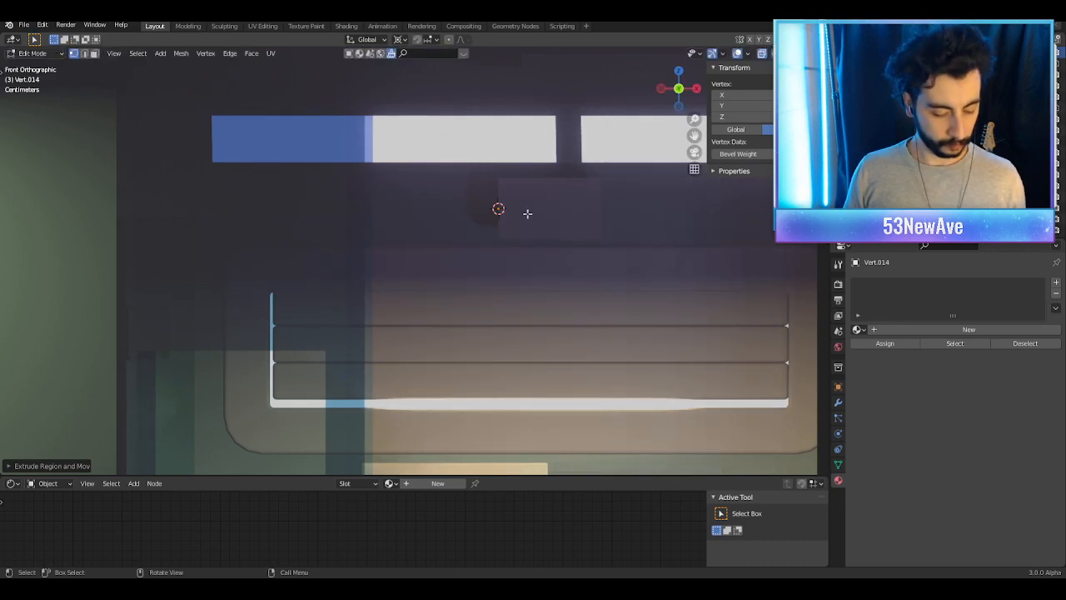
key(e)
key(x)
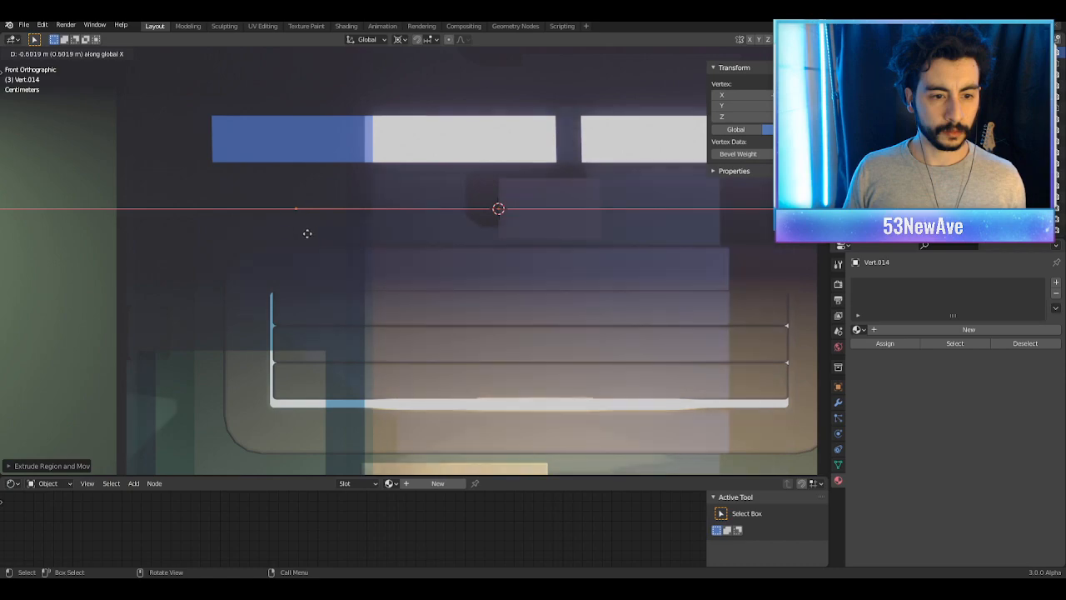
click(264, 234)
Step: Move the line's free end vertex about 0.24 m farther along X into the room's corner
middle_drag(264, 233, 469, 219)
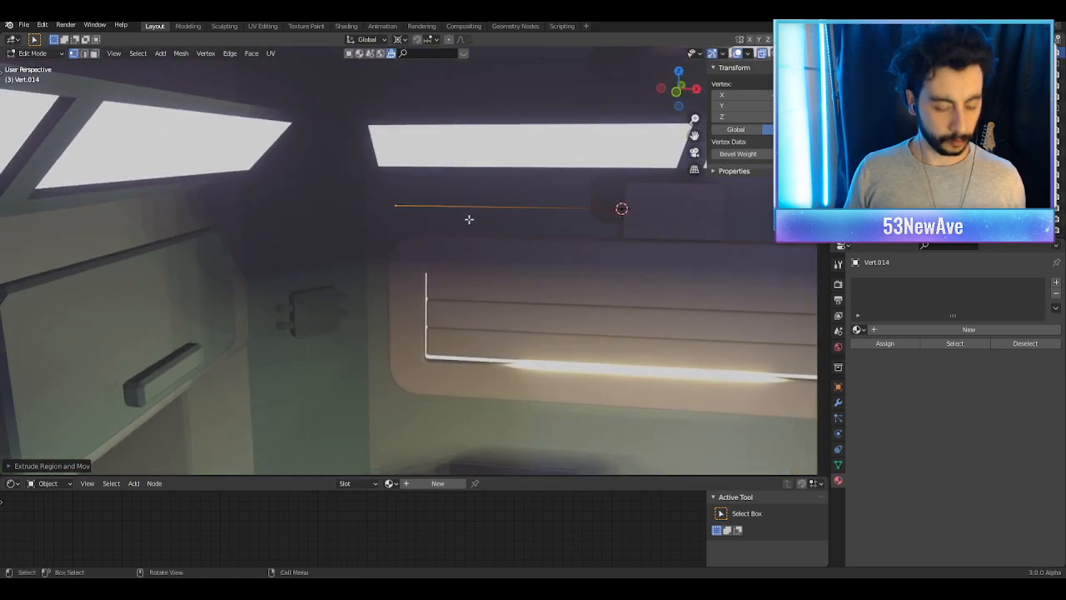
key(e)
key(x)
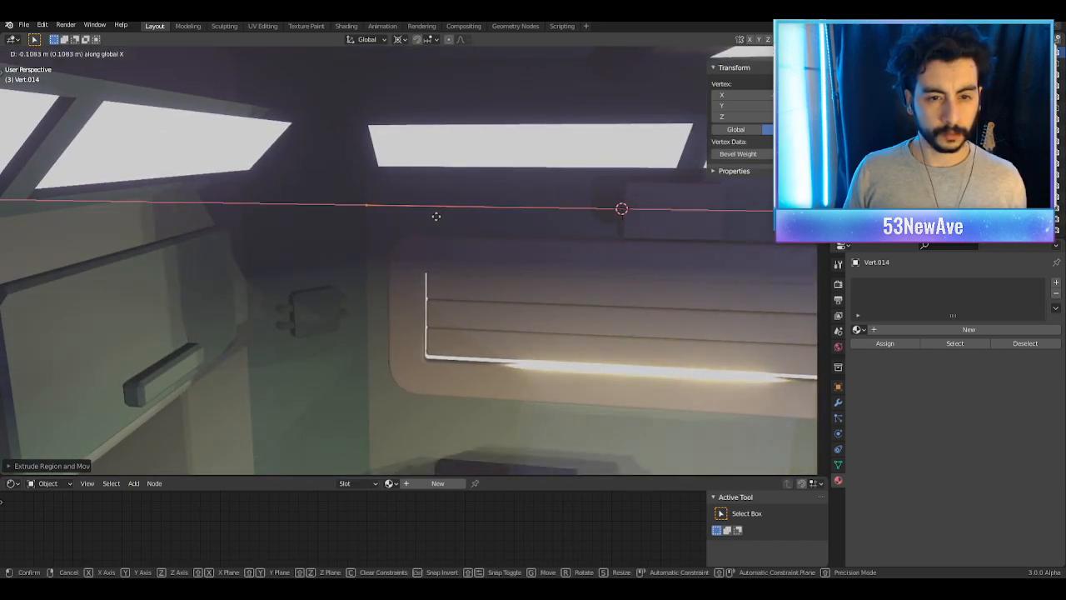
click(436, 216)
middle_drag(385, 209, 436, 209)
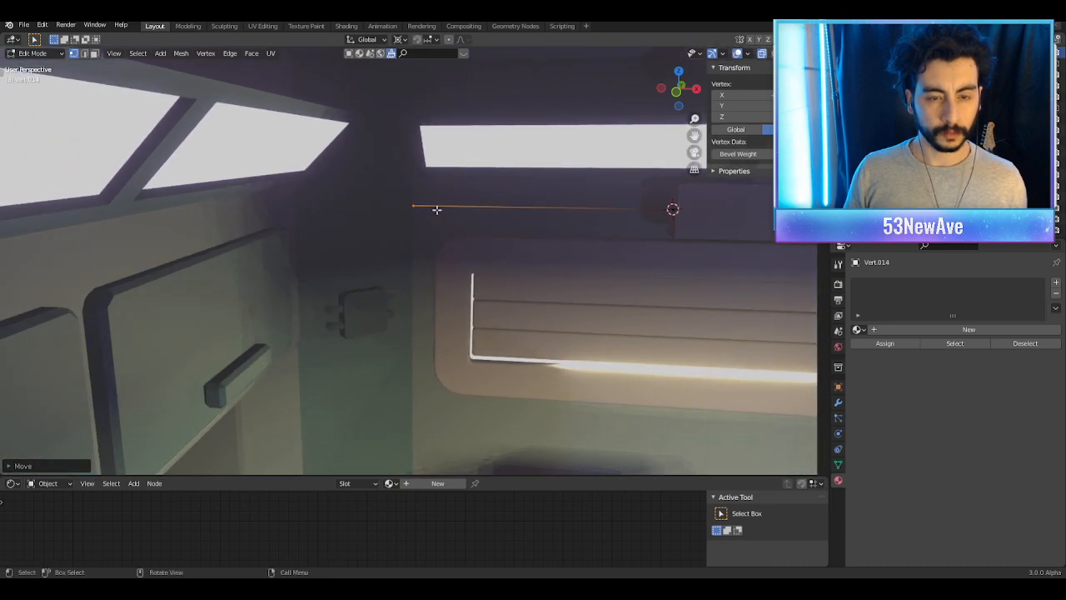
key(KP_1)
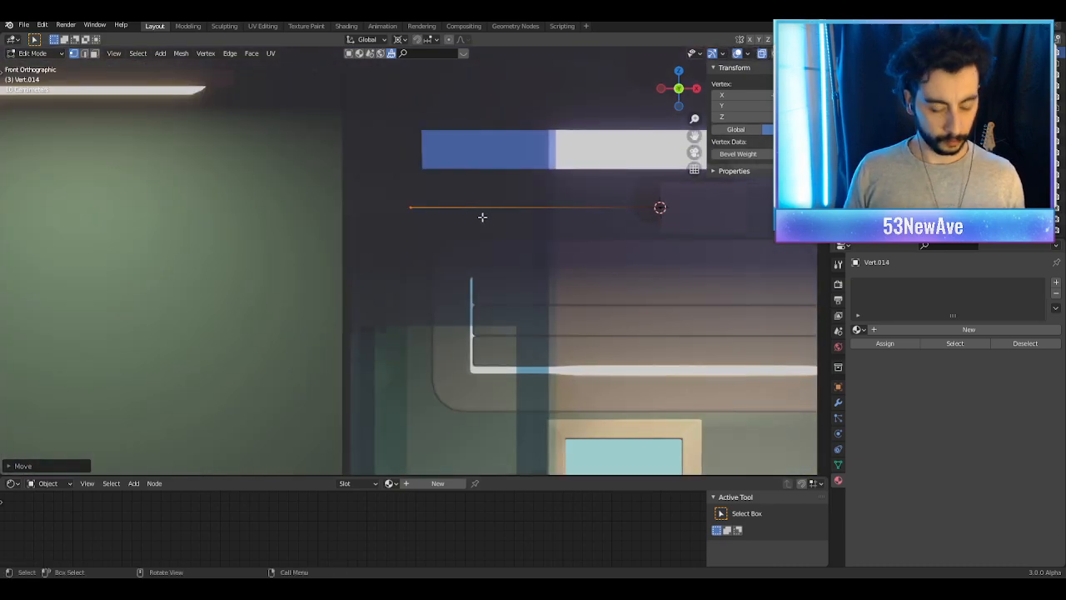
key(g)
key(x)
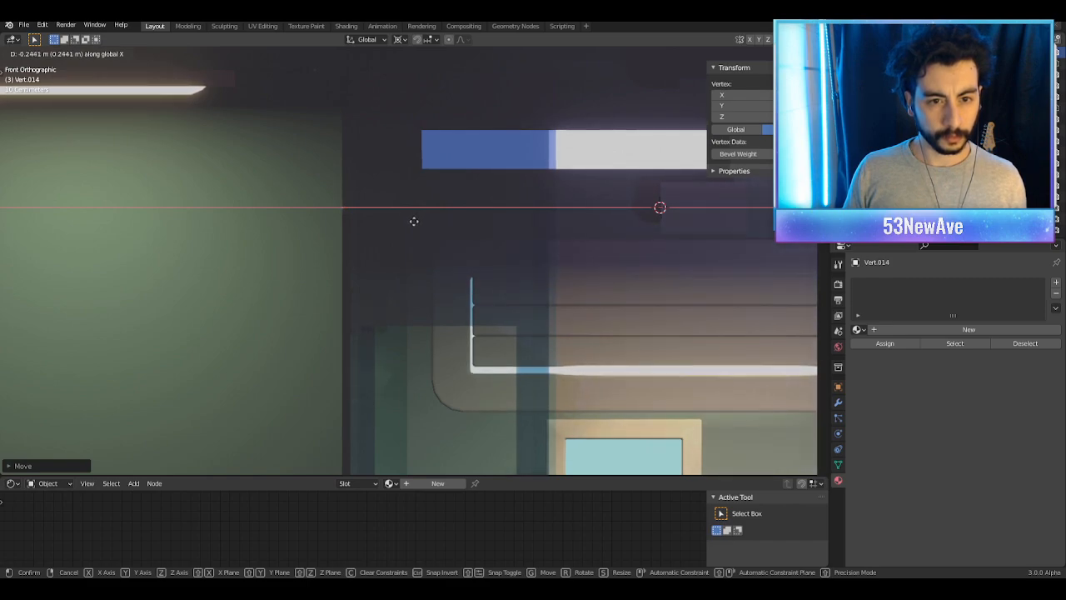
click(414, 221)
Step: Extrude the line's corner end about 0.58 m along Y, following the wall with the overhead cabinets
middle_drag(422, 217, 447, 236)
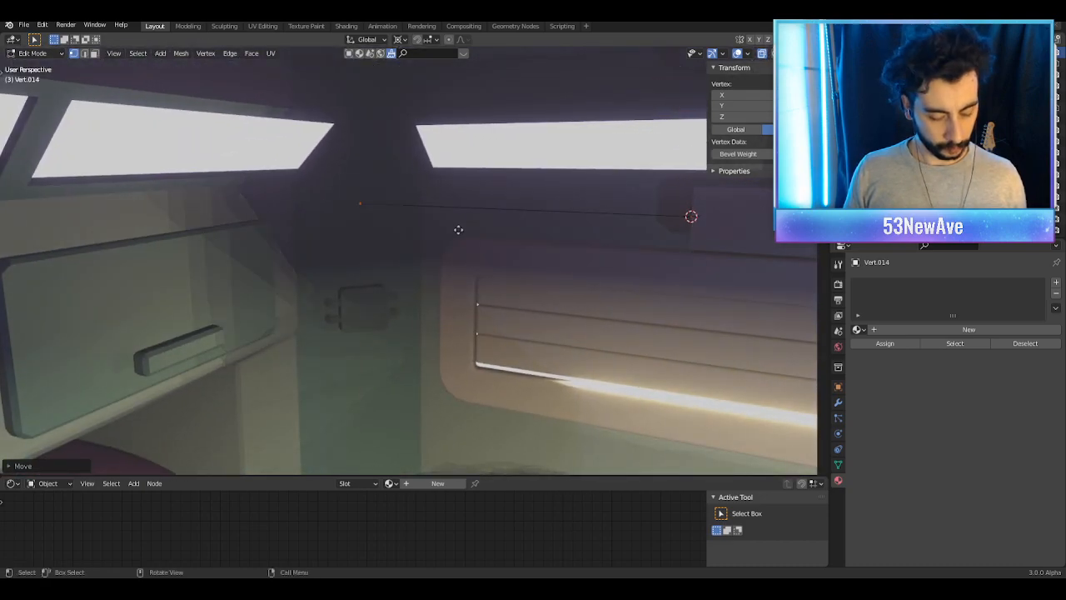
key(g)
key(y)
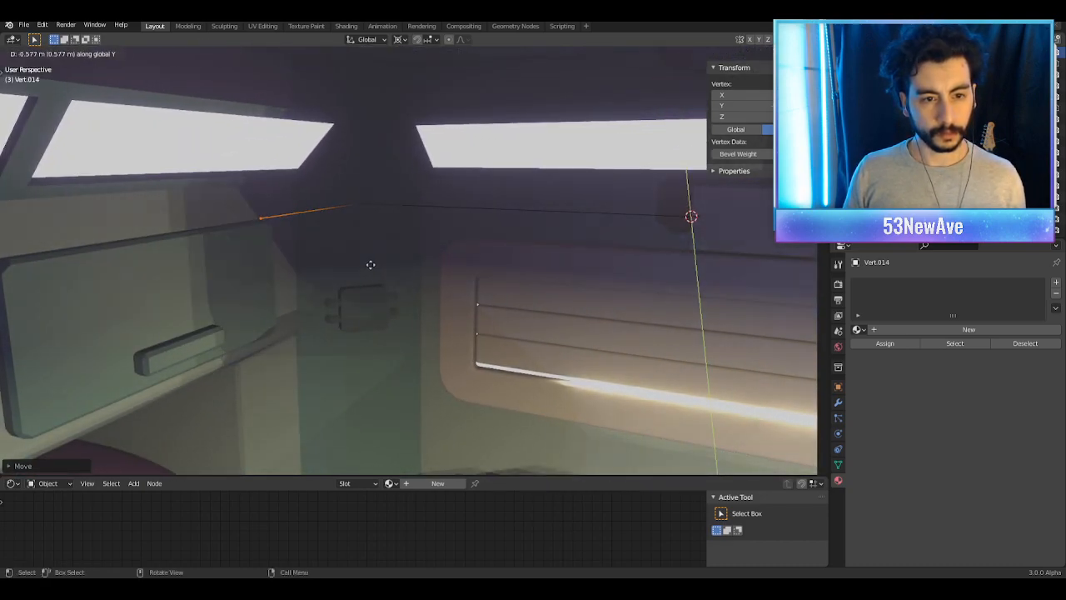
click(372, 263)
Step: Bevel the line's corner vertex with a single segment so the line crosses the room's corner diagonally
middle_drag(376, 260, 393, 258)
middle_drag(572, 241, 449, 234)
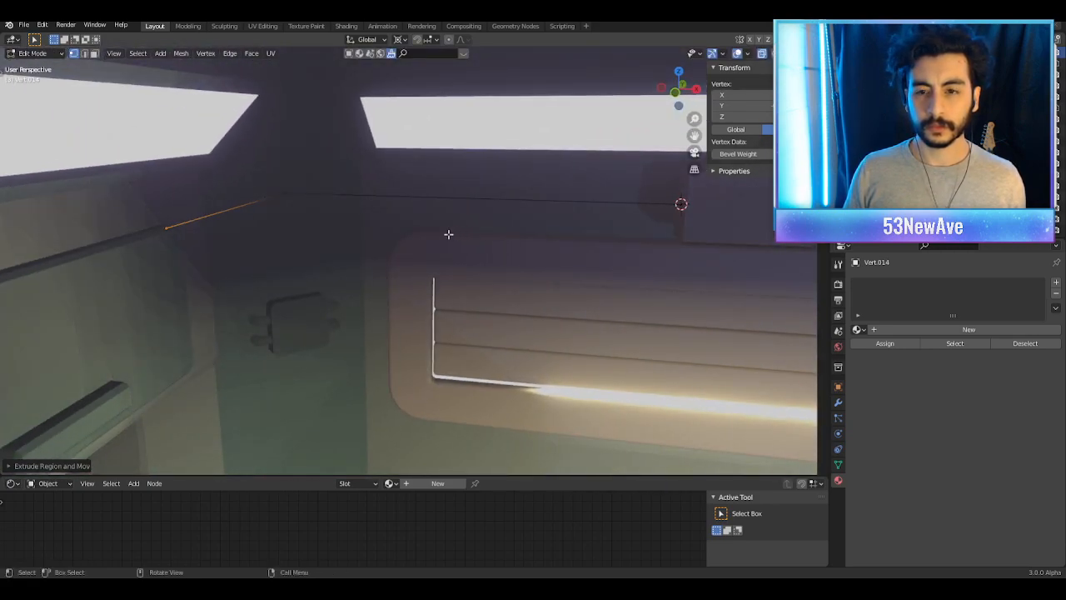
middle_drag(270, 204, 471, 230)
key(ctrl+b)
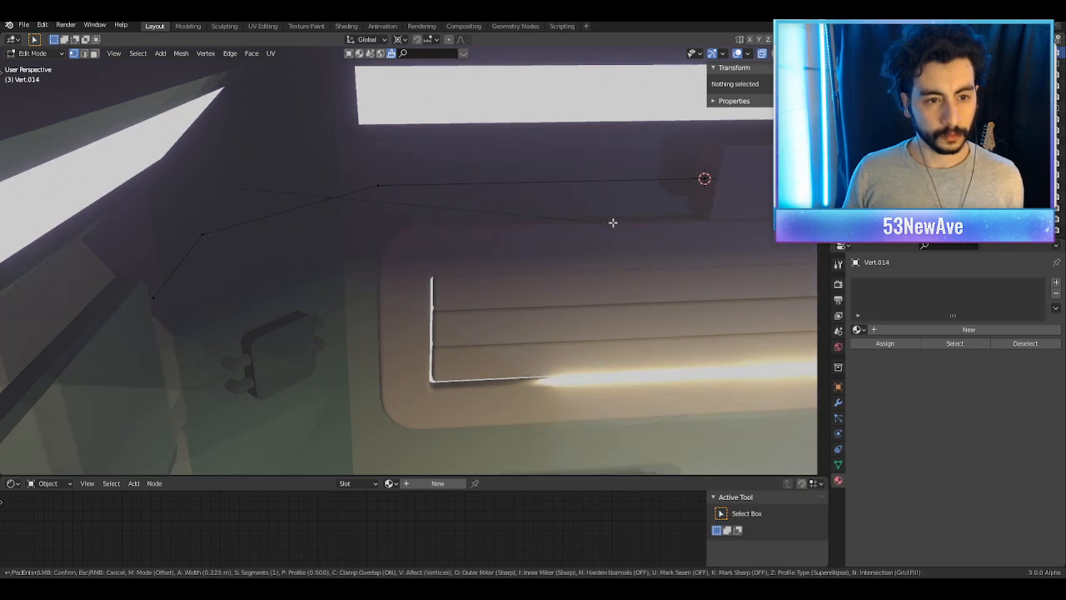
click(595, 221)
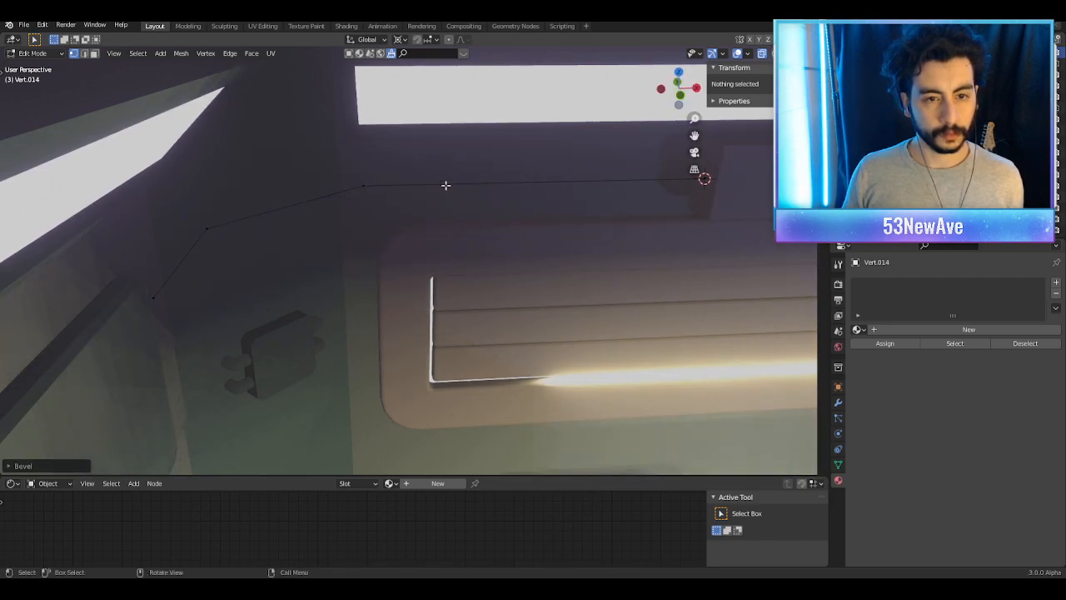
Step: Move the bevel vertex nearer the slatted panel about 0.06 m along X to fit the diagonal wall
drag(355, 209, 354, 210)
scroll(459, 219, up, 2)
shift+middle_drag(375, 192, 469, 222)
key(g)
key(x)
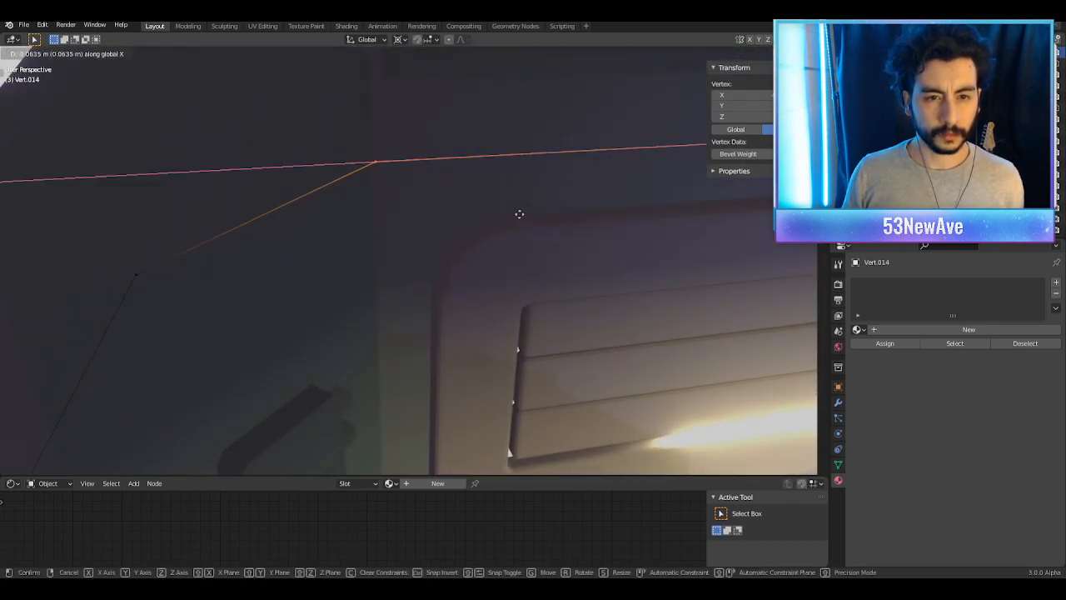
click(518, 214)
Step: Move the line's two vertices on the cabinet side about 0.1 m along X toward the wall
middle_drag(500, 214, 527, 189)
drag(512, 111, 389, 251)
mouse_move(483, 219)
middle_down()
mouse_move(471, 225)
mouse_move(488, 224)
middle_up()
key(g)
key(x)
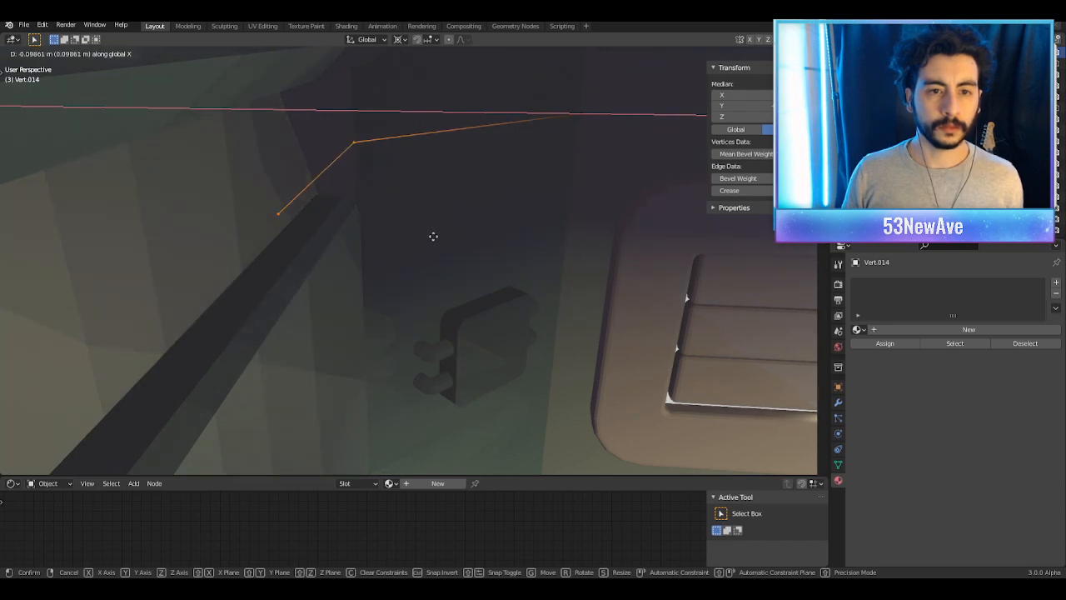
click(434, 236)
middle_drag(433, 237, 535, 246)
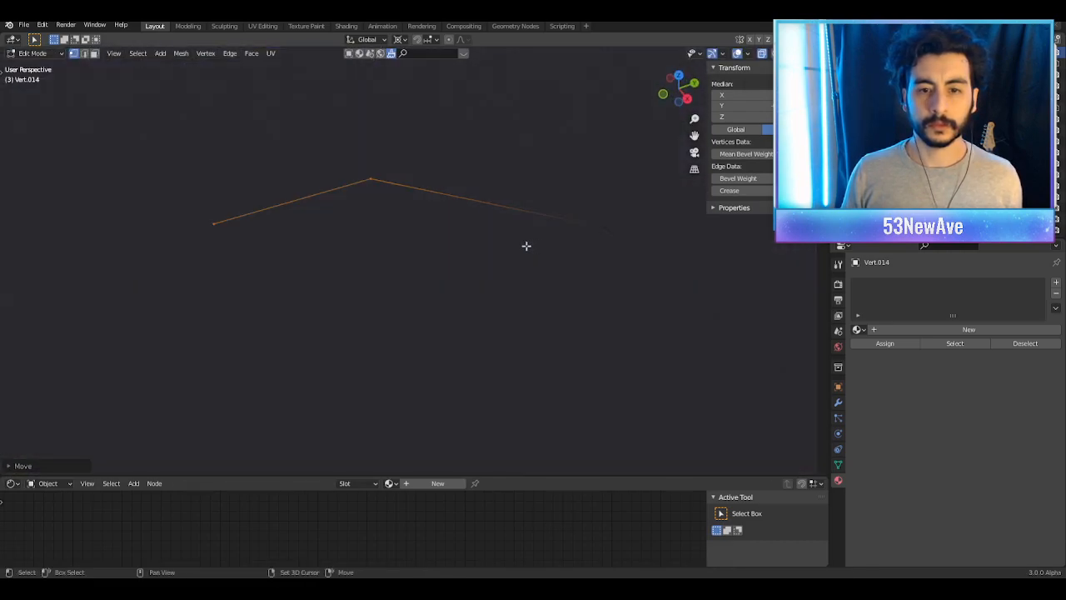
Step: Delete the line's end vertices on the cabinet side, leaving it to end above the diagonal wall's small box
middle_drag(442, 215, 405, 191)
click(484, 126)
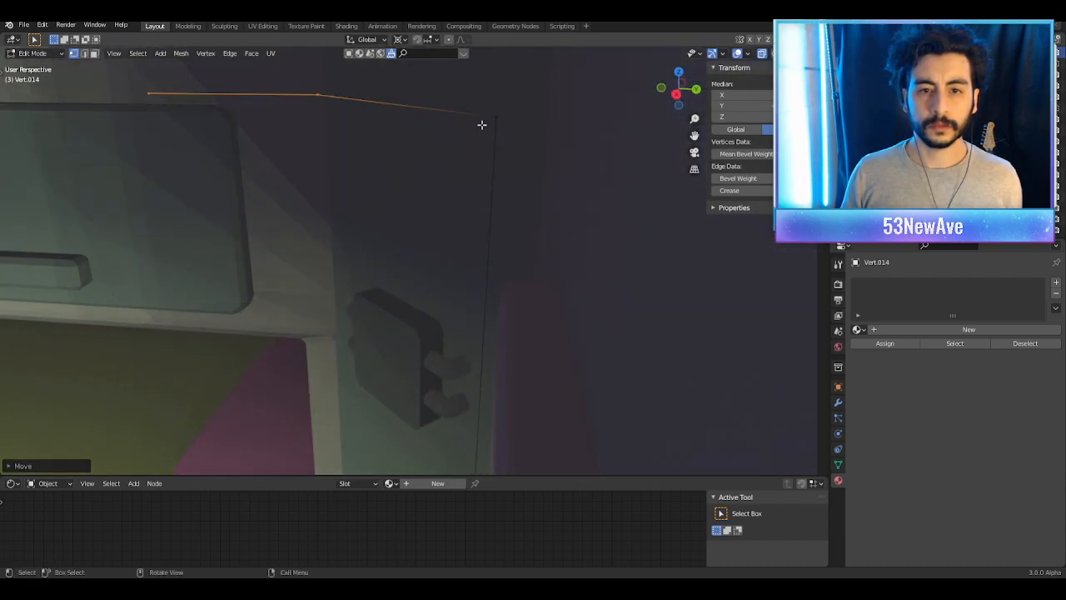
middle_drag(541, 247, 495, 215)
drag(502, 211, 592, 290)
middle_drag(592, 290, 436, 190)
key(Escape)
drag(369, 157, 142, 281)
key(x)
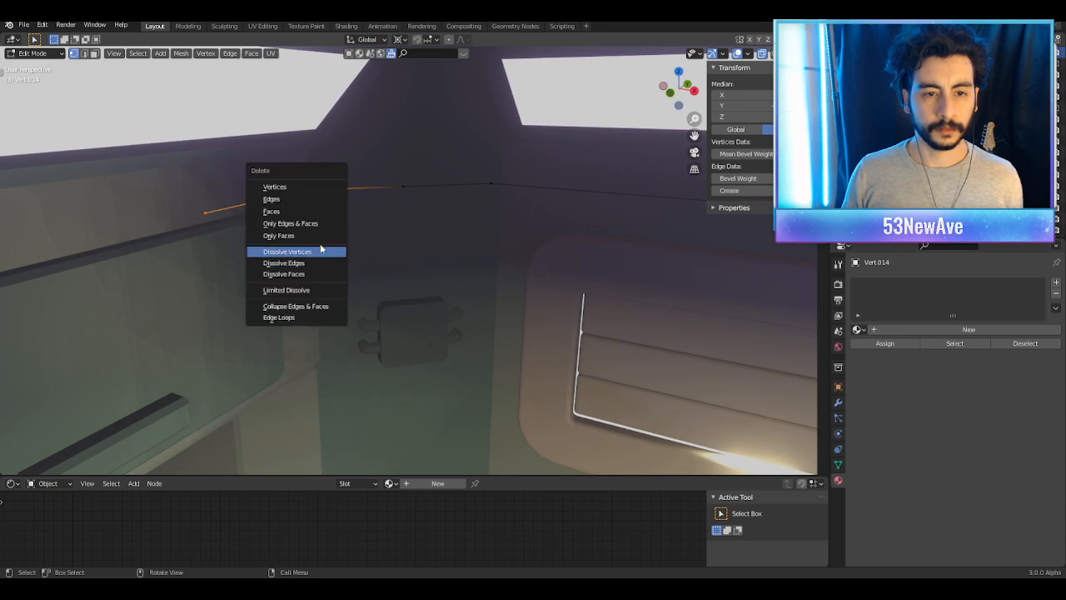
click(305, 189)
Step: Extrude the line's remaining end vertex about 0.3 m straight down to the small box on the diagonal wall
click(417, 197)
middle_drag(414, 205, 427, 232)
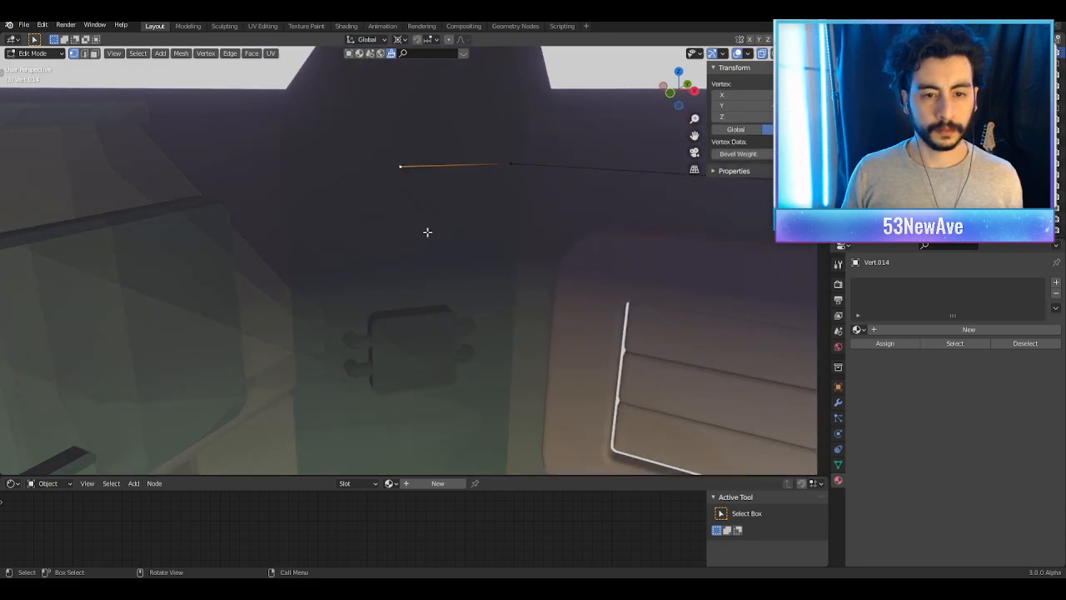
key(e)
key(z)
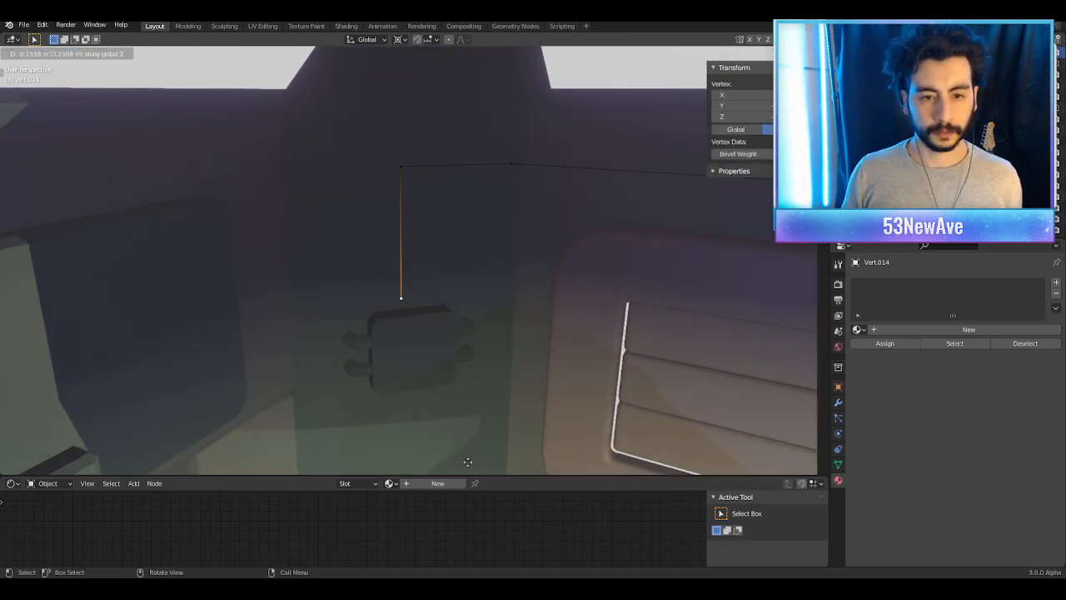
click(472, 77)
middle_drag(462, 137, 477, 232)
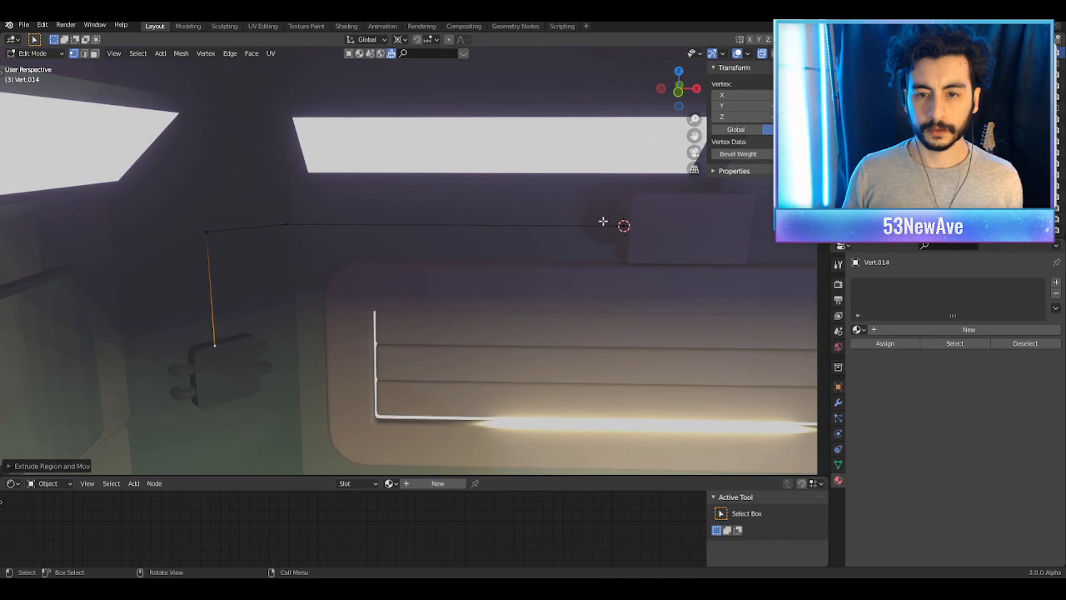
Step: Try a vertex bevel about 0.086 m wide on the bend above the small box
shift+middle_drag(603, 222, 592, 222)
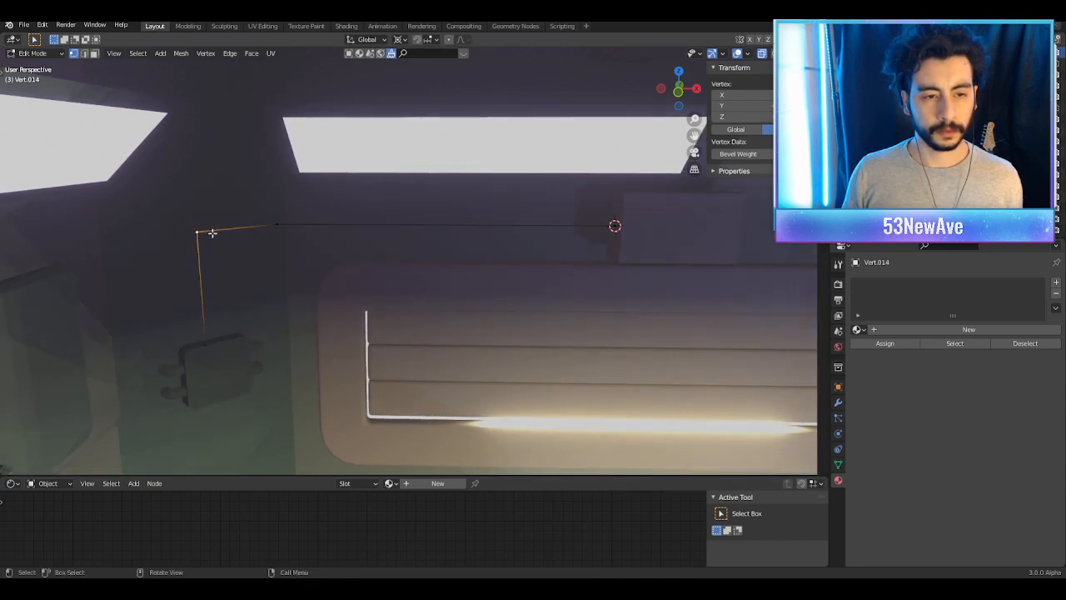
key(ctrl+shift+b)
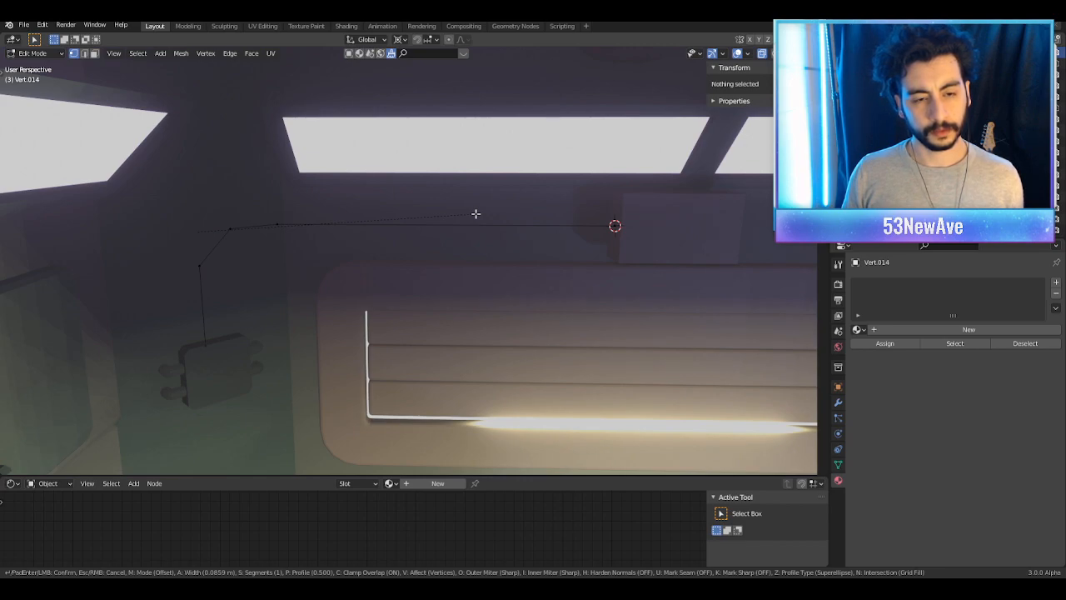
scroll(475, 214, up, 2)
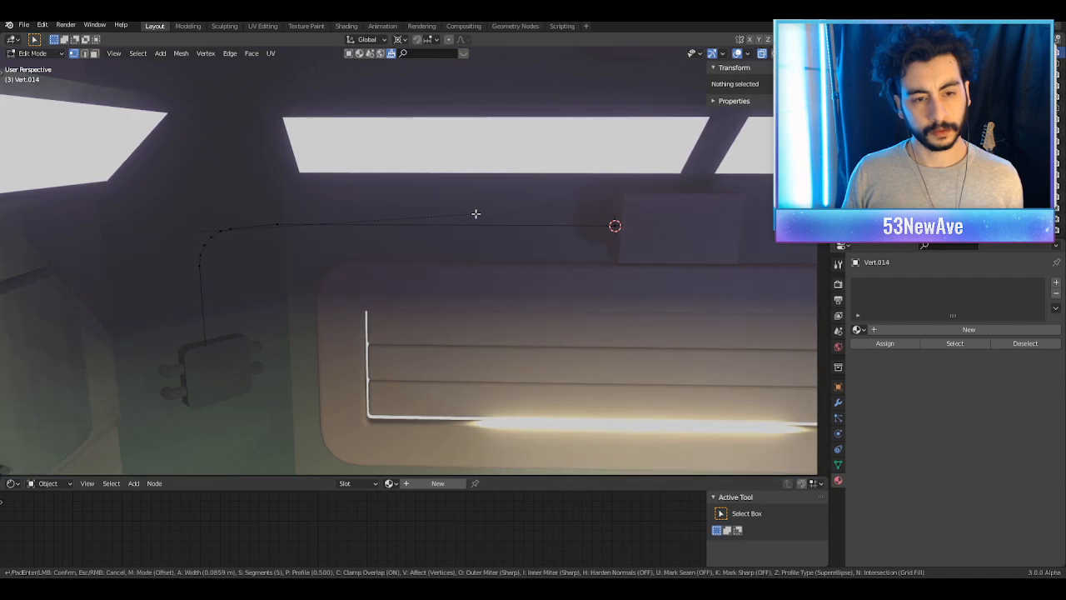
click(476, 214)
middle_drag(476, 214, 428, 177)
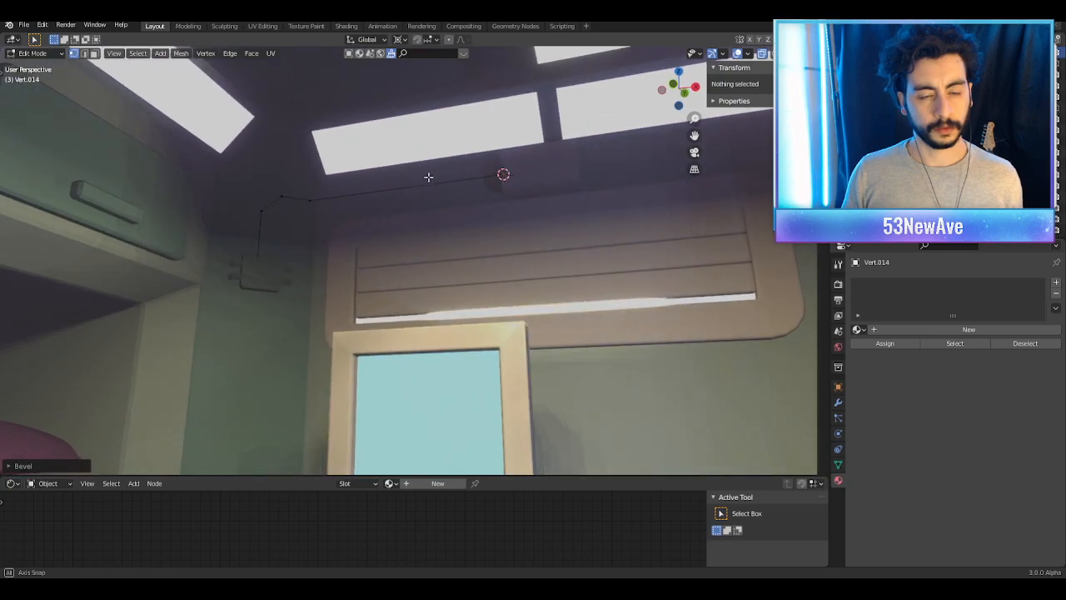
Step: Round the bend above the small box with a four-segment vertex bevel about 0.085 m wide, then leave Edit Mode
key(KP_0)
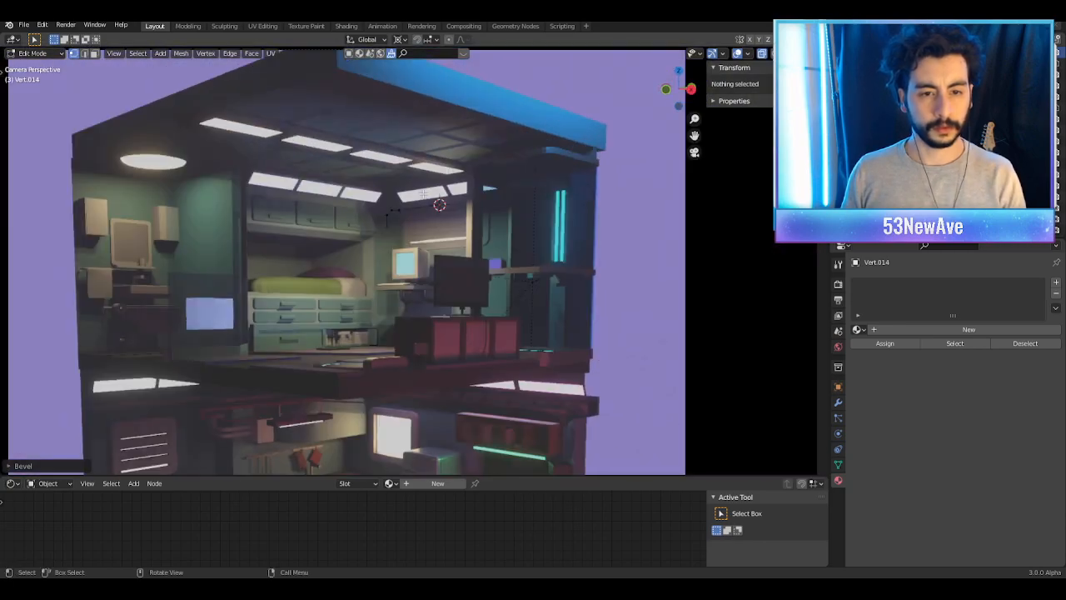
scroll(434, 215, down, 3)
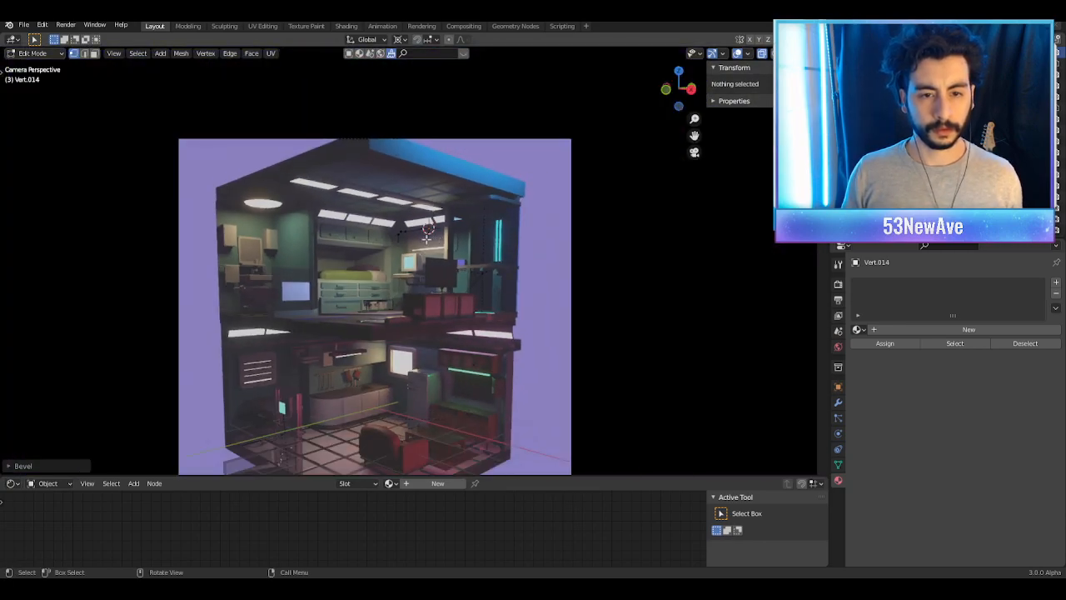
scroll(427, 235, up, 10)
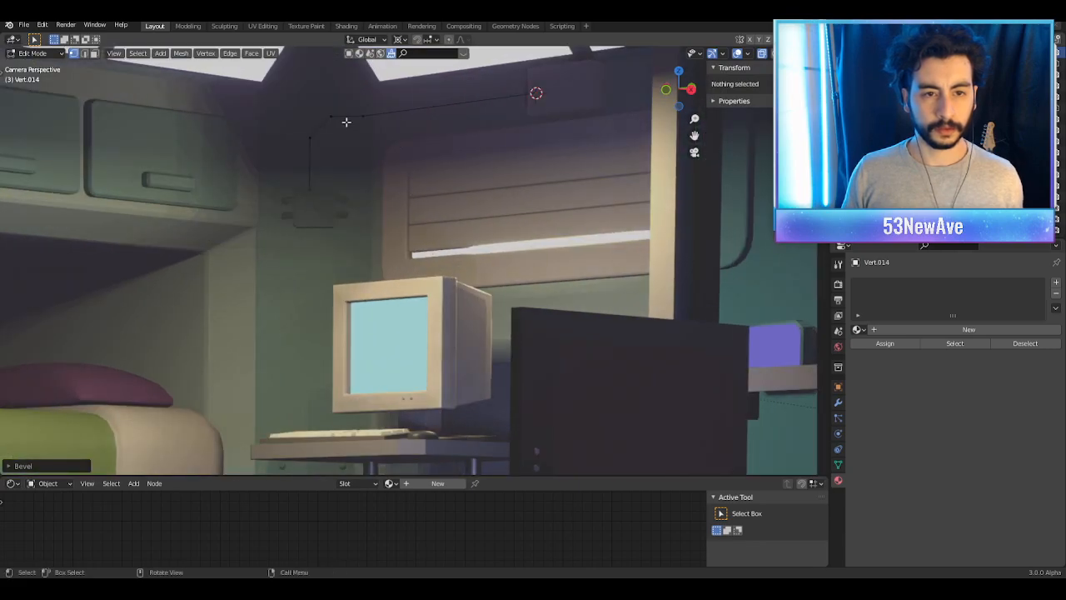
ctrl+click(346, 121)
key(ctrl+shift+b)
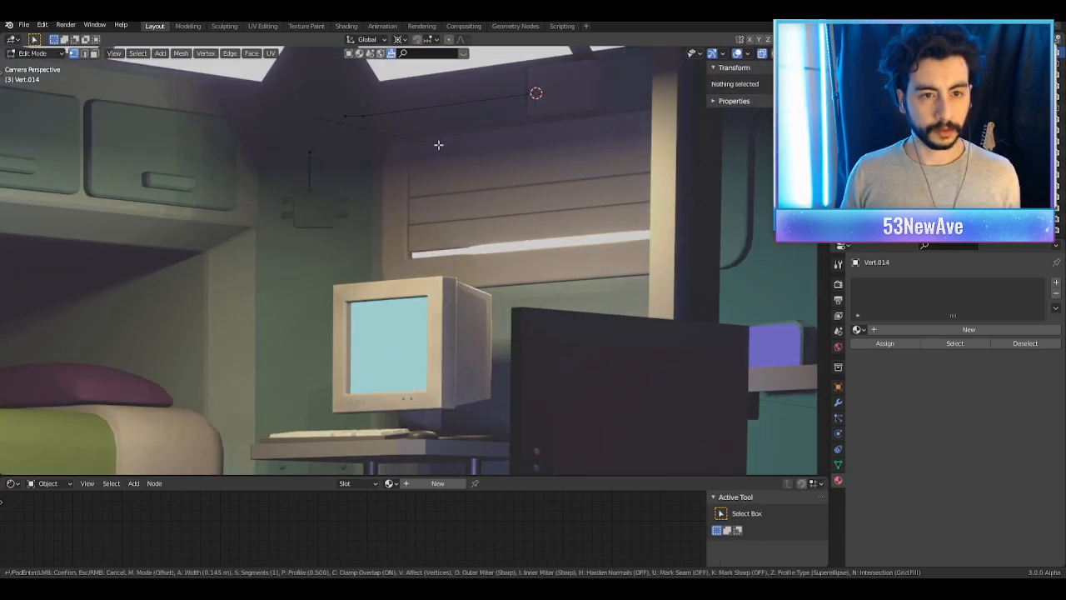
scroll(423, 144, up, 1)
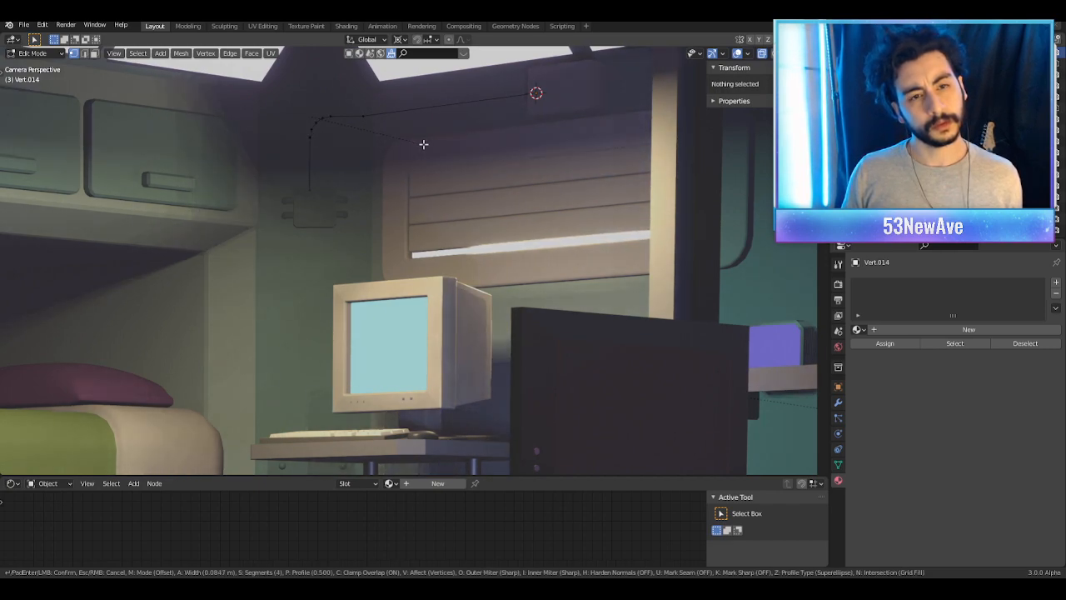
click(424, 144)
scroll(424, 144, down, 2)
key(Tab)
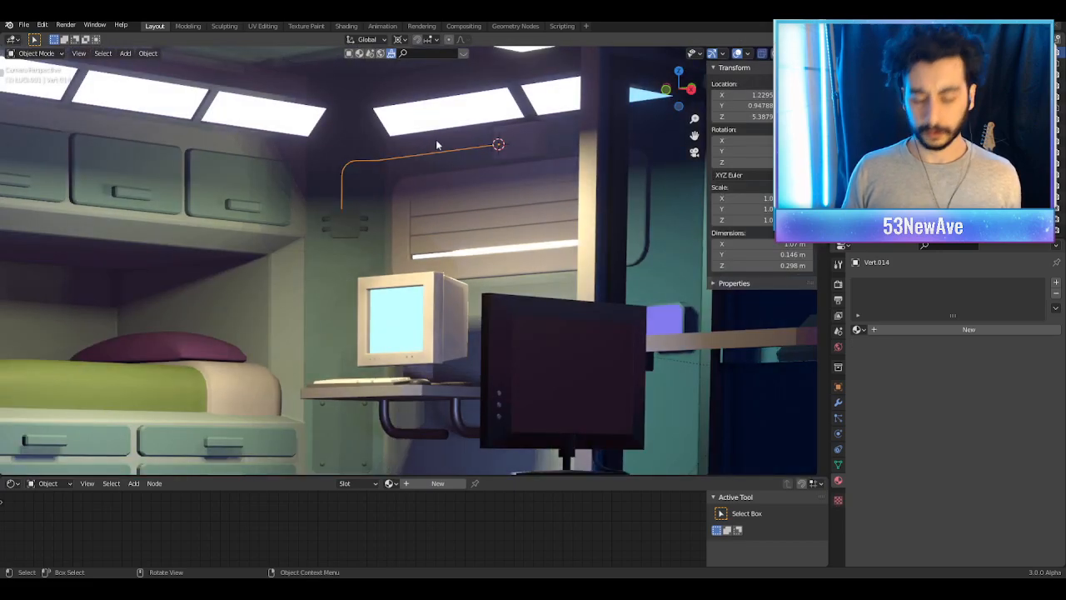
Step: Duplicate the cable line in Edit Mode and place the copy about 0.04 m straight below the original
key(KP_Decimal)
scroll(438, 145, down, 3)
scroll(440, 147, up, 5)
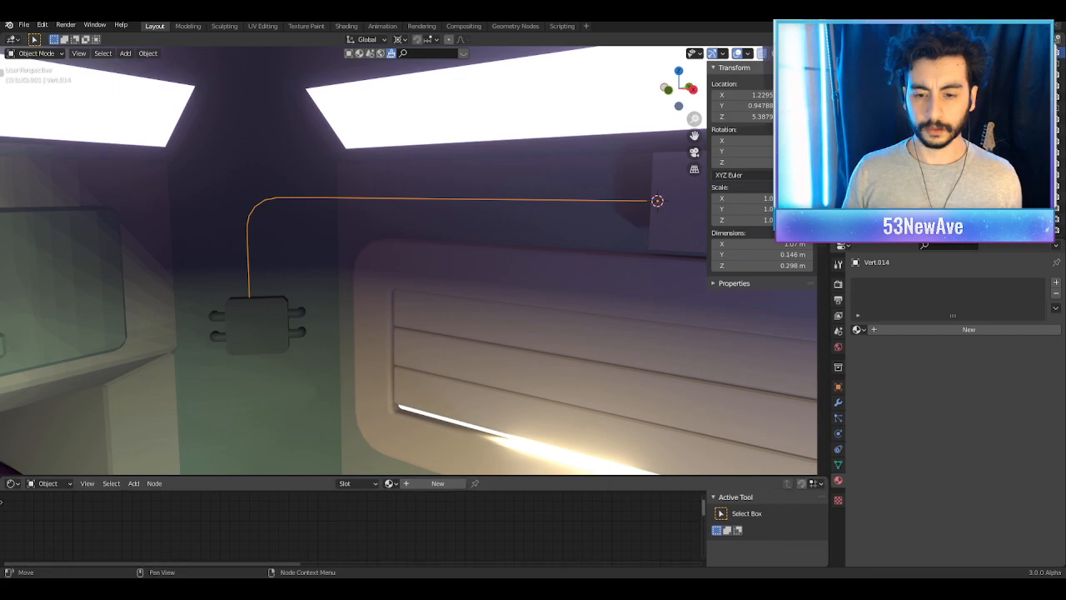
middle_drag(417, 125, 561, 195)
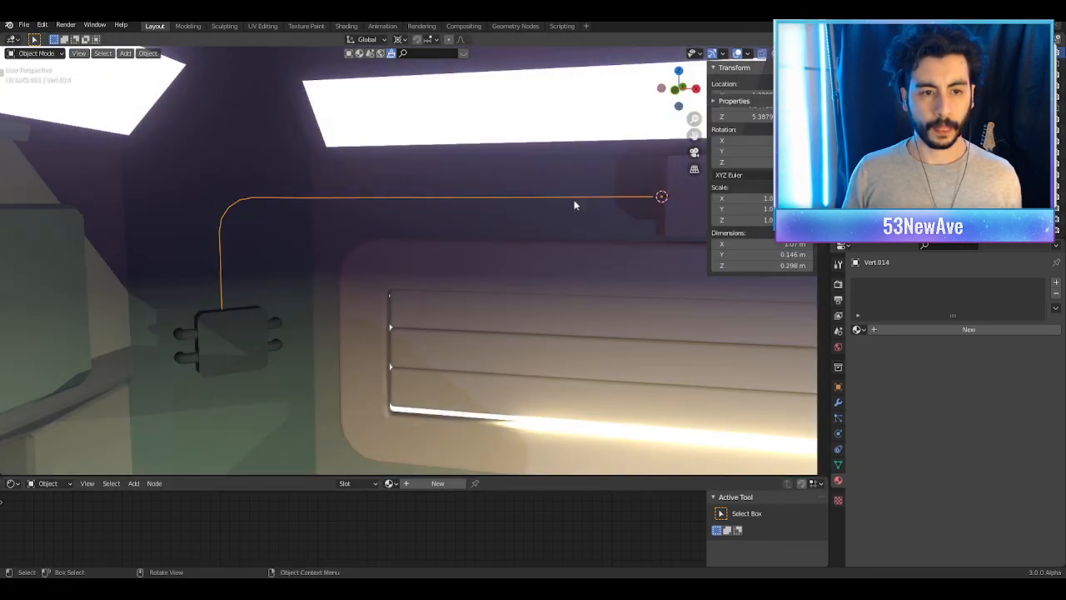
key(Tab)
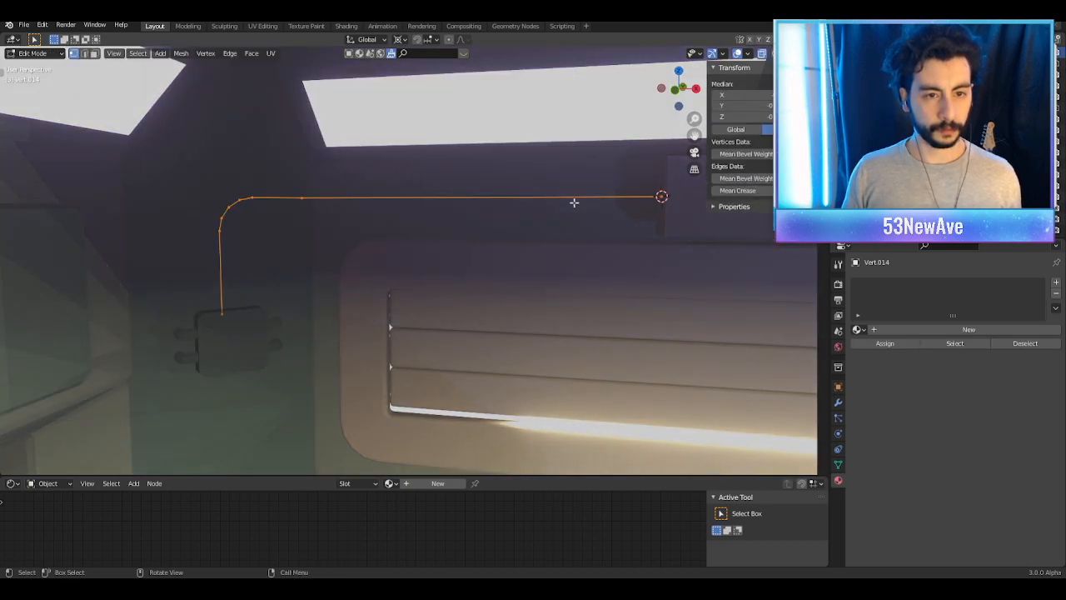
key(g)
key(z)
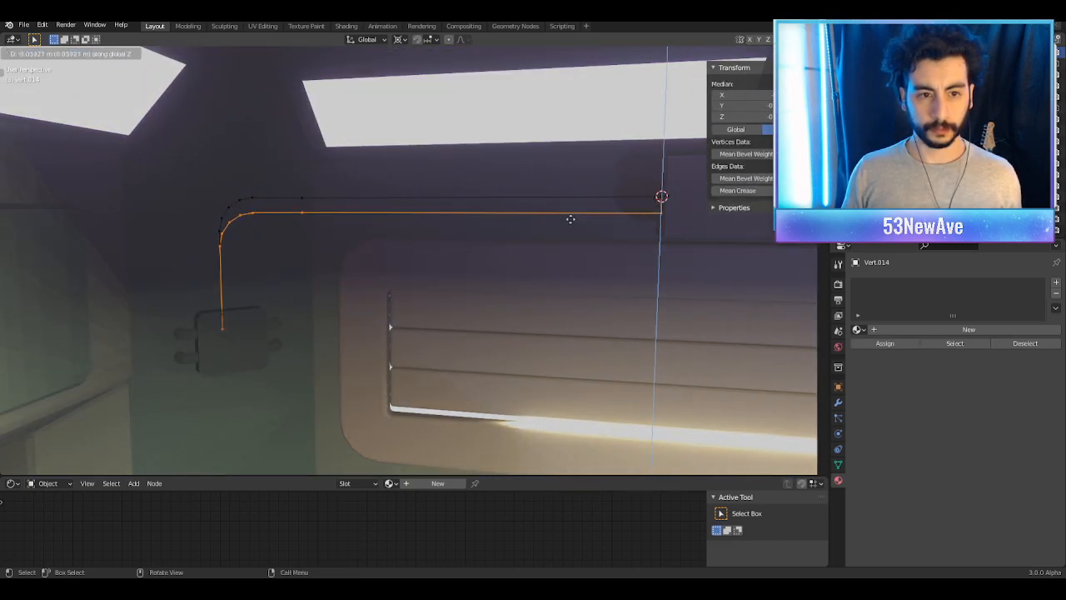
click(571, 219)
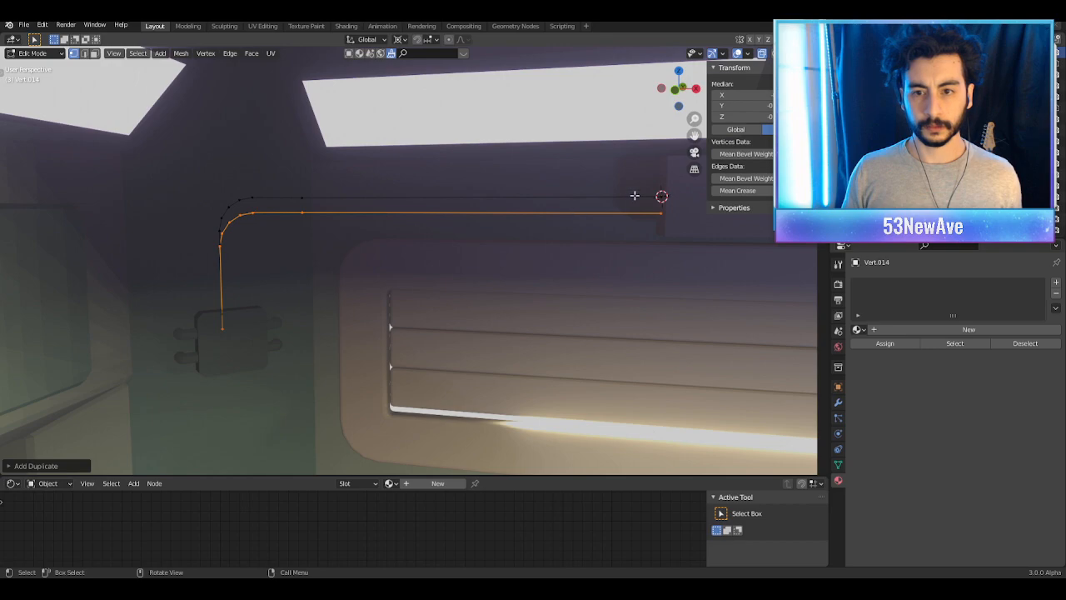
Step: Select the whole original upper line and raise it slightly along the Z axis
click(659, 195)
key(ctrl+l)
key(g)
key(z)
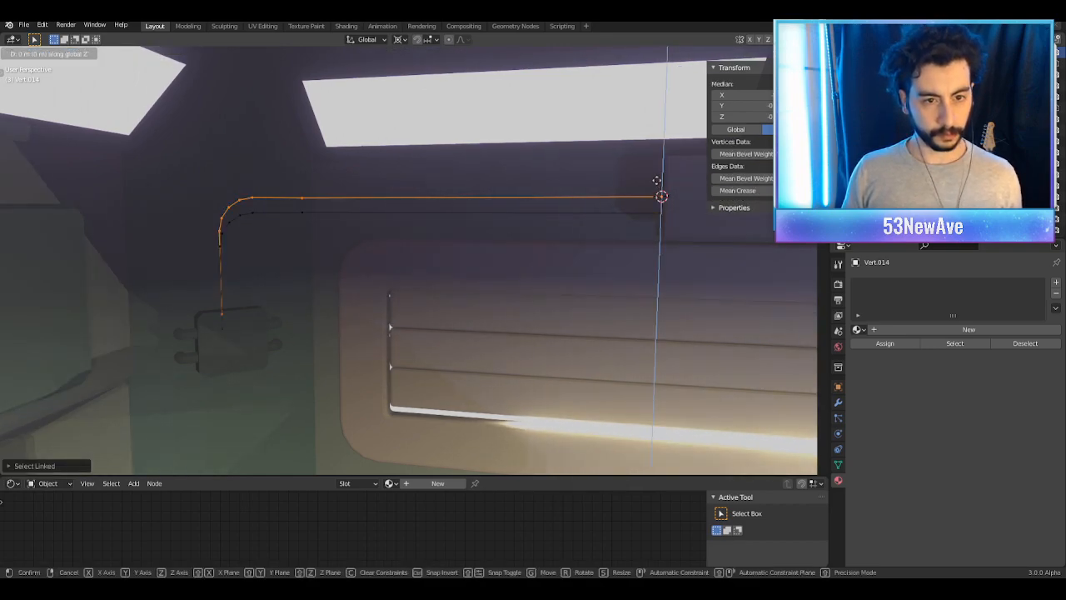
click(651, 154)
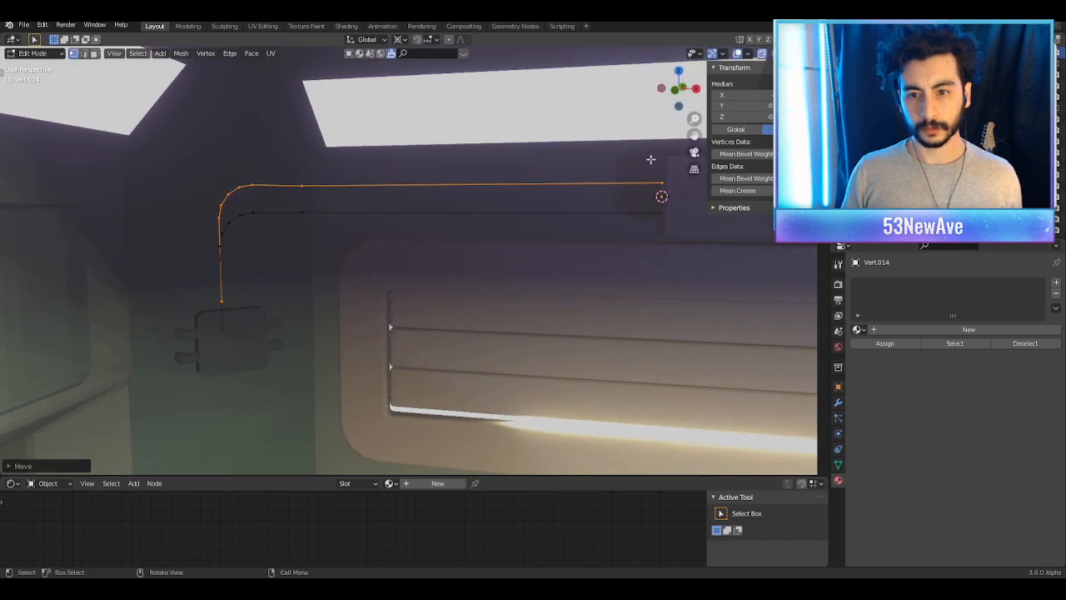
Step: Select the whole lower line and move it slightly up along Z, closer to the upper one
click(600, 209)
key(l)
key(g)
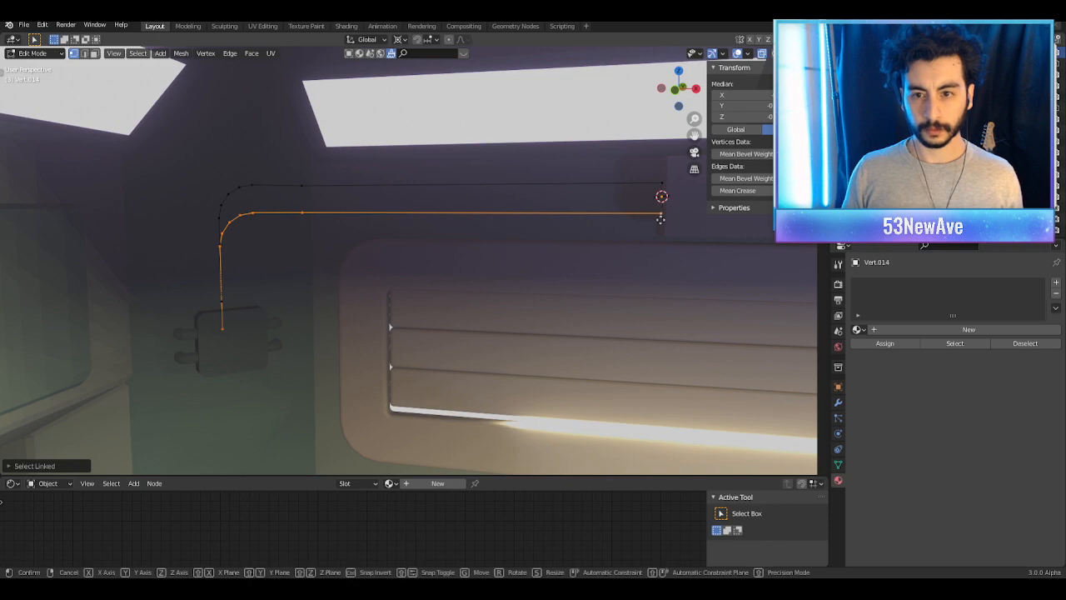
key(z)
click(663, 163)
Step: Move the lower line's bend and vertical run about 0.05 m inward, parallel to the other line's vertical run
shift+middle_drag(283, 229, 373, 206)
scroll(366, 222, up, 2)
ctrl+drag(350, 174, 275, 381)
click(344, 183)
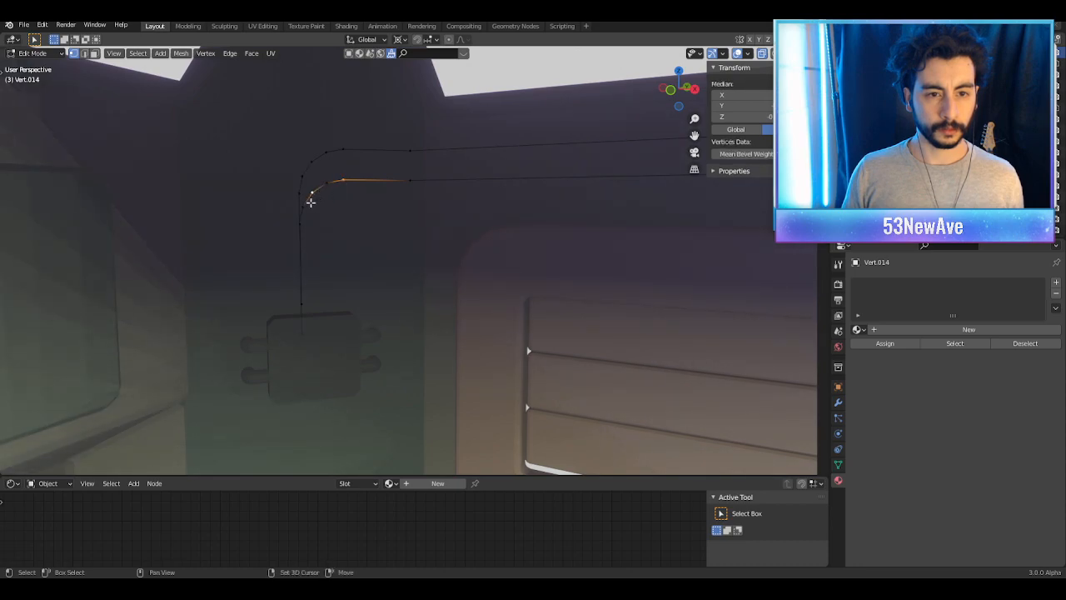
shift+click(305, 329)
middle_drag(305, 328, 409, 347)
scroll(413, 347, up, 2)
key(KP_Decimal)
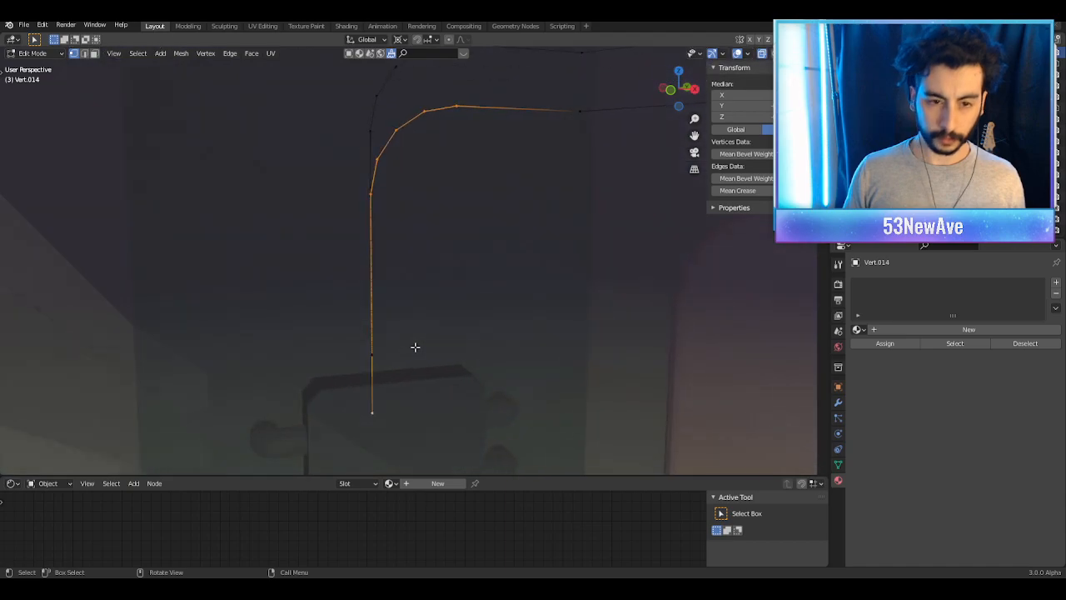
middle_drag(489, 277, 472, 299)
key(g)
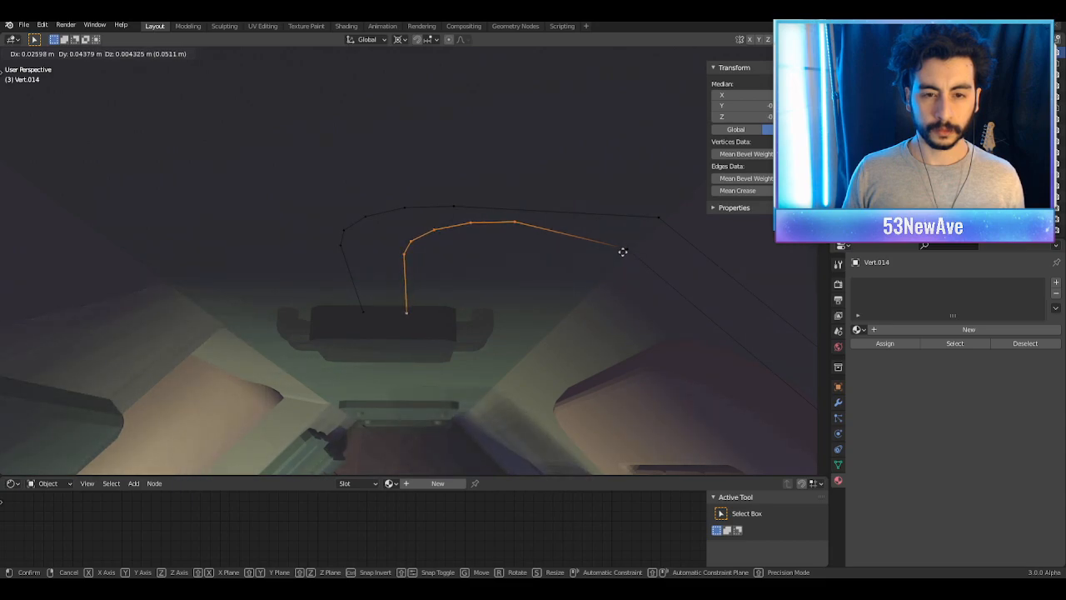
click(623, 251)
Step: Nudge the inner line's bend vertices slightly down along Z to align with its horizontal run
middle_drag(595, 269, 520, 170)
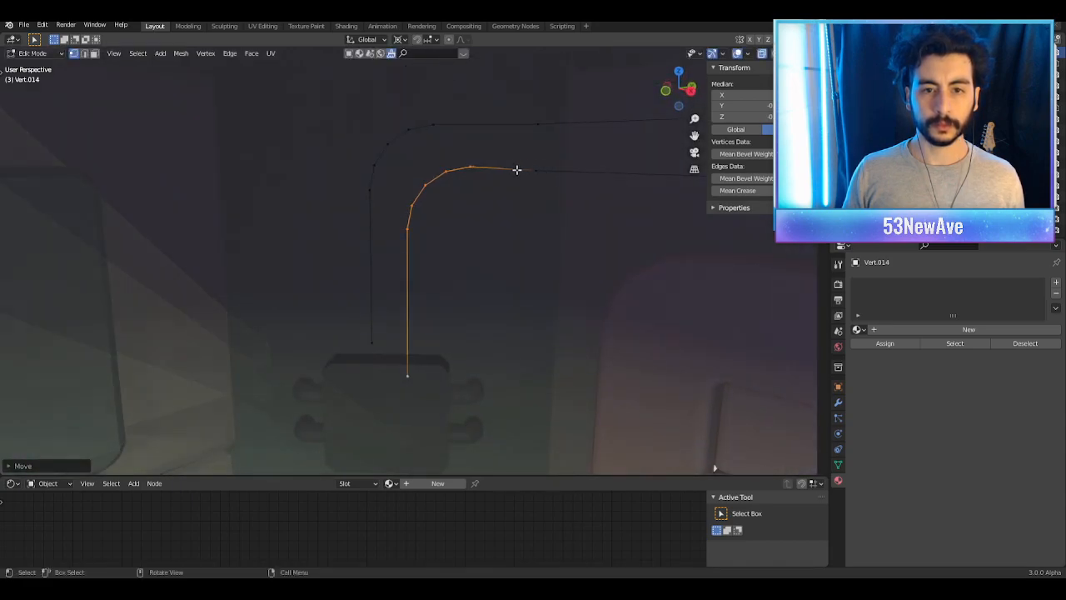
drag(442, 190, 396, 235)
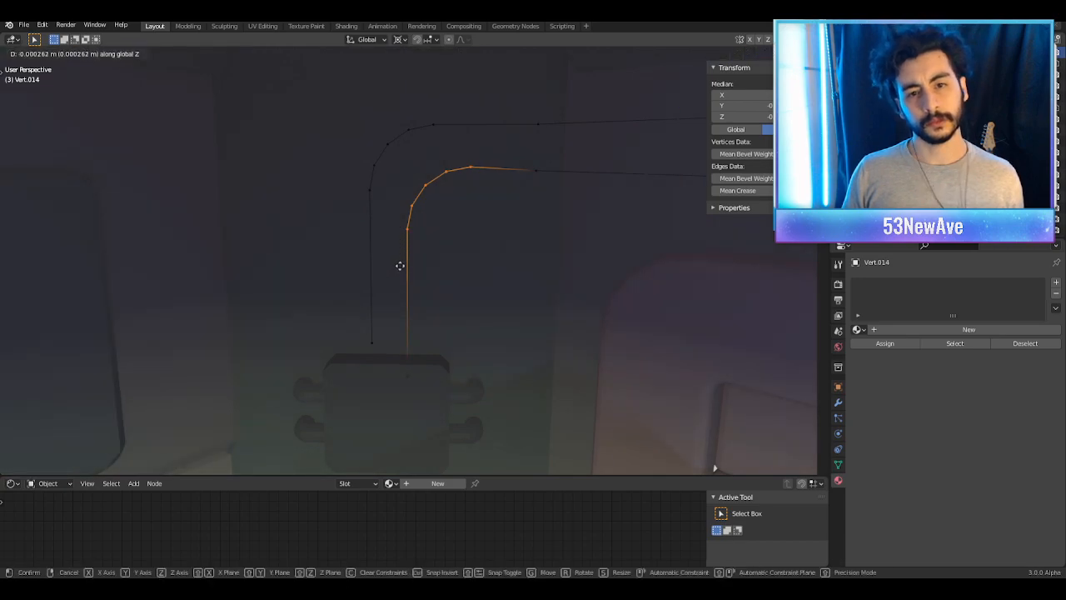
key(z)
click(394, 83)
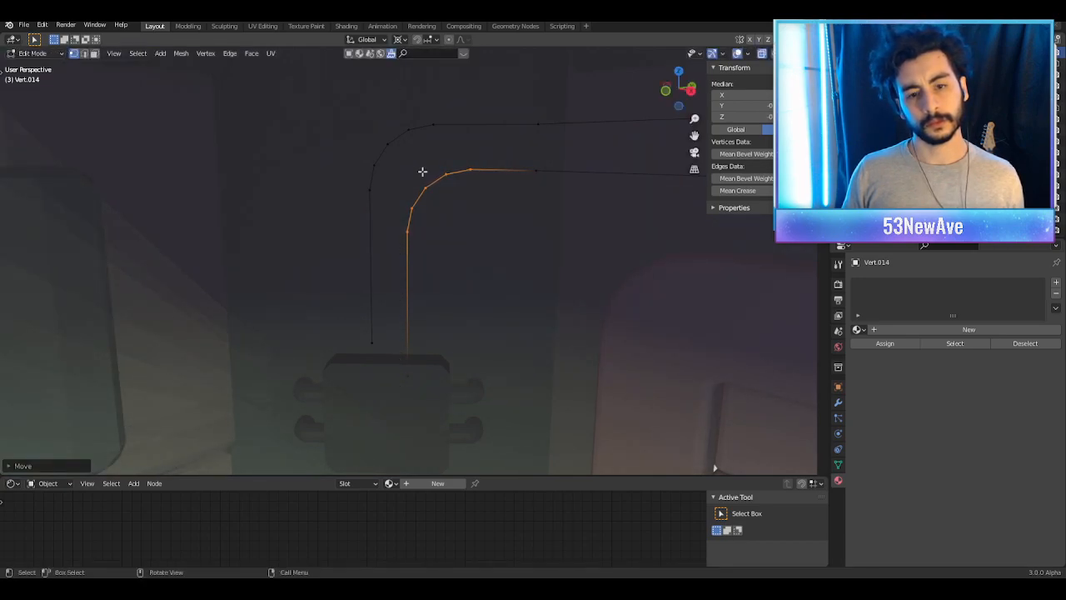
Step: Lower the outer line's end vertex about 0.03 m into the small box and raise the inner line's end vertex slightly
click(426, 379)
middle_drag(426, 356, 388, 340)
click(381, 339)
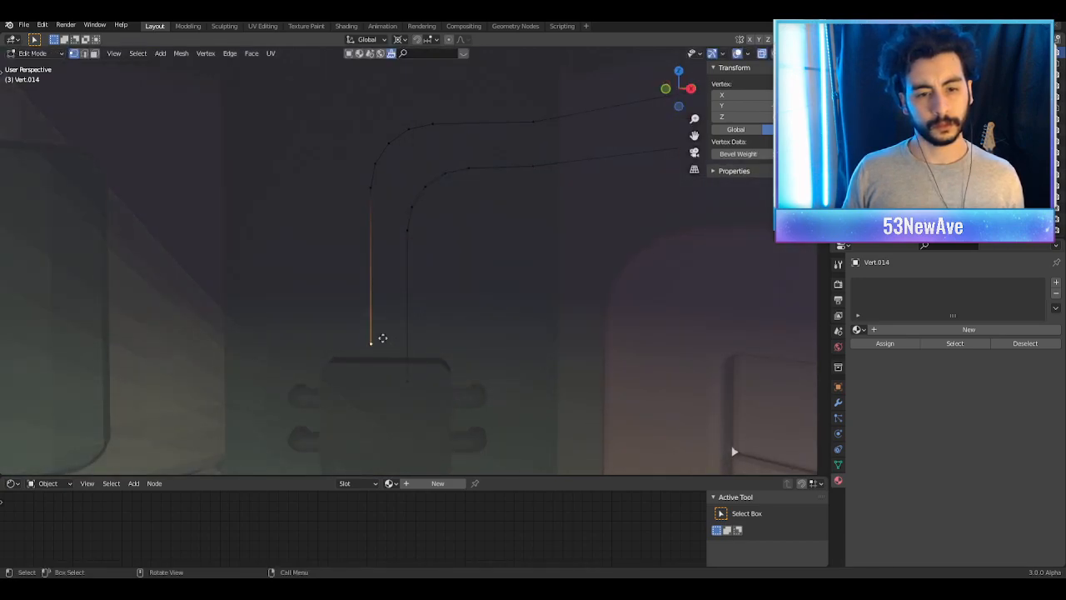
key(g)
key(z)
click(377, 322)
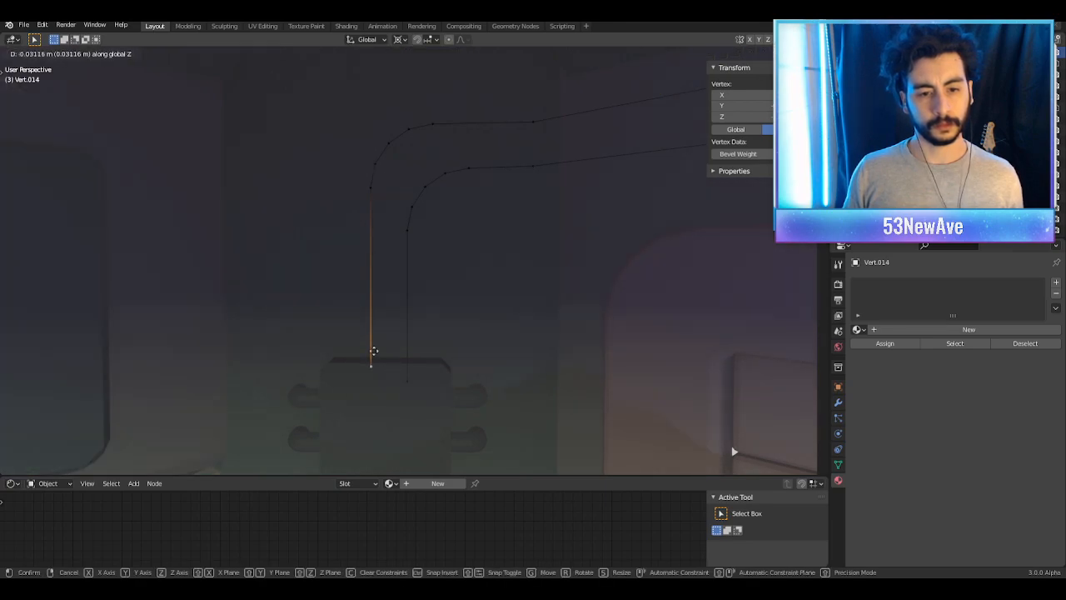
click(416, 401)
key(g)
key(z)
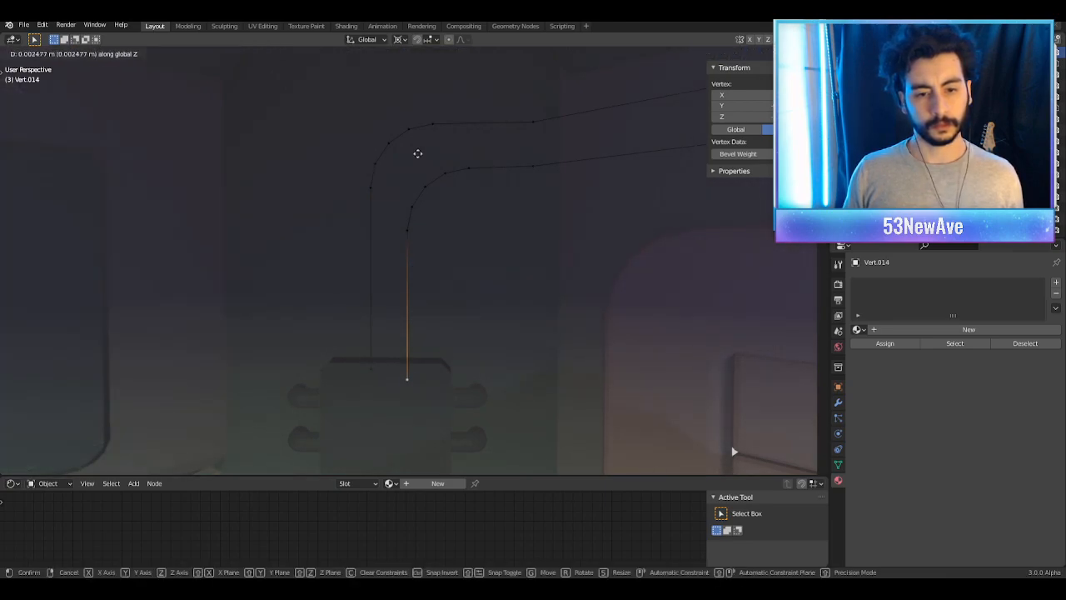
click(396, 69)
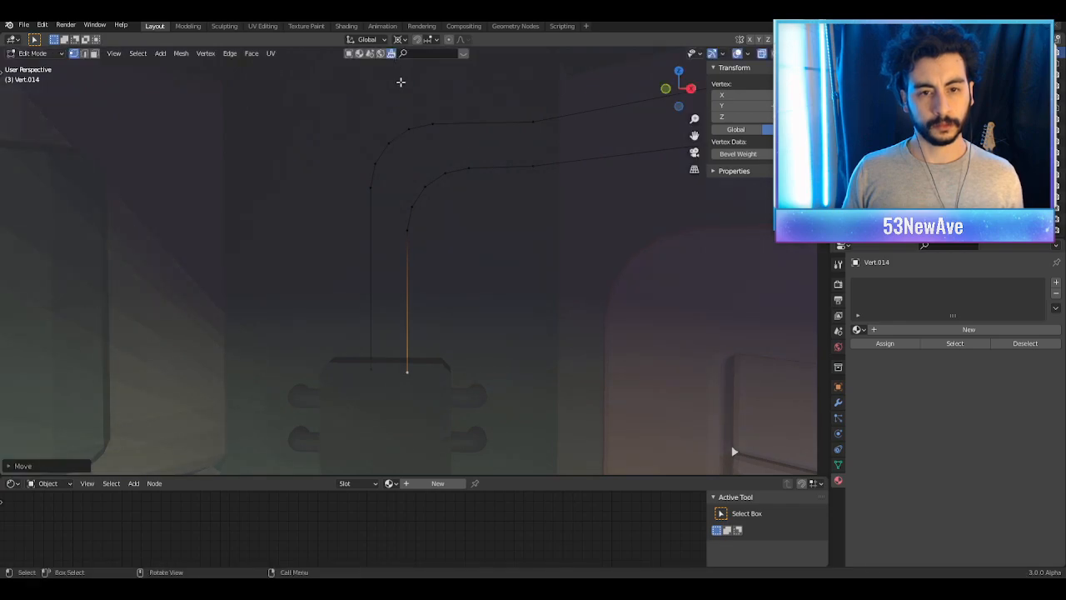
Step: Leave Edit Mode, check the two lines against the whole bedroom corner and save the file
scroll(450, 115, down, 3)
key(Tab)
scroll(571, 197, down, 3)
shift+middle_drag(569, 224, 488, 187)
scroll(488, 186, down, 3)
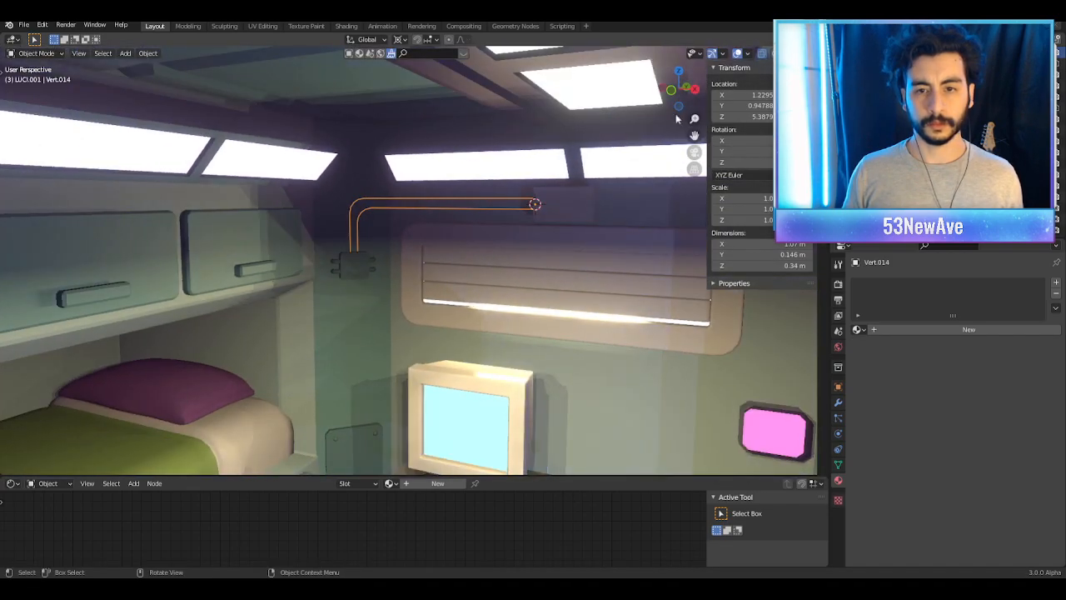
click(737, 54)
click(737, 55)
scroll(530, 213, down, 4)
shift+middle_drag(523, 237, 515, 161)
scroll(514, 155, up, 1)
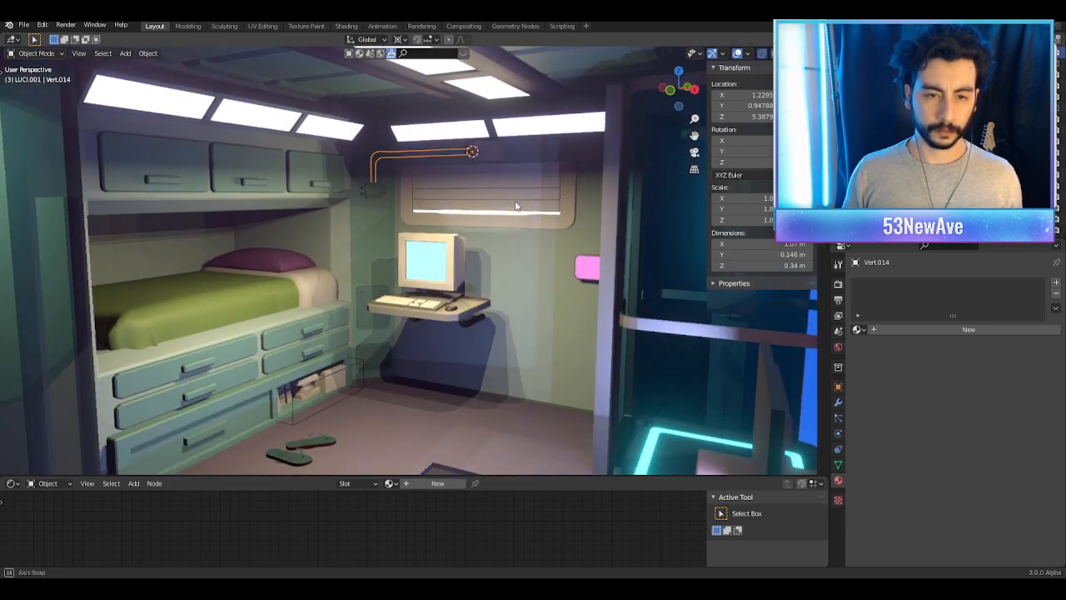
key(ctrl+s)
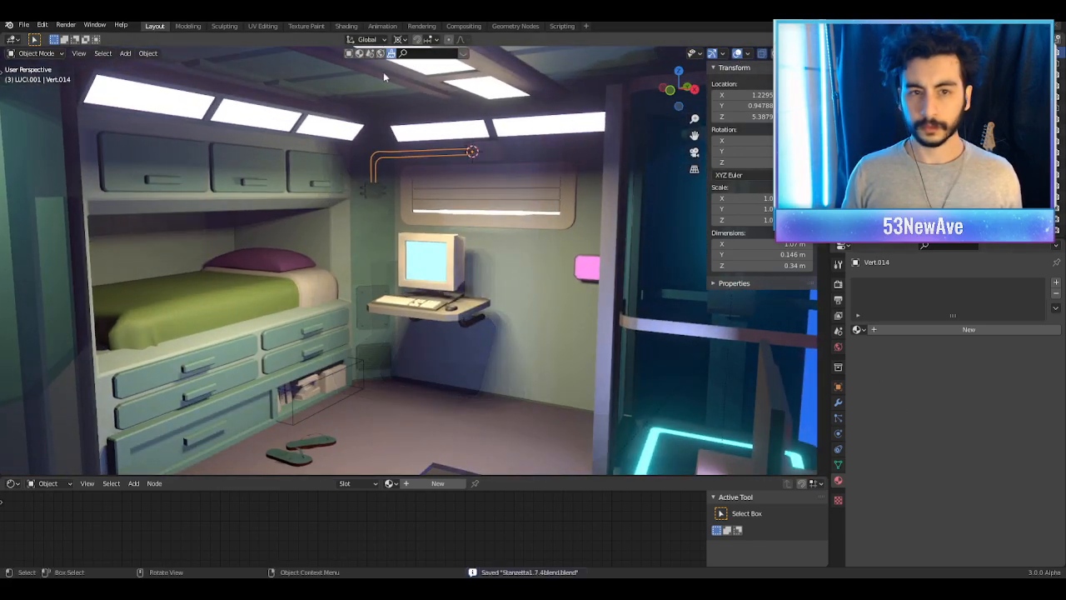
Step: Convert the two lines to a curve and give it a round bevel with a depth of 0.01 m
click(148, 54)
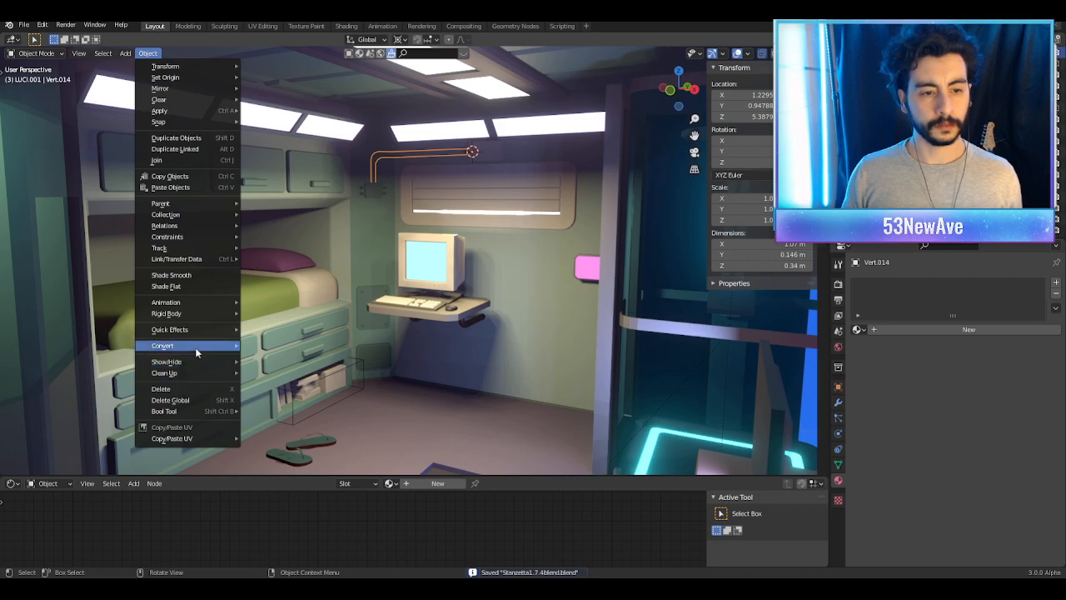
mouse_move(190, 346)
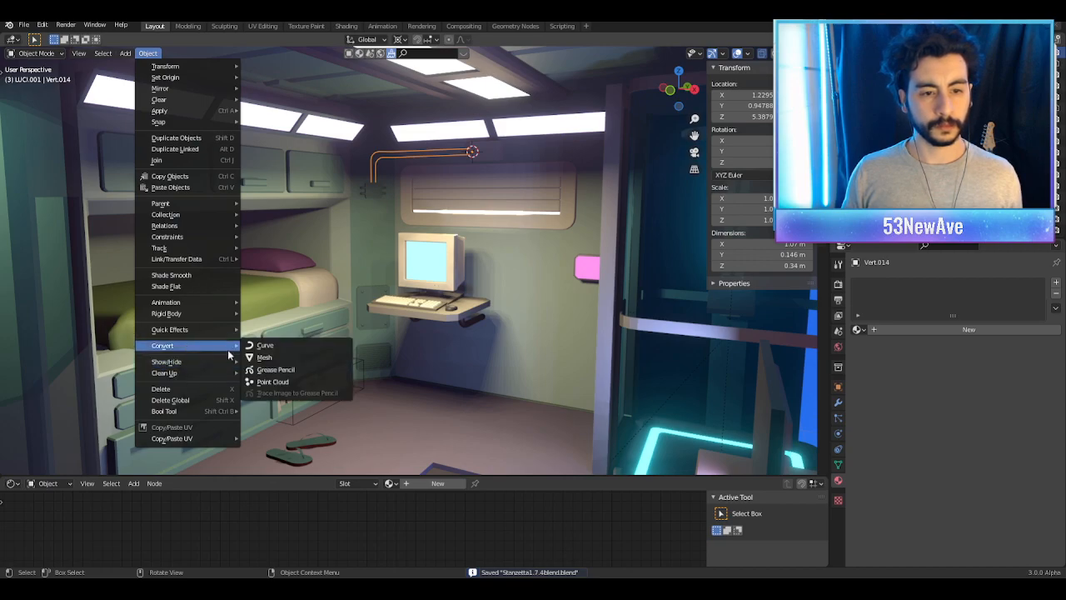
click(275, 357)
click(839, 450)
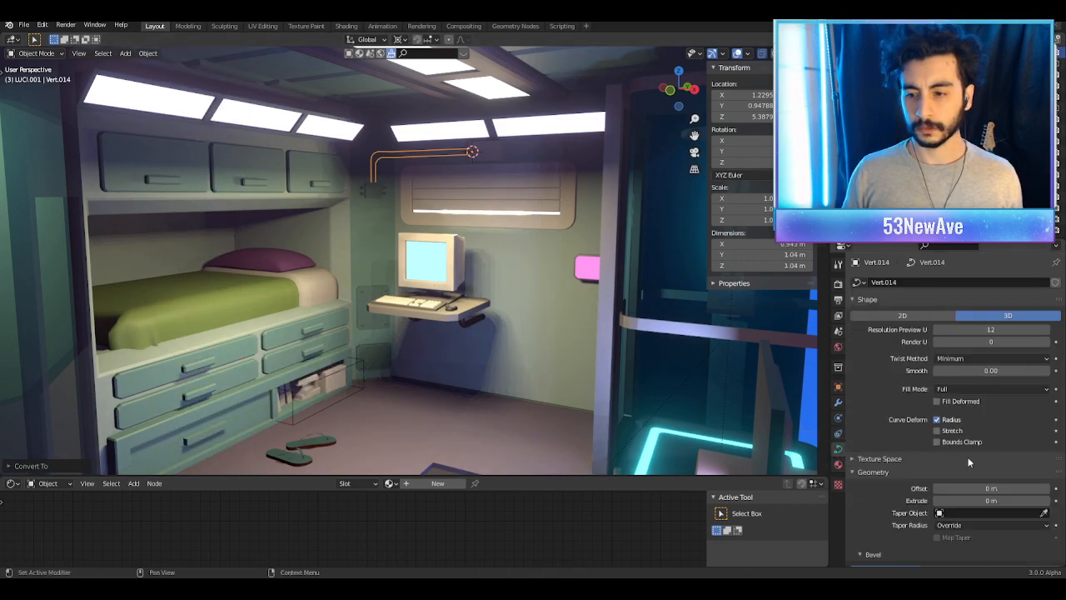
scroll(992, 491, down, 4)
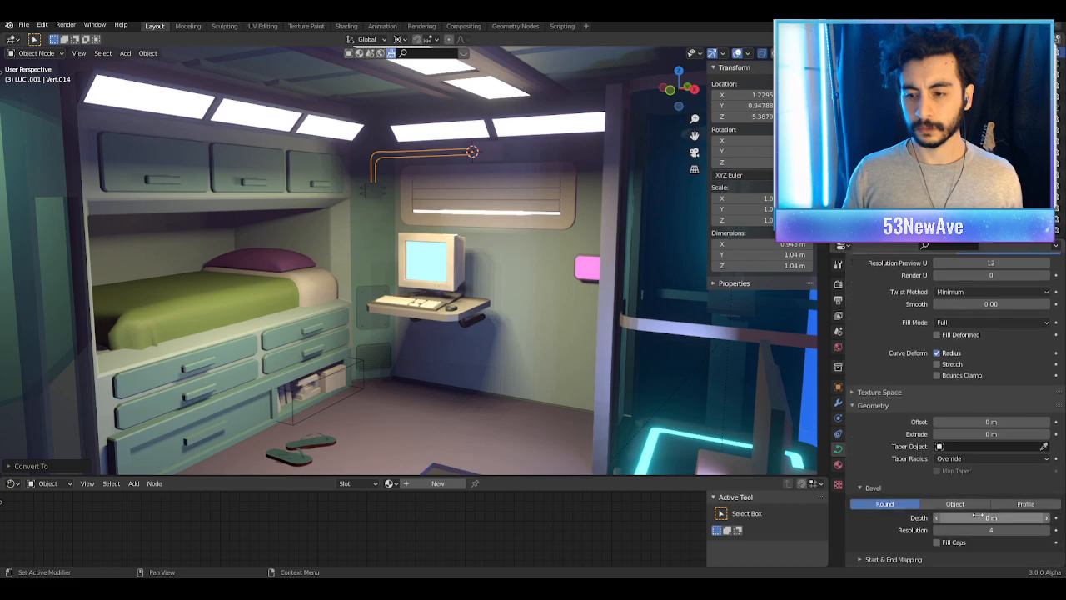
click(1047, 518)
Step: Hide the overlays, review the cables from the scene camera and save the file
click(738, 54)
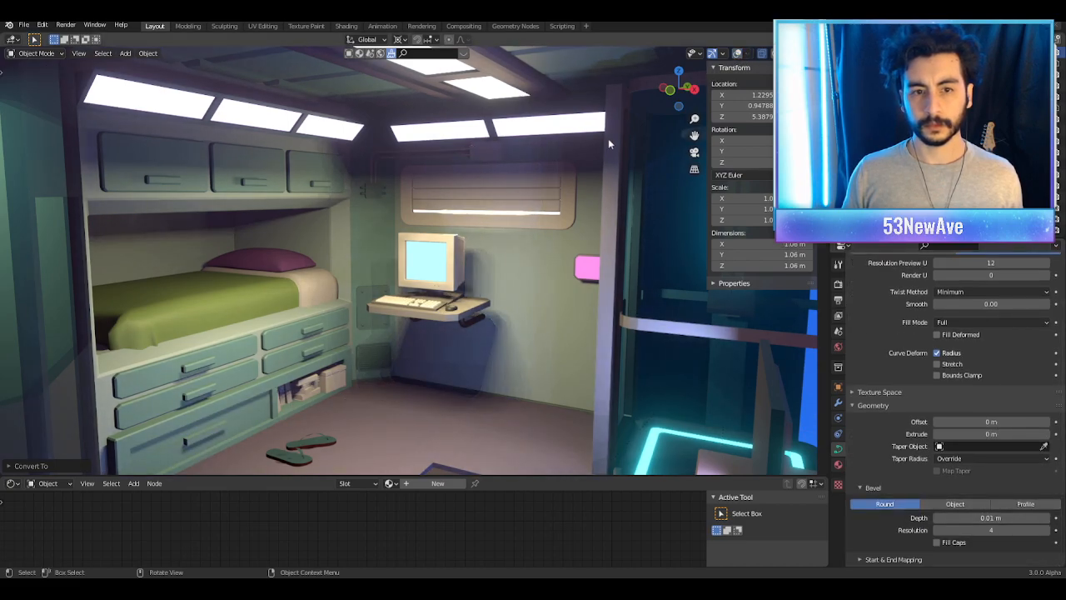
scroll(585, 142, down, 10)
key(KP_0)
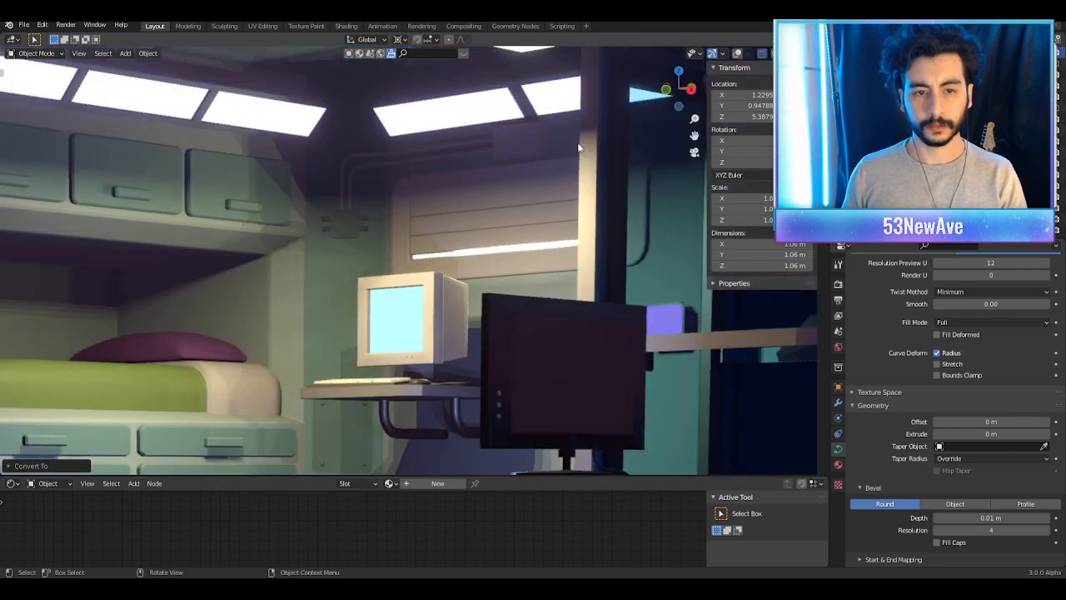
scroll(579, 144, down, 7)
shift+middle_drag(602, 345, 607, 303)
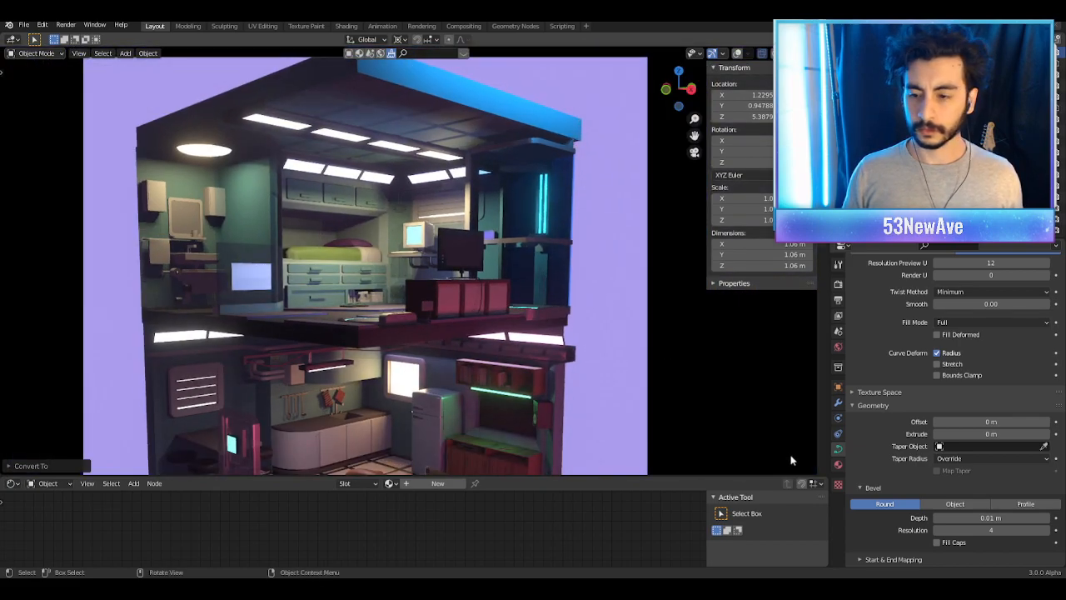
scroll(920, 473, down, 3)
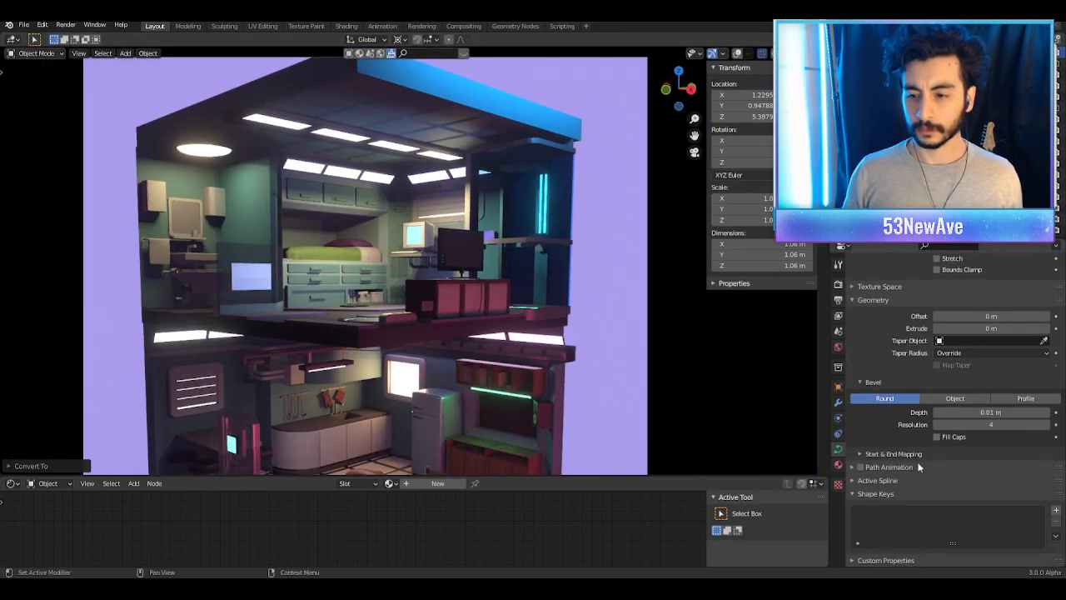
click(839, 466)
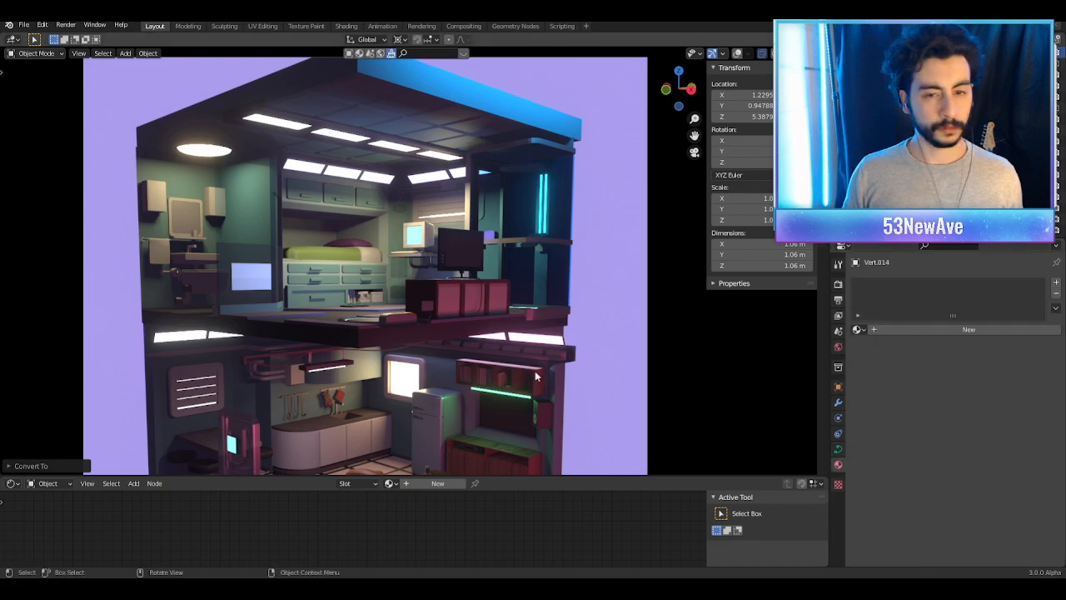
scroll(535, 371, down, 4)
scroll(544, 348, up, 2)
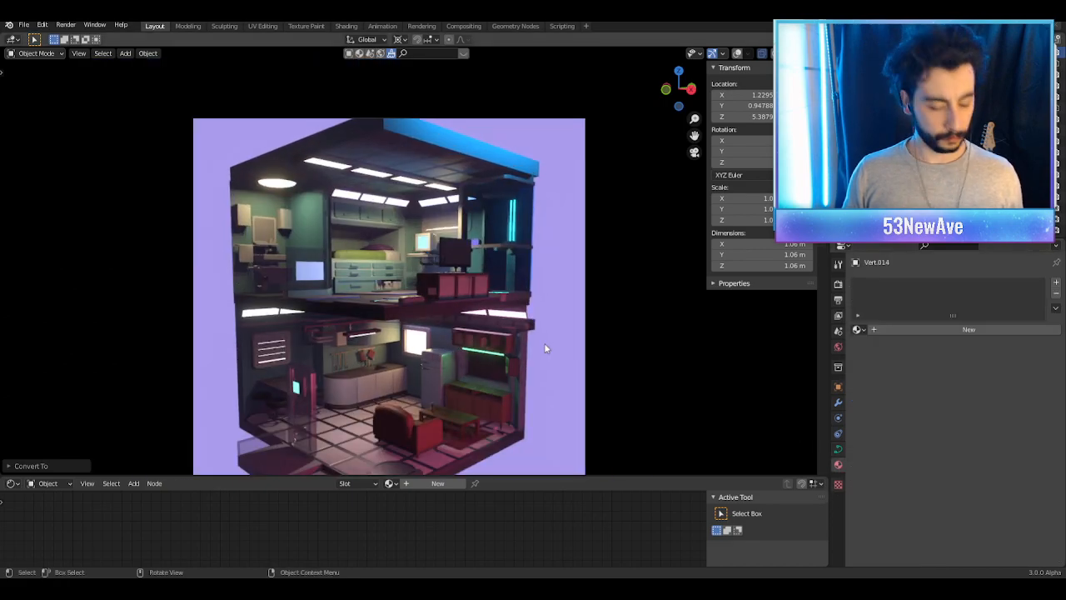
key(ctrl+s)
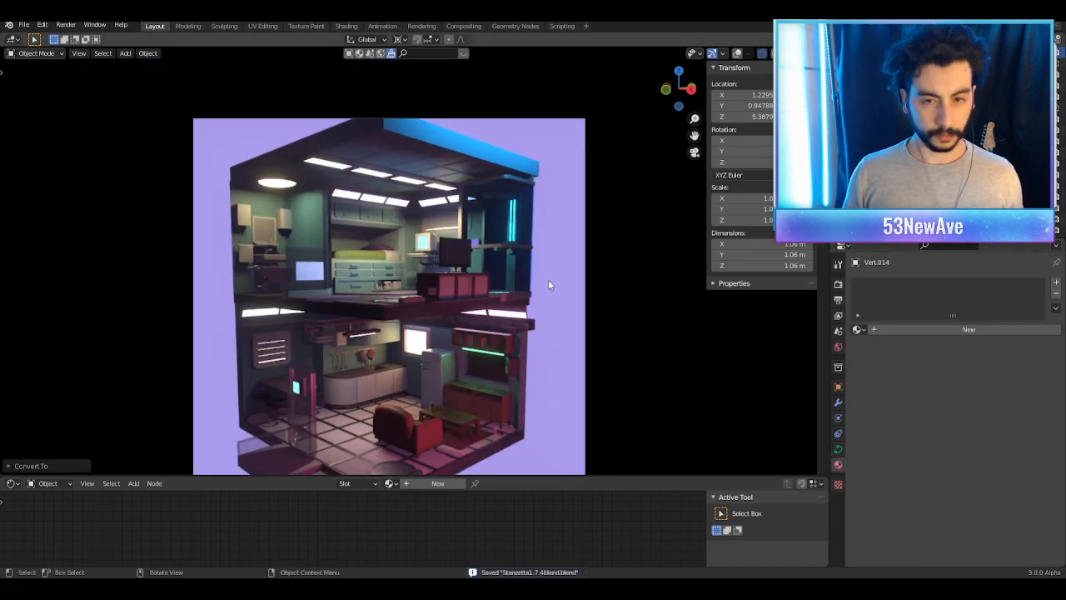
Step: Create a new material for the two cables and set its surface shader to Emission
scroll(549, 285, up, 5)
click(738, 54)
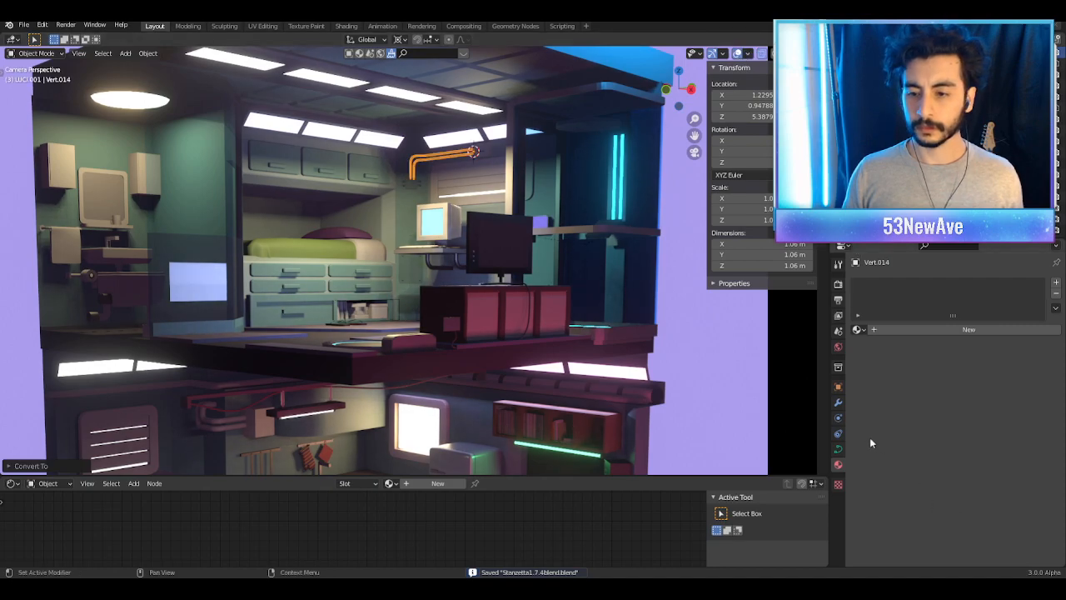
click(928, 330)
click(974, 447)
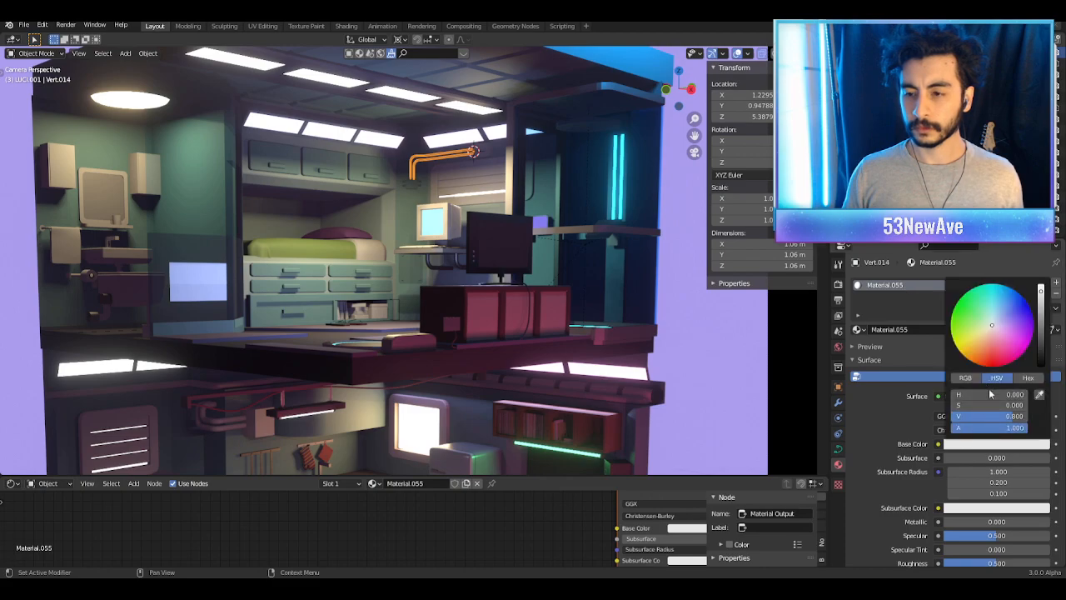
click(963, 398)
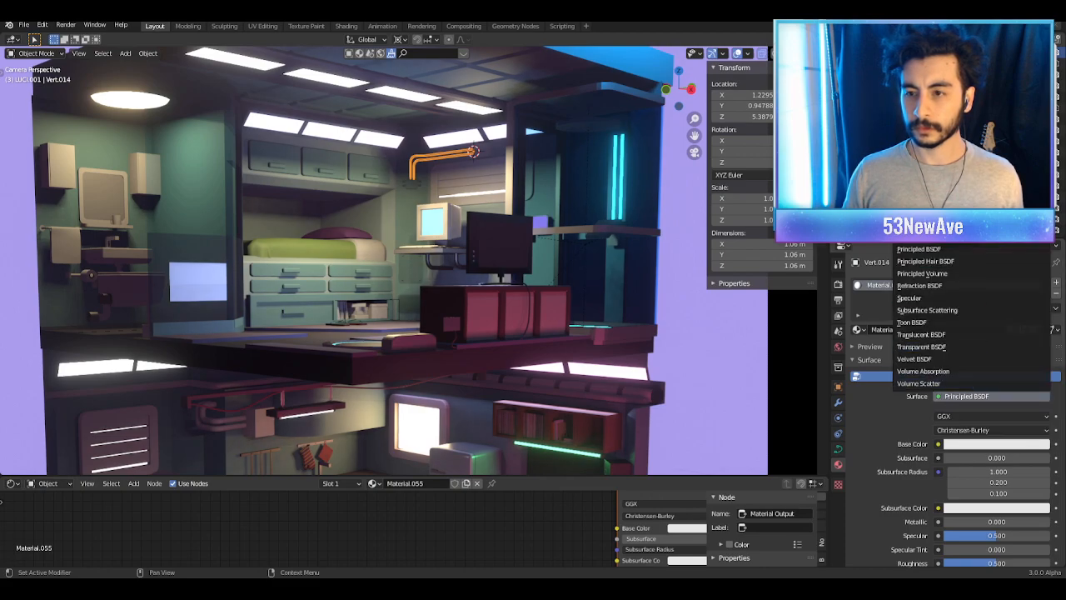
click(925, 176)
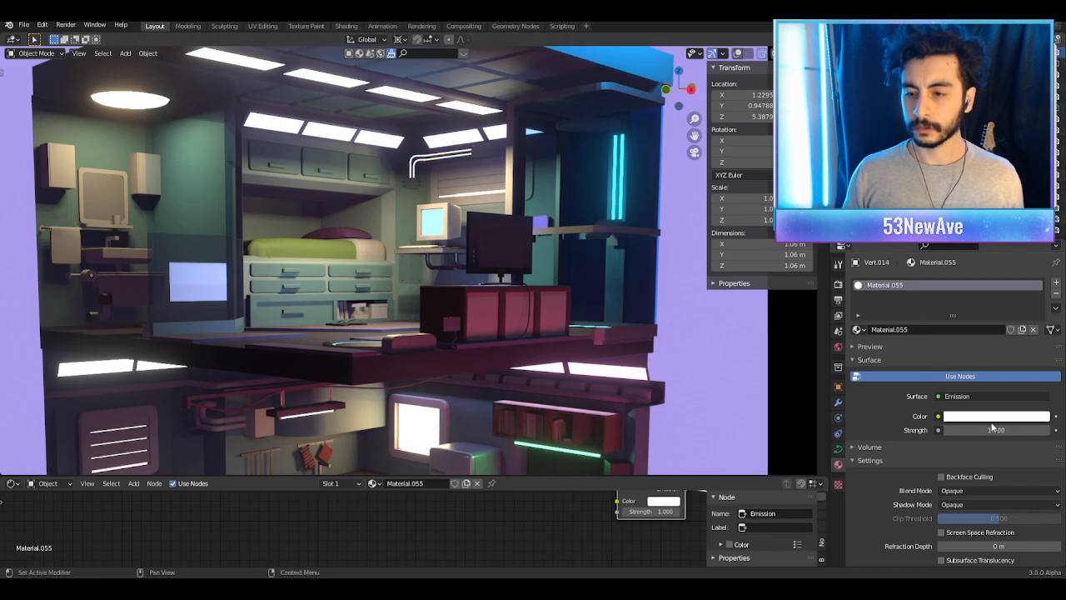
Step: Set the cables' emission colour to bright pink, check it in the full camera view and save the file
click(990, 416)
drag(993, 299, 1008, 306)
scroll(456, 295, down, 3)
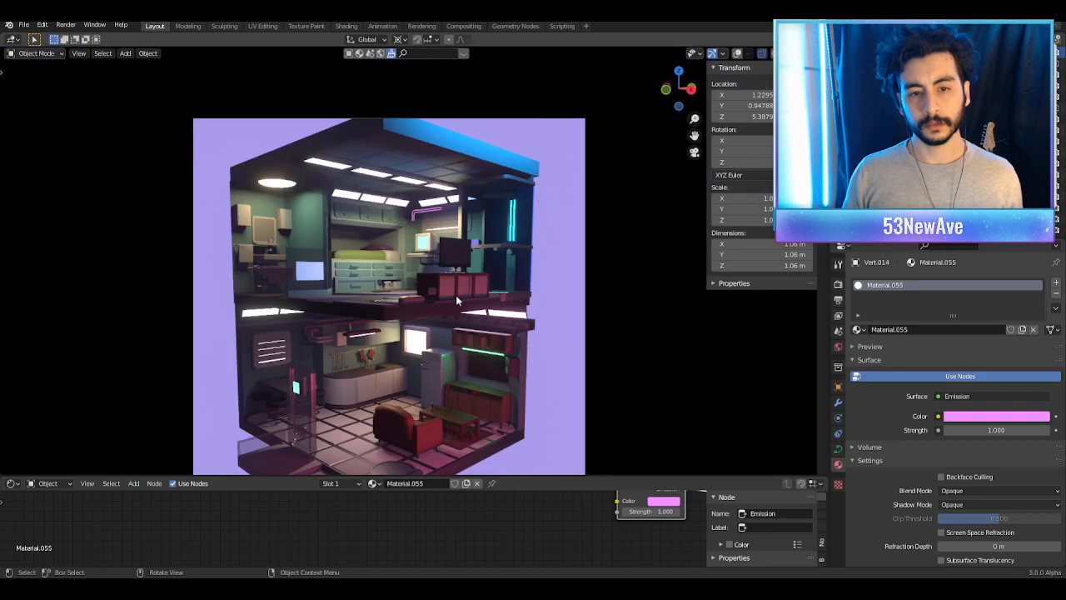
shift+middle_drag(492, 306, 511, 282)
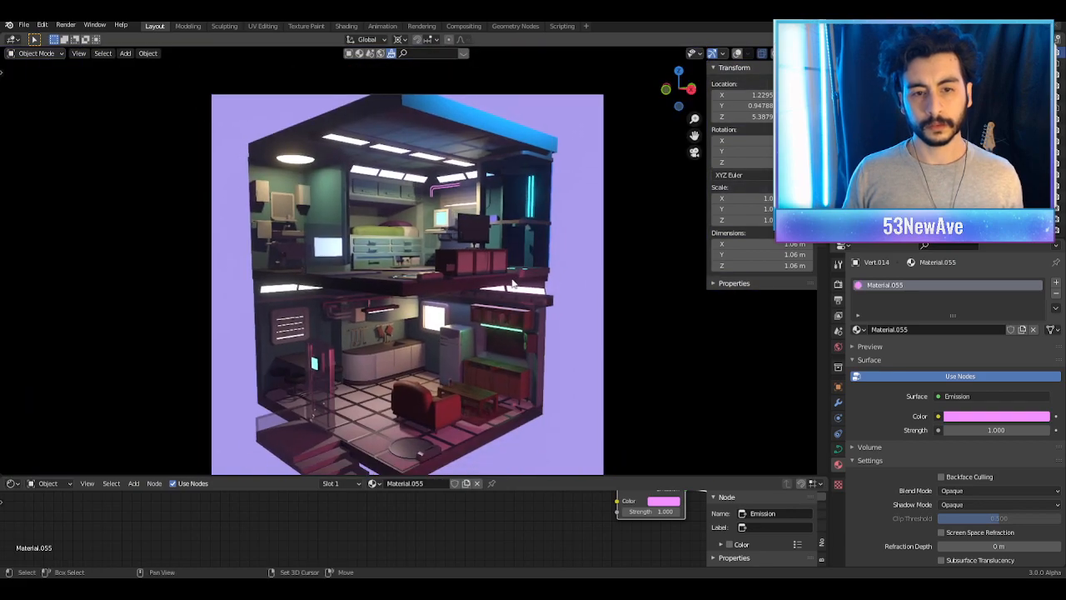
key(ctrl+s)
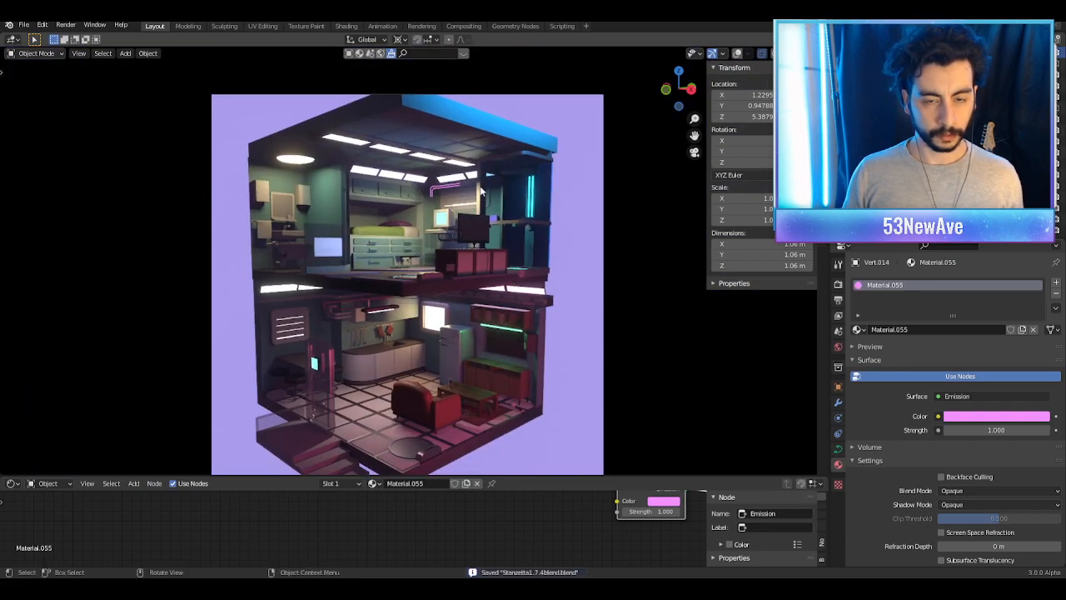
Step: Select the small wall box below the pink cables and darken its Bordo Luci.002 base colour to a value of 0.253
scroll(461, 392, up, 5)
scroll(462, 389, up, 4)
shift+middle_drag(491, 365, 457, 254)
scroll(456, 254, up, 8)
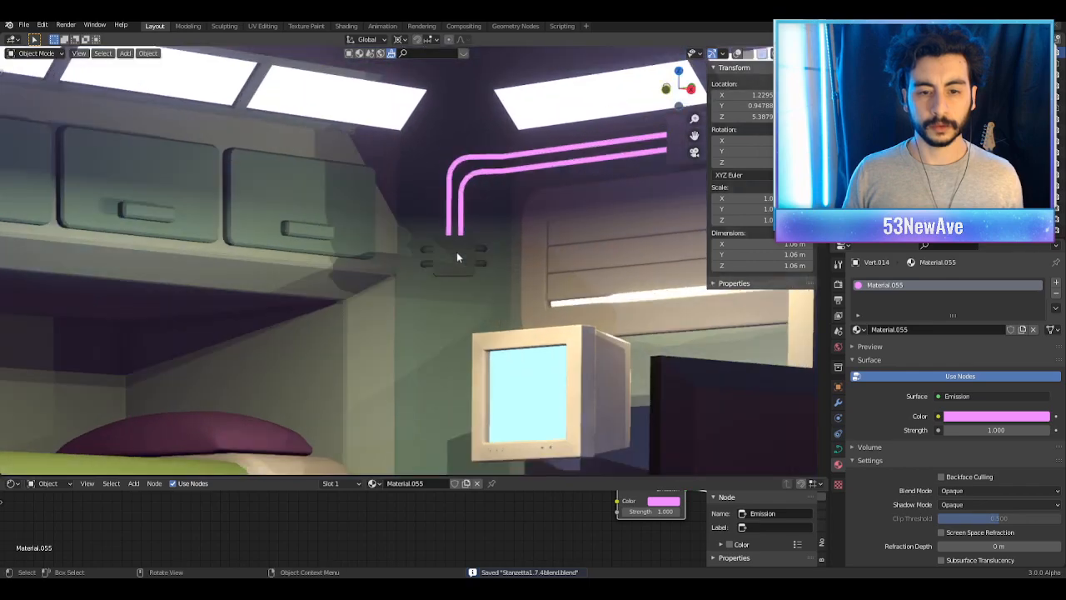
scroll(491, 278, down, 3)
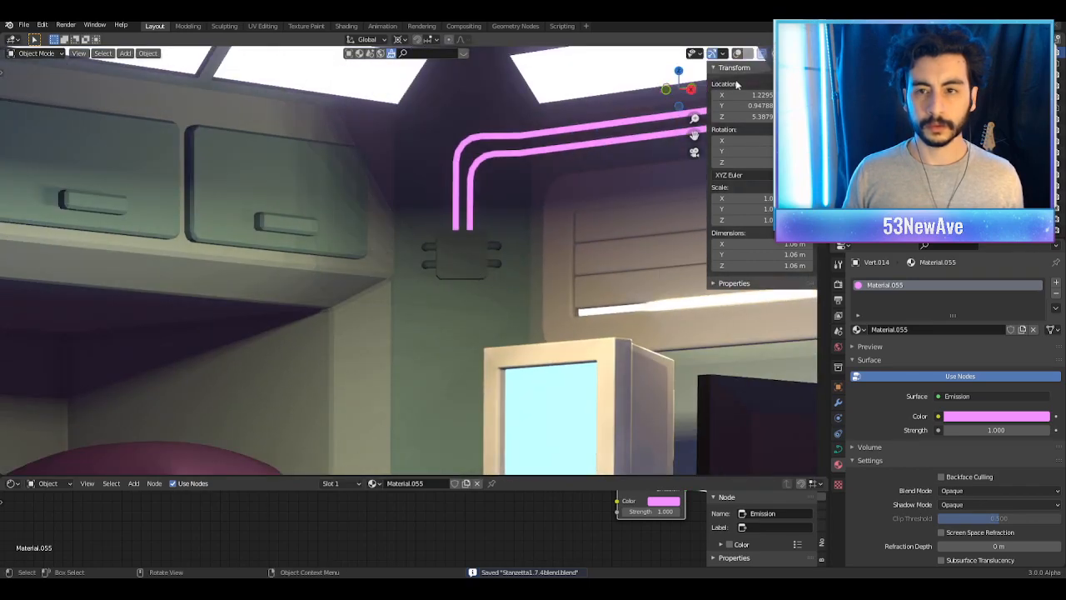
click(739, 54)
click(739, 54)
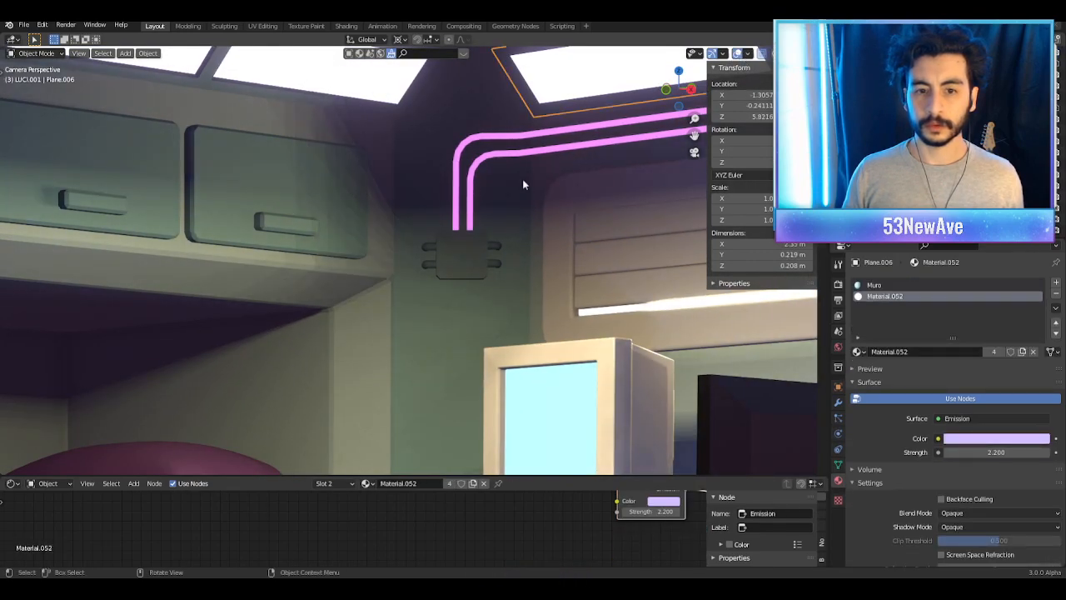
click(481, 261)
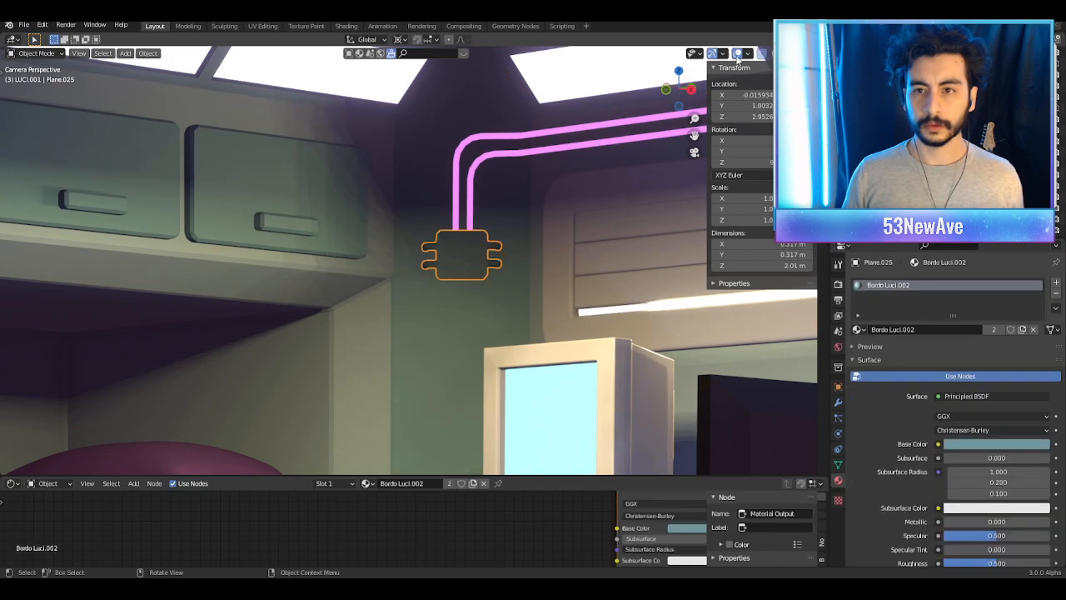
click(738, 56)
scroll(557, 286, down, 9)
shift+middle_drag(502, 309, 513, 249)
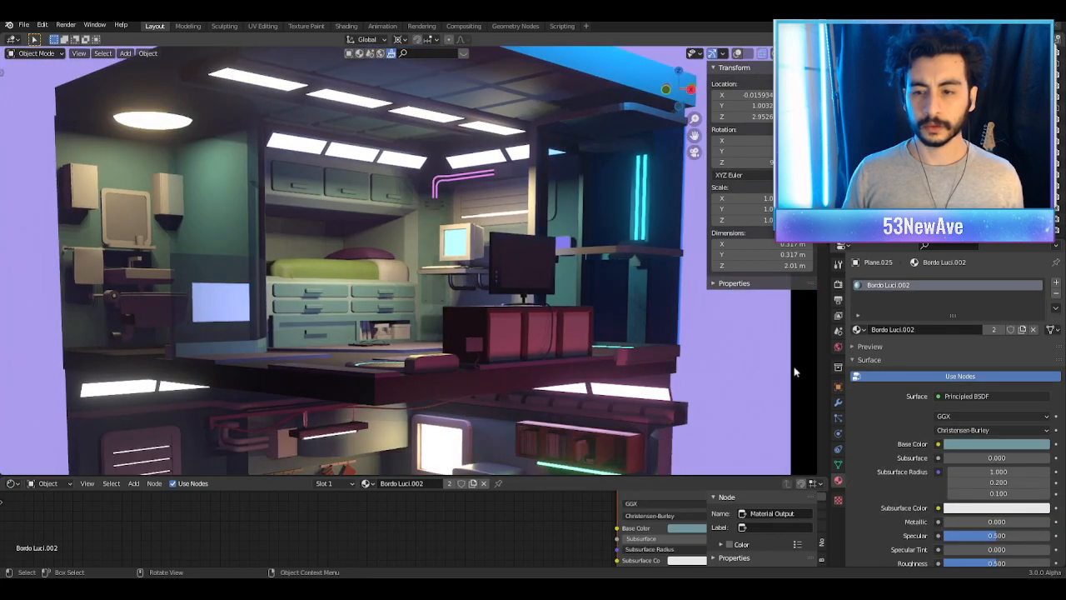
click(971, 446)
drag(1043, 318, 1043, 323)
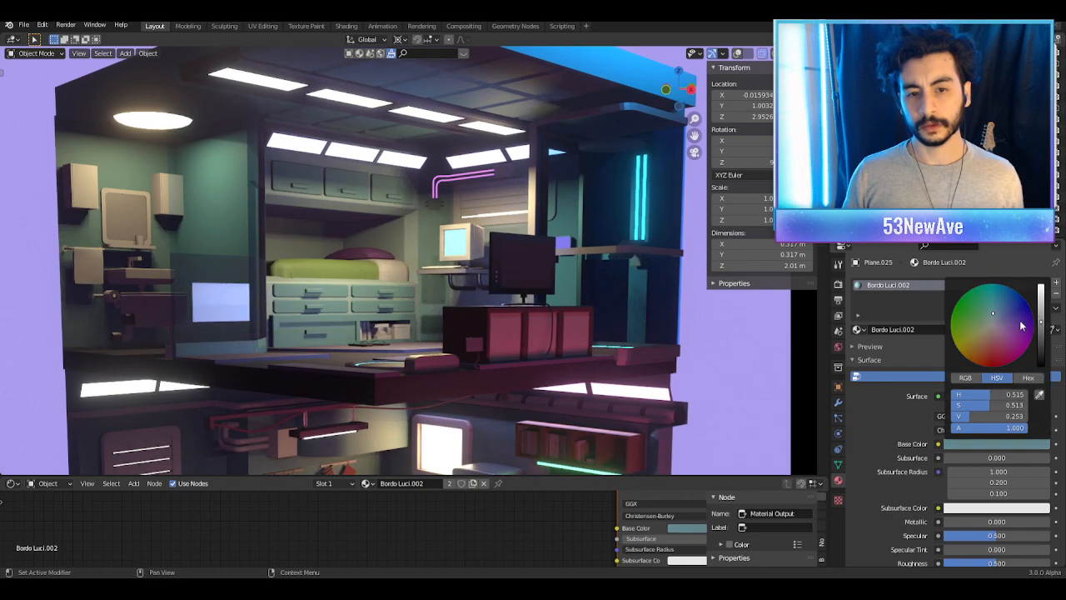
Step: Review the whole apartment from the scene camera and save the file
scroll(622, 364, down, 4)
shift+middle_drag(622, 364, 652, 303)
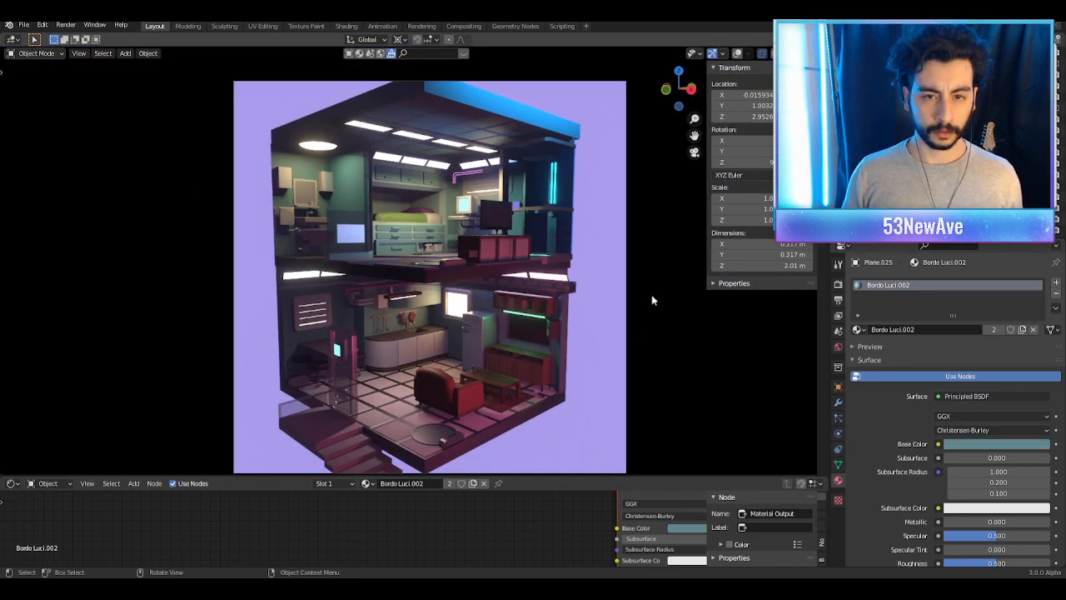
key(ctrl+s)
Step: Link the wall box's Bordo Luci.002 material to the box at the other end of the cables and save the file
scroll(591, 185, up, 8)
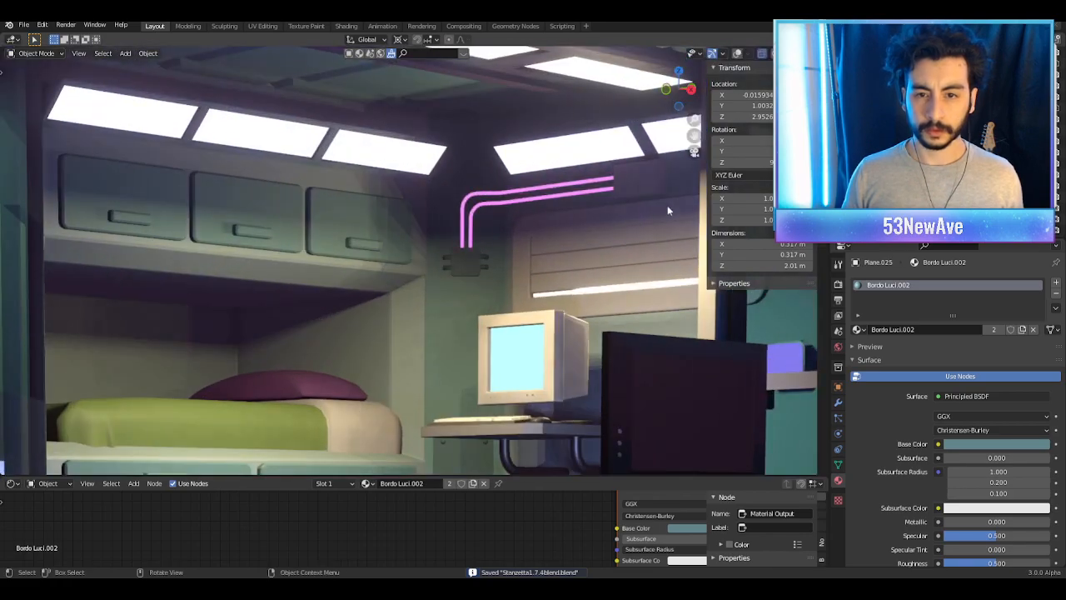
shift+middle_drag(668, 210, 568, 224)
click(565, 199)
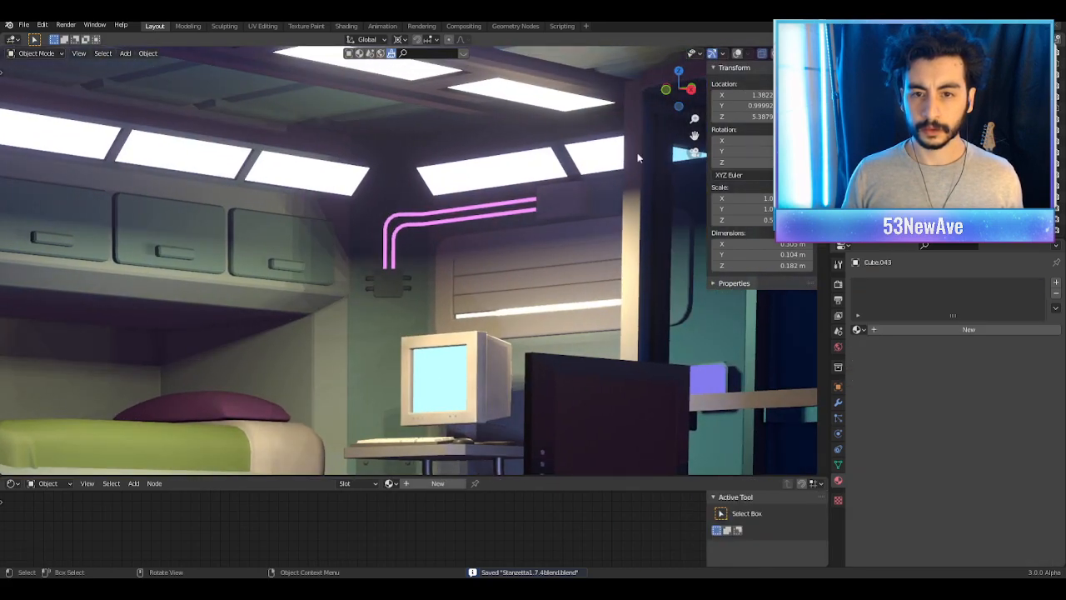
scroll(507, 306, down, 4)
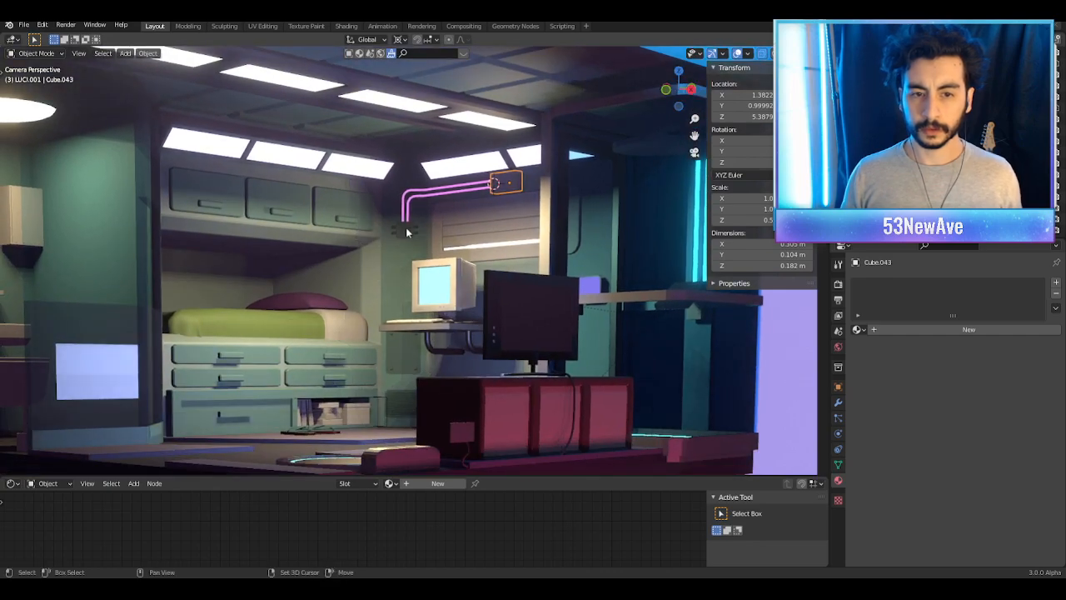
shift+click(407, 232)
key(ctrl+l)
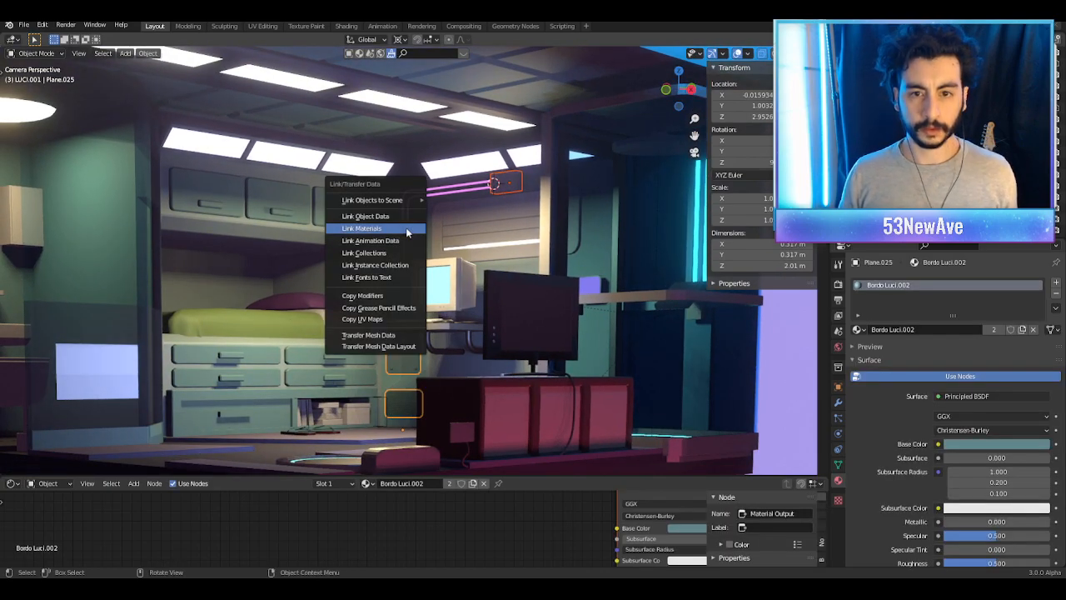
click(405, 228)
key(KP_0)
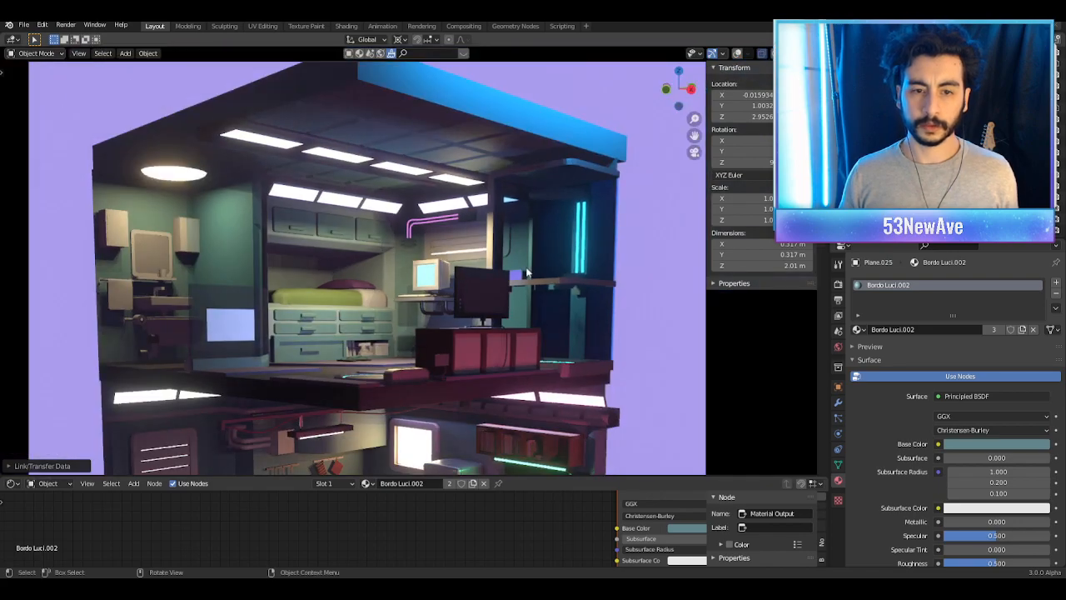
scroll(527, 273, down, 5)
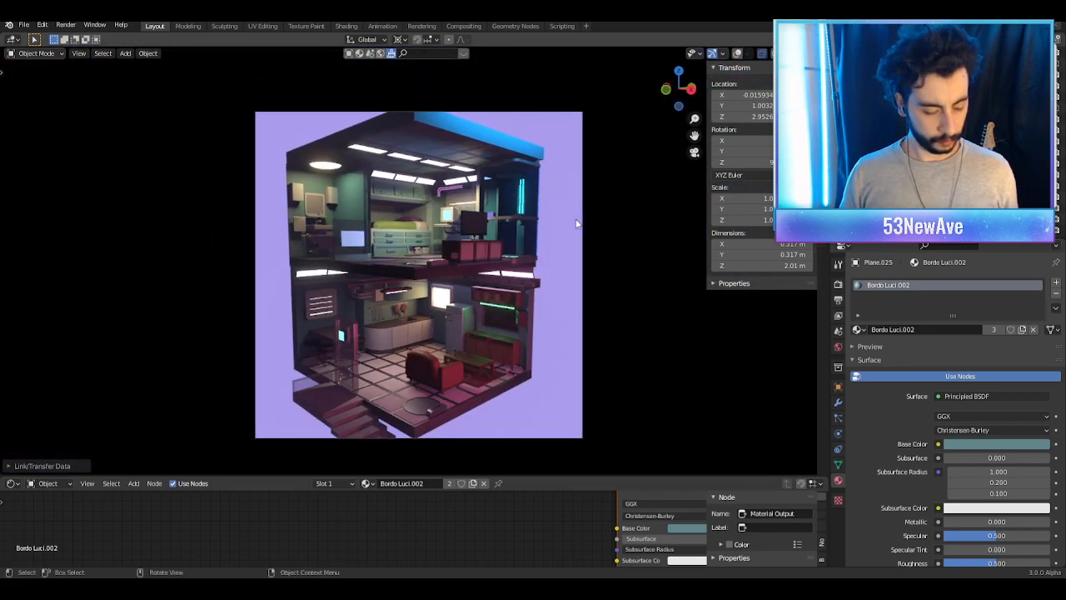
key(ctrl+s)
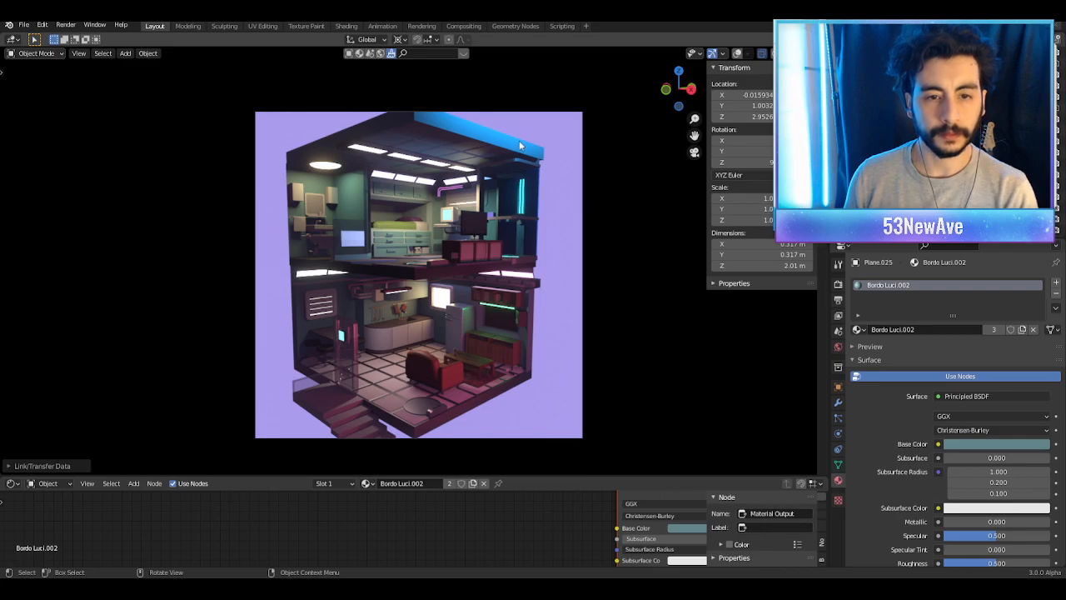
Step: Save the scene under the file versions Stanzetta1.7.2blend.blend and Stanzetta1.7.4blend.blend
click(25, 26)
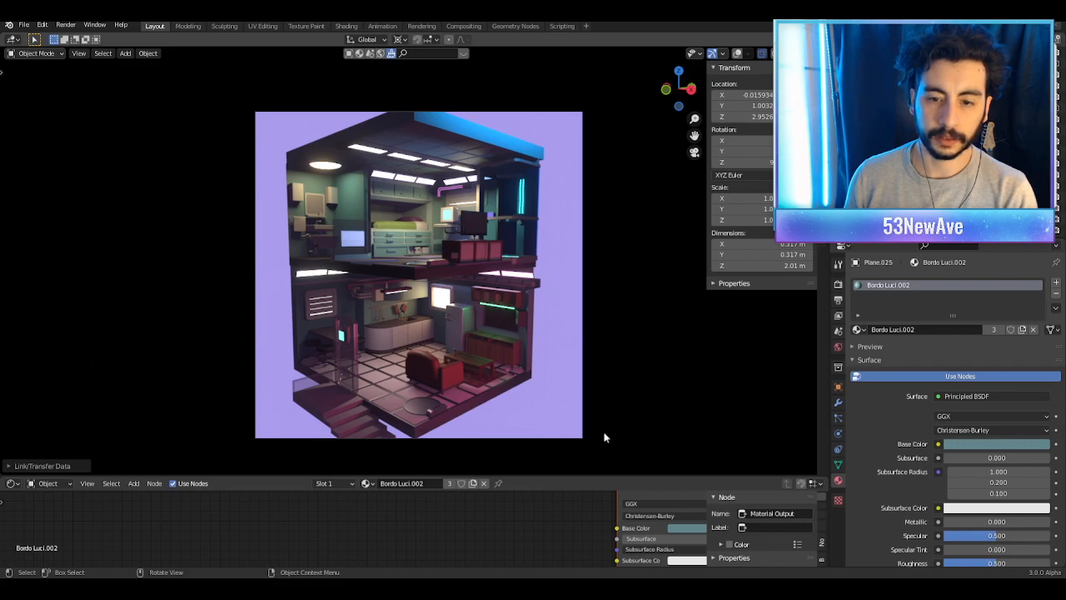
key(ctrl+s)
click(24, 26)
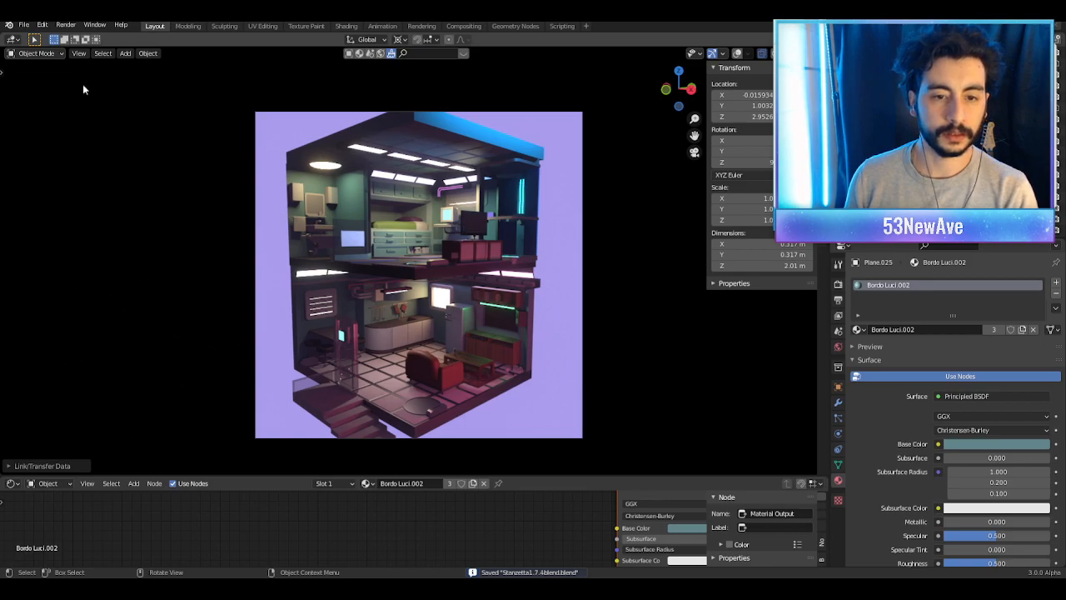
click(24, 26)
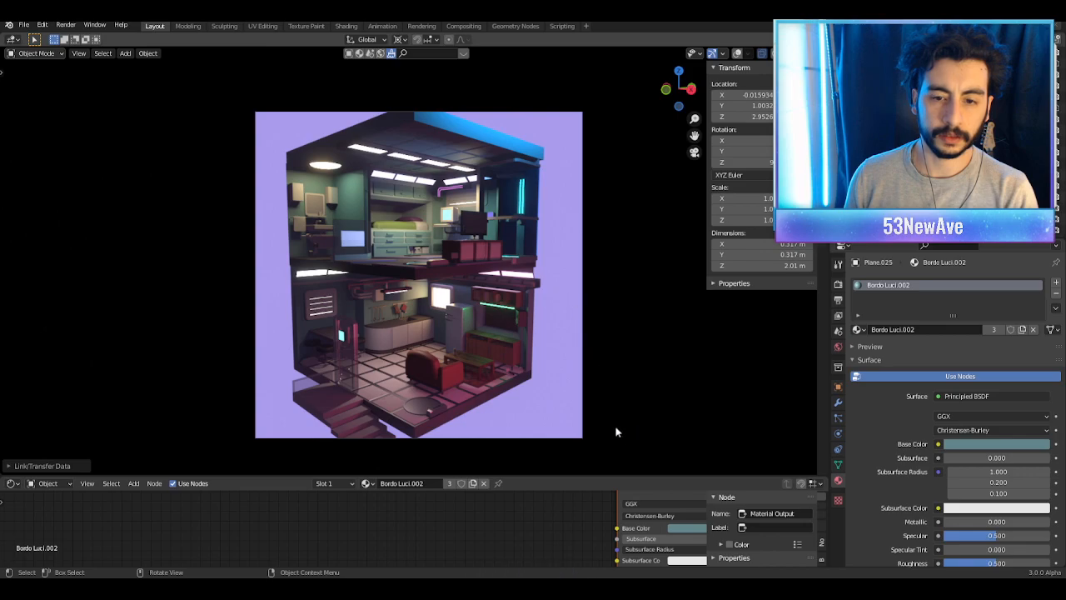
click(24, 26)
click(73, 109)
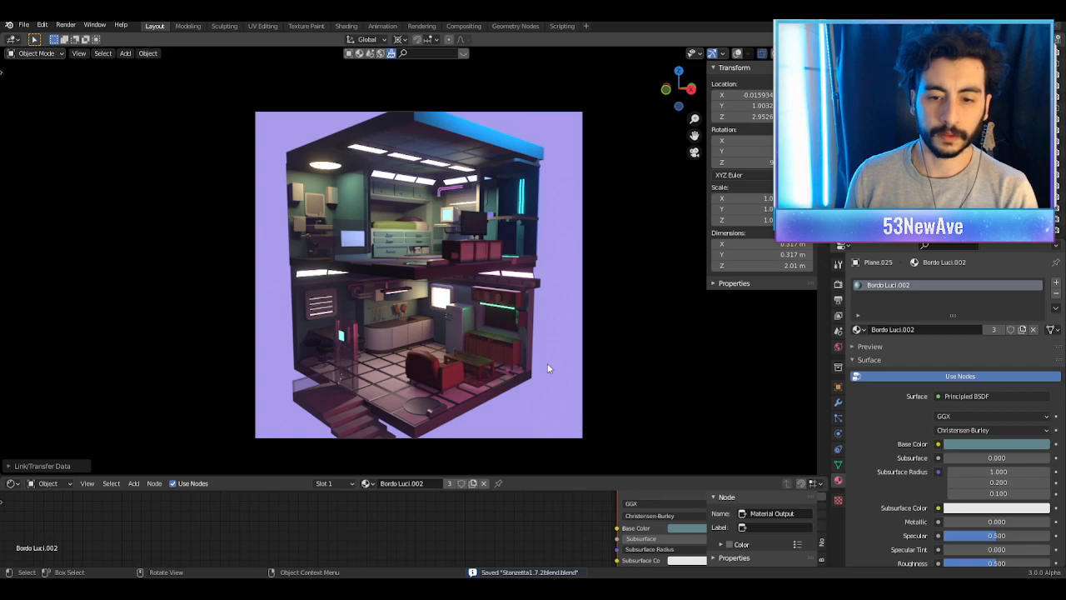
Step: Hide the sidebar and examine the lower floor's kitchen, closing in on the worktop, sink and hanging utensils
scroll(539, 283, down, 3)
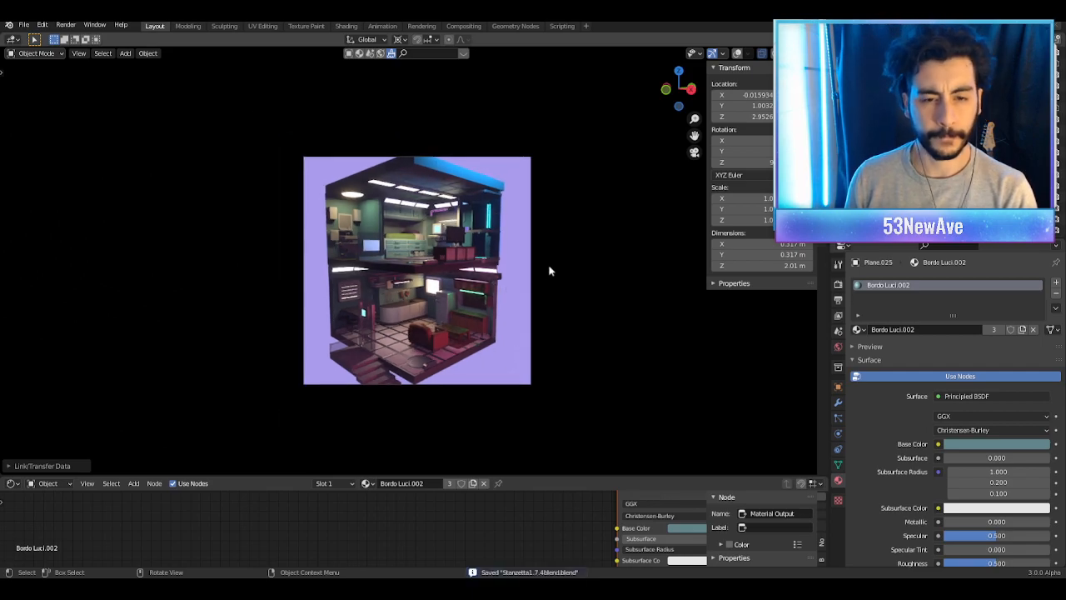
scroll(549, 270, up, 3)
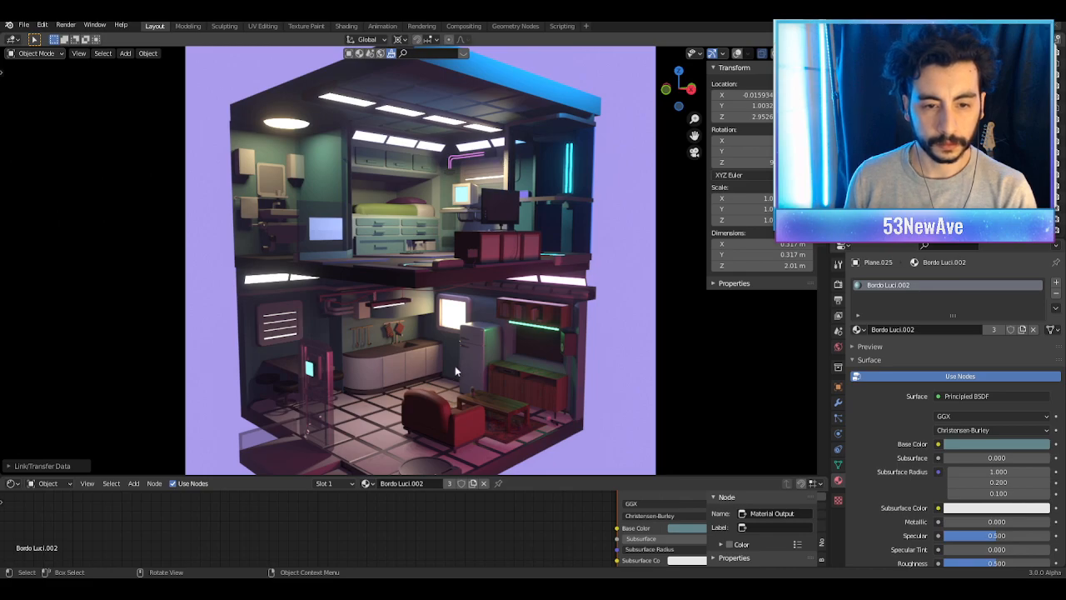
scroll(392, 366, up, 4)
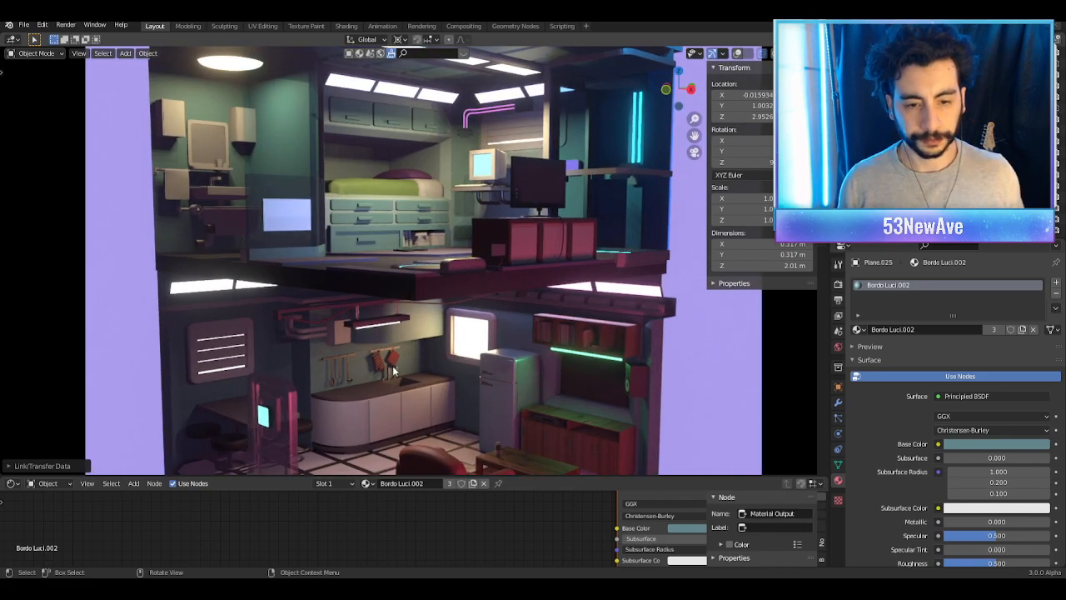
scroll(391, 371, up, 5)
scroll(448, 314, down, 2)
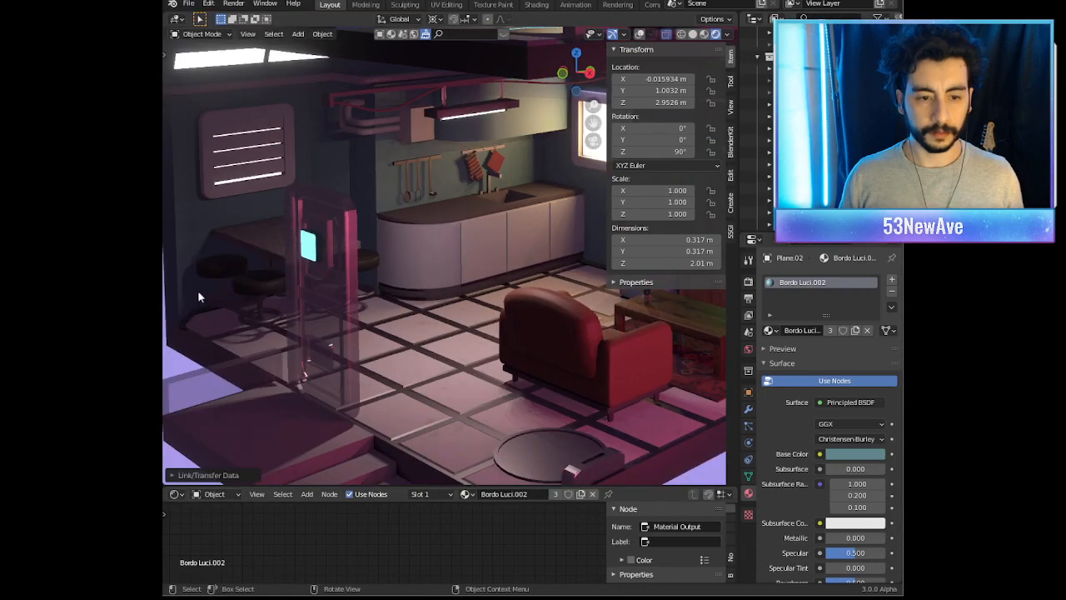
middle_drag(198, 289, 671, 146)
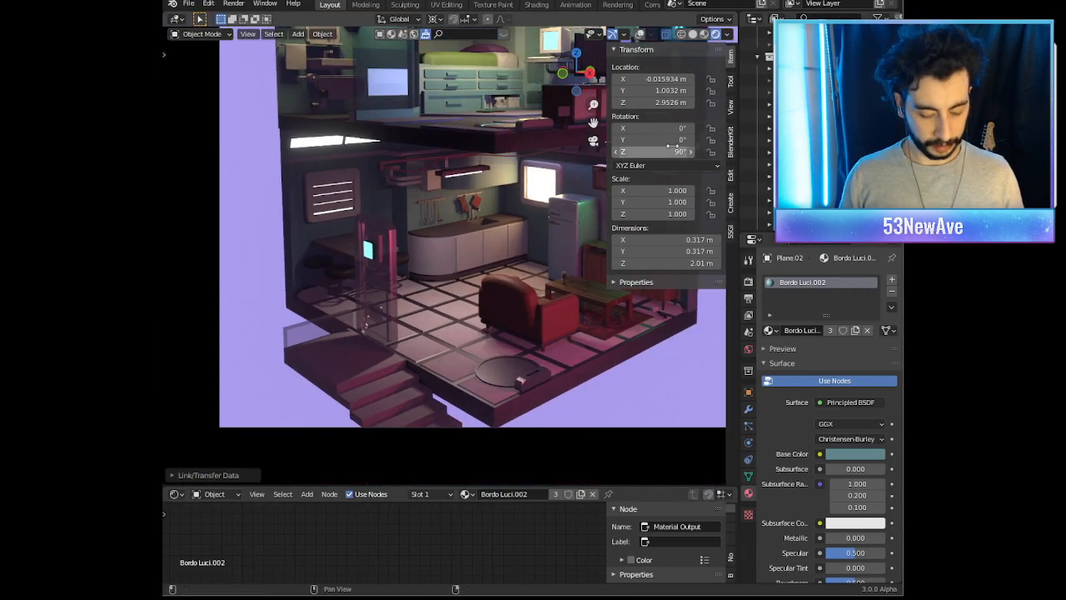
key(n)
shift+middle_drag(524, 240, 480, 167)
scroll(466, 275, up, 6)
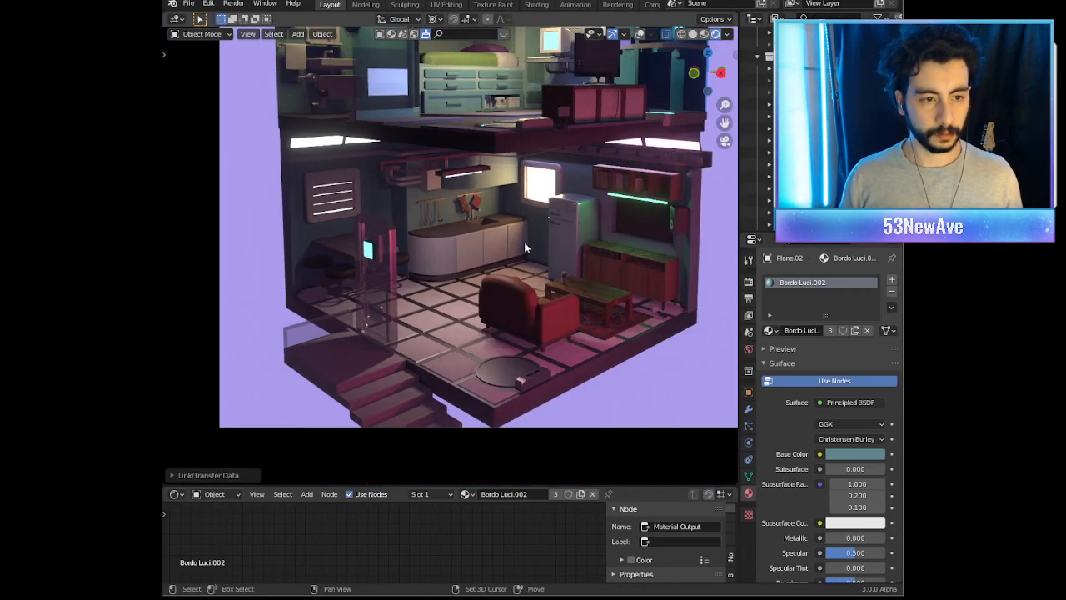
scroll(480, 166, up, 6)
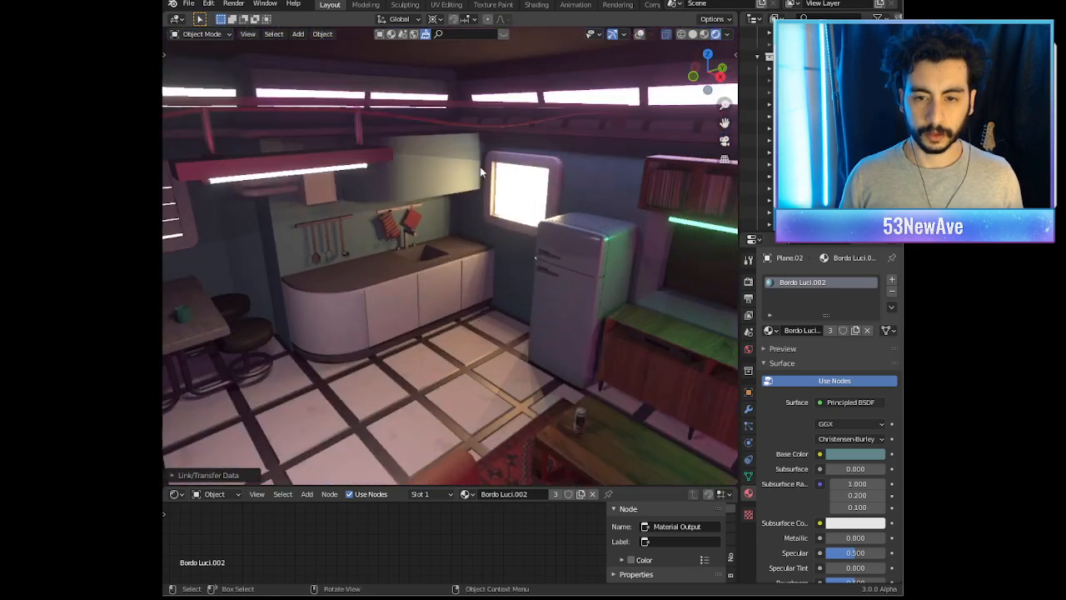
shift+middle_drag(461, 238, 455, 194)
scroll(456, 200, up, 3)
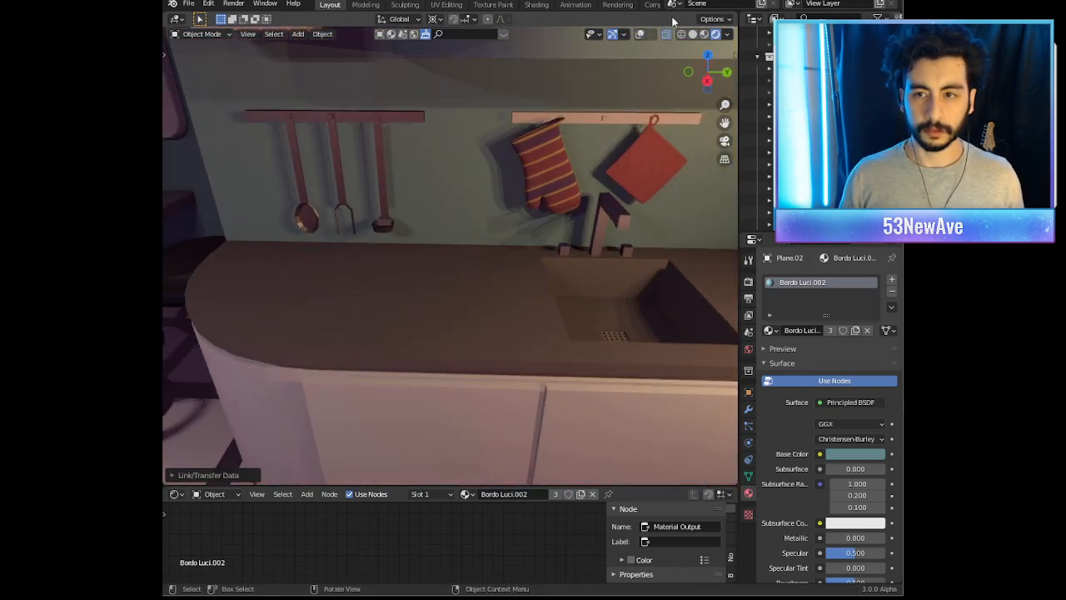
Step: Inset the flat worktop face beside the sink by about 0.02 m
click(640, 33)
click(417, 306)
middle_drag(419, 307, 457, 297)
key(Tab)
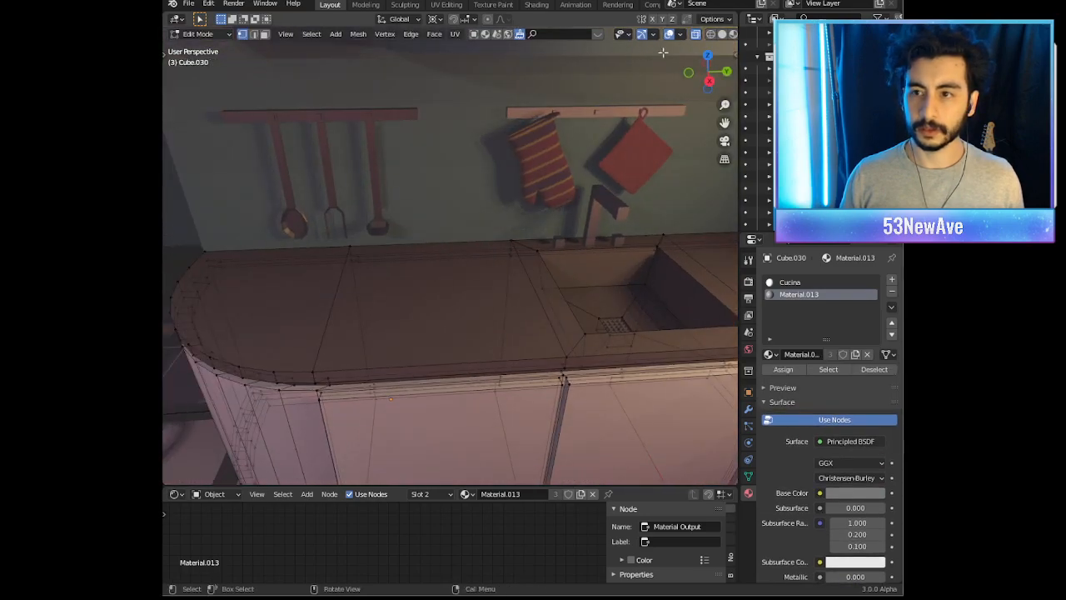
click(700, 34)
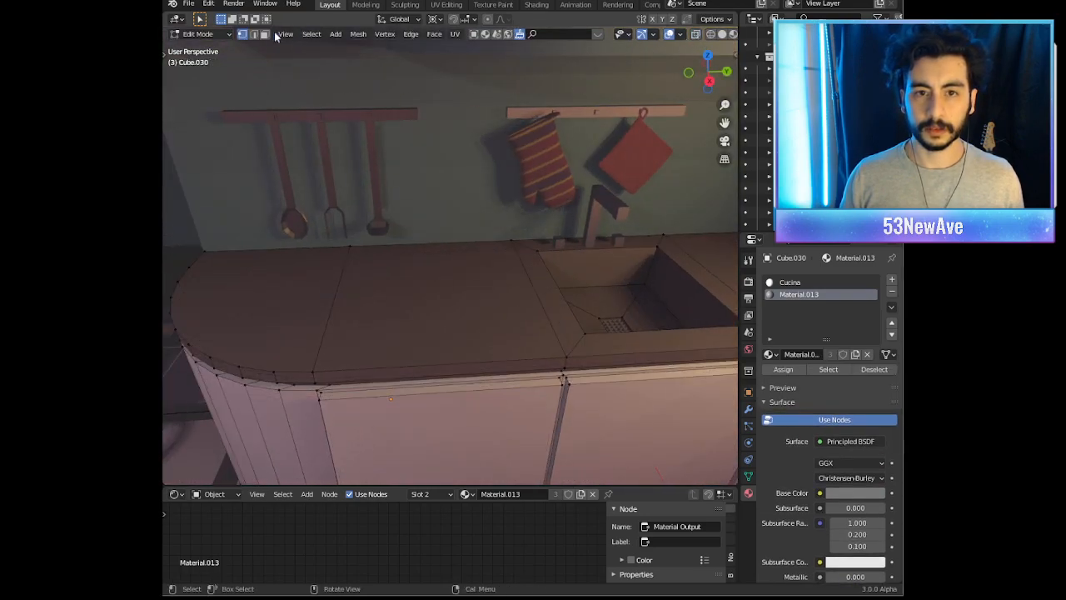
key(3)
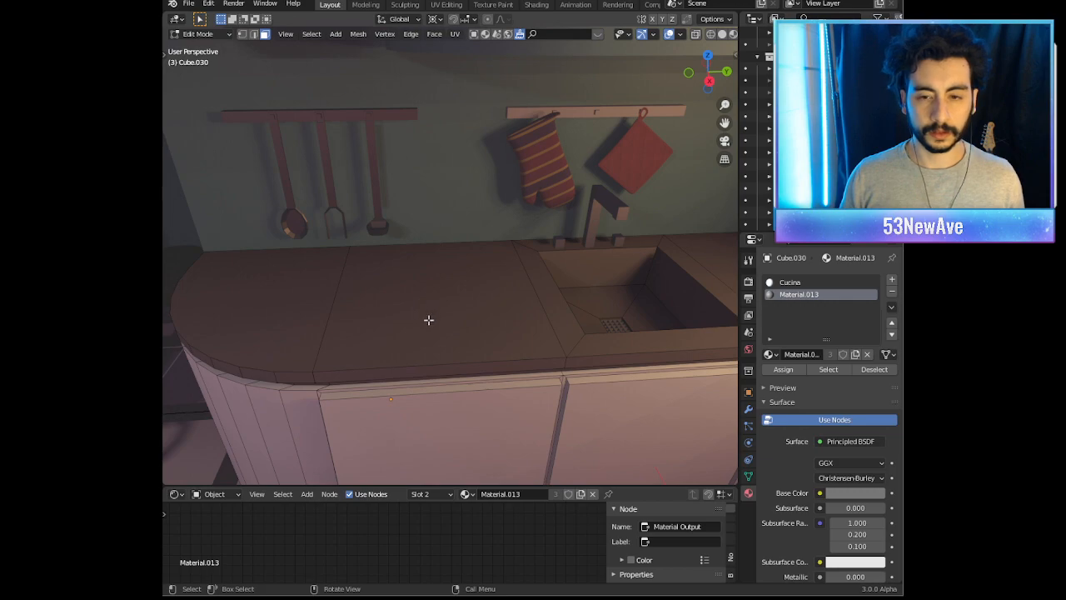
click(428, 320)
middle_drag(429, 320, 528, 283)
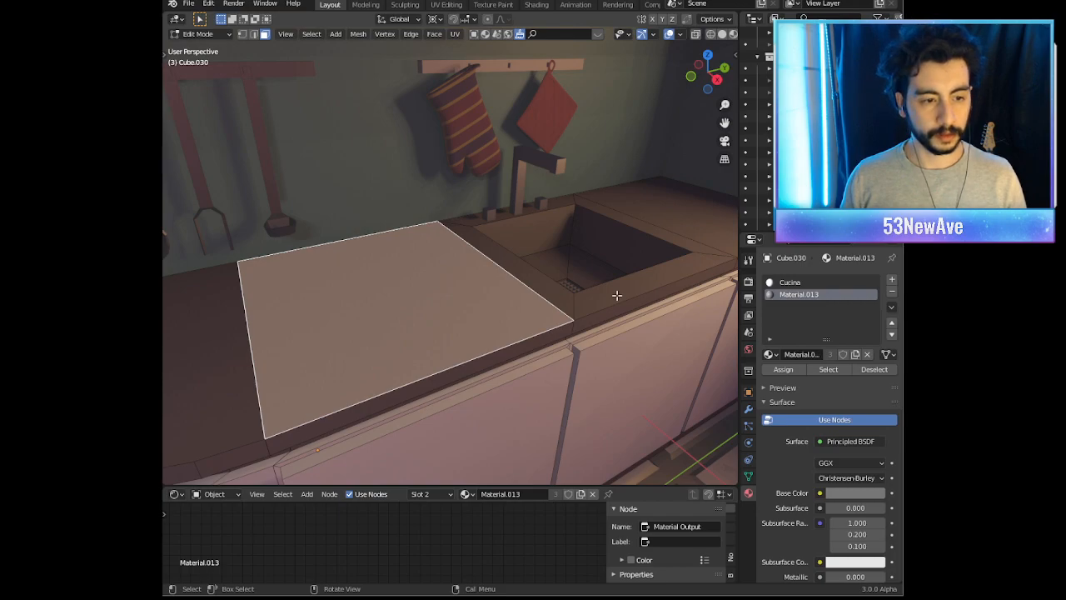
key(i)
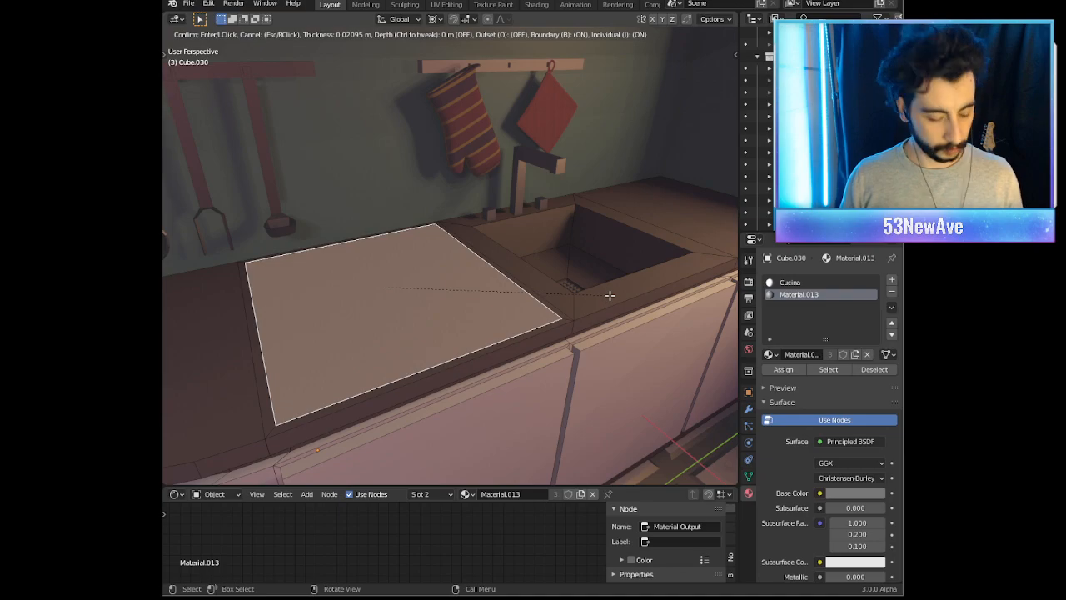
click(610, 295)
Step: Extrude the inset worktop face slightly upward along Z
key(g)
key(z)
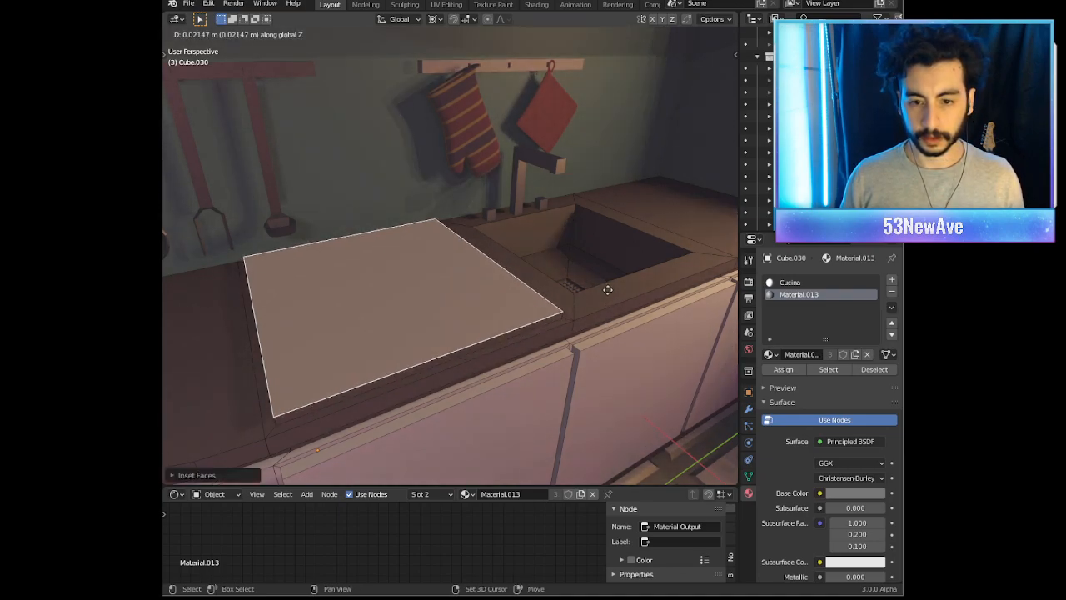
click(608, 309)
Step: Scale the raised face to about 0.98 around Individual Origins and lower it slightly along Z to form a thin bevelled slab
key(s)
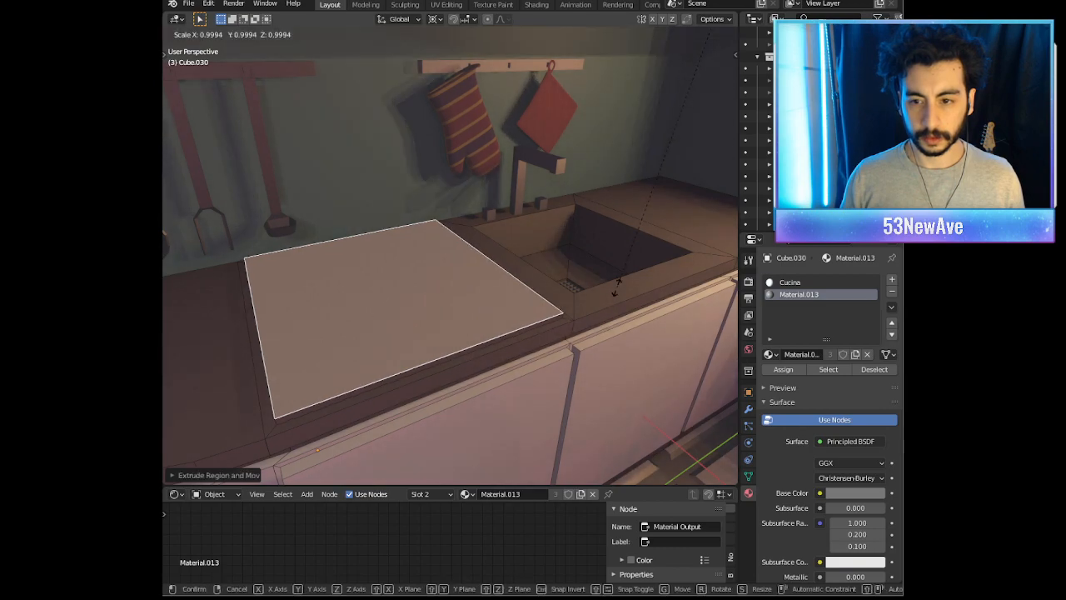
right_click(616, 287)
click(435, 20)
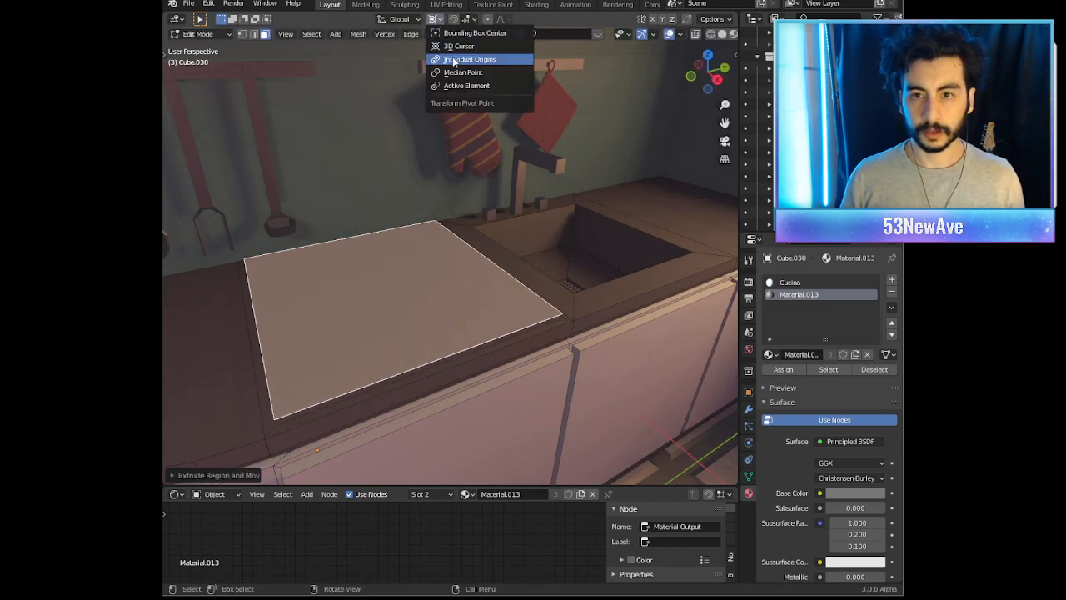
click(470, 59)
key(s)
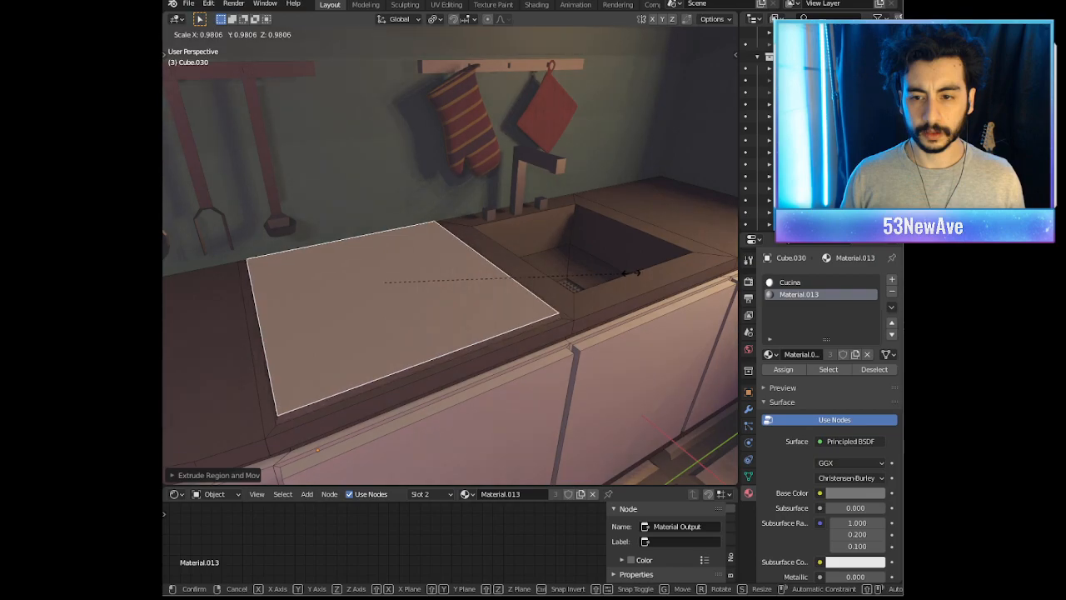
click(631, 273)
key(g)
key(z)
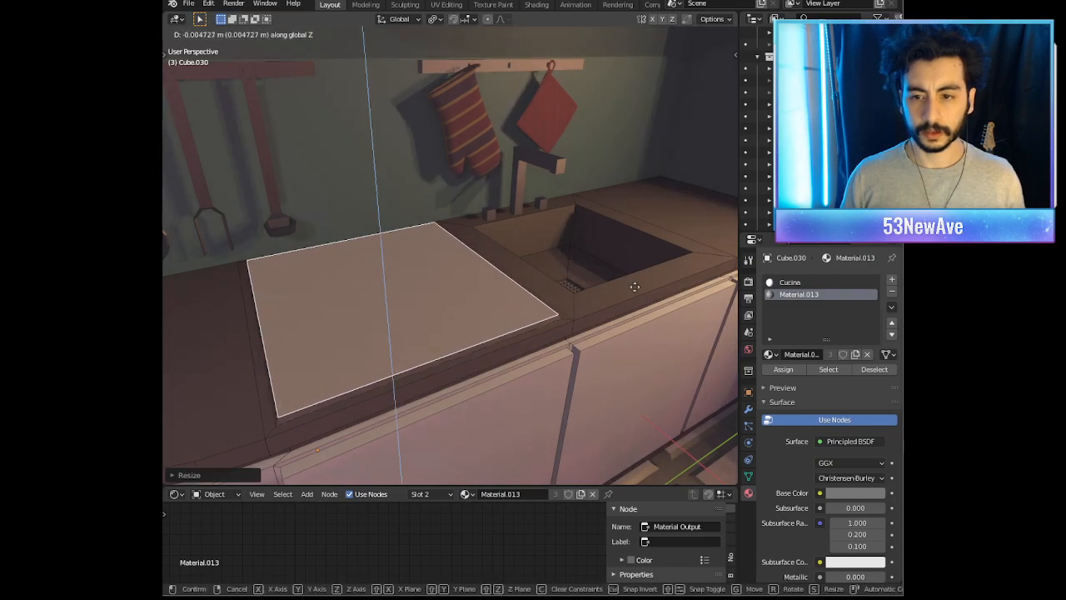
click(635, 286)
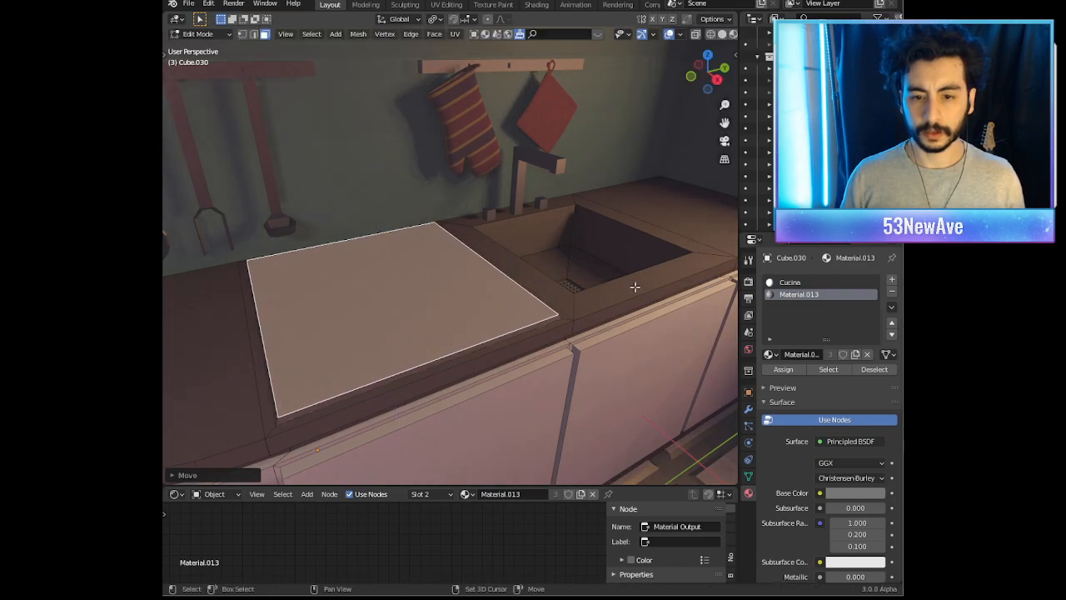
Step: Add a material named Forno a conduzione and assign it to the slab's top and side faces
alt+shift+click(279, 421)
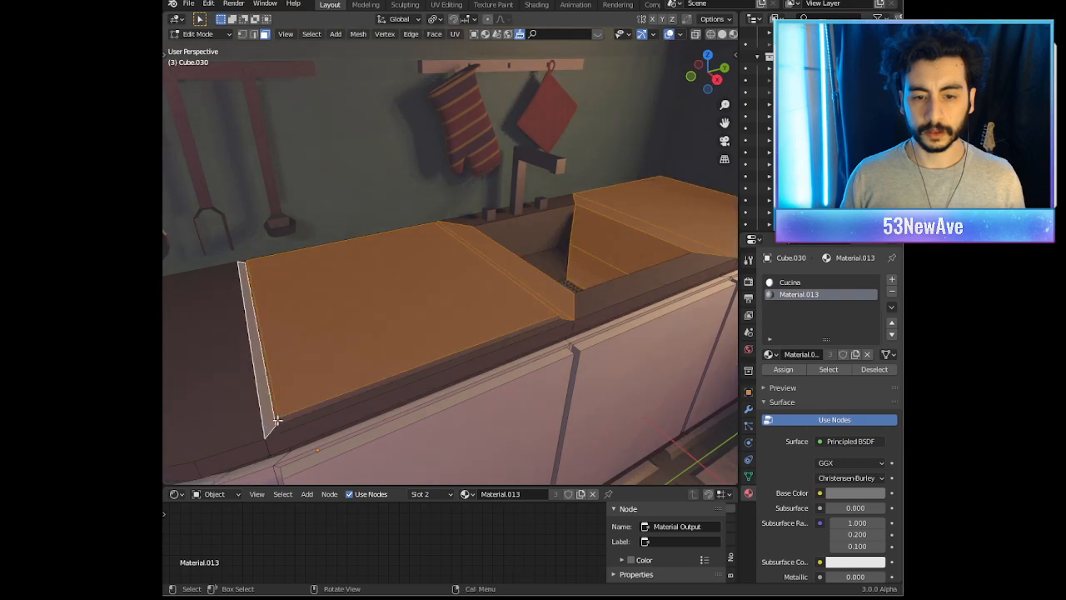
alt+click(277, 420)
shift+click(391, 306)
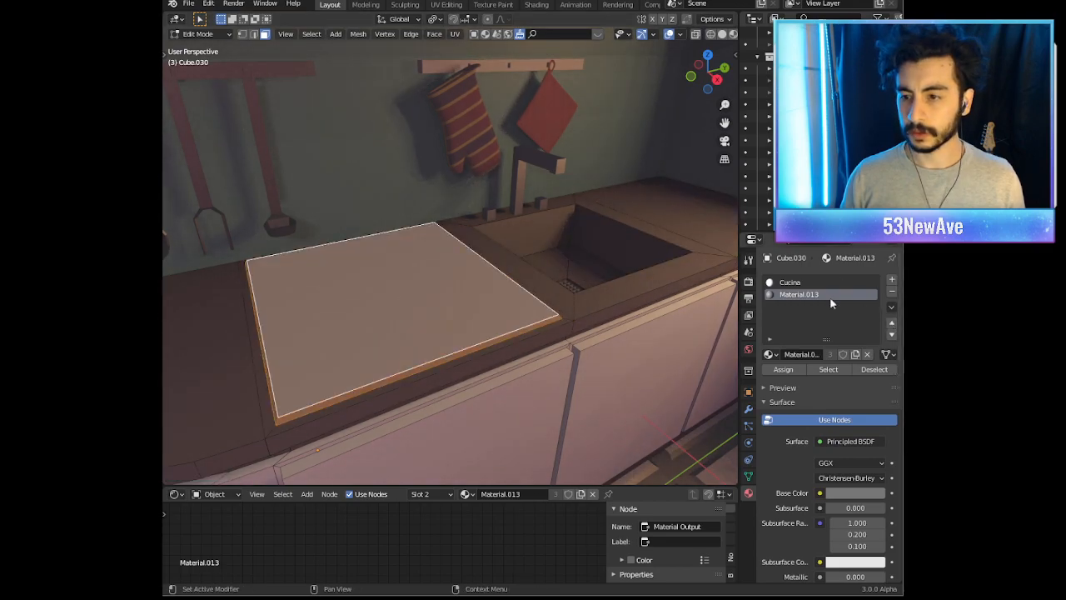
click(891, 280)
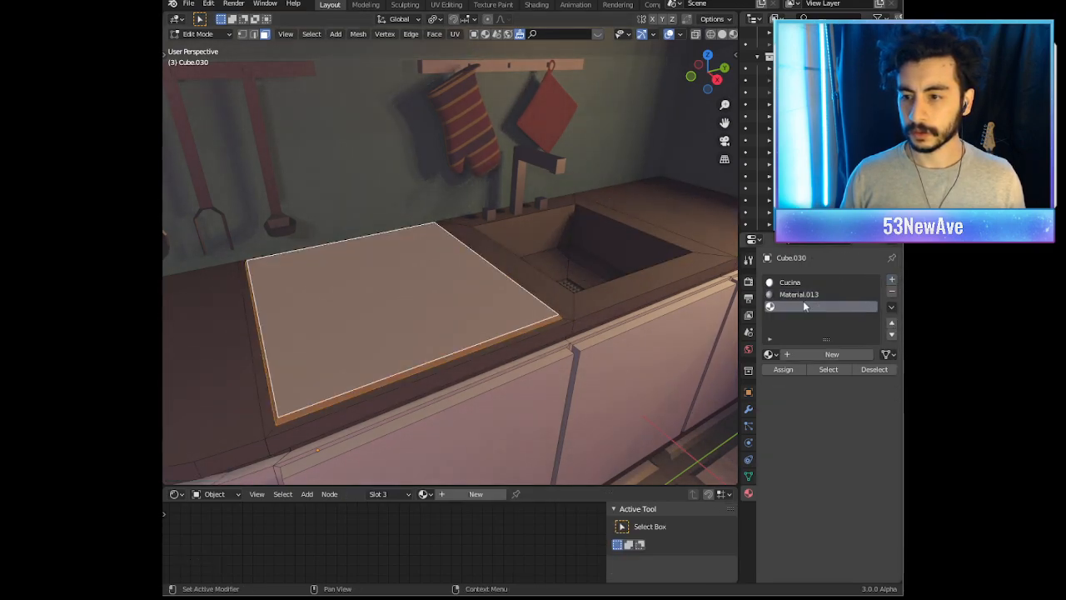
click(812, 354)
double_click(848, 302)
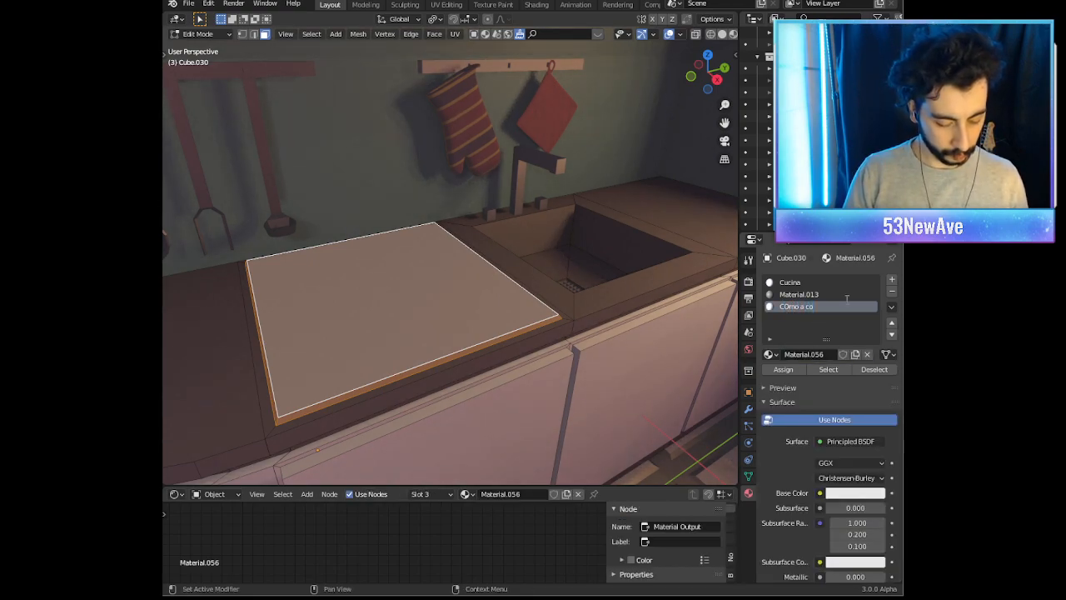
key(Return)
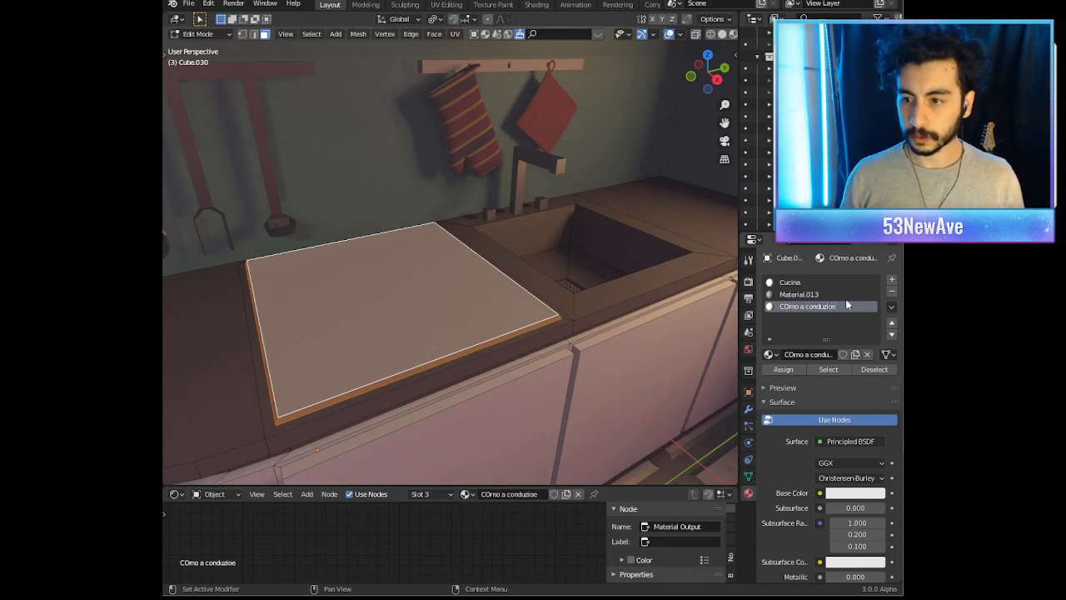
double_click(830, 306)
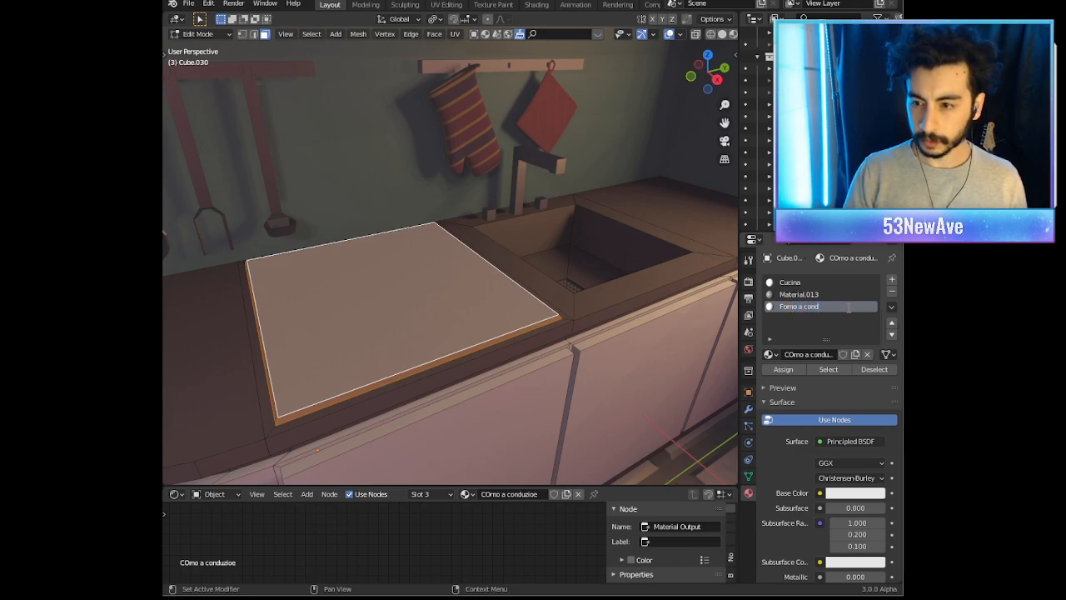
text(Forno a conduzione)
key(Return)
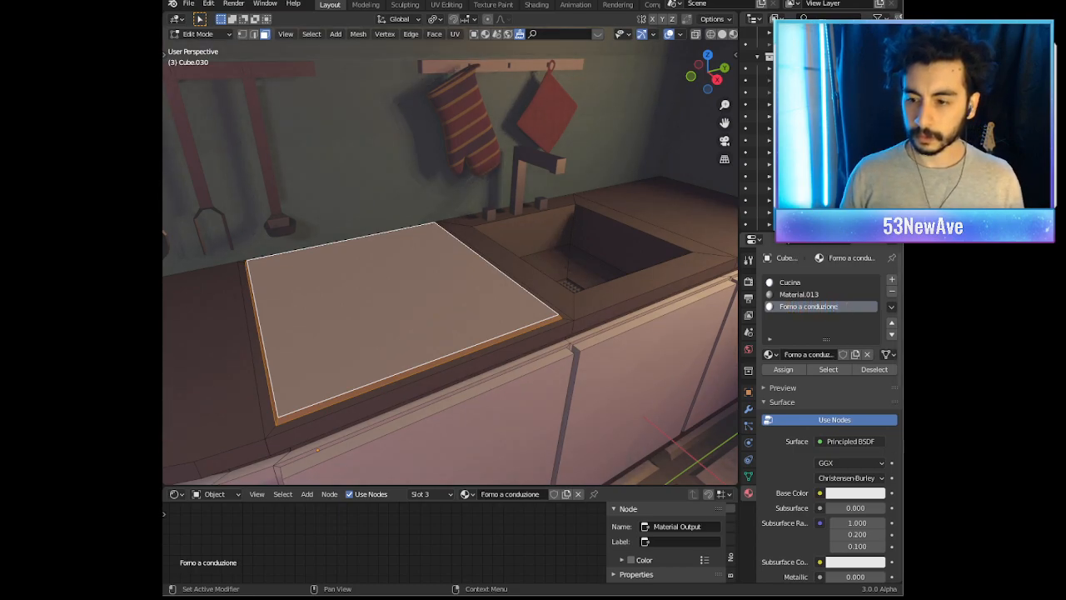
click(791, 370)
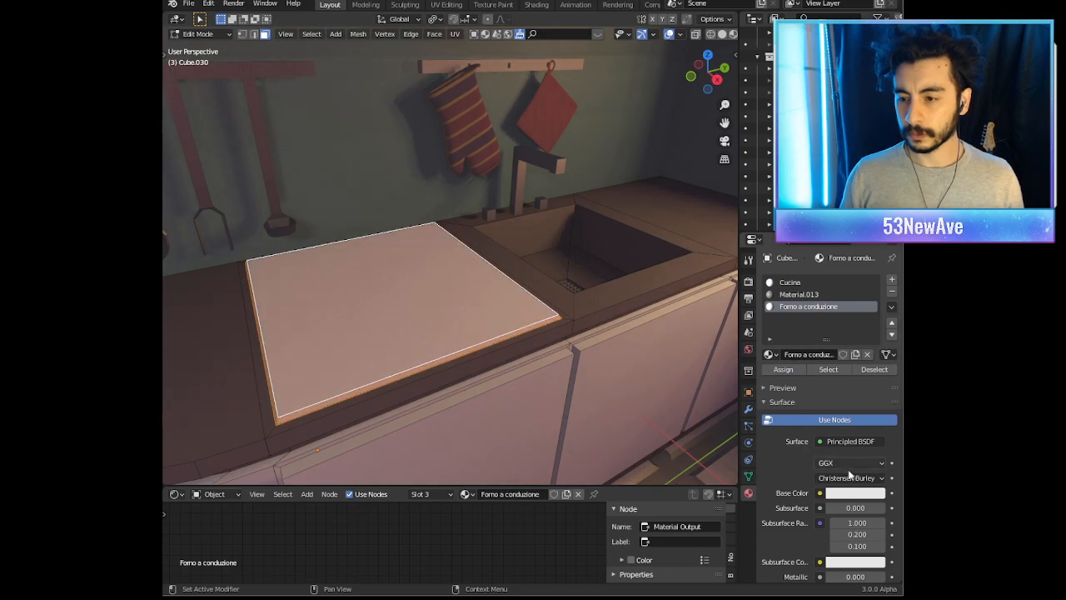
Step: Darken the Forno a conduzione base colour to near-black with a value of about 0.047 and hide the overlays
click(852, 494)
drag(878, 355, 876, 393)
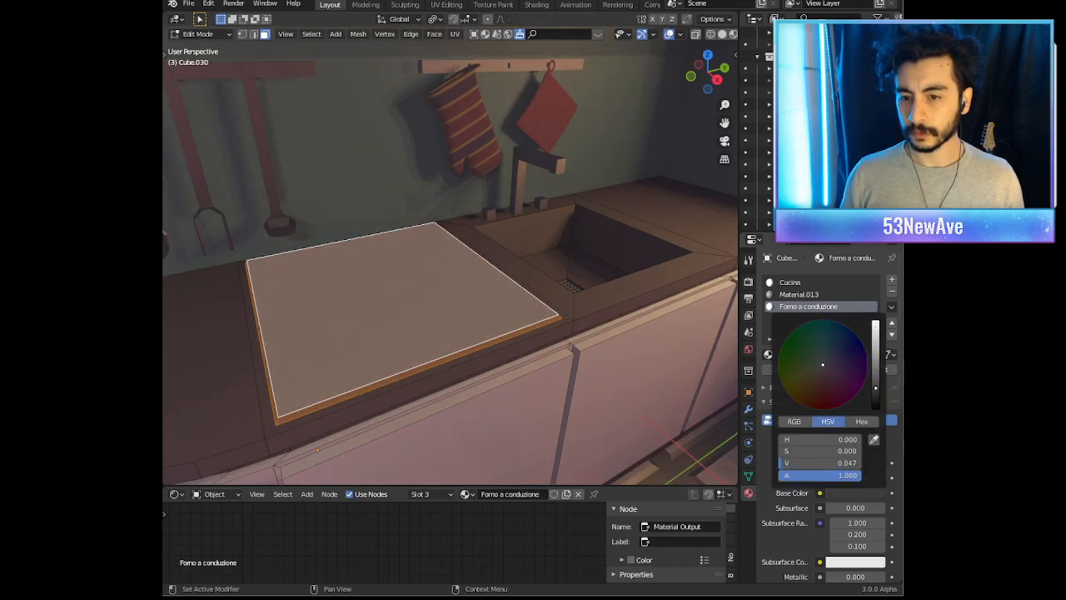
click(669, 34)
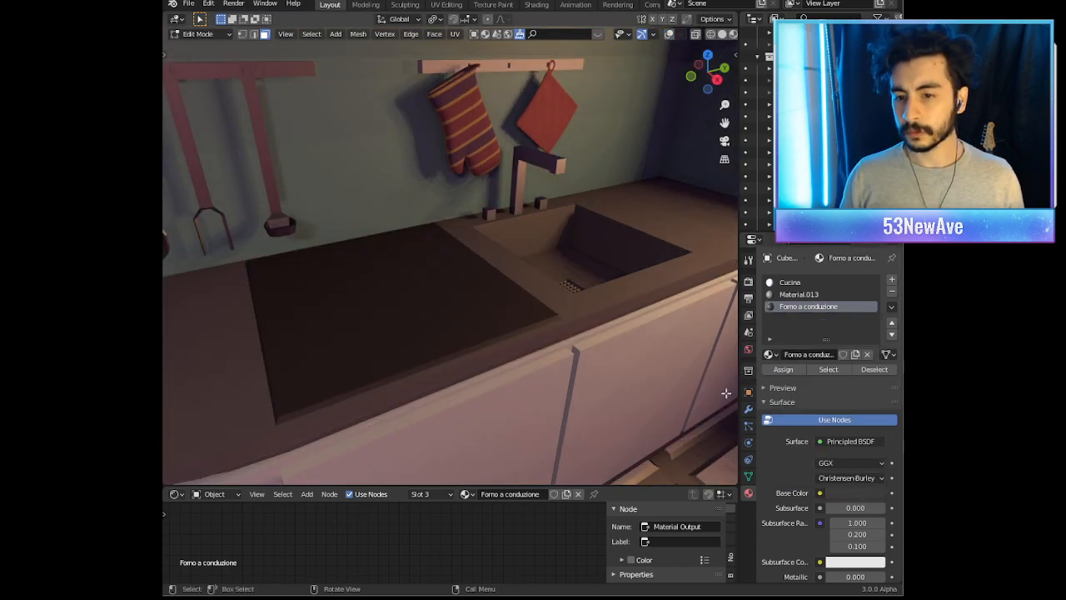
Step: Examine the dark hob on the worktop from several distances and angles
scroll(455, 334, down, 6)
scroll(428, 325, down, 5)
middle_drag(472, 322, 433, 314)
scroll(428, 320, up, 4)
scroll(433, 308, down, 3)
scroll(404, 306, down, 2)
scroll(404, 306, up, 3)
scroll(436, 307, up, 4)
scroll(436, 307, down, 1)
scroll(481, 294, up, 2)
middle_drag(498, 290, 550, 288)
scroll(480, 293, up, 1)
scroll(500, 295, down, 5)
scroll(526, 286, up, 3)
scroll(520, 298, up, 1)
scroll(520, 286, up, 1)
Step: Show the overlays again and snap the 3D cursor to the centre of the hob's top face
click(669, 38)
middle_drag(511, 236, 500, 314)
scroll(511, 258, up, 1)
scroll(517, 278, up, 1)
scroll(466, 336, up, 1)
scroll(482, 320, up, 1)
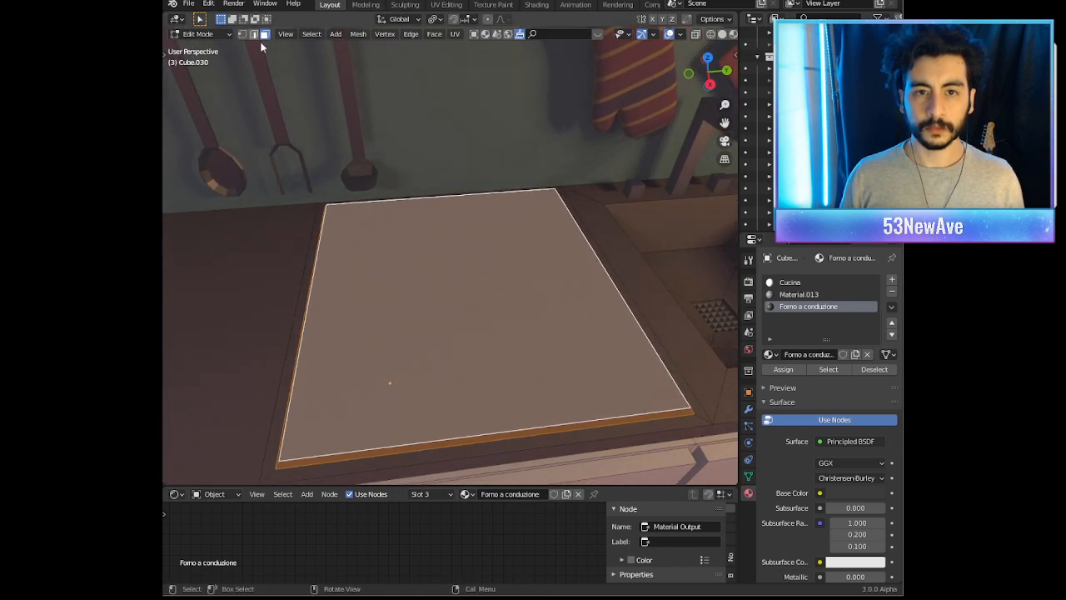
click(458, 300)
key(shift+s)
key(2)
key(Tab)
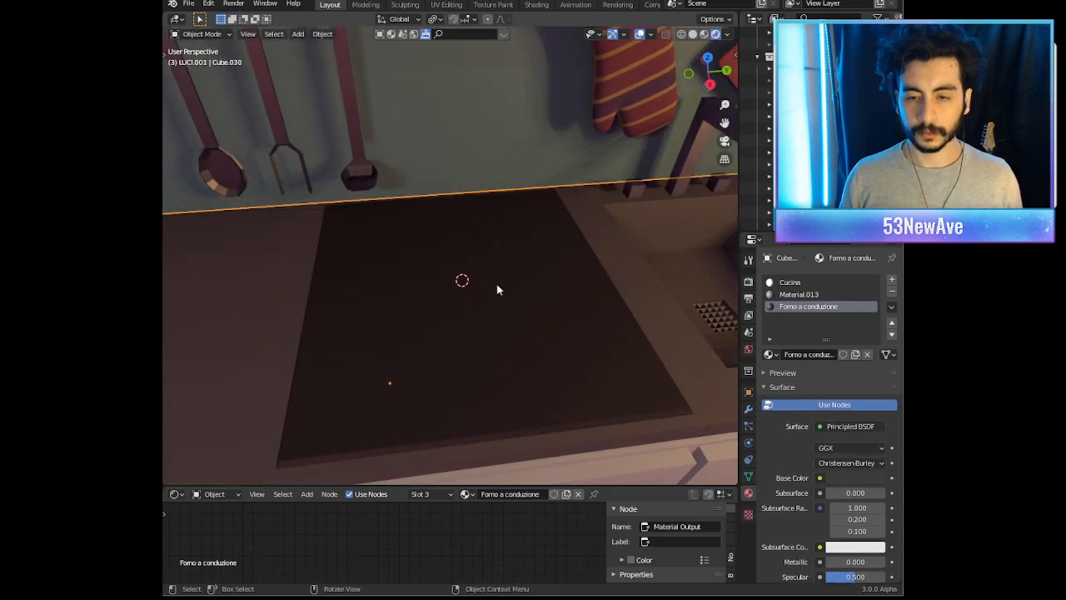
Step: Add a cylinder mesh at the 3D cursor on the hob
key(shift+a)
mouse_move(510, 288)
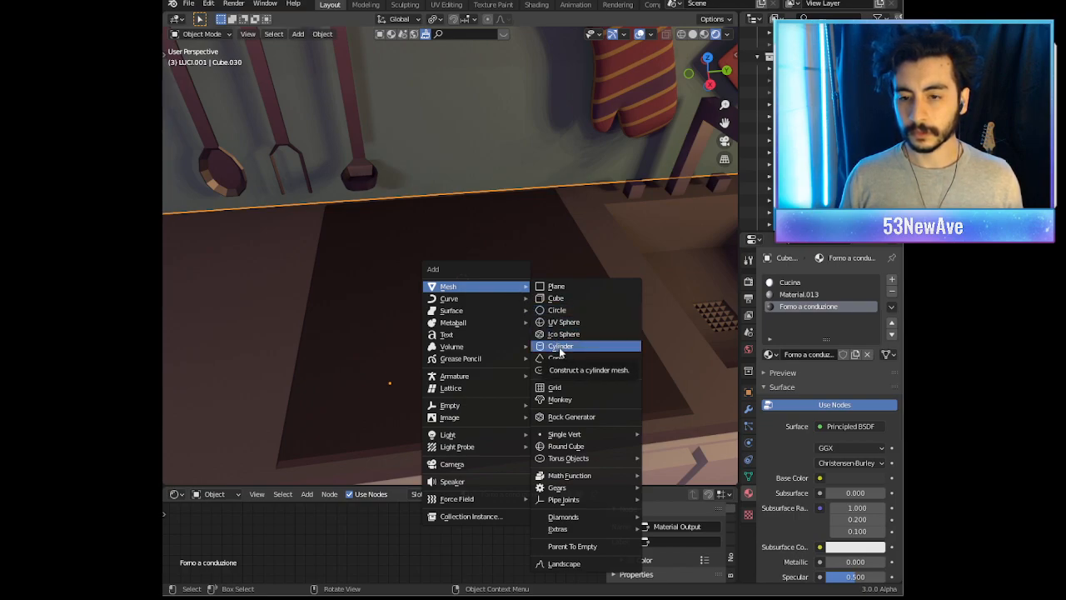
key(Escape)
key(shift+a)
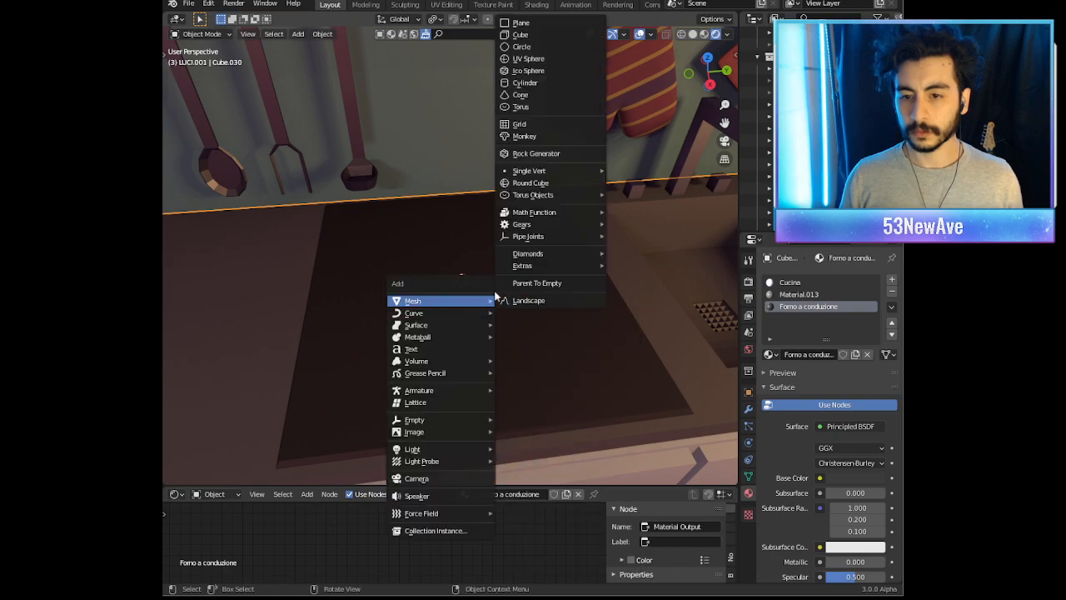
click(540, 83)
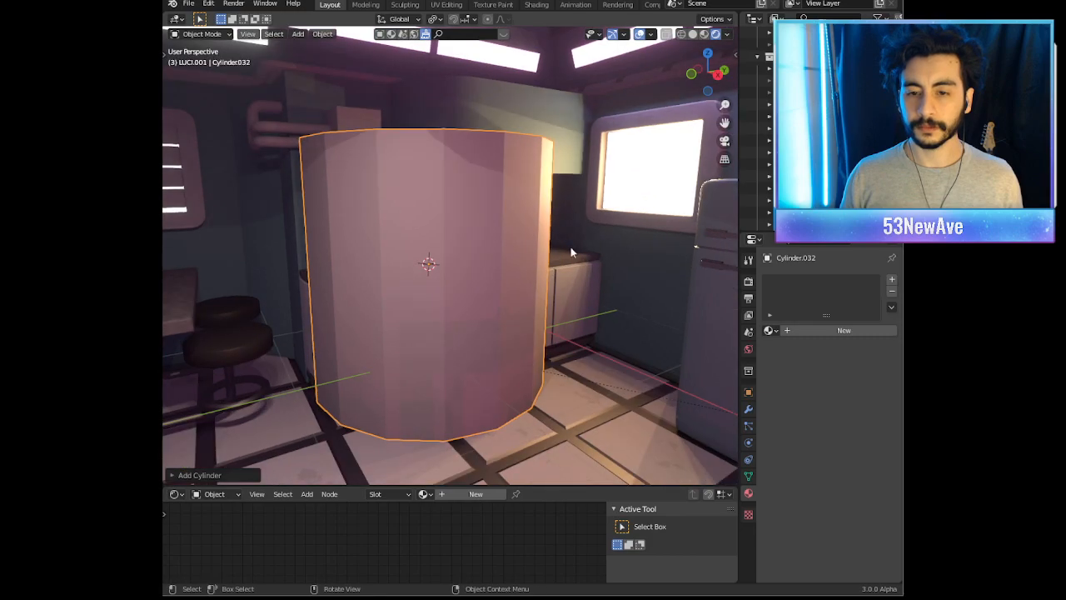
Step: Raise the cylinder's whole mesh along Z in Edit Mode with snapping so its base sits near the 3D cursor
scroll(571, 247, up, 1)
middle_drag(571, 247, 559, 250)
key(Tab)
scroll(602, 264, down, 2)
key(g)
key(z)
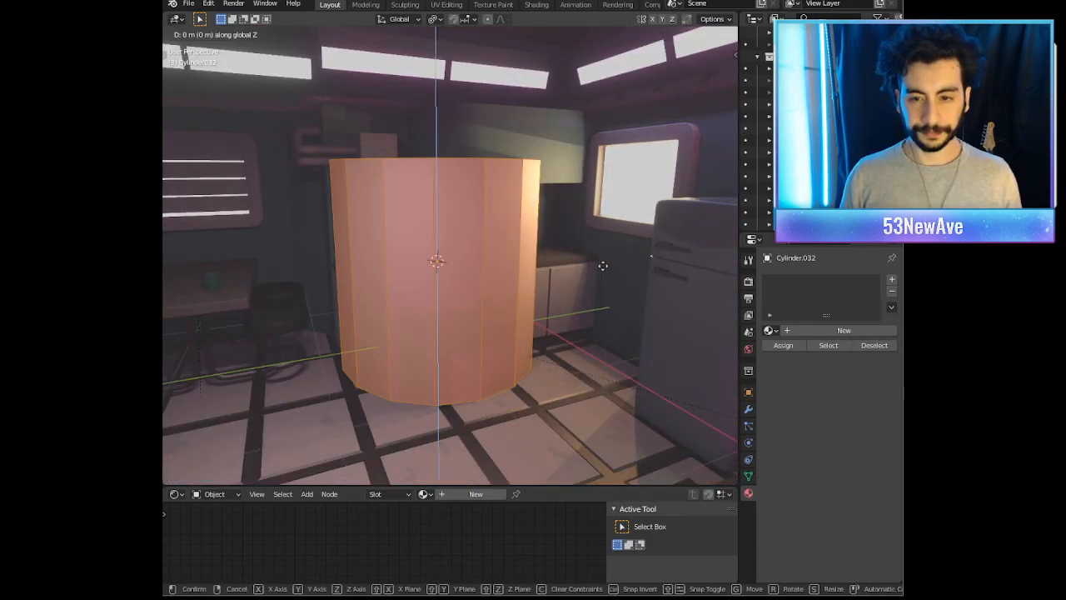
ctrl+click(600, 150)
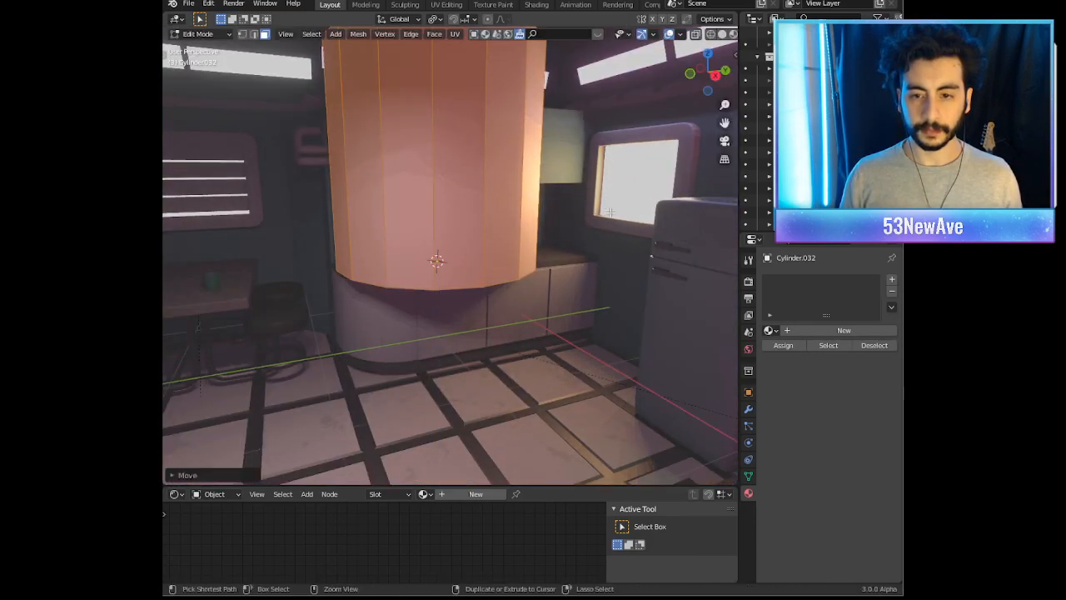
Step: Set the pivot point to 3D Cursor and scale the cylinder down to the size of a small pot on the hob
click(436, 19)
click(458, 47)
key(s)
click(493, 250)
scroll(489, 218, up, 6)
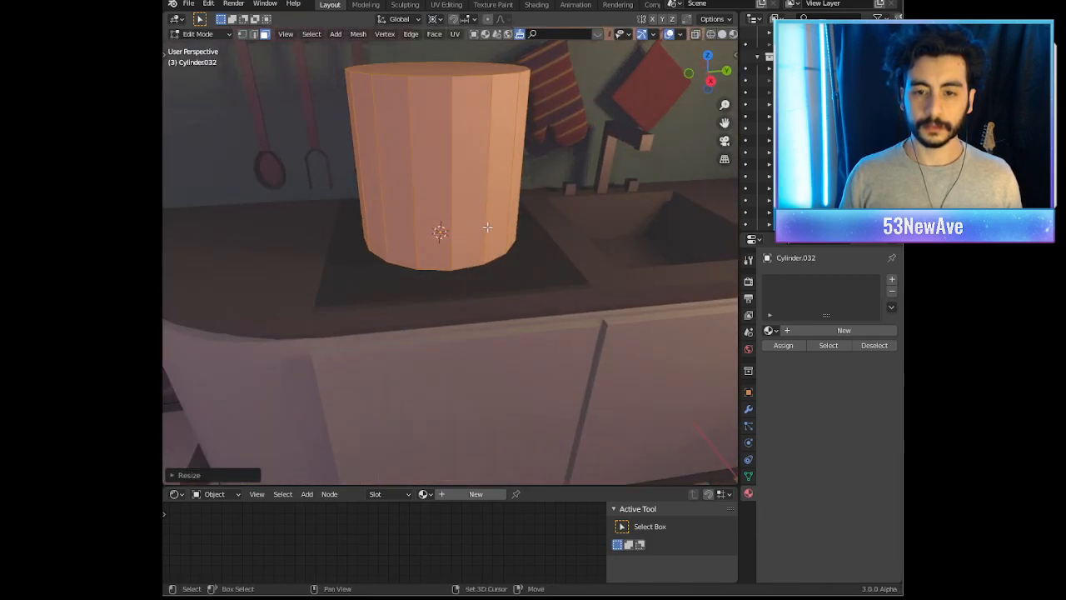
scroll(489, 217, down, 5)
key(s)
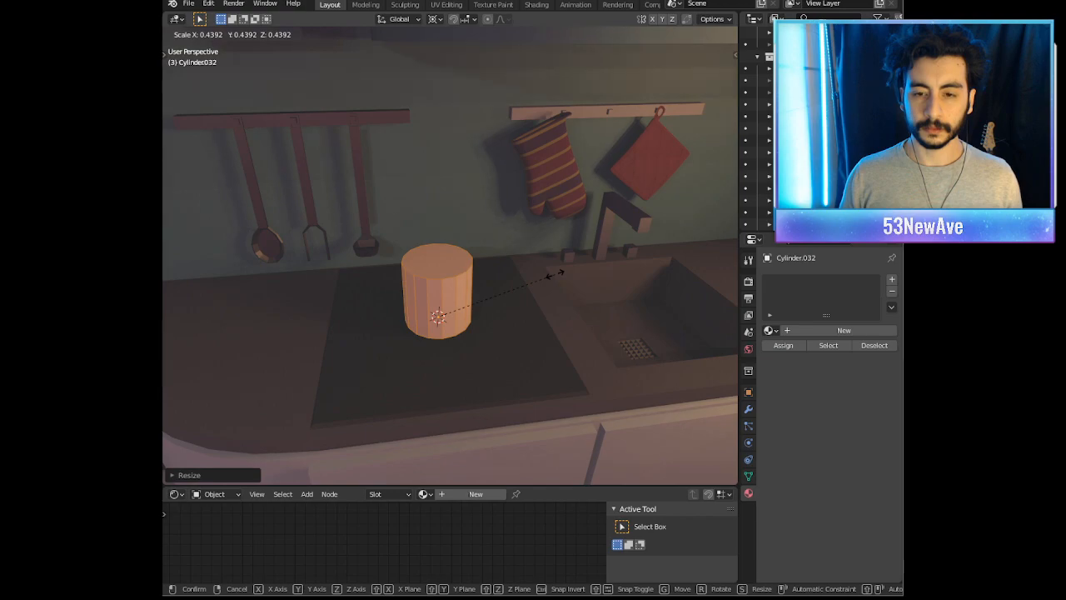
click(566, 270)
key(Tab)
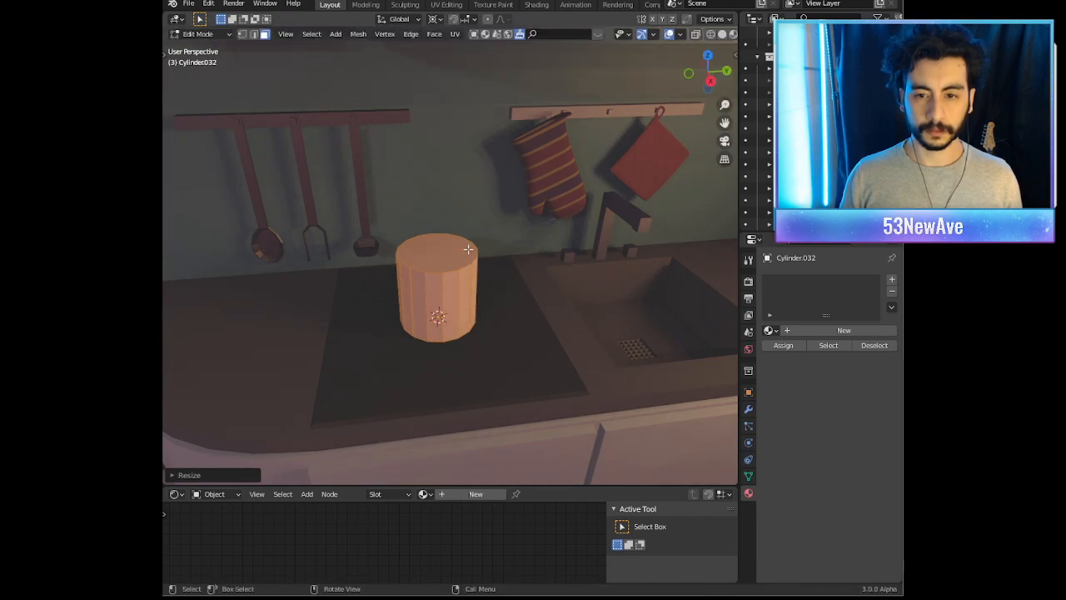
Step: Flatten the cylinder on the hob along Z from the 3D cursor into a low disc
key(s)
key(z)
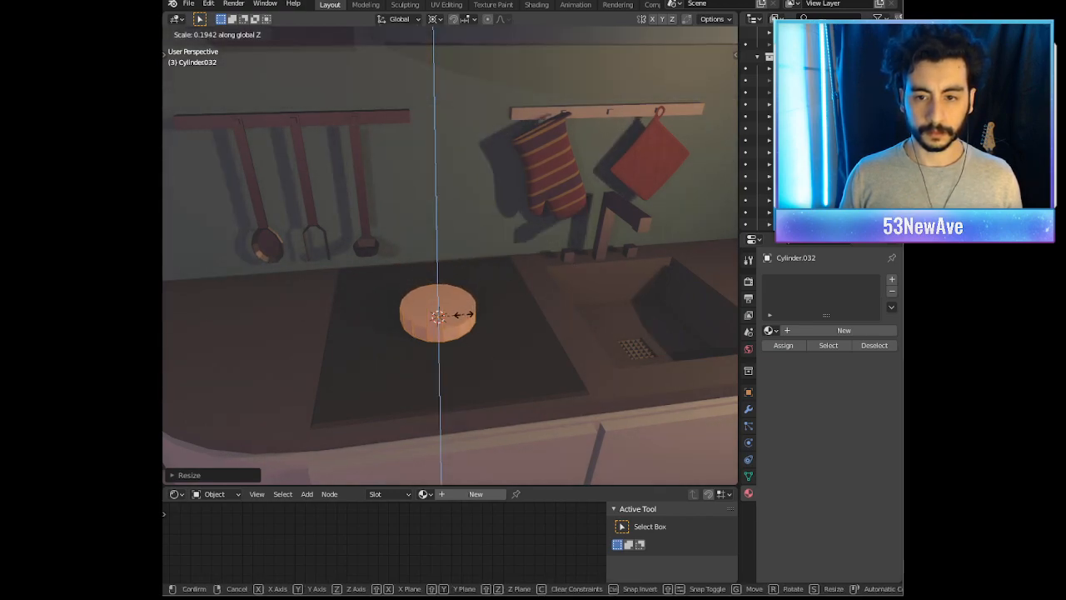
click(453, 328)
middle_drag(452, 328, 492, 262)
scroll(492, 262, up, 3)
key(s)
key(z)
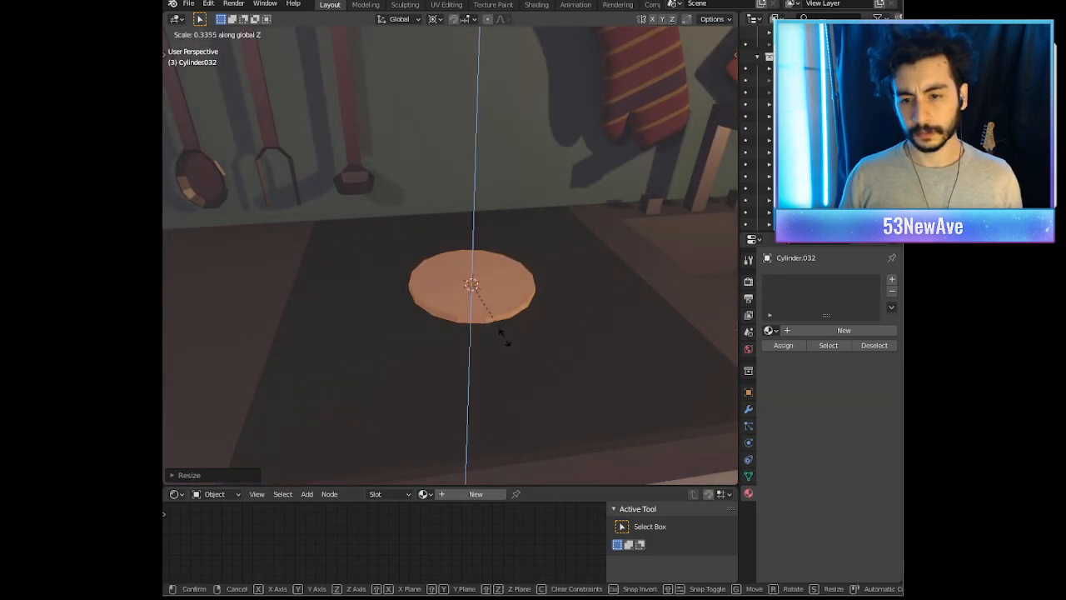
click(477, 337)
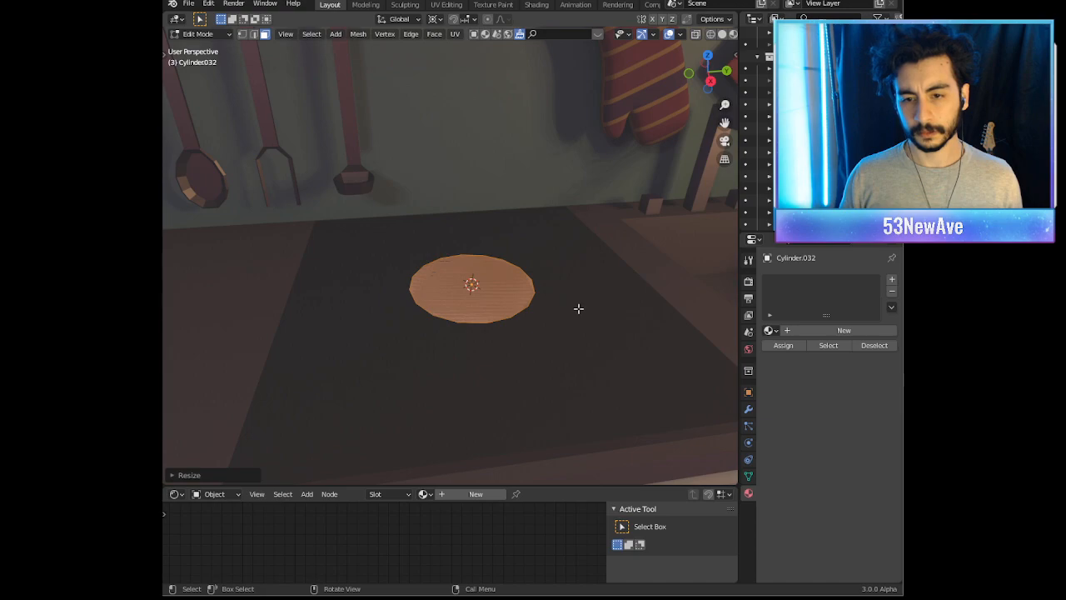
Step: Thin the disc further along Z until it lies almost flush with the hob's surface
scroll(578, 308, up, 2)
middle_drag(578, 308, 595, 294)
key(s)
key(z)
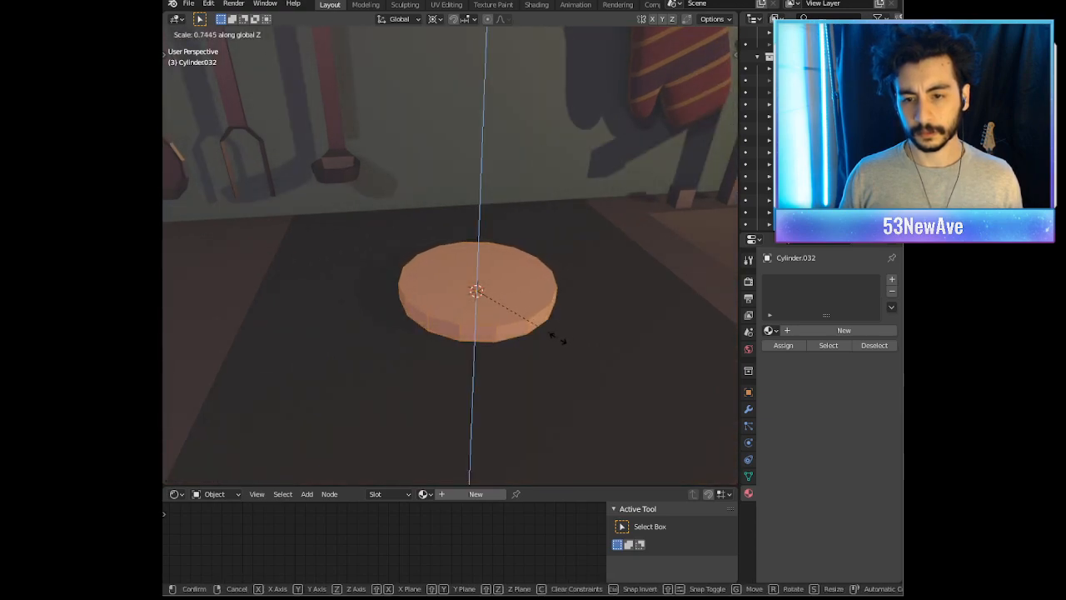
click(480, 310)
scroll(512, 301, up, 4)
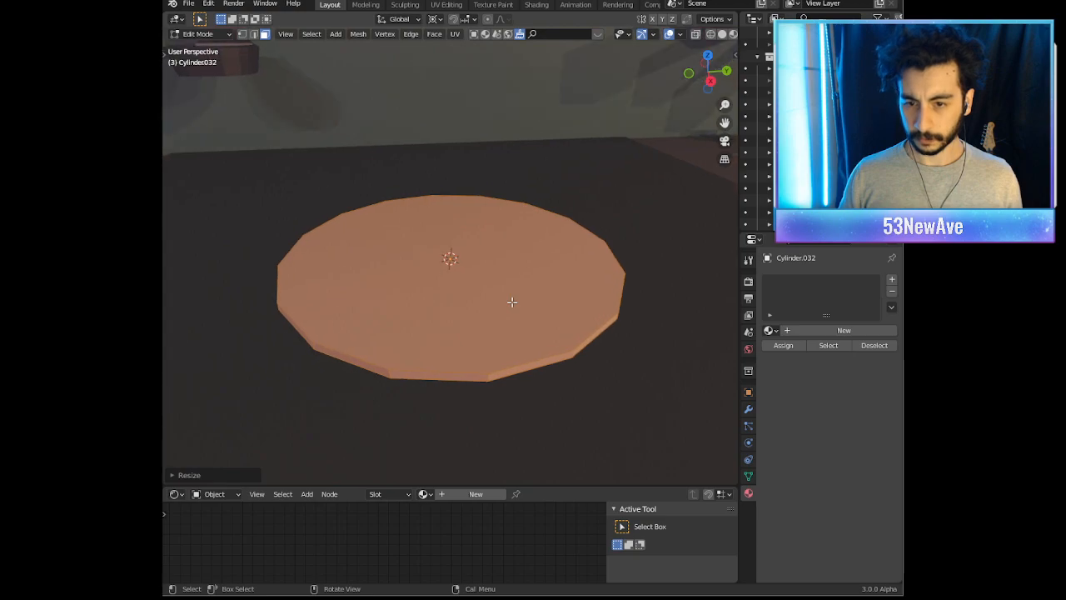
middle_drag(579, 317, 630, 283)
key(s)
key(z)
click(542, 292)
Step: Return to Object Mode and move the disc within the XY plane to the hob's front-left area
middle_drag(542, 292, 450, 198)
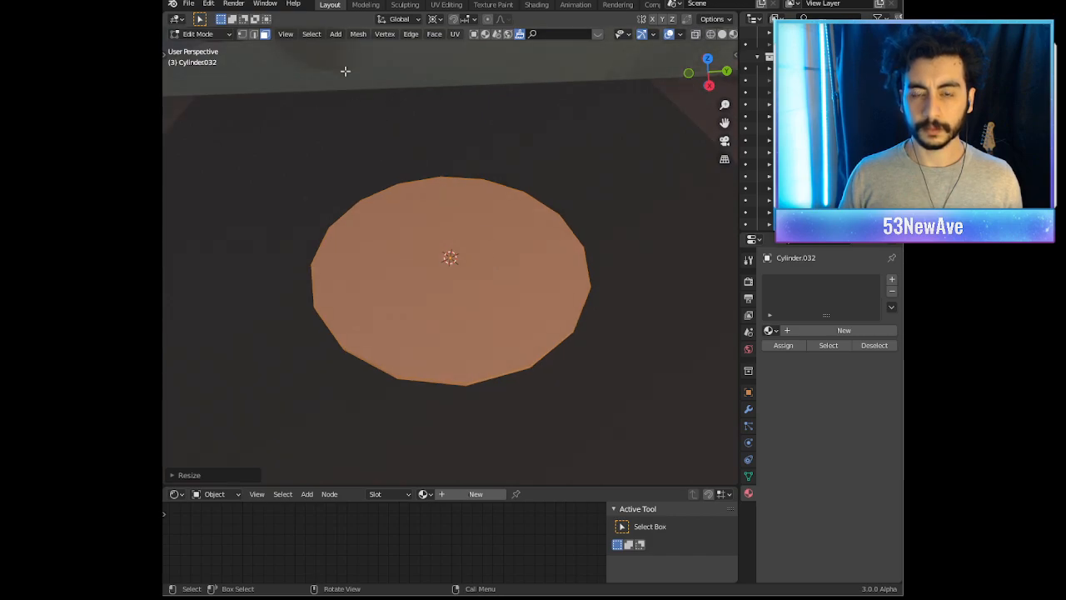
scroll(444, 229, down, 6)
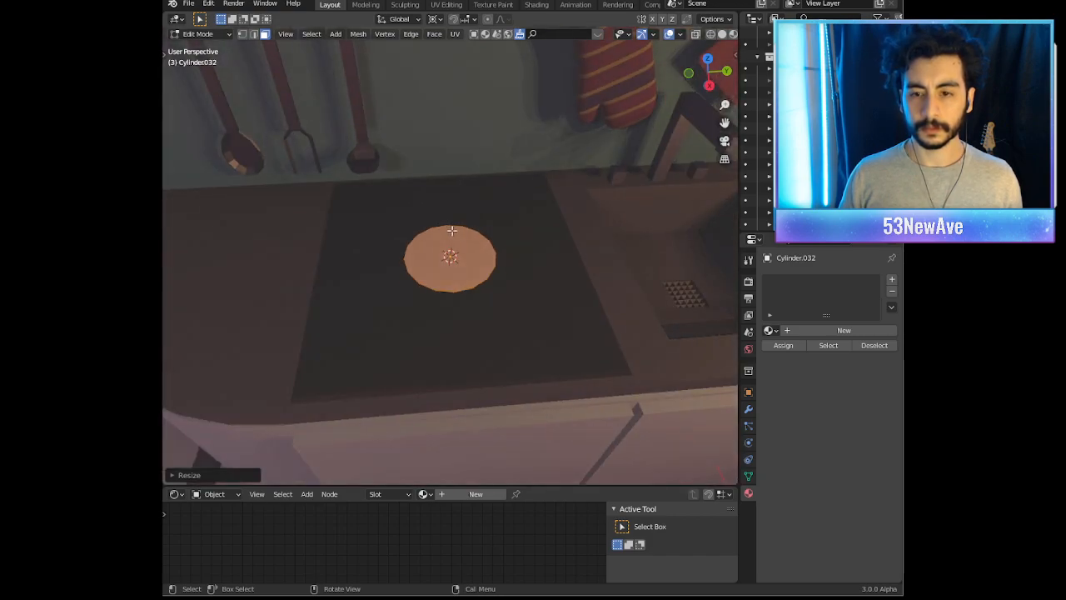
shift+middle_drag(450, 231, 500, 193)
scroll(513, 200, up, 1)
middle_drag(555, 218, 539, 234)
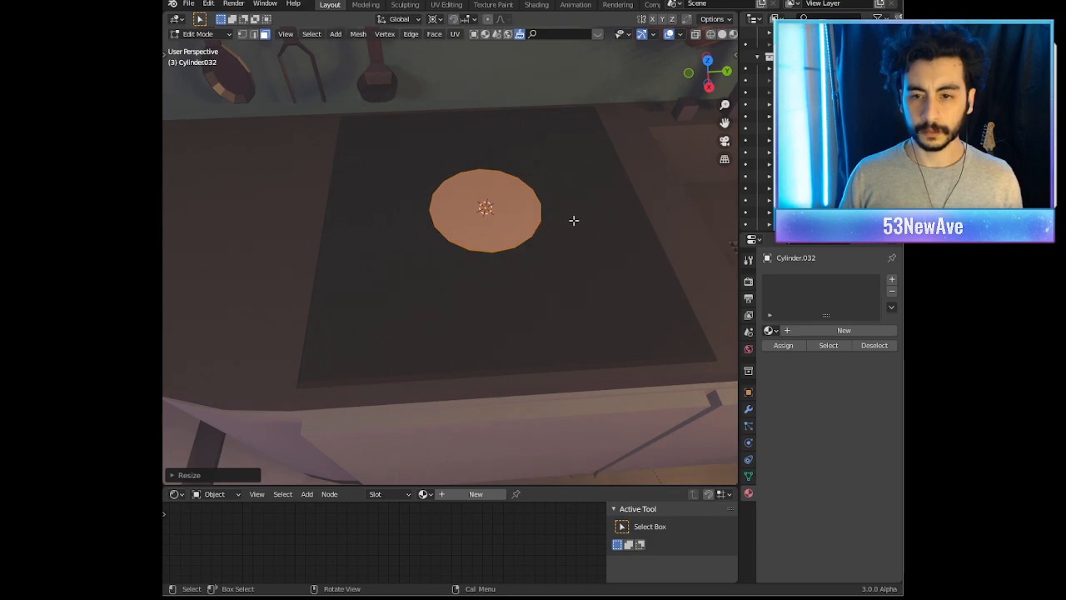
key(Tab)
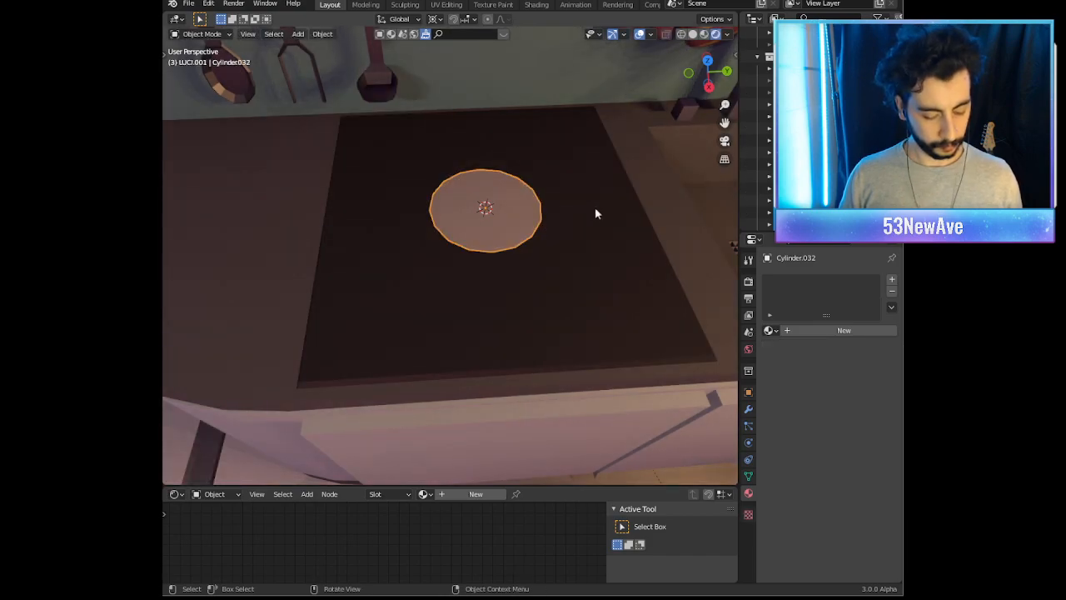
key(g)
key(shift+z)
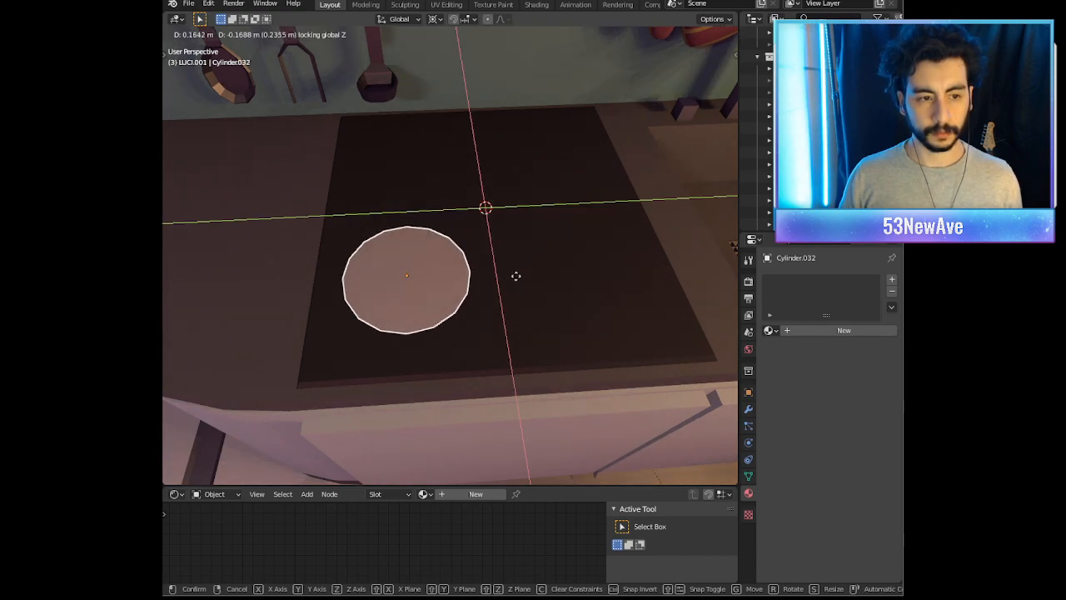
click(516, 276)
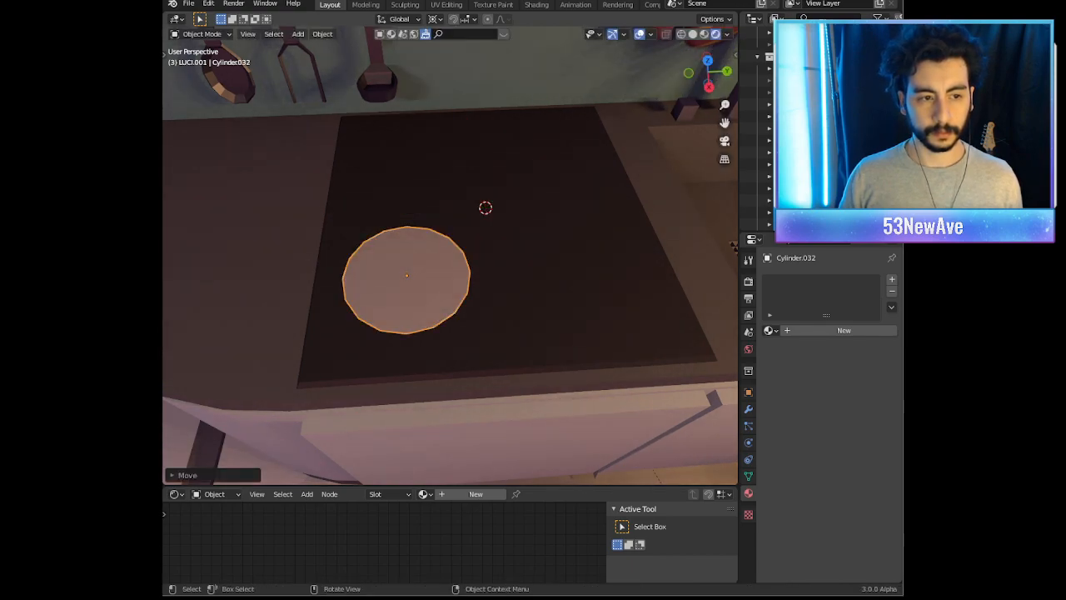
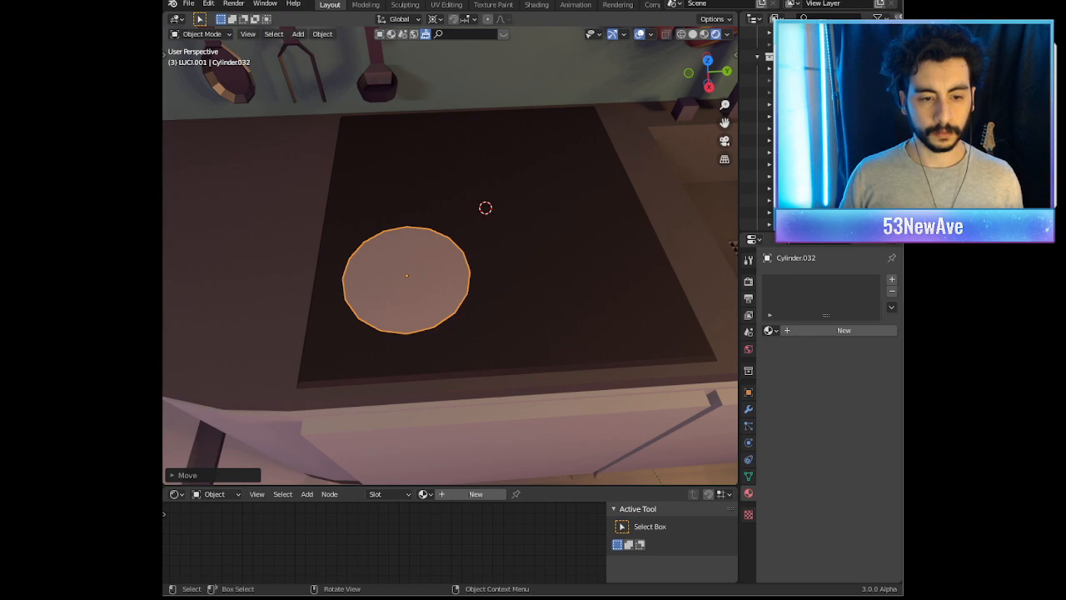
Step: Duplicate the disc and shift the copy about 0.34 m along Y to the hob's front-right area
middle_drag(469, 257, 477, 281)
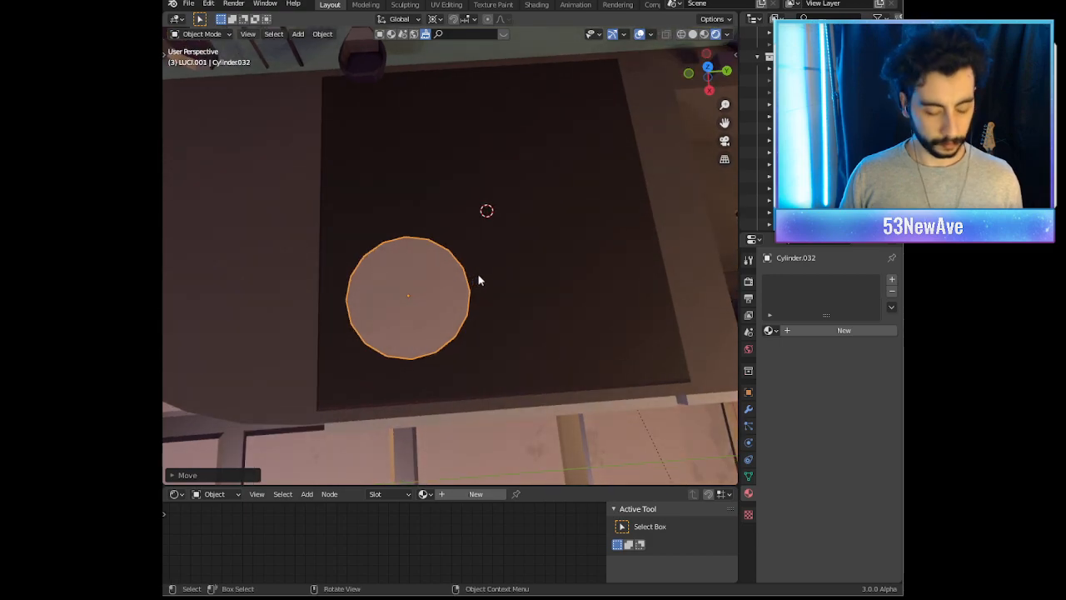
key(shift+d)
key(x)
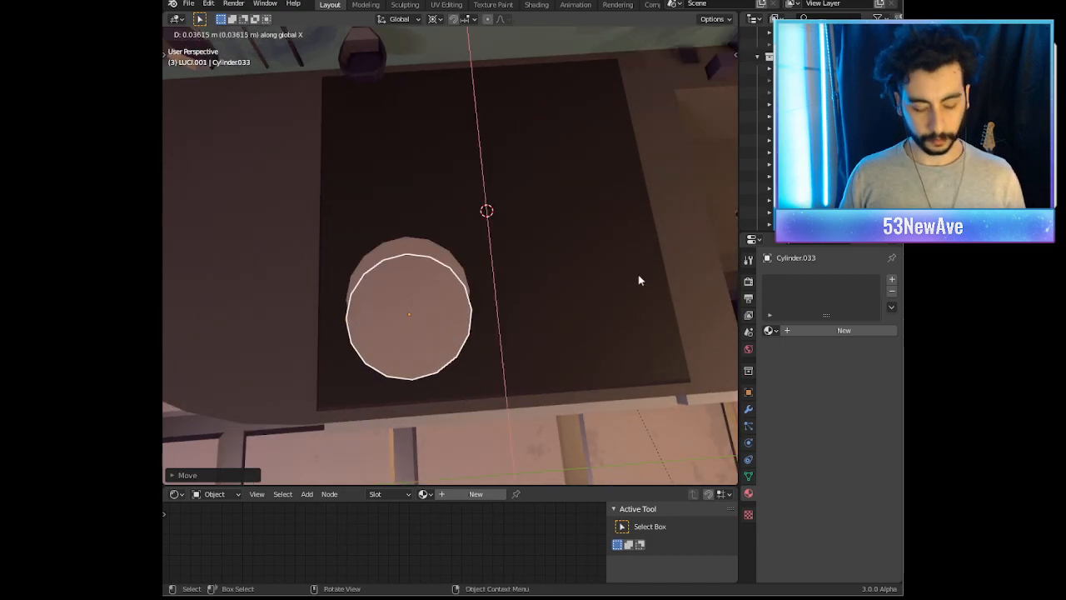
right_click(639, 279)
key(g)
key(y)
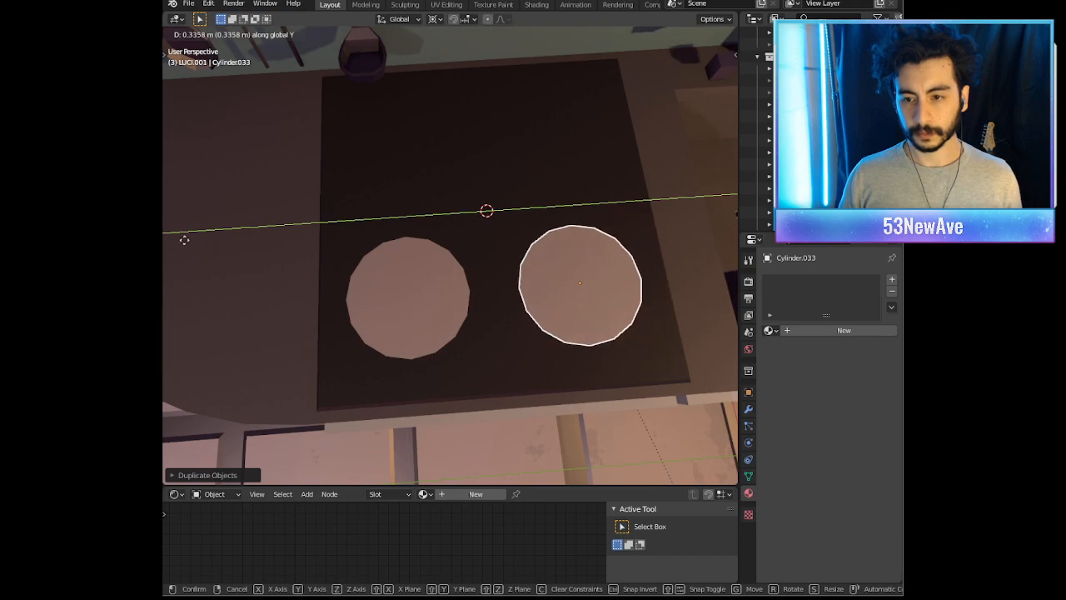
click(181, 245)
Step: Shrink the front-right disc in the XY plane only and reposition it on the hob without changing its height
middle_drag(536, 274, 558, 278)
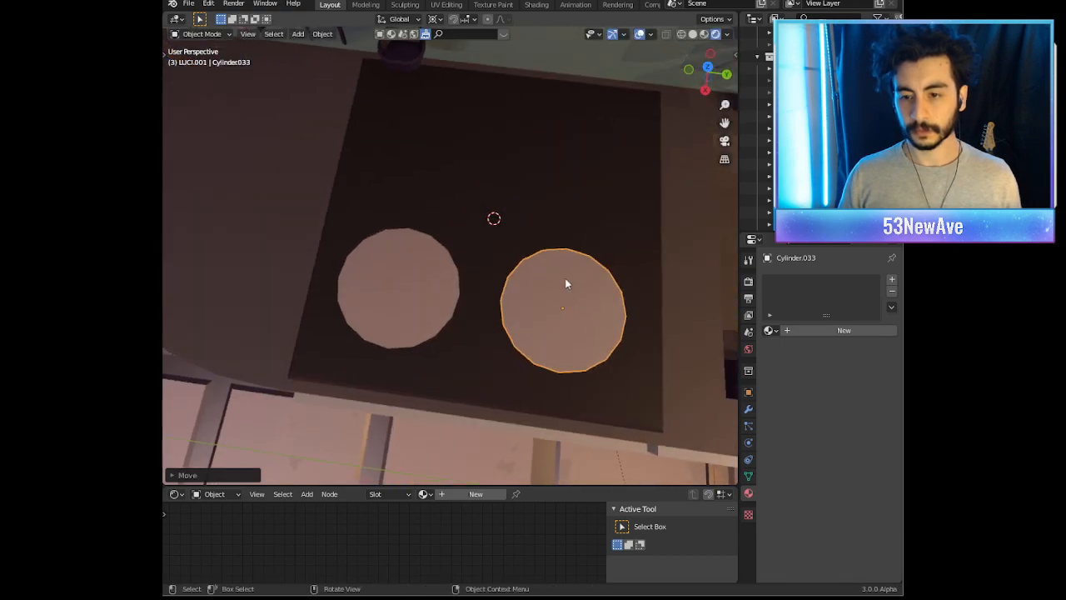
key(s)
key(shift+z)
click(626, 294)
key(g)
key(shift+z)
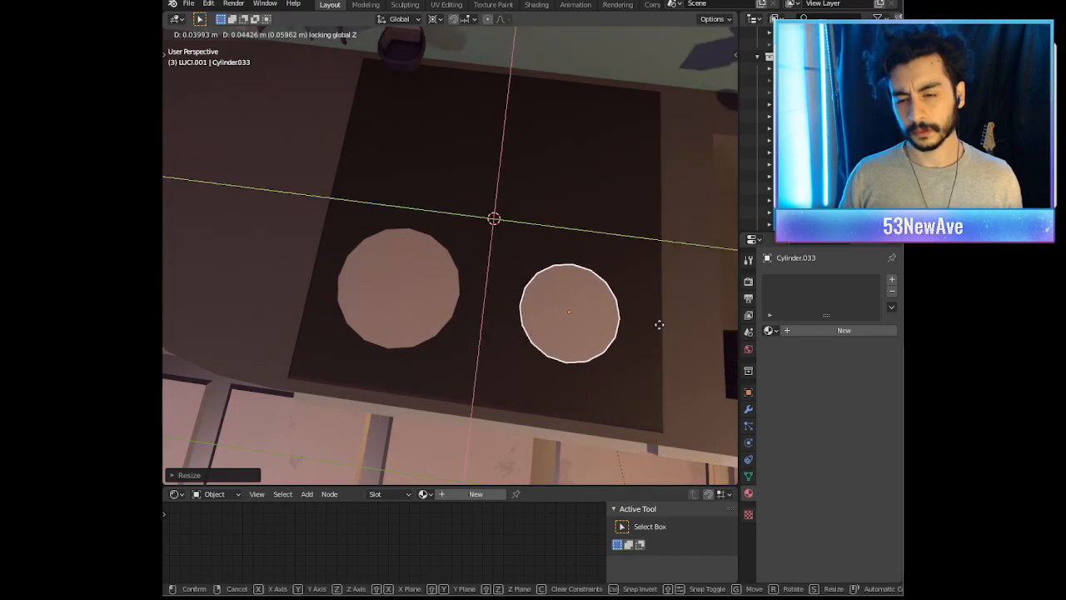
click(683, 360)
Step: Make the front-right disc smaller again in the XY plane and recentre it in its quarter of the hob
key(s)
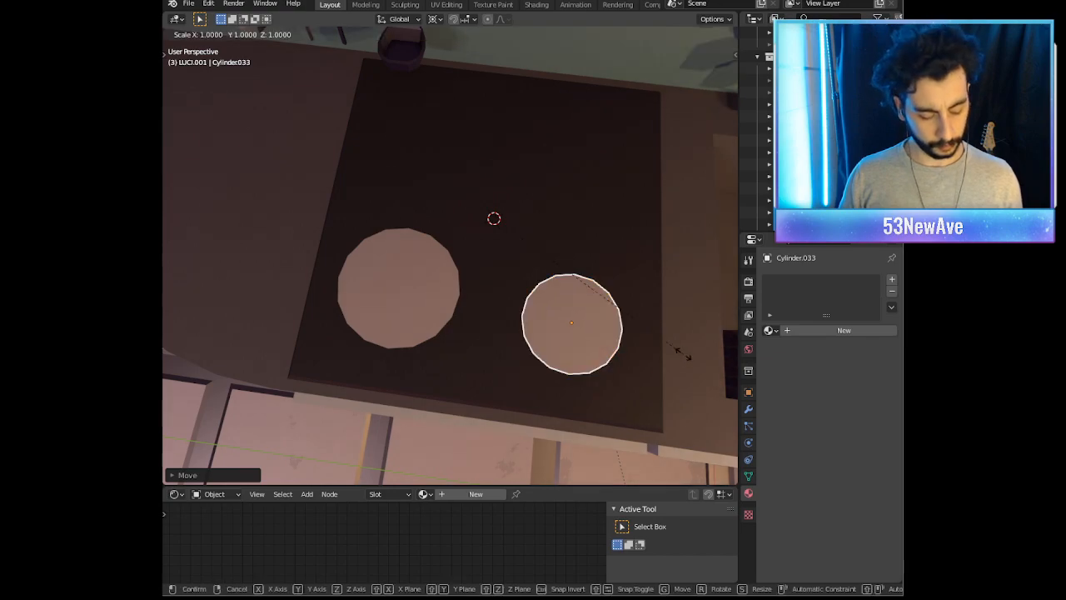
key(shift+z)
click(624, 331)
key(g)
key(shift+z)
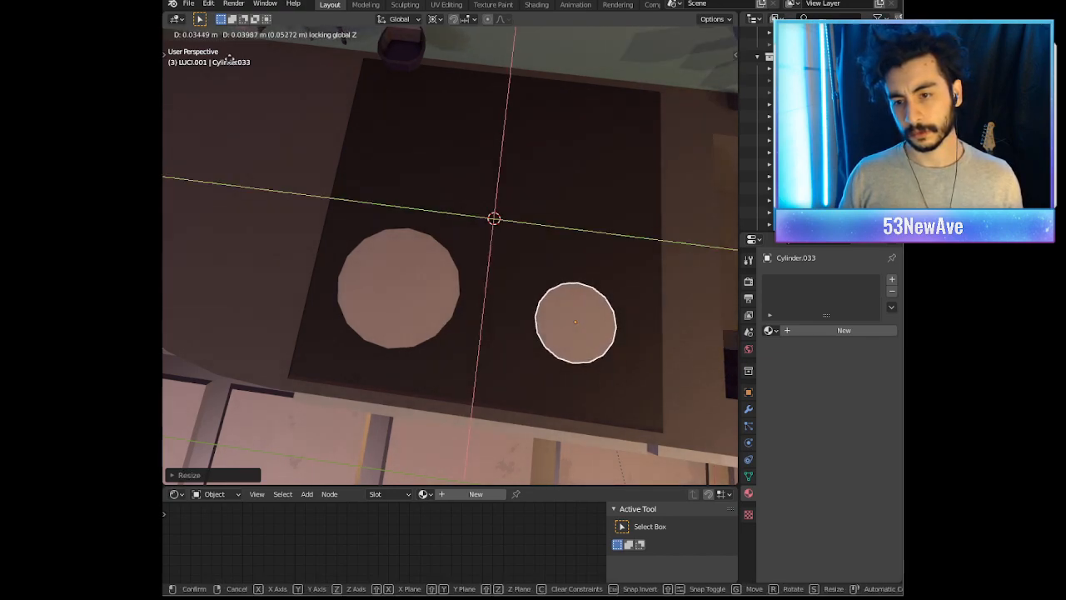
click(241, 63)
middle_drag(599, 257, 614, 231)
key(g)
key(x)
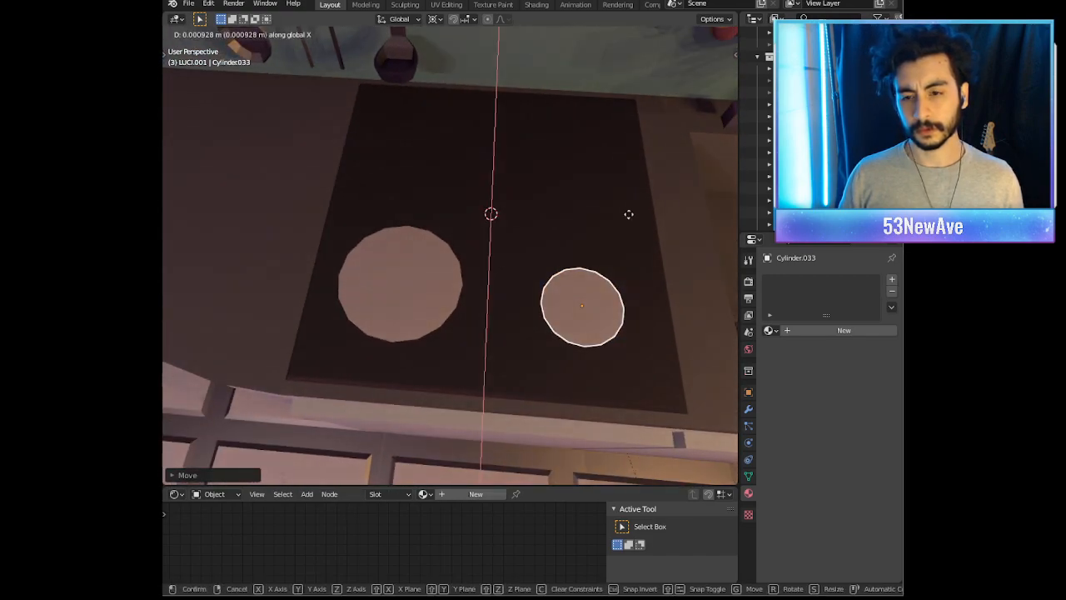
key(x)
key(x)
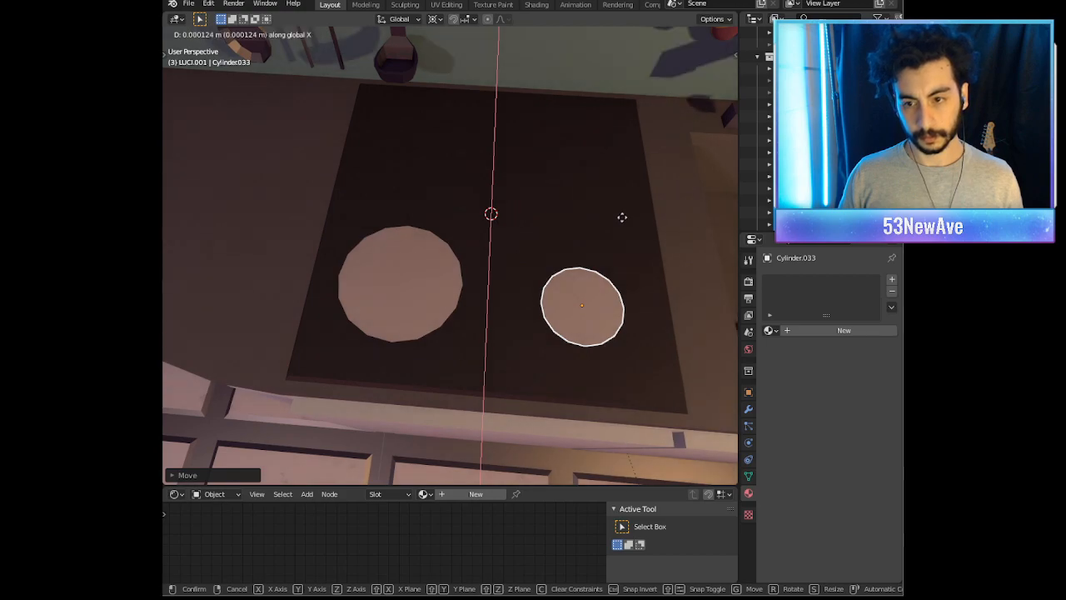
click(621, 217)
Step: Duplicate the small front-right disc and move the copy along negative X to the hob's back-right area
middle_drag(619, 215, 611, 331)
key(shift+d)
key(y)
key(Escape)
key(shift+d)
key(x)
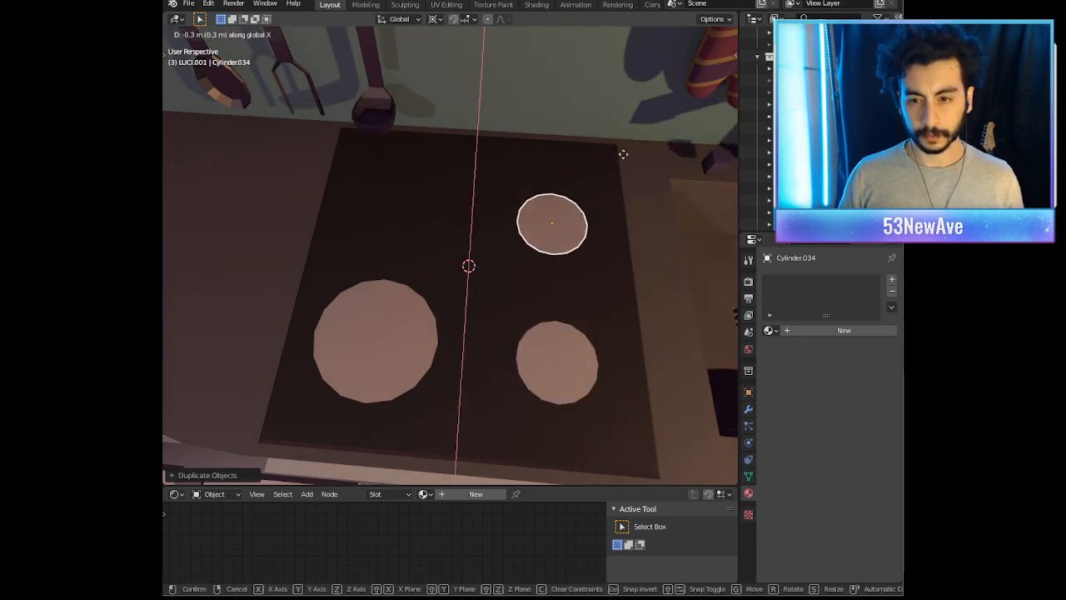
click(625, 162)
Step: Enlarge the back-right disc in the XY plane and move it away from the hob's edges
key(s)
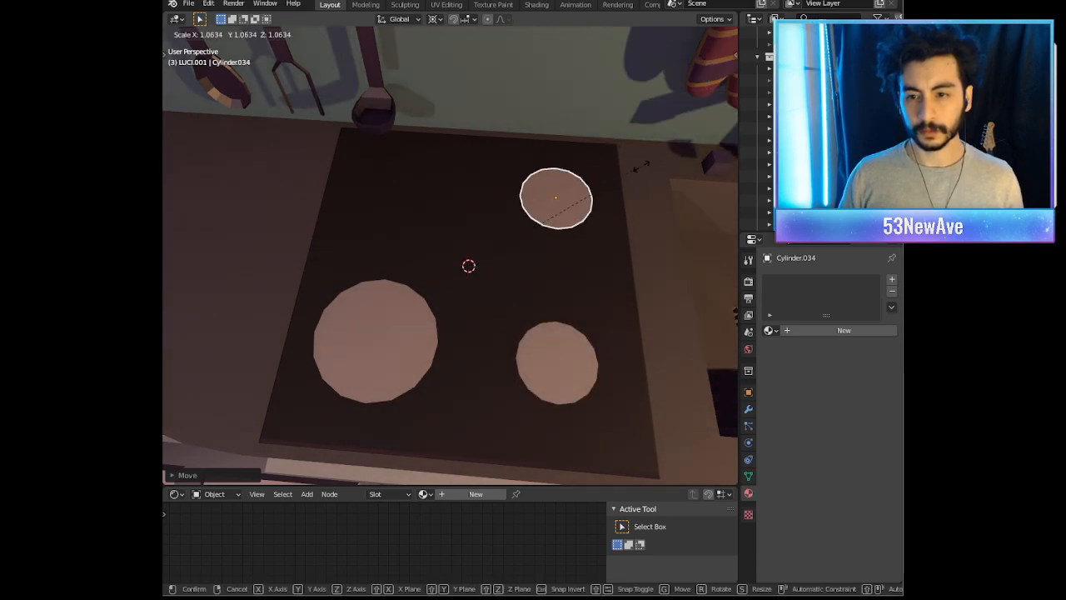
key(shift+z)
click(691, 172)
key(g)
key(shift+z)
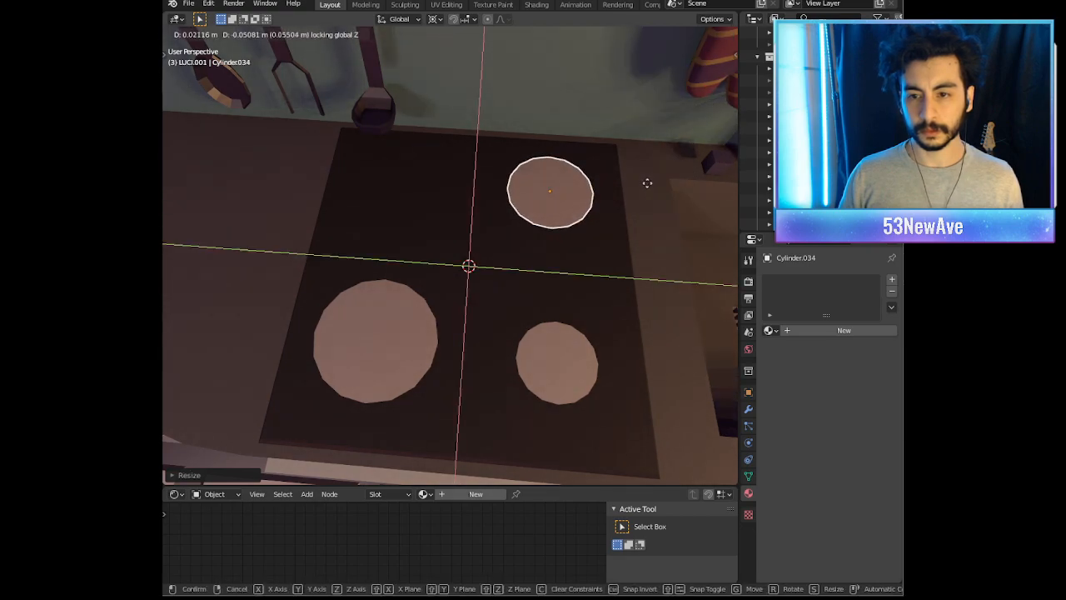
click(639, 178)
Step: Enlarge the back-right disc once more in the XY plane, then adjust its place in the plane and along X
key(s)
key(shift+z)
click(725, 170)
key(g)
key(shift+z)
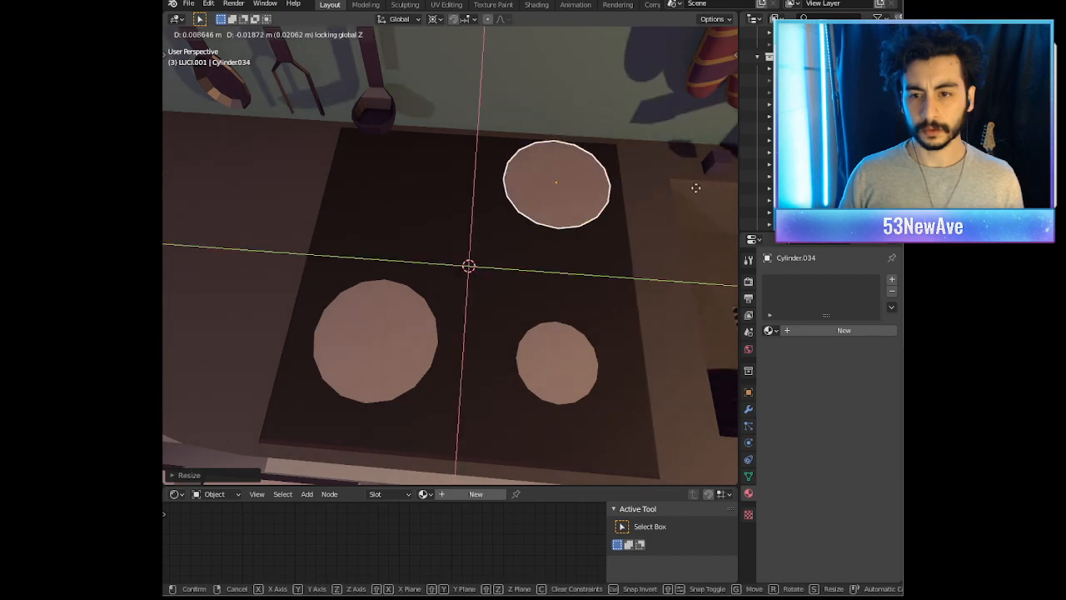
click(648, 238)
middle_drag(647, 237, 580, 224)
key(g)
key(x)
click(614, 216)
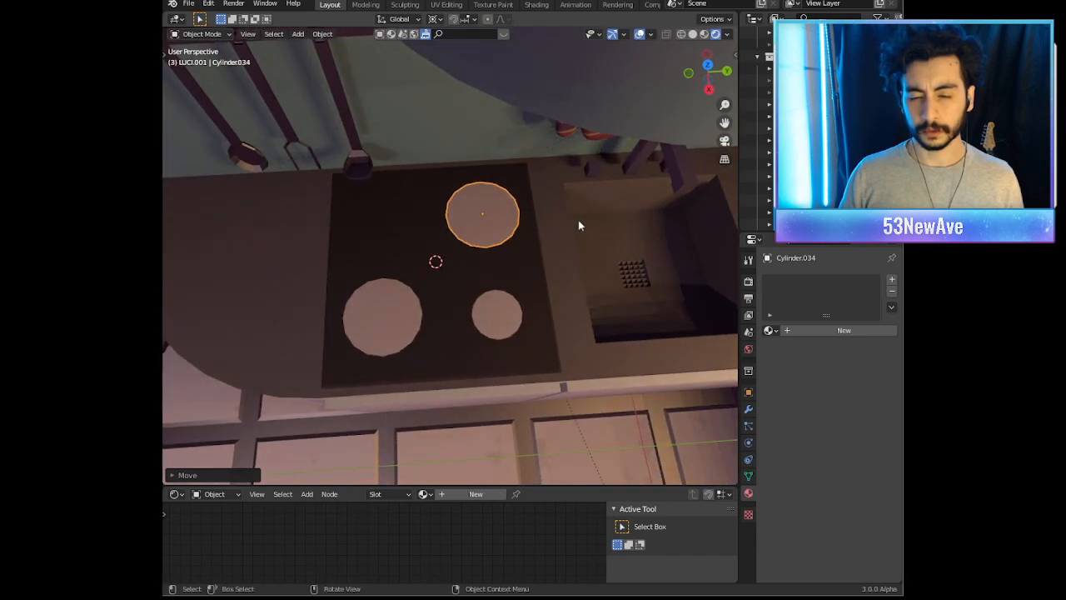
Step: Nudge the back-right disc along Y, reduce it to a medium size in the XY plane and recentre it
key(g)
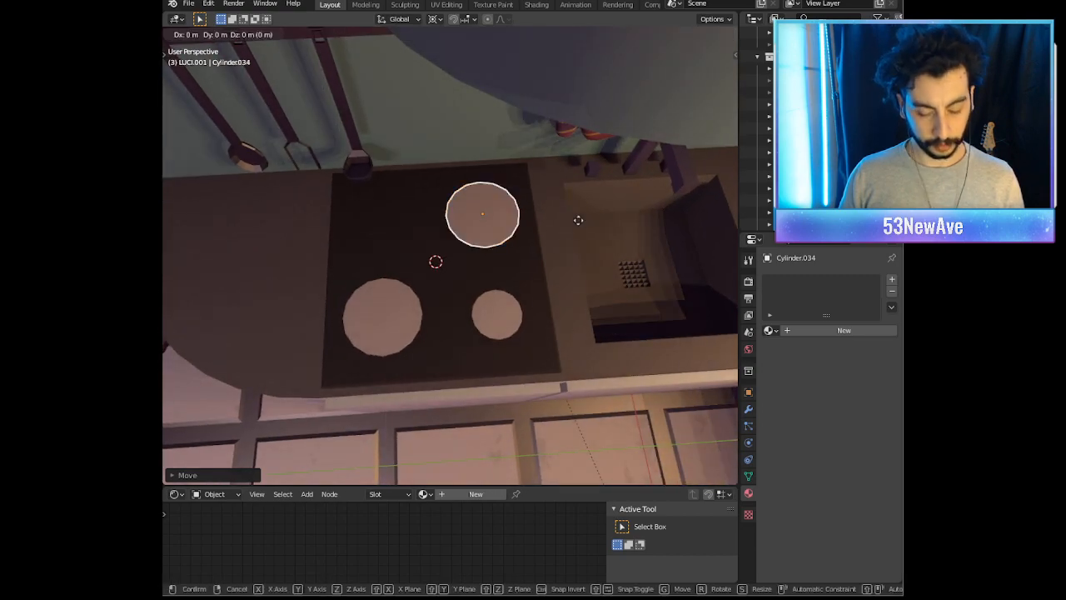
key(y)
click(574, 220)
key(s)
key(shift+z)
click(546, 213)
key(g)
key(shift+z)
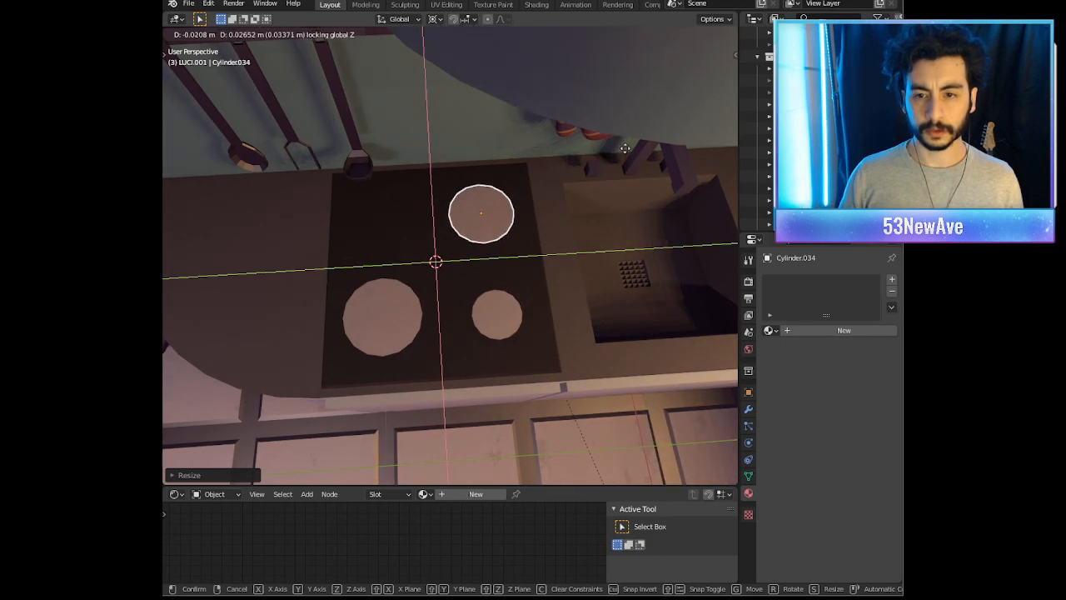
click(625, 149)
Step: Duplicate the back-right disc and shift the copy about -0.32 m along Y to the hob's back-left area
key(shift+d)
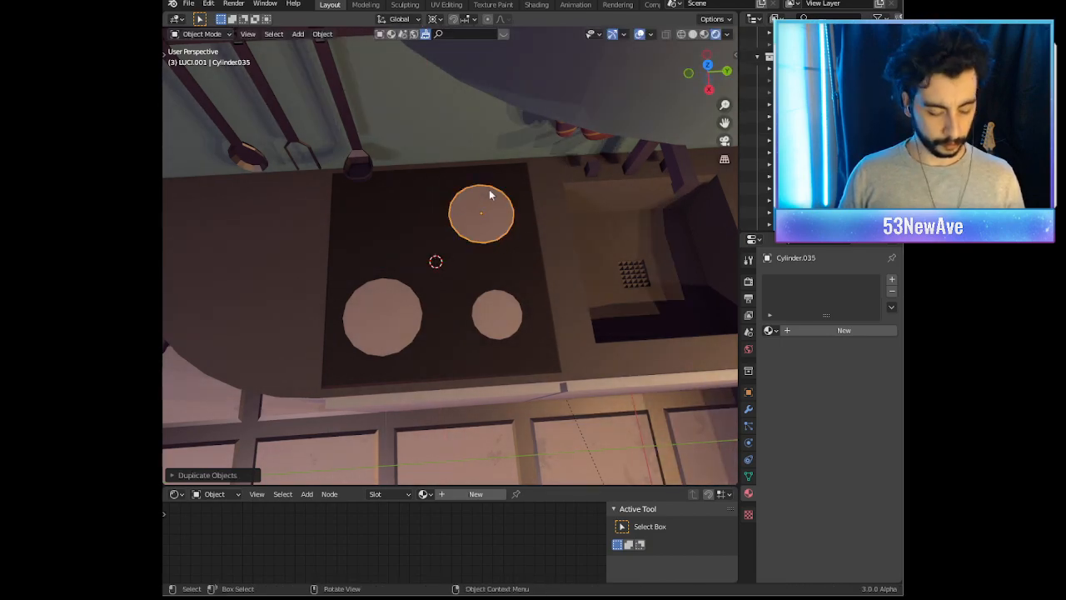
key(y)
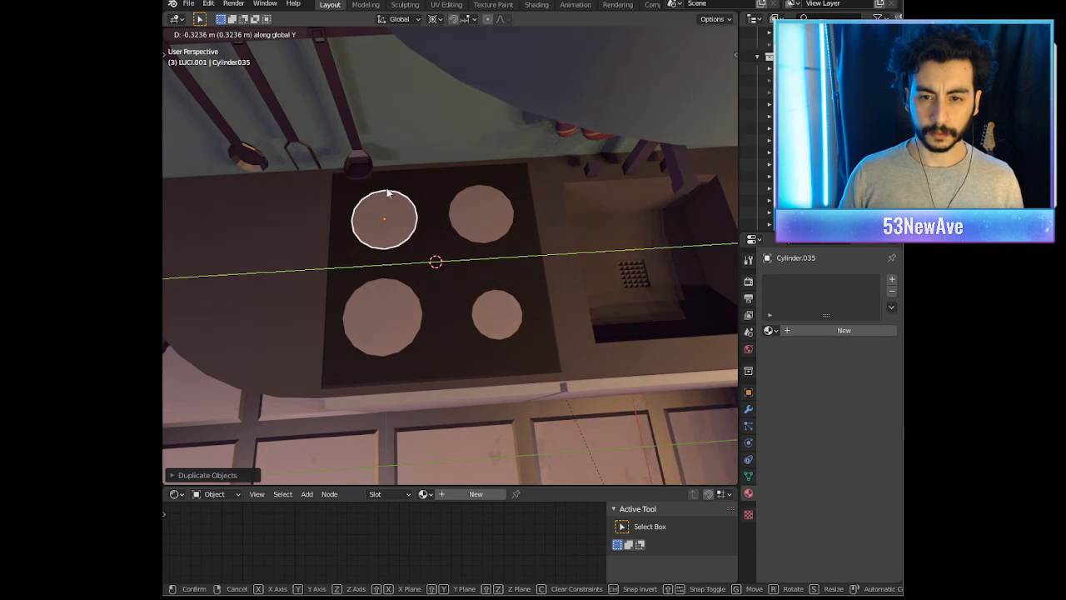
click(388, 193)
Step: Move the two front discs together about -0.04 m along X and check the hob with the overlays hidden
click(398, 325)
shift+click(490, 319)
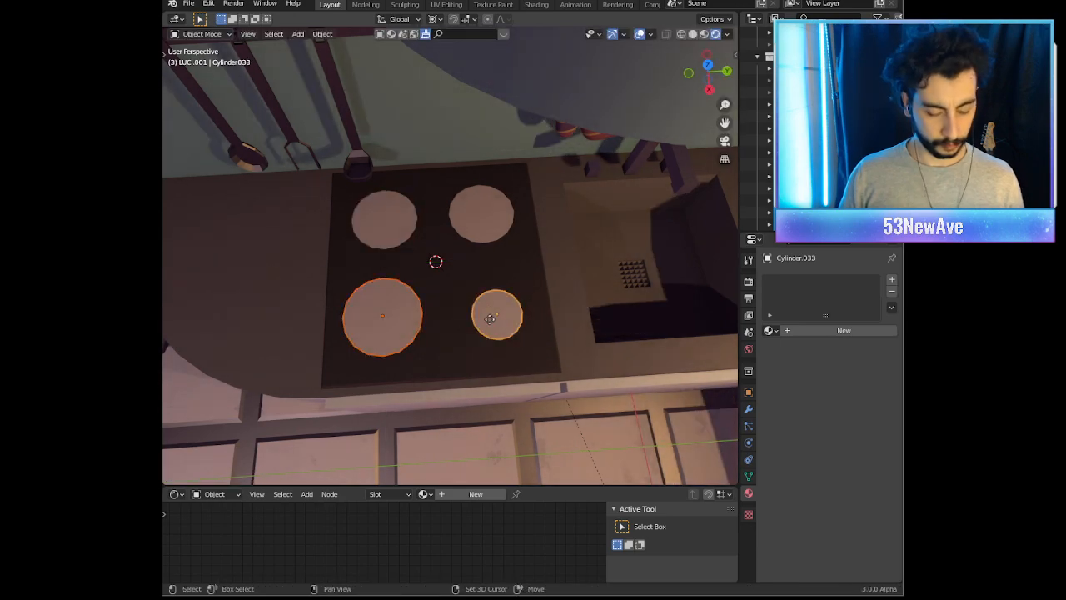
key(g)
key(x)
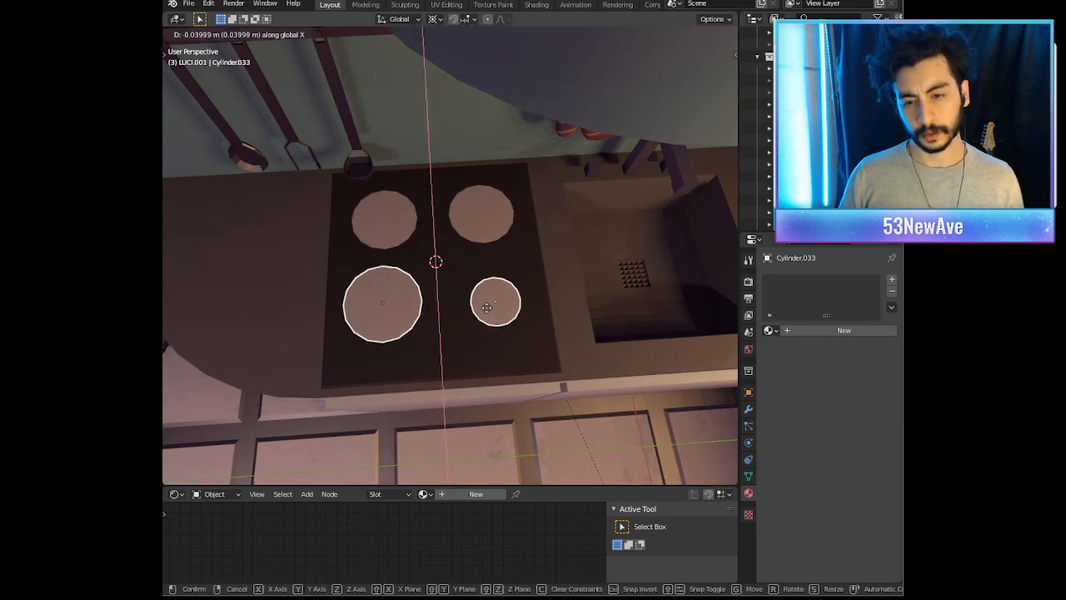
click(486, 307)
middle_drag(475, 329, 464, 244)
scroll(463, 225, up, 1)
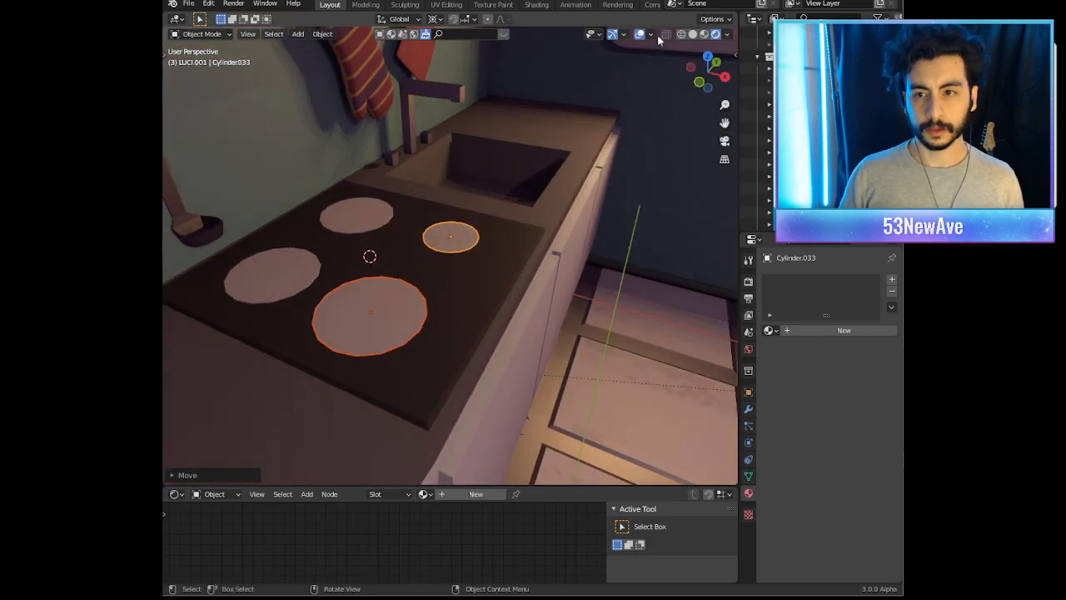
click(639, 34)
middle_drag(481, 317, 542, 337)
click(640, 34)
Step: Select the hob object, enter Edit Mode and duplicate its top face in place
click(509, 312)
key(Tab)
middle_drag(512, 312, 482, 274)
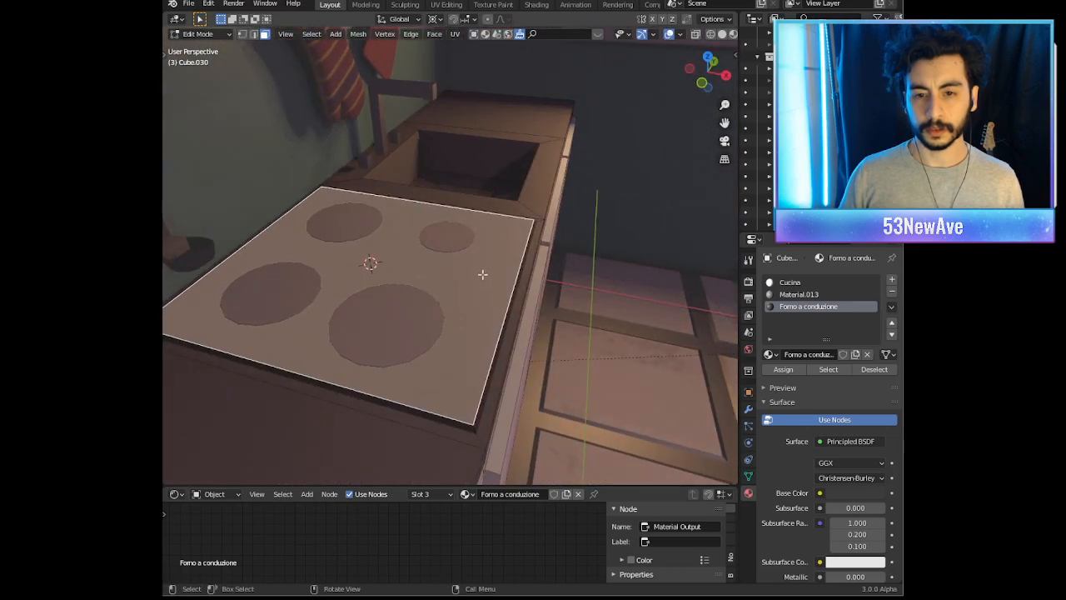
key(shift+d)
right_click(417, 249)
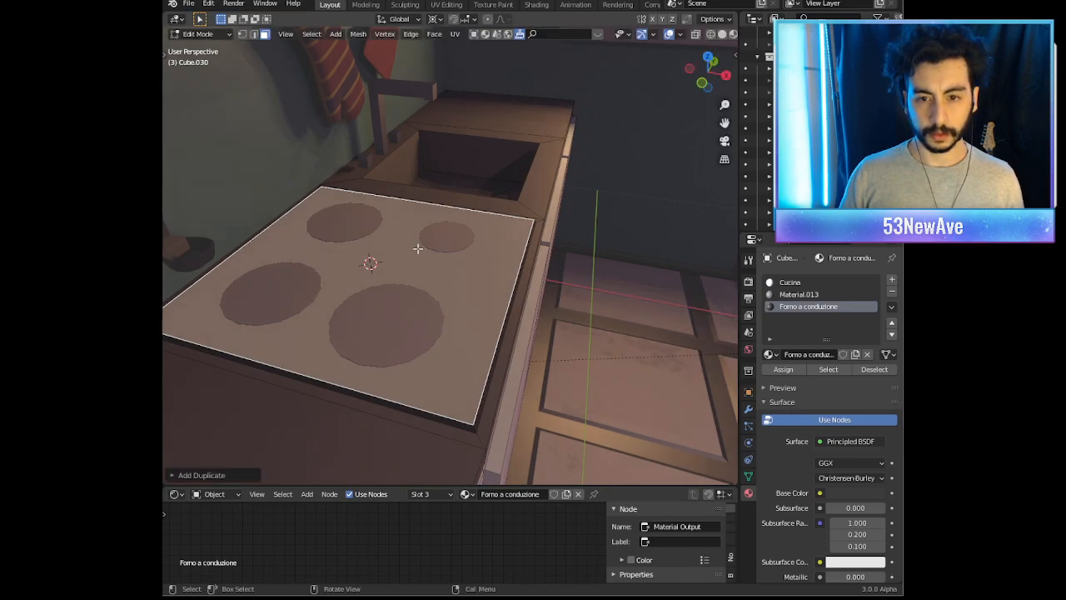
Step: Narrow the duplicated top face to a thin strip along the hob's front side by moving its wall-side edge along X
click(254, 34)
click(275, 227)
key(g)
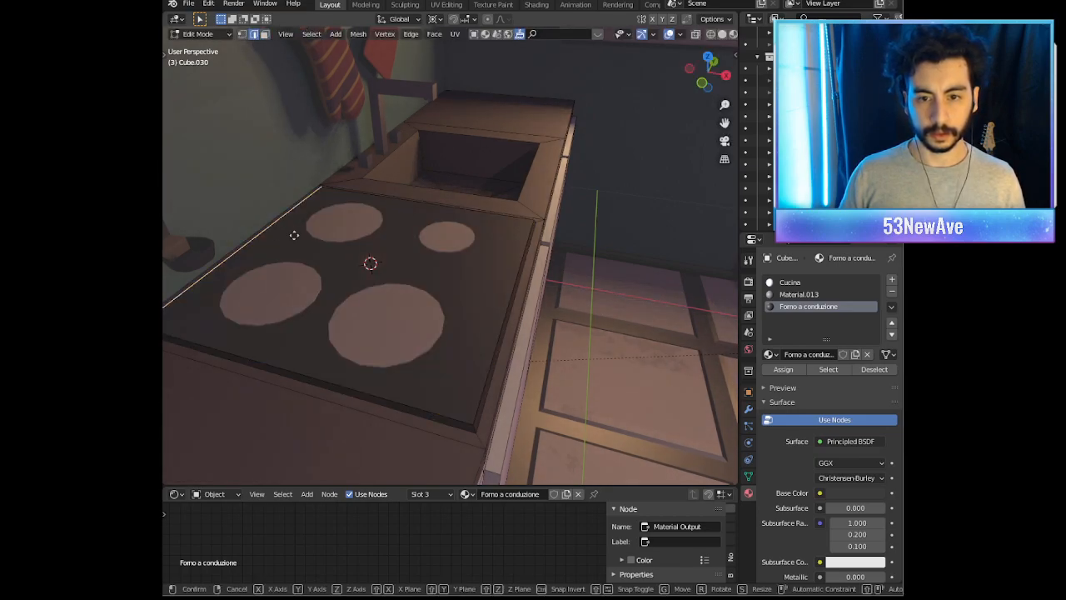
key(x)
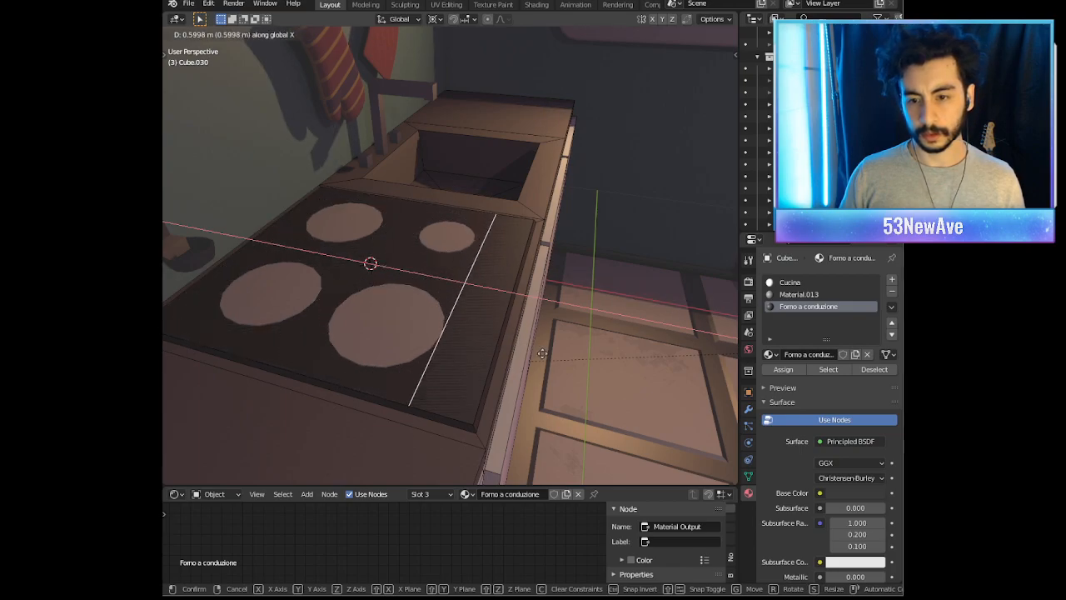
click(556, 361)
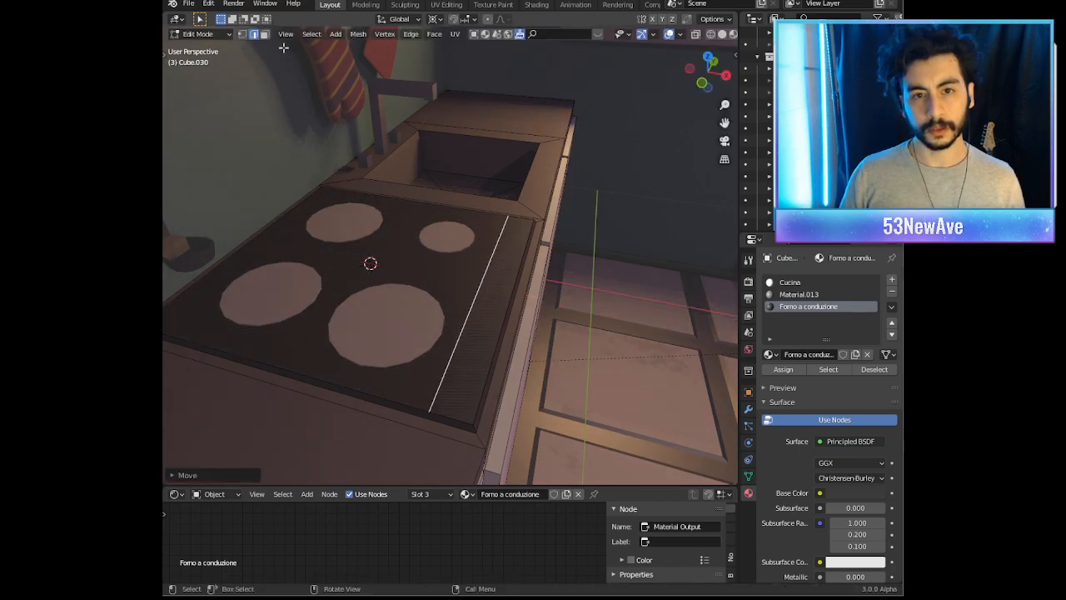
Step: Select the narrow strip face at the hob's front and raise it slightly along Z
key(3)
click(490, 317)
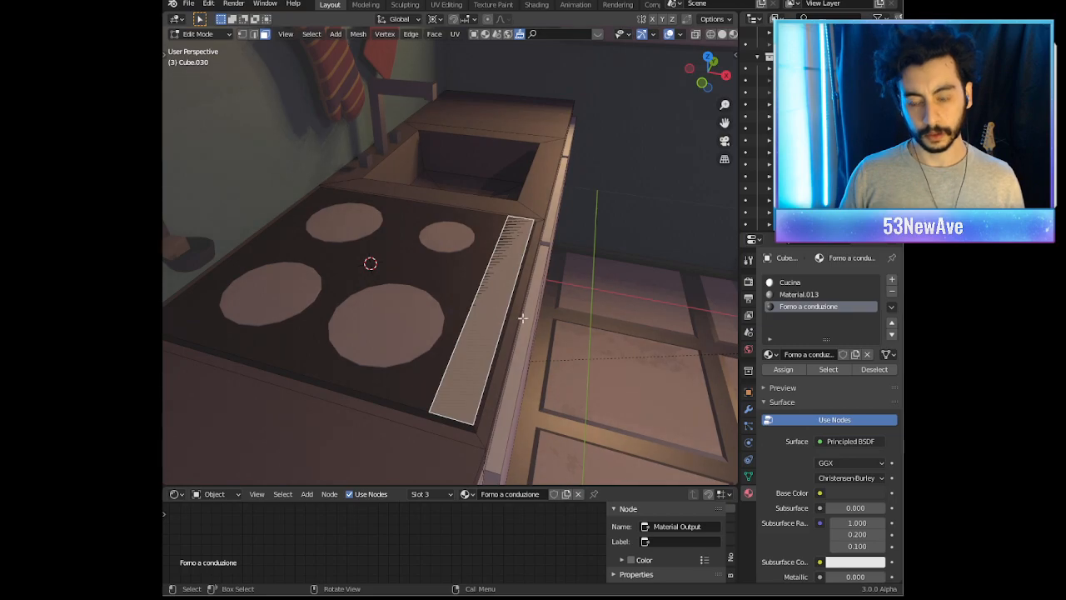
key(g)
key(z)
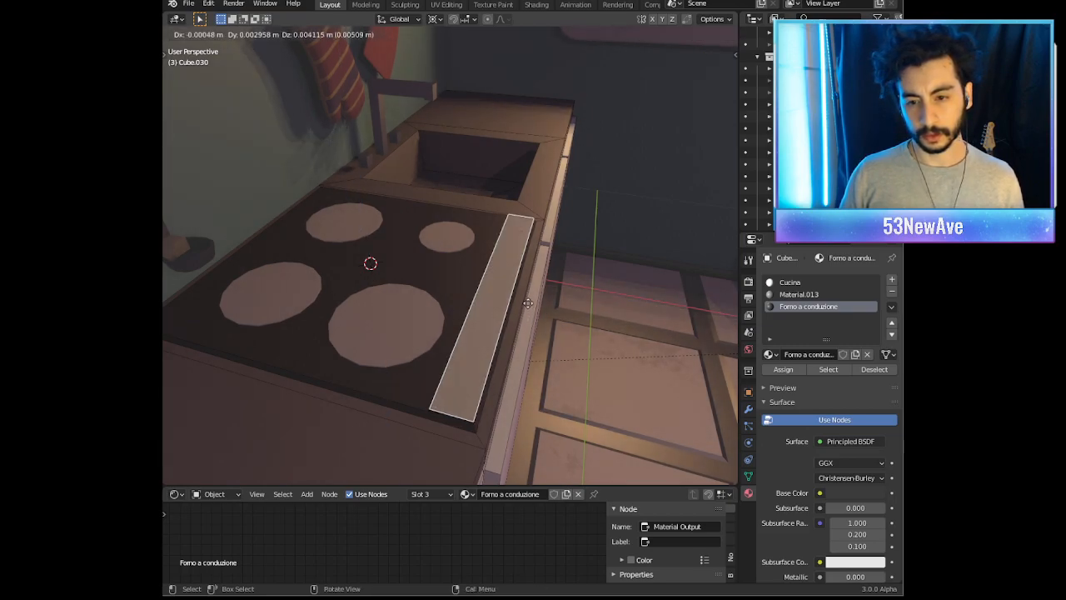
key(z)
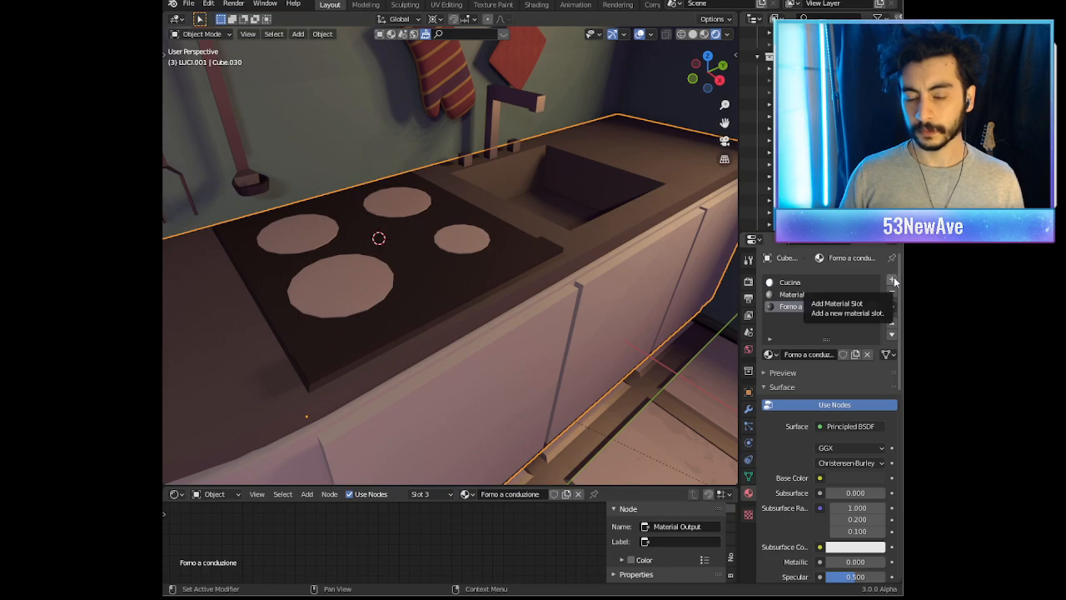
Step: Put the existing Door1 material in a new slot, assign it to the strip's top face and check it with overlays hidden
mouse_move(575, 308)
middle_down()
mouse_move(560, 315)
mouse_move(541, 294)
mouse_move(558, 306)
middle_up()
scroll(558, 306, down, 5)
scroll(558, 306, up, 4)
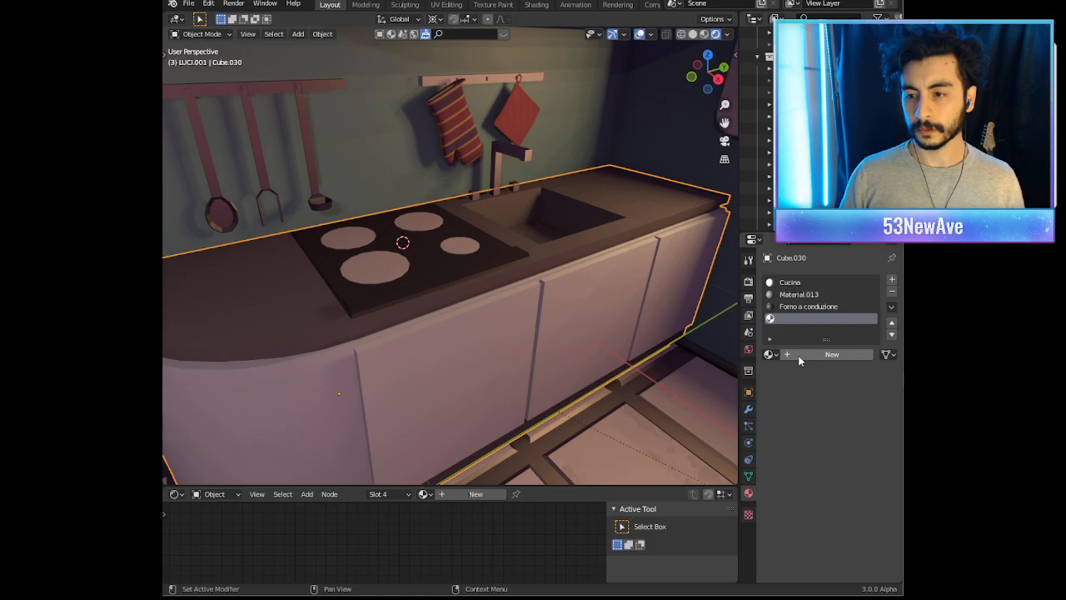
click(769, 355)
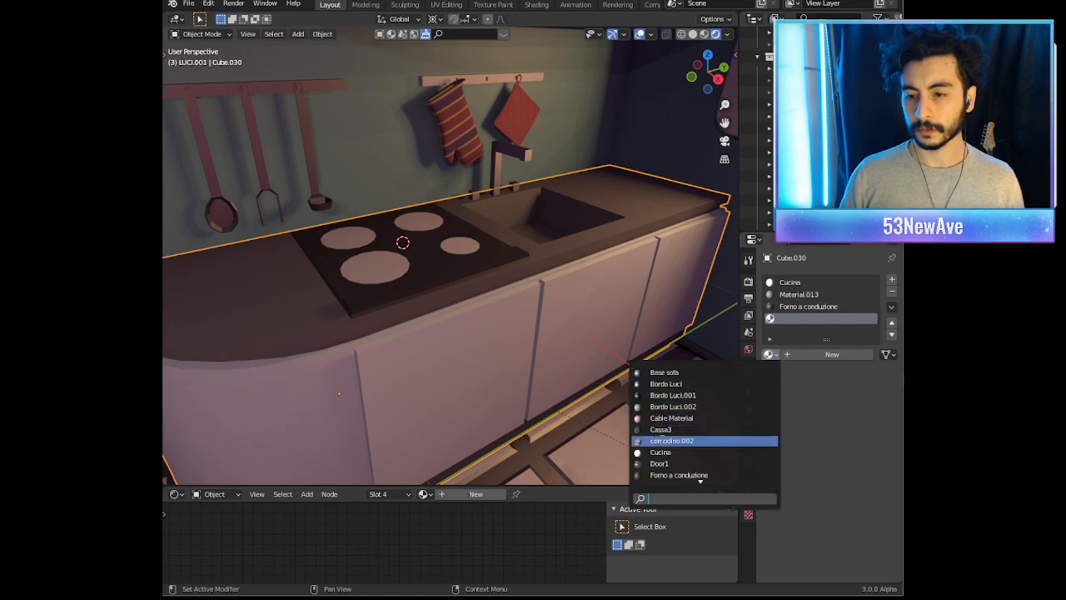
click(660, 464)
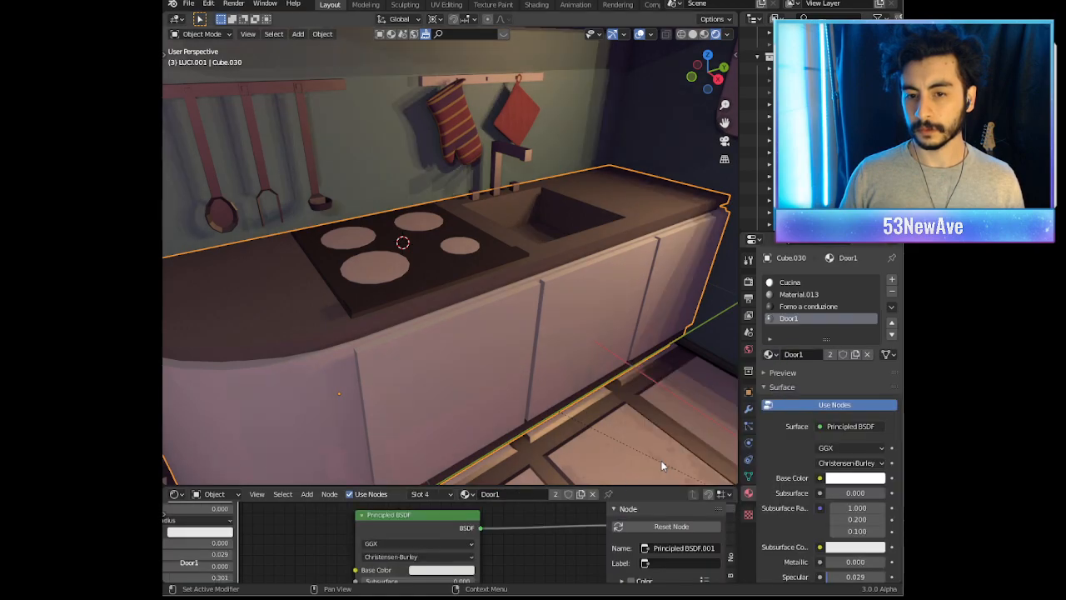
key(Tab)
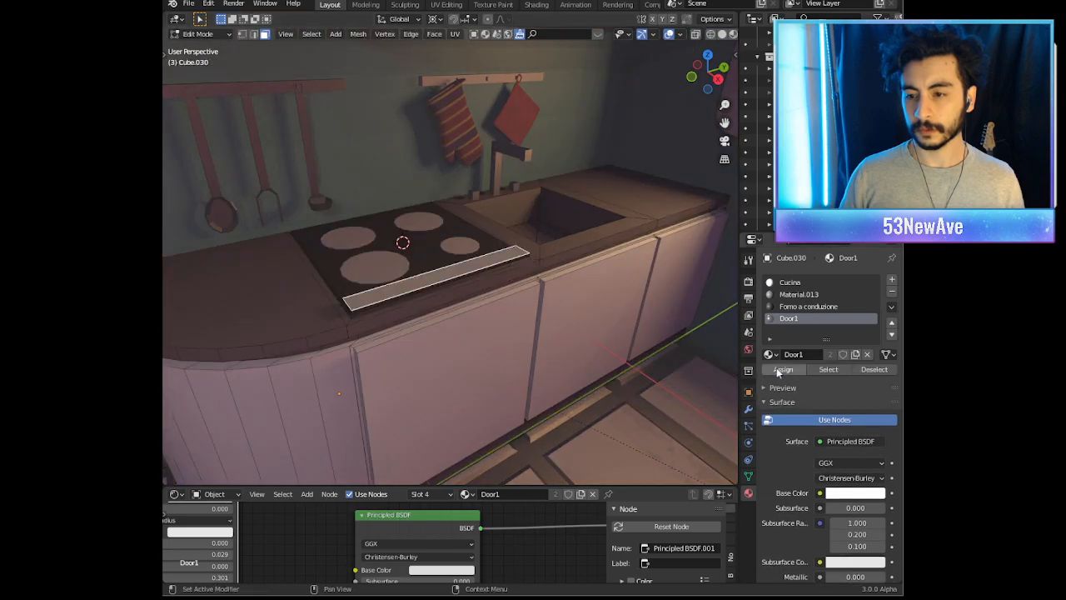
click(669, 39)
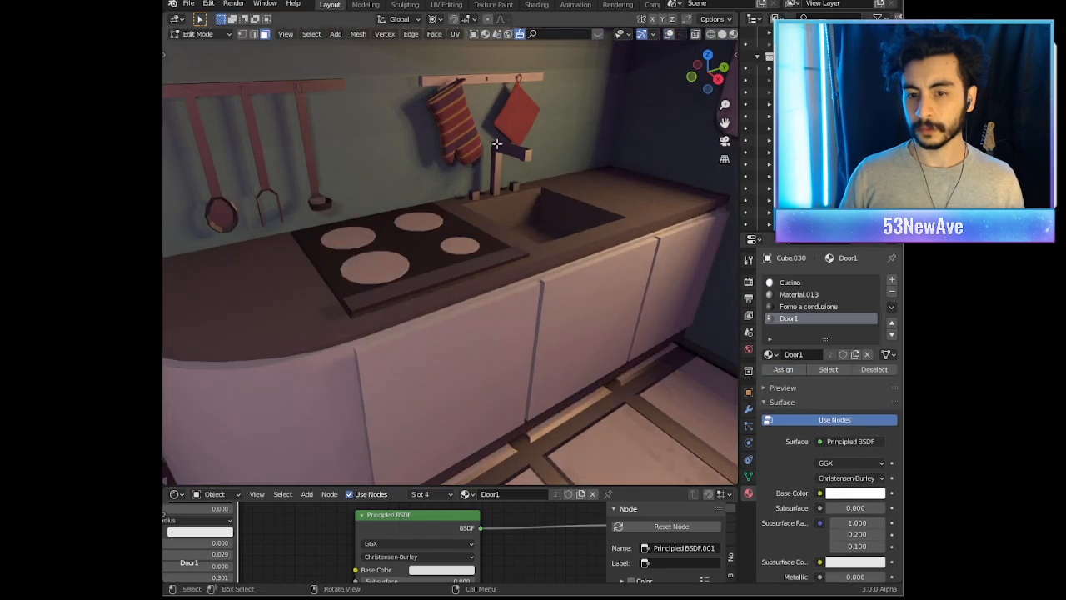
scroll(452, 175, up, 3)
middle_drag(452, 175, 557, 131)
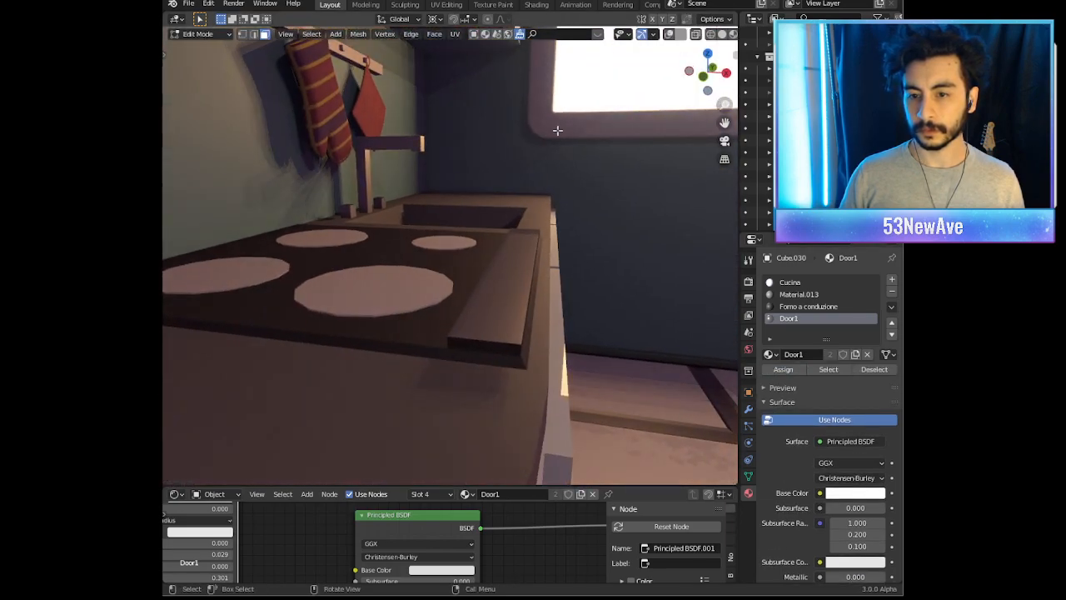
click(665, 37)
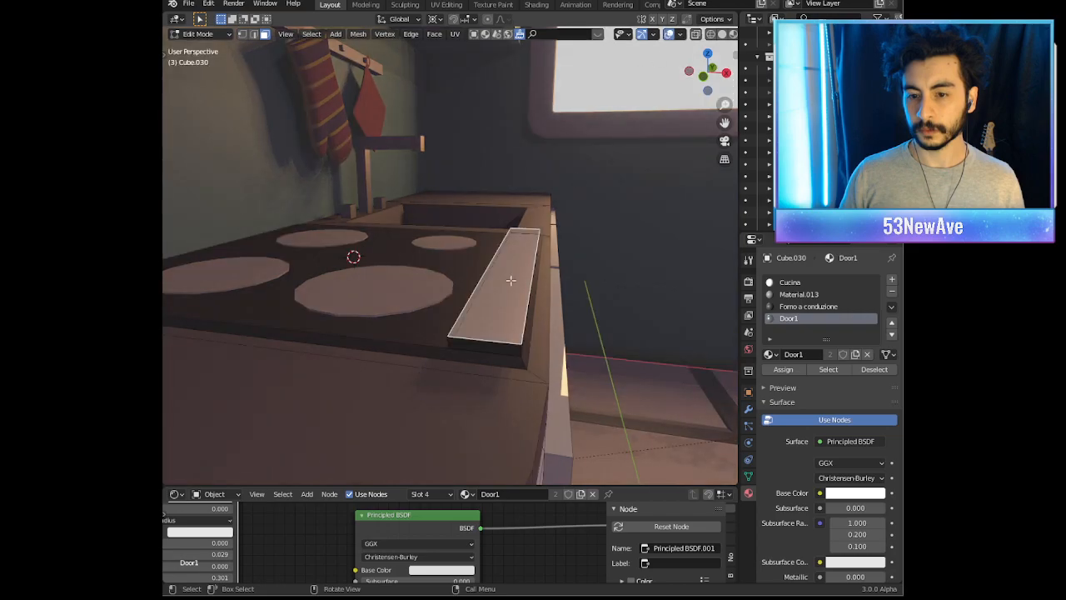
Step: Select all connected faces of the front strip and assign the Door1 material to them
click(481, 343)
key(l)
click(792, 368)
key(Tab)
middle_drag(502, 305, 536, 321)
scroll(475, 311, down, 3)
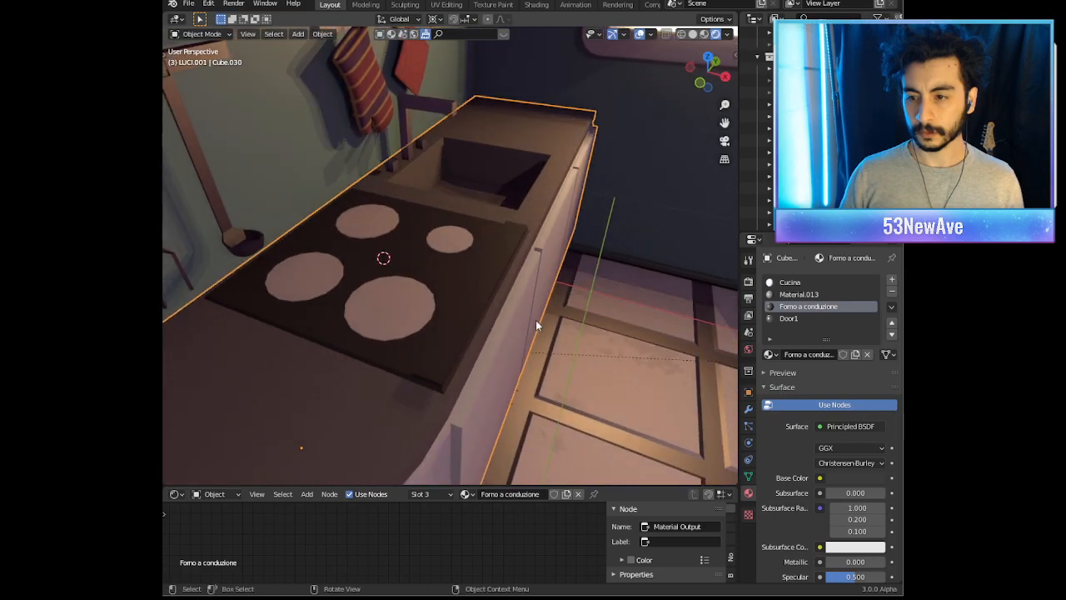
scroll(536, 321, up, 2)
key(Tab)
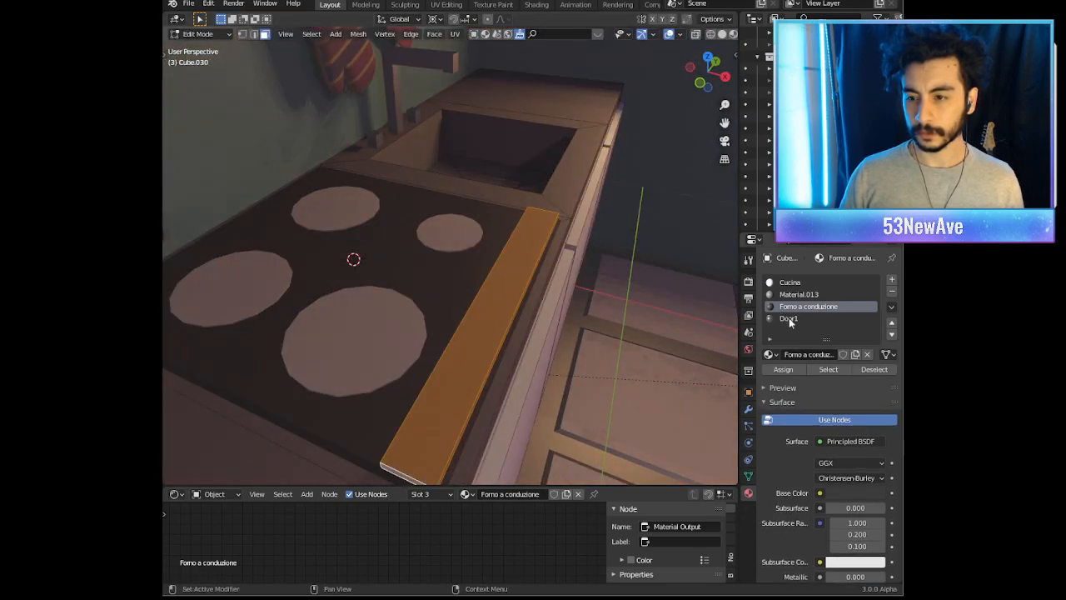
click(789, 319)
click(784, 369)
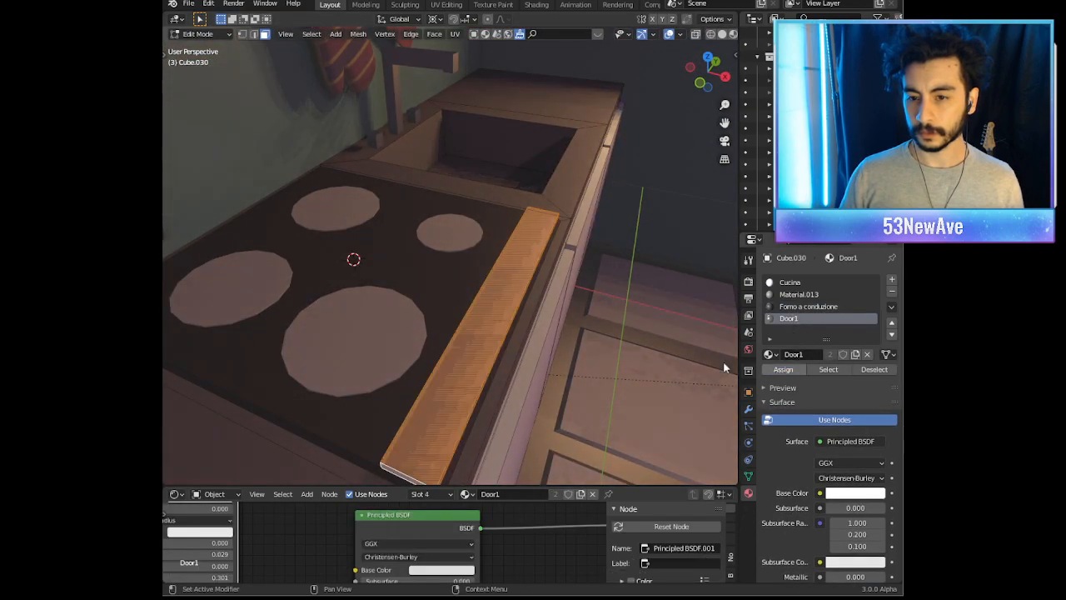
key(Tab)
middle_drag(533, 320, 566, 310)
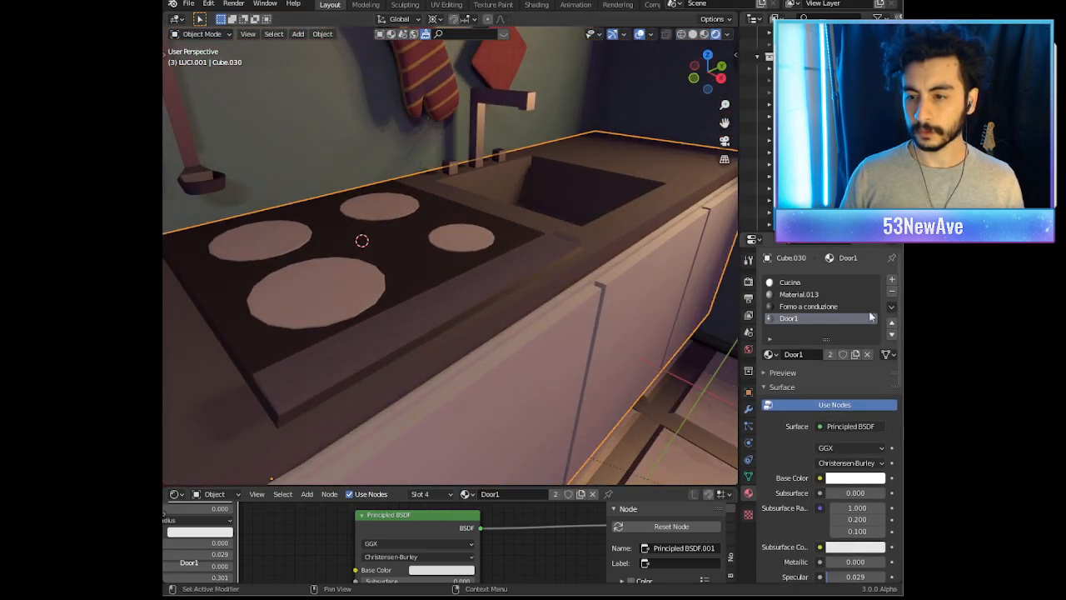
Step: Make the strip's Door1 material a separate copy, name it Forno3 and check the hob
click(856, 356)
double_click(805, 321)
text(Forno3)
key(Return)
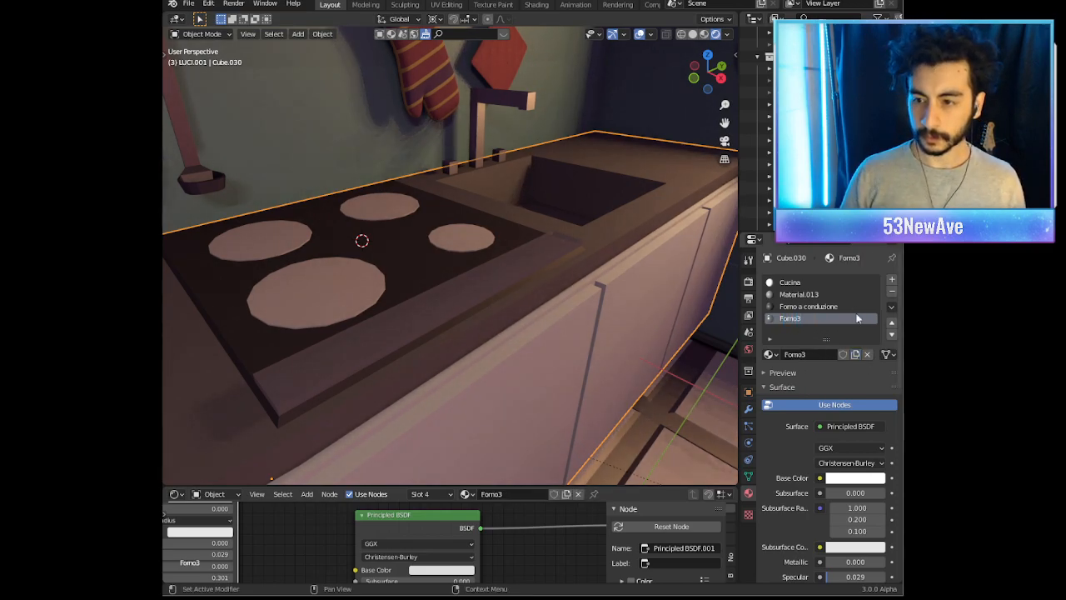
middle_drag(563, 436, 487, 333)
scroll(491, 320, down, 6)
scroll(505, 325, up, 3)
scroll(538, 298, up, 2)
scroll(538, 298, up, 1)
middle_drag(538, 298, 548, 299)
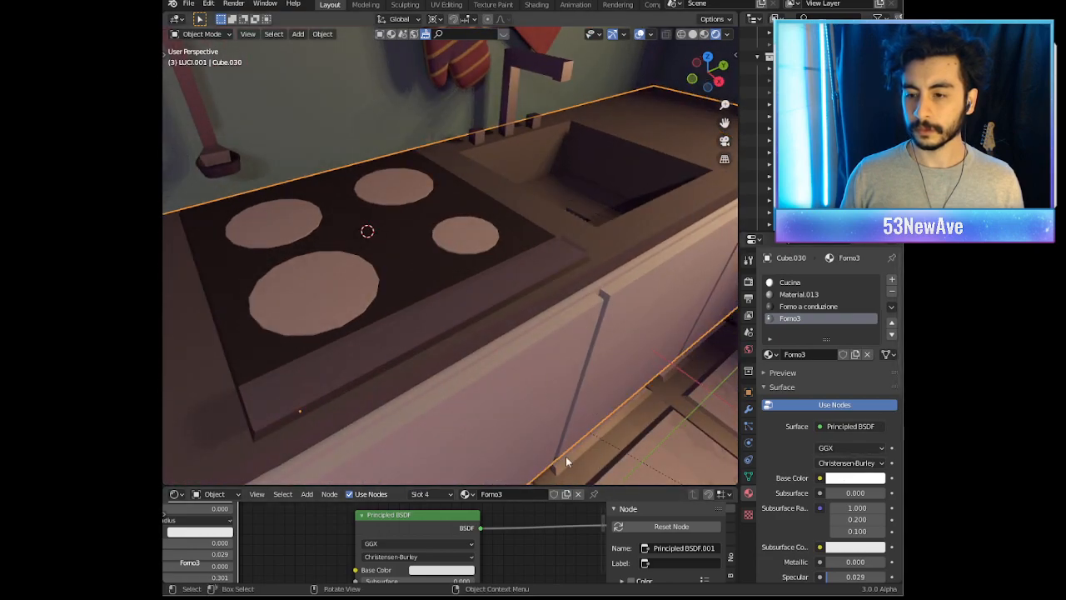
Step: Detach the Mix Shader node in Forno3's node tree, enlarge the node editor area and delete the node
scroll(516, 533, down, 2)
scroll(515, 538, down, 2)
middle_drag(515, 537, 465, 535)
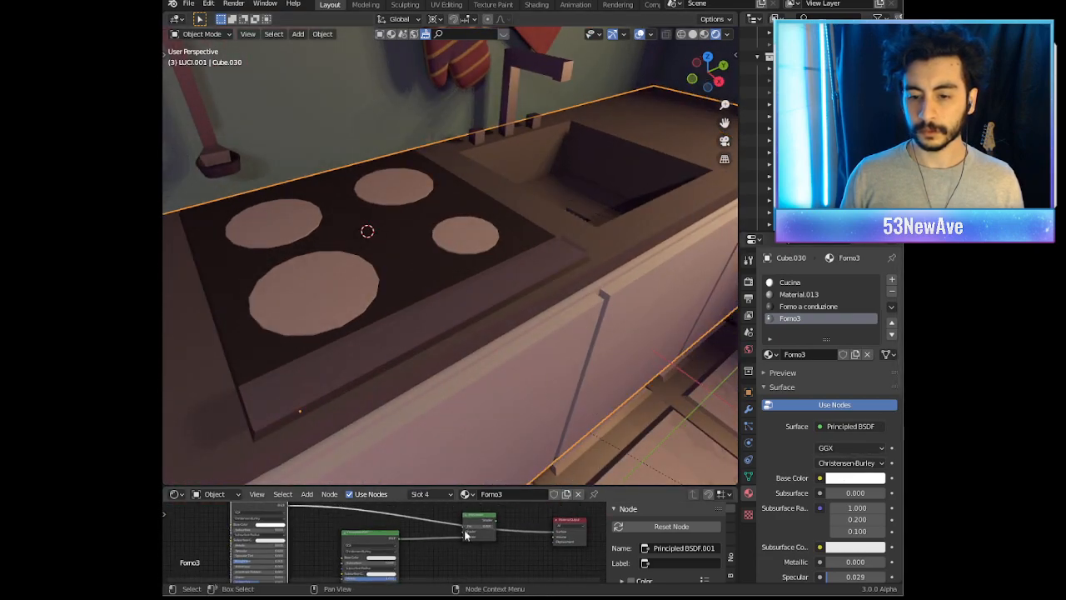
drag(486, 521, 487, 542)
scroll(487, 541, down, 3)
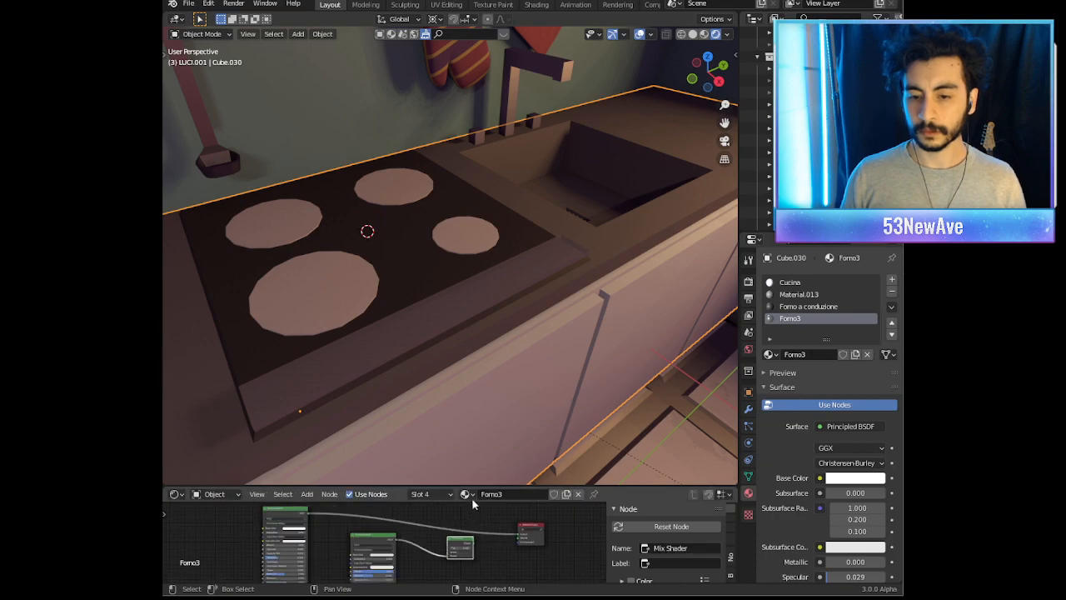
drag(496, 487, 497, 404)
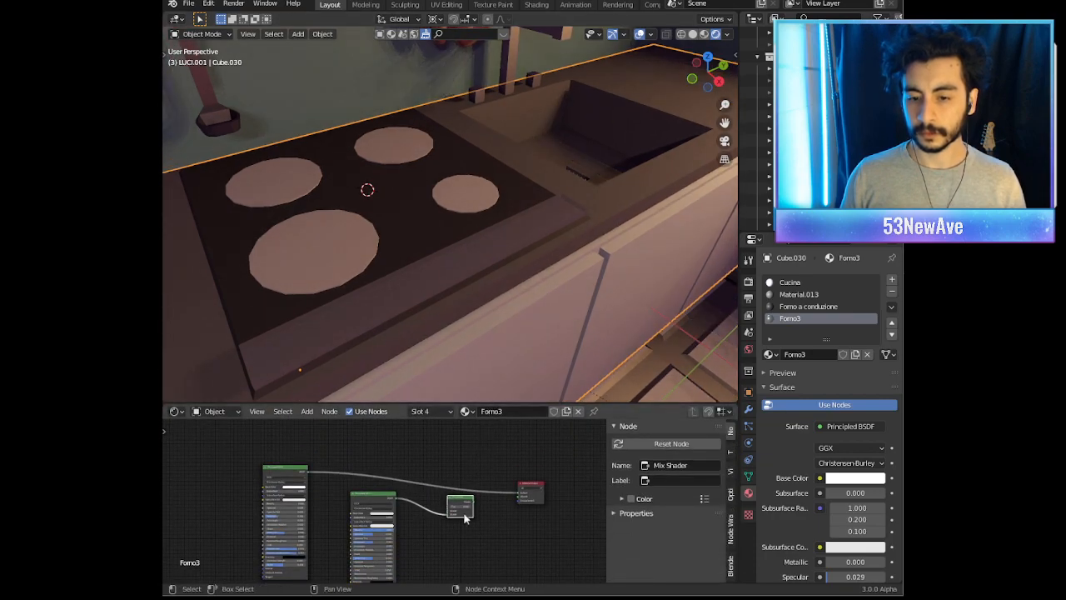
scroll(499, 512, up, 2)
key(Delete)
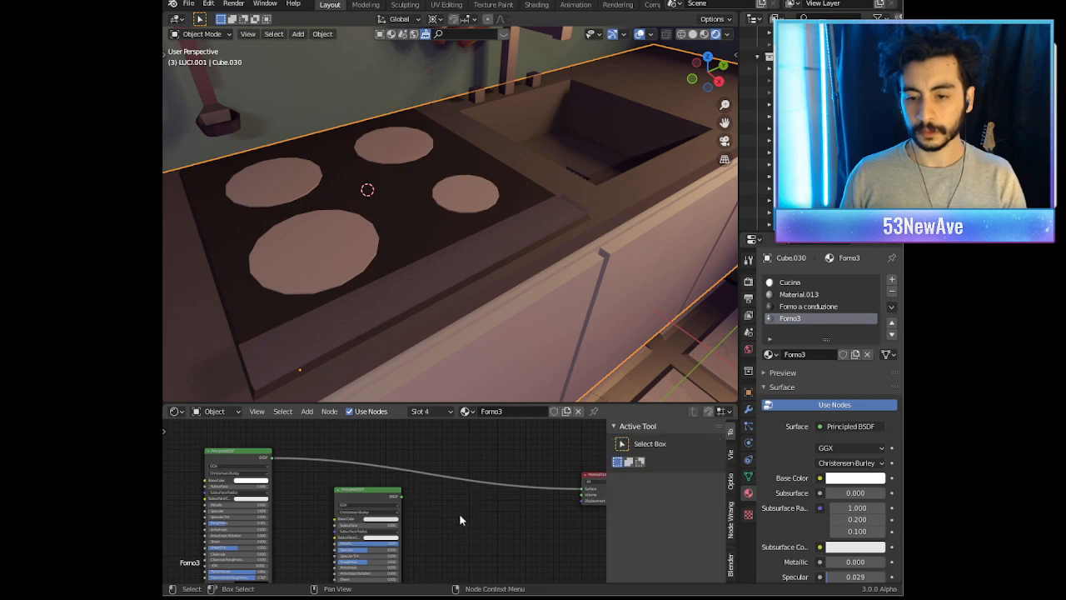
Step: Connect the second Principled BSDF directly to the Material Output's Surface input and check the strip
drag(401, 497, 590, 490)
click(587, 490)
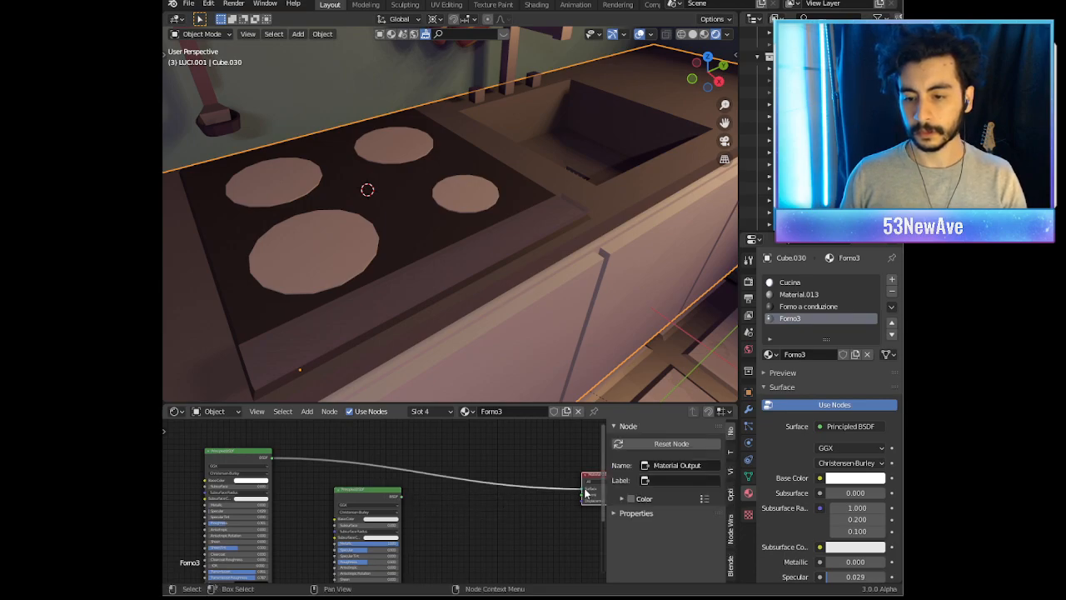
drag(402, 499, 582, 490)
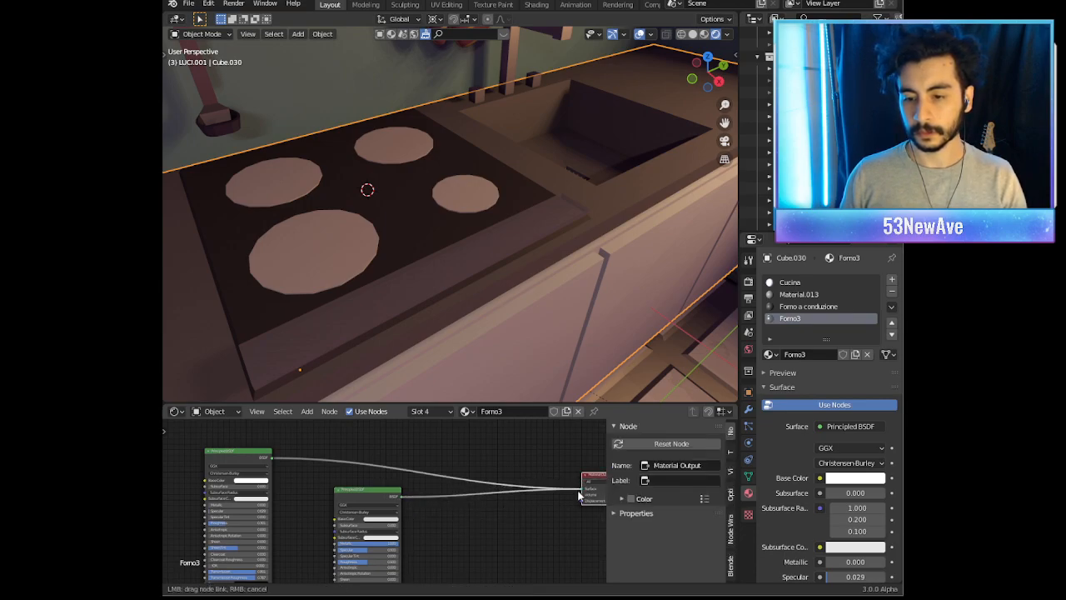
middle_drag(386, 300, 455, 300)
Step: Delete both existing Principled BSDF nodes from the Forno3 material
middle_drag(439, 455, 408, 446)
drag(351, 453, 231, 556)
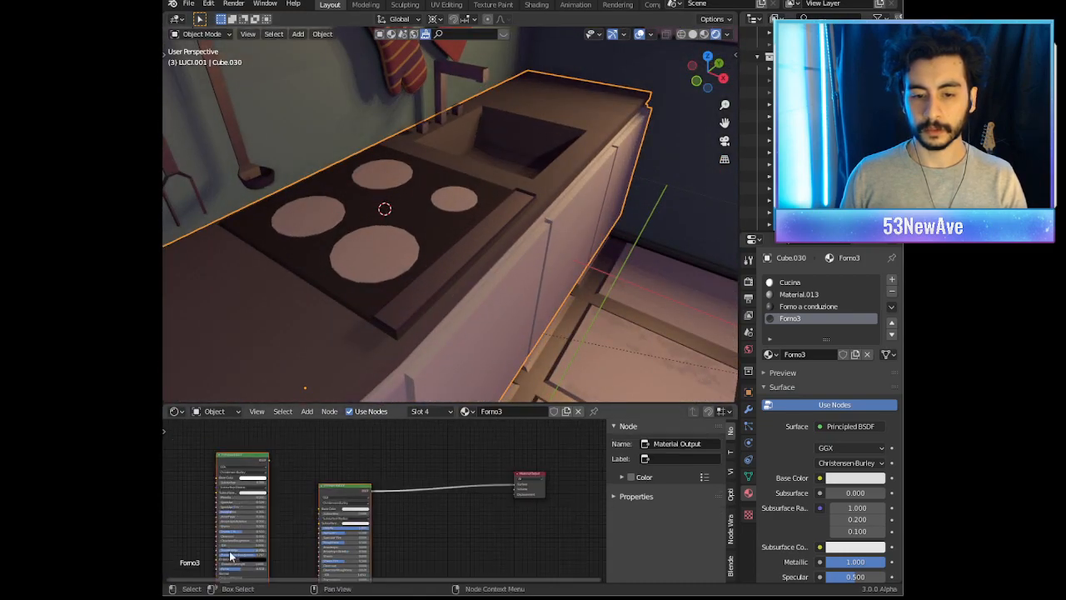
key(x)
Step: Add a fresh Principled BSDF node to Forno3 and connect it to the Material Output's Surface input
key(shift+a)
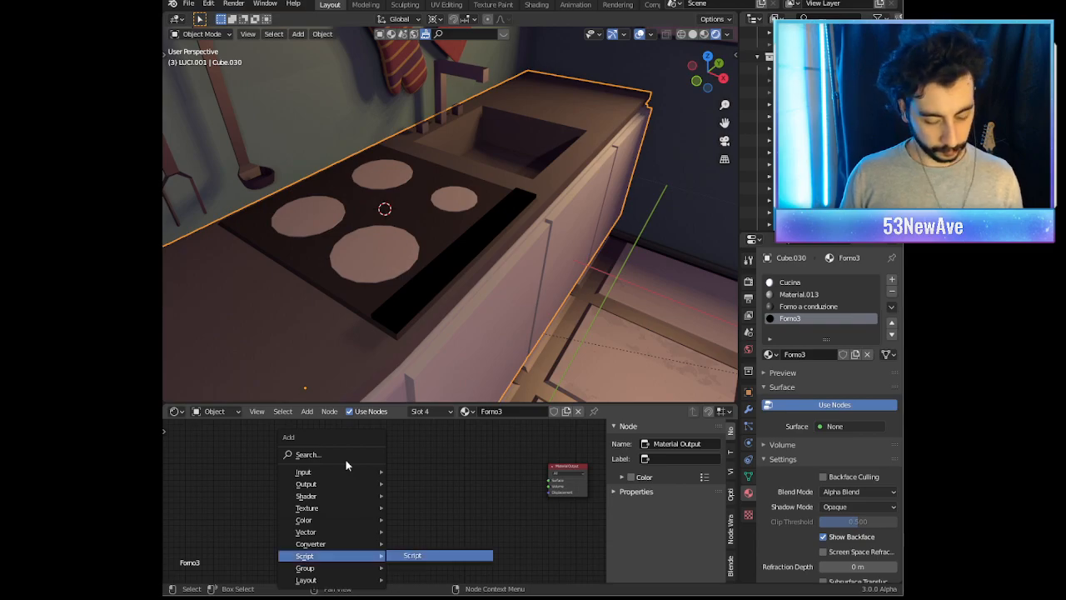
key(Escape)
key(shift+a)
click(367, 462)
text(pr)
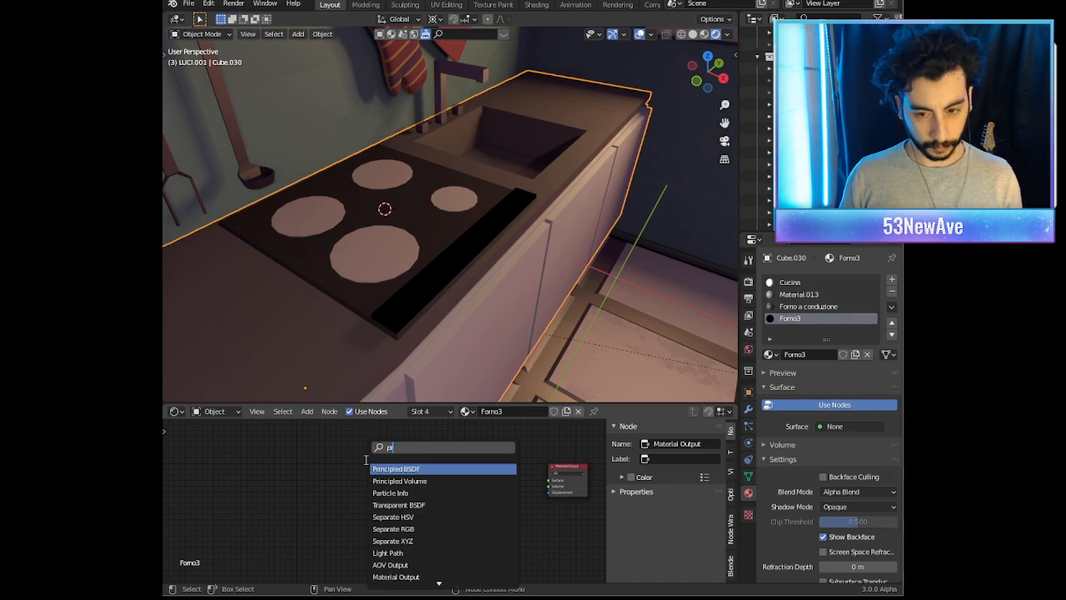
key(Return)
click(440, 472)
drag(449, 472, 549, 482)
Step: Set the Forno3 material's Blend Mode to Opaque
scroll(457, 317, up, 5)
mouse_move(489, 274)
middle_down()
mouse_move(475, 263)
mouse_move(488, 240)
mouse_move(503, 246)
mouse_move(505, 265)
middle_up()
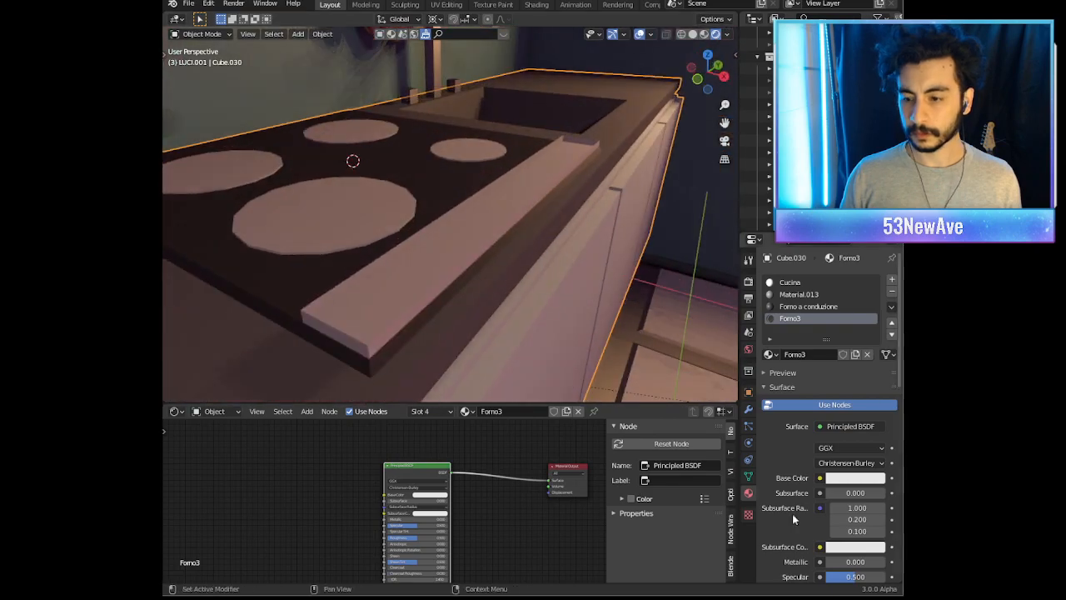
scroll(792, 521, down, 10)
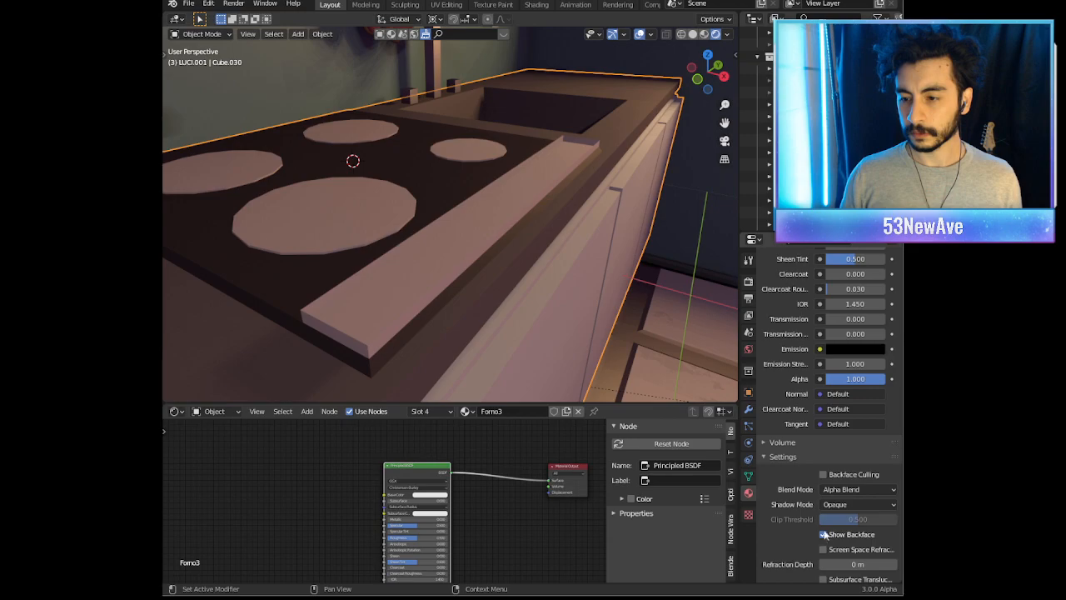
click(842, 489)
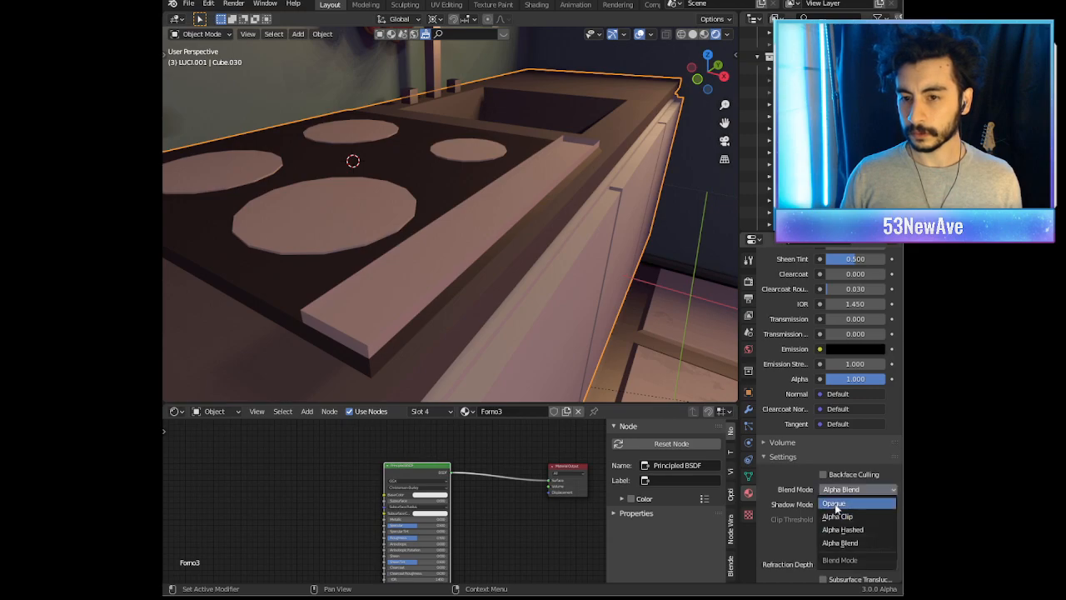
click(836, 504)
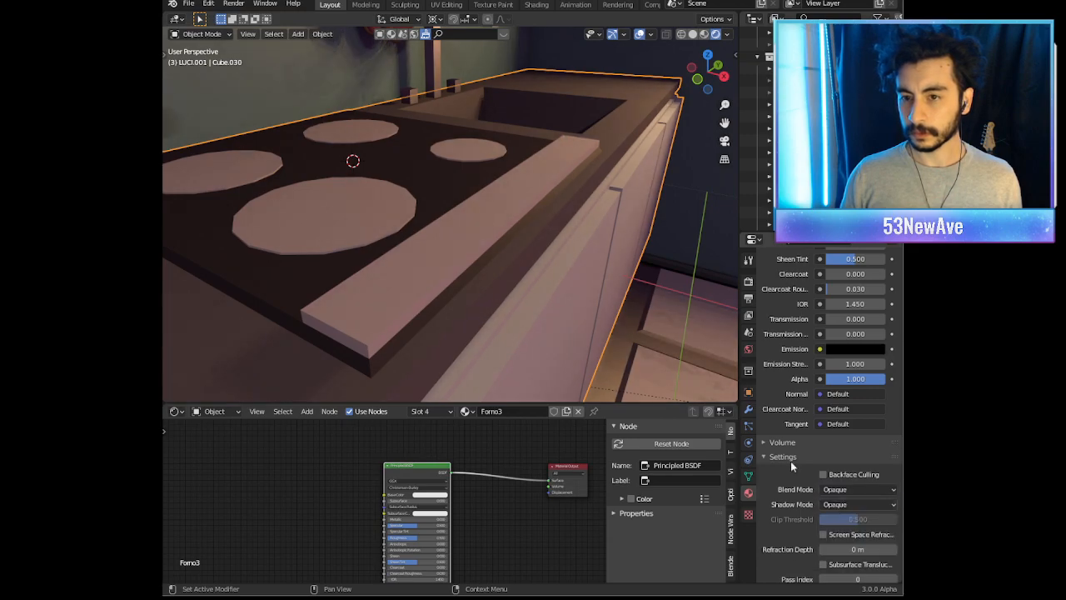
Step: Darken Forno3's Base Color to grey, raise Metallic to its maximum and check the strip from the front
click(433, 495)
drag(461, 429, 460, 436)
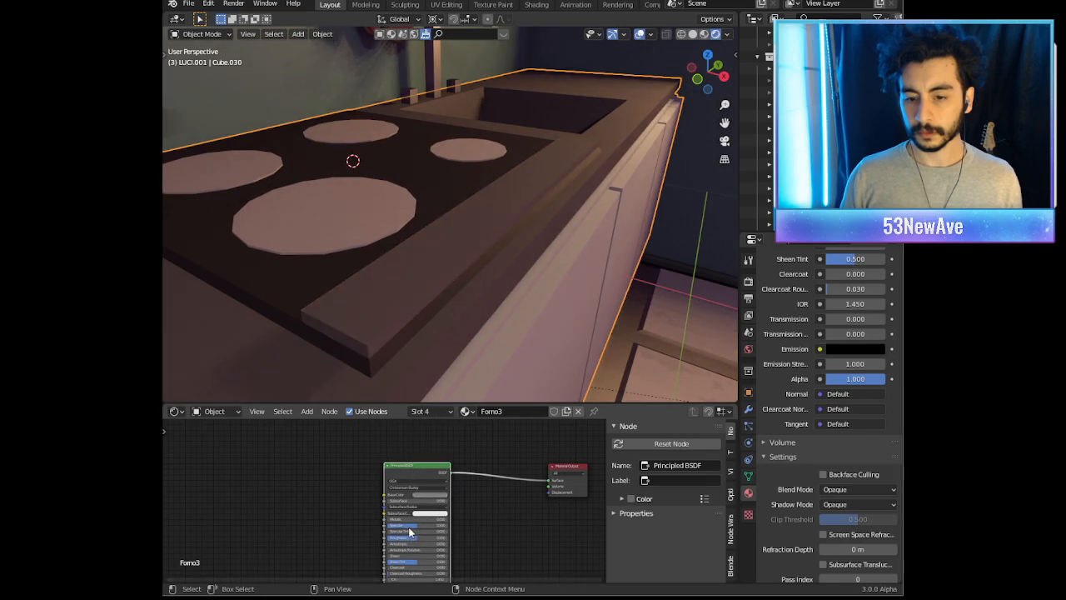
drag(416, 520, 478, 520)
middle_drag(495, 317, 434, 349)
scroll(439, 338, down, 3)
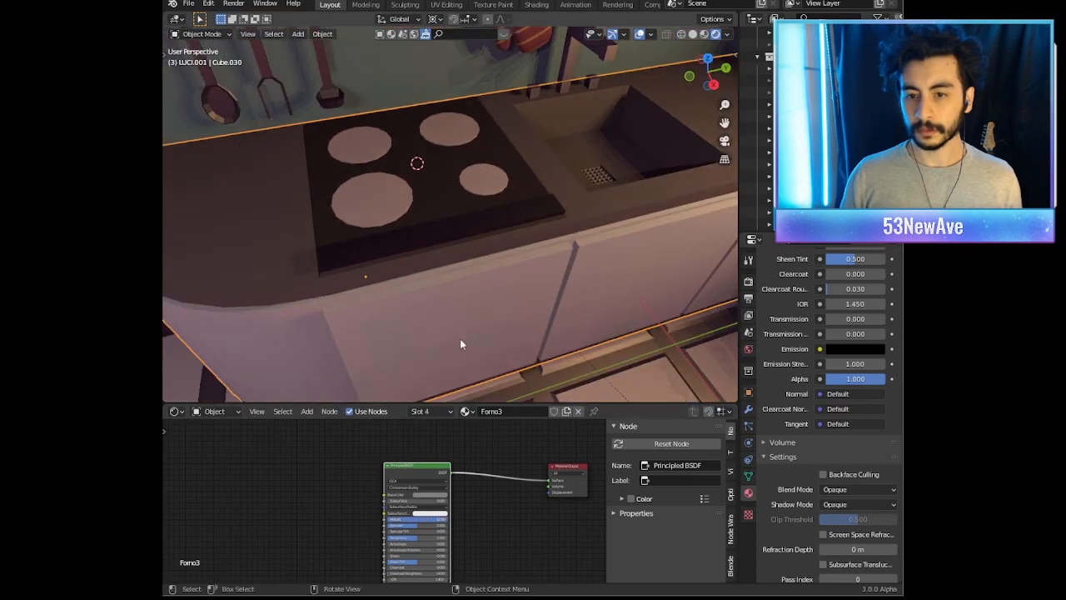
Step: Fine-tune the grey brightness of Forno3's Base Color and inspect the hob's front strip
click(429, 498)
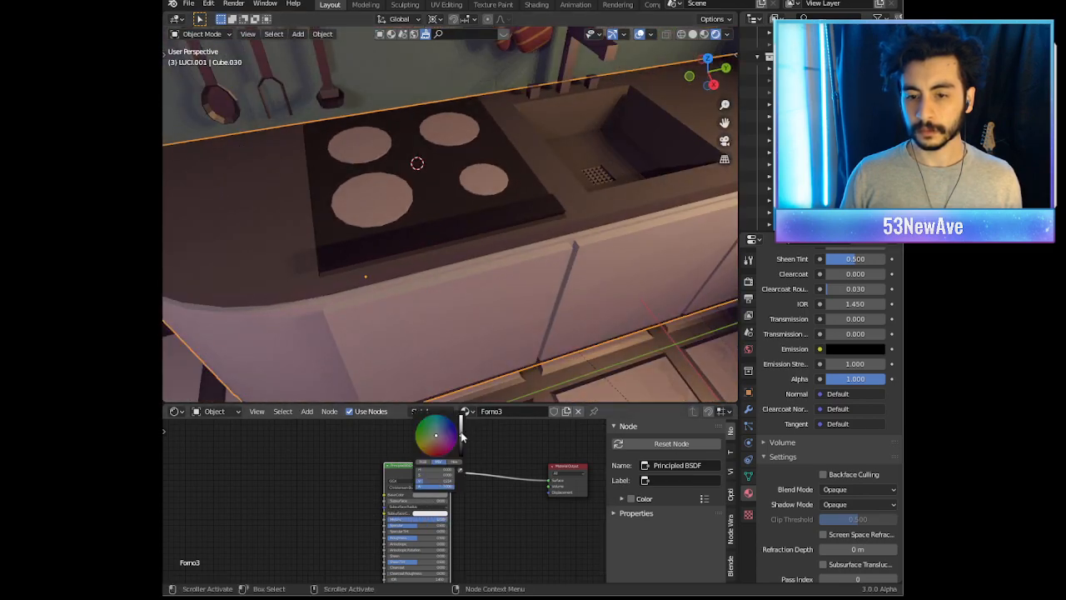
mouse_move(462, 436)
mouse_down()
mouse_move(462, 455)
mouse_move(462, 434)
mouse_up()
middle_drag(420, 304, 564, 101)
scroll(397, 255, down, 5)
scroll(459, 282, up, 8)
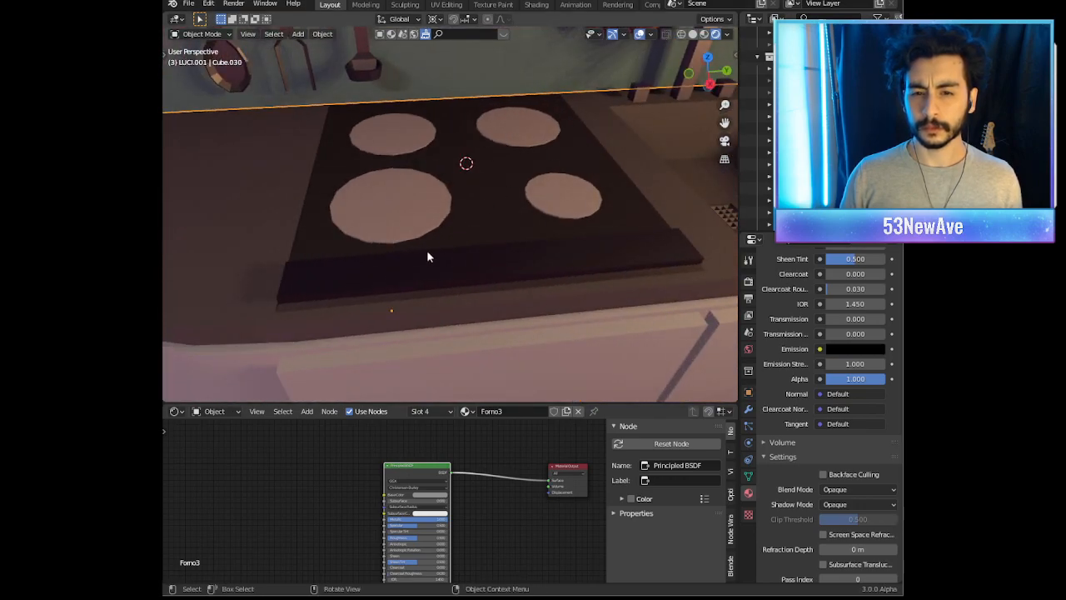
middle_drag(428, 257, 400, 278)
middle_drag(448, 234, 463, 202)
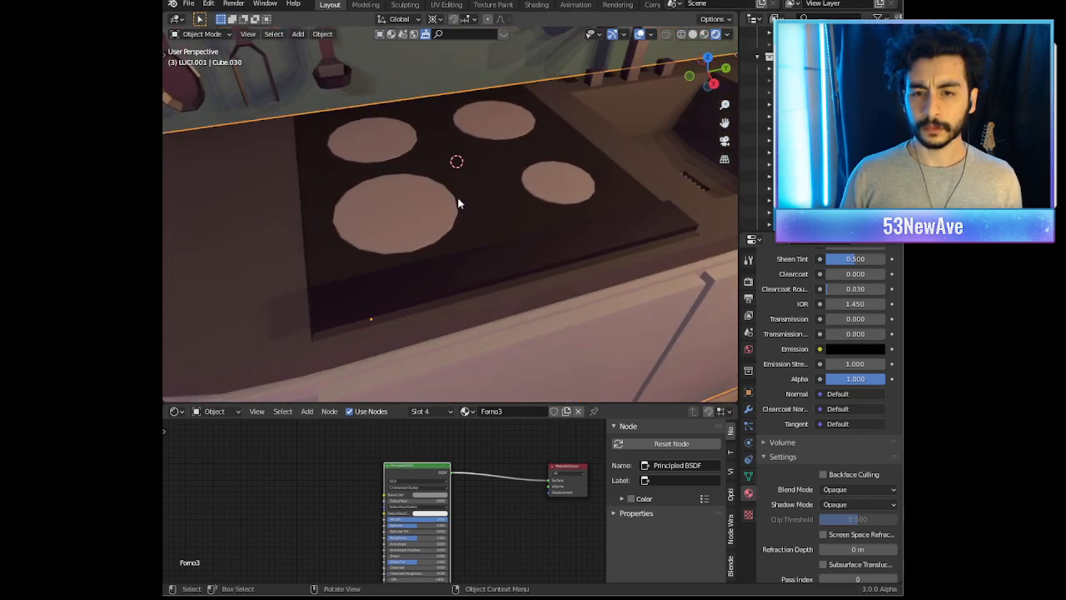
Step: Select all four burner discs on the hob and open them together in Edit Mode
click(641, 33)
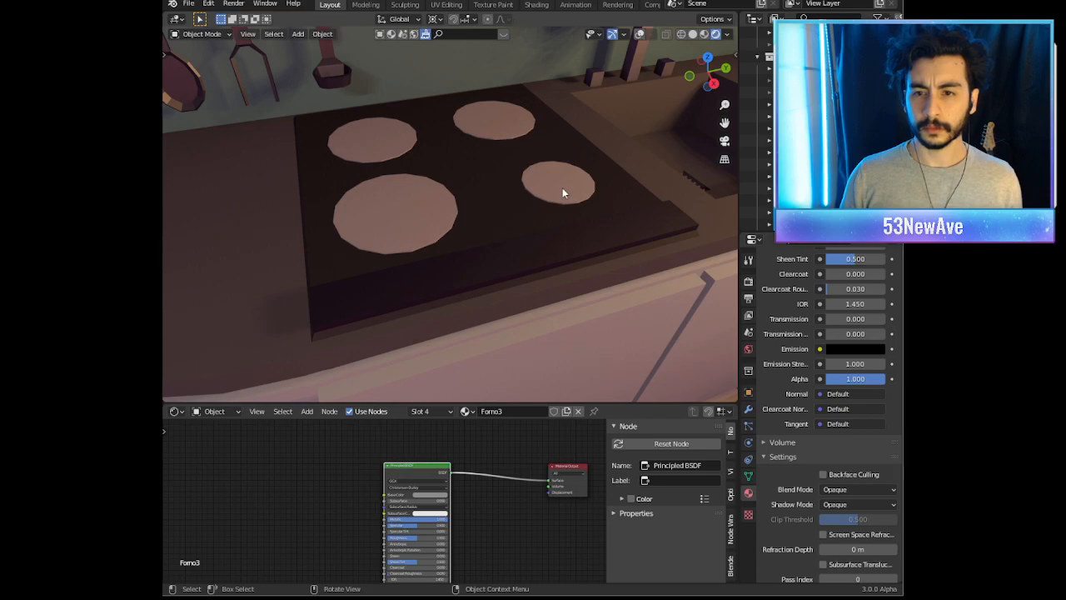
shift+click(558, 192)
key(shift+alt+z)
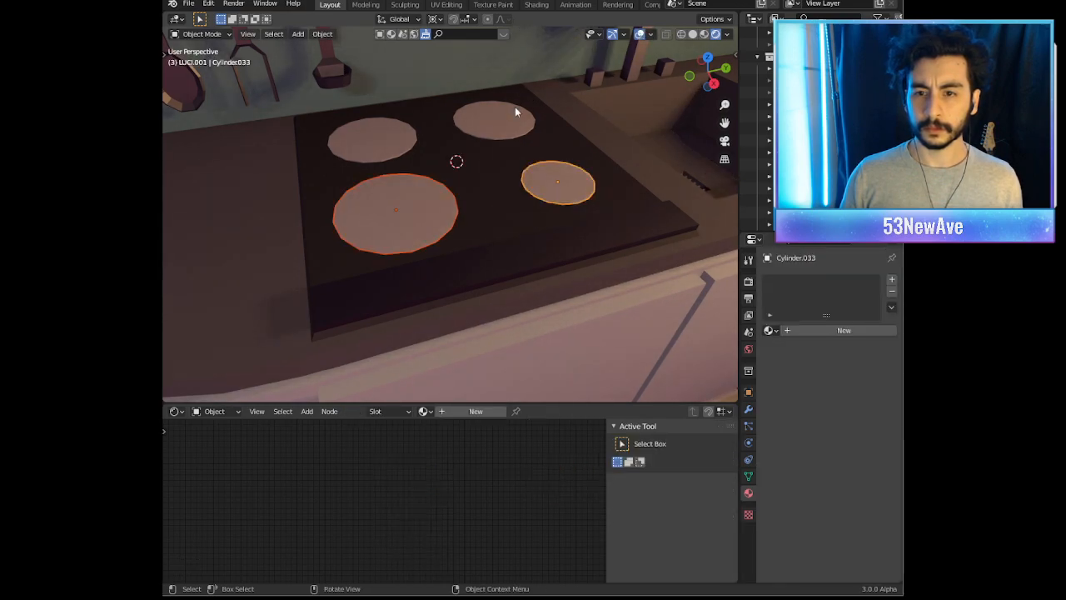
shift+click(492, 126)
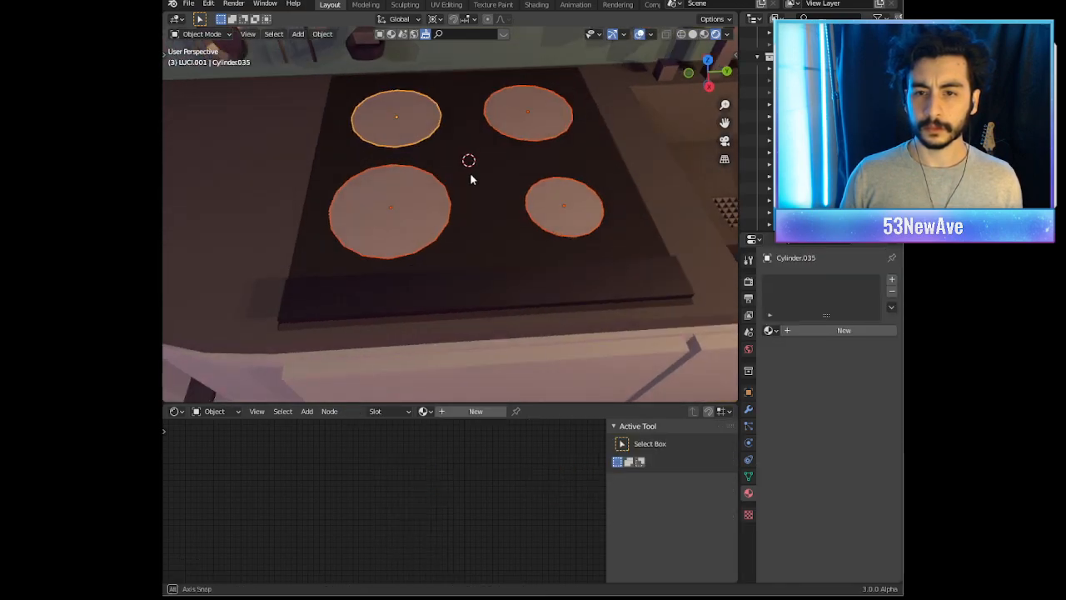
key(Tab)
scroll(460, 174, up, 2)
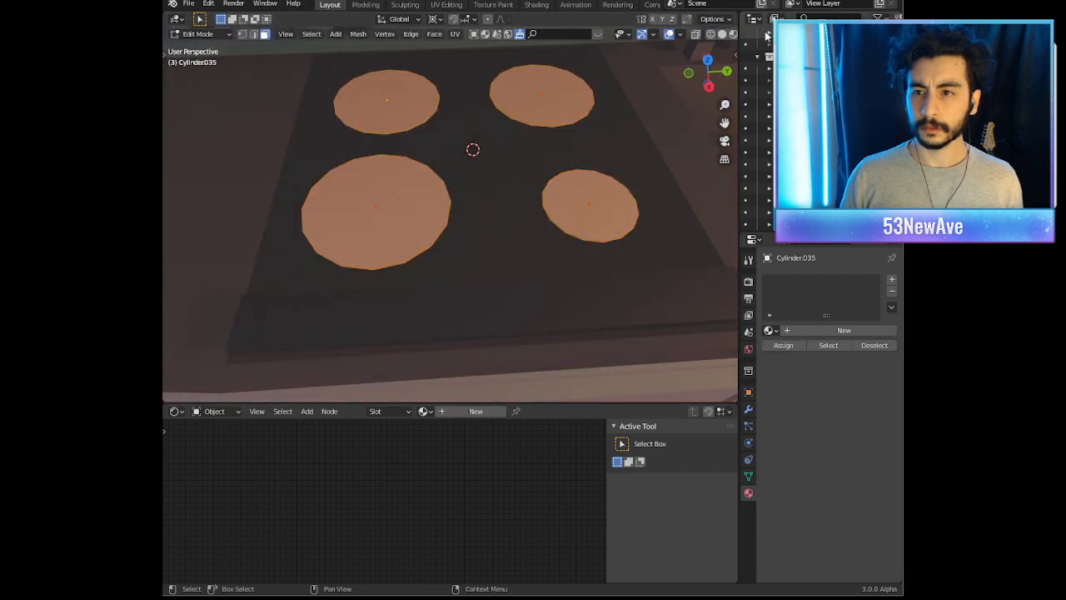
middle_drag(450, 162, 415, 205)
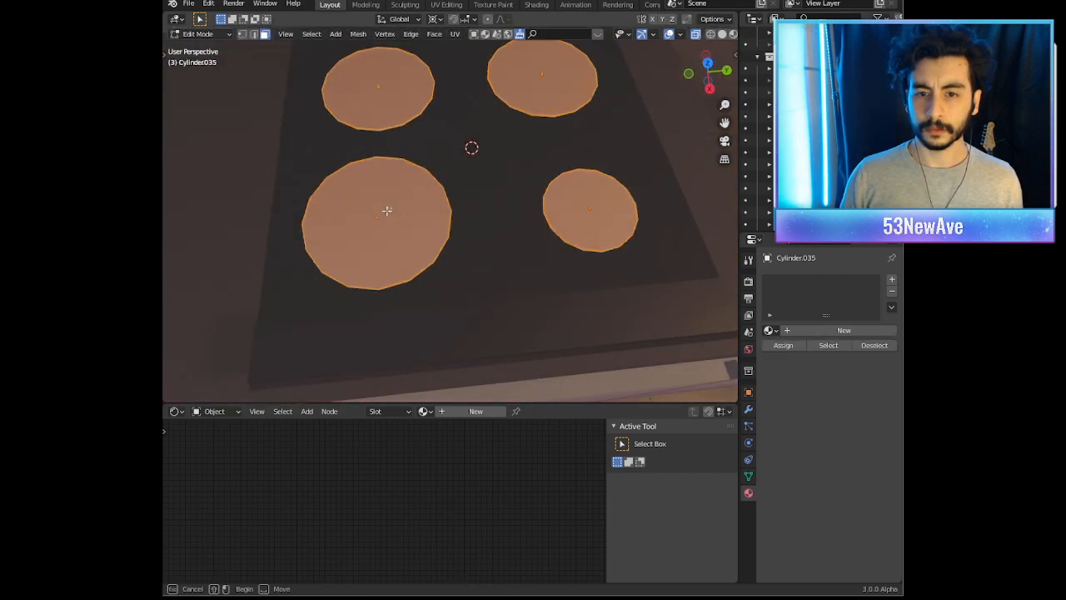
Step: Extrude the flat faces of all four burner discs and scale them inward to about 0.92 around Individual Origins
click(376, 219)
shift+click(380, 87)
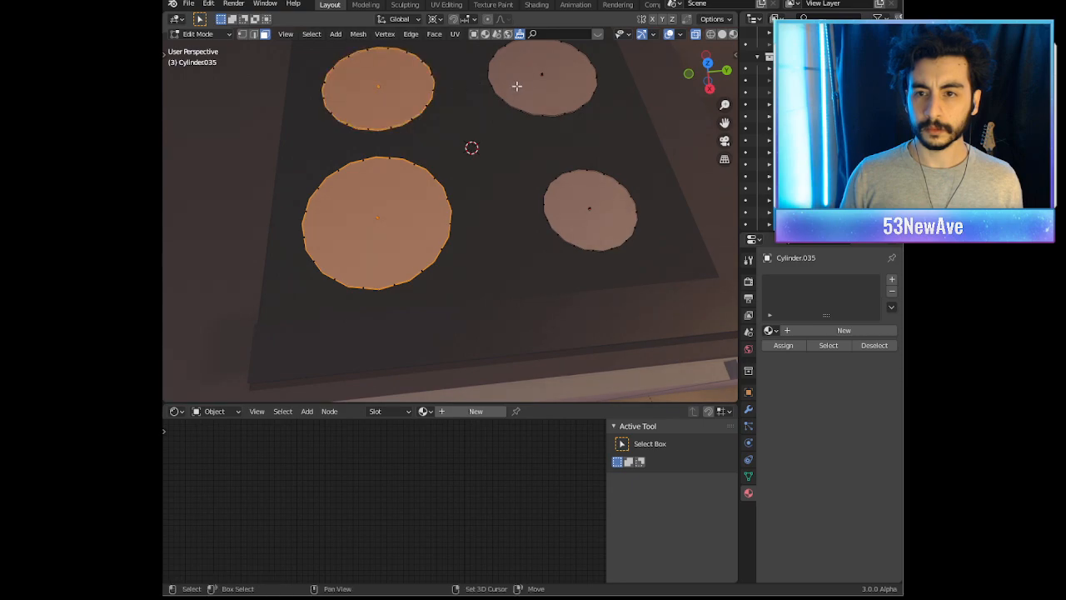
shift+click(542, 78)
shift+click(607, 210)
middle_drag(608, 209, 598, 256)
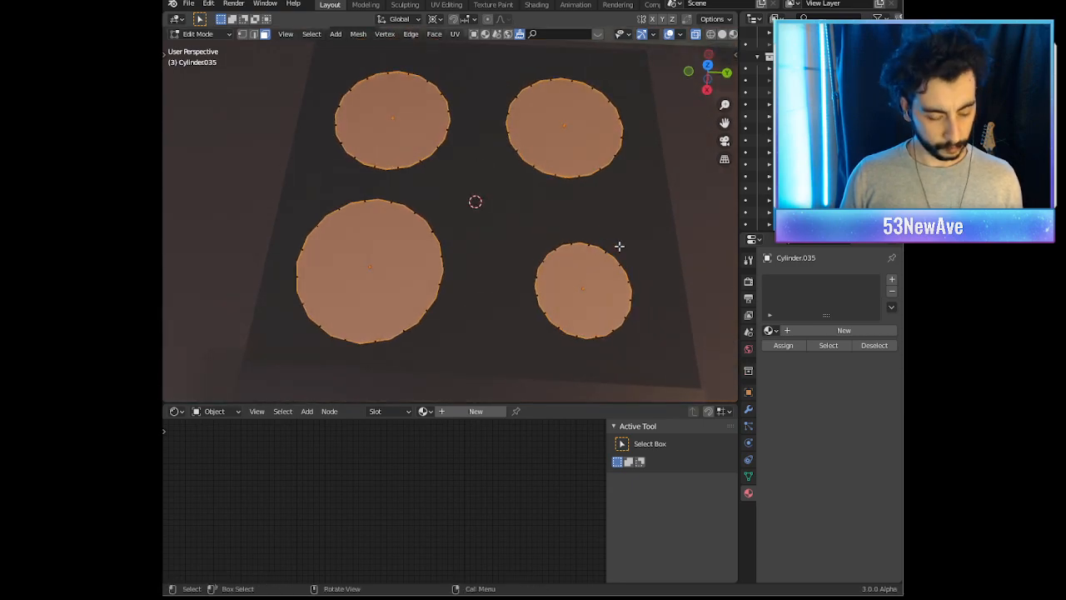
click(434, 18)
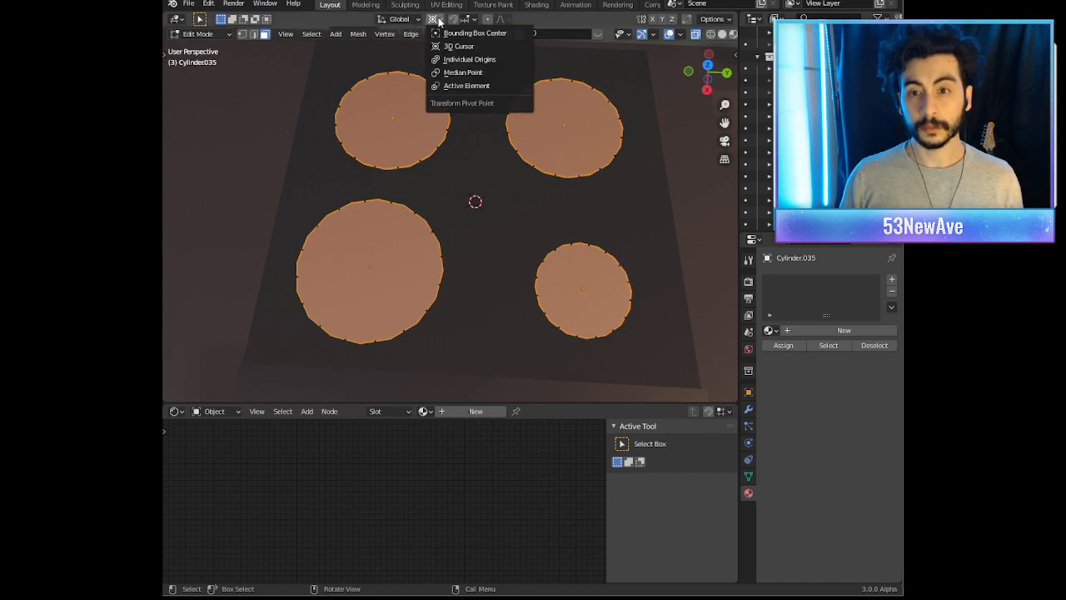
click(461, 63)
key(s)
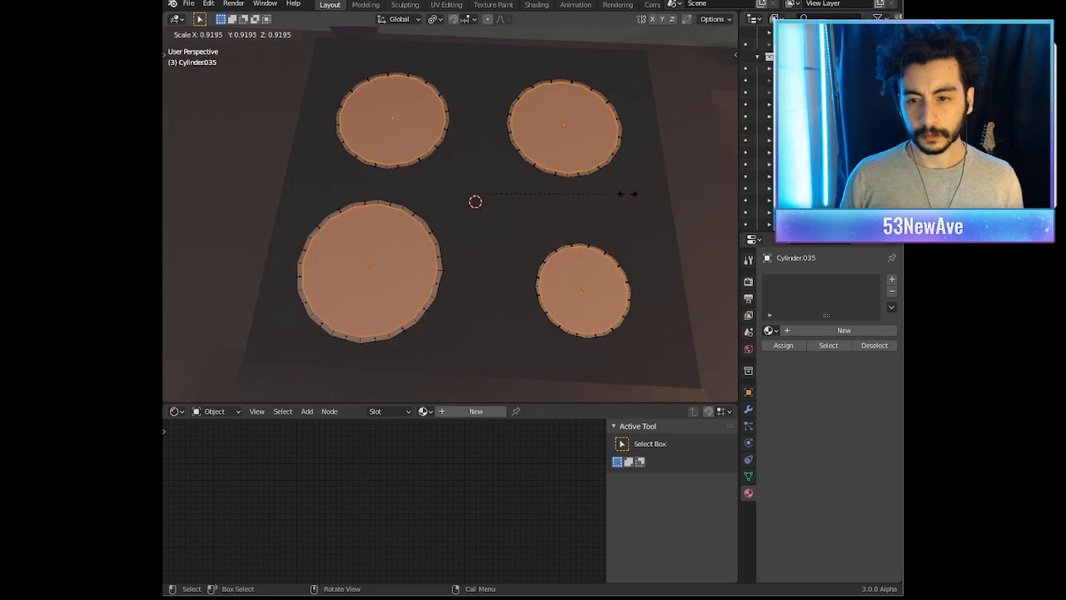
click(626, 194)
Step: Delete the inset faces of the four burner discs to leave only thin rings
middle_drag(626, 194, 604, 153)
key(x)
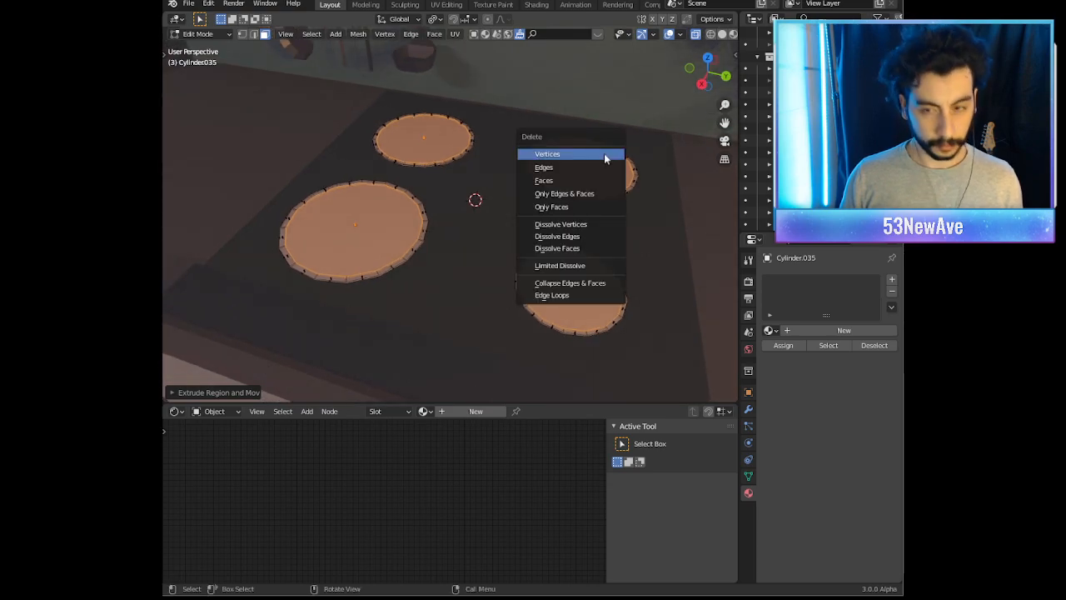
click(588, 181)
middle_drag(589, 180, 487, 192)
shift+middle_drag(275, 178, 429, 174)
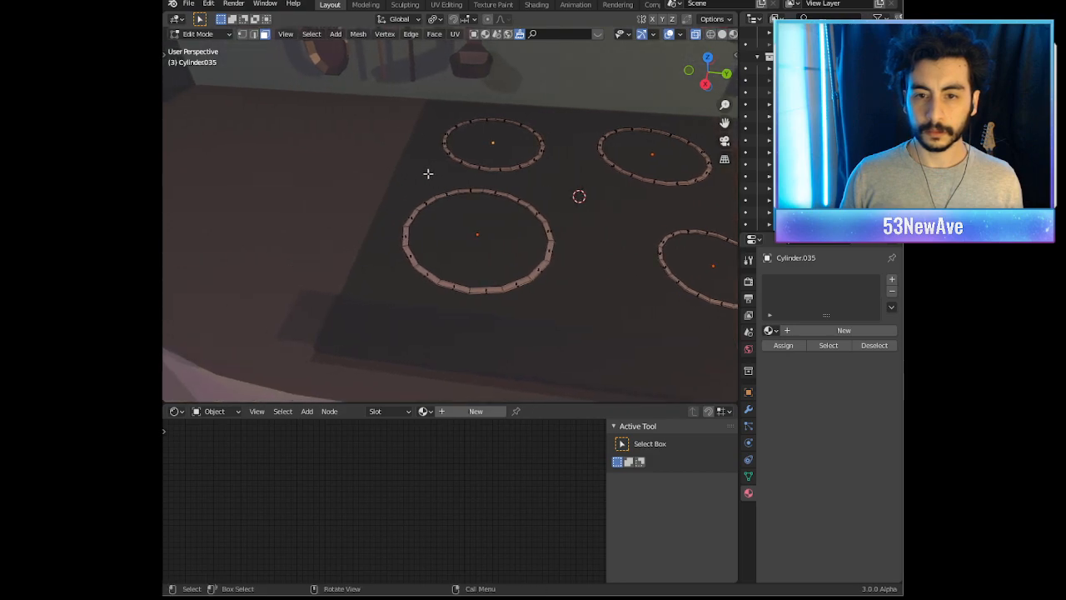
Step: Select the upper and lower inner edge loops of the large front-left burner ring and join them with Bridge Edge Loops
scroll(429, 174, up, 5)
scroll(520, 168, up, 3)
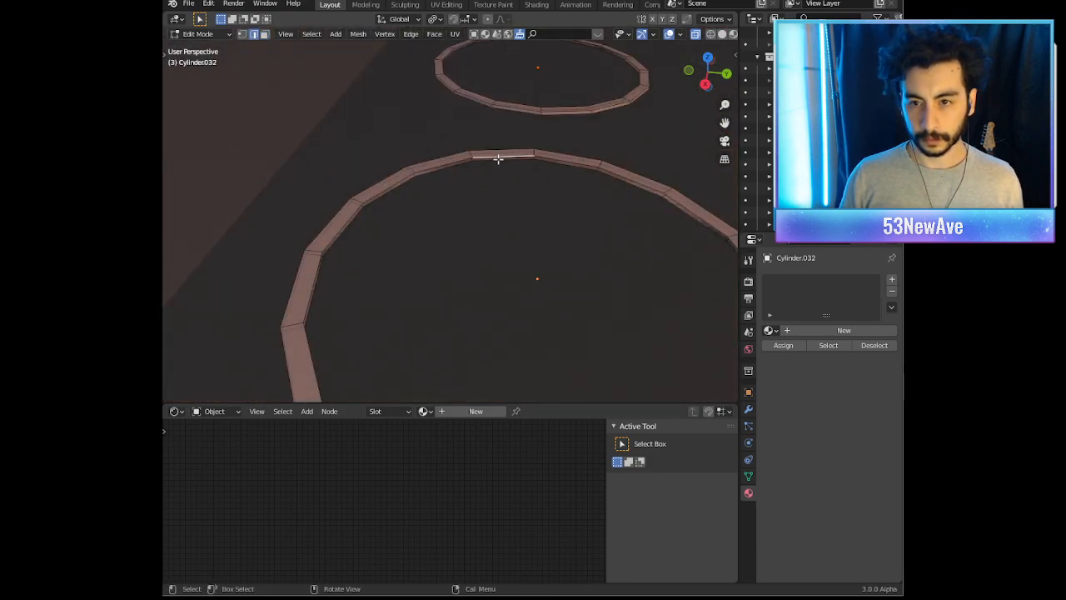
alt+click(495, 157)
alt+shift+click(495, 157)
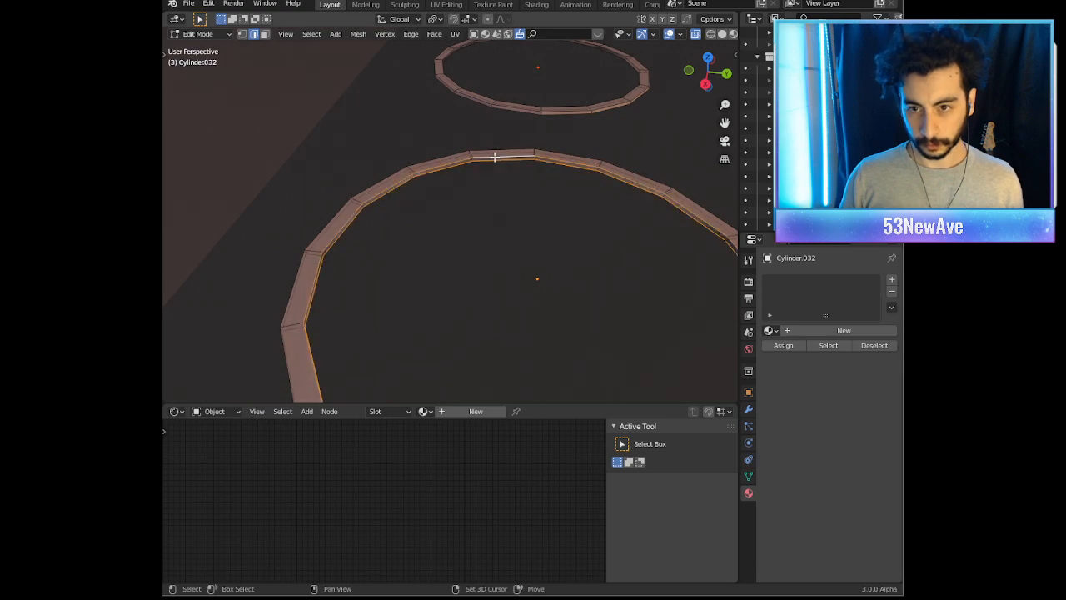
key(F3)
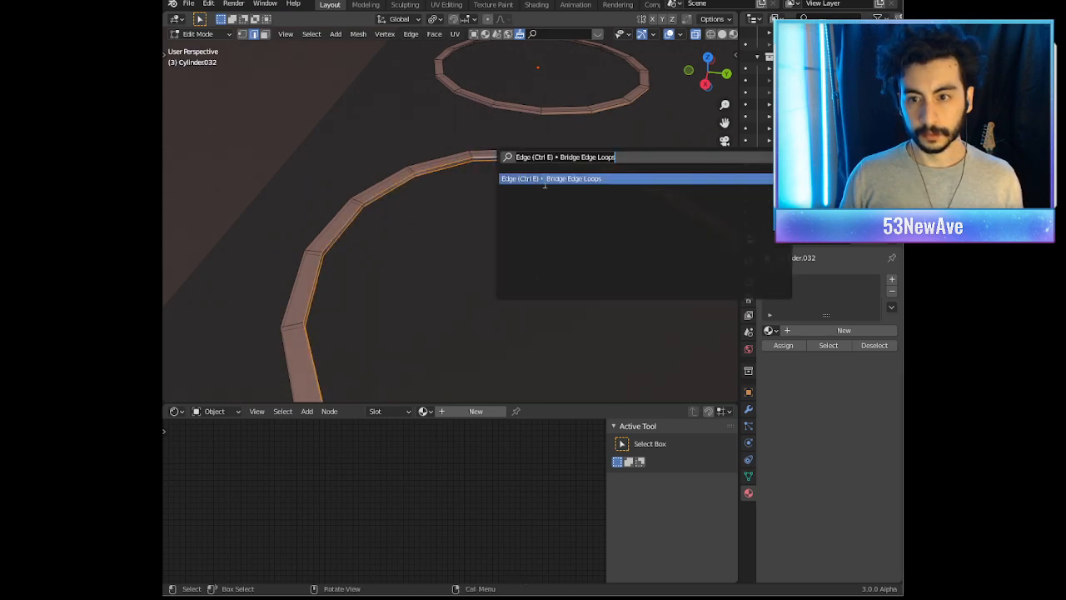
key(Return)
Step: Close the inner wall of the rear-left burner ring by bridging its two inner edge loops
middle_drag(549, 179, 468, 124)
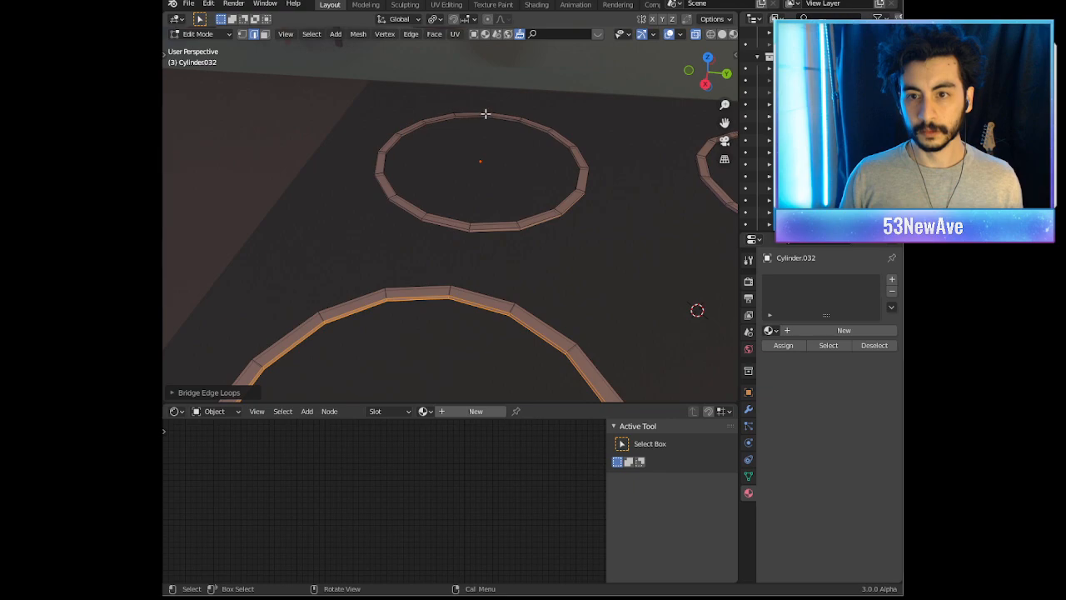
click(472, 113)
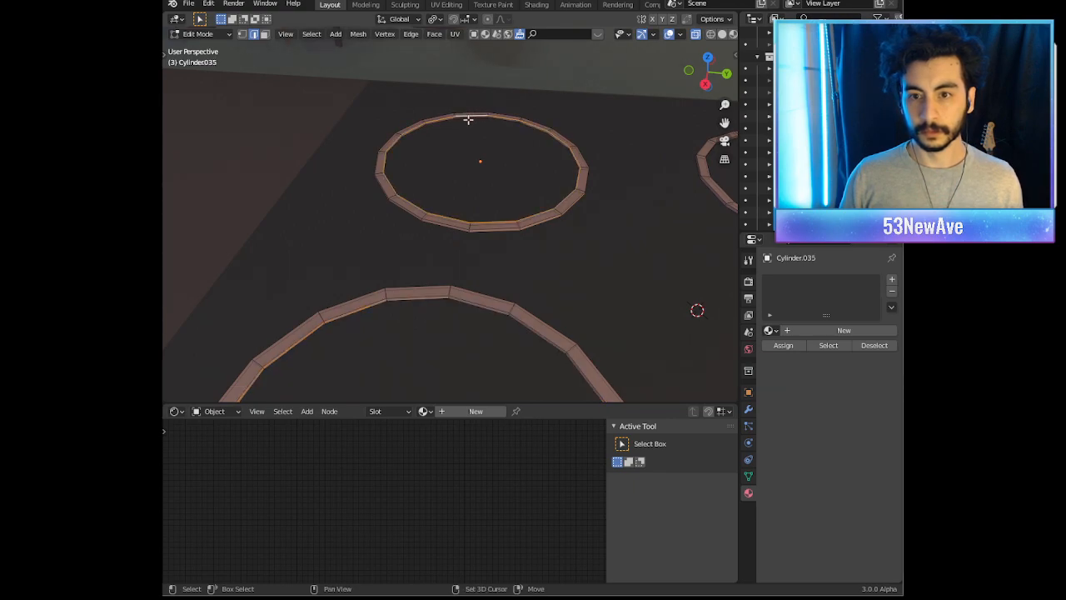
key(F3)
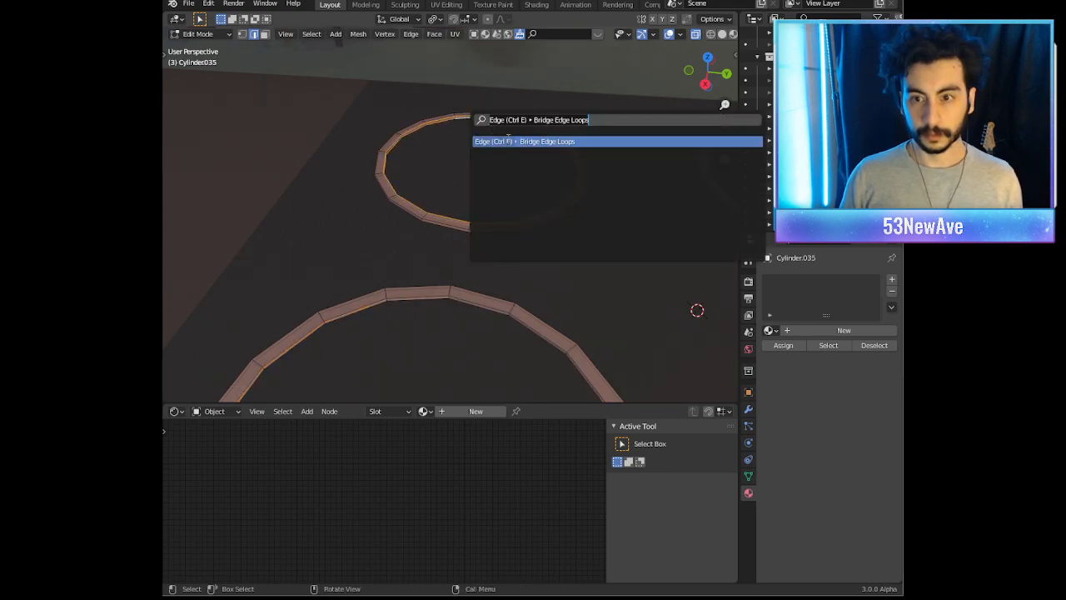
key(Return)
Step: Try to bridge the inner edge loops of the rear-right burner ring and undo the attempt
scroll(515, 148, down, 2)
shift+middle_drag(543, 181, 275, 211)
scroll(400, 216, up, 5)
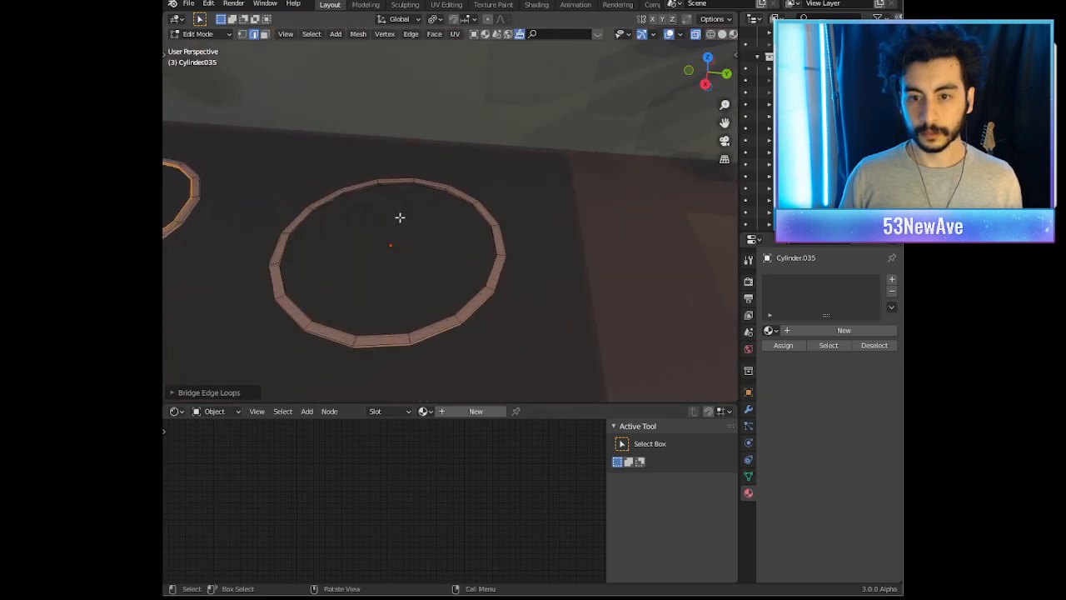
click(421, 174)
shift+double_click(427, 176)
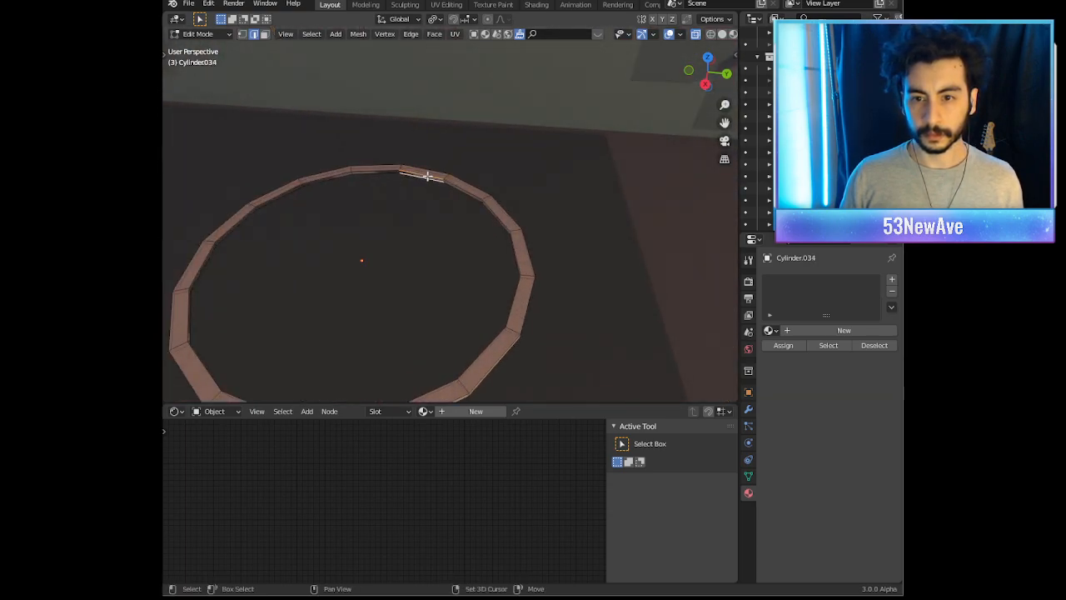
key(F3)
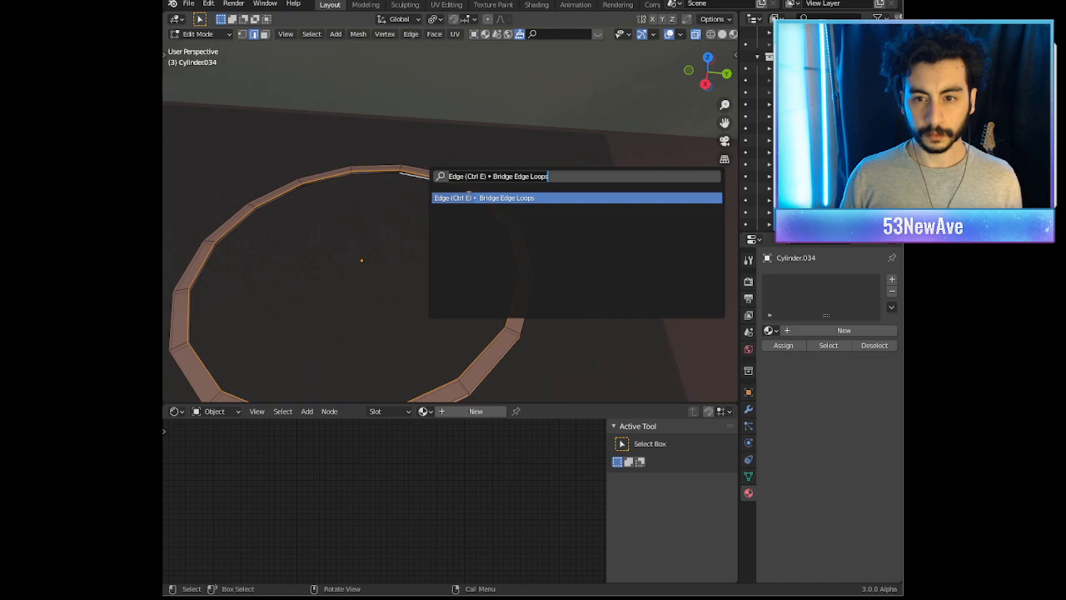
key(Return)
scroll(480, 217, down, 4)
key(ctrl+z)
key(ctrl+z)
Step: Complete the inner edge loop selection on the rear-right burner ring and apply Bridge Edge Loops
scroll(419, 181, up, 4)
middle_drag(419, 181, 467, 184)
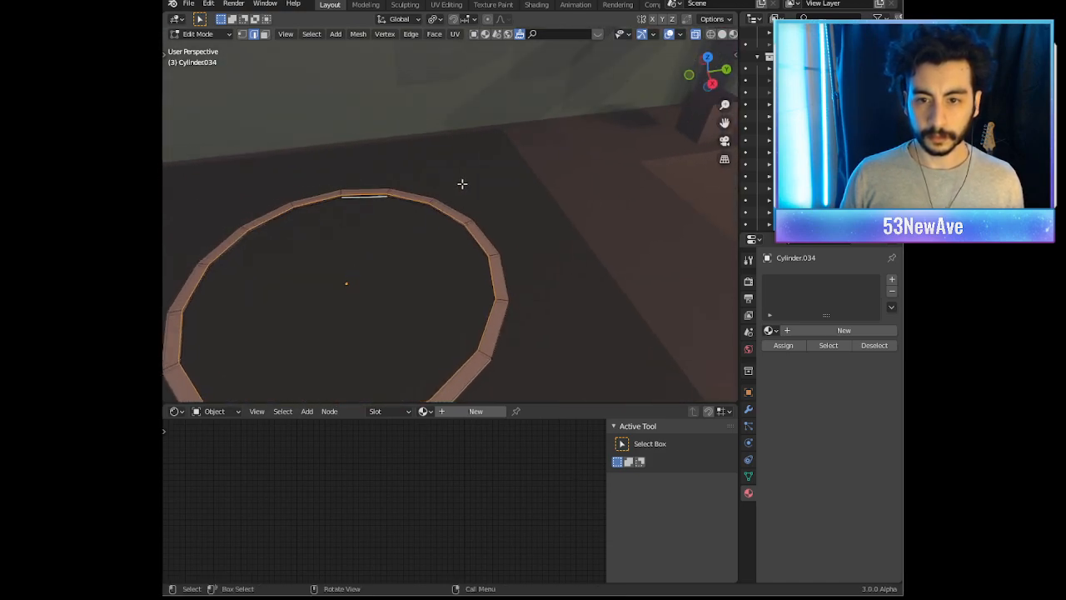
shift+double_click(367, 201)
key(F3)
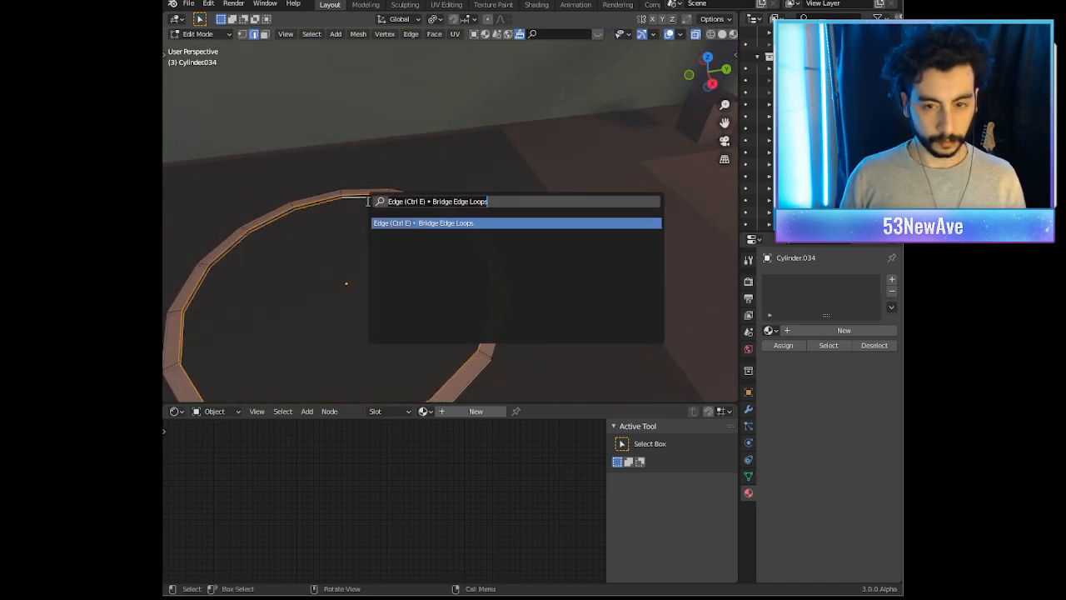
key(Return)
Step: Bridge the two inner edge loops of the small front-right burner ring and return to Object Mode
scroll(423, 233, down, 4)
shift+middle_drag(430, 269, 497, 109)
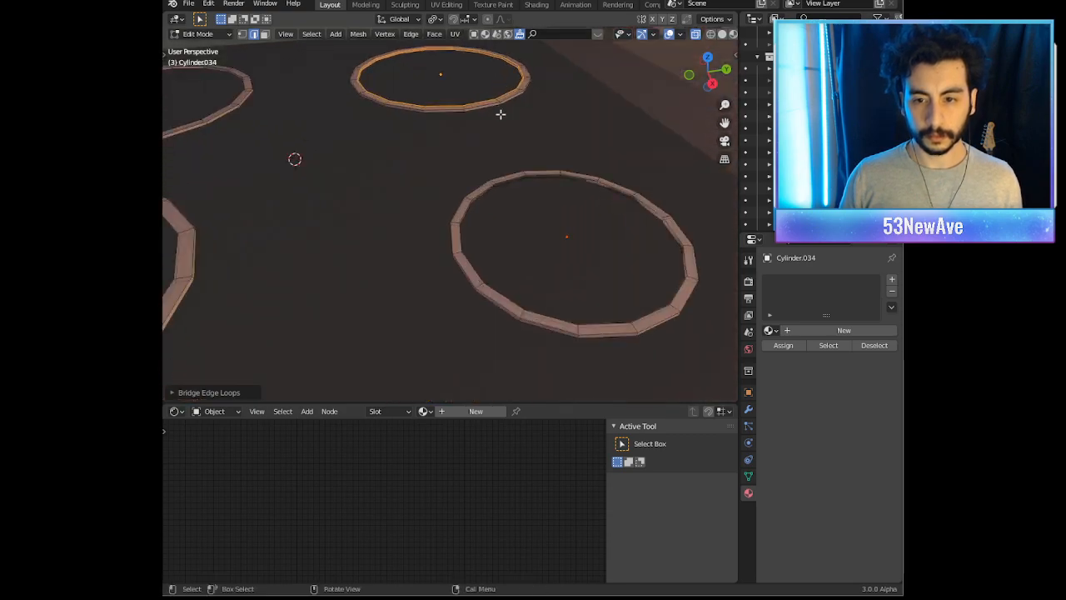
scroll(528, 183, up, 5)
shift+double_click(569, 139)
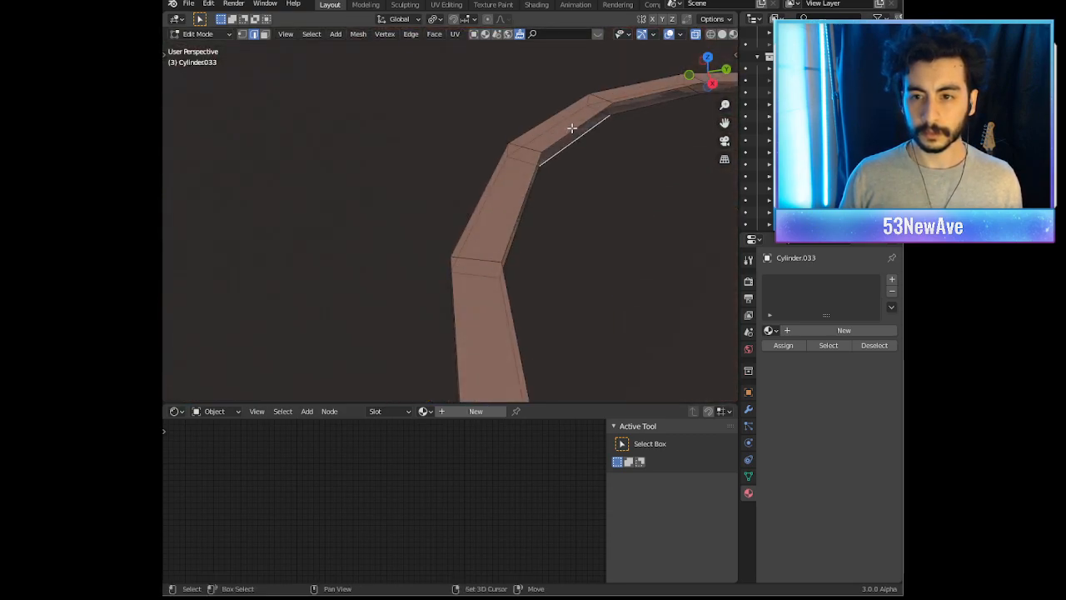
key(F3)
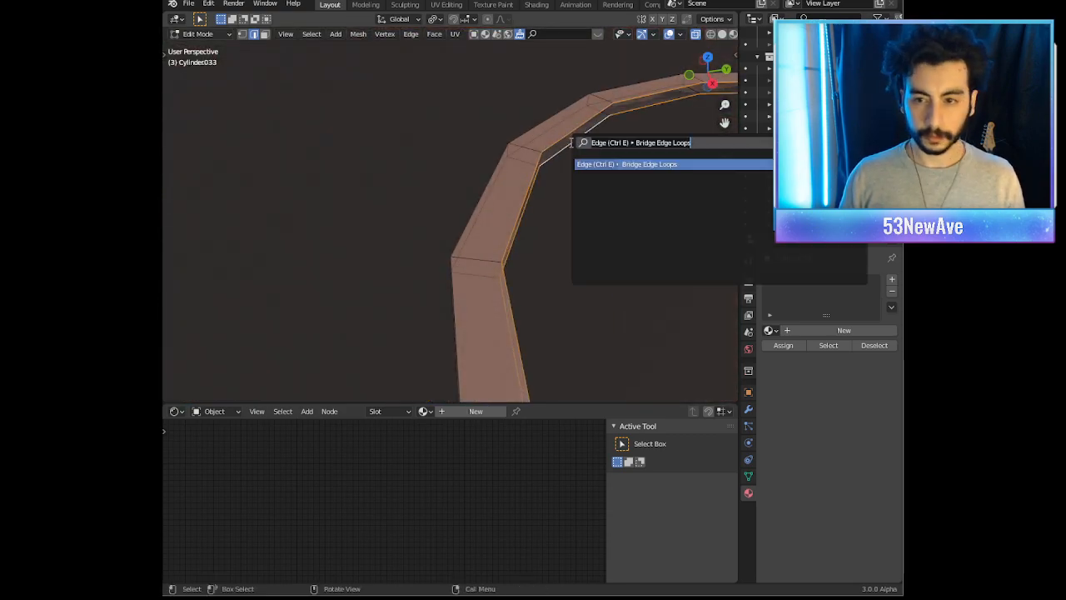
key(Return)
scroll(583, 175, down, 13)
key(Tab)
Step: Hide the viewport overlays and examine the burner rings on the hob from several angles
middle_drag(559, 181, 600, 180)
click(641, 34)
middle_drag(564, 118, 483, 145)
scroll(461, 156, down, 4)
scroll(495, 148, up, 5)
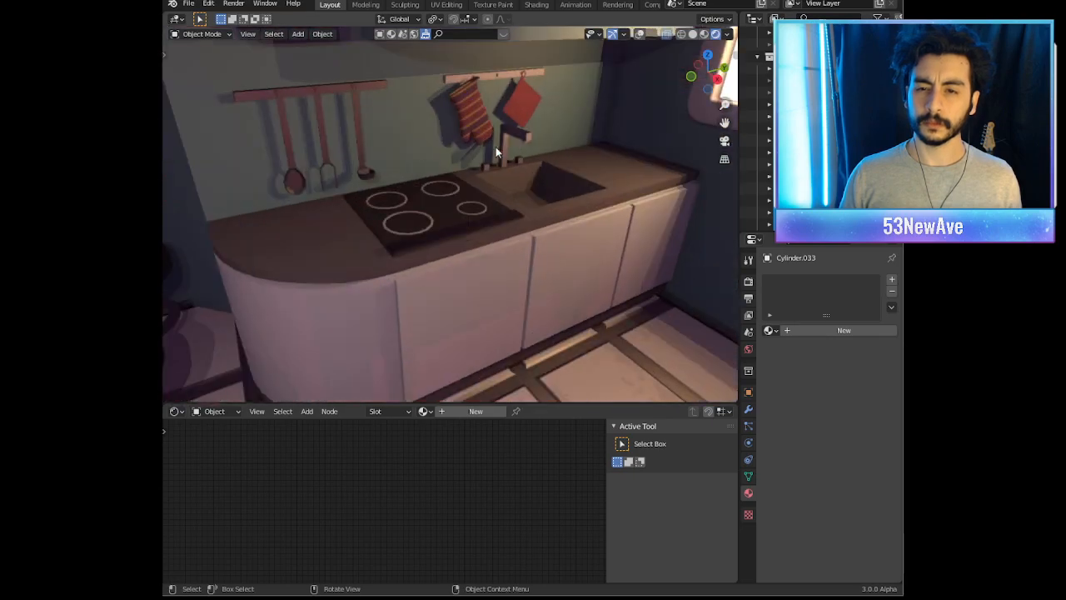
scroll(520, 181, up, 2)
click(641, 34)
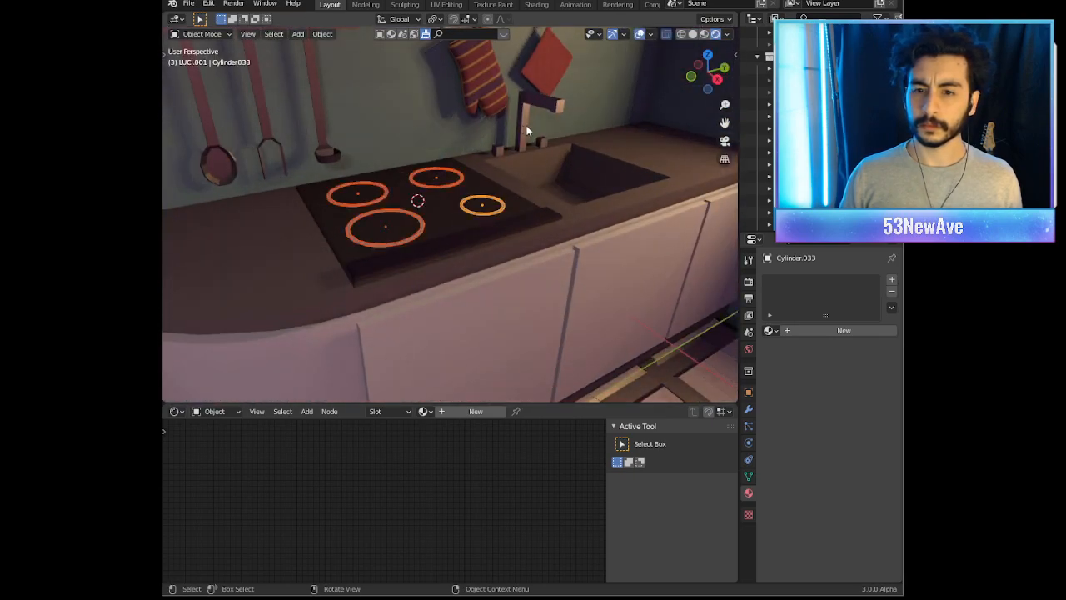
middle_drag(522, 125, 559, 114)
click(641, 34)
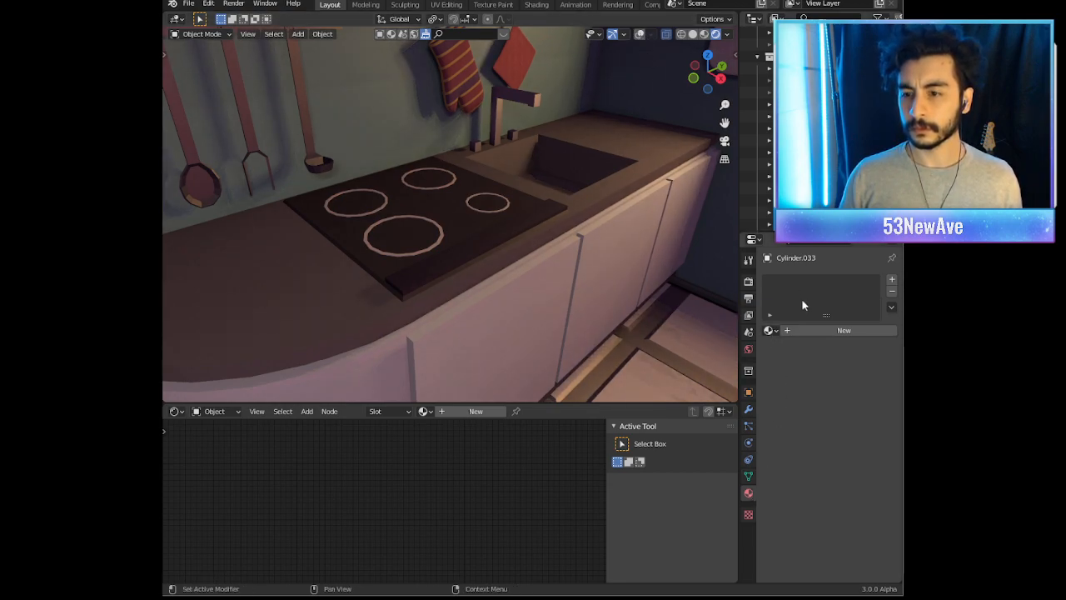
Step: Assign the existing Door1 material to the small front-right burner ring and check it against the other rings
click(769, 331)
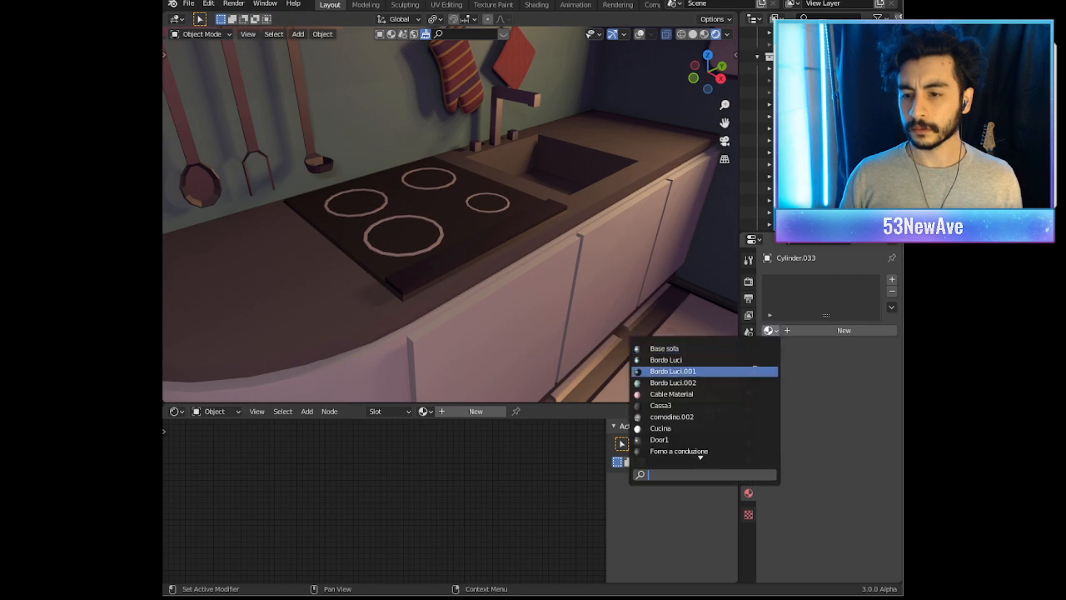
click(685, 439)
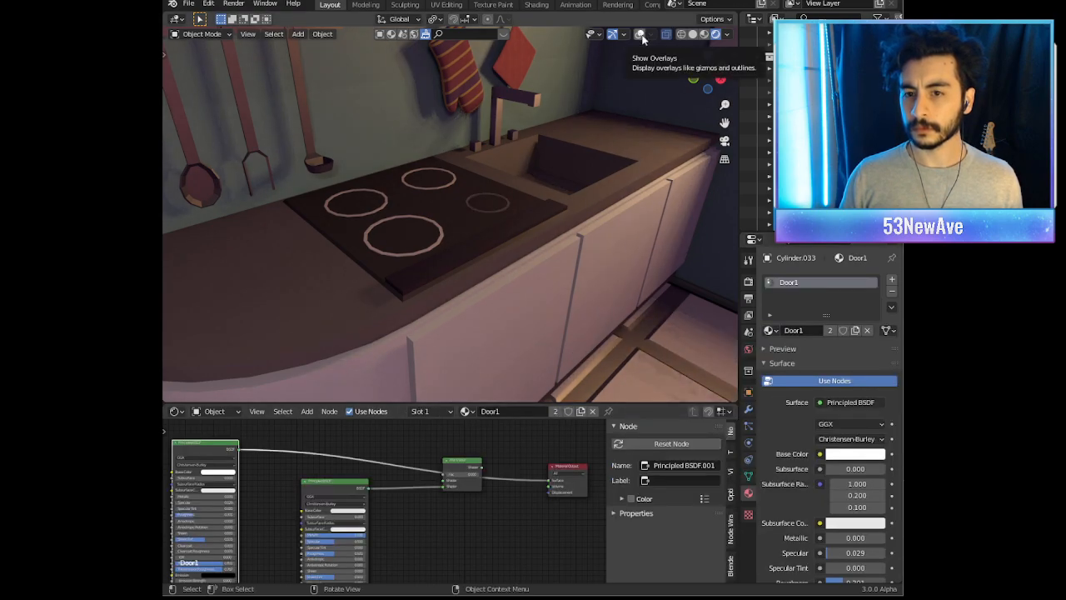
middle_drag(574, 114, 543, 147)
scroll(537, 144, up, 5)
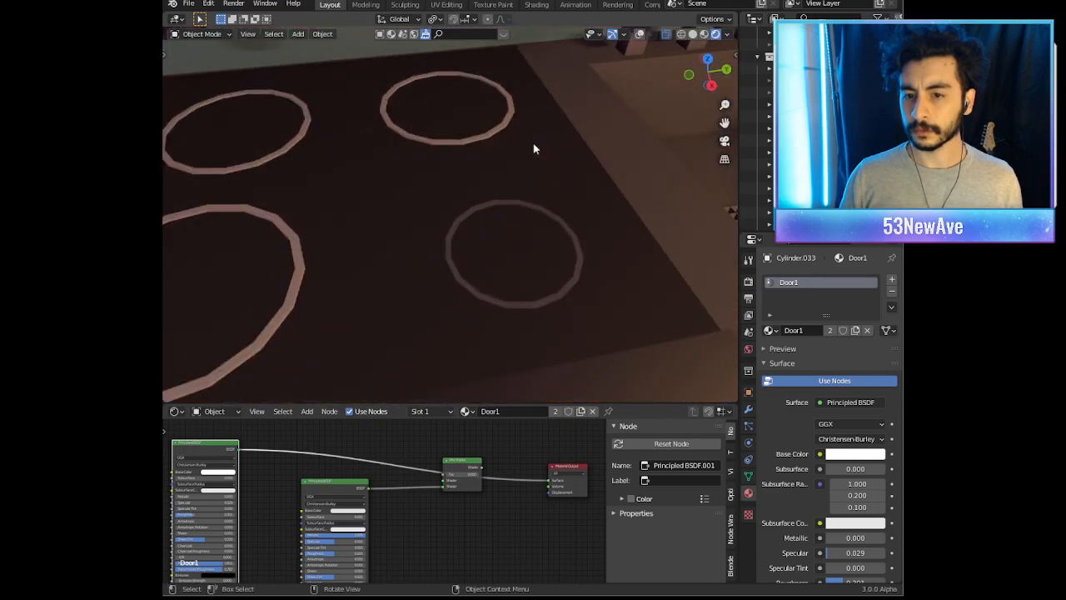
scroll(600, 155, down, 12)
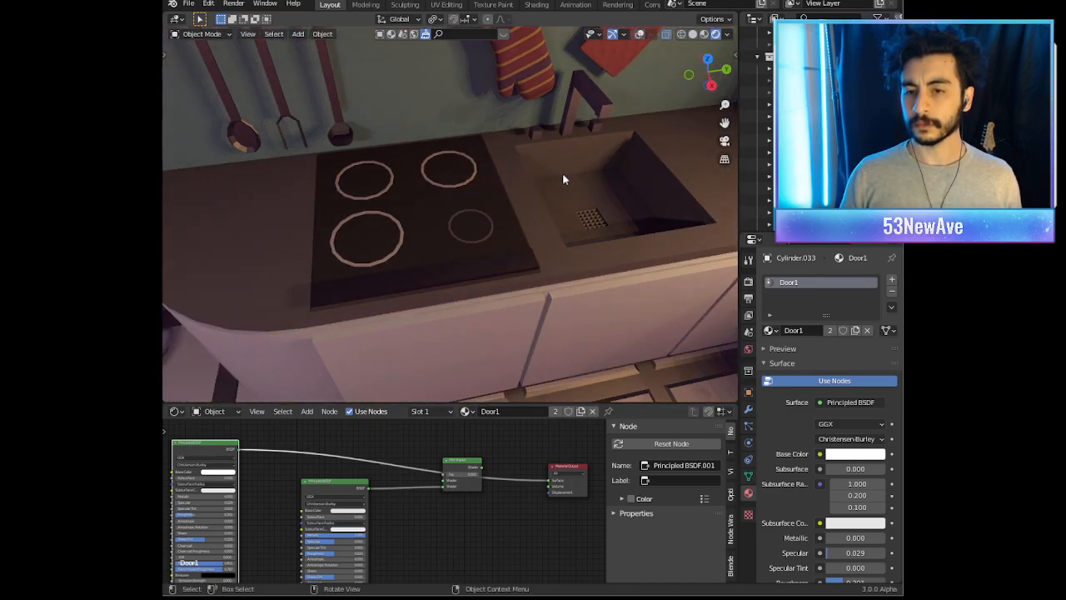
Step: Make an independent copy of the small front-right burner ring's Door1 material and name it Fornelli
scroll(543, 152, up, 10)
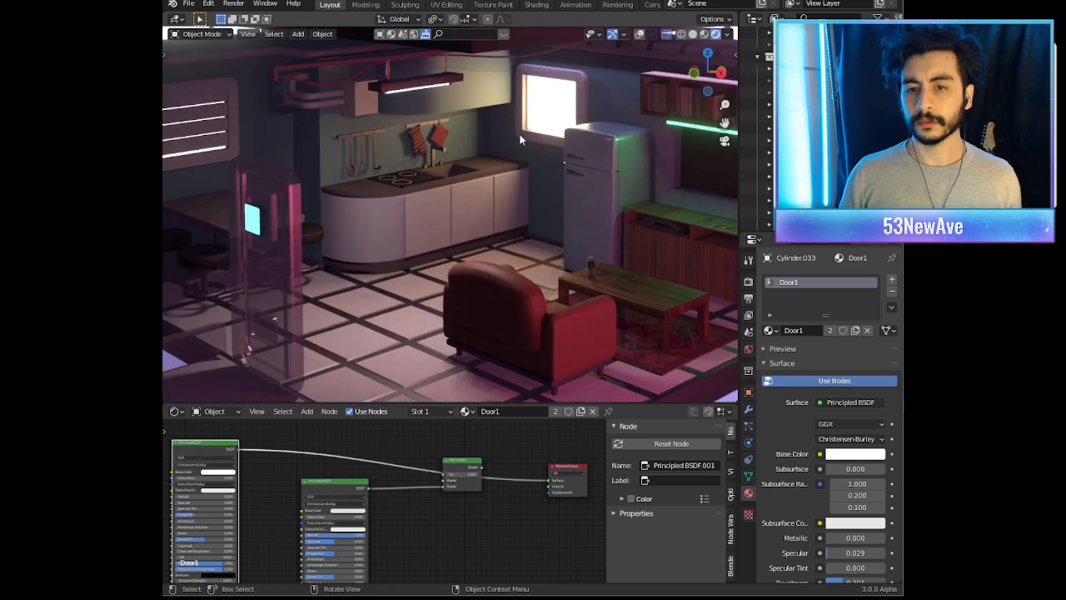
scroll(483, 151, down, 12)
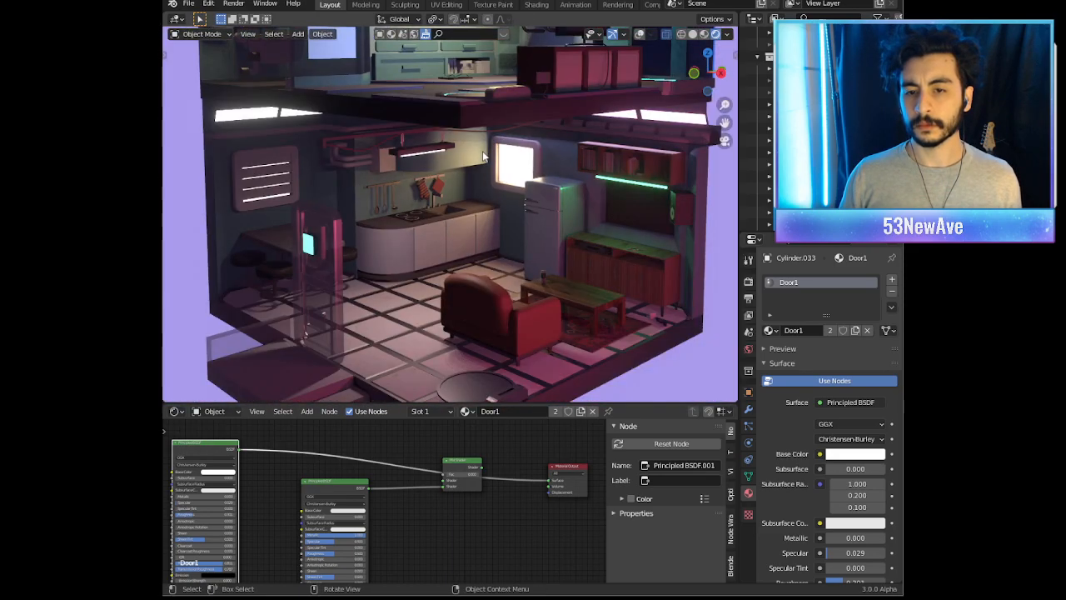
scroll(429, 163, up, 12)
scroll(480, 185, up, 8)
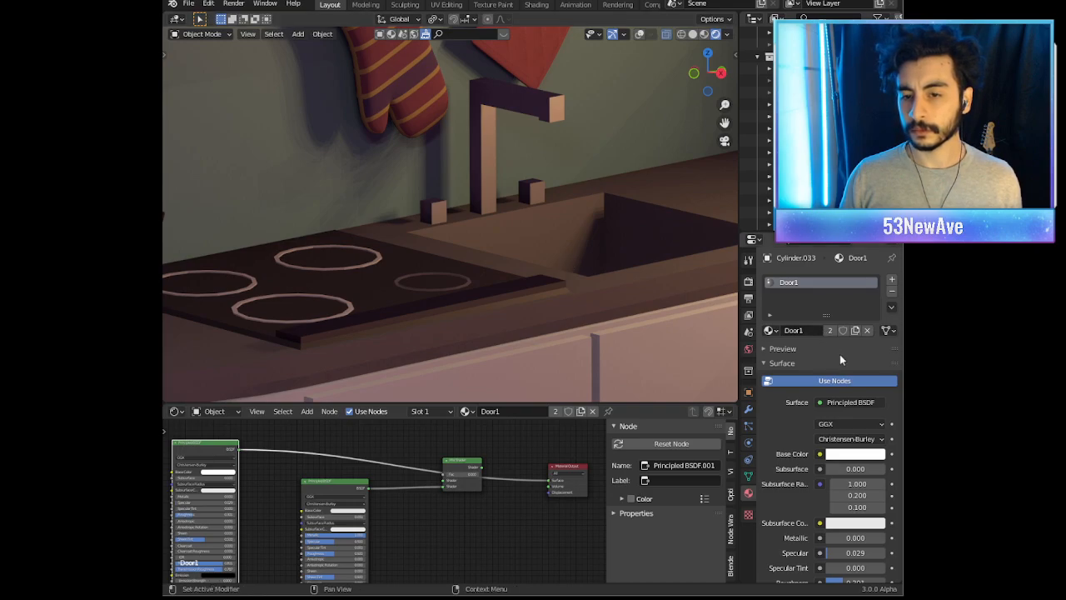
click(856, 331)
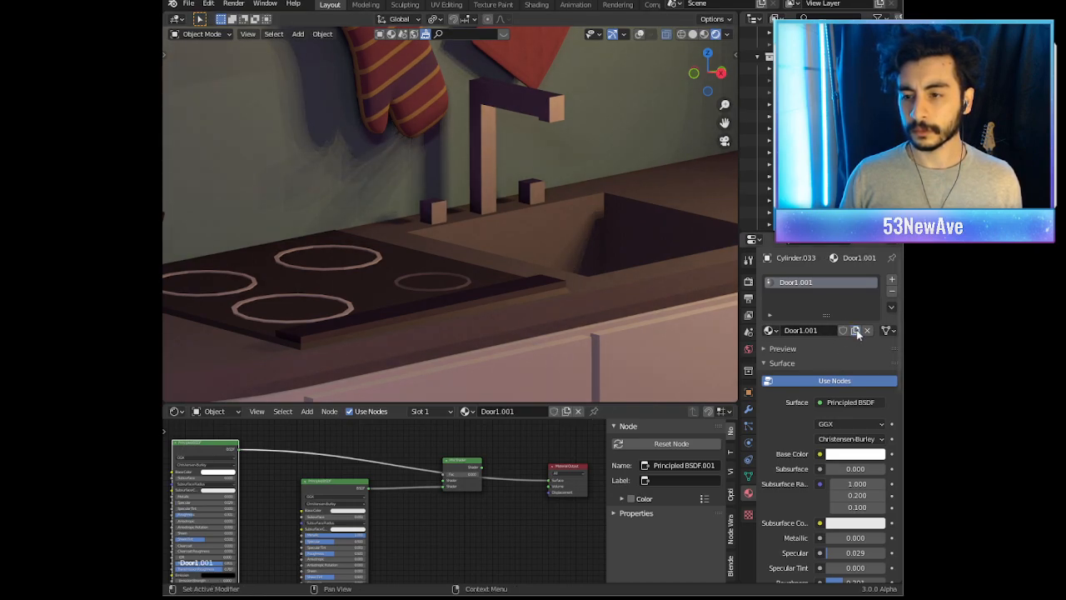
double_click(804, 281)
text(Fornelli)
key(Return)
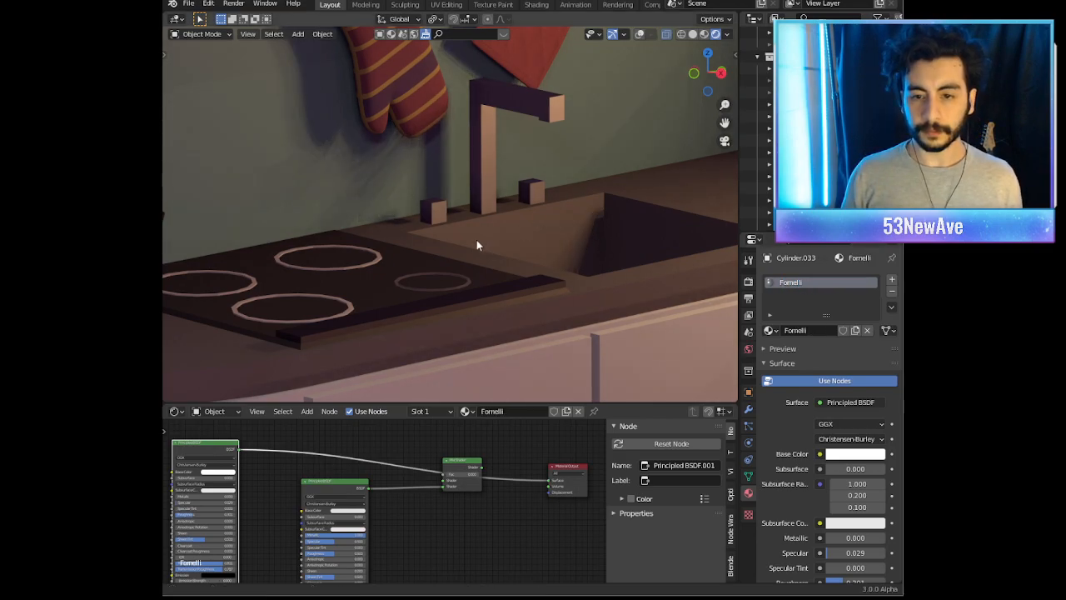
Step: Show the viewport overlays, link the Fornelli material from the small ring to the other three burner rings, and hide the overlays again
click(640, 35)
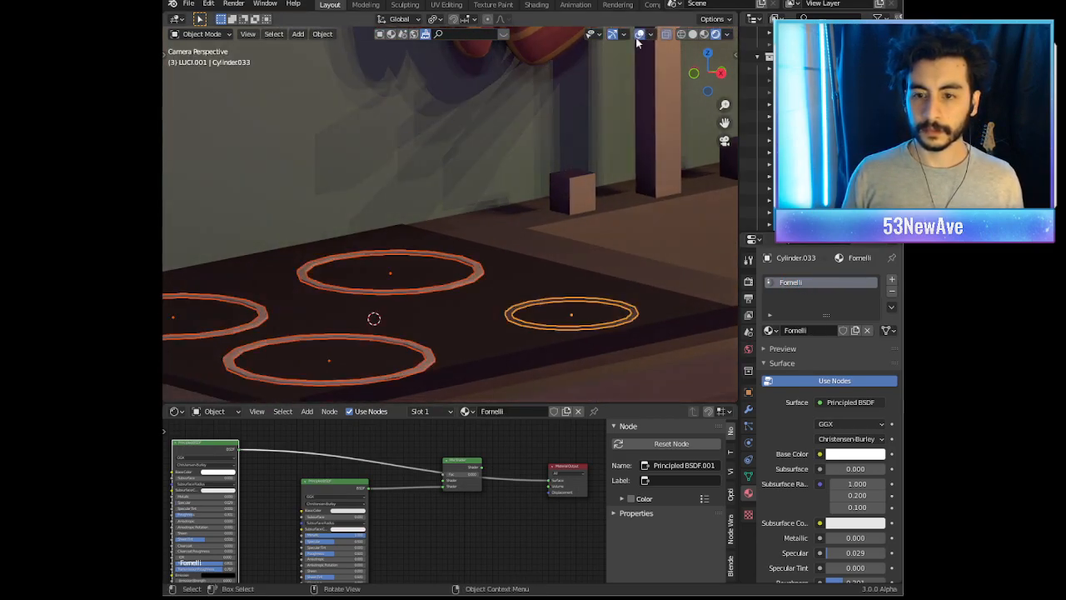
scroll(426, 237, down, 2)
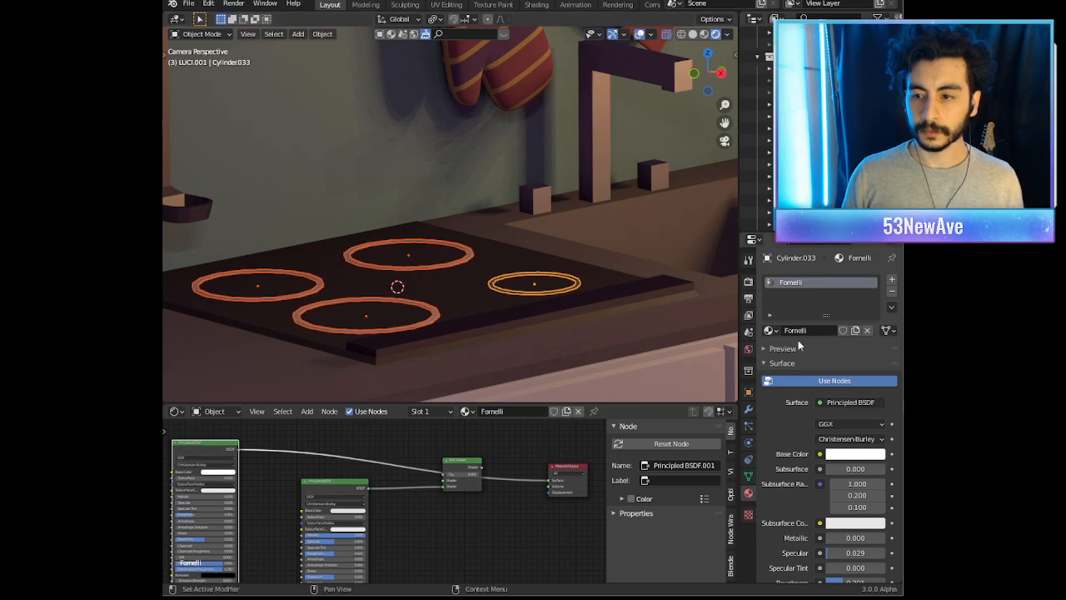
key(ctrl+l)
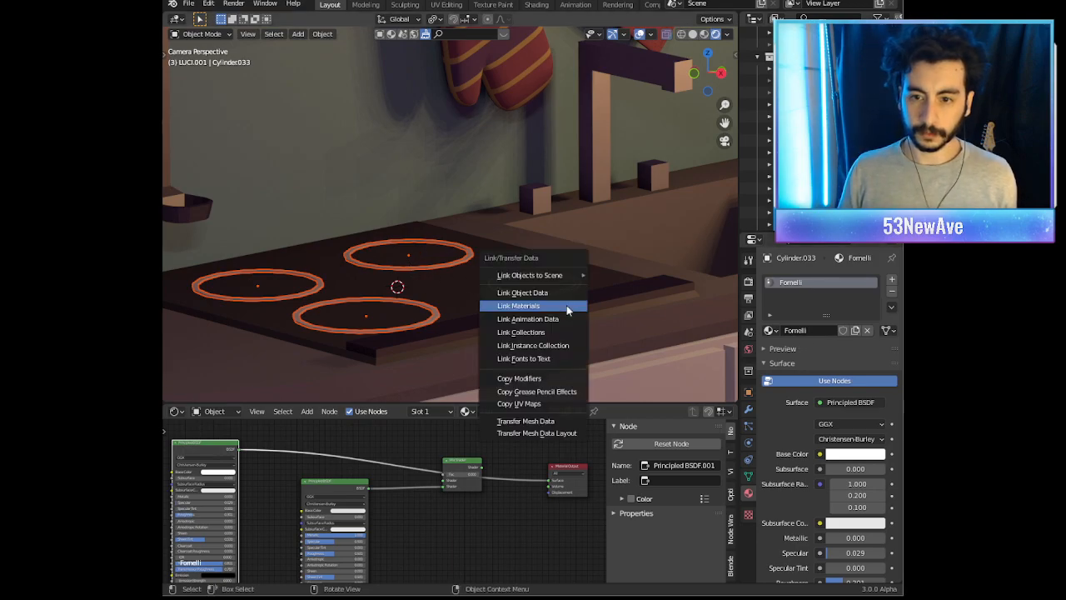
click(566, 310)
click(639, 34)
scroll(571, 233, down, 4)
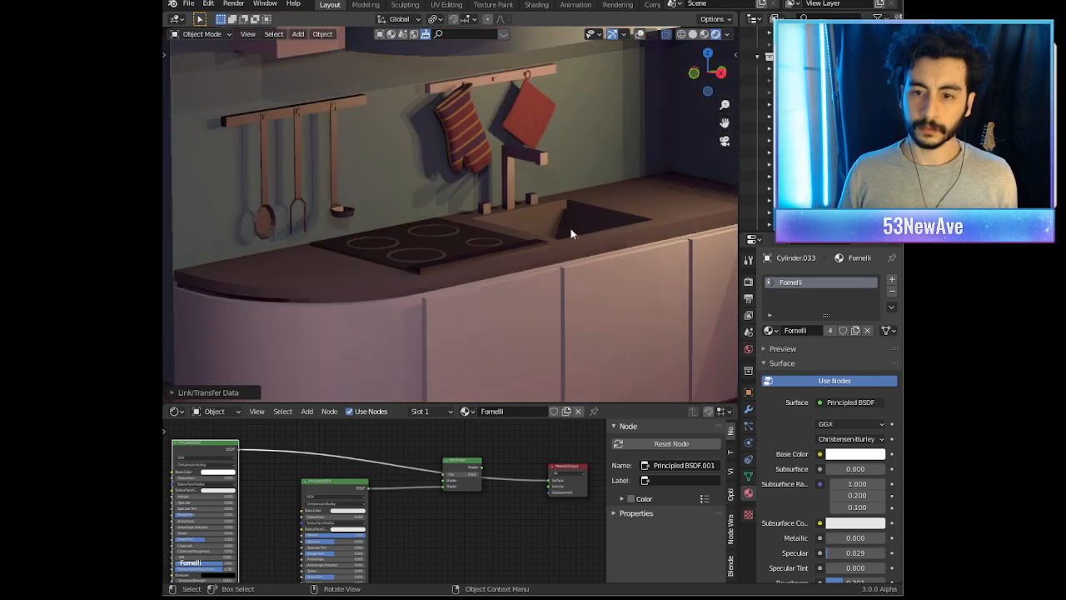
Step: Check the hob within the lower-floor kitchen and save the scene file
scroll(571, 233, down, 6)
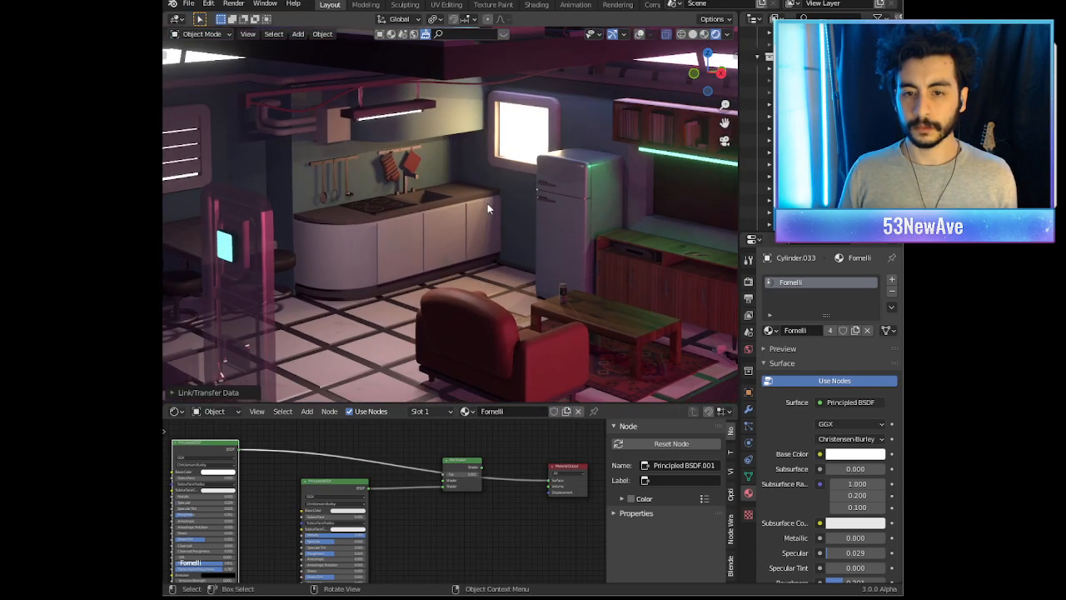
scroll(486, 202, down, 2)
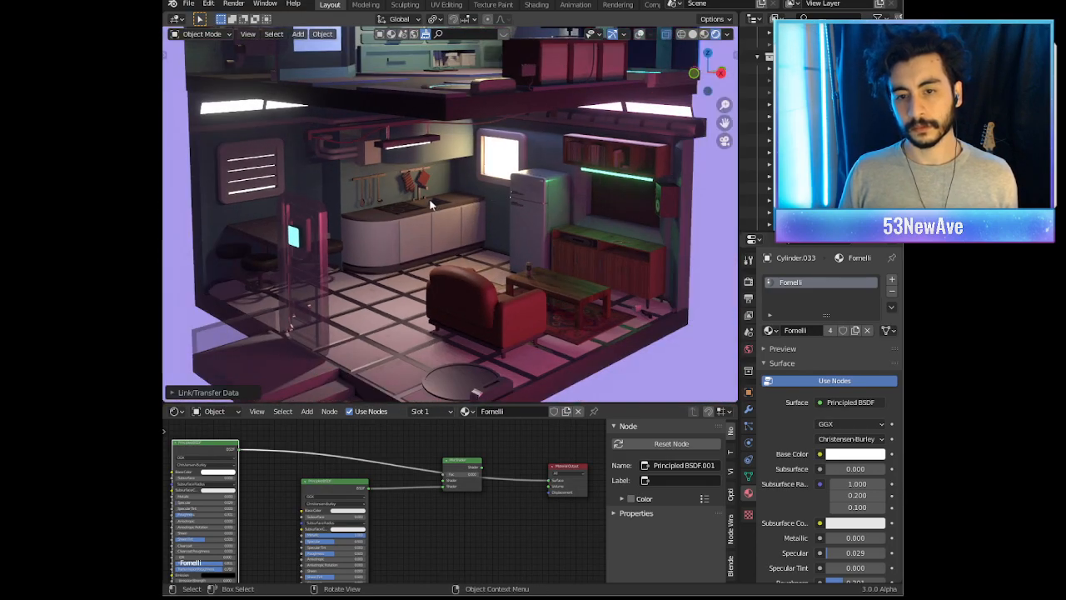
key(ctrl+s)
Step: Examine the whole two-storey apartment in the camera framing with the viewport maximized
key(KP_0)
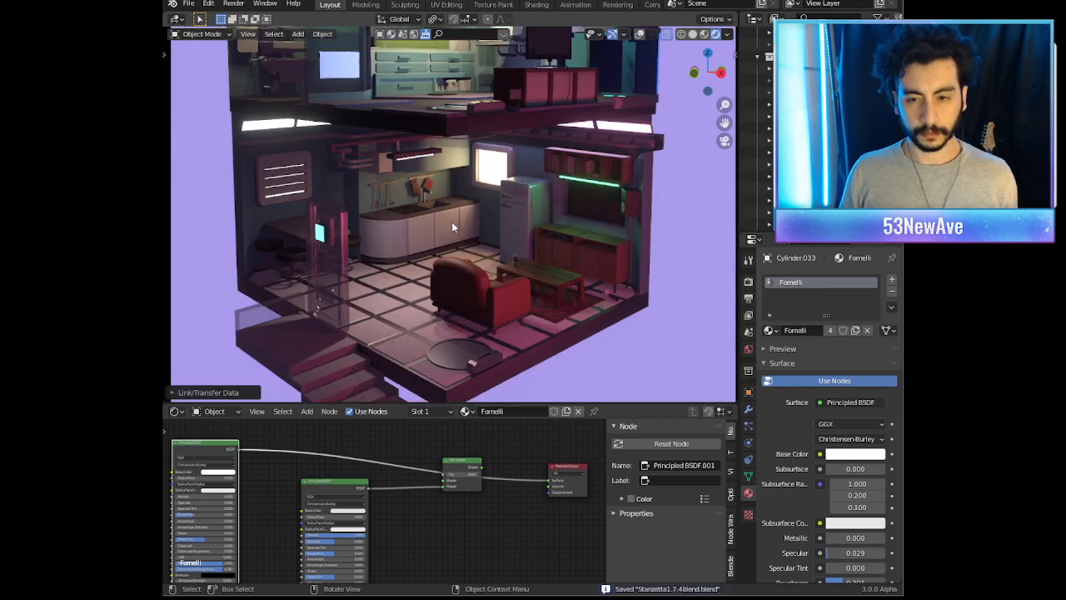
key(ctrl+space)
shift+middle_drag(608, 240, 528, 245)
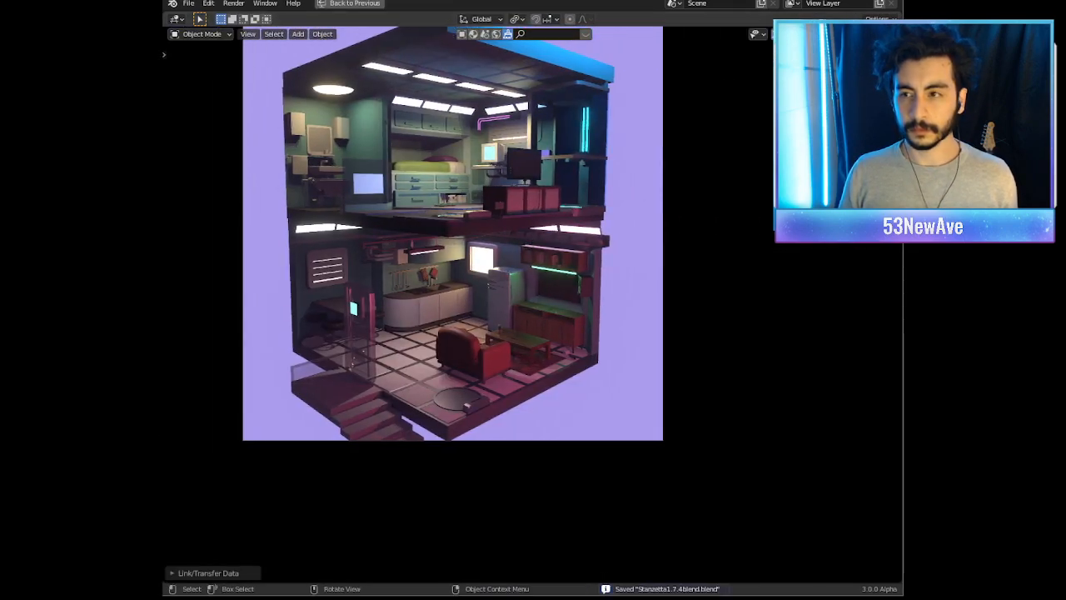
click(867, 1)
mouse_move(681, 264)
shift+middle_down()
mouse_move(754, 306)
mouse_move(791, 313)
shift+middle_up()
scroll(751, 307, down, 2)
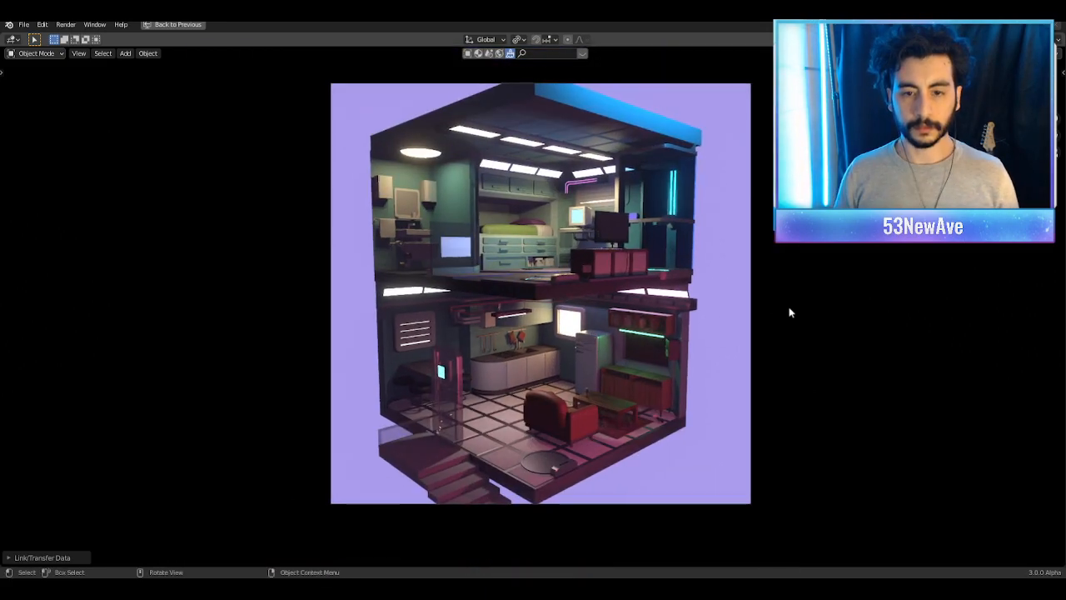